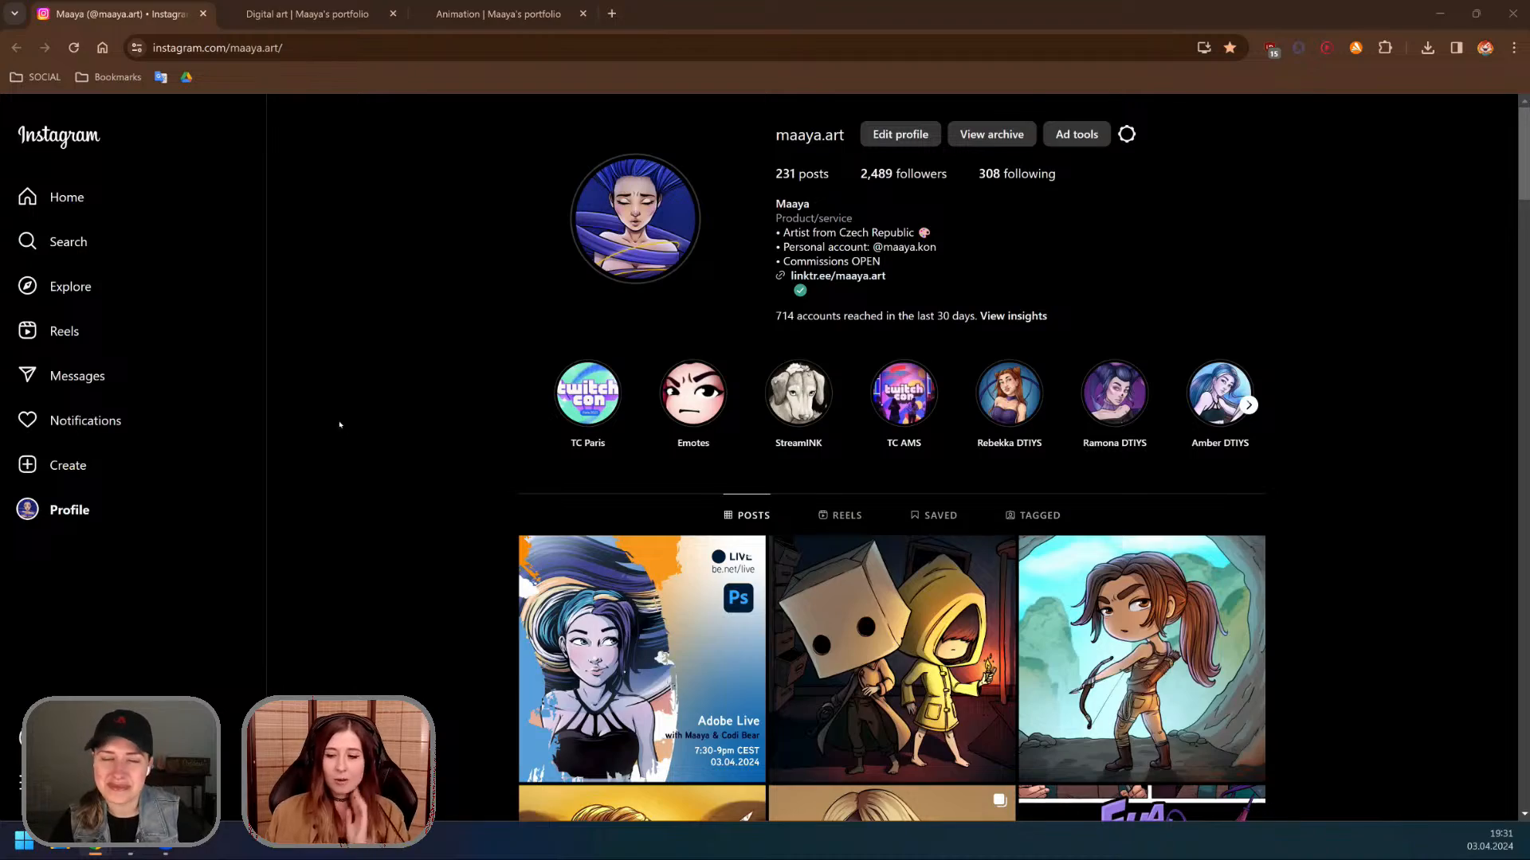
# Step: Browse the artwork posts on the maaya.art Instagram profile
pyautogui.scroll(-2, 335, 422)
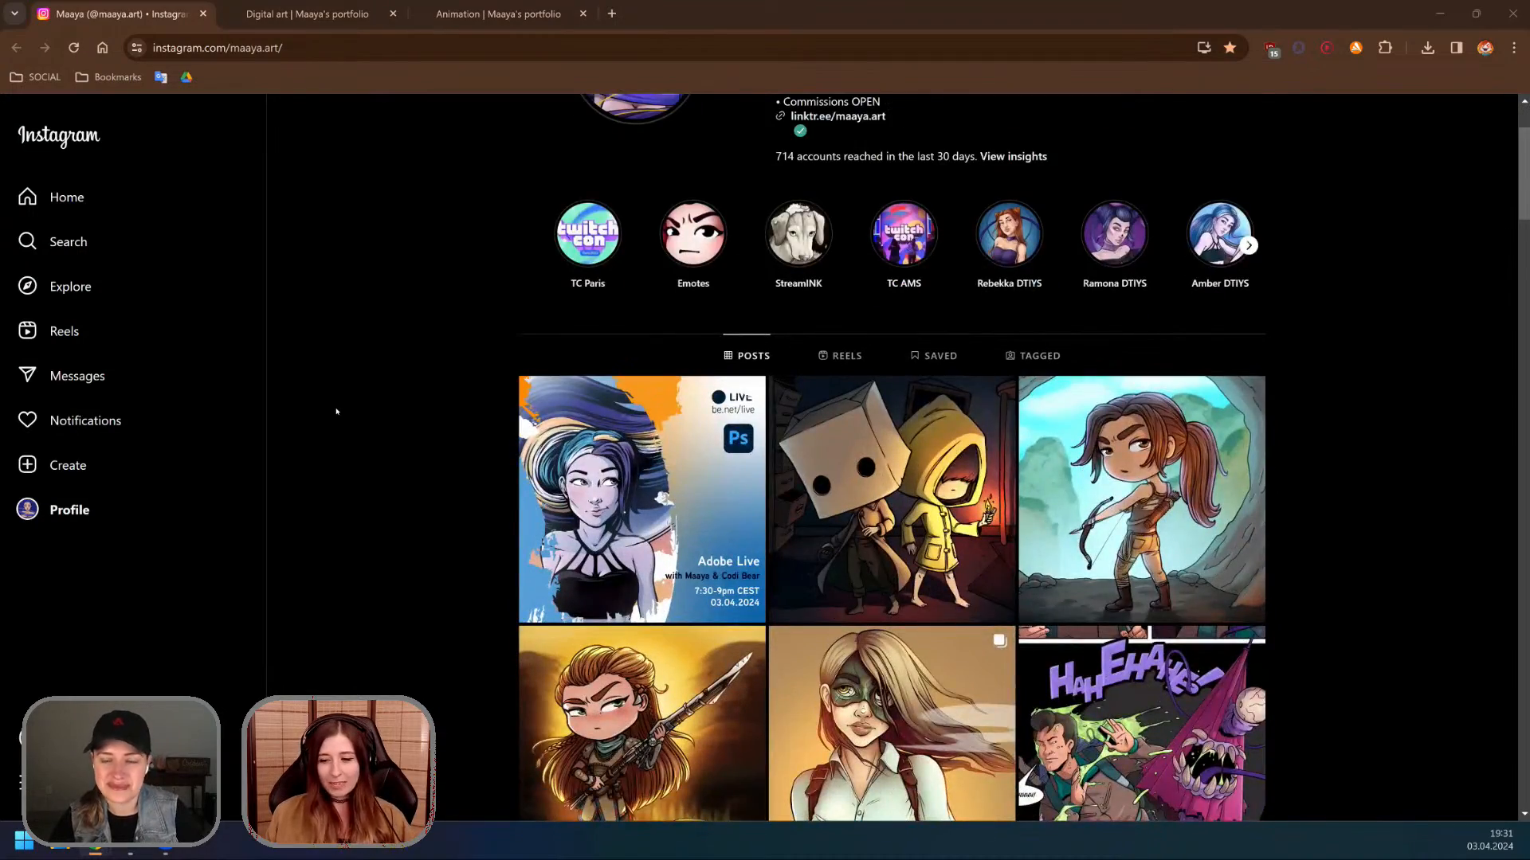
pyautogui.scroll(-5, 337, 411)
pyautogui.scroll(2, 336, 411)
pyautogui.scroll(-6, 335, 411)
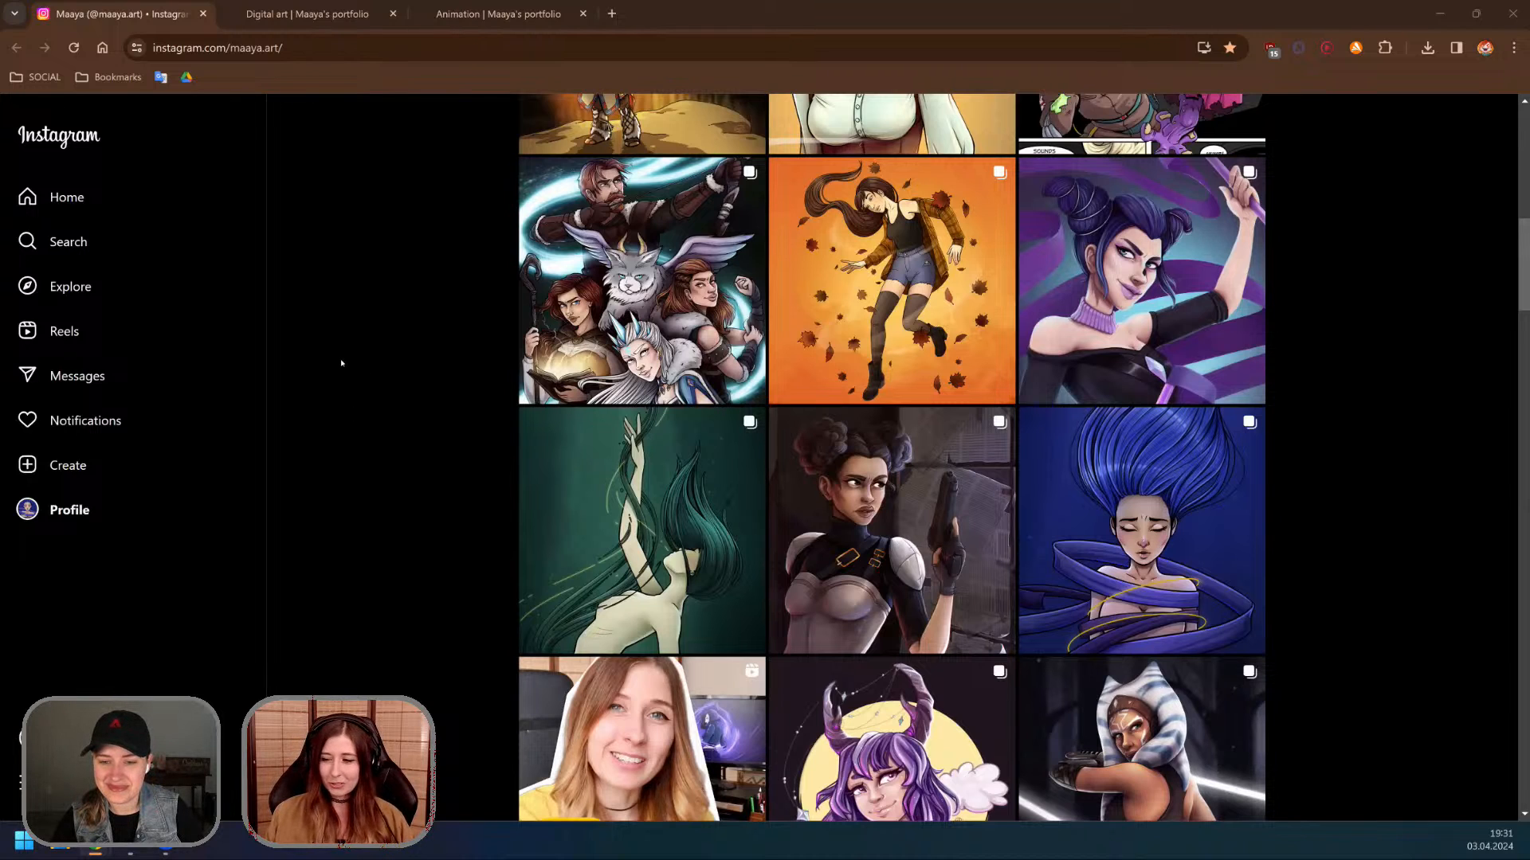
pyautogui.scroll(-3, 343, 367)
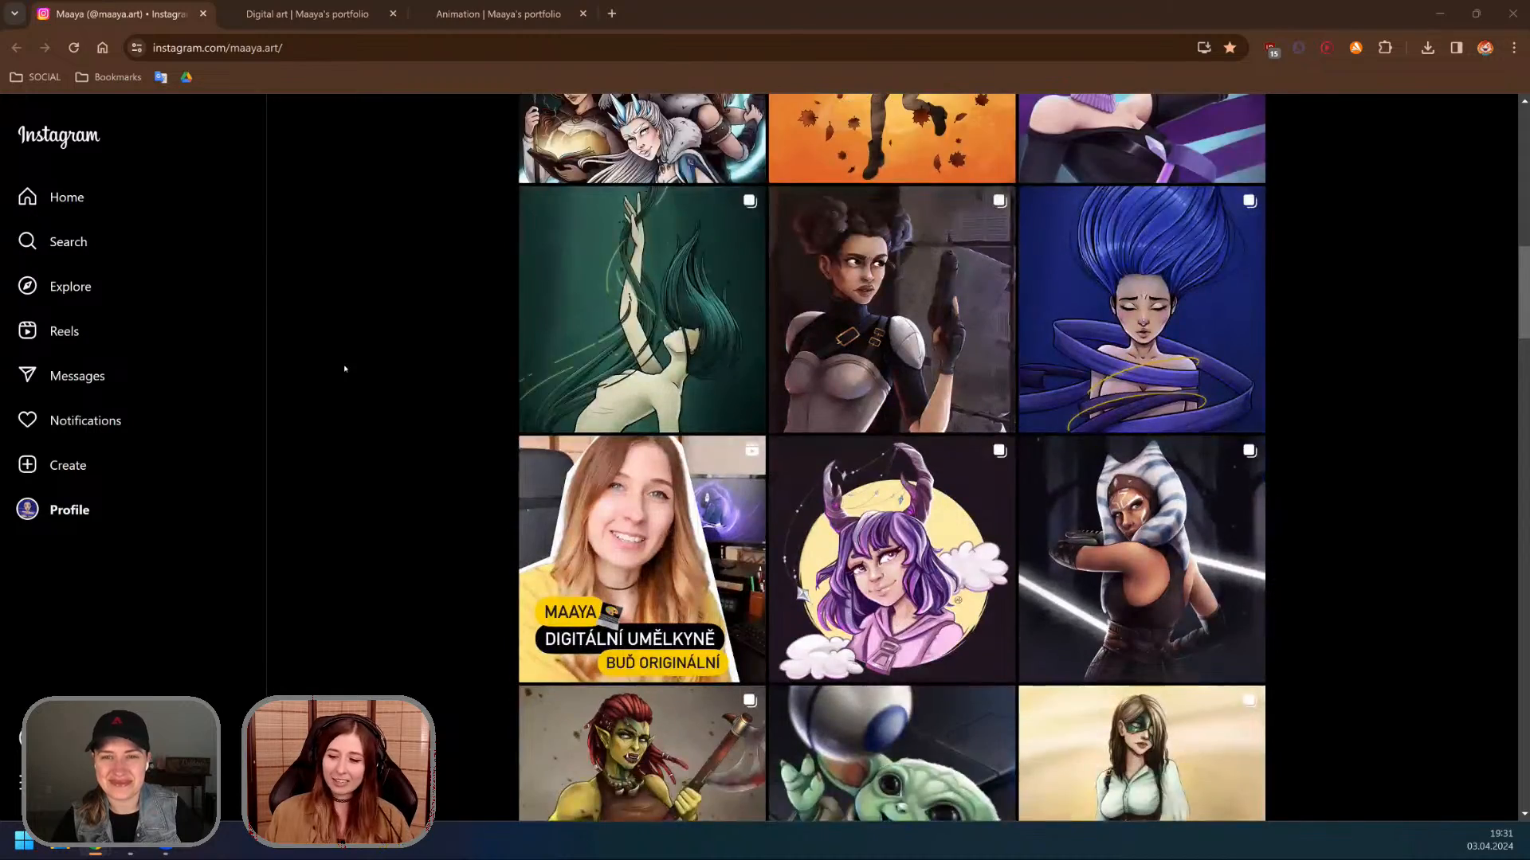
pyautogui.scroll(-3, 344, 369)
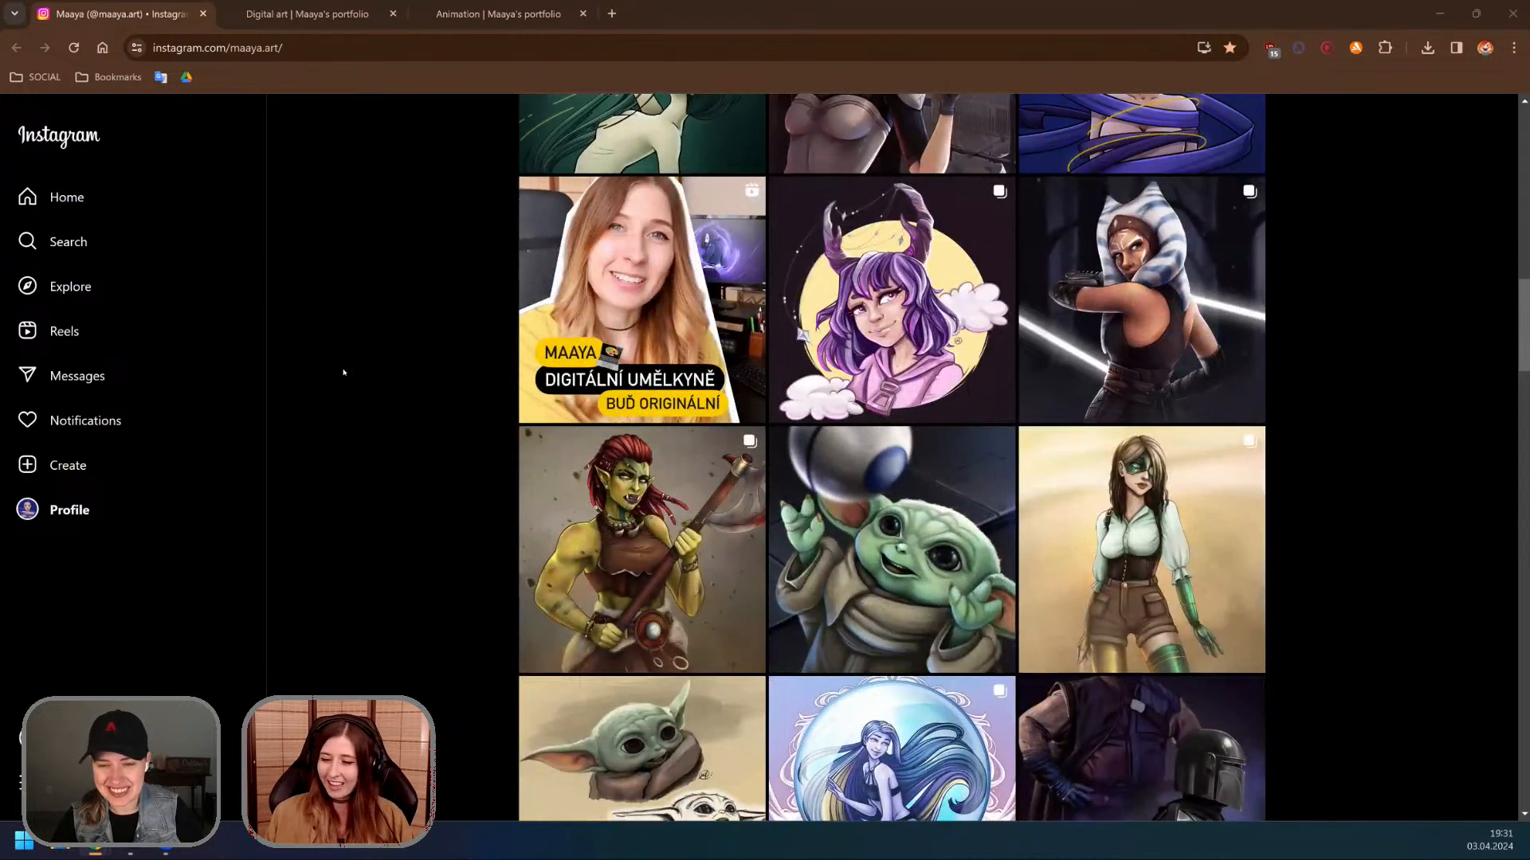
pyautogui.scroll(-6, 344, 371)
pyautogui.scroll(-4, 343, 371)
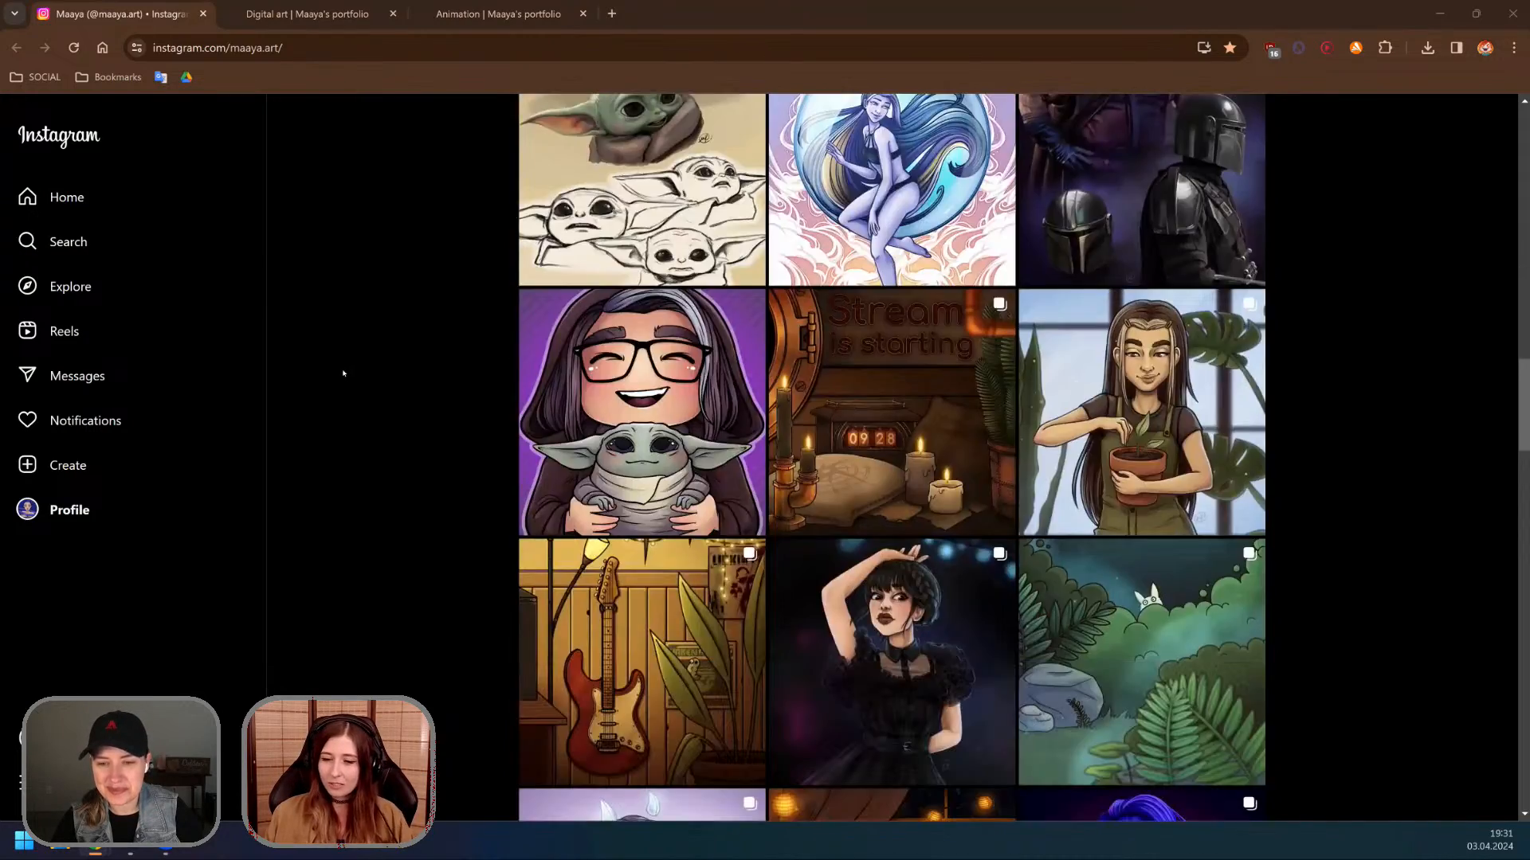
# Step: View the posts of the red-haired orc and the blue-haired "Paralysis" portrait enlarged, closing each one after viewing
pyautogui.scroll(6, 344, 371)
pyautogui.click(624, 196)
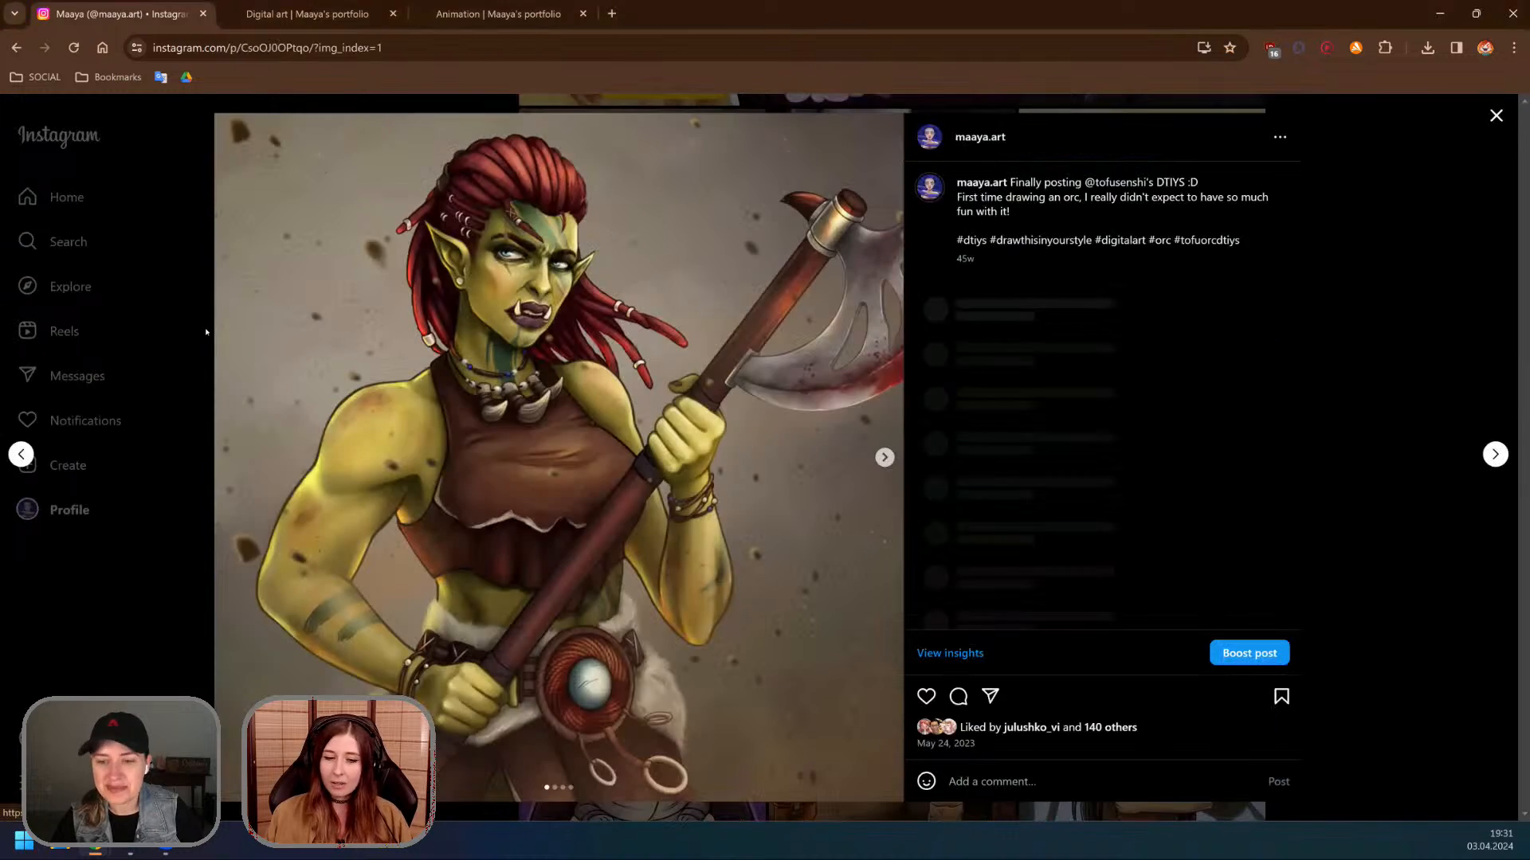
pyautogui.click(205, 331)
pyautogui.scroll(3, 544, 354)
pyautogui.scroll(6, 544, 353)
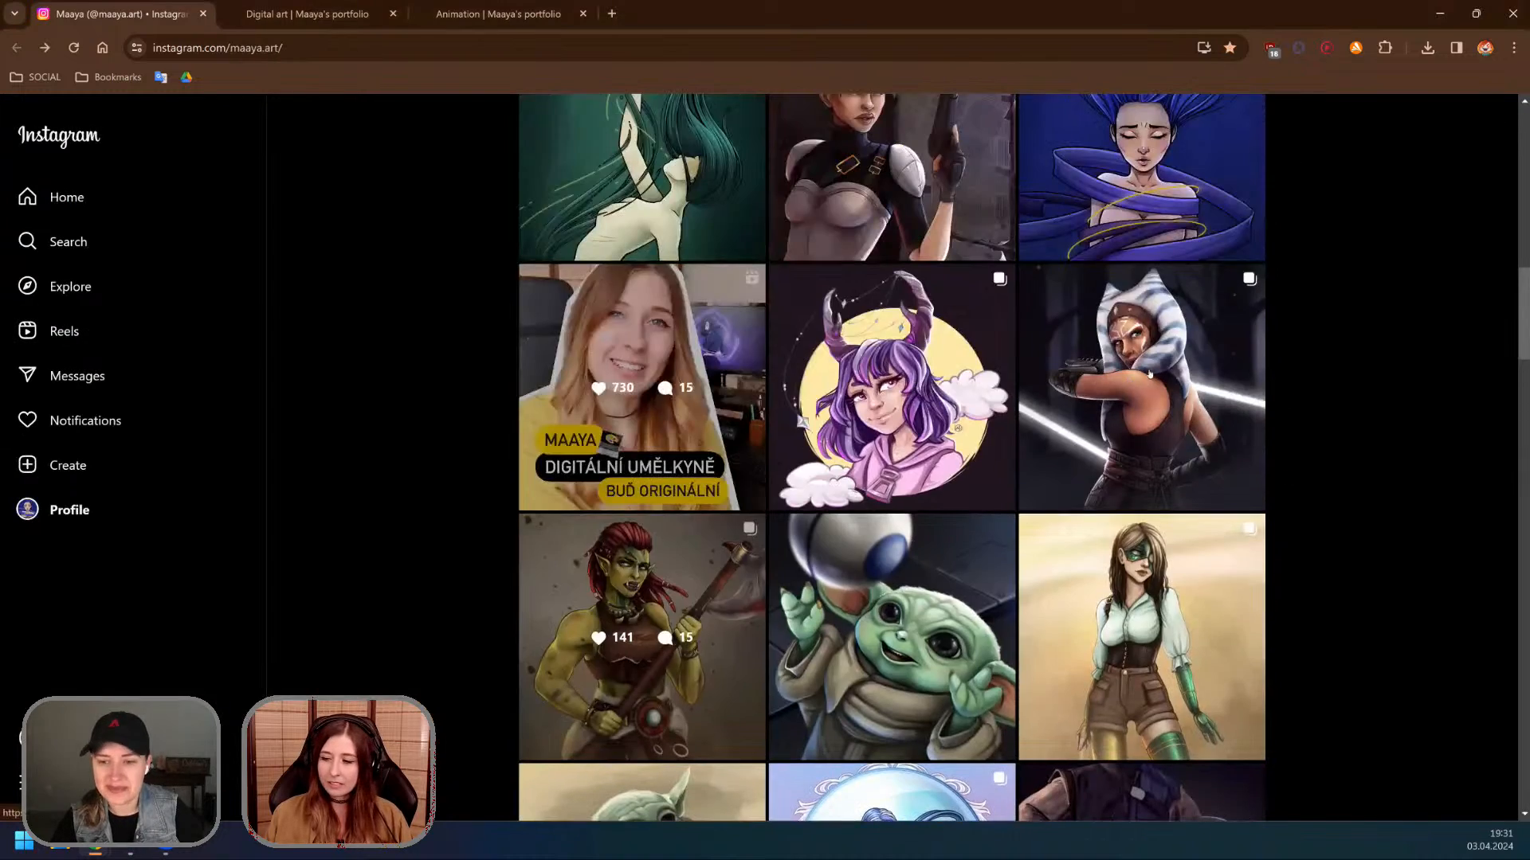
pyautogui.click(810, 367)
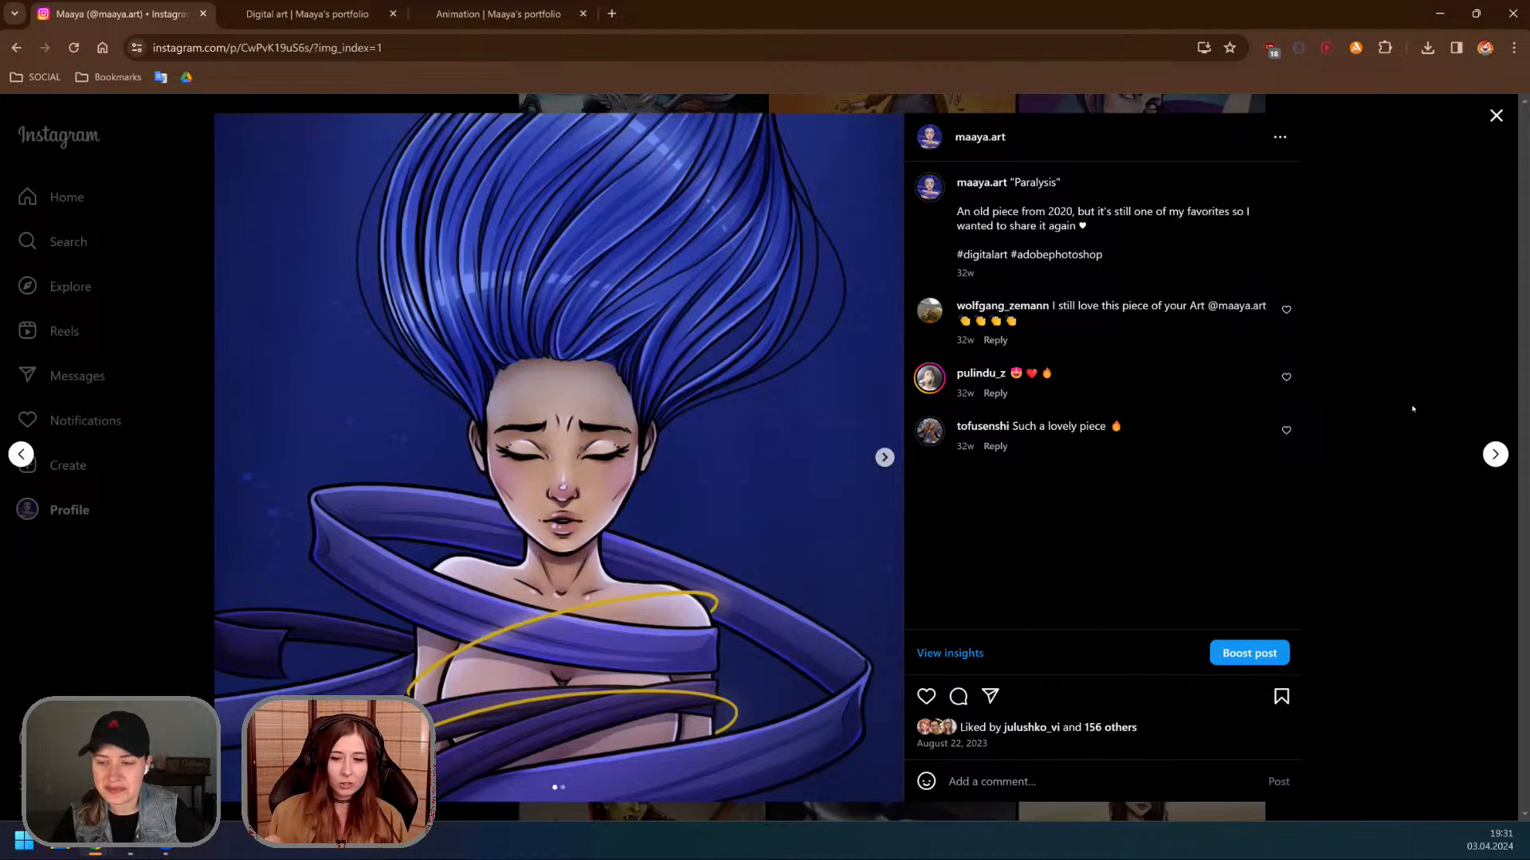
pyautogui.click(1369, 362)
pyautogui.scroll(10, 1290, 398)
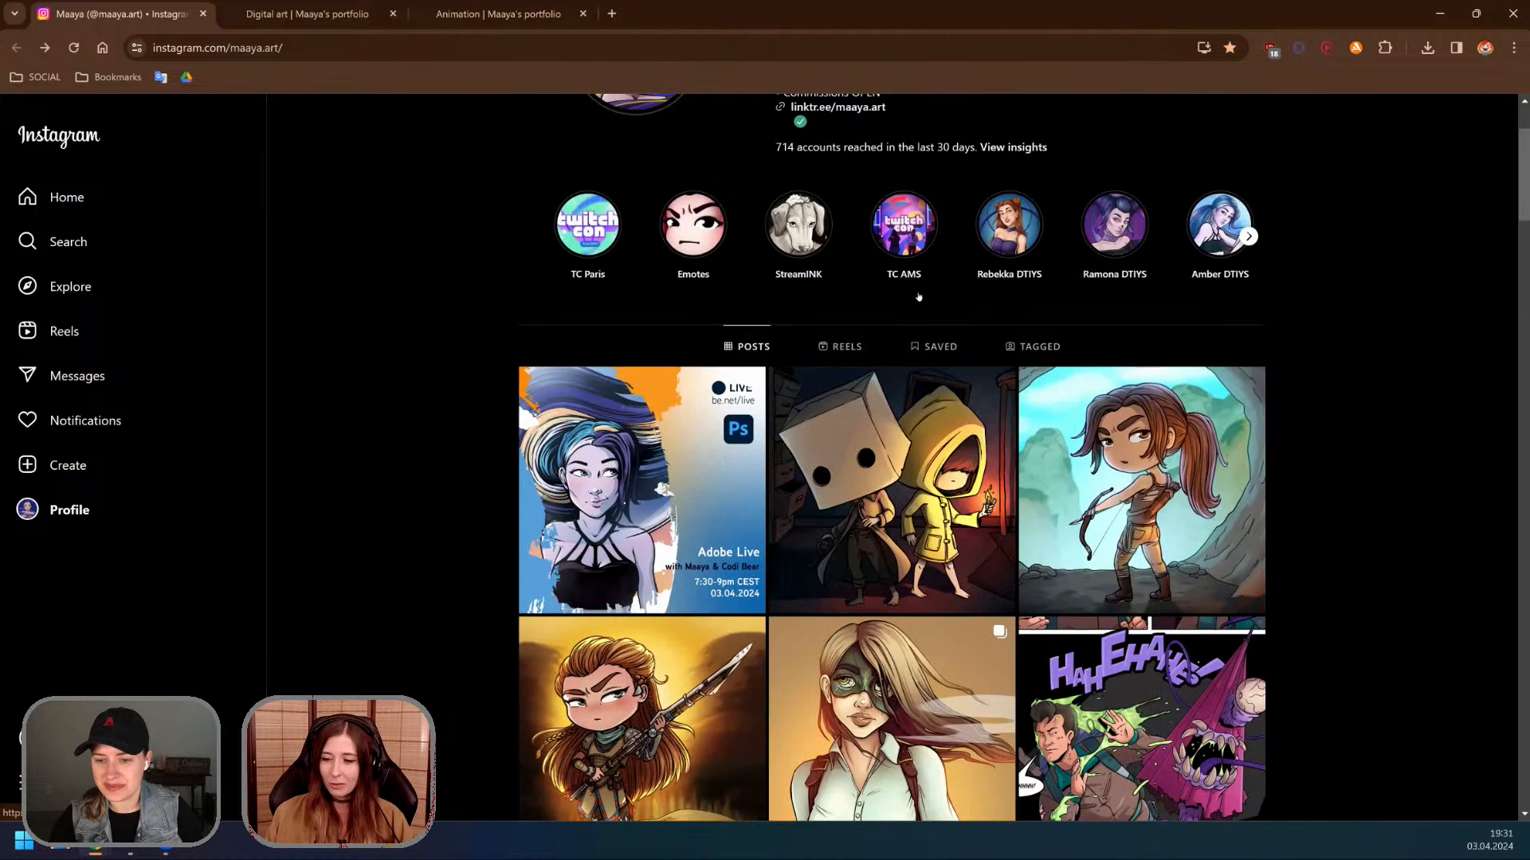
# Step: Look through the After Effects videos on the portfolio's Animation page and return to the Instagram profile
pyautogui.scroll(-3, 1179, 310)
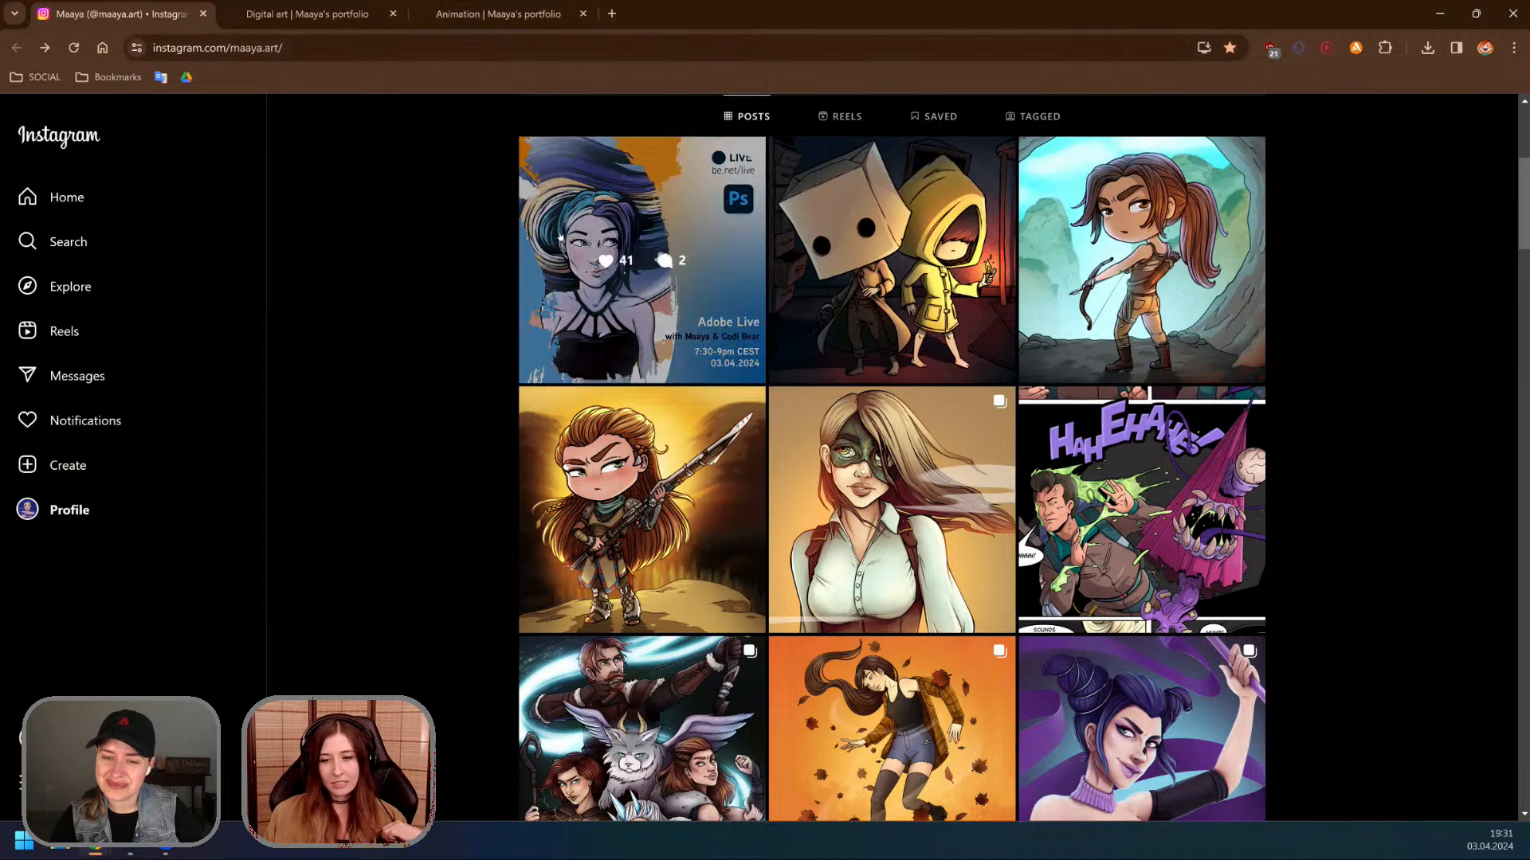
pyautogui.scroll(2, 558, 159)
pyautogui.click(498, 13)
pyautogui.scroll(-5, 791, 382)
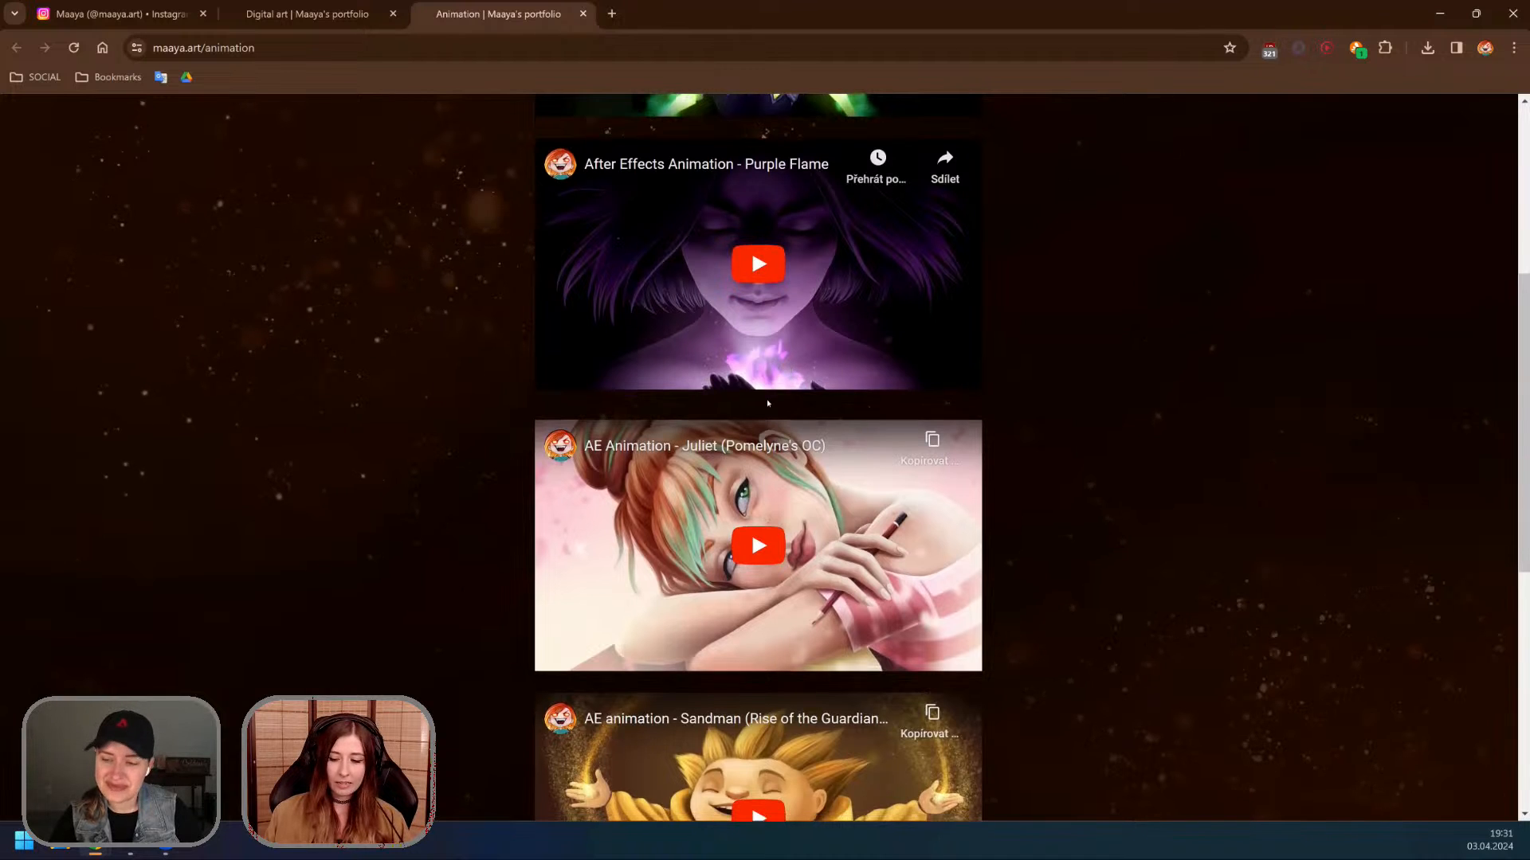
pyautogui.scroll(-2, 791, 383)
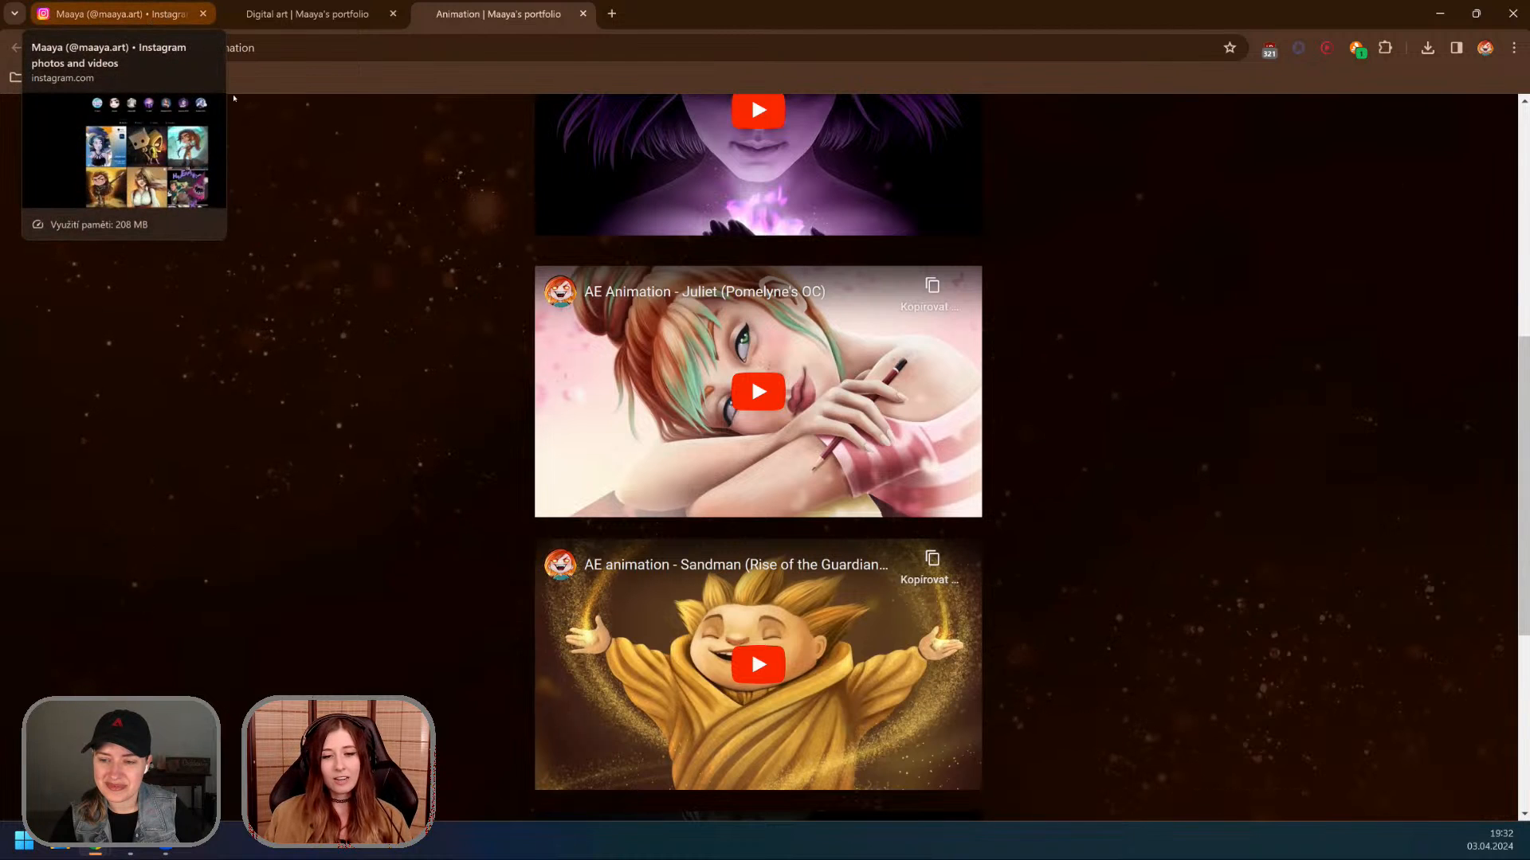
pyautogui.click(167, 16)
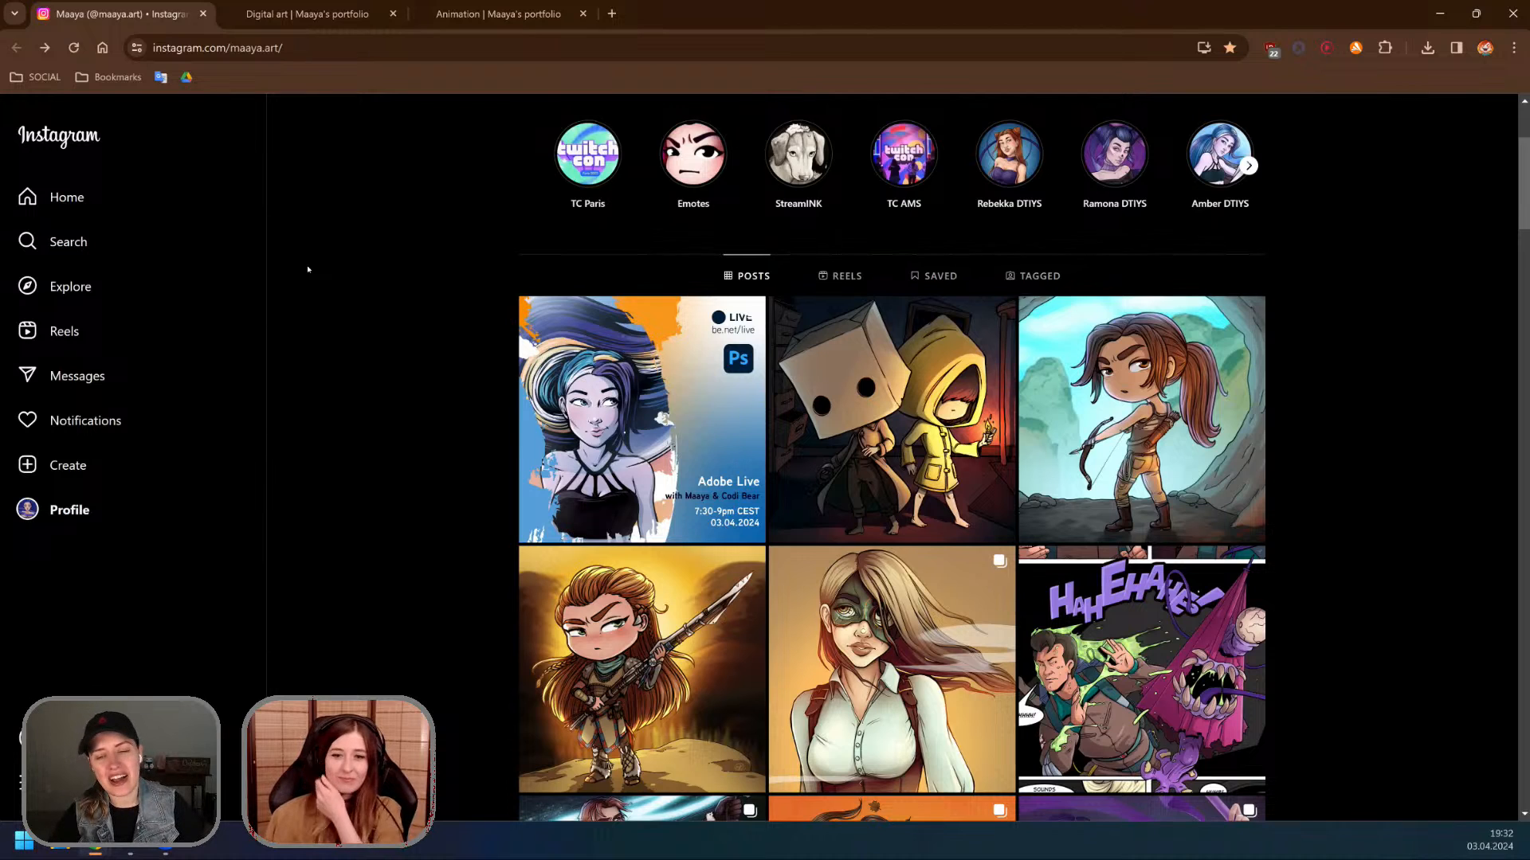
# Step: Browse further down the profile's artwork grid and open one of the character illustrations
pyautogui.scroll(-1, 347, 331)
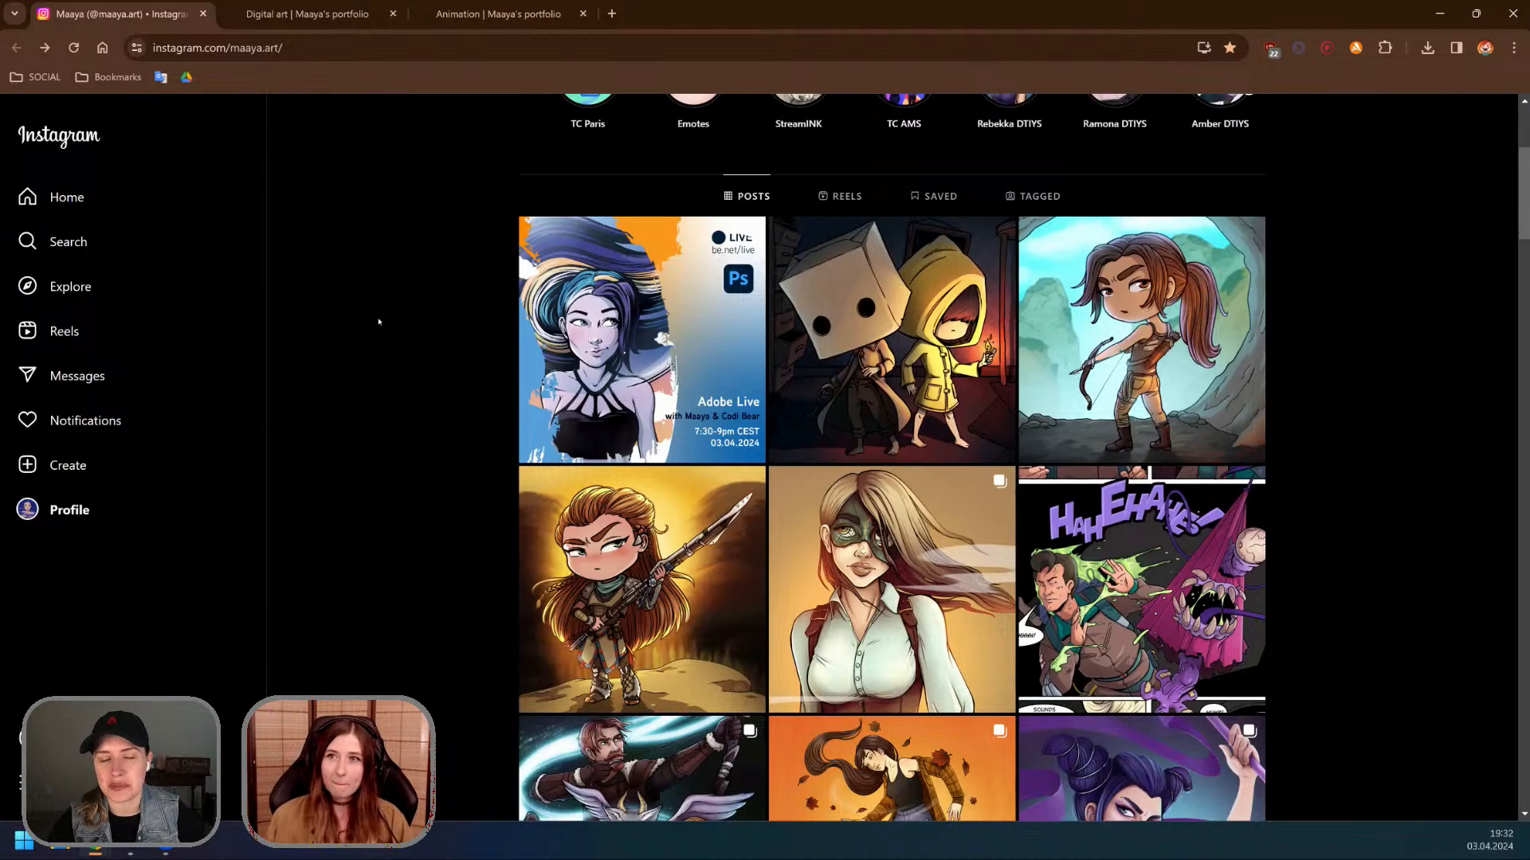
pyautogui.scroll(-1, 379, 322)
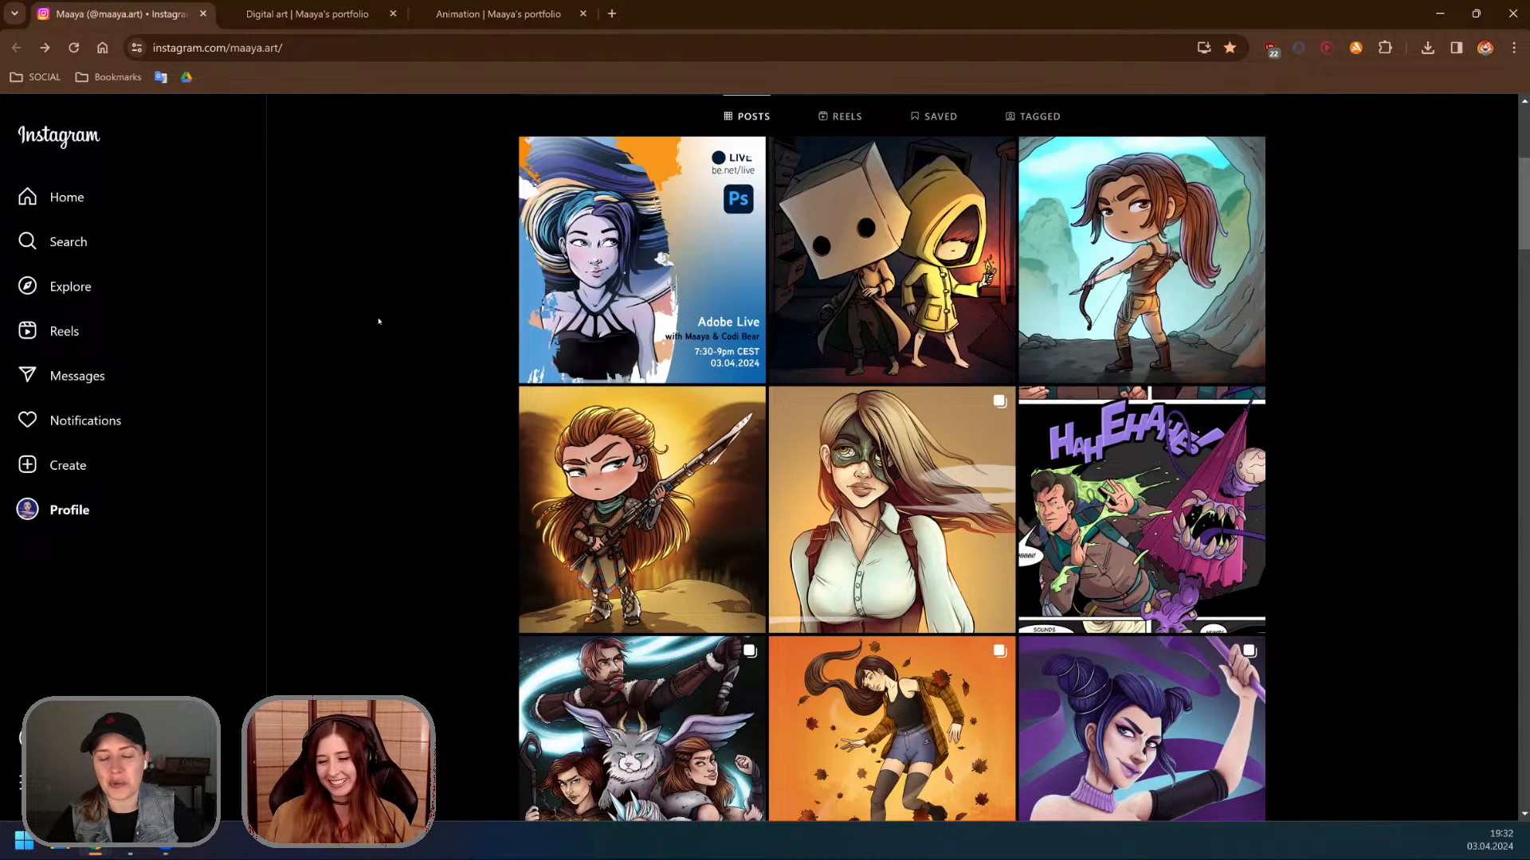
pyautogui.scroll(-9, 1144, 396)
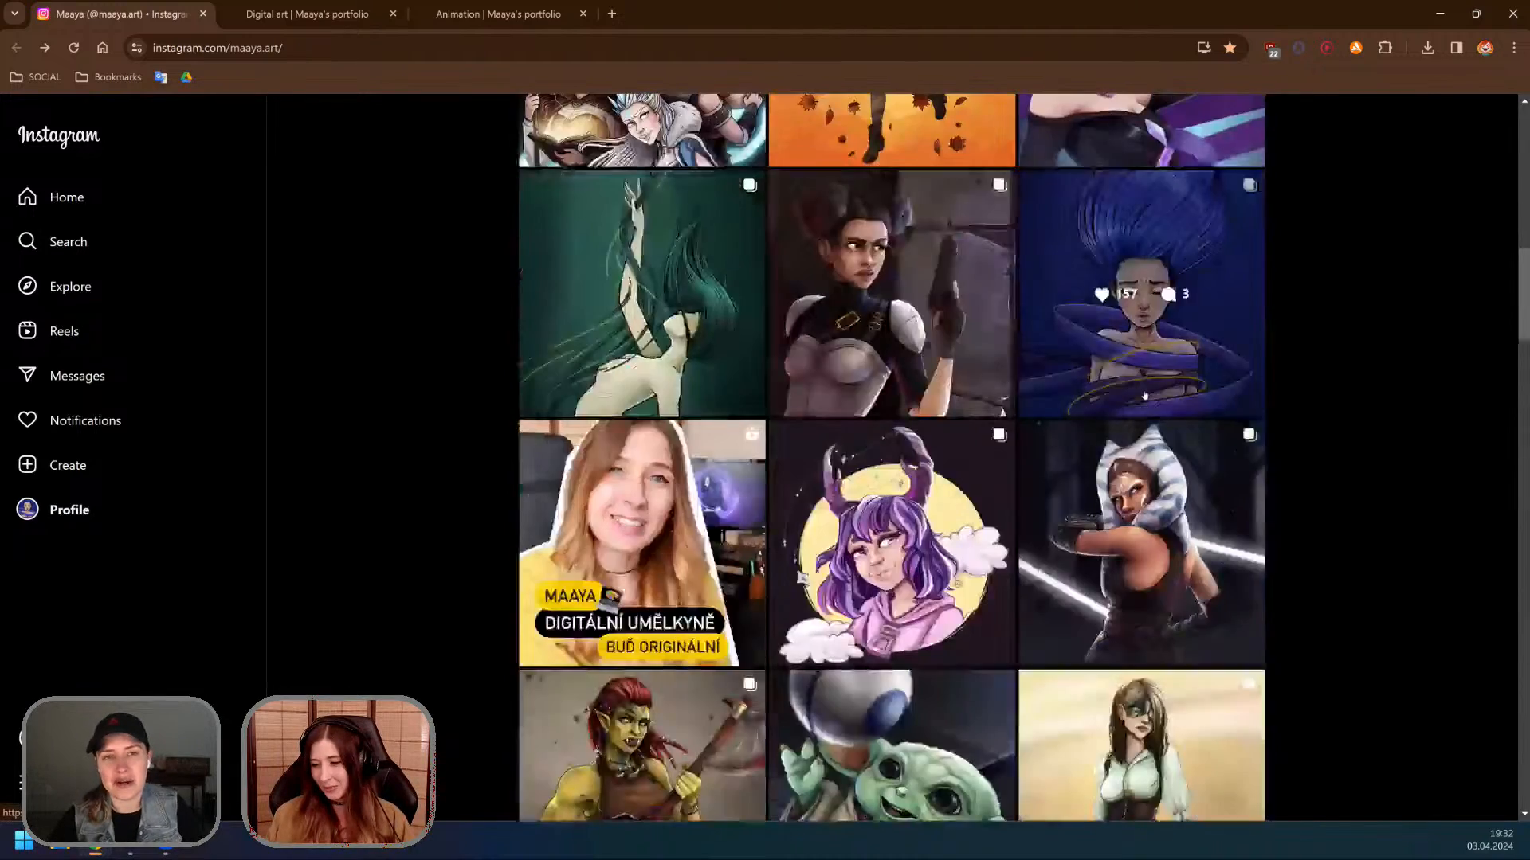
pyautogui.scroll(-2, 1144, 395)
pyautogui.click(1145, 428)
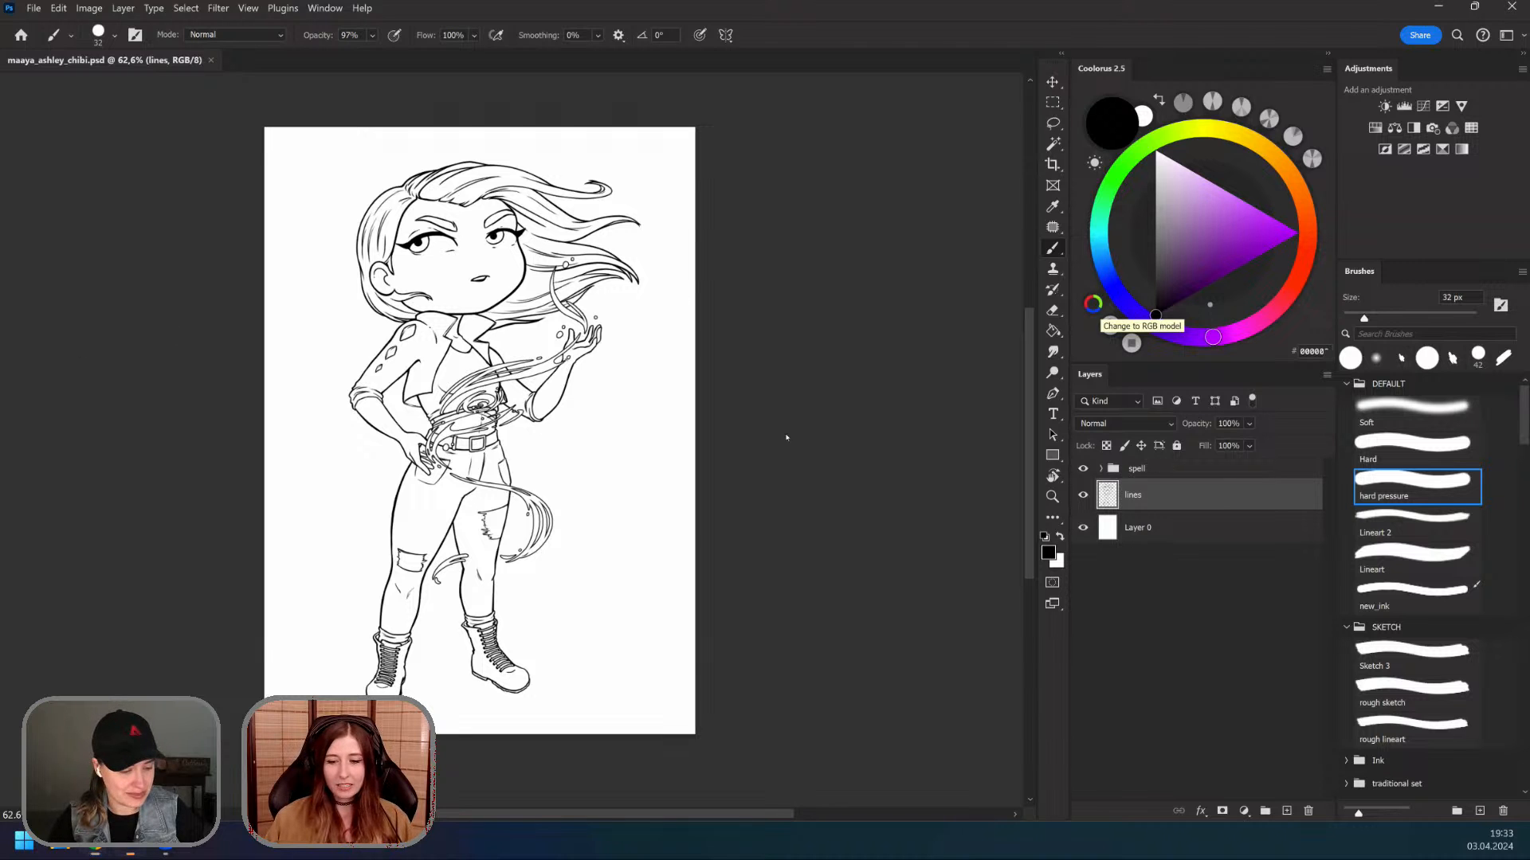
# Step: Compare the chibi line art with and without the spell group, and leave that group hidden
pyautogui.scroll(1, 557, 386)
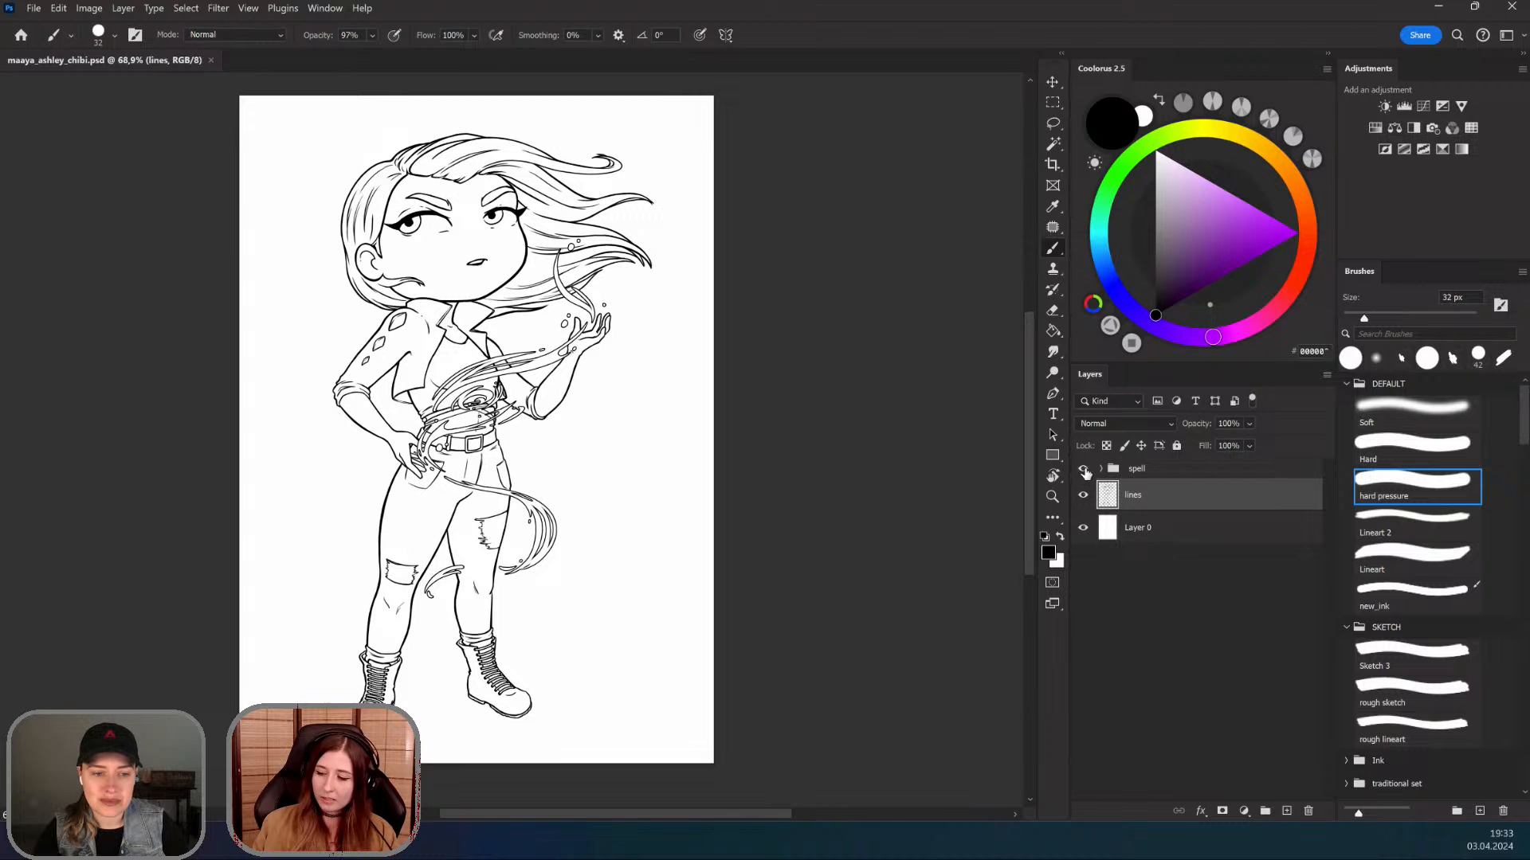
pyautogui.click(1083, 470)
pyautogui.click(1082, 470)
pyautogui.click(1083, 470)
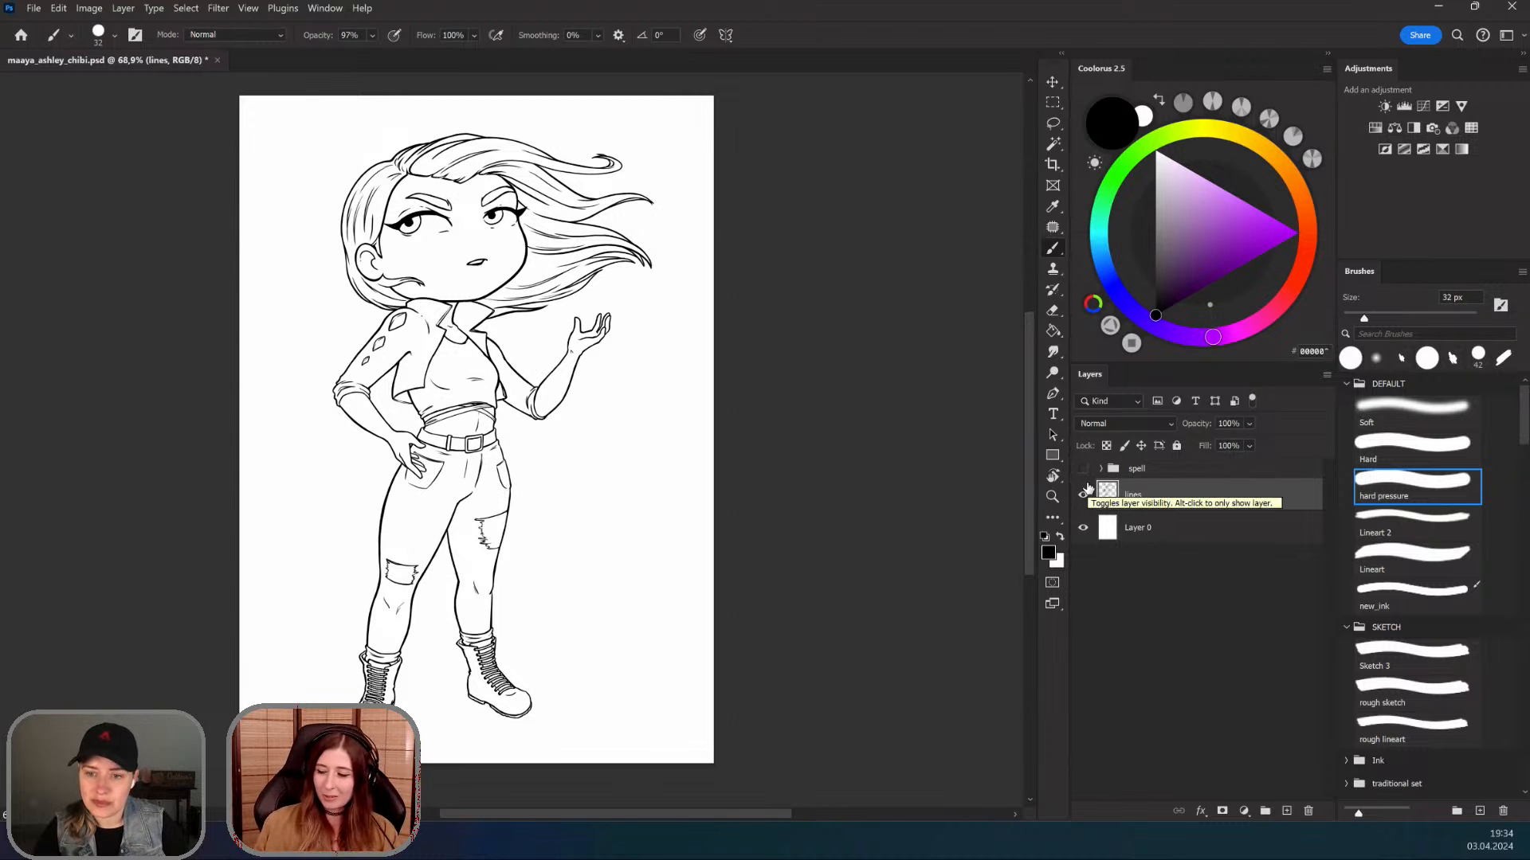
pyautogui.click(1082, 471)
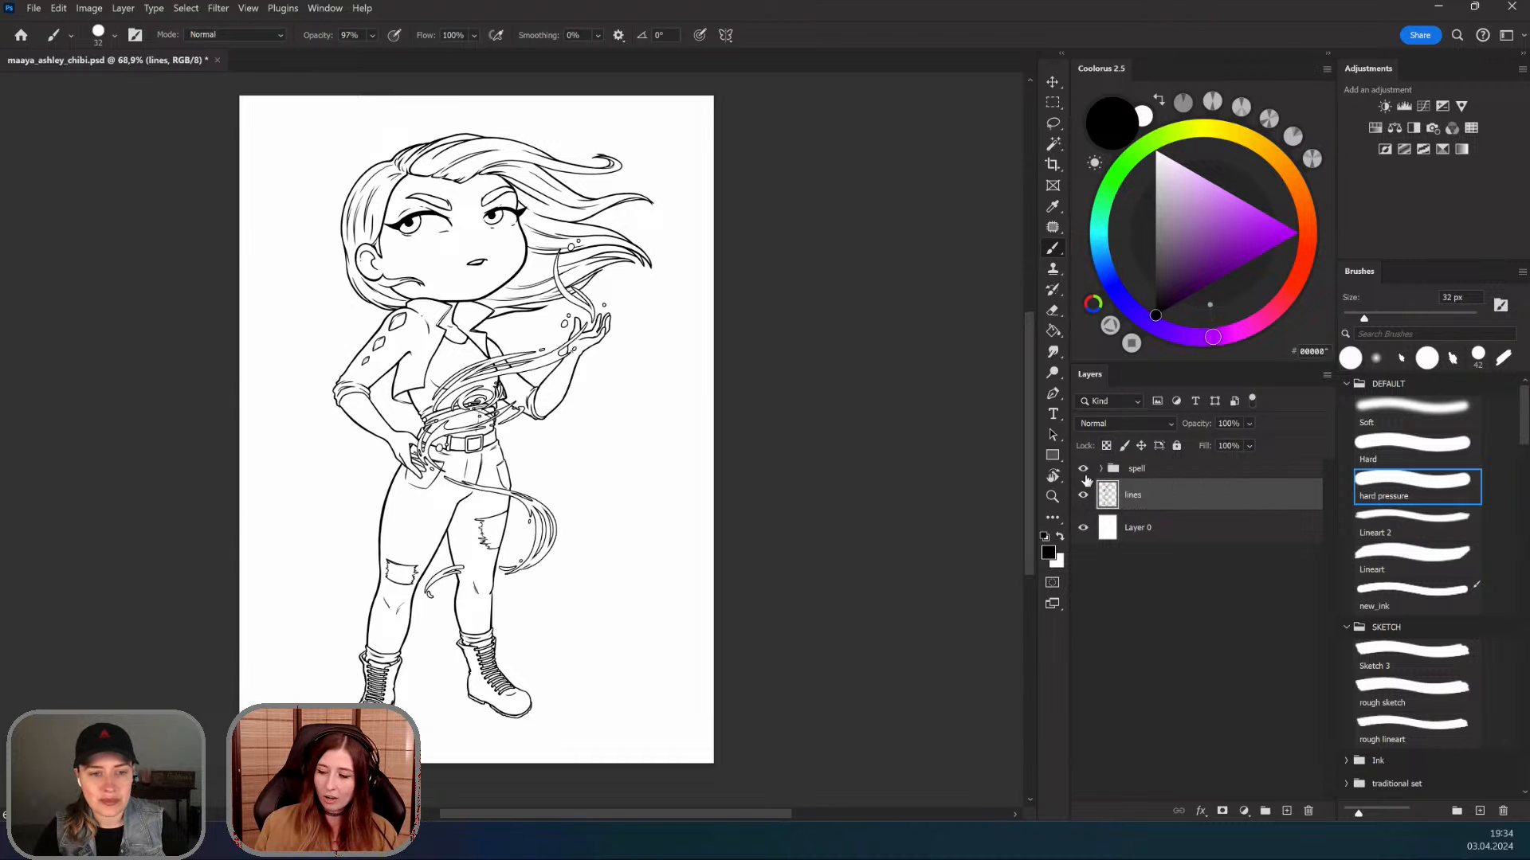
pyautogui.click(1082, 470)
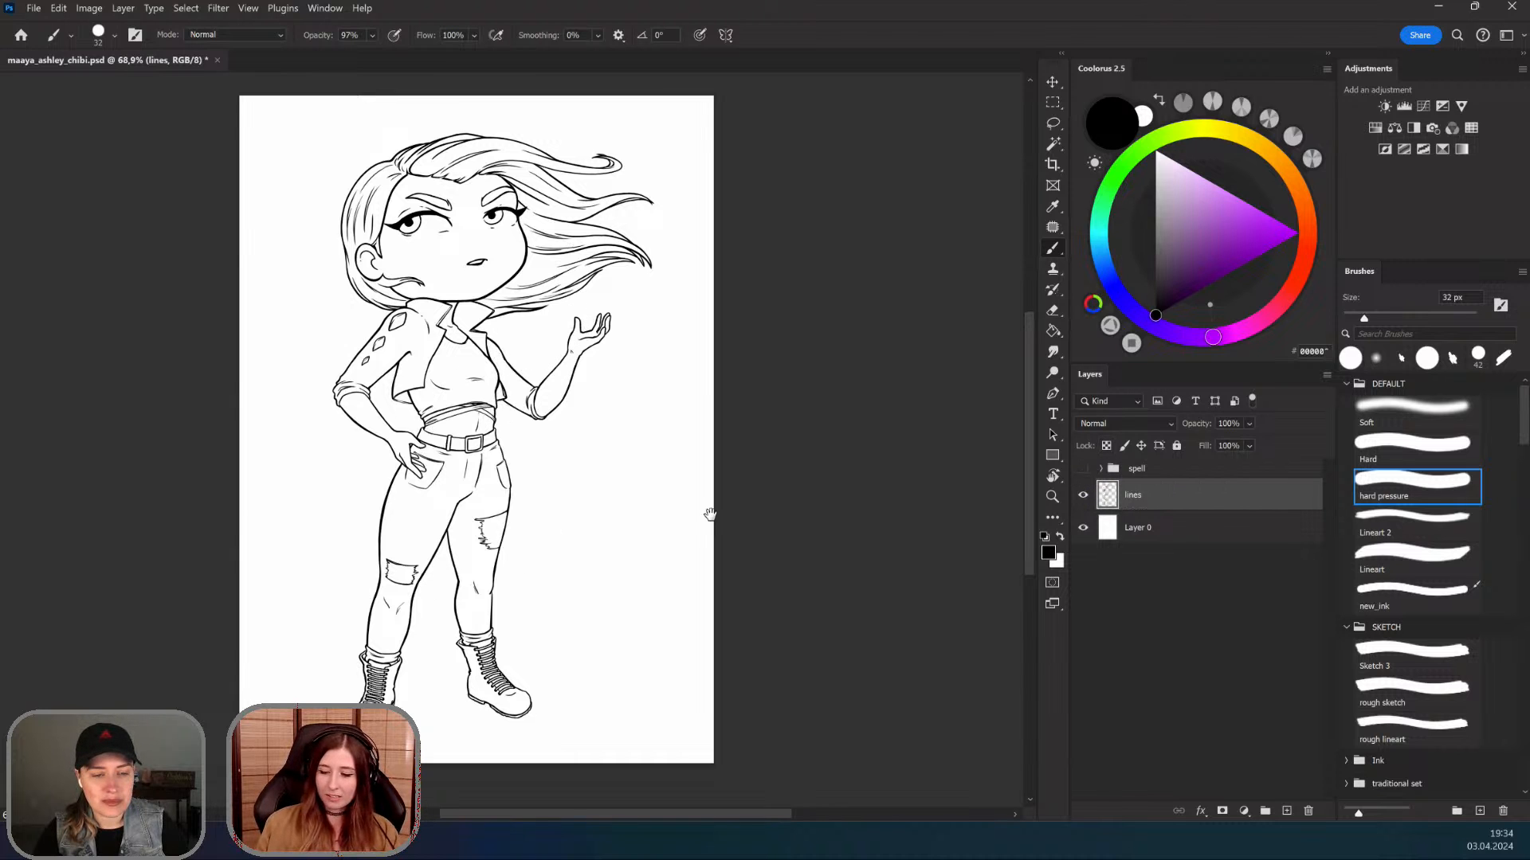
# Step: Check what the lines layer contains by hiding it and showing it again
pyautogui.moveTo(706, 512); pyautogui.dragTo(748, 536)
pyautogui.press('z')
pyautogui.moveTo(536, 431); pyautogui.dragTo(527, 431)
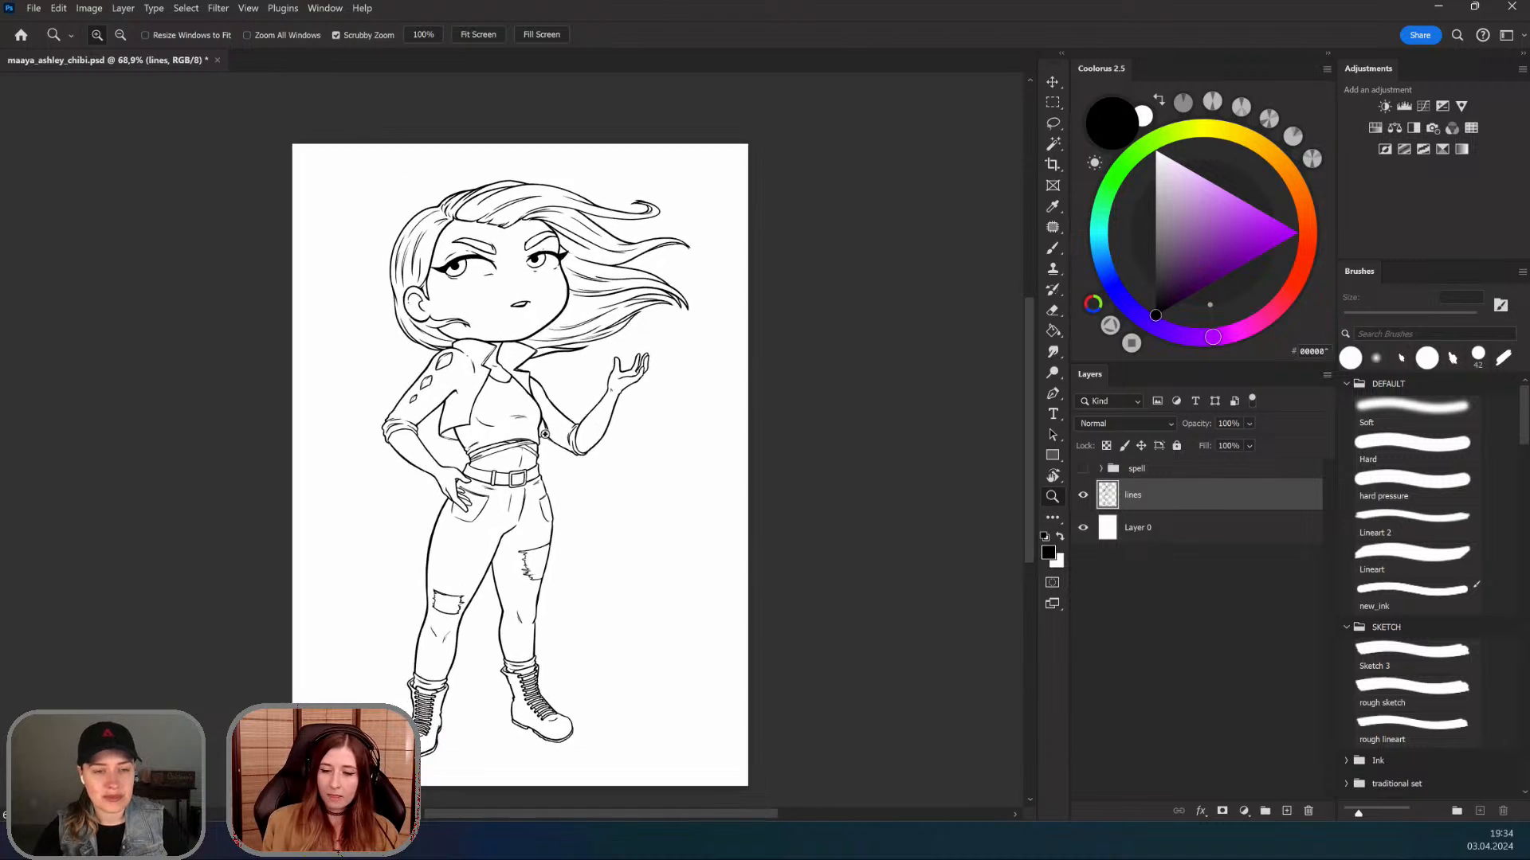
pyautogui.press('b')
pyautogui.scroll(-1, 558, 431)
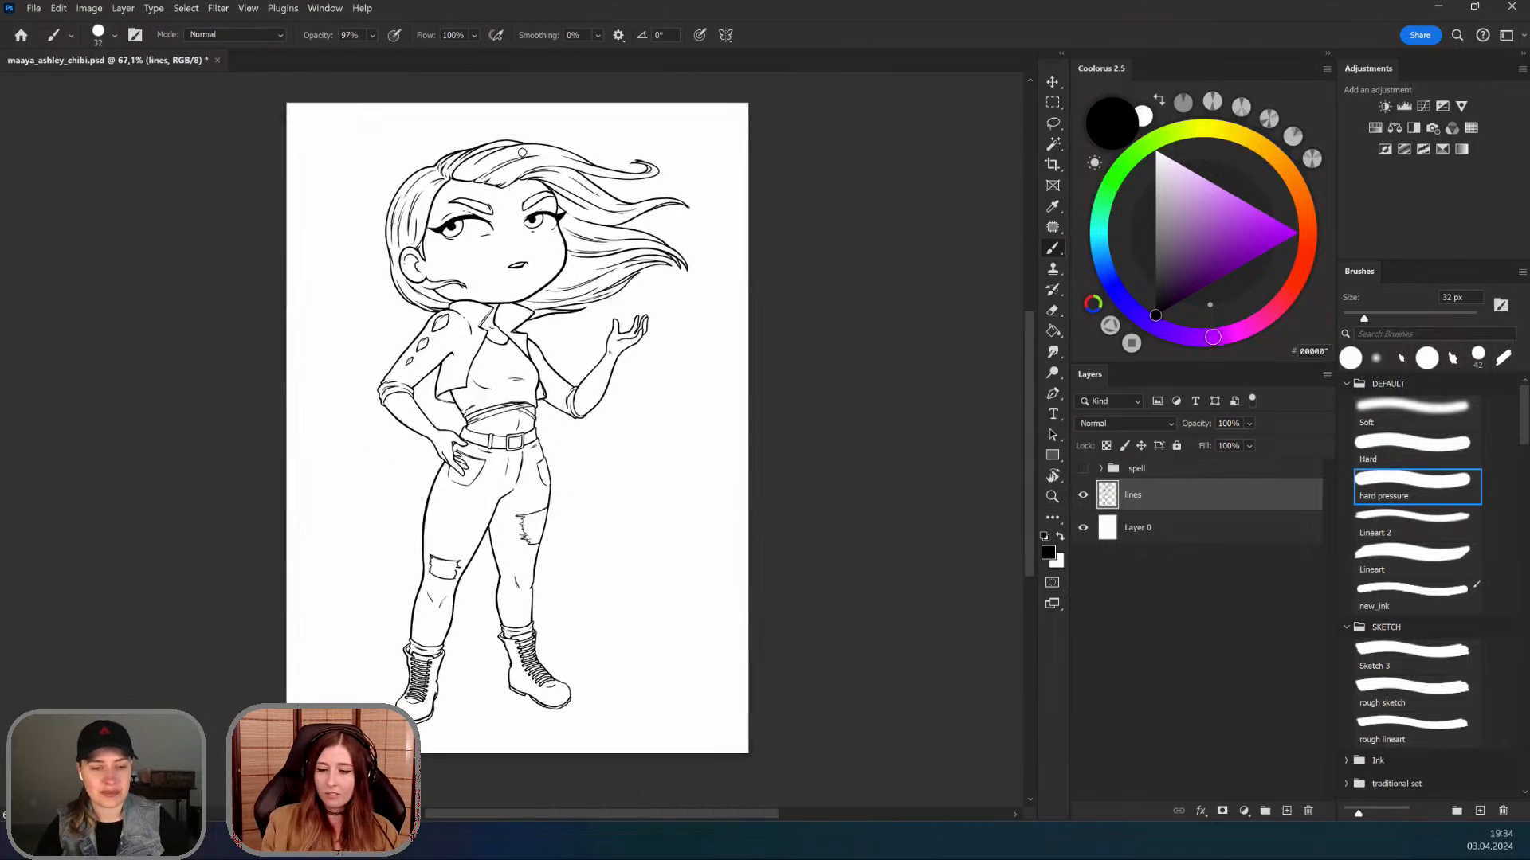
pyautogui.click(1082, 495)
pyautogui.click(1083, 494)
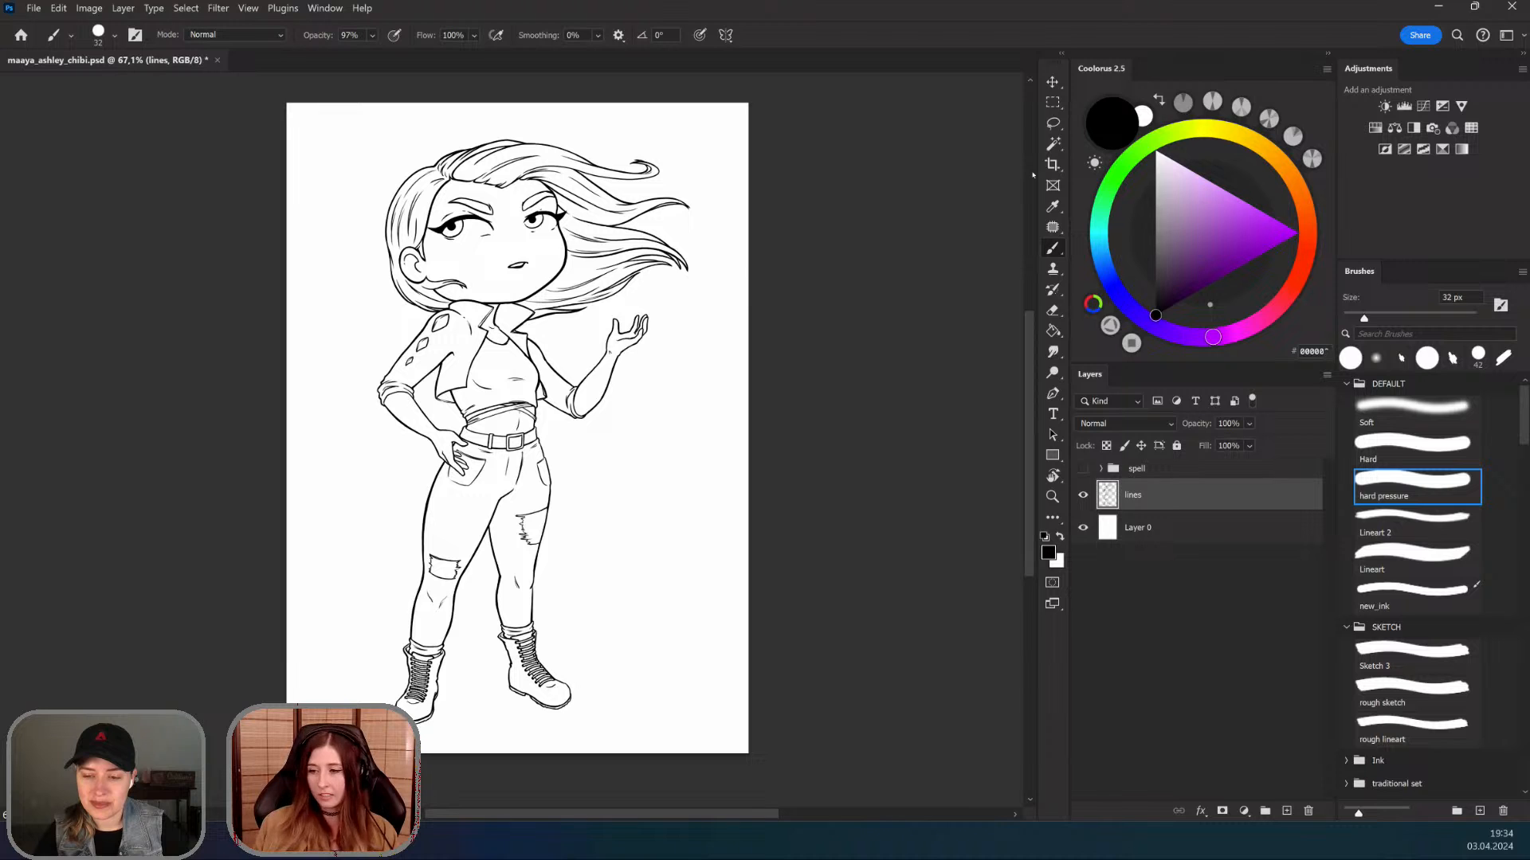
# Step: Create a layer group named "color" and move the lines layer above it
pyautogui.click(1265, 811)
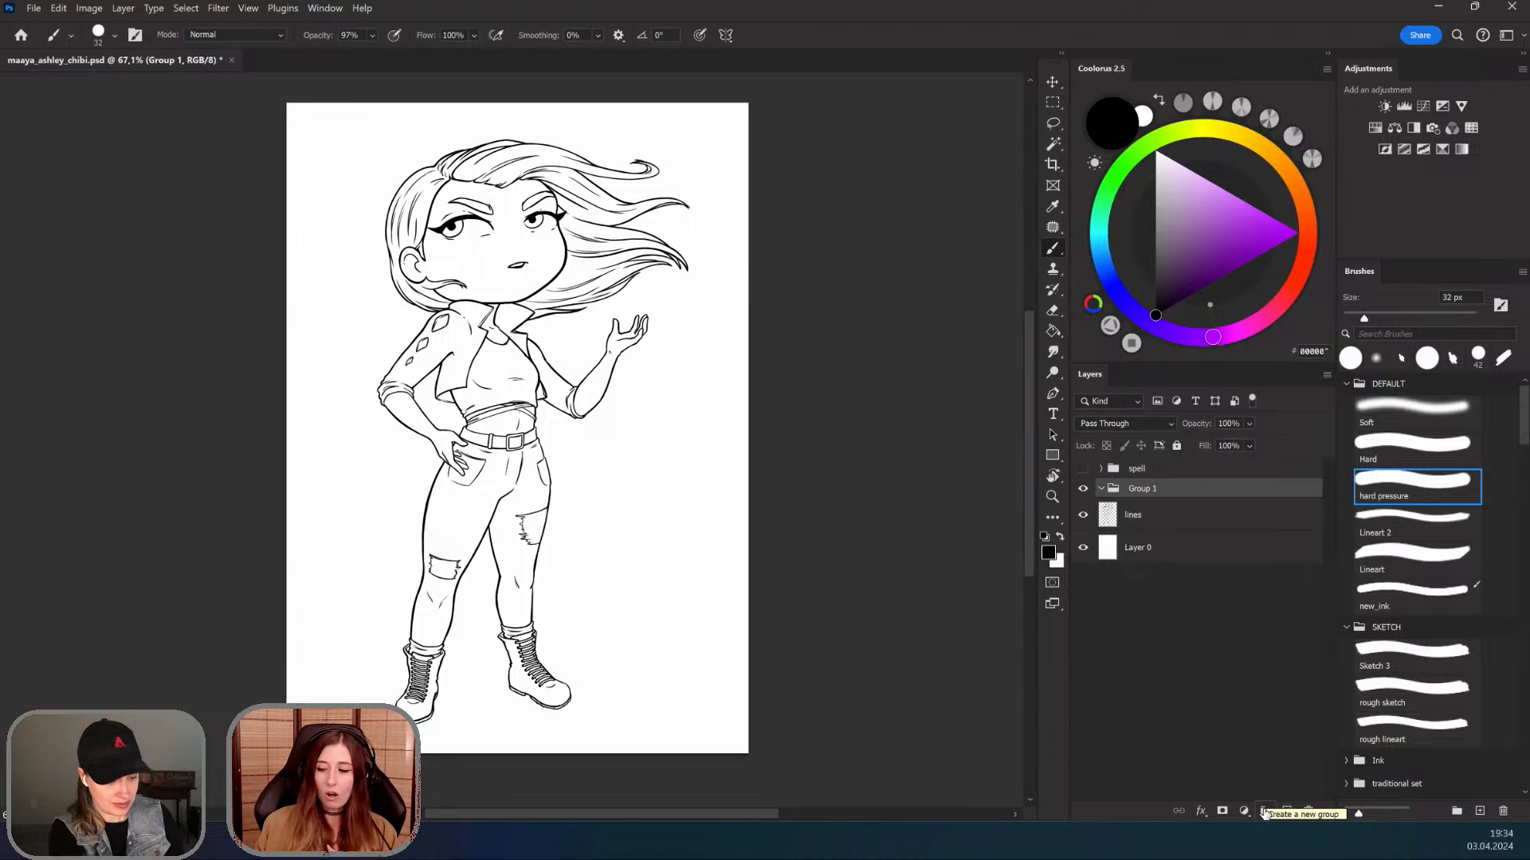
pyautogui.doubleClick(1140, 489)
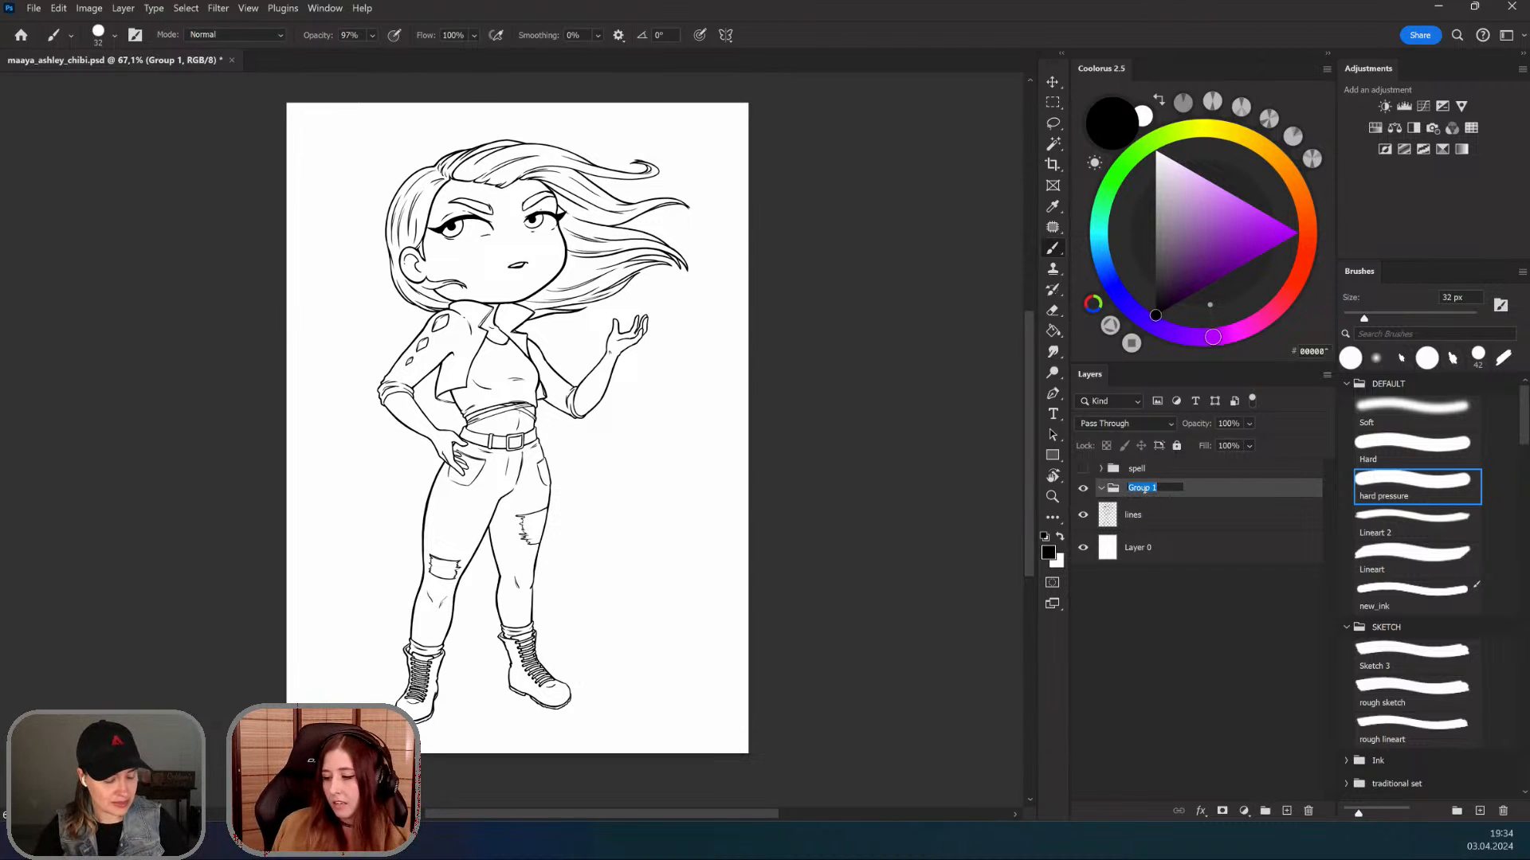
pyautogui.write('co')
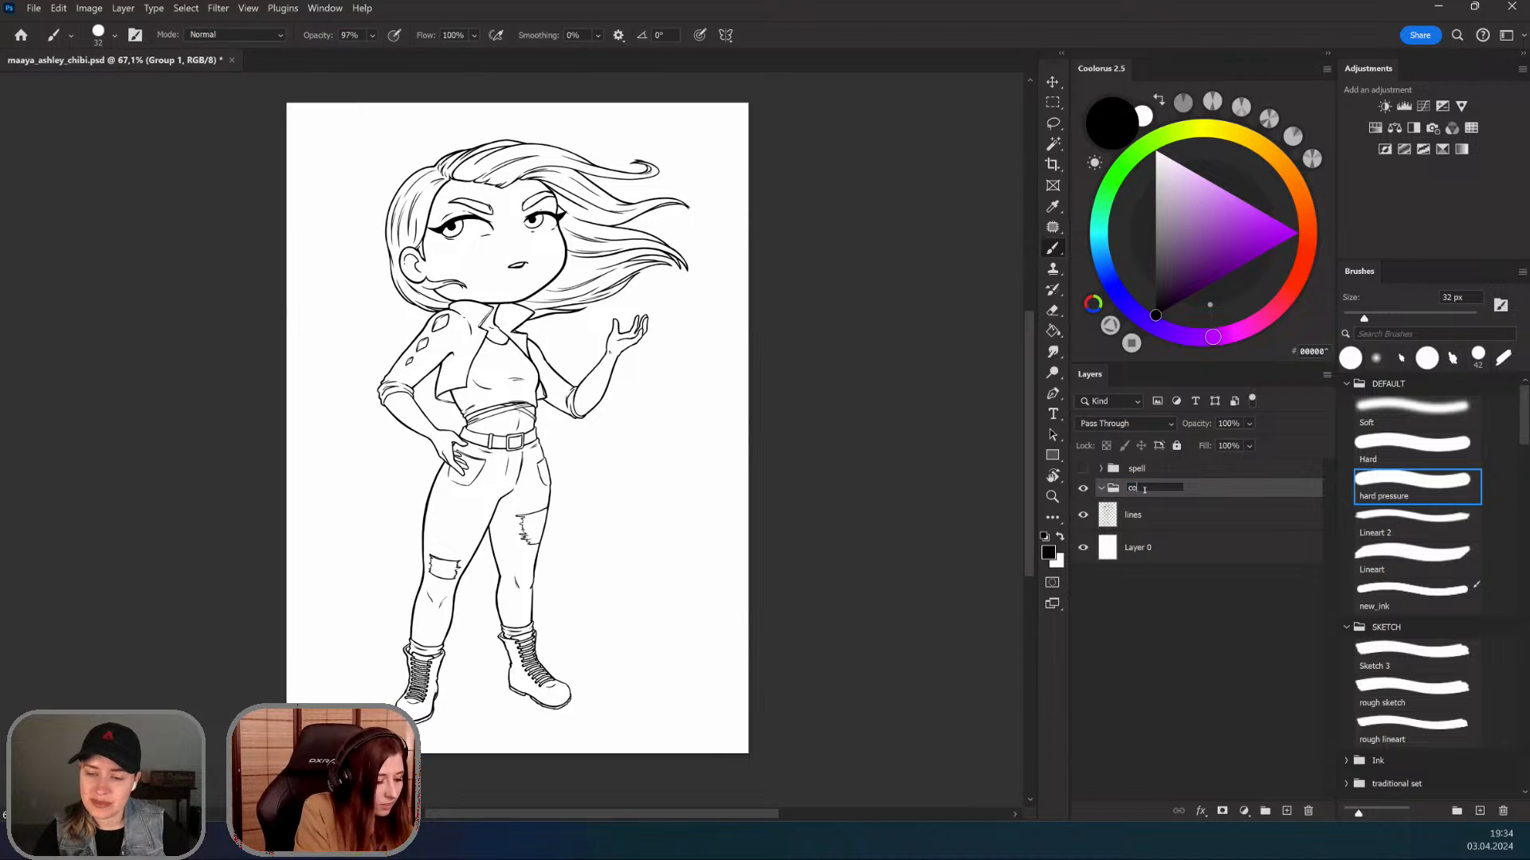
pyautogui.write('lor')
pyautogui.press('Return')
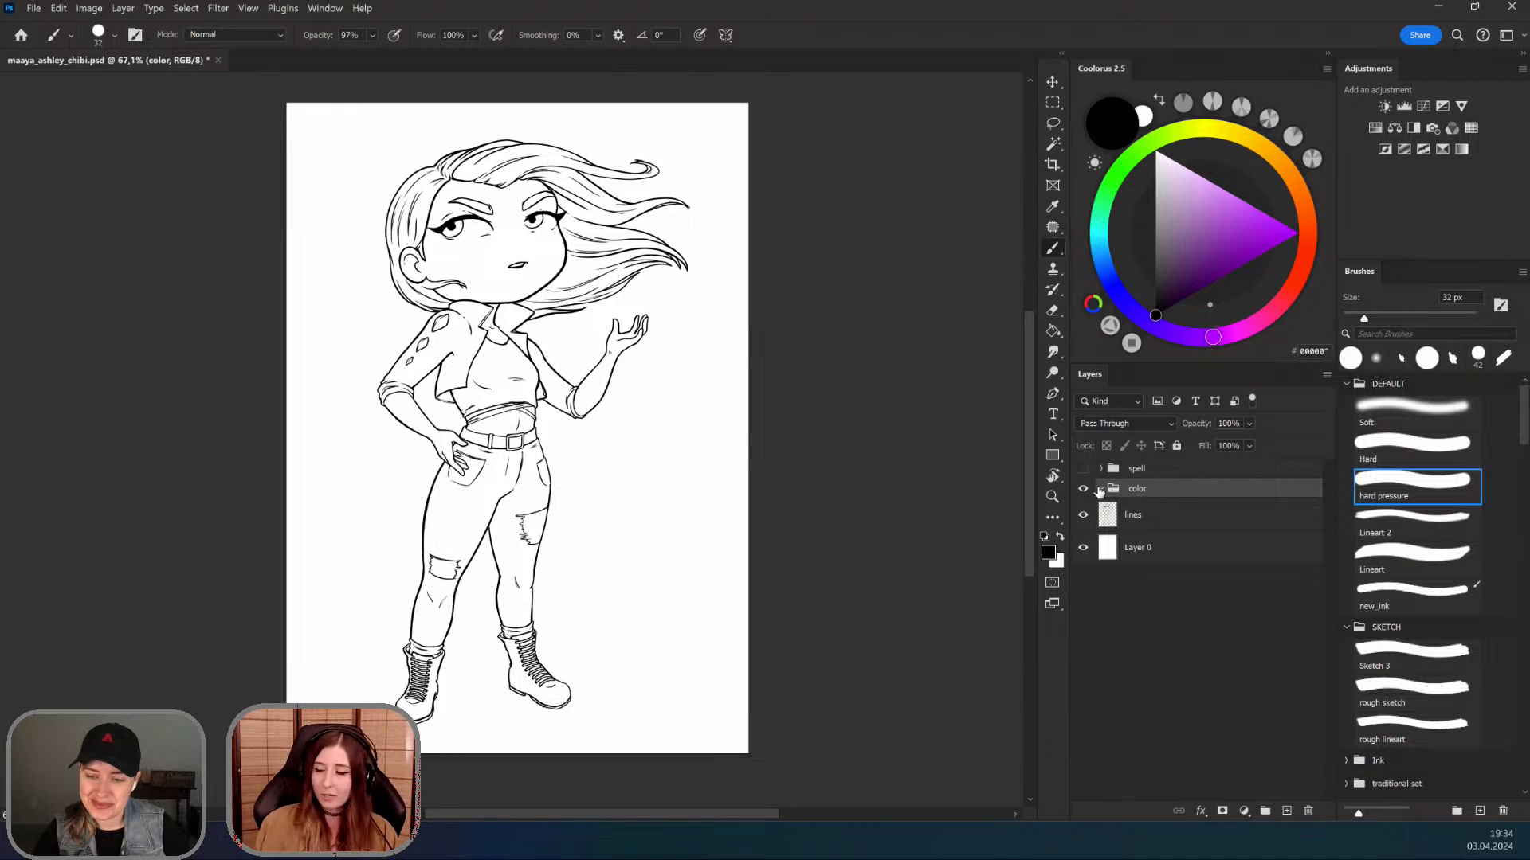
pyautogui.click(1179, 513)
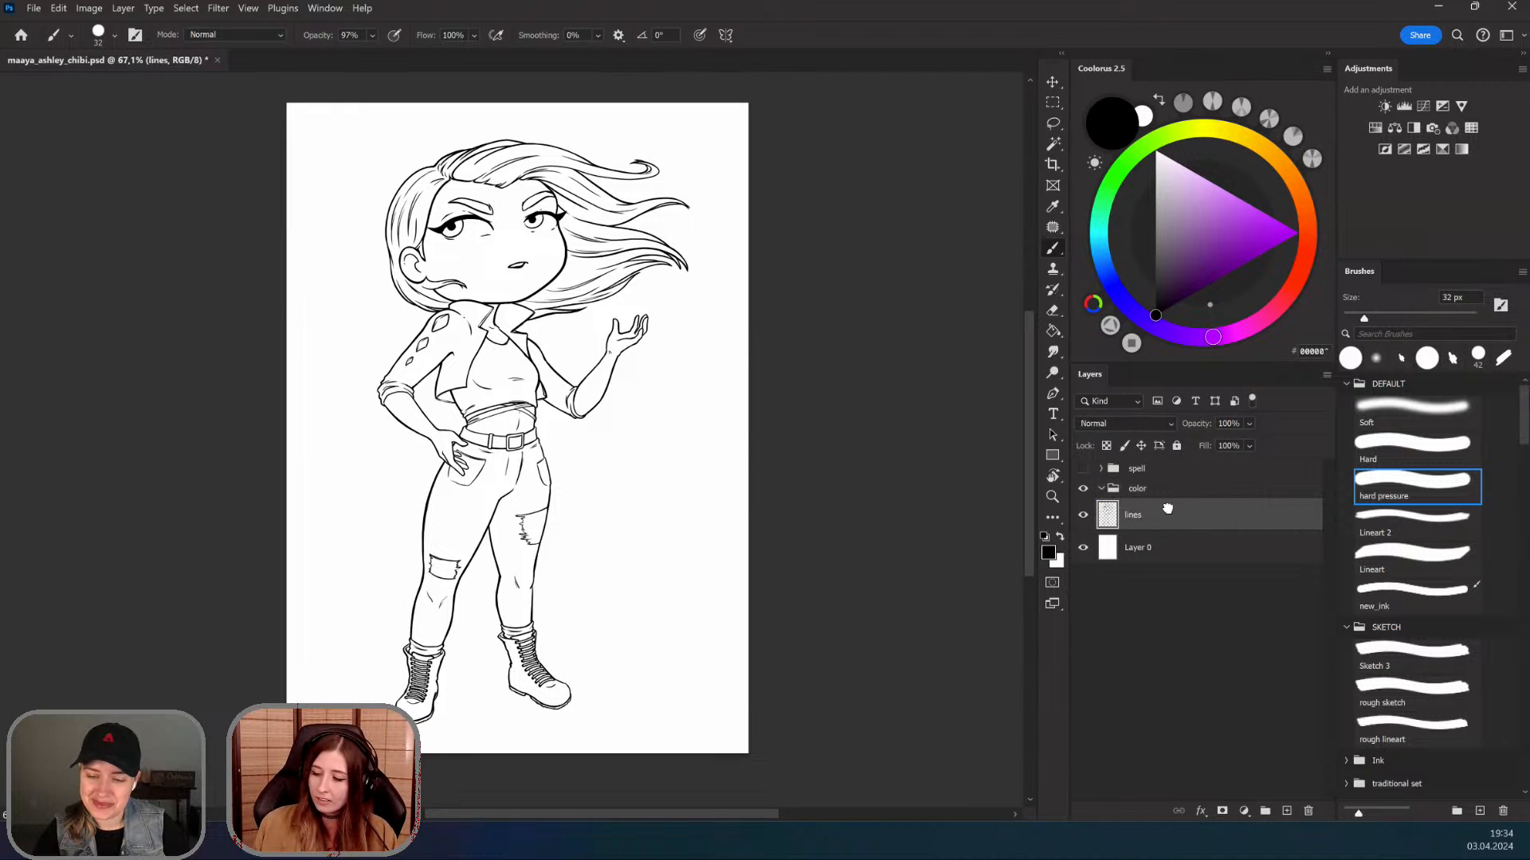
pyautogui.moveTo(1166, 510); pyautogui.dragTo(1180, 479)
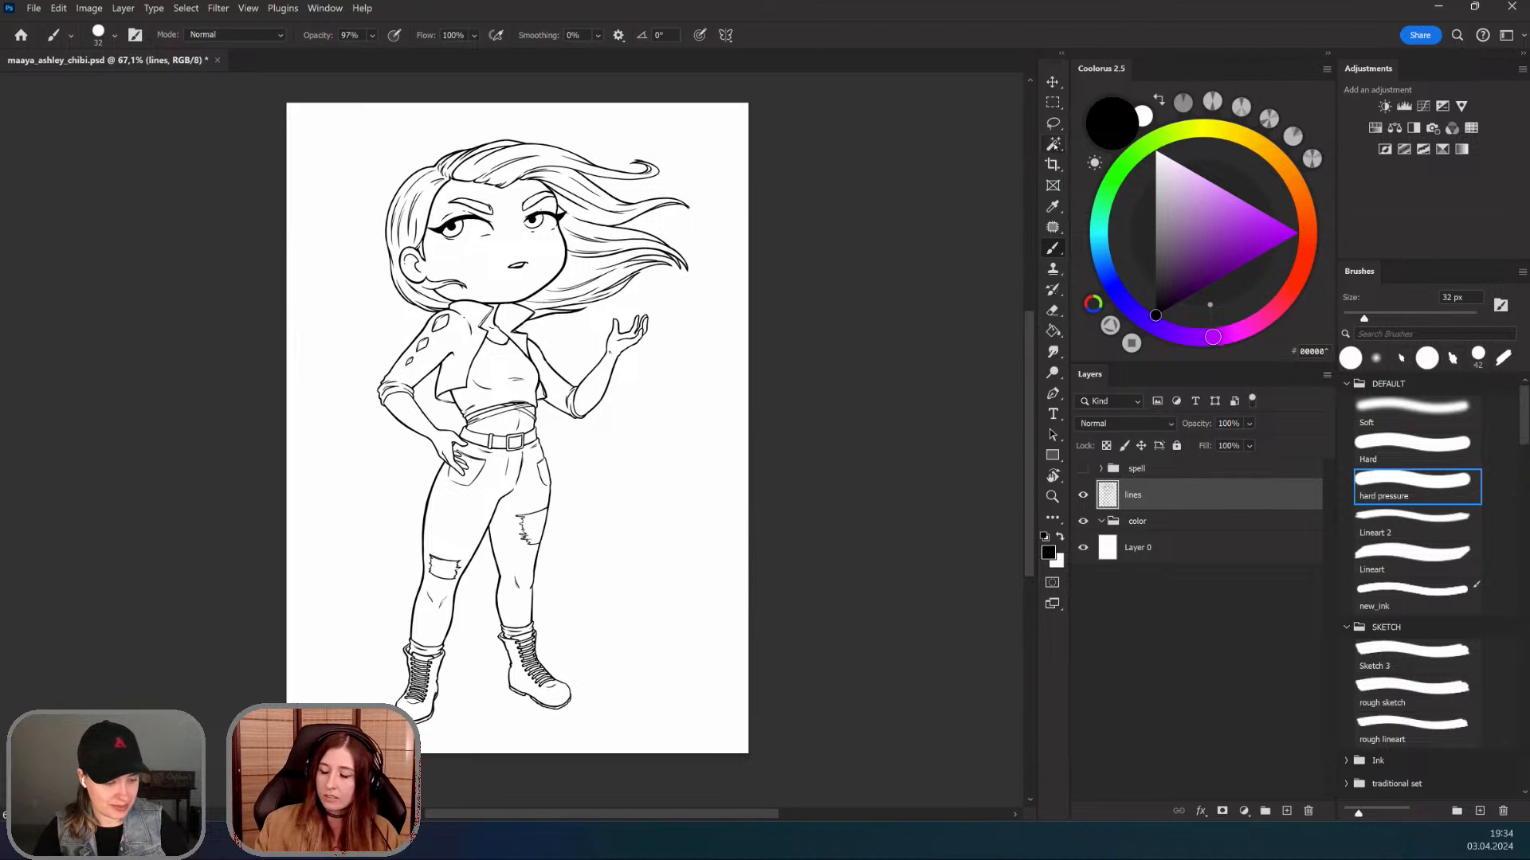
# Step: Select the empty background around the character with the Magic Wand and add the enclosed gap between the bent arm and waist
pyautogui.click(1052, 144)
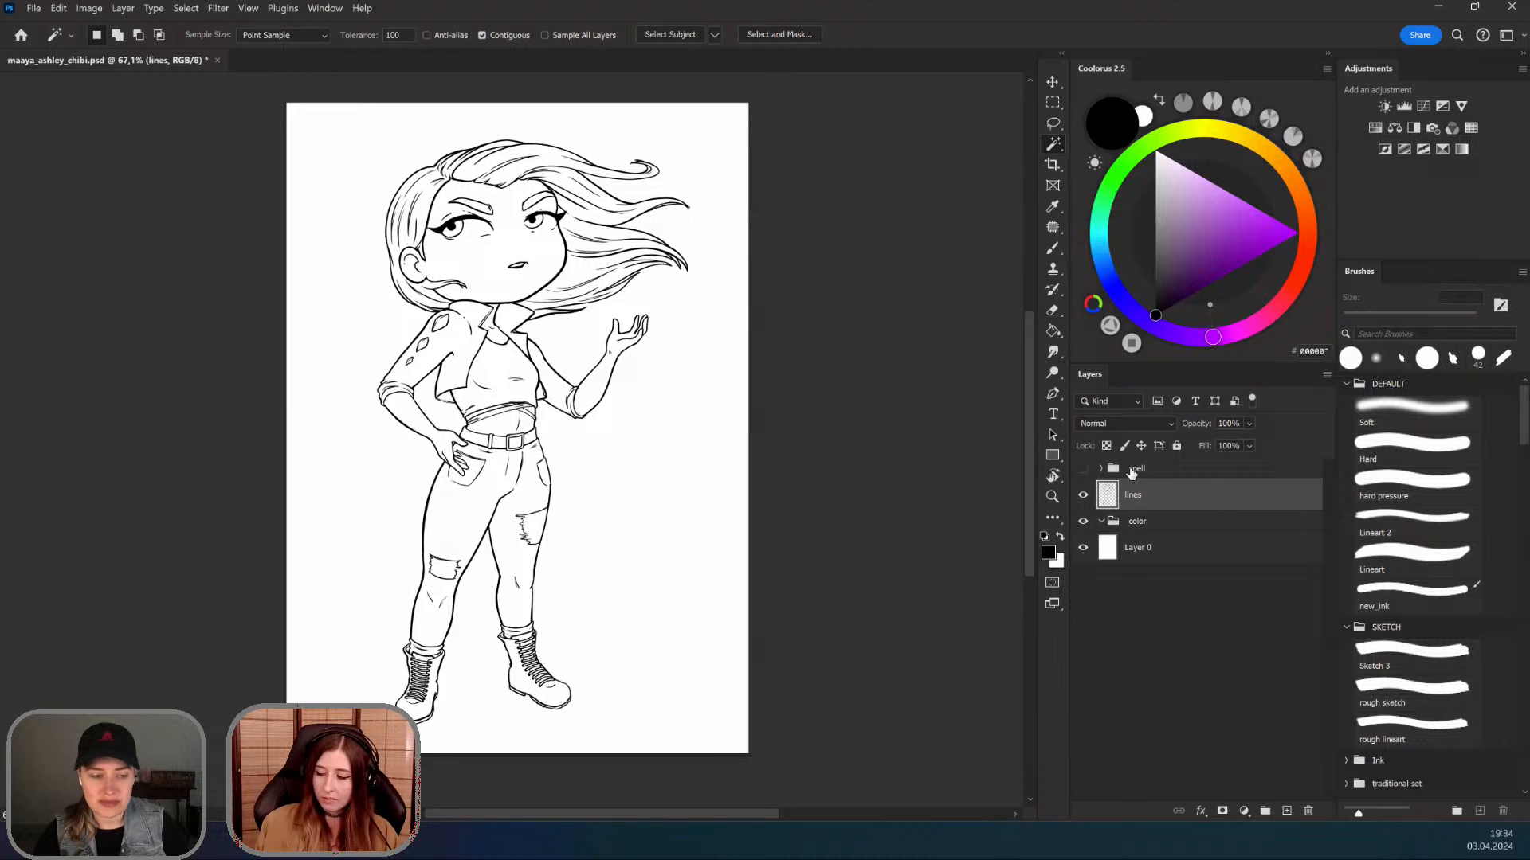
pyautogui.click(673, 316)
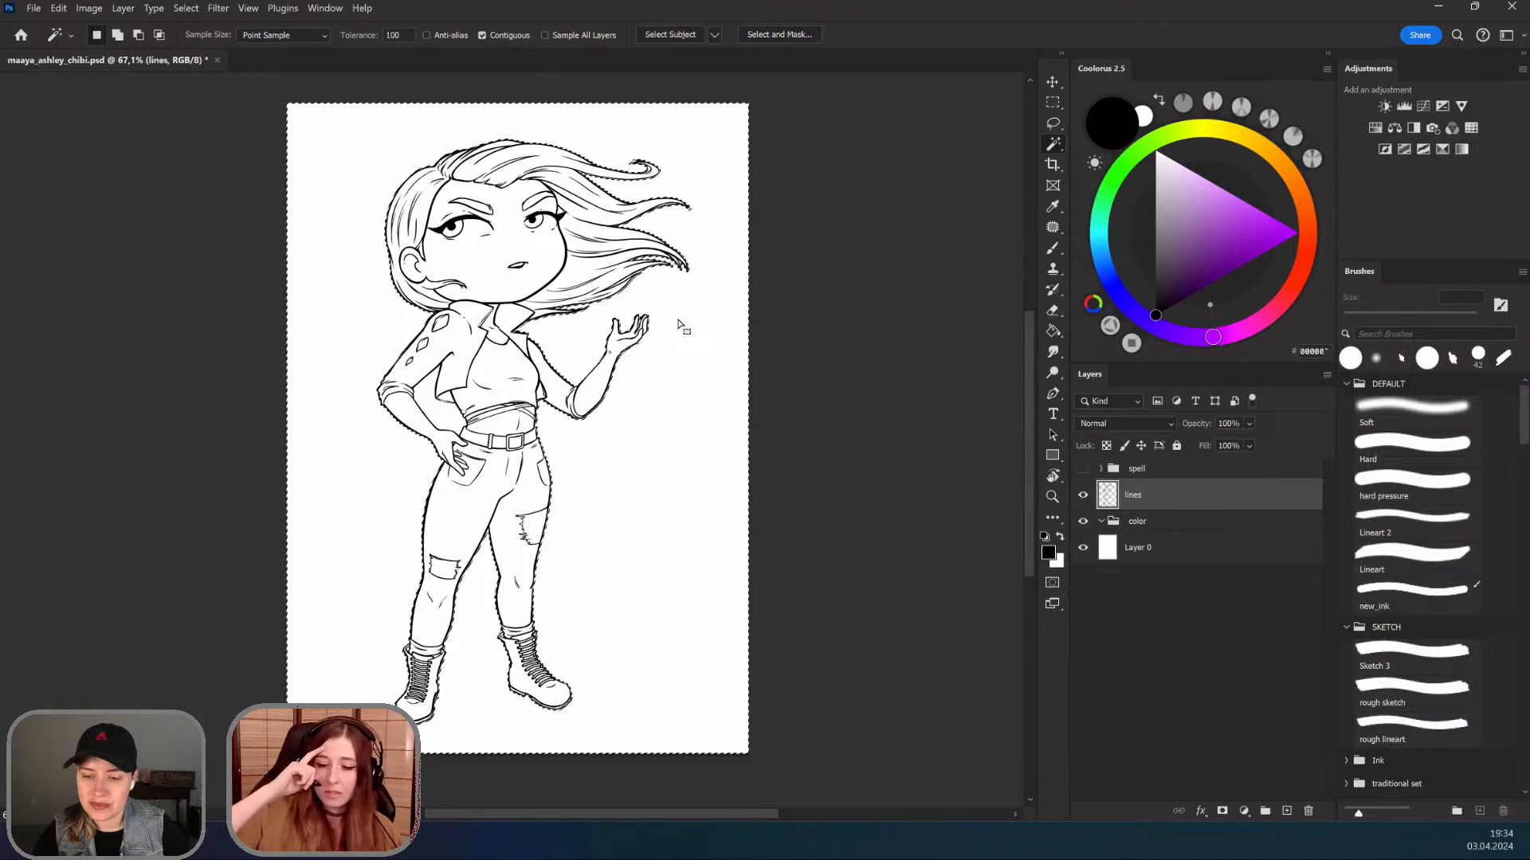
pyautogui.scroll(5, 529, 255)
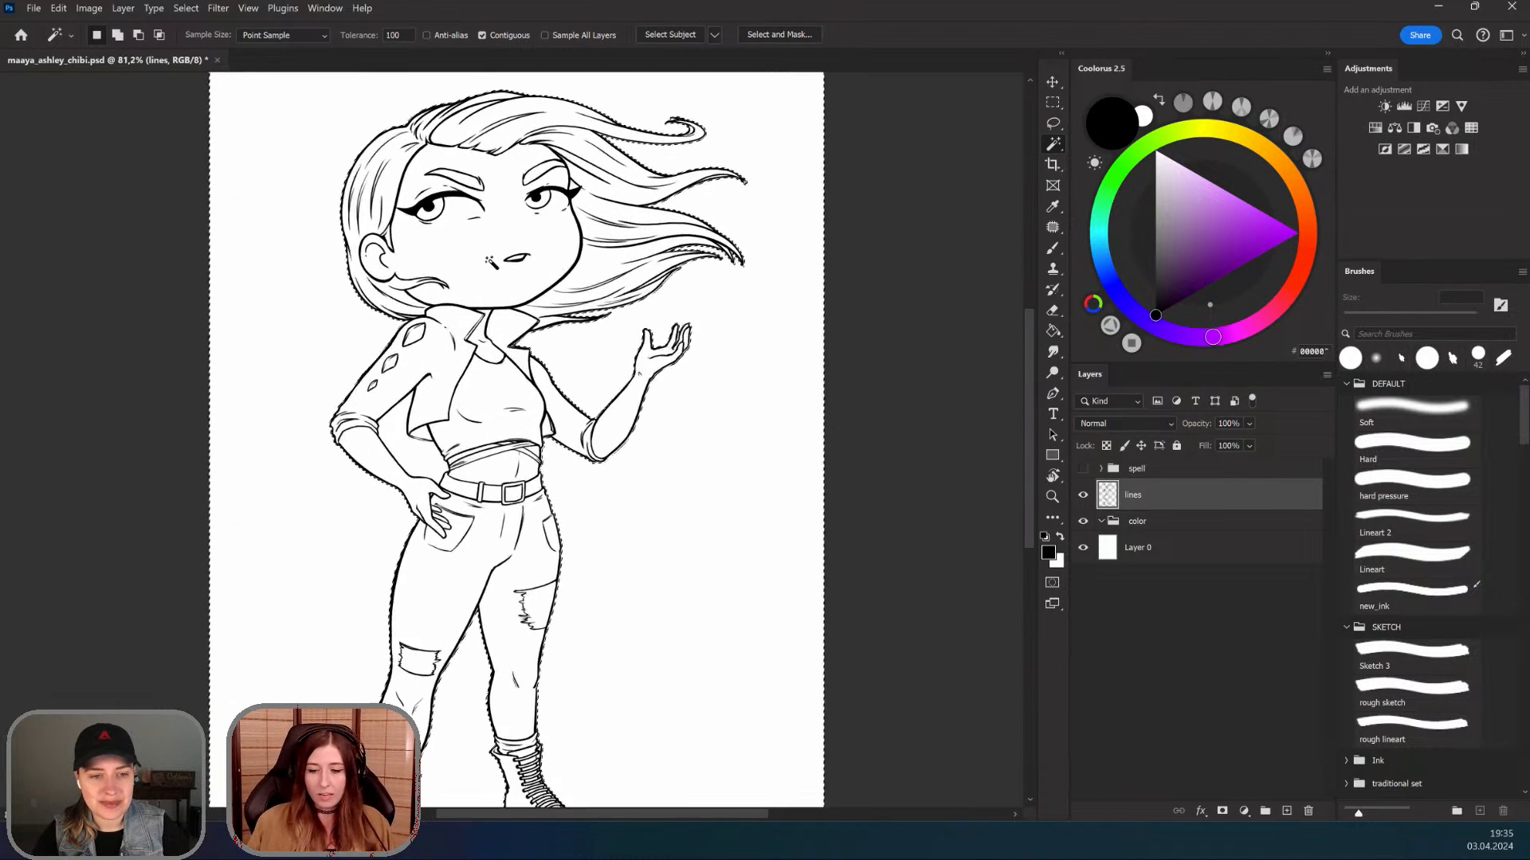
pyautogui.scroll(-2, 483, 235)
pyautogui.scroll(1, 467, 223)
pyautogui.scroll(1, 416, 192)
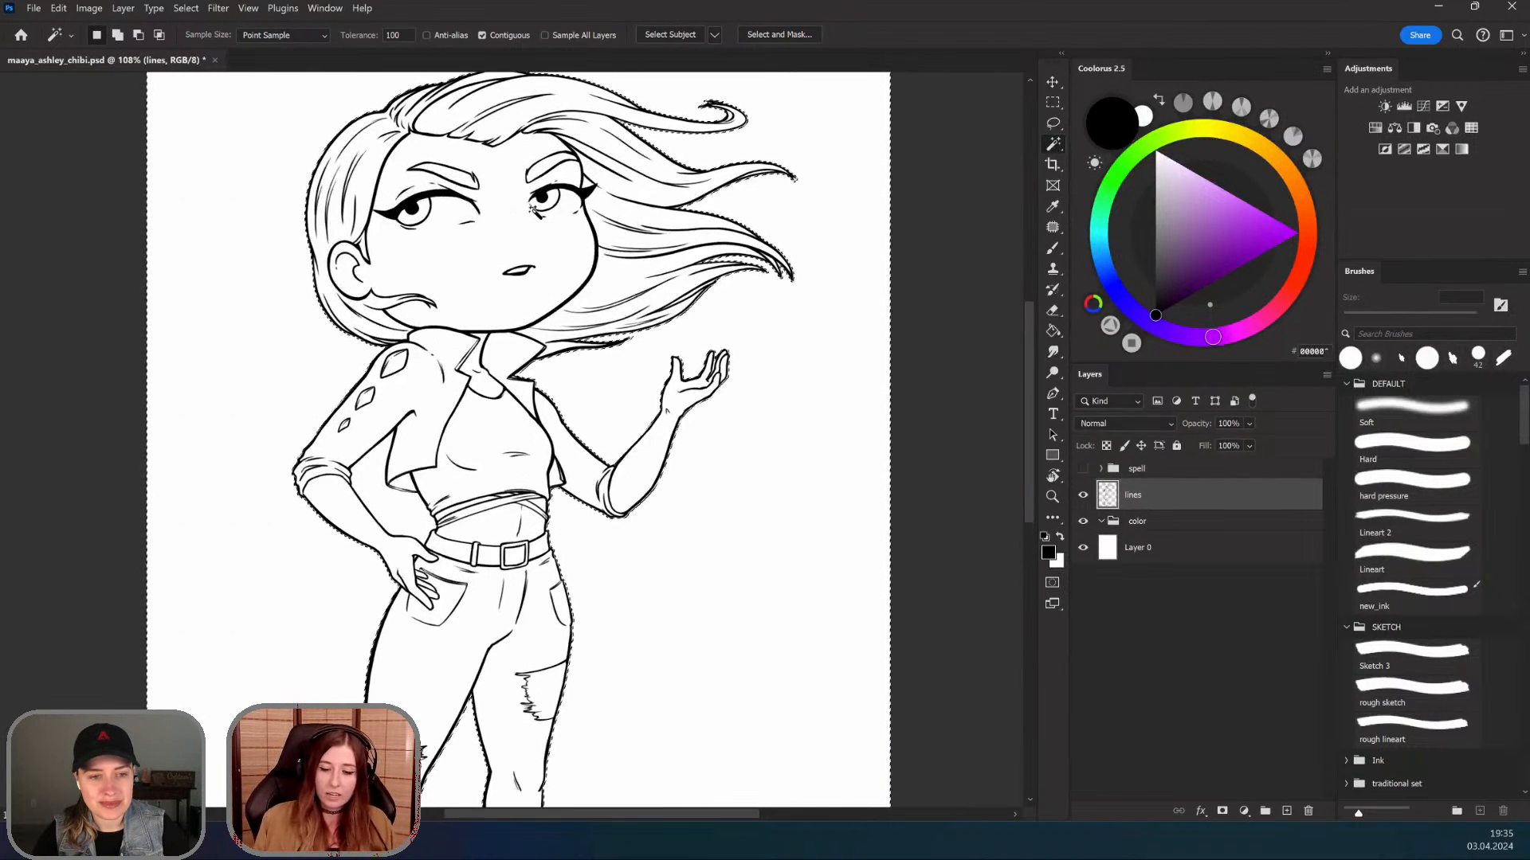
pyautogui.keyDown('shift'); pyautogui.click(402, 519); pyautogui.keyUp('shift')
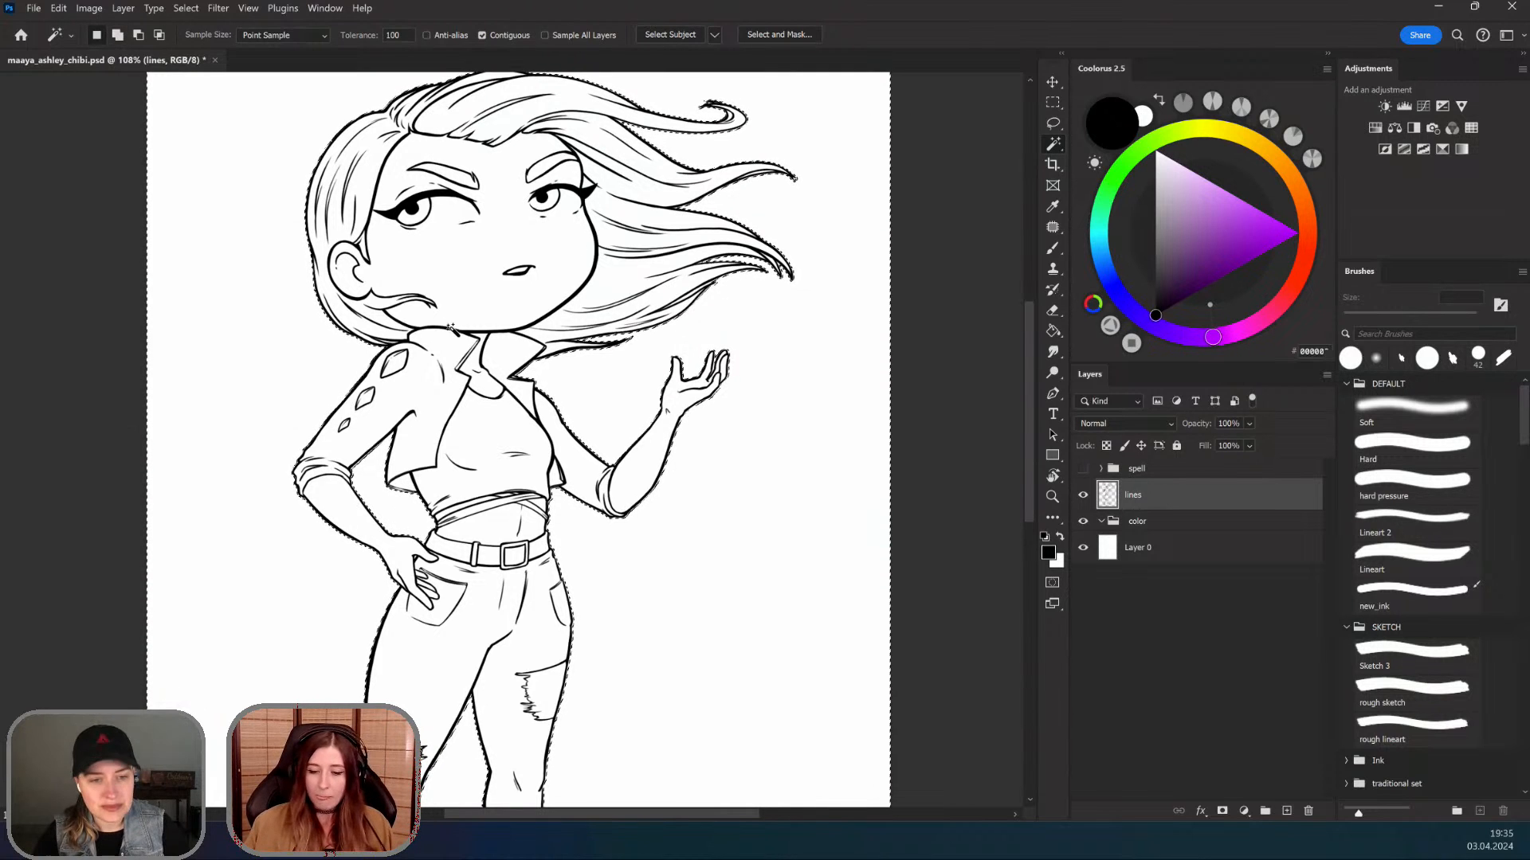
# Step: Examine how closely the selection edge follows the line art, especially where the hair strands meet
pyautogui.scroll(-4, 456, 406)
pyautogui.scroll(3, 457, 406)
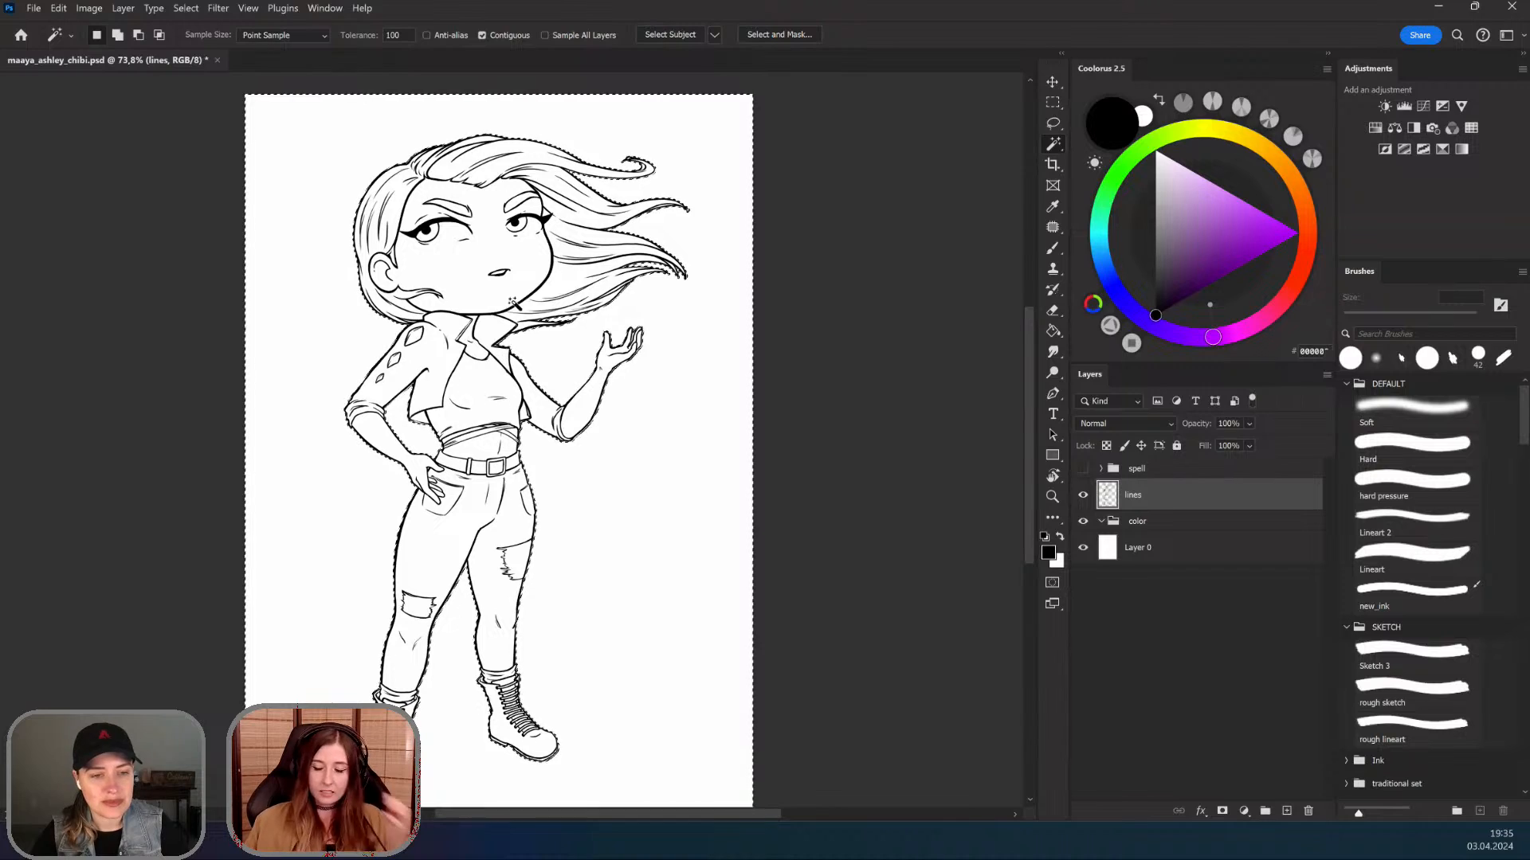
pyautogui.scroll(2, 543, 251)
pyautogui.scroll(-1, 550, 223)
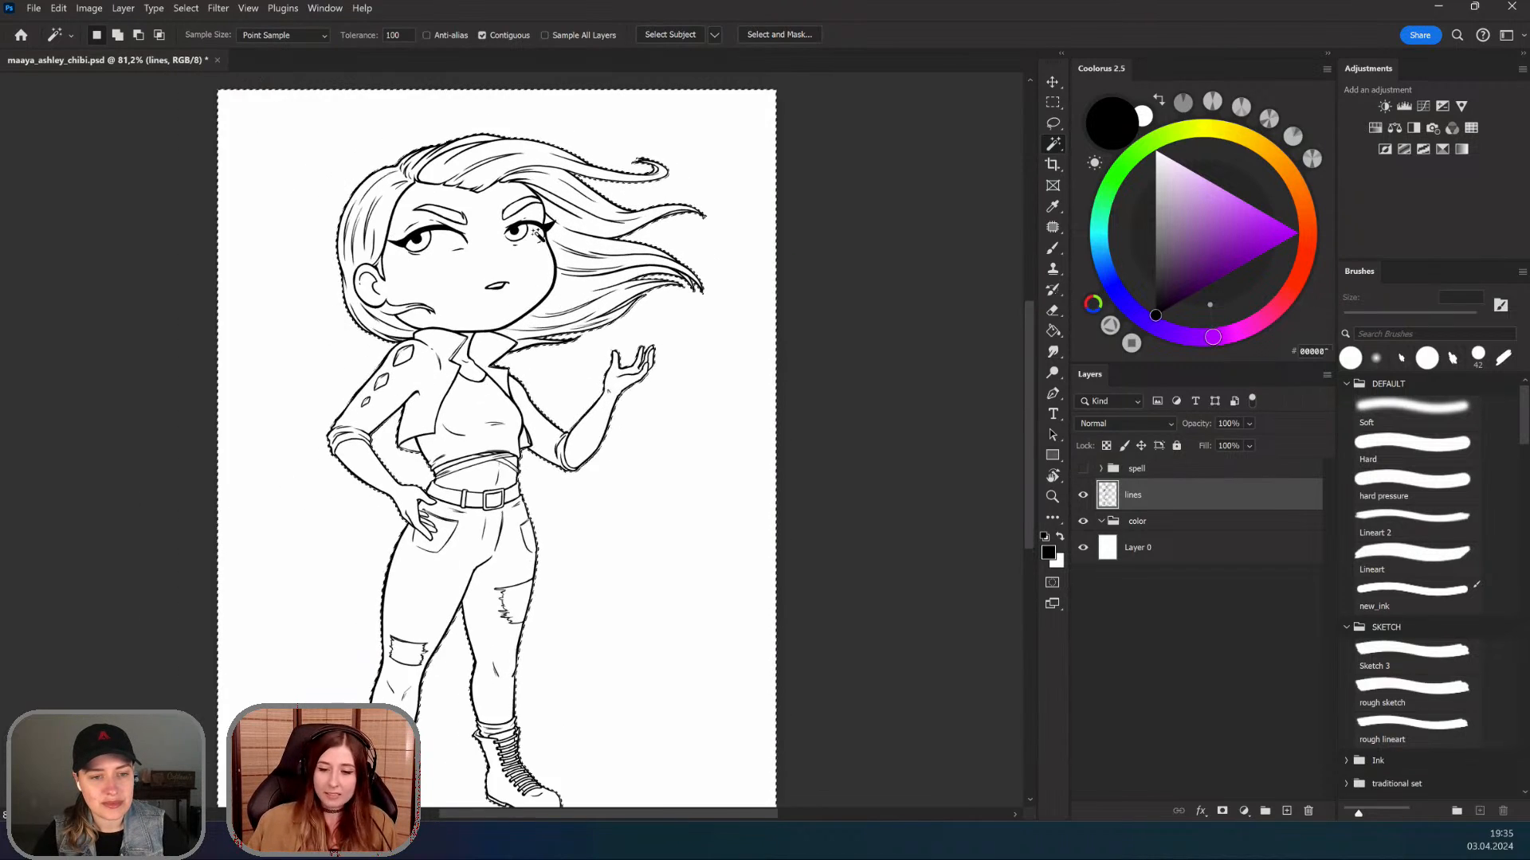
pyautogui.scroll(1, 566, 183)
pyautogui.scroll(6, 570, 173)
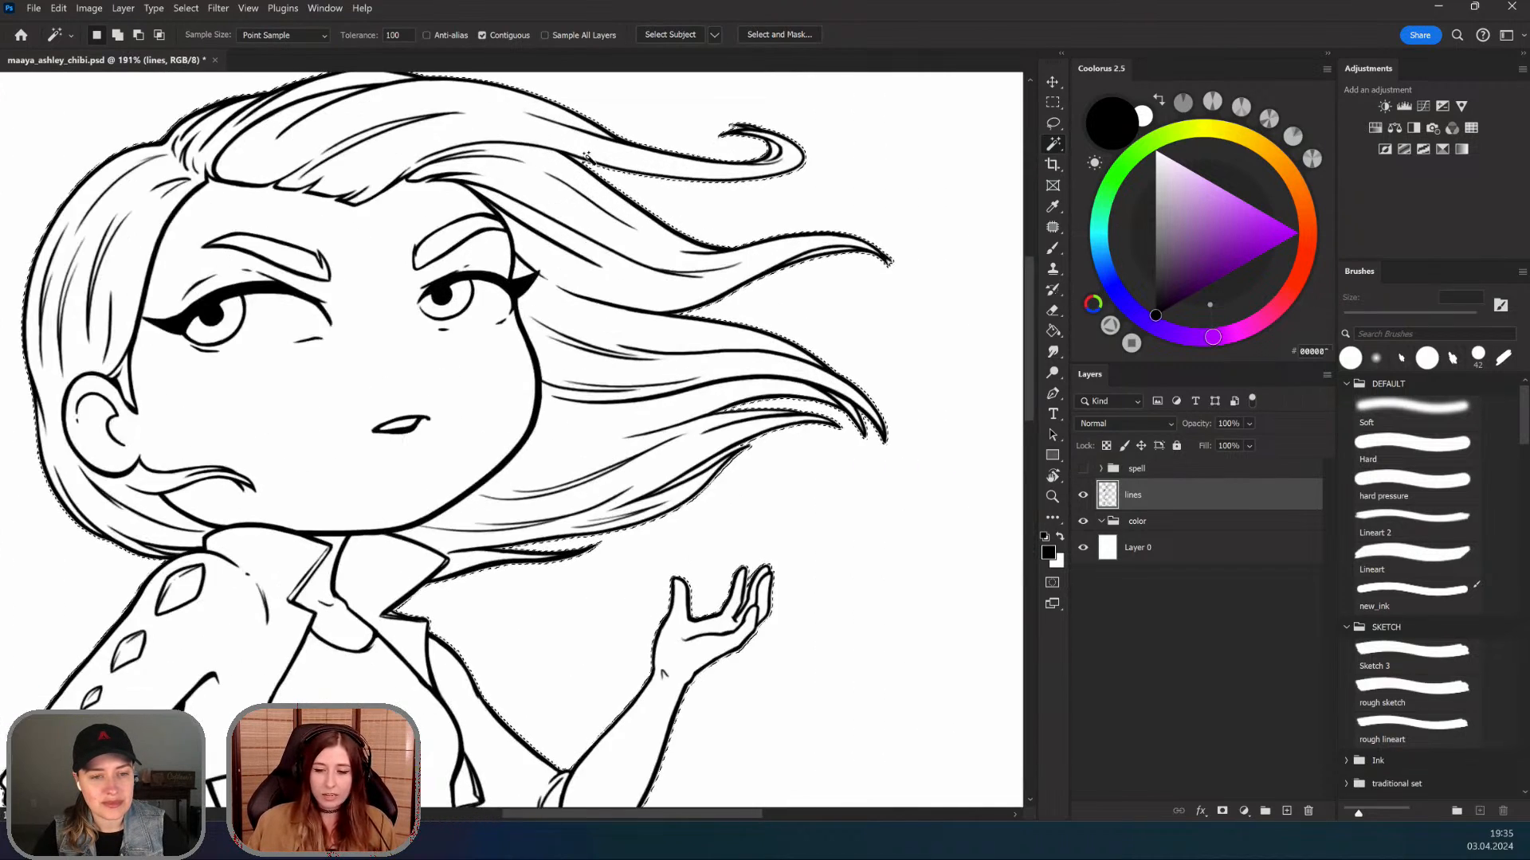
pyautogui.scroll(2, 594, 173)
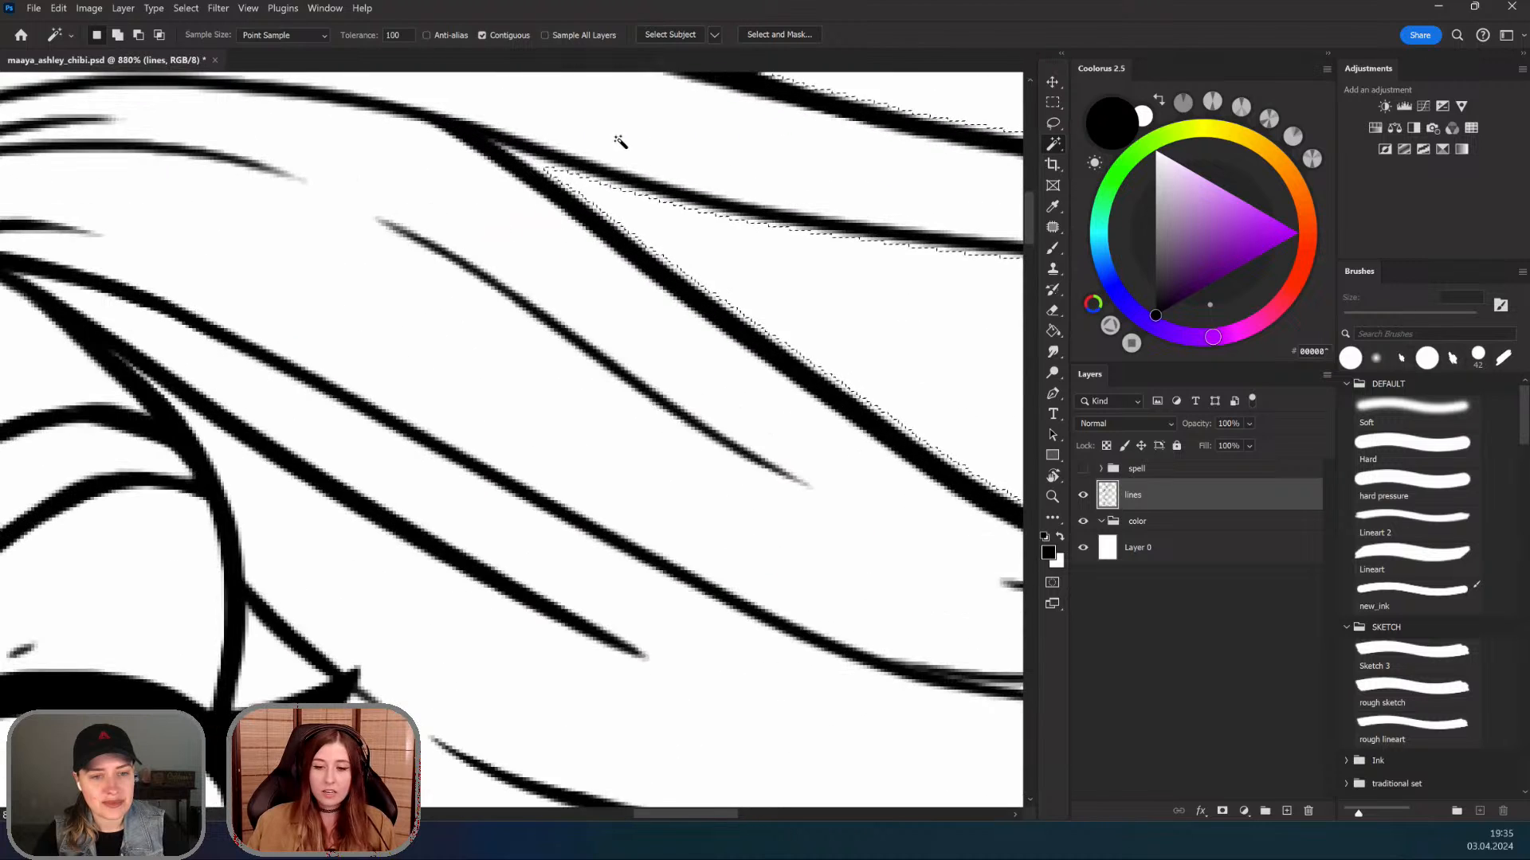
pyautogui.scroll(2, 460, 445)
pyautogui.scroll(3, 464, 446)
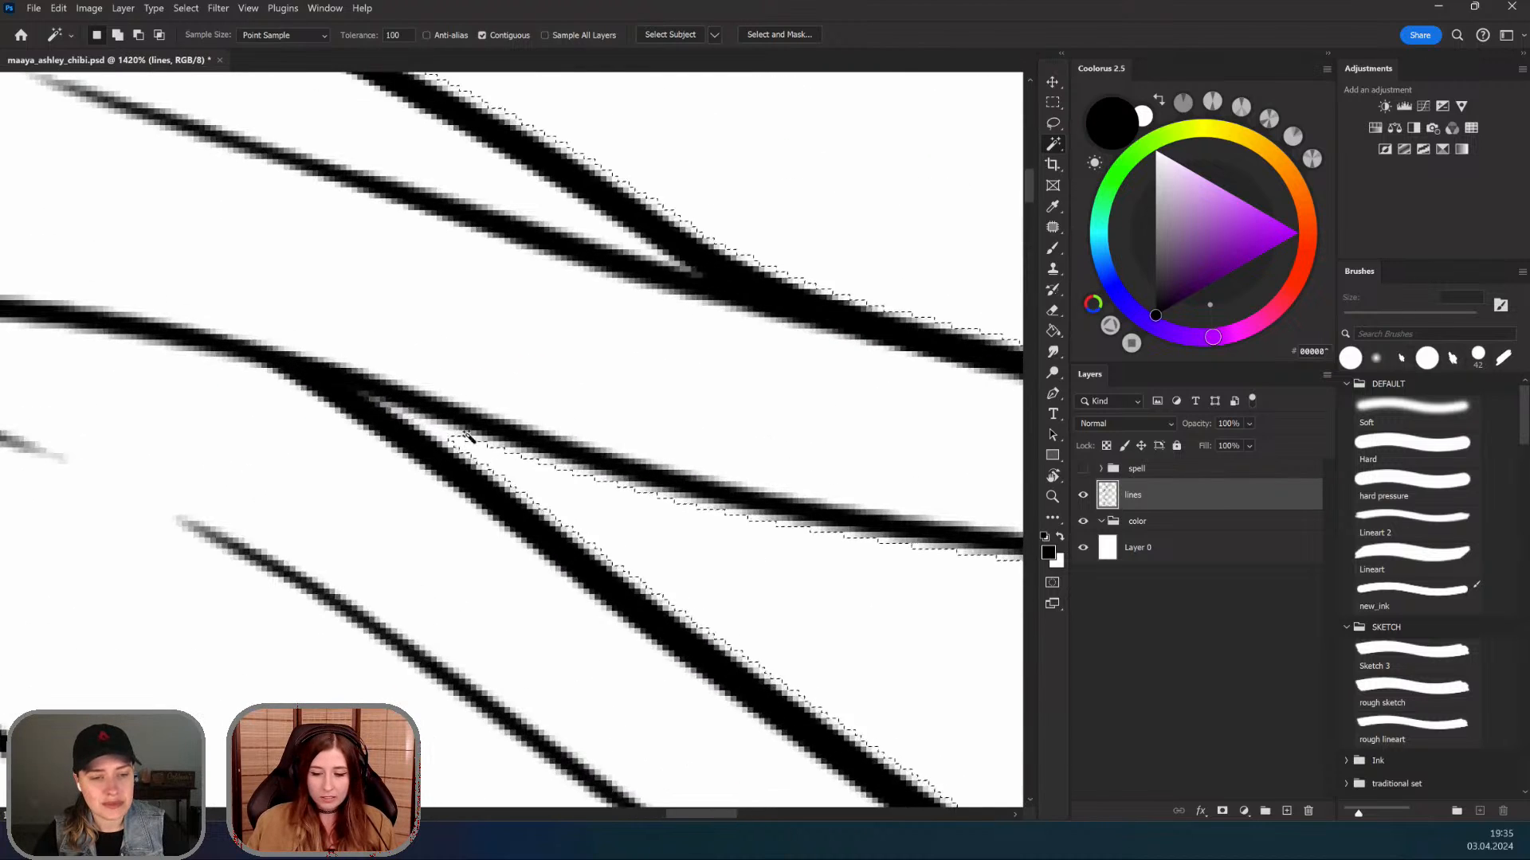
pyautogui.scroll(-6, 555, 470)
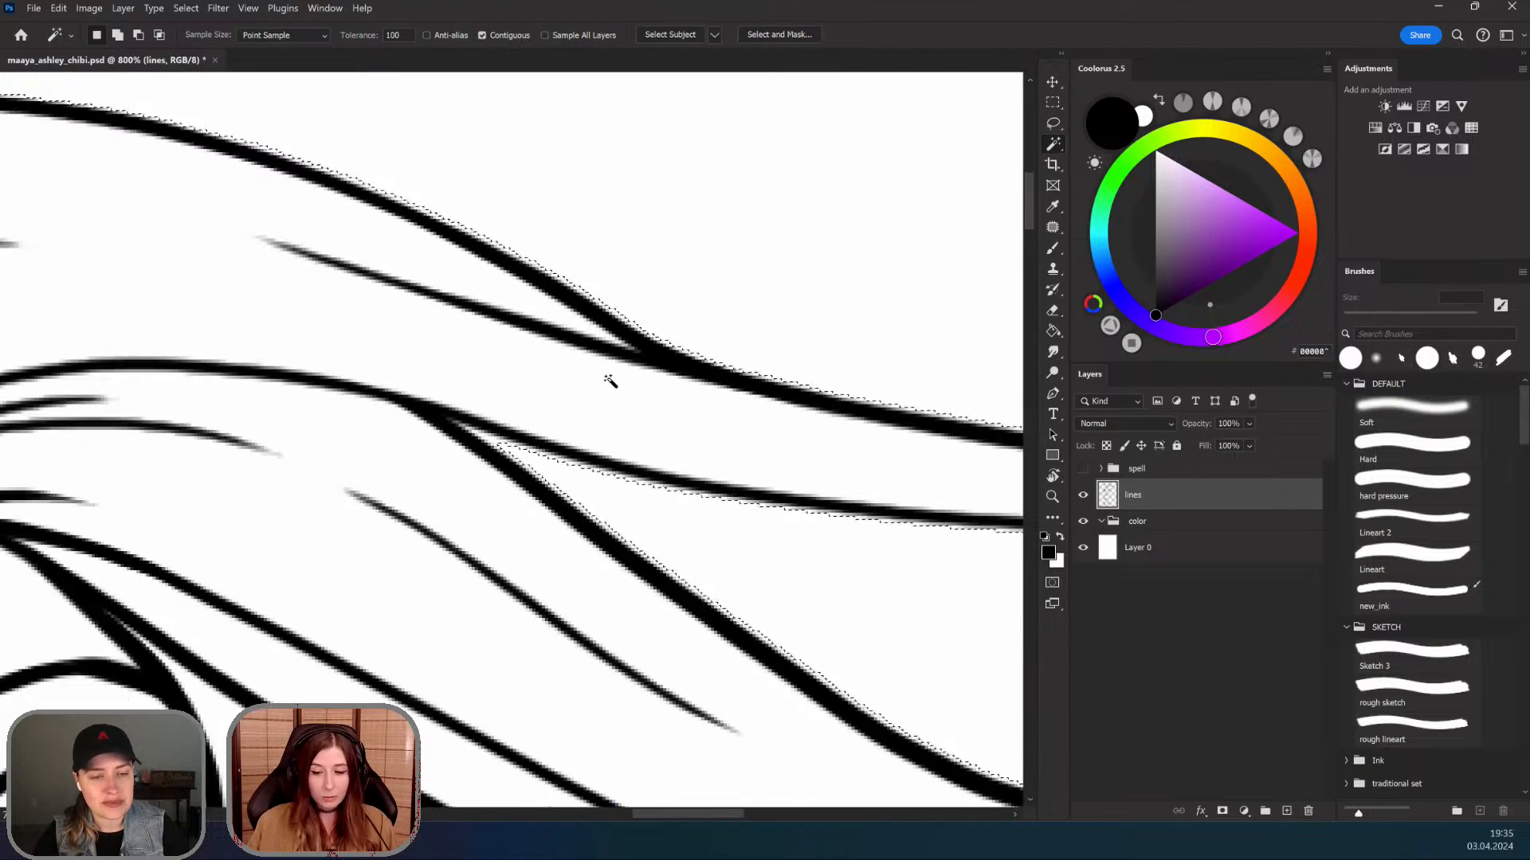
pyautogui.scroll(-4, 591, 267)
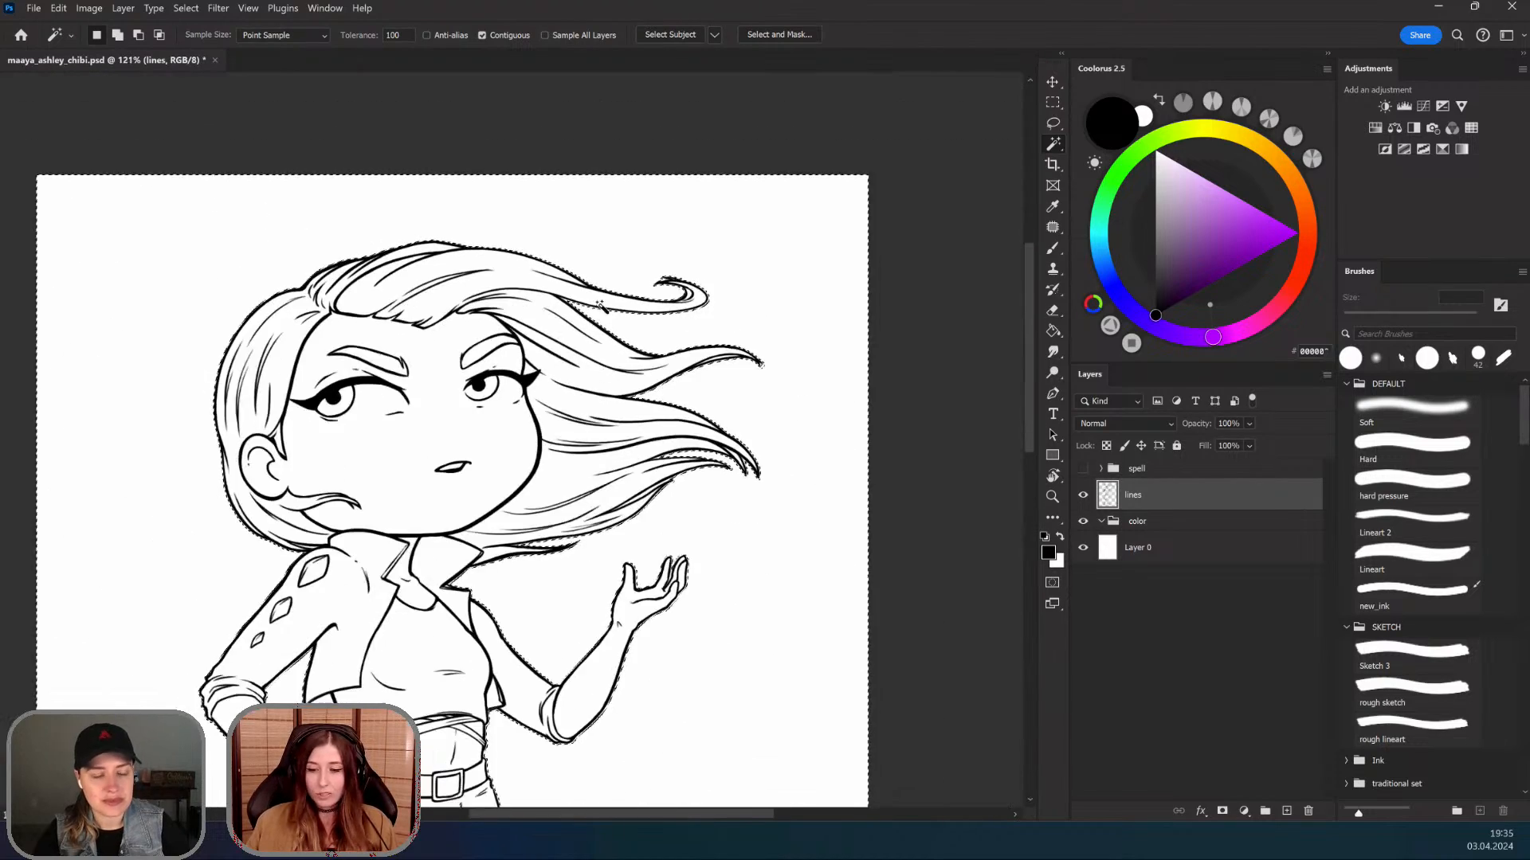
pyautogui.scroll(2, 601, 305)
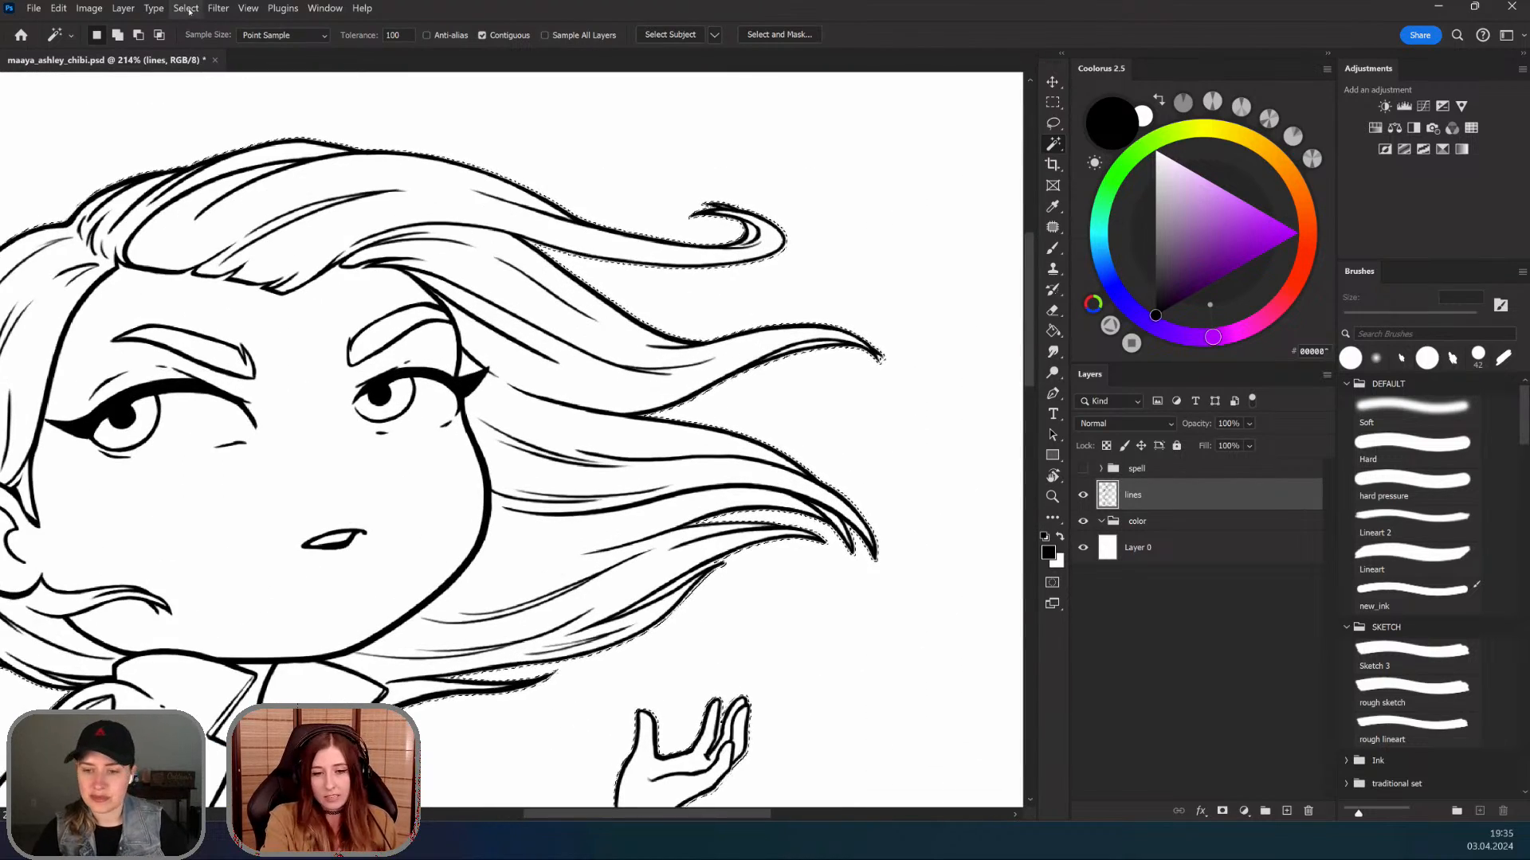
# Step: Expand the background selection by 3 pixels so its edge runs inside the outlines
pyautogui.click(185, 8)
pyautogui.moveTo(277, 253)
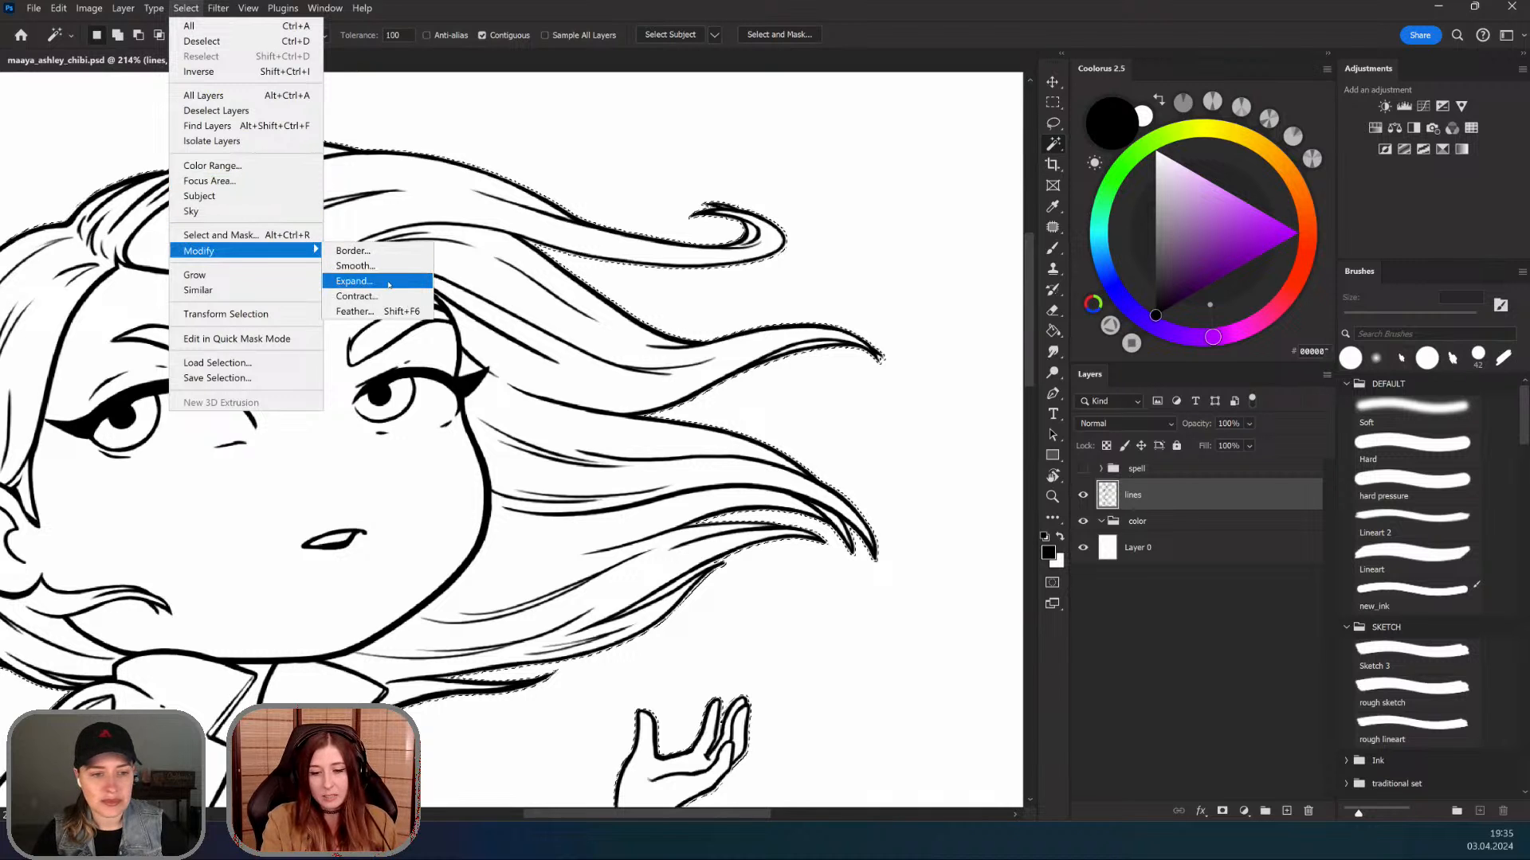
pyautogui.click(388, 285)
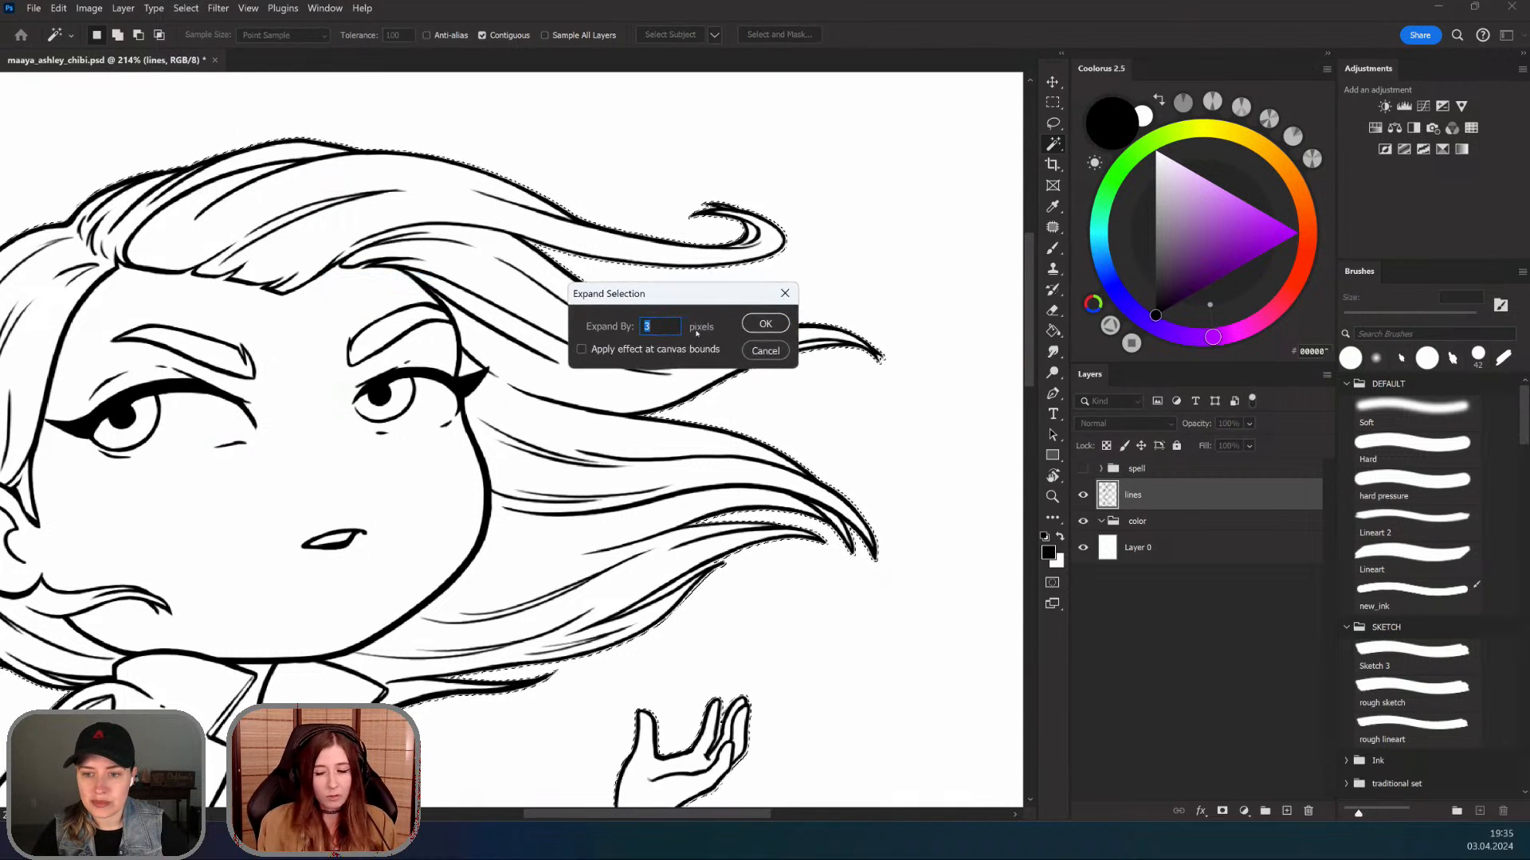
pyautogui.click(767, 324)
pyautogui.keyDown('alt'); pyautogui.scroll(4, 554, 301); pyautogui.keyUp('alt')
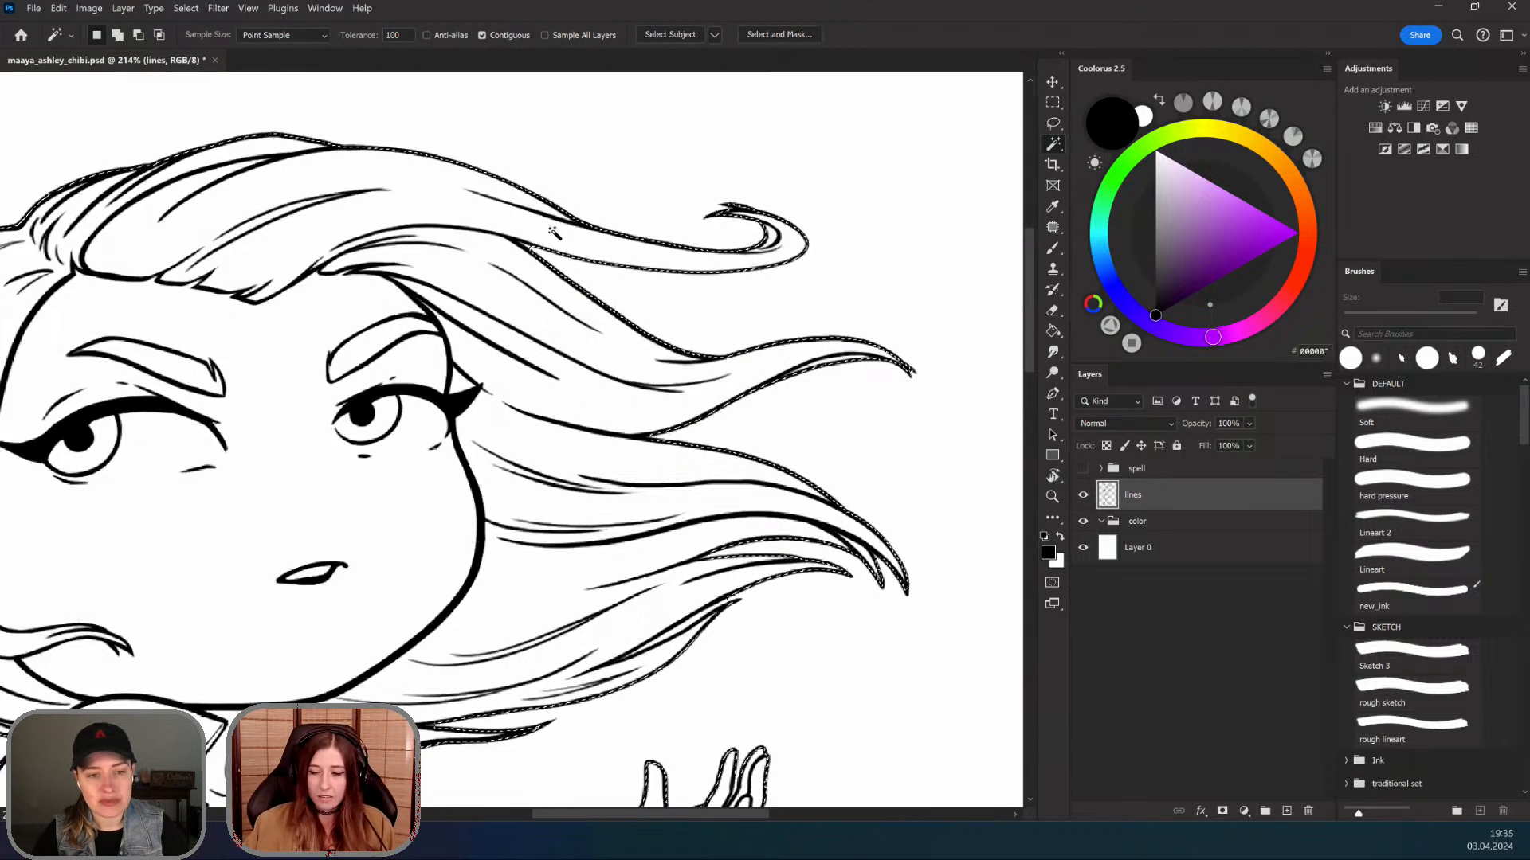
pyautogui.keyDown('alt'); pyautogui.scroll(4, 553, 301); pyautogui.keyUp('alt')
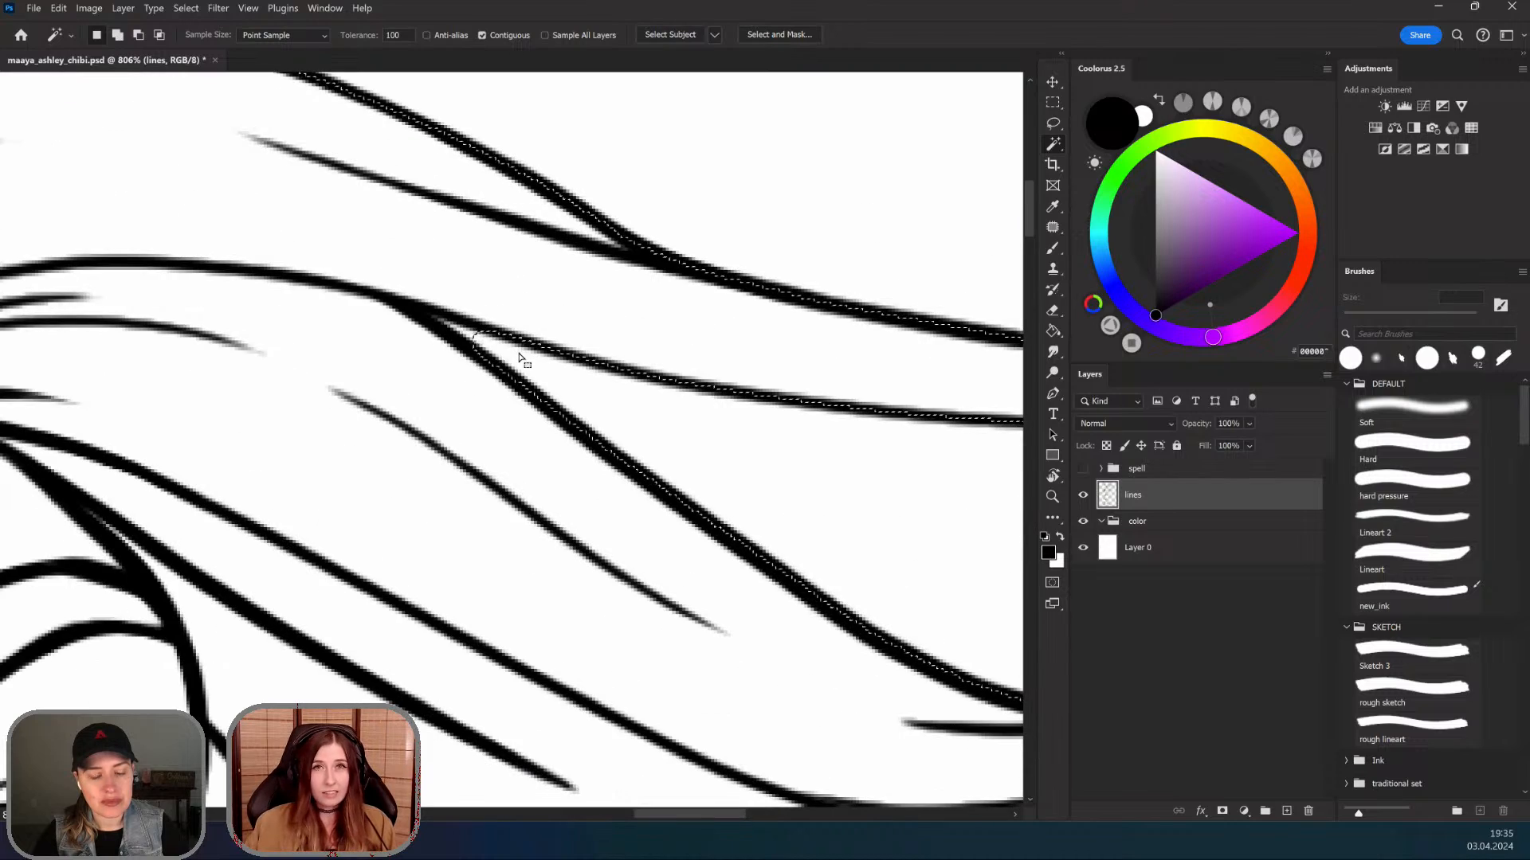
pyautogui.keyDown('alt'); pyautogui.scroll(-12, 587, 272); pyautogui.keyUp('alt')
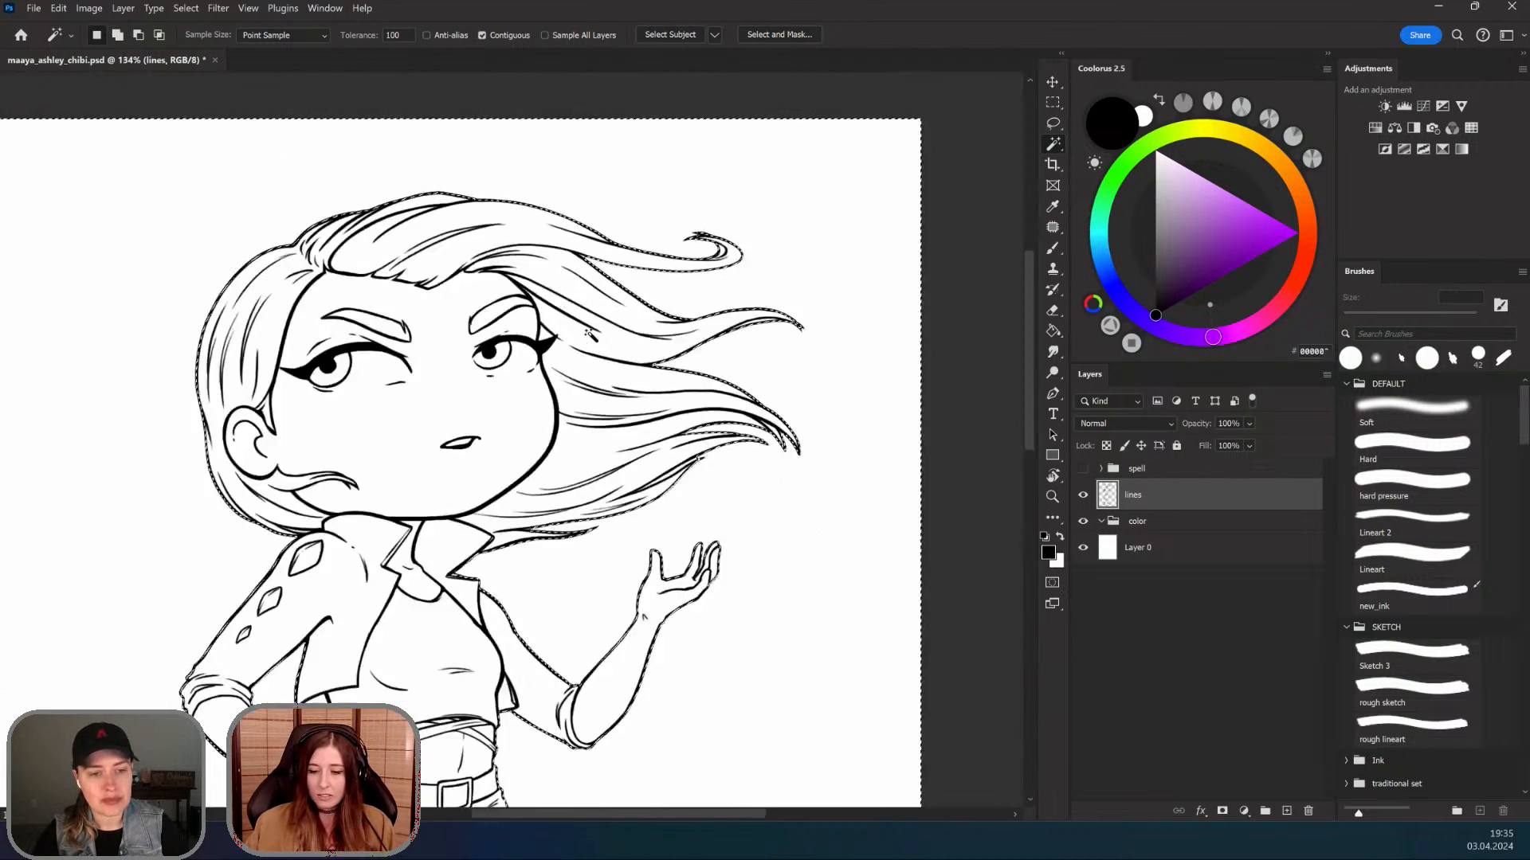
pyautogui.keyDown('alt'); pyautogui.scroll(3, 570, 353); pyautogui.keyUp('alt')
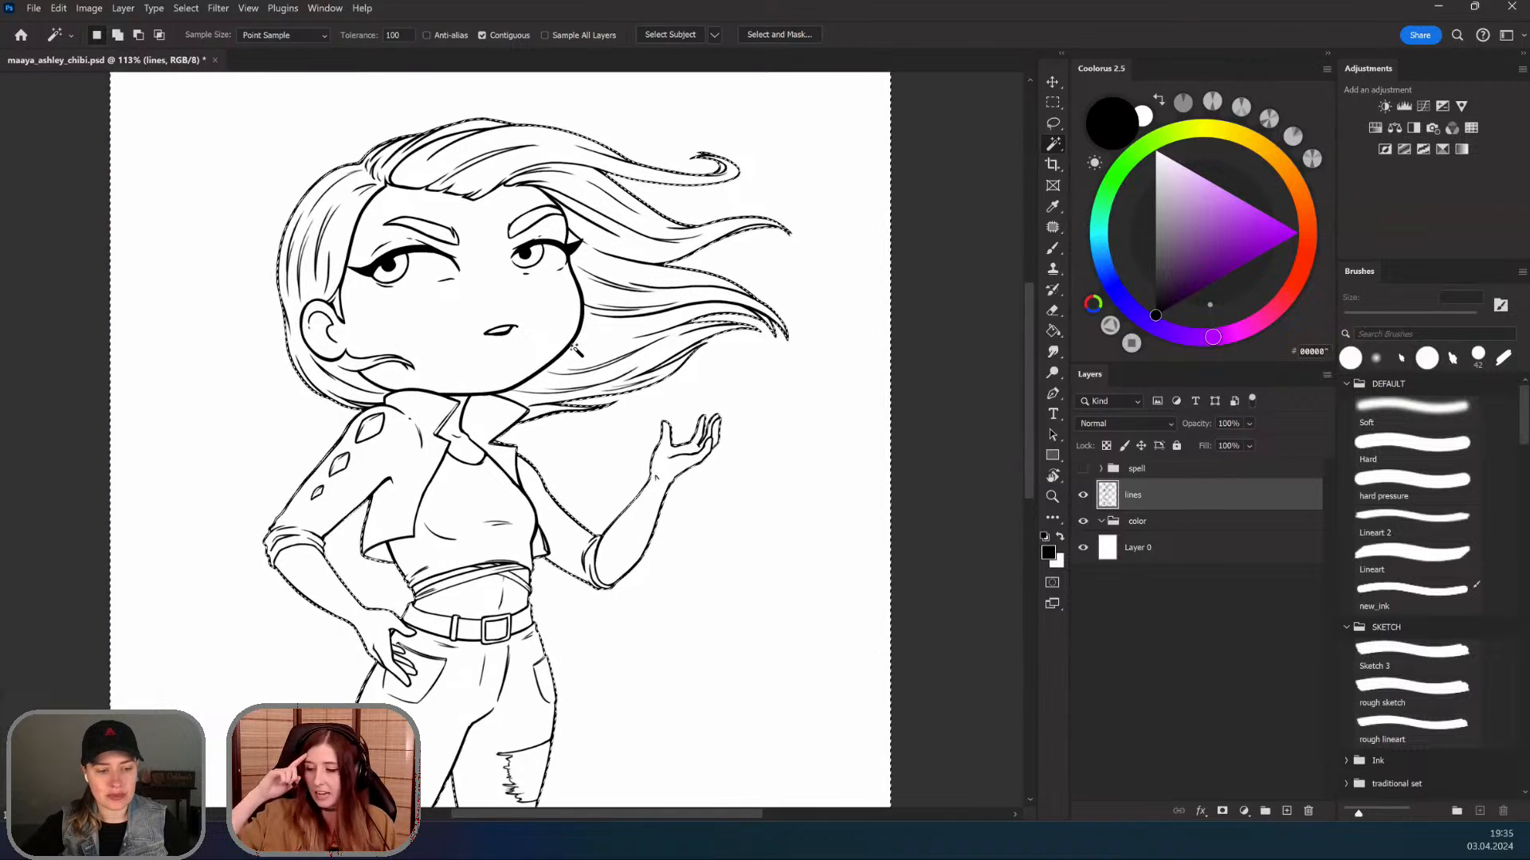
# Step: Invert the selection to cover the character and apply it as a layer mask on the color group
pyautogui.rightClick(613, 340)
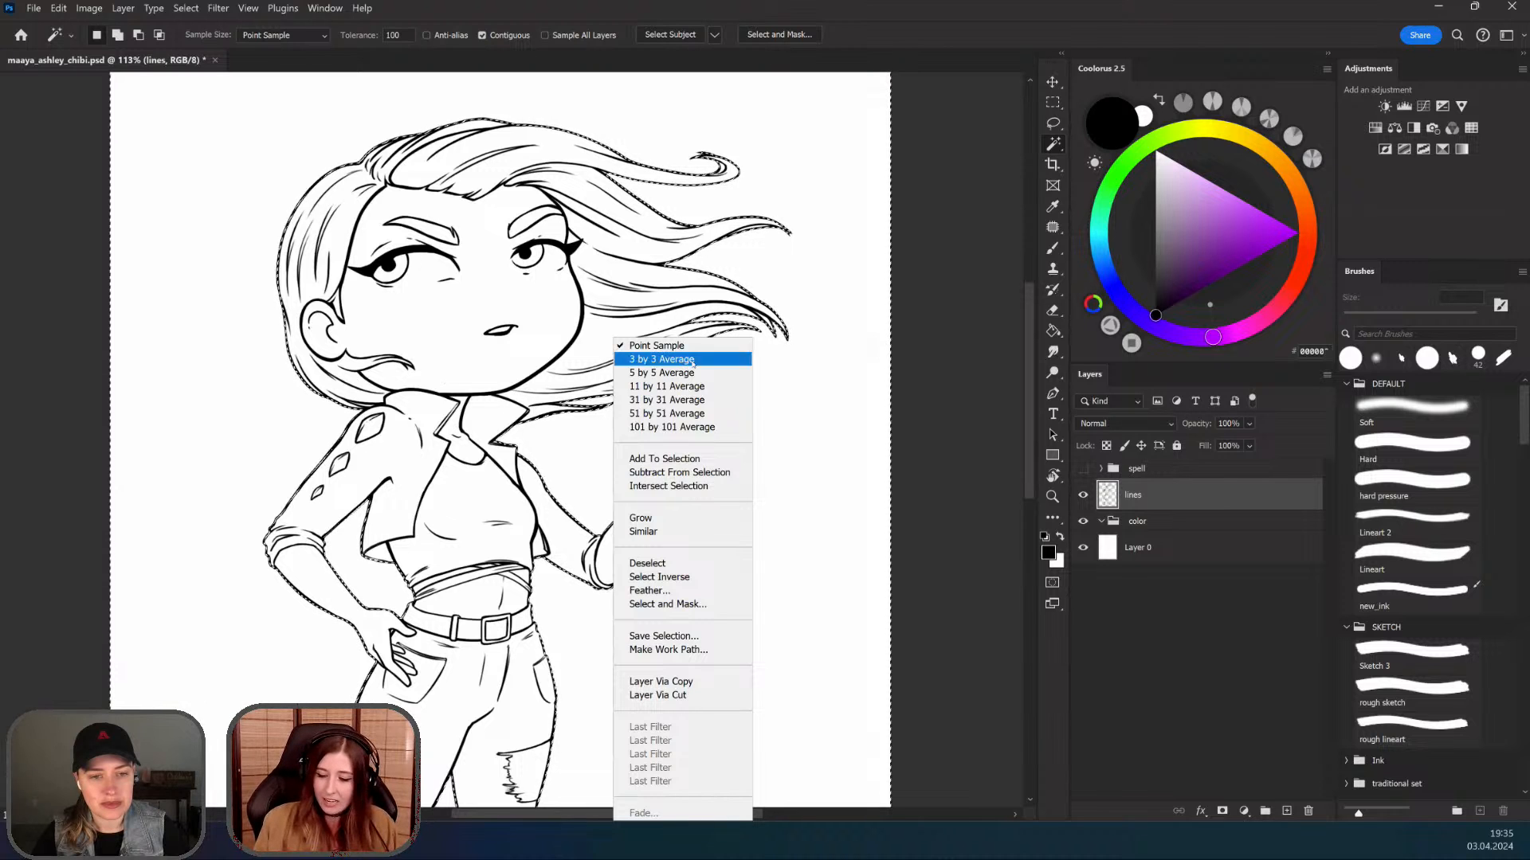
pyautogui.click(686, 577)
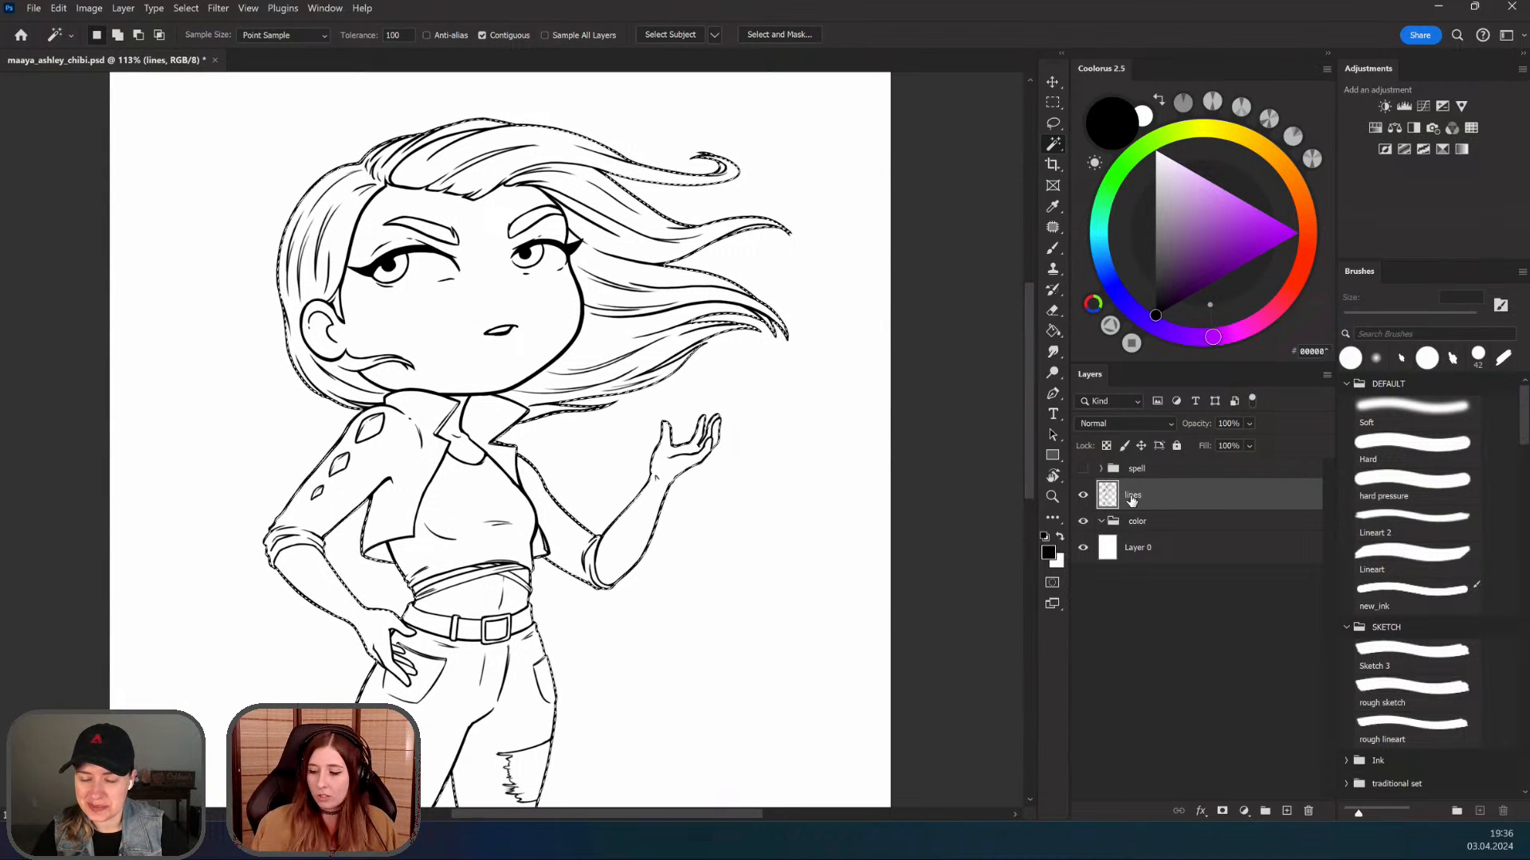
pyautogui.click(1137, 523)
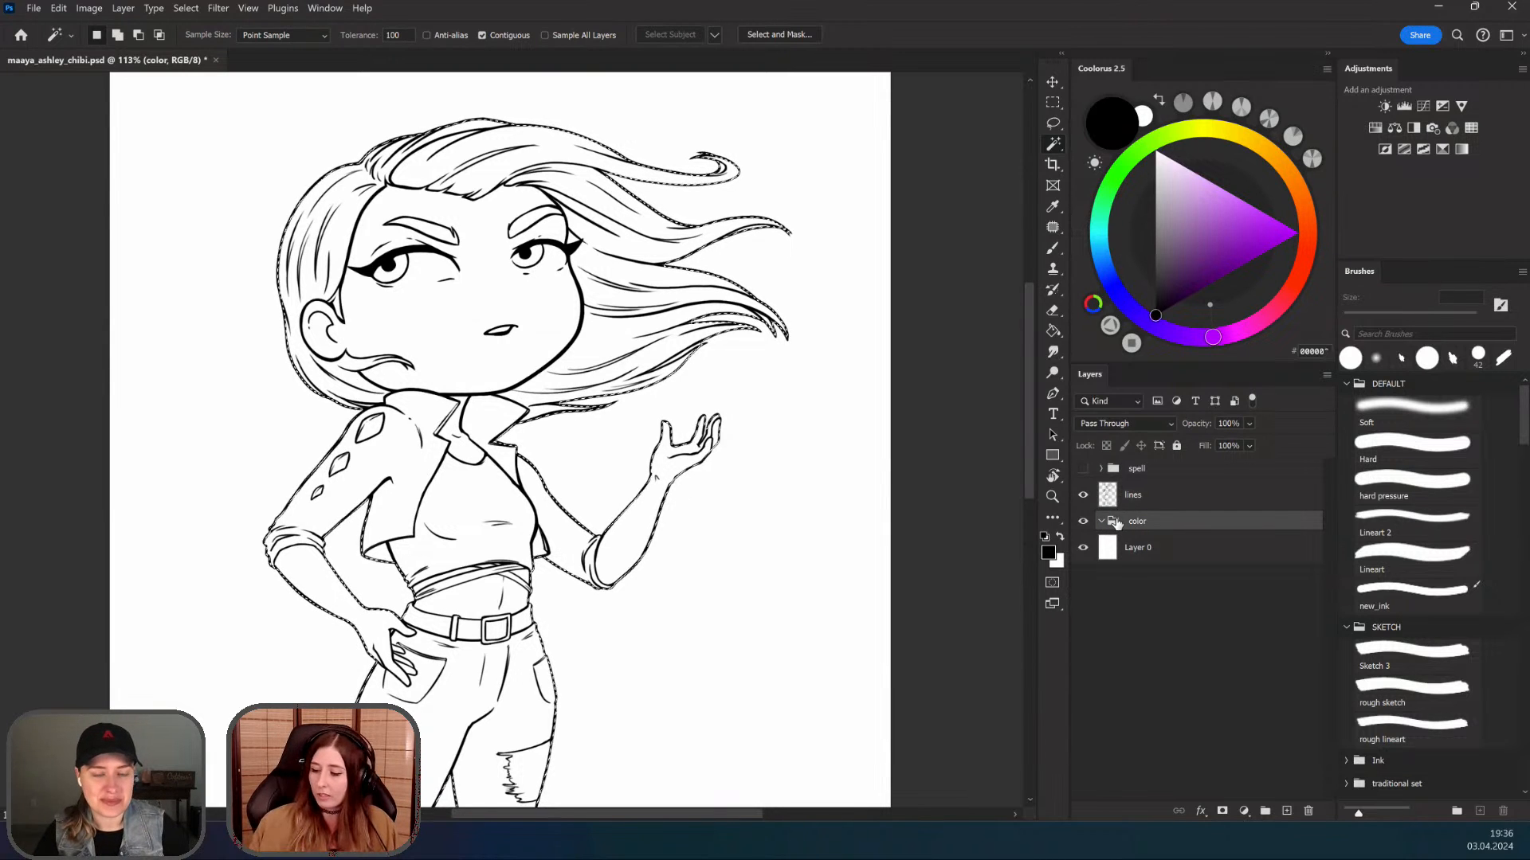
pyautogui.click(1223, 811)
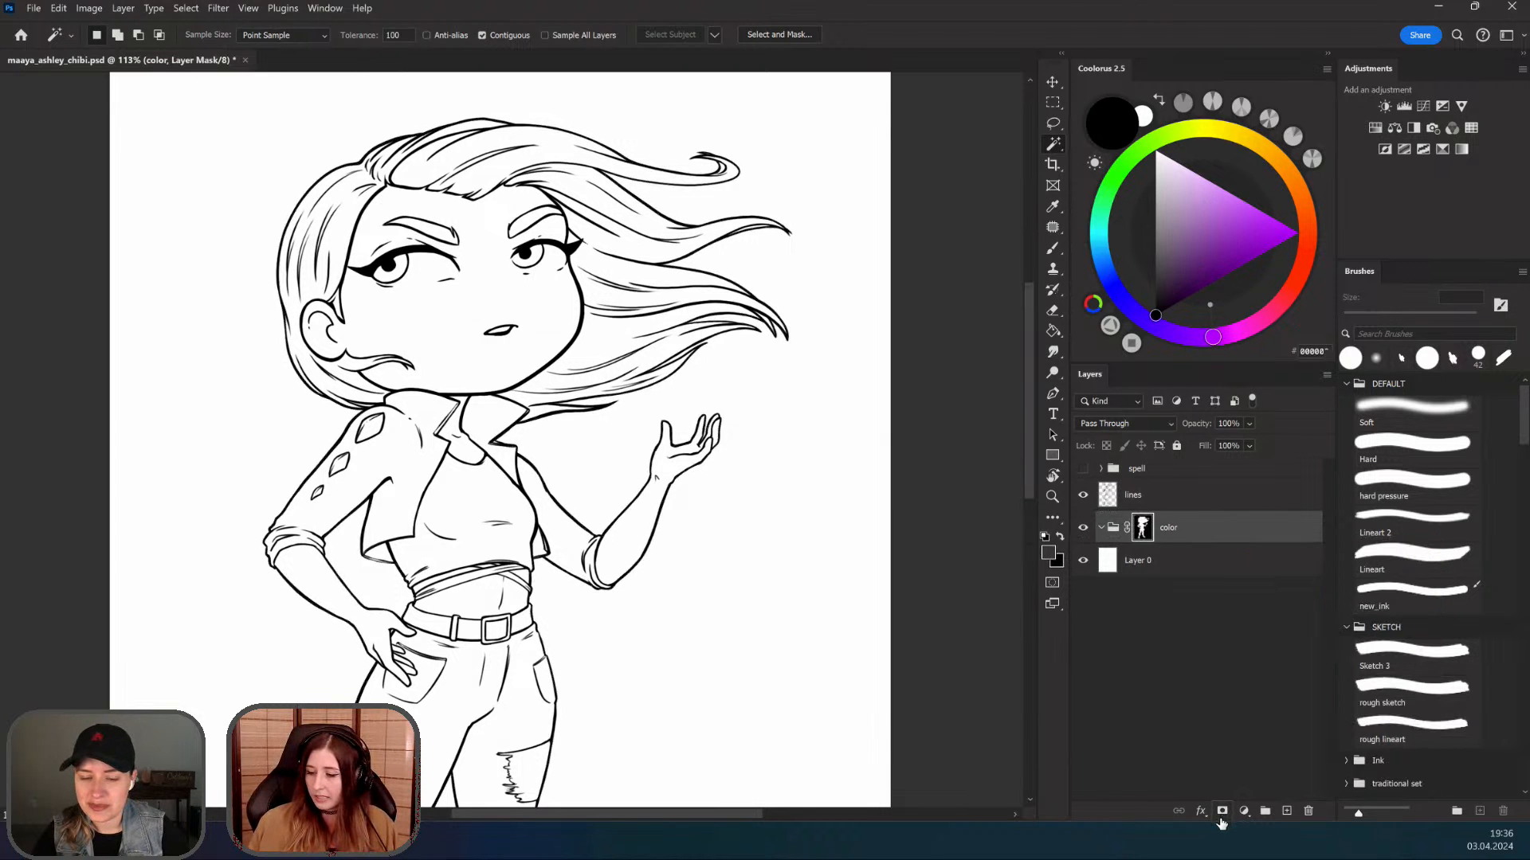
# Step: Inspect the color group's mask on its own across the whole silhouette, and return to the normal artwork view
pyautogui.keyDown('alt'); pyautogui.click(1144, 531); pyautogui.keyUp('alt')
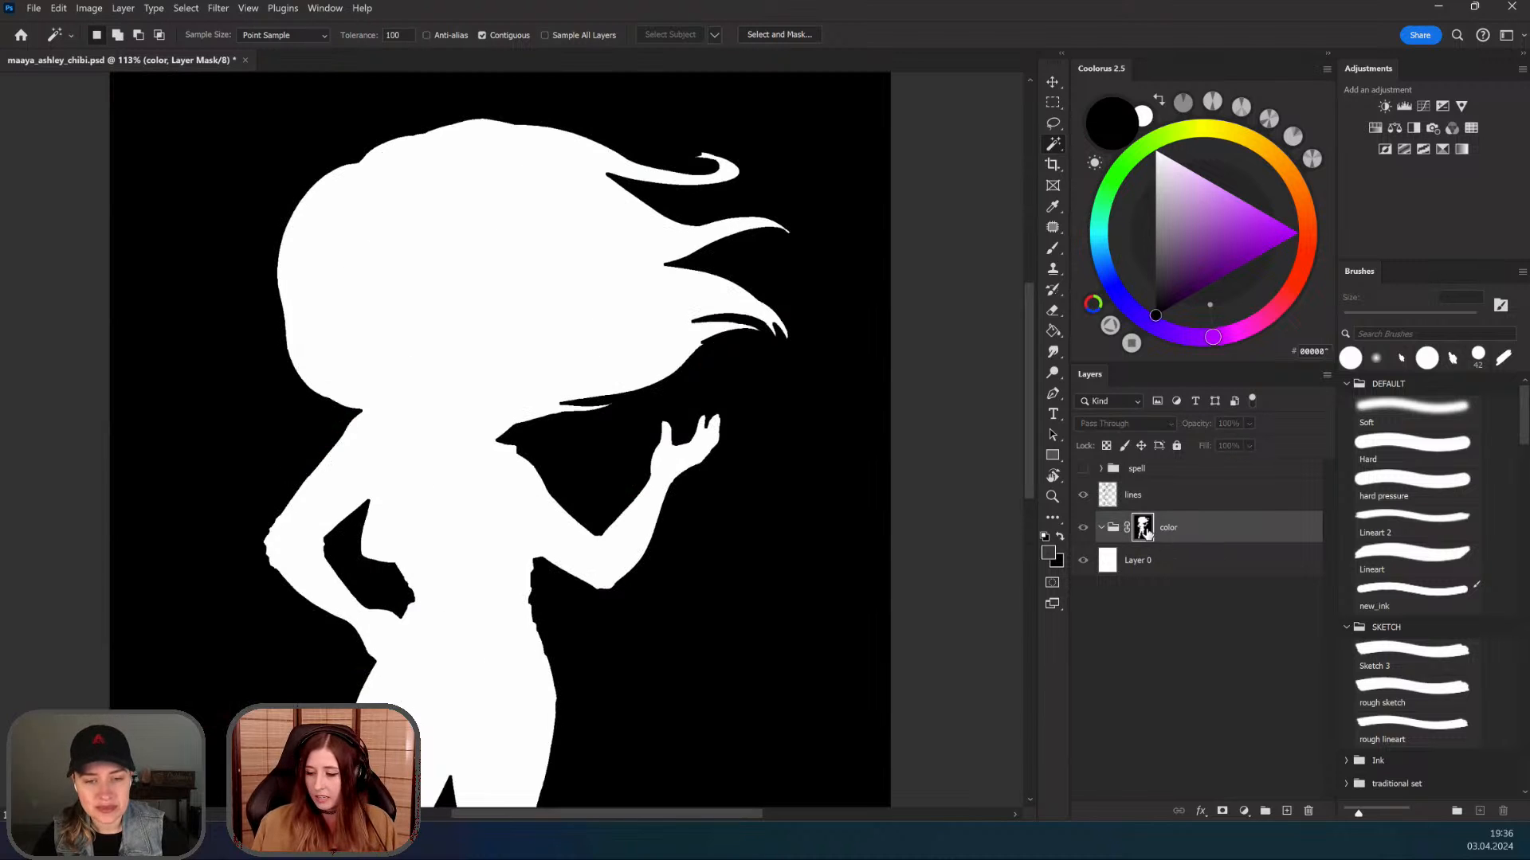
pyautogui.moveTo(755, 638); pyautogui.dragTo(725, 495)
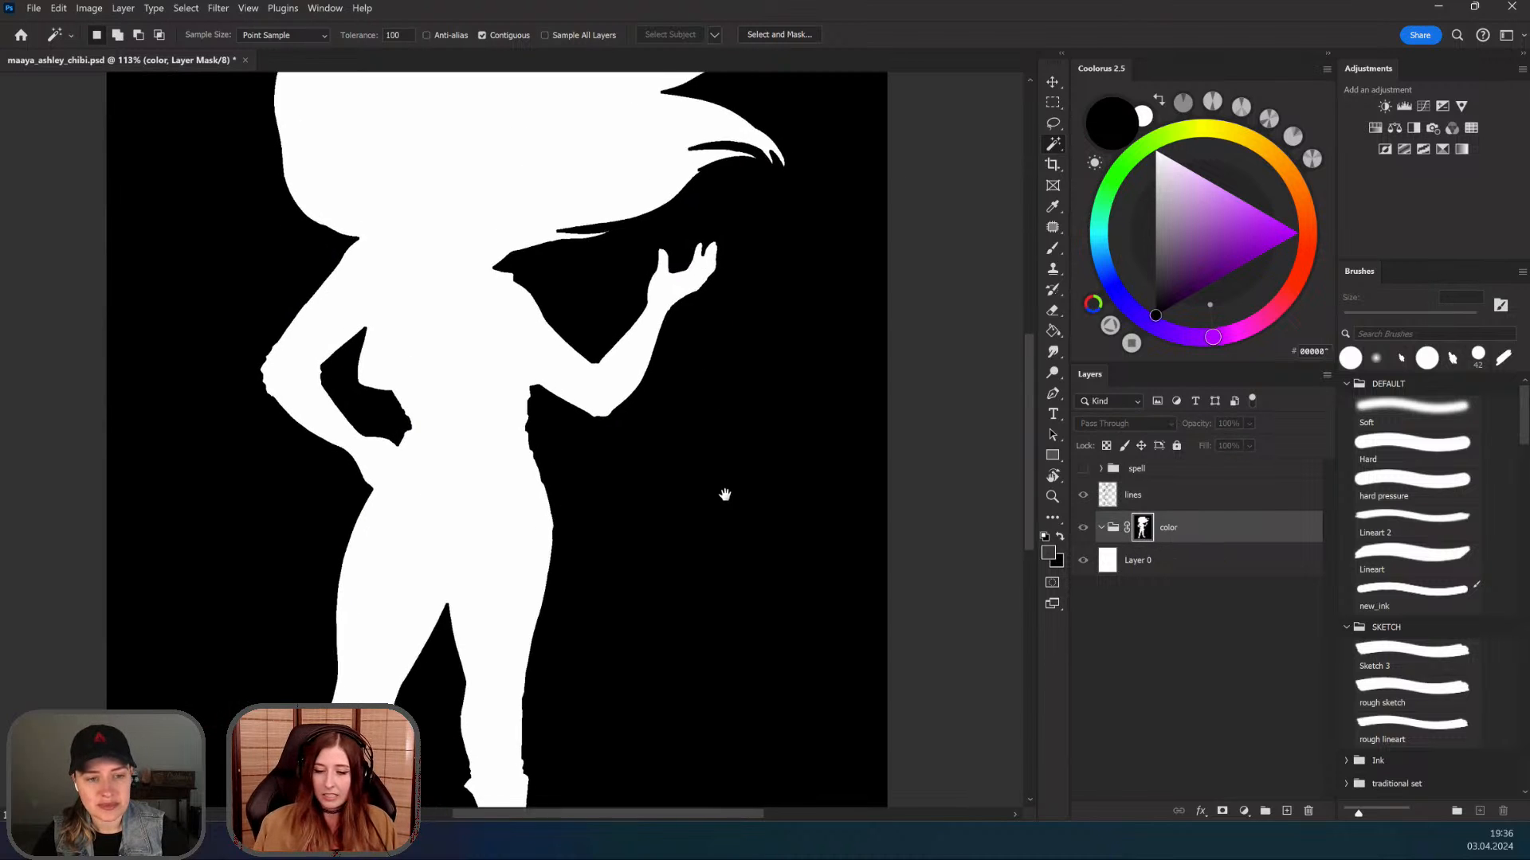
pyautogui.scroll(-4, 547, 639)
pyautogui.scroll(2, 547, 638)
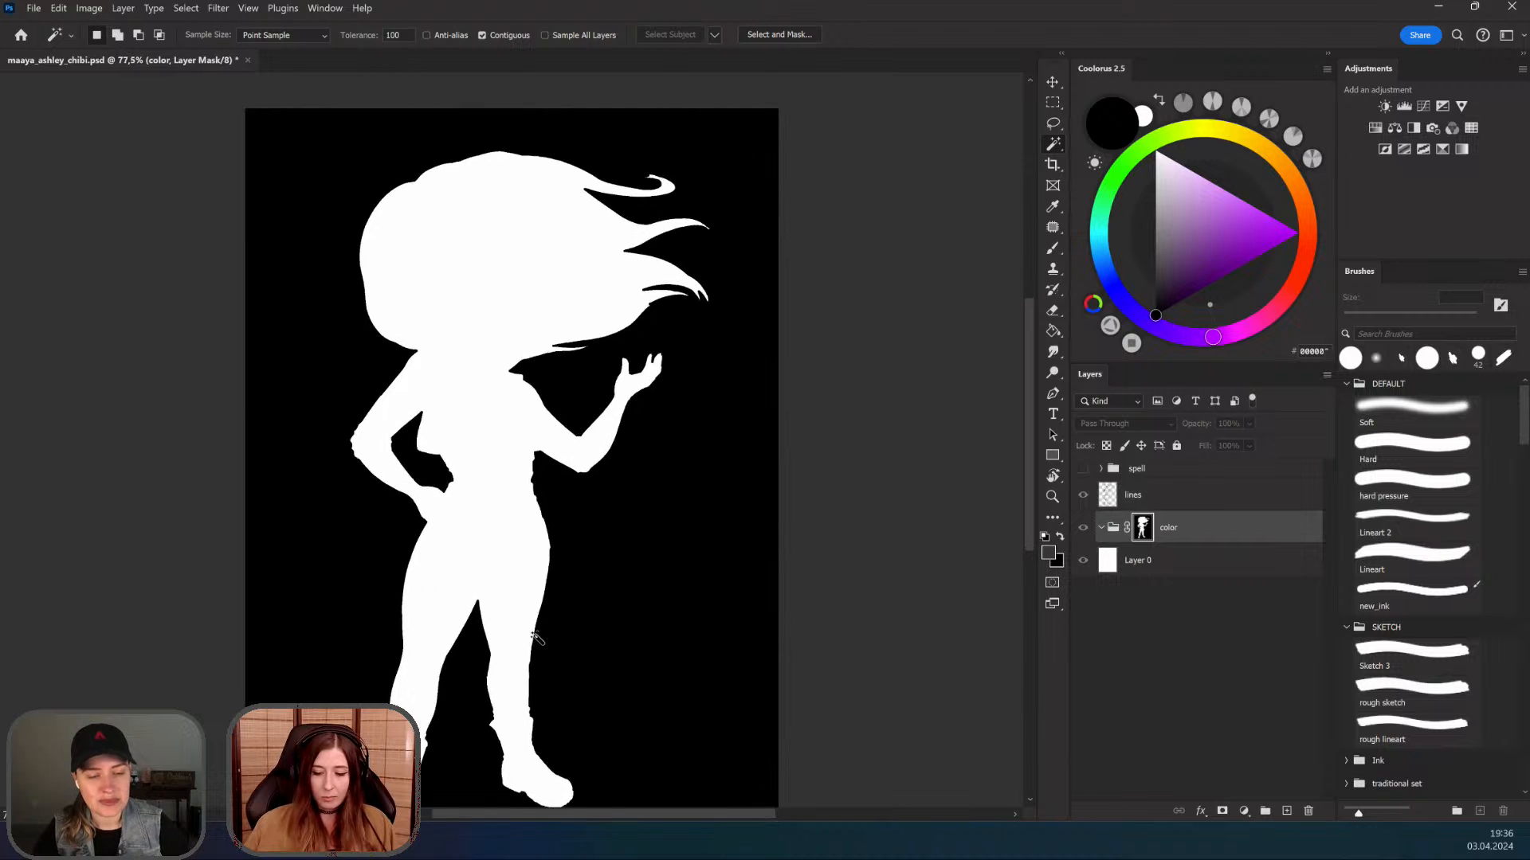
pyautogui.moveTo(584, 609); pyautogui.dragTo(582, 602)
pyautogui.scroll(-1, 560, 544)
pyautogui.scroll(2, 560, 544)
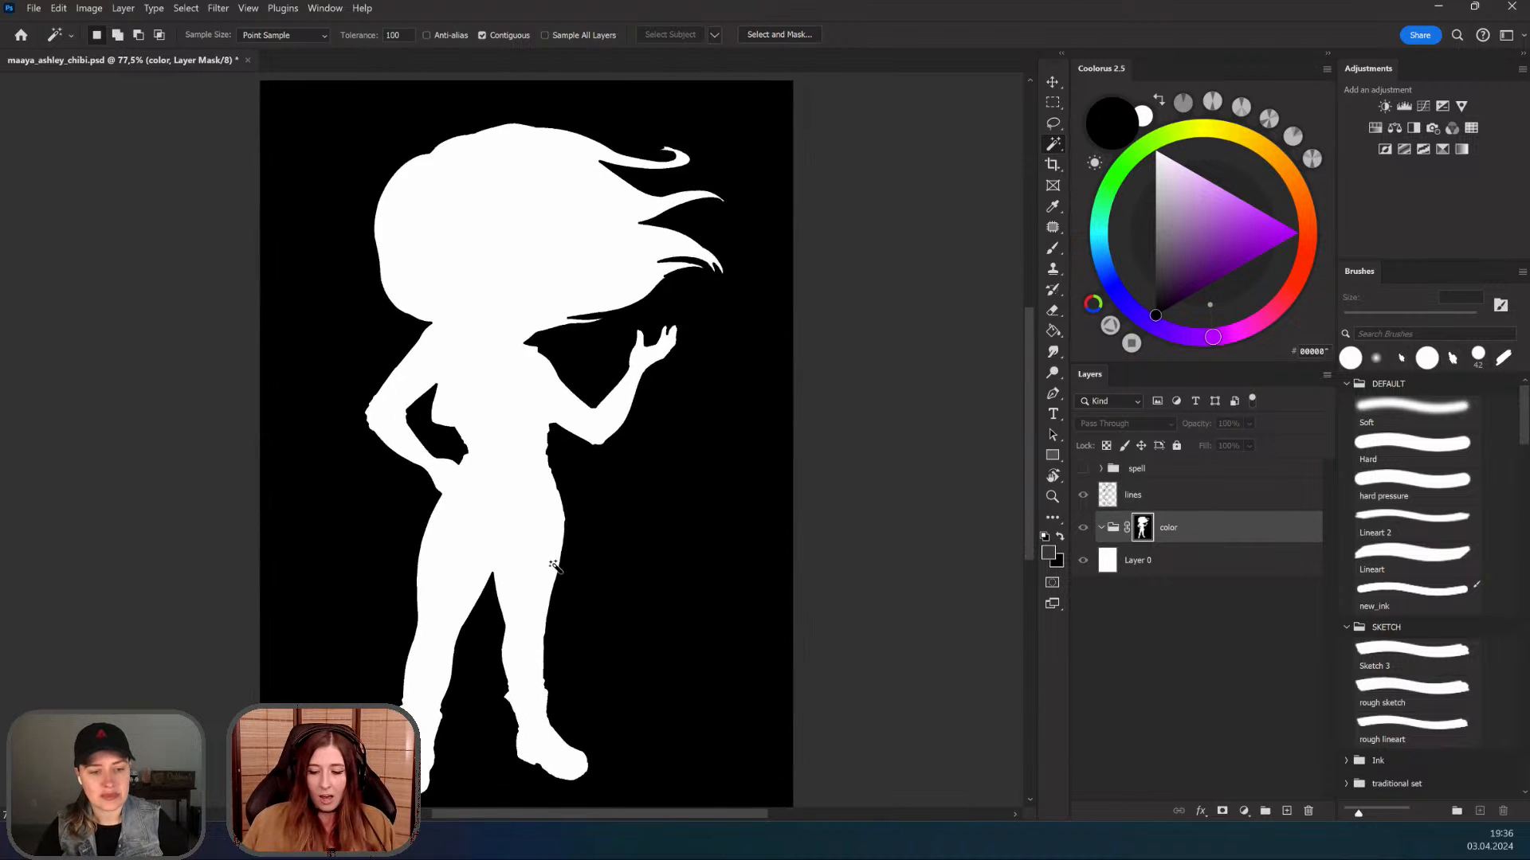
pyautogui.scroll(-1, 563, 533)
pyautogui.scroll(-1, 566, 536)
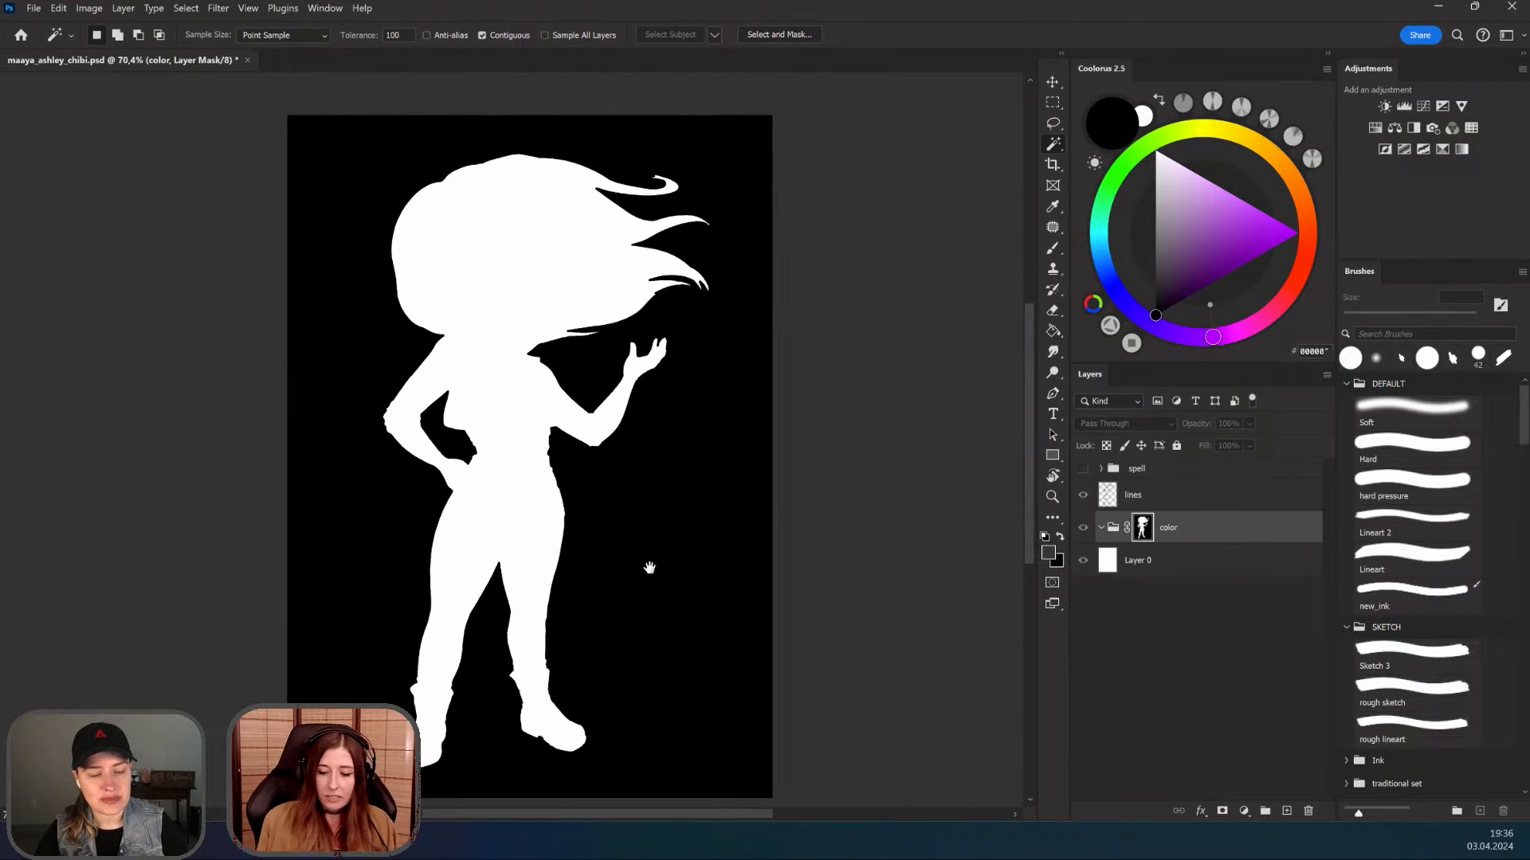
pyautogui.moveTo(650, 569); pyautogui.dragTo(654, 545)
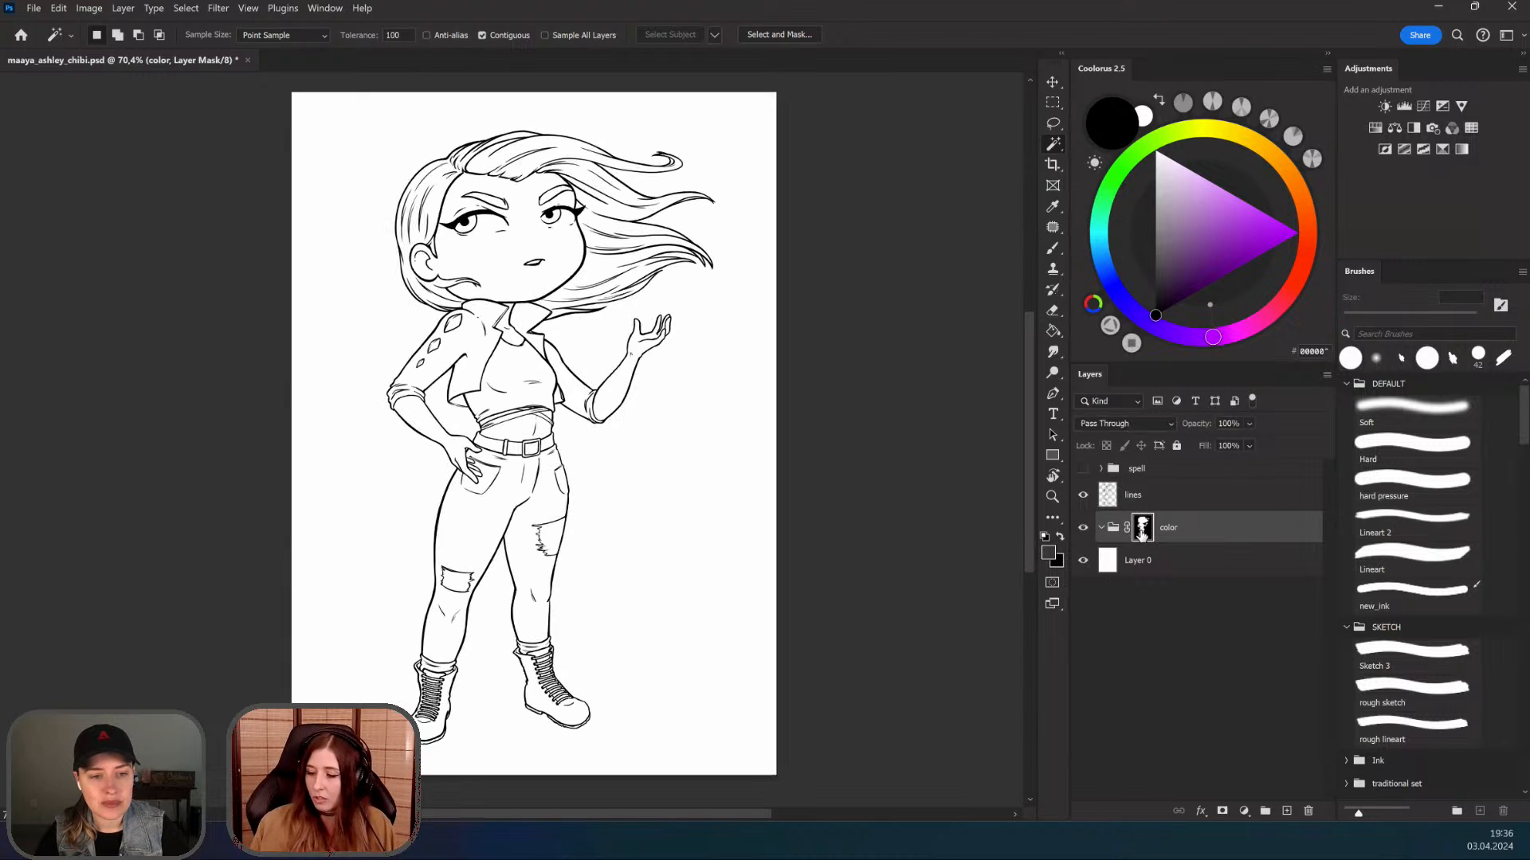
pyautogui.keyDown('alt'); pyautogui.click(1142, 532); pyautogui.keyUp('alt')
# Step: Create a new layer inside the color group and fill it with a medium purple using the Paint Bucket
pyautogui.click(1286, 811)
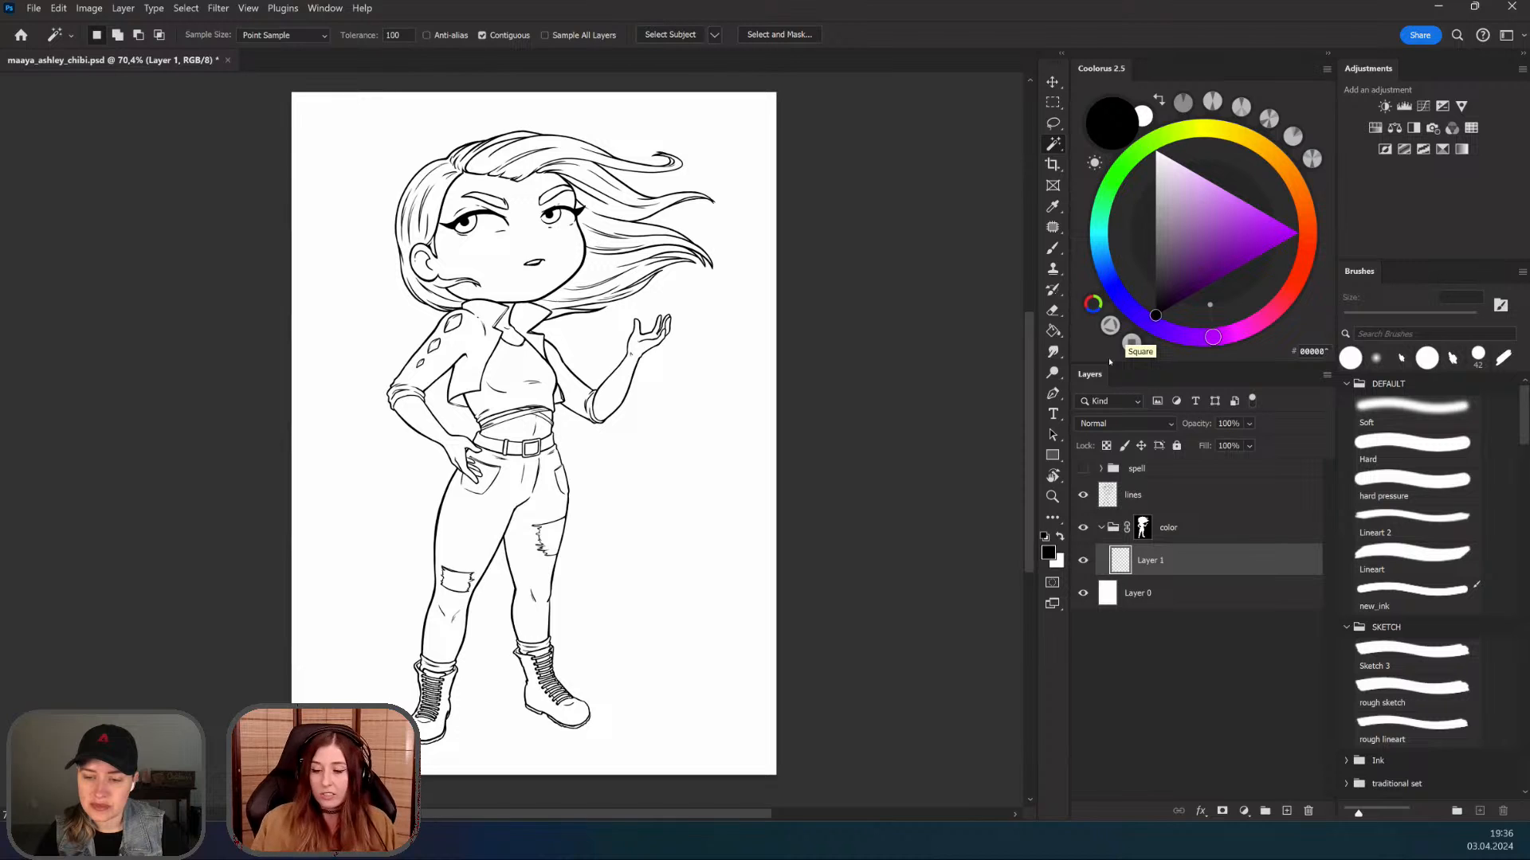
pyautogui.moveTo(1241, 234); pyautogui.dragTo(1226, 219)
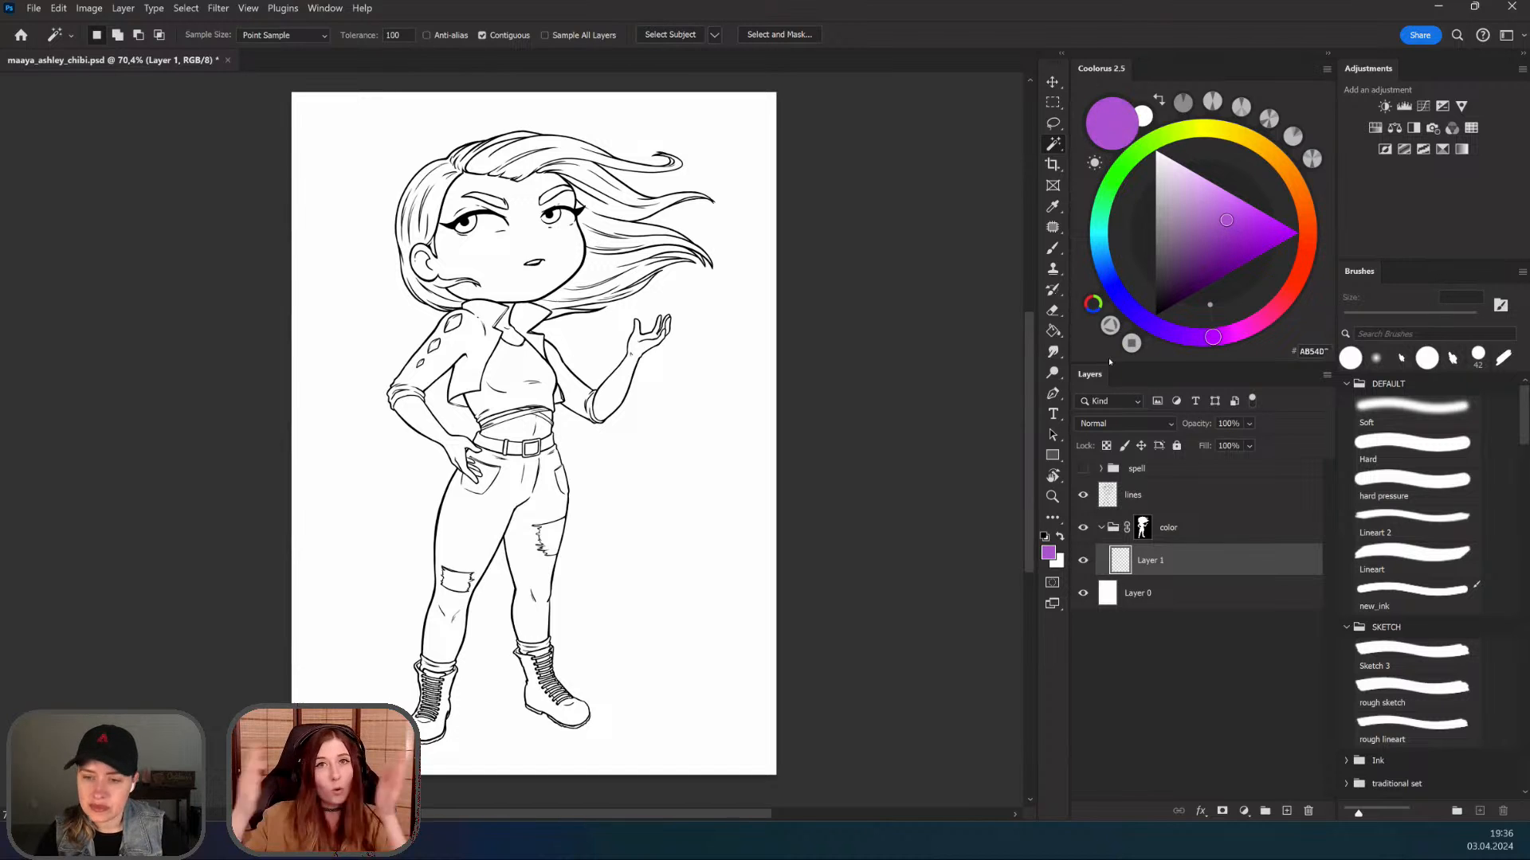
pyautogui.click(1113, 533)
pyautogui.click(1161, 574)
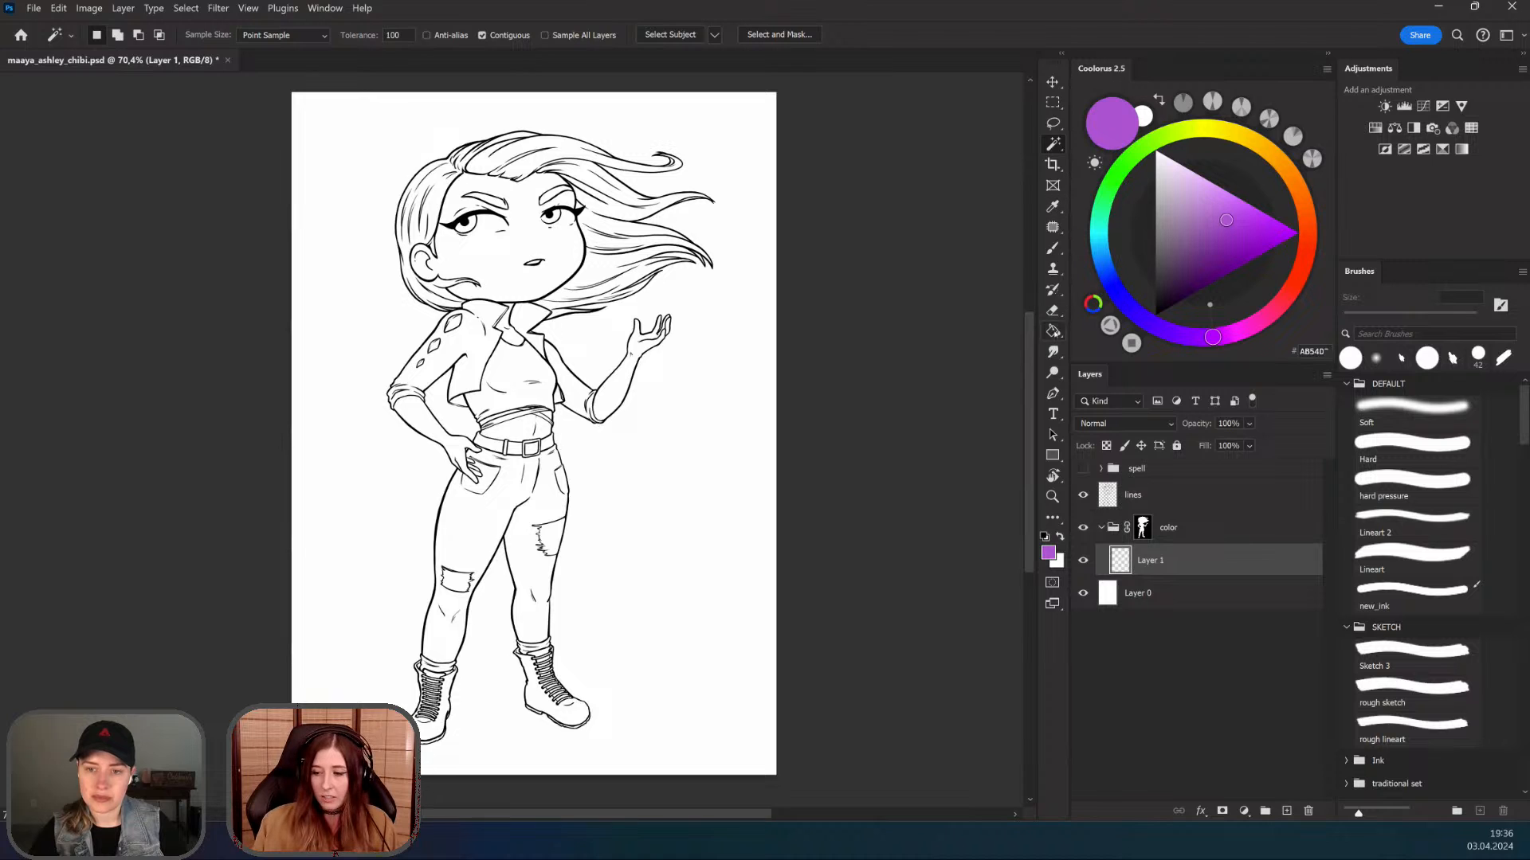
pyautogui.press('g')
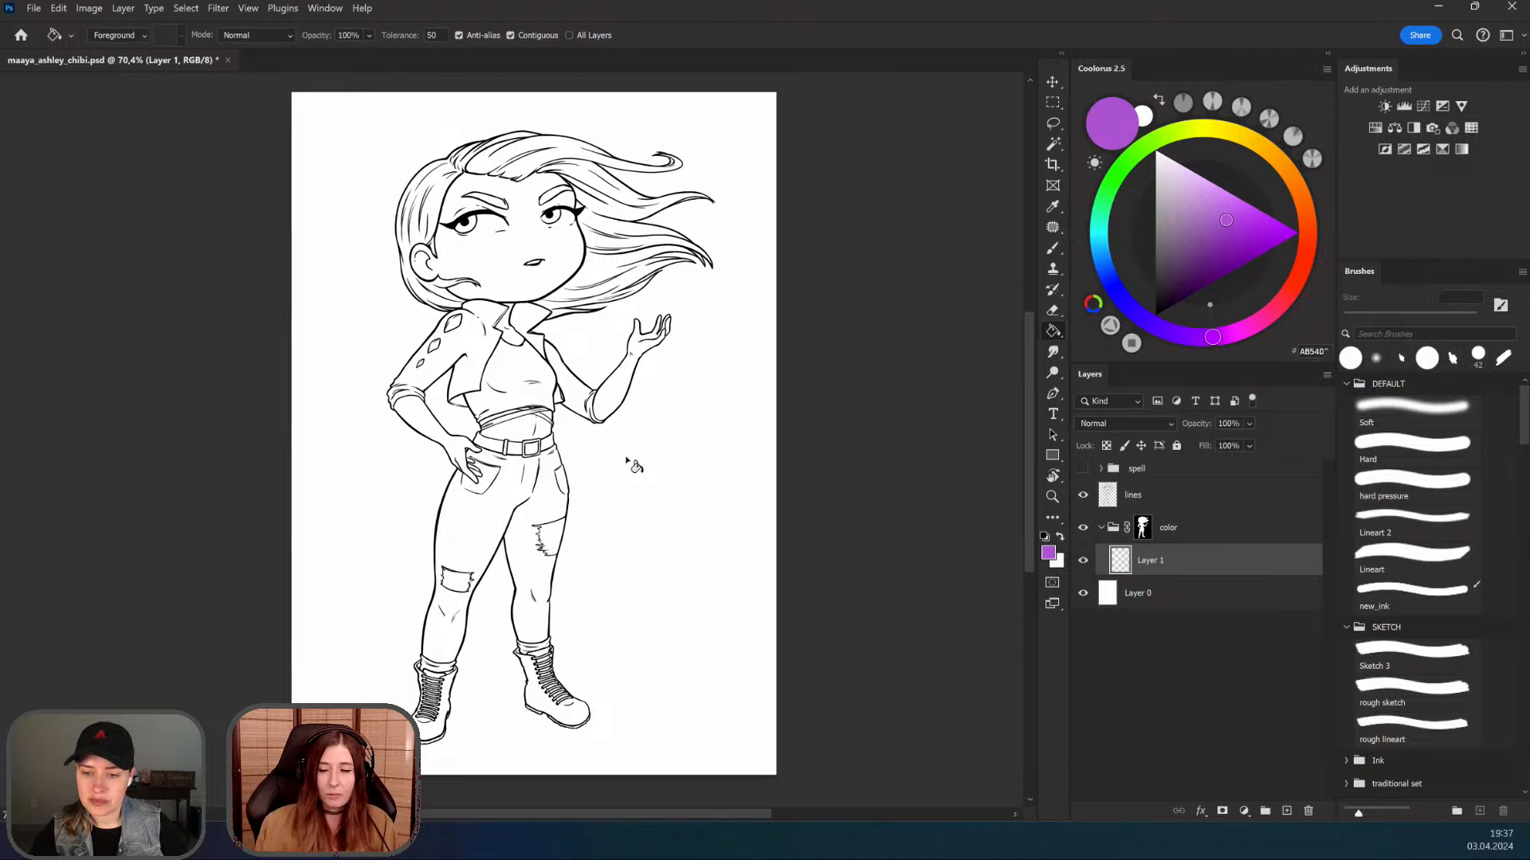
pyautogui.click(676, 461)
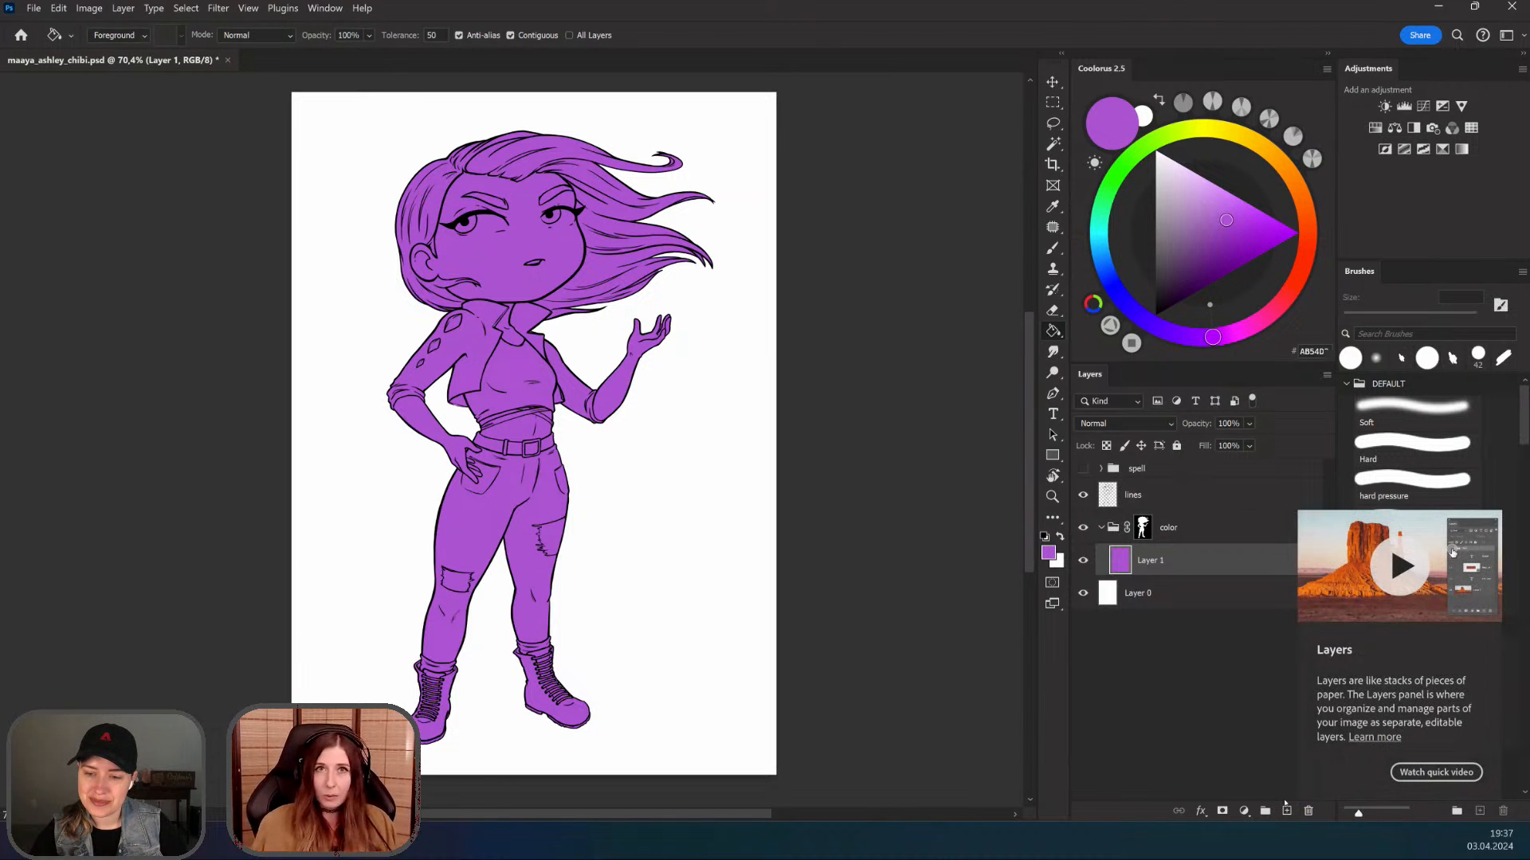
pyautogui.scroll(5, 675, 448)
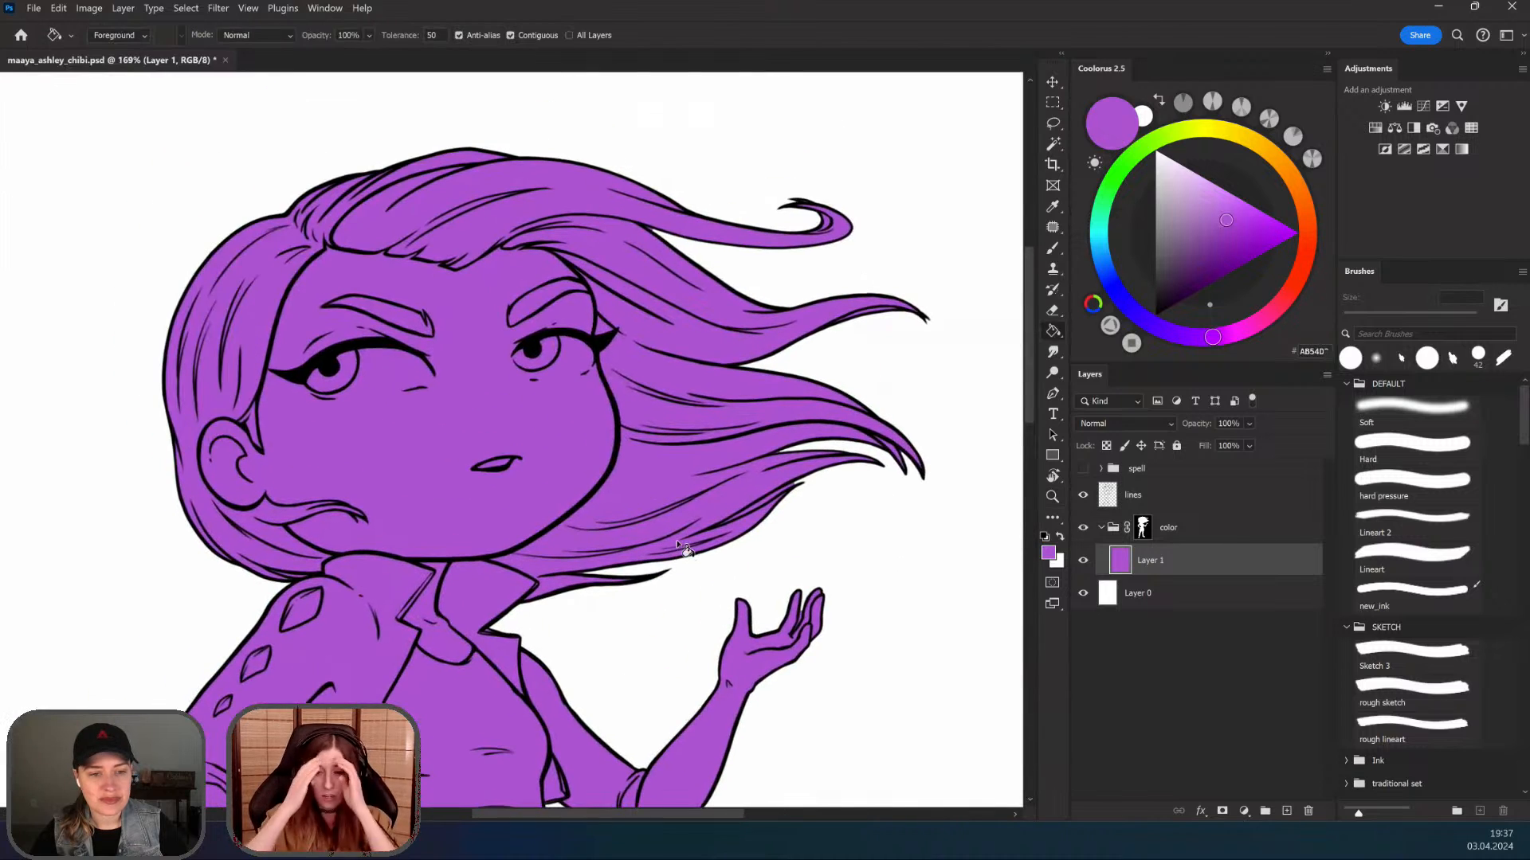
# Step: Activate the Lasso tool and target the color group's layer mask, with white as foreground and black as background colour
pyautogui.scroll(2, 717, 526)
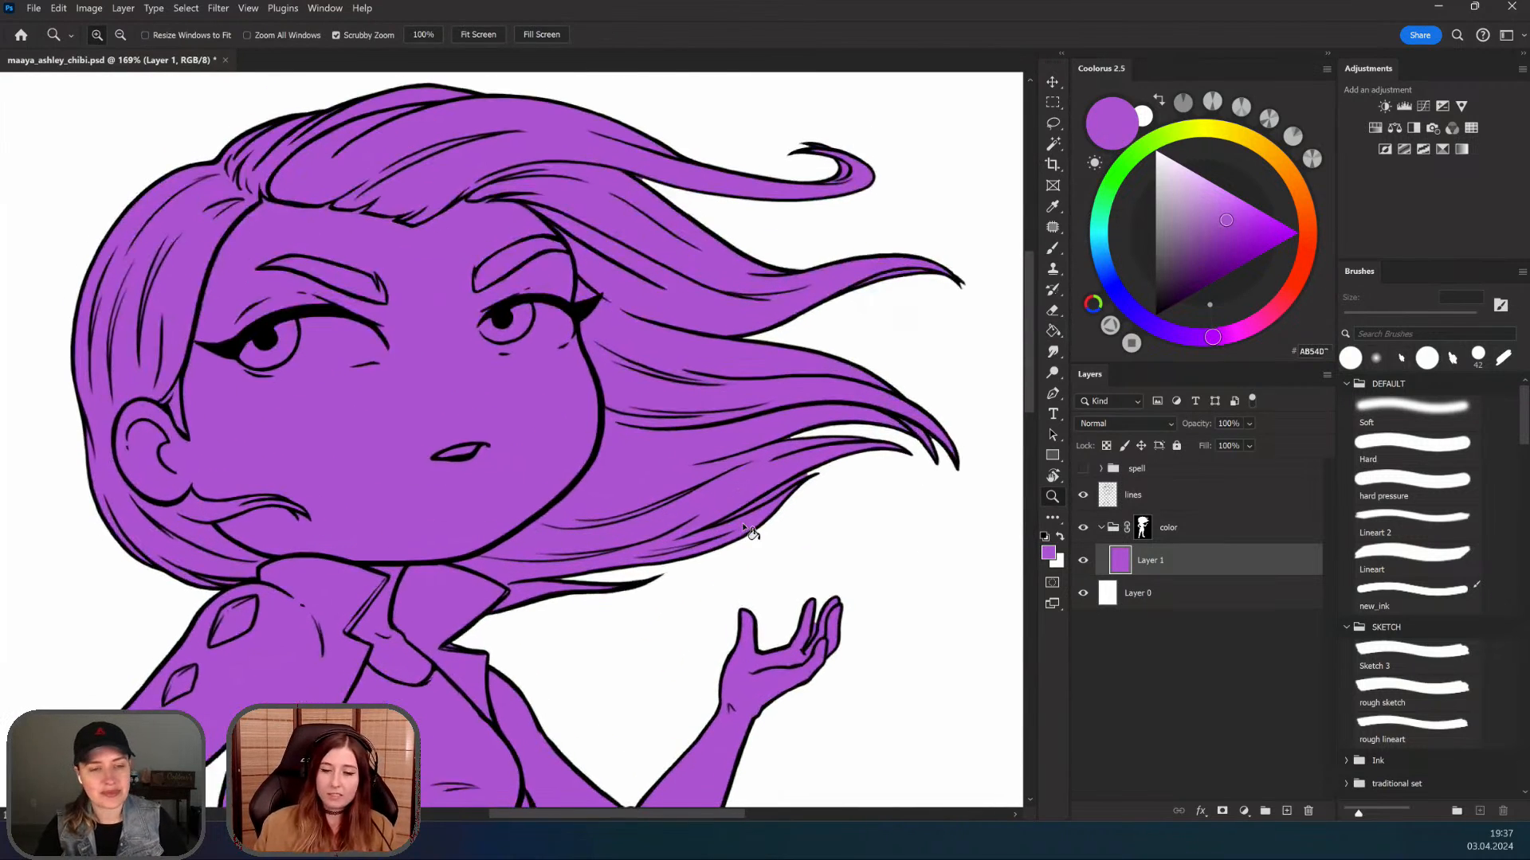
pyautogui.scroll(5, 754, 511)
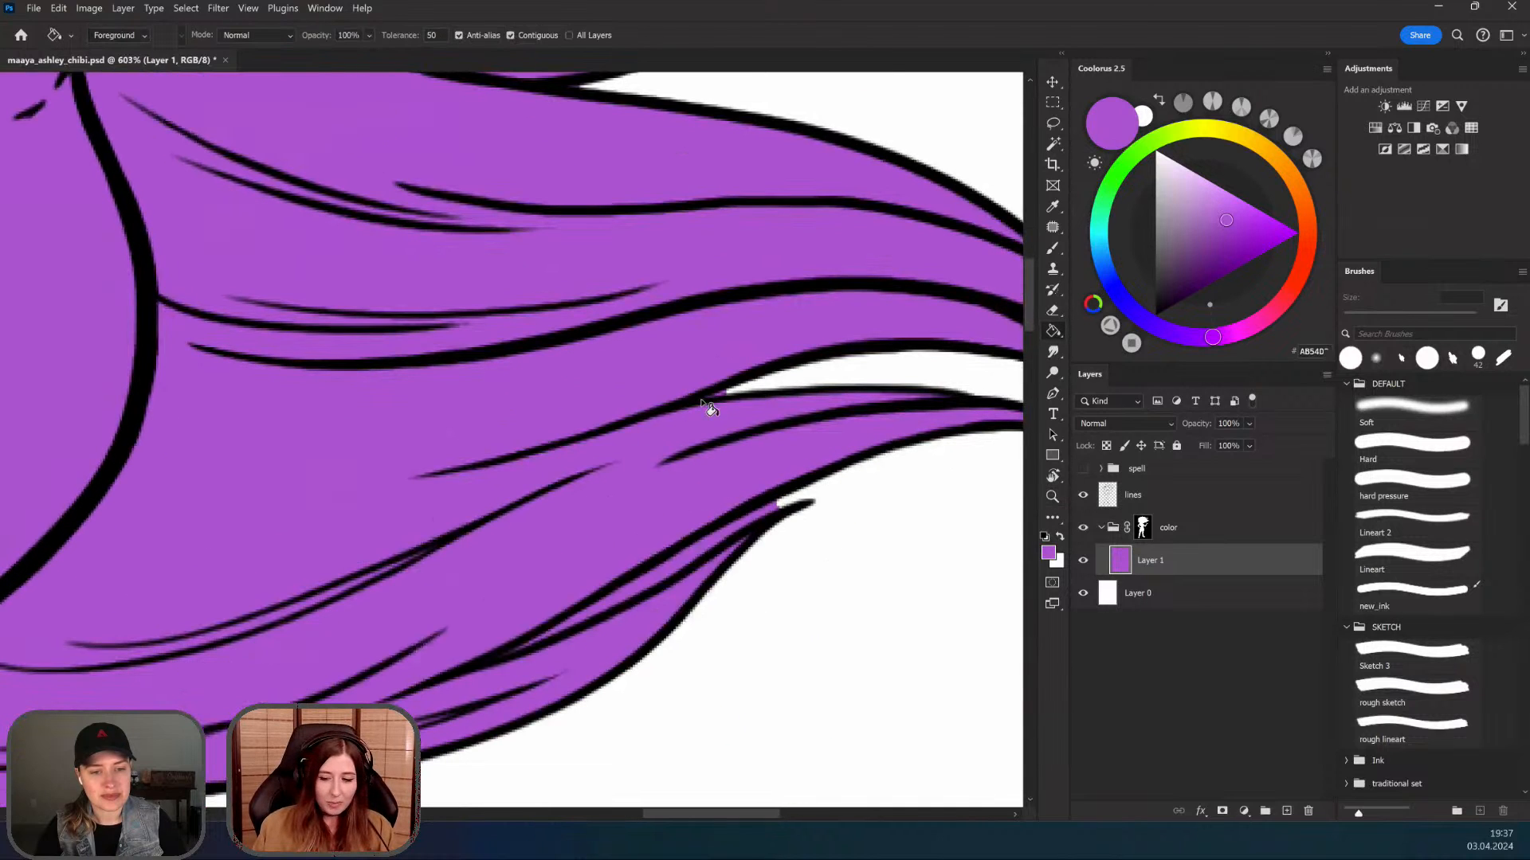
pyautogui.scroll(-4, 711, 487)
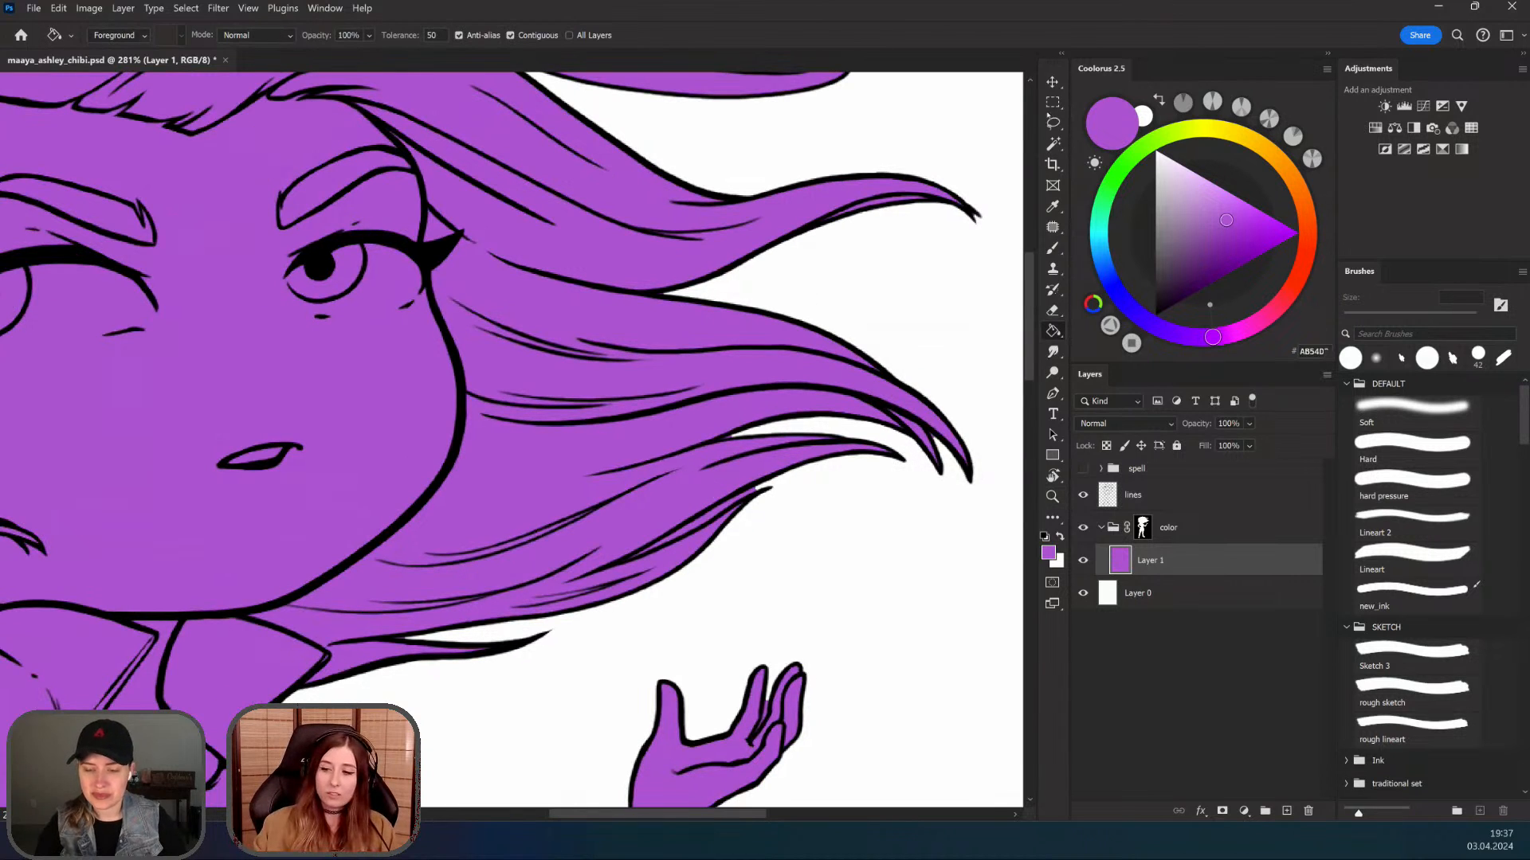
pyautogui.press('l')
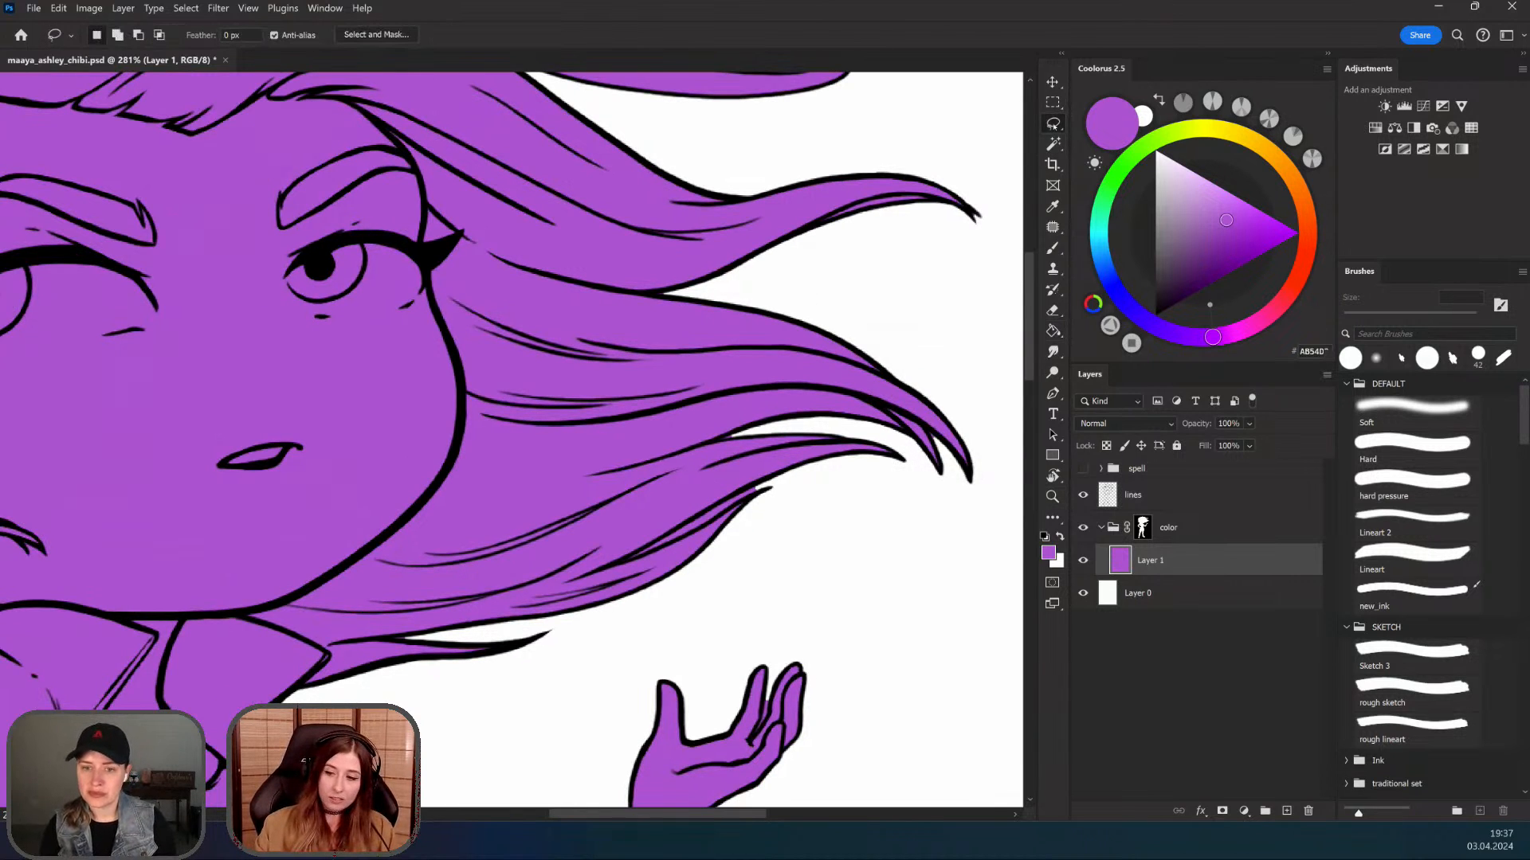
pyautogui.scroll(-2, 718, 526)
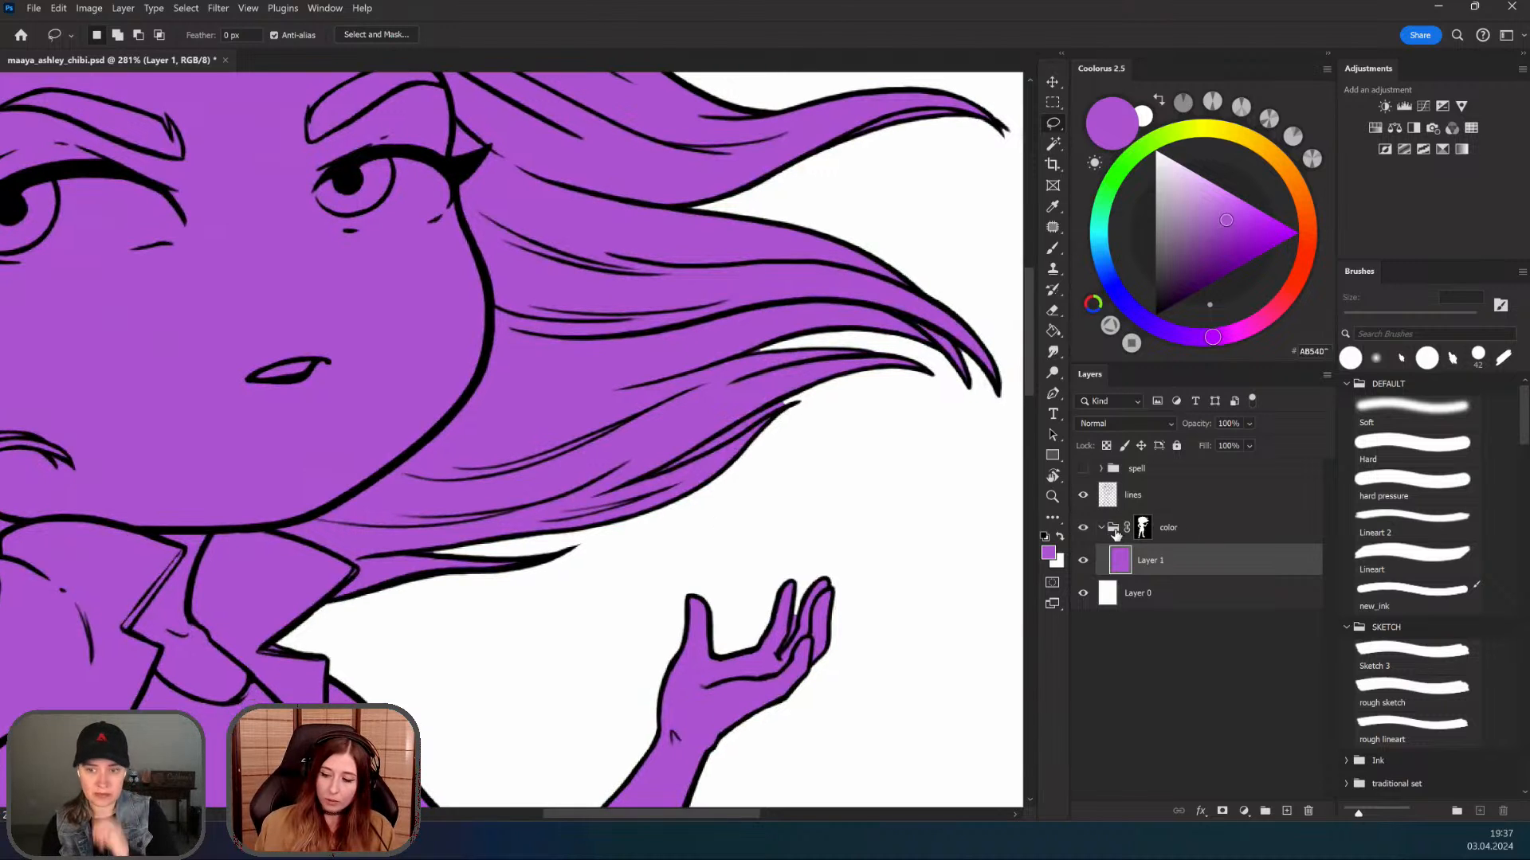
pyautogui.click(1116, 532)
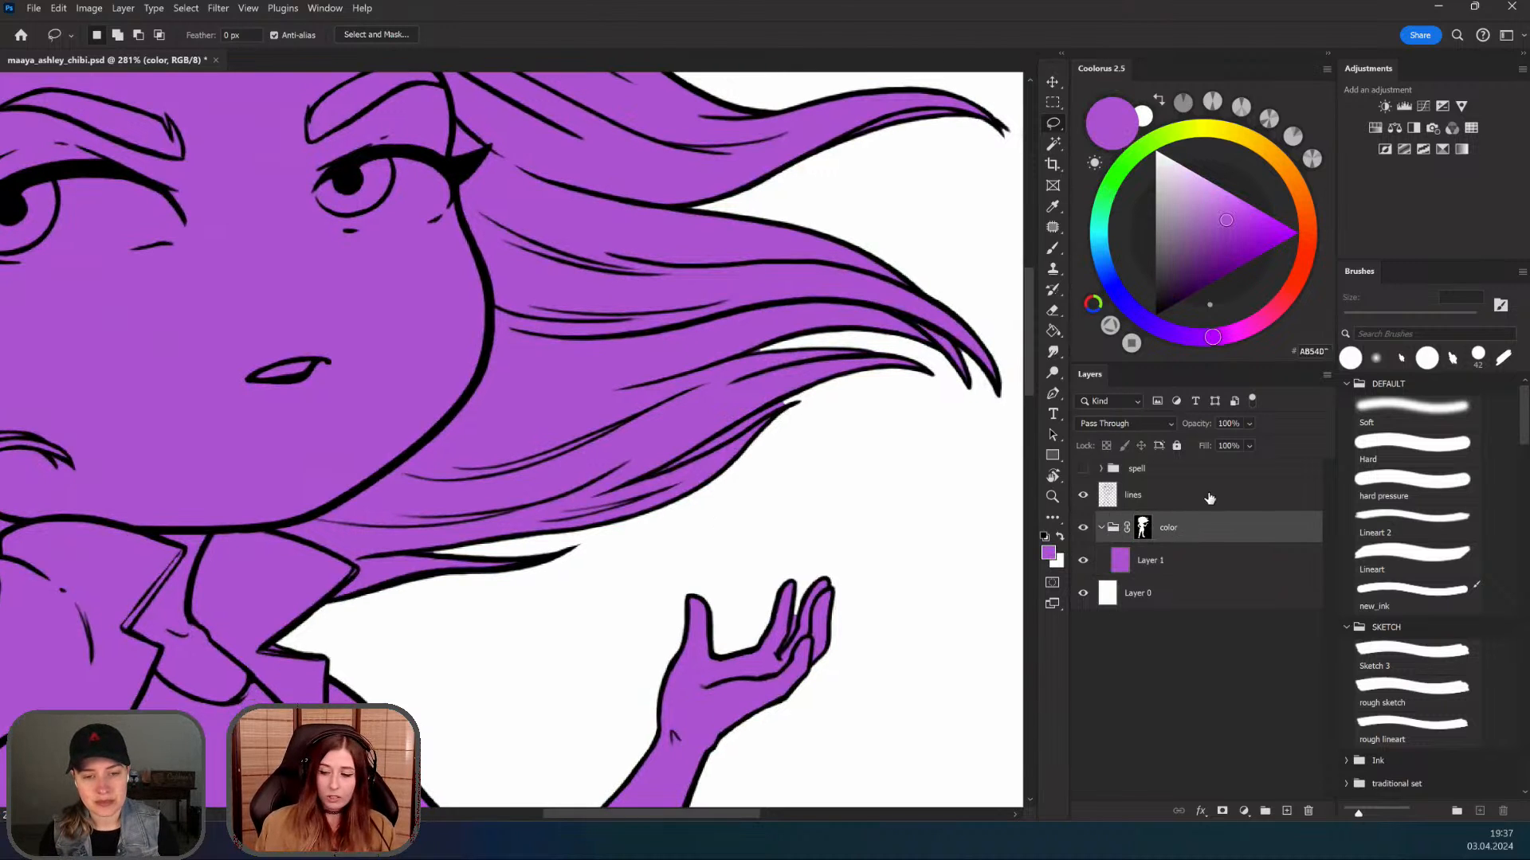
pyautogui.click(1143, 530)
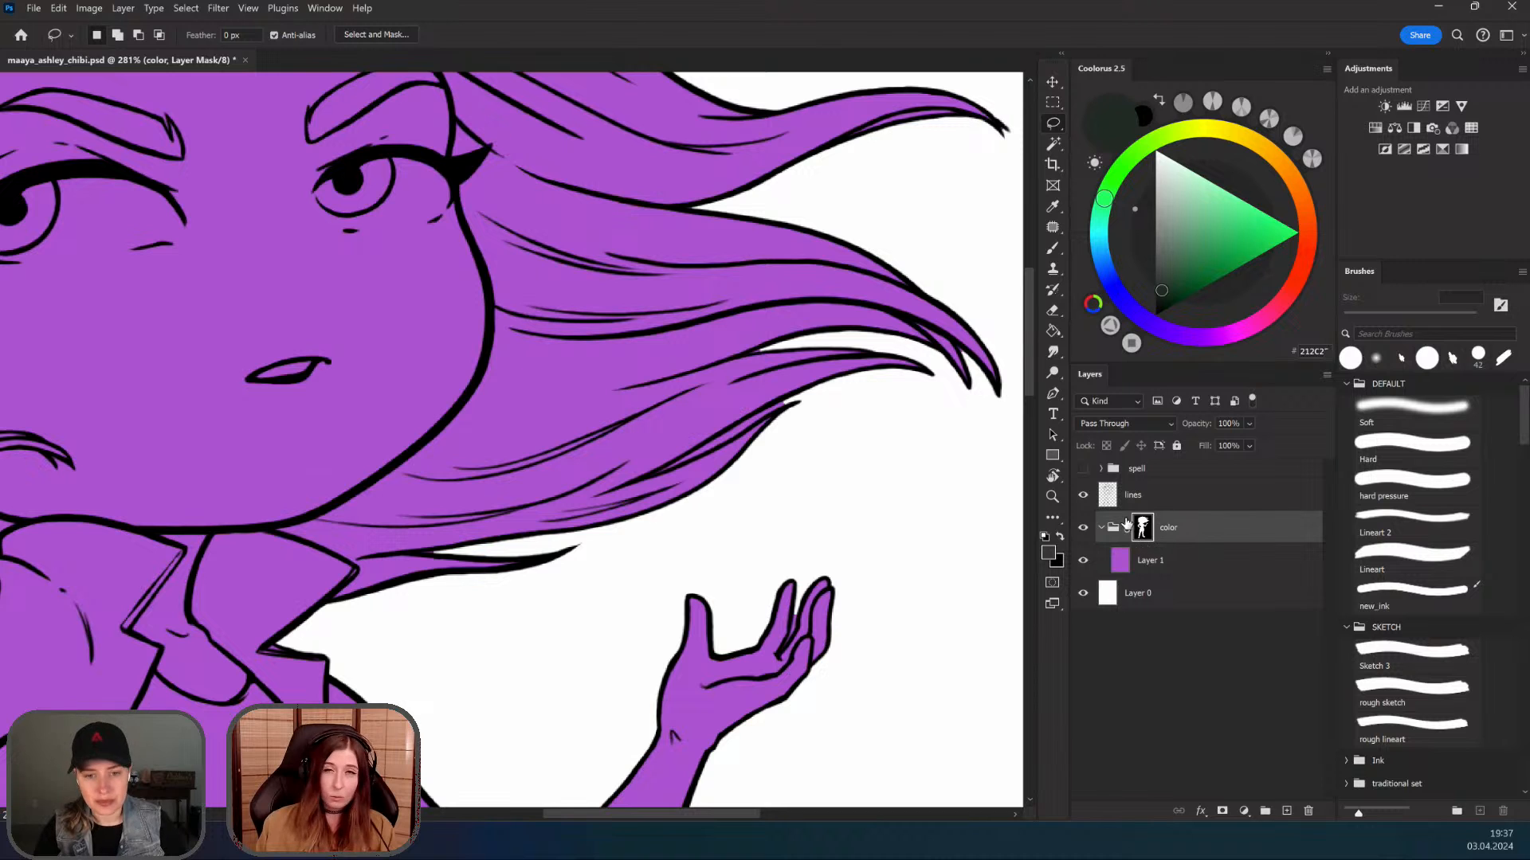
pyautogui.moveTo(840, 422); pyautogui.dragTo(806, 506)
pyautogui.press('x')
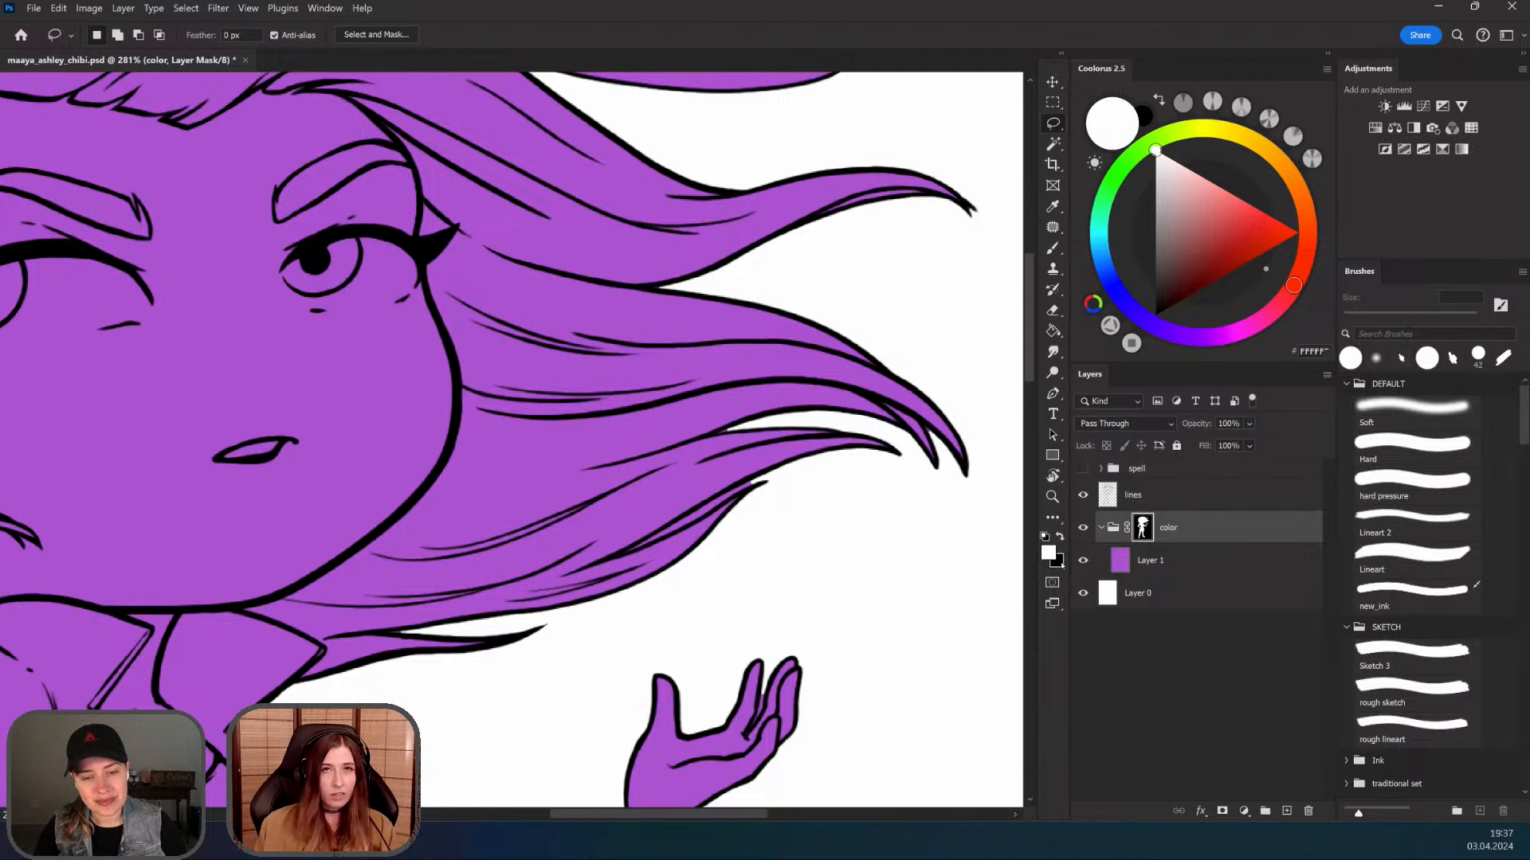
# Step: Lasso the uncovered gaps between the lower flowing hair strands and clear them from the color group's mask
pyautogui.moveTo(847, 590); pyautogui.dragTo(880, 522)
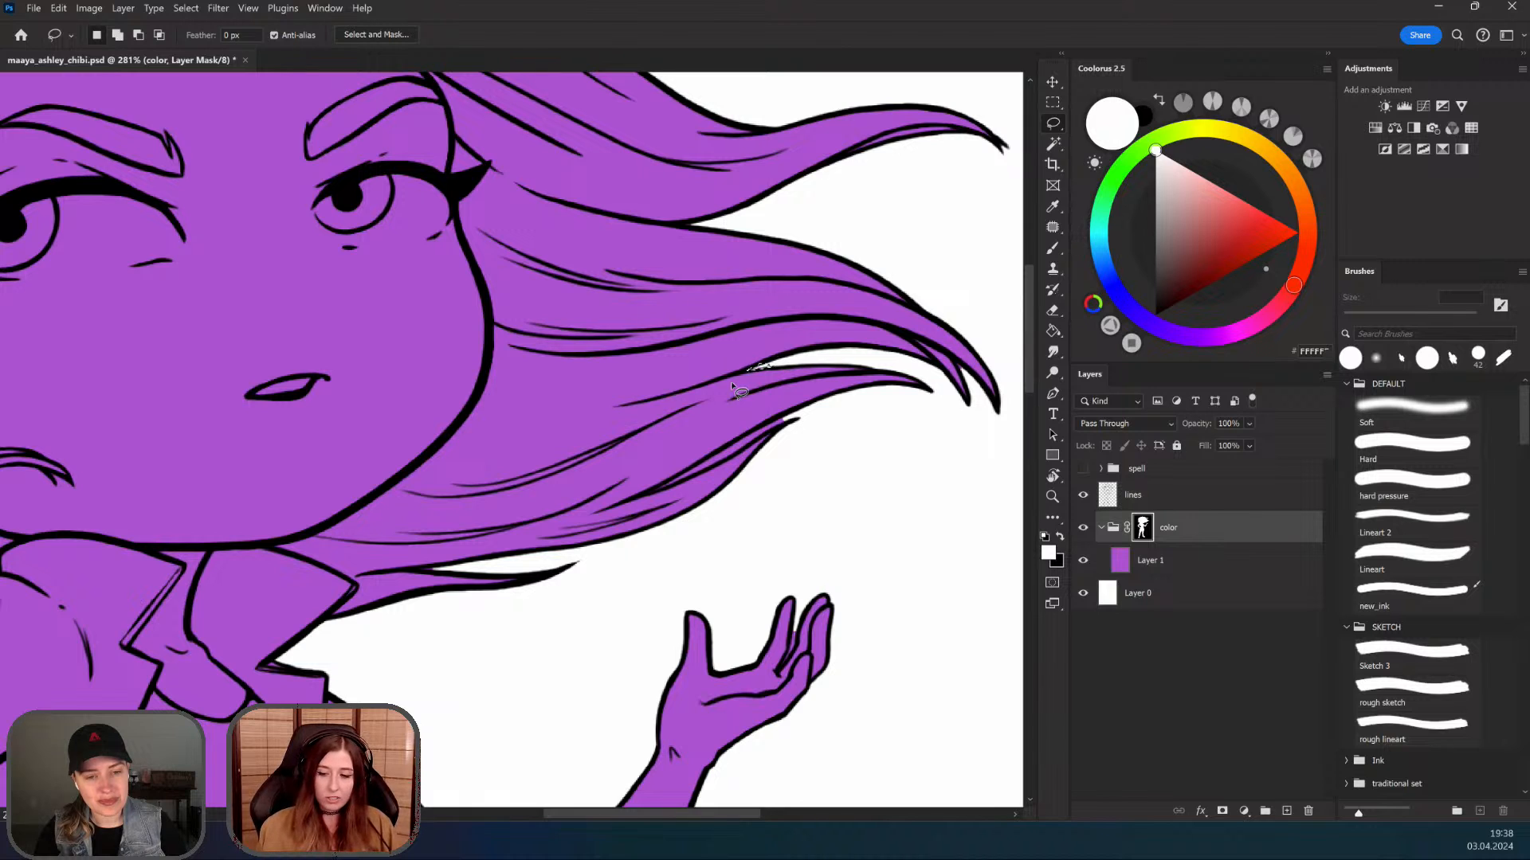
pyautogui.moveTo(789, 418); pyautogui.dragTo(724, 450)
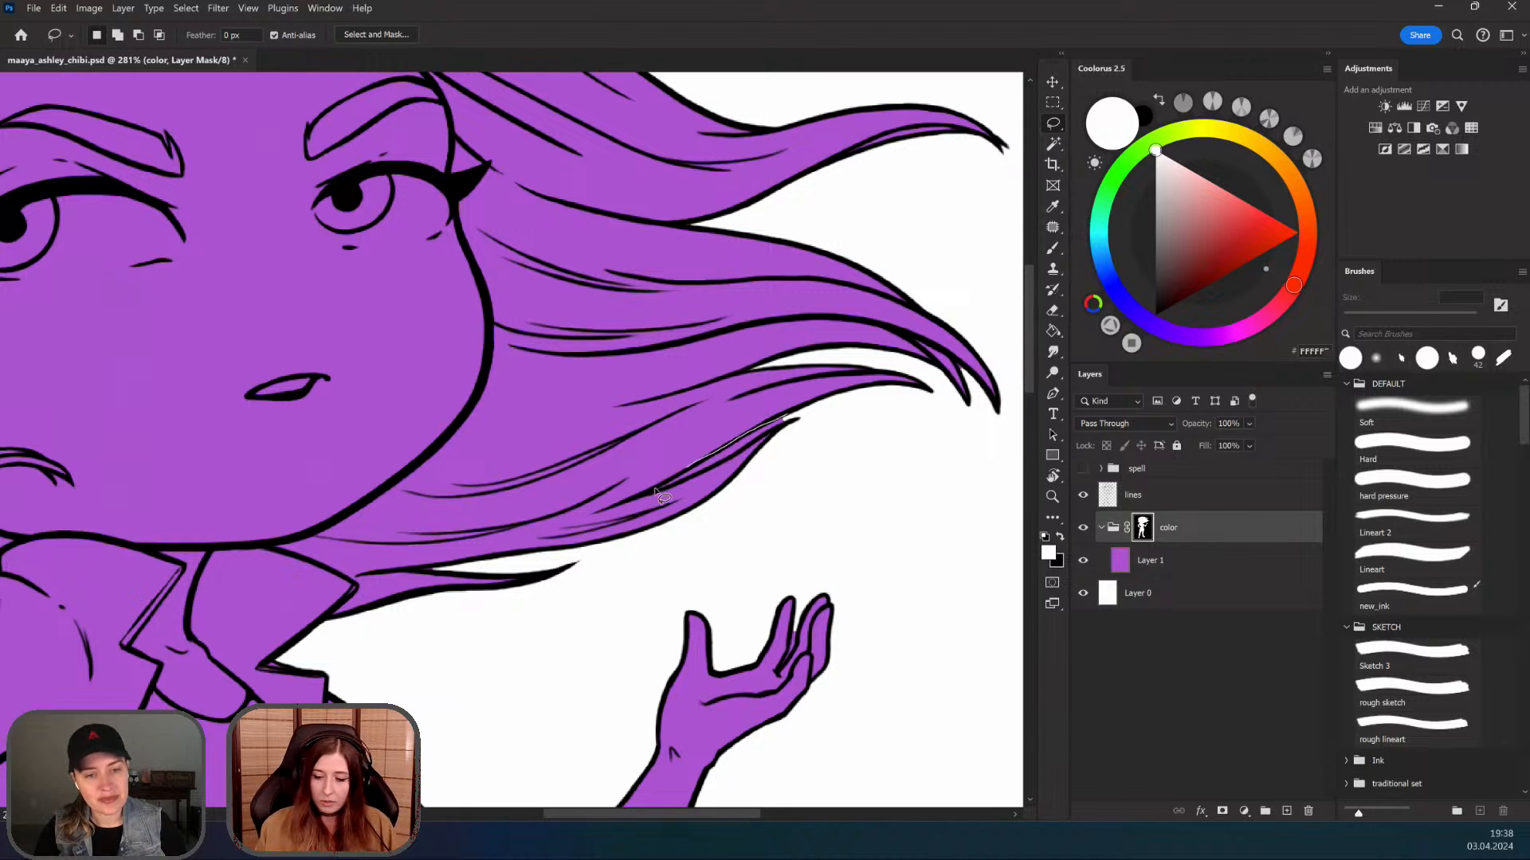
pyautogui.press('Delete')
pyautogui.hotkey('ctrl', 'd')
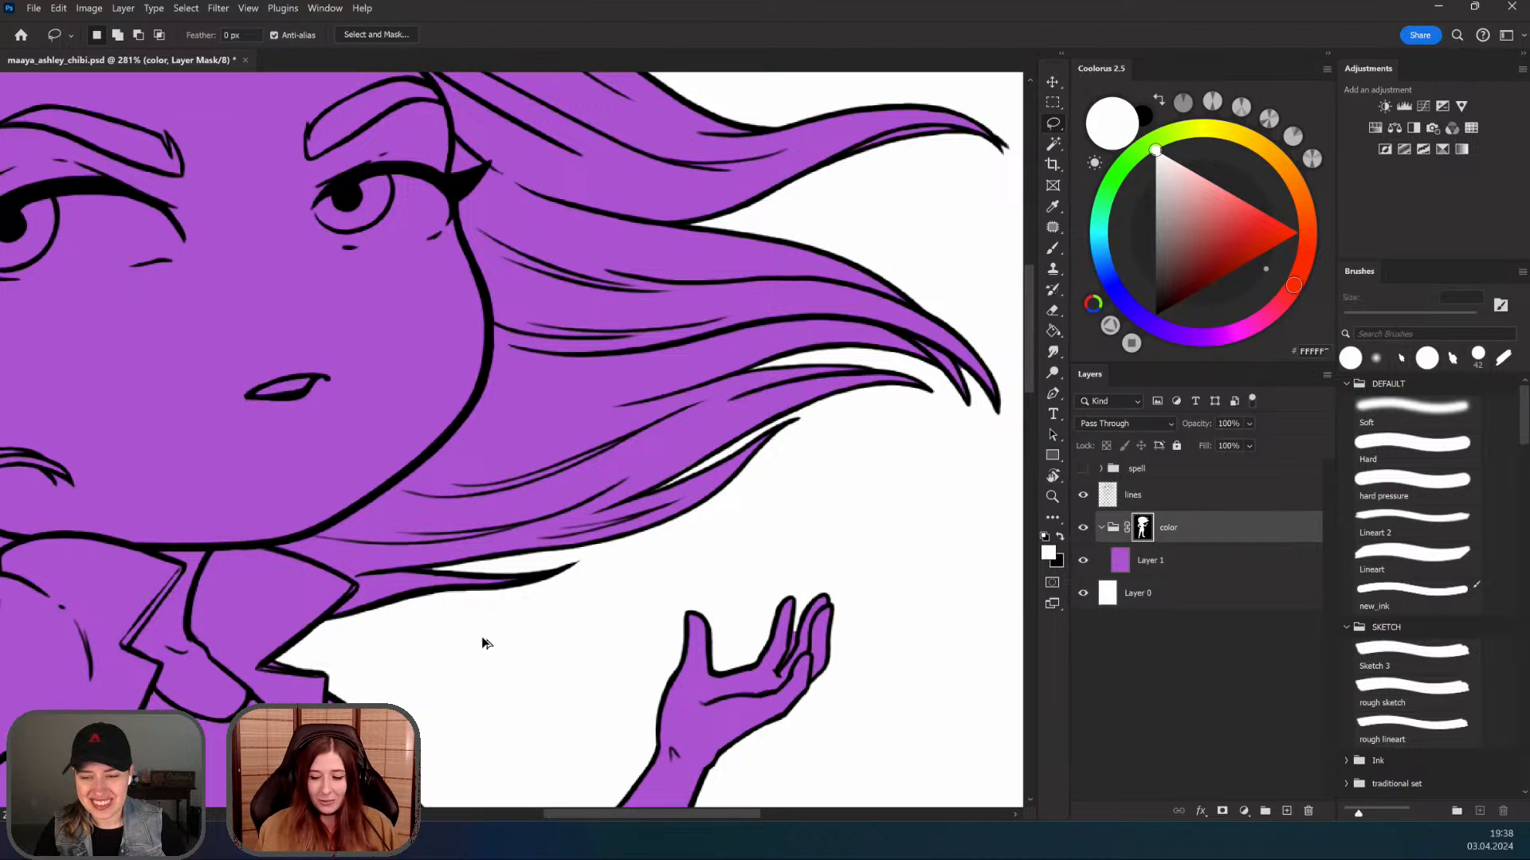
# Step: Lasso the gap beside the lowest hair strand near the collar and clear it from the color group's mask
pyautogui.moveTo(486, 643)
pyautogui.mouseDown()
pyautogui.moveTo(751, 588)
pyautogui.moveTo(717, 587)
pyautogui.moveTo(810, 546)
pyautogui.mouseUp()
pyautogui.hotkey('ctrl', 'z')
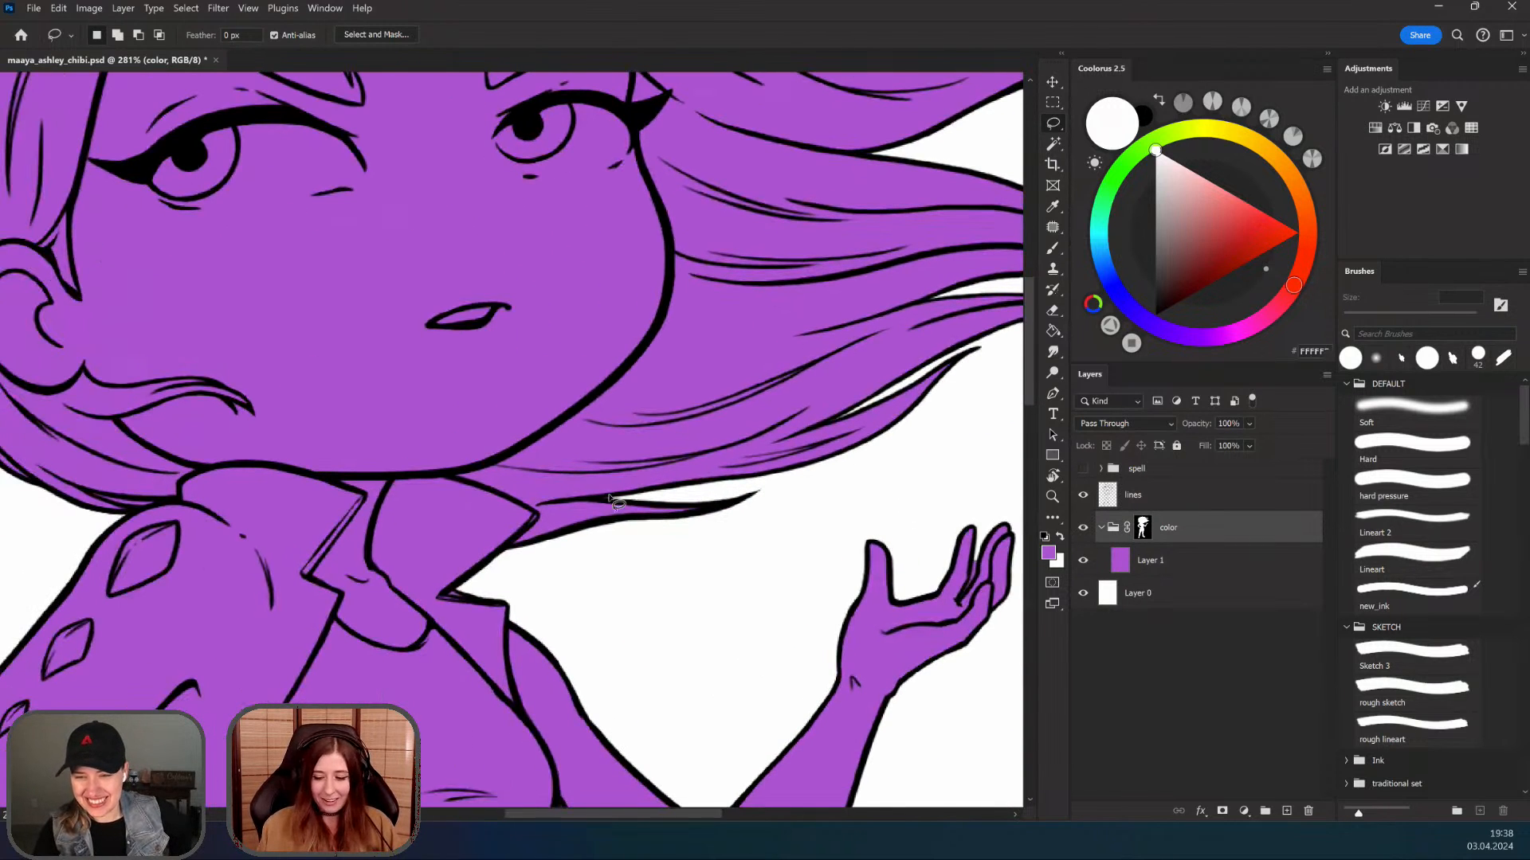
pyautogui.moveTo(606, 501); pyautogui.dragTo(601, 499)
pyautogui.press('Delete')
pyautogui.click(820, 328)
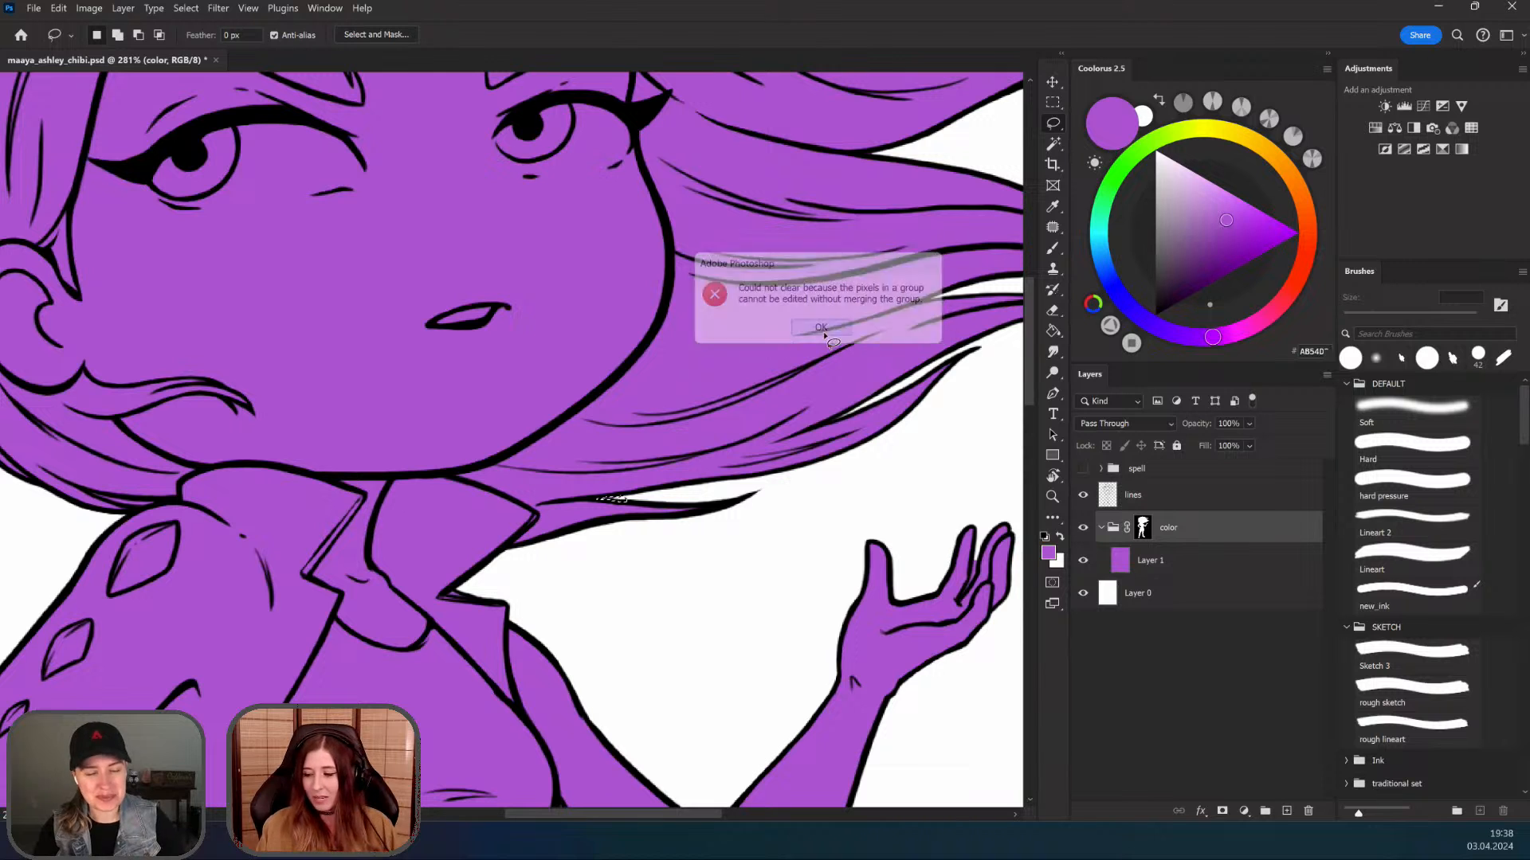
pyautogui.click(1153, 529)
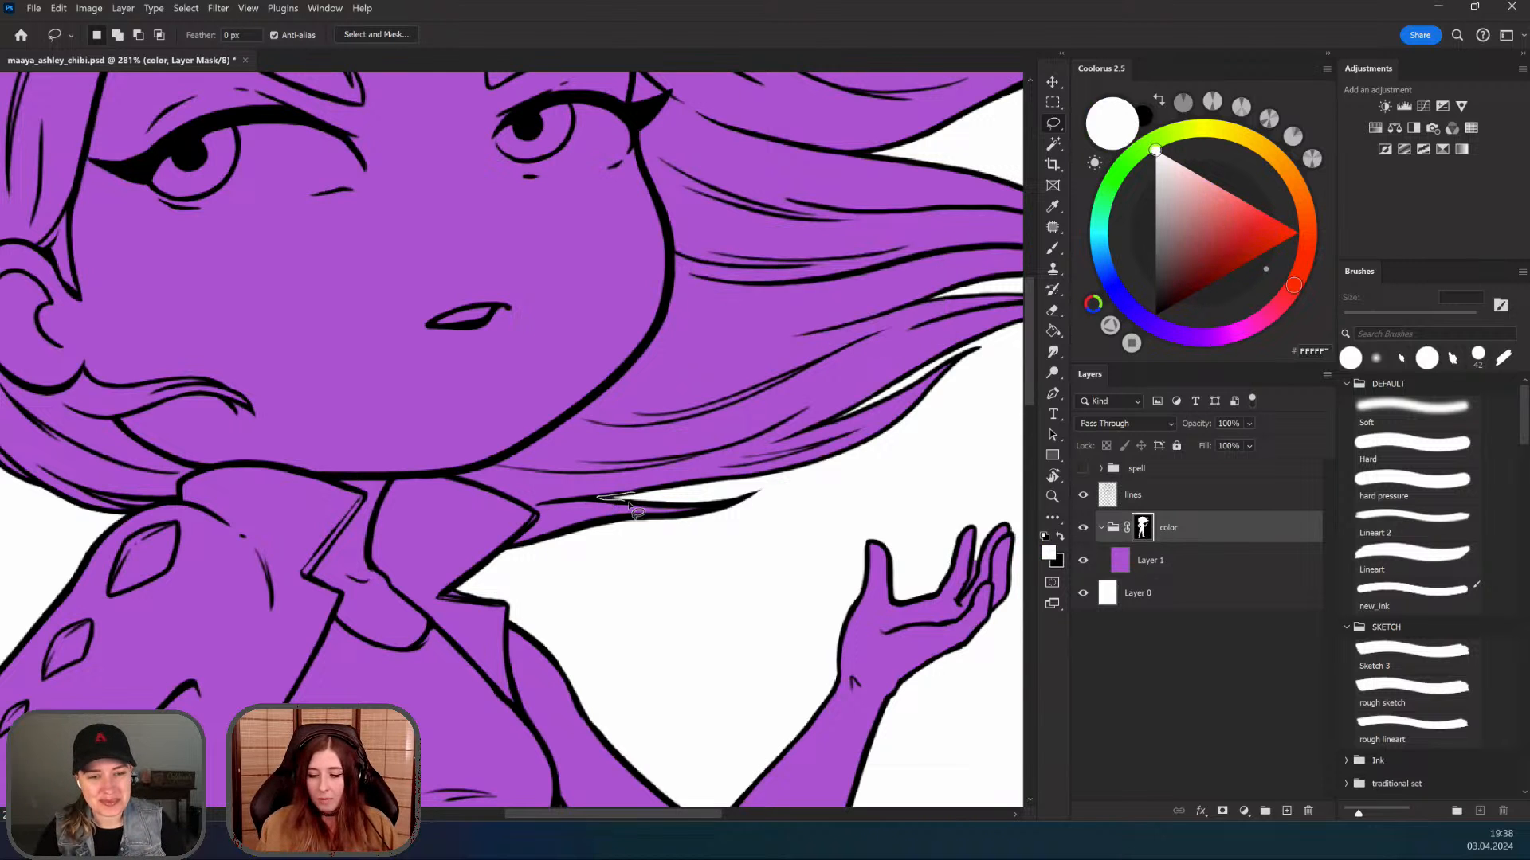
# Step: Lasso the small gap between the hair's lower edge and the jacket shoulder and clear it from the mask
pyautogui.moveTo(769, 664); pyautogui.dragTo(739, 802)
pyautogui.moveTo(775, 95)
pyautogui.mouseDown()
pyautogui.moveTo(703, 362)
pyautogui.moveTo(776, 388)
pyautogui.moveTo(806, 322)
pyautogui.mouseUp()
pyautogui.moveTo(567, 700); pyautogui.dragTo(530, 560)
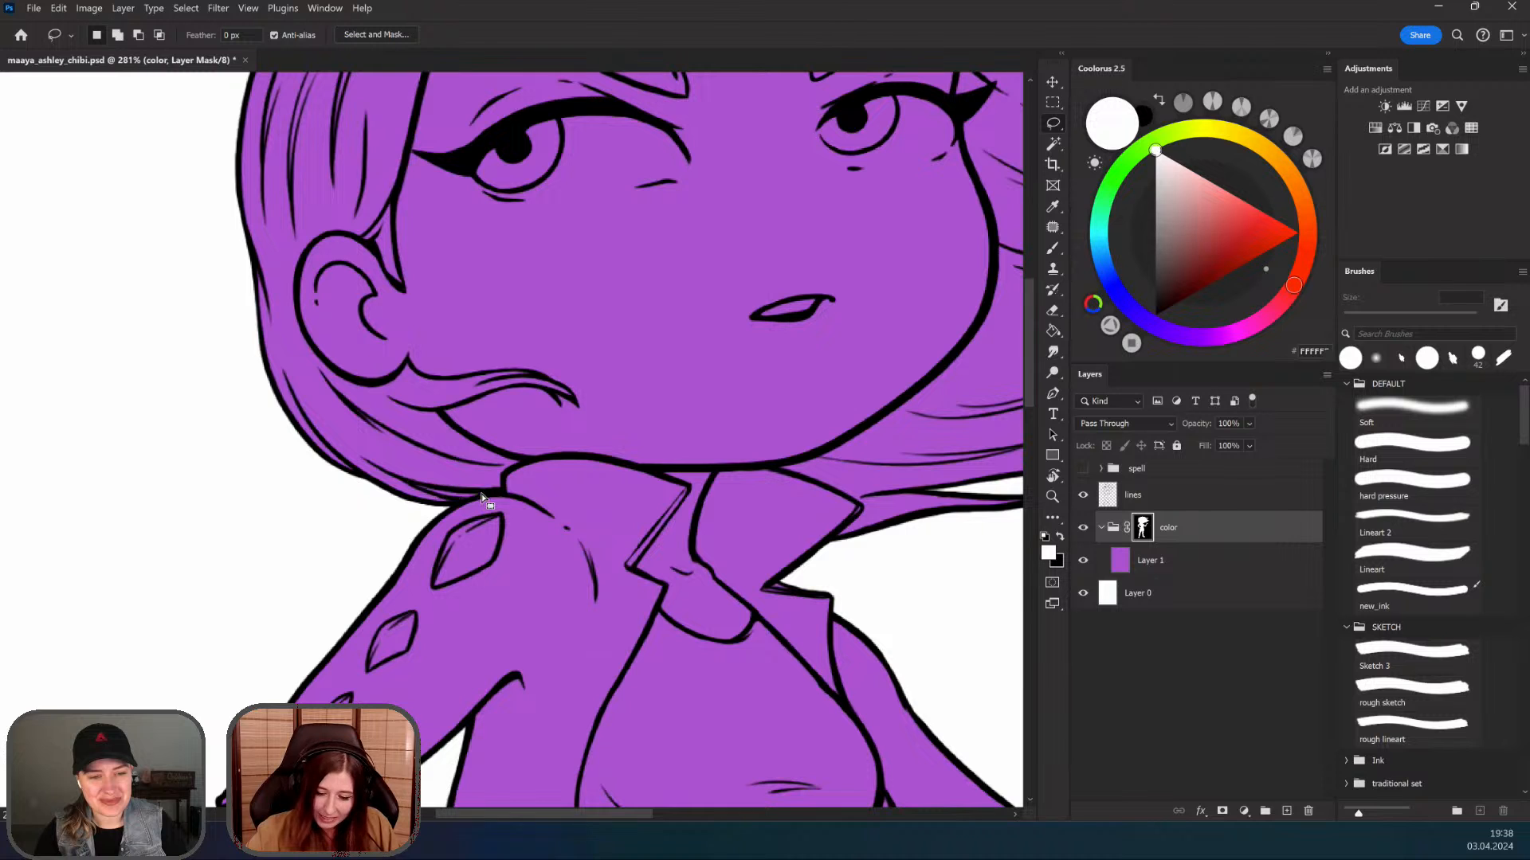
pyautogui.moveTo(460, 510)
pyautogui.mouseDown()
pyautogui.moveTo(414, 486)
pyautogui.moveTo(460, 499)
pyautogui.mouseUp()
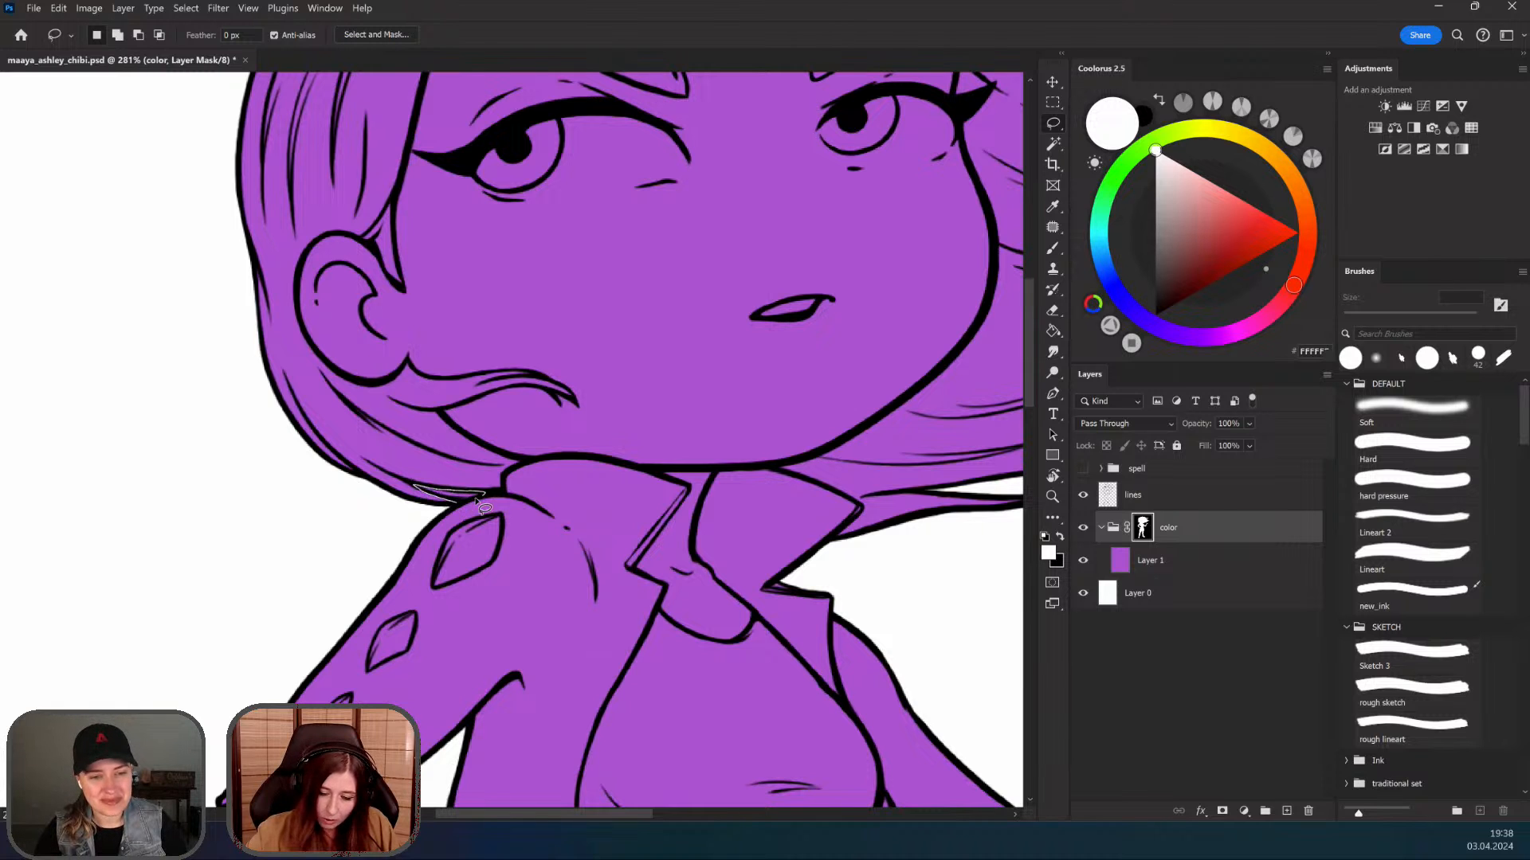
pyautogui.moveTo(560, 370); pyautogui.dragTo(502, 298)
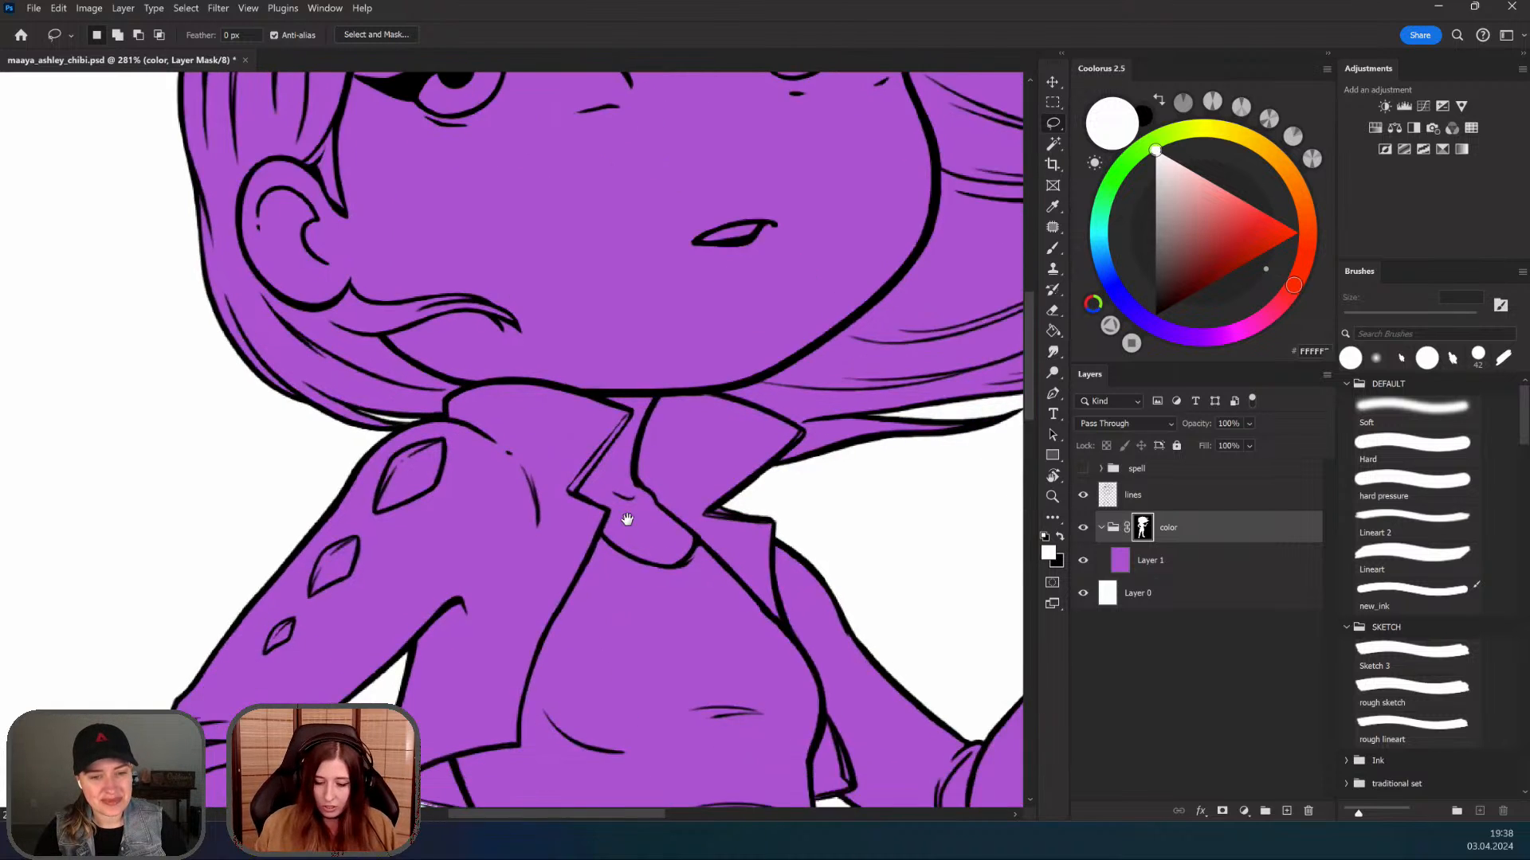
# Step: Examine the purple fill along the torso, arms, hand and whole figure for remaining gaps in the mask
pyautogui.moveTo(628, 518); pyautogui.dragTo(471, 134)
pyautogui.moveTo(702, 374); pyautogui.dragTo(545, 562)
pyautogui.moveTo(922, 310); pyautogui.dragTo(725, 504)
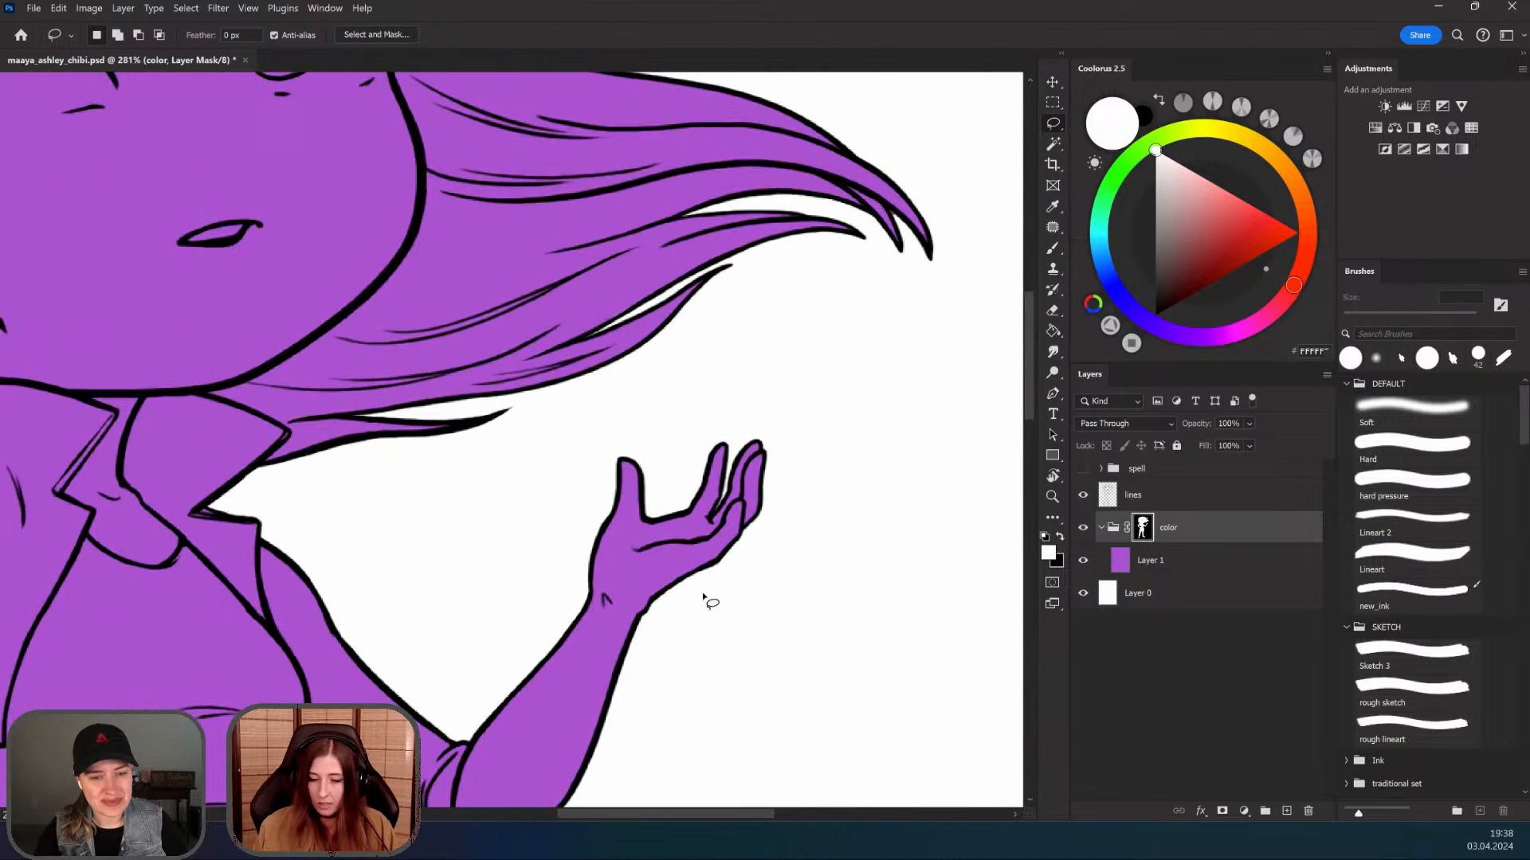
pyautogui.hotkey('ctrl', '0')
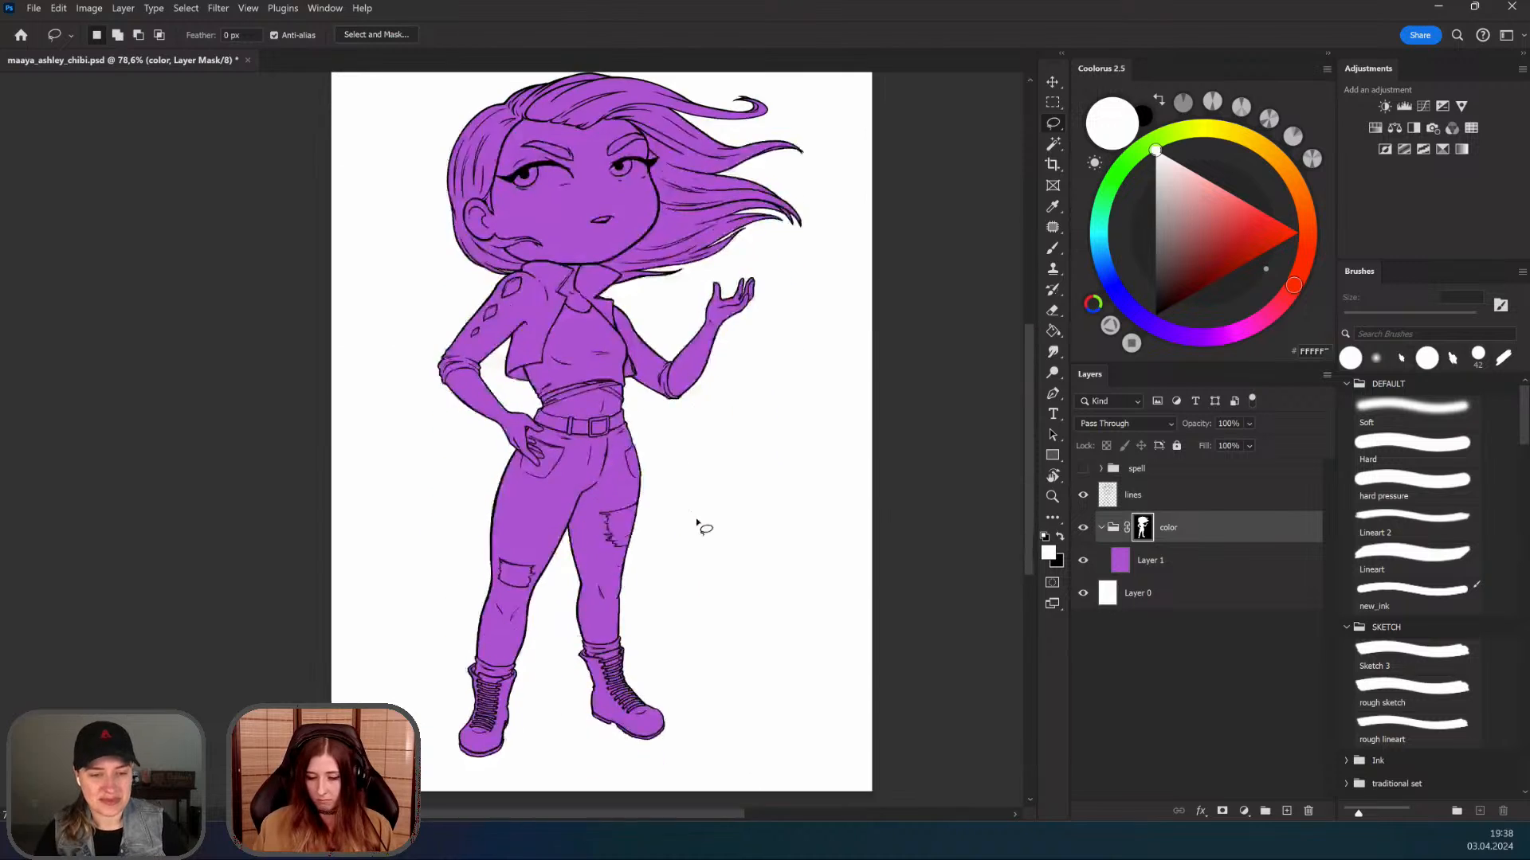
pyautogui.moveTo(563, 540); pyautogui.dragTo(604, 681)
pyautogui.moveTo(596, 487); pyautogui.dragTo(536, 529)
pyautogui.moveTo(679, 632)
pyautogui.mouseDown()
pyautogui.moveTo(662, 472)
pyautogui.moveTo(679, 529)
pyautogui.moveTo(629, 824)
pyautogui.mouseUp()
pyautogui.moveTo(621, 431); pyautogui.dragTo(610, 446)
pyautogui.moveTo(670, 566); pyautogui.dragTo(669, 532)
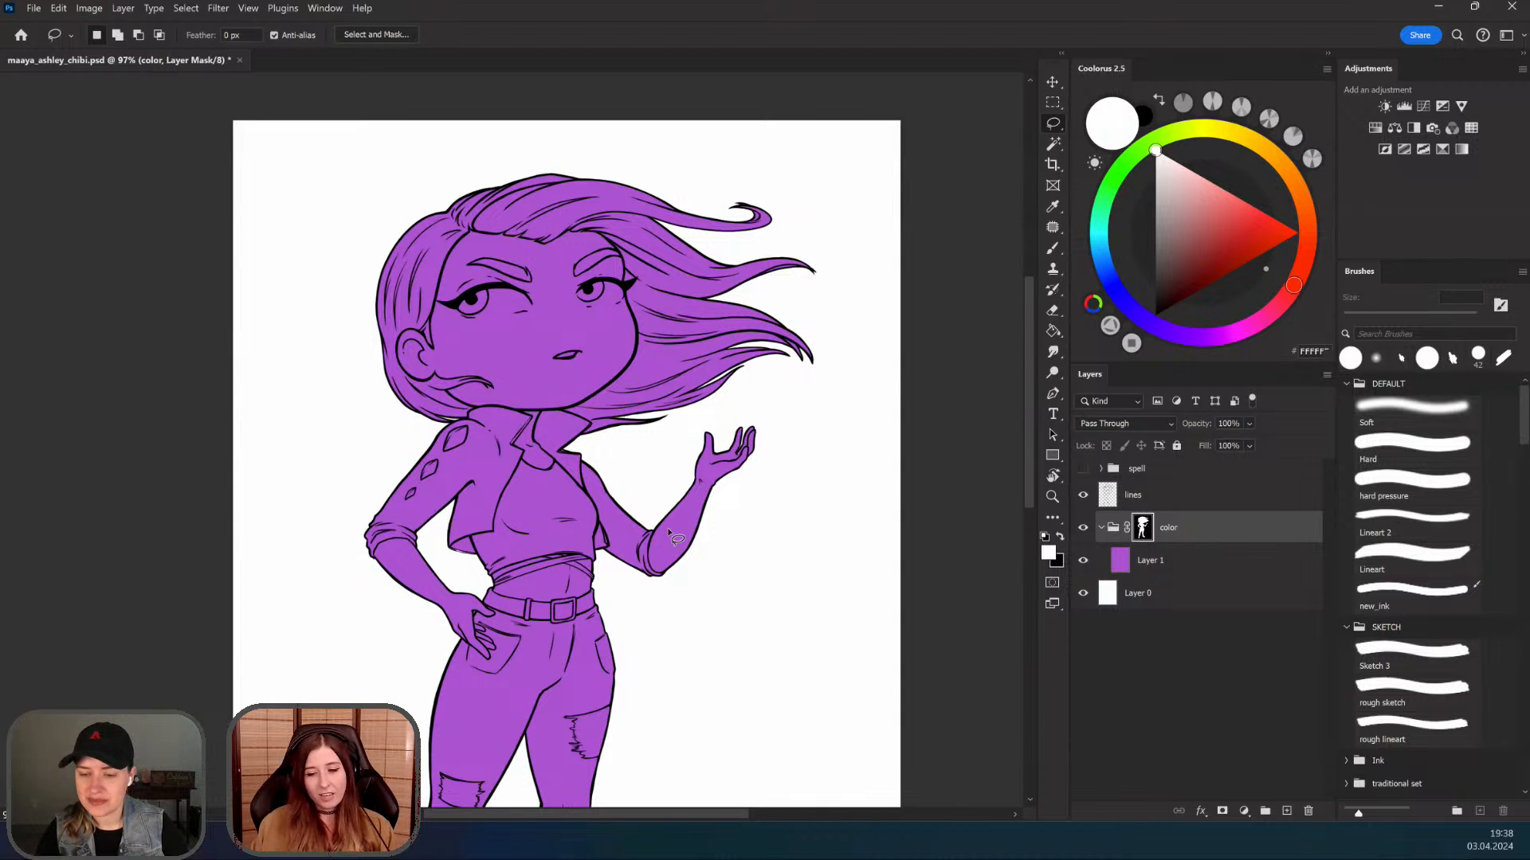
pyautogui.moveTo(695, 636); pyautogui.dragTo(661, 658)
pyautogui.moveTo(524, 347); pyautogui.dragTo(555, 342)
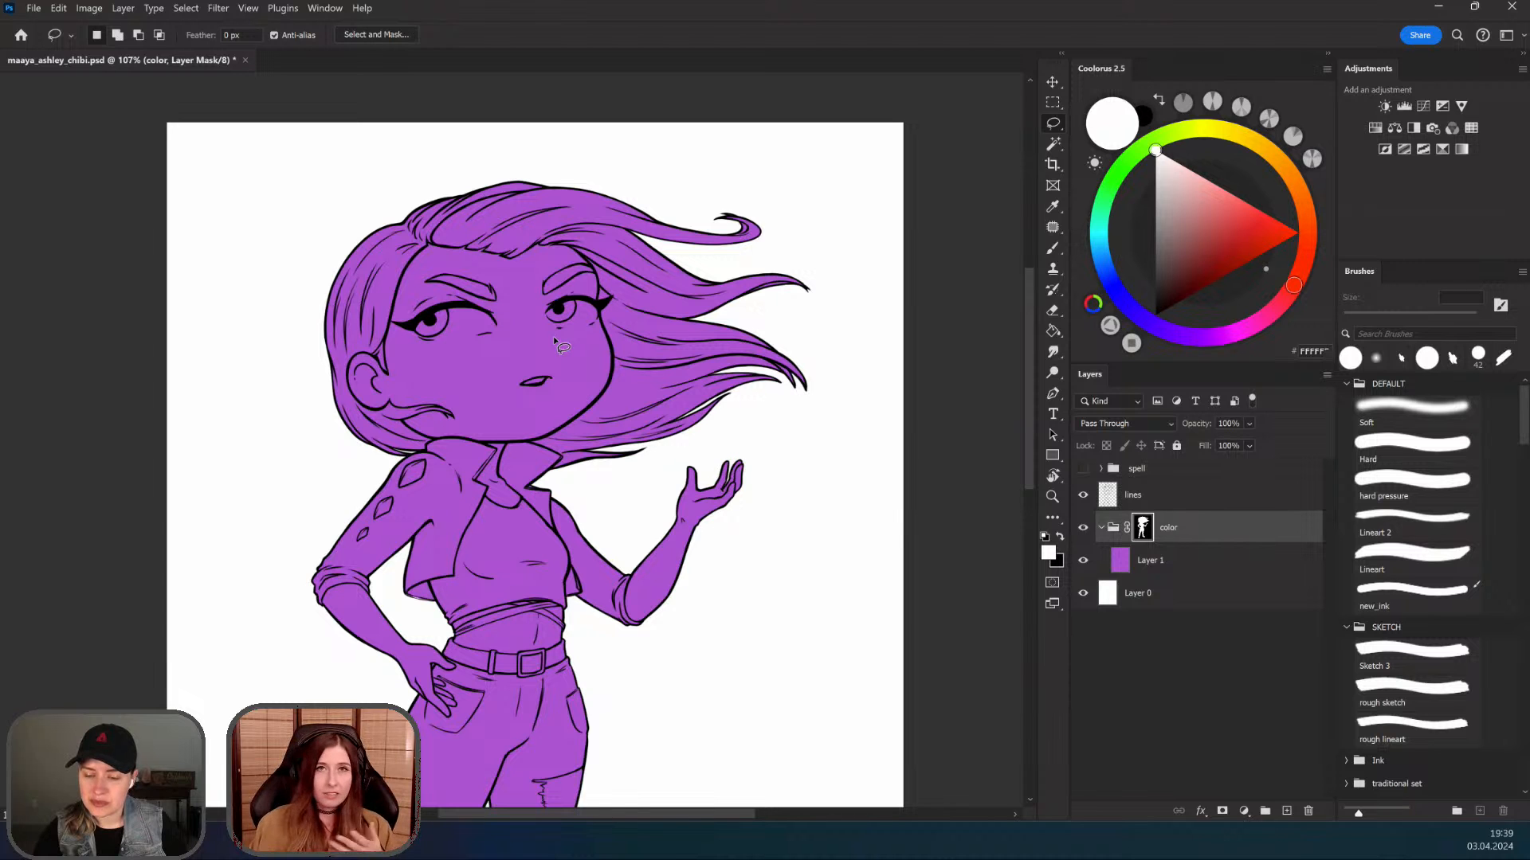
# Step: Create a new empty layer above the purple base fill inside the color group
pyautogui.moveTo(719, 580); pyautogui.dragTo(721, 633)
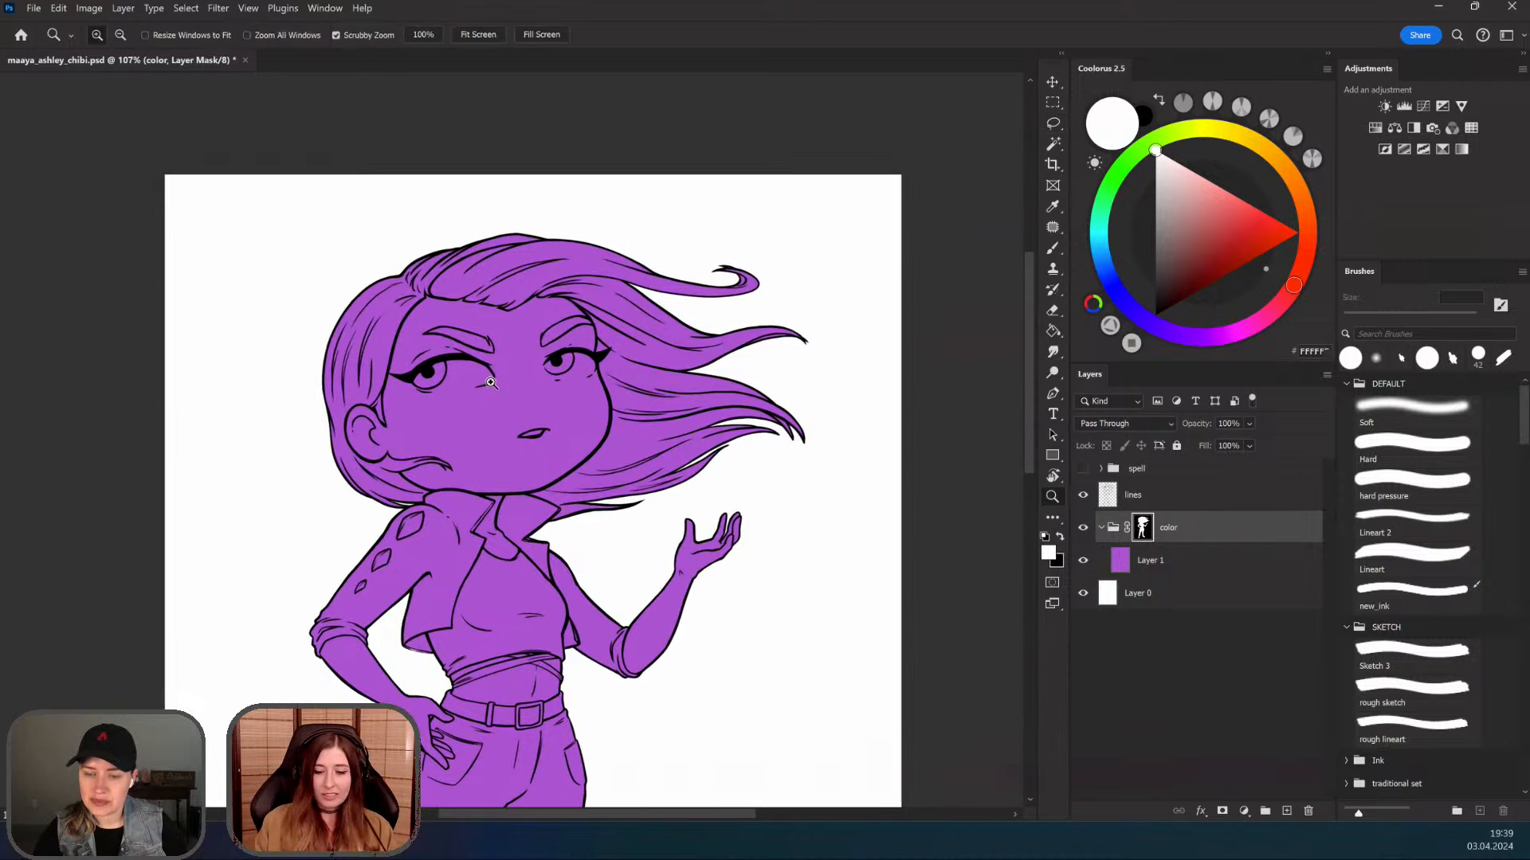
pyautogui.moveTo(486, 378); pyautogui.dragTo(554, 378)
pyautogui.click(1287, 811)
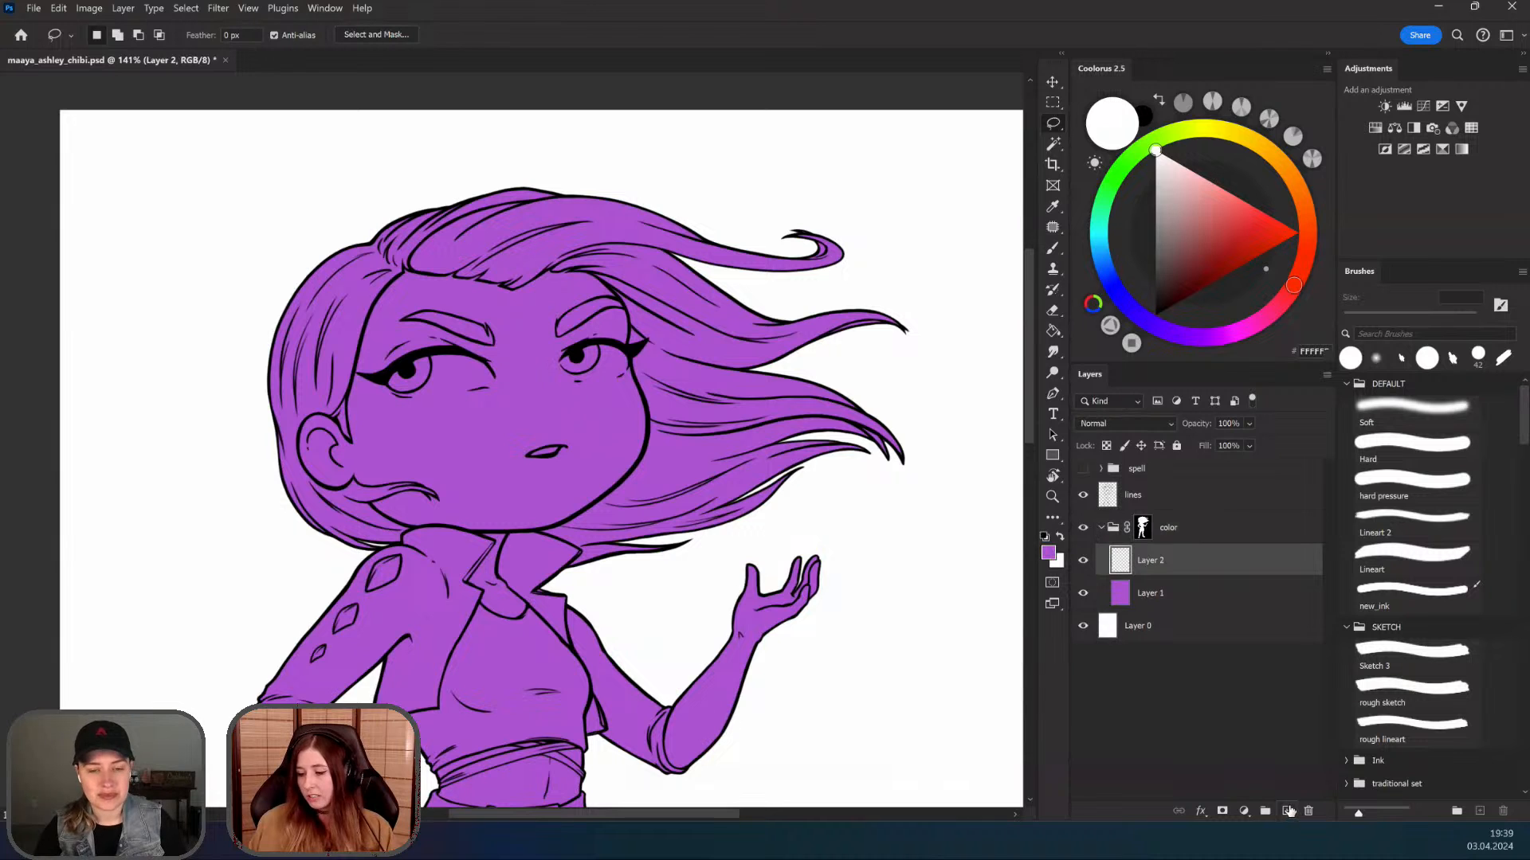
pyautogui.moveTo(741, 727); pyautogui.dragTo(734, 604)
pyautogui.moveTo(551, 344); pyautogui.dragTo(550, 383)
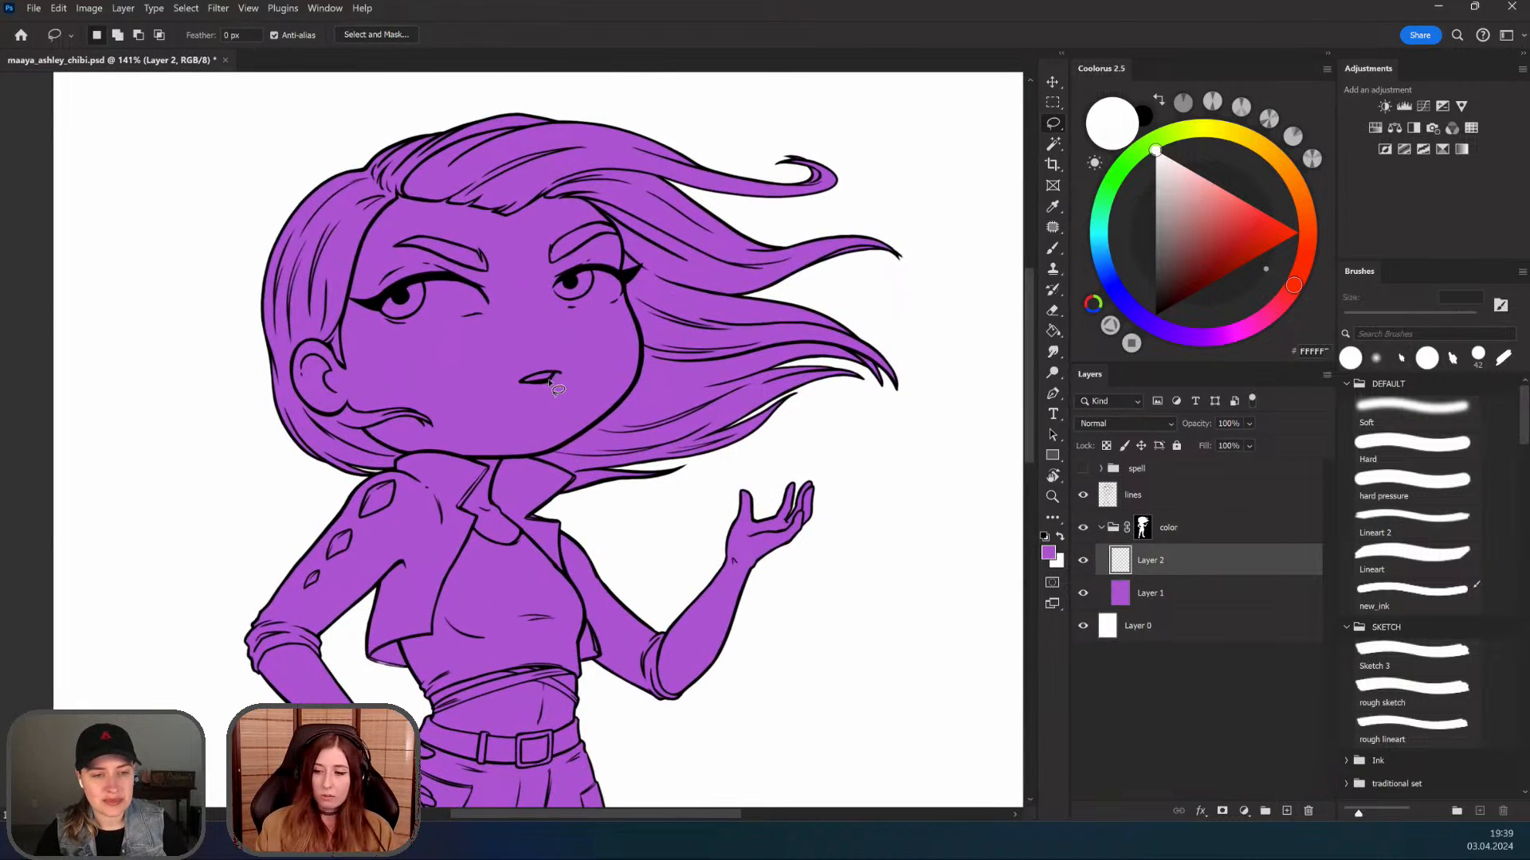
# Step: Select the face, both forearms with hands and the neck on the lines layer as one Magic Wand selection
pyautogui.click(1055, 144)
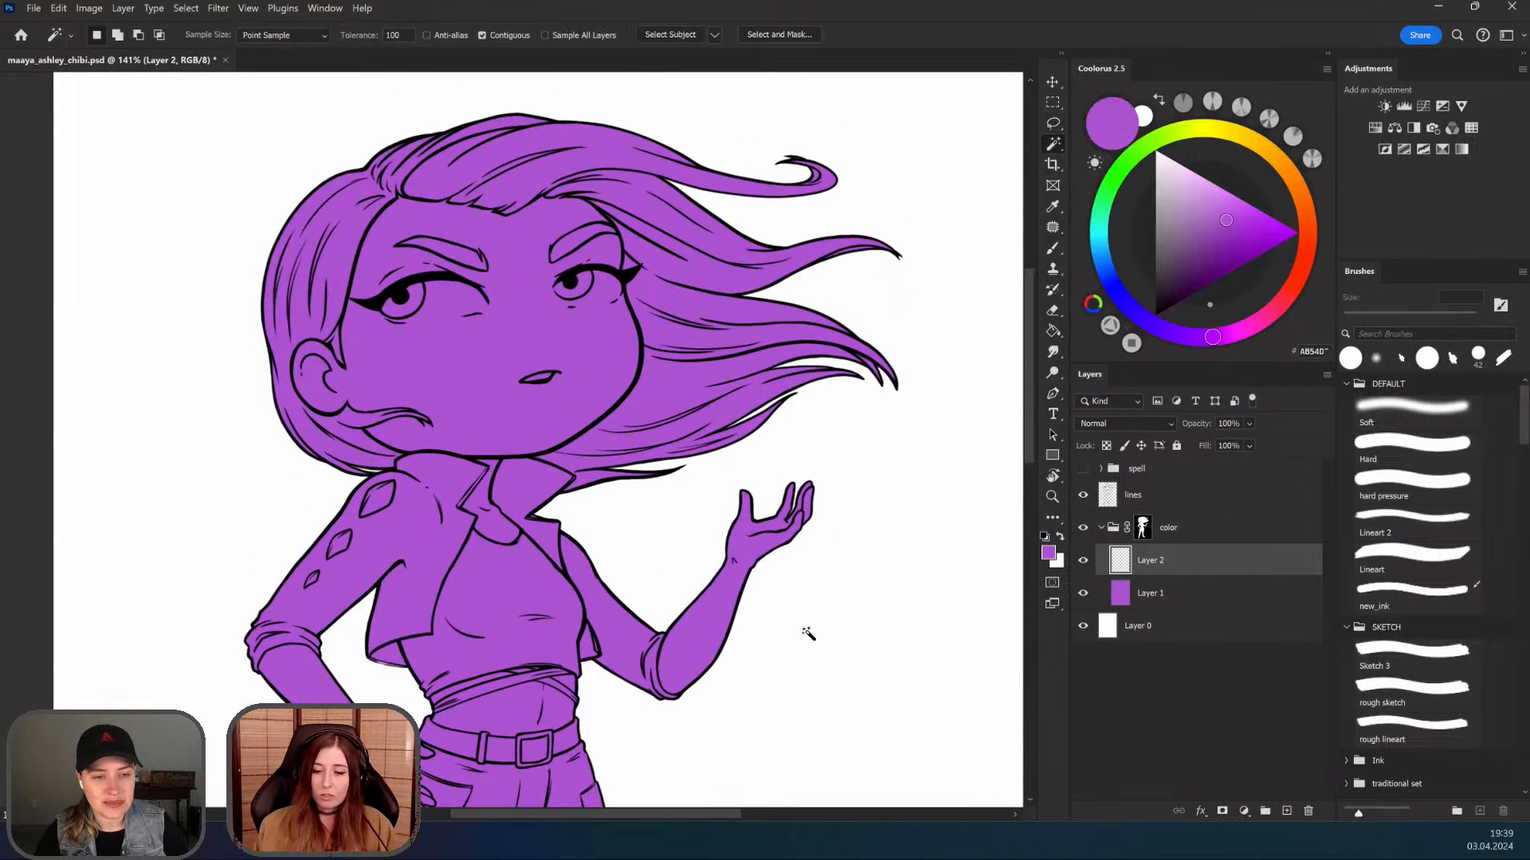
pyautogui.click(1116, 500)
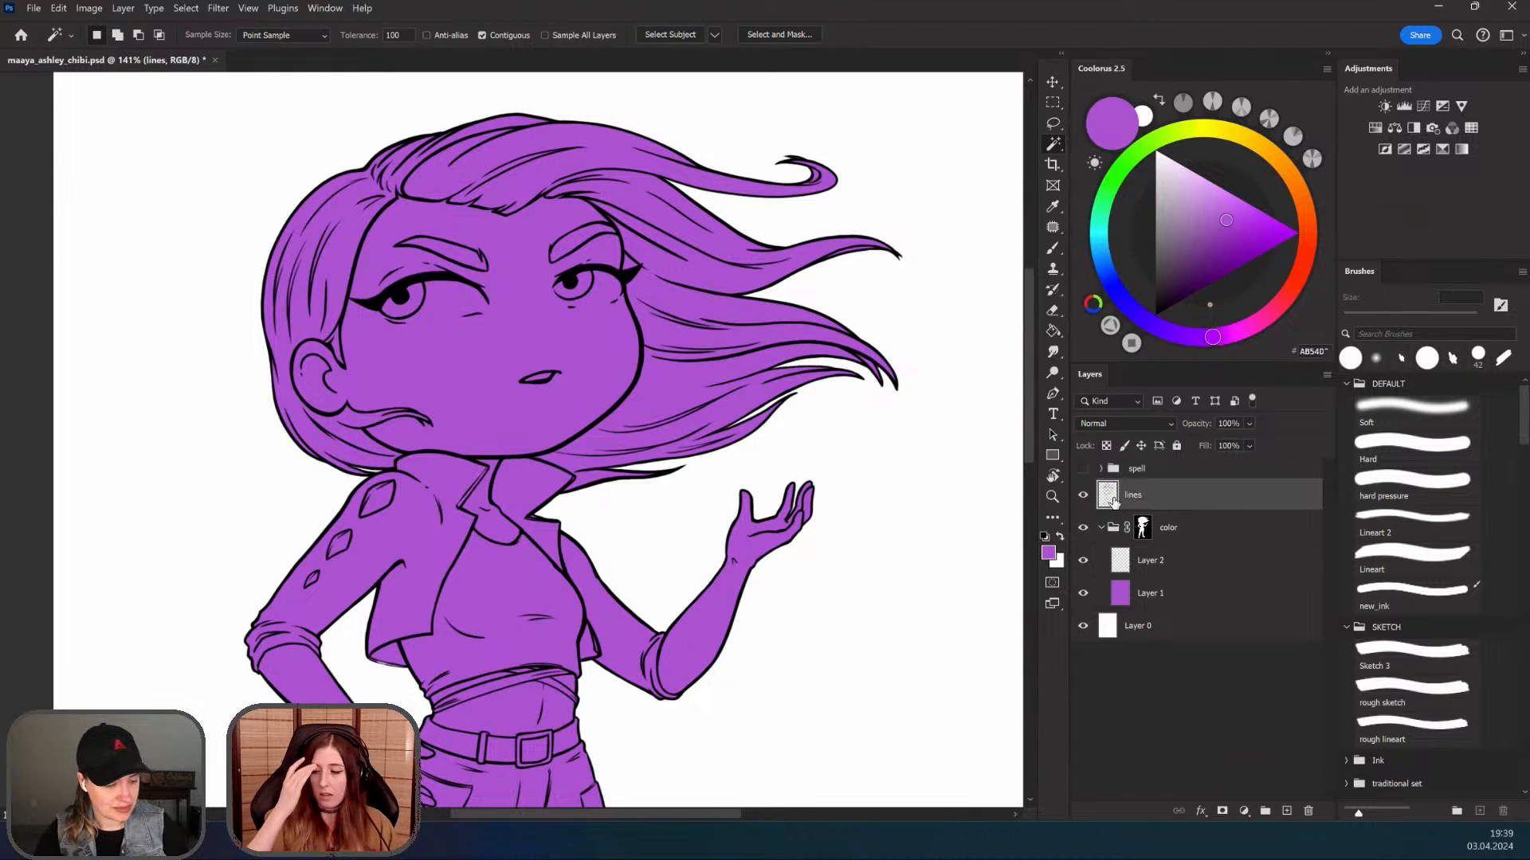
pyautogui.click(526, 329)
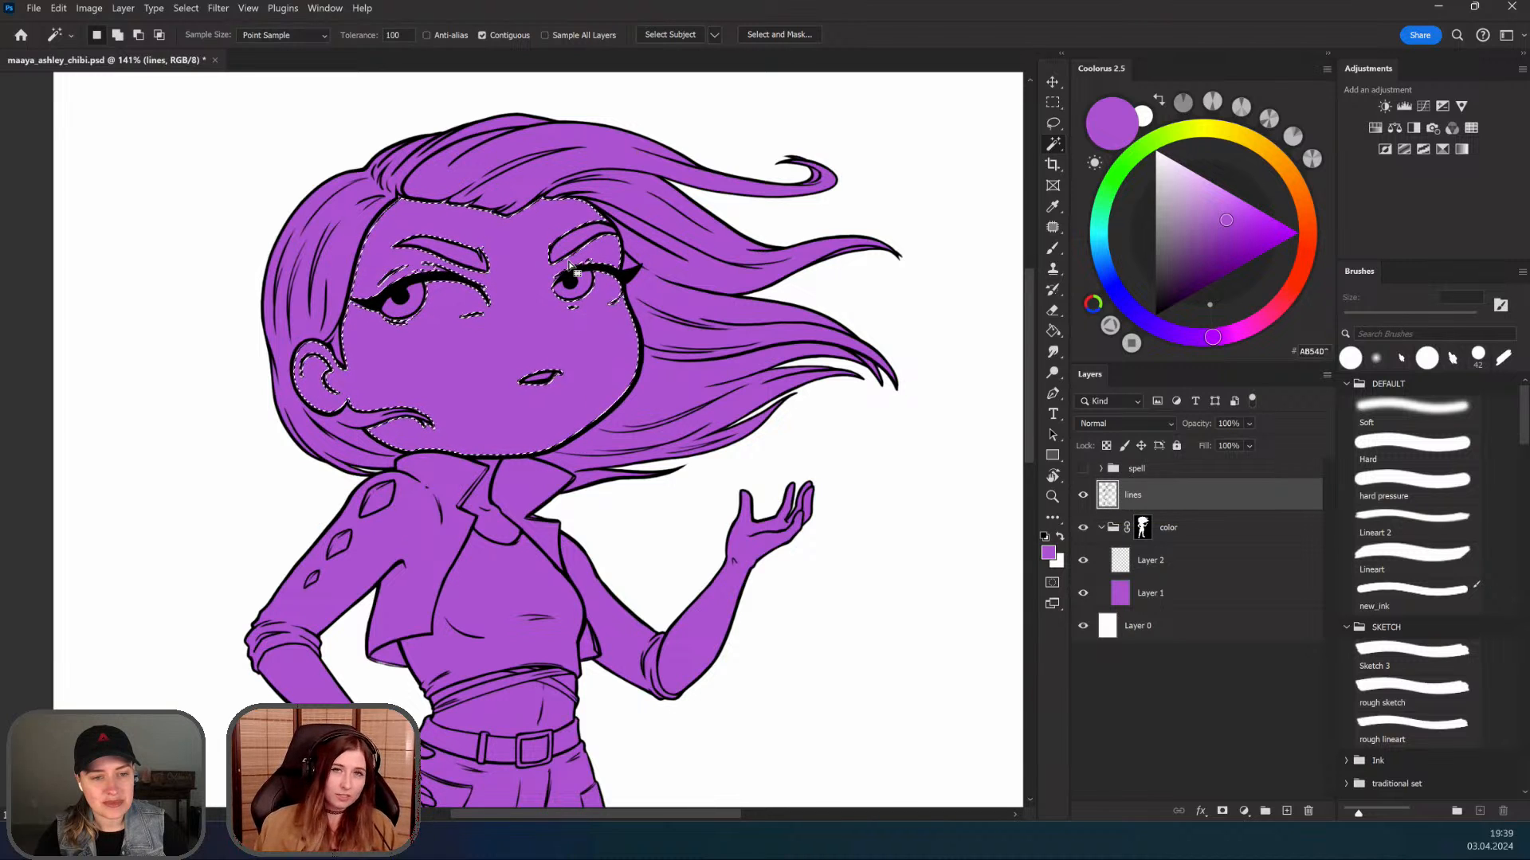
pyautogui.scroll(-3, 587, 523)
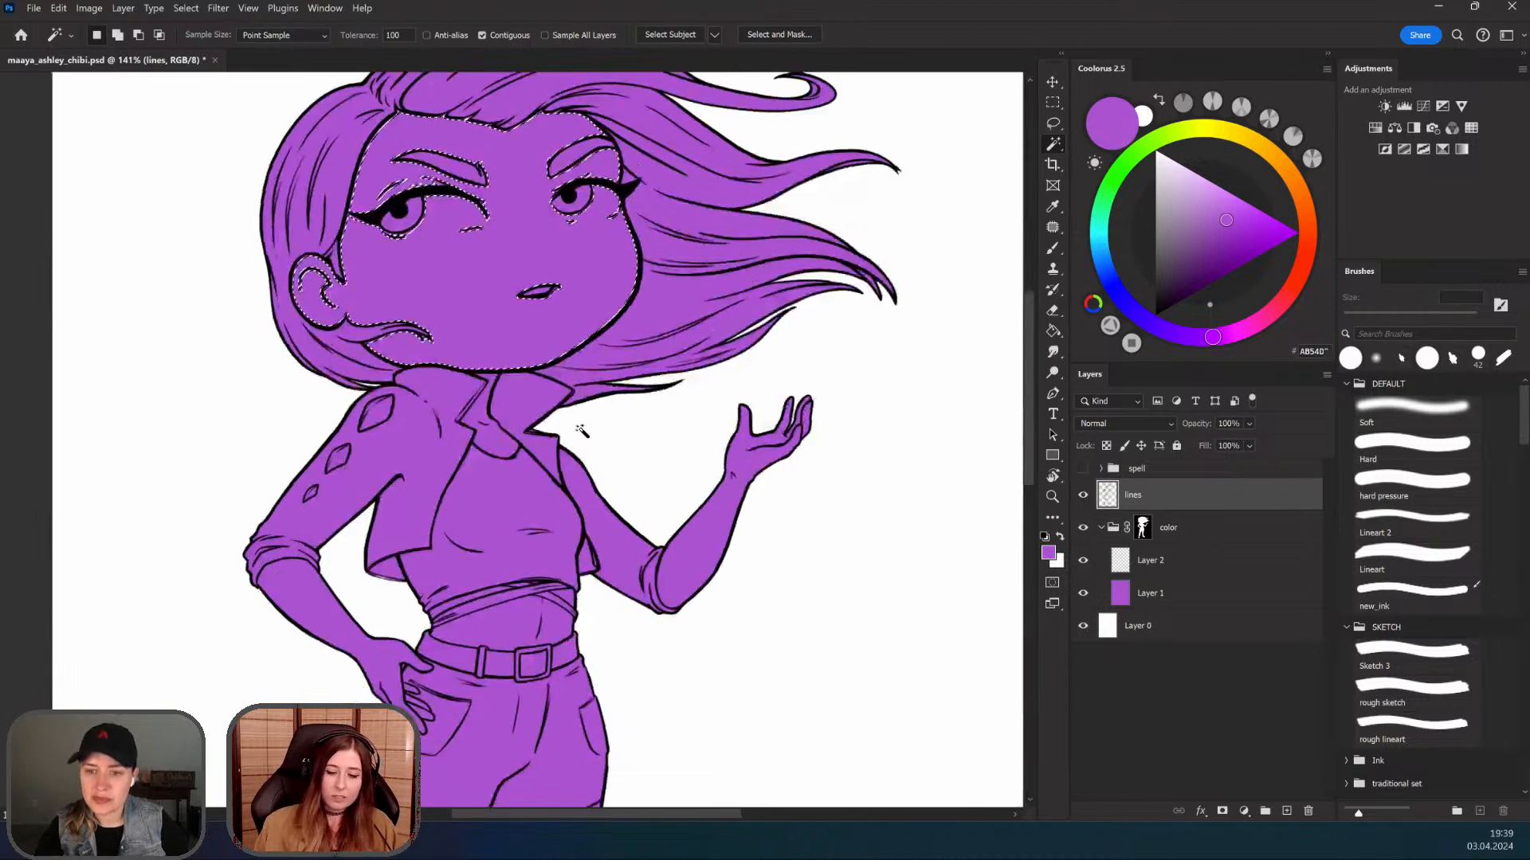
pyautogui.keyDown('shift'); pyautogui.click(364, 630); pyautogui.keyUp('shift')
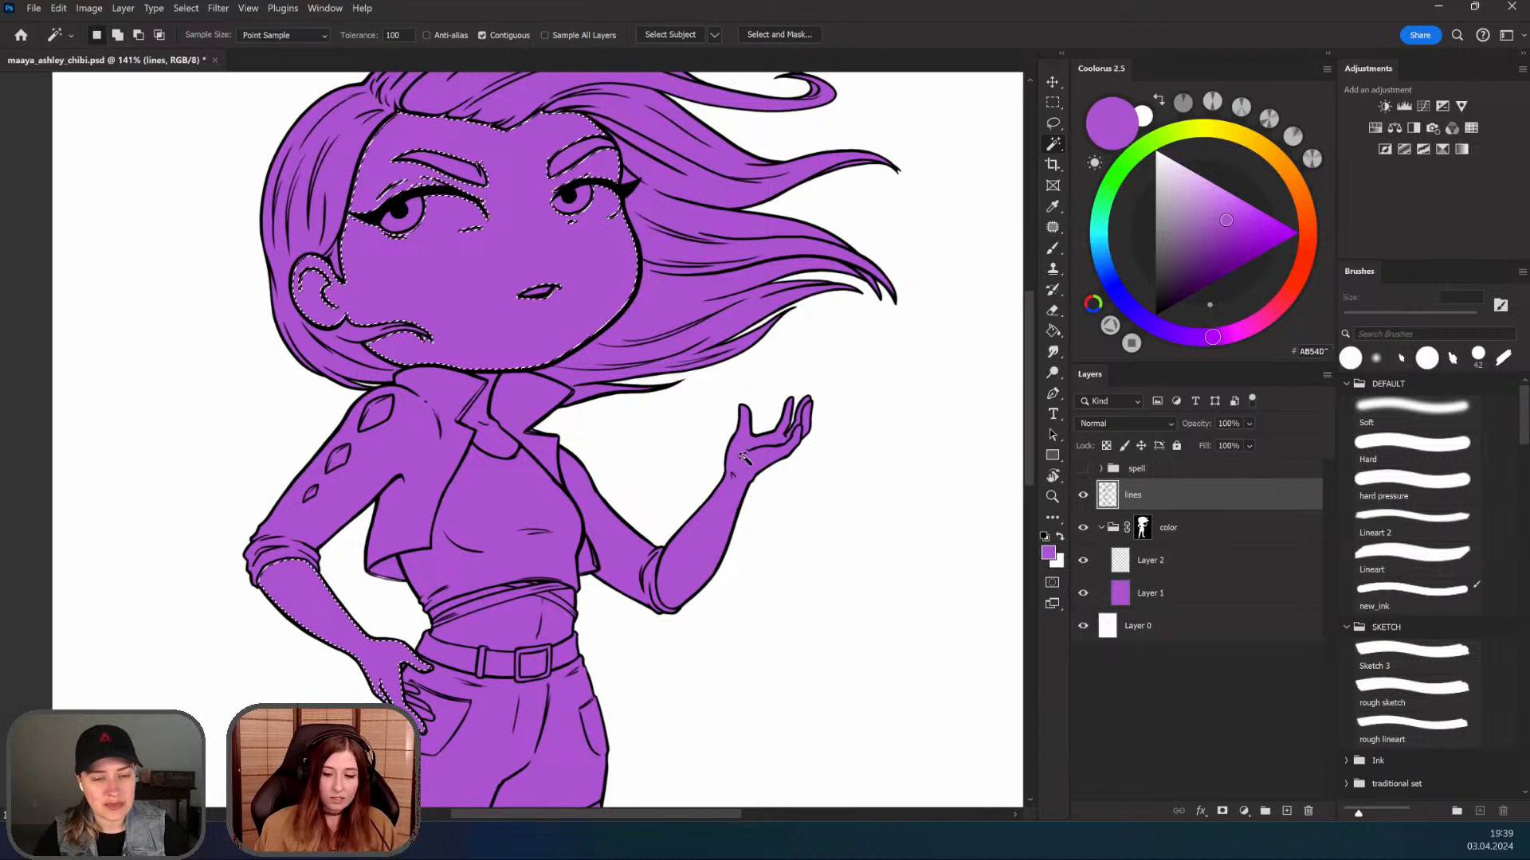
pyautogui.keyDown('shift'); pyautogui.click(749, 462); pyautogui.keyUp('shift')
pyautogui.keyDown('shift'); pyautogui.click(494, 438); pyautogui.keyUp('shift')
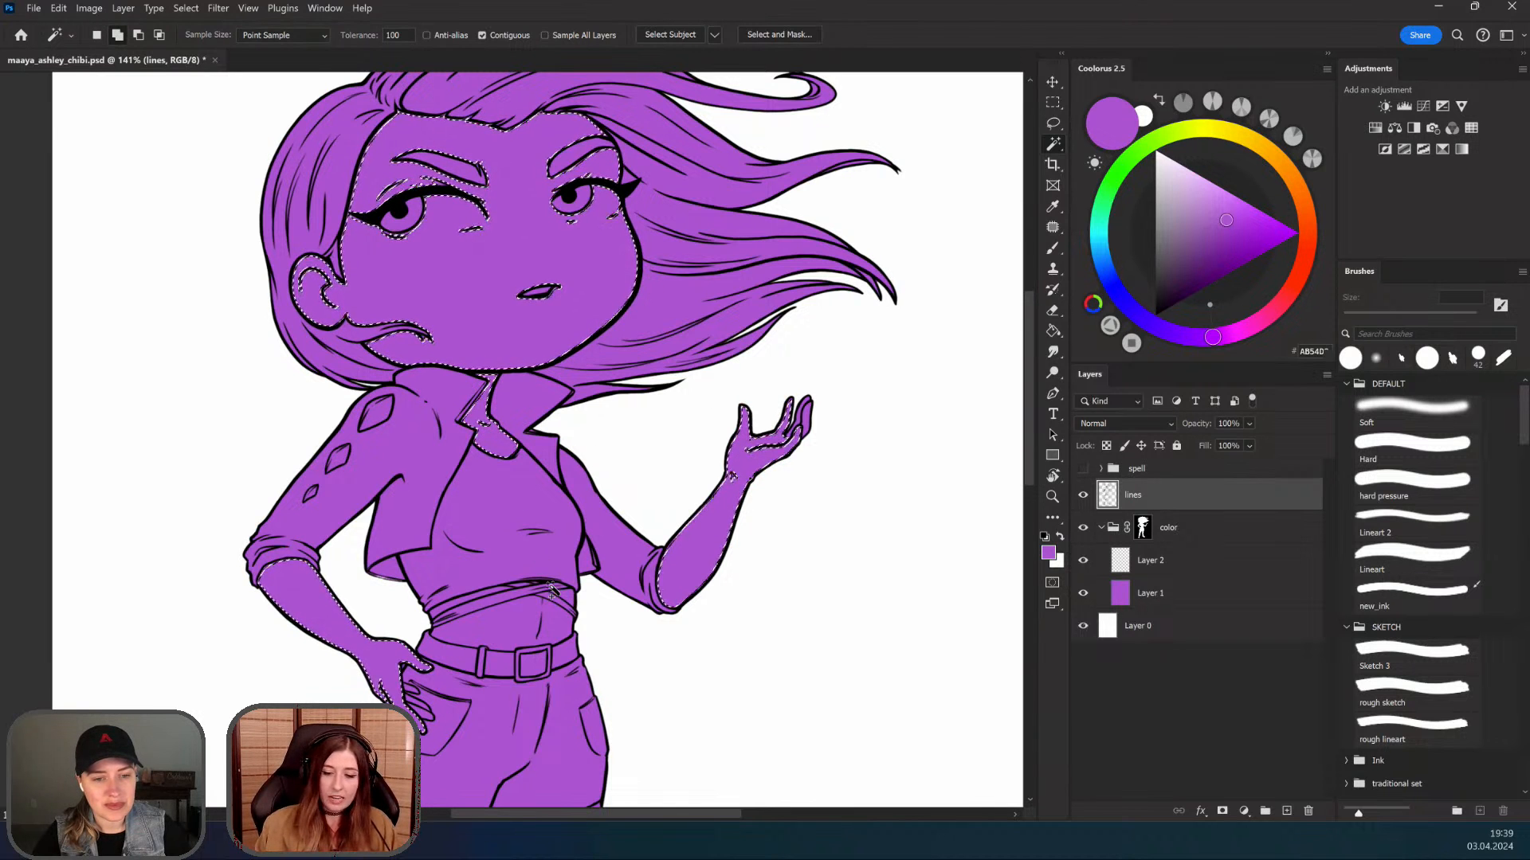
# Step: Expand the skin selection by 3 pixels so its edge runs under the line art
pyautogui.moveTo(639, 462); pyautogui.dragTo(638, 579)
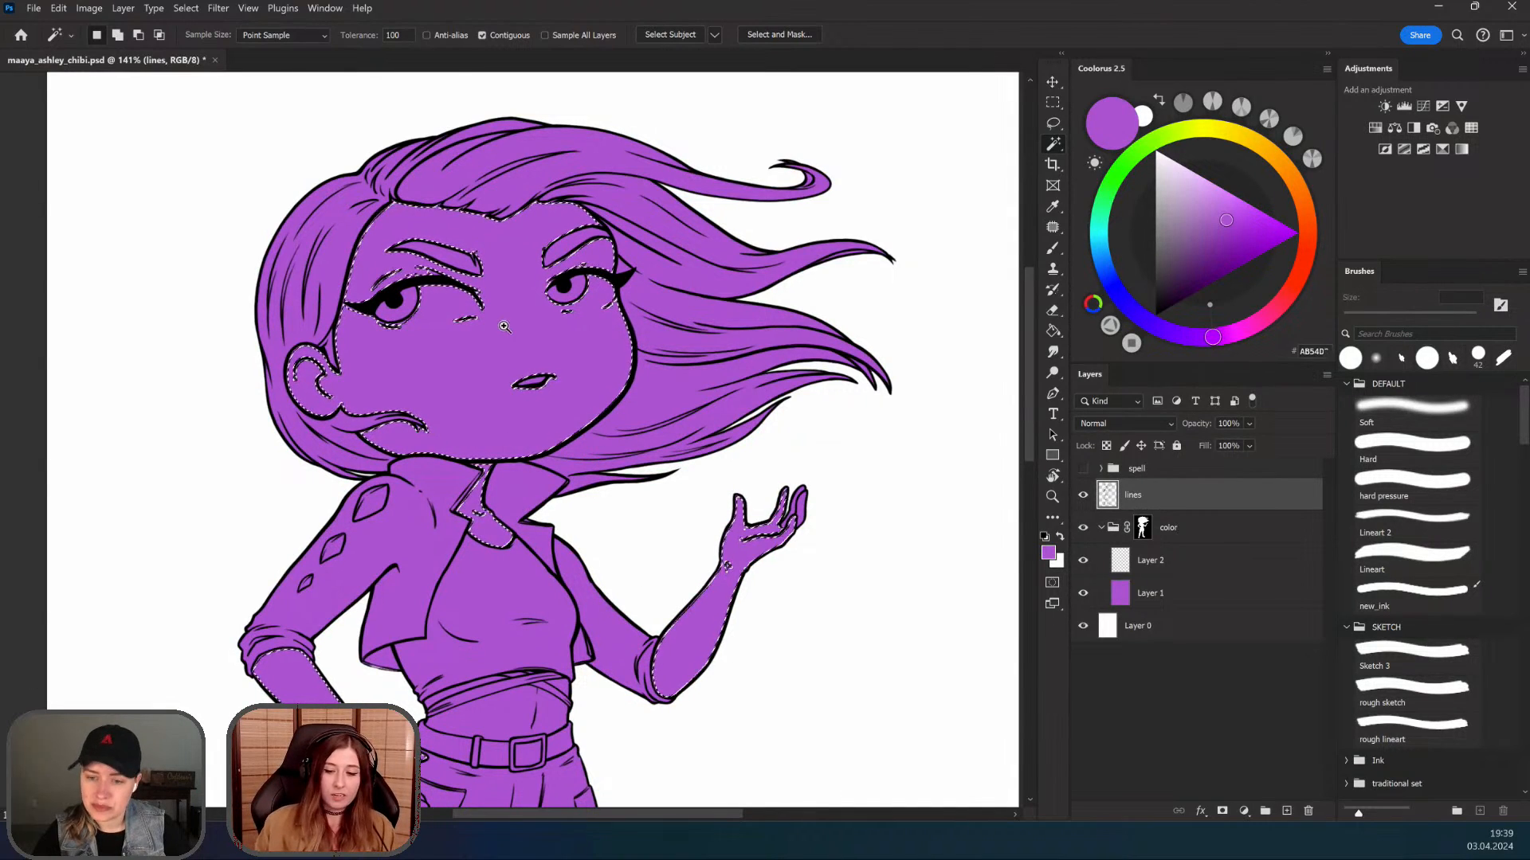
pyautogui.scroll(4, 504, 326)
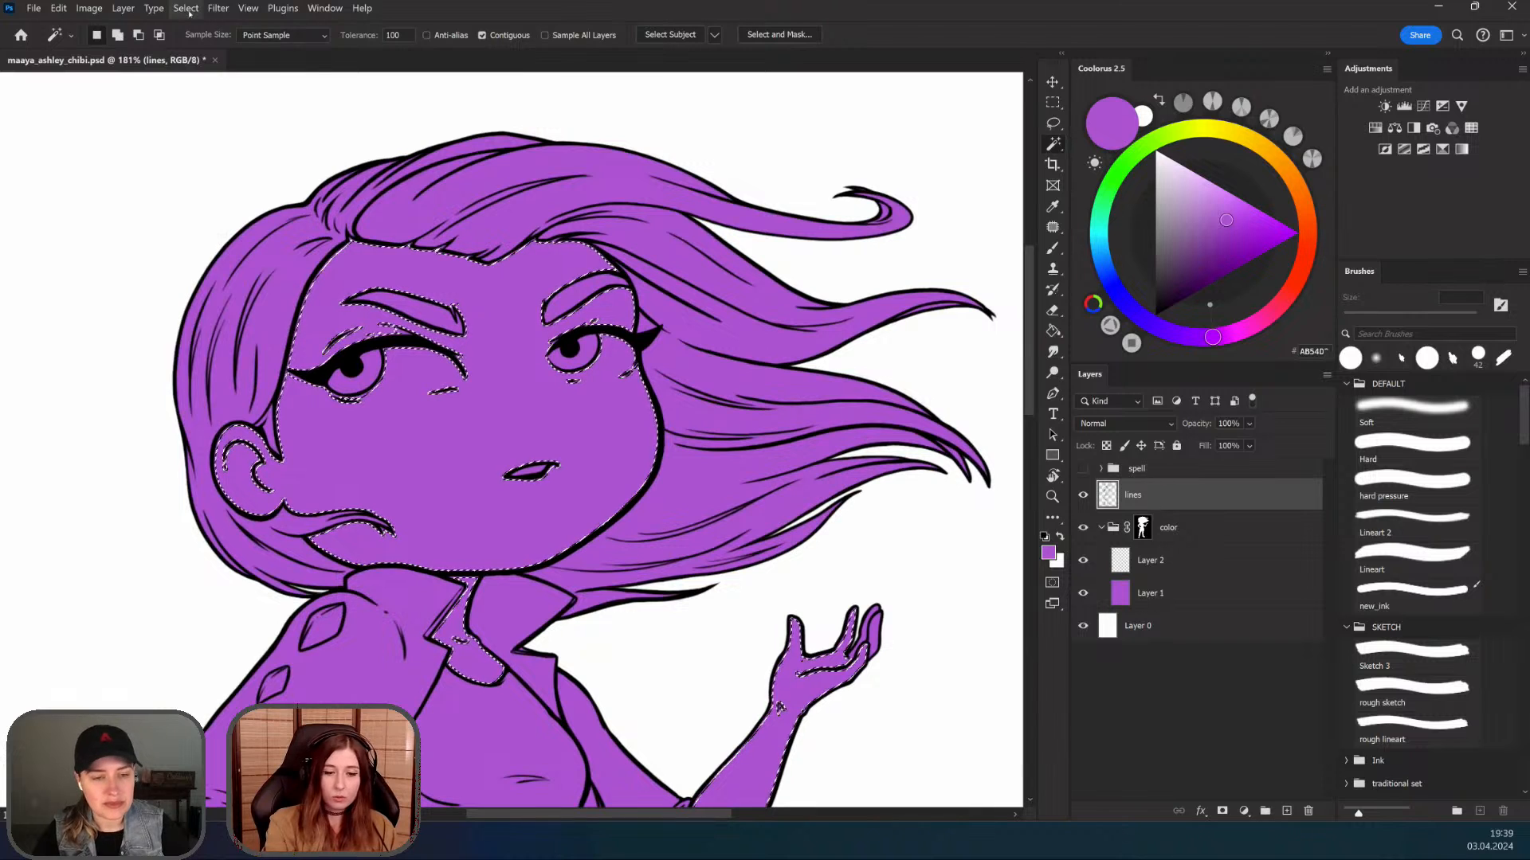
pyautogui.click(188, 9)
pyautogui.click(356, 281)
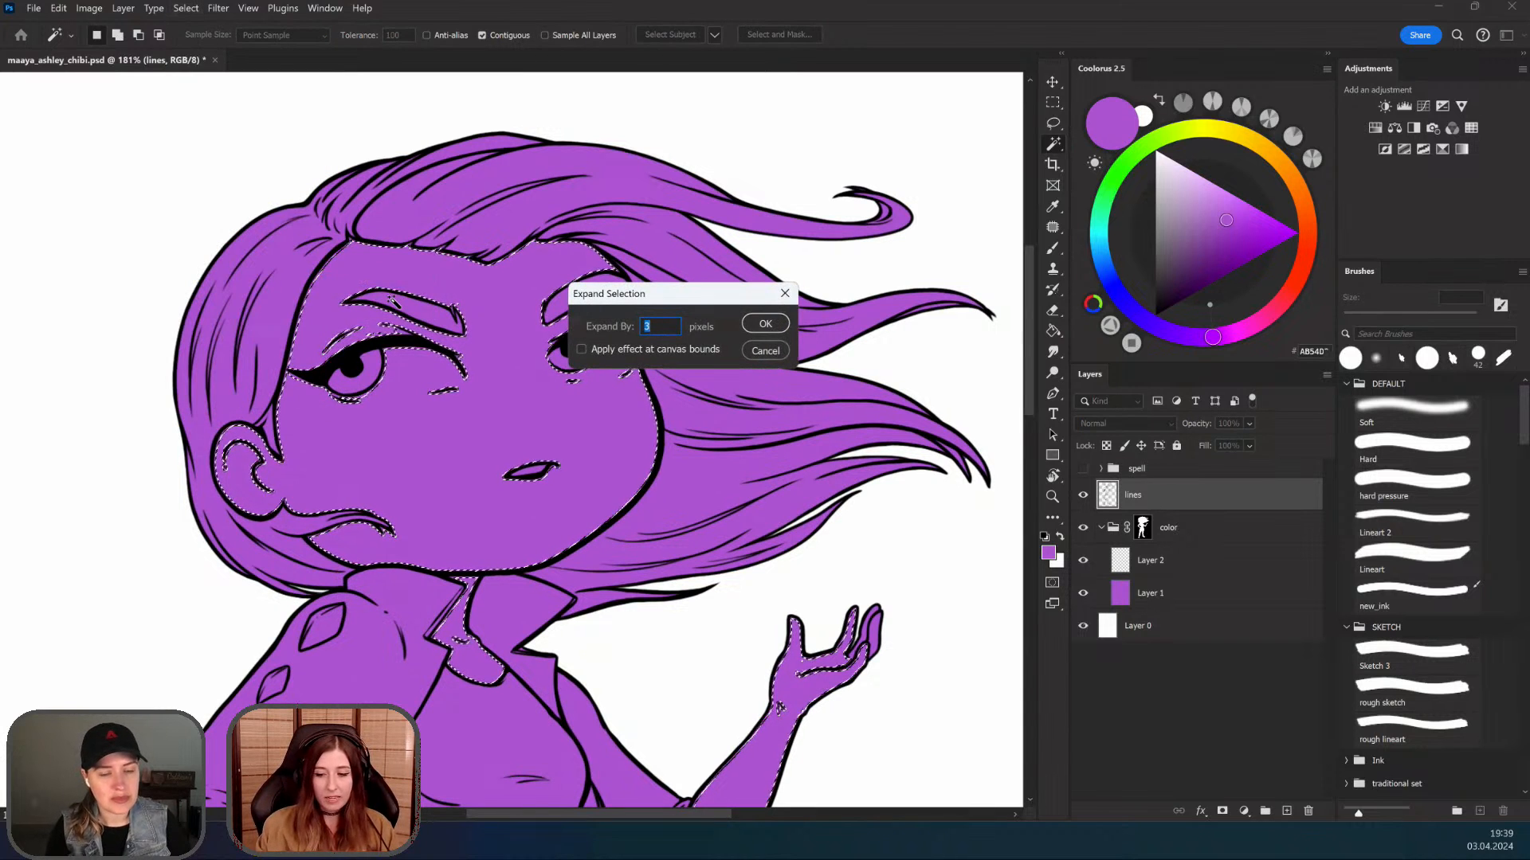
pyautogui.press('Return')
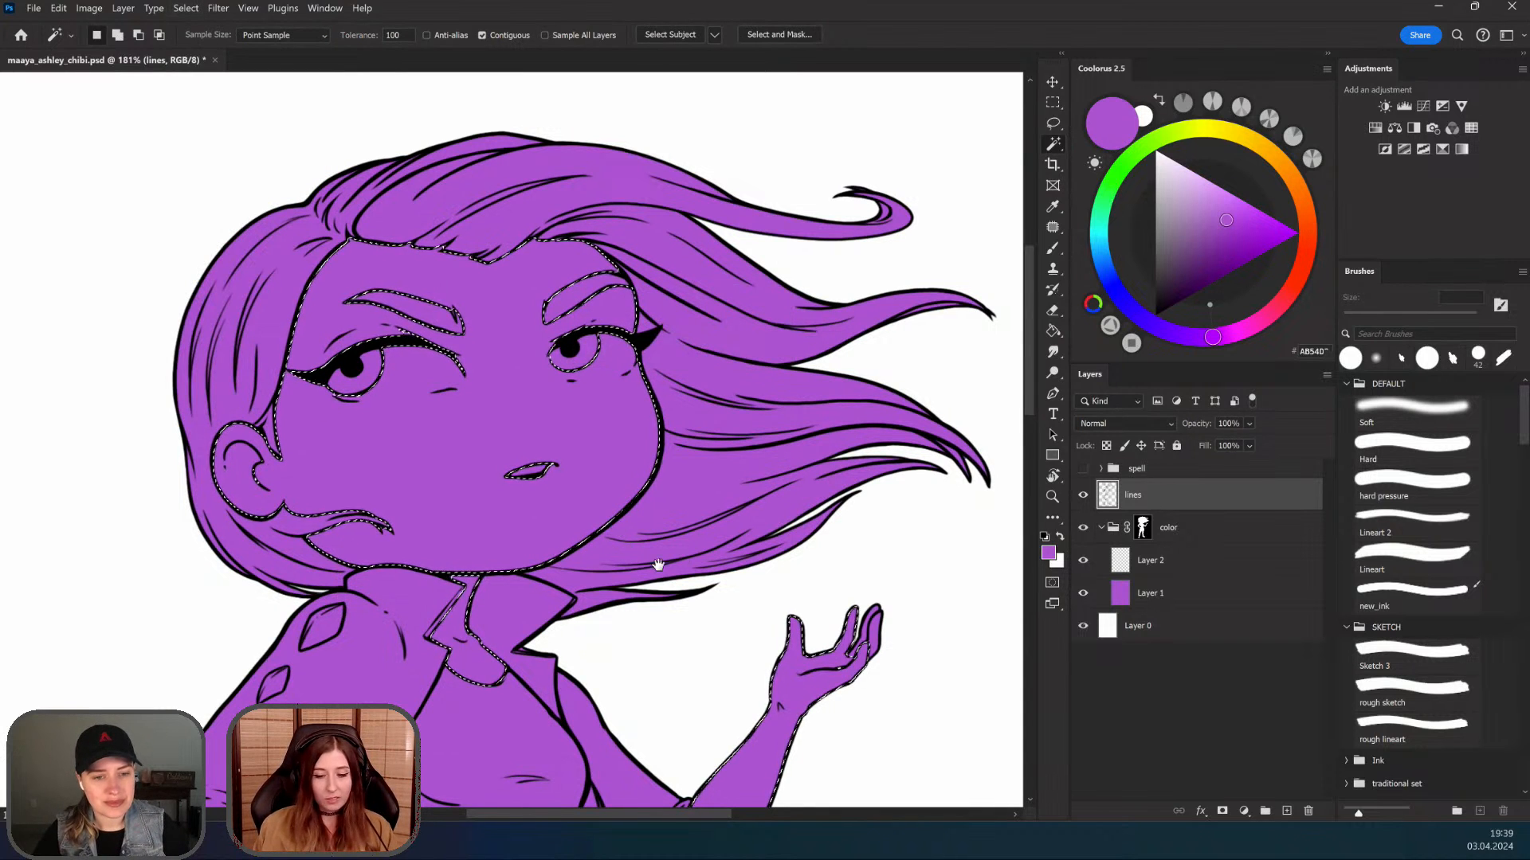
pyautogui.moveTo(636, 501); pyautogui.dragTo(701, 530)
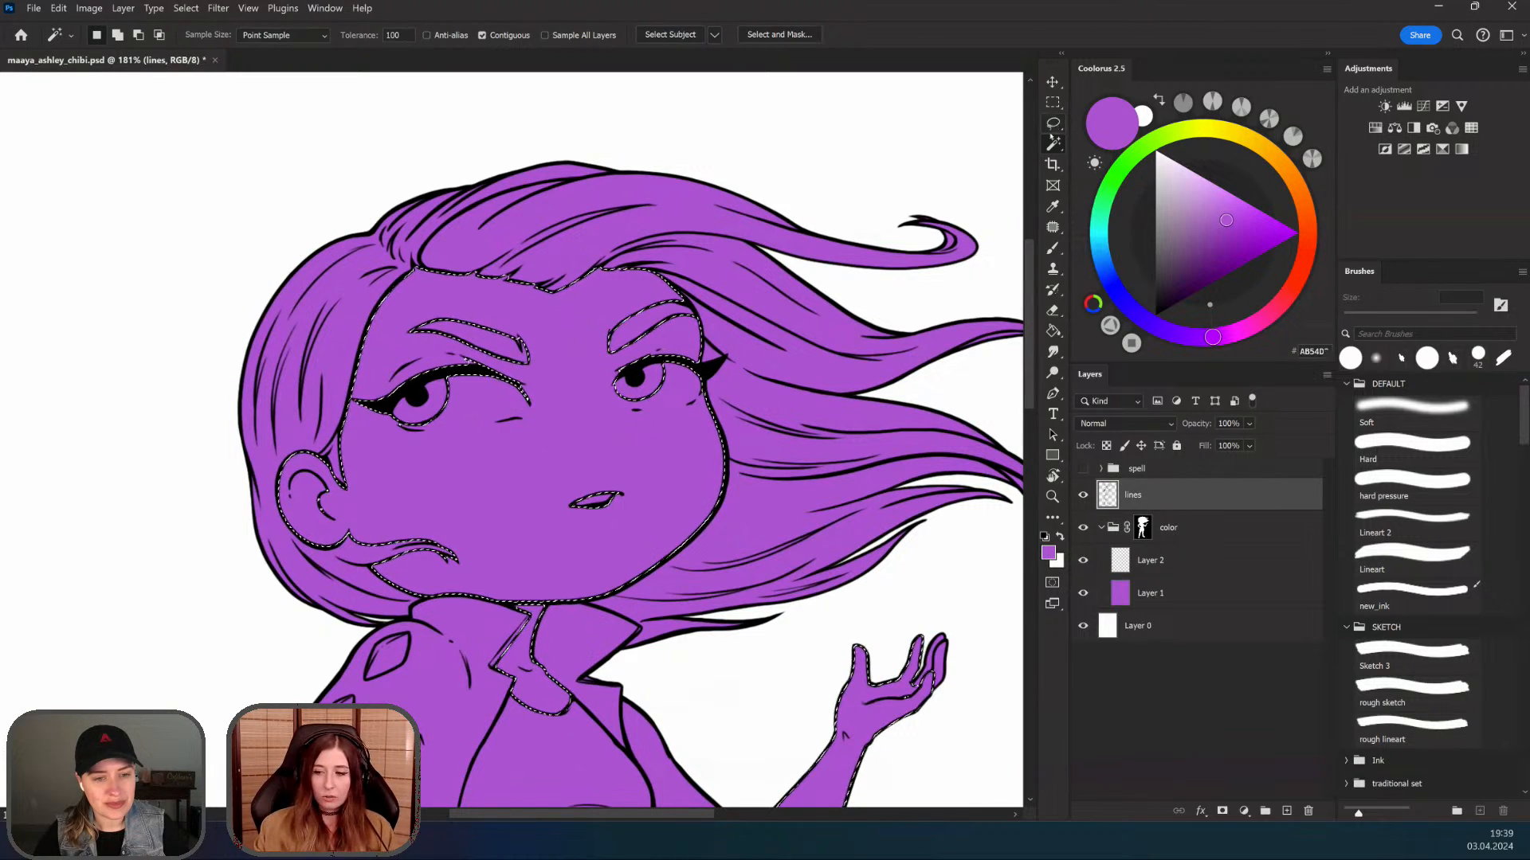
# Step: Add the eyes and mouth inside the face to the skin selection with the Lasso
pyautogui.click(1052, 123)
pyautogui.scroll(-2, 369, 418)
pyautogui.scroll(3, 369, 418)
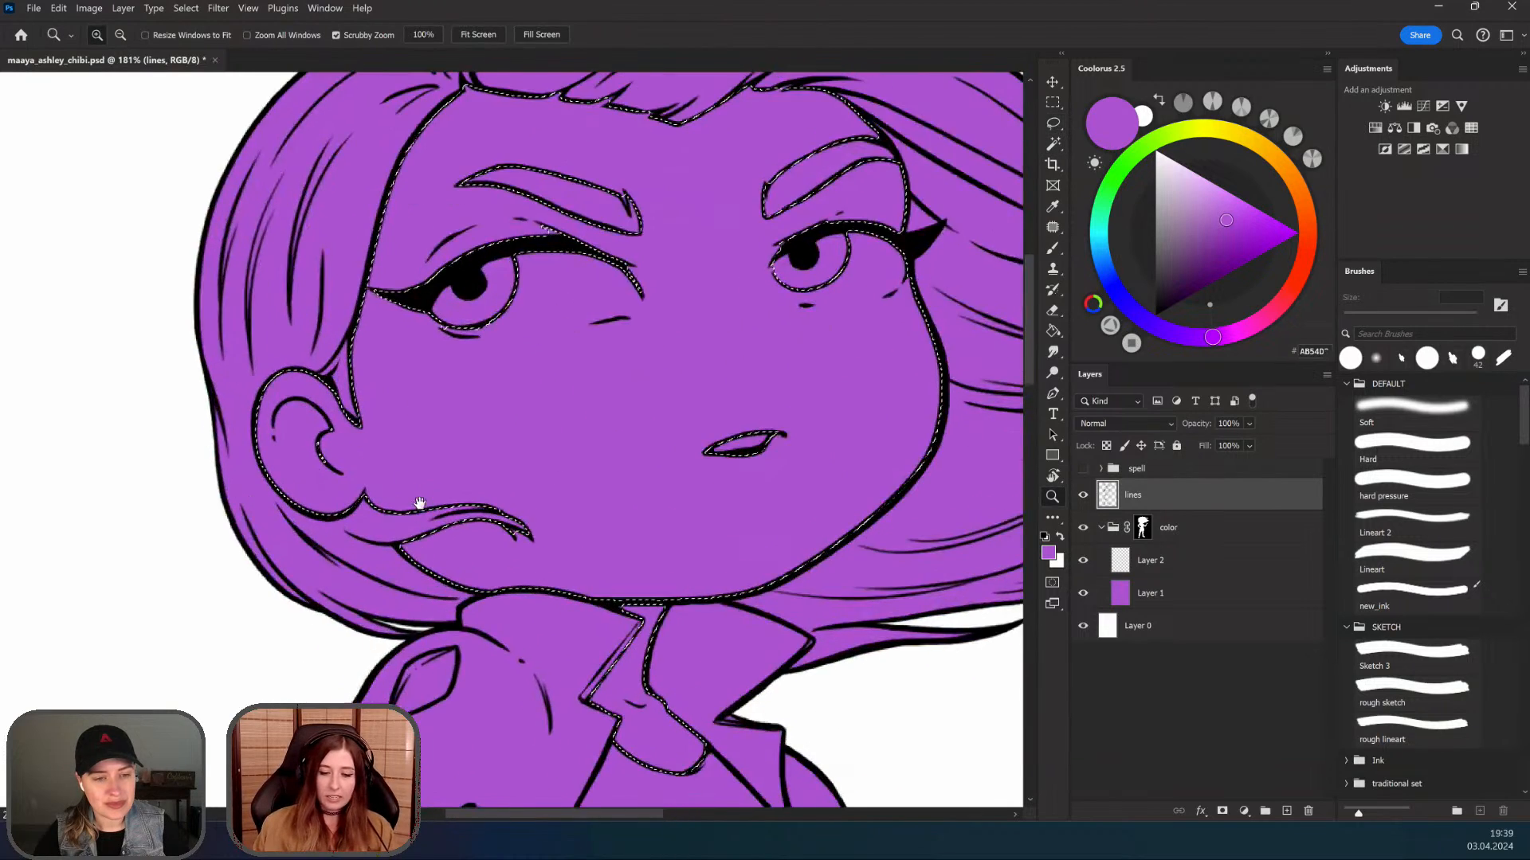
pyautogui.scroll(1, 501, 448)
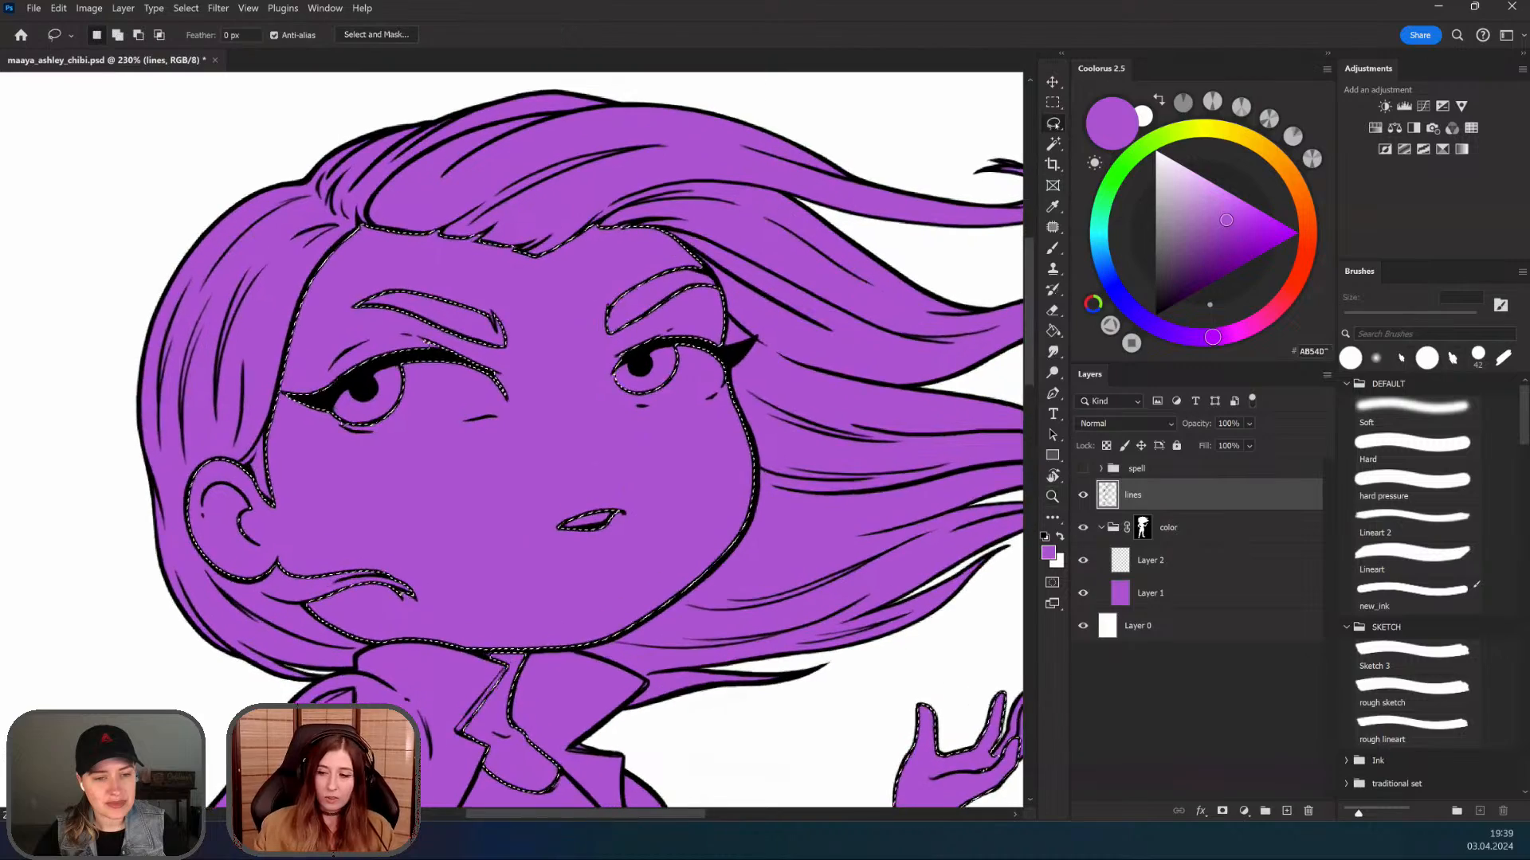
pyautogui.scroll(-1, 420, 502)
pyautogui.scroll(-1, 408, 448)
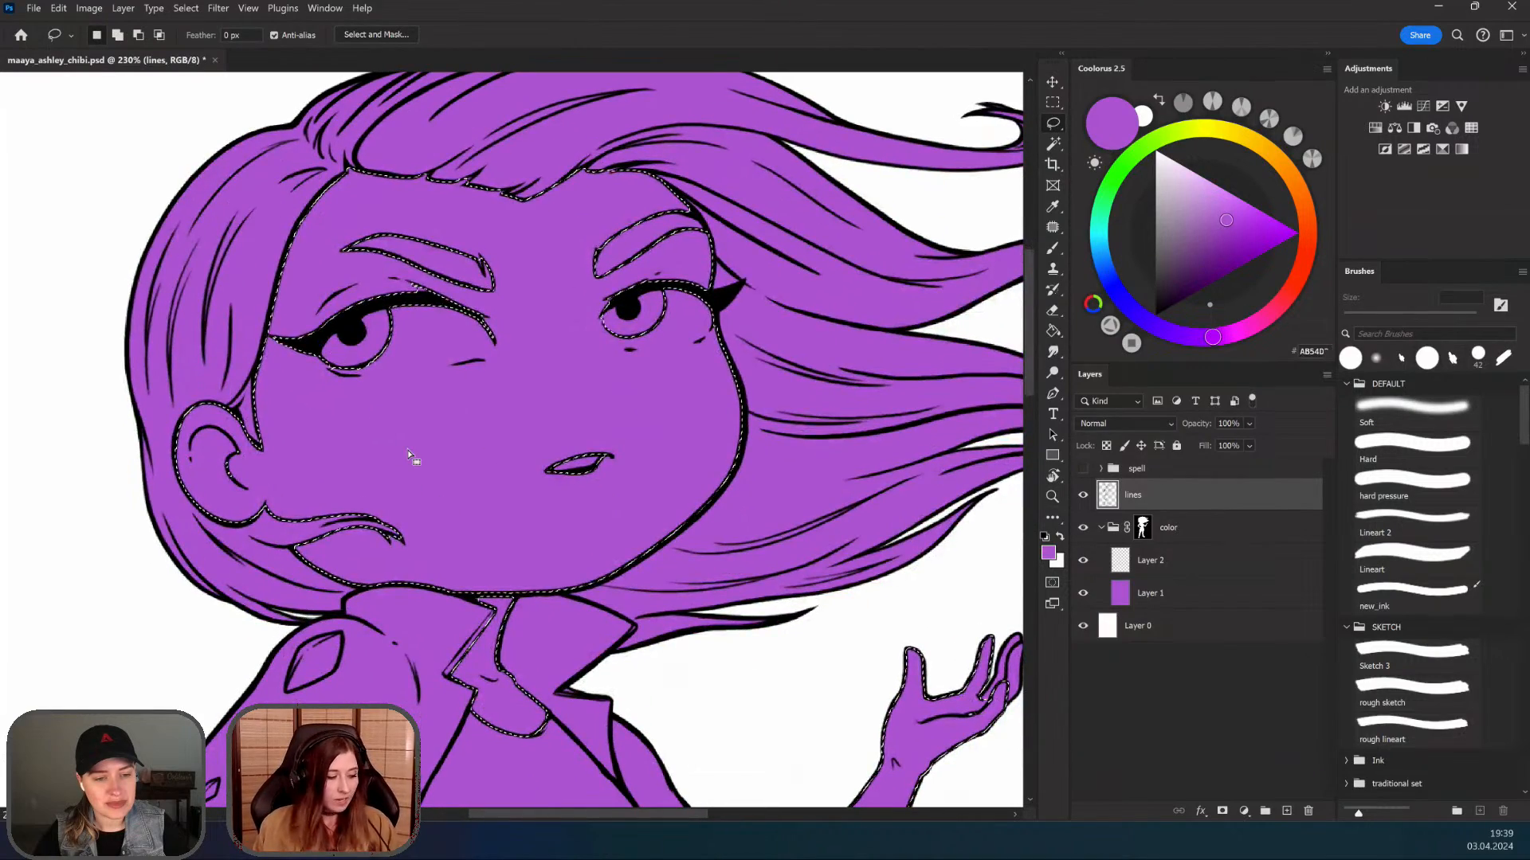
pyautogui.moveTo(248, 465)
pyautogui.mouseDown()
pyautogui.moveTo(195, 442)
pyautogui.moveTo(254, 500)
pyautogui.moveTo(276, 447)
pyautogui.moveTo(279, 334)
pyautogui.mouseUp()
pyautogui.moveTo(363, 271); pyautogui.dragTo(354, 275)
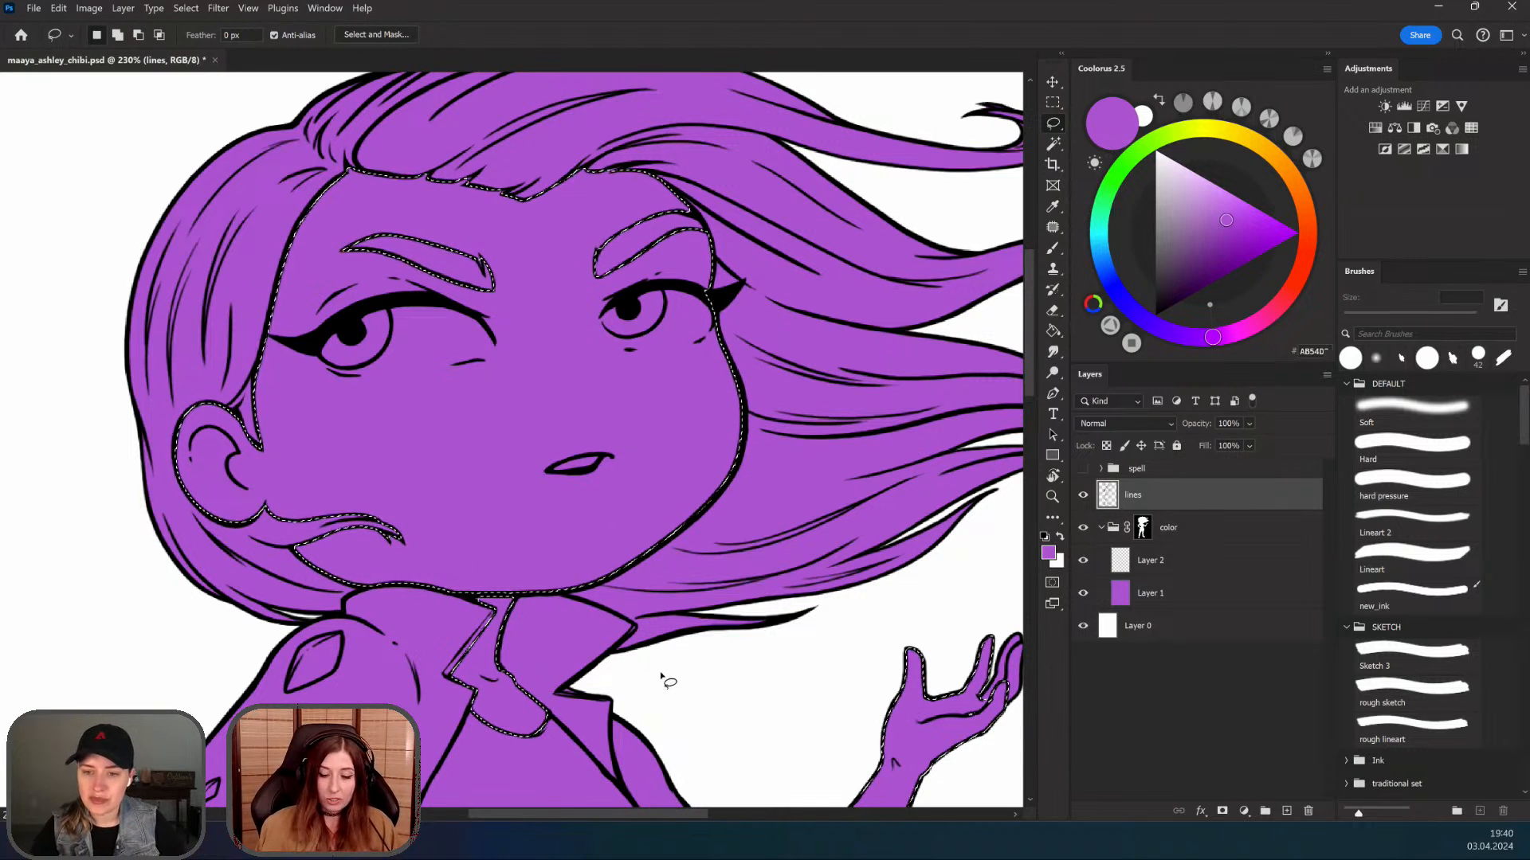
# Step: Add the entire raised hand to the skin selection with a loose Lasso outline running outside the silhouette
pyautogui.moveTo(674, 482); pyautogui.dragTo(695, 318)
pyautogui.moveTo(592, 450); pyautogui.dragTo(588, 310)
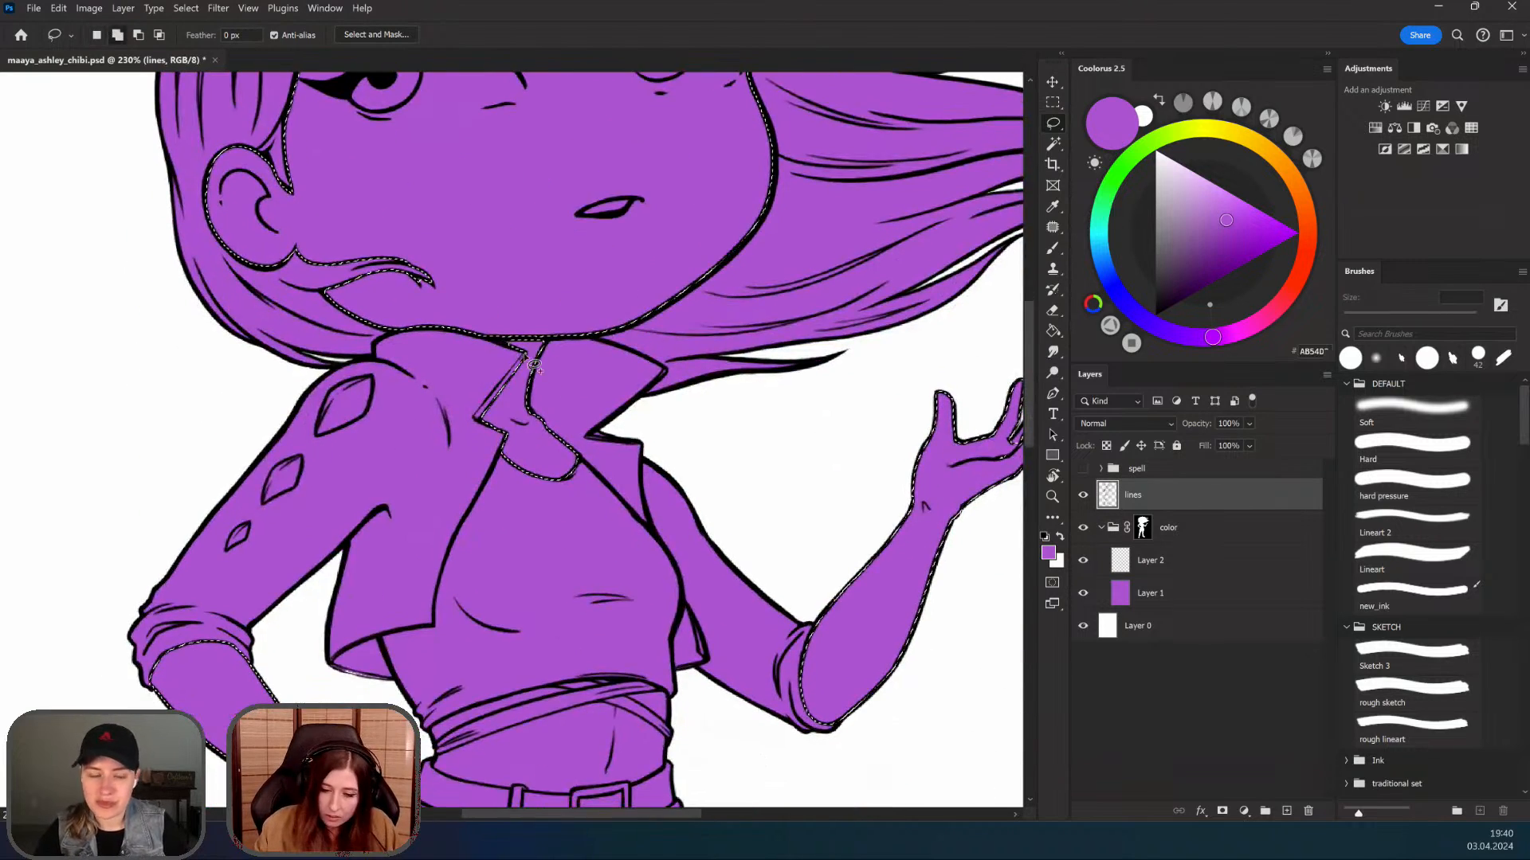
pyautogui.moveTo(400, 608); pyautogui.dragTo(399, 506)
pyautogui.moveTo(709, 557); pyautogui.dragTo(598, 484)
pyautogui.moveTo(823, 557); pyautogui.dragTo(717, 739)
pyautogui.moveTo(775, 349)
pyautogui.mouseDown()
pyautogui.moveTo(820, 461)
pyautogui.moveTo(777, 458)
pyautogui.mouseUp()
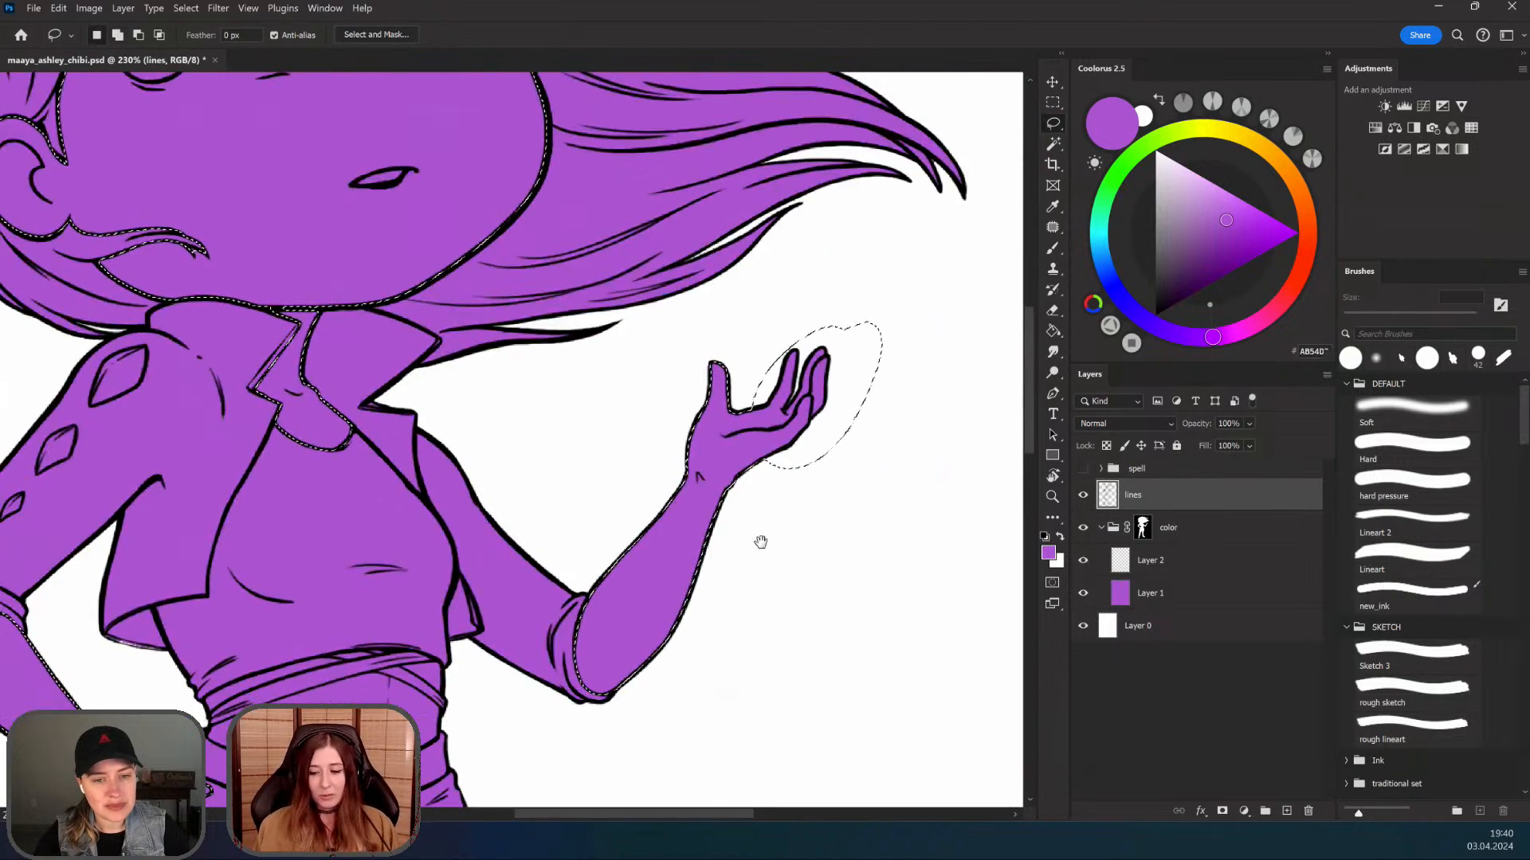
pyautogui.moveTo(755, 556); pyautogui.dragTo(744, 563)
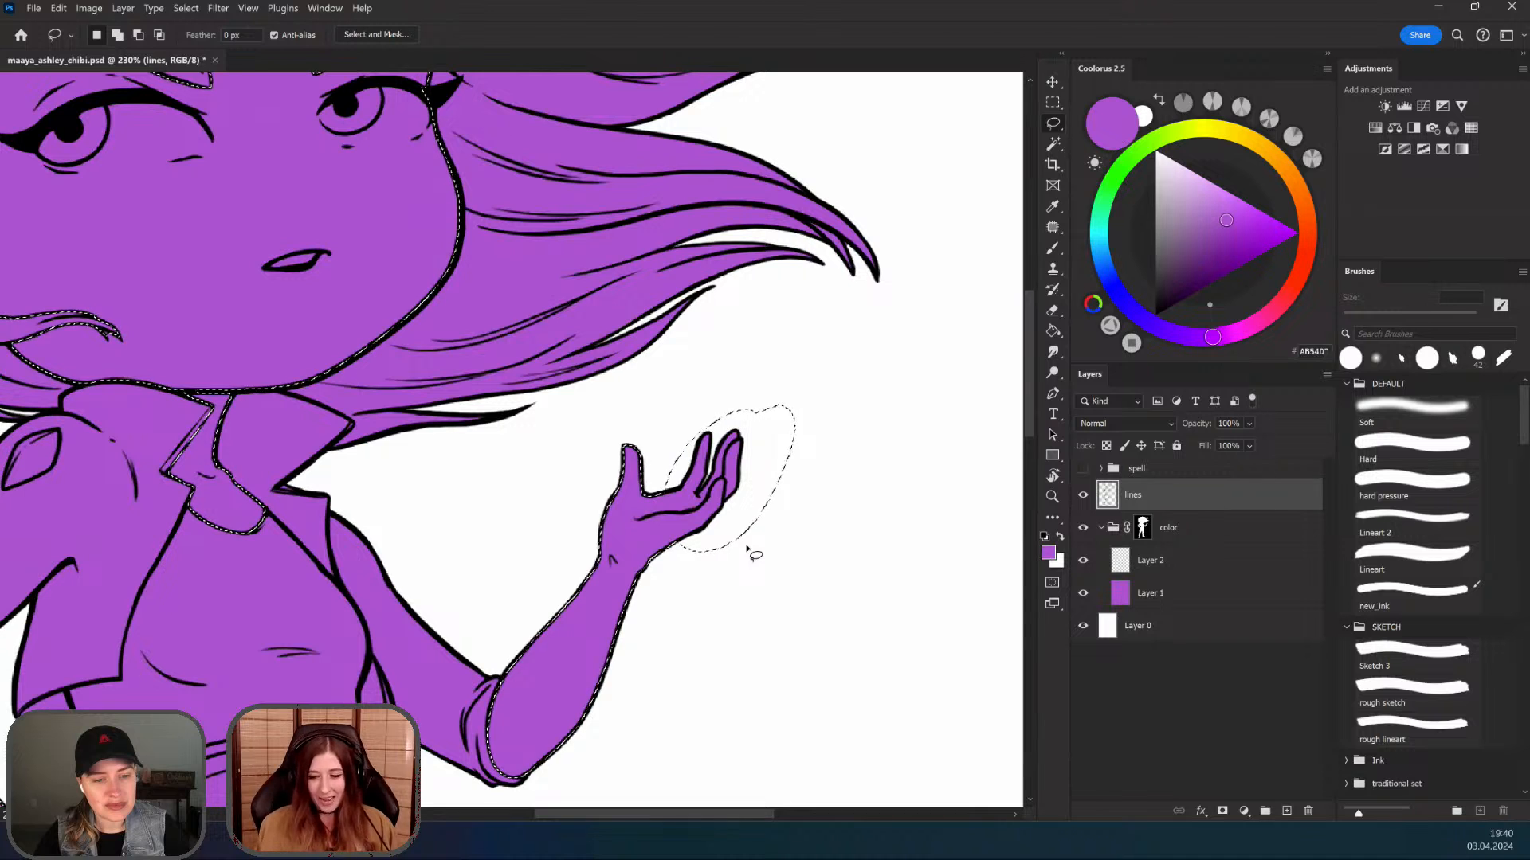
pyautogui.moveTo(744, 390)
pyautogui.mouseDown()
pyautogui.moveTo(782, 321)
pyautogui.moveTo(870, 469)
pyautogui.mouseUp()
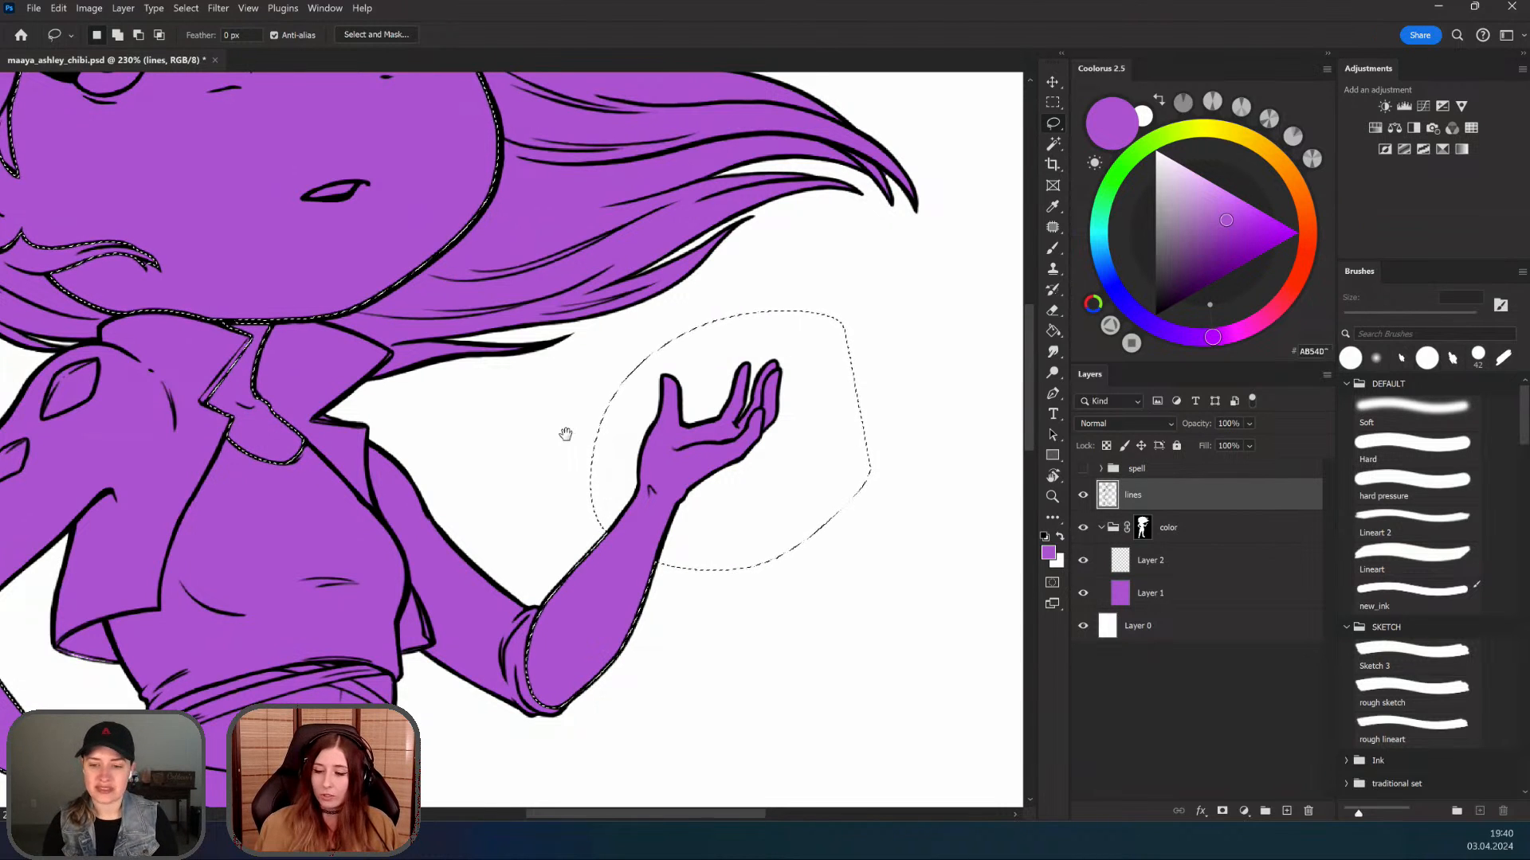
# Step: Add the missed areas around the fingers of the hand on the hip to the skin selection with the Lasso
pyautogui.moveTo(844, 372); pyautogui.dragTo(904, 357)
pyautogui.moveTo(785, 586); pyautogui.dragTo(837, 546)
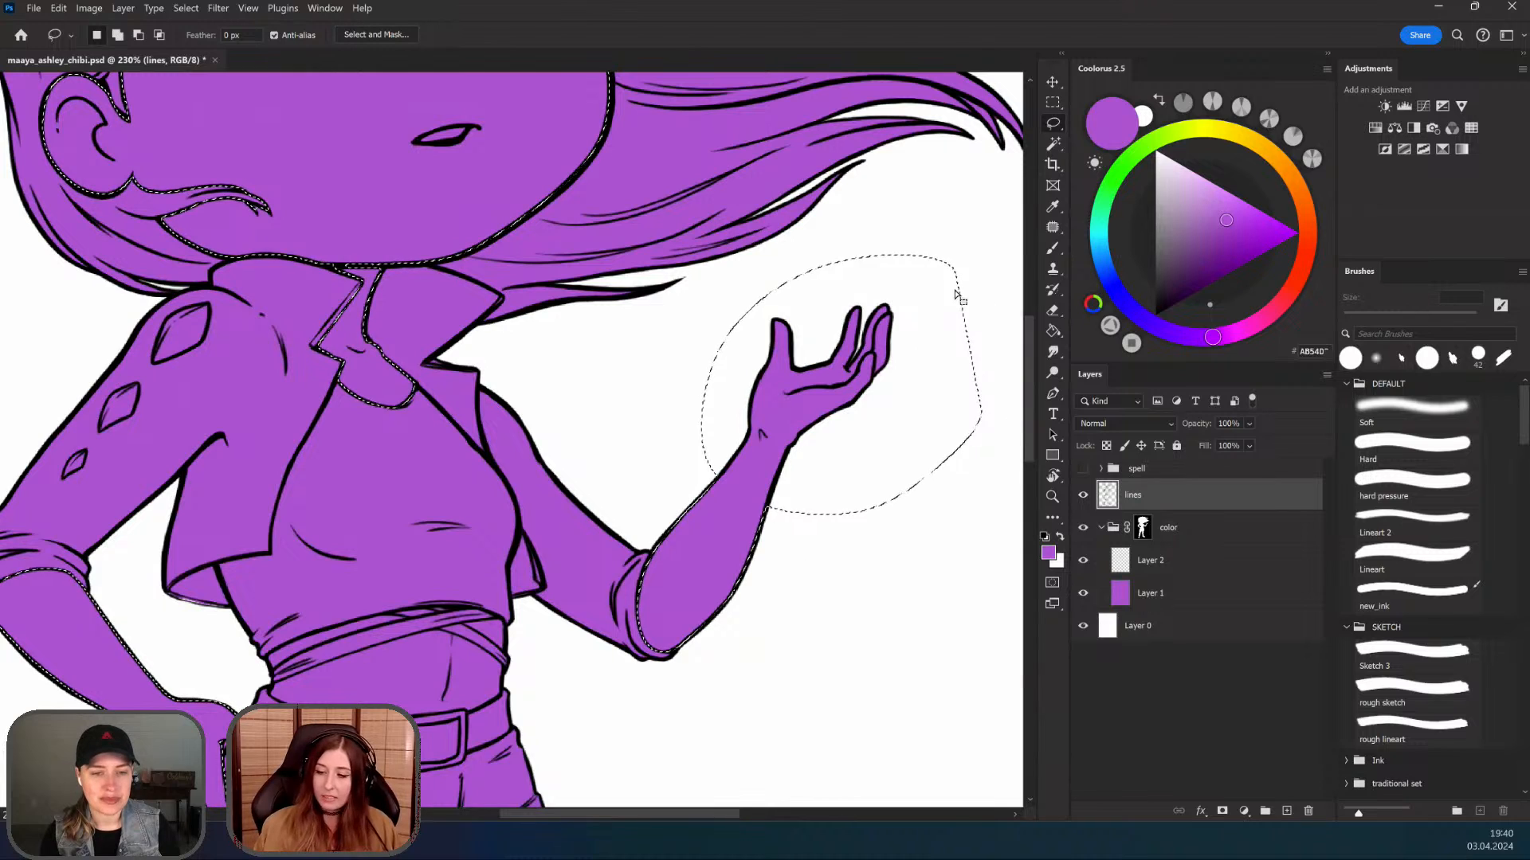
pyautogui.moveTo(916, 473); pyautogui.dragTo(896, 488)
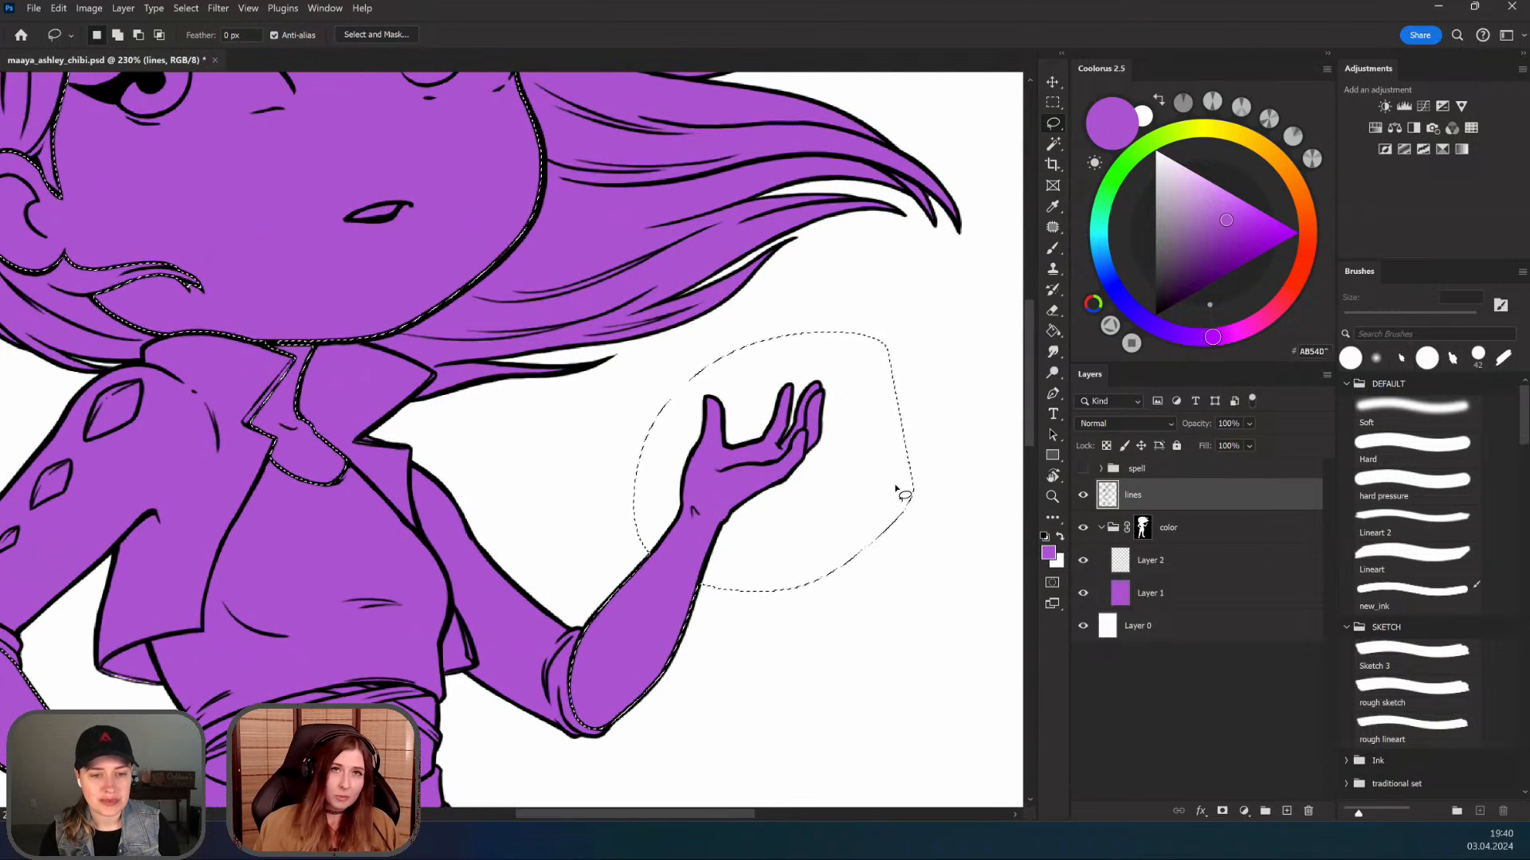
pyautogui.moveTo(846, 549); pyautogui.dragTo(869, 496)
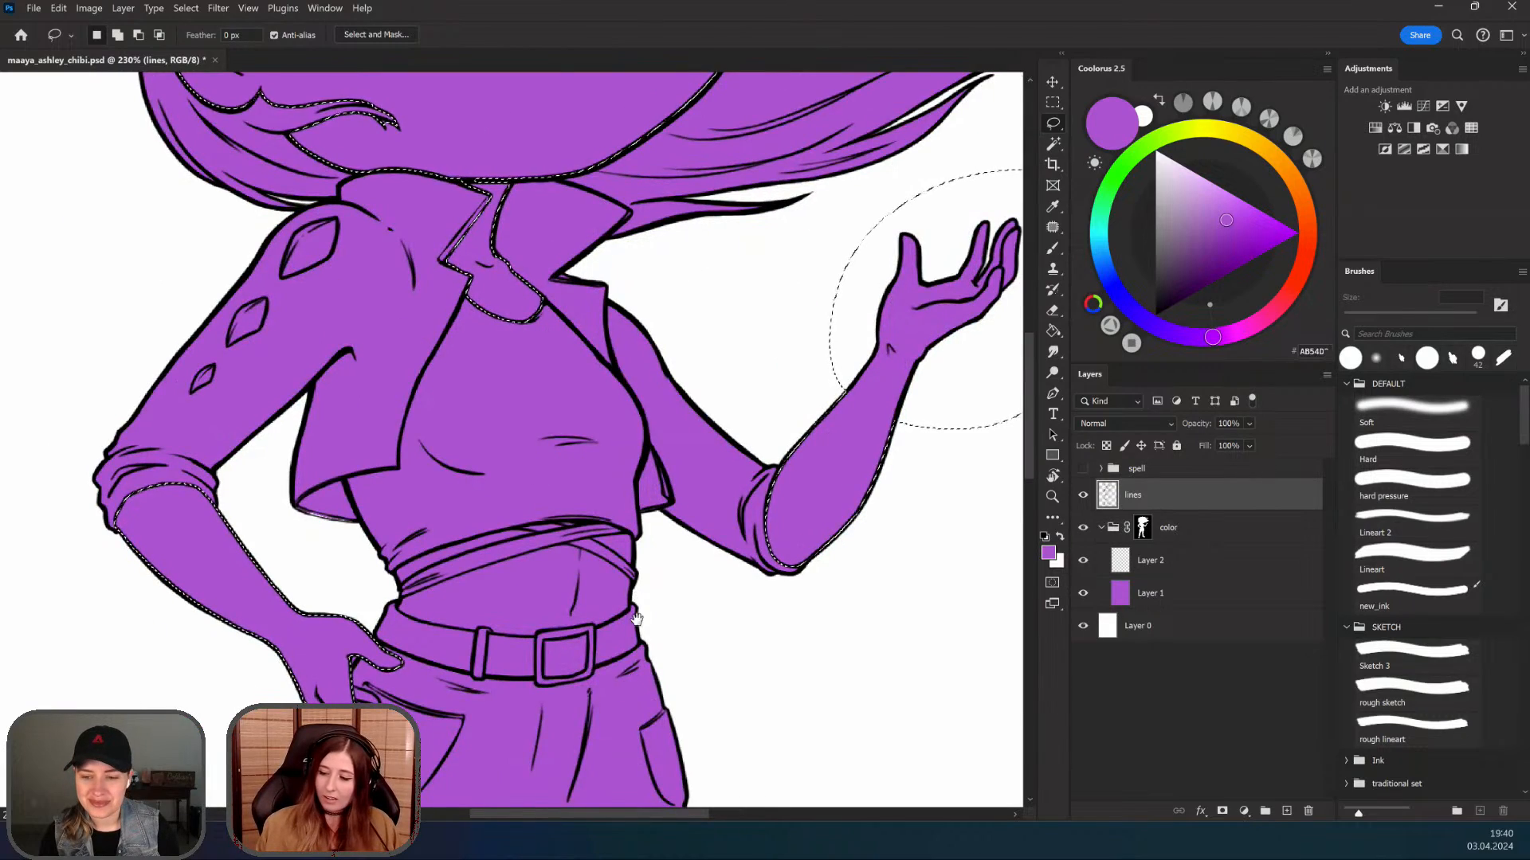
pyautogui.scroll(-4, 633, 592)
pyautogui.moveTo(479, 582)
pyautogui.mouseDown()
pyautogui.moveTo(468, 672)
pyautogui.moveTo(436, 543)
pyautogui.moveTo(440, 602)
pyautogui.mouseUp()
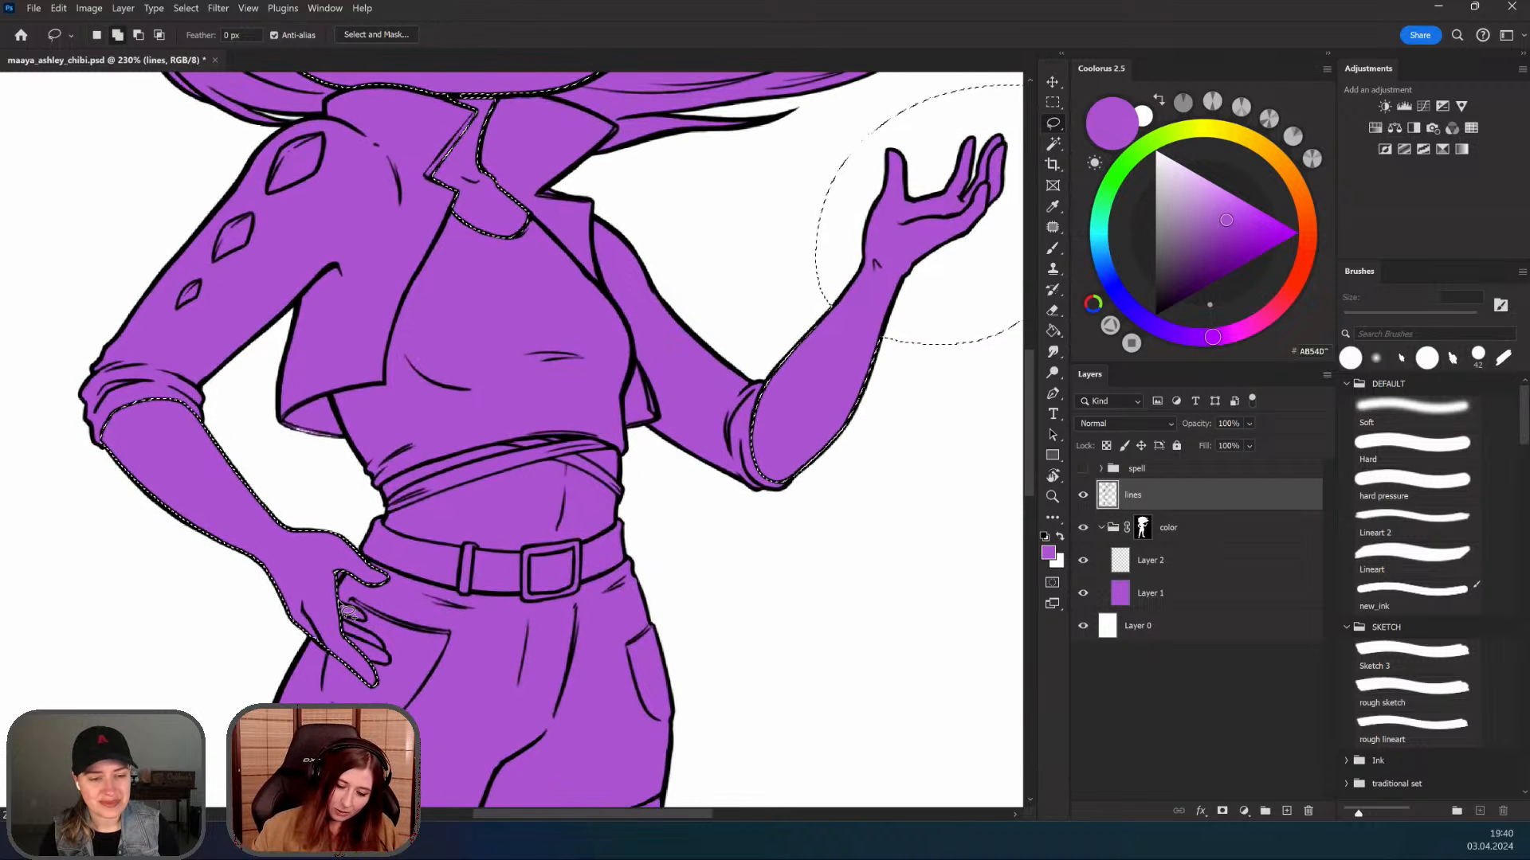
pyautogui.moveTo(337, 617); pyautogui.dragTo(337, 611)
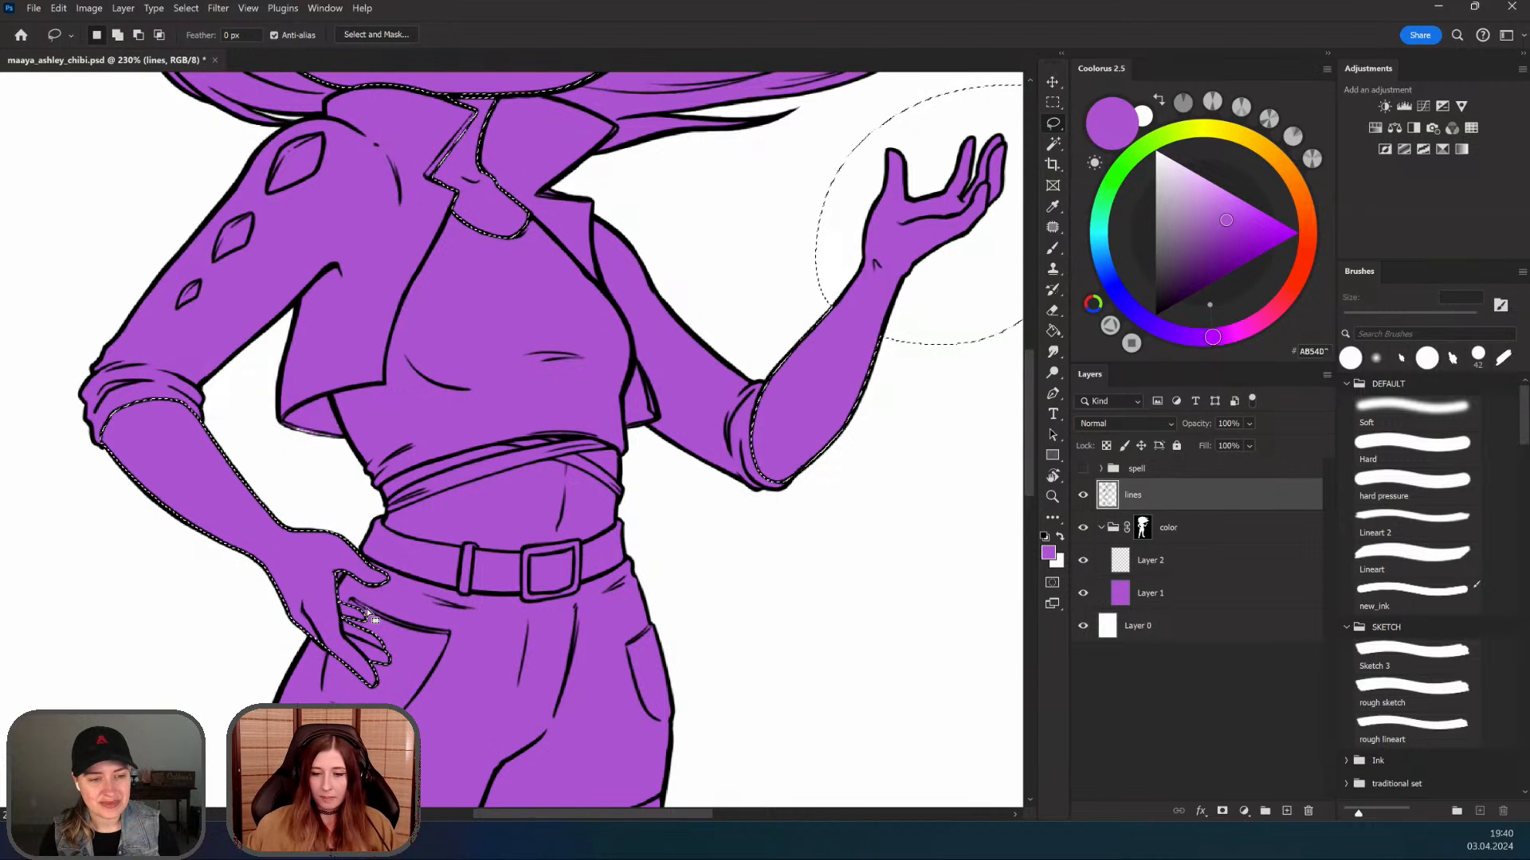
# Step: Fill the skin selection with light peach on the empty layer above the purple base, and clear the selection
pyautogui.scroll(-4, 368, 577)
pyautogui.scroll(-5, 403, 428)
pyautogui.scroll(2, 398, 478)
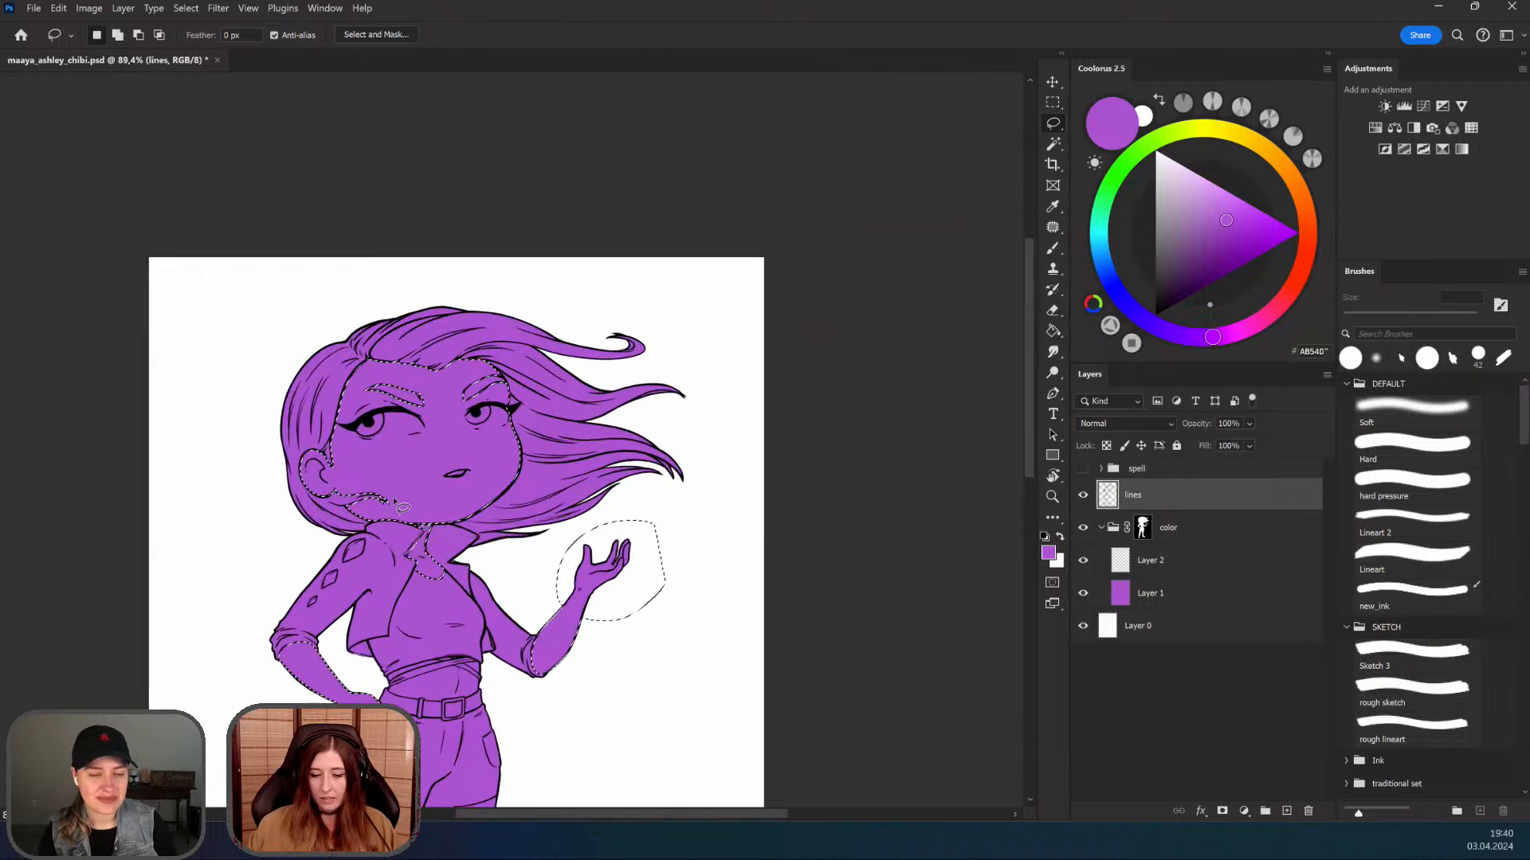
pyautogui.scroll(-2, 397, 501)
pyautogui.scroll(3, 396, 502)
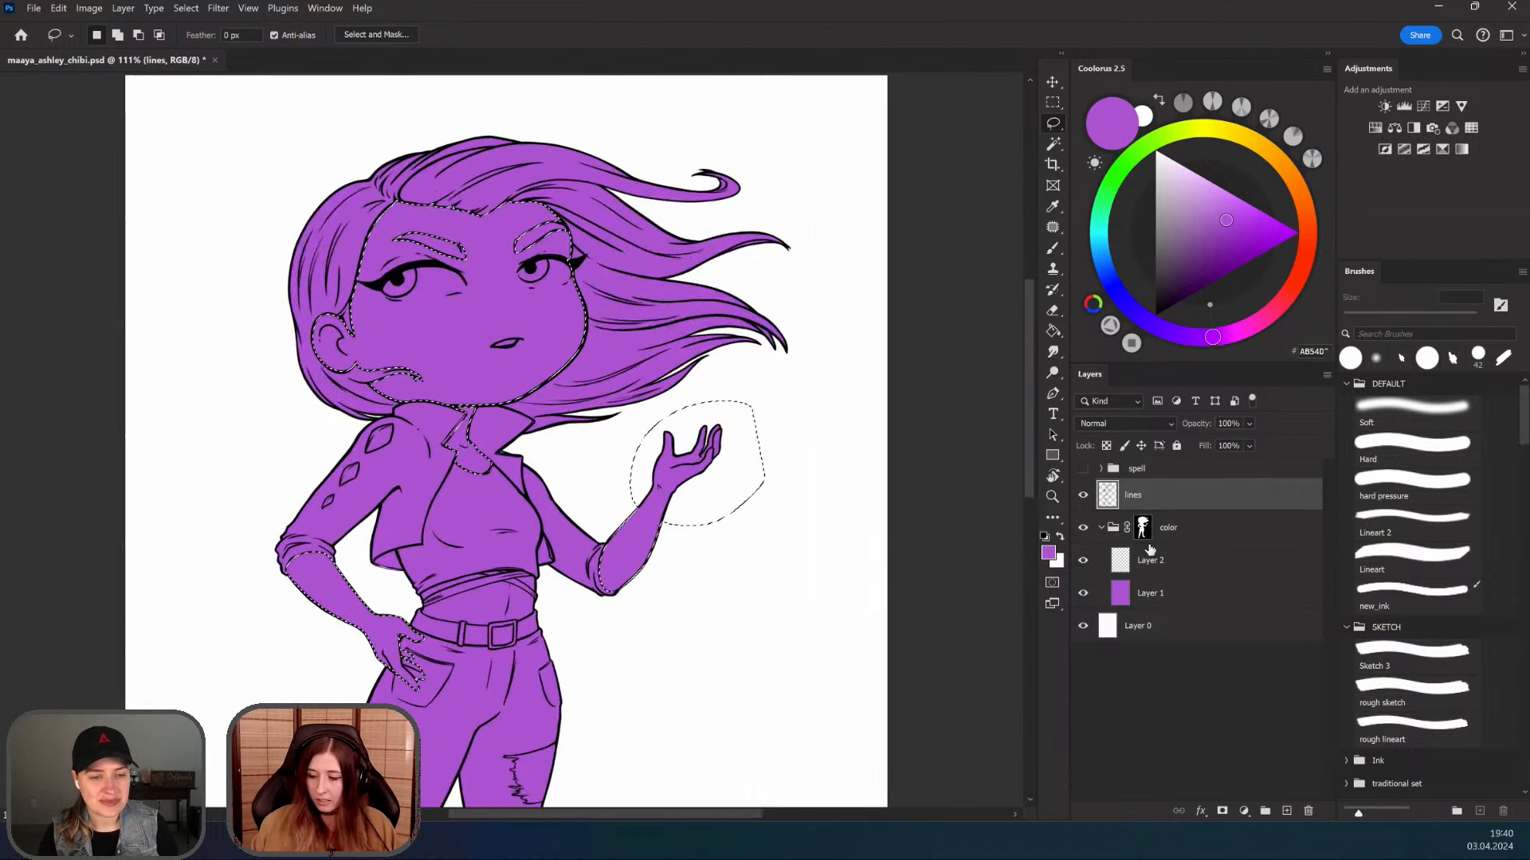
pyautogui.click(1174, 555)
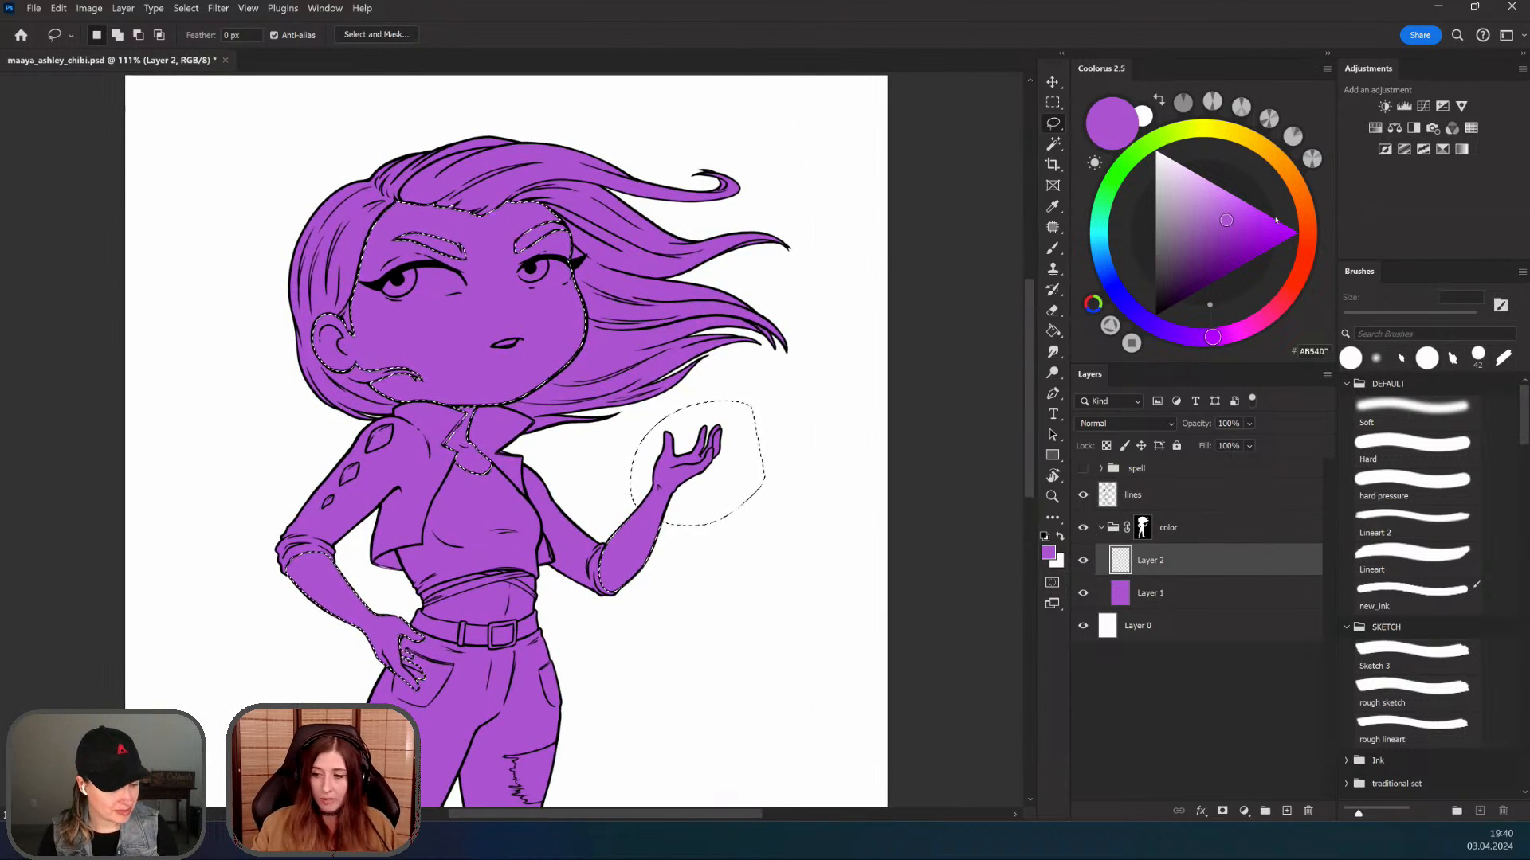
pyautogui.moveTo(1274, 156)
pyautogui.mouseDown()
pyautogui.moveTo(1288, 172)
pyautogui.moveTo(1212, 184)
pyautogui.mouseUp()
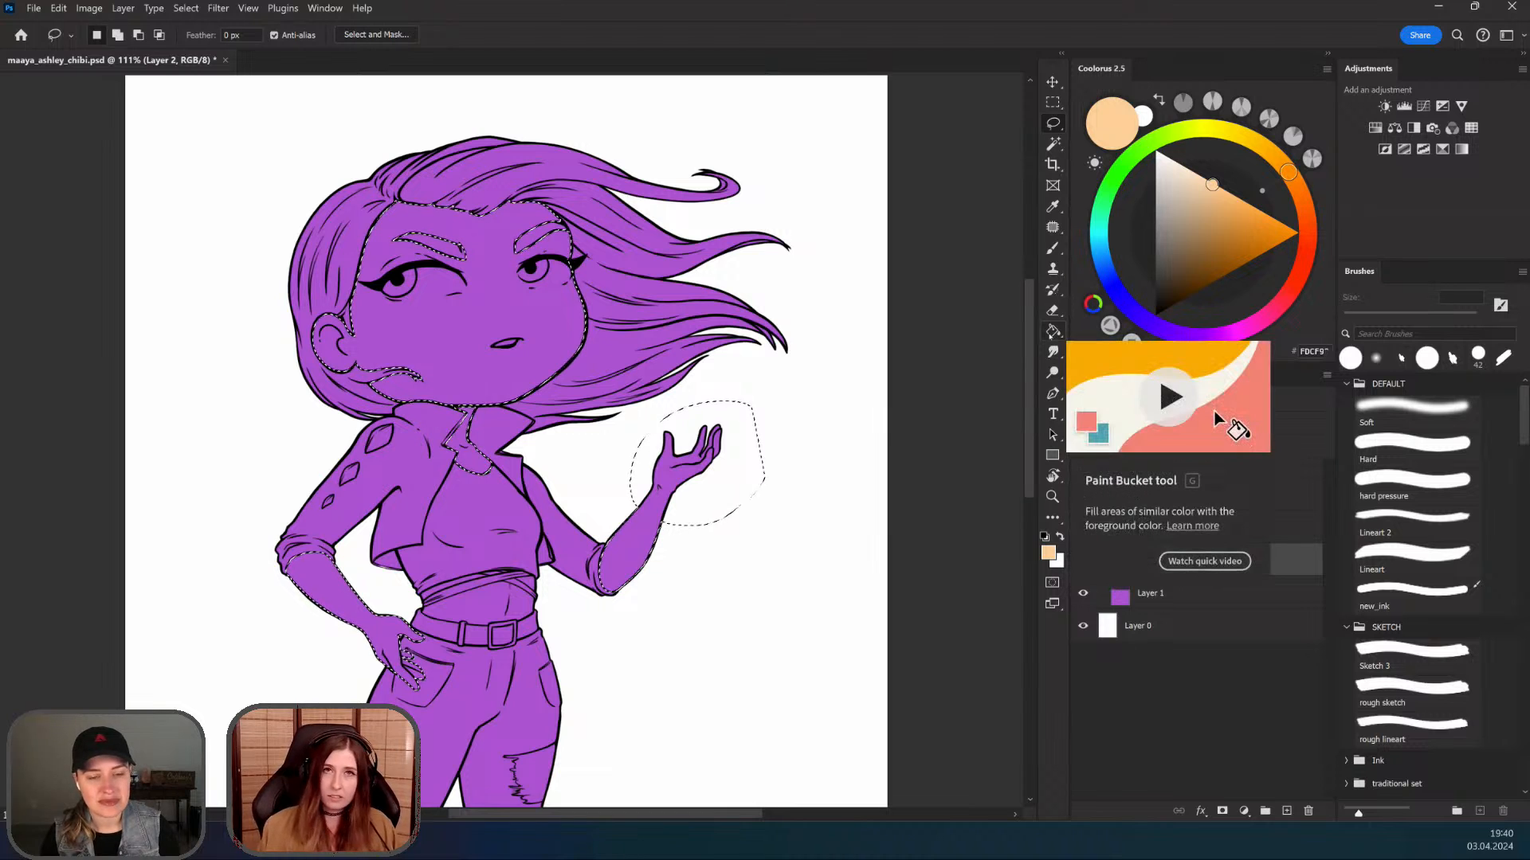
pyautogui.press('g')
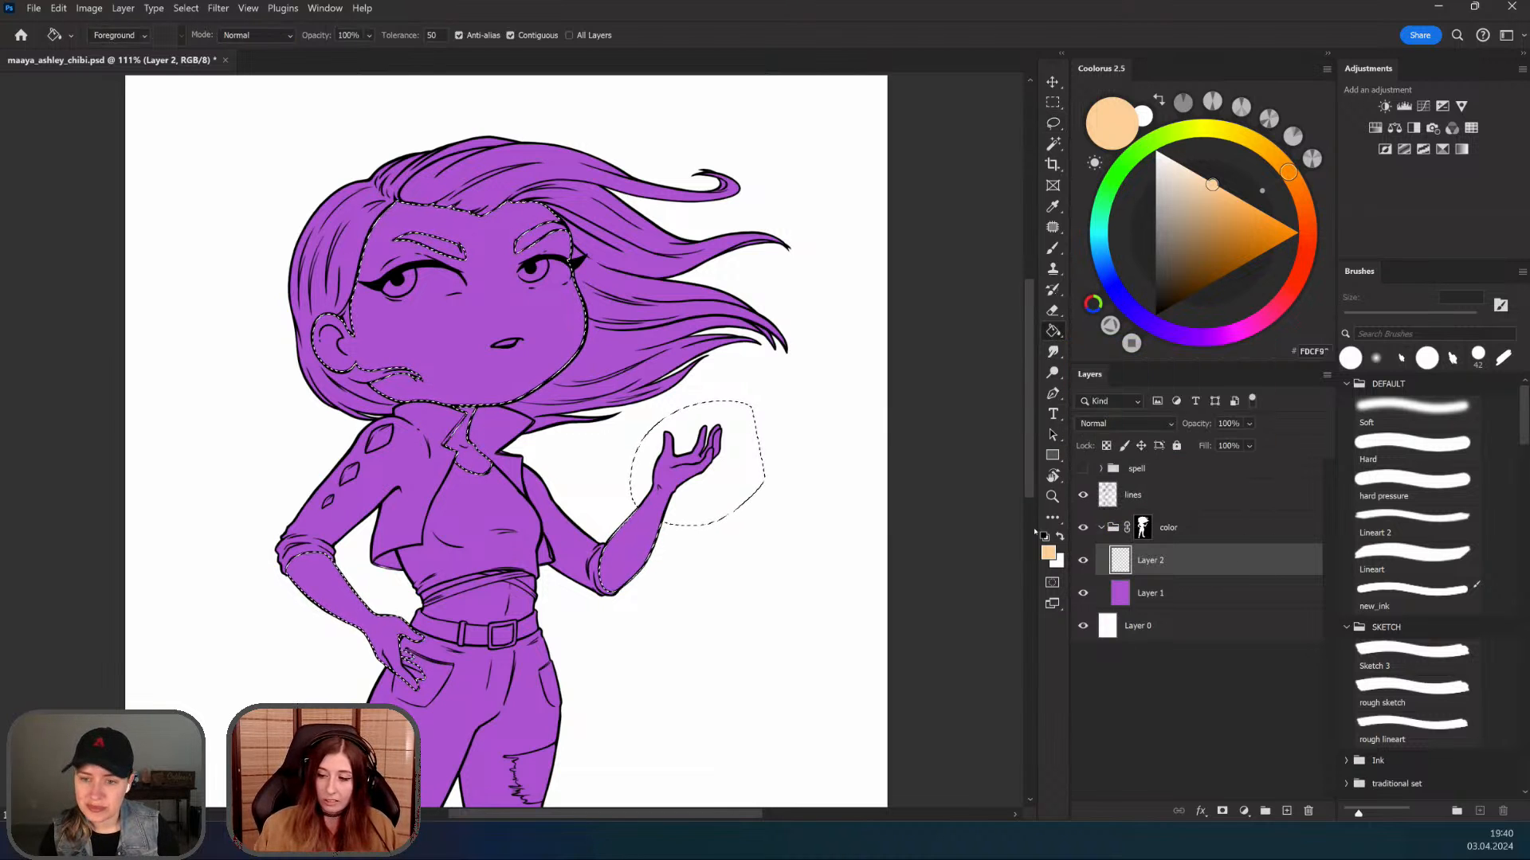
pyautogui.click(534, 351)
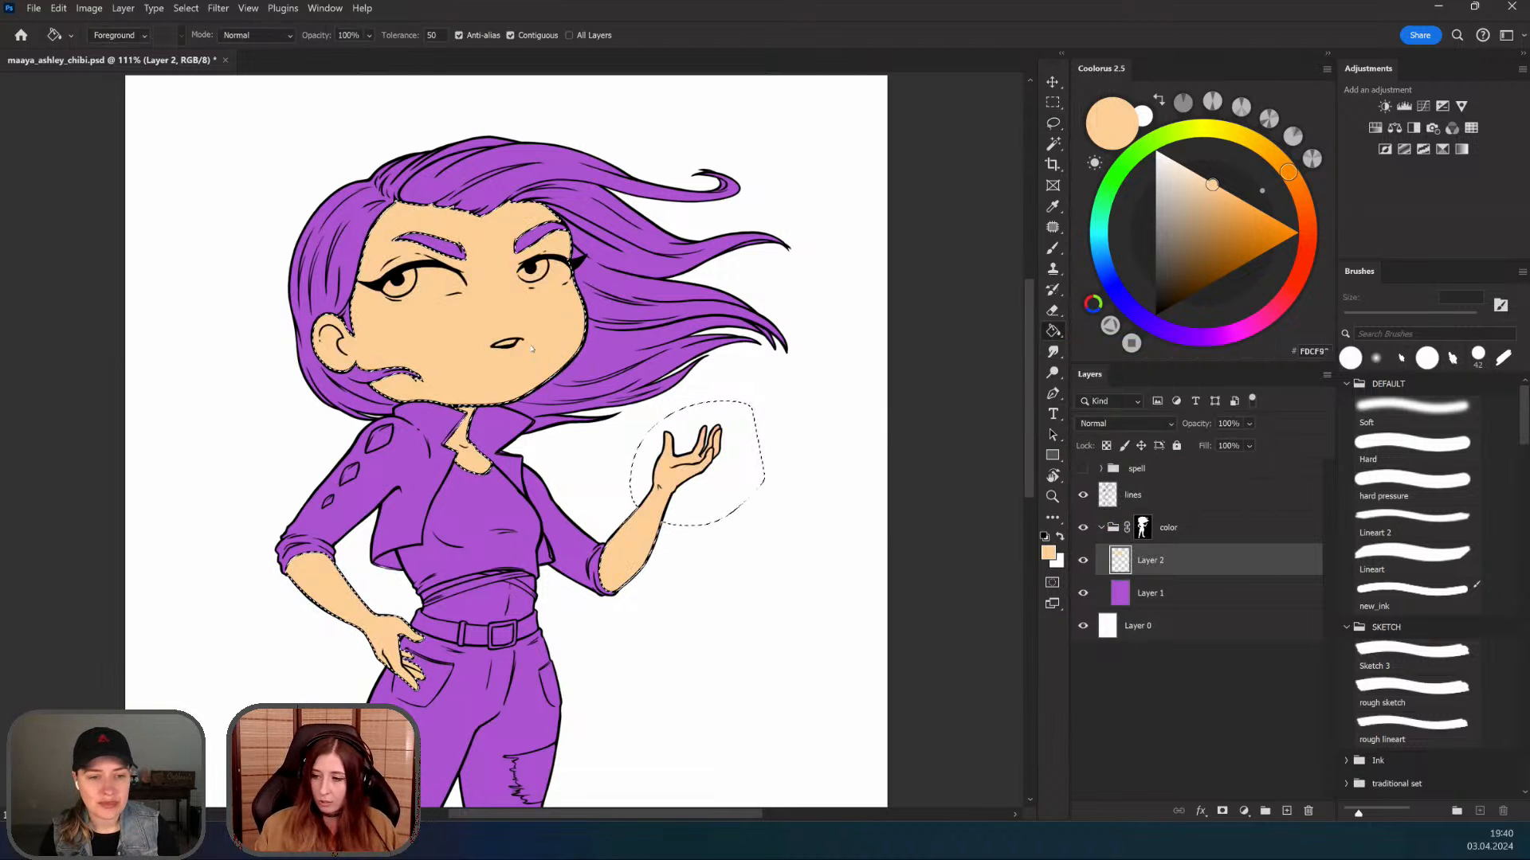
pyautogui.press('m')
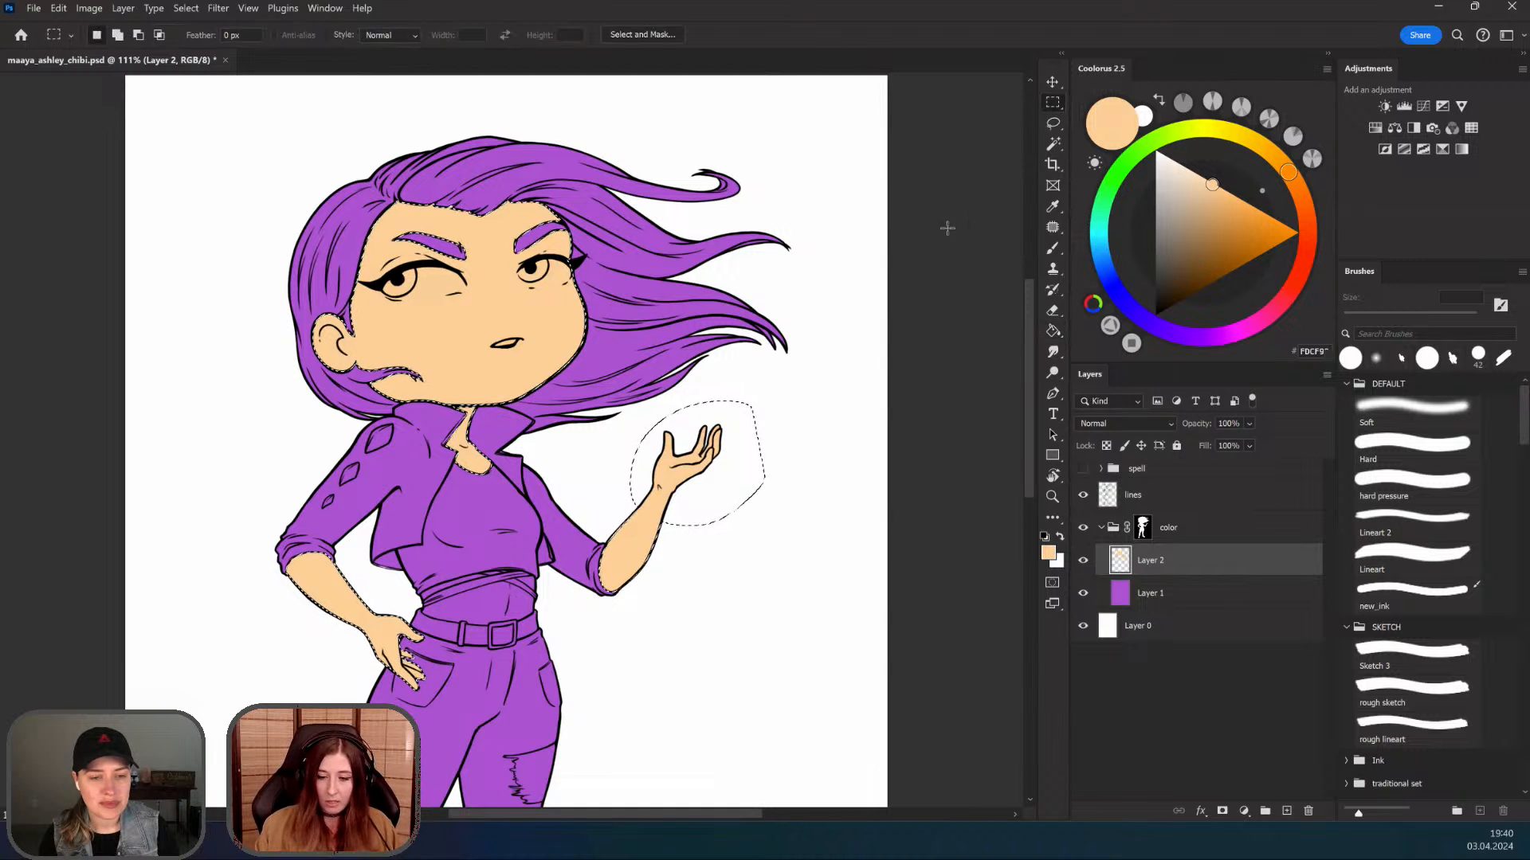
pyautogui.scroll(3, 727, 368)
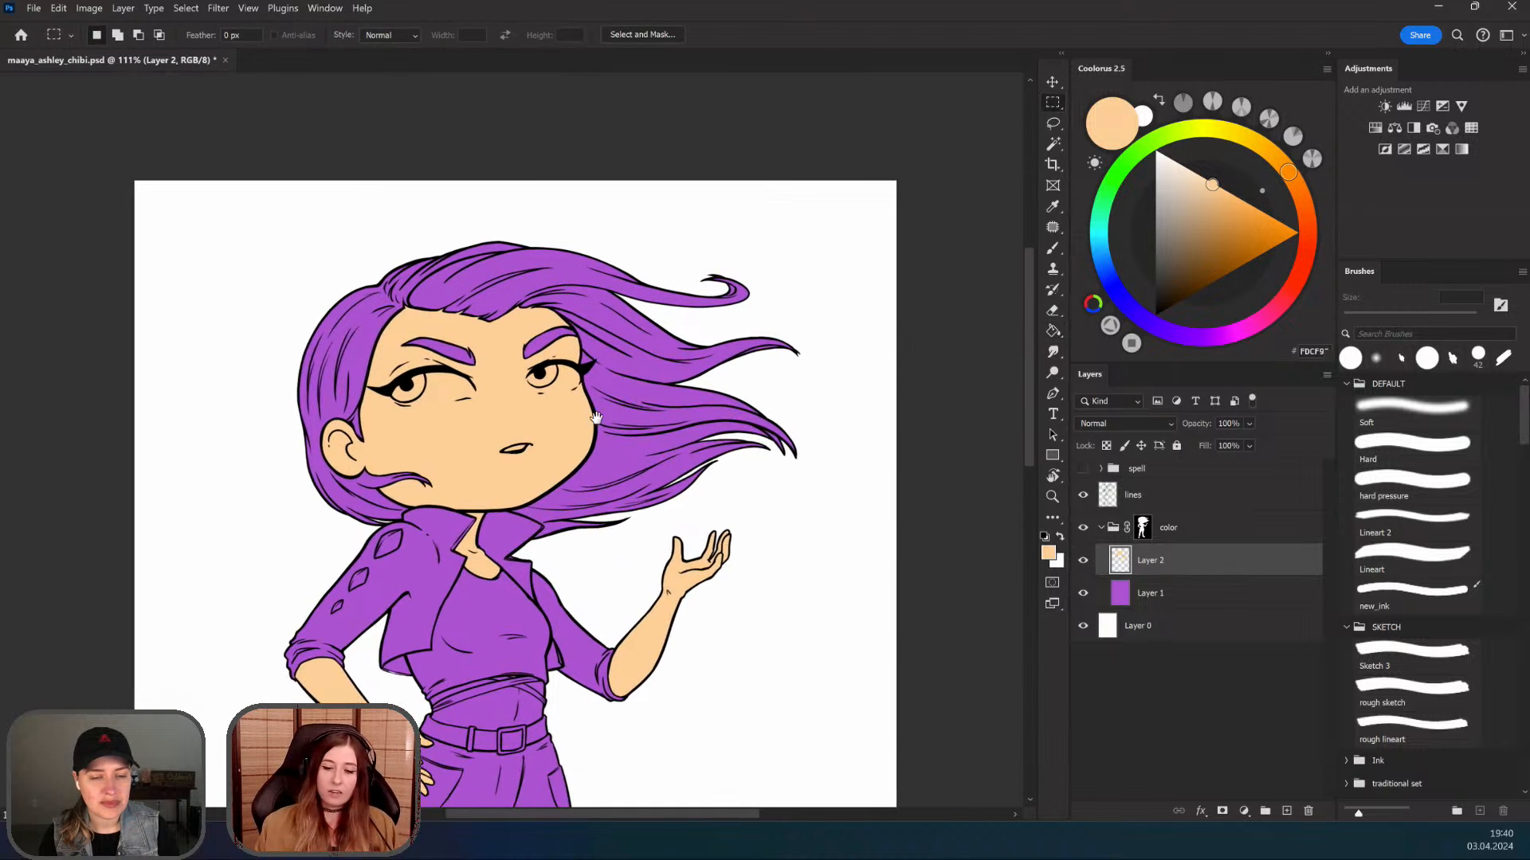
# Step: Paint the peach skin colour into the narrow gaps between the crop top's hem and the waist straps with the 32 px hard pressure brush
pyautogui.scroll(-5, 595, 417)
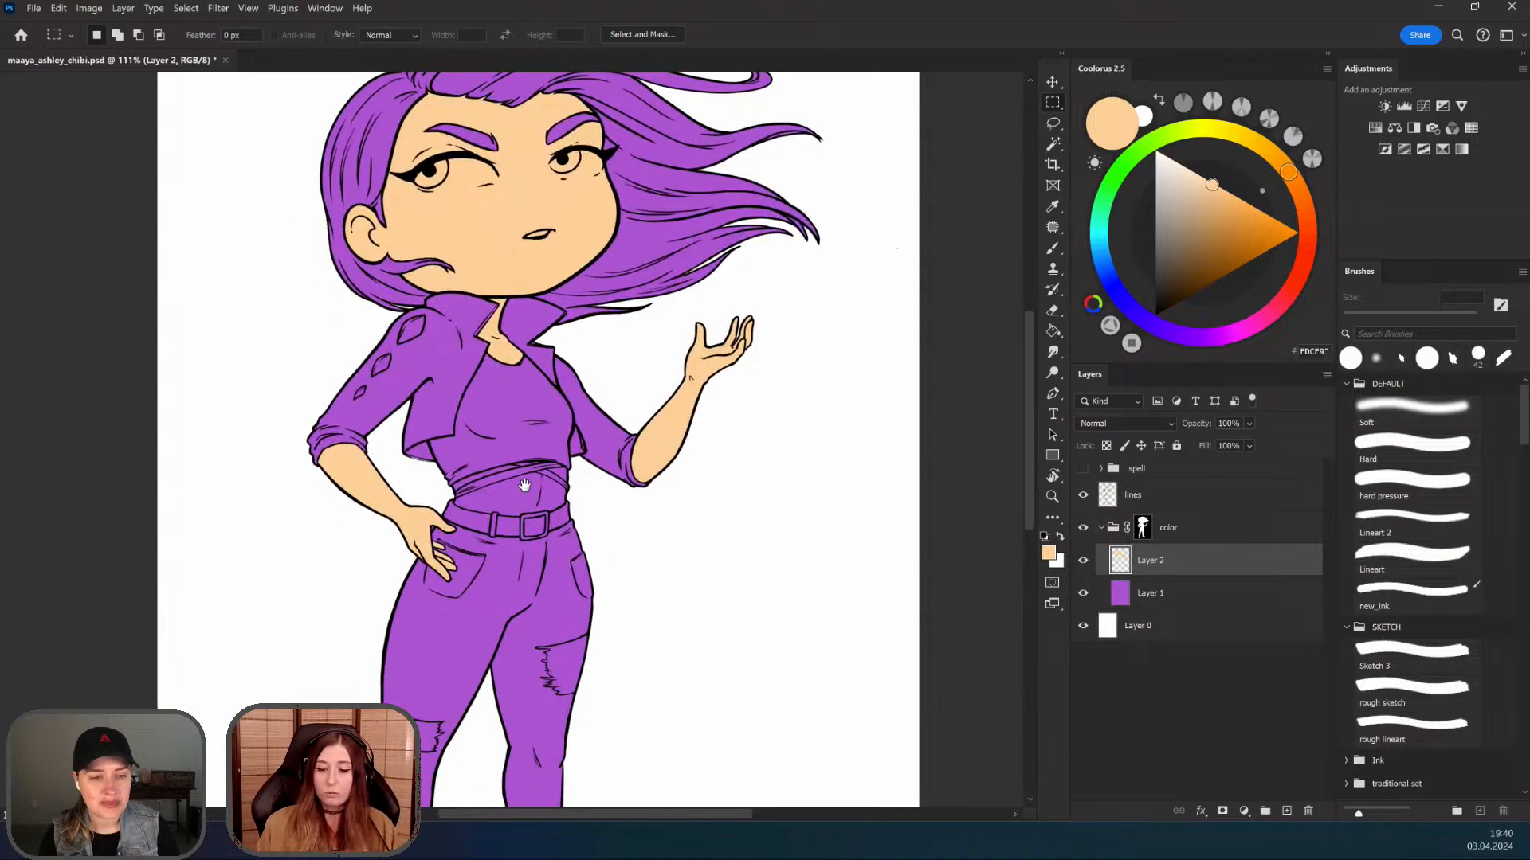
pyautogui.scroll(5, 525, 486)
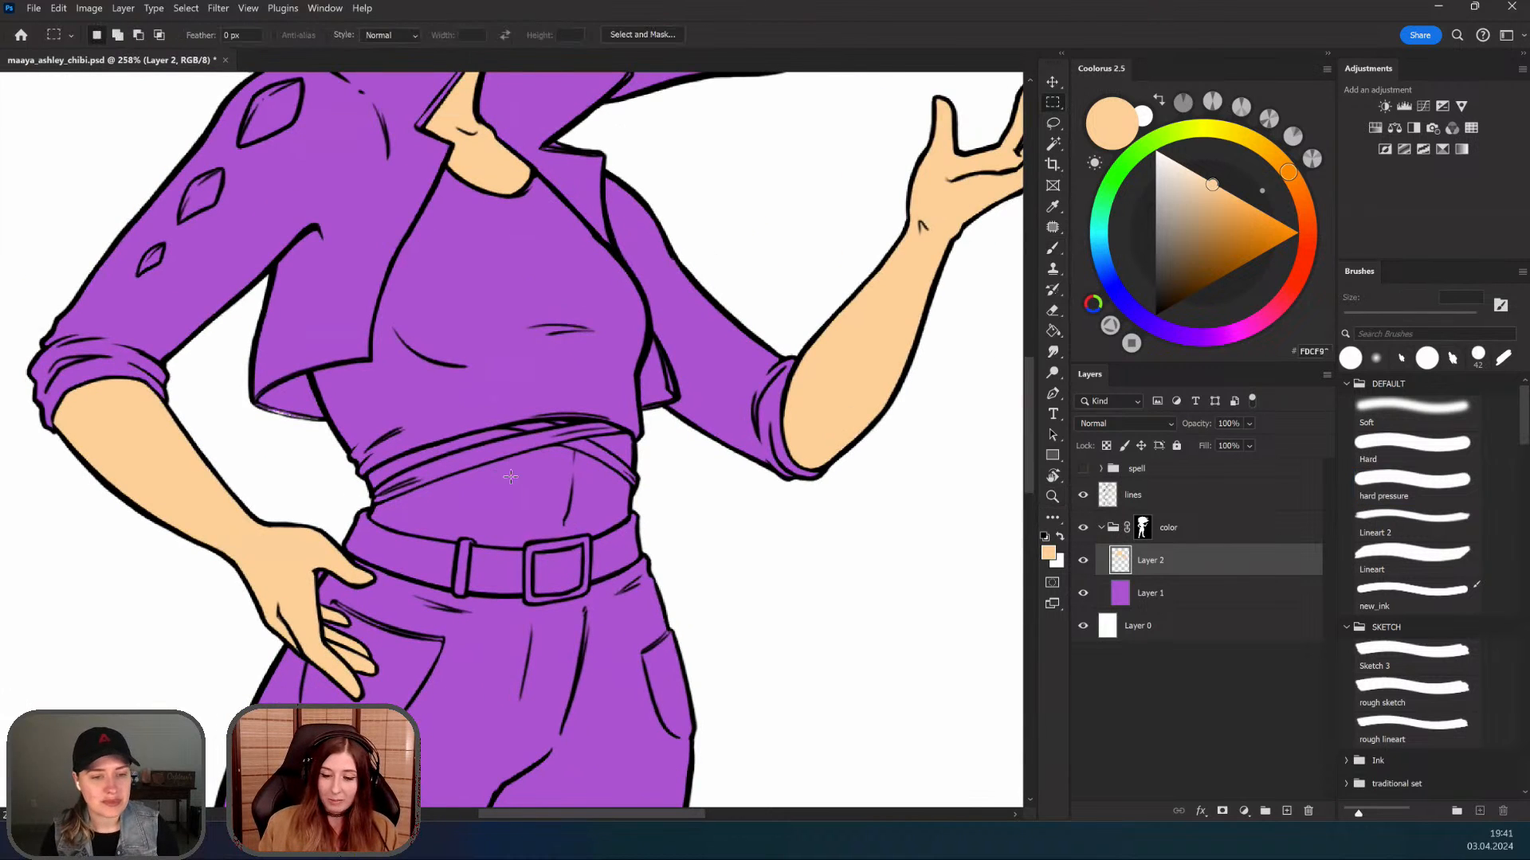
pyautogui.hotkey('ctrl', 'd')
pyautogui.press('b')
pyautogui.scroll(1, 458, 562)
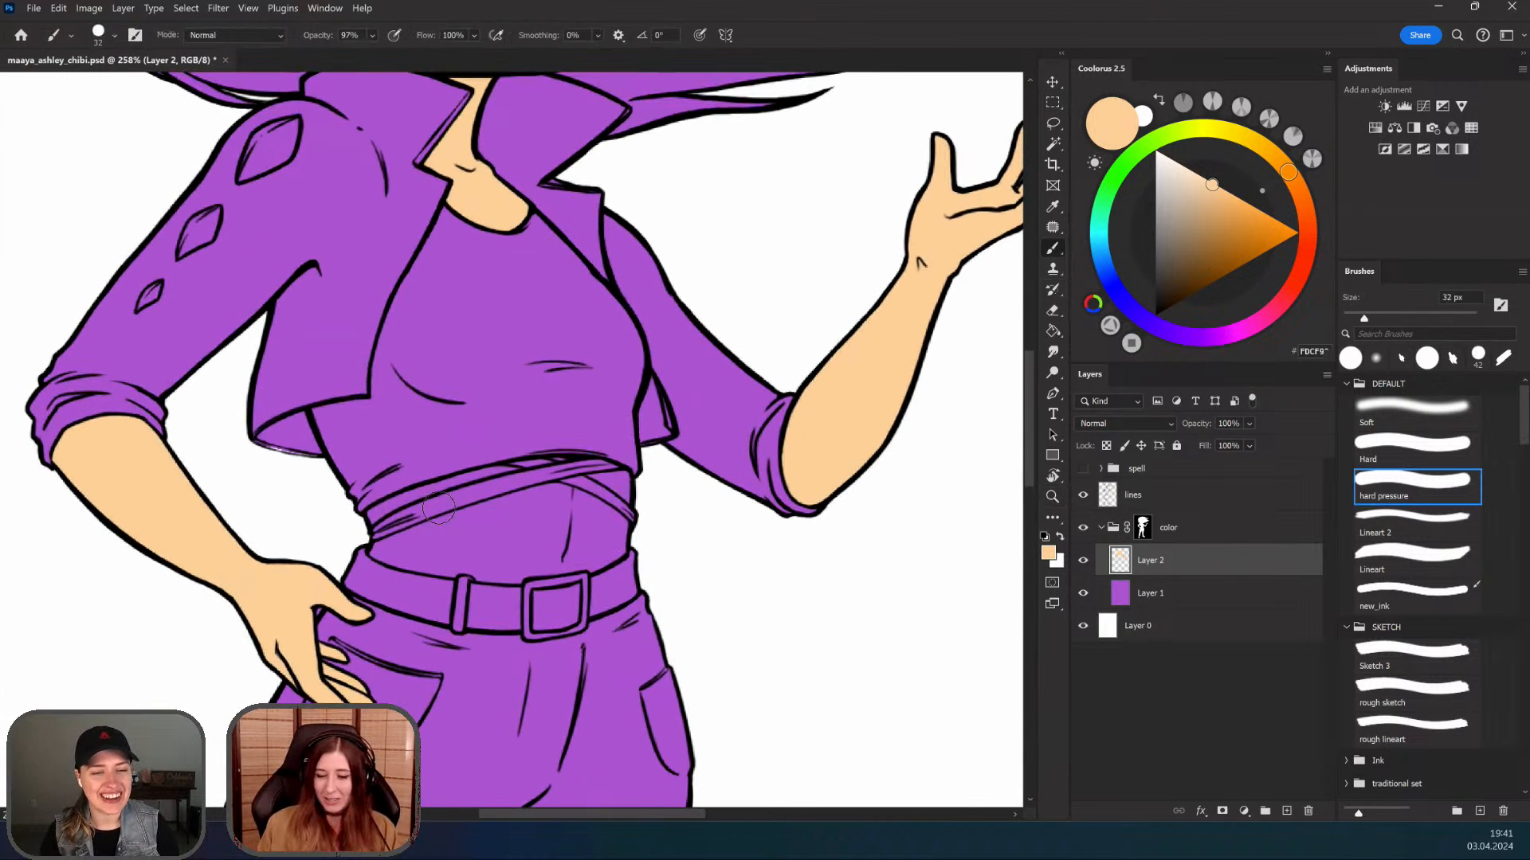
pyautogui.moveTo(361, 527); pyautogui.dragTo(462, 479)
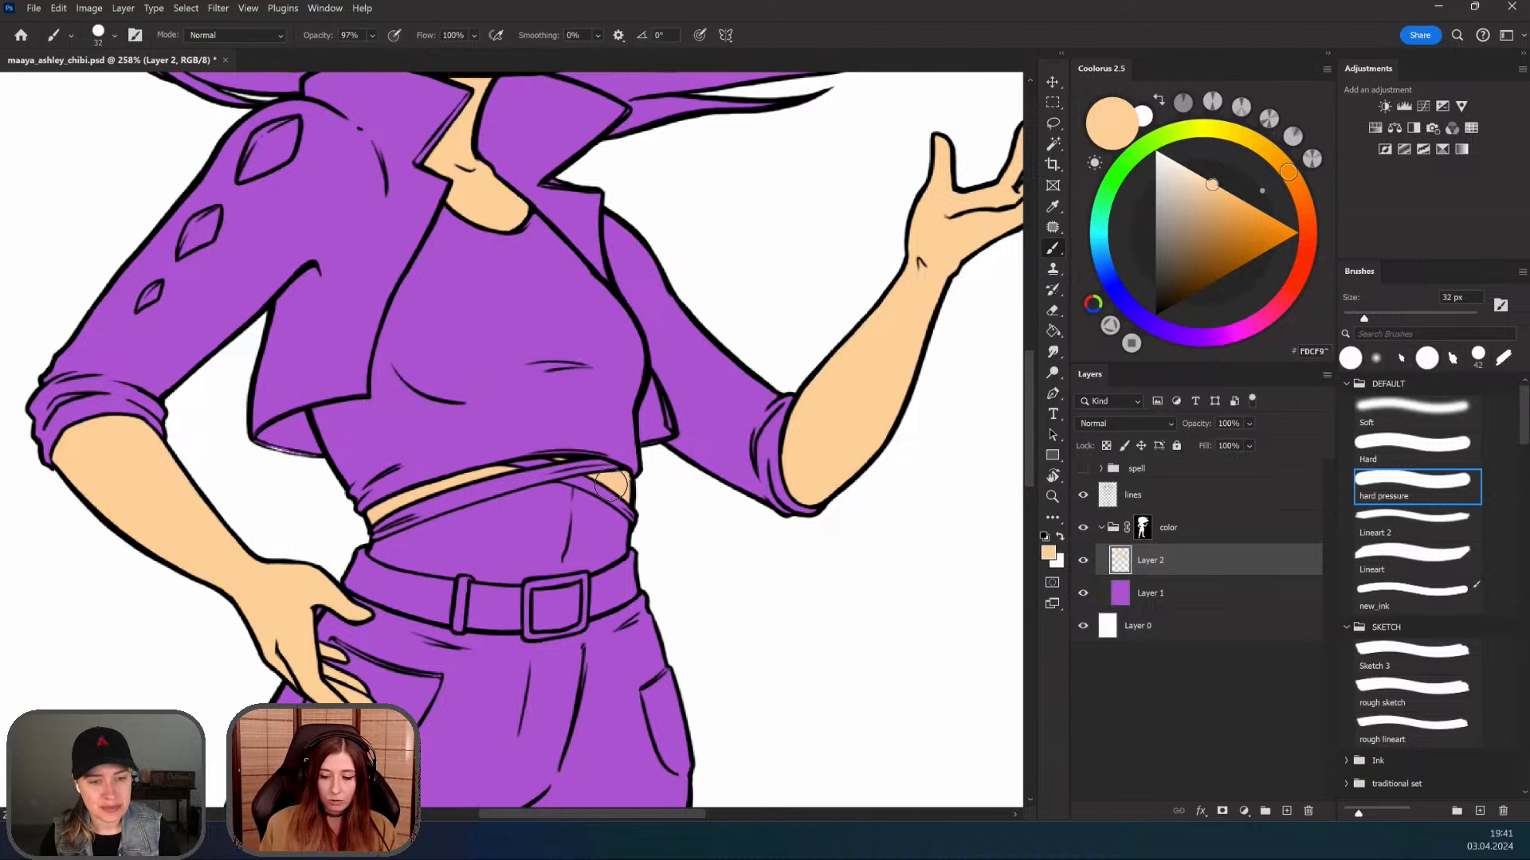
# Step: Paint the bare belly between the crossed waist straps and the belt with the peach skin colour, rotating the canvas for easier strokes
pyautogui.press('r')
pyautogui.moveTo(843, 450); pyautogui.dragTo(819, 331)
pyautogui.moveTo(487, 564); pyautogui.dragTo(522, 521)
pyautogui.press('b')
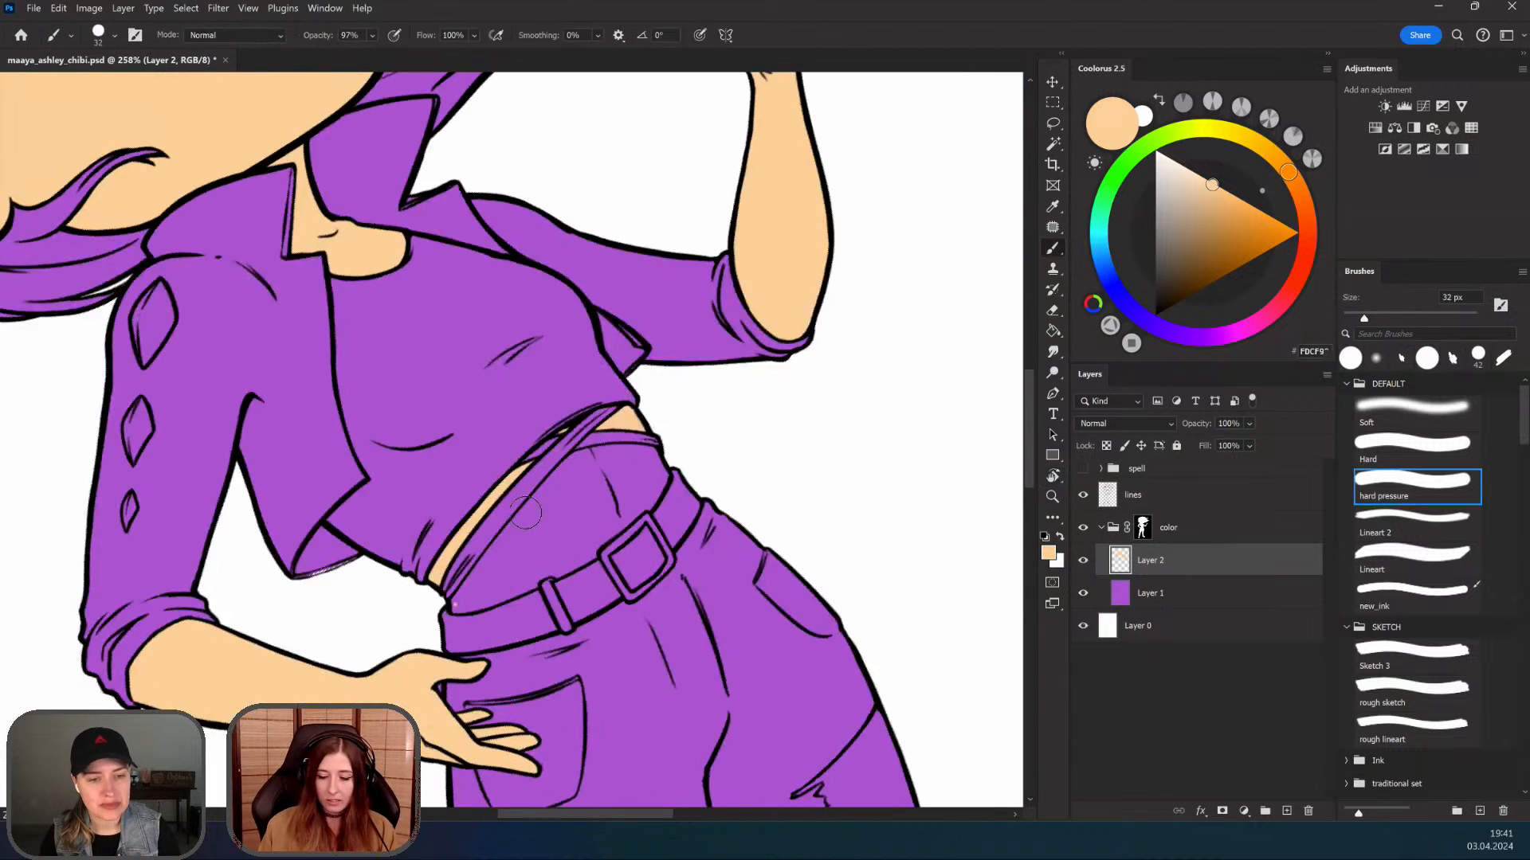
pyautogui.moveTo(459, 604)
pyautogui.mouseDown()
pyautogui.moveTo(580, 463)
pyautogui.moveTo(470, 585)
pyautogui.moveTo(544, 496)
pyautogui.mouseUp()
pyautogui.moveTo(469, 588); pyautogui.dragTo(540, 497)
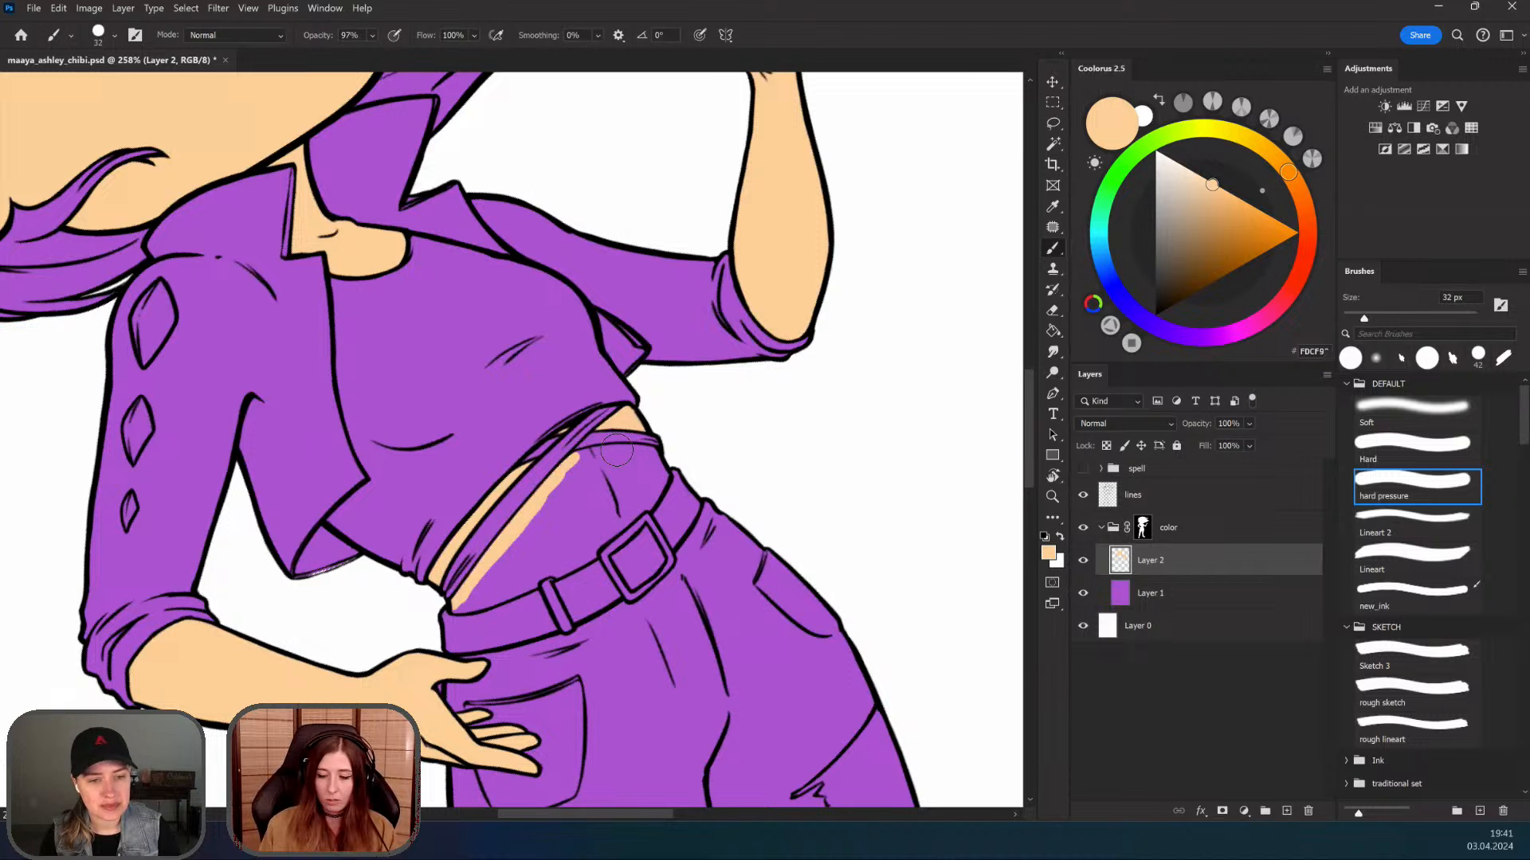
pyautogui.moveTo(617, 451)
pyautogui.mouseDown()
pyautogui.moveTo(655, 454)
pyautogui.moveTo(639, 503)
pyautogui.mouseUp()
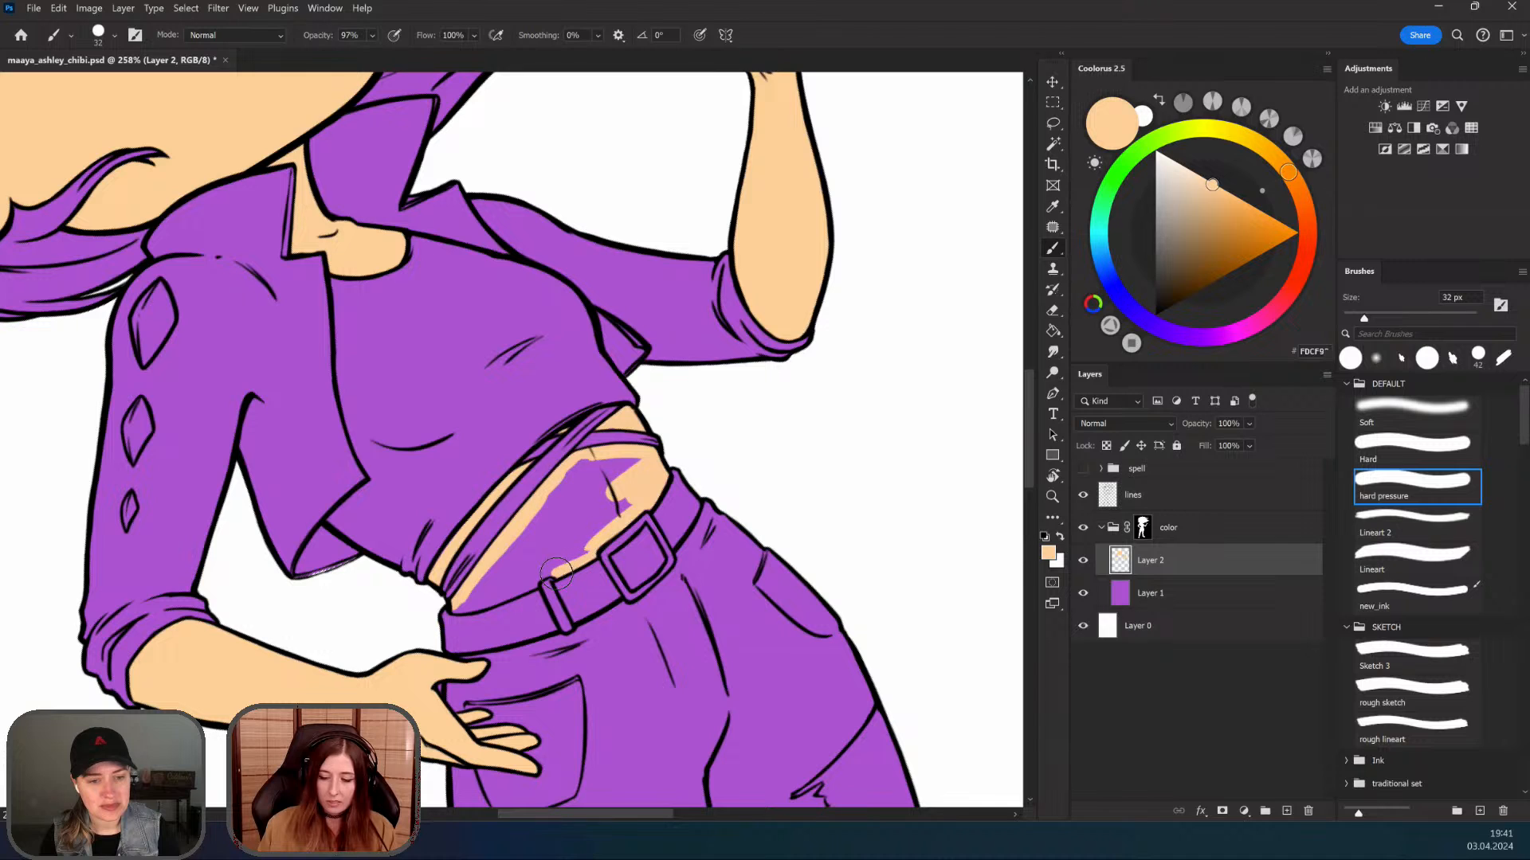
pyautogui.moveTo(532, 582)
pyautogui.mouseDown()
pyautogui.moveTo(481, 603)
pyautogui.moveTo(590, 542)
pyautogui.moveTo(491, 582)
pyautogui.moveTo(575, 485)
pyautogui.moveTo(629, 458)
pyautogui.moveTo(597, 494)
pyautogui.moveTo(550, 624)
pyautogui.moveTo(471, 629)
pyautogui.mouseUp()
pyautogui.press('Escape')
pyautogui.moveTo(734, 552); pyautogui.dragTo(651, 597)
pyautogui.moveTo(537, 407)
pyautogui.mouseDown()
pyautogui.moveTo(593, 410)
pyautogui.moveTo(632, 381)
pyautogui.moveTo(542, 383)
pyautogui.mouseUp()
pyautogui.moveTo(669, 470); pyautogui.dragTo(650, 518)
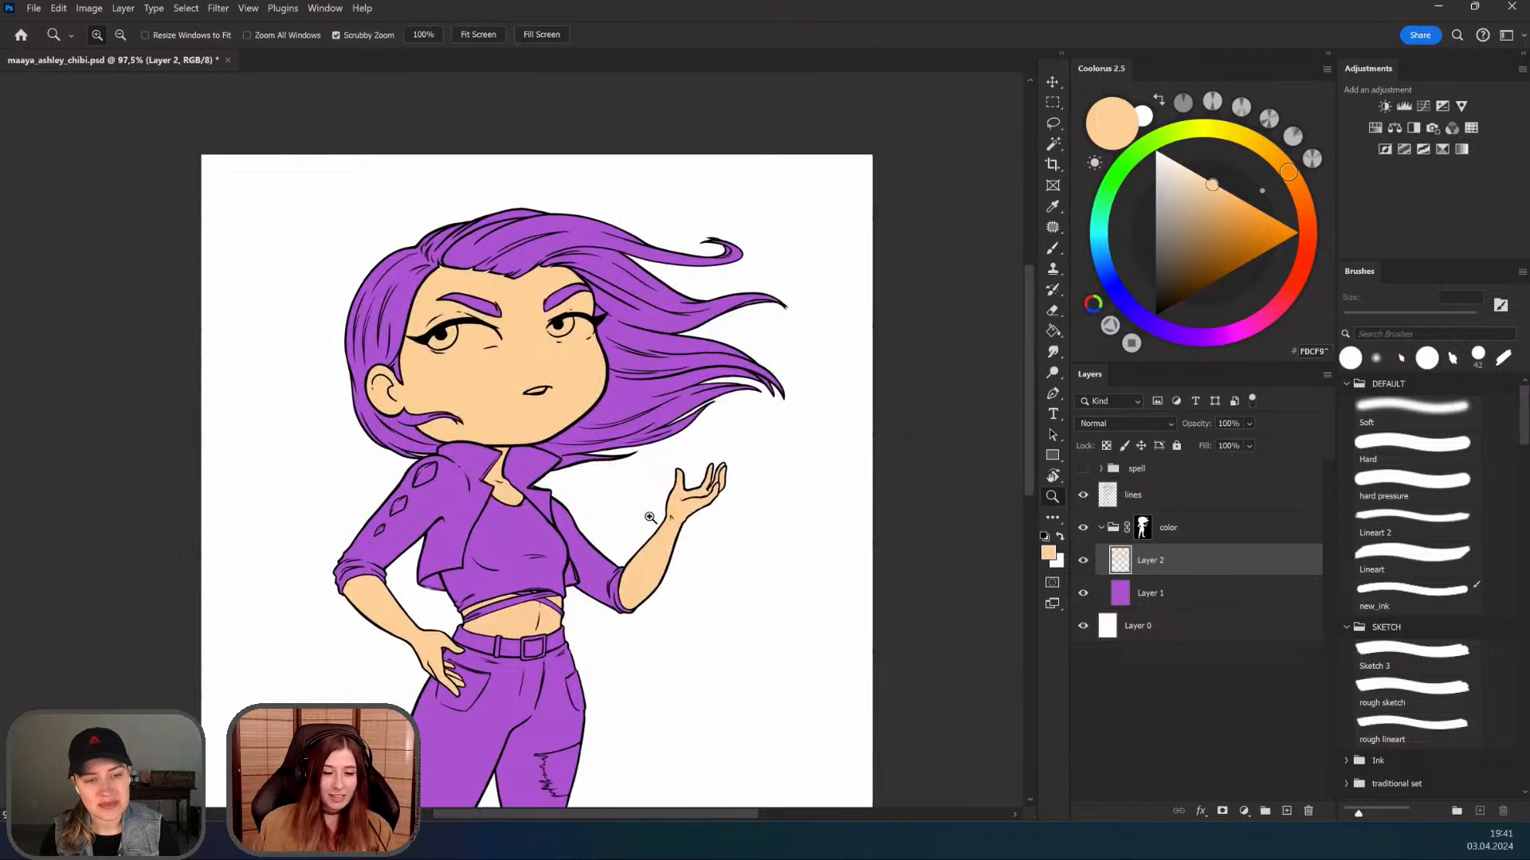
# Step: Pick a dark grey foreground colour and add a new empty layer between the skin layer and the purple base
pyautogui.moveTo(1185, 239); pyautogui.dragTo(1156, 280)
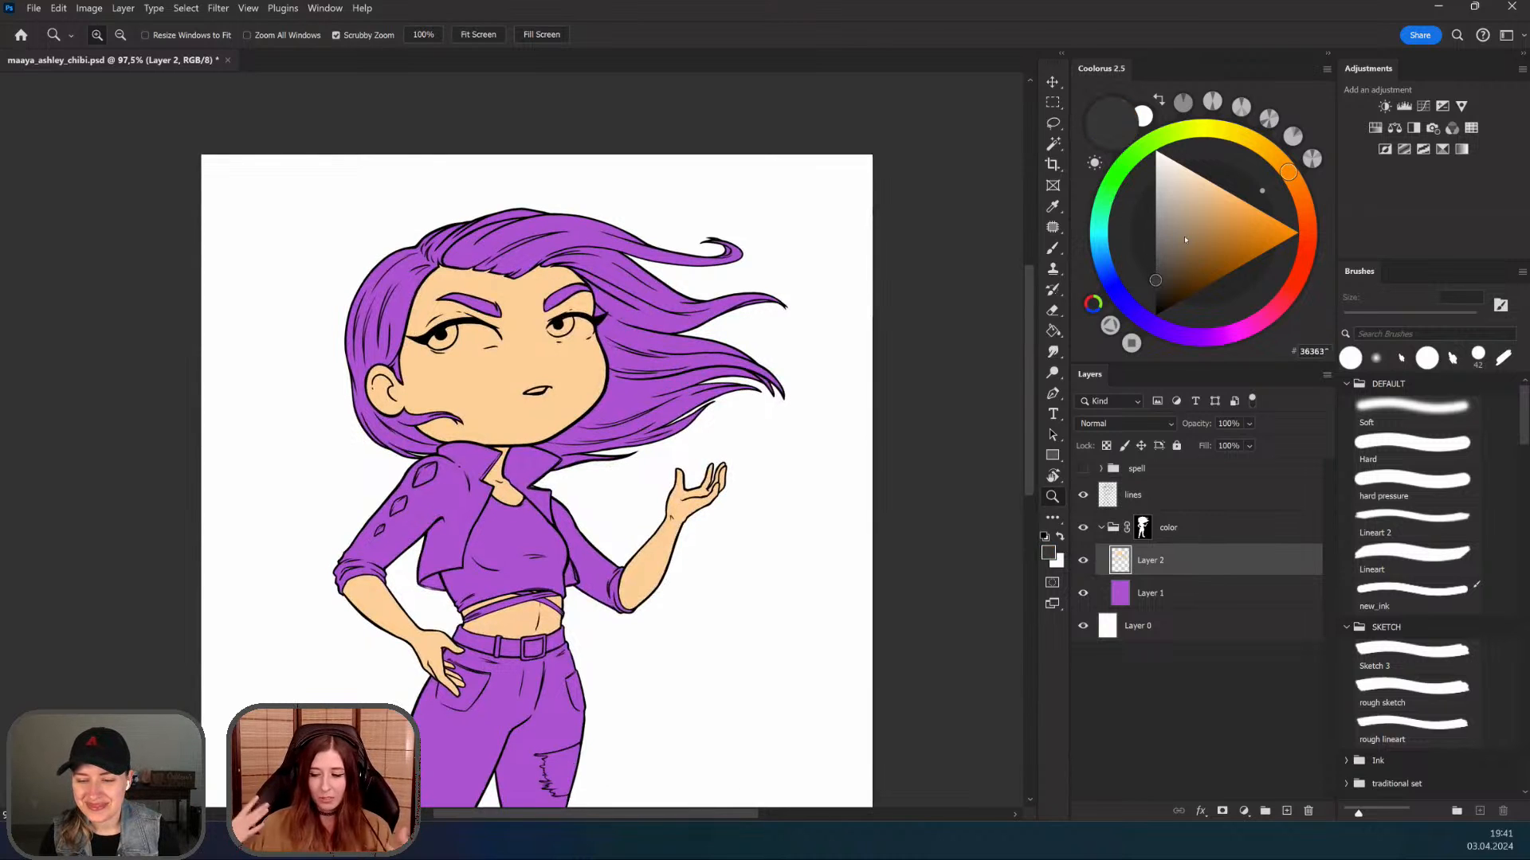
pyautogui.moveTo(717, 550); pyautogui.dragTo(727, 526)
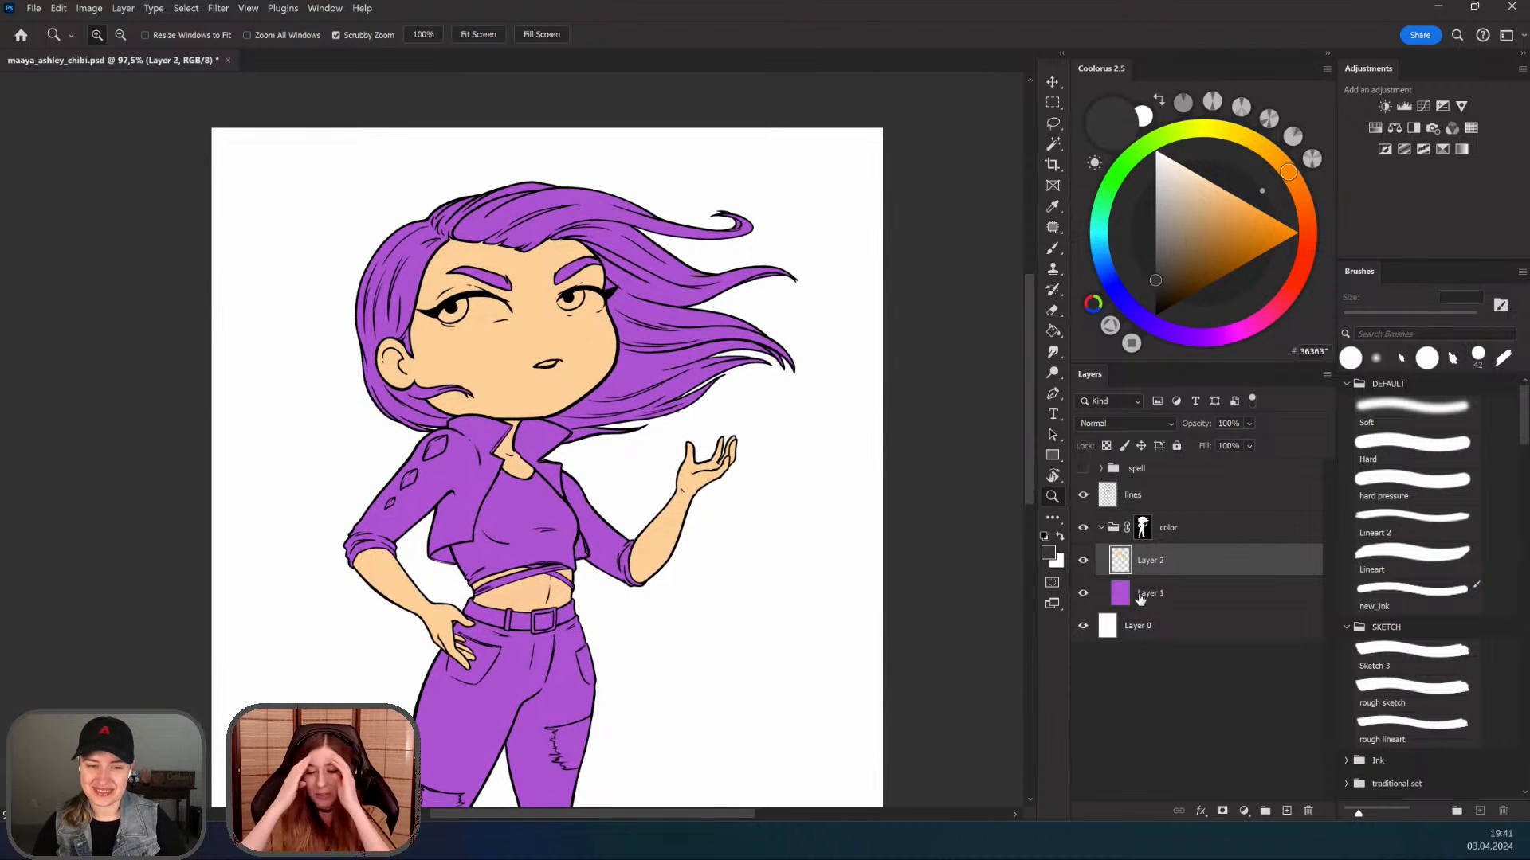
pyautogui.moveTo(588, 335); pyautogui.dragTo(637, 474)
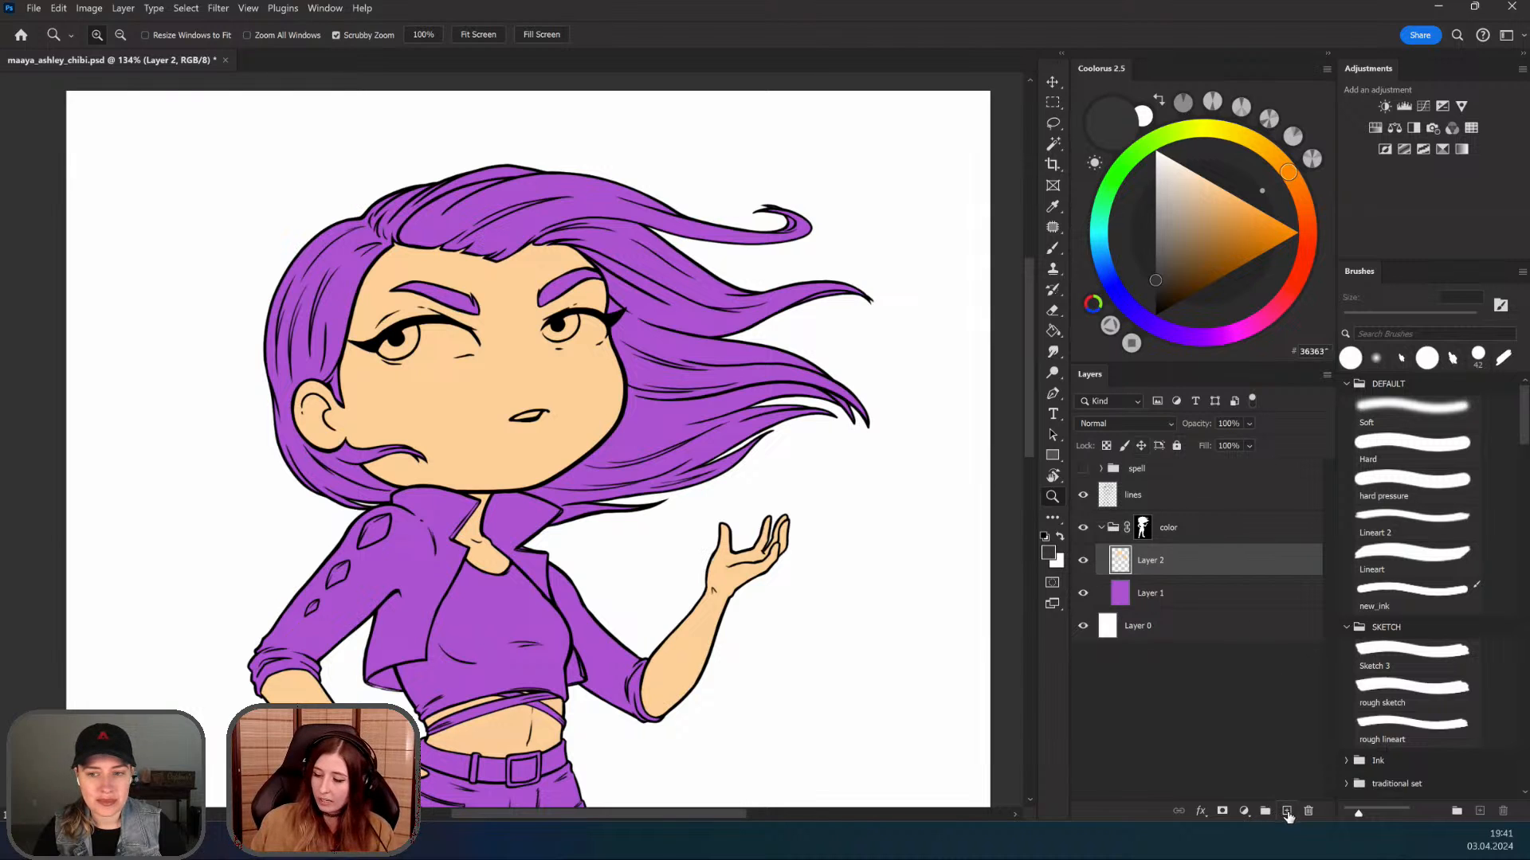
pyautogui.click(1288, 814)
pyautogui.moveTo(1183, 563); pyautogui.dragTo(1104, 599)
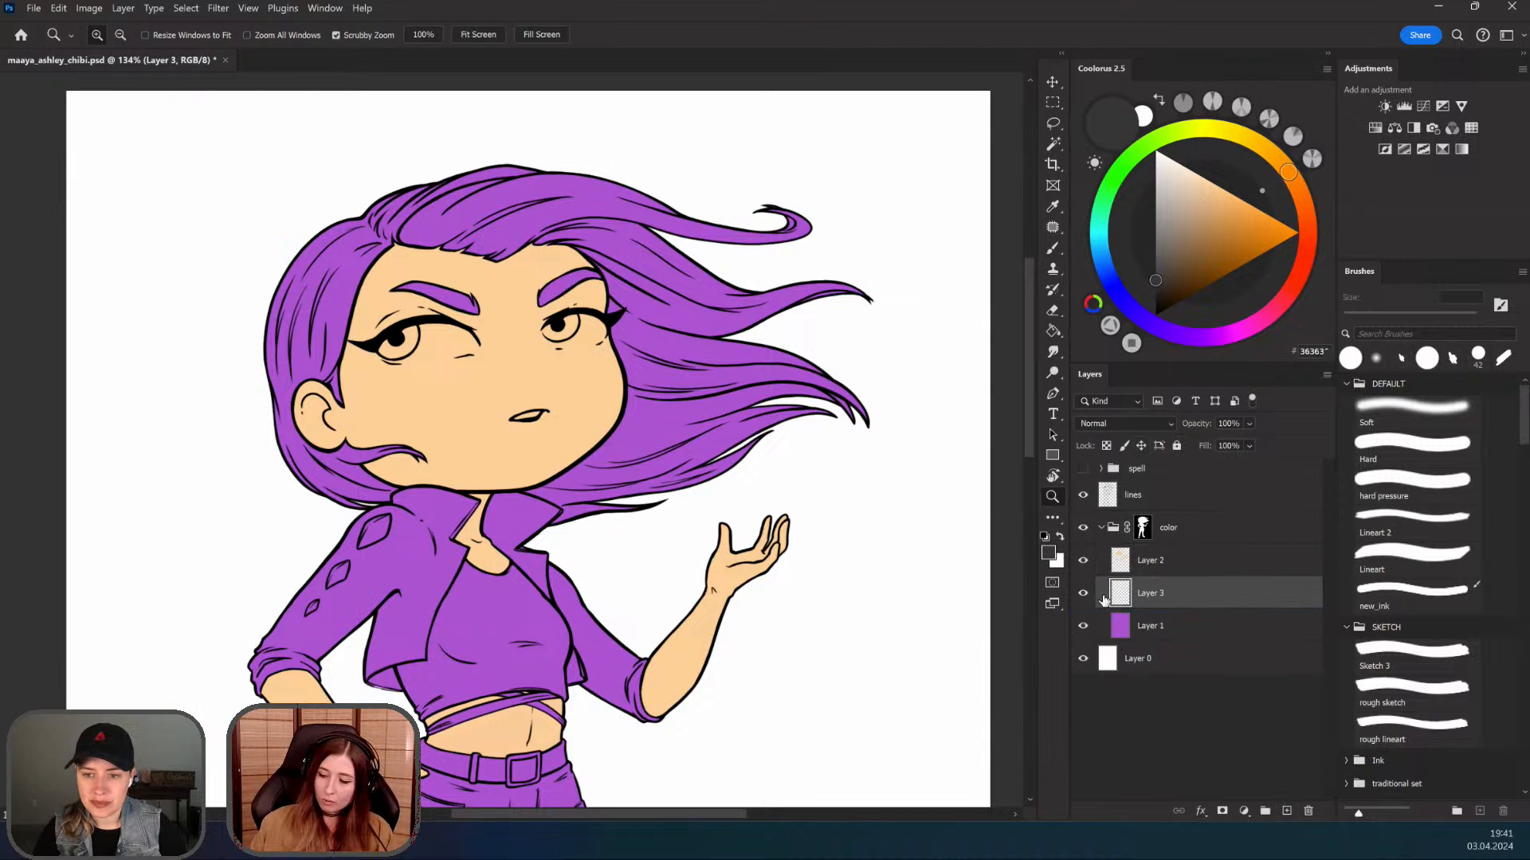
# Step: Rename the peach colour layer "skin" and the empty layer beneath it "hair"
pyautogui.doubleClick(1152, 562)
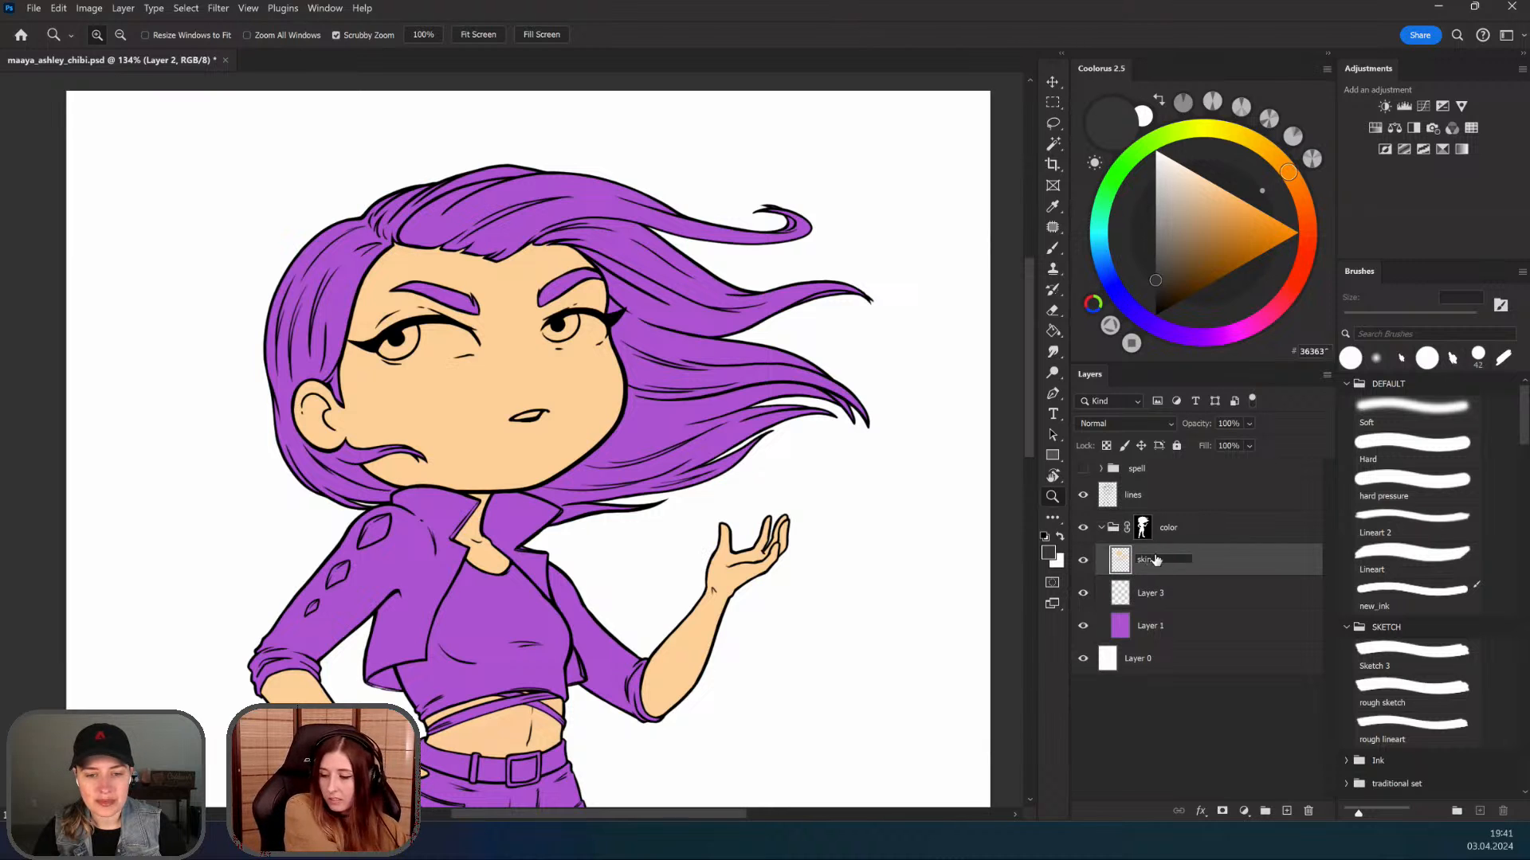
pyautogui.press('Return')
pyautogui.doubleClick(1150, 593)
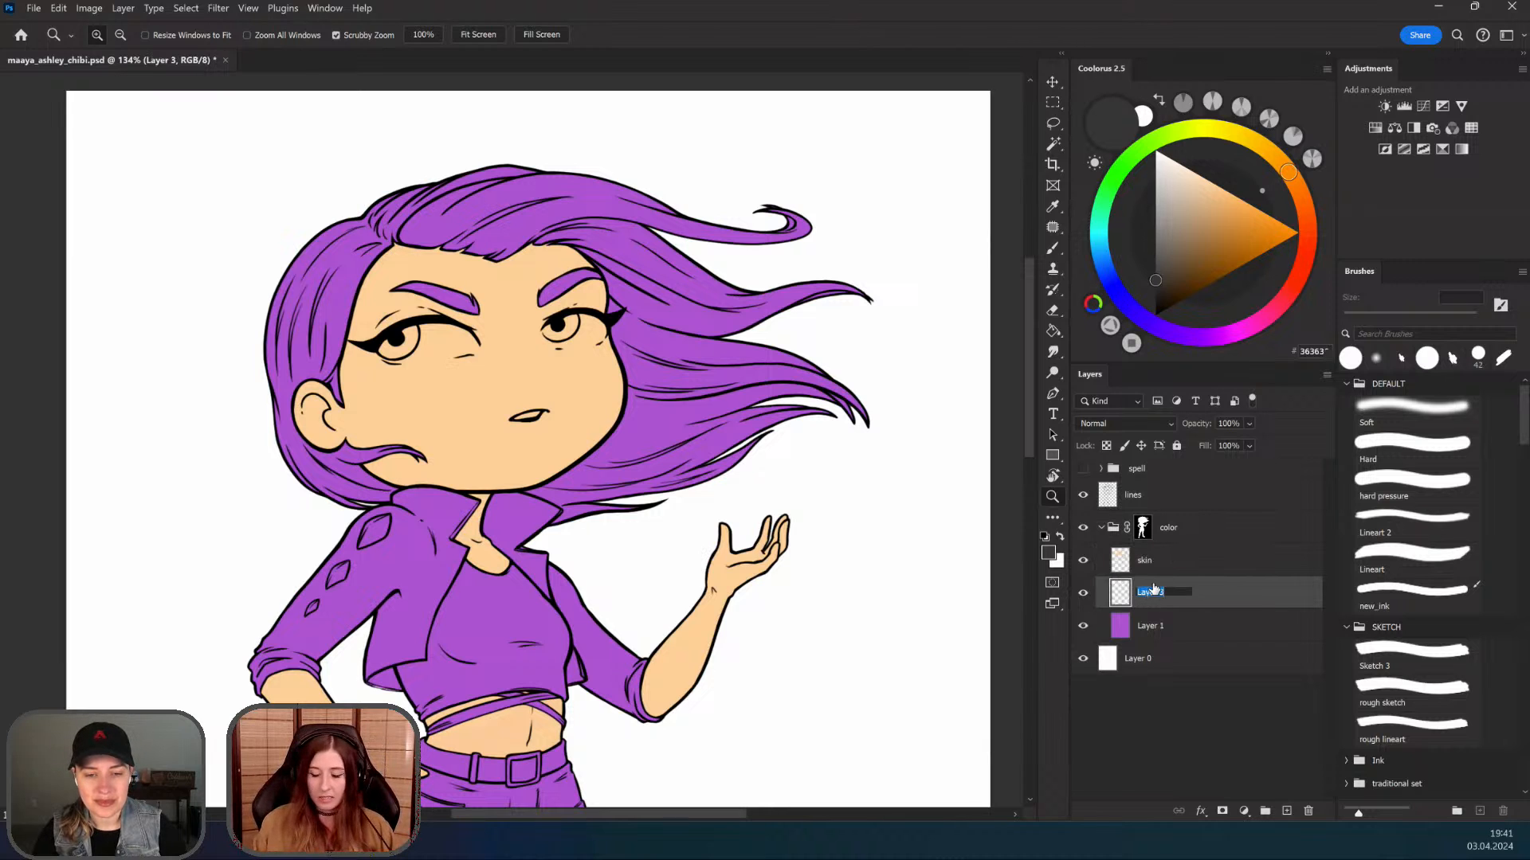
pyautogui.press('Return')
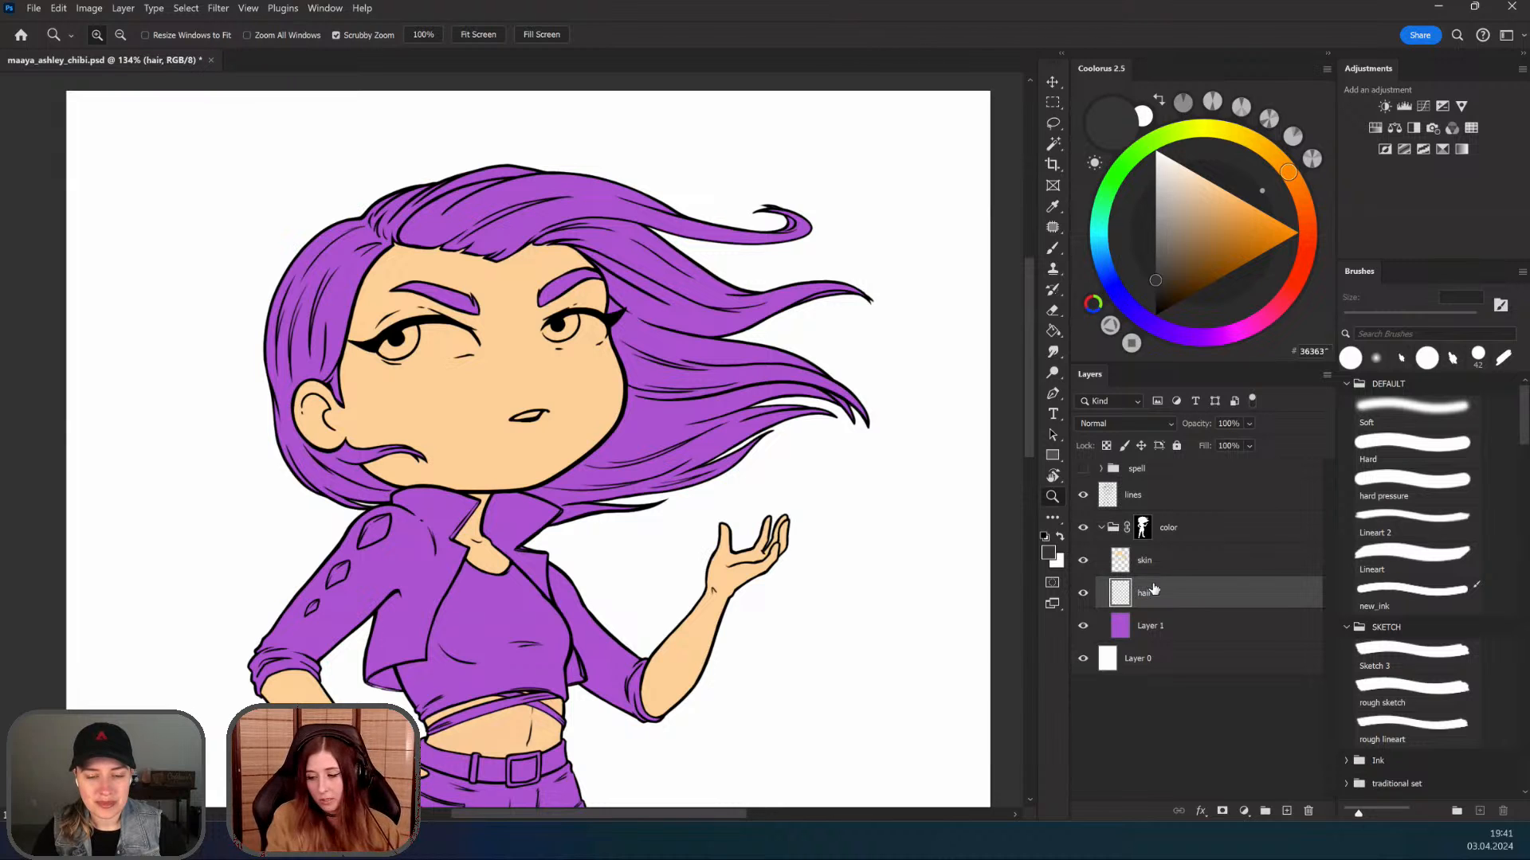
# Step: Darken the foreground colour to near-black and paint the hair and eyebrows on the hair layer with the hard pressure brush at about 358 px
pyautogui.moveTo(629, 476); pyautogui.dragTo(672, 481)
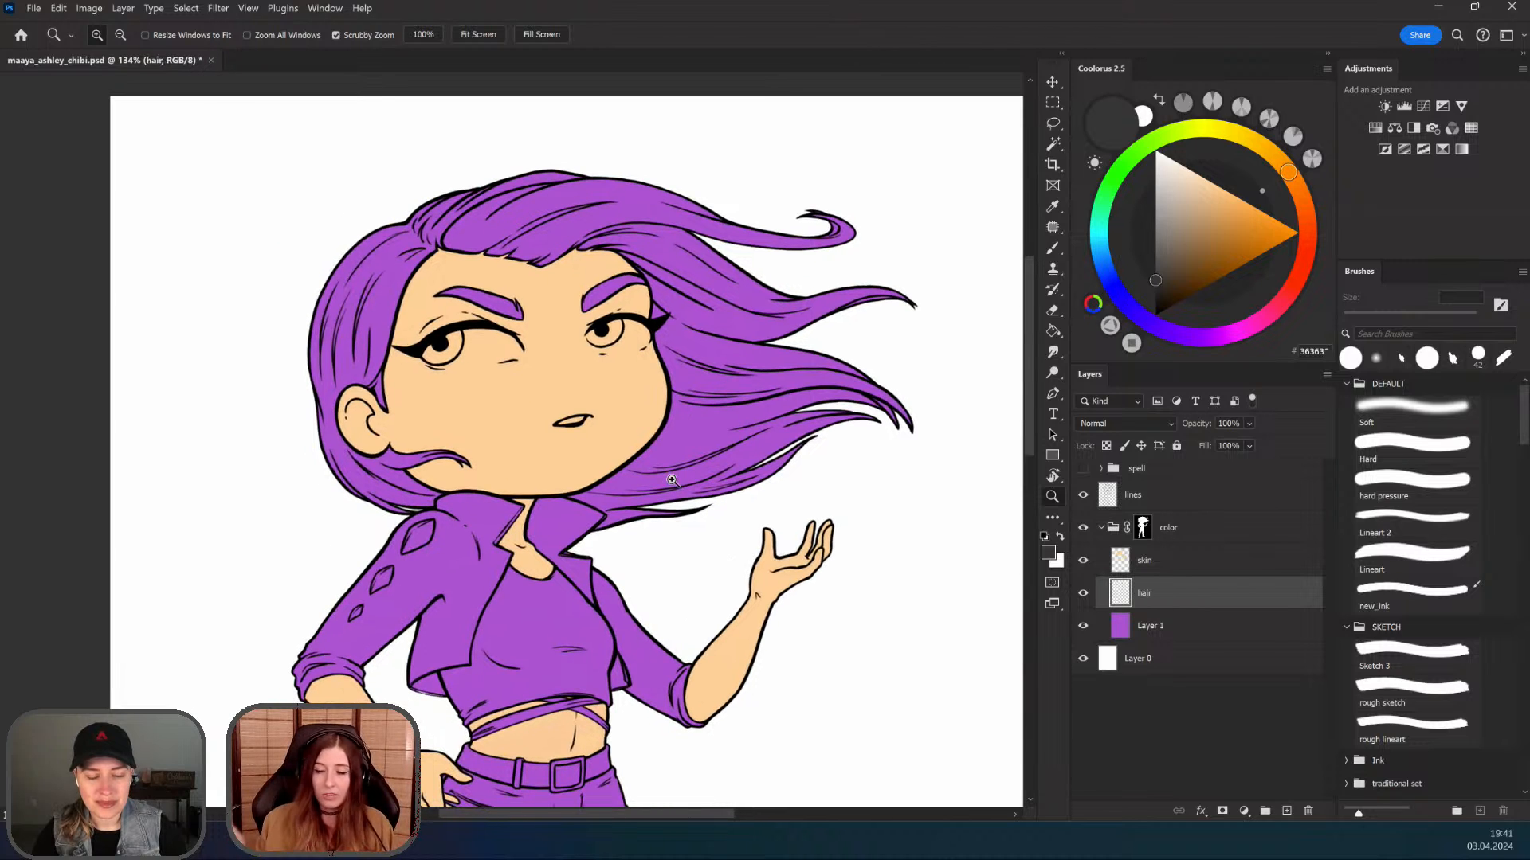
pyautogui.press('b')
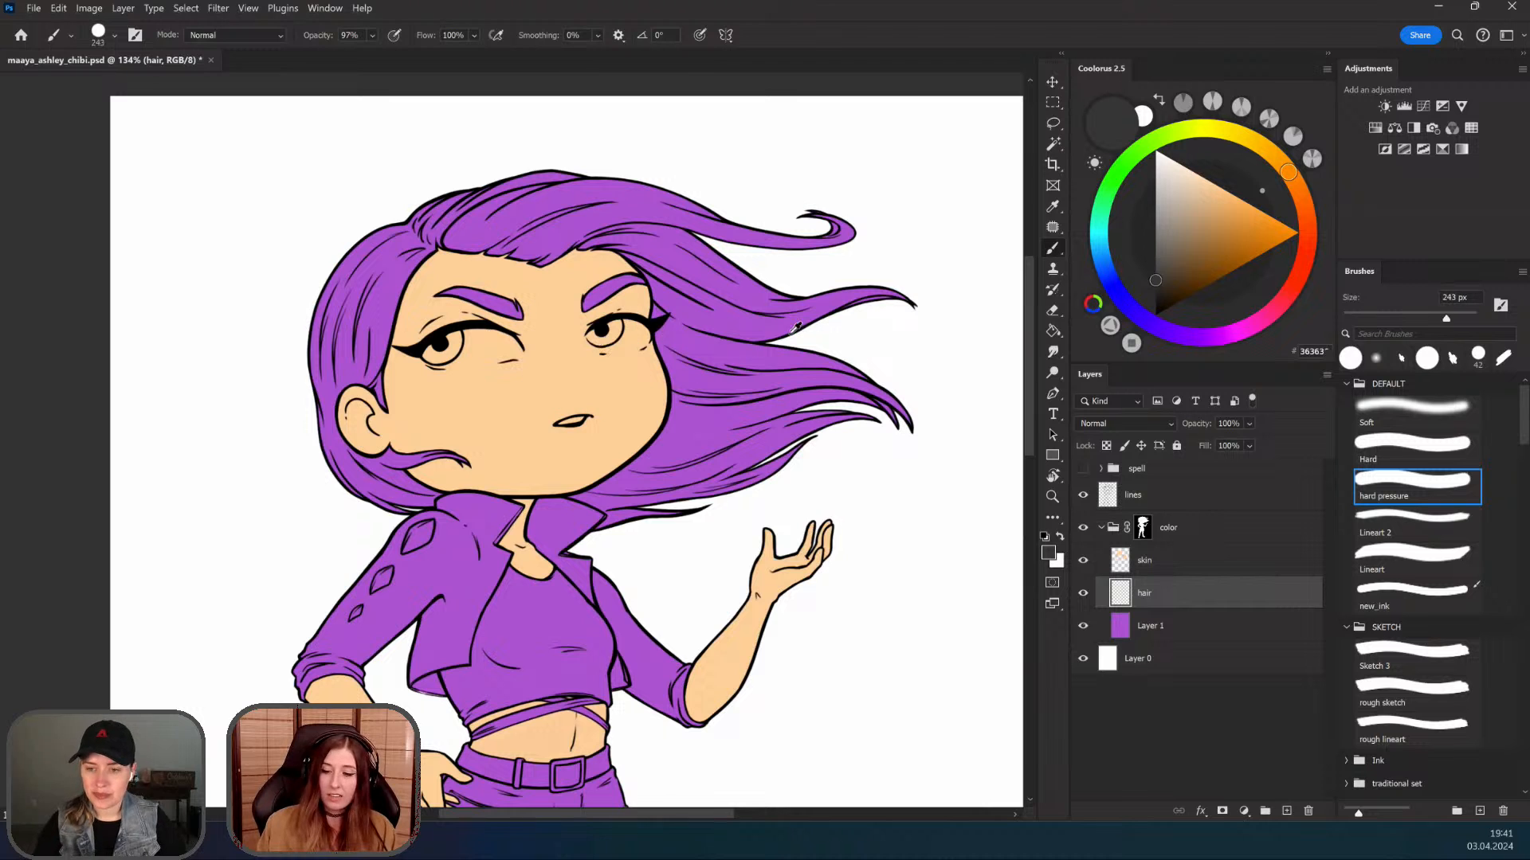
pyautogui.moveTo(632, 133); pyautogui.dragTo(623, 174)
pyautogui.moveTo(666, 490); pyautogui.dragTo(628, 421)
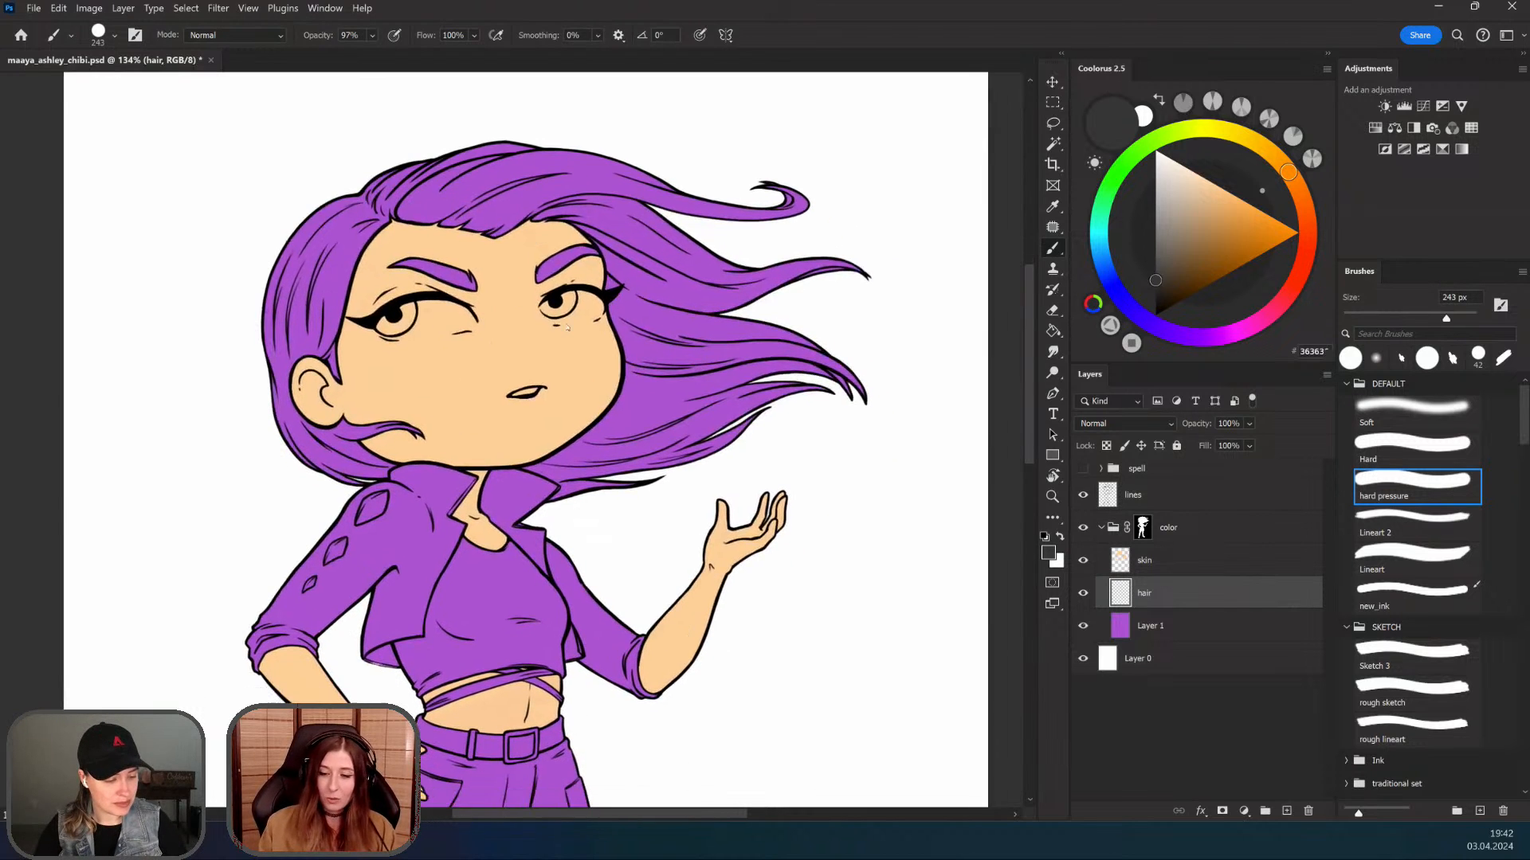
pyautogui.moveTo(538, 322); pyautogui.dragTo(593, 319)
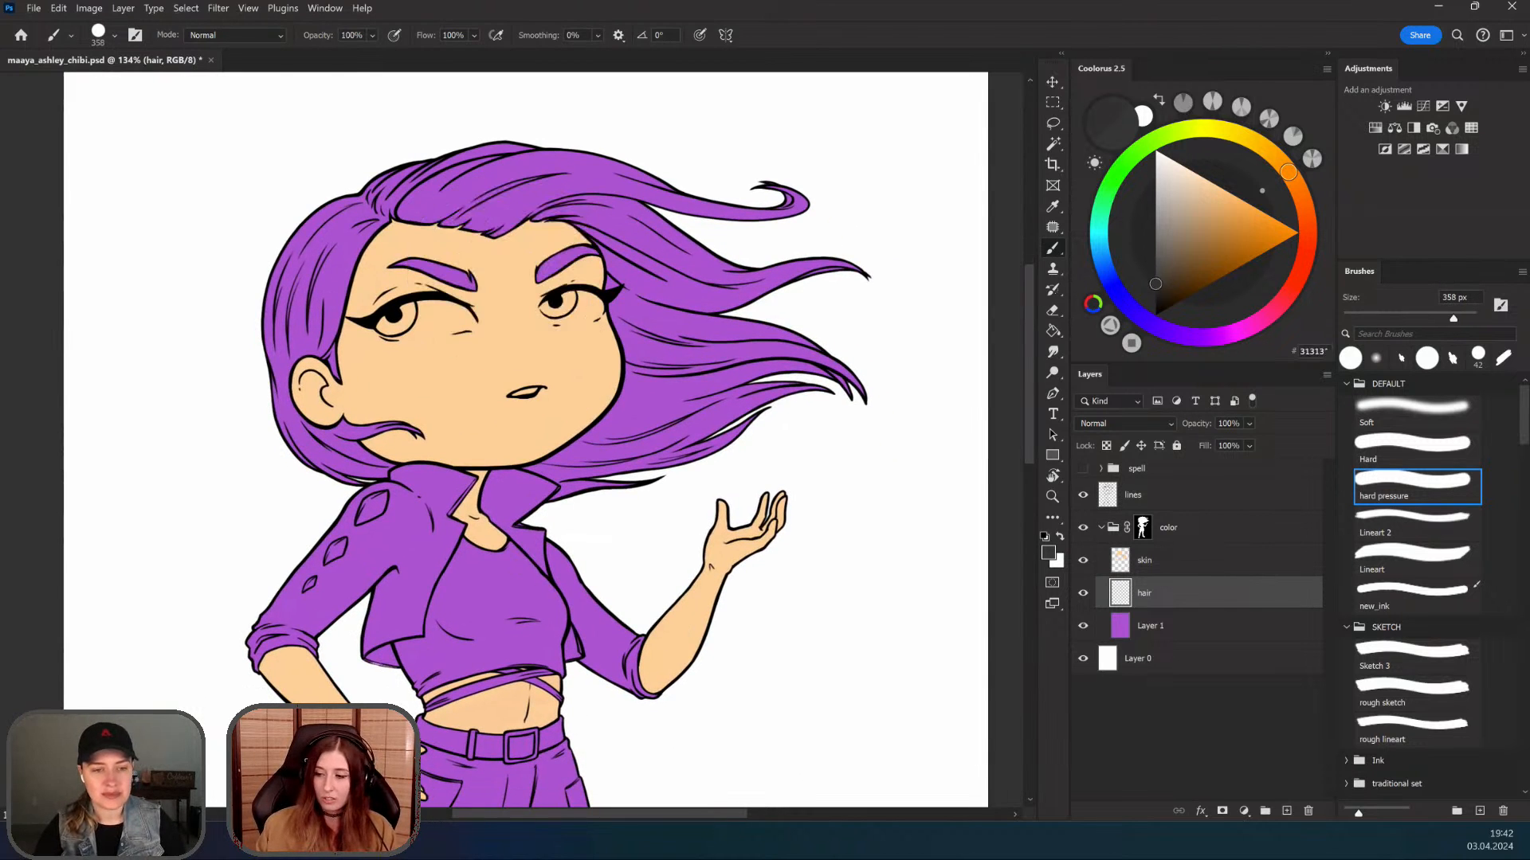
pyautogui.click(1155, 290)
pyautogui.moveTo(652, 467); pyautogui.dragTo(639, 510)
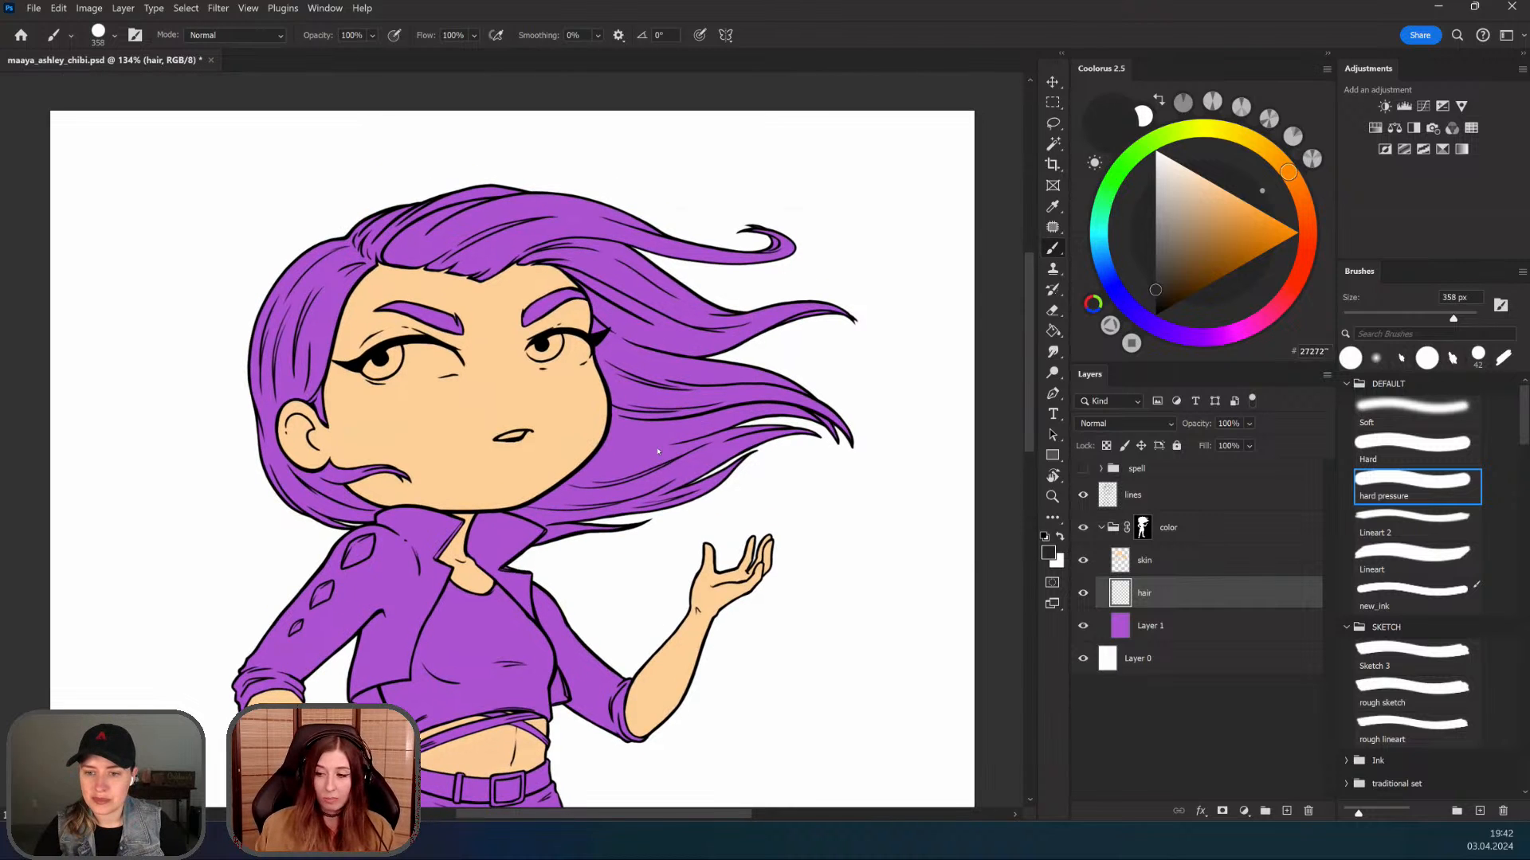
pyautogui.click(1155, 298)
pyautogui.moveTo(641, 211)
pyautogui.mouseDown()
pyautogui.moveTo(273, 294)
pyautogui.moveTo(769, 278)
pyautogui.moveTo(263, 383)
pyautogui.moveTo(160, 444)
pyautogui.moveTo(305, 490)
pyautogui.moveTo(589, 482)
pyautogui.moveTo(522, 526)
pyautogui.moveTo(565, 522)
pyautogui.mouseUp()
pyautogui.moveTo(681, 423); pyautogui.dragTo(745, 368)
# Step: Refine the near-black hair colour where the hair meets the jacket's collar and shoulder, using a 65 px brush
pyautogui.moveTo(659, 428)
pyautogui.mouseDown()
pyautogui.moveTo(619, 445)
pyautogui.moveTo(836, 454)
pyautogui.mouseUp()
pyautogui.moveTo(303, 472); pyautogui.dragTo(278, 474)
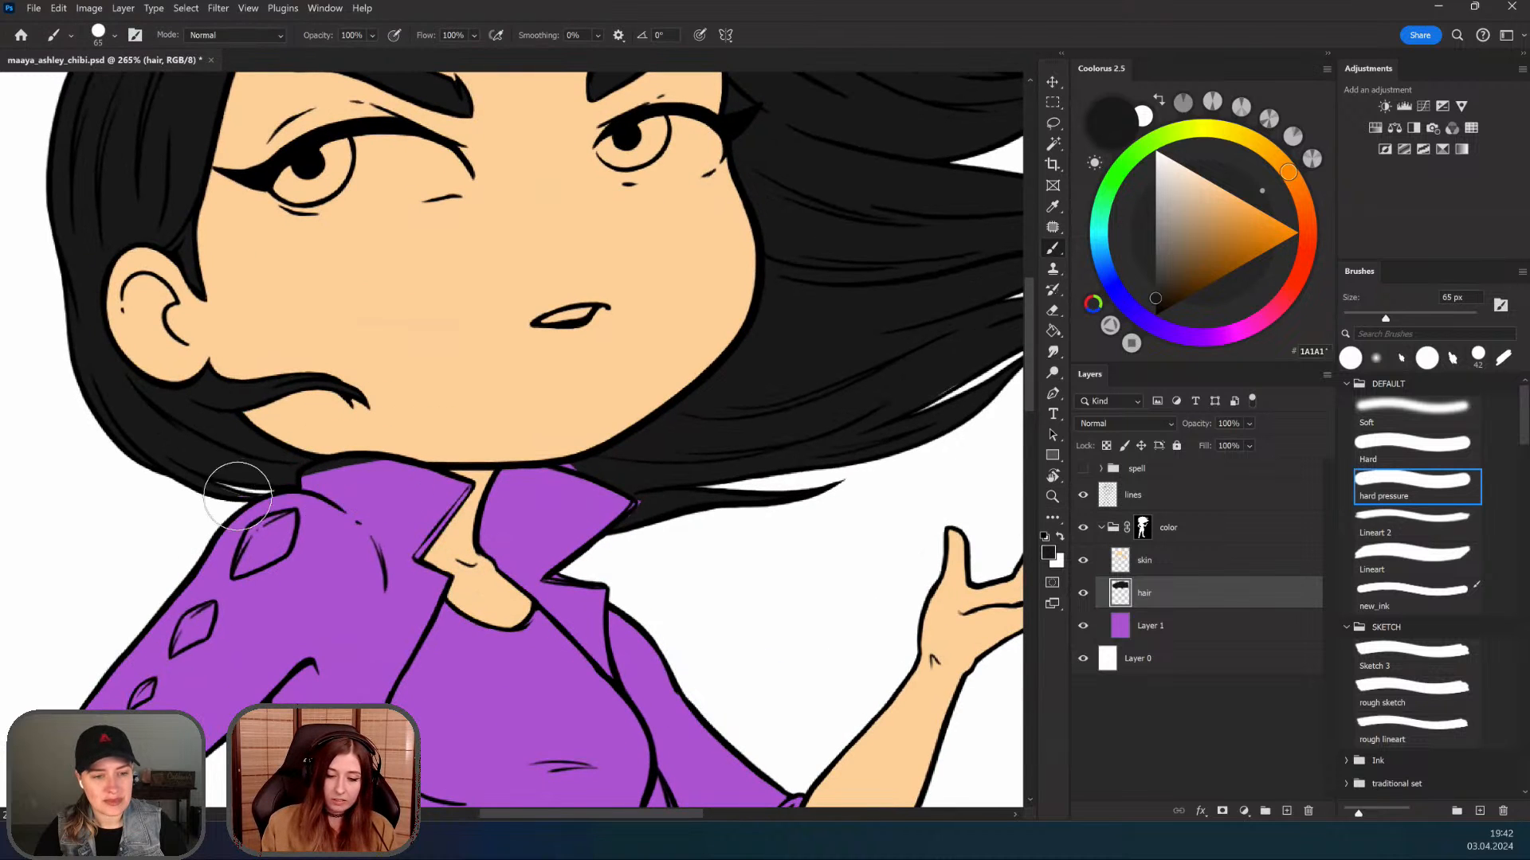
pyautogui.press('e')
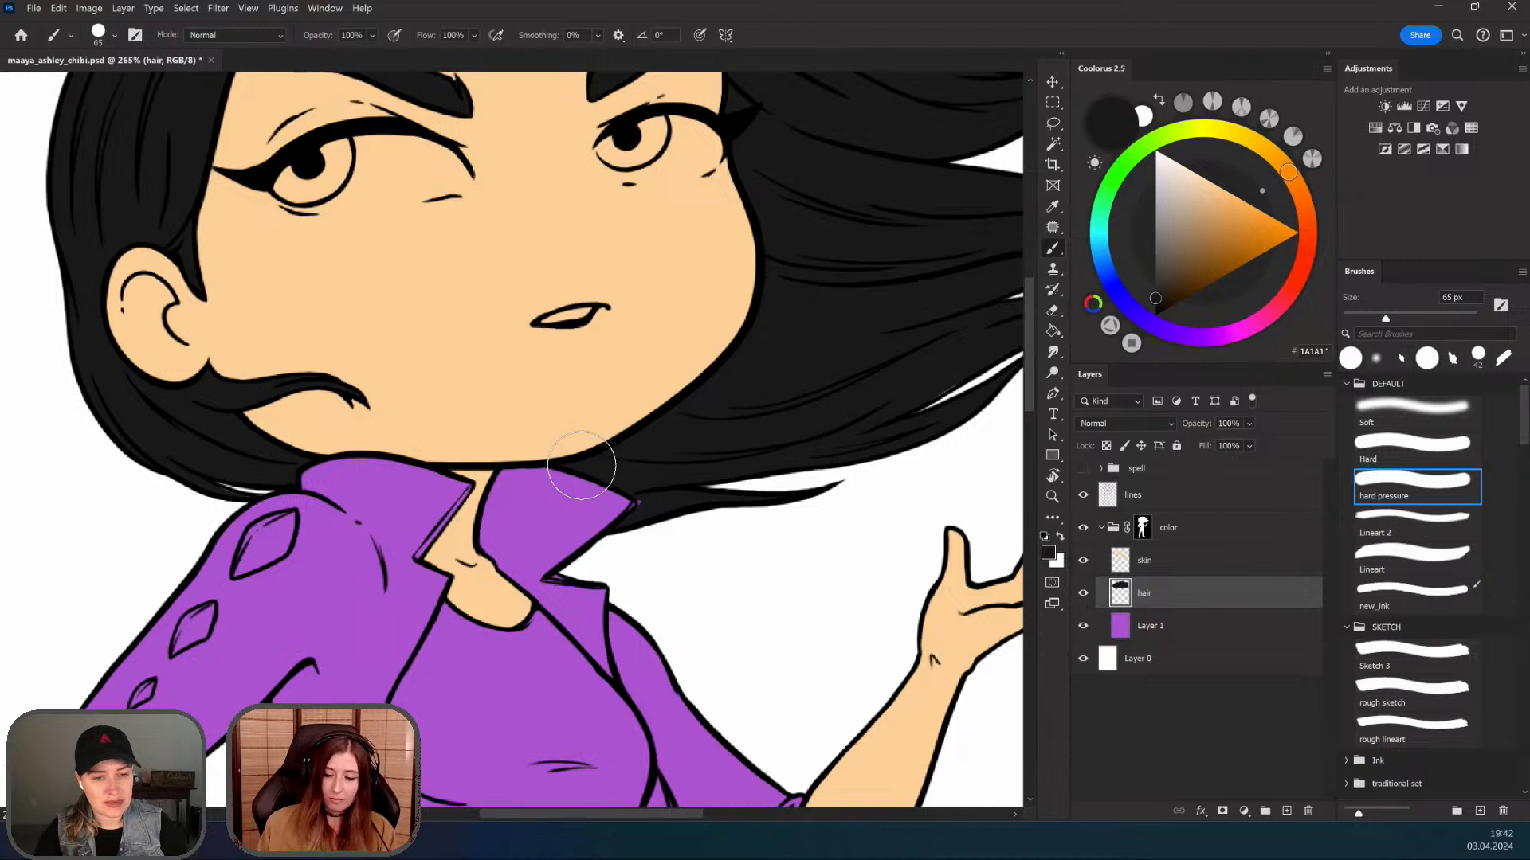
pyautogui.press('b')
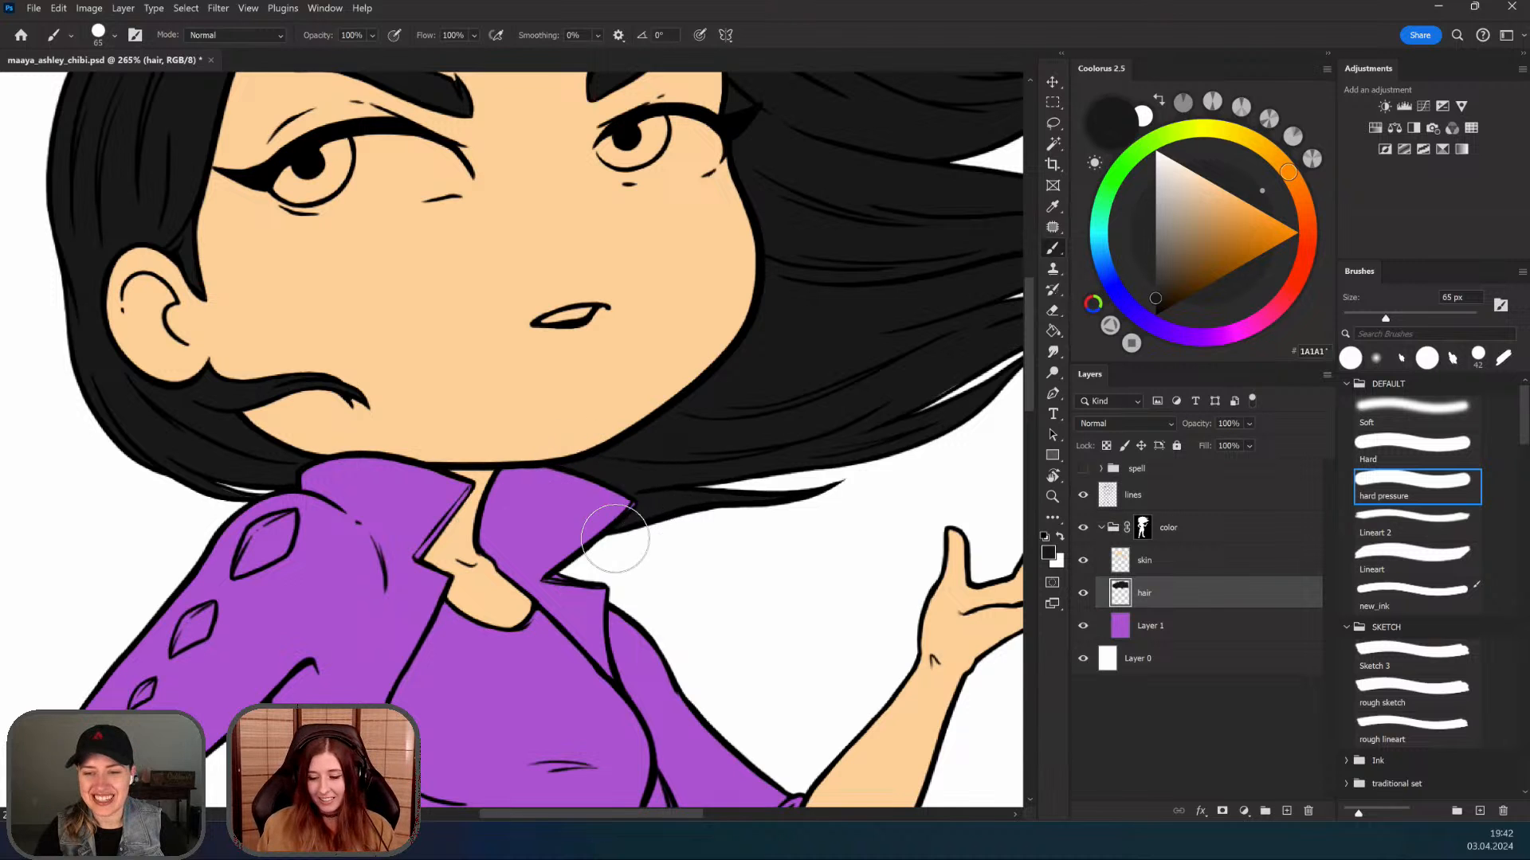
# Step: Examine the coloured hair and the remaining purple clothing areas, both close up and across the whole figure
pyautogui.scroll(-1, 670, 473)
pyautogui.moveTo(617, 633); pyautogui.dragTo(612, 548)
pyautogui.moveTo(594, 703); pyautogui.dragTo(585, 602)
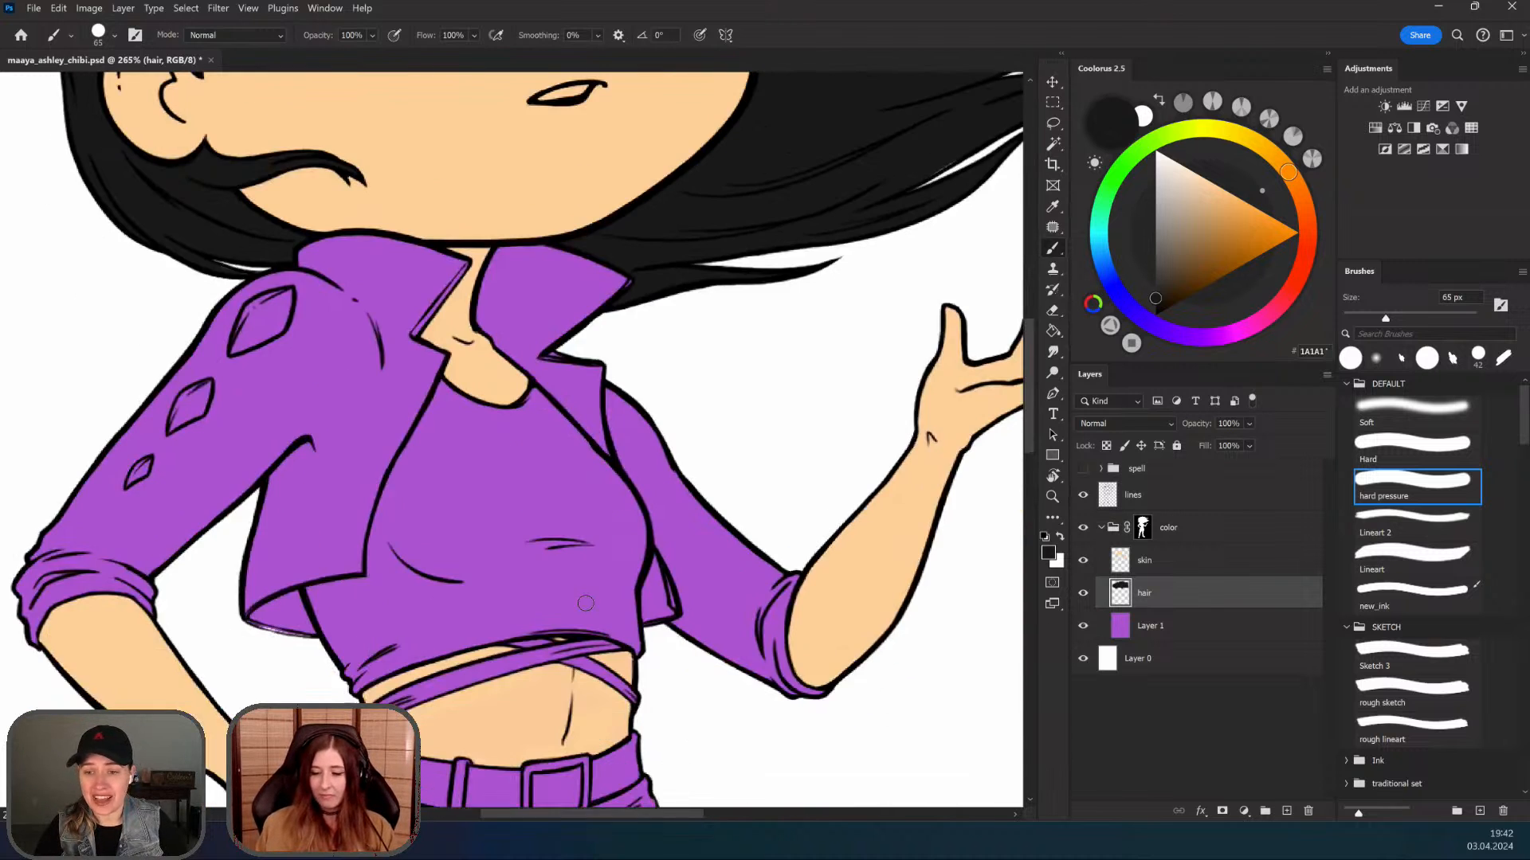
pyautogui.moveTo(609, 518); pyautogui.dragTo(608, 462)
pyautogui.moveTo(663, 530); pyautogui.dragTo(645, 520)
pyautogui.scroll(-5, 645, 520)
pyautogui.scroll(3, 646, 520)
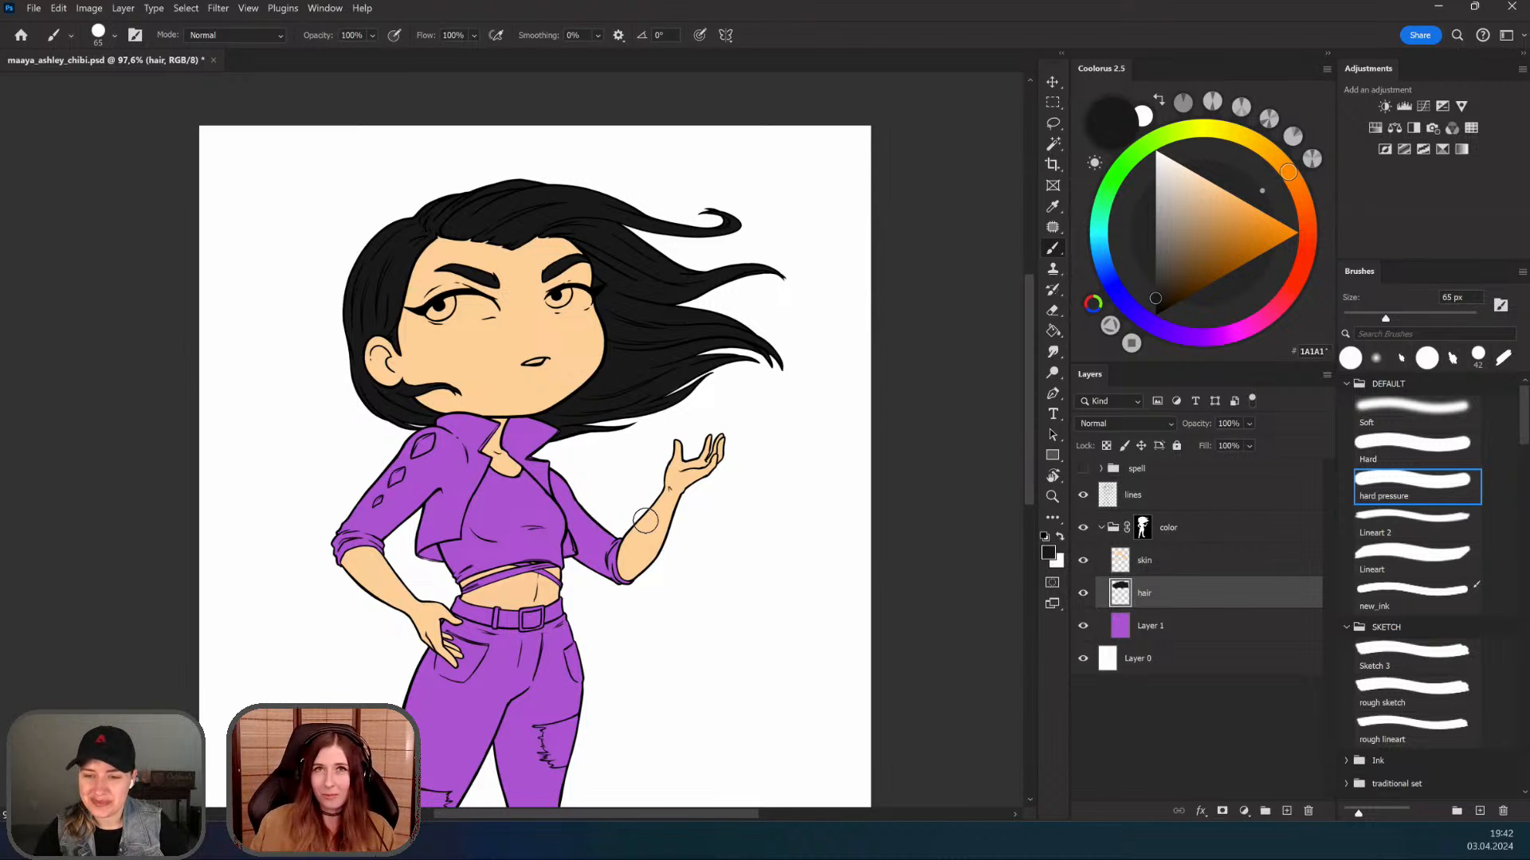
pyautogui.scroll(5, 645, 519)
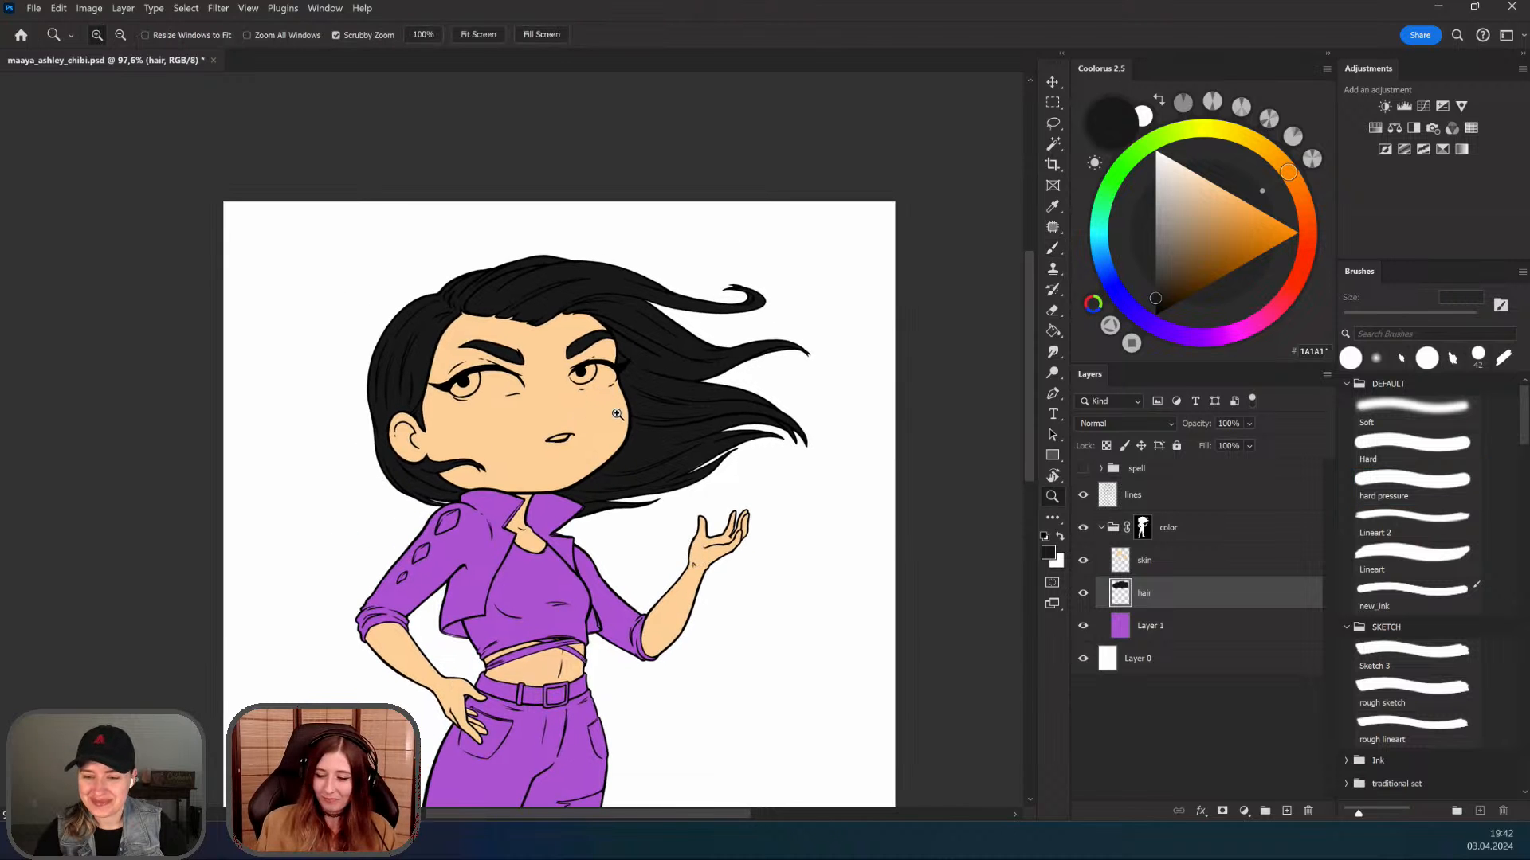
pyautogui.scroll(-5, 624, 533)
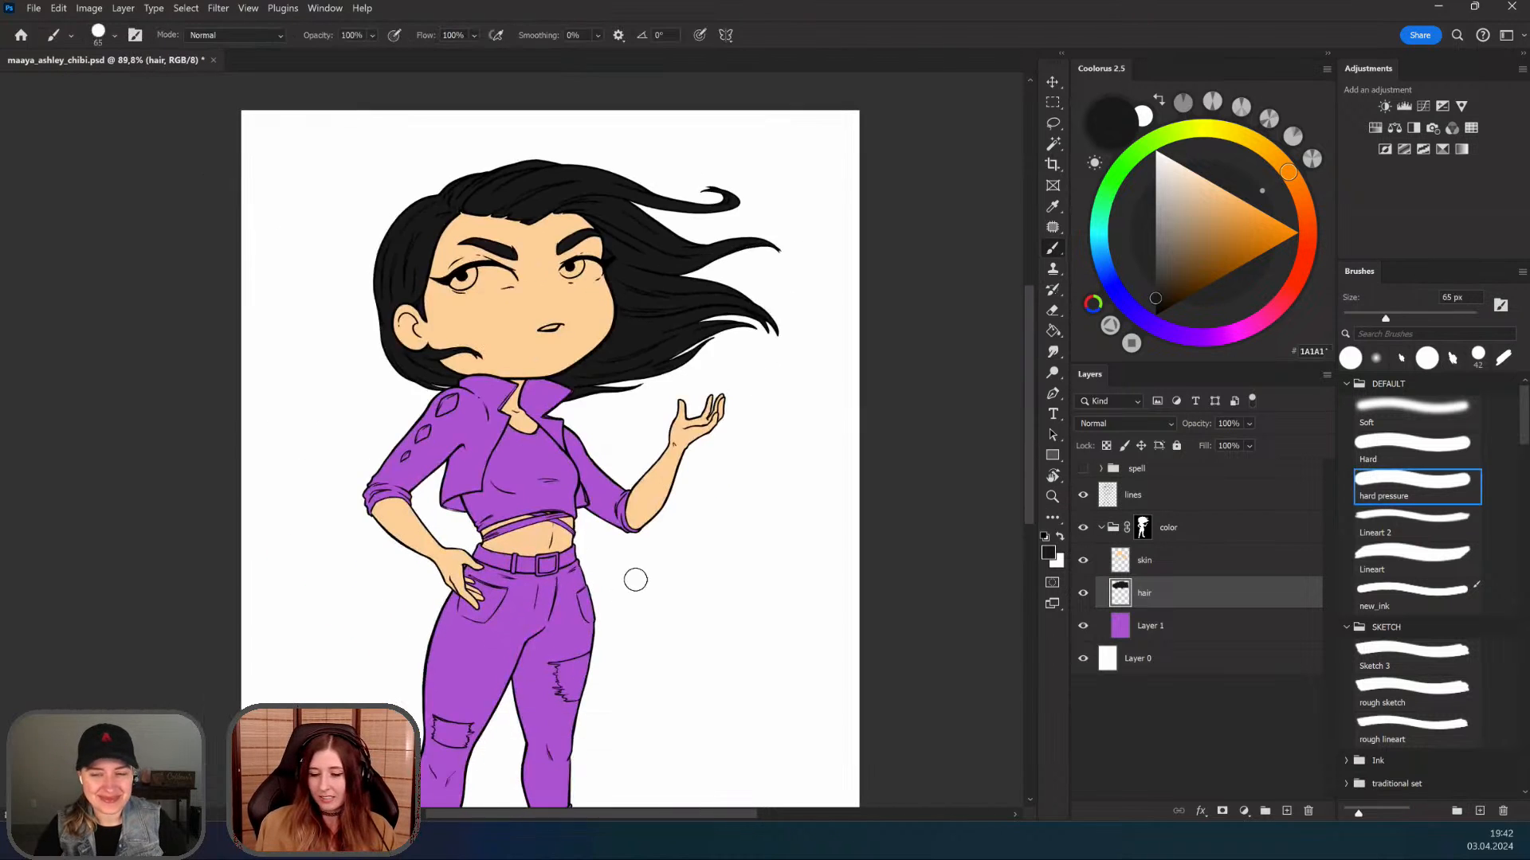
pyautogui.scroll(4, 520, 410)
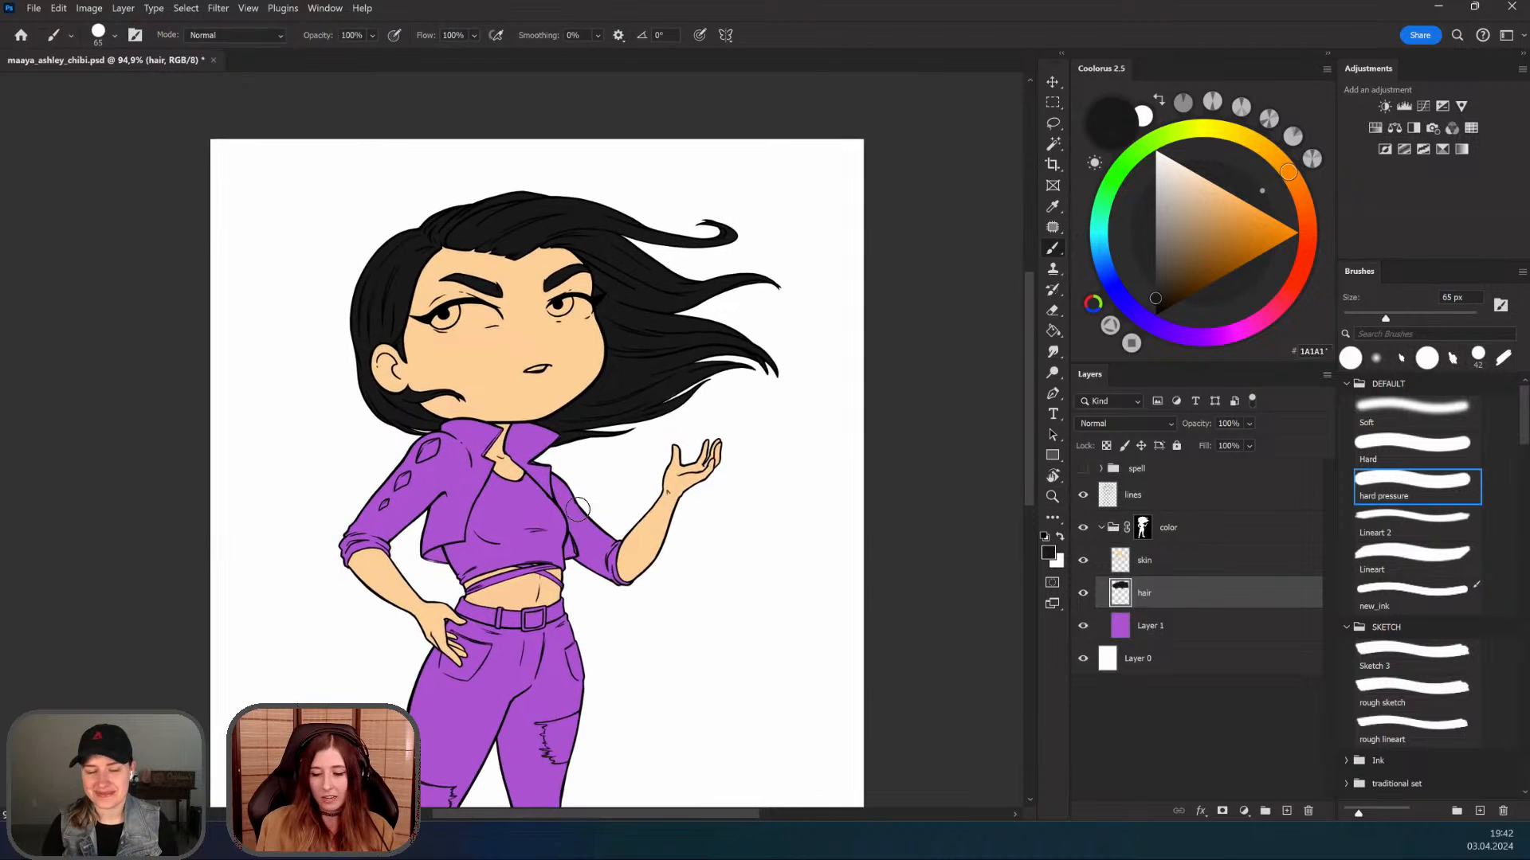
pyautogui.scroll(4, 552, 448)
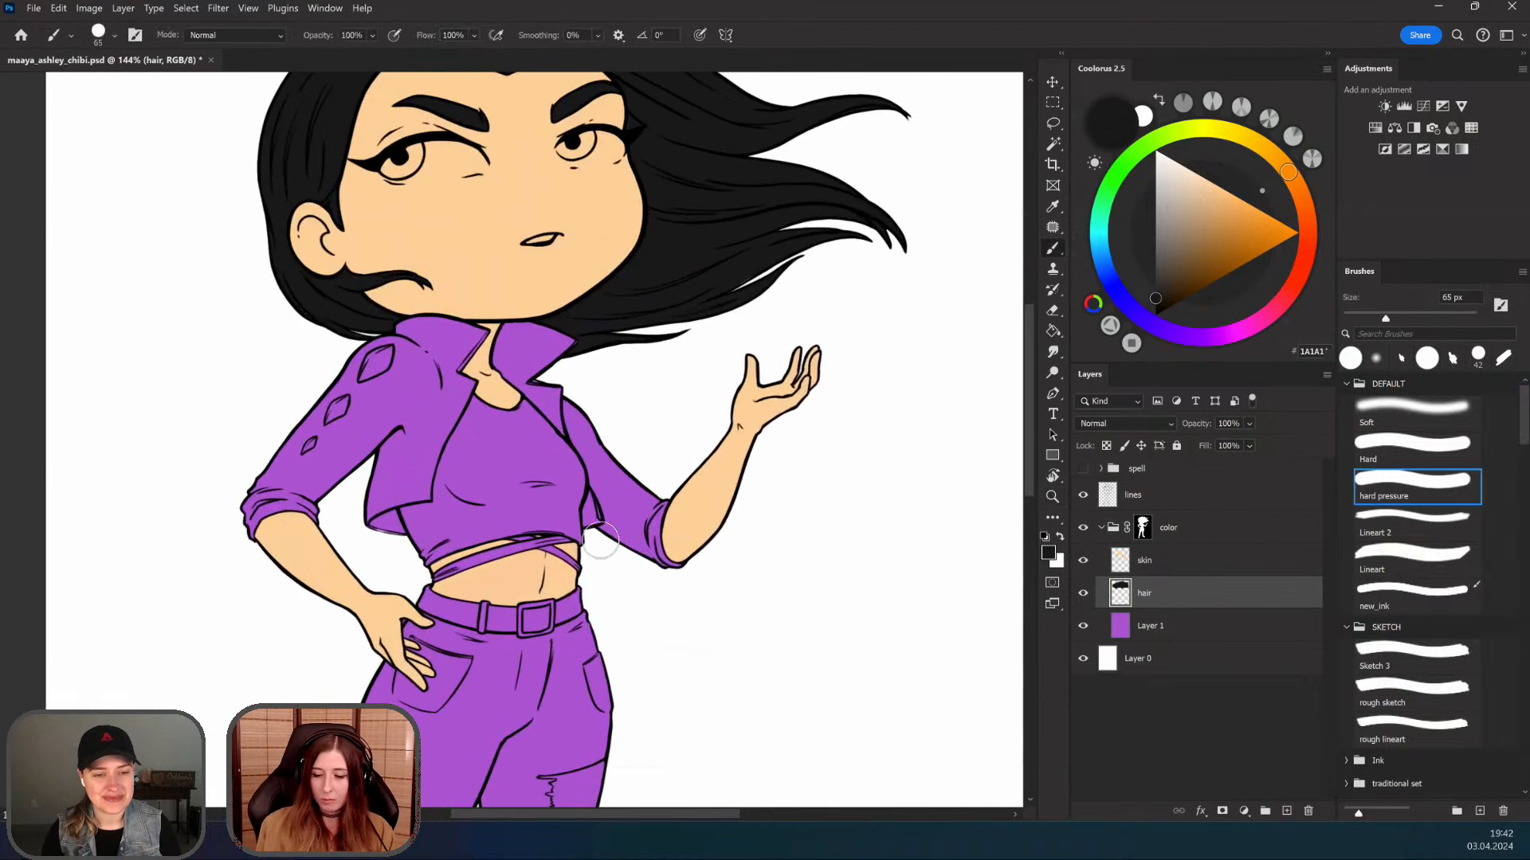
# Step: Add a new layer named "jacket" directly beneath the hair layer
pyautogui.click(1190, 632)
pyautogui.click(1192, 599)
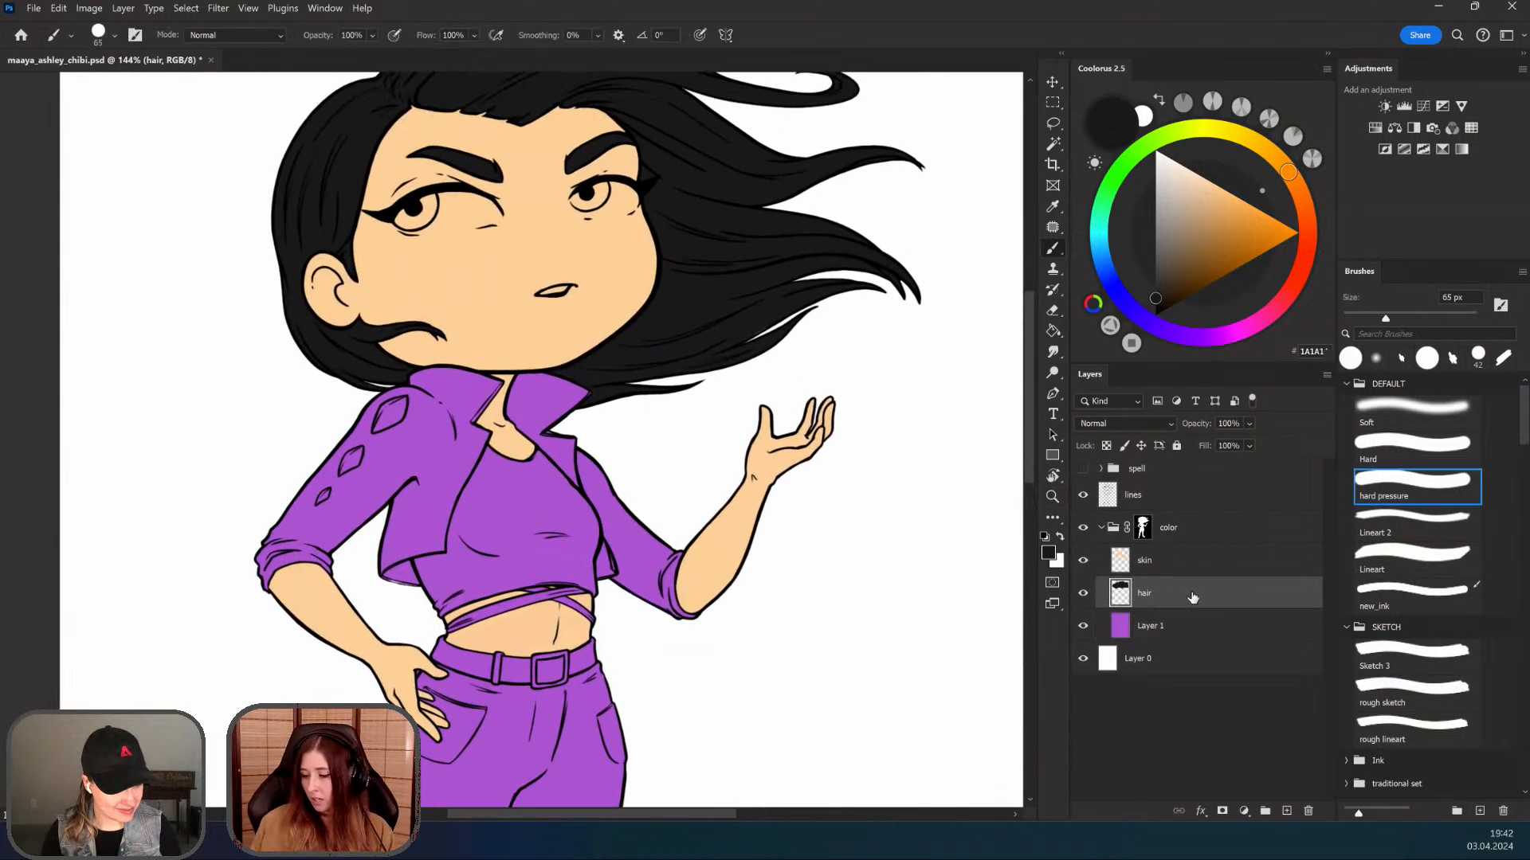
pyautogui.click(1286, 809)
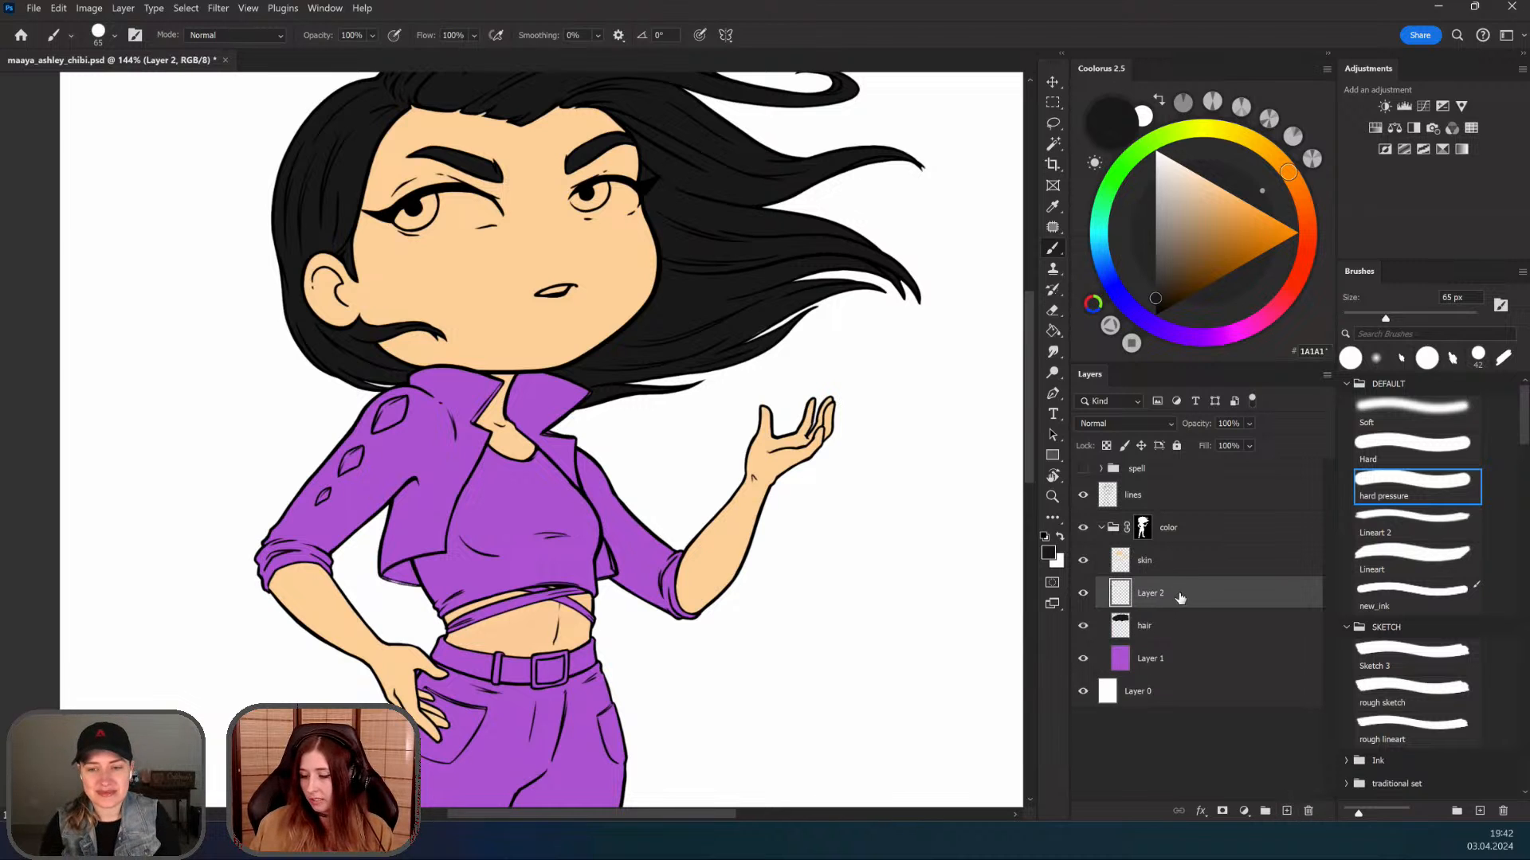
pyautogui.moveTo(1180, 597); pyautogui.dragTo(1178, 642)
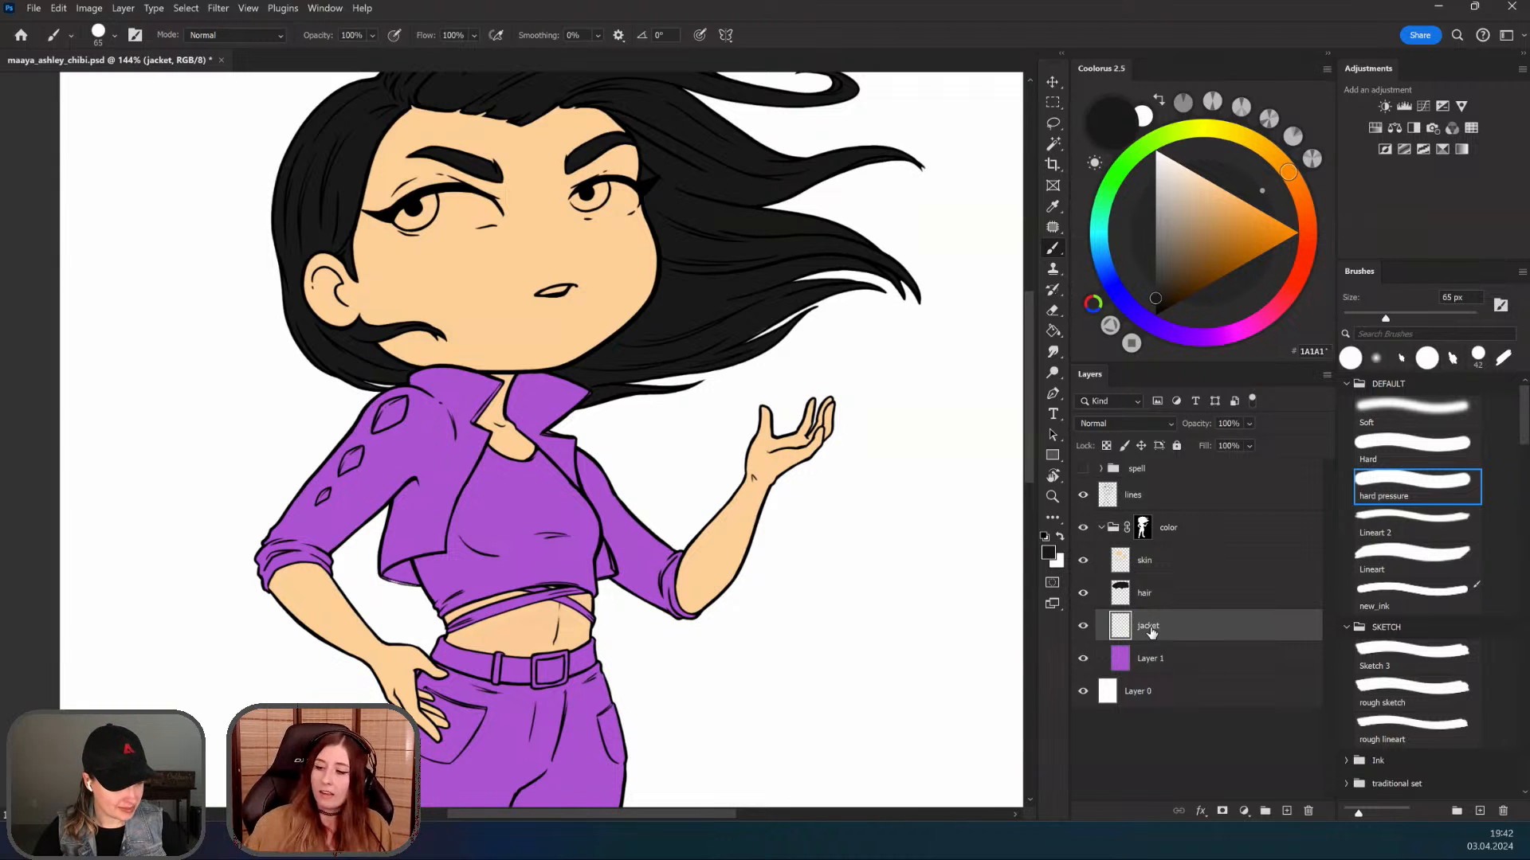
# Step: Pick a very dark teal and paint the jacket's sleeve with the diamond cut-outs, its shoulder and the adjoining back hem
pyautogui.click(1100, 213)
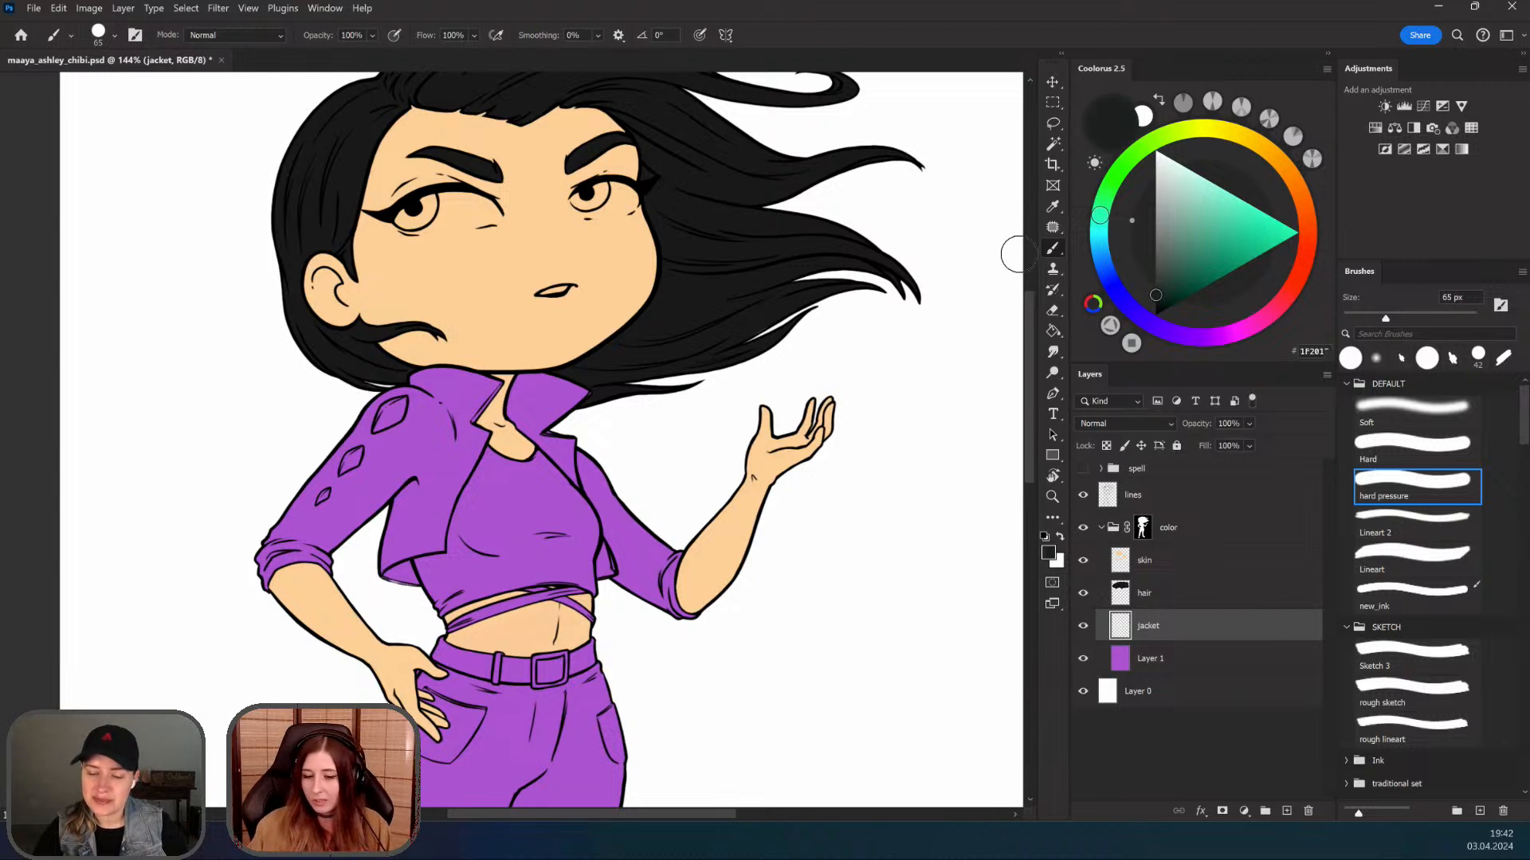
pyautogui.moveTo(396, 447); pyautogui.dragTo(464, 445)
pyautogui.moveTo(407, 370); pyautogui.dragTo(359, 498)
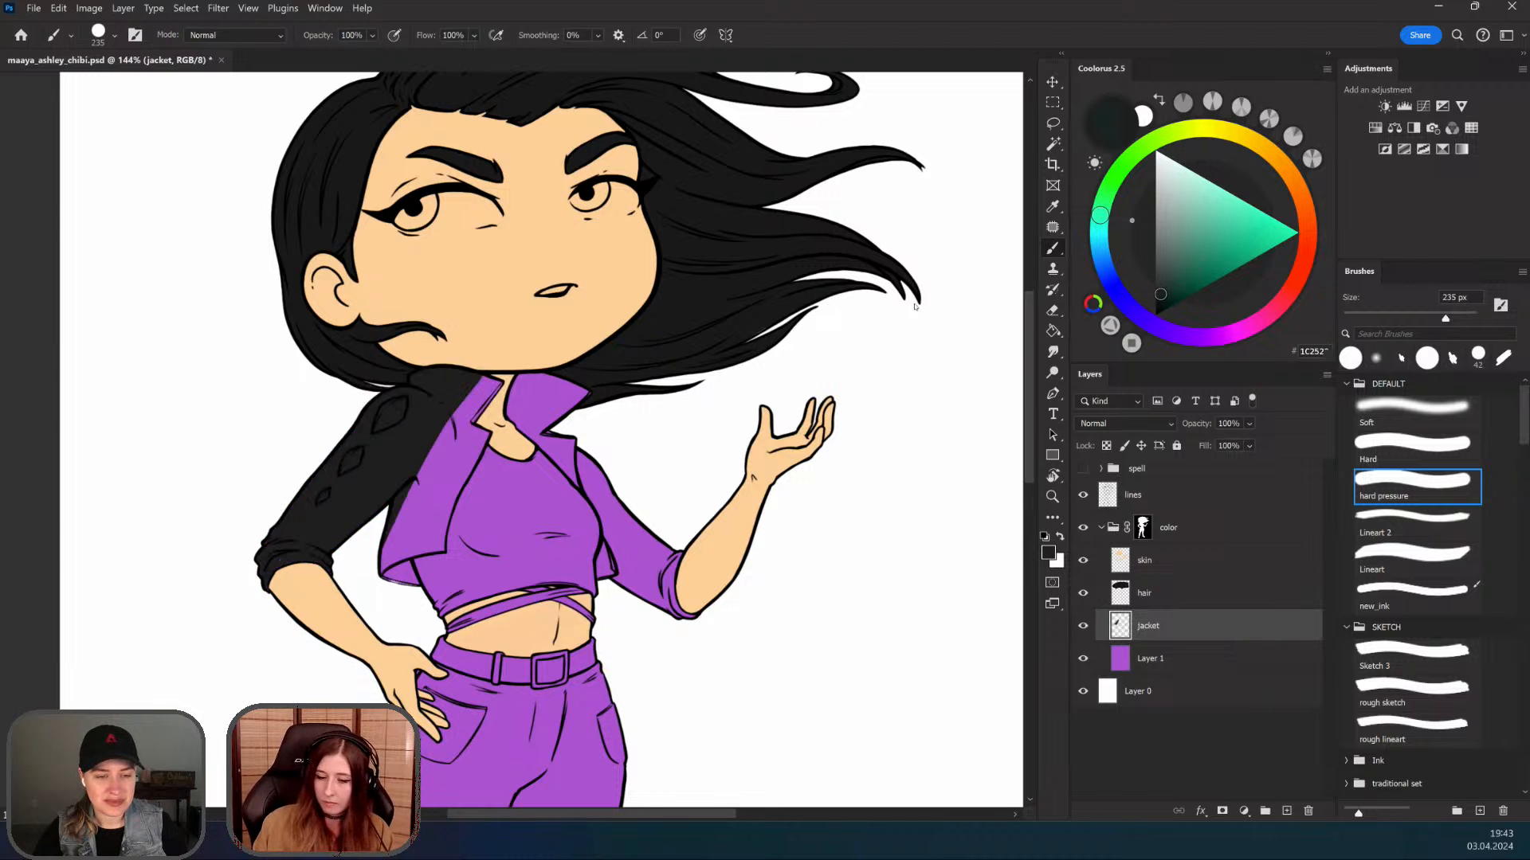
pyautogui.moveTo(324, 520); pyautogui.dragTo(375, 483)
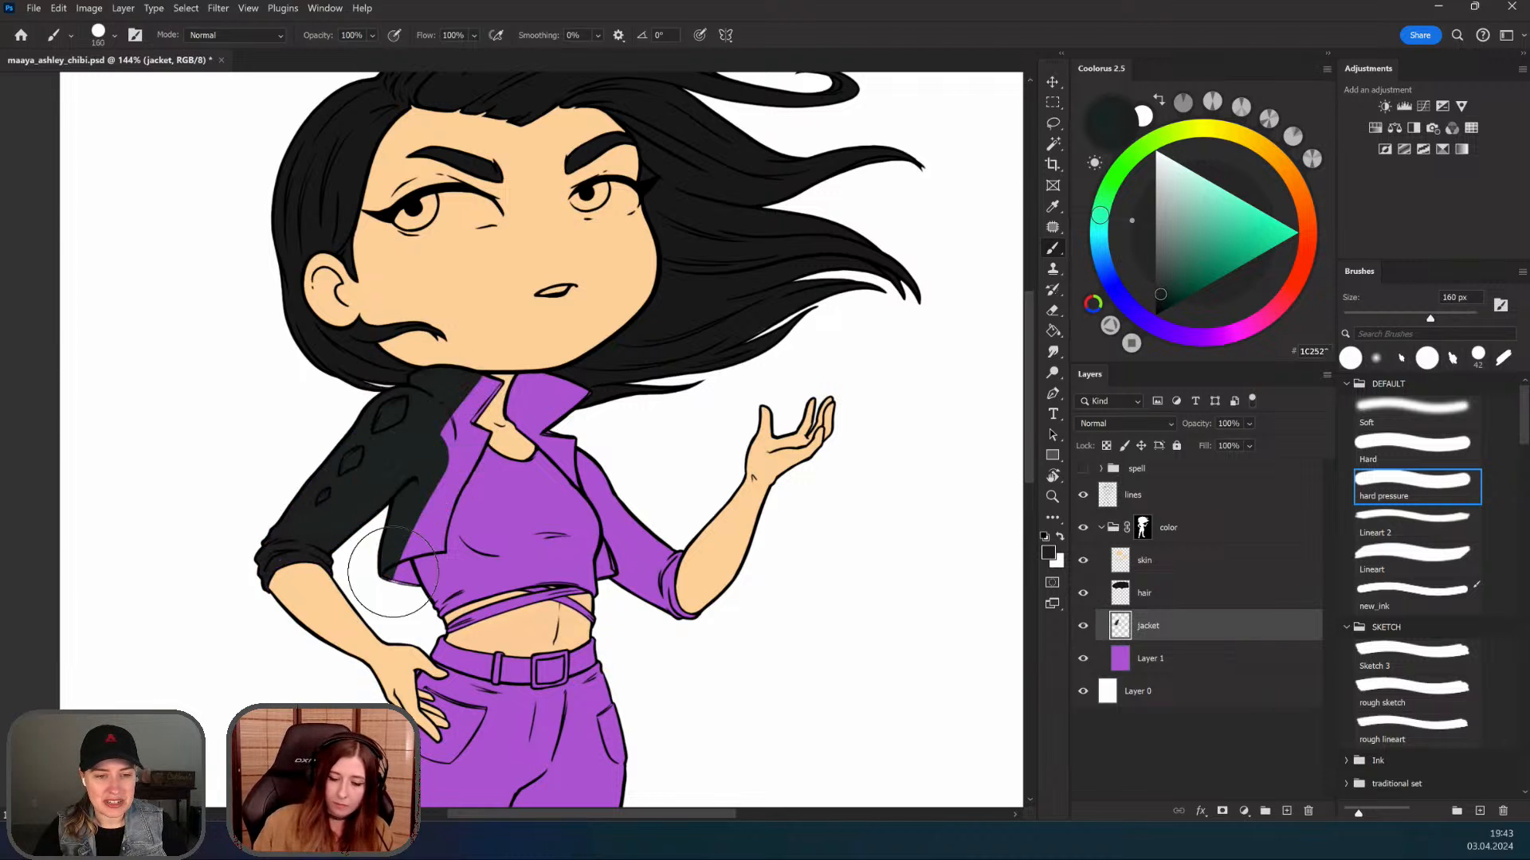
pyautogui.moveTo(386, 571); pyautogui.dragTo(392, 552)
pyautogui.moveTo(392, 484); pyautogui.dragTo(424, 540)
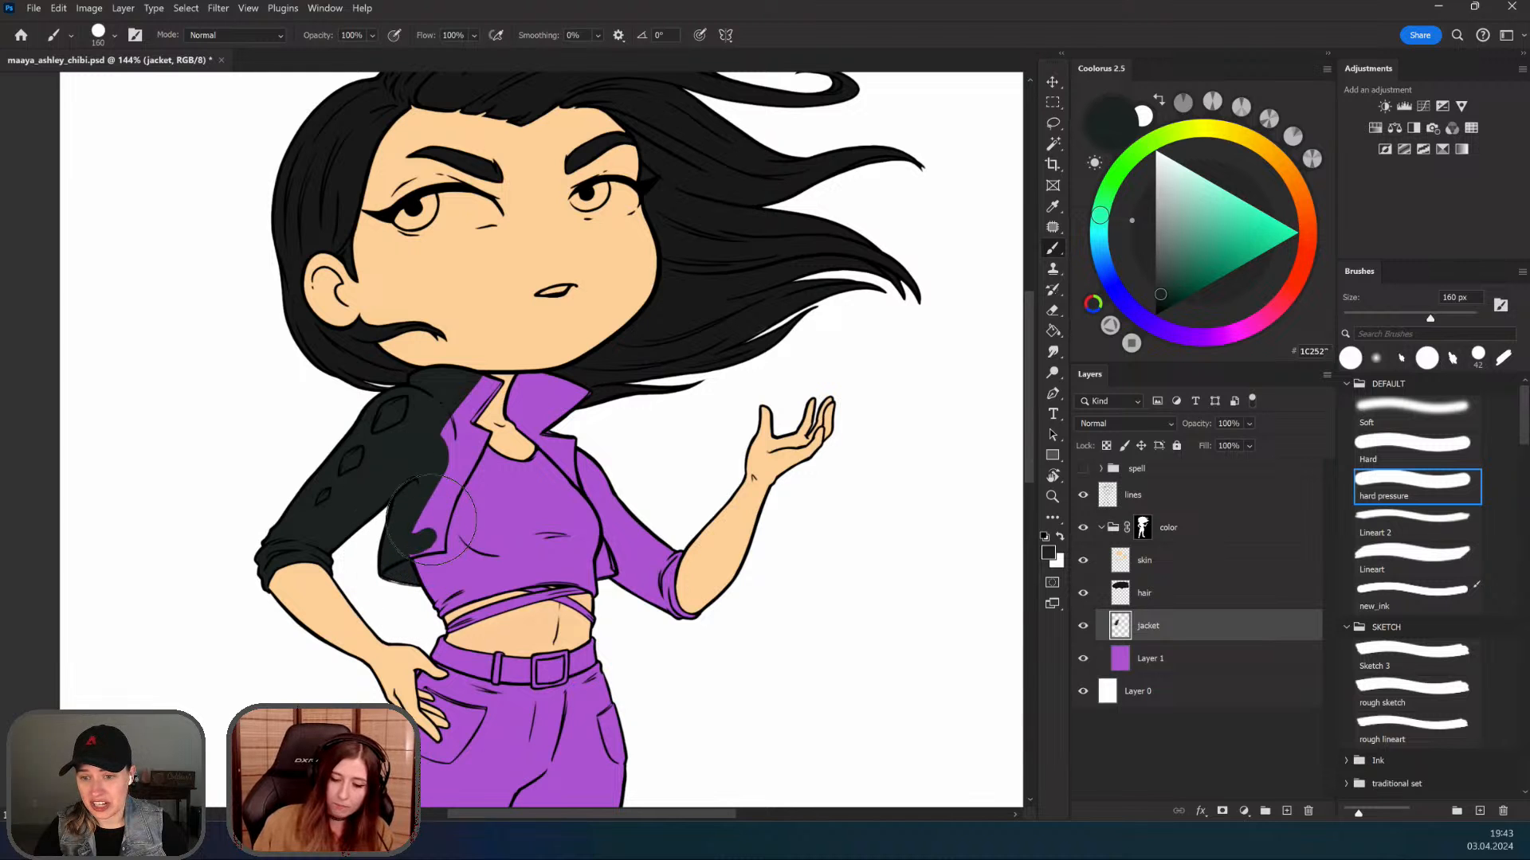
# Step: Paint the dark teal along the first lapel and over the opposite collar flap with a 67 px brush
pyautogui.rightClick(434, 480)
pyautogui.moveTo(439, 457)
pyautogui.mouseDown()
pyautogui.moveTo(387, 462)
pyautogui.moveTo(478, 469)
pyautogui.mouseUp()
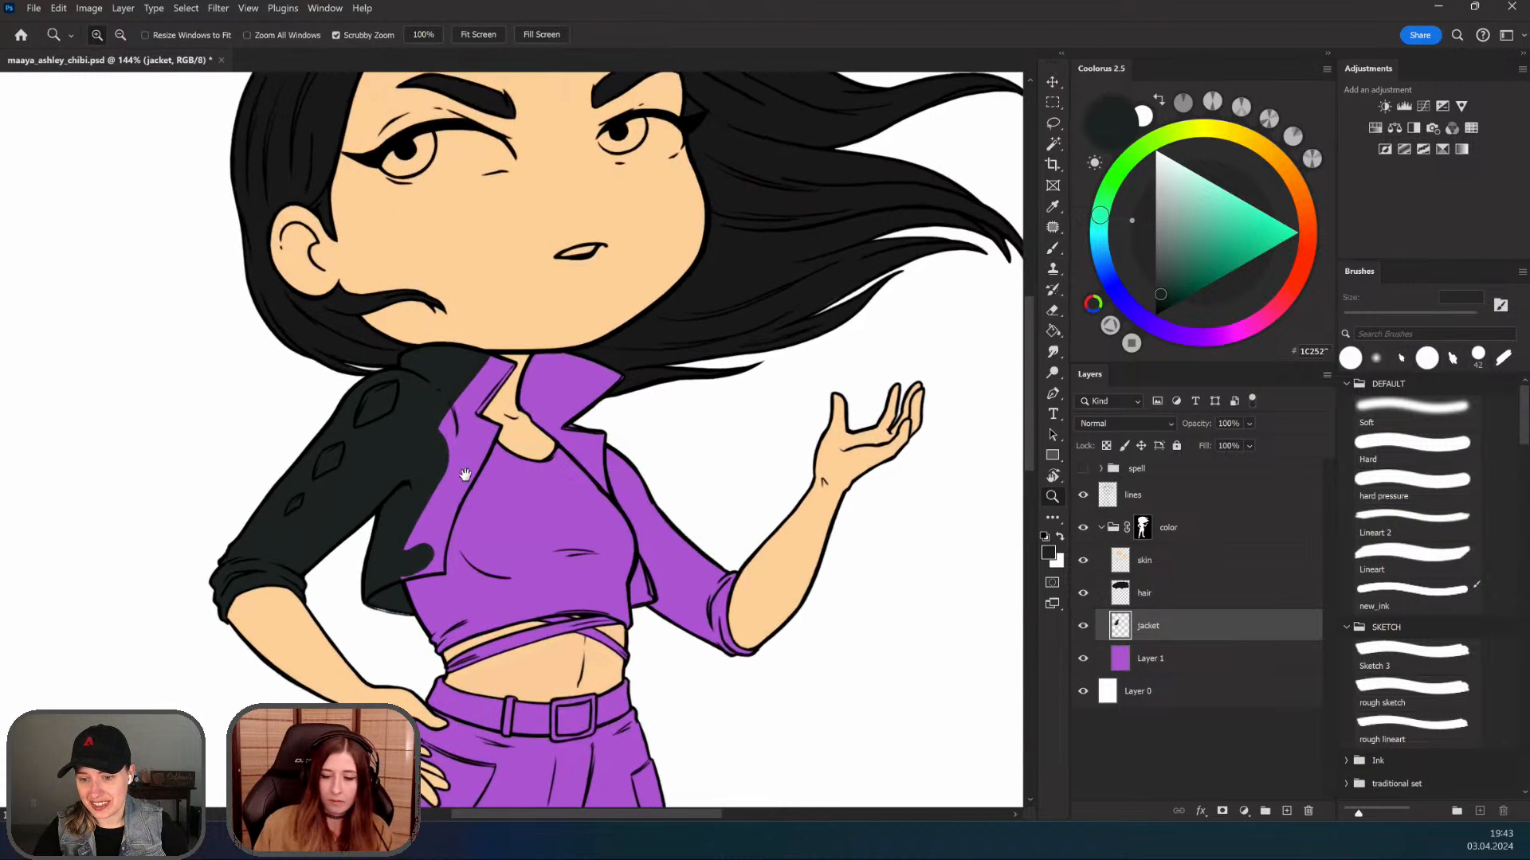
pyautogui.moveTo(457, 384); pyautogui.dragTo(402, 422)
pyautogui.moveTo(434, 403)
pyautogui.mouseDown()
pyautogui.moveTo(379, 479)
pyautogui.moveTo(427, 447)
pyautogui.mouseUp()
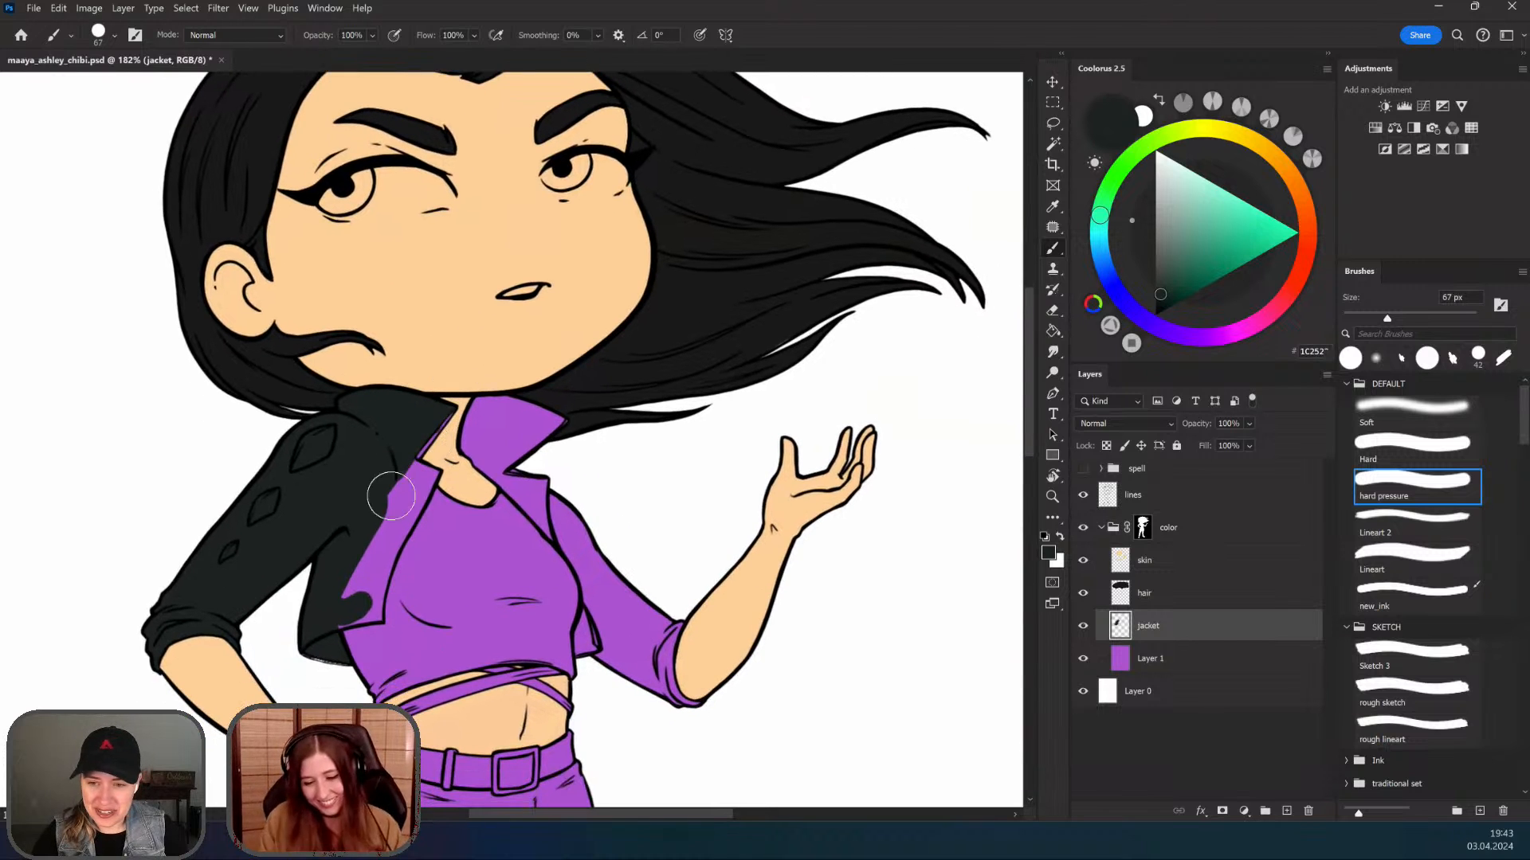
pyautogui.moveTo(390, 495); pyautogui.dragTo(383, 494)
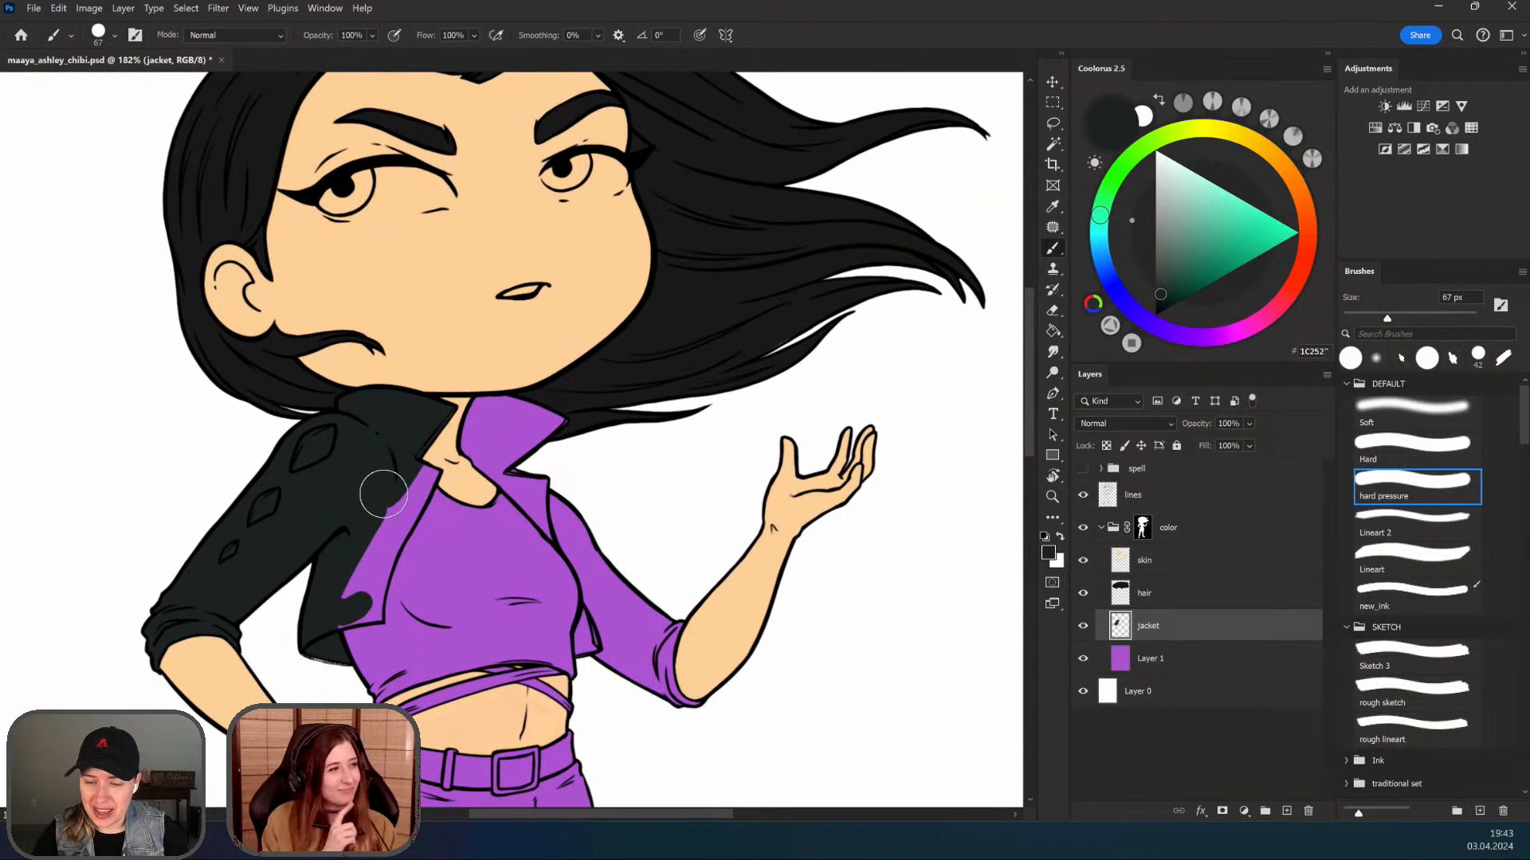
pyautogui.moveTo(533, 486); pyautogui.dragTo(555, 444)
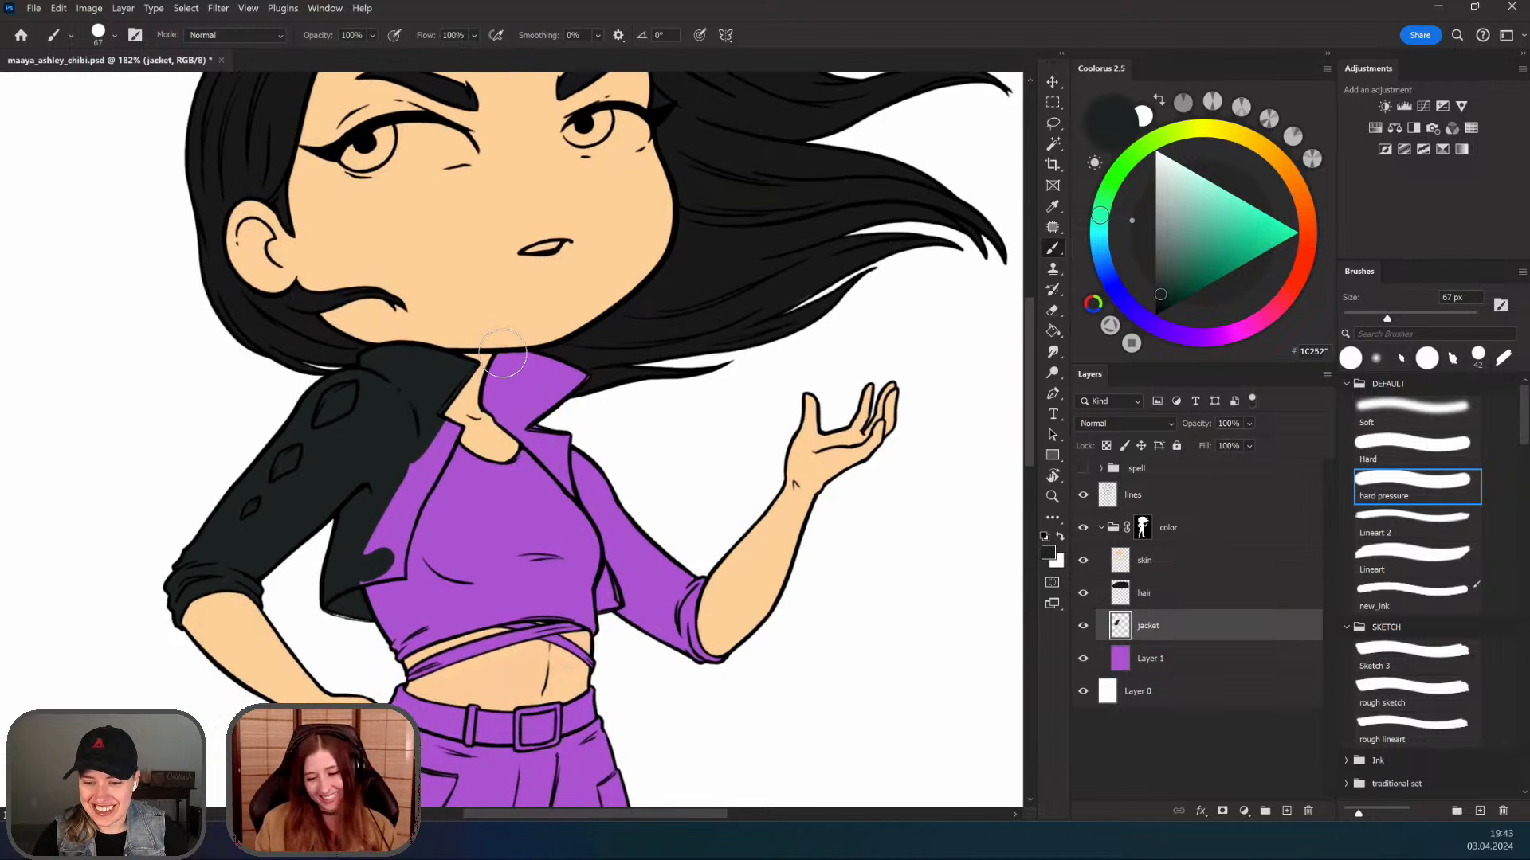
pyautogui.moveTo(493, 359)
pyautogui.mouseDown()
pyautogui.moveTo(498, 409)
pyautogui.moveTo(572, 337)
pyautogui.moveTo(545, 412)
pyautogui.mouseUp()
# Step: Fill the rest of the jacket's front panel with the dark teal and clean up the opposite collar's edge with the eraser
pyautogui.press('z')
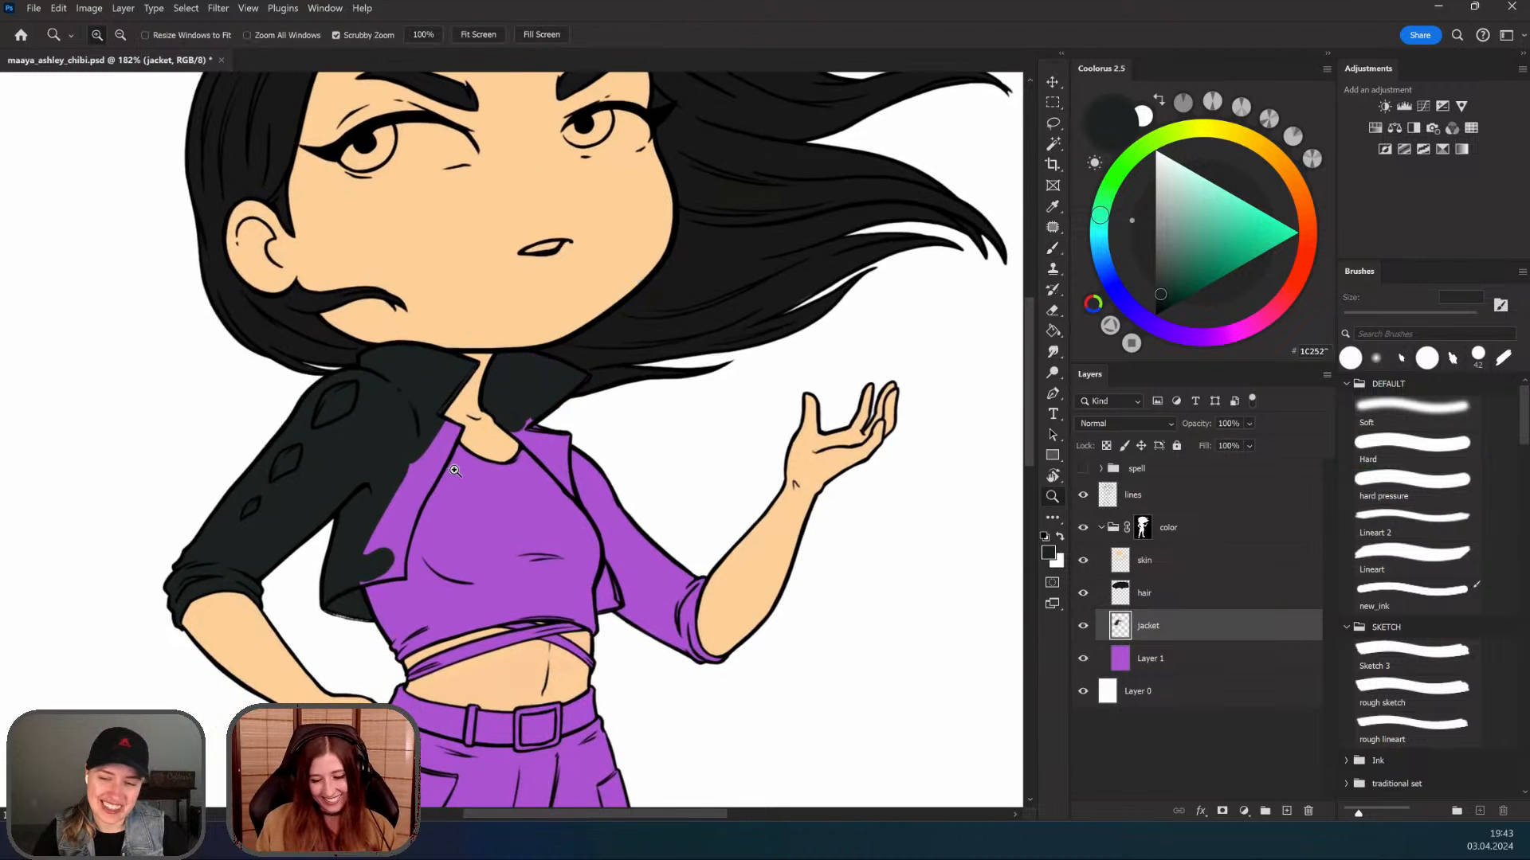
pyautogui.moveTo(442, 410)
pyautogui.mouseDown()
pyautogui.moveTo(397, 547)
pyautogui.moveTo(396, 484)
pyautogui.moveTo(355, 590)
pyautogui.moveTo(388, 579)
pyautogui.moveTo(411, 499)
pyautogui.moveTo(392, 578)
pyautogui.moveTo(430, 479)
pyautogui.moveTo(393, 592)
pyautogui.moveTo(351, 587)
pyautogui.mouseUp()
pyautogui.press('b')
pyautogui.press('e')
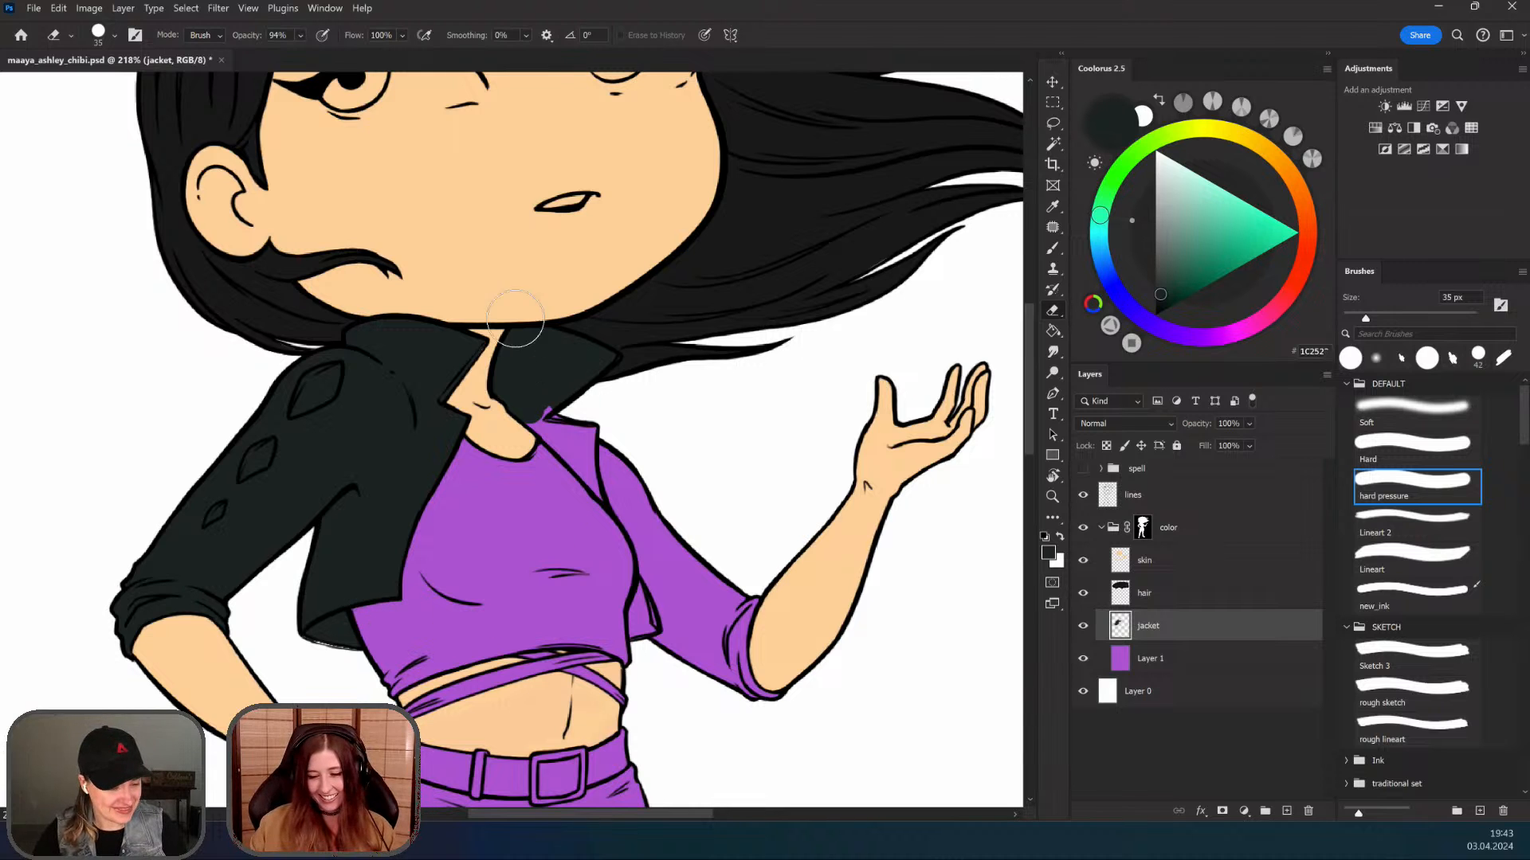
pyautogui.moveTo(515, 367); pyautogui.dragTo(490, 332)
# Step: Paint the jacket's other front edge and the sleeve of the raised arm dark teal with the 67 px brush
pyautogui.press('b')
pyautogui.moveTo(501, 357)
pyautogui.mouseDown()
pyautogui.moveTo(574, 429)
pyautogui.moveTo(544, 396)
pyautogui.moveTo(576, 402)
pyautogui.moveTo(648, 479)
pyautogui.moveTo(591, 454)
pyautogui.moveTo(607, 452)
pyautogui.moveTo(627, 569)
pyautogui.mouseUp()
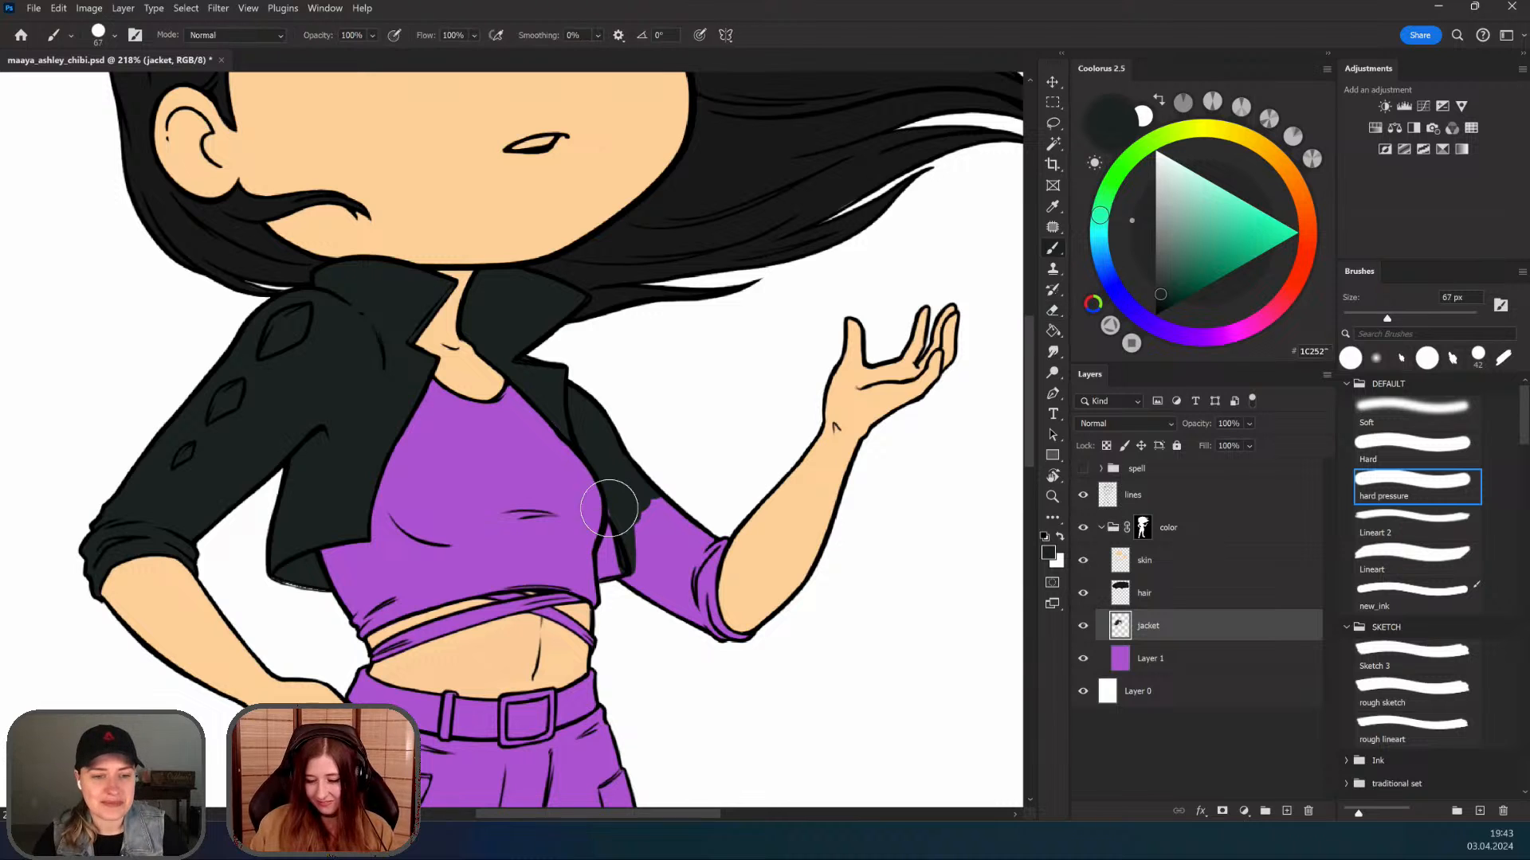
pyautogui.moveTo(608, 508)
pyautogui.mouseDown()
pyautogui.moveTo(618, 602)
pyautogui.moveTo(656, 505)
pyautogui.moveTo(707, 536)
pyautogui.moveTo(749, 637)
pyautogui.moveTo(731, 683)
pyautogui.moveTo(638, 654)
pyautogui.moveTo(591, 559)
pyautogui.moveTo(518, 625)
pyautogui.moveTo(526, 580)
pyautogui.moveTo(432, 632)
pyautogui.mouseUp()
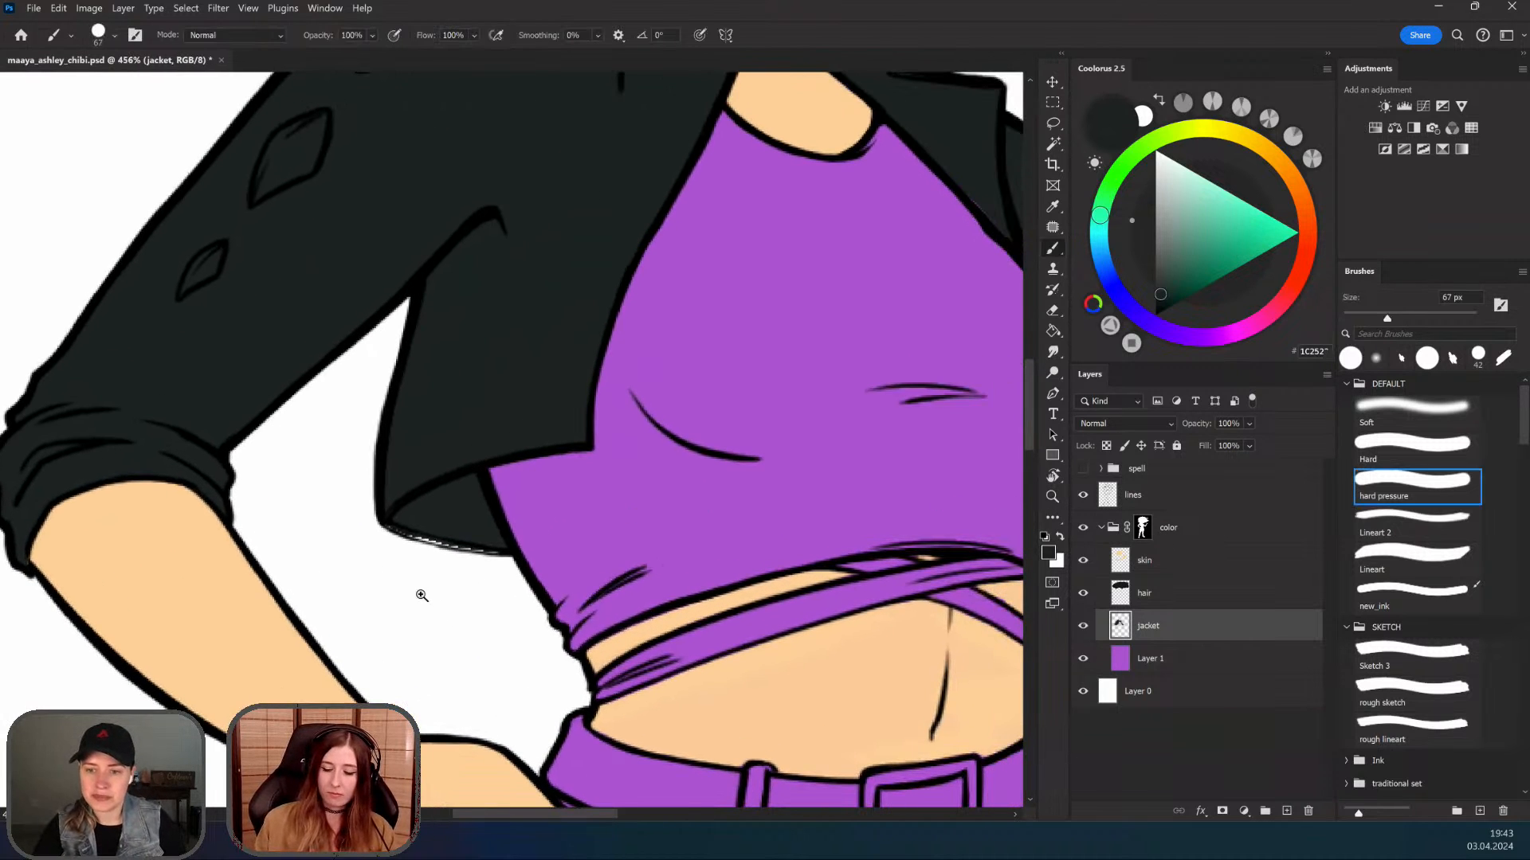
# Step: Paint white on the color group's mask along the jacket's back hem with a 15 px brush to close the uncoloured gap
pyautogui.scroll(-5, 421, 595)
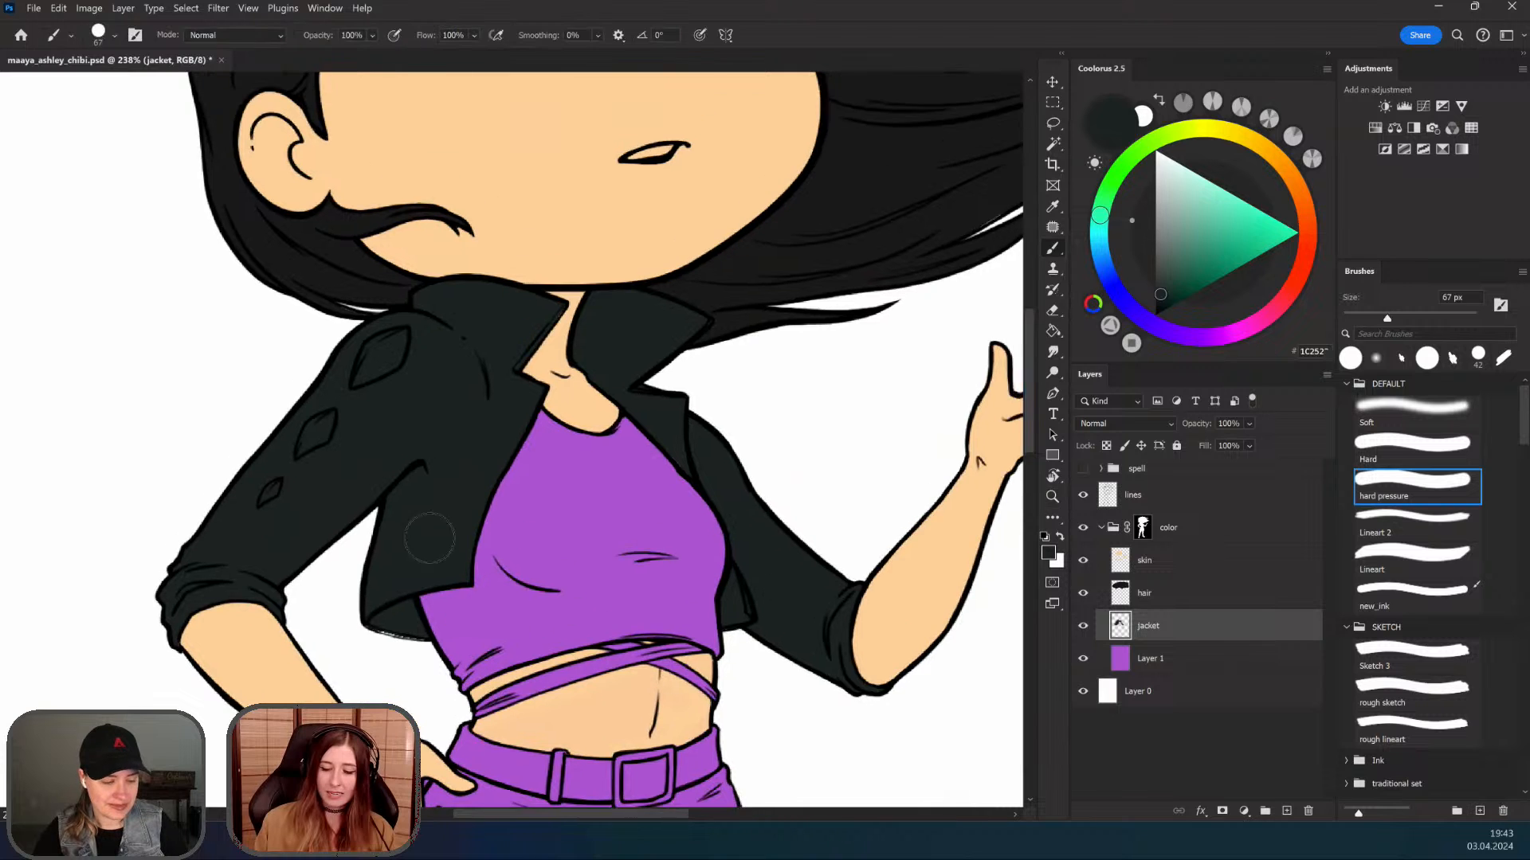
pyautogui.scroll(-1, 430, 542)
pyautogui.scroll(-1, 437, 550)
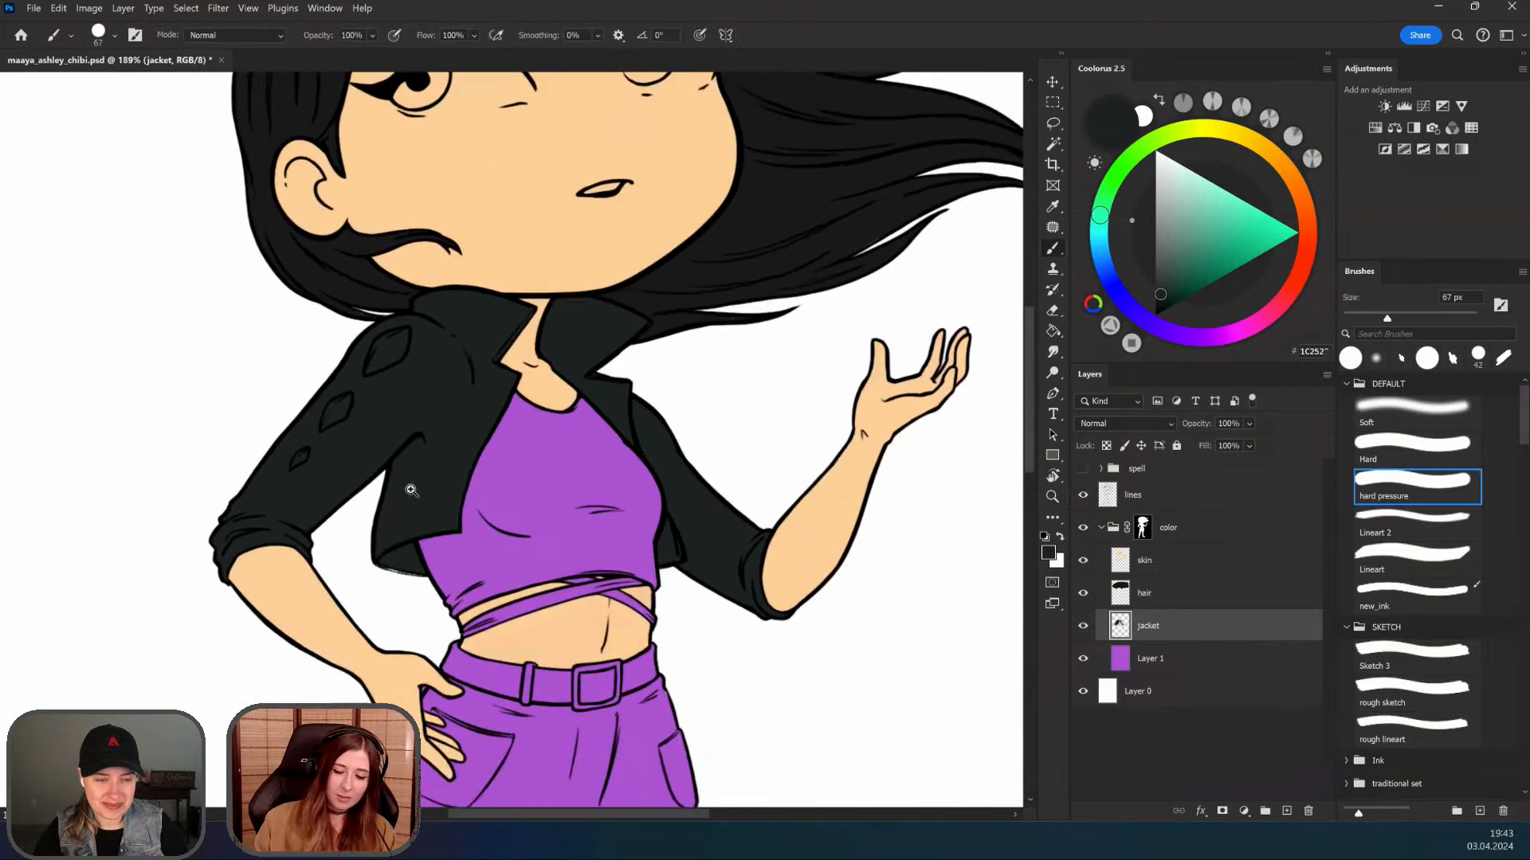
pyautogui.scroll(8, 411, 490)
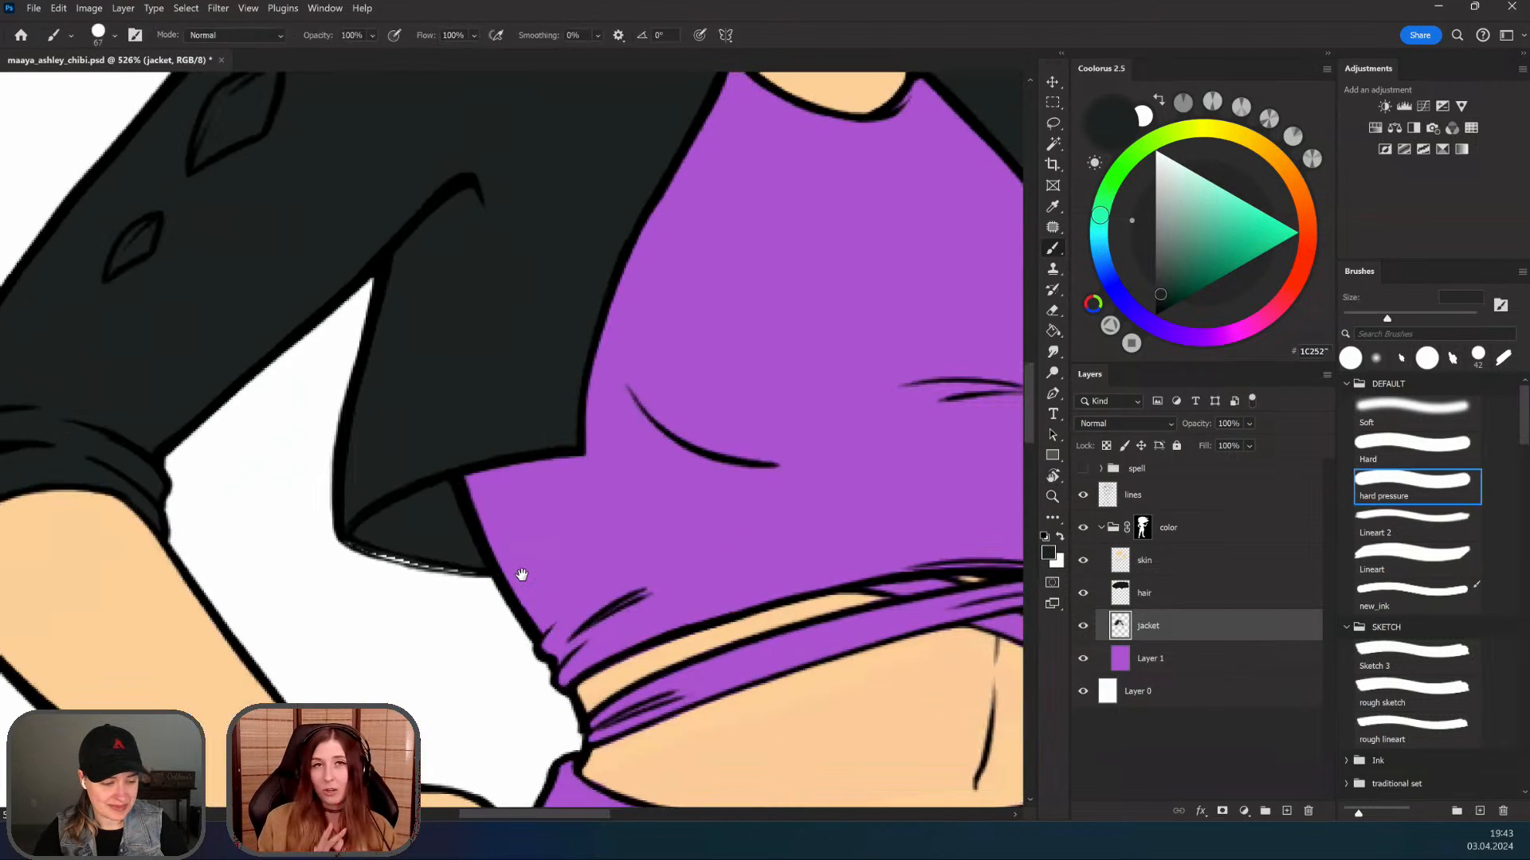
pyautogui.press('r')
pyautogui.moveTo(521, 575); pyautogui.dragTo(418, 532)
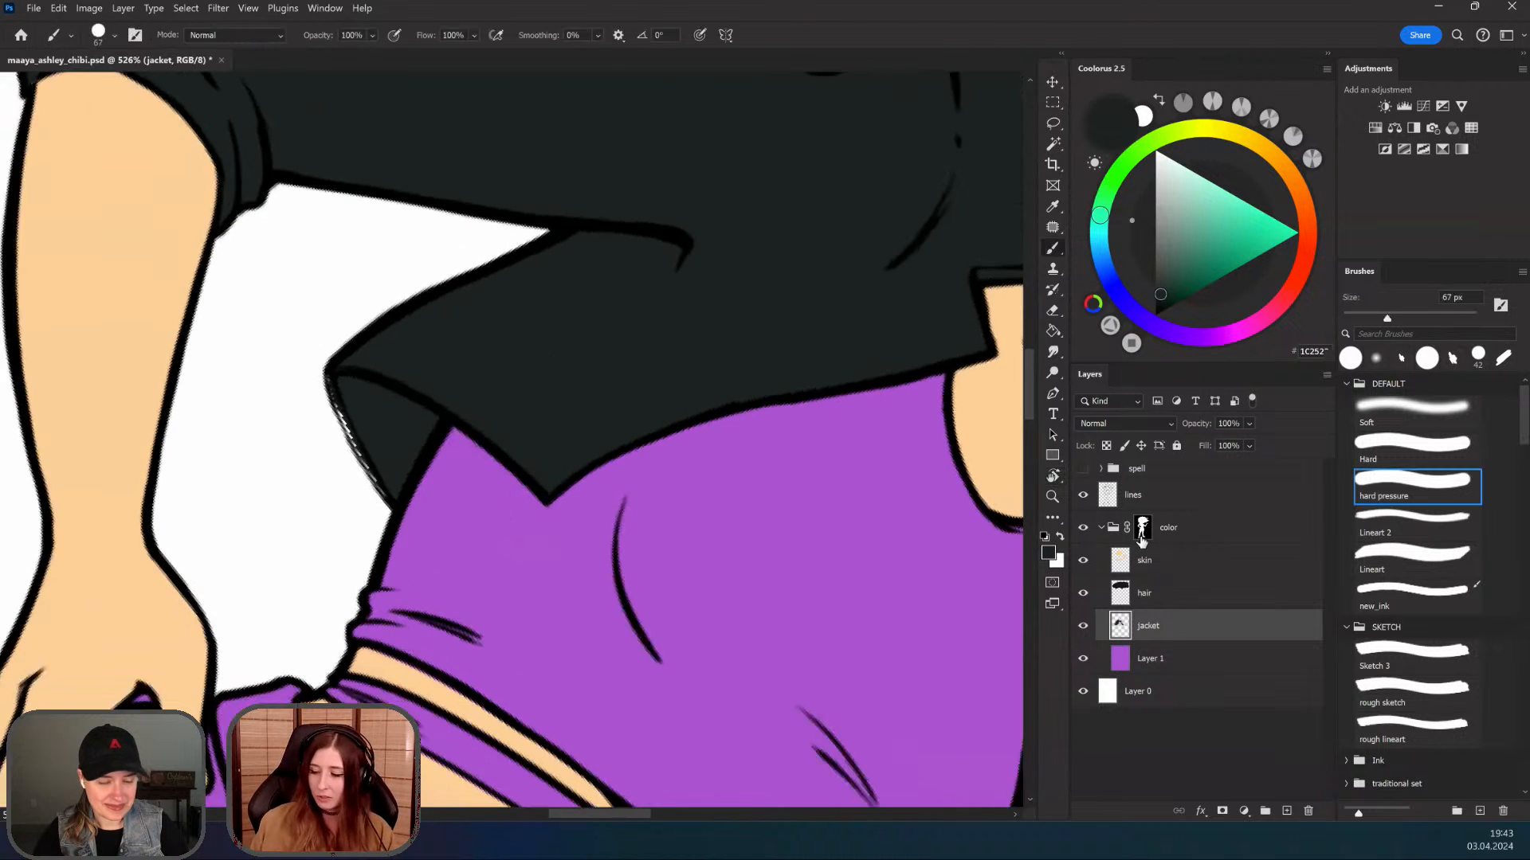
pyautogui.click(1141, 534)
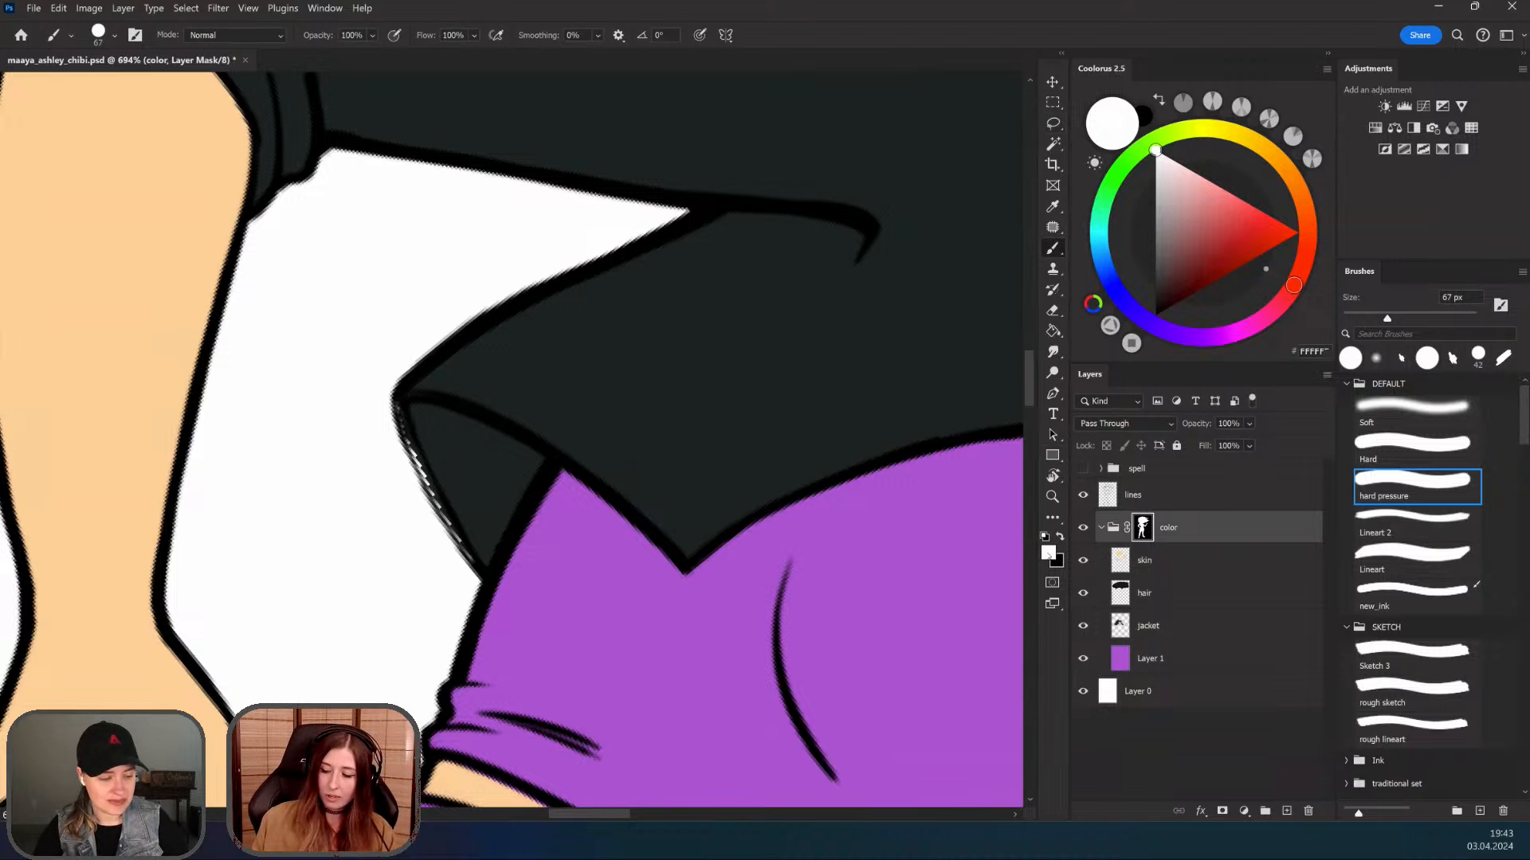
pyautogui.moveTo(474, 474); pyautogui.dragTo(331, 505)
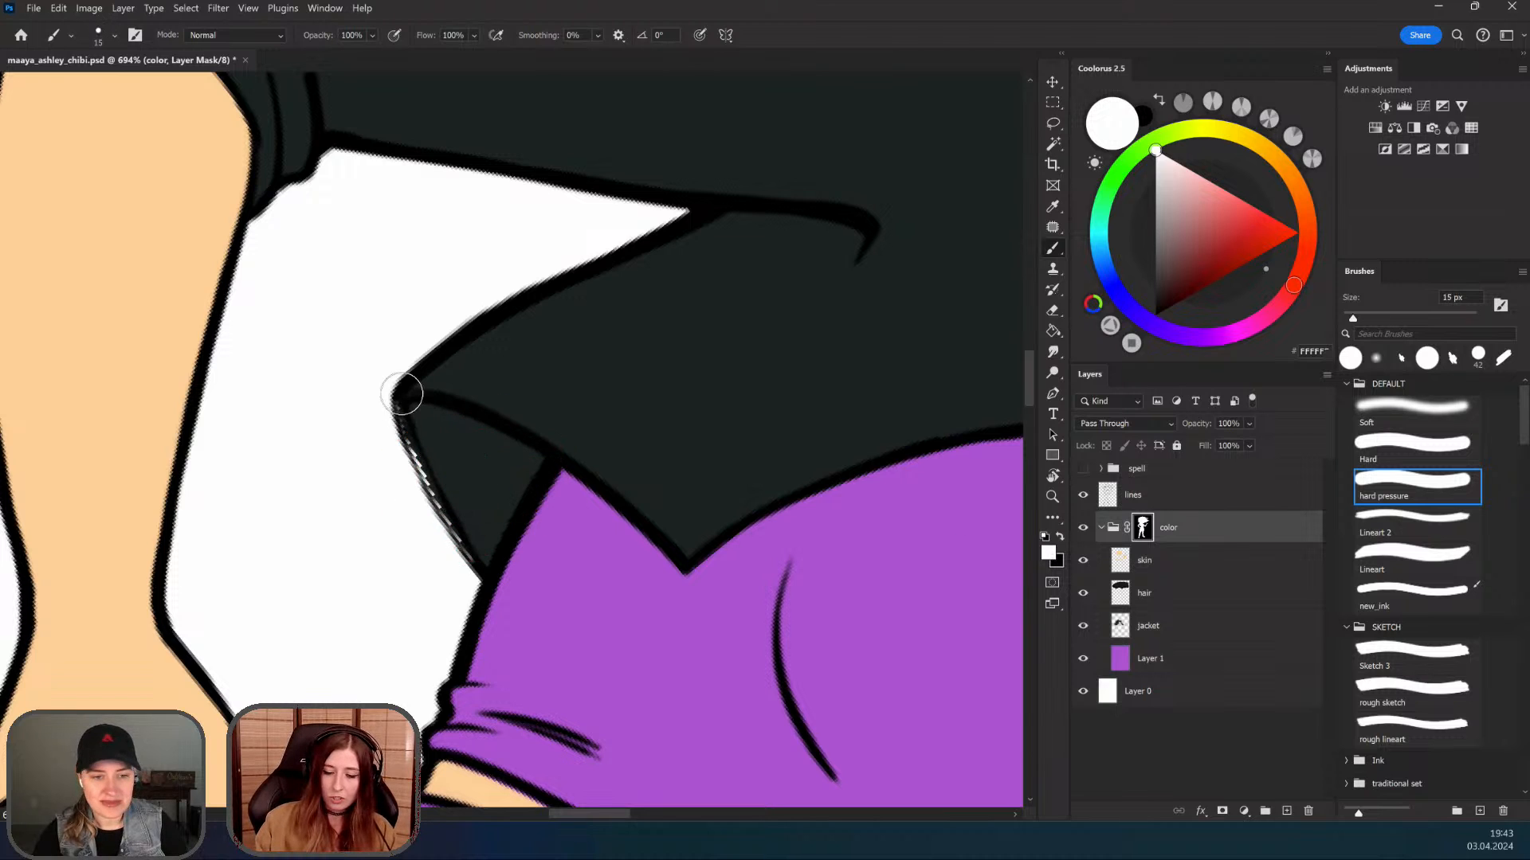
pyautogui.moveTo(406, 396)
pyautogui.mouseDown()
pyautogui.moveTo(415, 446)
pyautogui.moveTo(487, 576)
pyautogui.mouseUp()
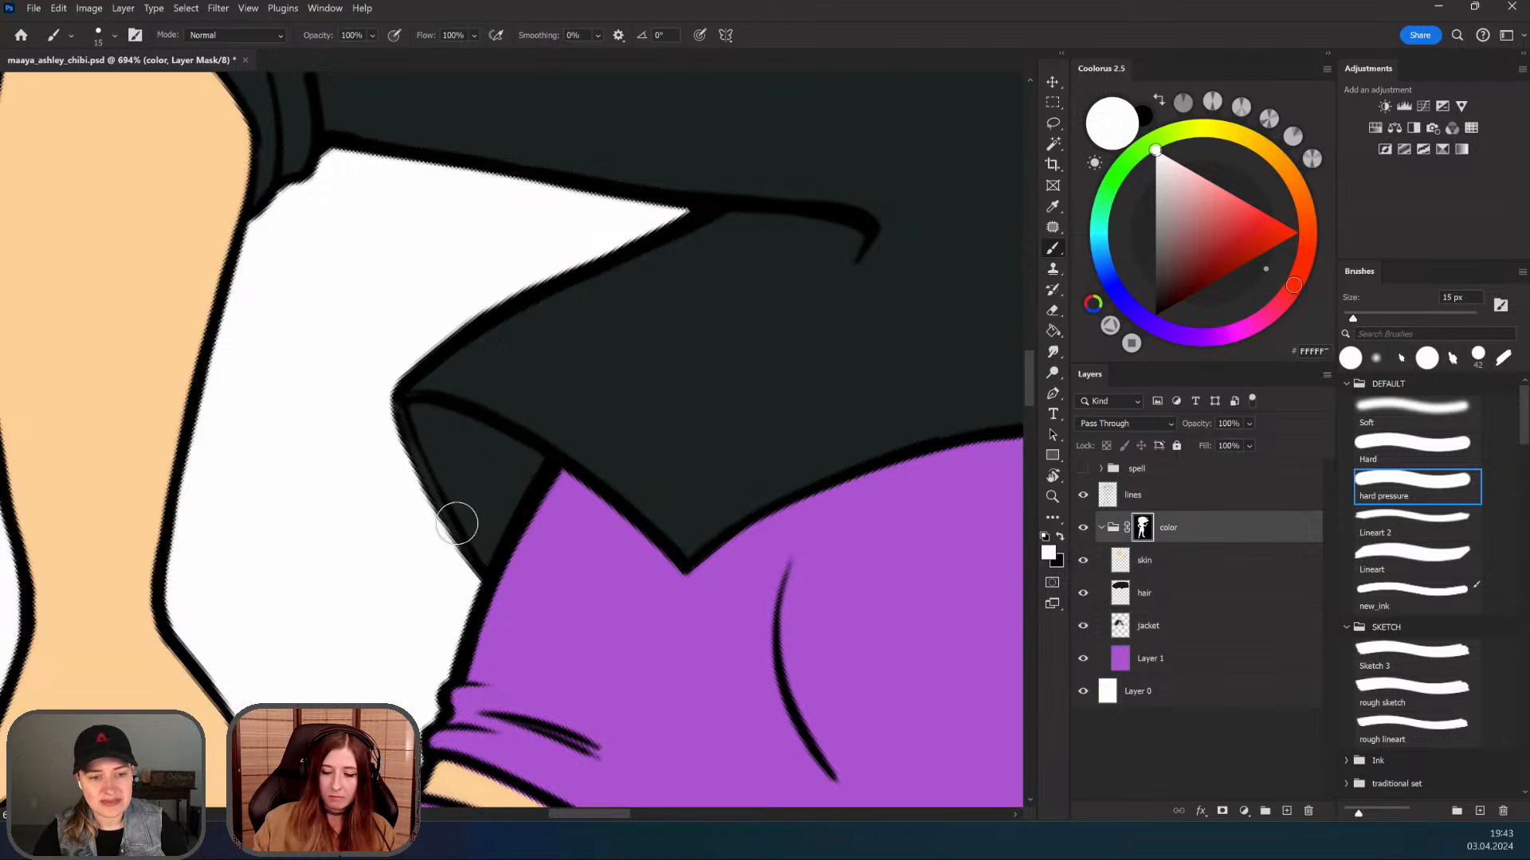
pyautogui.moveTo(728, 448); pyautogui.dragTo(606, 443)
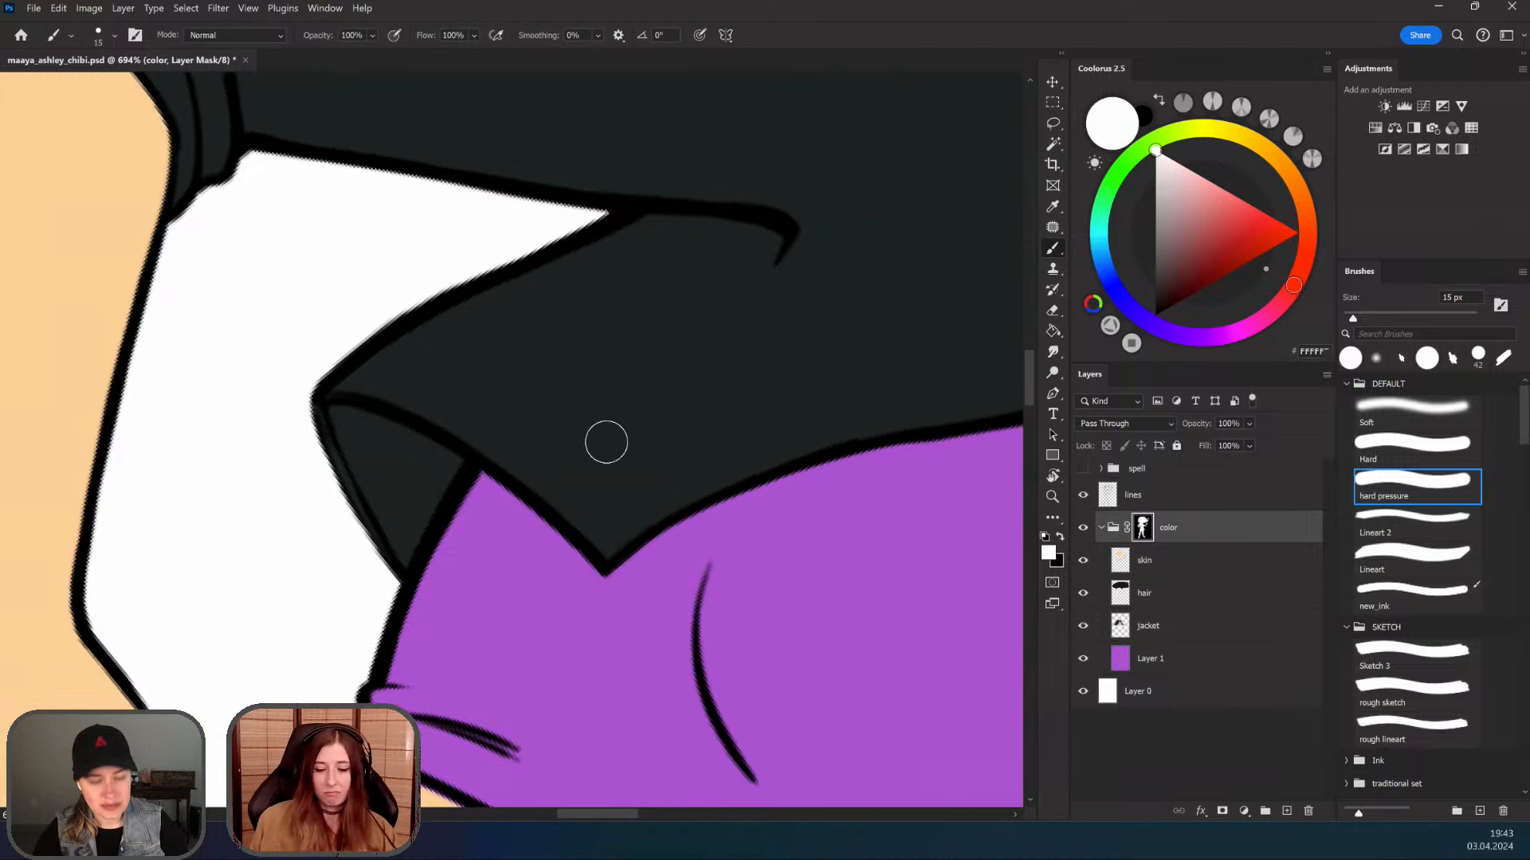
# Step: Try broad white strokes across the color group's mask behind the head with a 223 px brush, and undo them
pyautogui.press('Escape')
pyautogui.press('z')
pyautogui.moveTo(614, 571)
pyautogui.mouseDown()
pyautogui.moveTo(577, 493)
pyautogui.moveTo(120, 529)
pyautogui.moveTo(948, 104)
pyautogui.mouseUp()
pyautogui.press('b')
pyautogui.hscroll(3, 792, 120)
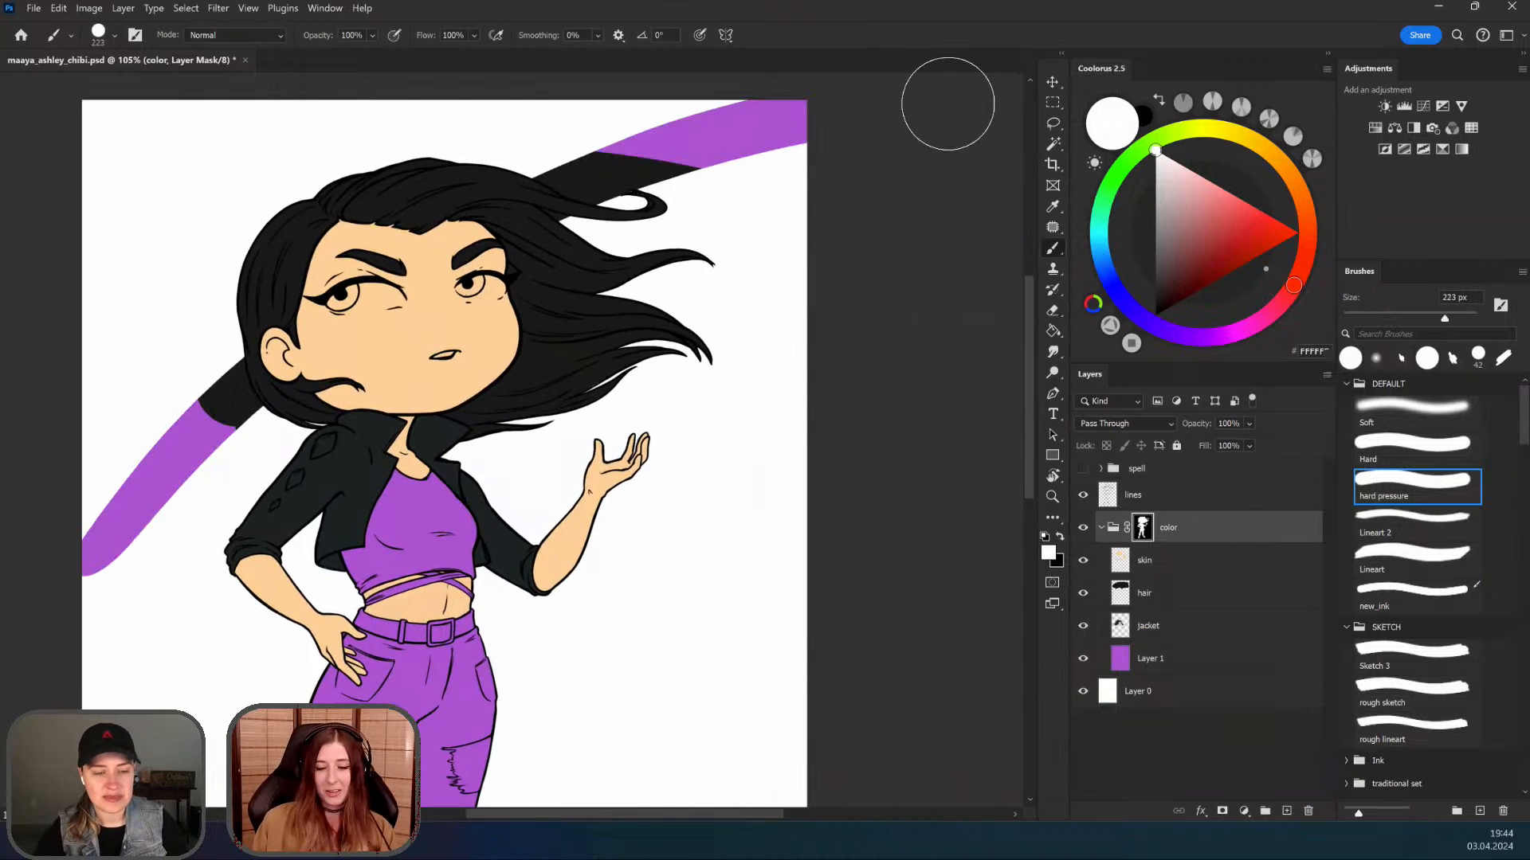
pyautogui.hotkey('ctrl', 'z')
pyautogui.moveTo(51, 626); pyautogui.dragTo(956, 119)
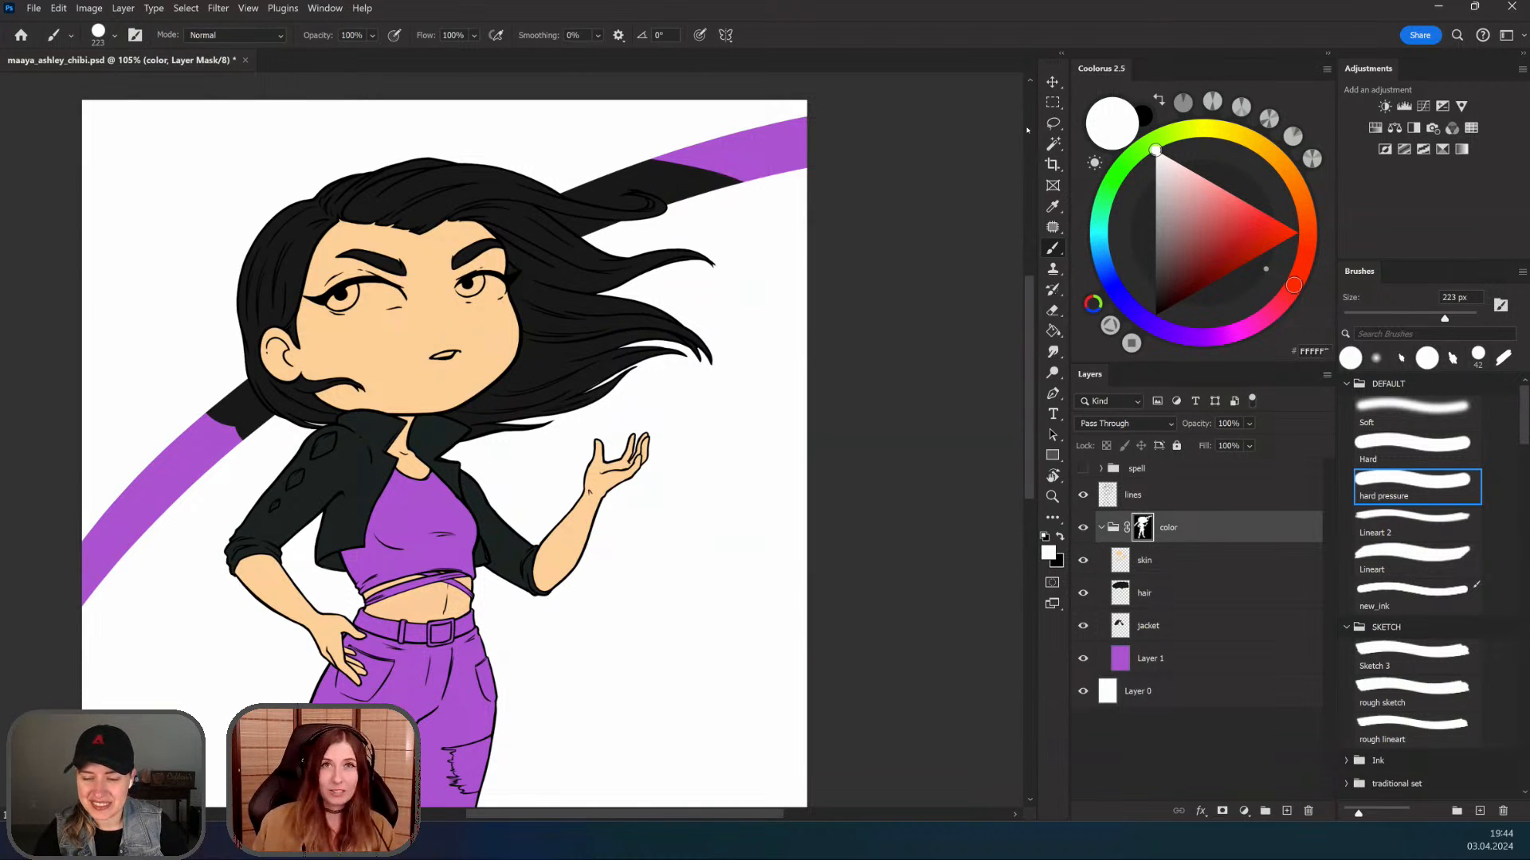
pyautogui.hotkey('ctrl', 'z')
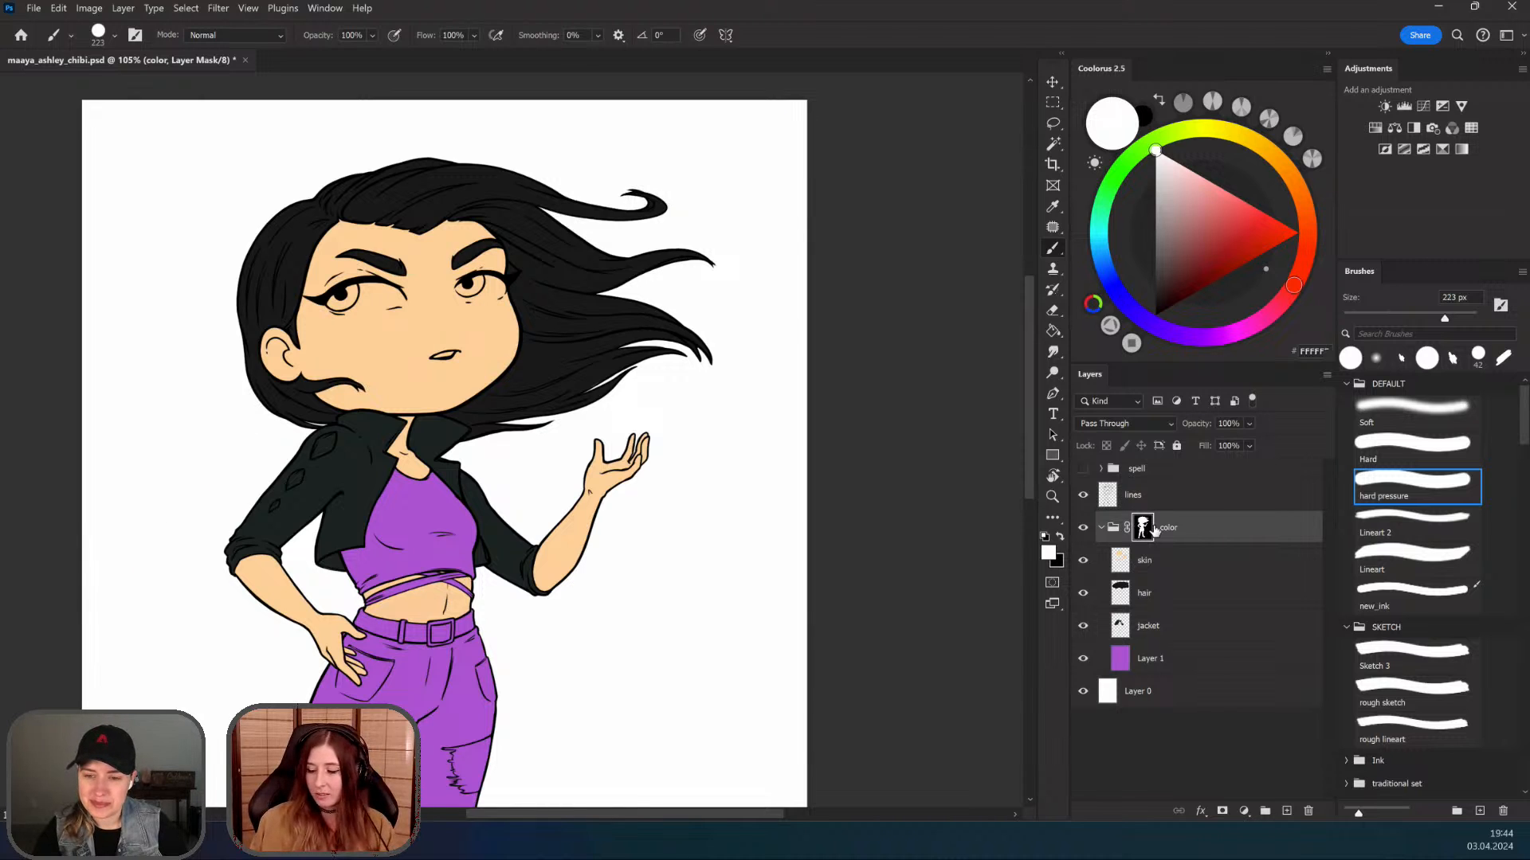
# Step: Display the color group's mask on its own, try broad white strokes around the head, undo them and return to the artwork
pyautogui.keyDown('alt'); pyautogui.click(1144, 533); pyautogui.keyUp('alt')
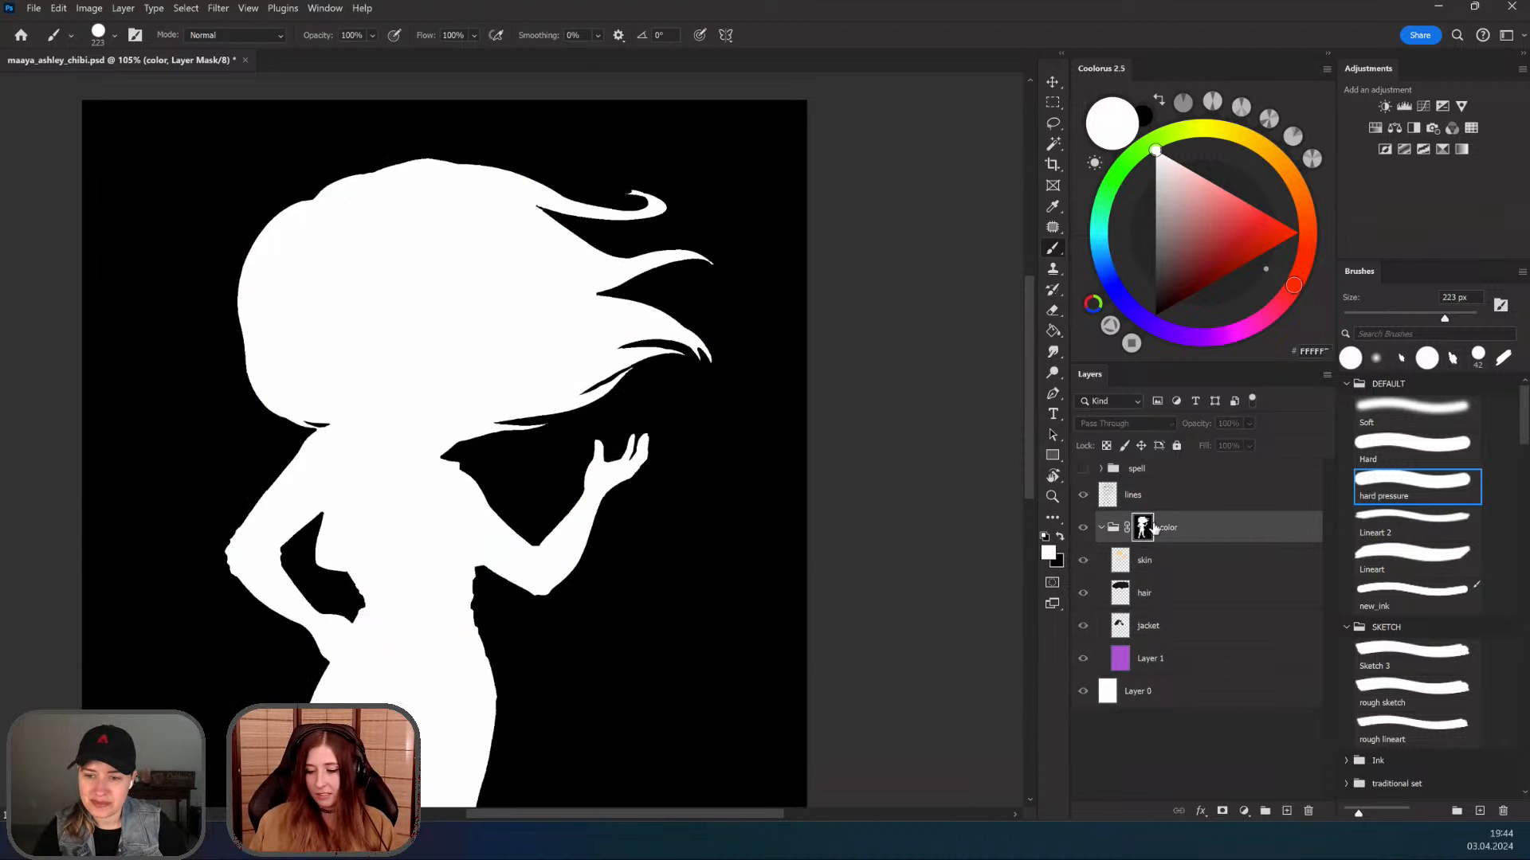
pyautogui.moveTo(142, 513)
pyautogui.mouseDown()
pyautogui.moveTo(874, 133)
pyautogui.moveTo(75, 454)
pyautogui.moveTo(427, 129)
pyautogui.moveTo(166, 284)
pyautogui.mouseUp()
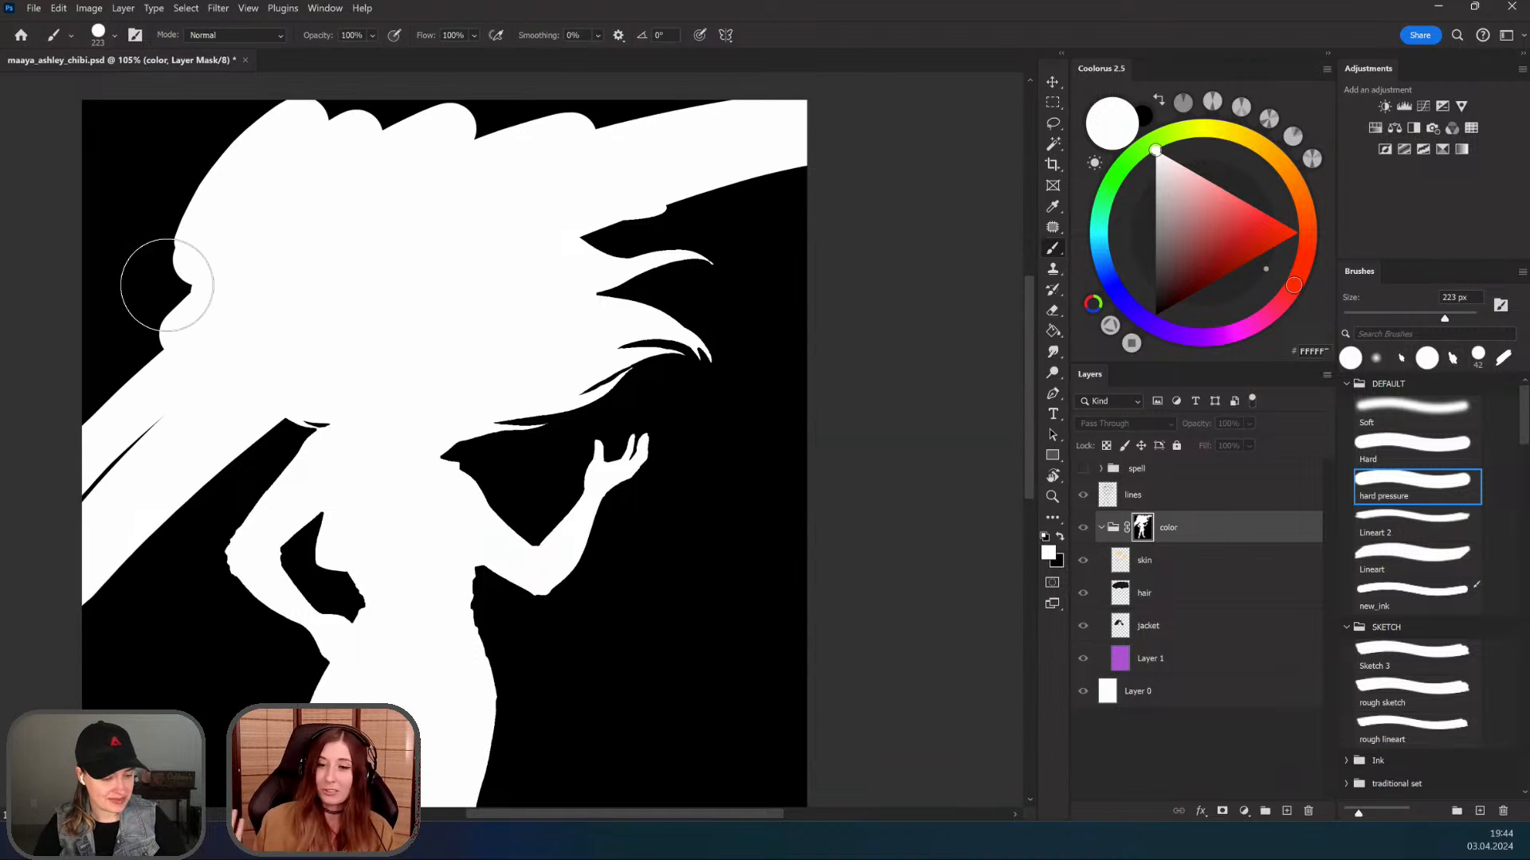
pyautogui.hotkey('ctrl', 'z')
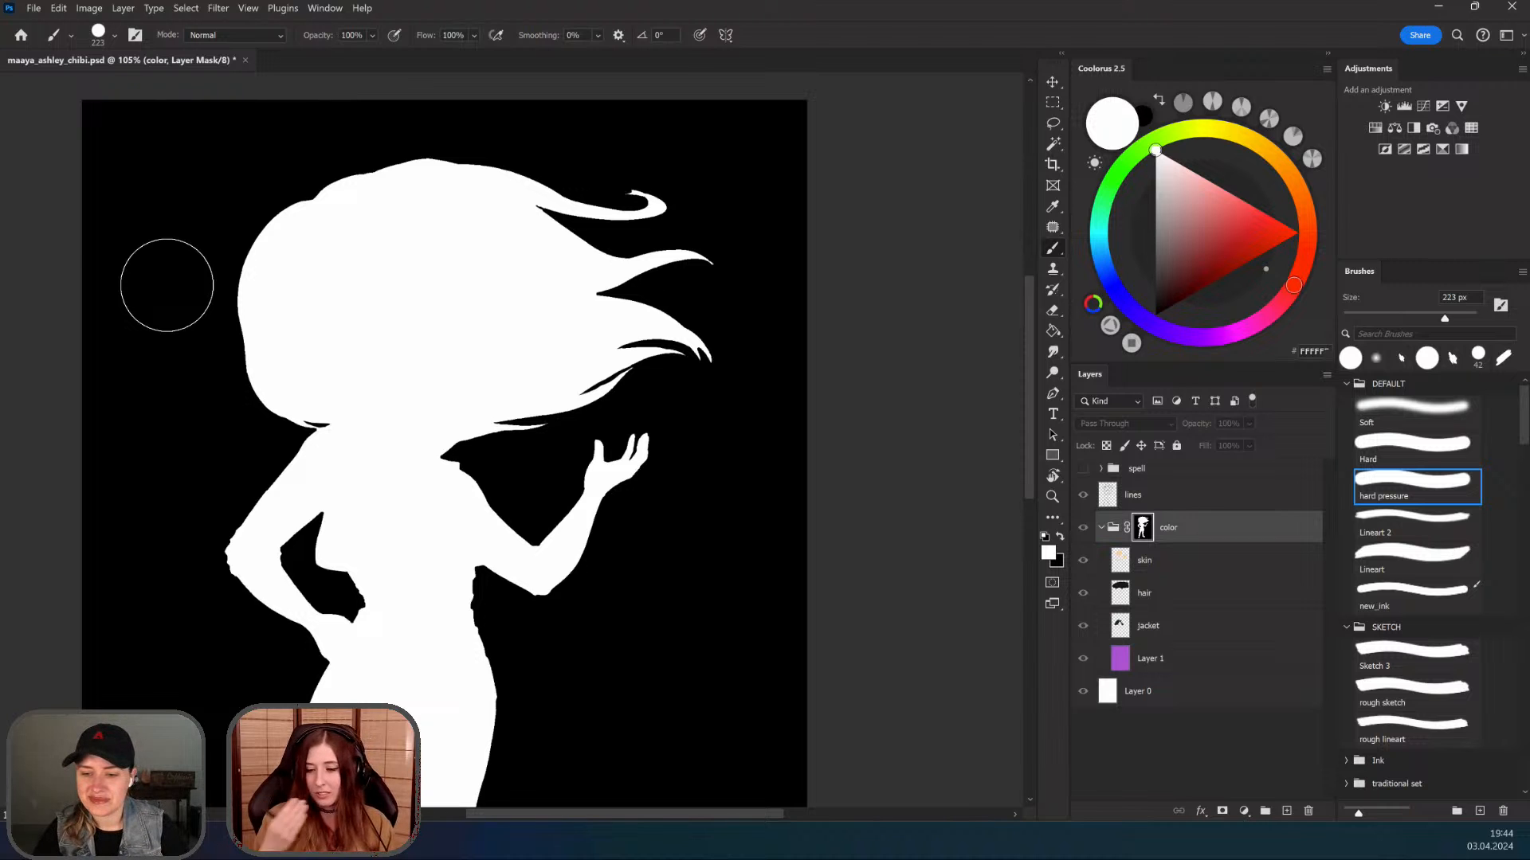
pyautogui.keyDown('alt'); pyautogui.click(1143, 530); pyautogui.keyUp('alt')
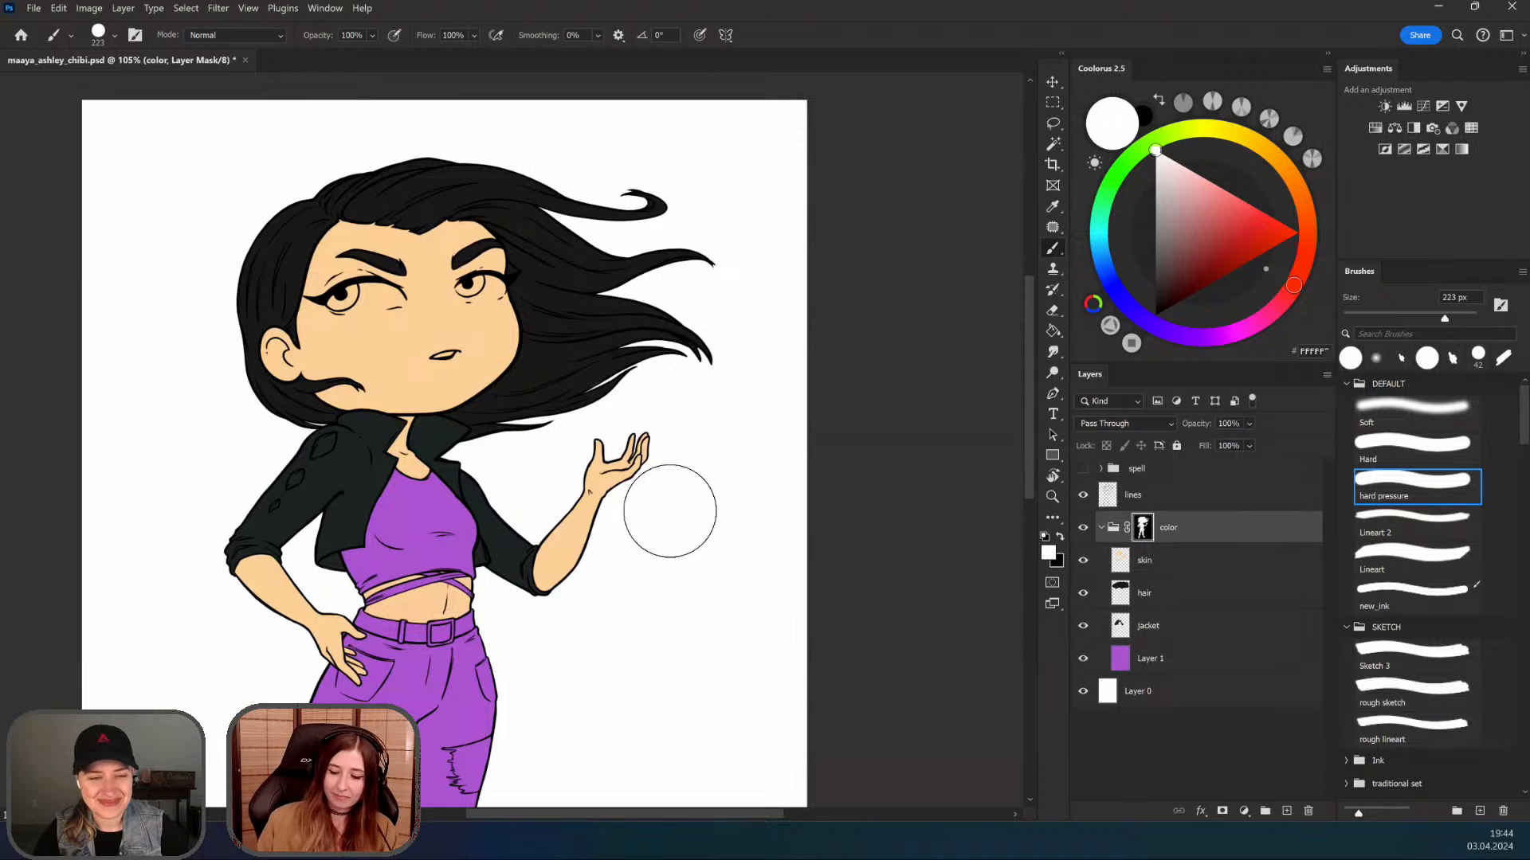
# Step: Add a new layer directly above the purple fill layer in the color group and pick a dark neutral grey
pyautogui.moveTo(528, 455); pyautogui.dragTo(574, 410)
pyautogui.moveTo(511, 555); pyautogui.dragTo(538, 529)
pyautogui.press('z')
pyautogui.scroll(5, 537, 496)
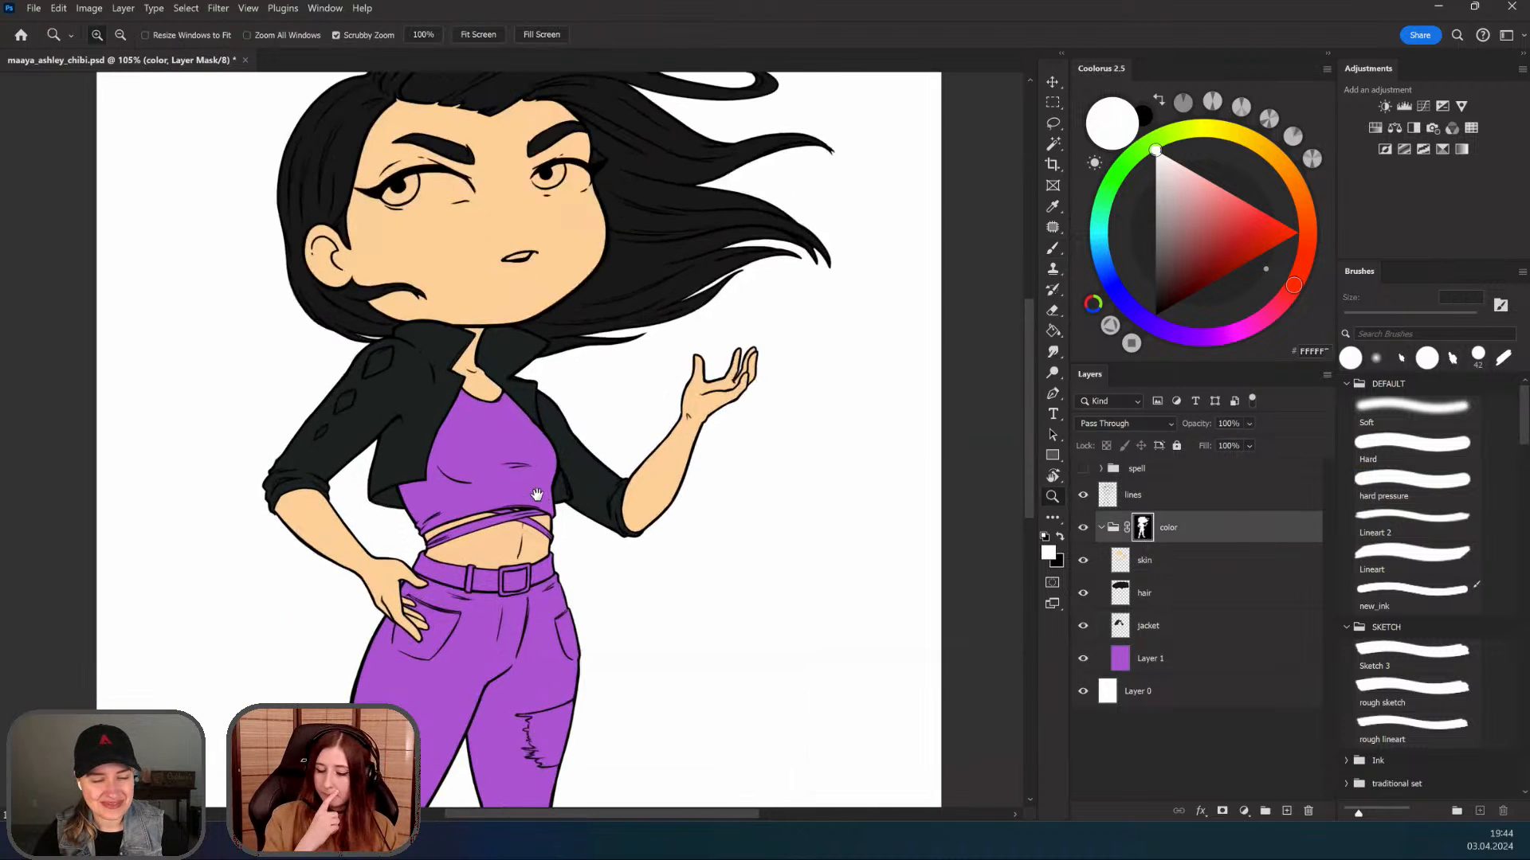
pyautogui.press('b')
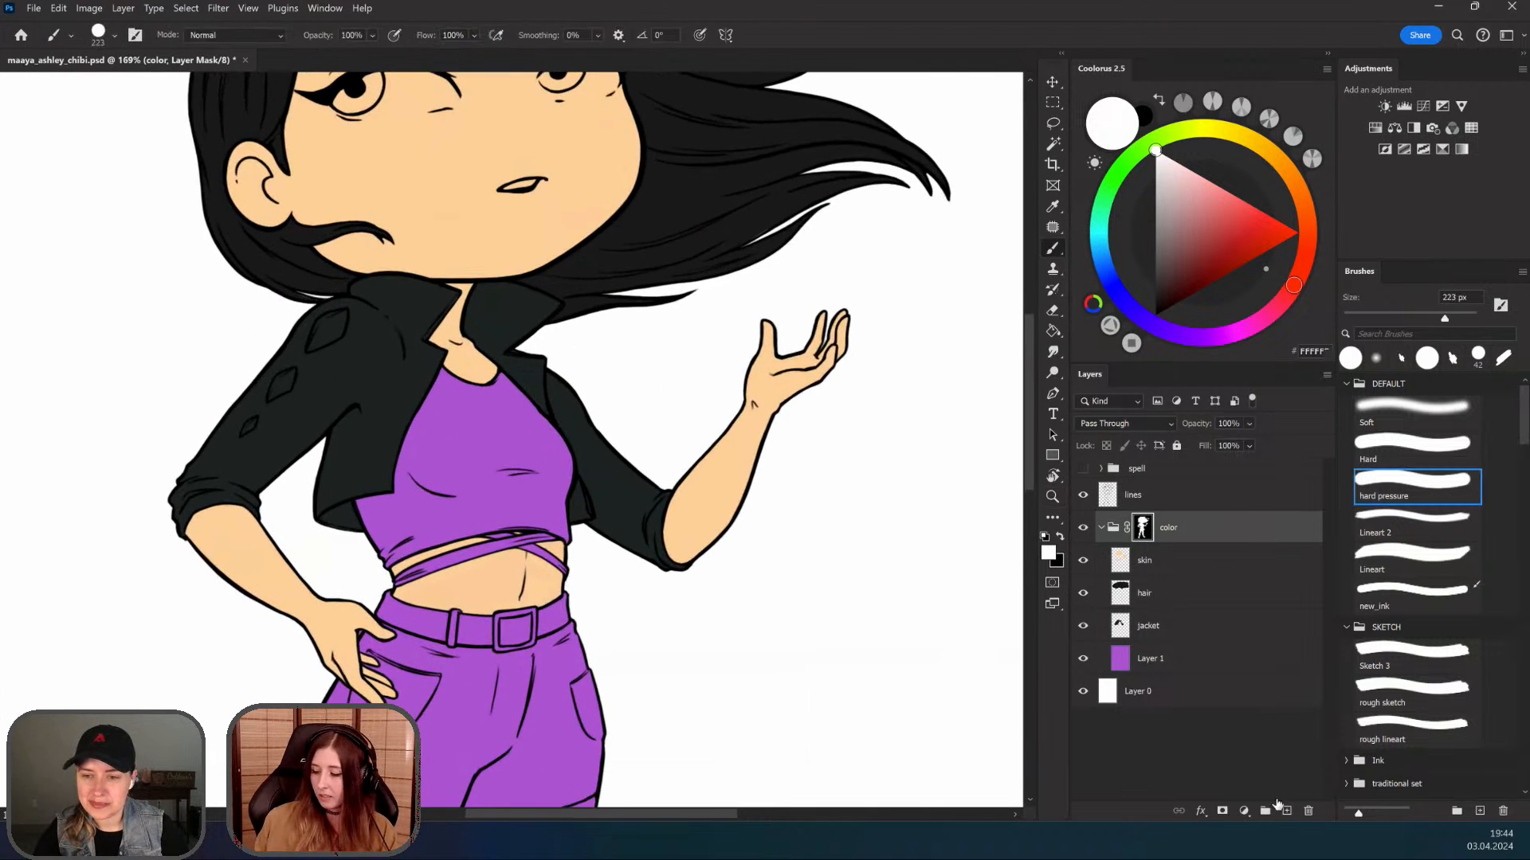
pyautogui.keyDown('ctrl'); pyautogui.click(395, 446); pyautogui.keyUp('ctrl')
pyautogui.keyDown('ctrl'); pyautogui.click(510, 496); pyautogui.keyUp('ctrl')
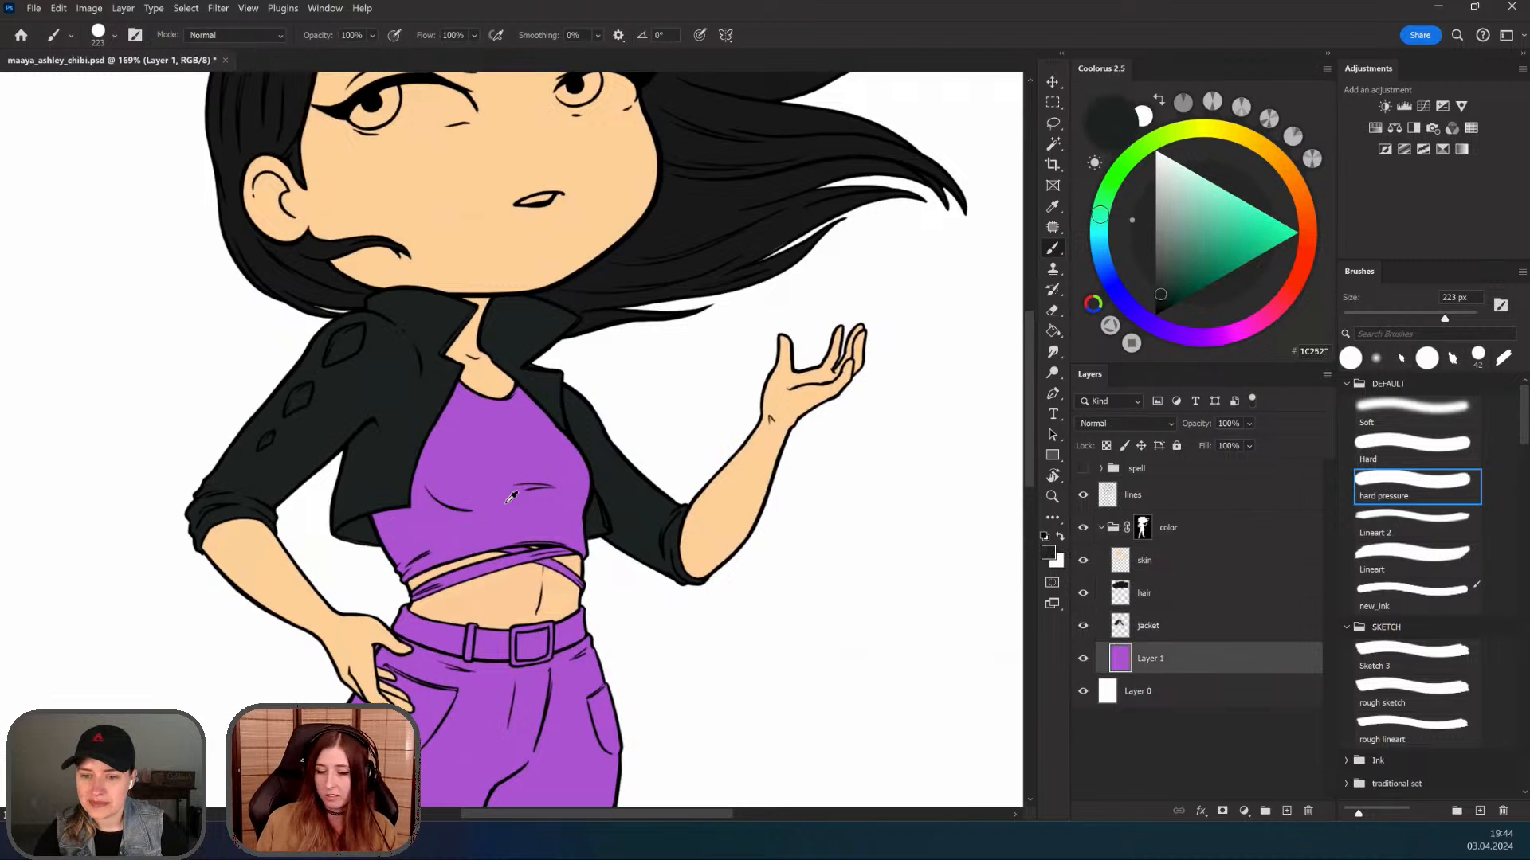
pyautogui.hotkey('ctrl', 'alt', 'shift', 'n')
pyautogui.click(1155, 303)
pyautogui.click(1155, 286)
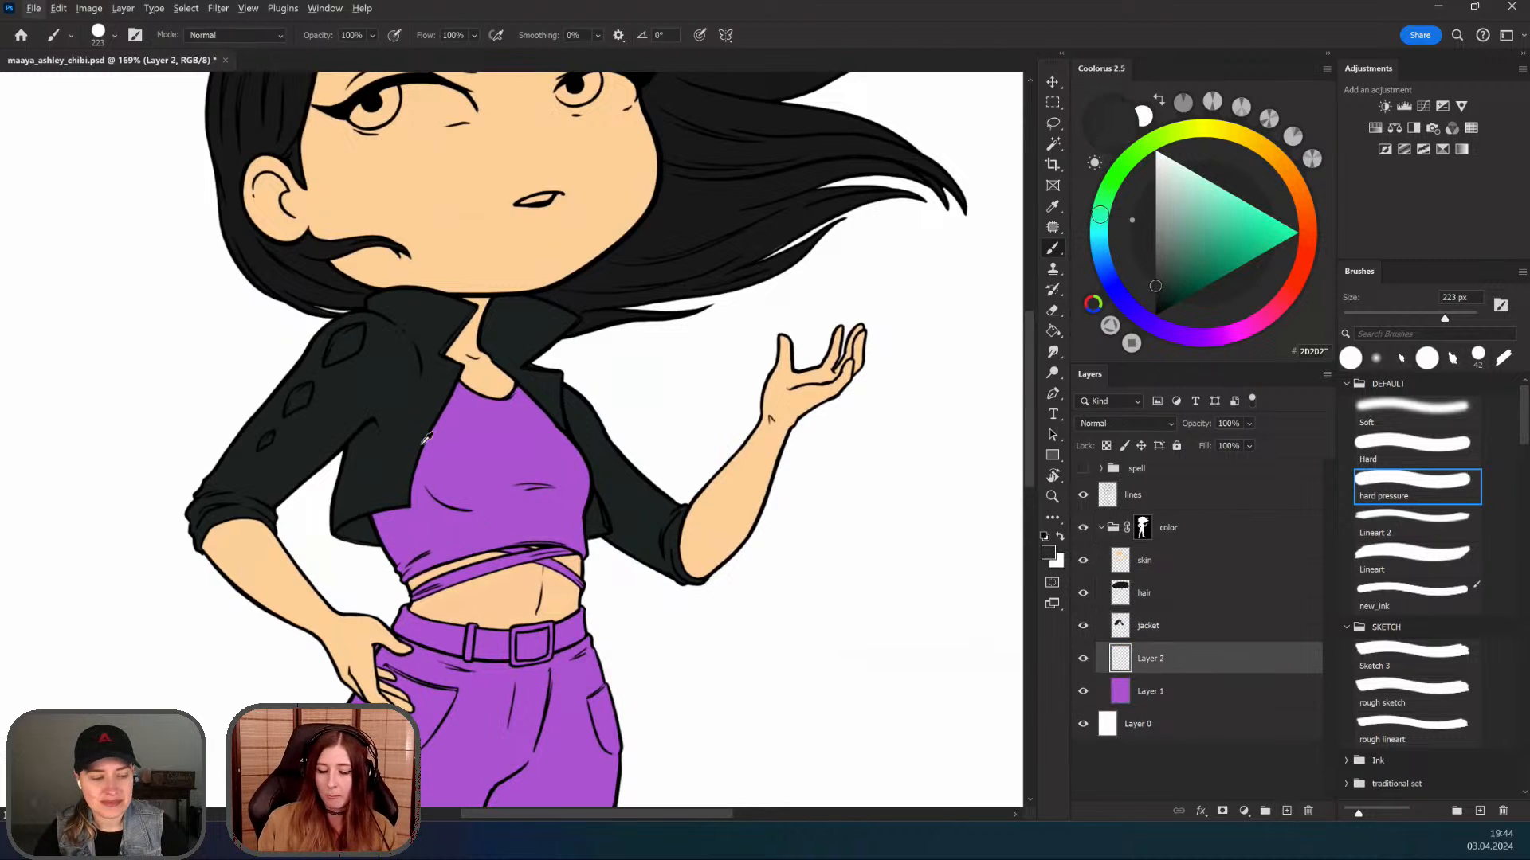
# Step: Paint the cropped top and its crossed waist straps dark grey with a 259 px brush
pyautogui.moveTo(507, 443); pyautogui.dragTo(520, 443)
pyautogui.moveTo(431, 407); pyautogui.dragTo(450, 570)
pyautogui.moveTo(548, 529); pyautogui.dragTo(558, 462)
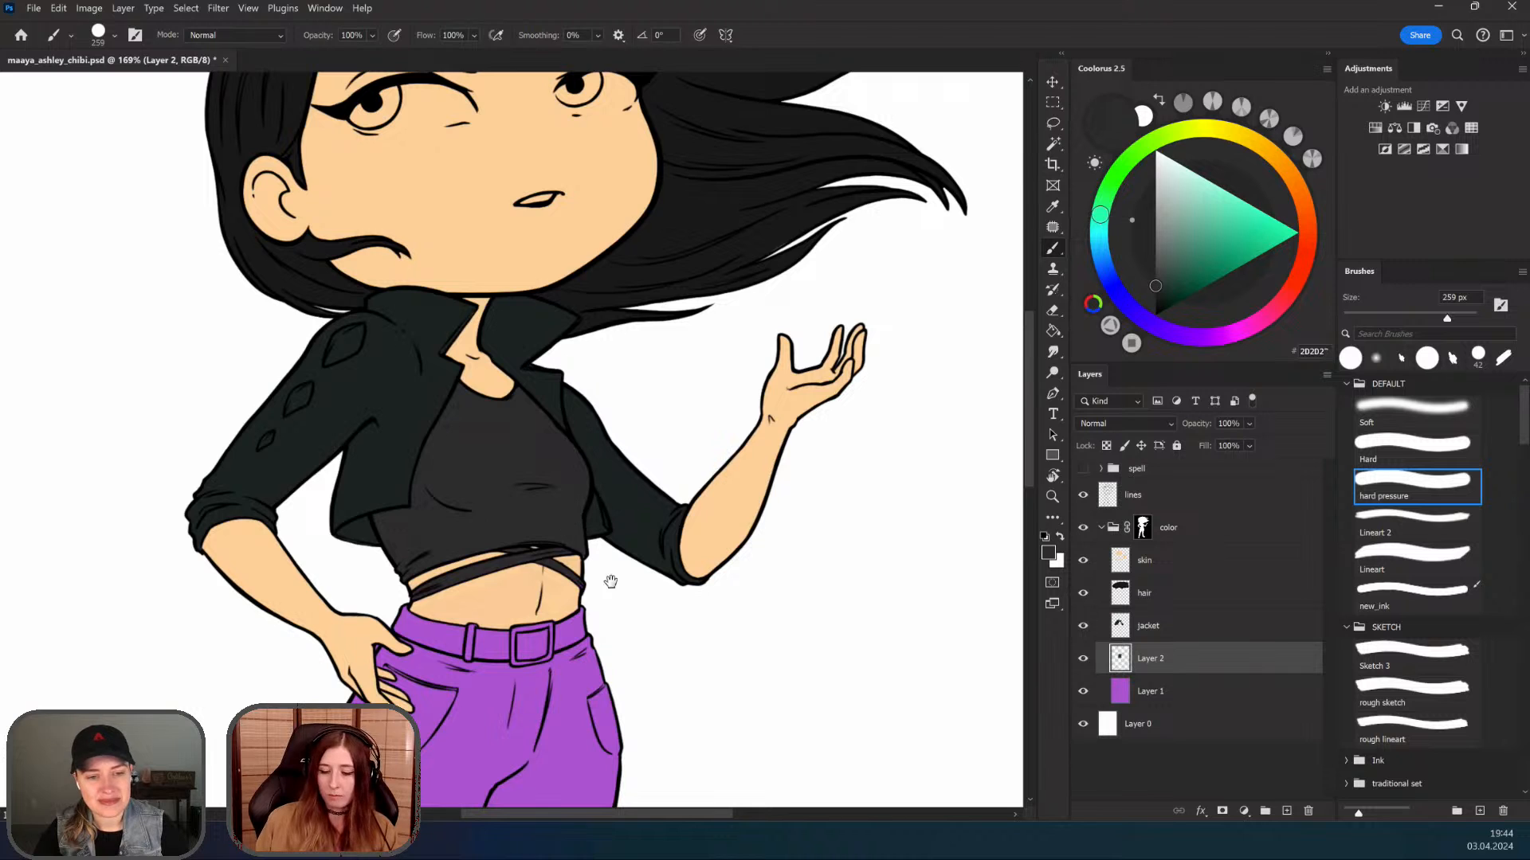
# Step: Paint both trouser legs dark grey from the waist down to the boot tops with the 259 px brush
pyautogui.moveTo(607, 581)
pyautogui.mouseDown()
pyautogui.moveTo(617, 340)
pyautogui.moveTo(590, 311)
pyautogui.moveTo(592, 216)
pyautogui.mouseUp()
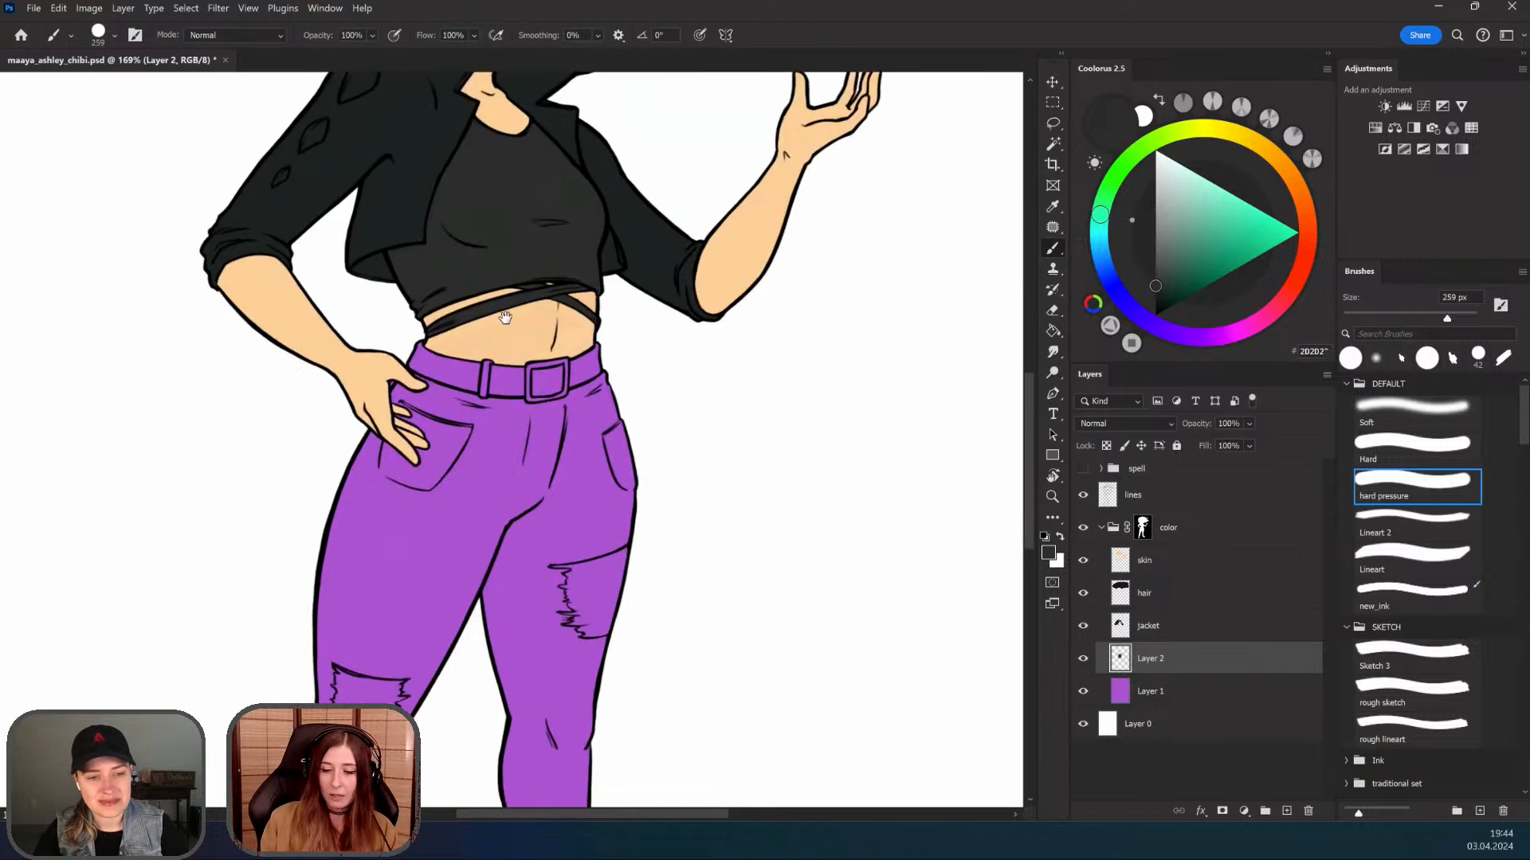
pyautogui.moveTo(464, 416)
pyautogui.mouseDown()
pyautogui.moveTo(466, 313)
pyautogui.moveTo(622, 316)
pyautogui.mouseUp()
pyautogui.moveTo(385, 596)
pyautogui.mouseDown()
pyautogui.moveTo(618, 447)
pyautogui.moveTo(578, 602)
pyautogui.mouseUp()
pyautogui.moveTo(547, 496); pyautogui.dragTo(563, 353)
pyautogui.moveTo(563, 568); pyautogui.dragTo(551, 585)
pyautogui.moveTo(338, 591); pyautogui.dragTo(372, 597)
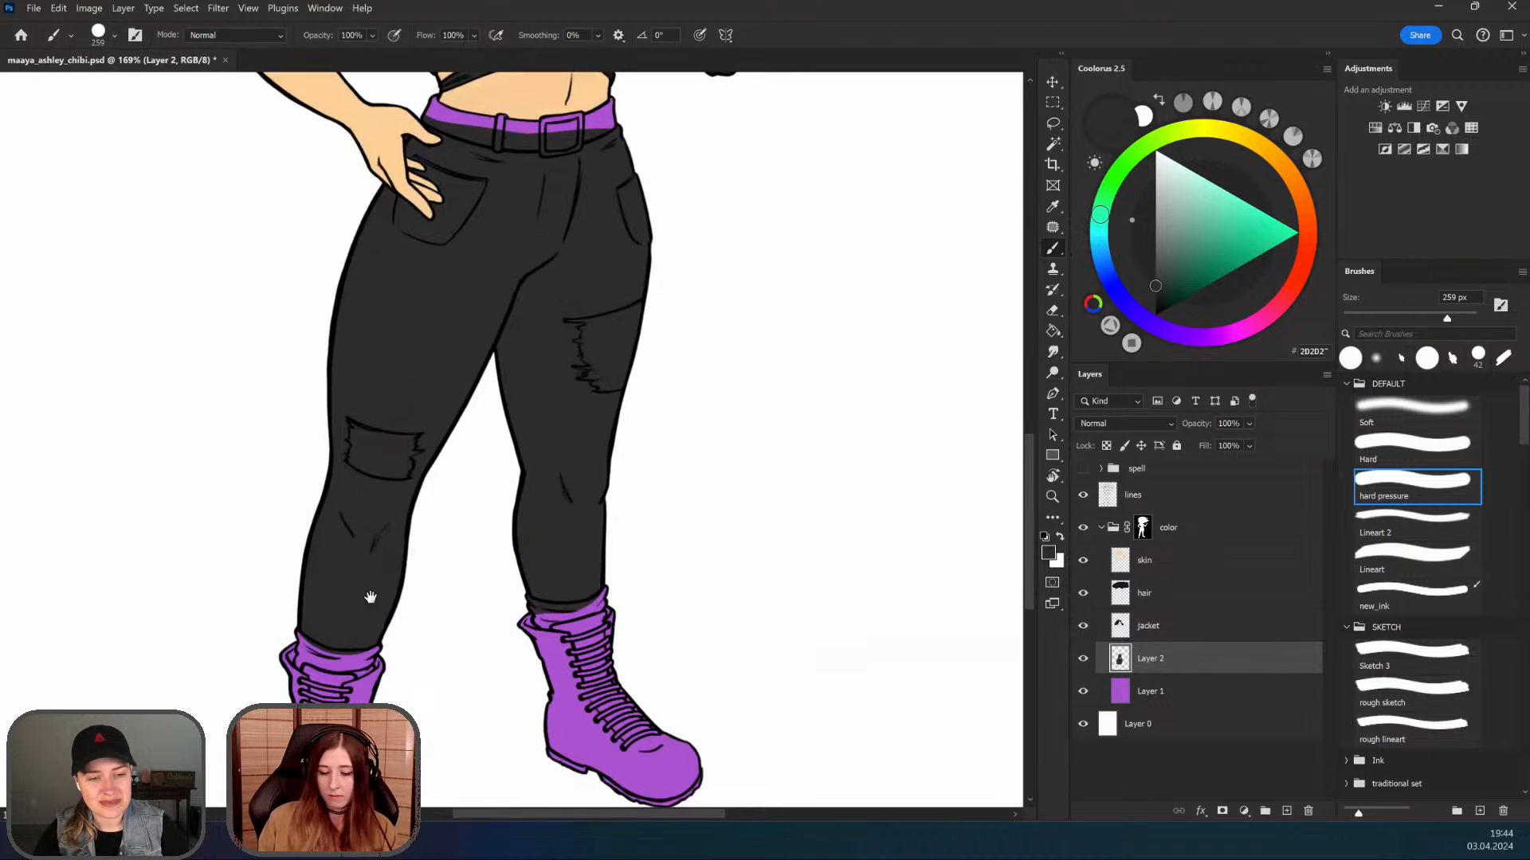
pyautogui.rightClick(396, 356)
pyautogui.click(602, 237)
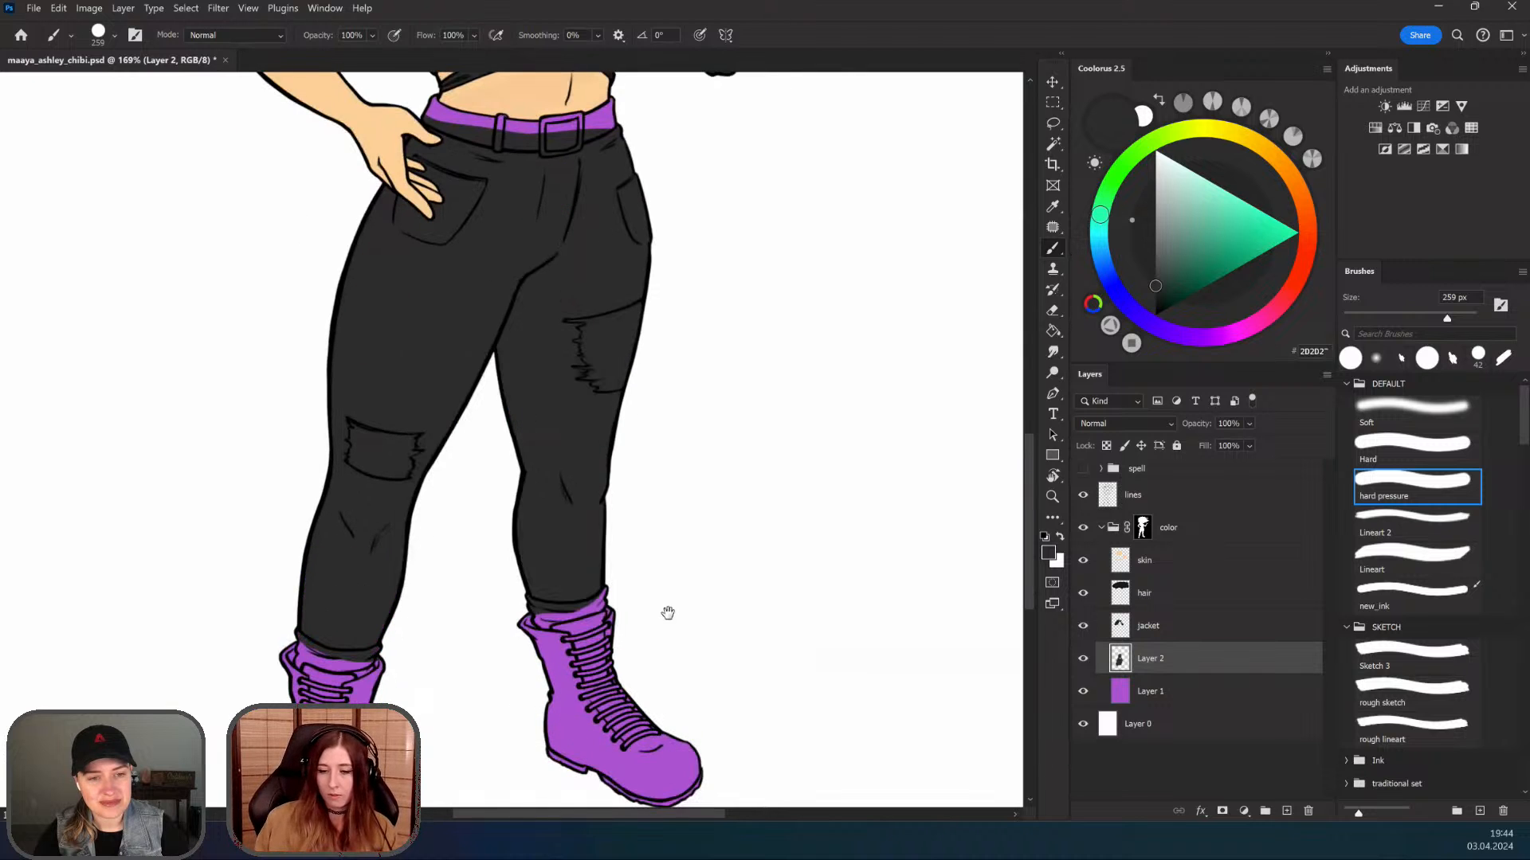
# Step: Add a new layer between the jacket layer and the dark grey clothing layer and name it "belt shoes"
pyautogui.moveTo(832, 244); pyautogui.dragTo(830, 589)
pyautogui.press('r')
pyautogui.moveTo(608, 443); pyautogui.dragTo(573, 451)
pyautogui.press('z')
pyautogui.press('b')
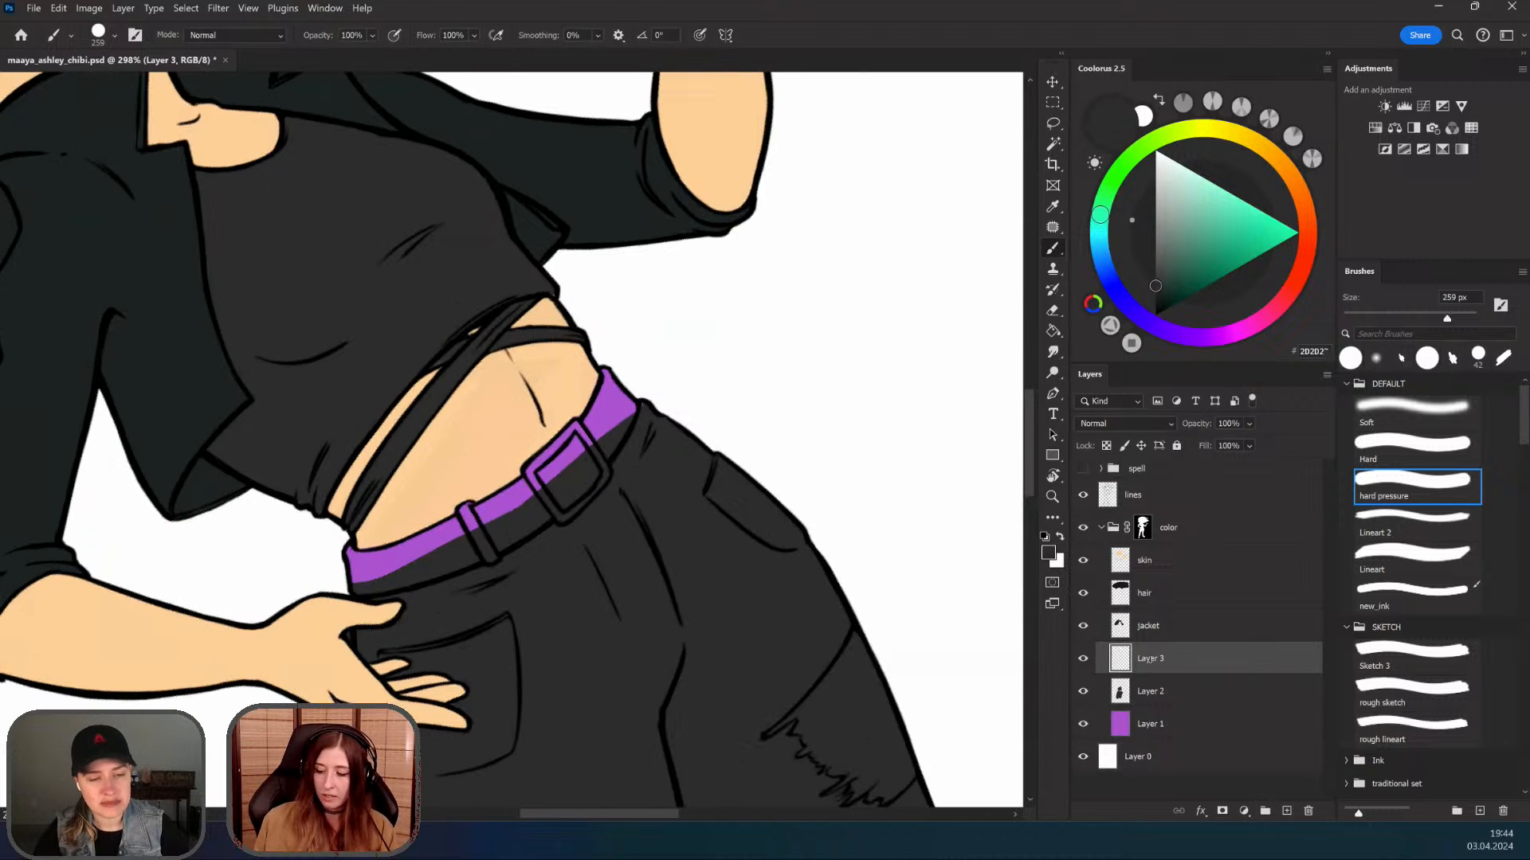
pyautogui.write('belt shoes')
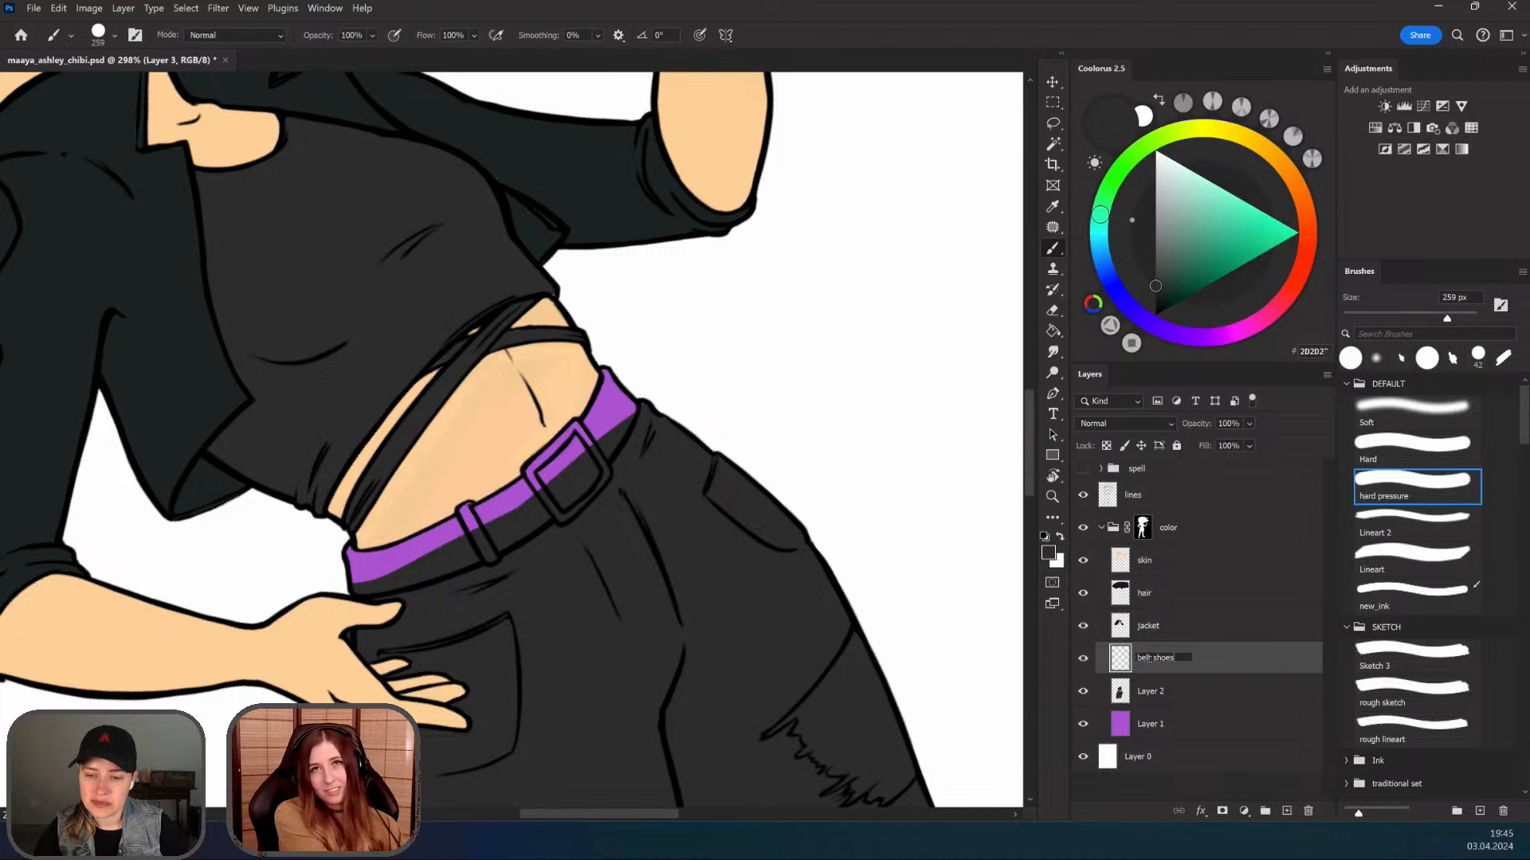
pyautogui.press('Return')
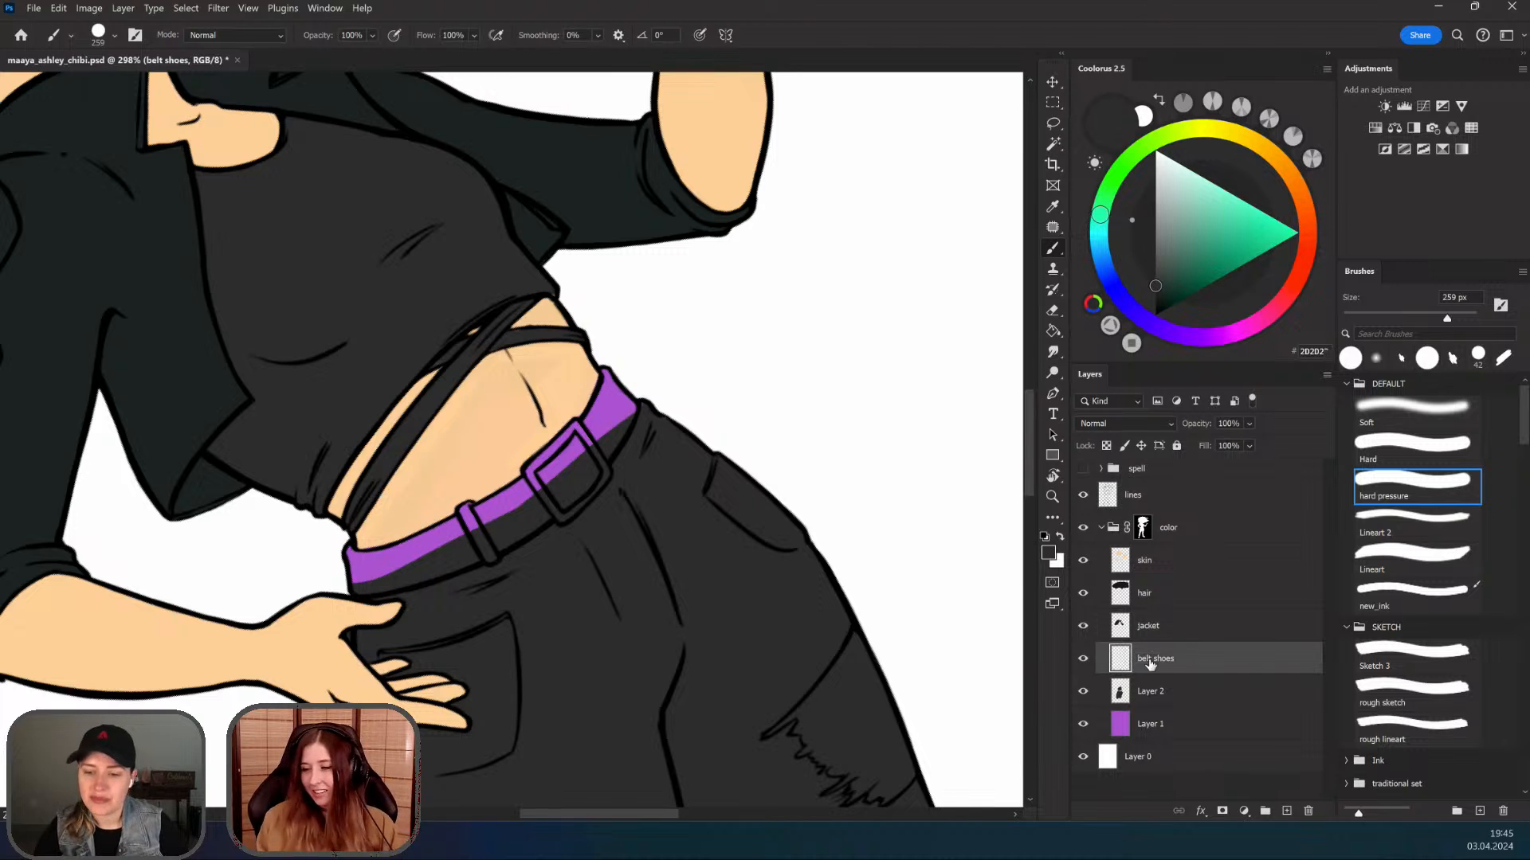
# Step: Pick a dark brown and paint the belt, including its loop and buckle, with an 84 px brush
pyautogui.moveTo(1293, 187); pyautogui.dragTo(1284, 167)
pyautogui.moveTo(1166, 284); pyautogui.dragTo(1177, 277)
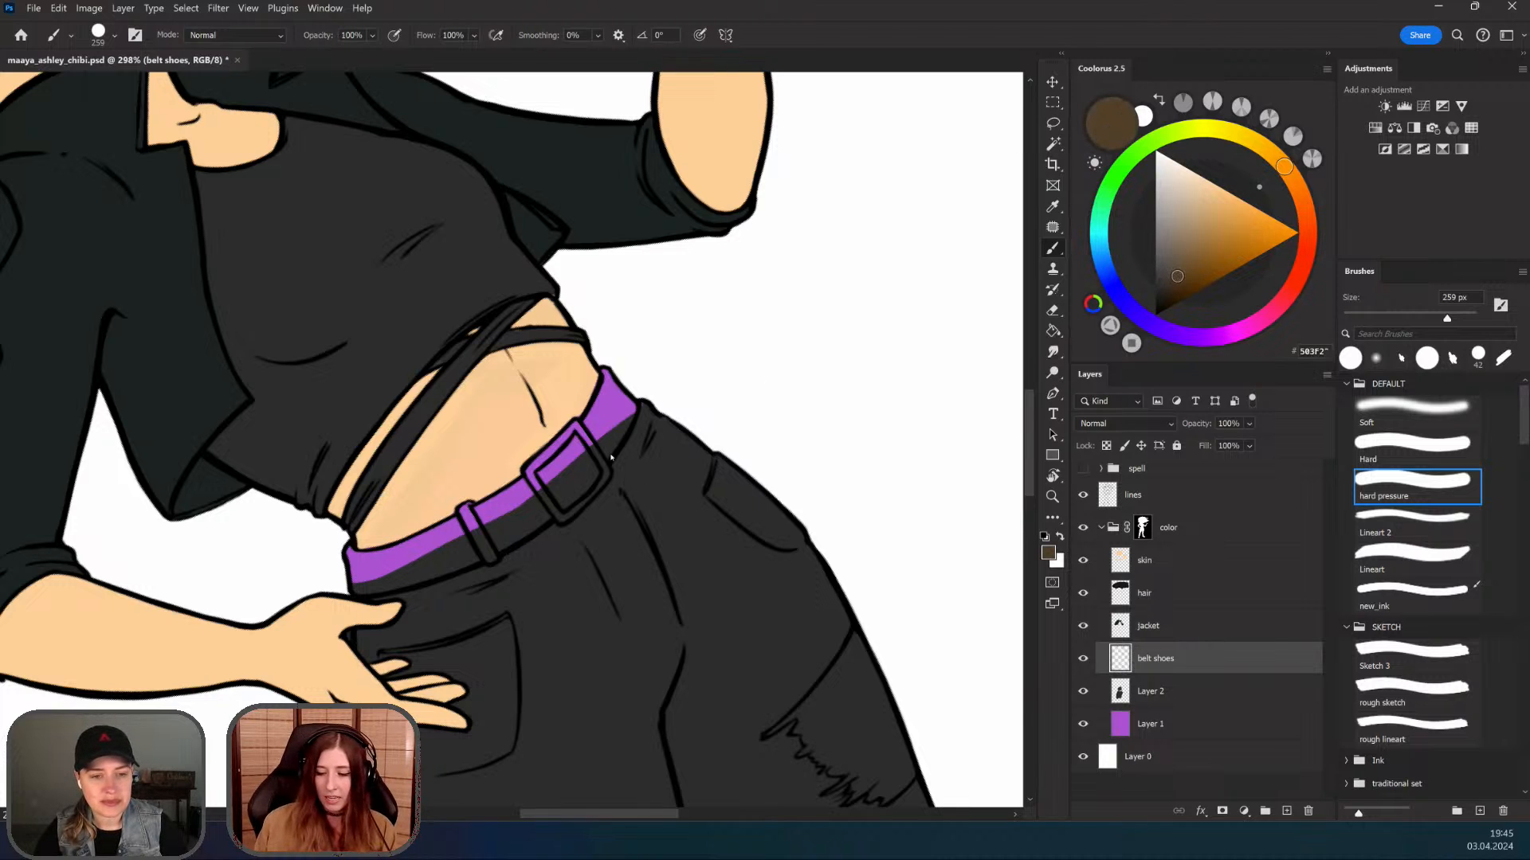
pyautogui.moveTo(550, 497); pyautogui.dragTo(340, 519)
pyautogui.moveTo(612, 381)
pyautogui.mouseDown()
pyautogui.moveTo(596, 419)
pyautogui.moveTo(609, 364)
pyautogui.moveTo(601, 422)
pyautogui.moveTo(629, 406)
pyautogui.moveTo(589, 427)
pyautogui.mouseUp()
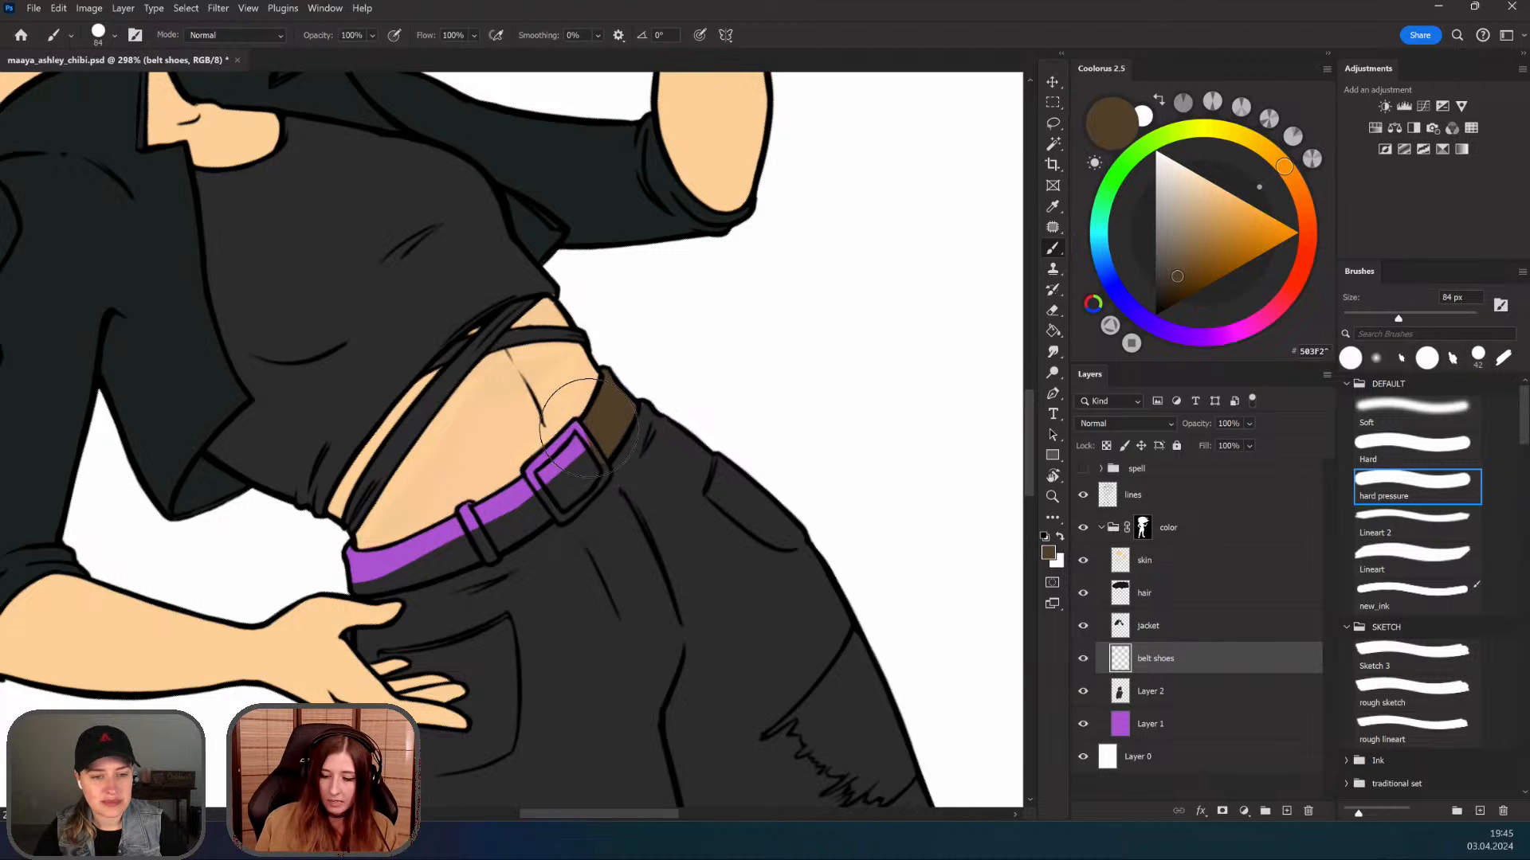
pyautogui.moveTo(559, 492)
pyautogui.mouseDown()
pyautogui.moveTo(587, 440)
pyautogui.moveTo(489, 512)
pyautogui.moveTo(374, 503)
pyautogui.moveTo(446, 493)
pyautogui.moveTo(375, 506)
pyautogui.moveTo(412, 510)
pyautogui.moveTo(529, 478)
pyautogui.moveTo(462, 495)
pyautogui.moveTo(512, 444)
pyautogui.moveTo(381, 511)
pyautogui.mouseUp()
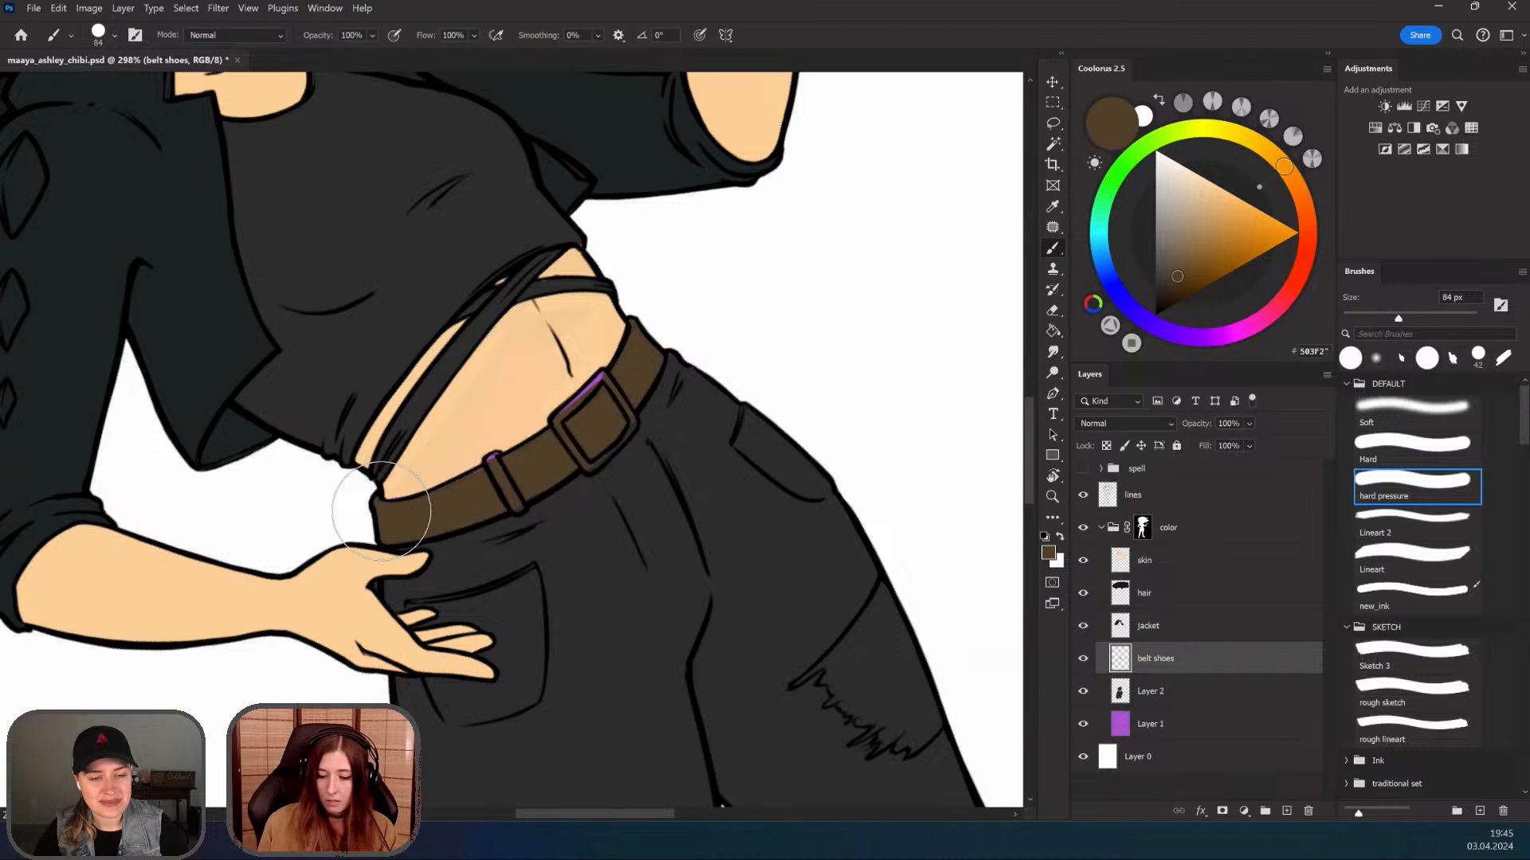
# Step: Paint both laced boots dark brown on the belt shoes layer with a 272 px brush
pyautogui.press('z')
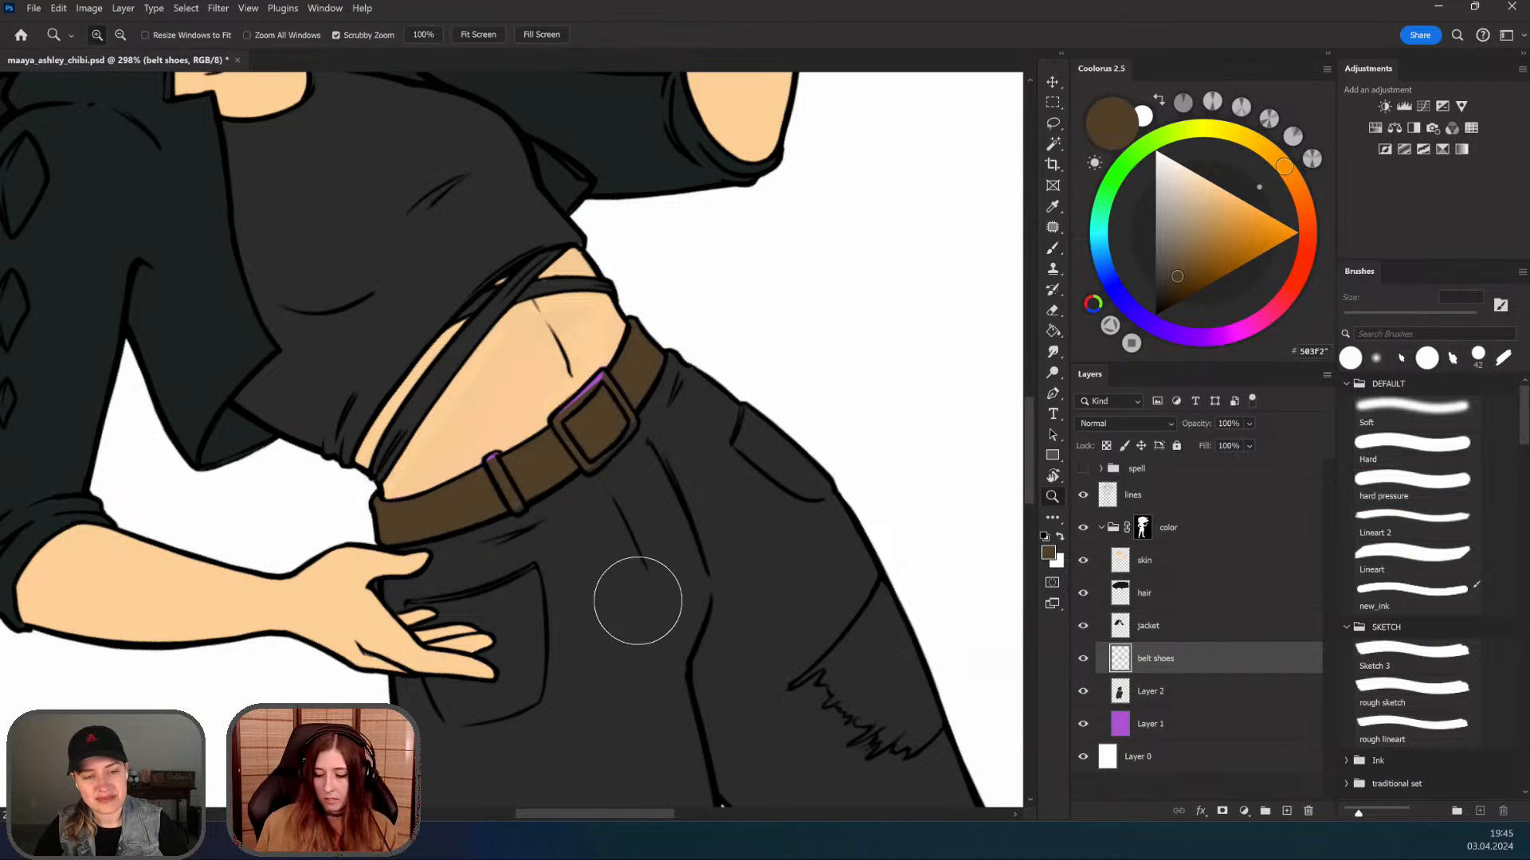
pyautogui.moveTo(631, 506); pyautogui.dragTo(511, 528)
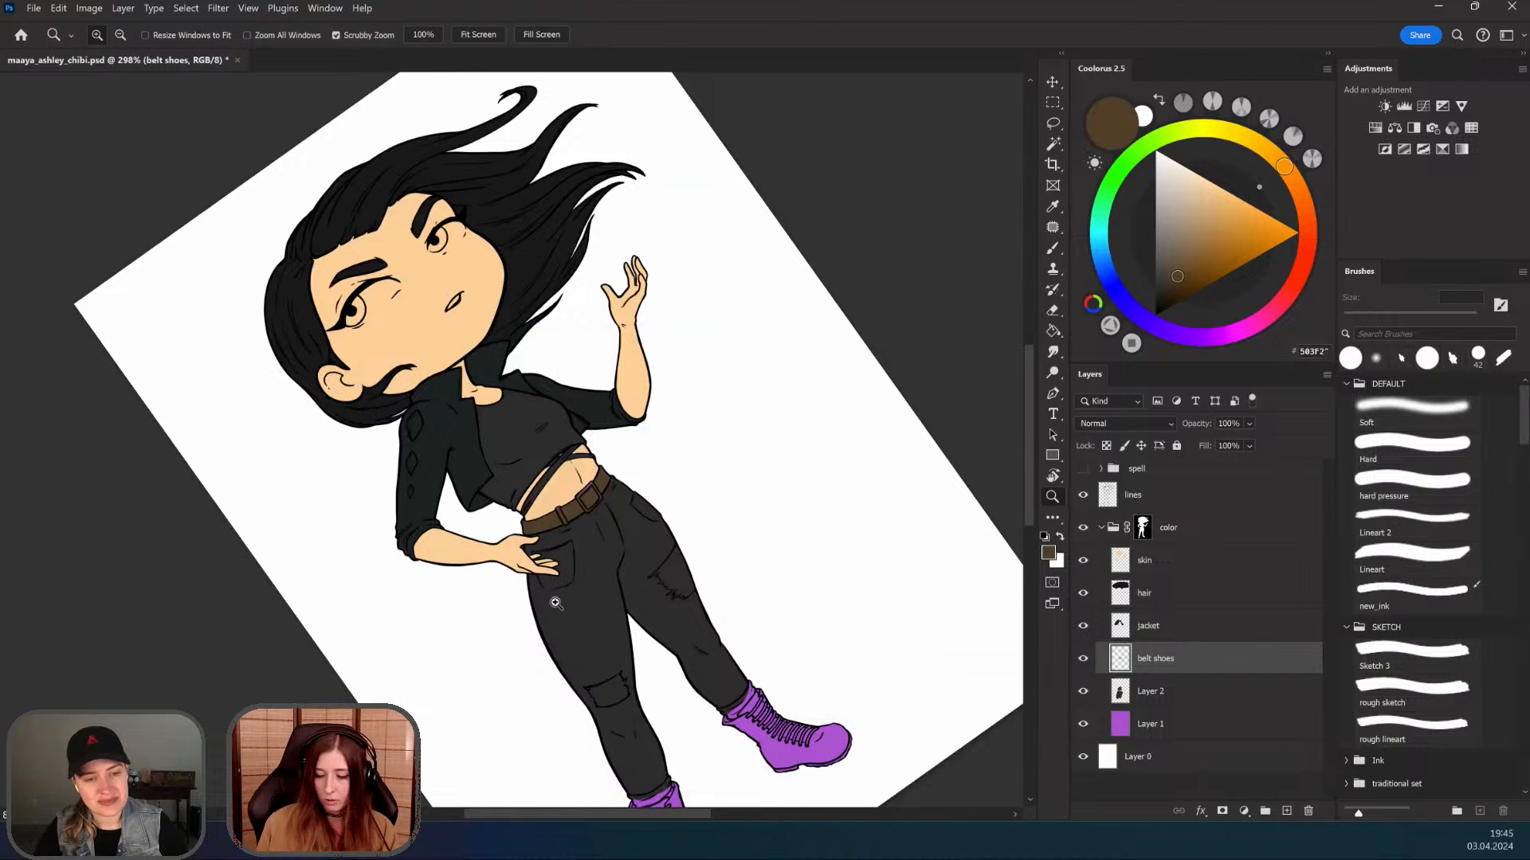
pyautogui.press('b')
pyautogui.moveTo(679, 462); pyautogui.dragTo(662, 428)
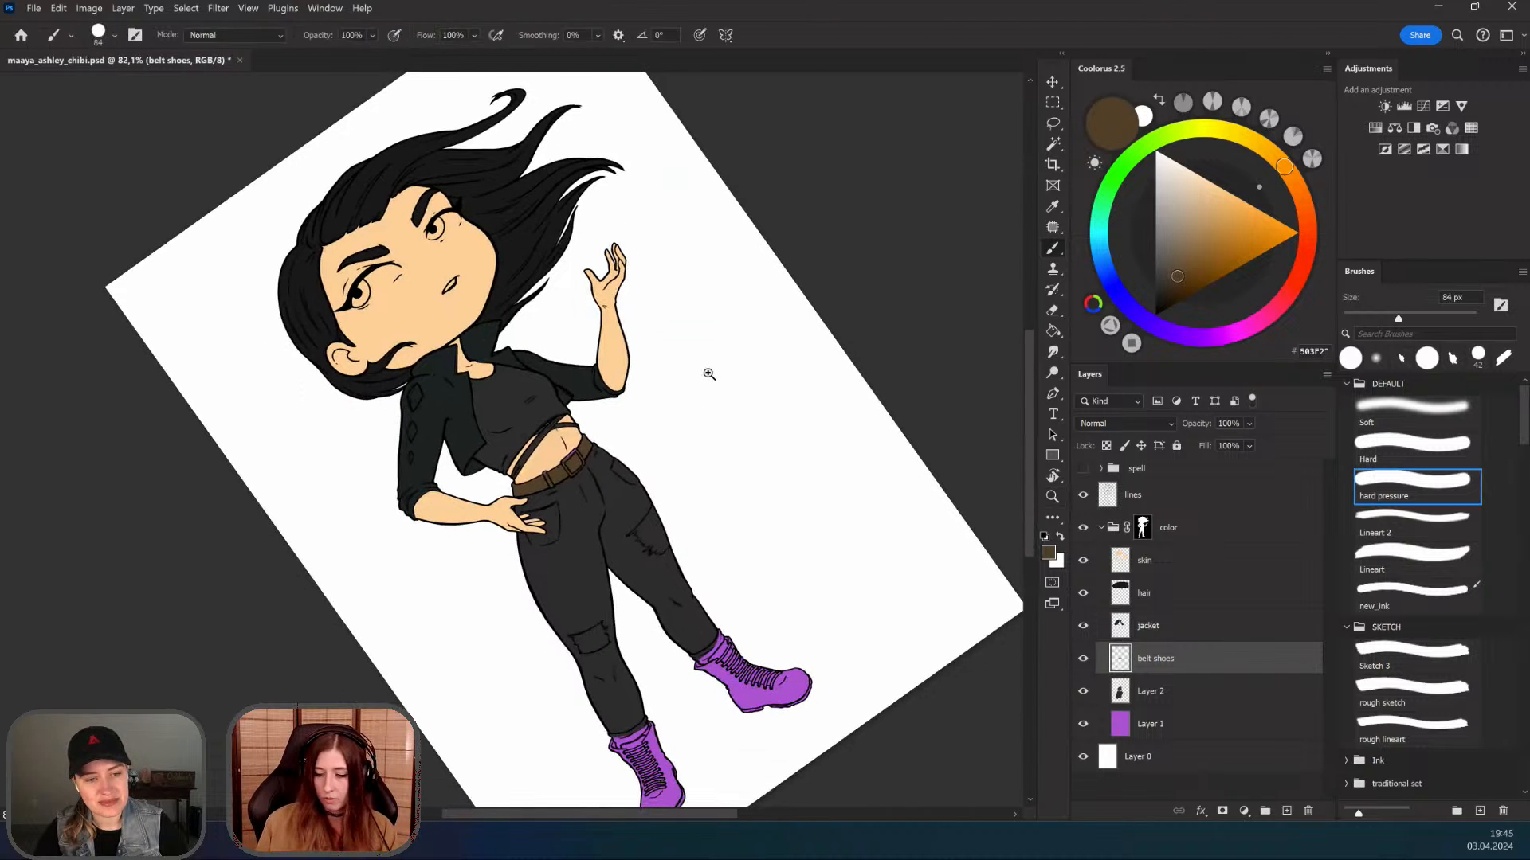
pyautogui.scroll(-4, 709, 374)
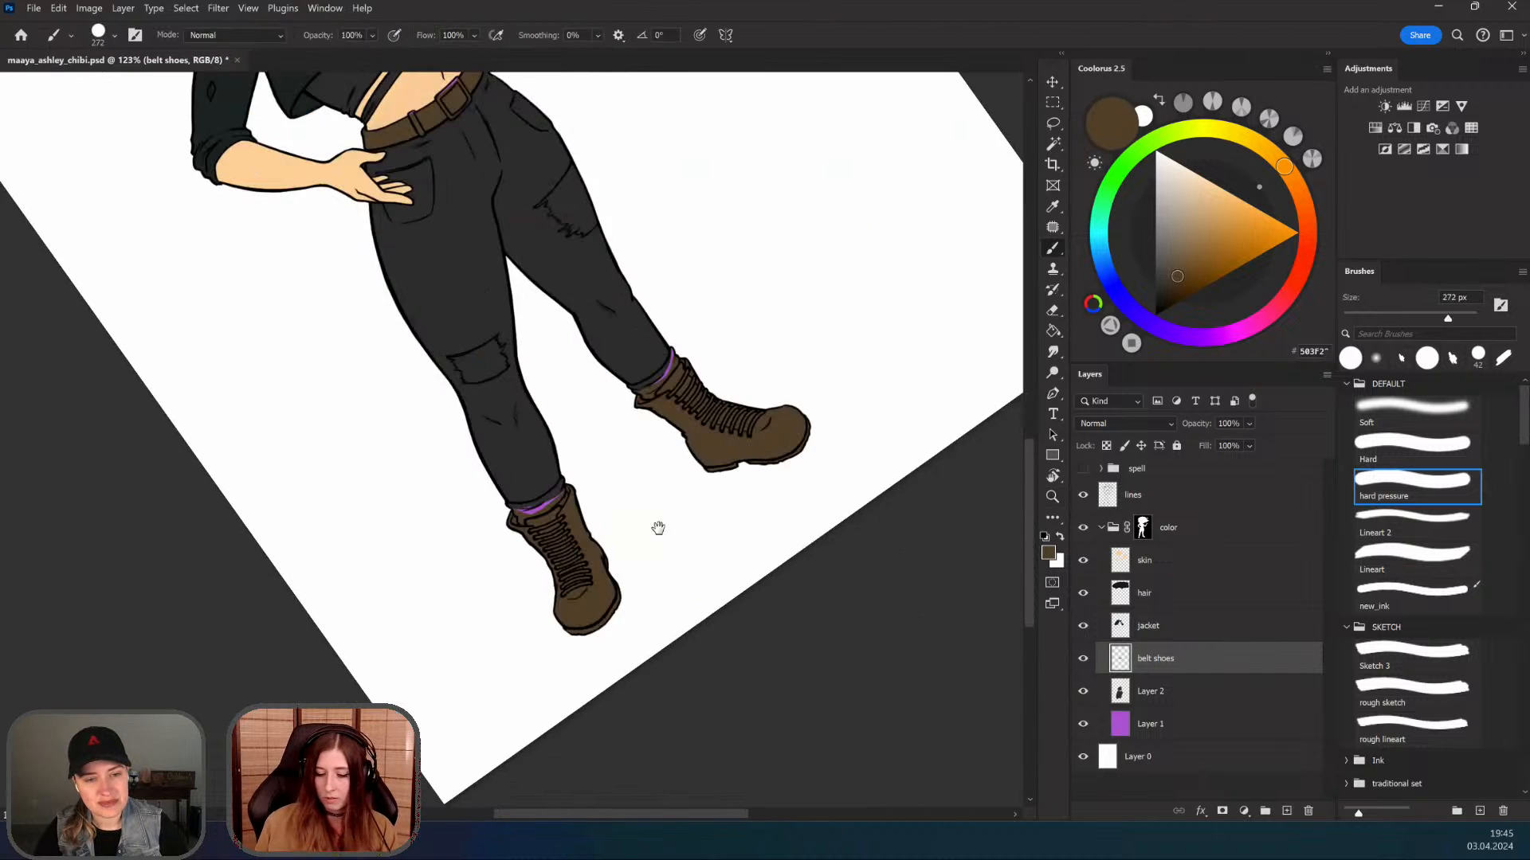
pyautogui.press('z')
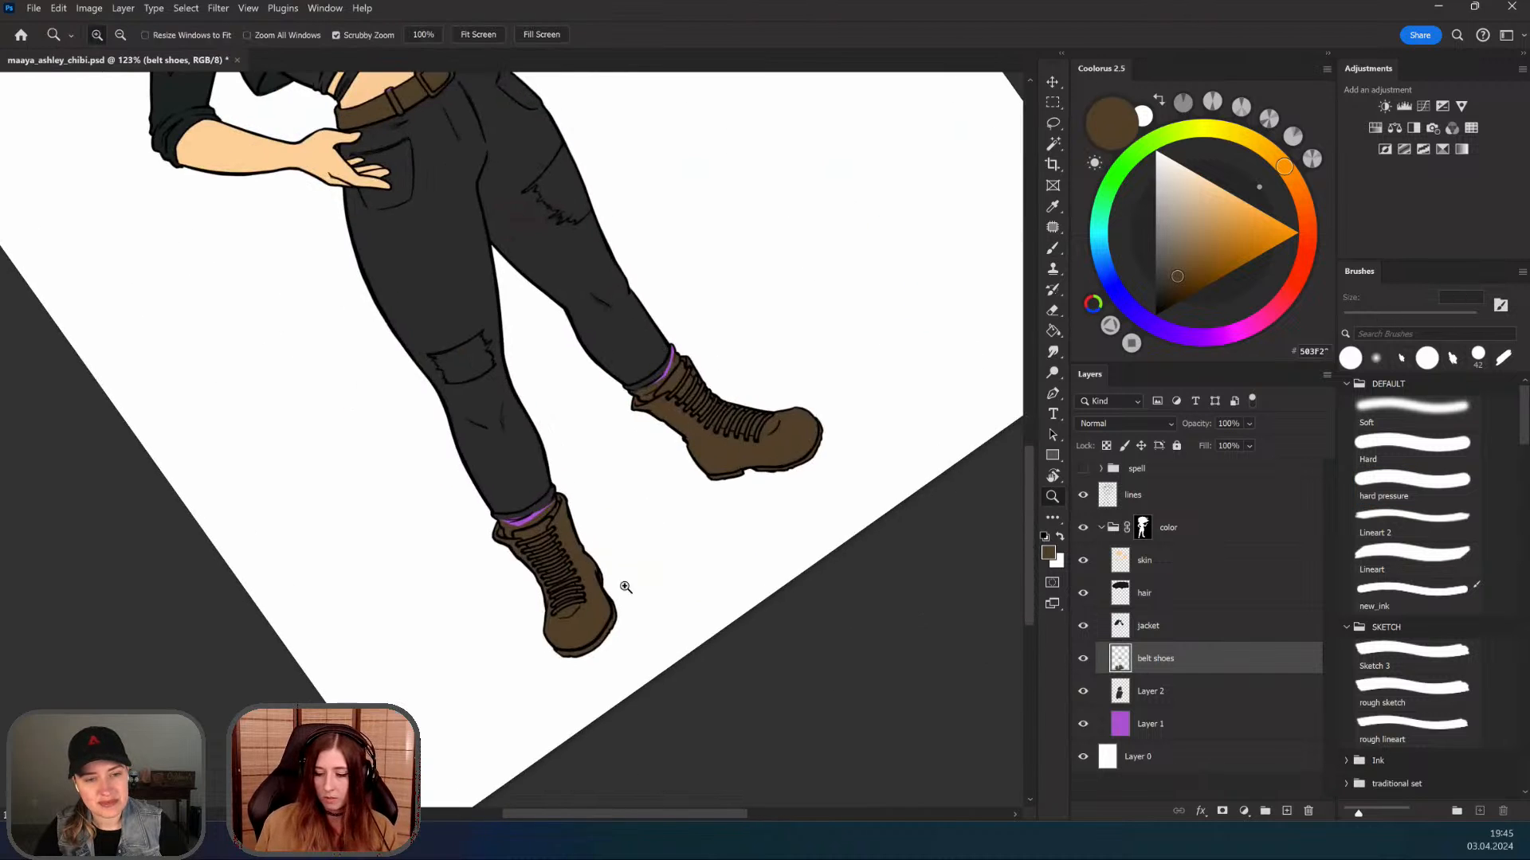
pyautogui.moveTo(626, 587); pyautogui.dragTo(488, 366)
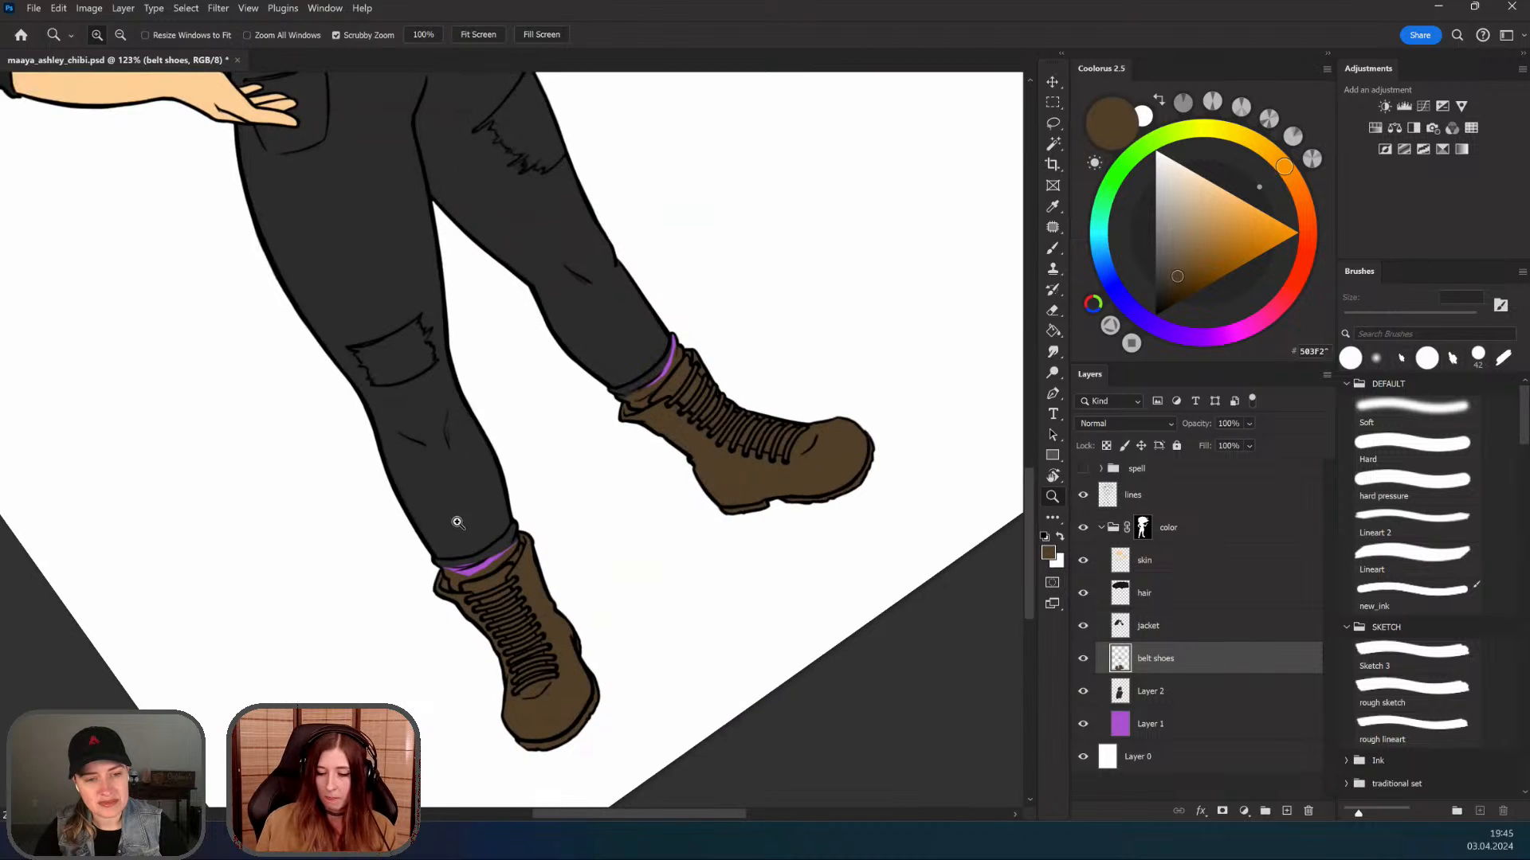
# Step: Erase the brown from the belt loop on the belt shoes layer and rename the dark grey clothing layer as "jeans"
pyautogui.moveTo(457, 522)
pyautogui.mouseDown()
pyautogui.moveTo(512, 560)
pyautogui.moveTo(505, 546)
pyautogui.moveTo(532, 586)
pyautogui.mouseUp()
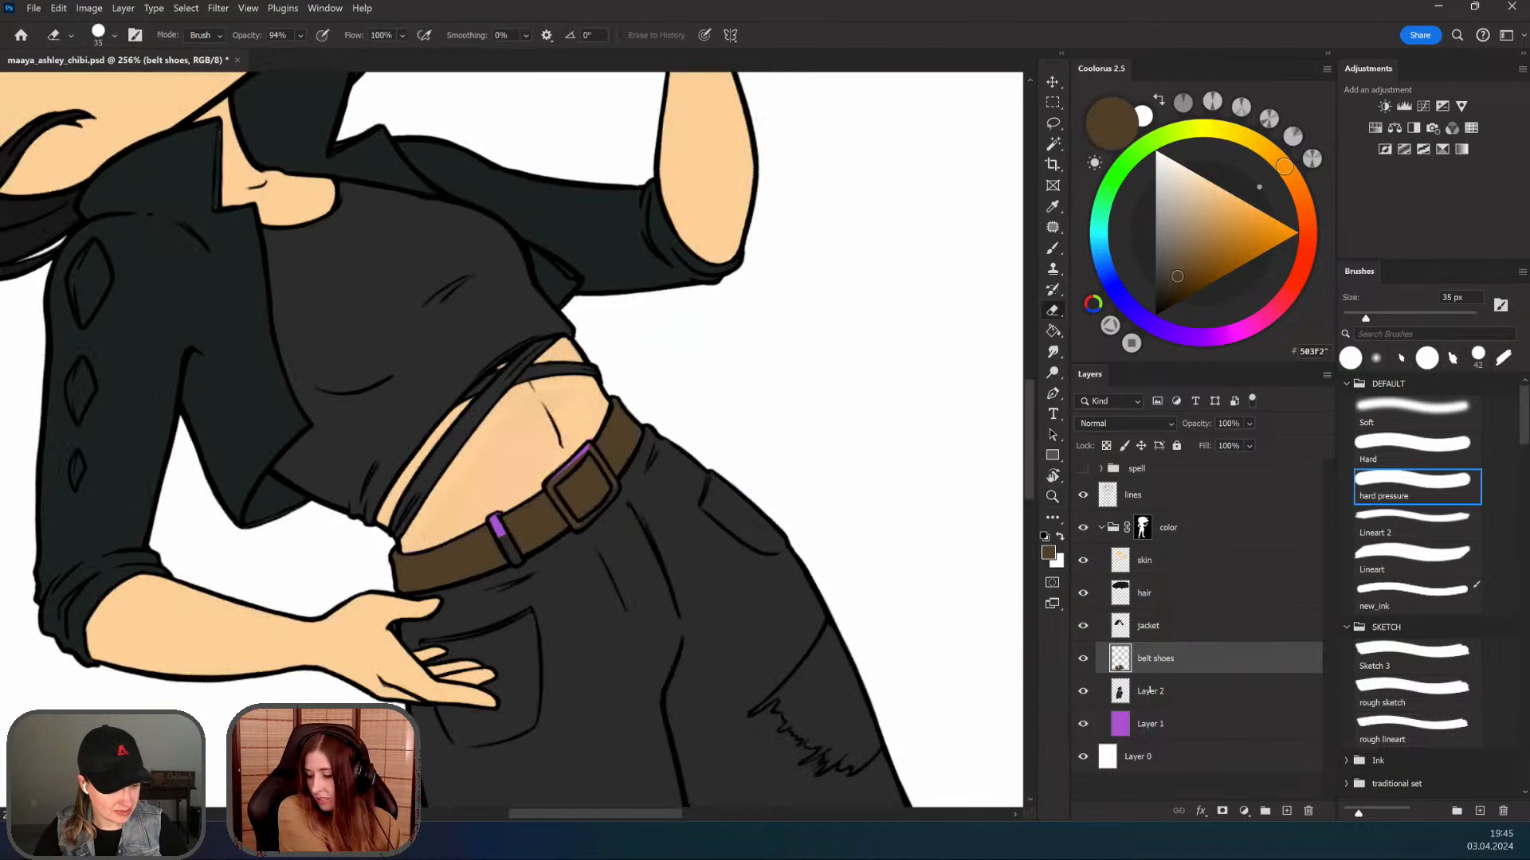
pyautogui.doubleClick(1149, 691)
pyautogui.write('jeans')
pyautogui.press('Return')
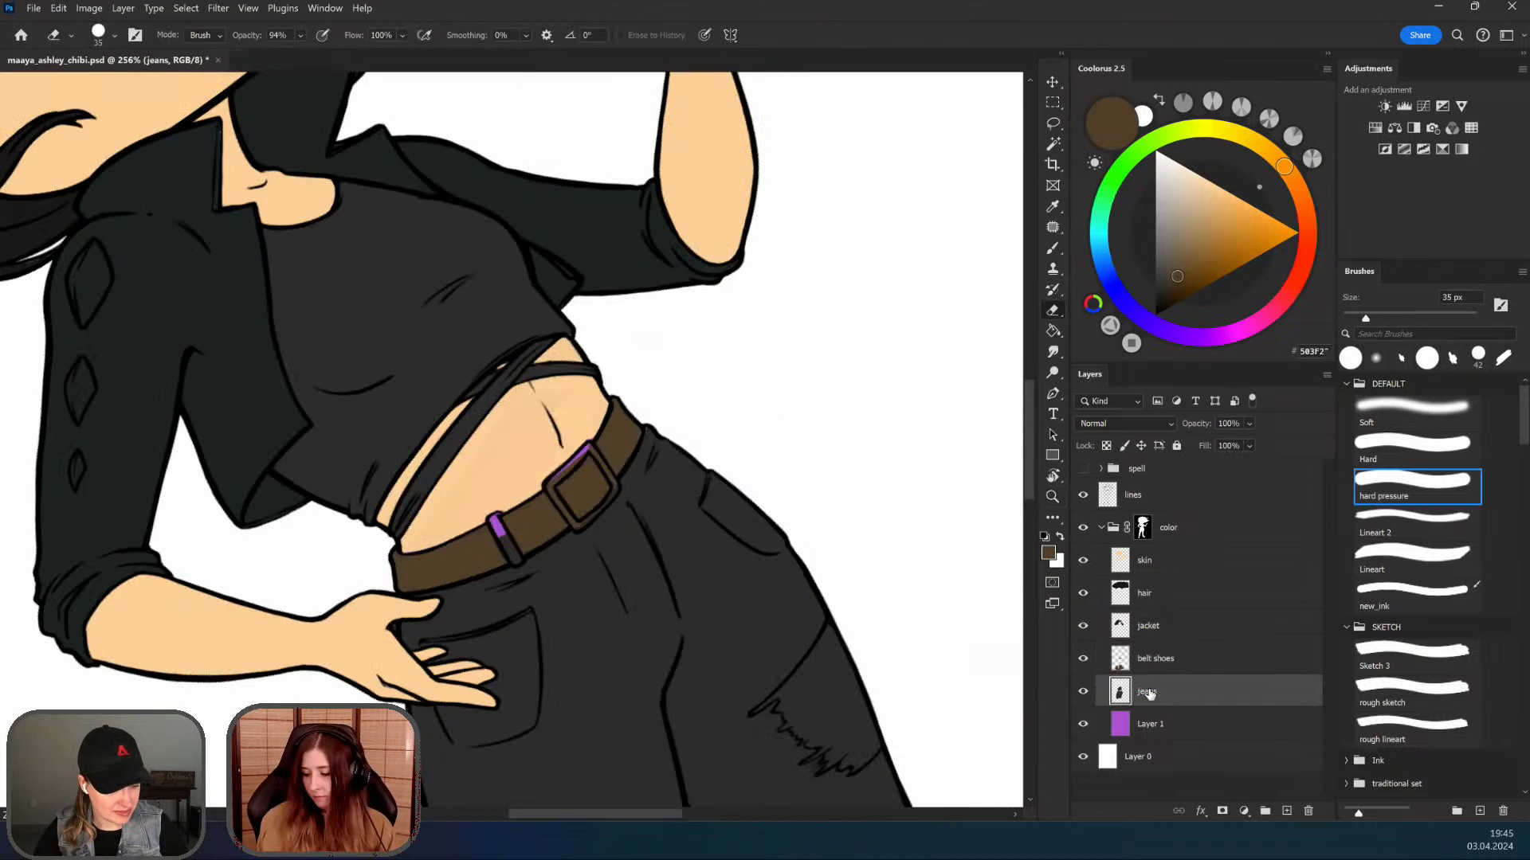
# Step: Sample the trousers' dark grey and paint the belt loop with it on the jeans layer
pyautogui.press('b')
pyautogui.keyDown('alt'); pyautogui.click(548, 584); pyautogui.keyUp('alt')
pyautogui.moveTo(539, 554)
pyautogui.mouseDown()
pyautogui.moveTo(502, 514)
pyautogui.moveTo(510, 562)
pyautogui.mouseUp()
# Step: Add a new layer above the jacket layer and paint the belt buckle's frame golden yellow on it
pyautogui.press('z')
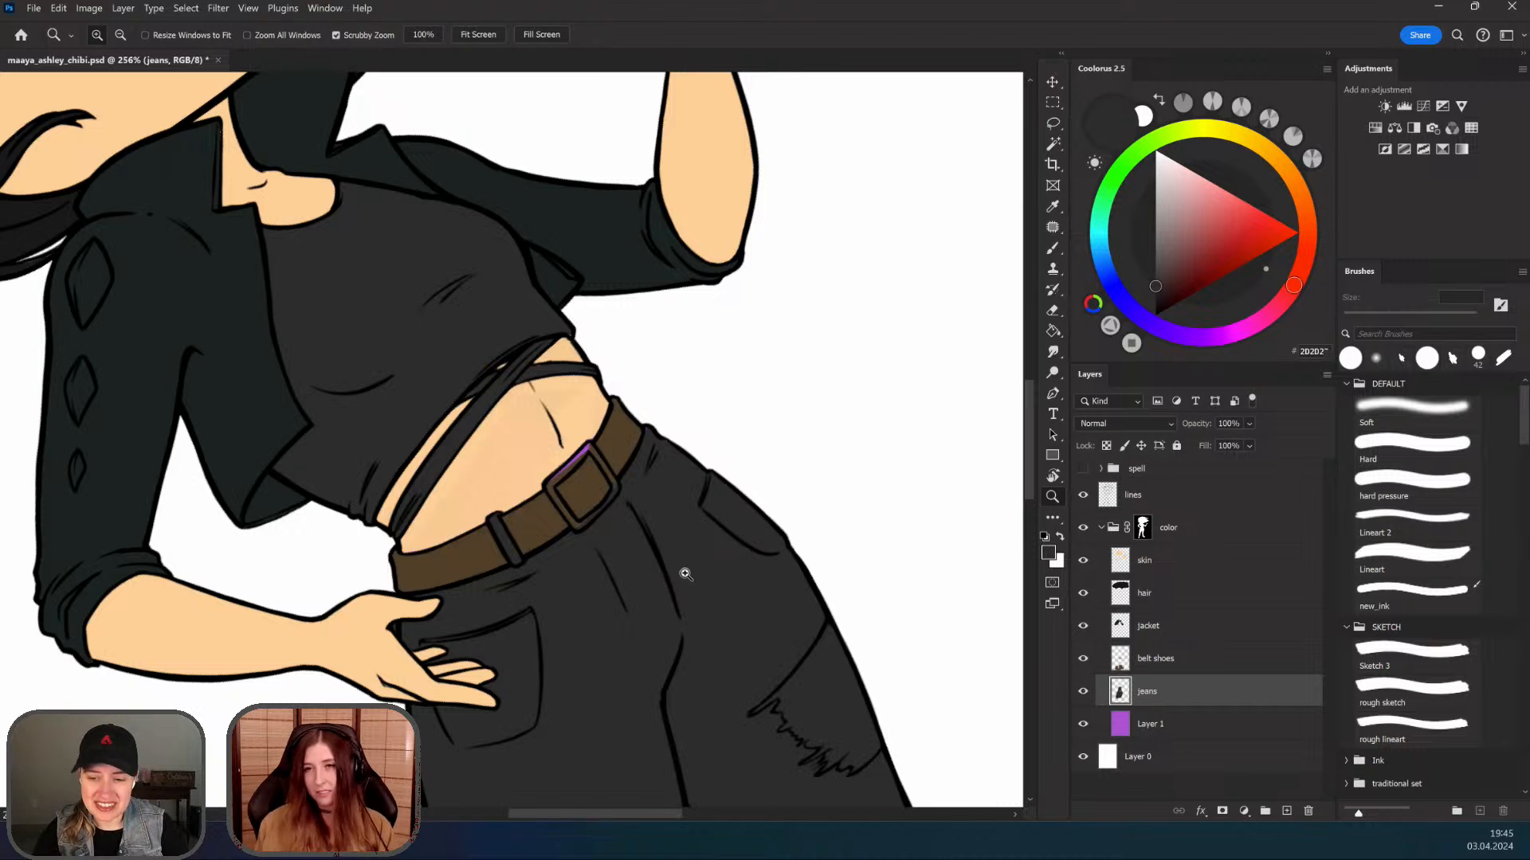
pyautogui.moveTo(685, 574); pyautogui.dragTo(729, 574)
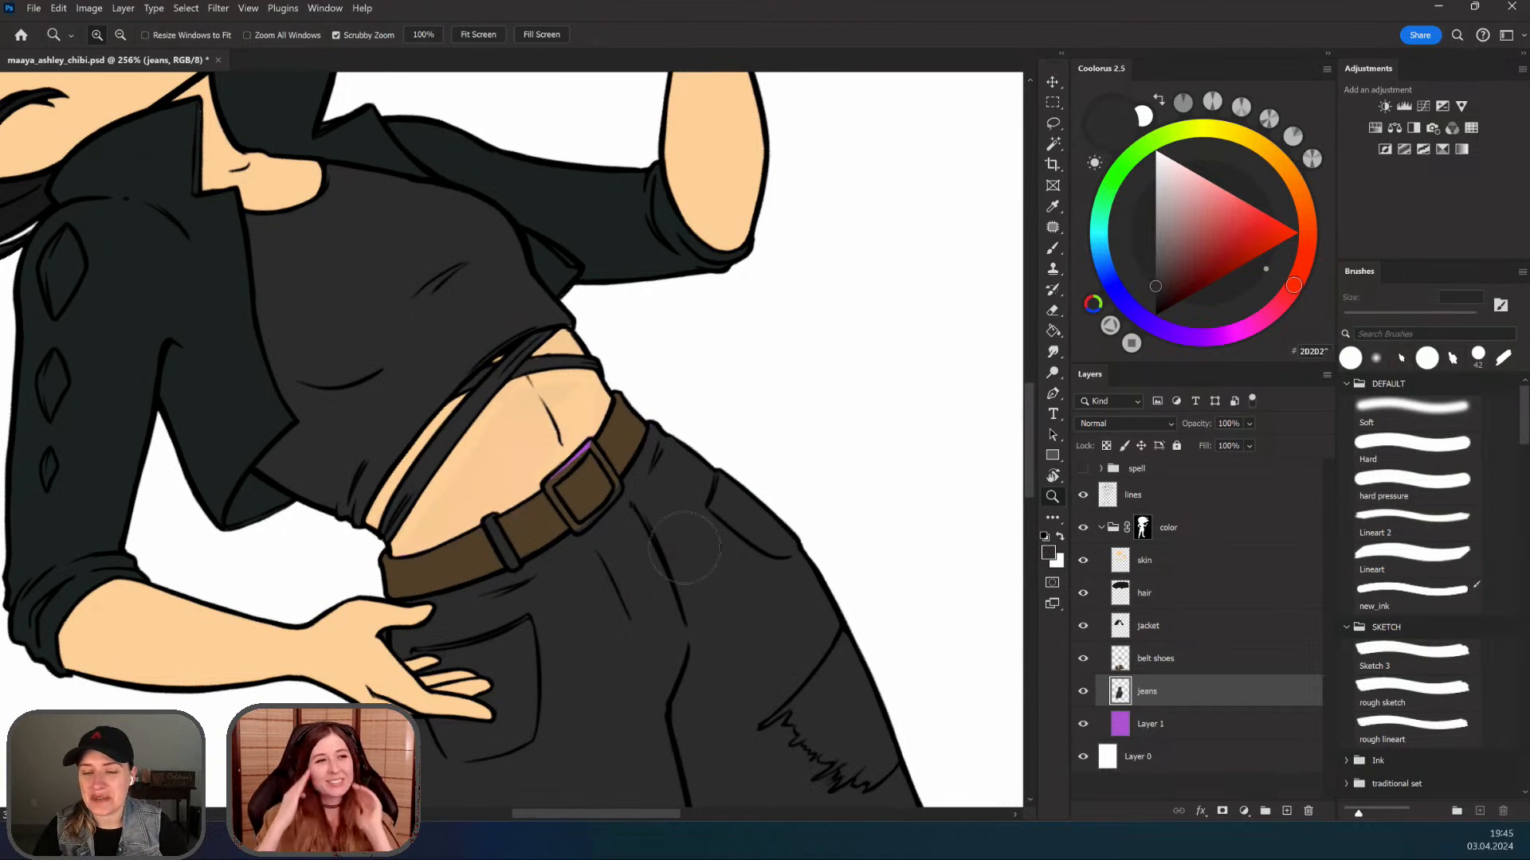
pyautogui.moveTo(647, 574); pyautogui.dragTo(717, 574)
pyautogui.press('r')
pyautogui.moveTo(956, 275); pyautogui.dragTo(1174, 567)
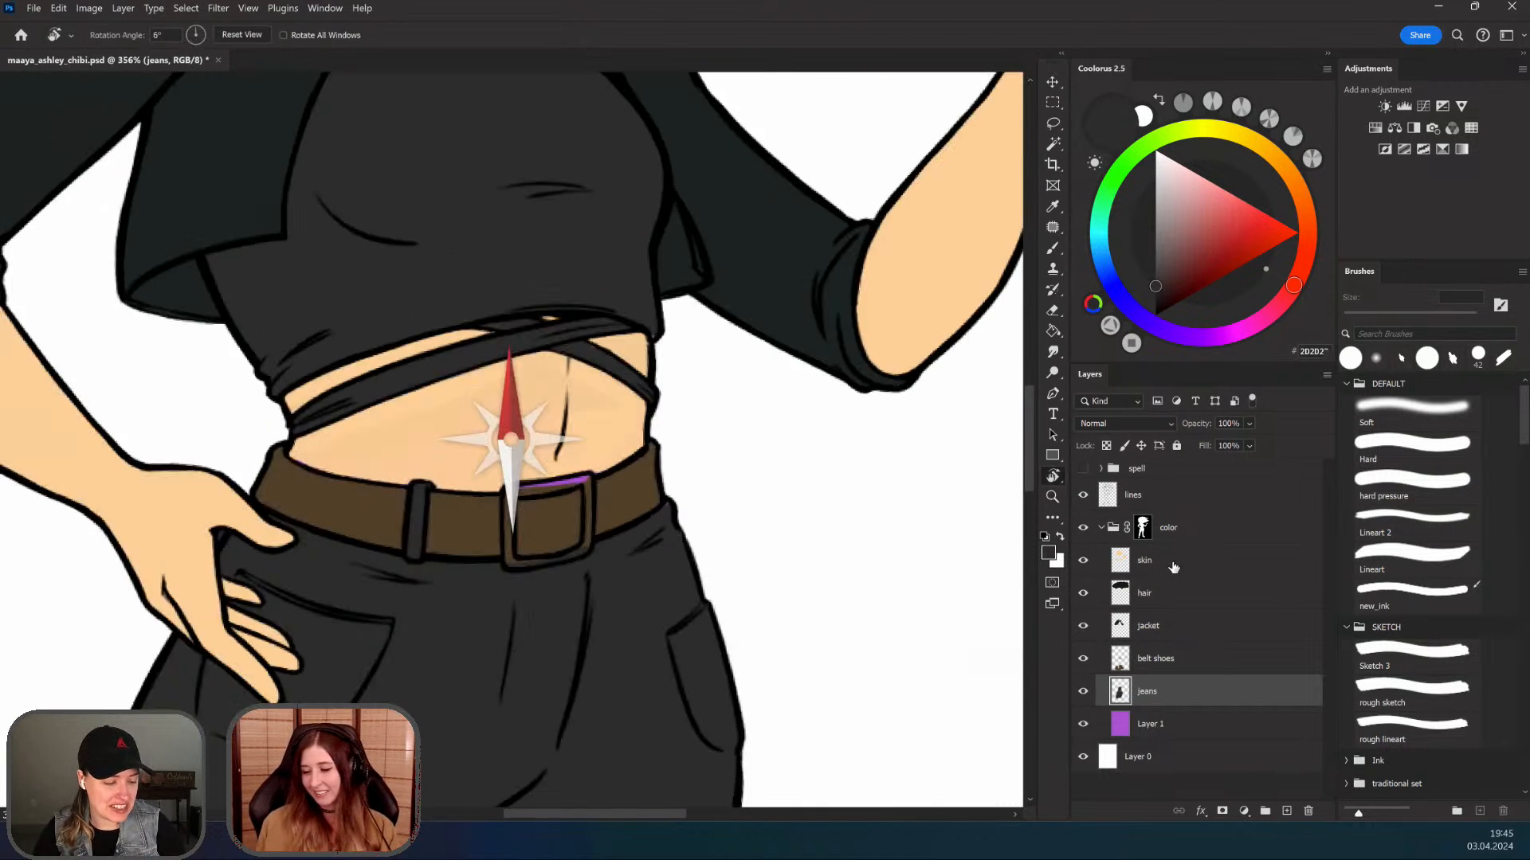
pyautogui.press('b')
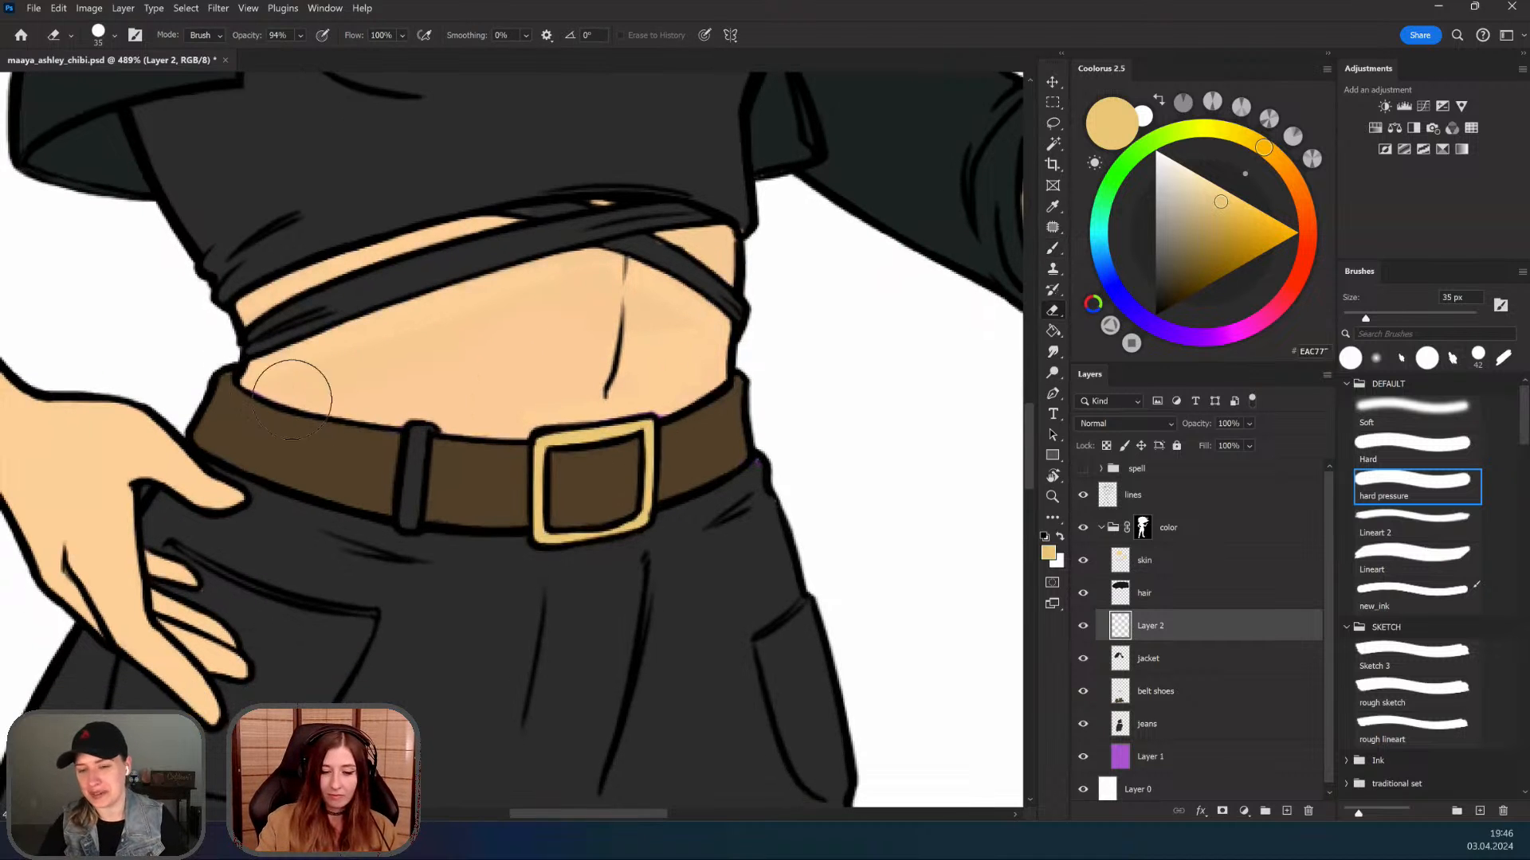
# Step: Select the skin layer and examine the flat colours across the whole figure, from the hair down to the boots
pyautogui.hotkey('alt', ']')
pyautogui.hotkey('alt', ']')
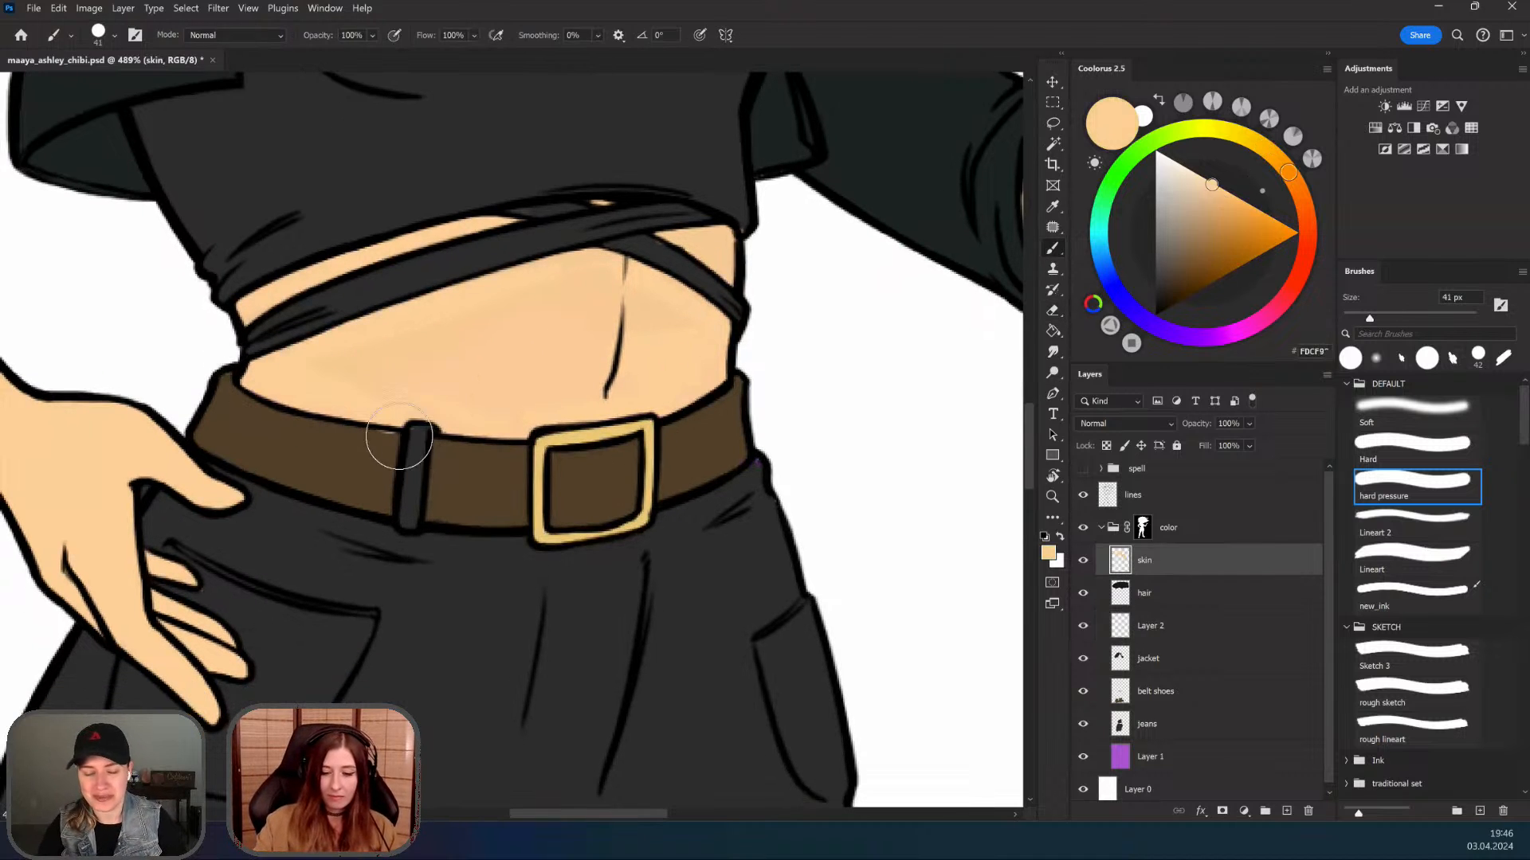
pyautogui.press('e')
pyautogui.press('z')
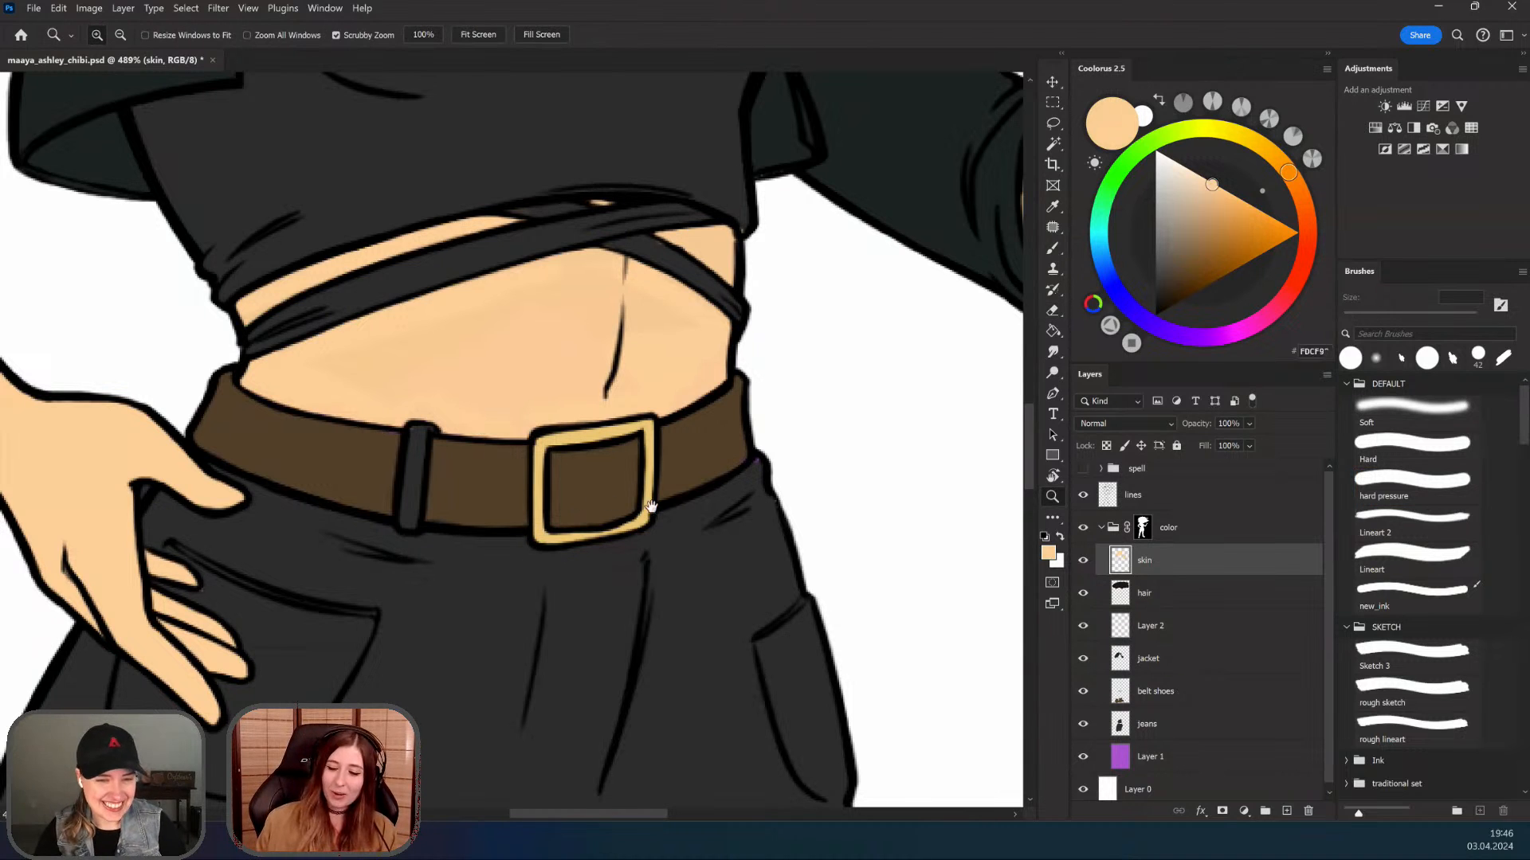
pyautogui.hotkey('ctrl', '-')
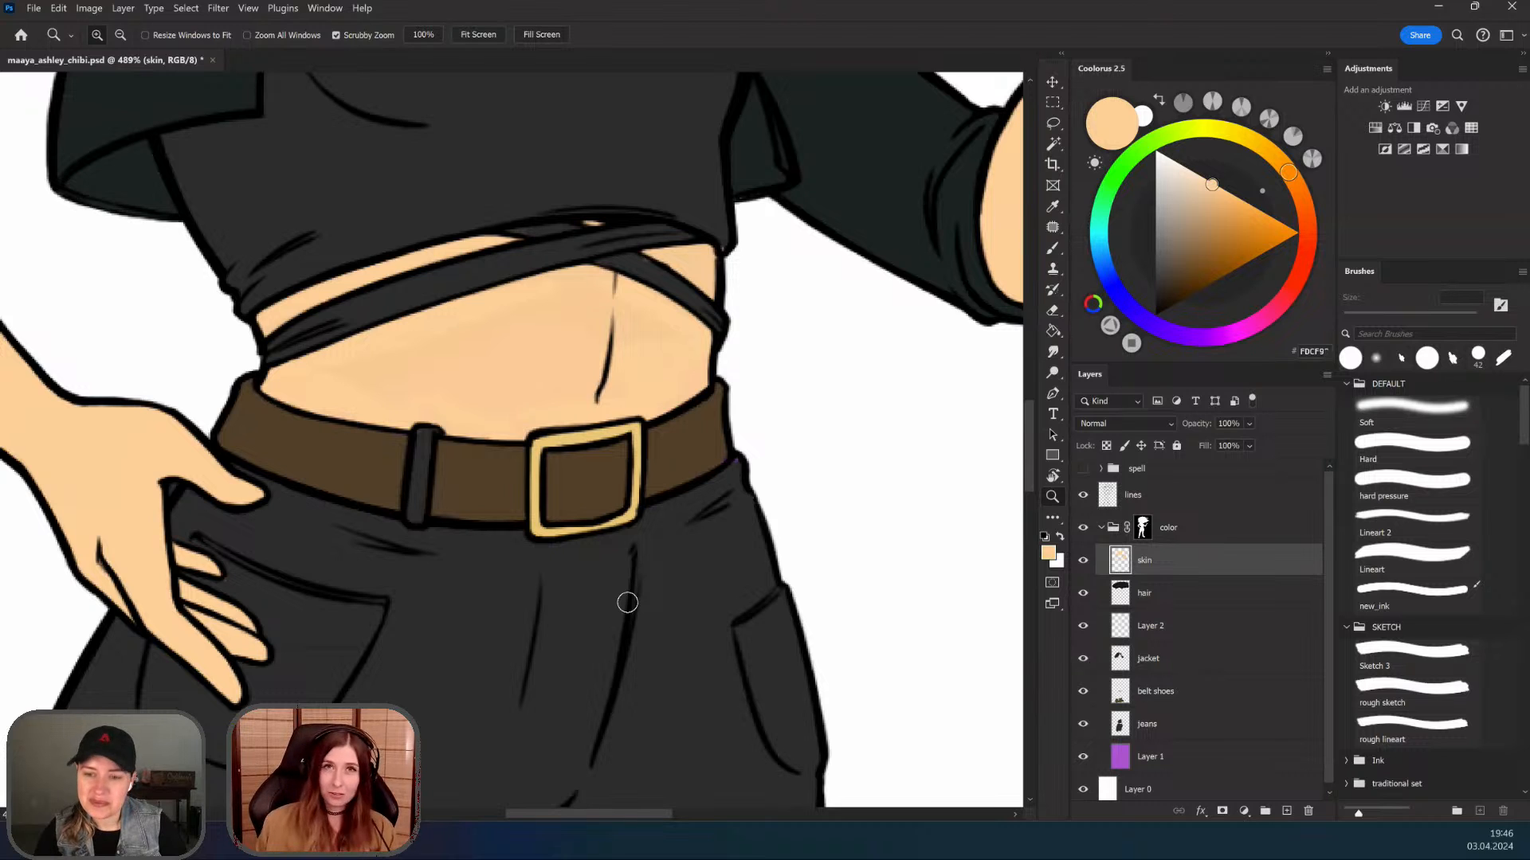
pyautogui.moveTo(677, 512); pyautogui.dragTo(603, 503)
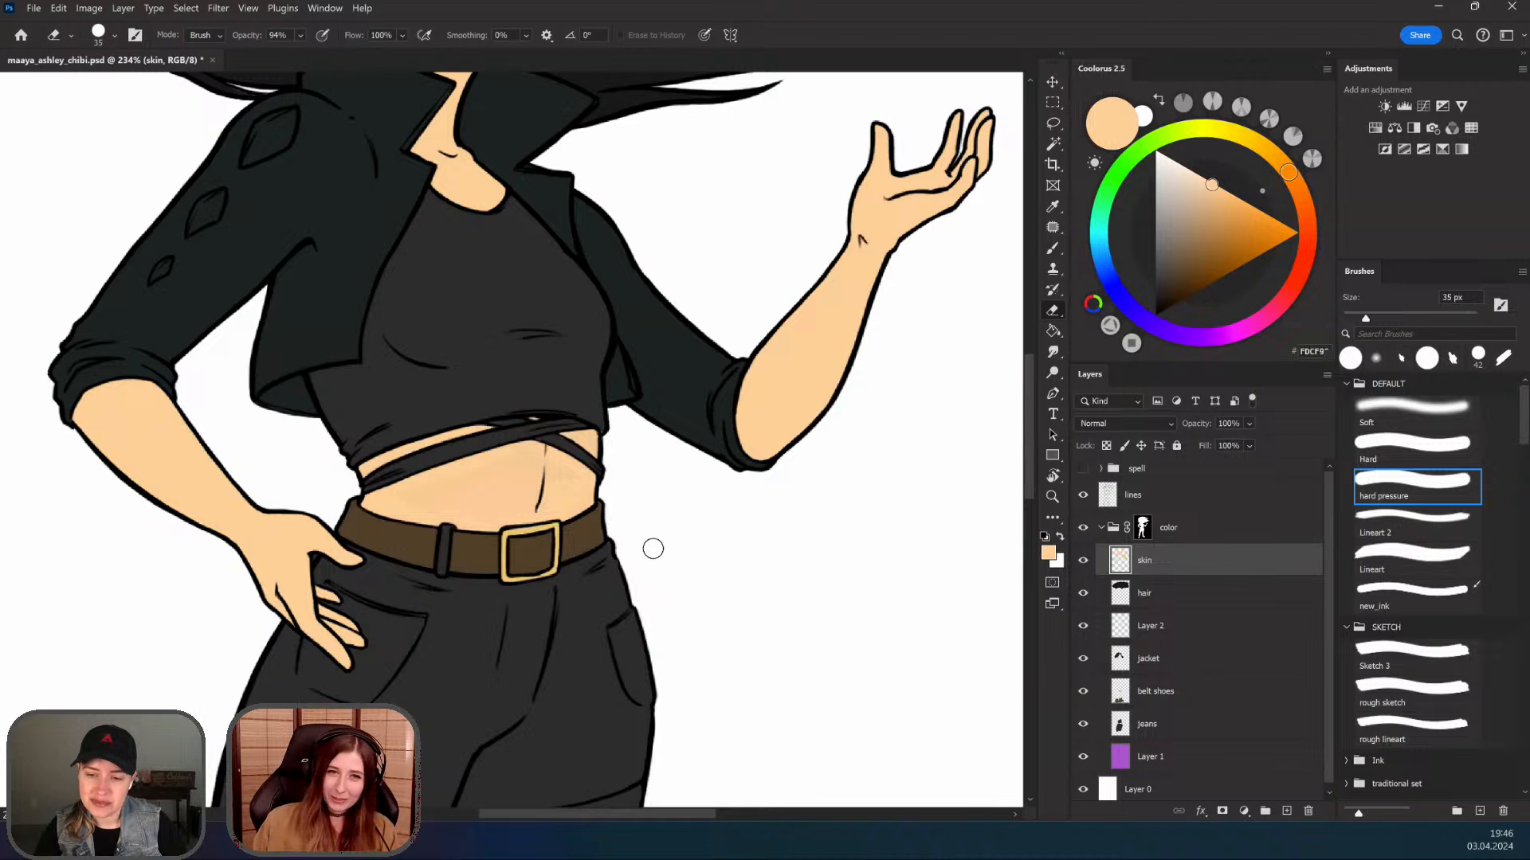
pyautogui.hotkey('ctrl', '-')
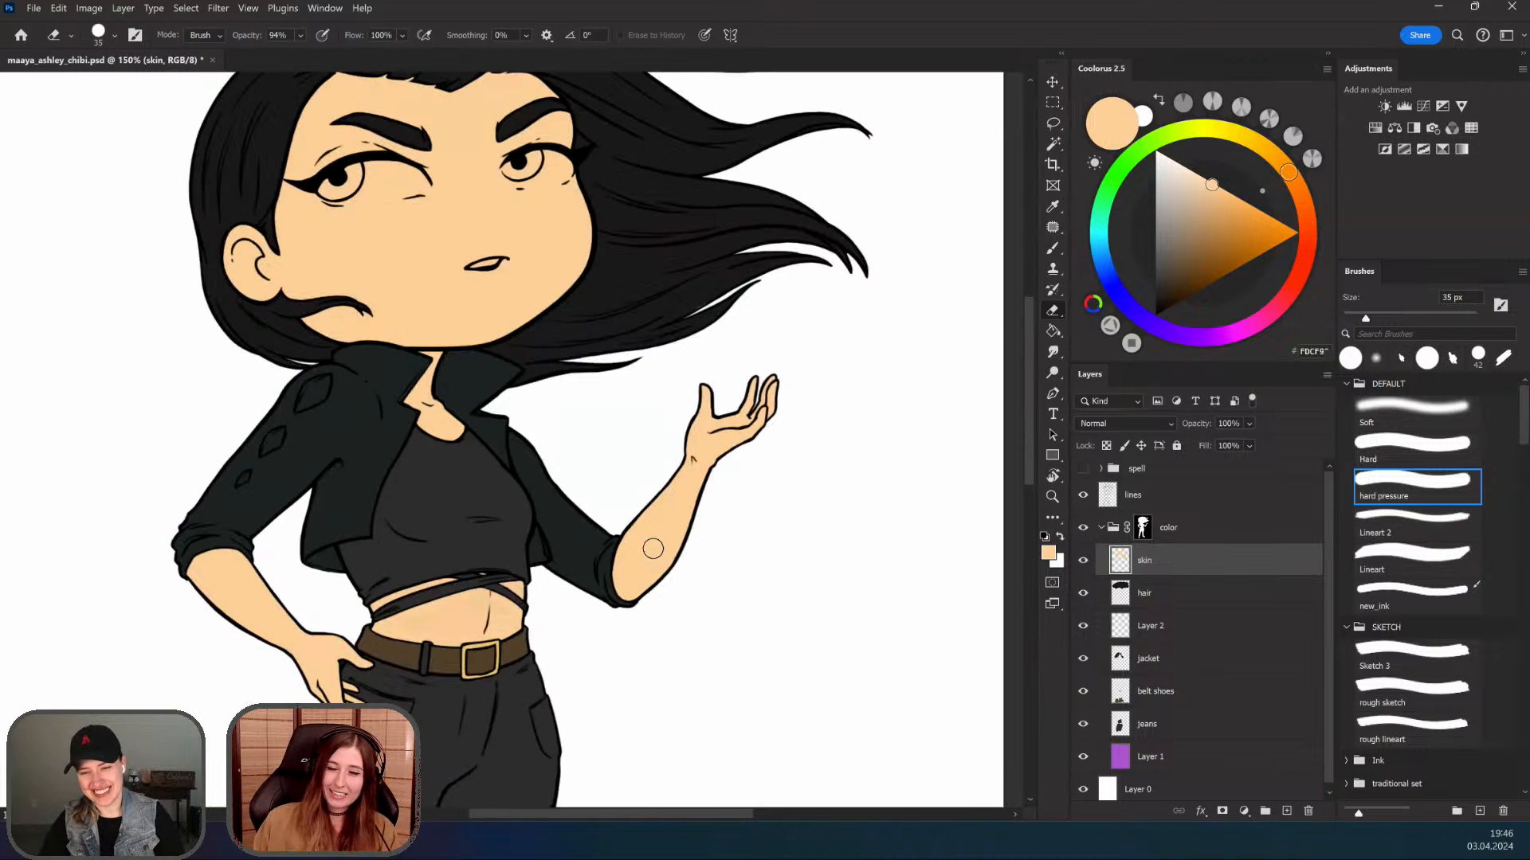
pyautogui.moveTo(575, 661); pyautogui.dragTo(646, 579)
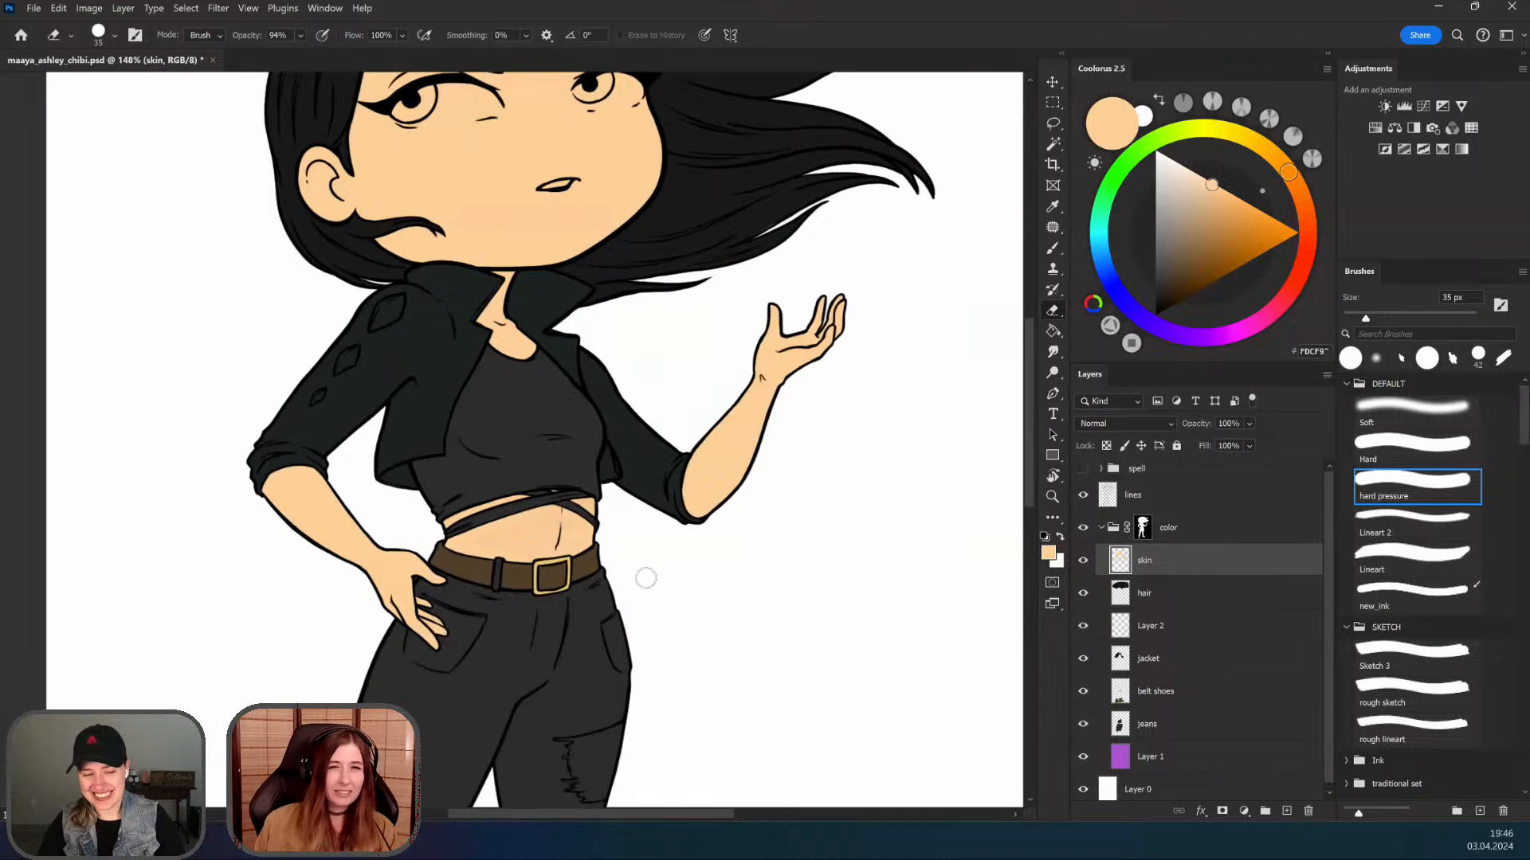
pyautogui.moveTo(639, 444)
pyautogui.mouseDown()
pyautogui.moveTo(618, 464)
pyautogui.moveTo(655, 476)
pyautogui.moveTo(661, 454)
pyautogui.moveTo(550, 509)
pyautogui.mouseUp()
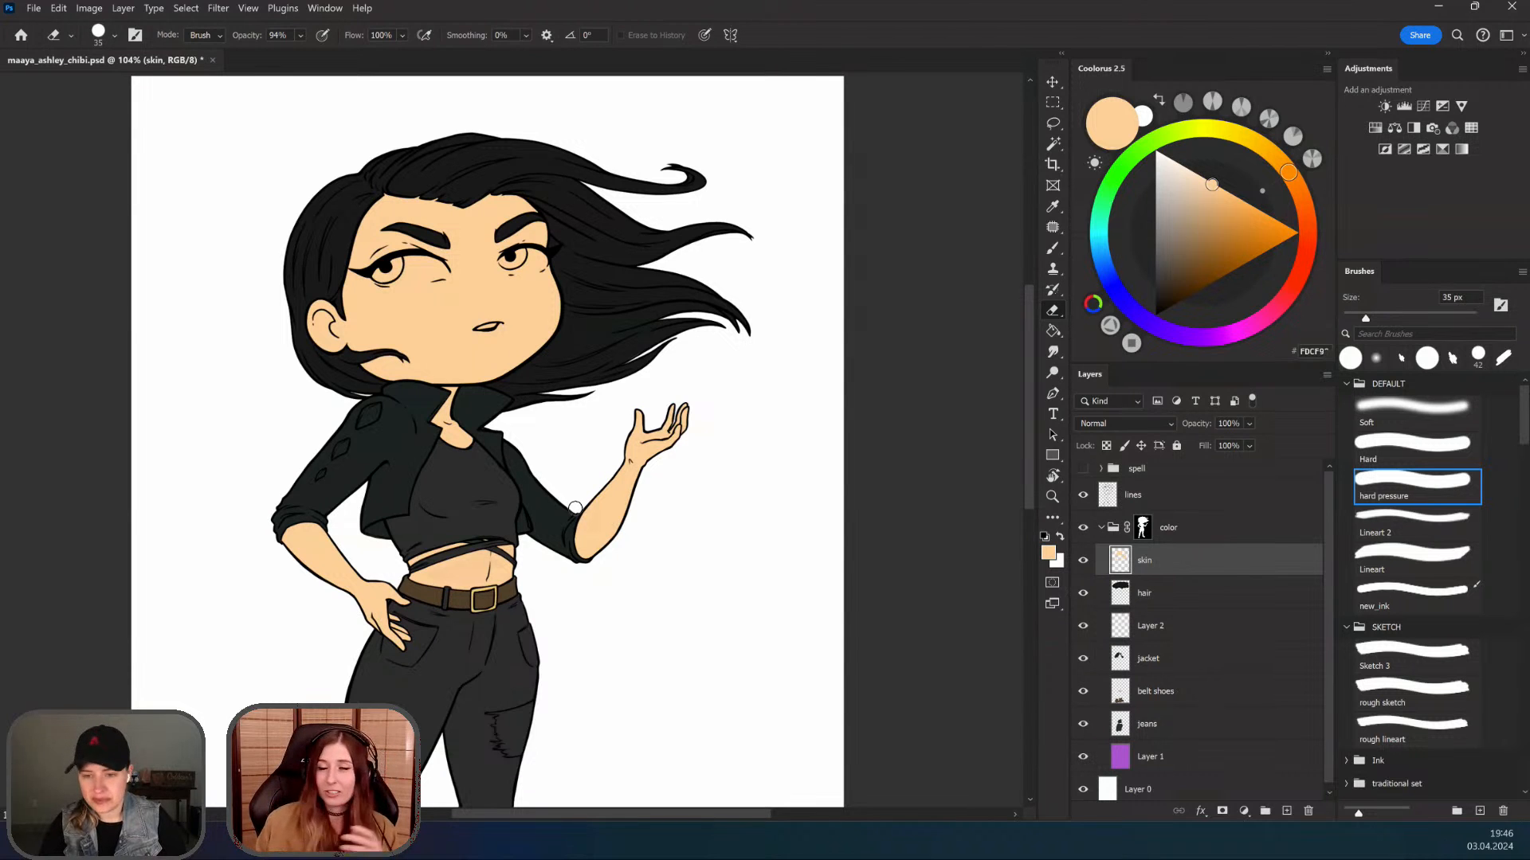
pyautogui.moveTo(533, 495)
pyautogui.mouseDown()
pyautogui.moveTo(534, 557)
pyautogui.moveTo(546, 519)
pyautogui.moveTo(518, 546)
pyautogui.moveTo(530, 549)
pyautogui.moveTo(505, 548)
pyautogui.moveTo(529, 550)
pyautogui.mouseUp()
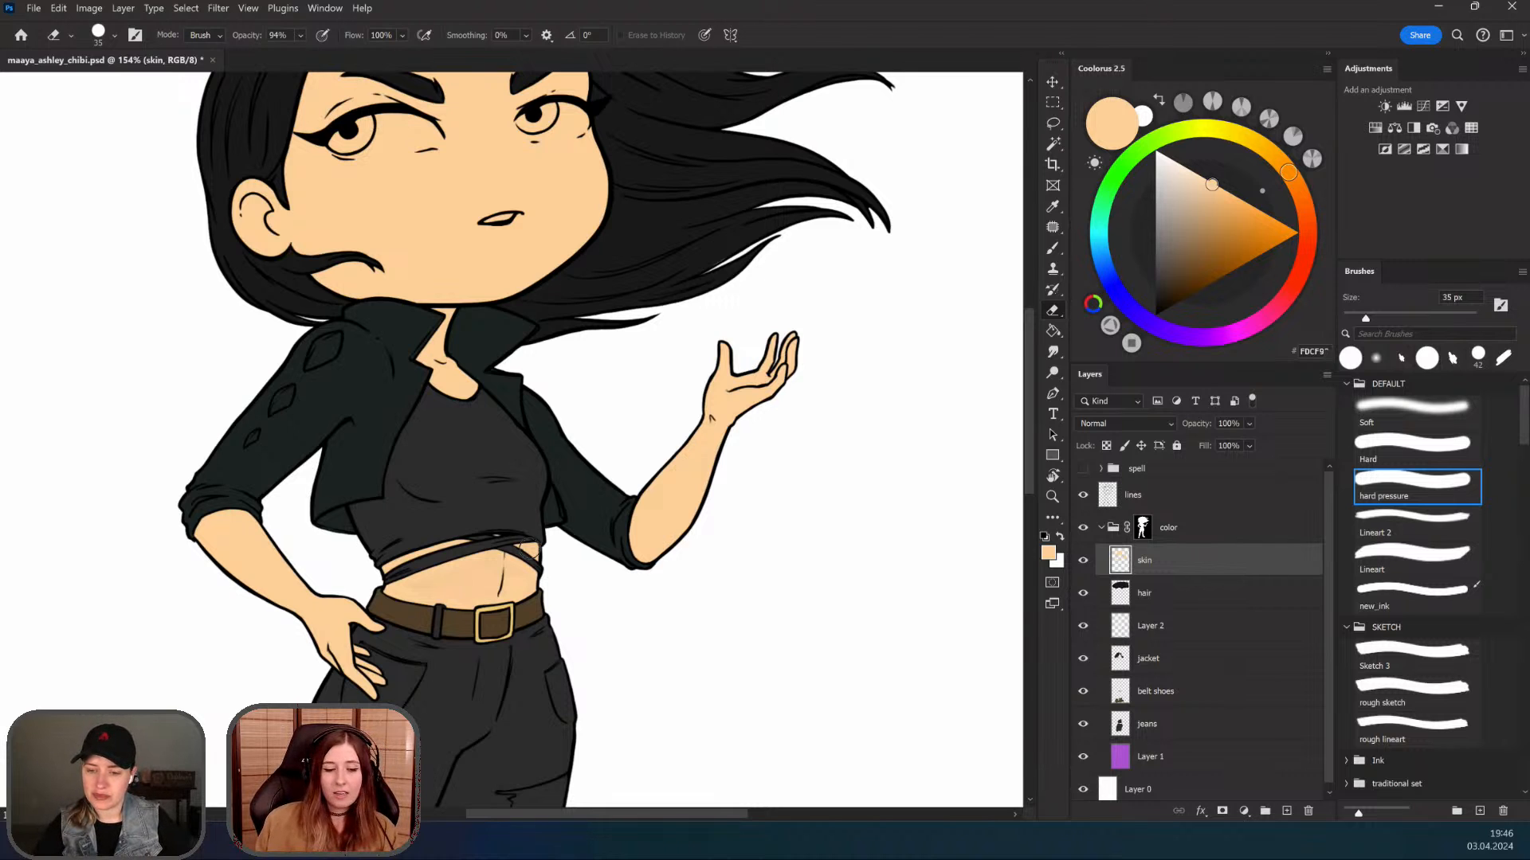
pyautogui.scroll(5, 559, 592)
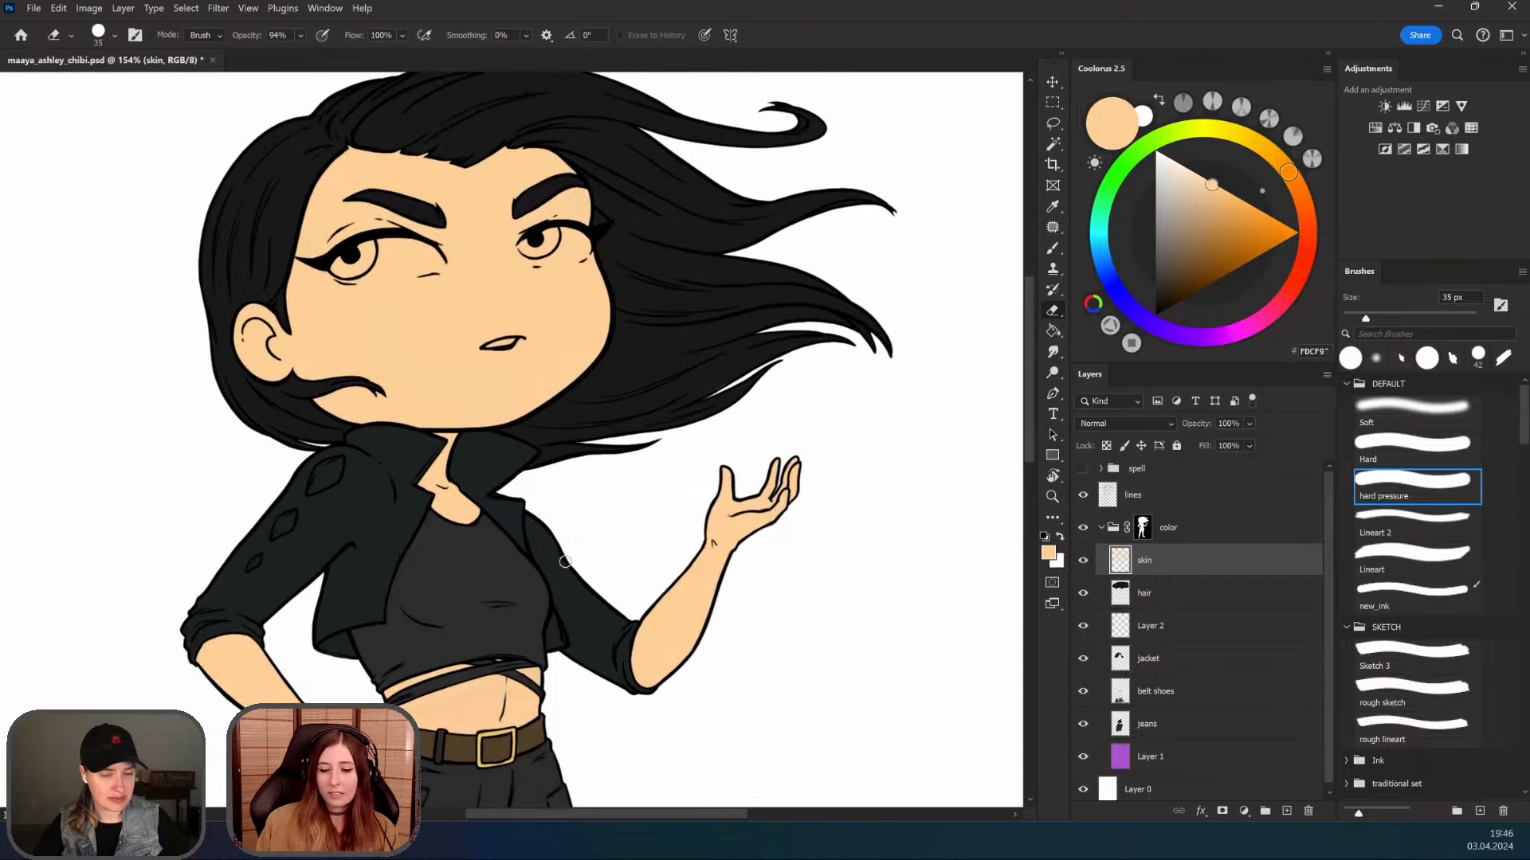
pyautogui.scroll(-6, 552, 574)
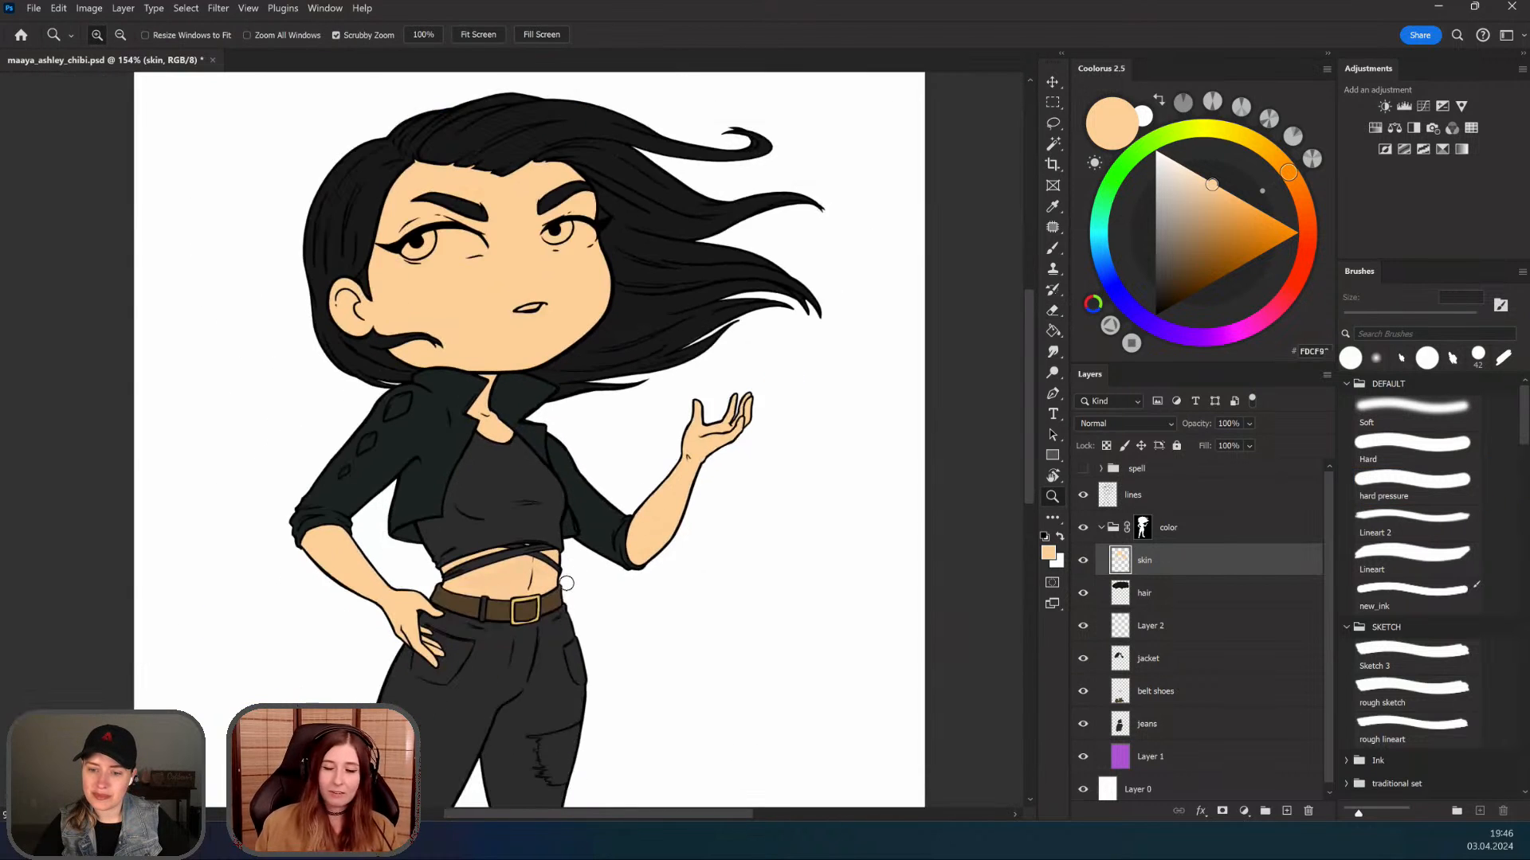
pyautogui.moveTo(585, 541)
pyautogui.mouseDown()
pyautogui.moveTo(560, 585)
pyautogui.moveTo(469, 340)
pyautogui.moveTo(522, 406)
pyautogui.mouseUp()
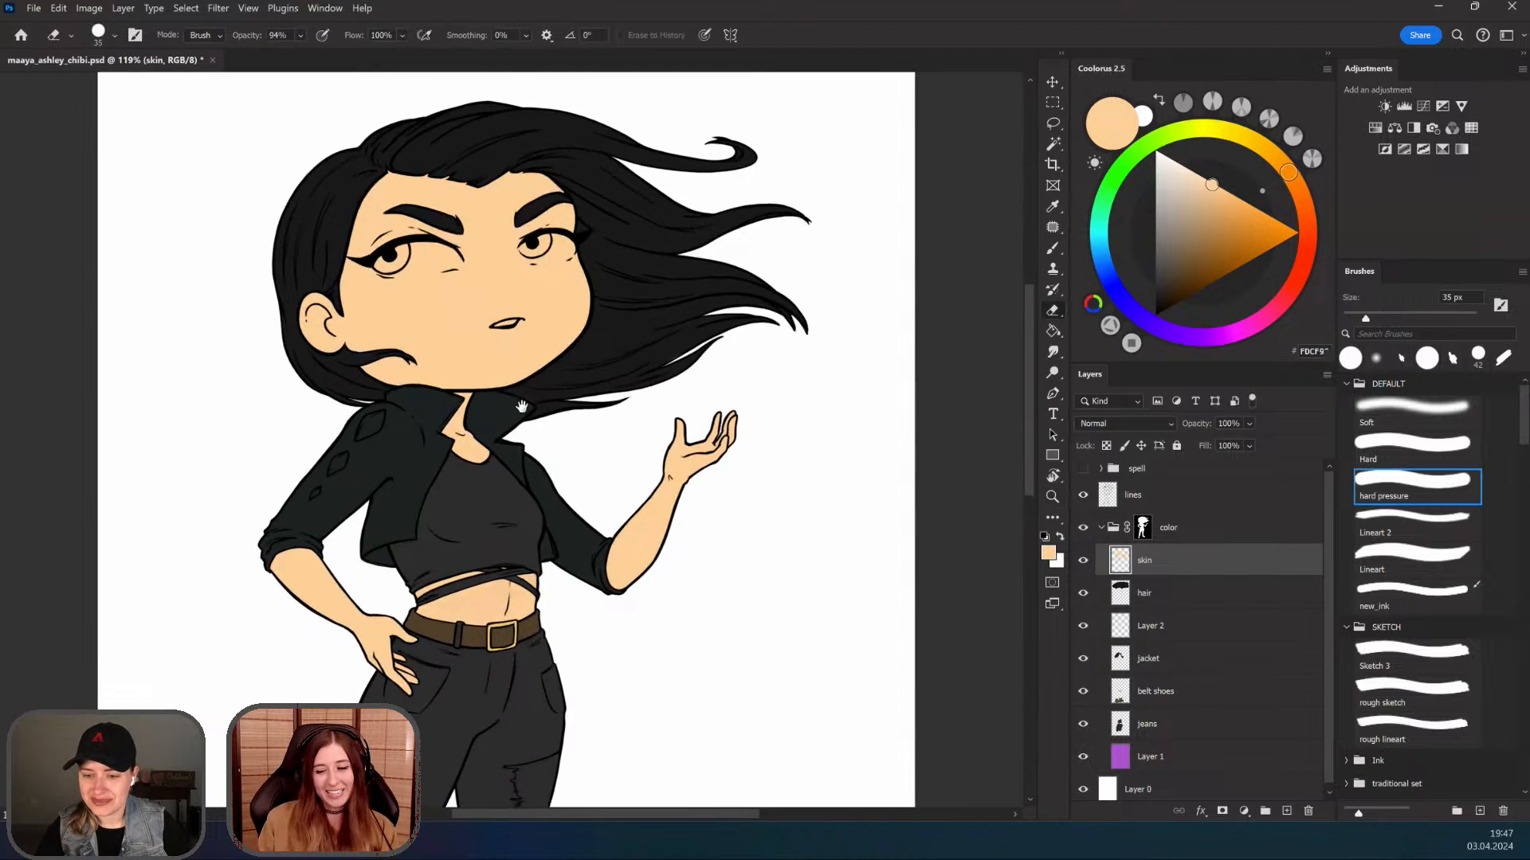
pyautogui.moveTo(608, 604); pyautogui.dragTo(632, 466)
pyautogui.moveTo(554, 615)
pyautogui.mouseDown()
pyautogui.moveTo(608, 484)
pyautogui.moveTo(607, 552)
pyautogui.mouseUp()
pyautogui.moveTo(604, 425); pyautogui.dragTo(610, 373)
pyautogui.moveTo(622, 641)
pyautogui.mouseDown()
pyautogui.moveTo(631, 504)
pyautogui.moveTo(659, 608)
pyautogui.mouseUp()
pyautogui.moveTo(570, 588)
pyautogui.mouseDown()
pyautogui.moveTo(584, 527)
pyautogui.moveTo(555, 588)
pyautogui.mouseUp()
pyautogui.moveTo(580, 533); pyautogui.dragTo(570, 588)
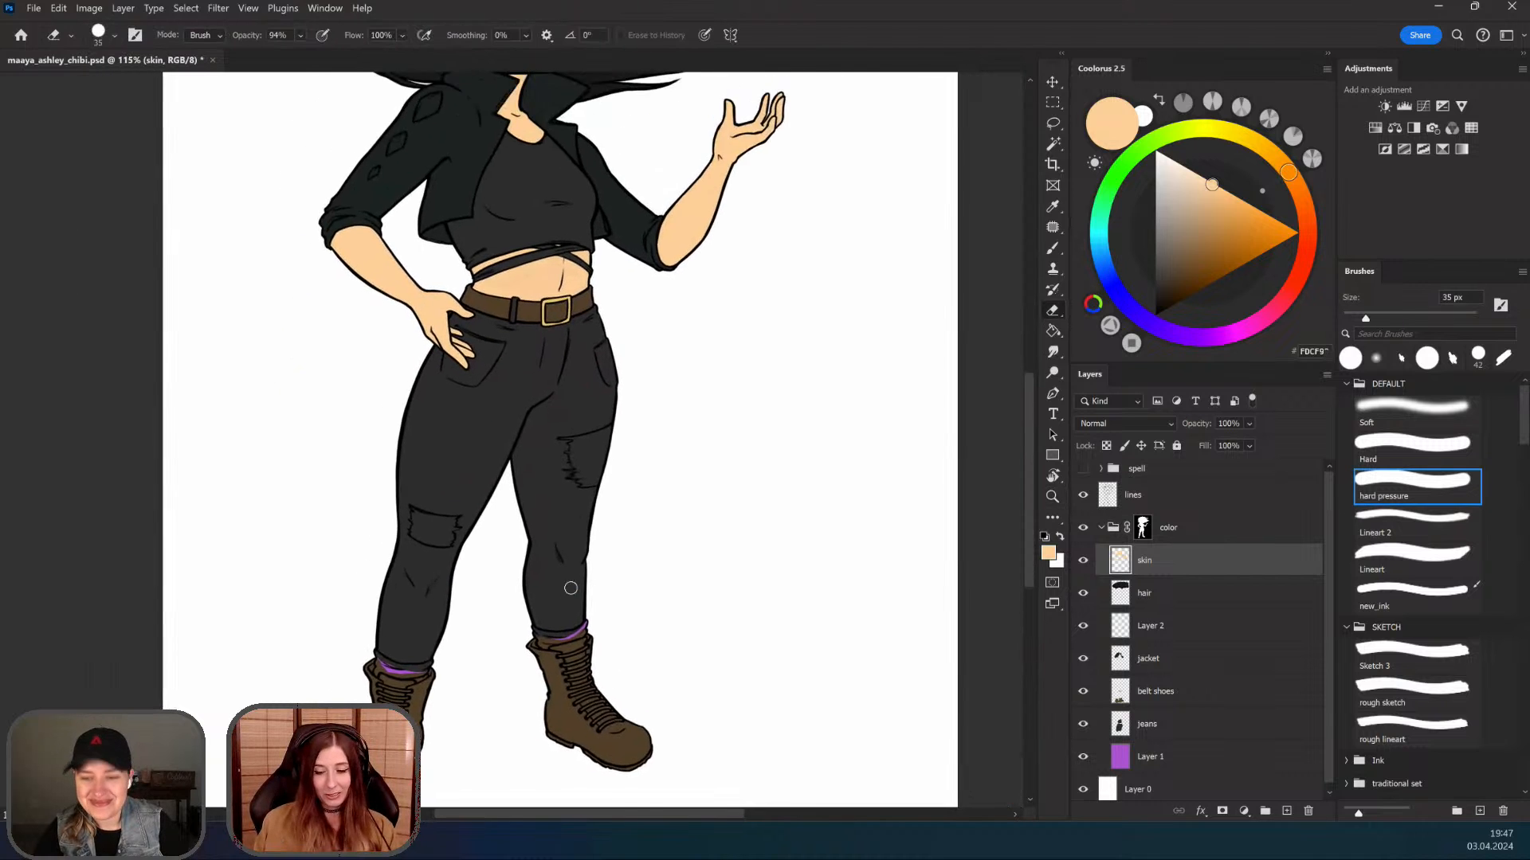
pyautogui.moveTo(715, 454); pyautogui.dragTo(710, 529)
# Step: Sample the dark jacket colour, select the jacket layer, and check its coverage by hiding the layer and showing it again
pyautogui.press('b')
pyautogui.keyDown('alt'); pyautogui.click(625, 299); pyautogui.keyUp('alt')
pyautogui.moveTo(544, 657)
pyautogui.mouseDown()
pyautogui.moveTo(495, 696)
pyautogui.moveTo(570, 682)
pyautogui.moveTo(567, 666)
pyautogui.moveTo(523, 677)
pyautogui.moveTo(547, 673)
pyautogui.mouseUp()
pyautogui.moveTo(456, 566); pyautogui.dragTo(478, 592)
pyautogui.moveTo(383, 688); pyautogui.dragTo(422, 602)
pyautogui.moveTo(523, 634); pyautogui.dragTo(663, 514)
pyautogui.moveTo(532, 344)
pyautogui.mouseDown()
pyautogui.moveTo(550, 242)
pyautogui.moveTo(515, 330)
pyautogui.mouseUp()
pyautogui.moveTo(517, 423)
pyautogui.mouseDown()
pyautogui.moveTo(462, 448)
pyautogui.moveTo(382, 446)
pyautogui.mouseUp()
pyautogui.moveTo(478, 159); pyautogui.dragTo(468, 405)
pyautogui.click(1144, 659)
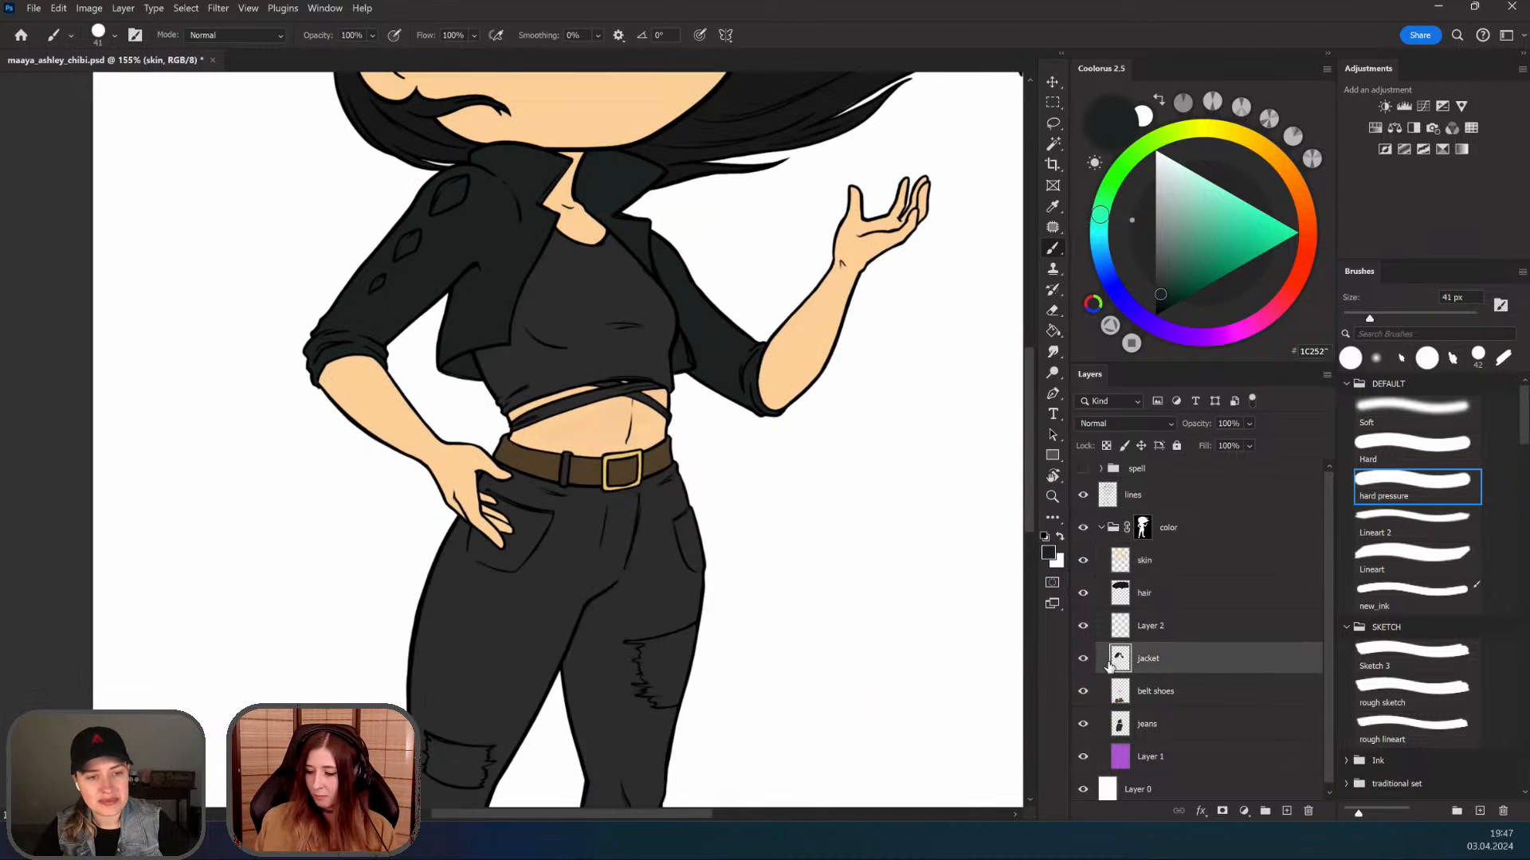
pyautogui.click(1083, 659)
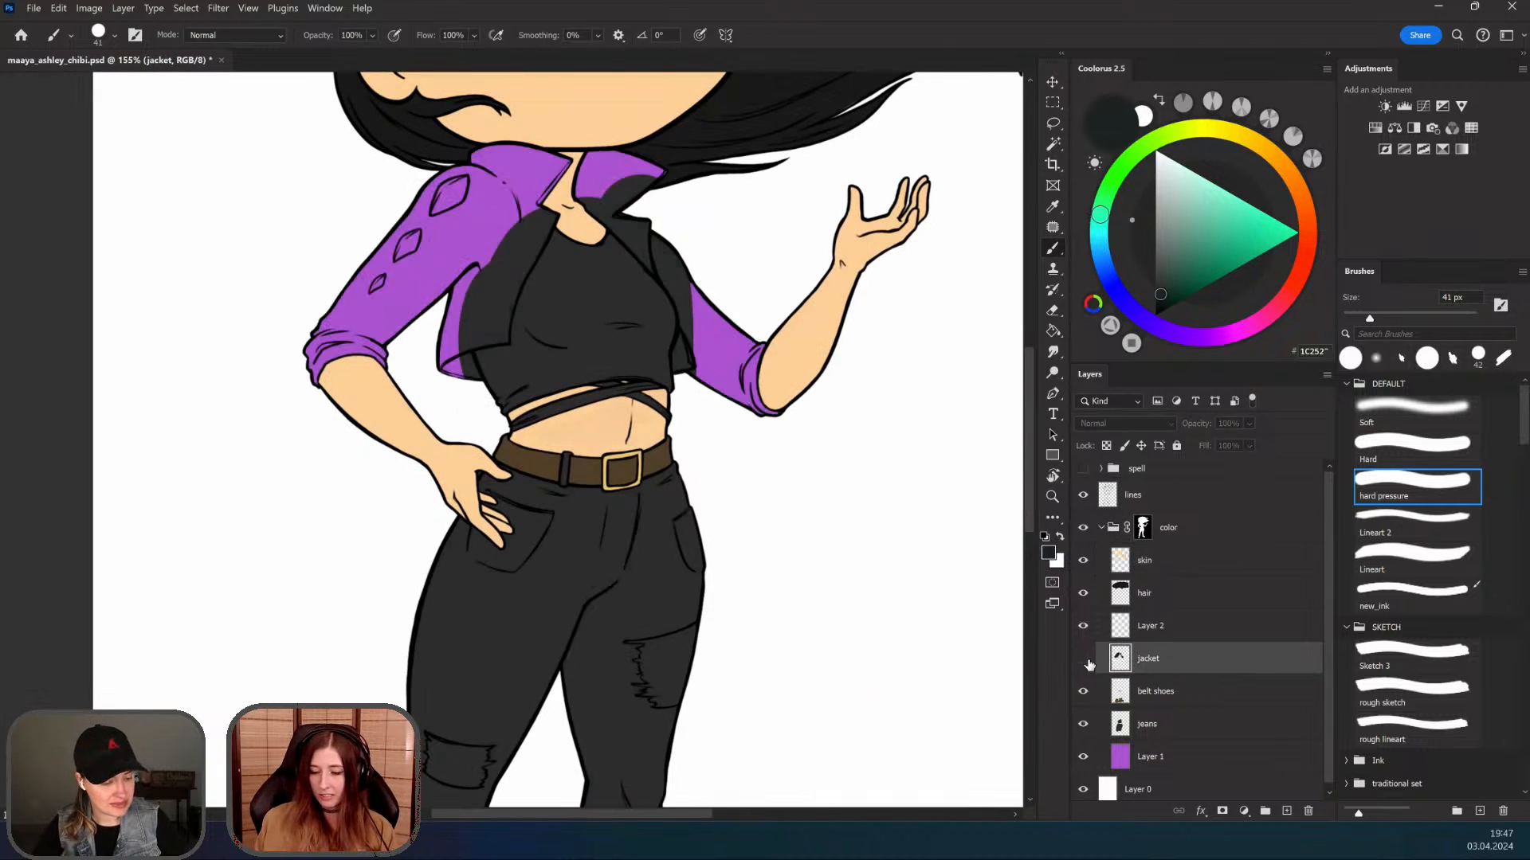
pyautogui.click(1084, 659)
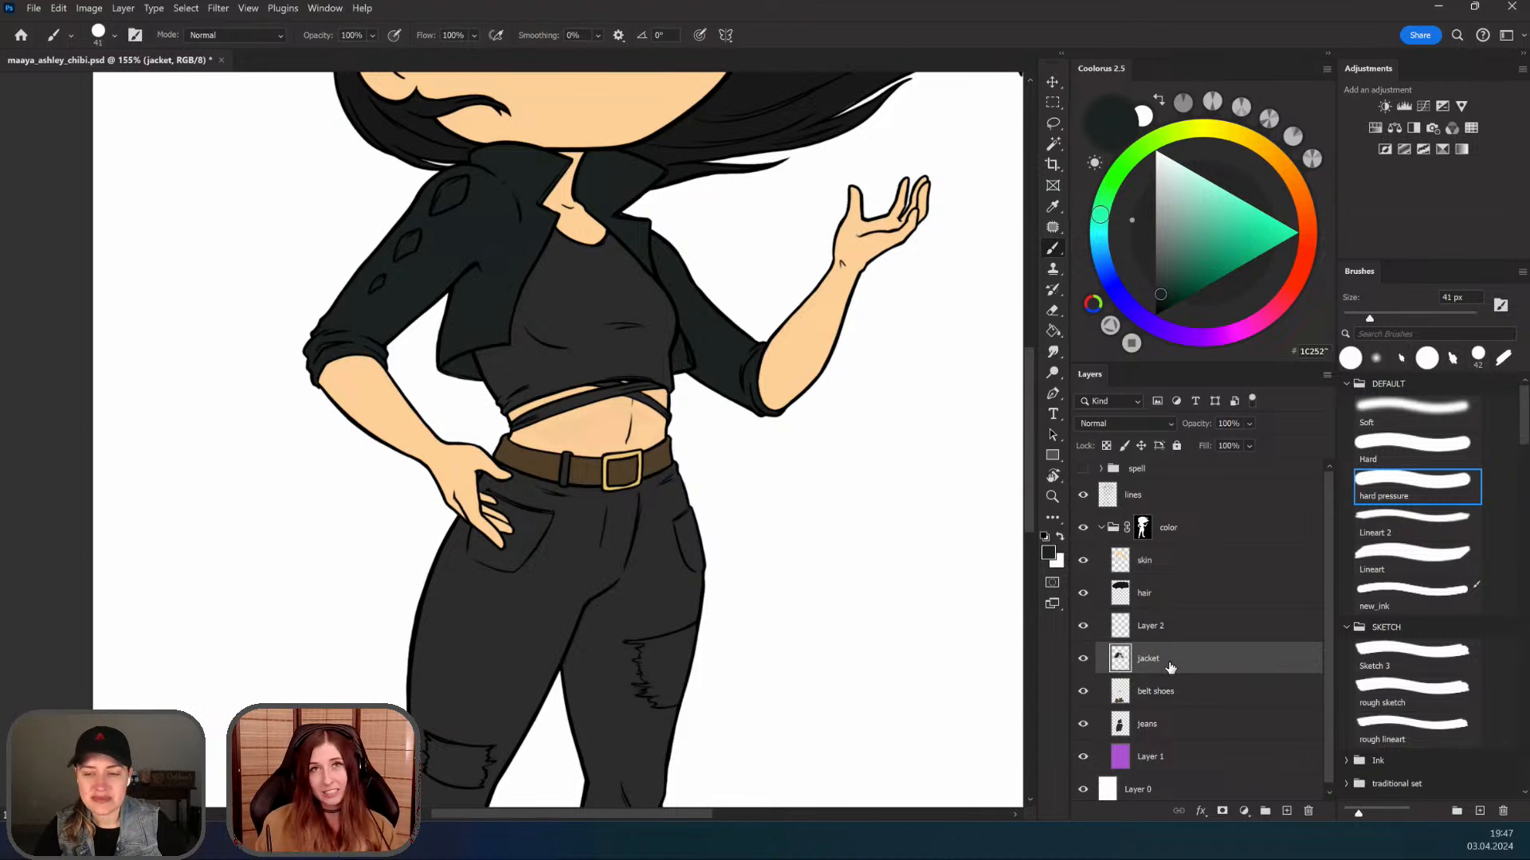
# Step: Paint the sock above the left boot in the dark jacket colour on the jacket layer with the 41 px brush
pyautogui.moveTo(704, 491); pyautogui.dragTo(718, 327)
pyautogui.moveTo(529, 761); pyautogui.dragTo(571, 632)
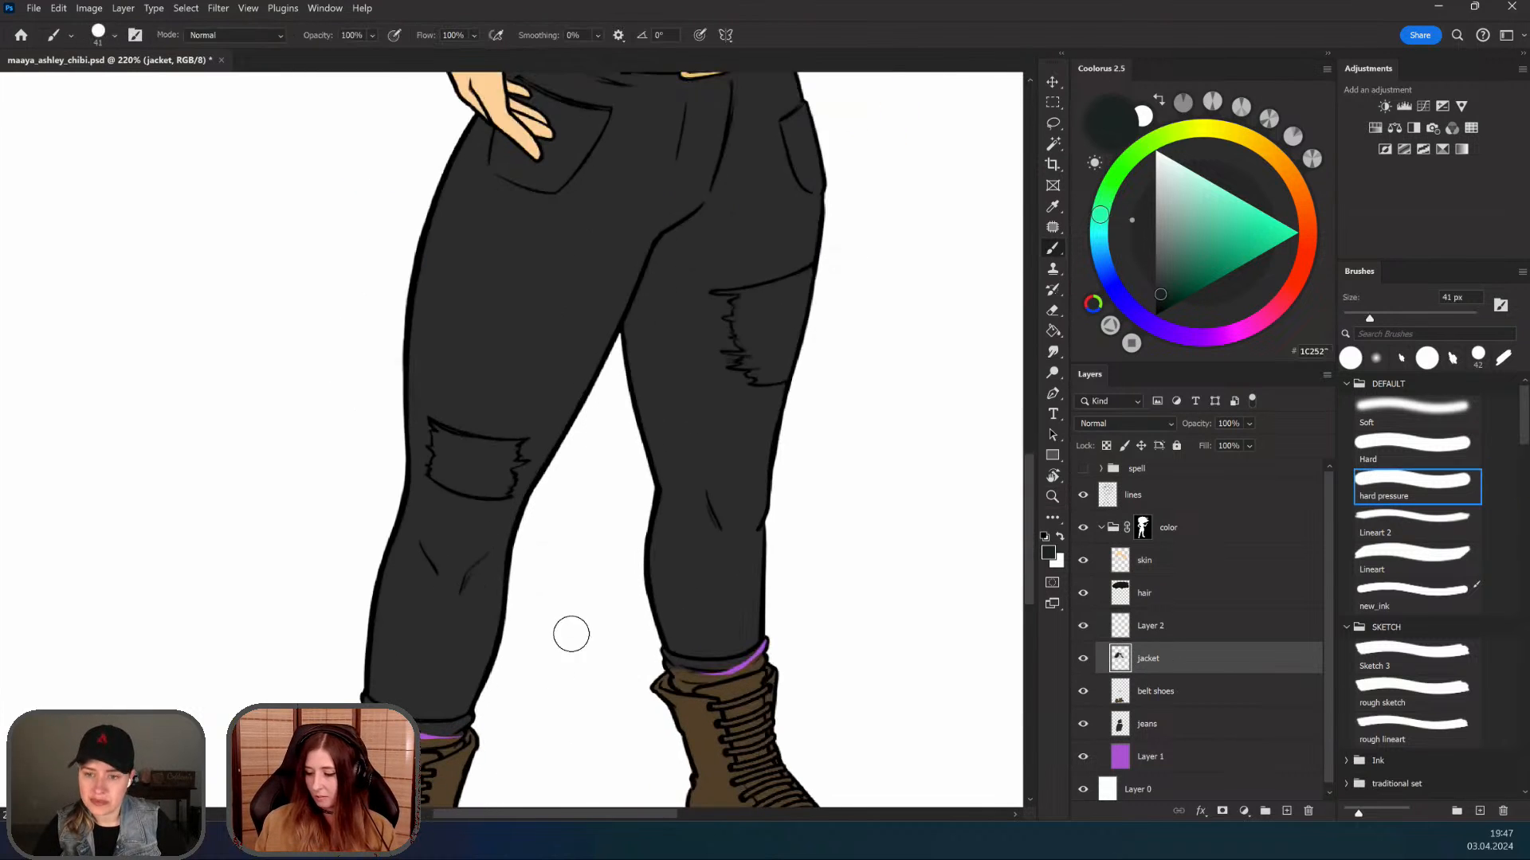
pyautogui.moveTo(506, 683)
pyautogui.mouseDown()
pyautogui.moveTo(512, 581)
pyautogui.moveTo(542, 532)
pyautogui.mouseUp()
pyautogui.moveTo(474, 586); pyautogui.dragTo(420, 524)
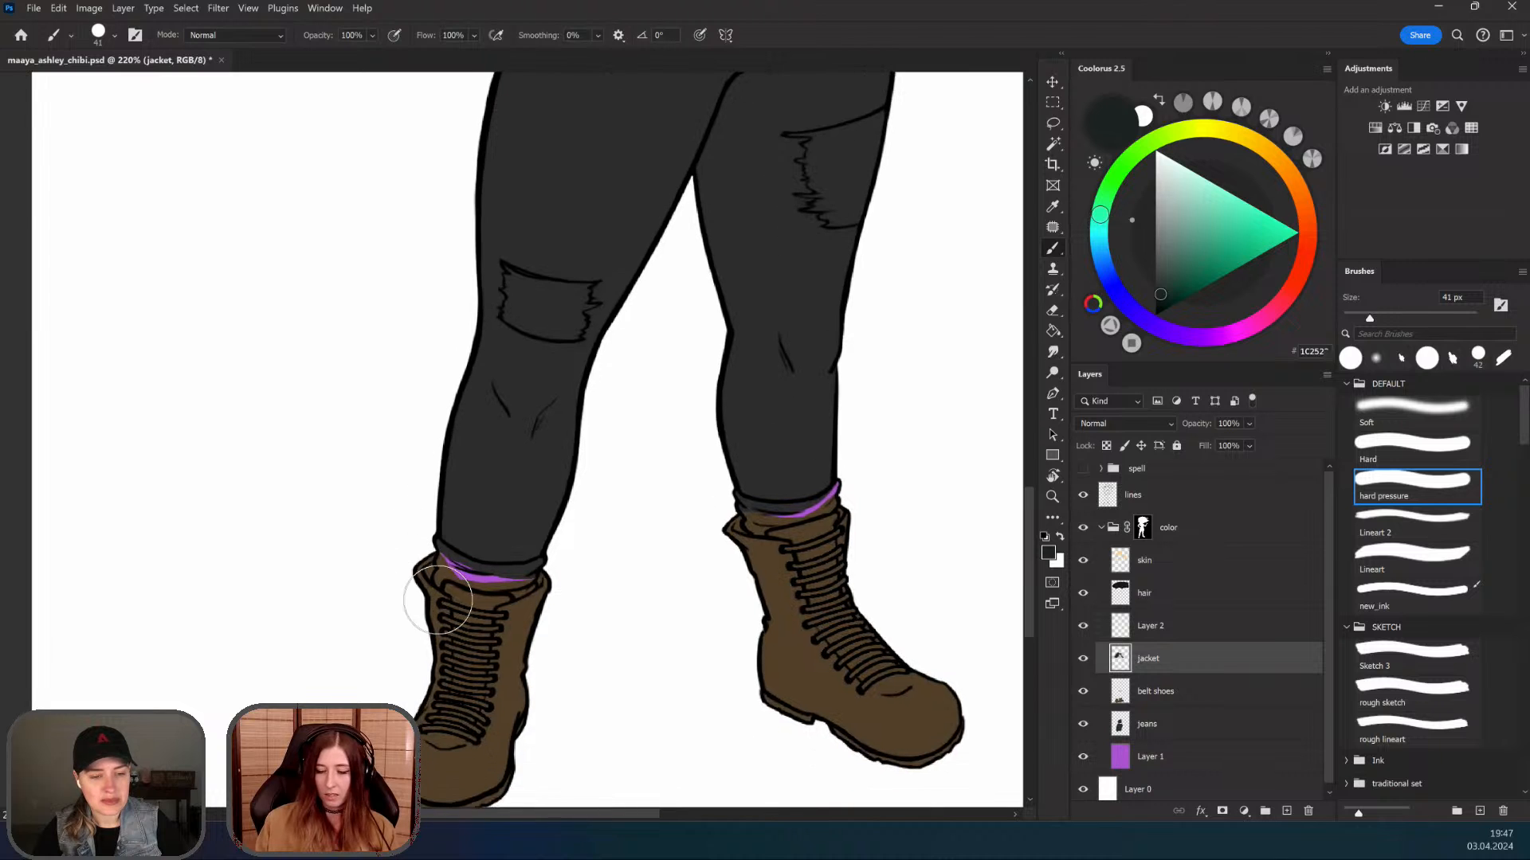
pyautogui.moveTo(431, 590); pyautogui.dragTo(459, 582)
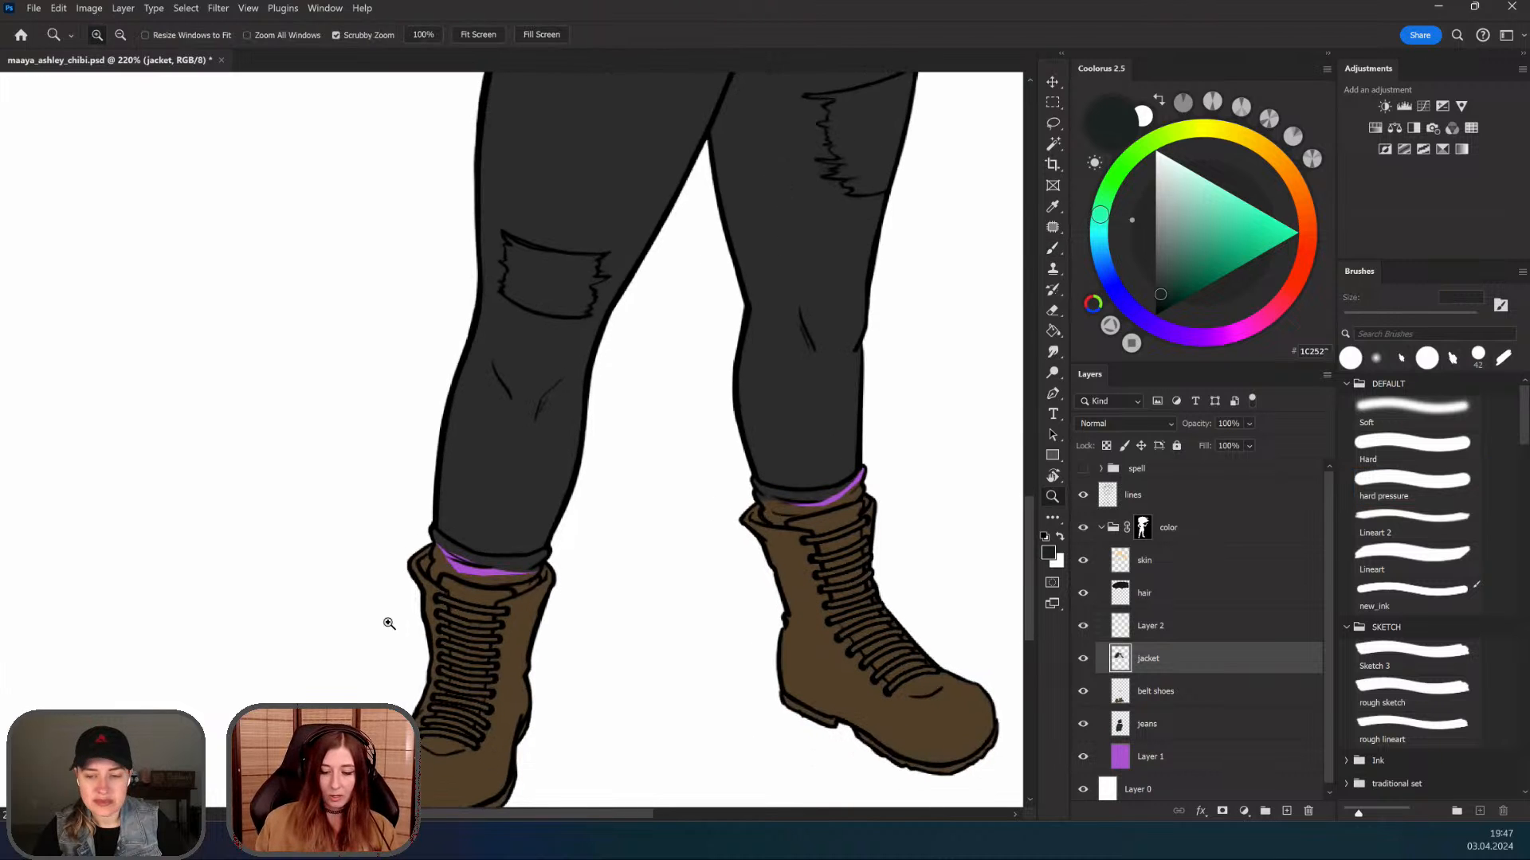
pyautogui.moveTo(385, 625); pyautogui.dragTo(394, 566)
pyautogui.moveTo(383, 489)
pyautogui.mouseDown()
pyautogui.moveTo(409, 517)
pyautogui.moveTo(646, 621)
pyautogui.moveTo(623, 649)
pyautogui.mouseUp()
pyautogui.scroll(1, 408, 519)
pyautogui.moveTo(418, 572); pyautogui.dragTo(661, 637)
pyautogui.moveTo(526, 590); pyautogui.dragTo(662, 603)
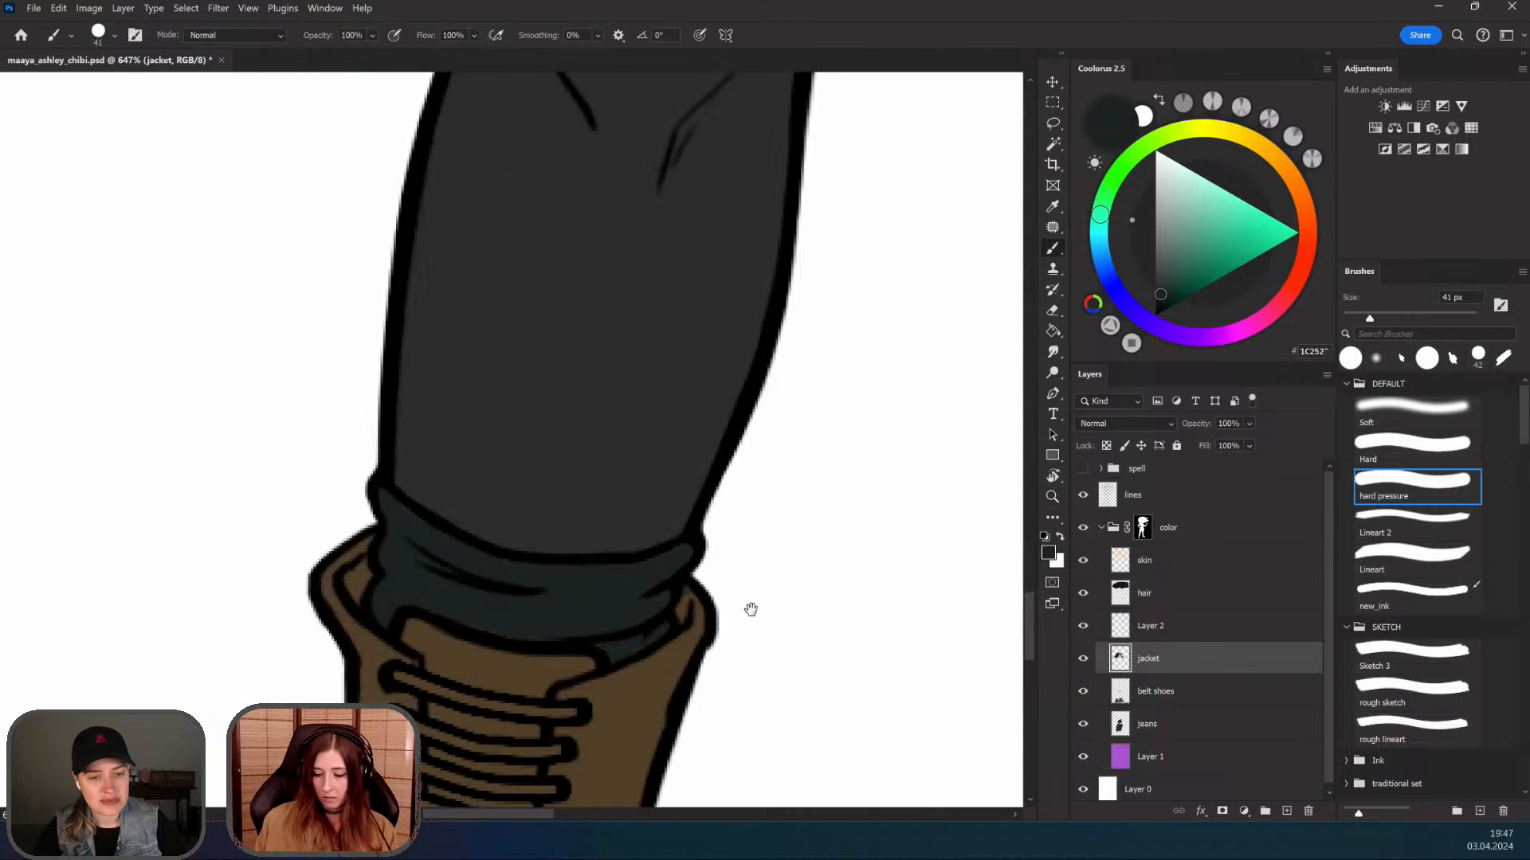
pyautogui.hscroll(3, 560, 608)
pyautogui.press('e')
pyautogui.press('z')
pyautogui.moveTo(572, 650); pyautogui.dragTo(481, 601)
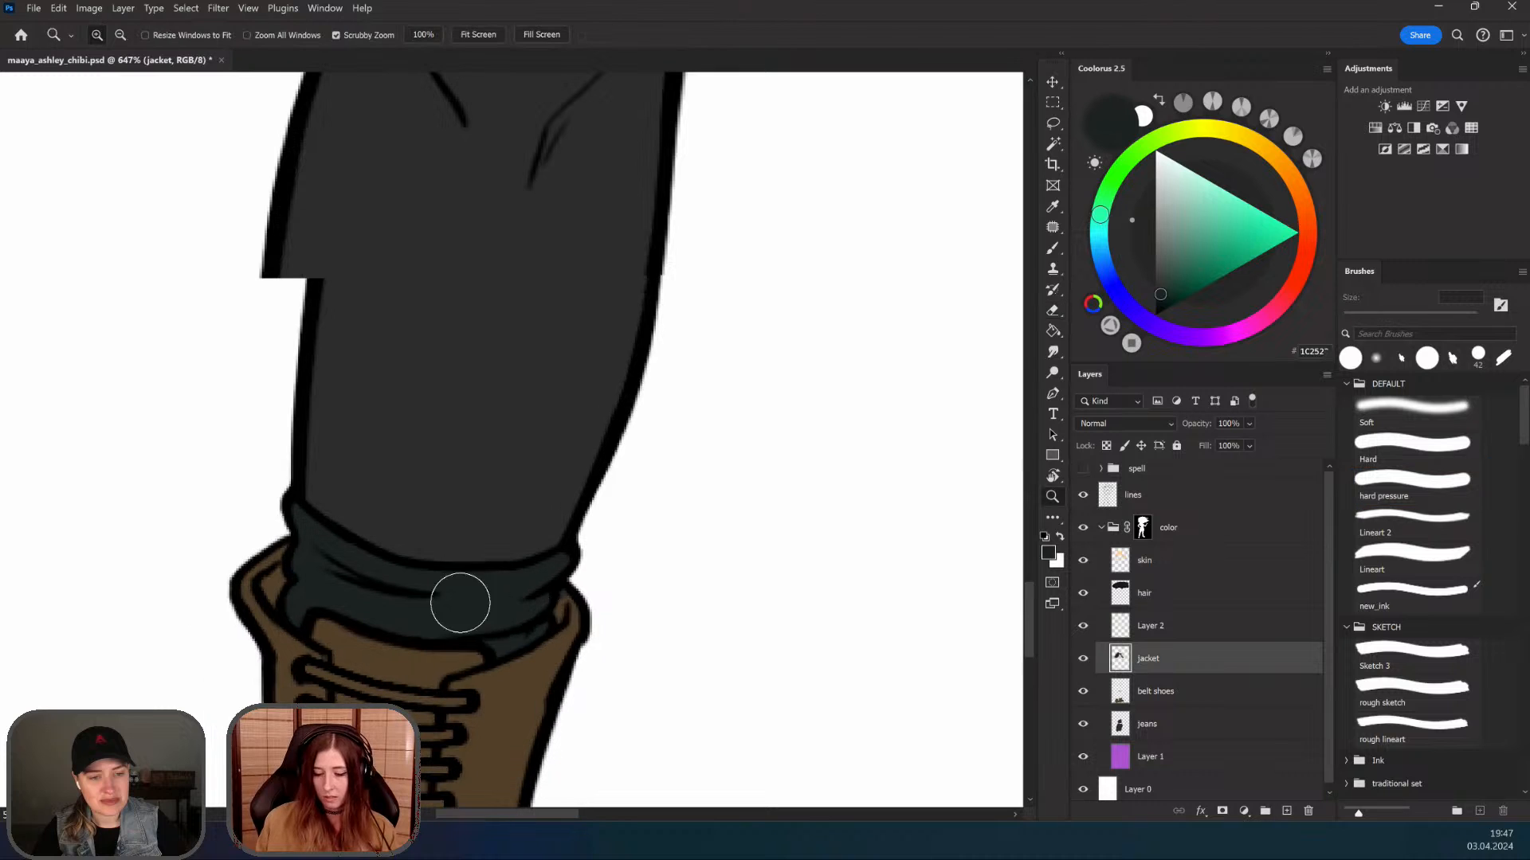
# Step: Paint the sock above the right boot in the same dark jacket colour on the jacket layer
pyautogui.scroll(-2, 480, 600)
pyautogui.scroll(-2, 480, 542)
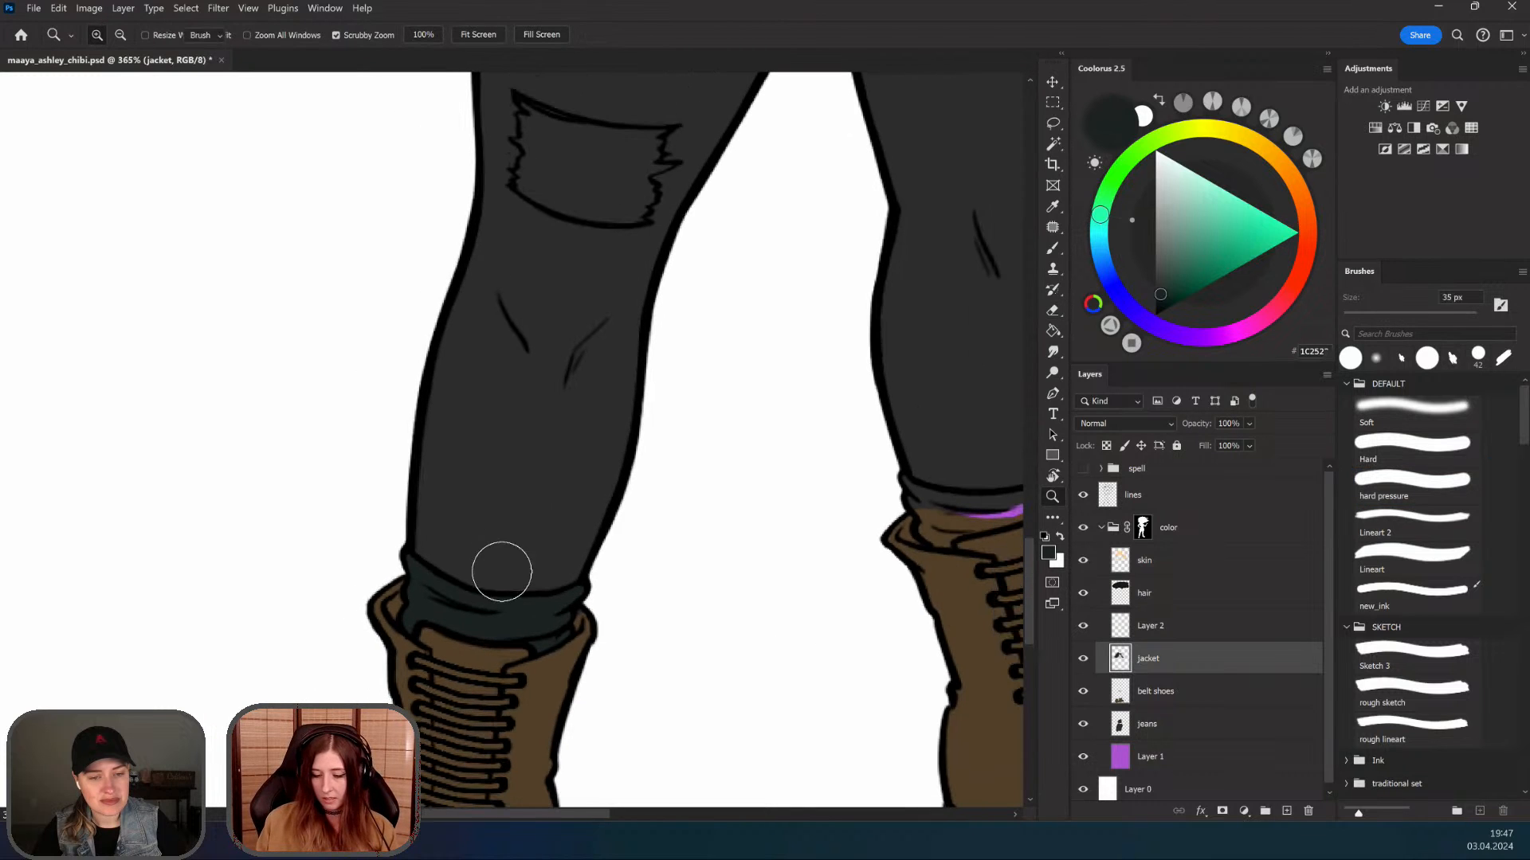
pyautogui.hscroll(5, 506, 564)
pyautogui.press('b')
pyautogui.moveTo(584, 529)
pyautogui.mouseDown()
pyautogui.moveTo(628, 509)
pyautogui.moveTo(608, 514)
pyautogui.mouseUp()
# Step: Add a new layer above the skin layer inside the color group for the jacket sleeve details
pyautogui.press('z')
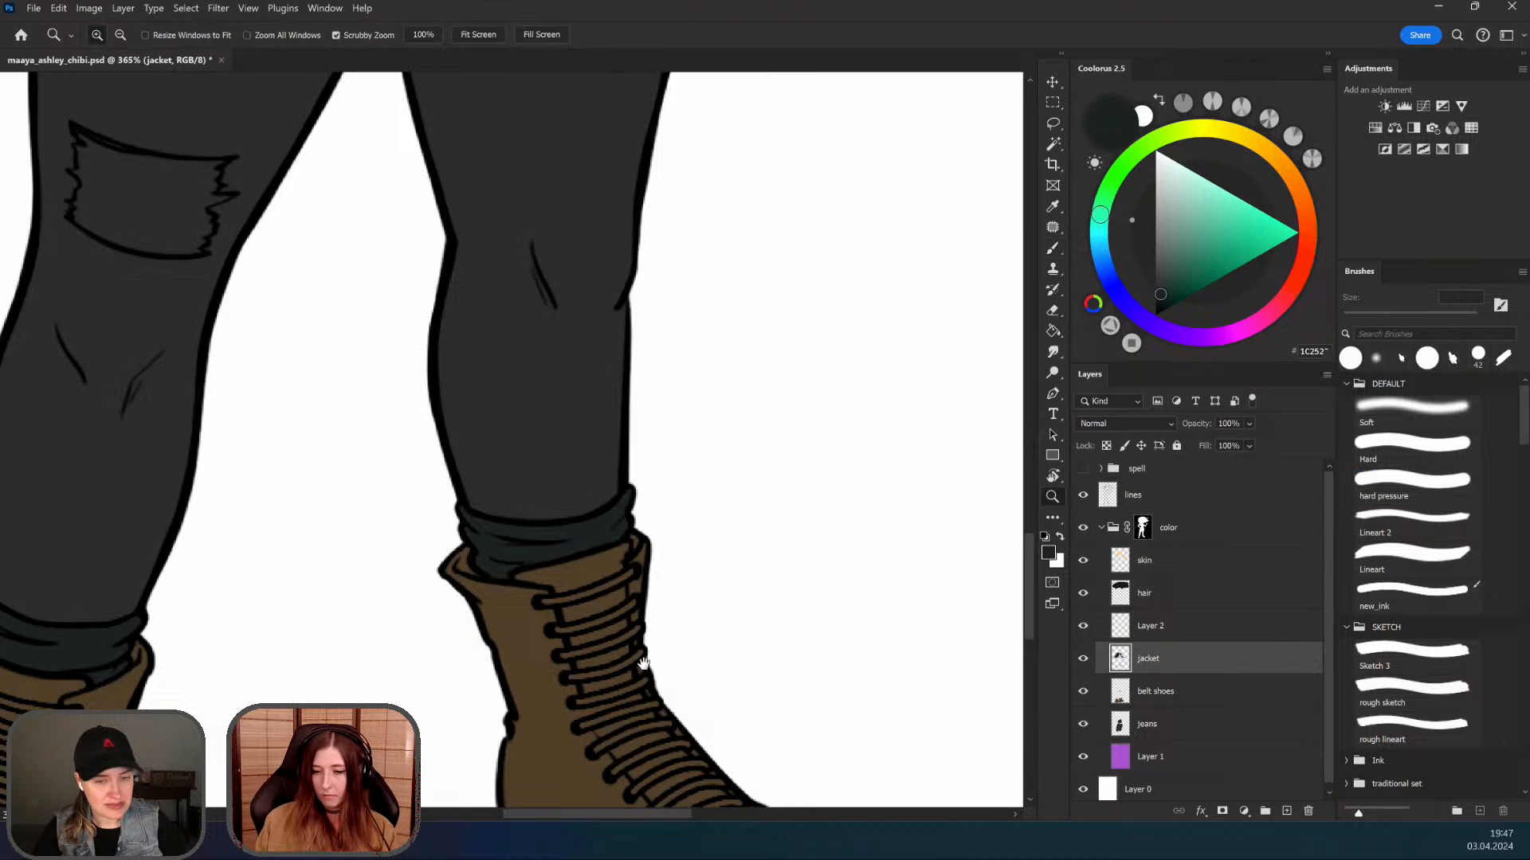
pyautogui.scroll(-1, 629, 566)
pyautogui.scroll(-1, 489, 392)
pyautogui.scroll(-3, 514, 359)
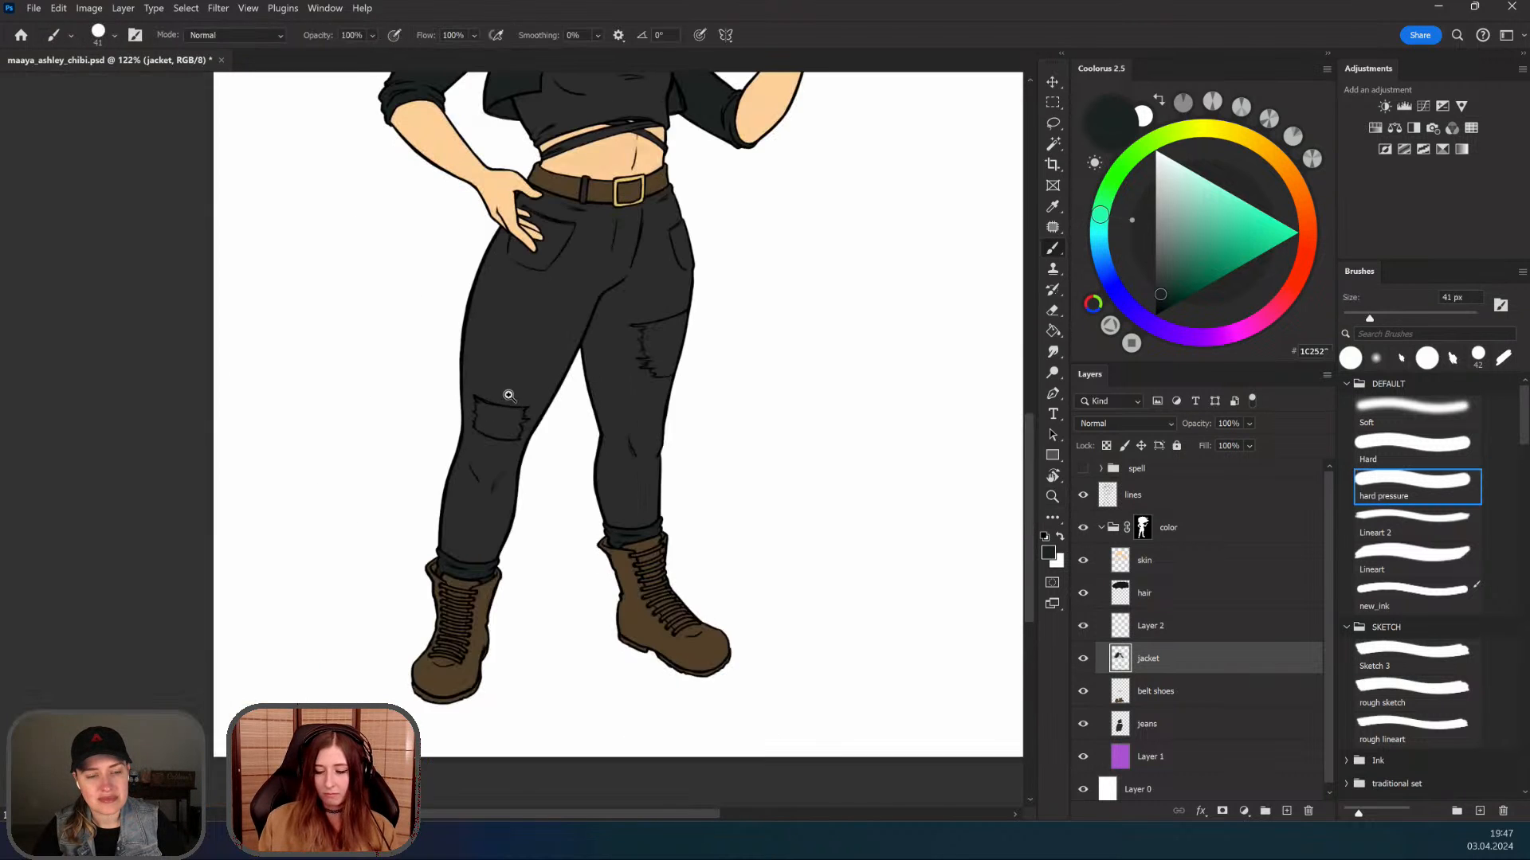
pyautogui.scroll(1, 427, 444)
pyautogui.scroll(2, 430, 450)
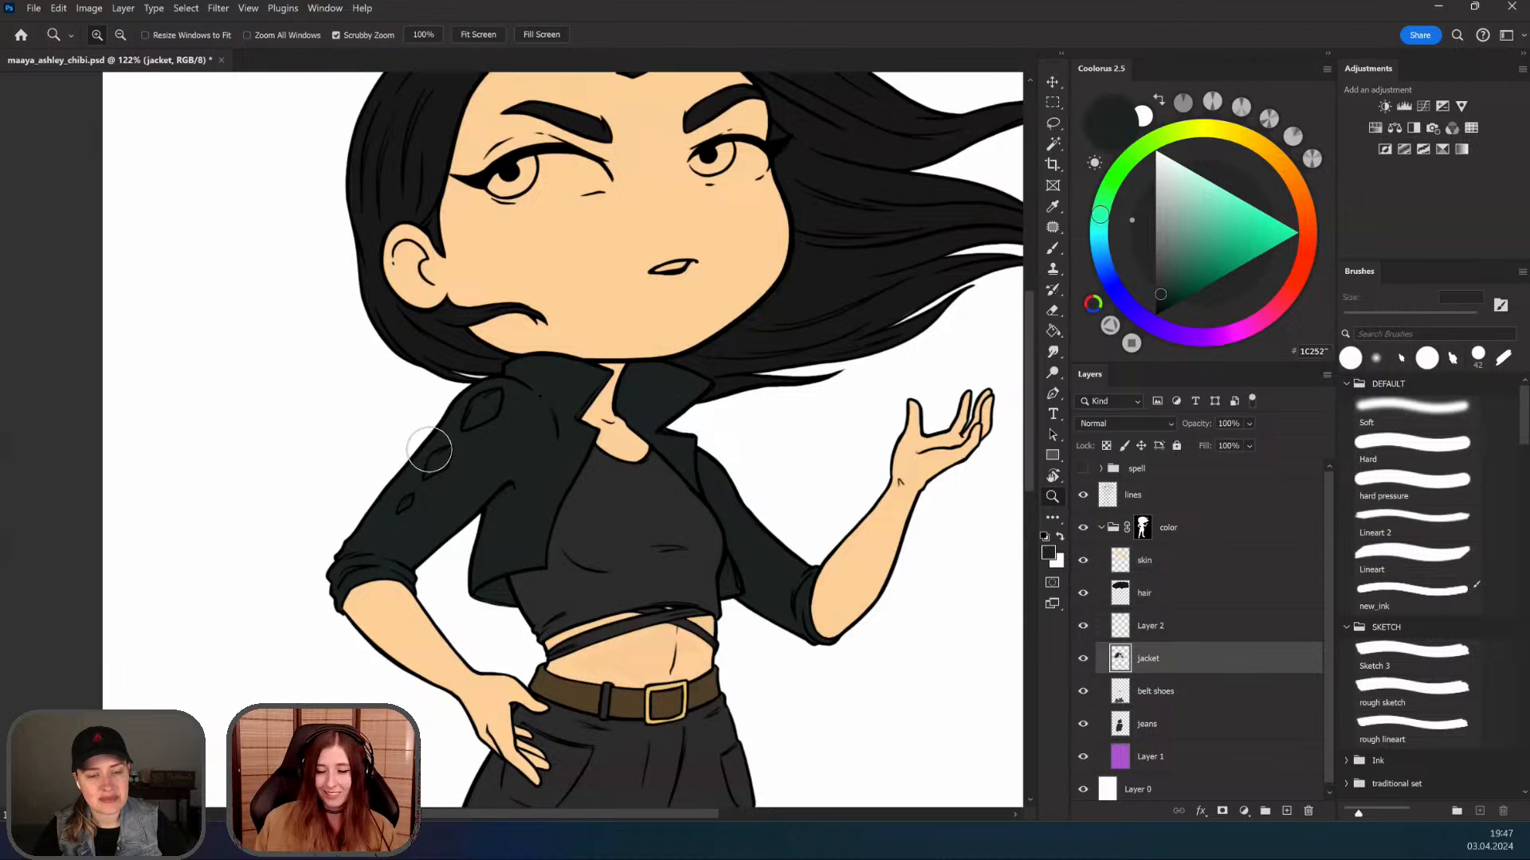
pyautogui.moveTo(429, 450)
pyautogui.mouseDown()
pyautogui.moveTo(466, 448)
pyautogui.moveTo(508, 412)
pyautogui.moveTo(564, 438)
pyautogui.mouseUp()
pyautogui.press('z')
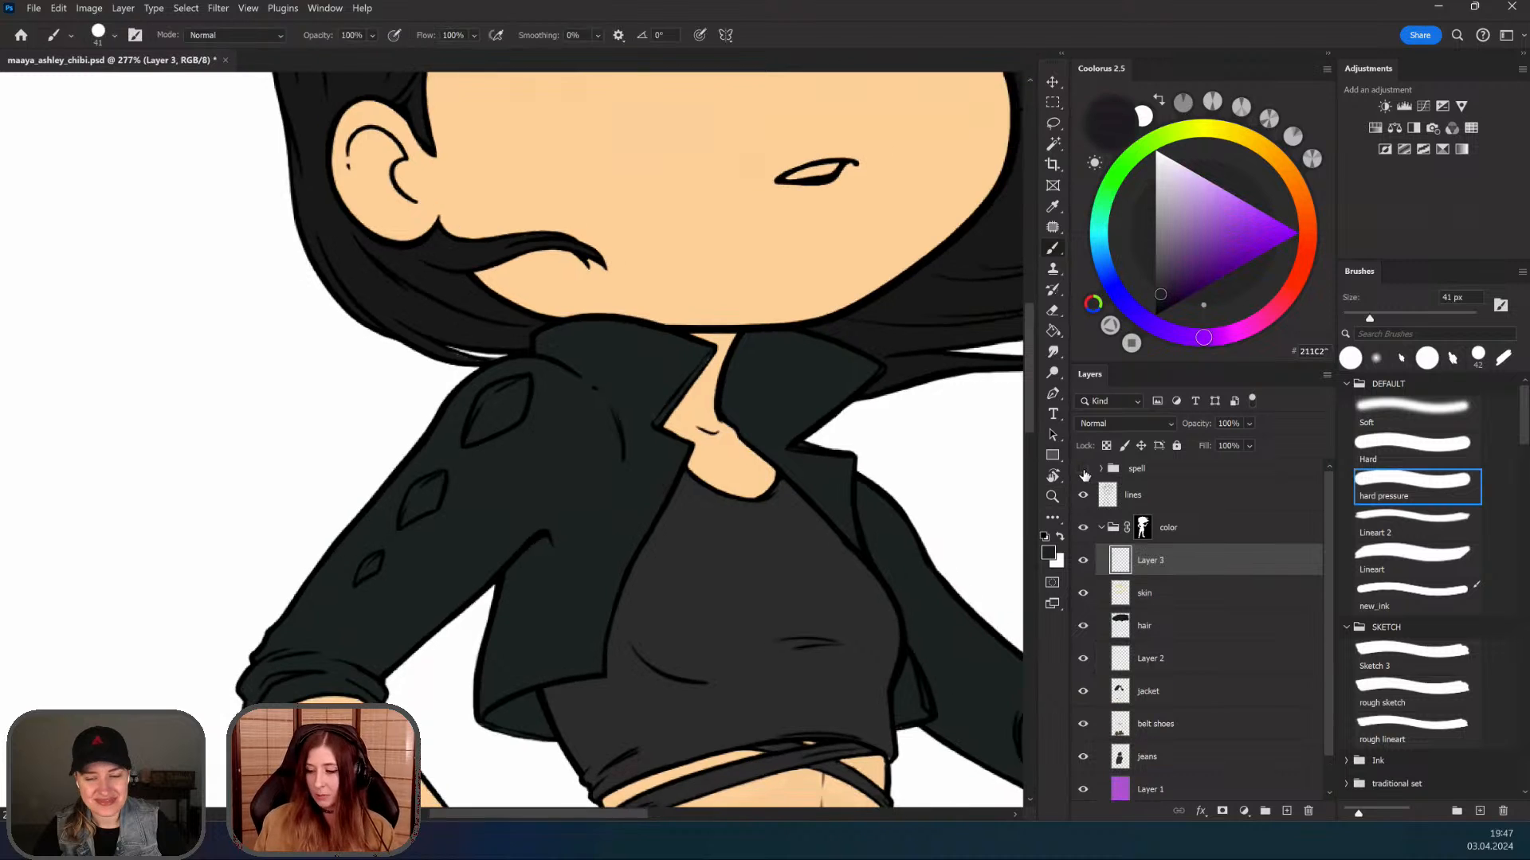
# Step: Show the spell group to view the swirls over the whole figure and hide the group again
pyautogui.hotkey('ctrl', '0')
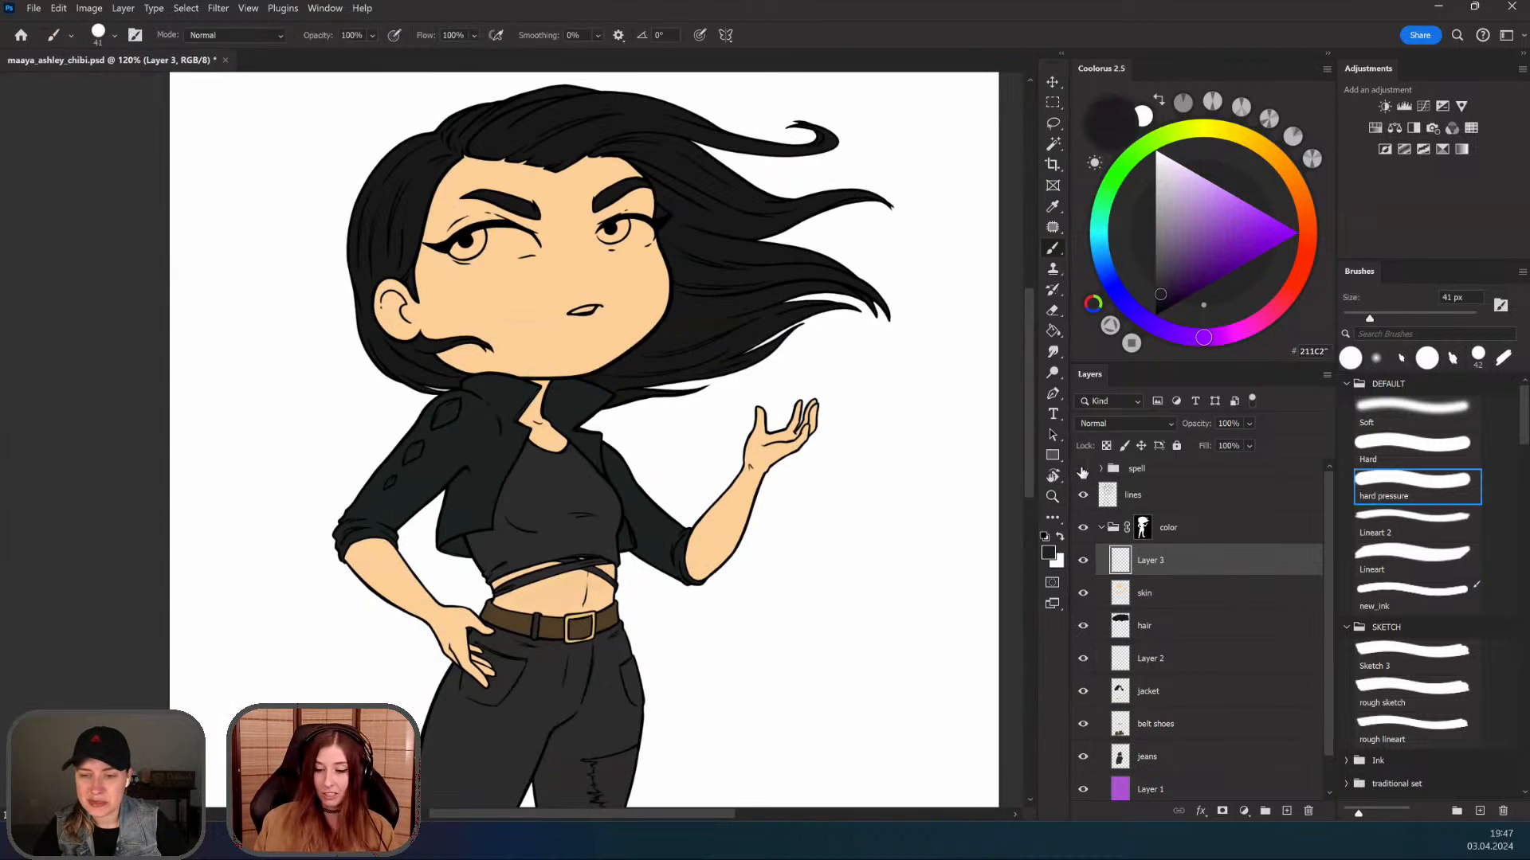
pyautogui.click(1082, 470)
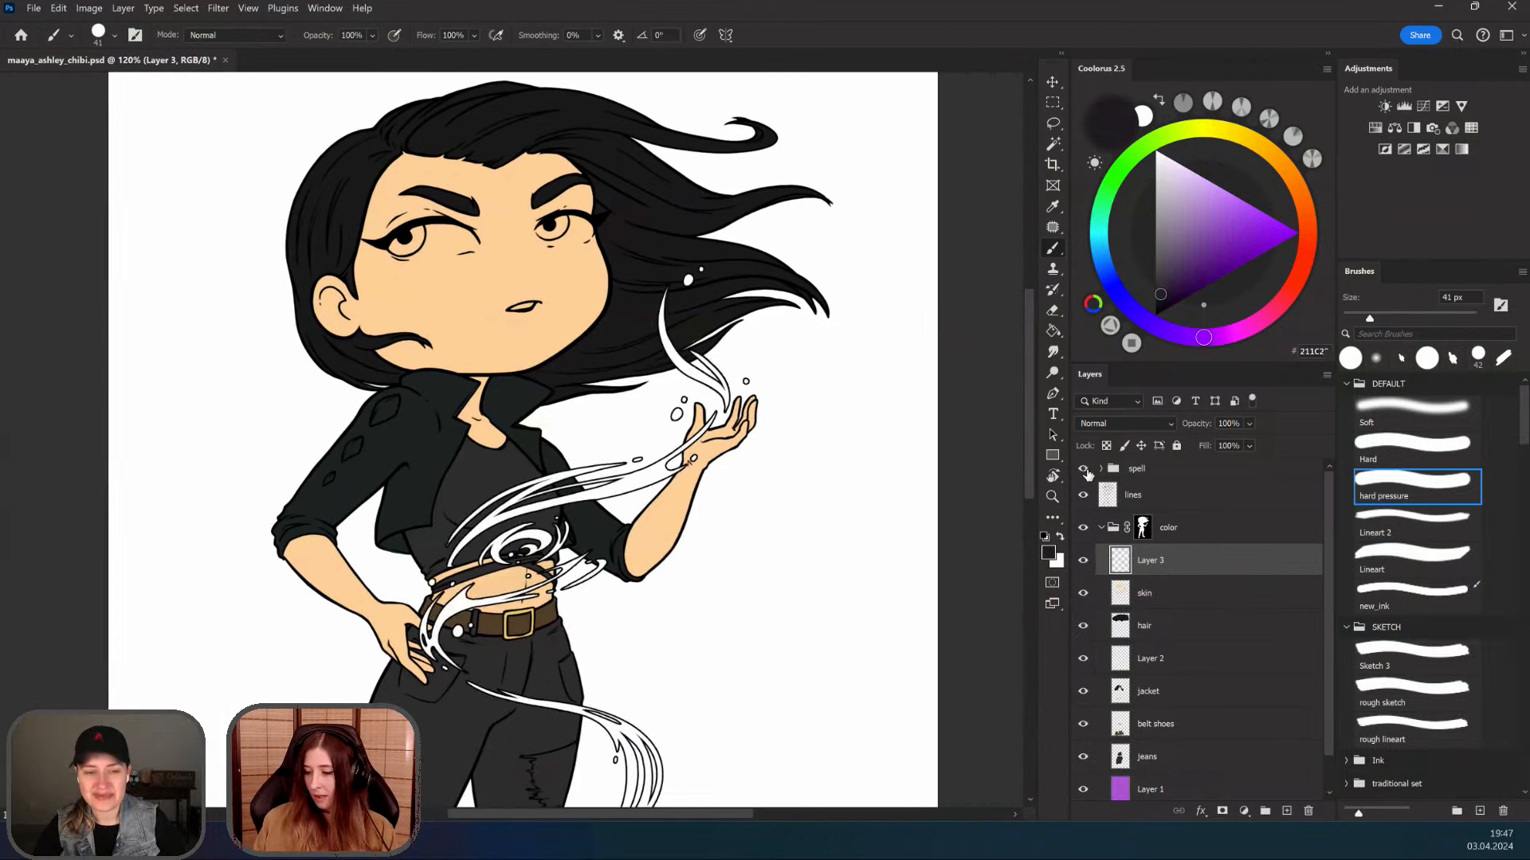
pyautogui.click(1083, 470)
pyautogui.moveTo(510, 446); pyautogui.dragTo(593, 478)
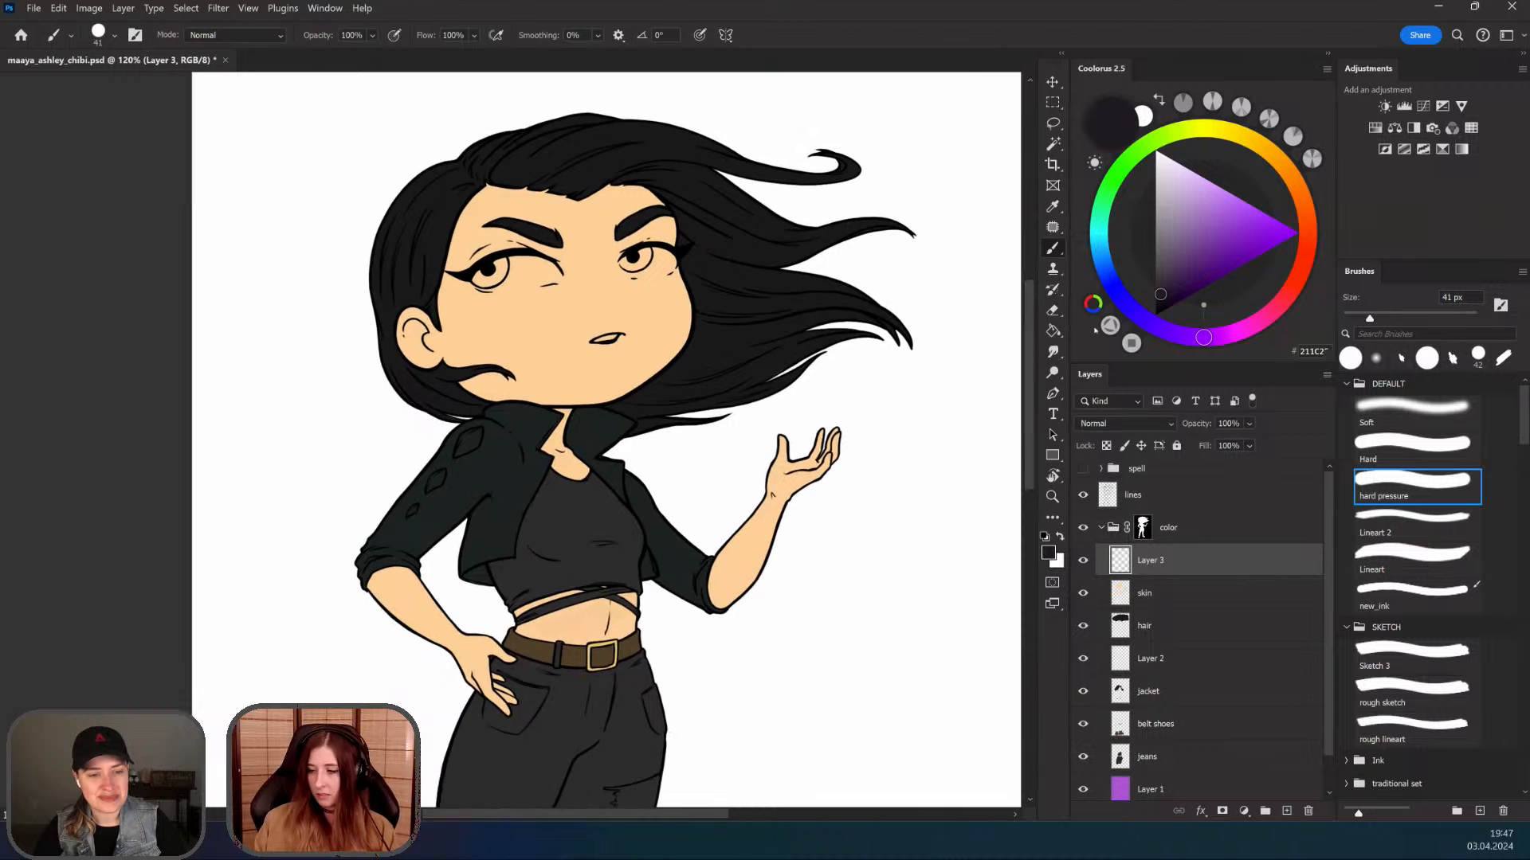
# Step: Choose a medium purple and fill the smallest diamond on the jacket sleeve on the new layer with the 41 px brush
pyautogui.moveTo(1189, 247); pyautogui.dragTo(1203, 258)
pyautogui.click(1219, 337)
pyautogui.click(1211, 247)
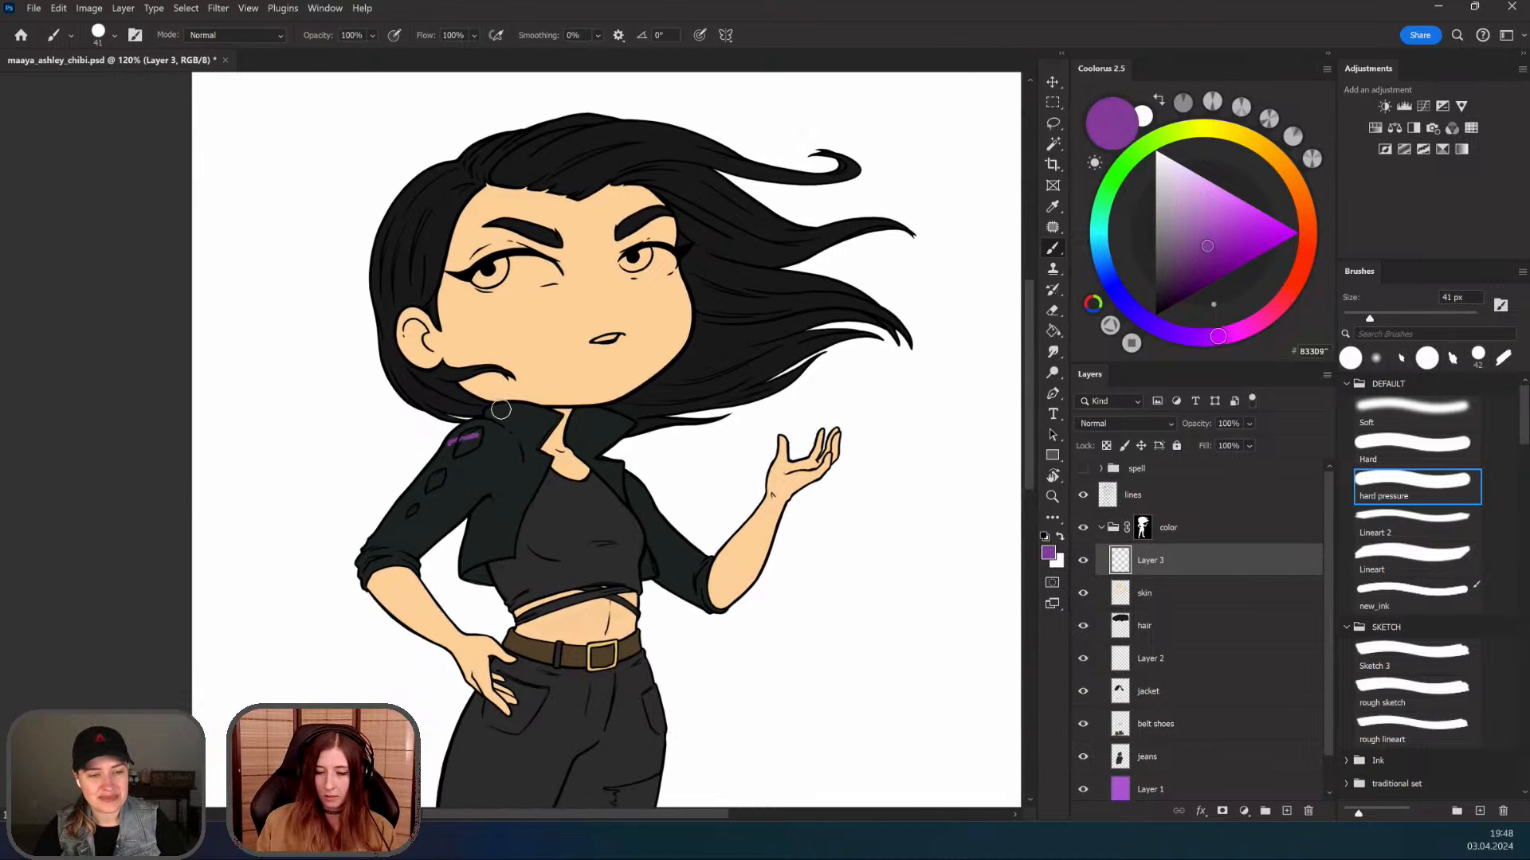
pyautogui.press('z')
pyautogui.click(395, 545)
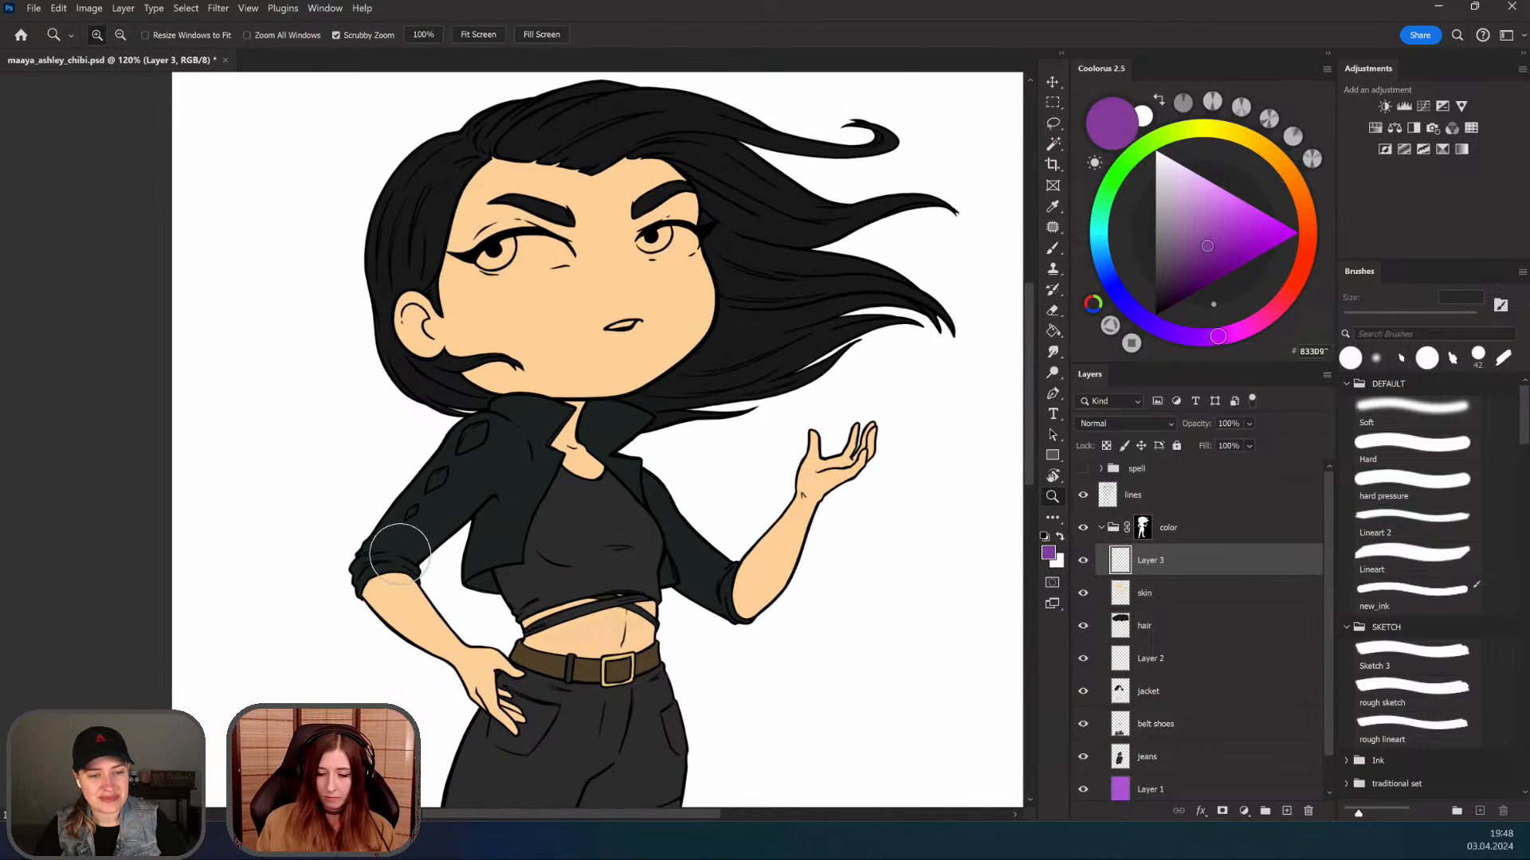
pyautogui.click(398, 536)
pyautogui.click(452, 466)
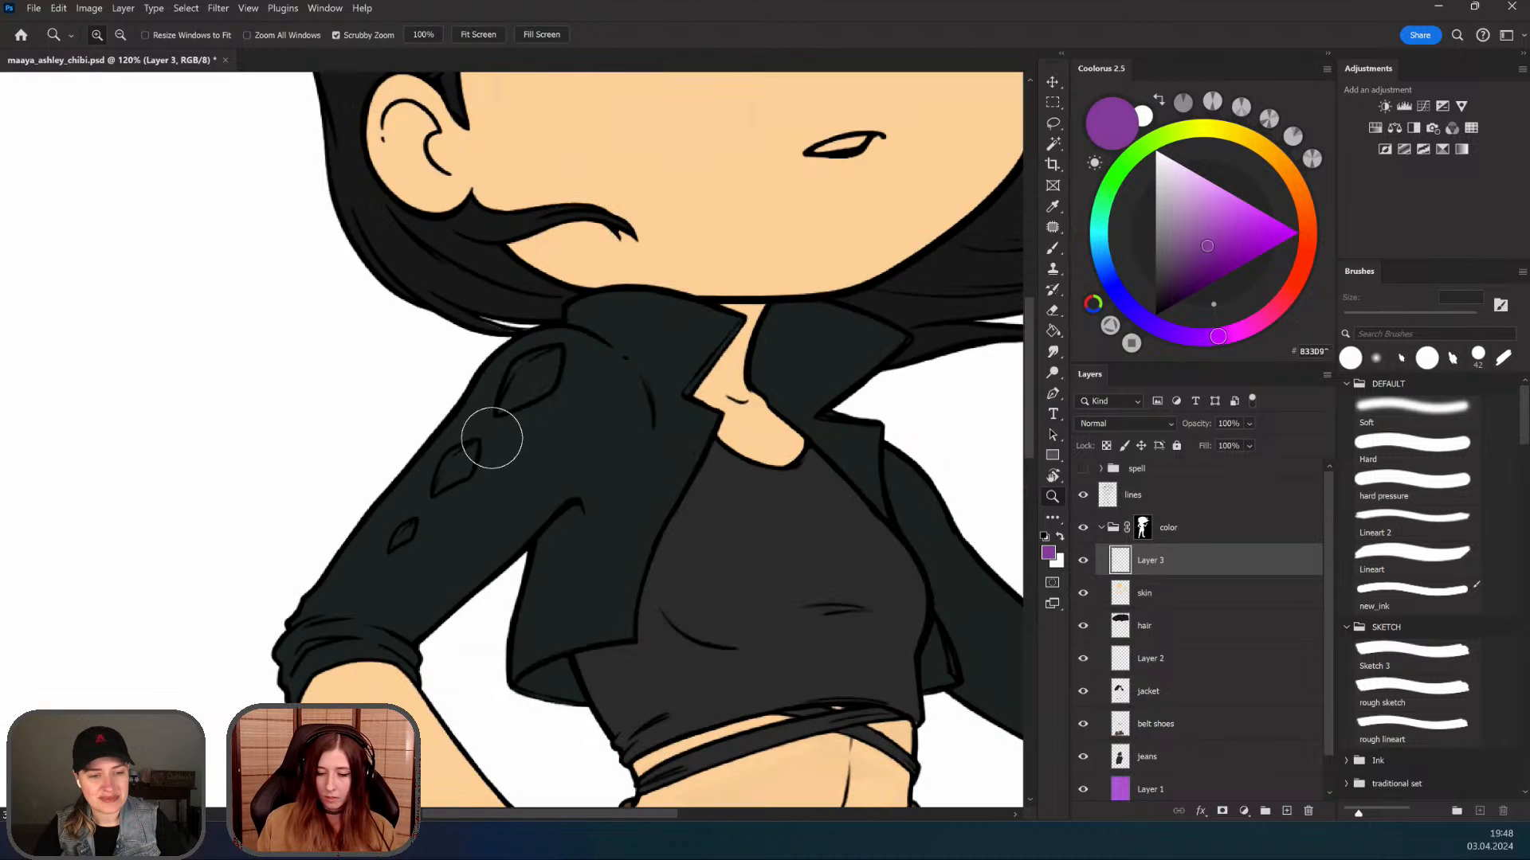
pyautogui.click(446, 480)
pyautogui.press('b')
pyautogui.moveTo(406, 539); pyautogui.dragTo(389, 562)
# Step: Fill the middle and largest diamonds on the jacket sleeve with the same purple
pyautogui.press('e')
pyautogui.press('b')
pyautogui.moveTo(446, 484); pyautogui.dragTo(491, 437)
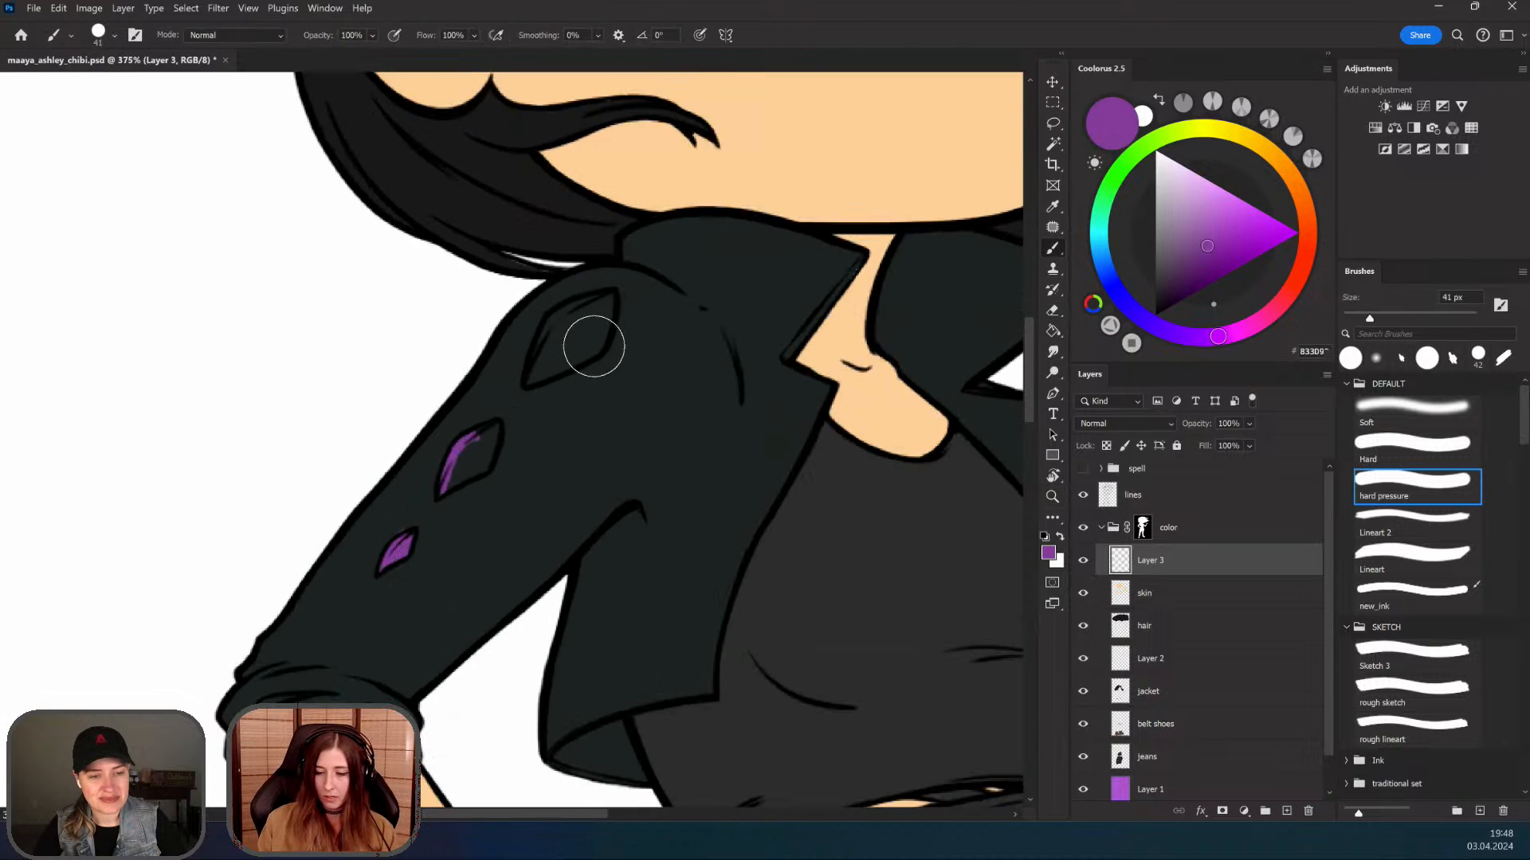
pyautogui.moveTo(594, 345)
pyautogui.mouseDown()
pyautogui.moveTo(568, 345)
pyautogui.moveTo(560, 327)
pyautogui.moveTo(595, 304)
pyautogui.moveTo(566, 361)
pyautogui.mouseUp()
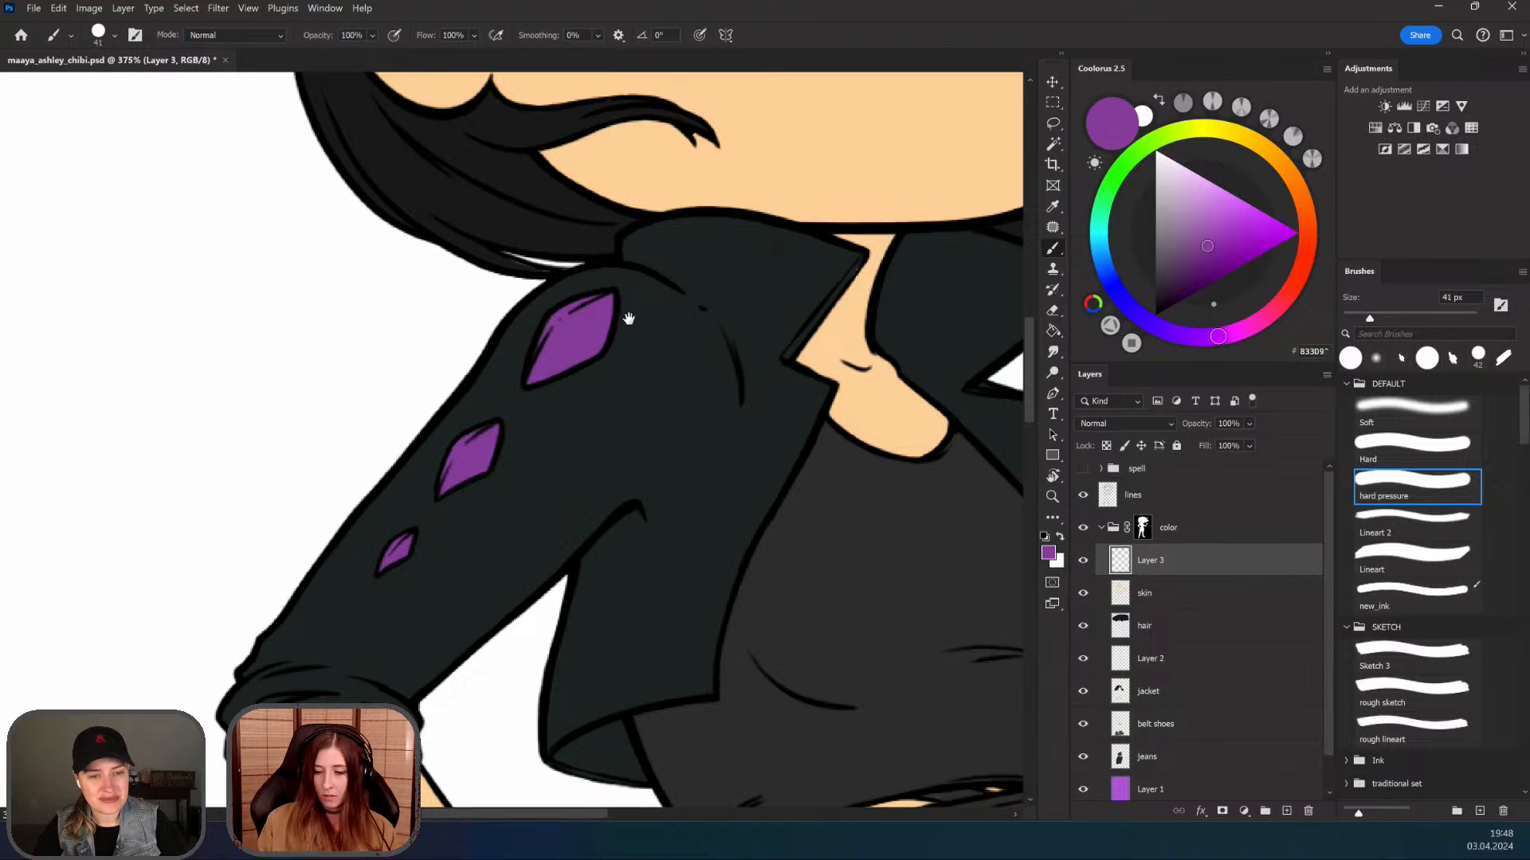
# Step: Add a new layer above the purple diamonds and paint the larger eye on the face white, cleaning its edges
pyautogui.moveTo(690, 494); pyautogui.dragTo(670, 511)
pyautogui.moveTo(500, 410); pyautogui.dragTo(455, 452)
pyautogui.moveTo(454, 679); pyautogui.dragTo(374, 679)
pyautogui.moveTo(516, 332); pyautogui.dragTo(449, 375)
pyautogui.moveTo(413, 536); pyautogui.dragTo(686, 557)
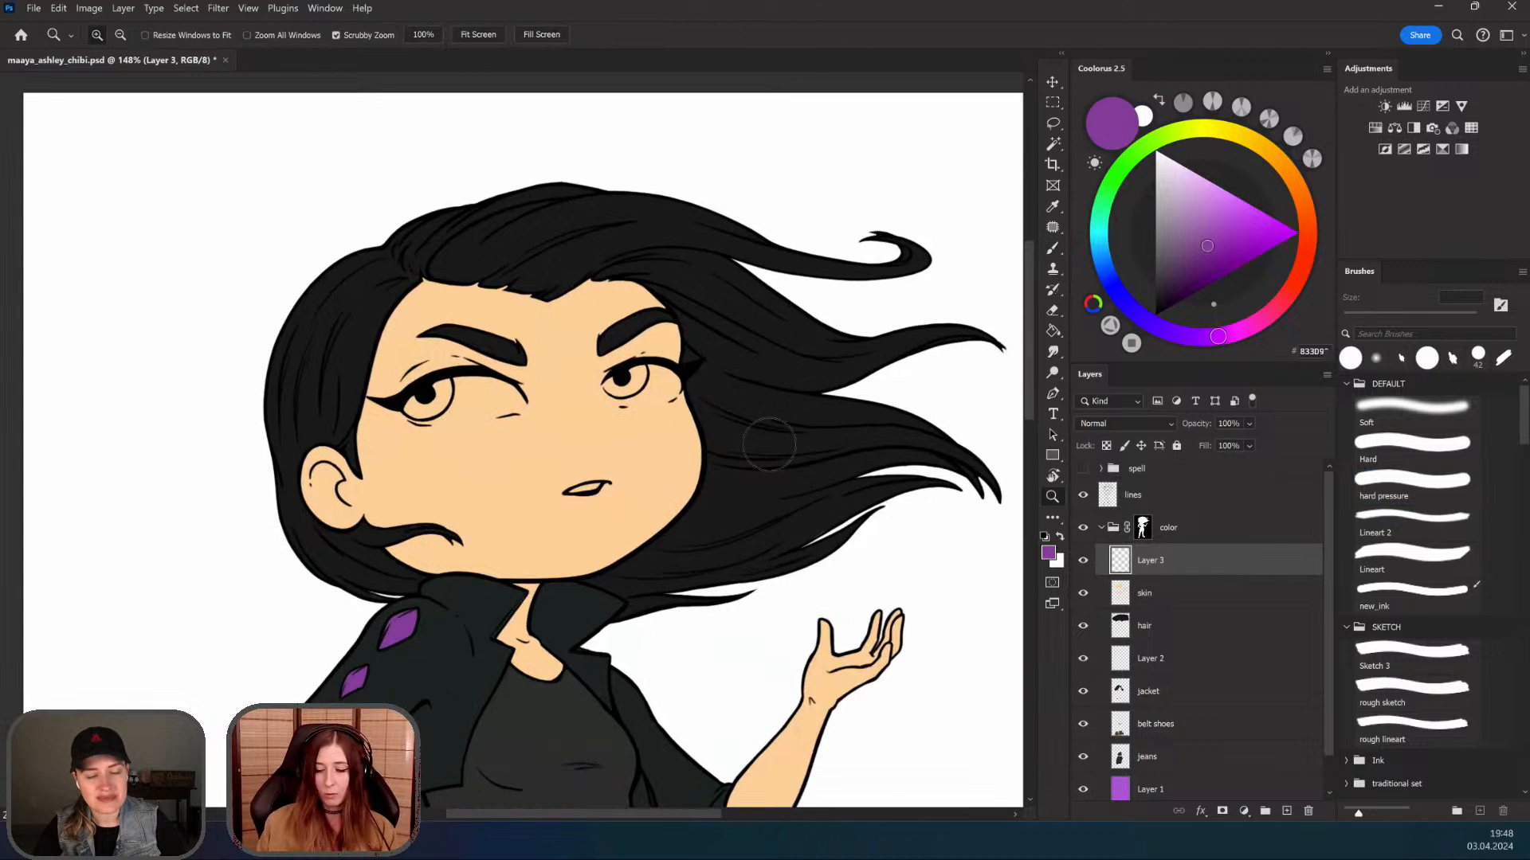
pyautogui.moveTo(392, 533); pyautogui.dragTo(437, 526)
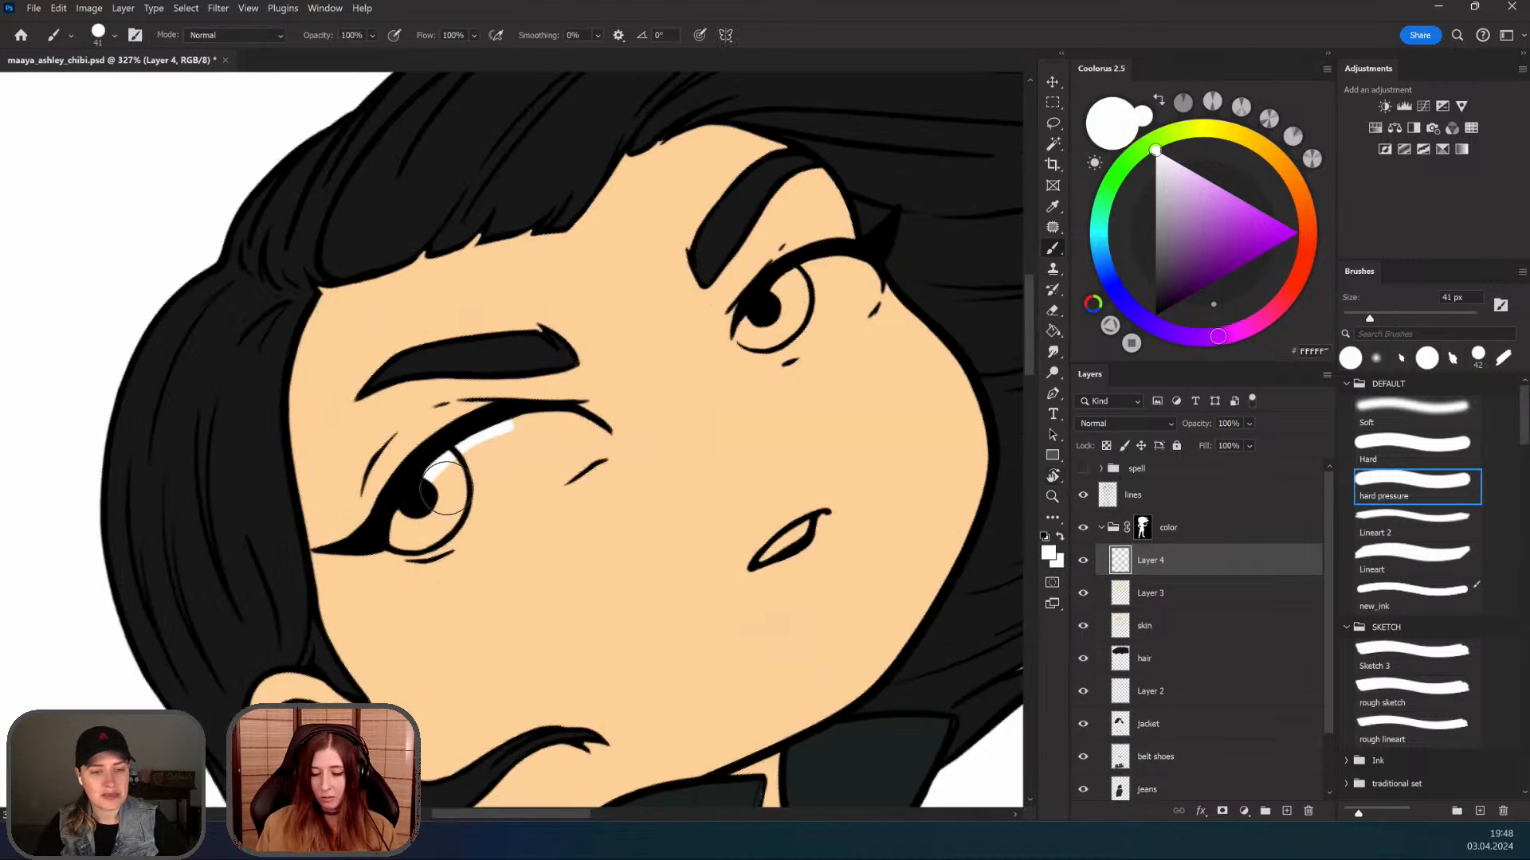
pyautogui.moveTo(458, 470)
pyautogui.mouseDown()
pyautogui.moveTo(390, 529)
pyautogui.moveTo(410, 548)
pyautogui.mouseUp()
pyautogui.moveTo(514, 434)
pyautogui.mouseDown()
pyautogui.moveTo(595, 458)
pyautogui.moveTo(584, 433)
pyautogui.moveTo(524, 417)
pyautogui.mouseUp()
pyautogui.press('e')
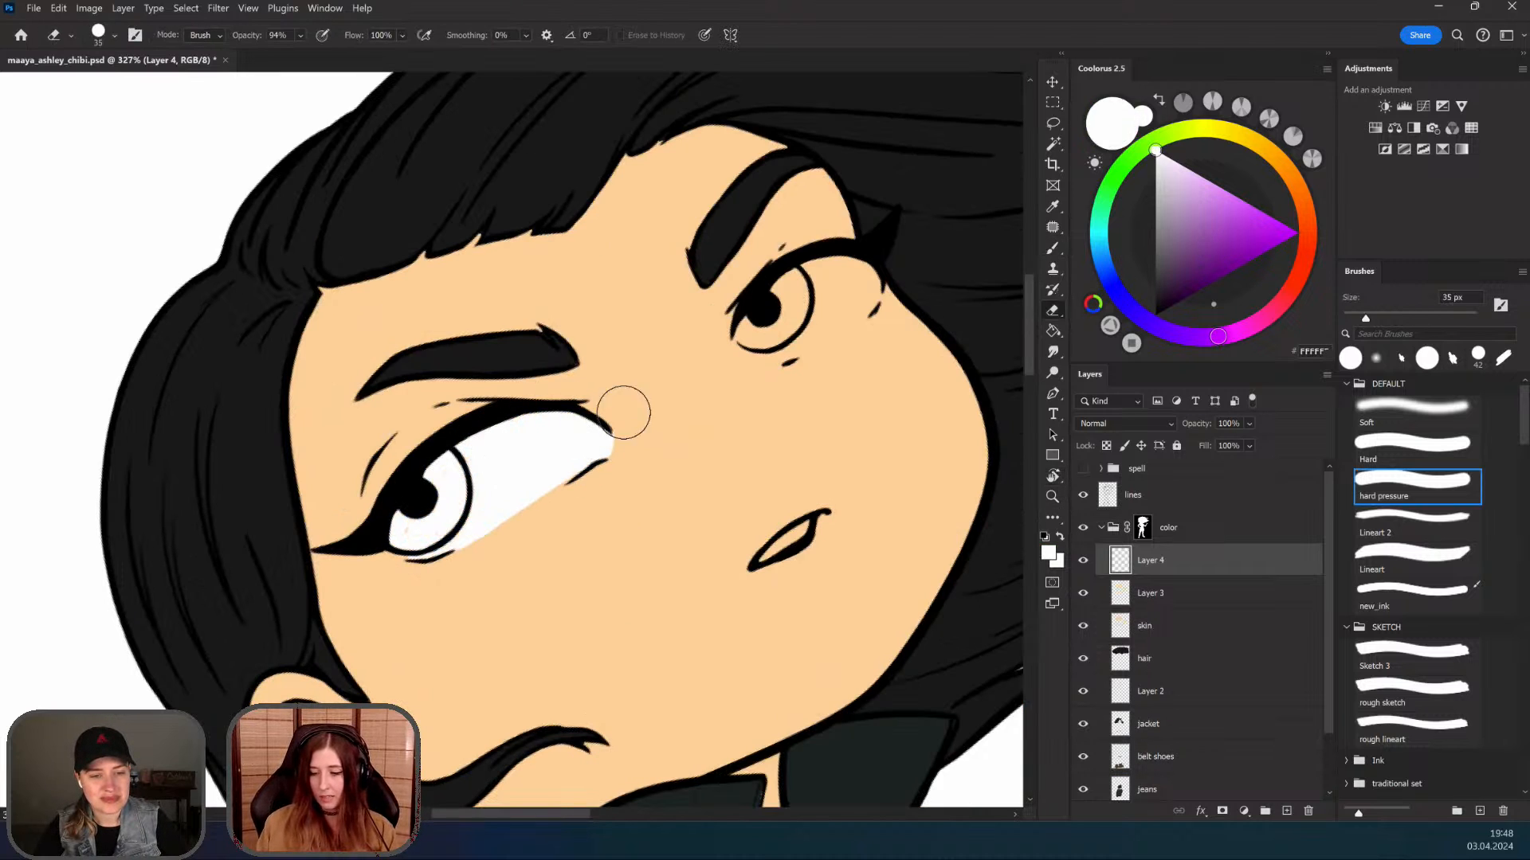
# Step: Paint the smaller eye nearest the flowing hair white and erase the excess along its lower lid
pyautogui.press('b')
pyautogui.moveTo(746, 319)
pyautogui.mouseDown()
pyautogui.moveTo(769, 362)
pyautogui.moveTo(809, 335)
pyautogui.moveTo(769, 314)
pyautogui.moveTo(755, 326)
pyautogui.moveTo(807, 285)
pyautogui.moveTo(804, 344)
pyautogui.moveTo(865, 304)
pyautogui.moveTo(846, 275)
pyautogui.mouseUp()
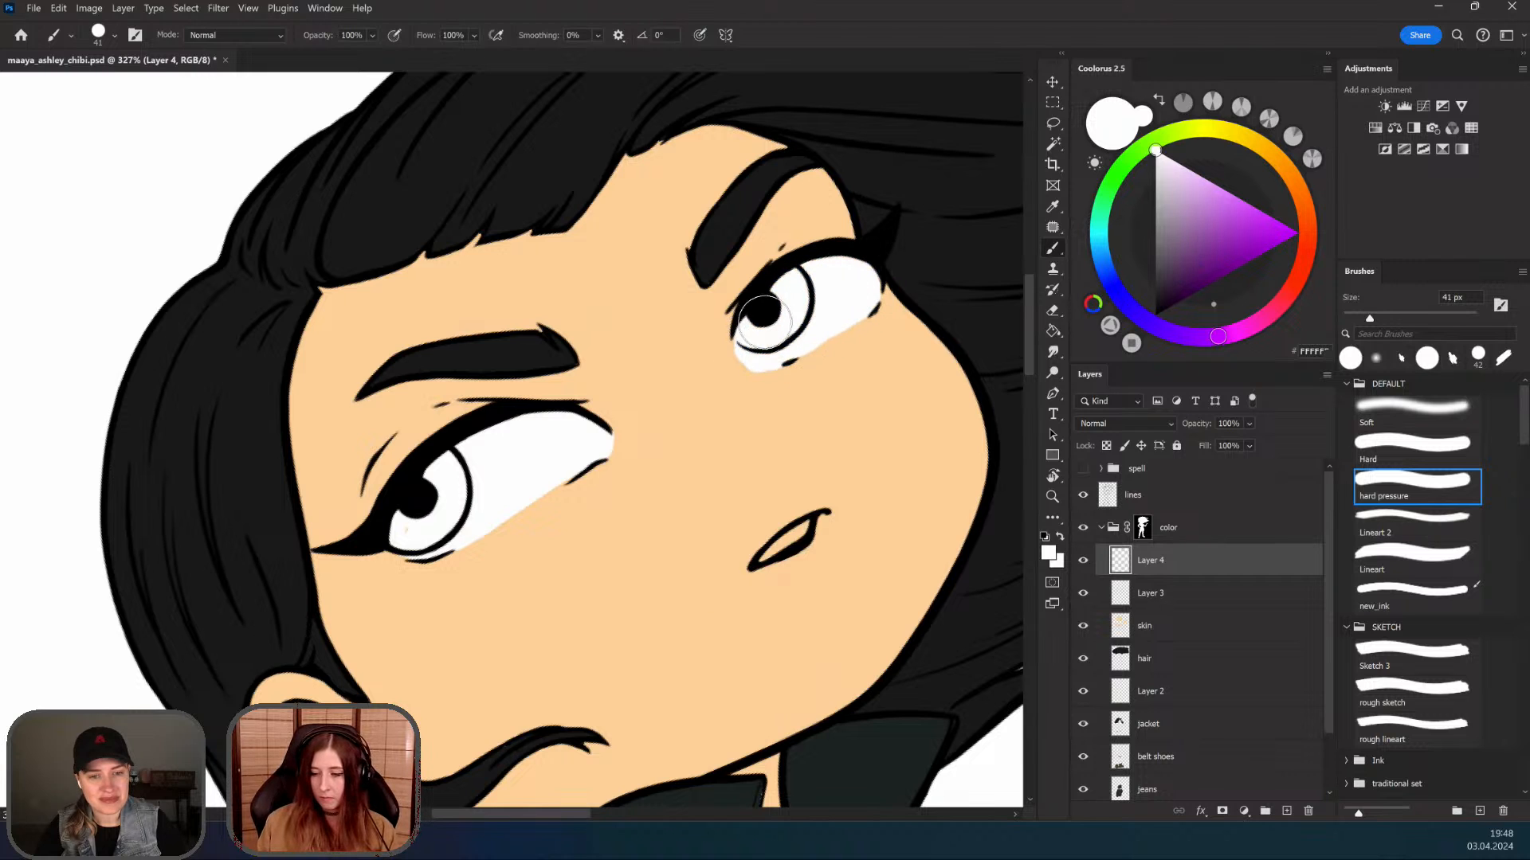
pyautogui.press('e')
pyautogui.moveTo(824, 355); pyautogui.dragTo(839, 344)
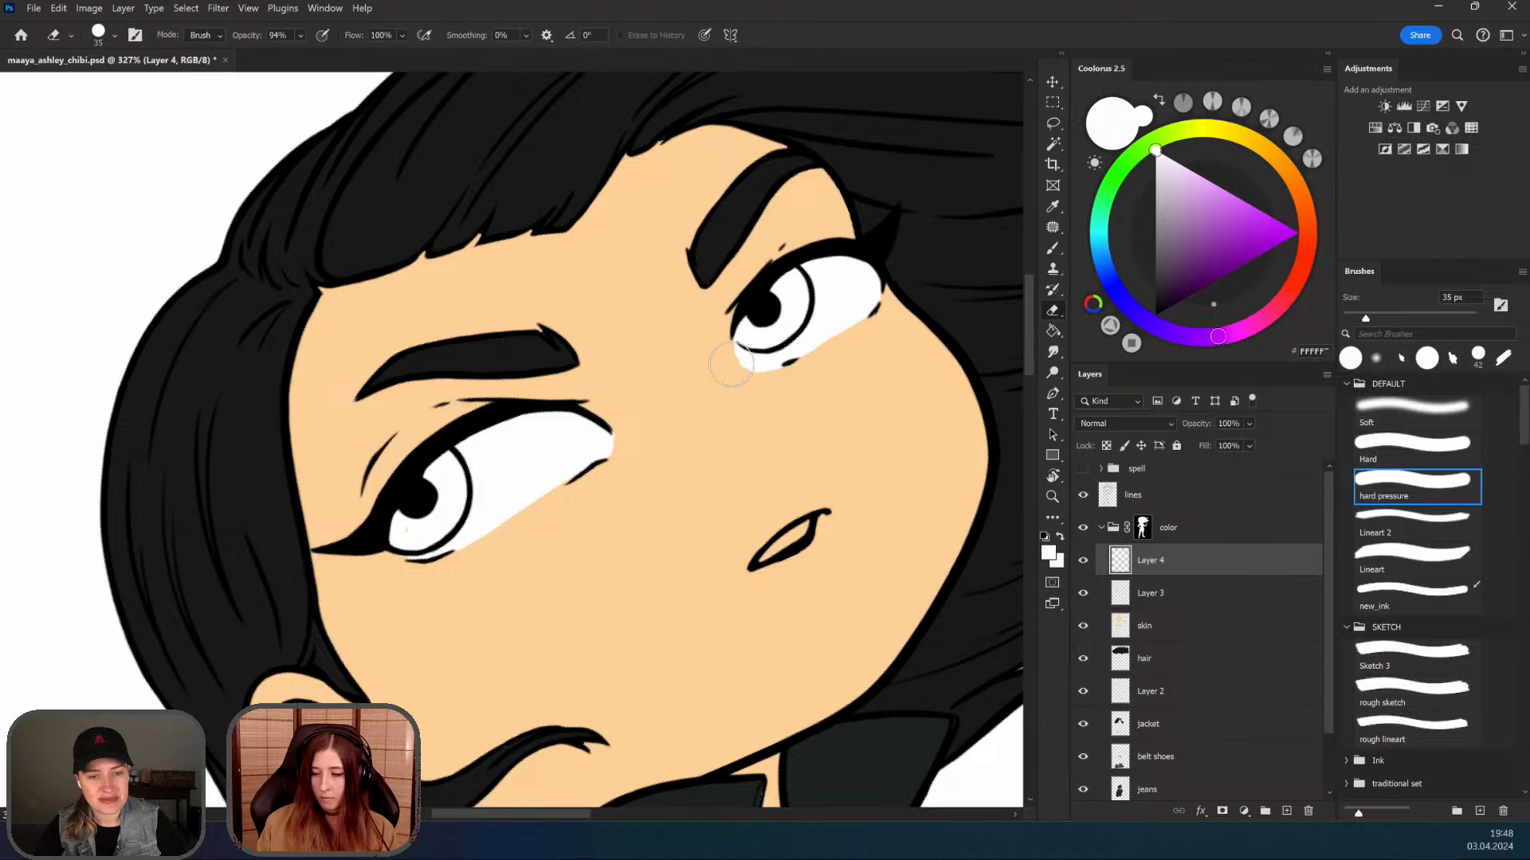
# Step: Touch up the edges of both eye whites and fill the mouth opening with white on the same layer
pyautogui.press('b')
pyautogui.moveTo(738, 355); pyautogui.dragTo(773, 362)
pyautogui.moveTo(608, 447)
pyautogui.mouseDown()
pyautogui.moveTo(625, 444)
pyautogui.moveTo(614, 459)
pyautogui.mouseUp()
pyautogui.press('e')
pyautogui.press('b')
pyautogui.moveTo(581, 562); pyautogui.dragTo(534, 571)
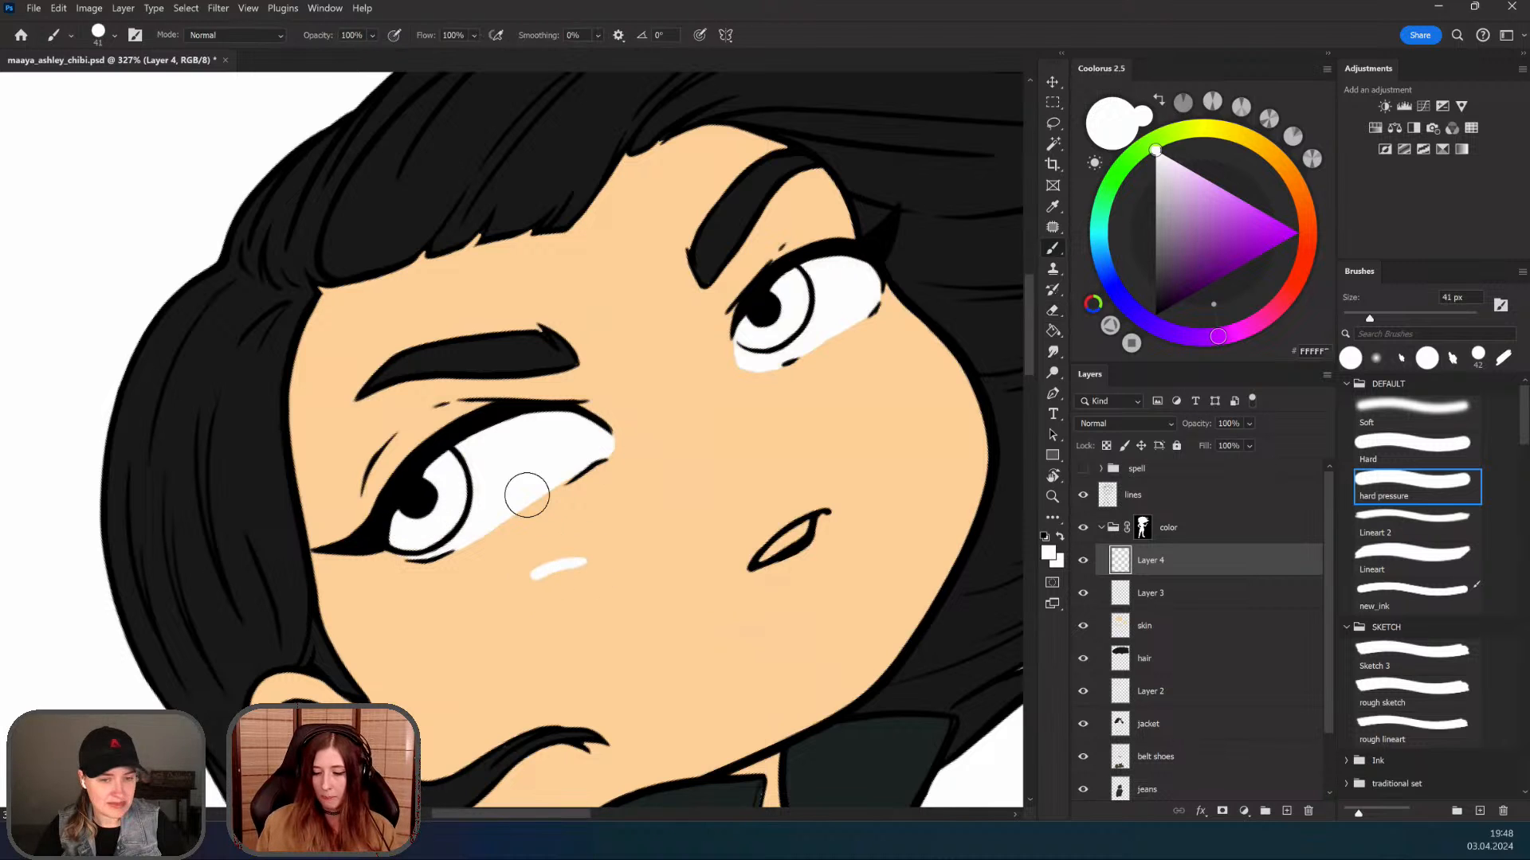
pyautogui.hotkey('ctrl', 'z')
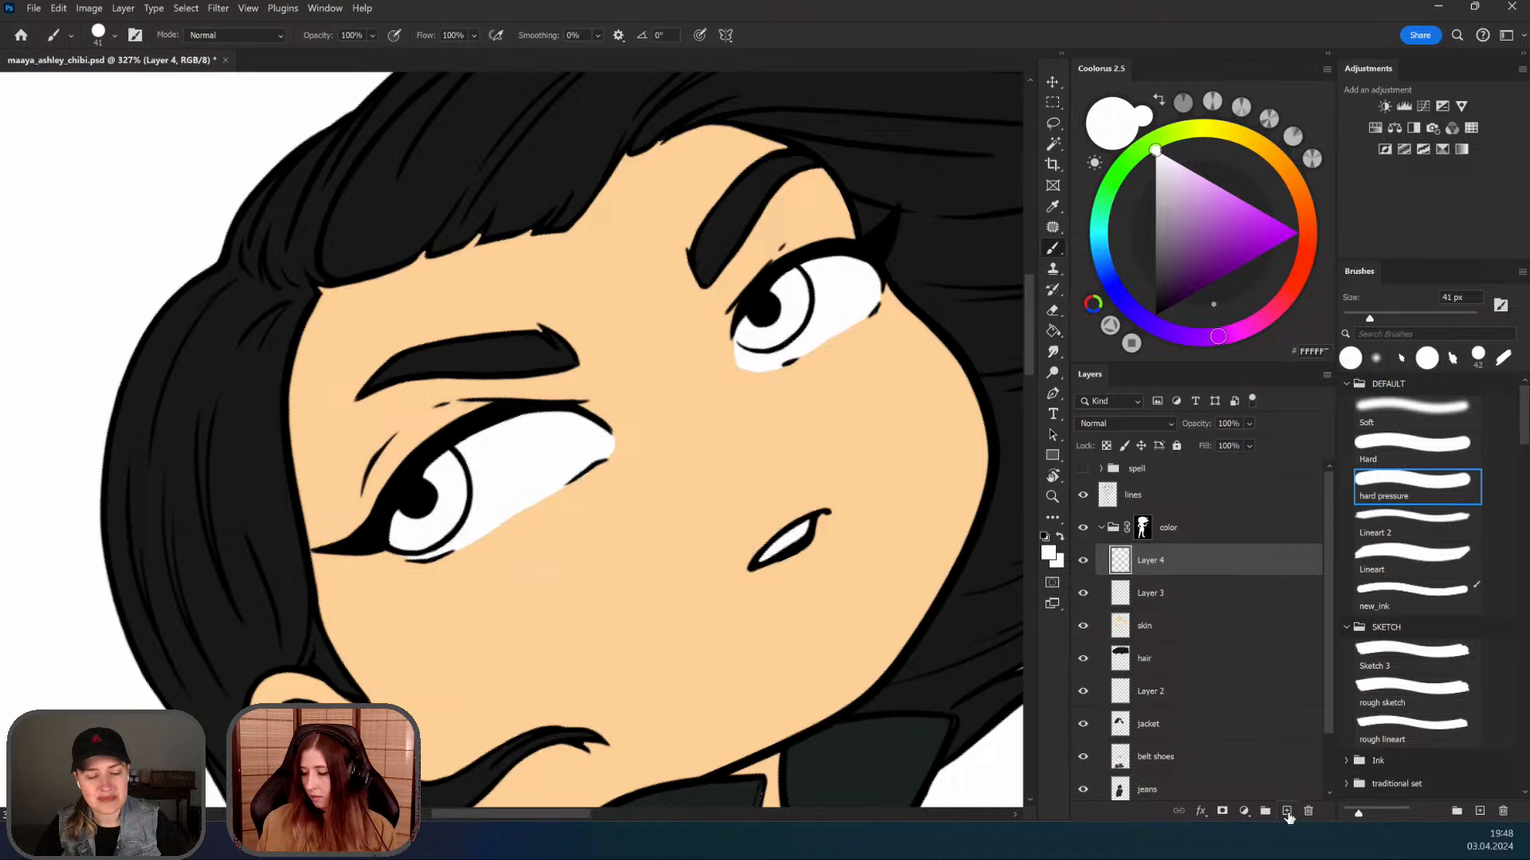
# Step: Add a new layer above the eye whites and paint both irises golden yellow with the 41 px brush
pyautogui.click(1287, 810)
pyautogui.click(1274, 155)
pyautogui.moveTo(1235, 196); pyautogui.dragTo(1234, 207)
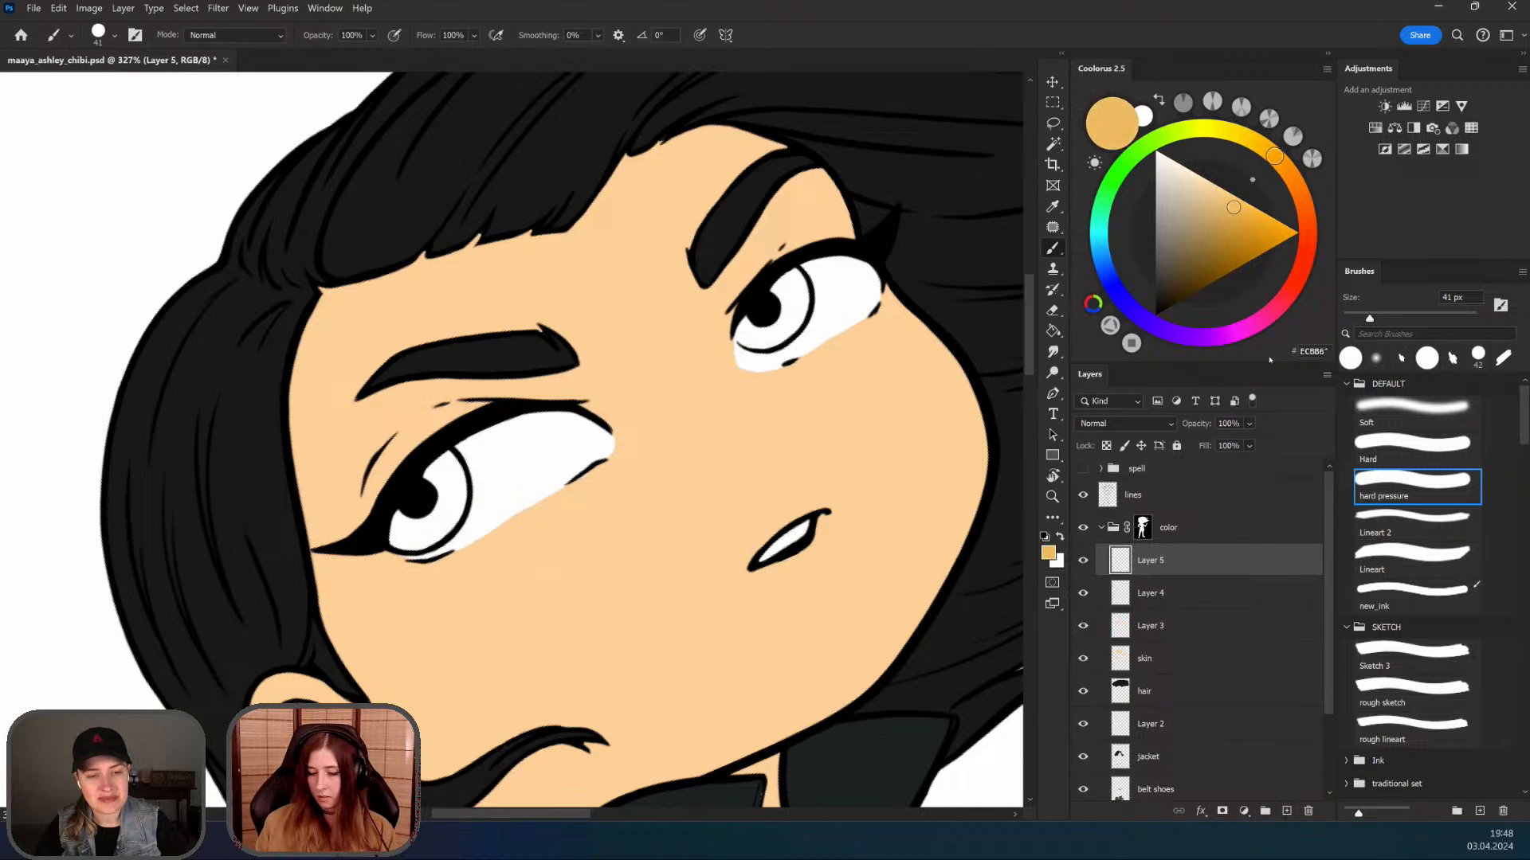
pyautogui.moveTo(424, 496)
pyautogui.mouseDown()
pyautogui.moveTo(394, 528)
pyautogui.moveTo(412, 541)
pyautogui.moveTo(443, 520)
pyautogui.moveTo(418, 518)
pyautogui.moveTo(419, 497)
pyautogui.moveTo(448, 466)
pyautogui.moveTo(462, 480)
pyautogui.moveTo(439, 516)
pyautogui.mouseUp()
pyautogui.moveTo(749, 319)
pyautogui.mouseDown()
pyautogui.moveTo(795, 290)
pyautogui.moveTo(761, 325)
pyautogui.moveTo(795, 280)
pyautogui.moveTo(796, 322)
pyautogui.moveTo(805, 290)
pyautogui.moveTo(765, 334)
pyautogui.mouseUp()
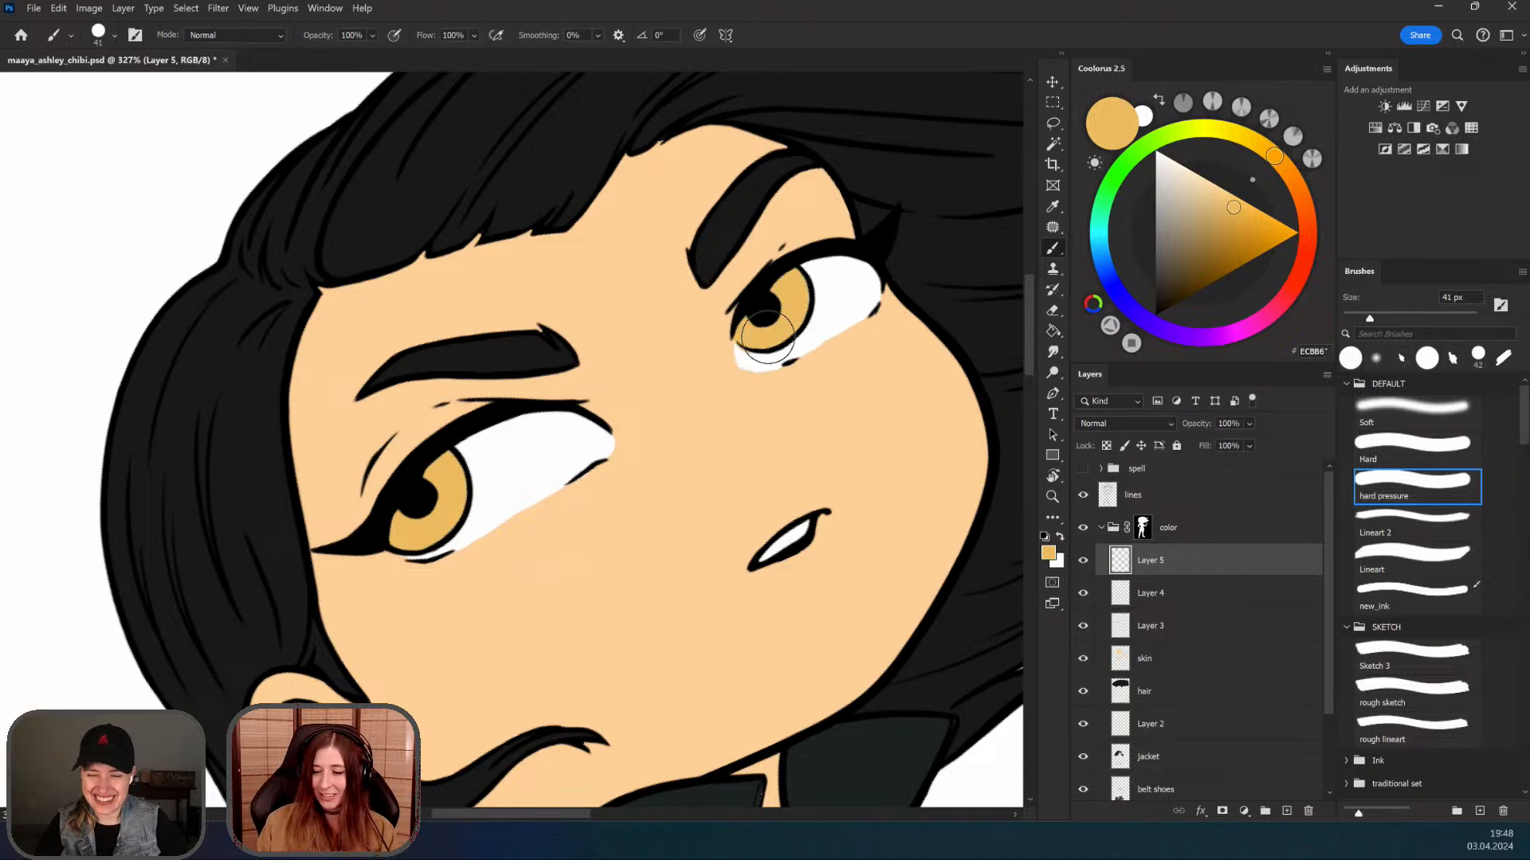
# Step: Rename the iris layer as eyes
pyautogui.press('z')
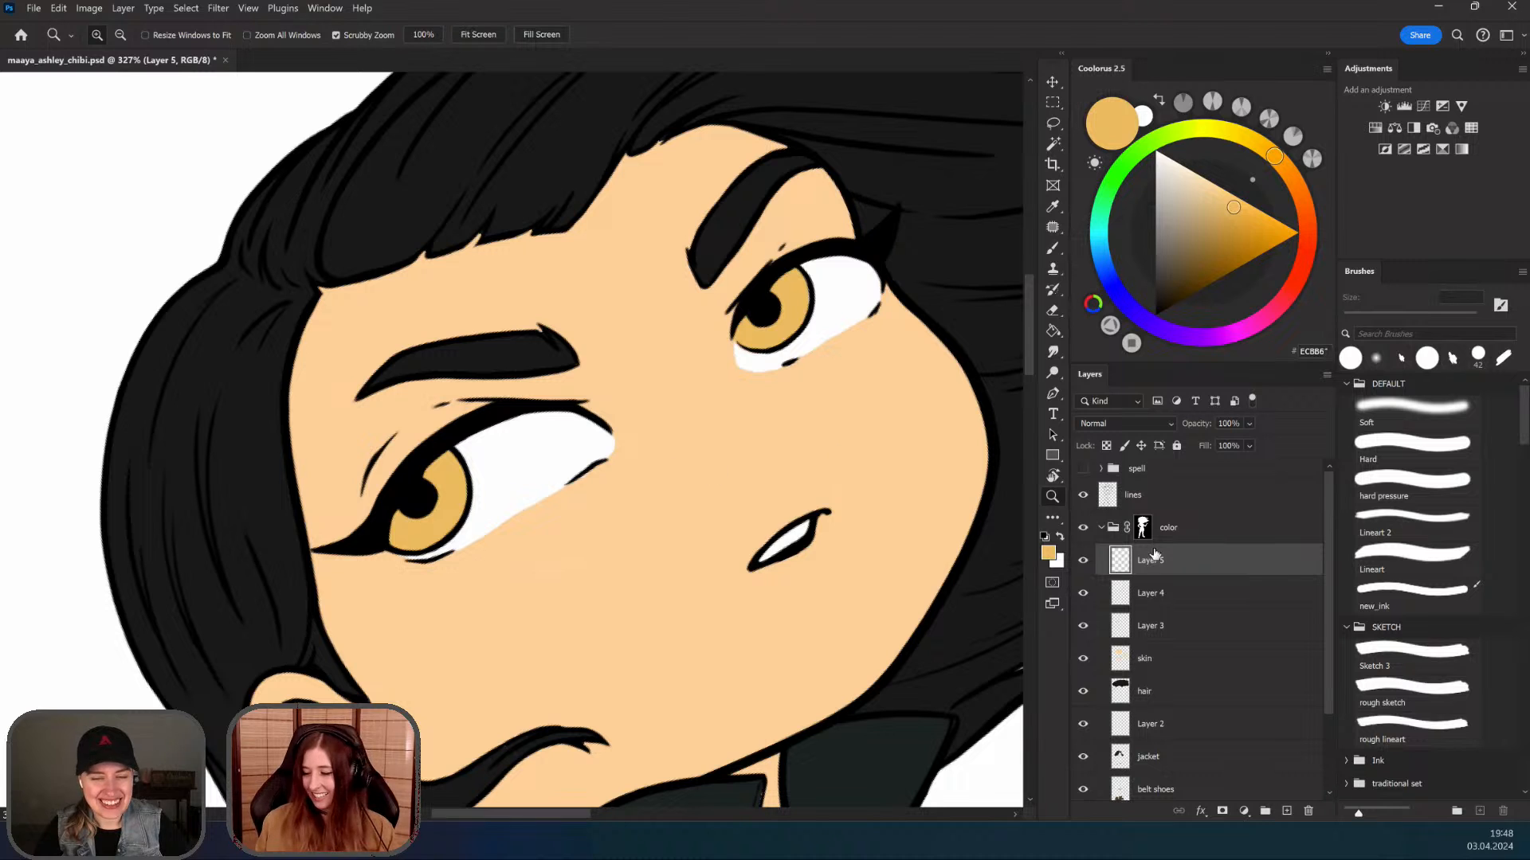
pyautogui.moveTo(805, 401)
pyautogui.mouseDown()
pyautogui.moveTo(686, 422)
pyautogui.moveTo(669, 468)
pyautogui.mouseUp()
pyautogui.press('e')
pyautogui.click(1145, 593)
pyautogui.press('z')
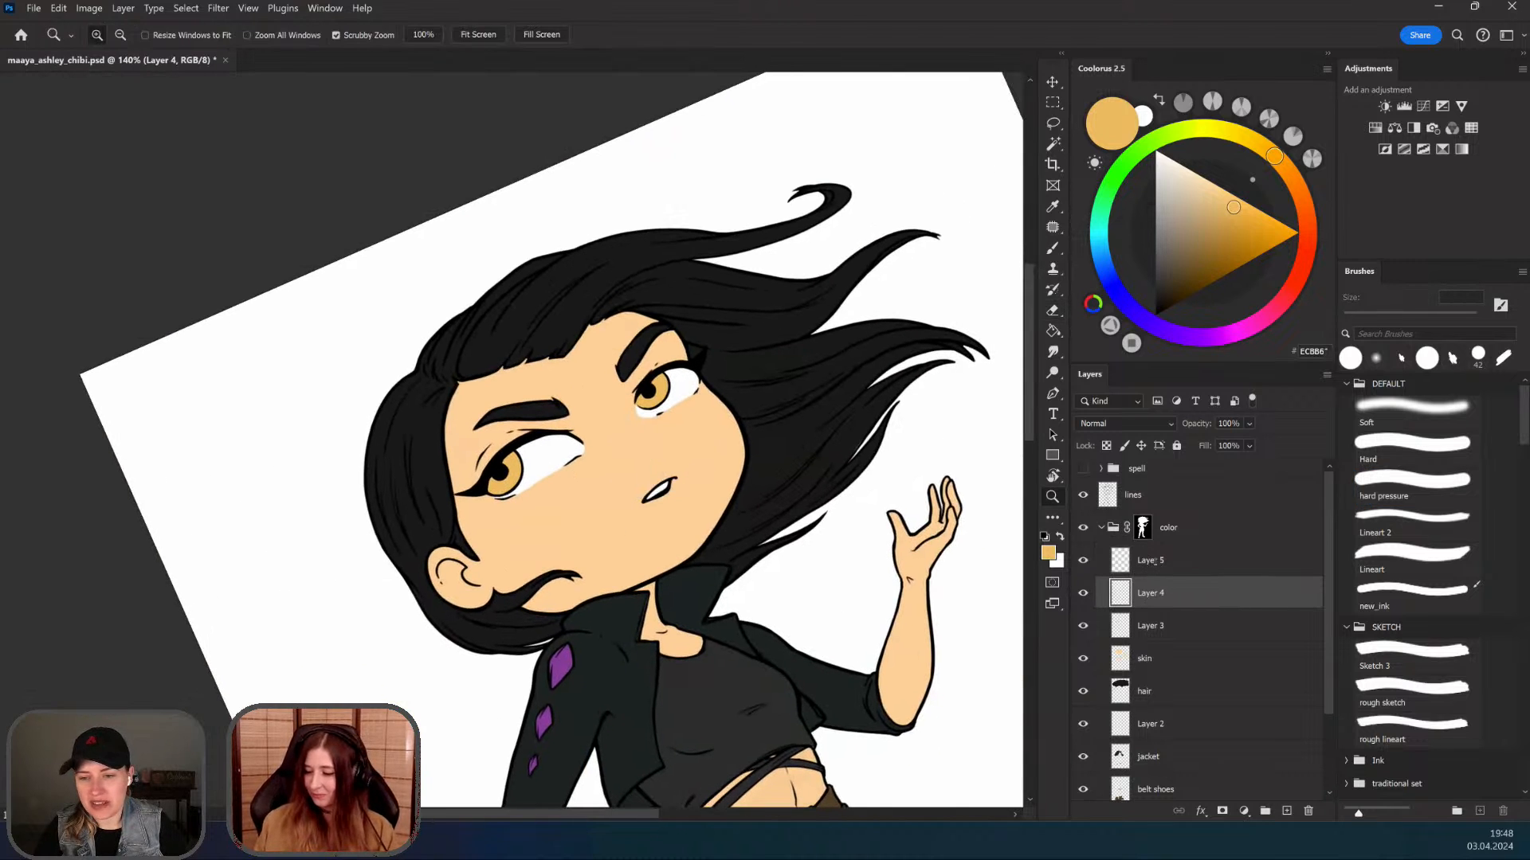
pyautogui.moveTo(719, 372); pyautogui.dragTo(784, 371)
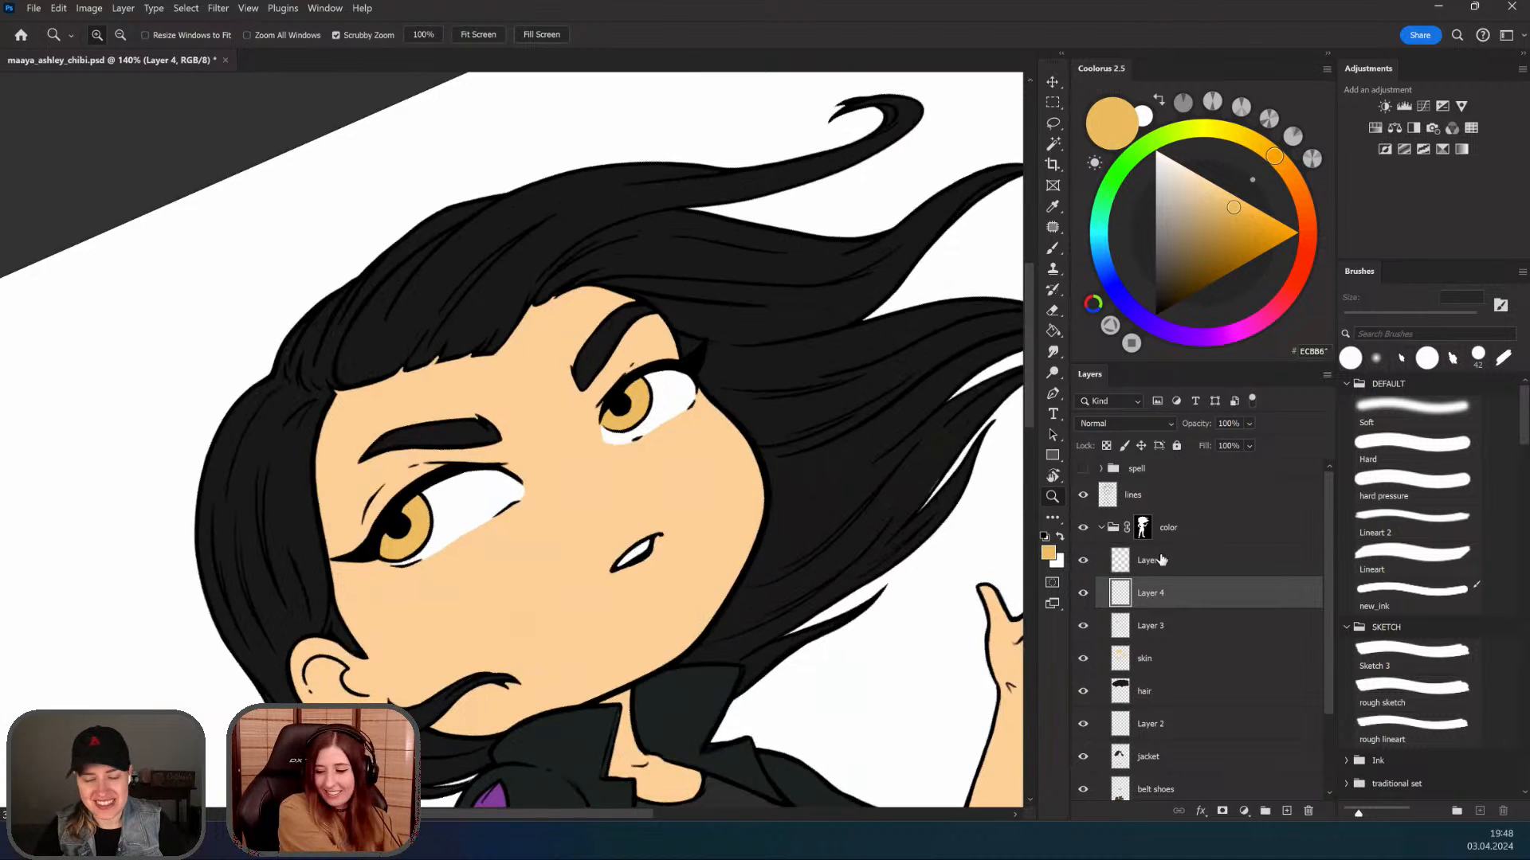
pyautogui.doubleClick(1162, 560)
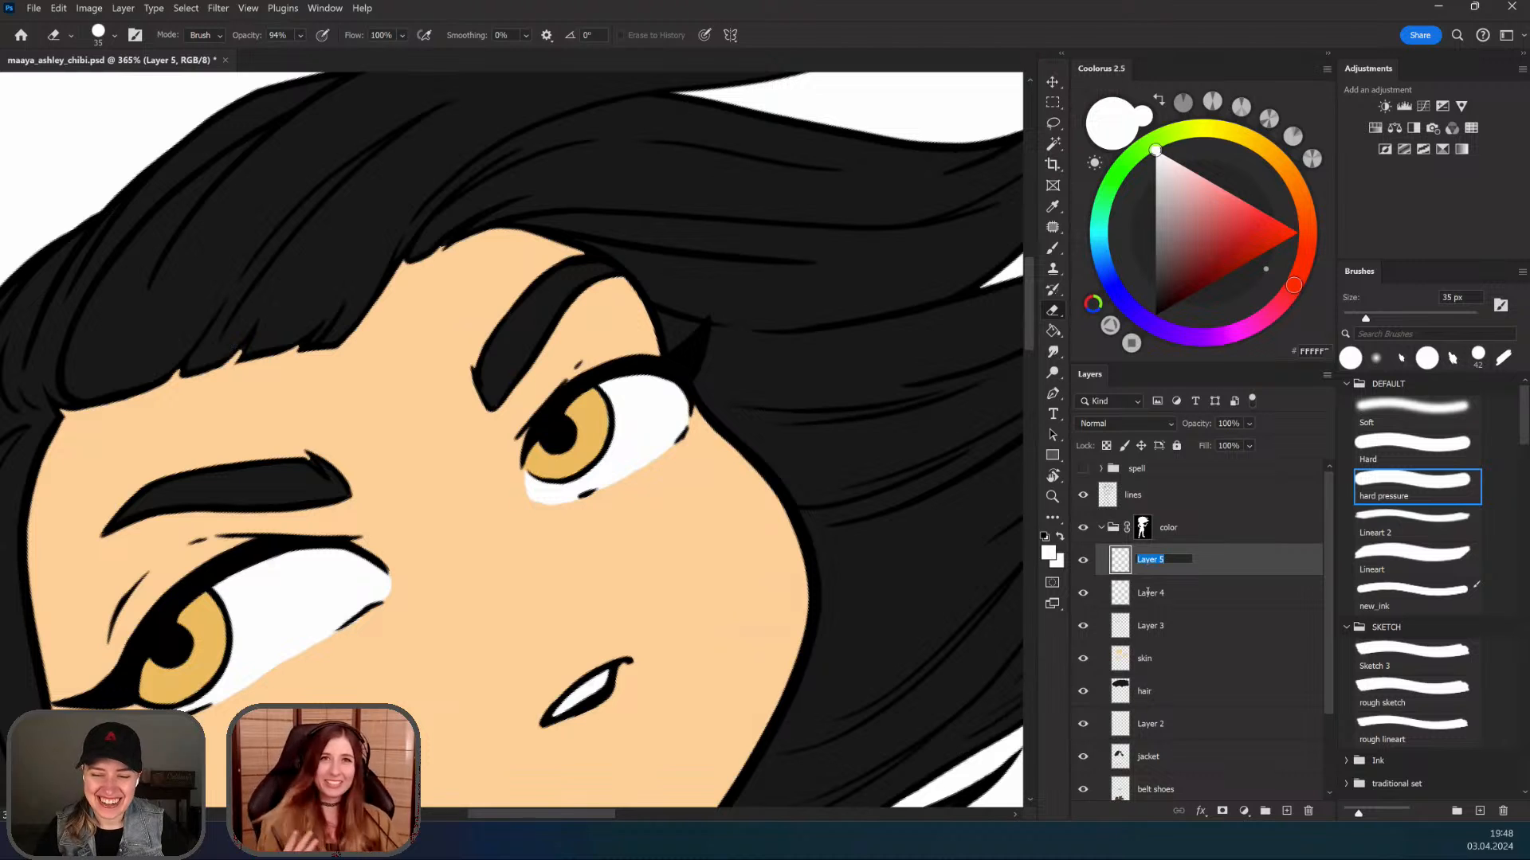
pyautogui.press('Return')
# Step: Rename the layer holding the eye whites and teeth as white
pyautogui.doubleClick(1147, 593)
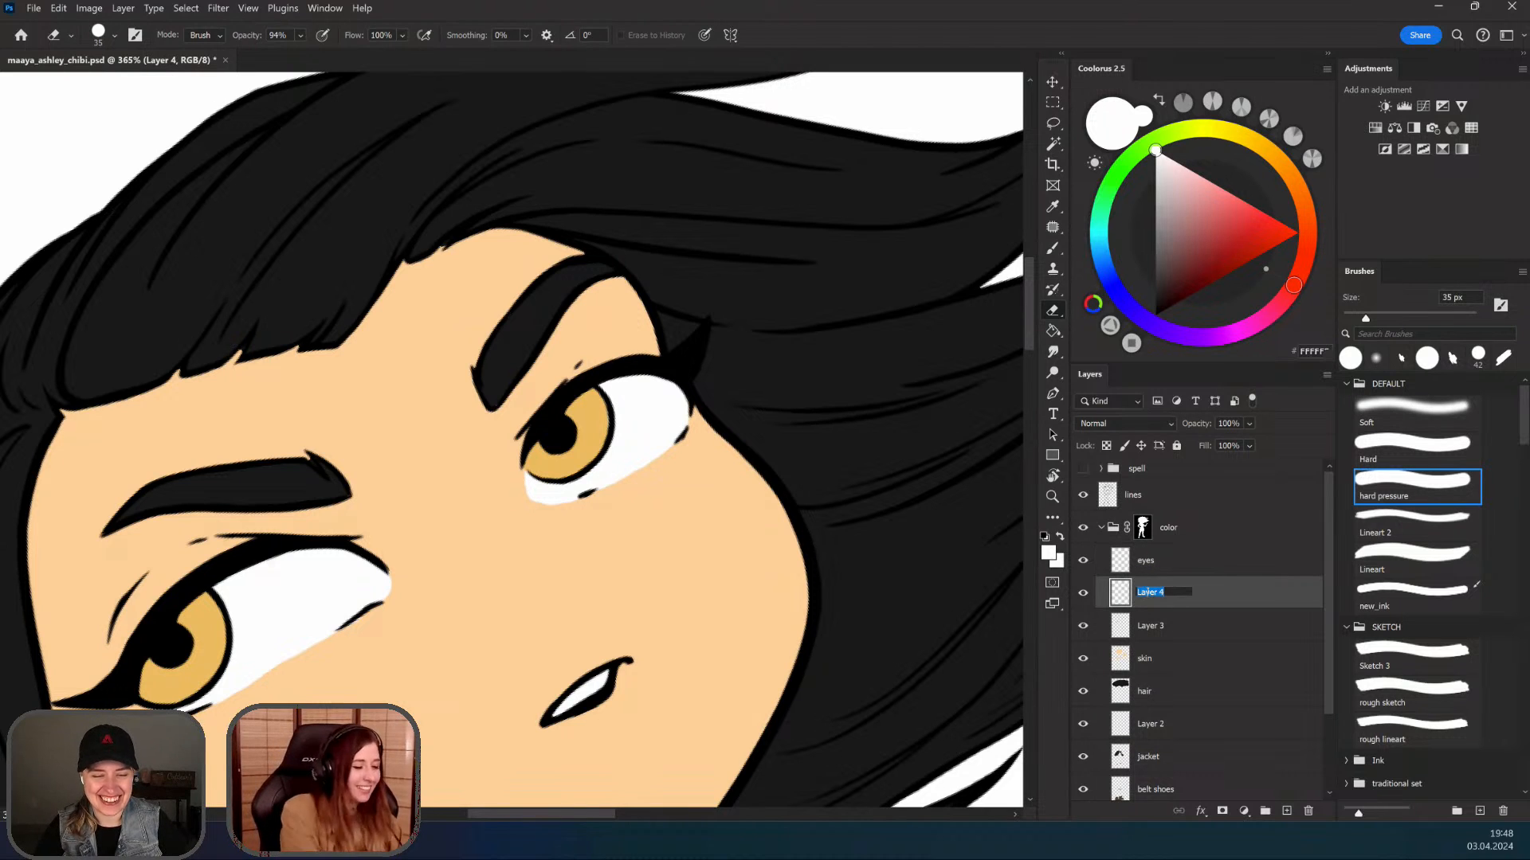
pyautogui.write('white')
pyautogui.press('Return')
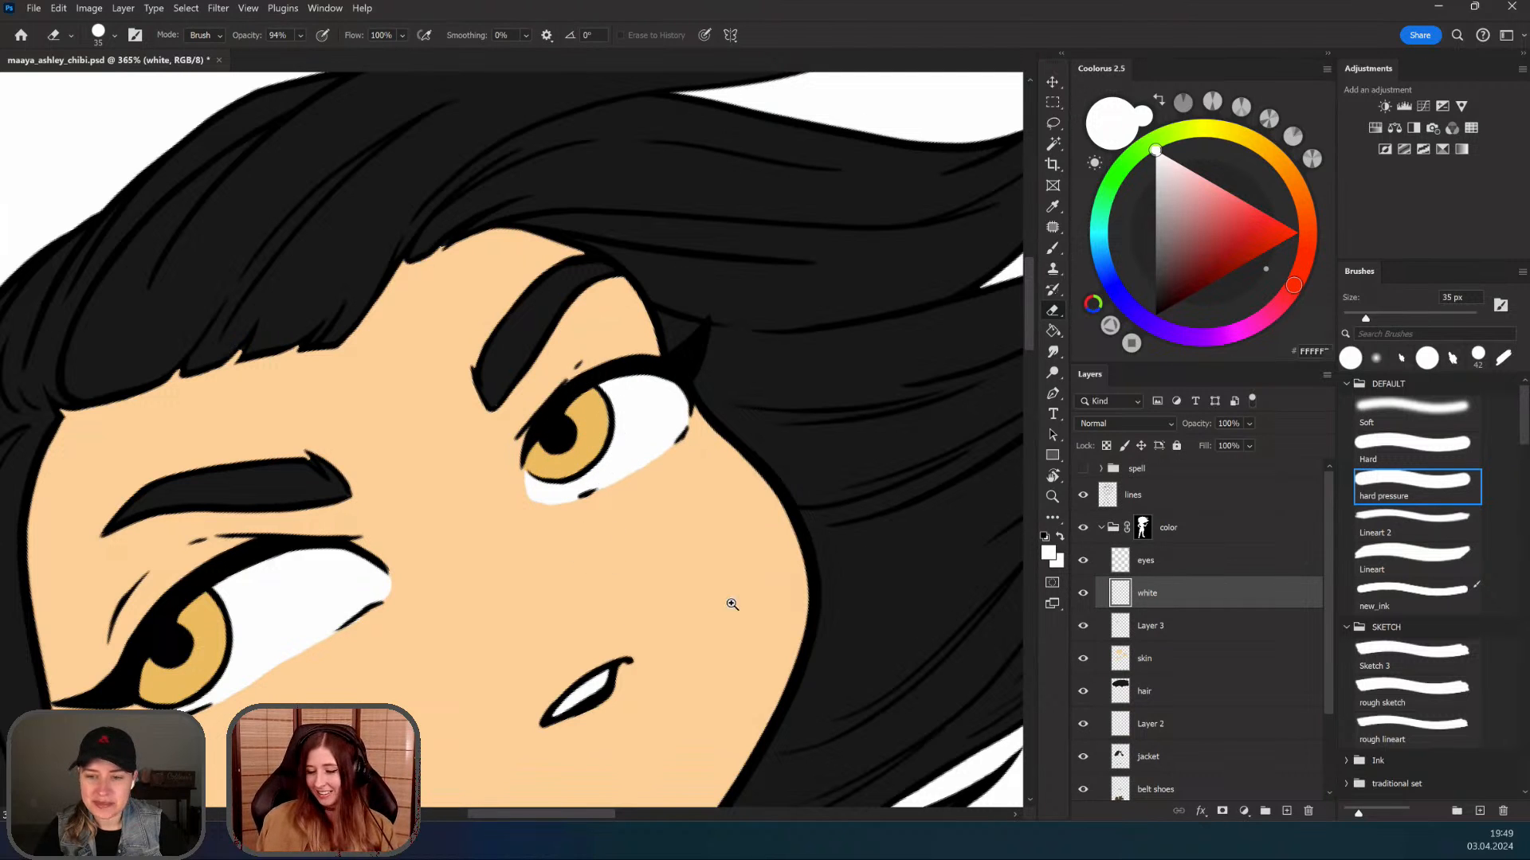
# Step: Rename the layer with the purple sleeve diamonds as gems)
pyautogui.moveTo(704, 620); pyautogui.dragTo(709, 592)
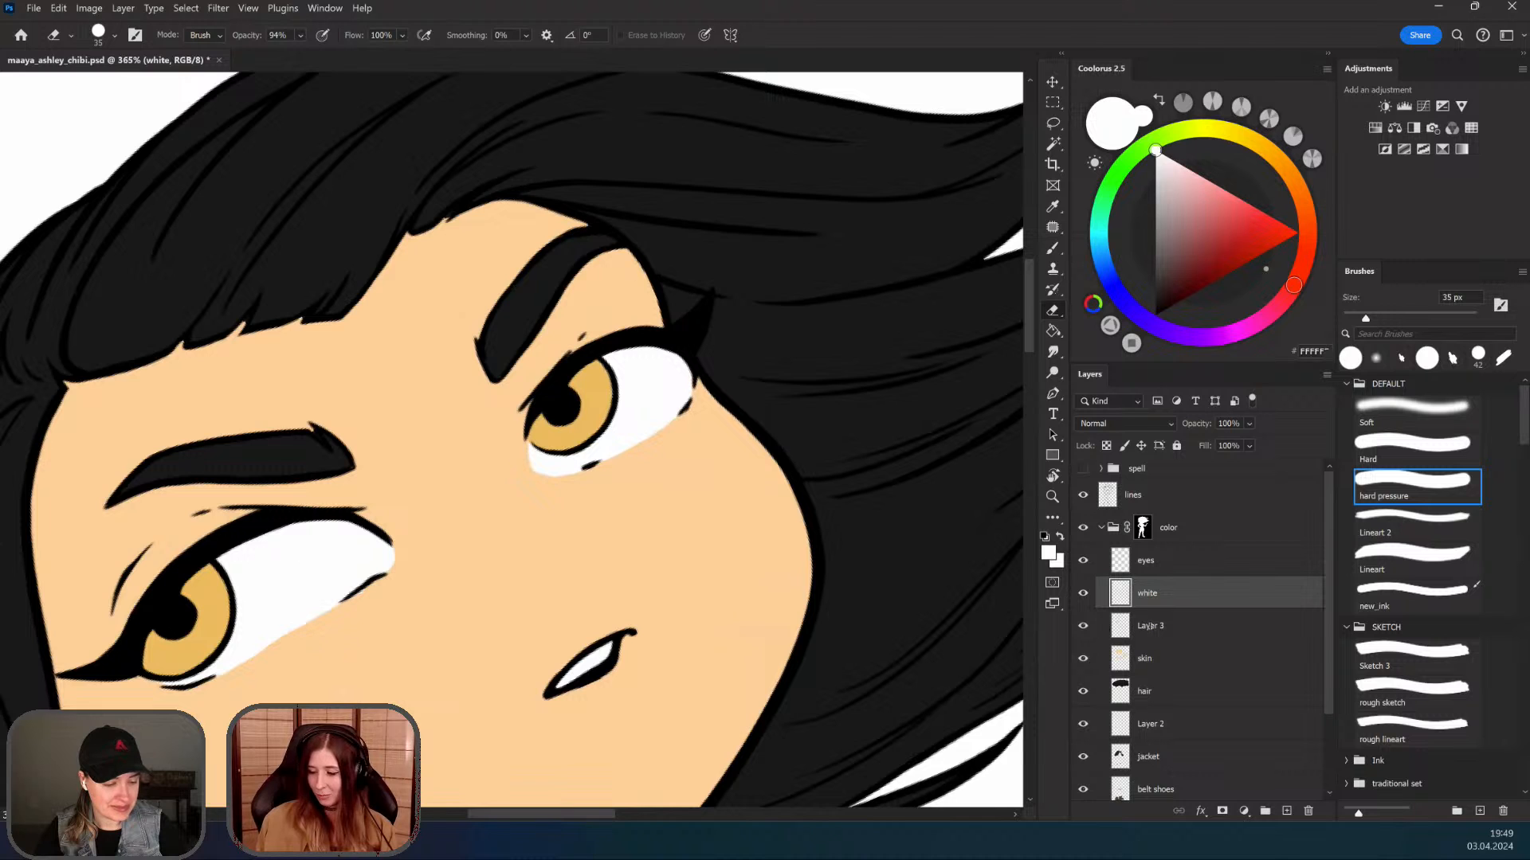
pyautogui.moveTo(536, 492); pyautogui.dragTo(552, 444)
pyautogui.moveTo(692, 565); pyautogui.dragTo(593, 569)
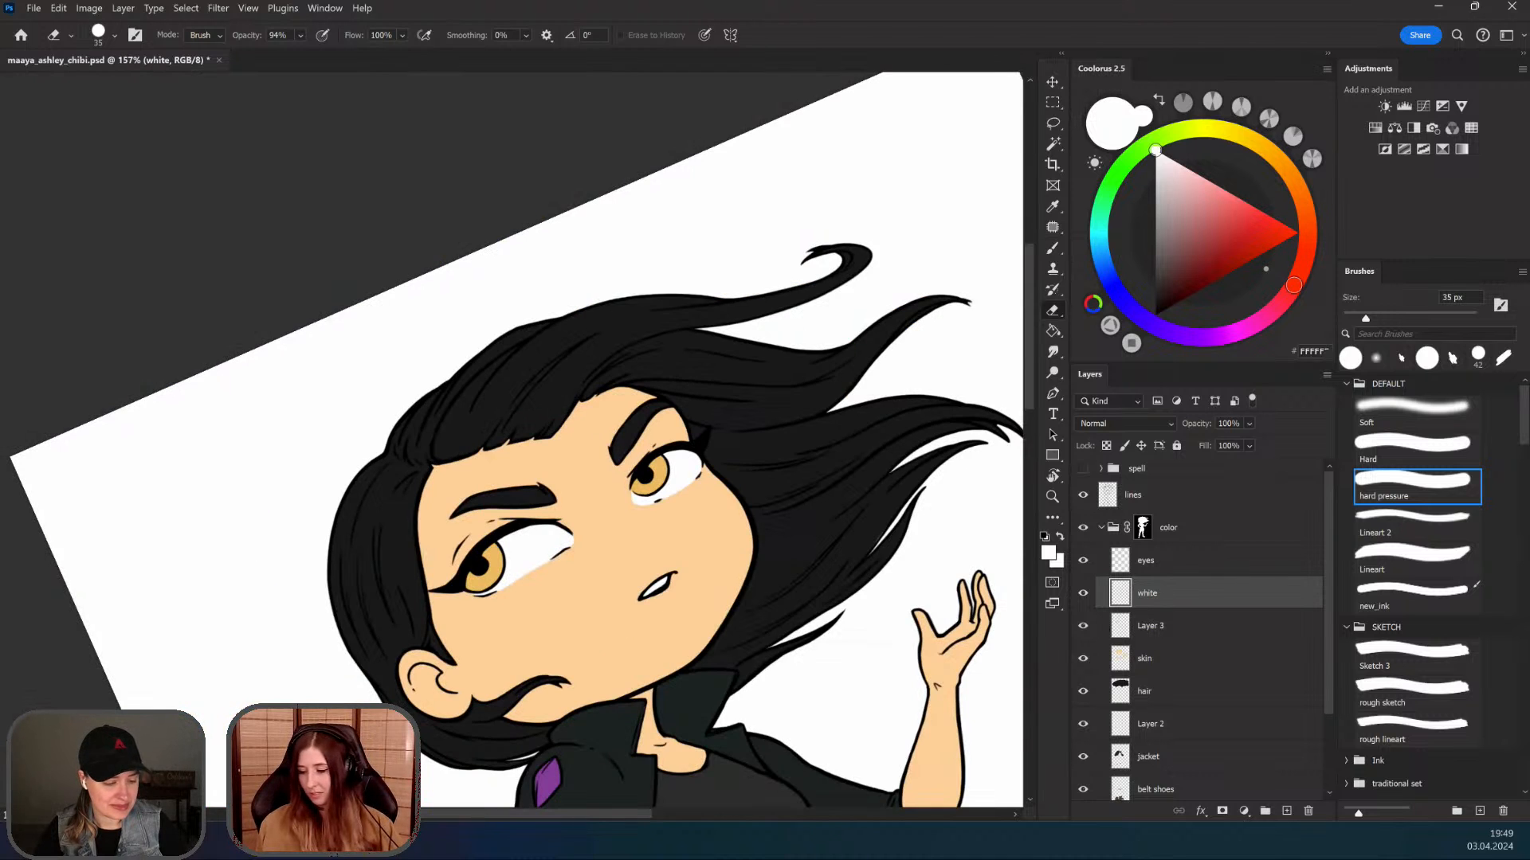
pyautogui.moveTo(917, 694); pyautogui.dragTo(874, 597)
pyautogui.doubleClick(1152, 626)
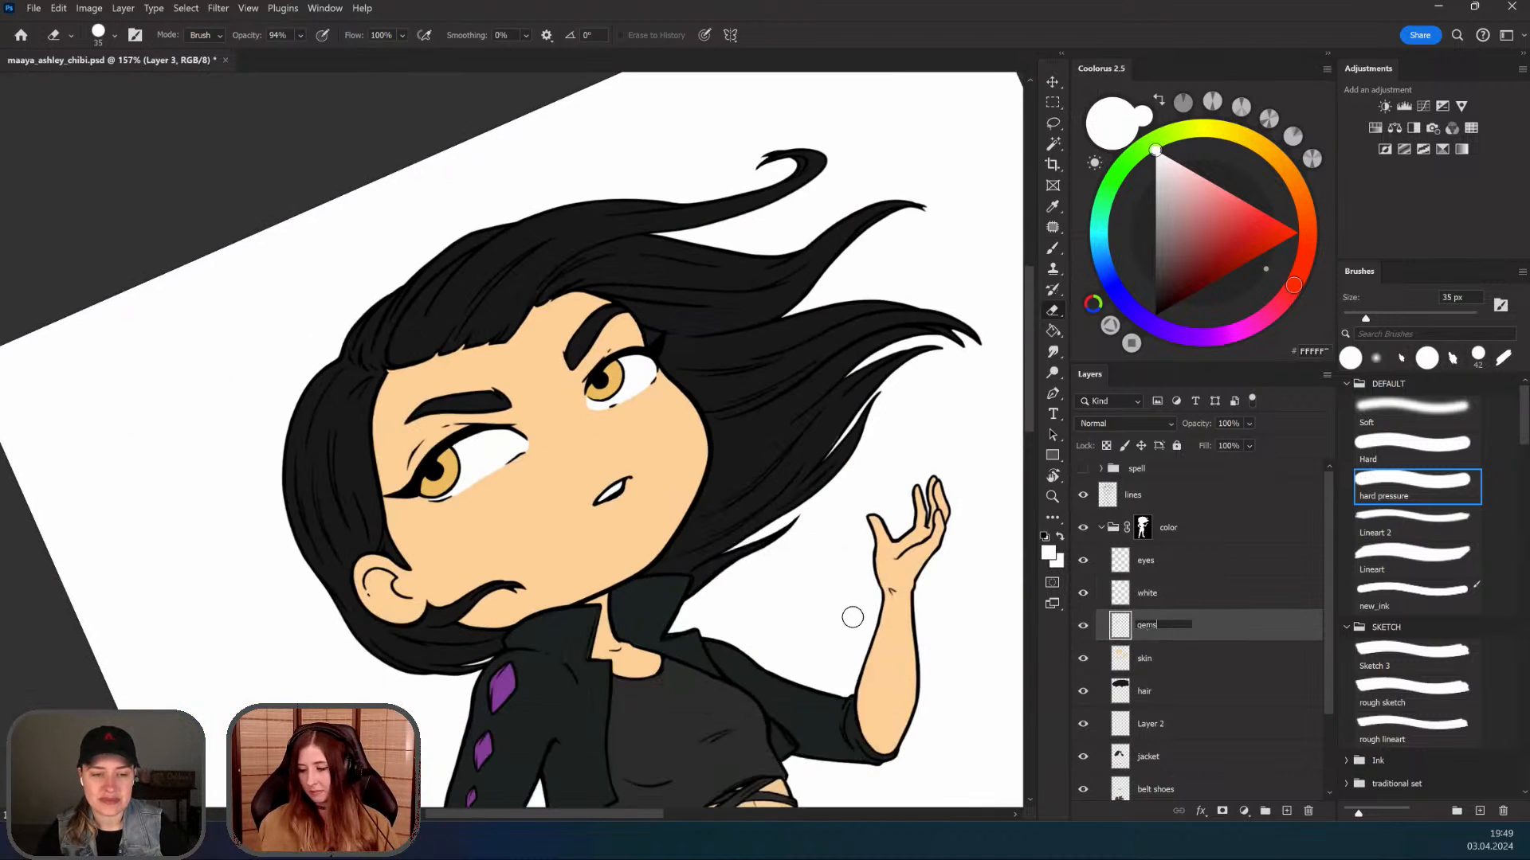
pyautogui.write('gems)')
pyautogui.press('Return')
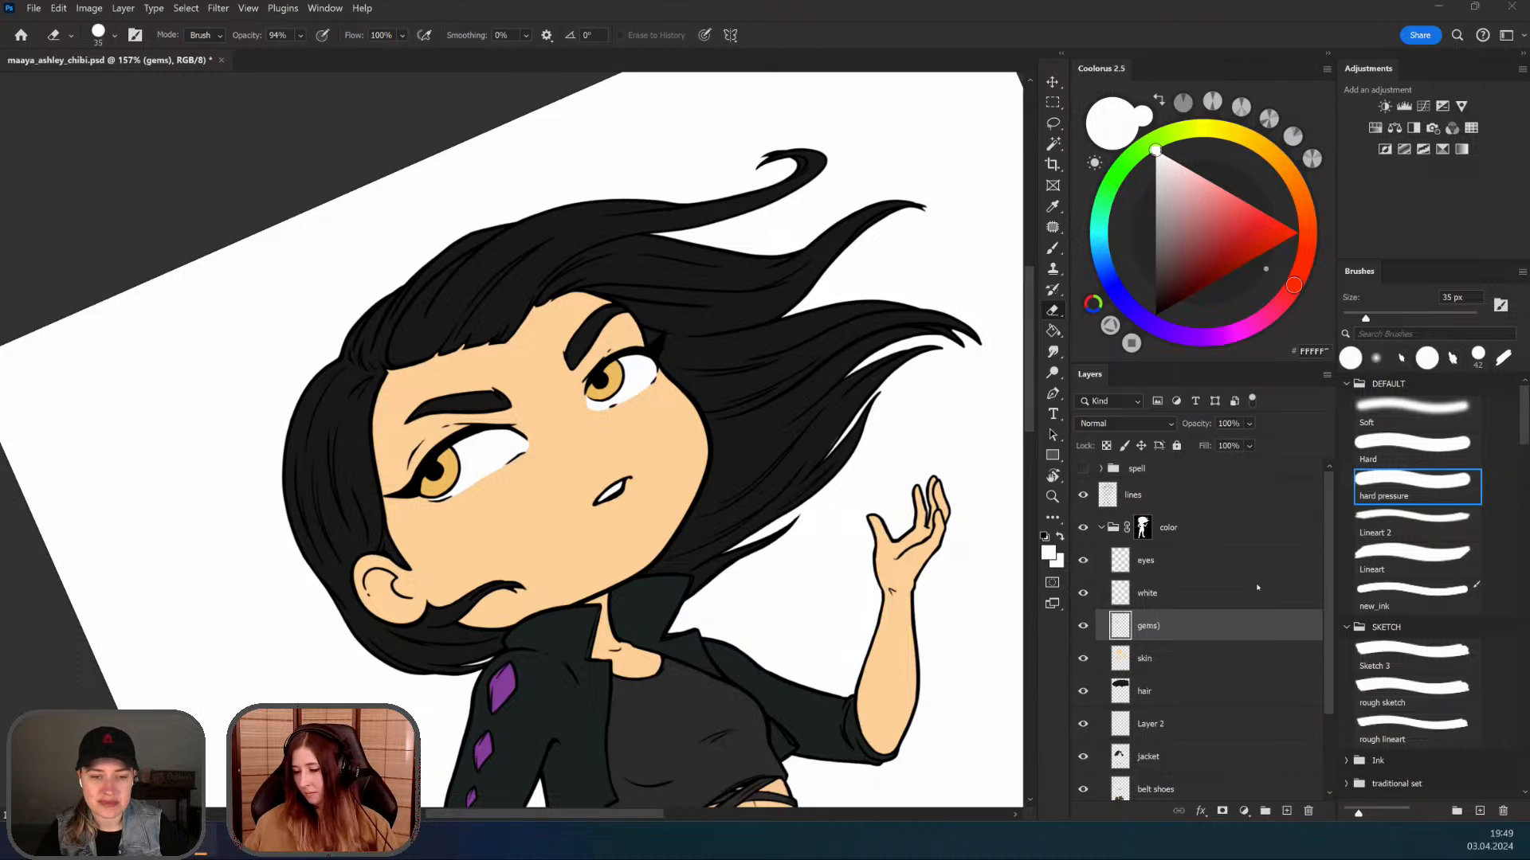
# Step: Reset the canvas rotation and examine the flat colours over the whole figure and its upper body
pyautogui.scroll(-2, 713, 498)
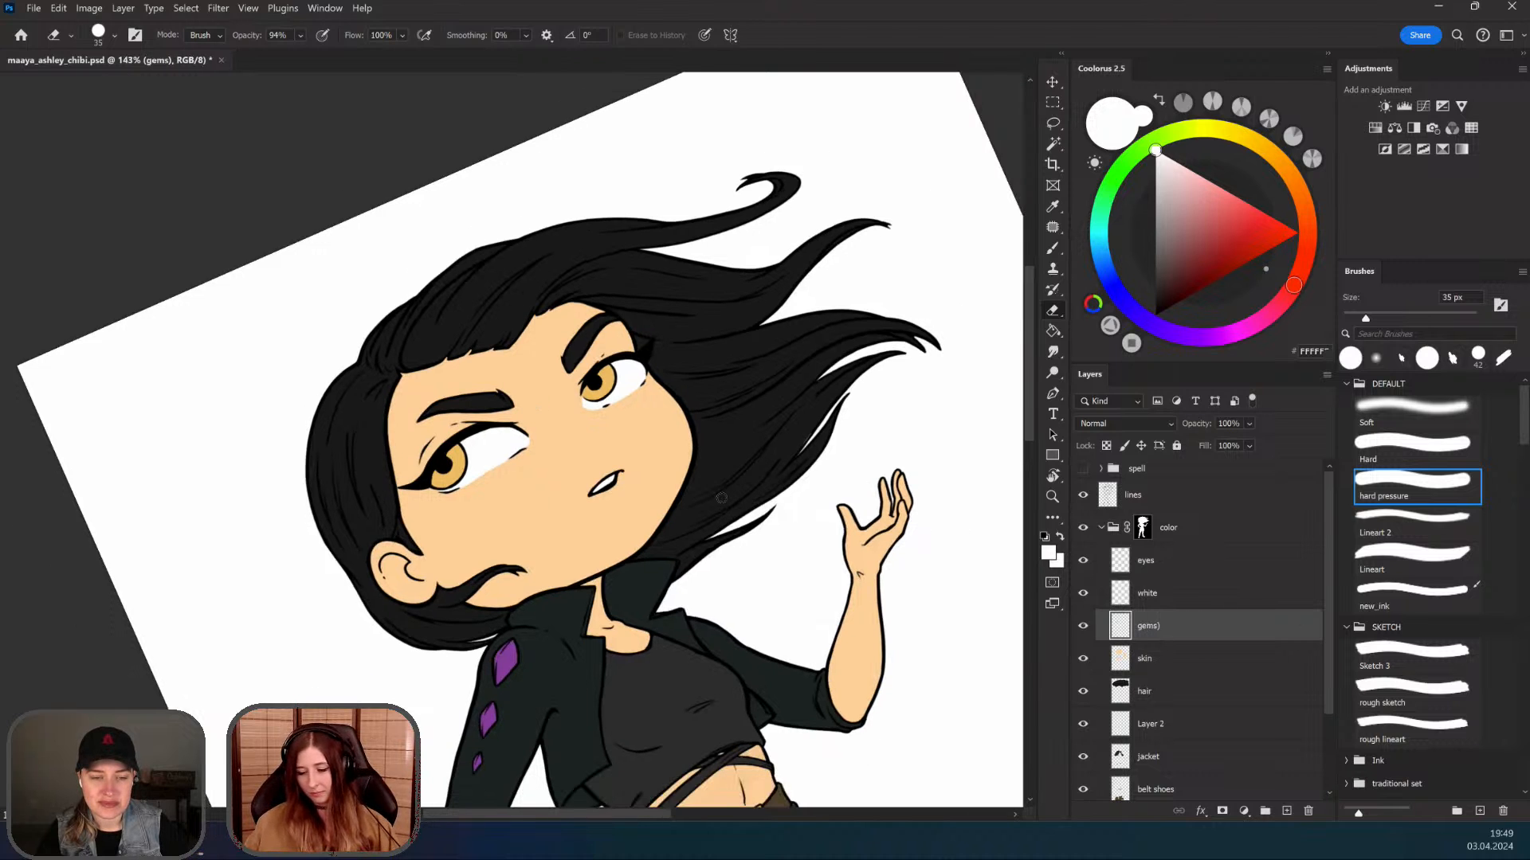
pyautogui.scroll(-5, 586, 295)
pyautogui.moveTo(658, 364); pyautogui.dragTo(686, 388)
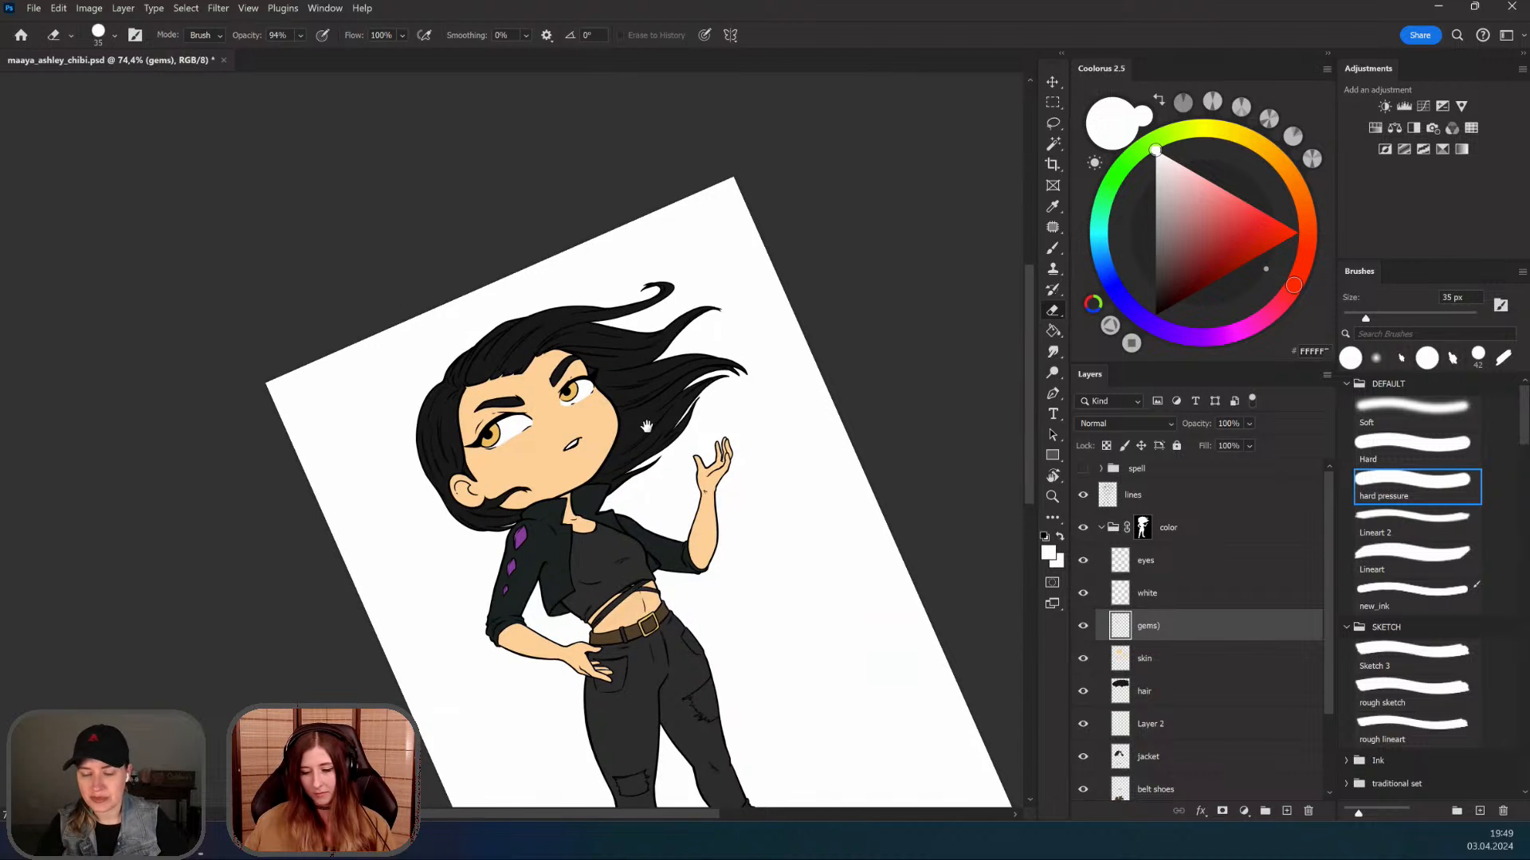
pyautogui.press('Escape')
pyautogui.scroll(-5, 612, 369)
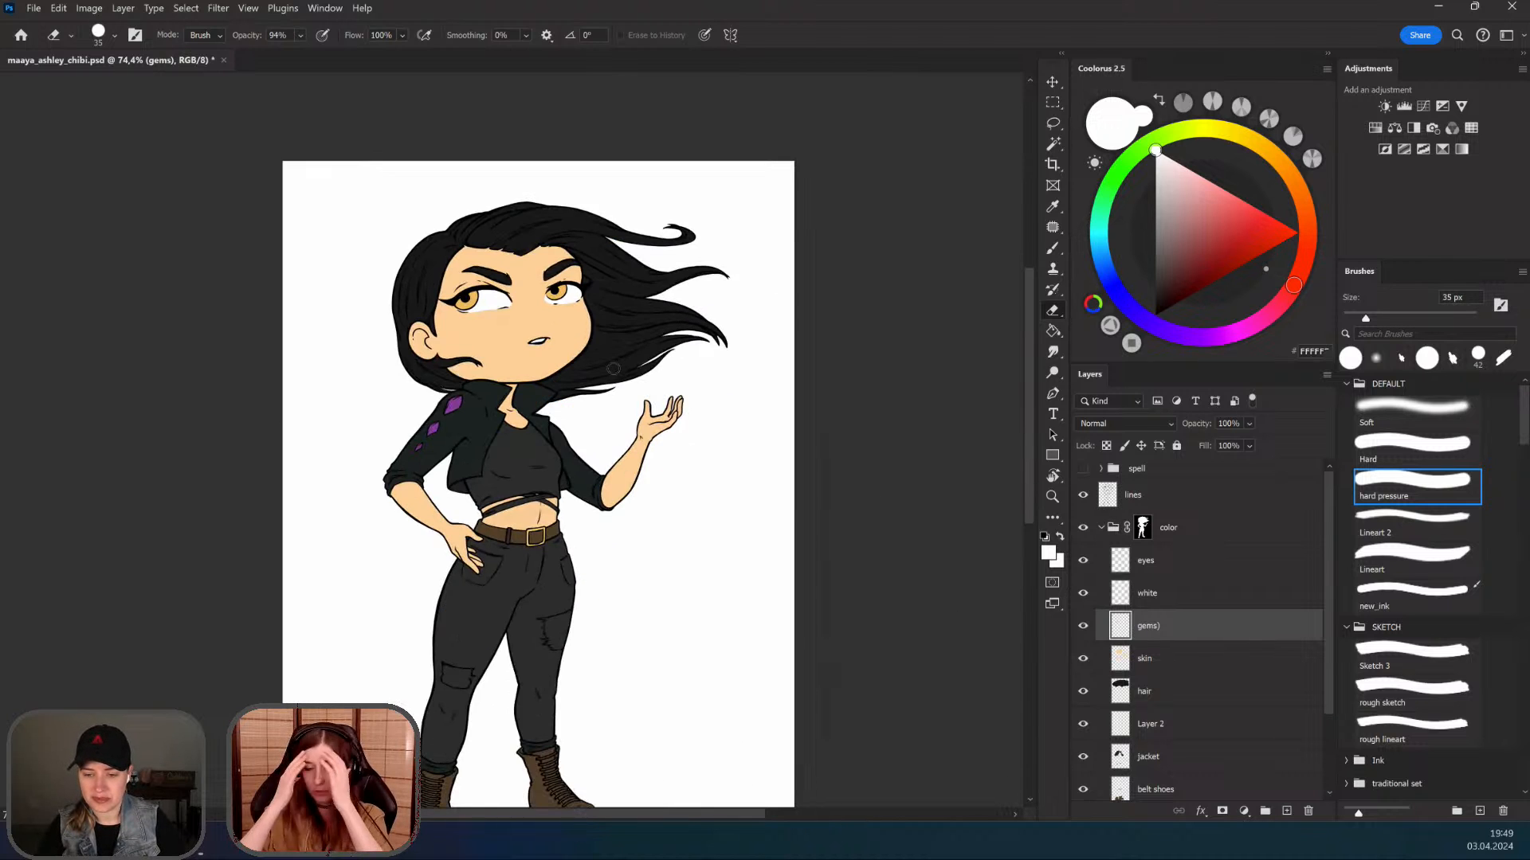
pyautogui.scroll(-3, 614, 369)
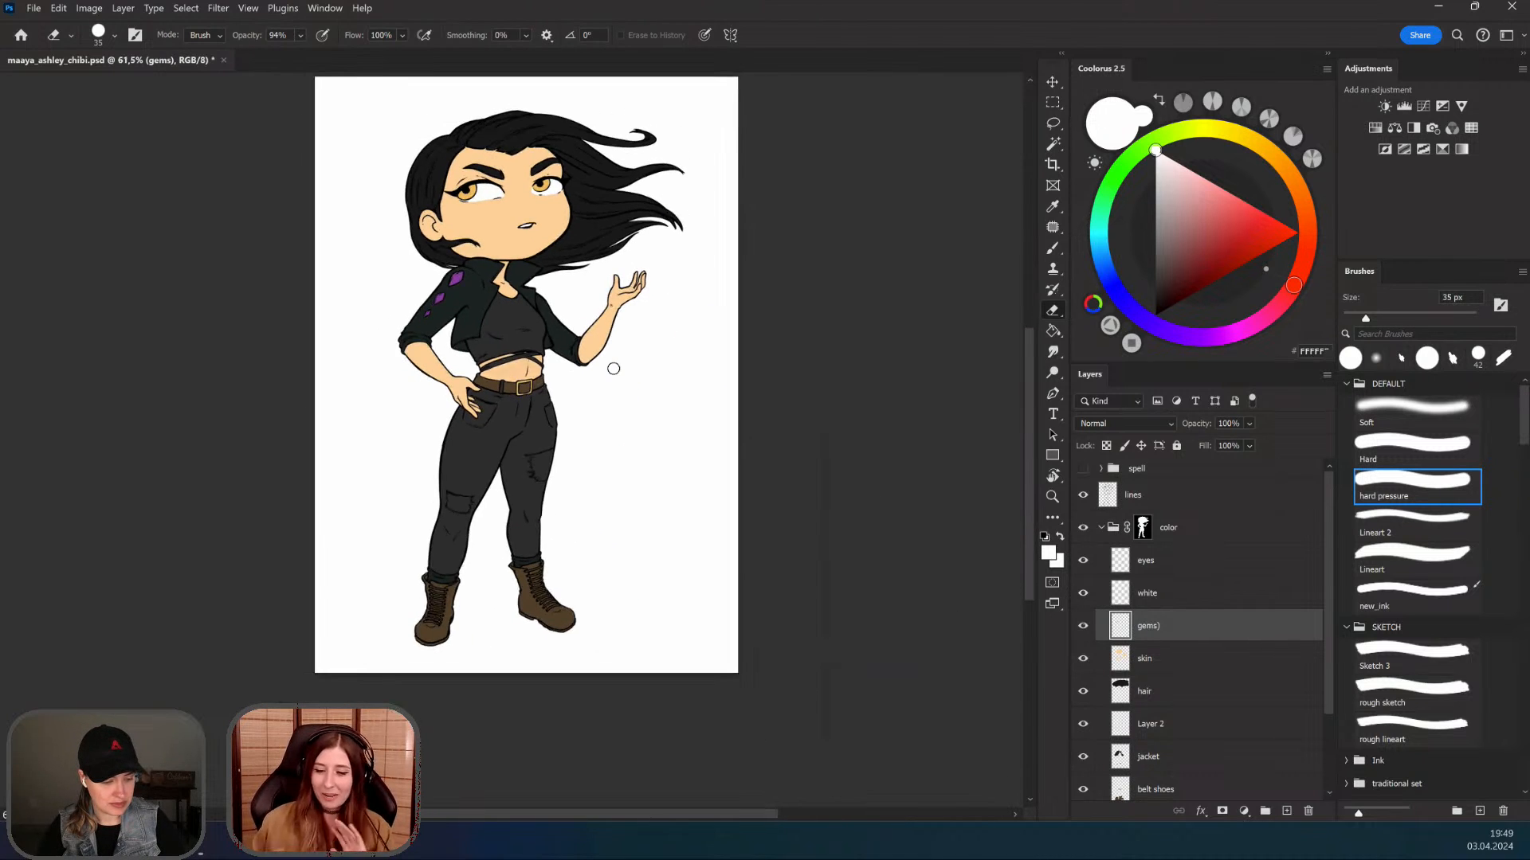
pyautogui.scroll(3, 613, 368)
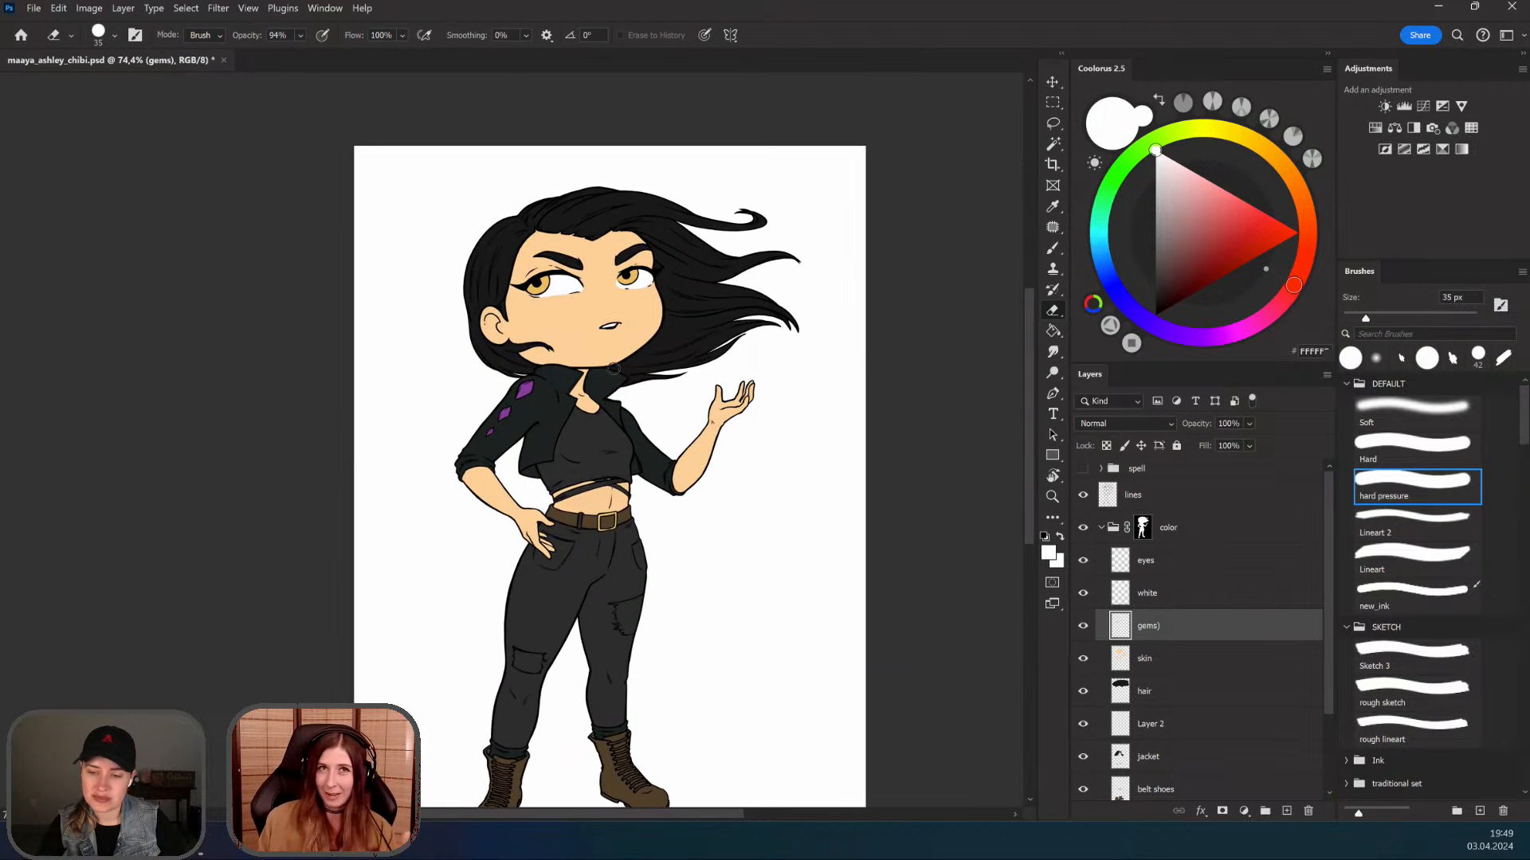
pyautogui.moveTo(590, 467); pyautogui.dragTo(609, 576)
pyautogui.moveTo(645, 502); pyautogui.dragTo(601, 438)
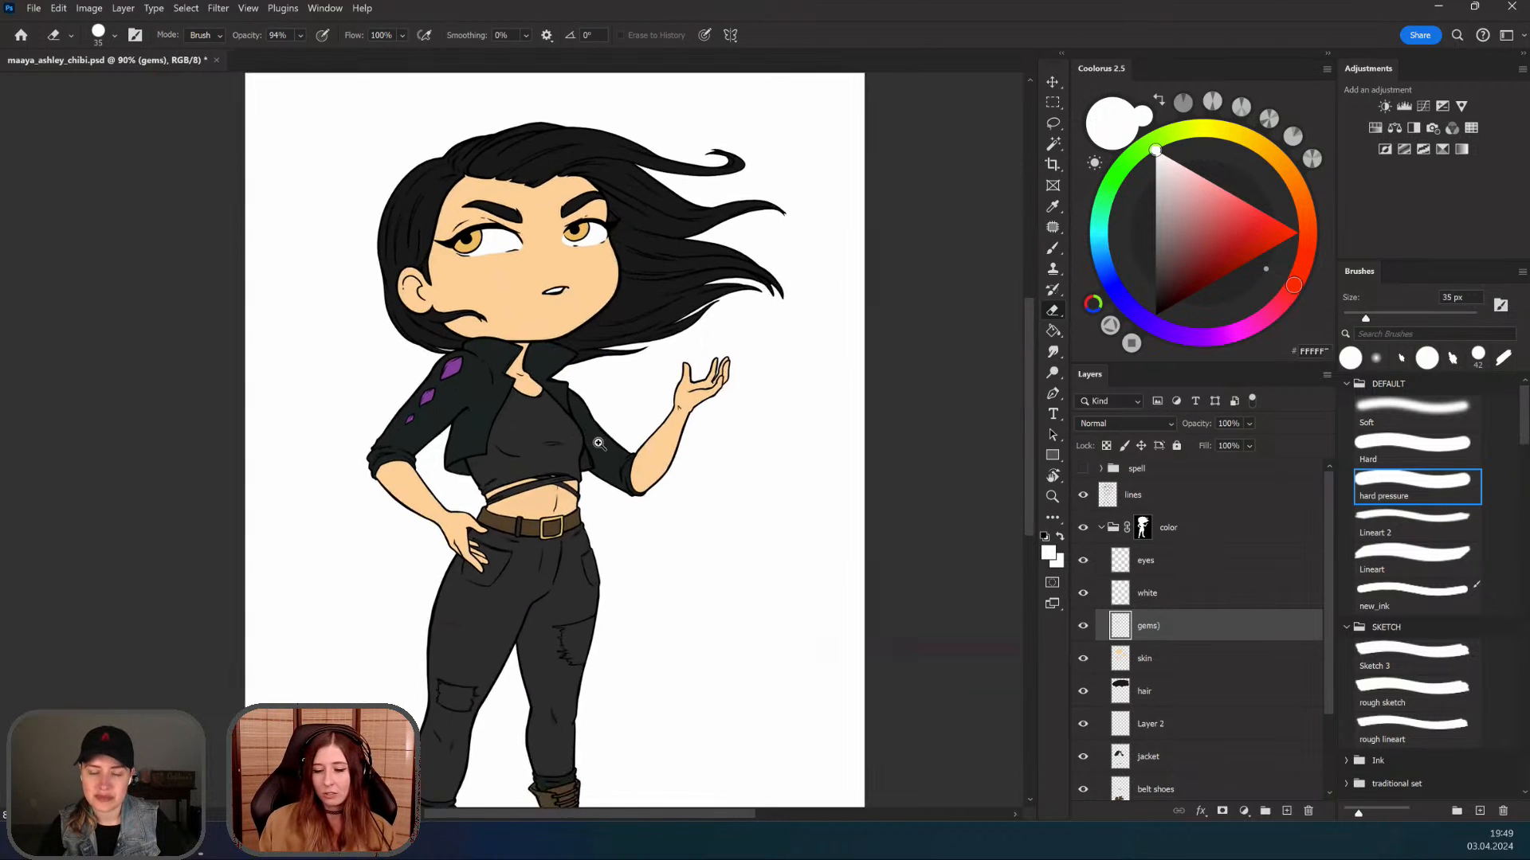
pyautogui.moveTo(619, 536)
pyautogui.mouseDown()
pyautogui.moveTo(614, 594)
pyautogui.moveTo(619, 534)
pyautogui.mouseUp()
pyautogui.scroll(3, 619, 534)
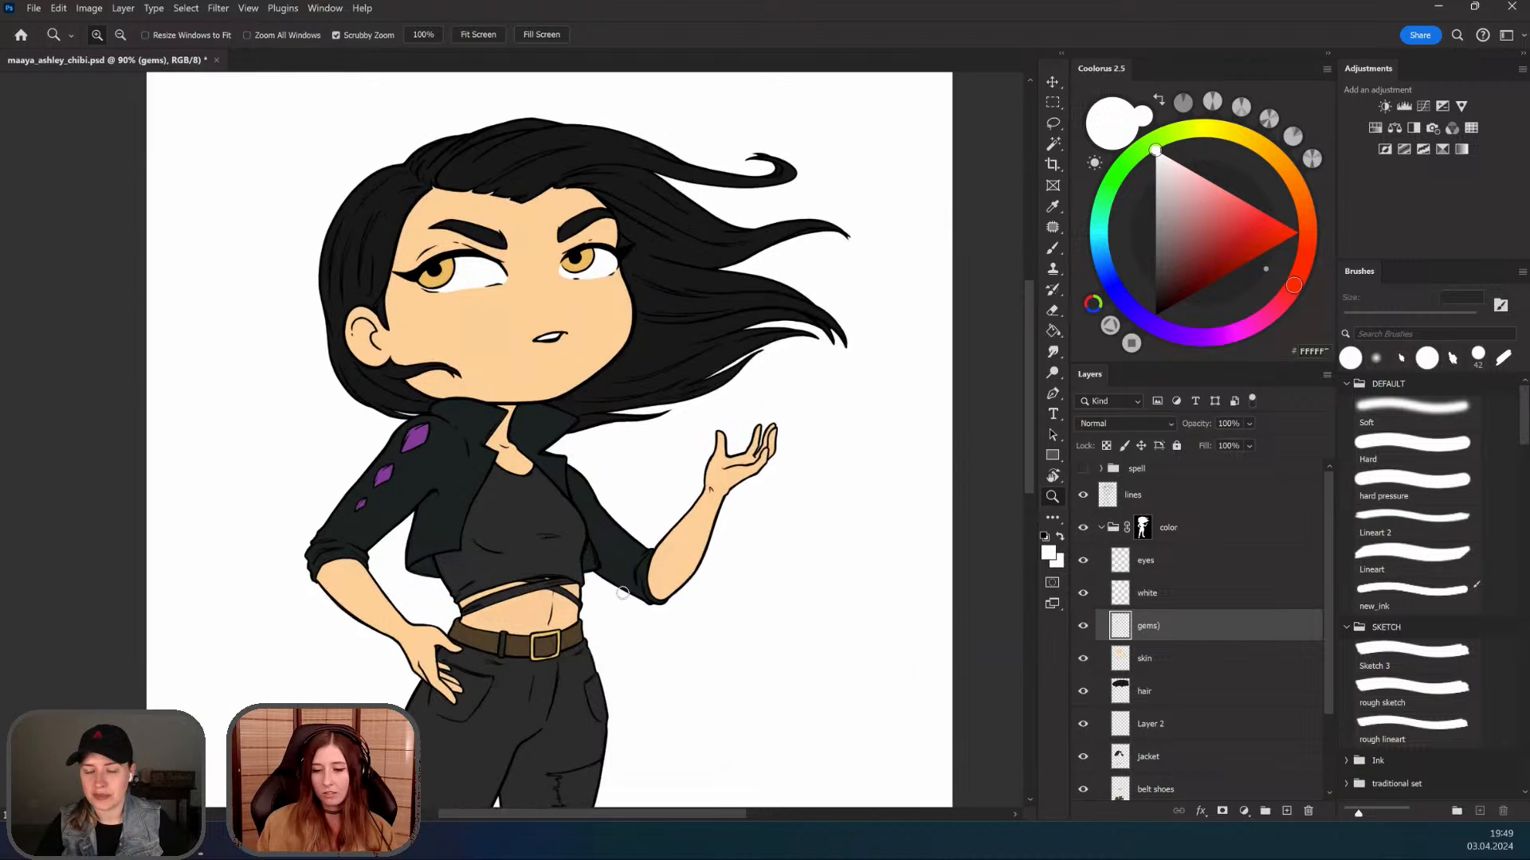
pyautogui.scroll(3, 622, 593)
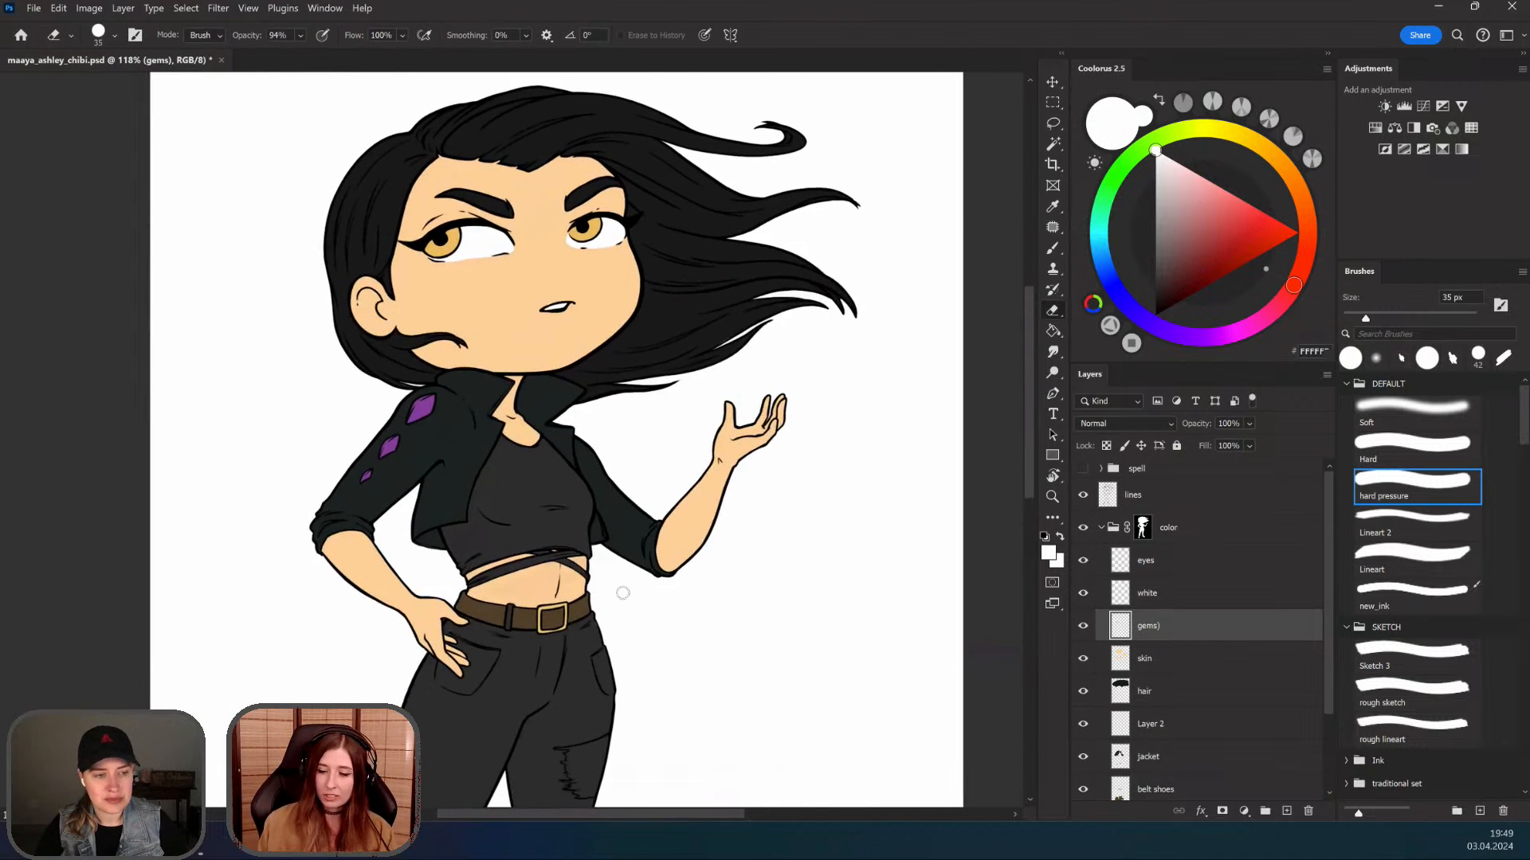
pyautogui.scroll(-3, 610, 319)
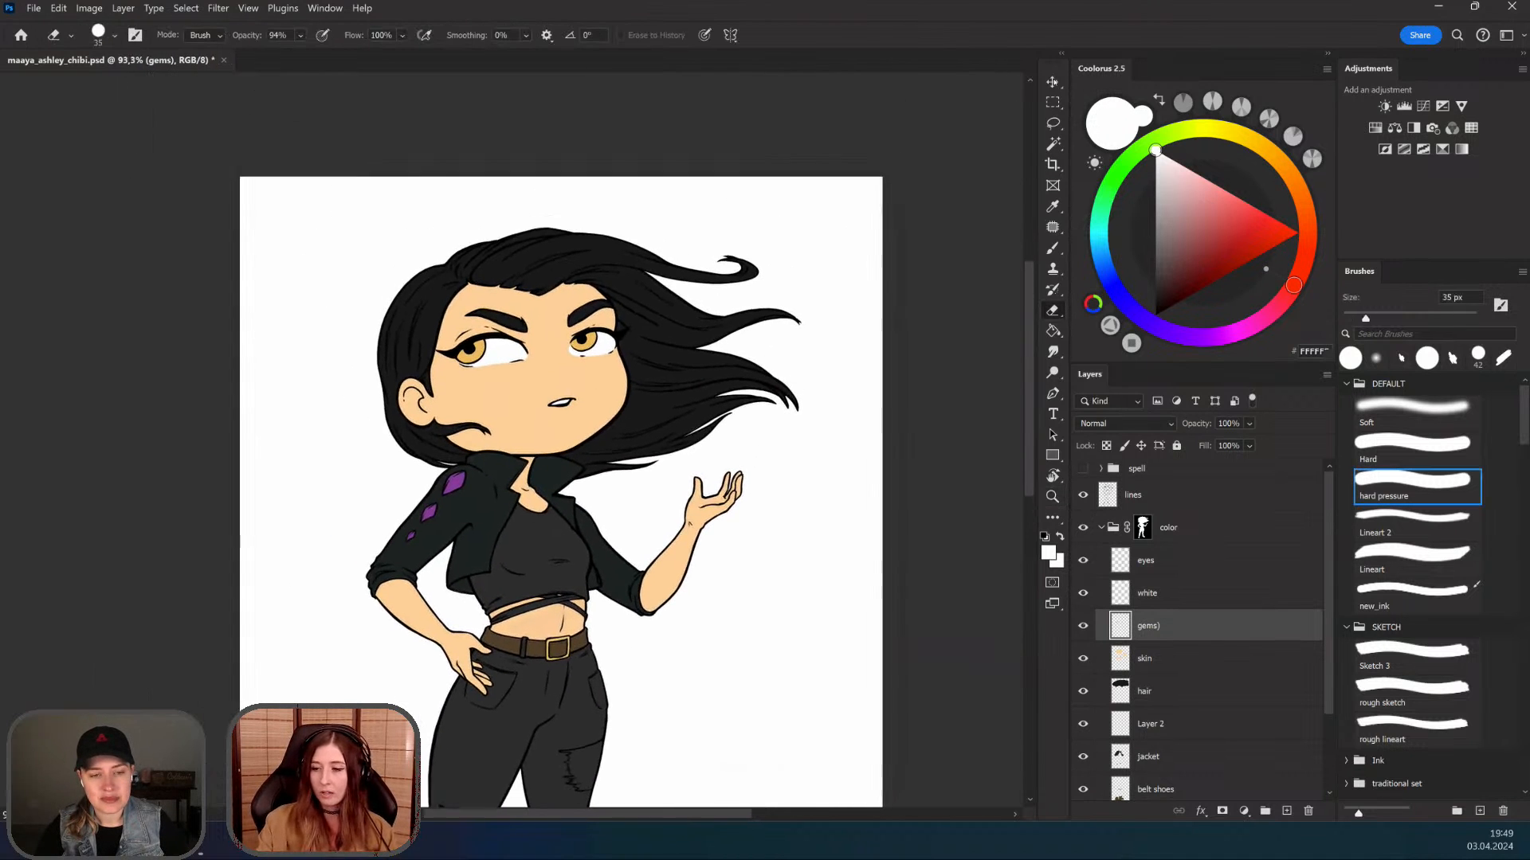
pyautogui.scroll(2, 516, 268)
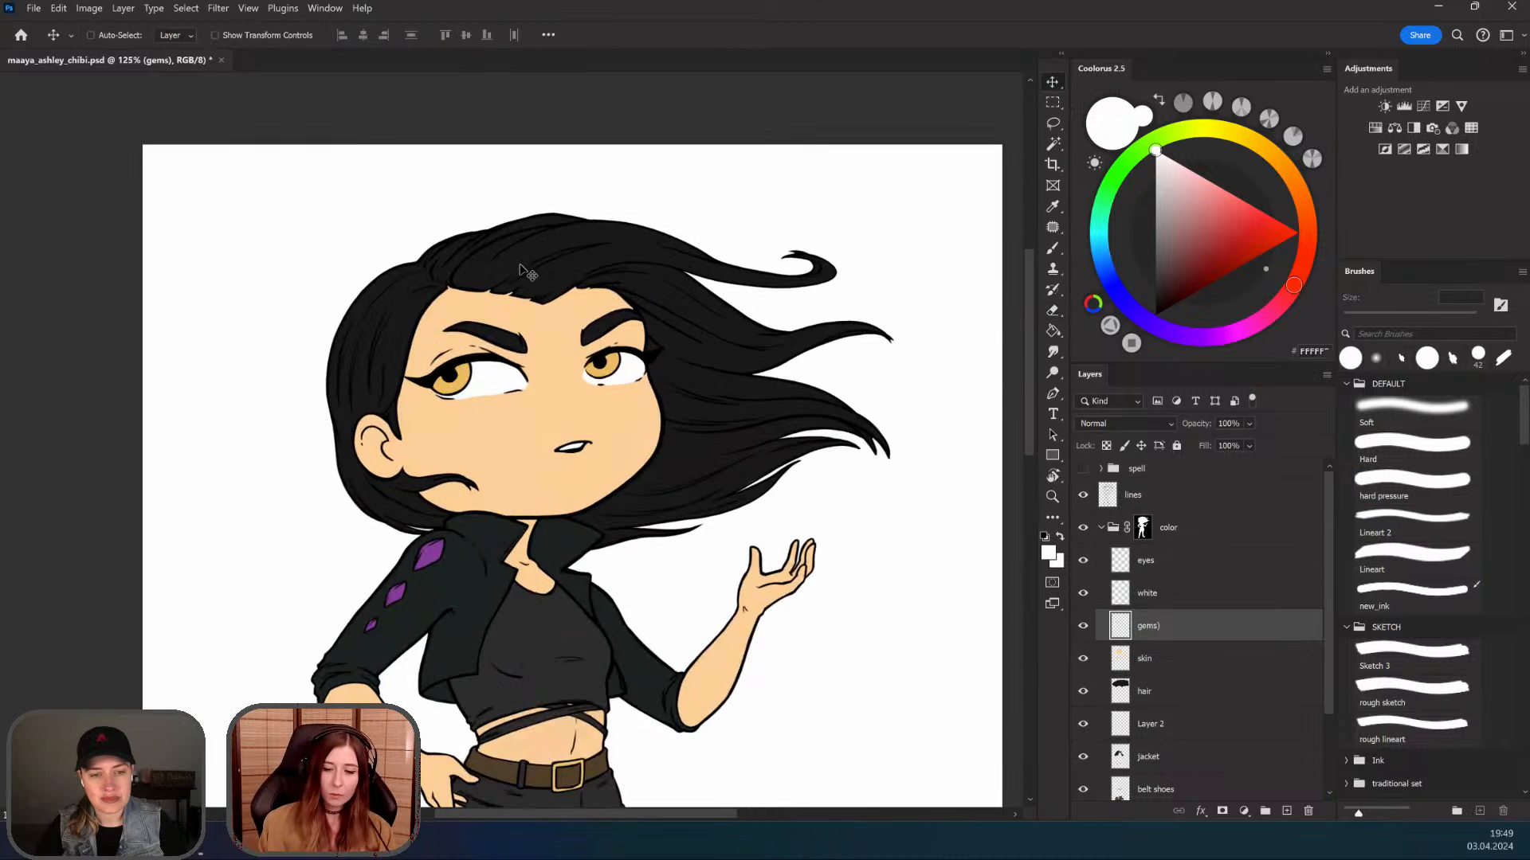
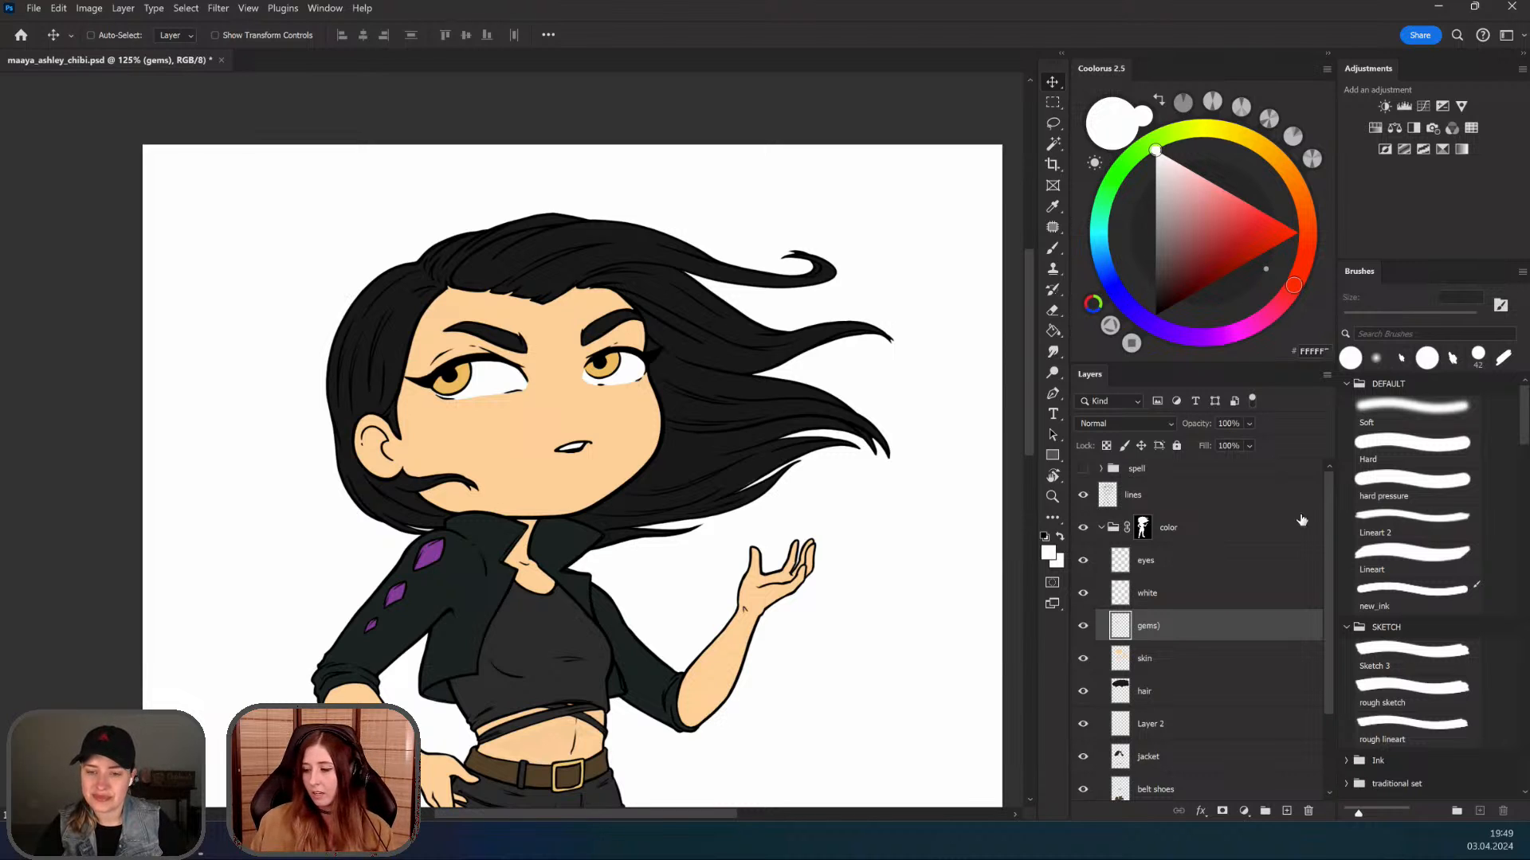
pyautogui.moveTo(1329, 555); pyautogui.dragTo(1330, 635)
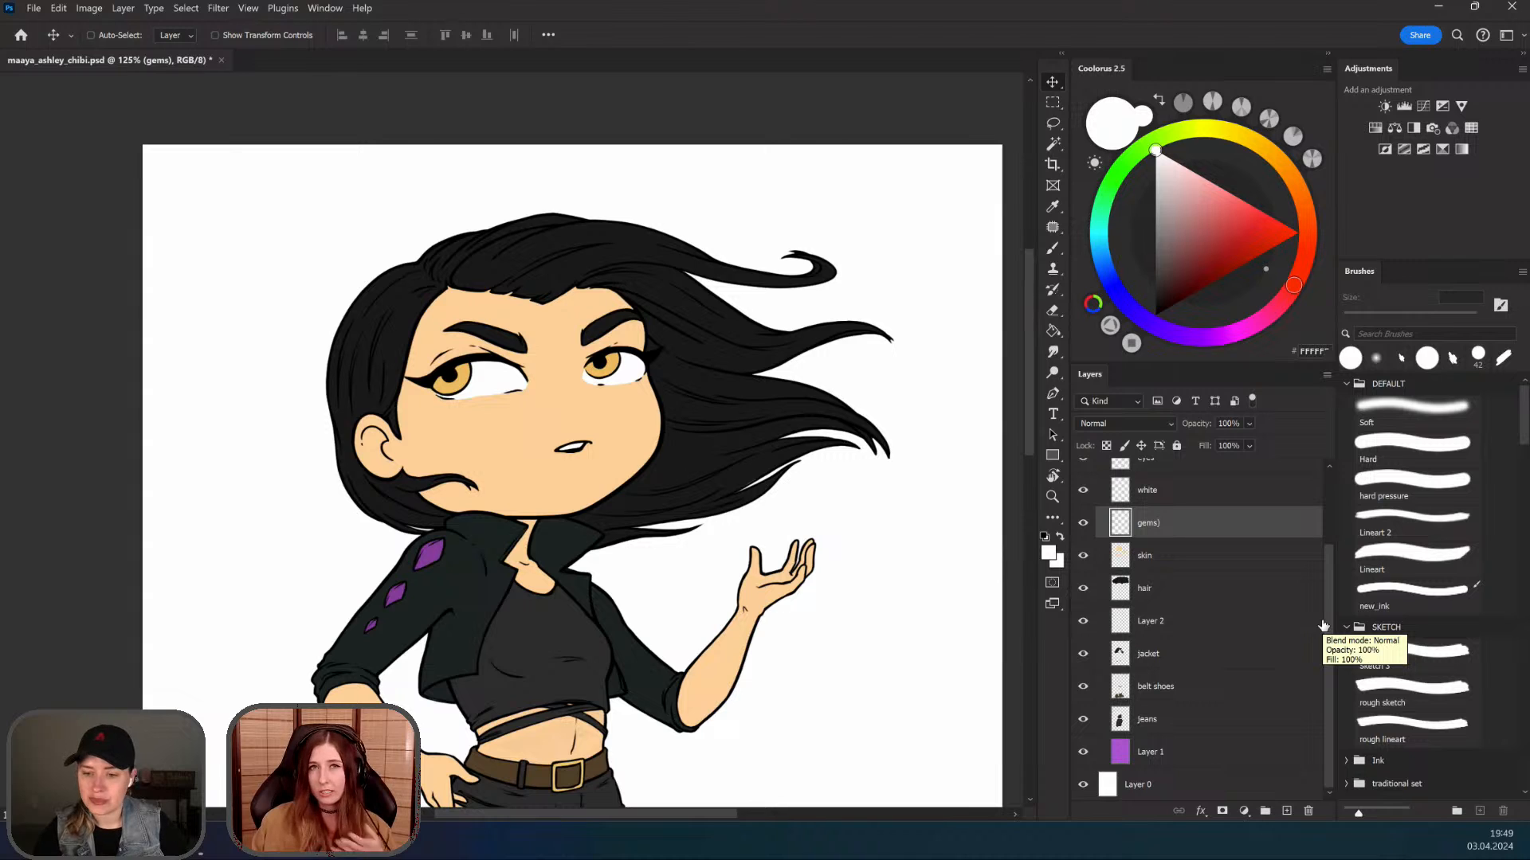
pyautogui.click(1134, 590)
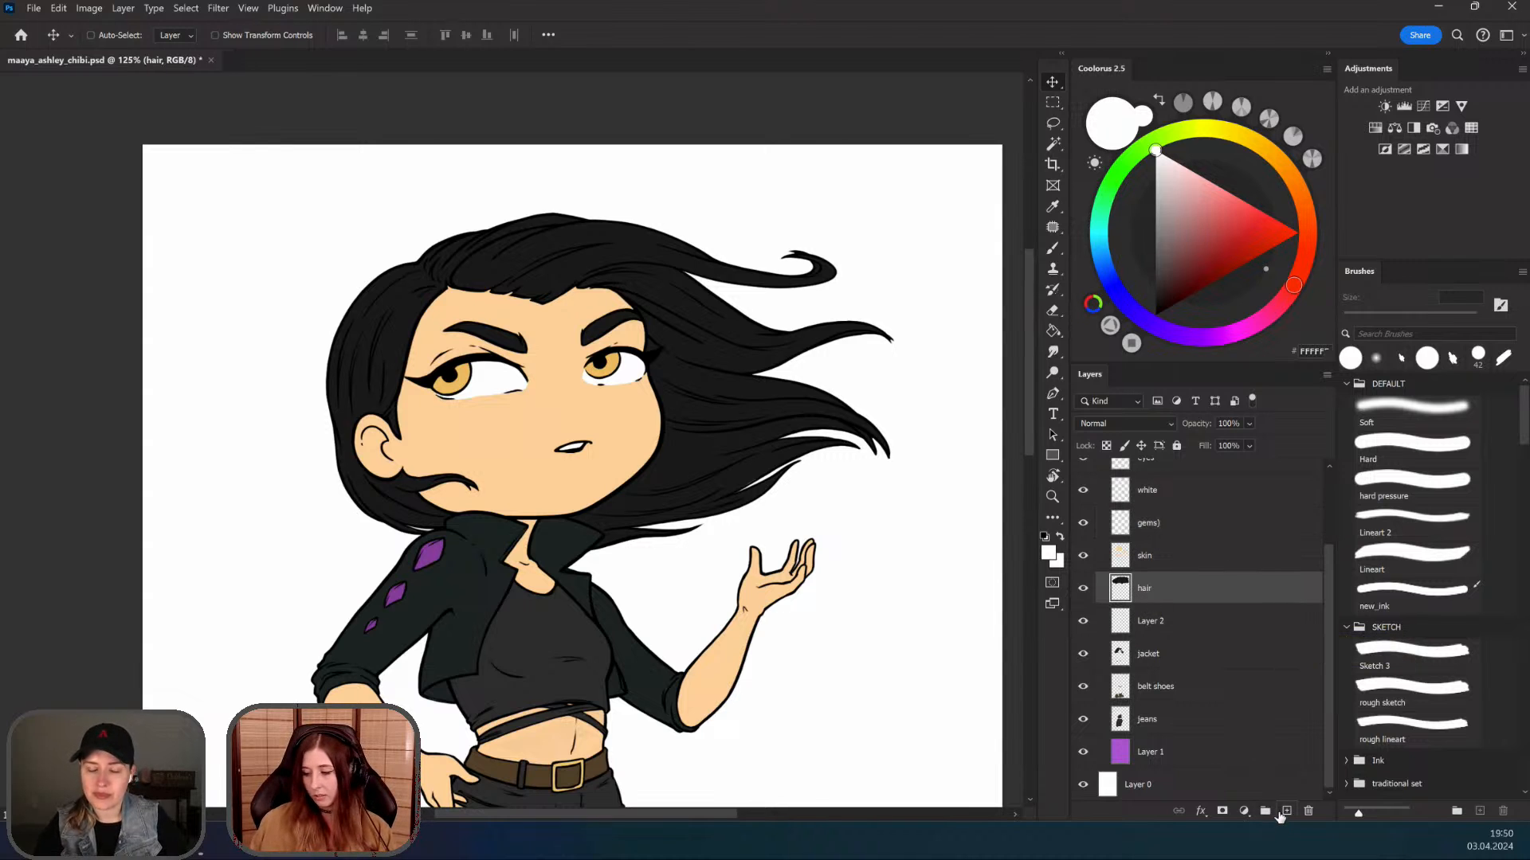
pyautogui.click(1285, 811)
pyautogui.rightClick(1152, 596)
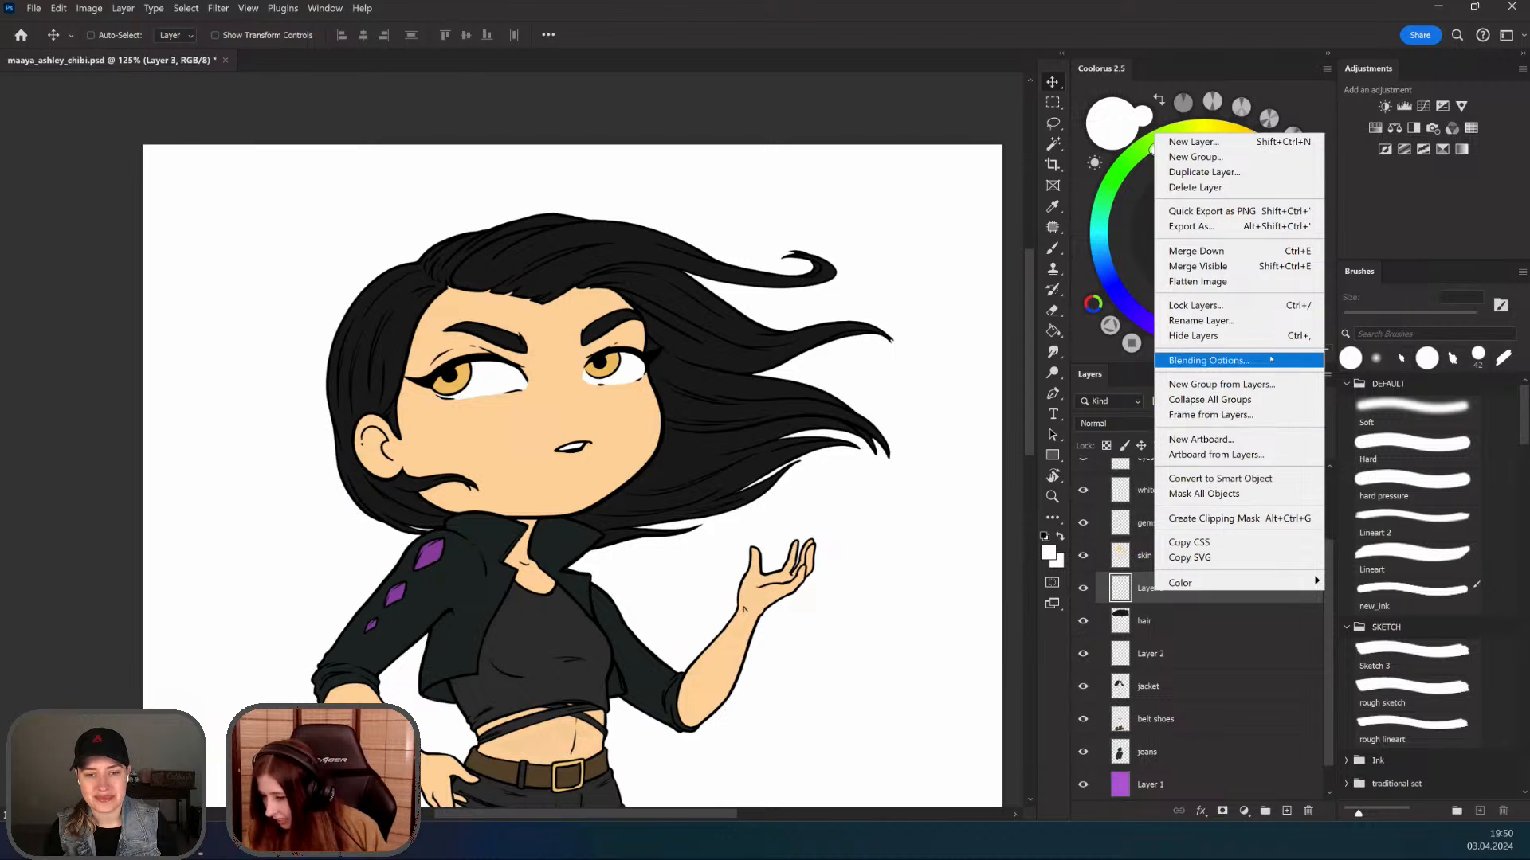
pyautogui.click(1239, 518)
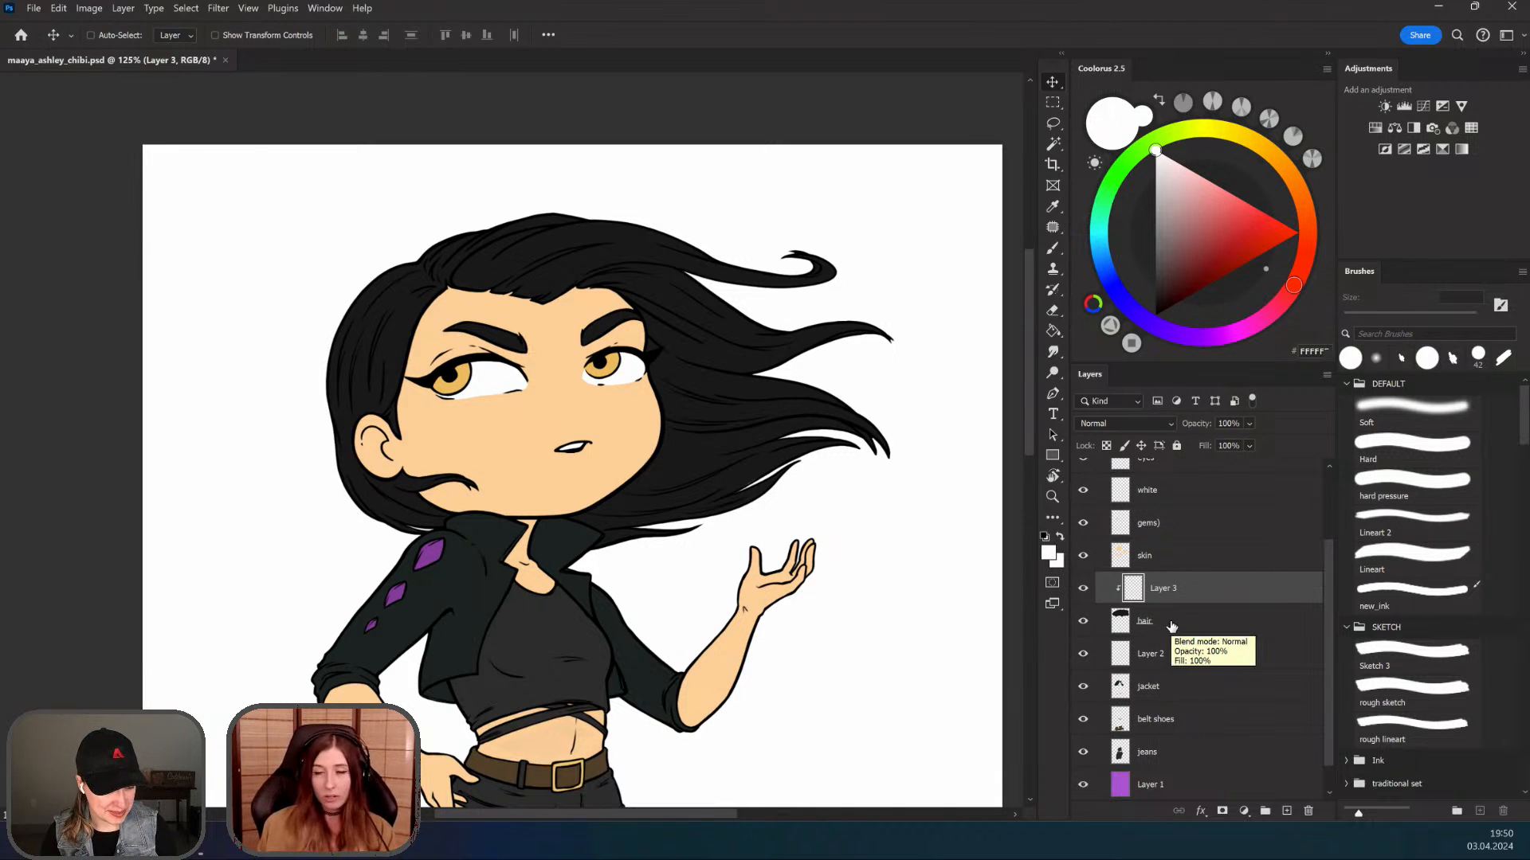
pyautogui.hotkey('ctrl', 'z')
pyautogui.hotkey('ctrl', 'z')
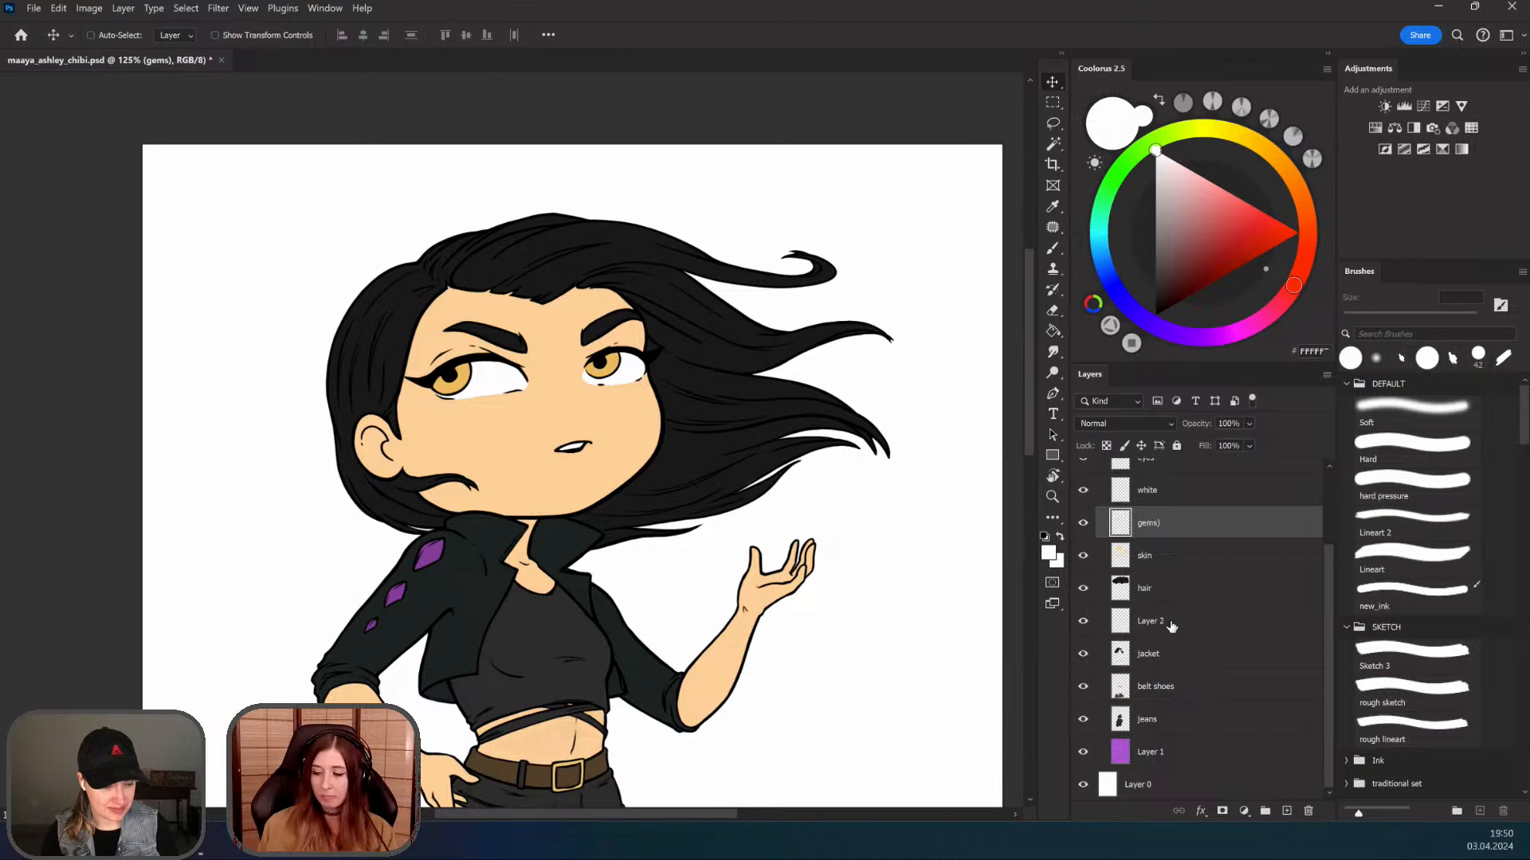
# Step: Lock the hair layer's transparent pixels and set the hard pressure brush to 214 px with a slightly lighter grey than the hair
pyautogui.click(1162, 589)
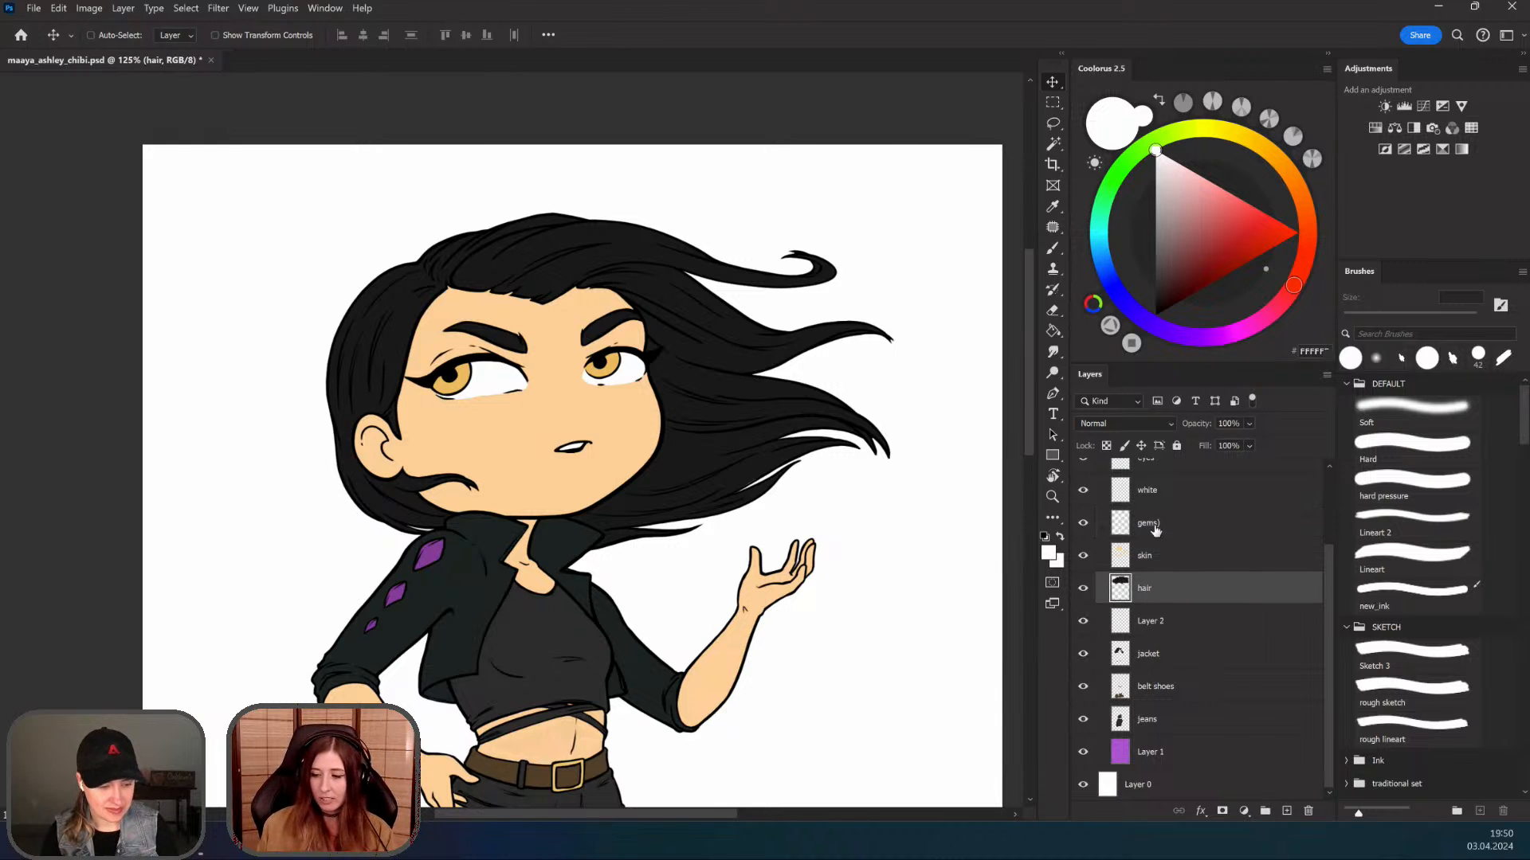
pyautogui.press('b')
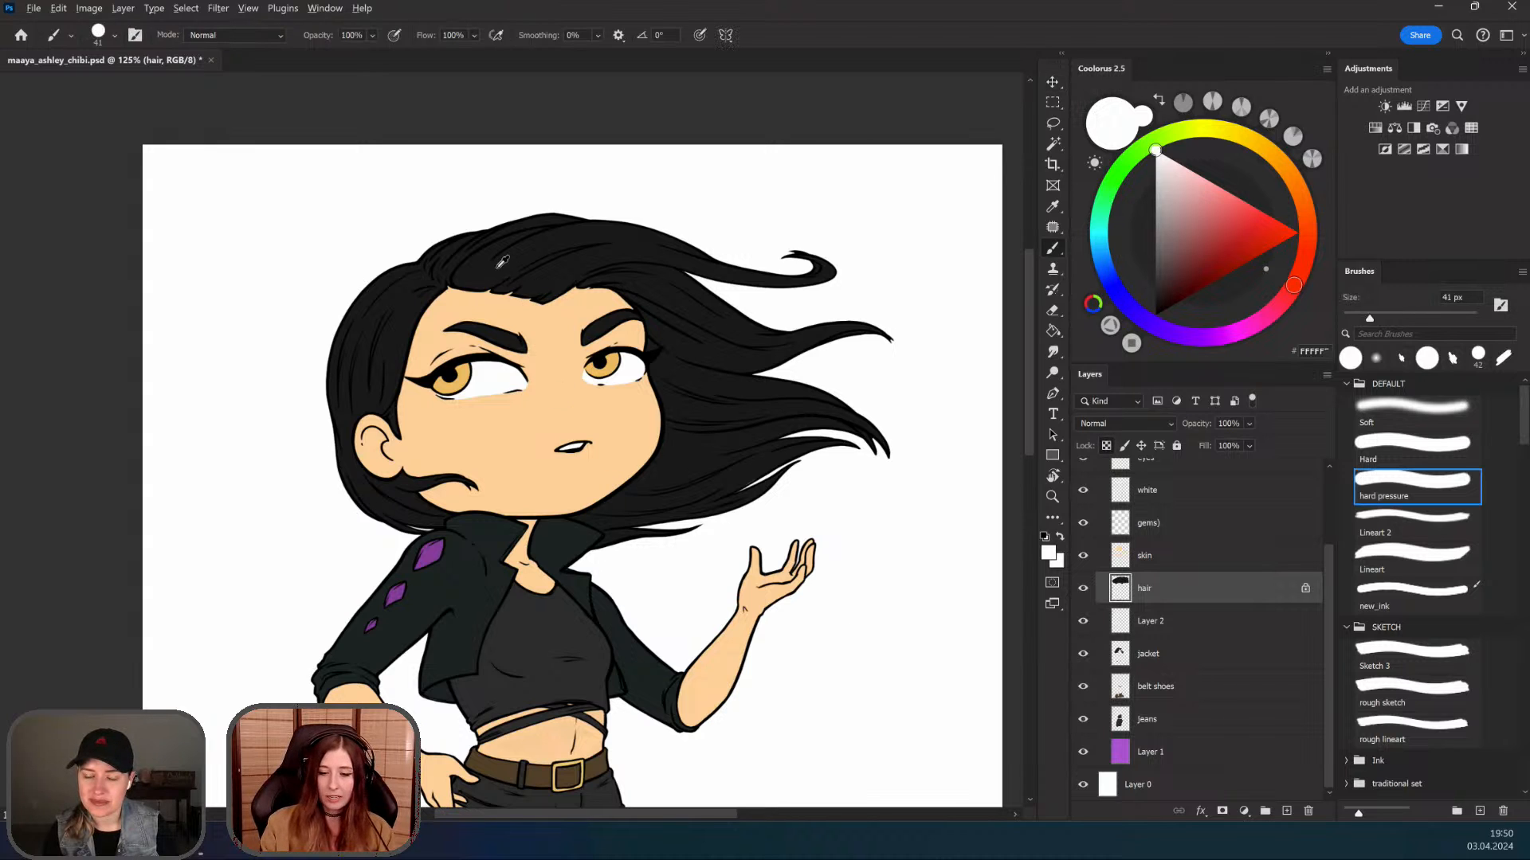
pyautogui.keyDown('alt'); pyautogui.click(504, 262); pyautogui.keyUp('alt')
pyautogui.moveTo(504, 263); pyautogui.dragTo(591, 250)
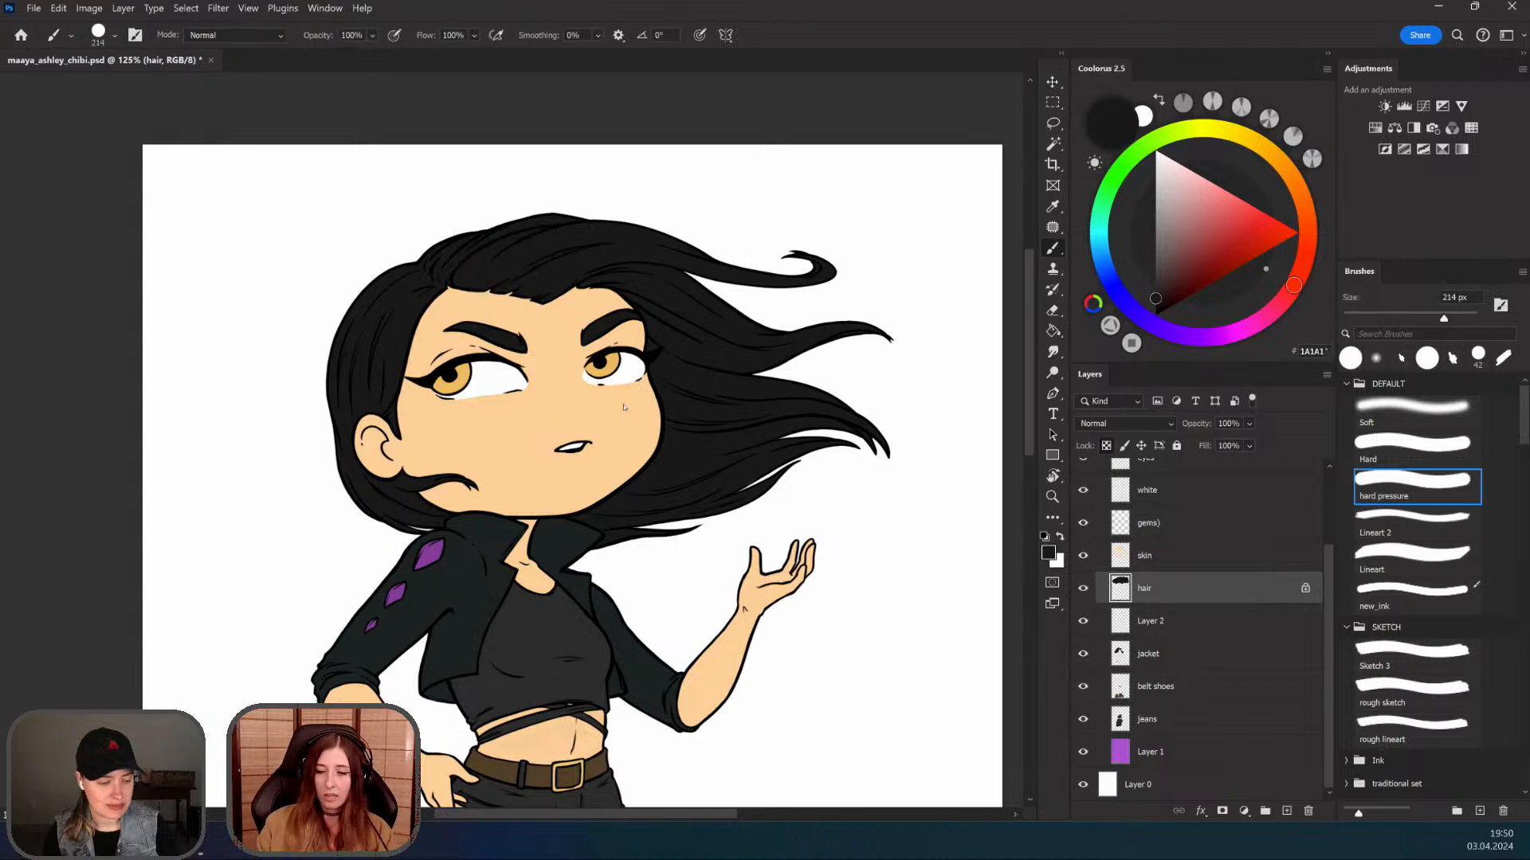
pyautogui.moveTo(521, 328); pyautogui.dragTo(509, 369)
pyautogui.click(1155, 290)
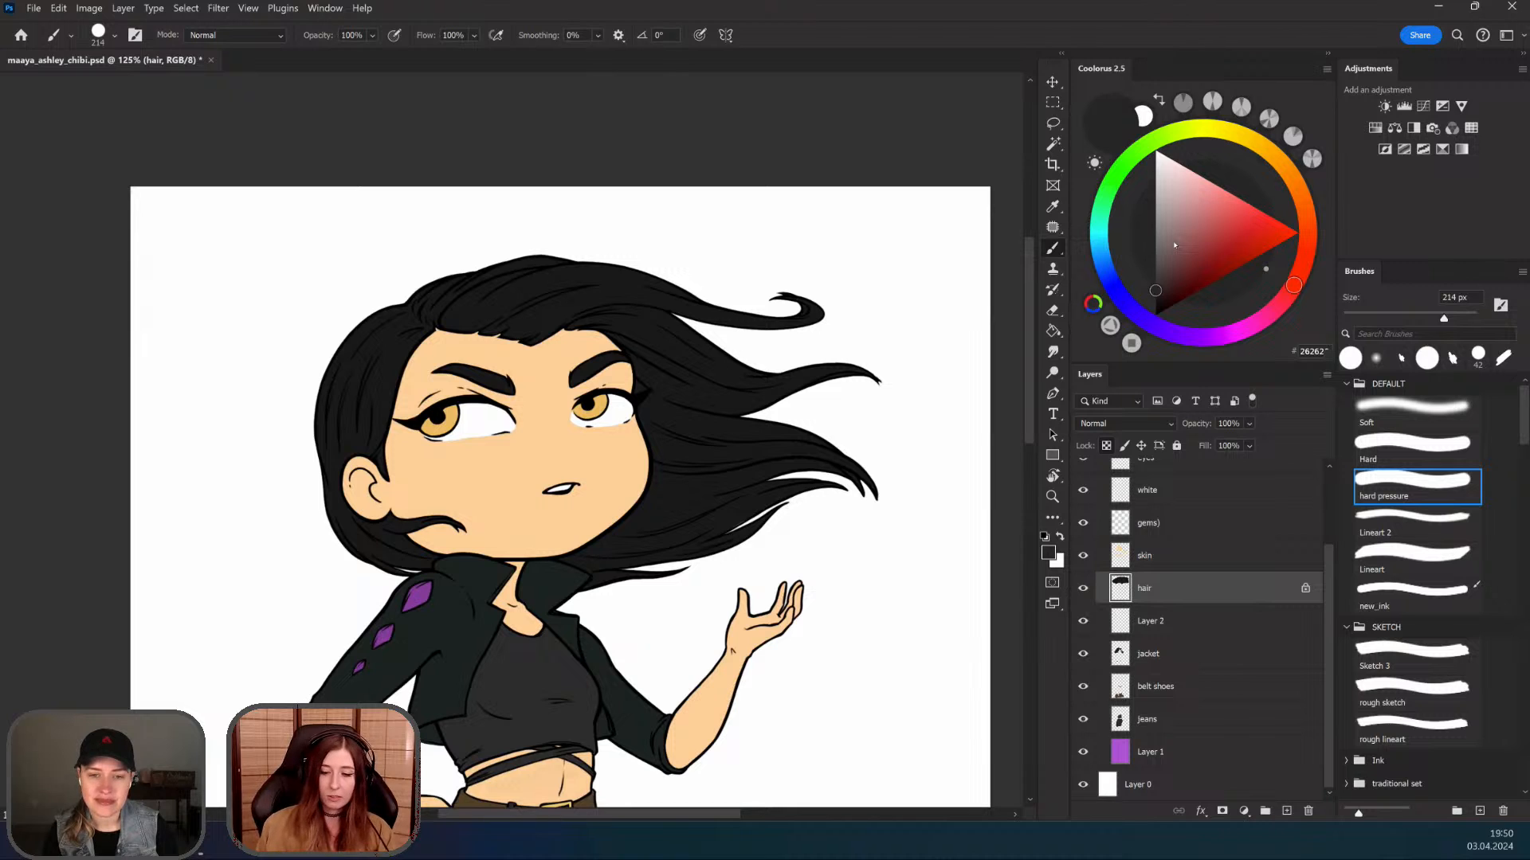
# Step: Add a new layer above the hair layer and clip it to the hair
pyautogui.click(1285, 811)
pyautogui.rightClick(1155, 590)
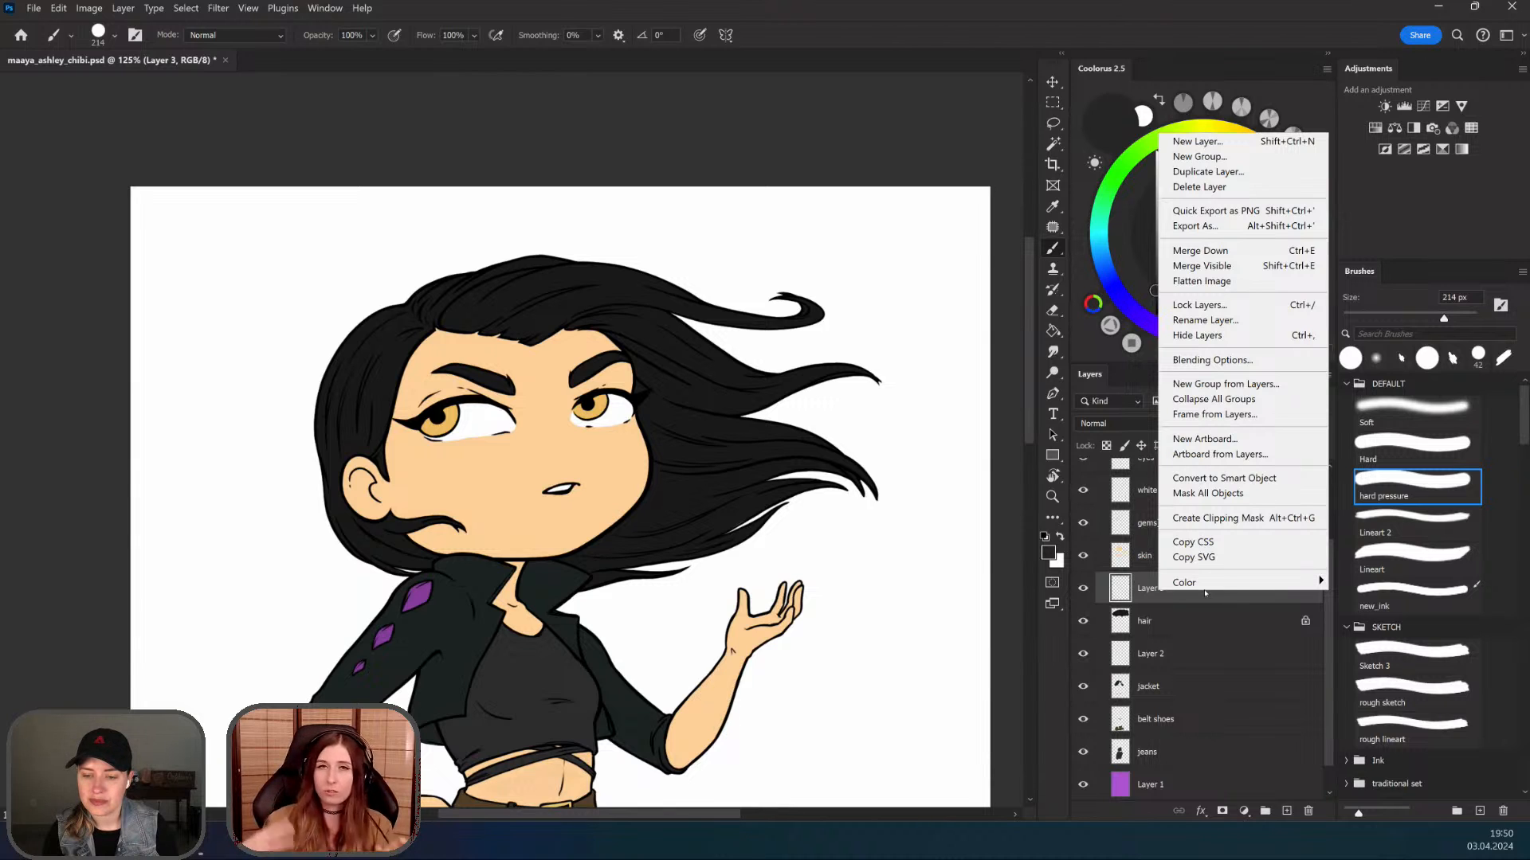
pyautogui.click(1228, 519)
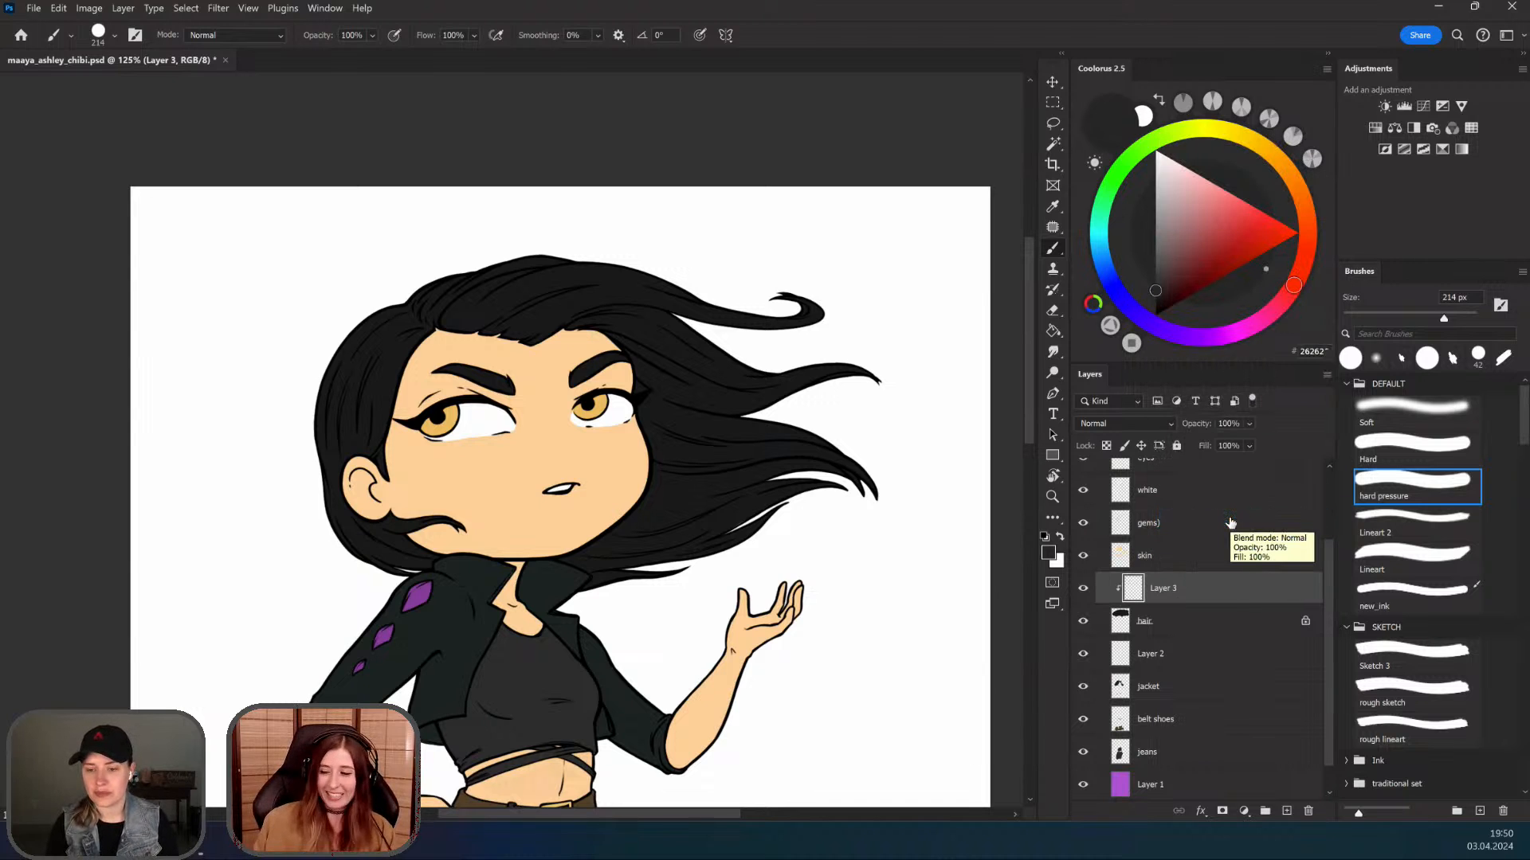
# Step: Choose the Soft brush, sample the hair's dark base colour and enlarge the brush to 480 px
pyautogui.click(1412, 411)
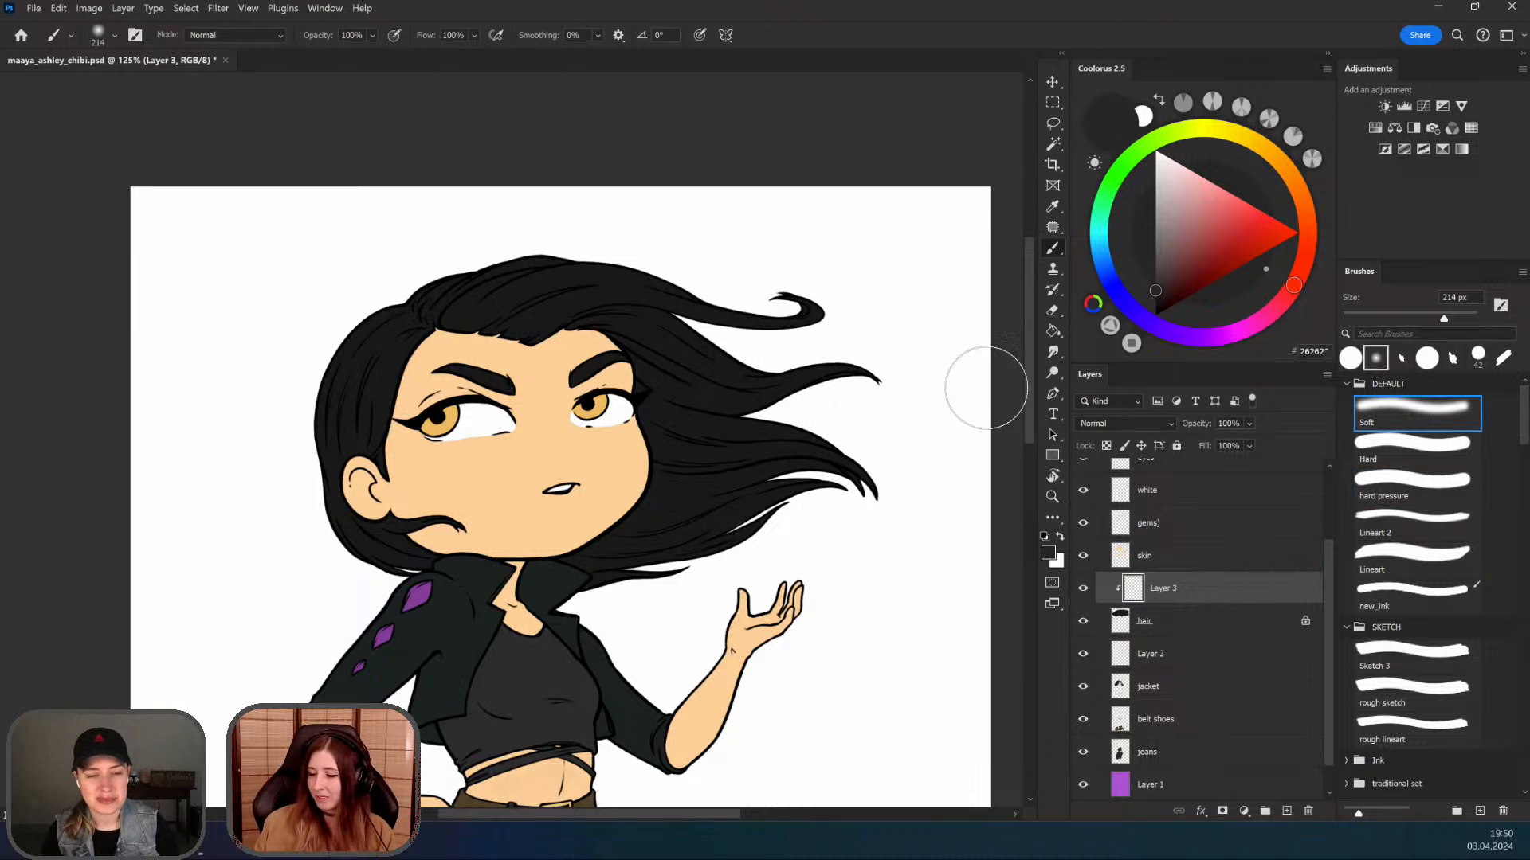
pyautogui.keyDown('alt'); pyautogui.click(473, 298); pyautogui.keyUp('alt')
pyautogui.moveTo(472, 298); pyautogui.dragTo(558, 298)
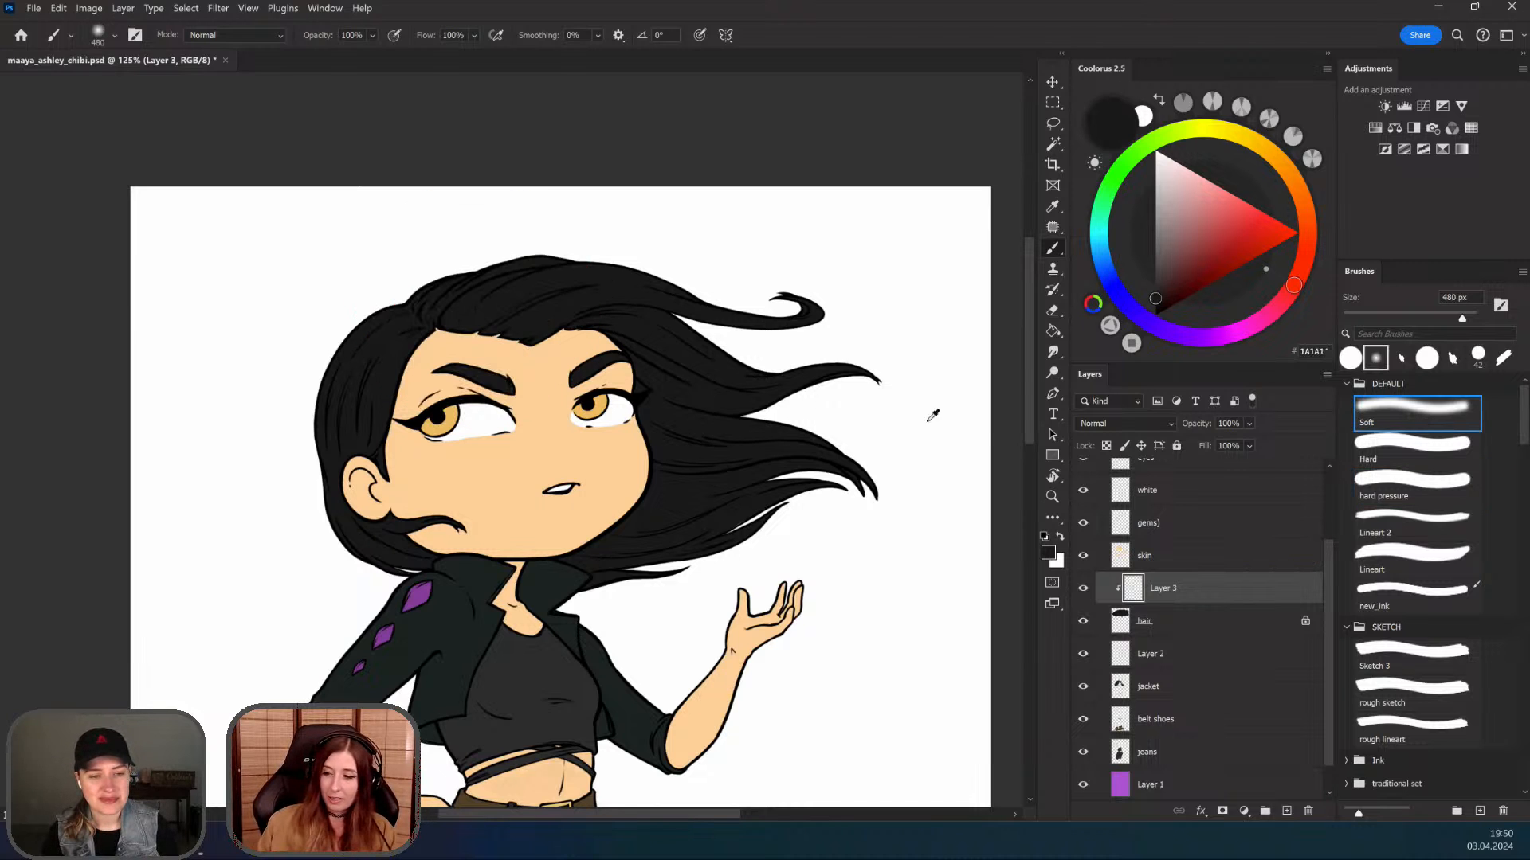
pyautogui.moveTo(635, 530)
pyautogui.mouseDown()
pyautogui.moveTo(645, 475)
pyautogui.moveTo(573, 508)
pyautogui.mouseUp()
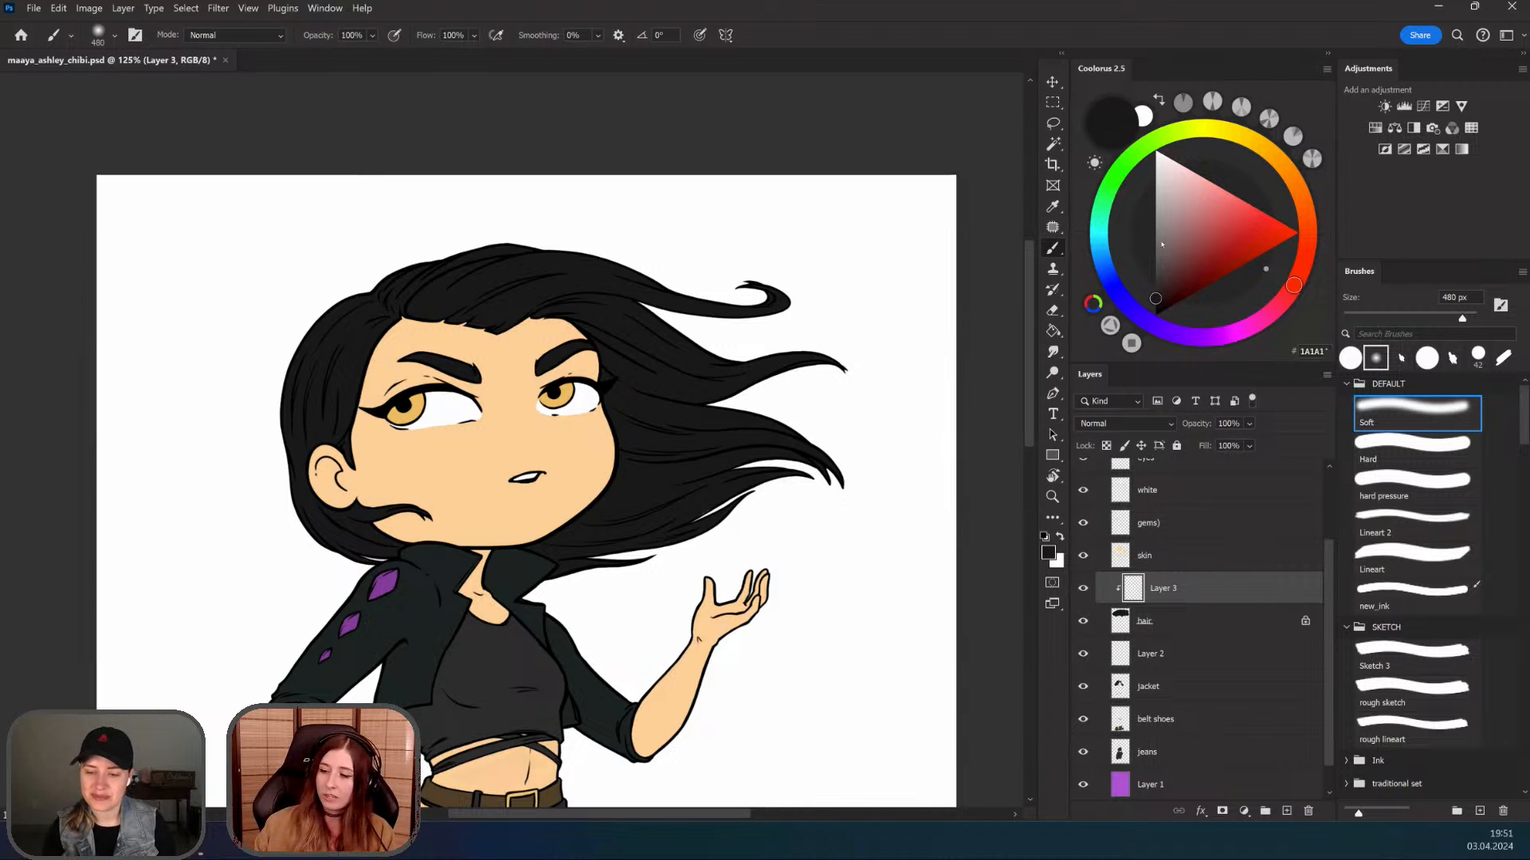
# Step: Mix a dark, muted purple slightly lighter than the hair's base colour for the brush
pyautogui.click(1155, 289)
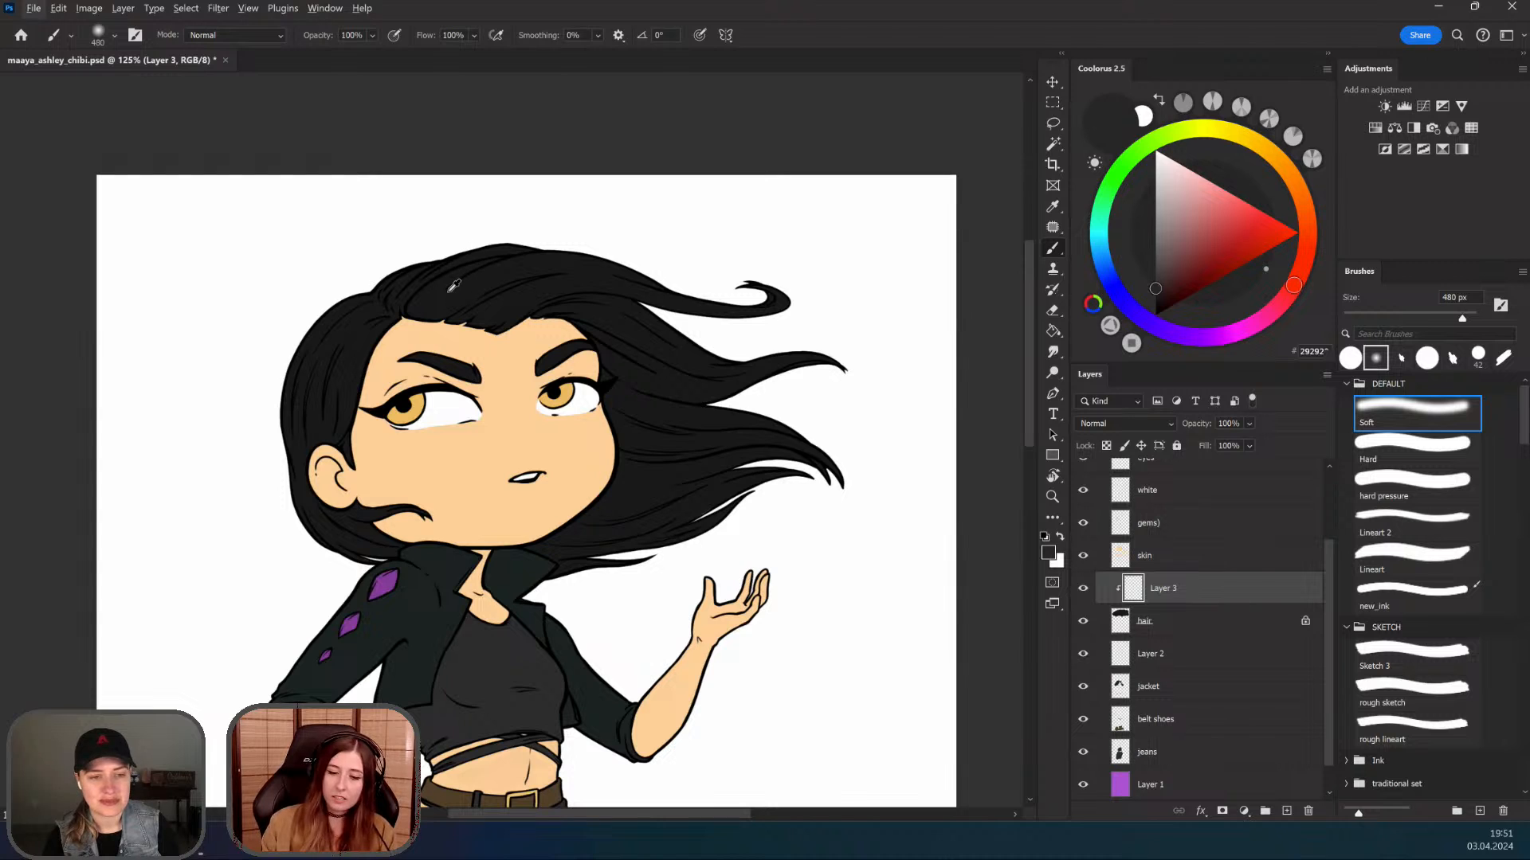
pyautogui.keyDown('alt'); pyautogui.click(475, 314); pyautogui.keyUp('alt')
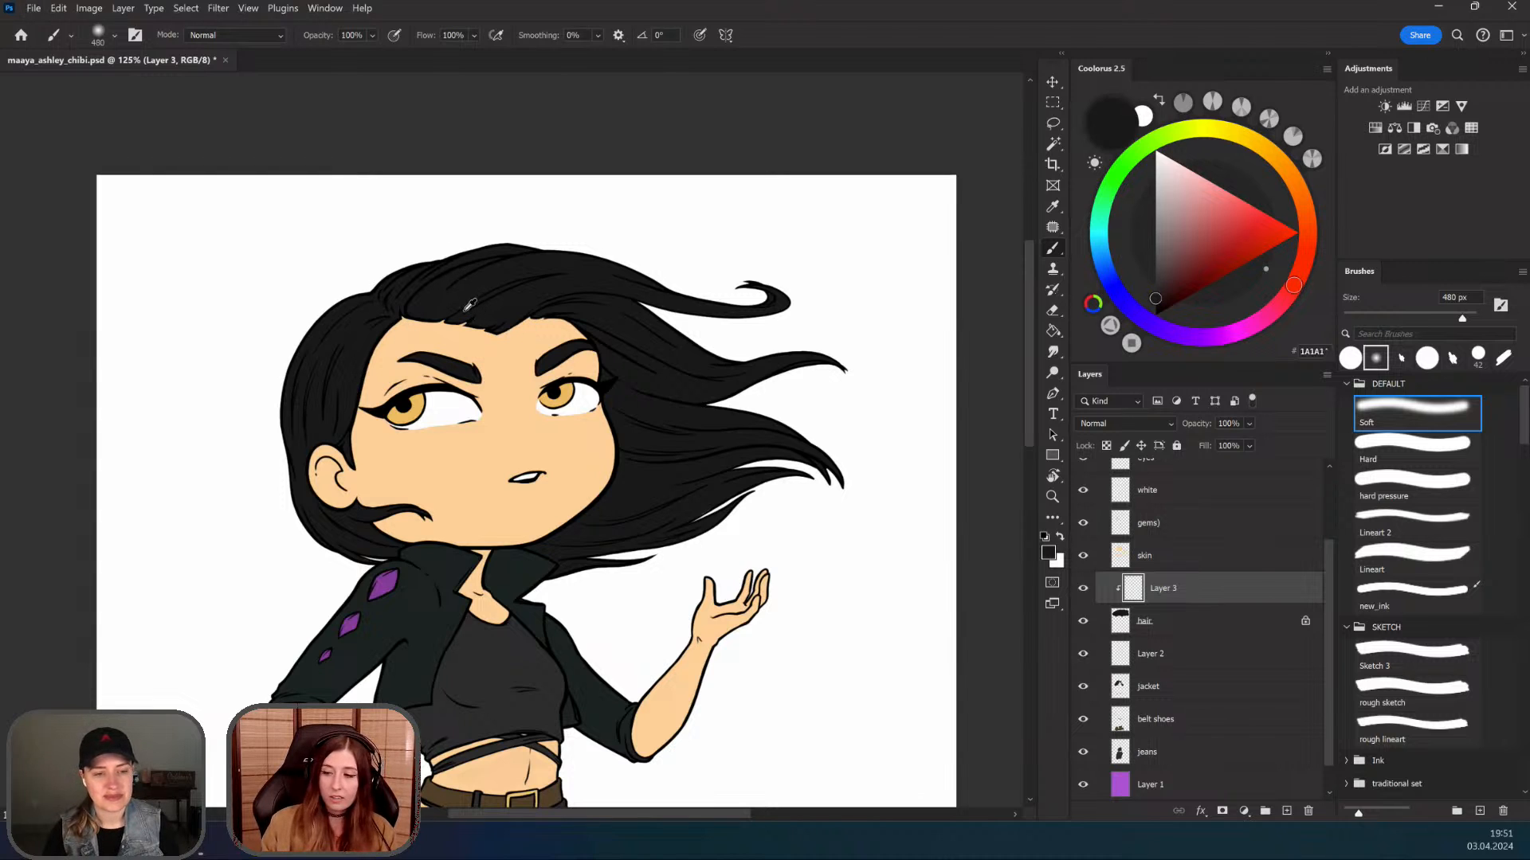
pyautogui.moveTo(1155, 296); pyautogui.dragTo(1155, 279)
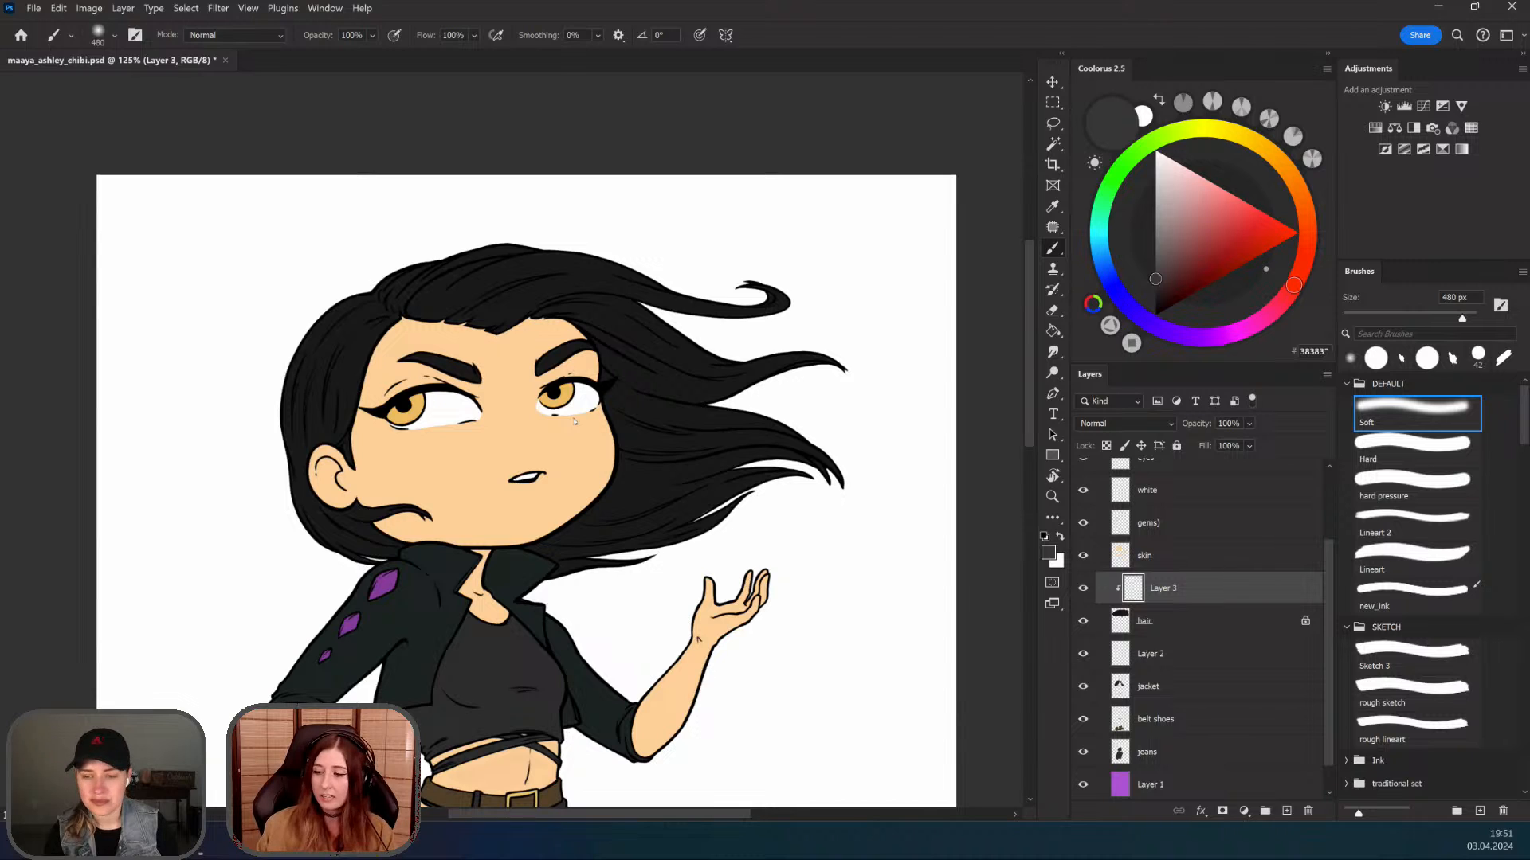
pyautogui.click(1180, 336)
pyautogui.click(1165, 276)
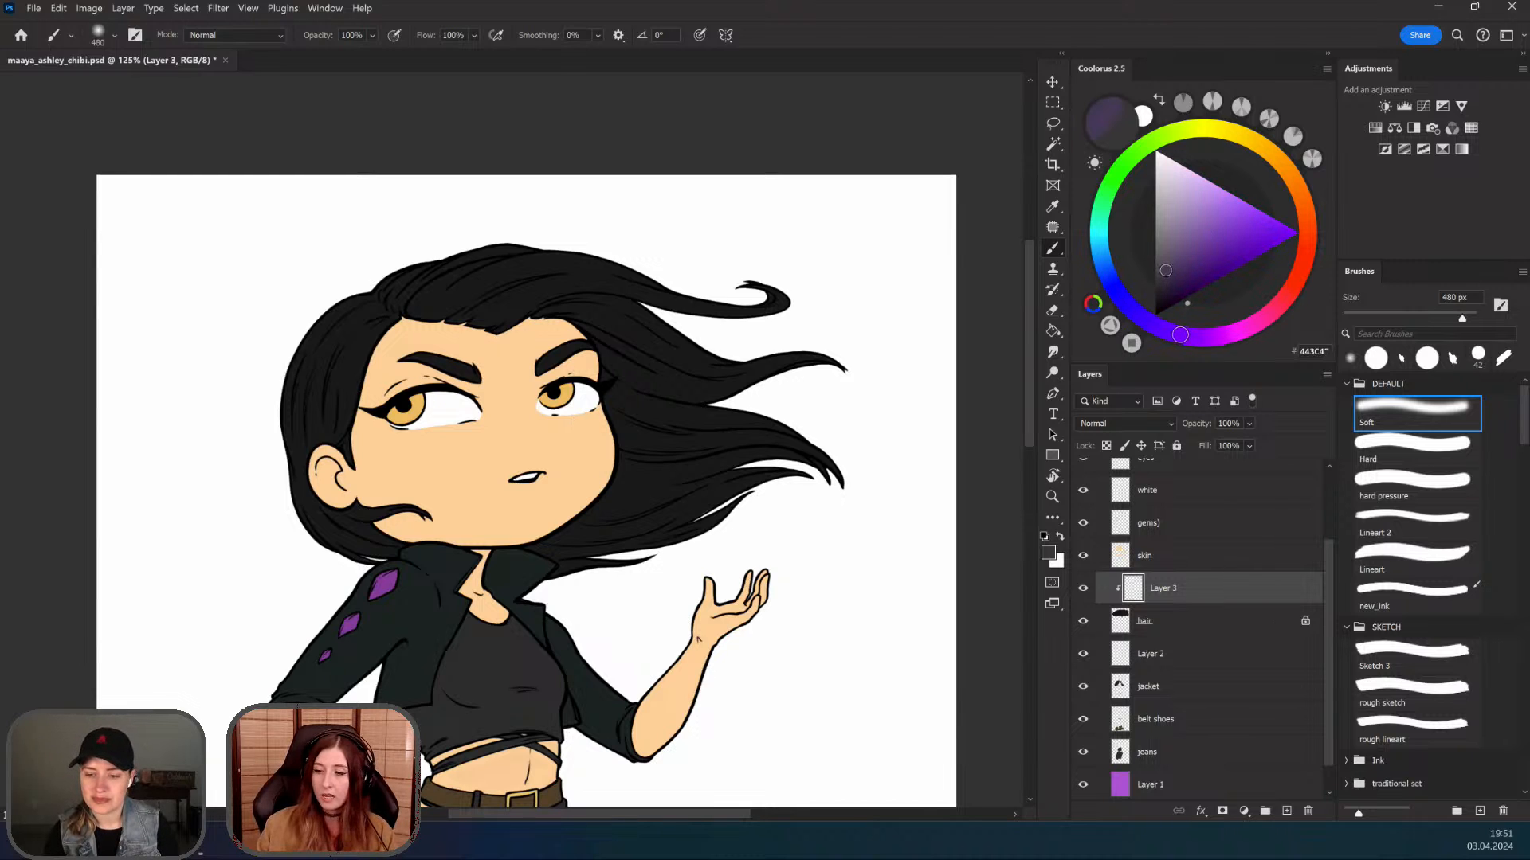
pyautogui.moveTo(781, 503); pyautogui.dragTo(773, 430)
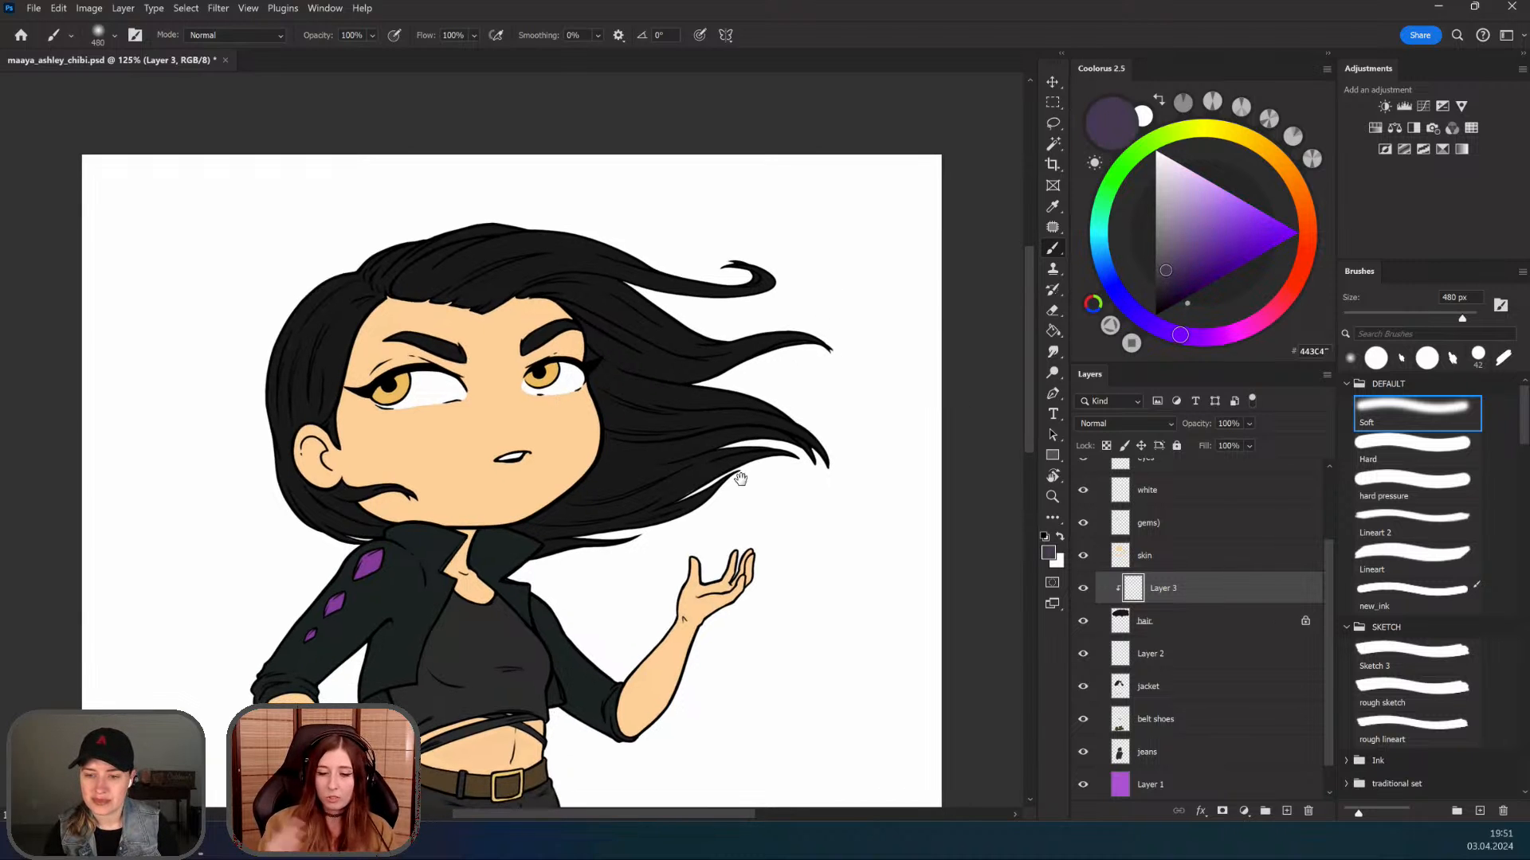
pyautogui.moveTo(1166, 271); pyautogui.dragTo(1163, 277)
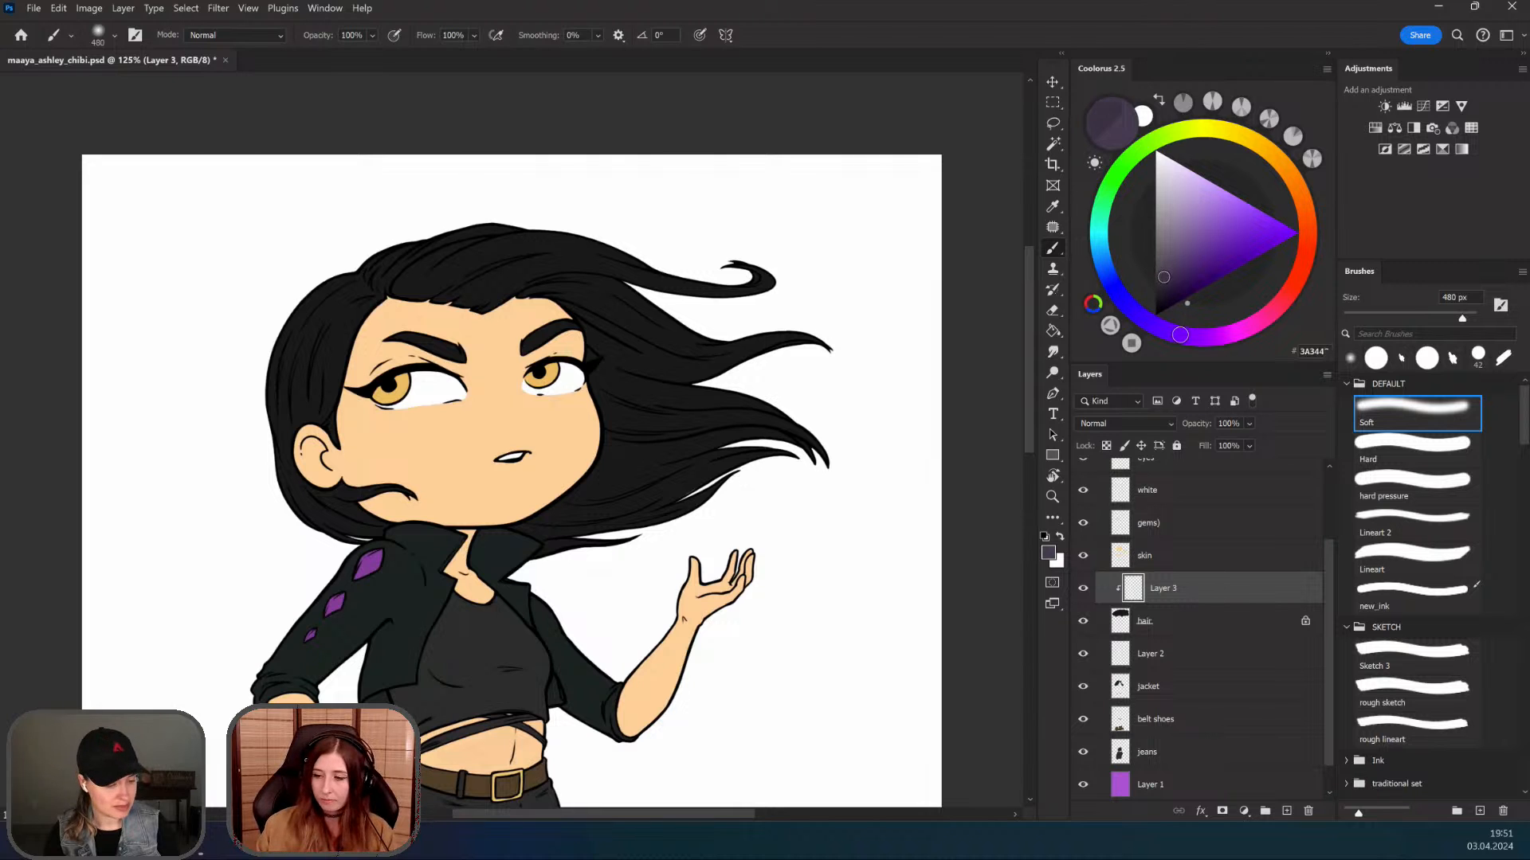
# Step: Tint the upper hair with the muted purple on the clipped layer, using the Soft brush at 759 px and 62% opacity
pyautogui.moveTo(450, 335); pyautogui.dragTo(630, 309)
pyautogui.moveTo(315, 327); pyautogui.dragTo(517, 227)
pyautogui.hotkey('ctrl', 'z')
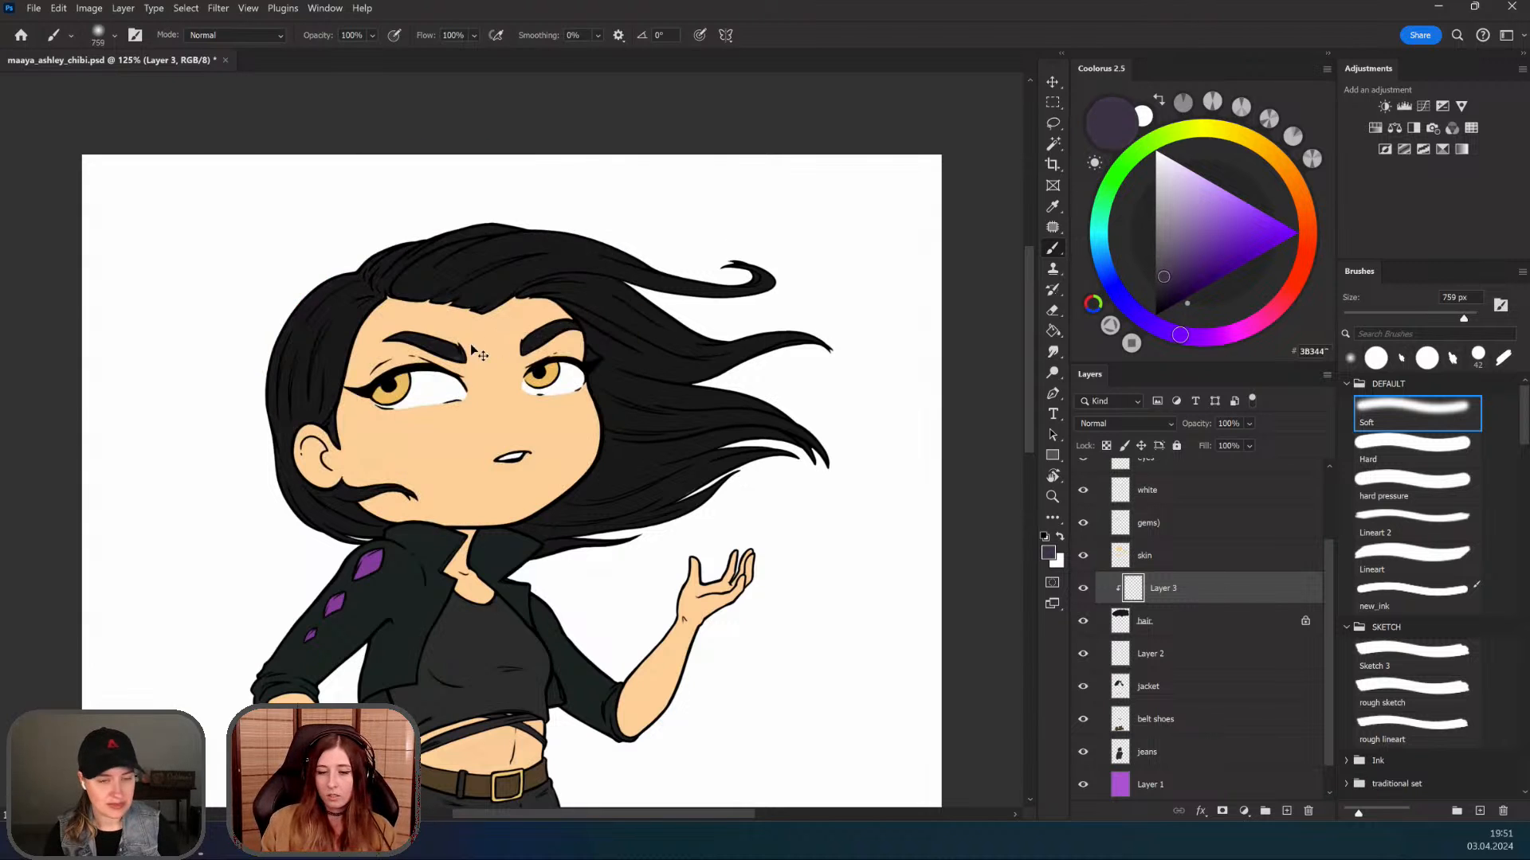
pyautogui.moveTo(451, 327); pyautogui.dragTo(413, 201)
pyautogui.moveTo(517, 343); pyautogui.dragTo(535, 391)
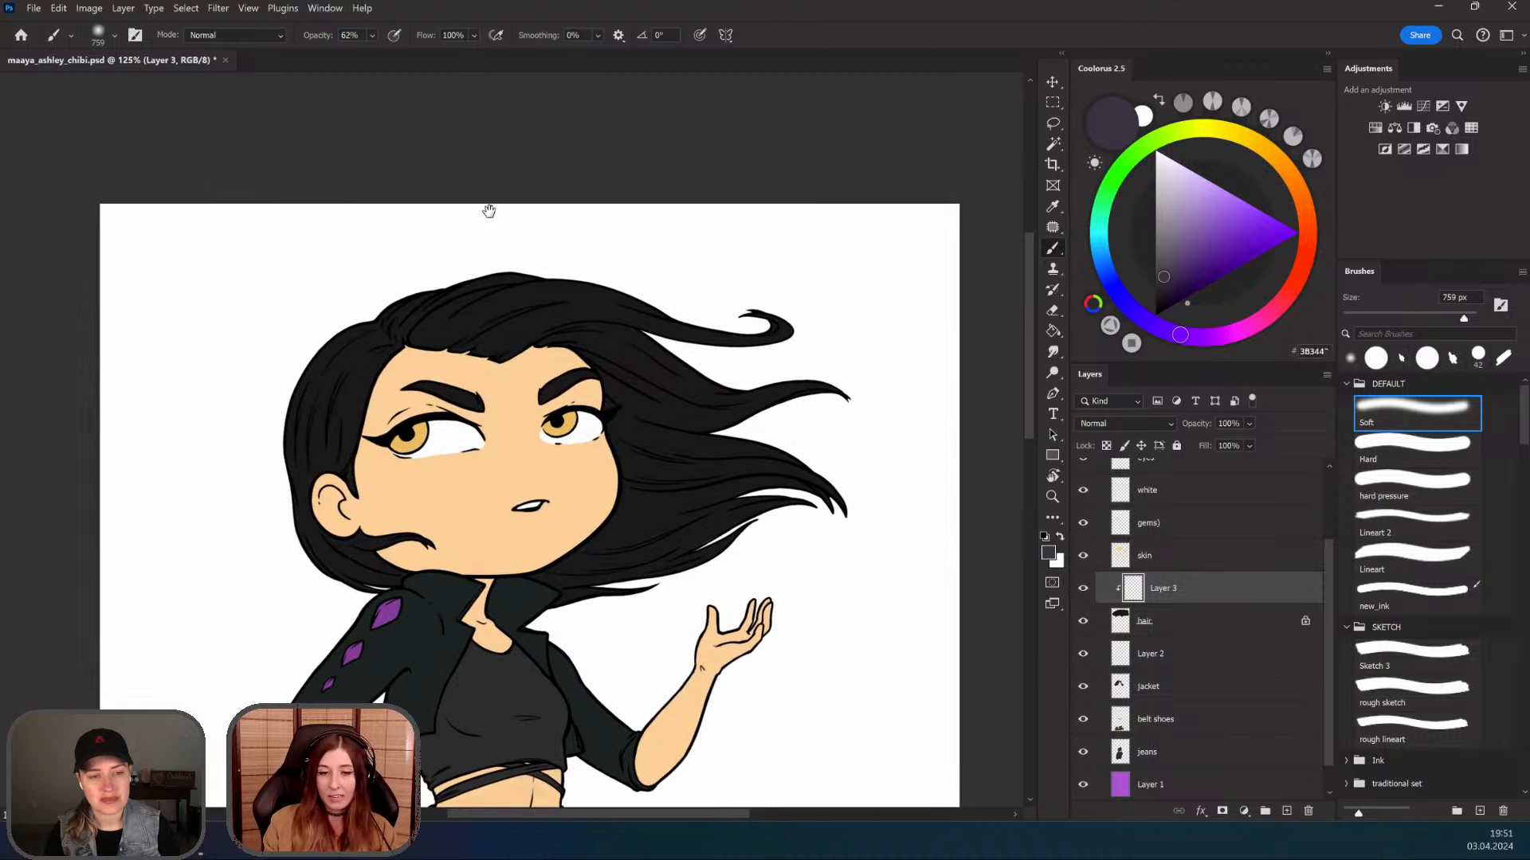
pyautogui.moveTo(499, 285); pyautogui.dragTo(580, 306)
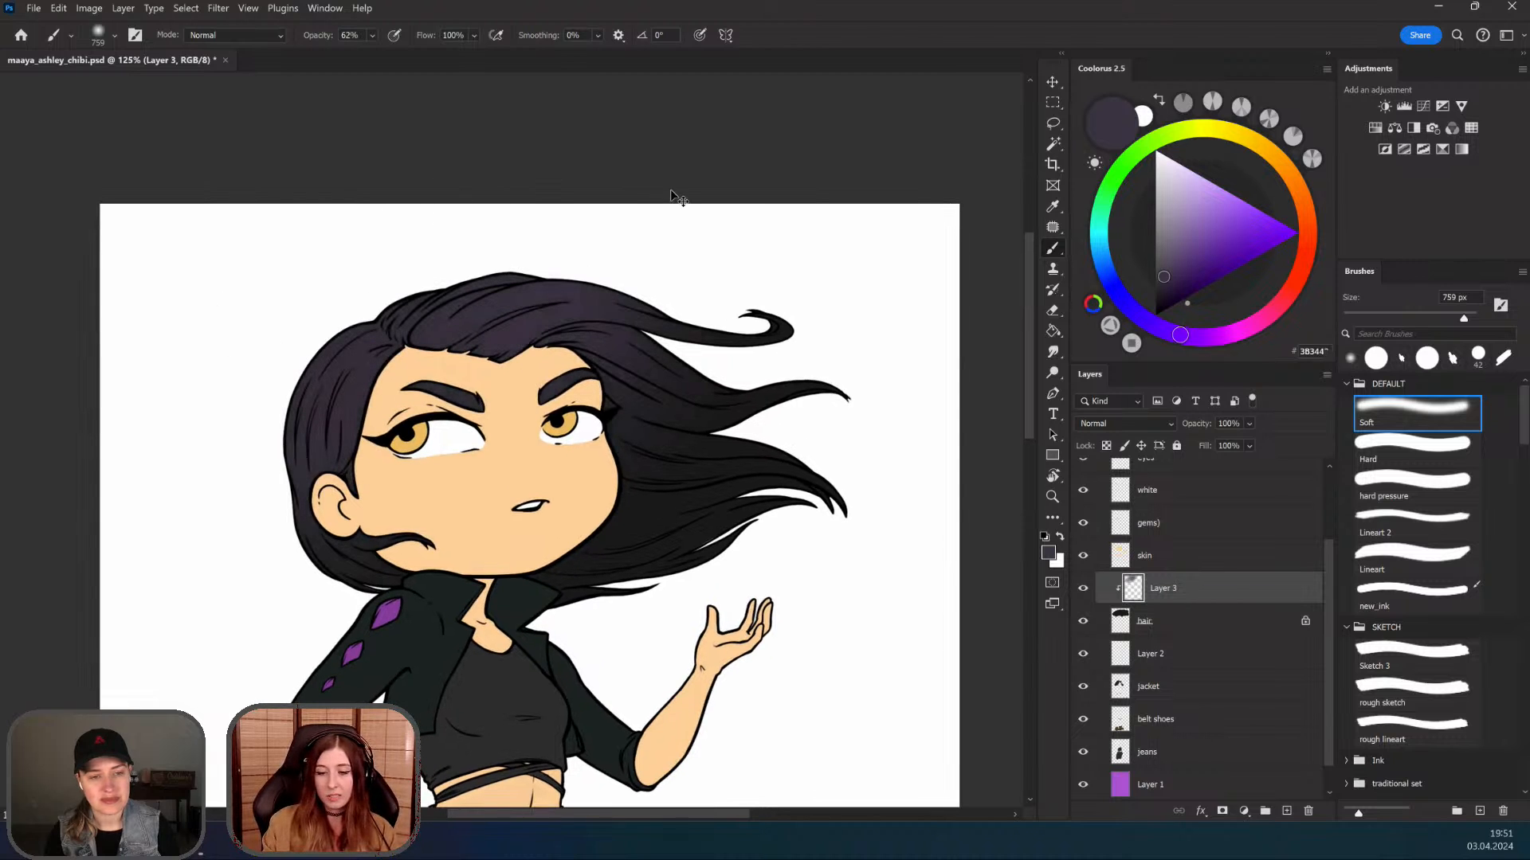
pyautogui.moveTo(652, 310); pyautogui.dragTo(688, 229)
pyautogui.moveTo(566, 401); pyautogui.dragTo(543, 453)
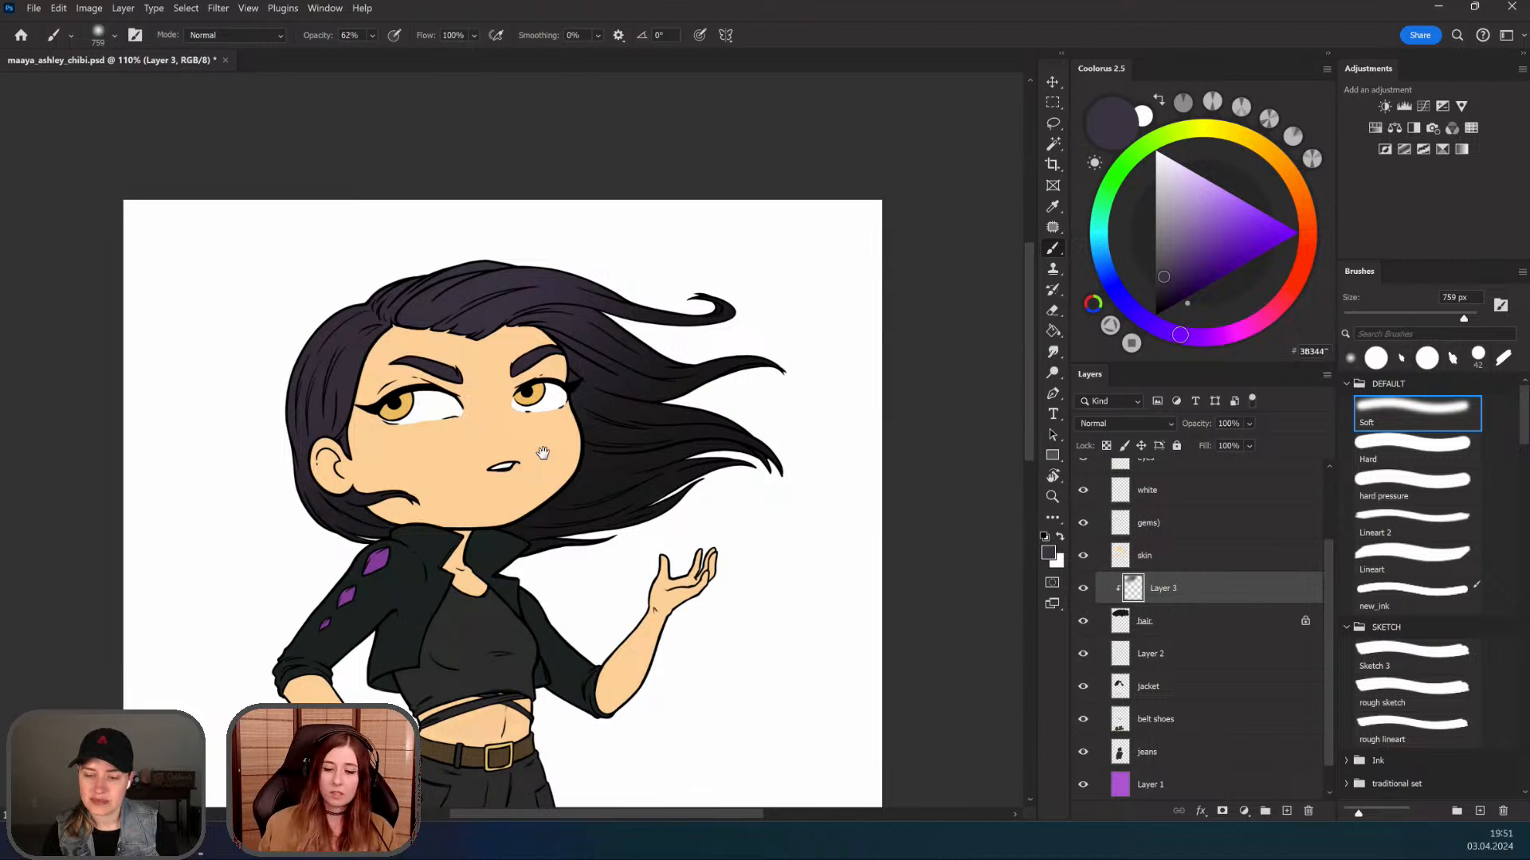
pyautogui.moveTo(543, 453); pyautogui.dragTo(540, 482)
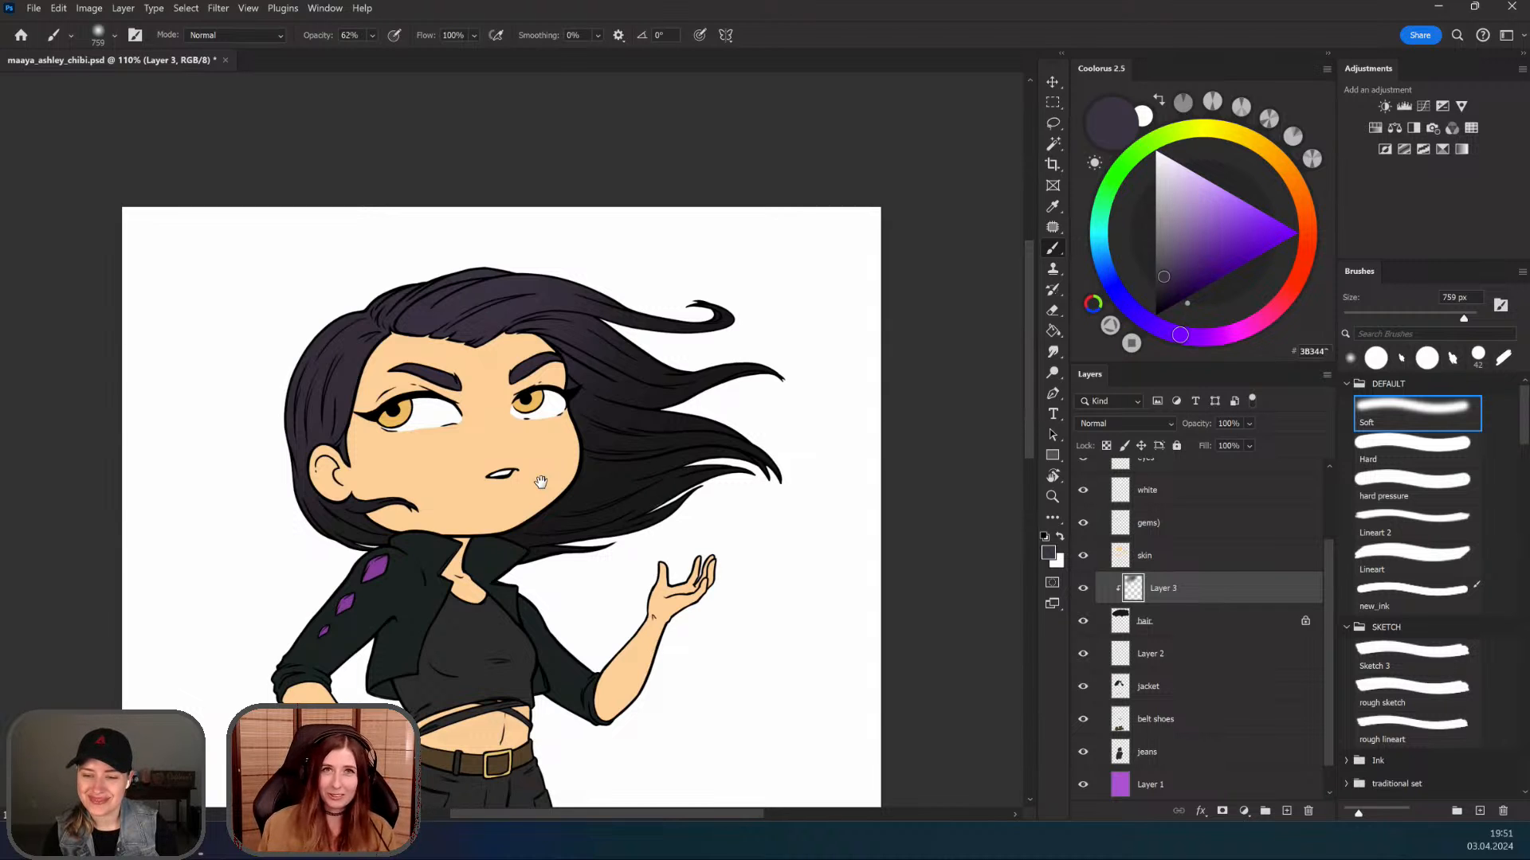
pyautogui.moveTo(640, 498); pyautogui.dragTo(635, 477)
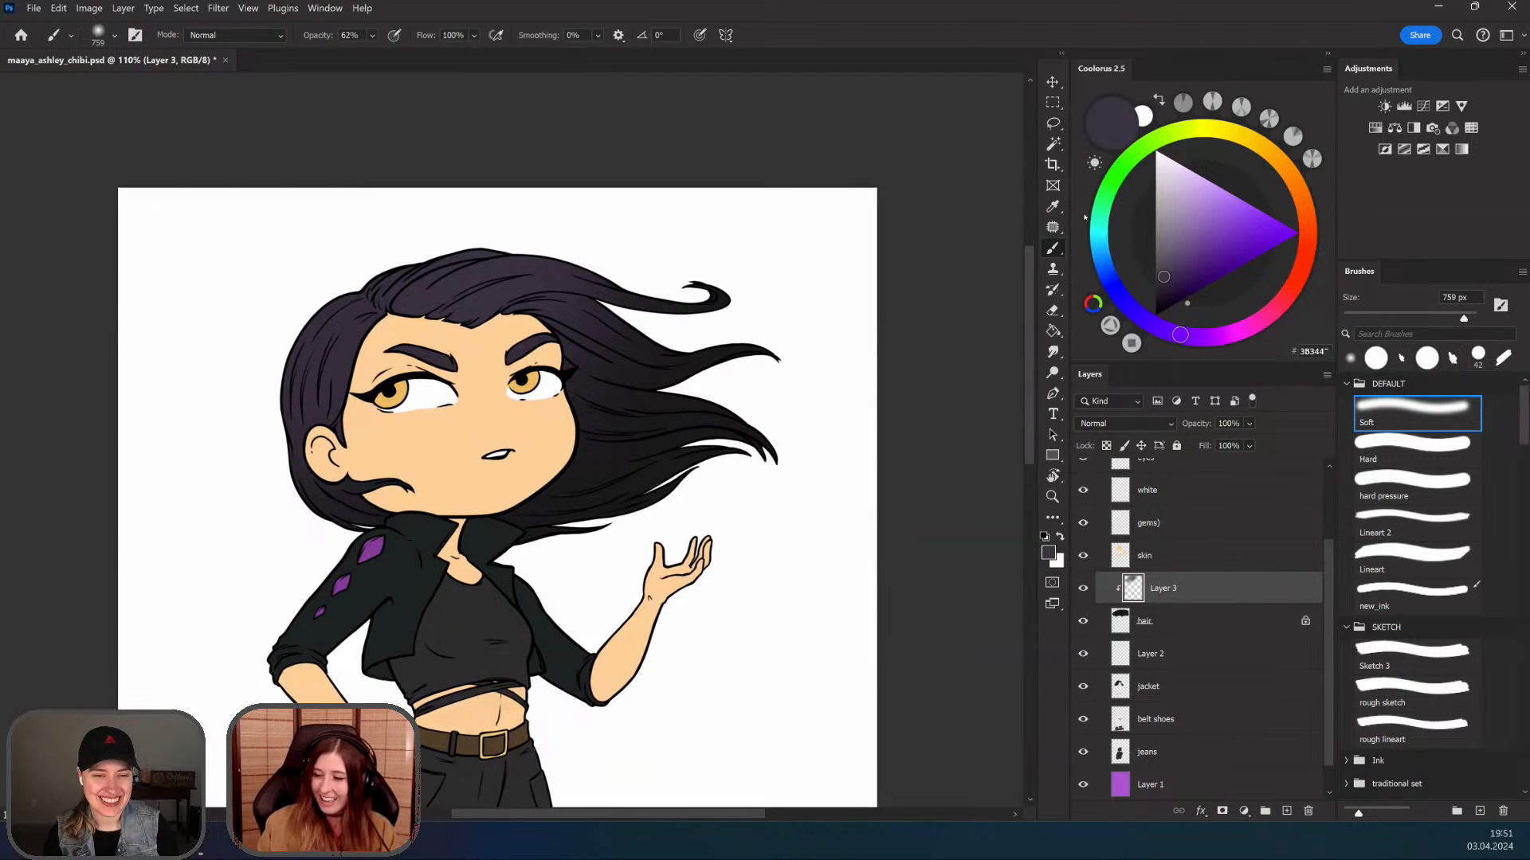
# Step: Paint the flowing hair with a saturated dark purple and a lighter purple towards the tips
pyautogui.moveTo(1198, 272); pyautogui.dragTo(1200, 271)
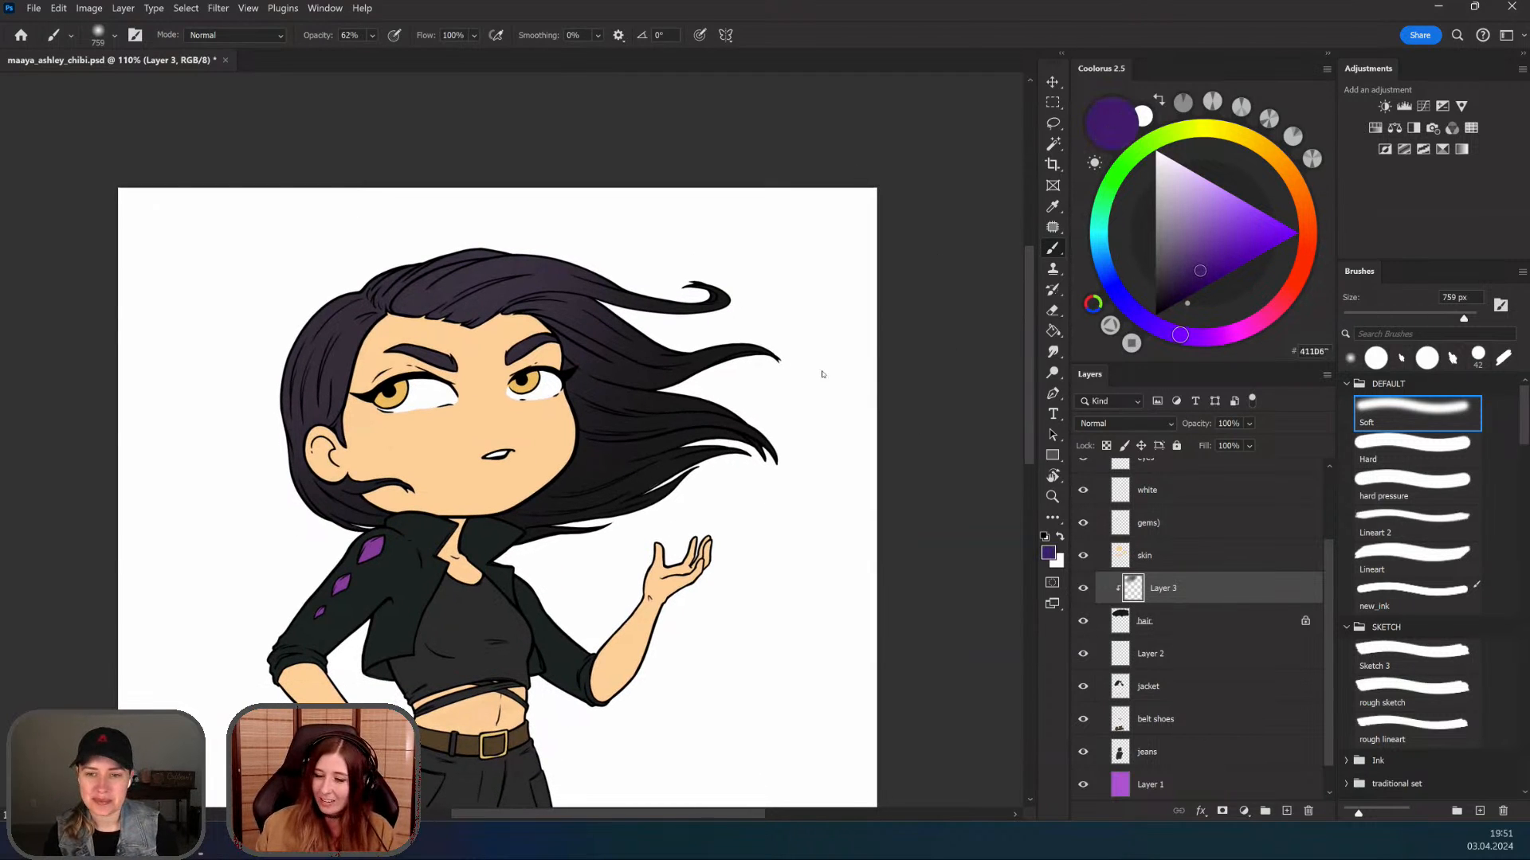
pyautogui.hotkey('ctrl', 'z')
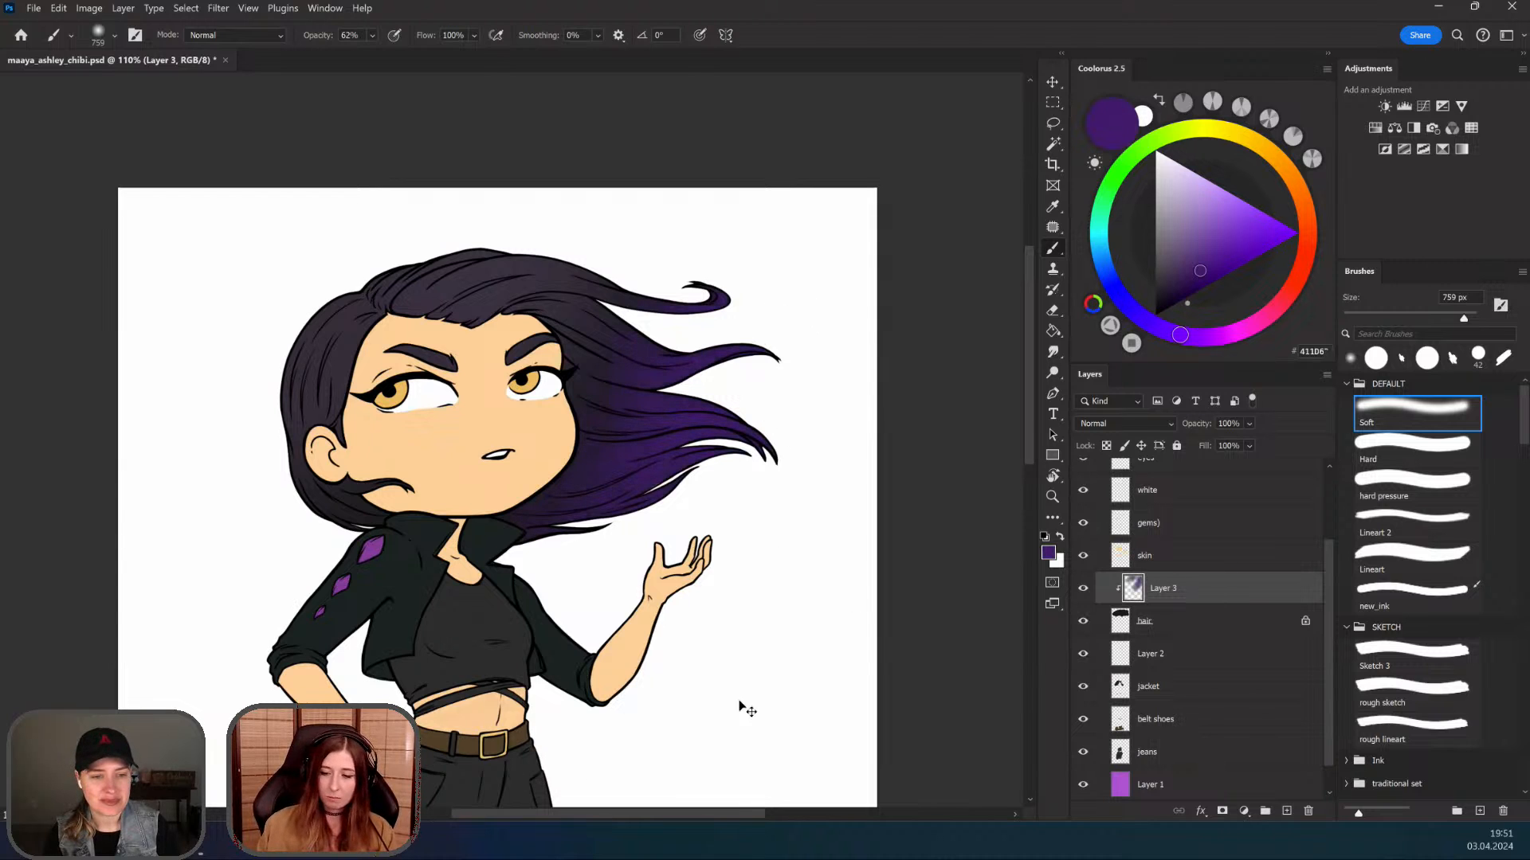
pyautogui.click(1200, 249)
pyautogui.moveTo(869, 398); pyautogui.dragTo(756, 705)
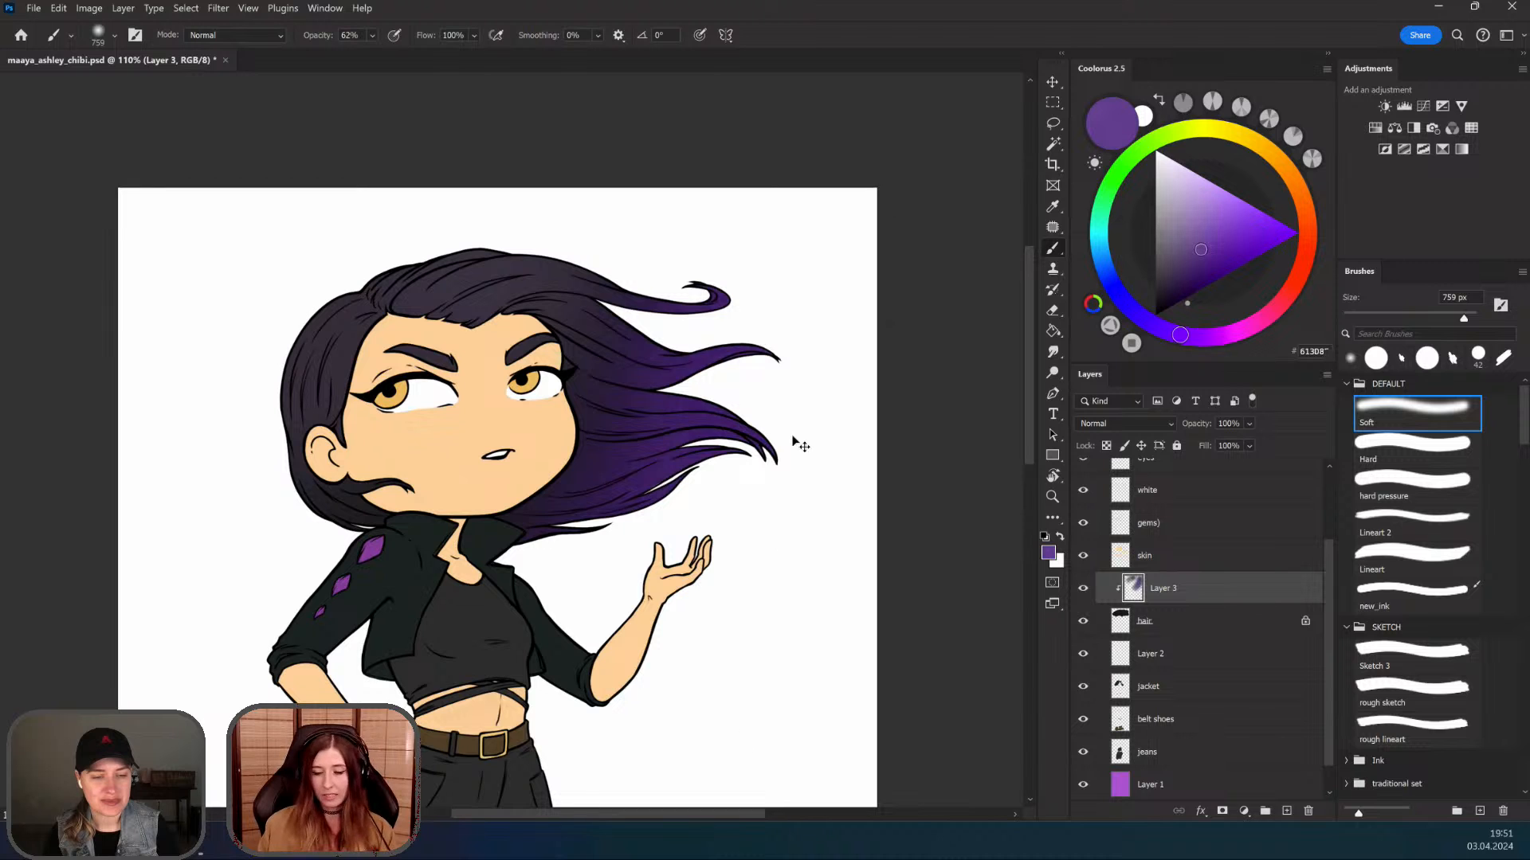
pyautogui.moveTo(719, 539); pyautogui.dragTo(734, 431)
# Step: Add a new layer above the skin layer and clip it to the skin
pyautogui.moveTo(690, 561); pyautogui.dragTo(625, 510)
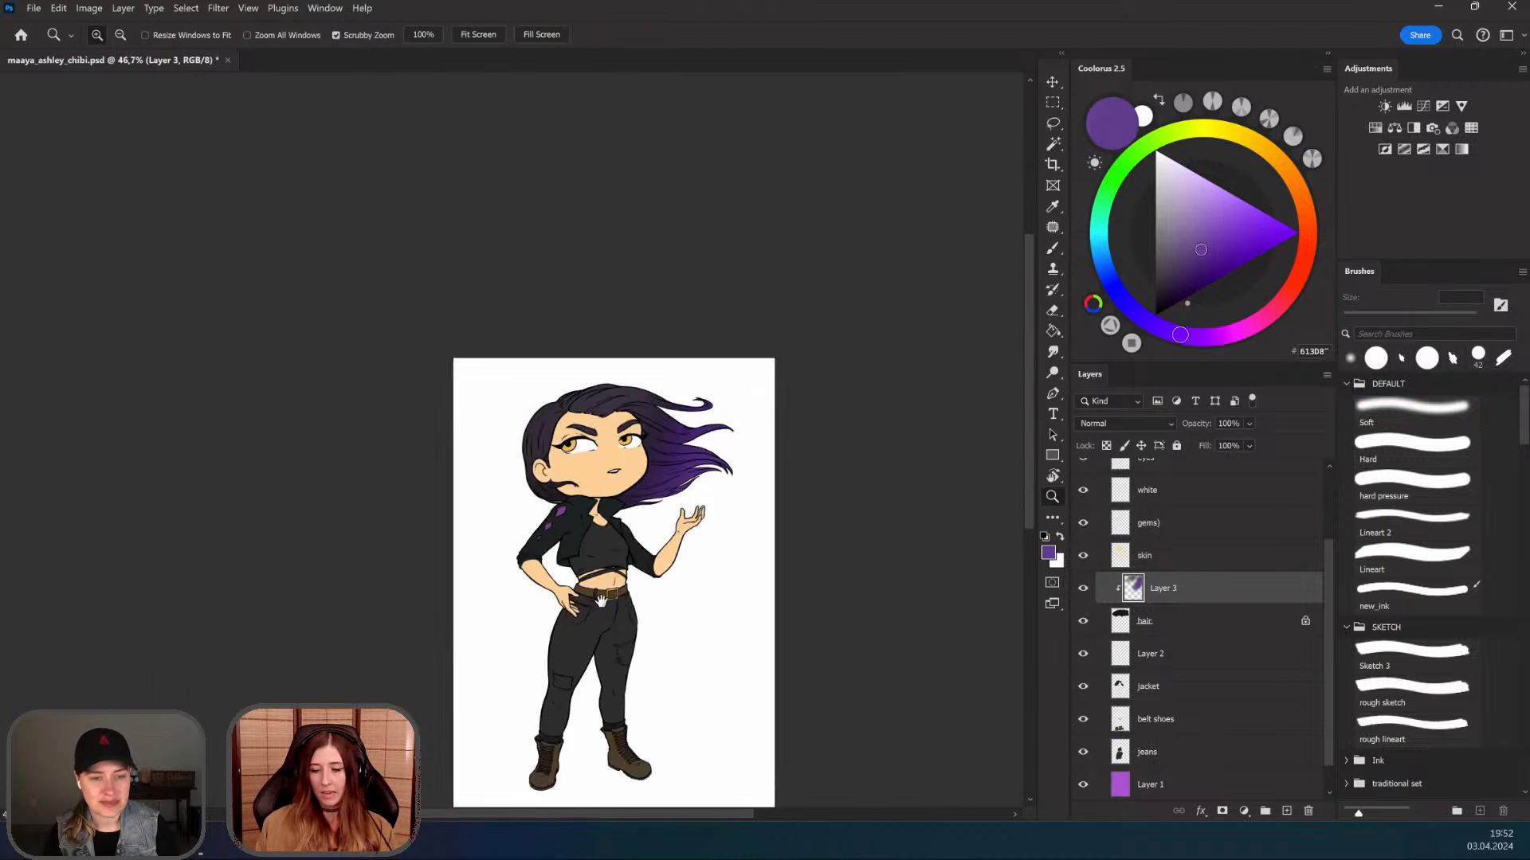
pyautogui.moveTo(622, 458); pyautogui.dragTo(602, 557)
pyautogui.moveTo(555, 491); pyautogui.dragTo(575, 506)
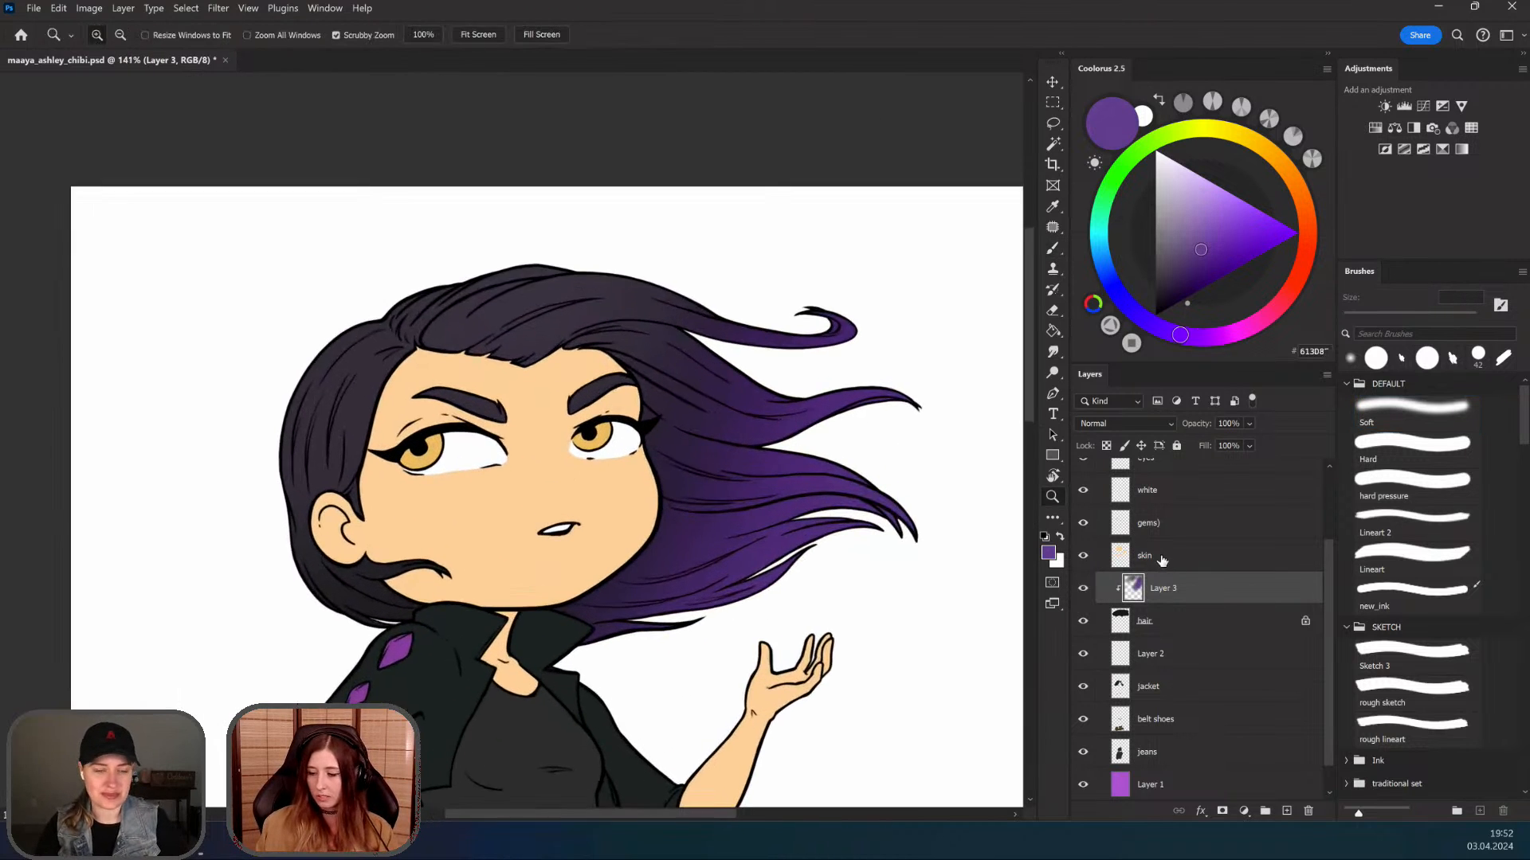
pyautogui.click(1176, 556)
pyautogui.click(1286, 811)
pyautogui.rightClick(1180, 562)
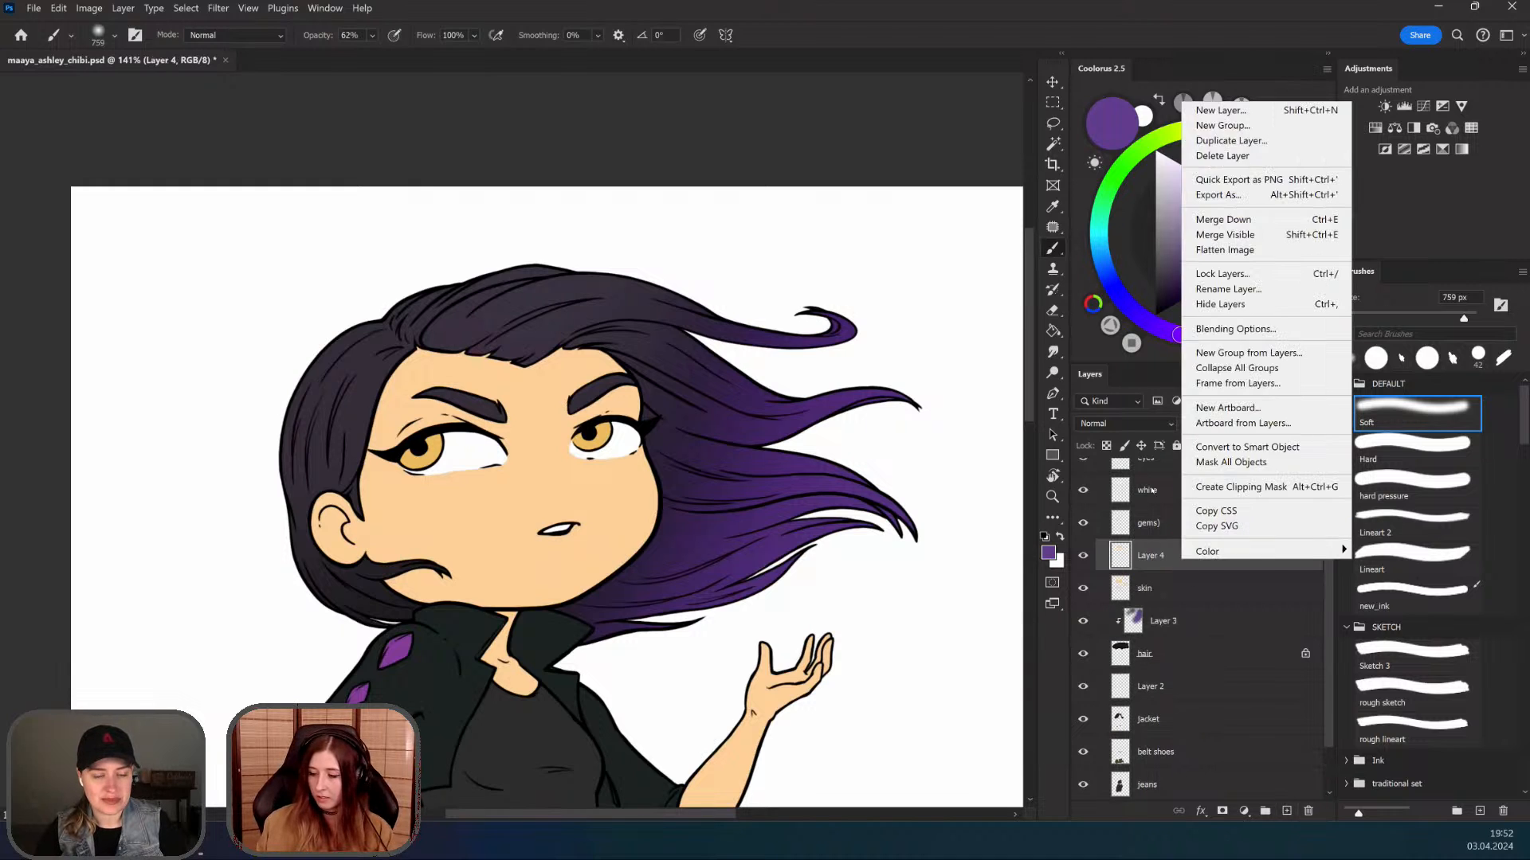
pyautogui.click(1137, 597)
pyautogui.click(1160, 562)
pyautogui.rightClick(1156, 562)
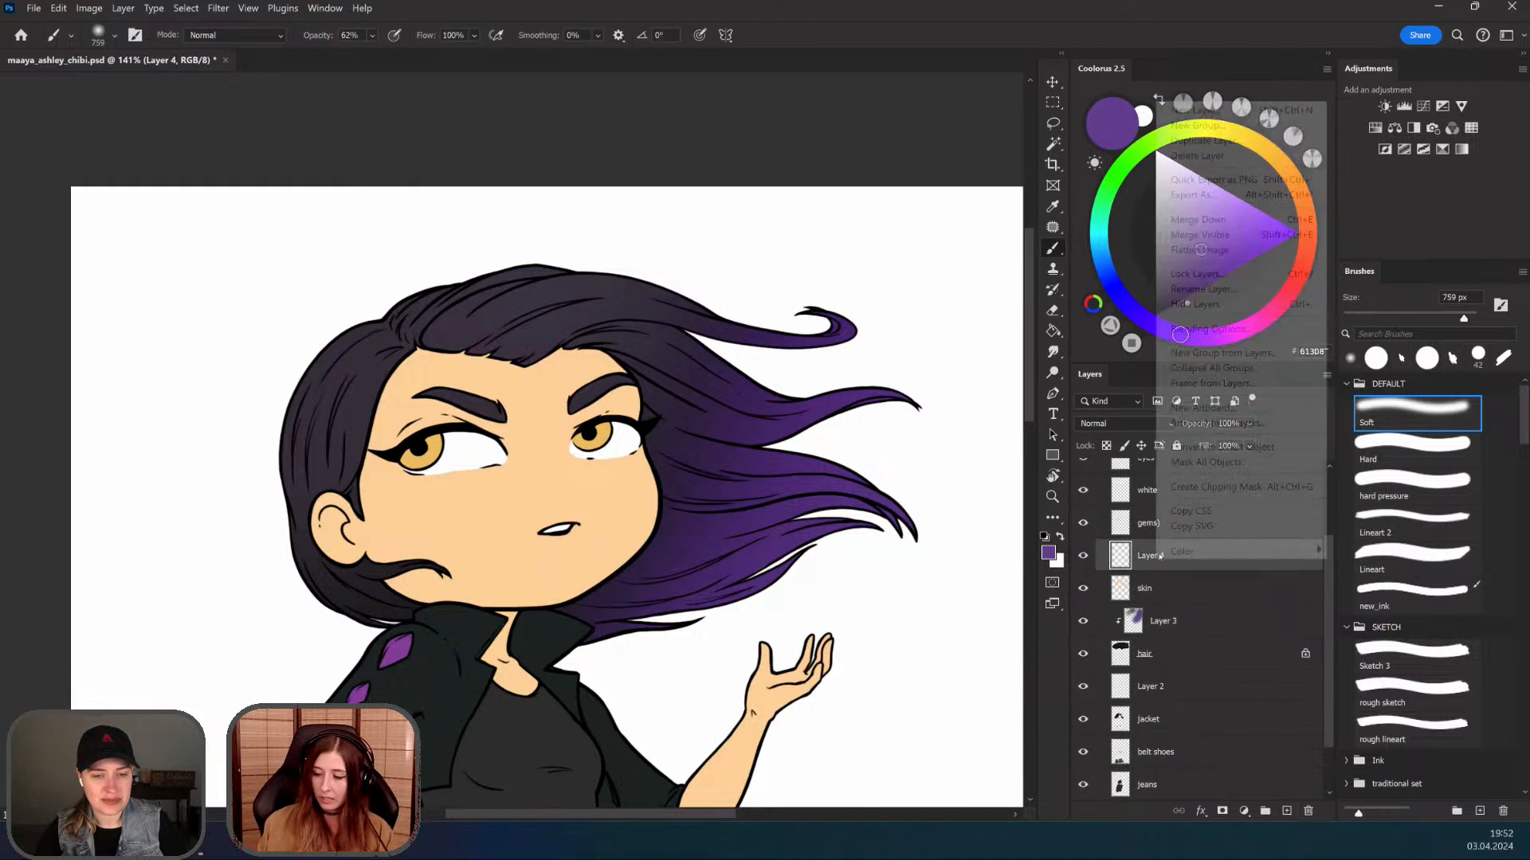
pyautogui.click(1187, 488)
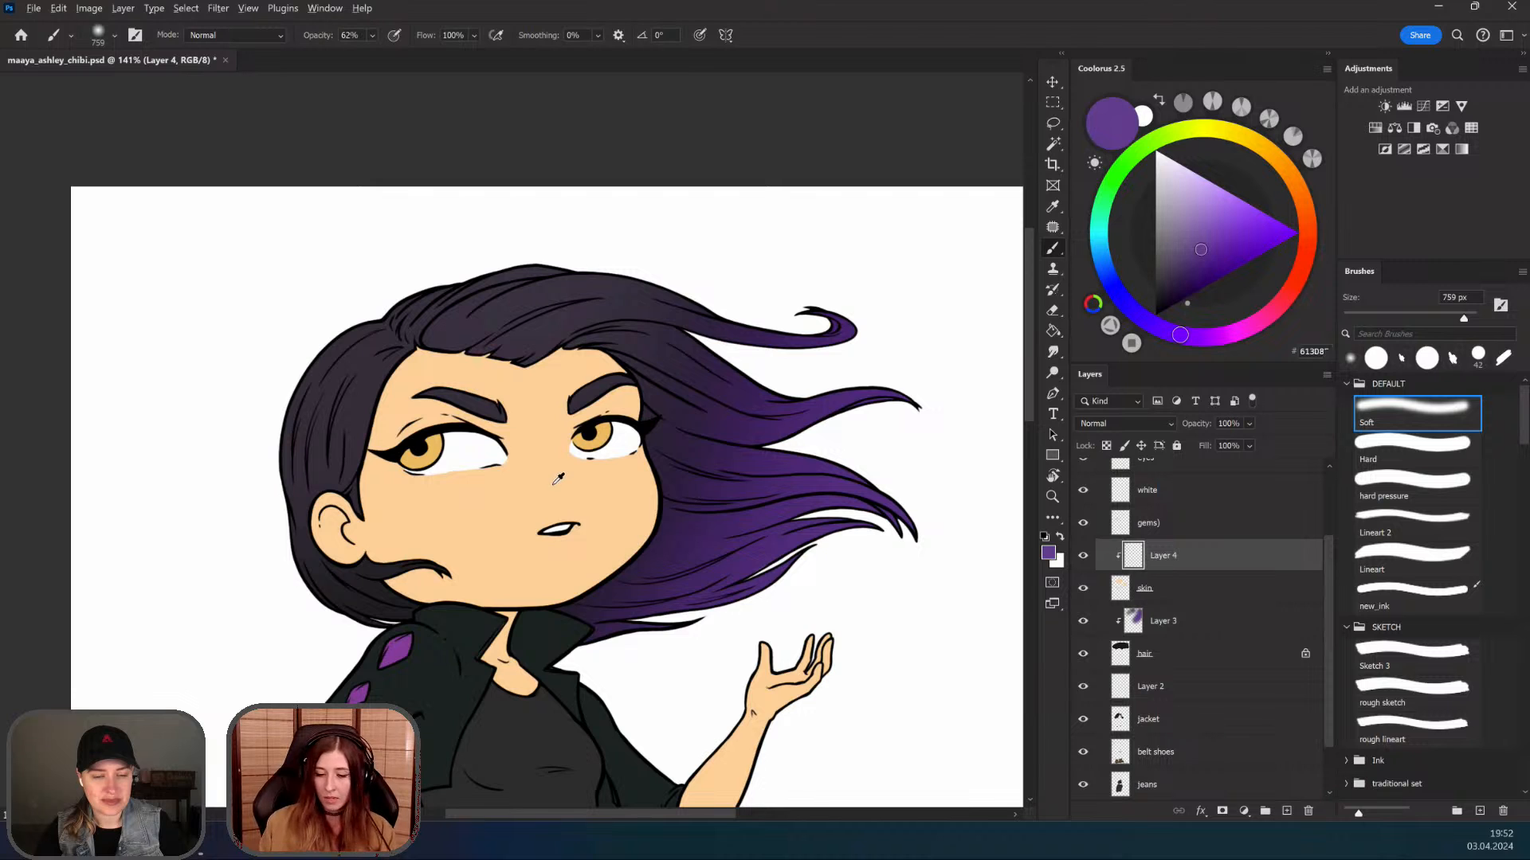
# Step: Brighten the centre of the face with a lighter, yellower peach mixed from the skin colour, using the Soft brush at 62% opacity
pyautogui.keyDown('alt'); pyautogui.click(553, 485); pyautogui.keyUp('alt')
pyautogui.moveTo(536, 527); pyautogui.dragTo(239, 581)
pyautogui.moveTo(594, 522); pyautogui.dragTo(604, 484)
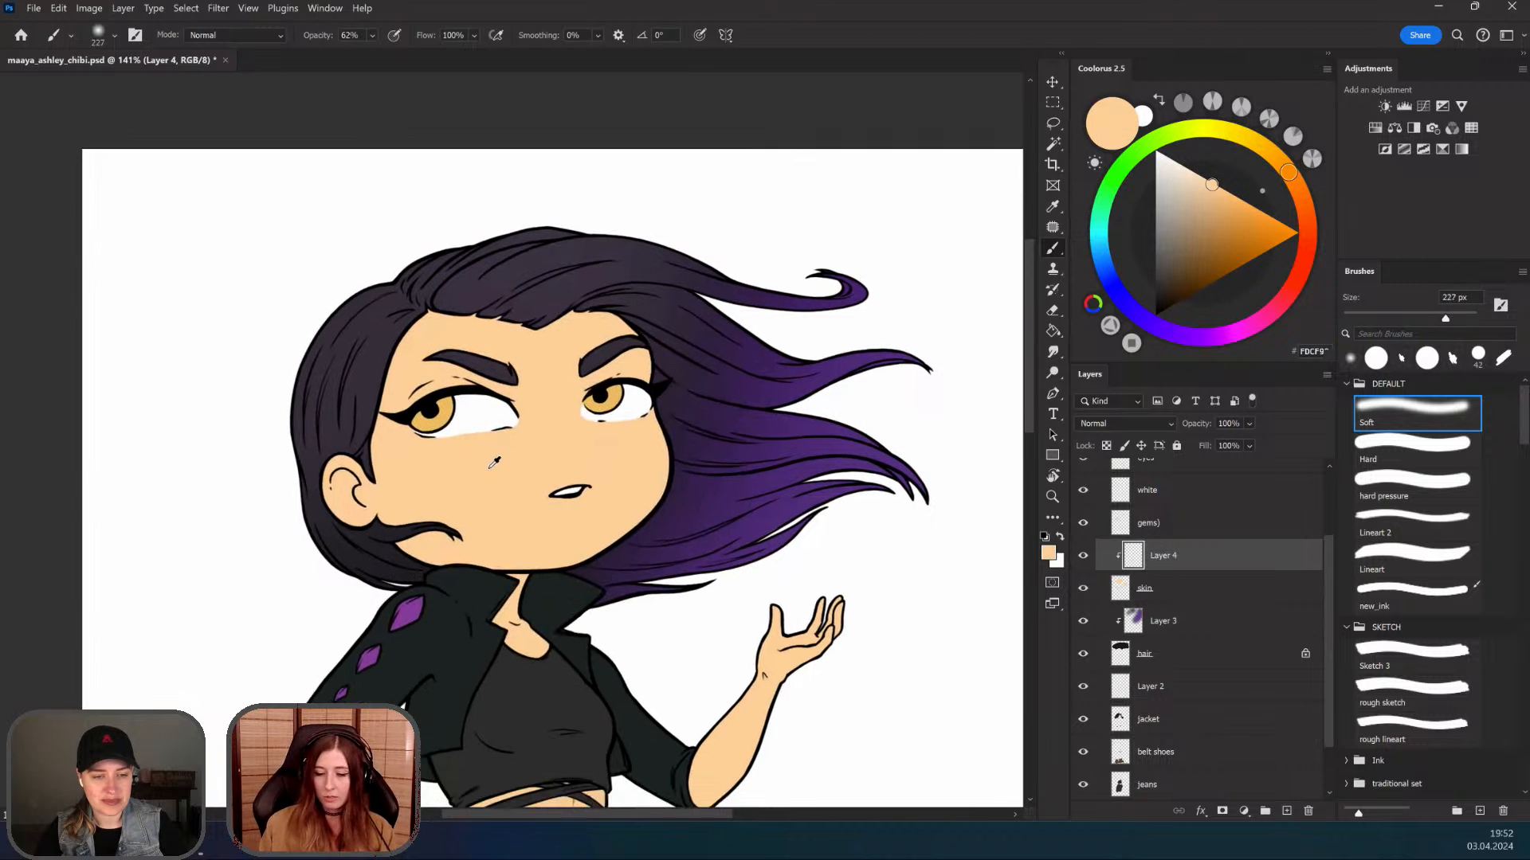
pyautogui.moveTo(1212, 185); pyautogui.dragTo(1195, 174)
pyautogui.click(1278, 159)
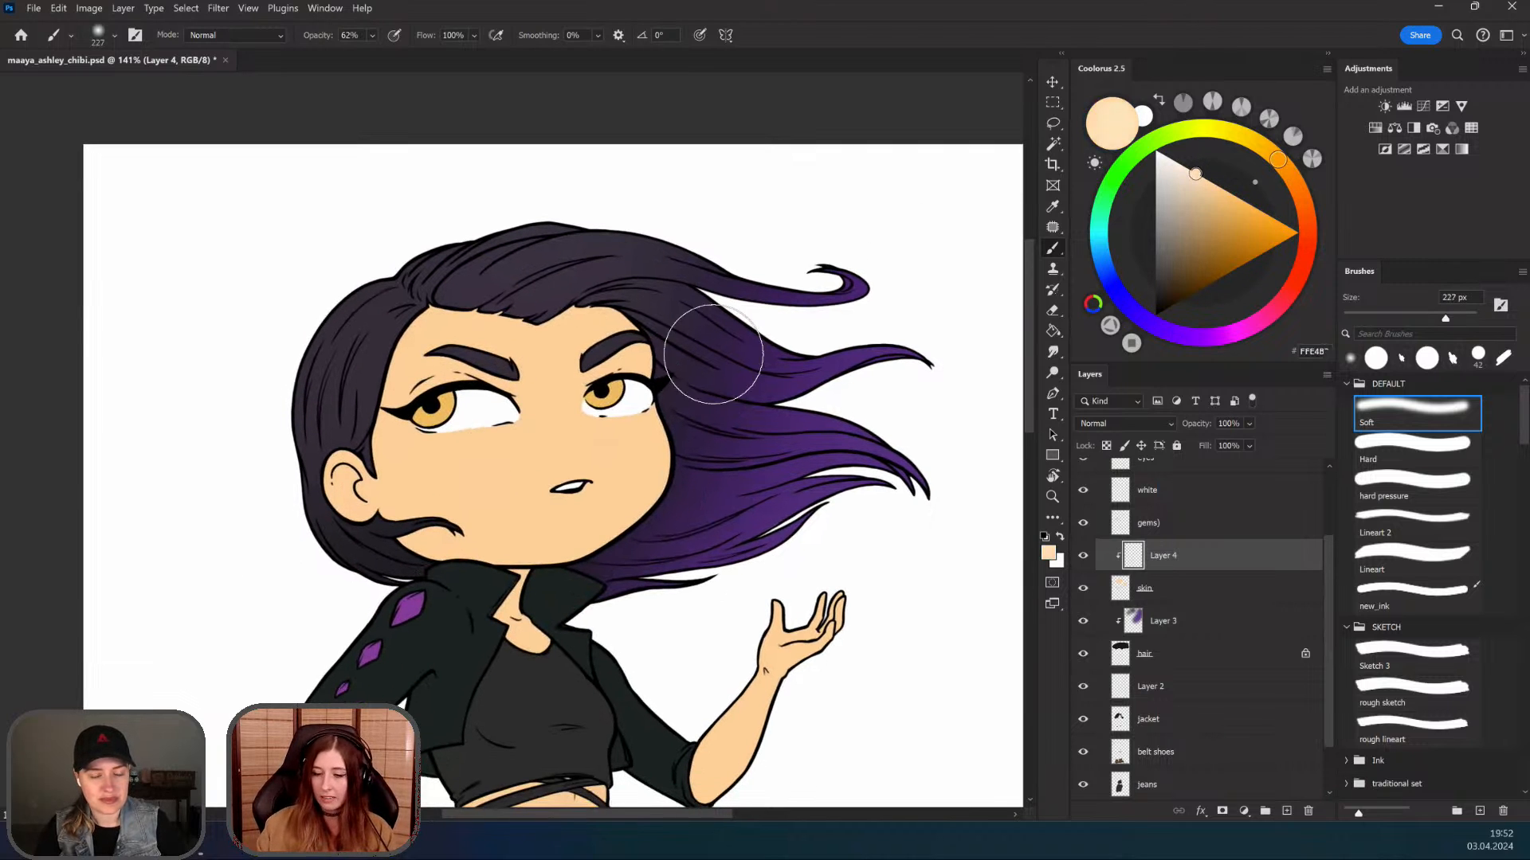
pyautogui.moveTo(586, 440); pyautogui.dragTo(641, 442)
pyautogui.moveTo(546, 411); pyautogui.dragTo(537, 438)
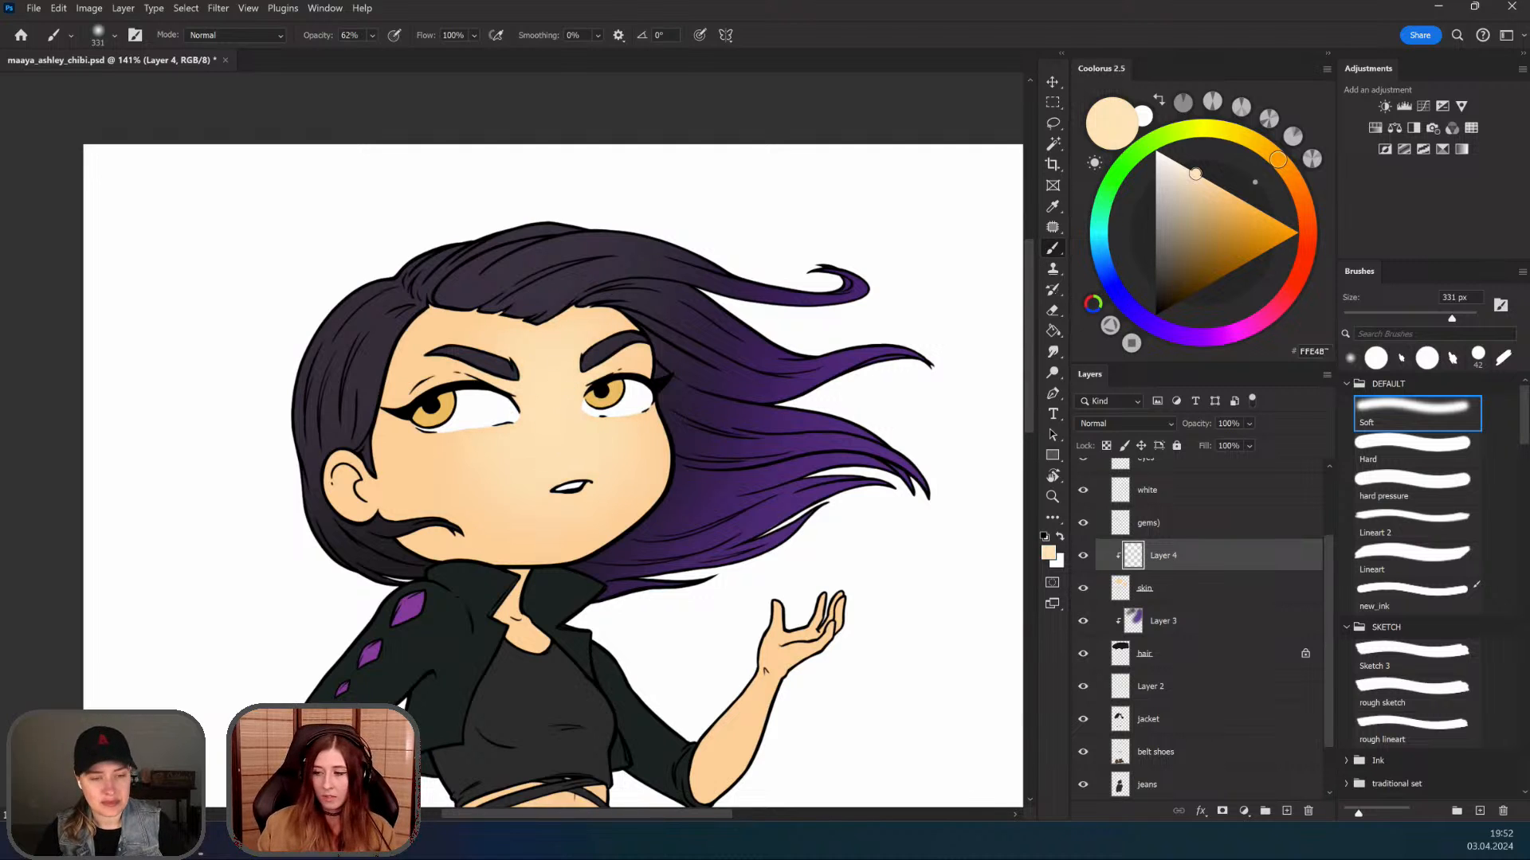
# Step: Blush both cheeks with a reddish salmon orange on the clipped layer, using the Soft brush at 331 px
pyautogui.click(1301, 196)
pyautogui.moveTo(1212, 189); pyautogui.dragTo(1223, 205)
pyautogui.click(1307, 225)
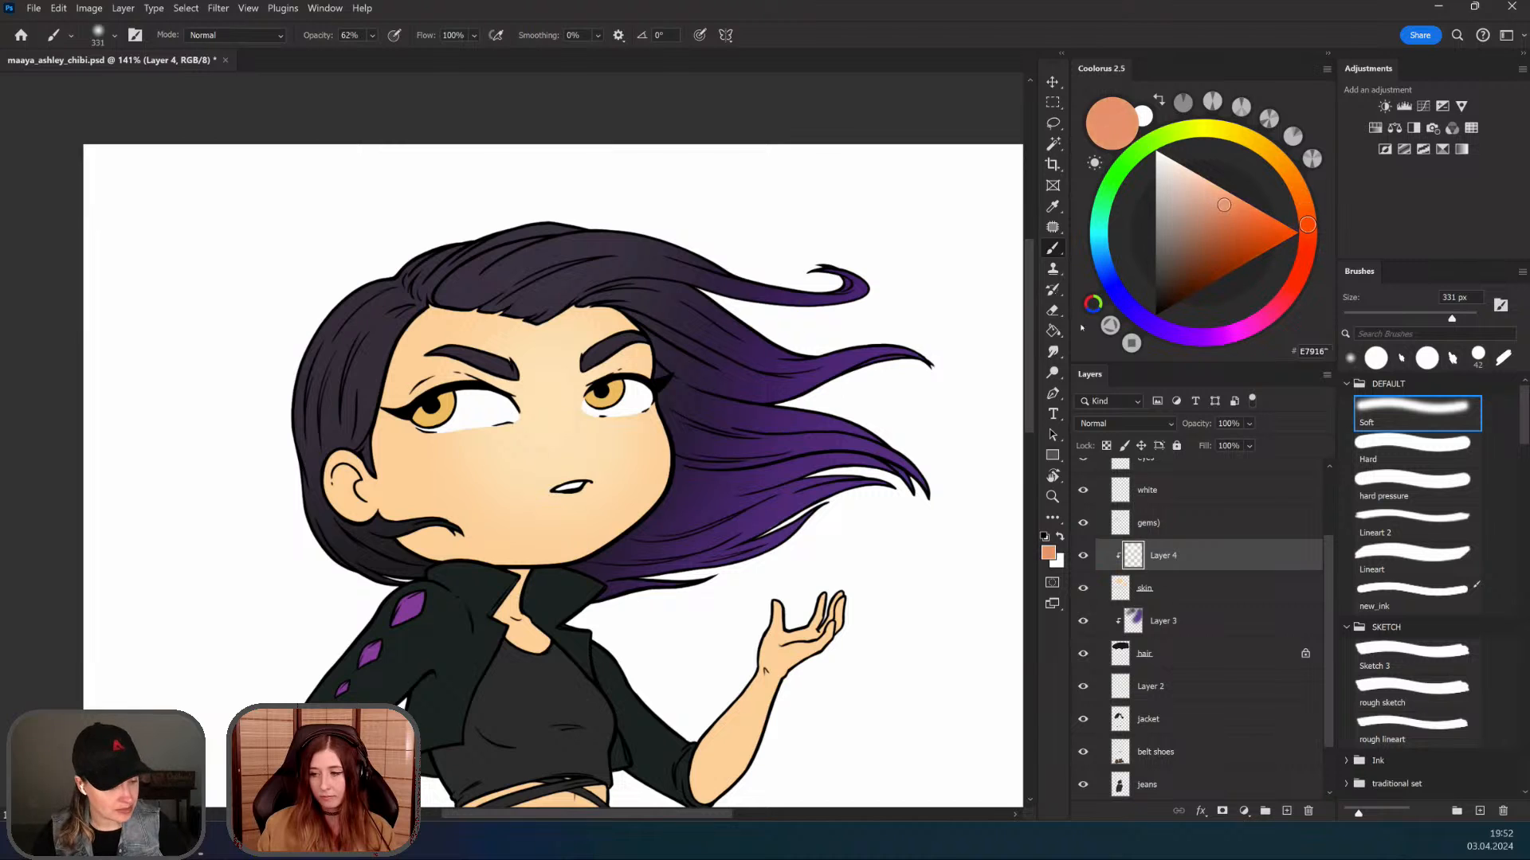
pyautogui.moveTo(419, 470); pyautogui.dragTo(470, 471)
pyautogui.click(686, 452)
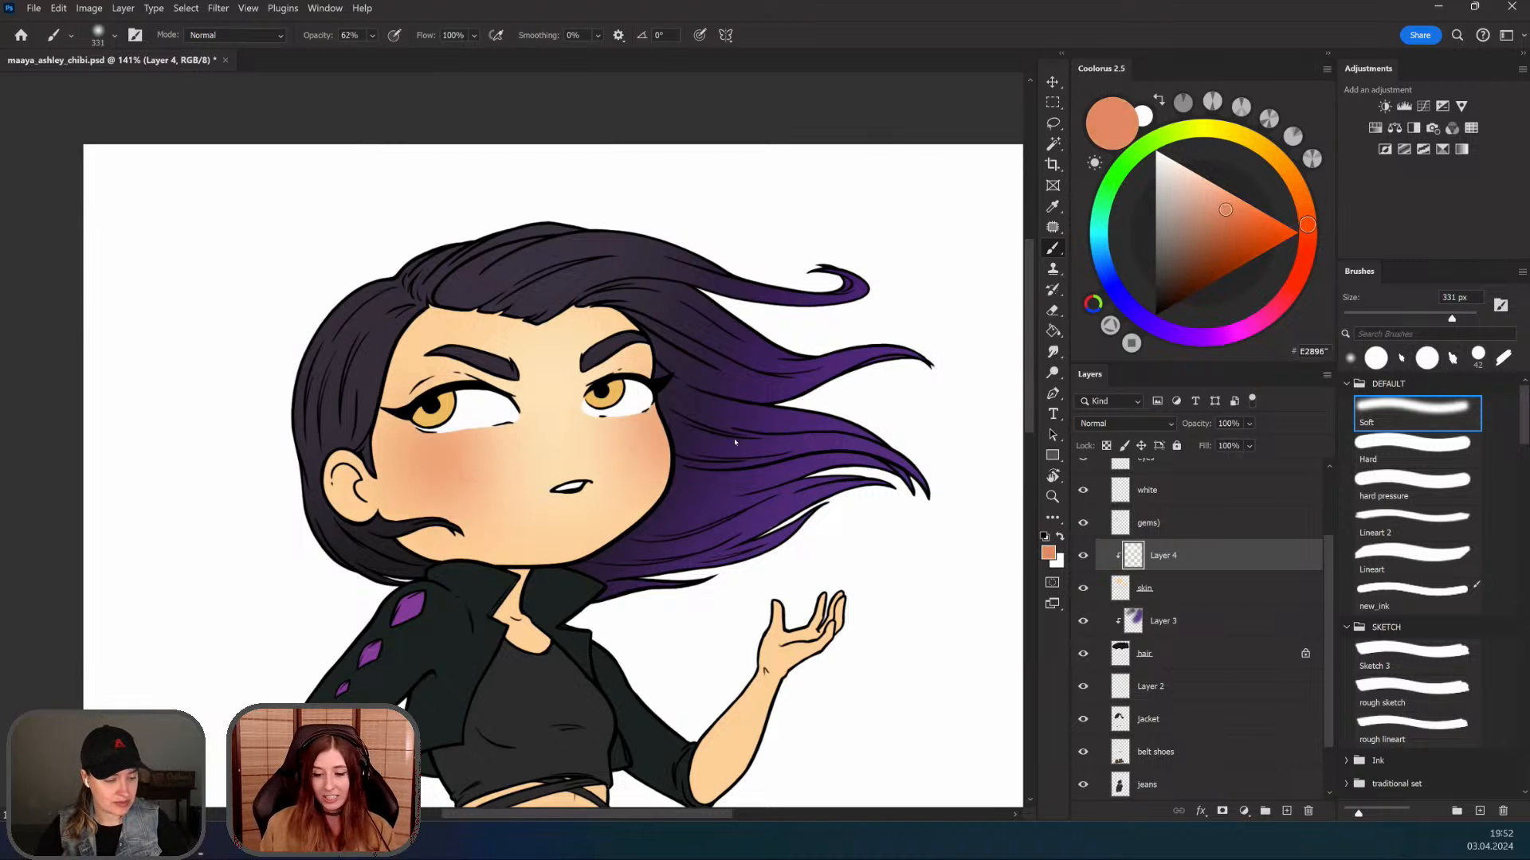
pyautogui.click(433, 458)
pyautogui.hotkey('ctrl', 'z')
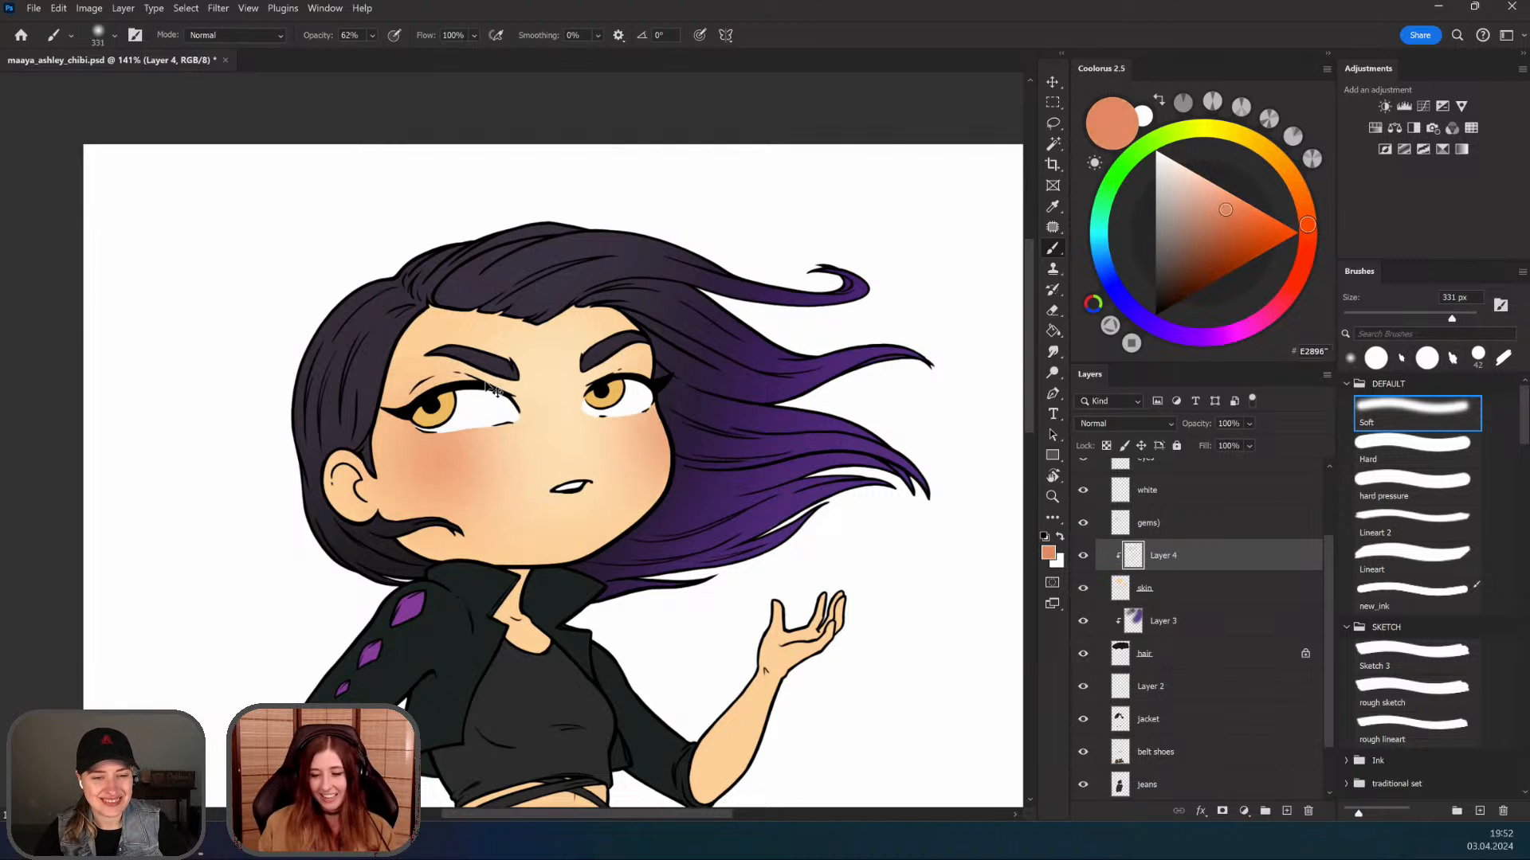
# Step: Examine the blending of the cheek blush and the highlight around the eyes and mouth at close range
pyautogui.hotkey('ctrl', 'space')
pyautogui.keyDown('ctrl'); pyautogui.click(595, 425); pyautogui.keyUp('ctrl')
pyautogui.keyDown('ctrl'); pyautogui.click(464, 555); pyautogui.keyUp('ctrl')
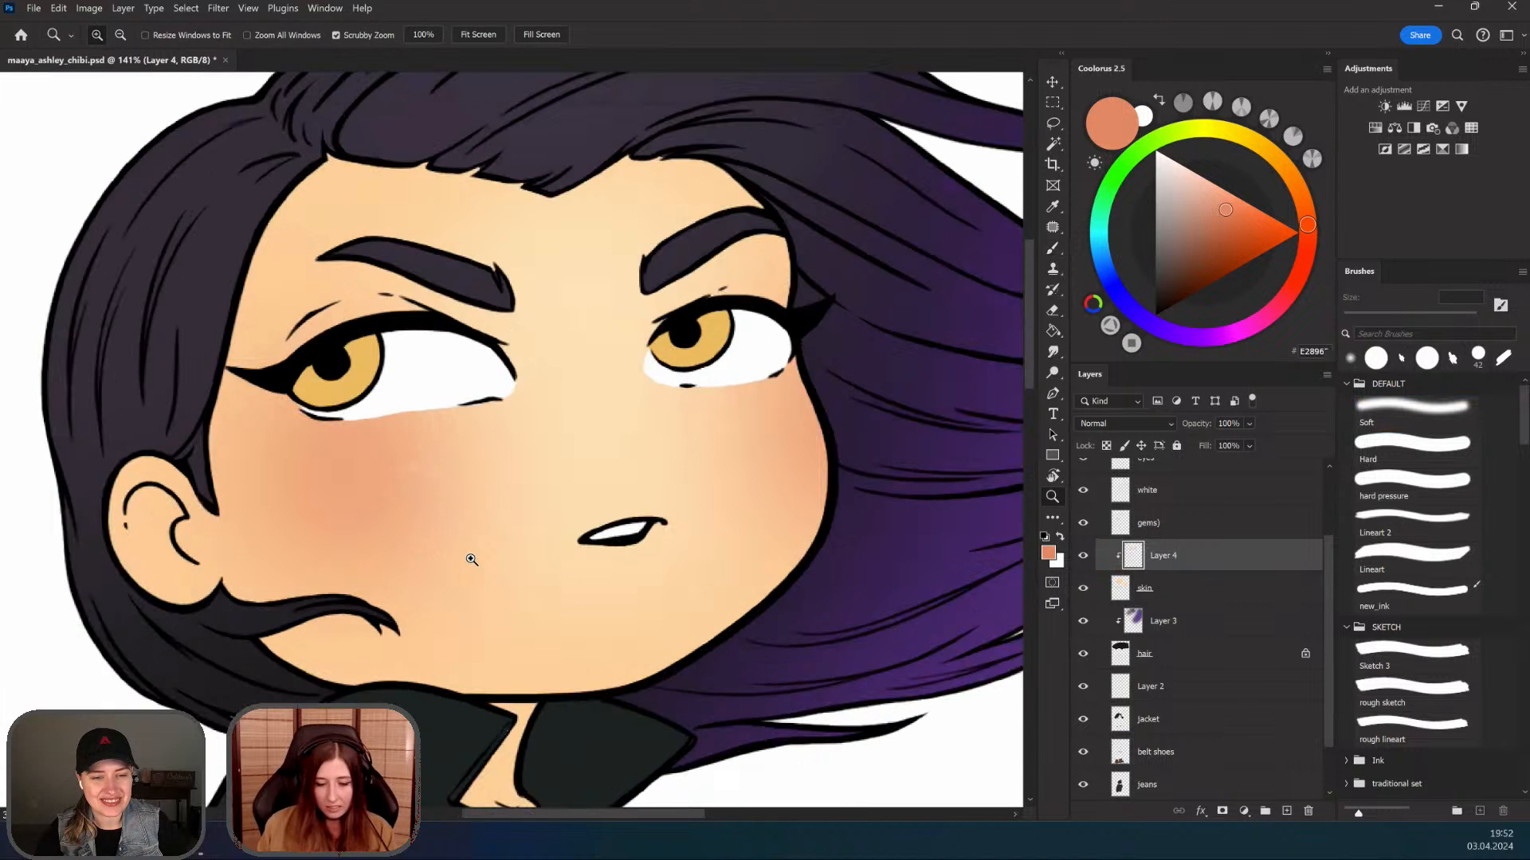
pyautogui.keyDown('ctrl'); pyautogui.click(470, 562); pyautogui.keyUp('ctrl')
pyautogui.keyDown('ctrl'); pyautogui.click(458, 575); pyautogui.keyUp('ctrl')
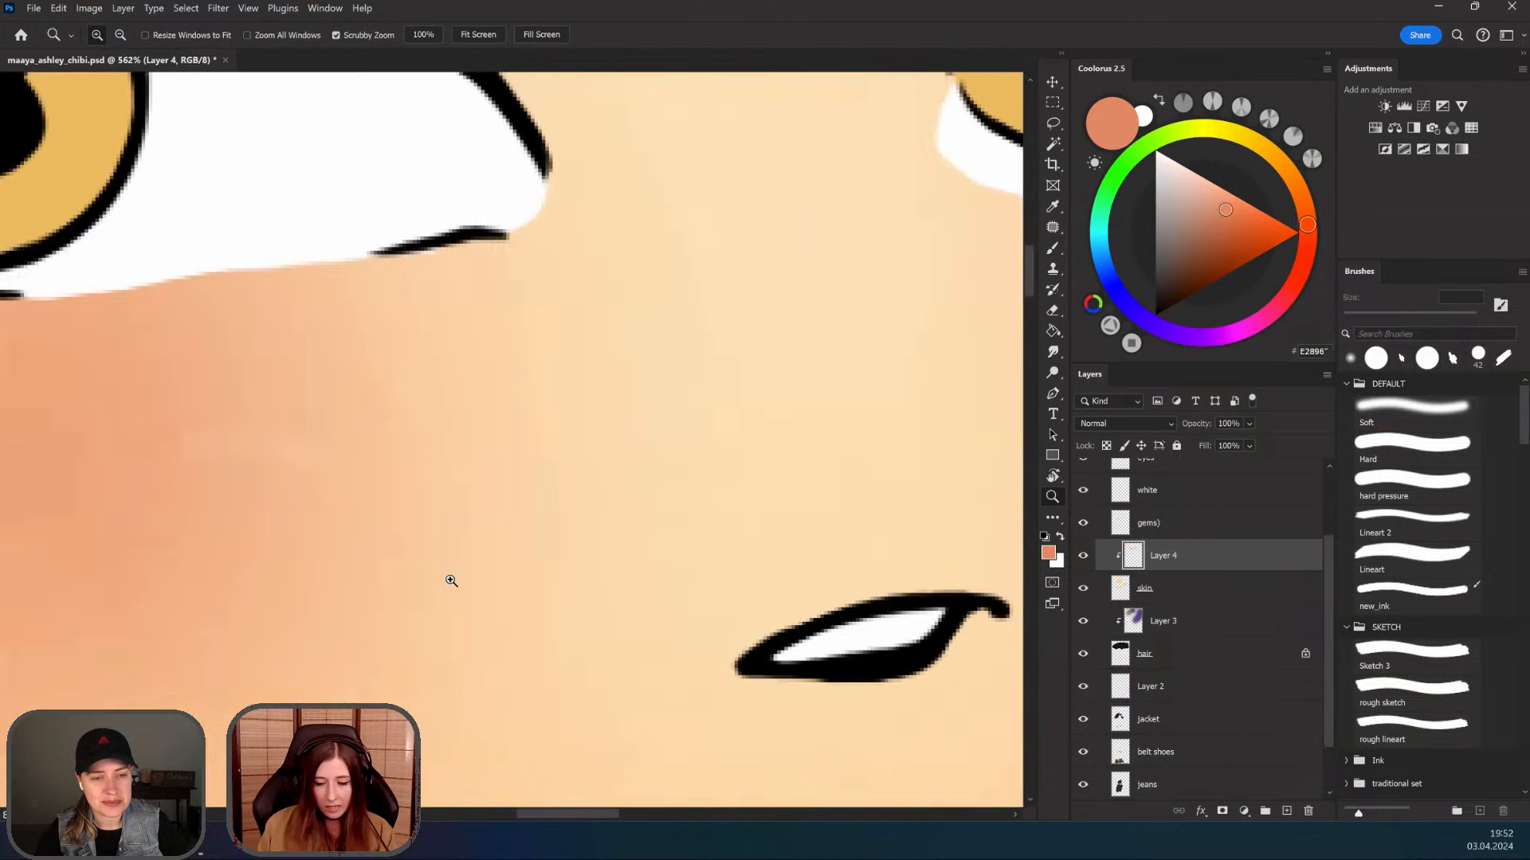
pyautogui.keyDown('ctrl'); pyautogui.keyDown('alt'); pyautogui.click(451, 581); pyautogui.keyUp('alt'); pyautogui.keyUp('ctrl')
pyautogui.keyDown('ctrl'); pyautogui.keyDown('alt'); pyautogui.click(576, 417); pyautogui.keyUp('alt'); pyautogui.keyUp('ctrl')
pyautogui.keyDown('ctrl'); pyautogui.keyDown('alt'); pyautogui.click(539, 544); pyautogui.keyUp('alt'); pyautogui.keyUp('ctrl')
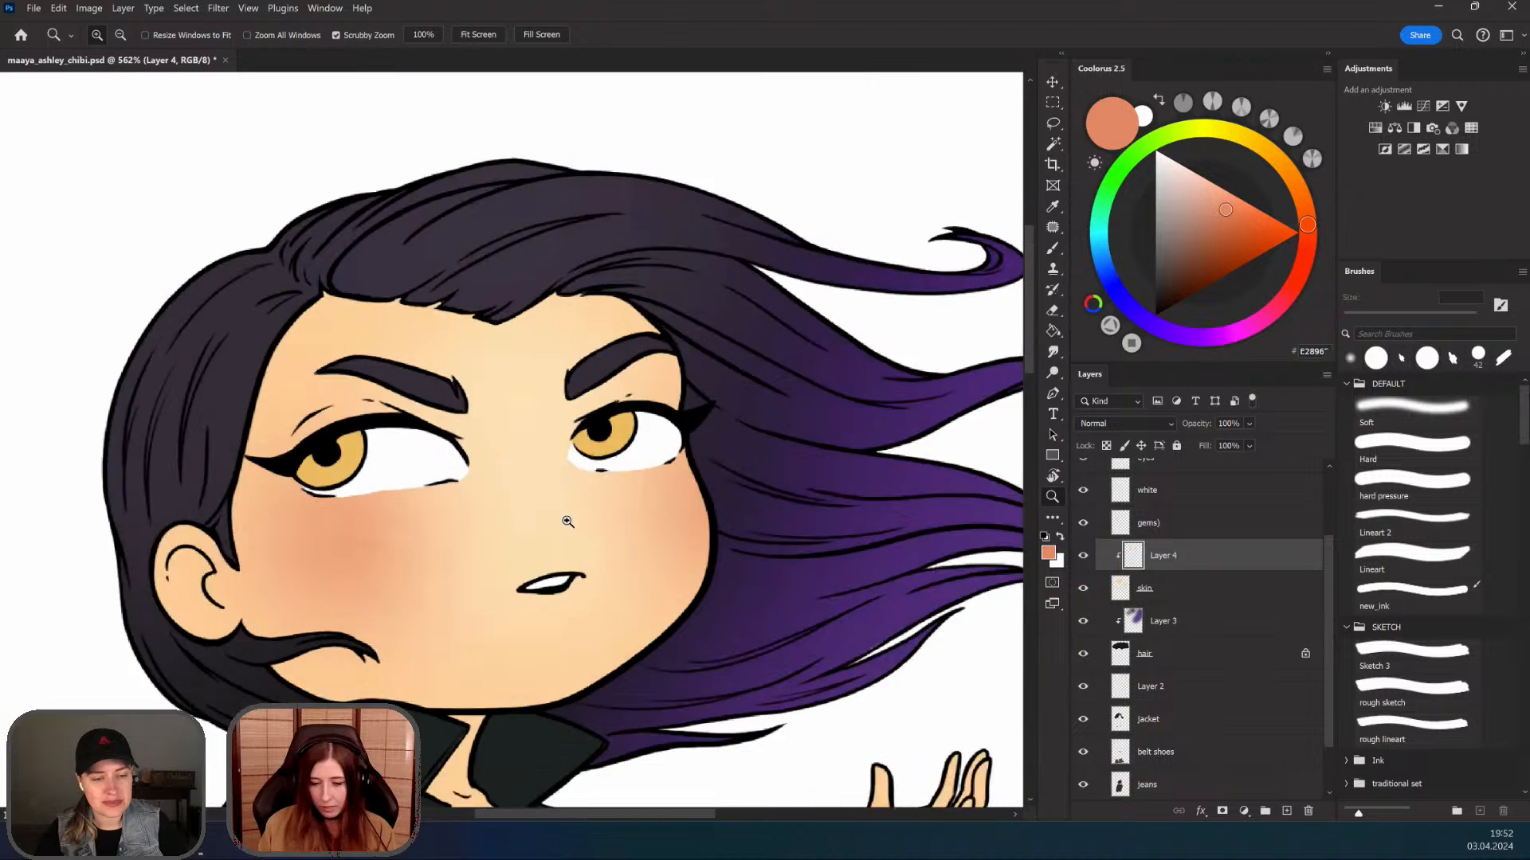
# Step: Inspect the uncoloured skin on the arms and midriff up close, and check the colouring across the whole figure
pyautogui.moveTo(422, 598)
pyautogui.mouseDown()
pyautogui.moveTo(526, 553)
pyautogui.moveTo(542, 570)
pyautogui.moveTo(468, 601)
pyautogui.moveTo(402, 601)
pyautogui.mouseUp()
pyautogui.moveTo(539, 690); pyautogui.dragTo(550, 356)
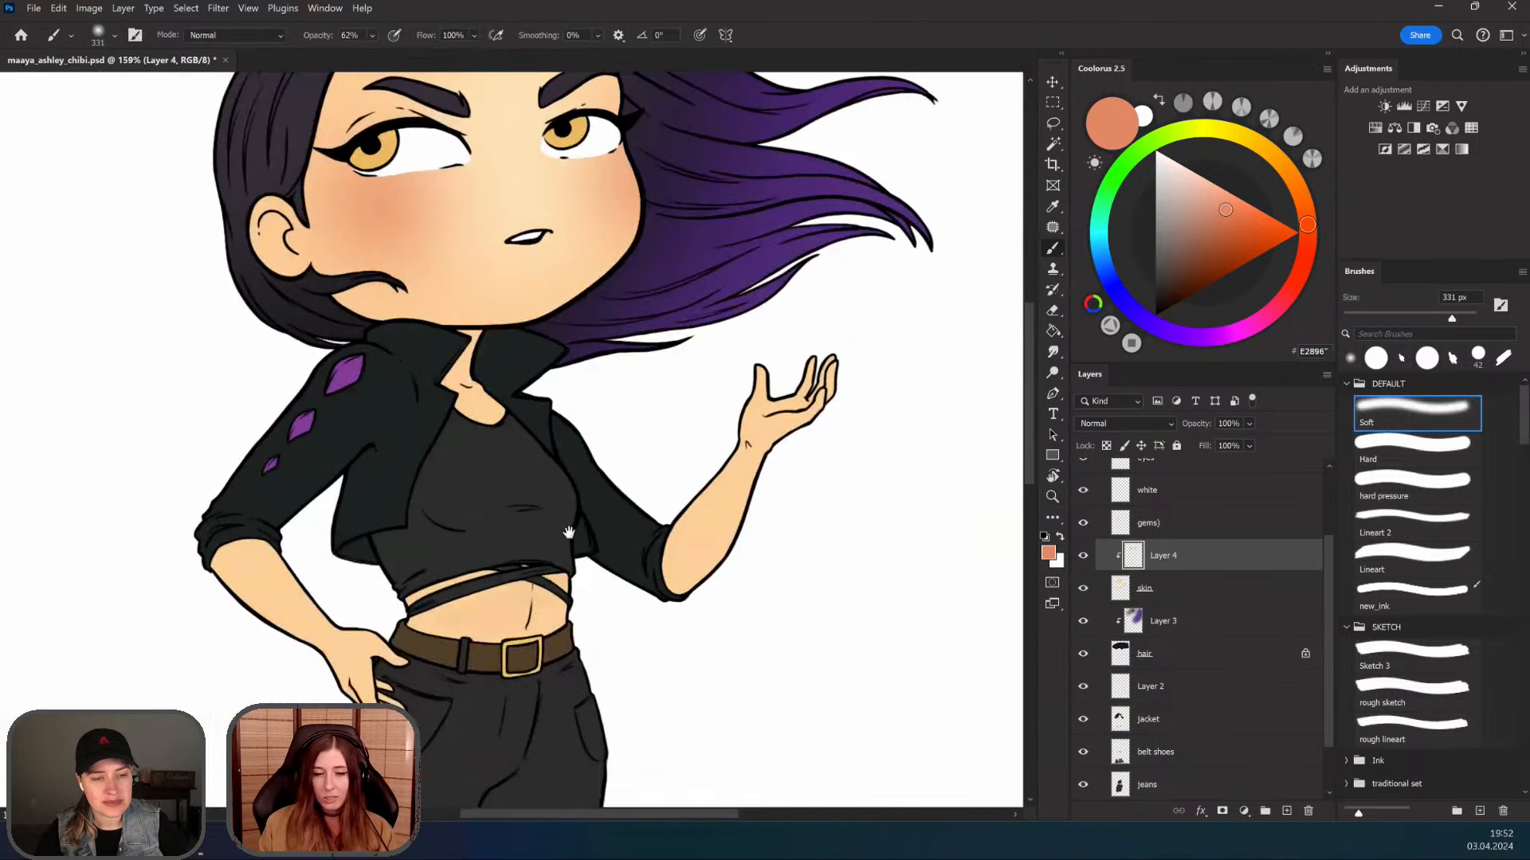
pyautogui.moveTo(481, 662); pyautogui.dragTo(567, 629)
pyautogui.moveTo(505, 524); pyautogui.dragTo(434, 522)
pyautogui.moveTo(561, 391); pyautogui.dragTo(538, 388)
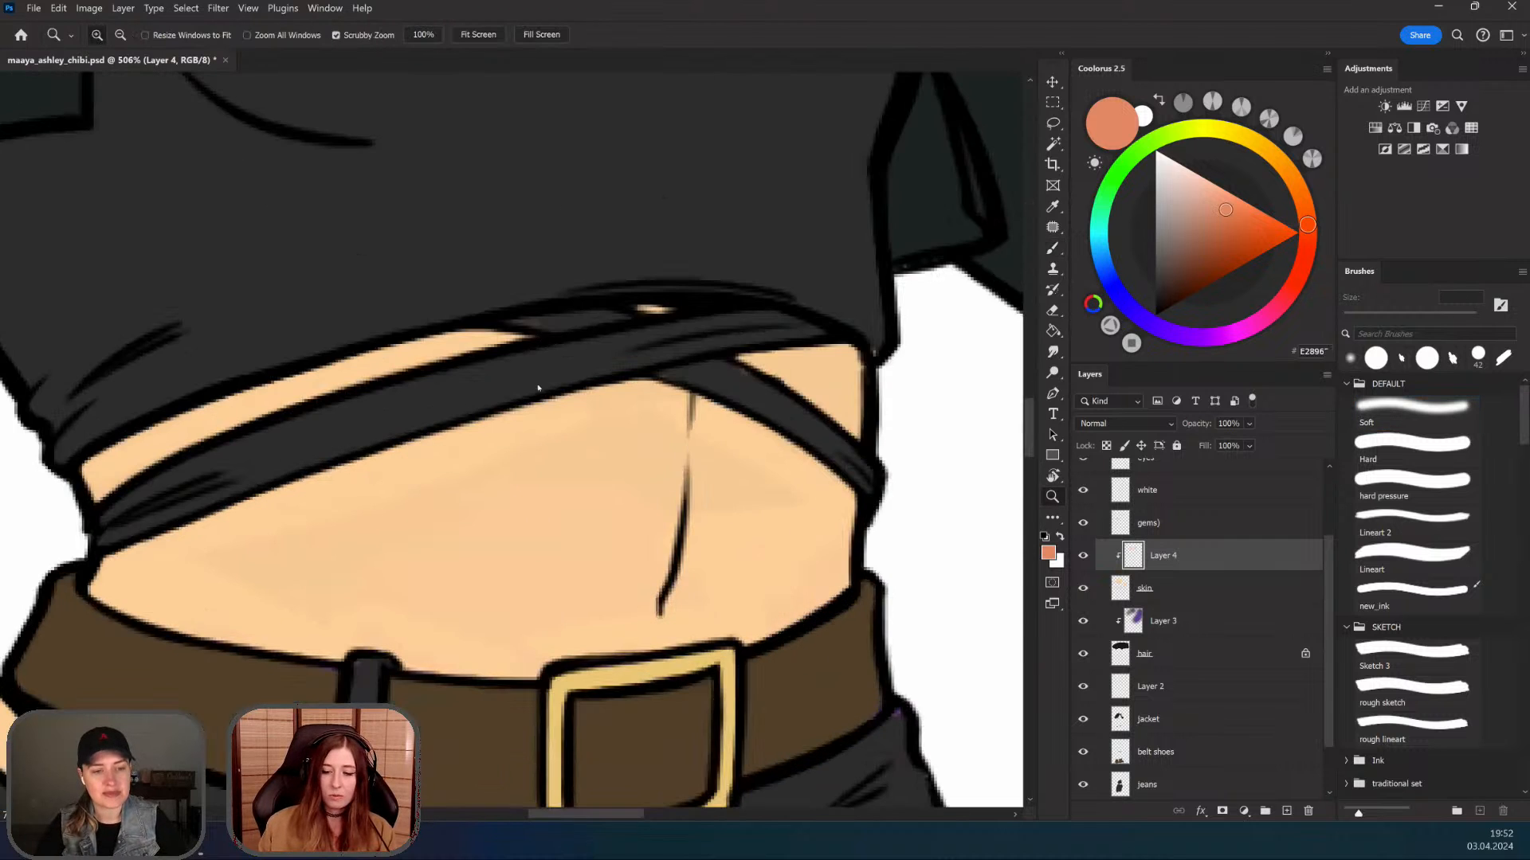
pyautogui.moveTo(541, 456); pyautogui.dragTo(378, 472)
pyautogui.moveTo(550, 669); pyautogui.dragTo(541, 610)
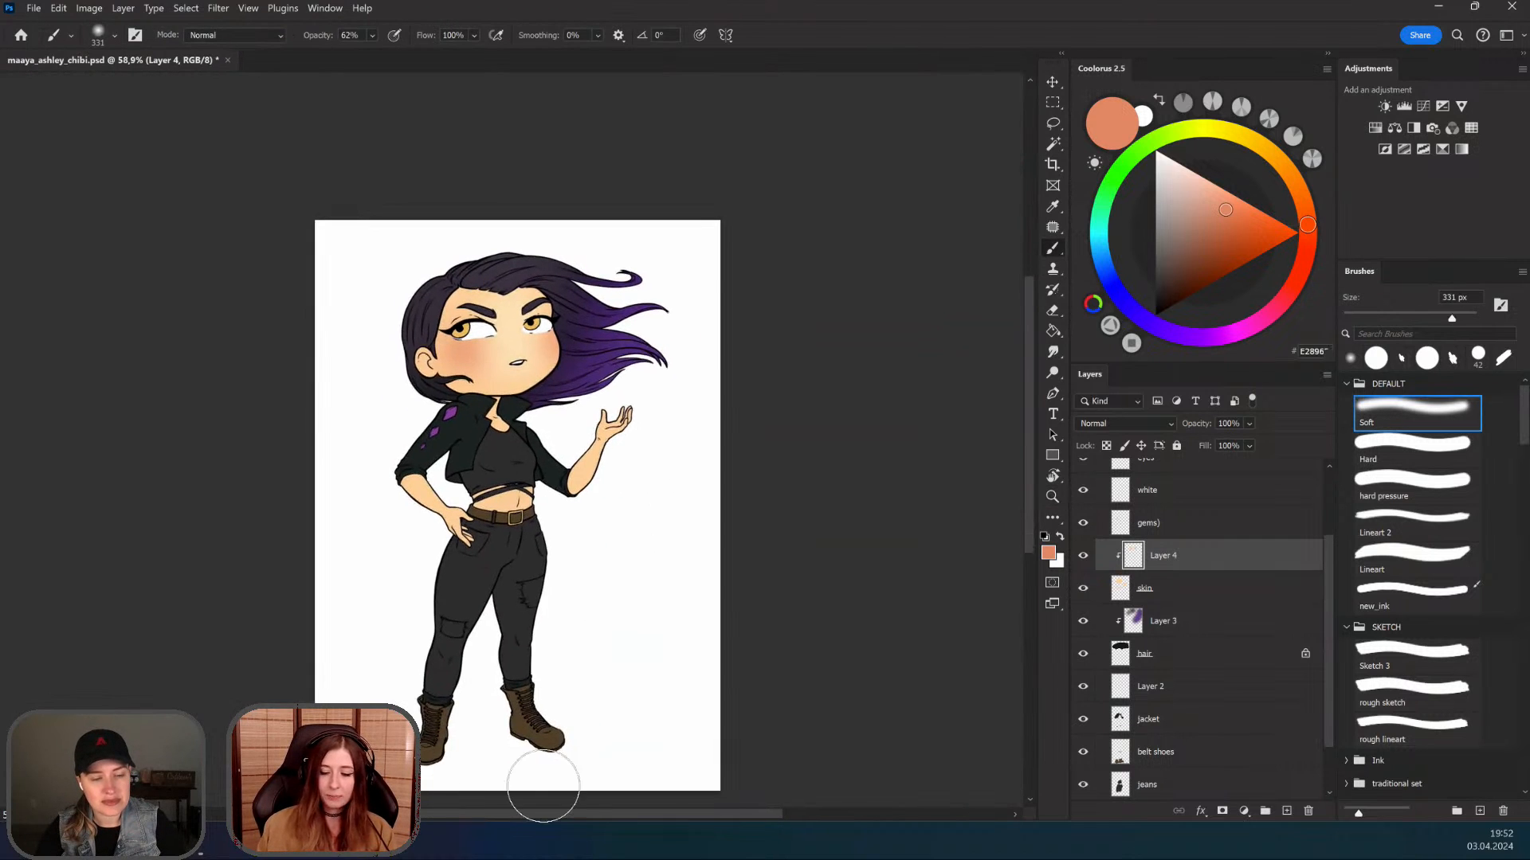
pyautogui.moveTo(550, 478)
pyautogui.mouseDown()
pyautogui.moveTo(620, 485)
pyautogui.moveTo(596, 476)
pyautogui.moveTo(591, 537)
pyautogui.moveTo(582, 518)
pyautogui.mouseUp()
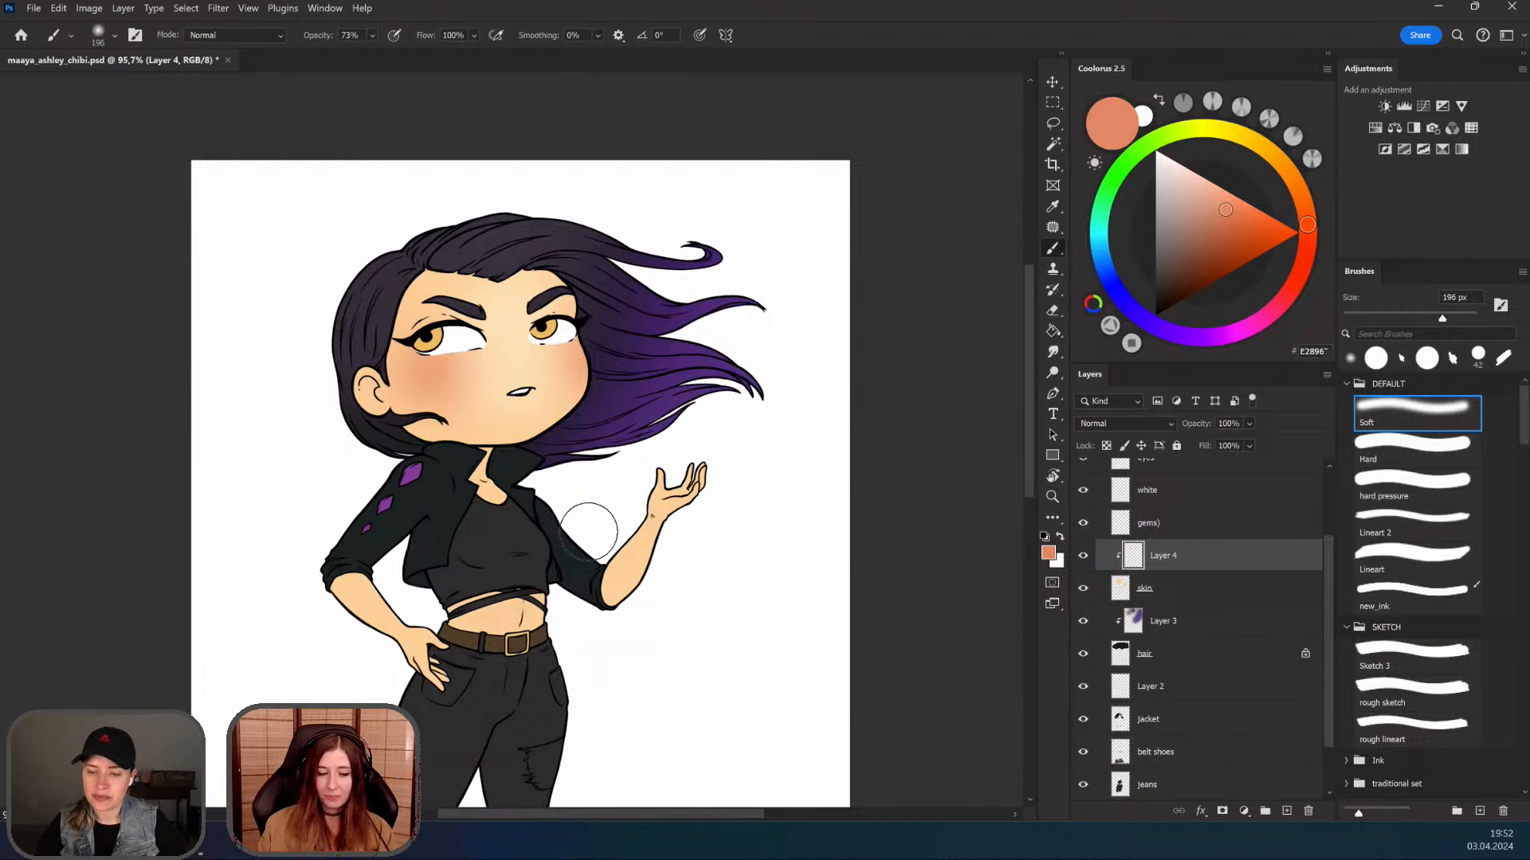
# Step: Release Layer 4 from its clipping mask on the skin layer and hide it
pyautogui.moveTo(612, 442)
pyautogui.mouseDown()
pyautogui.moveTo(610, 418)
pyautogui.moveTo(588, 589)
pyautogui.moveTo(666, 446)
pyautogui.moveTo(637, 478)
pyautogui.moveTo(634, 521)
pyautogui.mouseUp()
pyautogui.moveTo(636, 671); pyautogui.dragTo(635, 671)
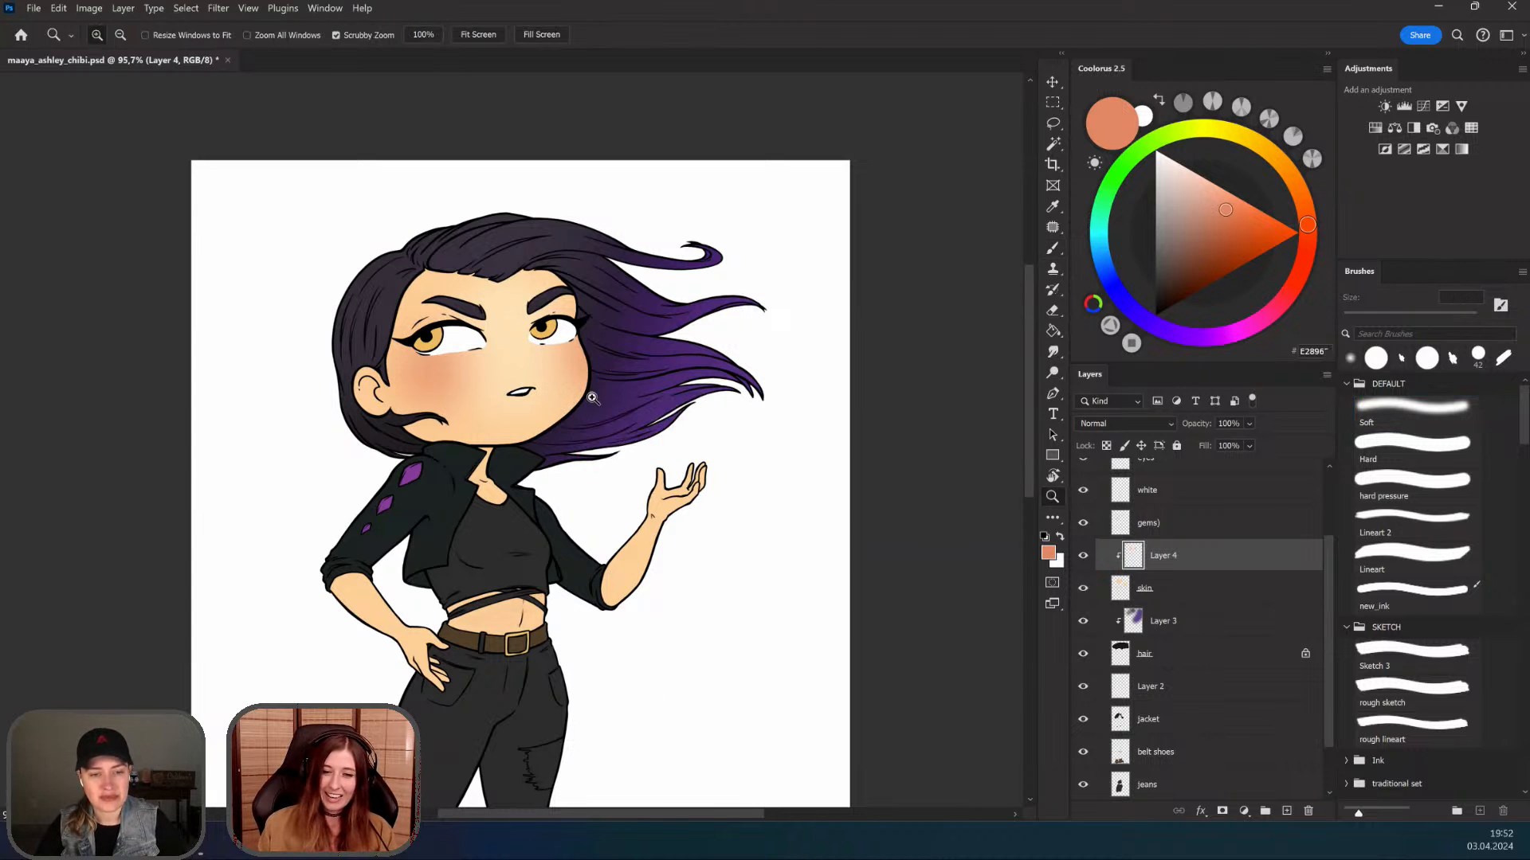
pyautogui.scroll(3, 632, 427)
pyautogui.moveTo(668, 407); pyautogui.dragTo(687, 347)
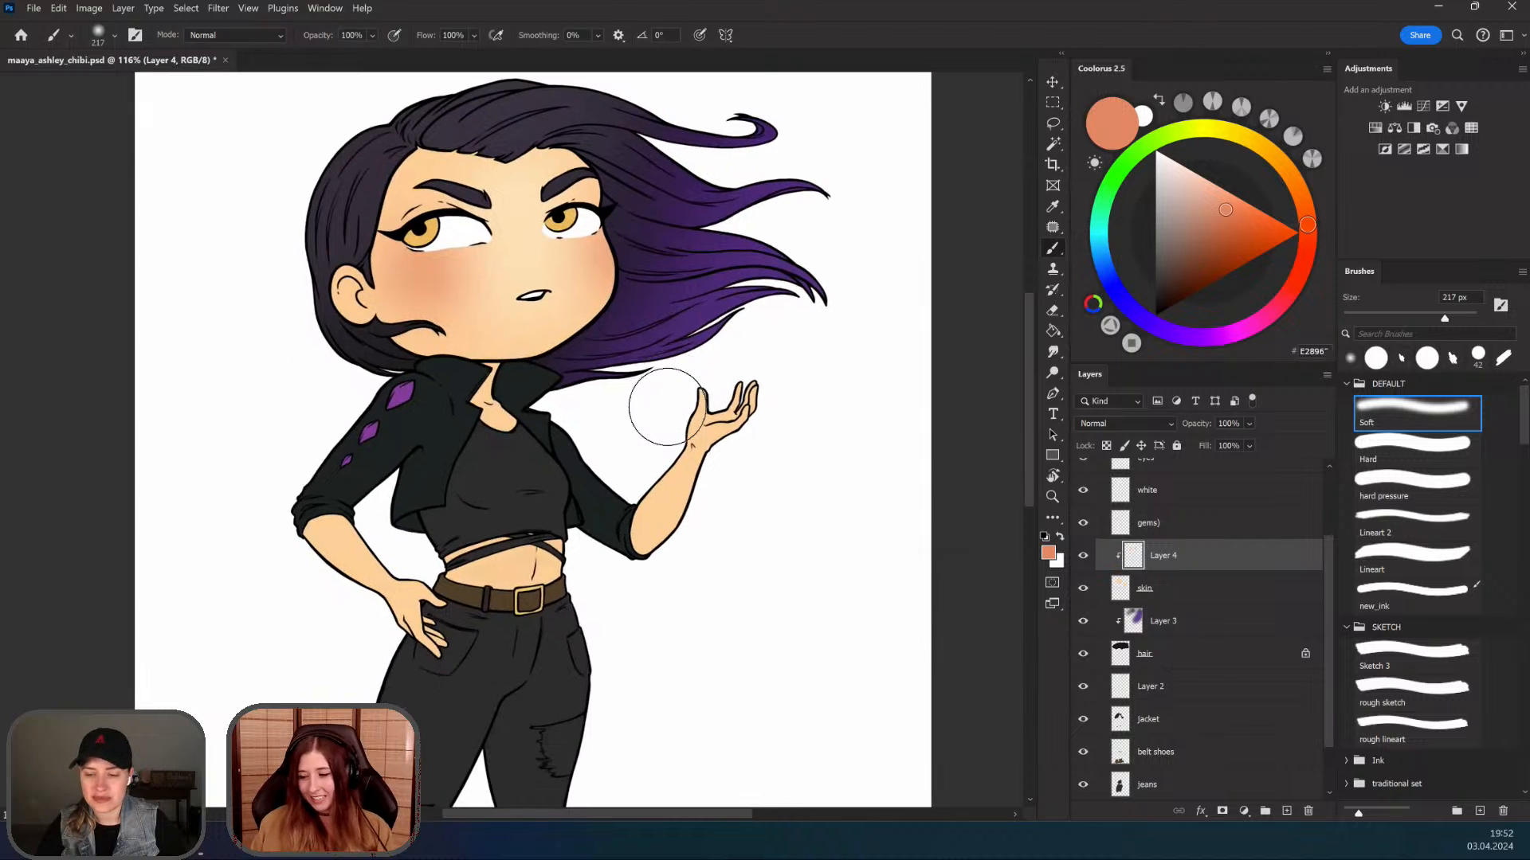
pyautogui.rightClick(1184, 562)
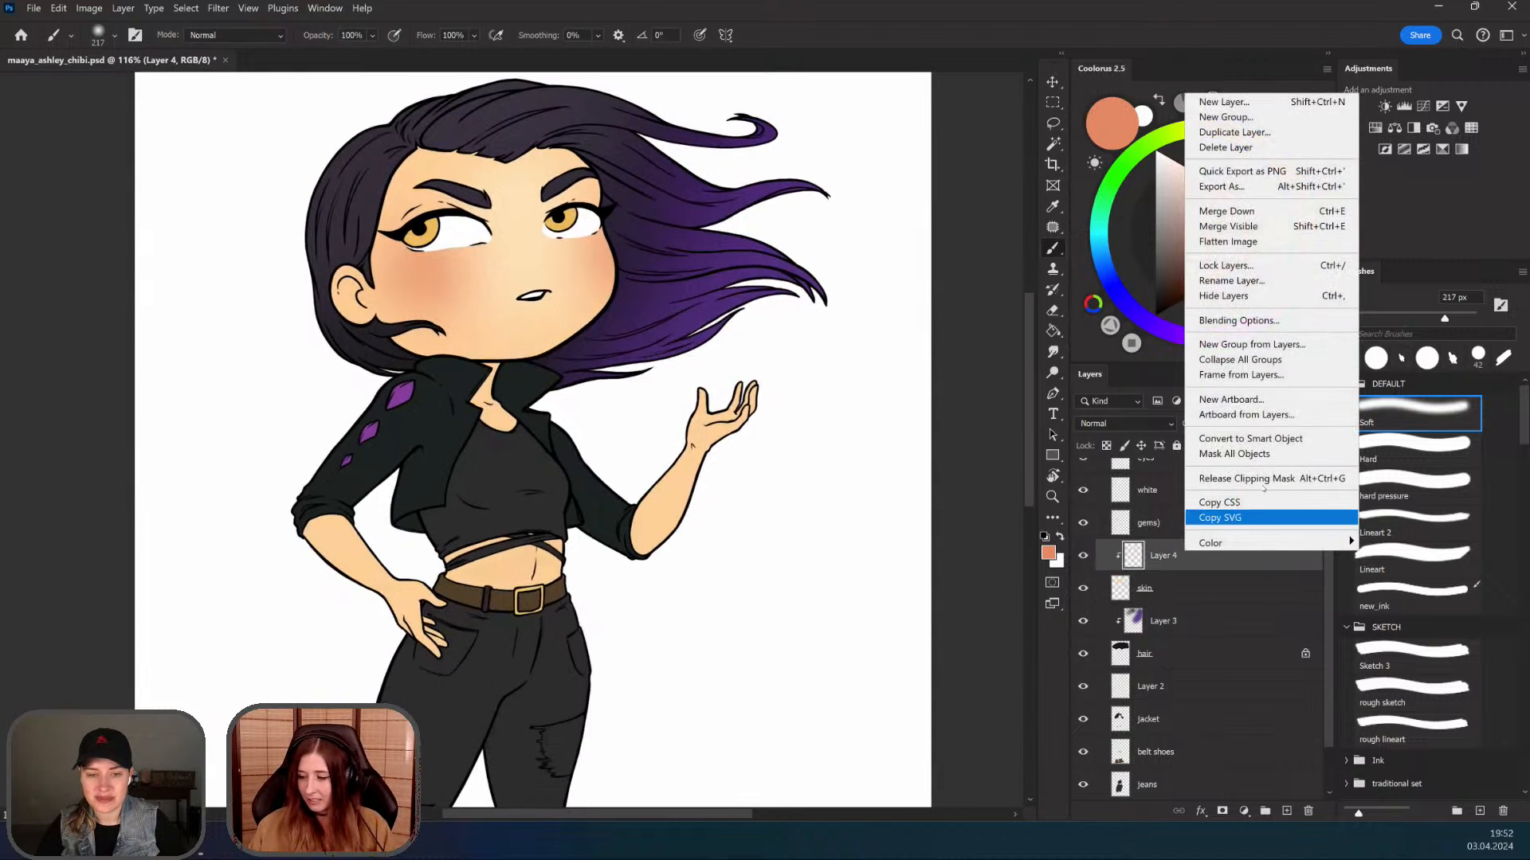
pyautogui.click(1243, 478)
pyautogui.click(1084, 557)
# Step: Duplicate the skin layer and merge the copy with the original
pyautogui.click(1172, 594)
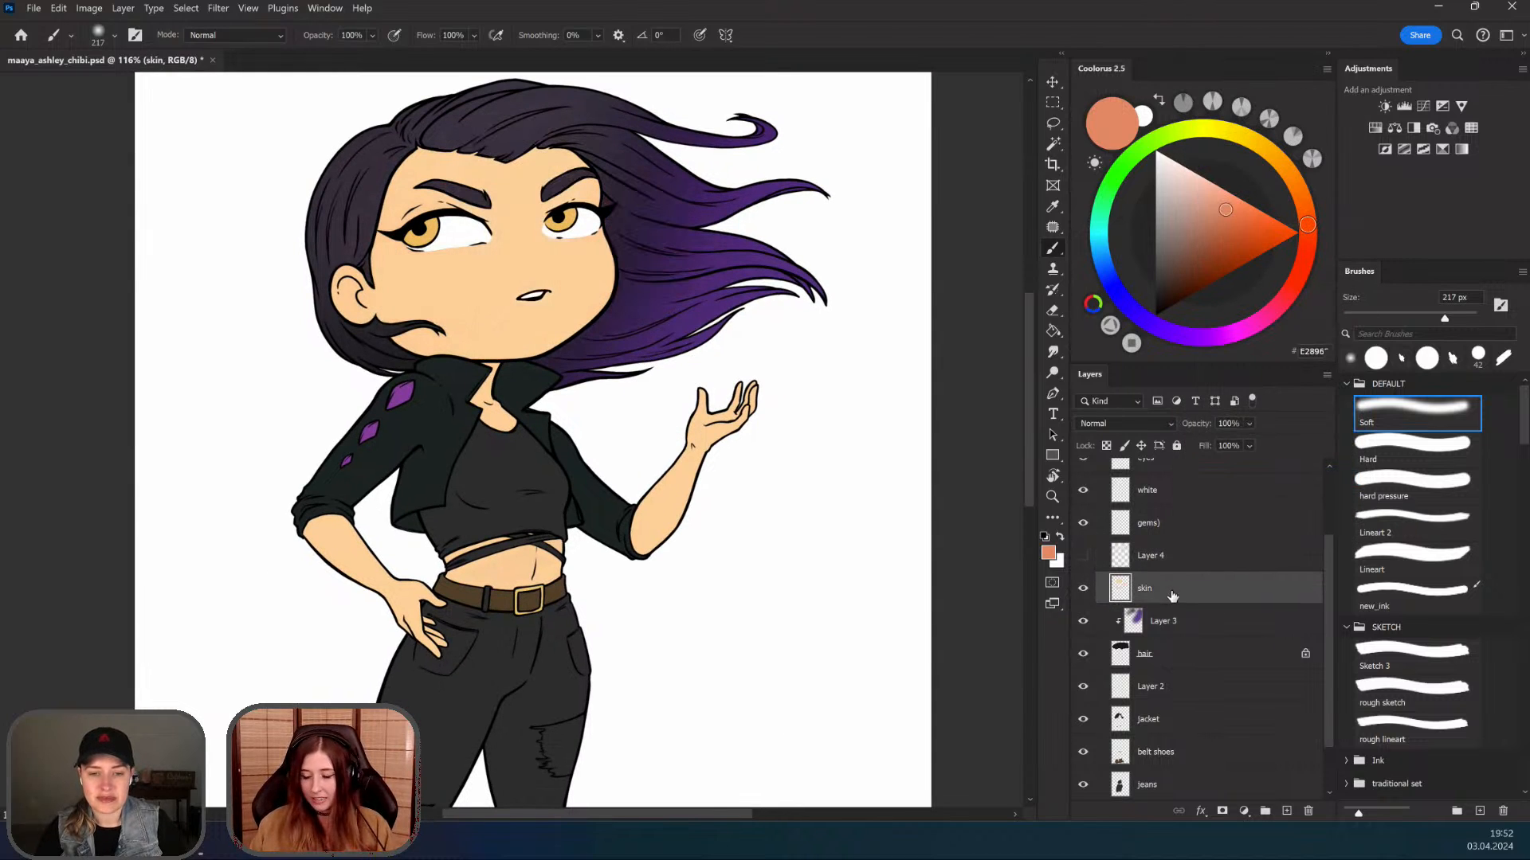
pyautogui.hotkey('ctrl', 'j')
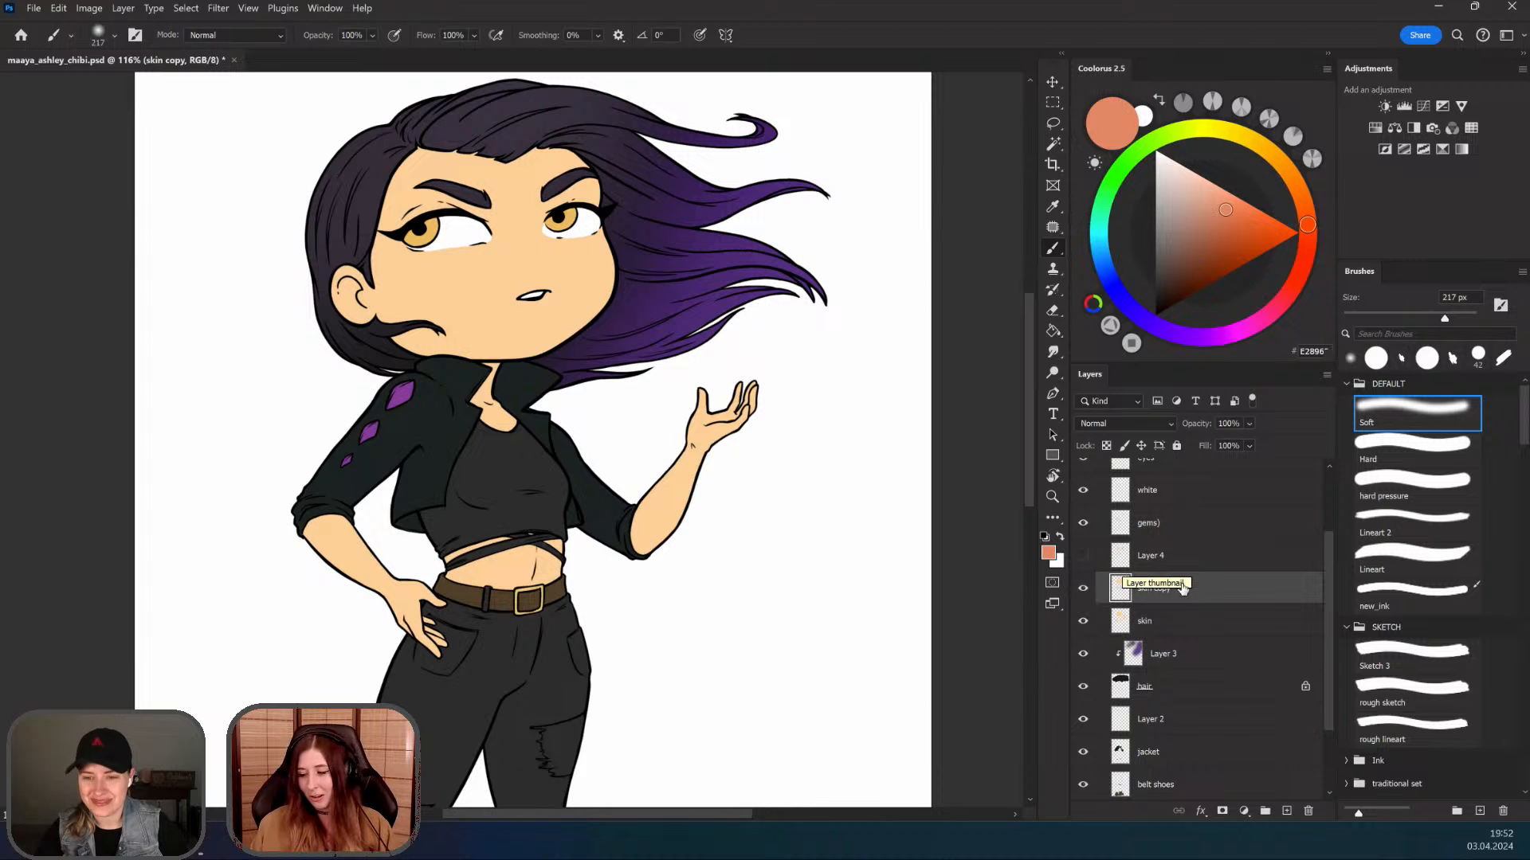
pyautogui.keyDown('shift'); pyautogui.click(1153, 621); pyautogui.keyUp('shift')
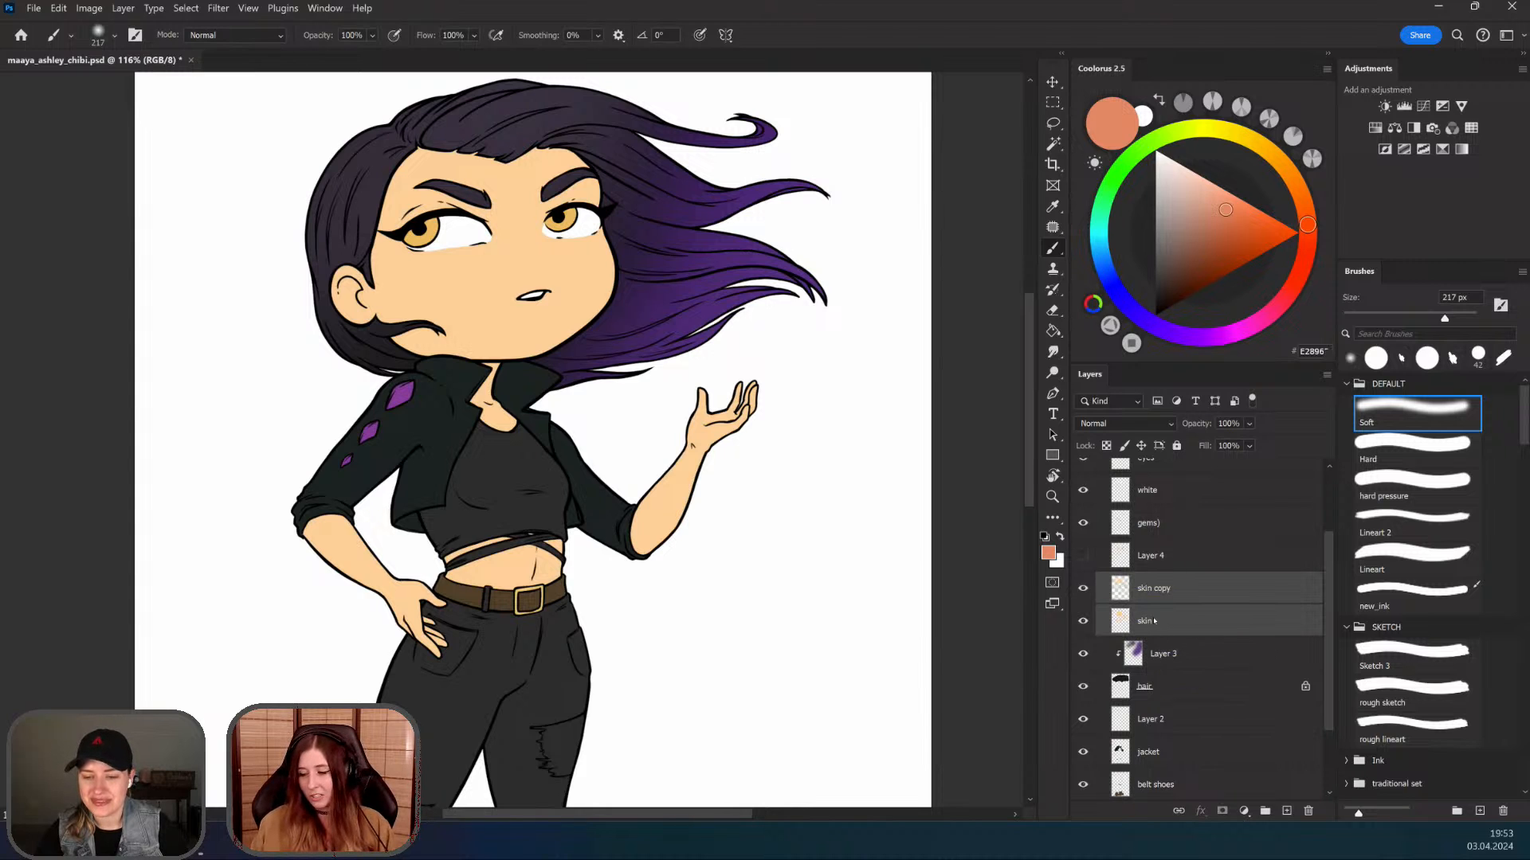
pyautogui.rightClick(1153, 620)
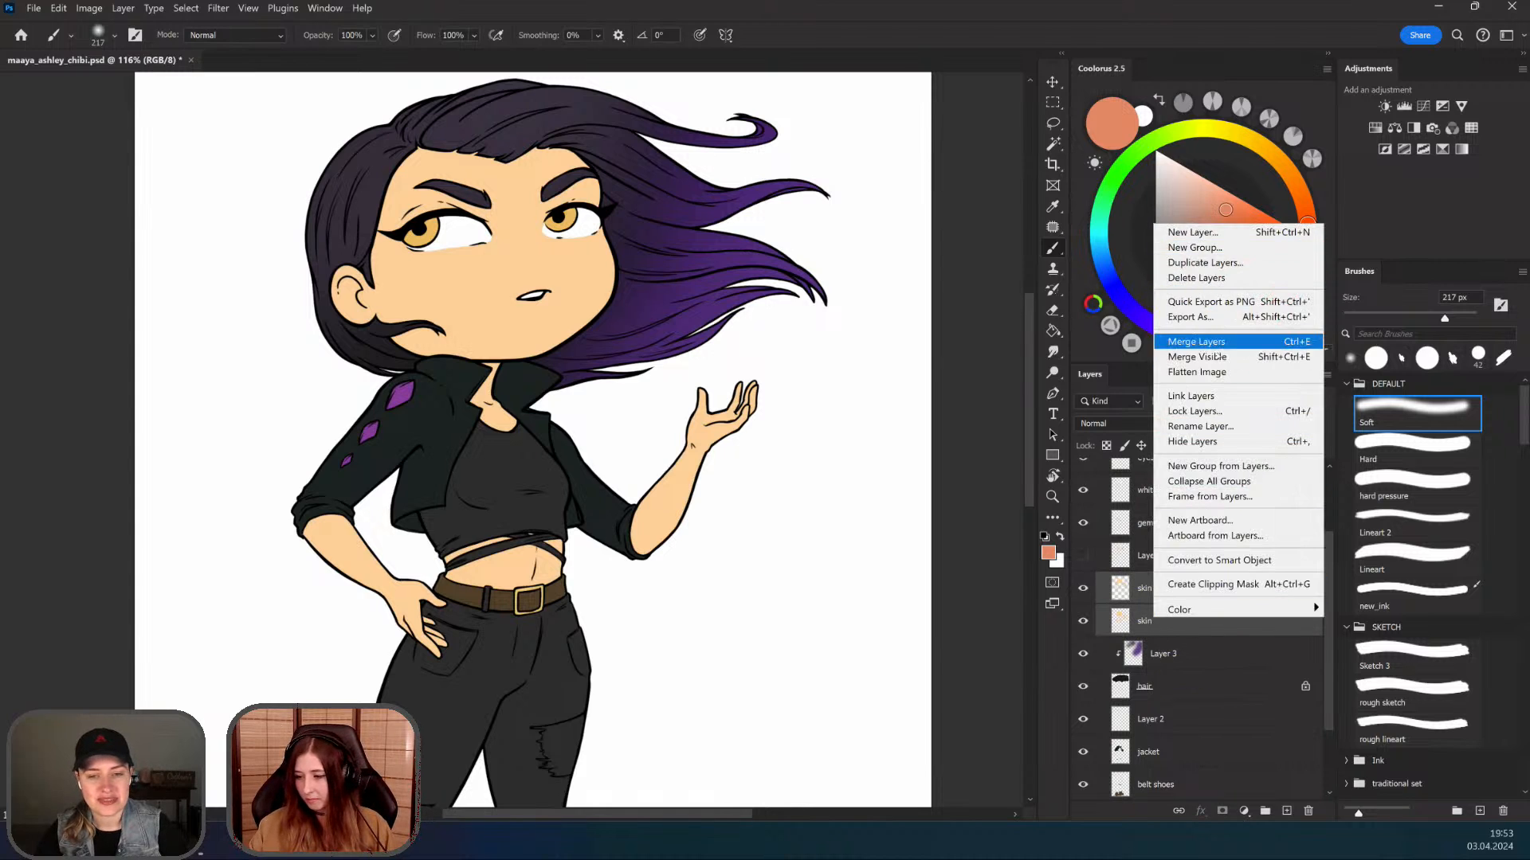
pyautogui.click(1224, 343)
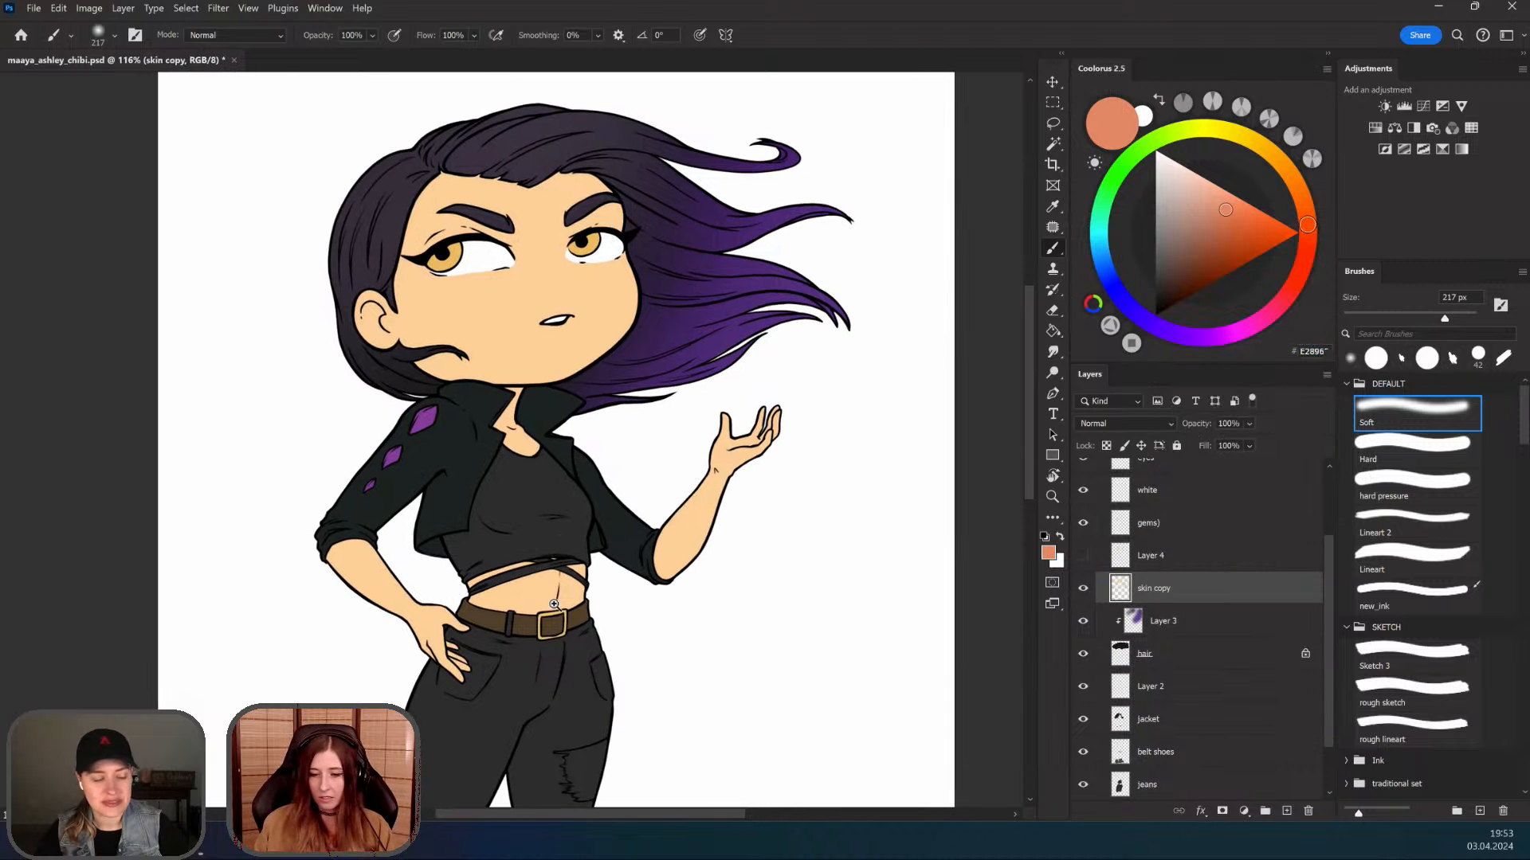
# Step: Examine the edges of the merged skin colour up close around the waist and belt
pyautogui.press('z')
pyautogui.click(636, 582)
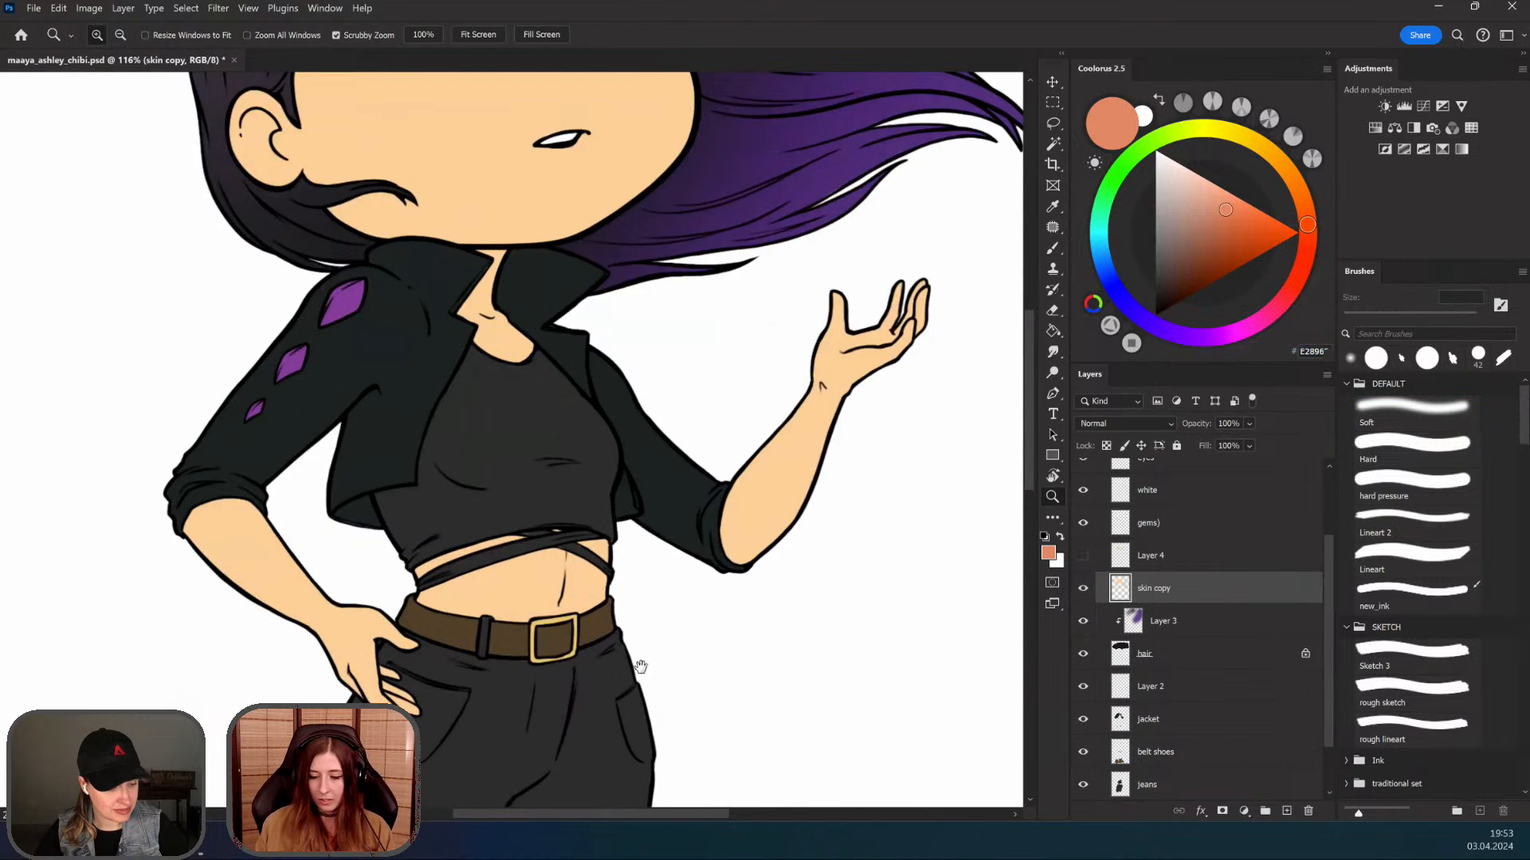
pyautogui.click(629, 661)
pyautogui.click(584, 659)
pyautogui.click(587, 597)
pyautogui.click(607, 652)
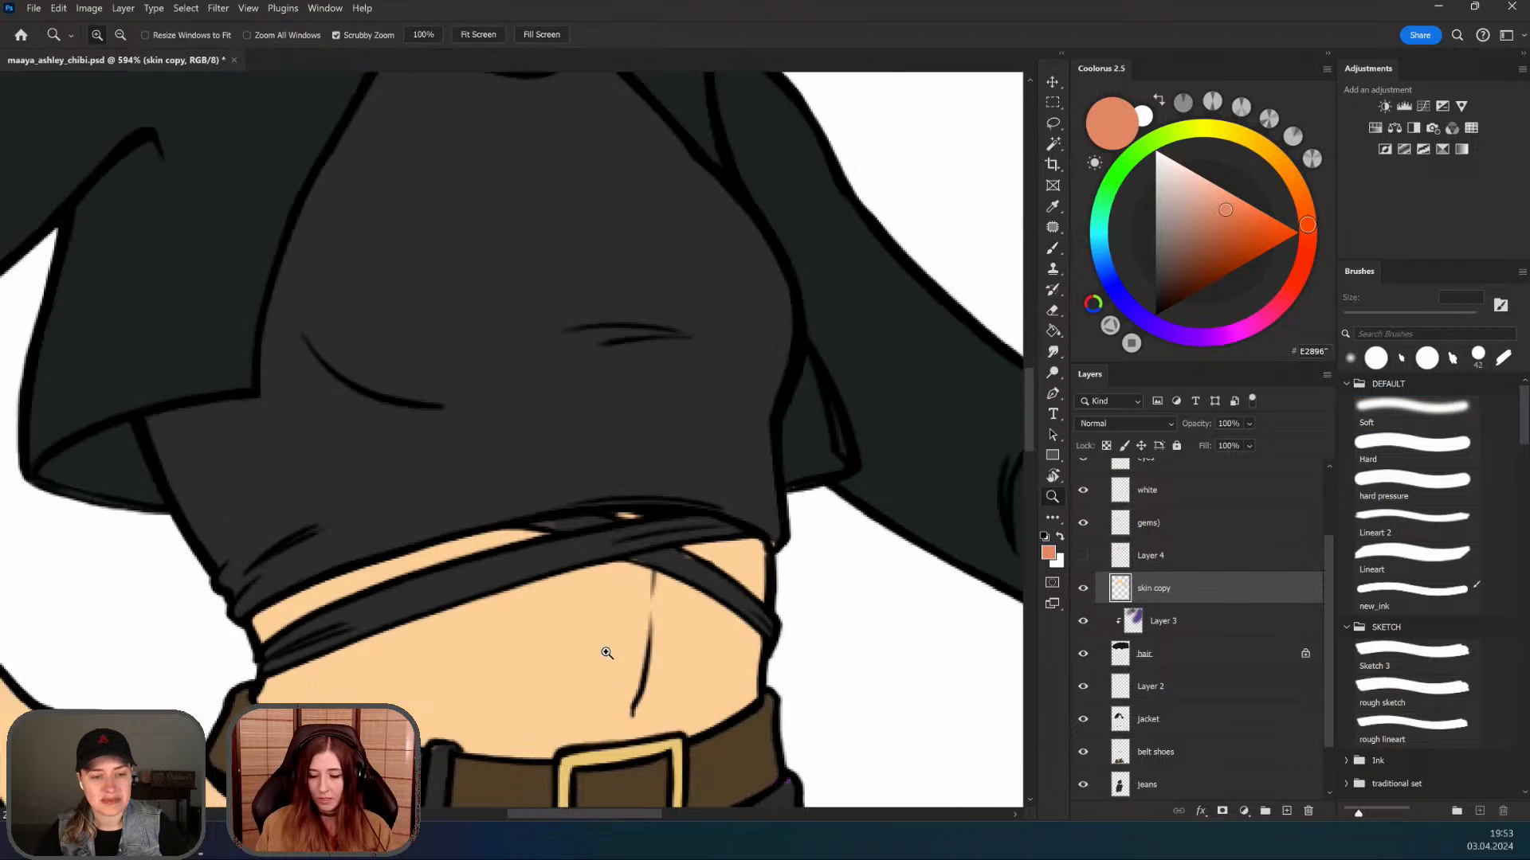
pyautogui.scroll(-6, 536, 536)
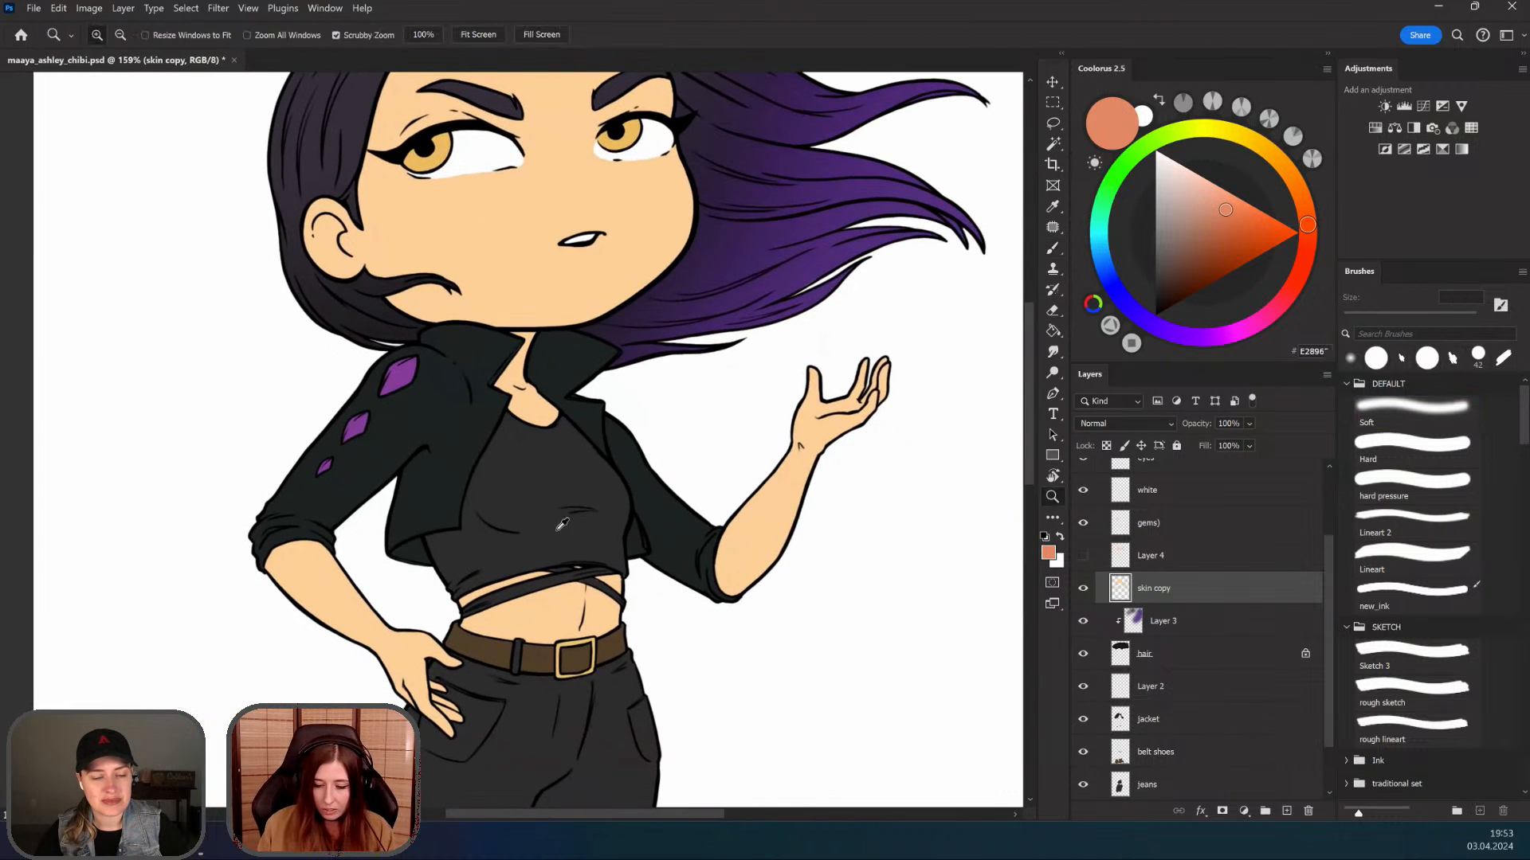
# Step: Sample the base skin colour from the face as the foreground colour
pyautogui.moveTo(478, 342); pyautogui.dragTo(471, 642)
pyautogui.click(510, 518)
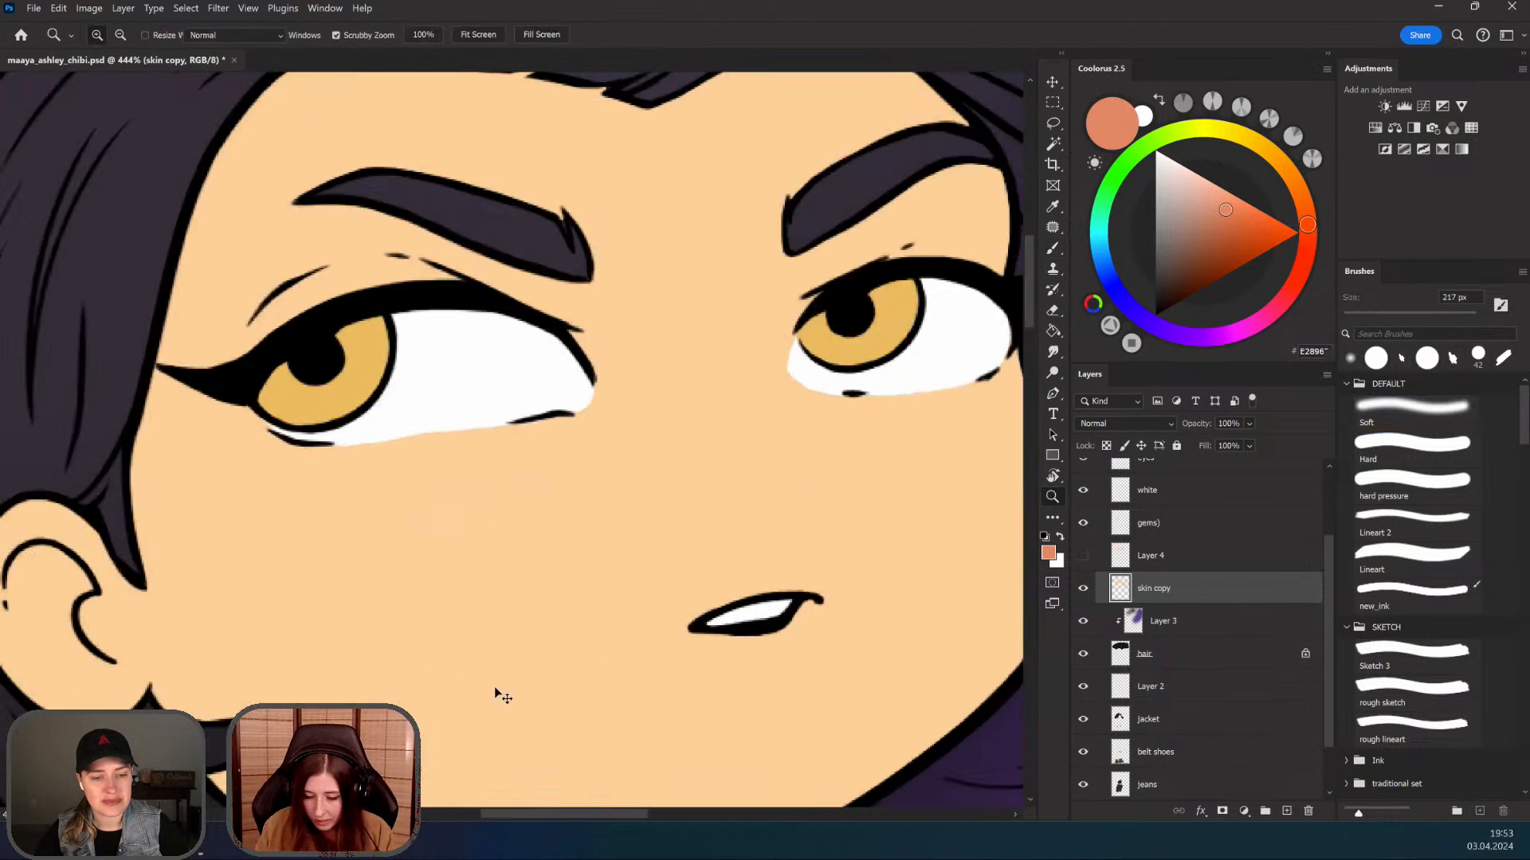
pyautogui.keyDown('alt'); pyautogui.click(478, 566); pyautogui.keyUp('alt')
pyautogui.moveTo(569, 547)
pyautogui.mouseDown()
pyautogui.moveTo(511, 571)
pyautogui.moveTo(1180, 561)
pyautogui.moveTo(1206, 483)
pyautogui.mouseUp()
pyautogui.press('z')
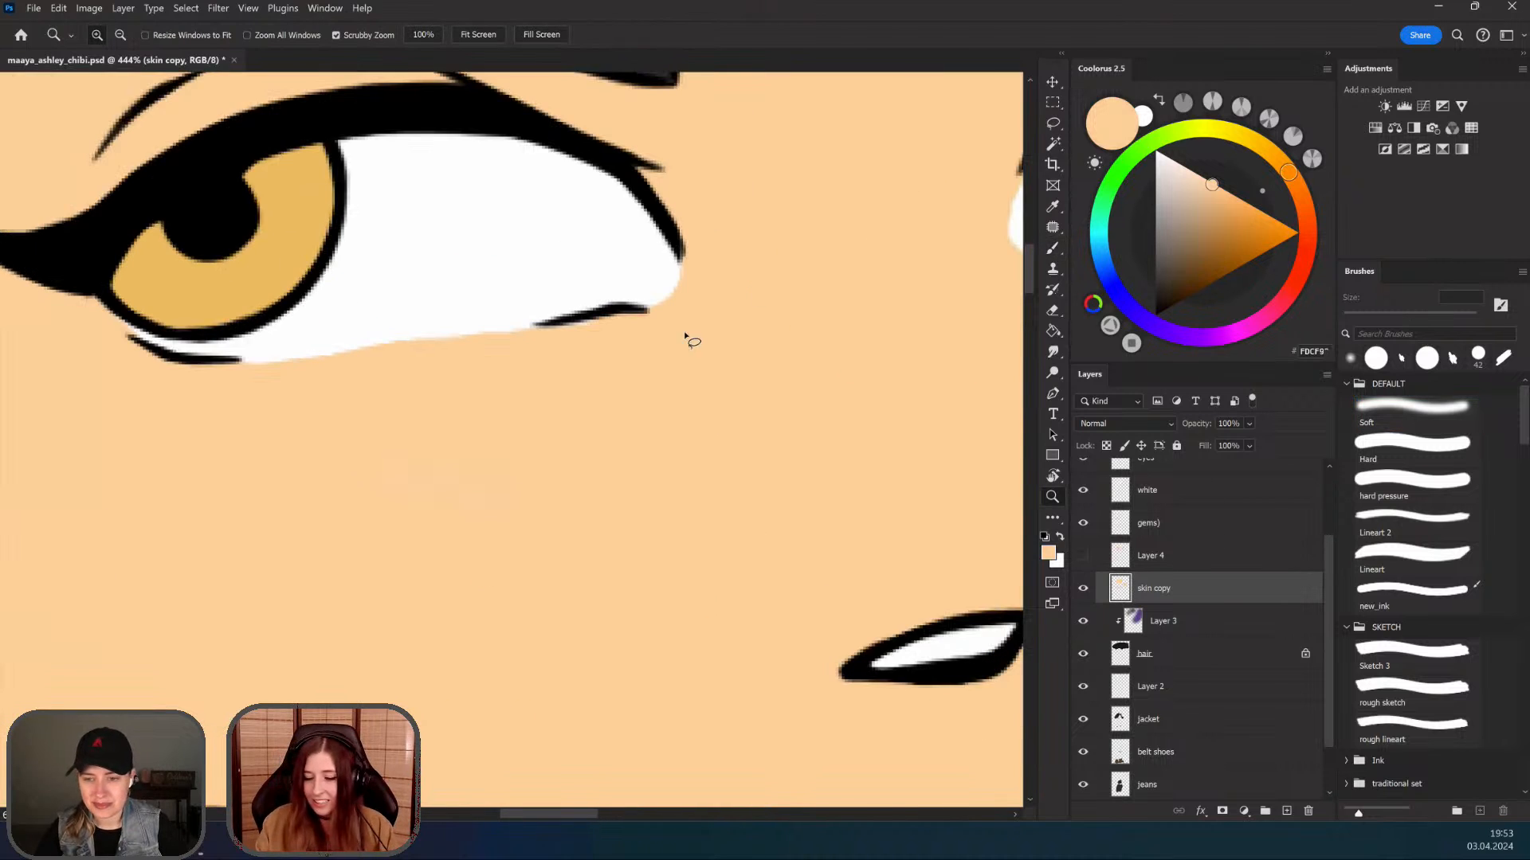
pyautogui.moveTo(685, 339); pyautogui.dragTo(433, 601)
pyautogui.press('b')
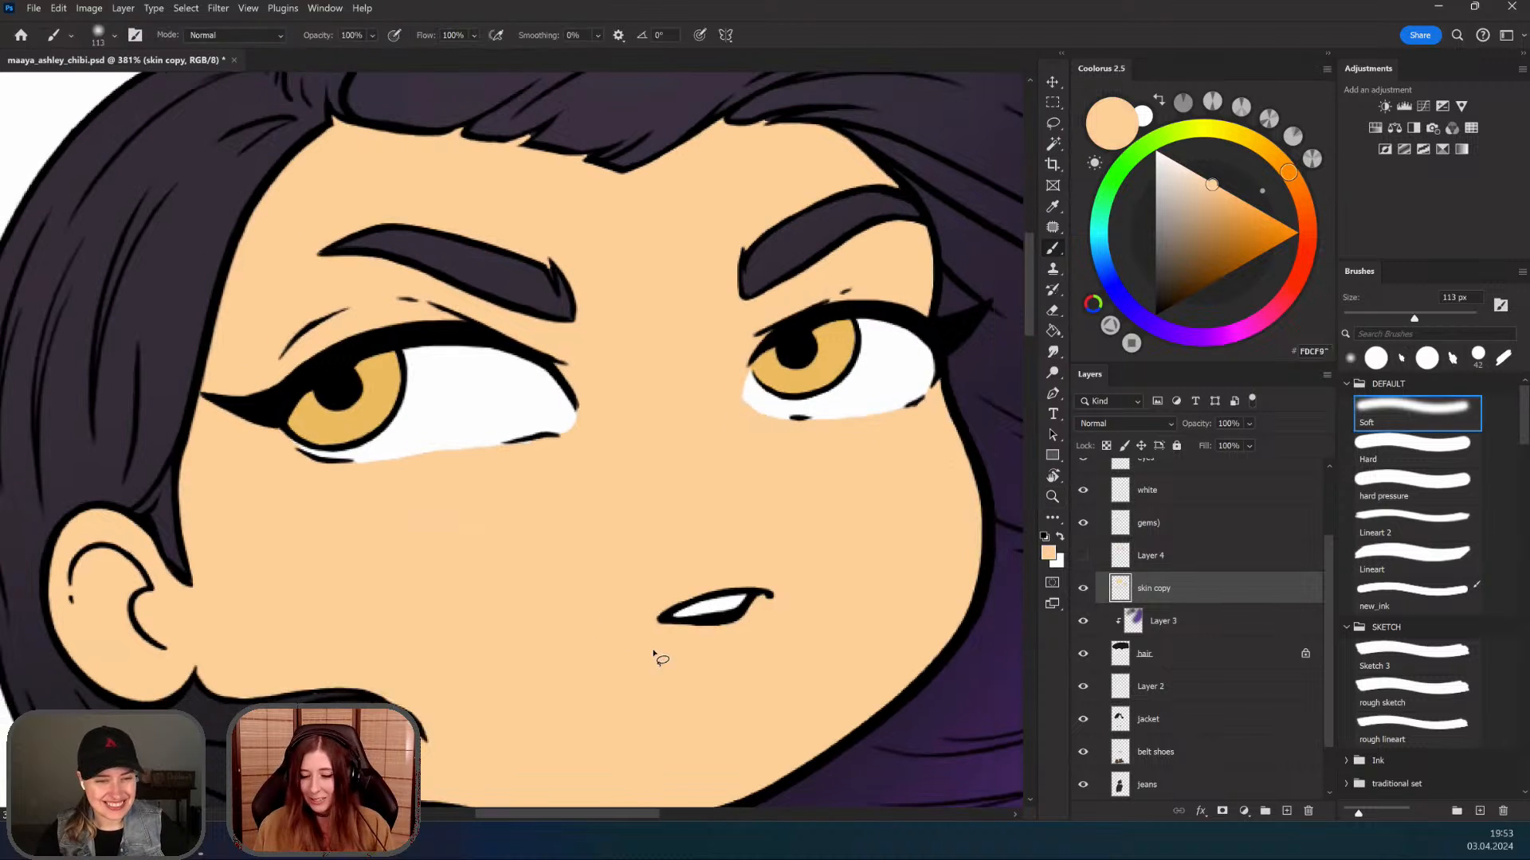
# Step: Select Layer 4 with the face shading and make it visible again
pyautogui.hotkey('alt', ']')
pyautogui.hotkey('alt', ']')
pyautogui.hotkey('alt', ']')
pyautogui.scroll(-5, 556, 459)
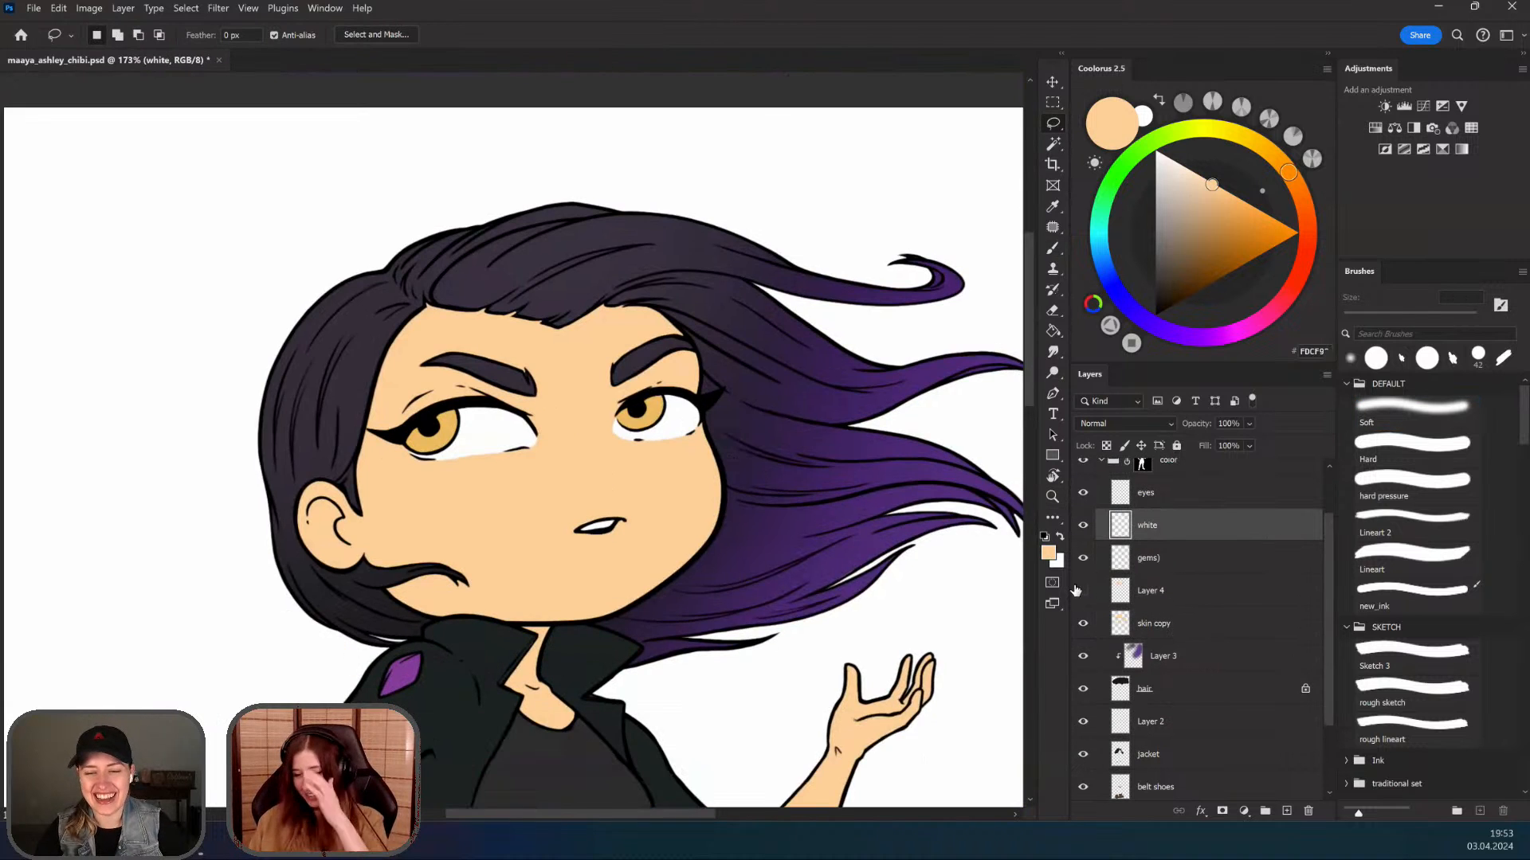
pyautogui.hotkey('alt', '[')
pyautogui.hotkey('alt', '[')
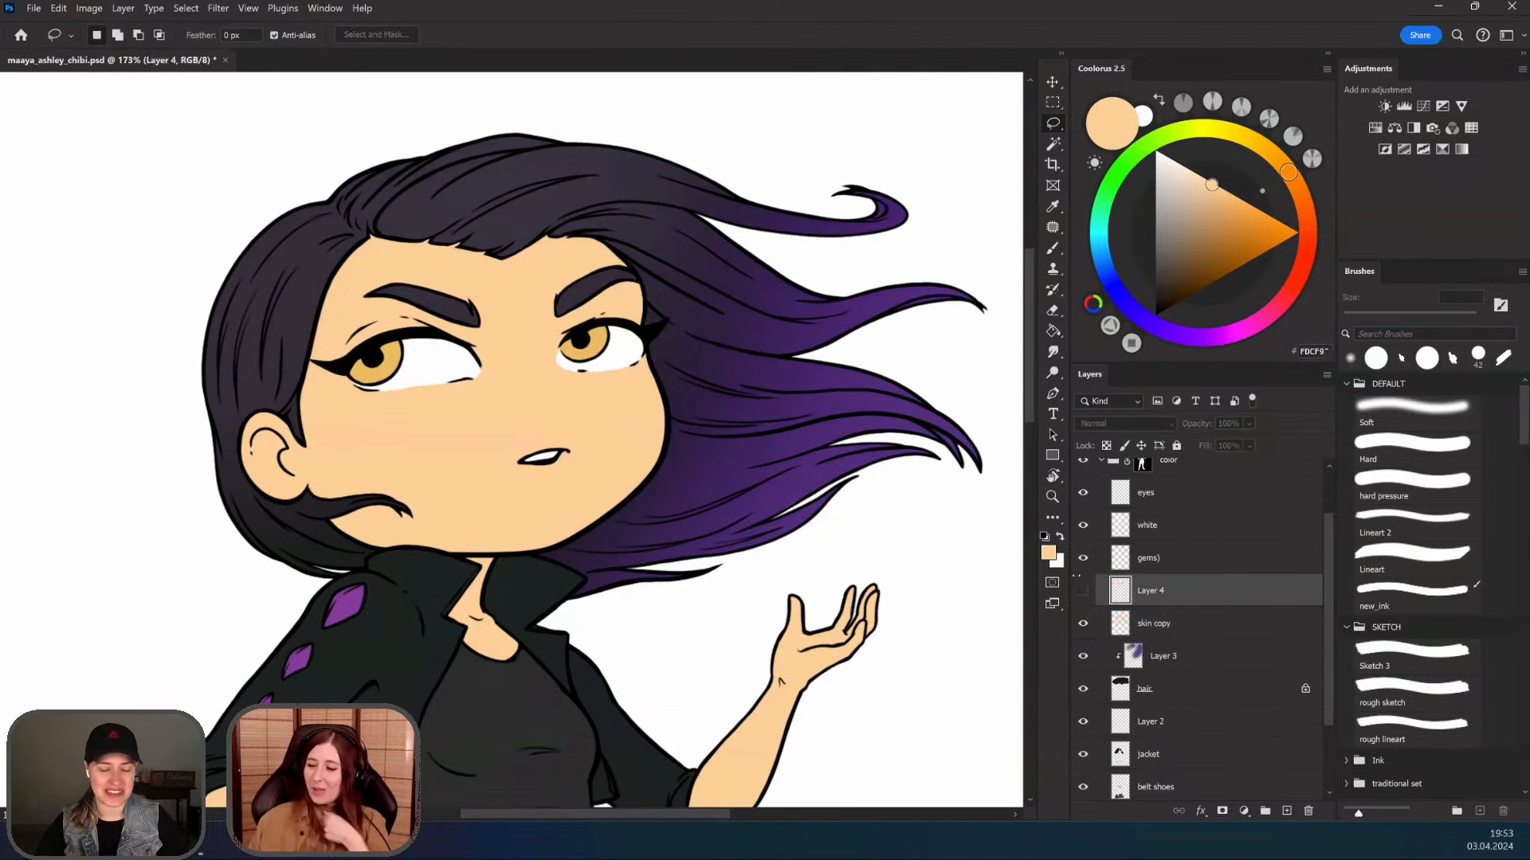
pyautogui.click(1082, 591)
pyautogui.moveTo(707, 523); pyautogui.dragTo(721, 446)
pyautogui.moveTo(689, 514); pyautogui.dragTo(621, 521)
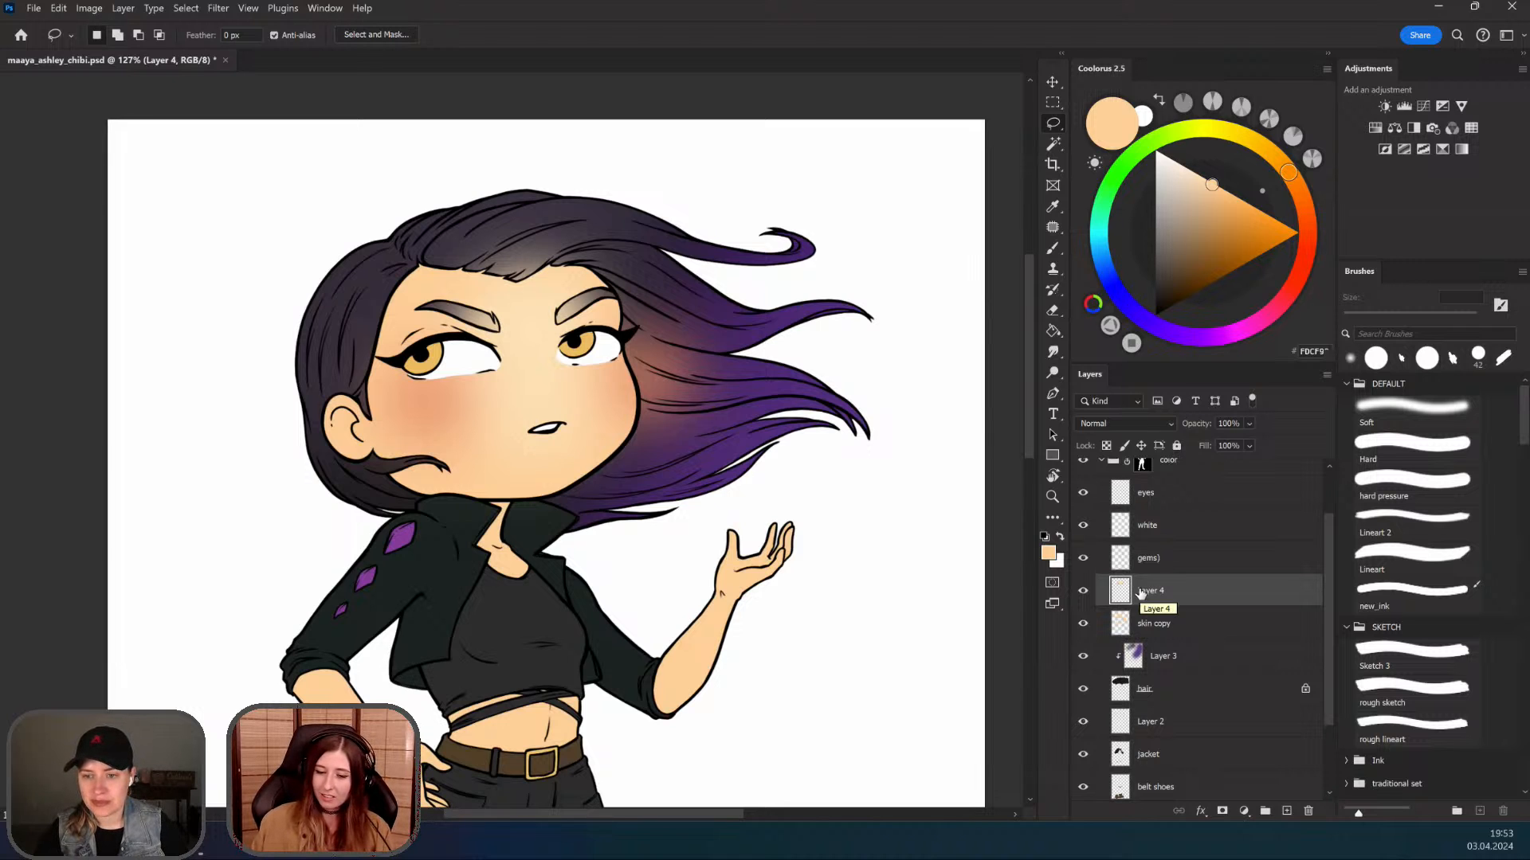
# Step: Clip Layer 4 to the merged skin copy layer with a clipping mask
pyautogui.hotkey('ctrl', 'space')
pyautogui.moveTo(466, 398); pyautogui.dragTo(520, 377)
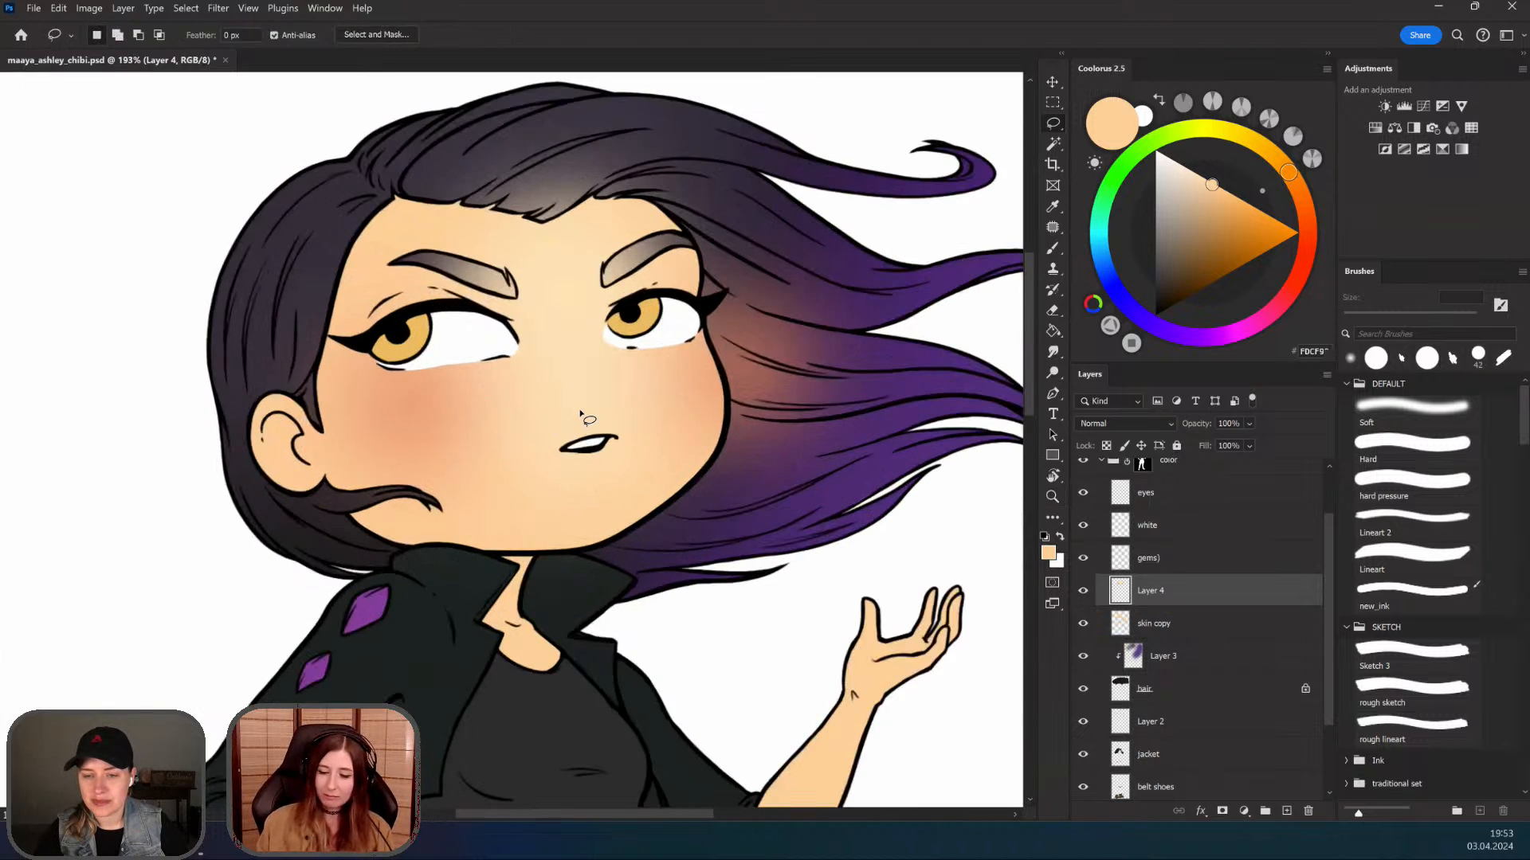
pyautogui.rightClick(1162, 593)
pyautogui.click(1227, 518)
# Step: Sample the blush tone from the cheek and darken it to a muted orange-brown shading colour
pyautogui.press('z')
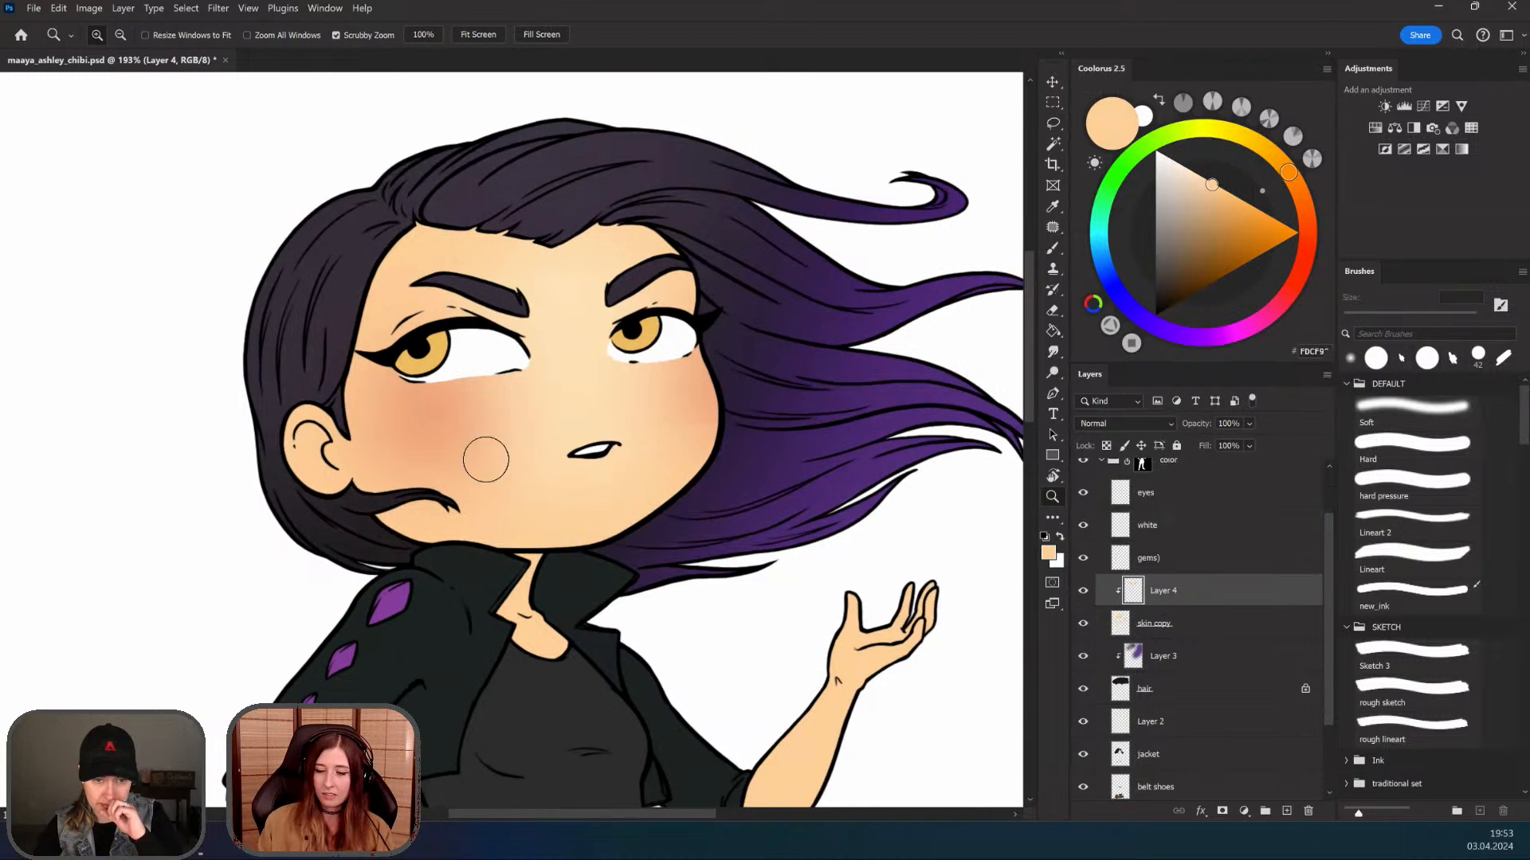
pyautogui.moveTo(486, 459); pyautogui.dragTo(481, 444)
pyautogui.keyDown('alt'); pyautogui.click(502, 452); pyautogui.keyUp('alt')
pyautogui.moveTo(1213, 201); pyautogui.dragTo(1212, 228)
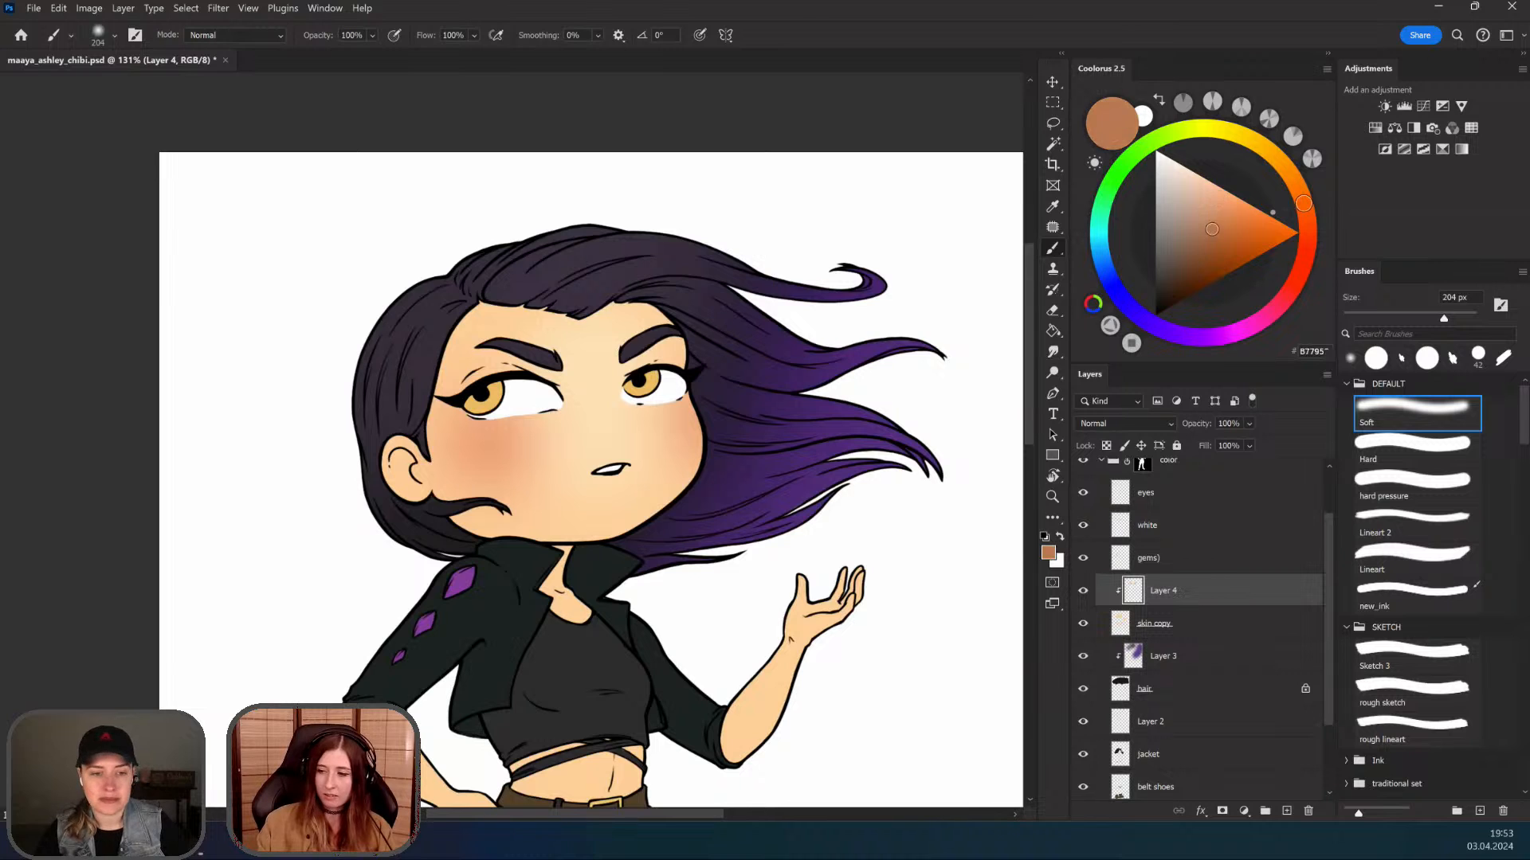
# Step: Try a shading stroke along the jaw below the lock of hair with a 116 px Soft brush
pyautogui.moveTo(580, 513); pyautogui.dragTo(534, 514)
pyautogui.moveTo(408, 504); pyautogui.dragTo(503, 560)
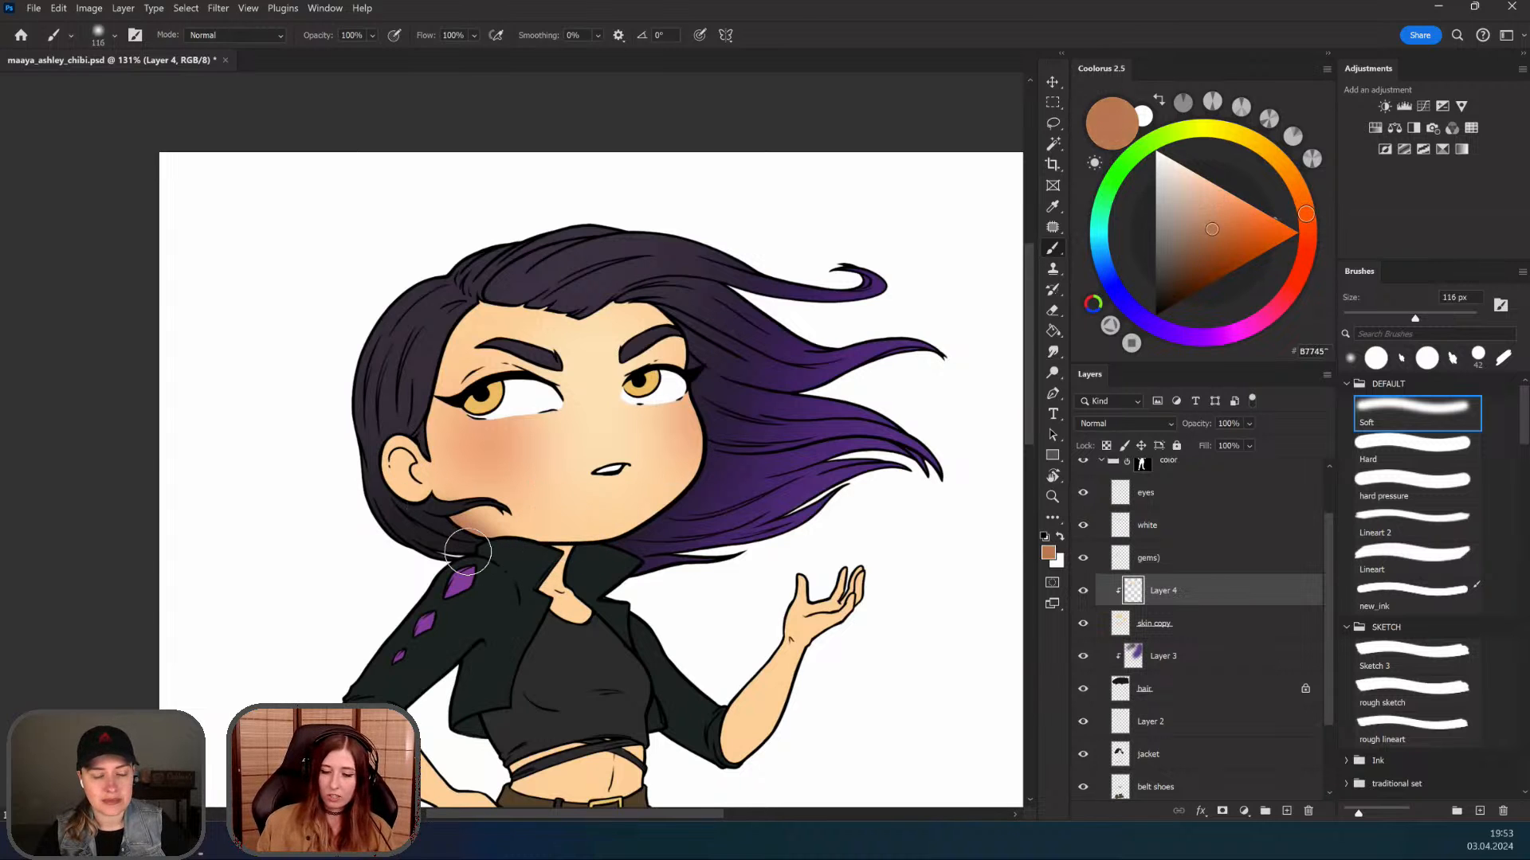
pyautogui.hotkey('ctrl', 'z')
# Step: Shade the lower edge of the face along the jaw using a 219 px Soft brush at 18% opacity
pyautogui.rightClick(501, 531)
pyautogui.click(519, 490)
pyautogui.moveTo(516, 480); pyautogui.dragTo(511, 389)
pyautogui.moveTo(503, 509); pyautogui.dragTo(557, 510)
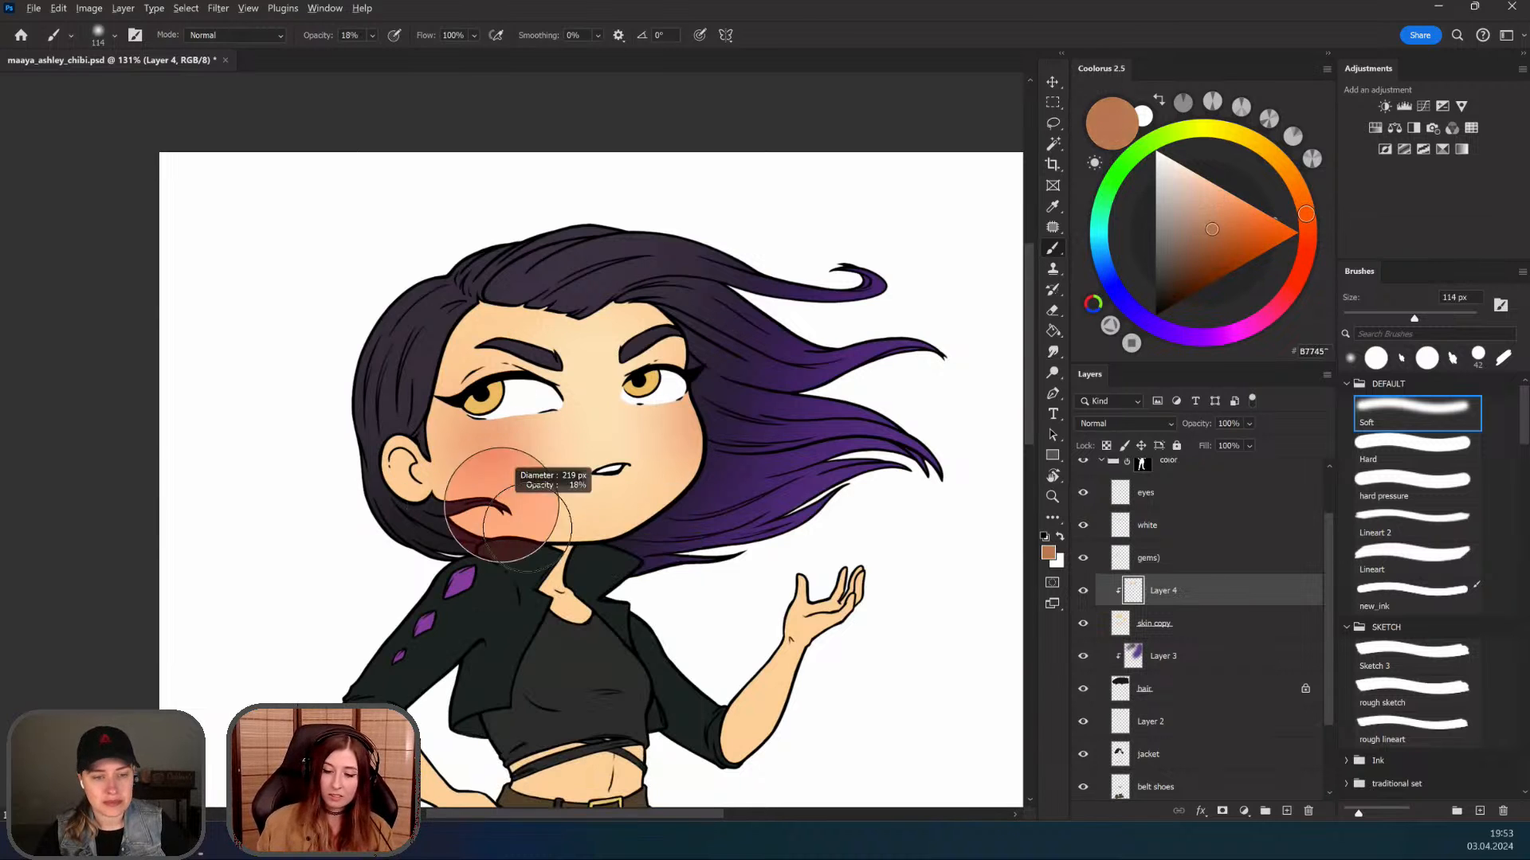
pyautogui.moveTo(409, 514); pyautogui.dragTo(501, 586)
pyautogui.moveTo(386, 485)
pyautogui.mouseDown()
pyautogui.moveTo(549, 584)
pyautogui.moveTo(581, 583)
pyautogui.mouseUp()
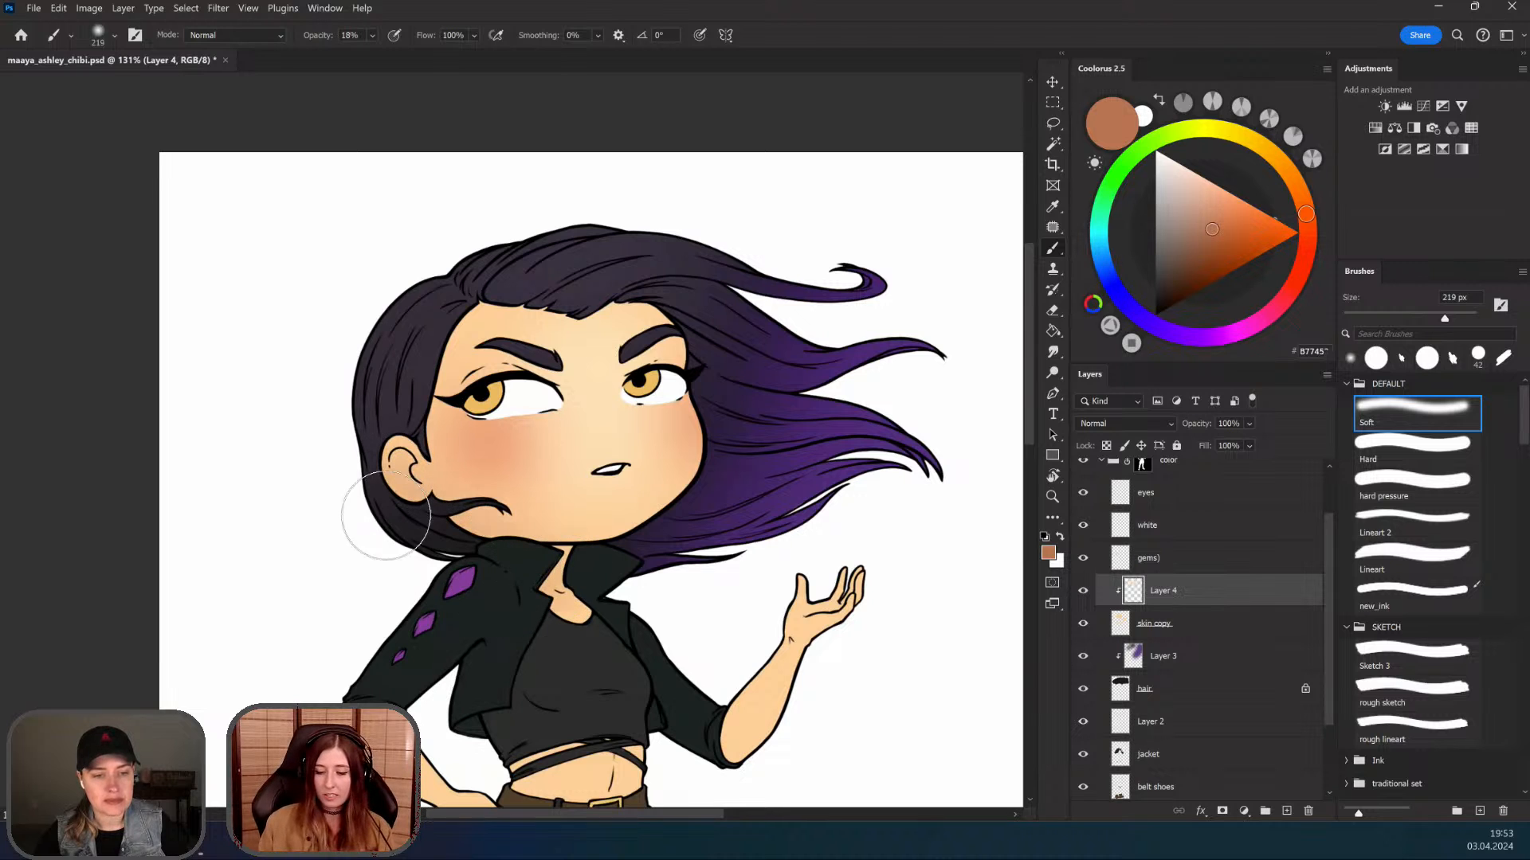
pyautogui.moveTo(386, 516); pyautogui.dragTo(614, 570)
pyautogui.moveTo(415, 538)
pyautogui.mouseDown()
pyautogui.moveTo(633, 574)
pyautogui.moveTo(581, 571)
pyautogui.moveTo(624, 497)
pyautogui.mouseUp()
pyautogui.moveTo(554, 557); pyautogui.dragTo(478, 577)
# Step: Choose a more saturated orange-brown and shade the forehead below the hairline with a 226 px Soft brush
pyautogui.click(1229, 234)
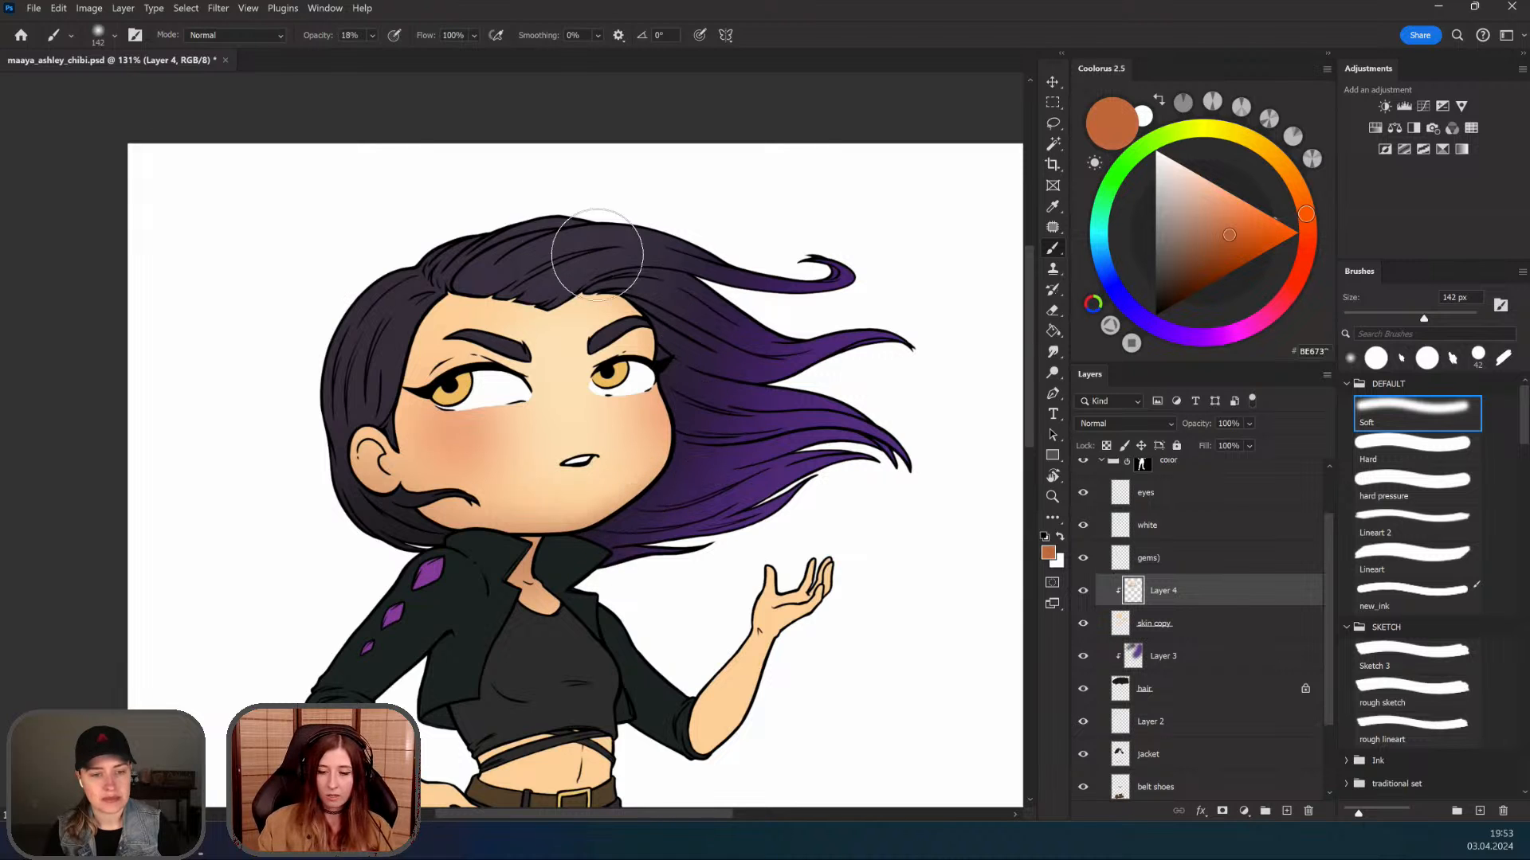
pyautogui.moveTo(585, 279); pyautogui.dragTo(629, 278)
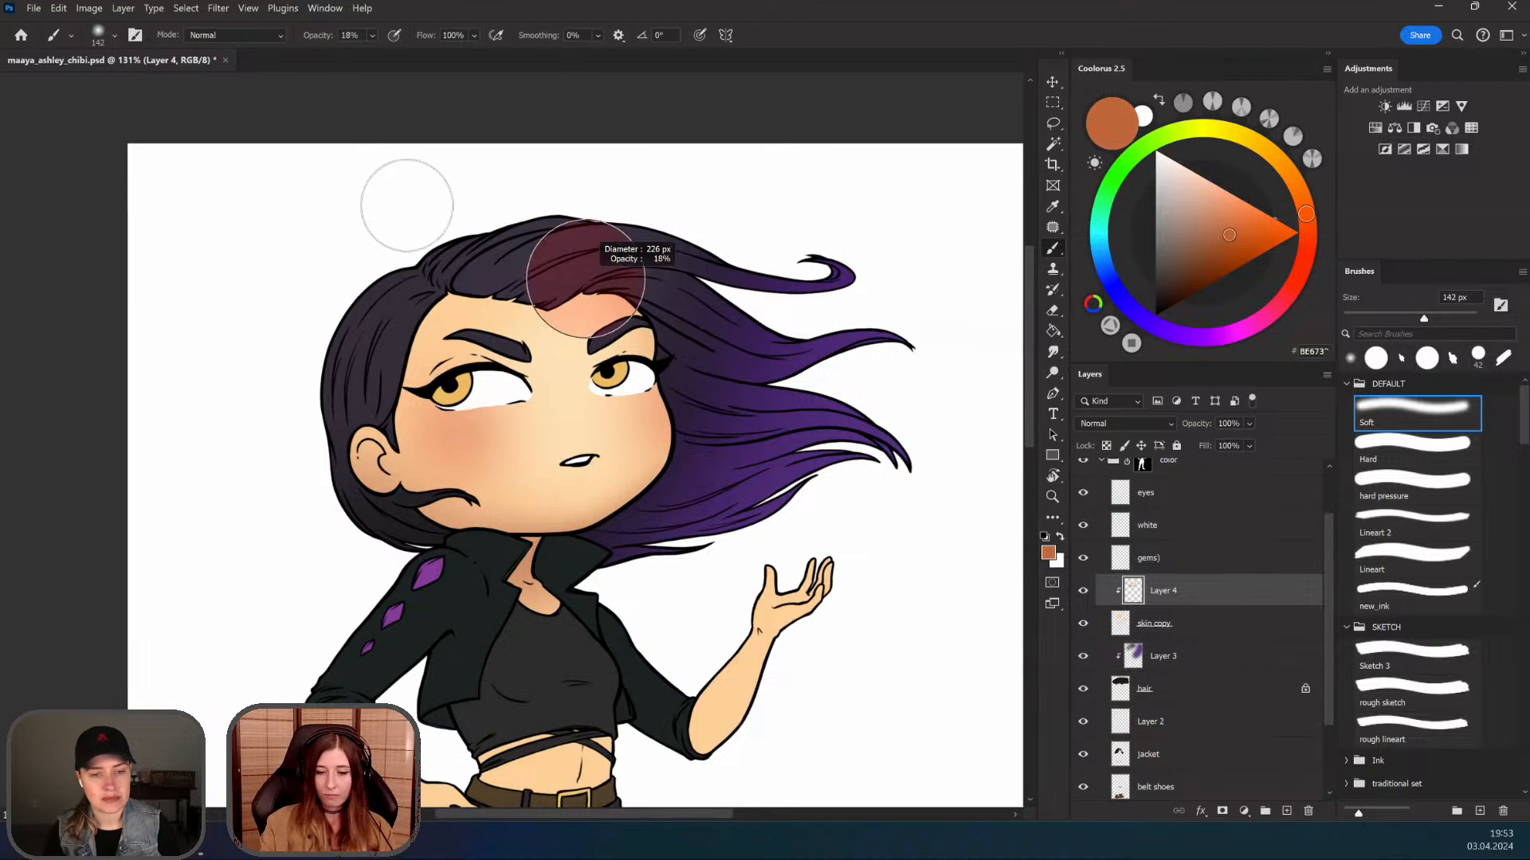
pyautogui.moveTo(476, 525); pyautogui.dragTo(459, 505)
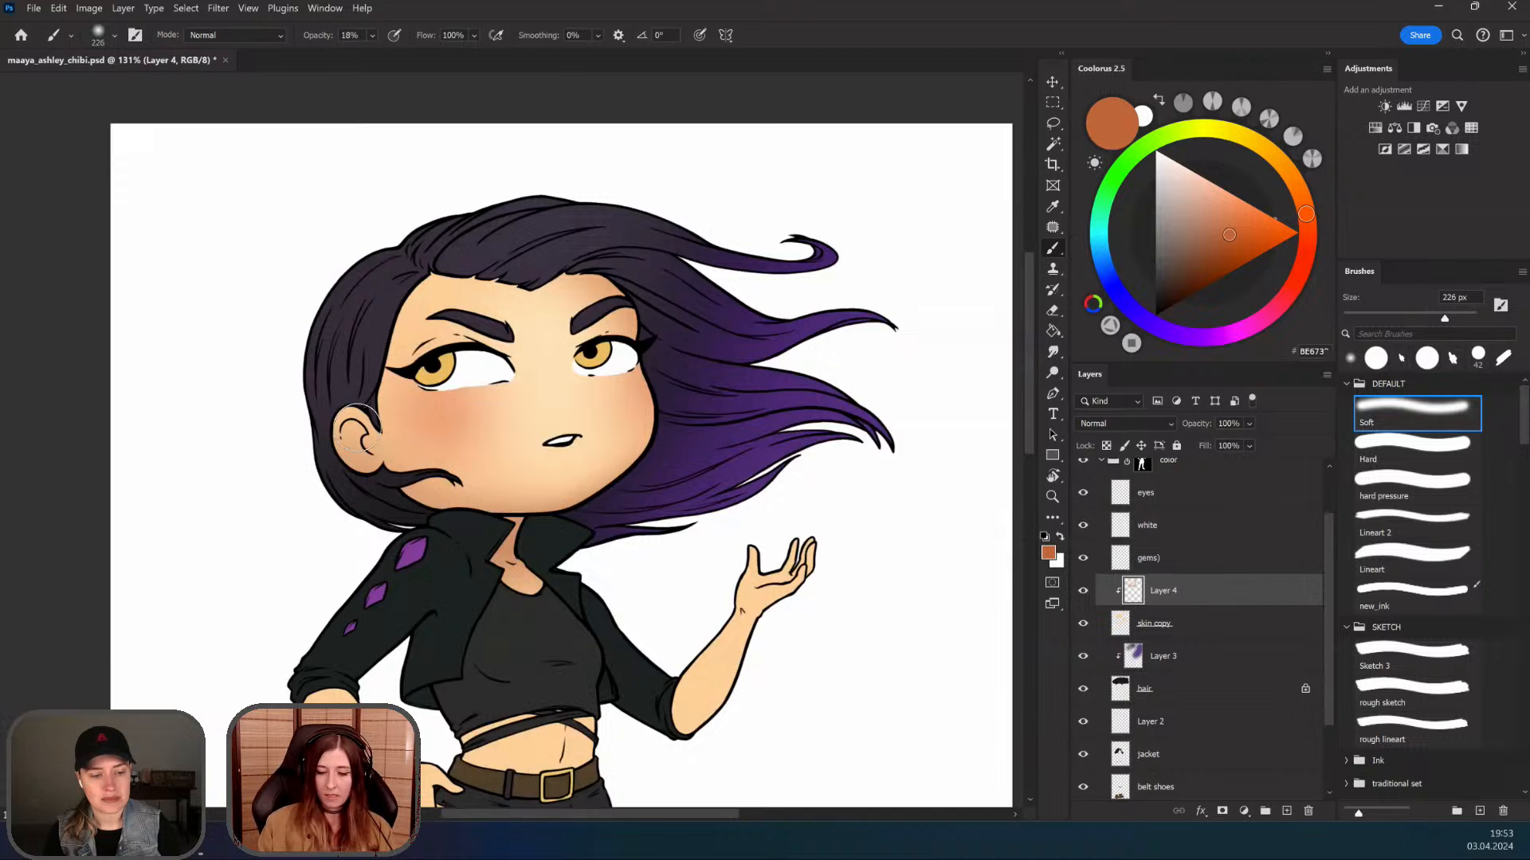
pyautogui.moveTo(357, 428); pyautogui.dragTo(329, 382)
# Step: Shade the bare stomach and the forearms with smaller Soft brush strokes at 18% opacity
pyautogui.moveTo(456, 739); pyautogui.dragTo(456, 682)
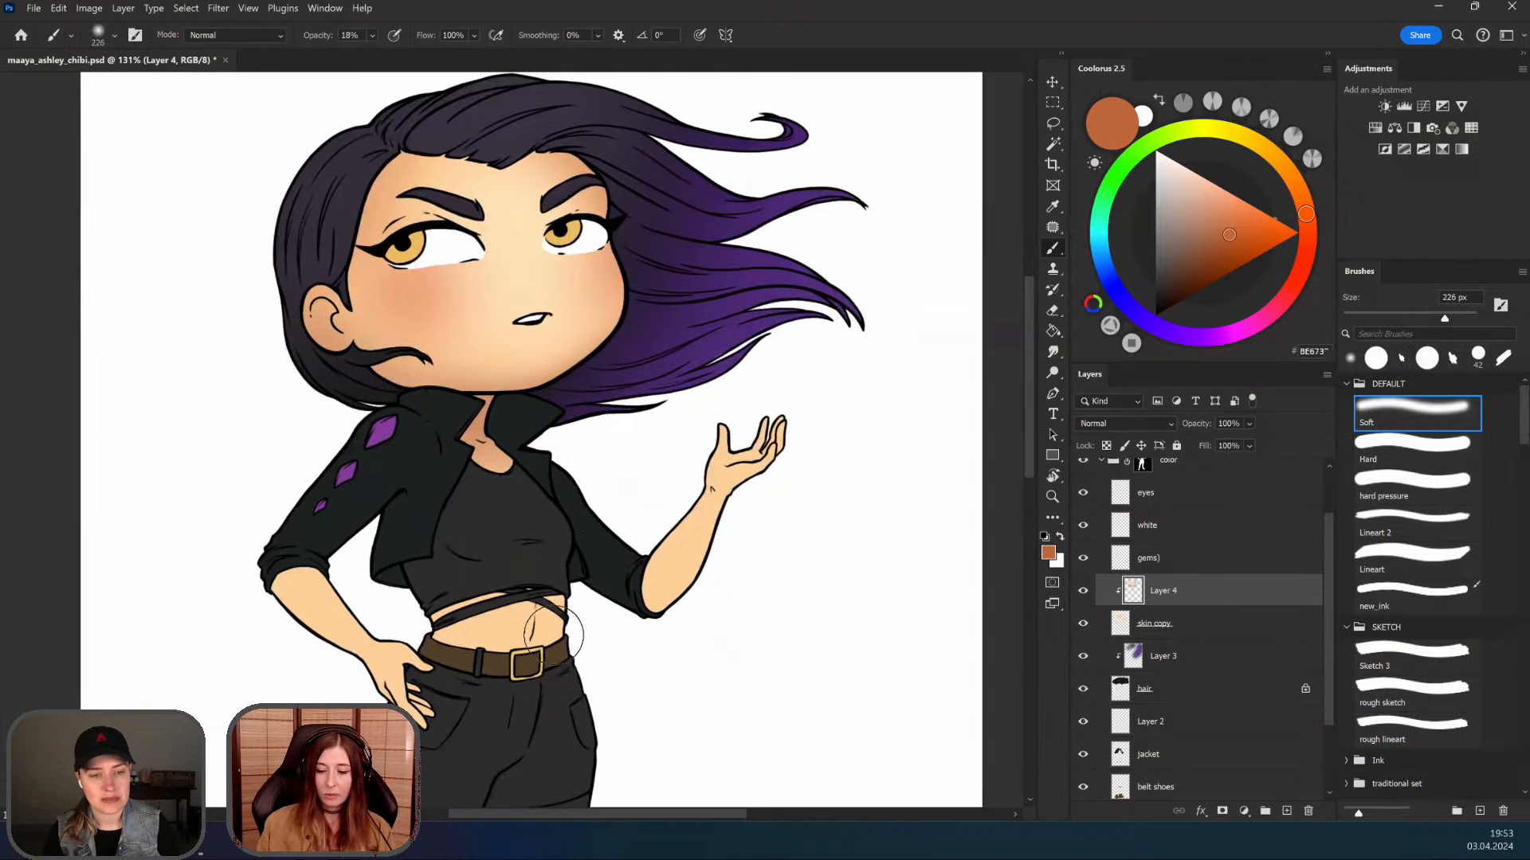
pyautogui.moveTo(623, 545); pyautogui.dragTo(619, 521)
pyautogui.moveTo(458, 640)
pyautogui.mouseDown()
pyautogui.moveTo(431, 640)
pyautogui.moveTo(458, 640)
pyautogui.mouseUp()
pyautogui.moveTo(612, 711); pyautogui.dragTo(619, 629)
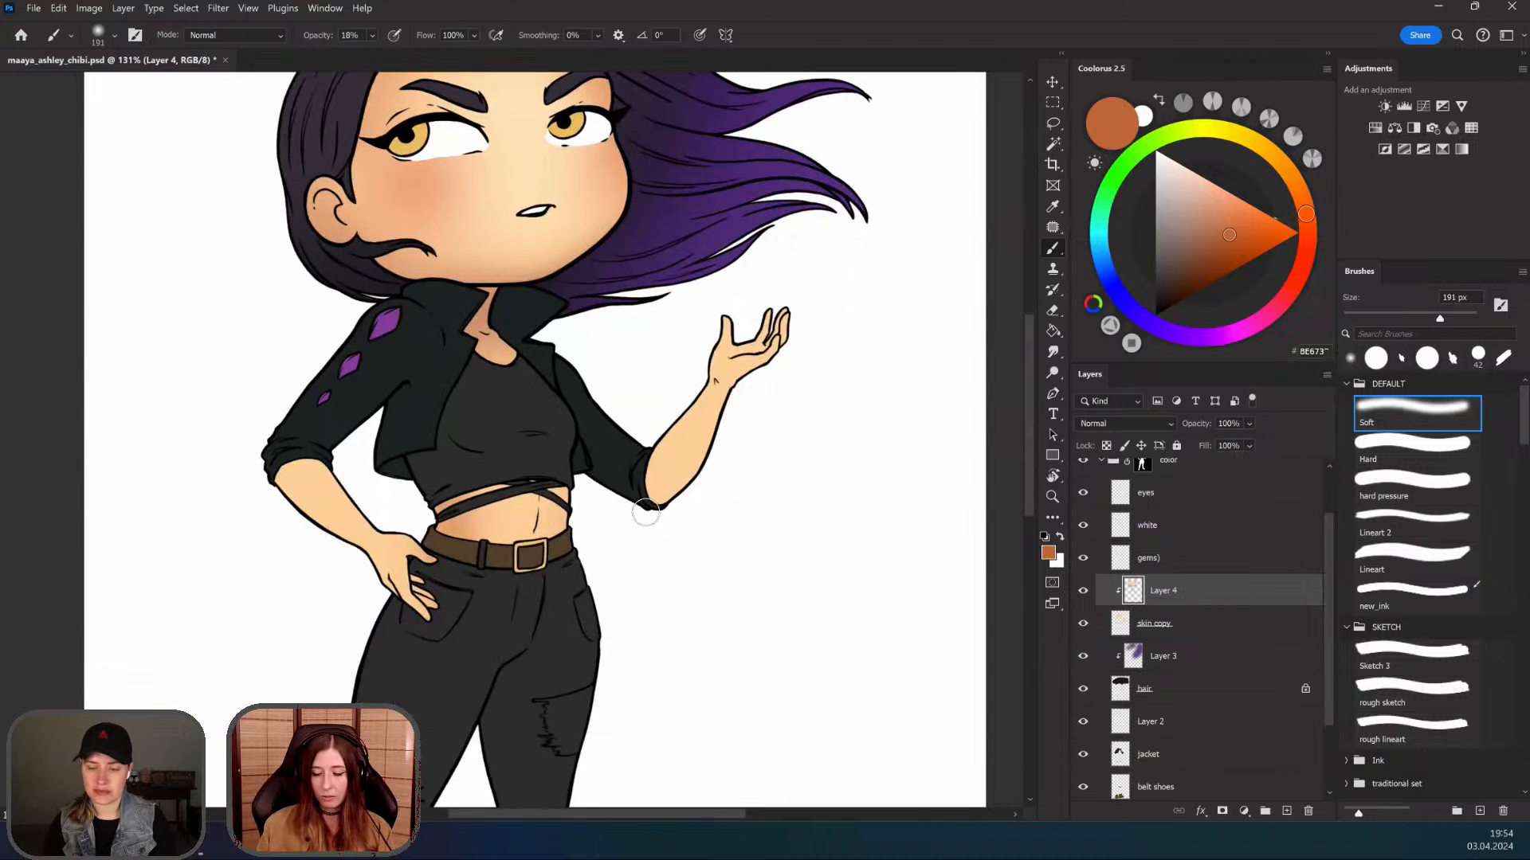
pyautogui.moveTo(730, 427); pyautogui.dragTo(728, 442)
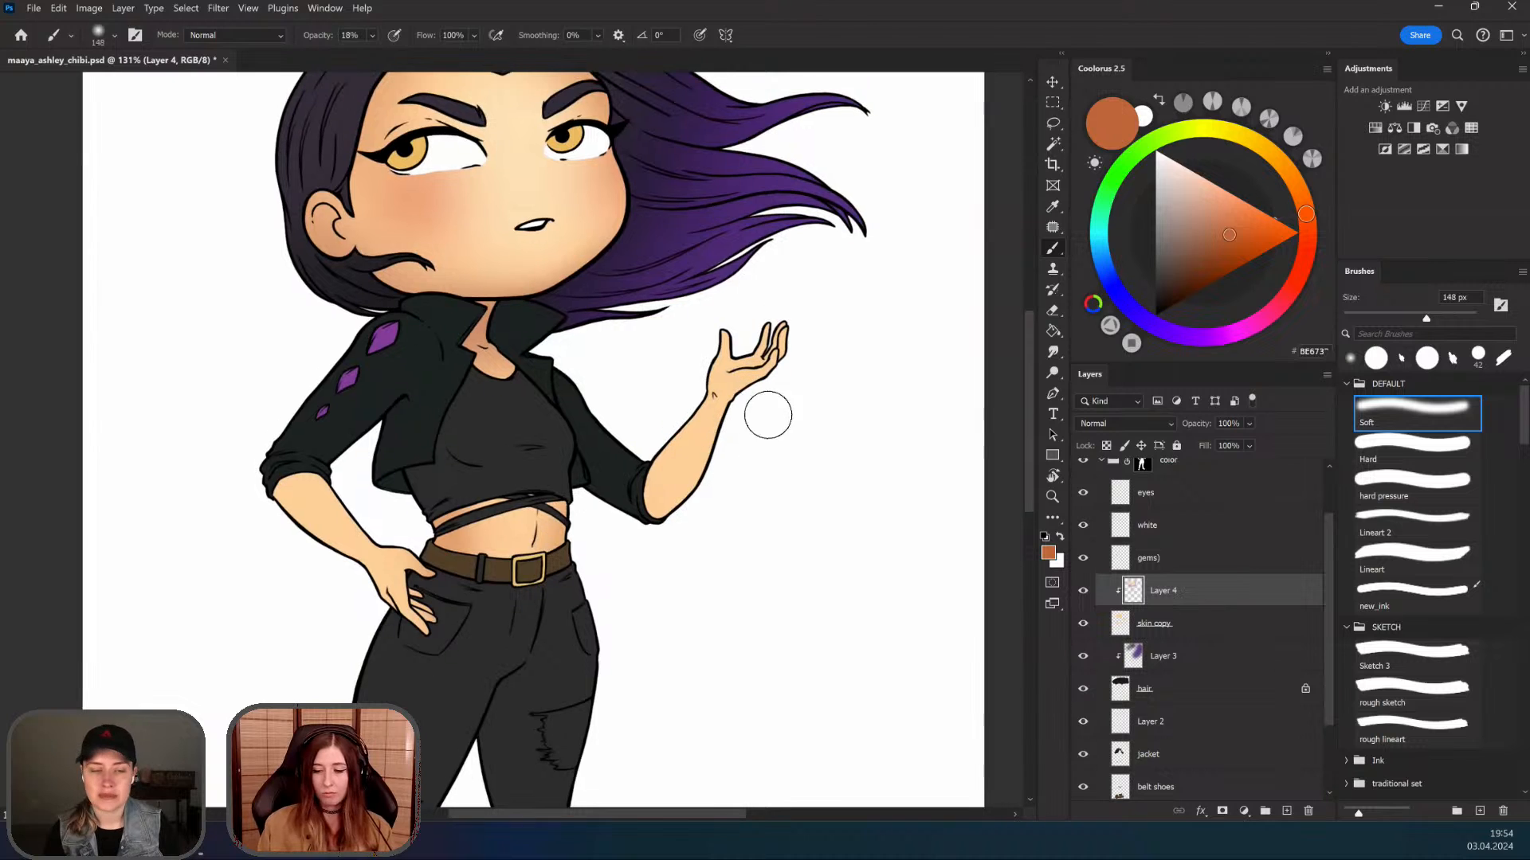
pyautogui.moveTo(701, 501); pyautogui.dragTo(716, 534)
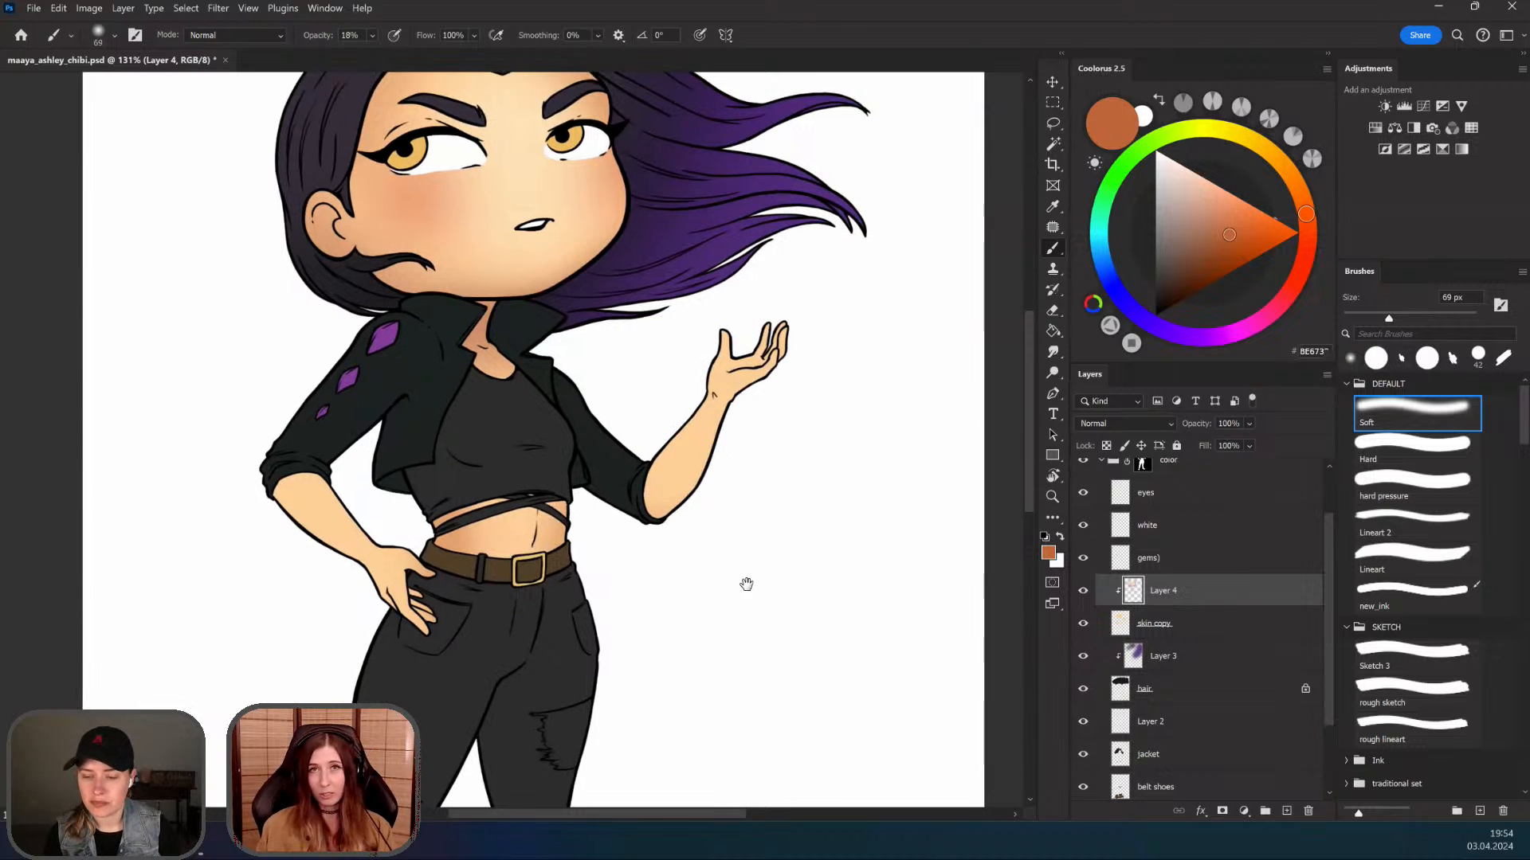
pyautogui.moveTo(746, 584); pyautogui.dragTo(744, 600)
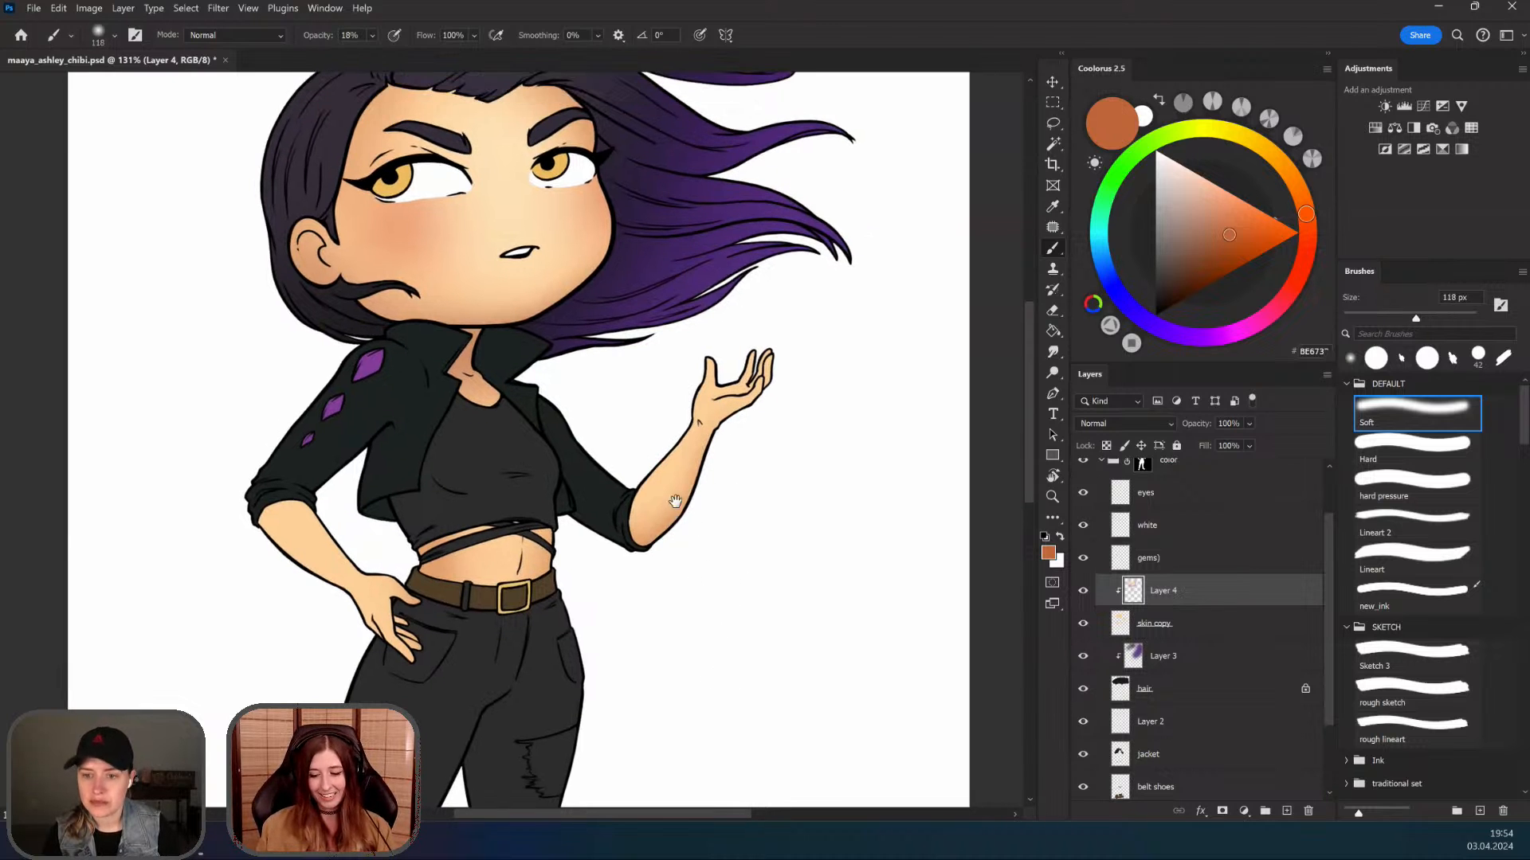
pyautogui.moveTo(638, 564)
pyautogui.mouseDown()
pyautogui.moveTo(661, 615)
pyautogui.moveTo(647, 650)
pyautogui.moveTo(668, 629)
pyautogui.mouseUp()
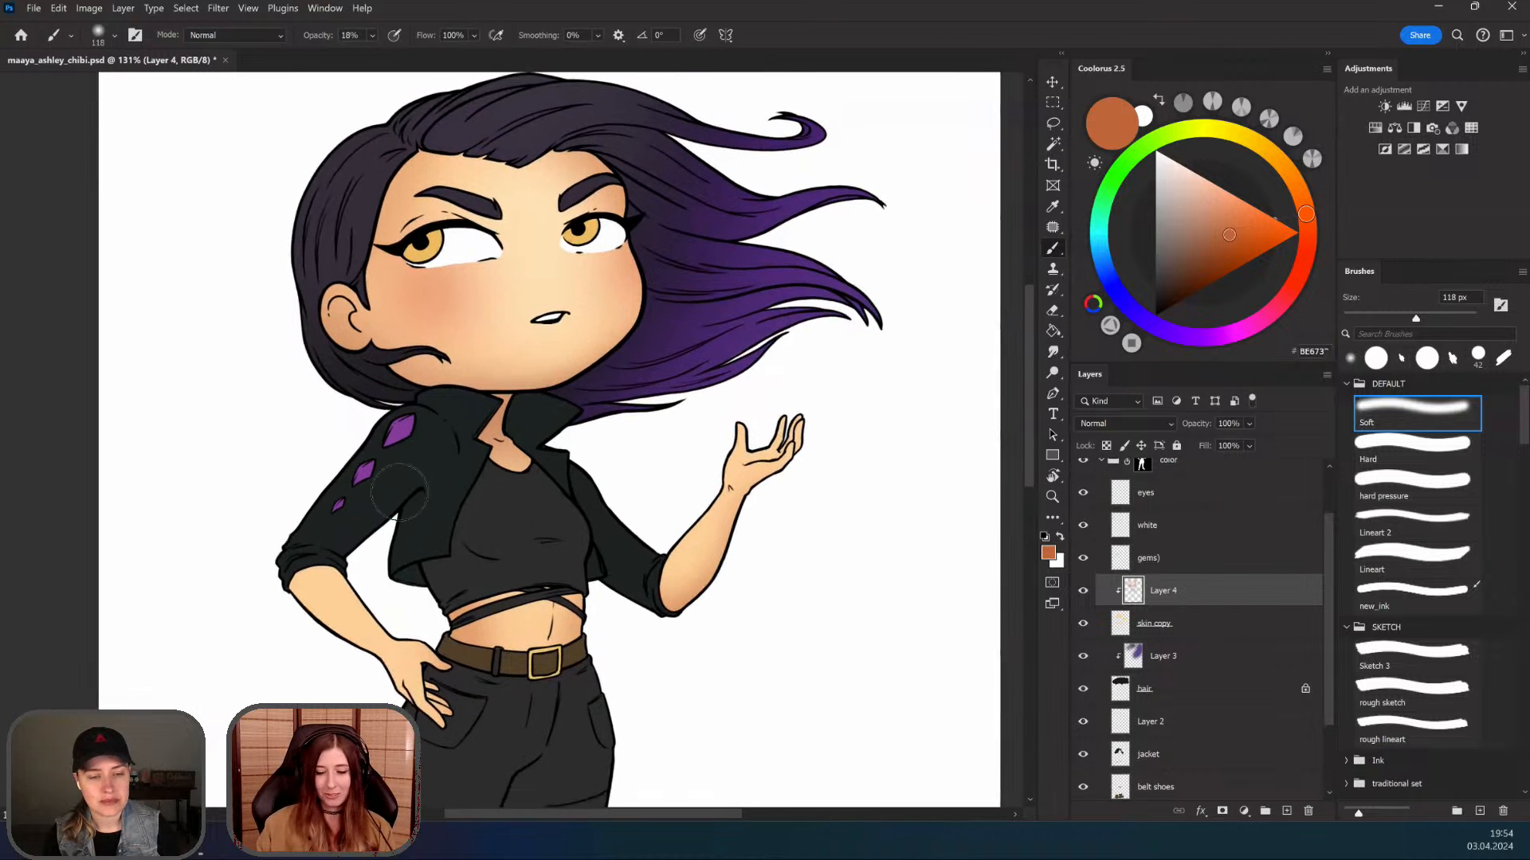
# Step: Check the skin shading across the whole figure from a distance and up close
pyautogui.scroll(-2, 436, 535)
pyautogui.press('z')
pyautogui.scroll(-3, 636, 612)
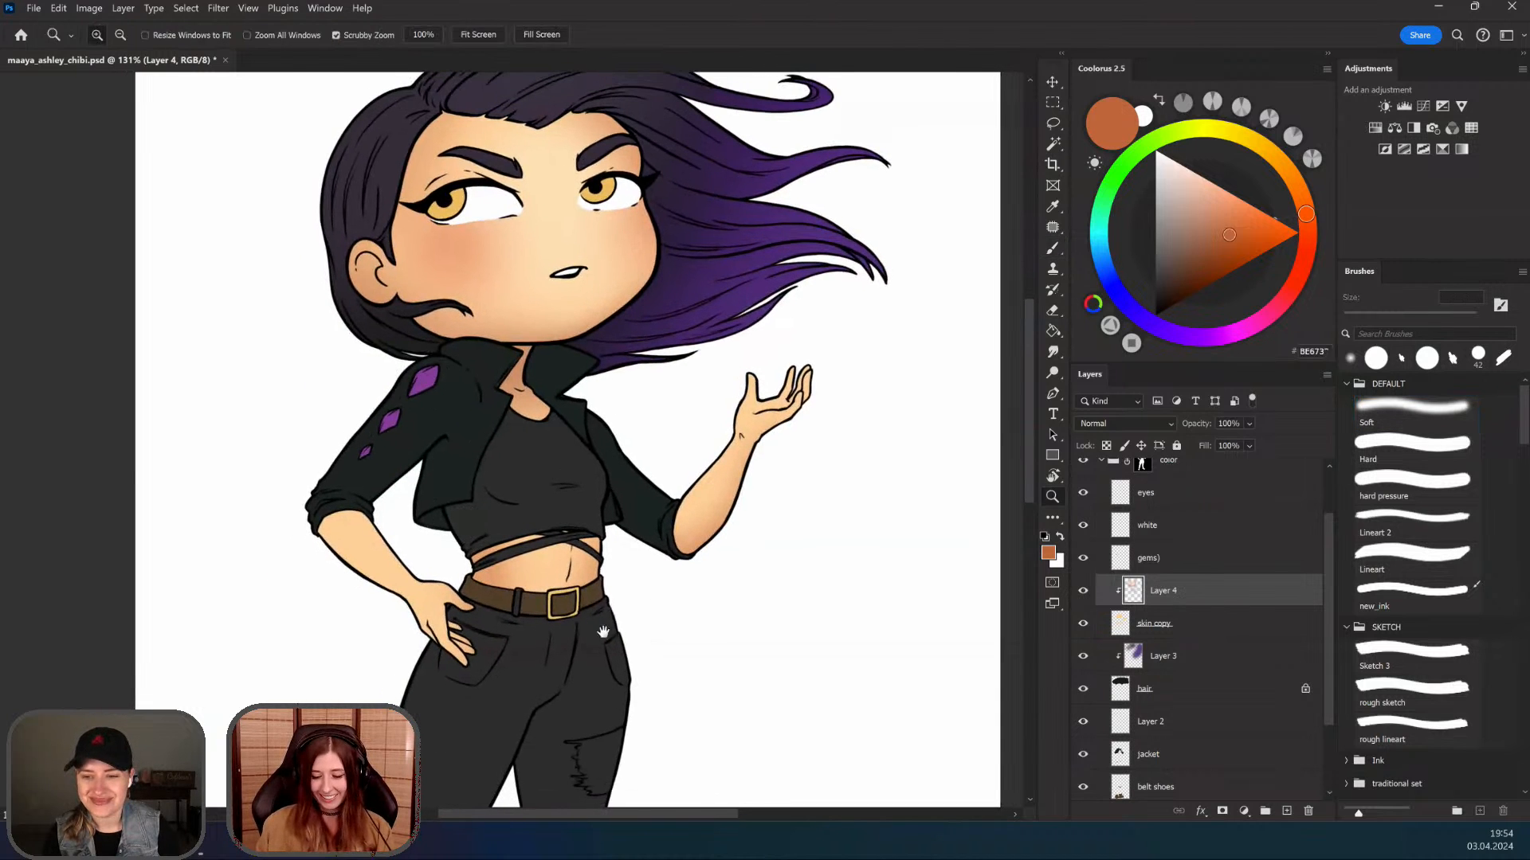
pyautogui.scroll(-1, 636, 611)
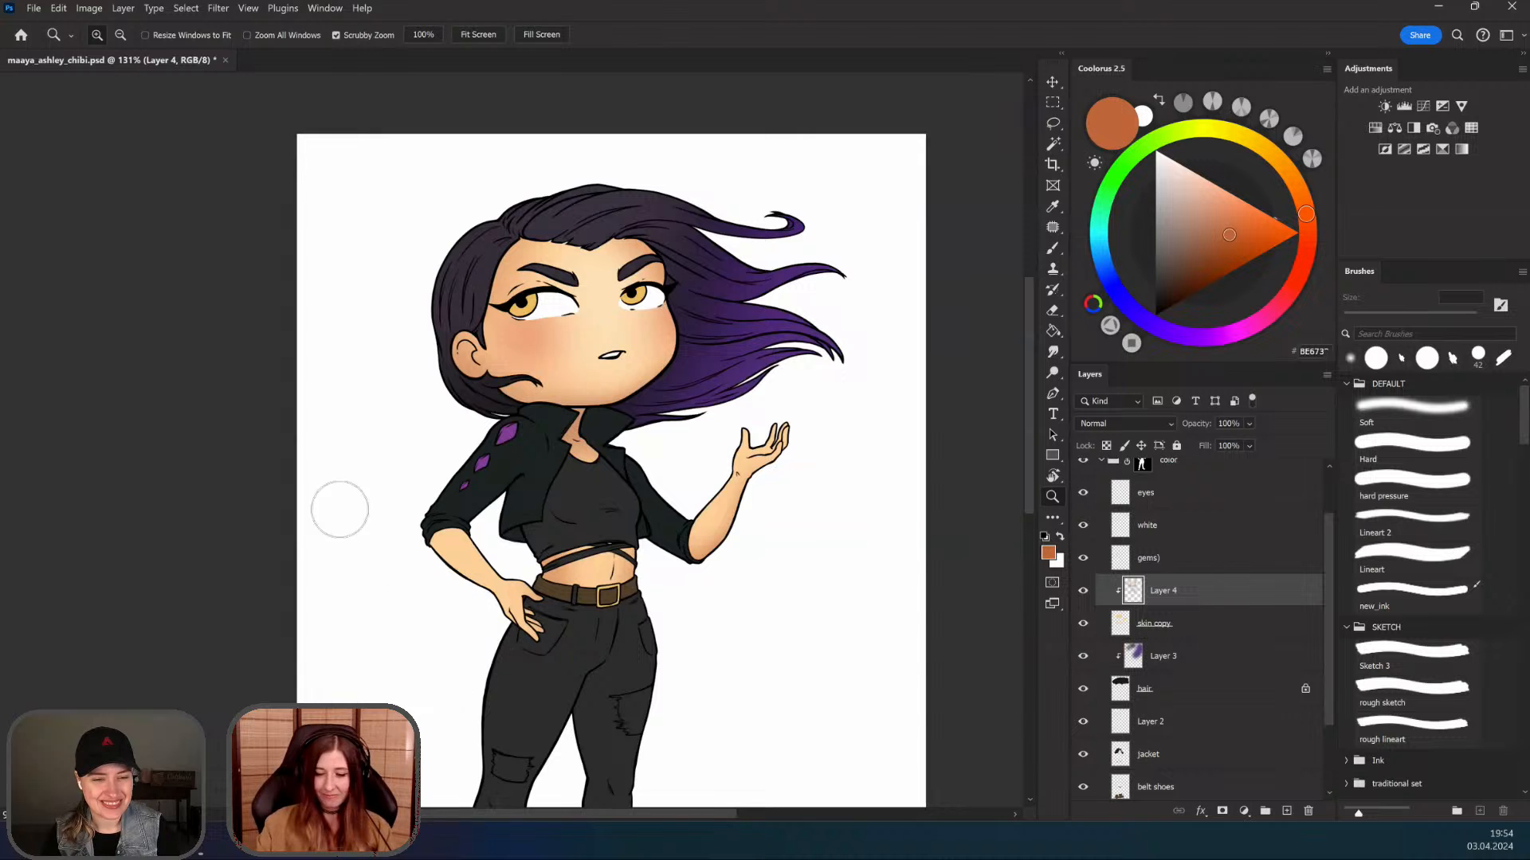
pyautogui.scroll(2, 473, 683)
pyautogui.press('b')
pyautogui.scroll(4, 683, 648)
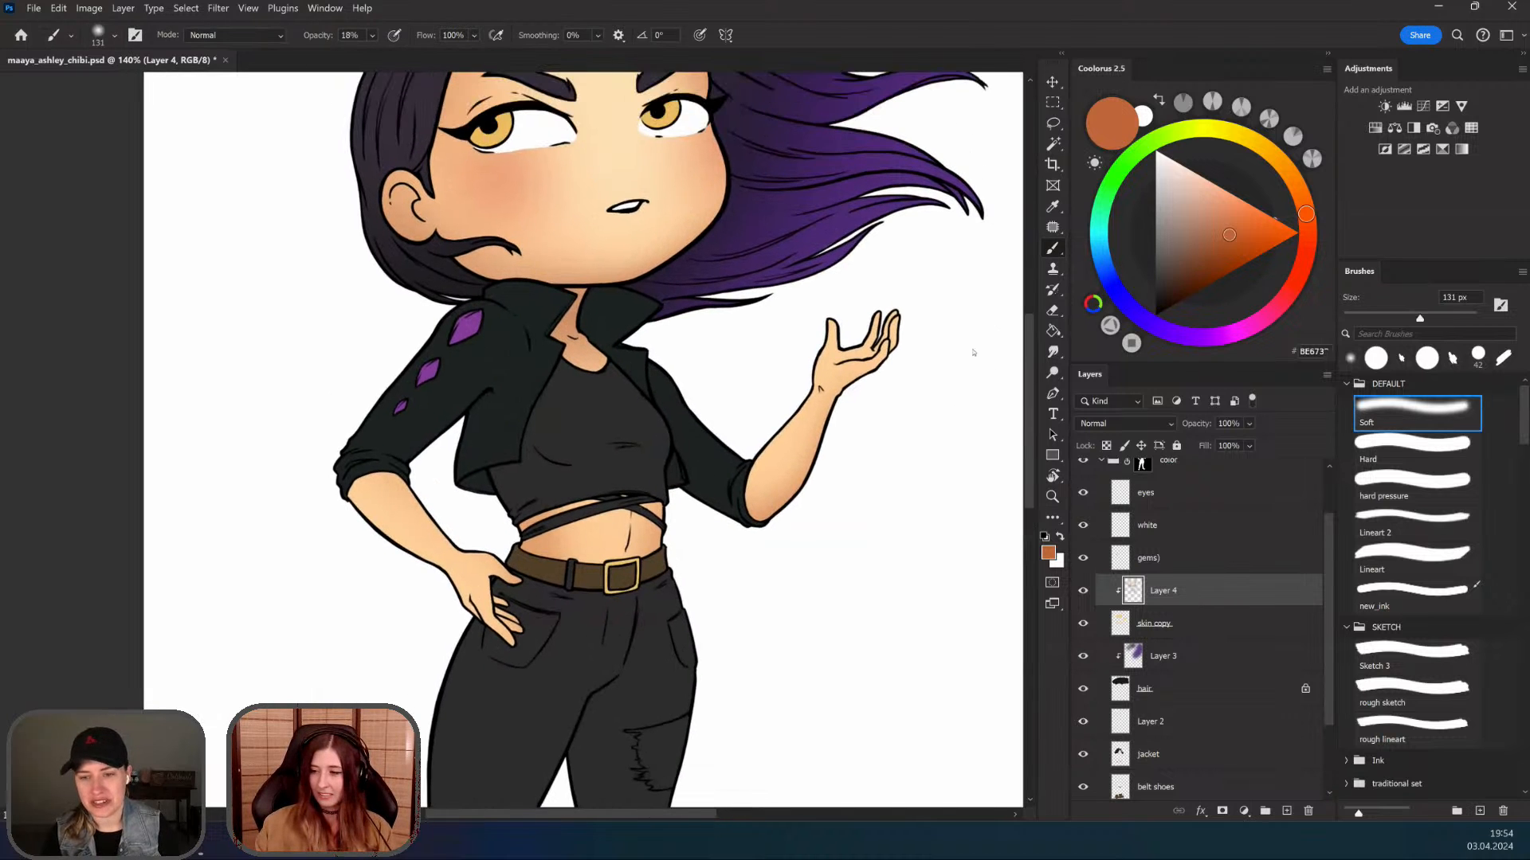
# Step: Choose a redder orange and blush the cheeks with a 235 px Soft brush at 18% opacity
pyautogui.scroll(3, 558, 438)
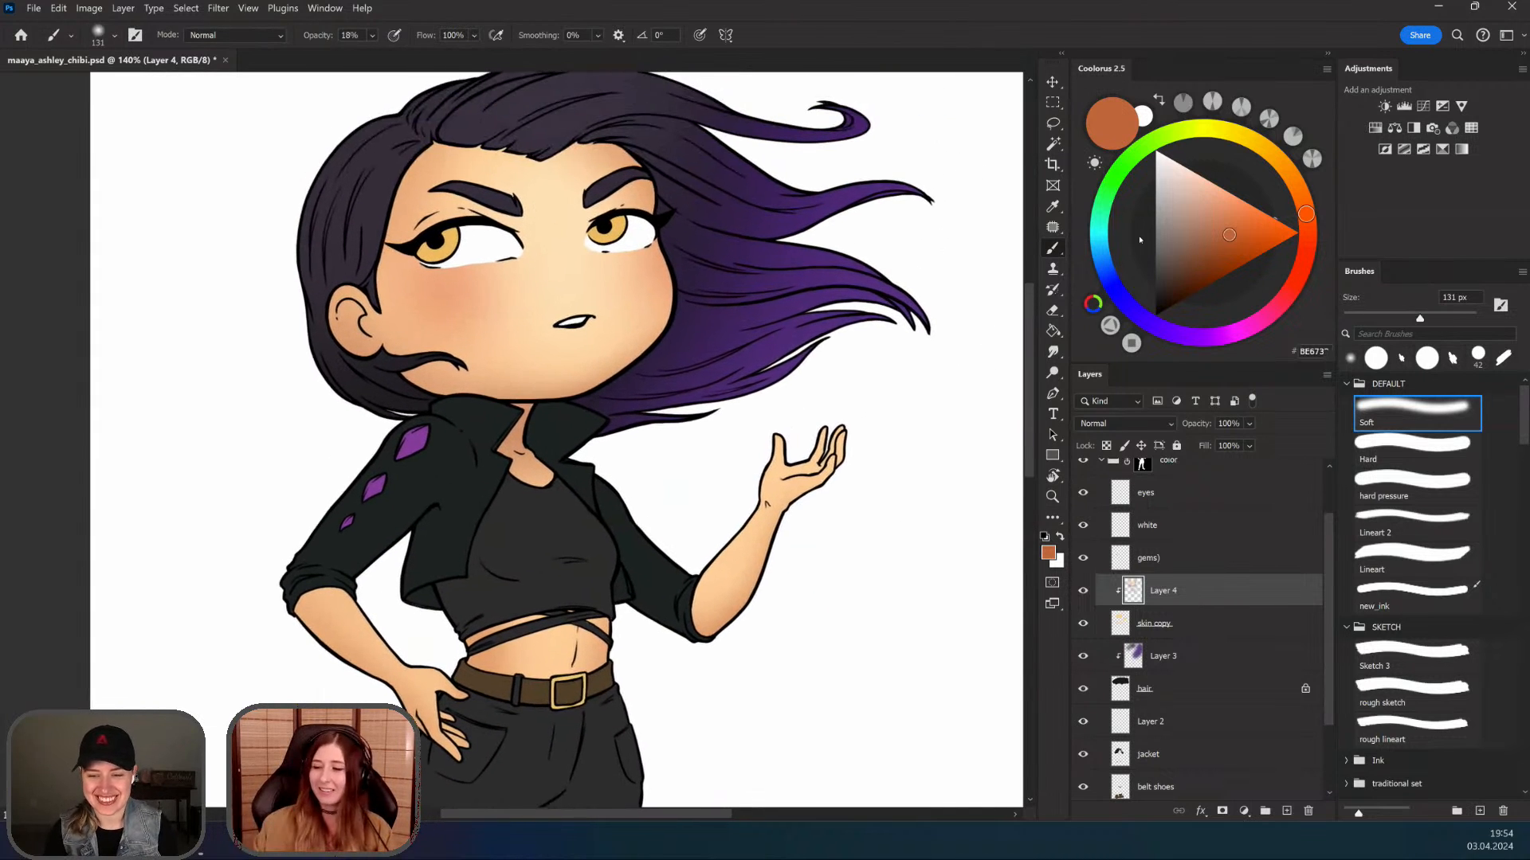
pyautogui.keyDown('alt'); pyautogui.click(839, 454); pyautogui.keyUp('alt')
pyautogui.moveTo(878, 564)
pyautogui.mouseDown()
pyautogui.moveTo(850, 540)
pyautogui.moveTo(820, 562)
pyautogui.mouseUp()
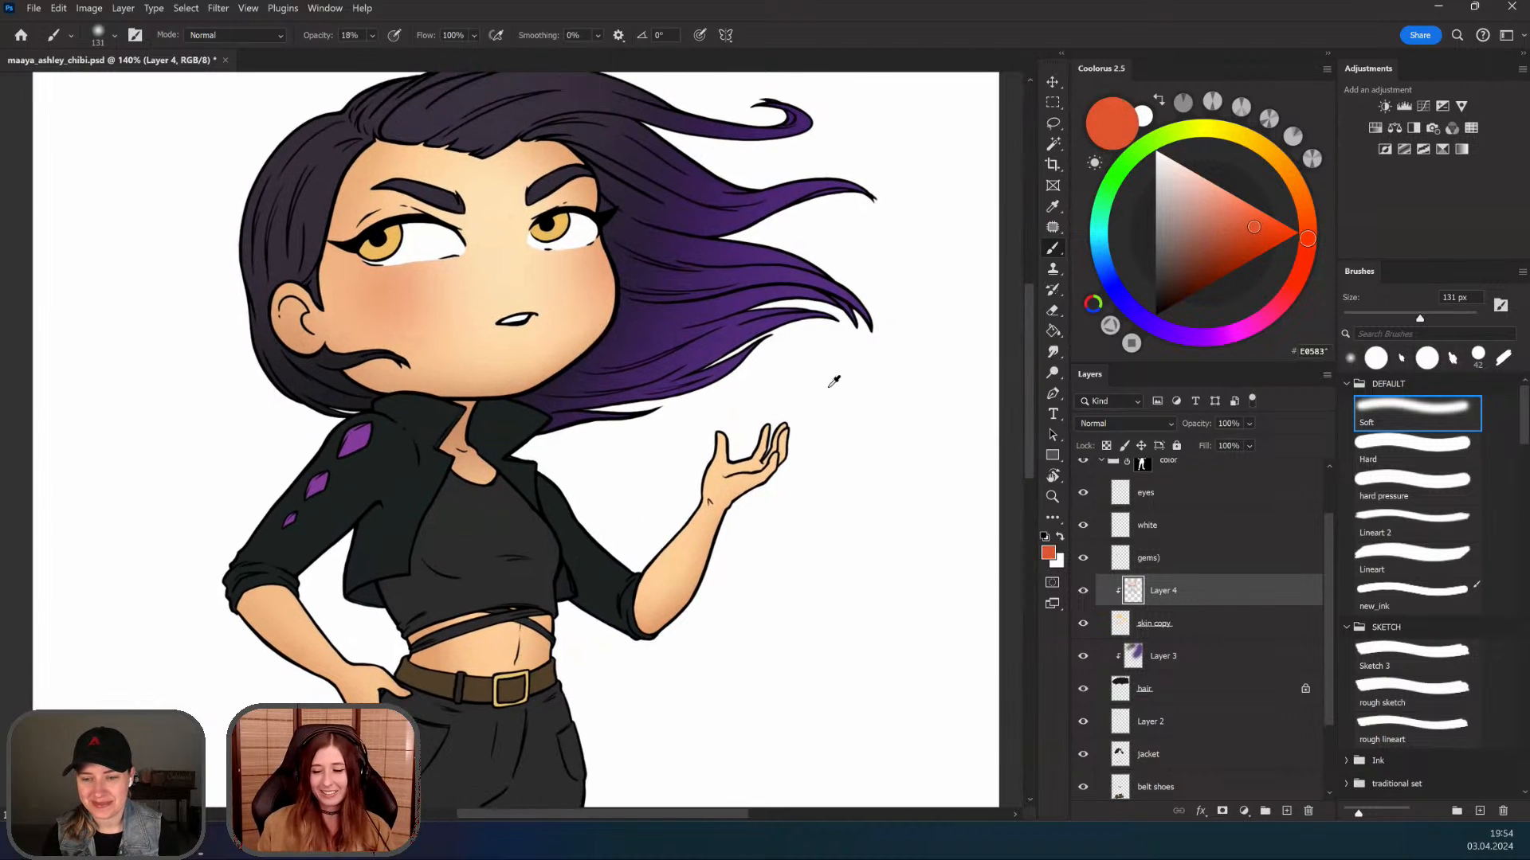
pyautogui.moveTo(782, 444); pyautogui.dragTo(829, 483)
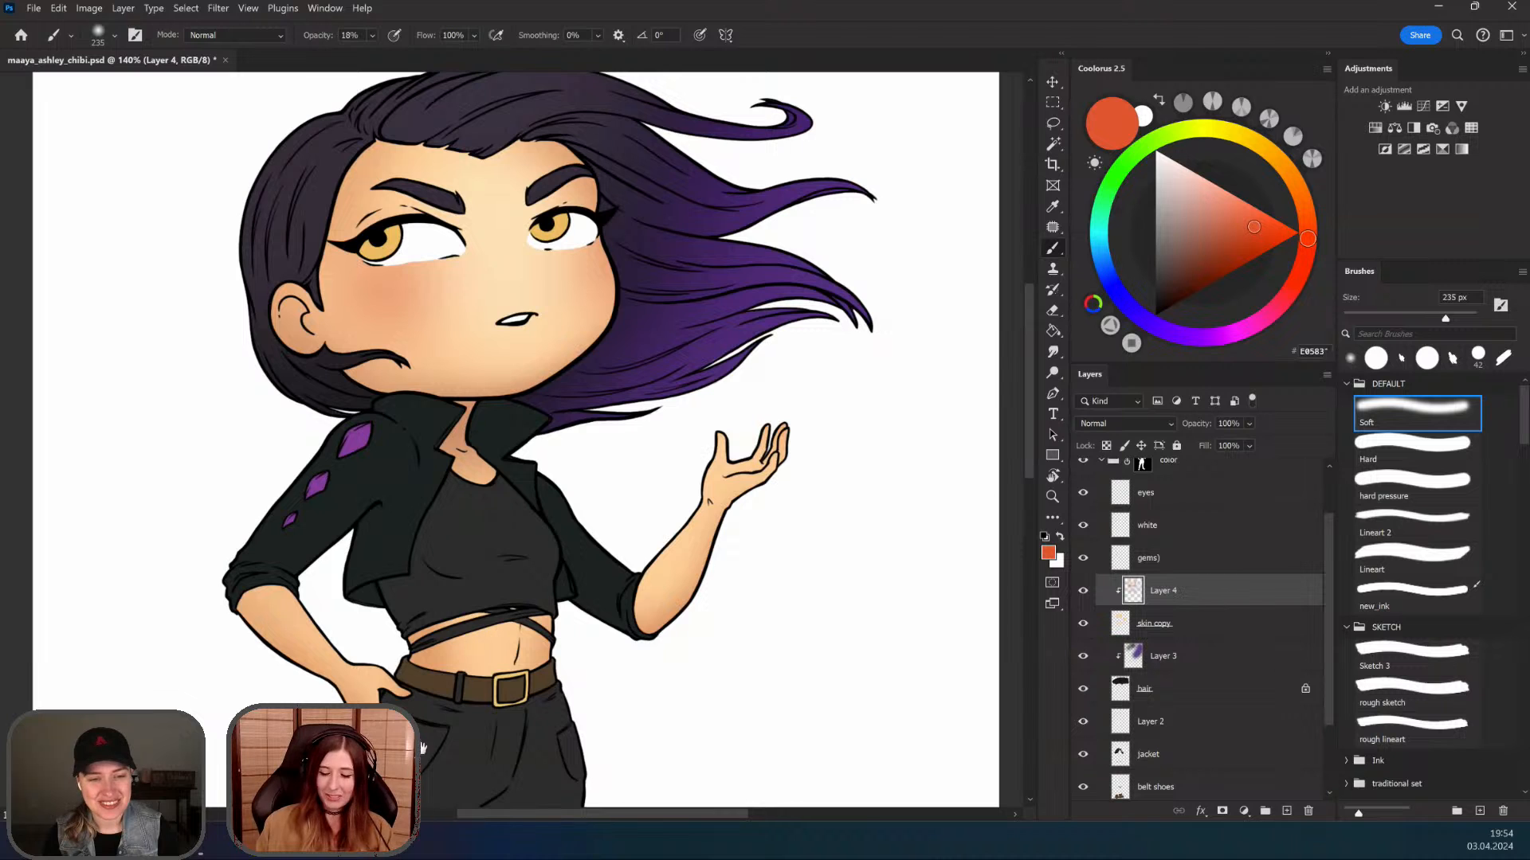
pyautogui.moveTo(625, 585)
pyautogui.mouseDown()
pyautogui.moveTo(655, 479)
pyautogui.moveTo(610, 552)
pyautogui.mouseUp()
pyautogui.moveTo(624, 488)
pyautogui.mouseDown()
pyautogui.moveTo(594, 557)
pyautogui.moveTo(604, 624)
pyautogui.moveTo(625, 508)
pyautogui.mouseUp()
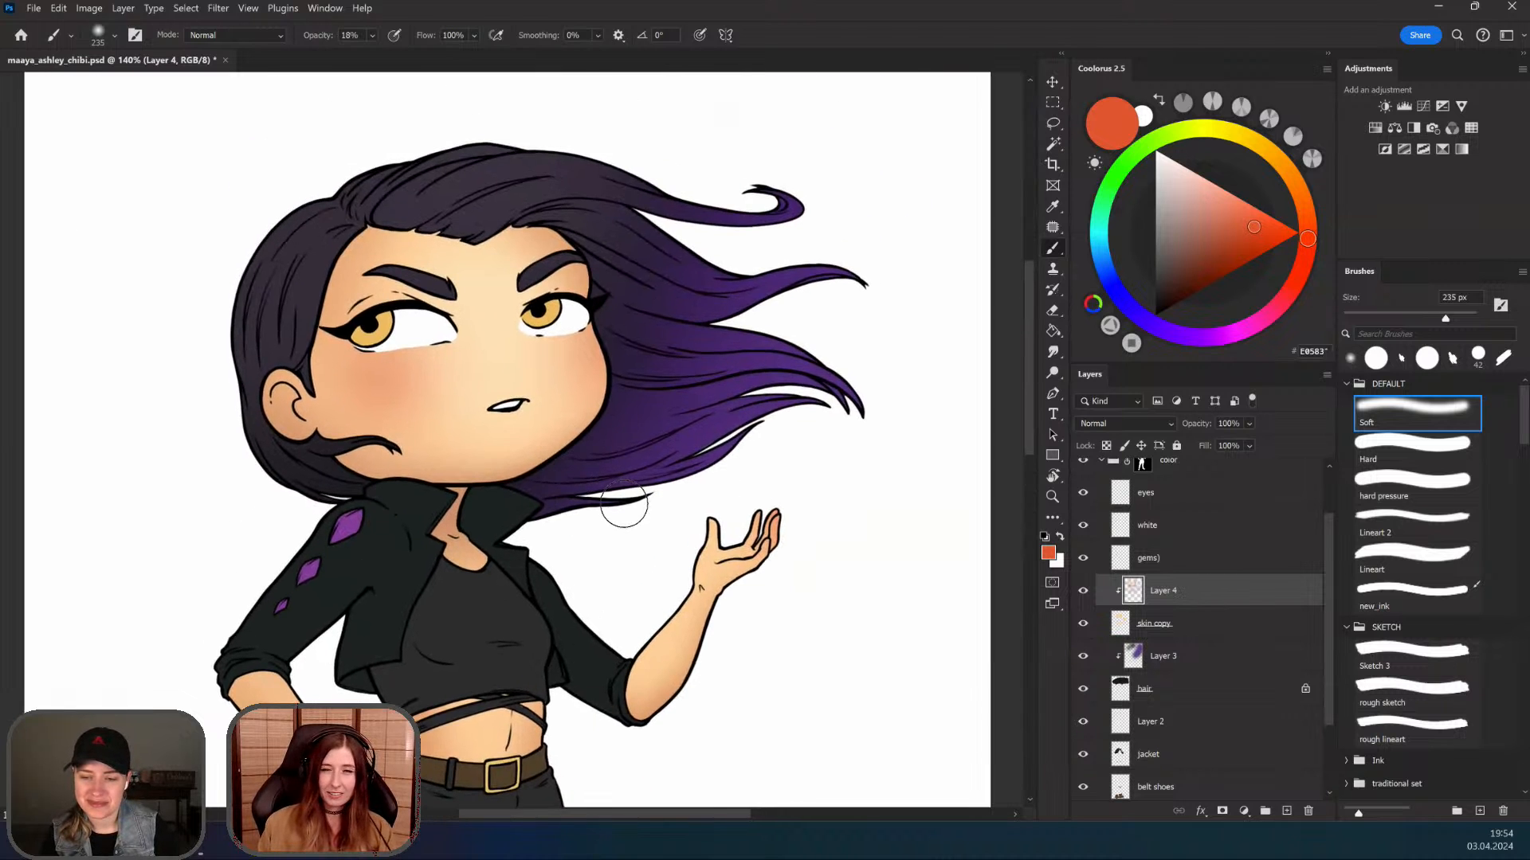
pyautogui.moveTo(586, 410)
pyautogui.mouseDown()
pyautogui.moveTo(609, 502)
pyautogui.moveTo(624, 445)
pyautogui.mouseUp()
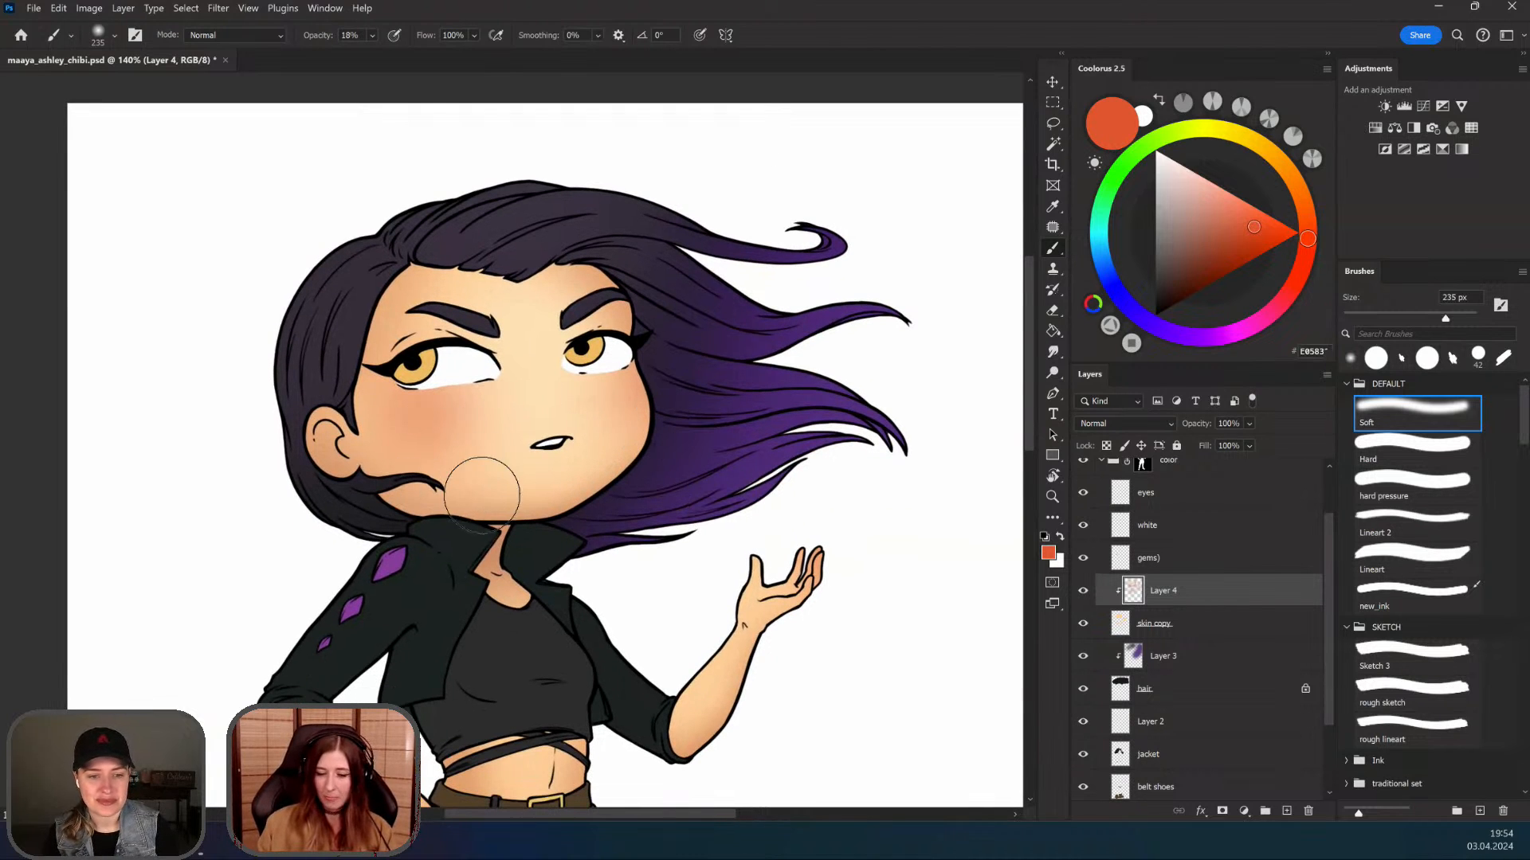
pyautogui.moveTo(673, 642)
pyautogui.mouseDown()
pyautogui.moveTo(450, 483)
pyautogui.moveTo(706, 414)
pyautogui.mouseUp()
pyautogui.moveTo(581, 497); pyautogui.dragTo(642, 625)
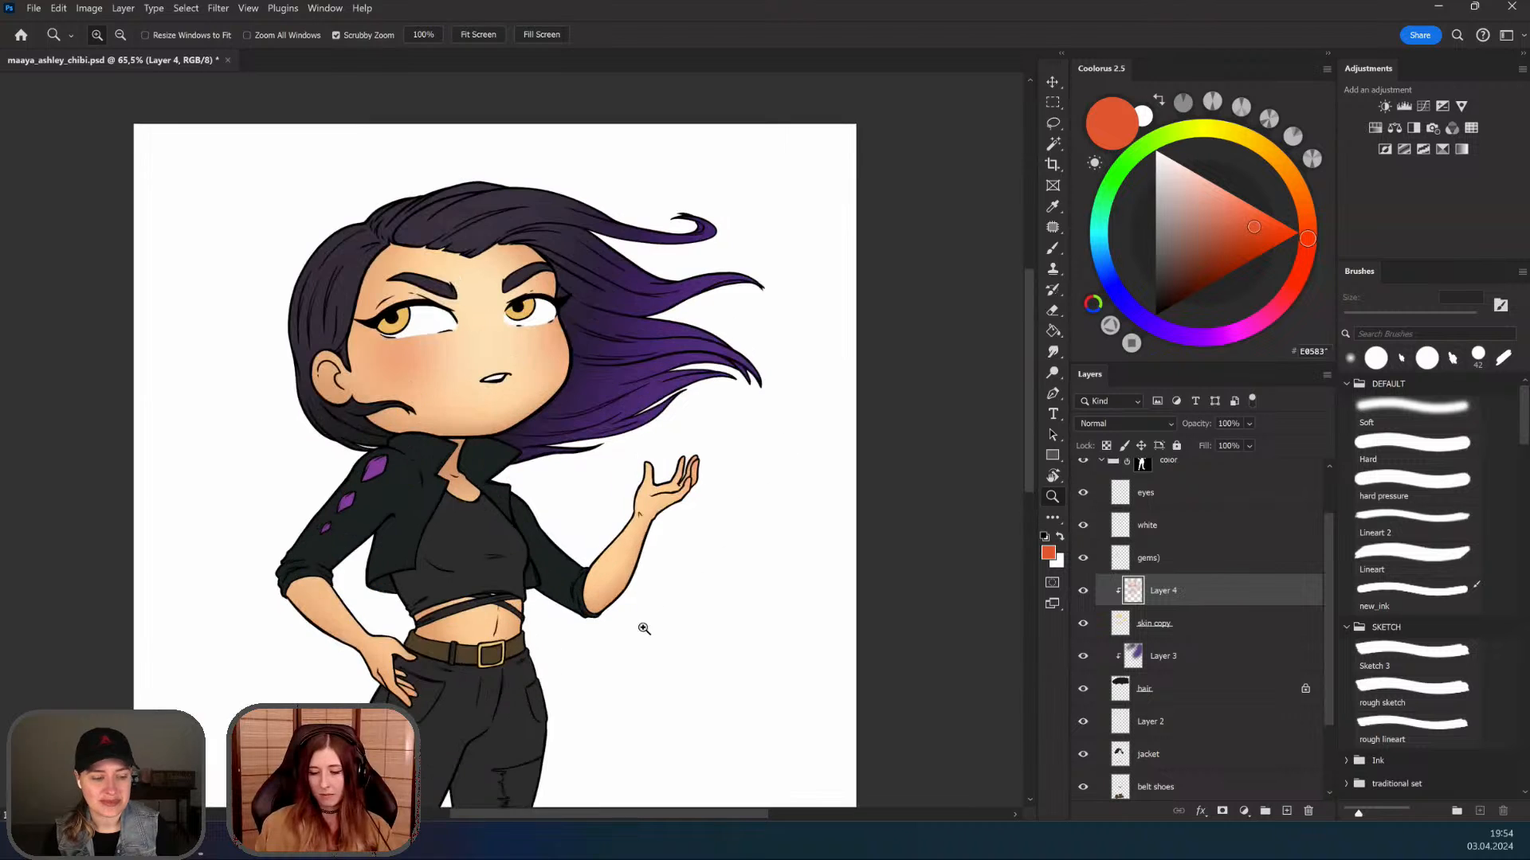
pyautogui.moveTo(670, 502); pyautogui.dragTo(701, 557)
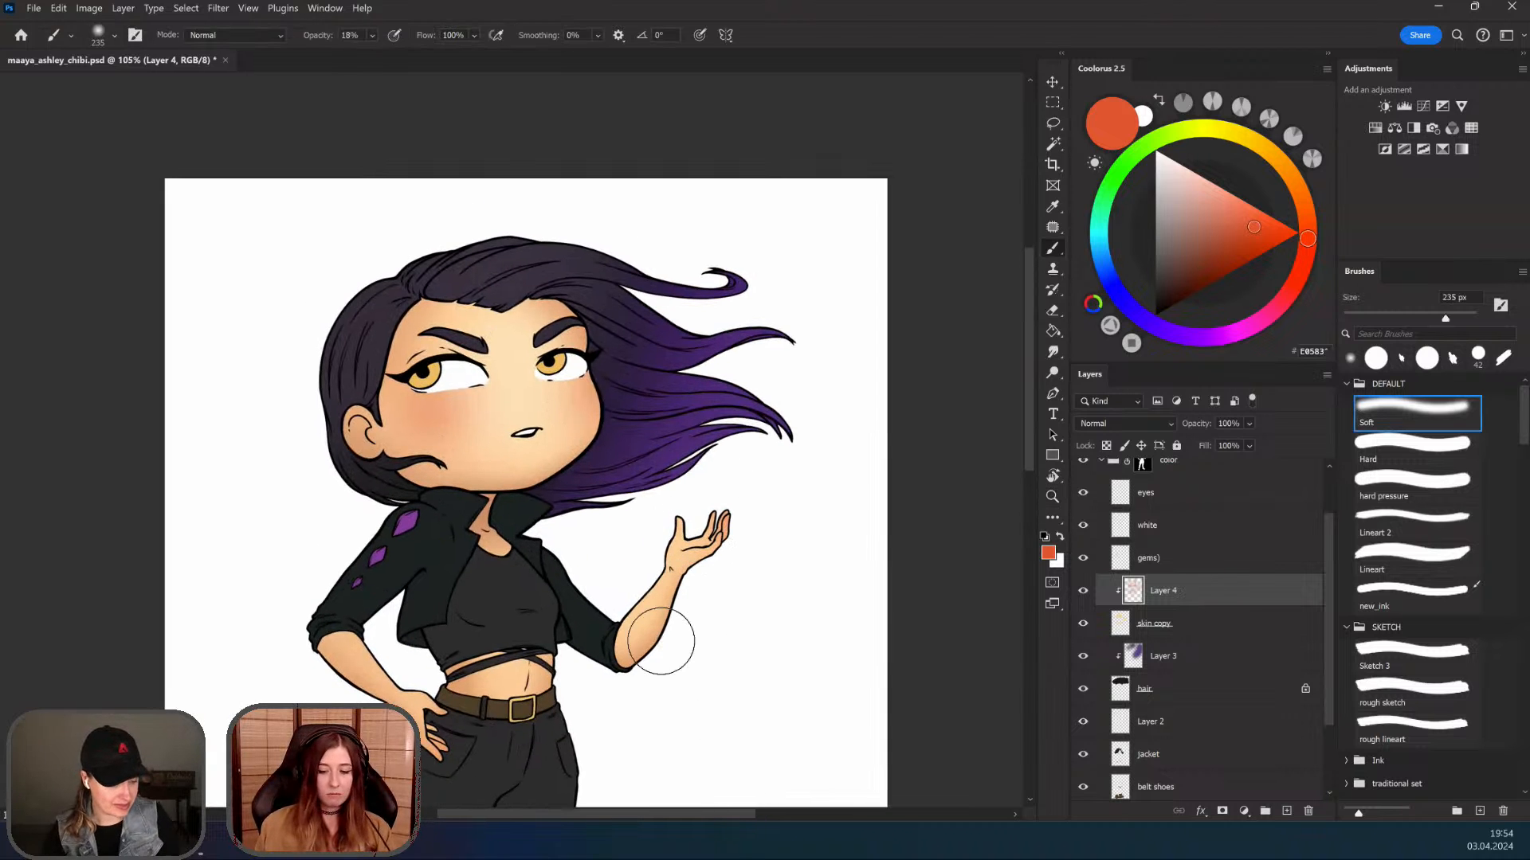
# Step: Lock the jacket layer's transparent pixels and shade the jacket in lighter grey-green with a 416 px Soft brush at 57% opacity
pyautogui.moveTo(661, 641); pyautogui.dragTo(711, 382)
pyautogui.moveTo(717, 598)
pyautogui.mouseDown()
pyautogui.moveTo(638, 597)
pyautogui.moveTo(733, 586)
pyautogui.mouseUp()
pyautogui.moveTo(480, 442)
pyautogui.mouseDown()
pyautogui.moveTo(464, 443)
pyautogui.moveTo(452, 512)
pyautogui.mouseUp()
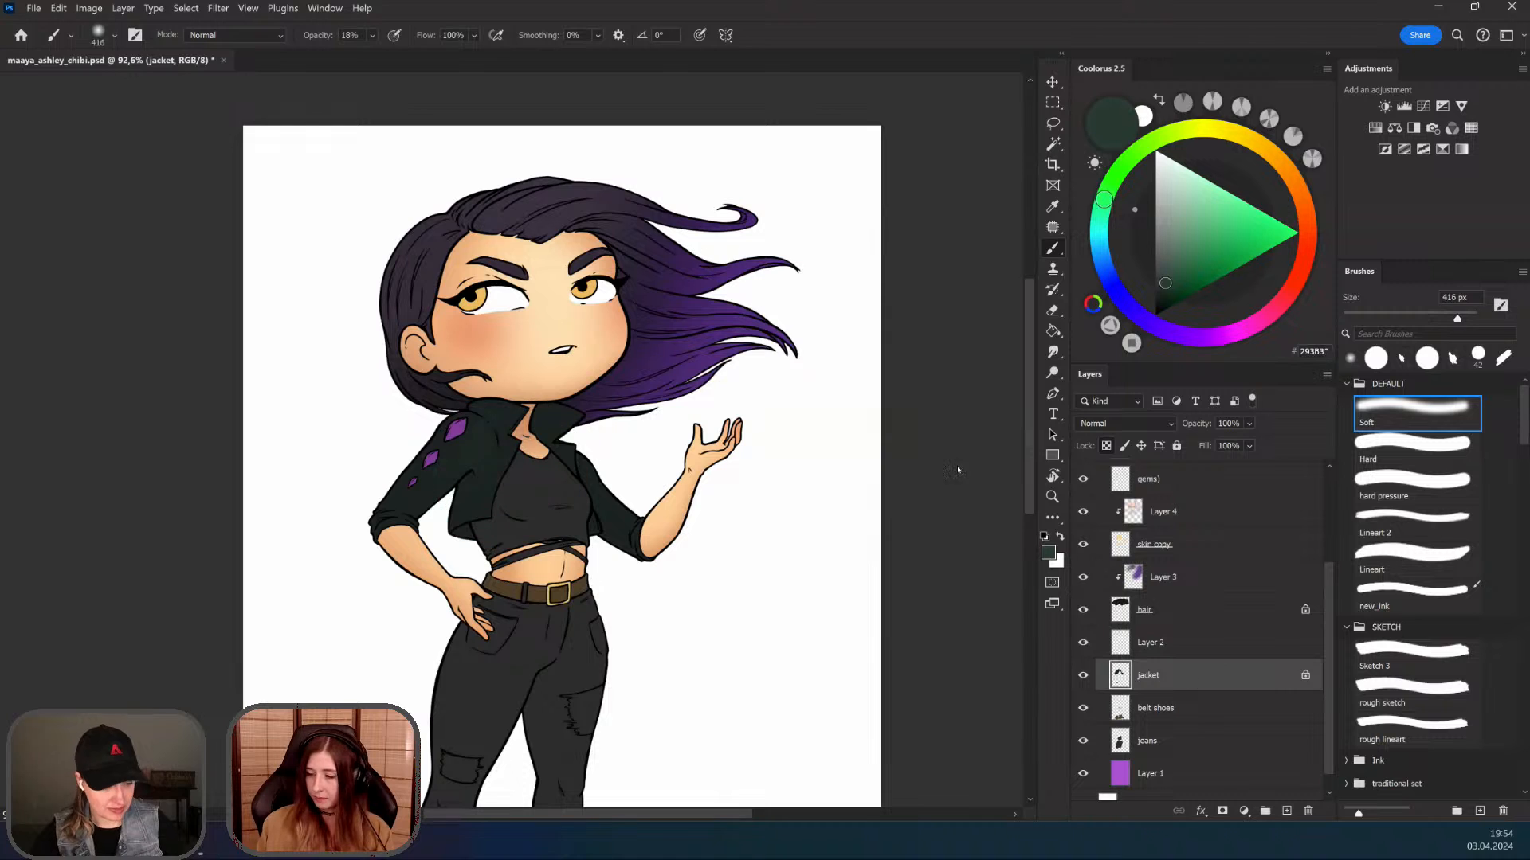
pyautogui.keyDown('alt'); pyautogui.click(474, 486); pyautogui.keyUp('alt')
pyautogui.click(1168, 276)
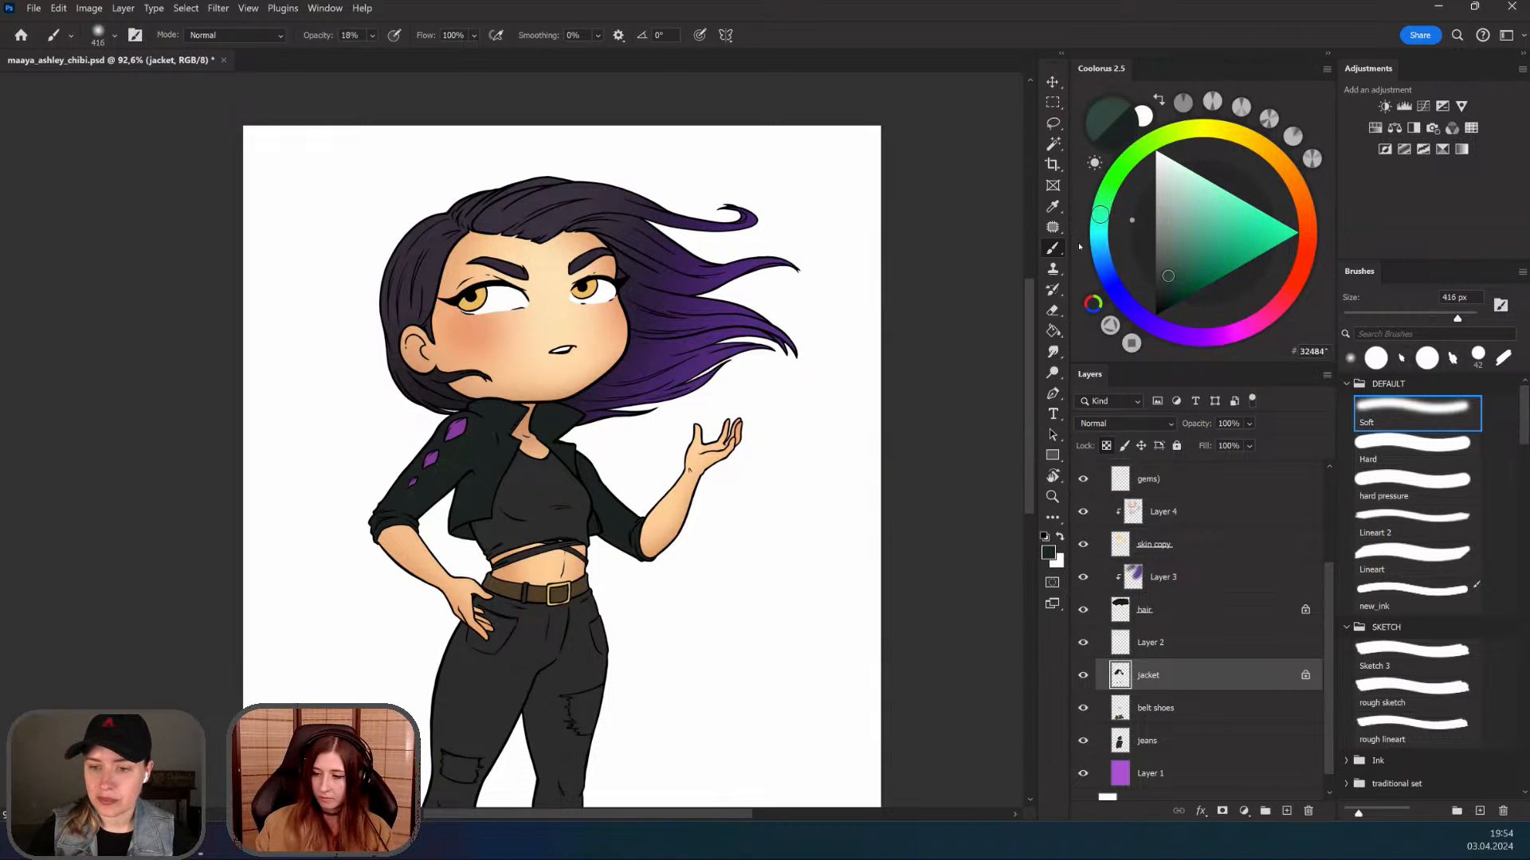
pyautogui.moveTo(542, 446)
pyautogui.mouseDown()
pyautogui.moveTo(492, 501)
pyautogui.moveTo(478, 404)
pyautogui.moveTo(472, 454)
pyautogui.moveTo(426, 449)
pyautogui.moveTo(627, 358)
pyautogui.moveTo(617, 433)
pyautogui.moveTo(633, 452)
pyautogui.moveTo(390, 438)
pyautogui.mouseUp()
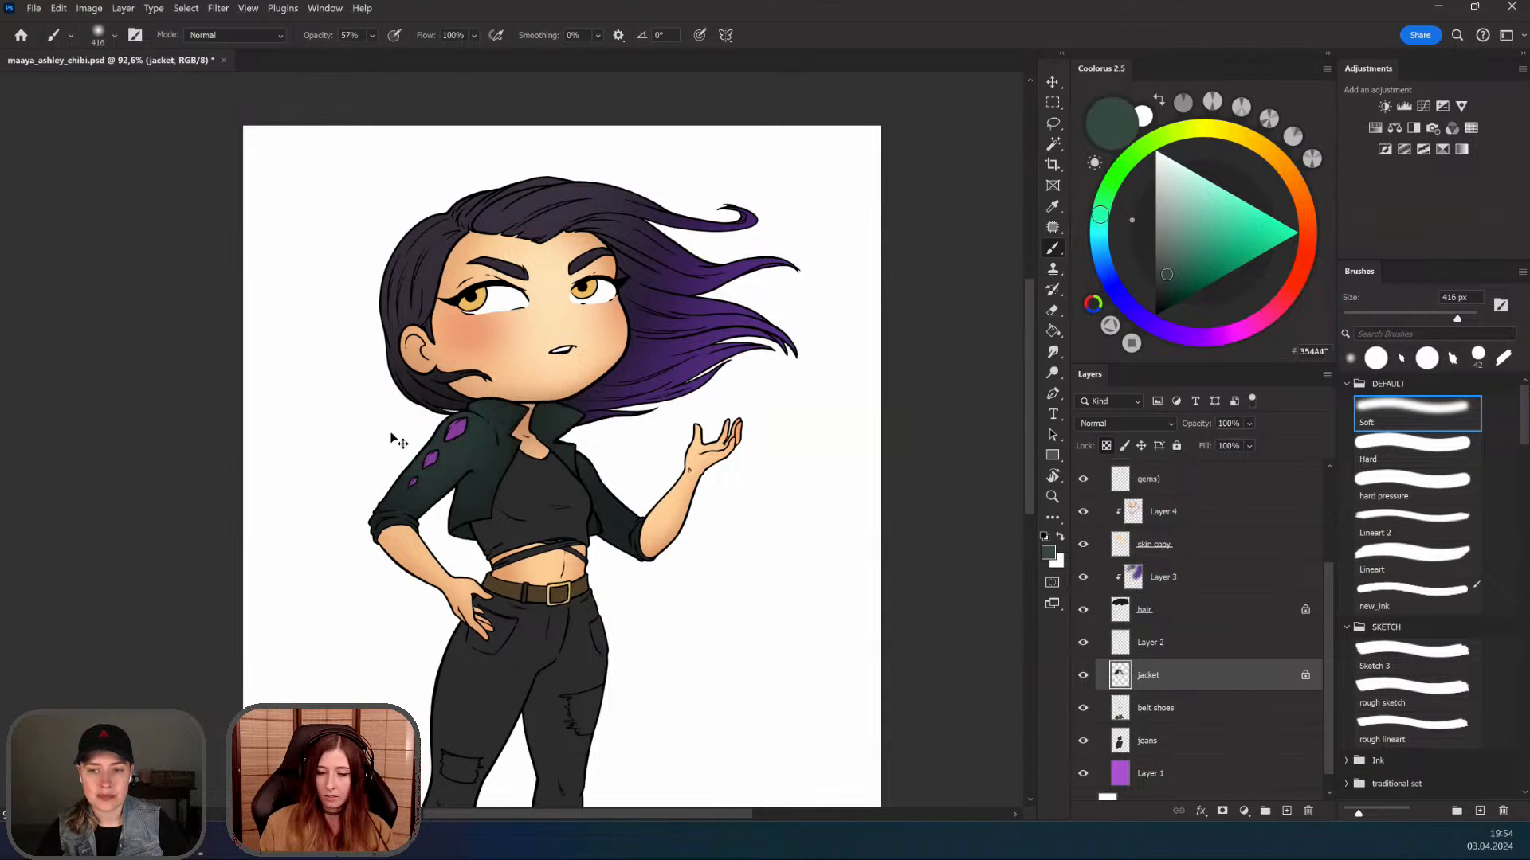
pyautogui.moveTo(487, 635)
pyautogui.mouseDown()
pyautogui.moveTo(488, 542)
pyautogui.moveTo(524, 576)
pyautogui.moveTo(477, 587)
pyautogui.moveTo(475, 573)
pyautogui.mouseUp()
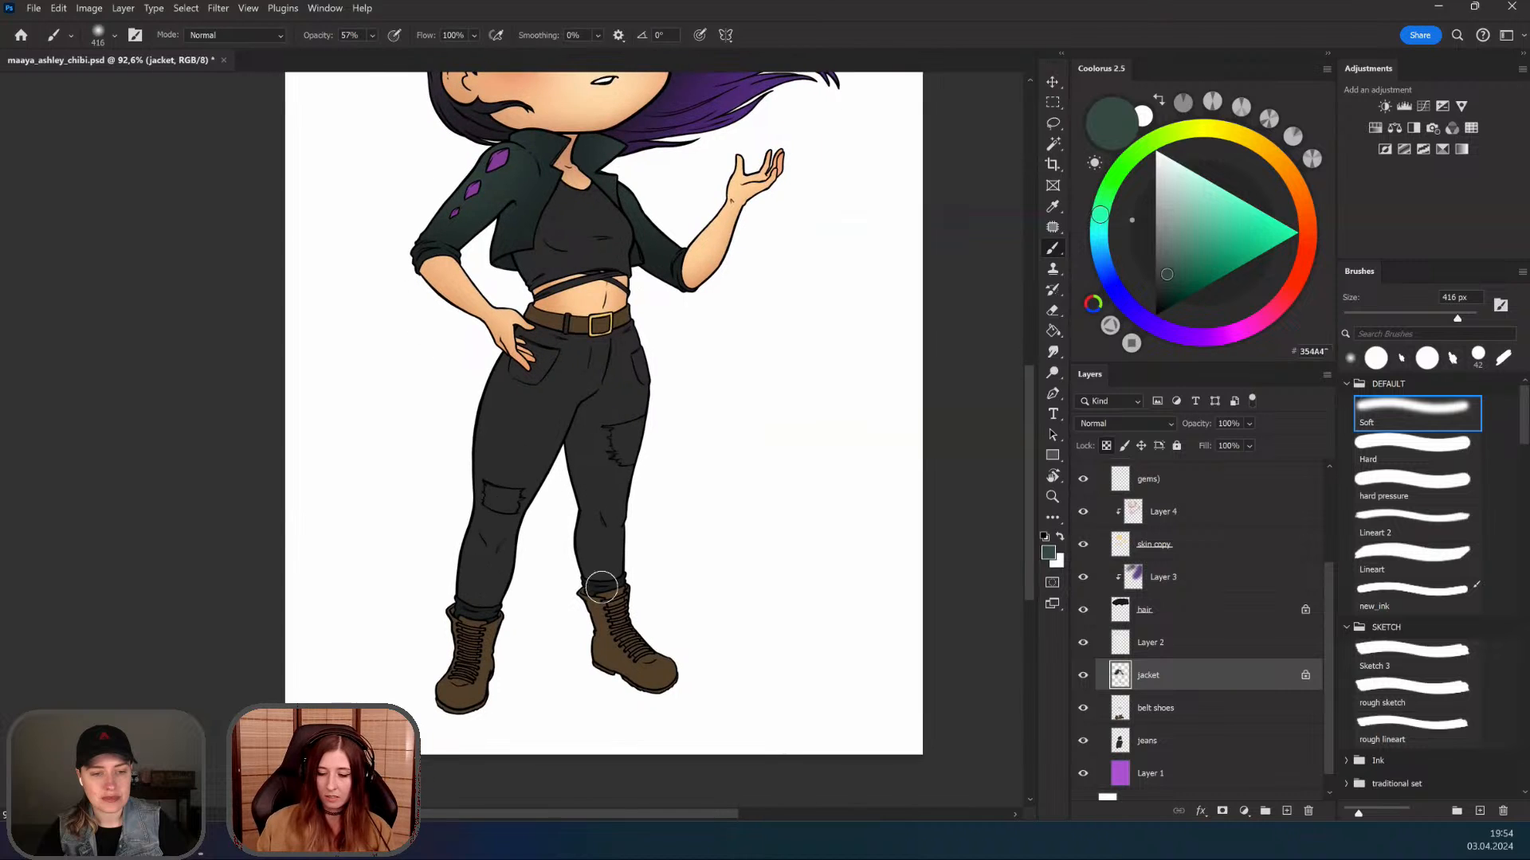
# Step: Lock the belt shoes layer's transparent pixels and shade the belt and boots dark brown with a 210 px Soft brush at 56% opacity
pyautogui.click(1166, 713)
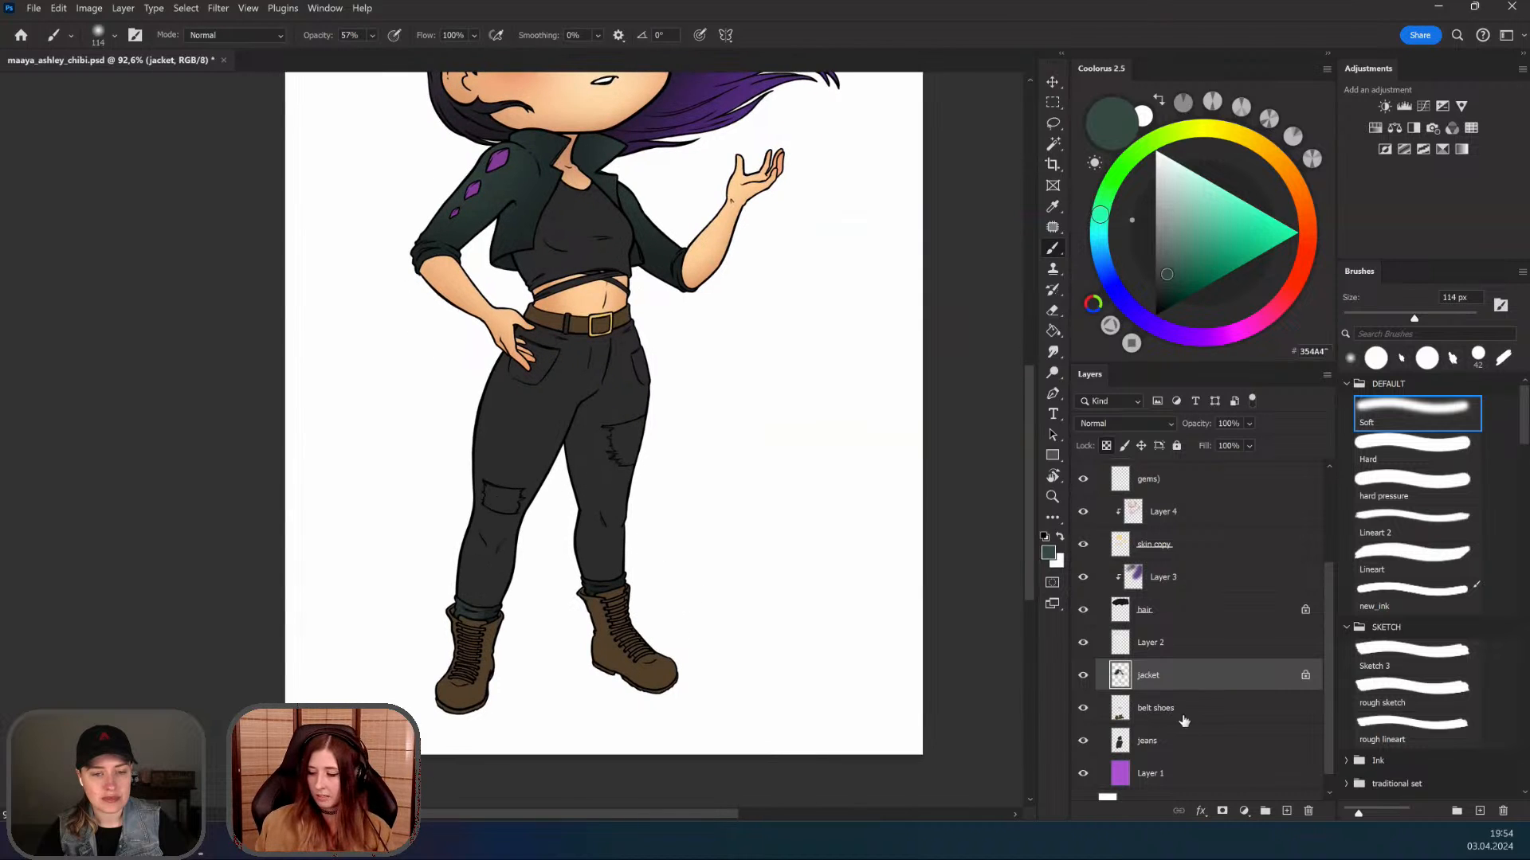
pyautogui.click(1106, 447)
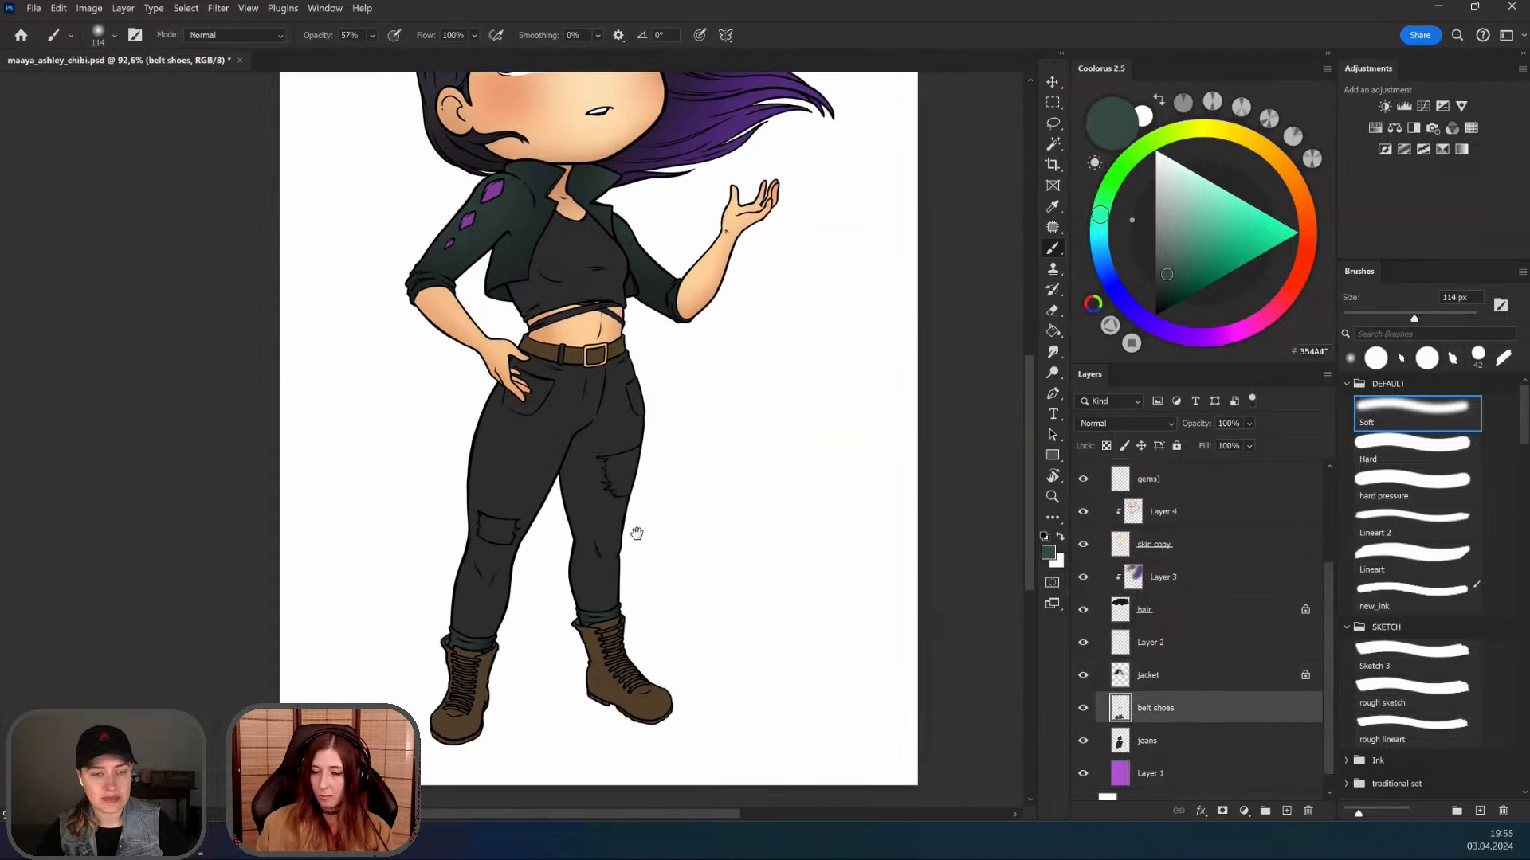
pyautogui.moveTo(542, 416); pyautogui.dragTo(535, 479)
pyautogui.click(1169, 293)
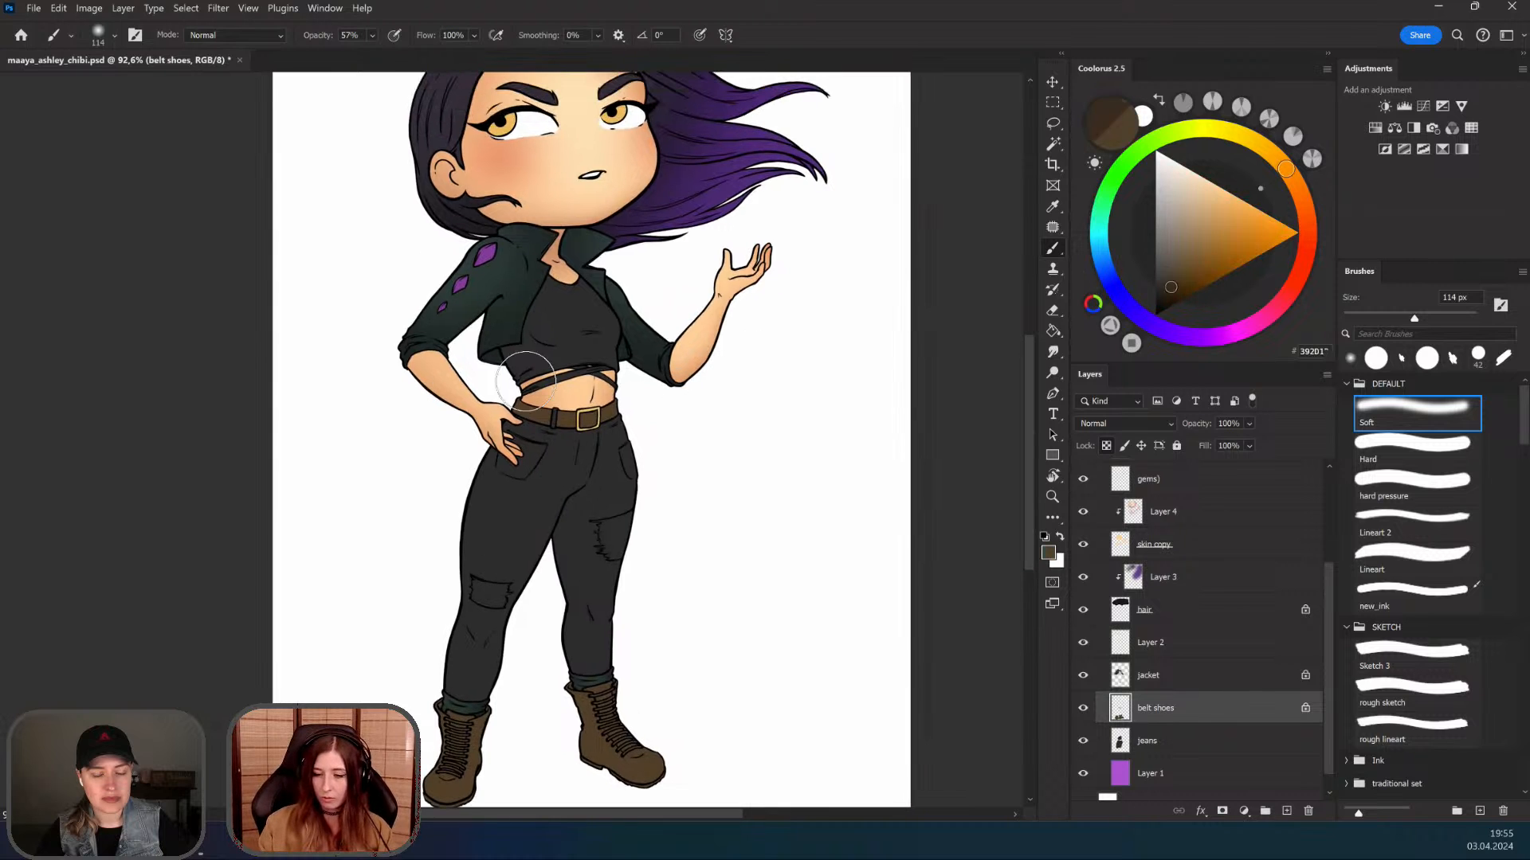
pyautogui.moveTo(524, 382); pyautogui.dragTo(517, 483)
pyautogui.moveTo(633, 382); pyautogui.dragTo(653, 497)
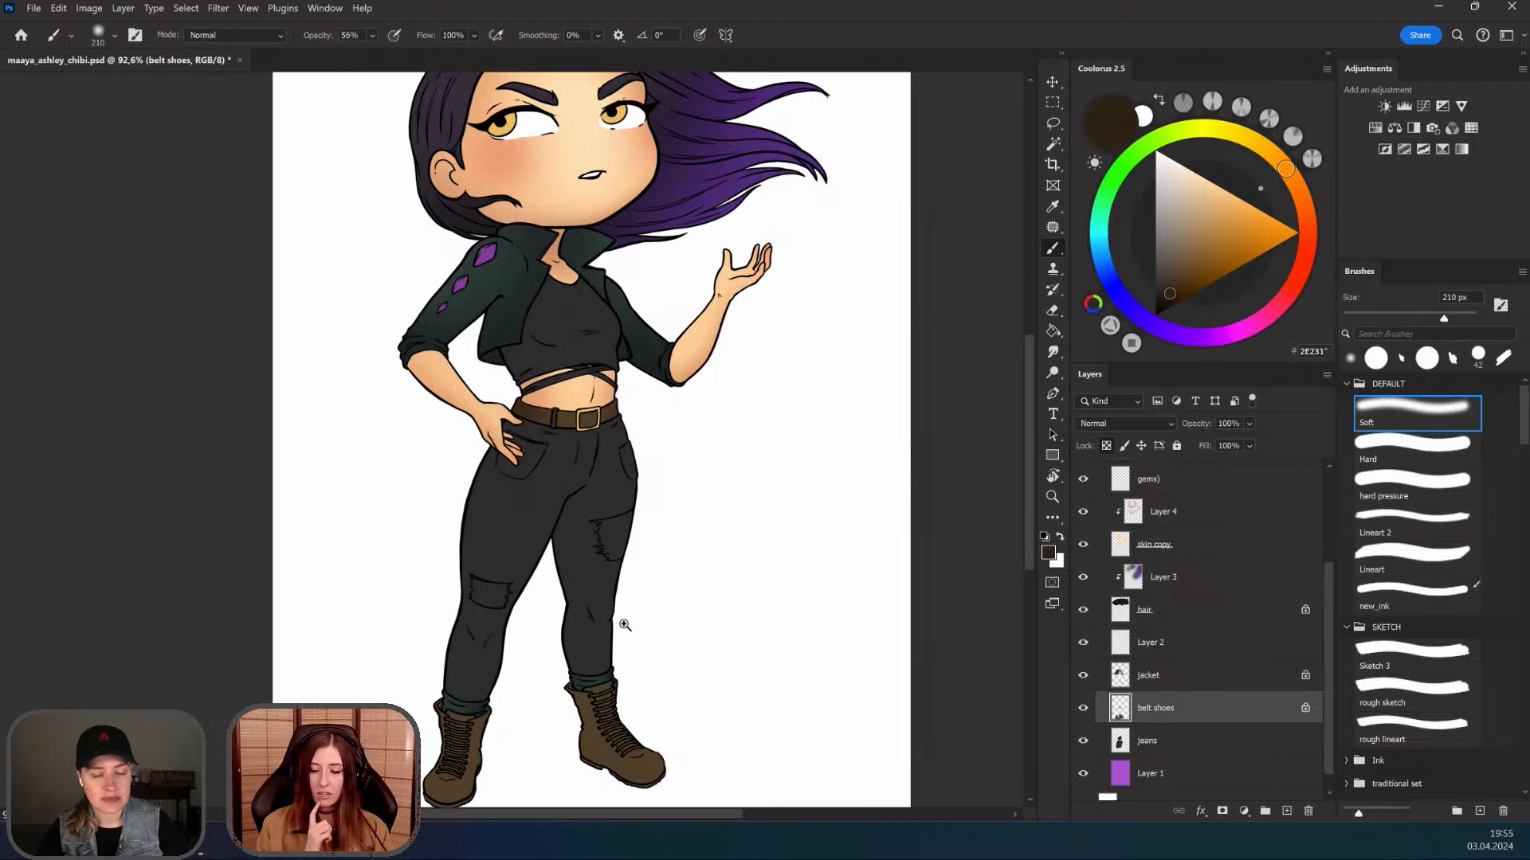
pyautogui.moveTo(771, 482); pyautogui.dragTo(792, 505)
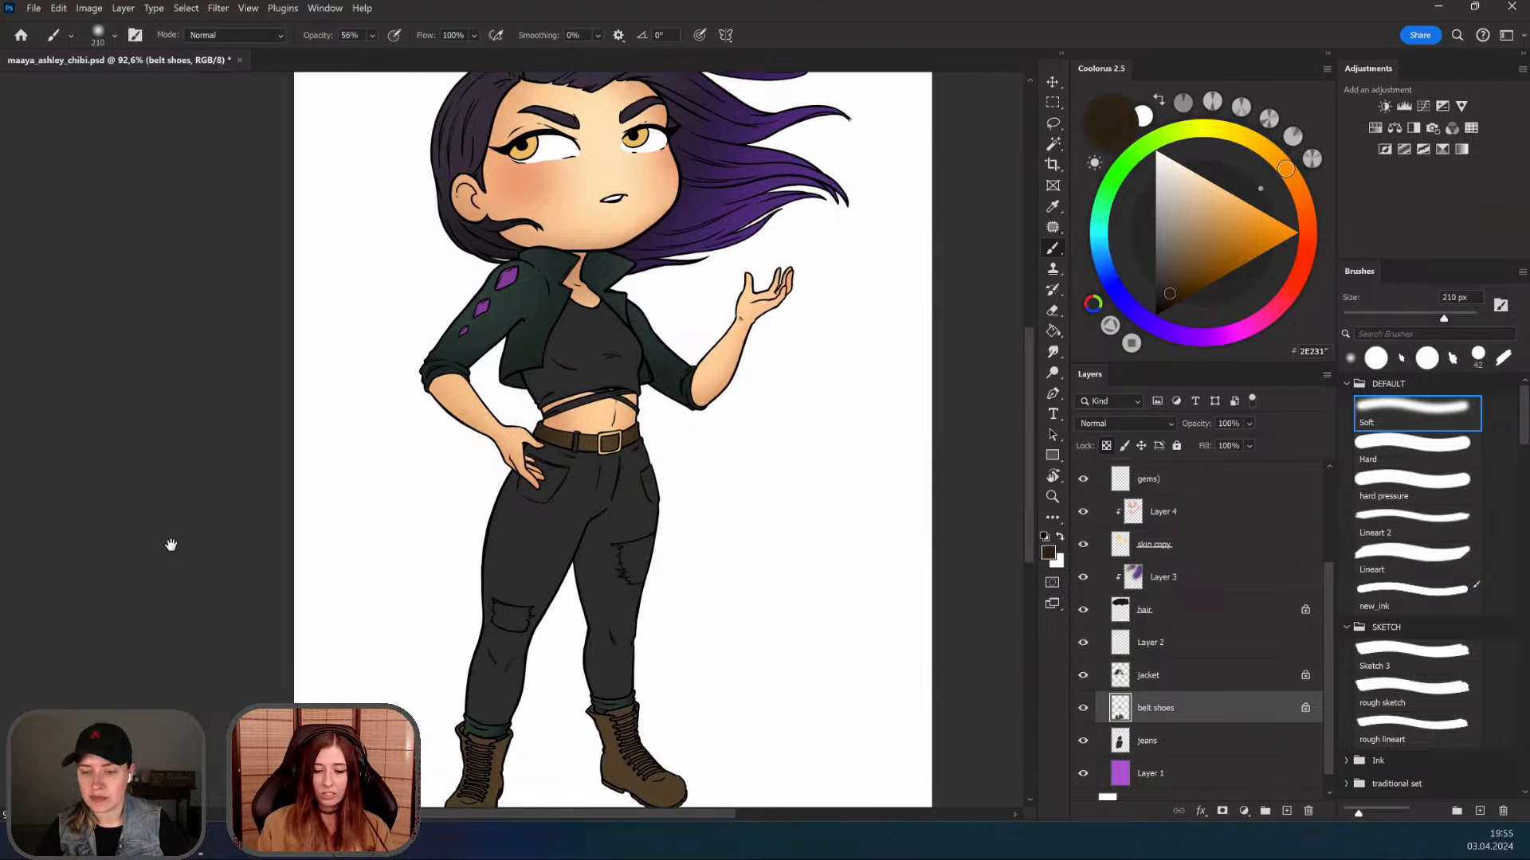
# Step: Examine the shading on the belt, boots and socks up close and across the whole figure
pyautogui.moveTo(535, 641); pyautogui.dragTo(538, 642)
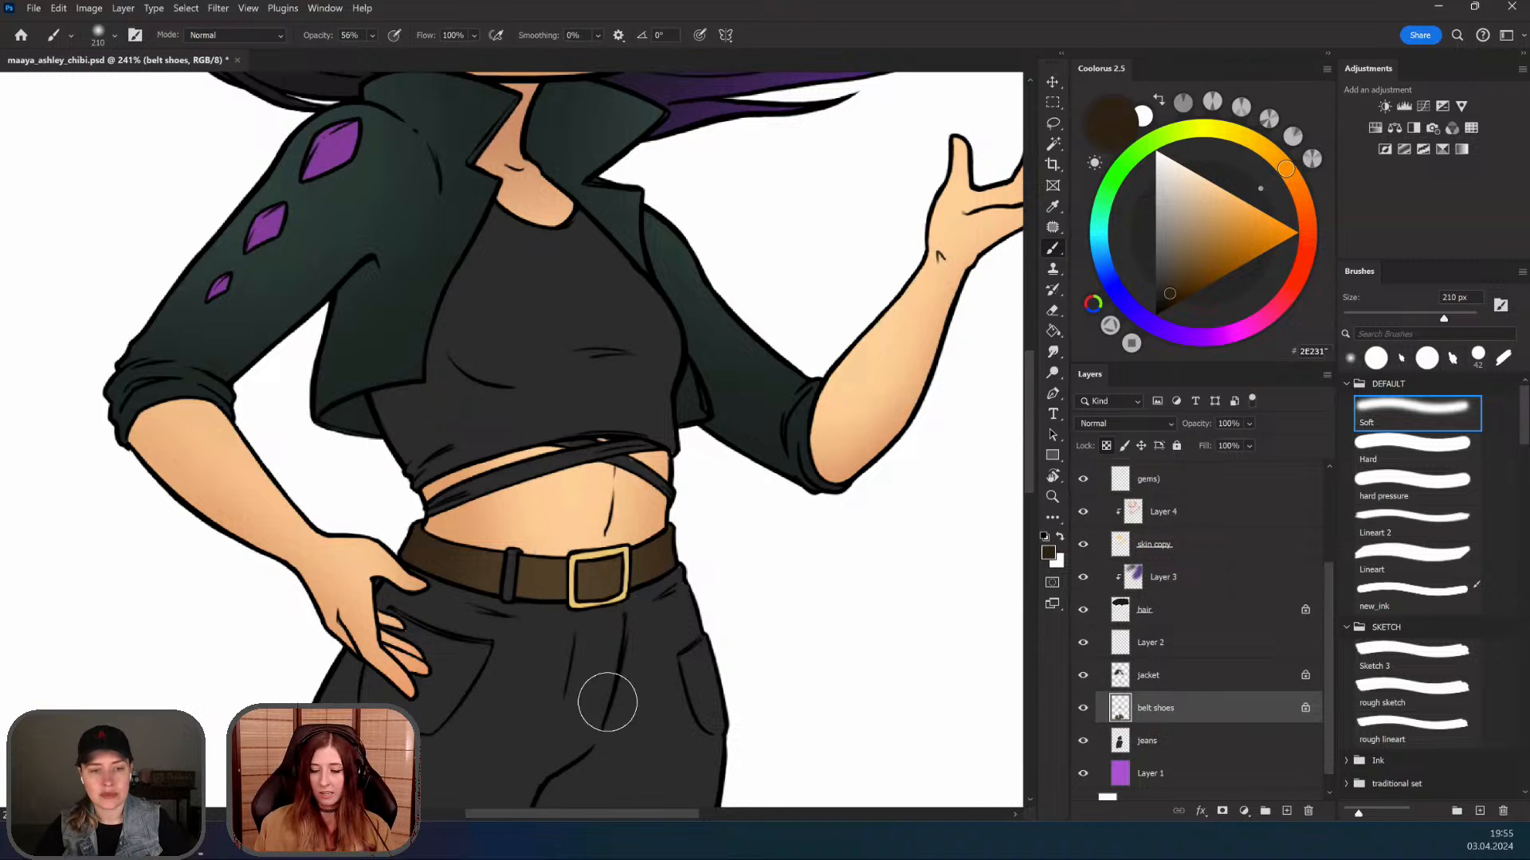
pyautogui.moveTo(553, 603); pyautogui.dragTo(590, 603)
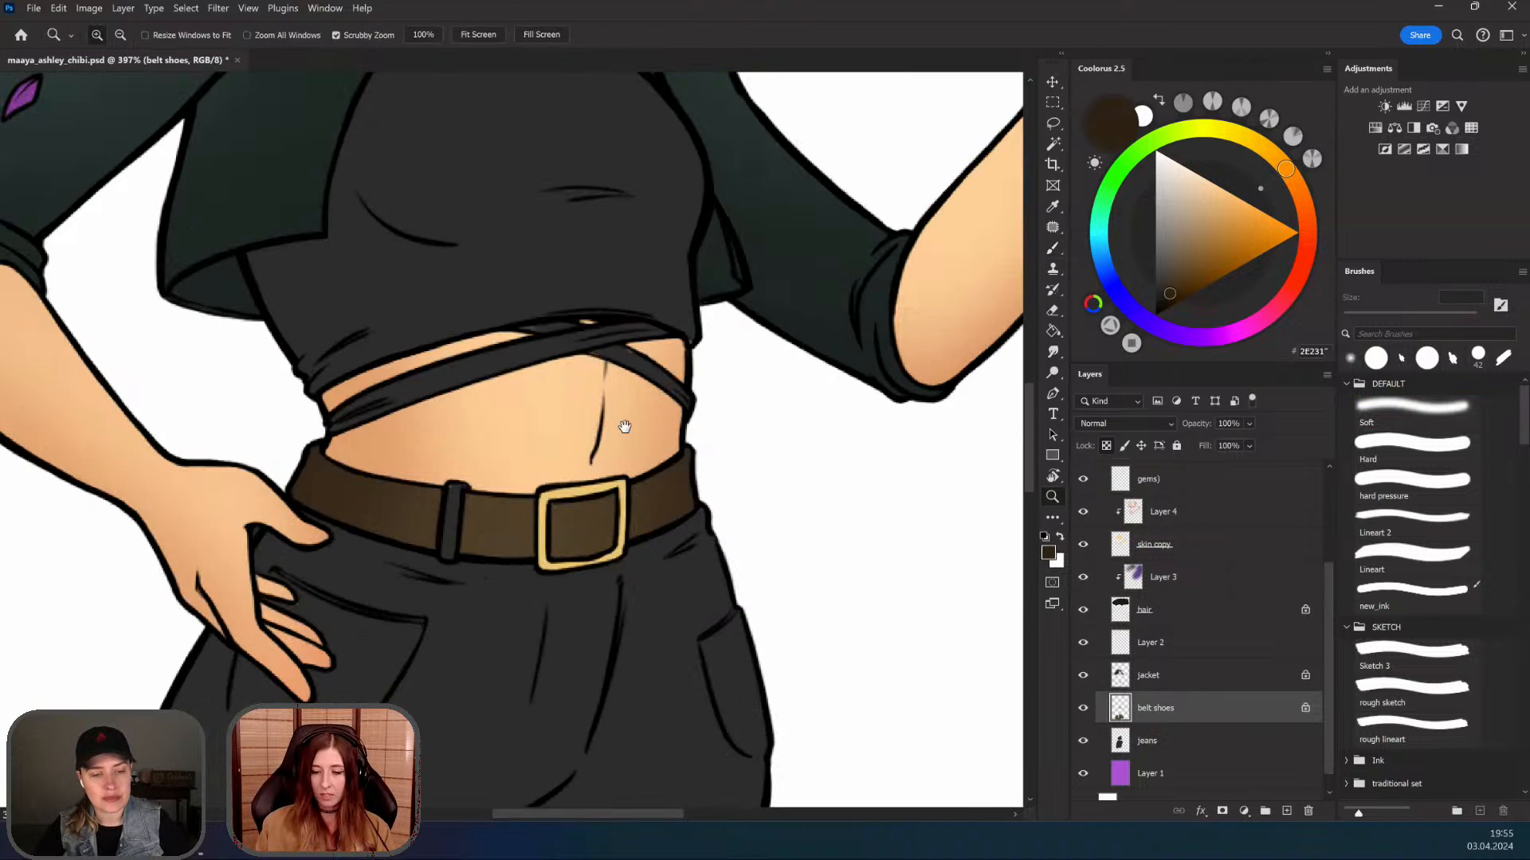
pyautogui.scroll(-3, 545, 655)
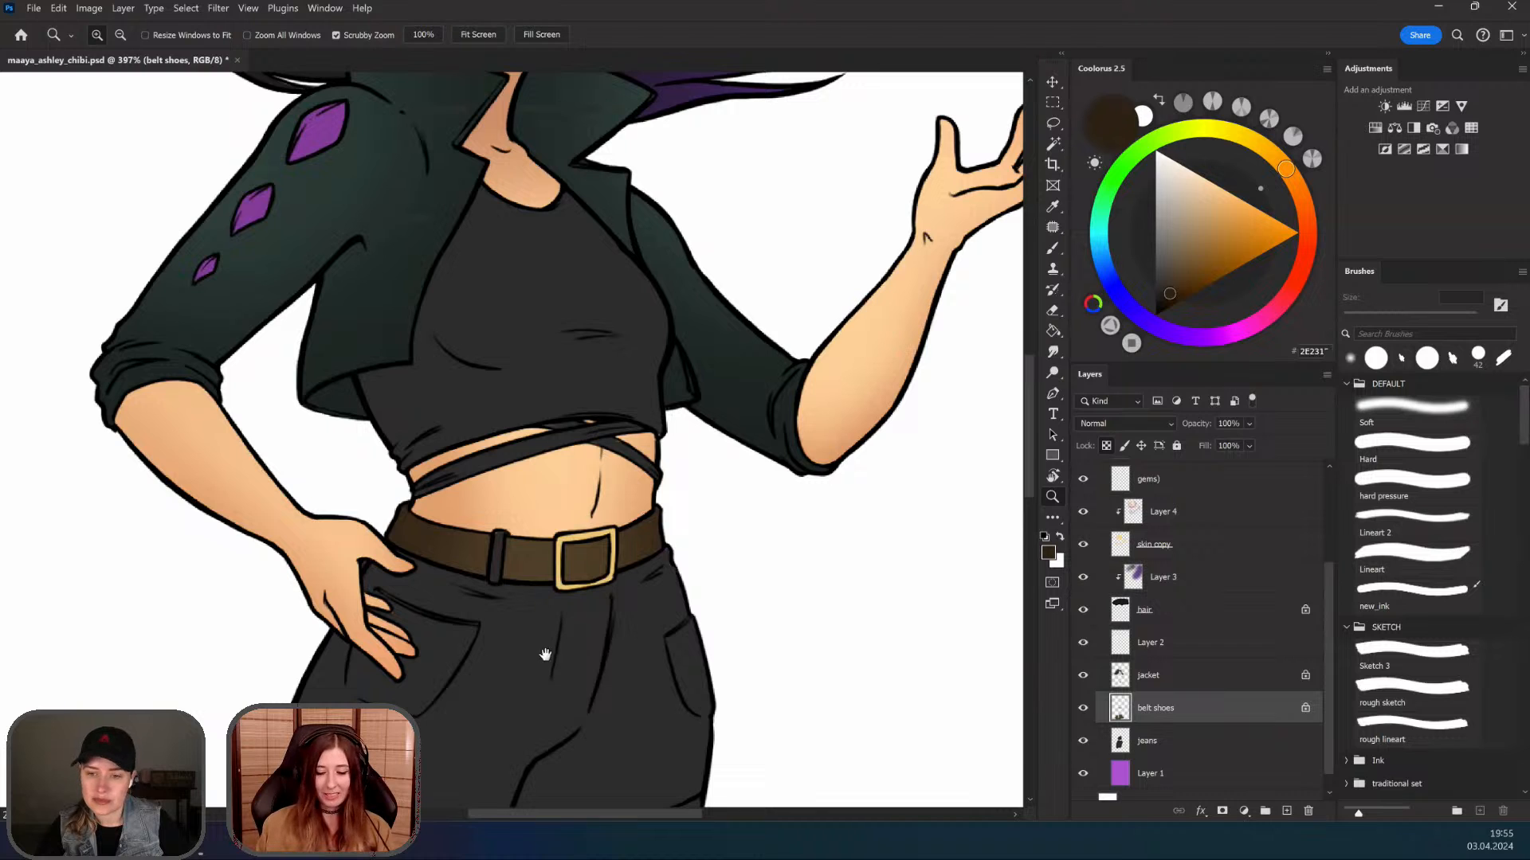
pyautogui.press('b')
pyautogui.hotkey('ctrl', '0')
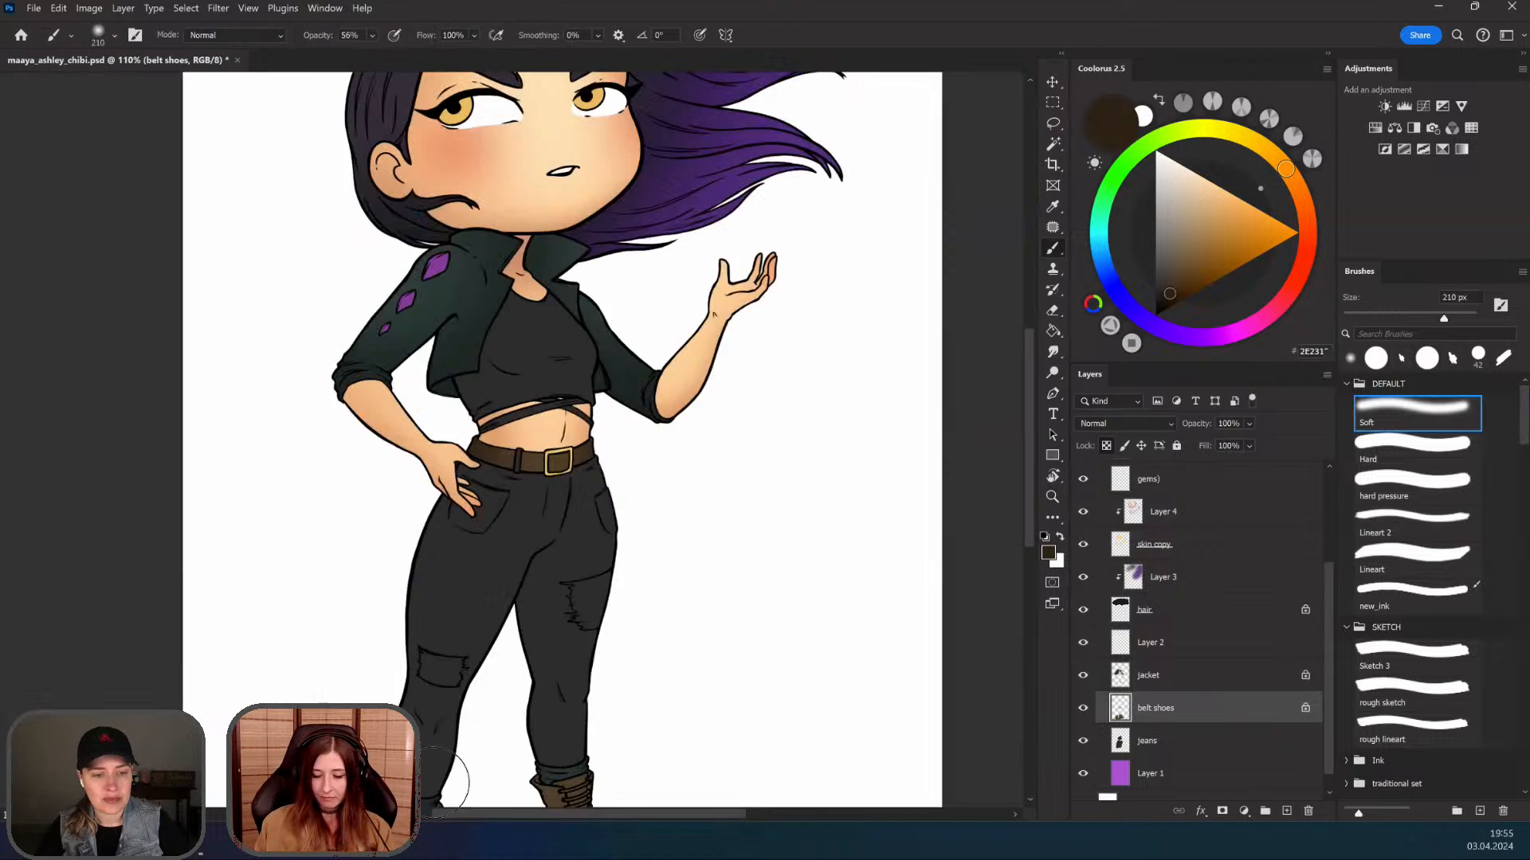
pyautogui.moveTo(550, 653); pyautogui.dragTo(569, 592)
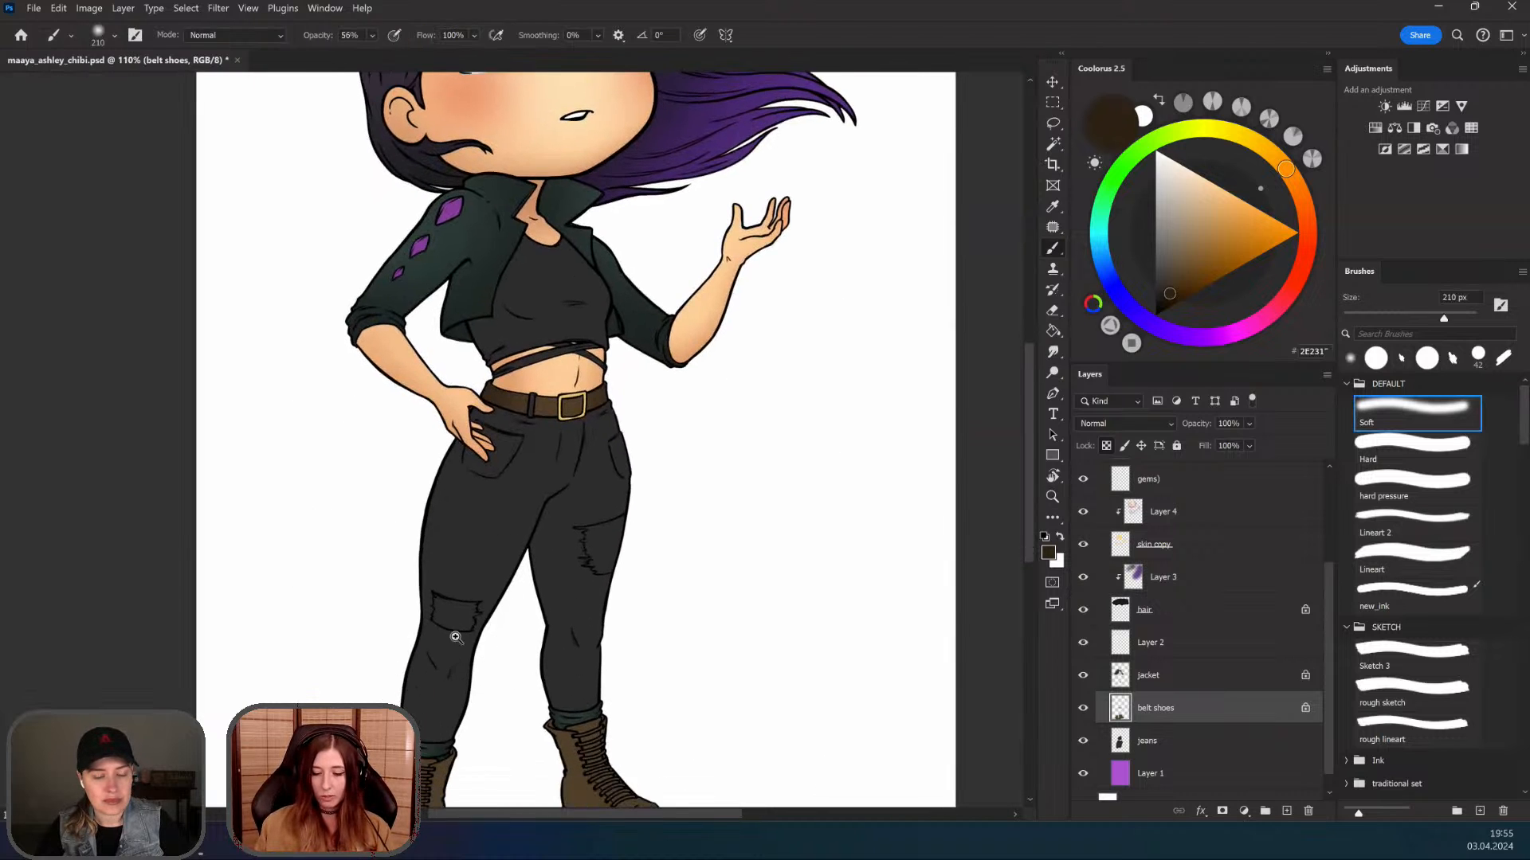
pyautogui.scroll(-3, 382, 510)
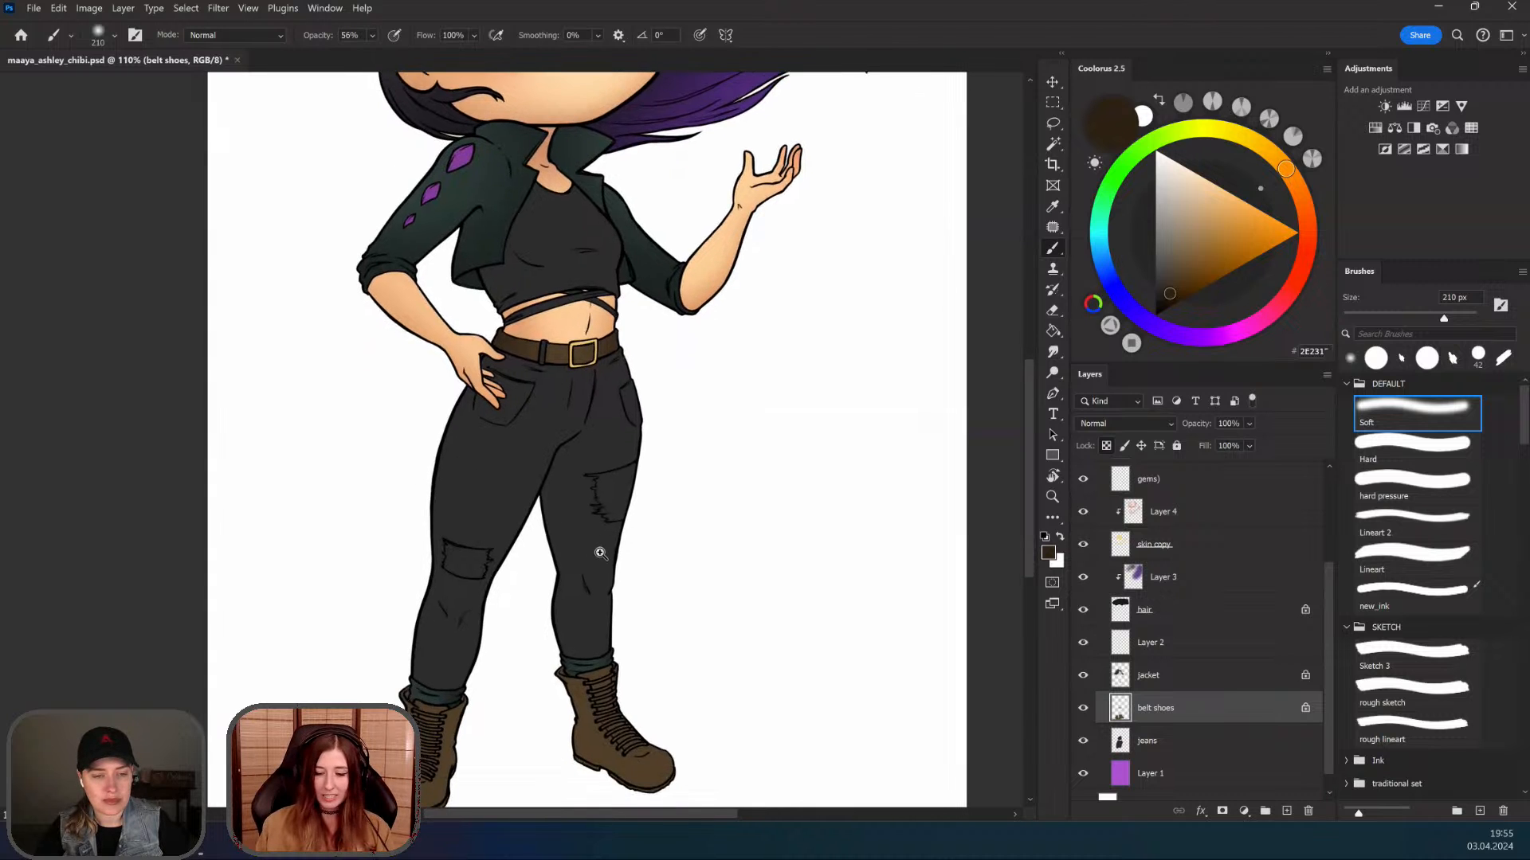
pyautogui.moveTo(423, 781); pyautogui.dragTo(604, 492)
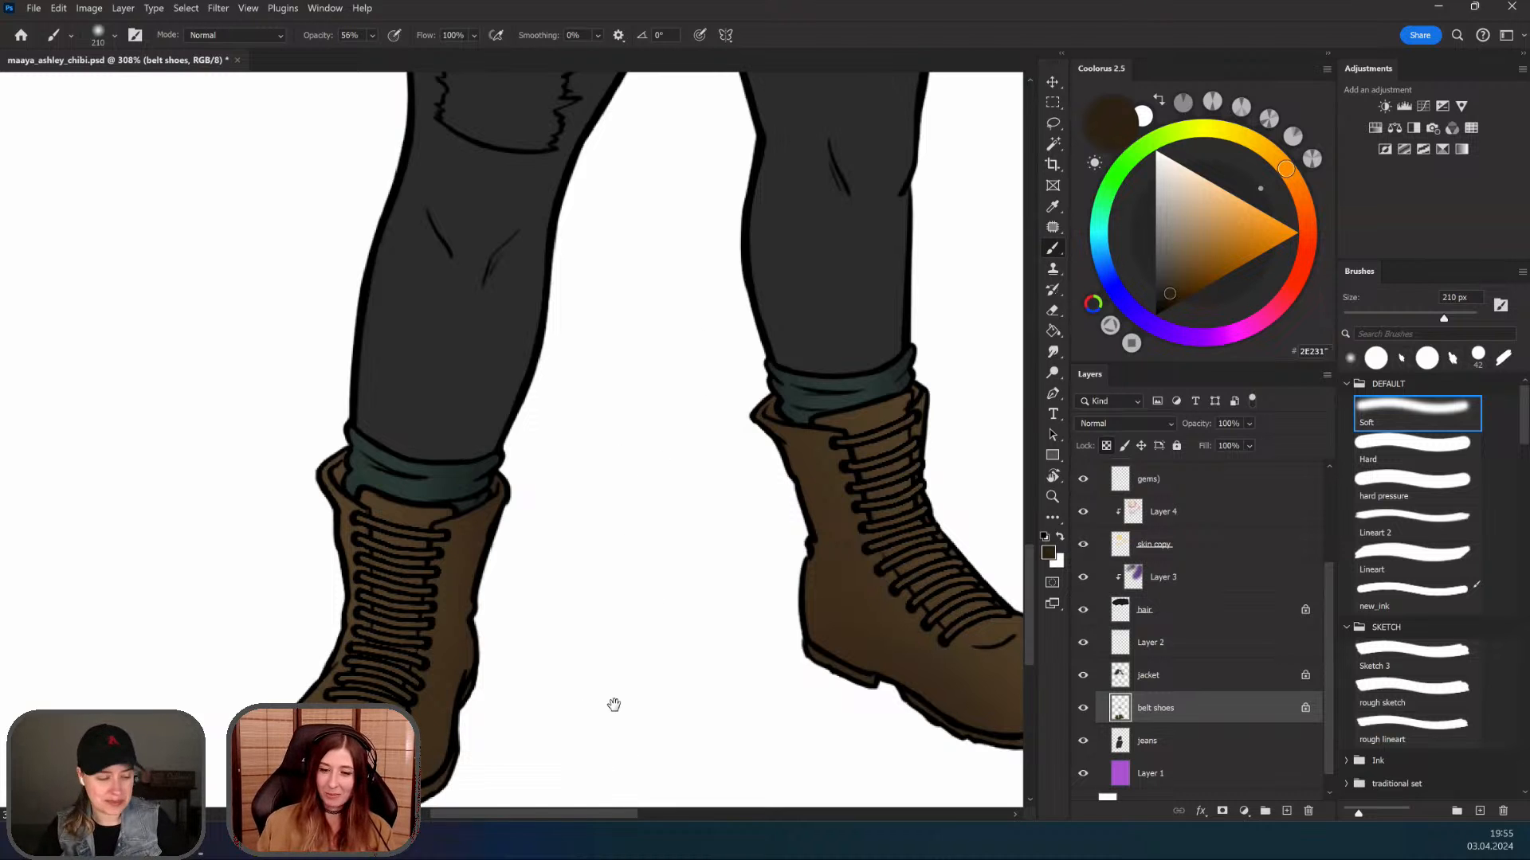
pyautogui.moveTo(614, 703); pyautogui.dragTo(656, 656)
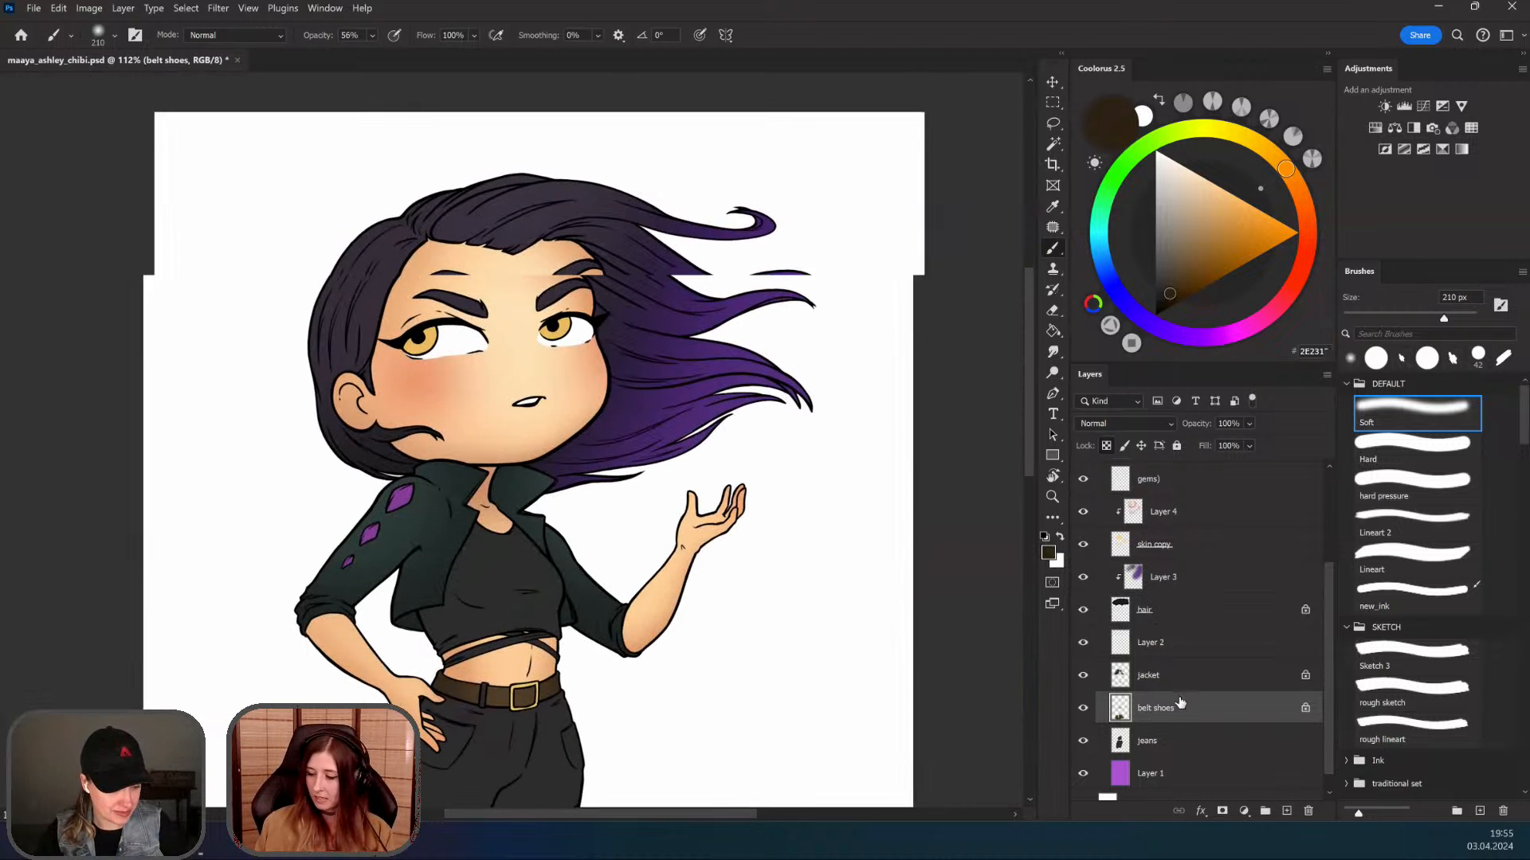
# Step: Lock the jeans layer's transparent pixels and sample the dark grey of the trousers as the painting colour
pyautogui.click(1159, 743)
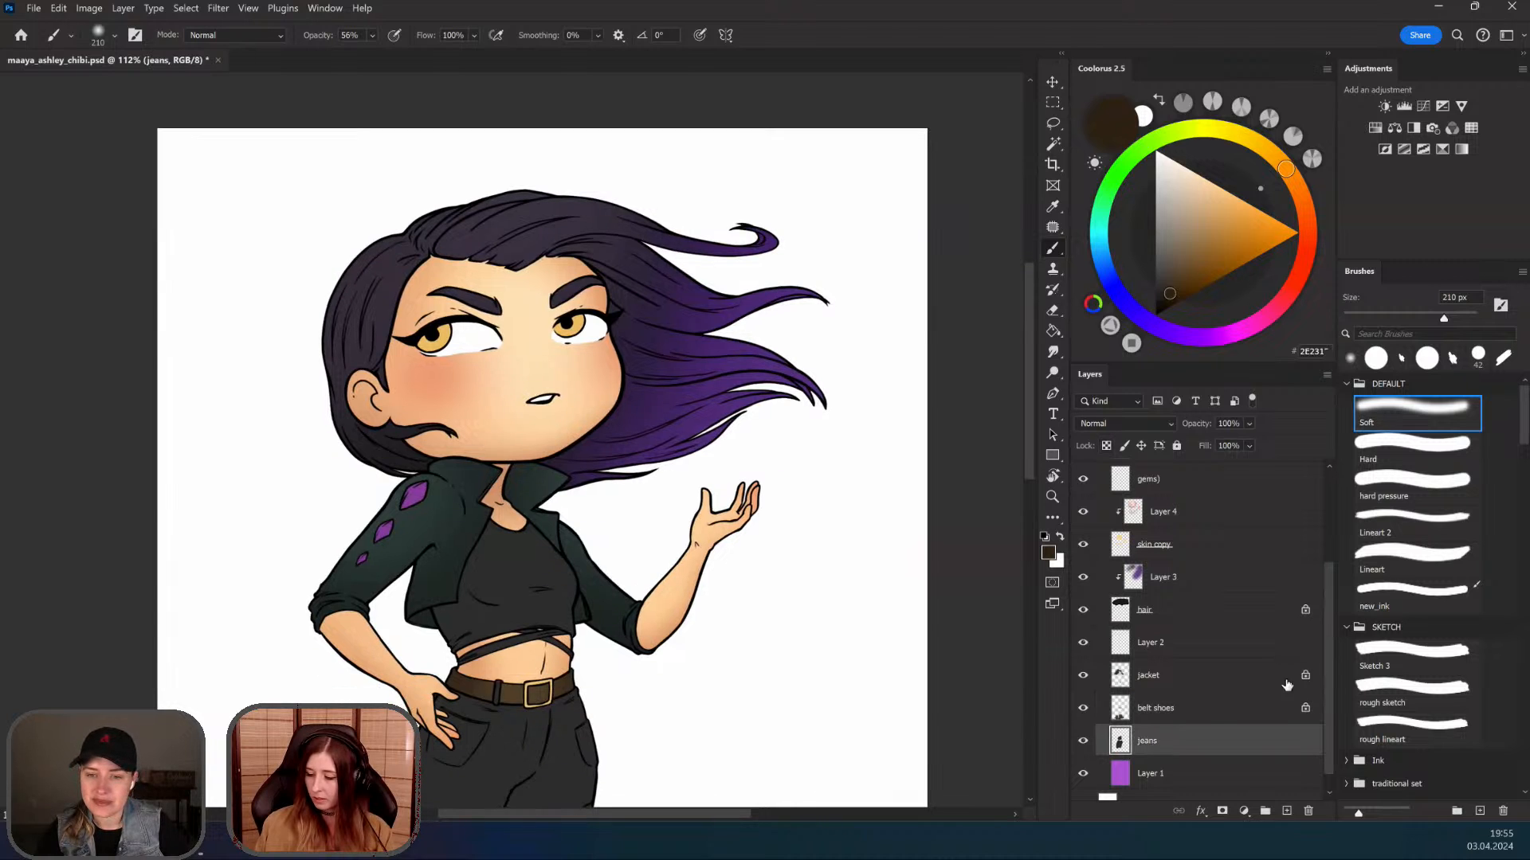
pyautogui.scroll(1, 1286, 685)
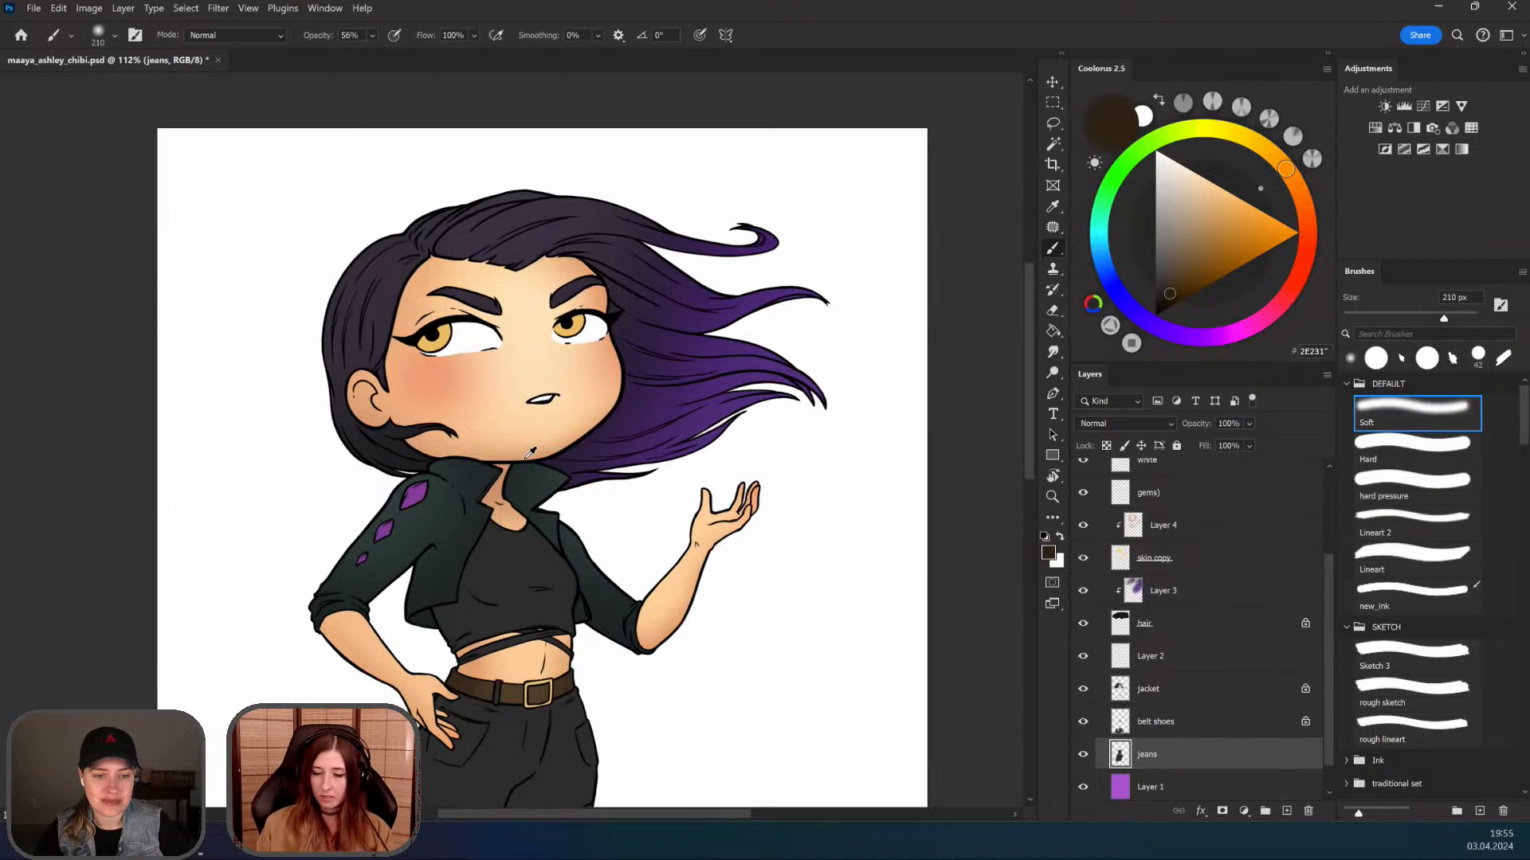
pyautogui.press('/')
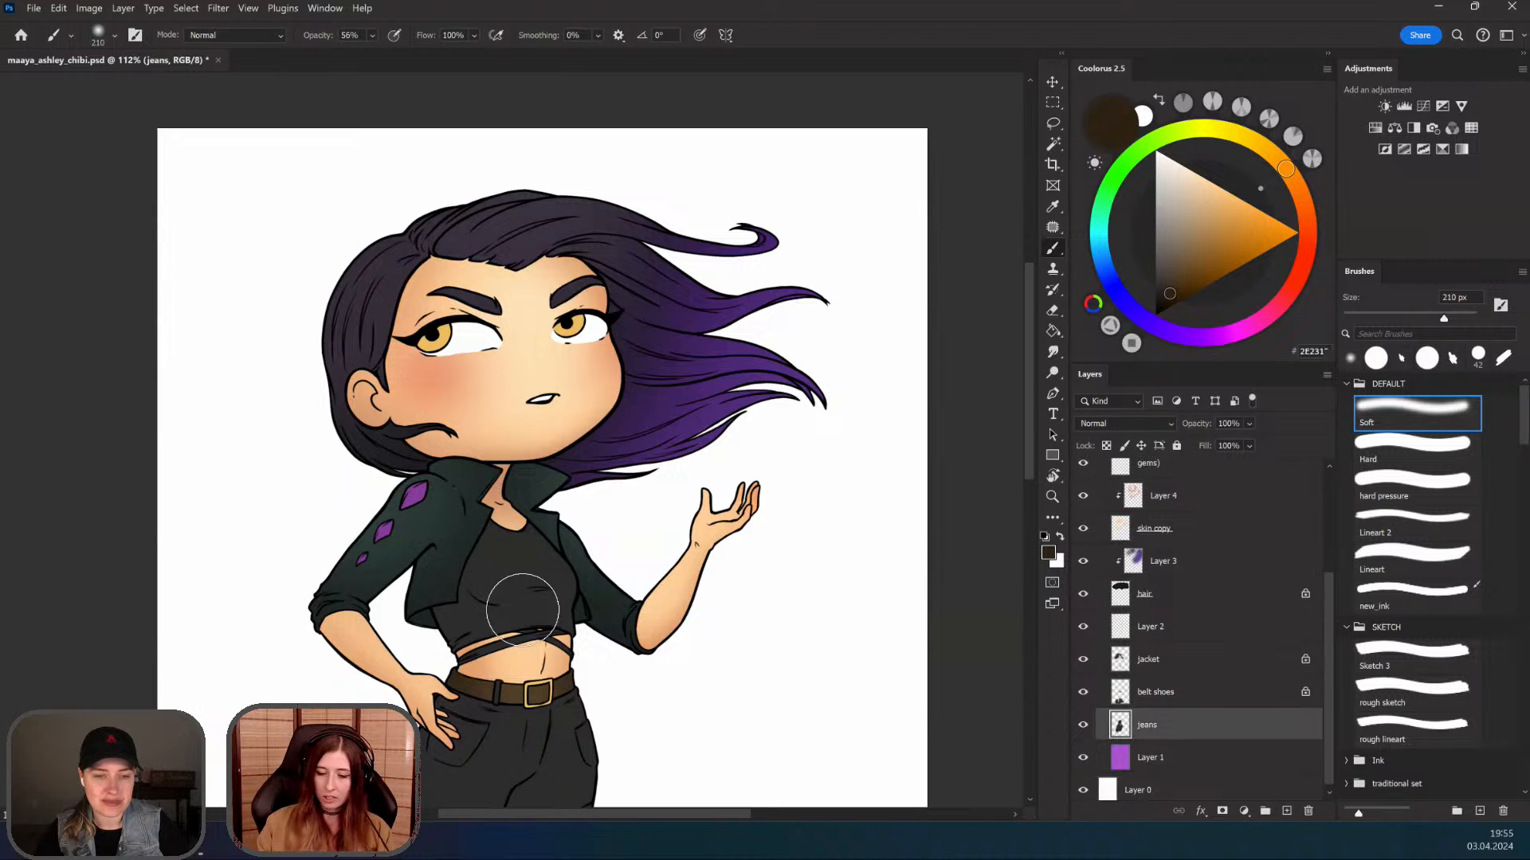
pyautogui.moveTo(608, 551); pyautogui.dragTo(614, 514)
pyautogui.moveTo(651, 449); pyautogui.dragTo(660, 385)
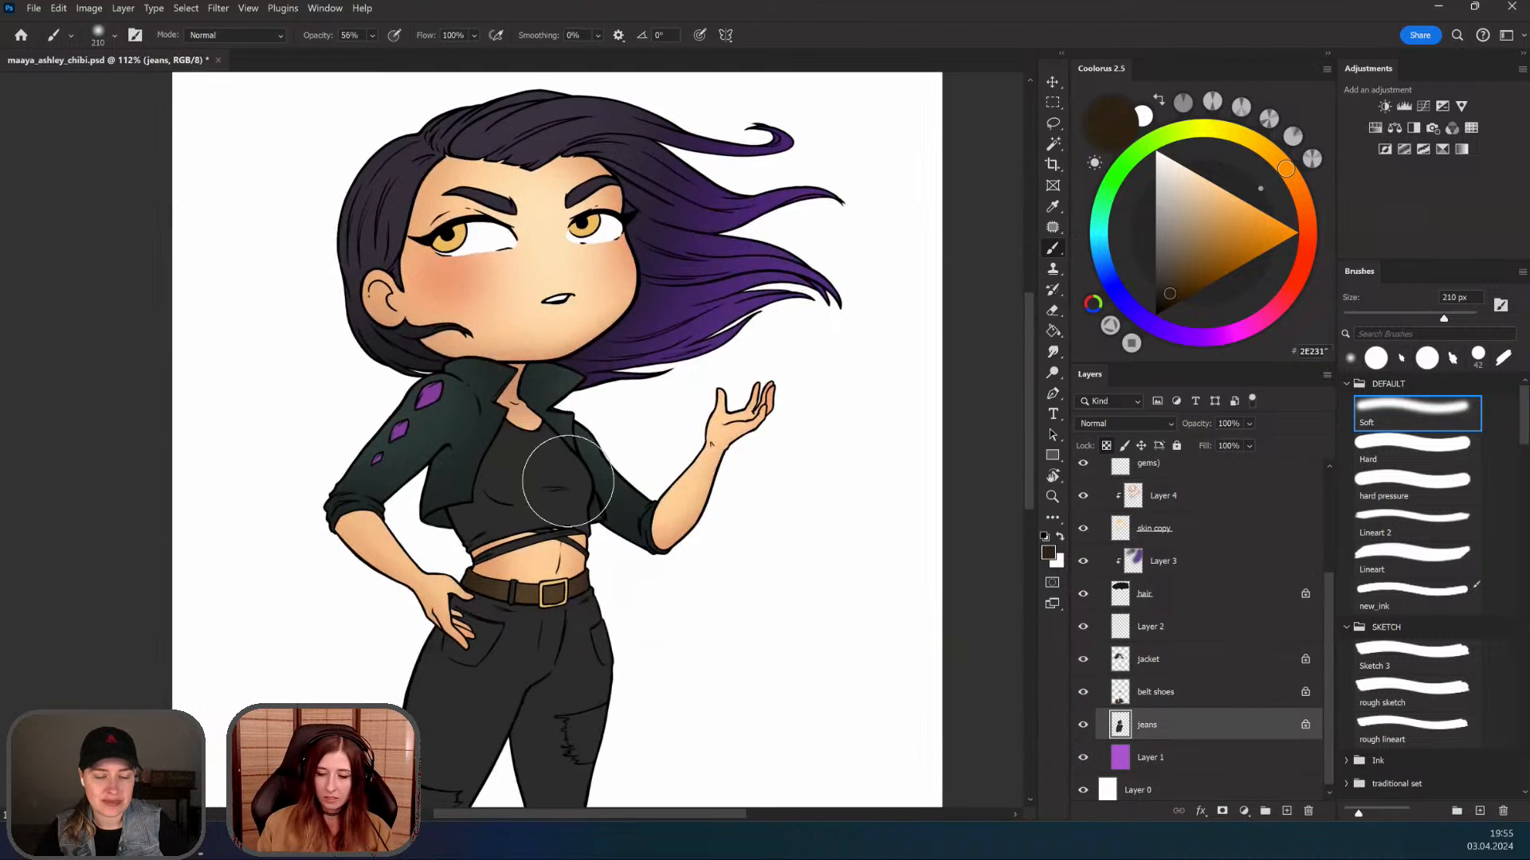
pyautogui.keyDown('alt'); pyautogui.click(568, 661); pyautogui.keyUp('alt')
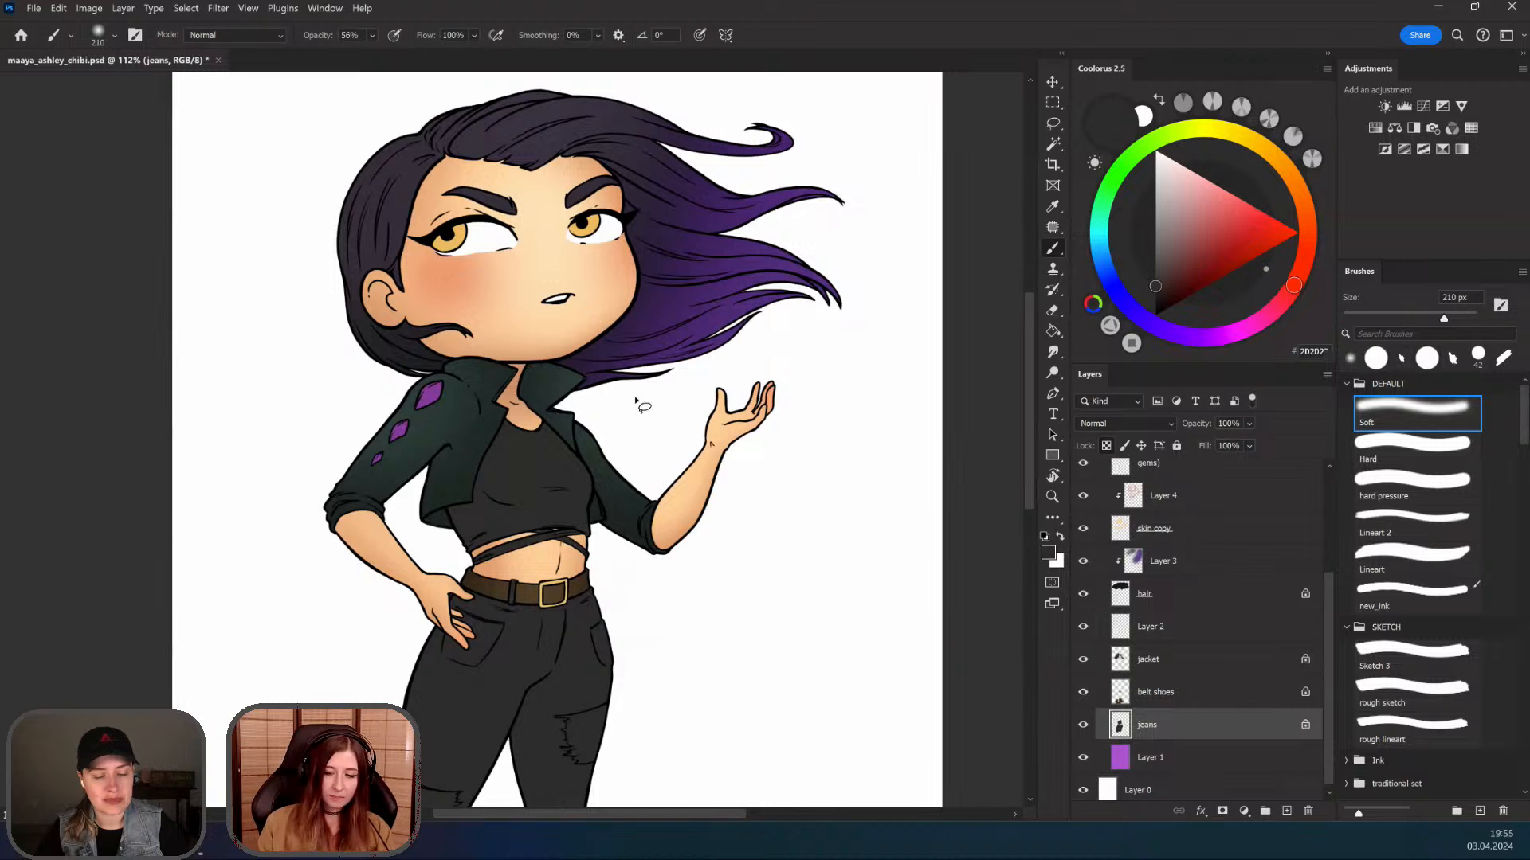
# Step: Shade the black top and trousers with a darker neutral grey on the jeans layer
pyautogui.press('l')
pyautogui.scroll(-3, 662, 468)
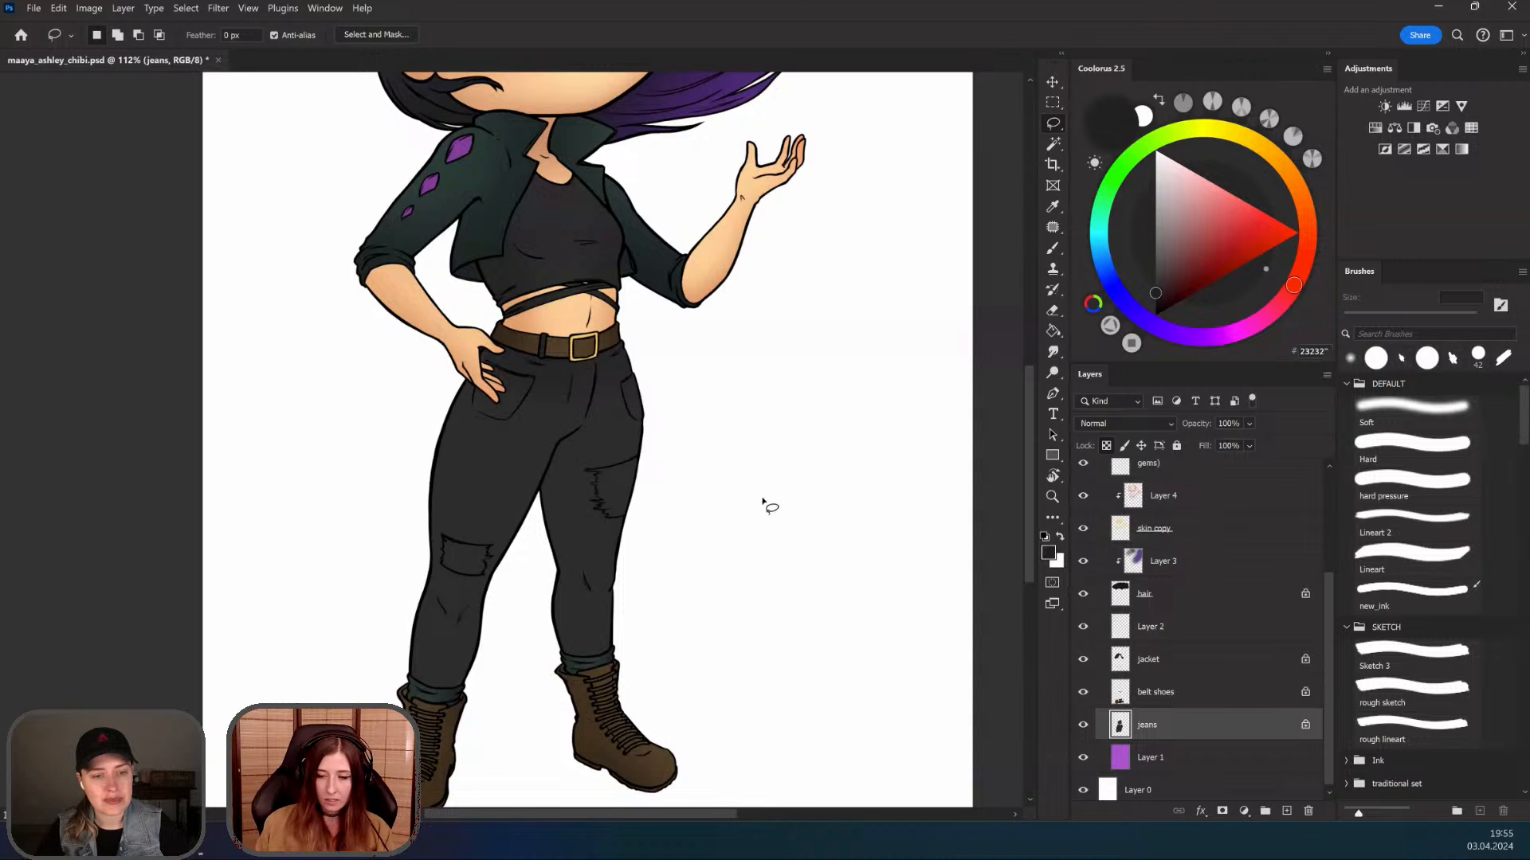
pyautogui.scroll(3, 553, 535)
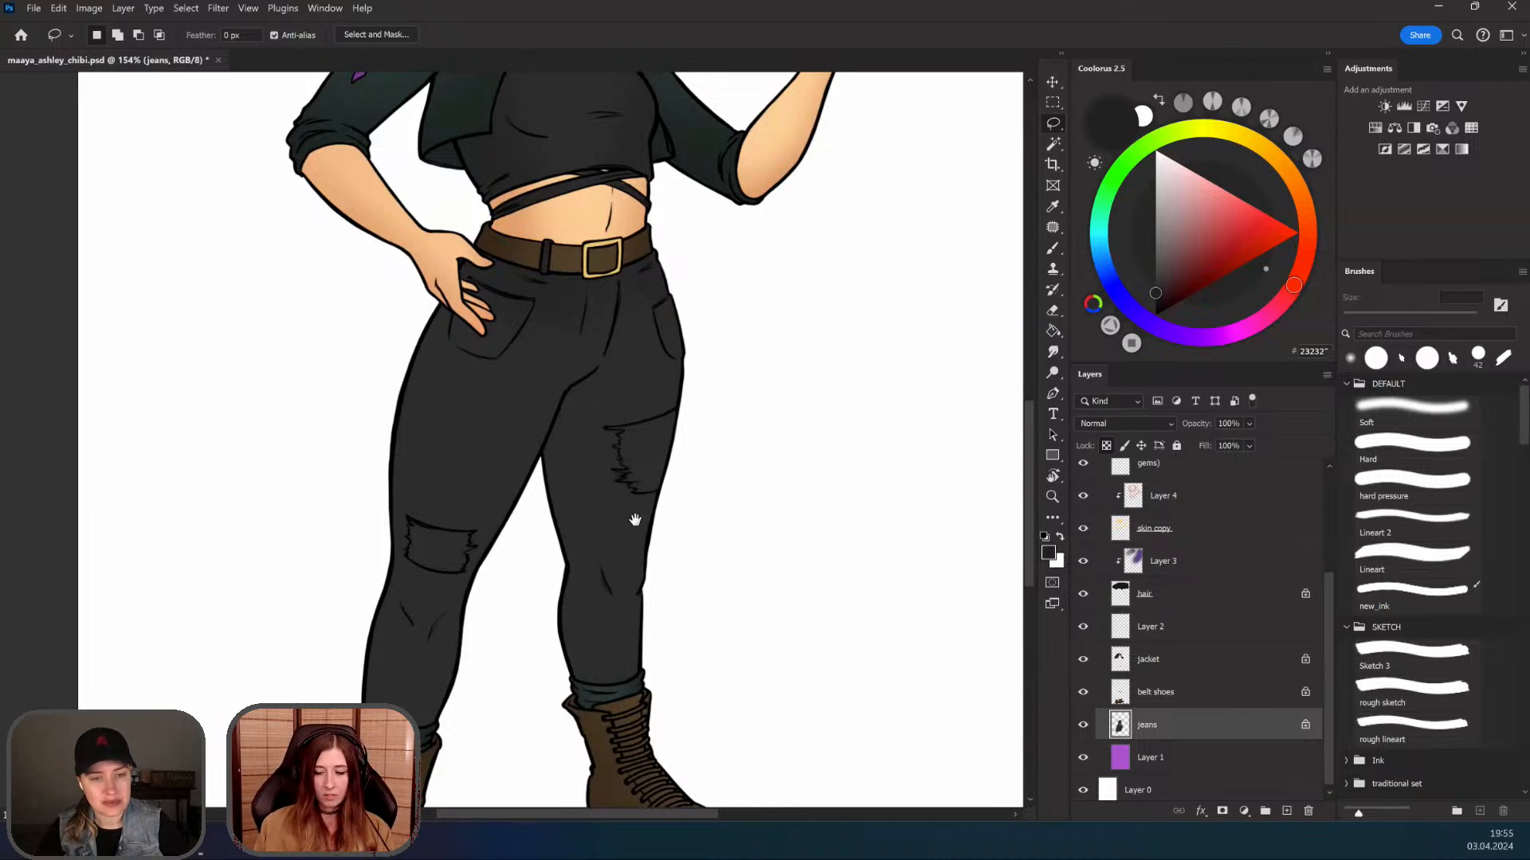
pyautogui.moveTo(632, 519); pyautogui.dragTo(632, 492)
pyautogui.moveTo(618, 276); pyautogui.dragTo(544, 413)
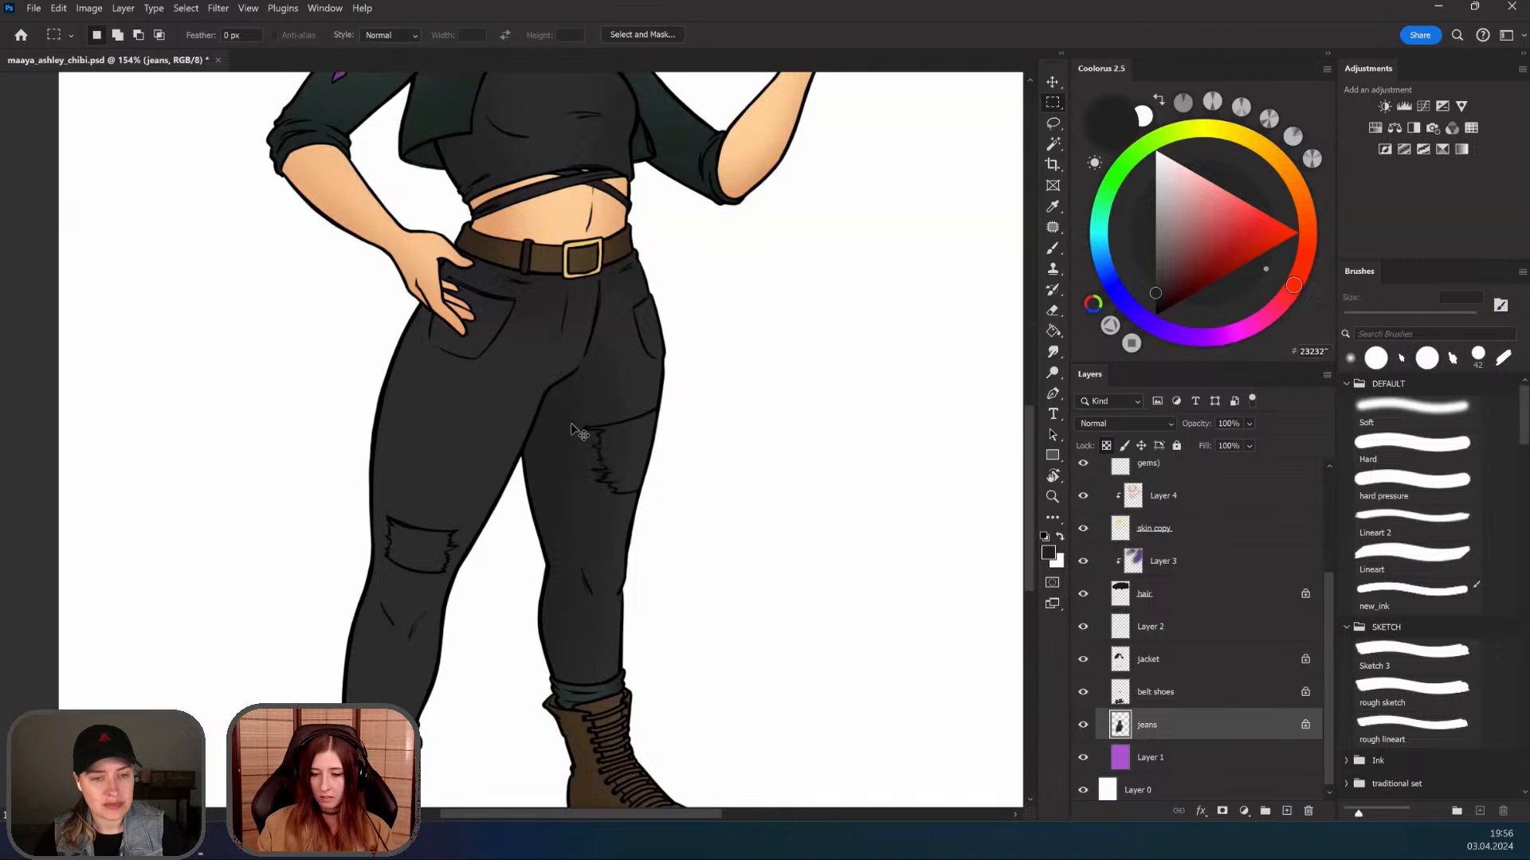
pyautogui.scroll(-2, 571, 431)
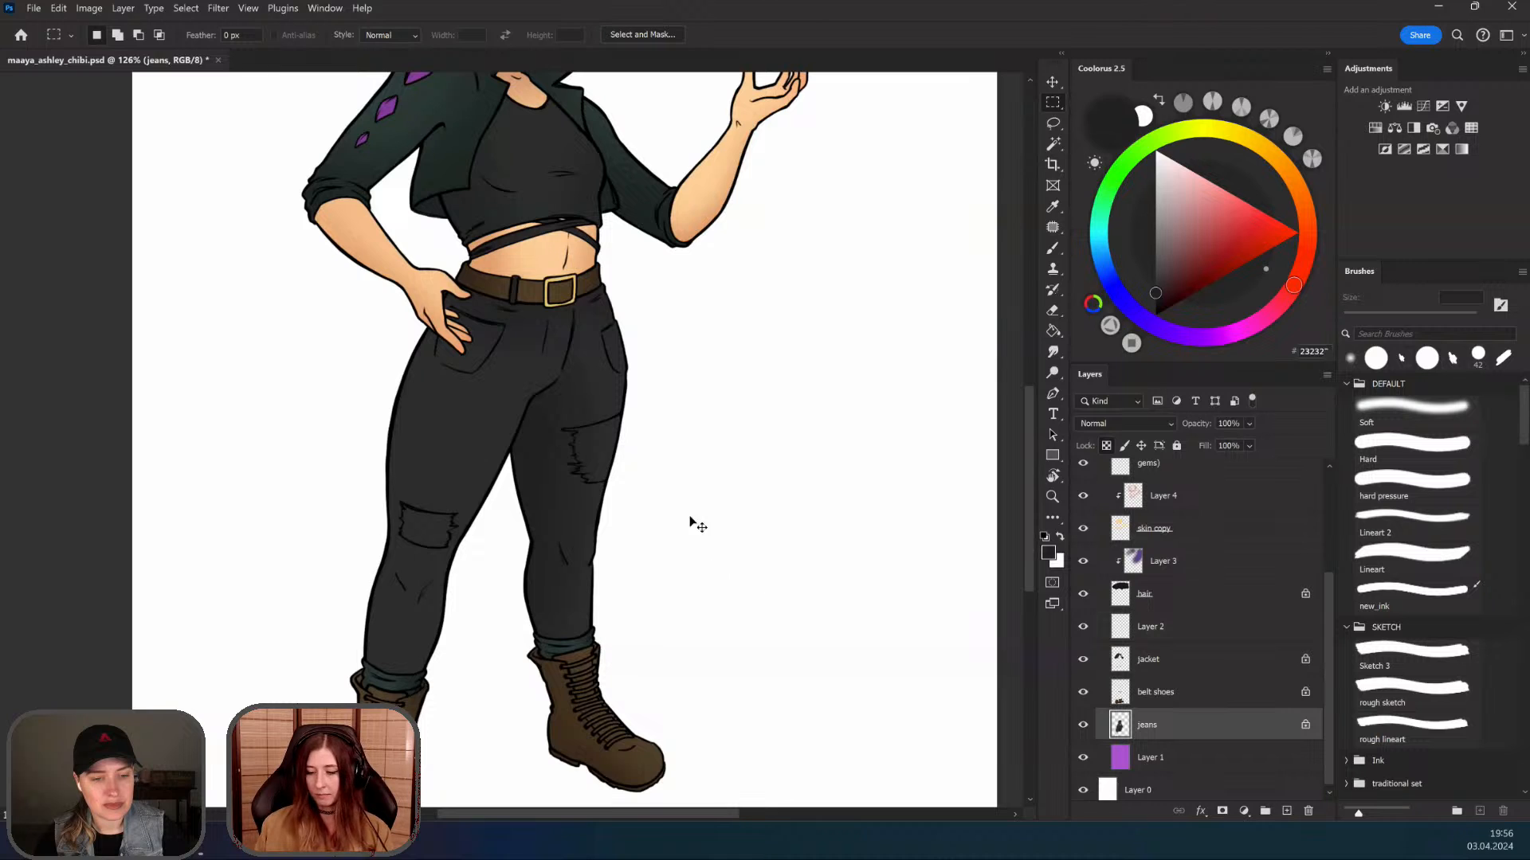
# Step: Brighten the top and trousers with a lighter grey using a 264 px Soft brush at 59% opacity
pyautogui.press('b')
pyautogui.moveTo(674, 398); pyautogui.dragTo(702, 625)
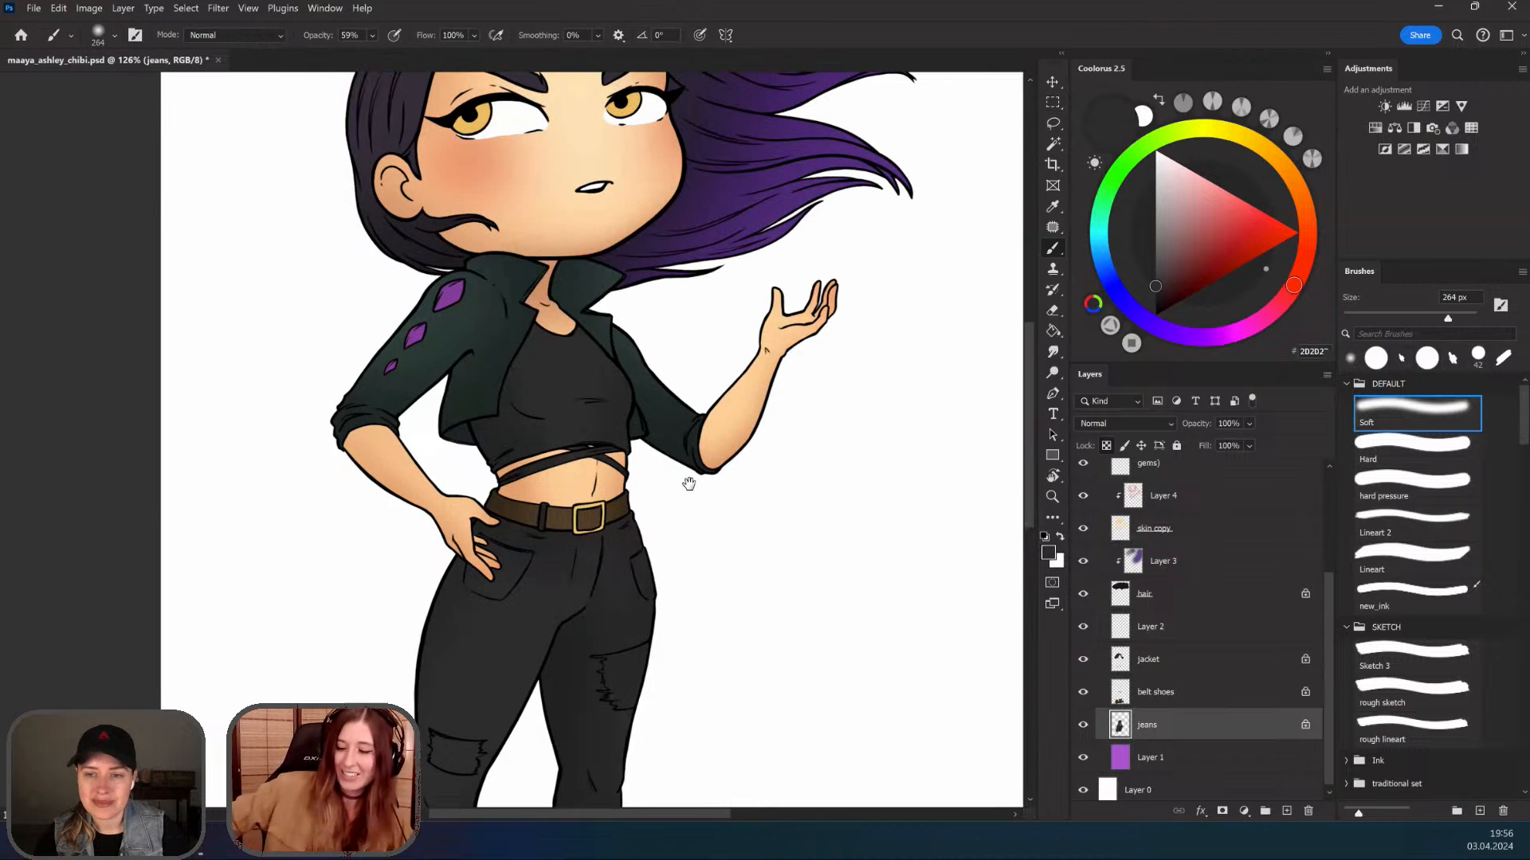
pyautogui.scroll(-4, 688, 483)
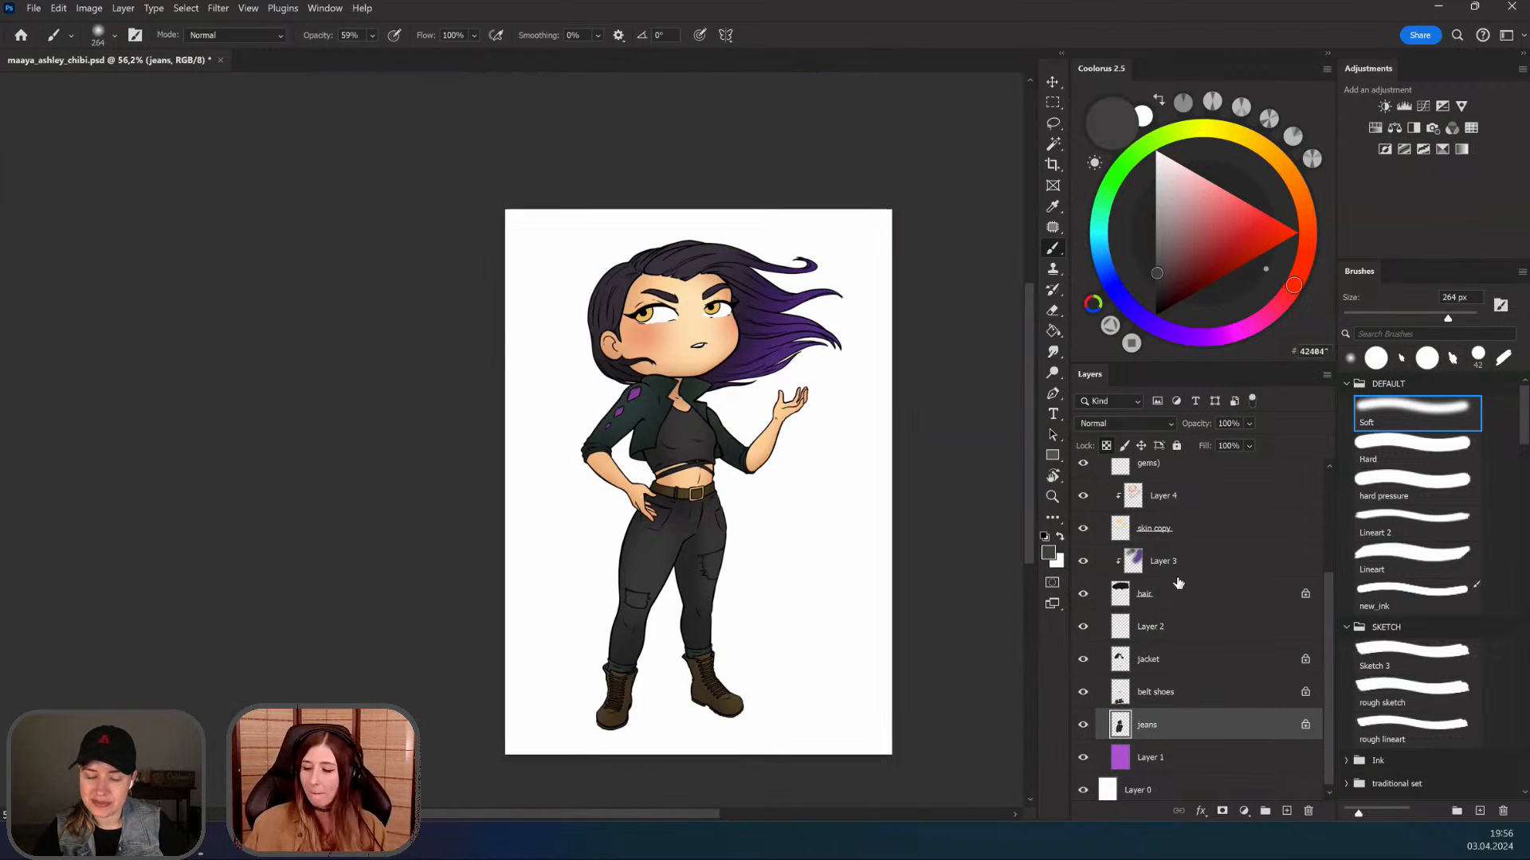
# Step: Examine the shaded character's face, hair and outfit up close and as a whole figure
pyautogui.scroll(4, 809, 341)
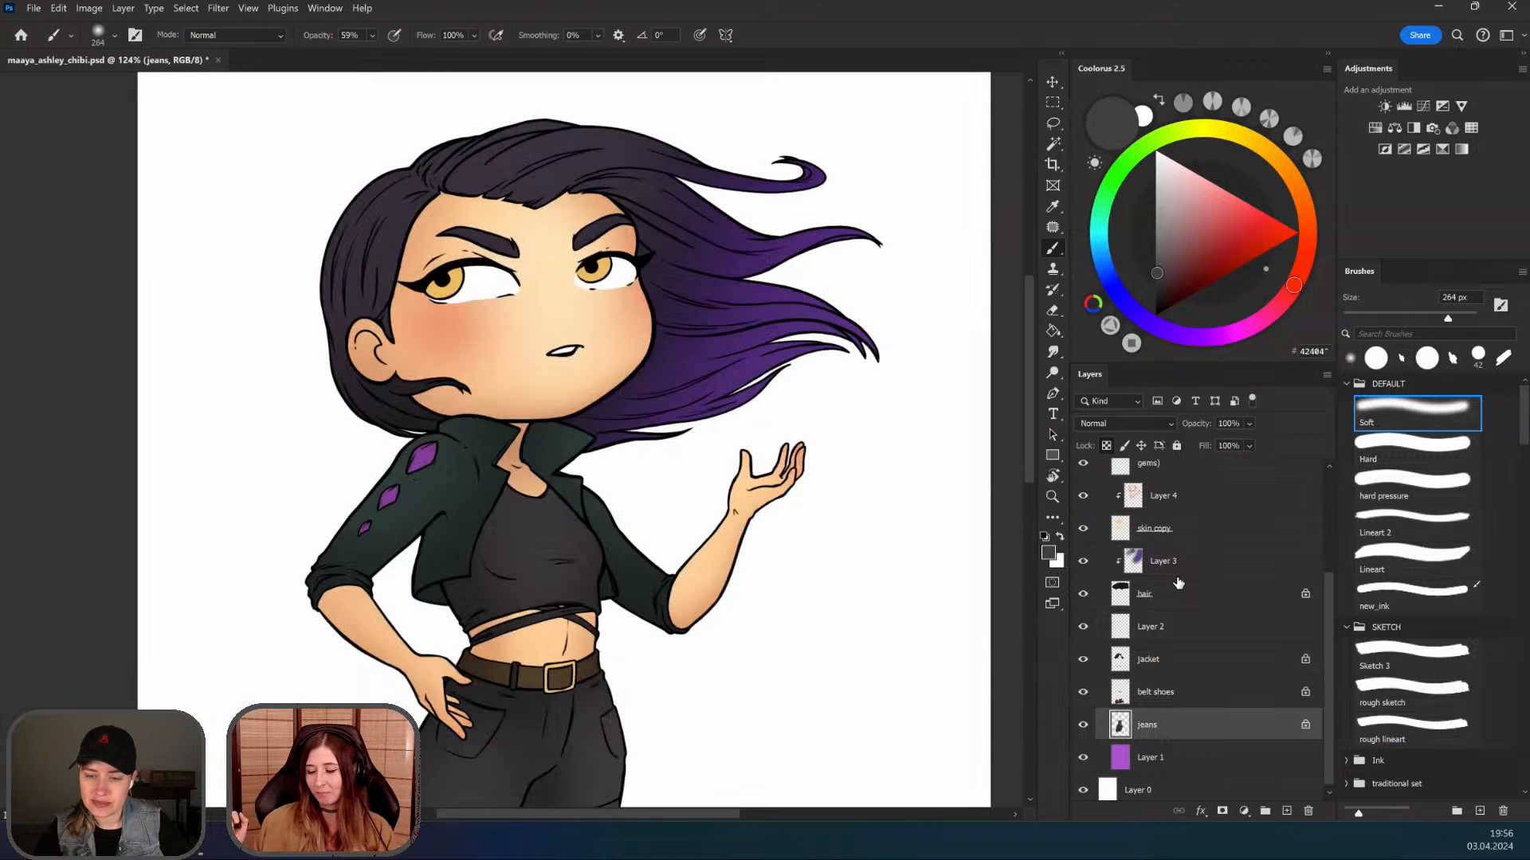
pyautogui.scroll(5, 1178, 583)
pyautogui.click(1179, 575)
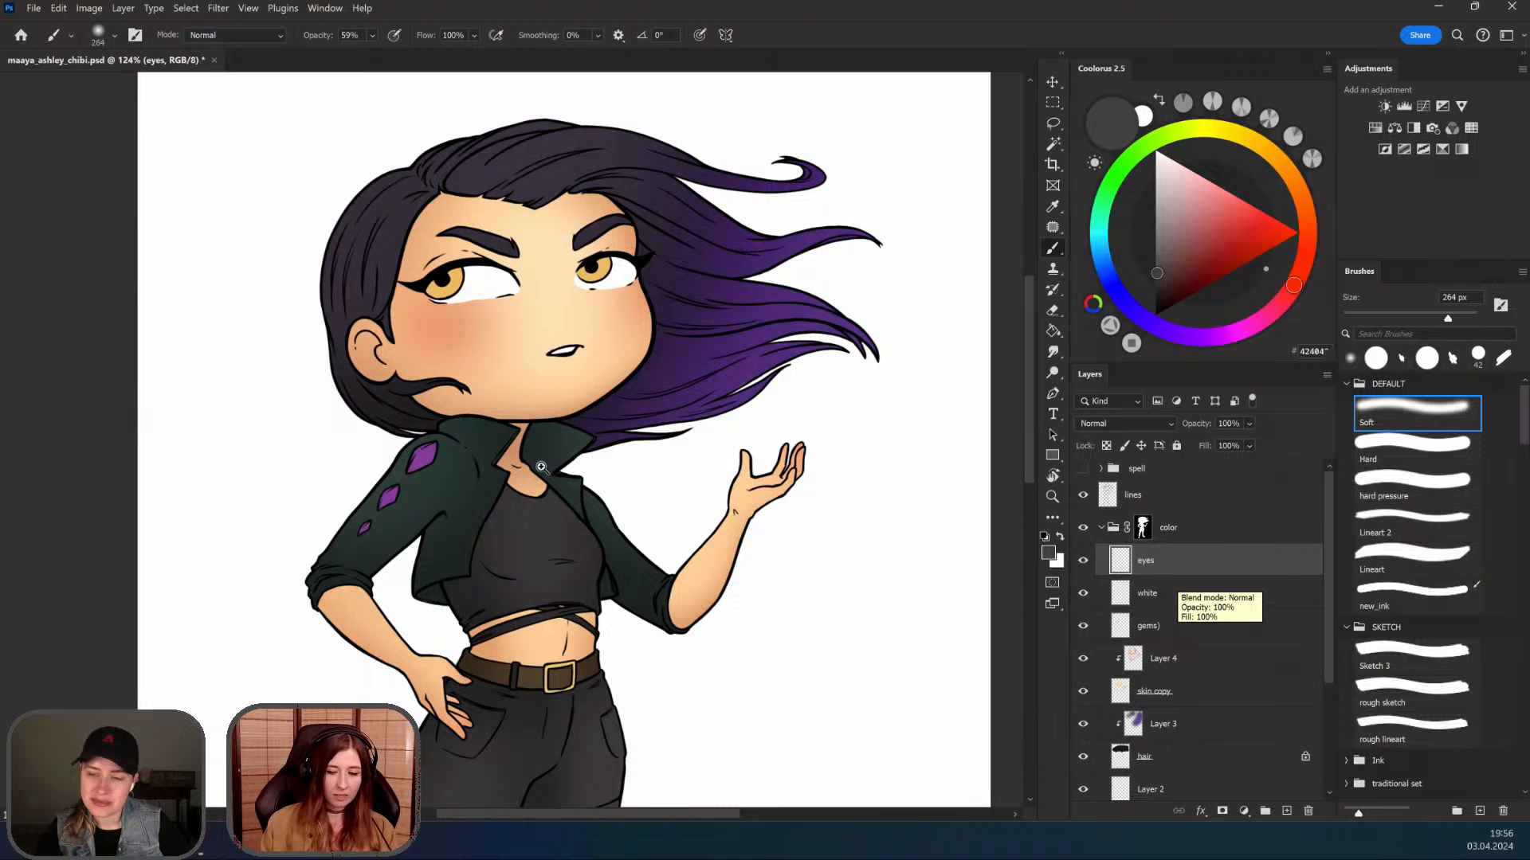
pyautogui.moveTo(676, 592); pyautogui.dragTo(661, 572)
pyautogui.scroll(-5, 661, 572)
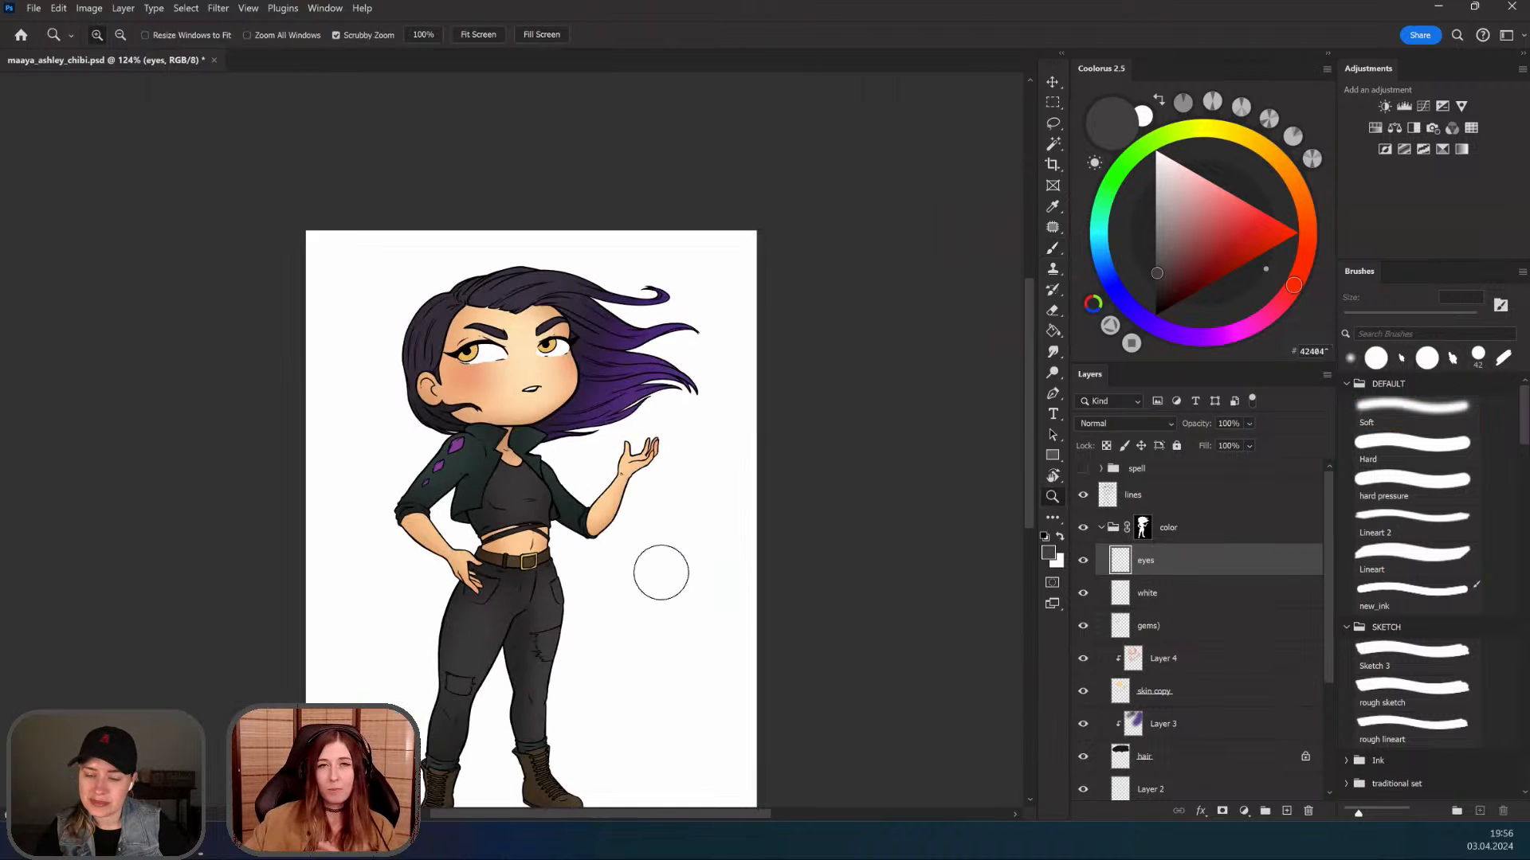
pyautogui.scroll(2, 661, 572)
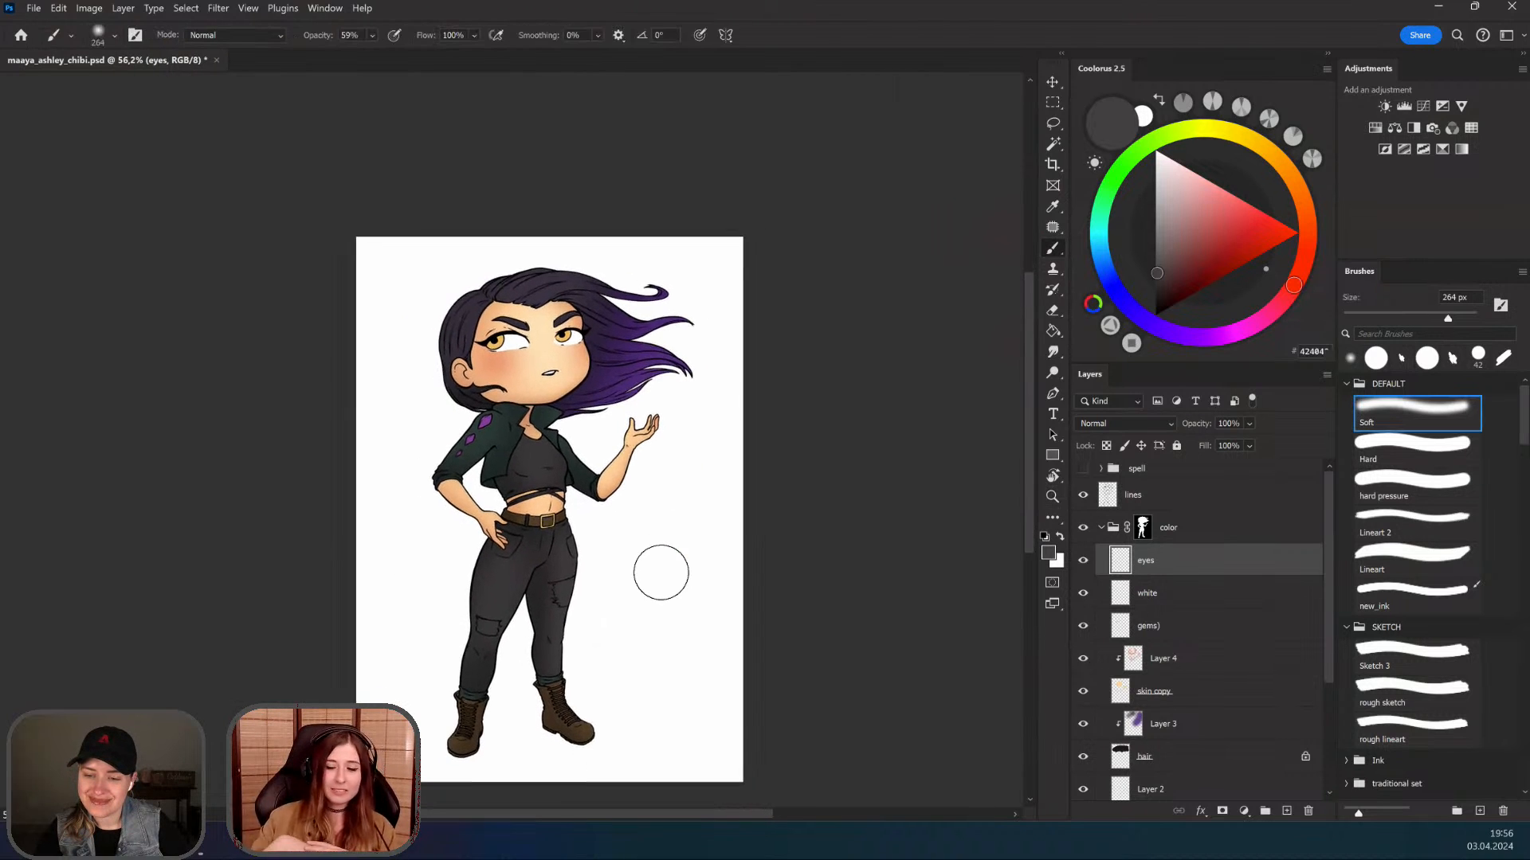
pyautogui.press('z')
pyautogui.scroll(2, 661, 572)
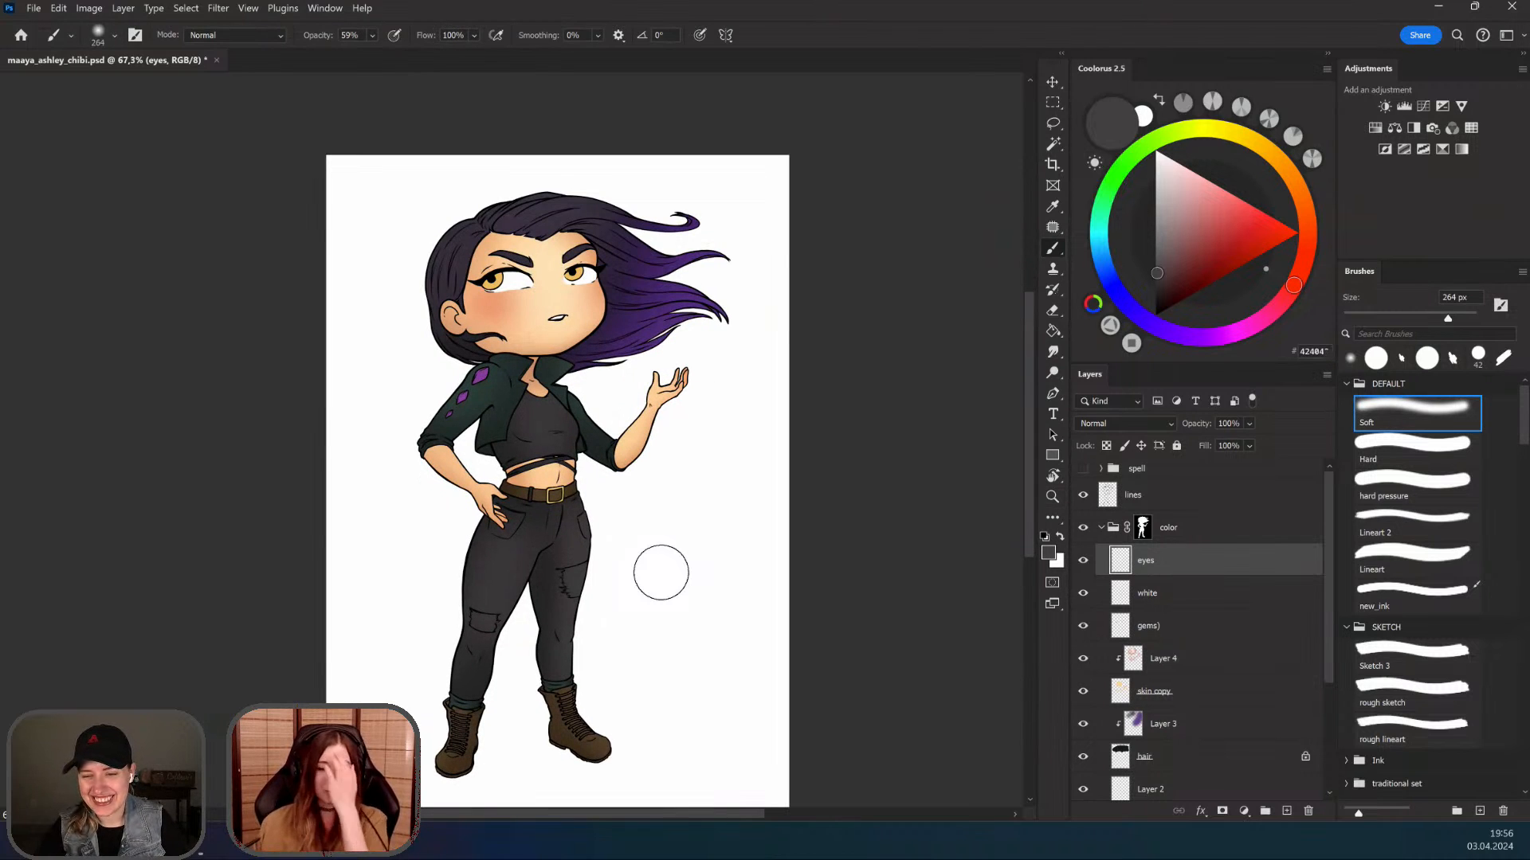
pyautogui.moveTo(536, 417); pyautogui.dragTo(538, 383)
pyautogui.moveTo(593, 514); pyautogui.dragTo(584, 519)
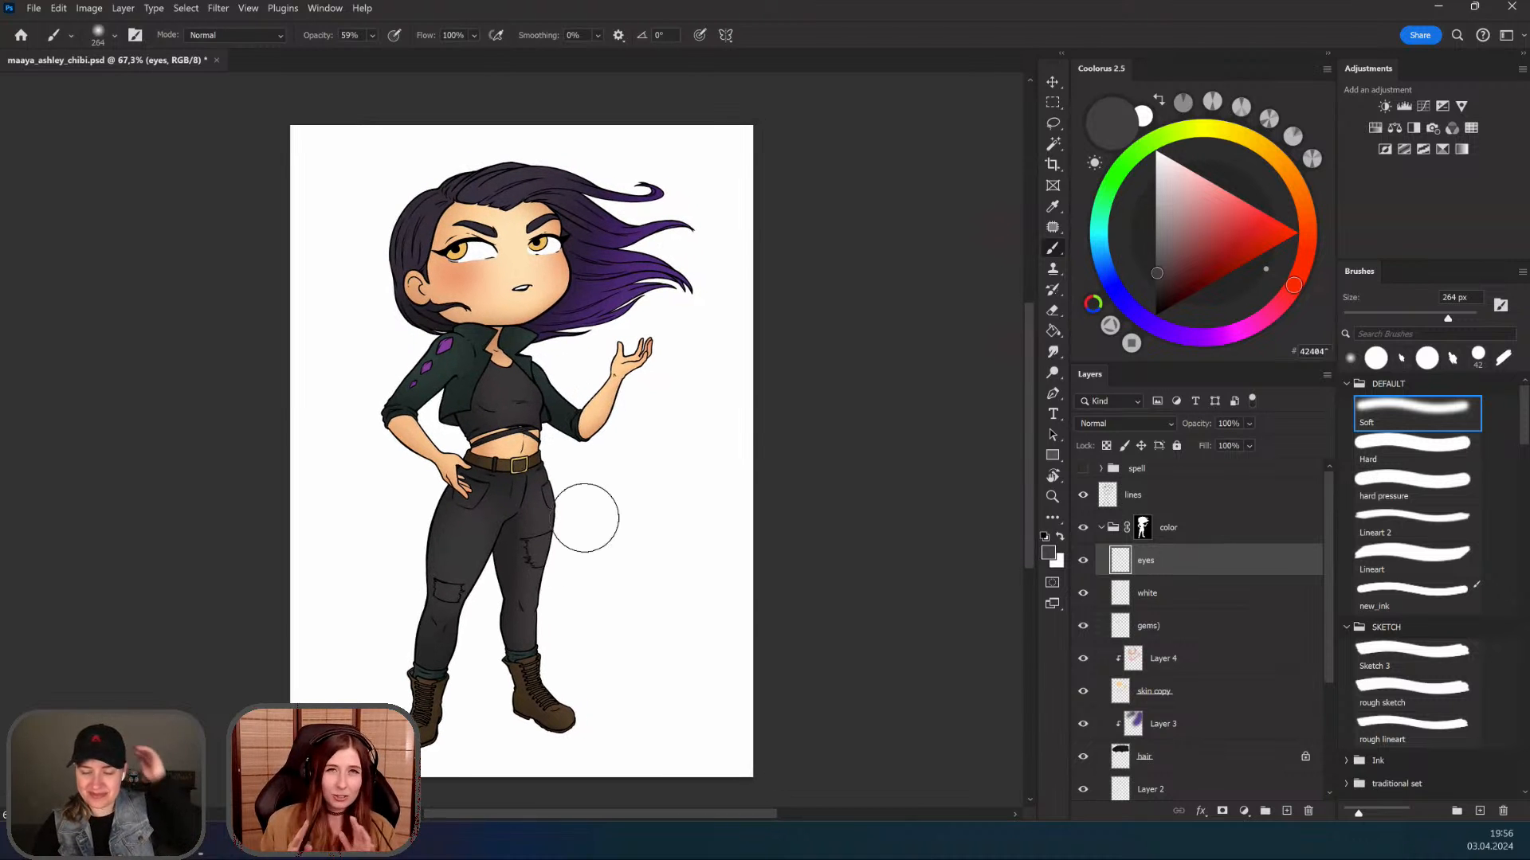
pyautogui.scroll(2, 586, 518)
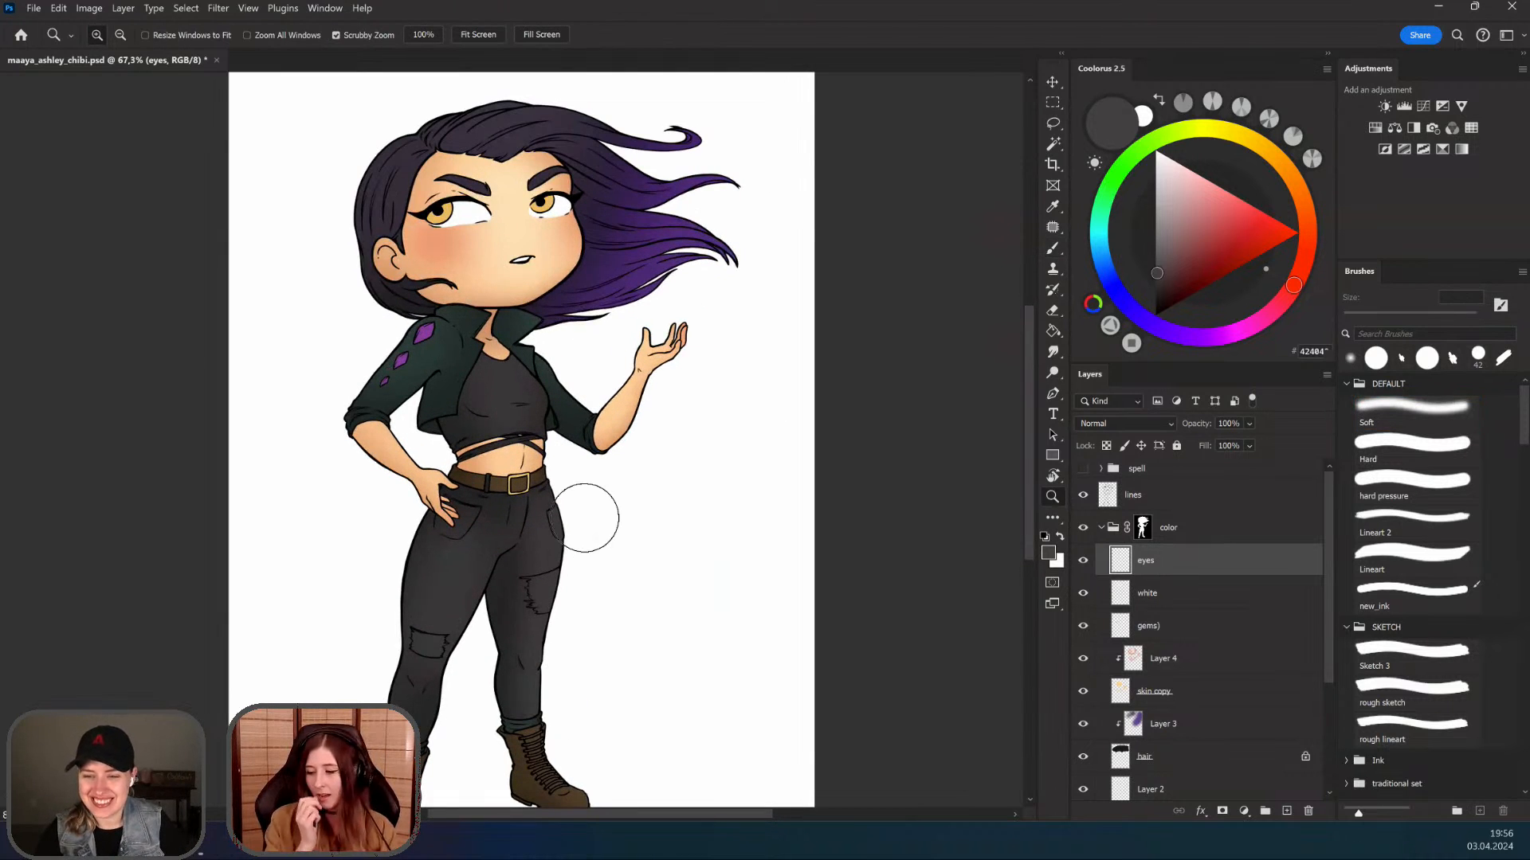
pyautogui.scroll(2, 584, 518)
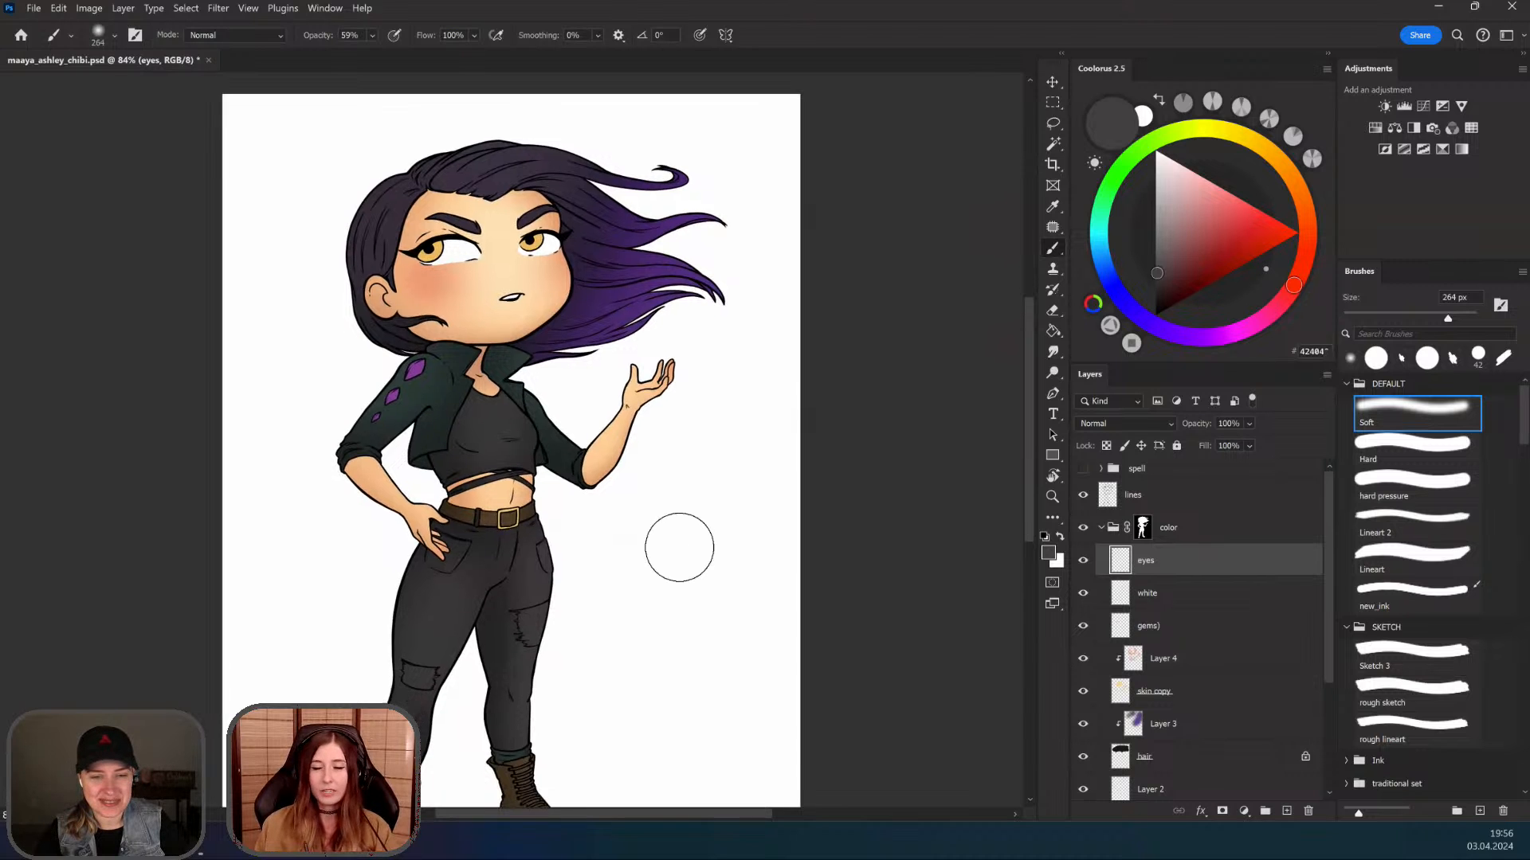
pyautogui.scroll(-1, 679, 548)
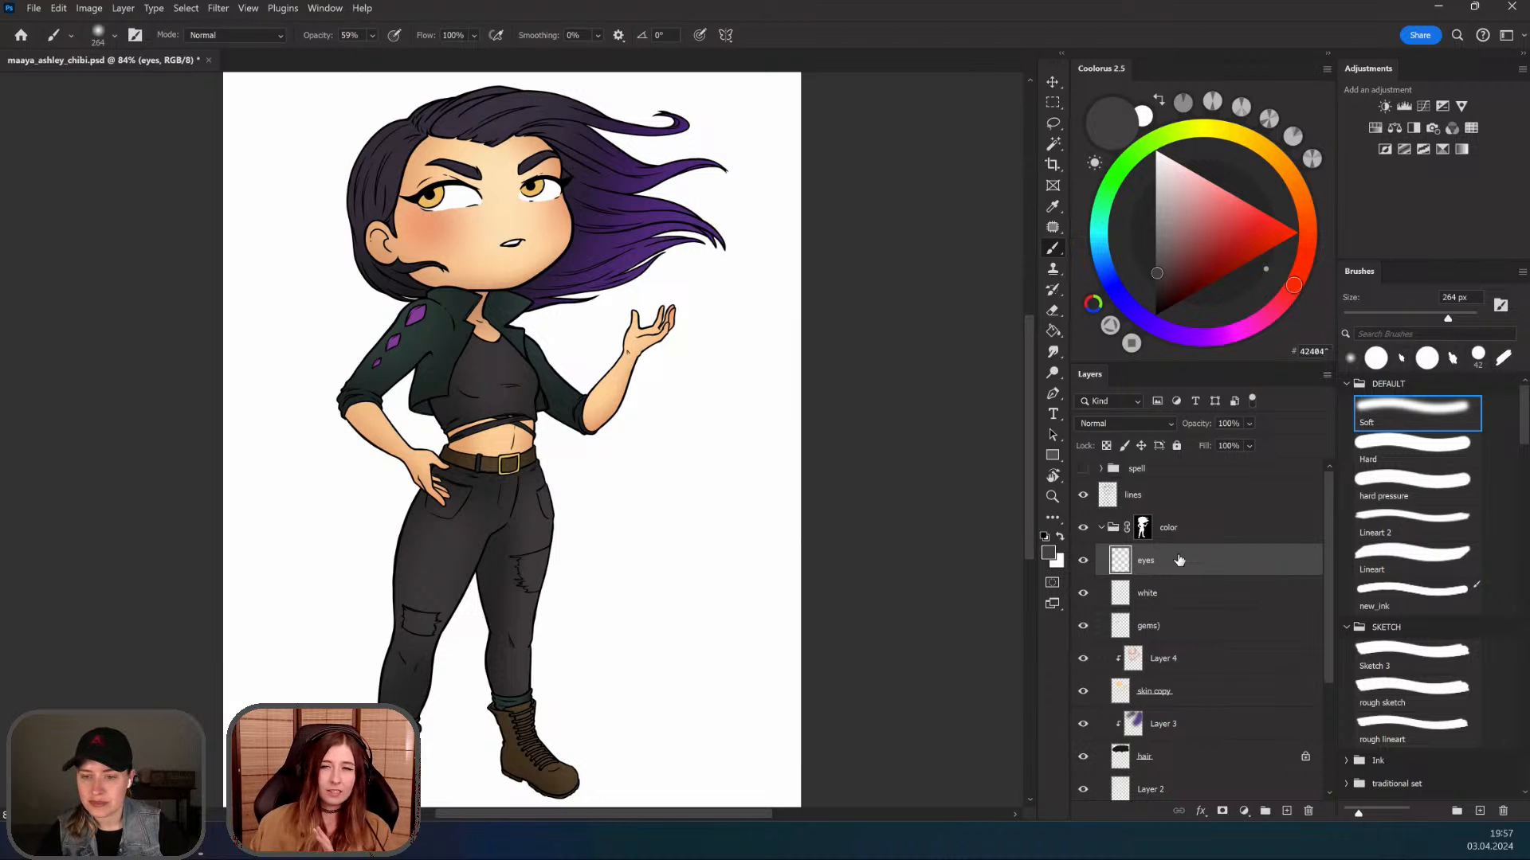
# Step: Show the spell group over the figure and expand it to access its outline and fill layers
pyautogui.click(1085, 472)
pyautogui.scroll(2, 745, 555)
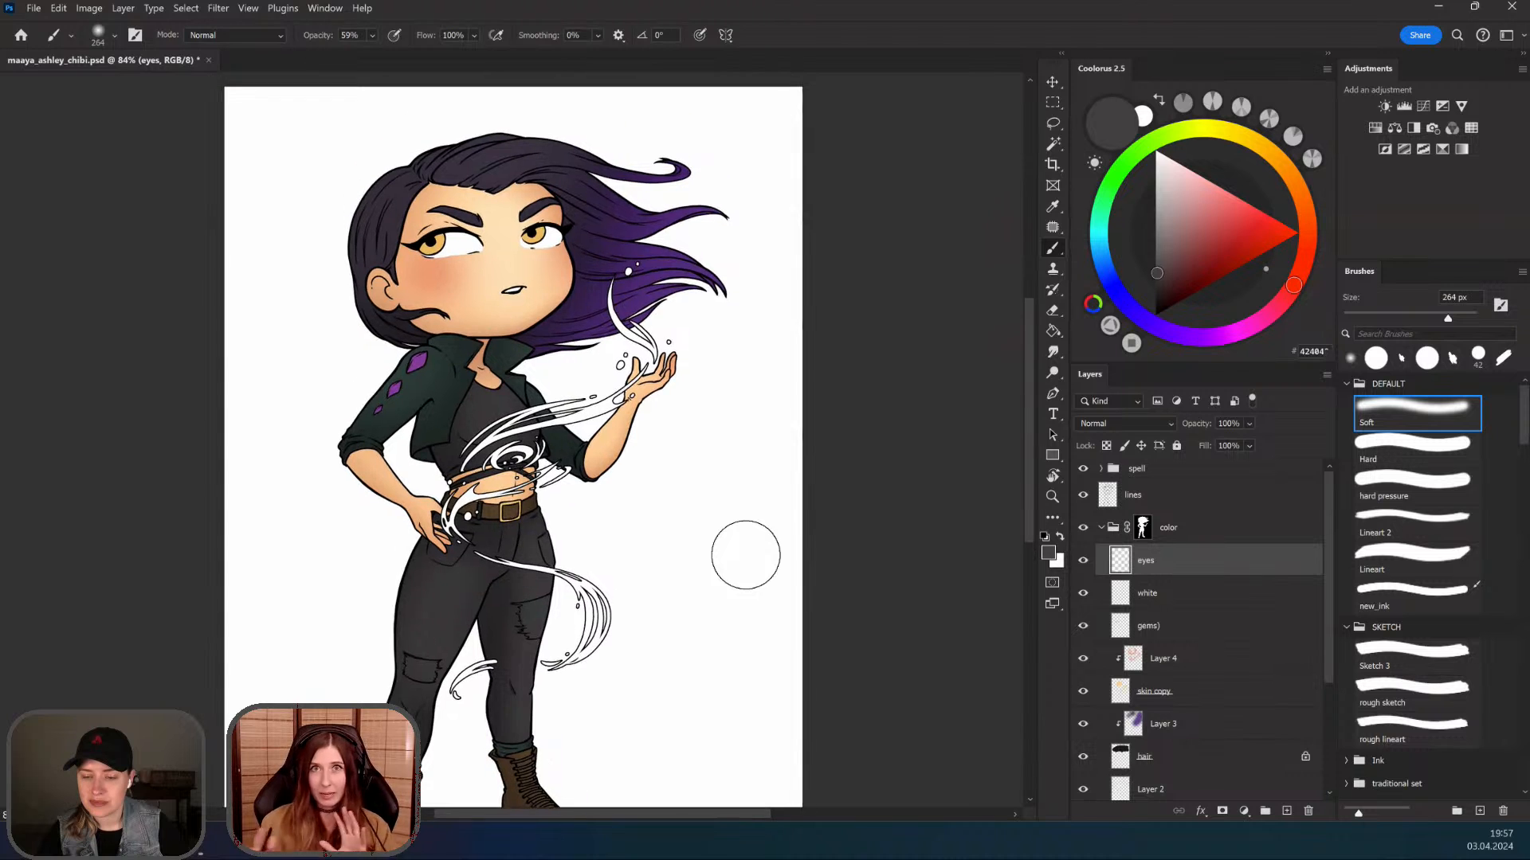
pyautogui.press('z')
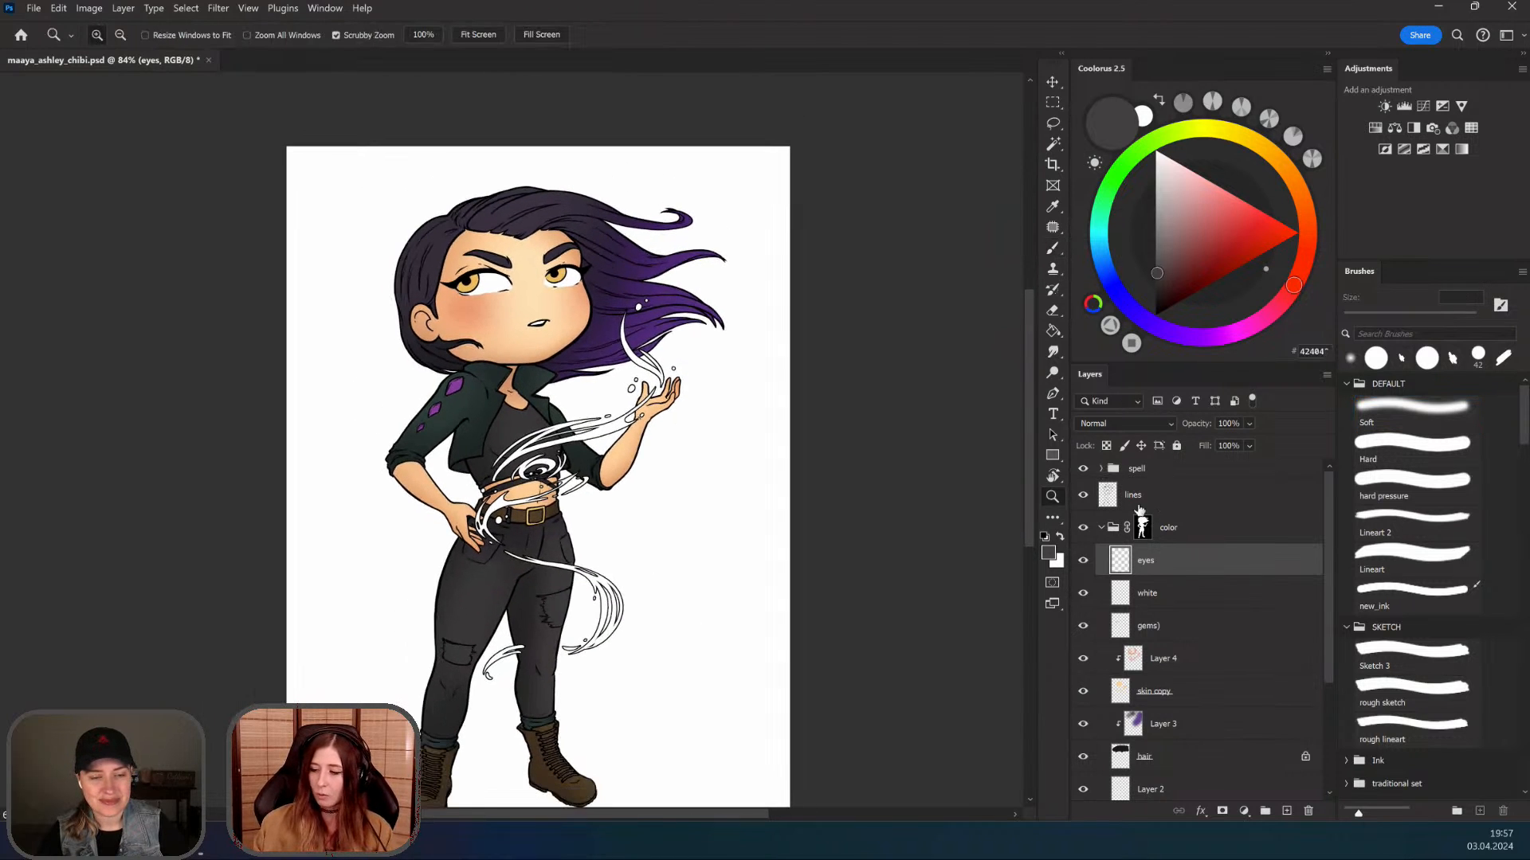
pyautogui.press('b')
pyautogui.scroll(-2, 632, 512)
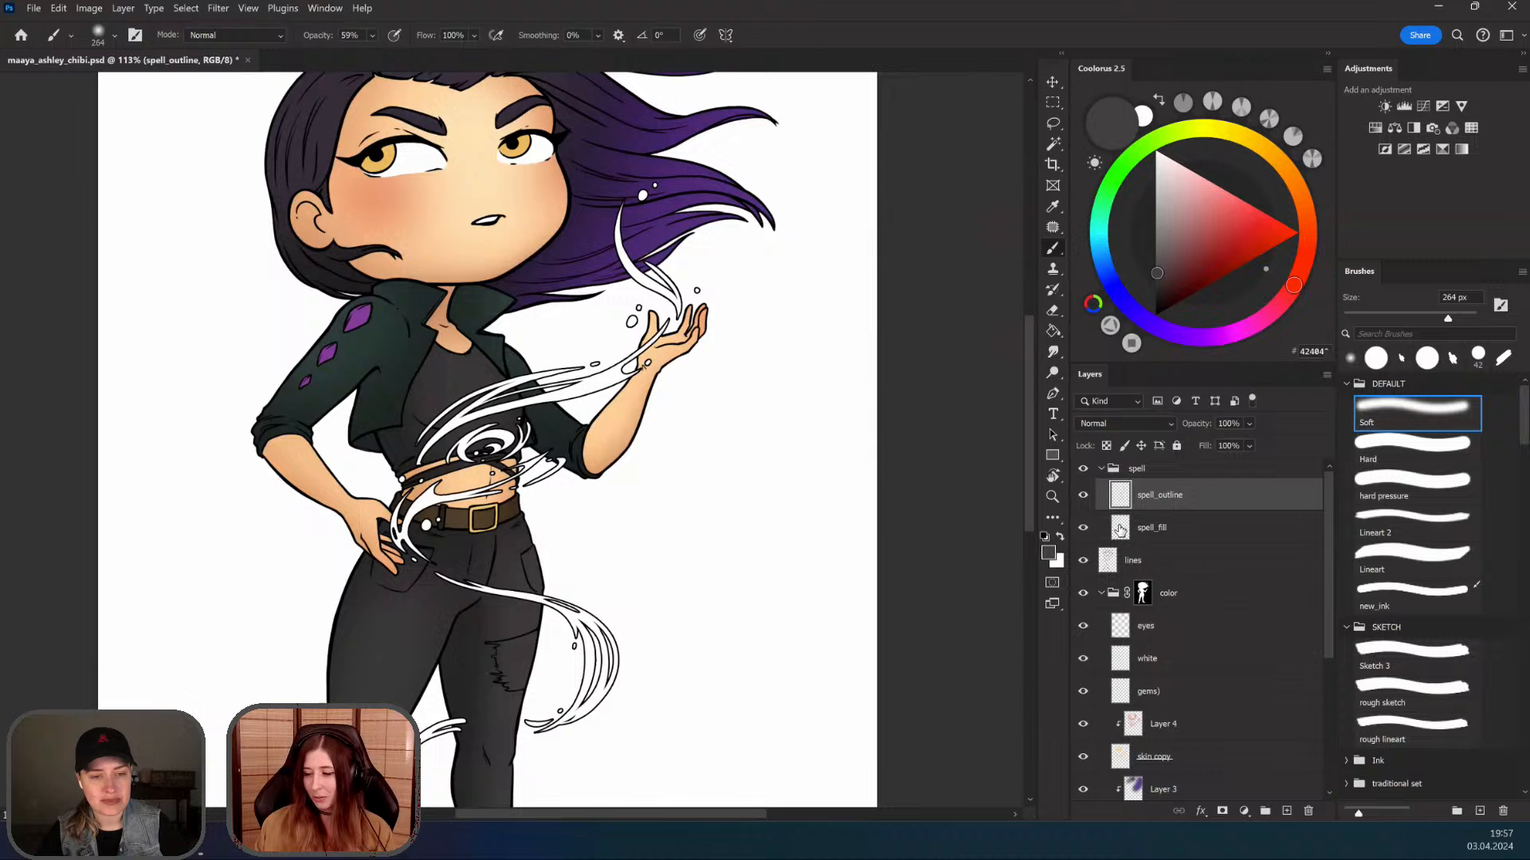
pyautogui.press('z')
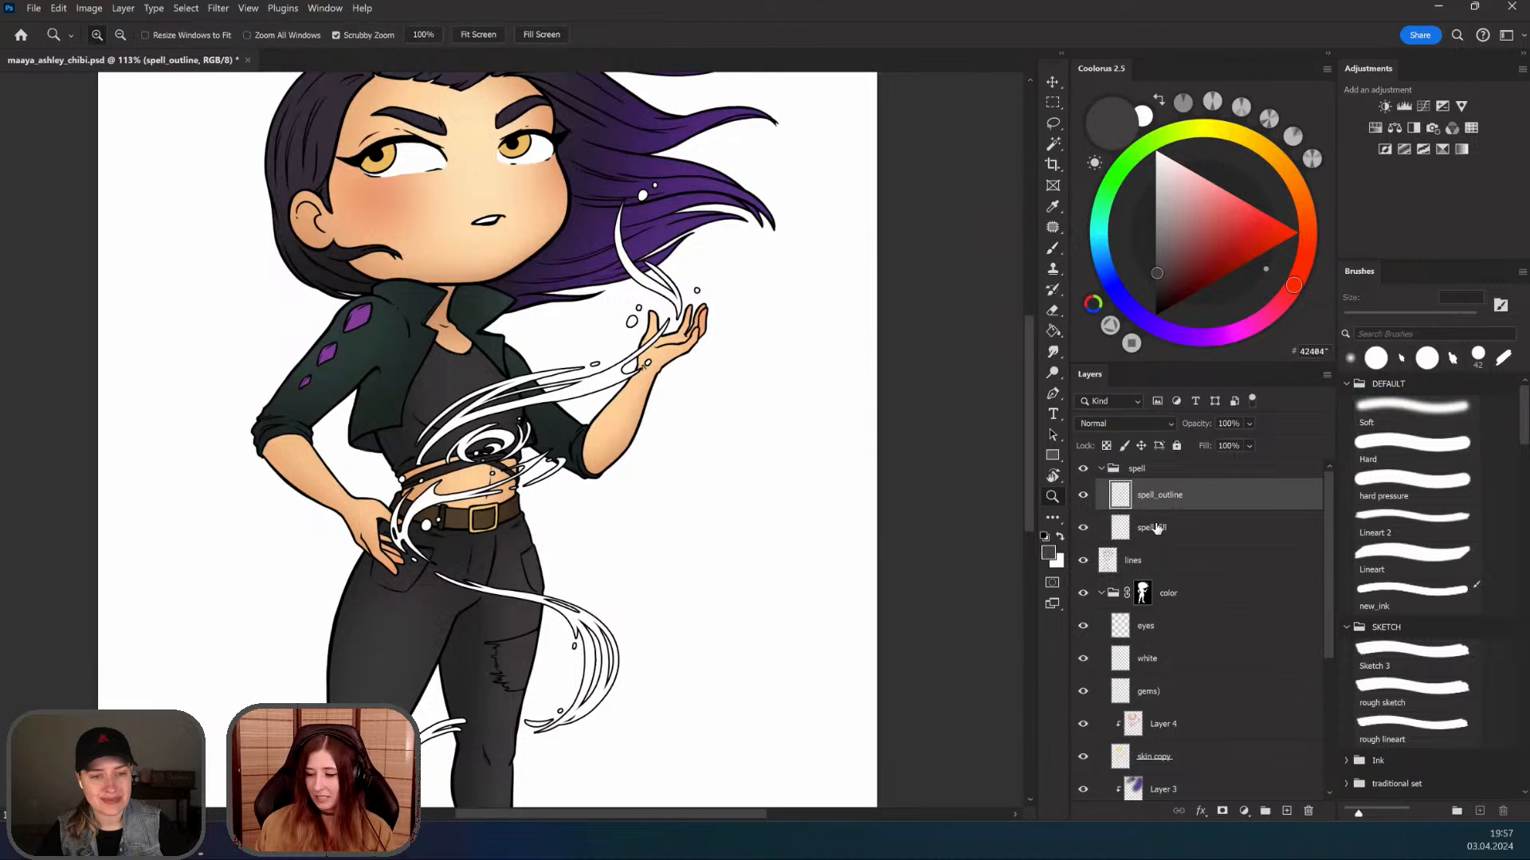
pyautogui.press('b')
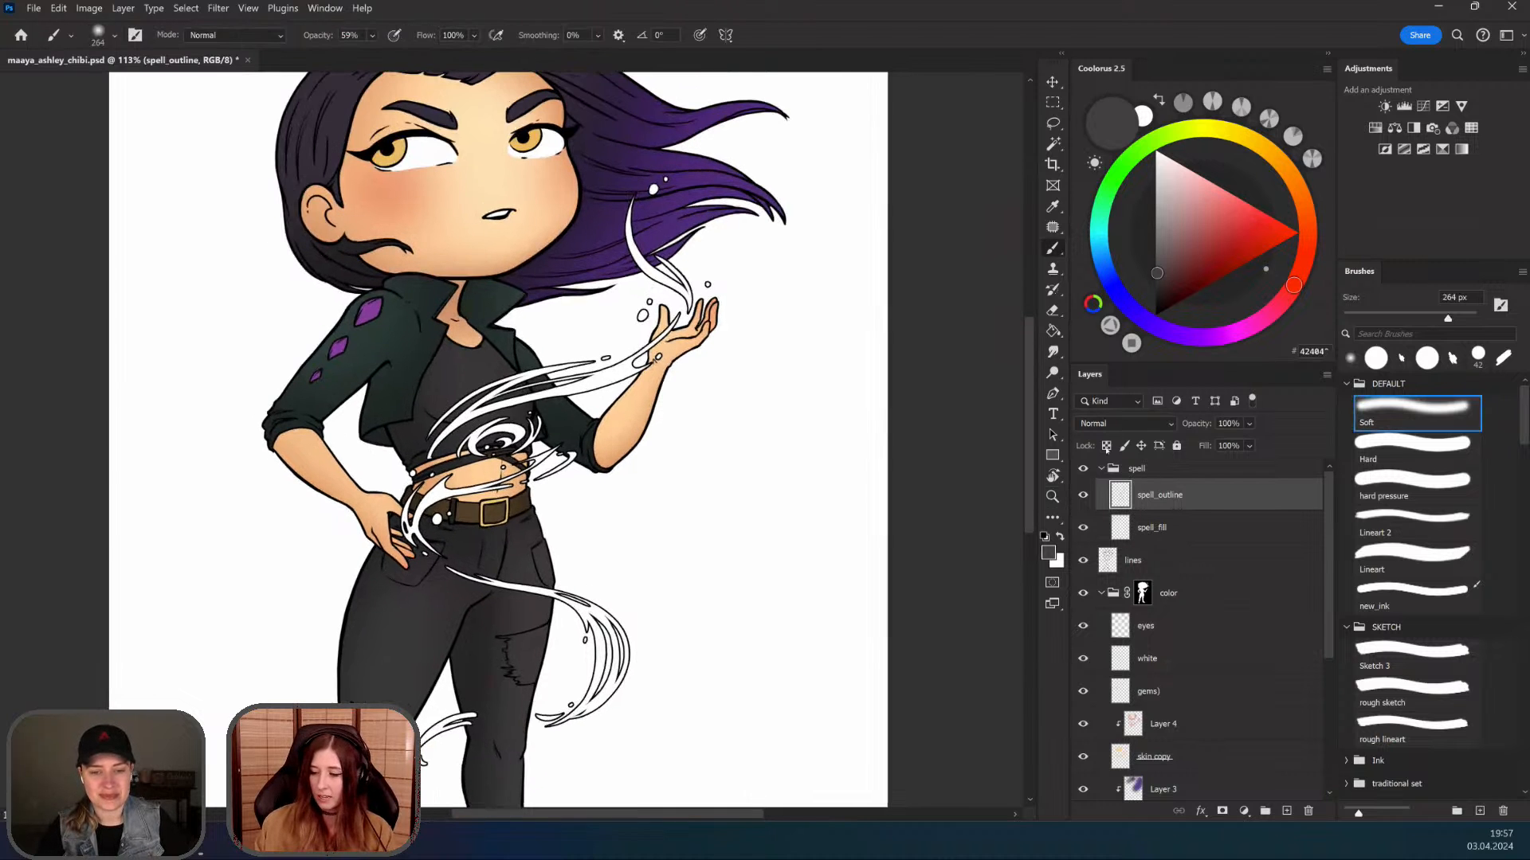
# Step: Lock the spell_fill layer's transparent pixels and fill the white spell swirls with the purple sampled from the jacket gems
pyautogui.hotkey('alt', '[')
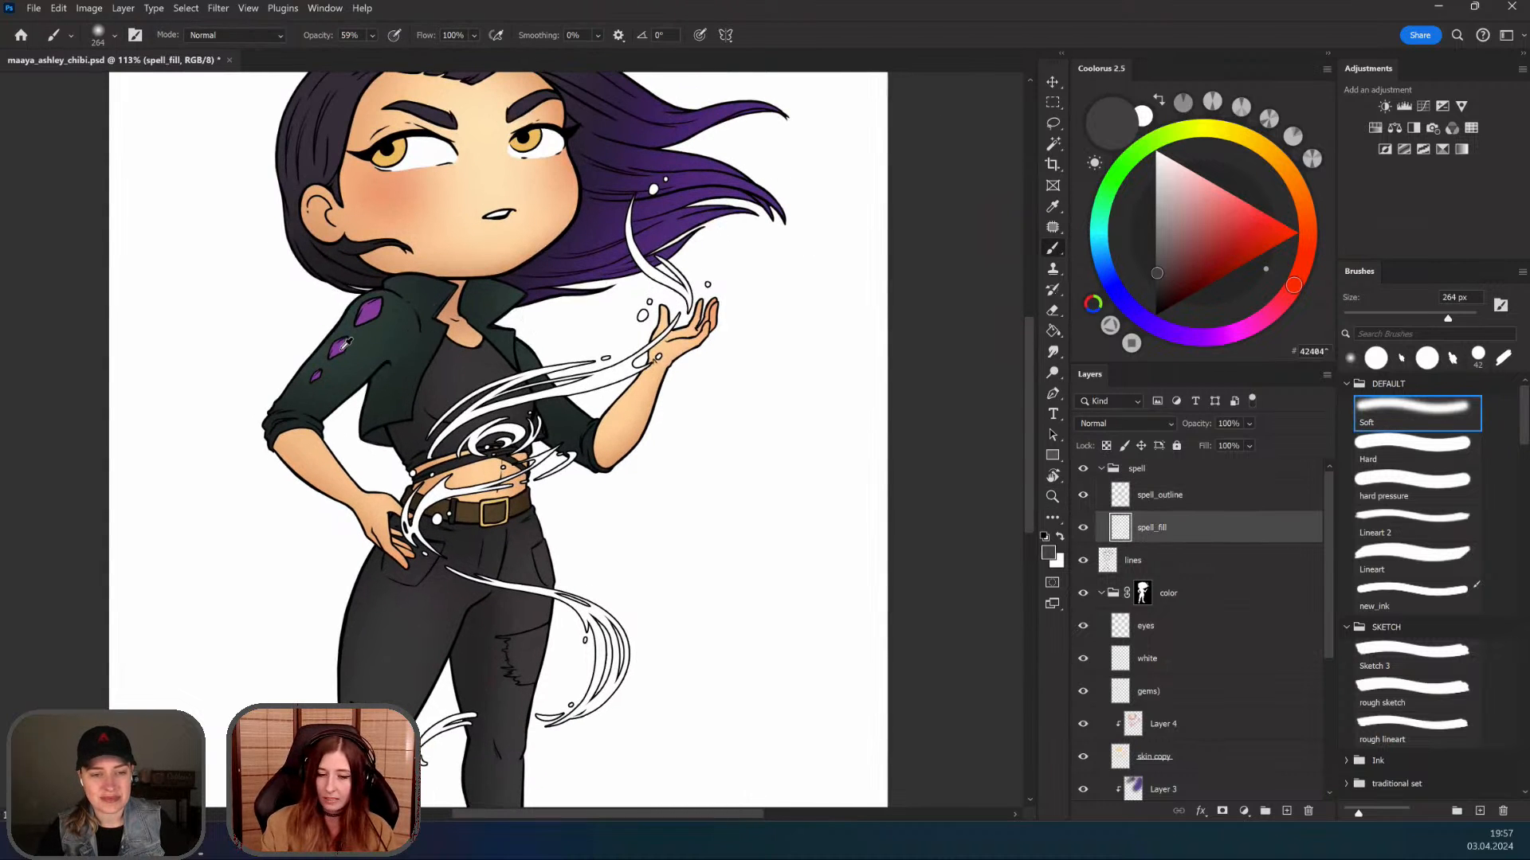
pyautogui.press('/')
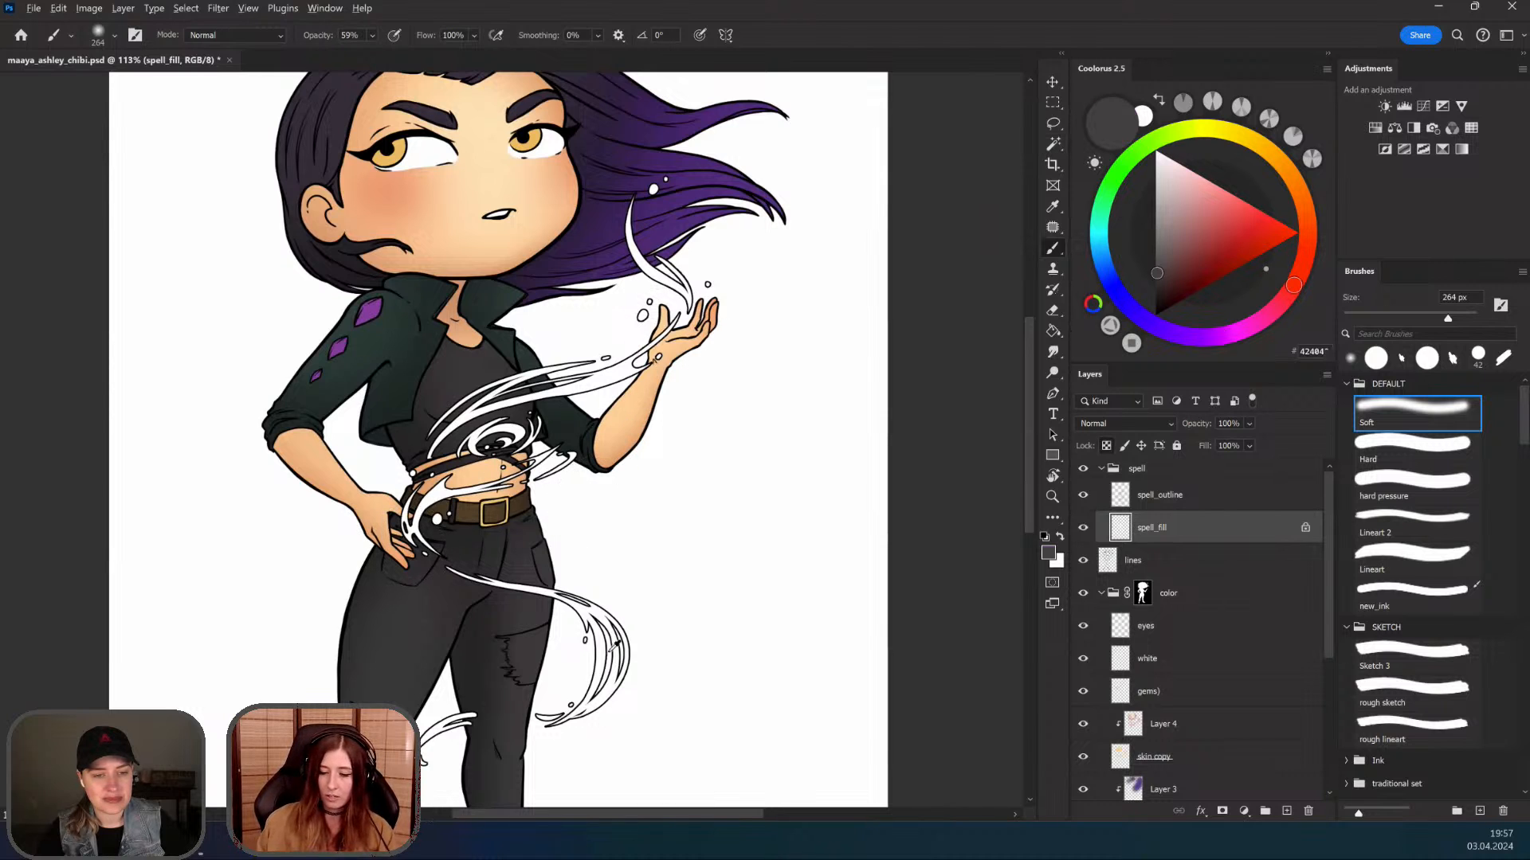
pyautogui.keyDown('alt'); pyautogui.click(658, 259); pyautogui.keyUp('alt')
pyautogui.press('z')
pyautogui.scroll(-1, 591, 583)
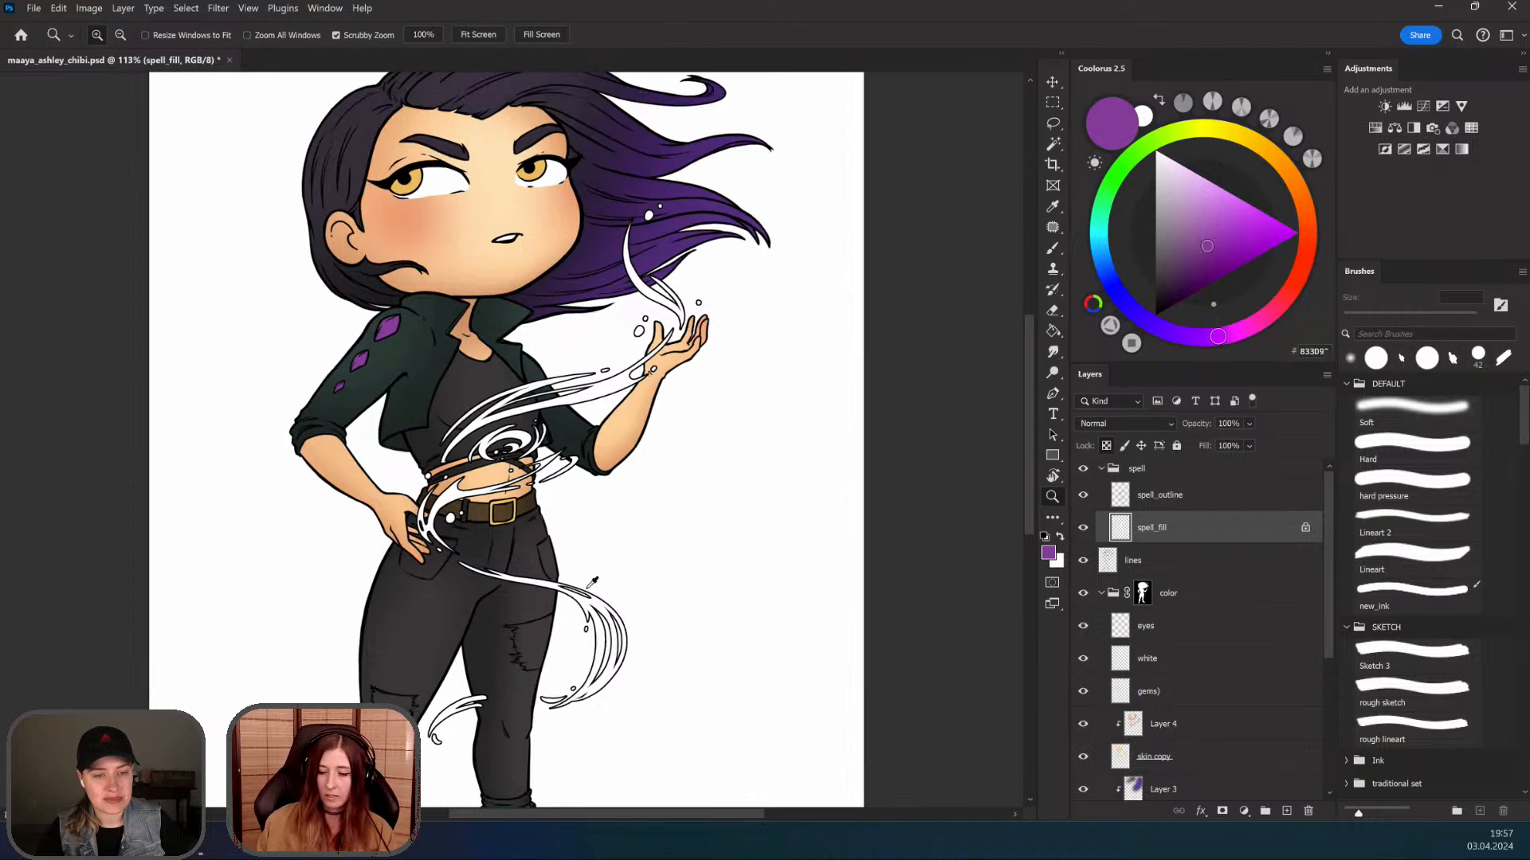
pyautogui.scroll(-1, 591, 580)
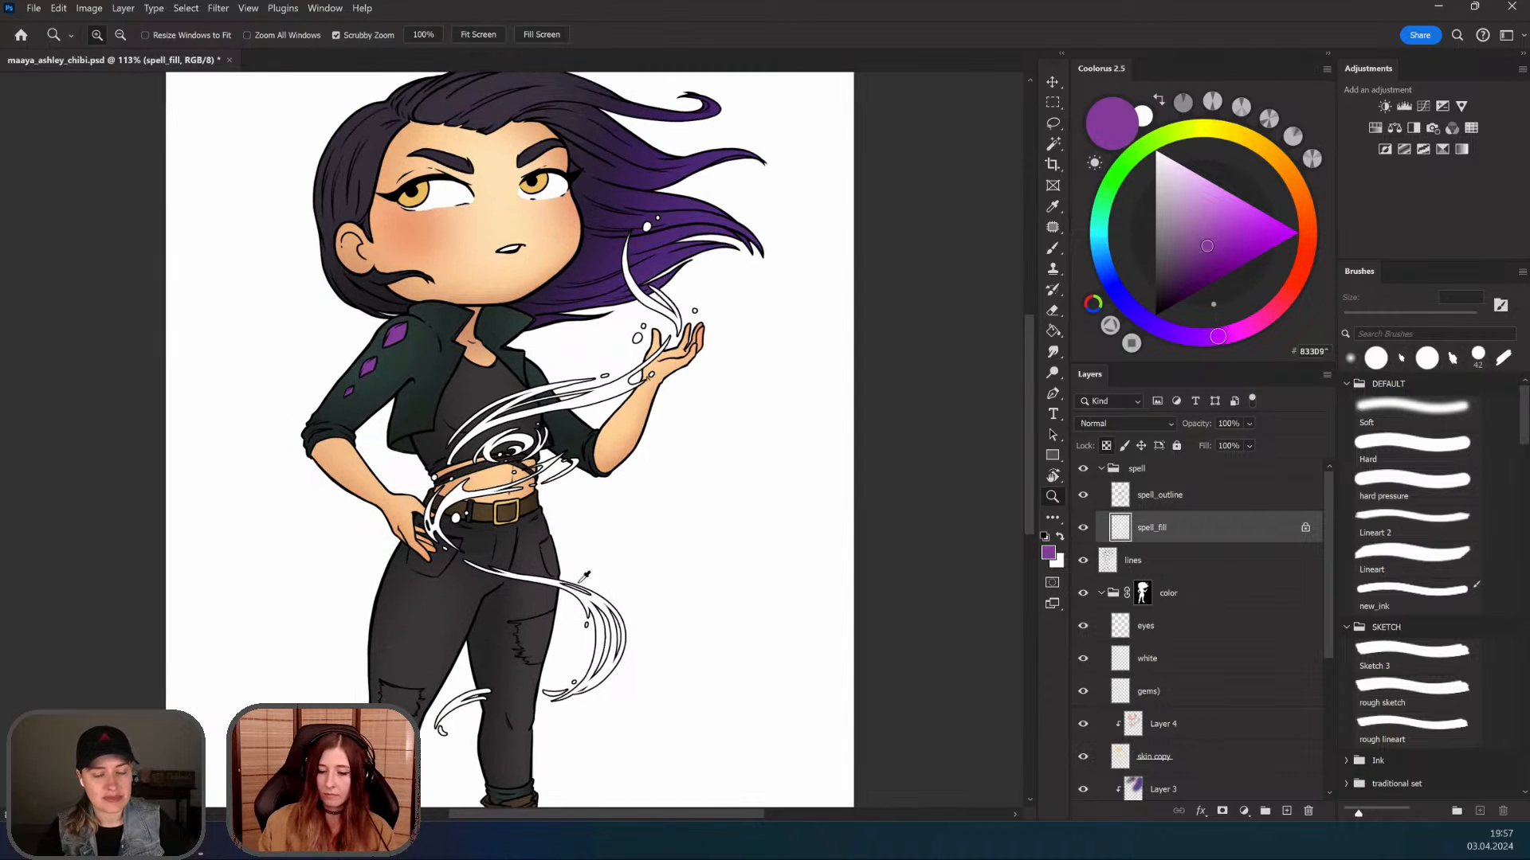
pyautogui.hotkey('alt', 'BackSpace')
pyautogui.press('b')
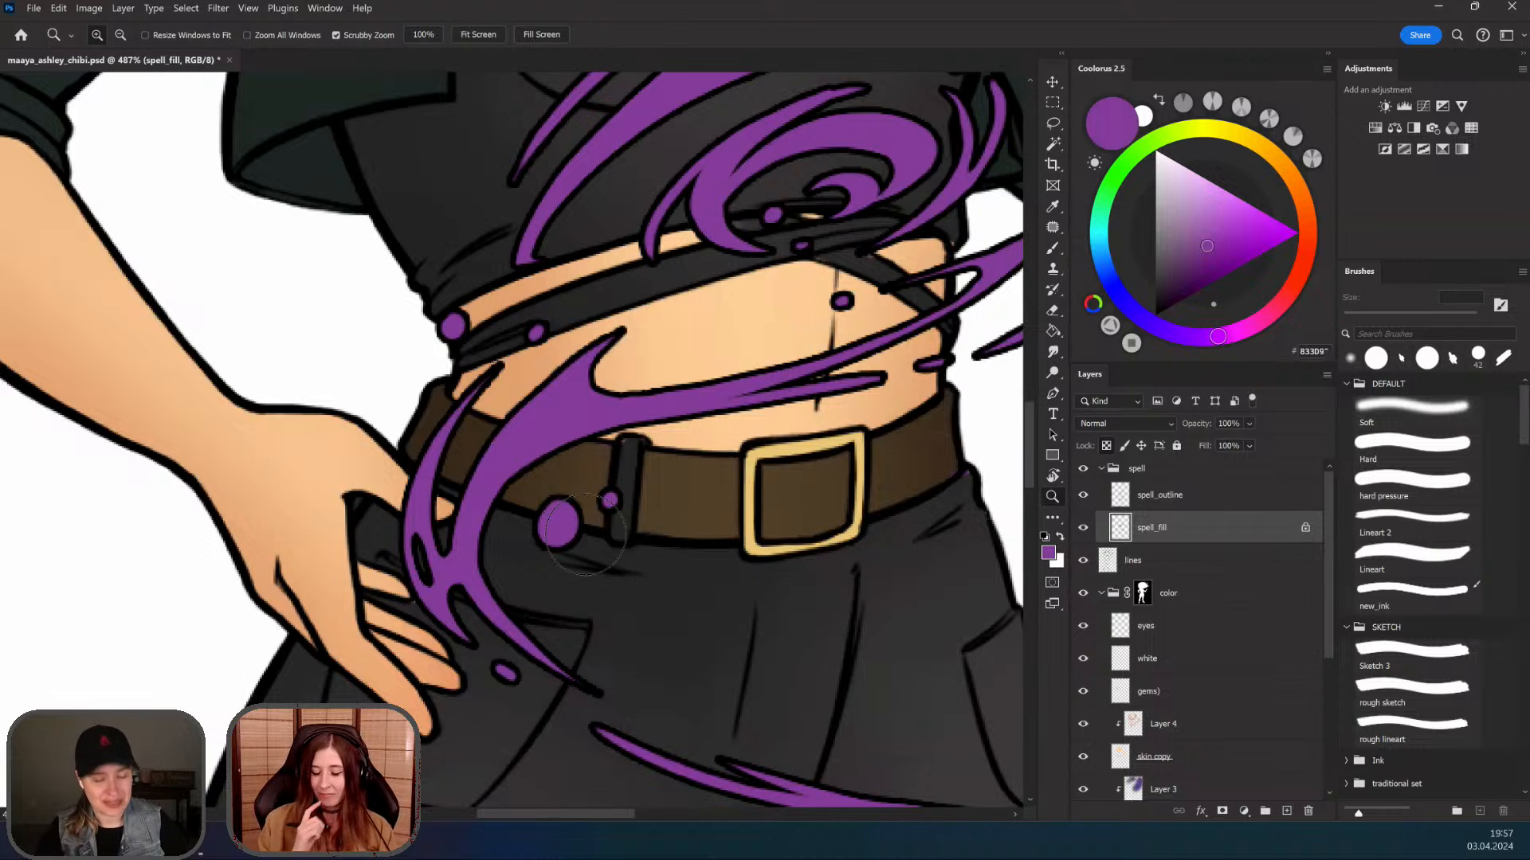
# Step: Set the Soft brush to 371 px at 100% opacity and inspect the purple spell swirls around the figure
pyautogui.moveTo(553, 509); pyautogui.dragTo(446, 545)
pyautogui.moveTo(640, 487); pyautogui.dragTo(603, 460)
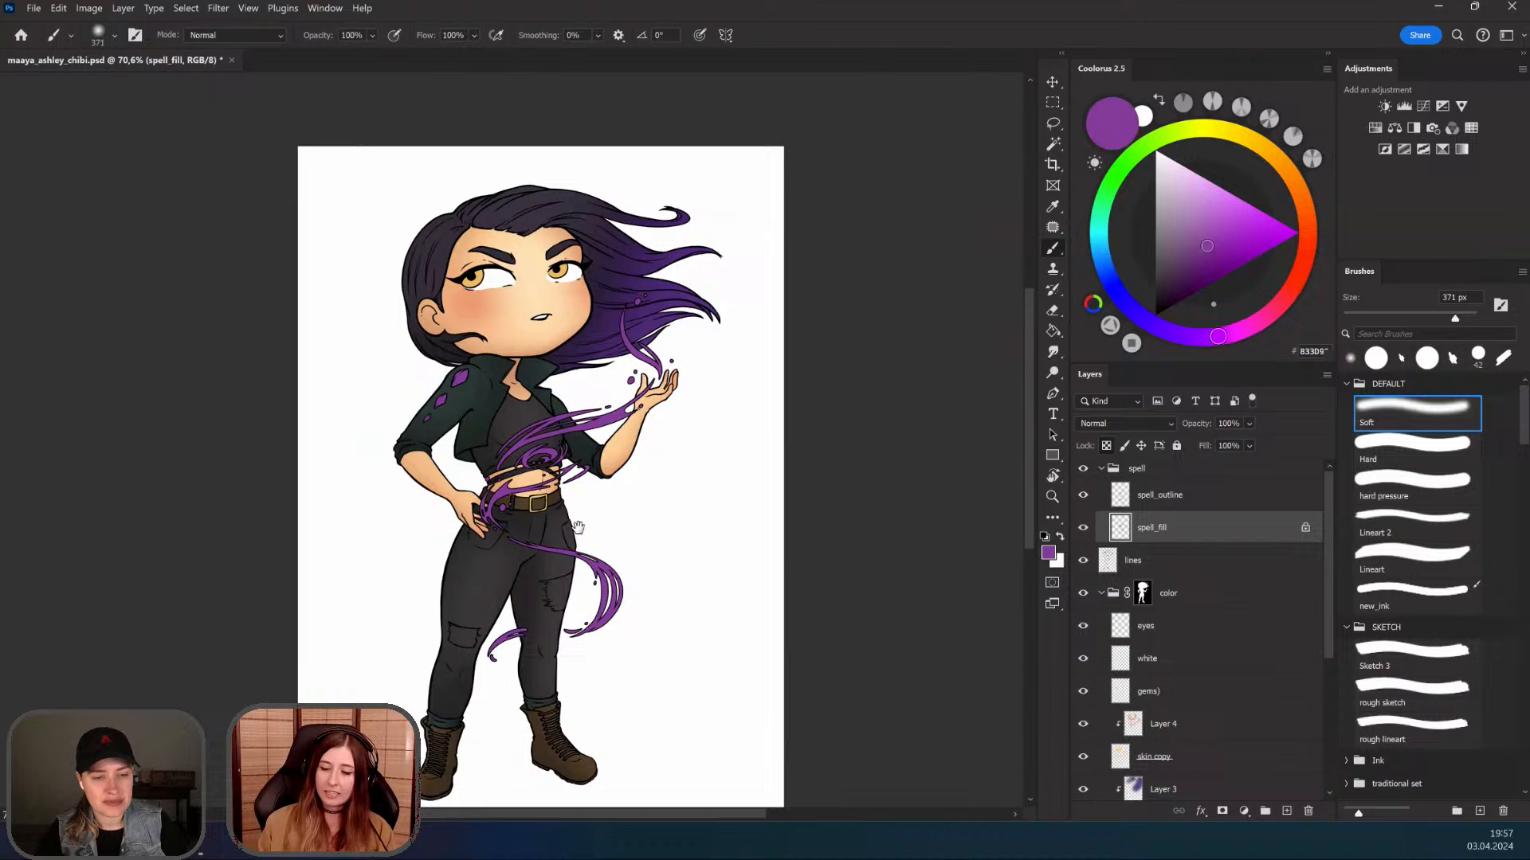
pyautogui.click(625, 502)
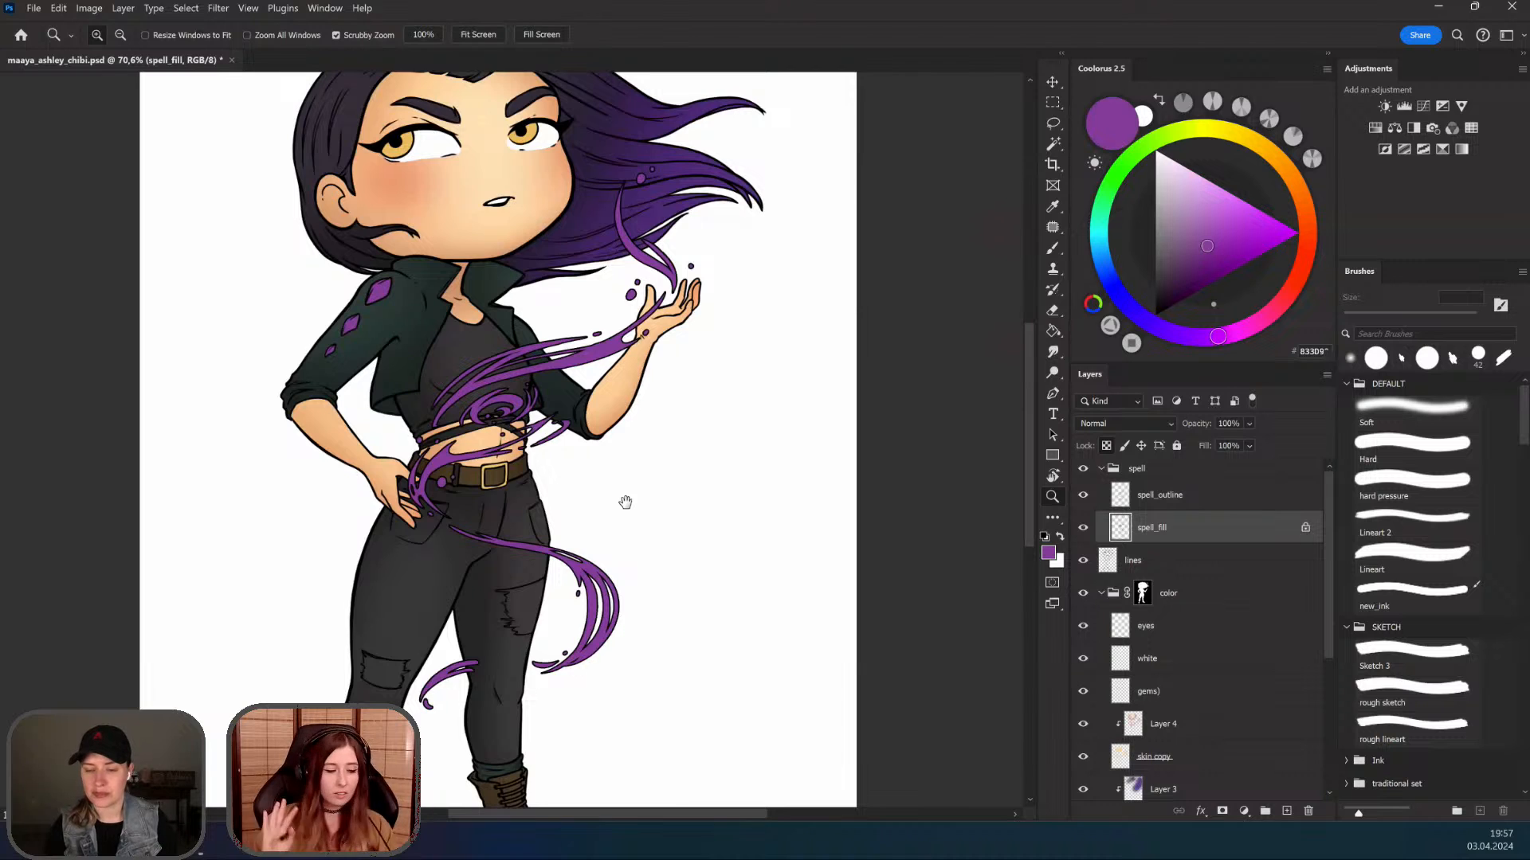
pyautogui.moveTo(626, 502)
pyautogui.mouseDown()
pyautogui.moveTo(593, 502)
pyautogui.moveTo(632, 512)
pyautogui.mouseUp()
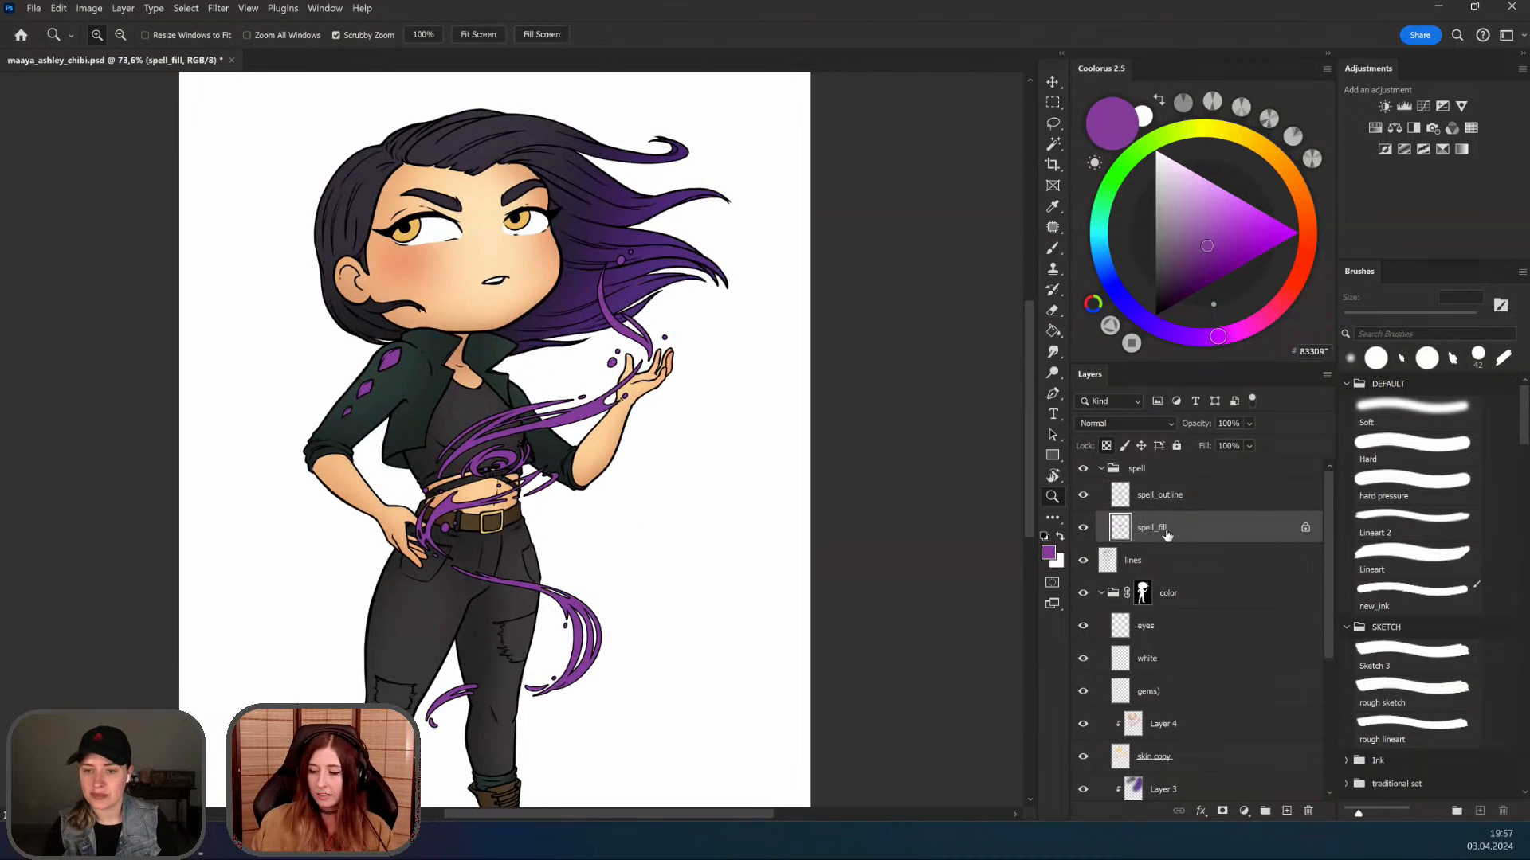
pyautogui.hotkey('ctrl', '+')
pyautogui.press('b')
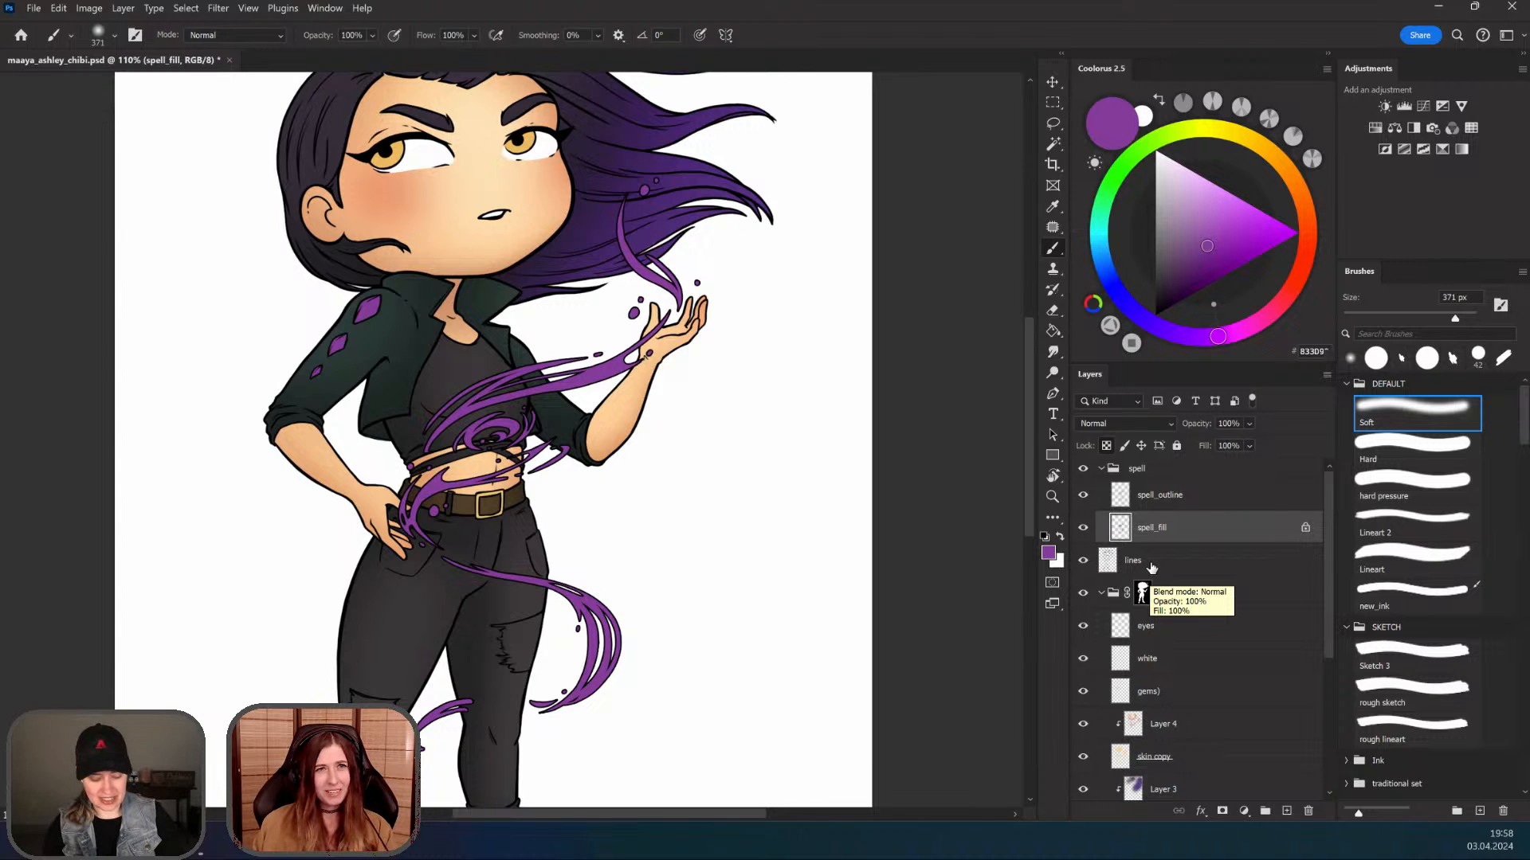
# Step: Duplicate the spell_fill layer to make a second copy of the purple swirls
pyautogui.hotkey('ctrl', 'j')
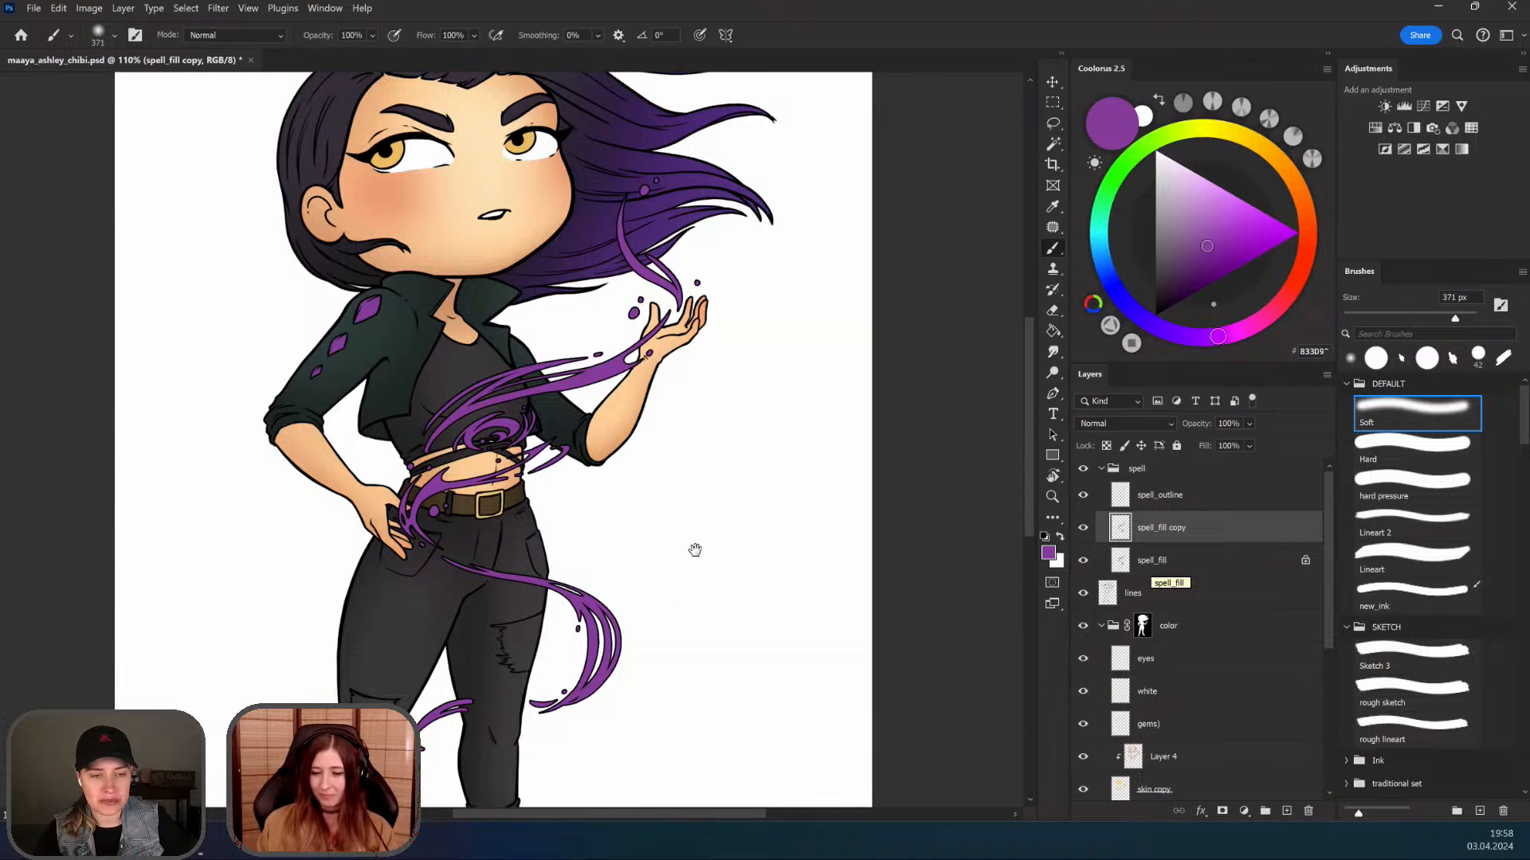
pyautogui.press('m')
pyautogui.scroll(2, 691, 548)
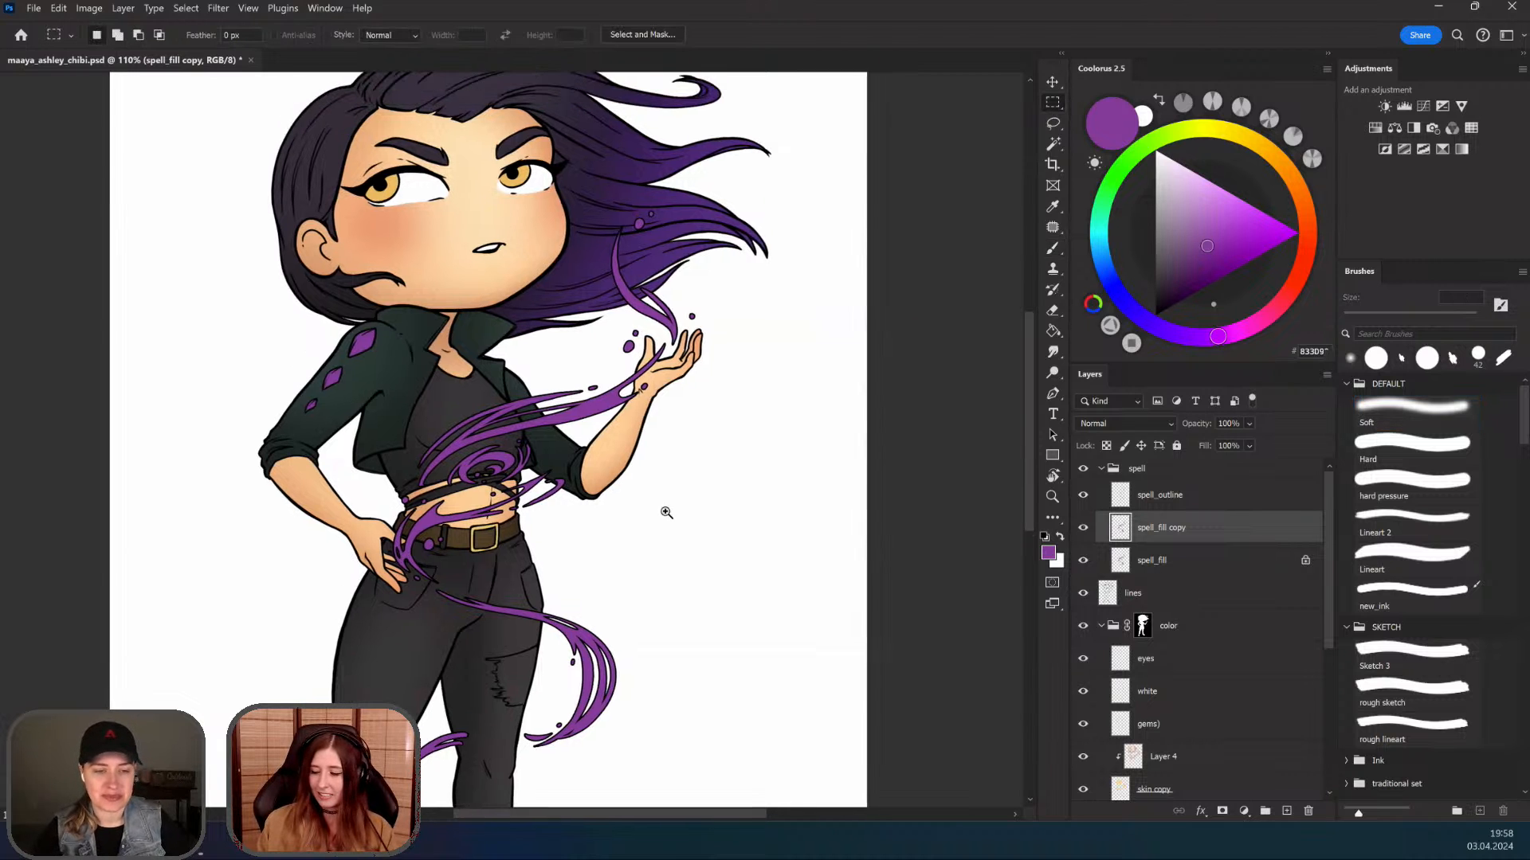
pyautogui.press('z')
pyautogui.moveTo(664, 468); pyautogui.dragTo(650, 470)
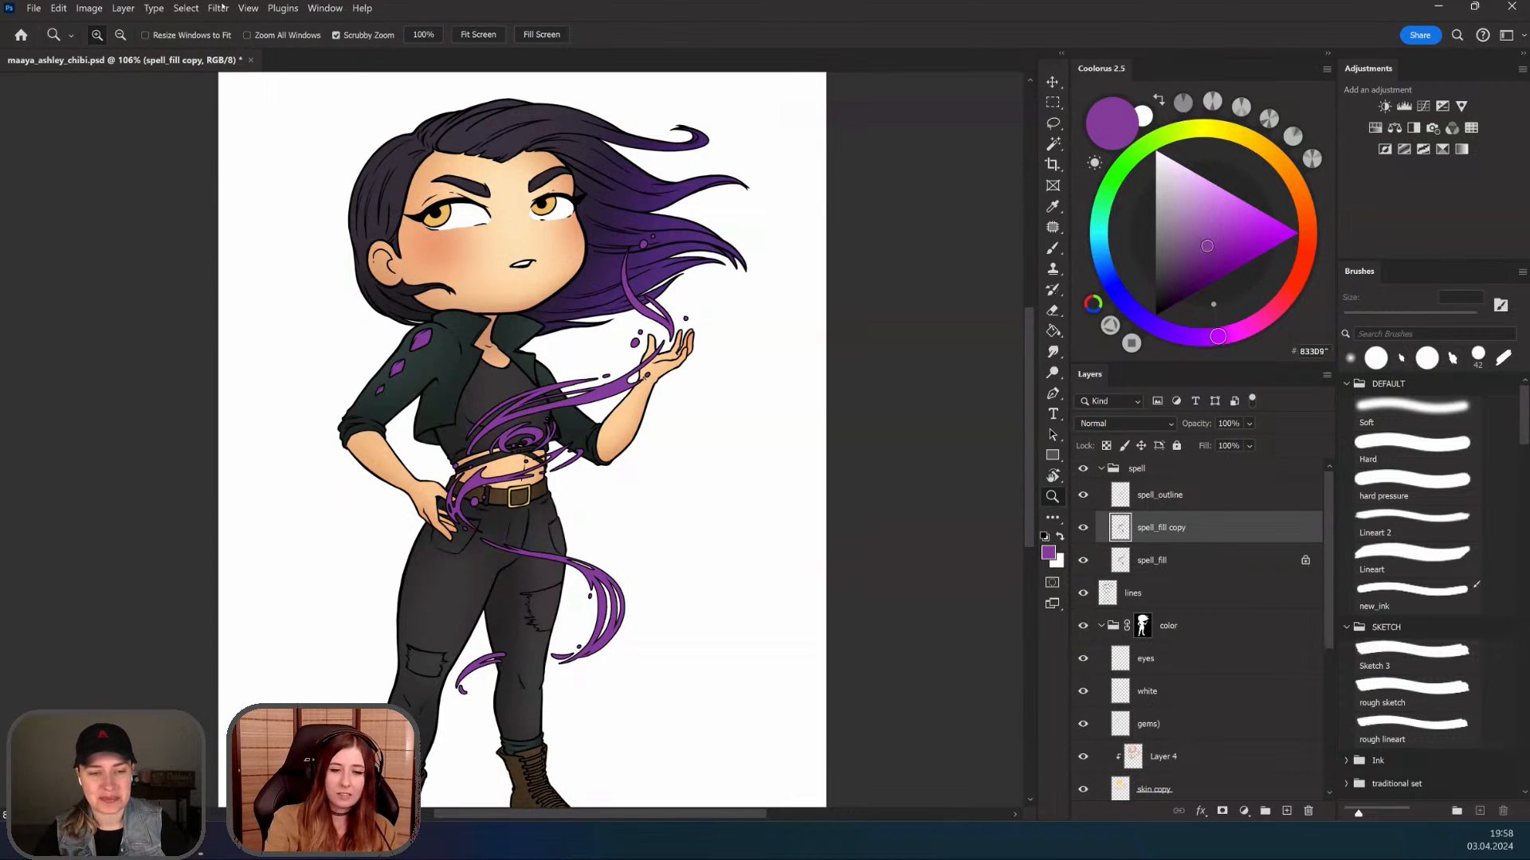
# Step: Apply a Gaussian Blur with a 12.5 pixel radius to the spell_fill copy layer for a soft purple glow
pyautogui.moveTo(227, 50); pyautogui.dragTo(282, 192)
pyautogui.moveTo(472, 217); pyautogui.dragTo(465, 253)
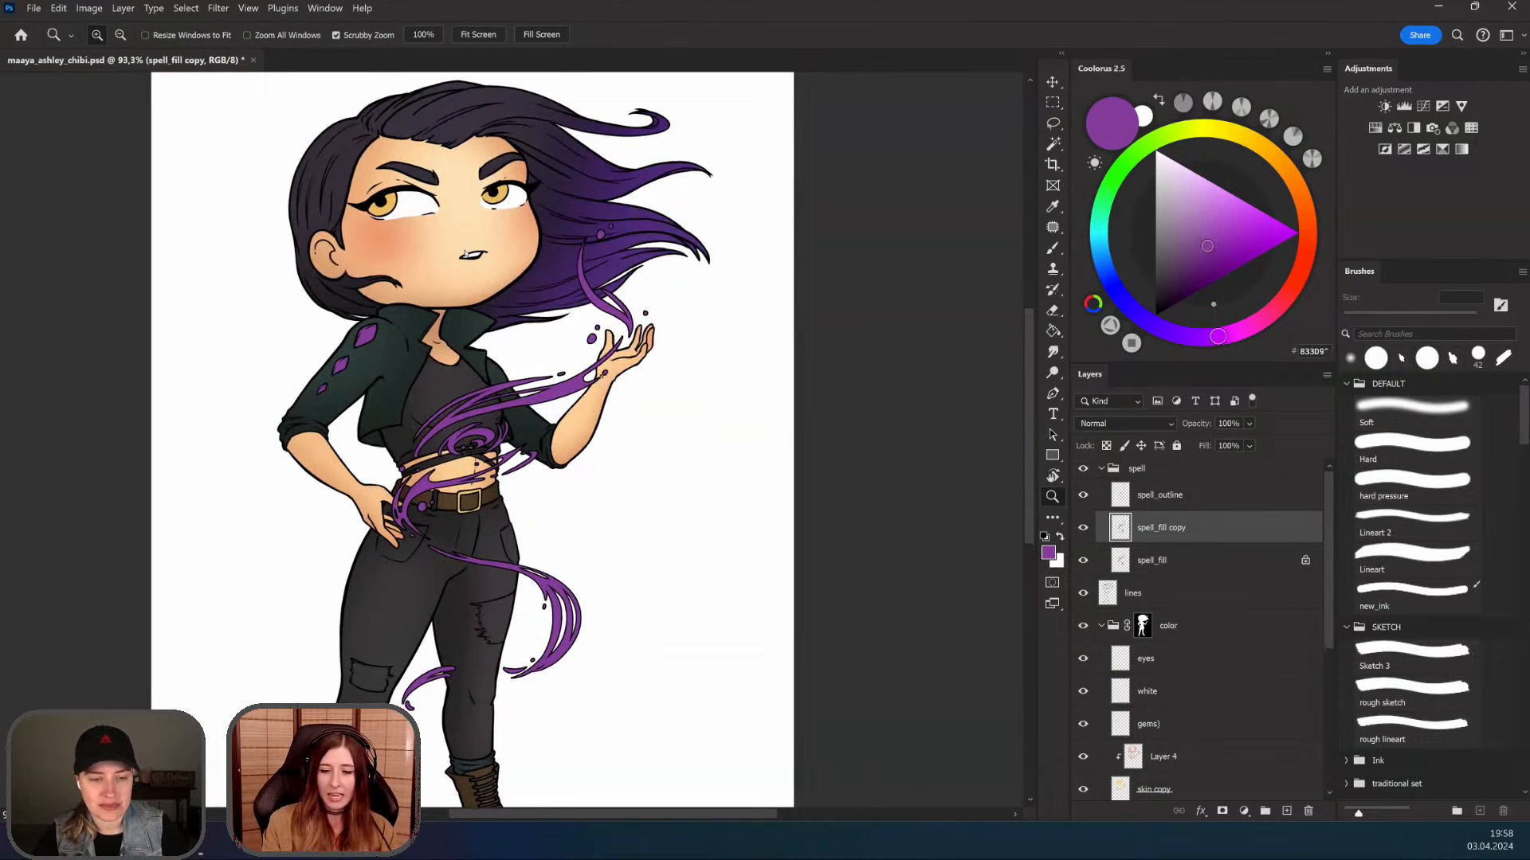
pyautogui.scroll(-2, 466, 254)
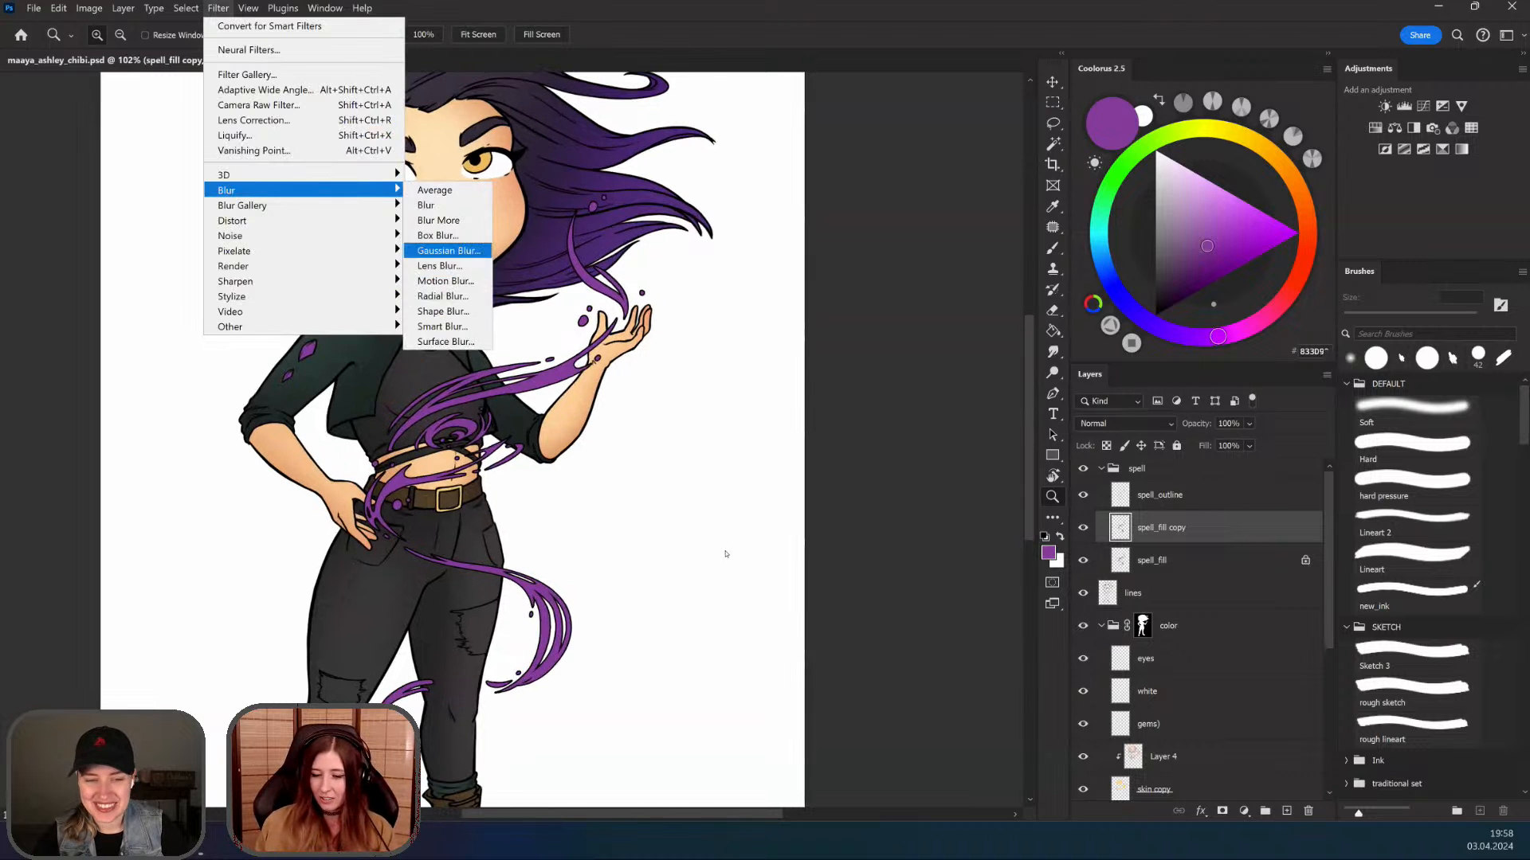
pyautogui.press('Return')
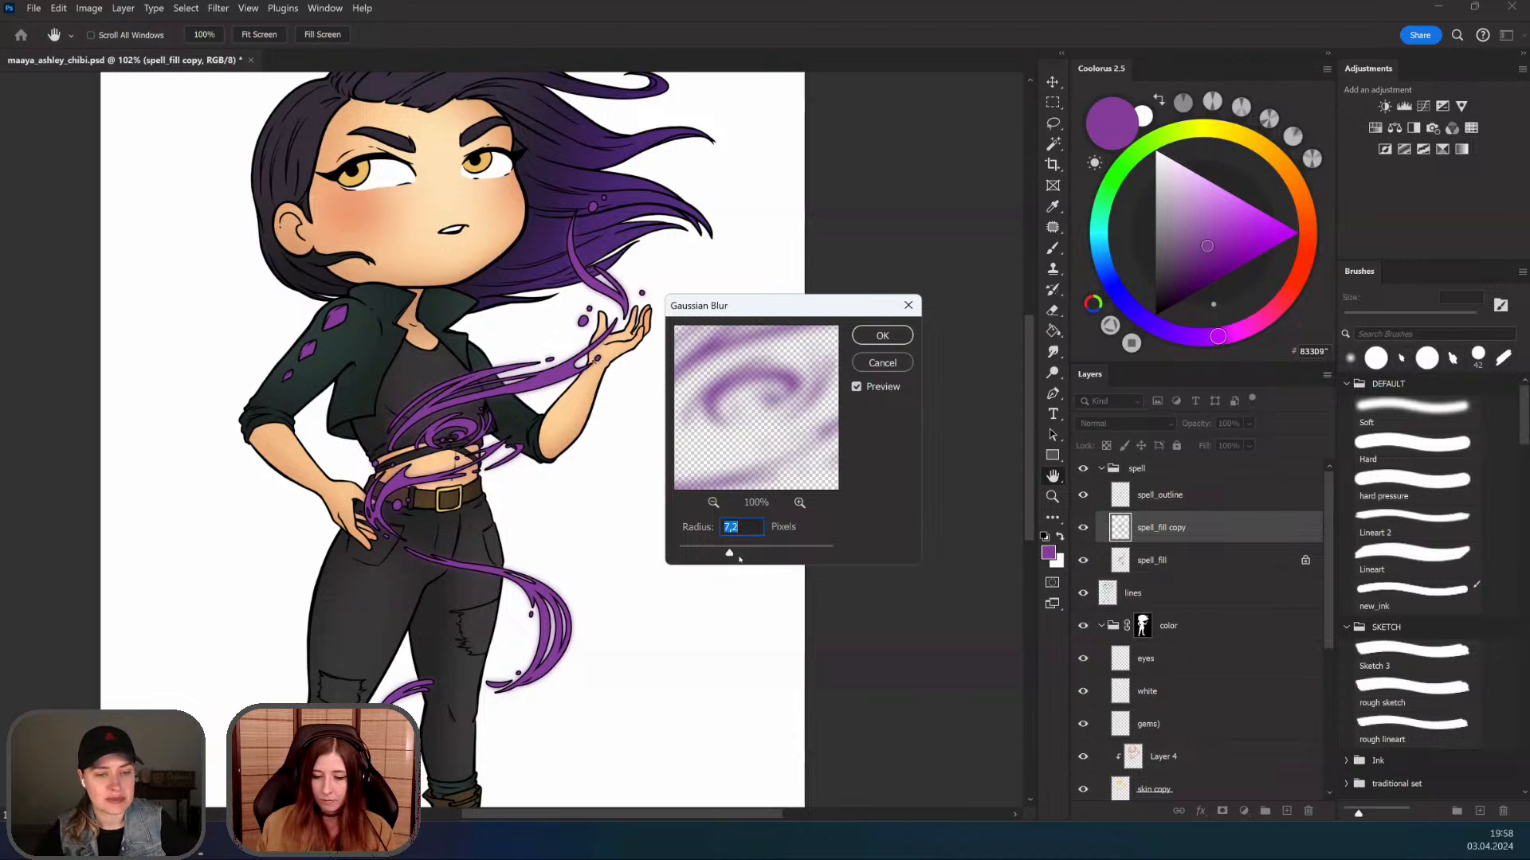
pyautogui.click(738, 556)
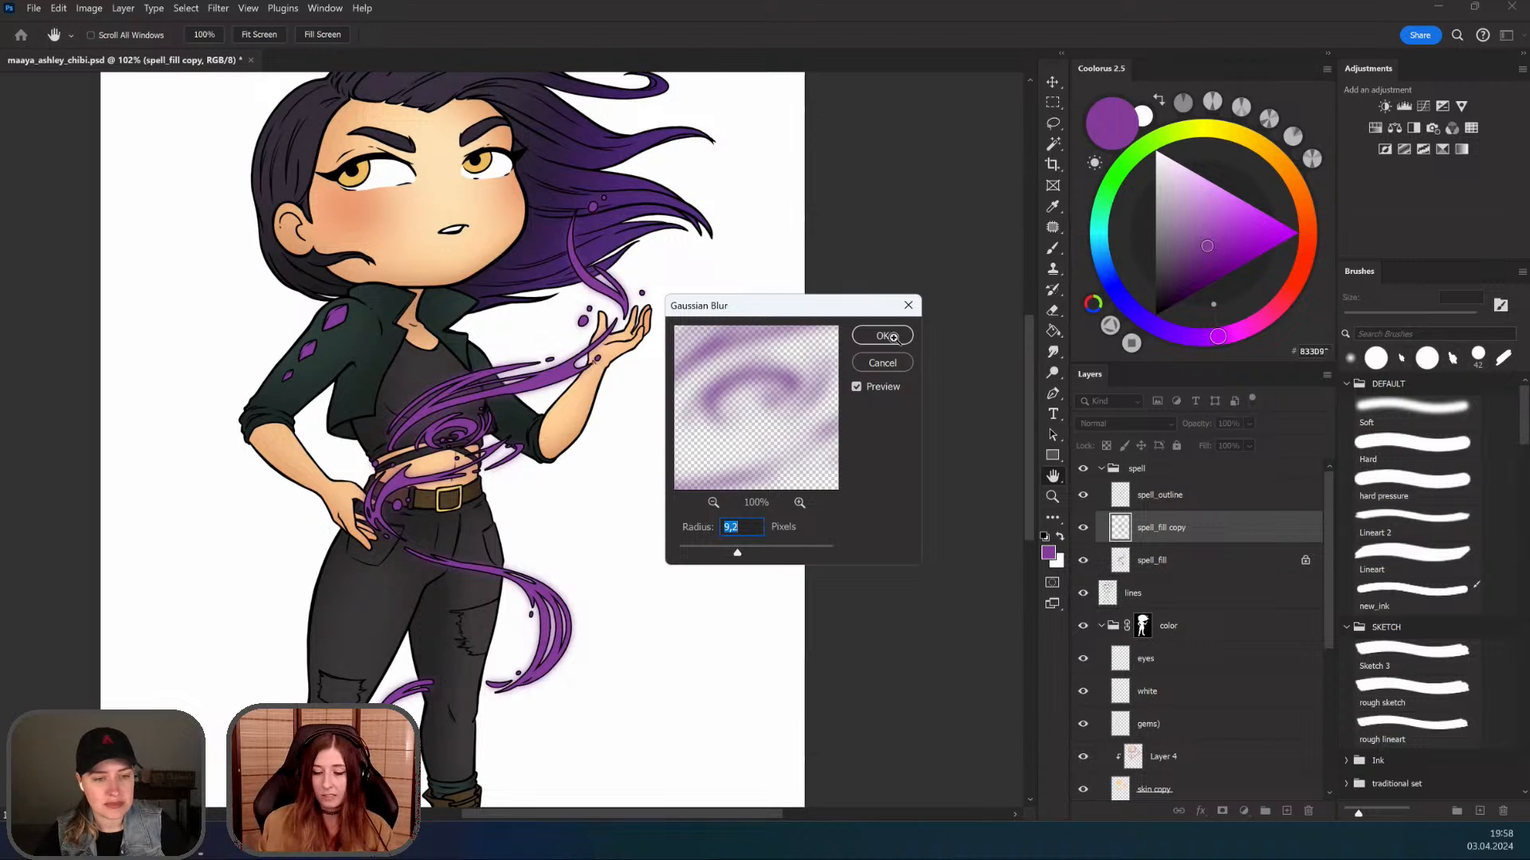
pyautogui.scroll(5, 893, 338)
pyautogui.scroll(-3, 891, 334)
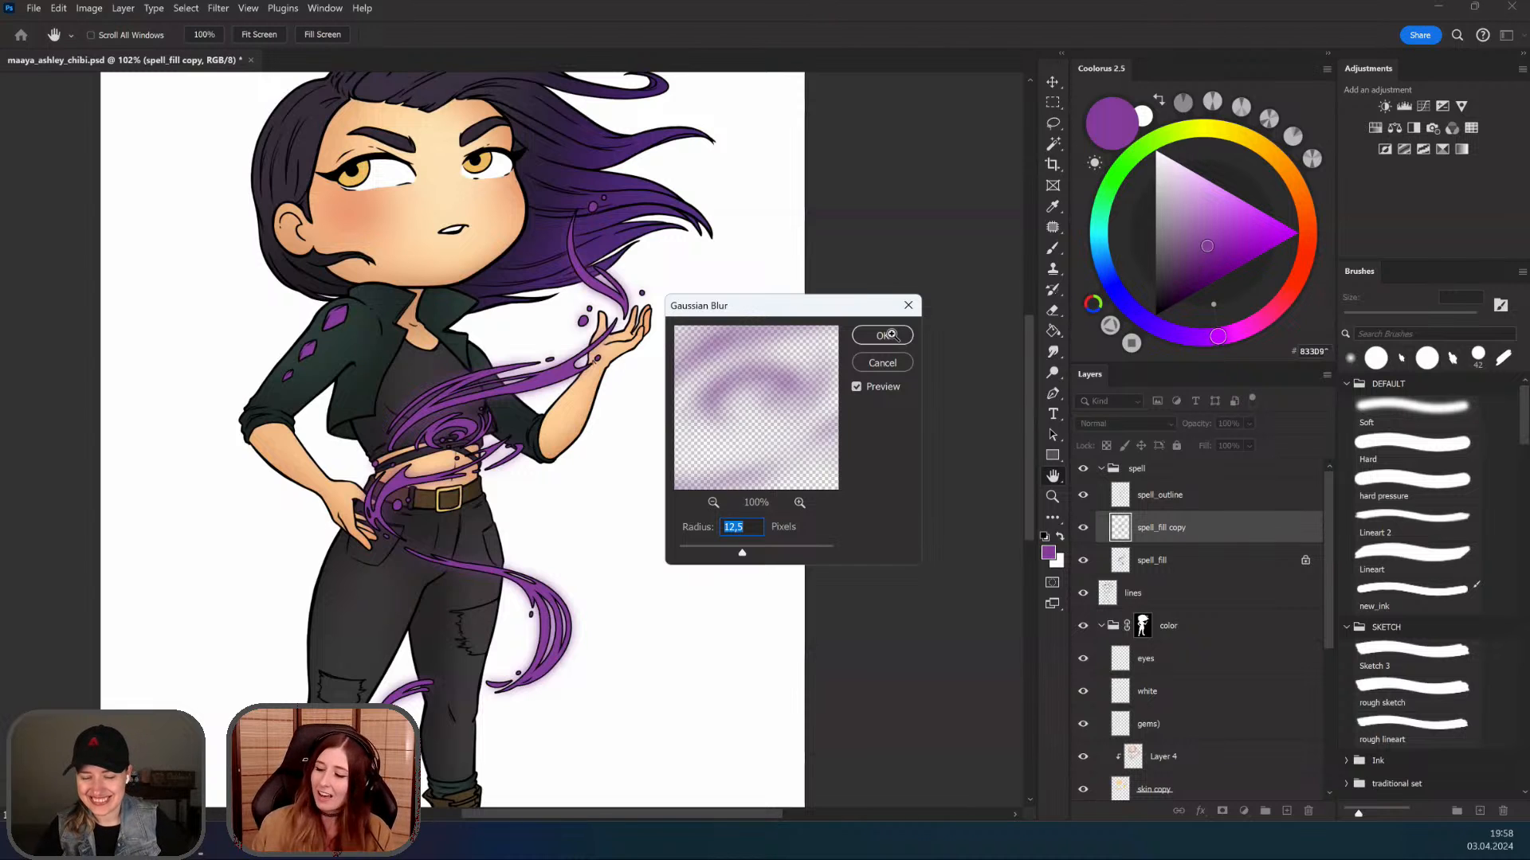
pyautogui.click(891, 334)
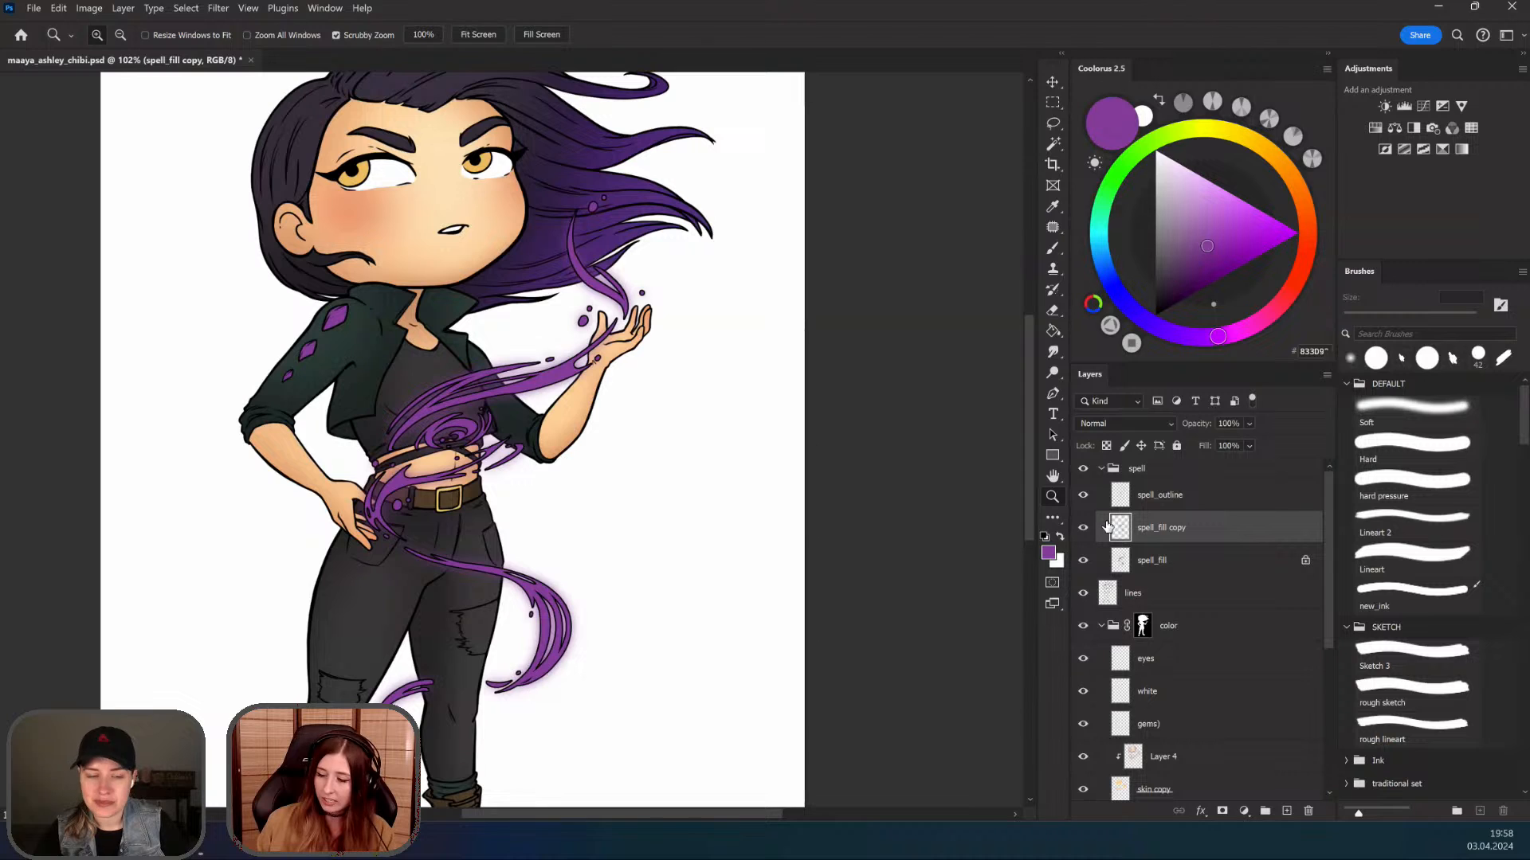
# Step: Set the blurred spell copy's blend mode to Screen and select the original spell_fill layer
pyautogui.click(1125, 423)
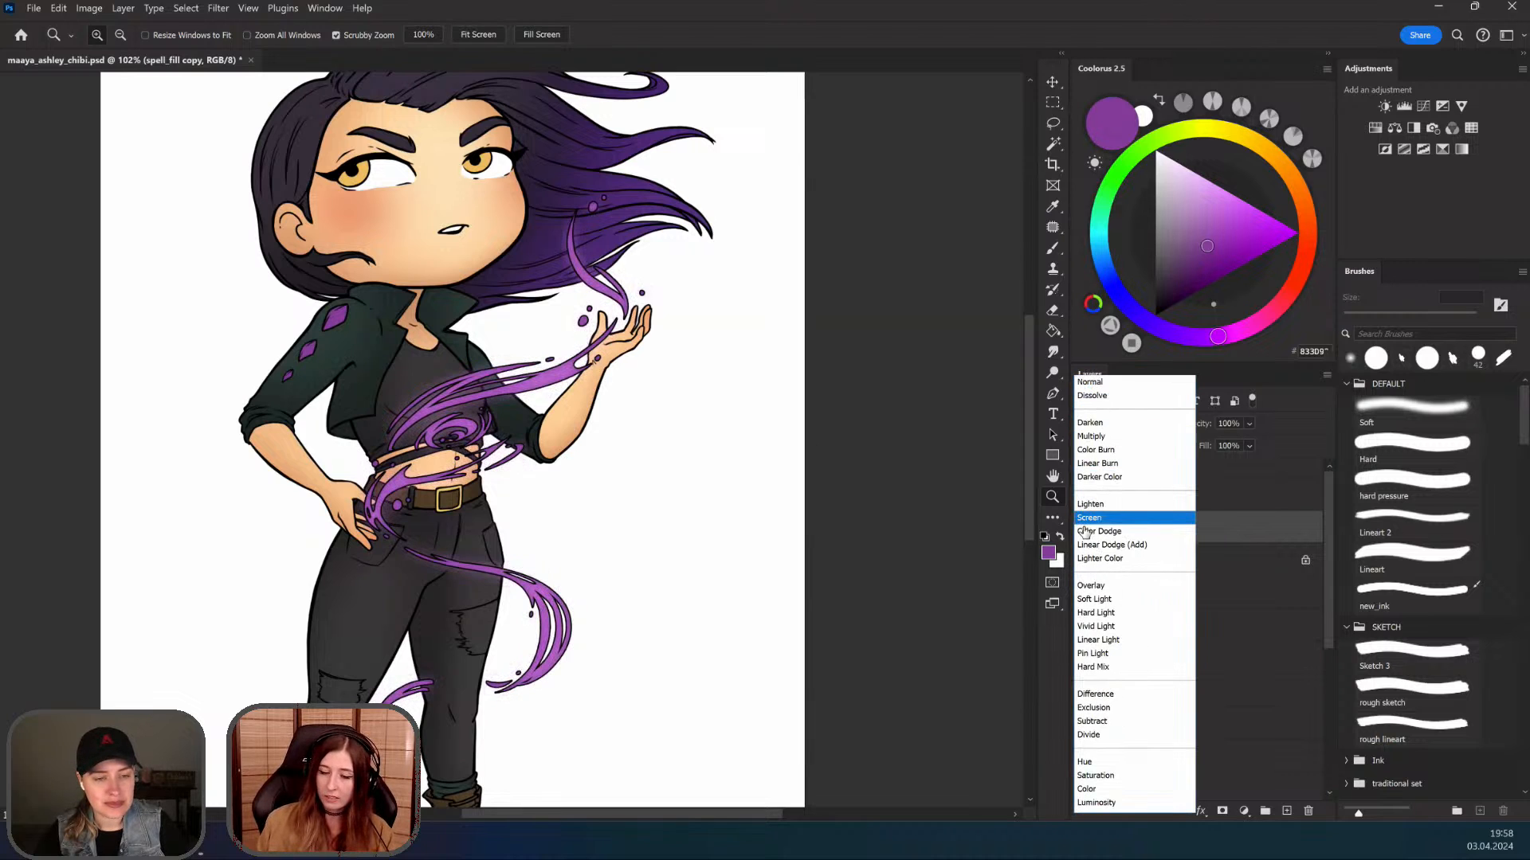
pyautogui.click(1082, 532)
pyautogui.click(1086, 562)
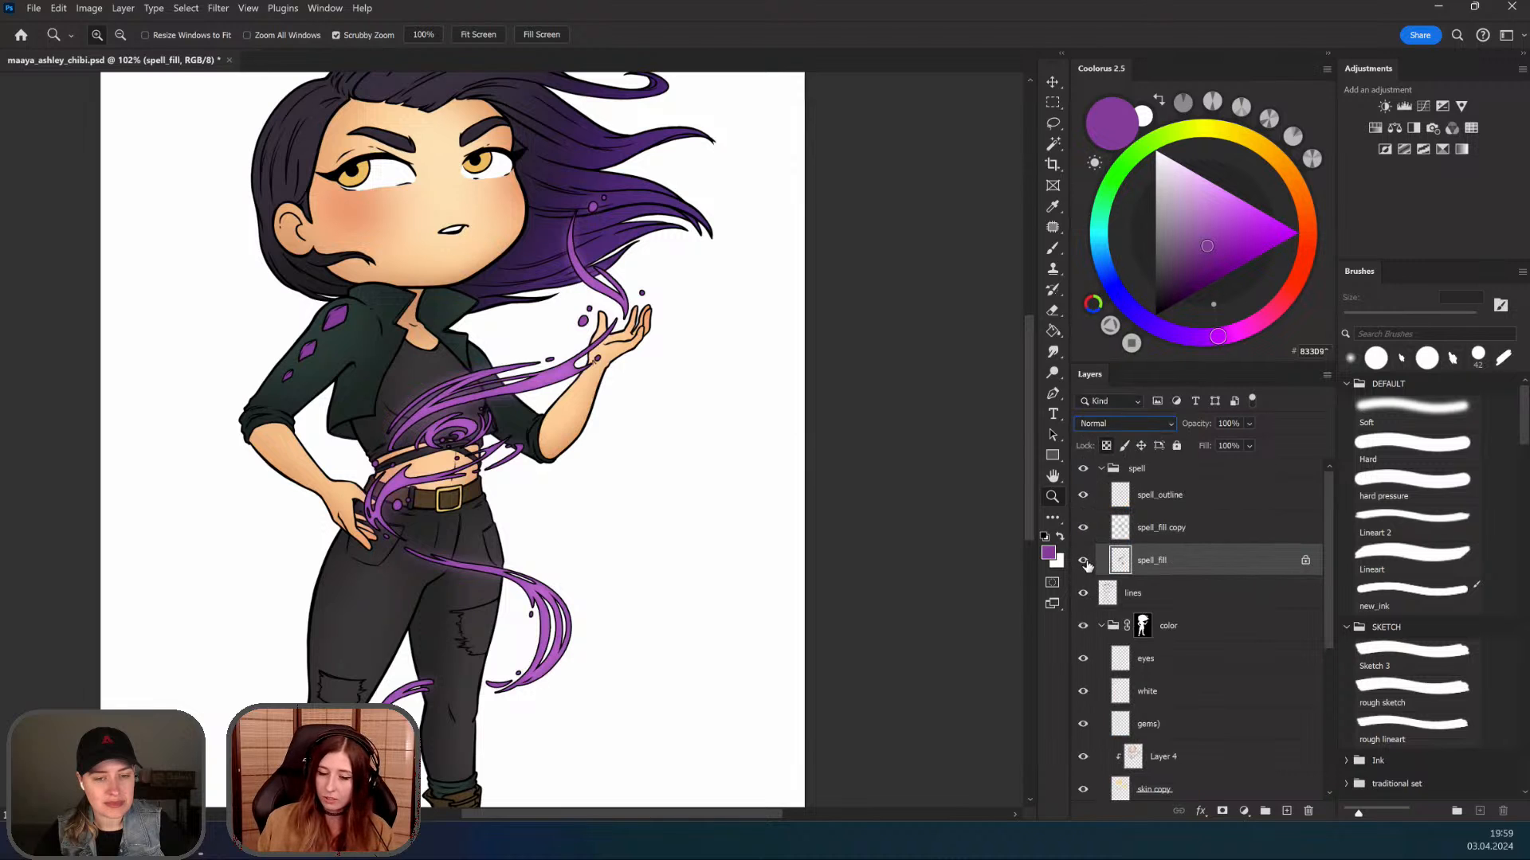
pyautogui.hotkey('ctrl', 'z')
pyautogui.hotkey('ctrl', 'z')
pyautogui.hotkey('ctrl', 'z')
pyautogui.hotkey('ctrl', 'z')
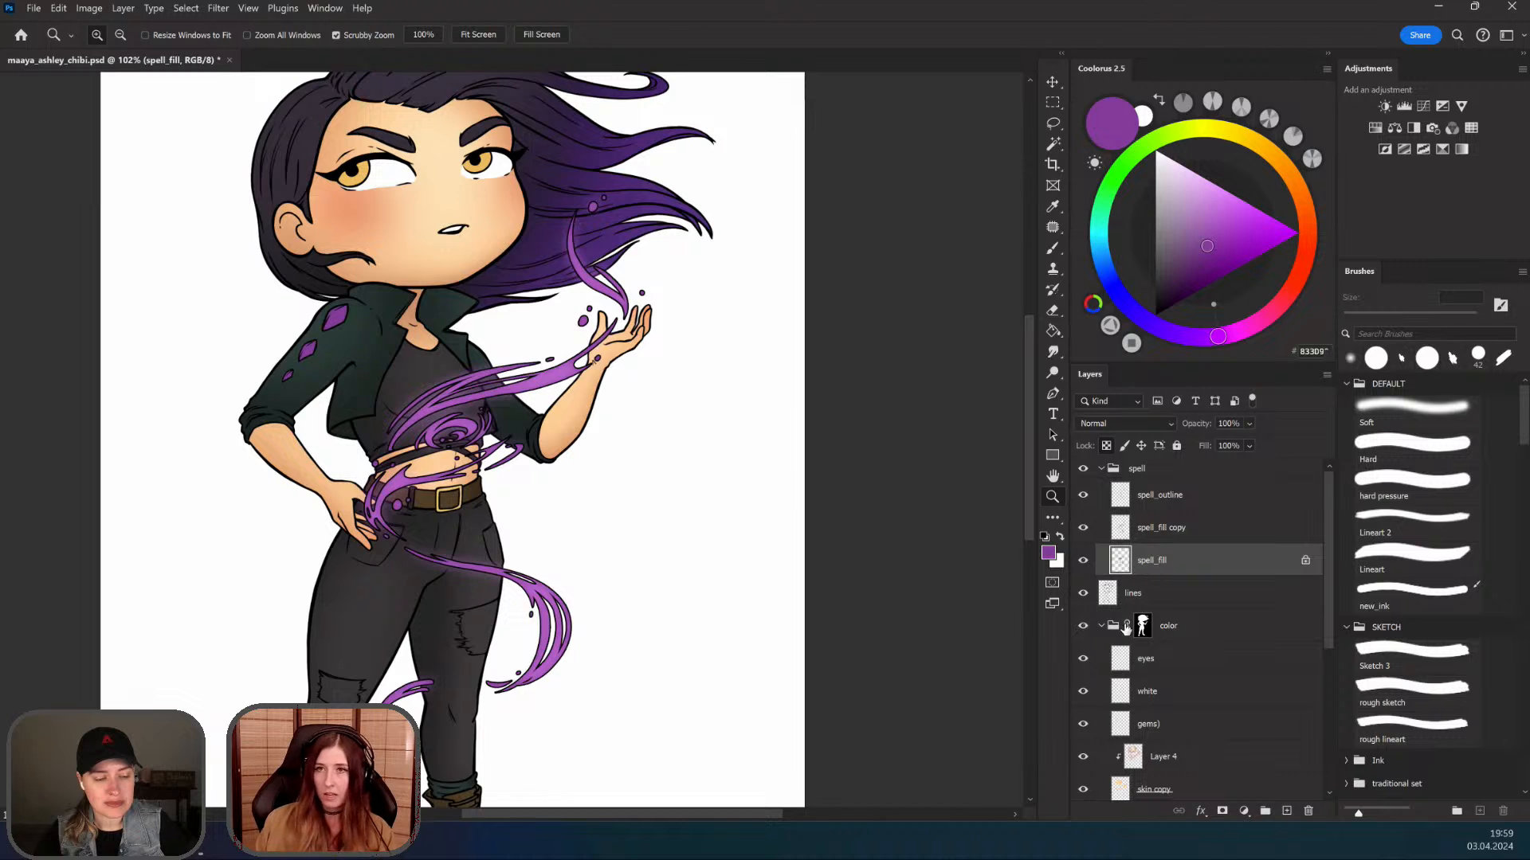
# Step: Duplicate the spell_fill layer again and apply a Gaussian Blur with a 12.5 pixel radius to the new copy
pyautogui.hotkey('ctrl', 'j')
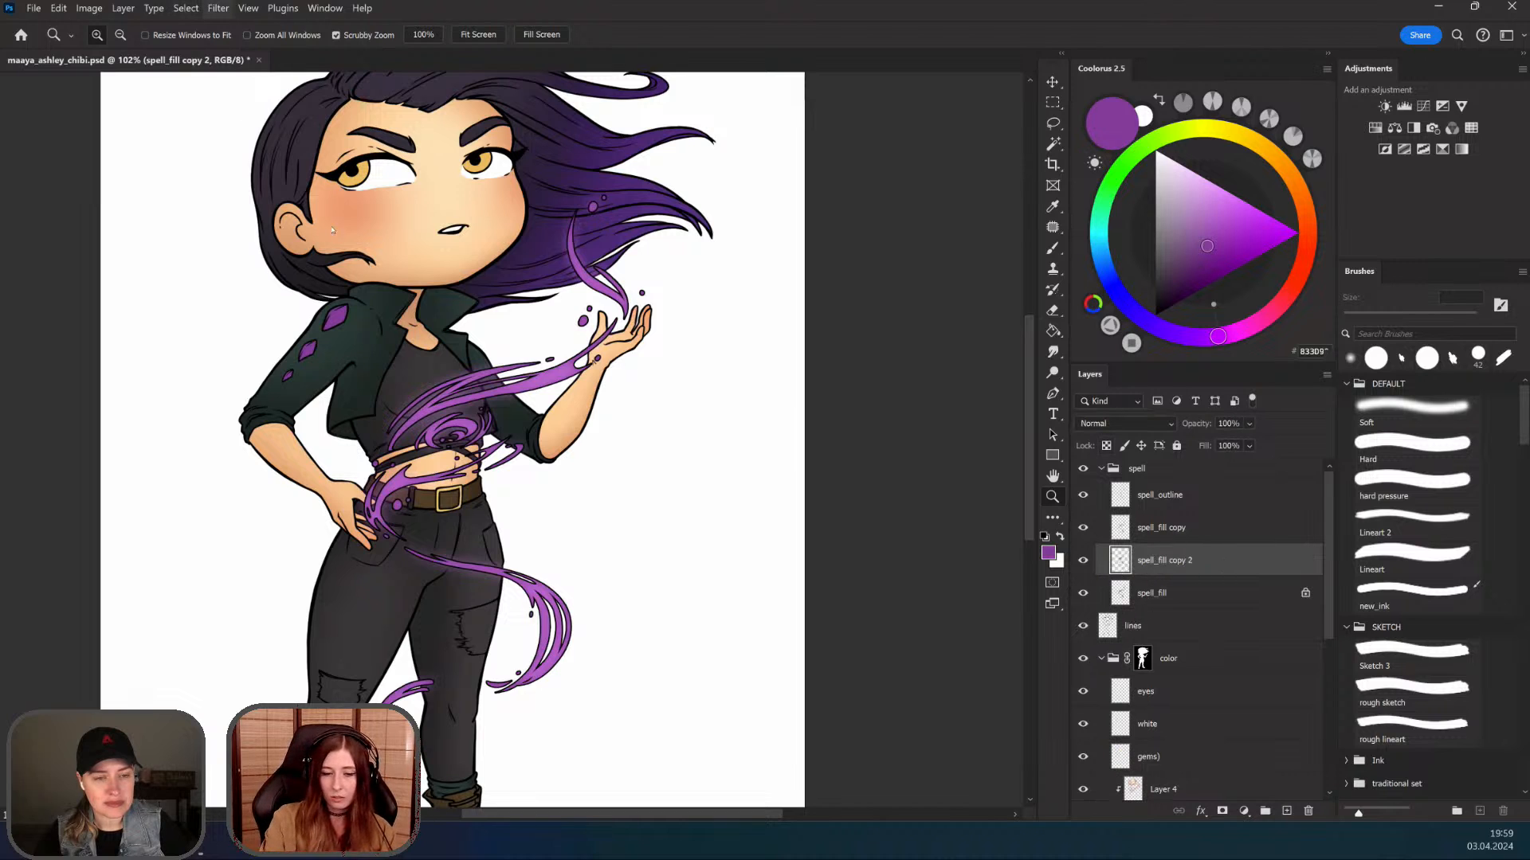
pyautogui.click(219, 9)
pyautogui.moveTo(271, 215)
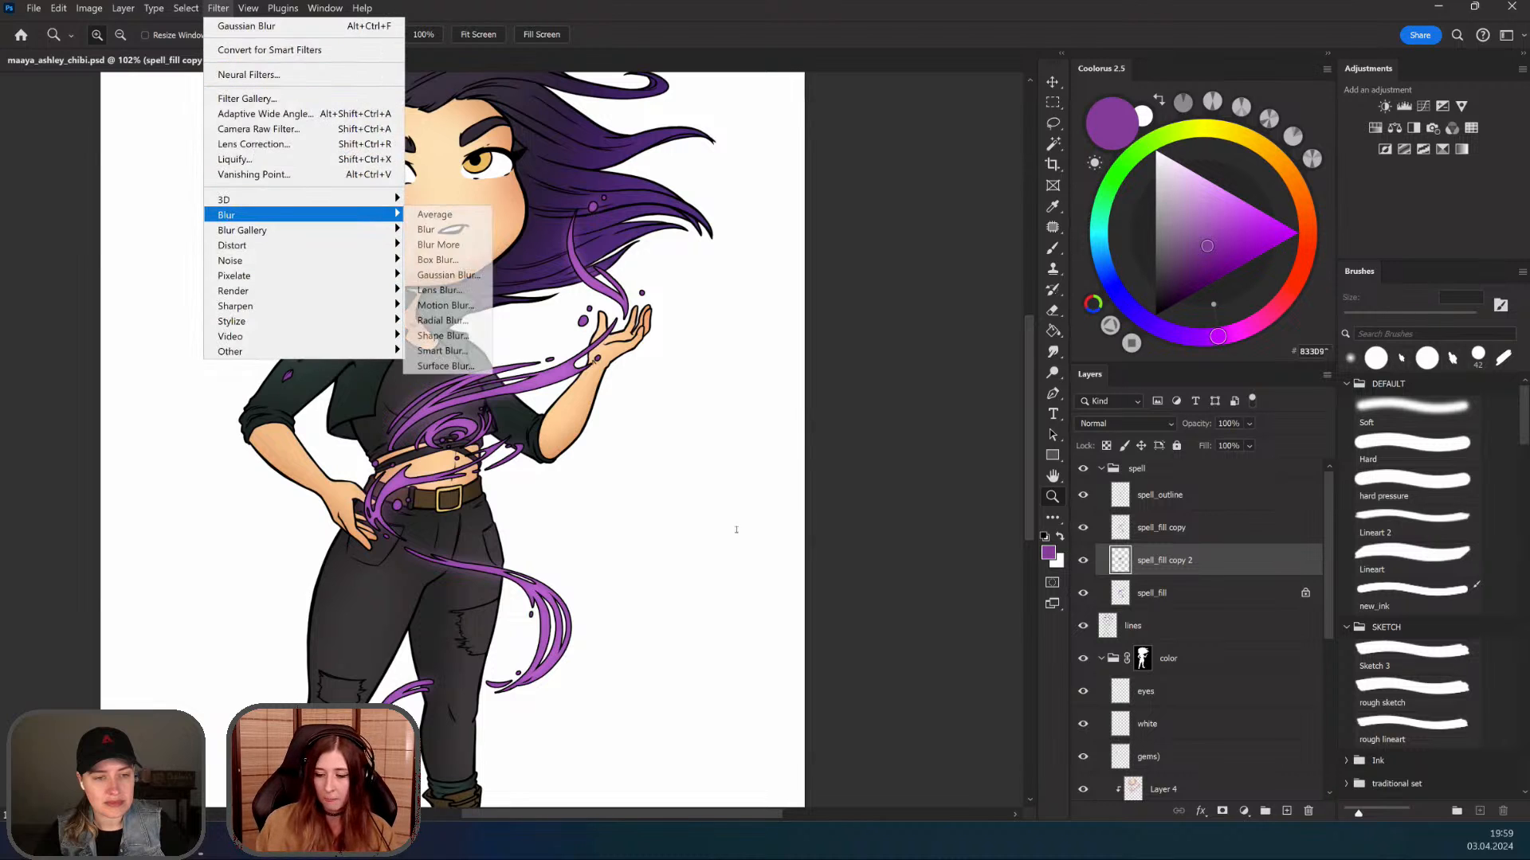
pyautogui.click(449, 275)
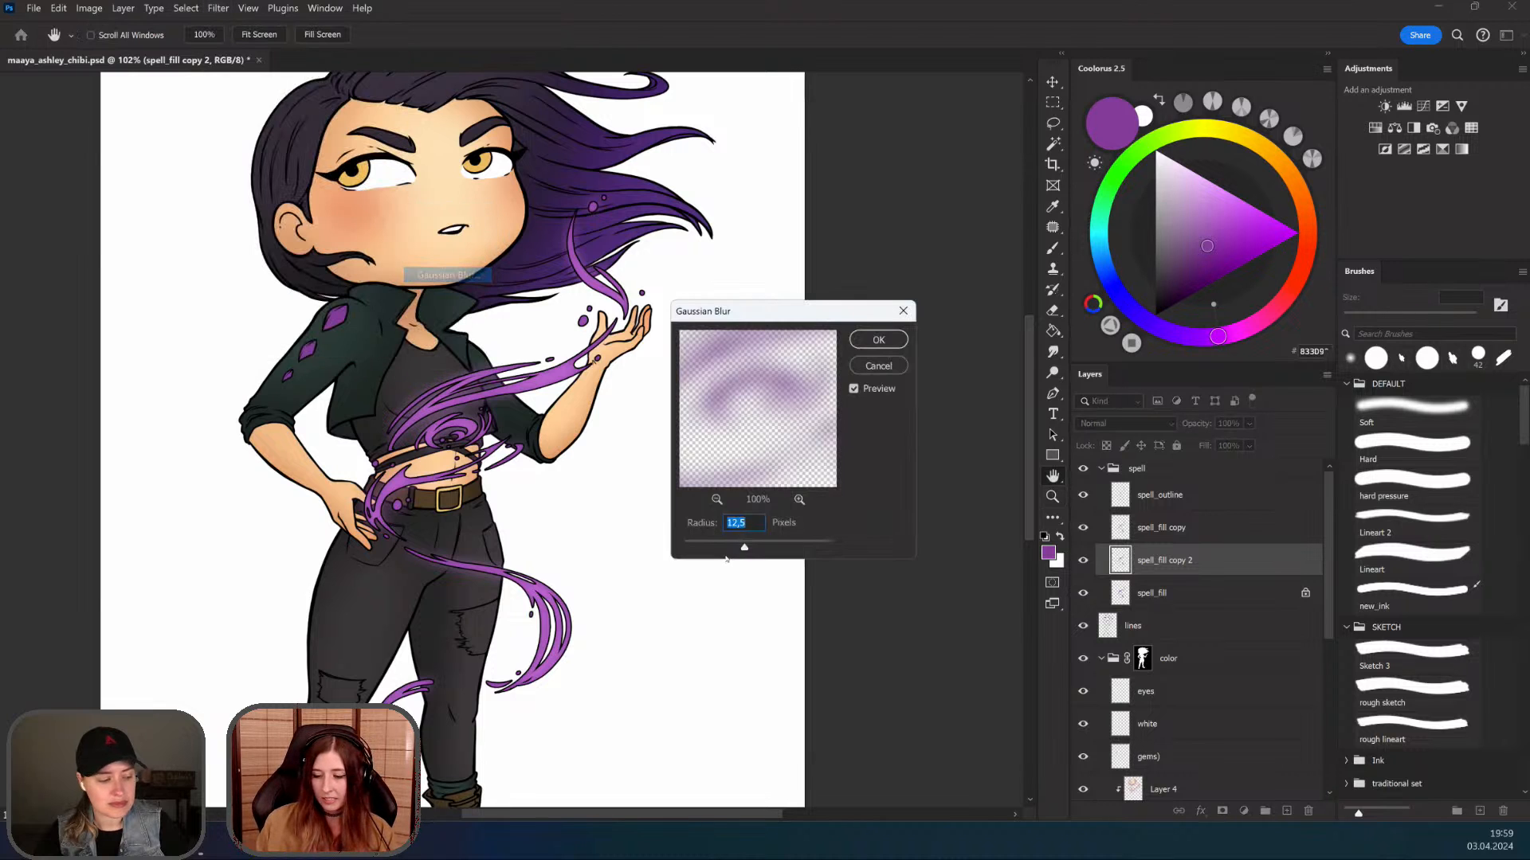
pyautogui.press('Return')
# Step: Set the blend mode of the blurred spell_fill copy 2 layer to Color Dodge for a brighter glow
pyautogui.click(1125, 424)
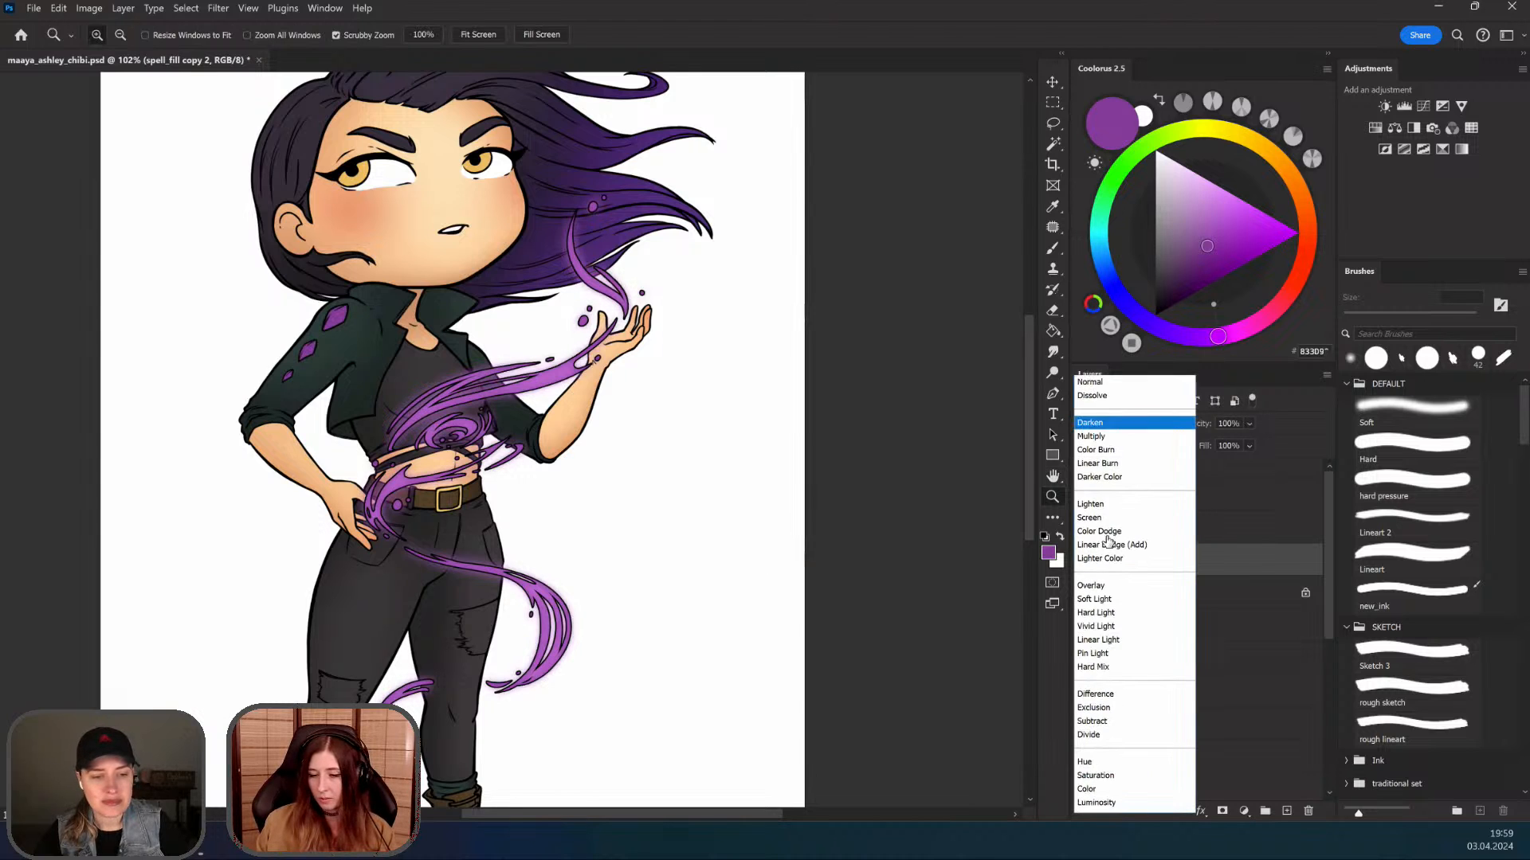
pyautogui.press('Down')
pyautogui.press('Down')
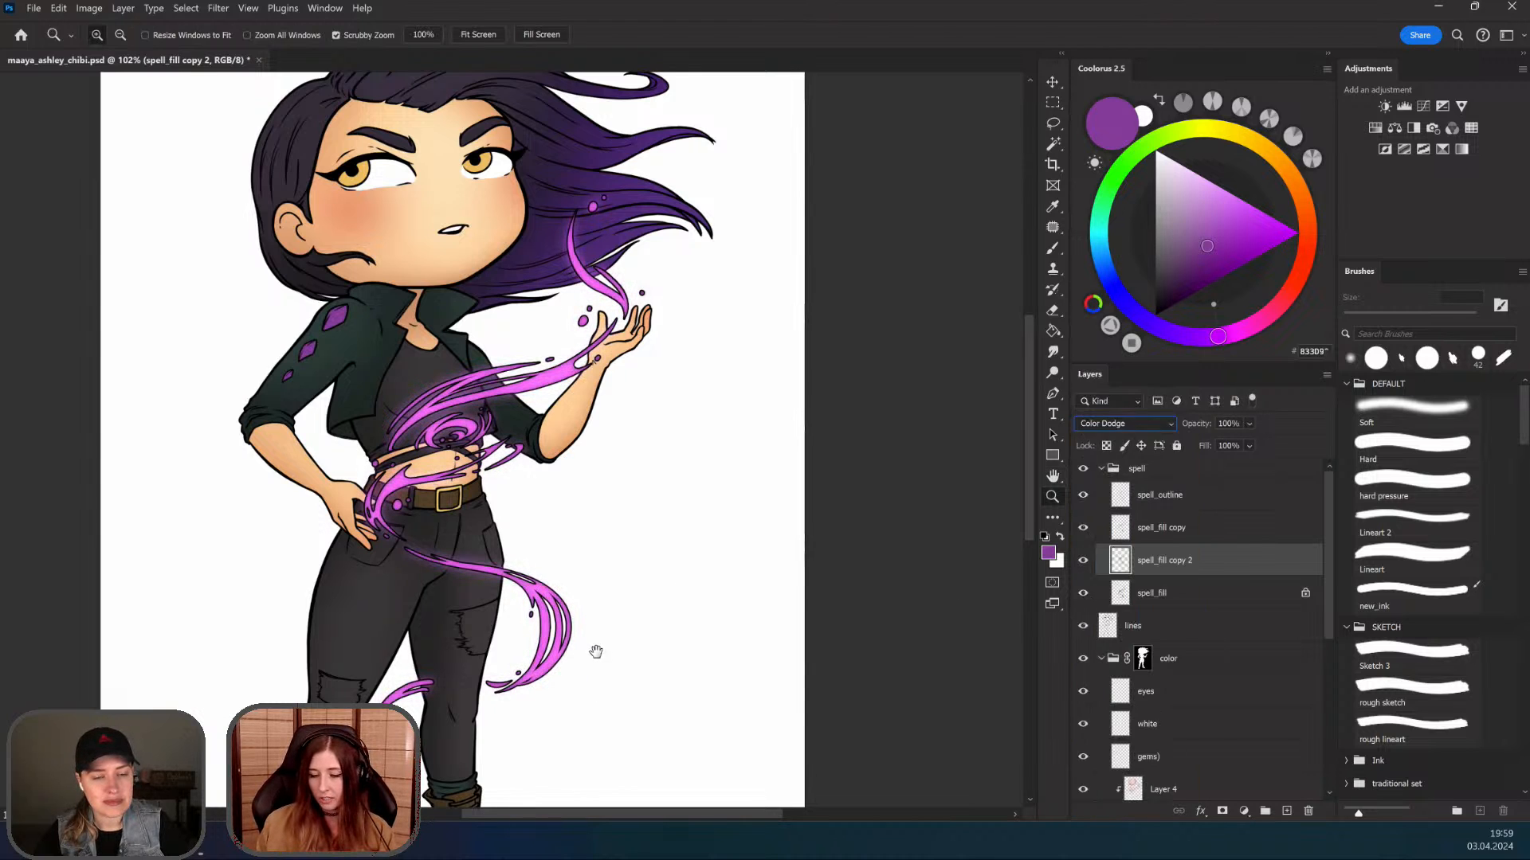
pyautogui.press('Return')
pyautogui.moveTo(607, 439); pyautogui.dragTo(608, 515)
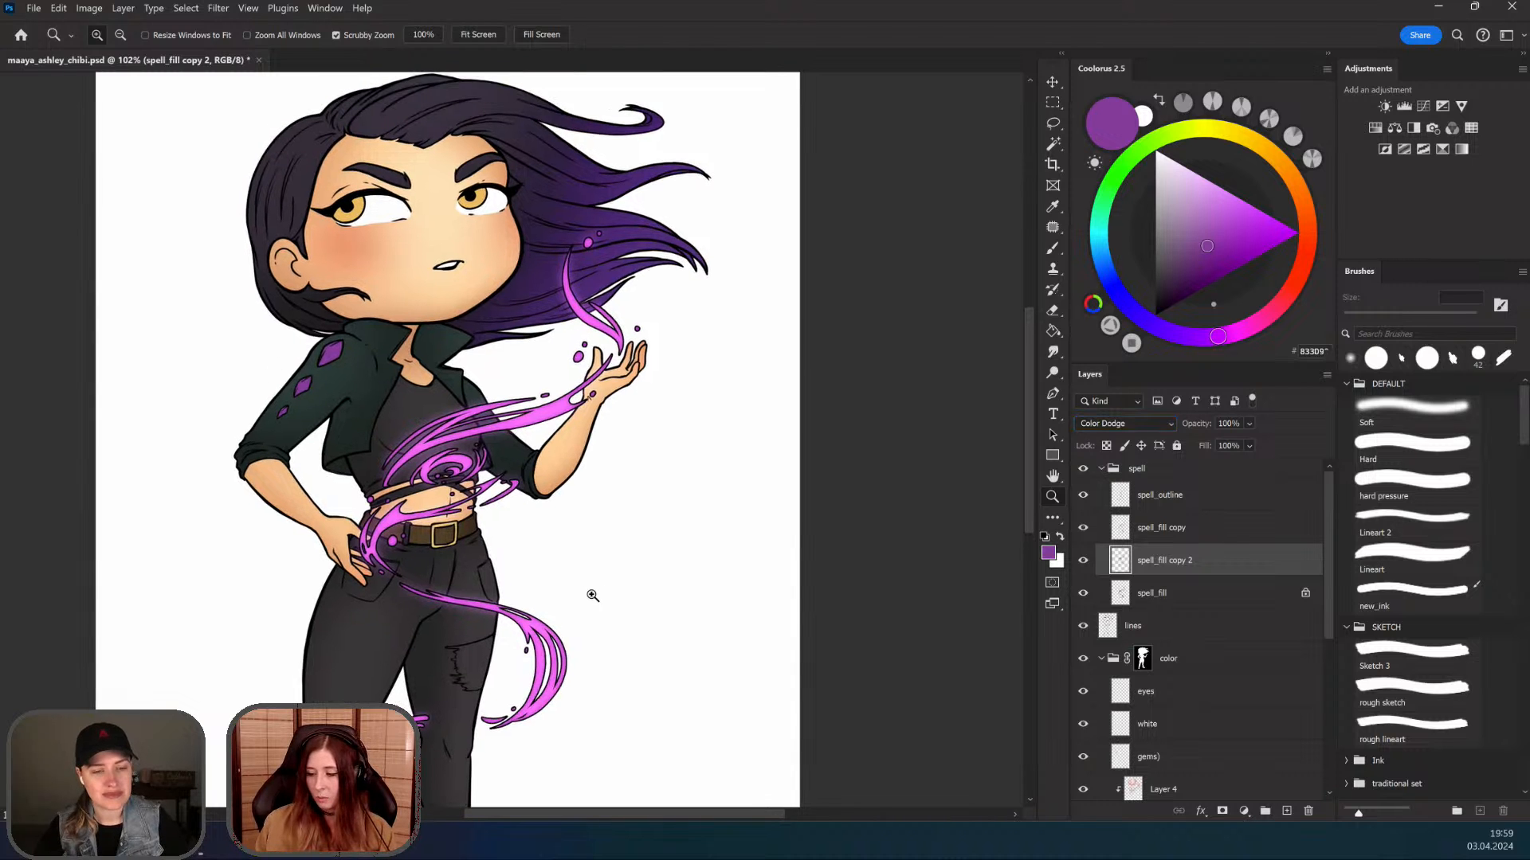
pyautogui.moveTo(622, 631); pyautogui.dragTo(598, 666)
pyautogui.moveTo(598, 666); pyautogui.dragTo(627, 634)
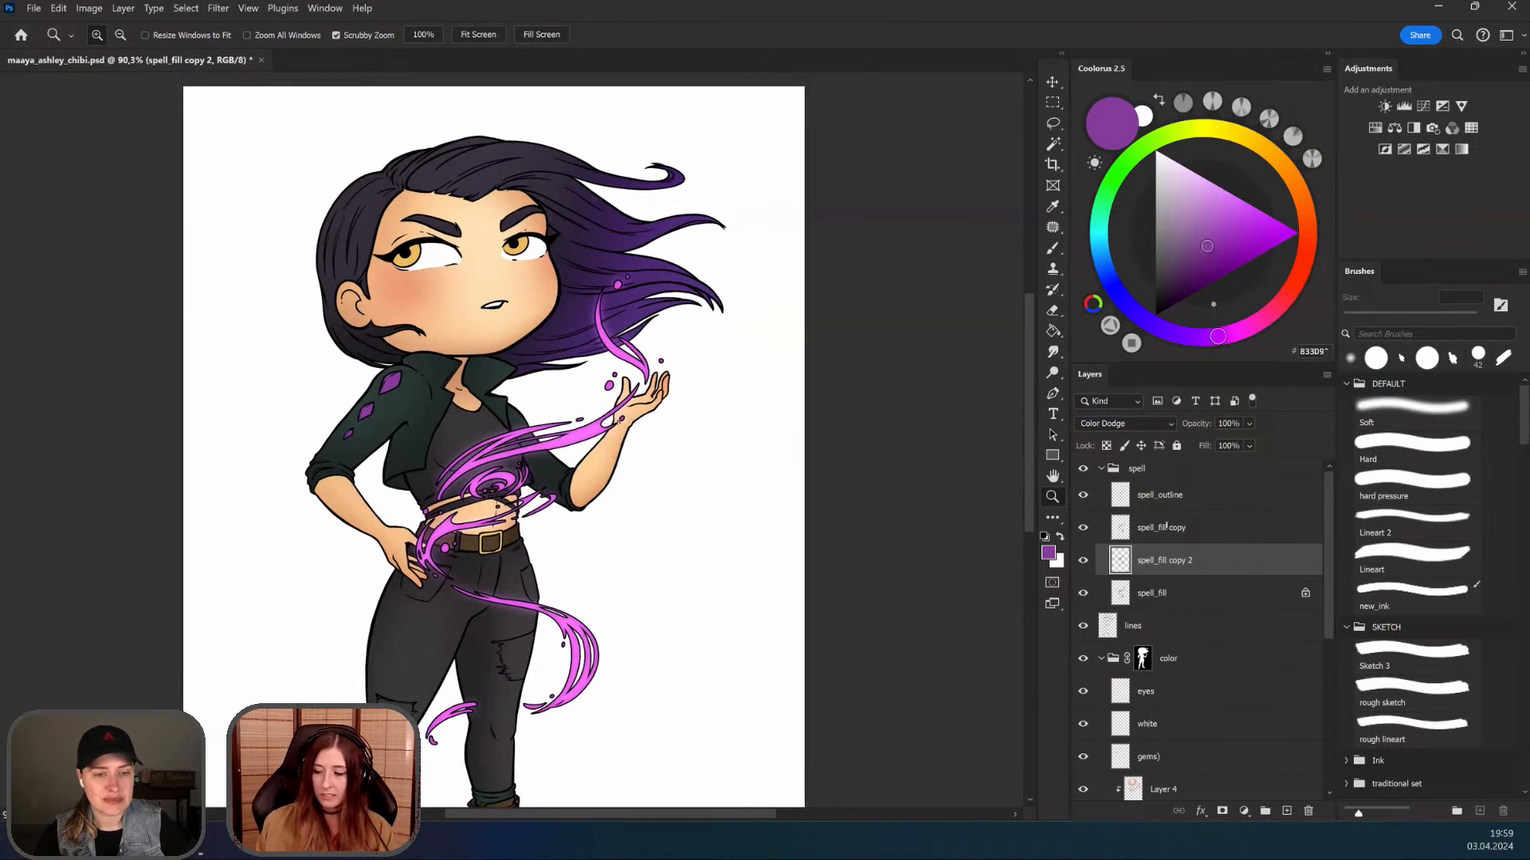
# Step: Rename the blurred Screen-mode spell copy as "screen" and place it above spell_outline within the spell group
pyautogui.hotkey('ctrl', '+')
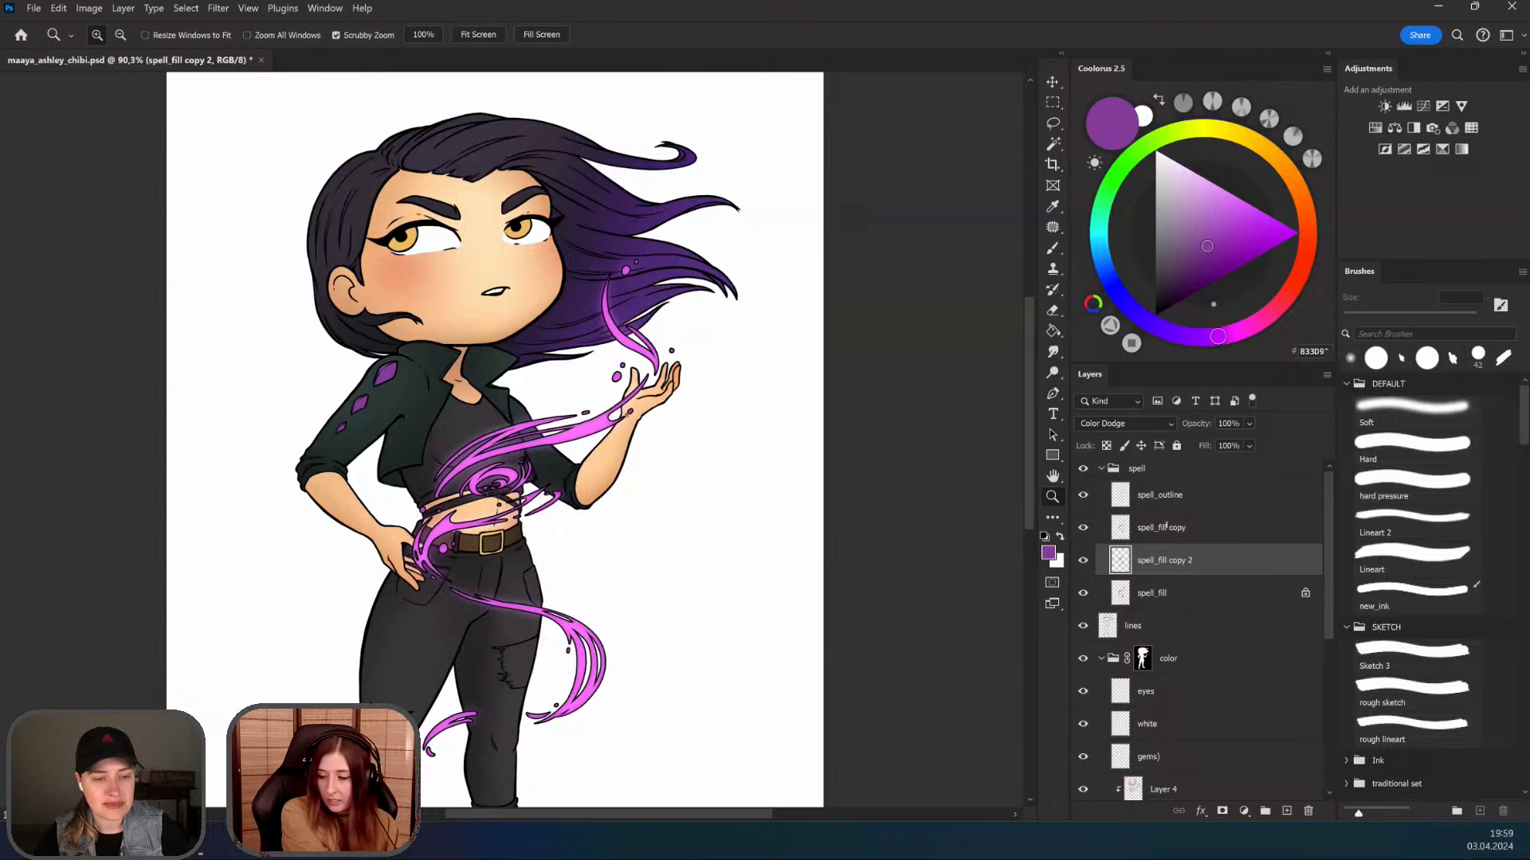
pyautogui.hotkey('ctrl', '+')
pyautogui.hotkey('ctrl', '+')
pyautogui.scroll(-2, 510, 439)
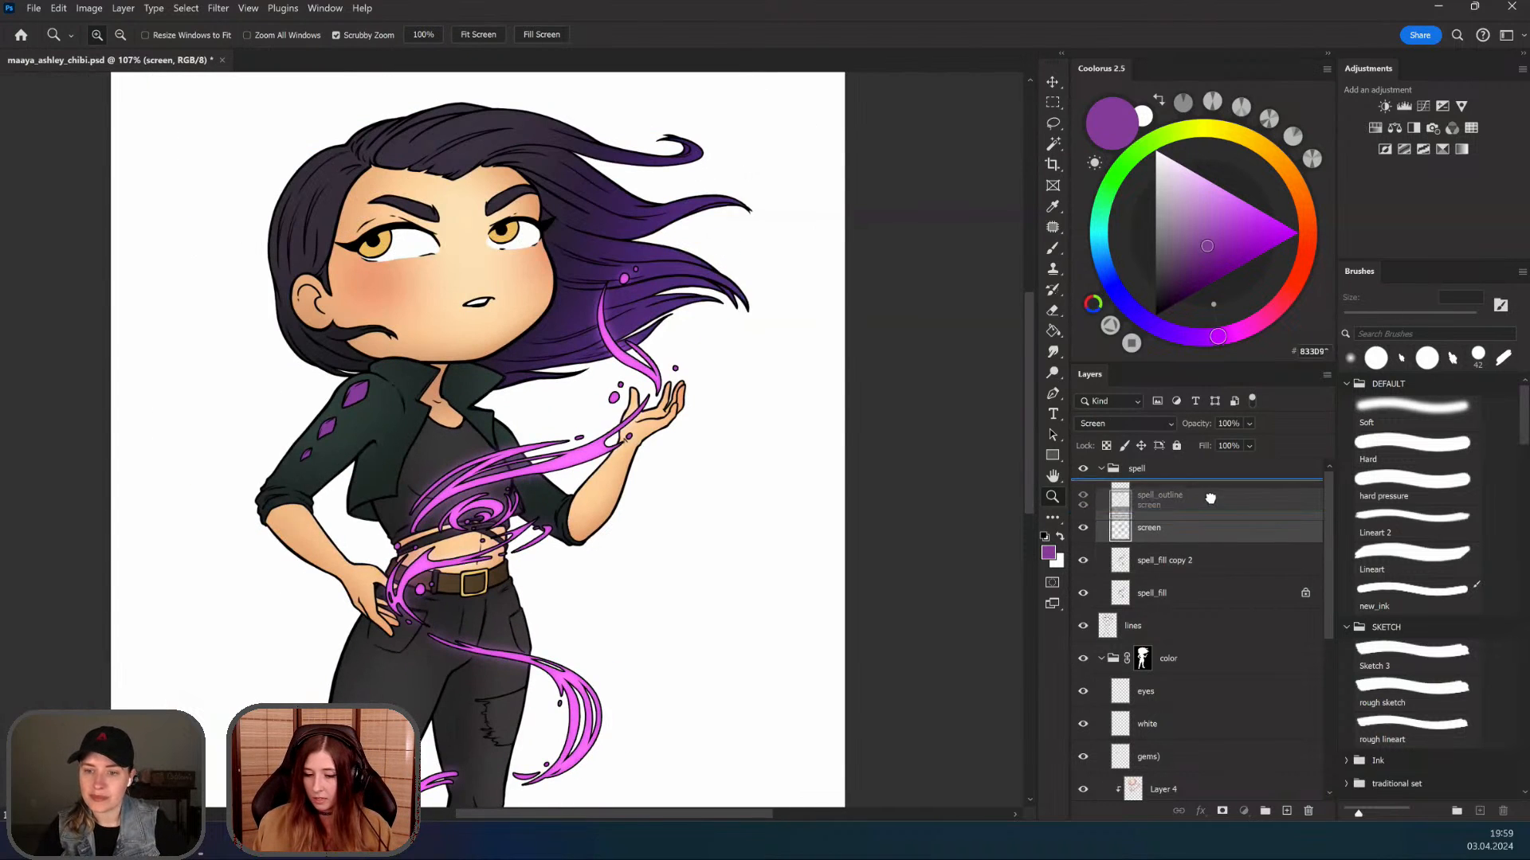
pyautogui.moveTo(1149, 499); pyautogui.dragTo(1150, 535)
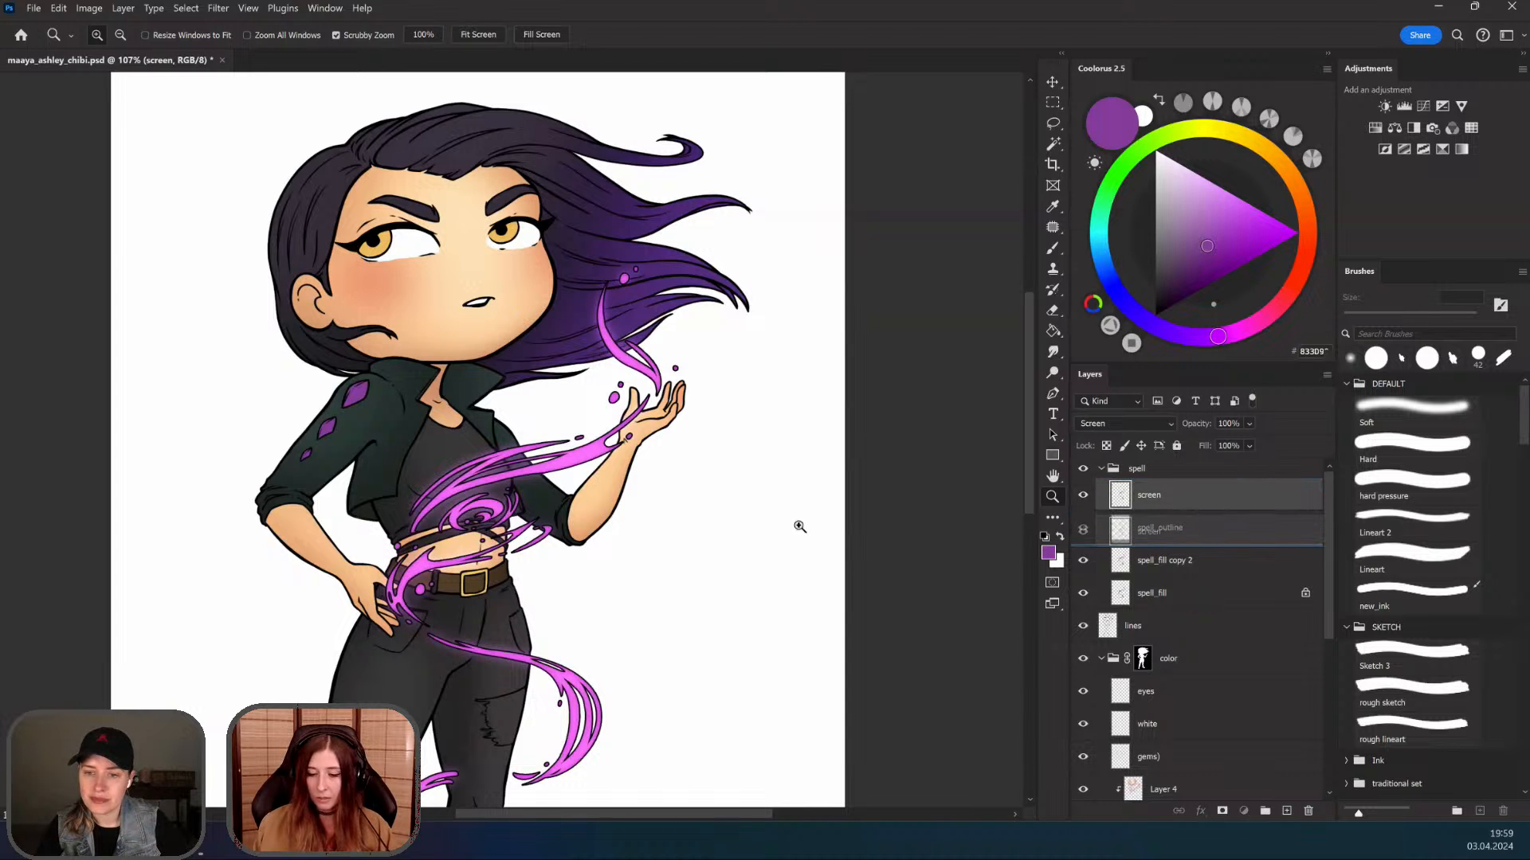
# Step: Inspect the glowing spell swirls up close and against the whole figure
pyautogui.moveTo(511, 514); pyautogui.dragTo(565, 503)
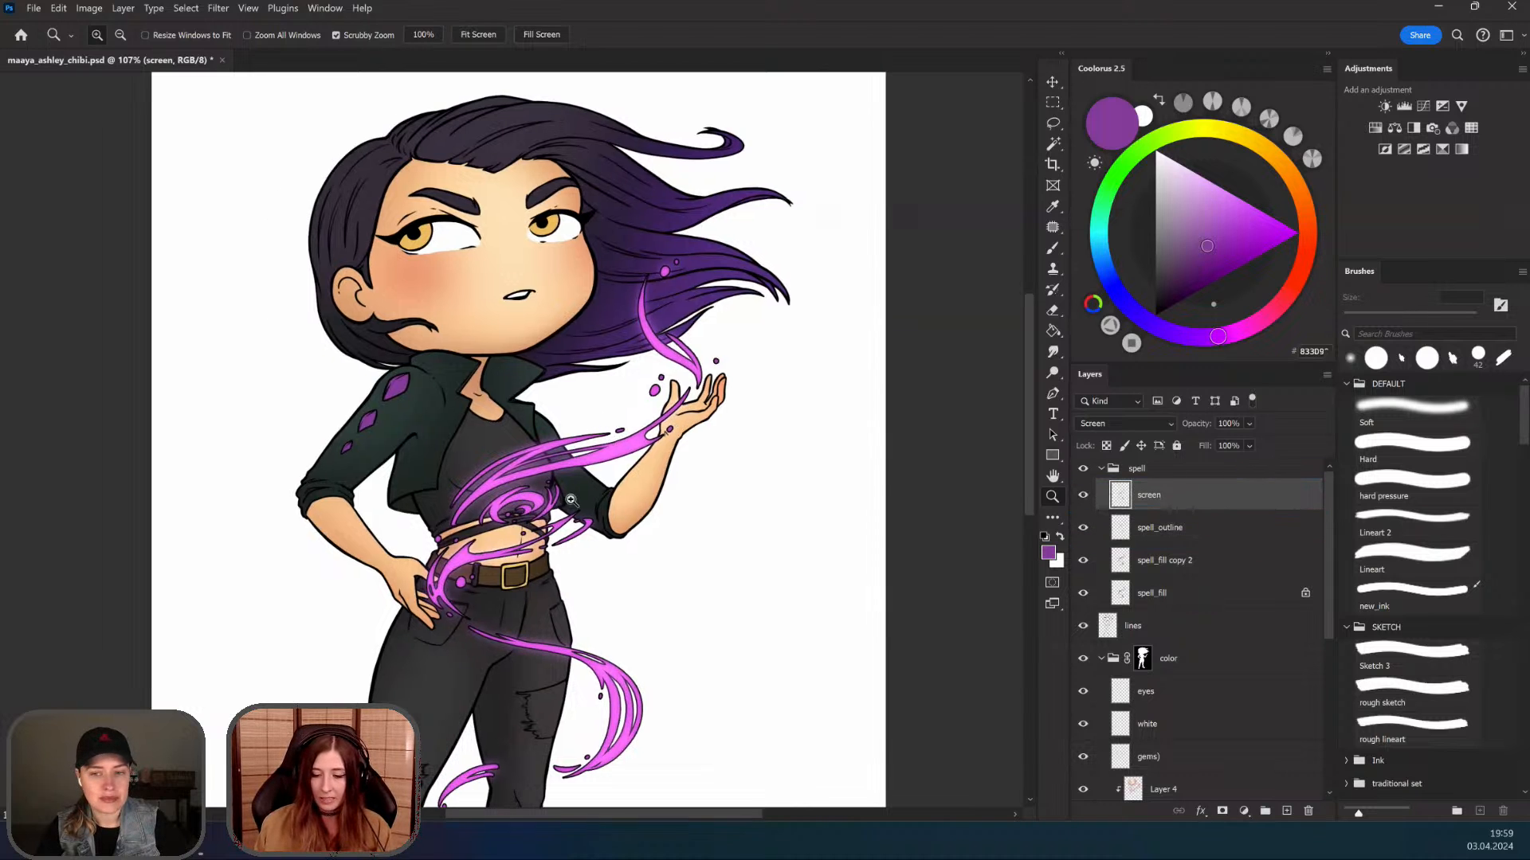
pyautogui.click(565, 431)
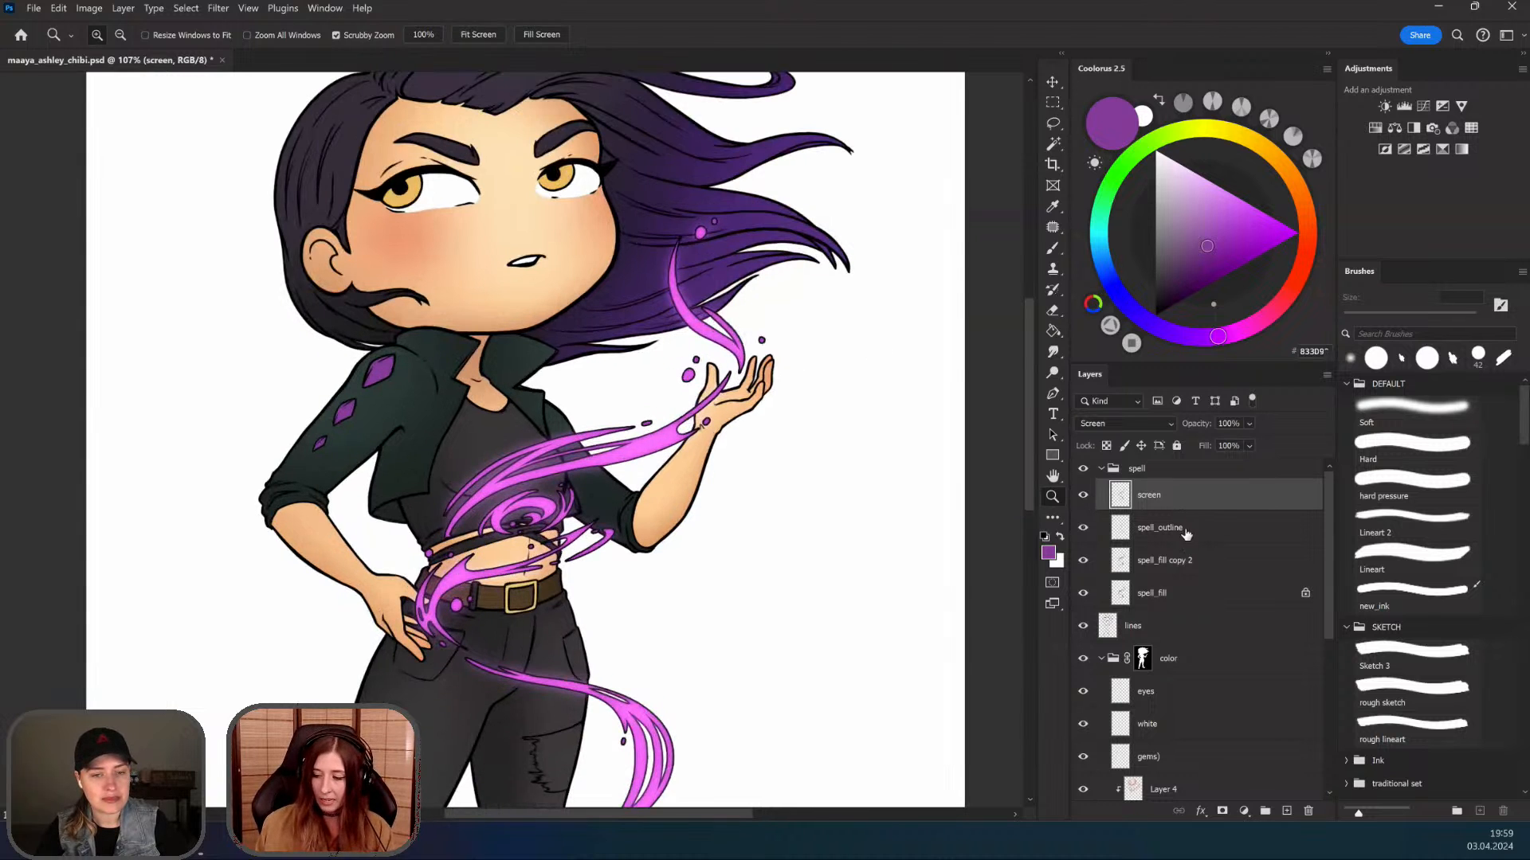
pyautogui.hotkey('ctrl', '+')
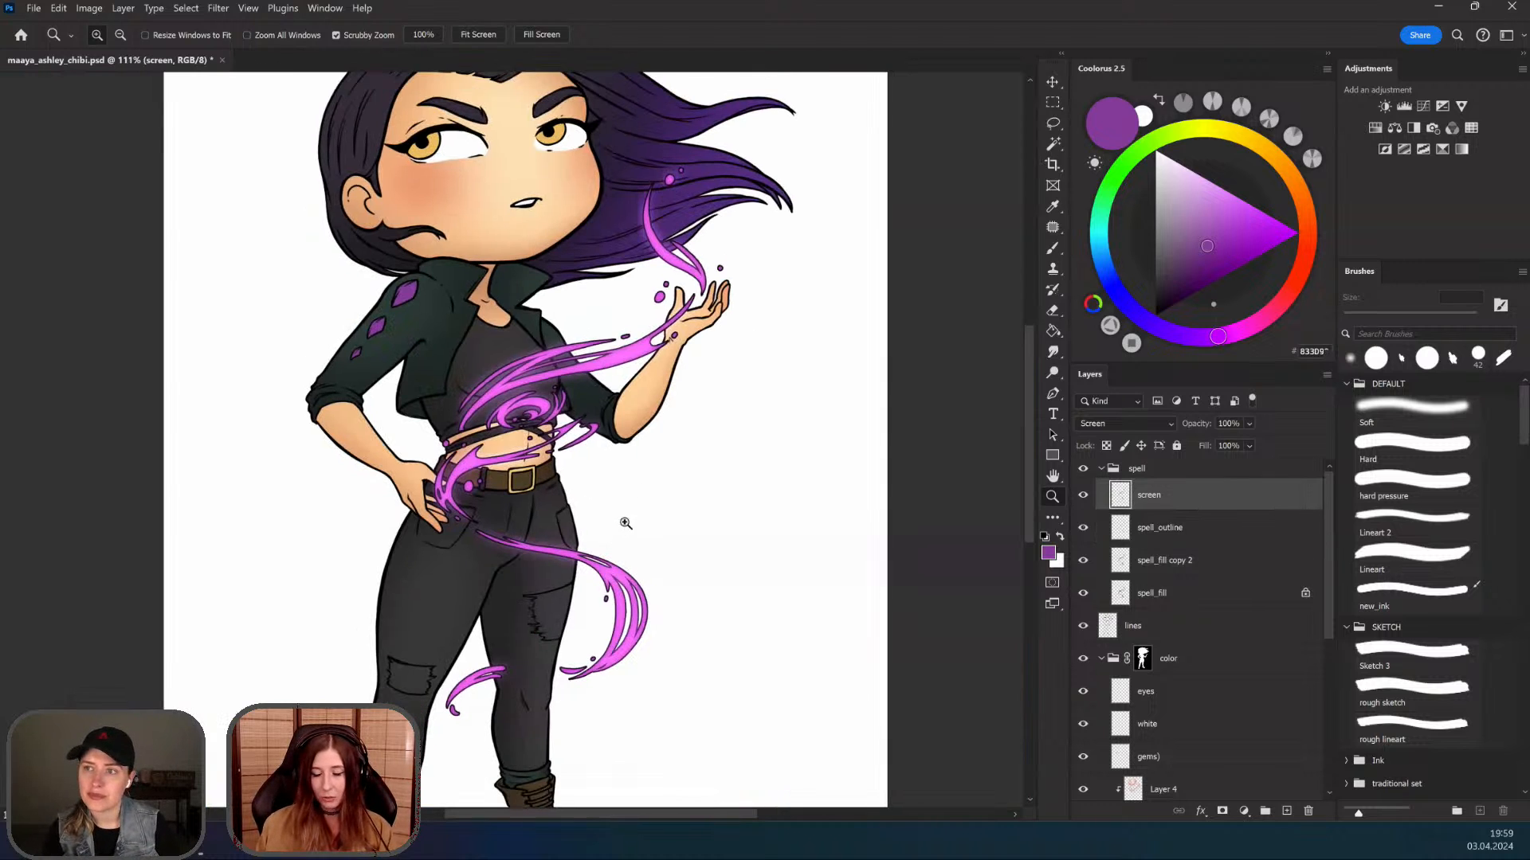
pyautogui.scroll(-3, 626, 524)
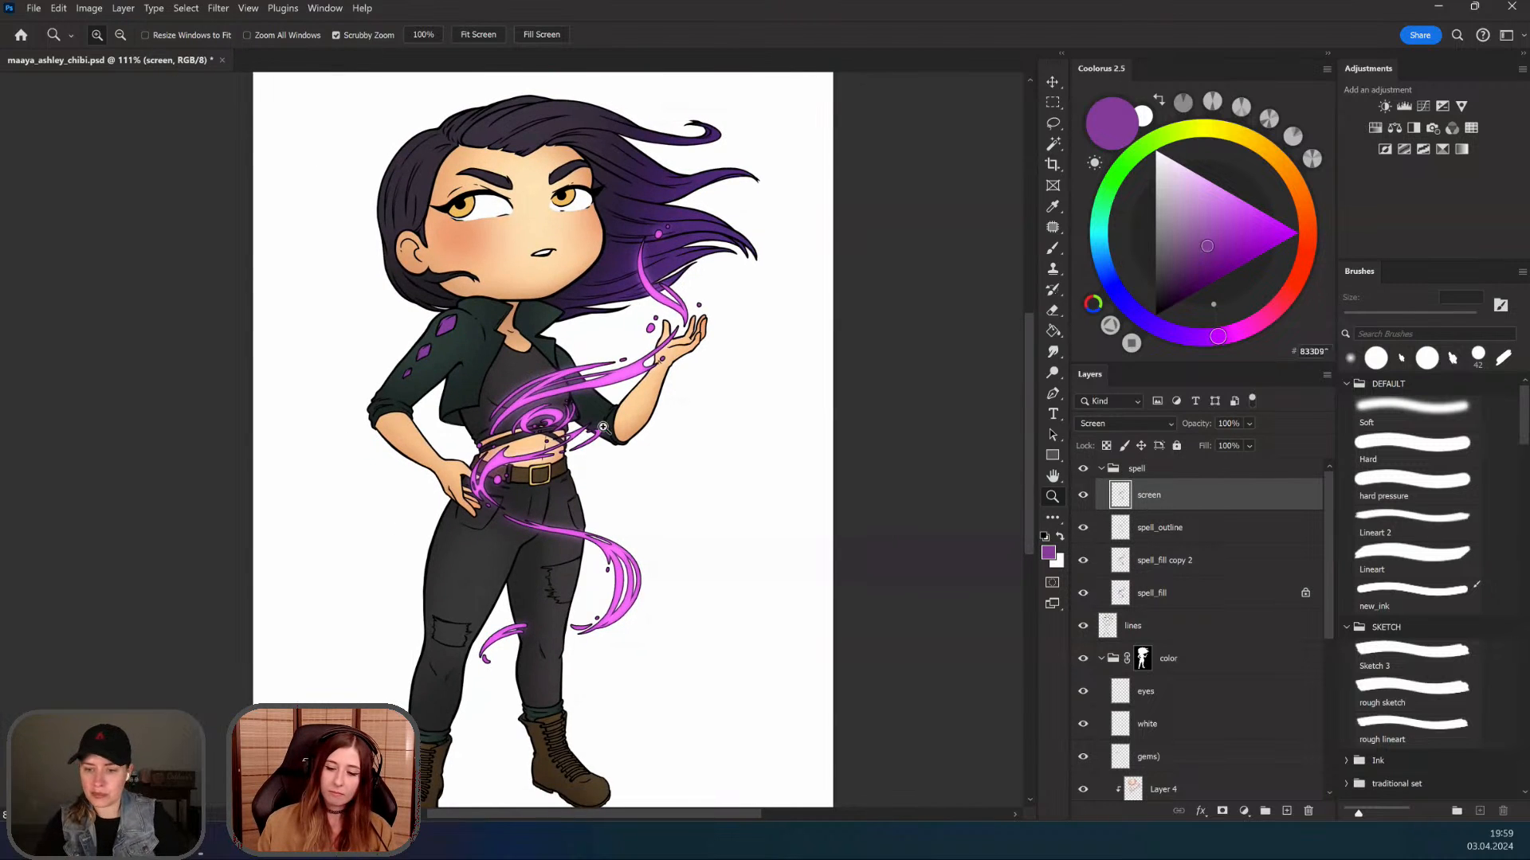
pyautogui.scroll(1, 607, 542)
pyautogui.scroll(2, 604, 544)
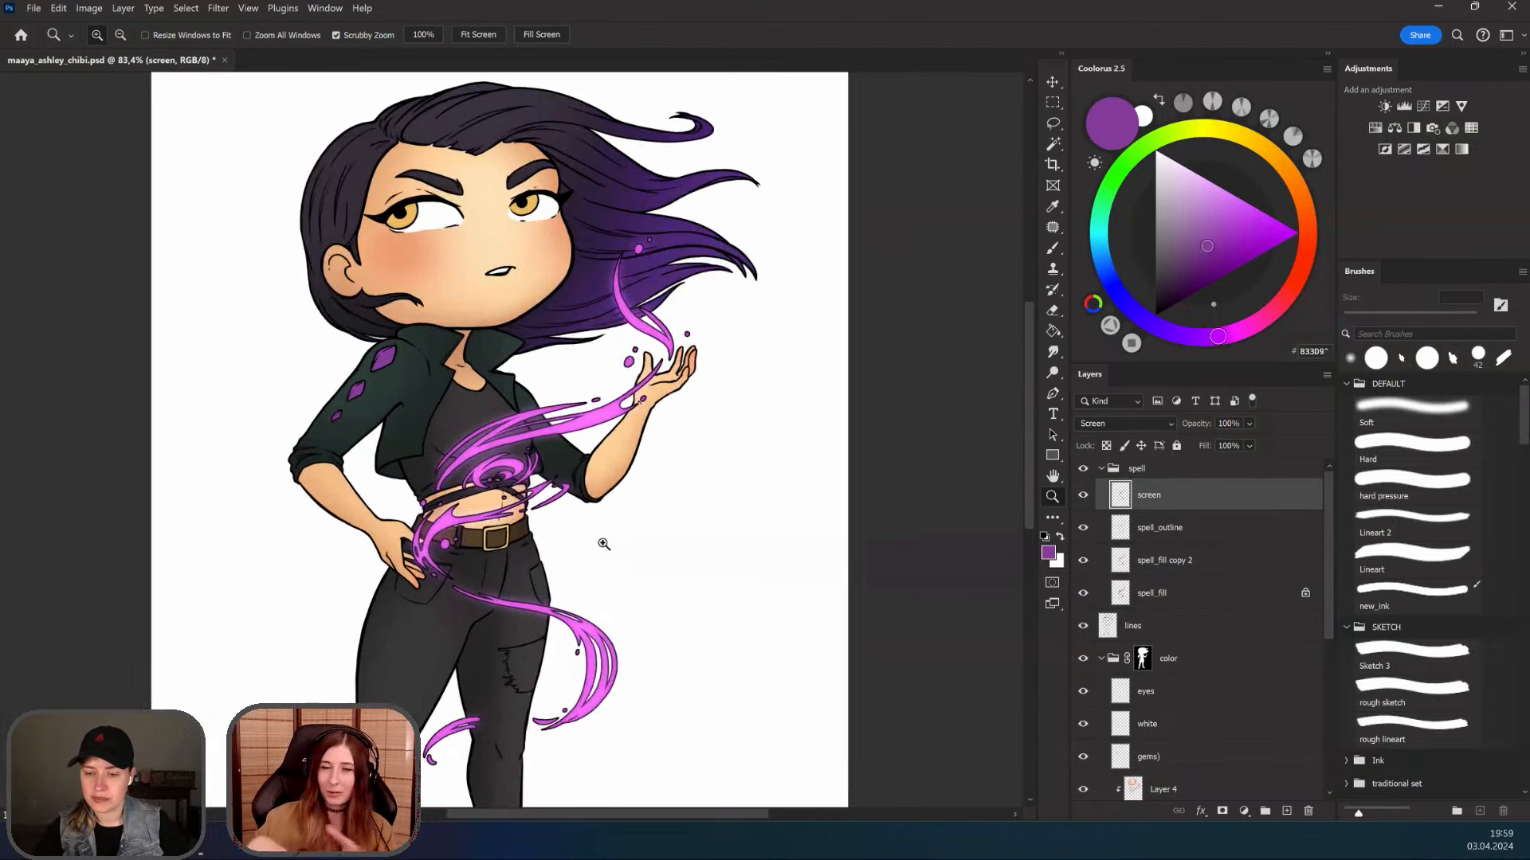
pyautogui.scroll(2, 604, 544)
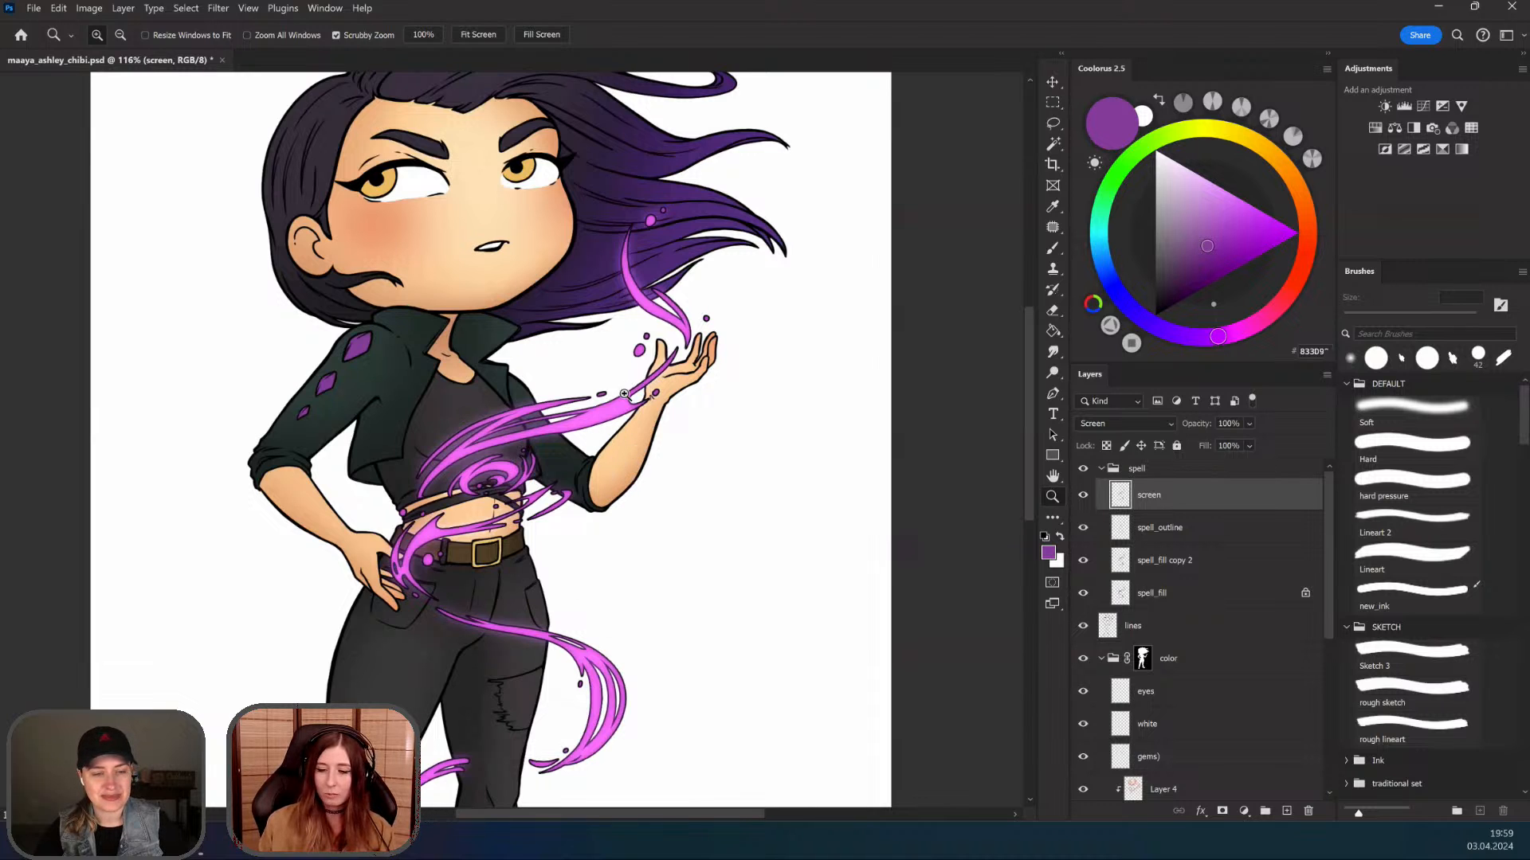
pyautogui.scroll(5, 638, 444)
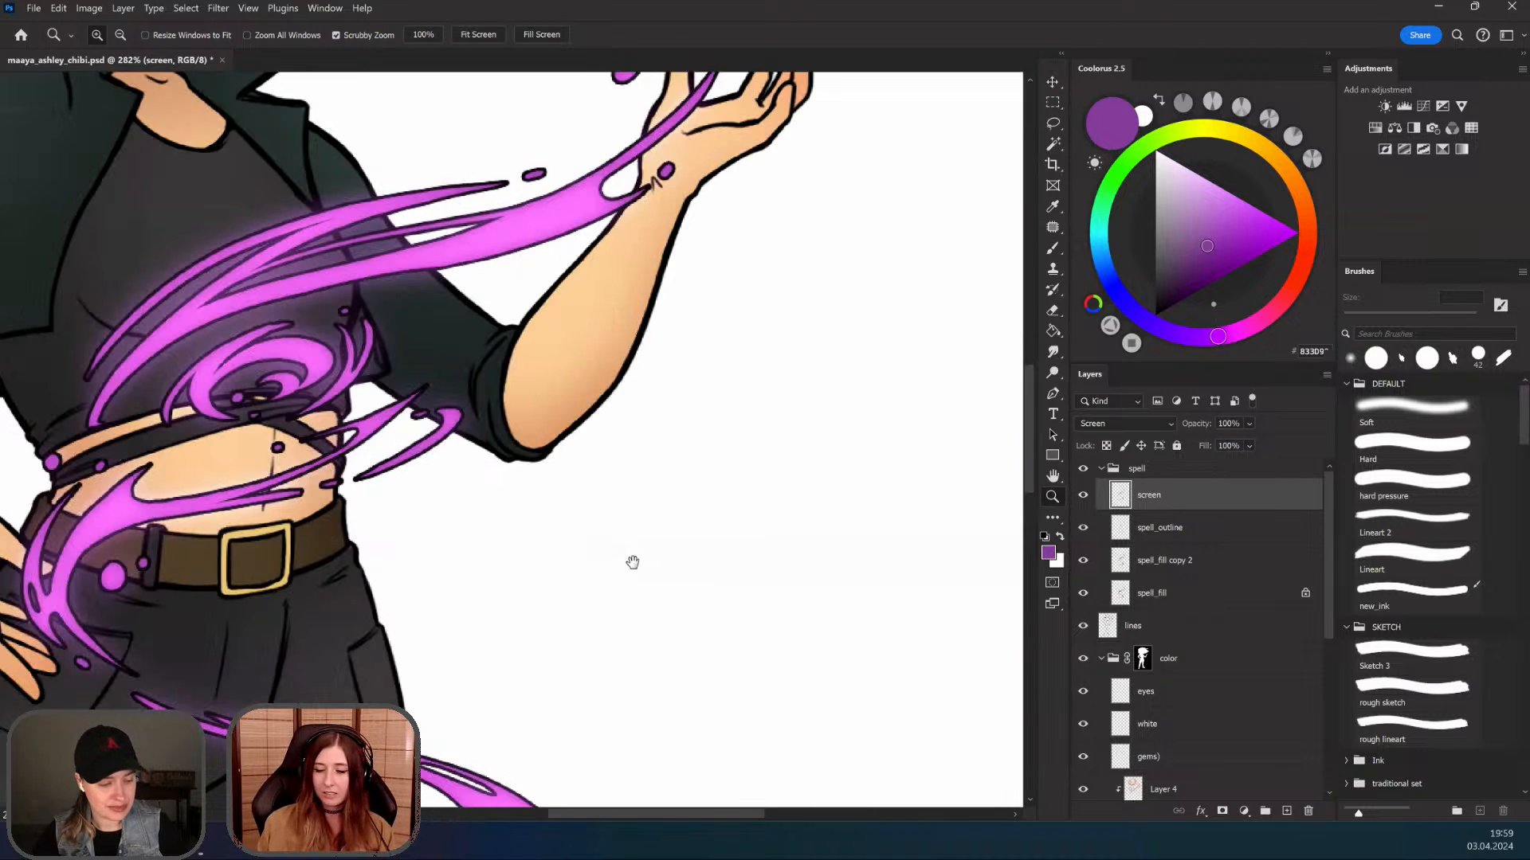
pyautogui.scroll(-1, 597, 485)
pyautogui.scroll(-7, 561, 435)
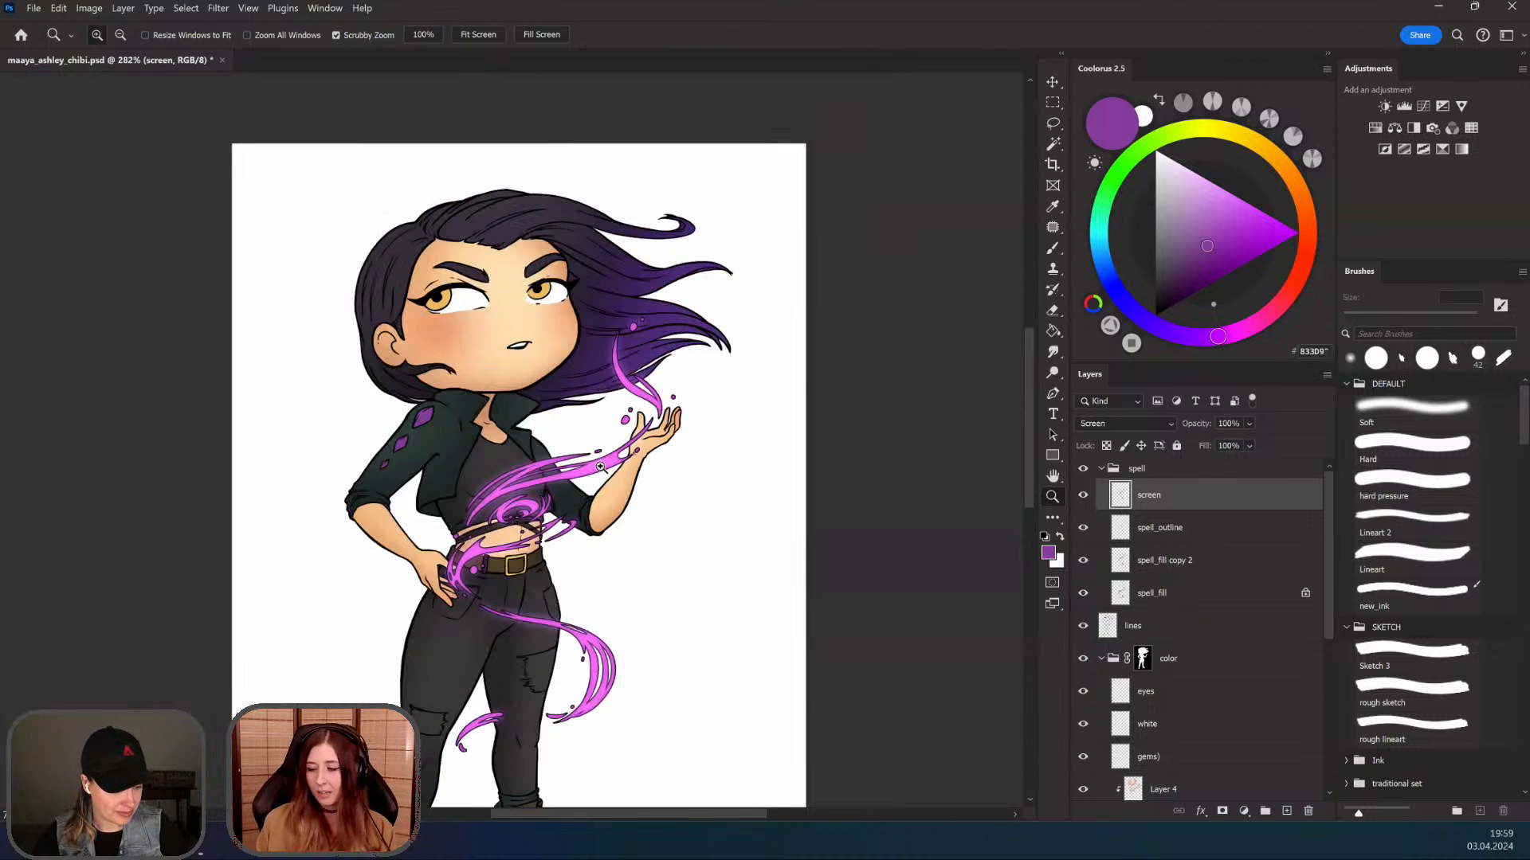
pyautogui.scroll(2, 600, 466)
pyautogui.scroll(-3, 600, 466)
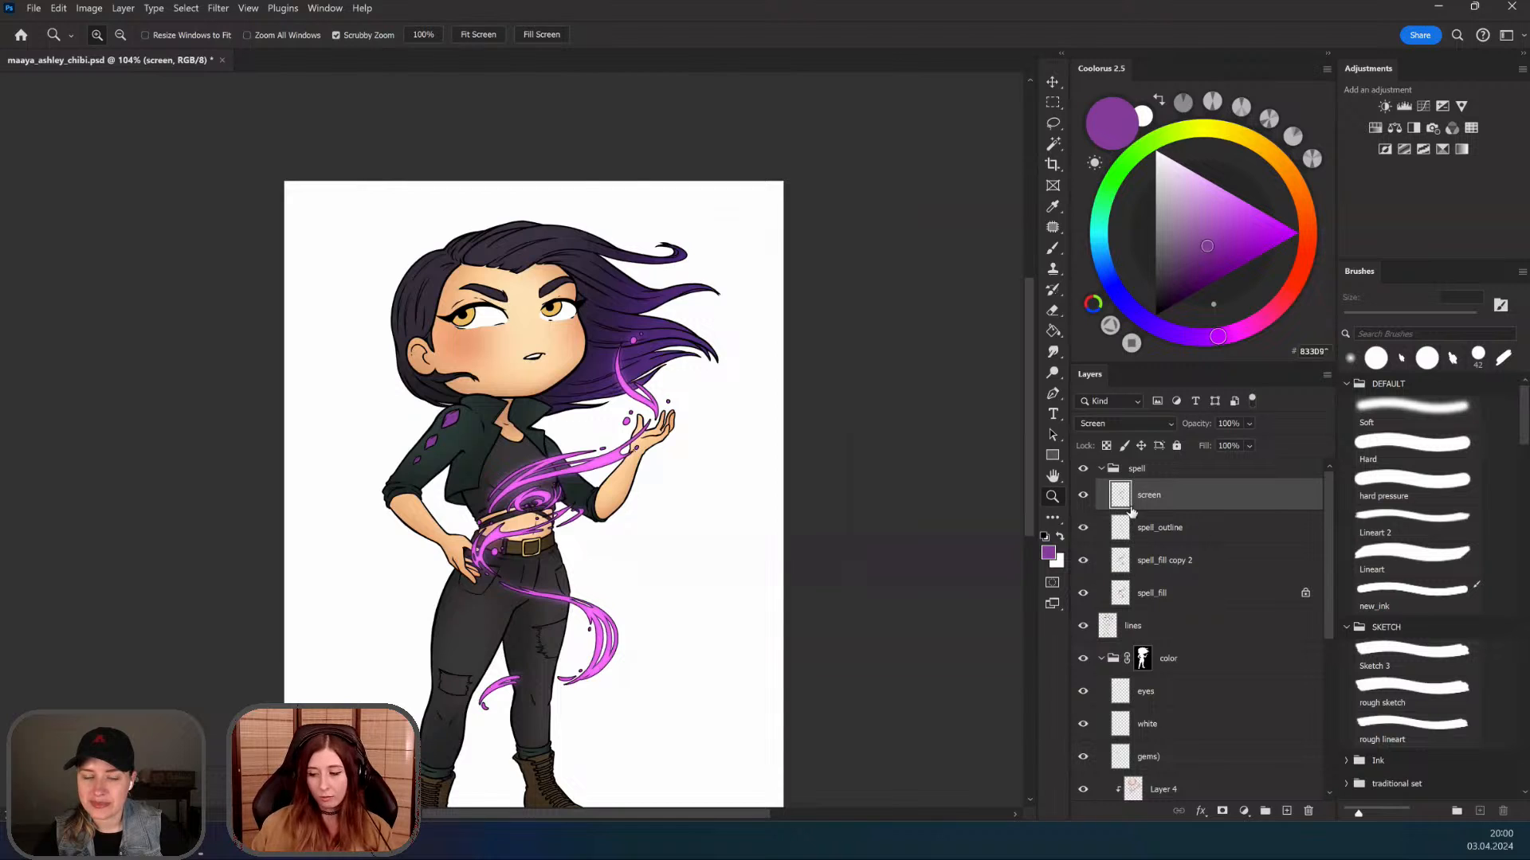
# Step: Create a new group at the top of the color group, above the eyes layer, and name it "effects"
pyautogui.scroll(-3, 1132, 511)
pyautogui.click(1142, 541)
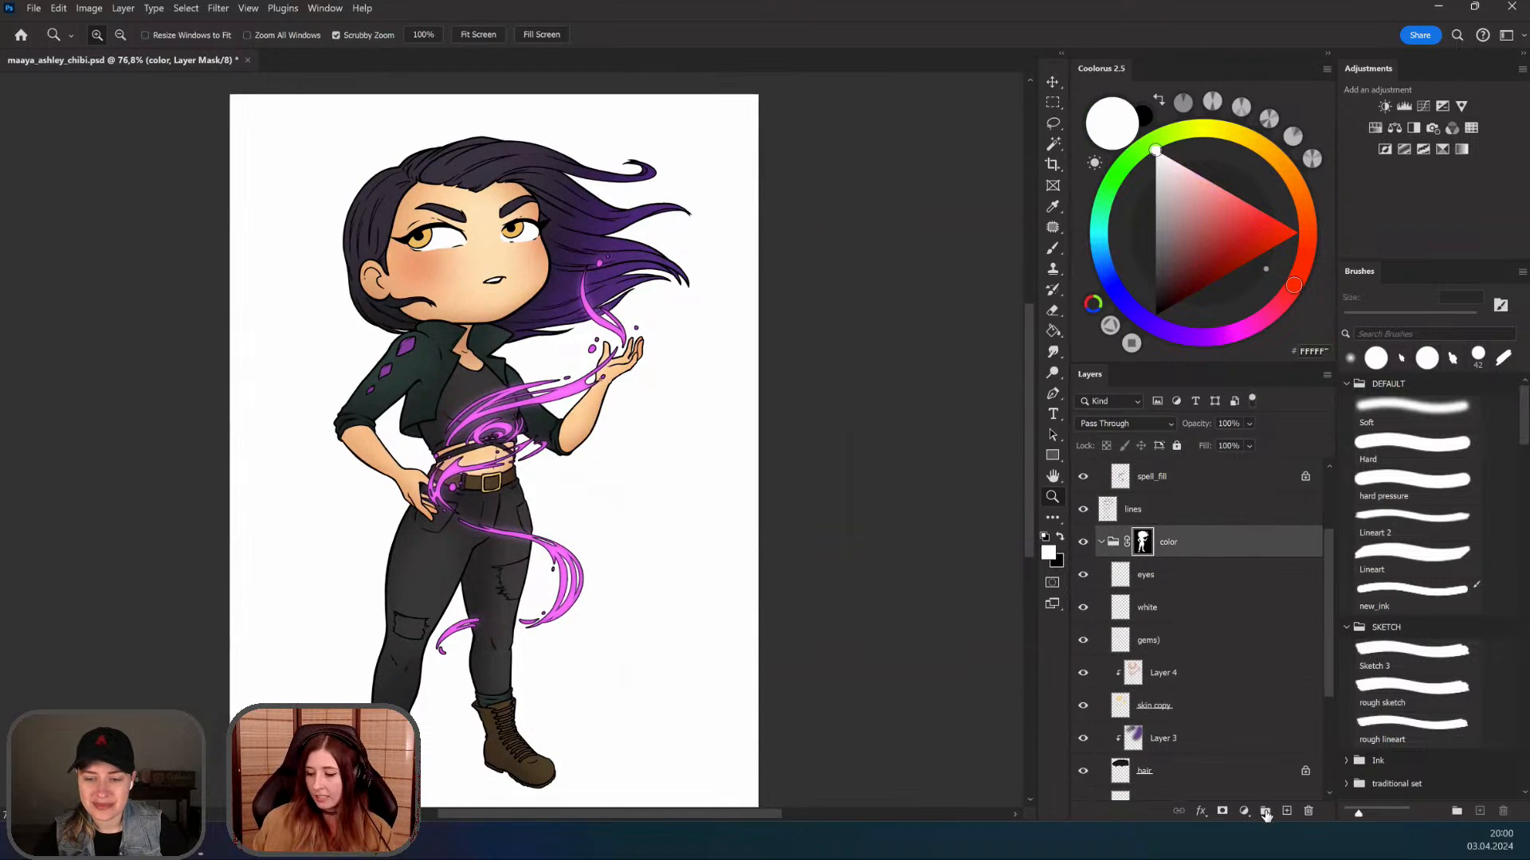
pyautogui.click(1265, 811)
pyautogui.moveTo(1195, 538); pyautogui.dragTo(1171, 561)
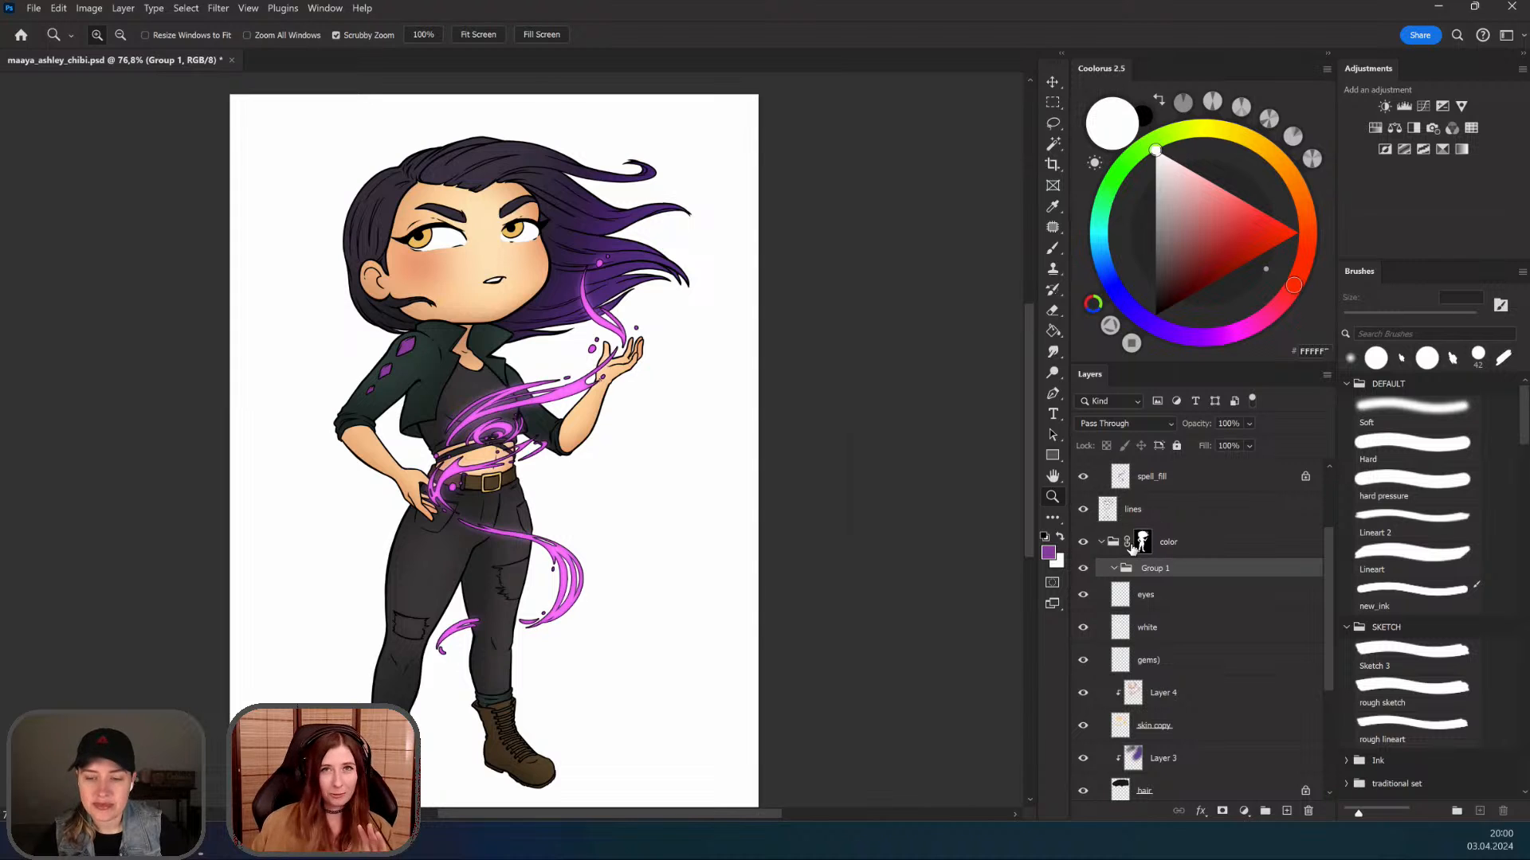
pyautogui.doubleClick(1155, 568)
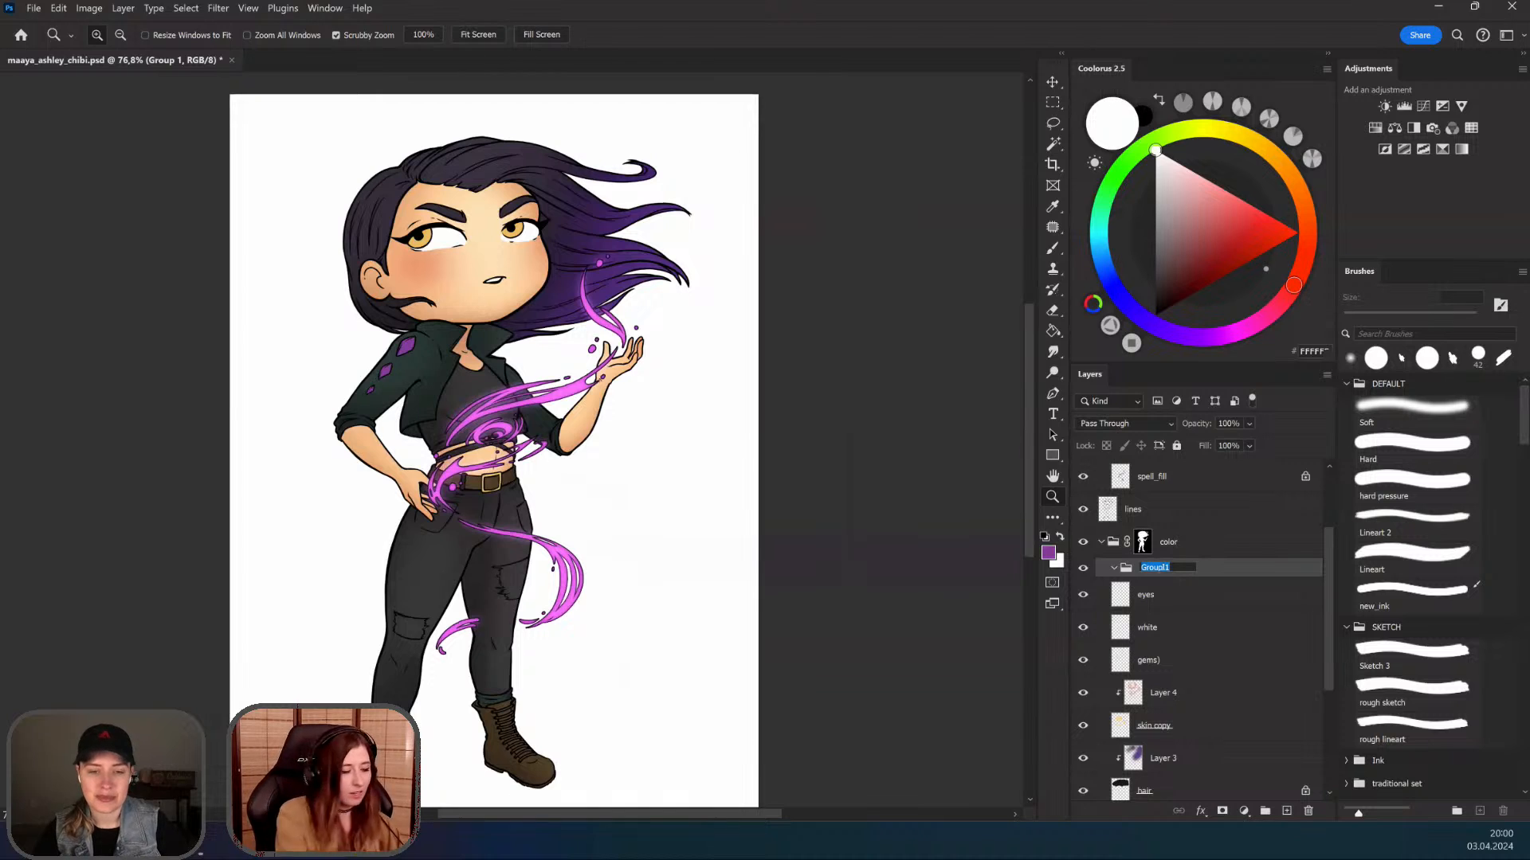
pyautogui.write('effect')
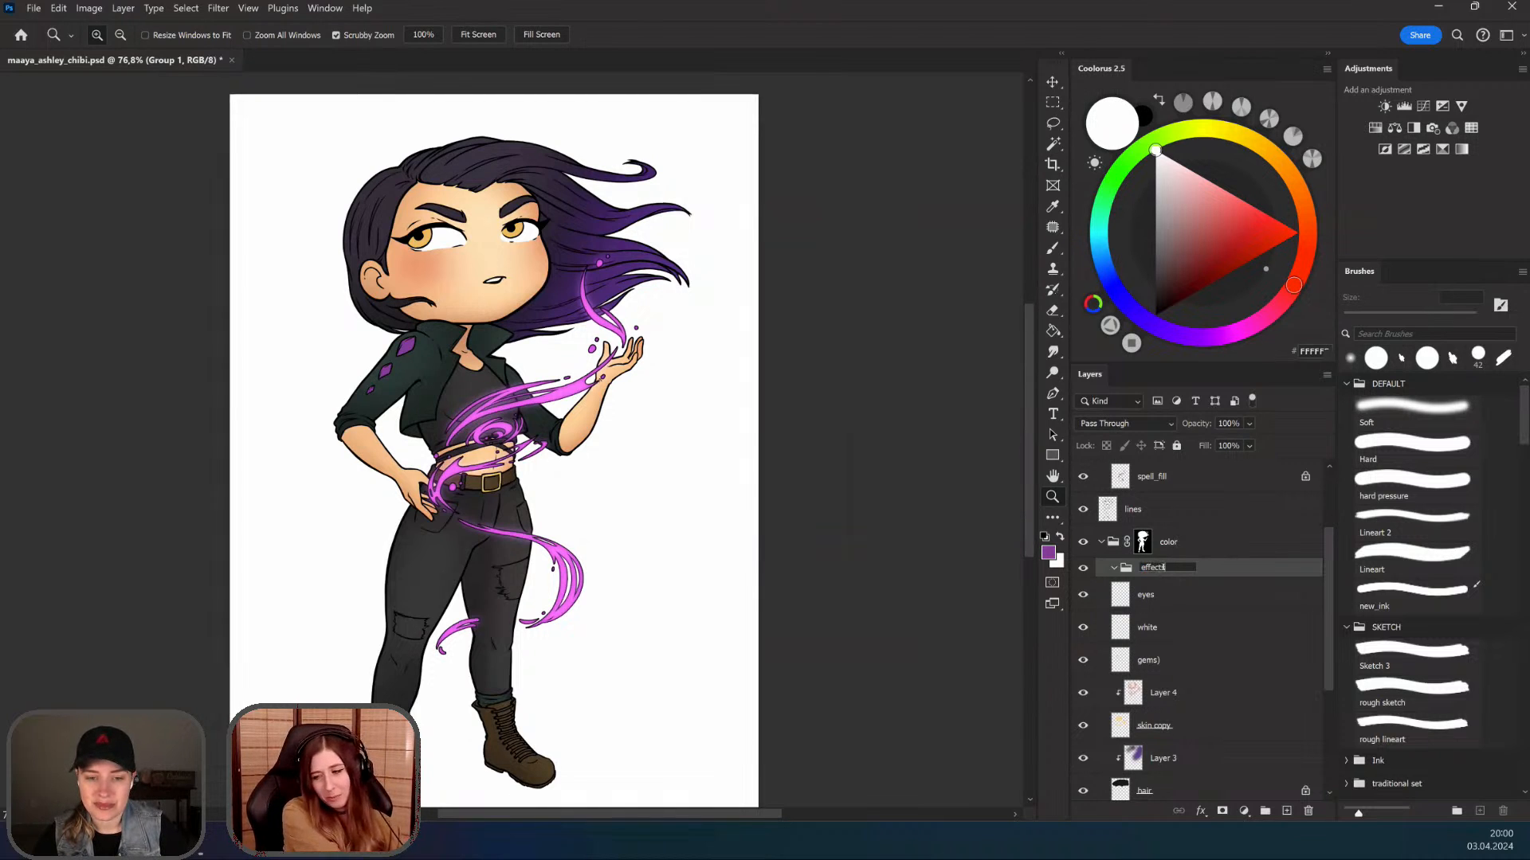
pyautogui.write('s')
pyautogui.press('Return')
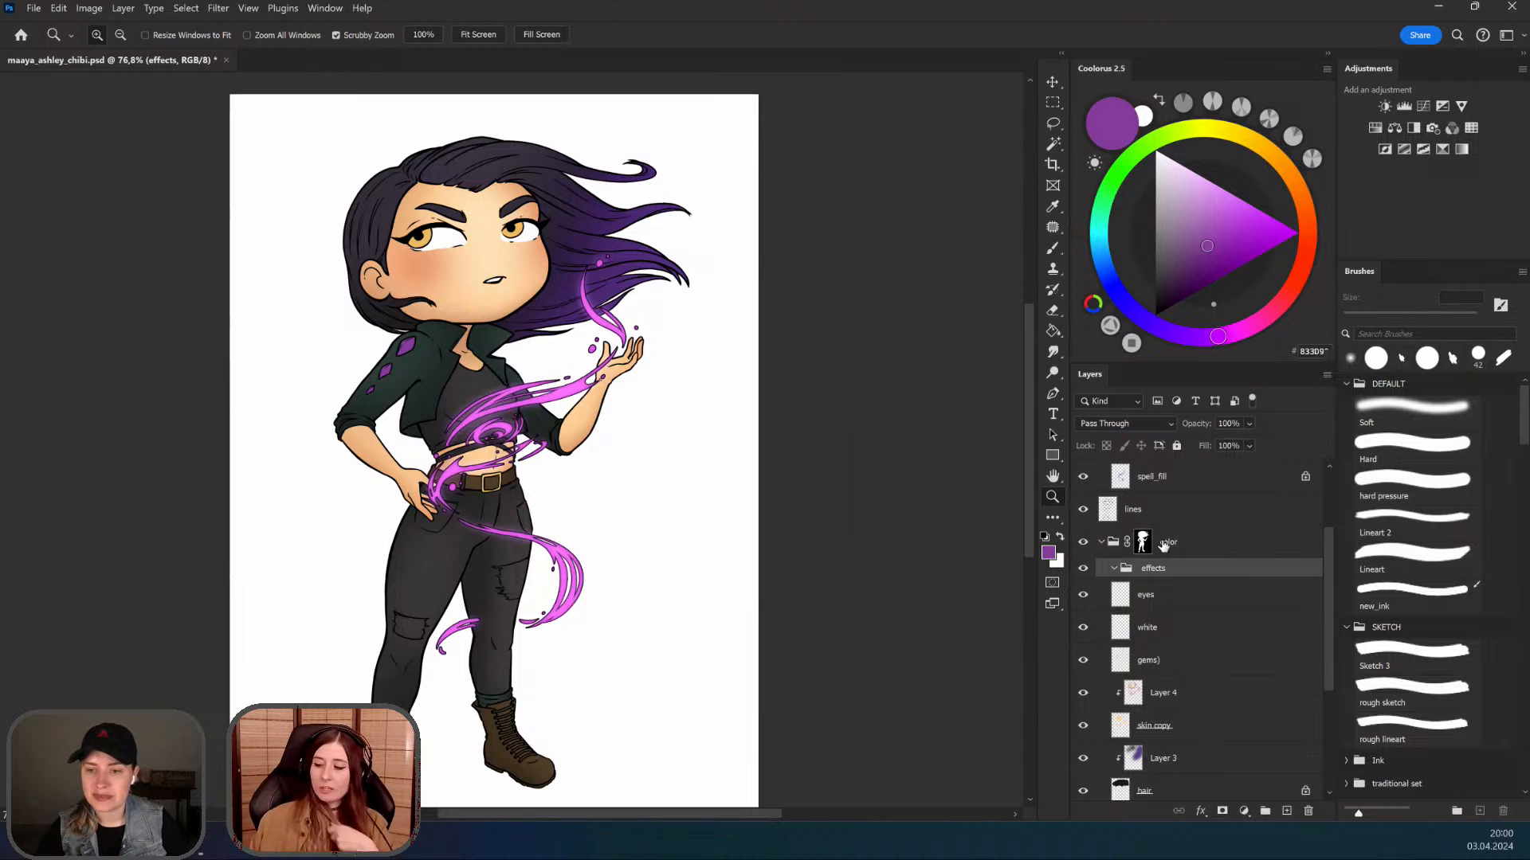
pyautogui.click(1114, 568)
pyautogui.click(1083, 570)
pyautogui.click(1083, 572)
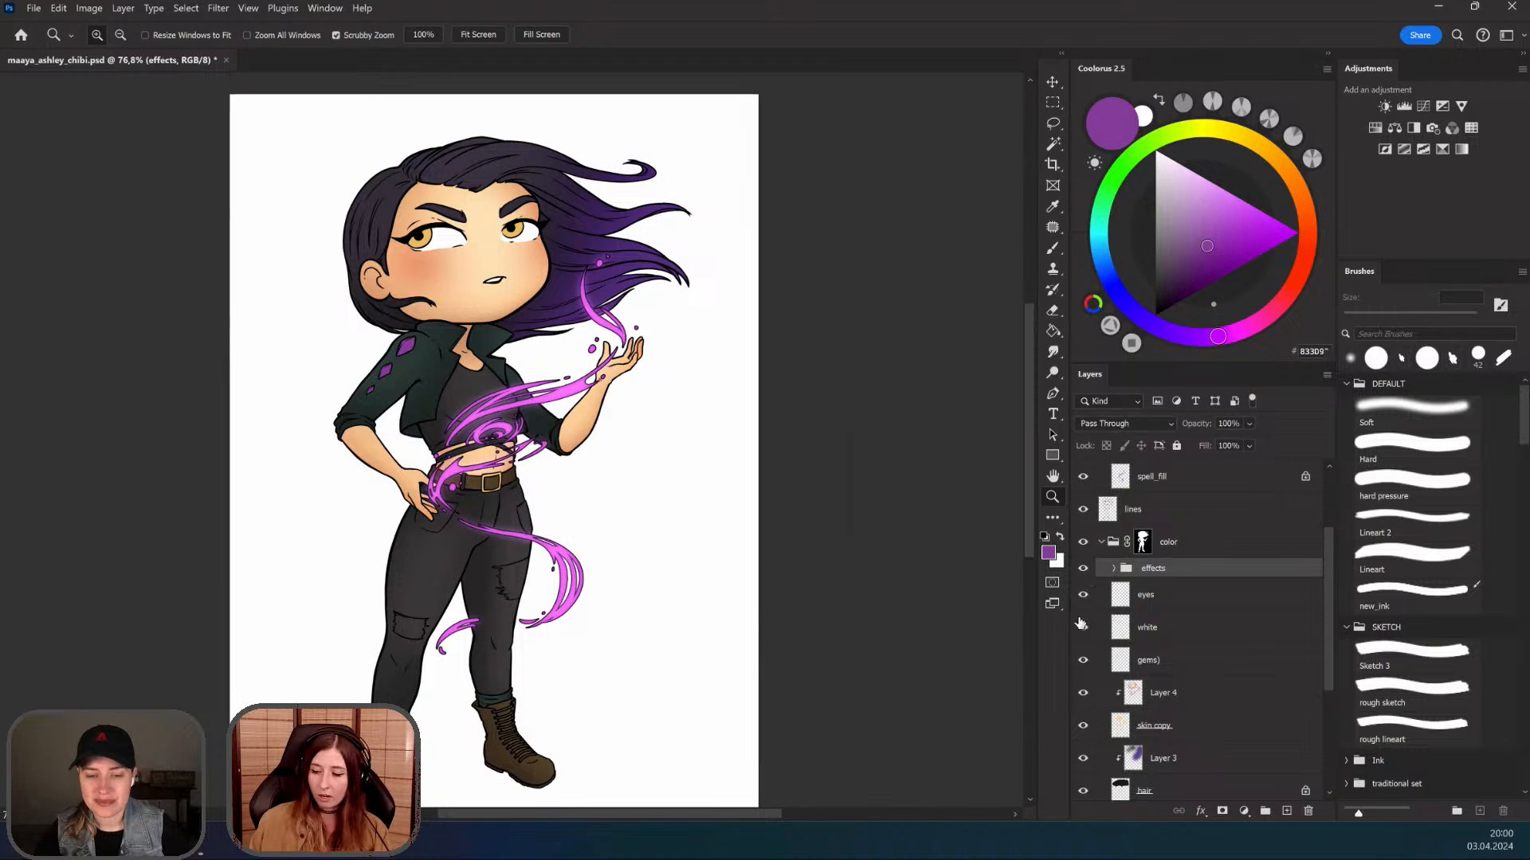
pyautogui.click(1084, 575)
pyautogui.click(1083, 571)
pyautogui.click(1083, 572)
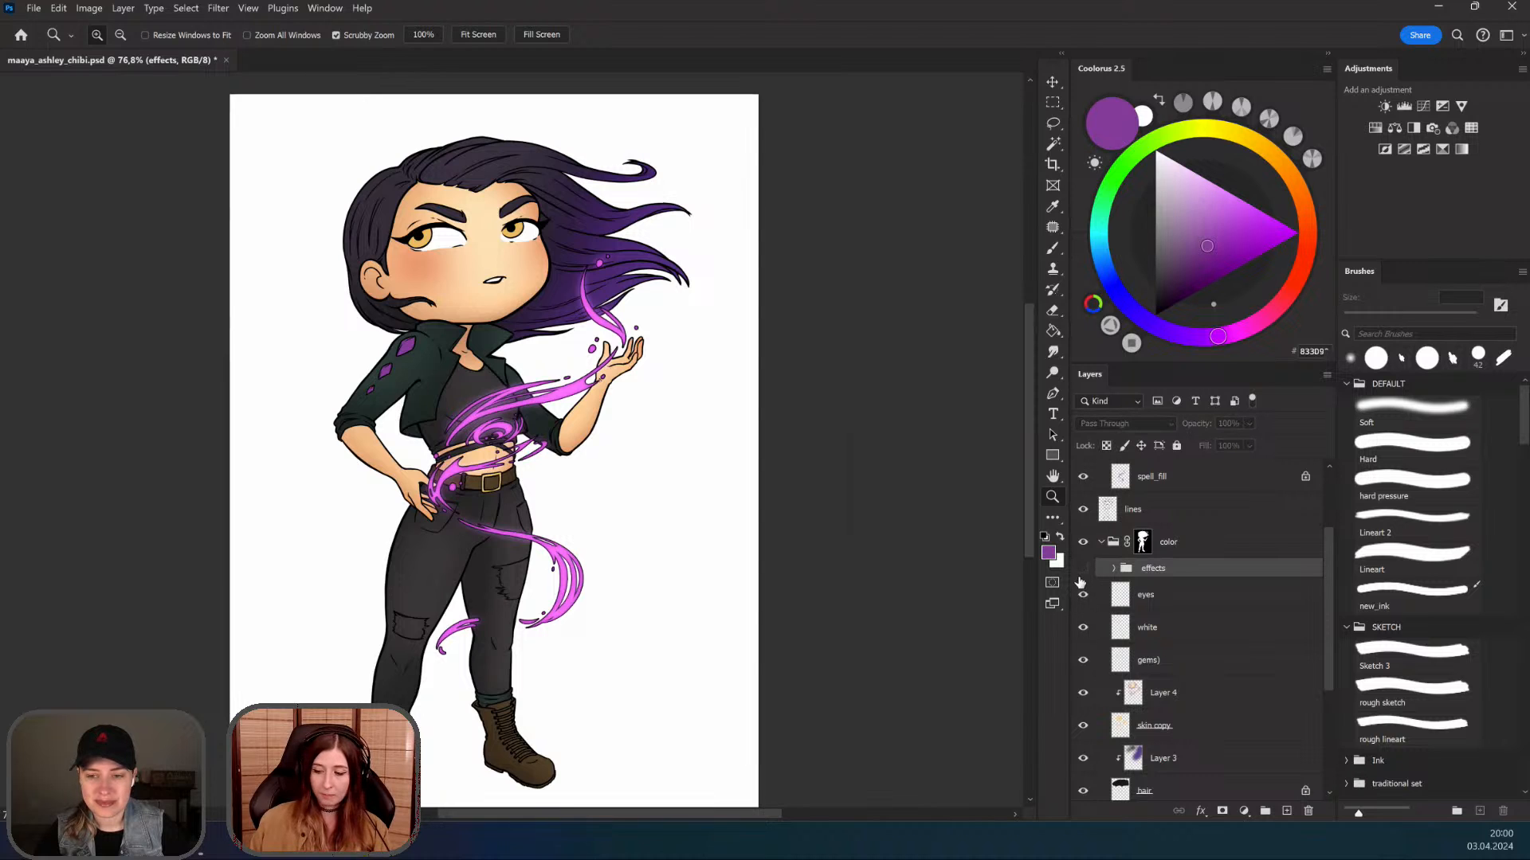
pyautogui.click(1083, 571)
pyautogui.click(1084, 571)
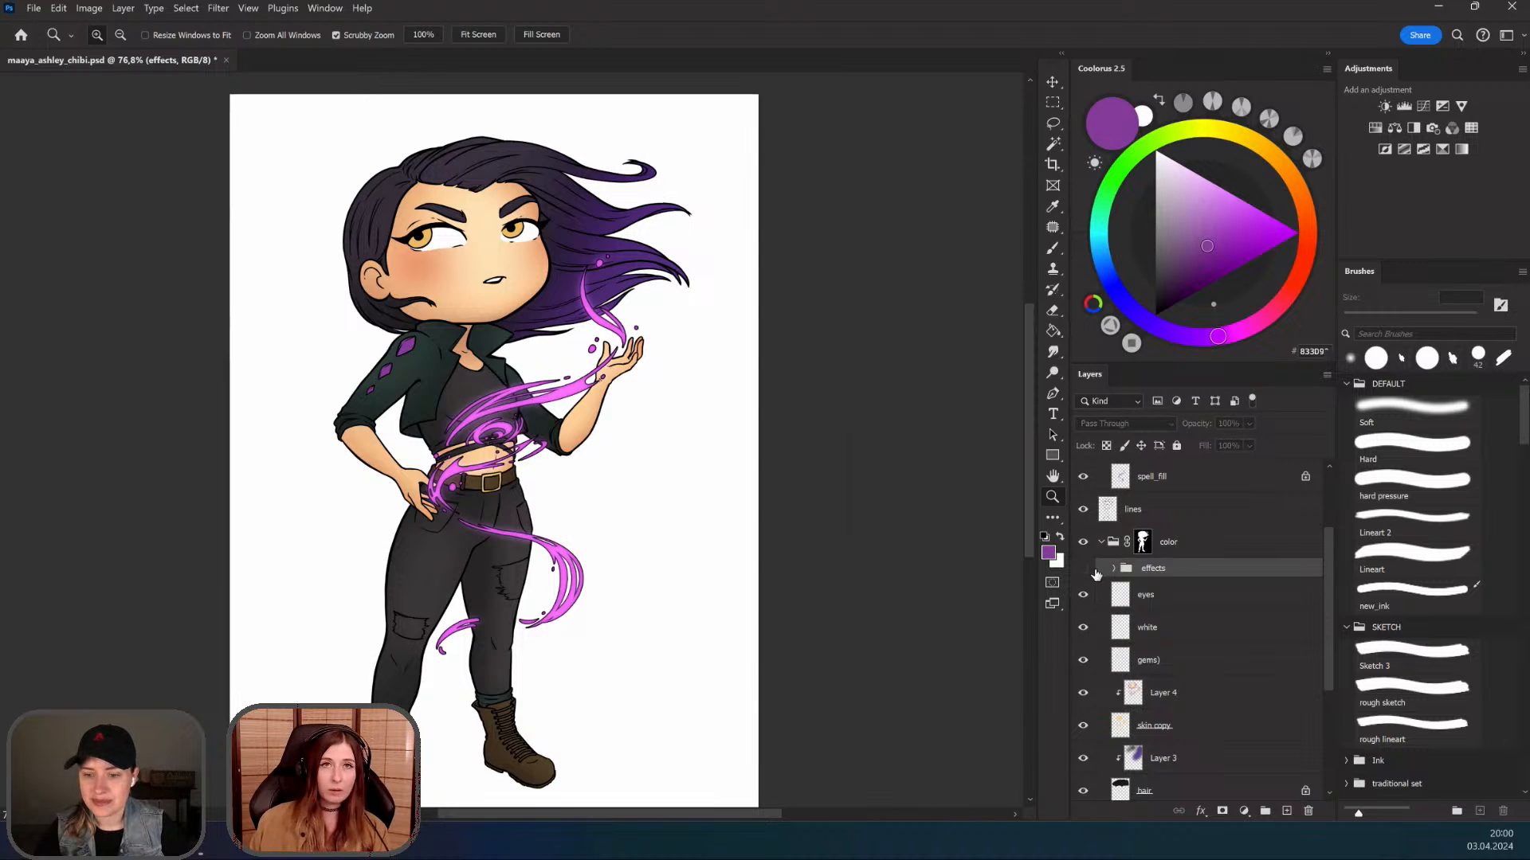
pyautogui.click(1084, 570)
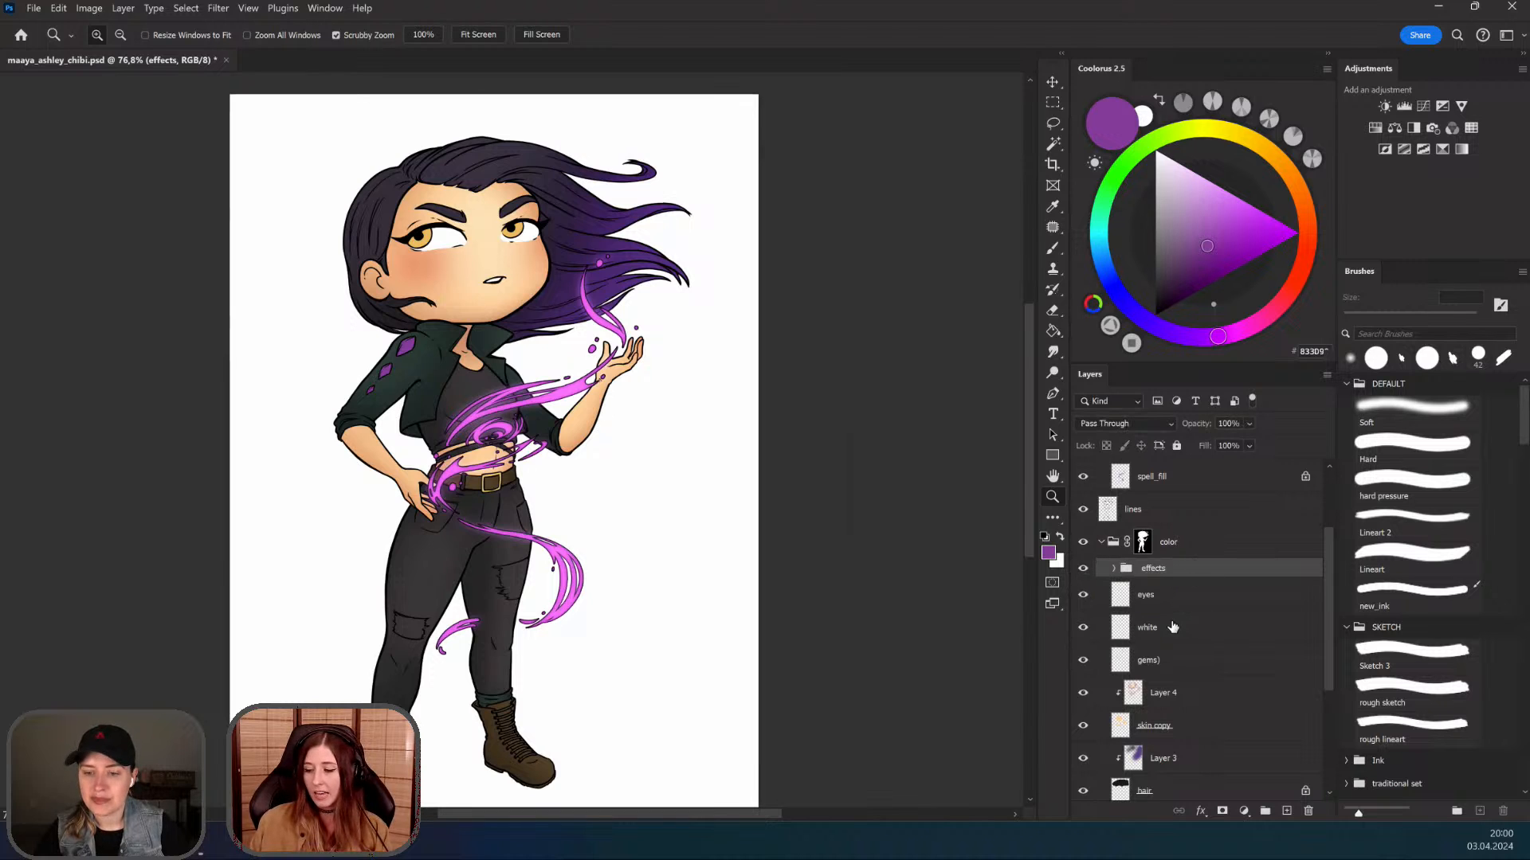
# Step: Add a new layer inside the effects group and name it "highlights"
pyautogui.click(1113, 568)
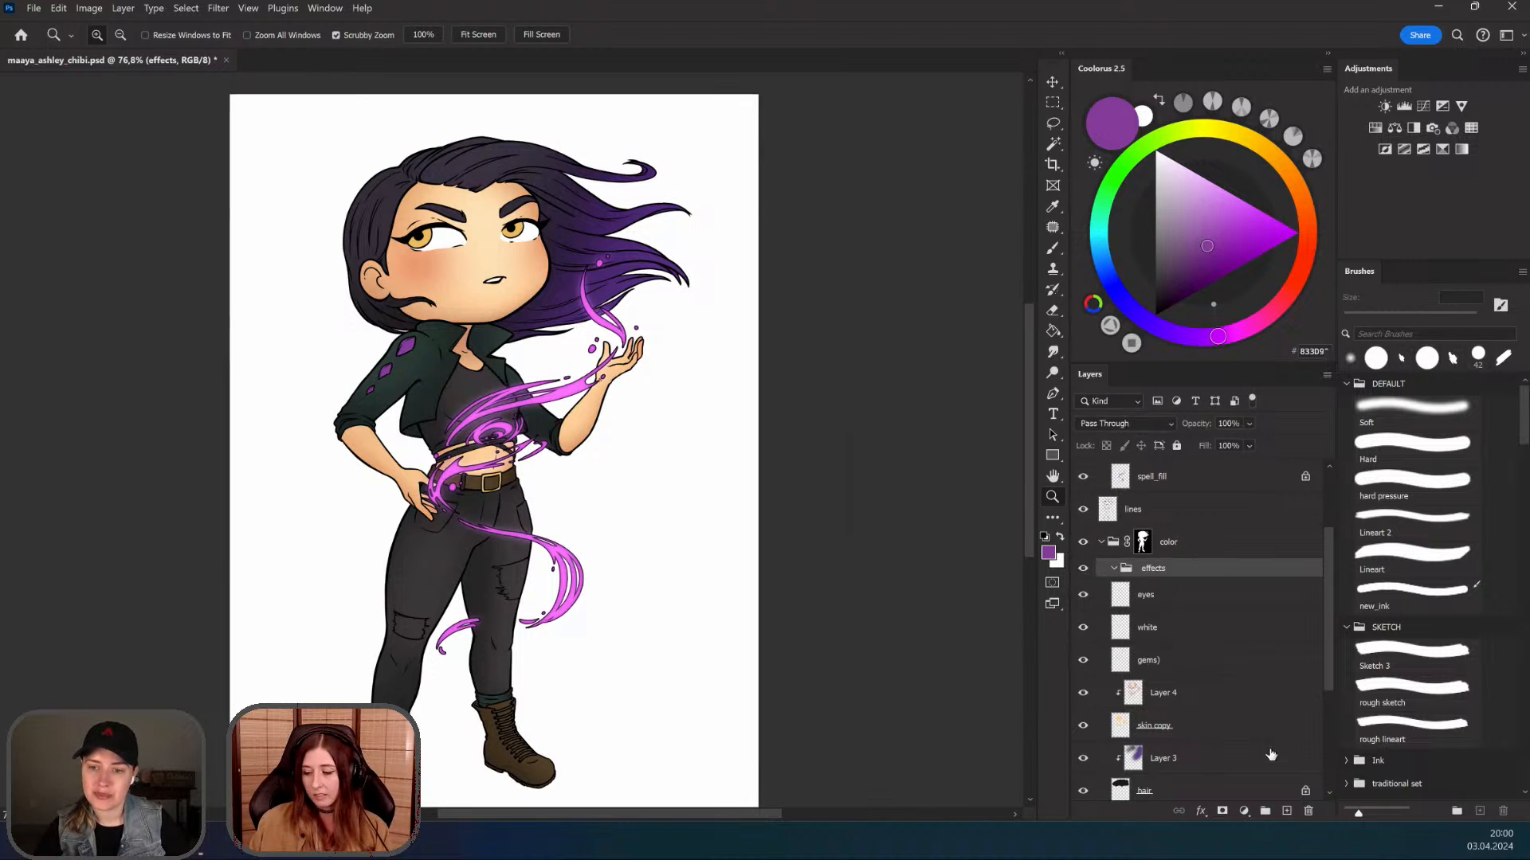
pyautogui.click(1288, 811)
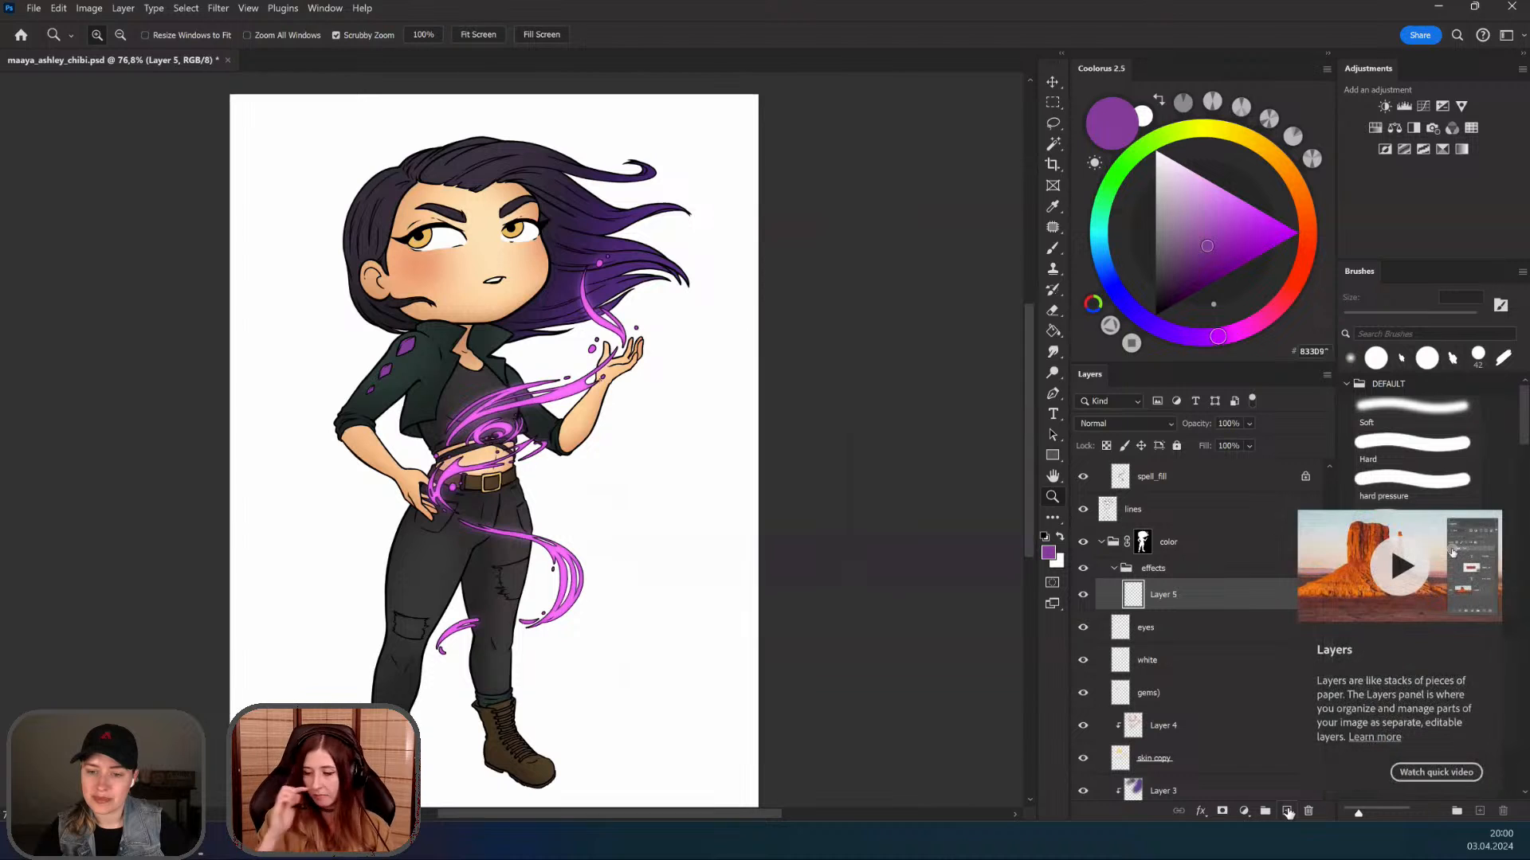
pyautogui.click(1155, 570)
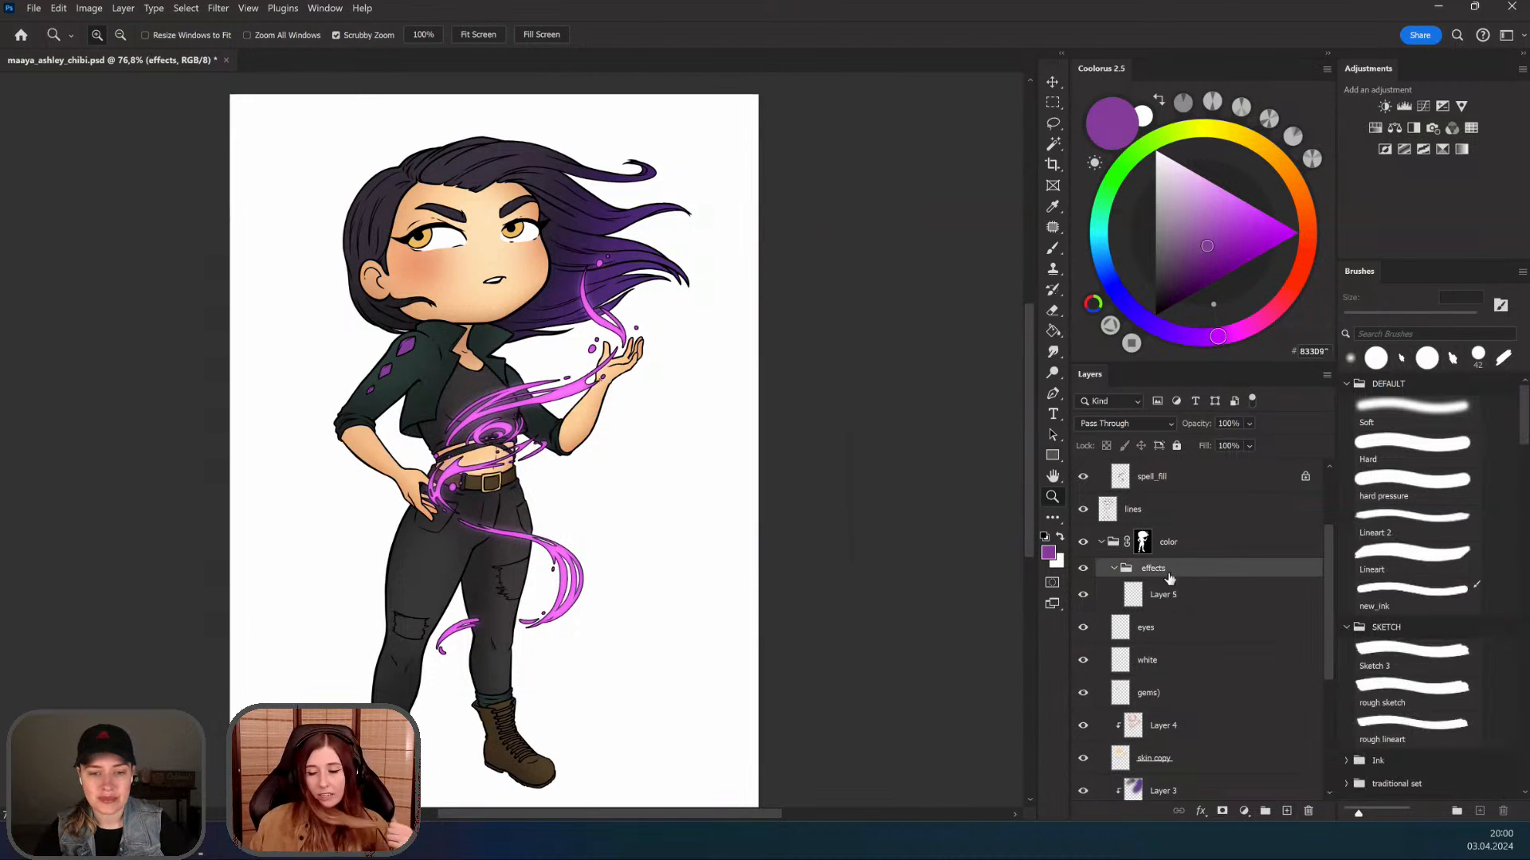
pyautogui.doubleClick(1160, 595)
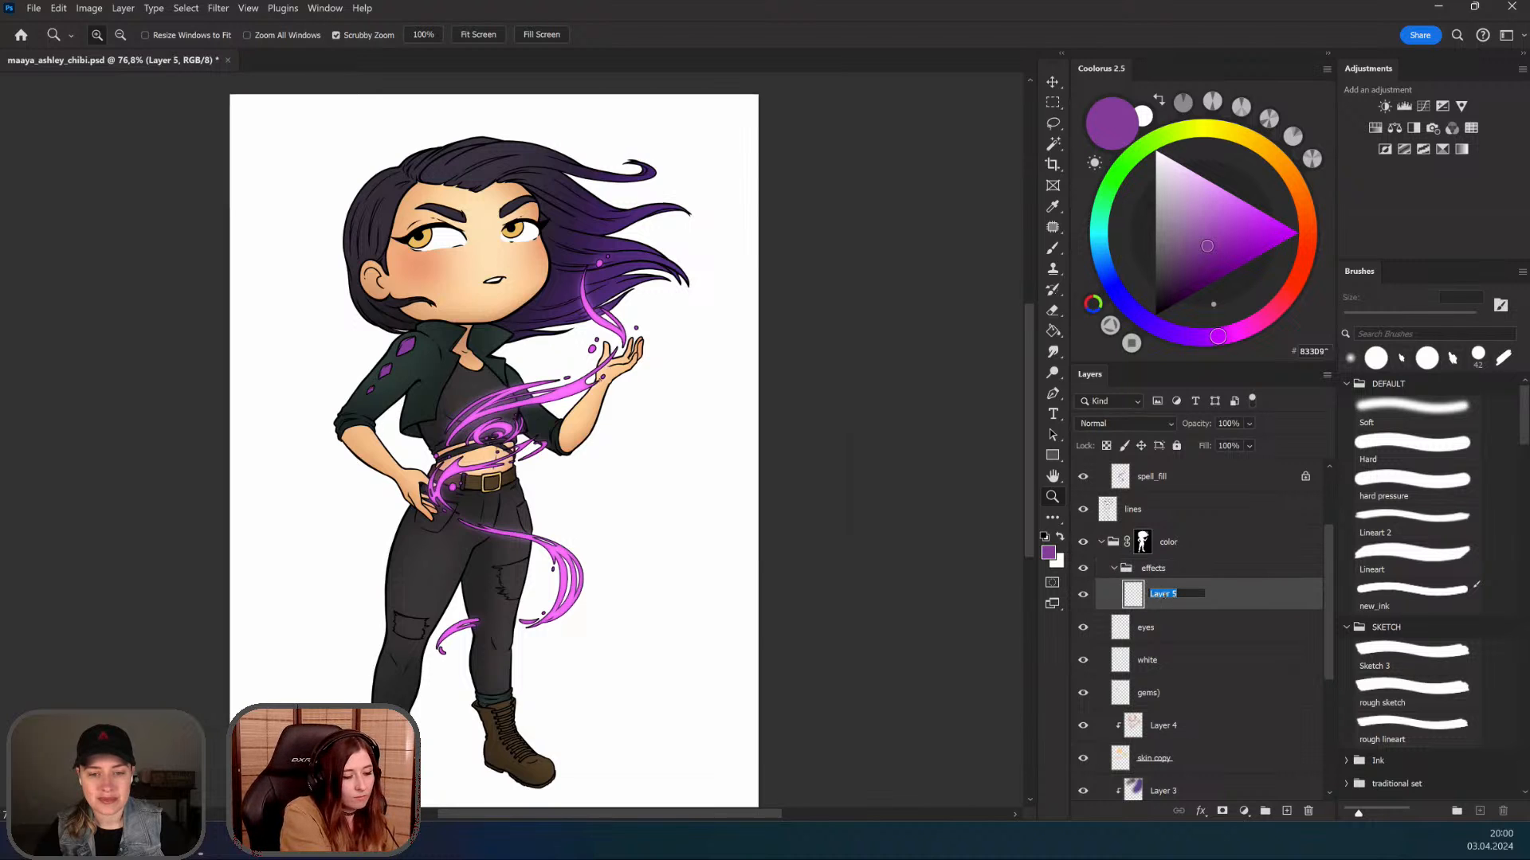
pyautogui.write('highlights')
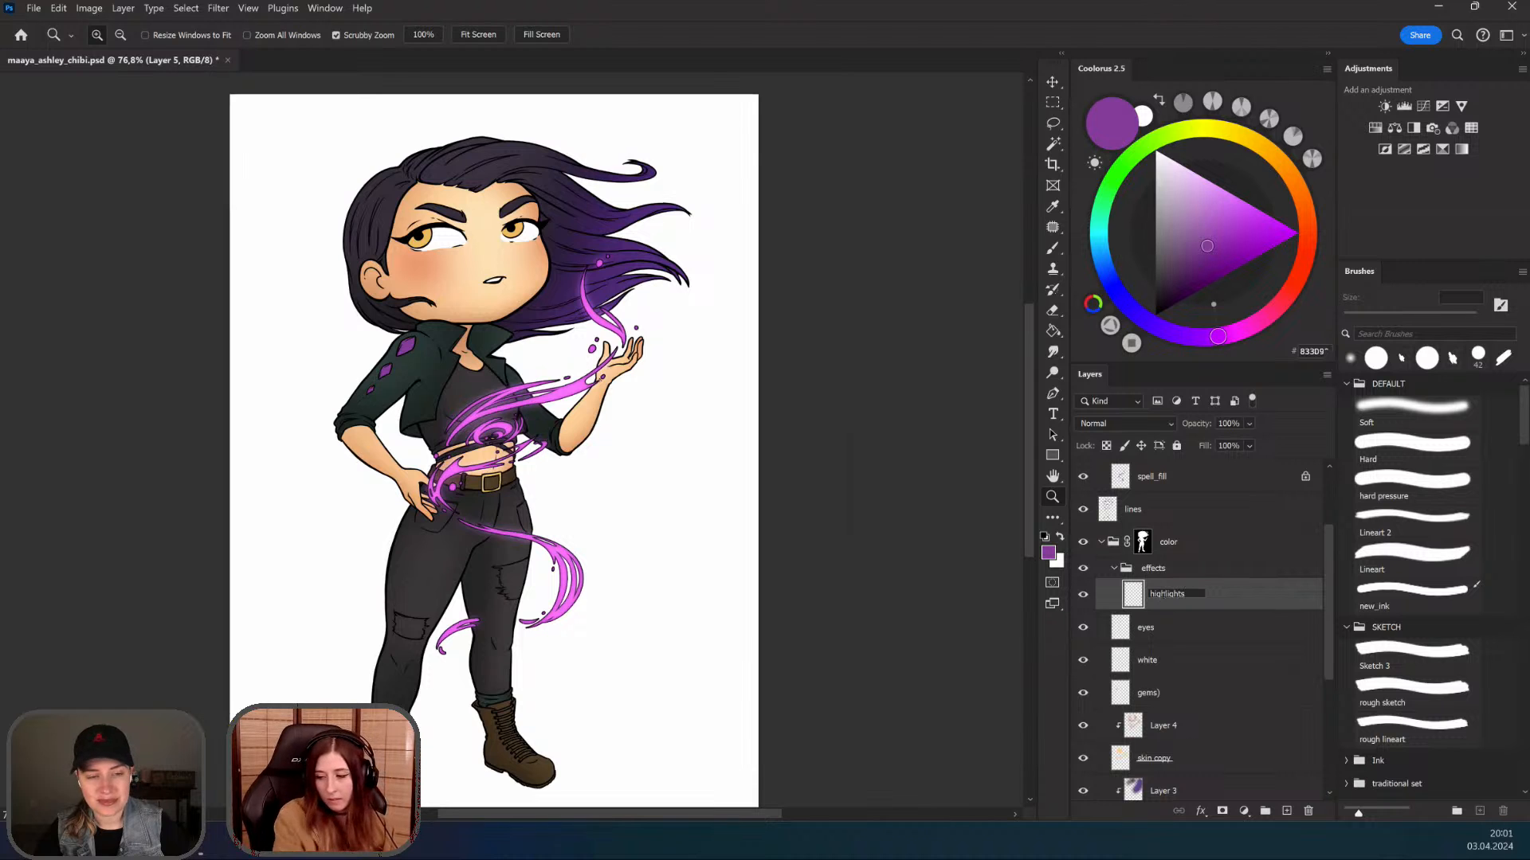
pyautogui.click(1219, 601)
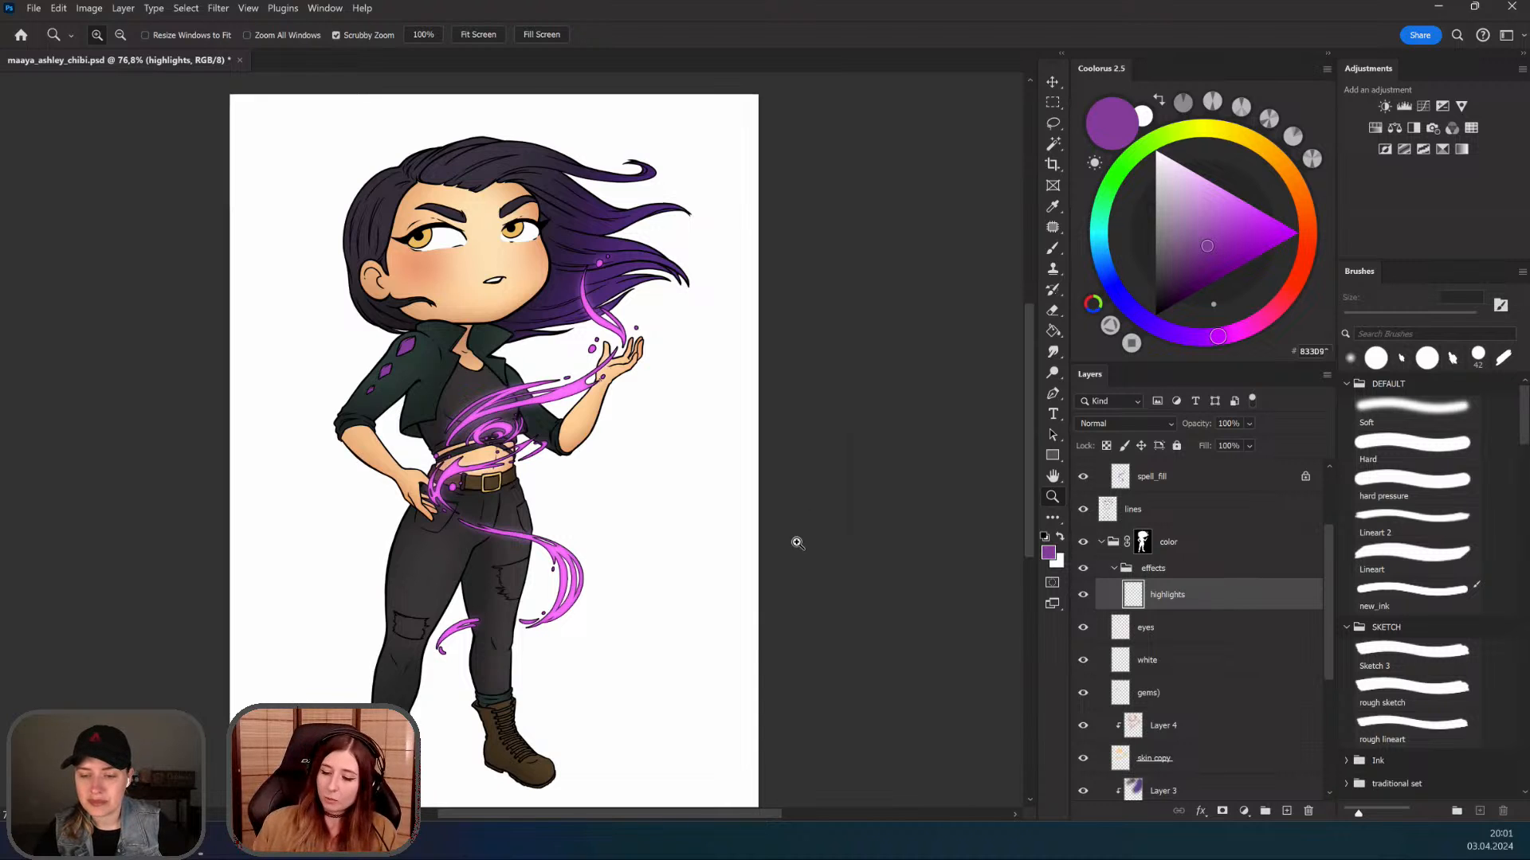
pyautogui.moveTo(834, 485); pyautogui.dragTo(858, 455)
pyautogui.moveTo(751, 529); pyautogui.dragTo(659, 524)
pyautogui.moveTo(526, 396); pyautogui.dragTo(553, 412)
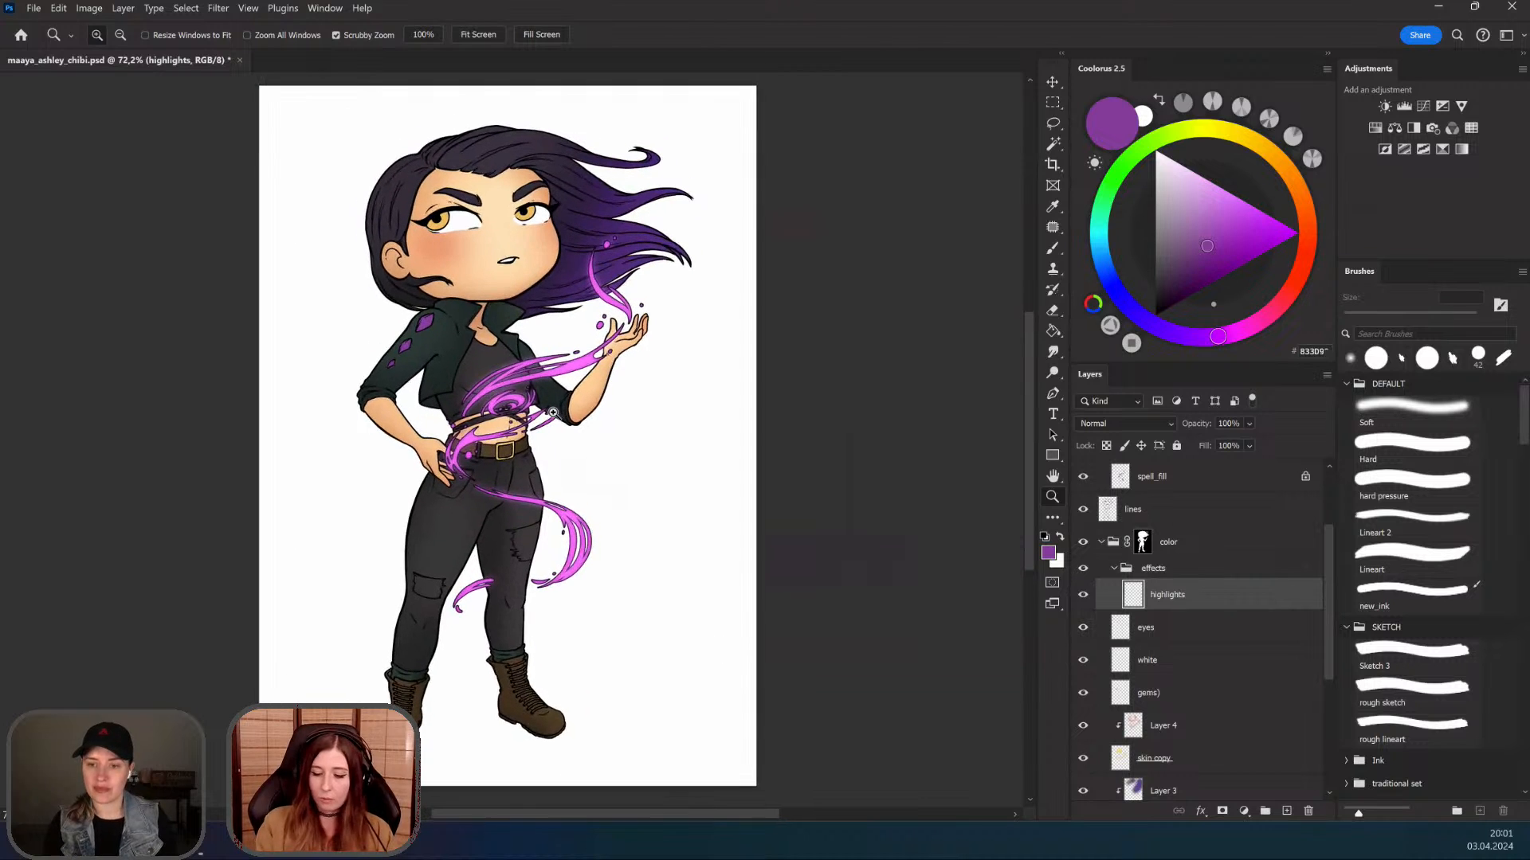
# Step: Choose a muted bluish violet as the foreground colour and fill the highlights layer with it
pyautogui.moveTo(620, 469); pyautogui.dragTo(611, 508)
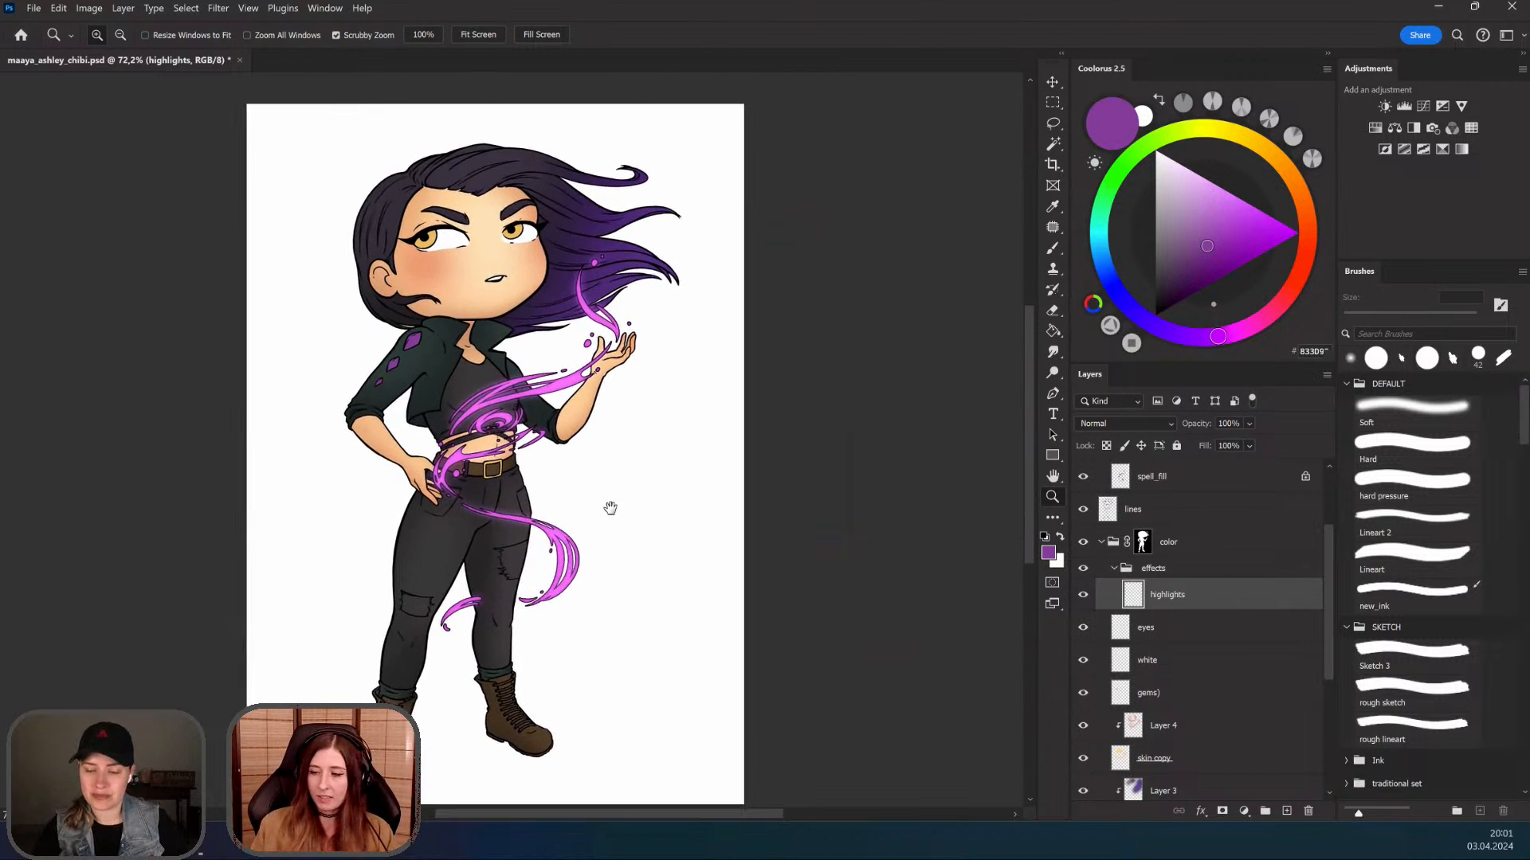
pyautogui.moveTo(1214, 303); pyautogui.dragTo(1138, 264)
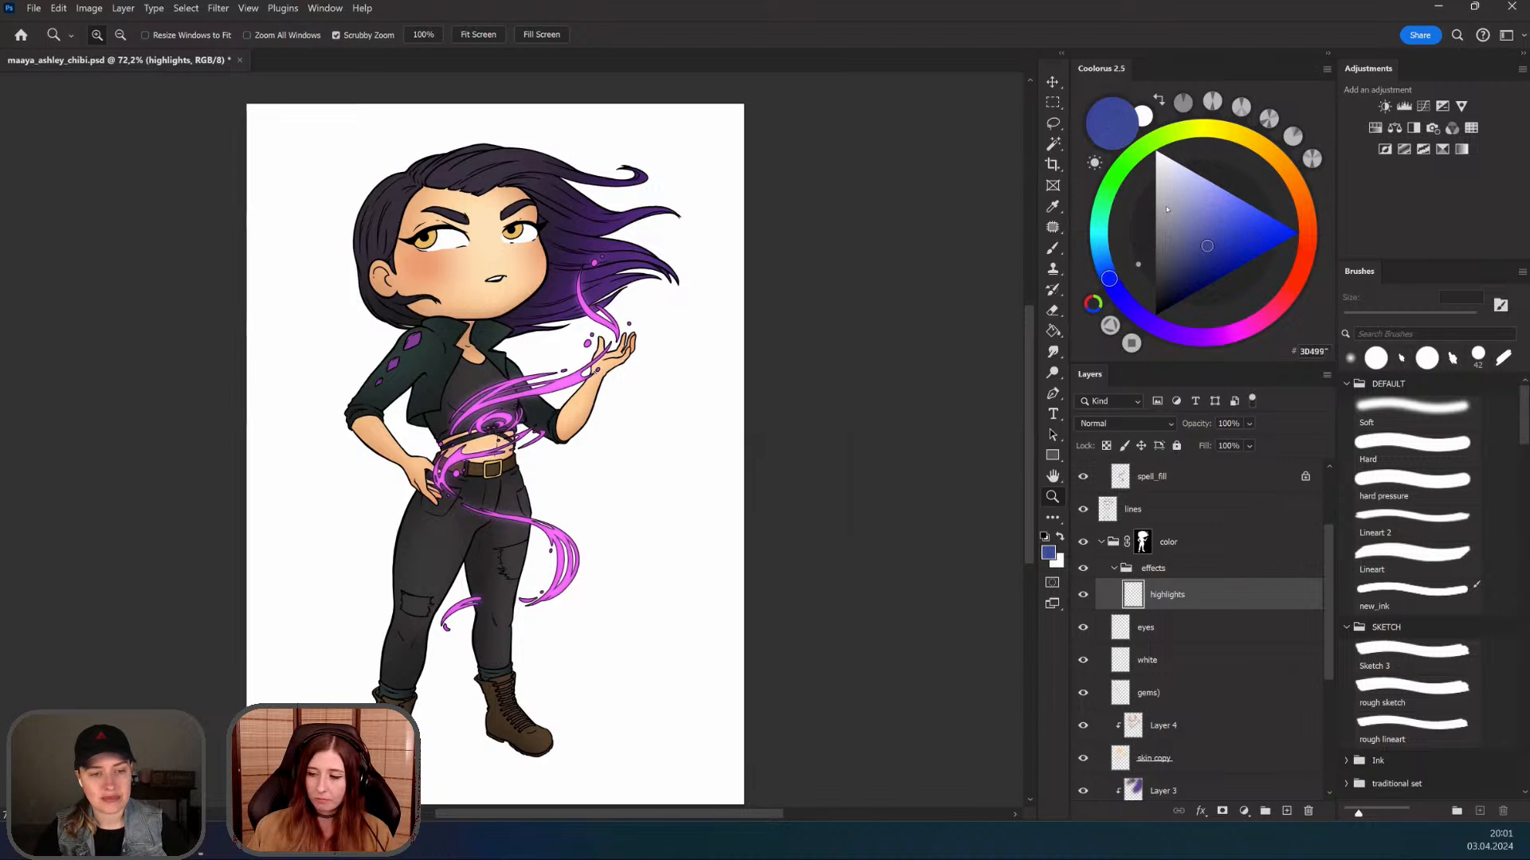
pyautogui.moveTo(1167, 210); pyautogui.dragTo(1196, 257)
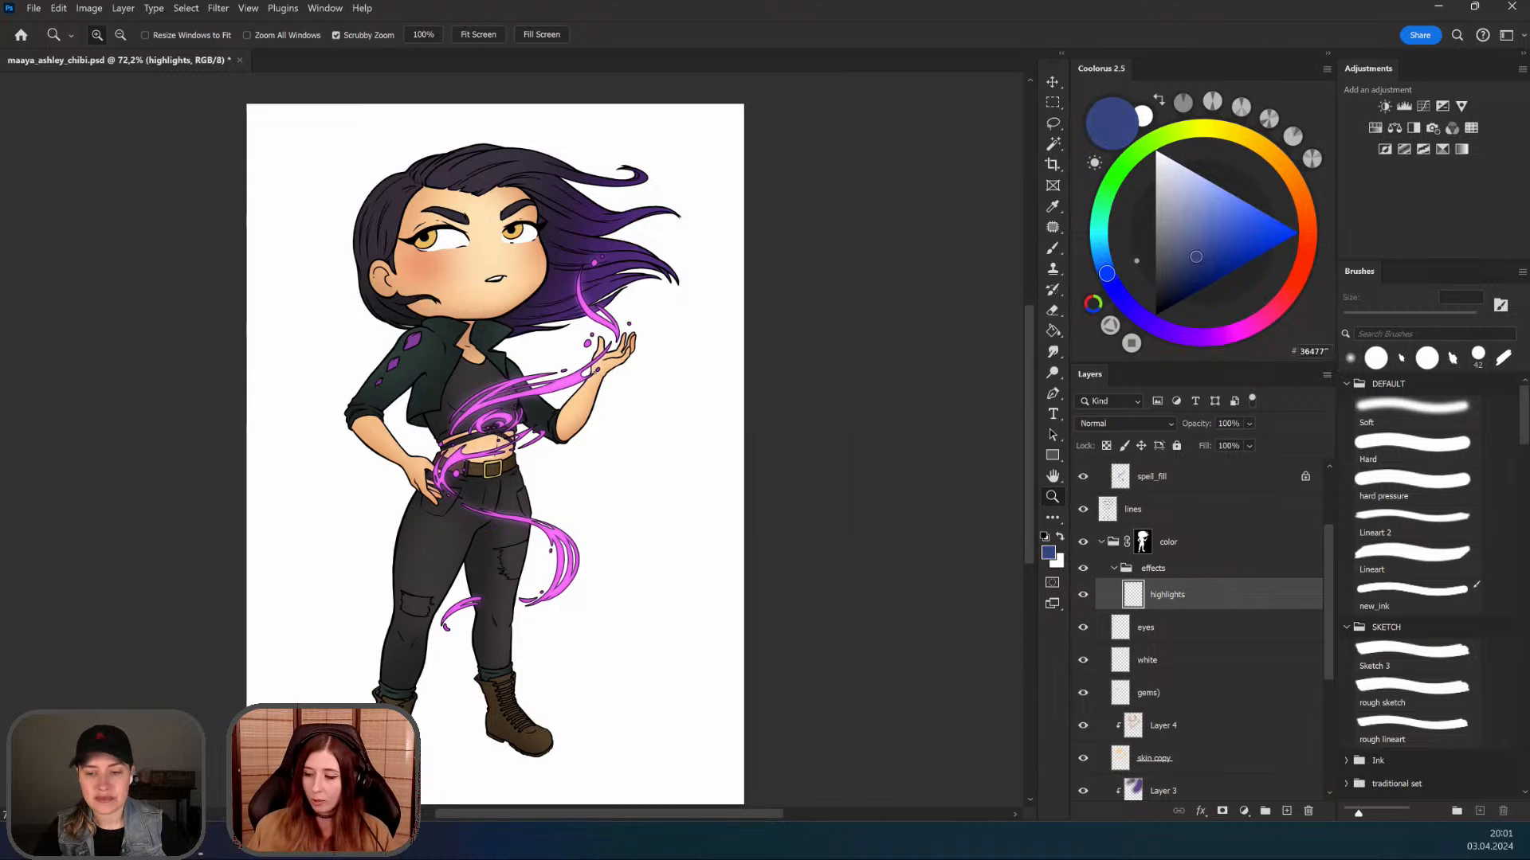
pyautogui.click(1171, 332)
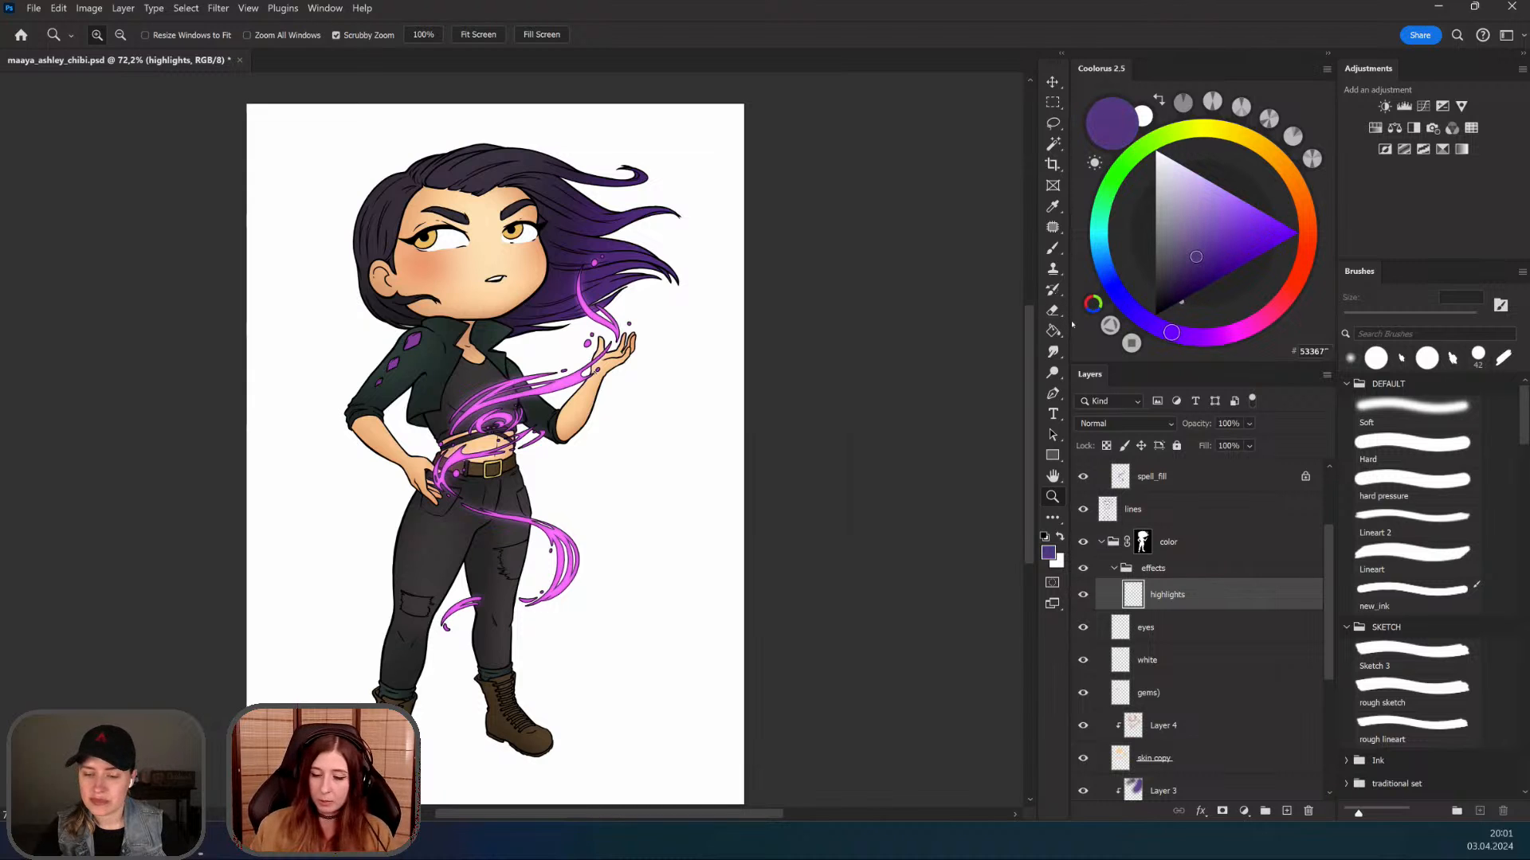
pyautogui.moveTo(626, 416); pyautogui.dragTo(630, 442)
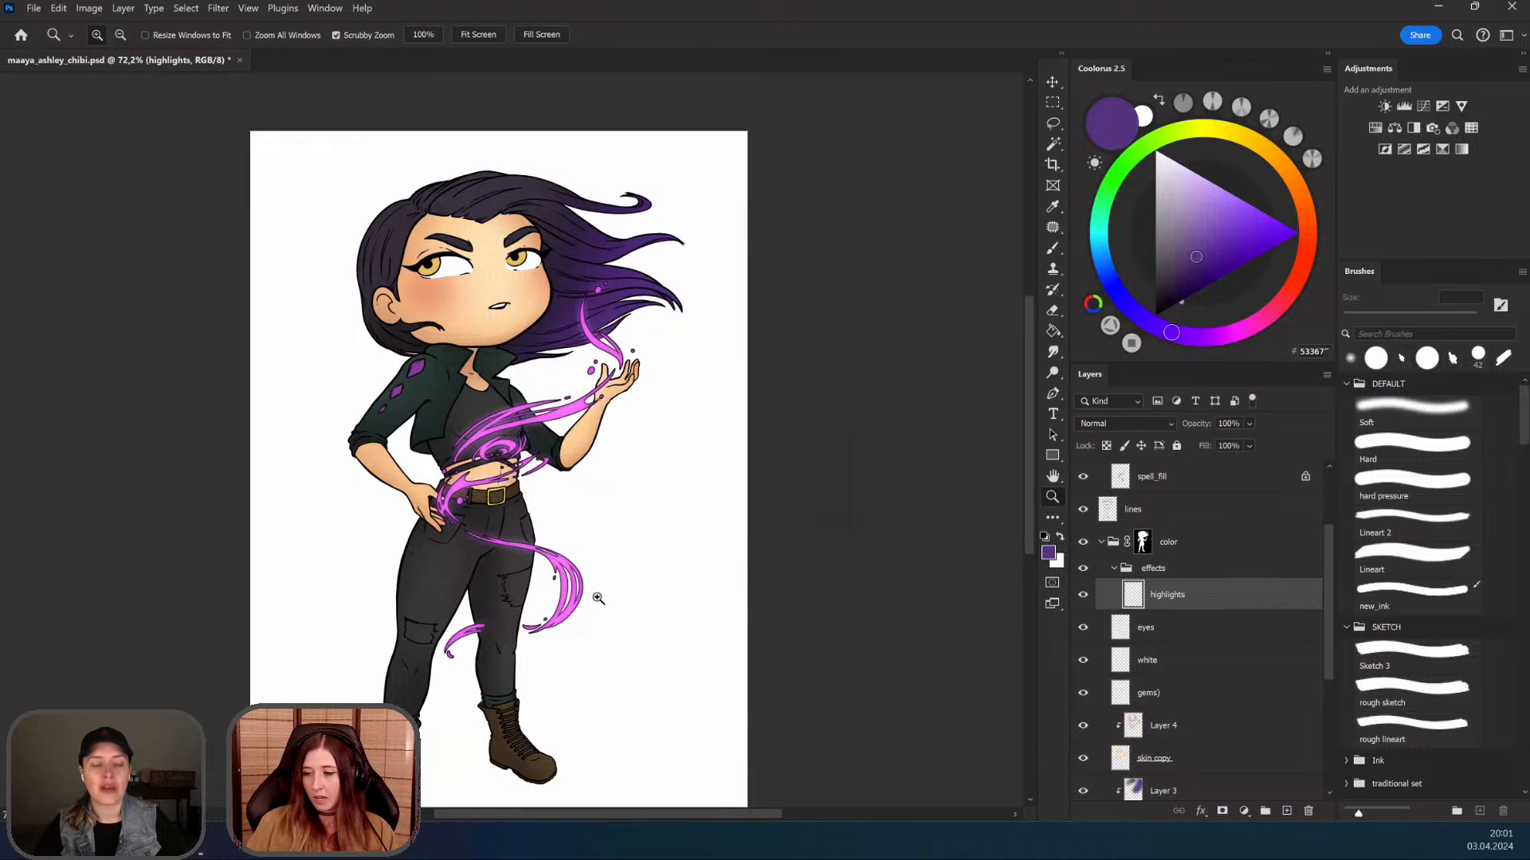
pyautogui.click(1054, 332)
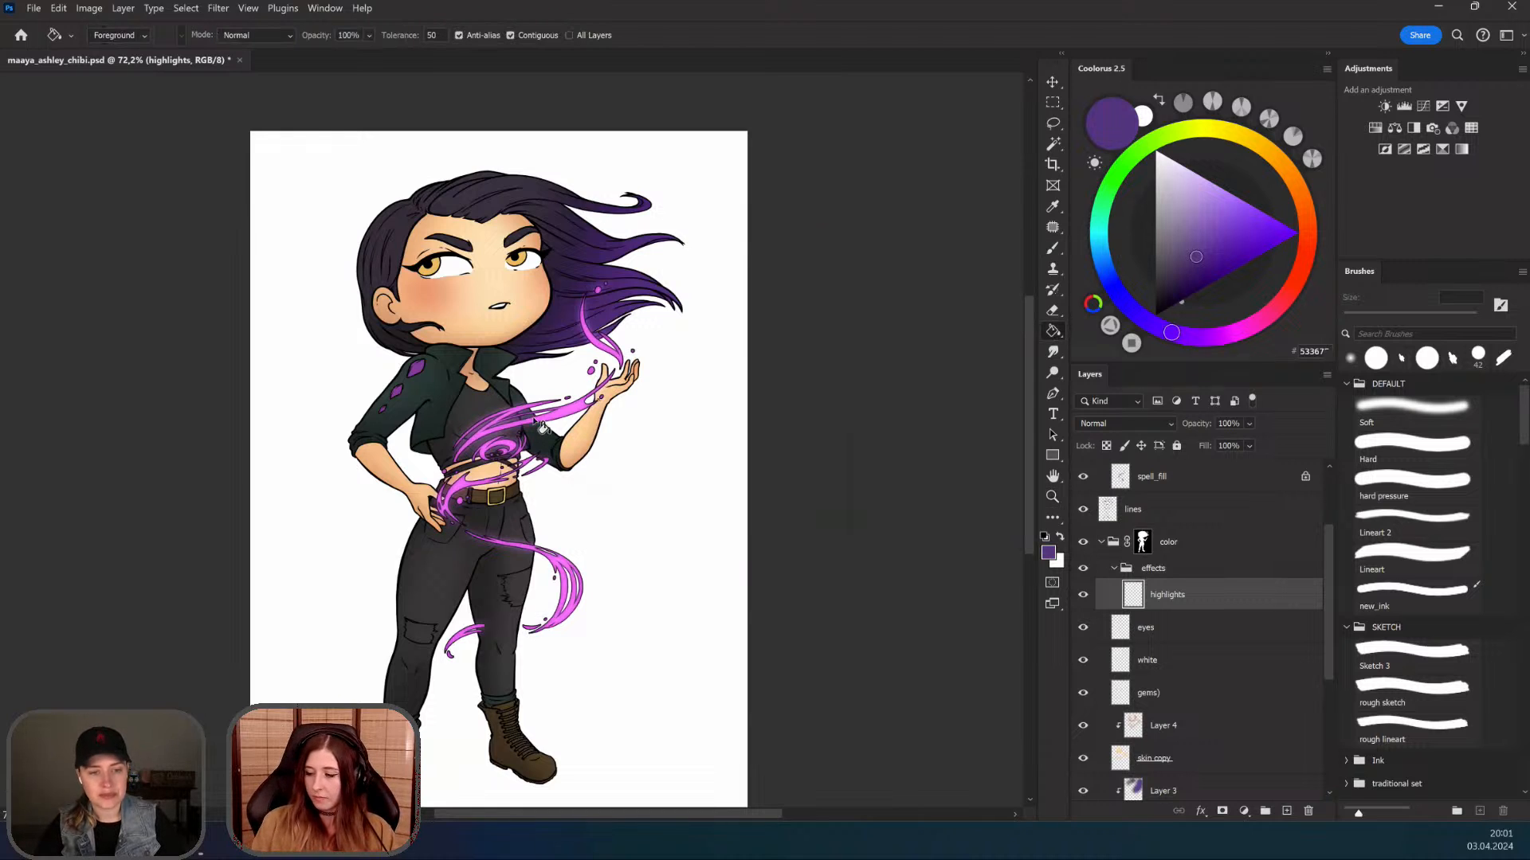
pyautogui.click(513, 368)
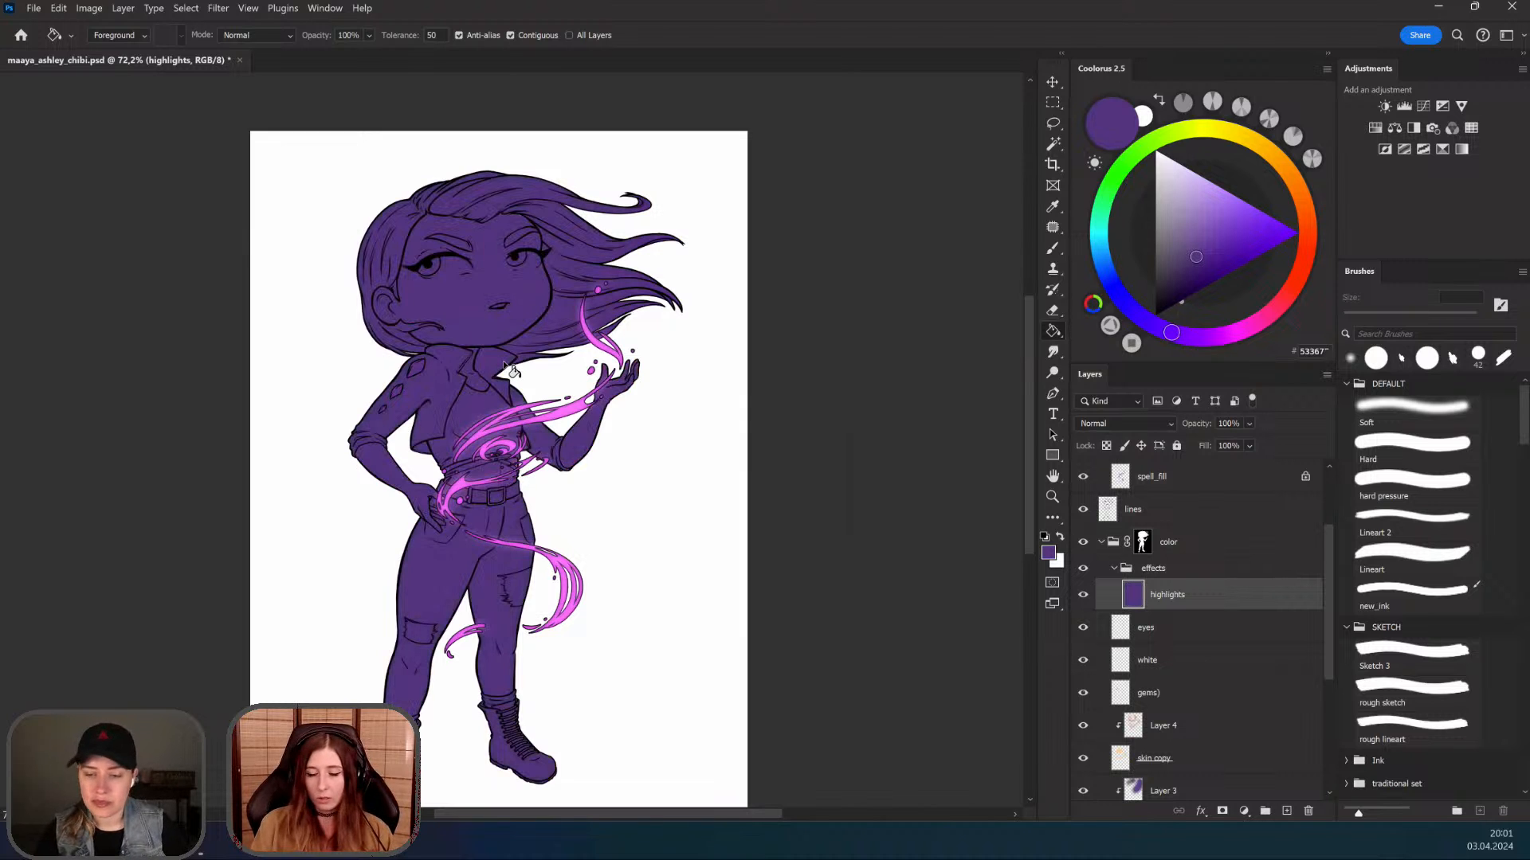
# Step: Set the blending mode of the violet-filled highlights layer to Screen
pyautogui.scroll(-3, 594, 460)
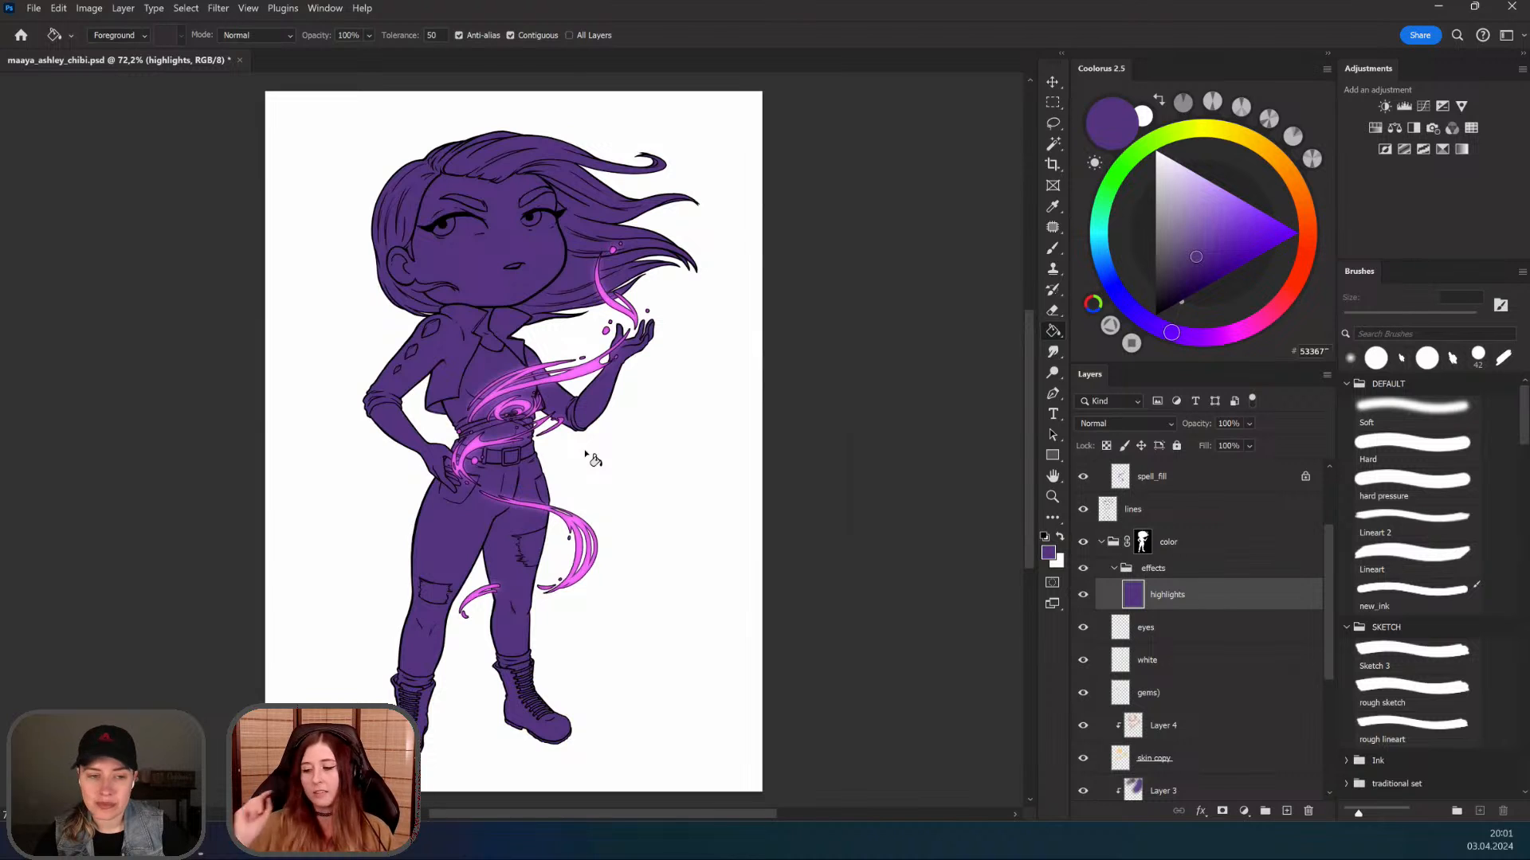
pyautogui.click(1125, 423)
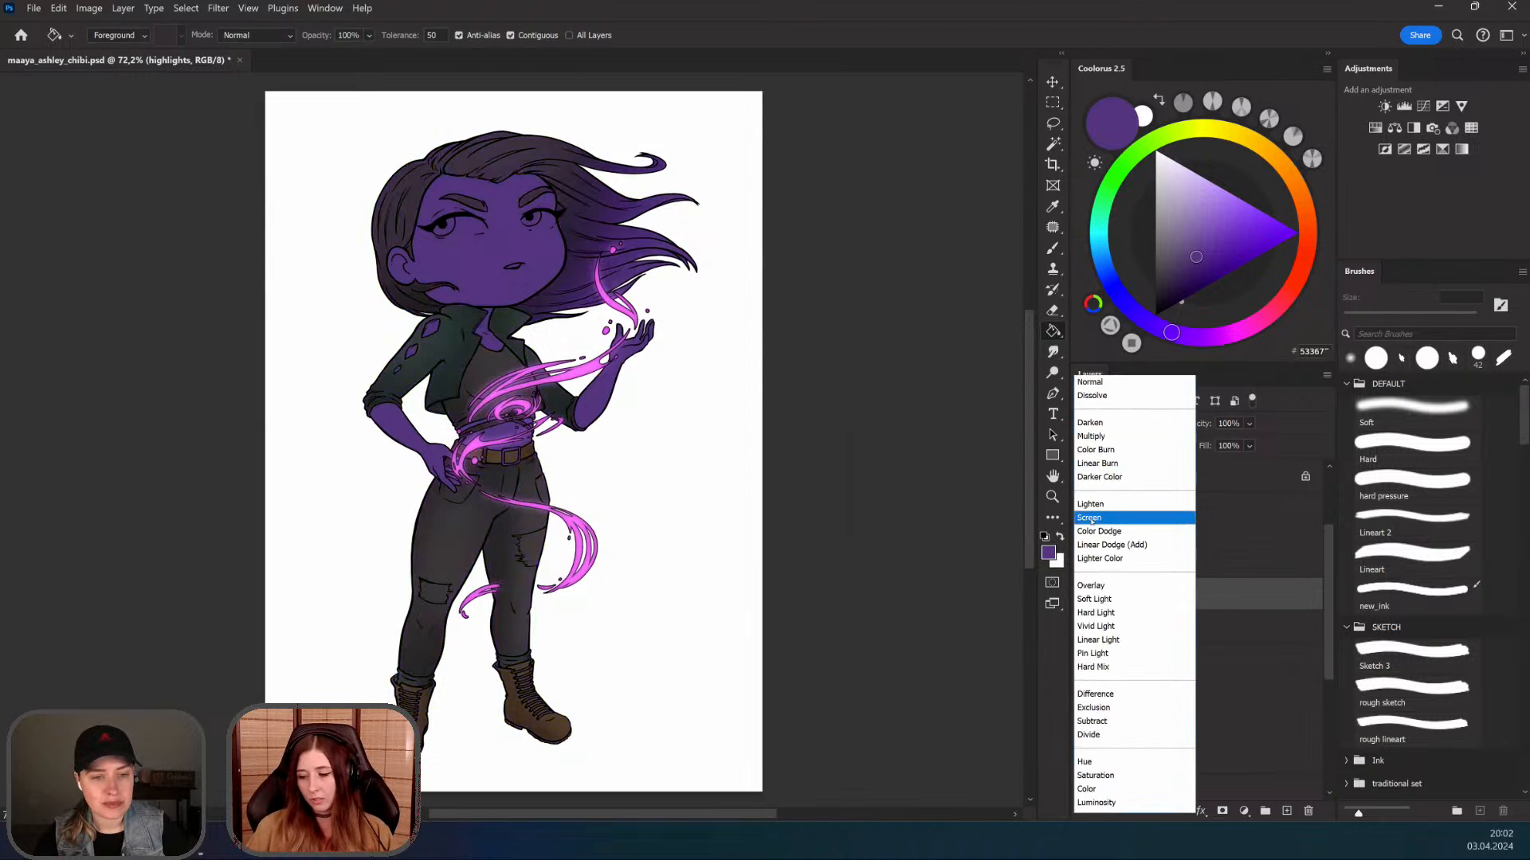
pyautogui.click(1090, 518)
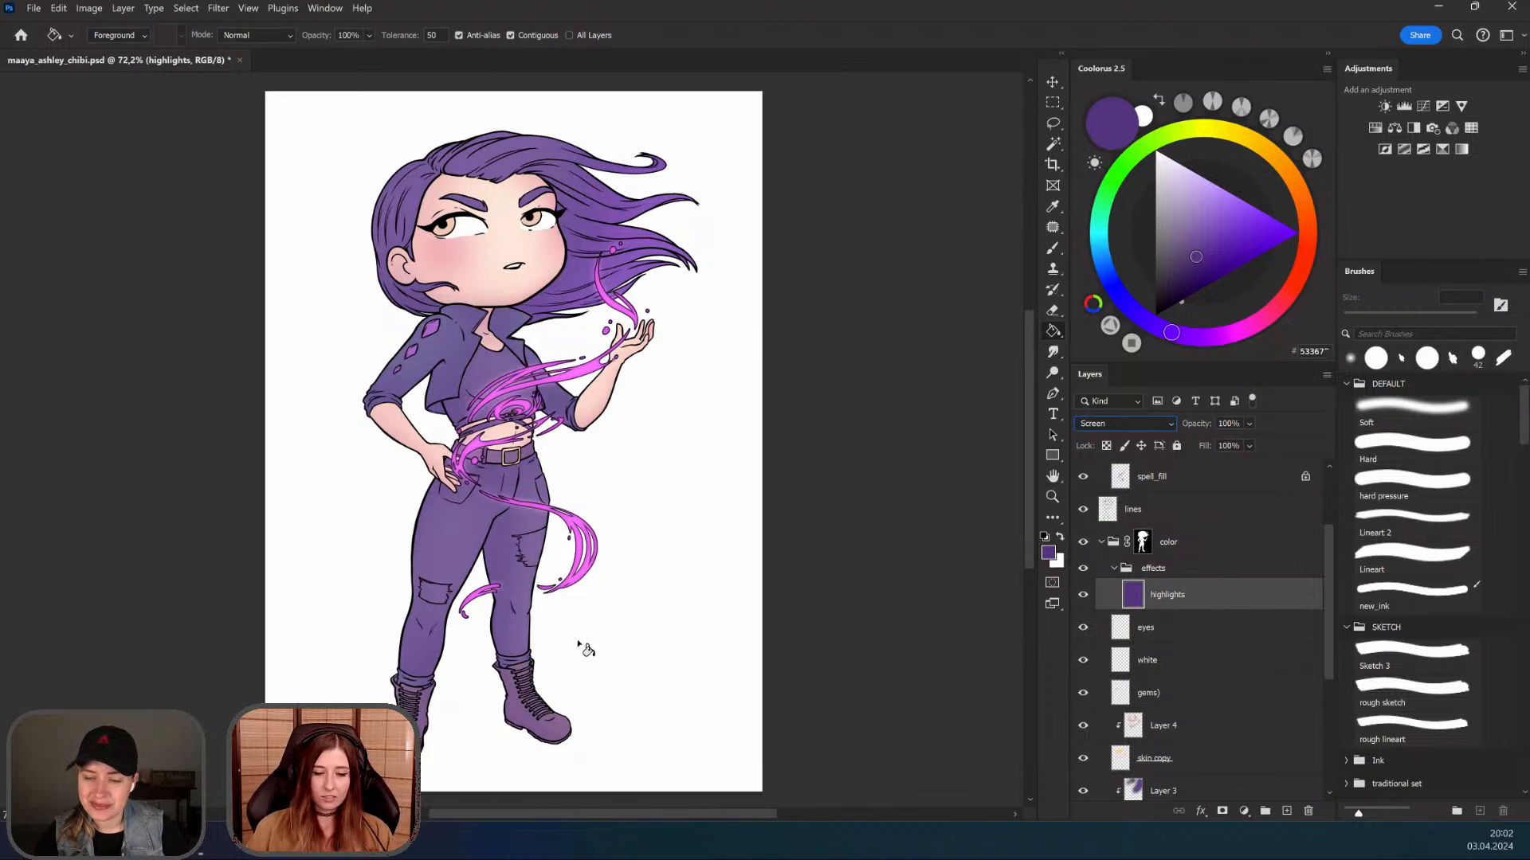
pyautogui.press('l')
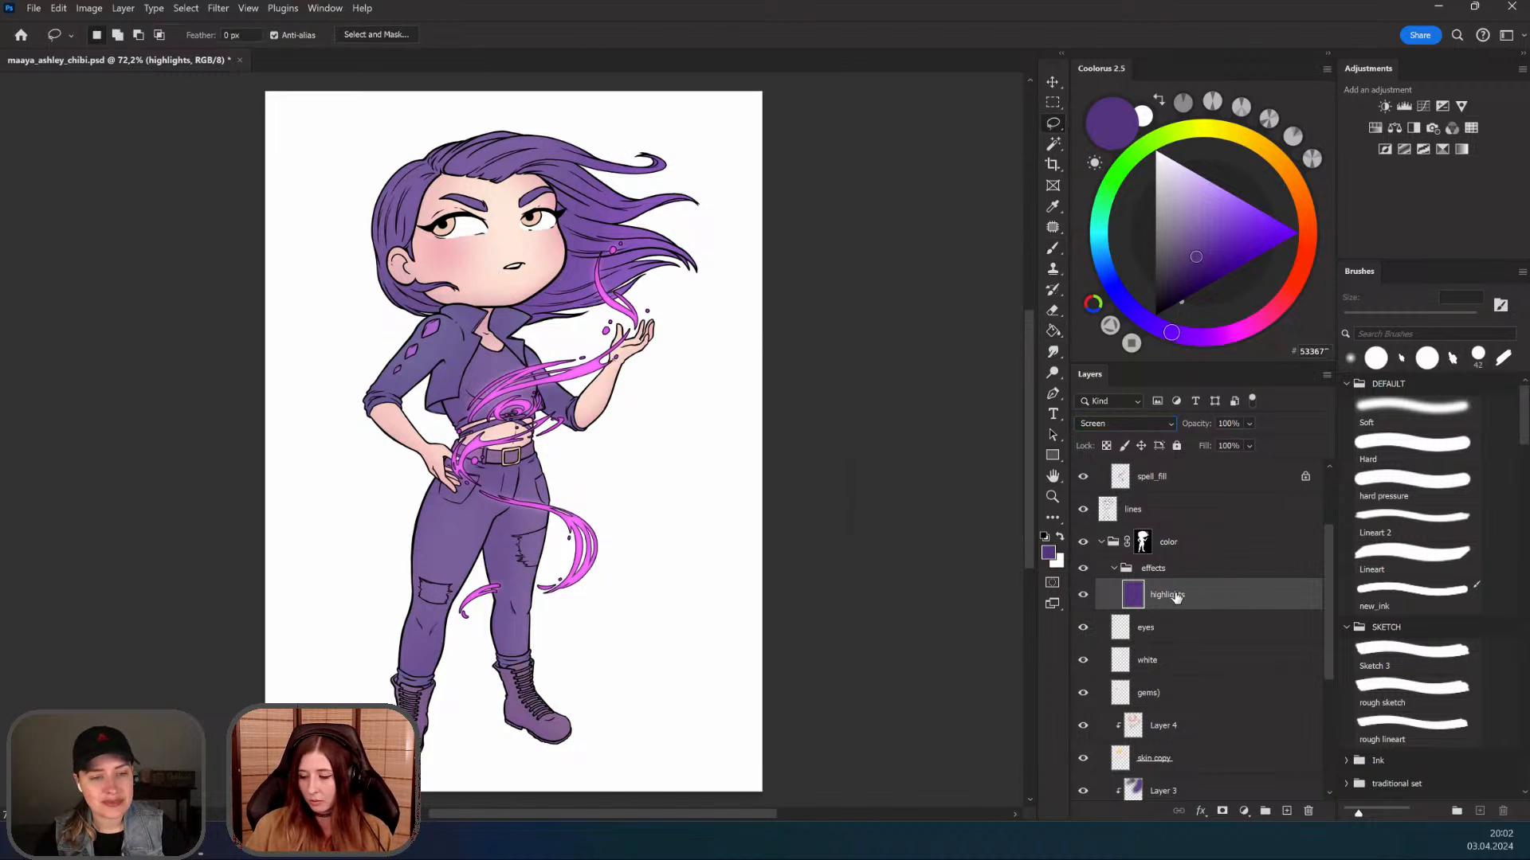
# Step: Add a layer mask to the highlights layer and fill the mask with black
pyautogui.click(1223, 811)
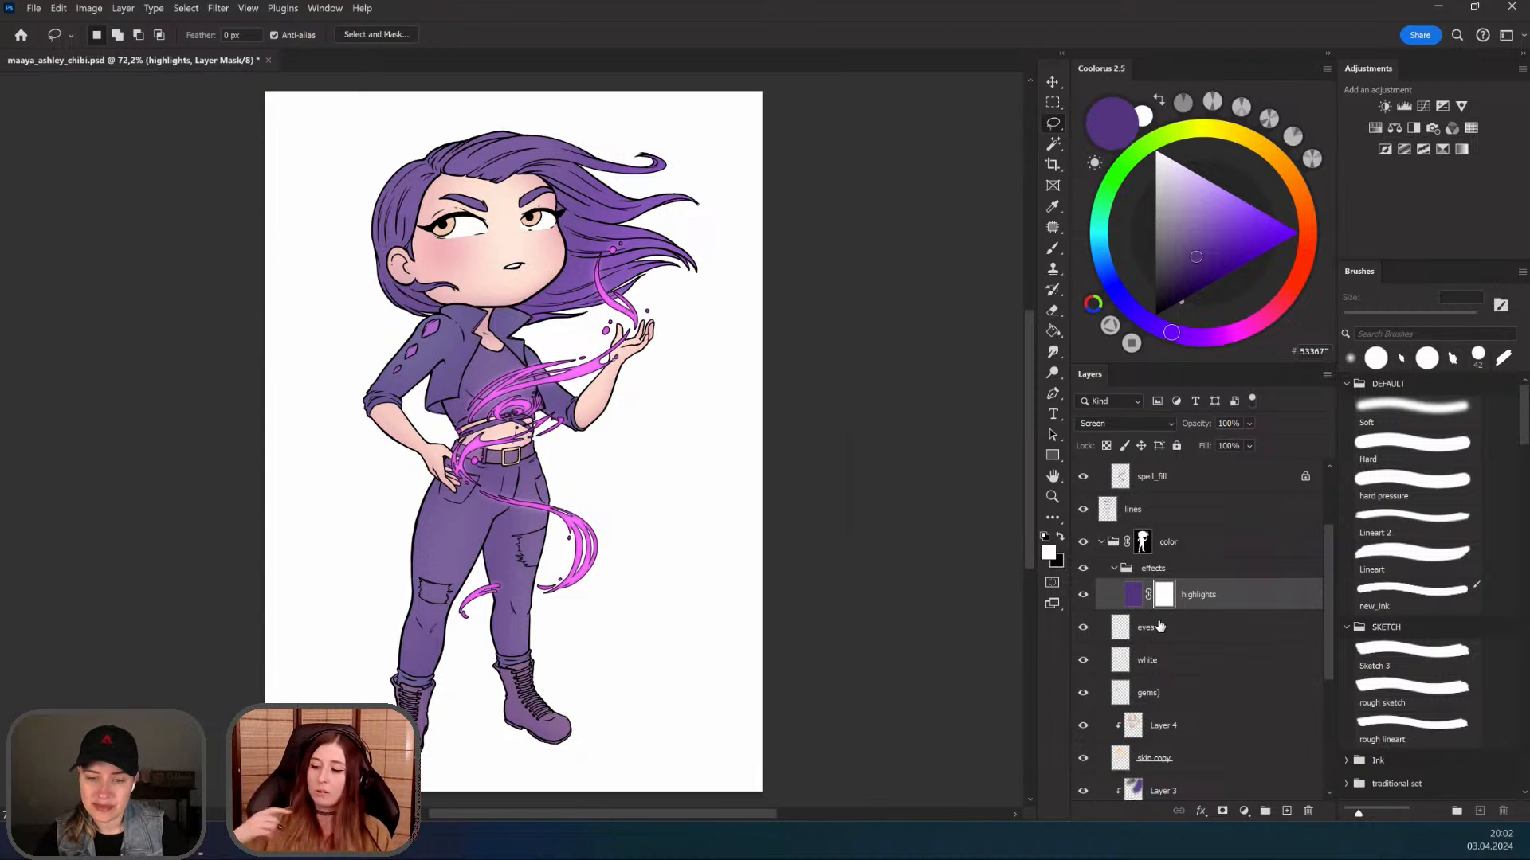
pyautogui.press('x')
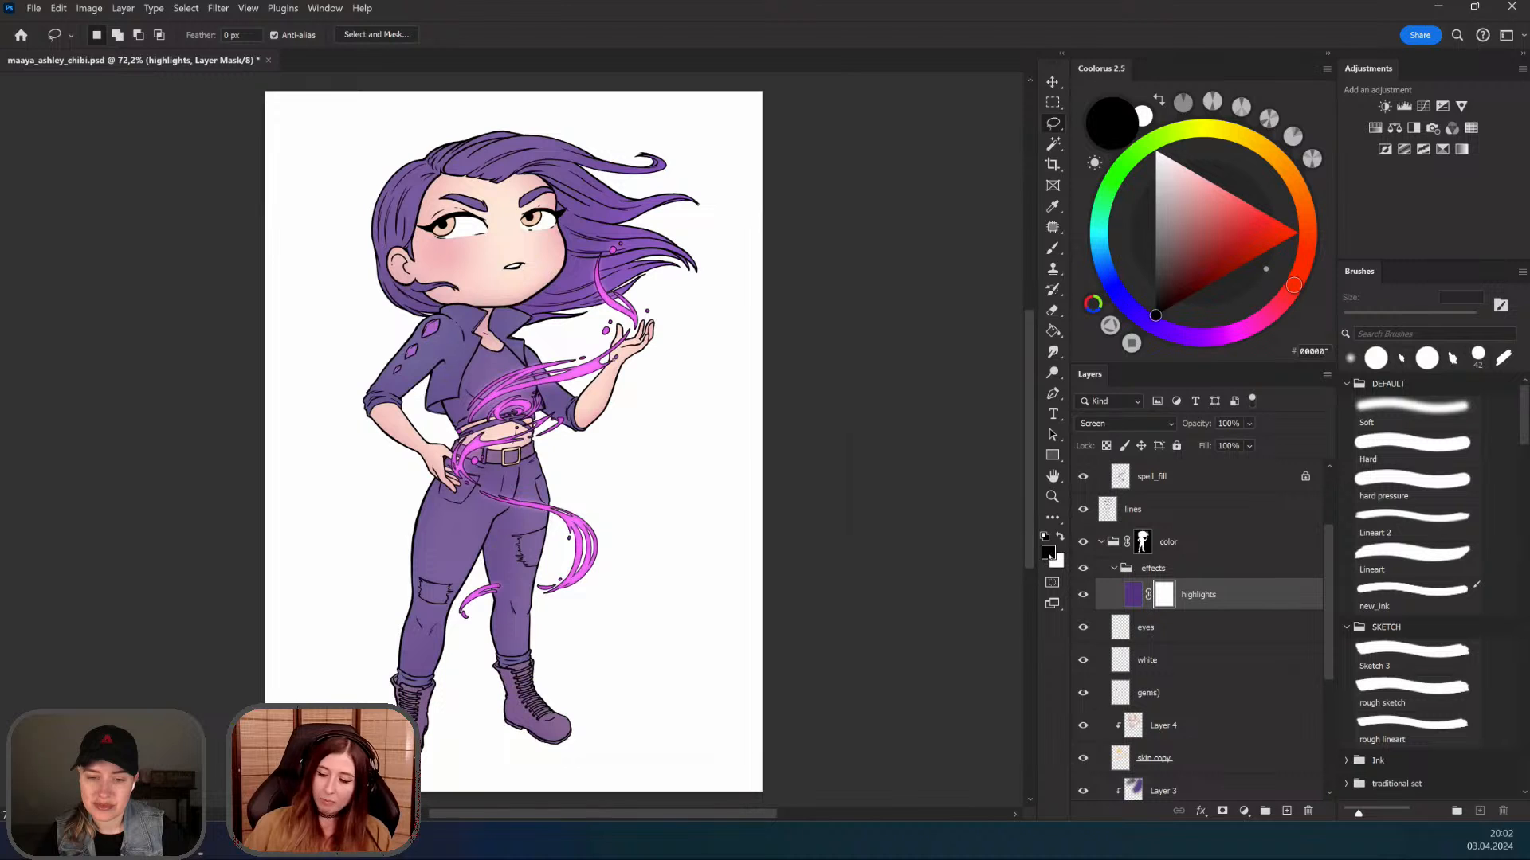
pyautogui.click(1048, 553)
pyautogui.press('Escape')
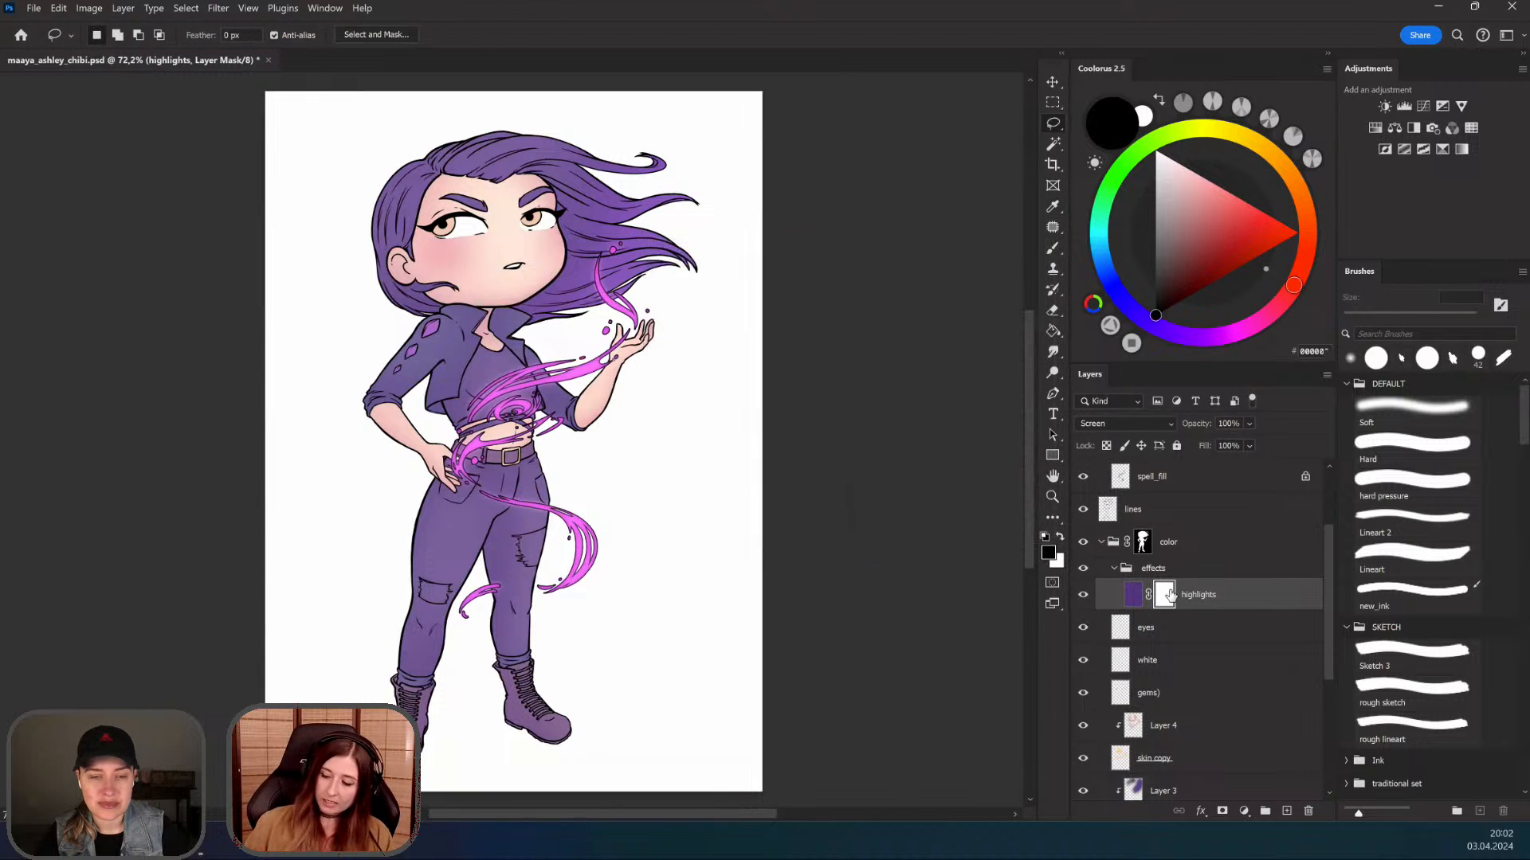
pyautogui.click(1053, 330)
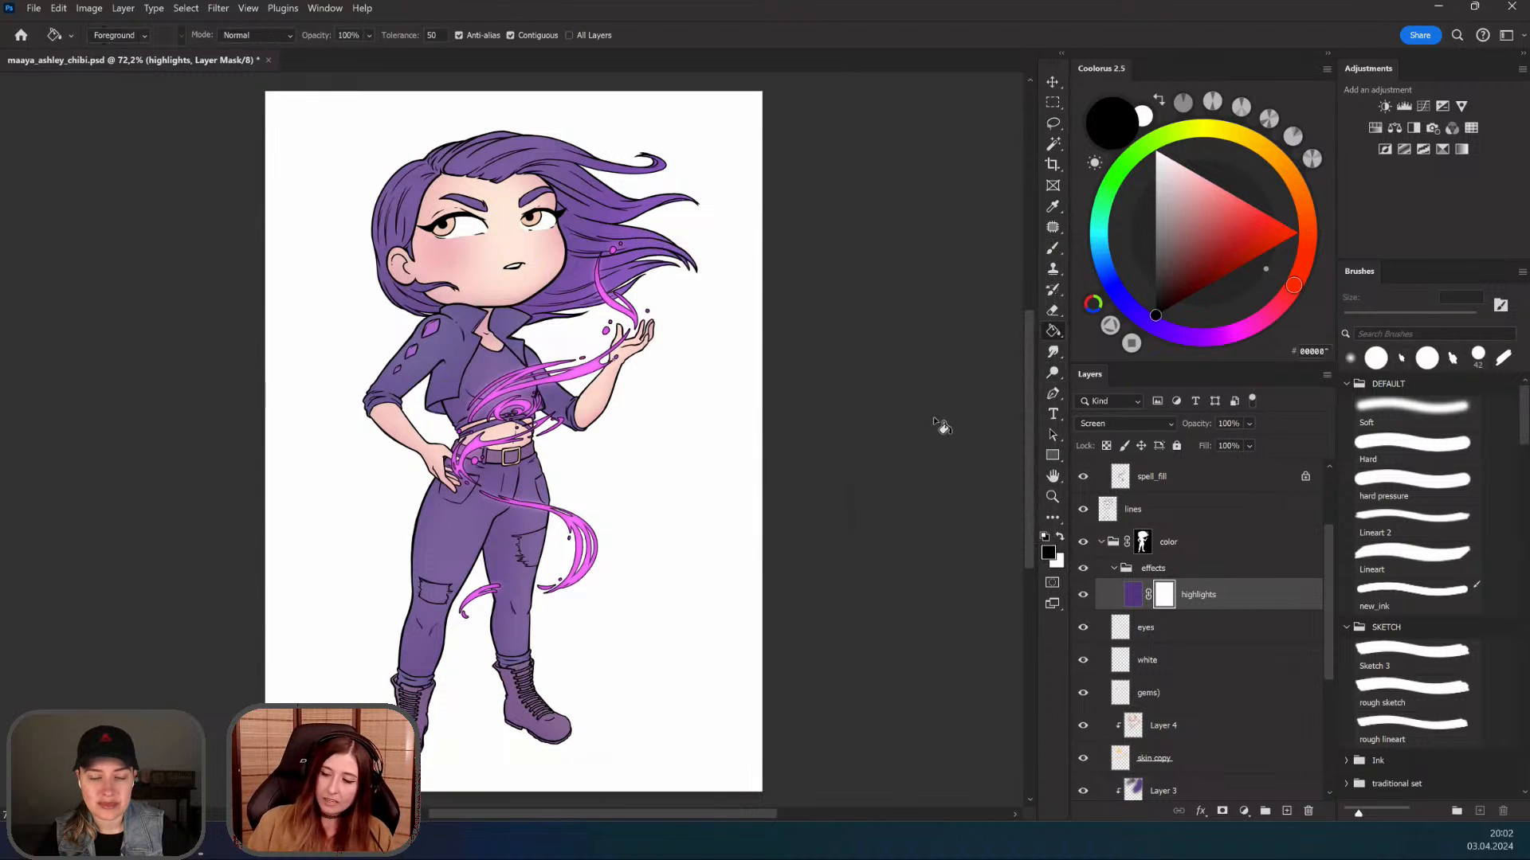
pyautogui.click(552, 408)
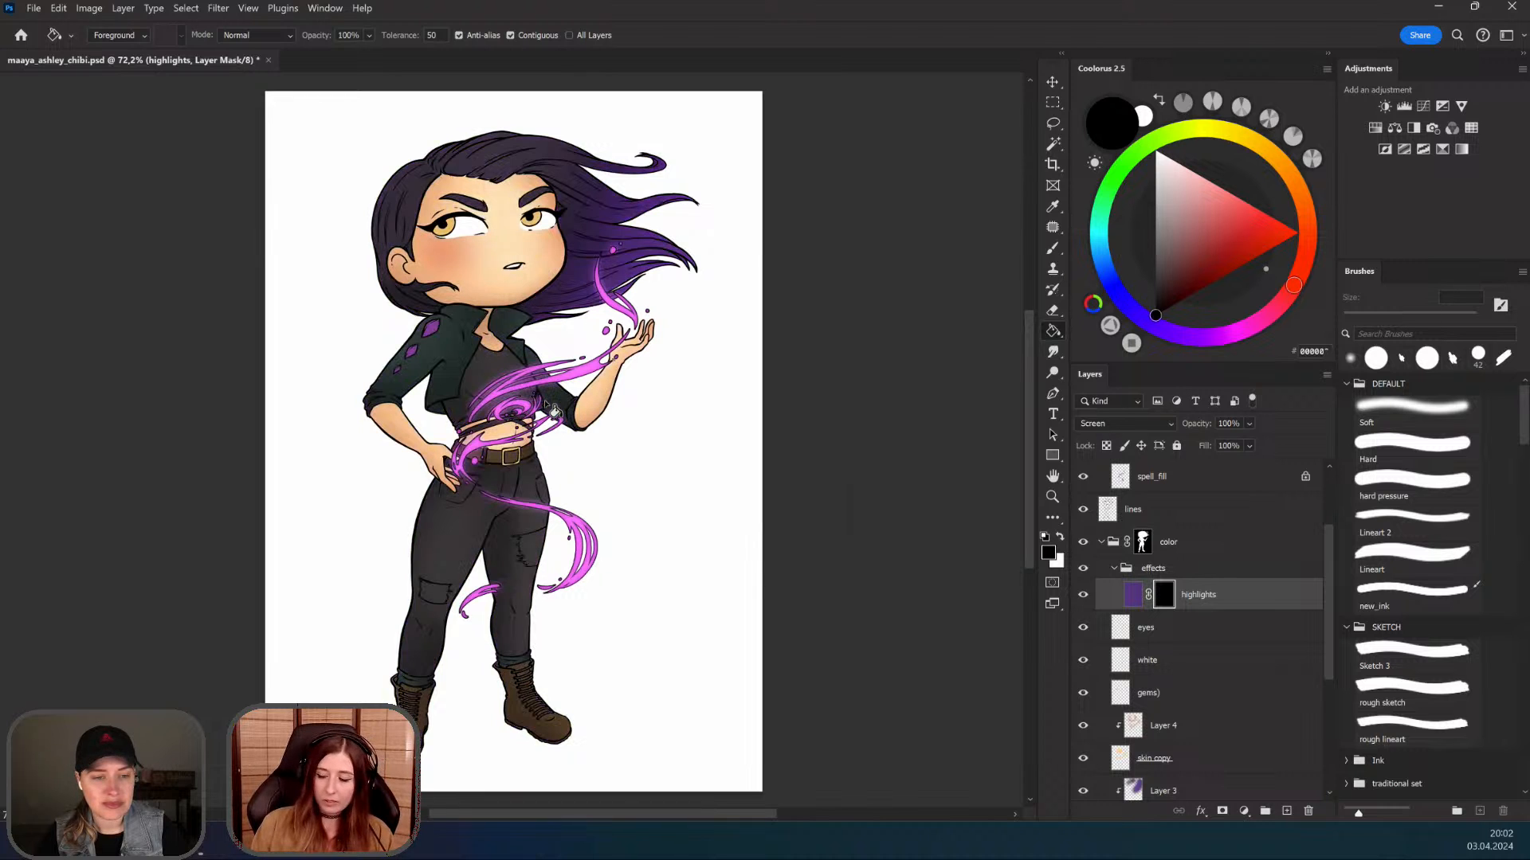
pyautogui.scroll(2, 574, 439)
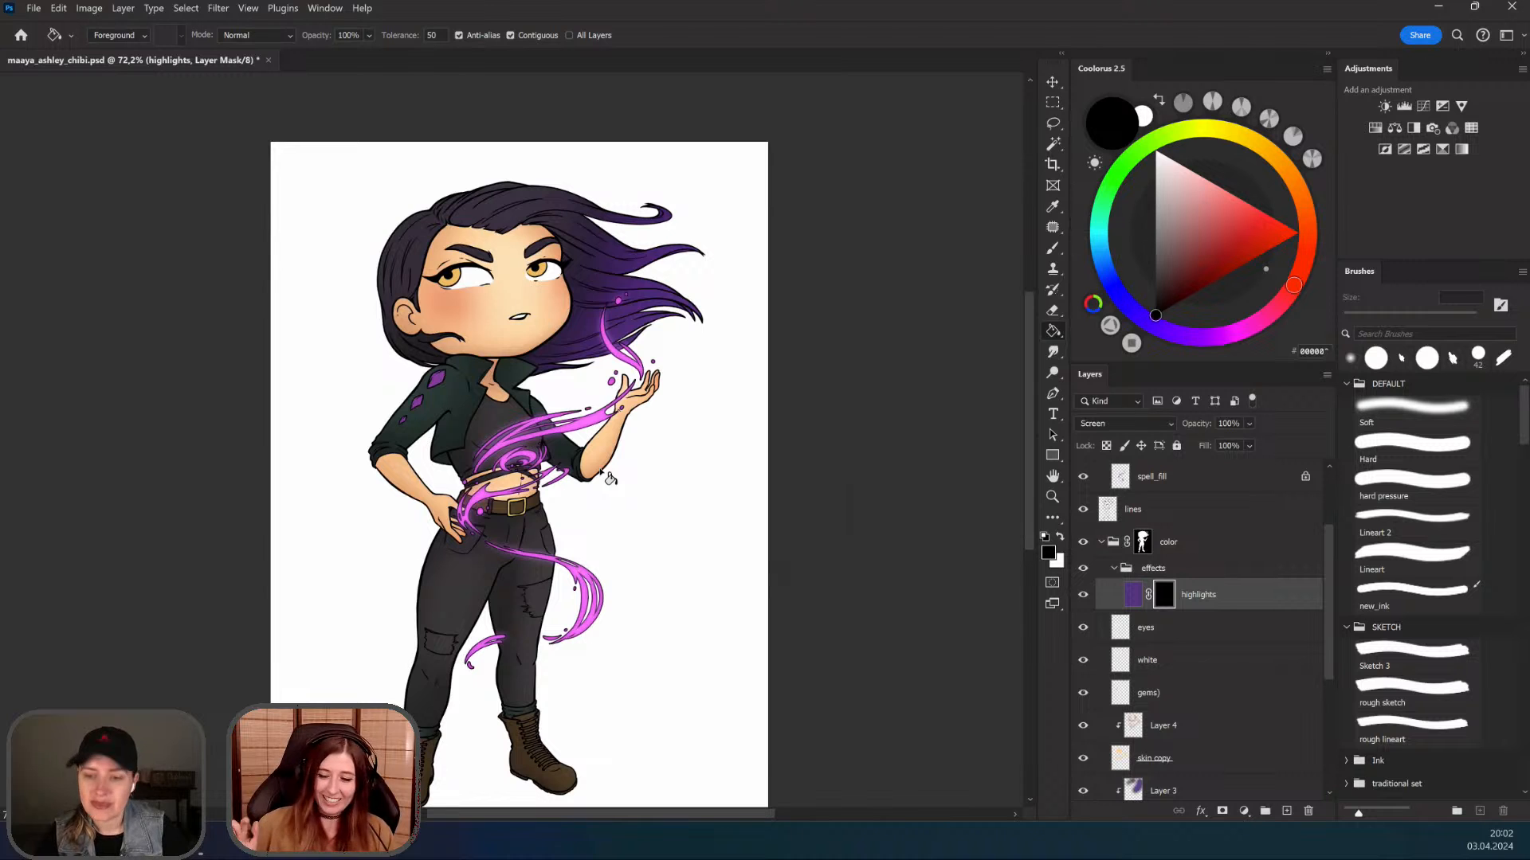
pyautogui.scroll(-2, 611, 438)
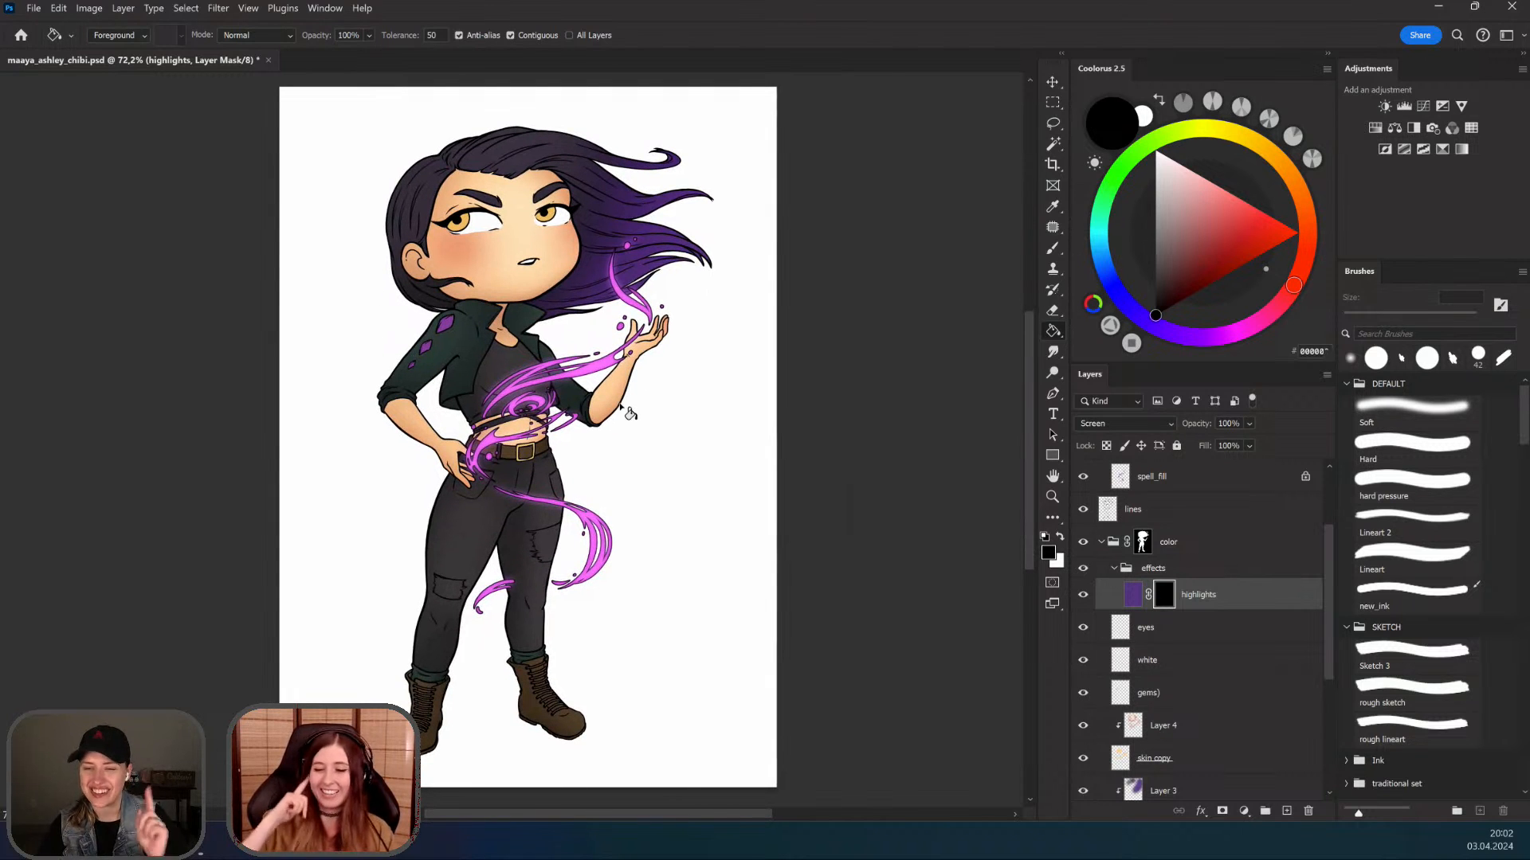
pyautogui.moveTo(619, 403); pyautogui.dragTo(603, 511)
pyautogui.moveTo(499, 369)
pyautogui.mouseDown()
pyautogui.moveTo(517, 373)
pyautogui.moveTo(478, 377)
pyautogui.mouseUp()
pyautogui.moveTo(550, 451); pyautogui.dragTo(580, 405)
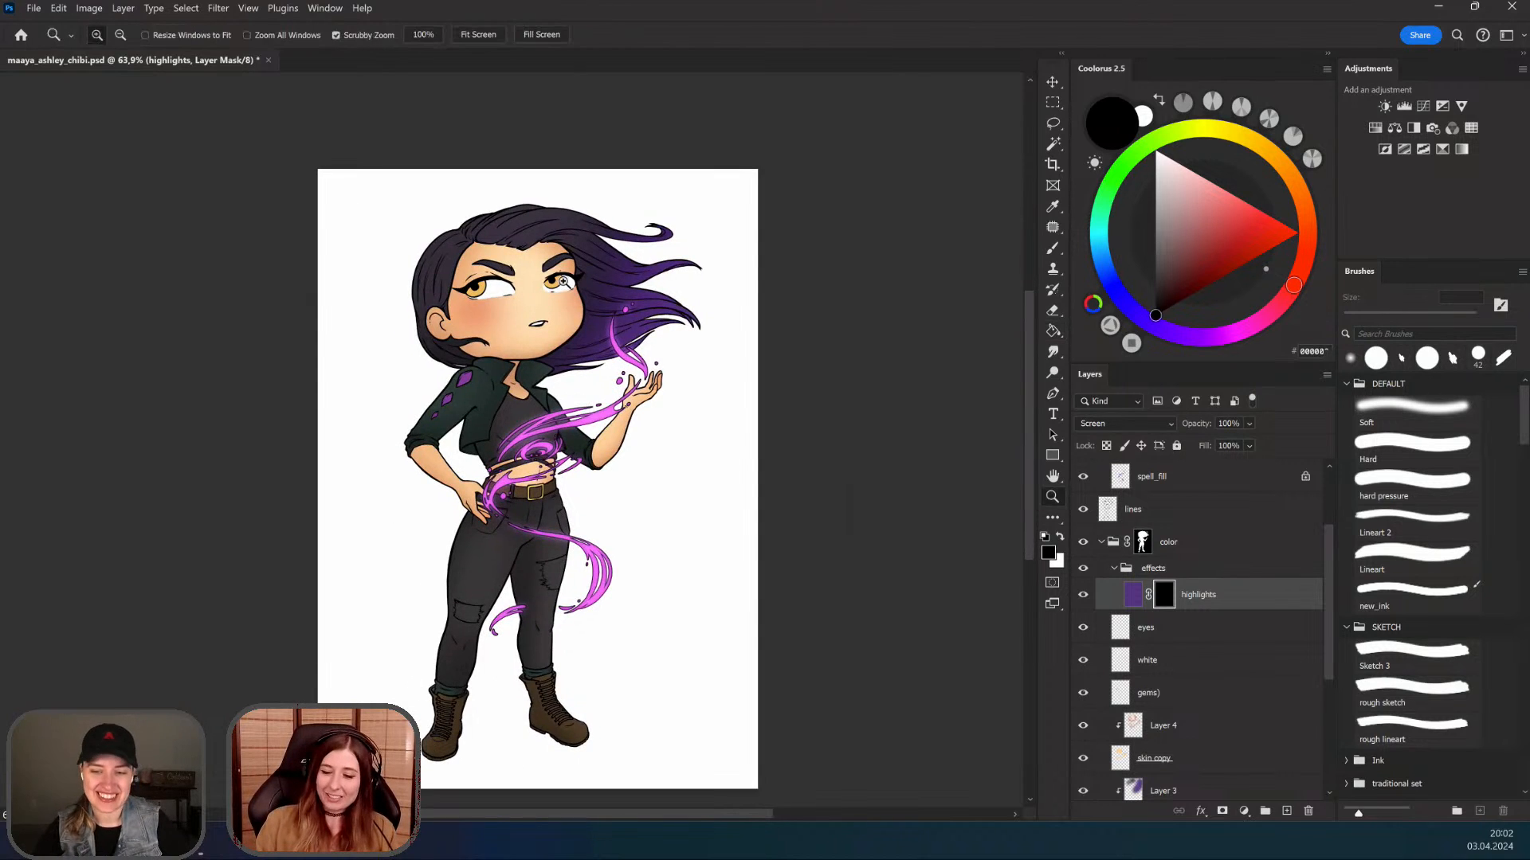
pyautogui.moveTo(533, 297)
pyautogui.mouseDown()
pyautogui.moveTo(570, 301)
pyautogui.moveTo(573, 369)
pyautogui.mouseUp()
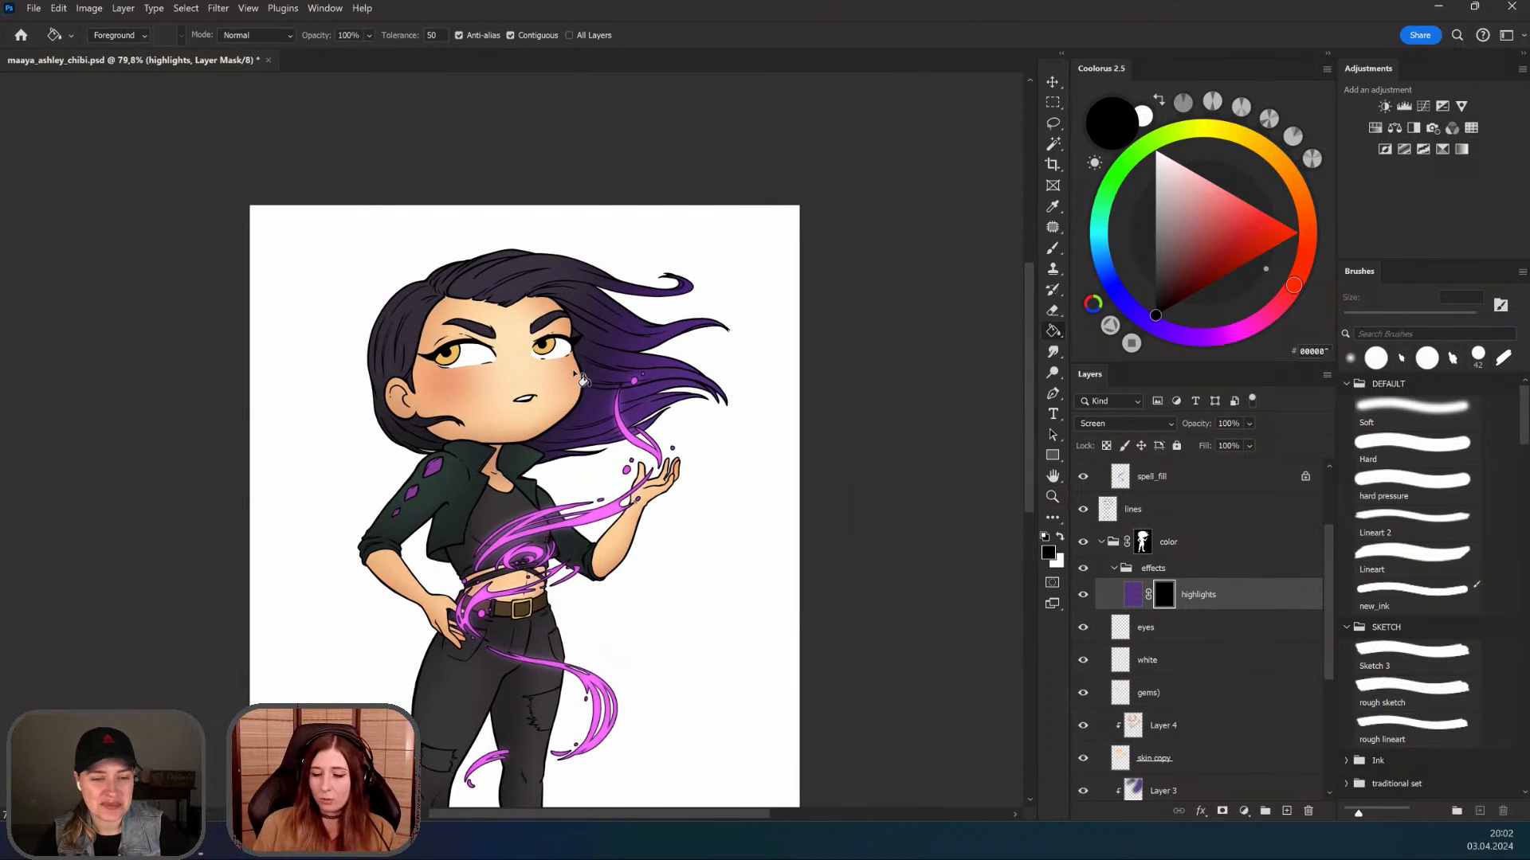
pyautogui.moveTo(469, 350); pyautogui.dragTo(503, 344)
pyautogui.moveTo(456, 450); pyautogui.dragTo(382, 403)
pyautogui.moveTo(481, 255); pyautogui.dragTo(510, 309)
pyautogui.moveTo(462, 445); pyautogui.dragTo(506, 432)
pyautogui.press('l')
pyautogui.moveTo(443, 381); pyautogui.dragTo(478, 394)
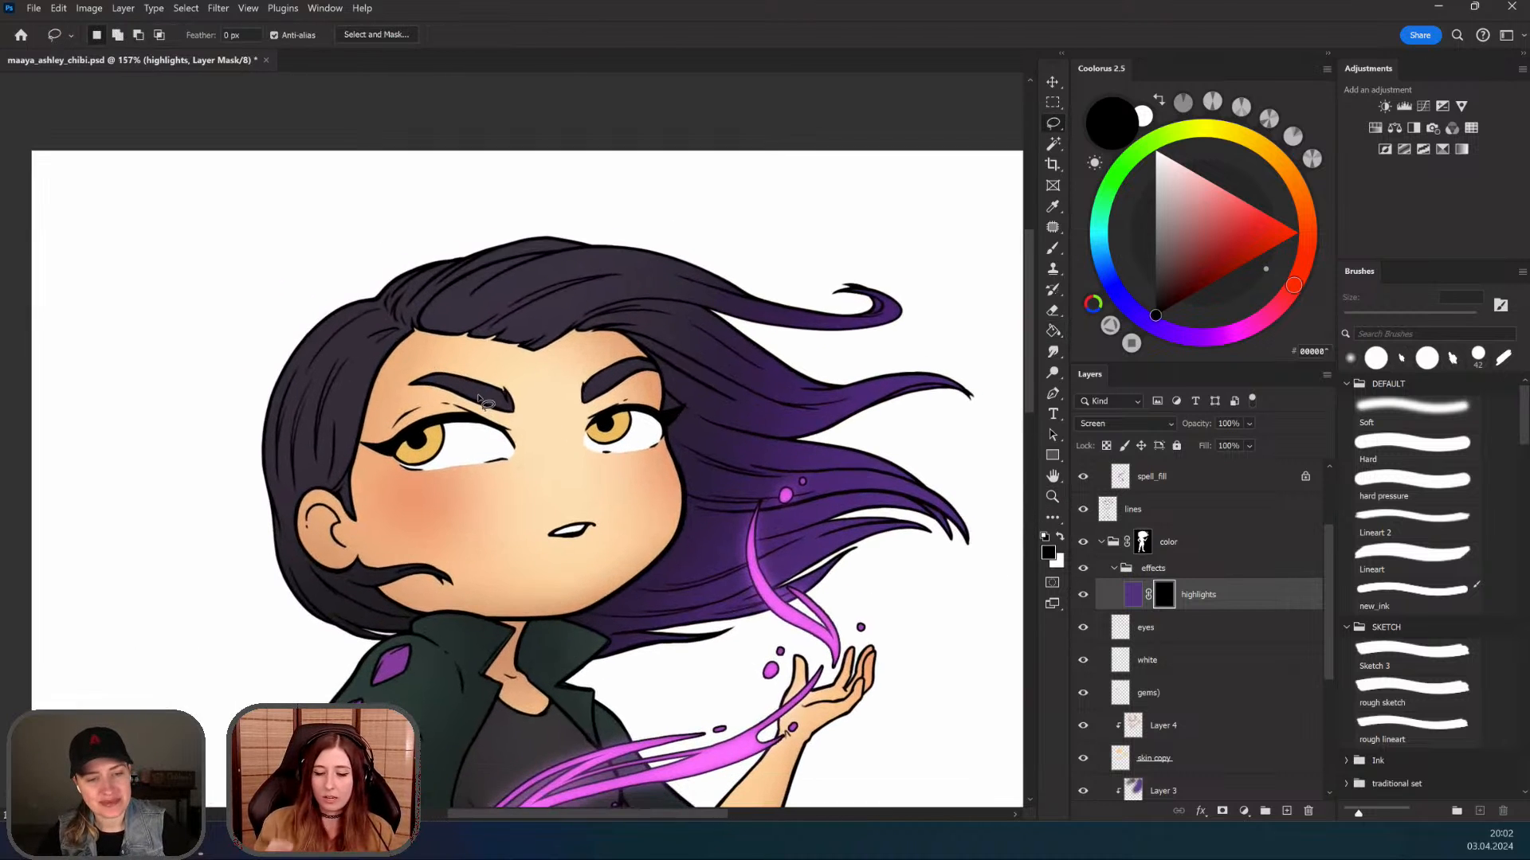
pyautogui.moveTo(362, 309); pyautogui.dragTo(379, 309)
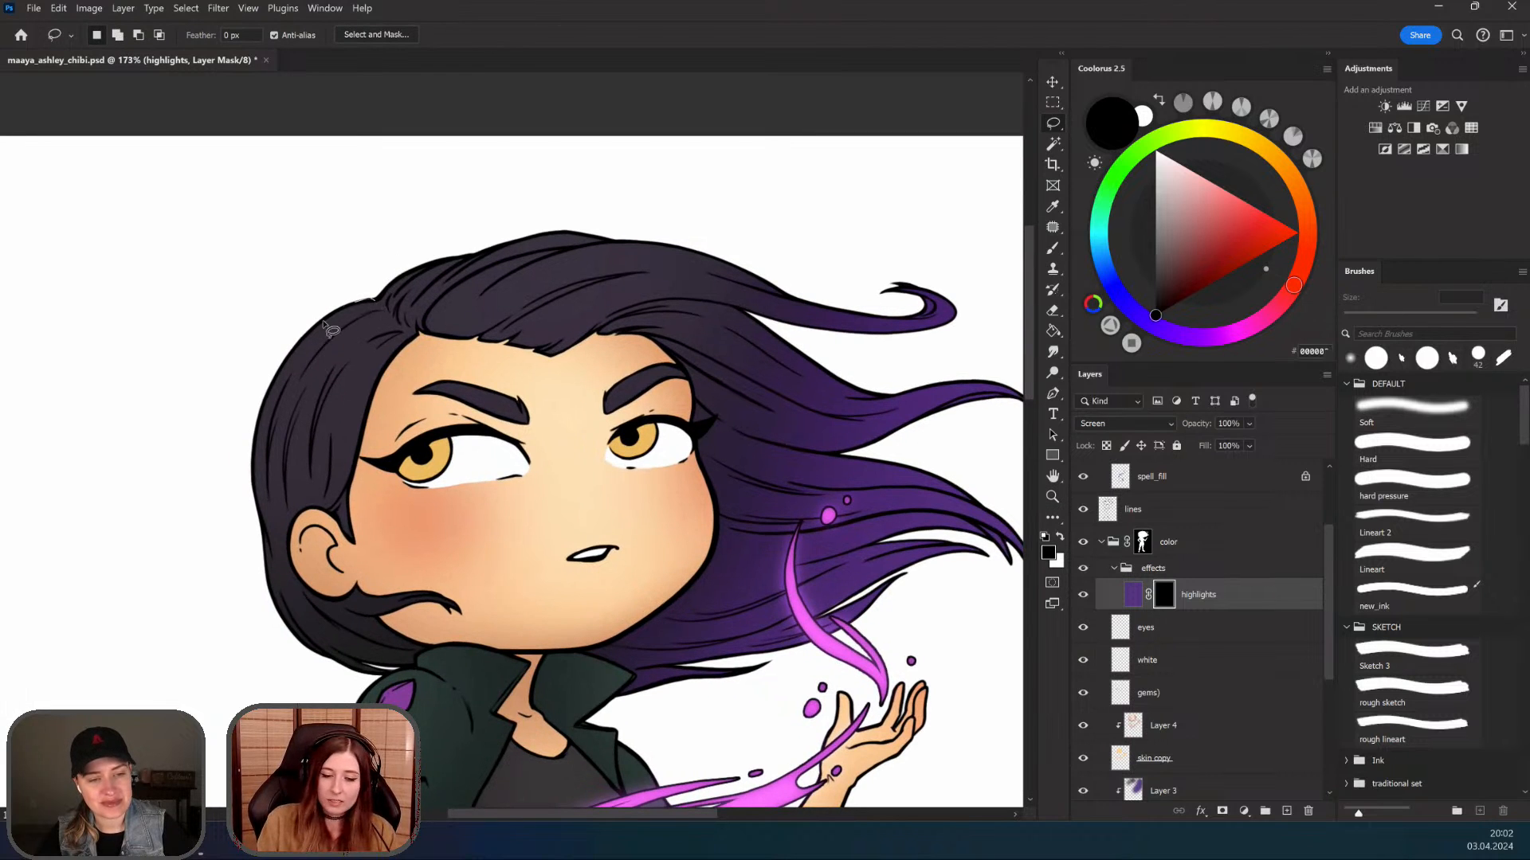
pyautogui.moveTo(327, 328)
pyautogui.mouseDown()
pyautogui.moveTo(261, 412)
pyautogui.moveTo(255, 466)
pyautogui.moveTo(313, 357)
pyautogui.moveTo(338, 340)
pyautogui.moveTo(314, 392)
pyautogui.moveTo(353, 350)
pyautogui.moveTo(330, 394)
pyautogui.moveTo(373, 390)
pyautogui.mouseUp()
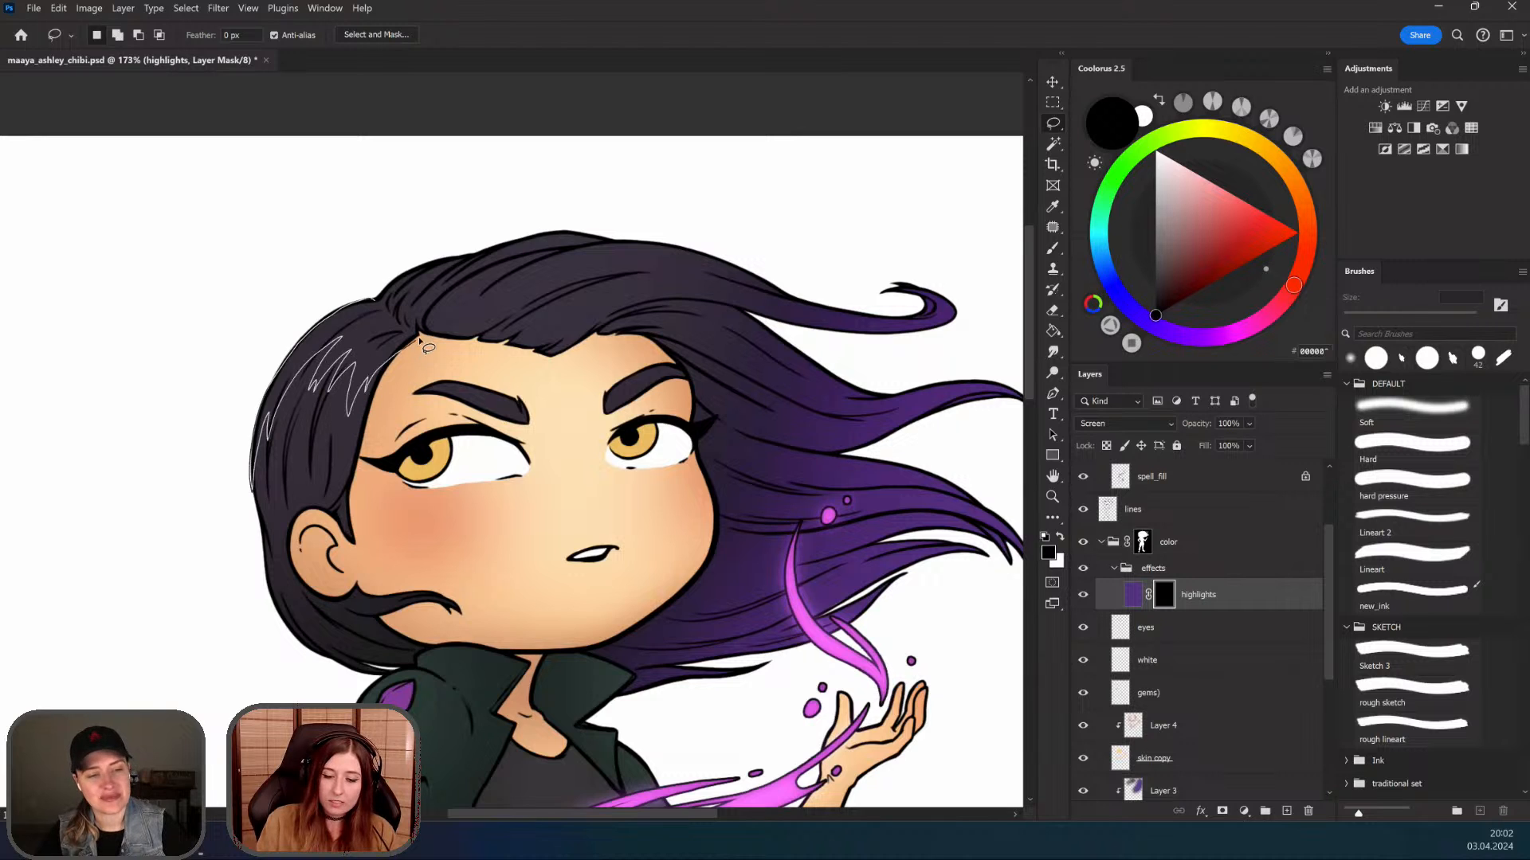
pyautogui.moveTo(431, 329)
pyautogui.mouseDown()
pyautogui.moveTo(582, 231)
pyautogui.moveTo(518, 225)
pyautogui.moveTo(333, 279)
pyautogui.mouseUp()
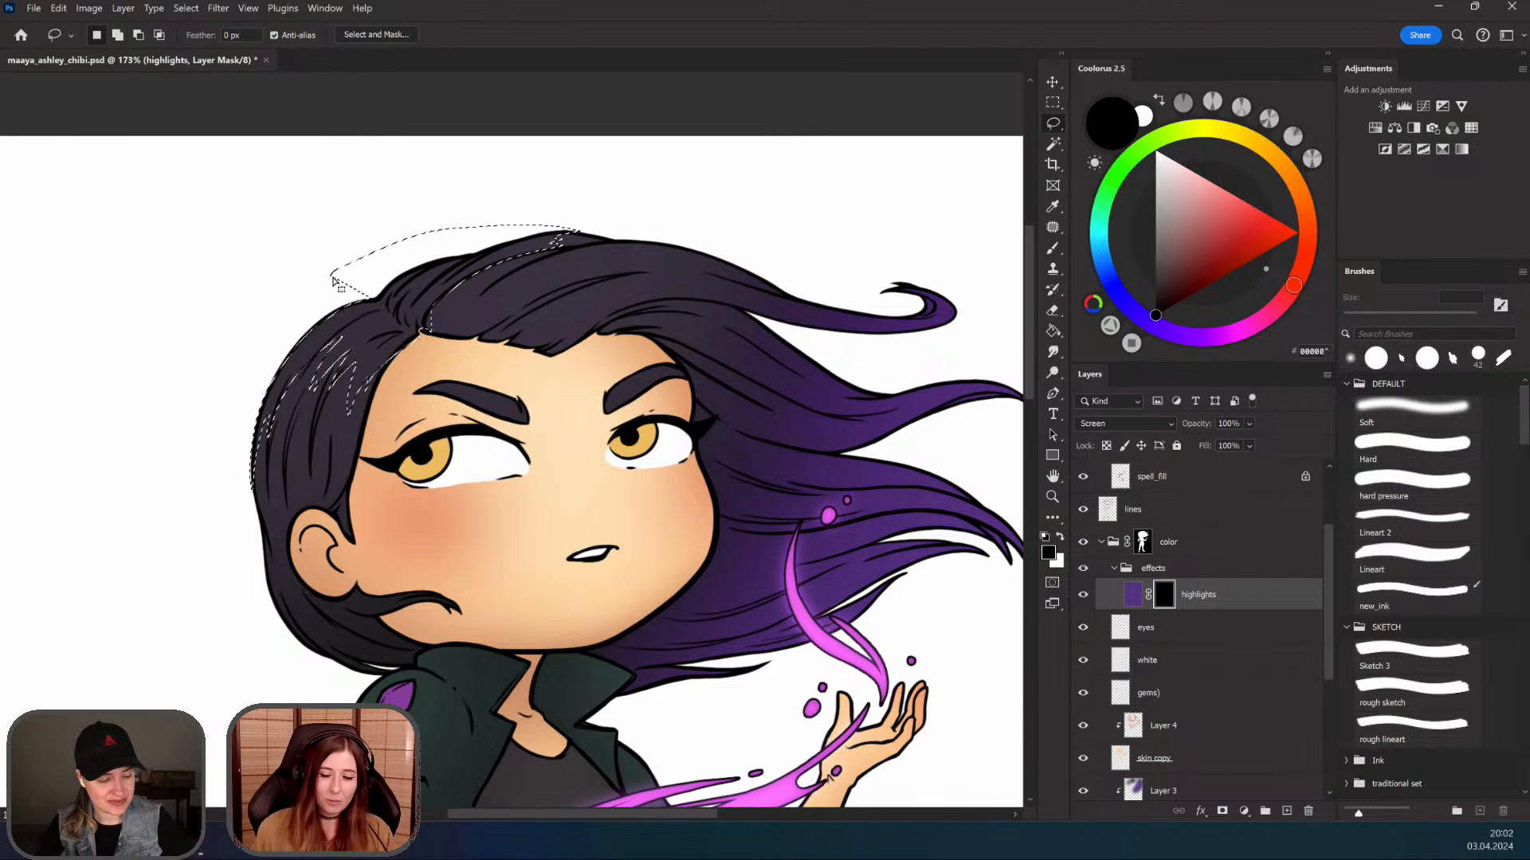
pyautogui.press('z')
pyautogui.moveTo(549, 495); pyautogui.dragTo(493, 496)
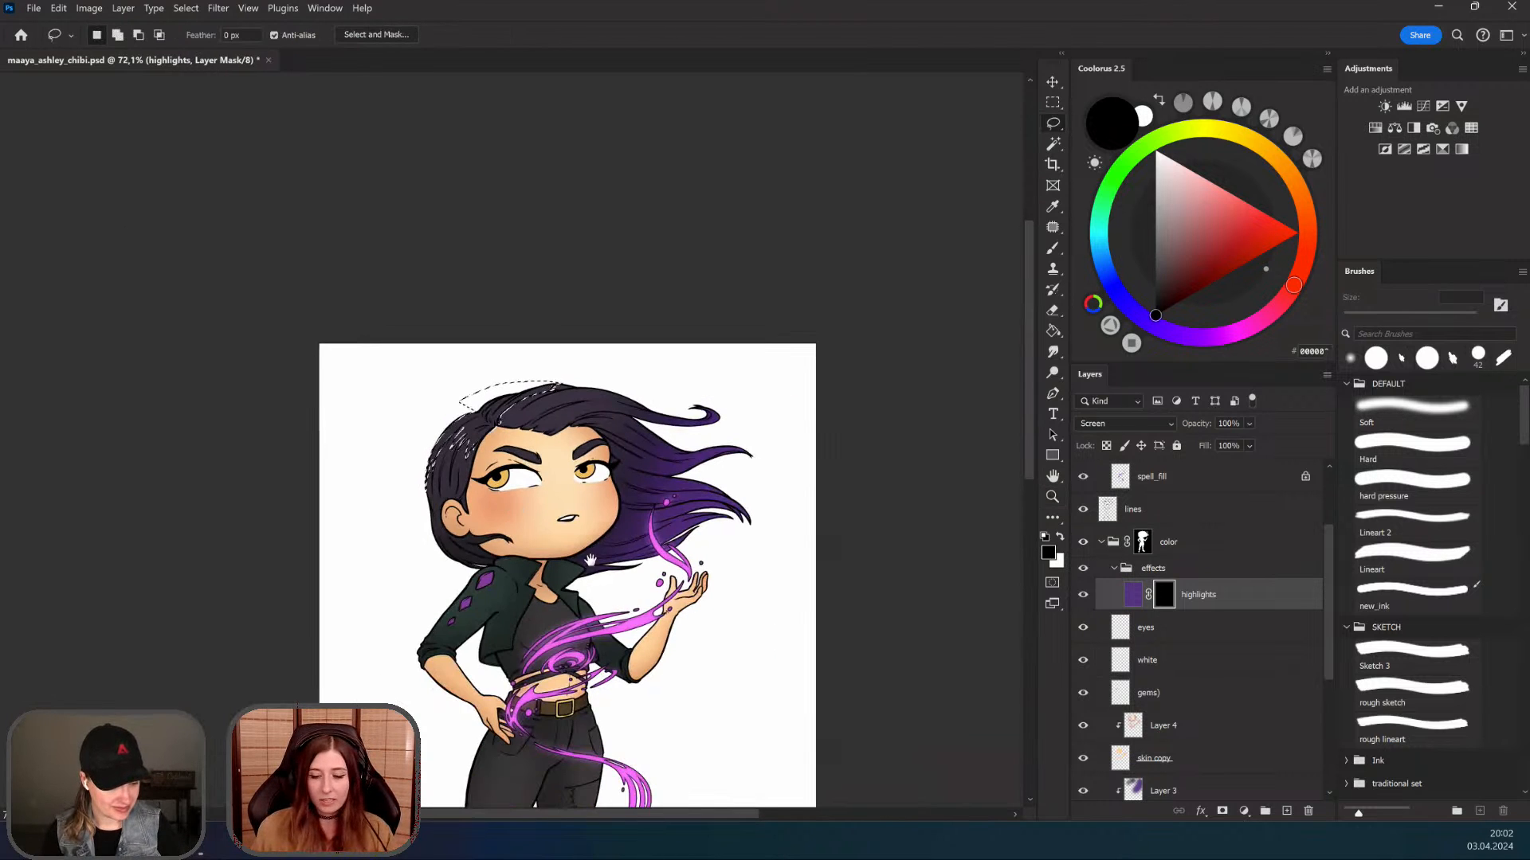
pyautogui.moveTo(494, 423)
pyautogui.mouseDown()
pyautogui.moveTo(472, 394)
pyautogui.moveTo(494, 388)
pyautogui.mouseUp()
pyautogui.press('l')
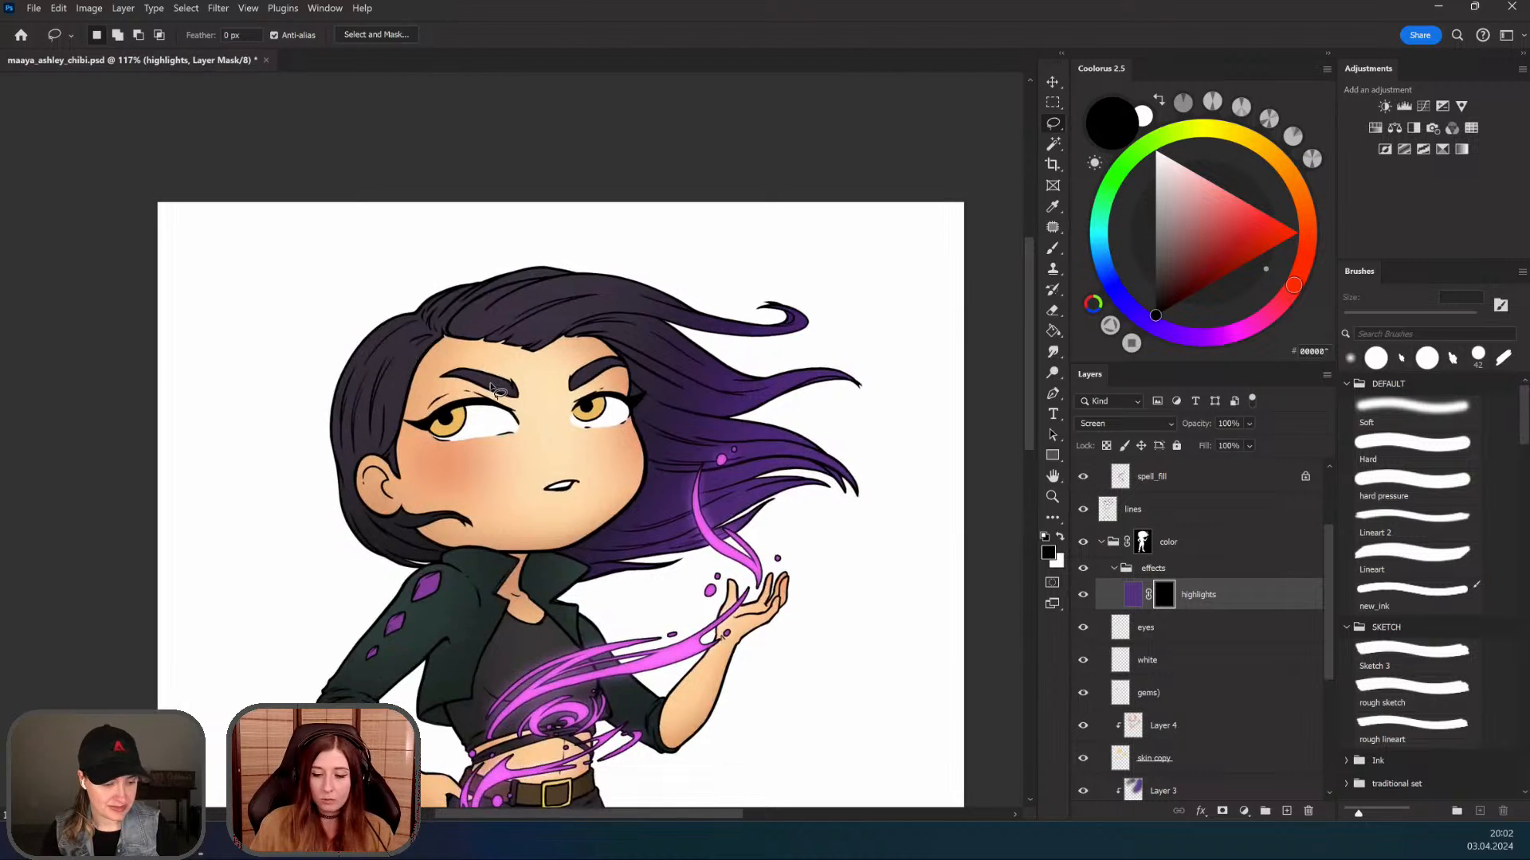
# Step: Set white as the foreground colour, choose the Soft brush and target the highlights layer's mask
pyautogui.press('x')
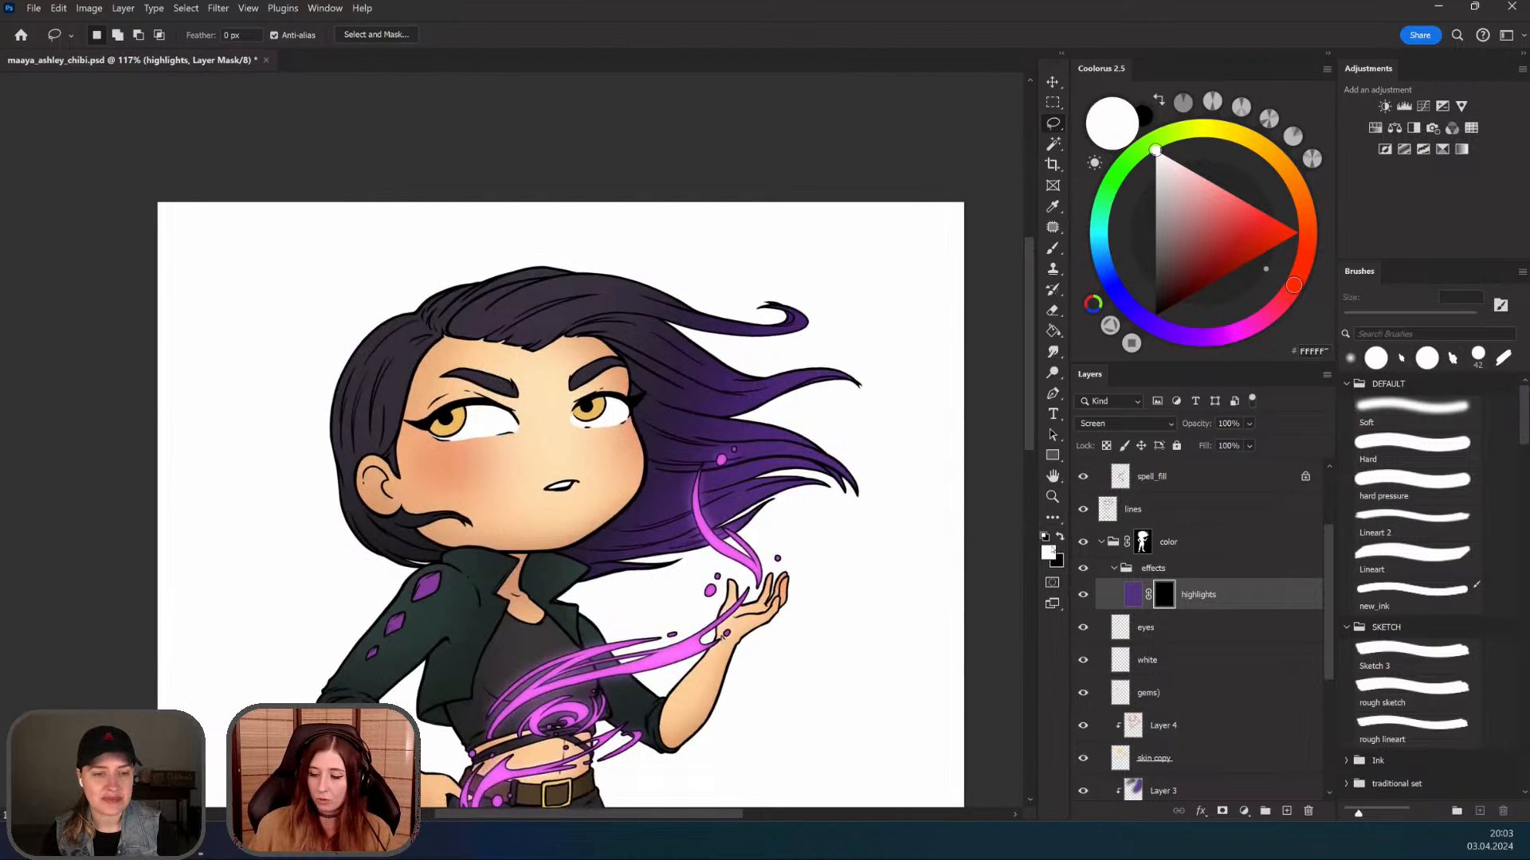
pyautogui.click(1404, 418)
pyautogui.scroll(-3, 558, 478)
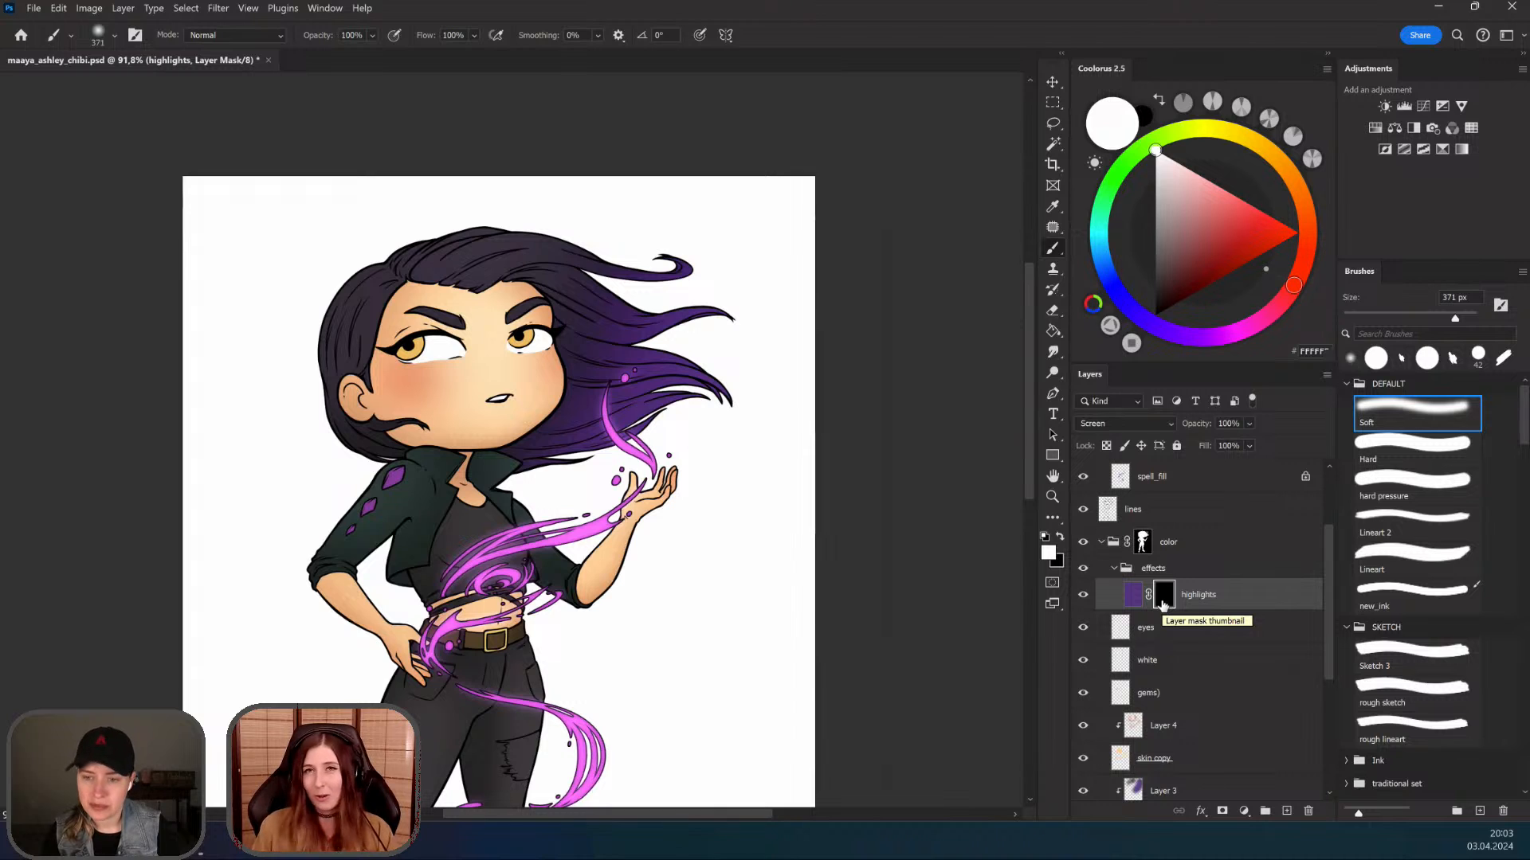
pyautogui.click(1133, 595)
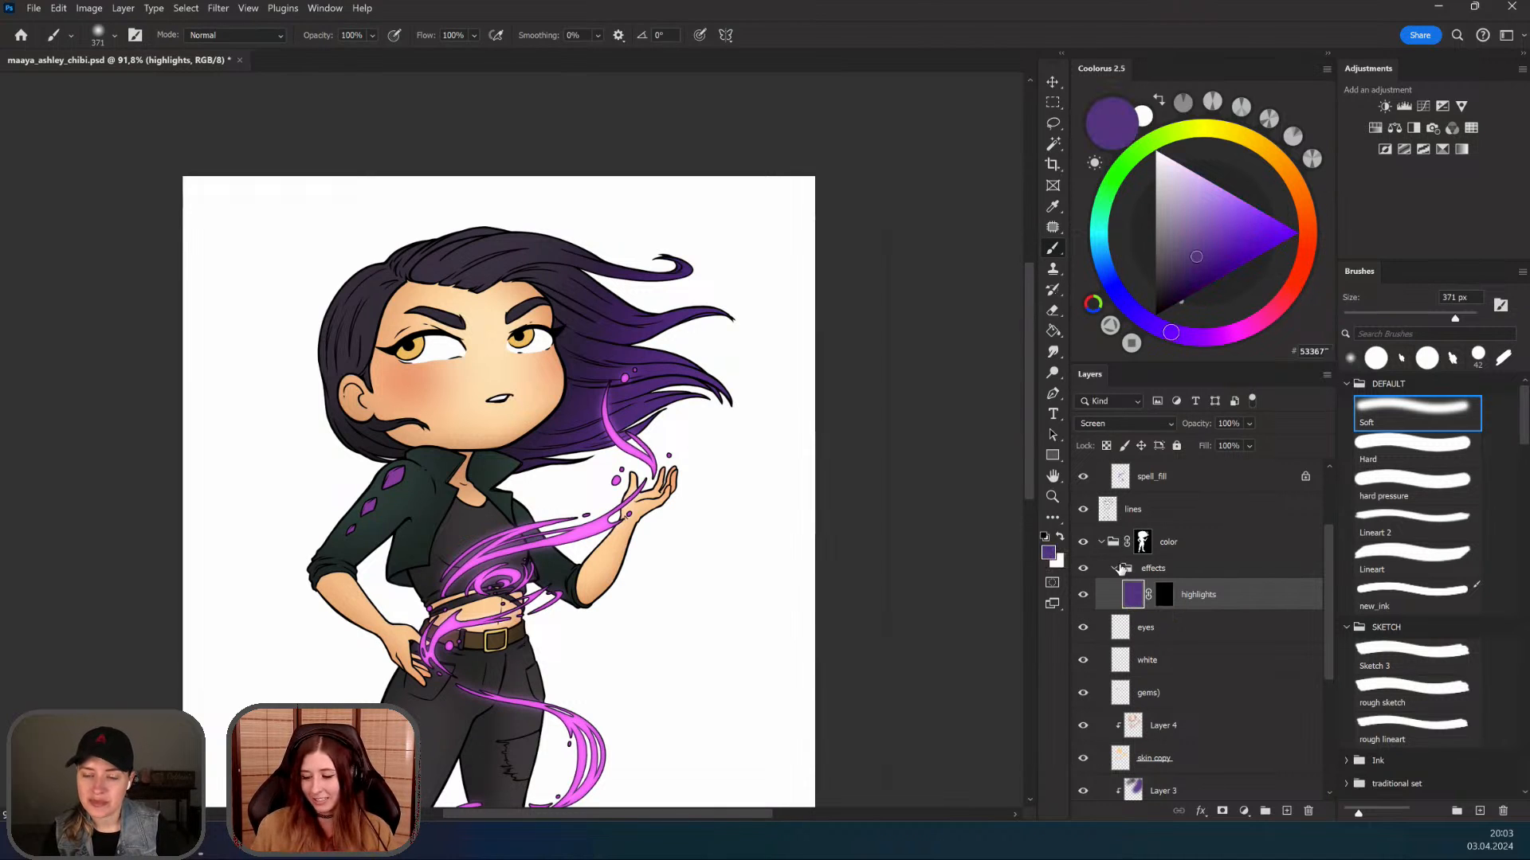
pyautogui.click(1164, 596)
pyautogui.moveTo(599, 572); pyautogui.dragTo(668, 598)
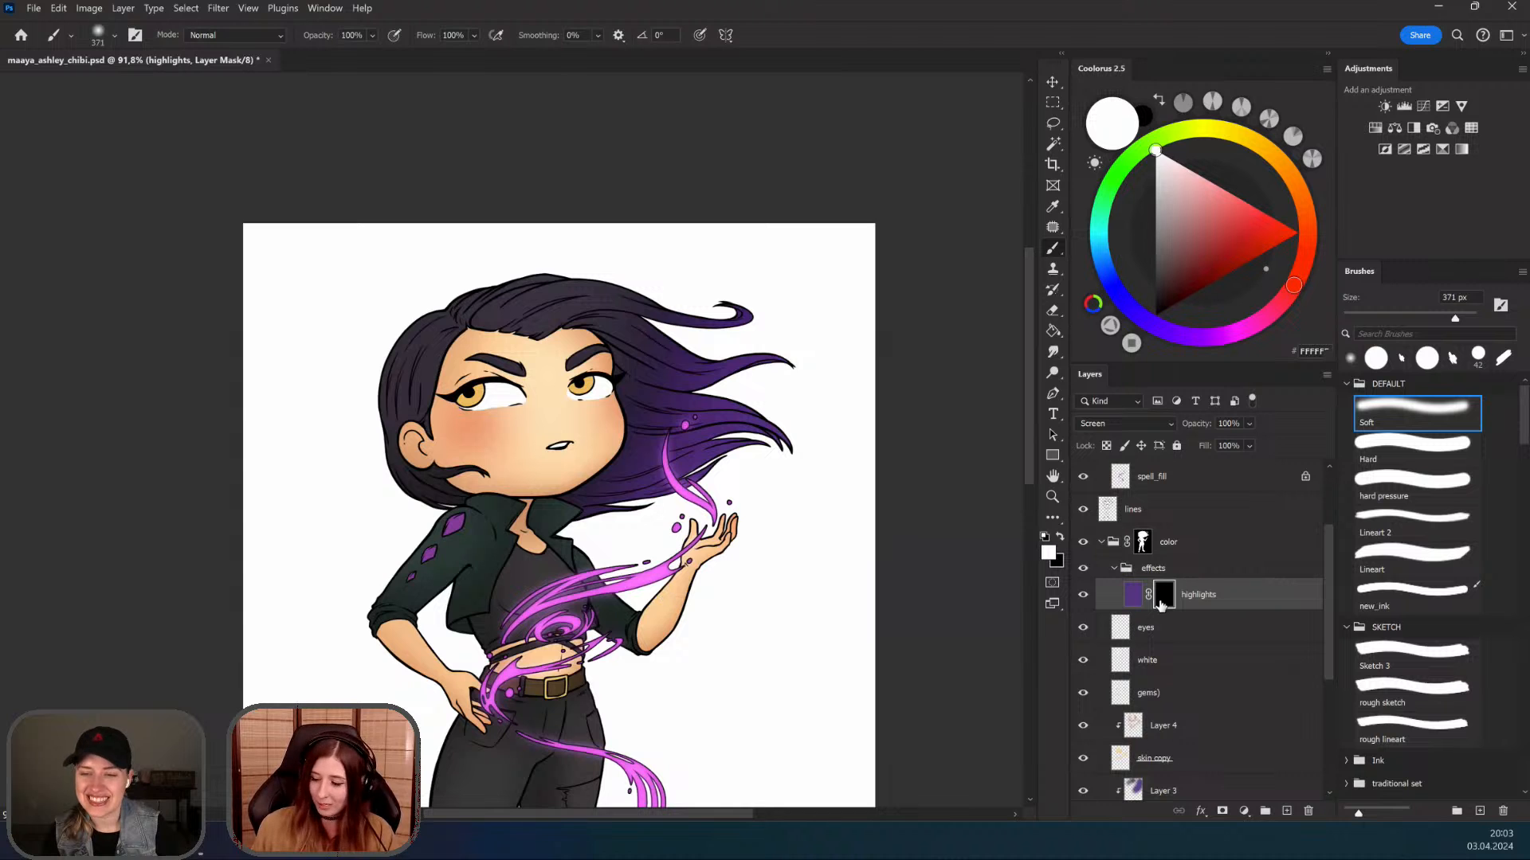
# Step: Enlarge the Soft brush to 630 px and brush white on the highlights mask along the back and top of the hair, undoing unwanted strokes
pyautogui.moveTo(548, 388); pyautogui.dragTo(501, 379)
pyautogui.moveTo(615, 420); pyautogui.dragTo(550, 410)
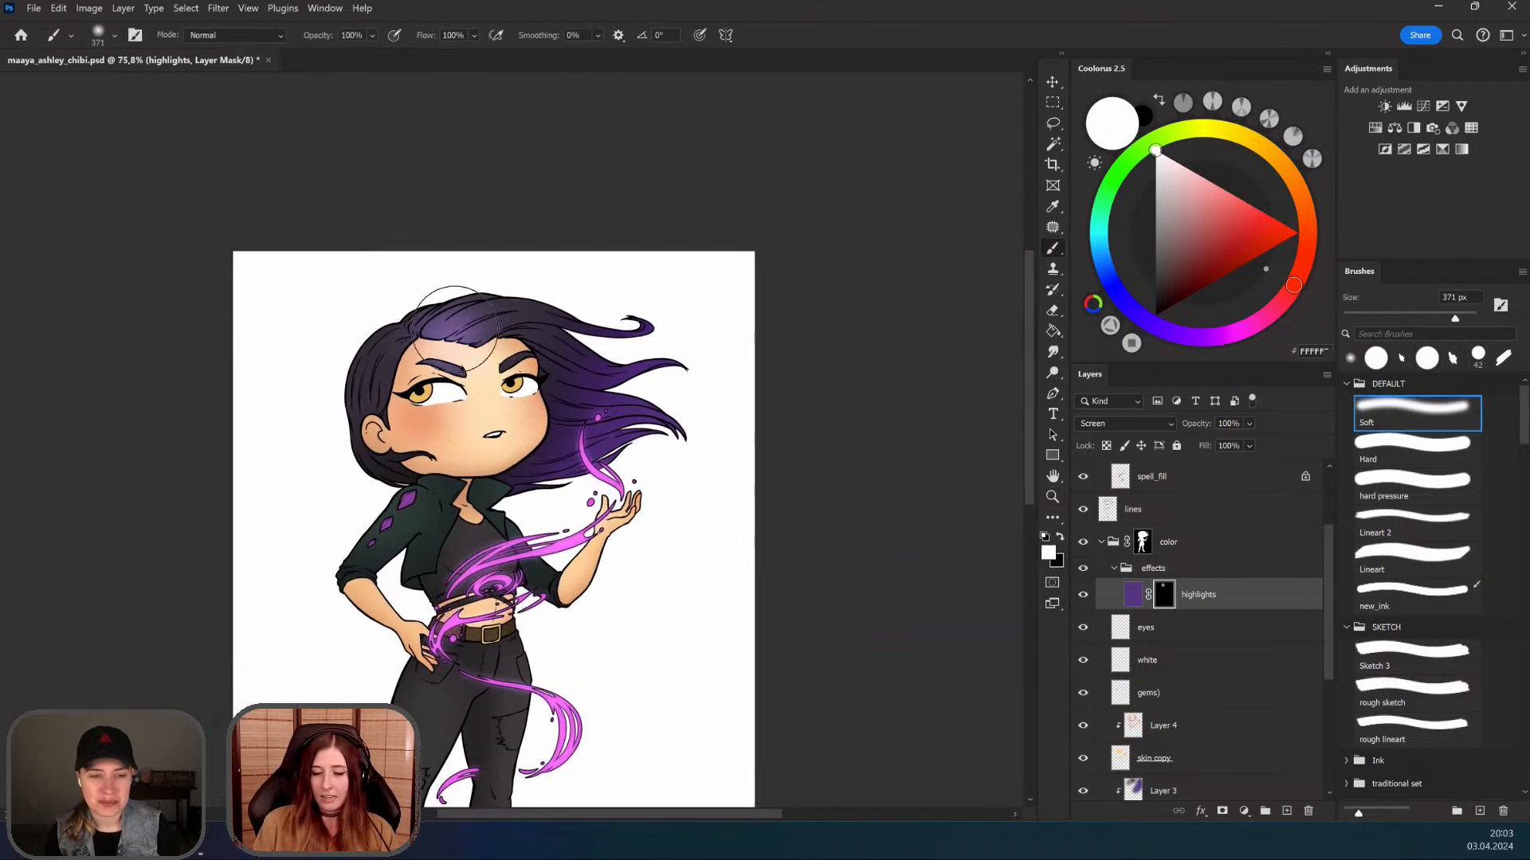
pyautogui.press('b')
pyautogui.hotkey('ctrl', 'z')
pyautogui.moveTo(341, 323); pyautogui.dragTo(399, 325)
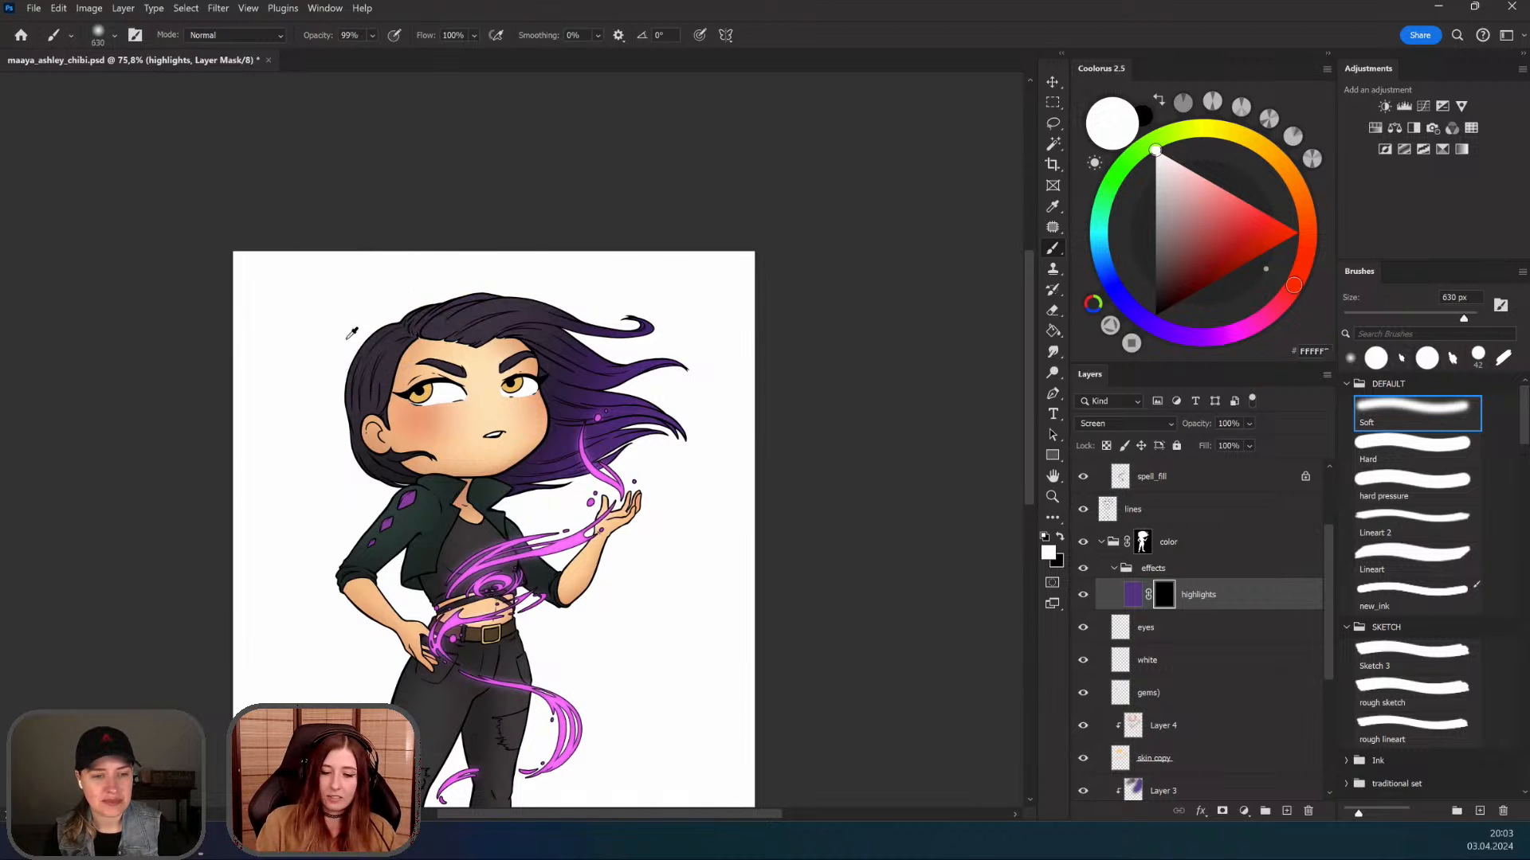
pyautogui.moveTo(330, 390); pyautogui.dragTo(522, 204)
pyautogui.hotkey('ctrl', 'z')
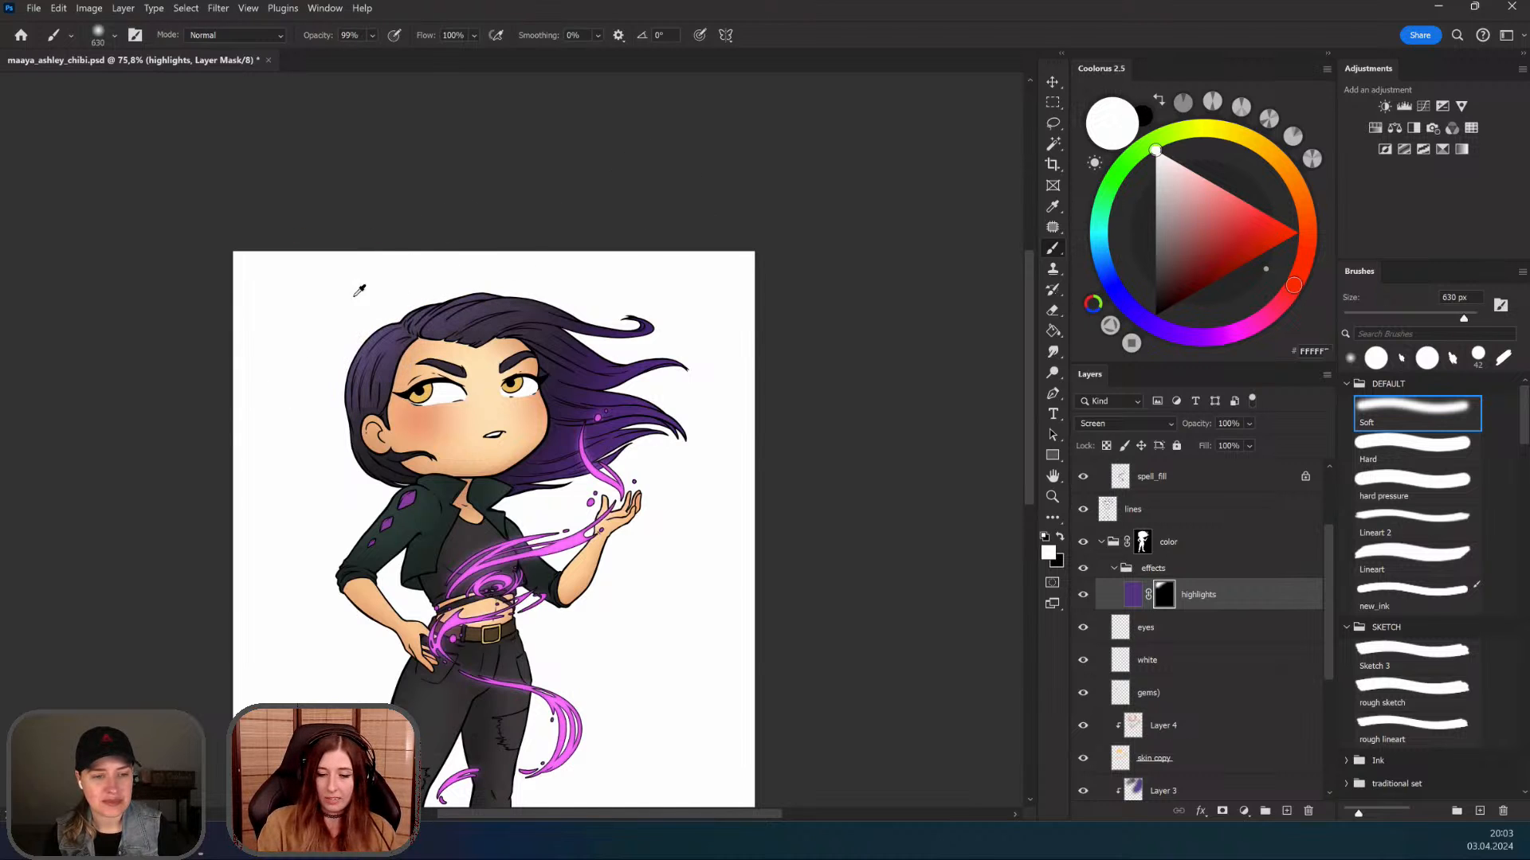
pyautogui.moveTo(330, 304); pyautogui.dragTo(570, 224)
pyautogui.hotkey('ctrl', 'z')
# Step: Resize the Soft brush to 255 px and brush white on the highlights mask along the jacket's outer shoulder and sleeve, undoing unwanted strokes
pyautogui.moveTo(699, 336); pyautogui.dragTo(751, 270)
pyautogui.moveTo(561, 371); pyautogui.dragTo(522, 367)
pyautogui.moveTo(583, 431); pyautogui.dragTo(604, 429)
pyautogui.moveTo(399, 143); pyautogui.dragTo(266, 103)
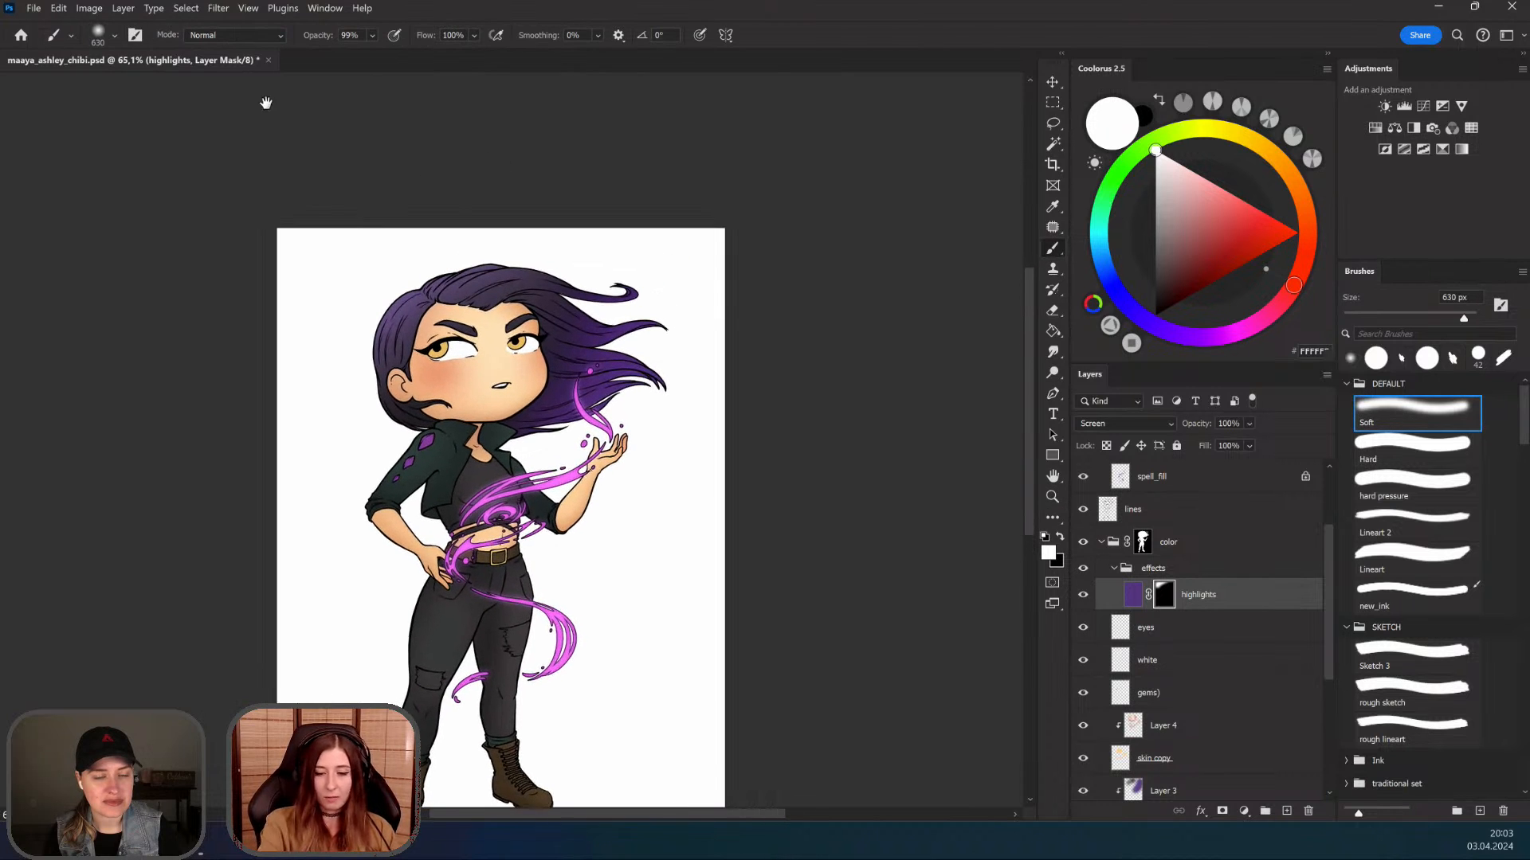
pyautogui.moveTo(436, 363); pyautogui.dragTo(439, 334)
pyautogui.moveTo(424, 422); pyautogui.dragTo(273, 433)
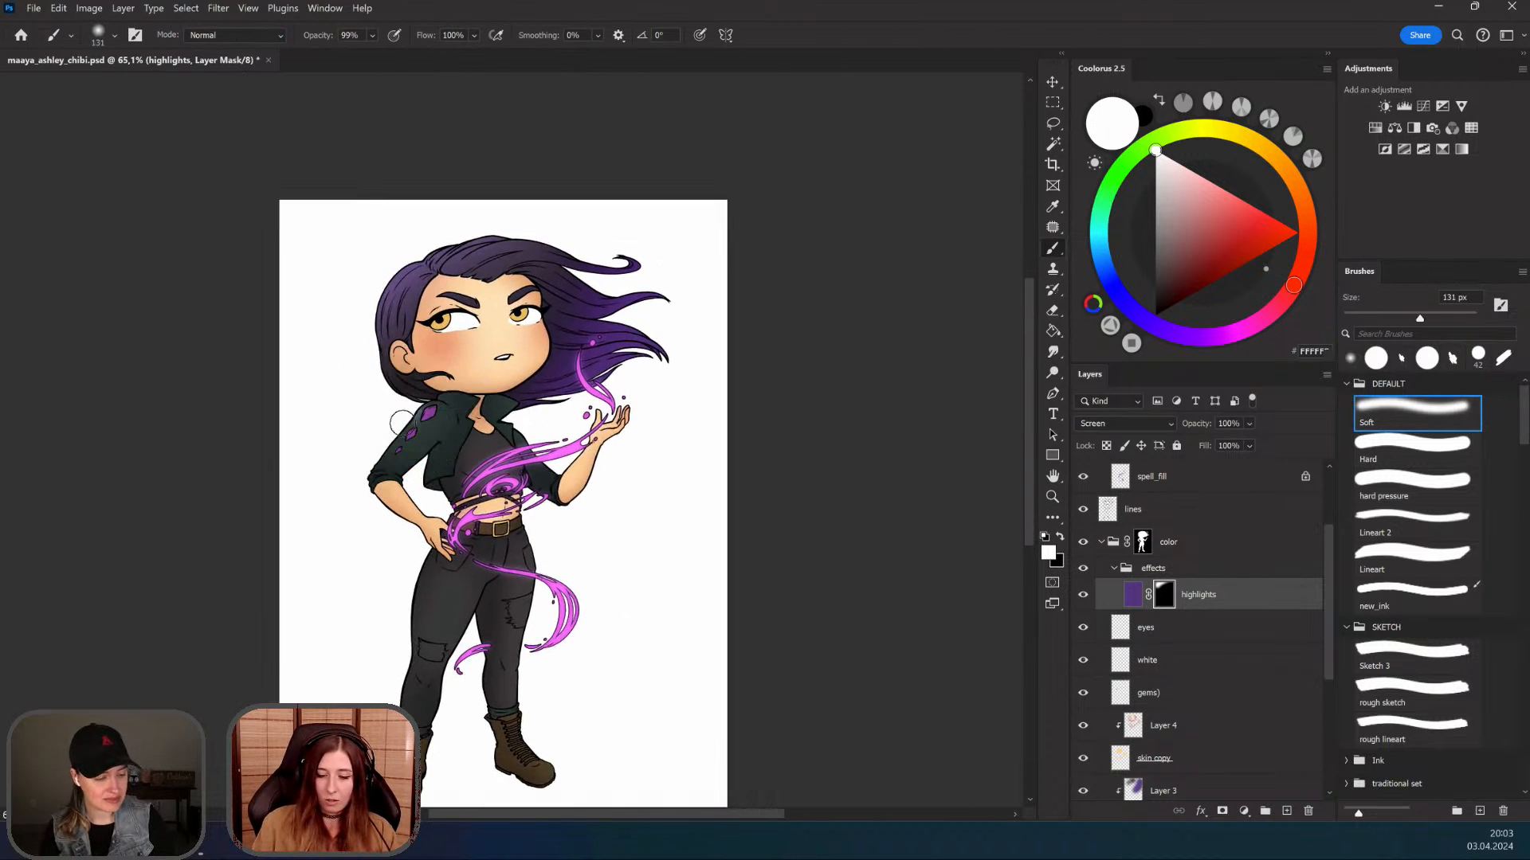
pyautogui.moveTo(420, 409); pyautogui.dragTo(317, 513)
pyautogui.hotkey('ctrl', 'z')
pyautogui.moveTo(385, 443)
pyautogui.mouseDown()
pyautogui.moveTo(417, 441)
pyautogui.moveTo(304, 519)
pyautogui.mouseUp()
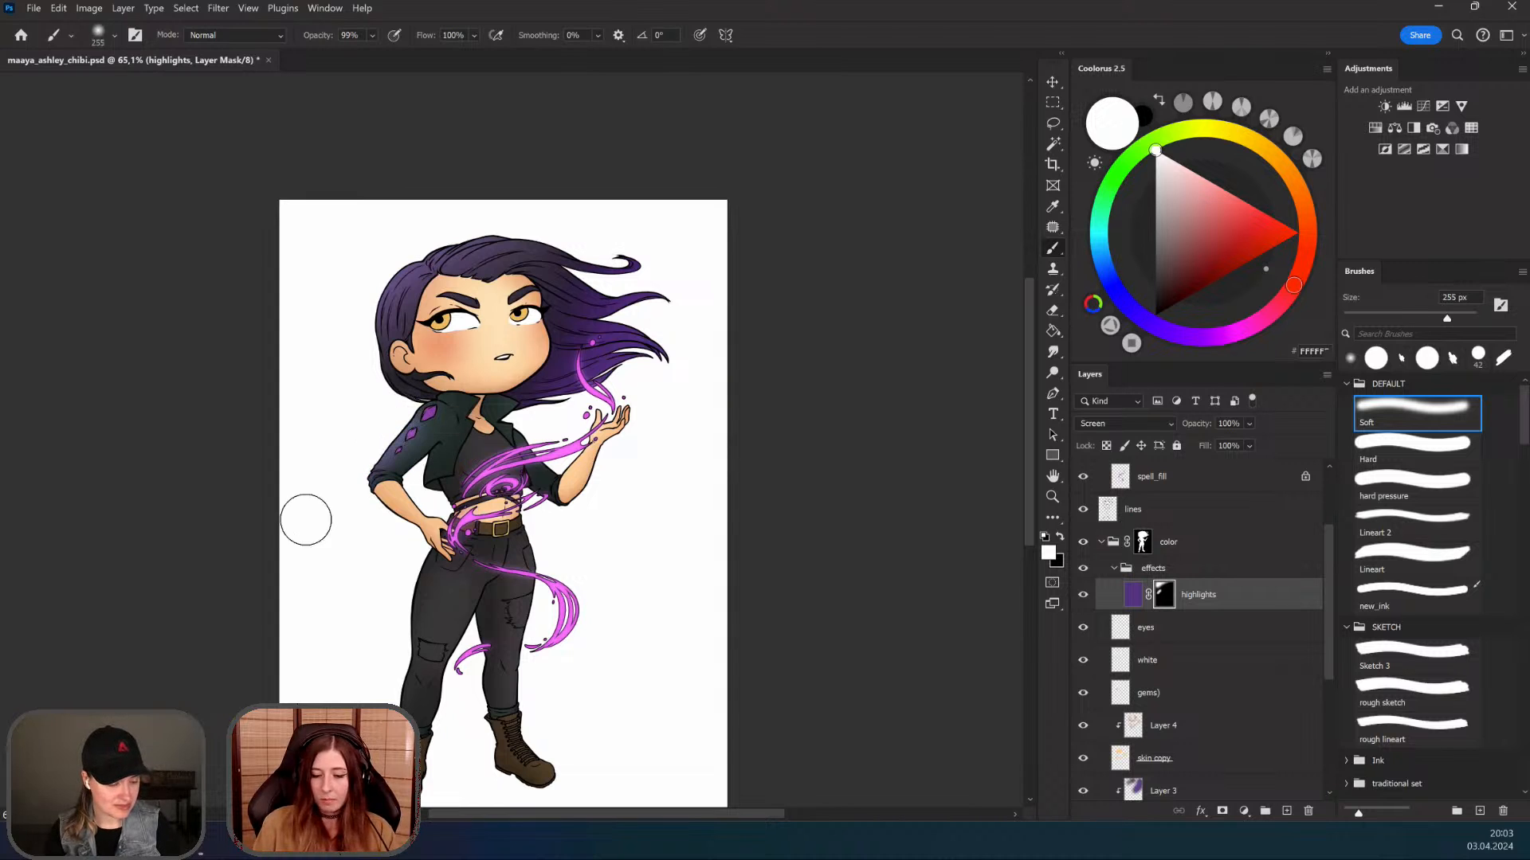
pyautogui.hotkey('ctrl', 'z')
pyautogui.moveTo(390, 423); pyautogui.dragTo(335, 471)
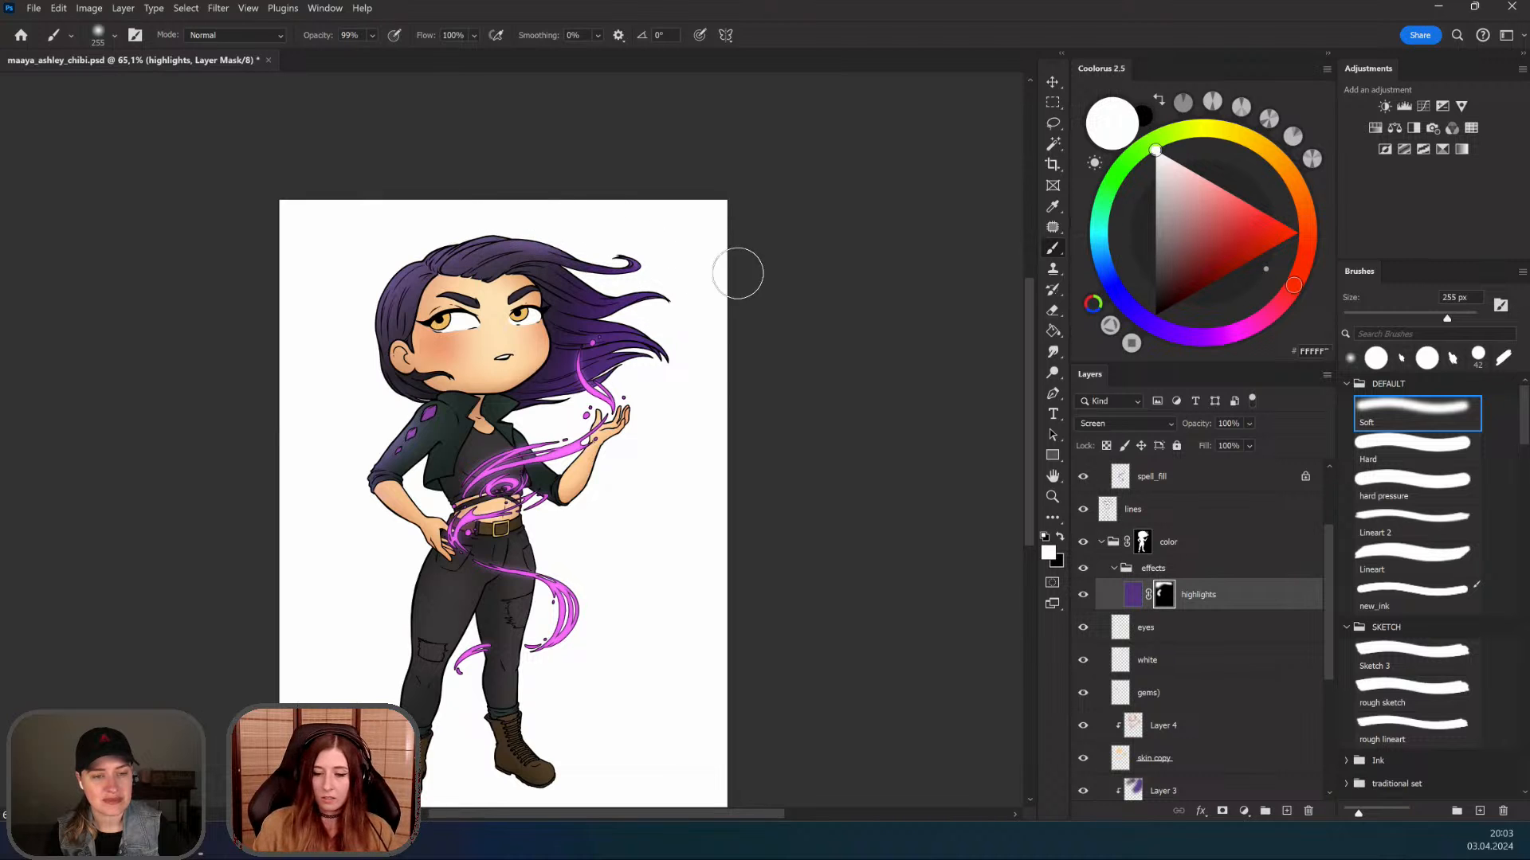
# Step: Undo the stroke over the face, enlarge the brush to 317 px and brush white on the highlights mask along the trouser legs
pyautogui.moveTo(721, 415); pyautogui.dragTo(754, 467)
pyautogui.moveTo(516, 399); pyautogui.dragTo(512, 400)
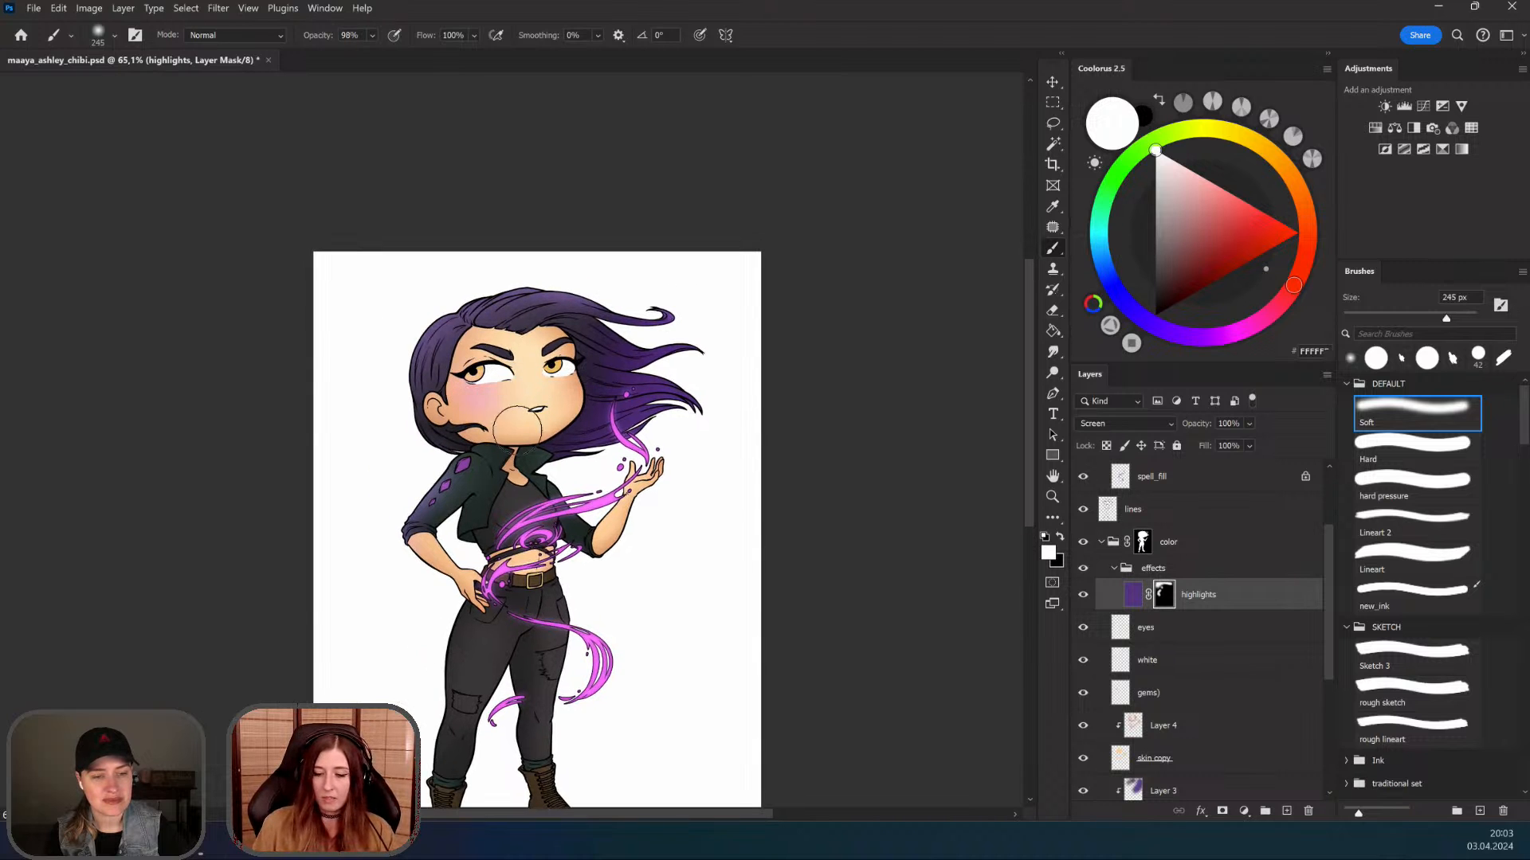
pyautogui.moveTo(588, 471); pyautogui.dragTo(580, 373)
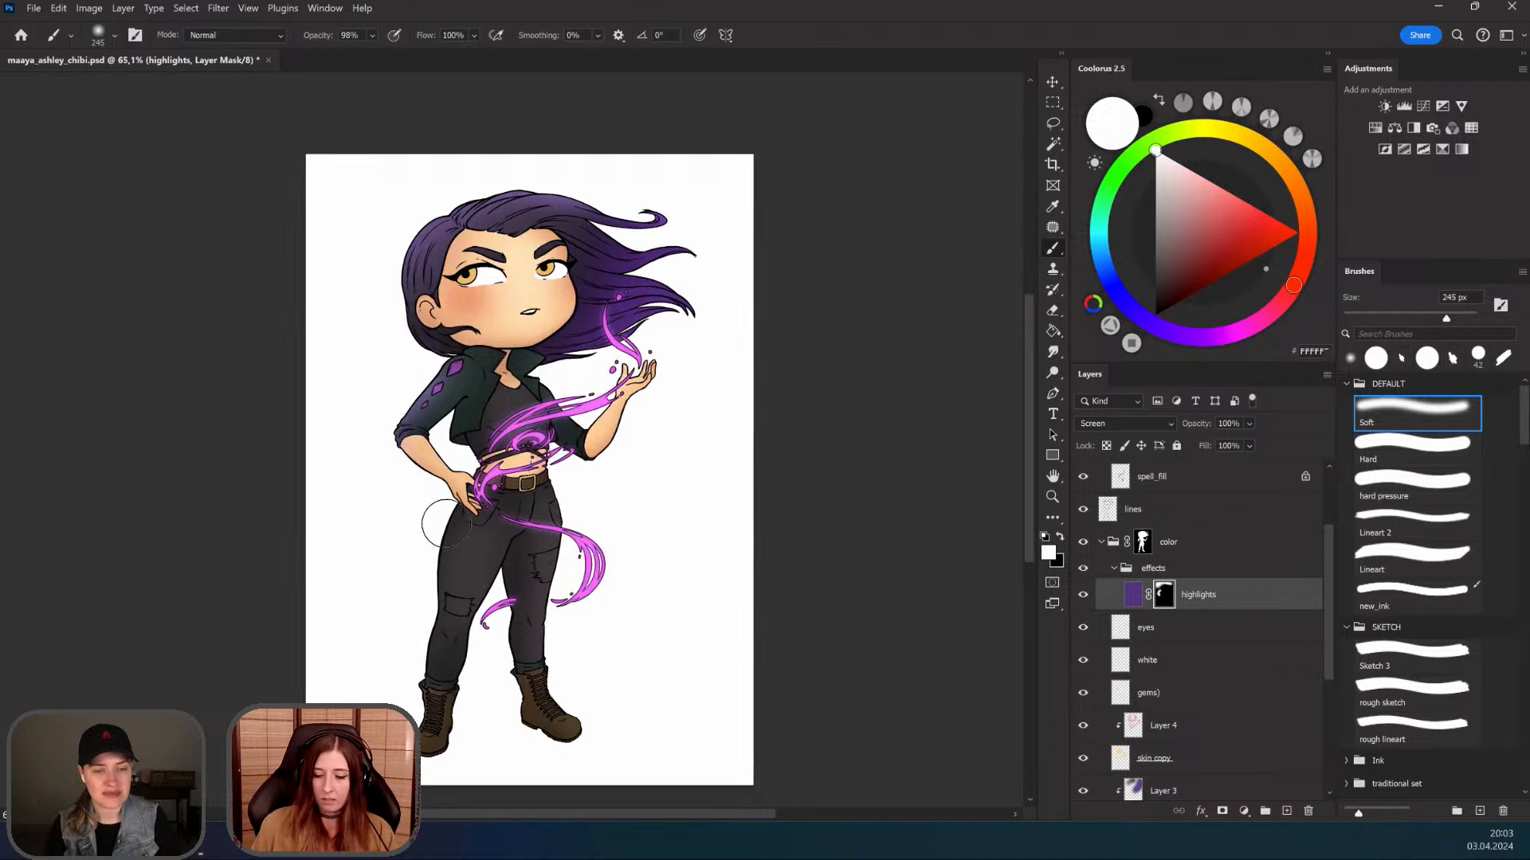
pyautogui.hotkey('ctrl', 'z')
pyautogui.moveTo(431, 585); pyautogui.dragTo(460, 586)
pyautogui.moveTo(437, 526); pyautogui.dragTo(412, 621)
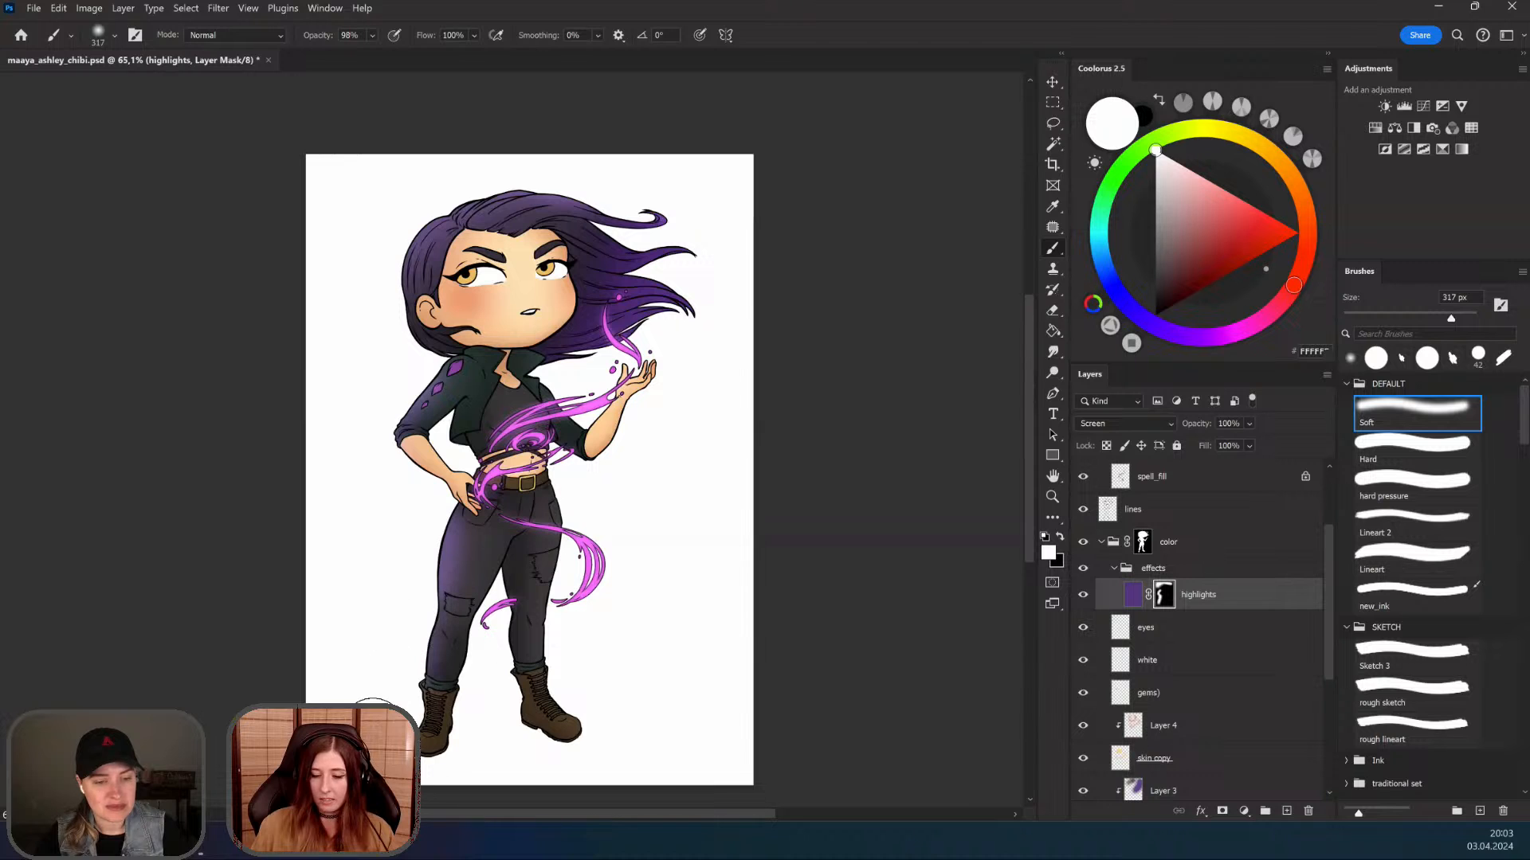
pyautogui.moveTo(602, 508); pyautogui.dragTo(603, 571)
pyautogui.moveTo(670, 680); pyautogui.dragTo(694, 758)
# Step: Outline the lower strands of the fringe with the Lasso tool, clear the highlight from that area of the mask and deselect
pyautogui.press('z')
pyautogui.moveTo(635, 499)
pyautogui.mouseDown()
pyautogui.moveTo(649, 558)
pyautogui.moveTo(586, 550)
pyautogui.mouseUp()
pyautogui.moveTo(582, 403)
pyautogui.mouseDown()
pyautogui.moveTo(583, 449)
pyautogui.moveTo(632, 547)
pyautogui.moveTo(599, 457)
pyautogui.moveTo(606, 376)
pyautogui.mouseUp()
pyautogui.moveTo(613, 479); pyautogui.dragTo(567, 481)
pyautogui.moveTo(613, 446); pyautogui.dragTo(575, 394)
pyautogui.moveTo(506, 310); pyautogui.dragTo(485, 358)
pyautogui.moveTo(542, 442); pyautogui.dragTo(564, 374)
pyautogui.moveTo(563, 375); pyautogui.dragTo(563, 451)
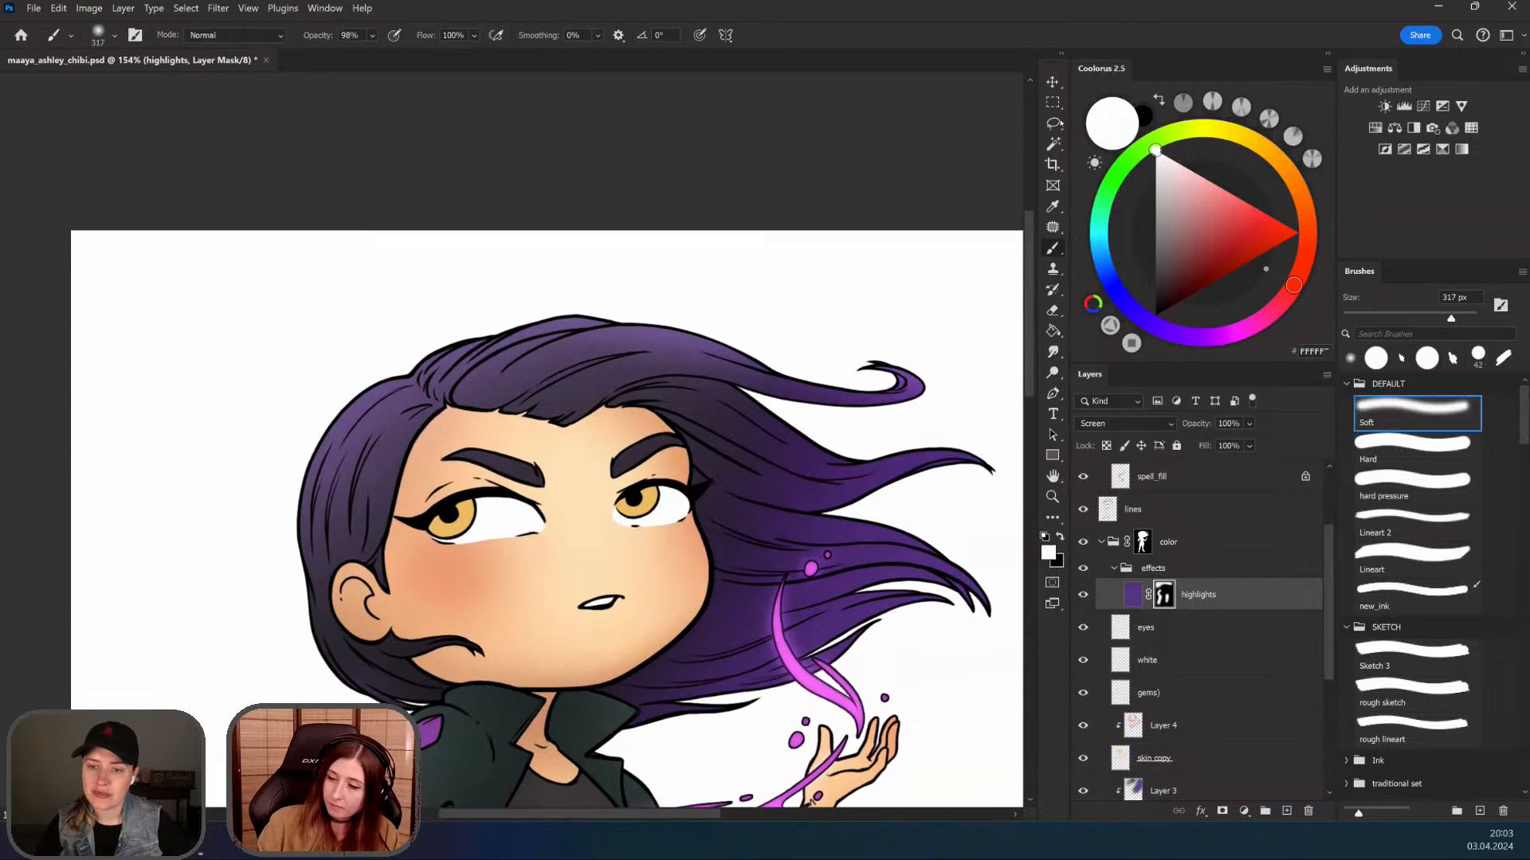
pyautogui.press('l')
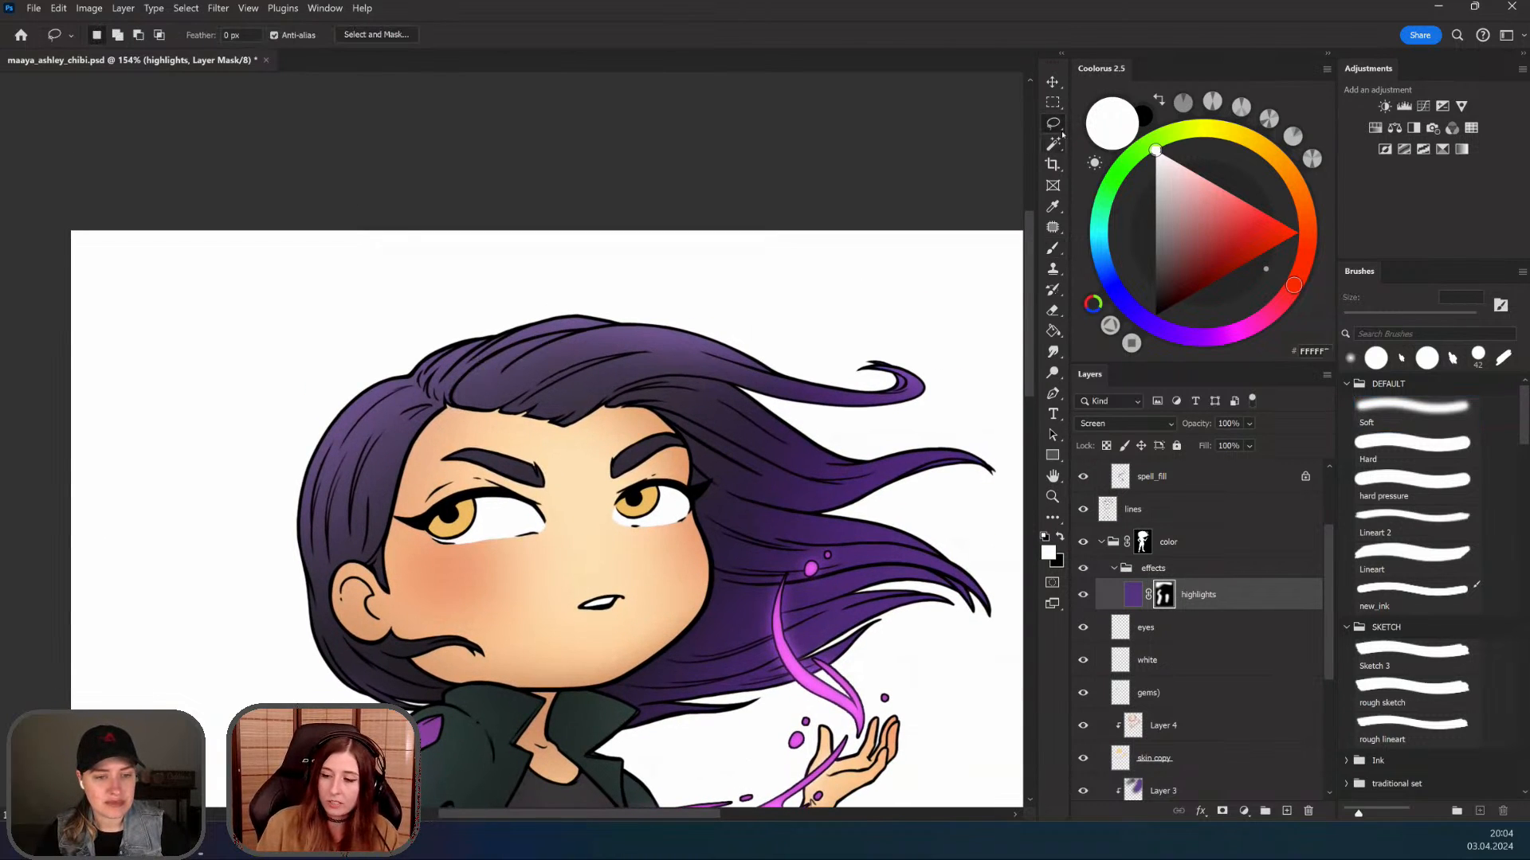
pyautogui.moveTo(517, 348); pyautogui.dragTo(586, 310)
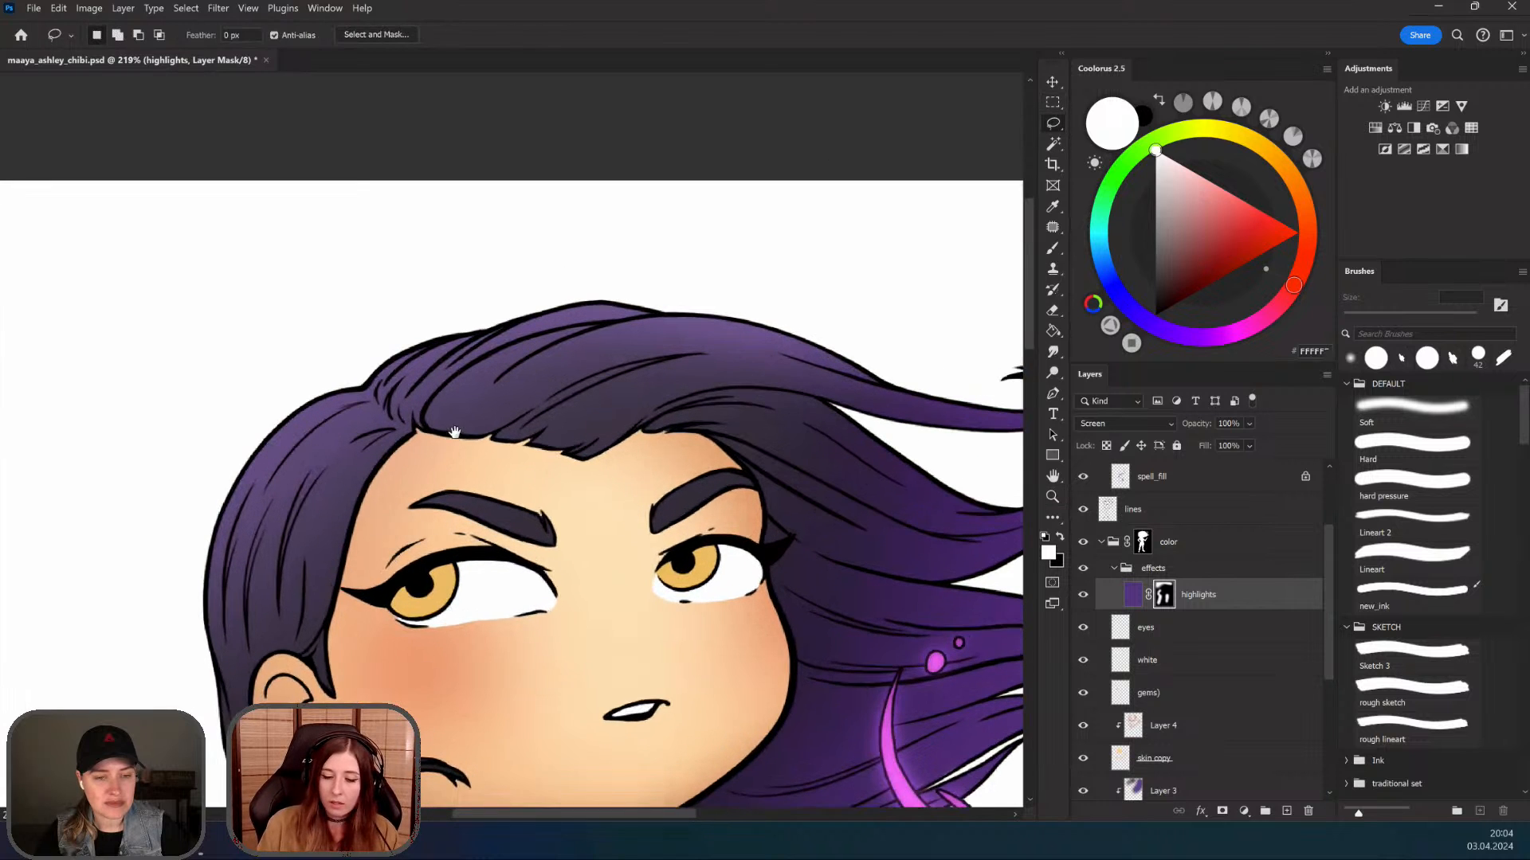
pyautogui.moveTo(446, 453)
pyautogui.mouseDown()
pyautogui.moveTo(449, 477)
pyautogui.moveTo(477, 432)
pyautogui.moveTo(579, 391)
pyautogui.moveTo(522, 428)
pyautogui.mouseUp()
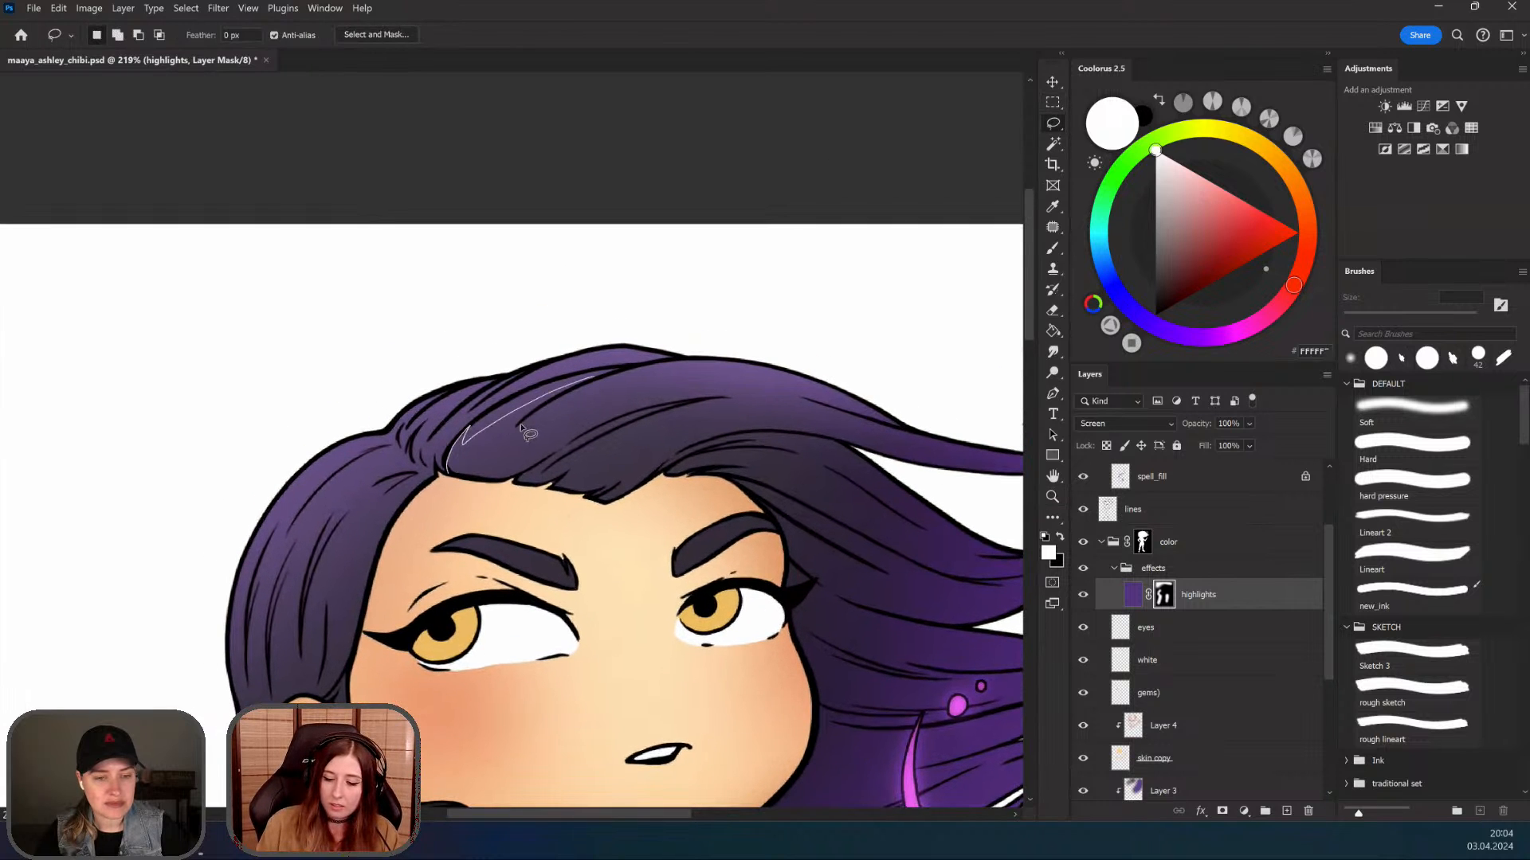
pyautogui.moveTo(685, 407)
pyautogui.mouseDown()
pyautogui.moveTo(582, 458)
pyautogui.moveTo(642, 430)
pyautogui.moveTo(678, 466)
pyautogui.moveTo(522, 498)
pyautogui.moveTo(448, 478)
pyautogui.mouseUp()
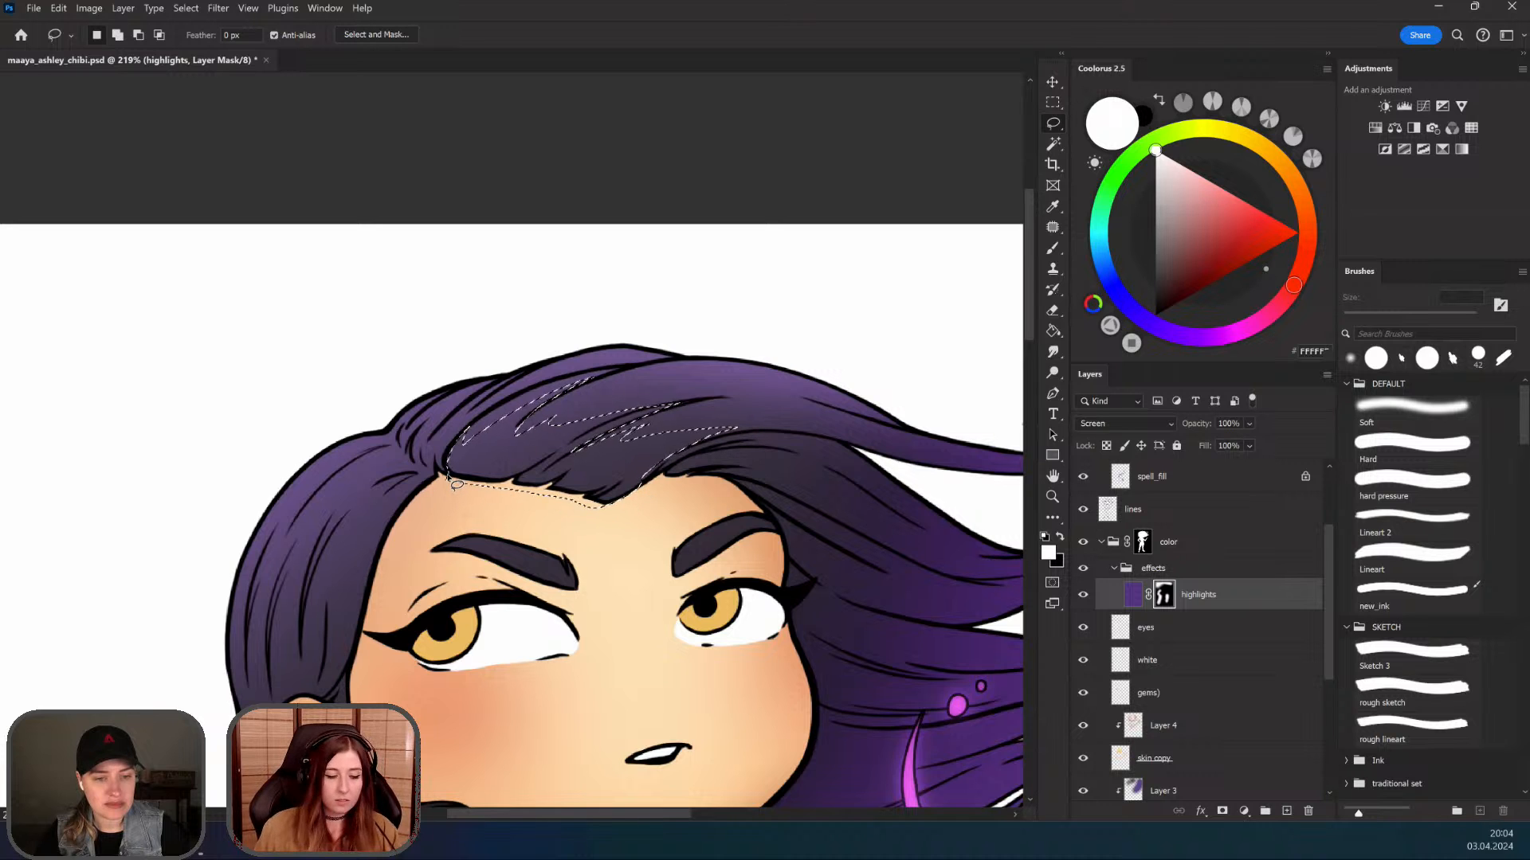
pyautogui.hotkey('ctrl', 'd')
# Step: Lasso a further strand shape in the middle of the fringe, cut it out of the highlights mask and deselect
pyautogui.press('z')
pyautogui.scroll(-5, 605, 518)
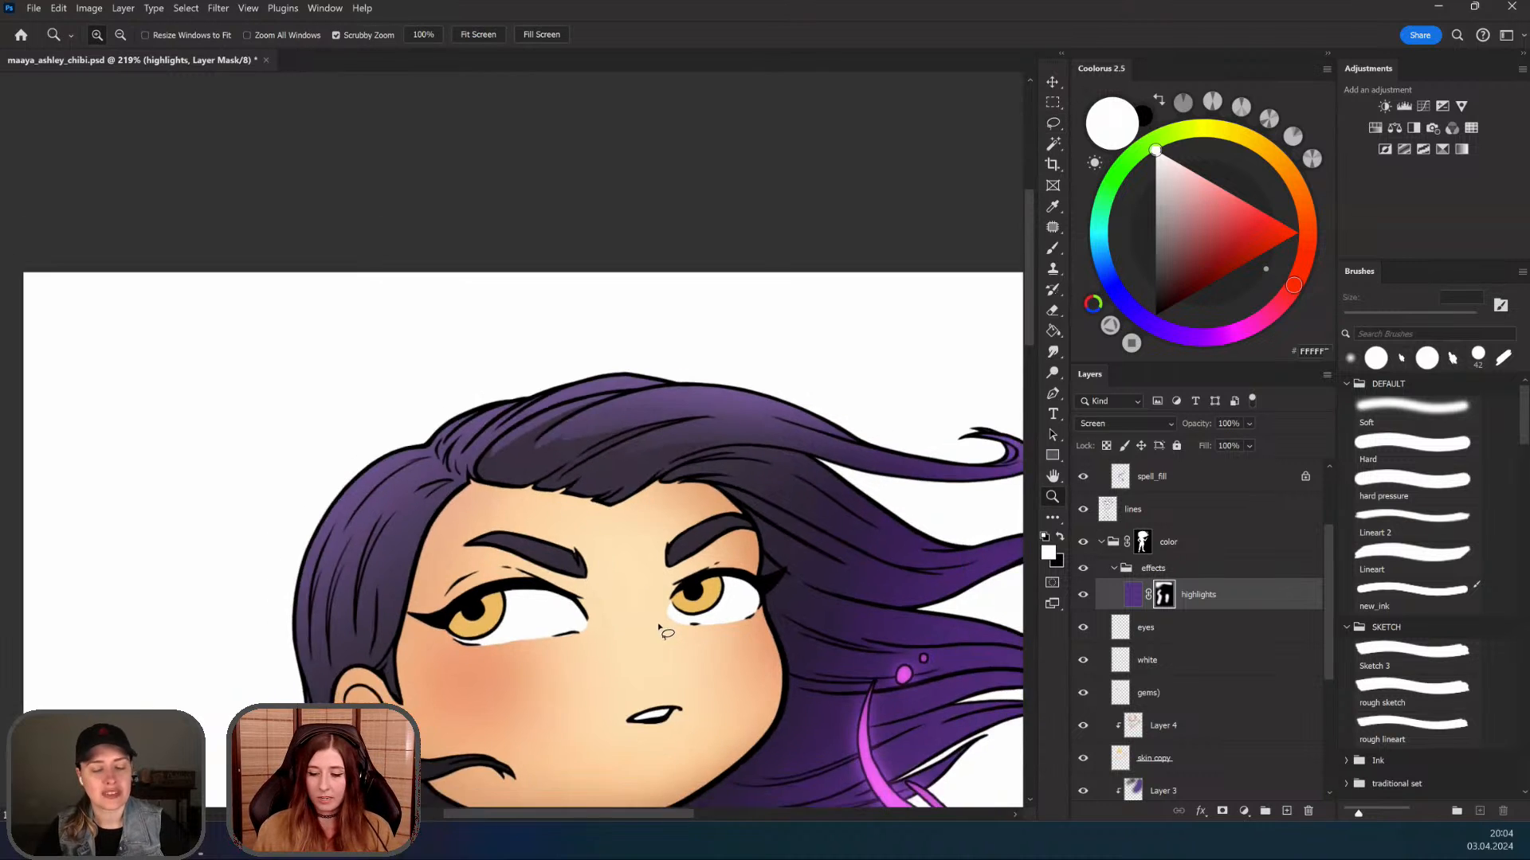
pyautogui.scroll(5, 626, 431)
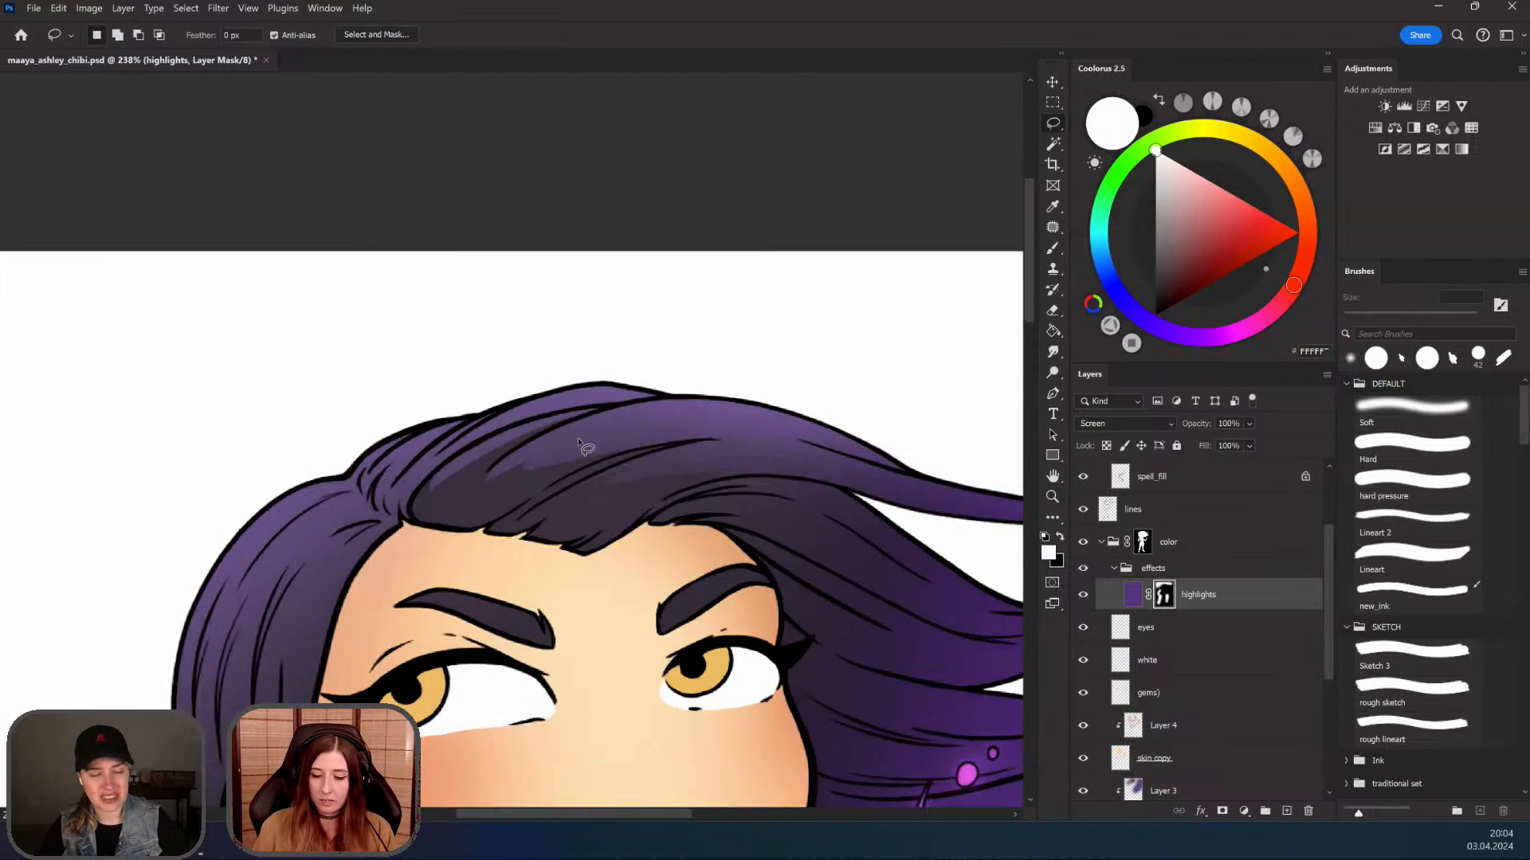
pyautogui.press('l')
pyautogui.moveTo(580, 437); pyautogui.dragTo(486, 497)
pyautogui.hotkey('ctrl', 'd')
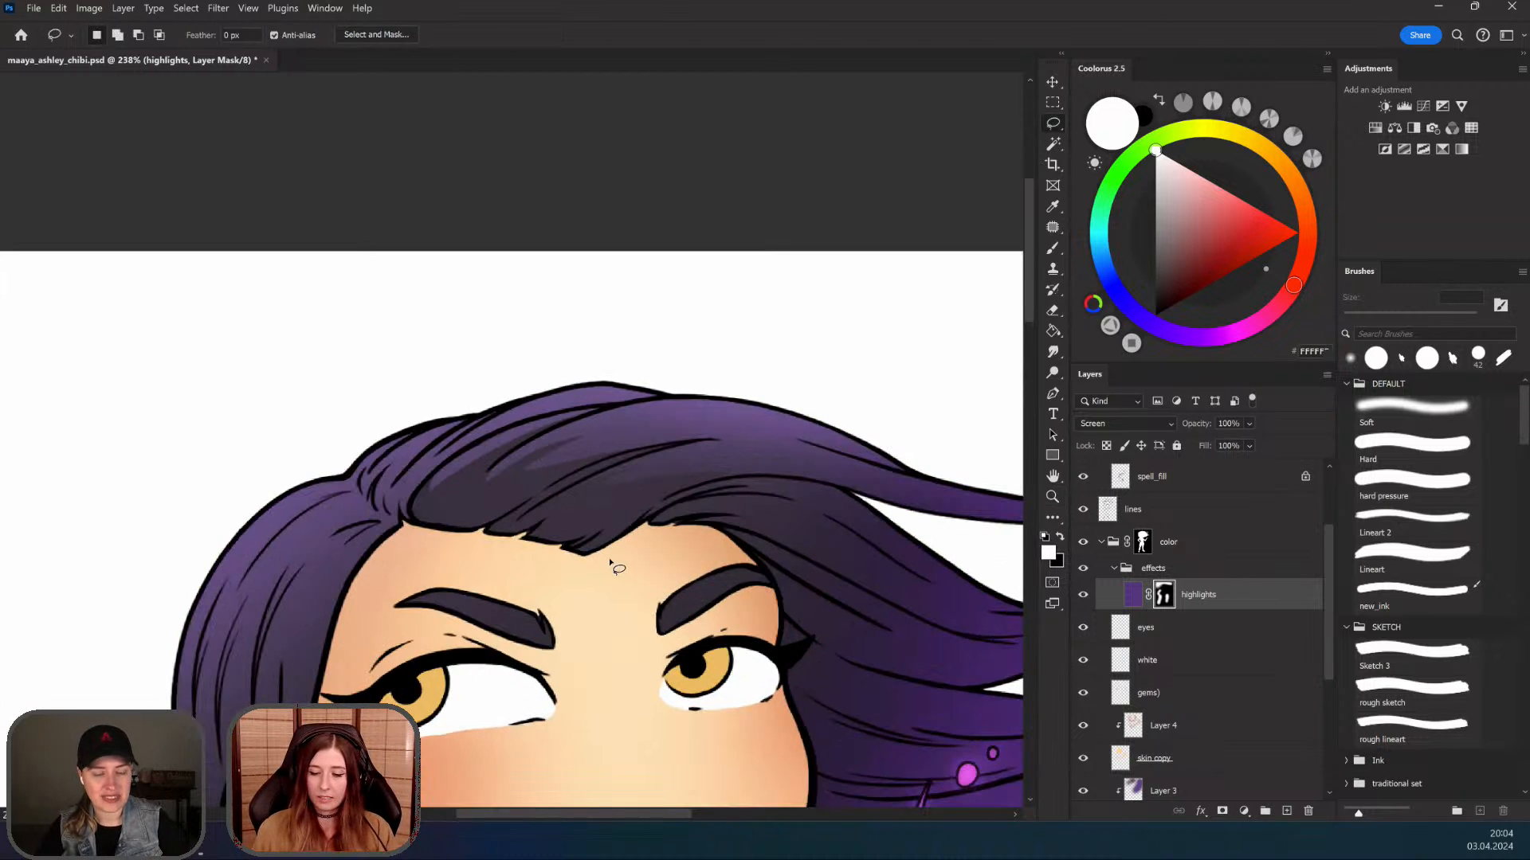
# Step: Examine the cut-out strand highlights in the fringe, both close up and against the whole head
pyautogui.press('z')
pyautogui.scroll(-4, 591, 598)
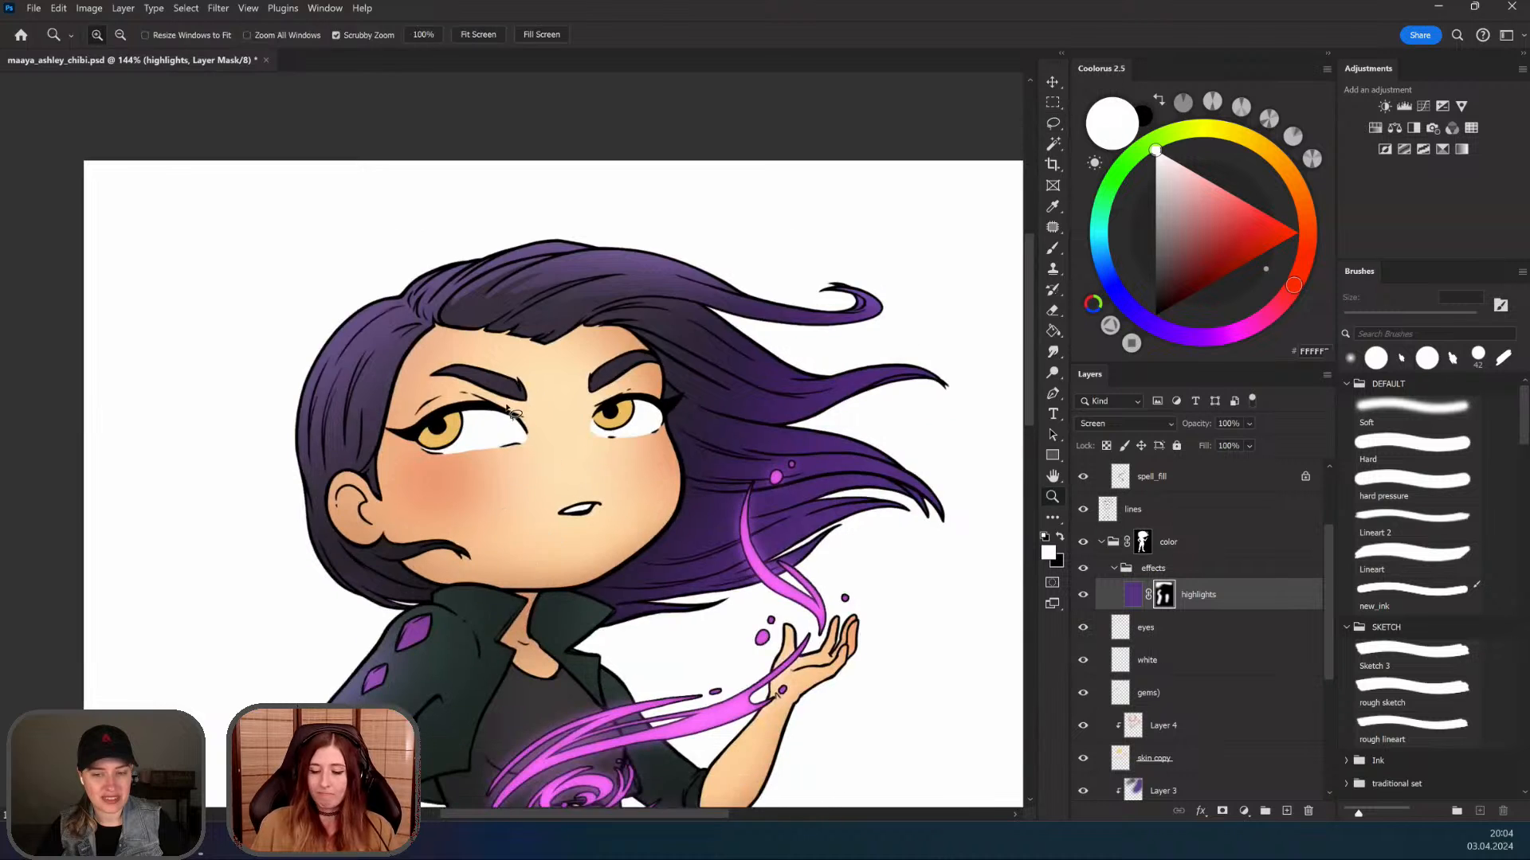
pyautogui.scroll(-2, 514, 414)
pyautogui.scroll(4, 319, 263)
pyautogui.press('l')
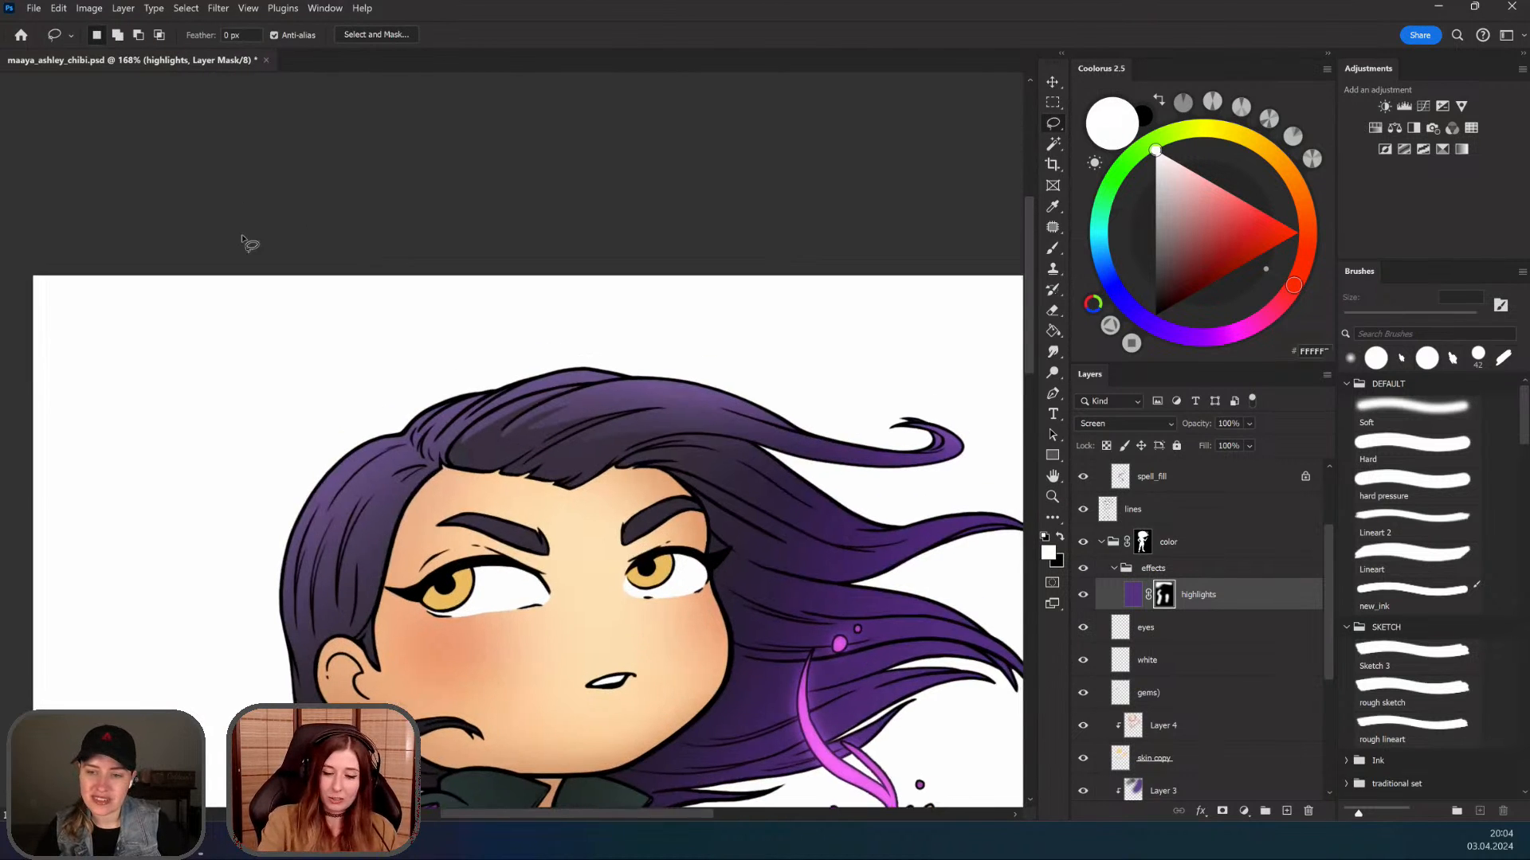
pyautogui.press('z')
pyautogui.scroll(6, 478, 458)
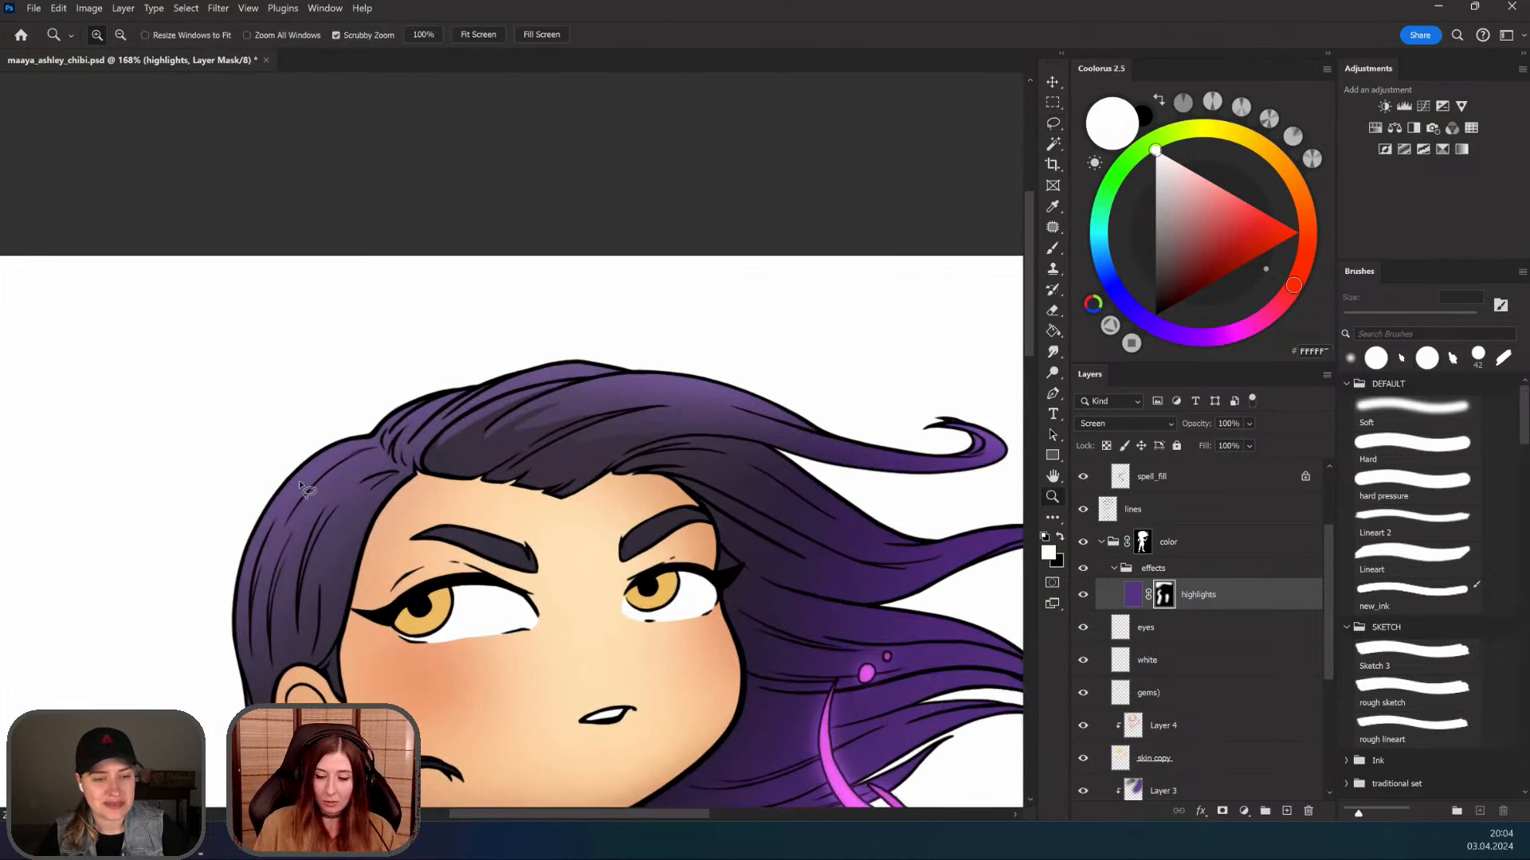
pyautogui.press('l')
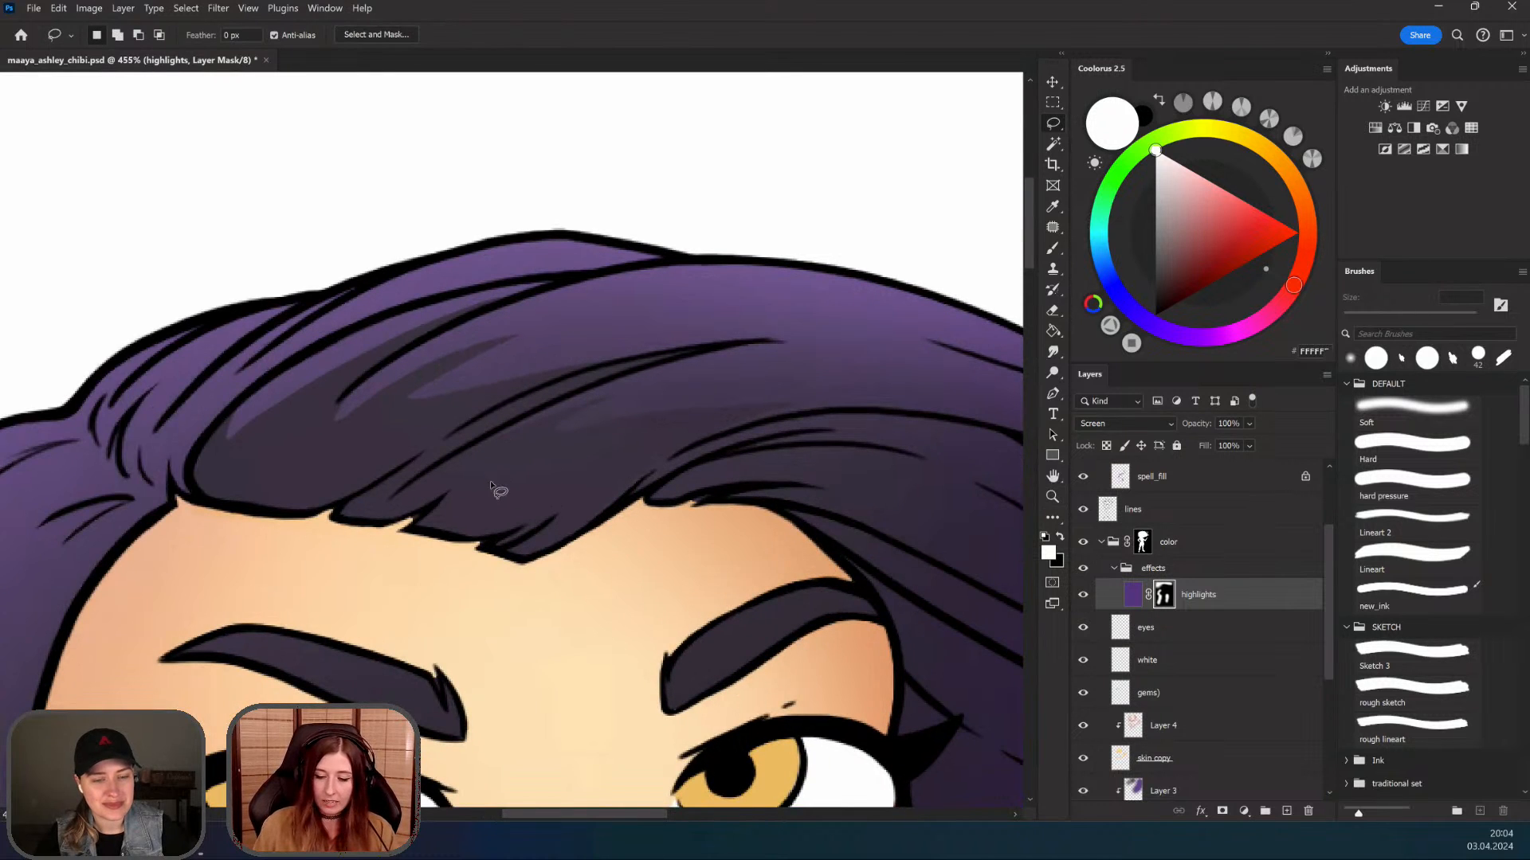
pyautogui.scroll(-6, 492, 485)
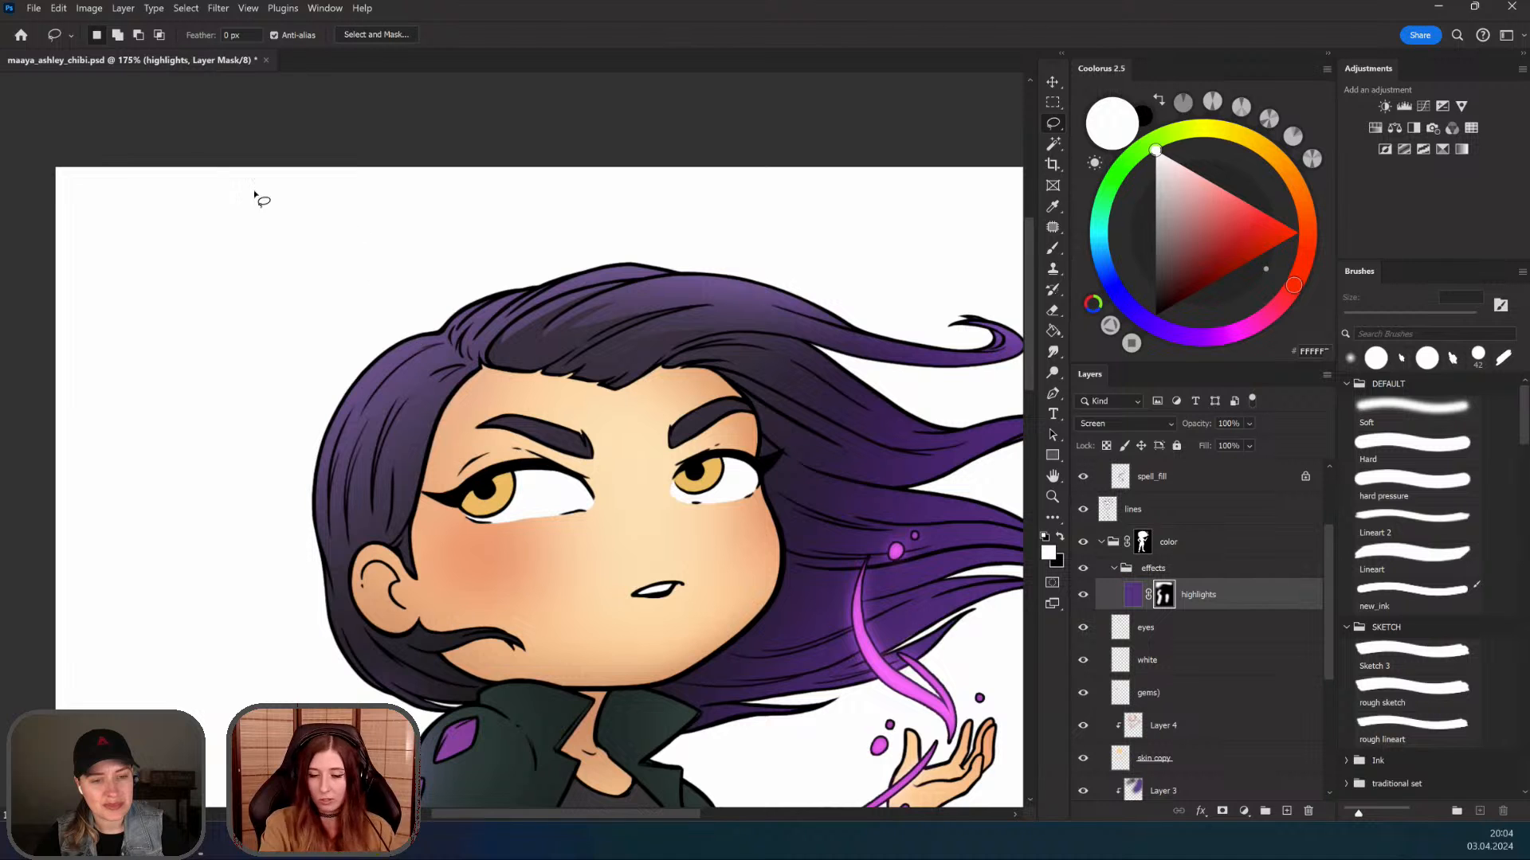
pyautogui.moveTo(445, 483)
pyautogui.mouseDown()
pyautogui.moveTo(449, 525)
pyautogui.moveTo(319, 542)
pyautogui.mouseUp()
pyautogui.moveTo(852, 588); pyautogui.dragTo(851, 516)
pyautogui.moveTo(660, 494); pyautogui.dragTo(637, 562)
# Step: Target the highlights layer's colour fill instead of its mask, choose a medium blue foreground colour and activate the Brush tool
pyautogui.click(1136, 603)
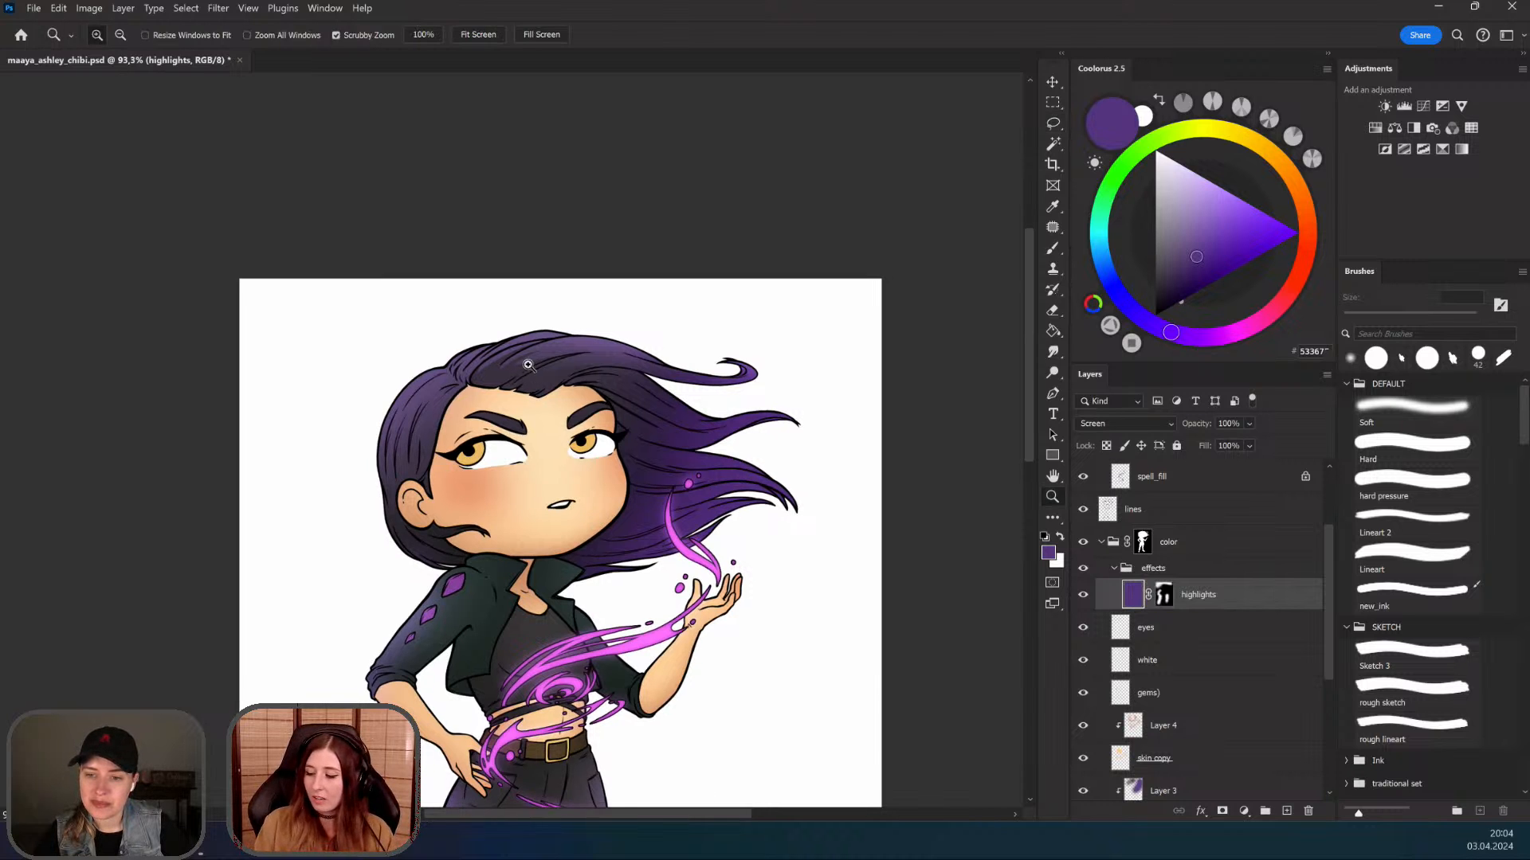
pyautogui.moveTo(532, 367)
pyautogui.mouseDown()
pyautogui.moveTo(495, 439)
pyautogui.moveTo(560, 495)
pyautogui.moveTo(551, 416)
pyautogui.moveTo(557, 461)
pyautogui.moveTo(488, 420)
pyautogui.moveTo(469, 449)
pyautogui.moveTo(562, 431)
pyautogui.mouseUp()
pyautogui.moveTo(503, 559); pyautogui.dragTo(514, 488)
pyautogui.moveTo(370, 408)
pyautogui.mouseDown()
pyautogui.moveTo(387, 398)
pyautogui.moveTo(436, 494)
pyautogui.moveTo(535, 582)
pyautogui.moveTo(528, 445)
pyautogui.mouseUp()
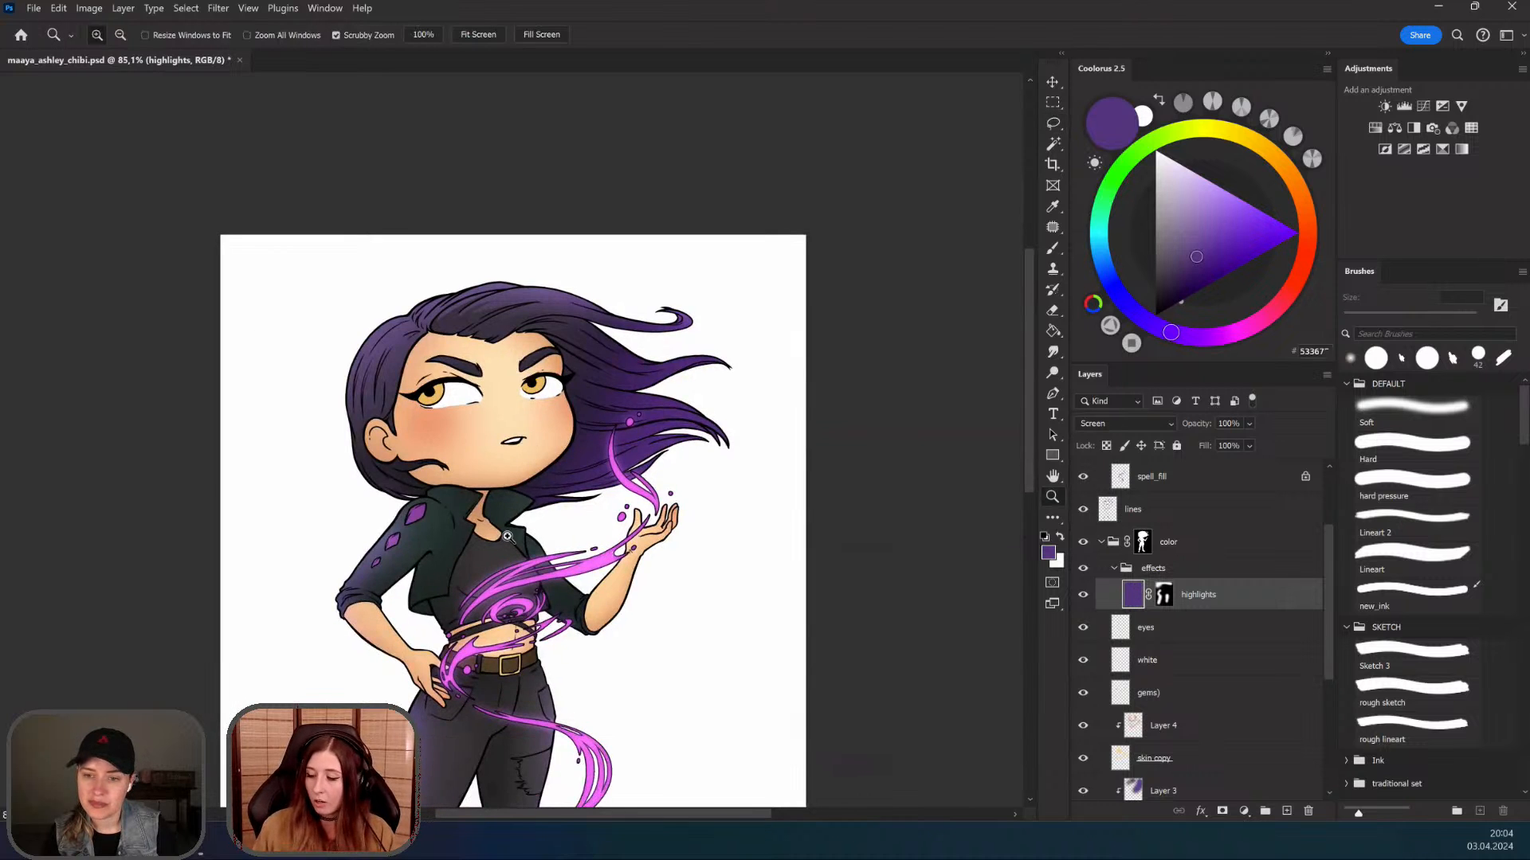
pyautogui.moveTo(507, 532); pyautogui.dragTo(528, 526)
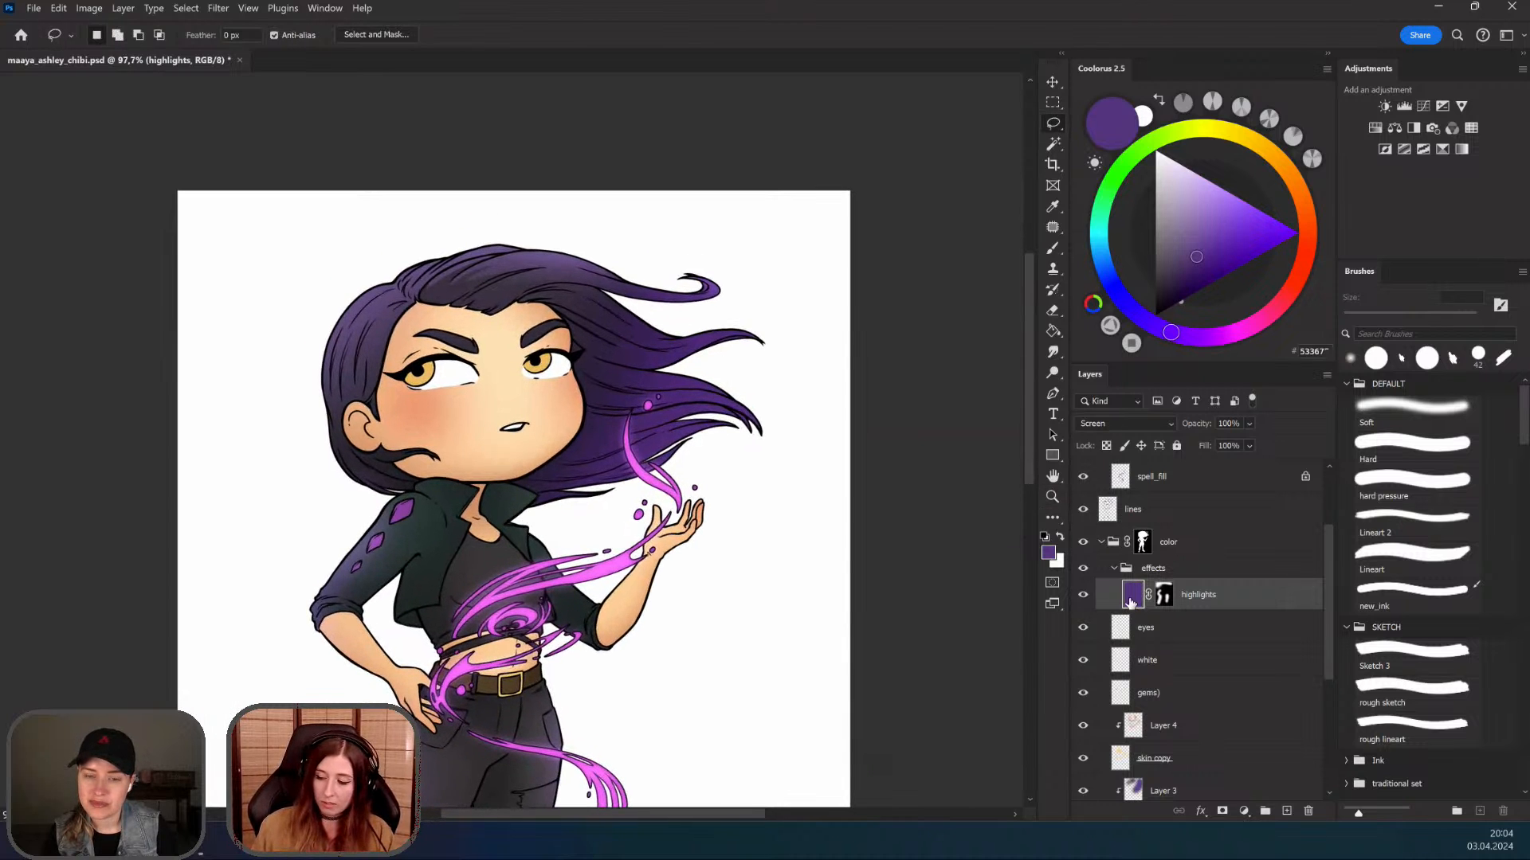
pyautogui.moveTo(1124, 301); pyautogui.dragTo(1101, 256)
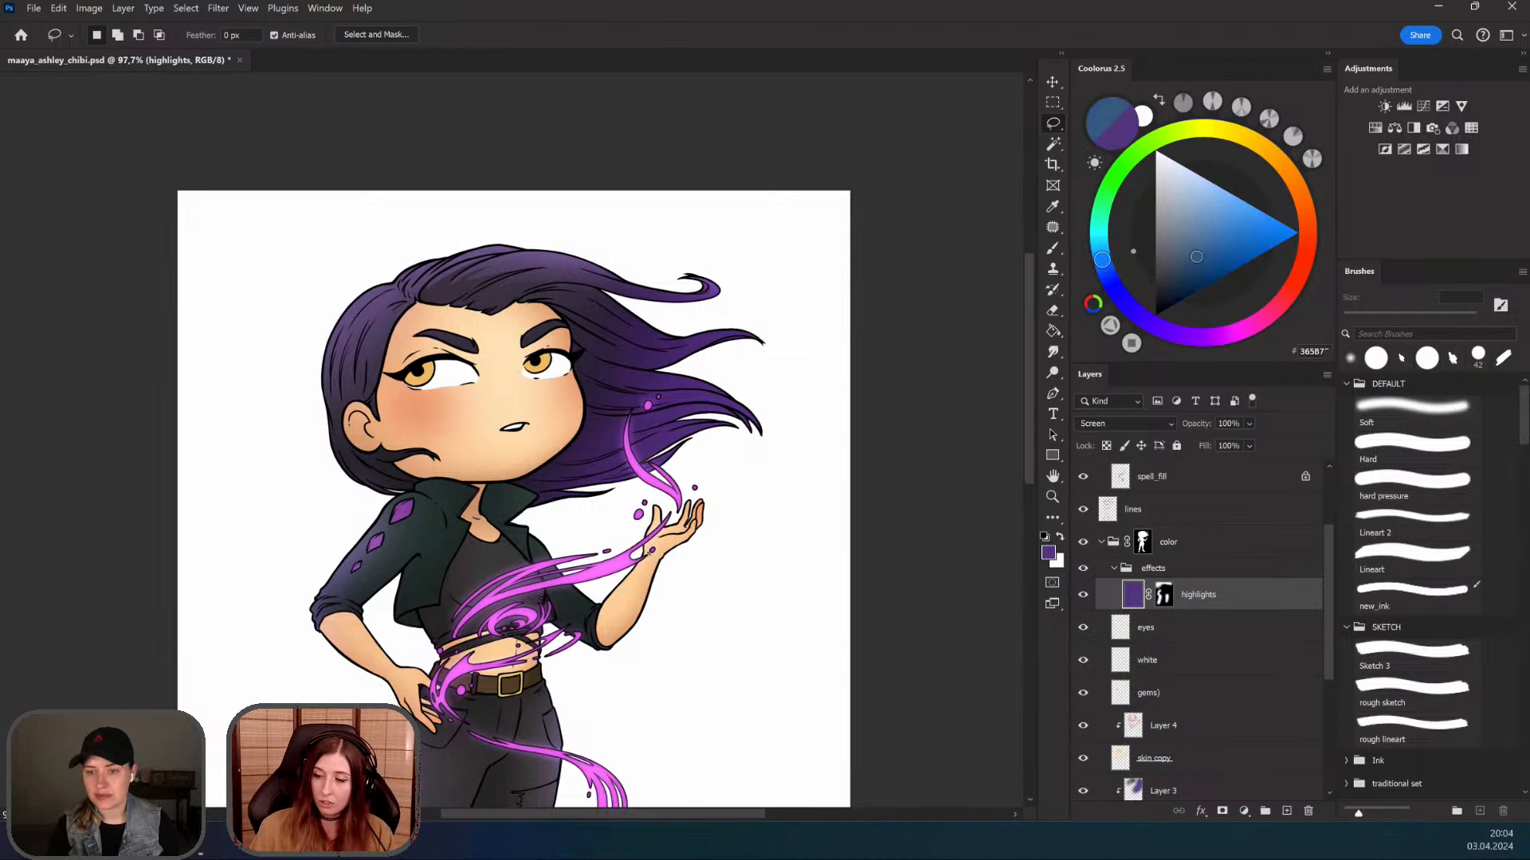
pyautogui.click(1228, 232)
pyautogui.press('b')
# Step: Enlarge the Soft brush to 631 px and paint blue into the highlights fill over the back of the hair, undoing the first stroke
pyautogui.moveTo(463, 460); pyautogui.dragTo(561, 464)
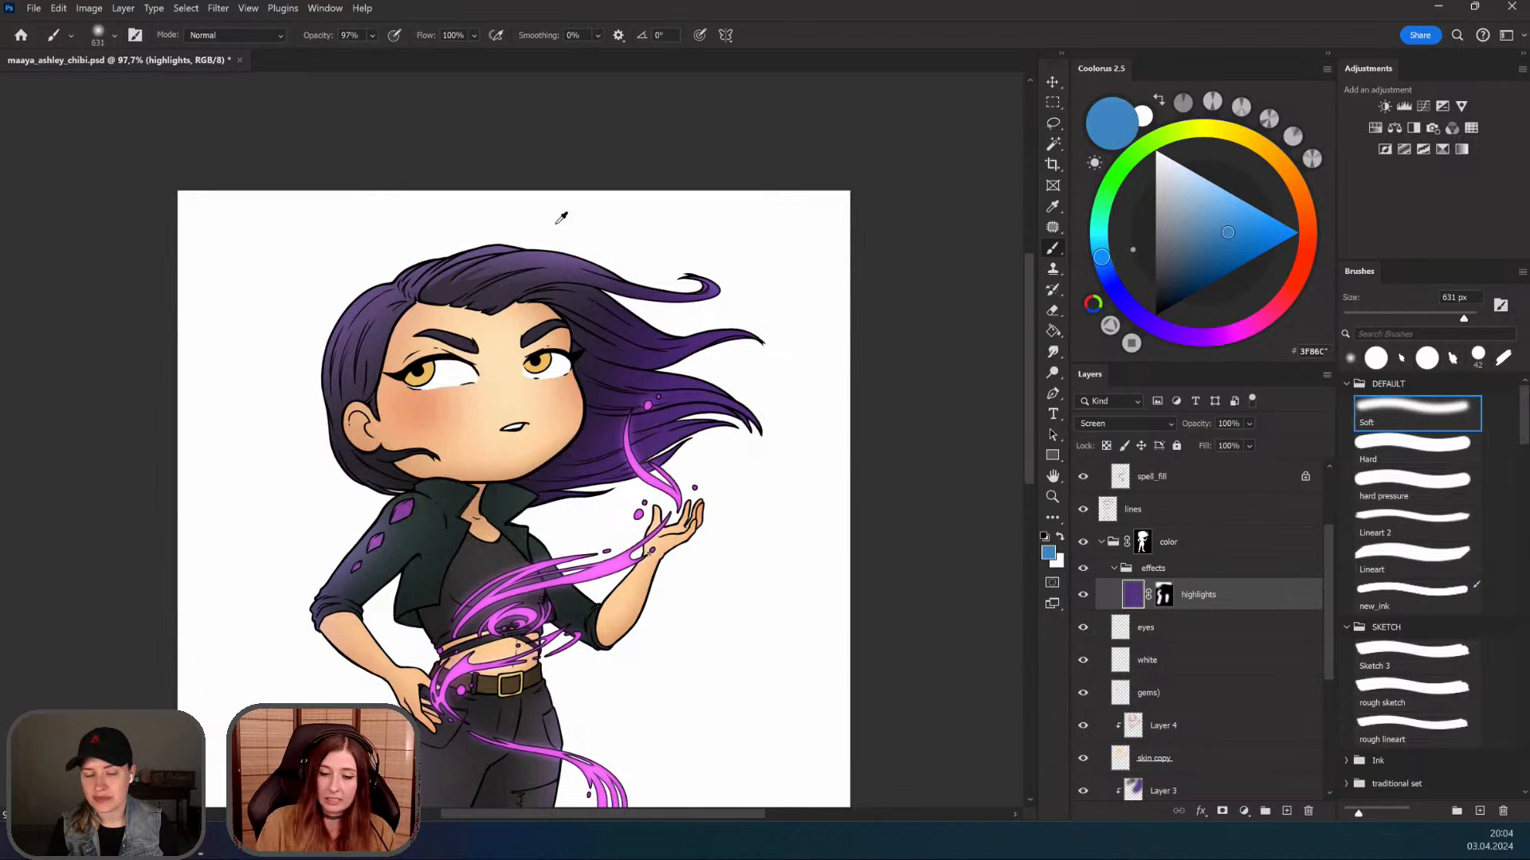
pyautogui.moveTo(561, 219); pyautogui.dragTo(193, 514)
pyautogui.hotkey('ctrl', 'z')
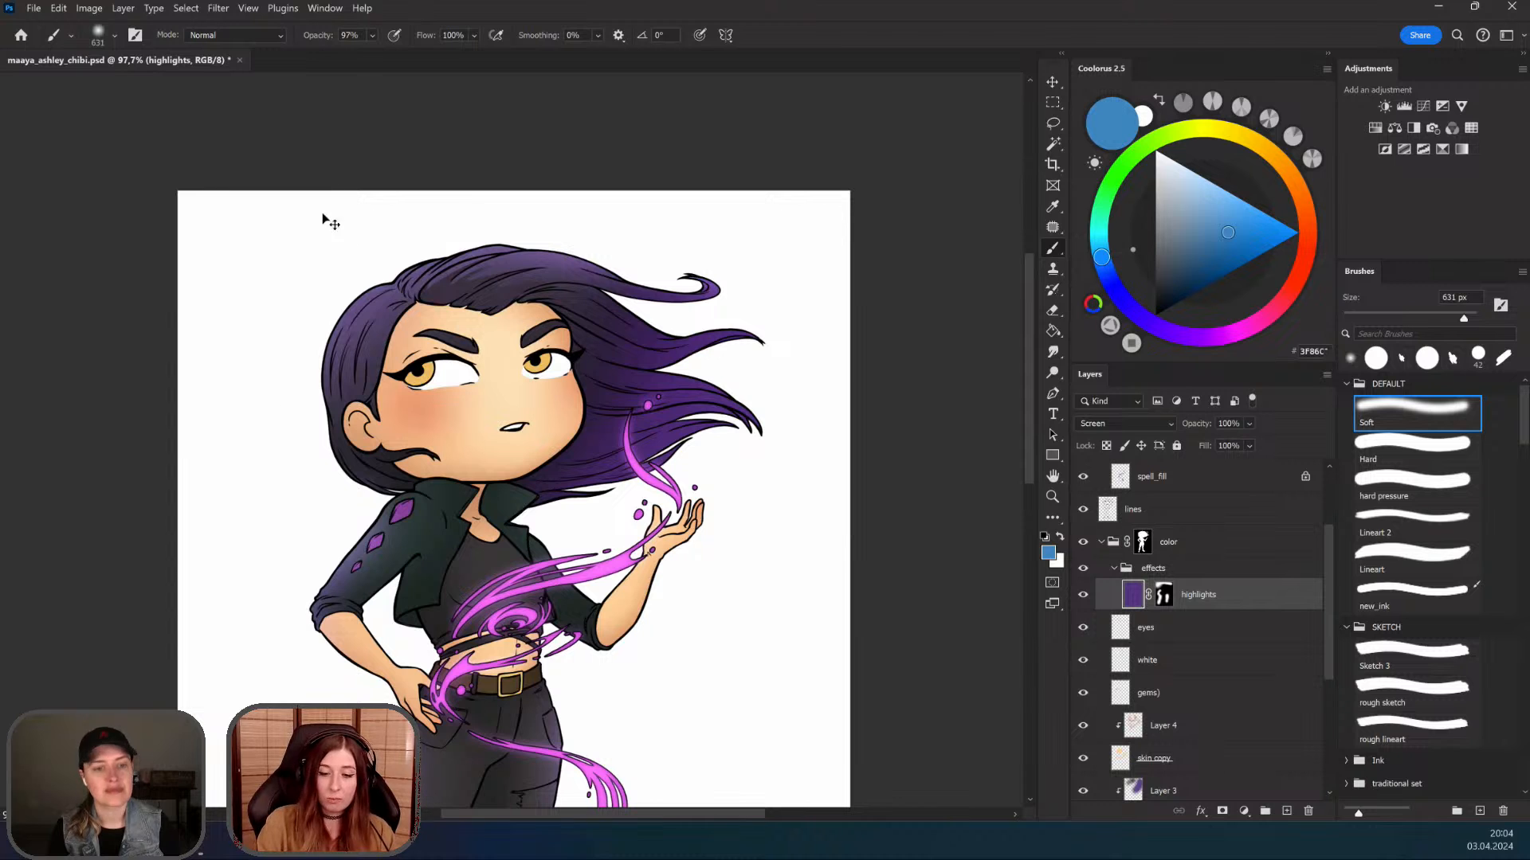
pyautogui.moveTo(322, 215); pyautogui.dragTo(218, 554)
pyautogui.moveTo(427, 184); pyautogui.dragTo(677, 129)
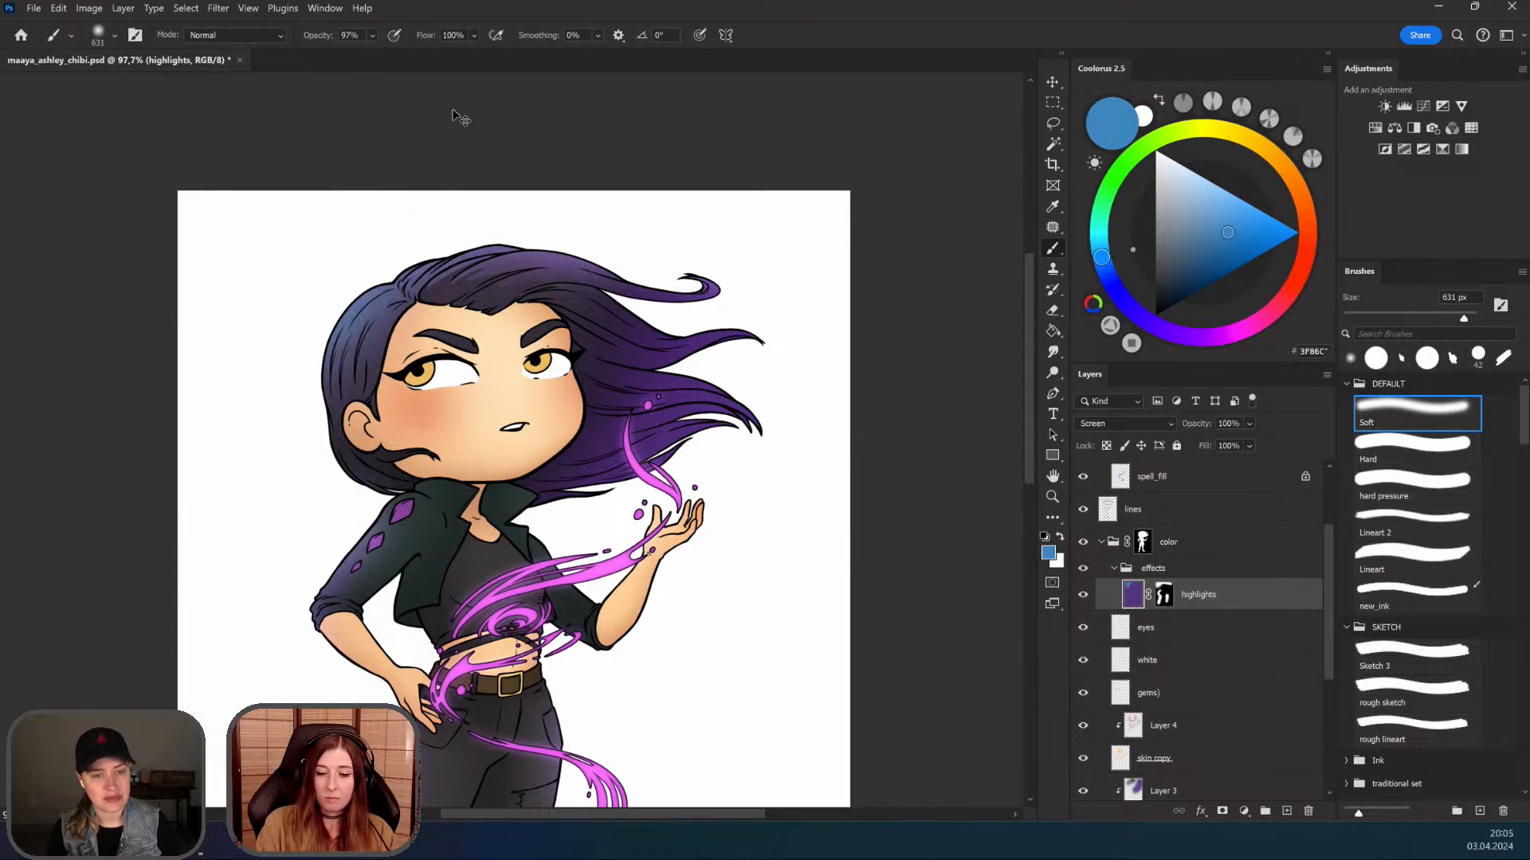
# Step: Target the highlights mask, reduce the brush to 270 px and brush white over the top of the hair and fringe, undoing unwanted strokes
pyautogui.hotkey('ctrl', 'space')
pyautogui.moveTo(452, 350); pyautogui.dragTo(449, 431)
pyautogui.hotkey('ctrl', 'space')
pyautogui.moveTo(423, 418); pyautogui.dragTo(446, 396)
pyautogui.hotkey('ctrl', 'space')
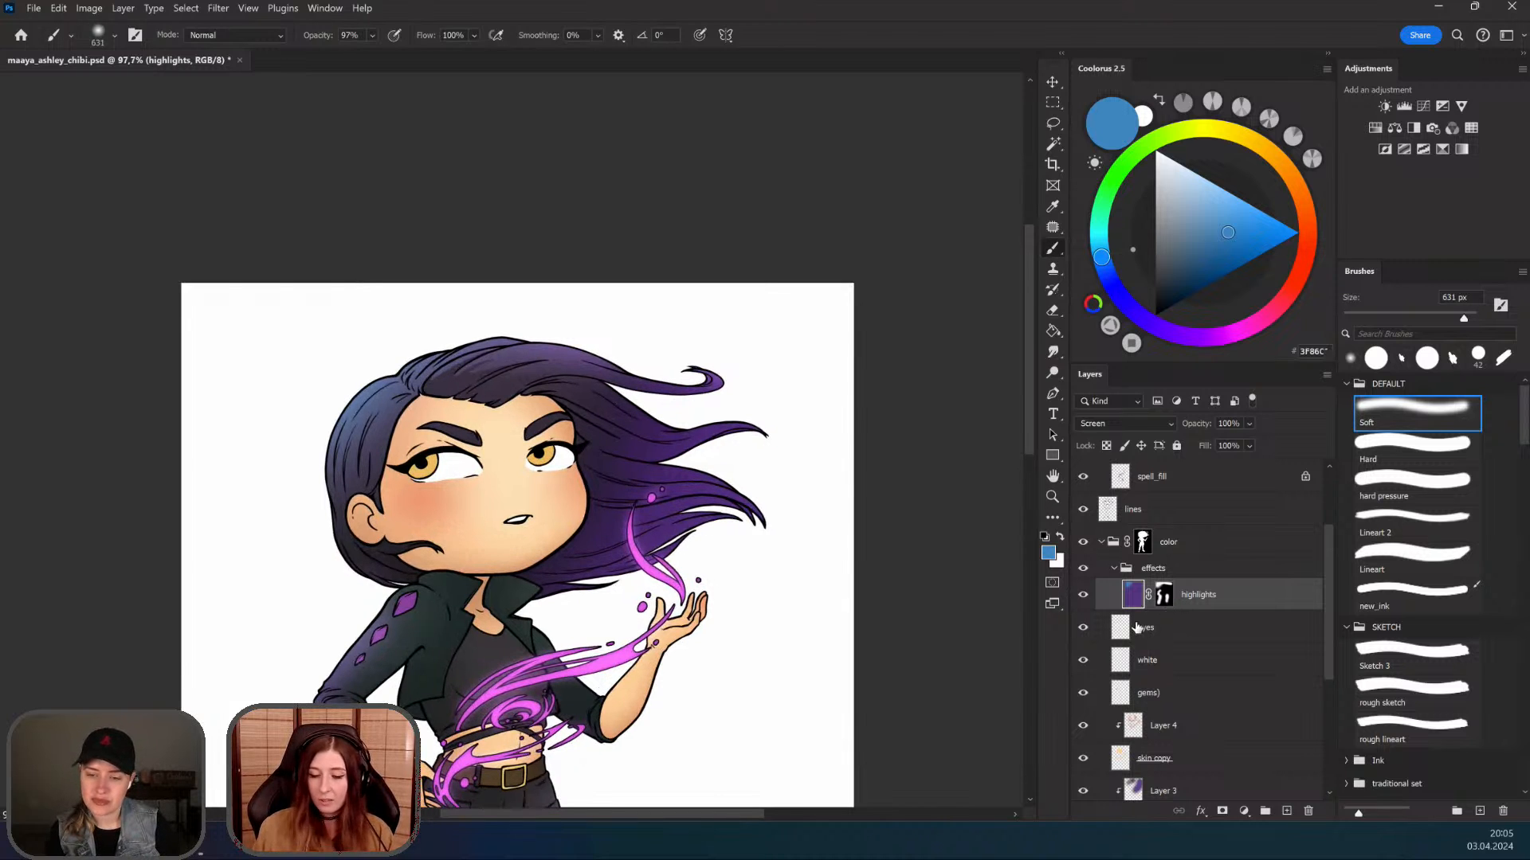
pyautogui.click(1153, 597)
pyautogui.hotkey('ctrl', '+')
pyautogui.hotkey('ctrl', '+')
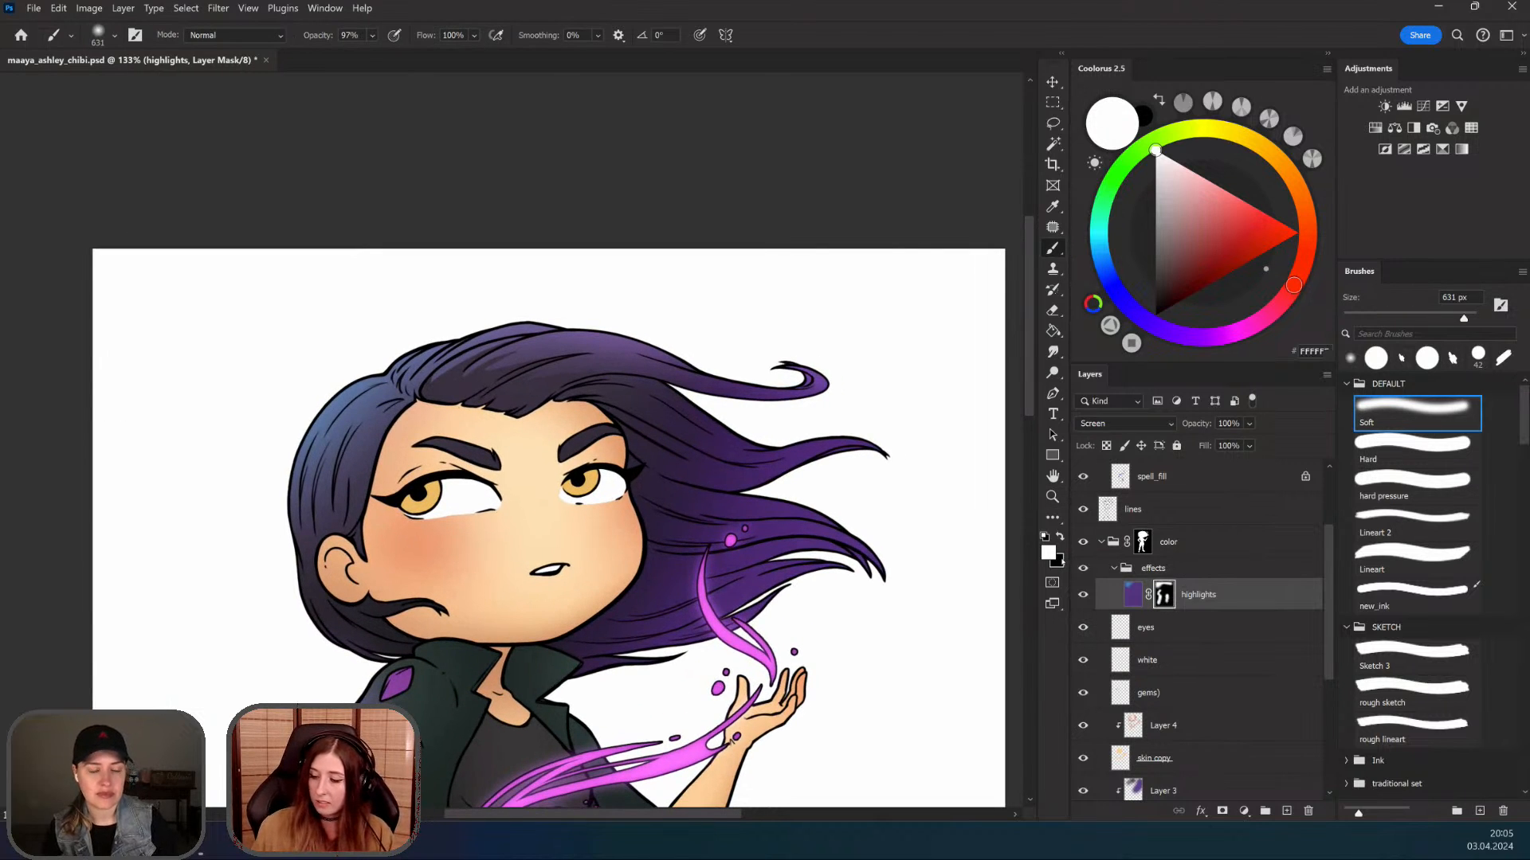
pyautogui.moveTo(563, 345)
pyautogui.mouseDown()
pyautogui.moveTo(416, 310)
pyautogui.moveTo(639, 266)
pyautogui.mouseUp()
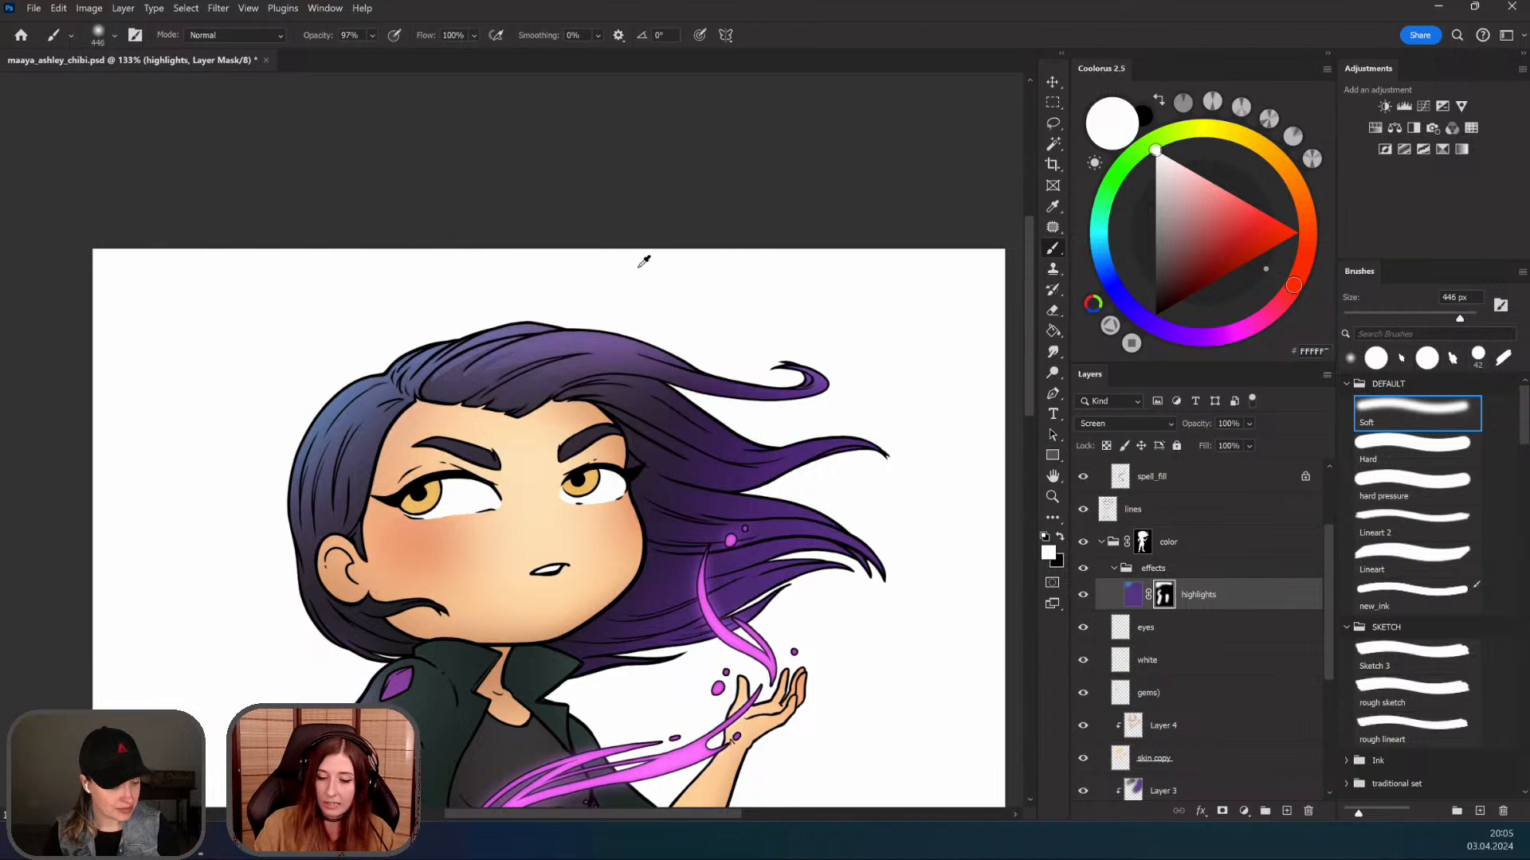
pyautogui.hotkey('ctrl', 'z')
pyautogui.moveTo(387, 287)
pyautogui.mouseDown()
pyautogui.moveTo(508, 284)
pyautogui.moveTo(465, 308)
pyautogui.moveTo(642, 333)
pyautogui.mouseUp()
pyautogui.hotkey('ctrl', 'z')
pyautogui.moveTo(389, 326); pyautogui.dragTo(641, 317)
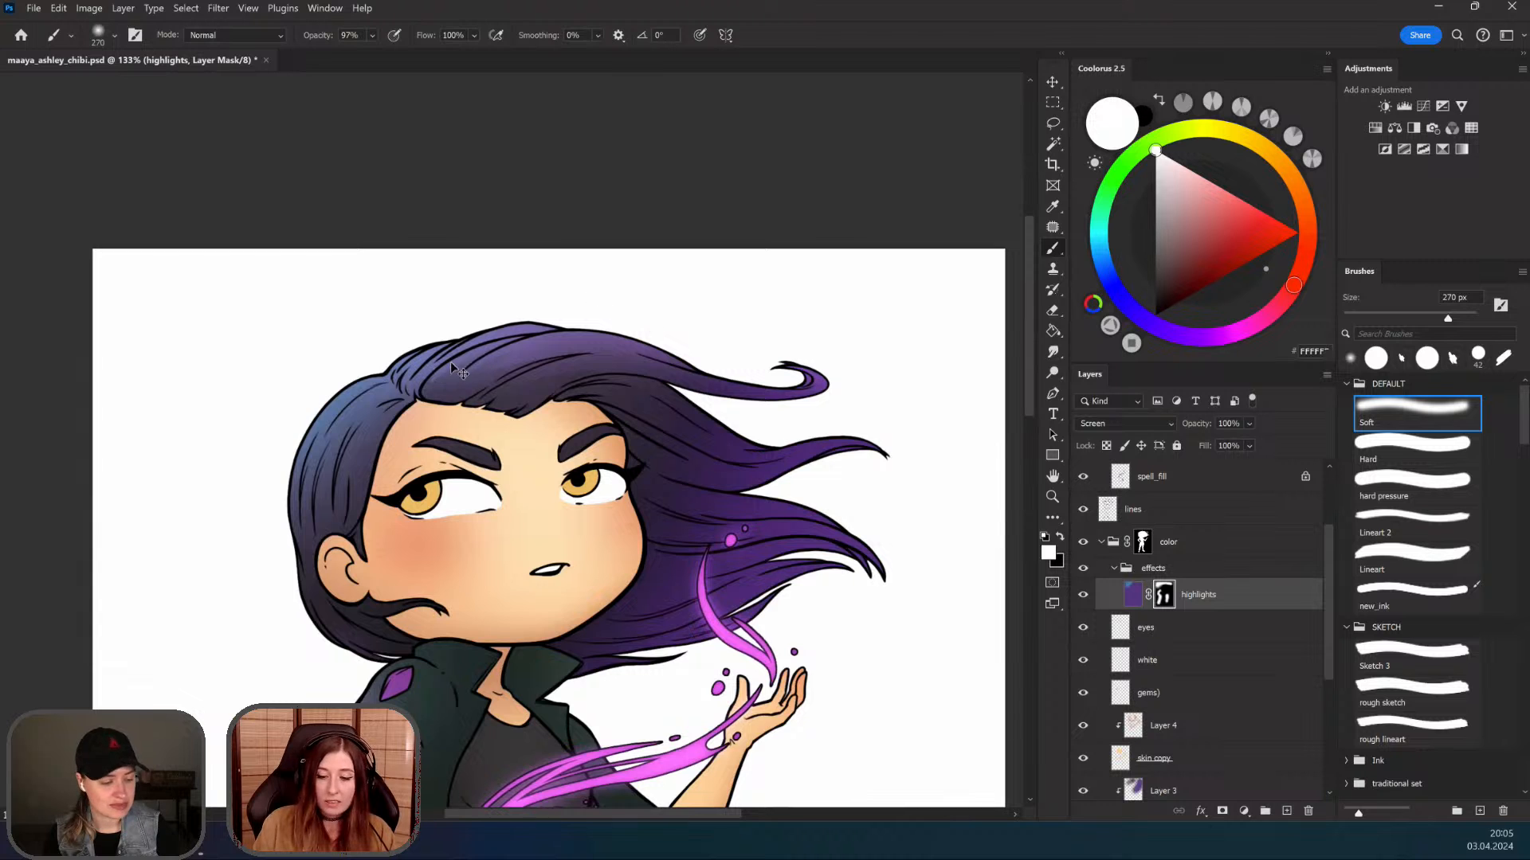
pyautogui.moveTo(451, 363)
pyautogui.mouseDown()
pyautogui.moveTo(514, 339)
pyautogui.moveTo(733, 313)
pyautogui.mouseUp()
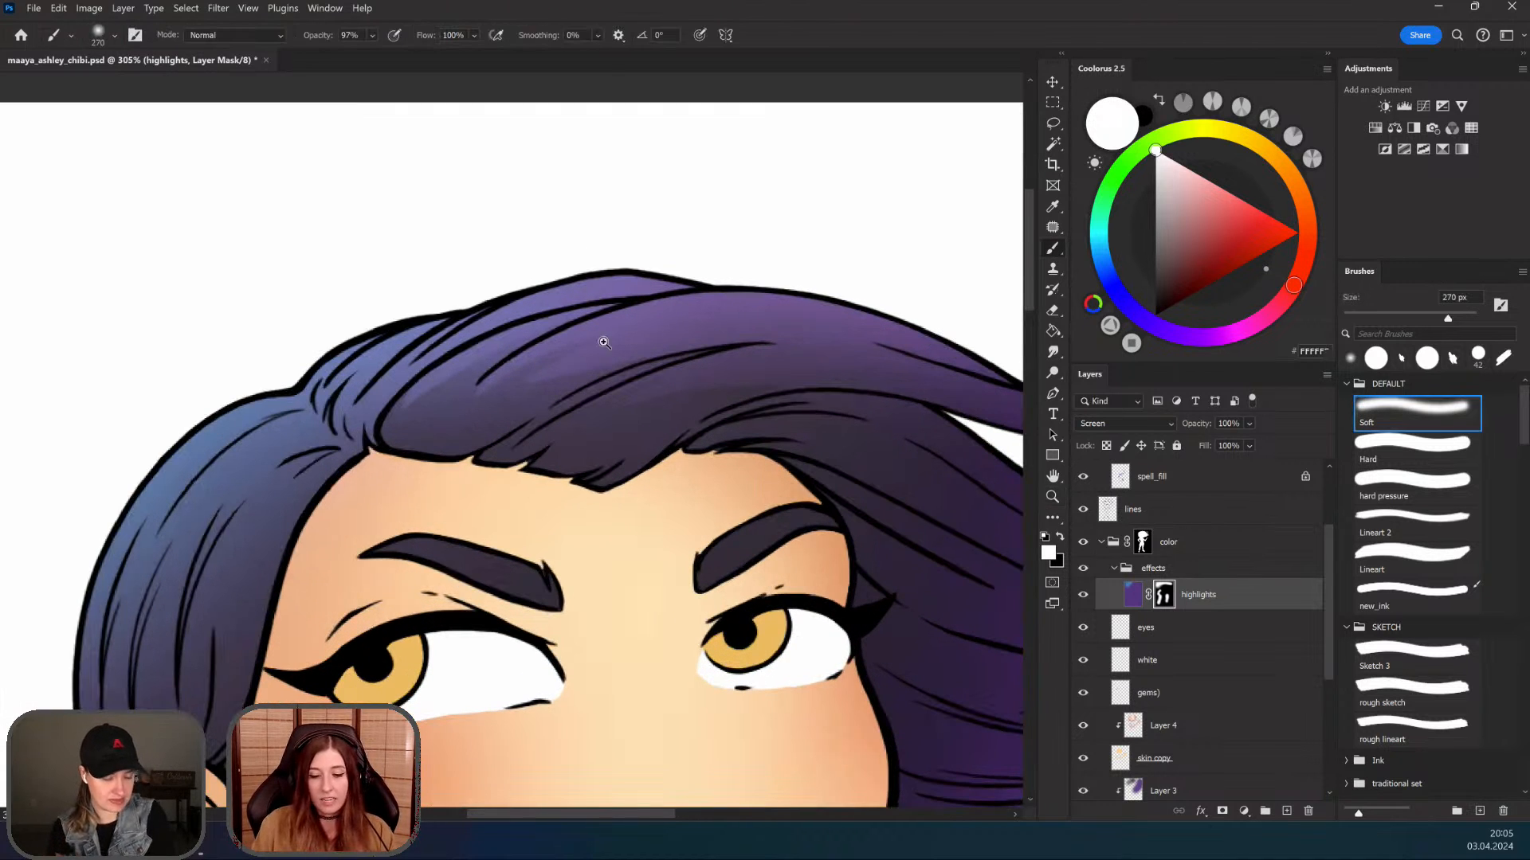
pyautogui.scroll(-5, 510, 382)
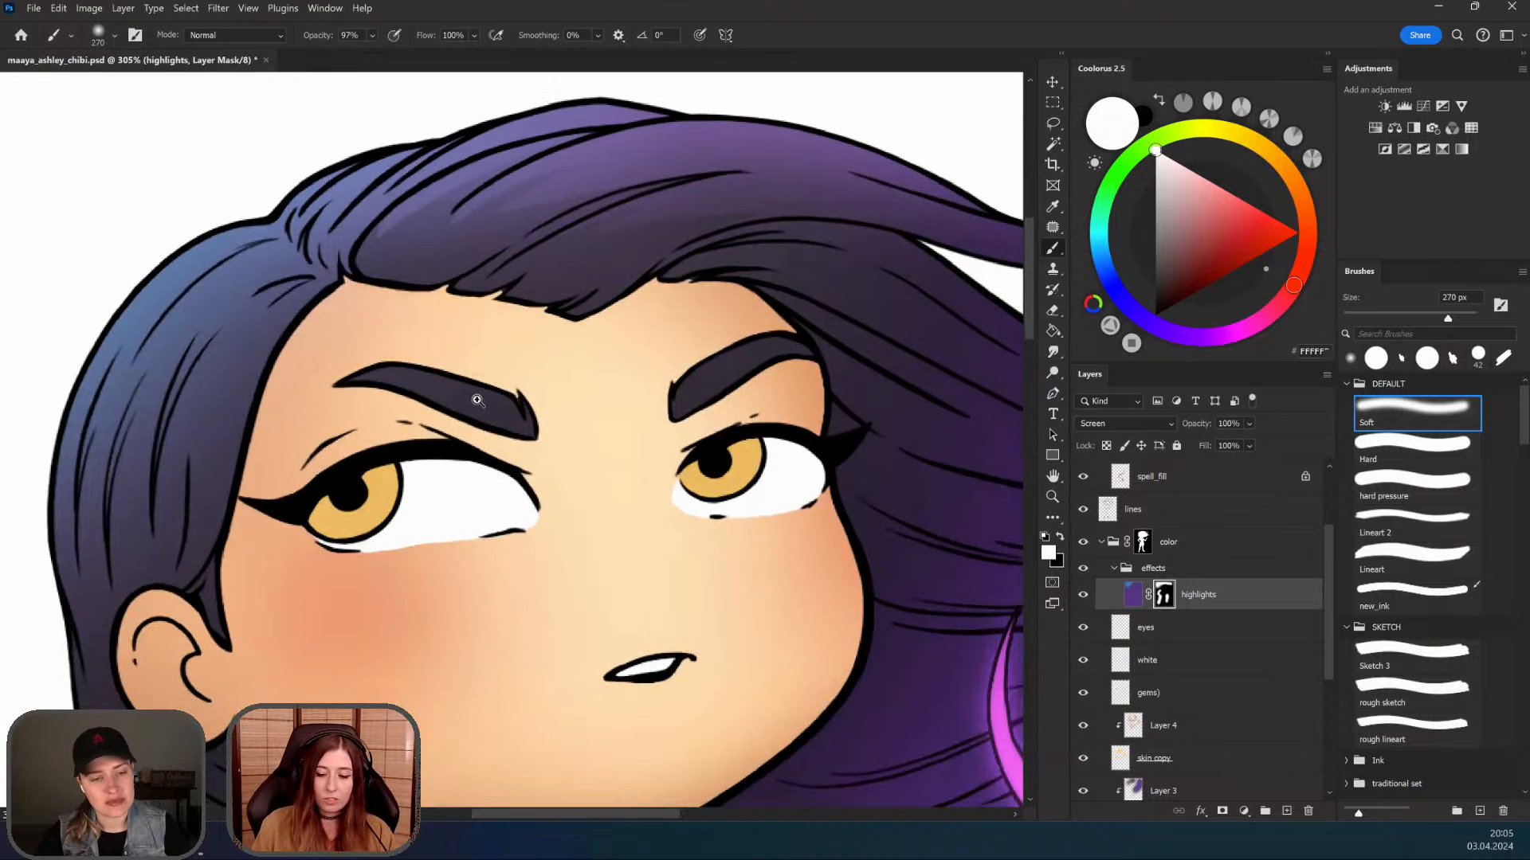
pyautogui.moveTo(484, 396); pyautogui.dragTo(358, 406)
pyautogui.moveTo(521, 363); pyautogui.dragTo(475, 479)
pyautogui.moveTo(215, 608)
pyautogui.mouseDown()
pyautogui.moveTo(180, 619)
pyautogui.moveTo(181, 563)
pyautogui.moveTo(357, 521)
pyautogui.moveTo(367, 467)
pyautogui.mouseUp()
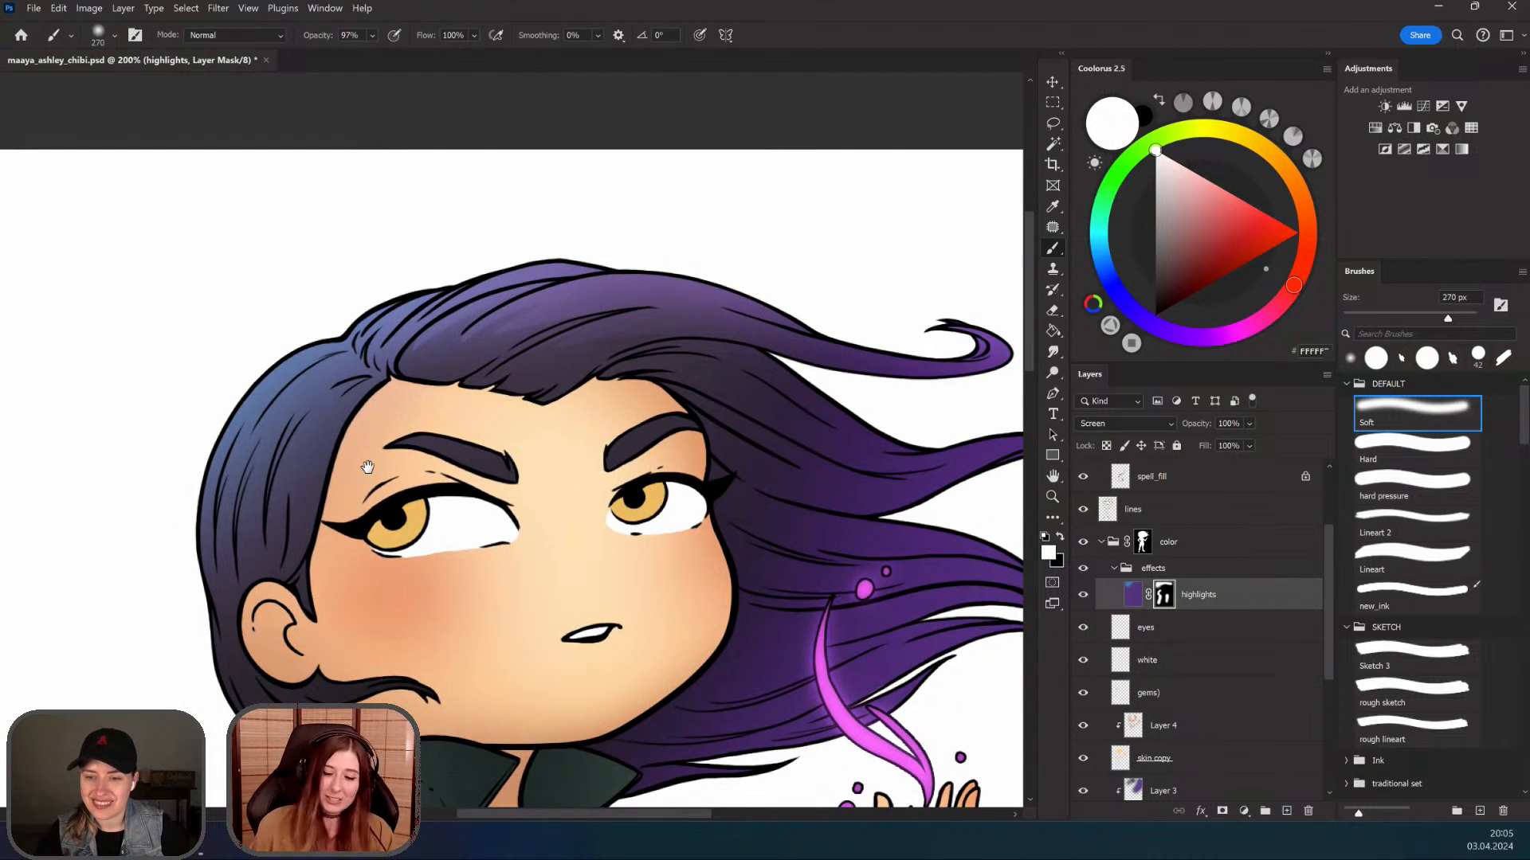
pyautogui.moveTo(505, 514)
pyautogui.mouseDown()
pyautogui.moveTo(486, 489)
pyautogui.moveTo(531, 502)
pyautogui.mouseUp()
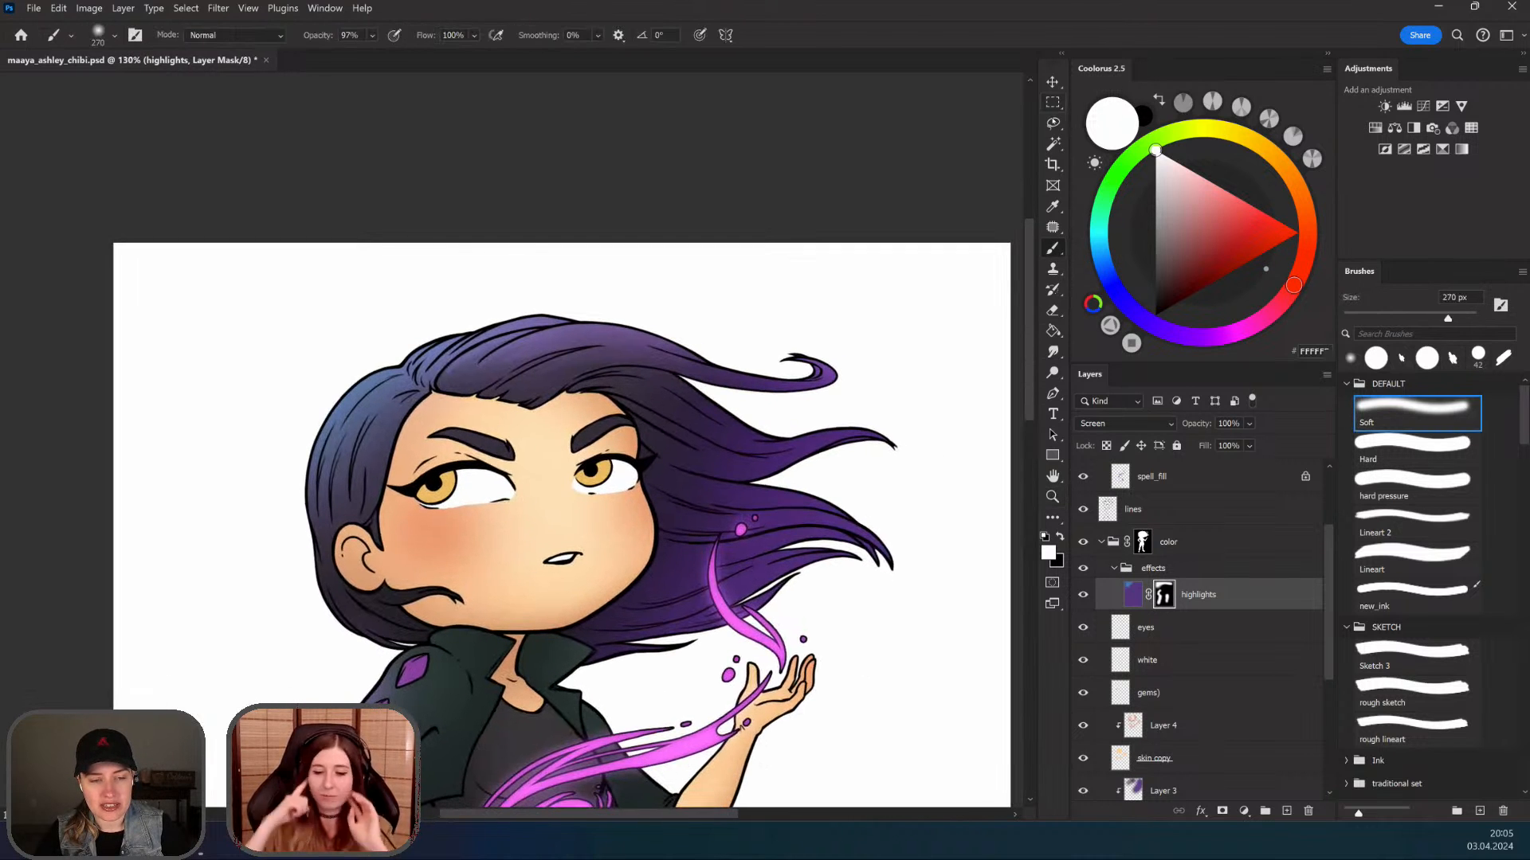
# Step: Lasso the hair between the temple and the ear and clear its highlight from the highlights mask
pyautogui.click(1052, 496)
pyautogui.click(423, 409)
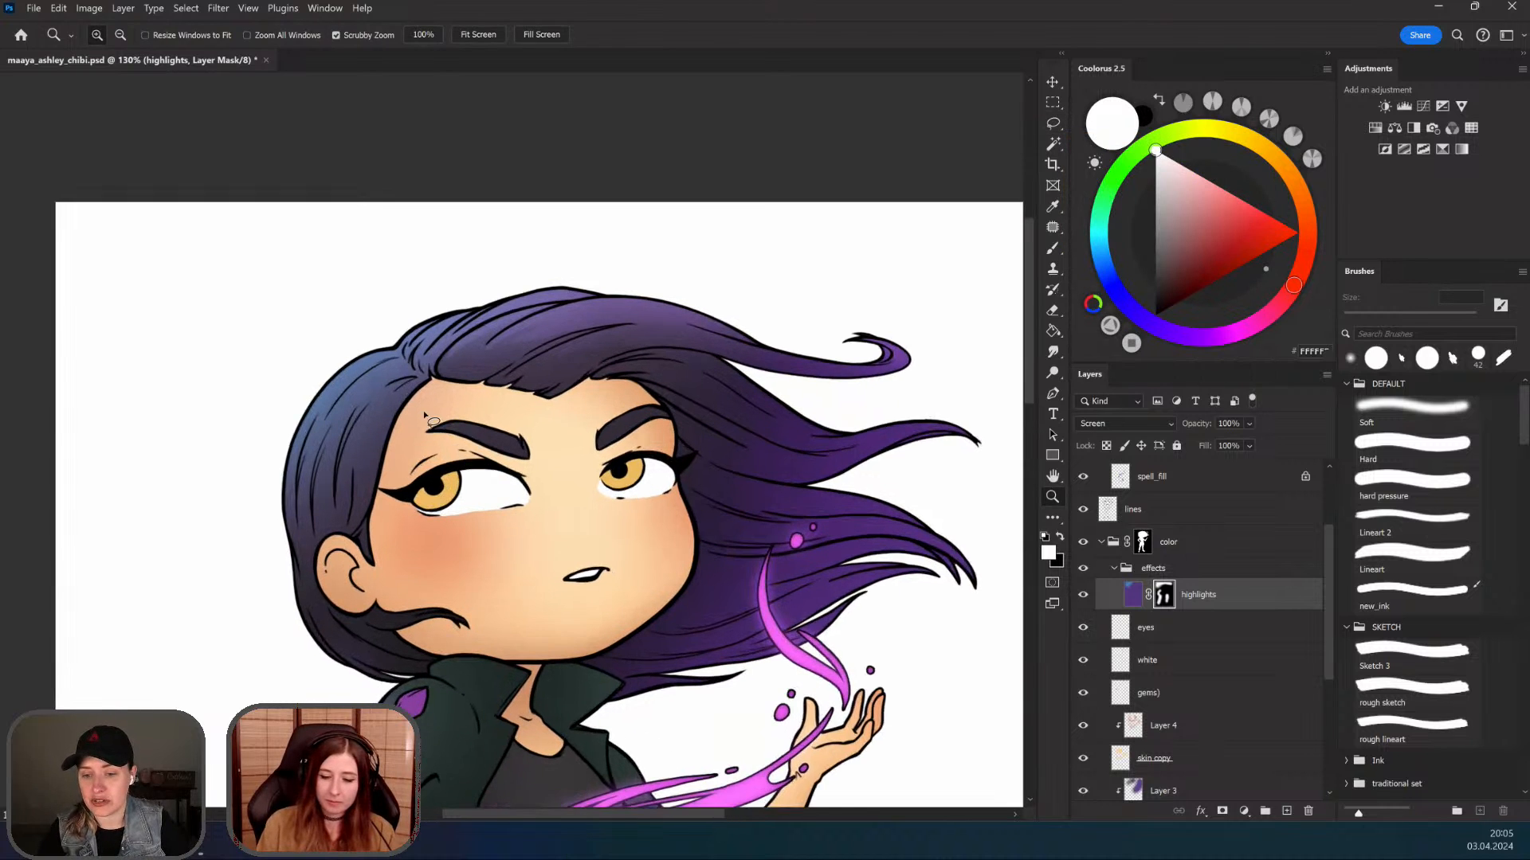
pyautogui.press('l')
pyautogui.moveTo(426, 421); pyautogui.dragTo(386, 447)
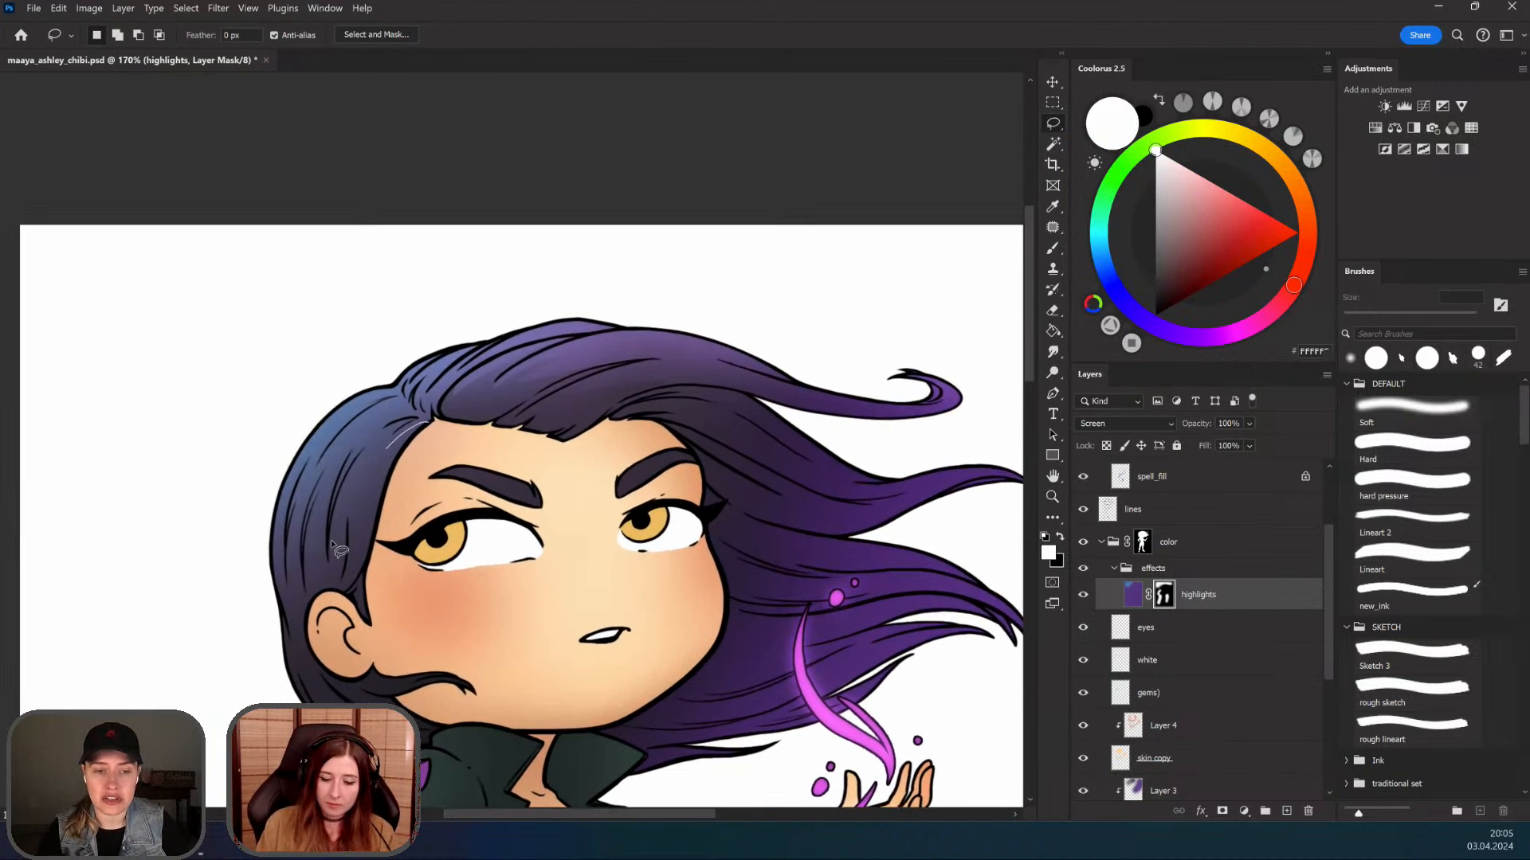
pyautogui.moveTo(335, 548)
pyautogui.mouseDown()
pyautogui.moveTo(322, 586)
pyautogui.moveTo(353, 646)
pyautogui.moveTo(443, 430)
pyautogui.mouseUp()
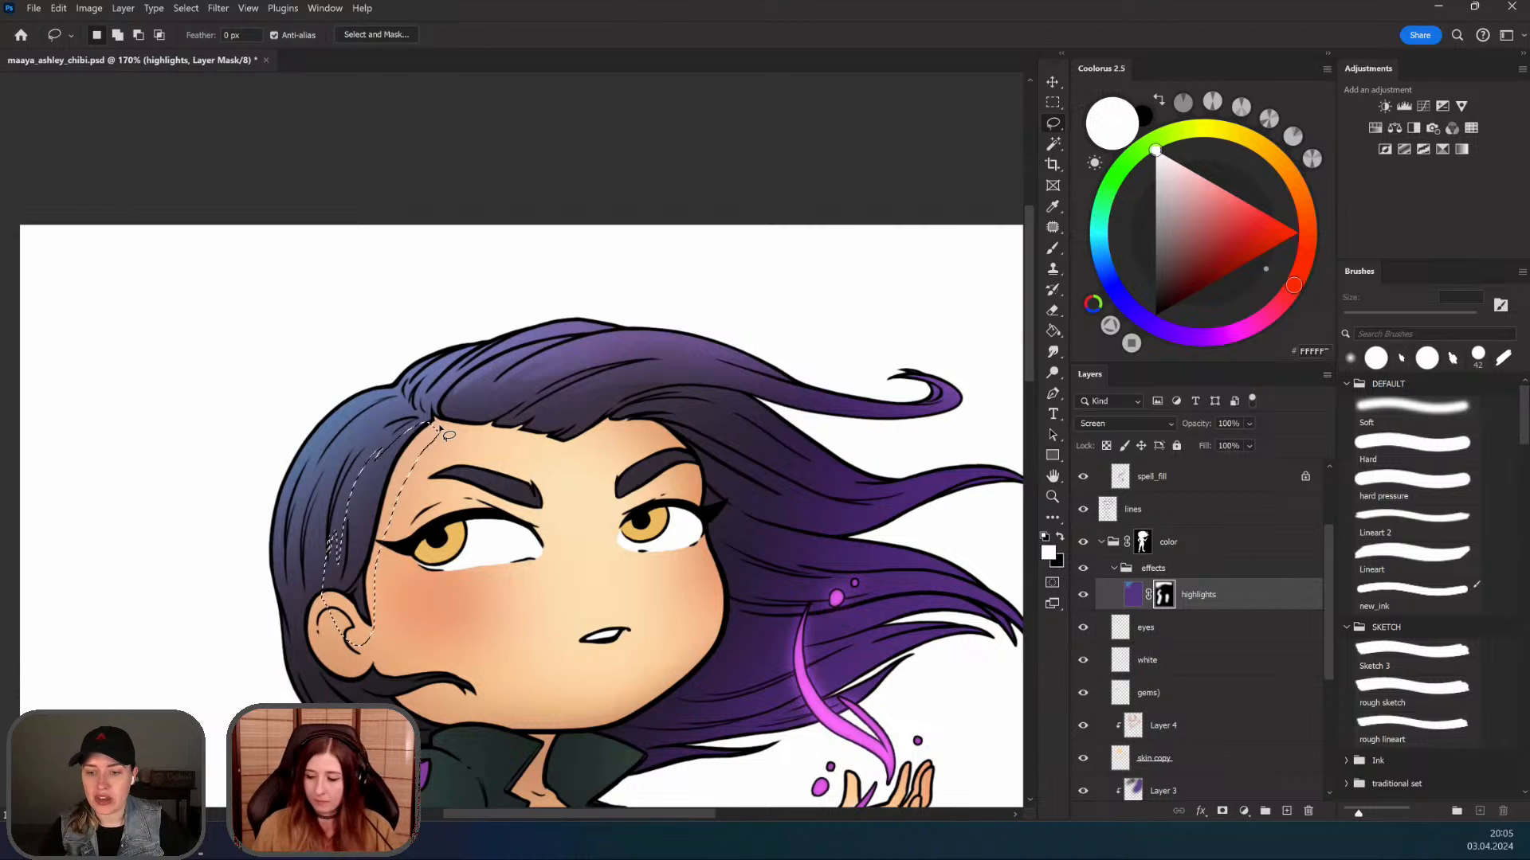
pyautogui.press('Delete')
pyautogui.hotkey('ctrl', 'd')
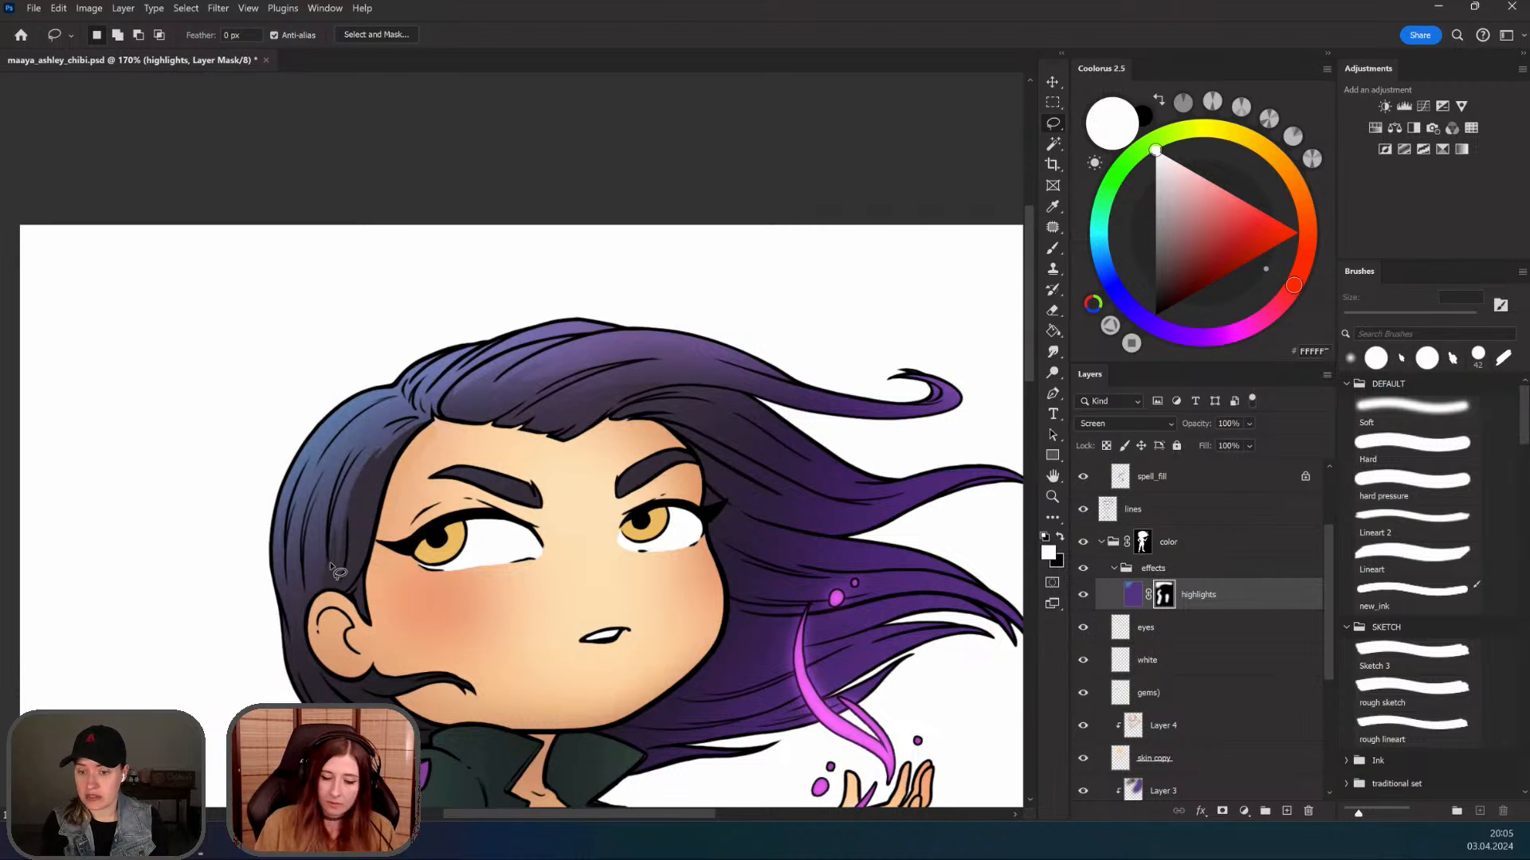
# Step: Lasso thin strand-shaped slivers in the side hair above the ear and clear each from the highlights mask
pyautogui.moveTo(330, 563)
pyautogui.mouseDown()
pyautogui.moveTo(375, 438)
pyautogui.moveTo(343, 466)
pyautogui.moveTo(327, 521)
pyautogui.moveTo(332, 600)
pyautogui.mouseUp()
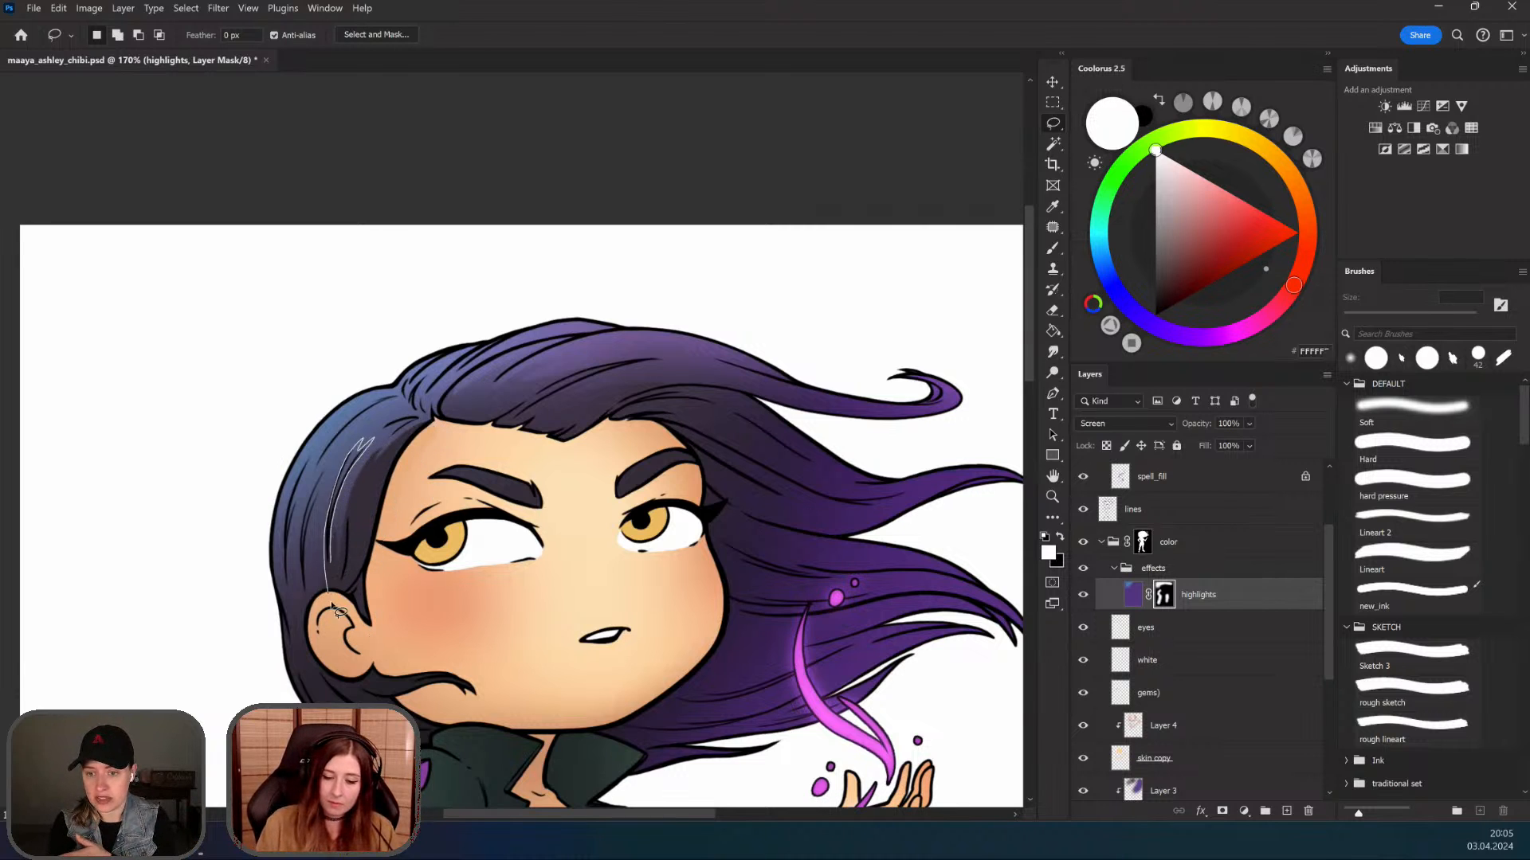
pyautogui.press('Delete')
pyautogui.hotkey('ctrl', 'd')
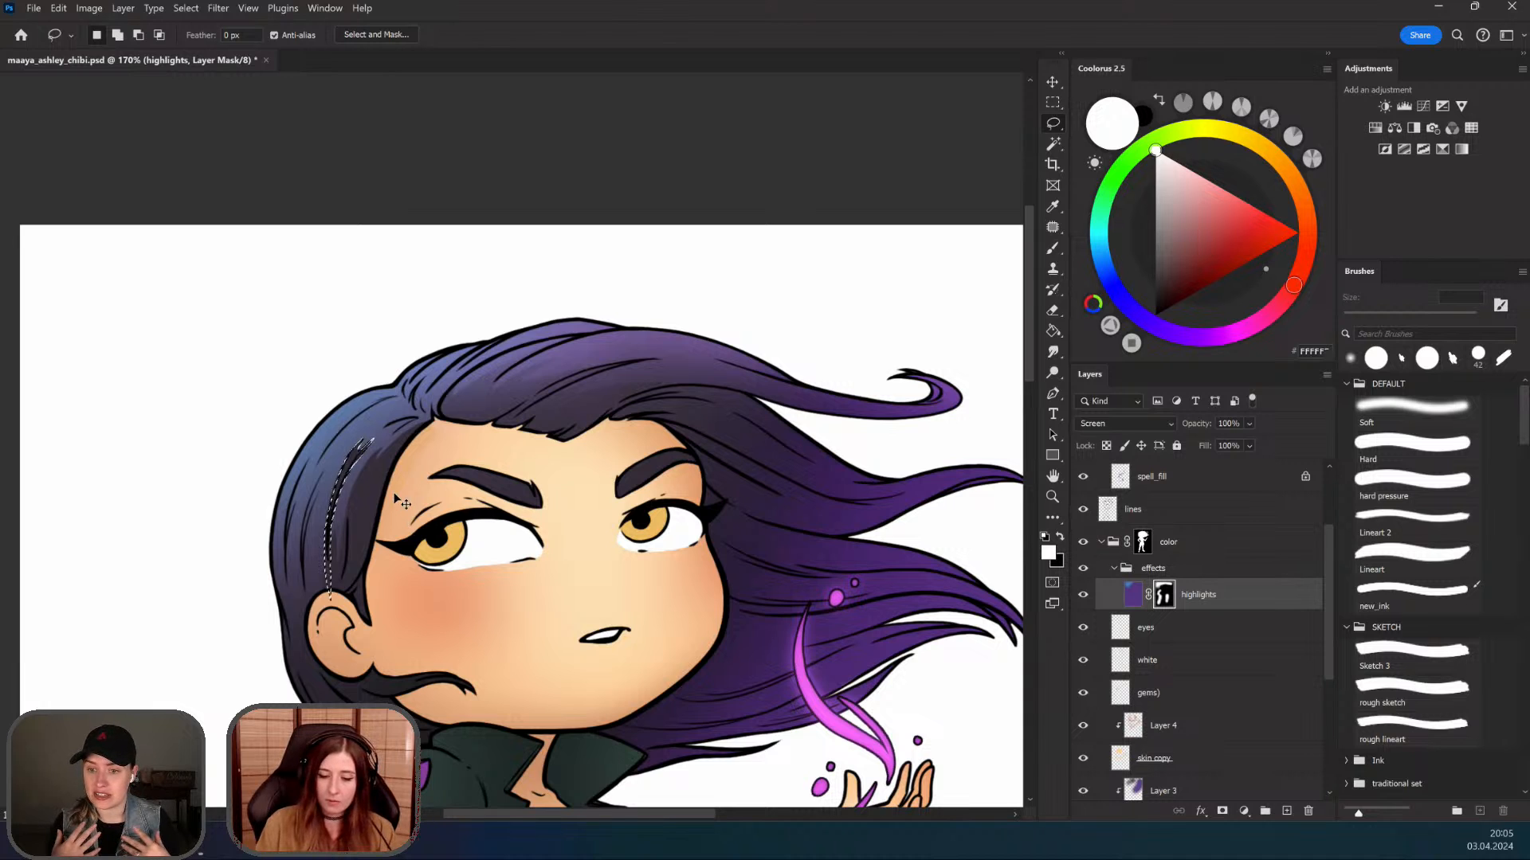
pyautogui.moveTo(327, 562)
pyautogui.mouseDown()
pyautogui.moveTo(376, 436)
pyautogui.moveTo(343, 473)
pyautogui.moveTo(327, 533)
pyautogui.moveTo(328, 599)
pyautogui.mouseUp()
pyautogui.press('Delete')
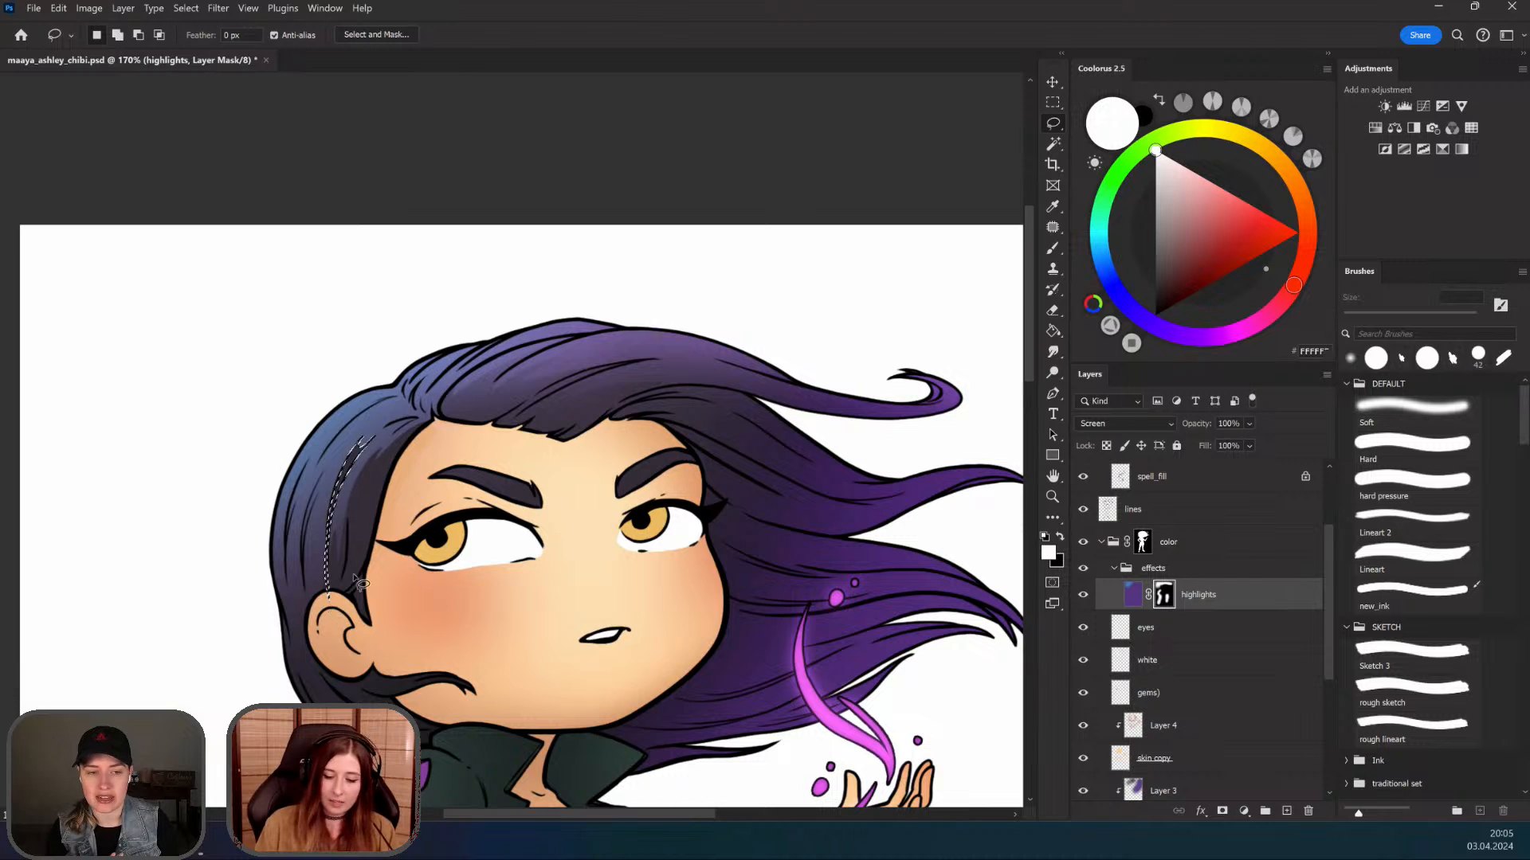
pyautogui.hotkey('ctrl', 'd')
pyautogui.moveTo(327, 527)
pyautogui.mouseDown()
pyautogui.moveTo(319, 569)
pyautogui.moveTo(305, 533)
pyautogui.moveTo(312, 593)
pyautogui.moveTo(372, 672)
pyautogui.mouseUp()
pyautogui.press('Delete')
pyautogui.hotkey('ctrl', 'd')
# Step: Lasso a narrow pointed strand beside the parting at the hairline and clear it from the highlights mask
pyautogui.press('z')
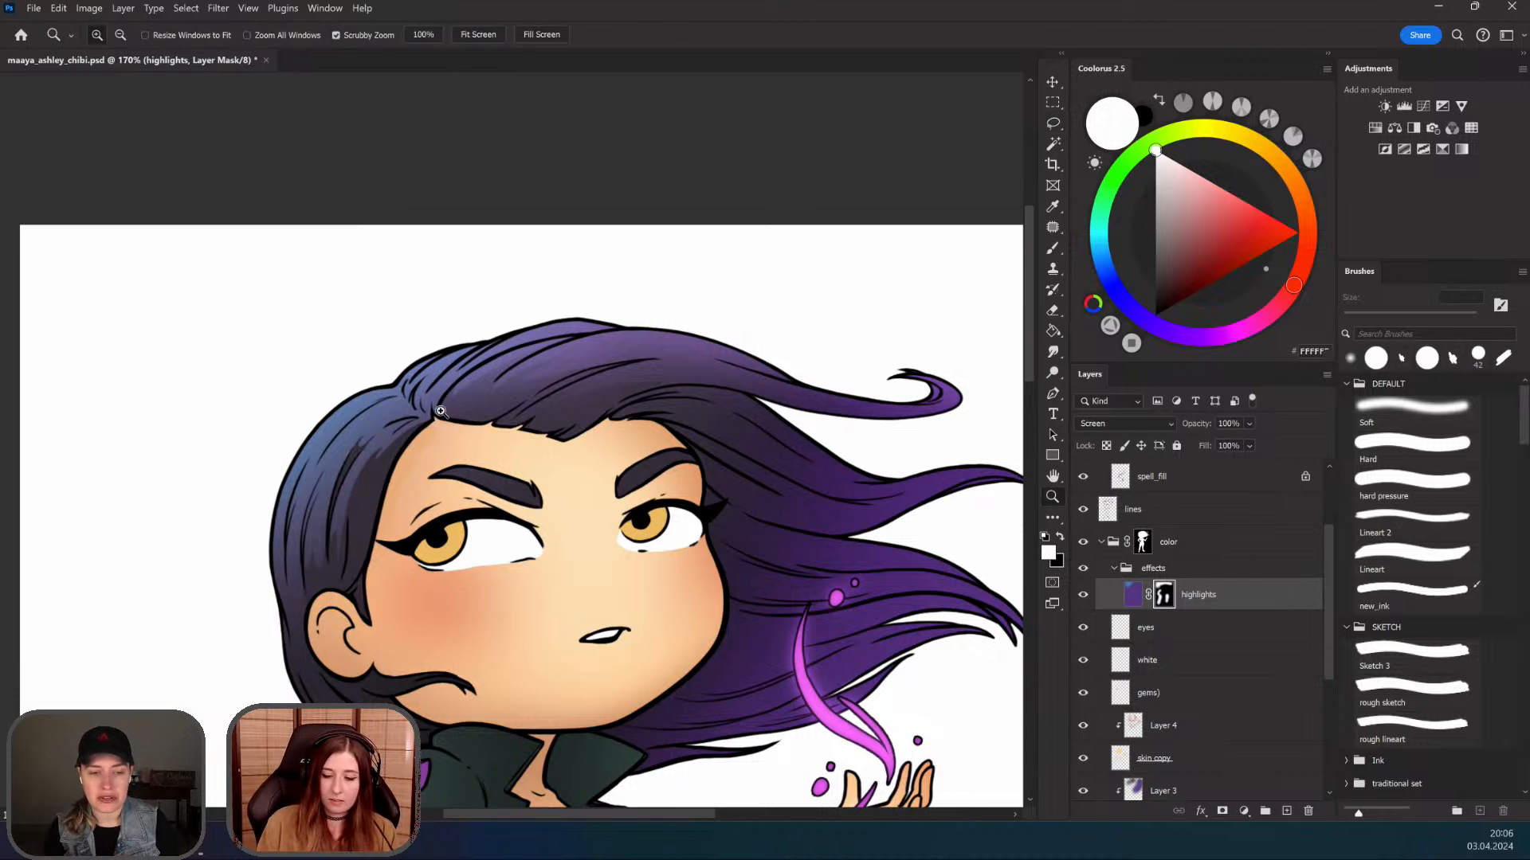
pyautogui.click(418, 427)
pyautogui.click(412, 426)
pyautogui.click(412, 426)
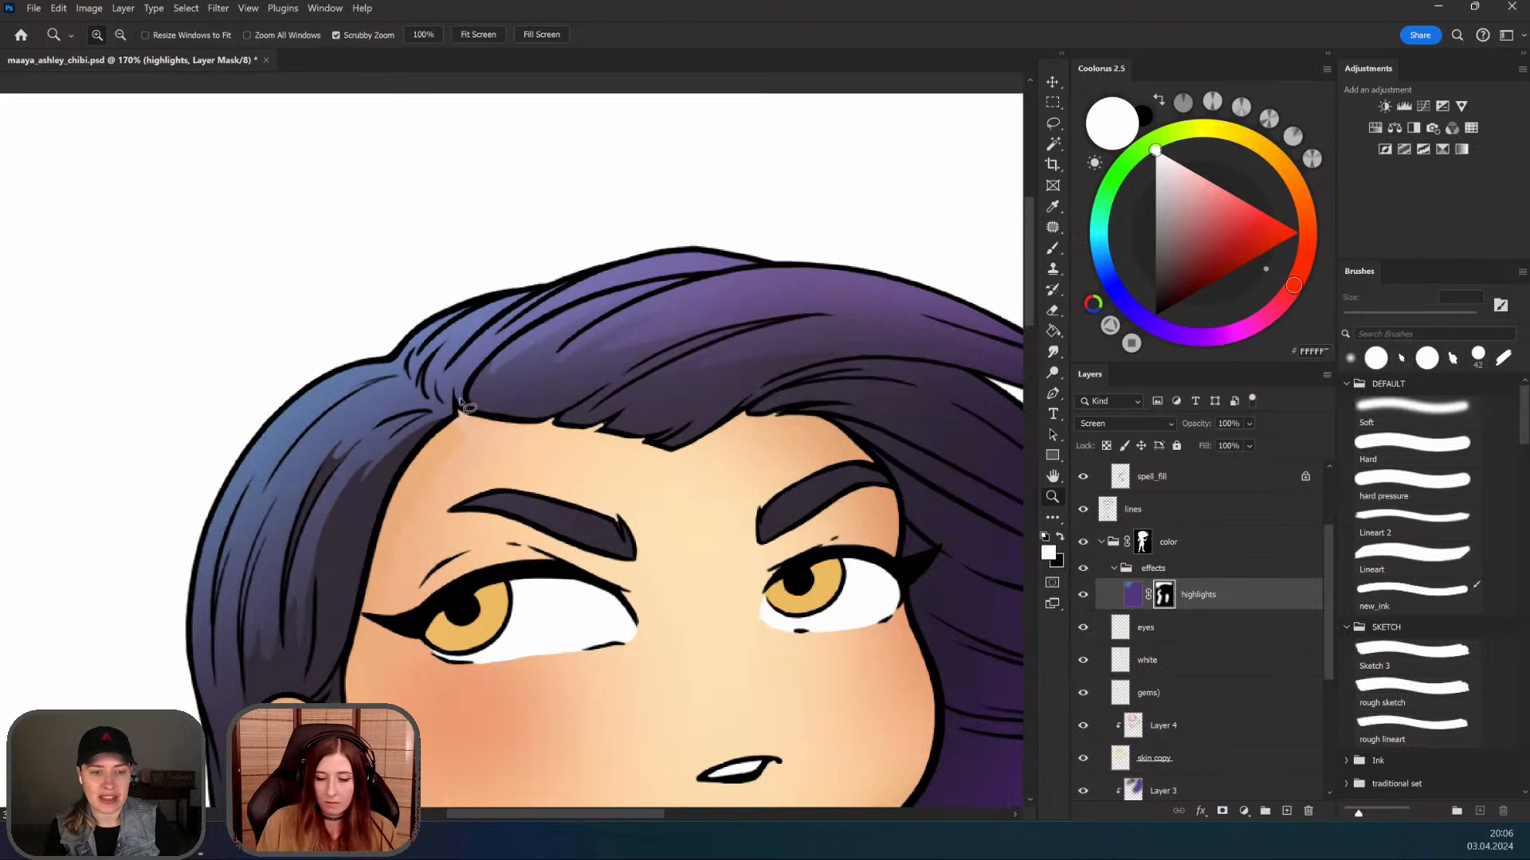
pyautogui.click(413, 426)
pyautogui.press('l')
pyautogui.moveTo(442, 404)
pyautogui.mouseDown()
pyautogui.moveTo(438, 333)
pyautogui.moveTo(458, 396)
pyautogui.mouseUp()
pyautogui.press('Delete')
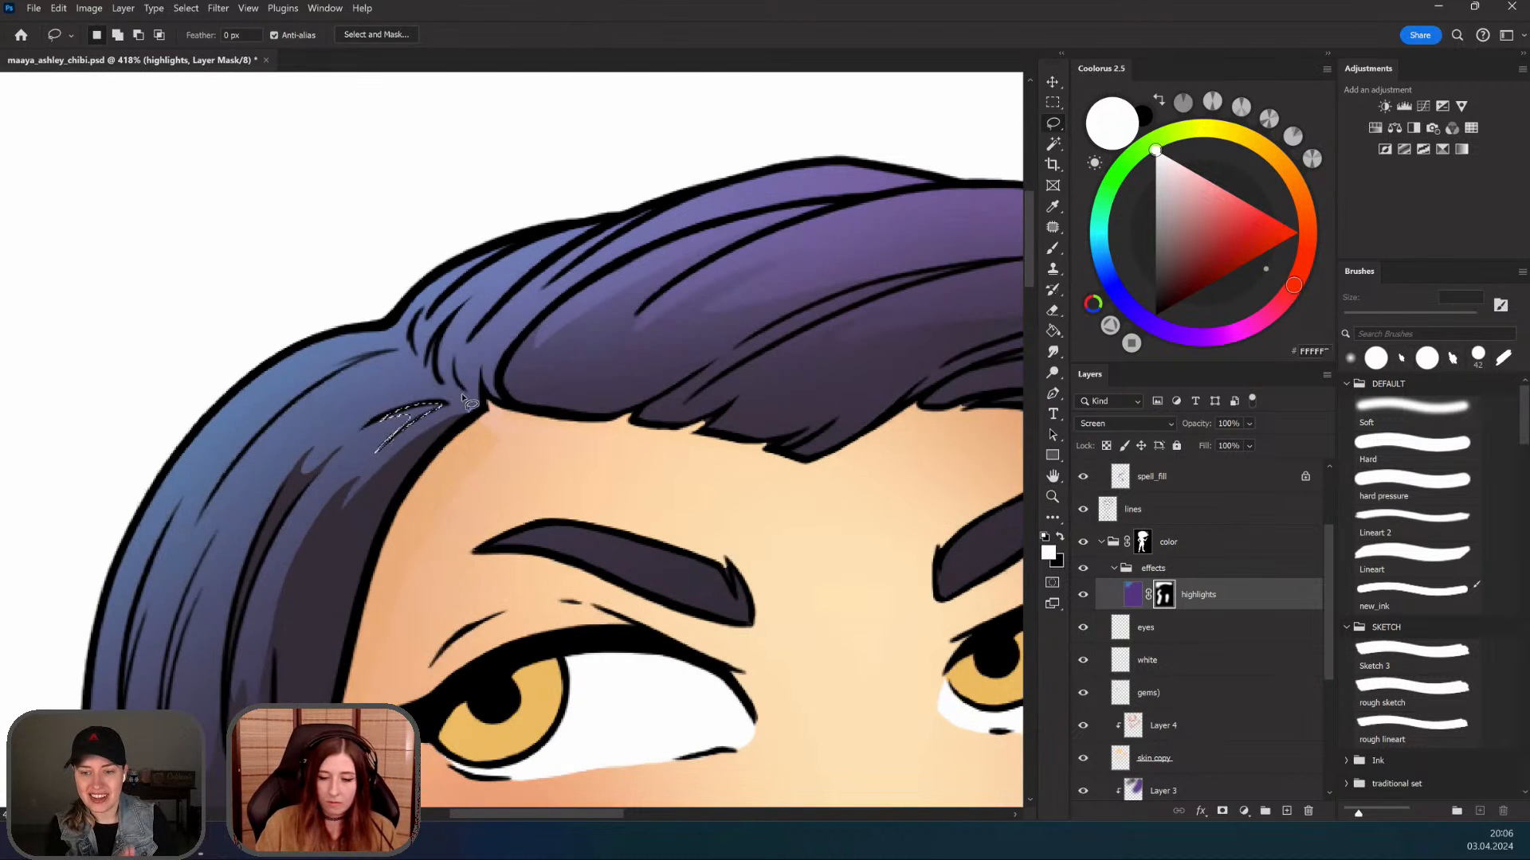
pyautogui.hotkey('ctrl', 'd')
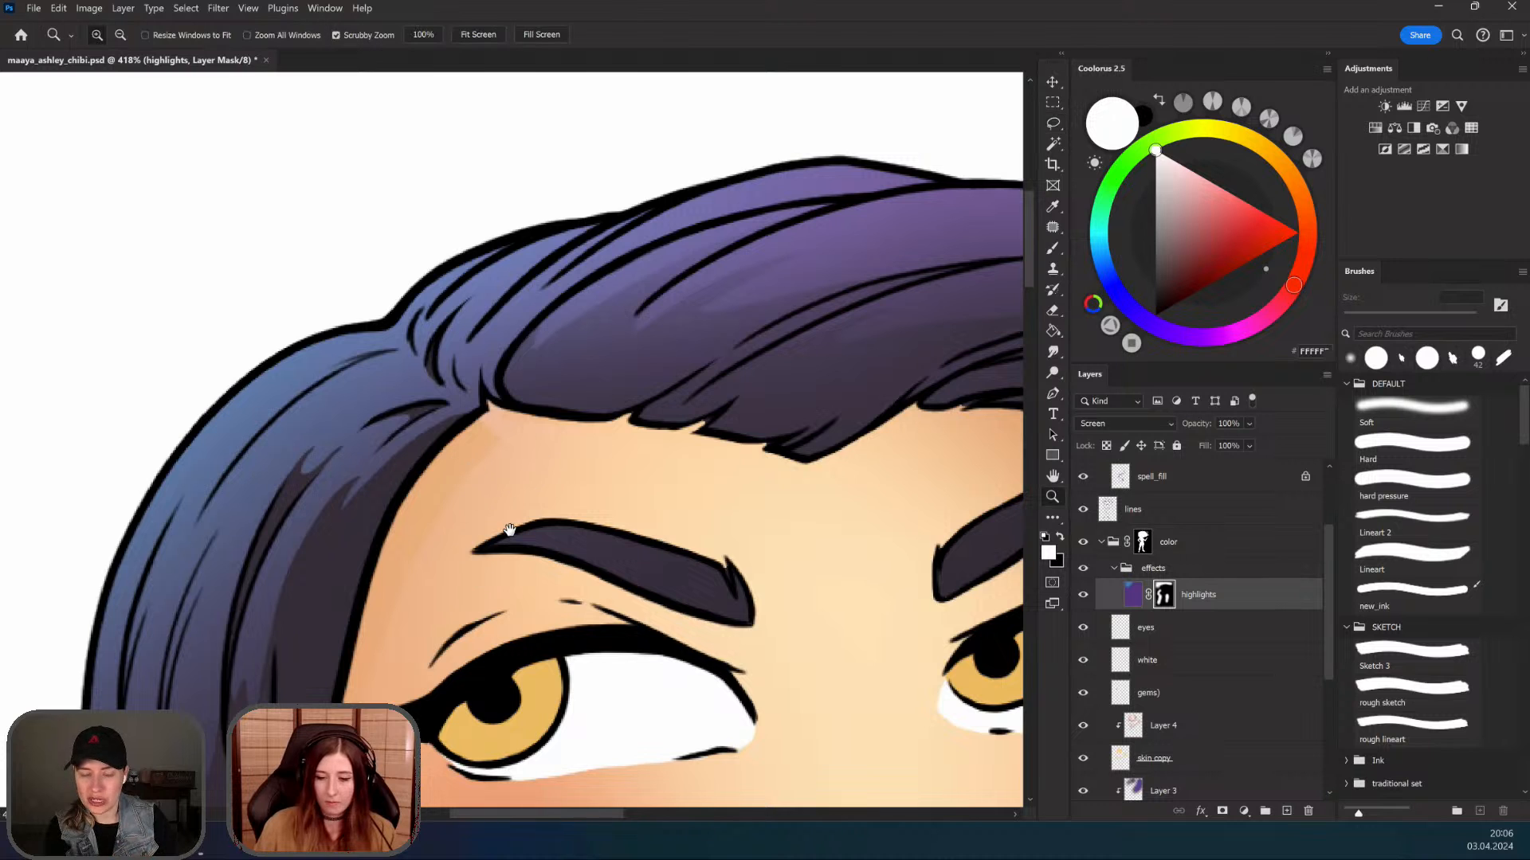
# Step: Examine the cut-out strands in the side hair against the rest of the head
pyautogui.keyDown('alt'); pyautogui.click(510, 532); pyautogui.keyUp('alt')
pyautogui.keyDown('alt'); pyautogui.click(532, 470); pyautogui.keyUp('alt')
pyautogui.keyDown('alt'); pyautogui.click(374, 557); pyautogui.keyUp('alt')
pyautogui.moveTo(454, 654); pyautogui.dragTo(447, 609)
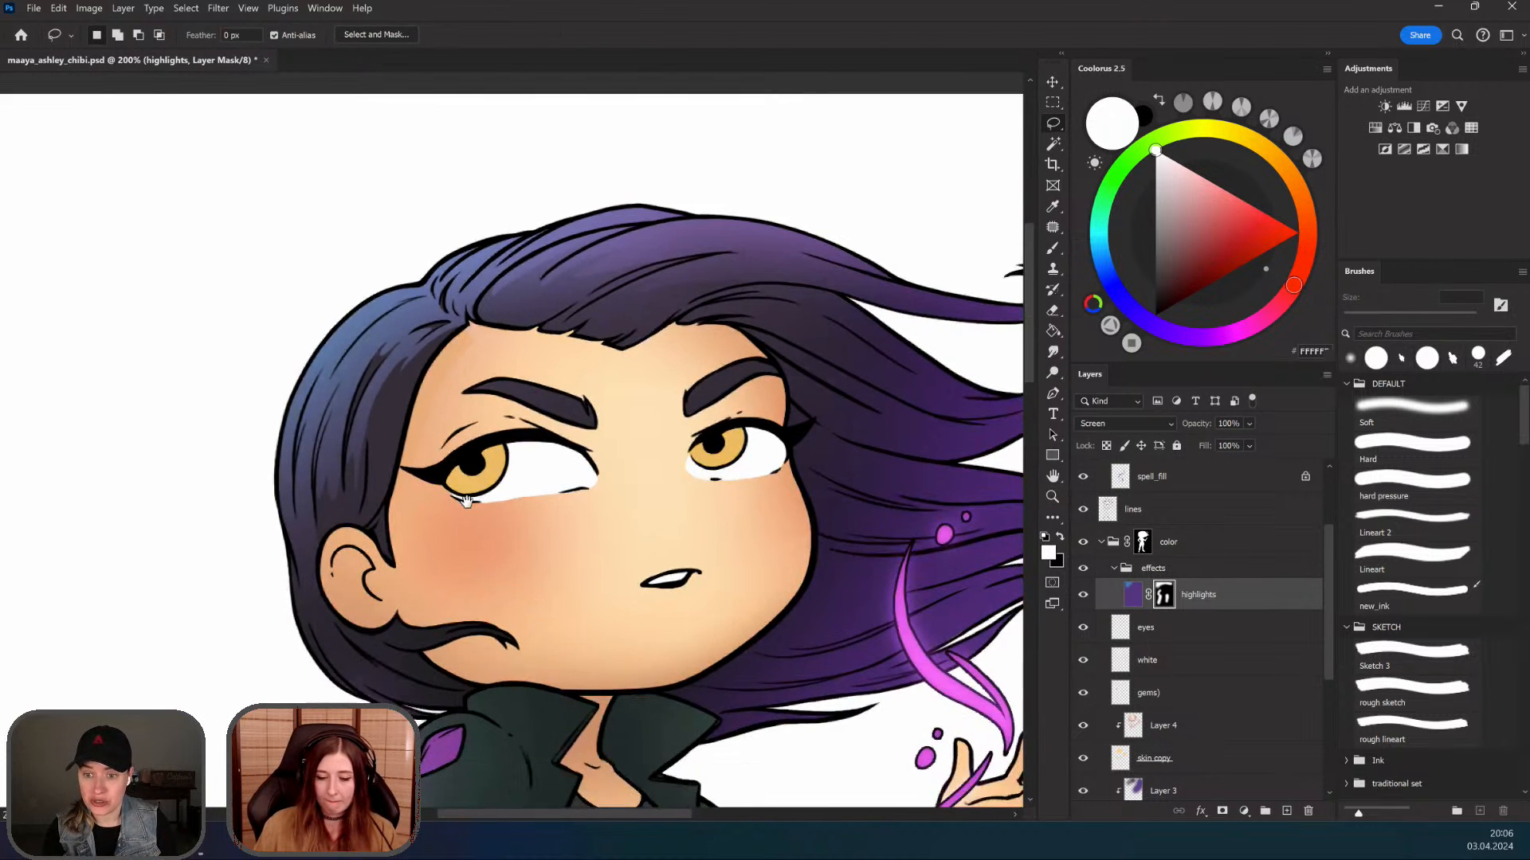
pyautogui.moveTo(456, 400); pyautogui.dragTo(435, 419)
pyautogui.moveTo(399, 316); pyautogui.dragTo(379, 339)
pyautogui.moveTo(487, 451); pyautogui.dragTo(456, 420)
pyautogui.moveTo(467, 426); pyautogui.dragTo(518, 412)
pyautogui.moveTo(520, 314)
pyautogui.mouseDown()
pyautogui.moveTo(522, 413)
pyautogui.moveTo(385, 575)
pyautogui.mouseUp()
pyautogui.moveTo(635, 457)
pyautogui.mouseDown()
pyautogui.moveTo(587, 436)
pyautogui.moveTo(361, 614)
pyautogui.moveTo(638, 594)
pyautogui.moveTo(646, 580)
pyautogui.mouseUp()
pyautogui.scroll(-5, 647, 580)
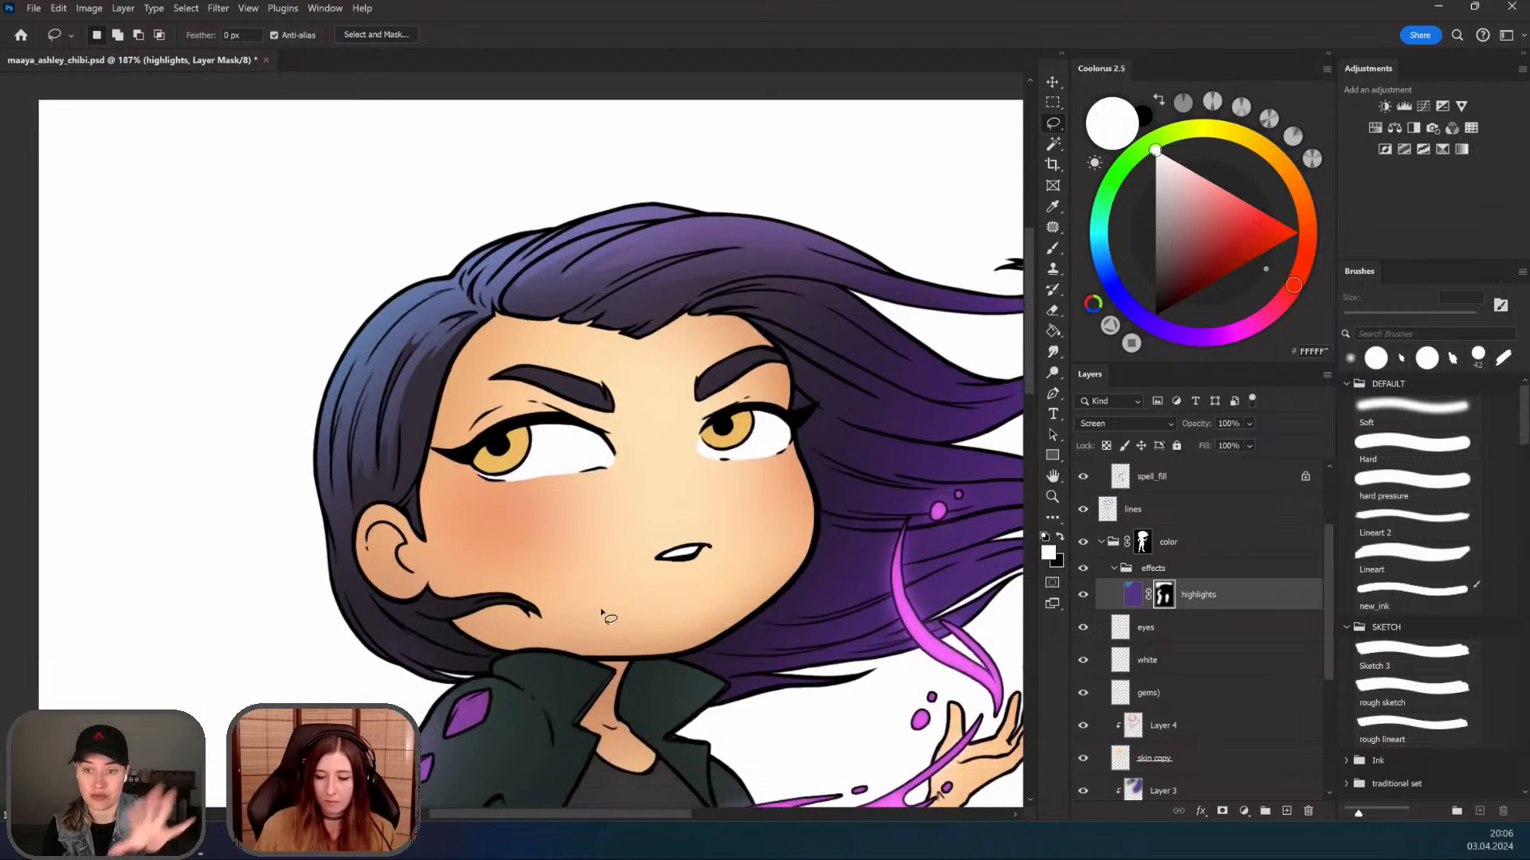
# Step: Review the highlights across the flowing hair, jacket, torso and trousers, then return to the head close up
pyautogui.moveTo(785, 688); pyautogui.dragTo(723, 584)
pyautogui.moveTo(738, 663); pyautogui.dragTo(714, 608)
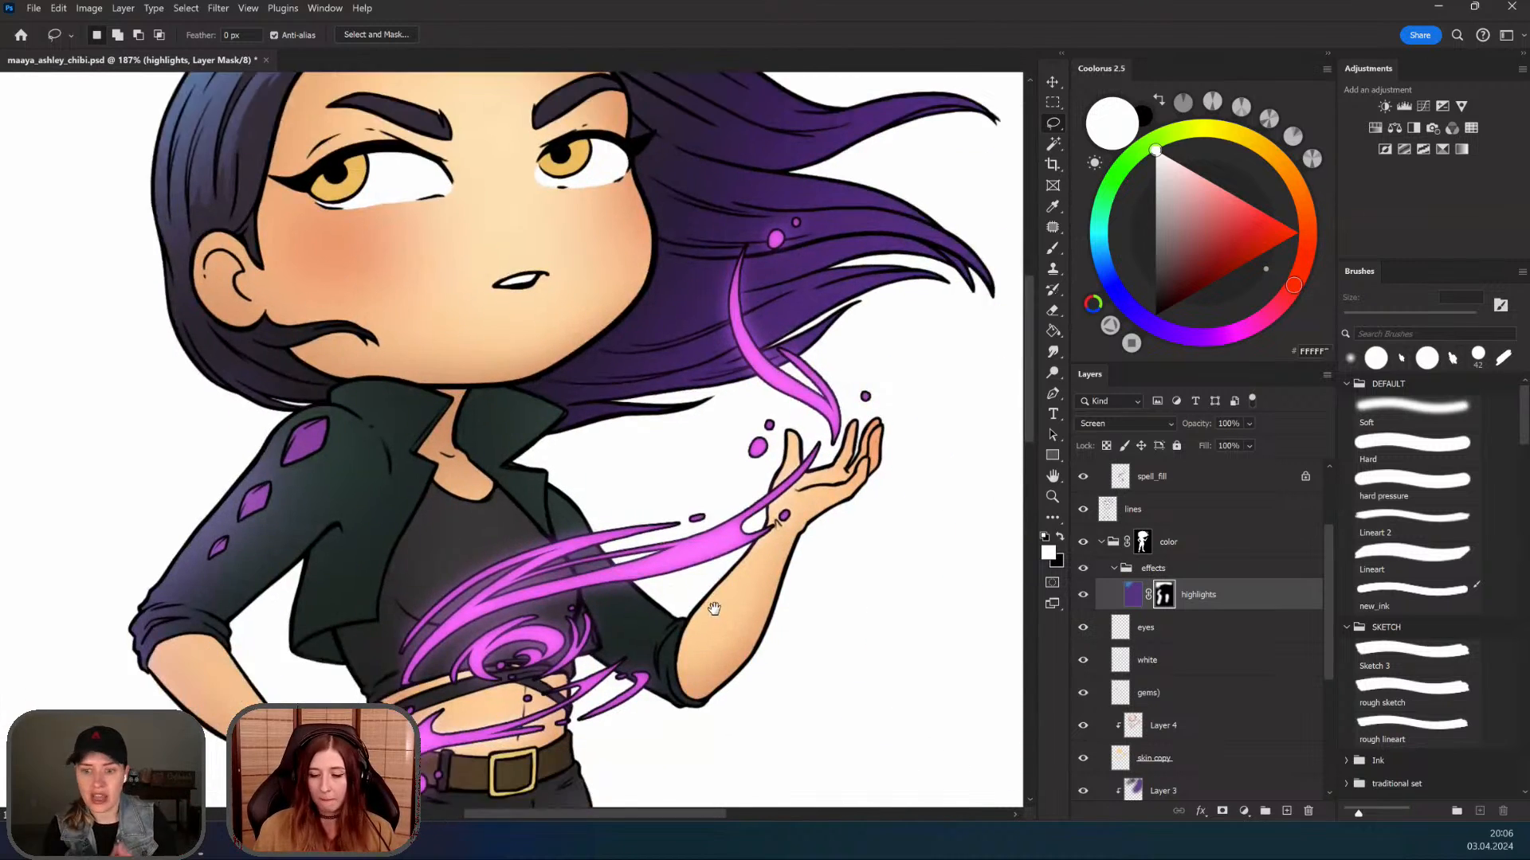
pyautogui.moveTo(725, 697)
pyautogui.mouseDown()
pyautogui.moveTo(700, 698)
pyautogui.moveTo(518, 379)
pyautogui.moveTo(430, 263)
pyautogui.mouseUp()
pyautogui.moveTo(642, 546); pyautogui.dragTo(680, 495)
pyautogui.moveTo(632, 526); pyautogui.dragTo(613, 628)
pyautogui.scroll(6, 619, 452)
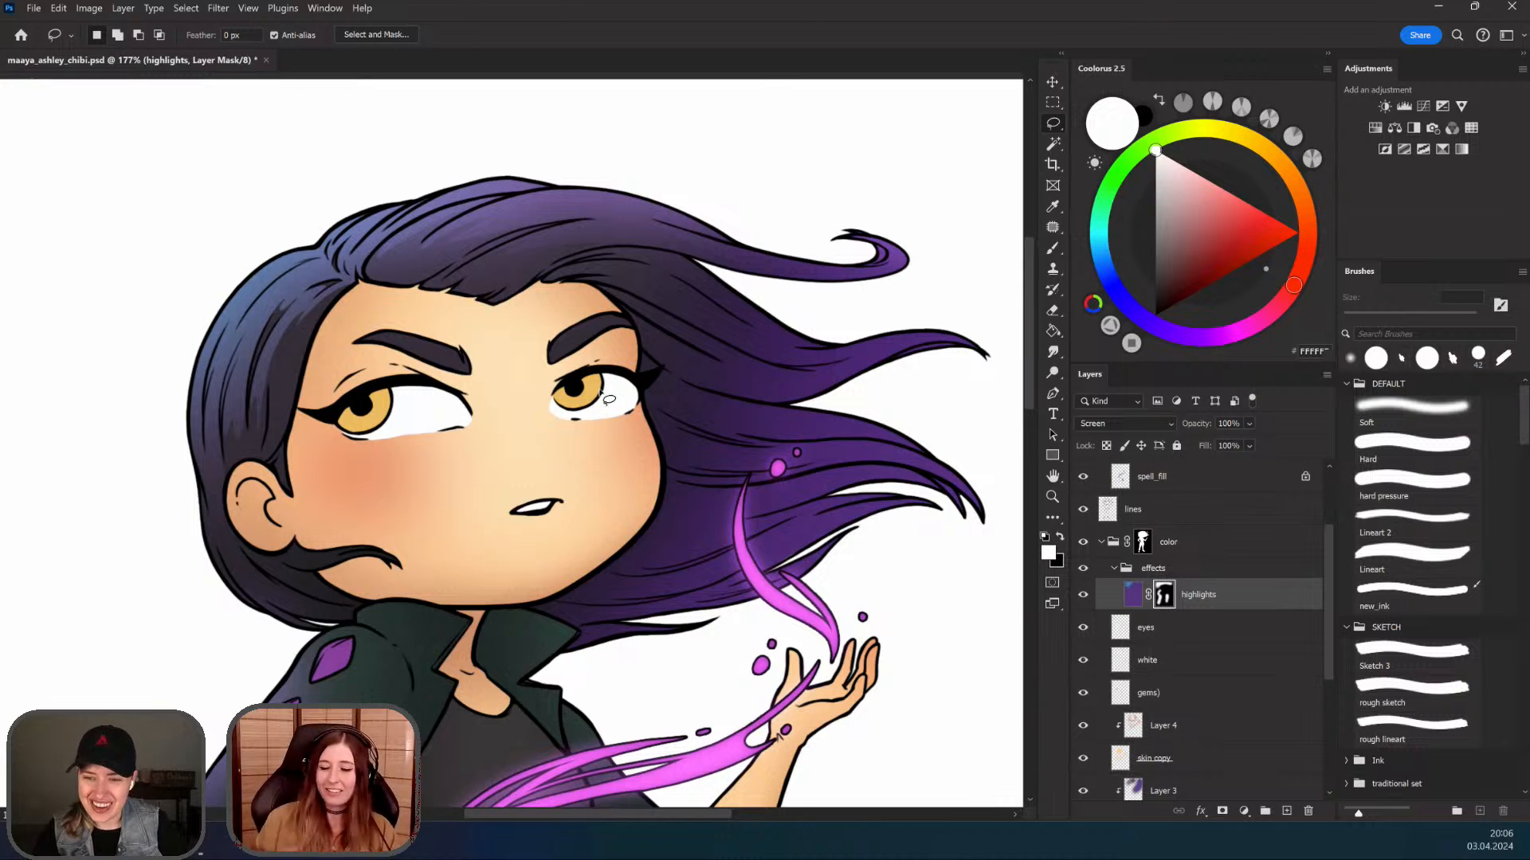
pyautogui.moveTo(603, 452); pyautogui.dragTo(604, 359)
pyautogui.moveTo(450, 638); pyautogui.dragTo(453, 542)
pyautogui.moveTo(580, 586); pyautogui.dragTo(527, 636)
pyautogui.moveTo(570, 791)
pyautogui.mouseDown()
pyautogui.moveTo(547, 656)
pyautogui.moveTo(534, 649)
pyautogui.moveTo(514, 687)
pyautogui.mouseUp()
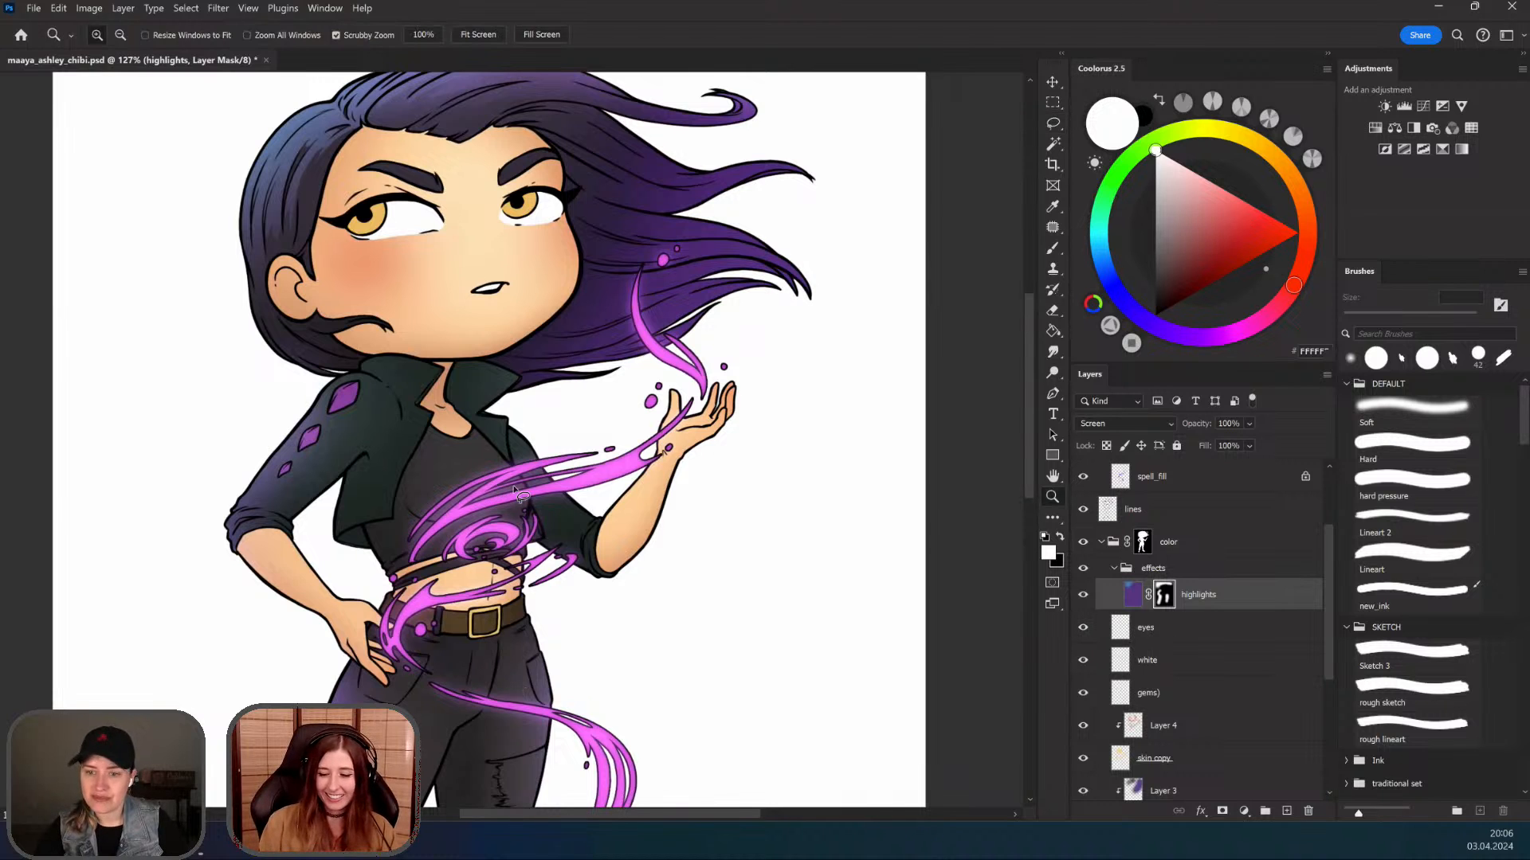
pyautogui.moveTo(541, 467); pyautogui.dragTo(438, 542)
pyautogui.moveTo(625, 265); pyautogui.dragTo(600, 371)
pyautogui.moveTo(501, 408); pyautogui.dragTo(649, 351)
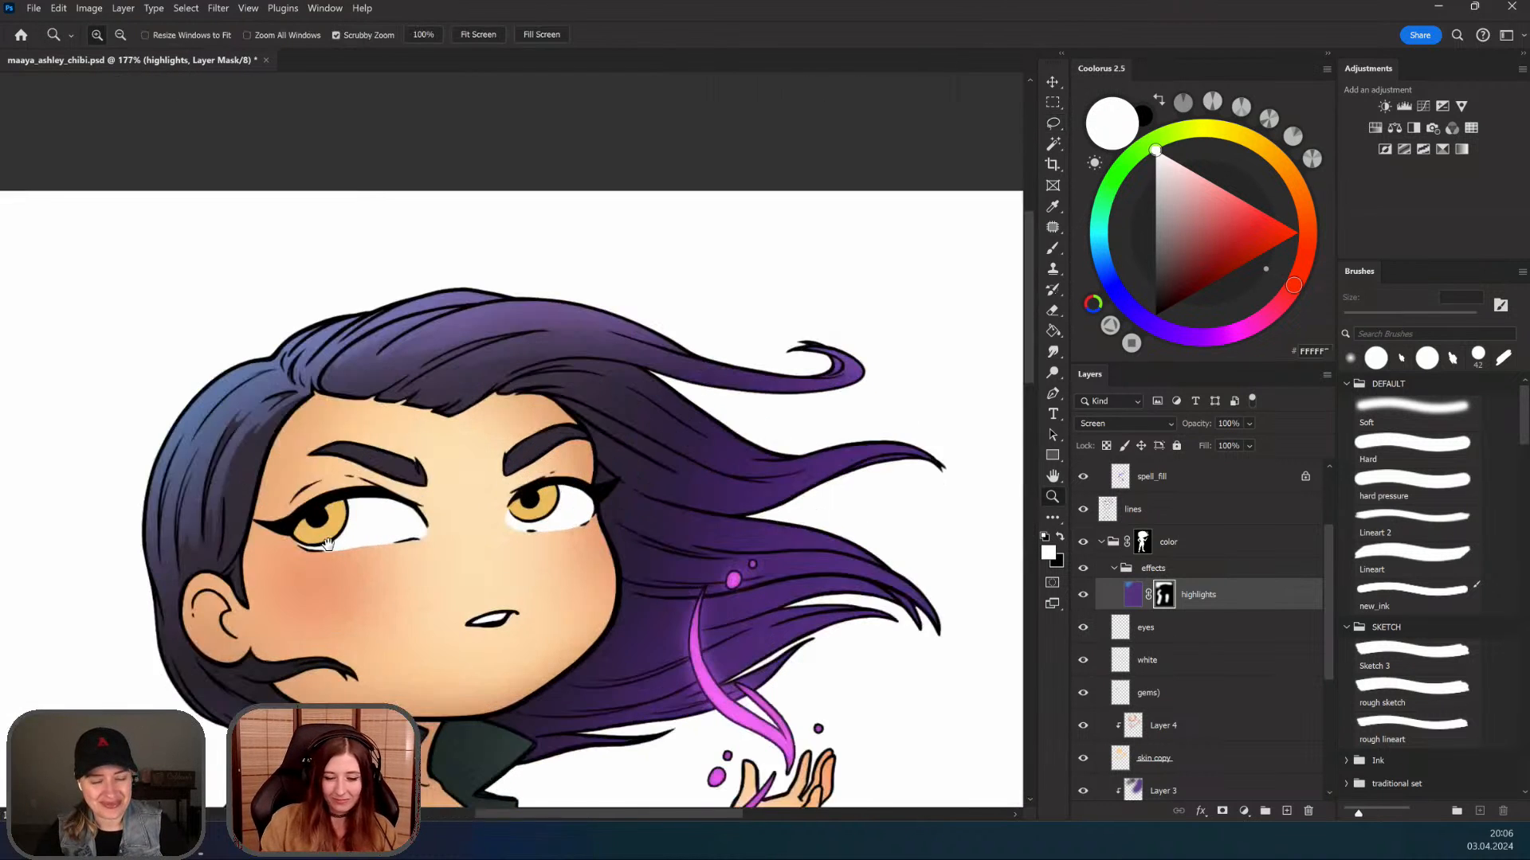
pyautogui.moveTo(573, 526); pyautogui.dragTo(673, 500)
# Step: Toggle the highlights layer's visibility and compare its effect on the head and the whole figure
pyautogui.click(1085, 596)
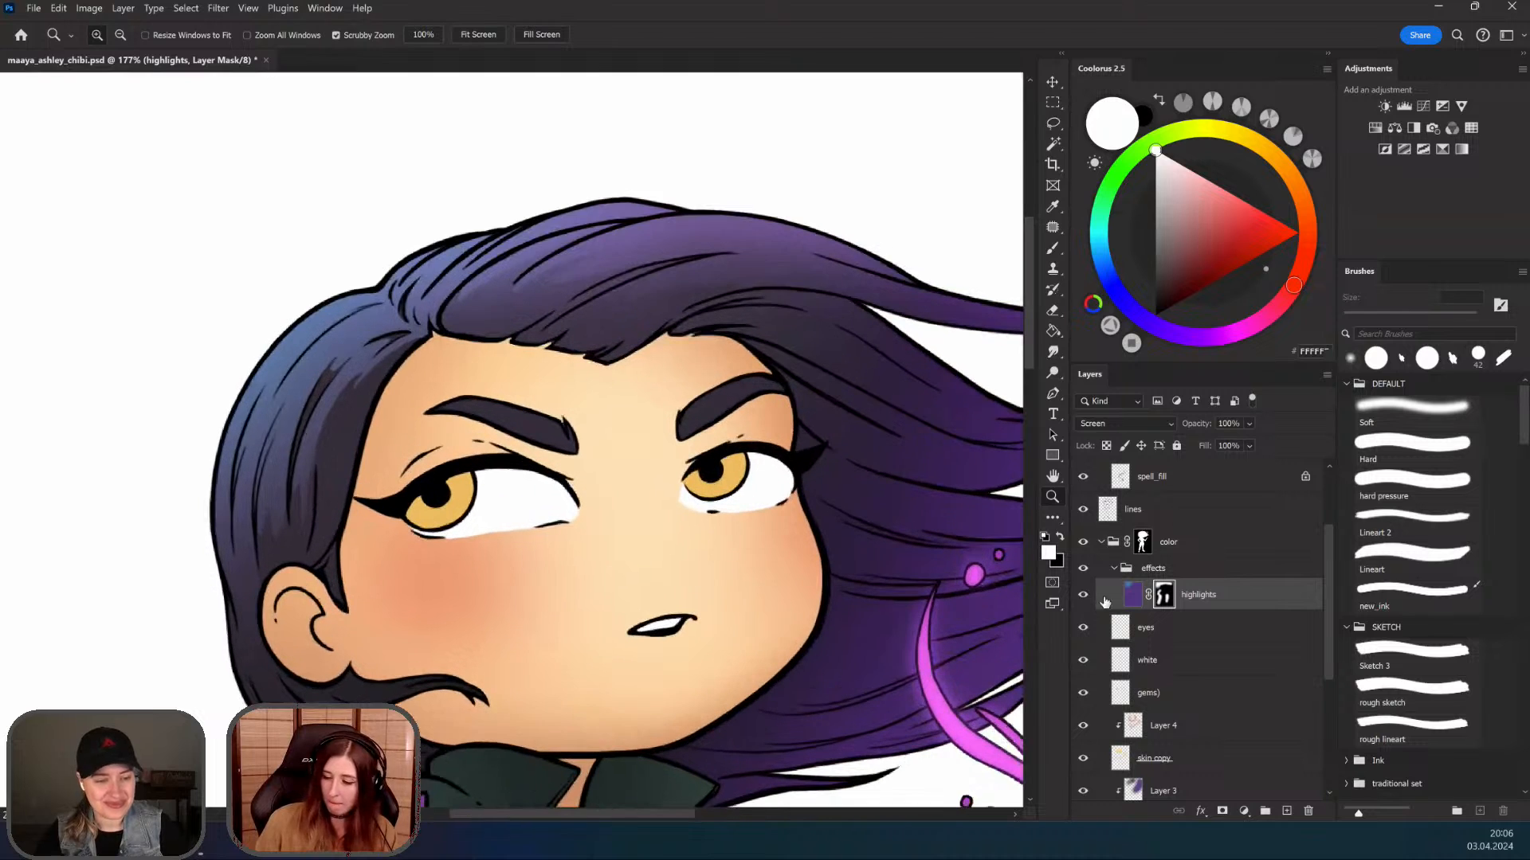
pyautogui.click(1084, 596)
pyautogui.scroll(-4, 483, 522)
pyautogui.hscroll(2, 483, 523)
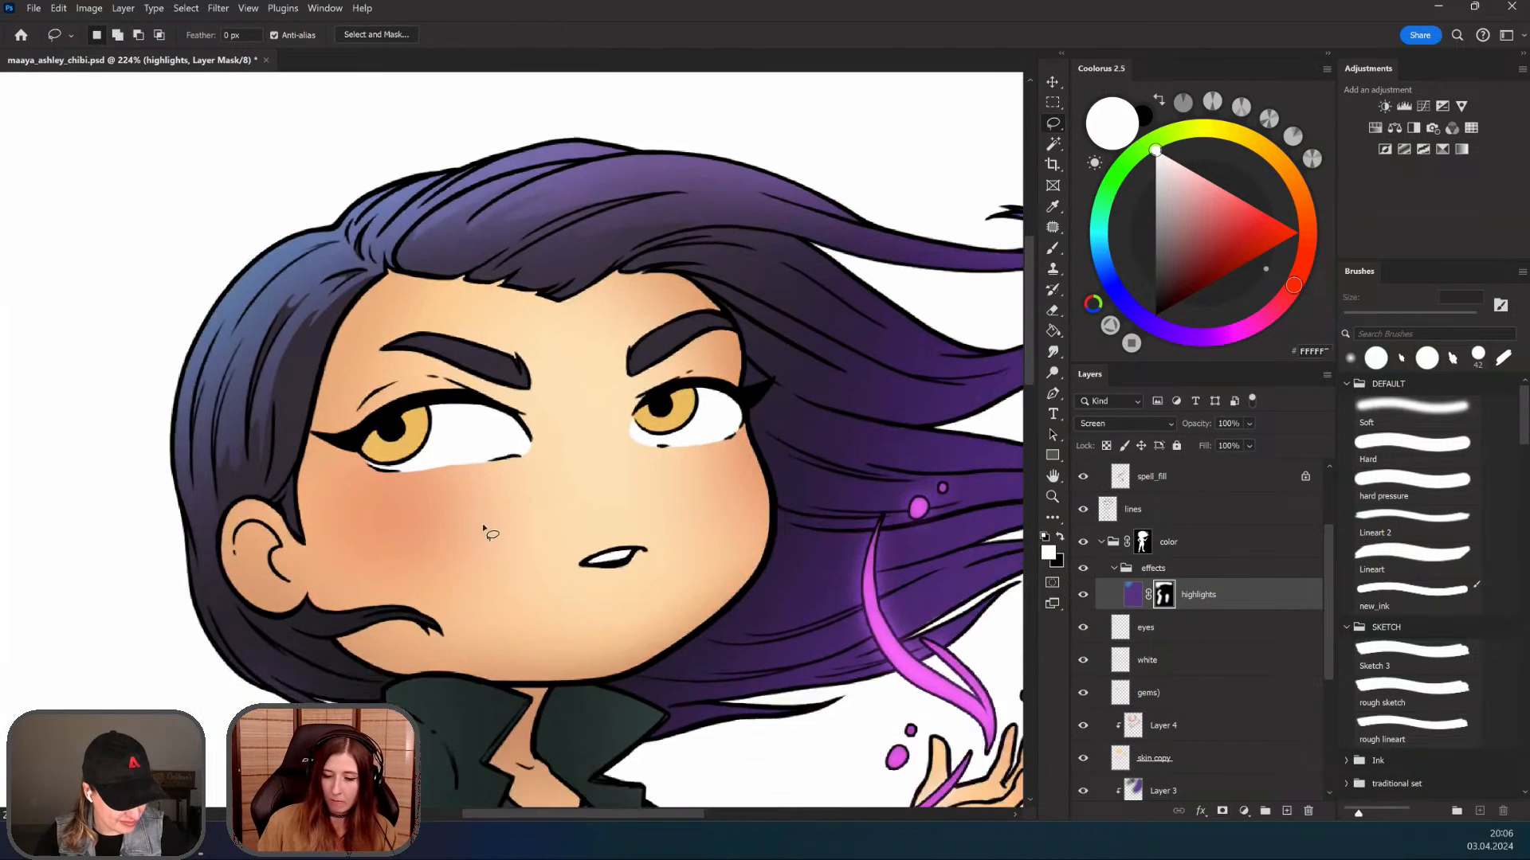
pyautogui.scroll(-5, 542, 632)
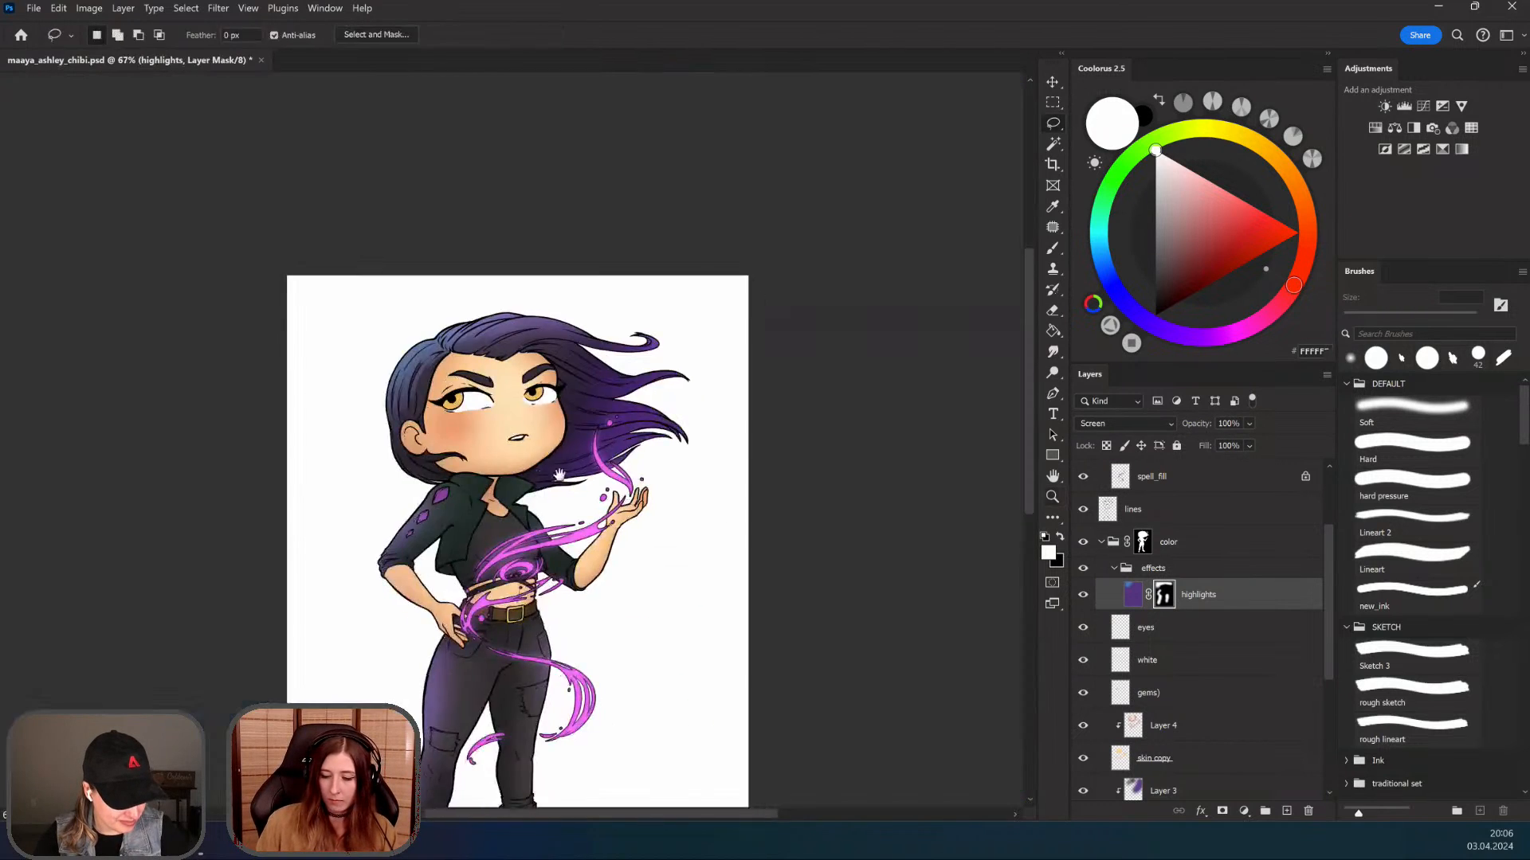
pyautogui.scroll(3, 546, 646)
pyautogui.scroll(-3, 549, 657)
pyautogui.scroll(1, 555, 674)
pyautogui.scroll(3, 555, 673)
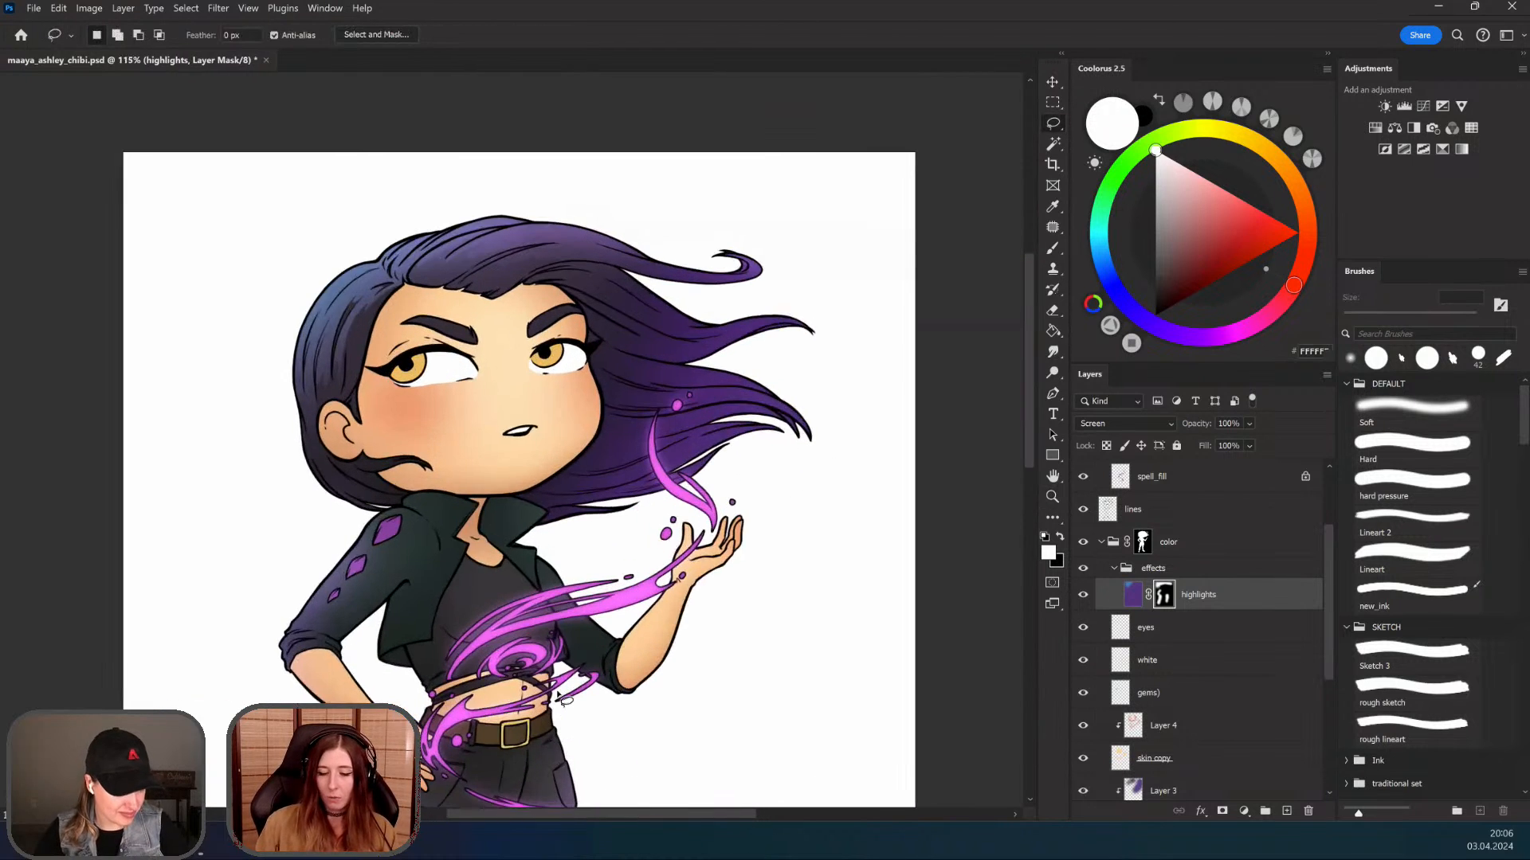
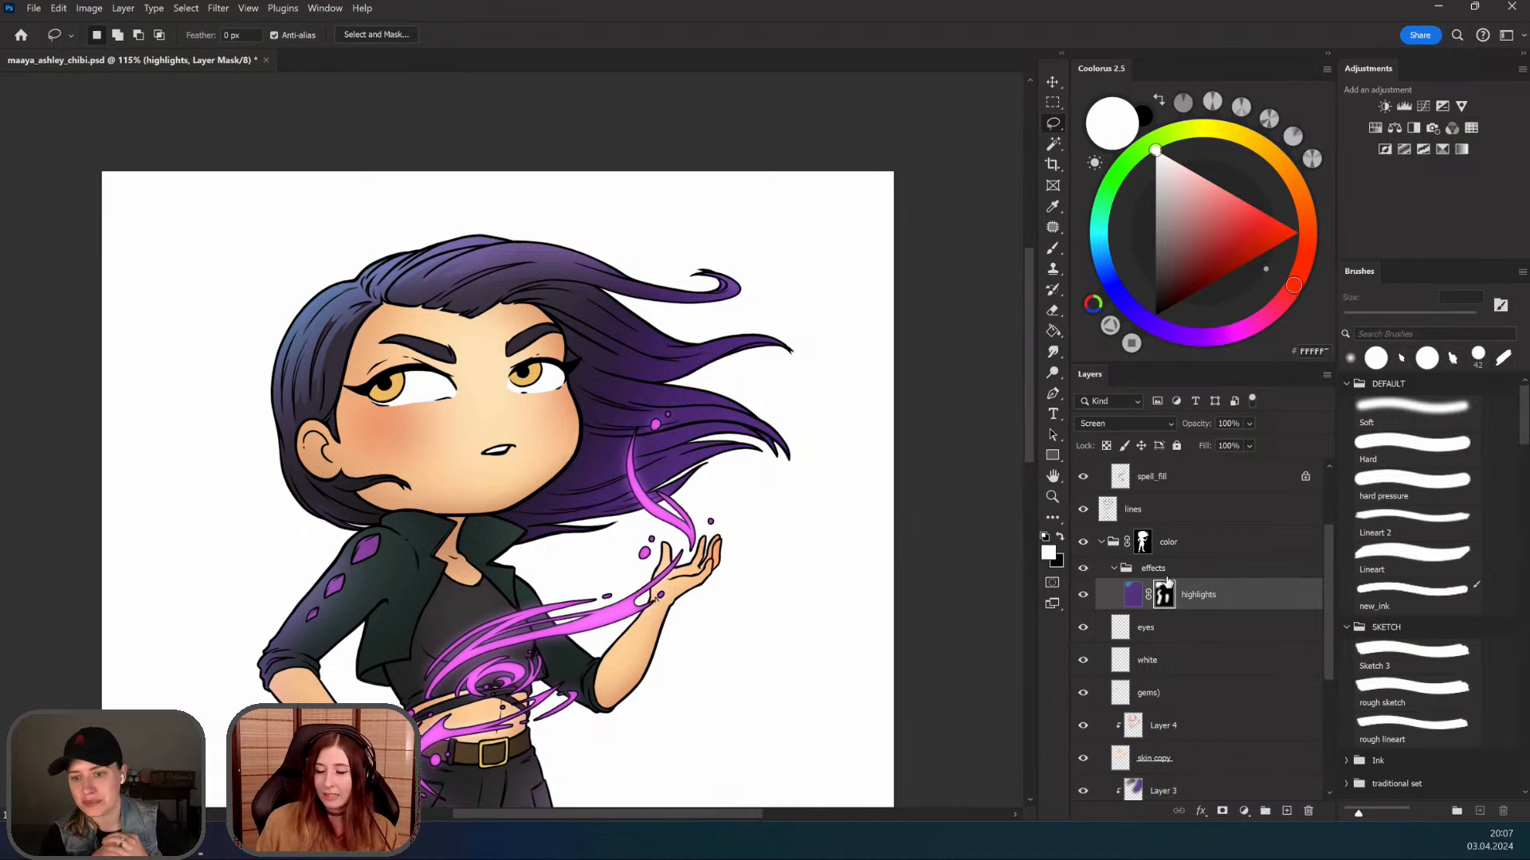
# Step: Inspect the head and upper body at several magnifications to judge the overall hair and sleeve shading
pyautogui.scroll(3, 451, 423)
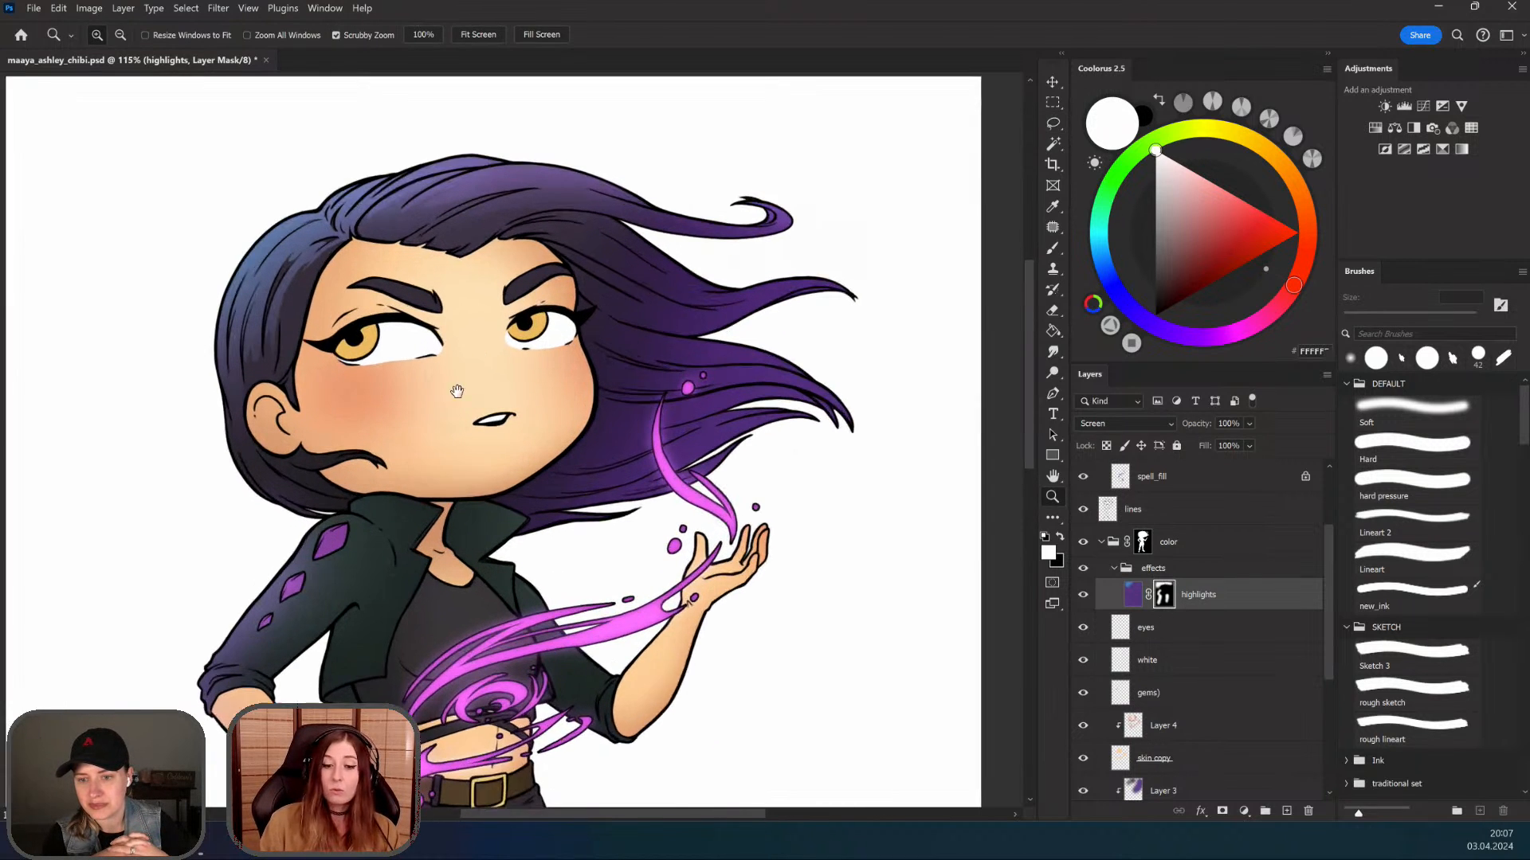
pyautogui.scroll(2, 450, 424)
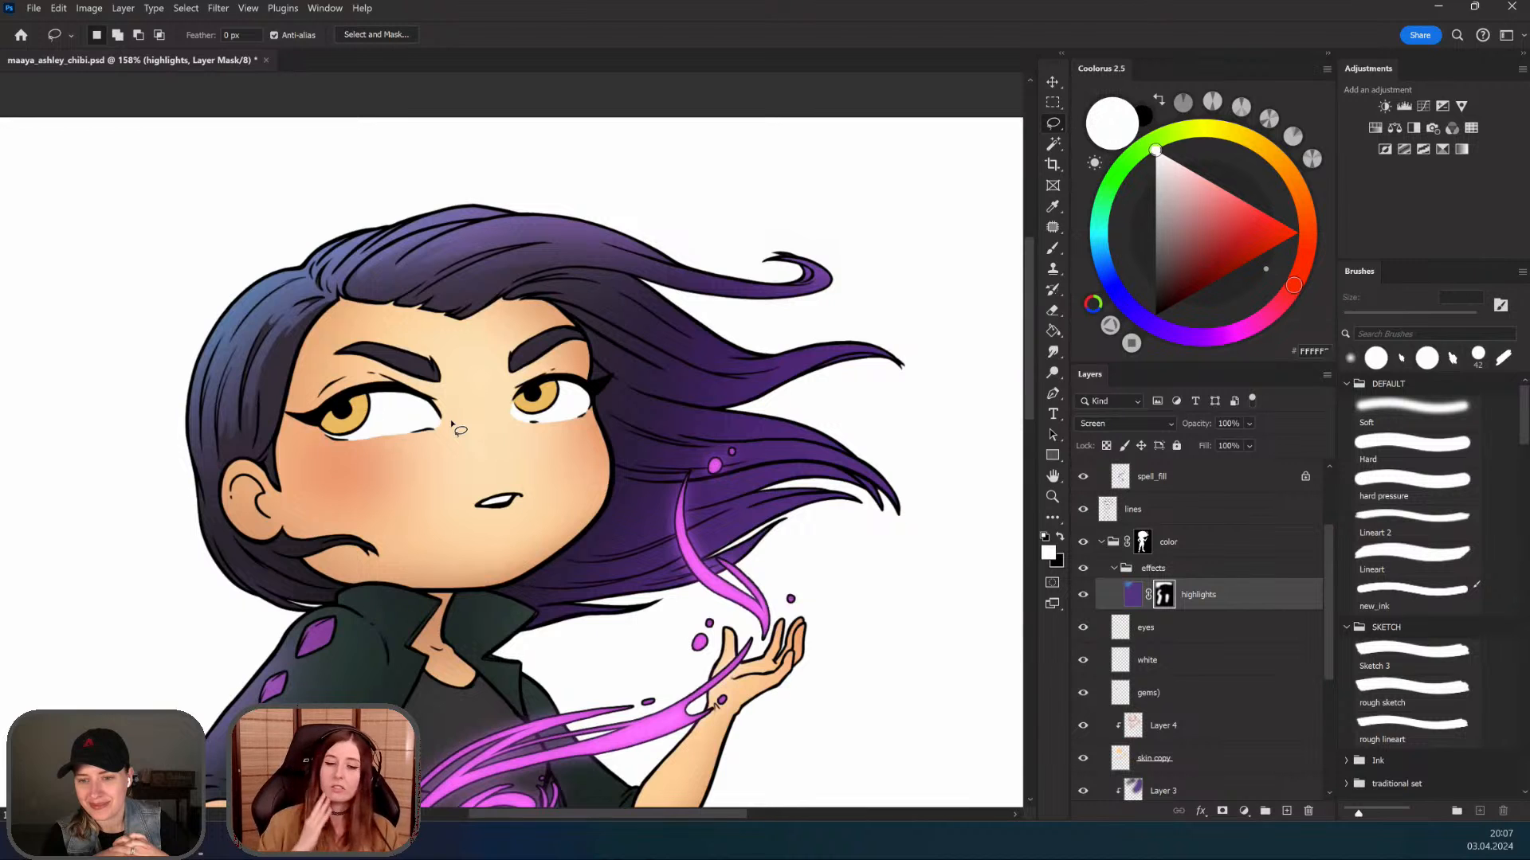
pyautogui.moveTo(527, 633); pyautogui.dragTo(513, 535)
pyautogui.moveTo(515, 532); pyautogui.dragTo(470, 526)
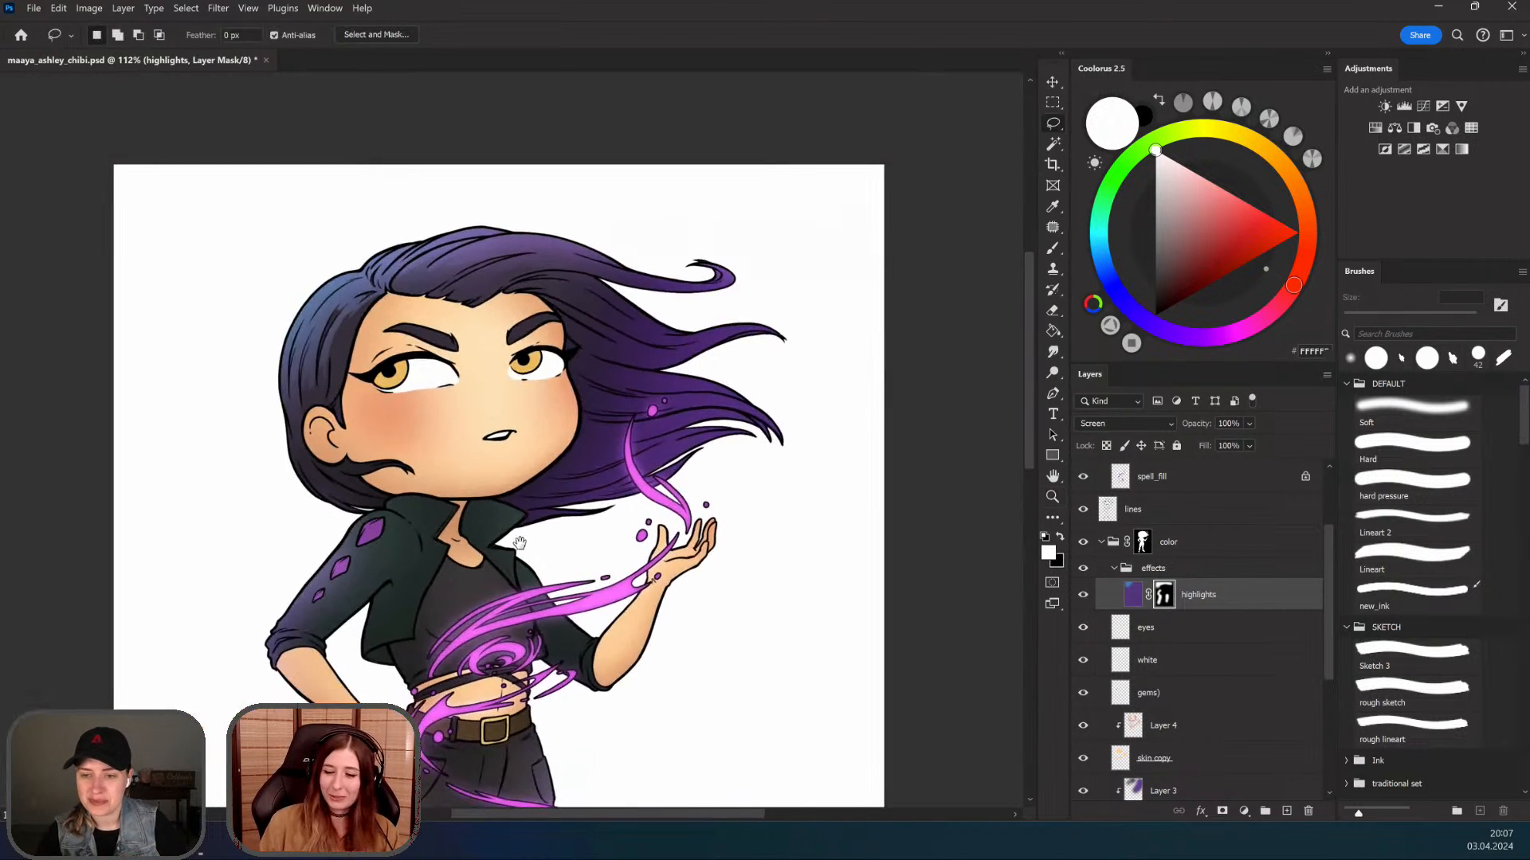
pyautogui.moveTo(520, 437)
pyautogui.mouseDown()
pyautogui.moveTo(505, 488)
pyautogui.moveTo(533, 594)
pyautogui.mouseUp()
pyautogui.moveTo(533, 591); pyautogui.dragTo(543, 542)
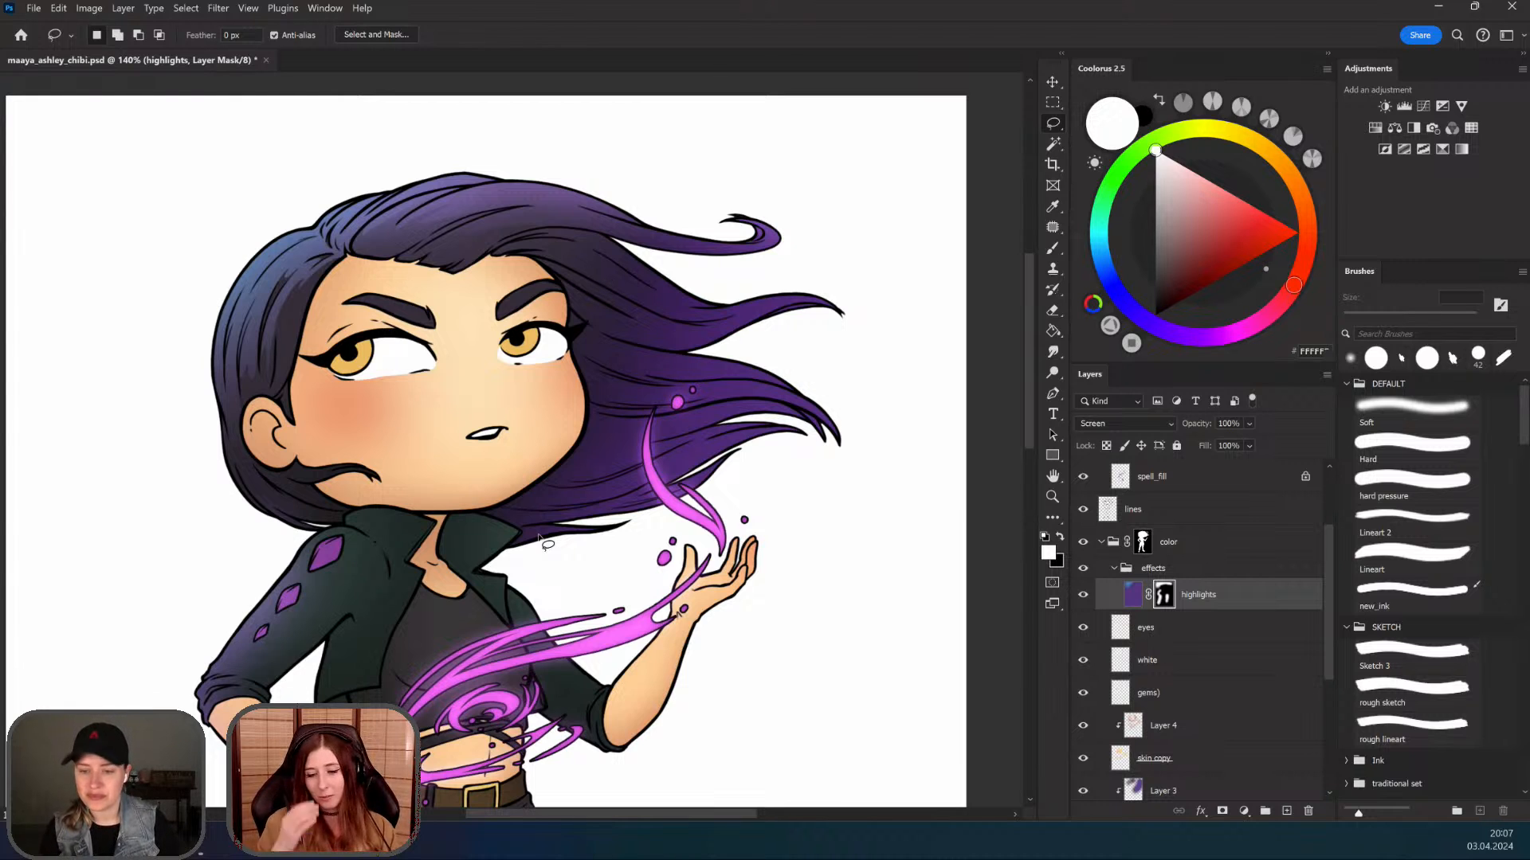
pyautogui.scroll(-3, 589, 493)
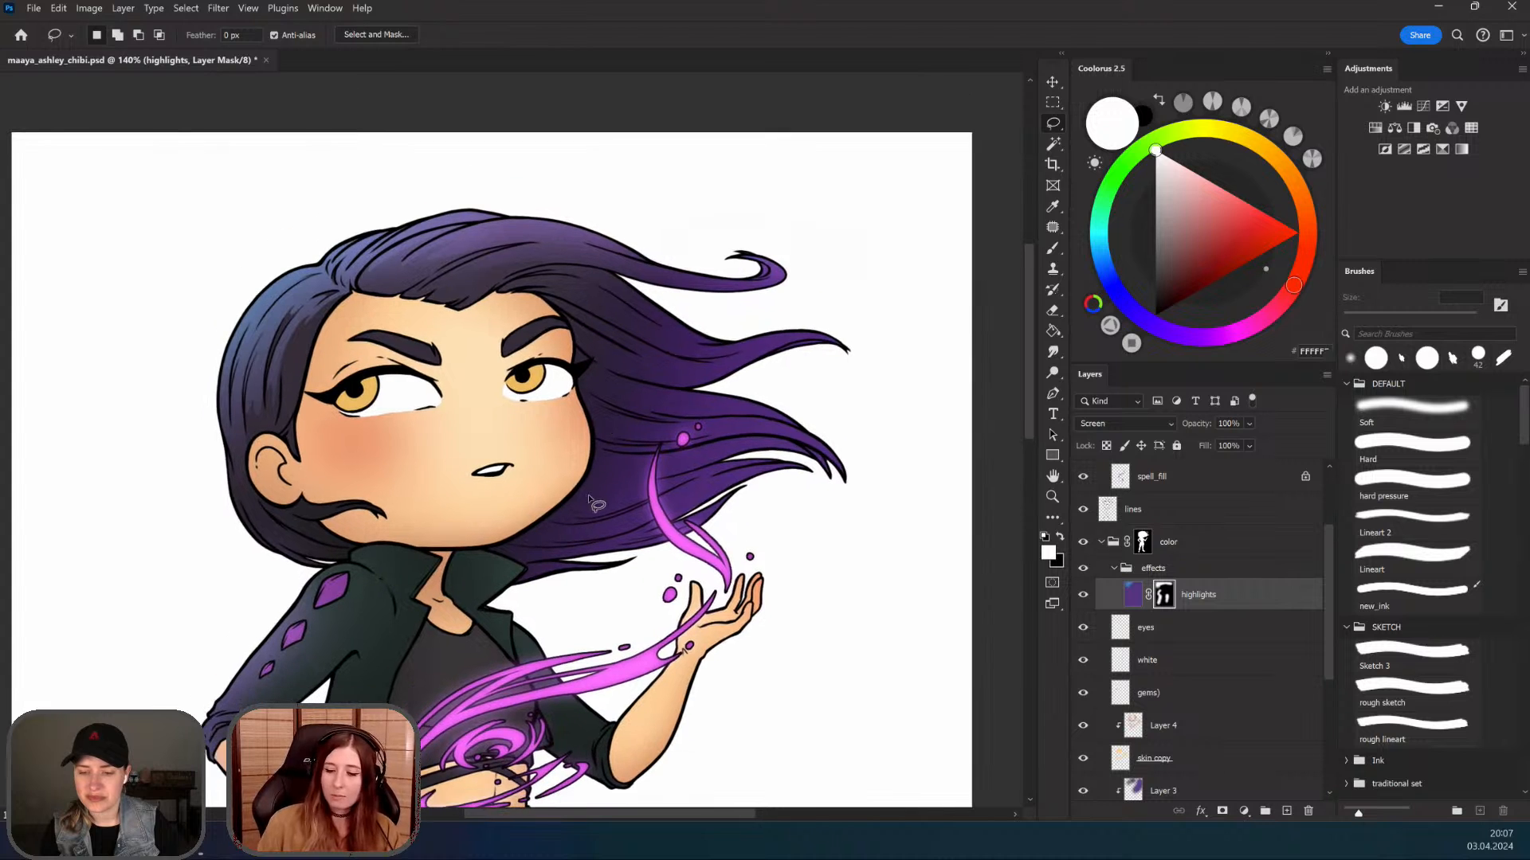
# Step: Target the highlights layer's colour fill and mask in turn to compare them, ending on the colour fill
pyautogui.click(1135, 601)
pyautogui.click(1163, 603)
pyautogui.click(1133, 607)
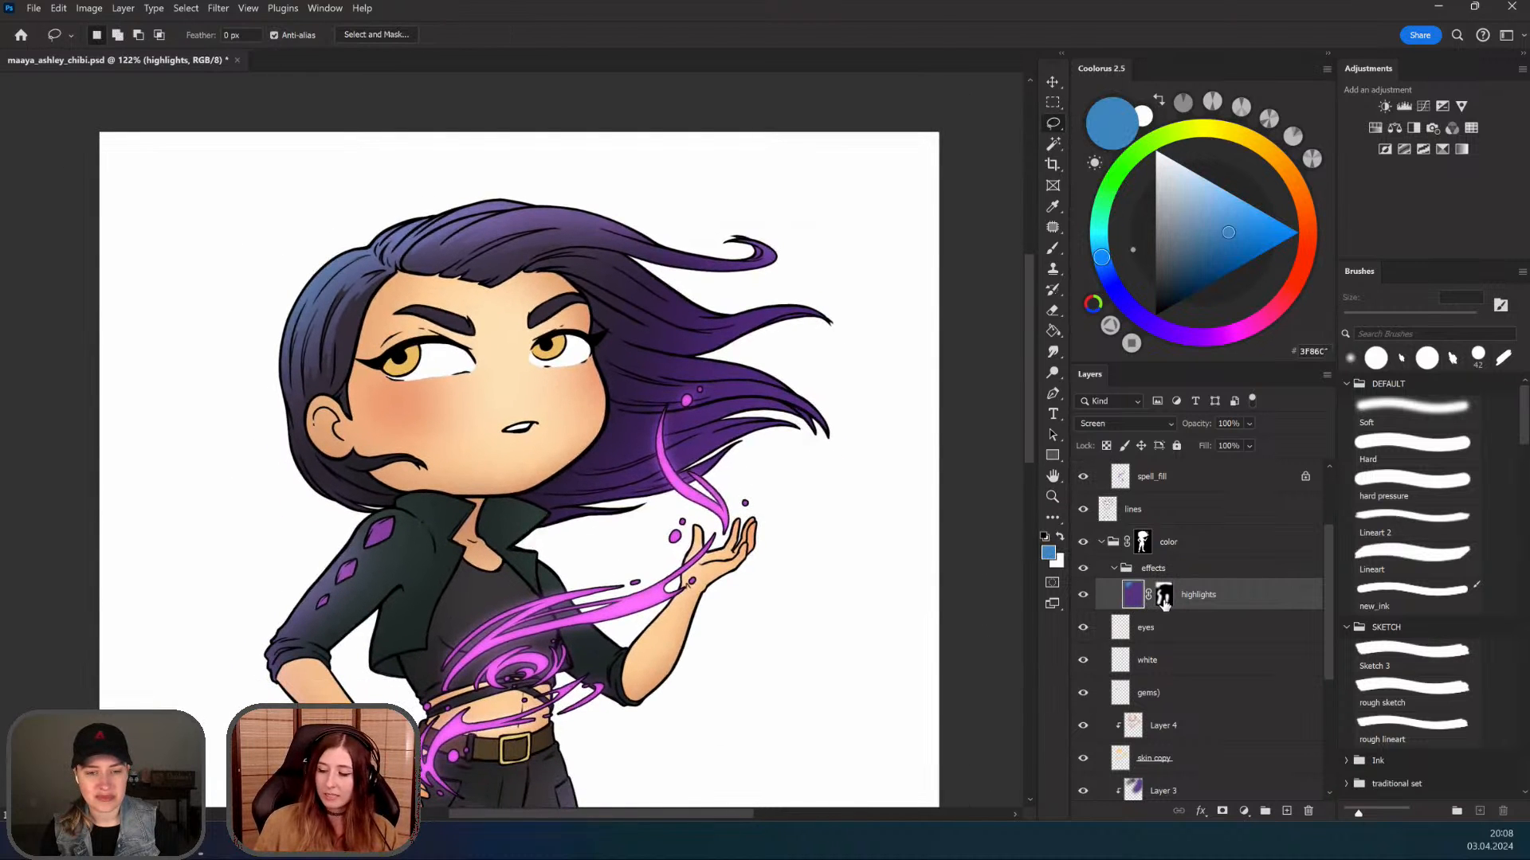
pyautogui.click(1164, 603)
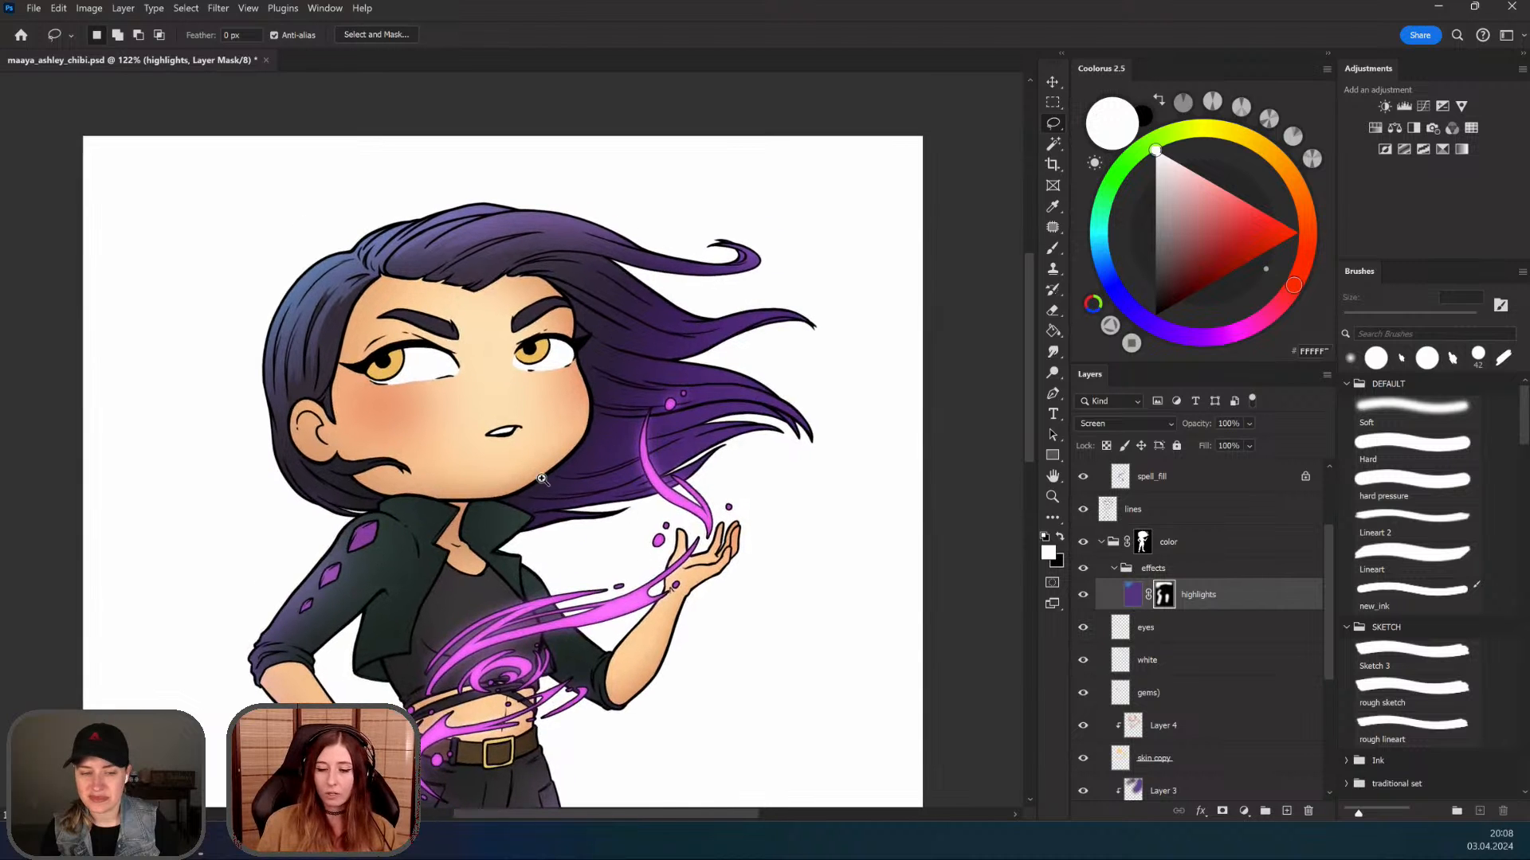
pyautogui.scroll(-1, 532, 473)
pyautogui.scroll(2, 532, 473)
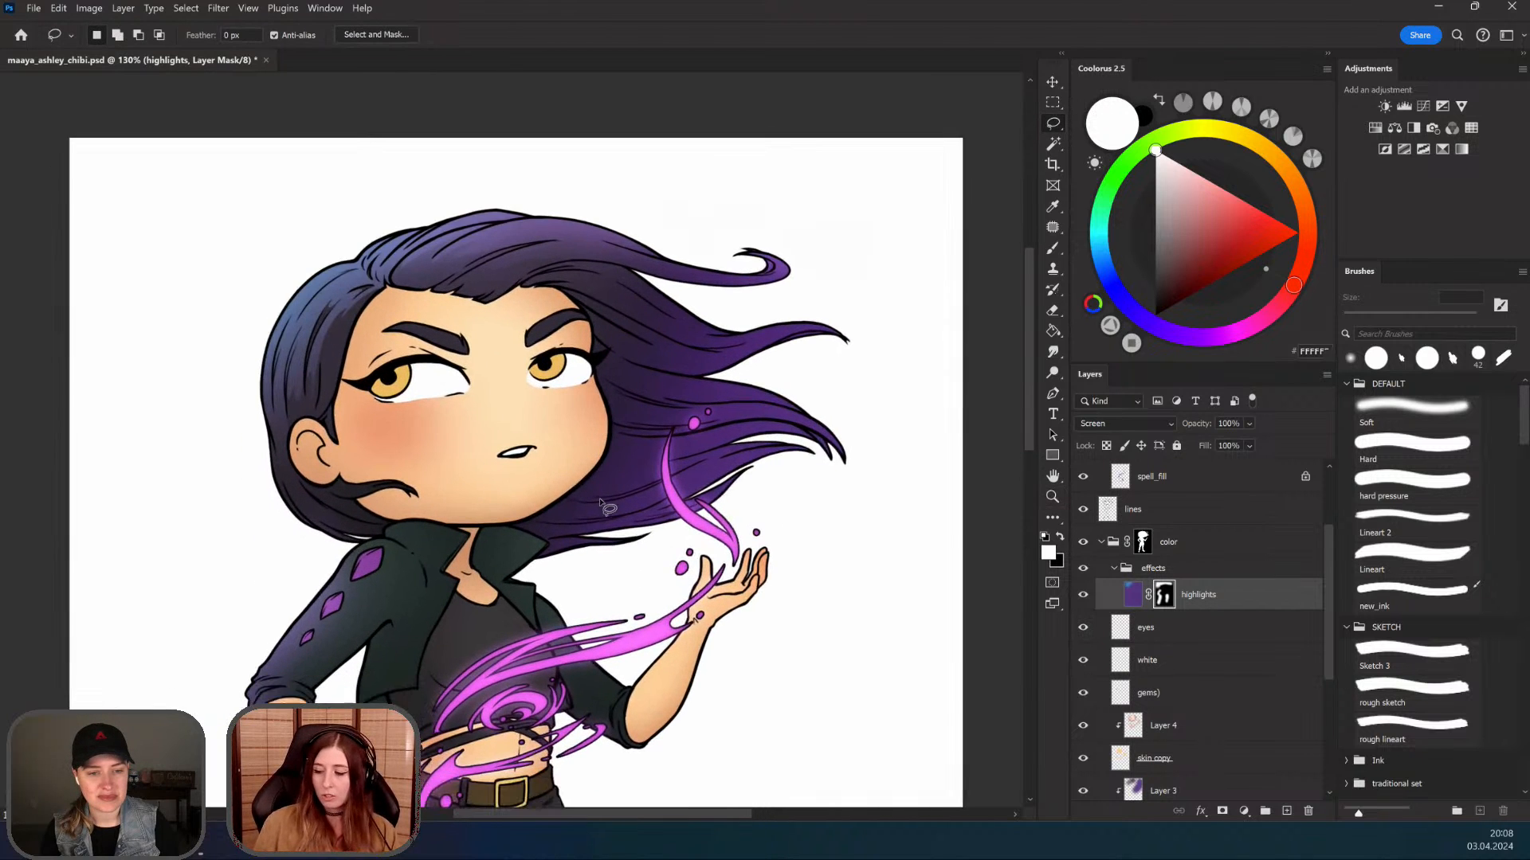
pyautogui.click(1129, 596)
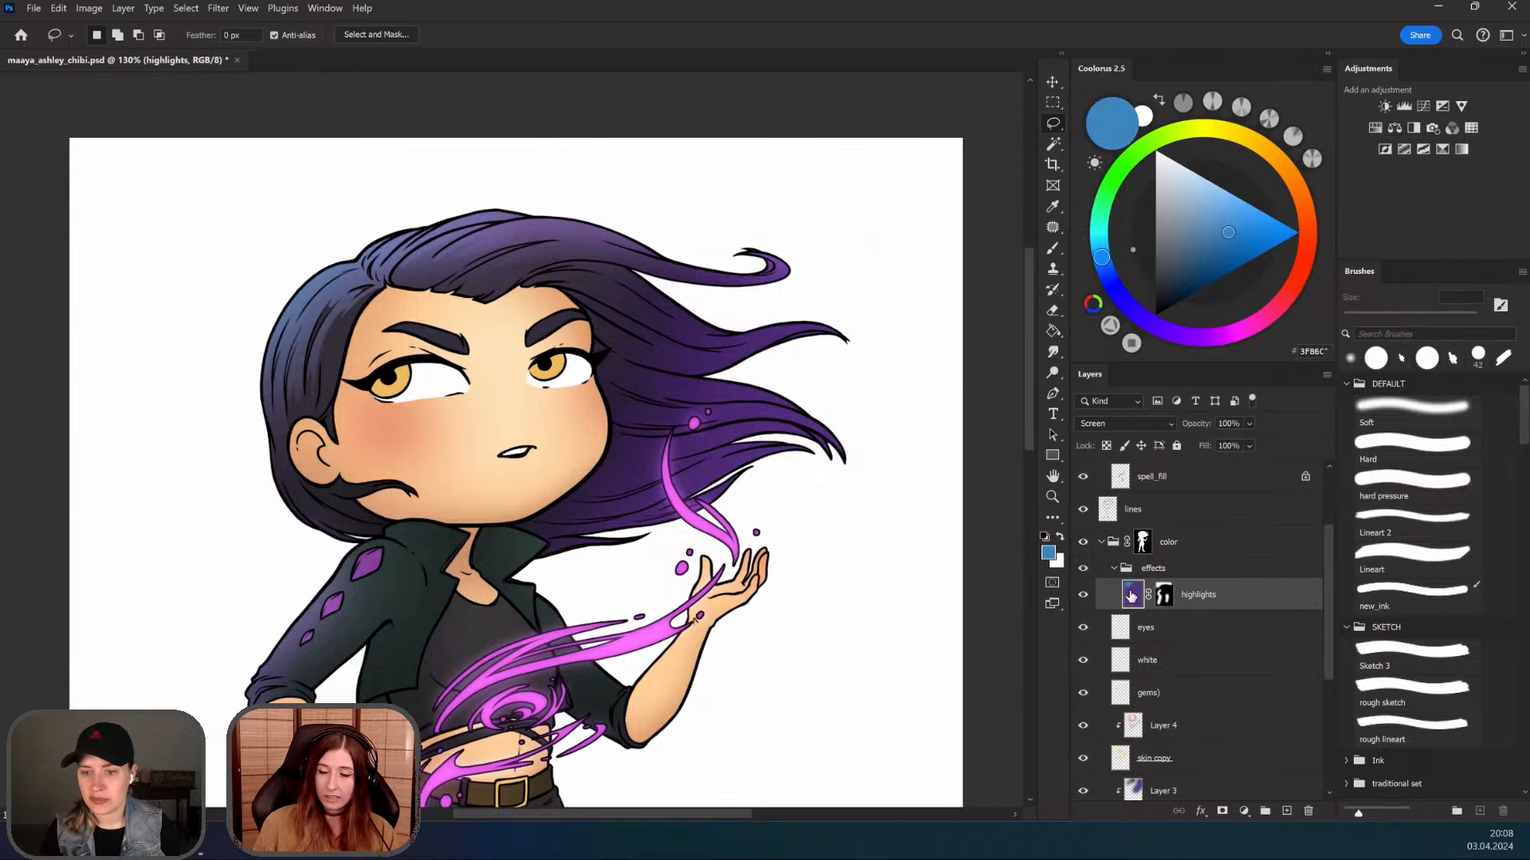
# Step: Add a new layer above the highlights in the effects group and name it shadows
pyautogui.moveTo(798, 689); pyautogui.dragTo(806, 663)
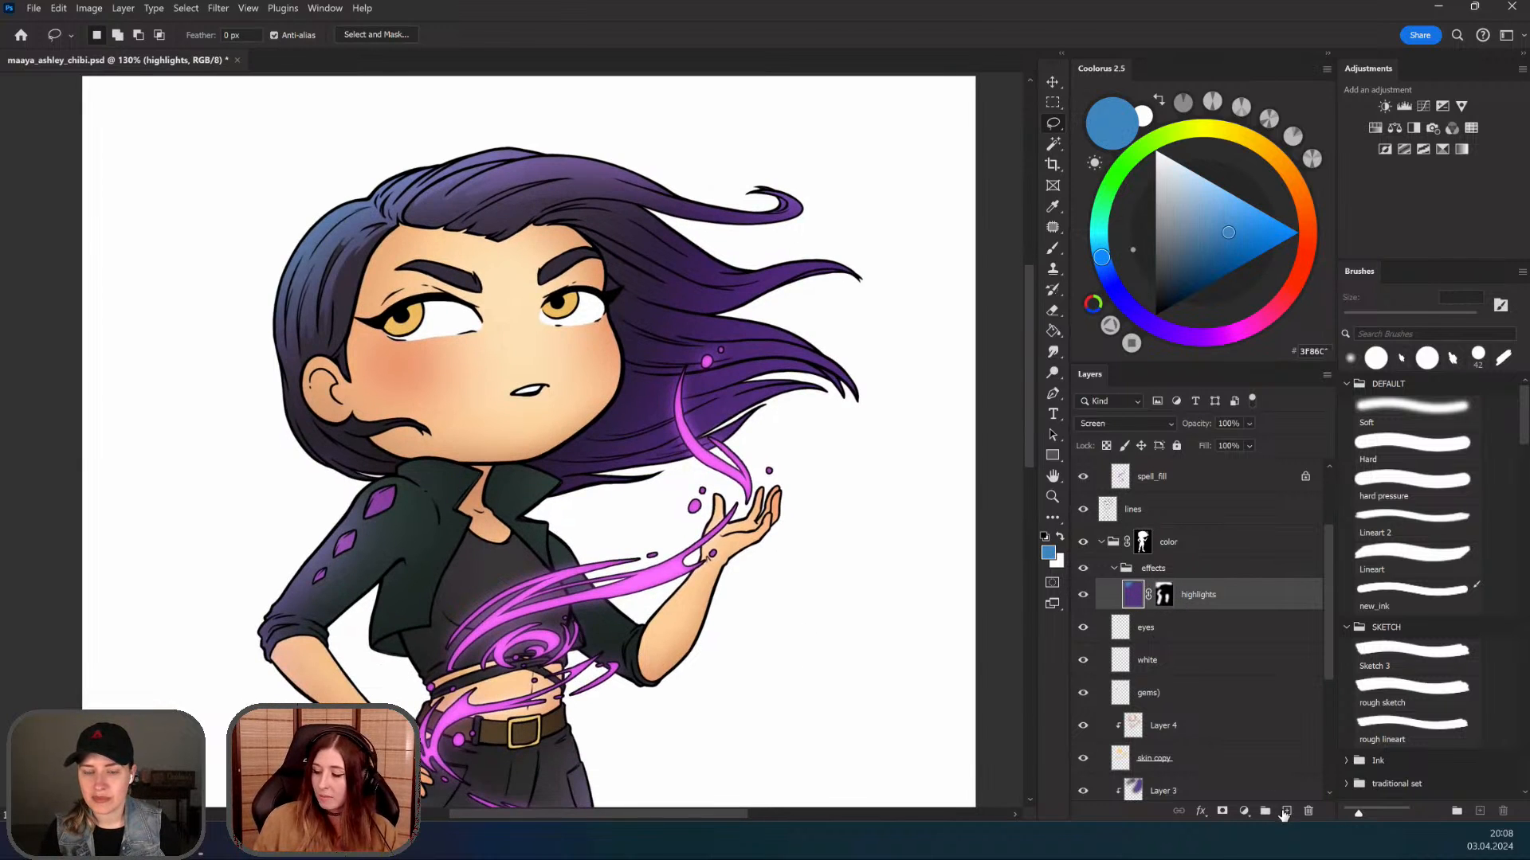
pyautogui.click(1285, 811)
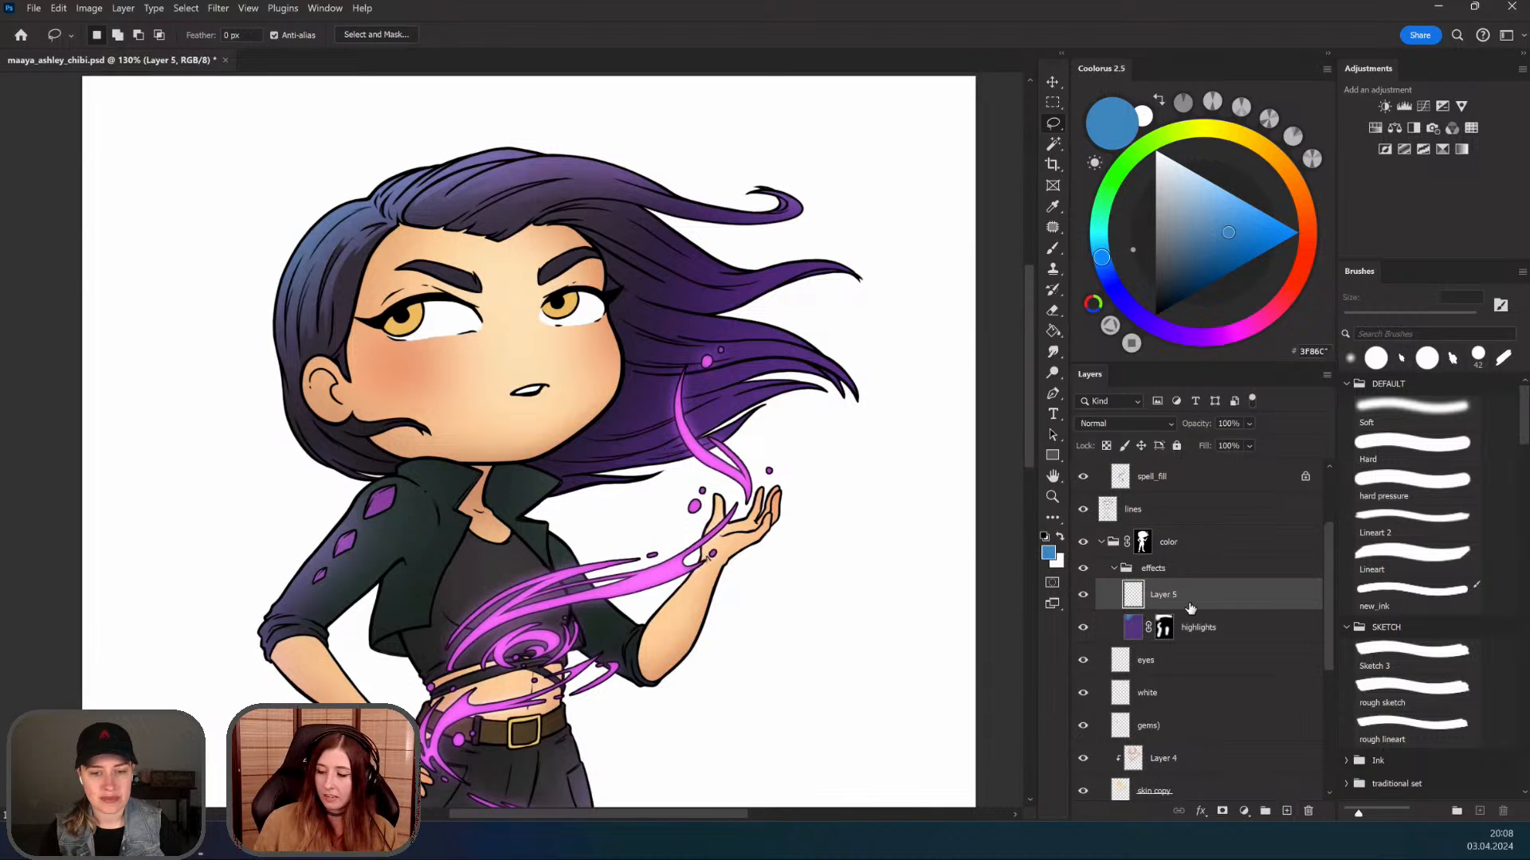
pyautogui.click(1170, 228)
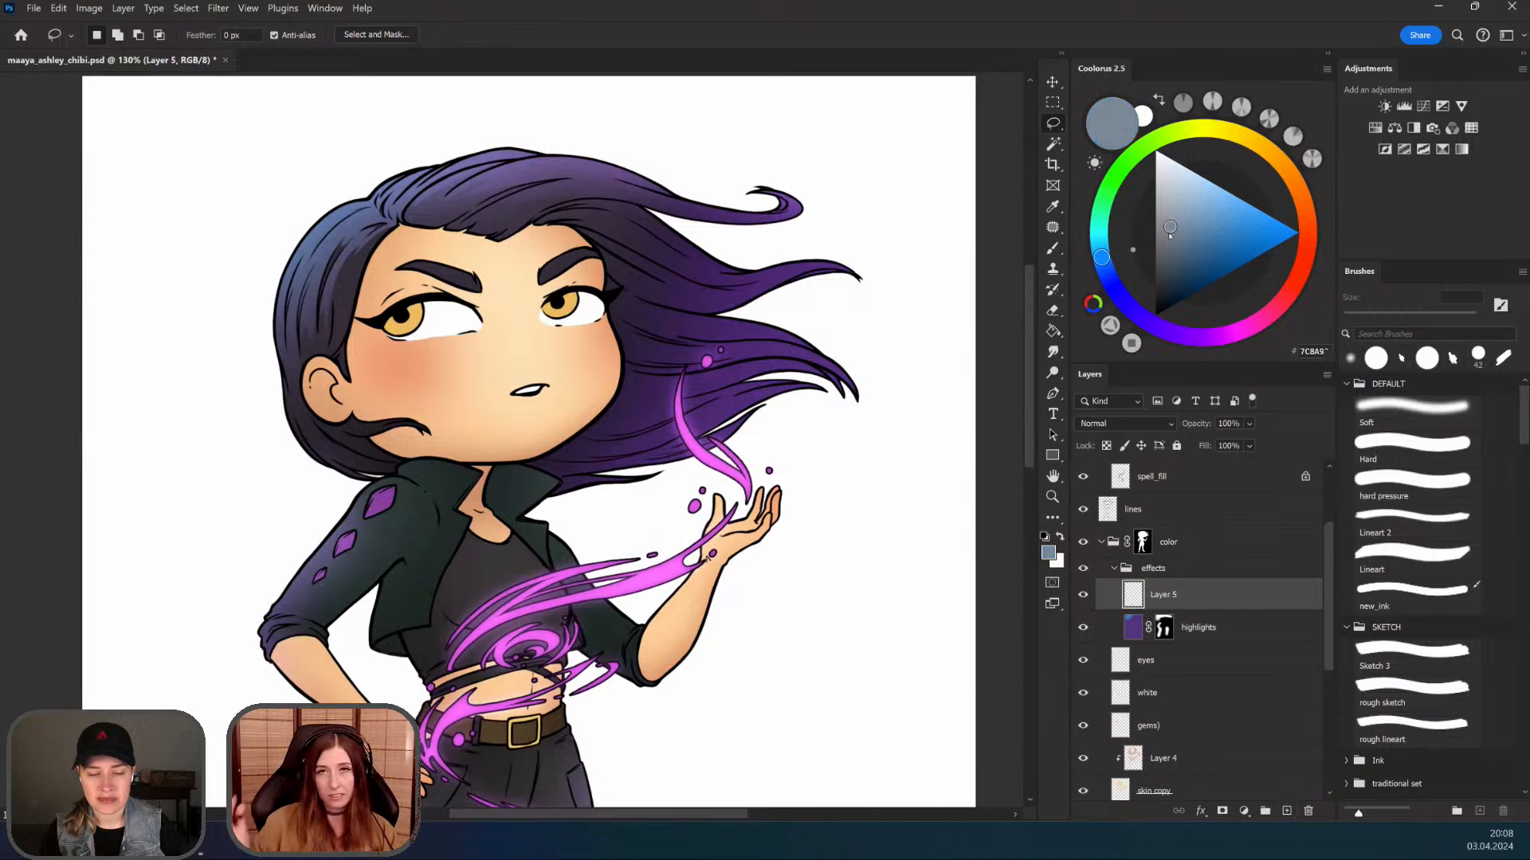
pyautogui.doubleClick(1160, 595)
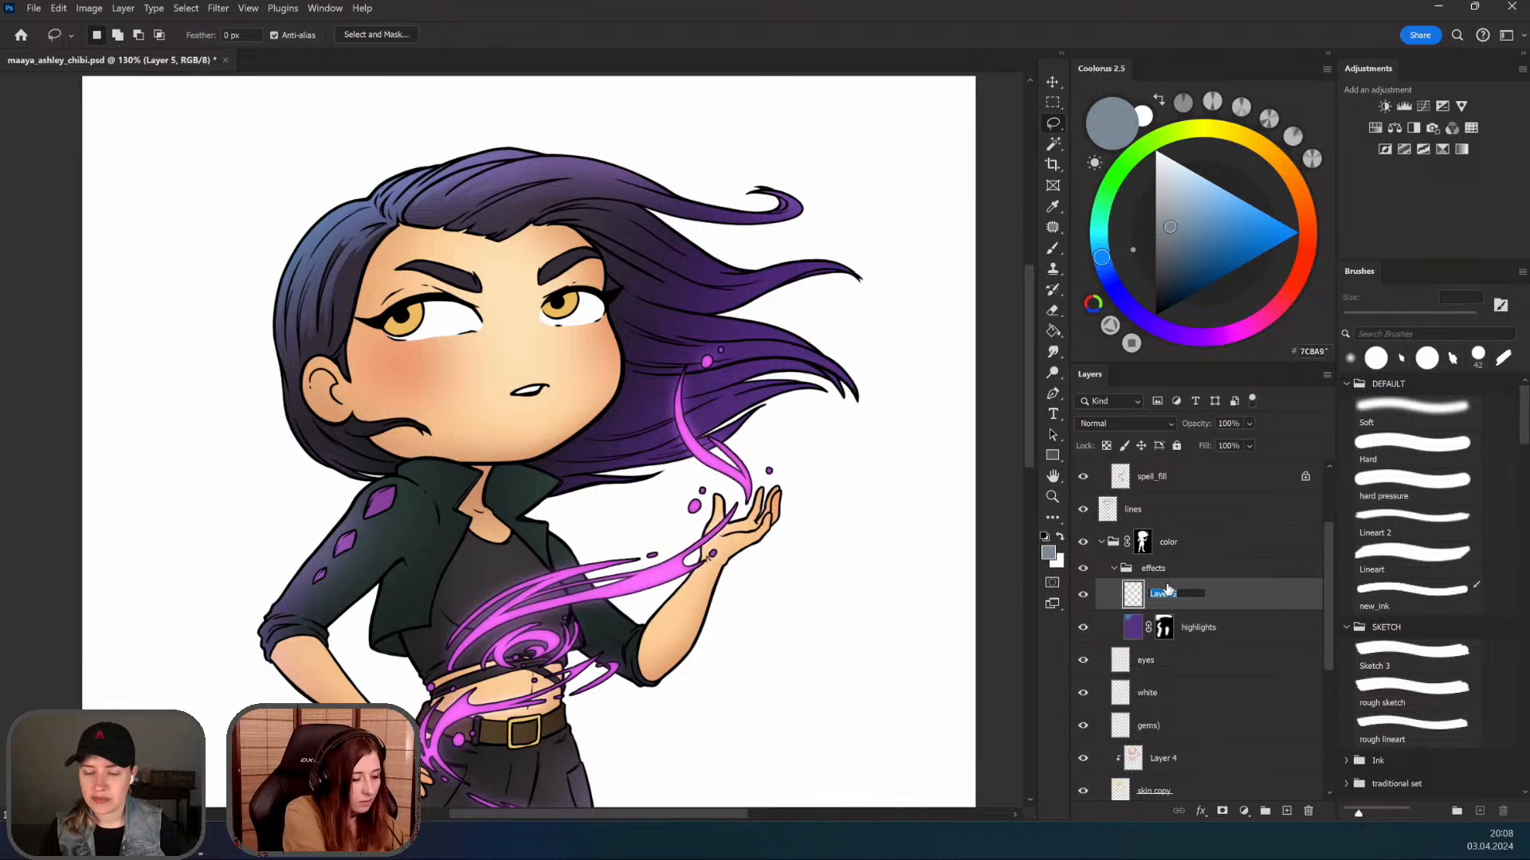
pyautogui.write('shadows')
pyautogui.press('Return')
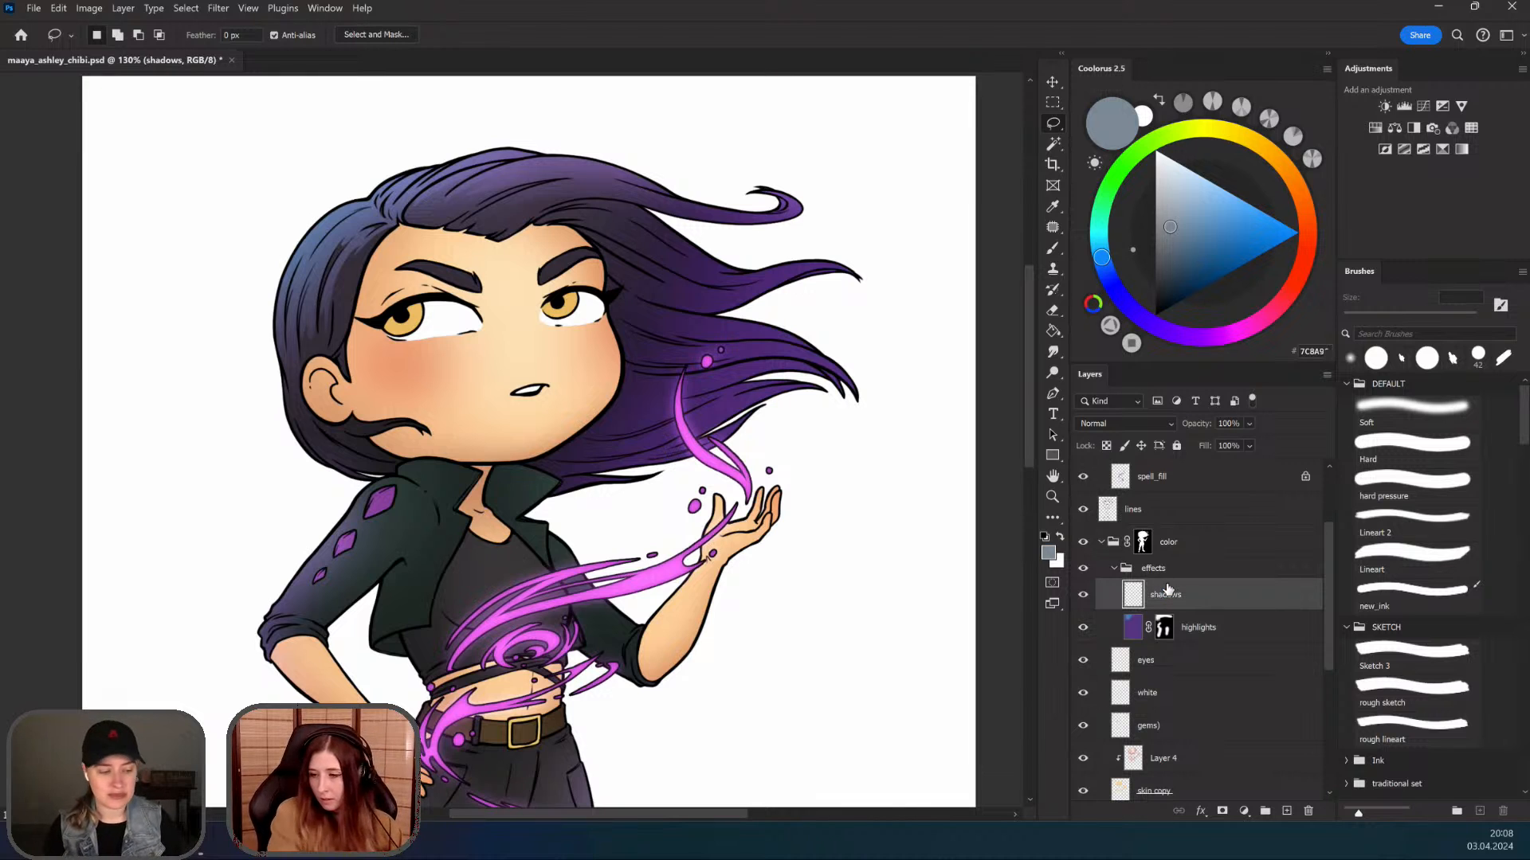
# Step: Pick a light, muted blue-grey and flood the whole shadows layer with it using the Paint Bucket
pyautogui.click(1168, 212)
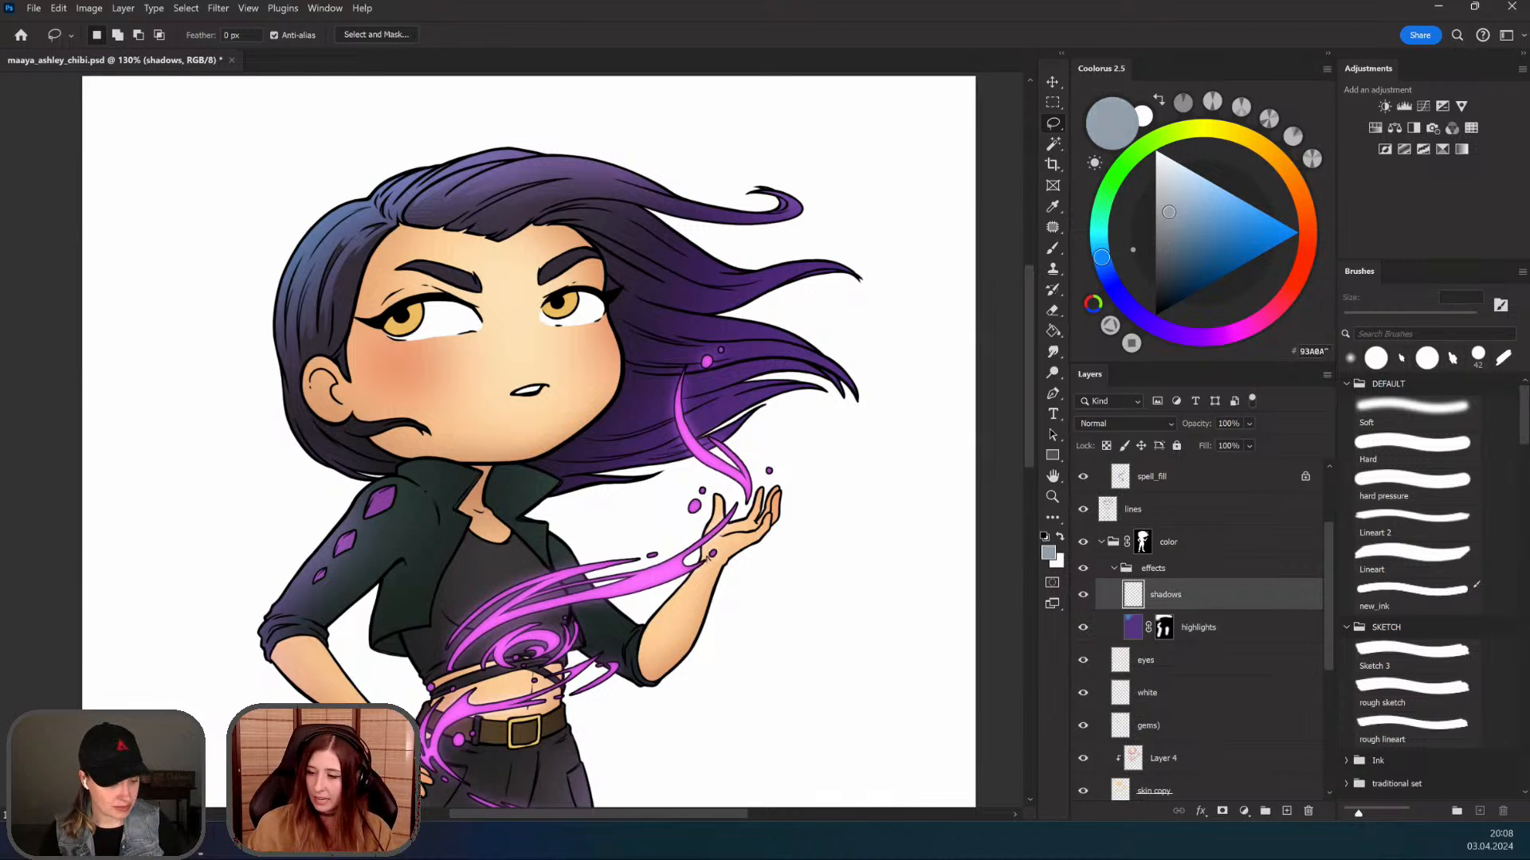
pyautogui.click(1169, 218)
pyautogui.press('g')
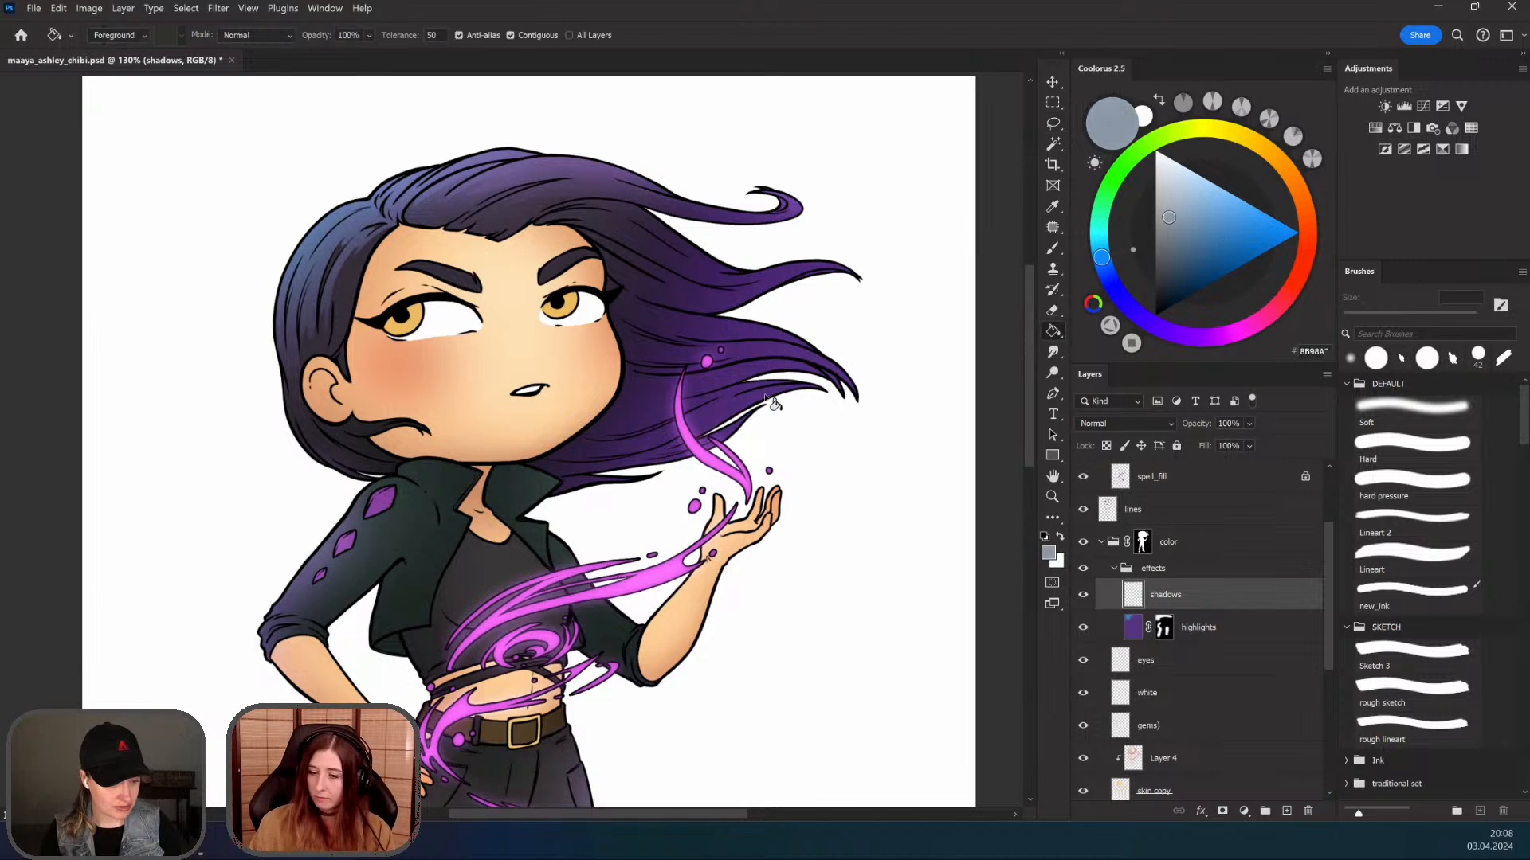
pyautogui.click(593, 604)
pyautogui.moveTo(569, 428); pyautogui.dragTo(534, 257)
pyautogui.press('z')
pyautogui.moveTo(635, 580); pyautogui.dragTo(580, 607)
pyautogui.moveTo(591, 550); pyautogui.dragTo(621, 481)
pyautogui.moveTo(621, 482); pyautogui.dragTo(628, 534)
# Step: Set the shadows layer's blend mode to Multiply
pyautogui.click(1101, 424)
pyautogui.click(1100, 424)
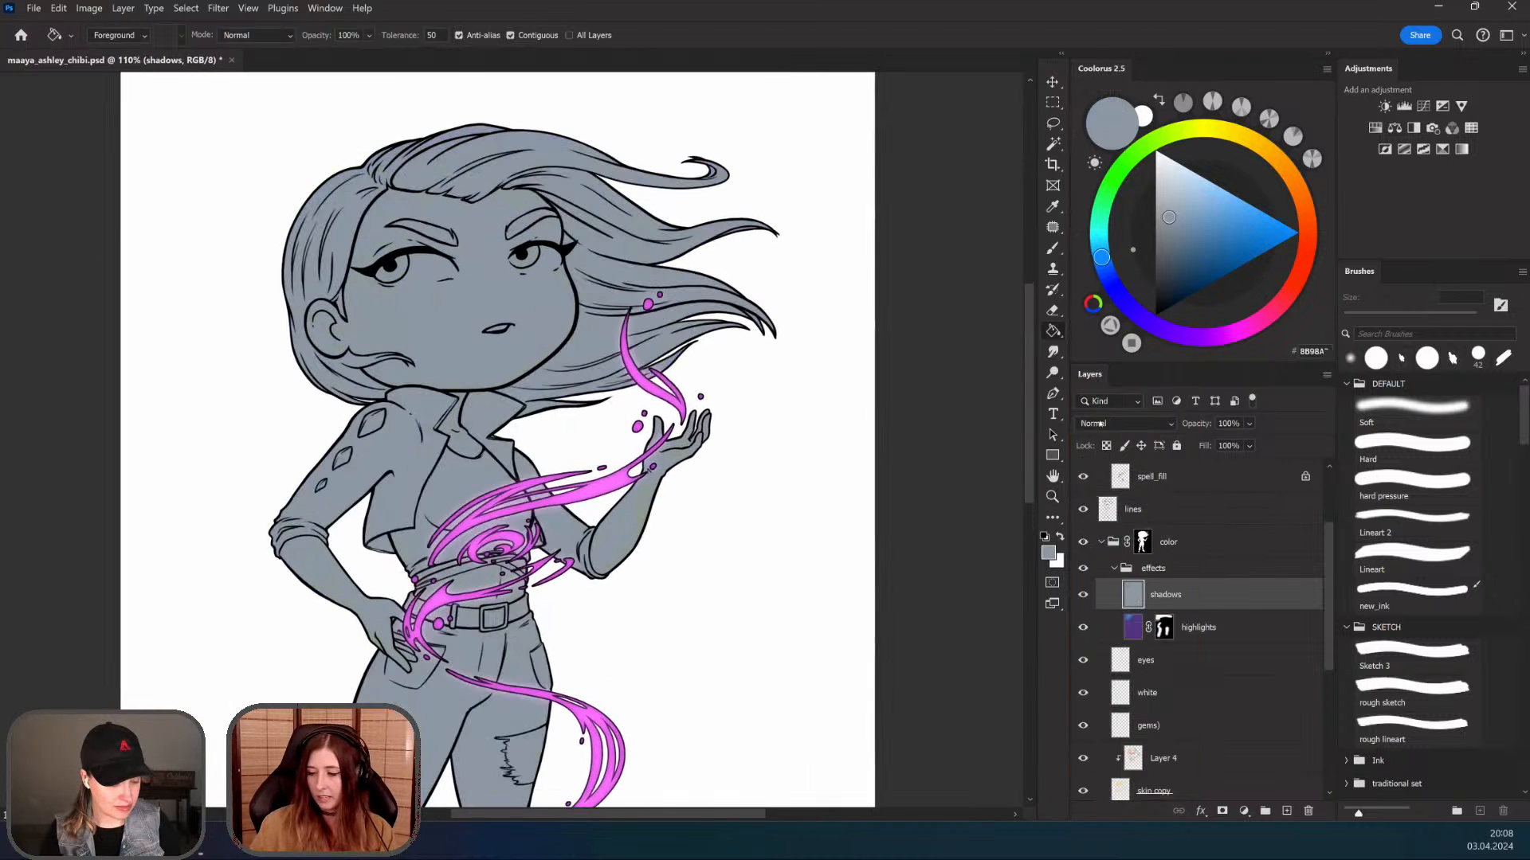
pyautogui.click(1098, 426)
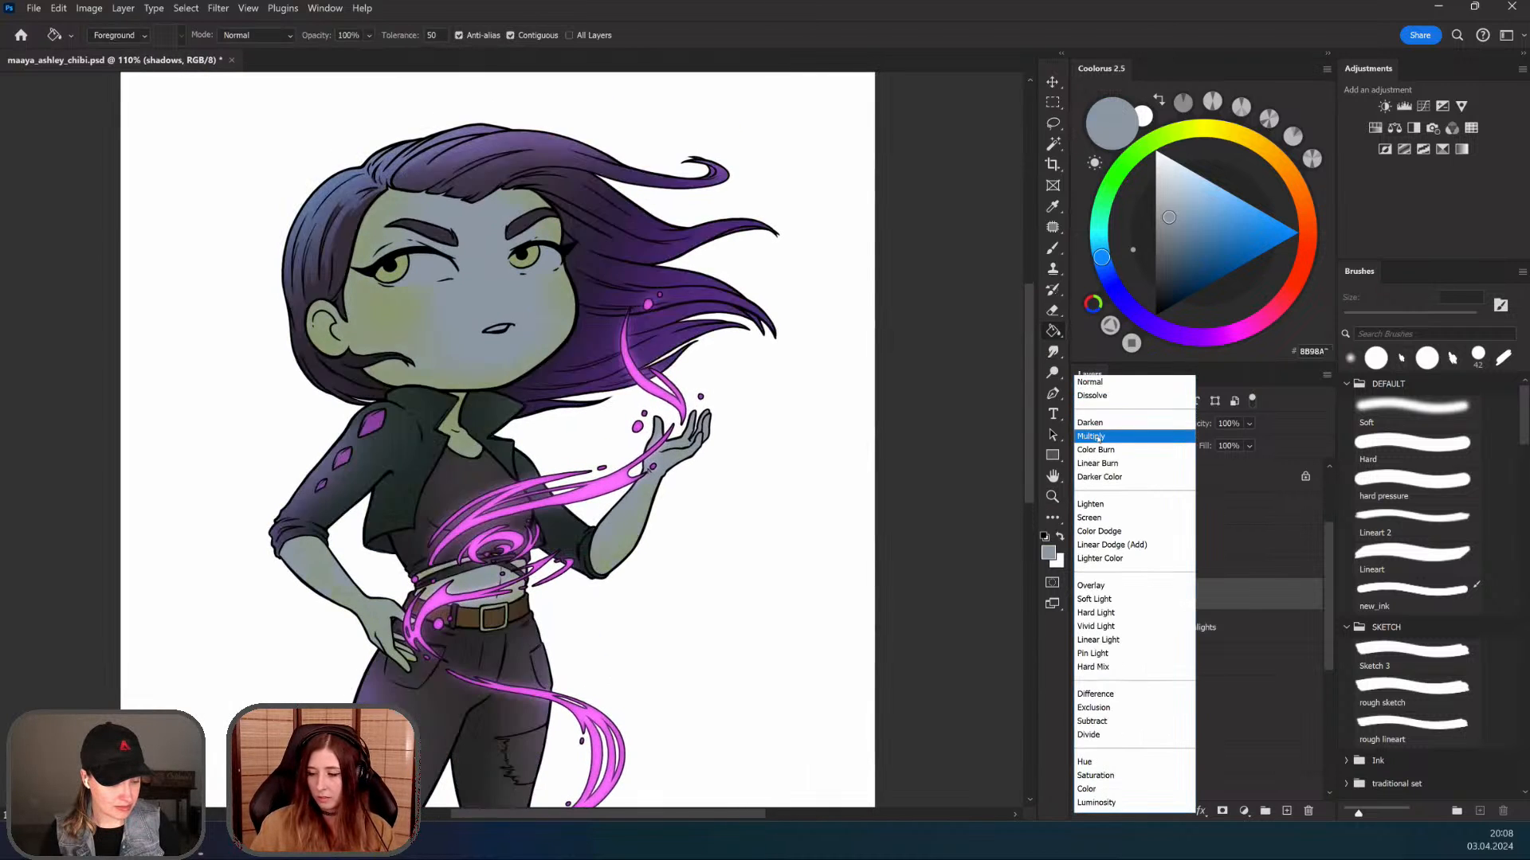
pyautogui.click(1098, 437)
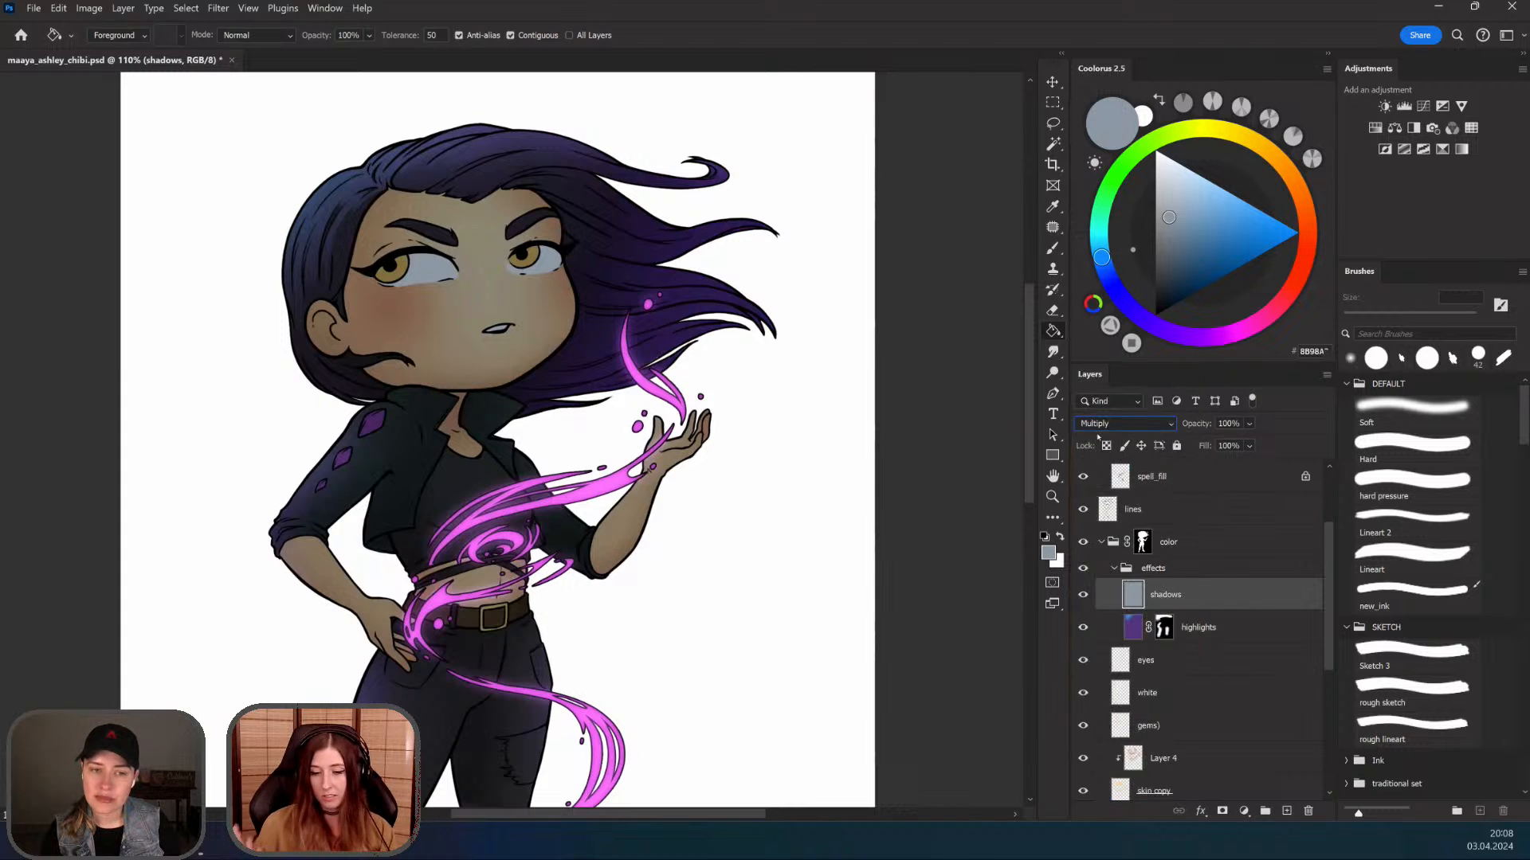
pyautogui.moveTo(659, 660); pyautogui.dragTo(644, 561)
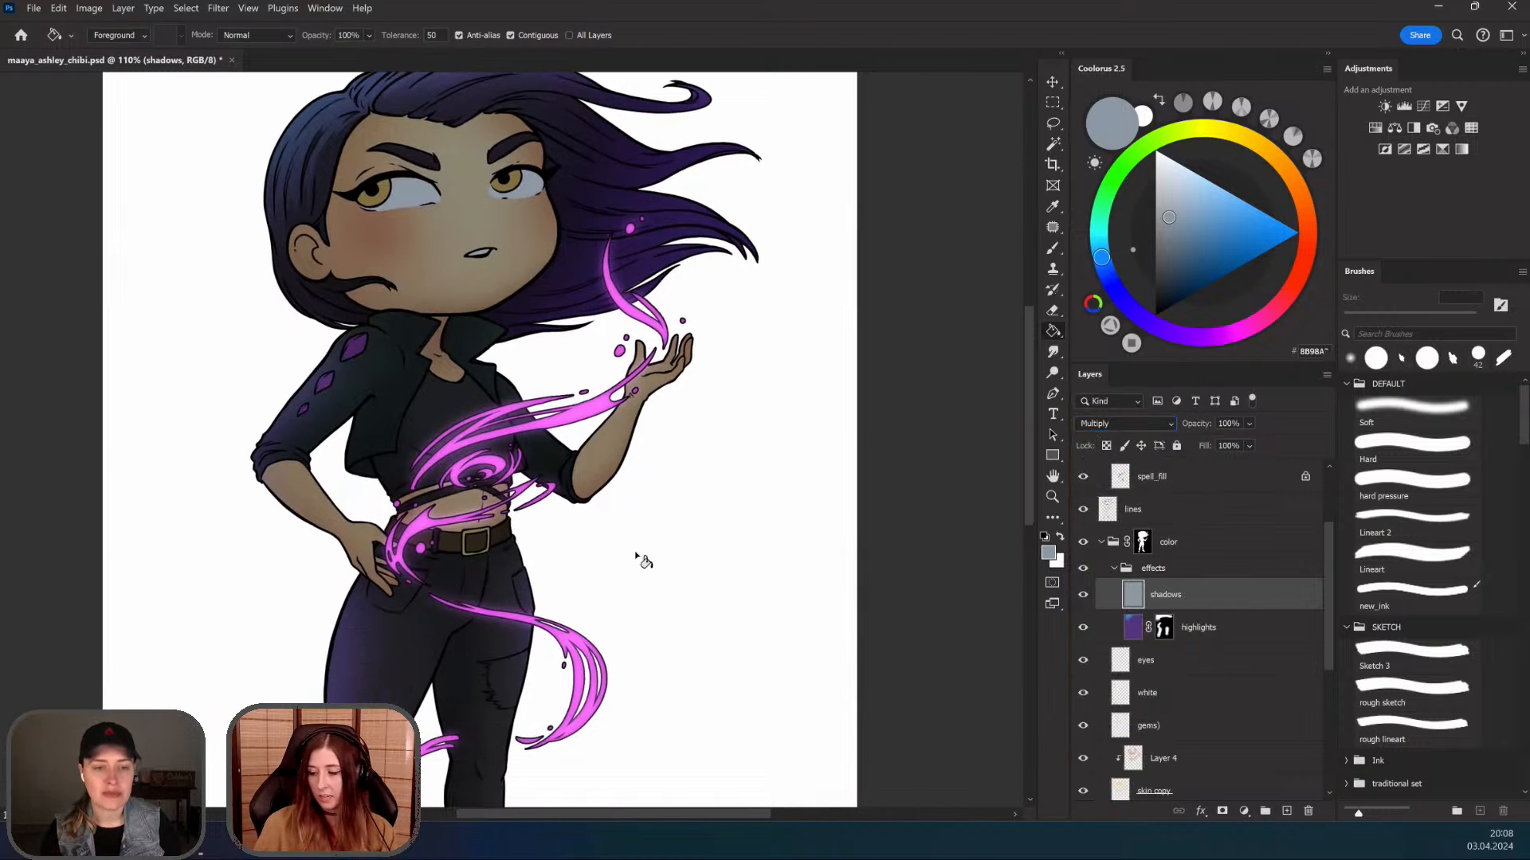
# Step: Add a layer mask to the shadows layer and fill it with black to hide the shading
pyautogui.click(1222, 811)
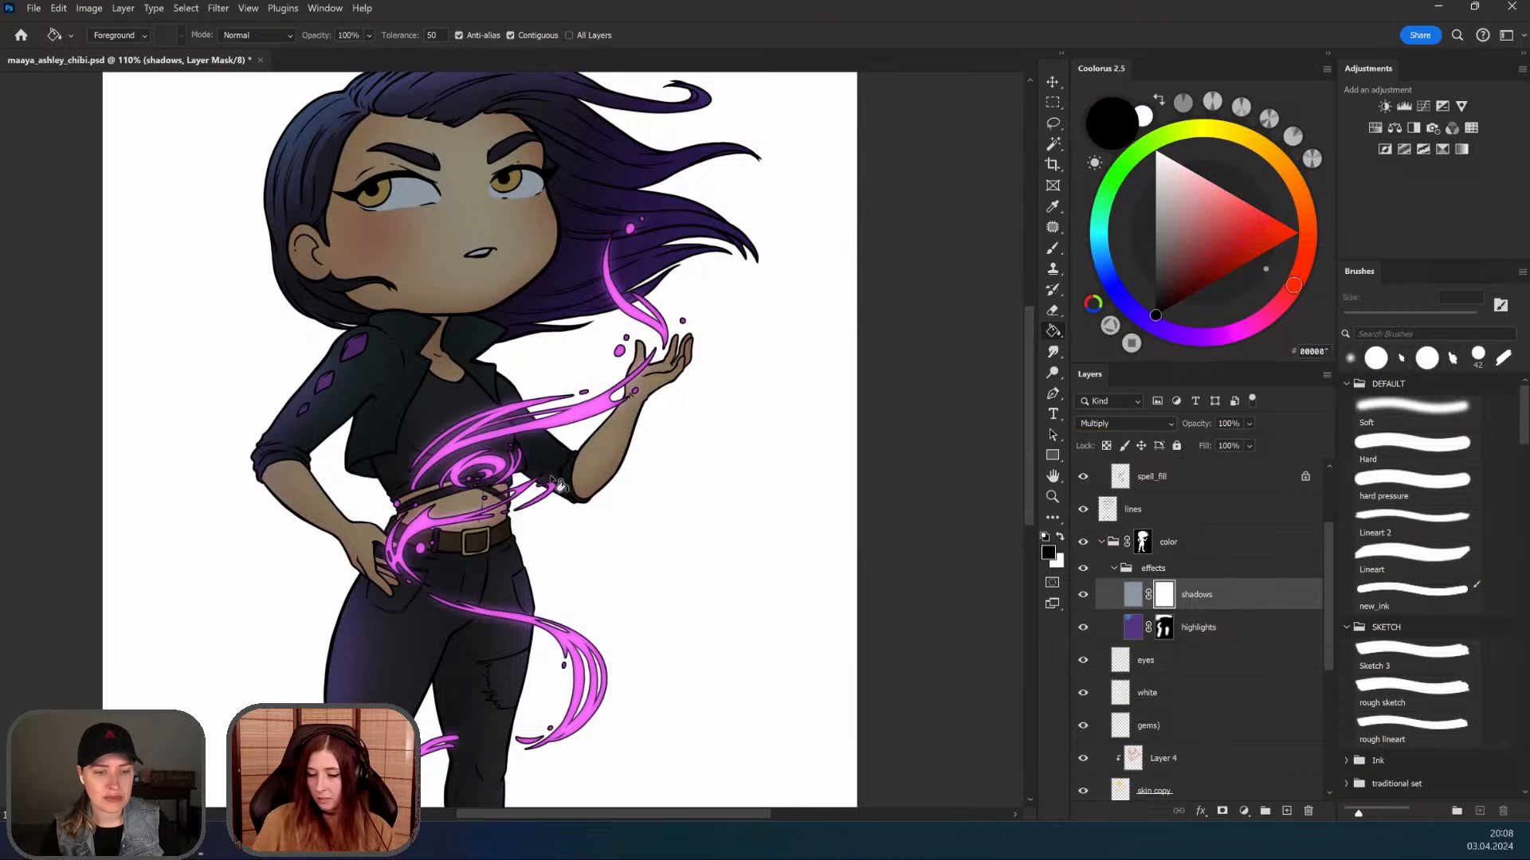
pyautogui.press('d')
pyautogui.click(517, 337)
pyautogui.scroll(-5, 558, 446)
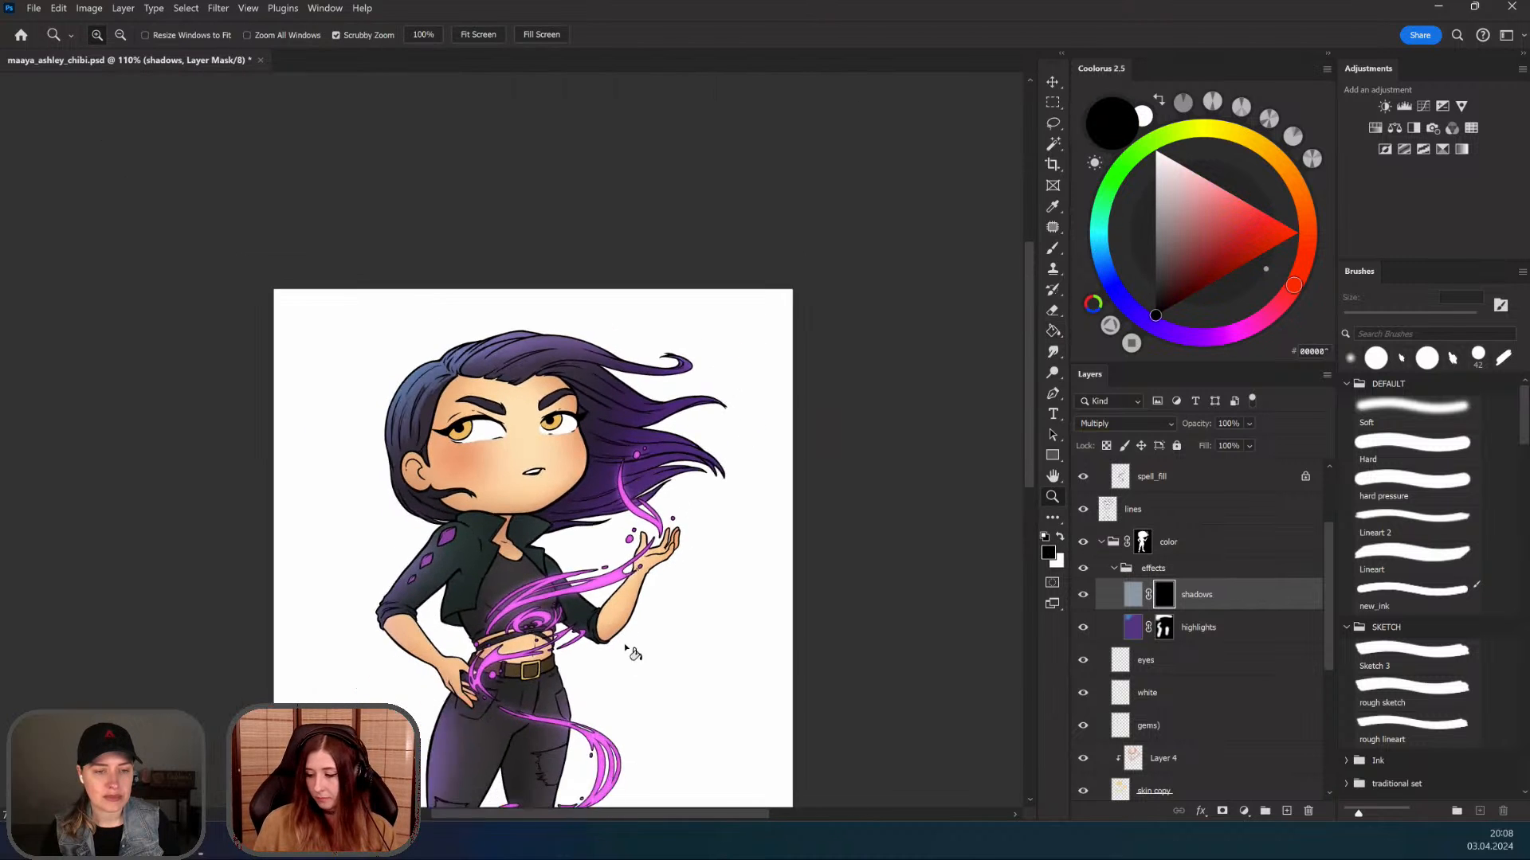
pyautogui.scroll(5, 558, 454)
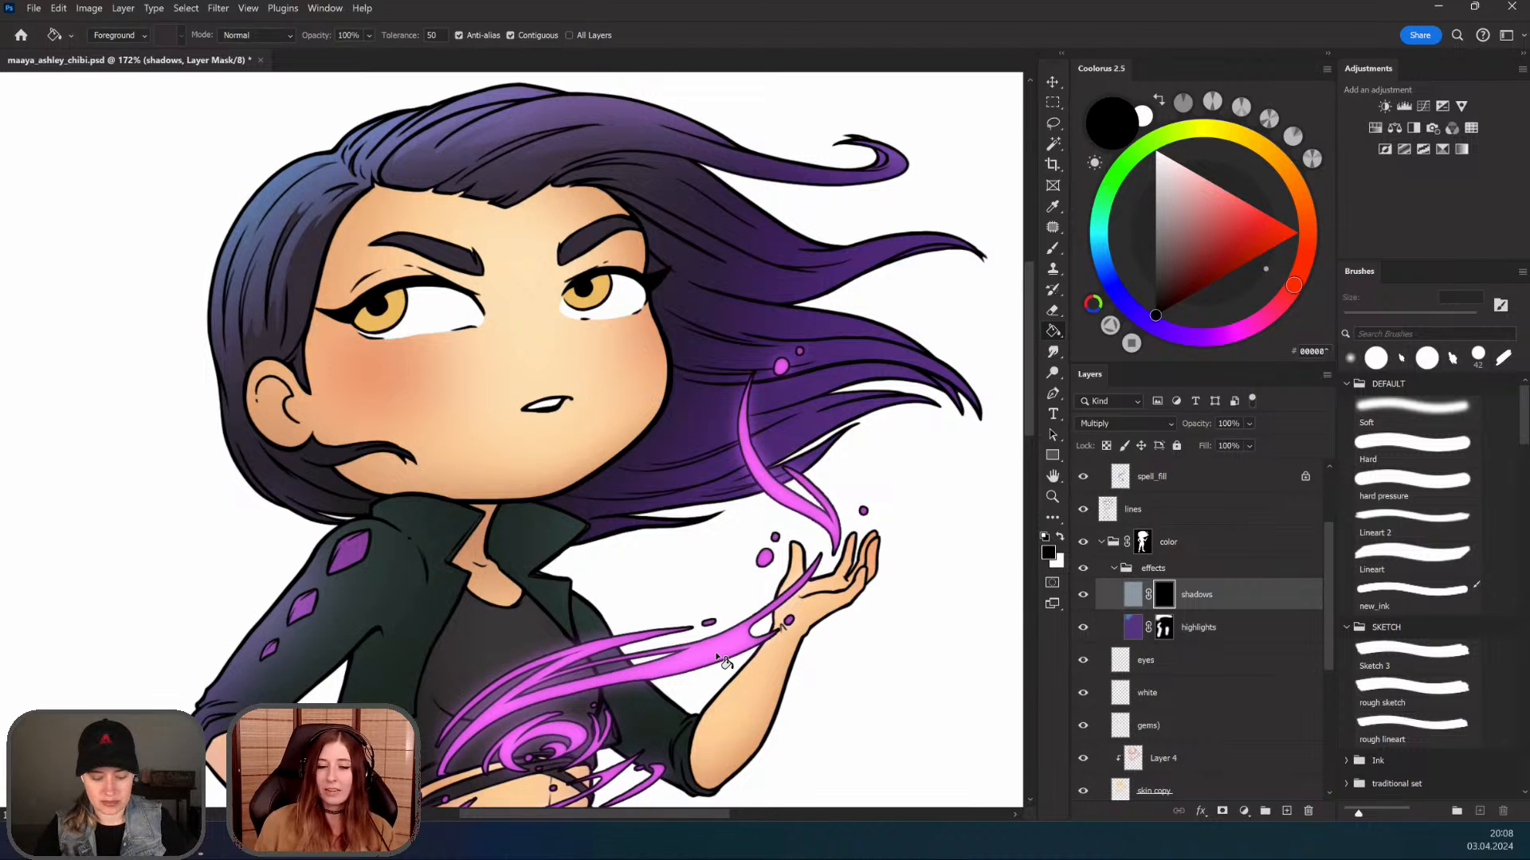
# Step: Compare the highlights and shadows masks by targeting each in turn, ending on the shadows mask
pyautogui.moveTo(716, 654); pyautogui.dragTo(723, 790)
pyautogui.moveTo(590, 502); pyautogui.dragTo(489, 488)
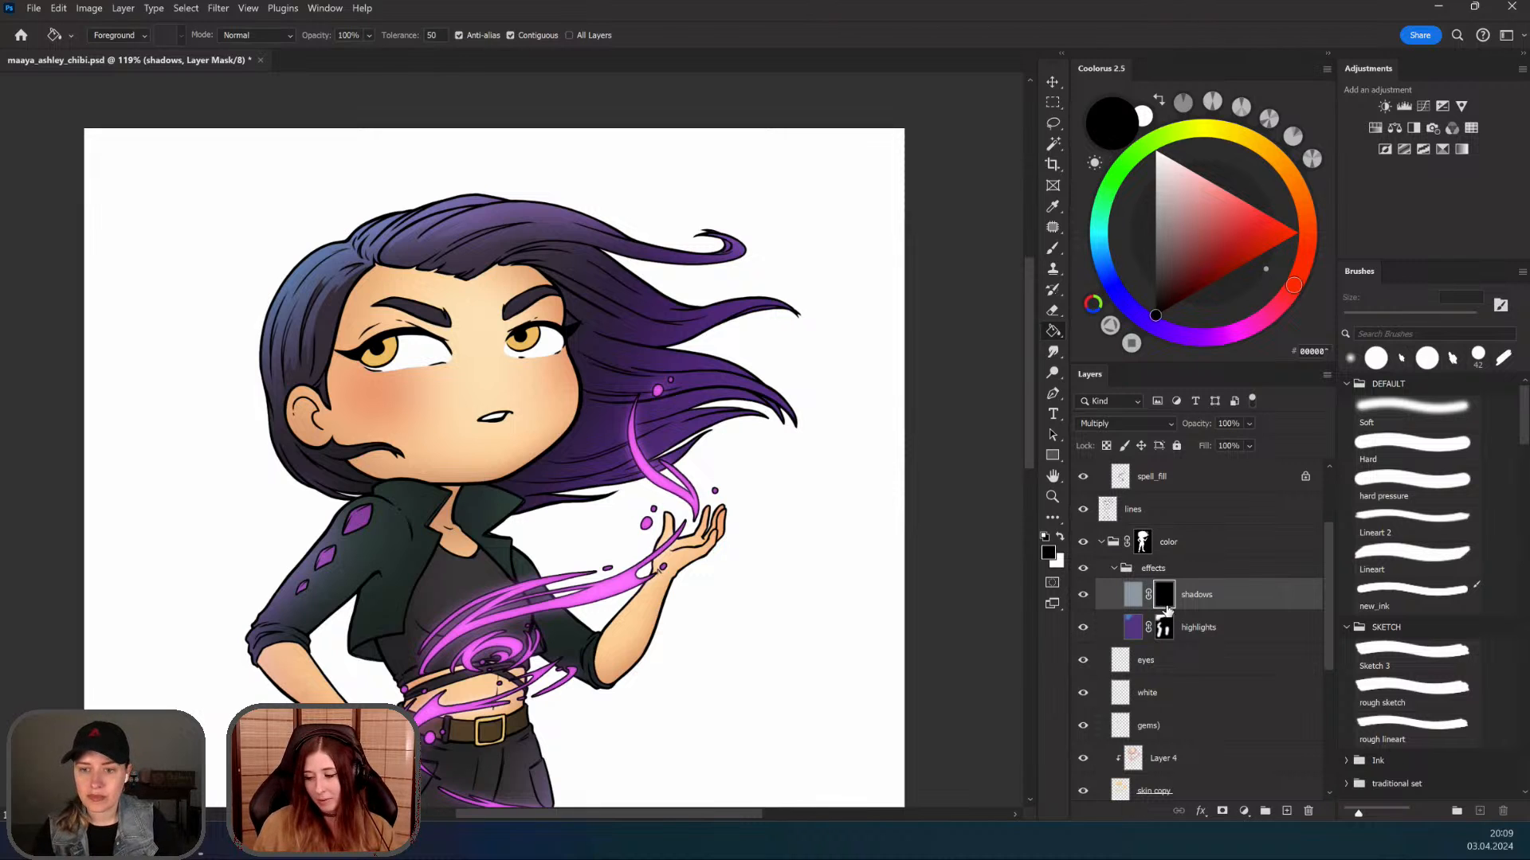
pyautogui.click(1167, 632)
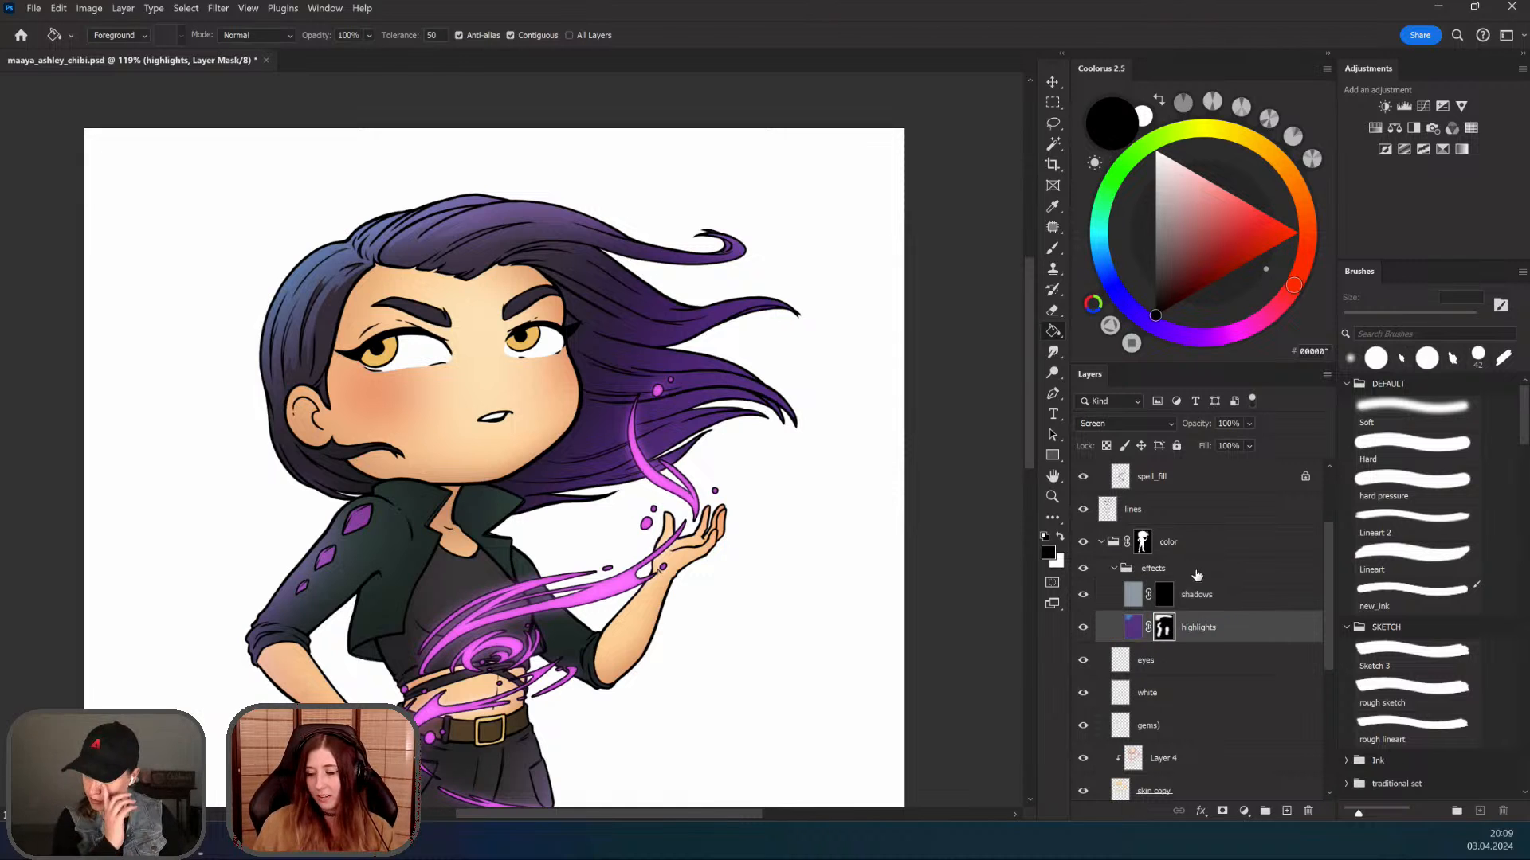
pyautogui.click(1162, 603)
pyautogui.click(1165, 634)
pyautogui.click(1164, 602)
pyautogui.click(1167, 635)
pyautogui.click(1164, 602)
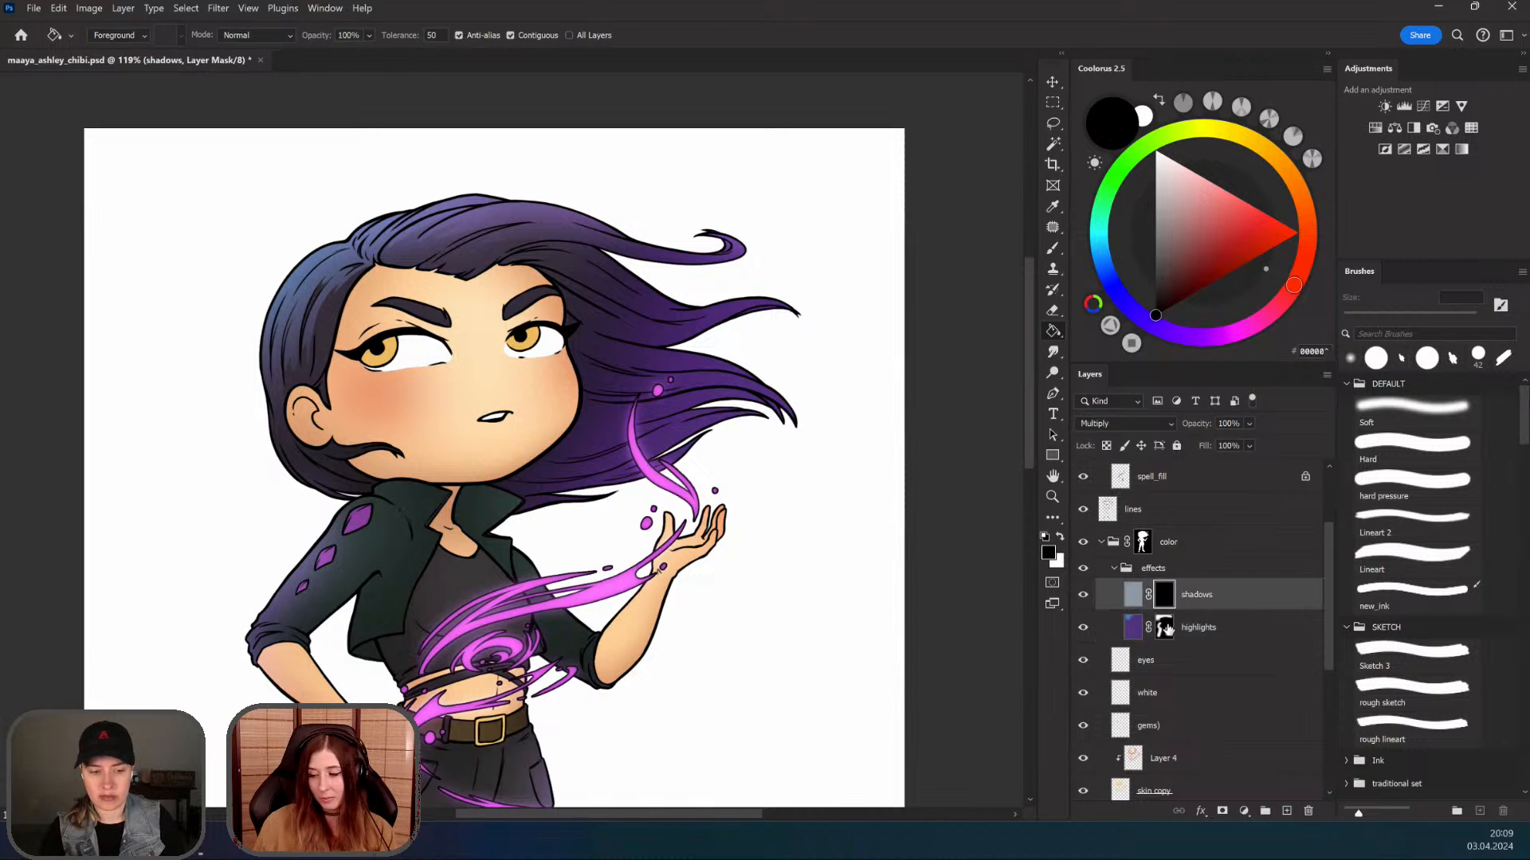
pyautogui.click(1166, 633)
pyautogui.click(1160, 604)
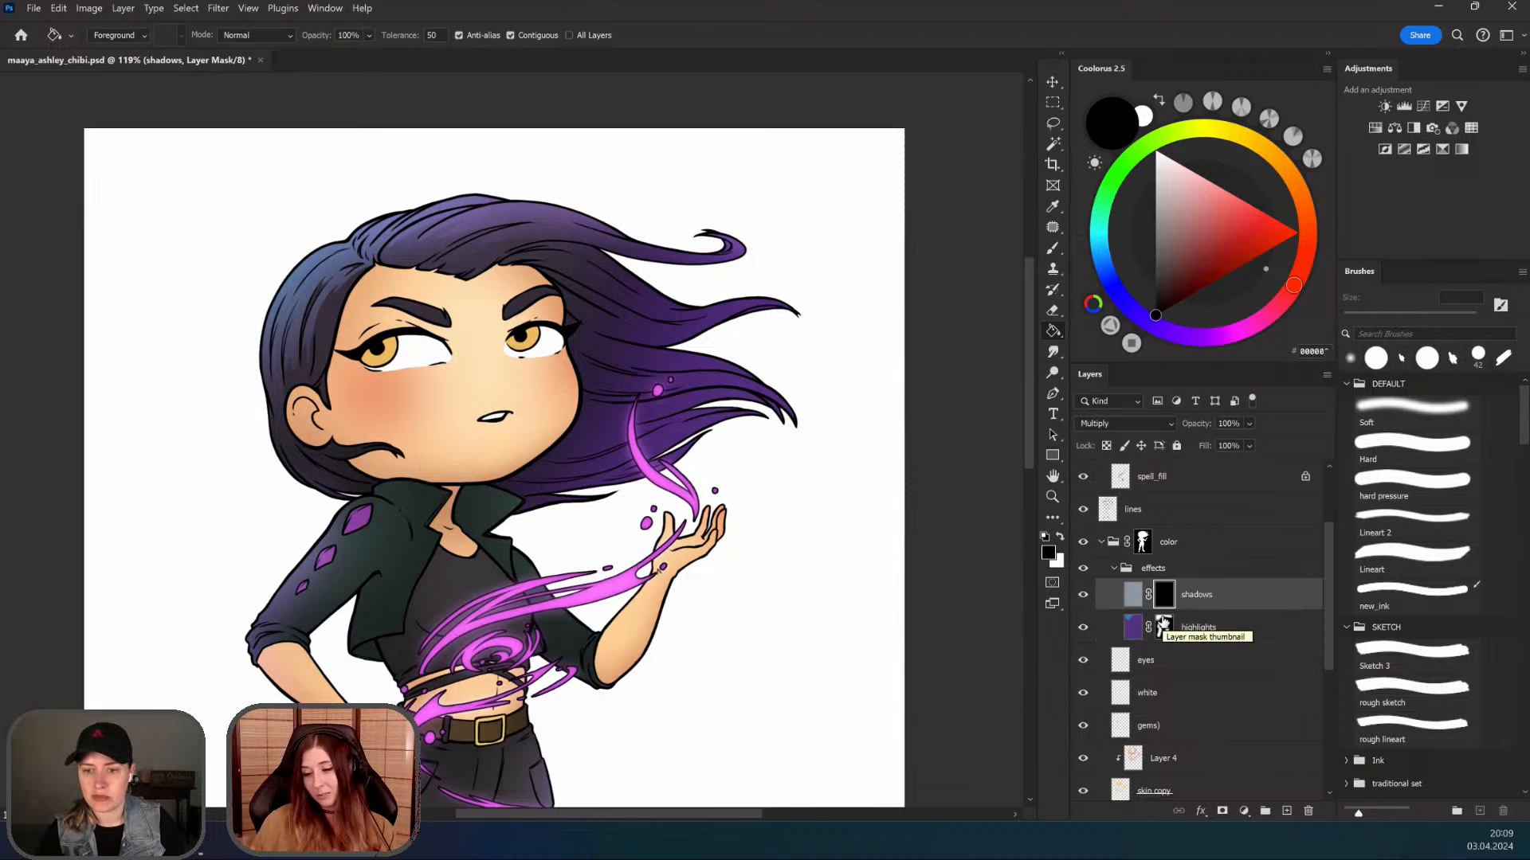
# Step: Switch the highlights layer's colour fill to Normal blending and sample the blue from the upper back of the hair
pyautogui.scroll(2, 530, 343)
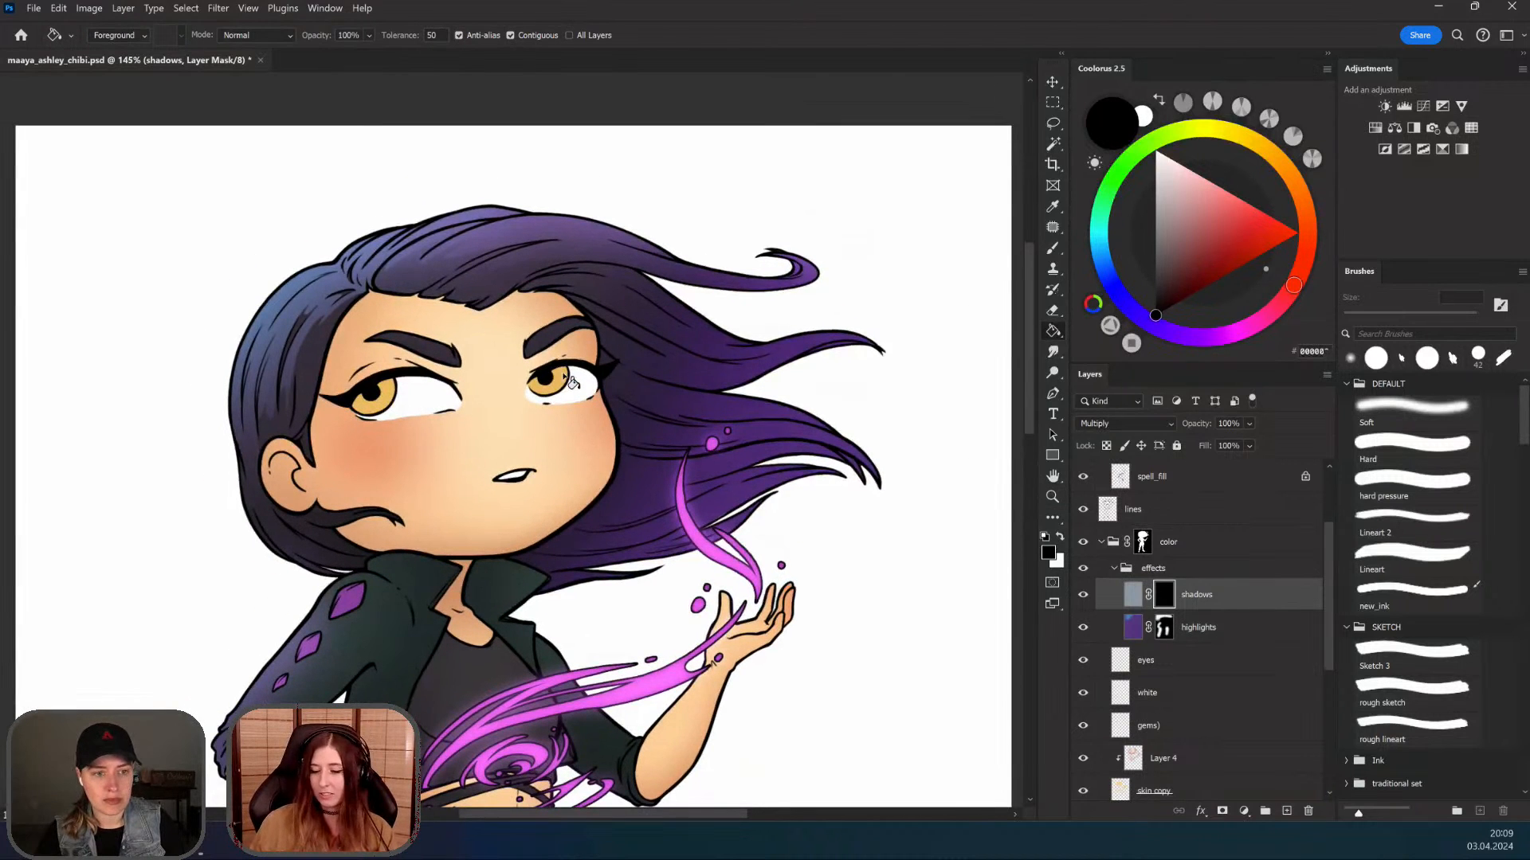
pyautogui.click(1133, 629)
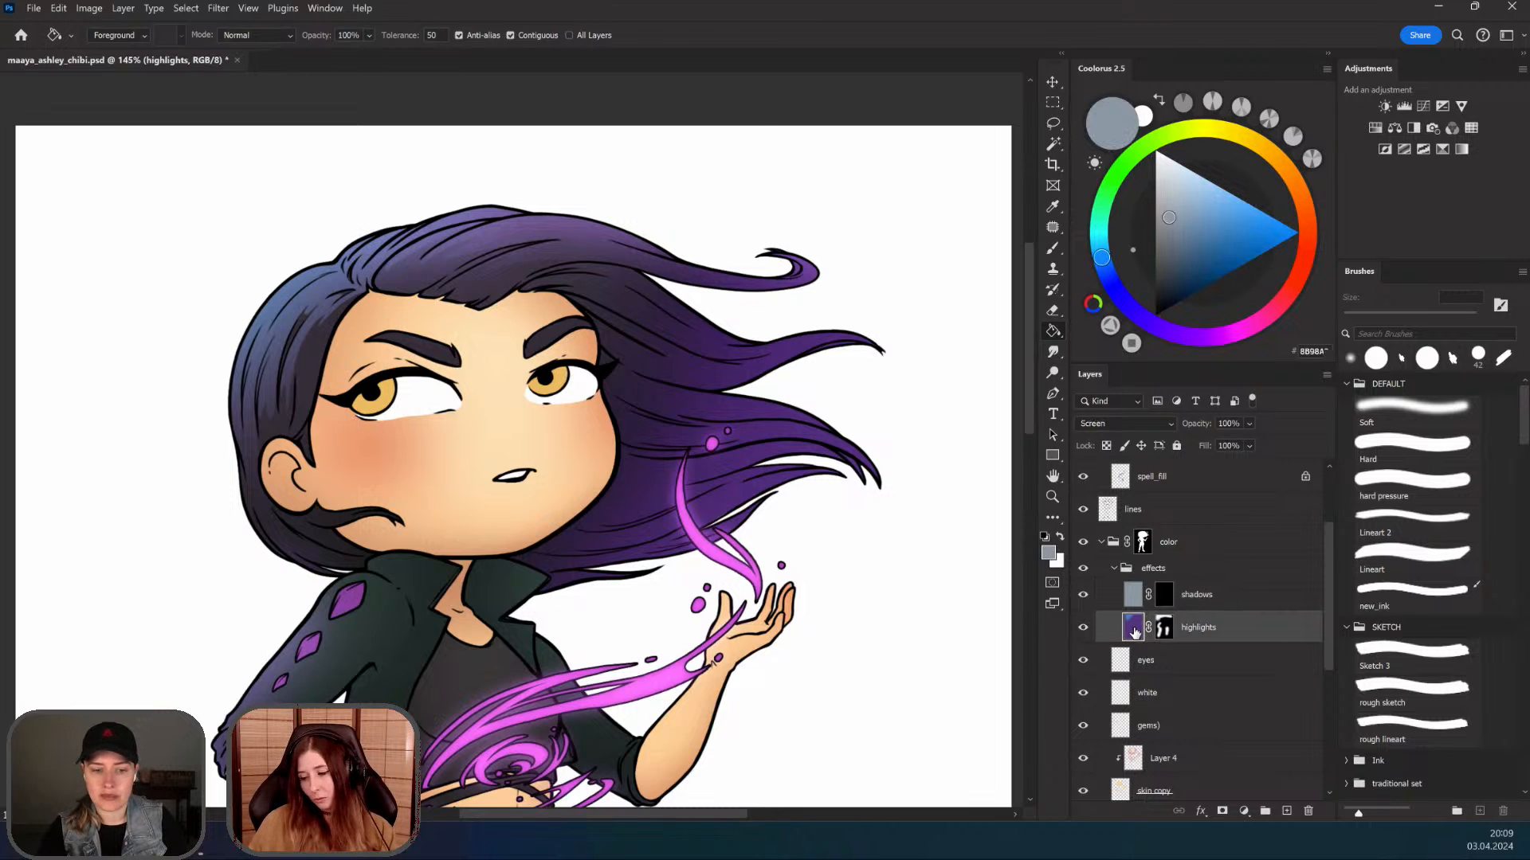
pyautogui.click(1098, 425)
pyautogui.click(1096, 392)
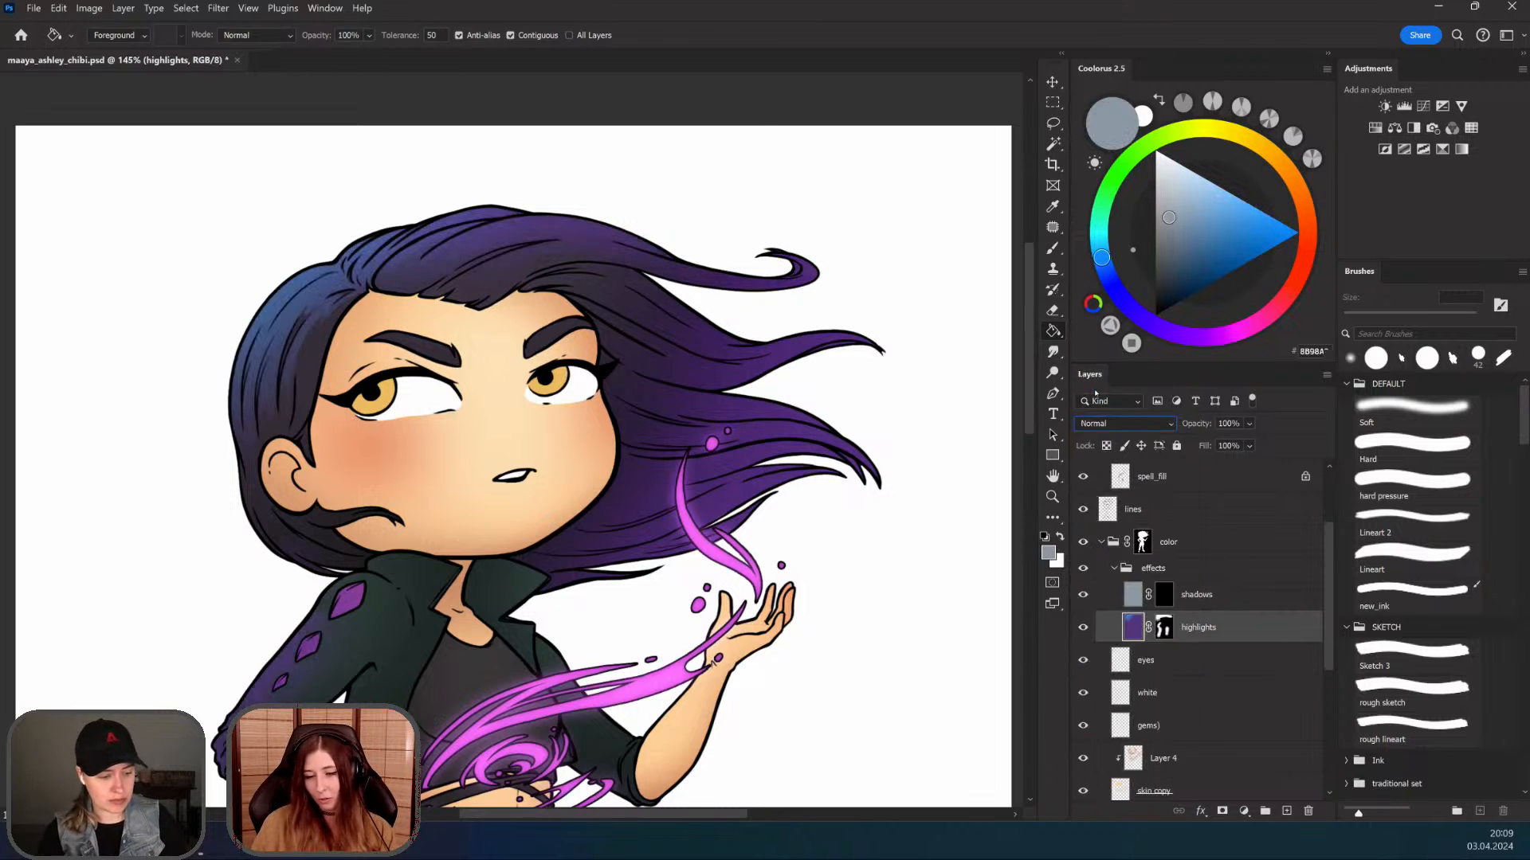
pyautogui.scroll(5, 679, 451)
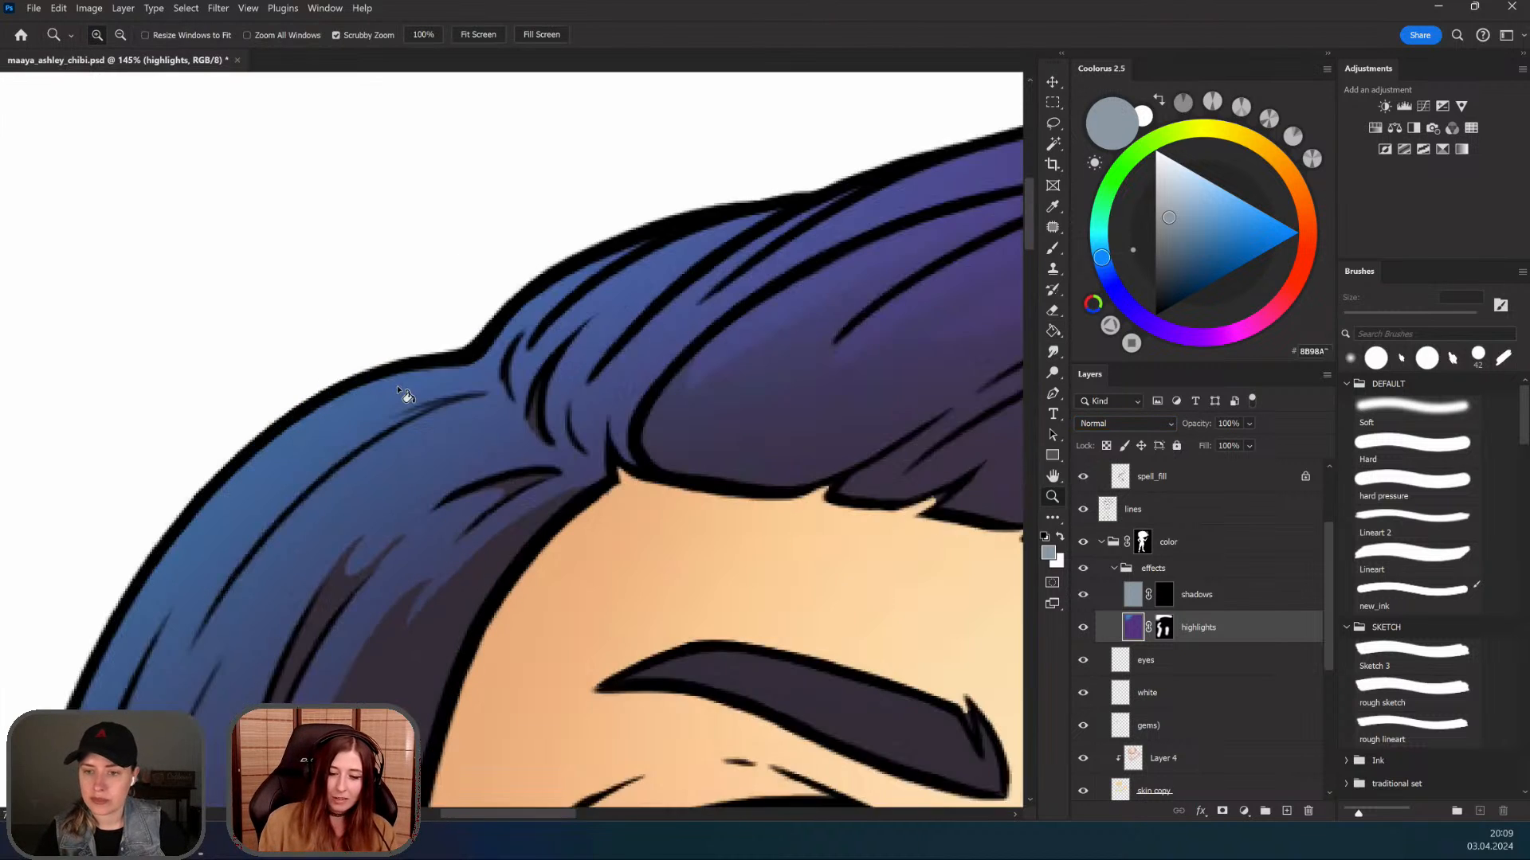
pyautogui.keyDown('alt'); pyautogui.click(416, 394); pyautogui.keyUp('alt')
pyautogui.scroll(-5, 533, 536)
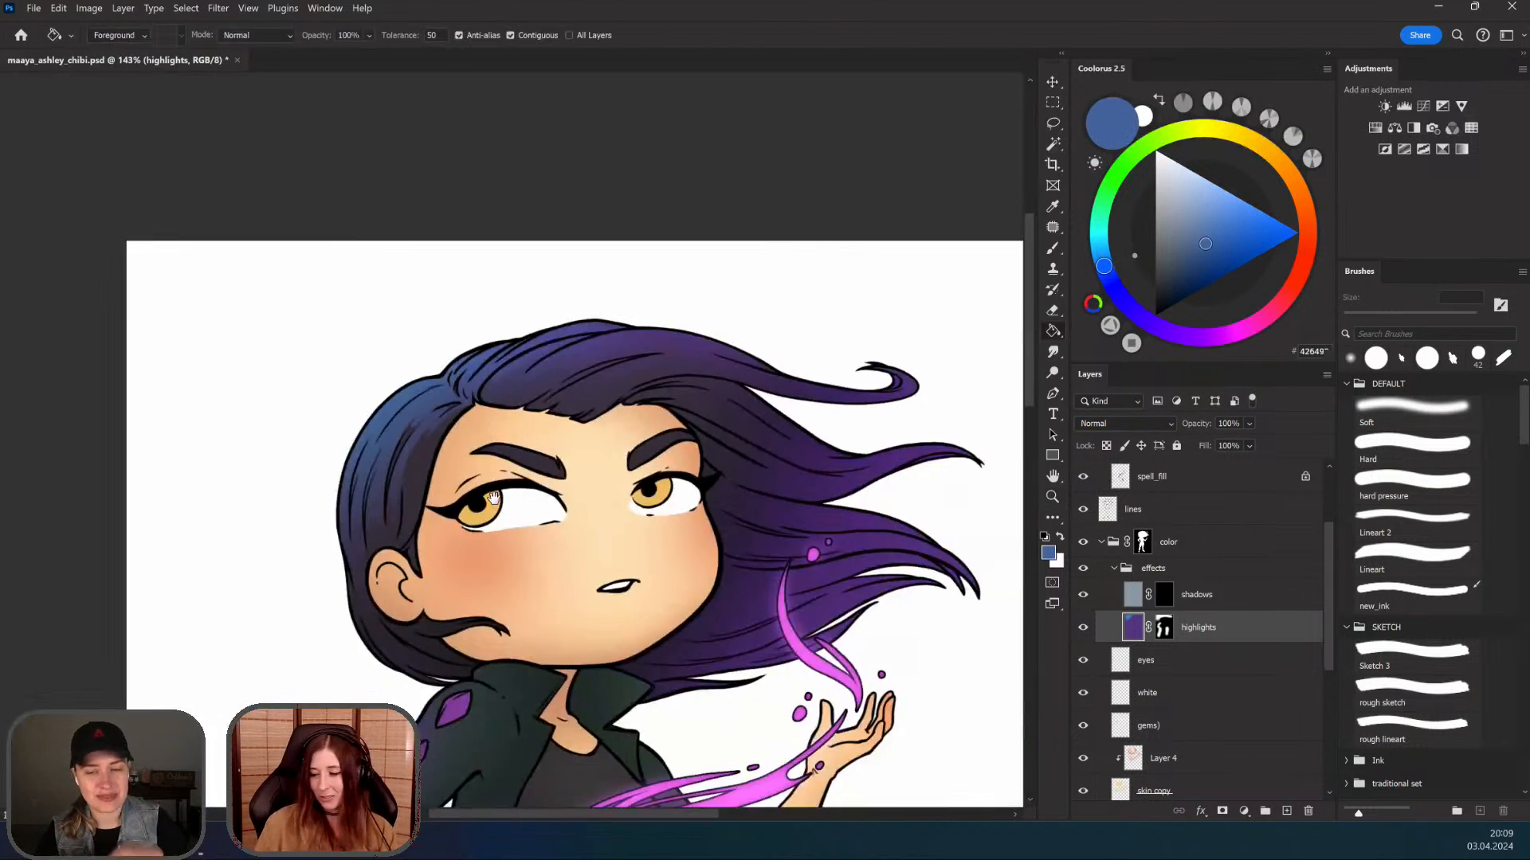
pyautogui.moveTo(494, 498); pyautogui.dragTo(443, 400)
# Step: Return the highlights layer to Screen, try filling it with the sampled blue, and undo that fill
pyautogui.click(1116, 426)
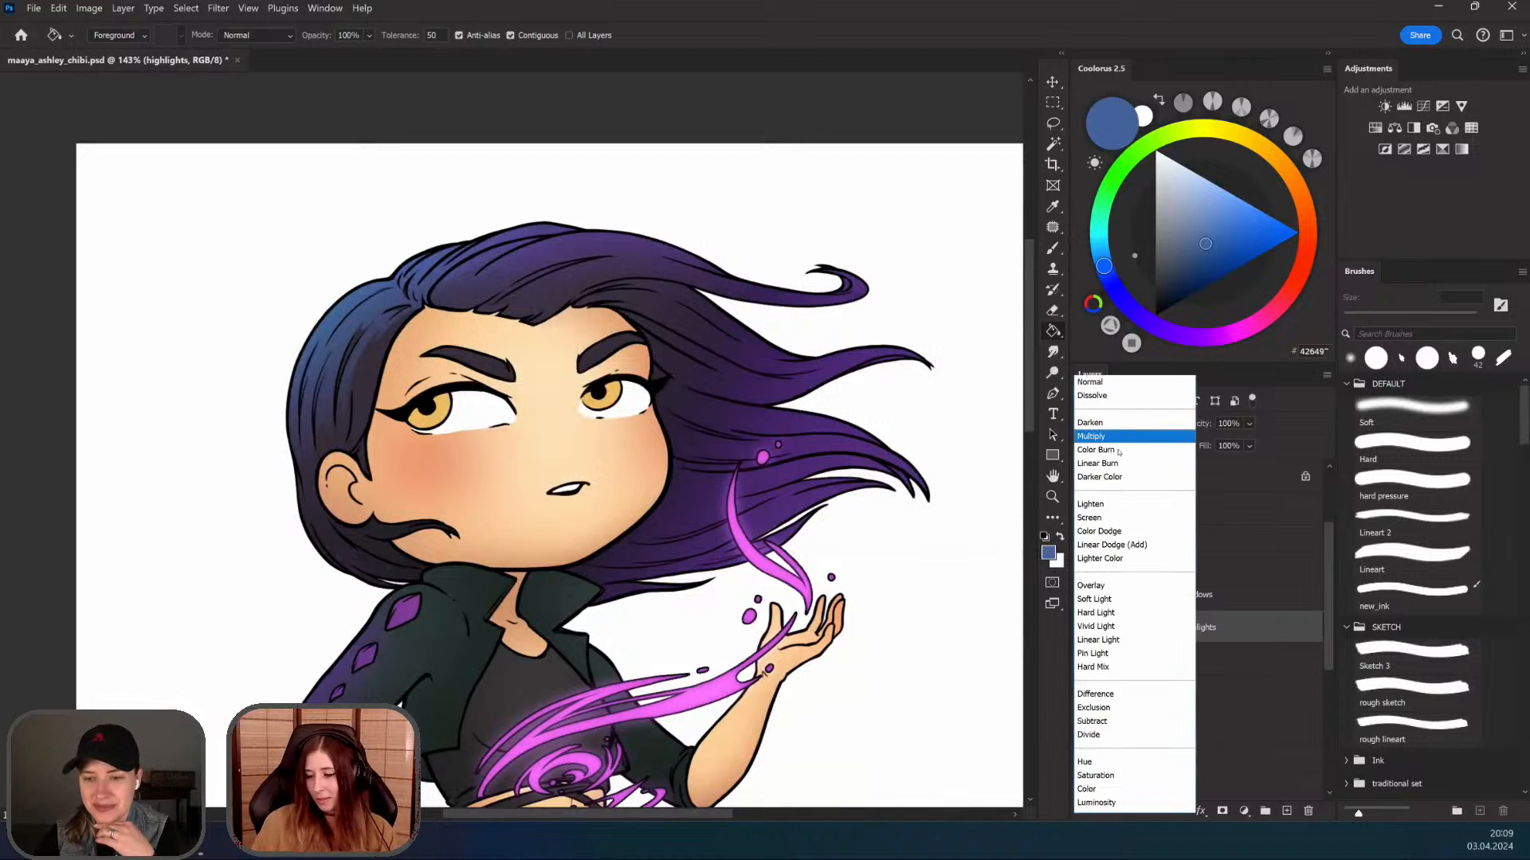
pyautogui.click(1098, 520)
pyautogui.moveTo(740, 651); pyautogui.dragTo(771, 713)
pyautogui.click(416, 474)
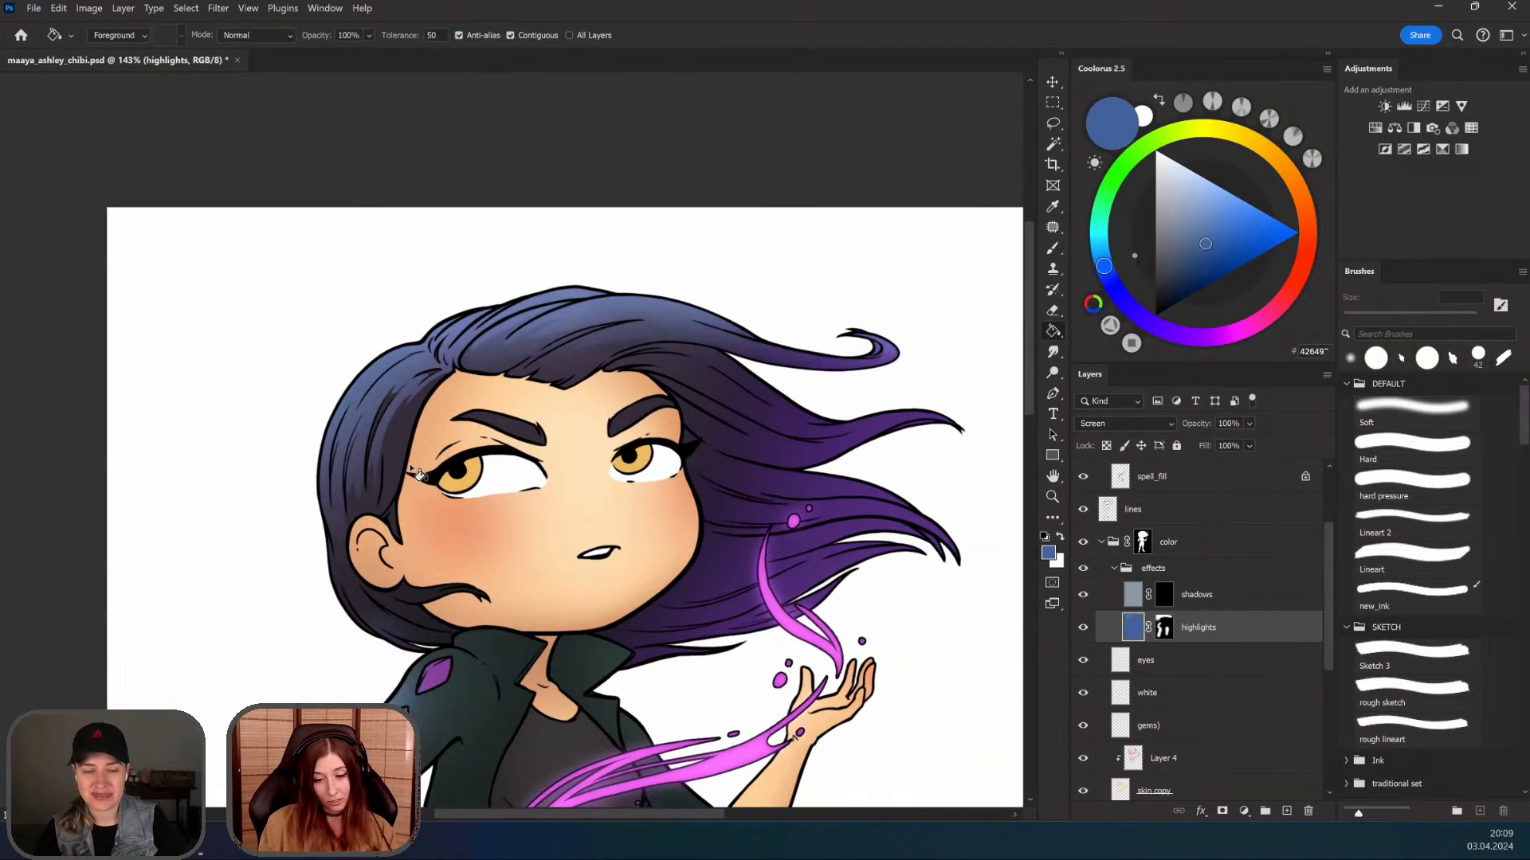
pyautogui.hotkey('ctrl', 'z')
pyautogui.moveTo(629, 523); pyautogui.dragTo(558, 478)
pyautogui.scroll(3, 564, 482)
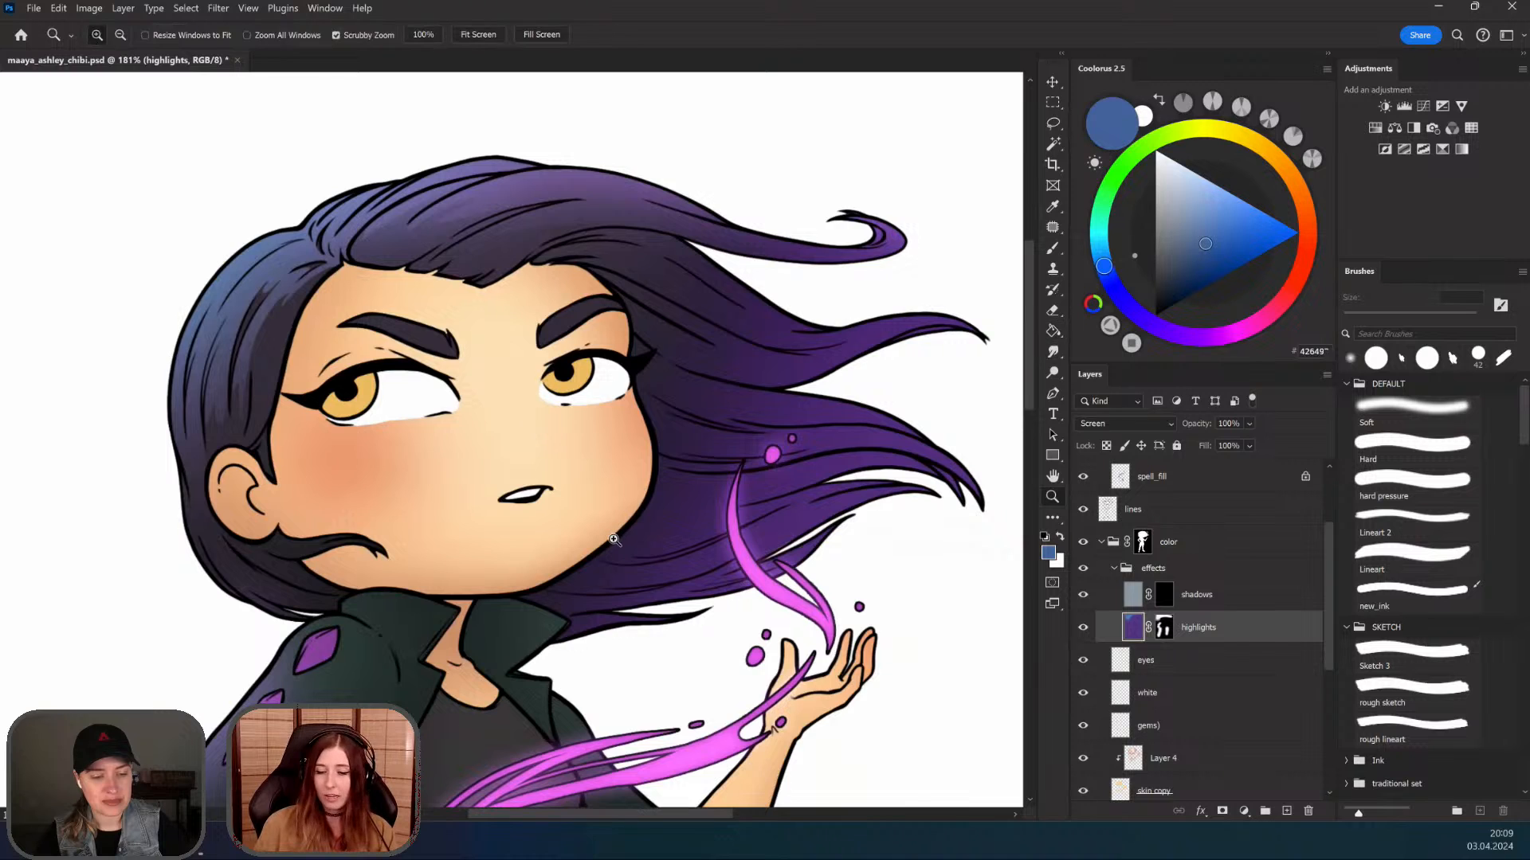
pyautogui.moveTo(615, 539); pyautogui.dragTo(622, 575)
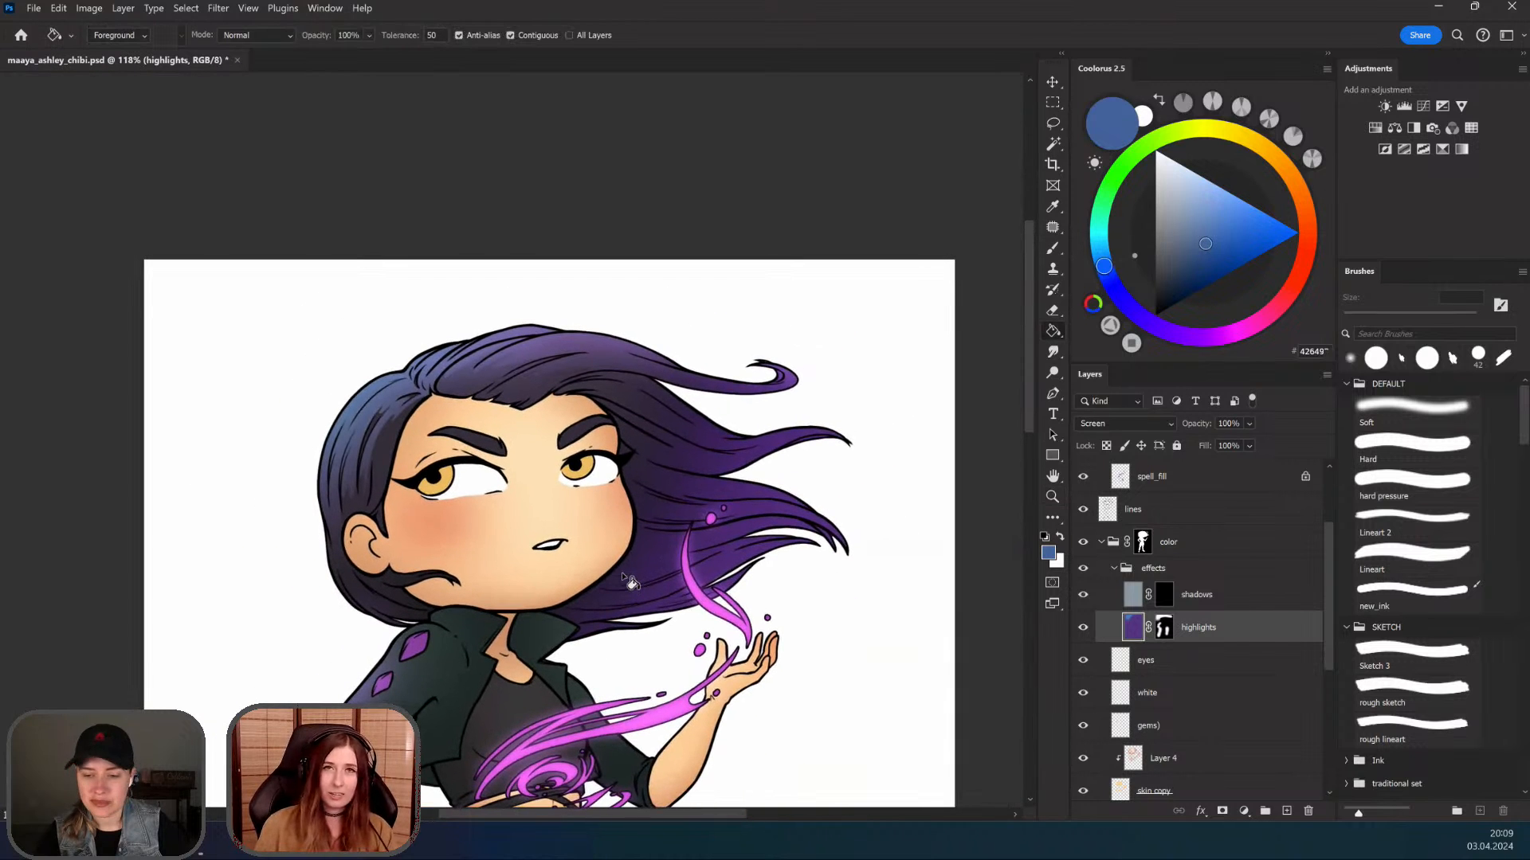
# Step: Make the shadows layer's mask the active target and switch to the Lasso tool
pyautogui.click(1162, 623)
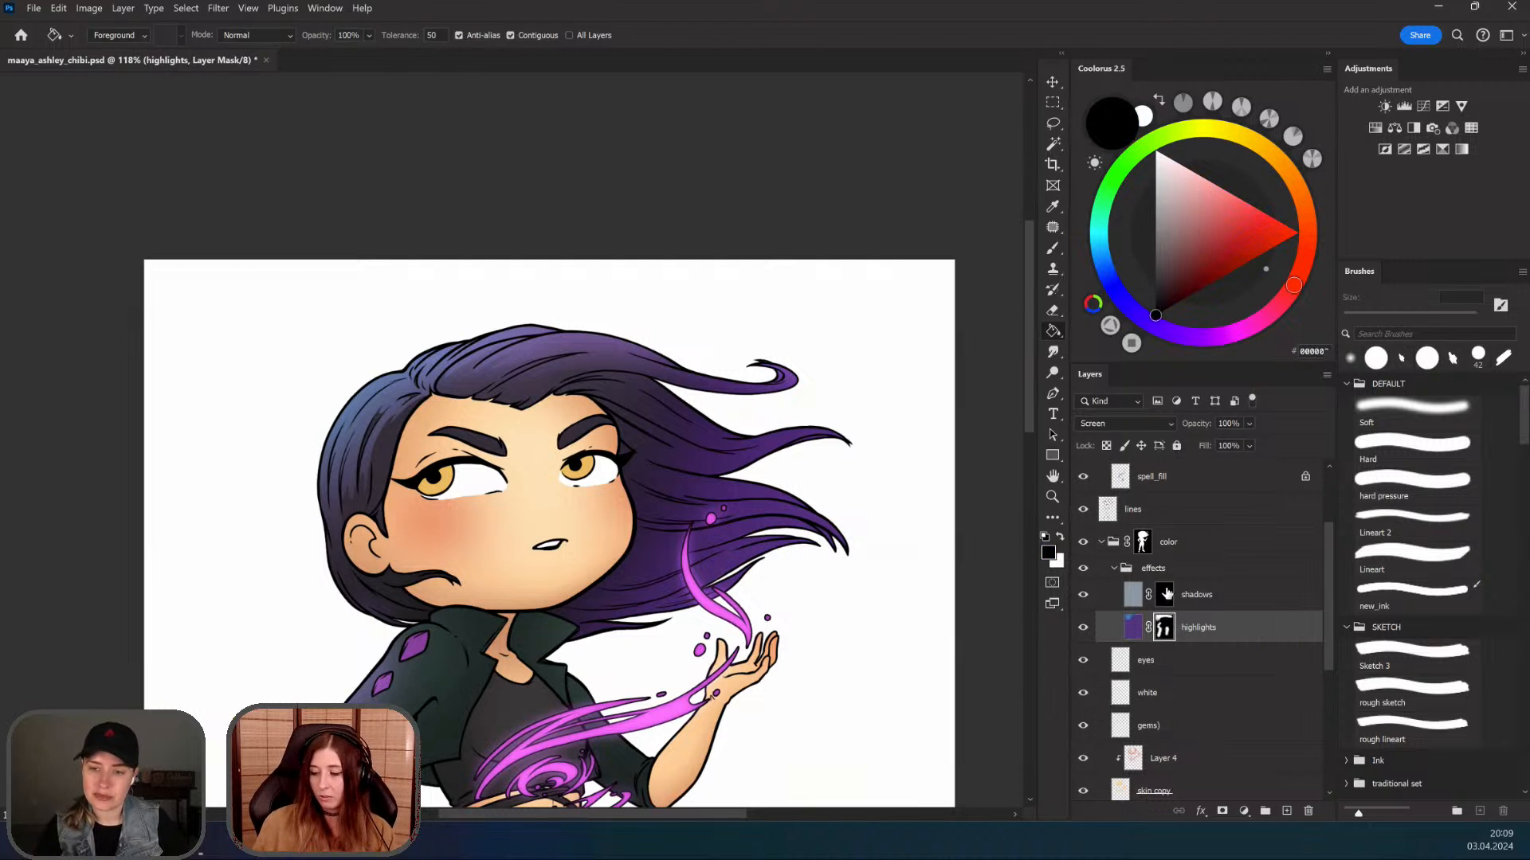
pyautogui.click(1164, 594)
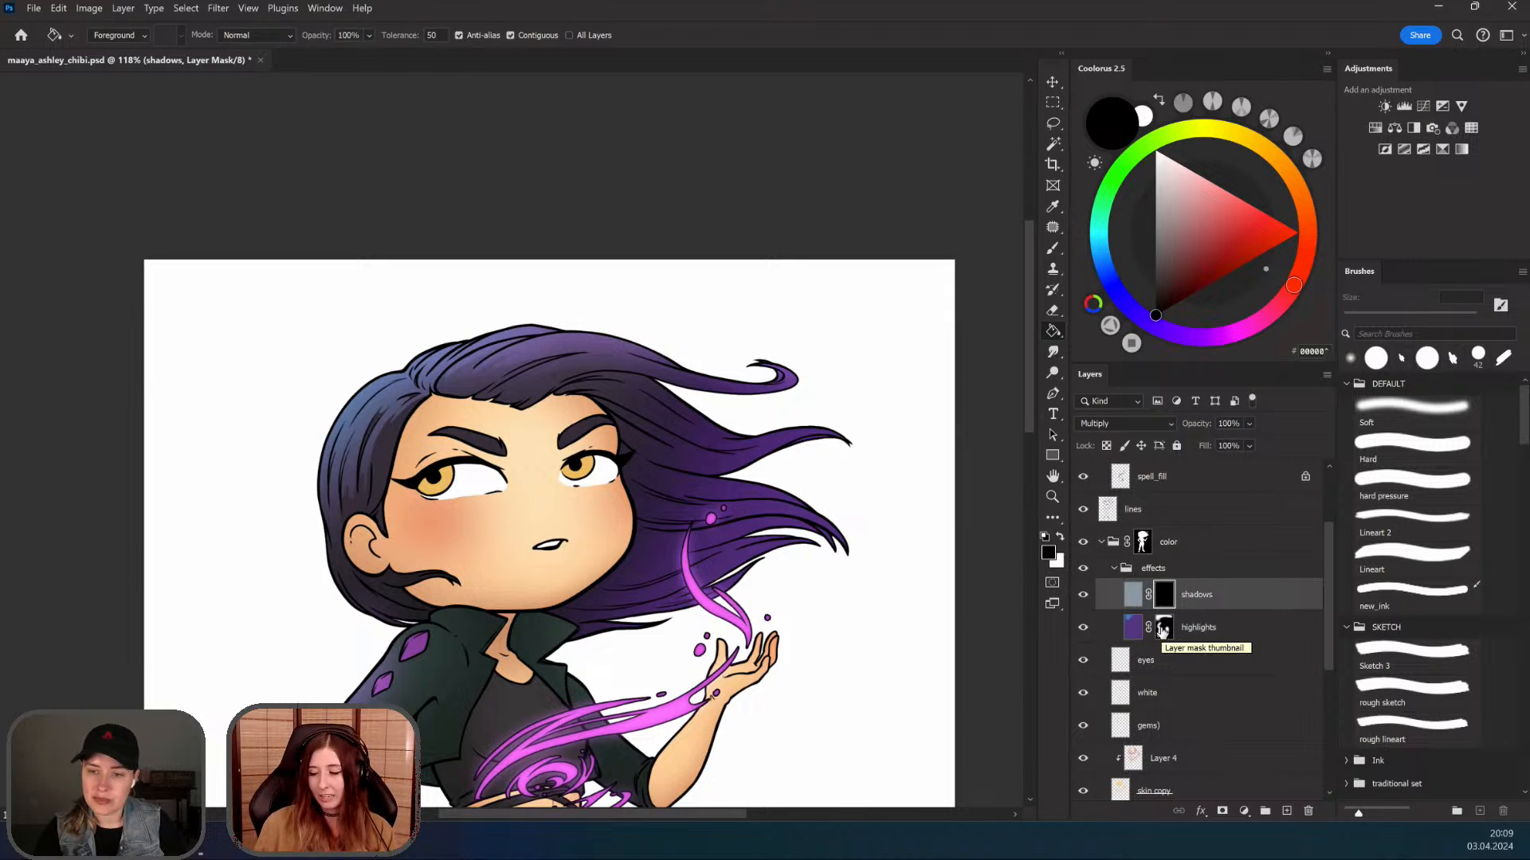
pyautogui.moveTo(664, 726); pyautogui.dragTo(639, 576)
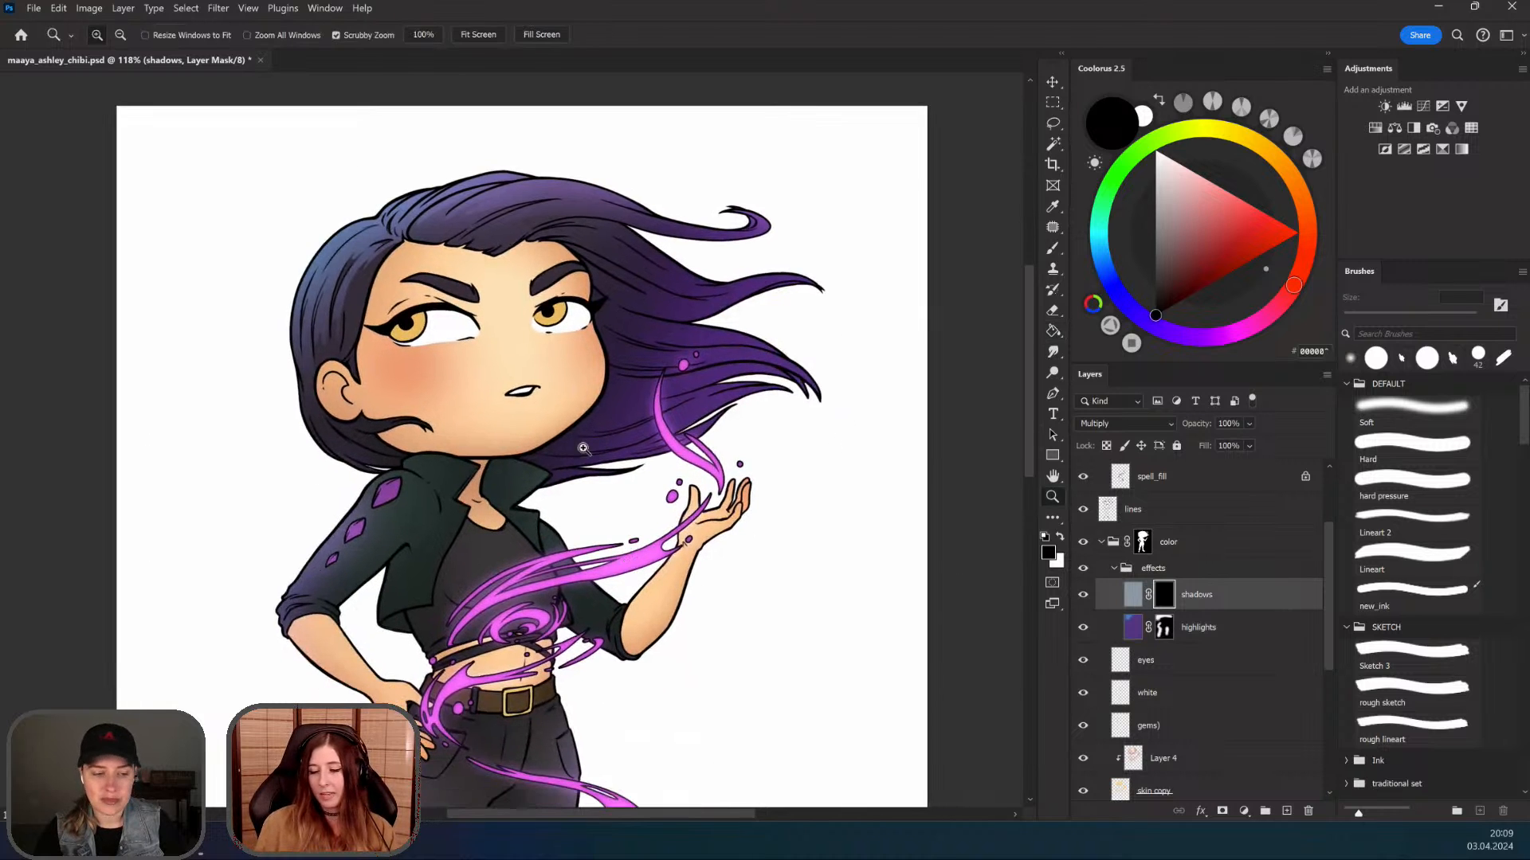
pyautogui.moveTo(602, 508); pyautogui.dragTo(617, 548)
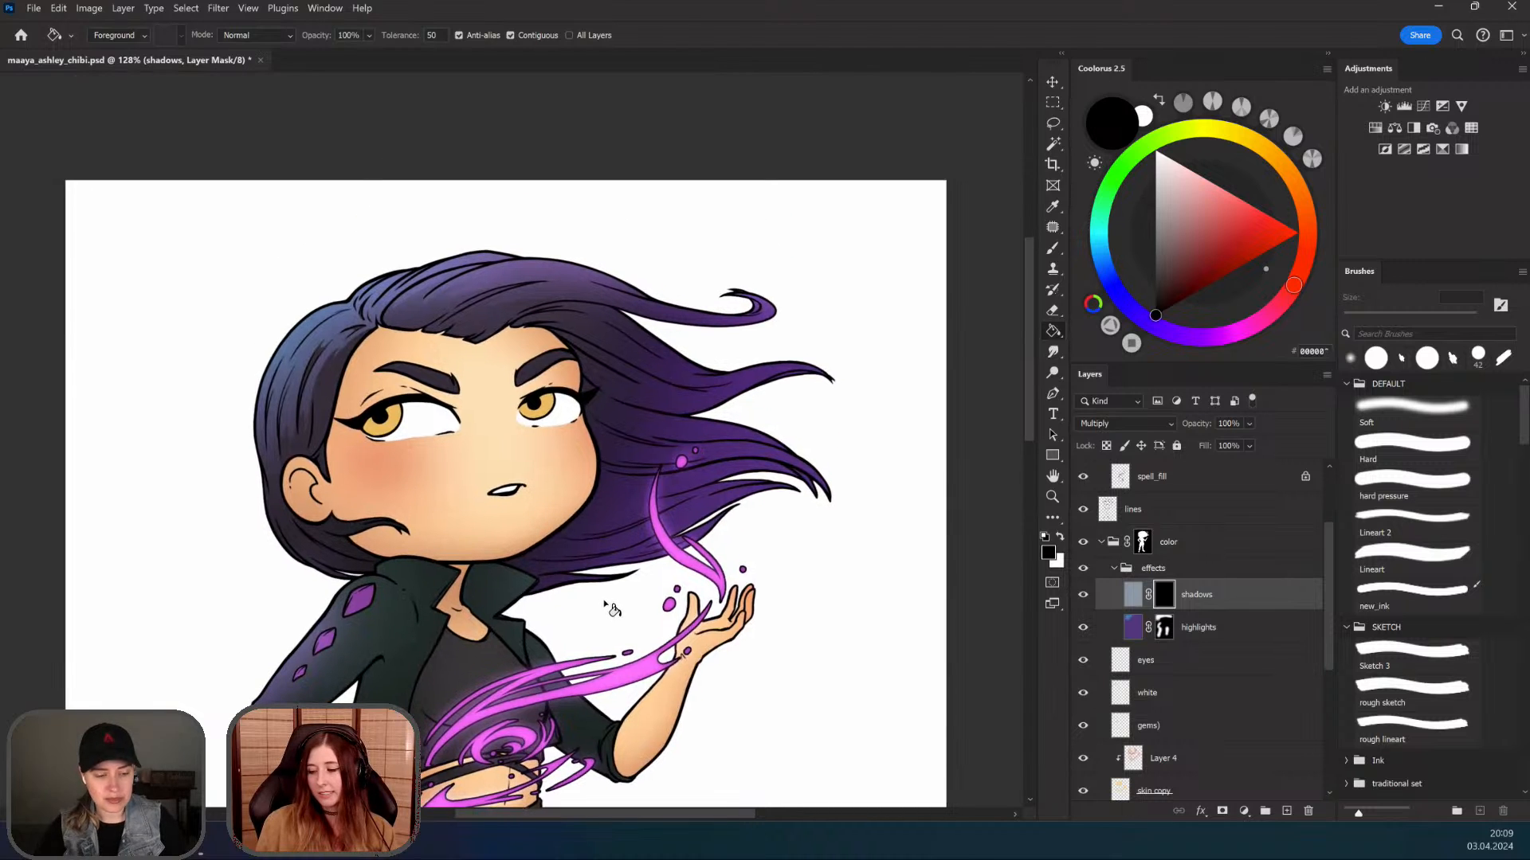
pyautogui.moveTo(582, 476); pyautogui.dragTo(602, 476)
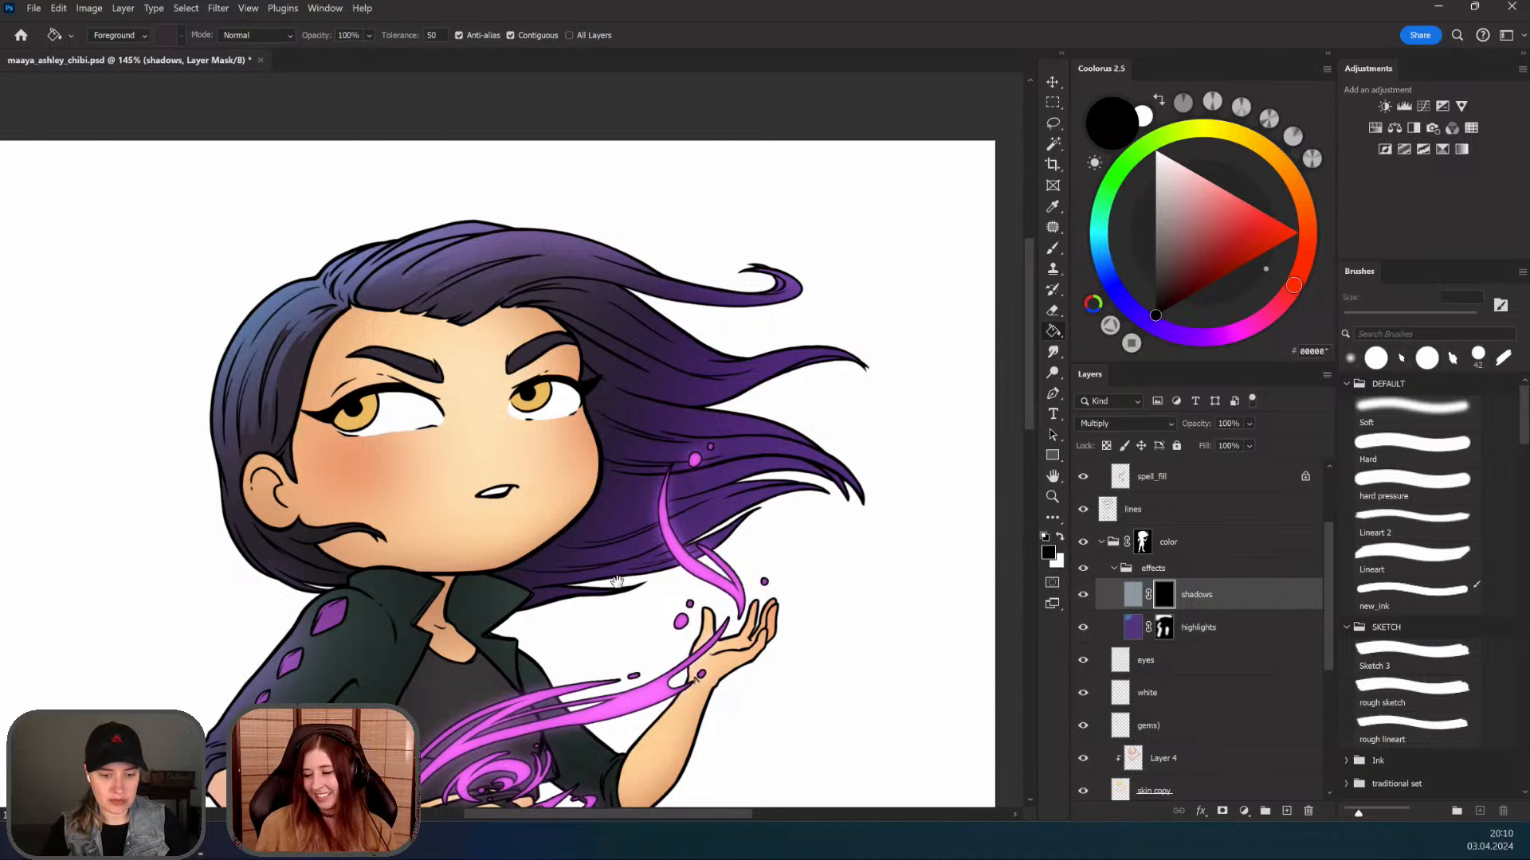
pyautogui.moveTo(618, 583); pyautogui.dragTo(636, 596)
pyautogui.press('l')
pyautogui.moveTo(582, 486); pyautogui.dragTo(639, 486)
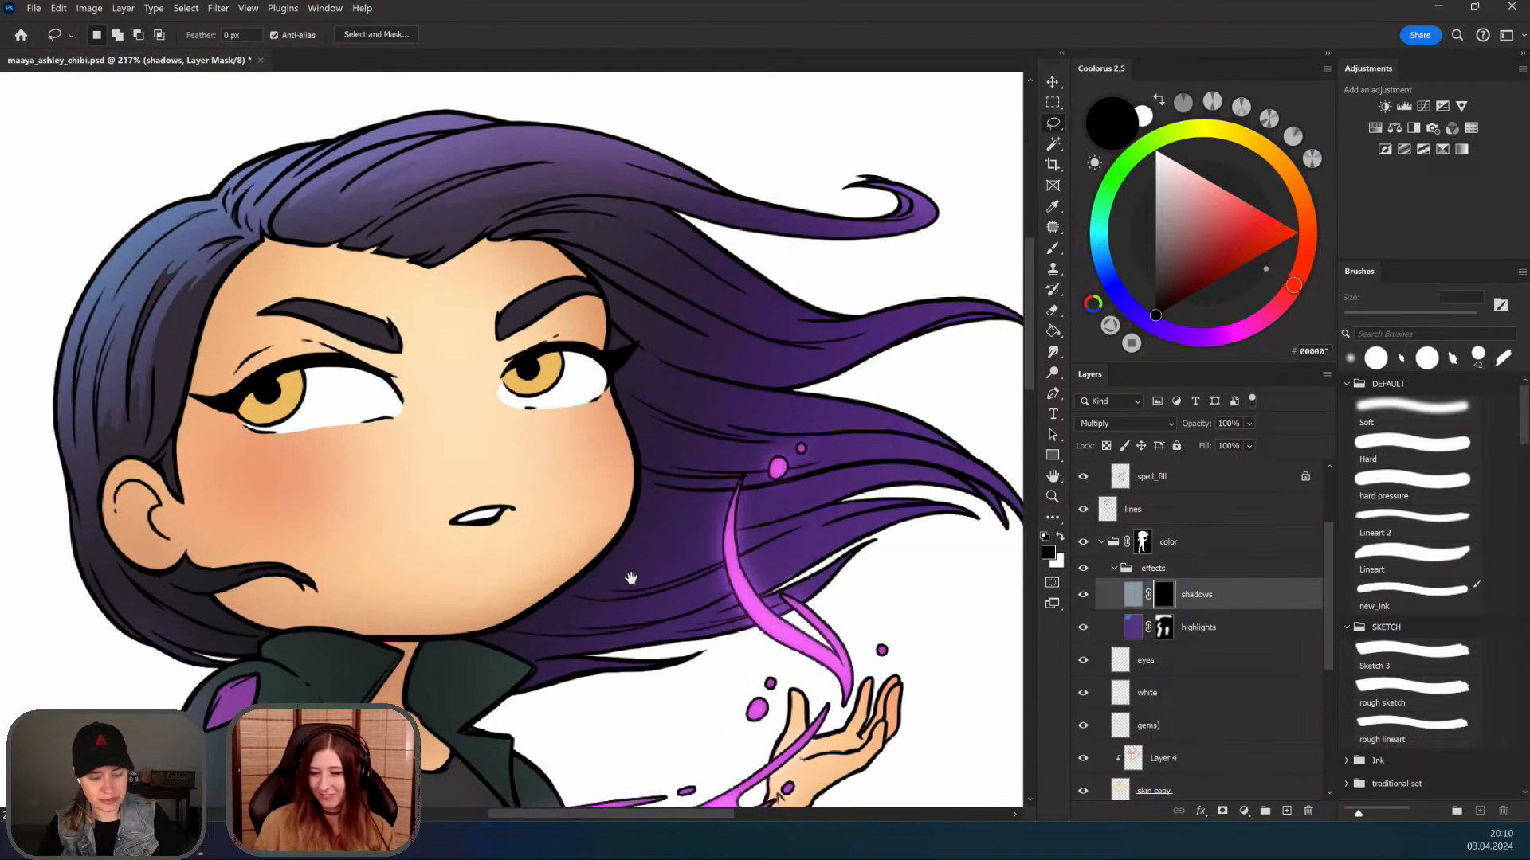
pyautogui.moveTo(631, 578)
pyautogui.mouseDown()
pyautogui.moveTo(637, 465)
pyautogui.moveTo(596, 565)
pyautogui.moveTo(575, 568)
pyautogui.moveTo(651, 584)
pyautogui.mouseUp()
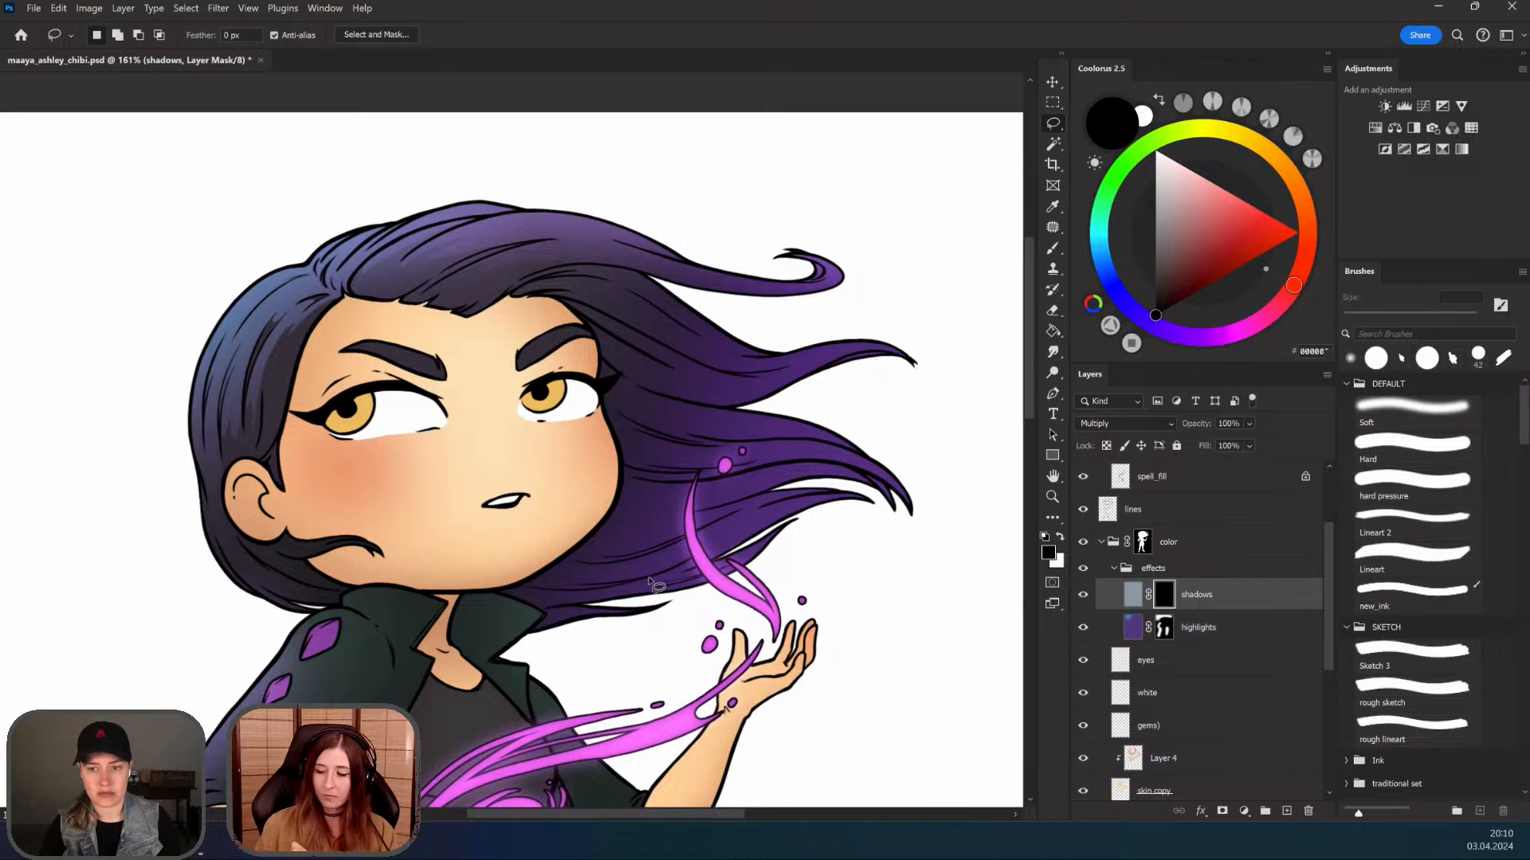
pyautogui.moveTo(596, 555)
pyautogui.mouseDown()
pyautogui.moveTo(647, 570)
pyautogui.moveTo(614, 591)
pyautogui.moveTo(634, 564)
pyautogui.moveTo(615, 578)
pyautogui.mouseUp()
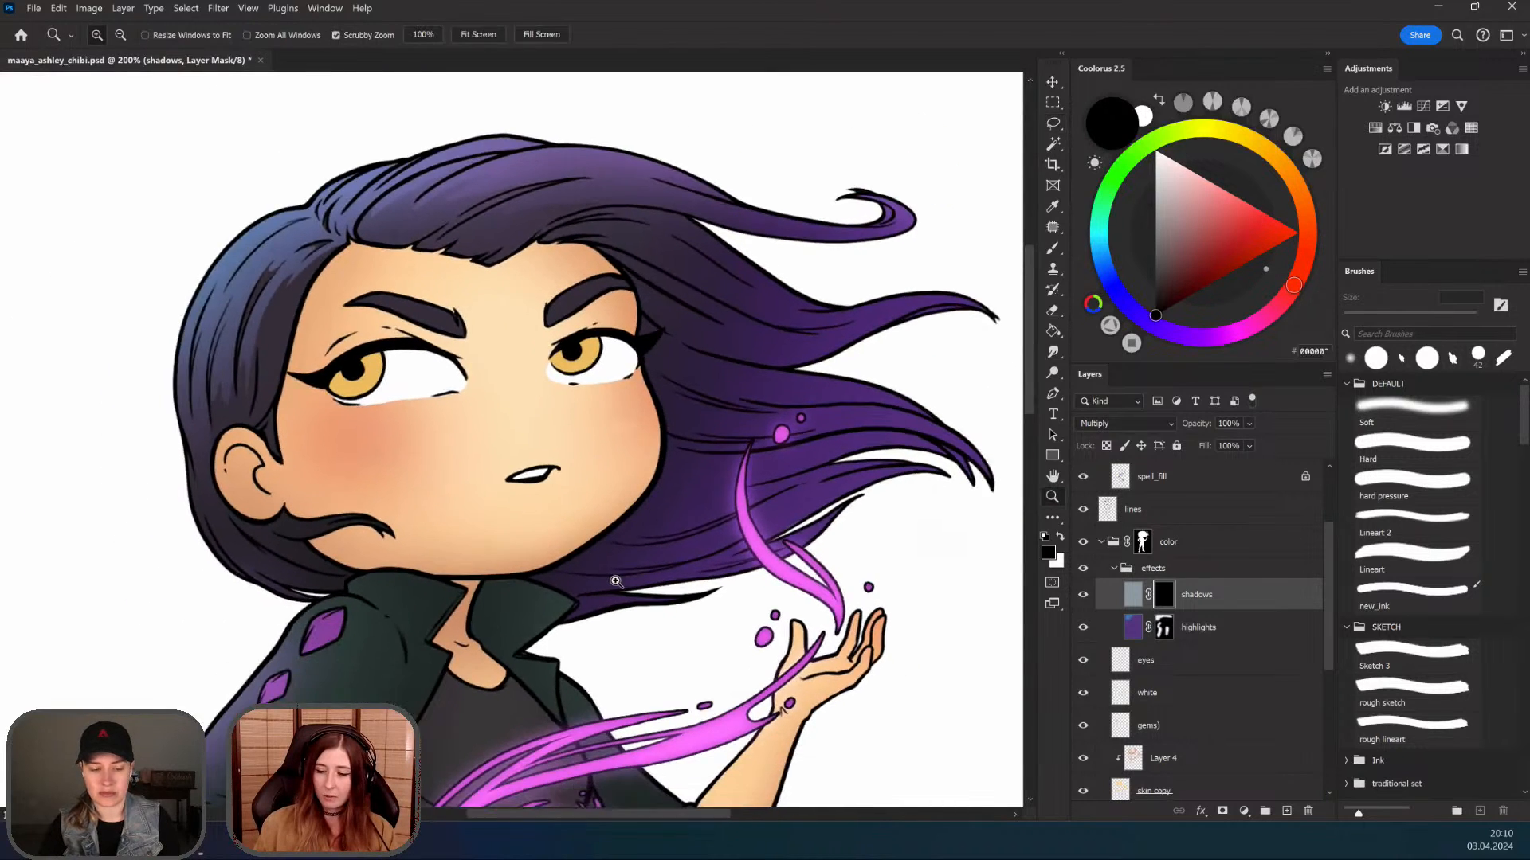
# Step: Lasso the flowing hair behind the face, tracing the jaw, cheek and hairline closely
pyautogui.moveTo(647, 514); pyautogui.dragTo(639, 557)
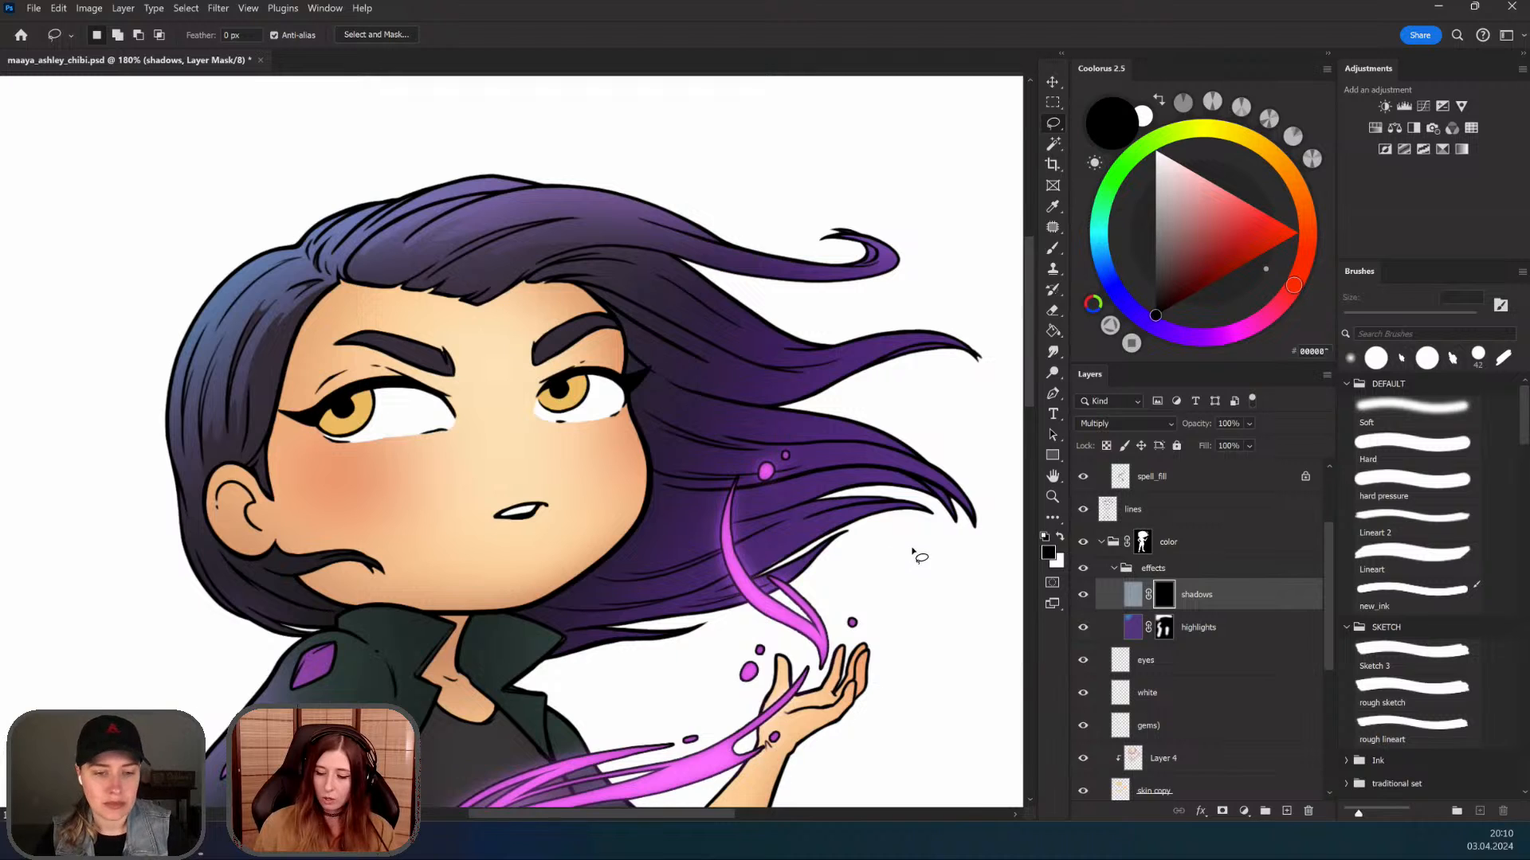
pyautogui.moveTo(913, 550)
pyautogui.mouseDown()
pyautogui.moveTo(626, 664)
pyautogui.moveTo(542, 668)
pyautogui.moveTo(568, 641)
pyautogui.moveTo(514, 613)
pyautogui.moveTo(587, 581)
pyautogui.moveTo(643, 529)
pyautogui.moveTo(650, 483)
pyautogui.moveTo(616, 320)
pyautogui.mouseUp()
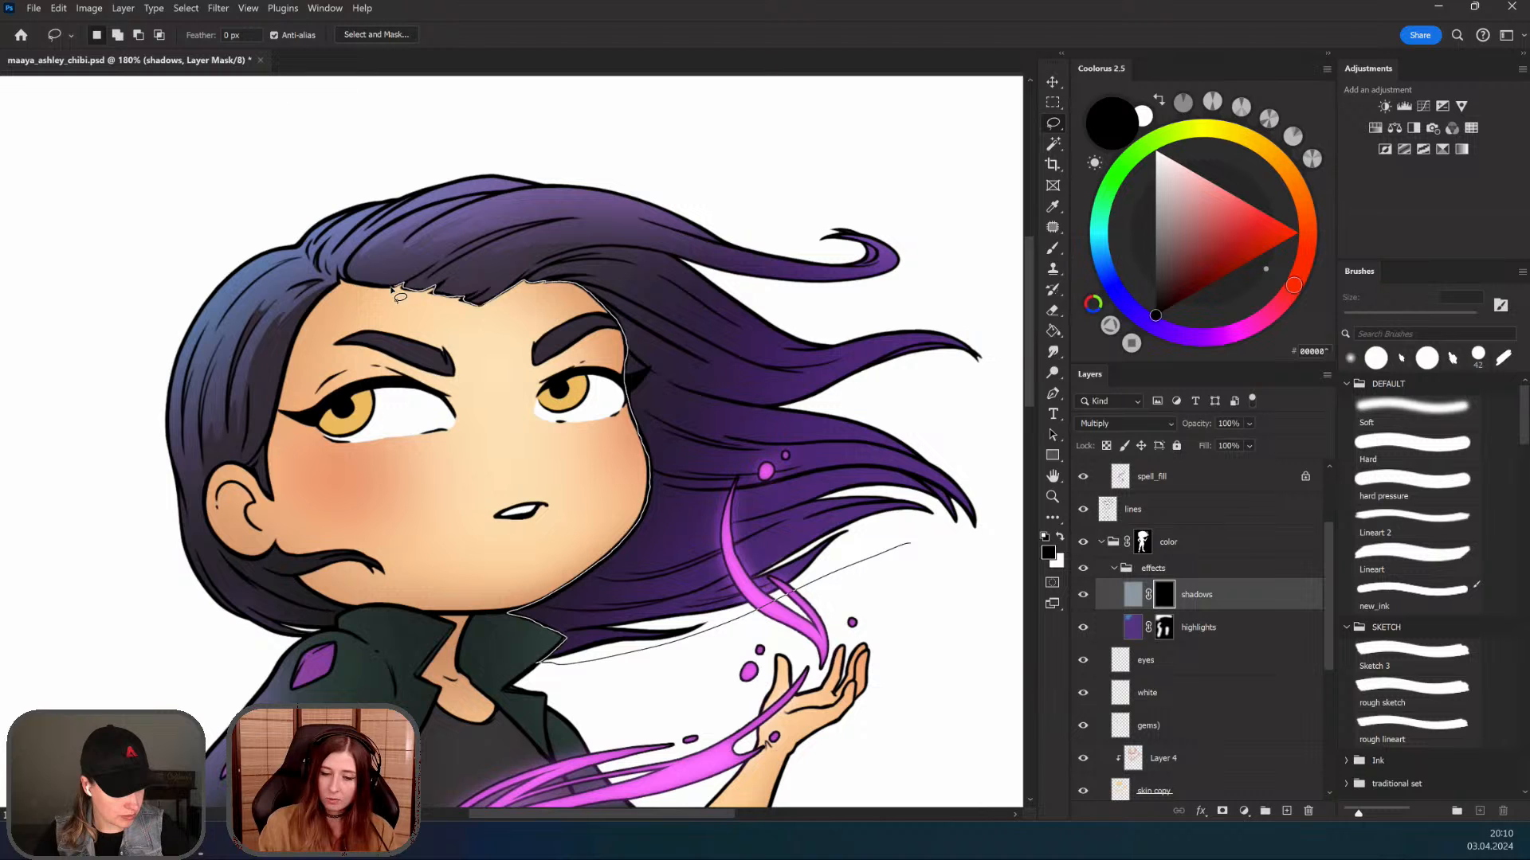
pyautogui.moveTo(350, 287)
pyautogui.mouseDown()
pyautogui.moveTo(352, 169)
pyautogui.moveTo(881, 110)
pyautogui.moveTo(1007, 362)
pyautogui.moveTo(972, 640)
pyautogui.moveTo(705, 687)
pyautogui.mouseUp()
pyautogui.moveTo(854, 654); pyautogui.dragTo(653, 647)
pyautogui.moveTo(586, 542); pyautogui.dragTo(625, 510)
pyautogui.moveTo(626, 510); pyautogui.dragTo(677, 510)
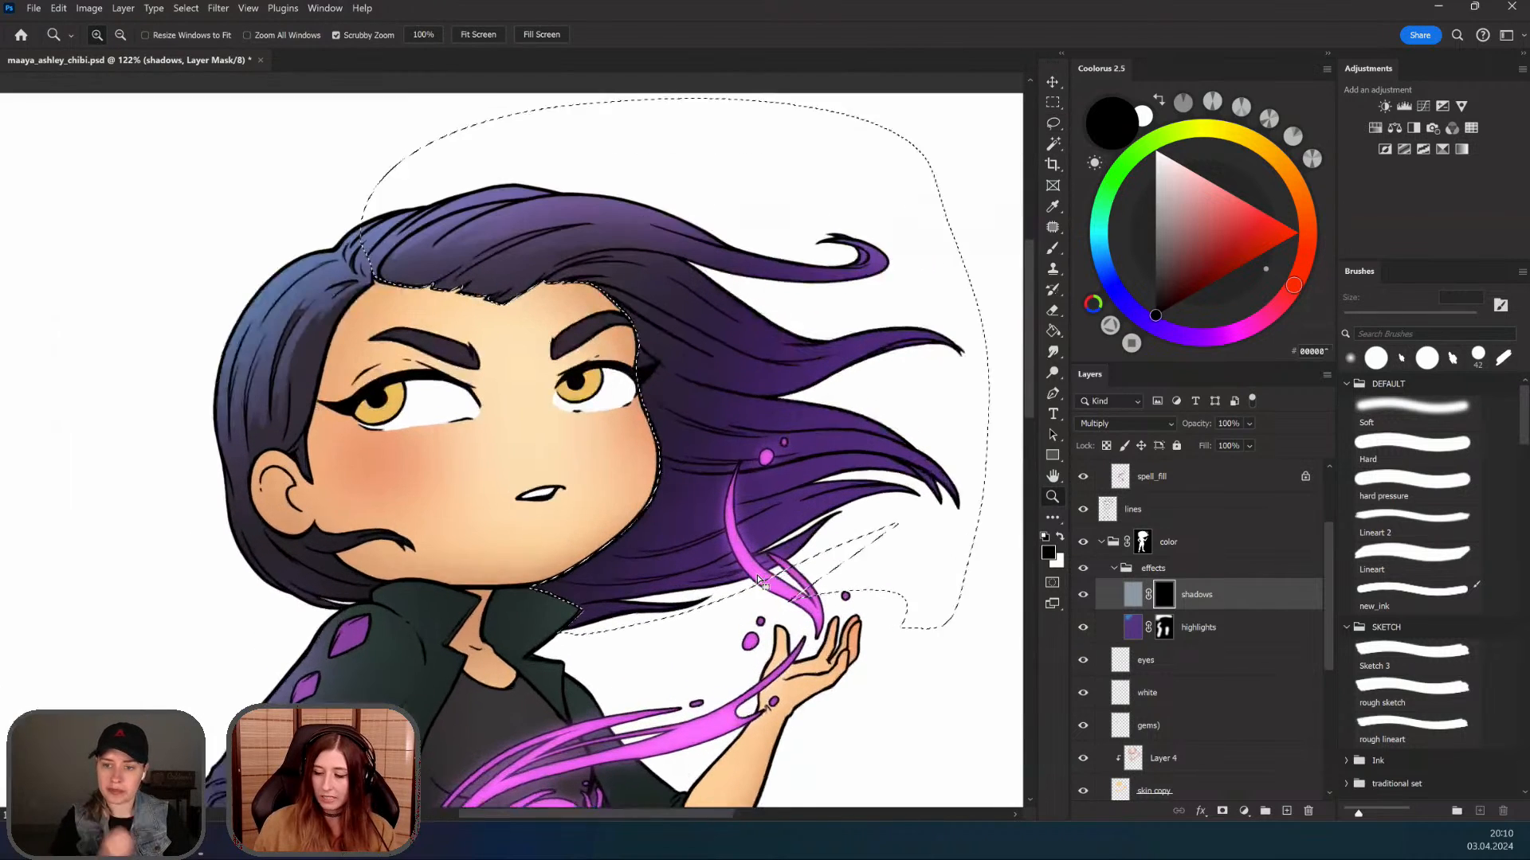
# Step: Paint soft white shading on the shadows mask inside the selected hair beside the face with the Soft brush at 417 px, and deselect
pyautogui.press('x')
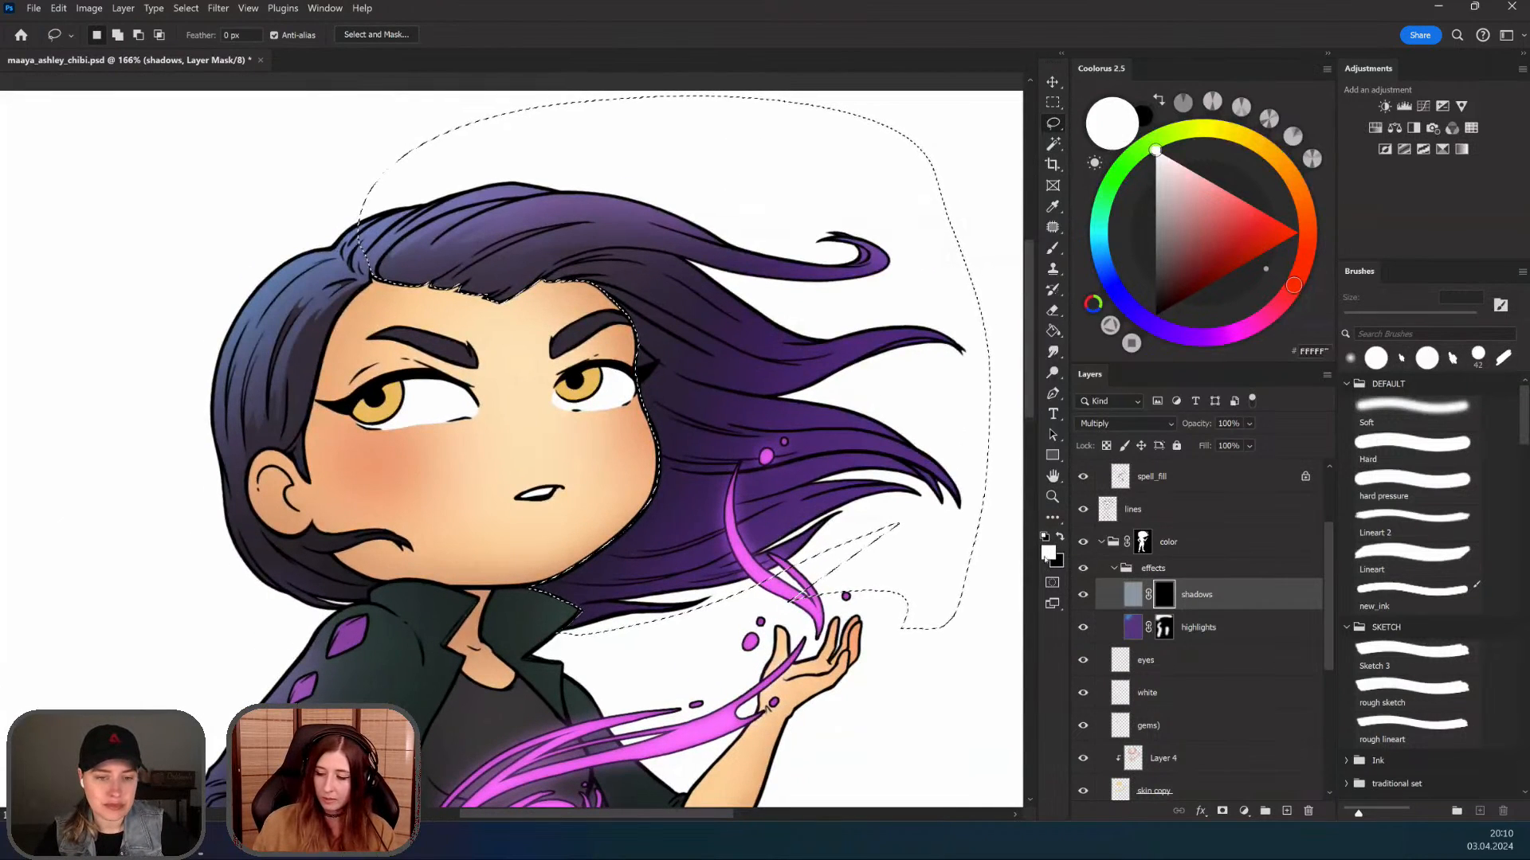
pyautogui.click(1414, 419)
pyautogui.moveTo(659, 475); pyautogui.dragTo(611, 514)
pyautogui.moveTo(611, 514); pyautogui.dragTo(516, 674)
pyautogui.hotkey('ctrl', 'z')
pyautogui.moveTo(534, 494)
pyautogui.mouseDown()
pyautogui.moveTo(452, 584)
pyautogui.moveTo(550, 641)
pyautogui.mouseUp()
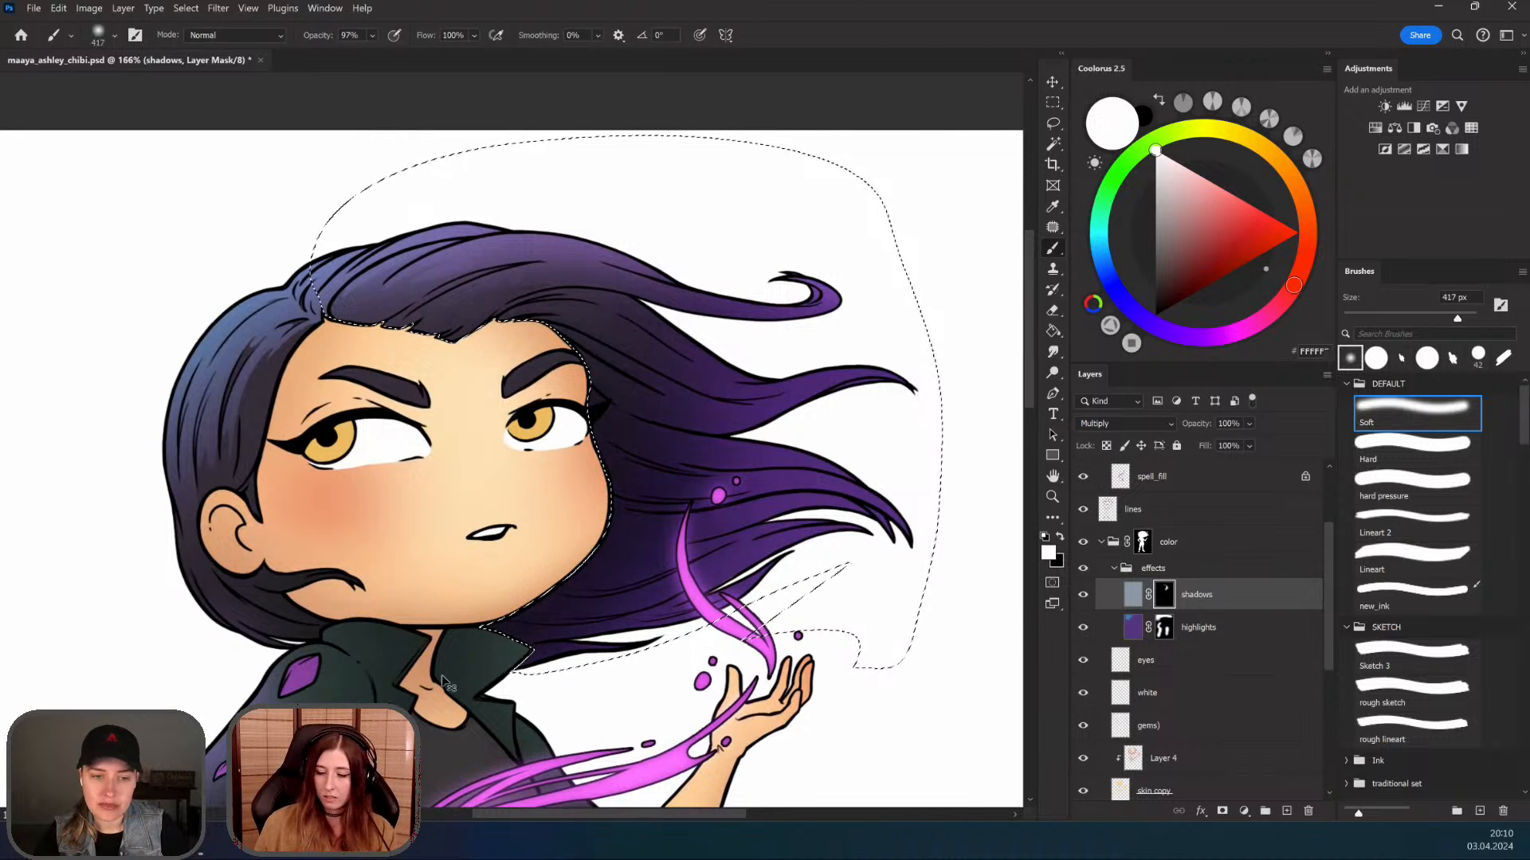
pyautogui.moveTo(594, 796)
pyautogui.mouseDown()
pyautogui.moveTo(530, 660)
pyautogui.moveTo(454, 660)
pyautogui.mouseUp()
pyautogui.moveTo(488, 480); pyautogui.dragTo(511, 523)
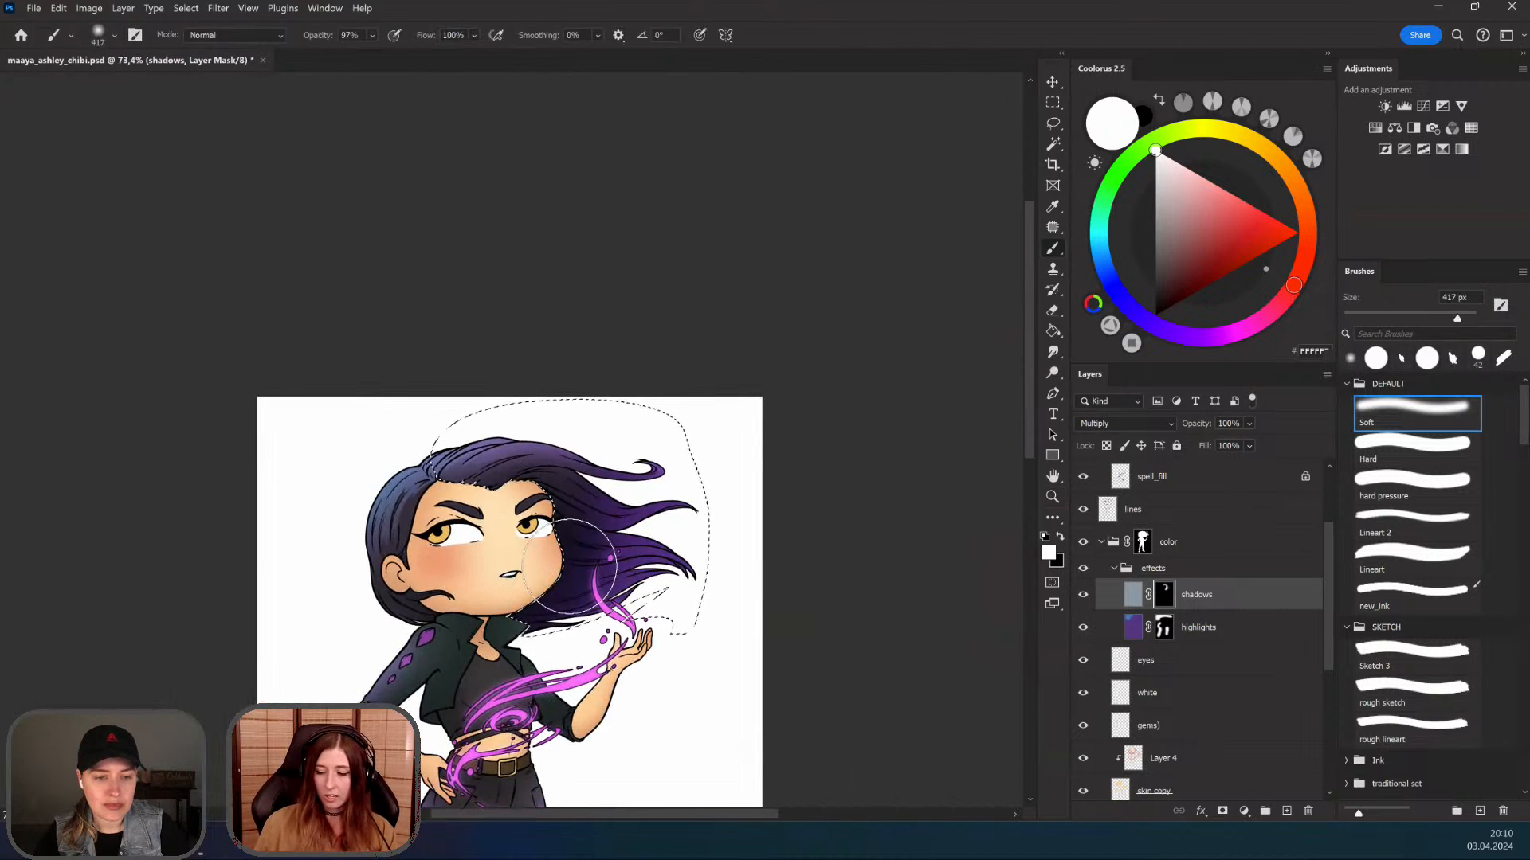
pyautogui.moveTo(569, 565); pyautogui.dragTo(668, 542)
pyautogui.moveTo(803, 532); pyautogui.dragTo(815, 370)
pyautogui.moveTo(587, 514)
pyautogui.mouseDown()
pyautogui.moveTo(990, 270)
pyautogui.moveTo(940, 319)
pyautogui.moveTo(964, 351)
pyautogui.moveTo(925, 382)
pyautogui.mouseUp()
pyautogui.press('l')
pyautogui.hotkey('ctrl', 'd')
# Step: Lasso a thin strand shape along the middle flowing lock, cut it out of the hair shadow on the mask, and deselect
pyautogui.moveTo(635, 502)
pyautogui.mouseDown()
pyautogui.moveTo(649, 512)
pyautogui.moveTo(701, 436)
pyautogui.mouseUp()
pyautogui.moveTo(701, 435)
pyautogui.mouseDown()
pyautogui.moveTo(518, 502)
pyautogui.moveTo(643, 492)
pyautogui.moveTo(766, 428)
pyautogui.mouseUp()
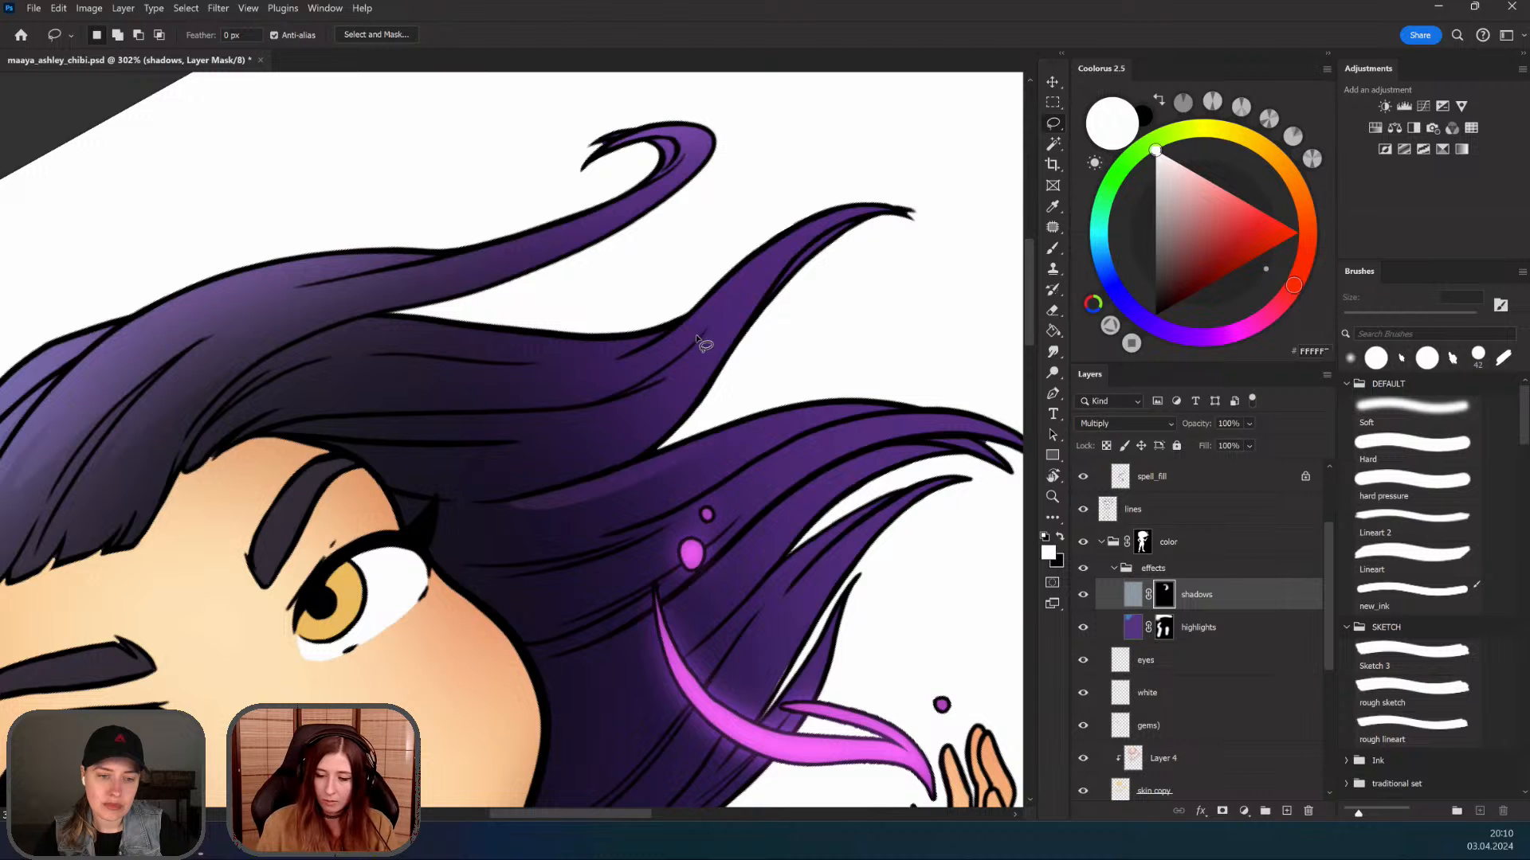
pyautogui.moveTo(701, 307)
pyautogui.mouseDown()
pyautogui.moveTo(633, 352)
pyautogui.moveTo(468, 389)
pyautogui.mouseUp()
pyautogui.moveTo(673, 348); pyautogui.dragTo(700, 309)
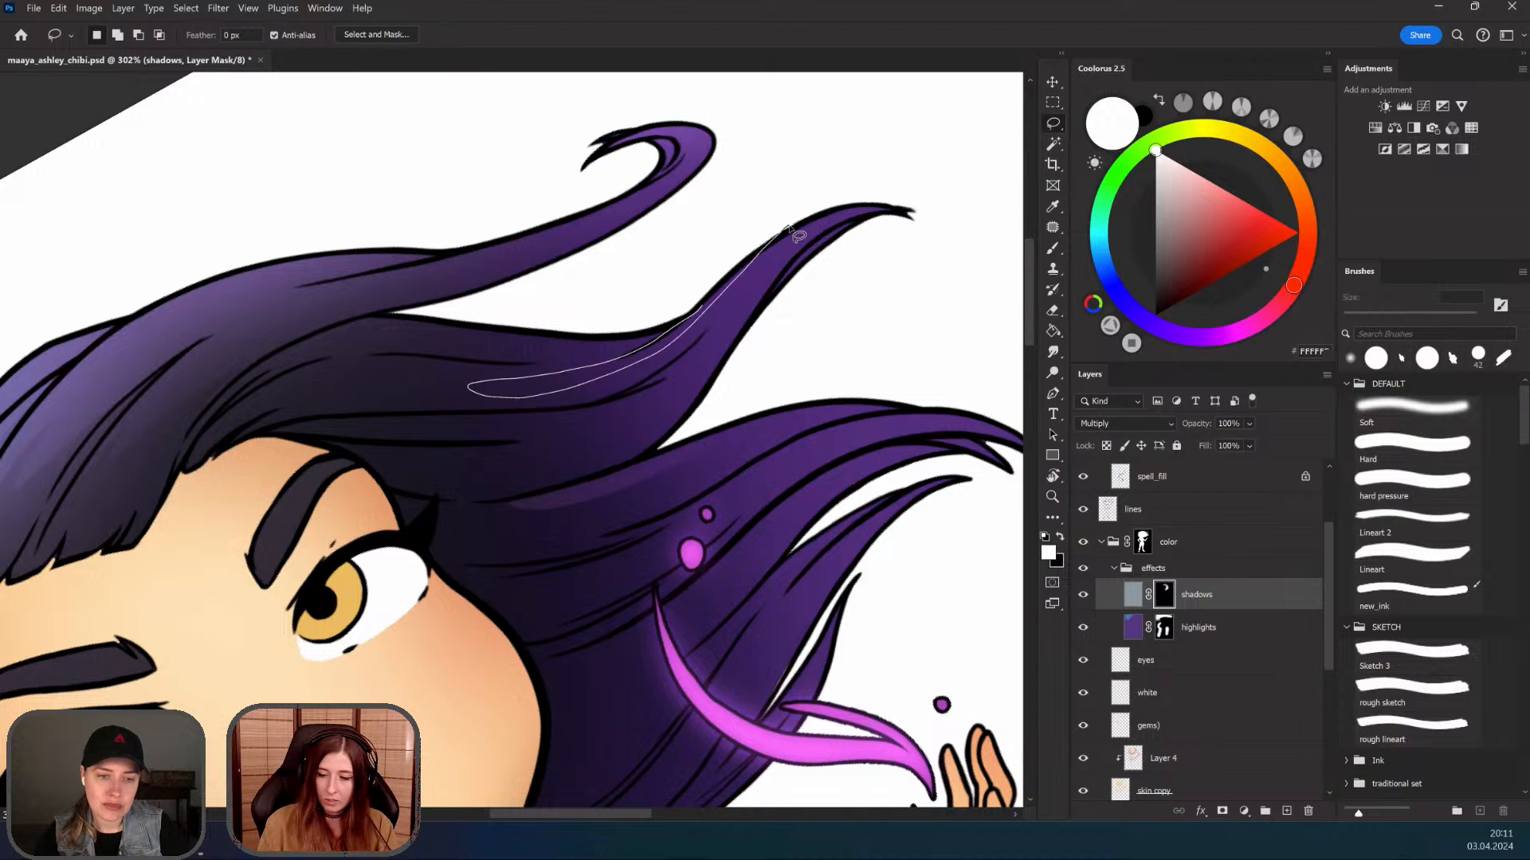
pyautogui.hotkey('alt', 'BackSpace')
pyautogui.hotkey('ctrl', 'd')
# Step: Cut another slim lassoed strand out of the shadow along the upper edge of the middle lock, and deselect
pyautogui.moveTo(435, 437); pyautogui.dragTo(481, 526)
pyautogui.press('r')
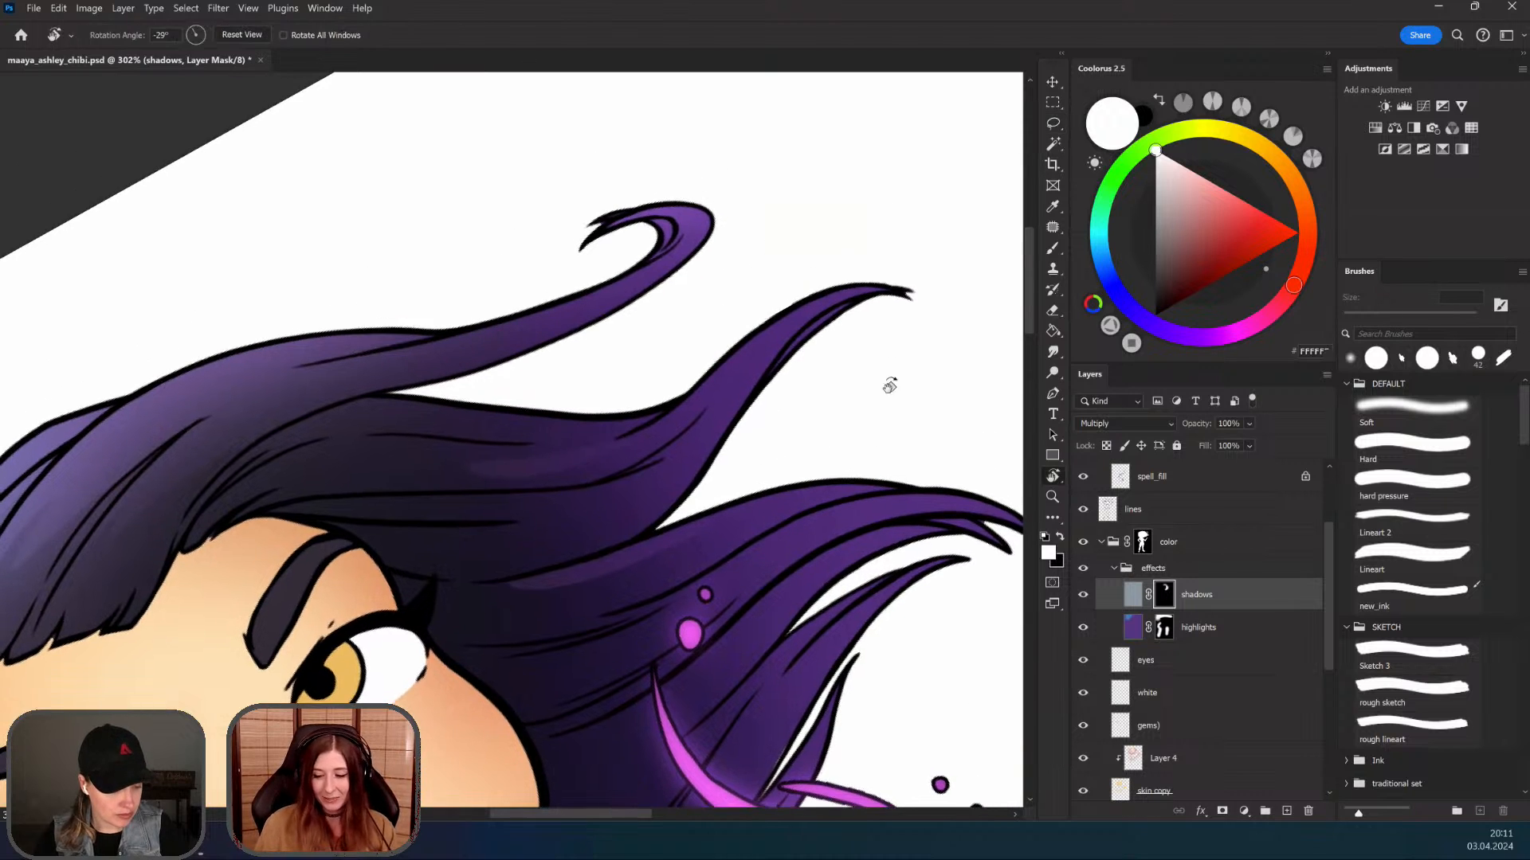
pyautogui.moveTo(895, 385)
pyautogui.mouseDown()
pyautogui.moveTo(610, 317)
pyautogui.moveTo(615, 354)
pyautogui.moveTo(587, 388)
pyautogui.moveTo(363, 492)
pyautogui.moveTo(629, 336)
pyautogui.moveTo(664, 285)
pyautogui.moveTo(638, 342)
pyautogui.mouseUp()
pyautogui.press('l')
pyautogui.hotkey('alt', 'BackSpace')
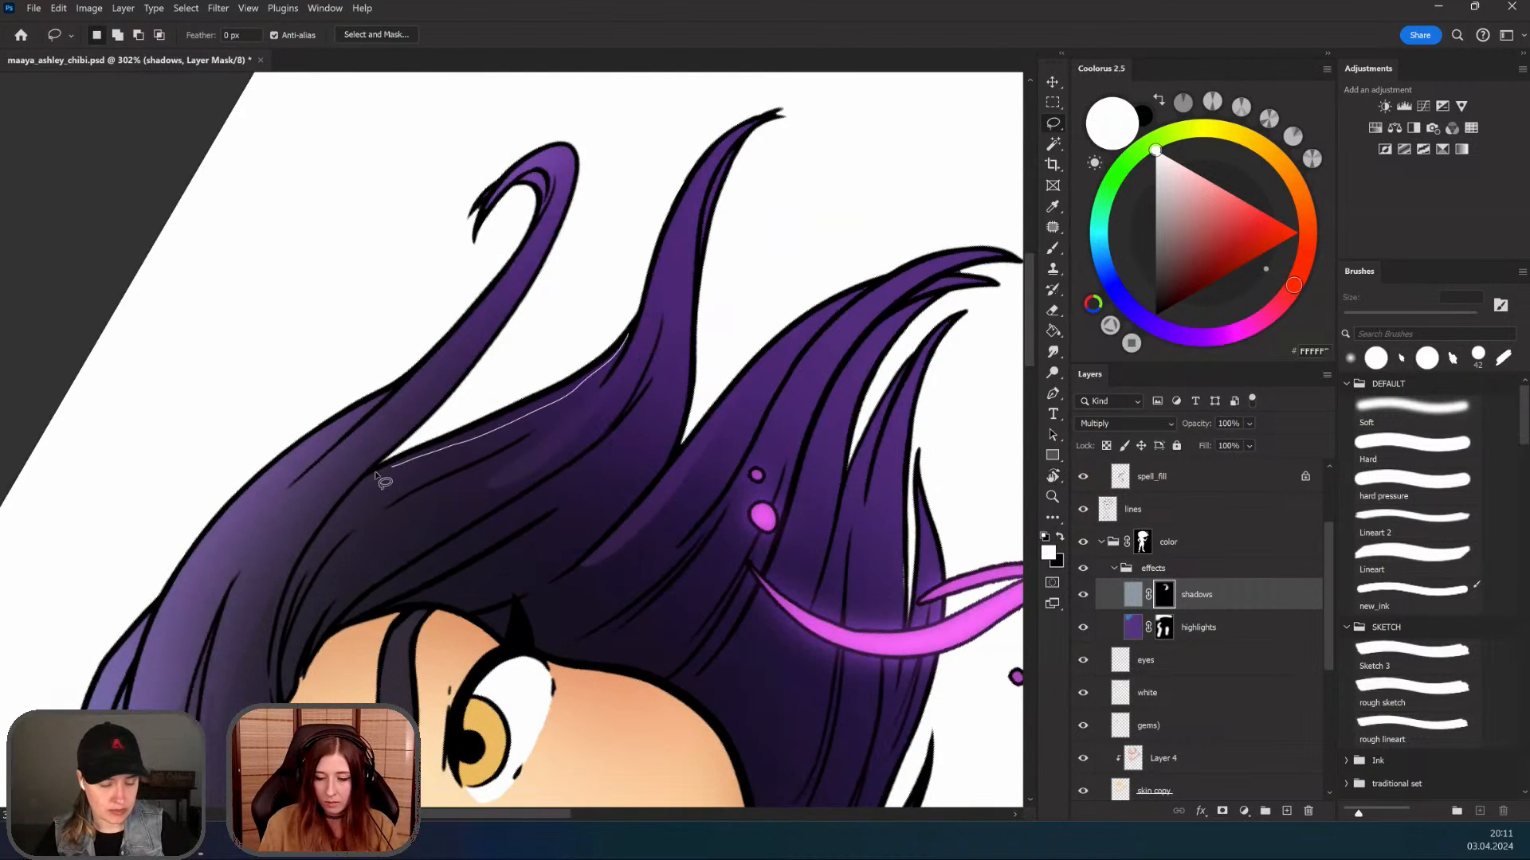
pyautogui.hotkey('ctrl', 'd')
# Step: Rotate the canvas and cut a narrow lassoed strand out of the shadow toward the tip of the middle lock
pyautogui.moveTo(577, 508); pyautogui.dragTo(510, 503)
pyautogui.press('r')
pyautogui.moveTo(665, 259); pyautogui.dragTo(574, 645)
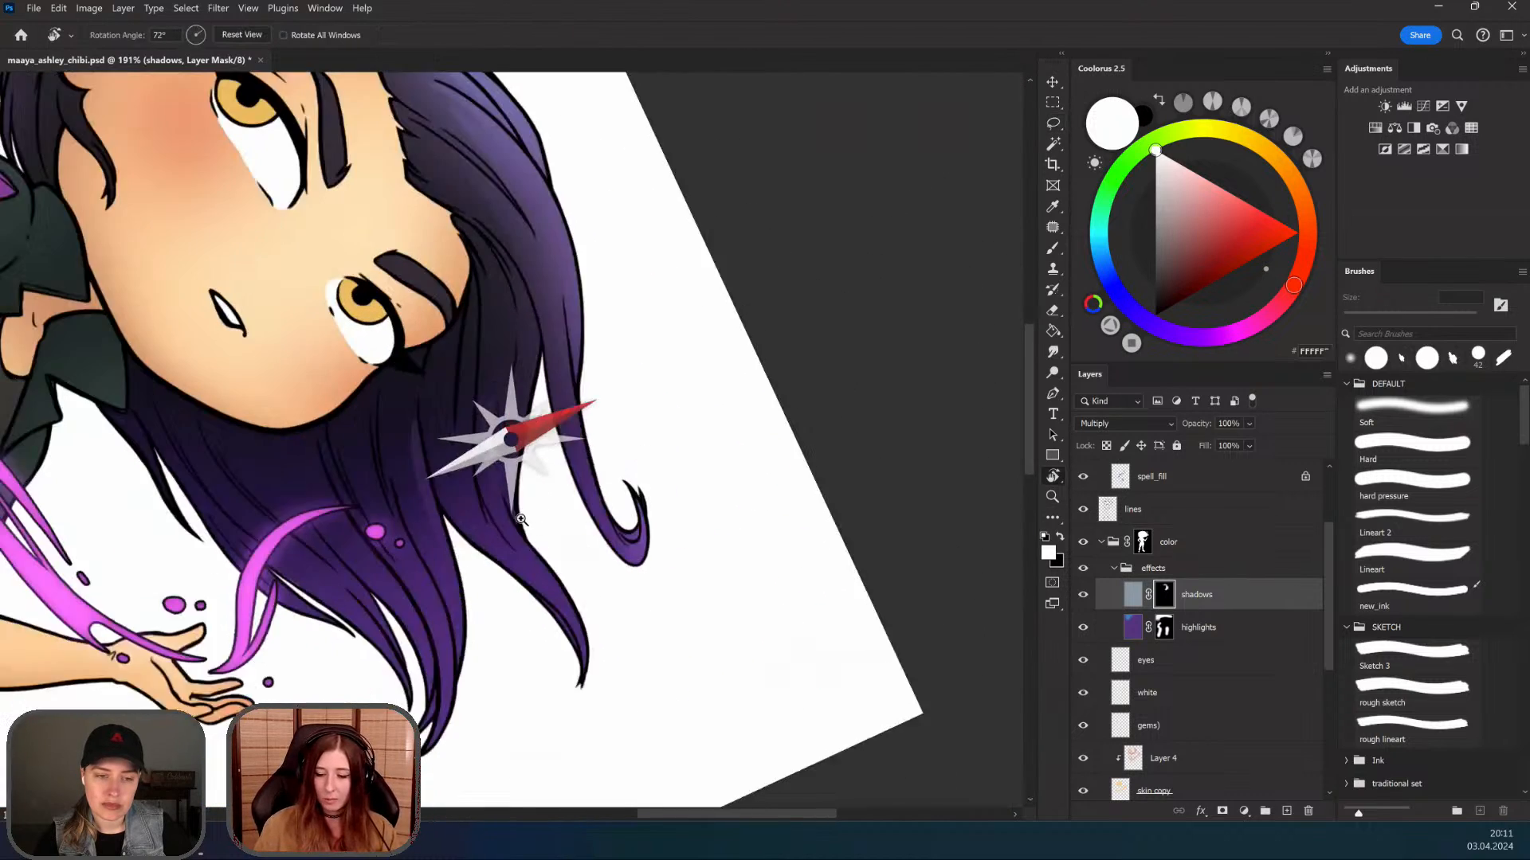
pyautogui.moveTo(498, 399); pyautogui.dragTo(547, 433)
pyautogui.press('r')
pyautogui.moveTo(577, 486)
pyautogui.mouseDown()
pyautogui.moveTo(532, 507)
pyautogui.moveTo(603, 389)
pyautogui.moveTo(650, 350)
pyautogui.mouseUp()
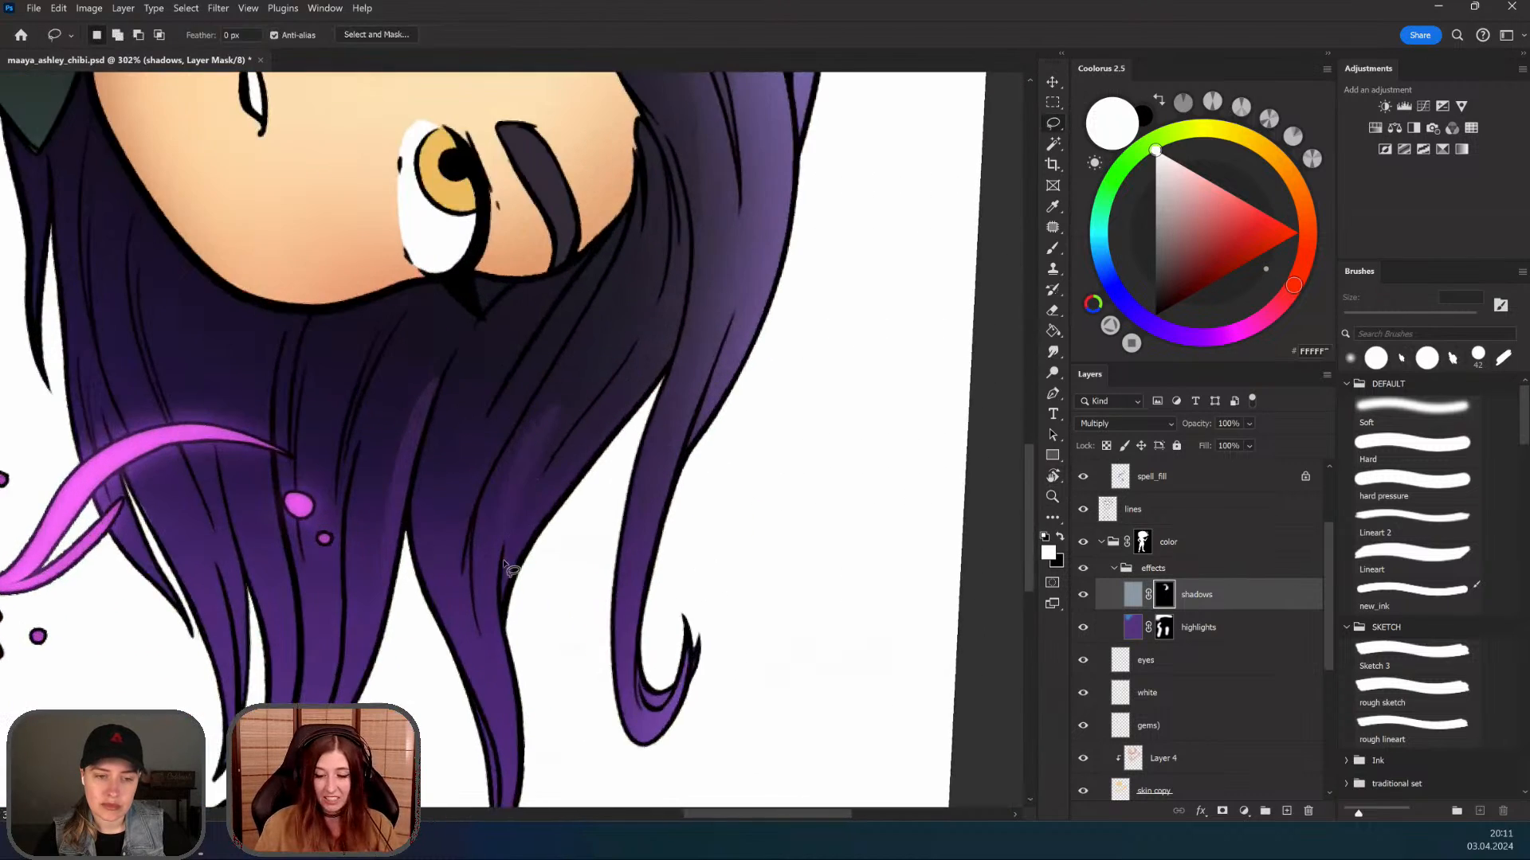
pyautogui.moveTo(515, 484); pyautogui.dragTo(489, 621)
pyautogui.hotkey('alt', 'BackSpace')
pyautogui.hotkey('ctrl', 'd')
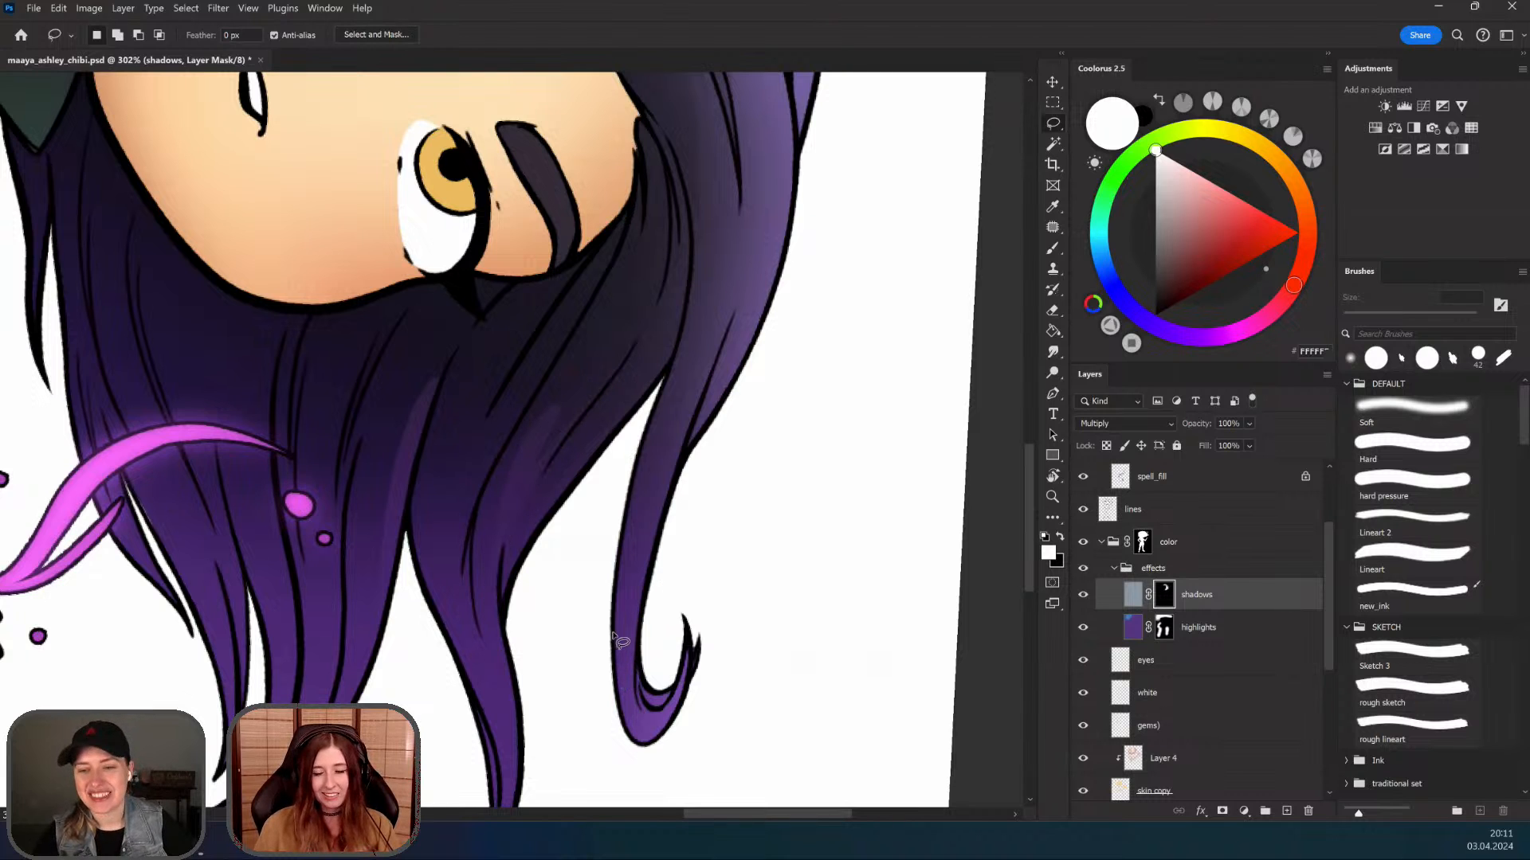
pyautogui.hotkey('ctrl', 'space')
pyautogui.moveTo(623, 585)
pyautogui.mouseDown()
pyautogui.moveTo(600, 640)
pyautogui.moveTo(627, 637)
pyautogui.moveTo(638, 512)
pyautogui.mouseUp()
pyautogui.moveTo(609, 670); pyautogui.dragTo(635, 627)
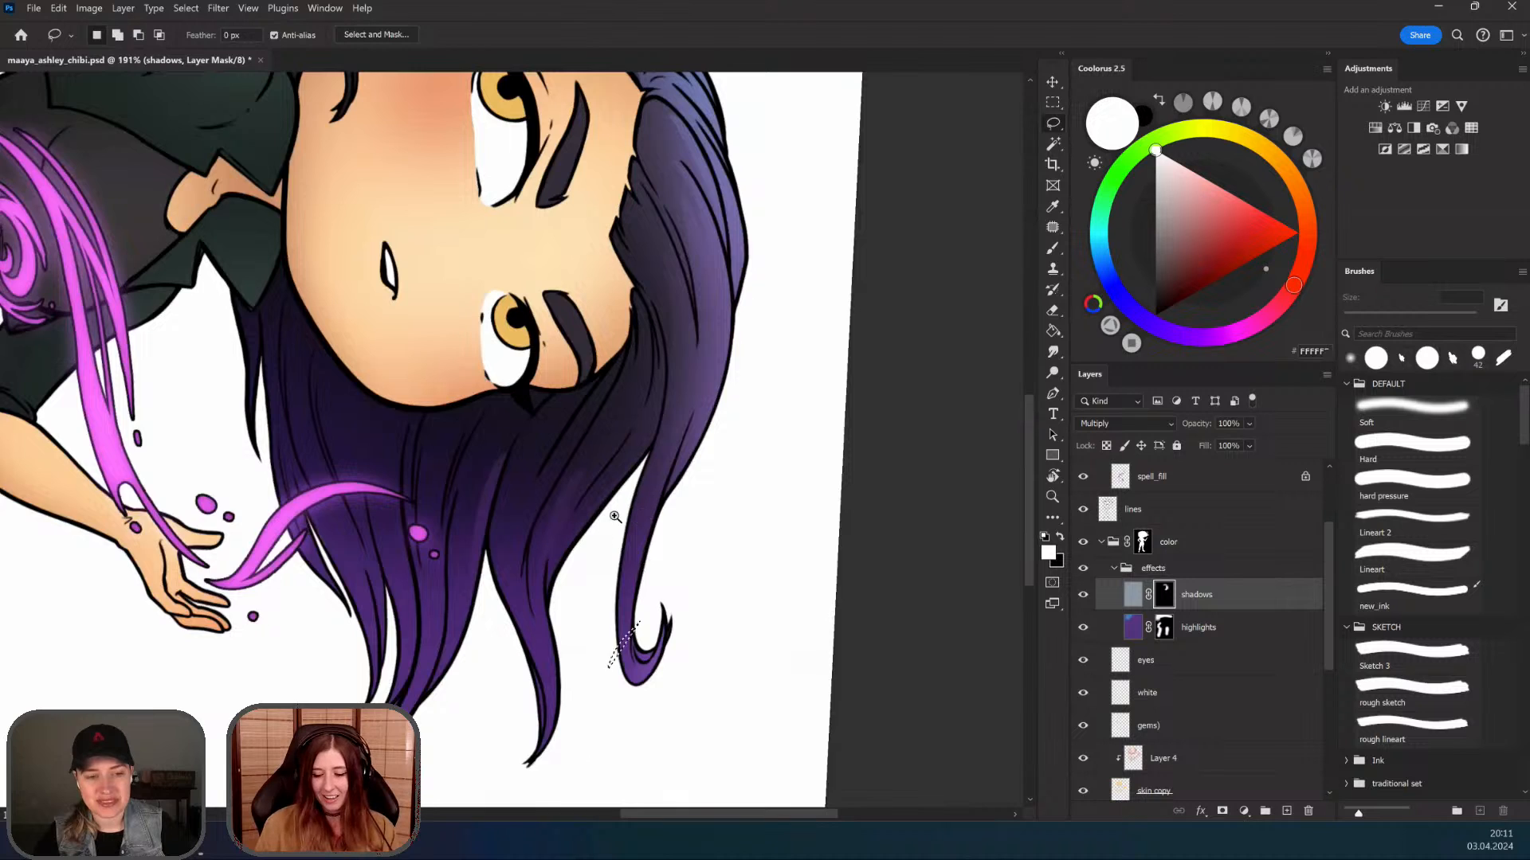
pyautogui.hotkey('ctrl', 'space')
pyautogui.moveTo(580, 550)
pyautogui.mouseDown()
pyautogui.moveTo(624, 673)
pyautogui.moveTo(717, 474)
pyautogui.mouseUp()
pyautogui.hotkey('ctrl', 'd')
# Step: Lasso a long curved strand in the lock below the middle one, clear it from the shadows mask, and deselect
pyautogui.moveTo(712, 743); pyautogui.dragTo(693, 638)
pyautogui.moveTo(711, 569); pyautogui.dragTo(684, 585)
pyautogui.moveTo(718, 504); pyautogui.dragTo(757, 510)
pyautogui.moveTo(551, 573); pyautogui.dragTo(629, 529)
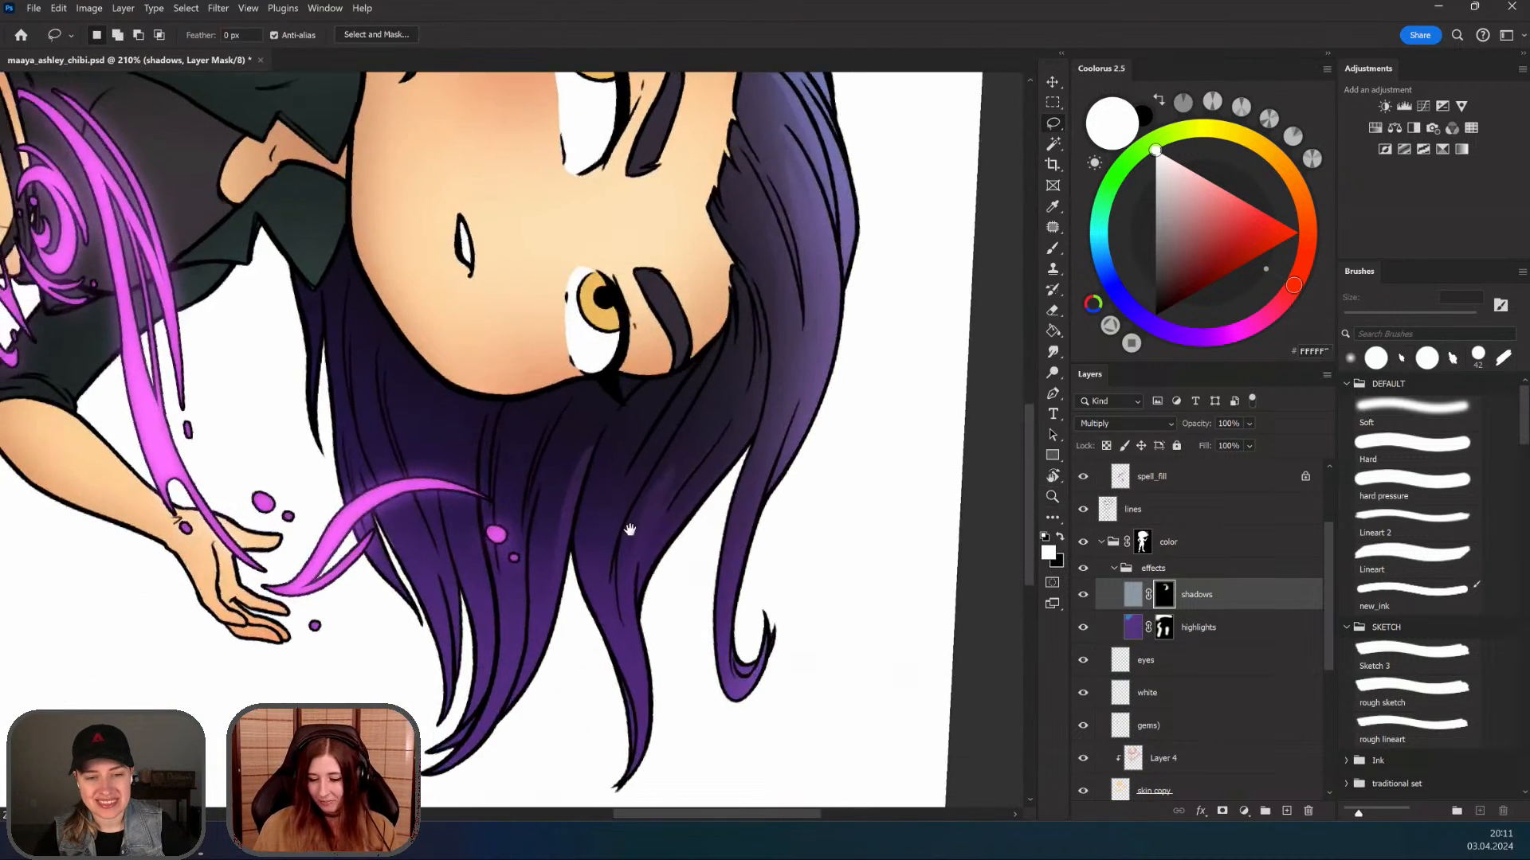
pyautogui.hotkey('ctrl', 'space')
pyautogui.moveTo(623, 460); pyautogui.dragTo(621, 478)
pyautogui.moveTo(603, 412); pyautogui.dragTo(617, 415)
pyautogui.moveTo(522, 474); pyautogui.dragTo(542, 476)
pyautogui.moveTo(545, 557); pyautogui.dragTo(550, 478)
pyautogui.moveTo(486, 634)
pyautogui.mouseDown()
pyautogui.moveTo(529, 330)
pyautogui.moveTo(497, 442)
pyautogui.moveTo(478, 635)
pyautogui.mouseUp()
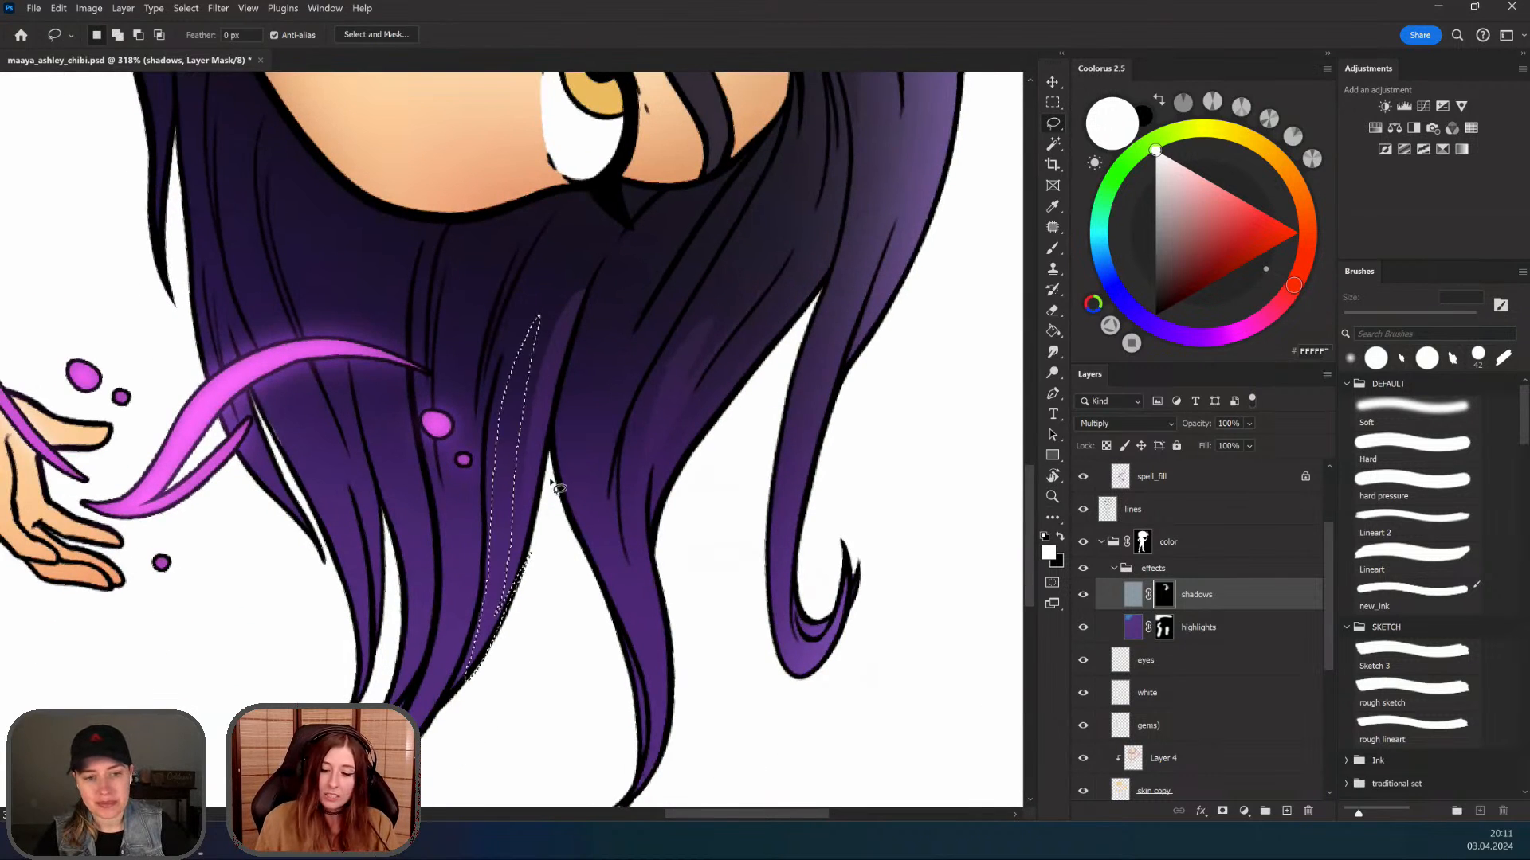
pyautogui.press('Delete')
pyautogui.hotkey('ctrl', 'd')
# Step: Clear two more long lassoed strands from the shadows mask in the same lock, beside the purple spell droplets
pyautogui.moveTo(537, 346)
pyautogui.mouseDown()
pyautogui.moveTo(519, 529)
pyautogui.moveTo(479, 659)
pyautogui.moveTo(488, 487)
pyautogui.mouseUp()
pyautogui.moveTo(503, 325)
pyautogui.mouseDown()
pyautogui.moveTo(478, 410)
pyautogui.moveTo(467, 679)
pyautogui.mouseUp()
pyautogui.press('Delete')
pyautogui.hotkey('ctrl', 'd')
pyautogui.moveTo(474, 438)
pyautogui.mouseDown()
pyautogui.moveTo(505, 266)
pyautogui.moveTo(466, 510)
pyautogui.moveTo(488, 685)
pyautogui.mouseUp()
pyautogui.press('Delete')
pyautogui.hotkey('ctrl', 'd')
# Step: Examine the shaded hair strands at several canvas rotations and zoom levels
pyautogui.press('r')
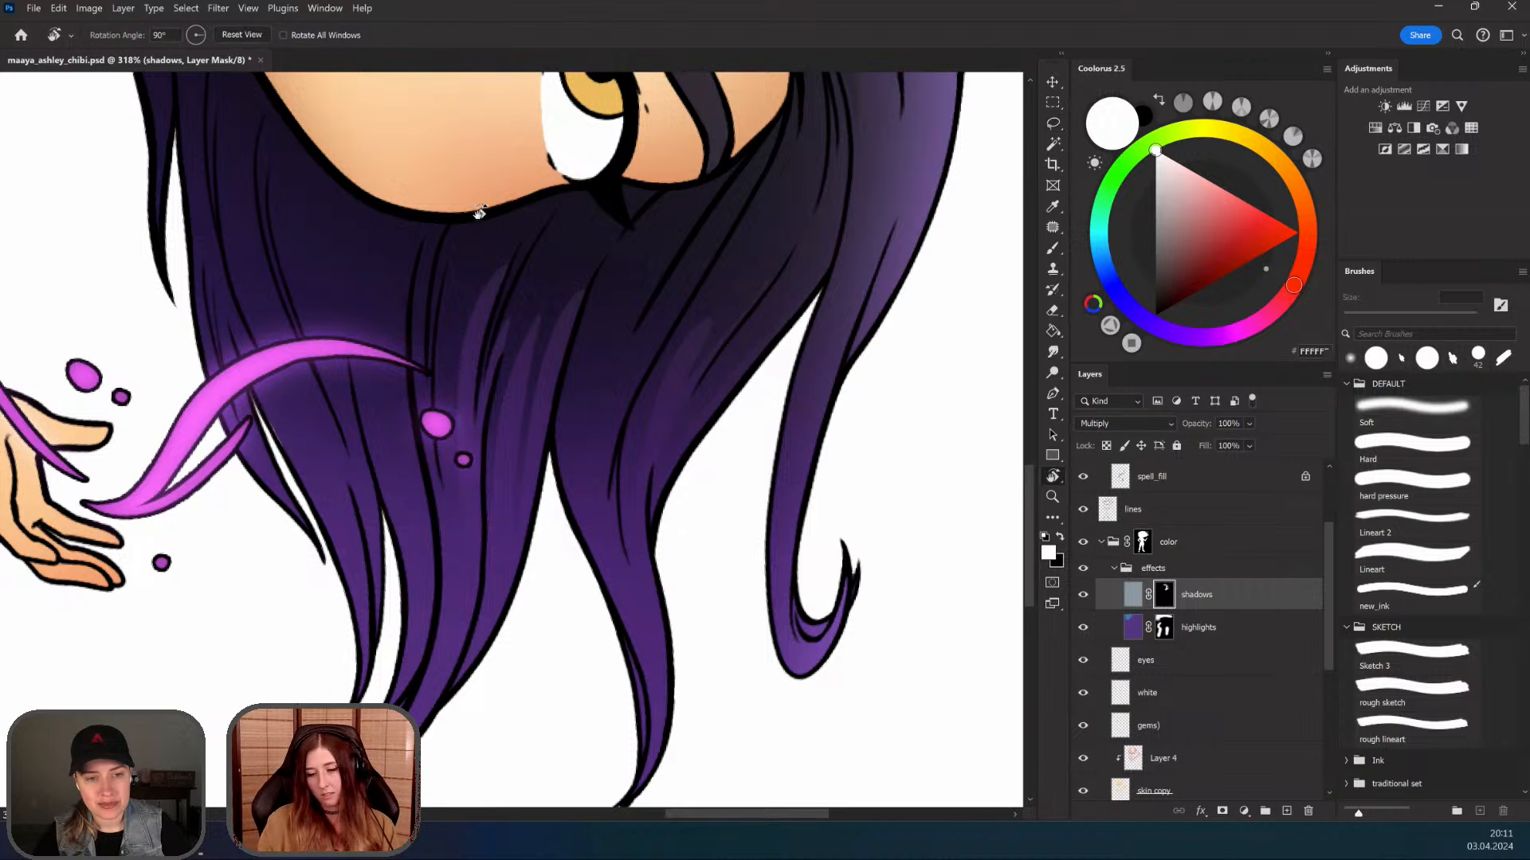
pyautogui.moveTo(470, 526); pyautogui.dragTo(849, 462)
pyautogui.moveTo(653, 488); pyautogui.dragTo(695, 412)
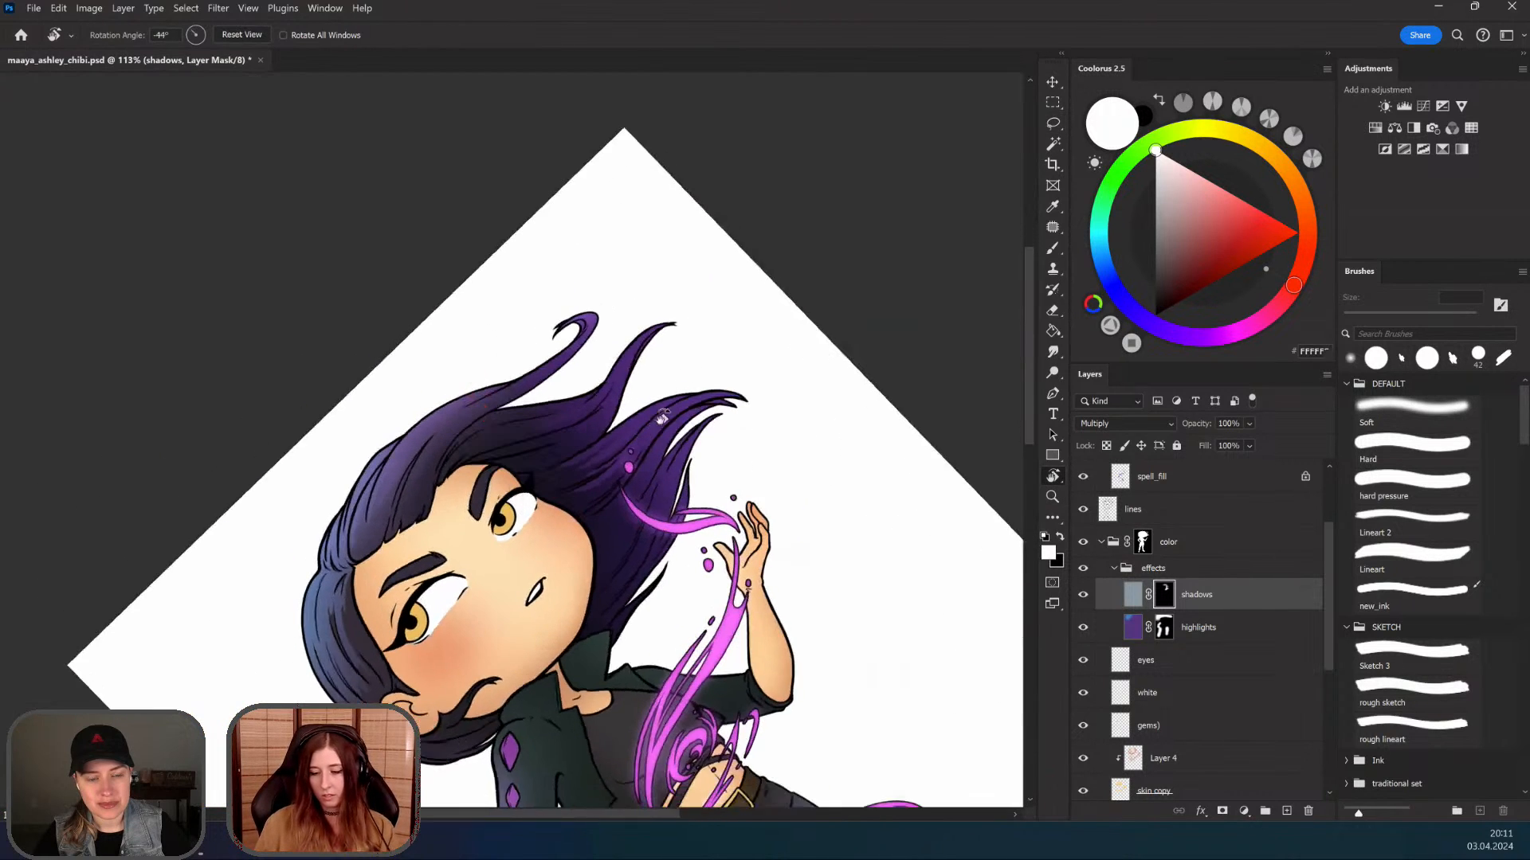
pyautogui.moveTo(641, 522); pyautogui.dragTo(689, 522)
pyautogui.press('z')
pyautogui.moveTo(653, 454); pyautogui.dragTo(665, 549)
pyautogui.press('r')
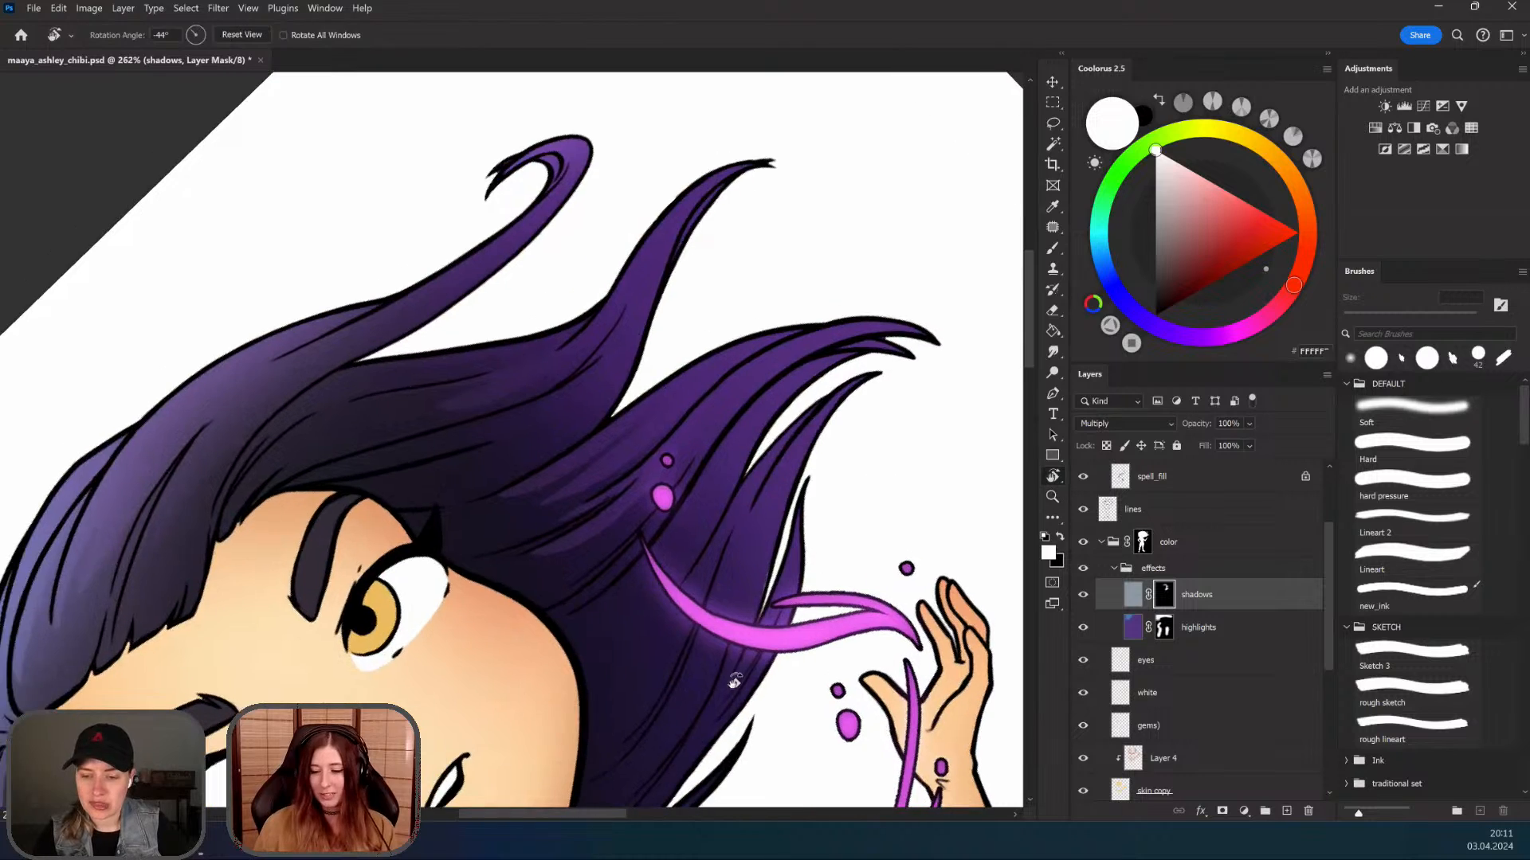
pyautogui.moveTo(734, 676); pyautogui.dragTo(742, 662)
pyautogui.press('z')
pyautogui.moveTo(673, 451); pyautogui.dragTo(614, 470)
pyautogui.press('r')
pyautogui.moveTo(658, 478); pyautogui.dragTo(610, 506)
pyautogui.press('z')
pyautogui.moveTo(612, 510); pyautogui.dragTo(769, 543)
pyautogui.press('z')
pyautogui.press('z')
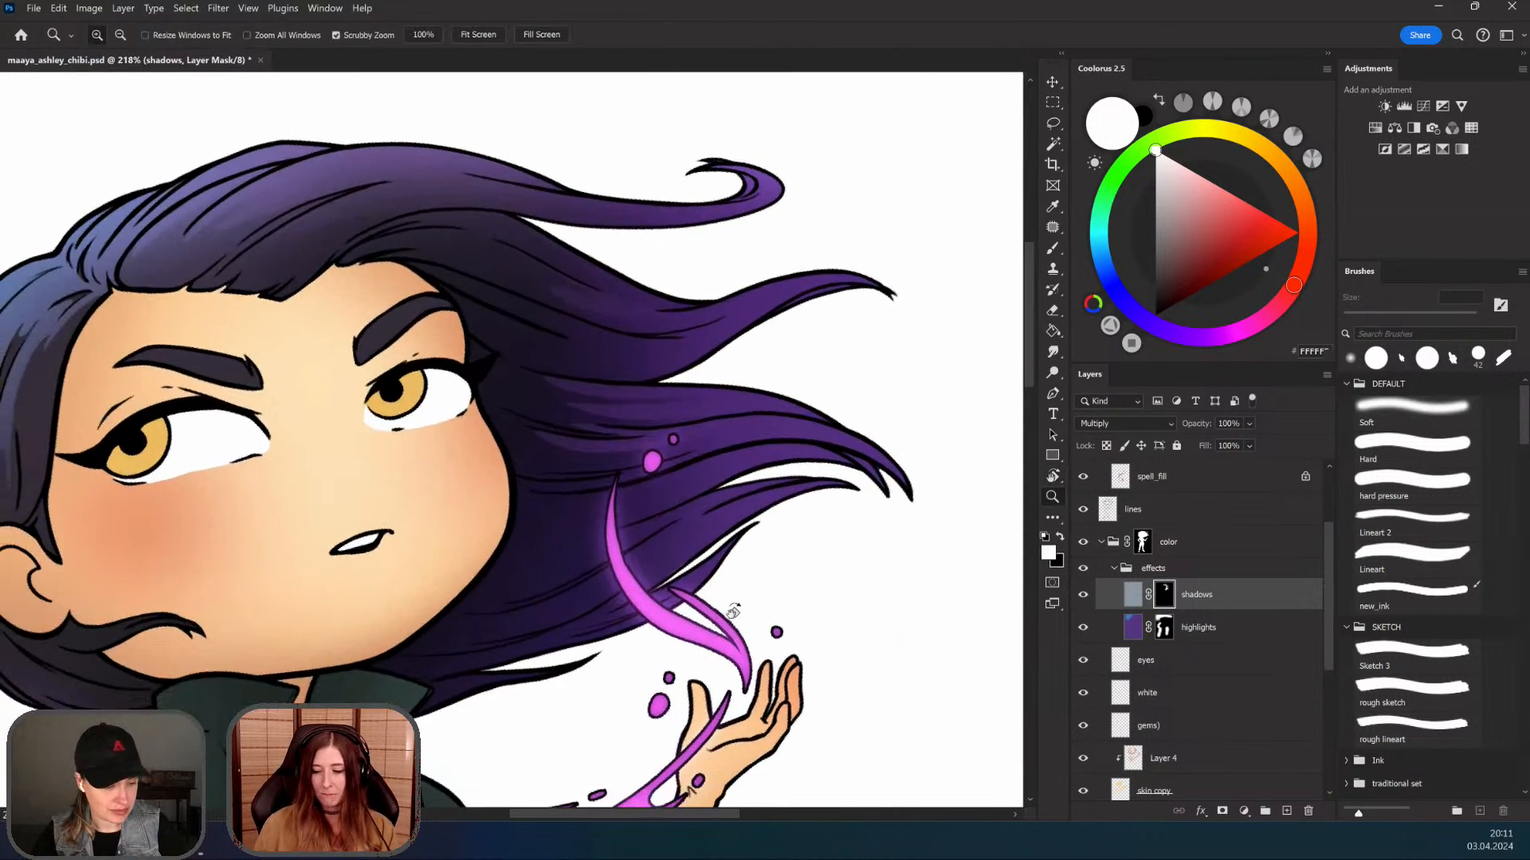
pyautogui.moveTo(727, 614); pyautogui.dragTo(686, 605)
pyautogui.press('r')
pyautogui.moveTo(721, 591); pyautogui.dragTo(679, 564)
pyautogui.press('z')
pyautogui.moveTo(636, 510); pyautogui.dragTo(681, 527)
pyautogui.press('r')
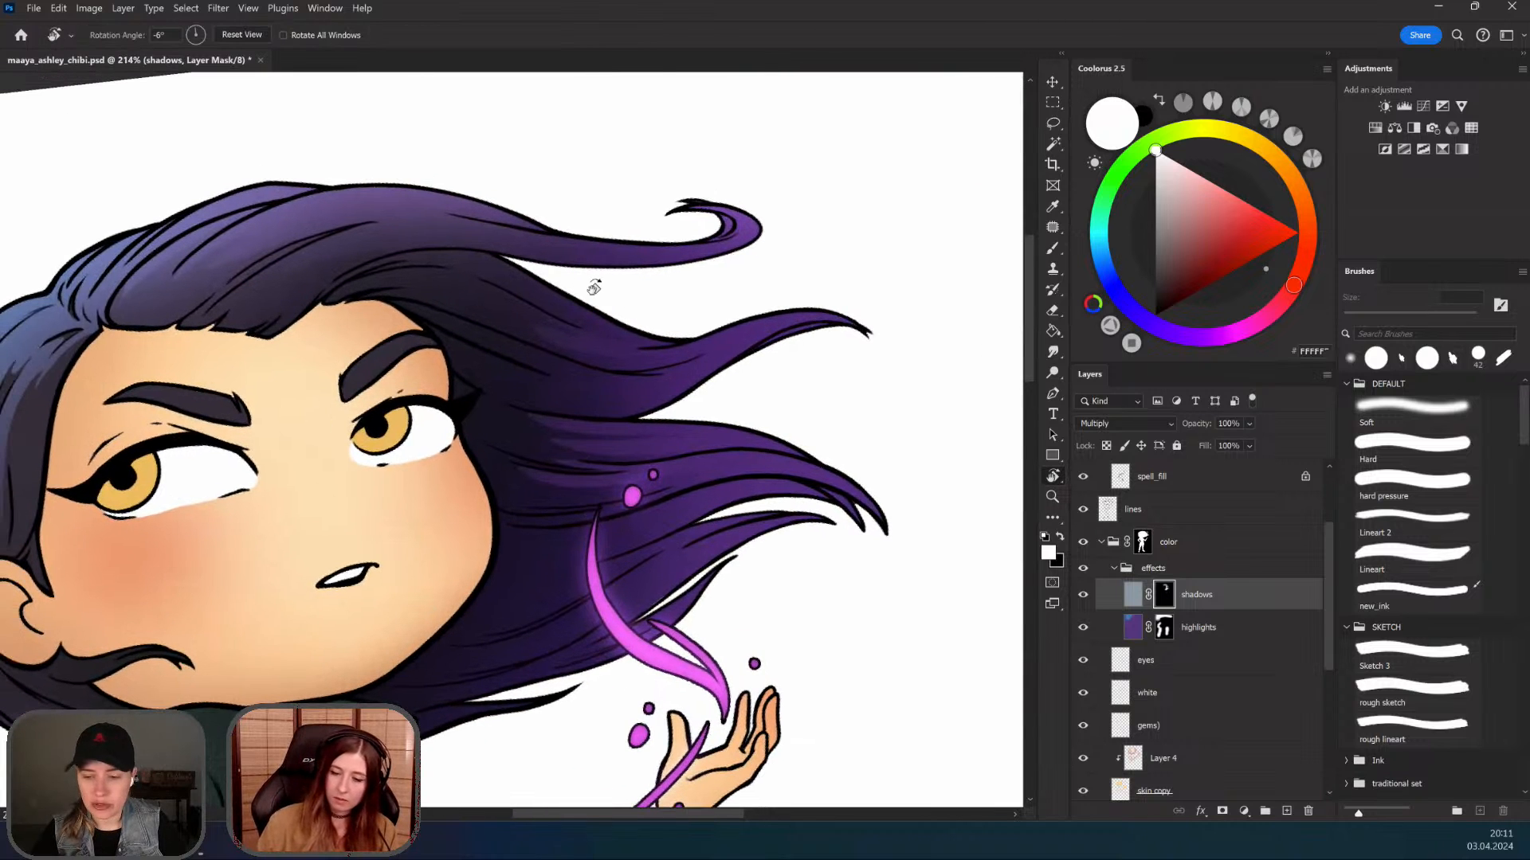
# Step: Switch to the Lasso tool, straighten the canvas and review the hair shading against the character's whole upper body
pyautogui.click(1051, 125)
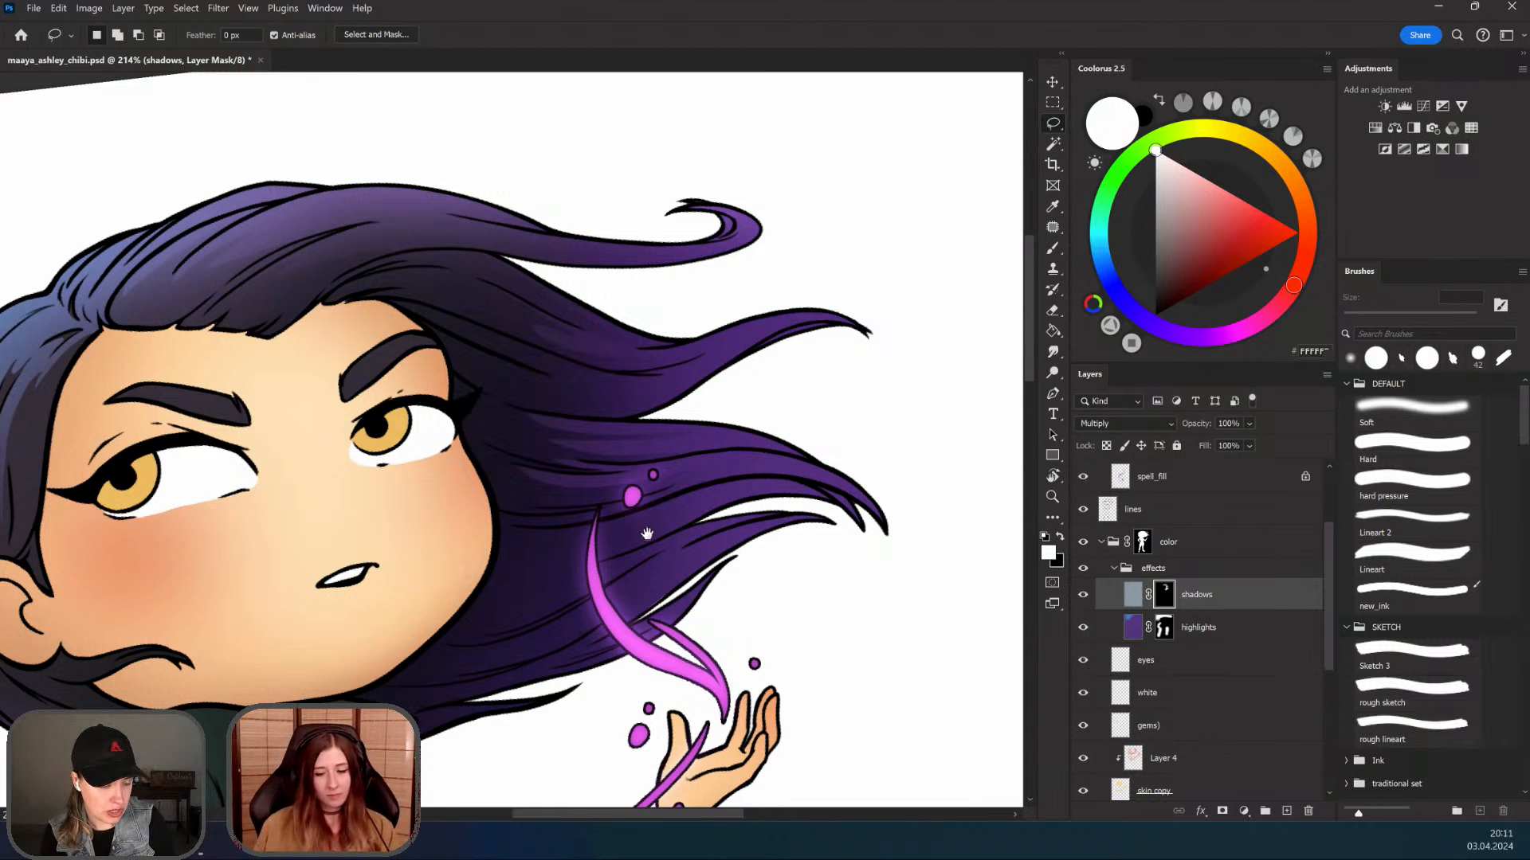
pyautogui.moveTo(647, 534)
pyautogui.mouseDown()
pyautogui.moveTo(652, 563)
pyautogui.moveTo(666, 518)
pyautogui.moveTo(672, 558)
pyautogui.moveTo(607, 566)
pyautogui.moveTo(662, 502)
pyautogui.moveTo(686, 545)
pyautogui.moveTo(637, 504)
pyautogui.mouseUp()
pyautogui.press('z')
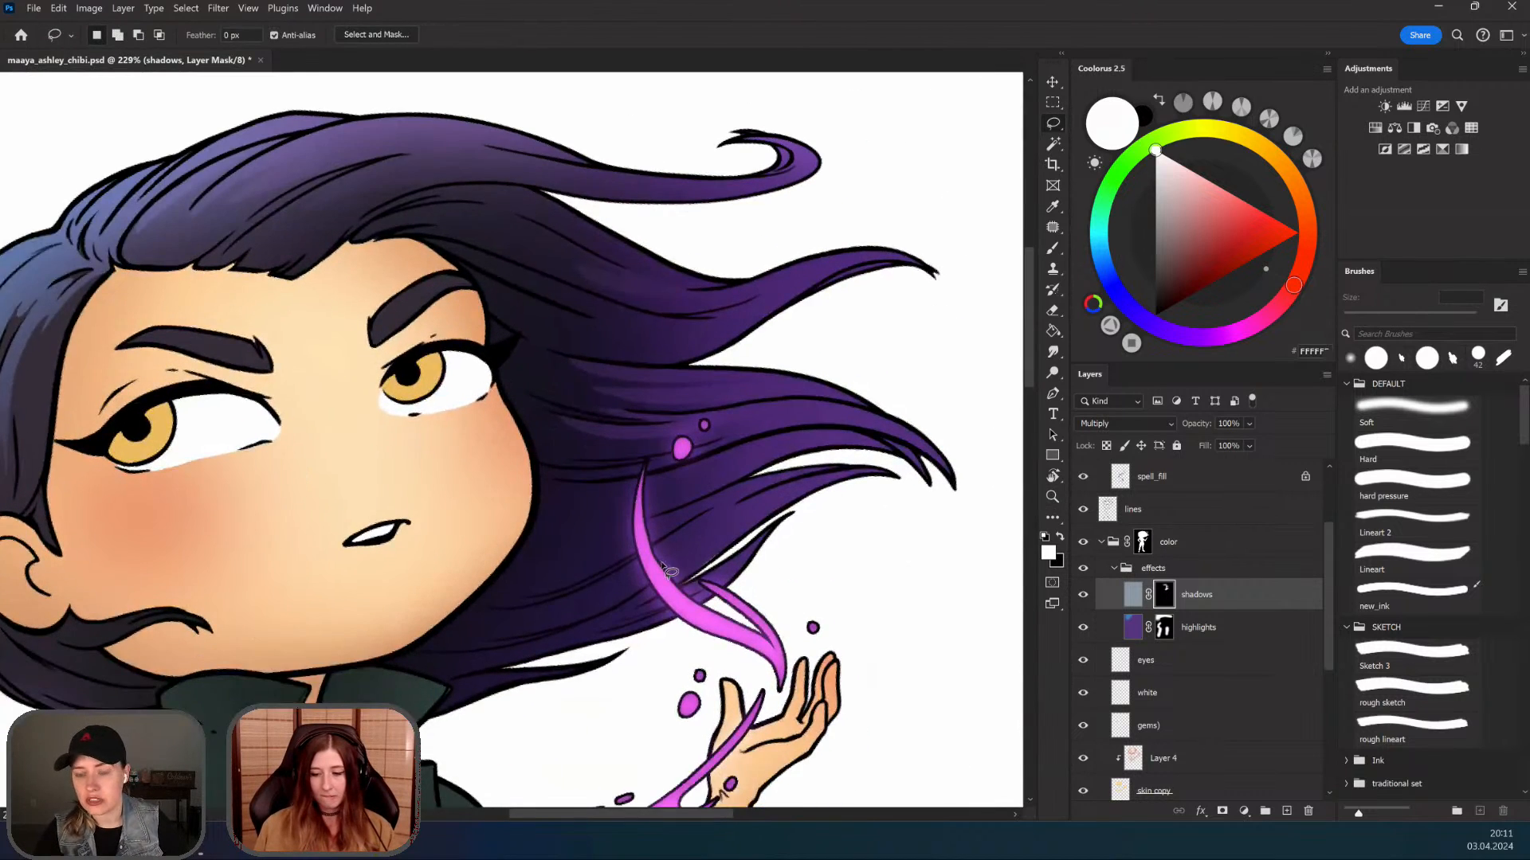
pyautogui.moveTo(695, 567)
pyautogui.mouseDown()
pyautogui.moveTo(633, 586)
pyautogui.moveTo(691, 560)
pyautogui.mouseUp()
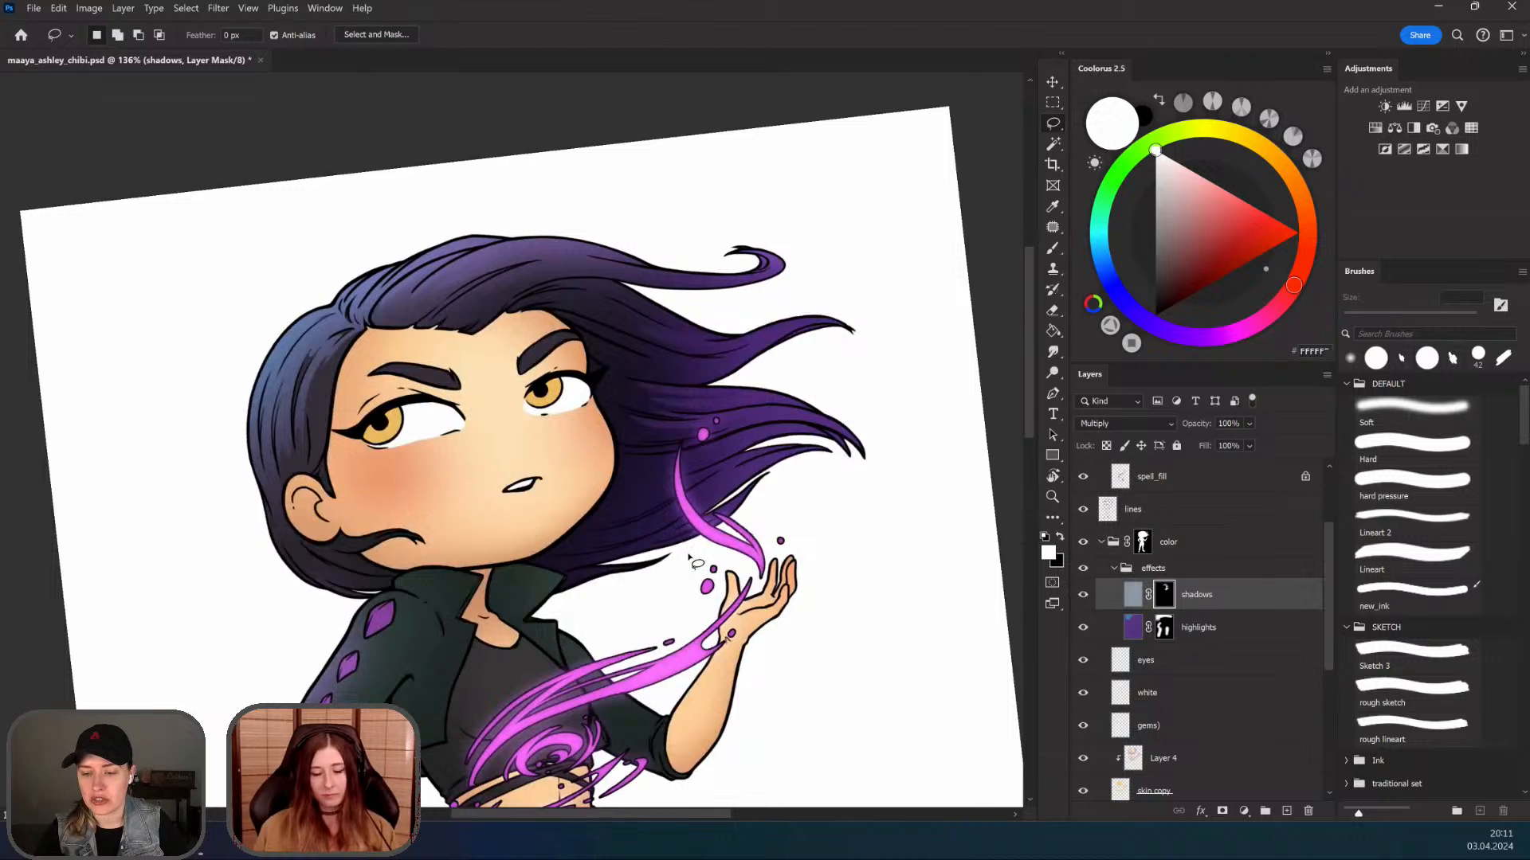
pyautogui.press('Escape')
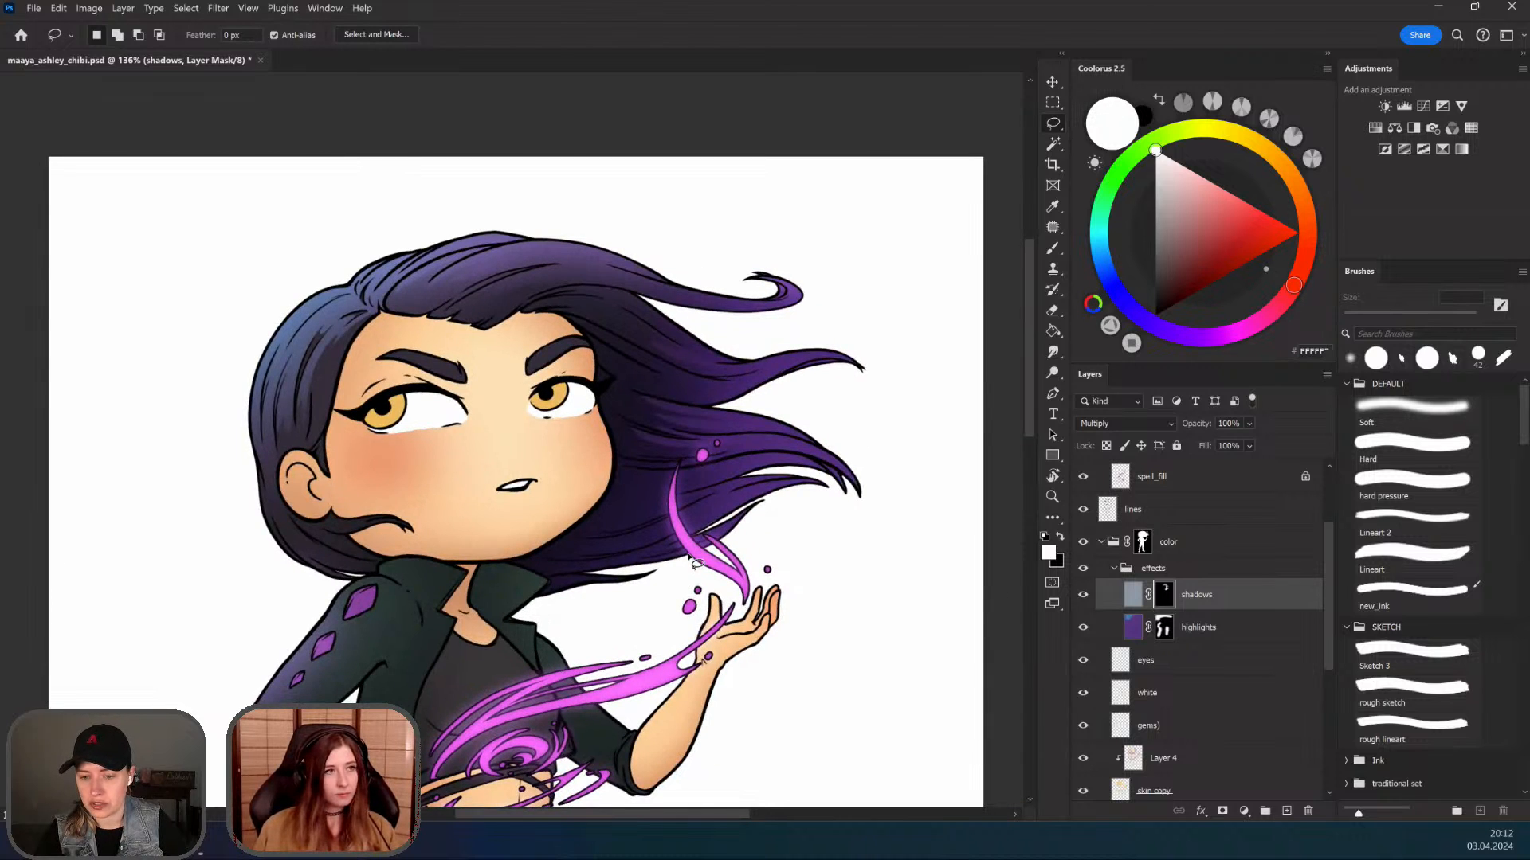
pyautogui.moveTo(726, 596)
pyautogui.mouseDown()
pyautogui.moveTo(669, 535)
pyautogui.moveTo(654, 544)
pyautogui.mouseUp()
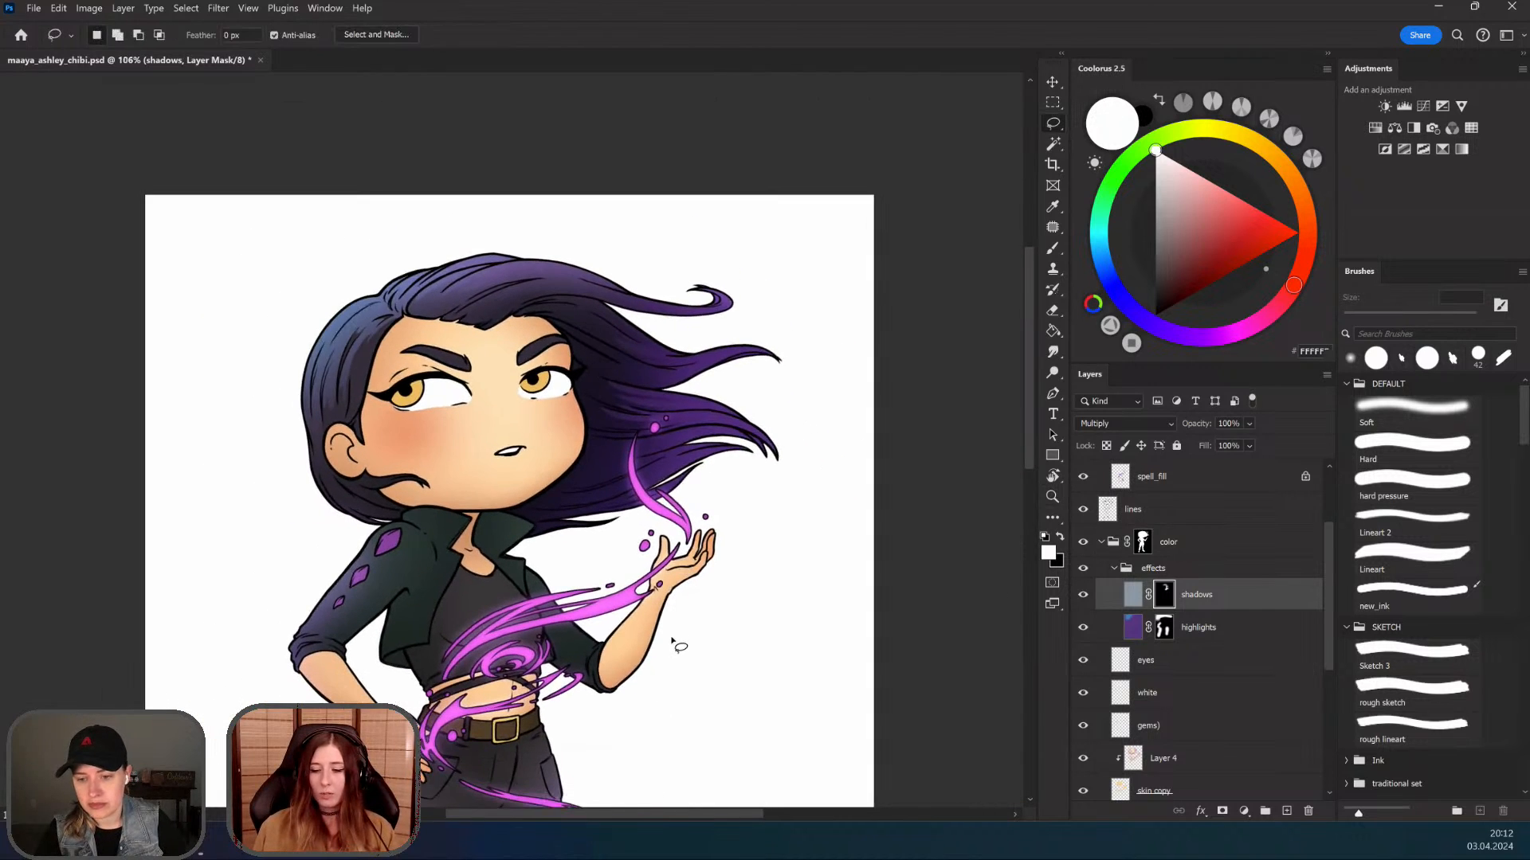
pyautogui.moveTo(674, 639); pyautogui.dragTo(681, 615)
pyautogui.moveTo(604, 449); pyautogui.dragTo(621, 454)
pyautogui.moveTo(627, 462); pyautogui.dragTo(620, 495)
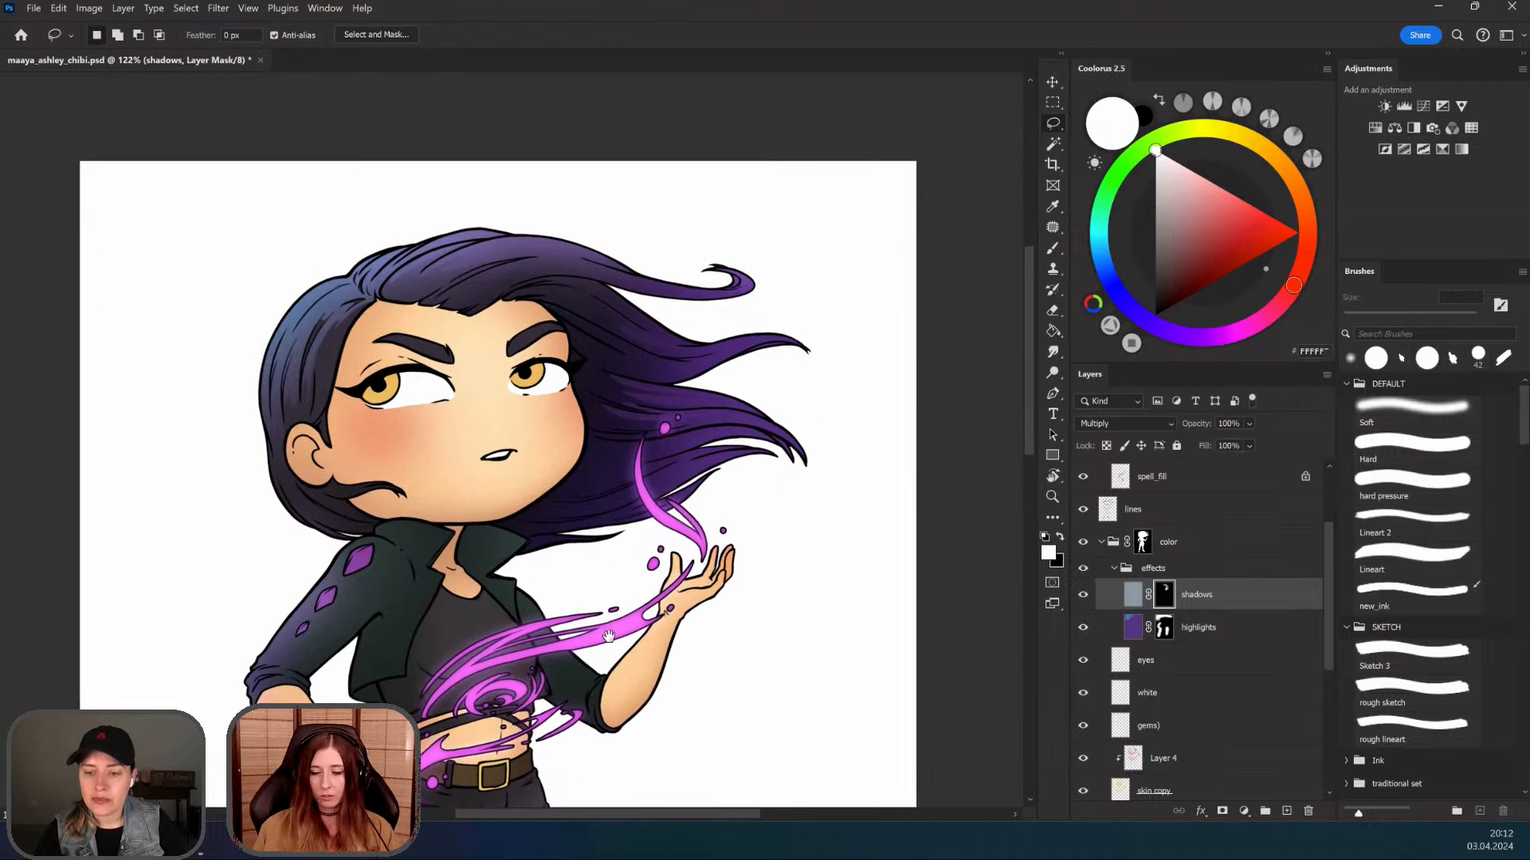
pyautogui.moveTo(609, 636); pyautogui.dragTo(583, 529)
pyautogui.moveTo(619, 600)
pyautogui.mouseDown()
pyautogui.moveTo(611, 499)
pyautogui.moveTo(651, 500)
pyautogui.moveTo(625, 600)
pyautogui.mouseUp()
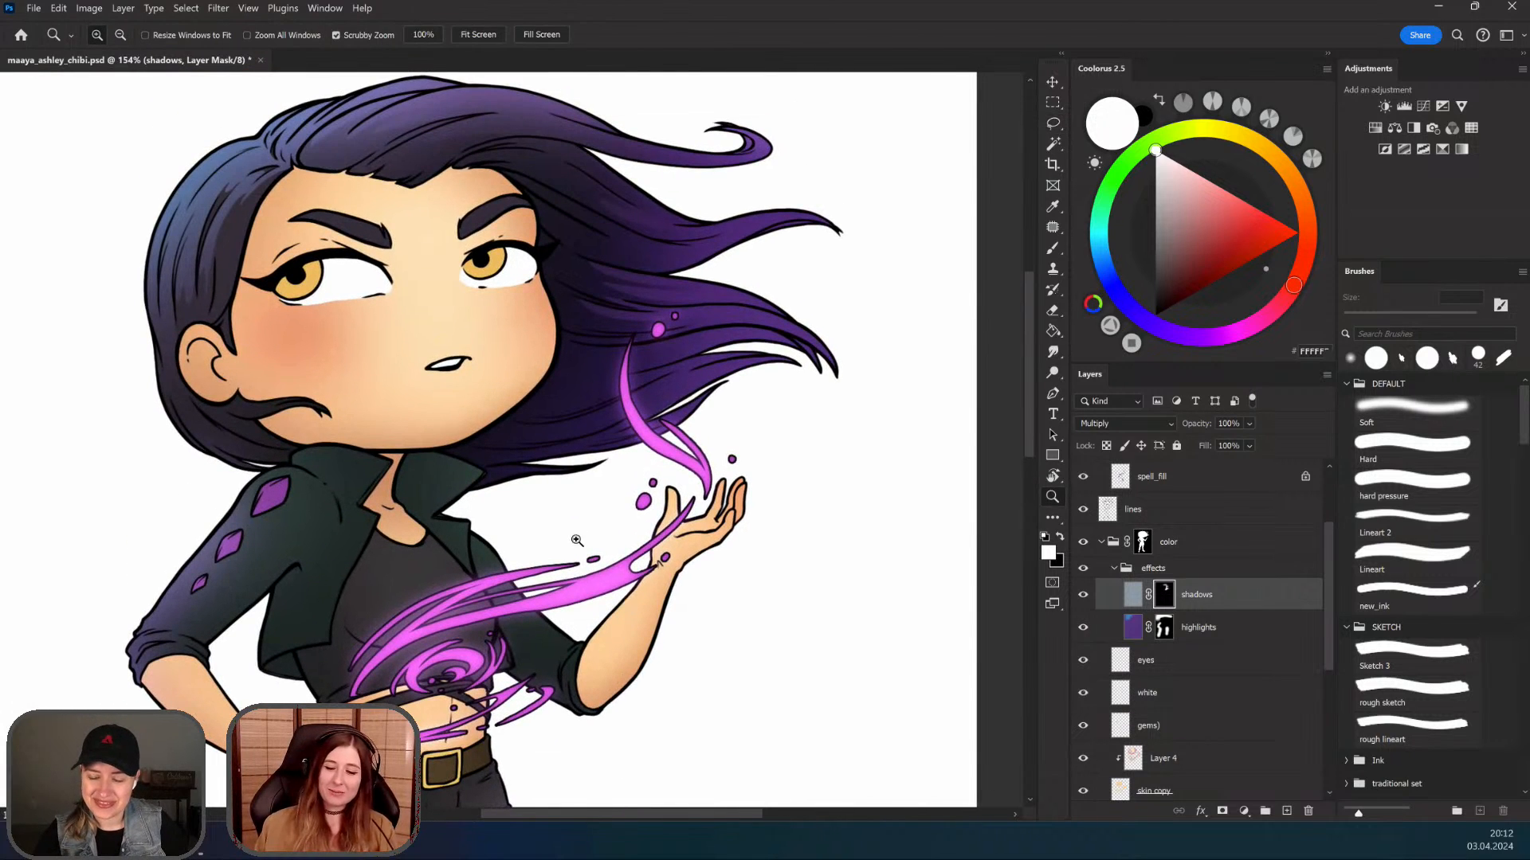
pyautogui.moveTo(603, 512)
pyautogui.mouseDown()
pyautogui.moveTo(559, 512)
pyautogui.moveTo(657, 502)
pyautogui.moveTo(636, 503)
pyautogui.mouseUp()
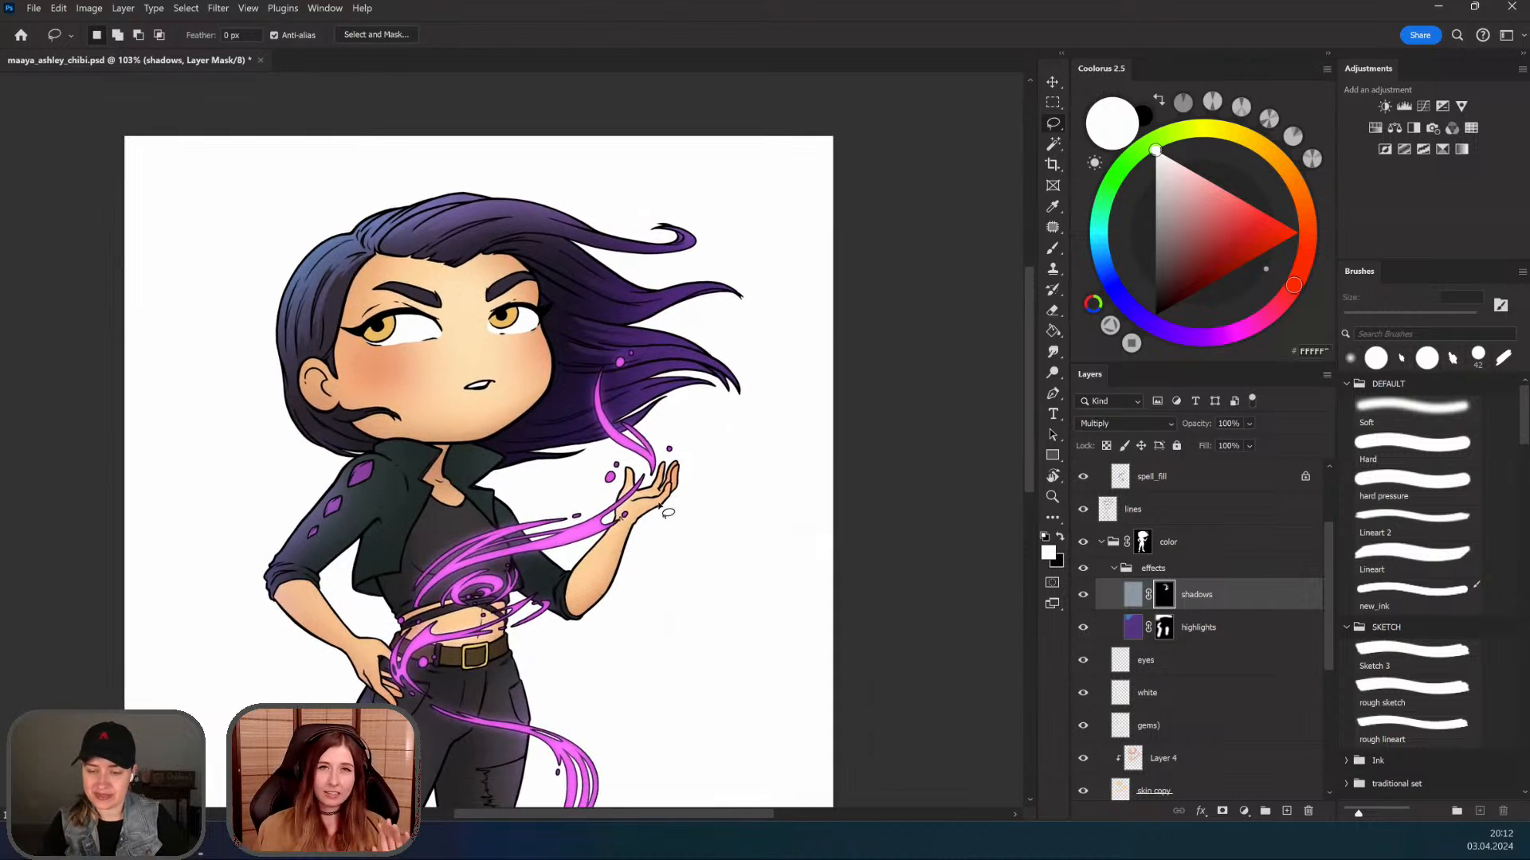
pyautogui.moveTo(538, 422); pyautogui.dragTo(532, 423)
pyautogui.moveTo(556, 483); pyautogui.dragTo(558, 549)
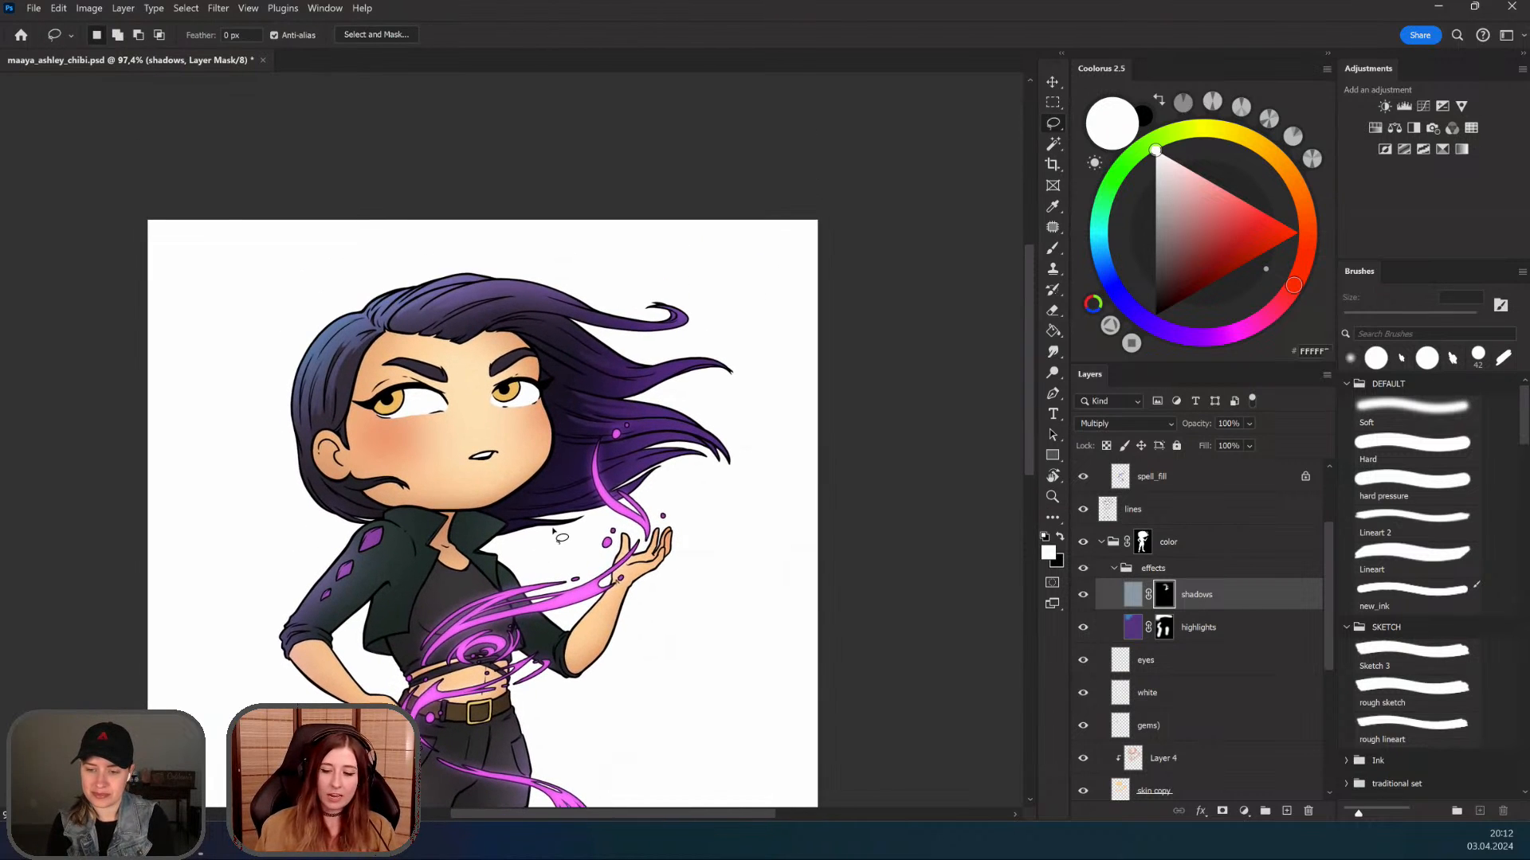
pyautogui.moveTo(625, 510)
pyautogui.mouseDown()
pyautogui.moveTo(603, 521)
pyautogui.moveTo(658, 519)
pyautogui.moveTo(650, 541)
pyautogui.mouseUp()
pyautogui.click(624, 510)
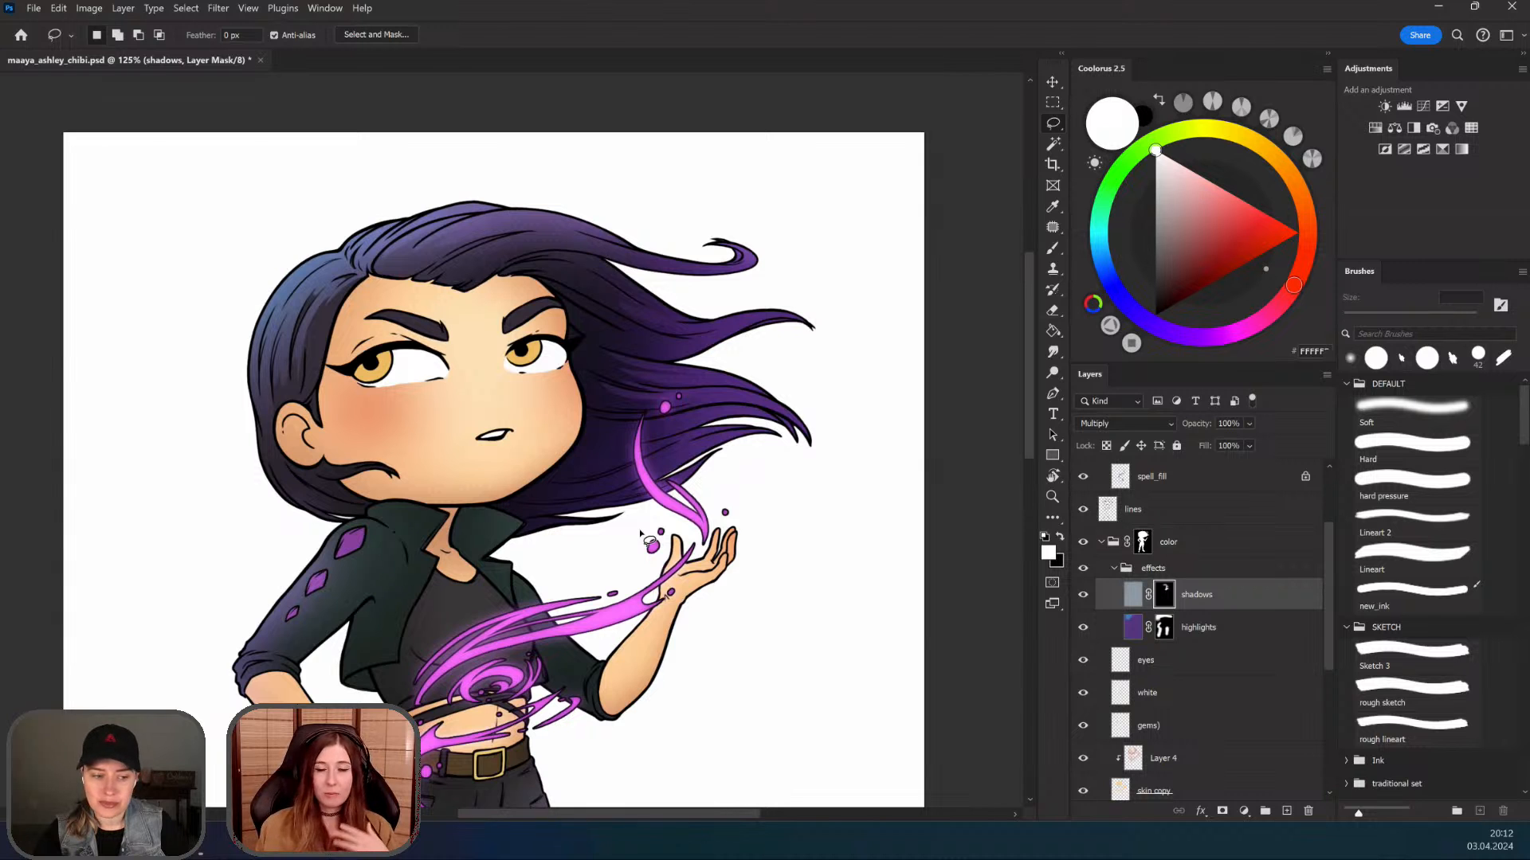
# Step: Tilt the canvas toward the face and compare the hair with the shadows layer hidden and shown
pyautogui.moveTo(548, 526); pyautogui.dragTo(583, 574)
pyautogui.moveTo(529, 440); pyautogui.dragTo(602, 449)
pyautogui.moveTo(793, 421); pyautogui.dragTo(837, 407)
pyautogui.moveTo(504, 473); pyautogui.dragTo(526, 545)
pyautogui.moveTo(550, 566)
pyautogui.mouseDown()
pyautogui.moveTo(510, 592)
pyautogui.moveTo(504, 648)
pyautogui.mouseUp()
pyautogui.moveTo(510, 611); pyautogui.dragTo(529, 607)
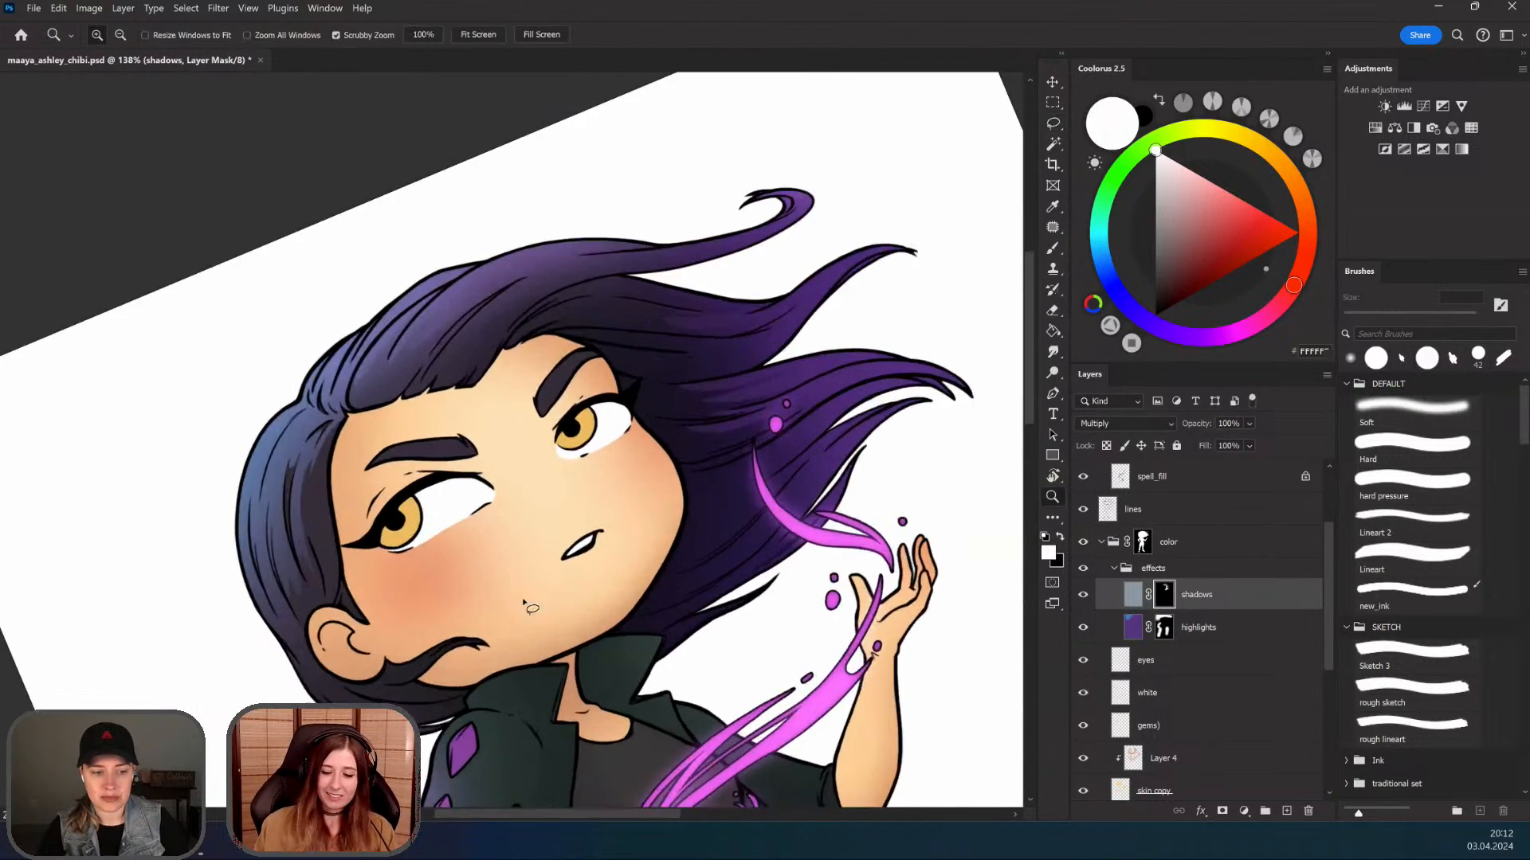
pyautogui.moveTo(436, 523); pyautogui.dragTo(493, 530)
pyautogui.scroll(-3, 491, 531)
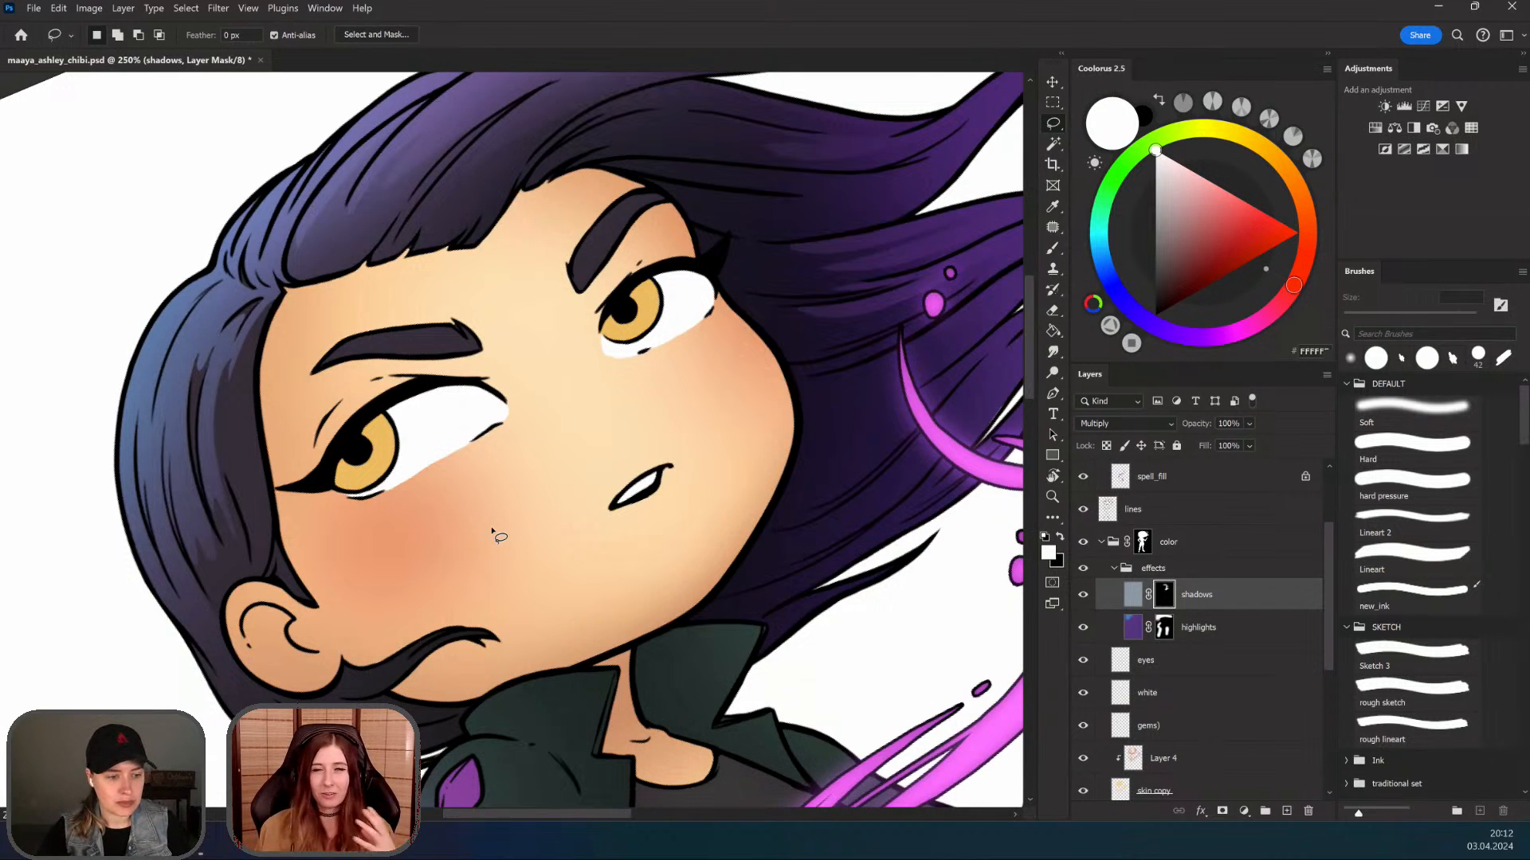
pyautogui.press('z')
pyautogui.moveTo(647, 505); pyautogui.dragTo(631, 431)
pyautogui.press('l')
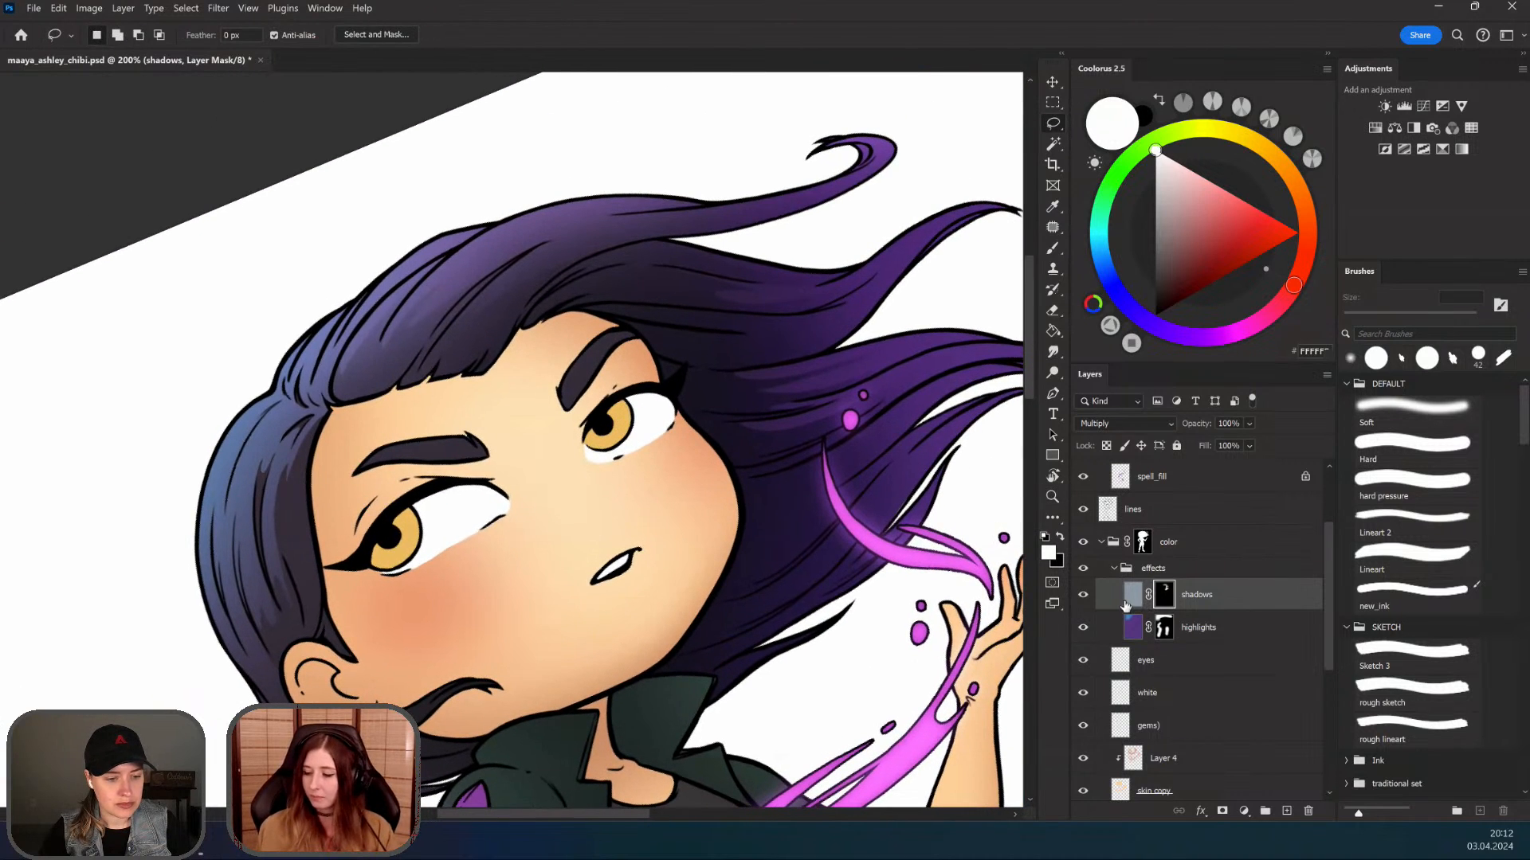
pyautogui.click(1084, 598)
pyautogui.click(1083, 599)
pyautogui.moveTo(698, 610); pyautogui.dragTo(714, 580)
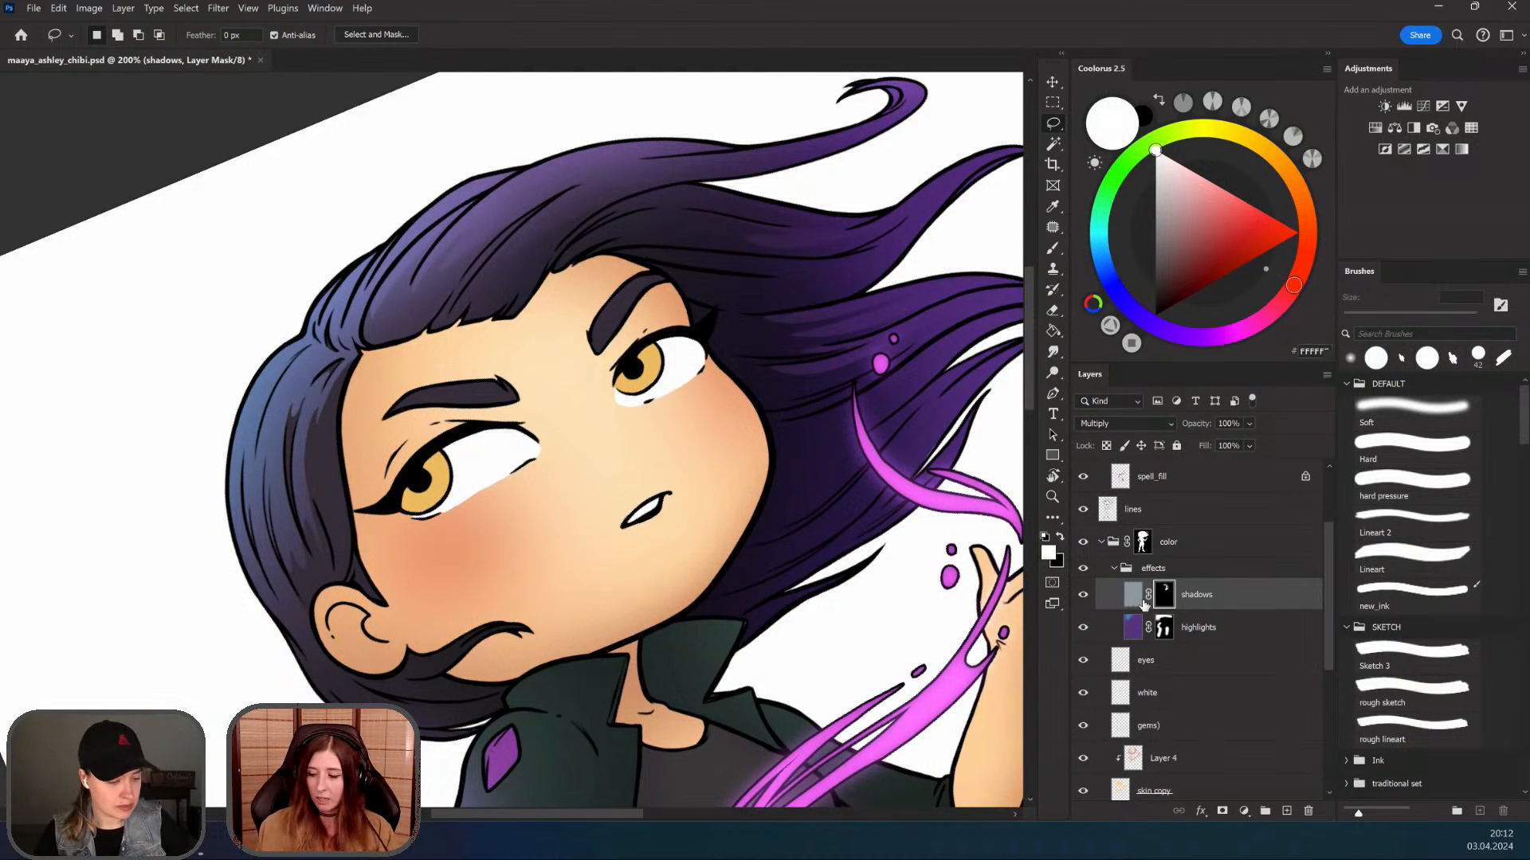
# Step: Lasso a crescent along the hair-side edge of the face from forehead to chin, paint it white on the shadows mask with the Soft brush and deselect
pyautogui.press('r')
pyautogui.moveTo(592, 417); pyautogui.dragTo(701, 602)
pyautogui.hotkey('ctrl', 'space')
pyautogui.moveTo(751, 440); pyautogui.dragTo(797, 443)
pyautogui.hotkey('ctrl', 'space')
pyautogui.press('l')
pyautogui.moveTo(677, 344); pyautogui.dragTo(735, 416)
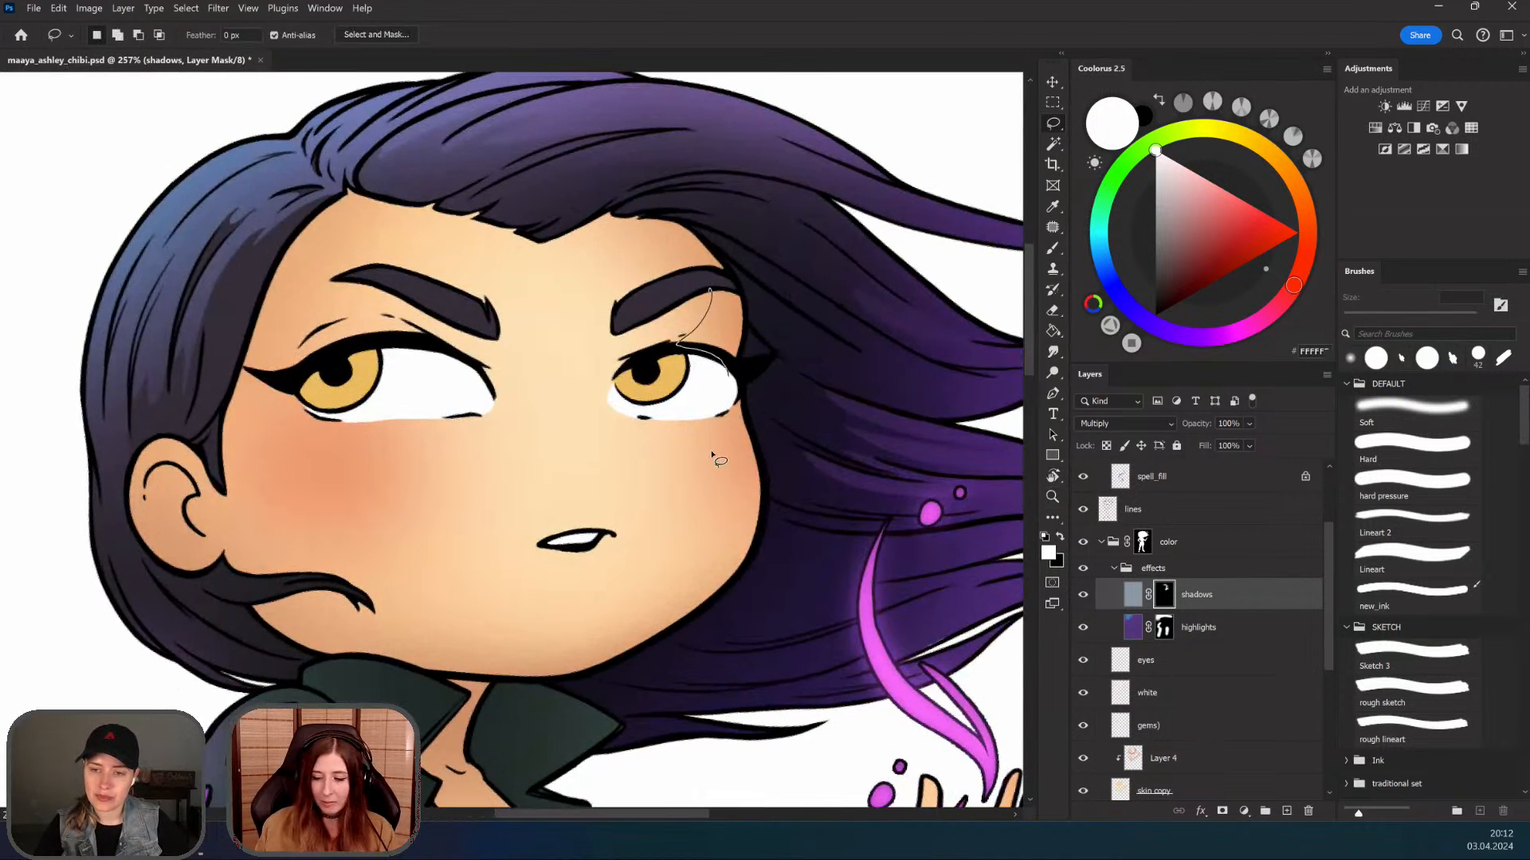
pyautogui.moveTo(652, 613)
pyautogui.mouseDown()
pyautogui.moveTo(527, 679)
pyautogui.moveTo(645, 641)
pyautogui.moveTo(761, 538)
pyautogui.moveTo(740, 279)
pyautogui.moveTo(709, 318)
pyautogui.mouseUp()
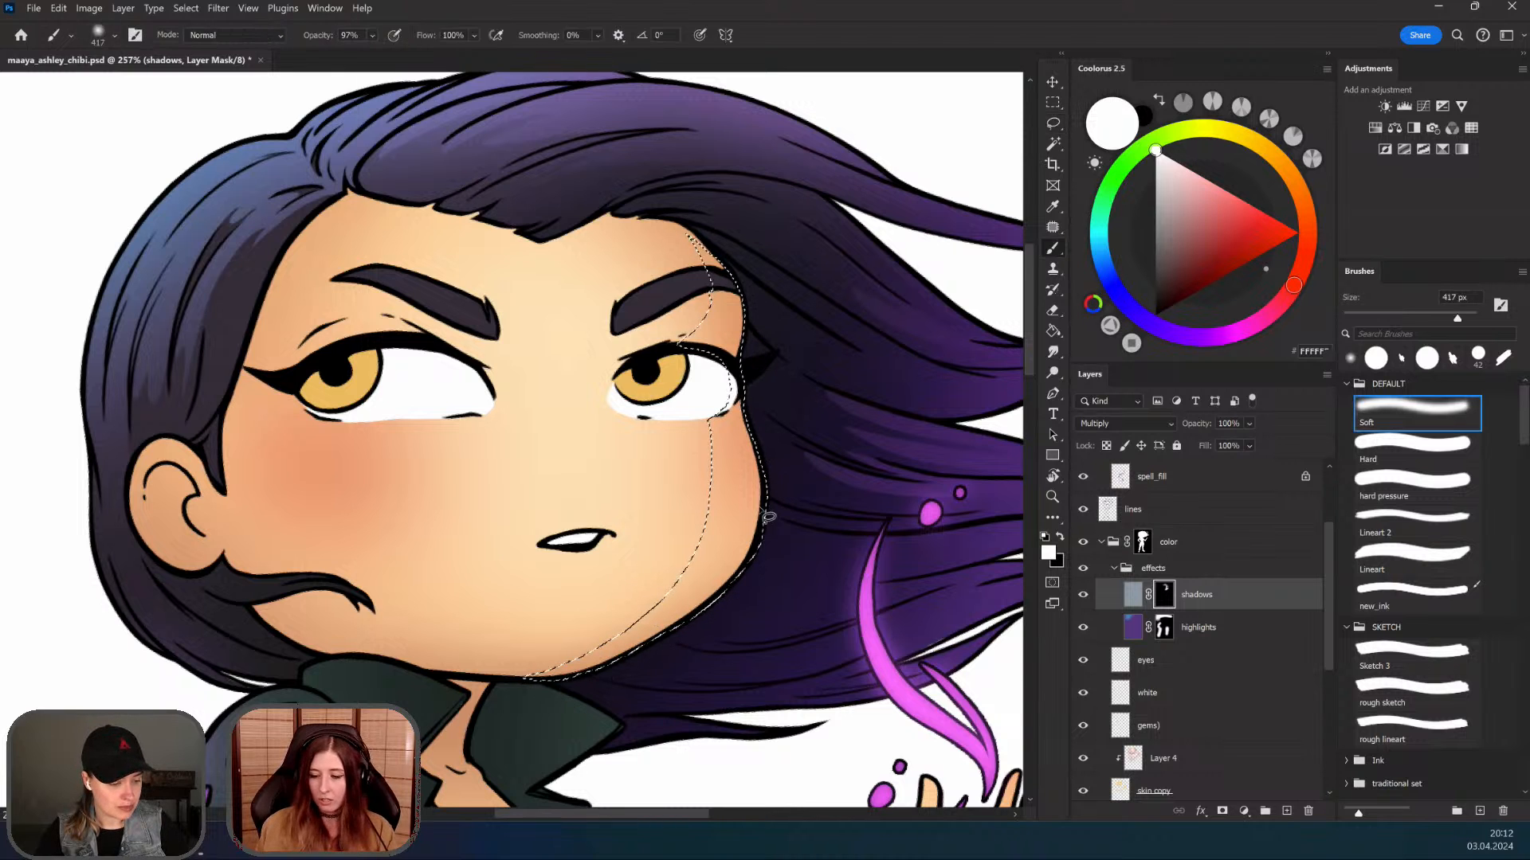
pyautogui.hotkey('ctrl', 'space')
pyautogui.moveTo(709, 514)
pyautogui.mouseDown()
pyautogui.moveTo(638, 518)
pyautogui.moveTo(709, 486)
pyautogui.mouseUp()
pyautogui.press('b')
pyautogui.hotkey('ctrl', 'space')
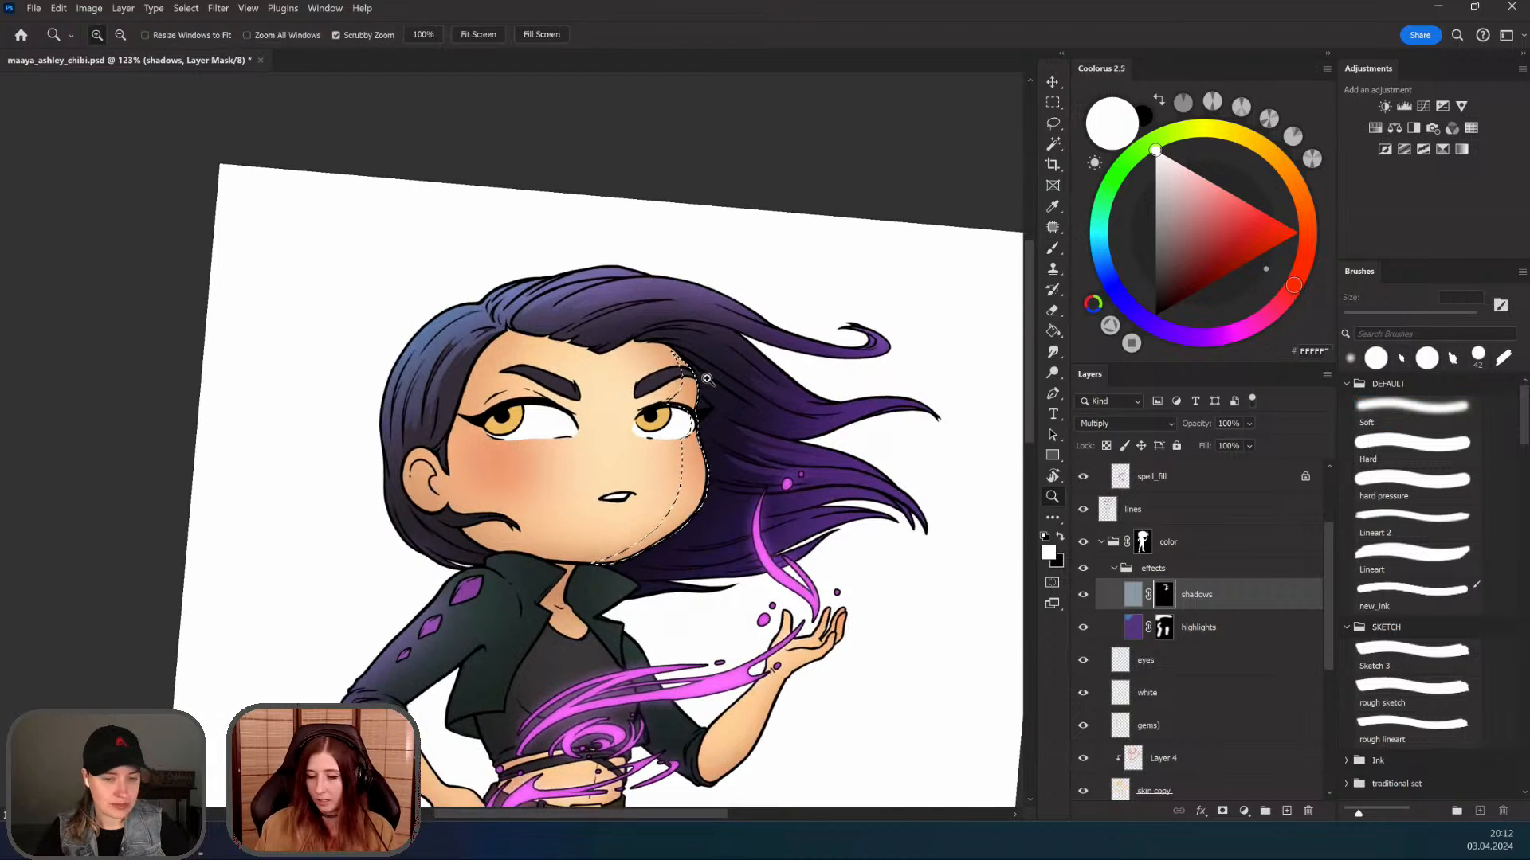
pyautogui.moveTo(749, 382); pyautogui.dragTo(689, 599)
pyautogui.click(1053, 103)
pyautogui.click(713, 484)
# Step: Examine the new face shadow against the hair and upper body at several zoom levels with the canvas upright
pyautogui.hotkey('ctrl', 'space')
pyautogui.moveTo(760, 659); pyautogui.dragTo(741, 658)
pyautogui.hotkey('ctrl', 'space')
pyautogui.moveTo(667, 496); pyautogui.dragTo(689, 488)
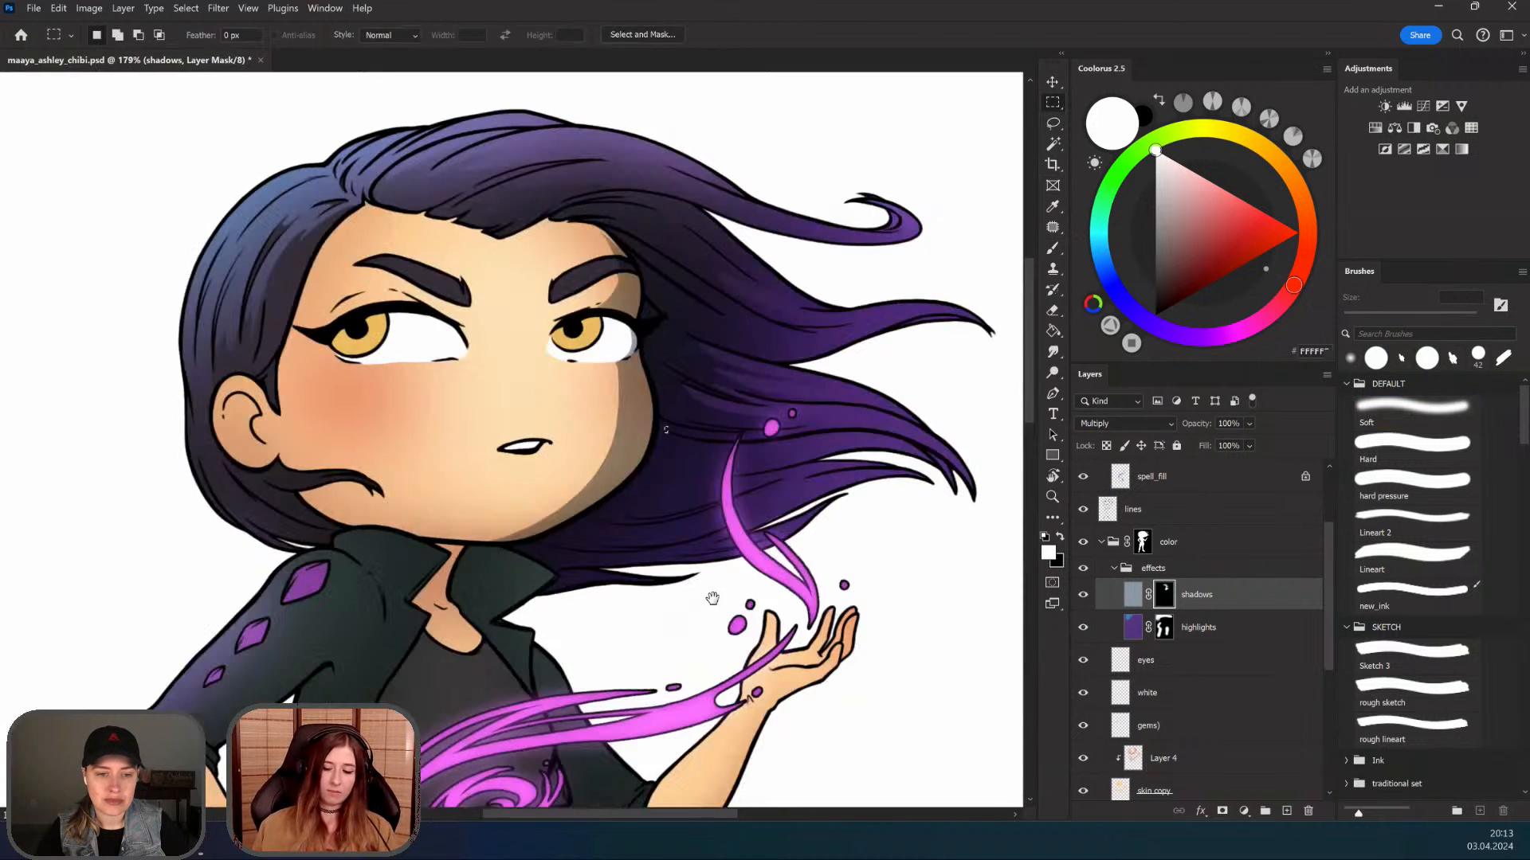
pyautogui.hotkey('ctrl', 'space')
pyautogui.moveTo(712, 598)
pyautogui.mouseDown()
pyautogui.moveTo(699, 576)
pyautogui.moveTo(737, 591)
pyautogui.mouseUp()
pyautogui.press('space')
pyautogui.hotkey('ctrl', 'space')
pyautogui.moveTo(646, 544); pyautogui.dragTo(623, 559)
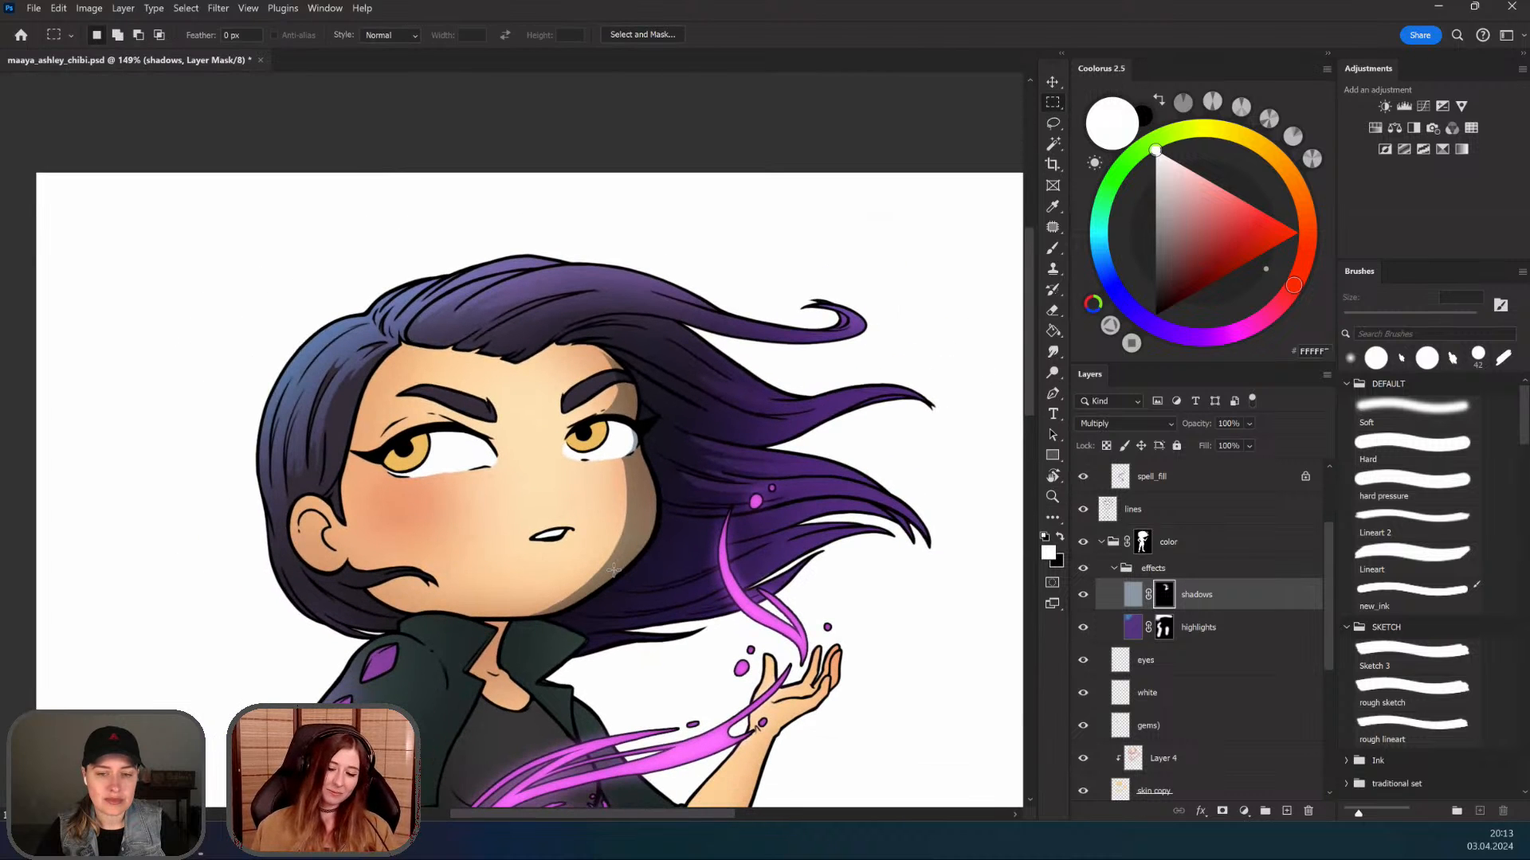
pyautogui.hotkey('ctrl', 'space')
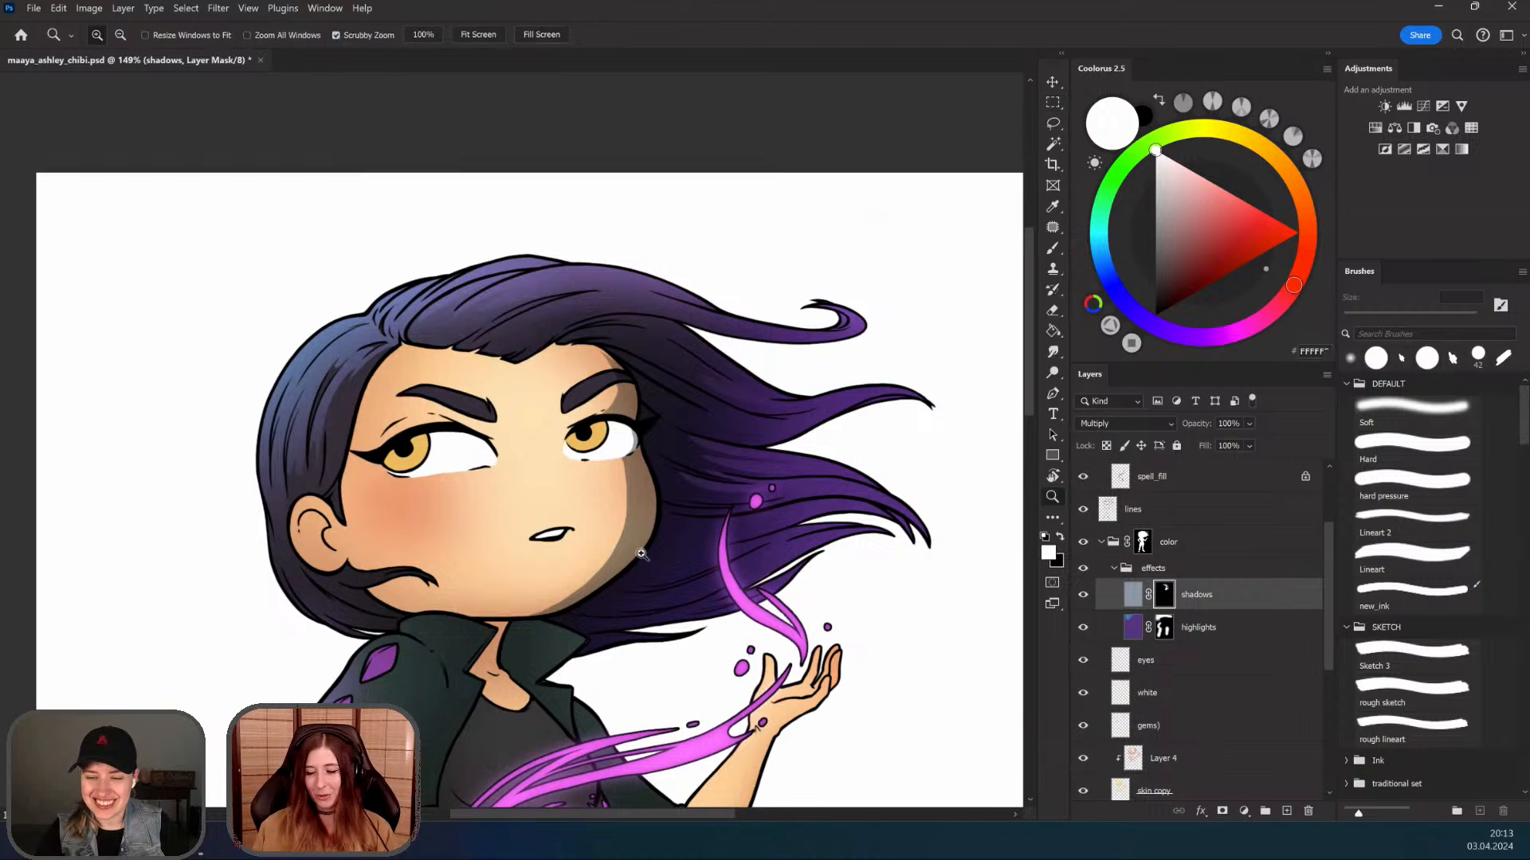
# Step: Target the shadows layer's colour fill instead of its mask, with the face and hair in close view
pyautogui.moveTo(637, 554); pyautogui.dragTo(708, 498)
pyautogui.press('space')
pyautogui.hotkey('ctrl', 'space')
pyautogui.moveTo(729, 561); pyautogui.dragTo(761, 588)
pyautogui.press('space')
pyautogui.hotkey('ctrl', 'space')
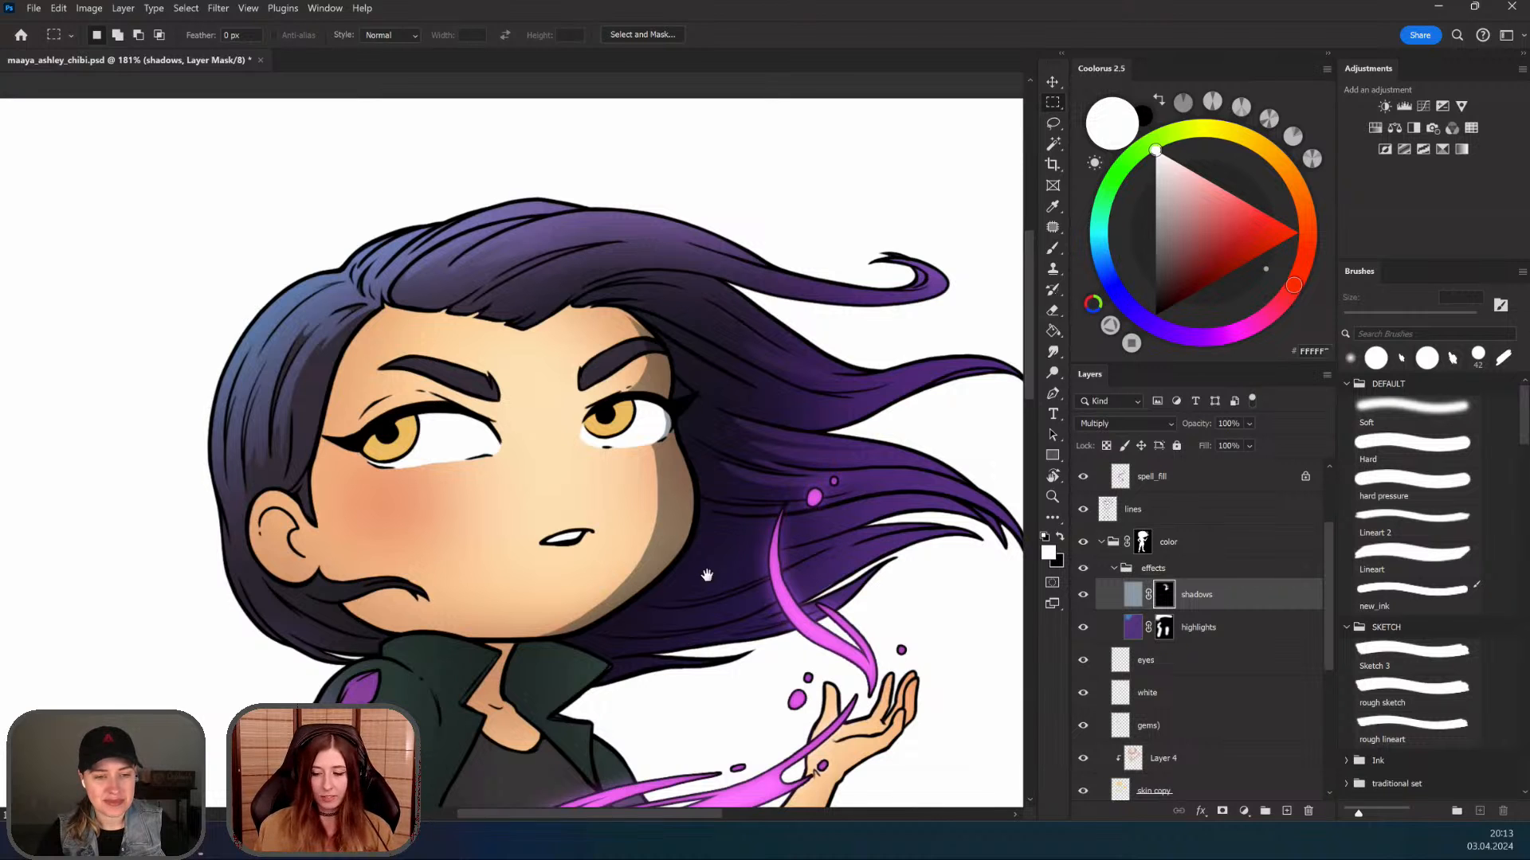
pyautogui.moveTo(707, 574)
pyautogui.mouseDown()
pyautogui.moveTo(601, 586)
pyautogui.moveTo(721, 584)
pyautogui.moveTo(712, 558)
pyautogui.mouseUp()
pyautogui.click(1135, 598)
pyautogui.press('z')
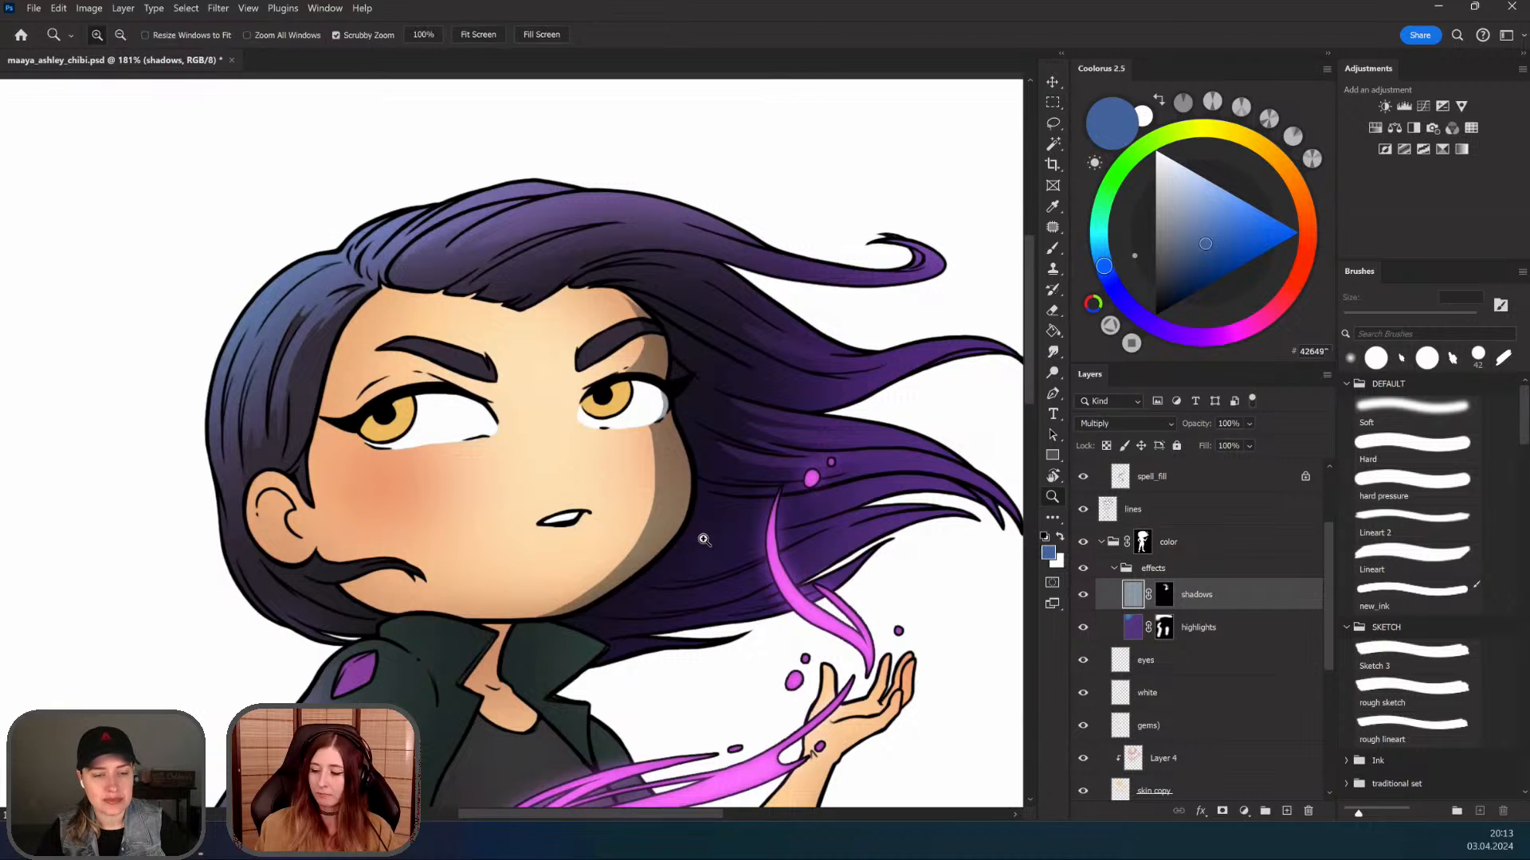
# Step: Sample a skin tone from the cheek and reduce the size of the Soft brush for the face shadow
pyautogui.click(689, 532)
pyautogui.click(689, 531)
pyautogui.press('b')
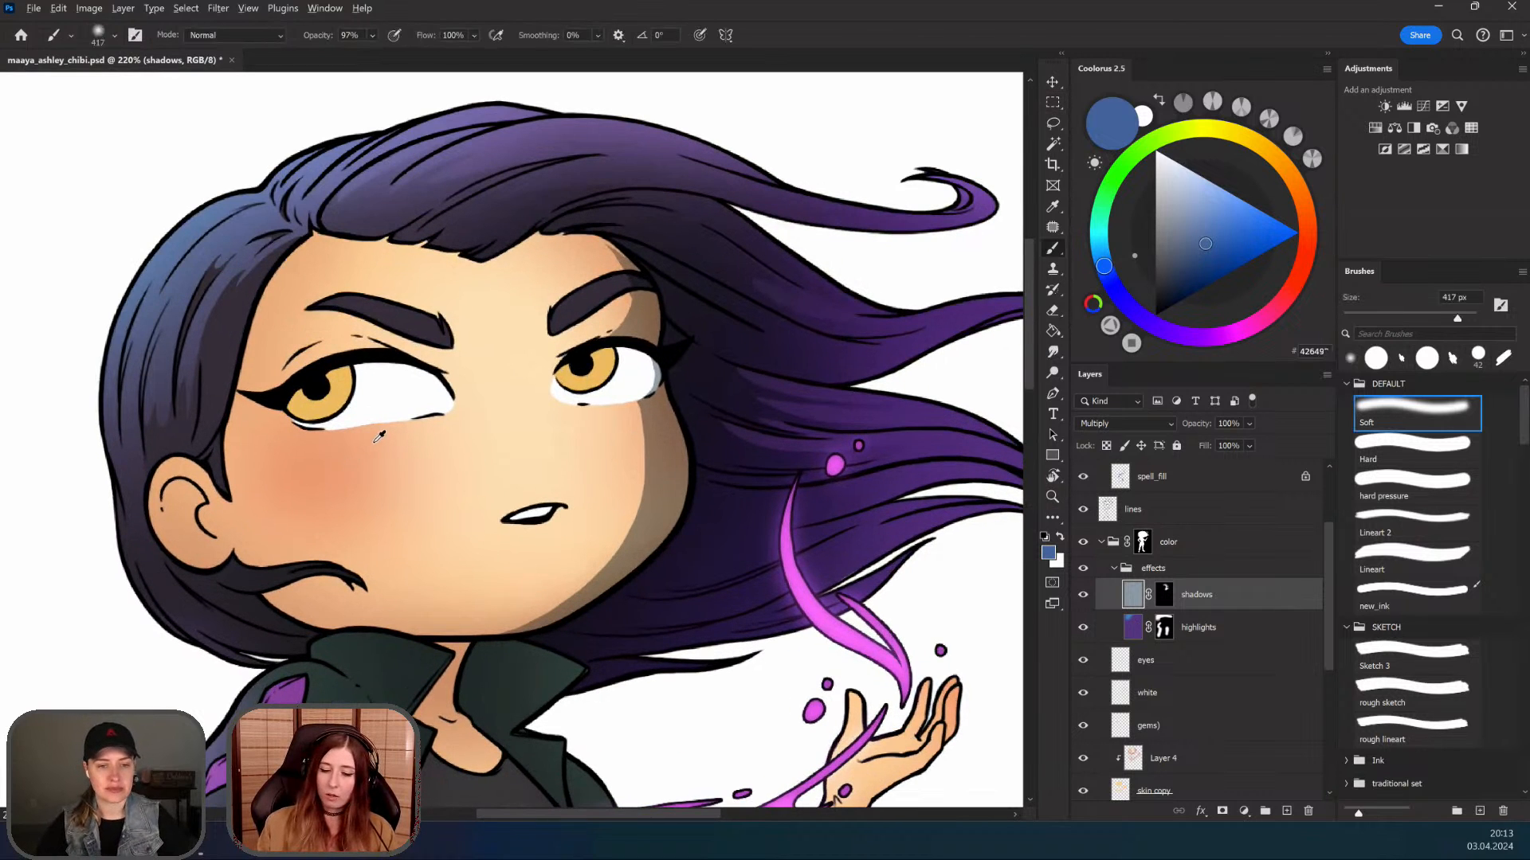
pyautogui.keyDown('alt'); pyautogui.click(375, 442); pyautogui.keyUp('alt')
pyautogui.keyDown('alt'); pyautogui.click(400, 438); pyautogui.keyUp('alt')
pyautogui.moveTo(672, 519); pyautogui.dragTo(651, 535)
pyautogui.moveTo(643, 516); pyautogui.dragTo(574, 517)
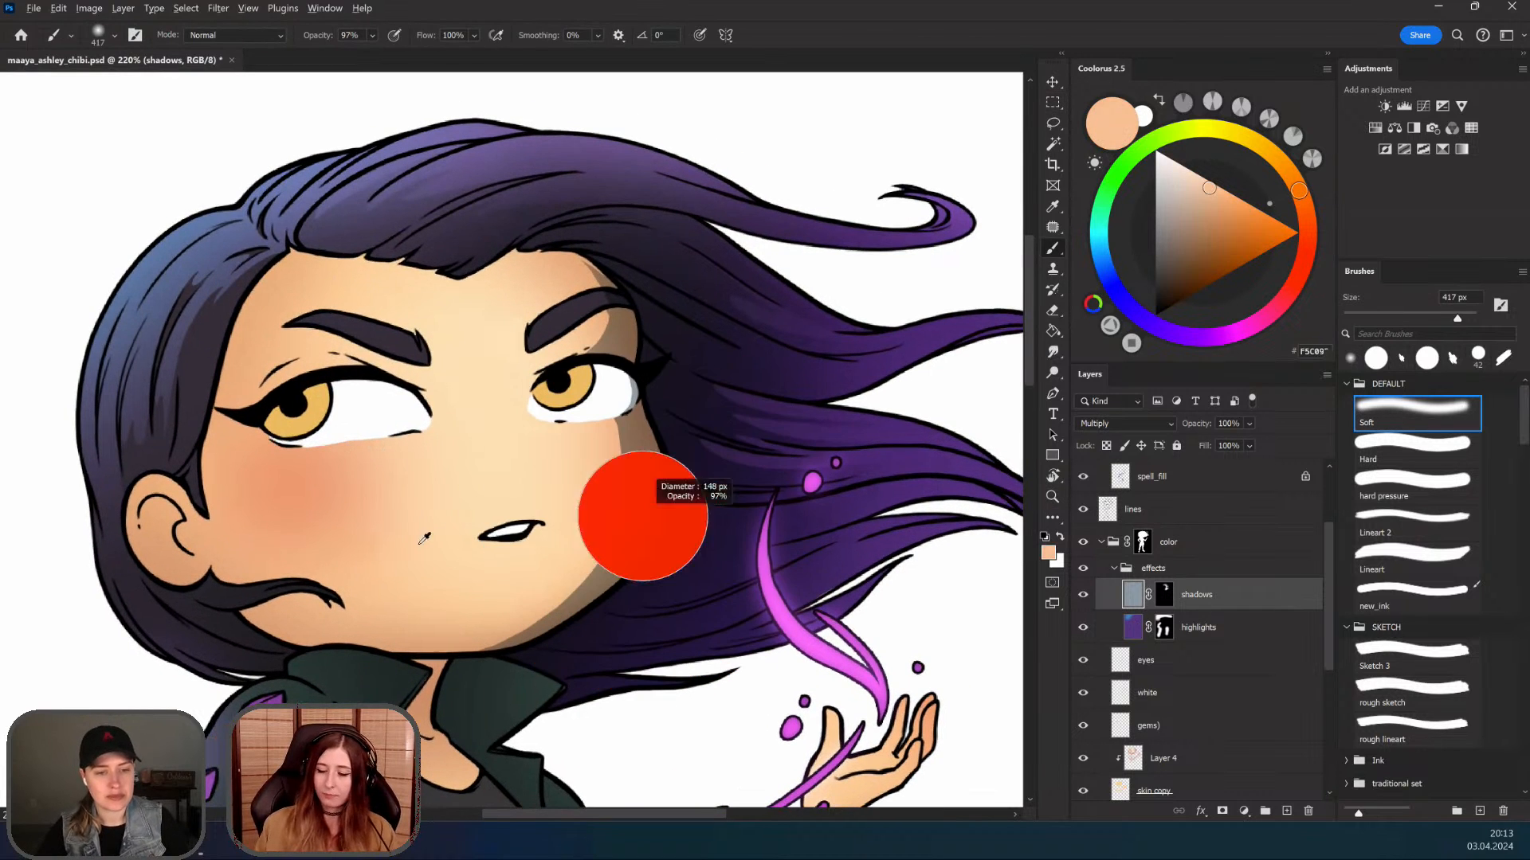
# Step: Try to recolour the face's shadow with the hard pressure brush, using a less saturated version of the sampled skin tone
pyautogui.click(1416, 454)
pyautogui.moveTo(609, 445)
pyautogui.mouseDown()
pyautogui.moveTo(616, 536)
pyautogui.moveTo(546, 596)
pyautogui.mouseUp()
pyautogui.click(1416, 479)
pyautogui.hotkey('ctrl', 'z')
pyautogui.moveTo(1206, 190); pyautogui.dragTo(1185, 200)
pyautogui.moveTo(623, 415)
pyautogui.mouseDown()
pyautogui.moveTo(611, 541)
pyautogui.moveTo(536, 601)
pyautogui.mouseUp()
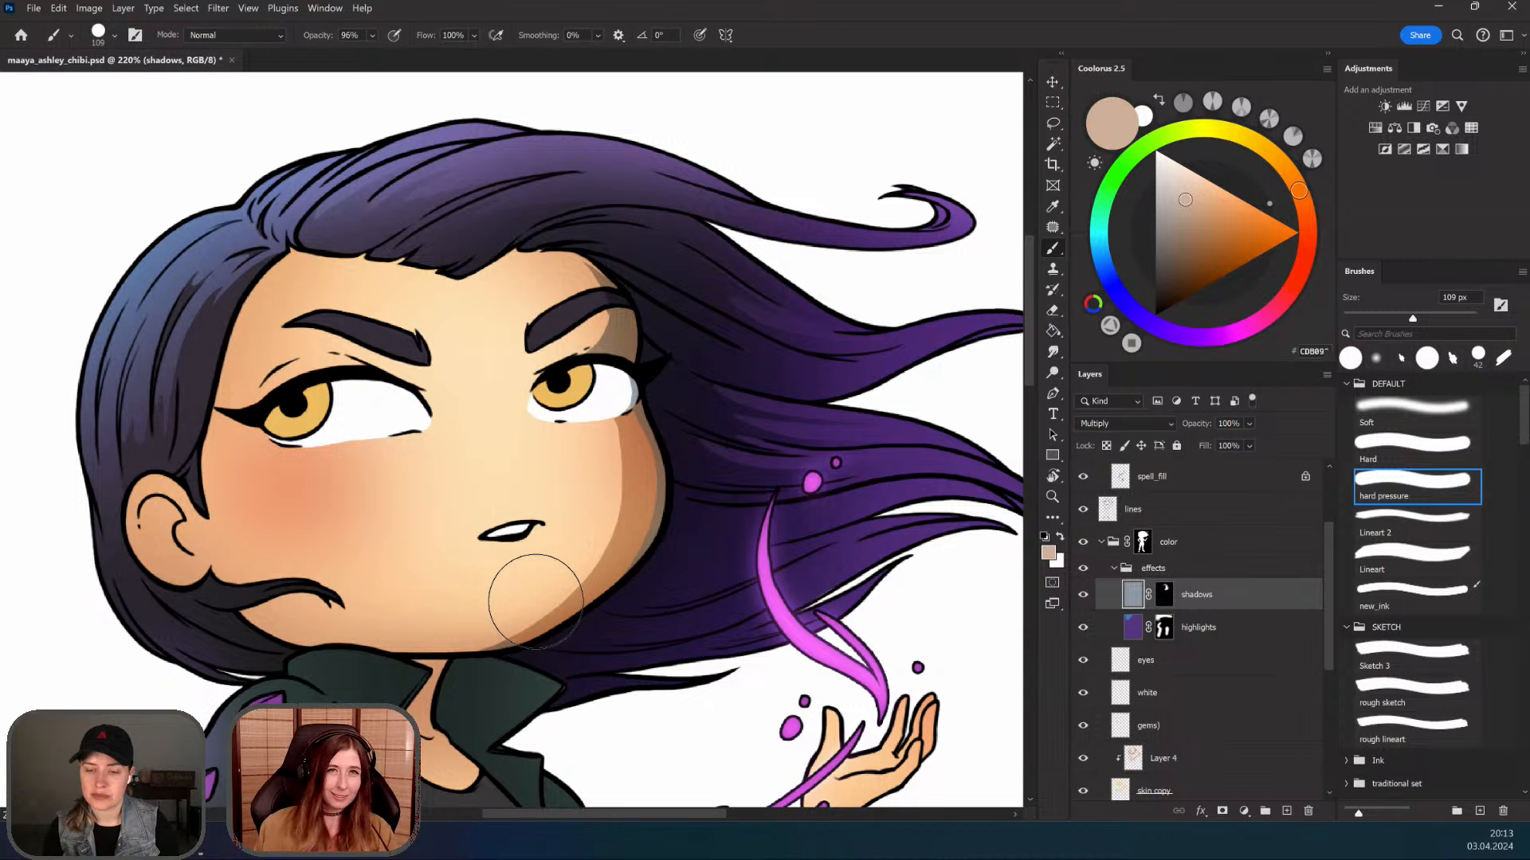
# Step: Undo the shadow recolouring and the face shadow on the mask, and clear the remaining selection
pyautogui.hotkey('ctrl', 'z')
pyautogui.hotkey('ctrl', 'z')
pyautogui.hotkey('ctrl', 'z')
pyautogui.hotkey('ctrl', 'z')
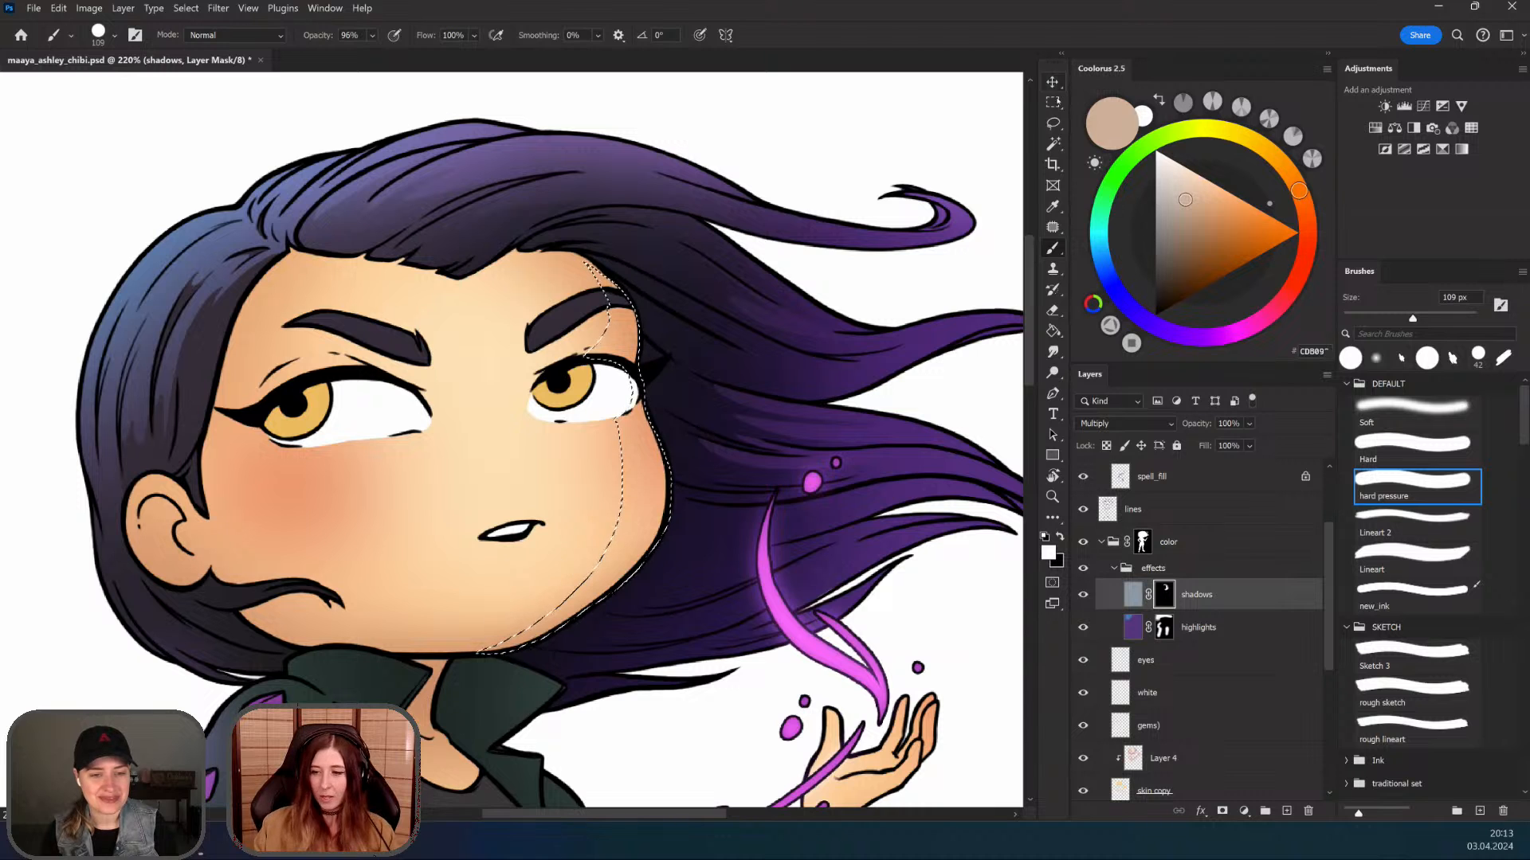
pyautogui.press('m')
pyautogui.click(627, 568)
pyautogui.moveTo(628, 568); pyautogui.dragTo(691, 486)
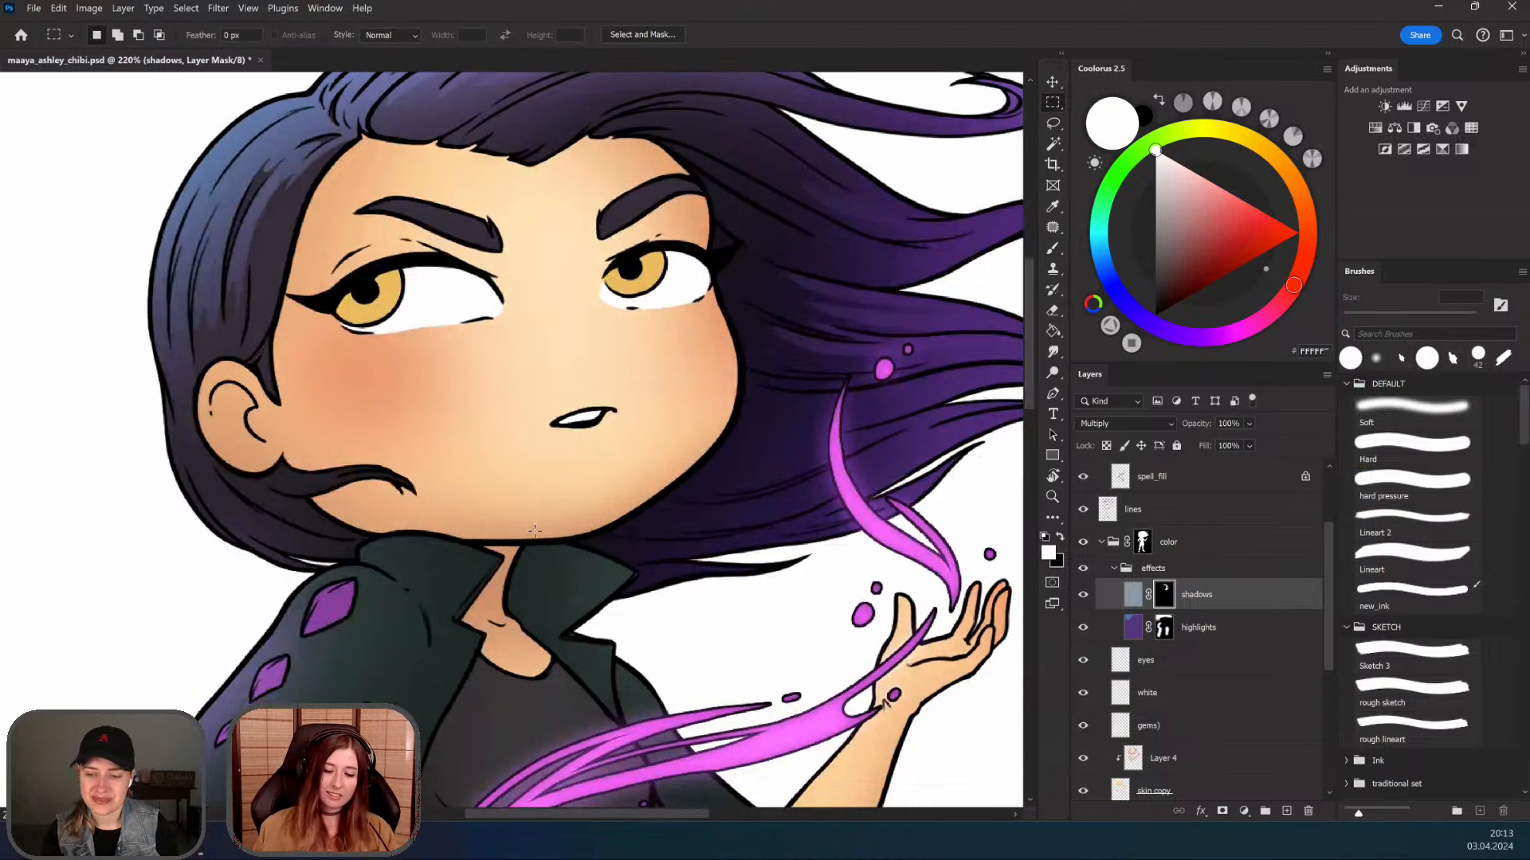
# Step: Examine the whole character and the face without the shadow, comparing close and distant views
pyautogui.moveTo(629, 534); pyautogui.dragTo(561, 542)
pyautogui.moveTo(620, 587); pyautogui.dragTo(514, 521)
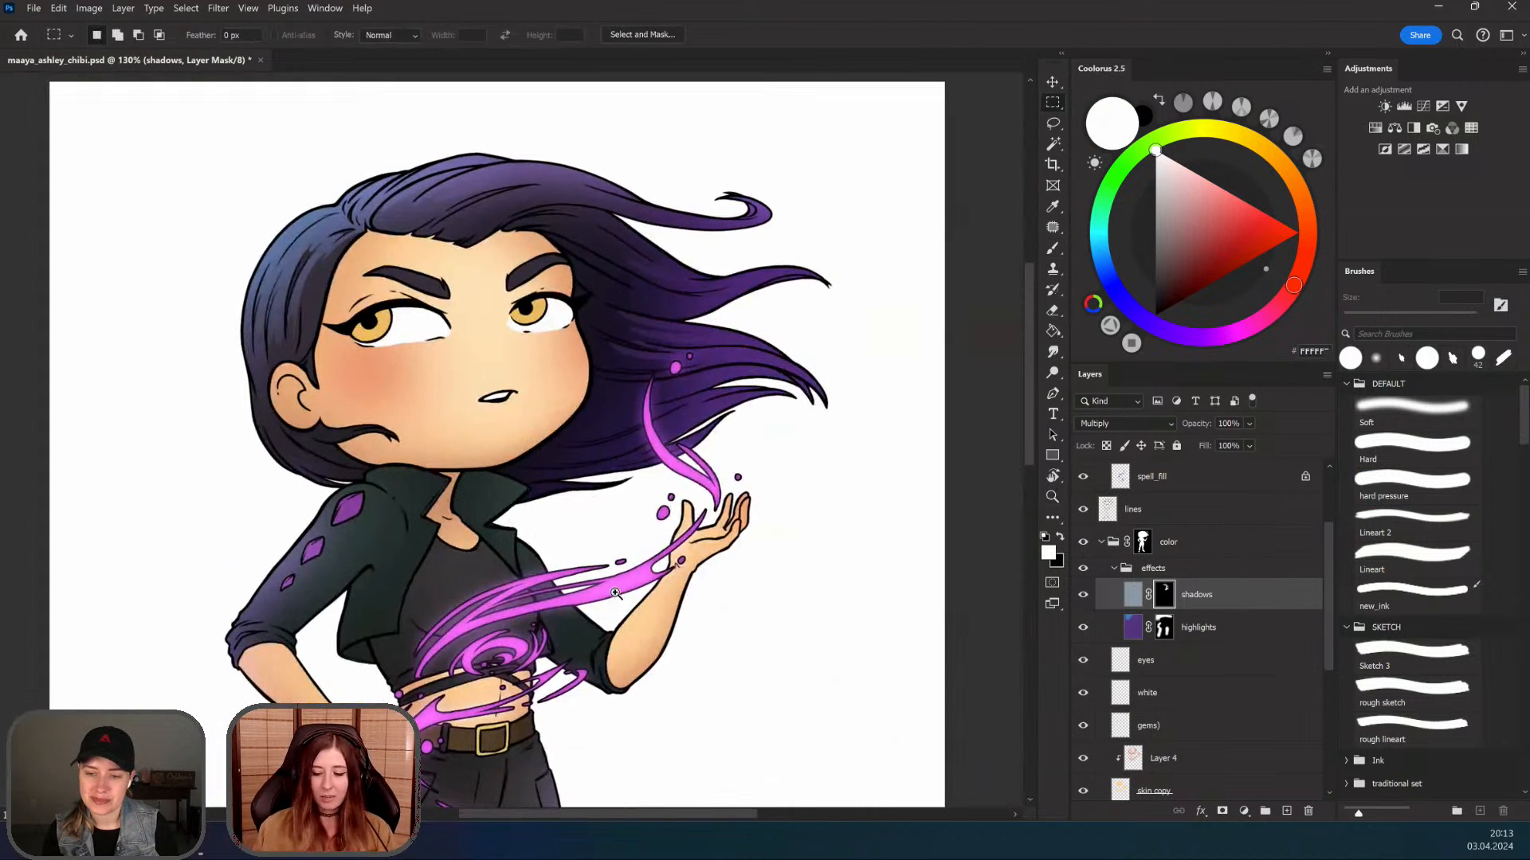
pyautogui.moveTo(608, 606); pyautogui.dragTo(579, 608)
pyautogui.moveTo(626, 629); pyautogui.dragTo(592, 514)
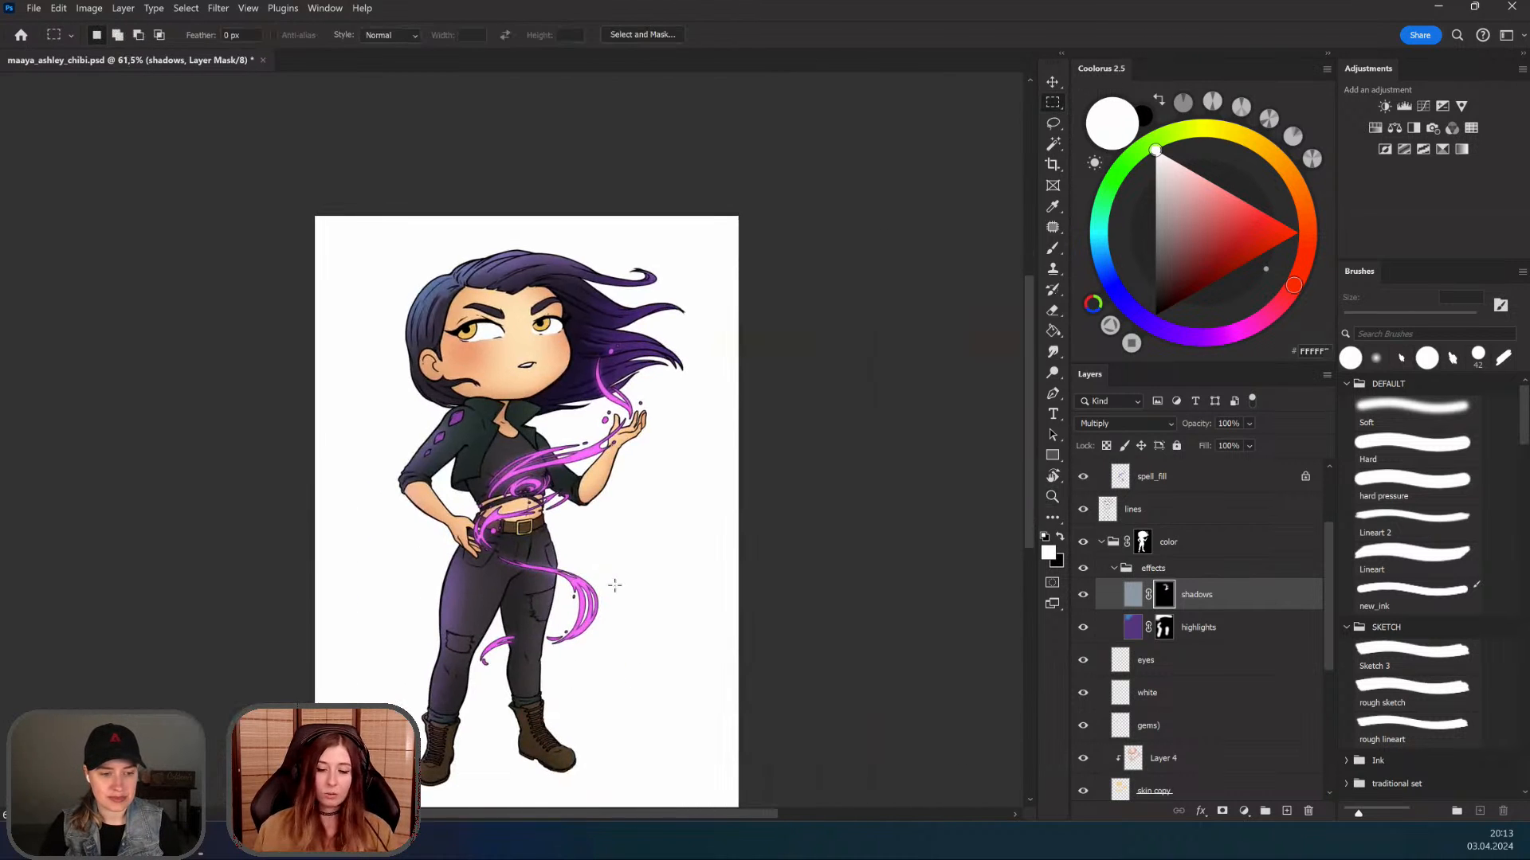
pyautogui.moveTo(615, 586); pyautogui.dragTo(642, 569)
pyautogui.moveTo(643, 668); pyautogui.dragTo(657, 635)
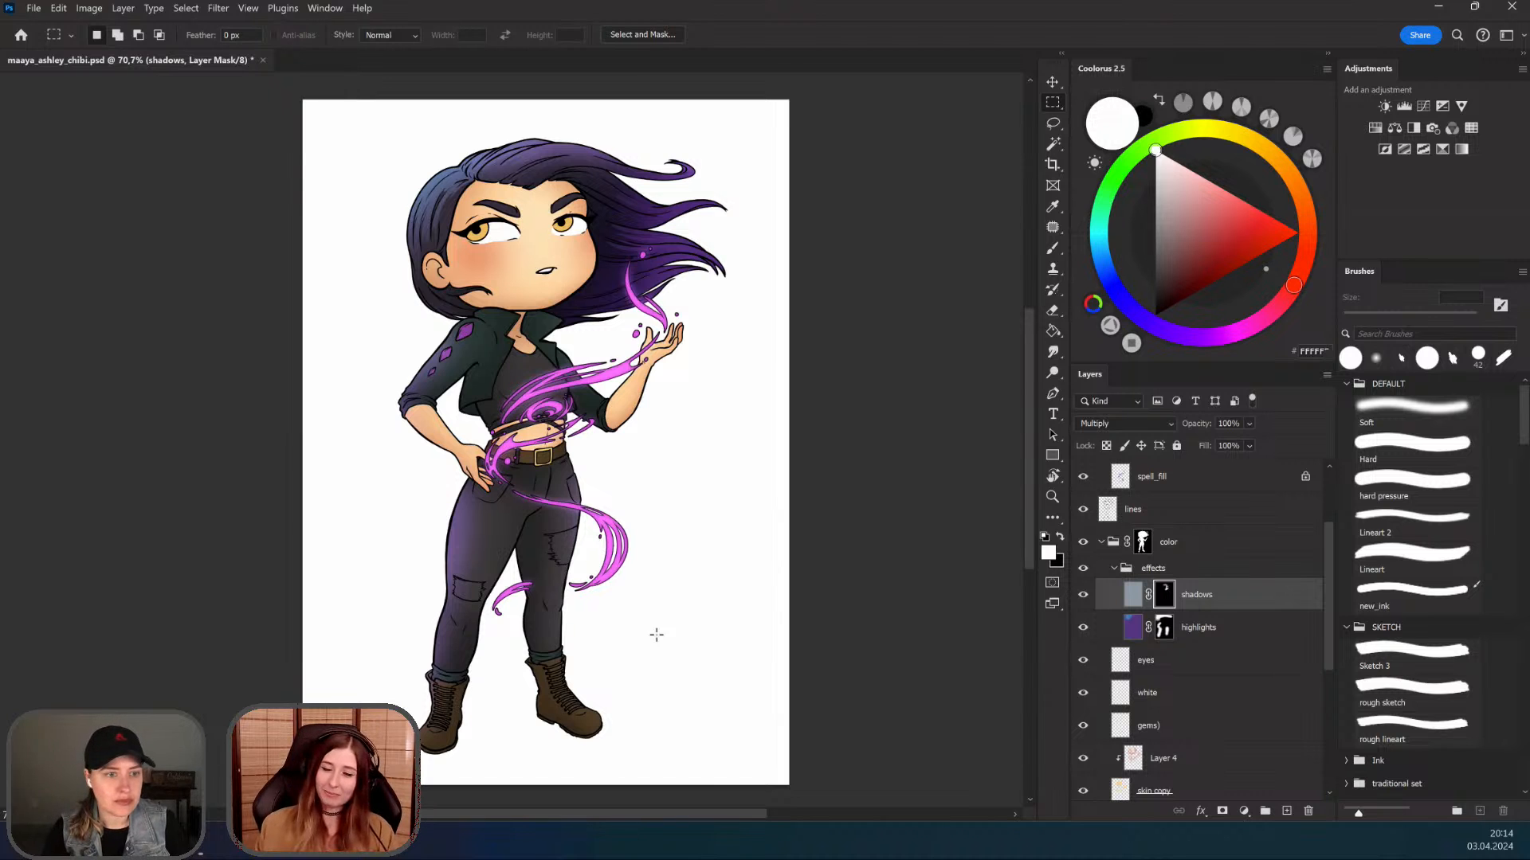
pyautogui.moveTo(666, 429); pyautogui.dragTo(329, 423)
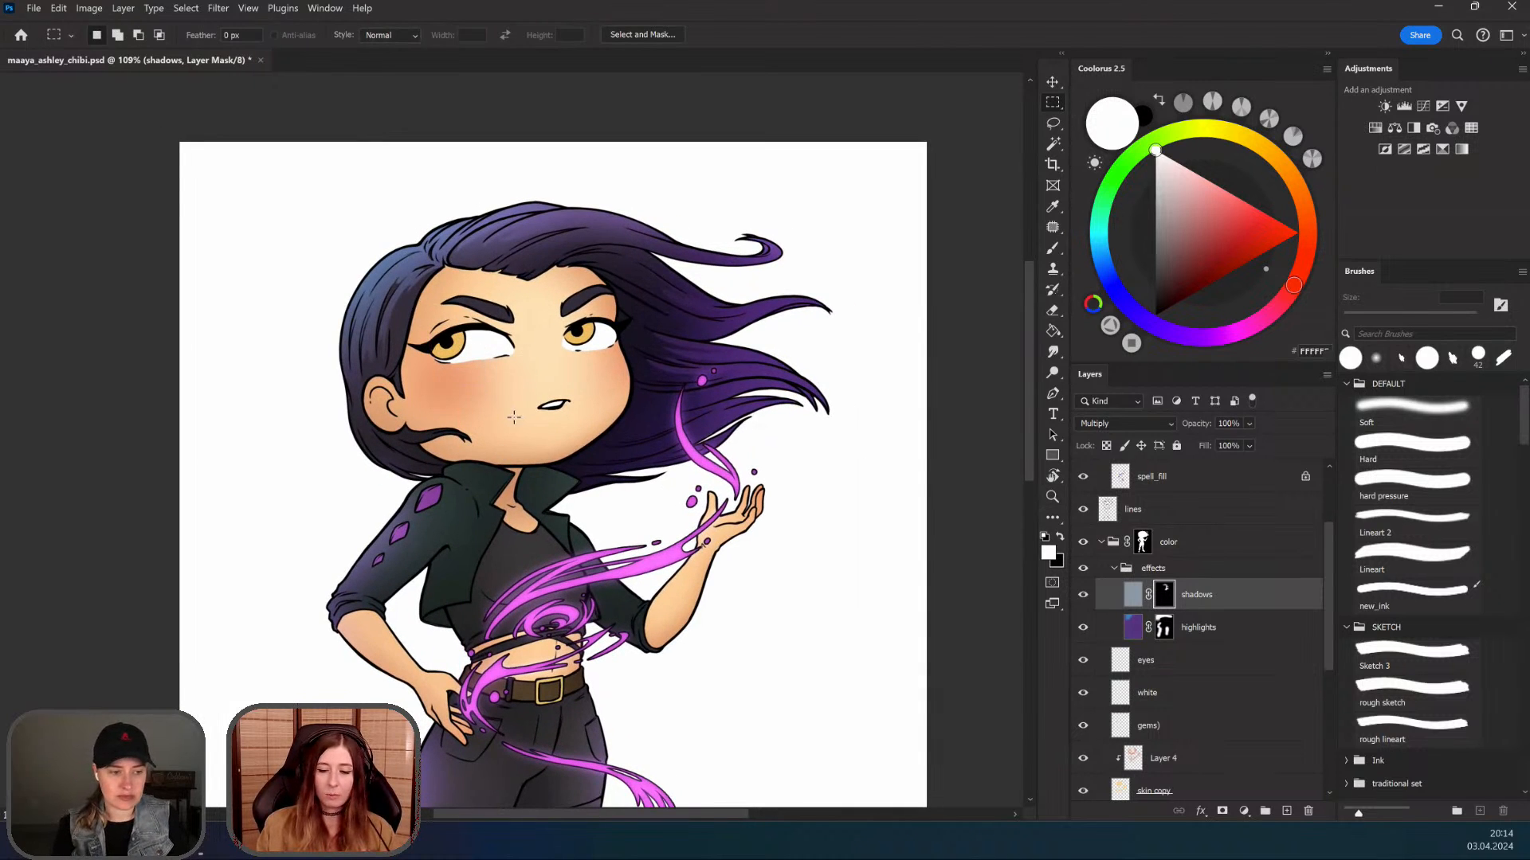
pyautogui.moveTo(550, 518); pyautogui.dragTo(398, 486)
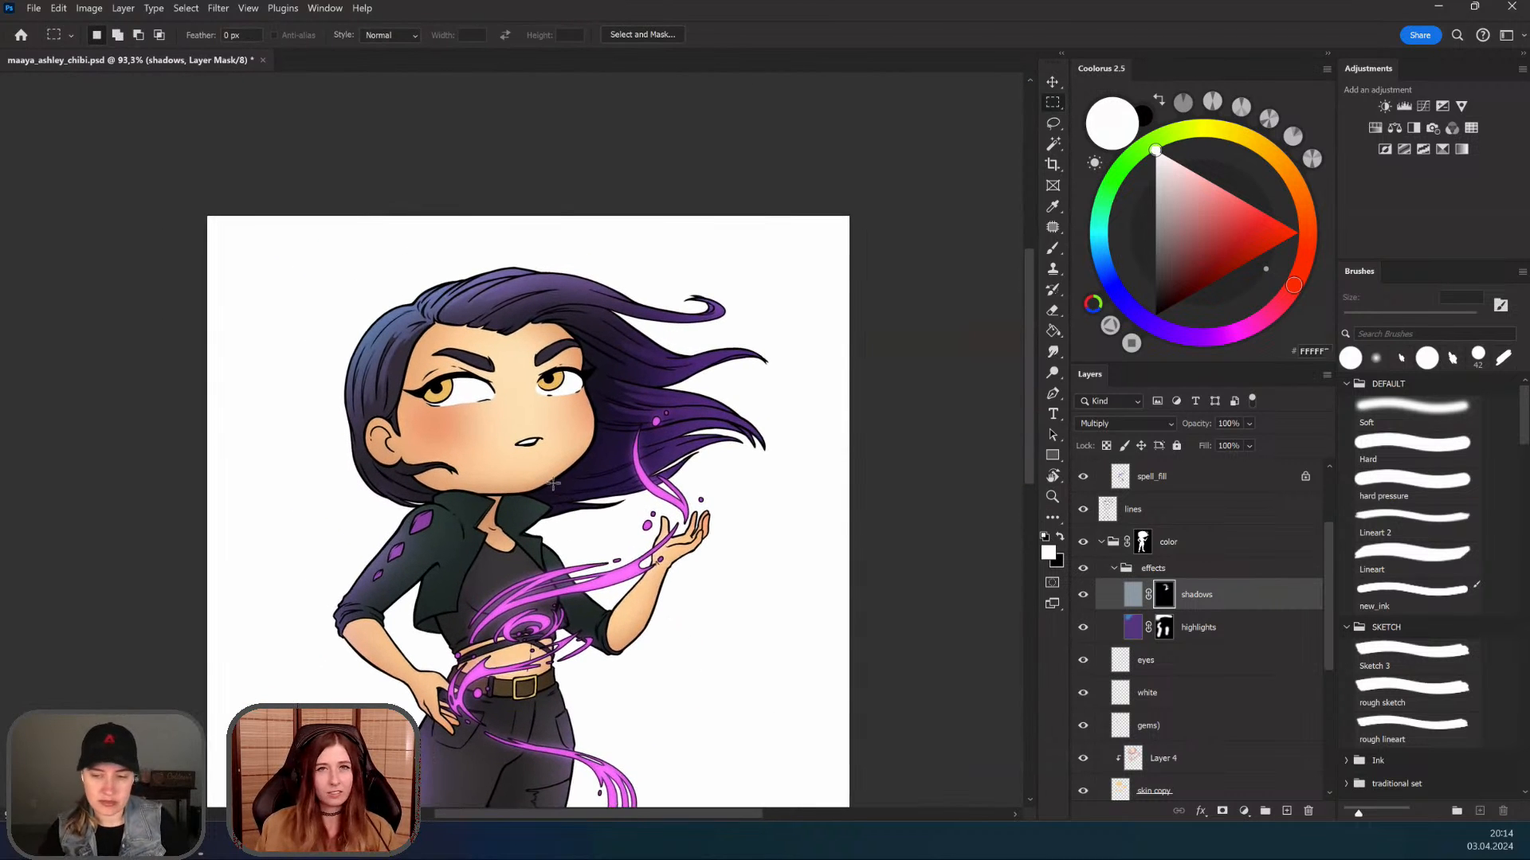
pyautogui.moveTo(554, 484); pyautogui.dragTo(467, 260)
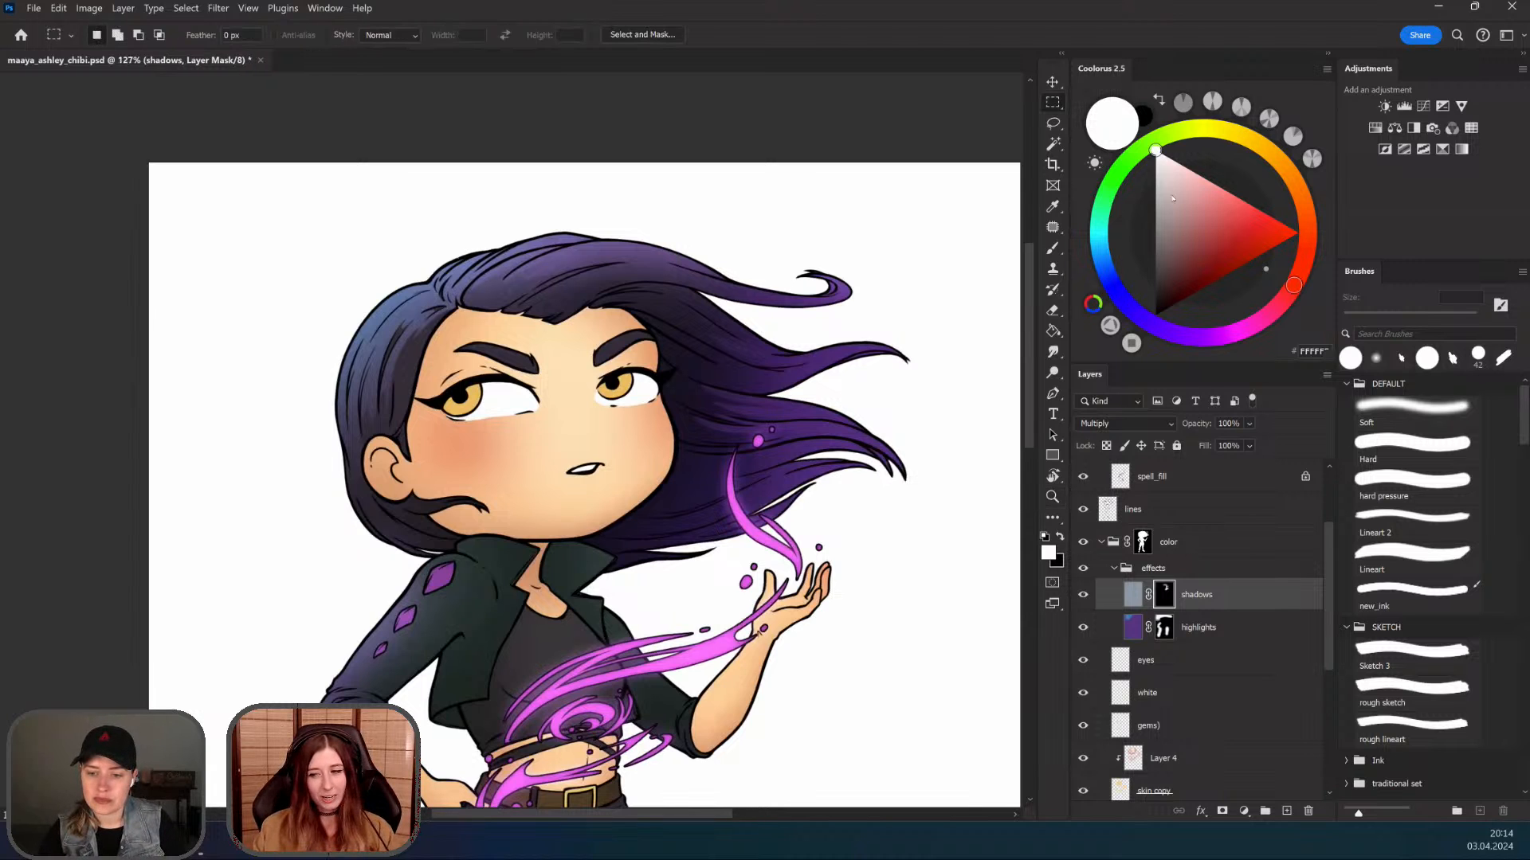
pyautogui.scroll(-2, 775, 488)
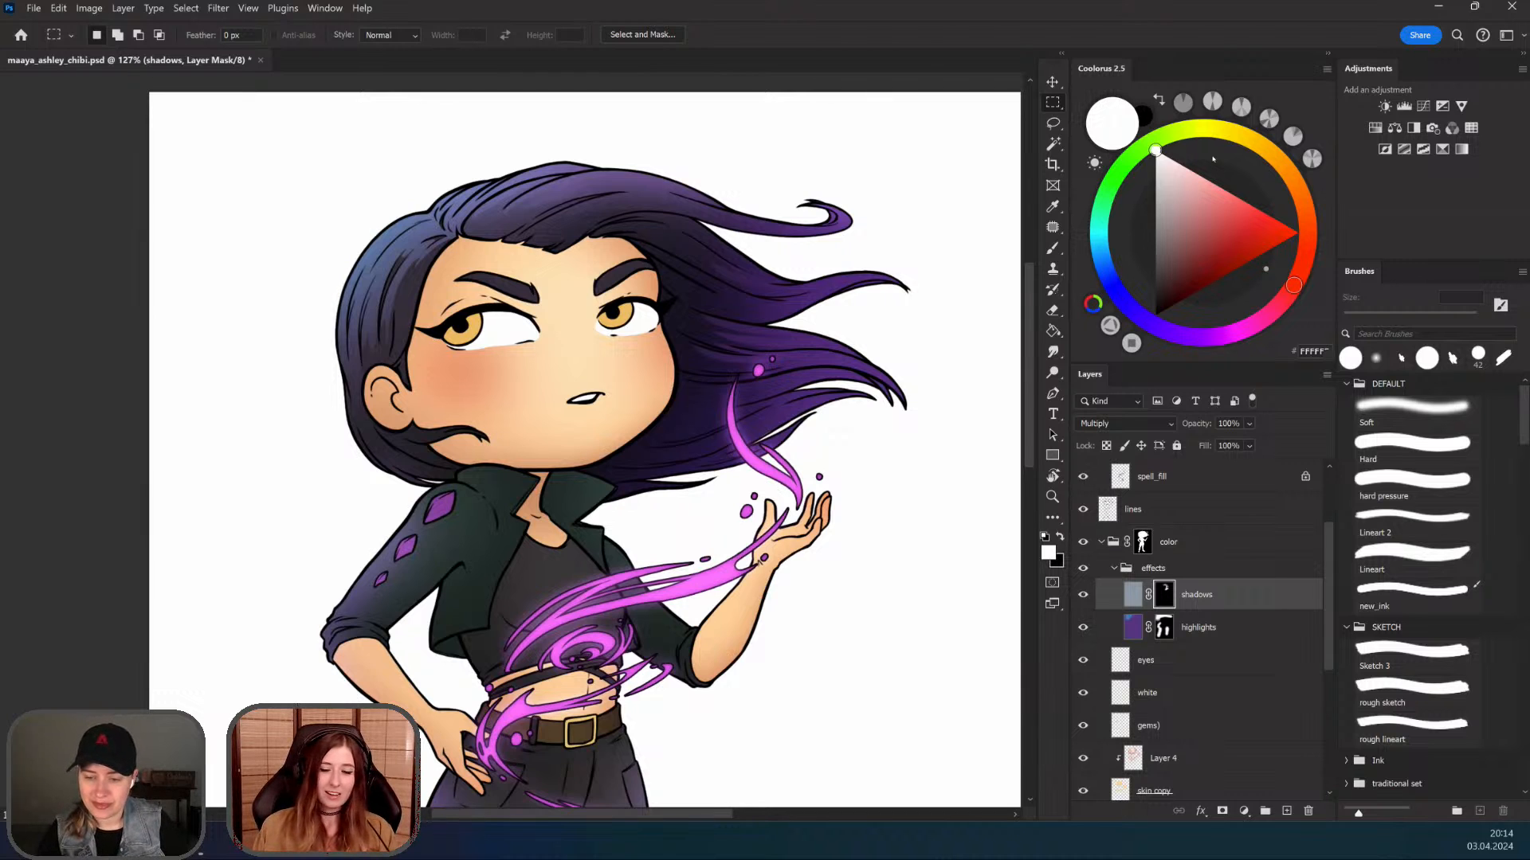
pyautogui.scroll(-3, 550, 496)
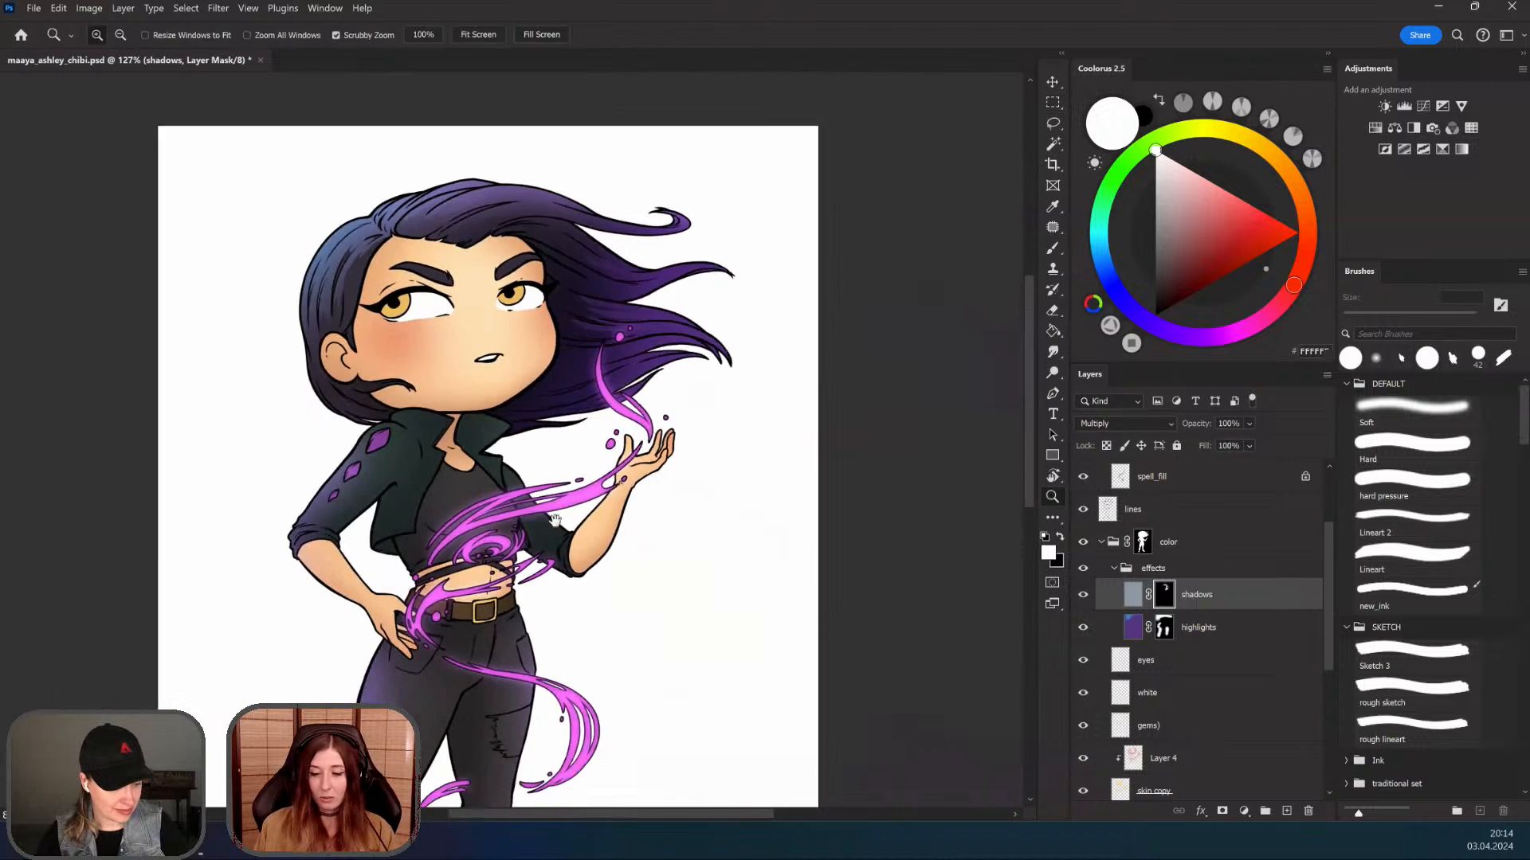
pyautogui.scroll(-1, 599, 527)
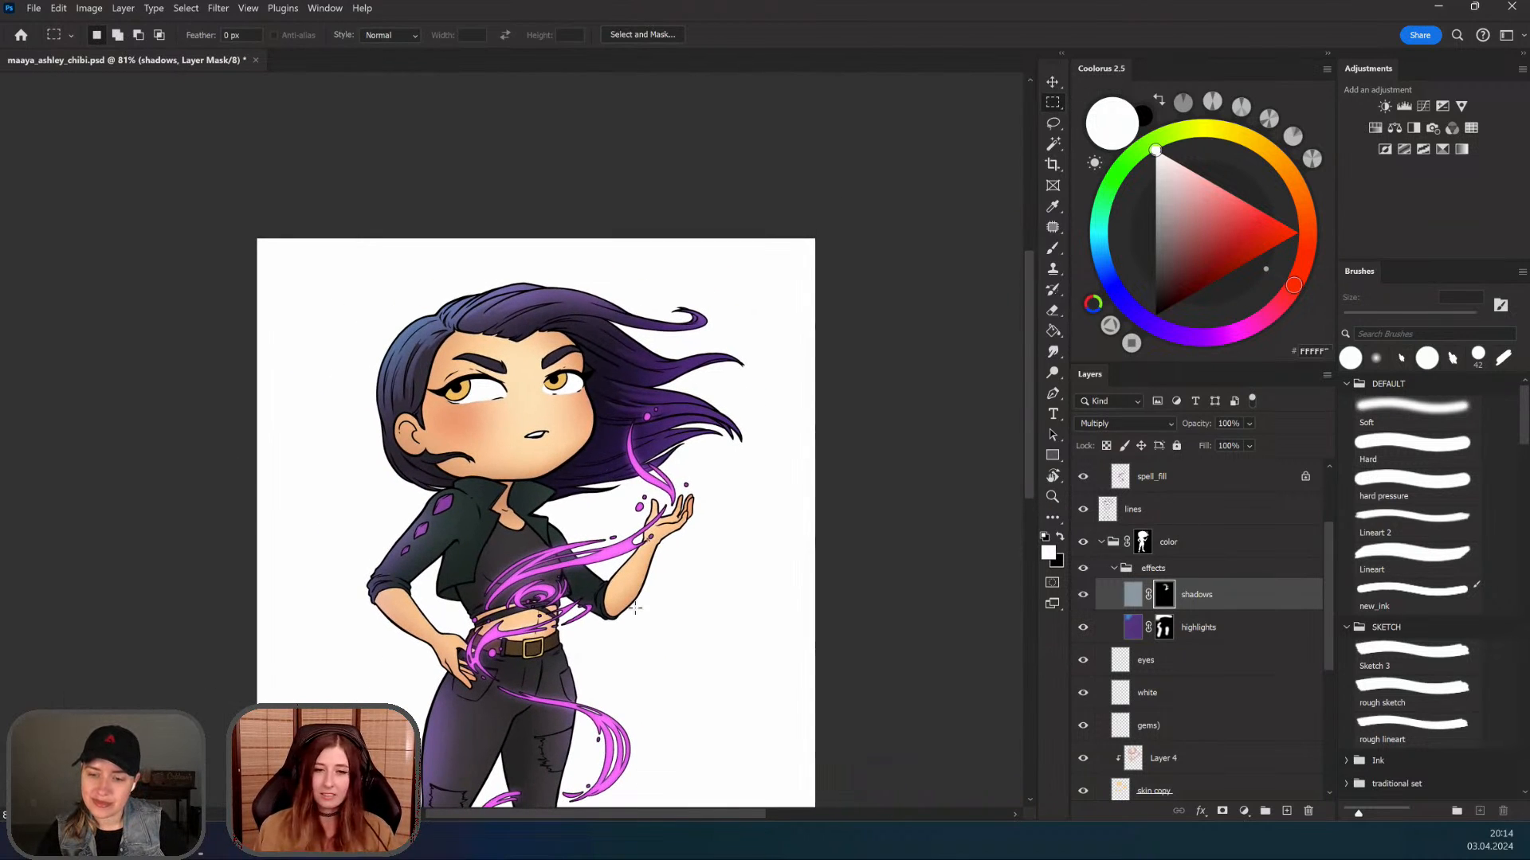
pyautogui.scroll(3, 548, 511)
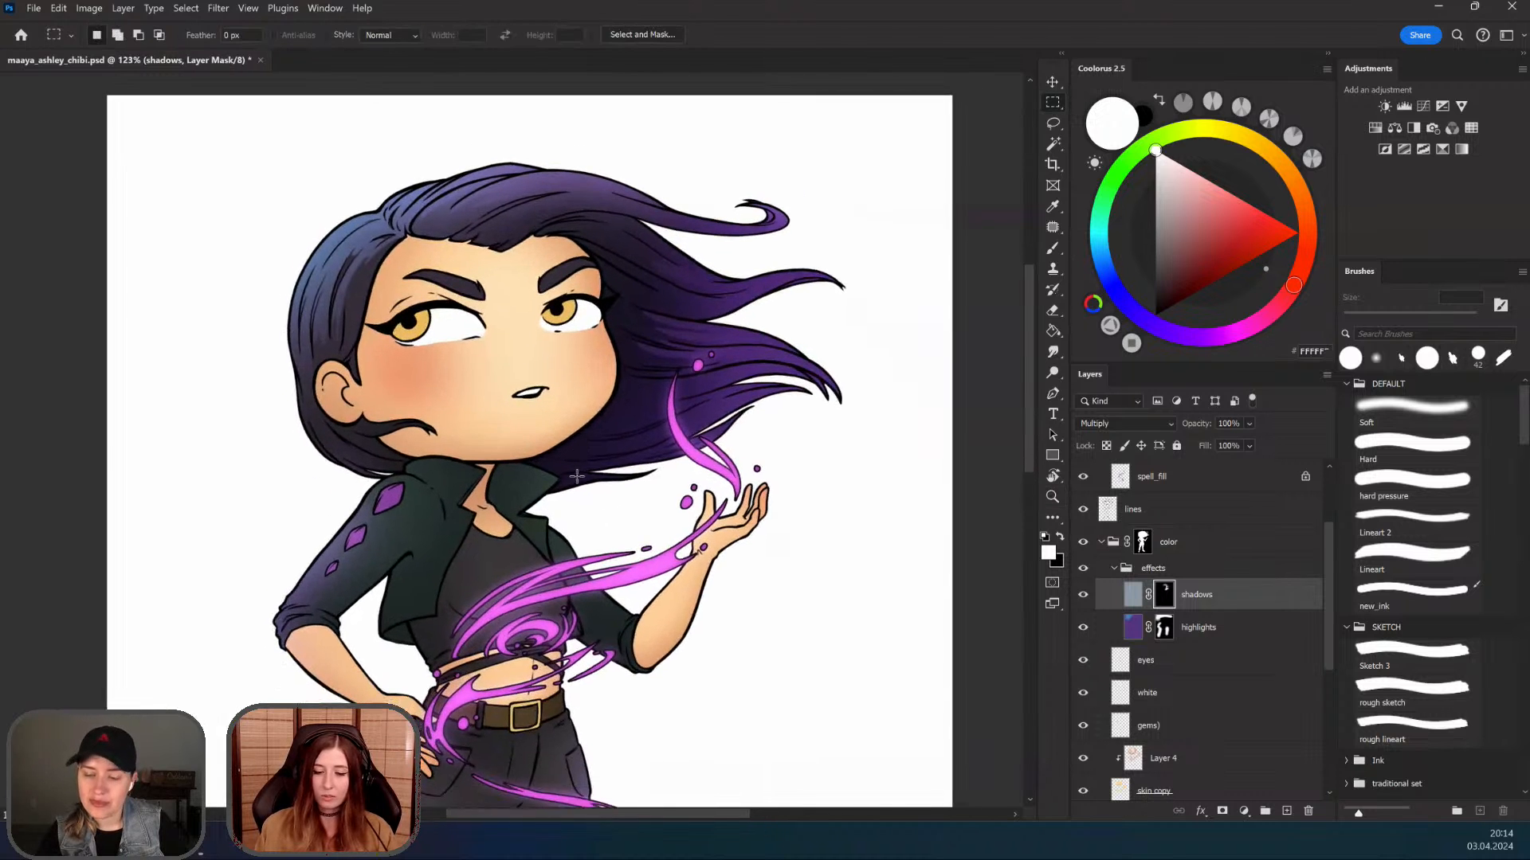
pyautogui.scroll(-3, 577, 476)
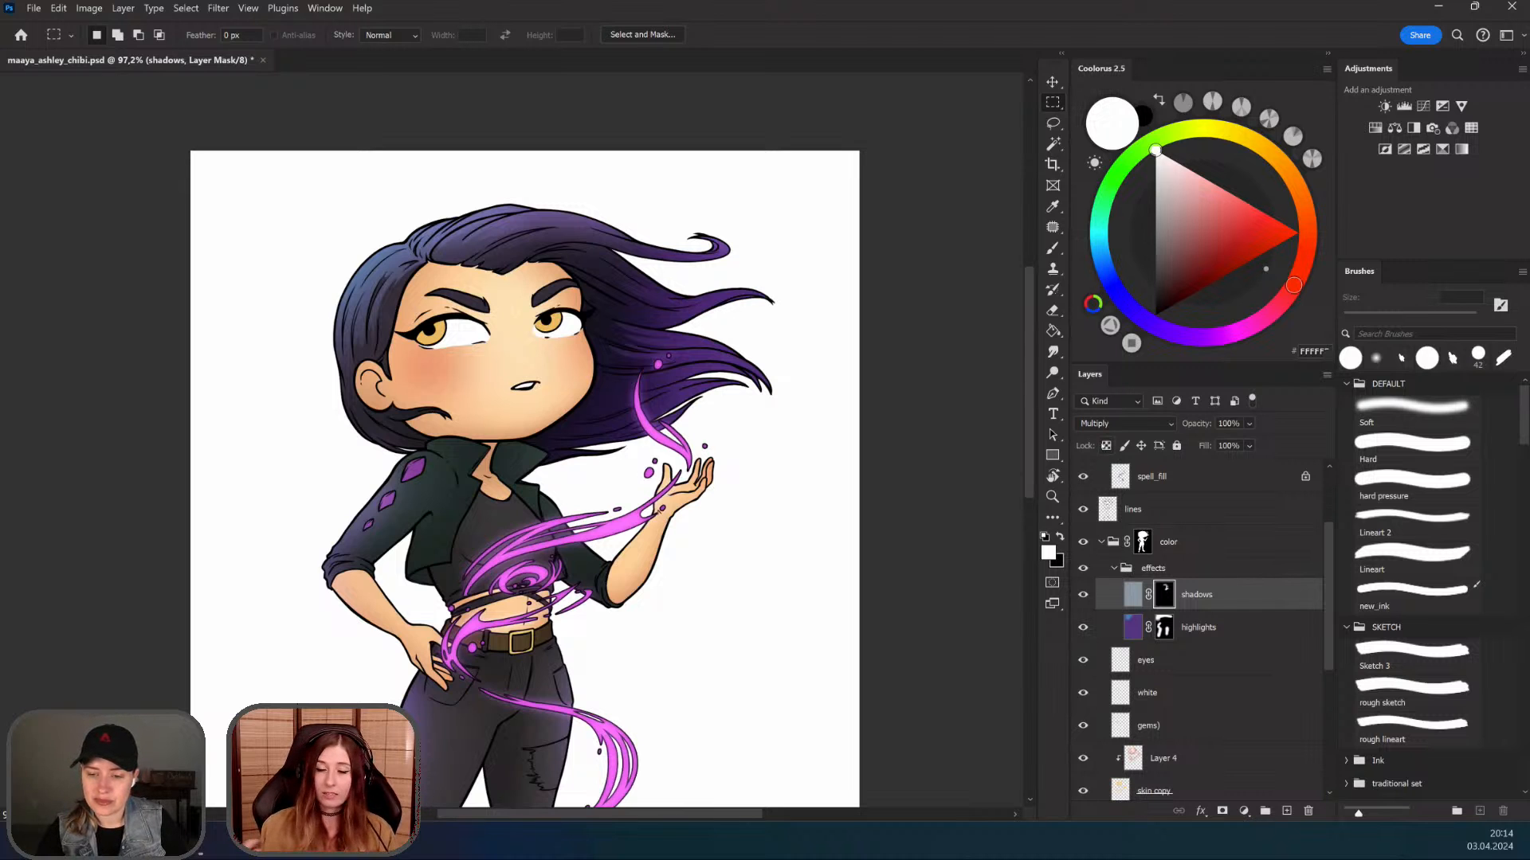
pyautogui.moveTo(642, 547); pyautogui.dragTo(643, 597)
pyautogui.moveTo(488, 388); pyautogui.dragTo(521, 394)
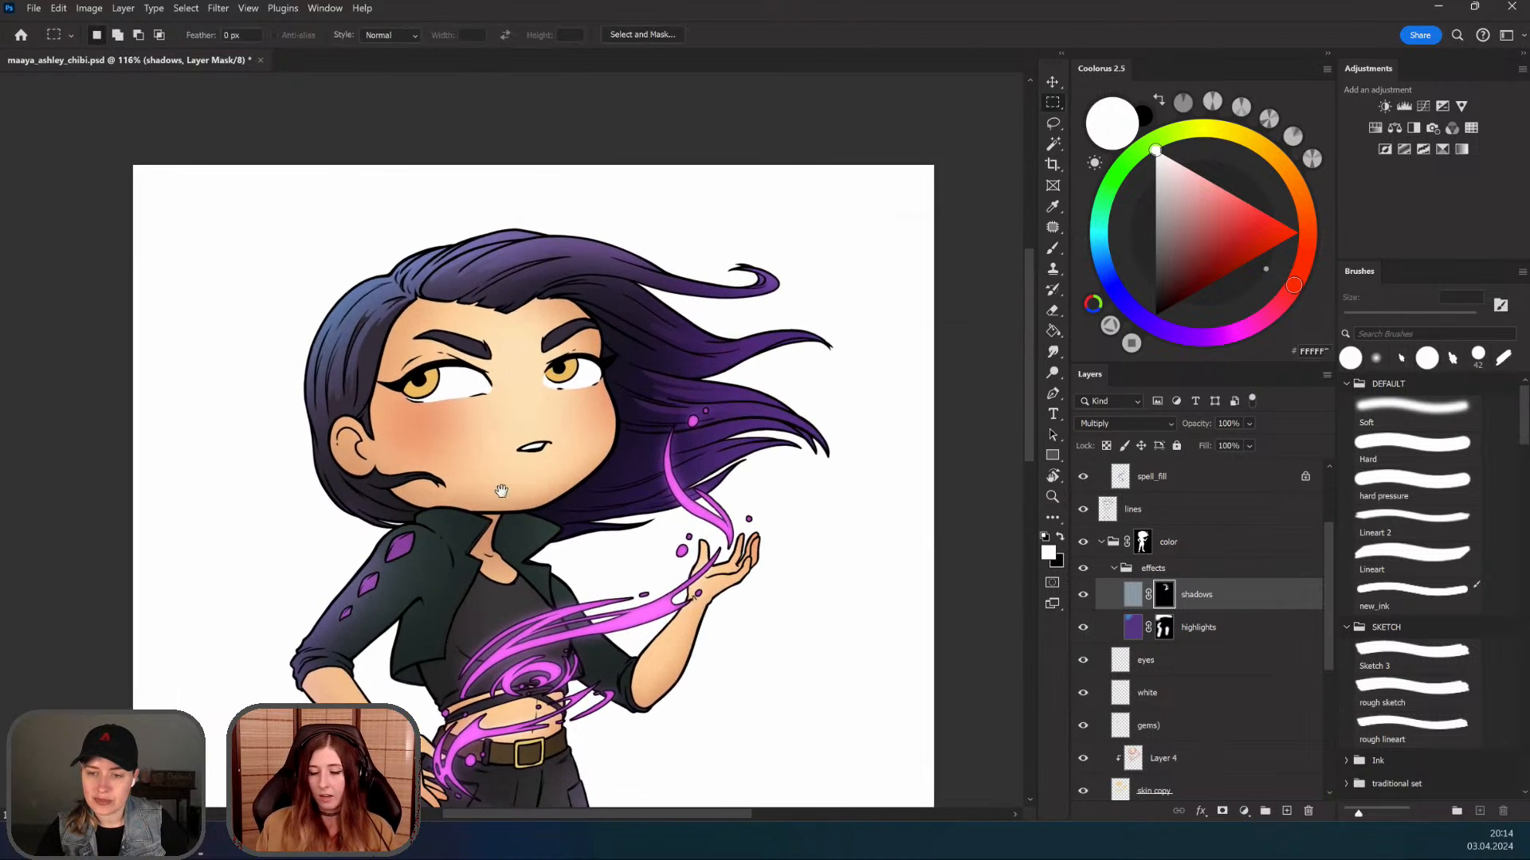
pyautogui.moveTo(502, 488); pyautogui.dragTo(505, 443)
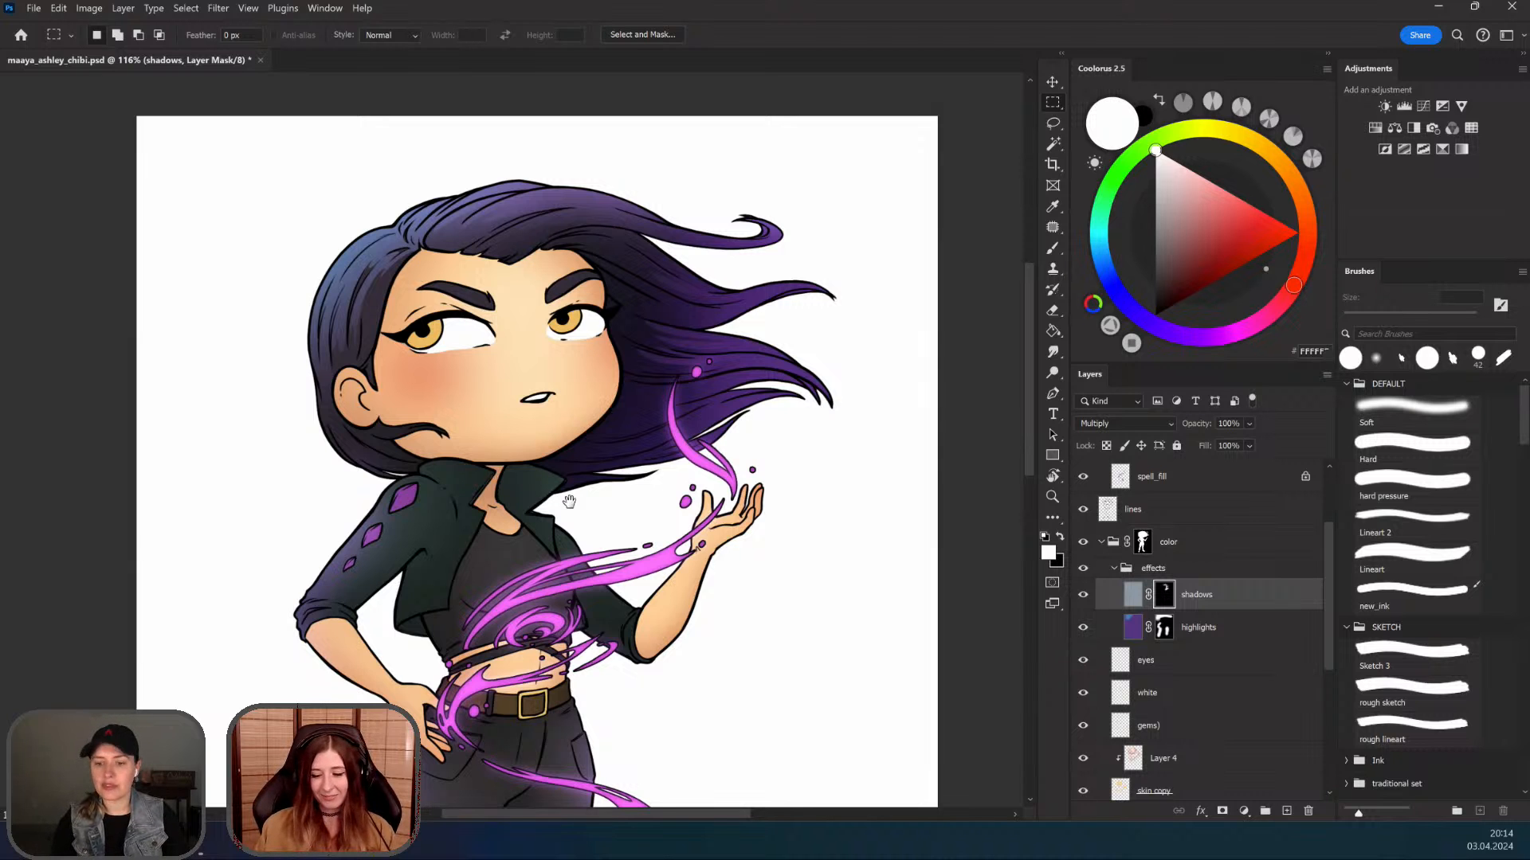
pyautogui.moveTo(569, 500); pyautogui.dragTo(561, 546)
pyautogui.scroll(-3, 561, 545)
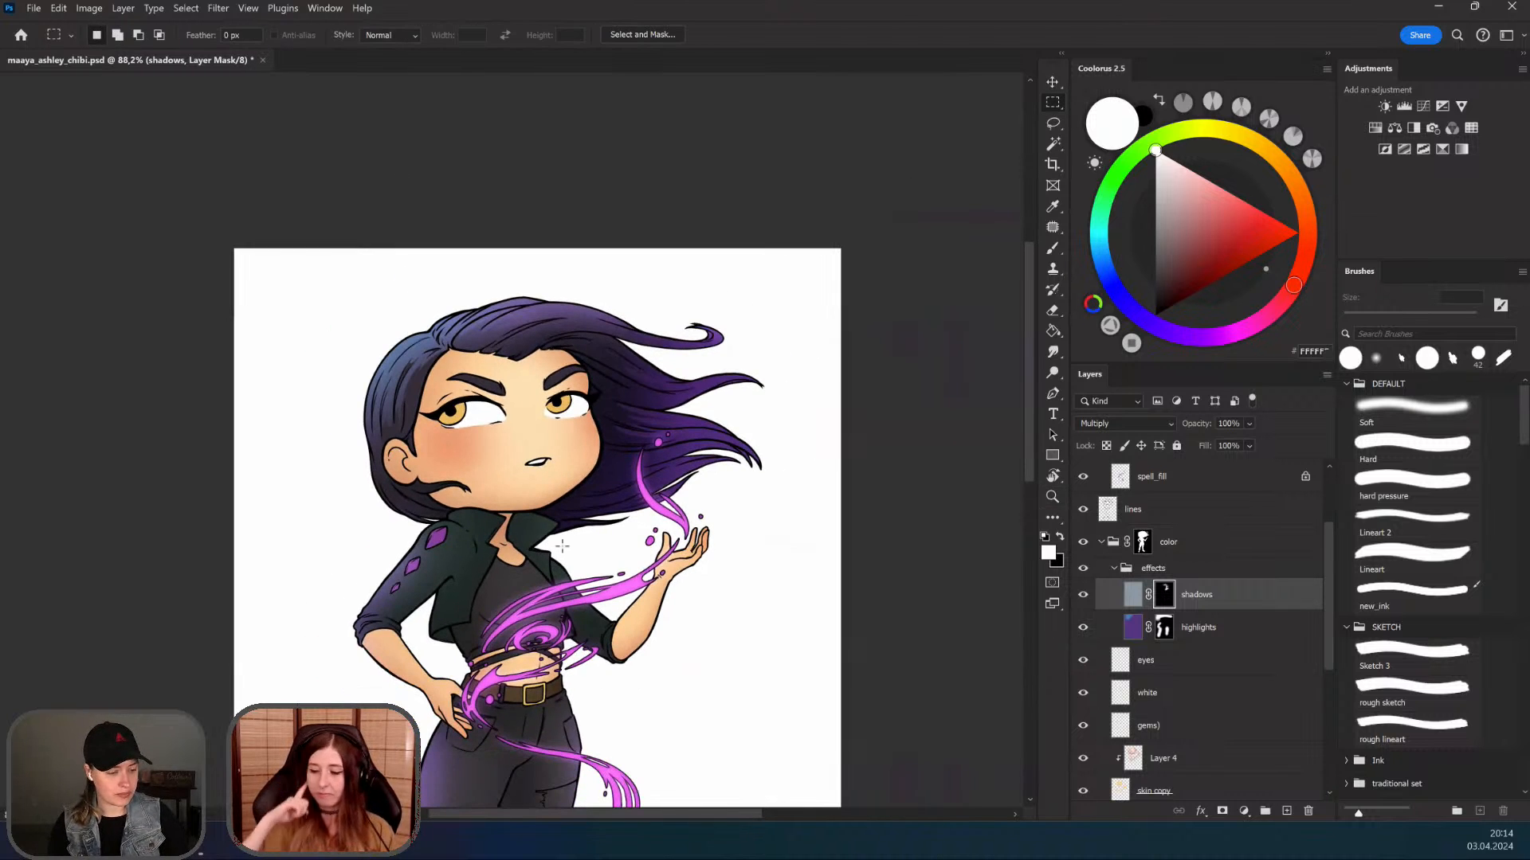
# Step: Target the shadows layer's mask and rotate the canvas for working on the flowing hair behind the pink spell
pyautogui.click(1162, 626)
pyautogui.click(1164, 594)
pyautogui.press('r')
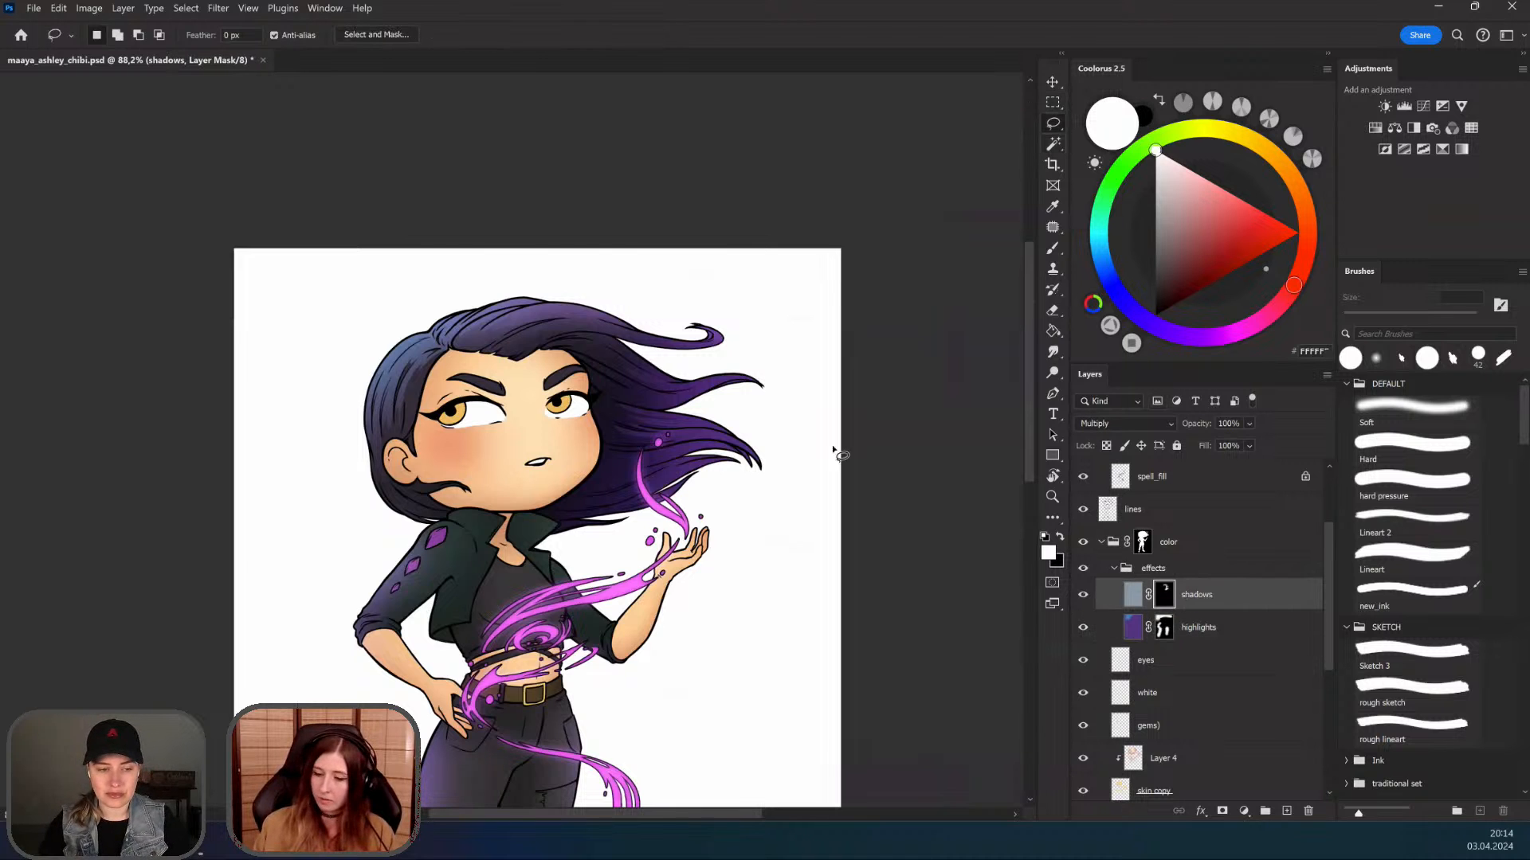
pyautogui.moveTo(833, 451); pyautogui.dragTo(617, 580)
pyautogui.press('z')
pyautogui.moveTo(599, 516)
pyautogui.mouseDown()
pyautogui.moveTo(661, 486)
pyautogui.moveTo(562, 518)
pyautogui.mouseUp()
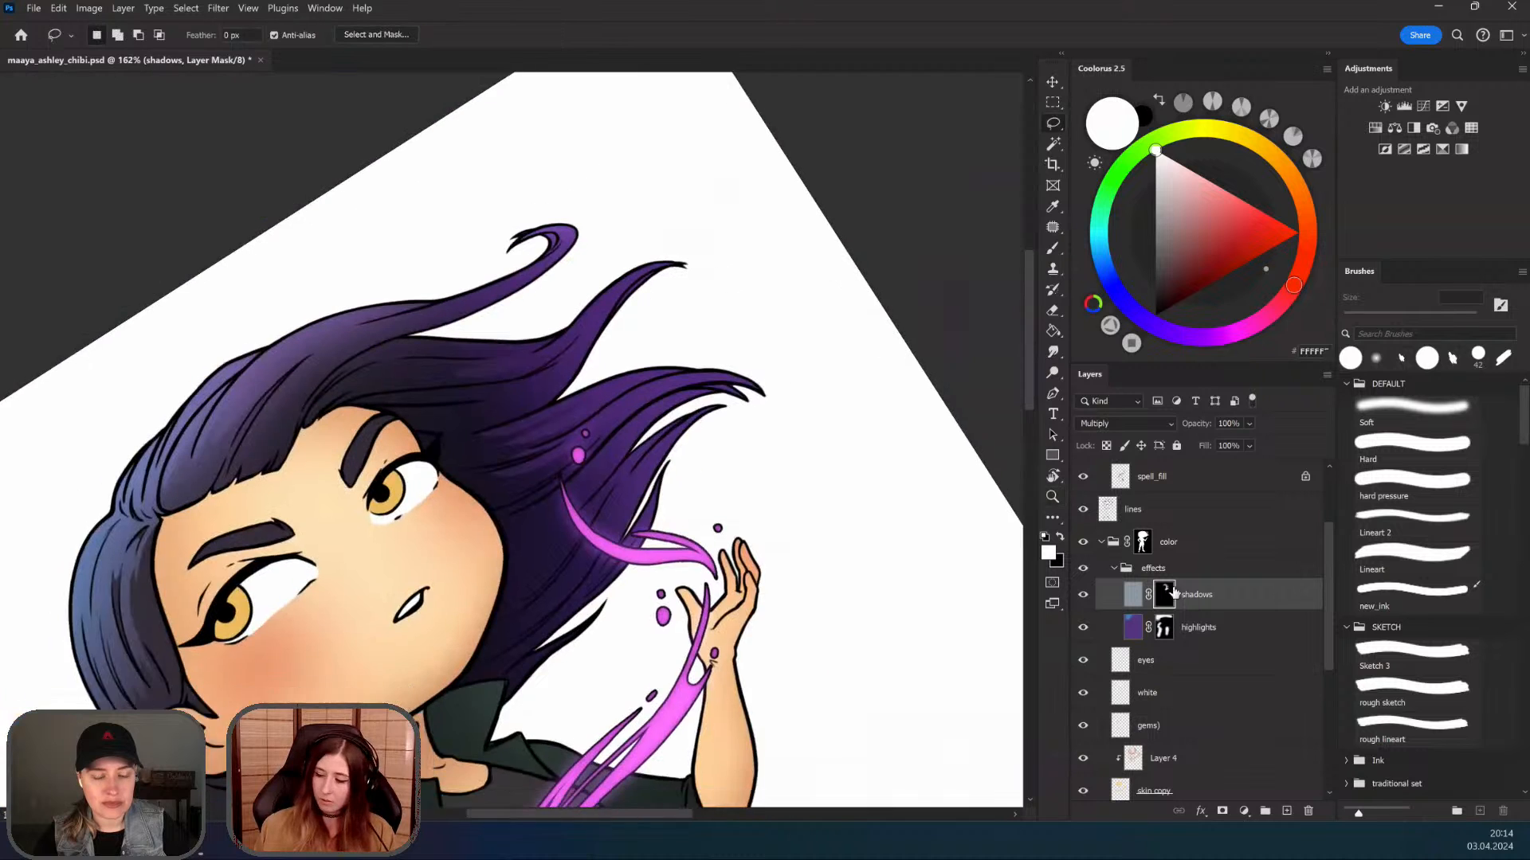
pyautogui.press('z')
pyautogui.moveTo(557, 589); pyautogui.dragTo(598, 582)
pyautogui.moveTo(1161, 608); pyautogui.dragTo(1188, 591)
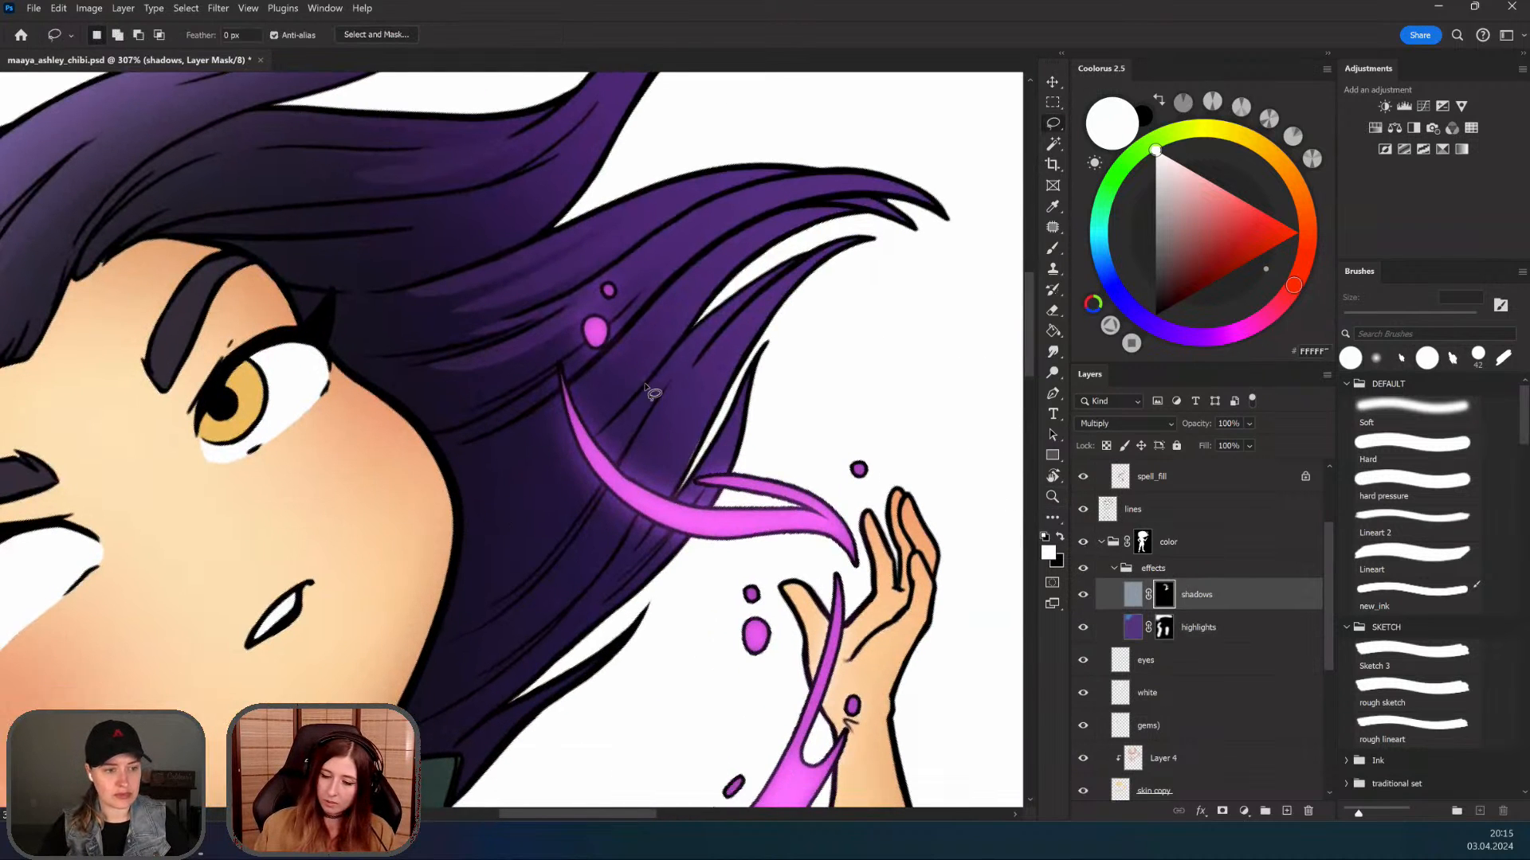
pyautogui.scroll(2, 638, 394)
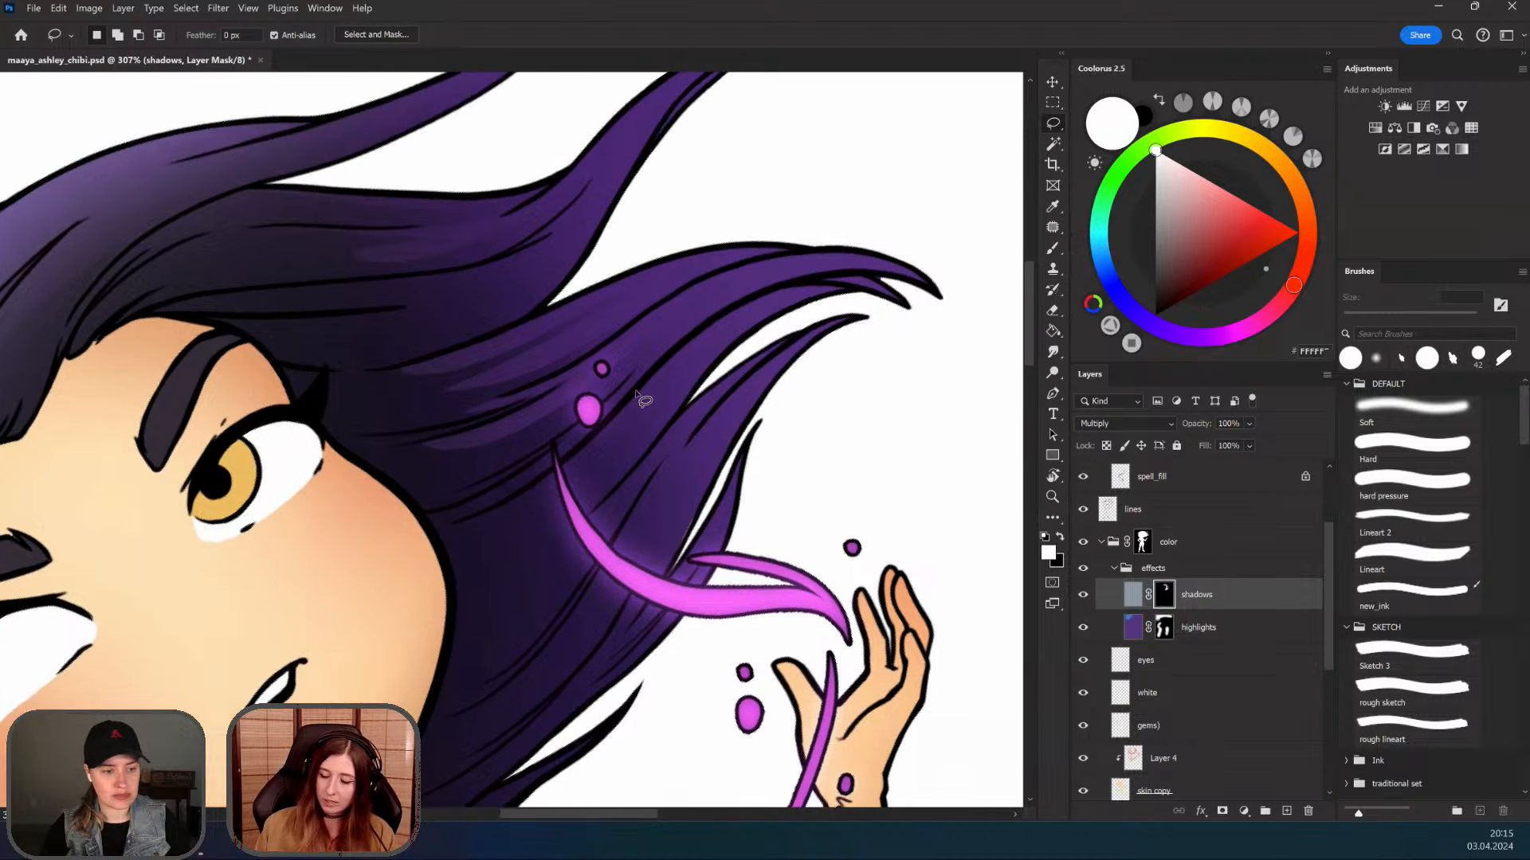
# Step: Outline shadow strands in the hair around the pink spell with the Lasso, discarding the first outline
pyautogui.moveTo(557, 471)
pyautogui.mouseDown()
pyautogui.moveTo(605, 452)
pyautogui.moveTo(704, 329)
pyautogui.moveTo(637, 395)
pyautogui.mouseUp()
pyautogui.press('Delete')
pyautogui.hotkey('ctrl', 'd')
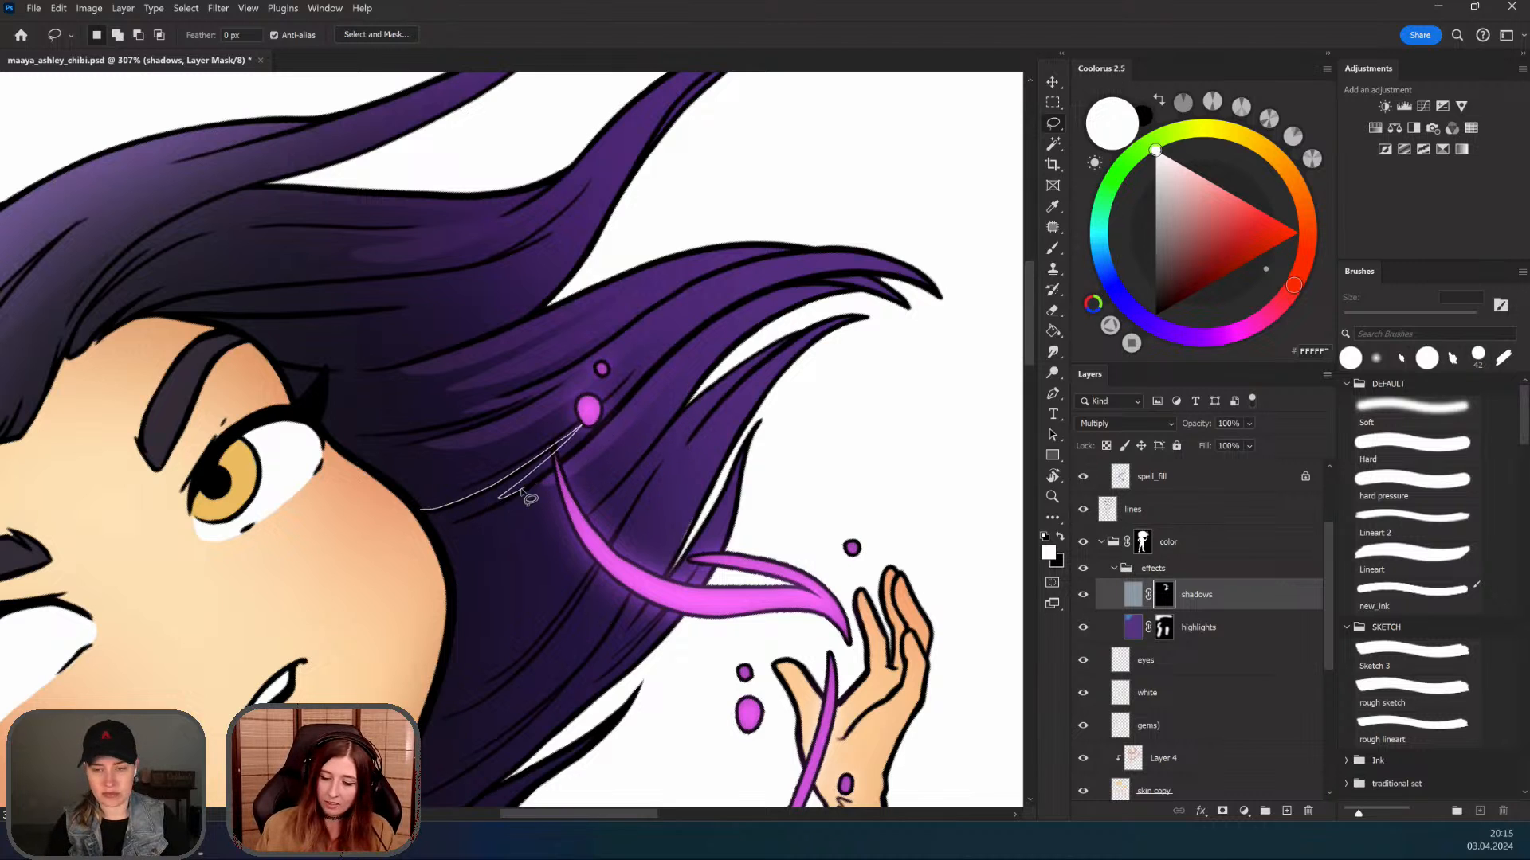
pyautogui.moveTo(523, 494)
pyautogui.mouseDown()
pyautogui.moveTo(488, 518)
pyautogui.moveTo(614, 448)
pyautogui.moveTo(495, 565)
pyautogui.moveTo(658, 446)
pyautogui.moveTo(545, 587)
pyautogui.moveTo(517, 630)
pyautogui.moveTo(618, 532)
pyautogui.moveTo(489, 706)
pyautogui.moveTo(579, 625)
pyautogui.moveTo(689, 451)
pyautogui.moveTo(566, 695)
pyautogui.moveTo(468, 783)
pyautogui.moveTo(429, 705)
pyautogui.moveTo(454, 575)
pyautogui.moveTo(421, 511)
pyautogui.mouseUp()
pyautogui.moveTo(594, 582); pyautogui.dragTo(569, 429)
pyautogui.moveTo(621, 525); pyautogui.dragTo(575, 550)
# Step: Paint white on the shadows mask inside the selected hair strands with the 193 px Soft brush, and deselect
pyautogui.press('b')
pyautogui.click(1412, 410)
pyautogui.keyDown('alt'); pyautogui.moveTo(592, 415); pyautogui.dragTo(618, 415); pyautogui.keyUp('alt')
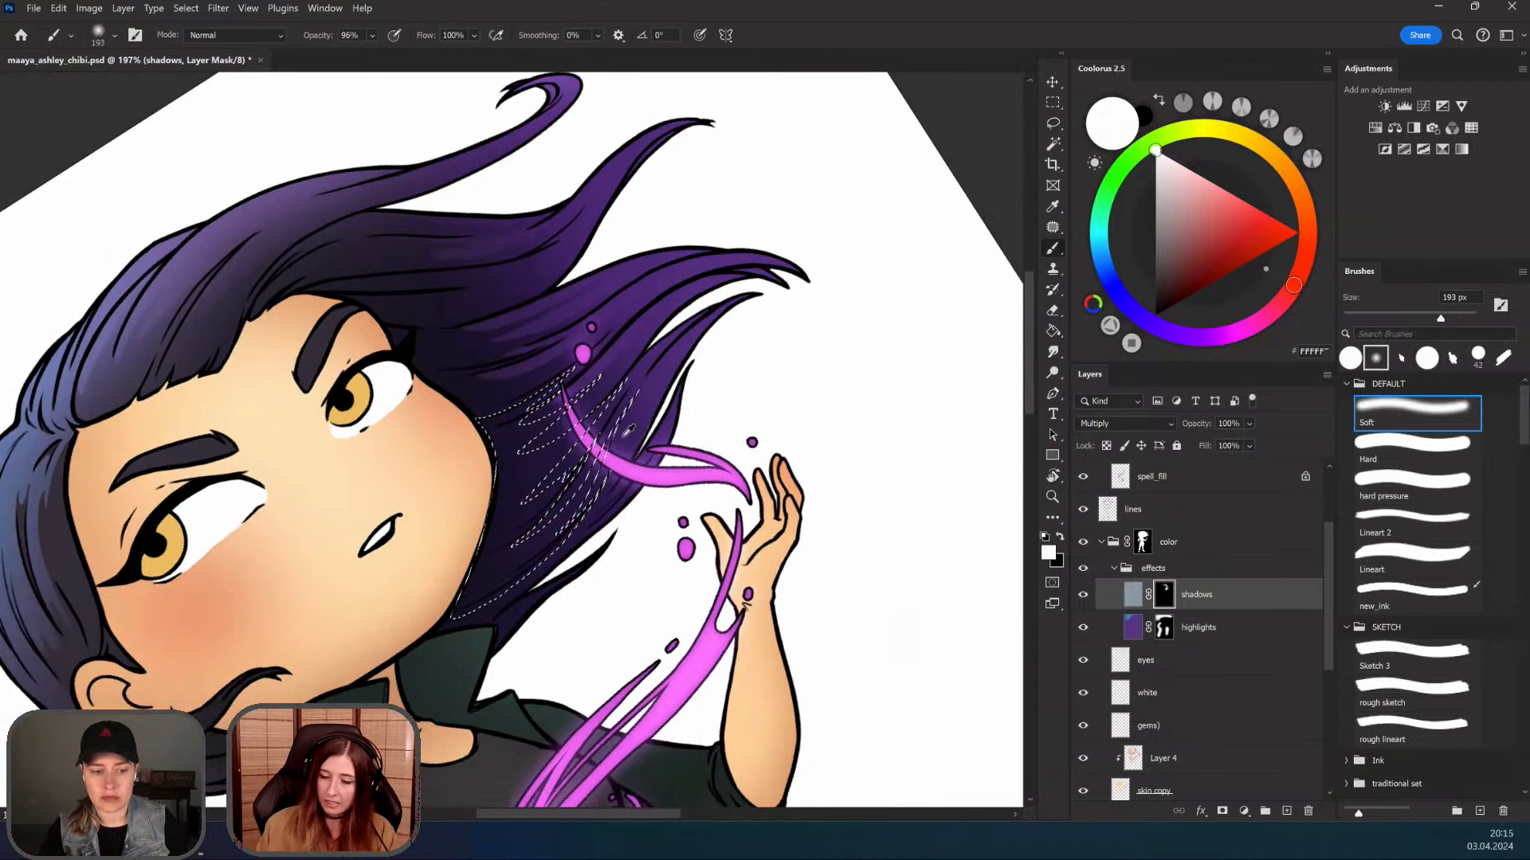
pyautogui.moveTo(510, 415); pyautogui.dragTo(482, 586)
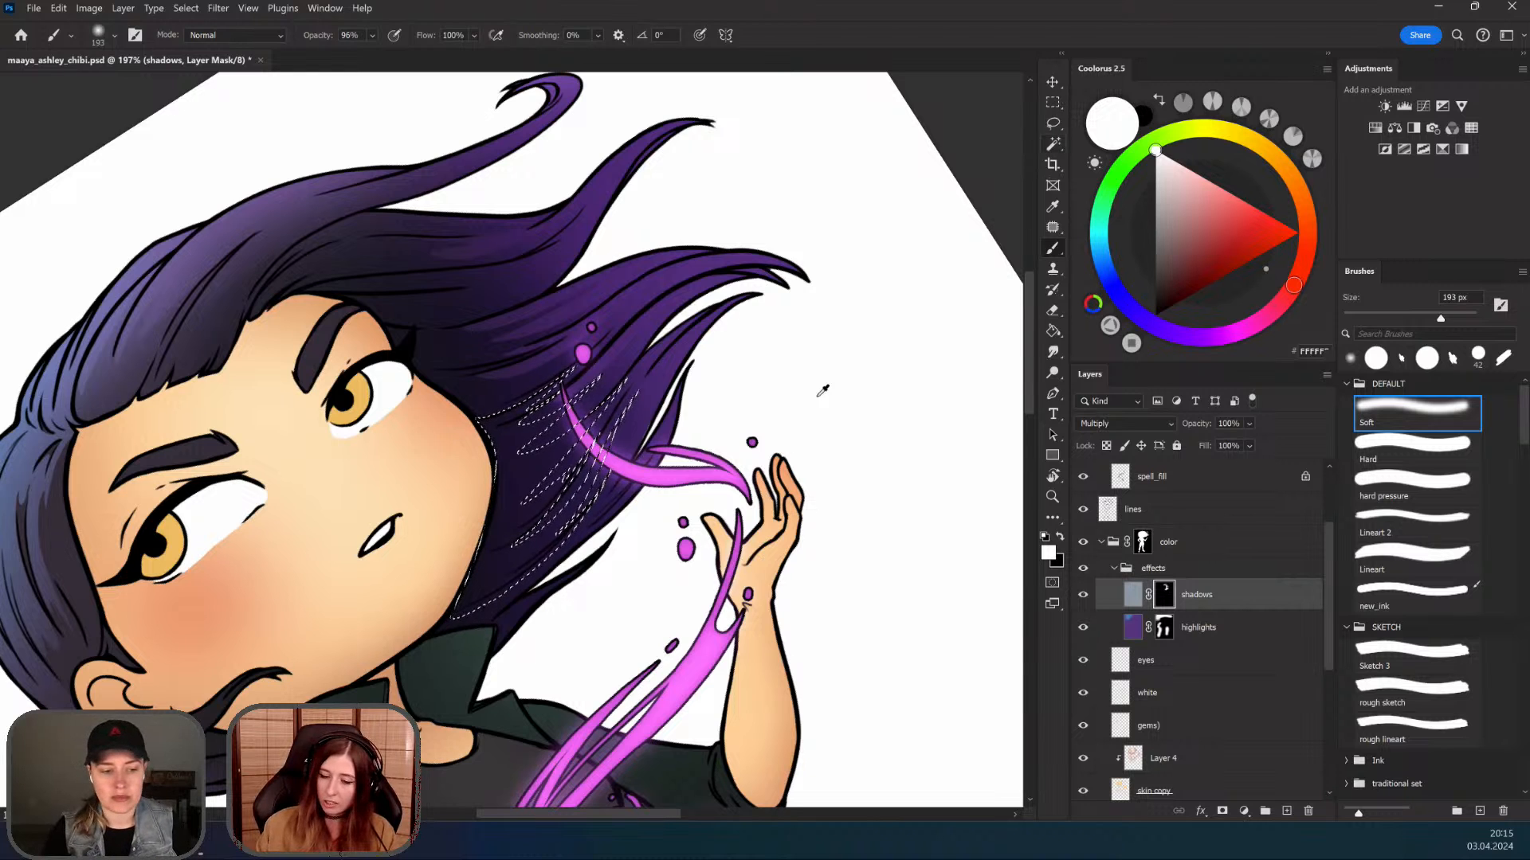
pyautogui.hotkey('ctrl', 'd')
pyautogui.press('m')
# Step: Examine the new hair shading at close and distant views, and return the canvas to its upright orientation
pyautogui.scroll(2, 614, 394)
pyautogui.scroll(2, 613, 395)
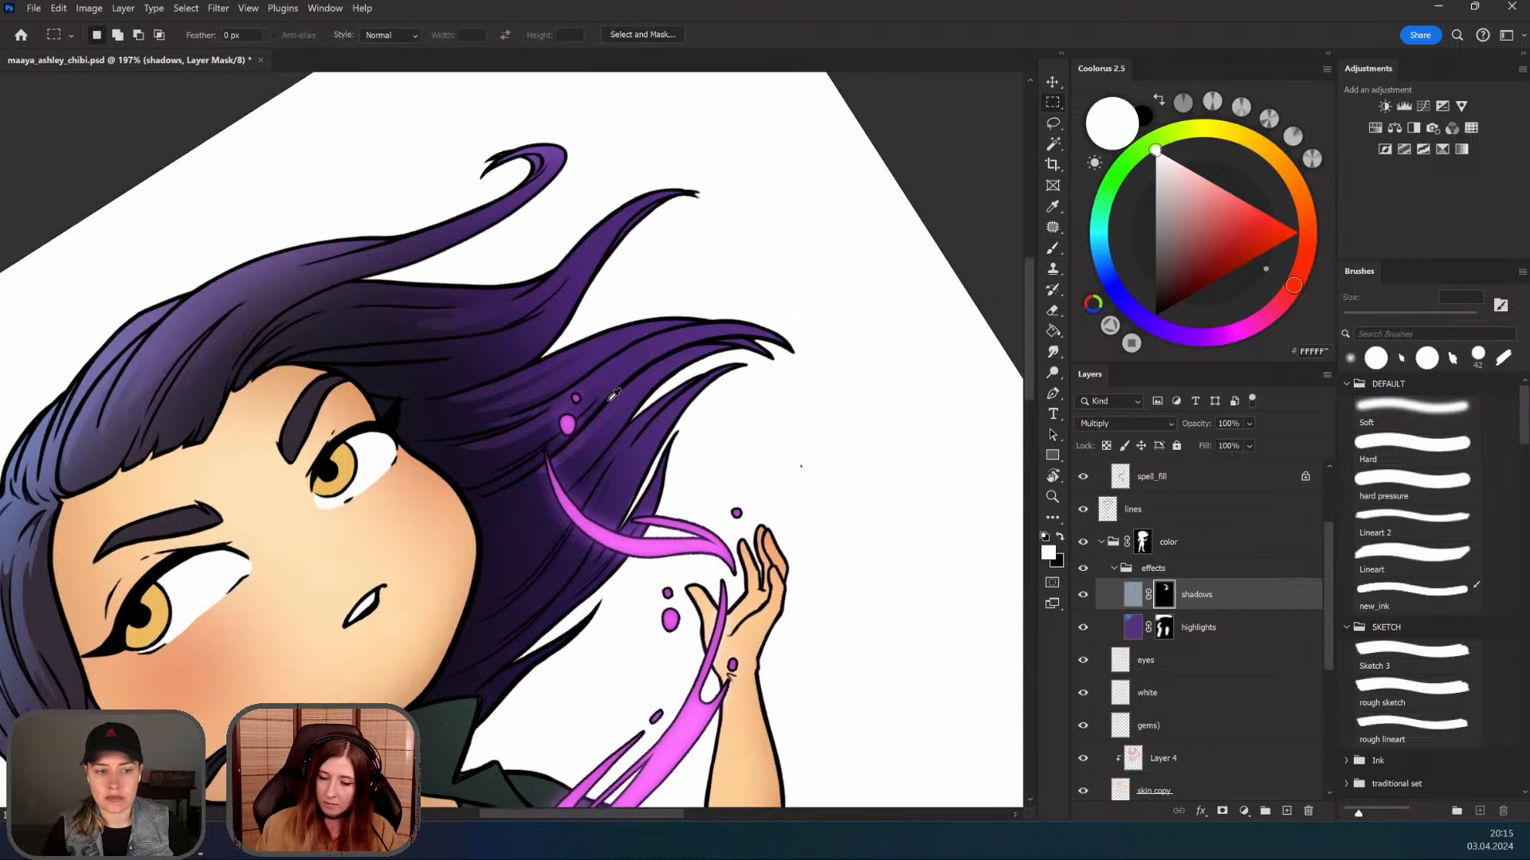
pyautogui.moveTo(601, 502); pyautogui.dragTo(652, 564)
pyautogui.moveTo(536, 510); pyautogui.dragTo(518, 507)
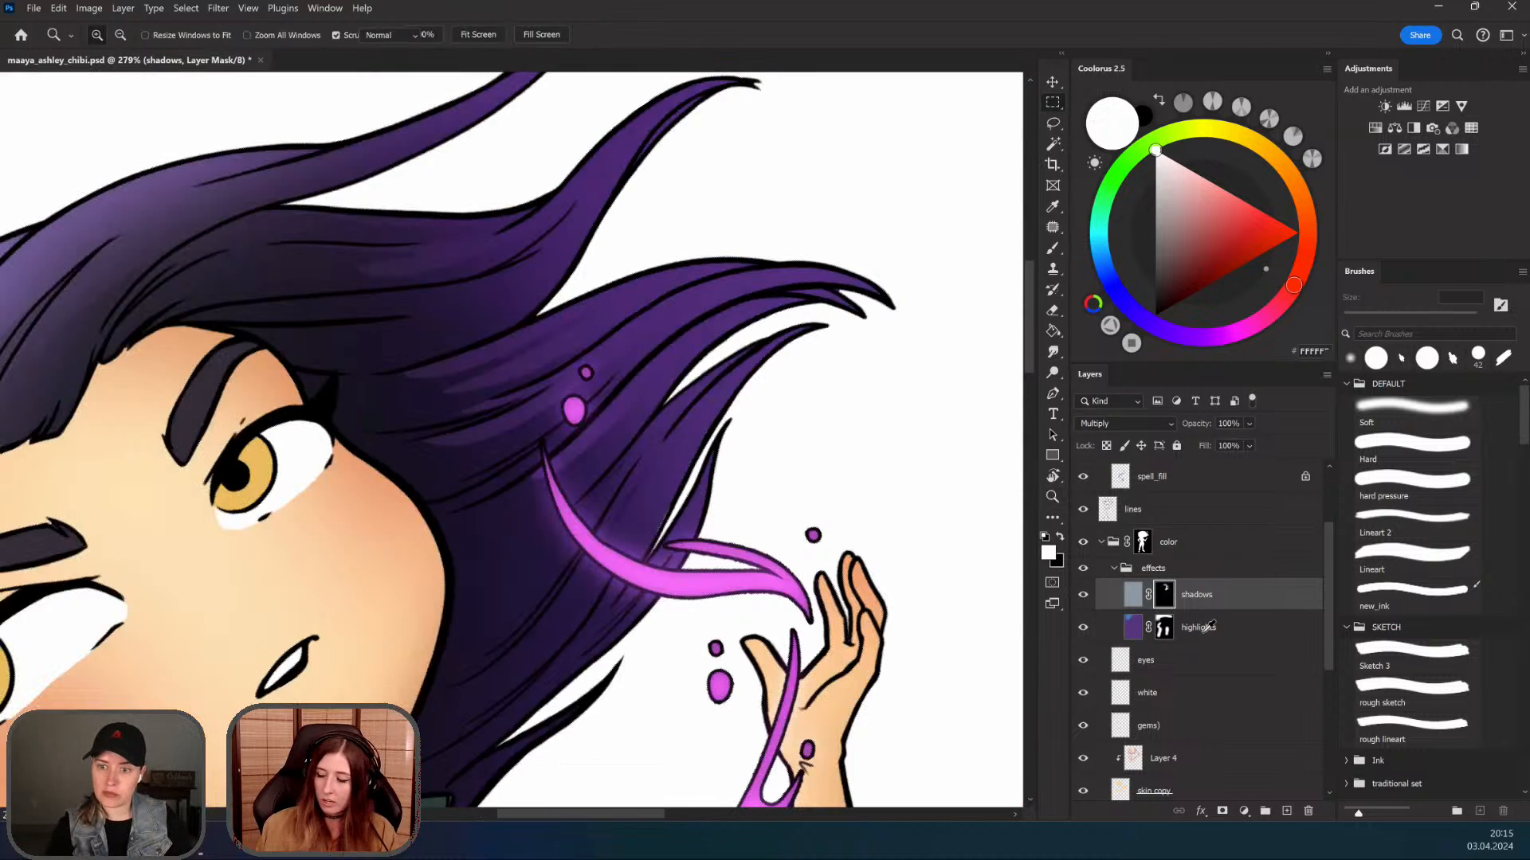
pyautogui.moveTo(642, 510); pyautogui.dragTo(591, 521)
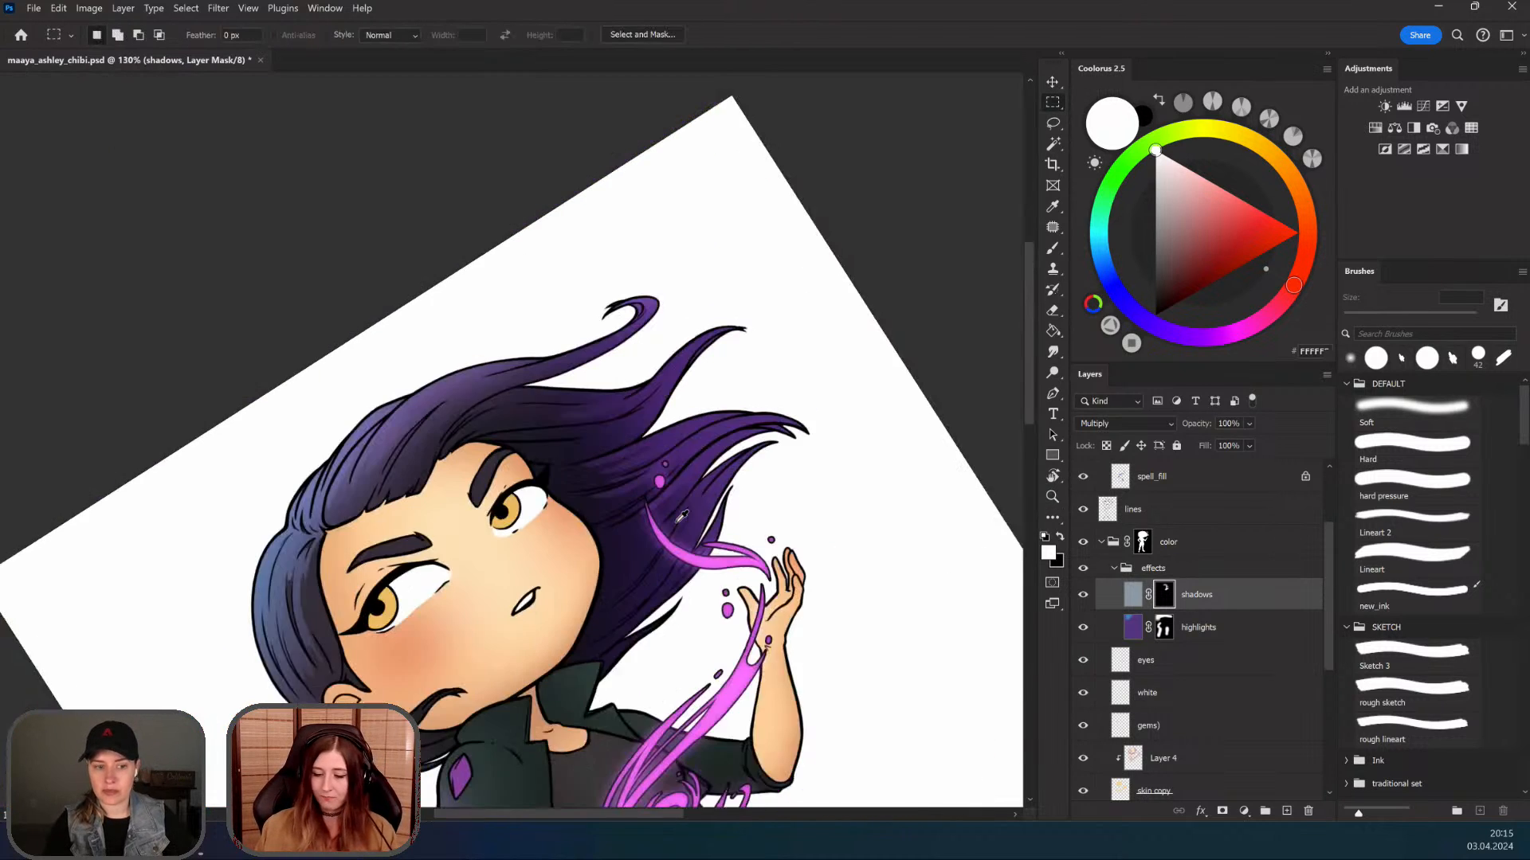
pyautogui.moveTo(649, 645); pyautogui.dragTo(663, 614)
pyautogui.press('Escape')
pyautogui.moveTo(637, 601); pyautogui.dragTo(661, 558)
# Step: Duplicate the shadows layer and target the copy's mask
pyautogui.click(1133, 595)
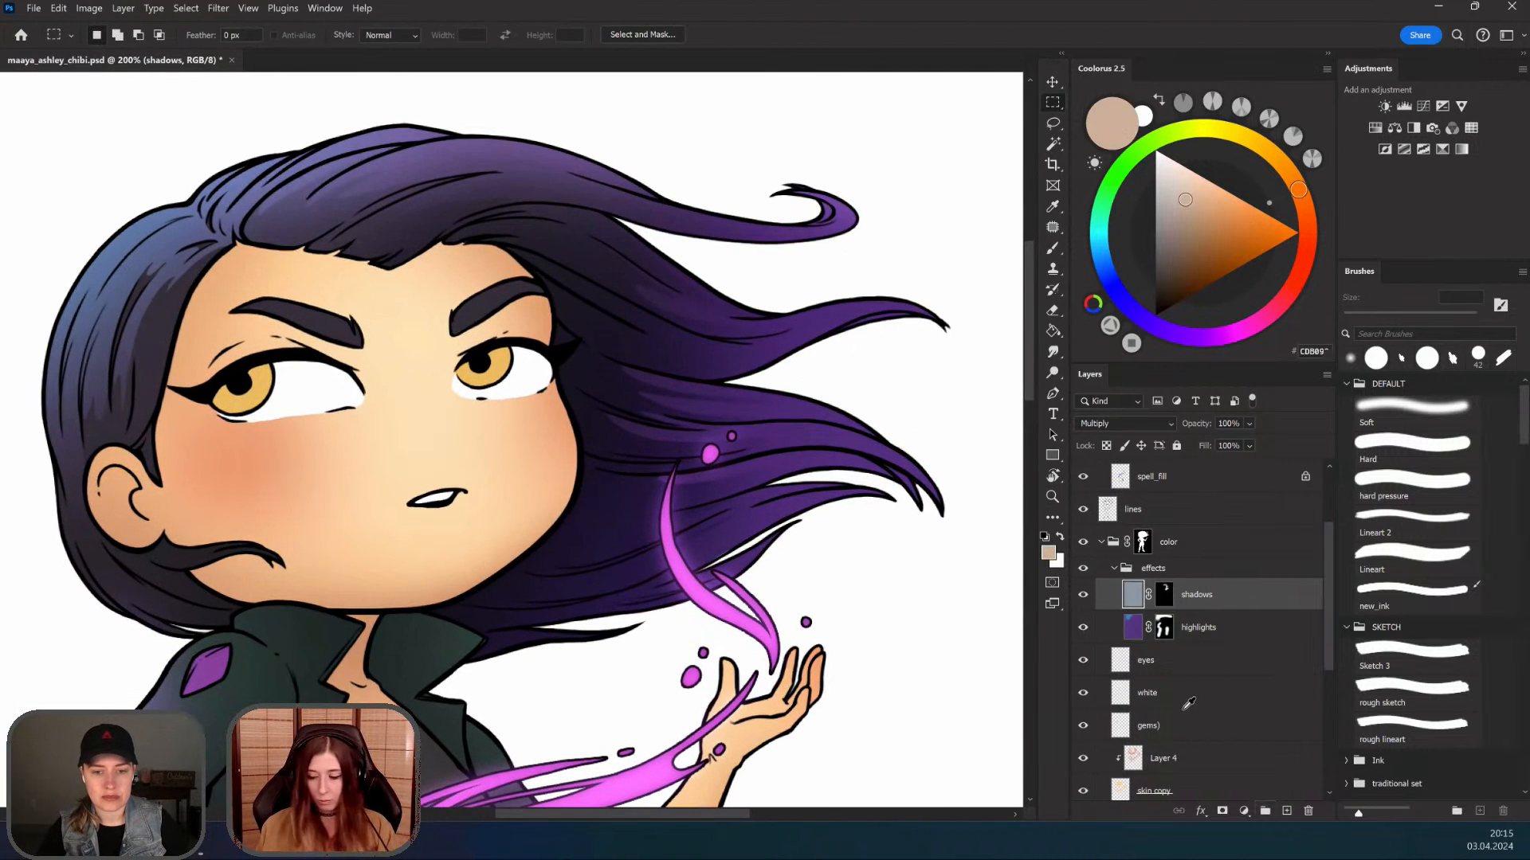
pyautogui.hotkey('ctrl', 'j')
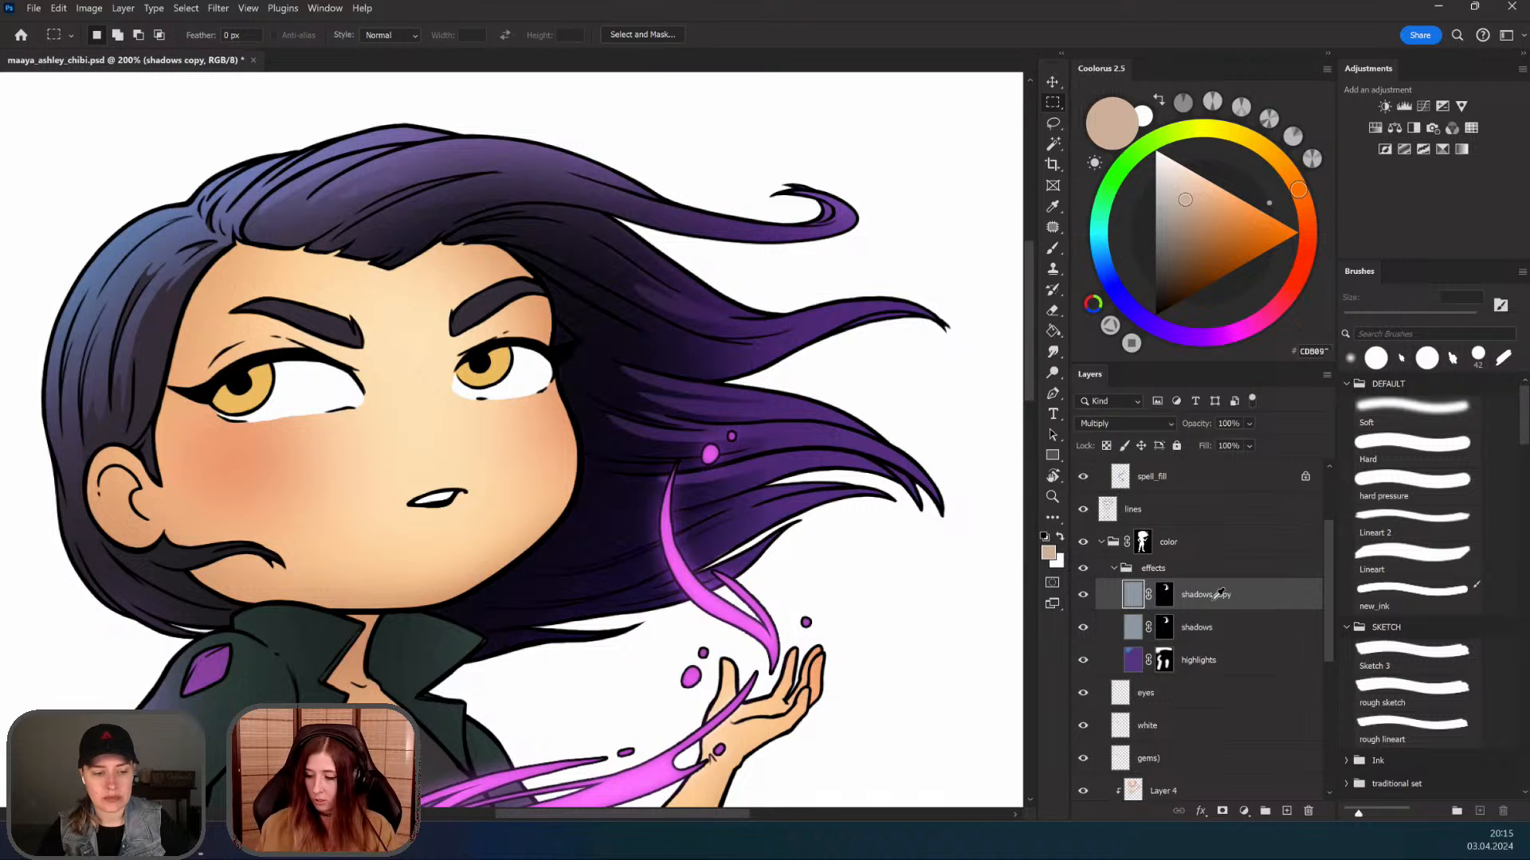
pyautogui.click(1167, 597)
# Step: Clear the entire mask of the shadows copy layer to black
pyautogui.moveTo(759, 555); pyautogui.dragTo(682, 557)
pyautogui.moveTo(681, 558); pyautogui.dragTo(595, 452)
pyautogui.press('l')
pyautogui.moveTo(835, 608); pyautogui.dragTo(778, 485)
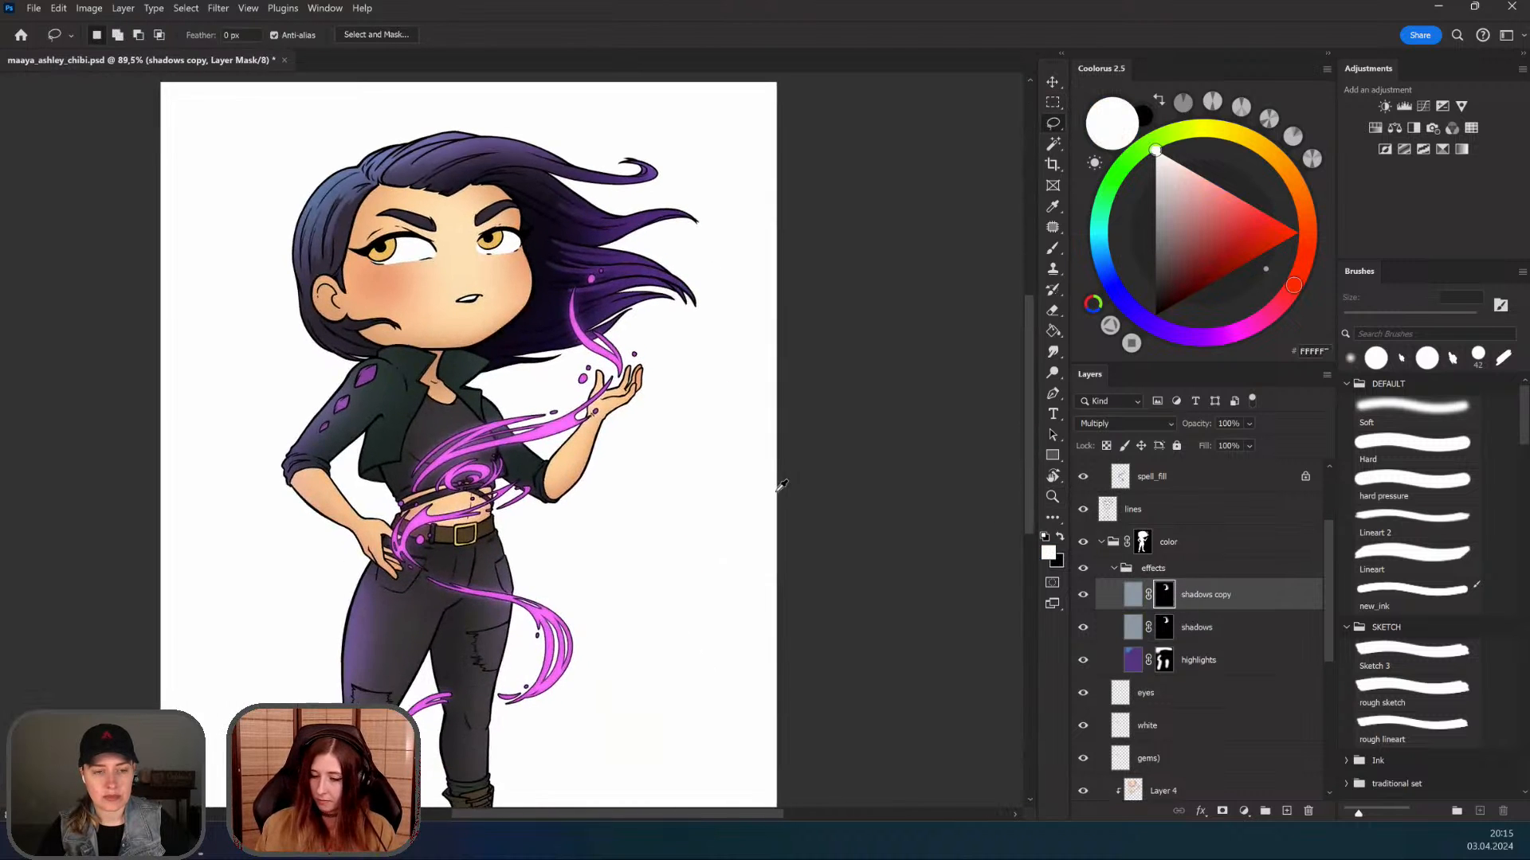
pyautogui.moveTo(741, 426); pyautogui.dragTo(721, 425)
pyautogui.moveTo(736, 146); pyautogui.dragTo(283, 571)
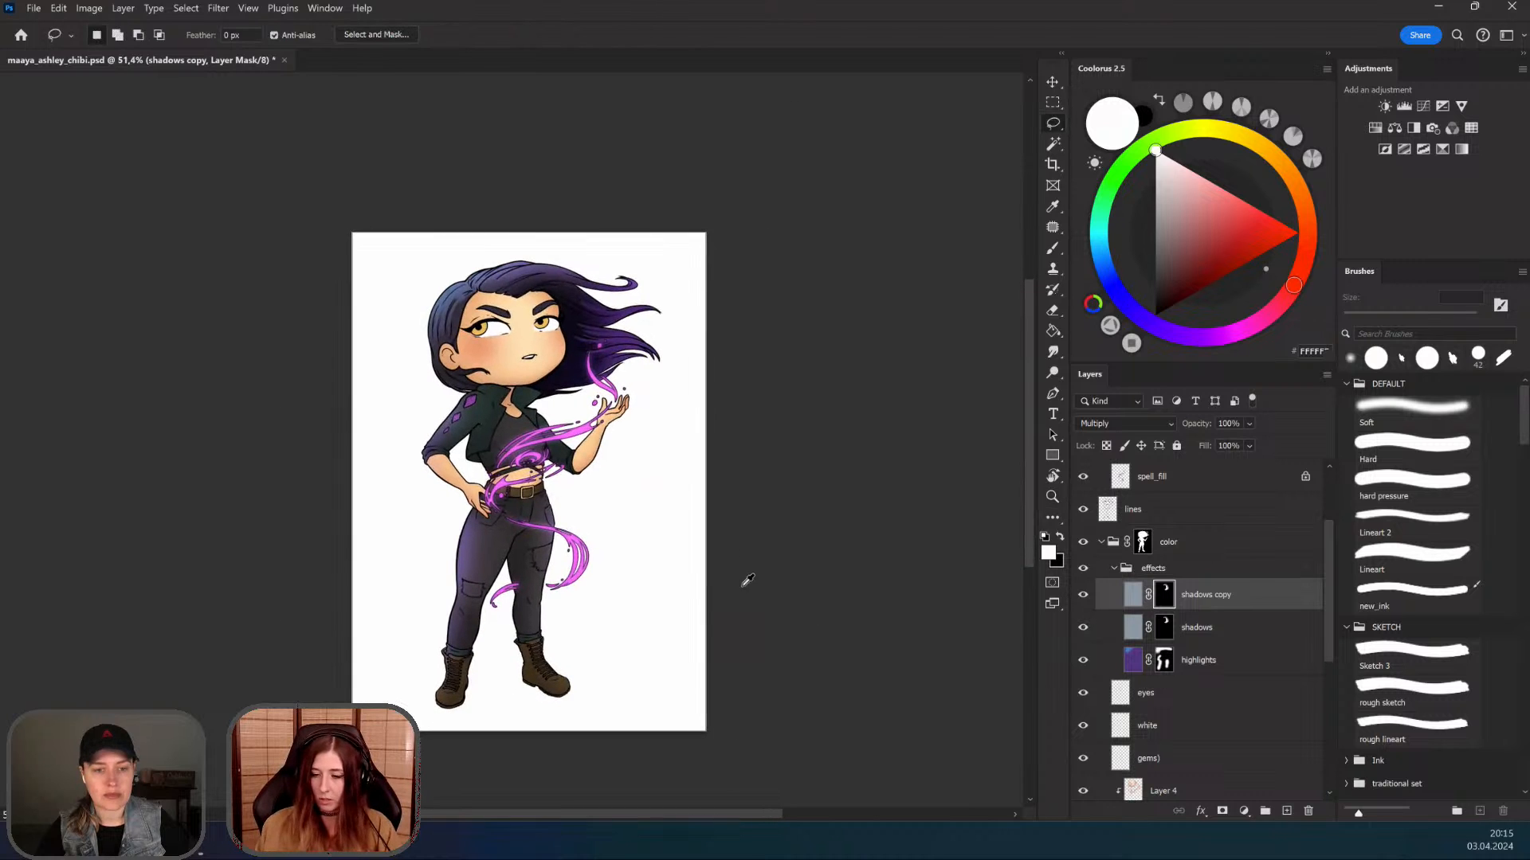
pyautogui.hotkey('ctrl', 'a')
pyautogui.press('Delete')
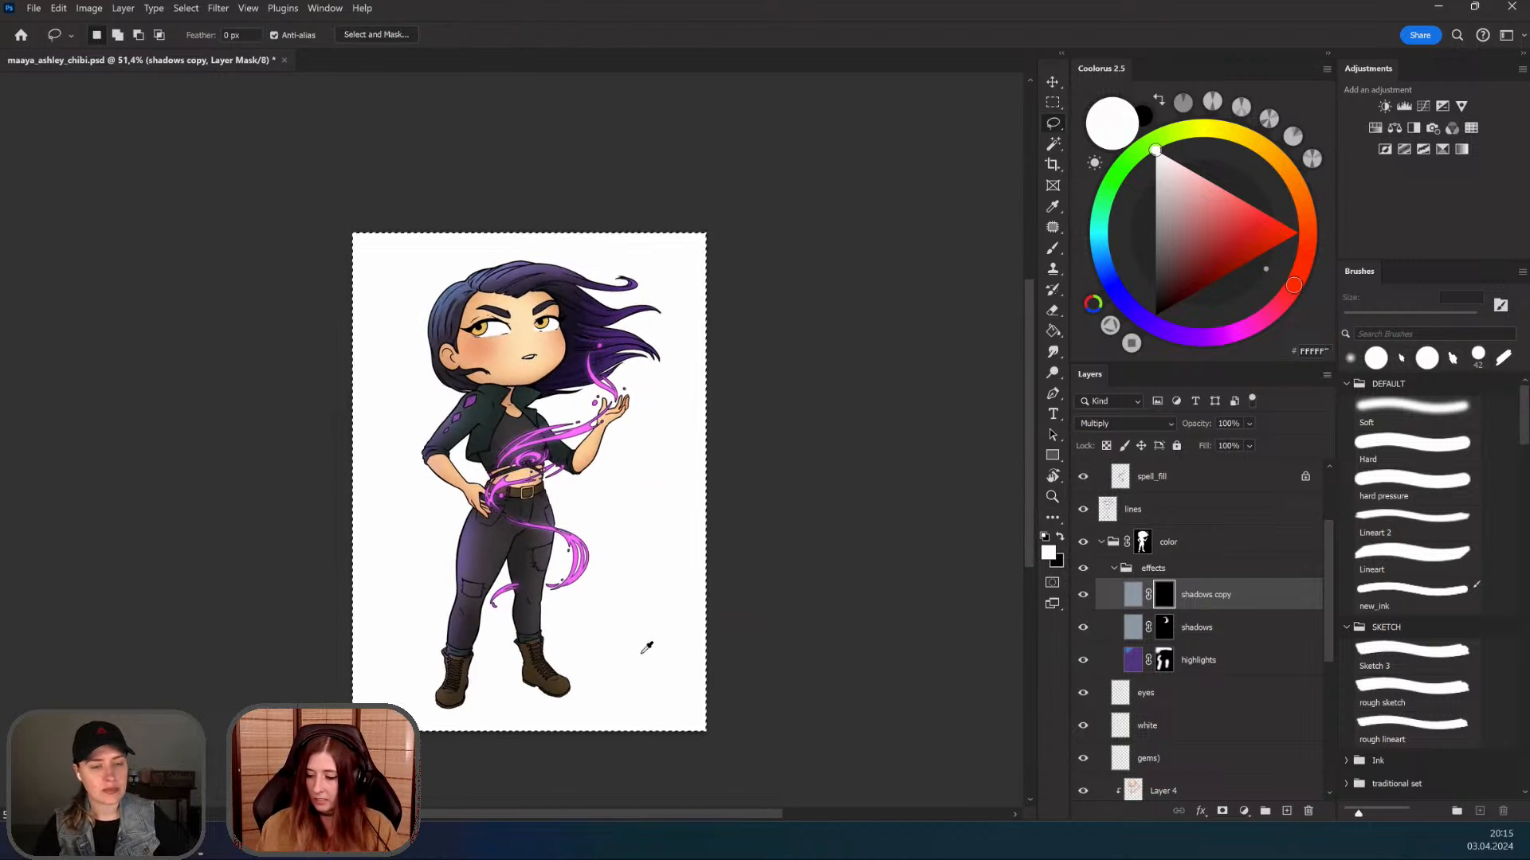
# Step: Outline jagged shadow strands with the Lasso in the hair behind the jaw and cheek, around the pink spell
pyautogui.press('z')
pyautogui.moveTo(577, 275)
pyautogui.mouseDown()
pyautogui.moveTo(642, 246)
pyautogui.moveTo(984, 371)
pyautogui.moveTo(1010, 415)
pyautogui.mouseUp()
pyautogui.moveTo(692, 511); pyautogui.dragTo(646, 368)
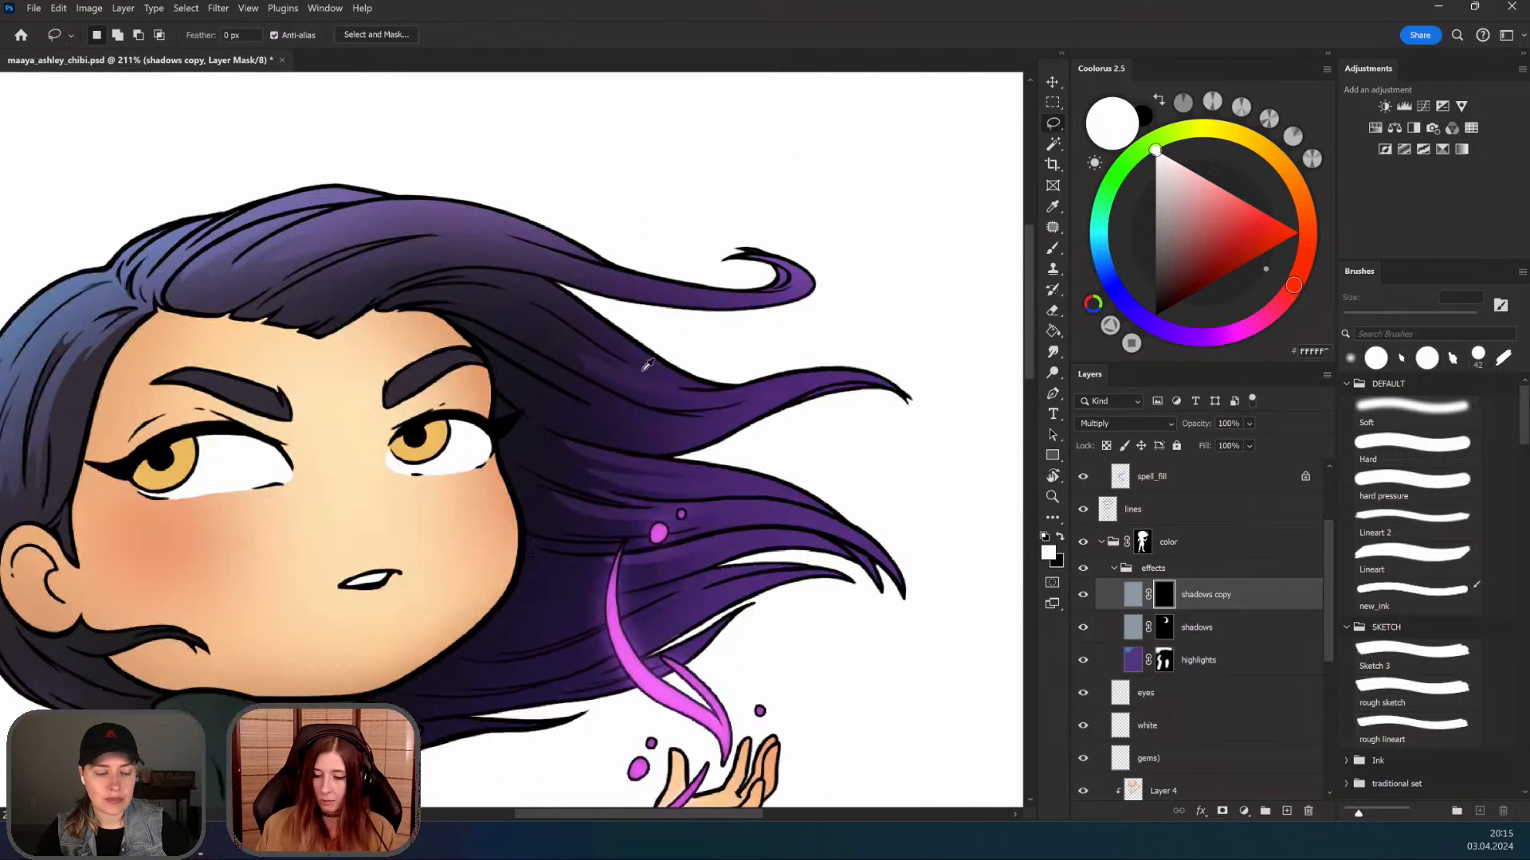
pyautogui.moveTo(646, 438); pyautogui.dragTo(622, 354)
pyautogui.press('r')
pyautogui.moveTo(433, 423)
pyautogui.mouseDown()
pyautogui.moveTo(488, 428)
pyautogui.moveTo(693, 343)
pyautogui.mouseUp()
pyautogui.press('z')
pyautogui.moveTo(446, 490)
pyautogui.mouseDown()
pyautogui.moveTo(521, 471)
pyautogui.moveTo(701, 363)
pyautogui.mouseUp()
pyautogui.press('r')
pyautogui.moveTo(496, 563); pyautogui.dragTo(473, 558)
pyautogui.moveTo(431, 414)
pyautogui.mouseDown()
pyautogui.moveTo(662, 357)
pyautogui.moveTo(504, 468)
pyautogui.moveTo(679, 388)
pyautogui.moveTo(483, 630)
pyautogui.moveTo(379, 690)
pyautogui.mouseUp()
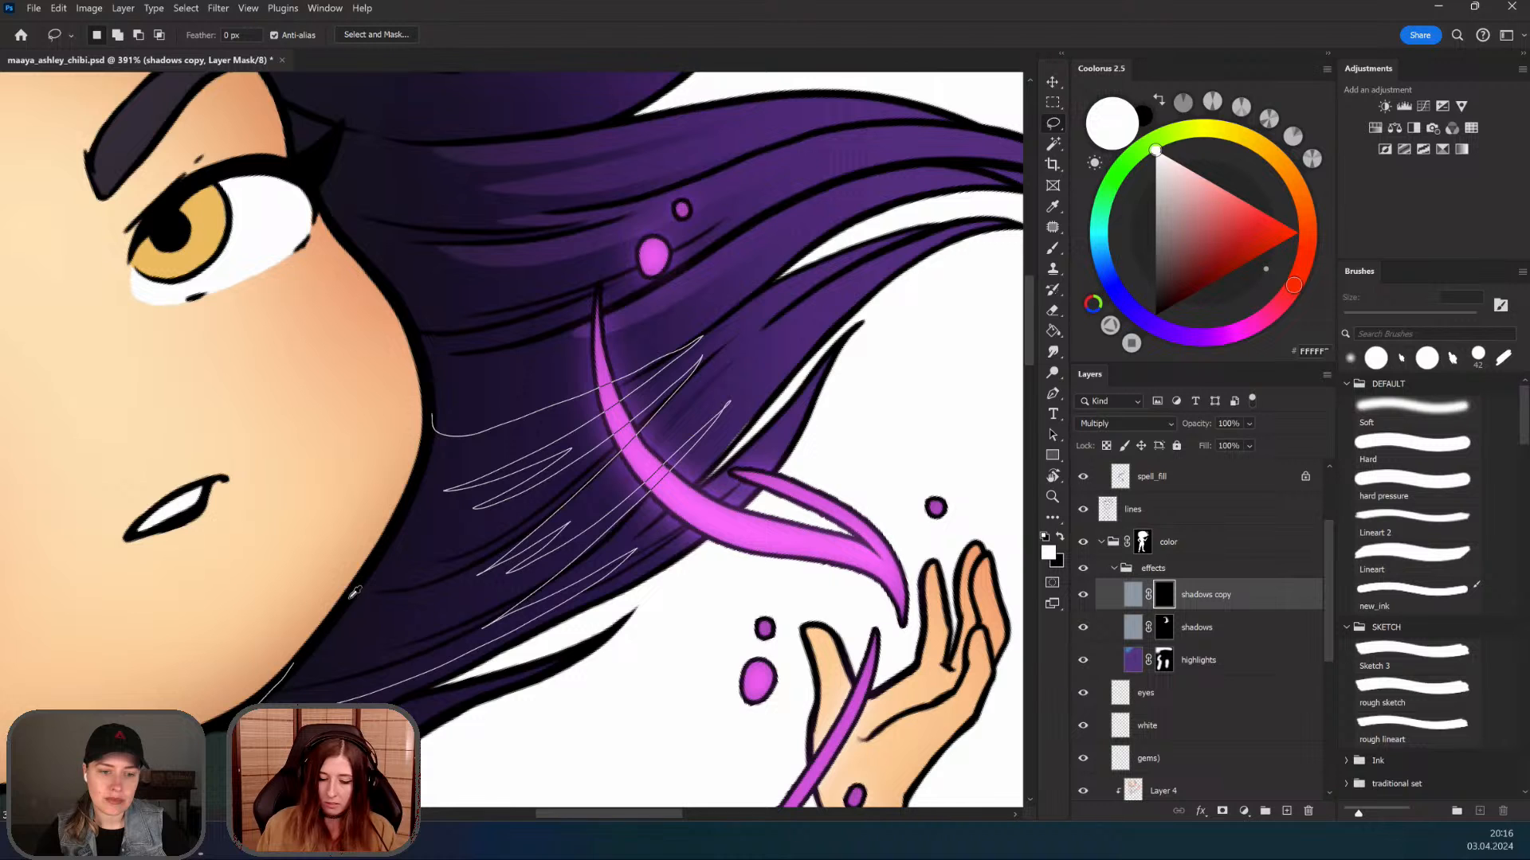
pyautogui.moveTo(428, 444); pyautogui.dragTo(431, 414)
# Step: Paint white on the shadows copy mask inside the selected strands with the 259 px Soft brush, and deselect
pyautogui.press('z')
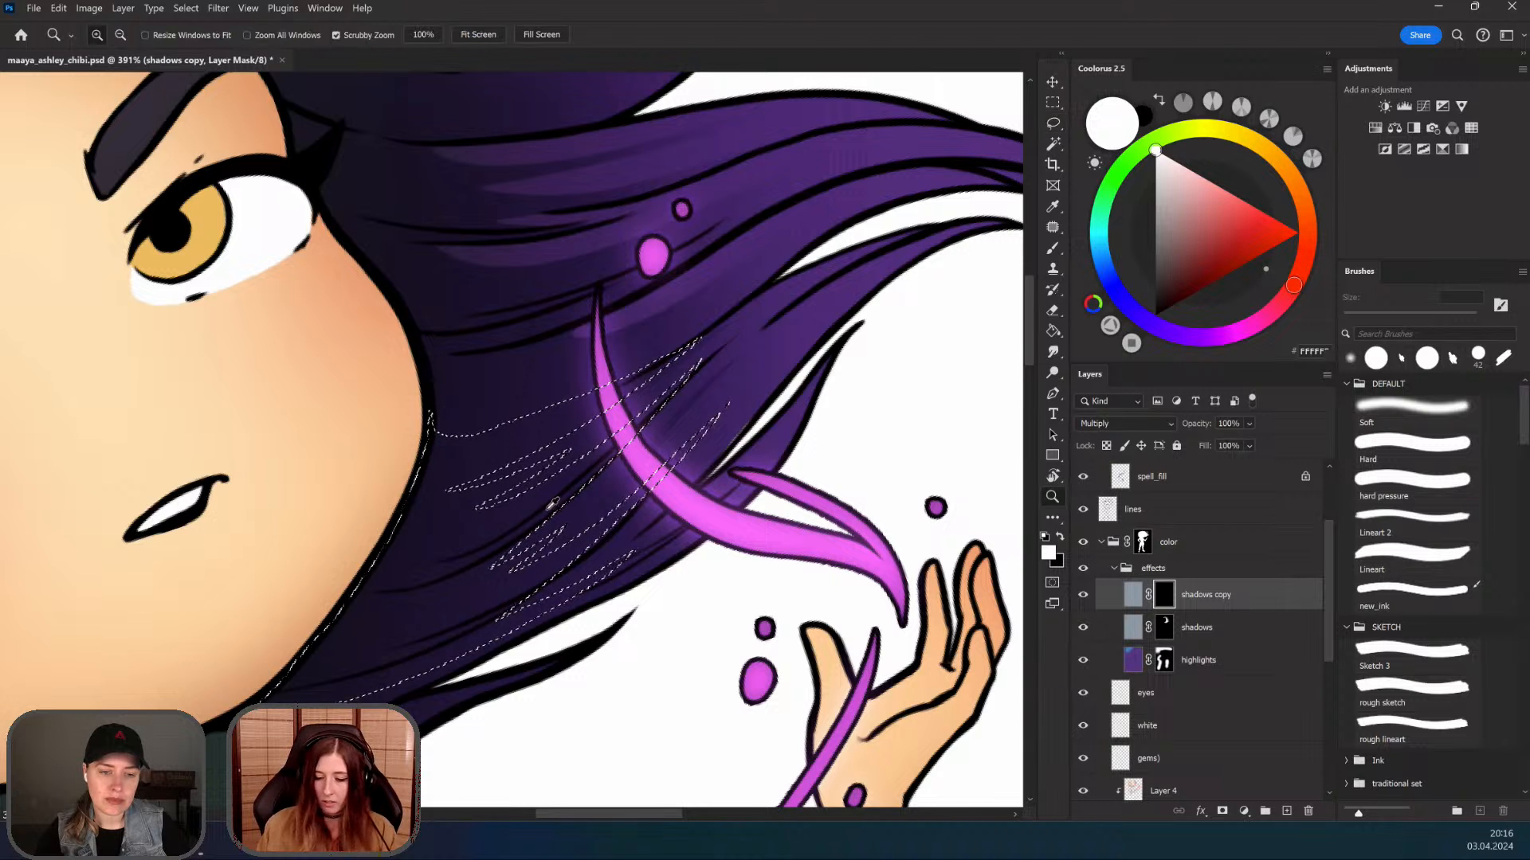
pyautogui.moveTo(552, 504); pyautogui.dragTo(431, 702)
pyautogui.moveTo(555, 606); pyautogui.dragTo(470, 607)
pyautogui.press('b')
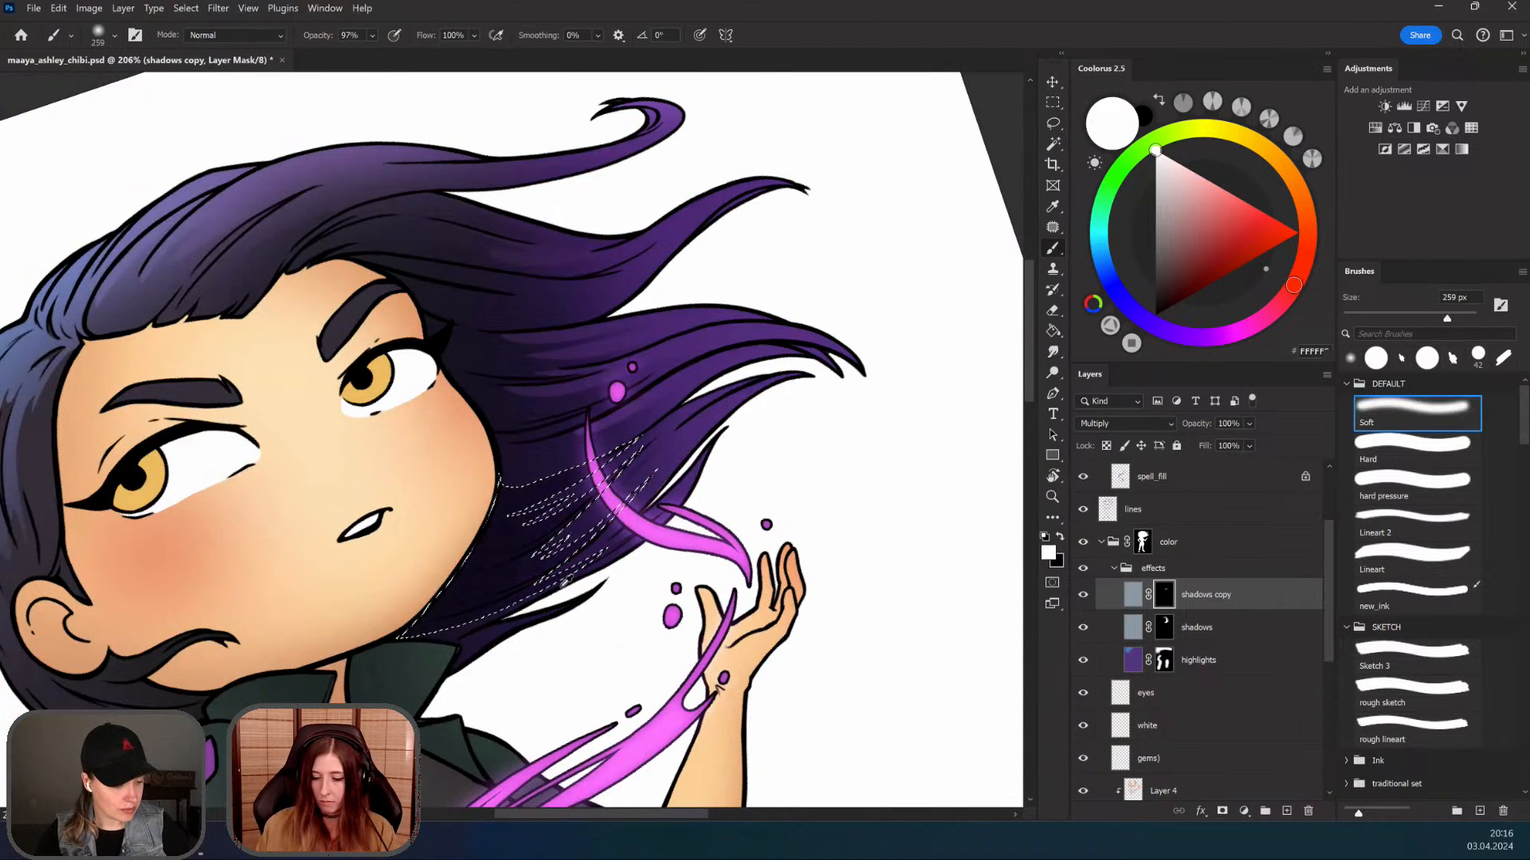
pyautogui.press('l')
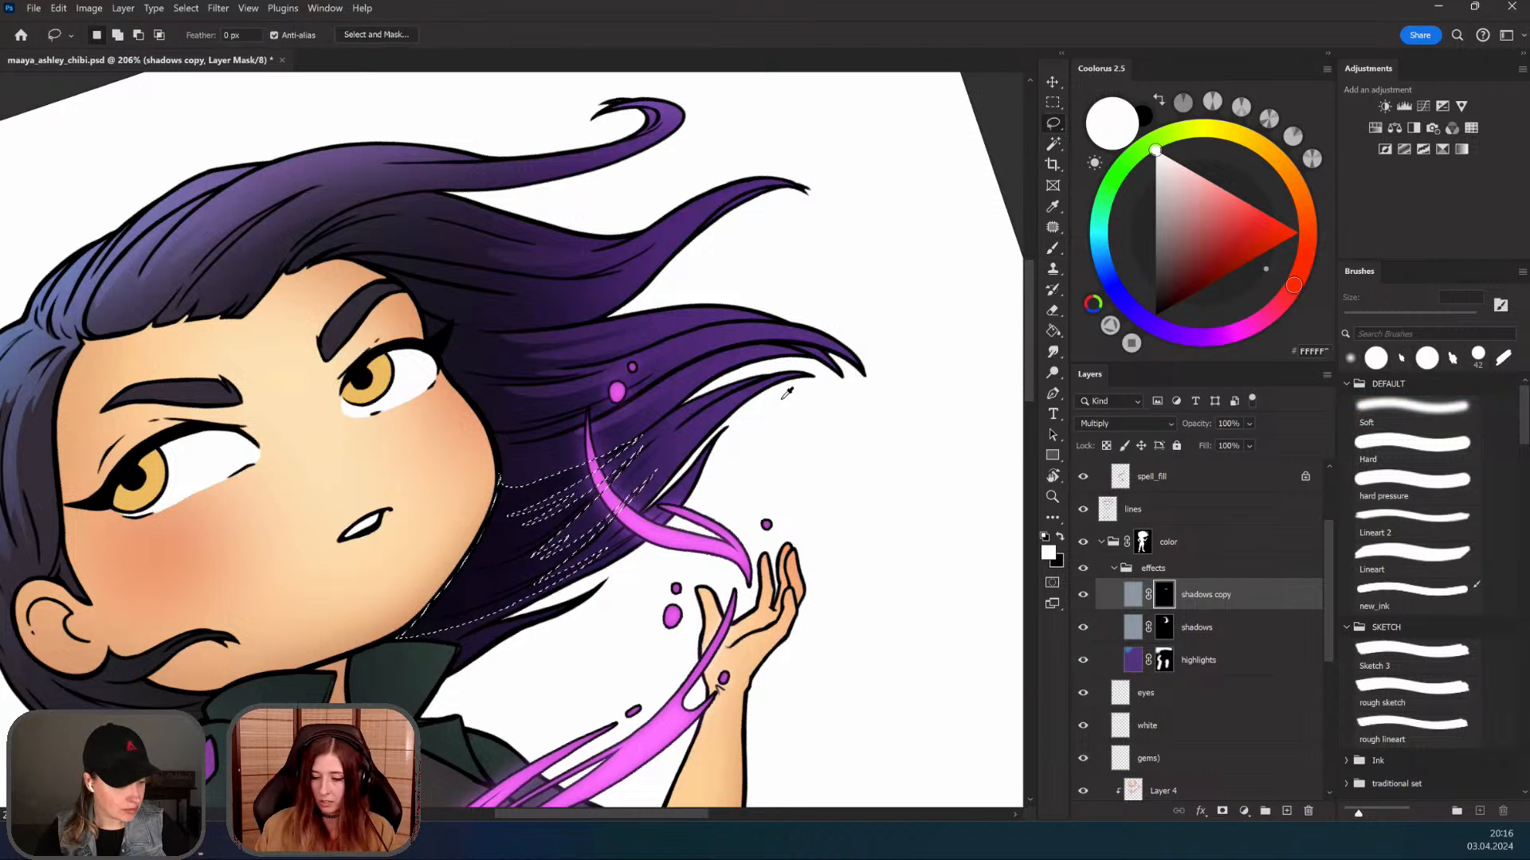
pyautogui.hotkey('ctrl', 'd')
# Step: Outline spiky shadow strands with the Lasso in the hair from the outer eye corner down along the cheek
pyautogui.moveTo(666, 649); pyautogui.dragTo(707, 656)
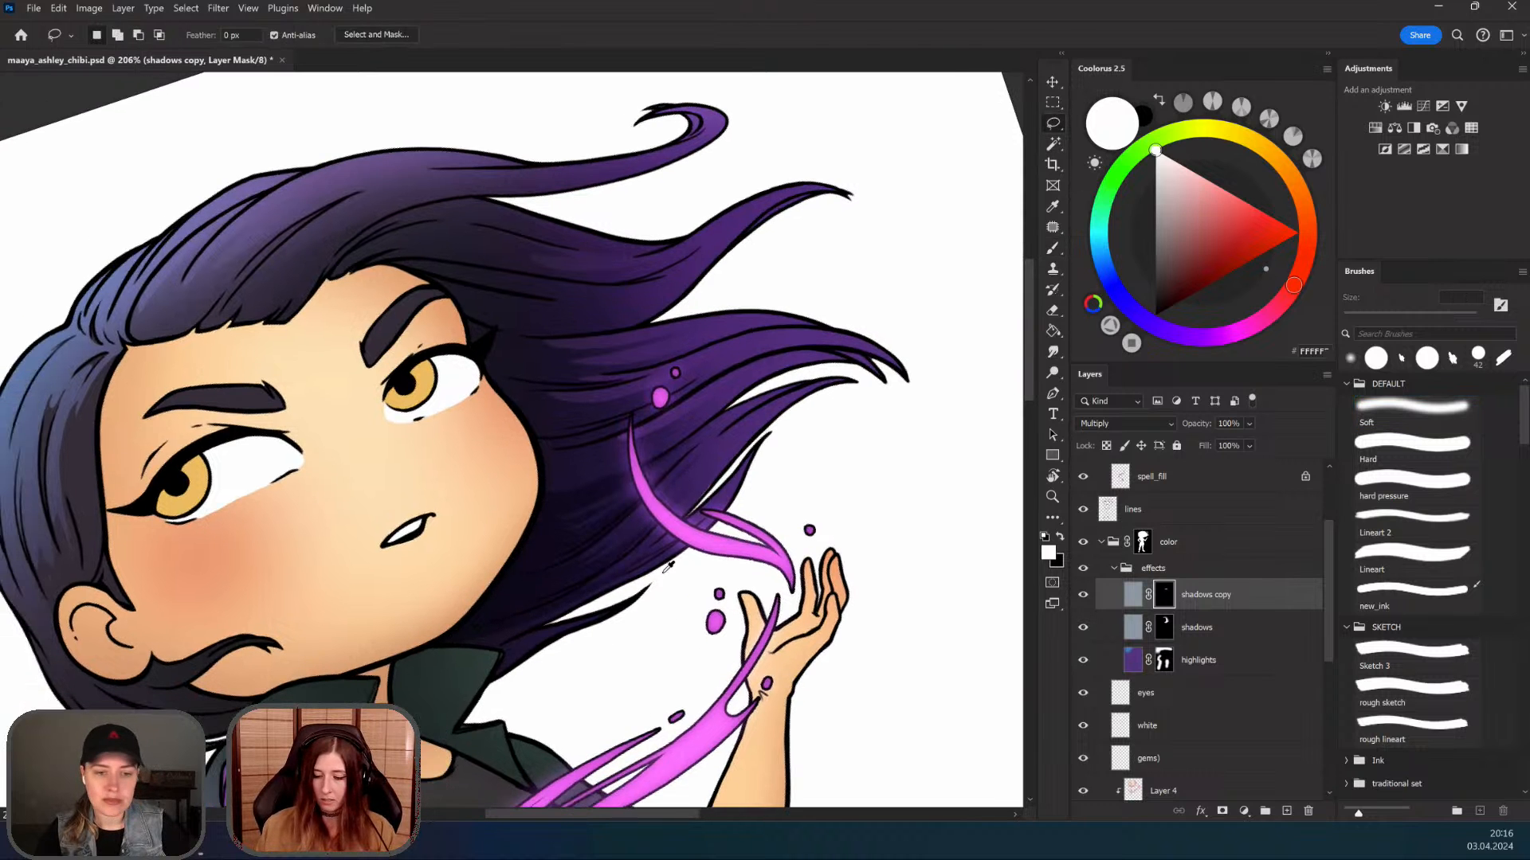
pyautogui.moveTo(741, 573); pyautogui.dragTo(670, 661)
pyautogui.moveTo(671, 661)
pyautogui.mouseDown()
pyautogui.moveTo(644, 660)
pyautogui.moveTo(704, 415)
pyautogui.moveTo(612, 457)
pyautogui.moveTo(650, 407)
pyautogui.moveTo(599, 422)
pyautogui.mouseUp()
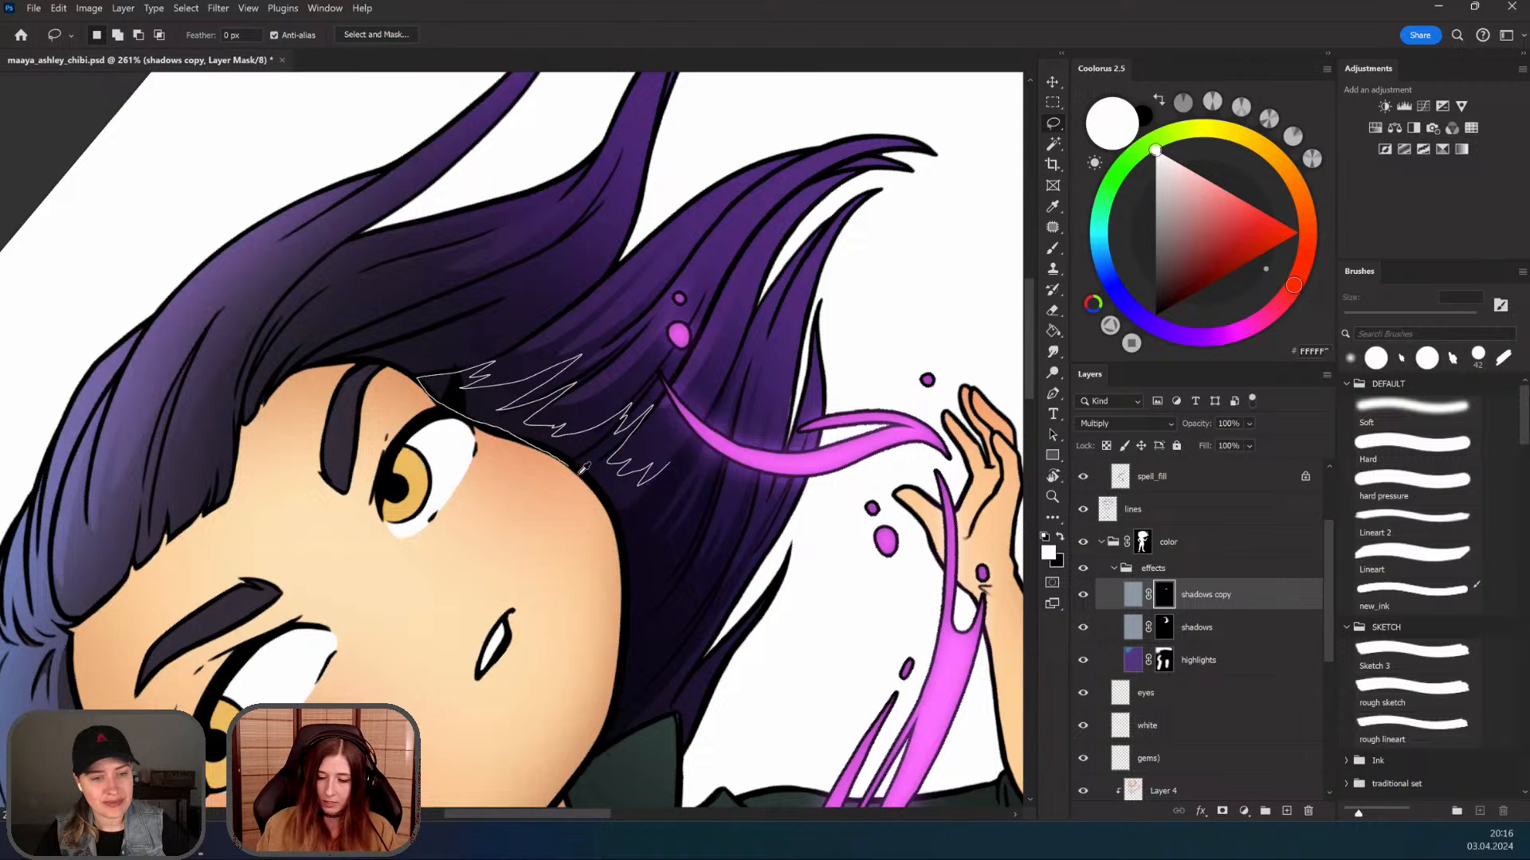
pyautogui.moveTo(650, 513); pyautogui.dragTo(647, 517)
# Step: Paint white on the mask inside the strands beside the eye with the 259 px Soft brush, then deselect and straighten the canvas
pyautogui.press('b')
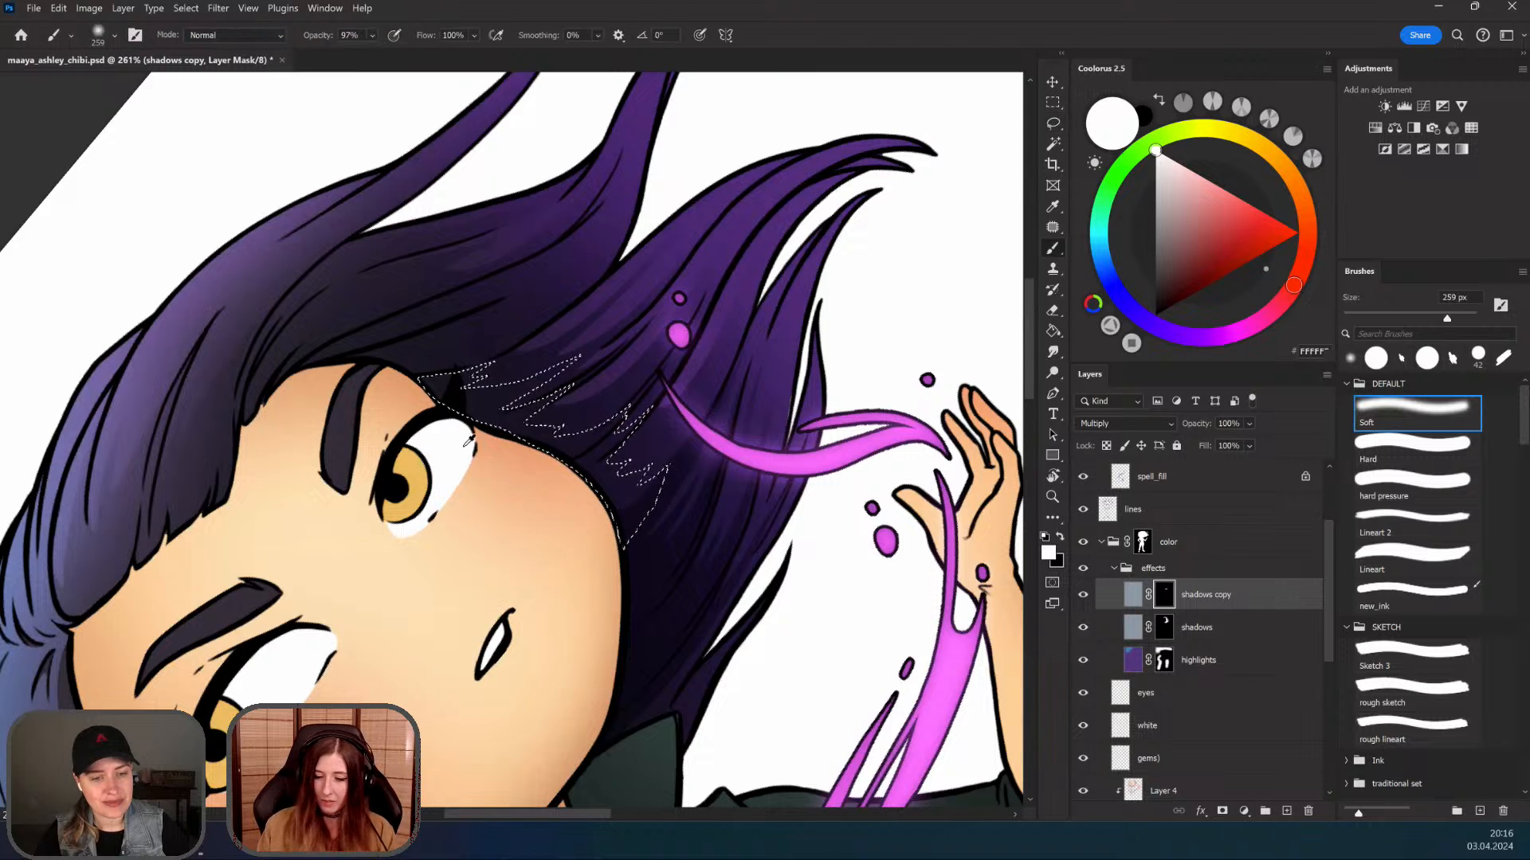
pyautogui.press('r')
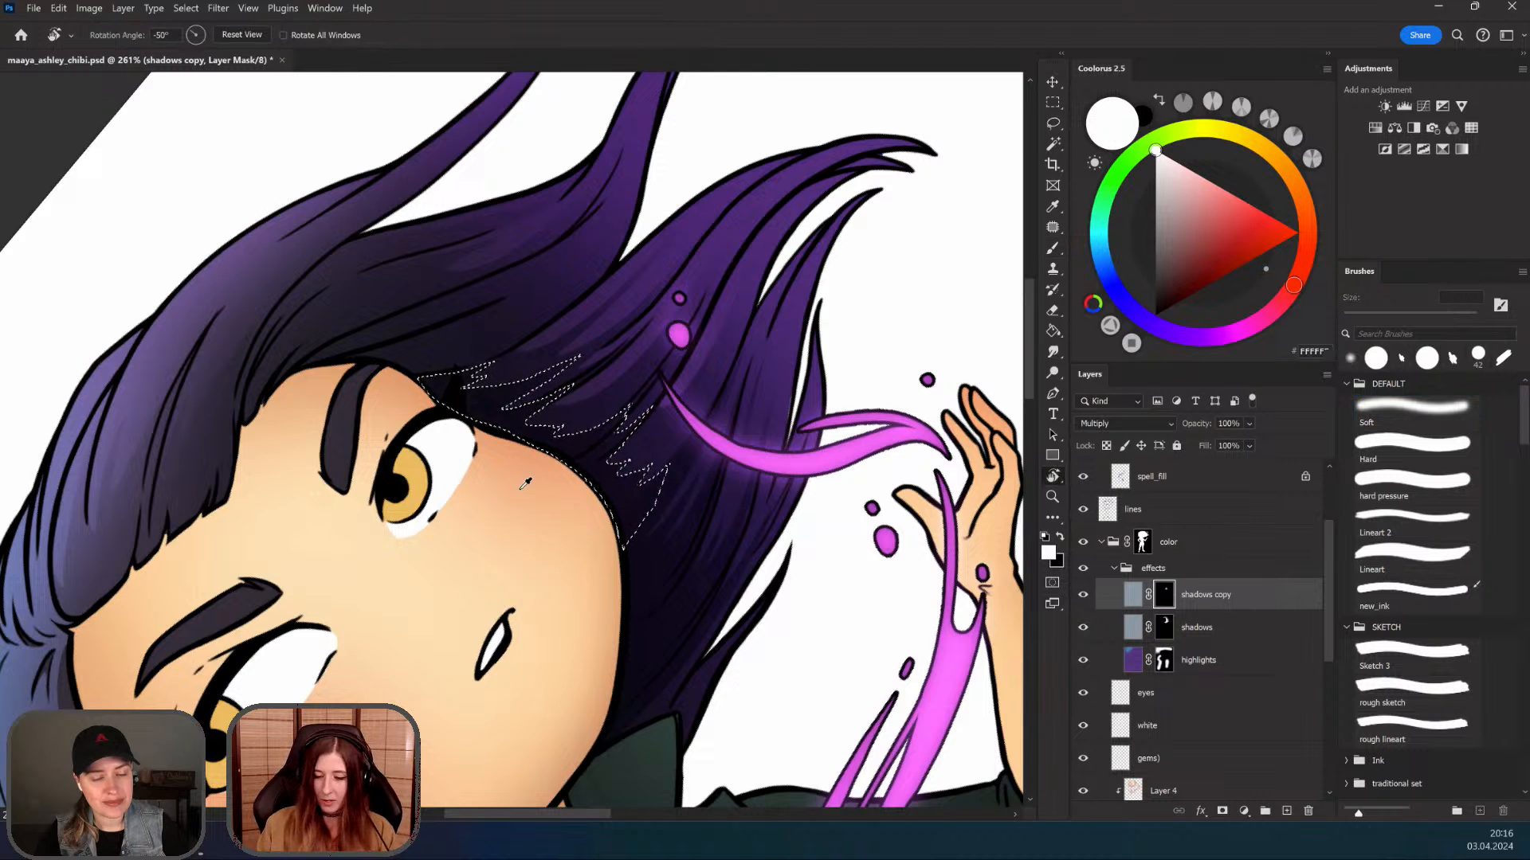
pyautogui.moveTo(526, 483); pyautogui.dragTo(658, 594)
pyautogui.moveTo(664, 683); pyautogui.dragTo(530, 709)
pyautogui.press('z')
pyautogui.moveTo(522, 468); pyautogui.dragTo(447, 475)
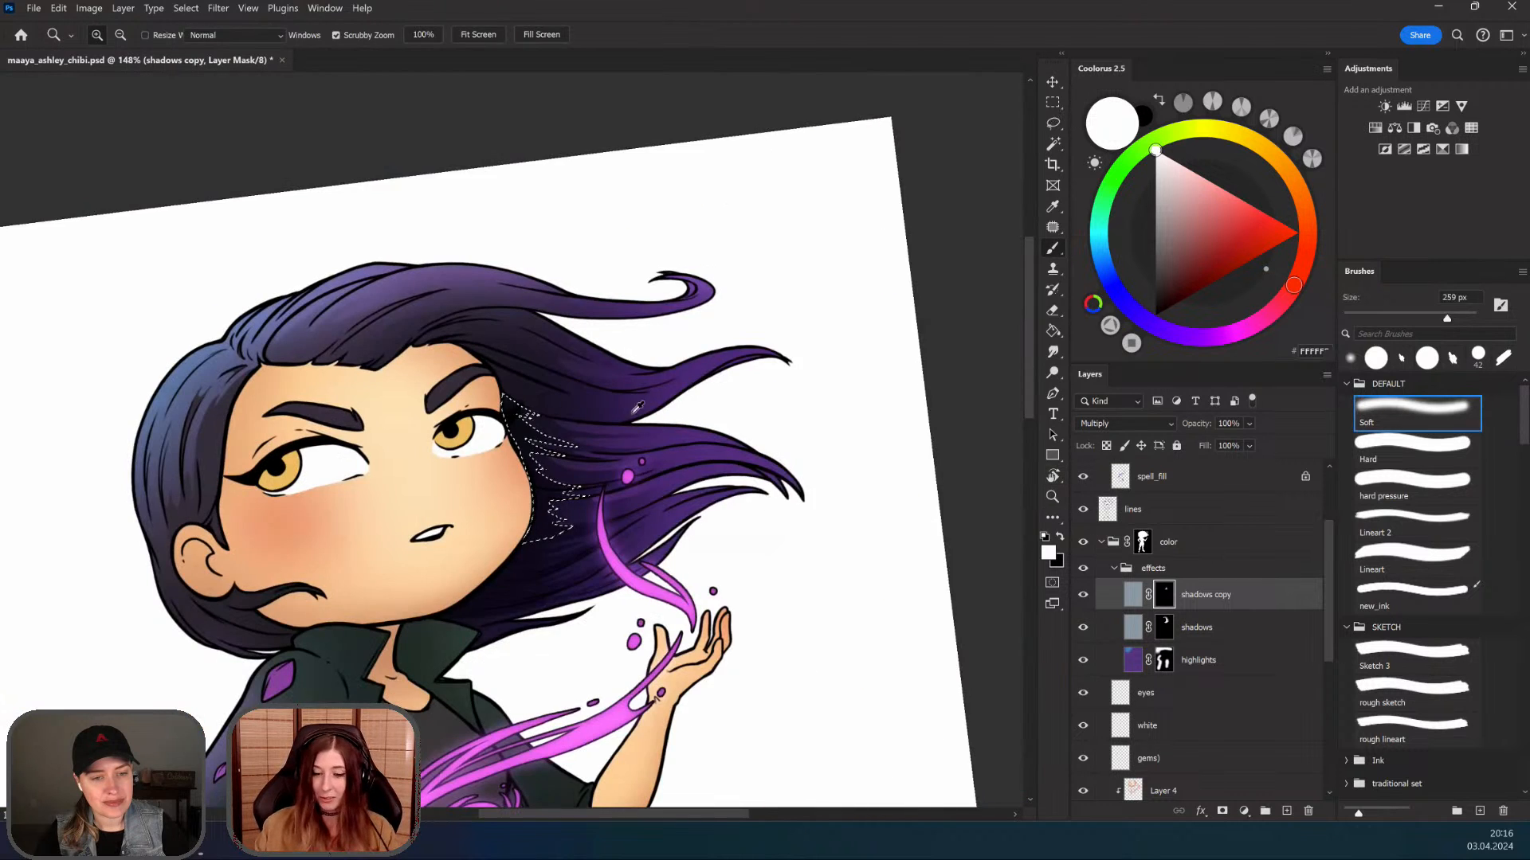
pyautogui.press('r')
pyautogui.moveTo(735, 471); pyautogui.dragTo(729, 523)
pyautogui.press('Escape')
pyautogui.press('l')
pyautogui.hotkey('ctrl', 'd')
# Step: Target the mask of the original shadows layer beneath the copy, with the hair above the ear in close view
pyautogui.moveTo(526, 454)
pyautogui.mouseDown()
pyautogui.moveTo(650, 430)
pyautogui.moveTo(589, 420)
pyautogui.mouseUp()
pyautogui.moveTo(715, 538); pyautogui.dragTo(661, 604)
pyautogui.press('z')
pyautogui.moveTo(326, 510); pyautogui.dragTo(387, 512)
pyautogui.moveTo(482, 585); pyautogui.dragTo(550, 542)
pyautogui.press('z')
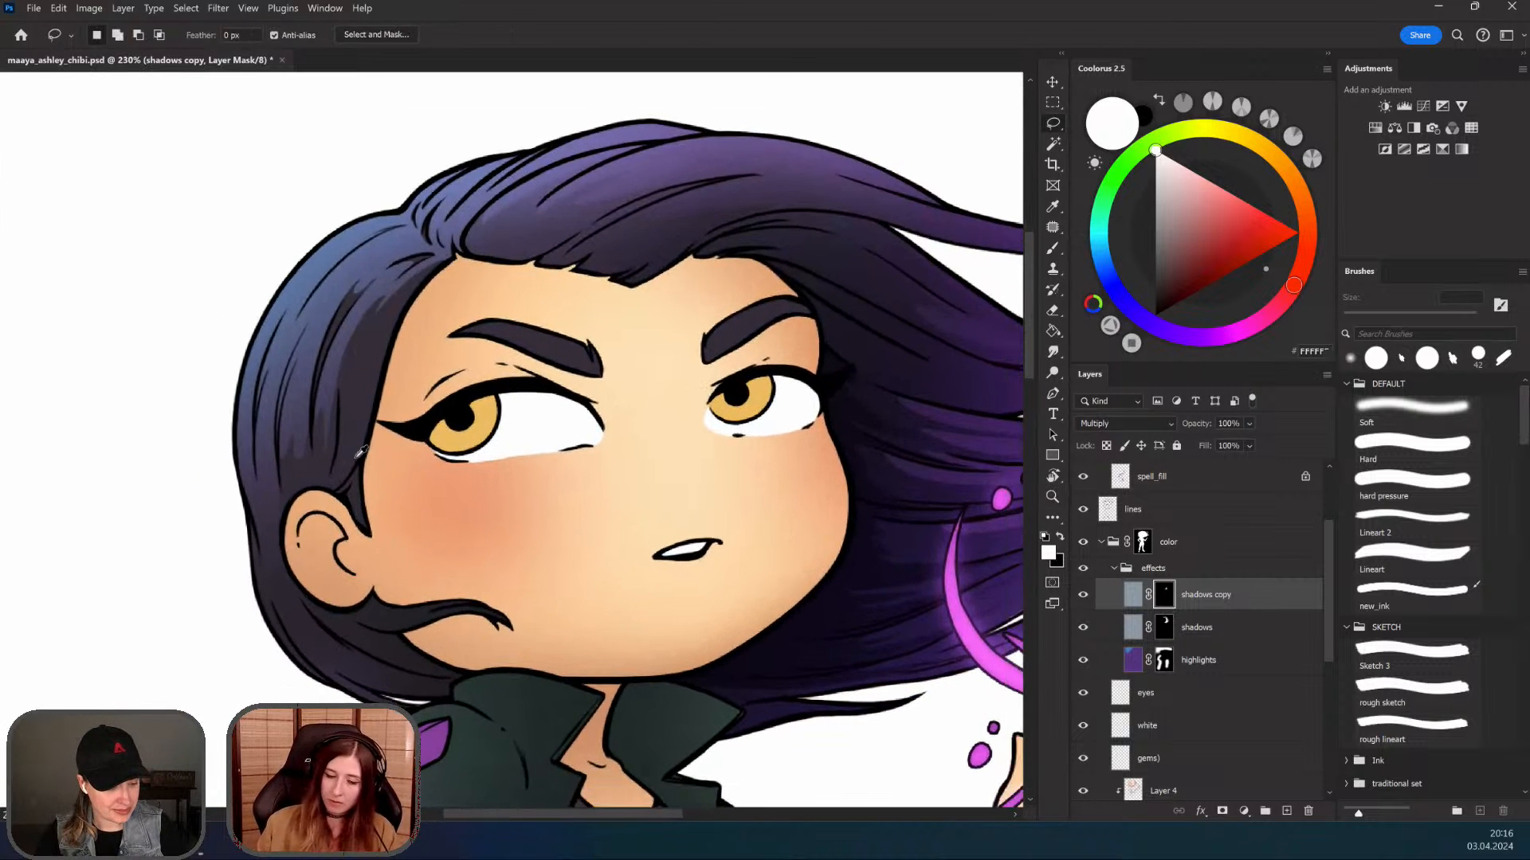
pyautogui.moveTo(353, 471); pyautogui.dragTo(332, 446)
pyautogui.hotkey('alt', '[')
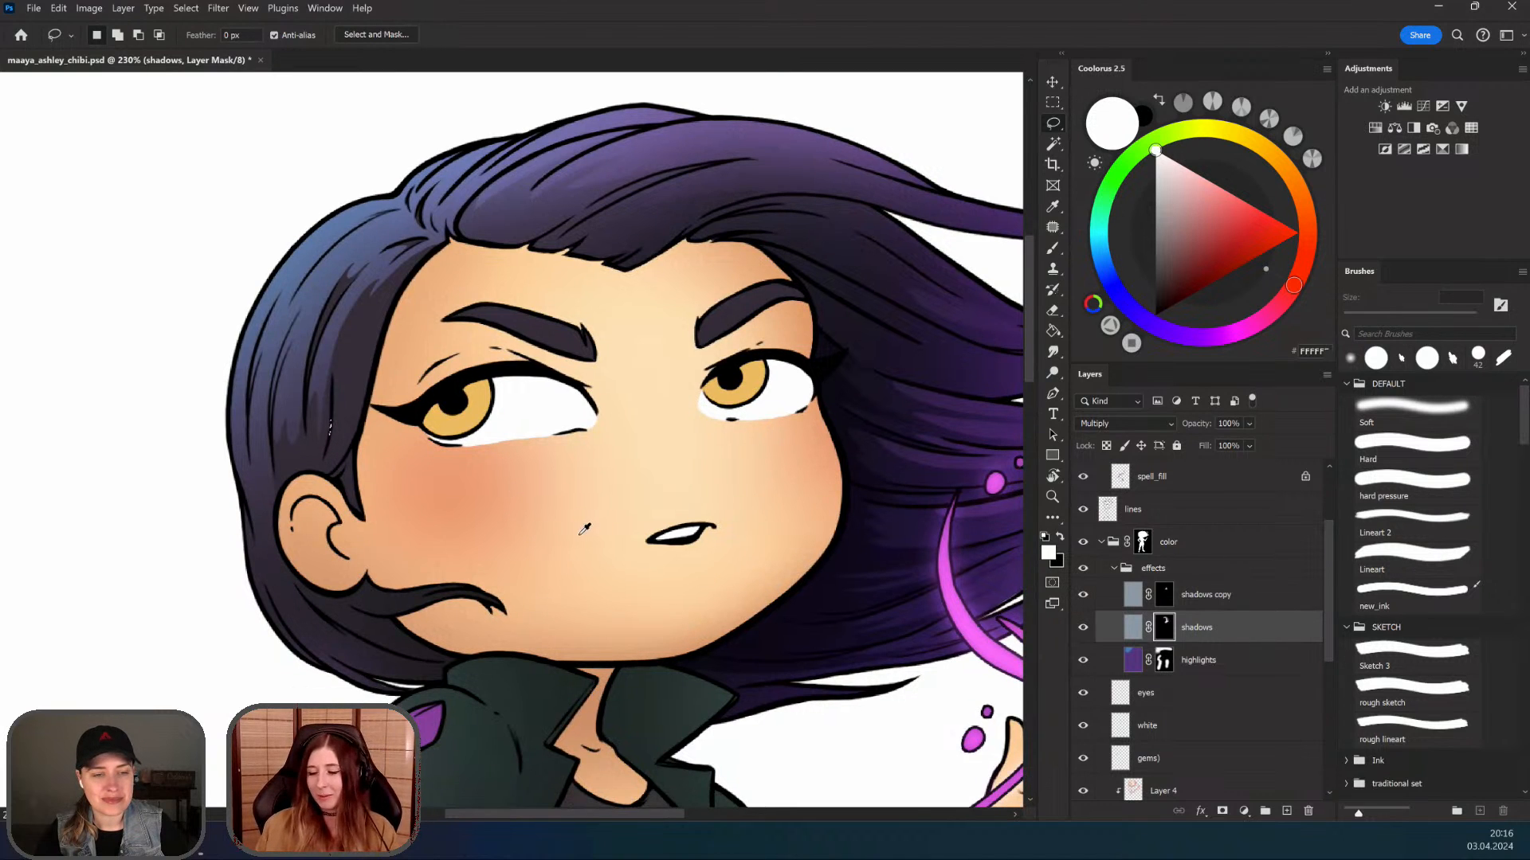
# Step: Examine the shading of the hair and face at close and distant views
pyautogui.scroll(-4, 584, 530)
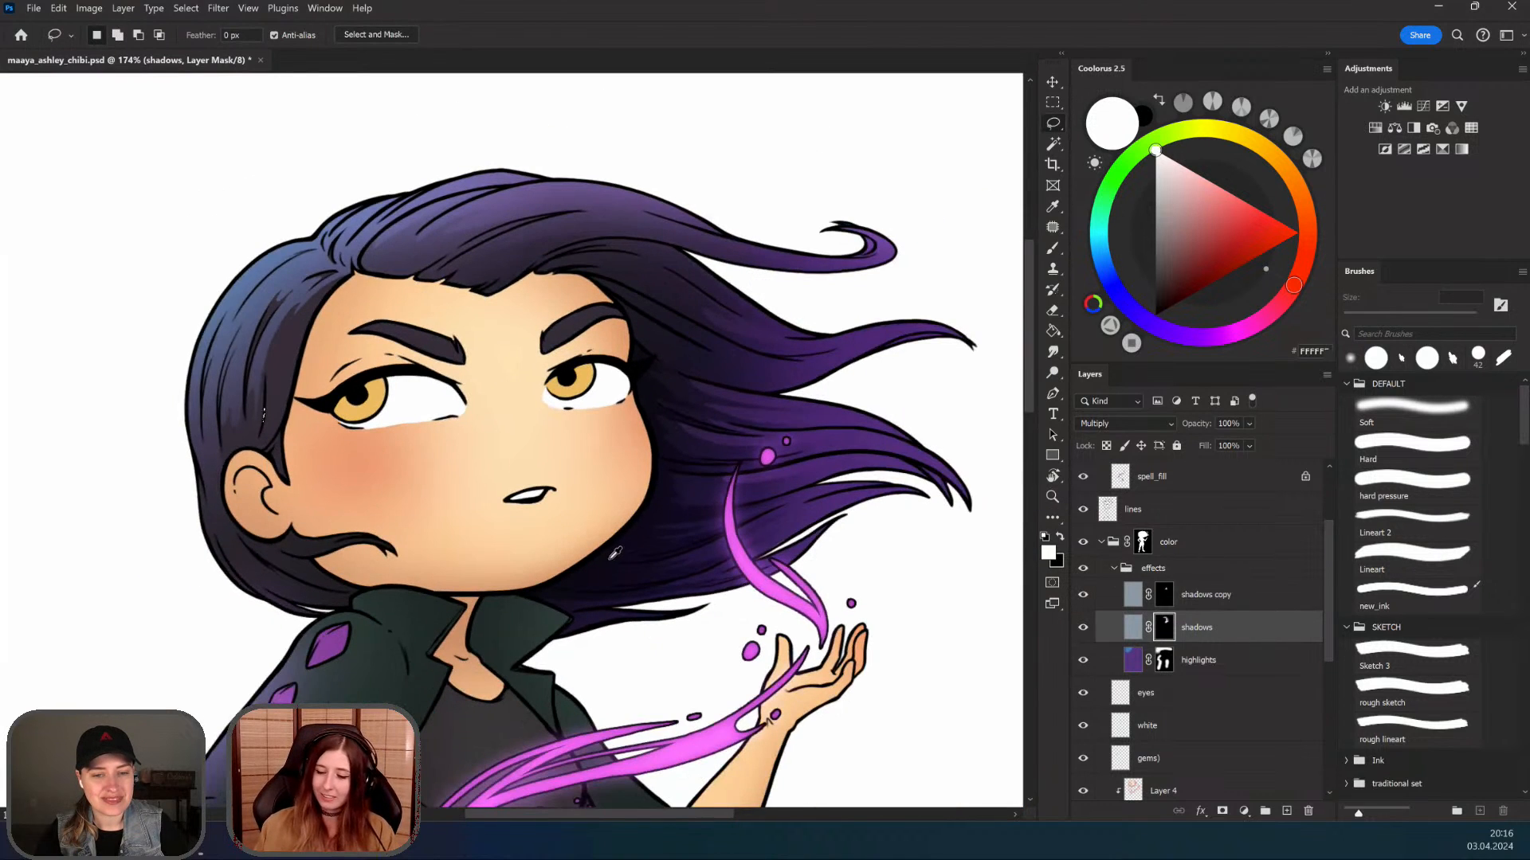
pyautogui.scroll(-2, 430, 668)
pyautogui.scroll(2, 519, 571)
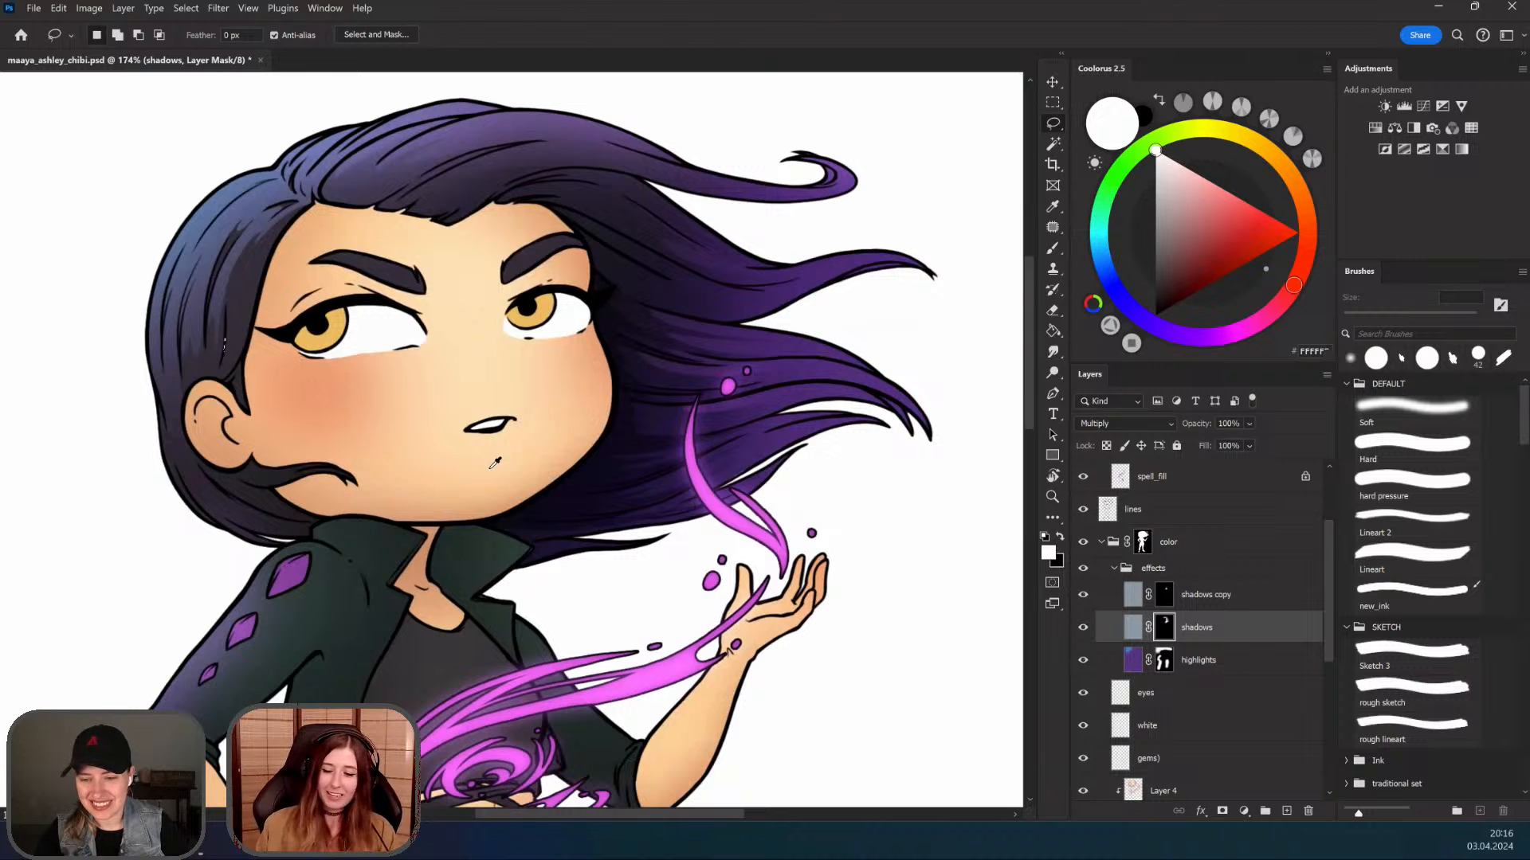
pyautogui.scroll(-3, 494, 462)
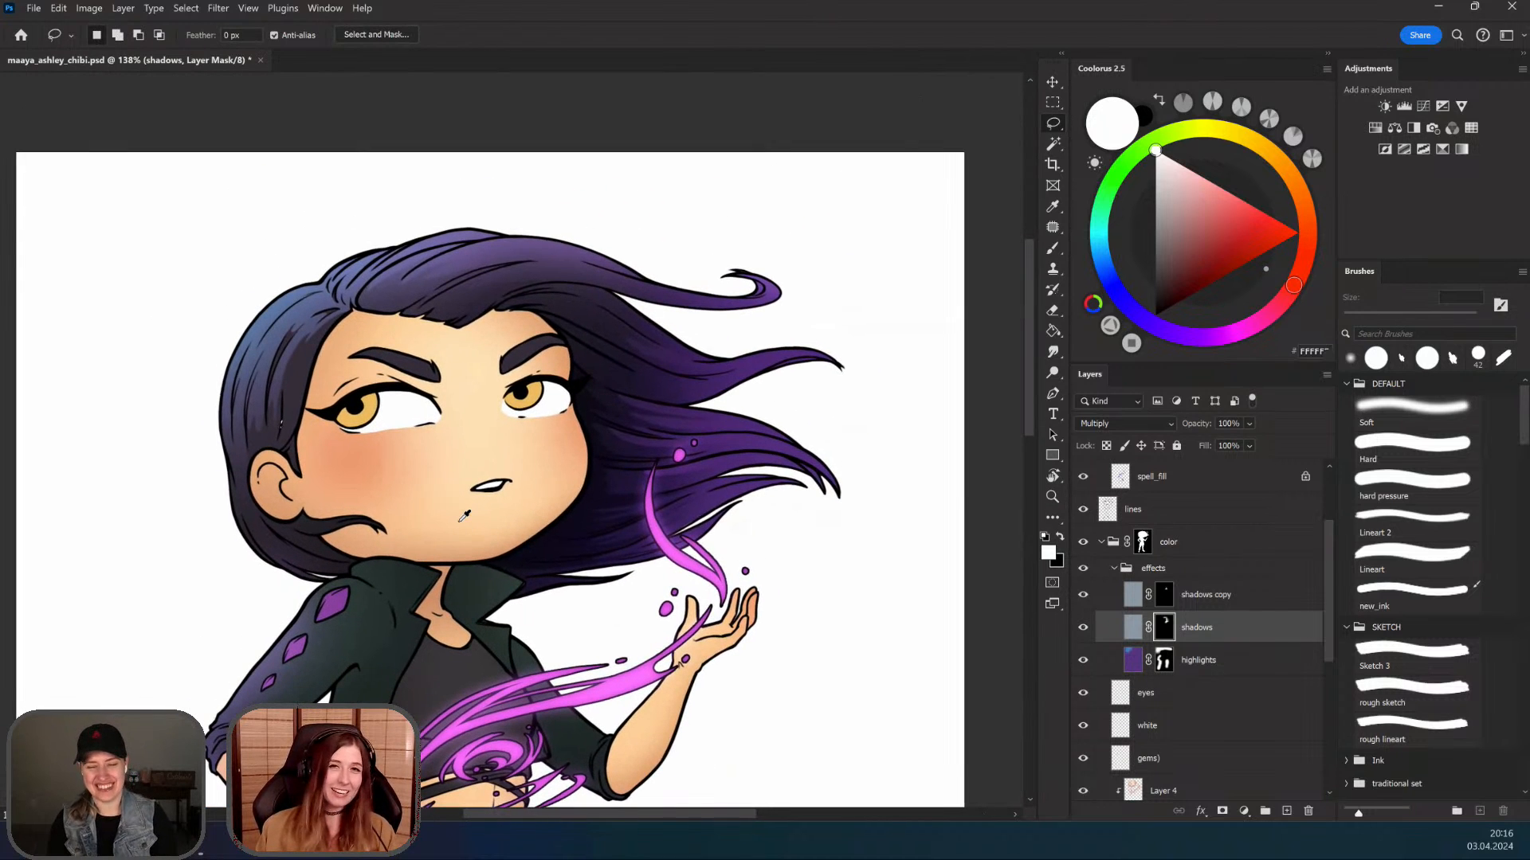
pyautogui.moveTo(562, 524); pyautogui.dragTo(586, 540)
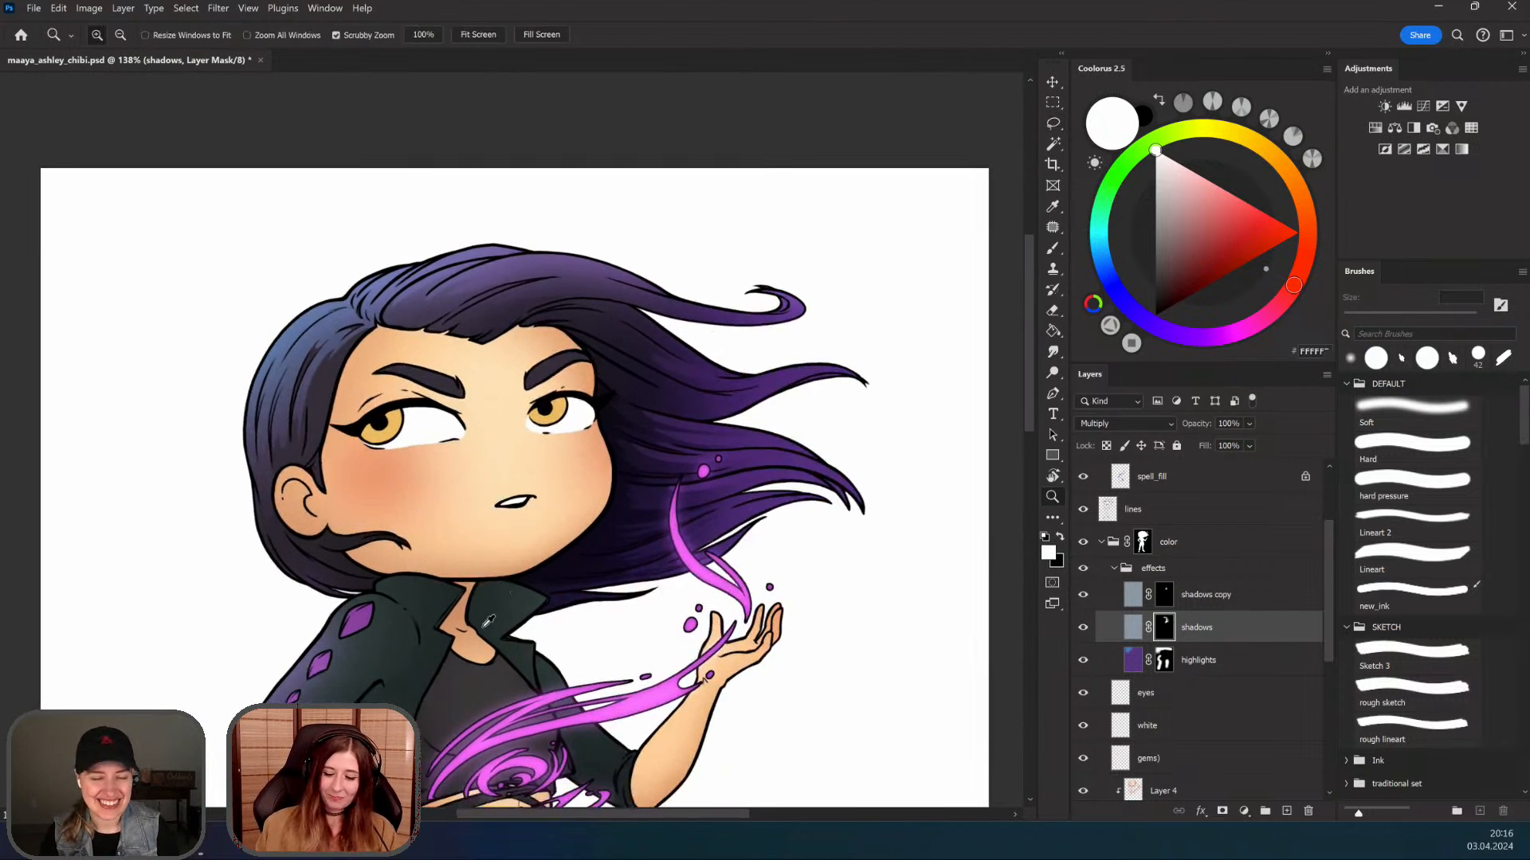
pyautogui.moveTo(551, 638); pyautogui.dragTo(547, 497)
pyautogui.scroll(-5, 548, 497)
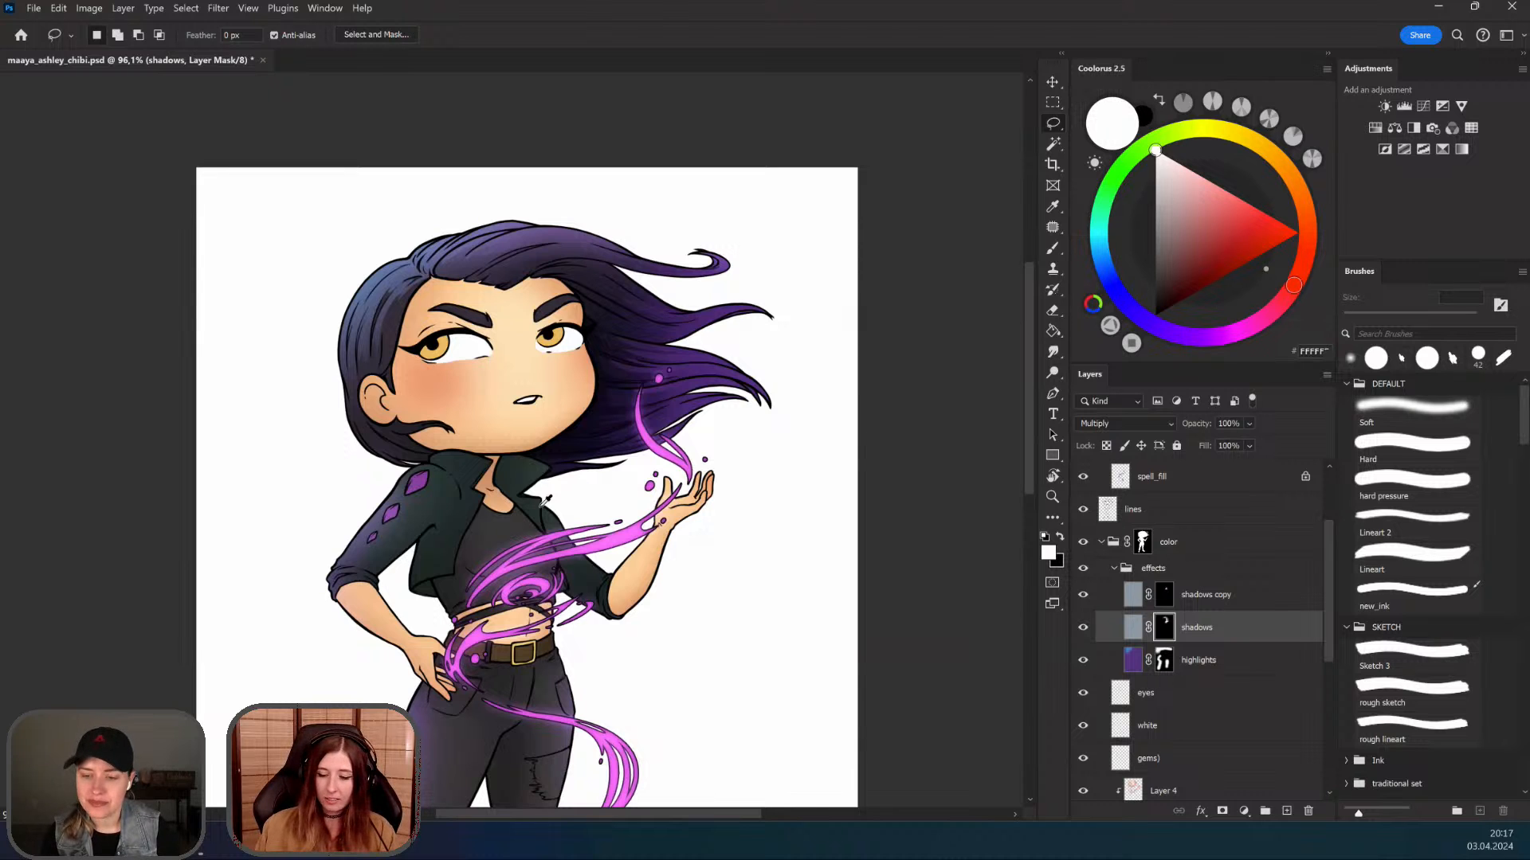
pyautogui.moveTo(581, 584); pyautogui.dragTo(544, 586)
pyautogui.moveTo(504, 402); pyautogui.dragTo(545, 402)
pyautogui.moveTo(545, 414); pyautogui.dragTo(541, 453)
# Step: Target the color content of the shadows layer instead of its mask, and review the head and upper body
pyautogui.click(1132, 627)
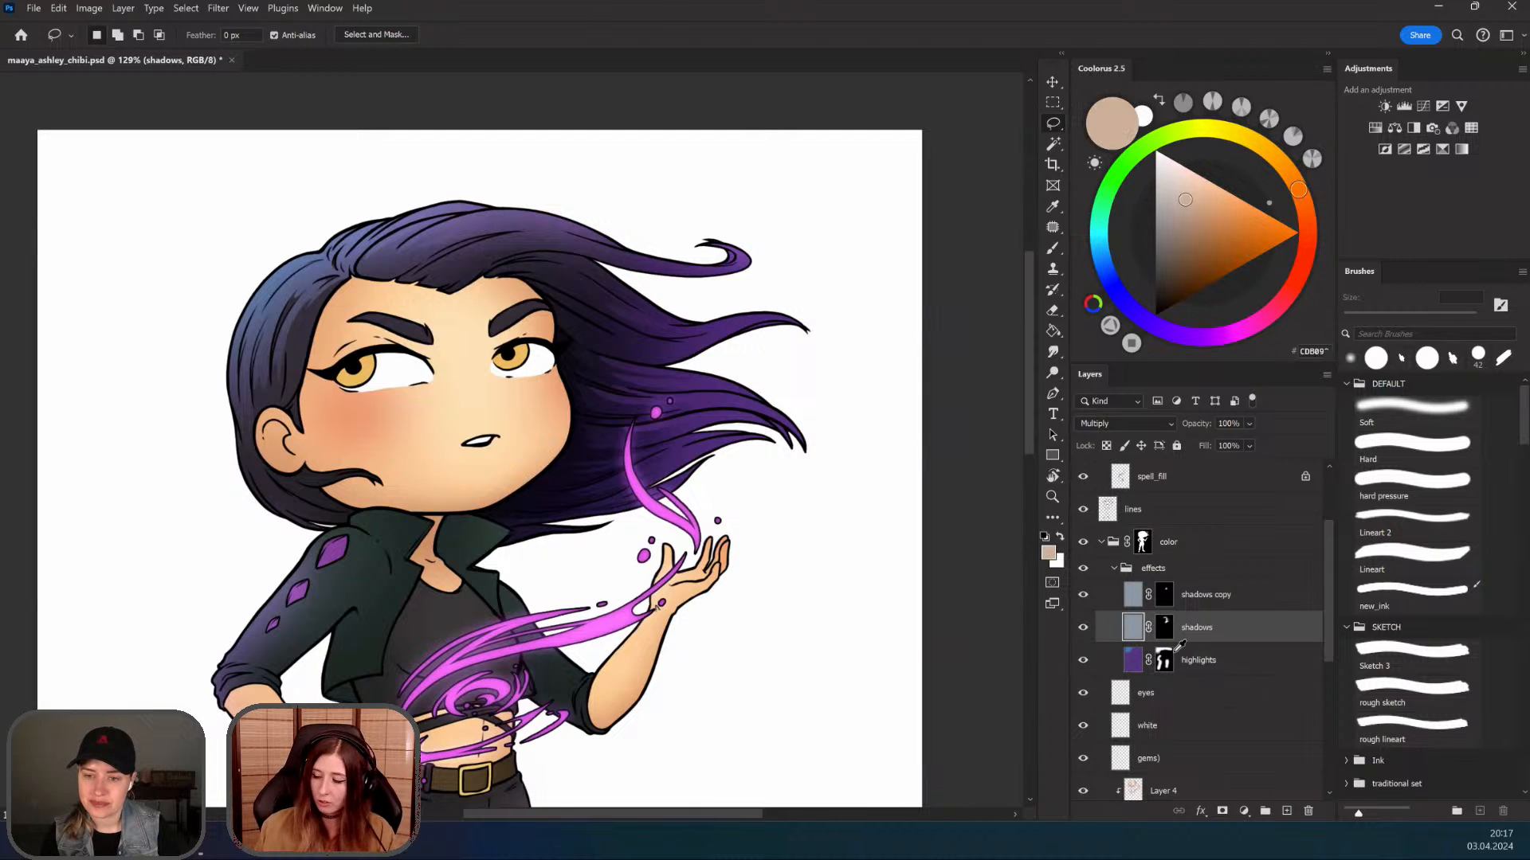
pyautogui.moveTo(660, 590); pyautogui.dragTo(705, 594)
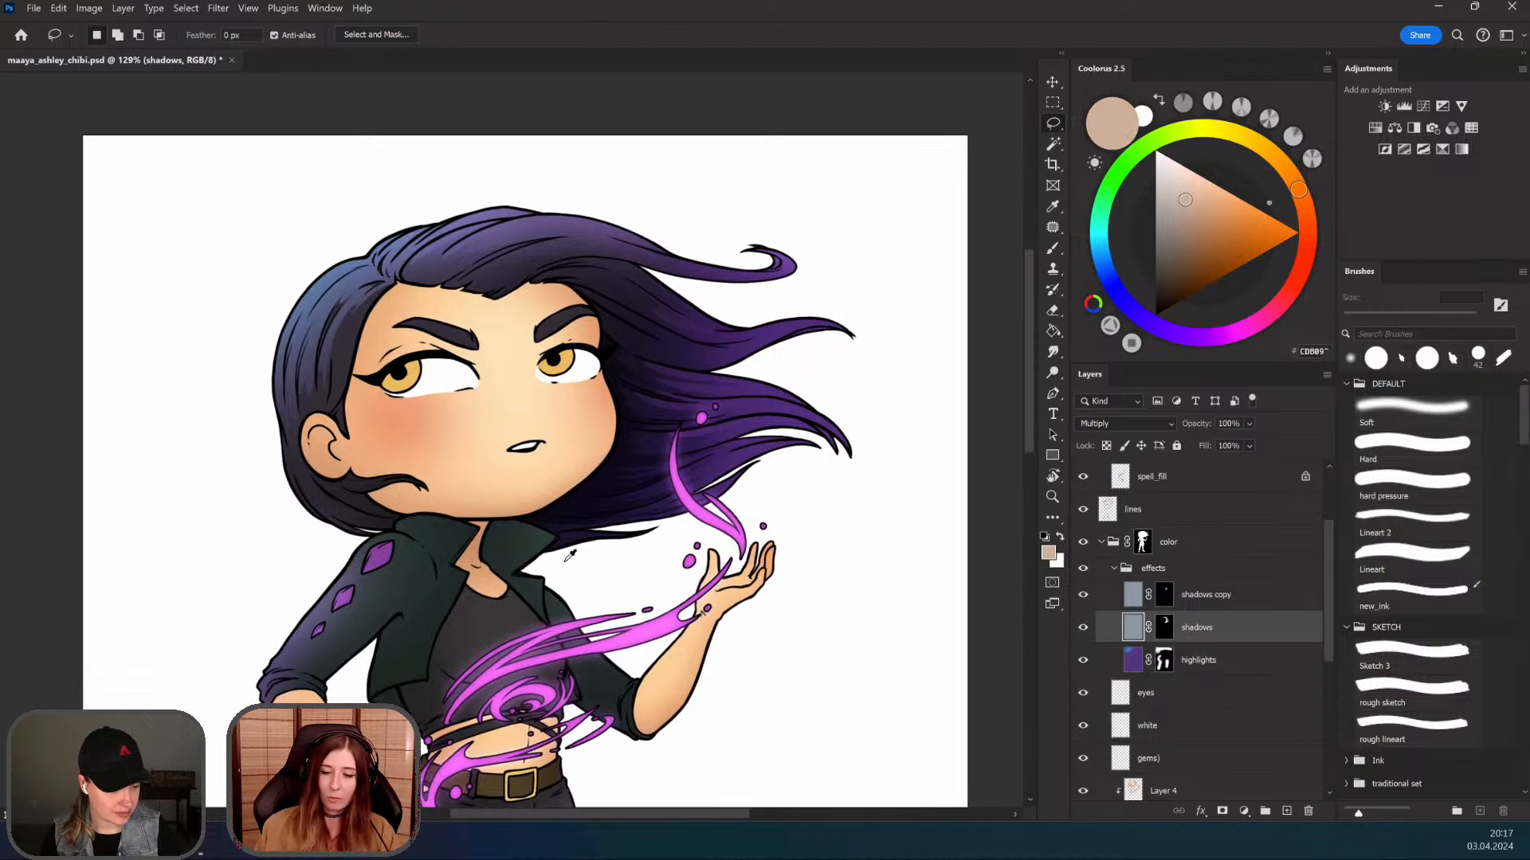
pyautogui.moveTo(566, 561); pyautogui.dragTo(516, 565)
pyautogui.moveTo(657, 506); pyautogui.dragTo(664, 519)
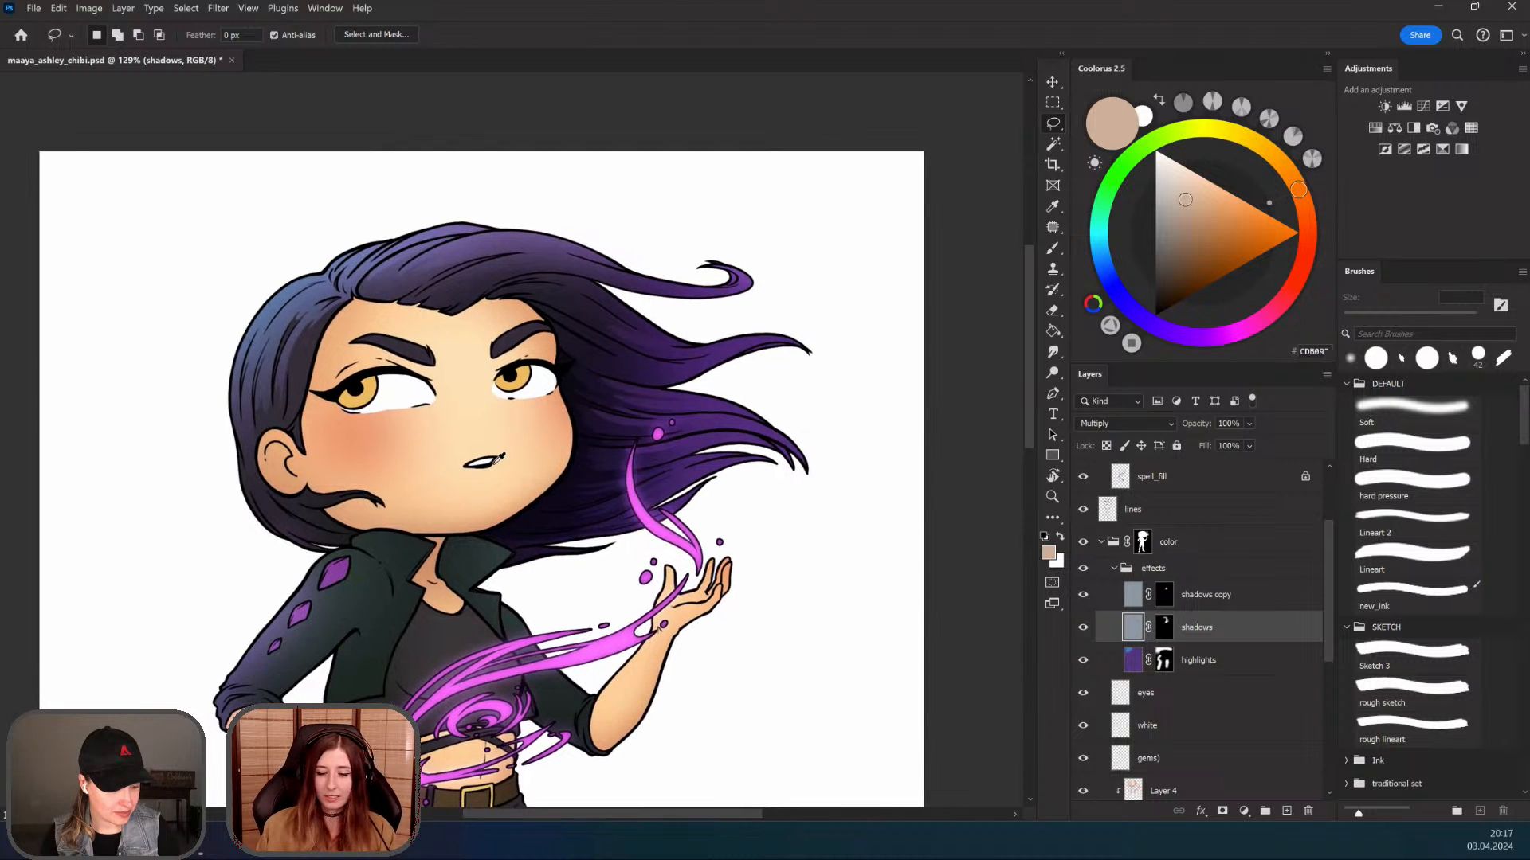
pyautogui.moveTo(400, 502); pyautogui.dragTo(483, 558)
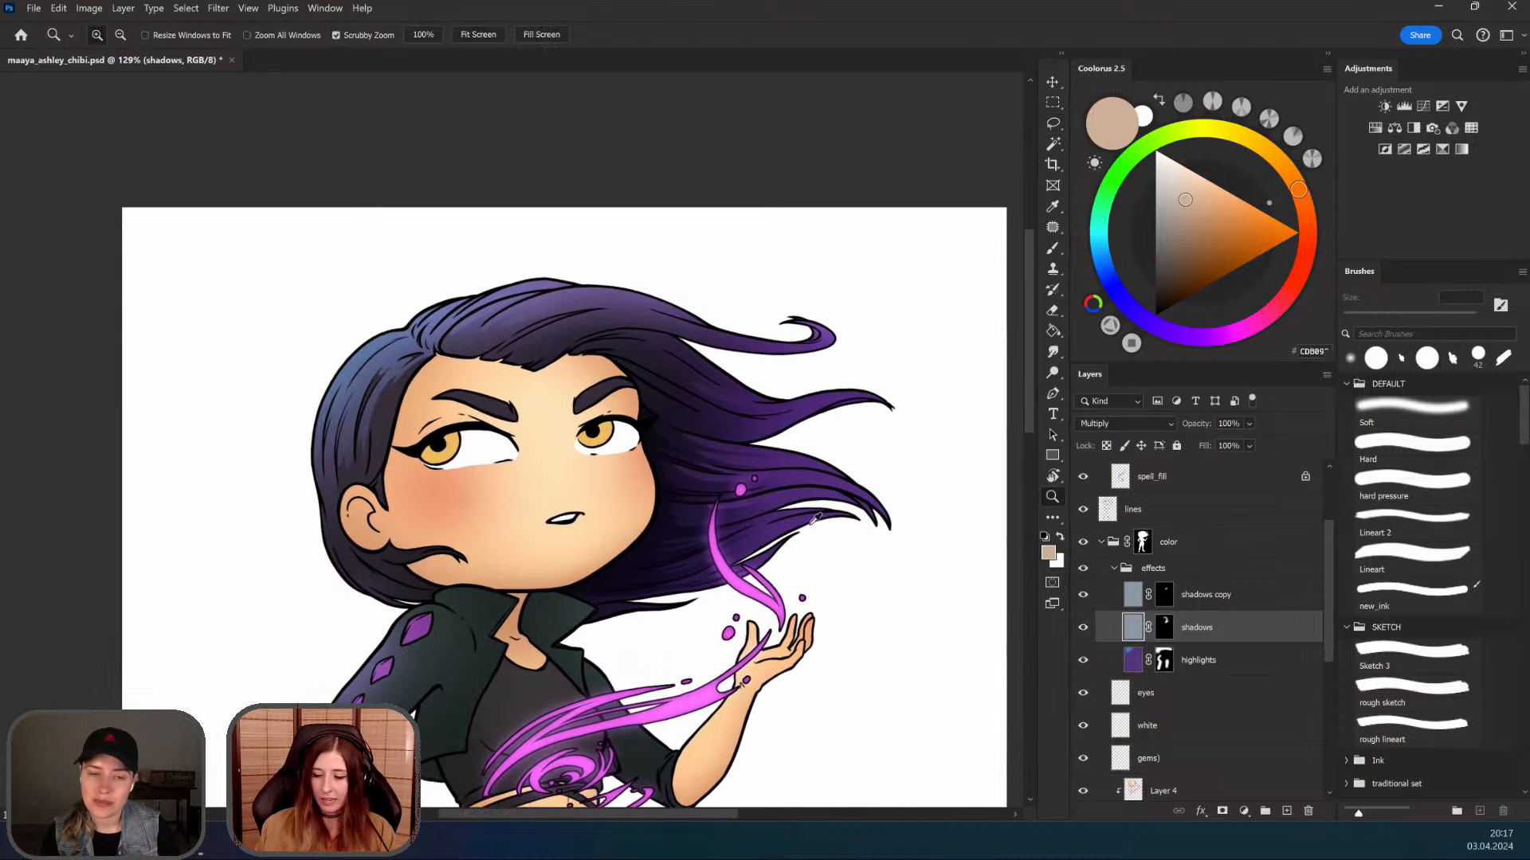
pyautogui.moveTo(812, 521); pyautogui.dragTo(837, 508)
pyautogui.moveTo(745, 563); pyautogui.dragTo(701, 410)
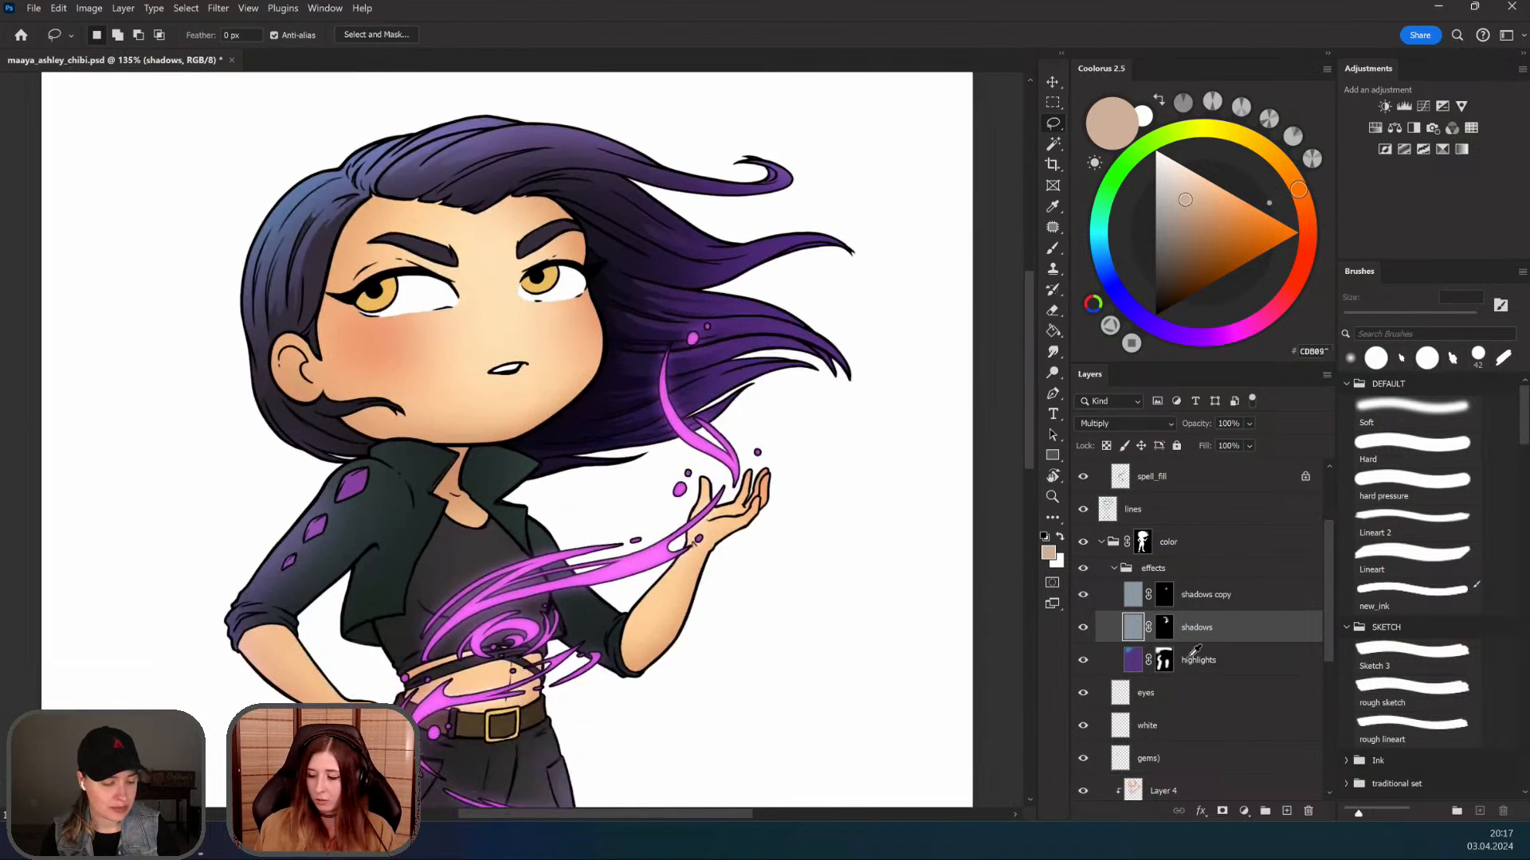
pyautogui.moveTo(717, 542); pyautogui.dragTo(722, 415)
# Step: Select the highlights layer and inspect the jacket, neck, spell and hair, clearing any selection
pyautogui.click(1195, 660)
pyautogui.moveTo(346, 357); pyautogui.dragTo(524, 470)
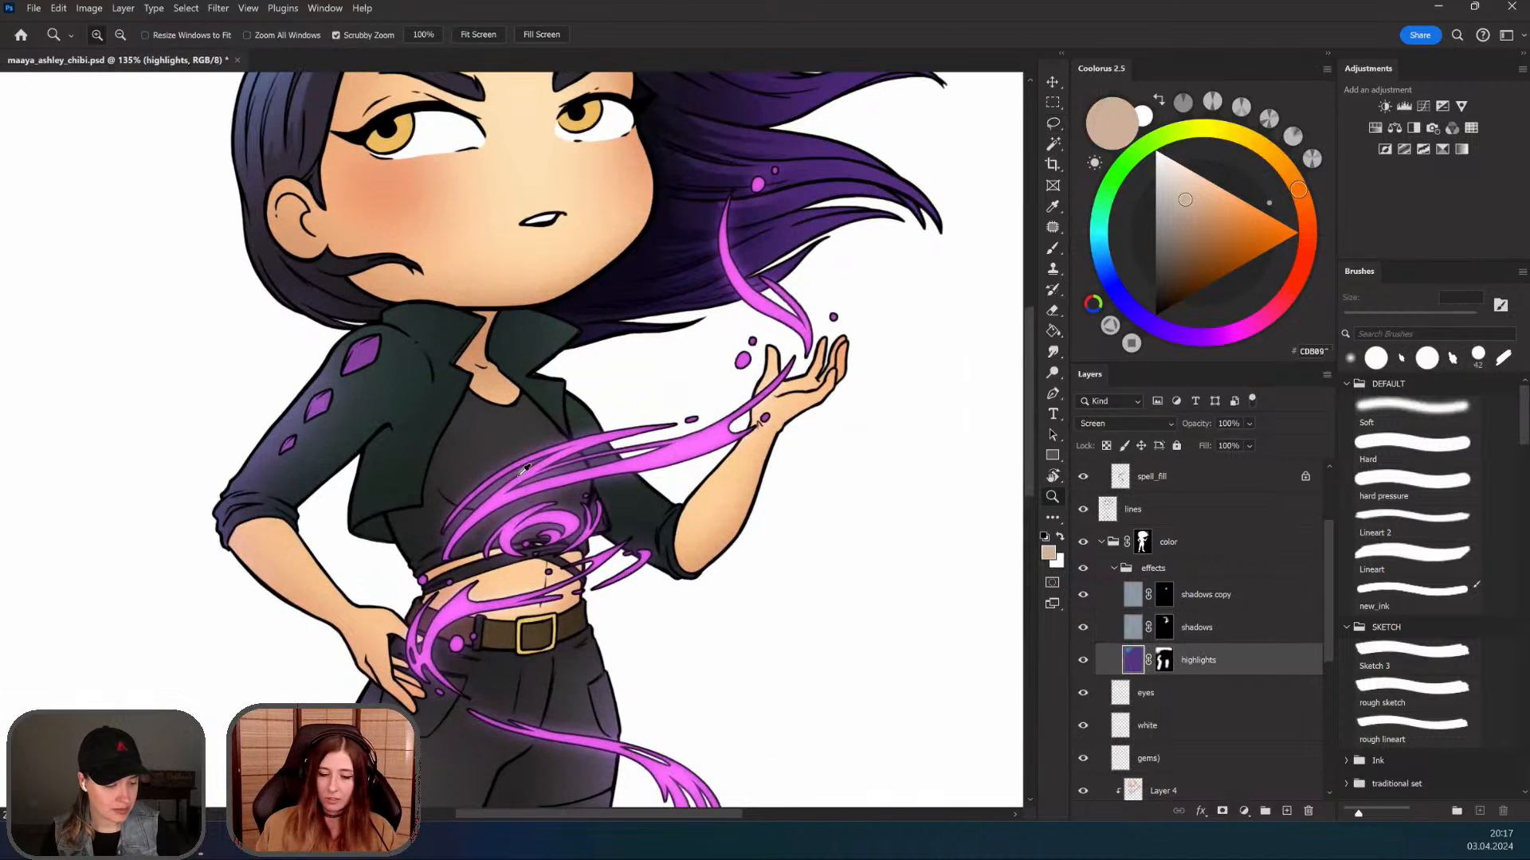
pyautogui.moveTo(465, 386)
pyautogui.mouseDown()
pyautogui.moveTo(629, 391)
pyautogui.moveTo(525, 470)
pyautogui.moveTo(251, 612)
pyautogui.mouseUp()
pyautogui.hotkey('ctrl', 'd')
pyautogui.moveTo(741, 487); pyautogui.dragTo(624, 477)
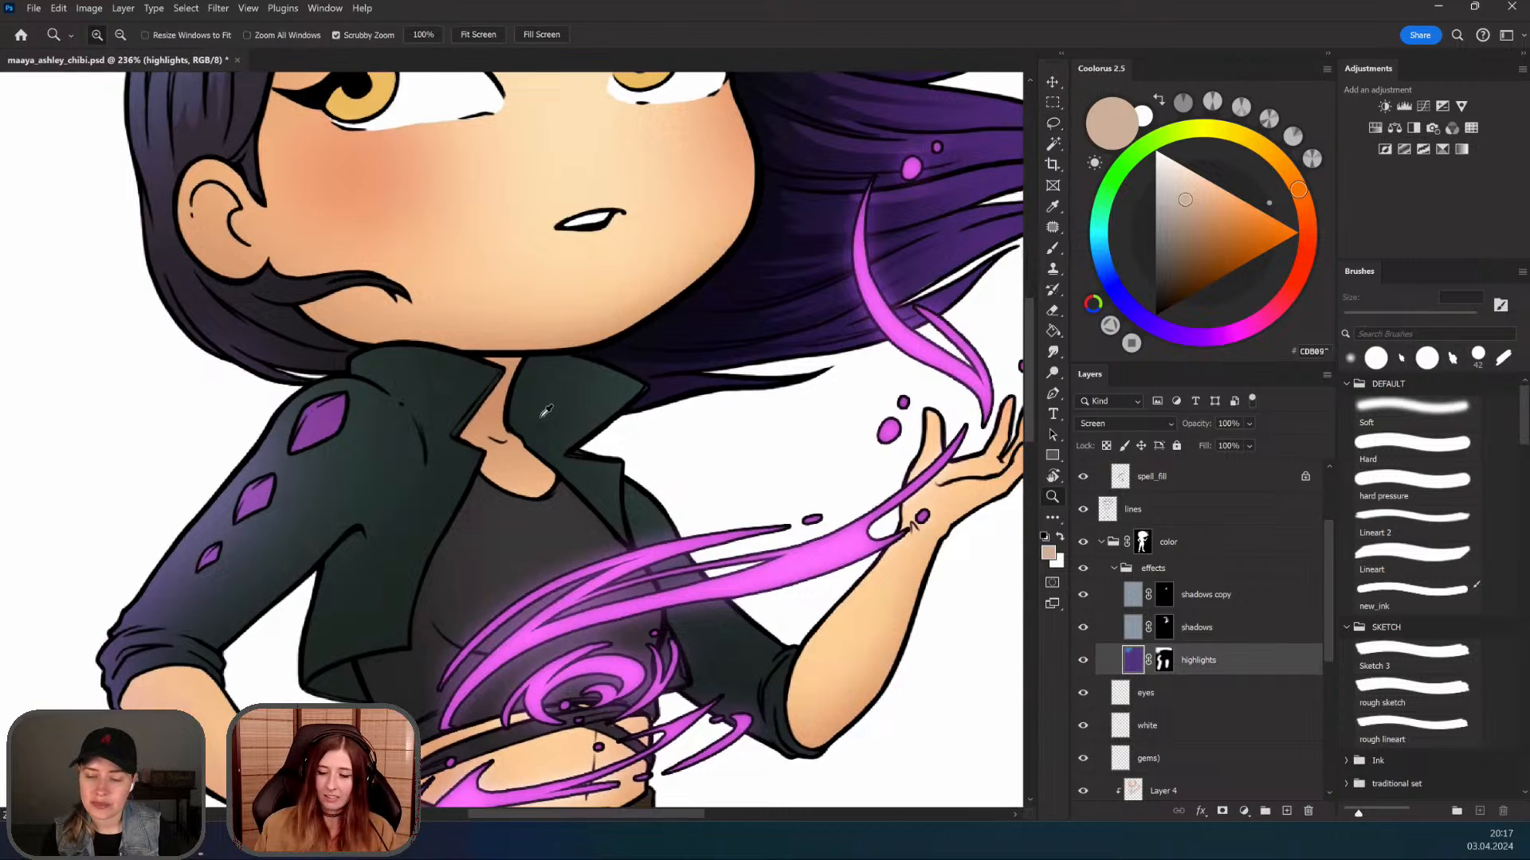
pyautogui.moveTo(546, 411); pyautogui.dragTo(446, 430)
pyautogui.moveTo(558, 478)
pyautogui.mouseDown()
pyautogui.moveTo(572, 447)
pyautogui.moveTo(634, 450)
pyautogui.mouseUp()
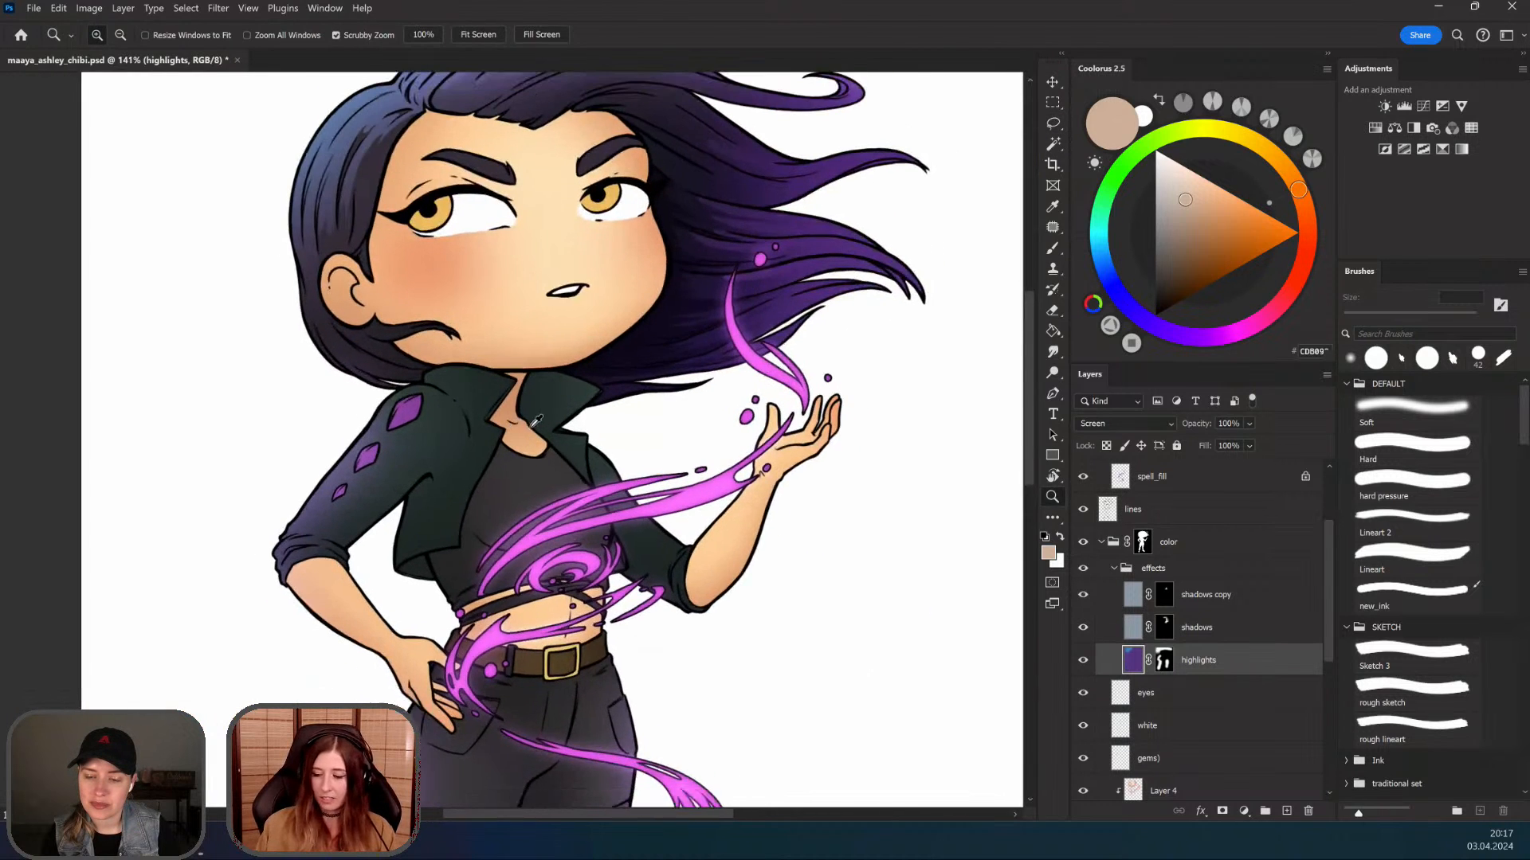
pyautogui.moveTo(605, 398); pyautogui.dragTo(610, 480)
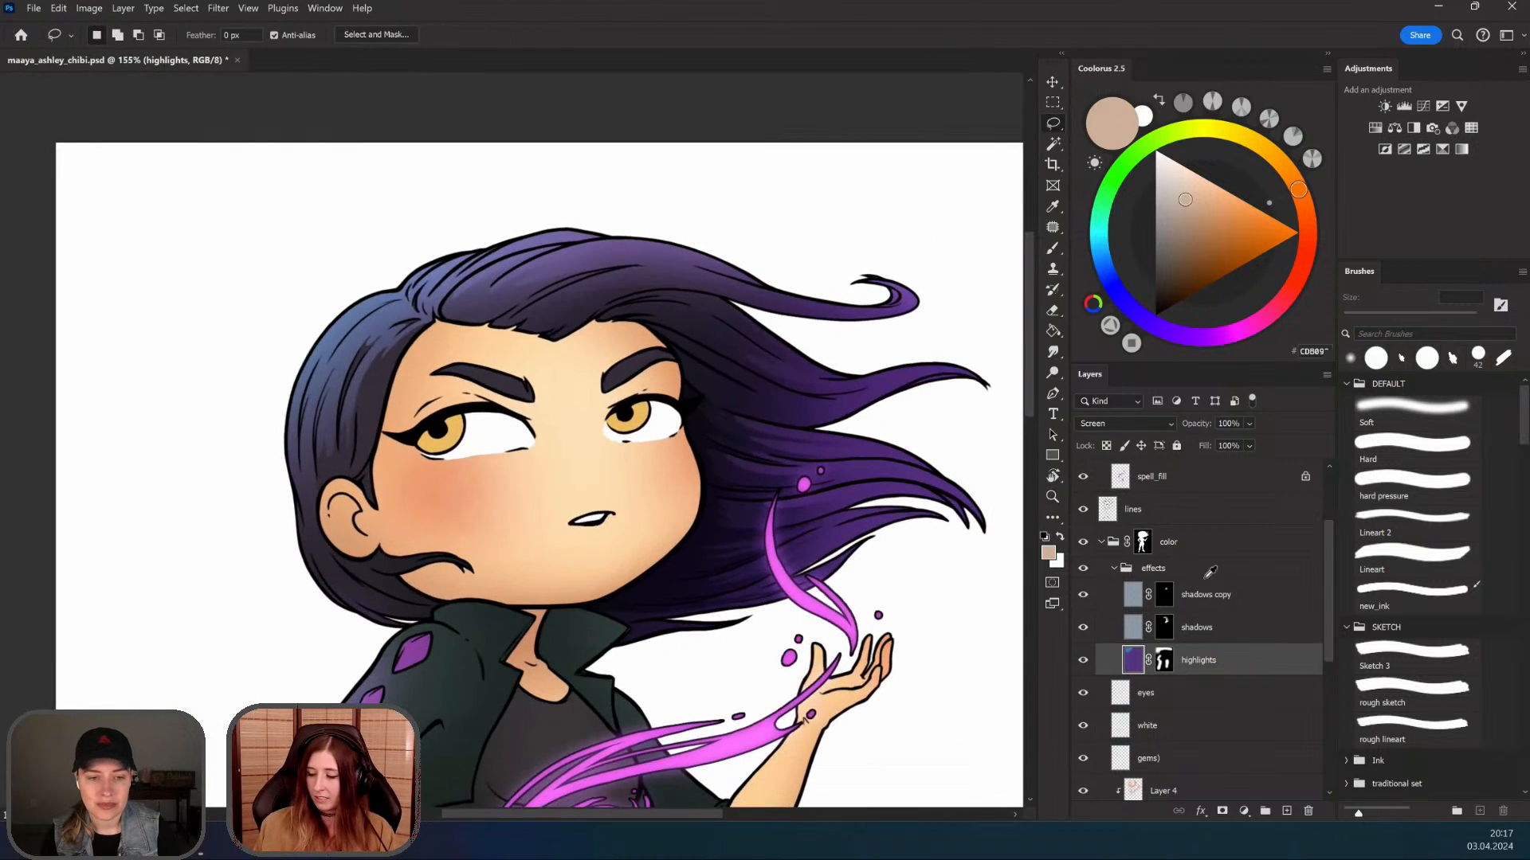
# Step: Select the shadows layer and compare the artwork with it hidden and shown
pyautogui.click(1112, 629)
pyautogui.click(1084, 627)
pyautogui.click(1083, 627)
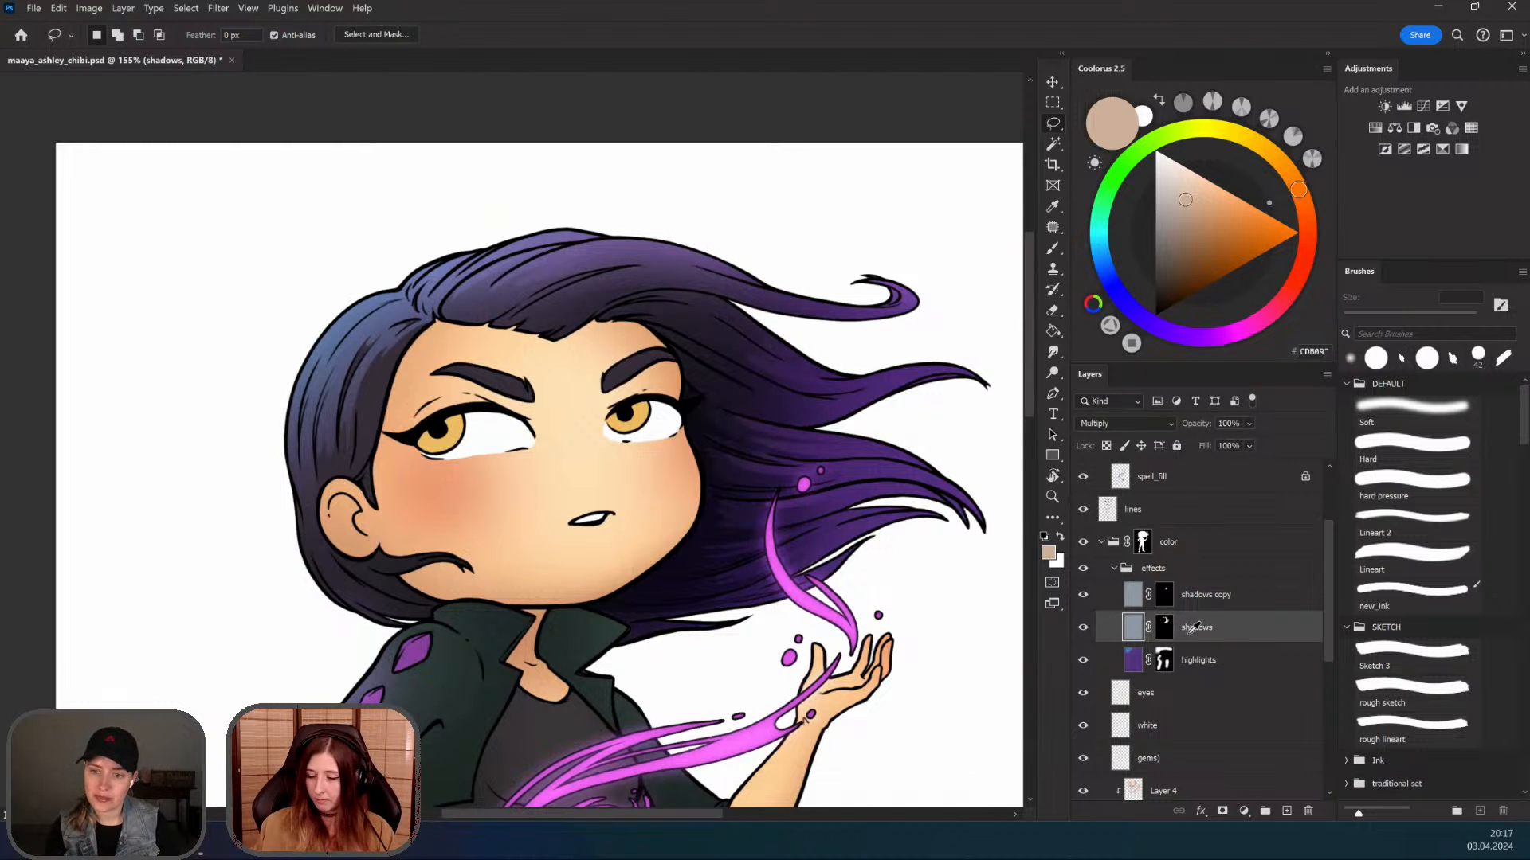
# Step: Examine the face and hair on a tilted canvas and up close, and return the canvas to its upright orientation
pyautogui.press('r')
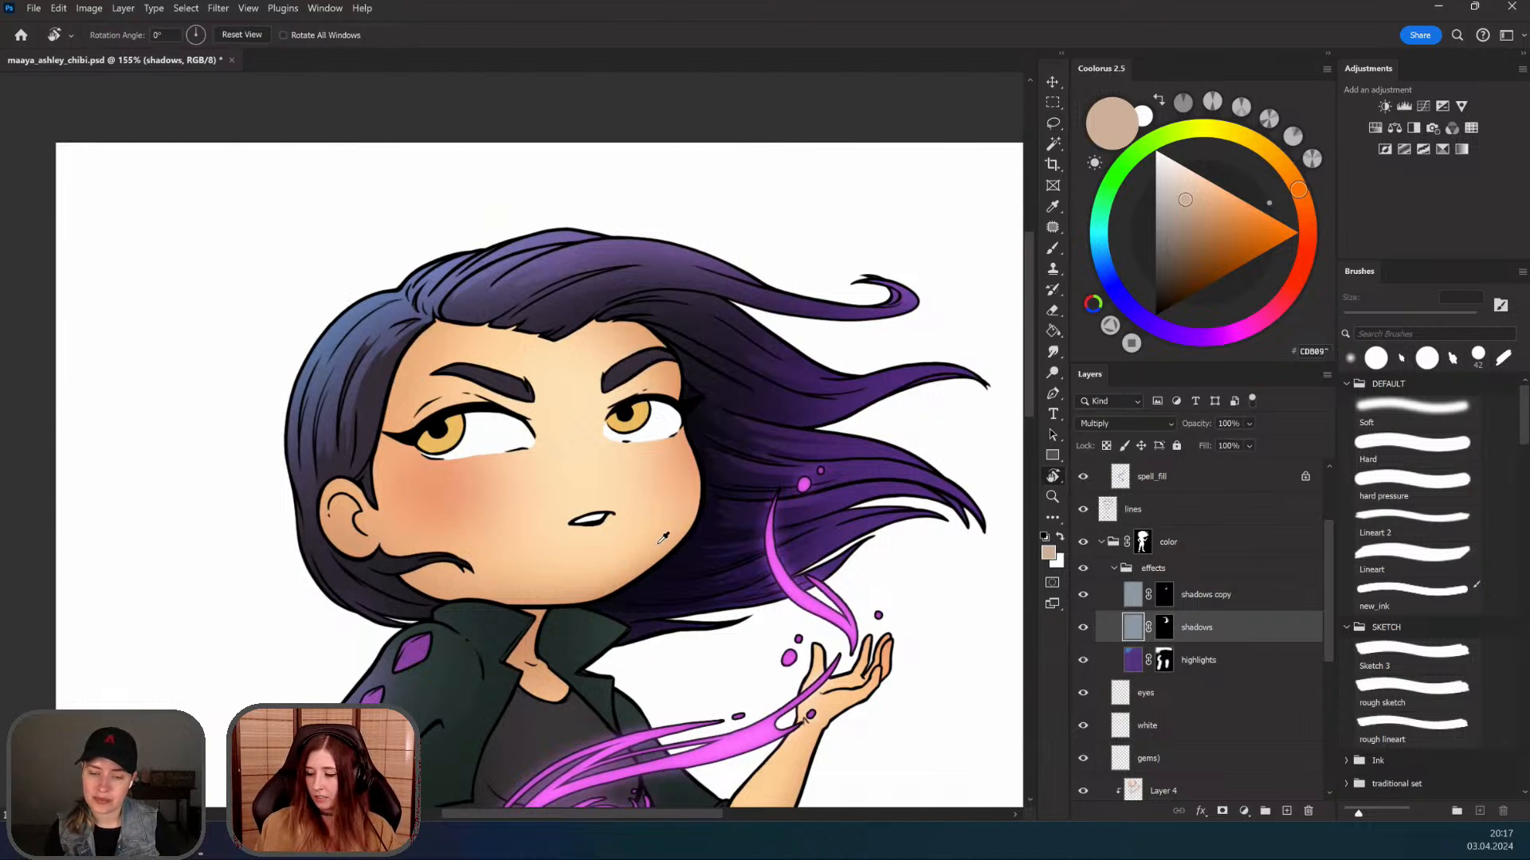
pyautogui.moveTo(665, 538); pyautogui.dragTo(653, 591)
pyautogui.scroll(-1, 653, 592)
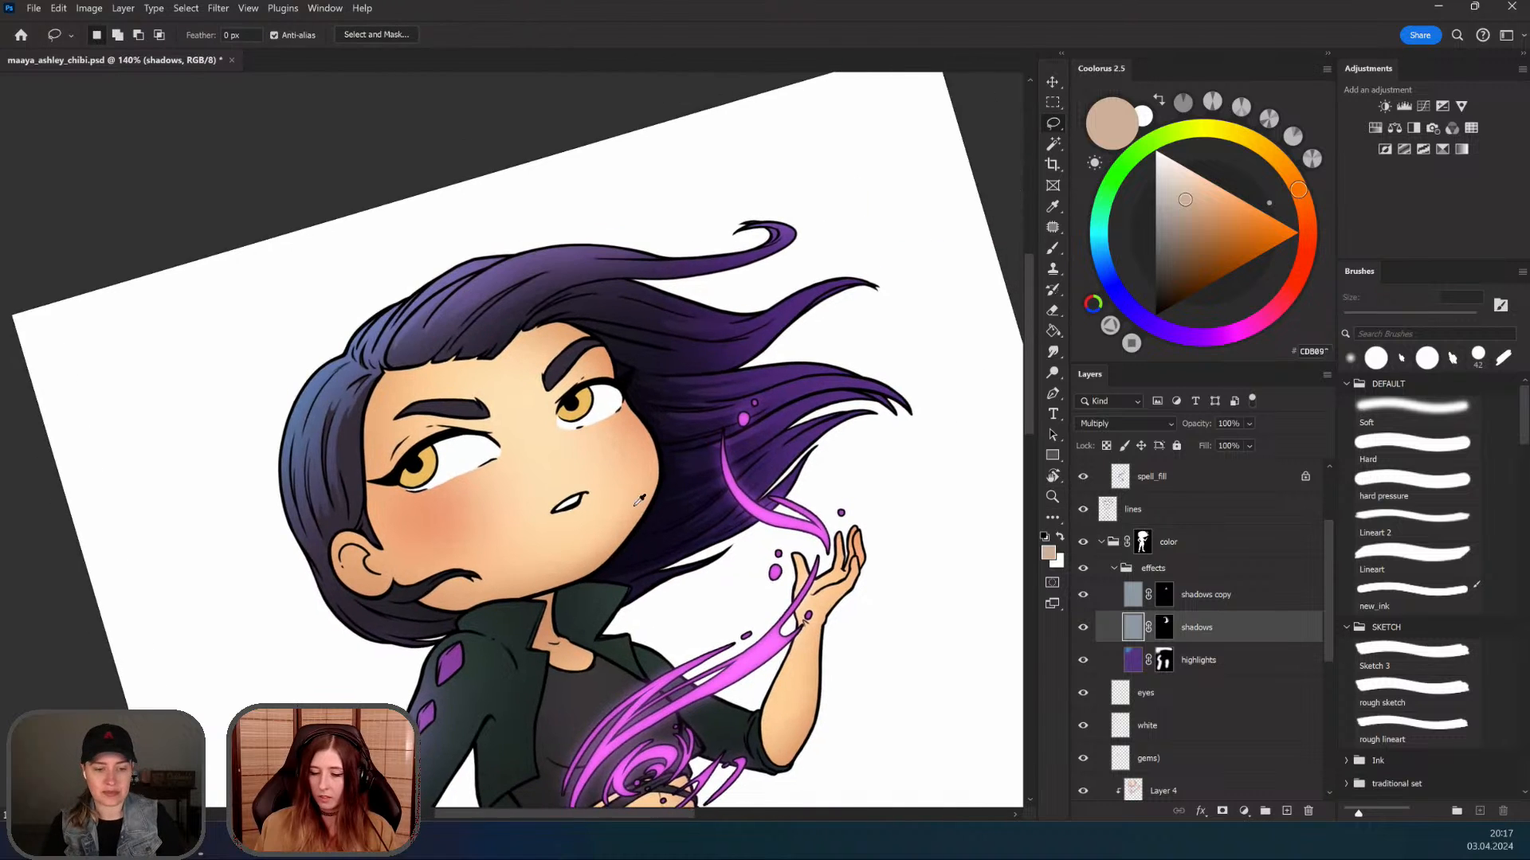
pyautogui.press('l')
pyautogui.moveTo(606, 526); pyautogui.dragTo(579, 490)
pyautogui.press('z')
pyautogui.click(580, 487)
pyautogui.click(526, 407)
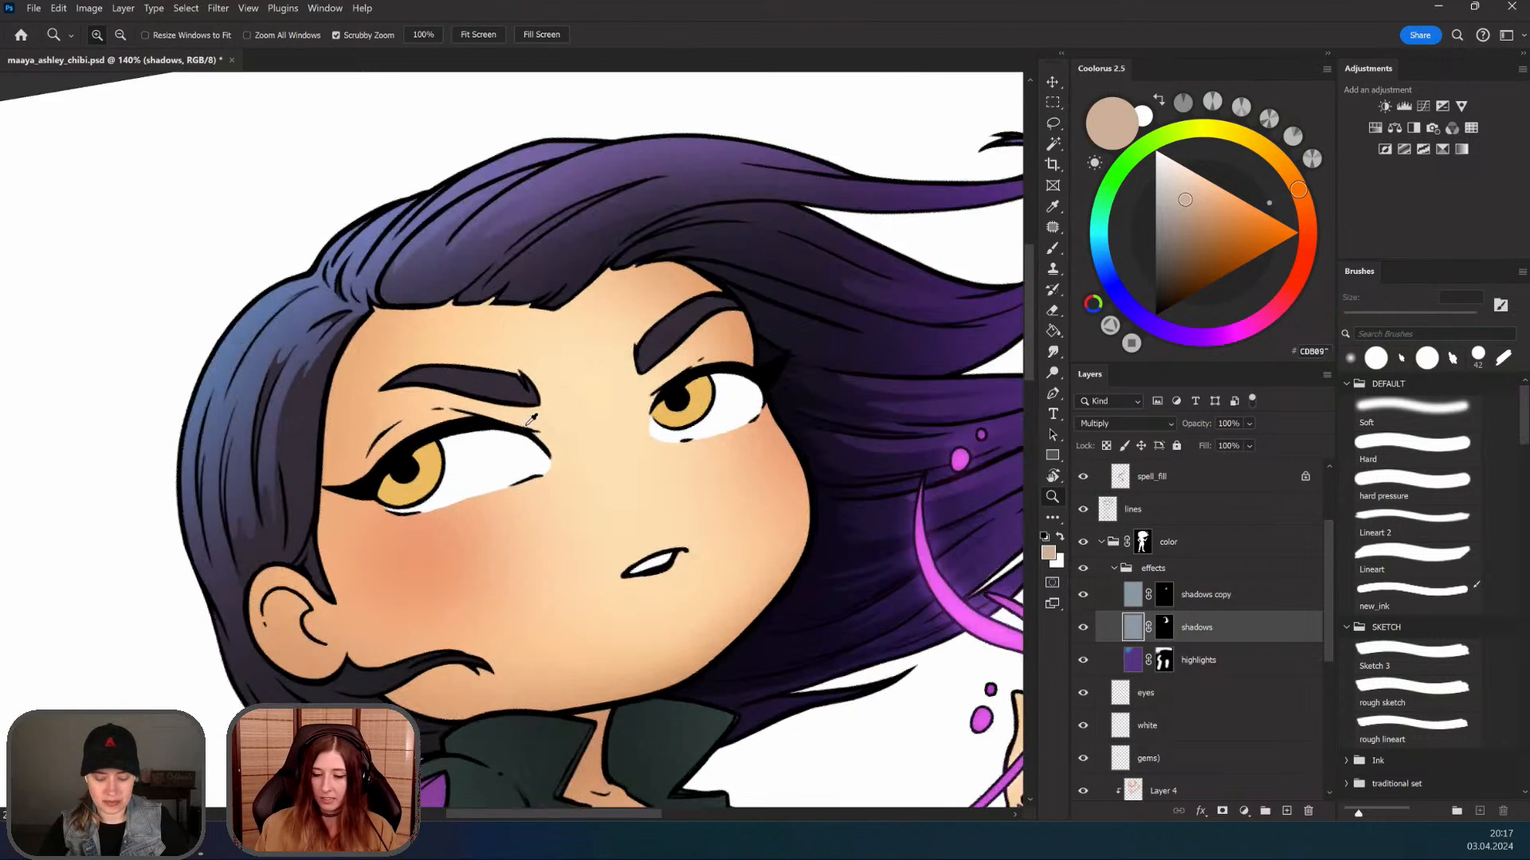
pyautogui.moveTo(565, 396); pyautogui.dragTo(610, 399)
pyautogui.press('l')
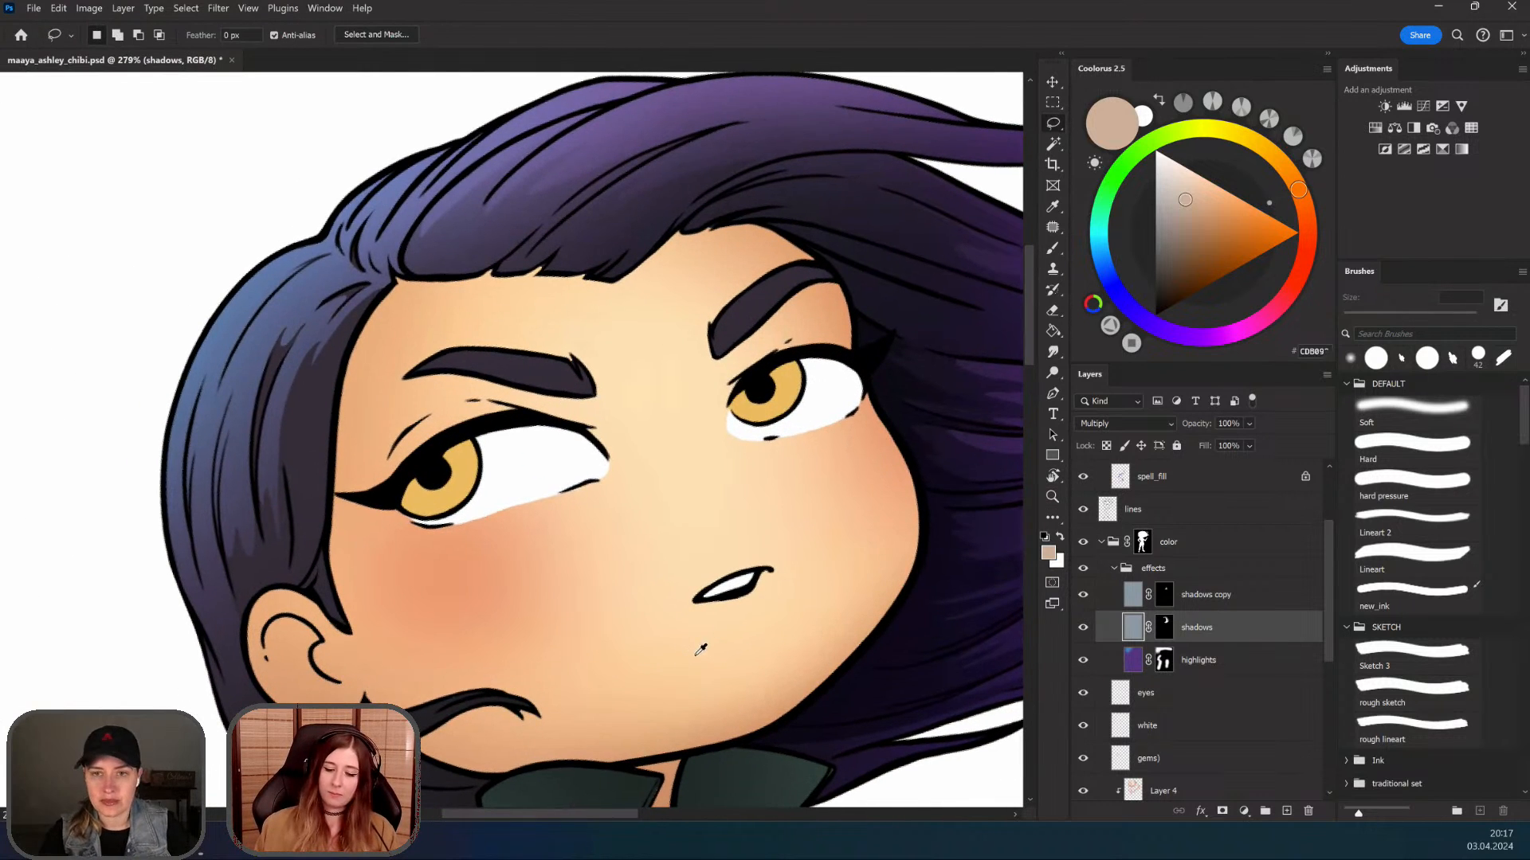
pyautogui.press('r')
pyautogui.moveTo(749, 658)
pyautogui.mouseDown()
pyautogui.moveTo(693, 644)
pyautogui.moveTo(643, 559)
pyautogui.mouseUp()
pyautogui.scroll(-5, 685, 641)
pyautogui.press('Escape')
pyautogui.press('z')
pyautogui.moveTo(542, 450); pyautogui.dragTo(495, 441)
pyautogui.scroll(4, 495, 439)
pyautogui.press('r')
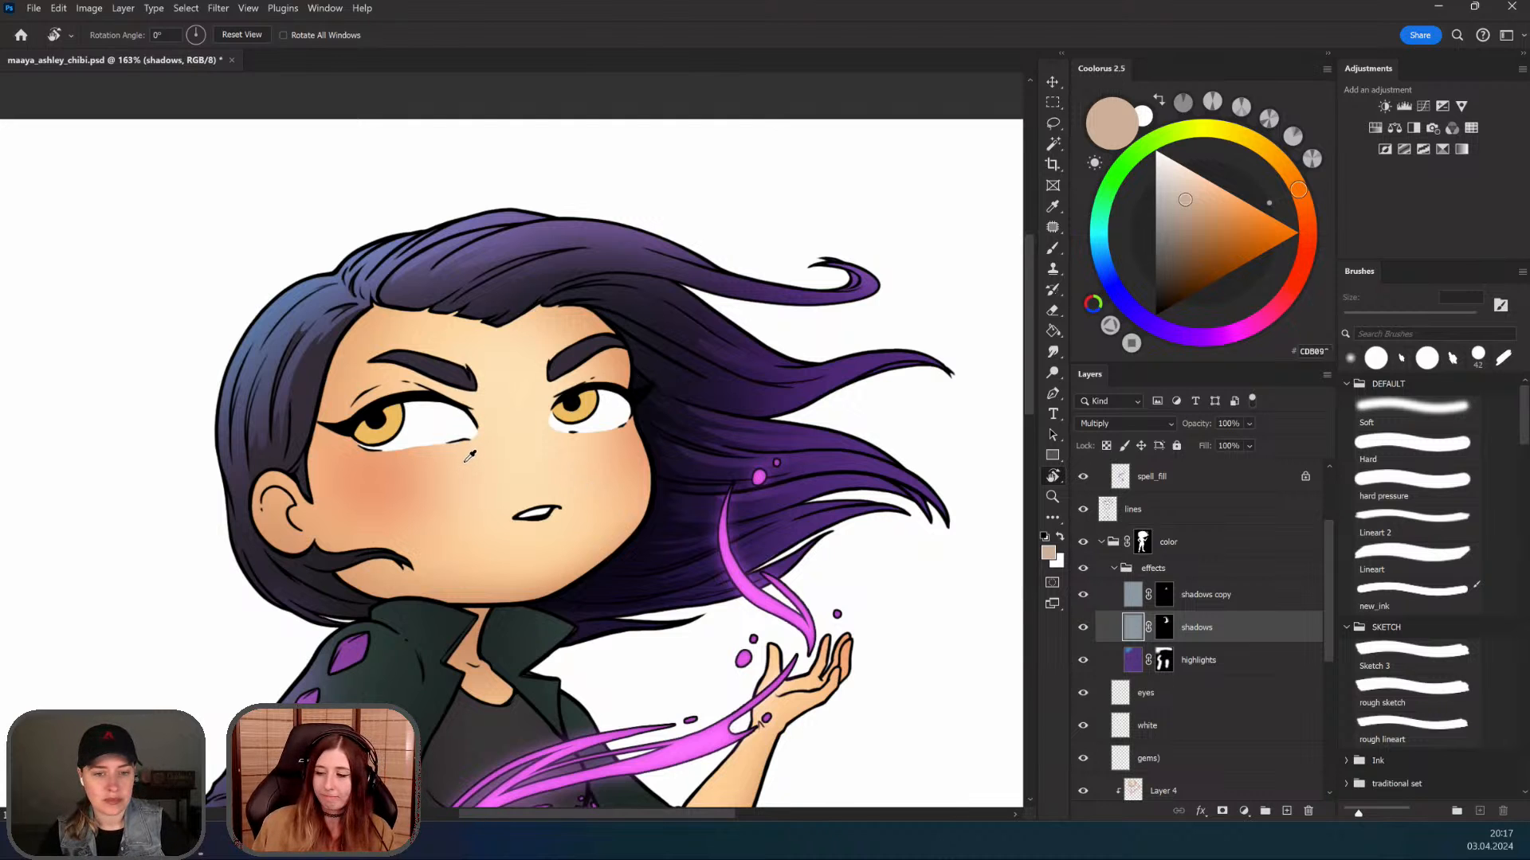
# Step: Select the recess inside the ear and paint a soft shadow there on the mask of the shadows layer
pyautogui.click(1052, 123)
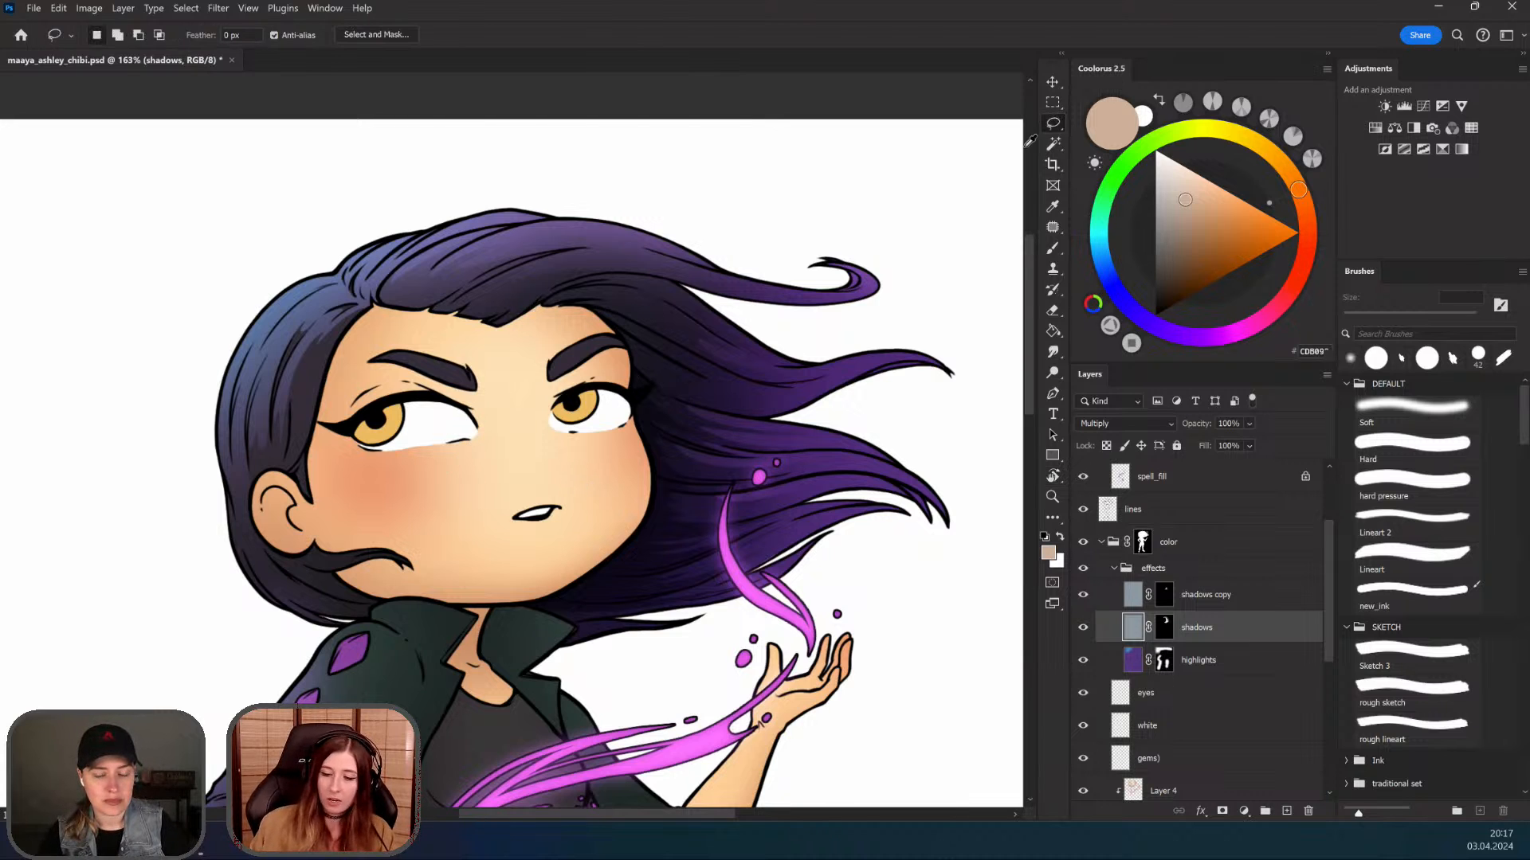
pyautogui.moveTo(582, 467); pyautogui.dragTo(625, 460)
pyautogui.press('z')
pyautogui.moveTo(472, 413); pyautogui.dragTo(548, 548)
pyautogui.moveTo(293, 529); pyautogui.dragTo(259, 477)
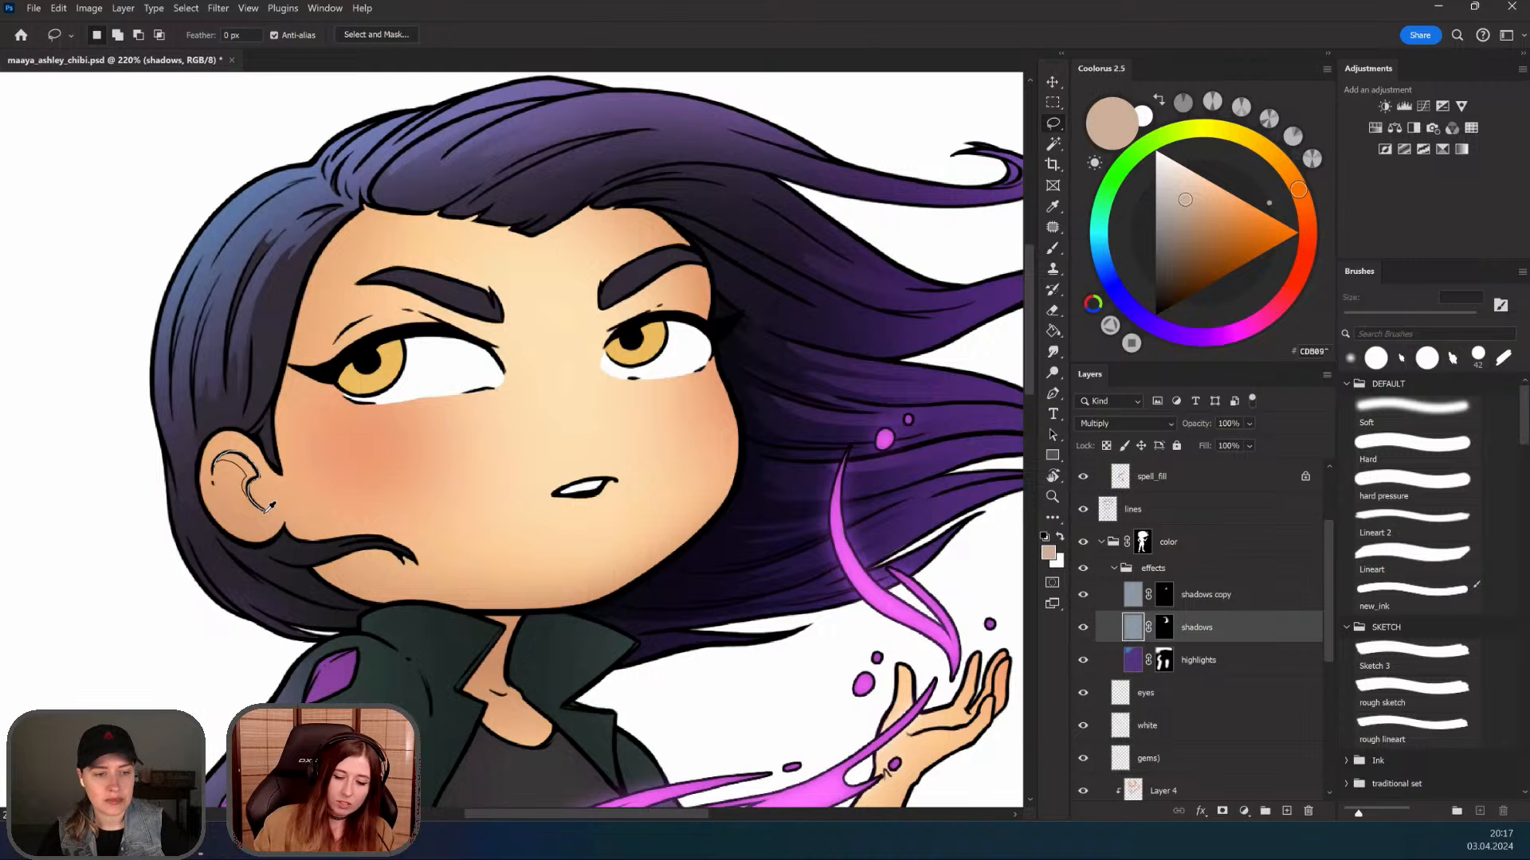
pyautogui.press('b')
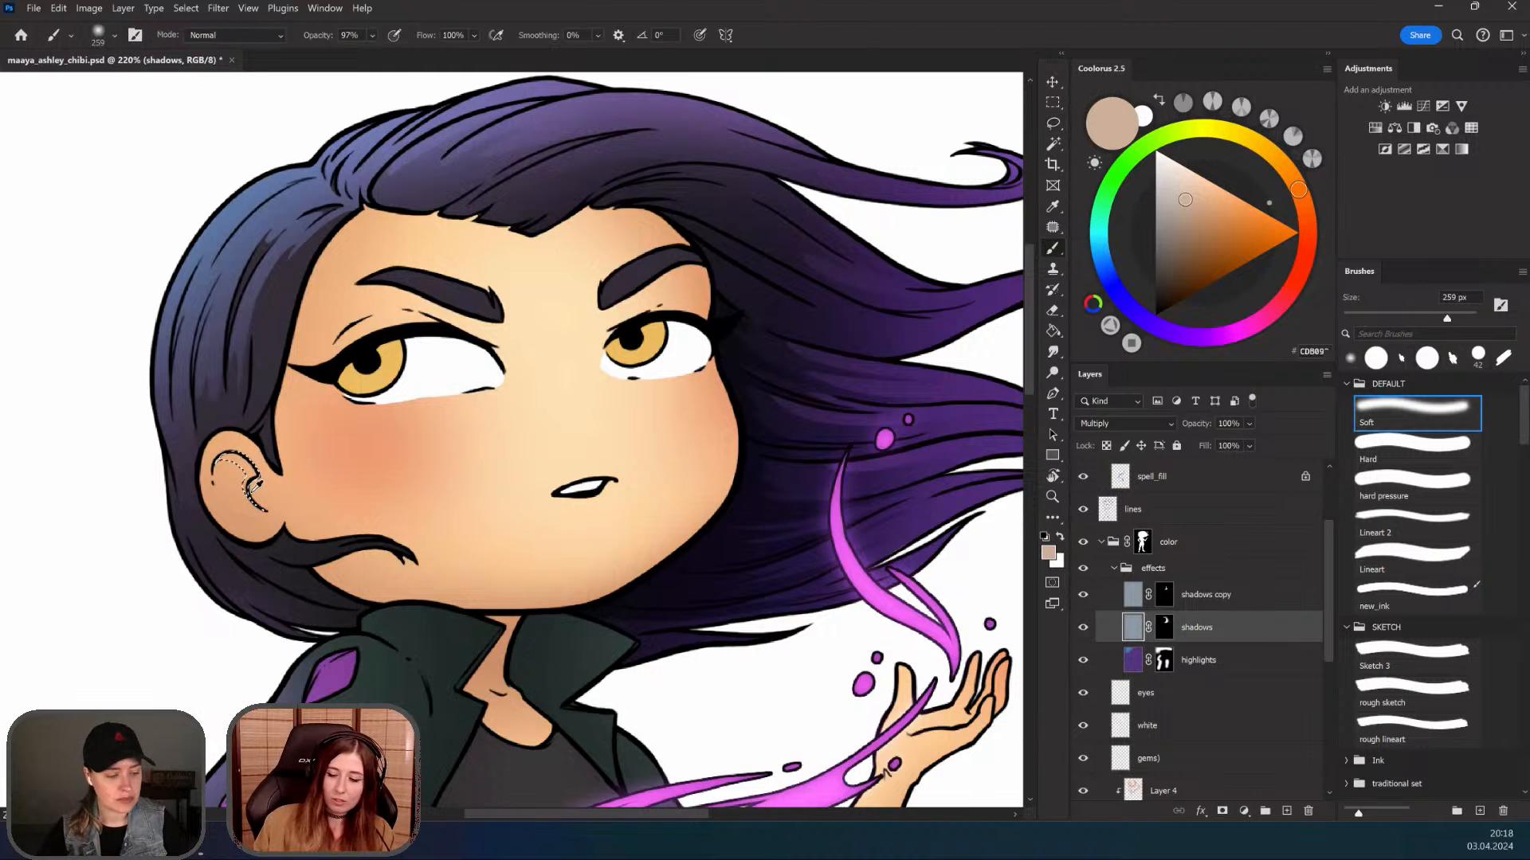
pyautogui.click(1168, 628)
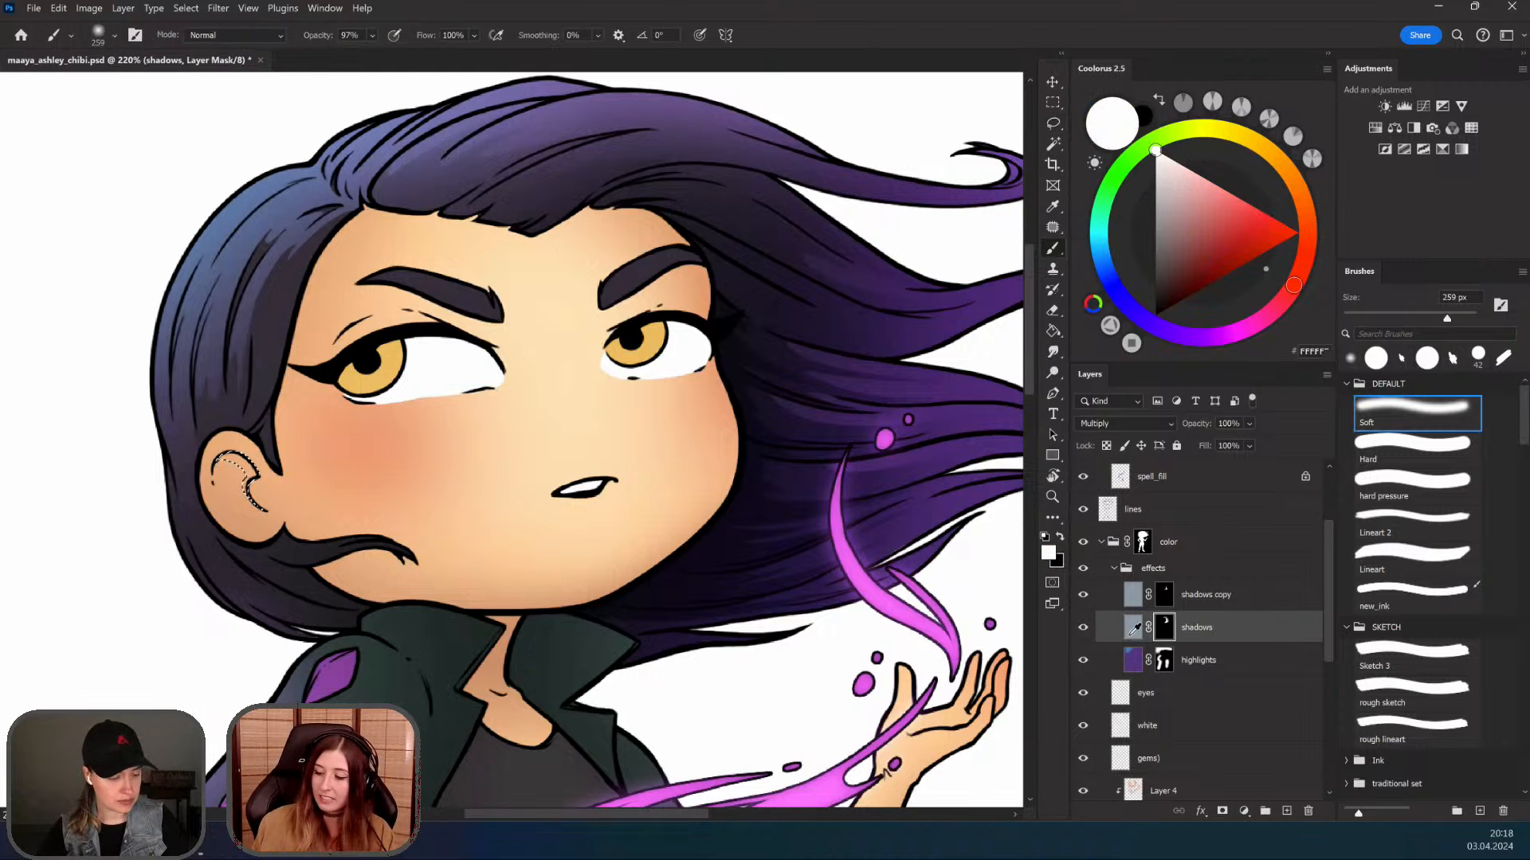
pyautogui.click(1135, 627)
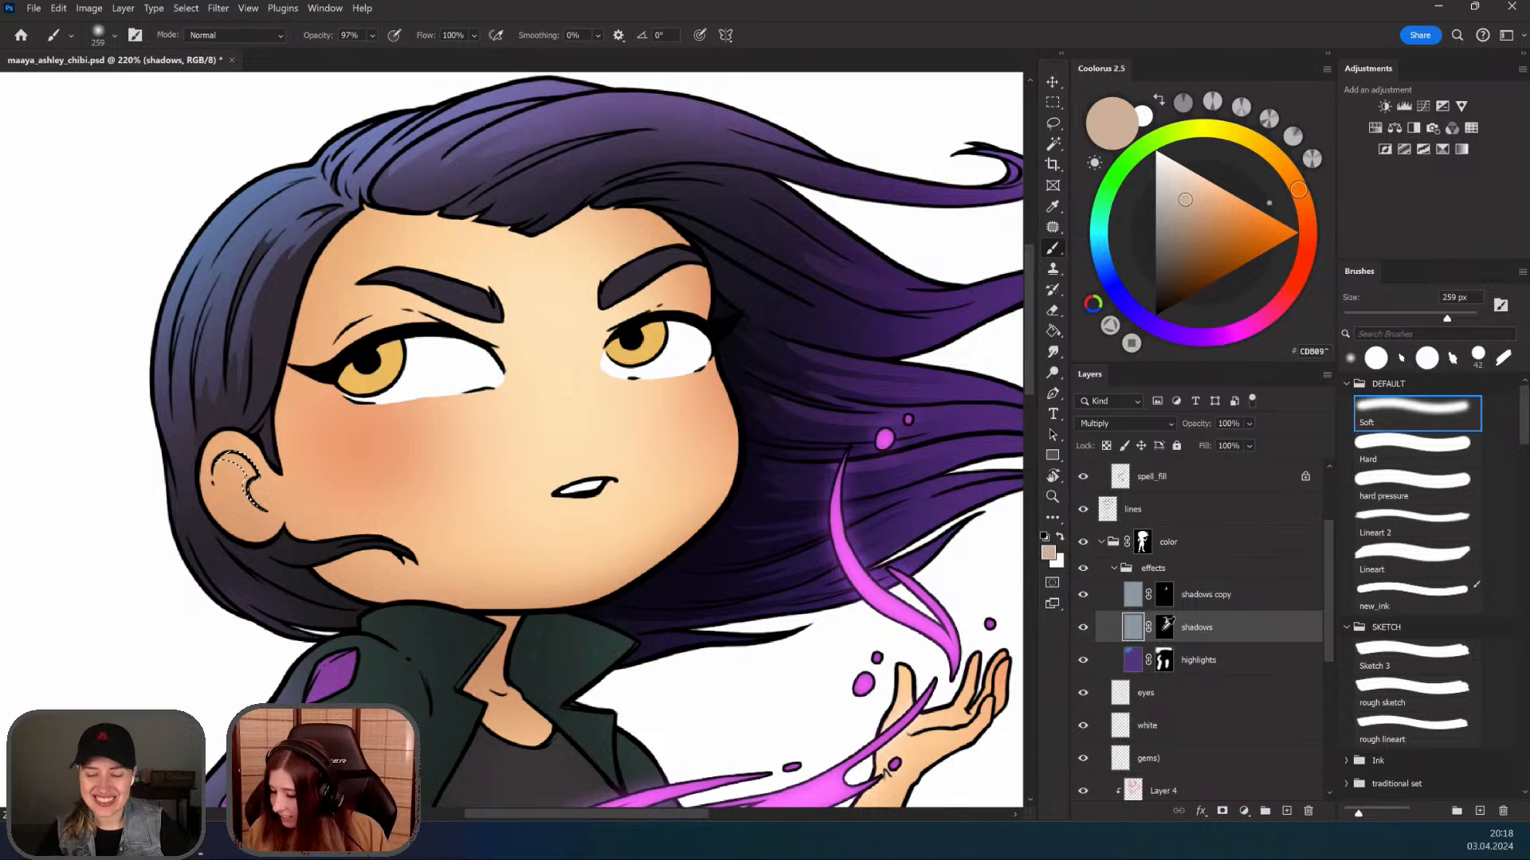
pyautogui.click(1165, 627)
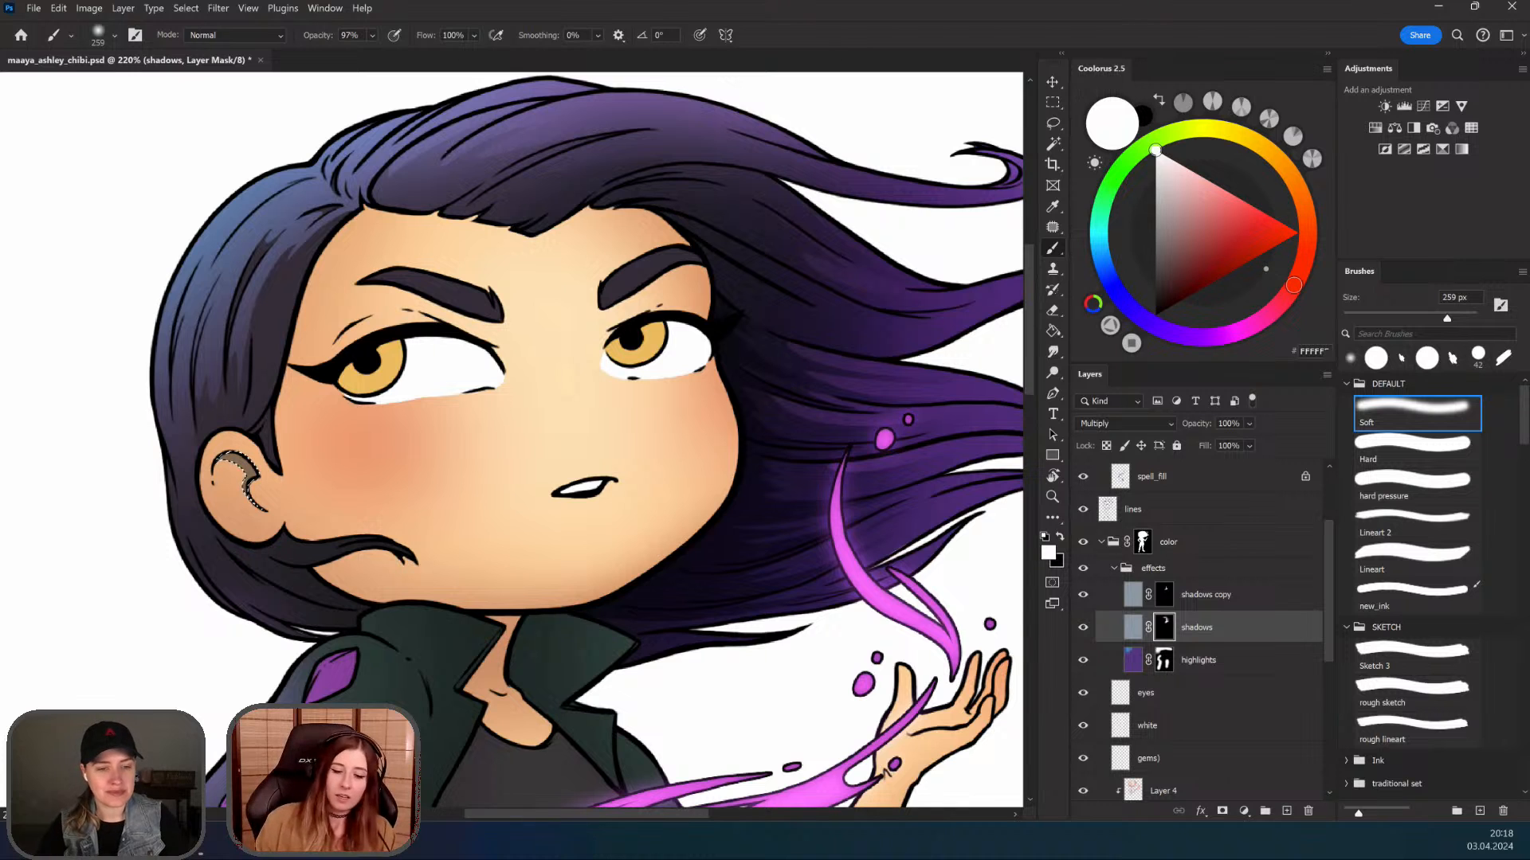
pyautogui.click(1063, 125)
pyautogui.click(369, 464)
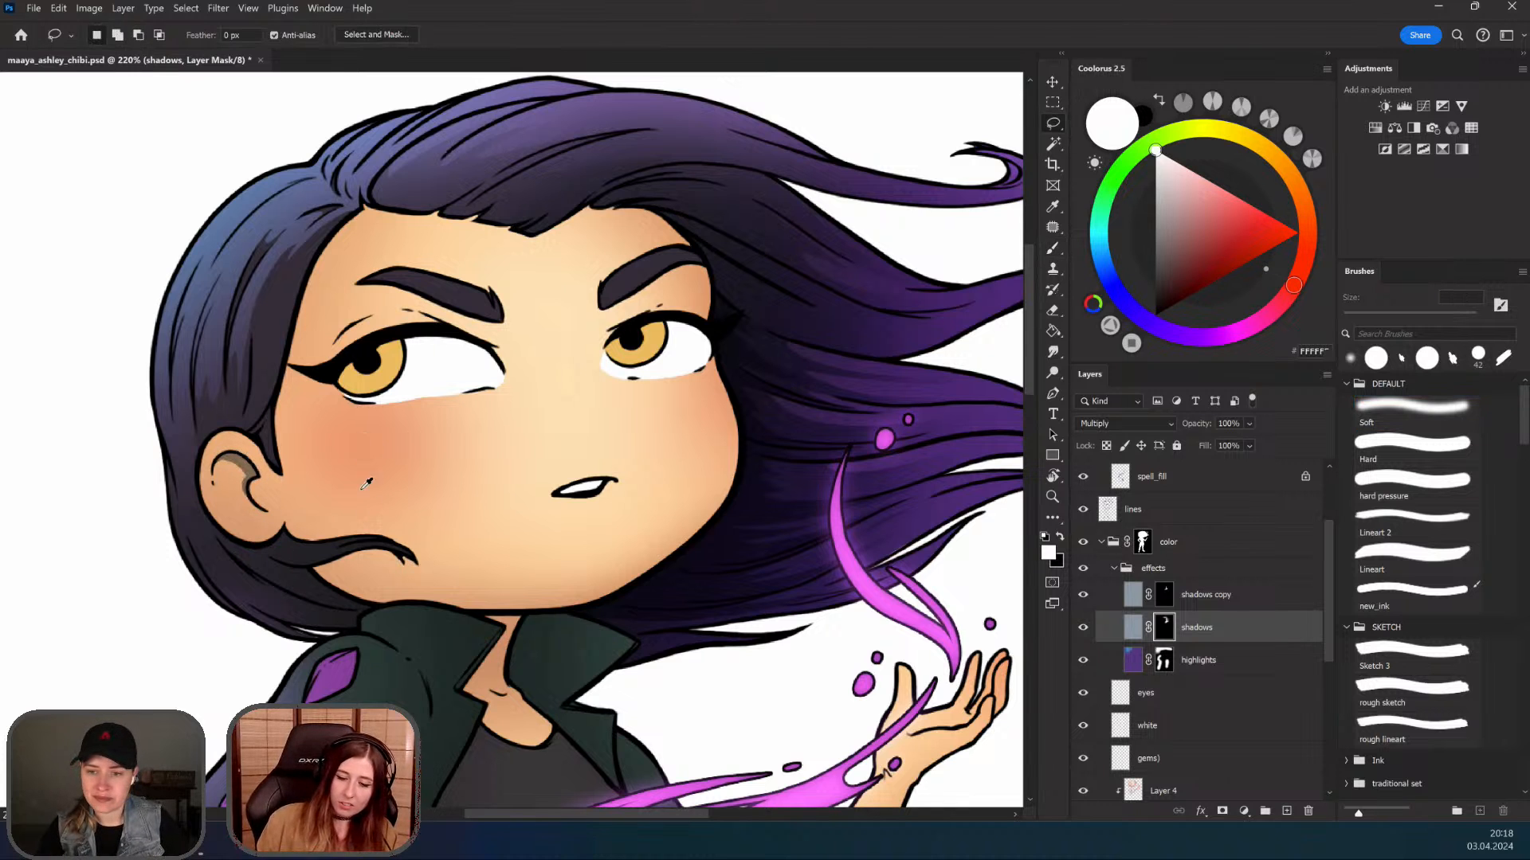
# Step: Tilt the canvas and paint a shadow on the selected eyelid strip above the eye nearer the ear
pyautogui.moveTo(781, 354); pyautogui.dragTo(790, 421)
pyautogui.press('r')
pyautogui.moveTo(402, 485)
pyautogui.mouseDown()
pyautogui.moveTo(385, 500)
pyautogui.moveTo(470, 550)
pyautogui.moveTo(435, 466)
pyautogui.moveTo(383, 518)
pyautogui.moveTo(440, 455)
pyautogui.moveTo(389, 510)
pyautogui.moveTo(397, 563)
pyautogui.mouseUp()
pyautogui.press('z')
pyautogui.press('l')
pyautogui.press('b')
pyautogui.hotkey('ctrl', 'z')
pyautogui.press('l')
pyautogui.press('b')
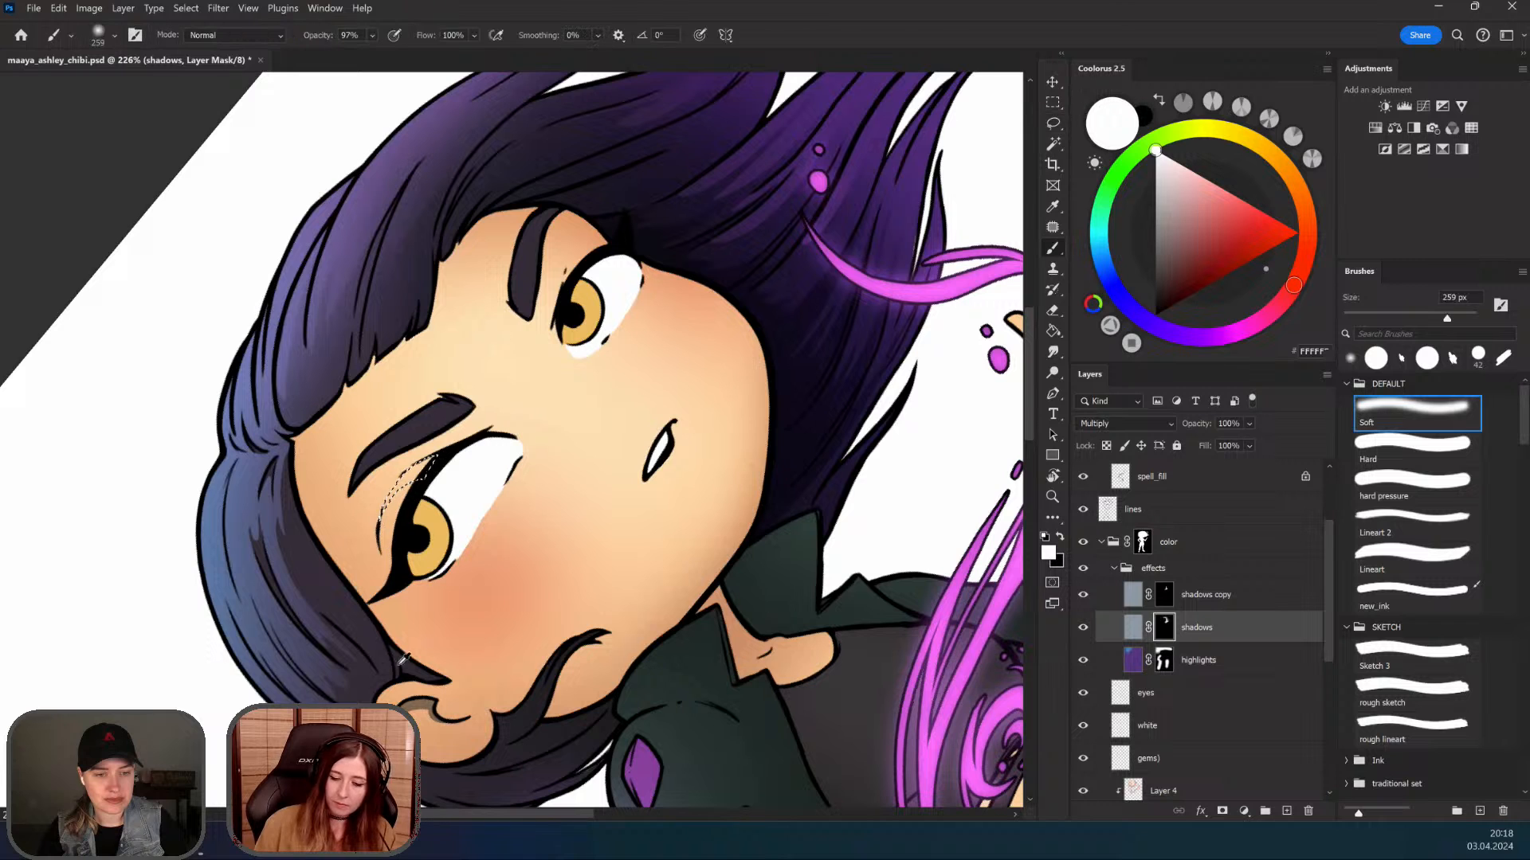
pyautogui.moveTo(431, 463); pyautogui.dragTo(387, 513)
pyautogui.click(1052, 121)
# Step: Paint the hair's cast shadow on the forehead above the far eyebrow through a freehand selection, and deselect
pyautogui.press('r')
pyautogui.moveTo(683, 475); pyautogui.dragTo(560, 607)
pyautogui.moveTo(678, 478); pyautogui.dragTo(589, 482)
pyautogui.press('r')
pyautogui.moveTo(757, 470); pyautogui.dragTo(1003, 160)
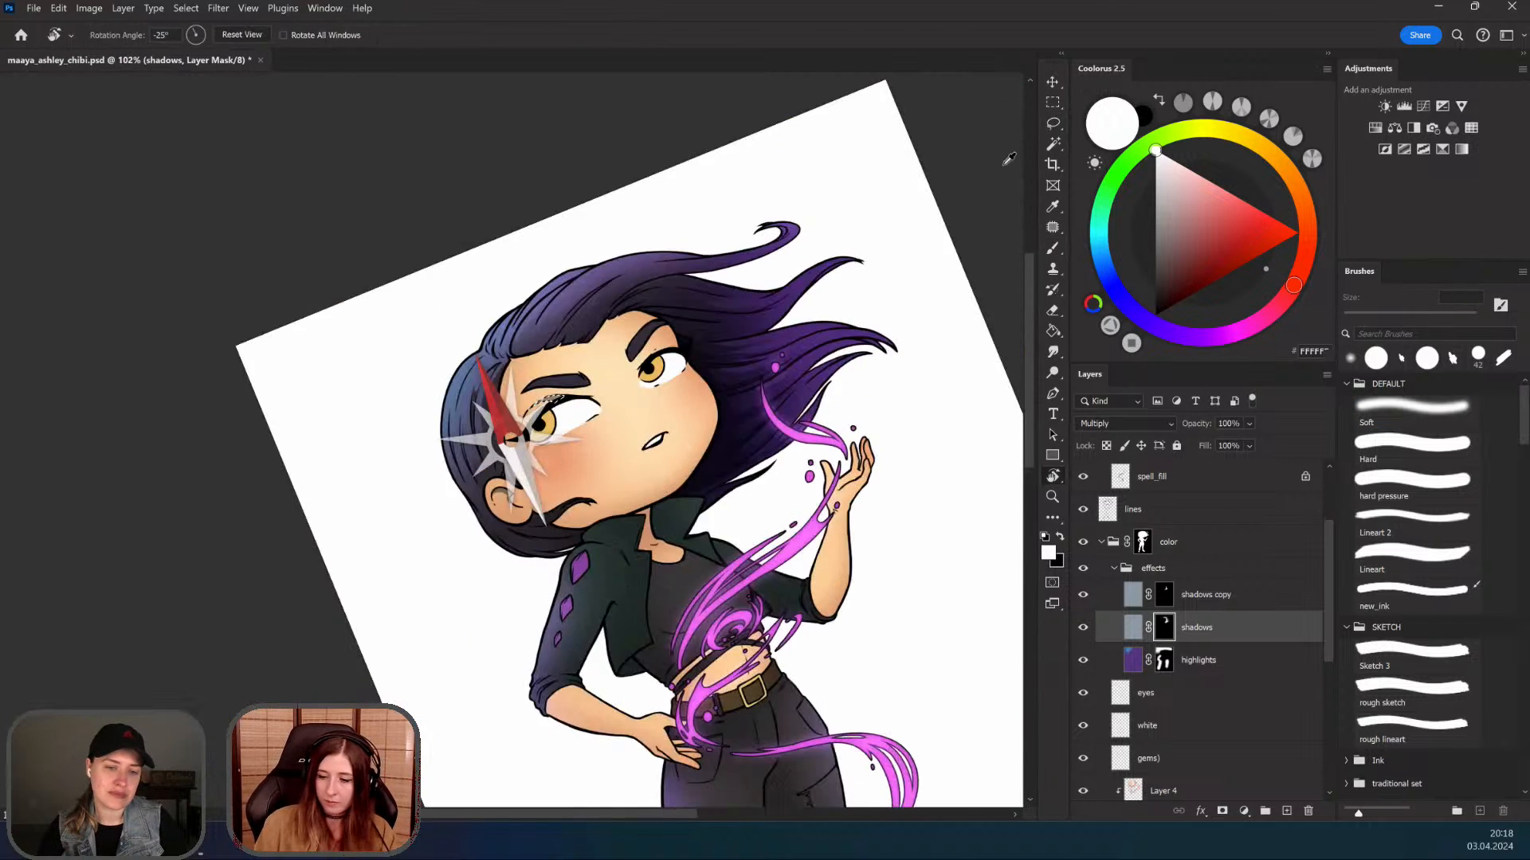
pyautogui.moveTo(717, 343); pyautogui.dragTo(788, 358)
pyautogui.moveTo(617, 323)
pyautogui.mouseDown()
pyautogui.moveTo(708, 341)
pyautogui.moveTo(603, 324)
pyautogui.moveTo(737, 323)
pyautogui.moveTo(785, 368)
pyautogui.moveTo(707, 325)
pyautogui.moveTo(782, 363)
pyautogui.mouseUp()
pyautogui.press('l')
pyautogui.press('b')
pyautogui.click(1054, 123)
pyautogui.press('b')
pyautogui.press('l')
pyautogui.hotkey('ctrl', 'd')
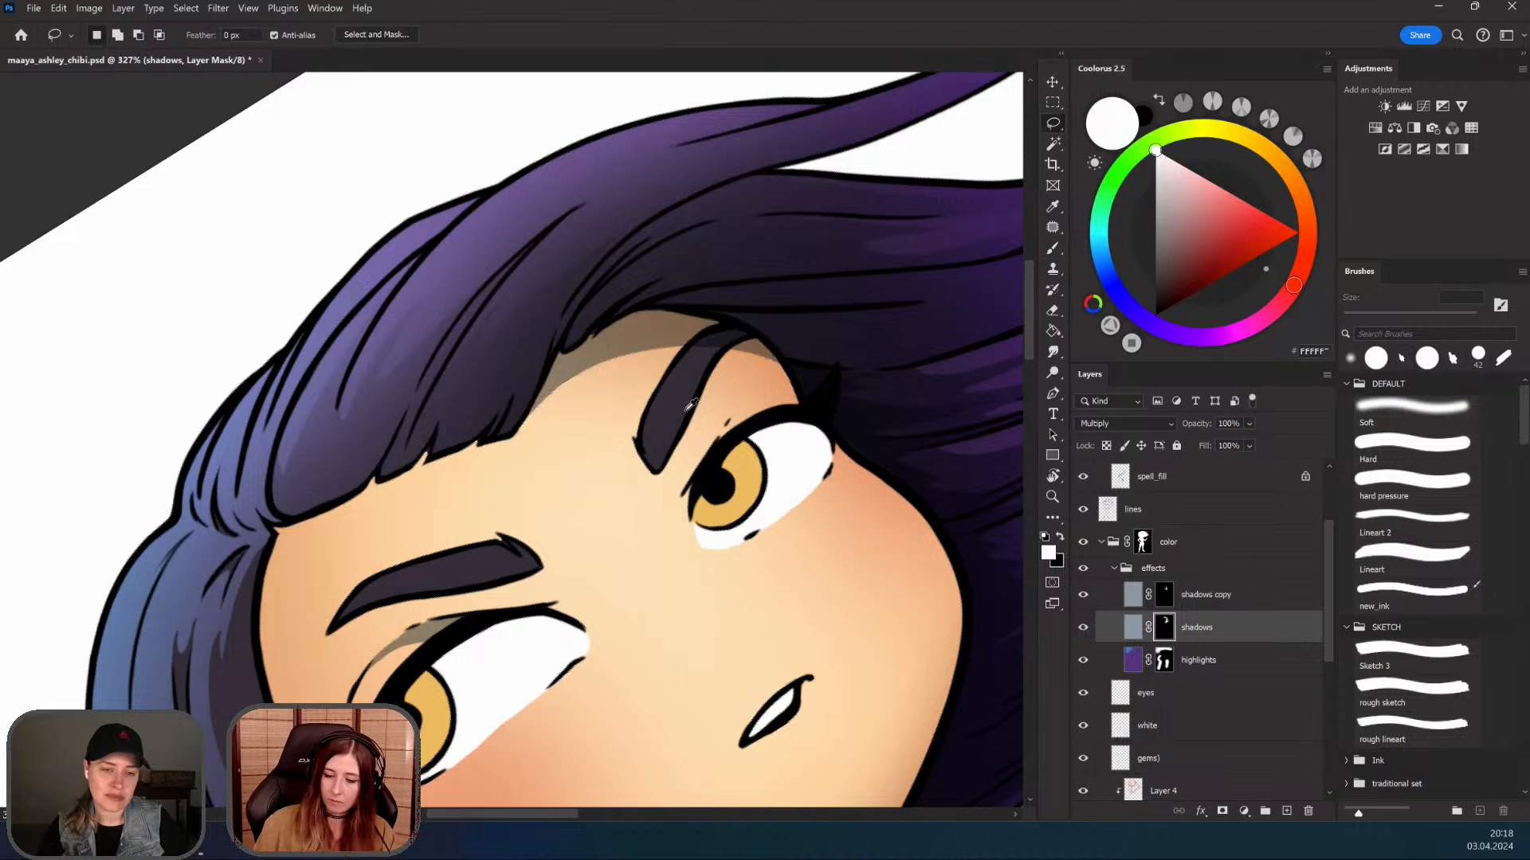
# Step: Examine the forehead and eyelid shading from a distance and up close, and clear the selection at the eyes
pyautogui.scroll(-3, 775, 505)
pyautogui.moveTo(775, 506); pyautogui.dragTo(771, 413)
pyautogui.press('z')
pyautogui.moveTo(660, 527); pyautogui.dragTo(558, 530)
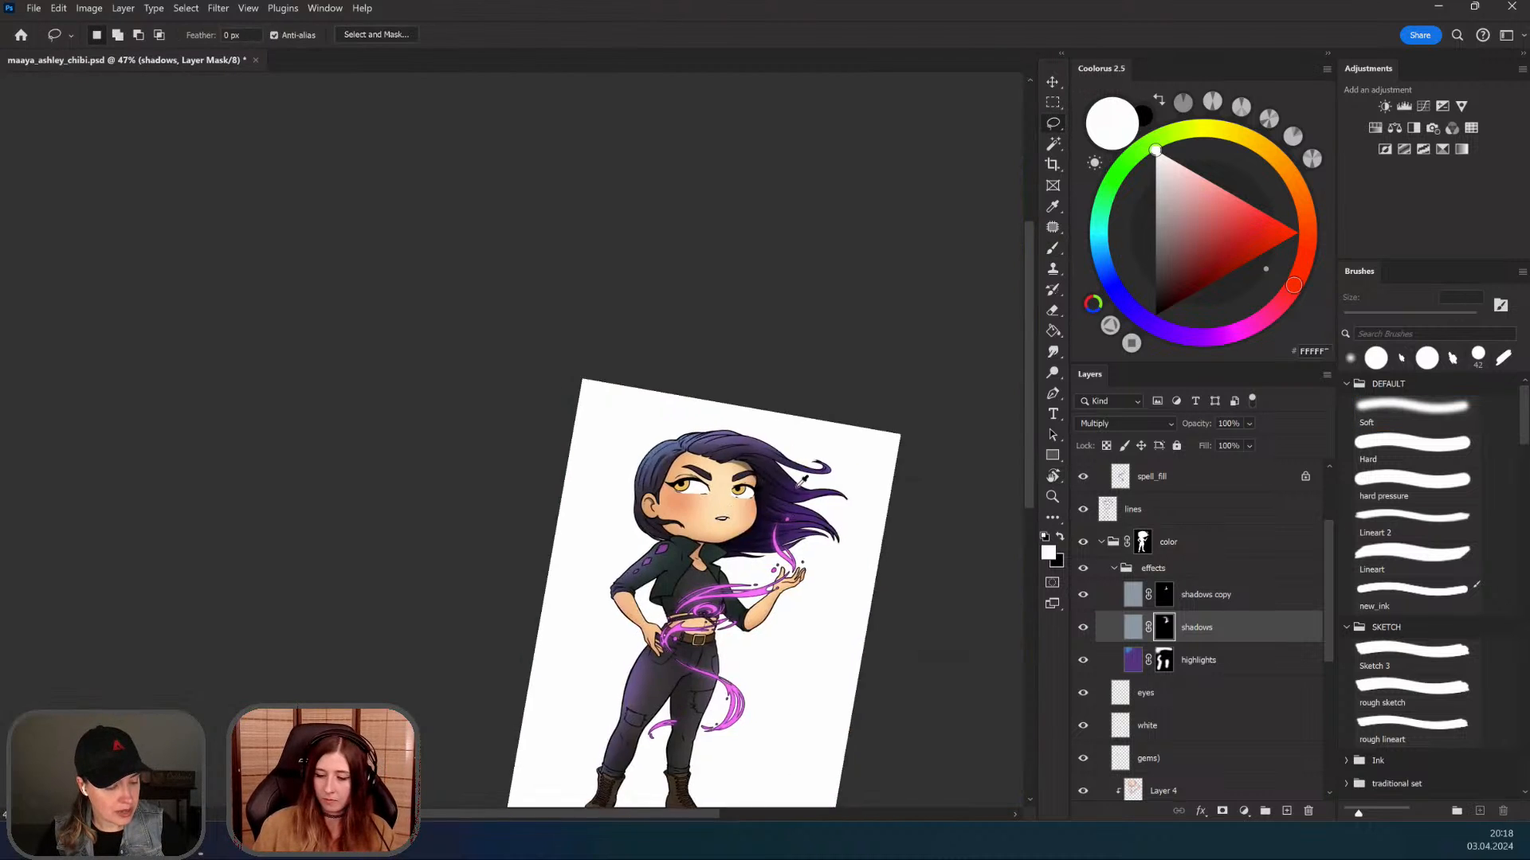
pyautogui.press('r')
pyautogui.moveTo(668, 491); pyautogui.dragTo(666, 523)
pyautogui.press('z')
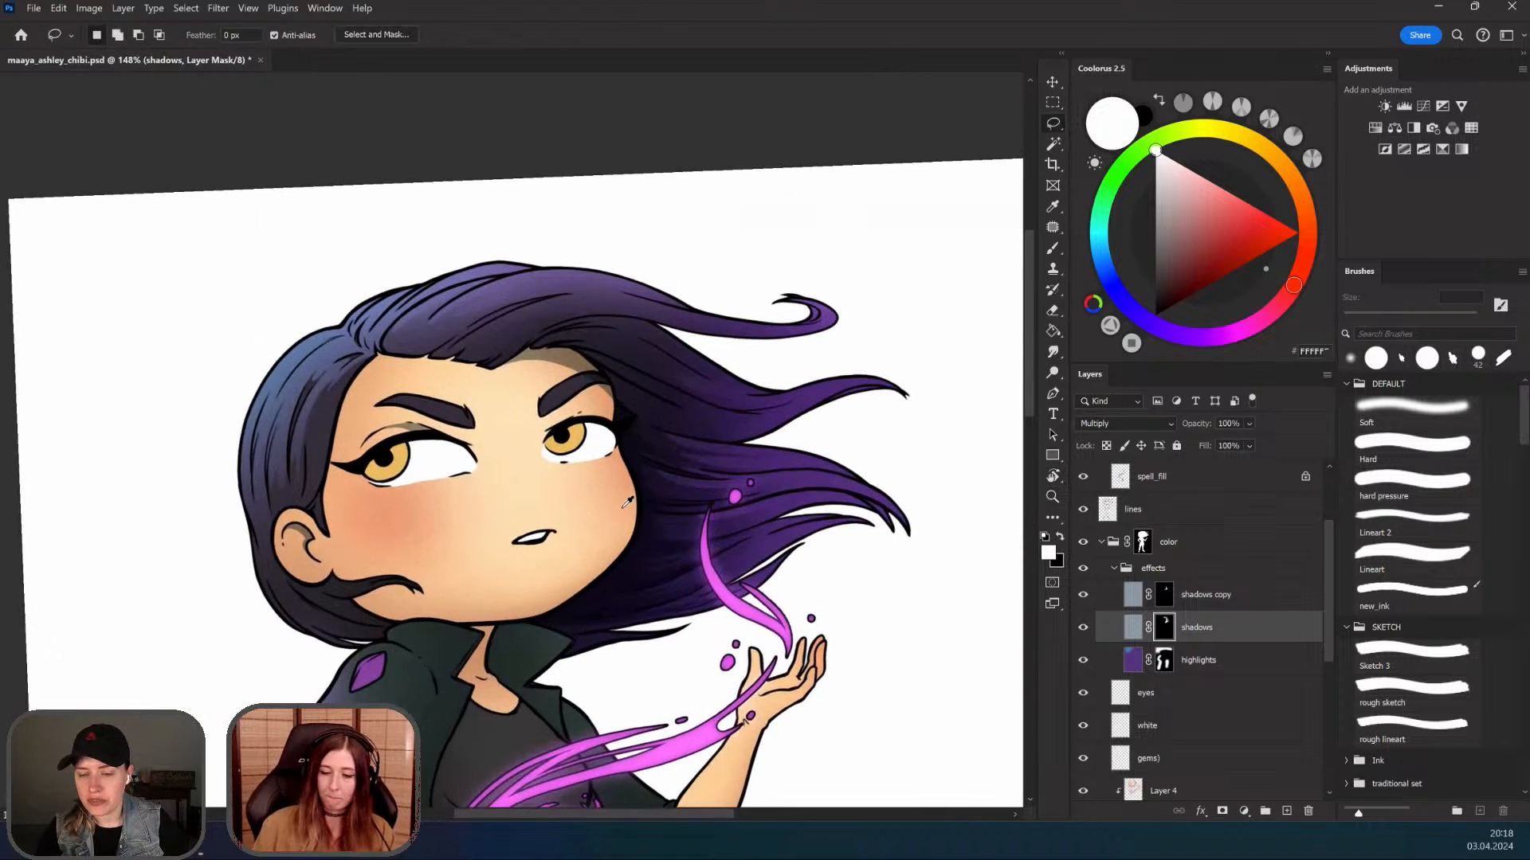
pyautogui.press('z')
pyautogui.moveTo(509, 442); pyautogui.dragTo(598, 399)
pyautogui.press('r')
pyautogui.moveTo(603, 388)
pyautogui.mouseDown()
pyautogui.moveTo(580, 367)
pyautogui.moveTo(635, 350)
pyautogui.mouseUp()
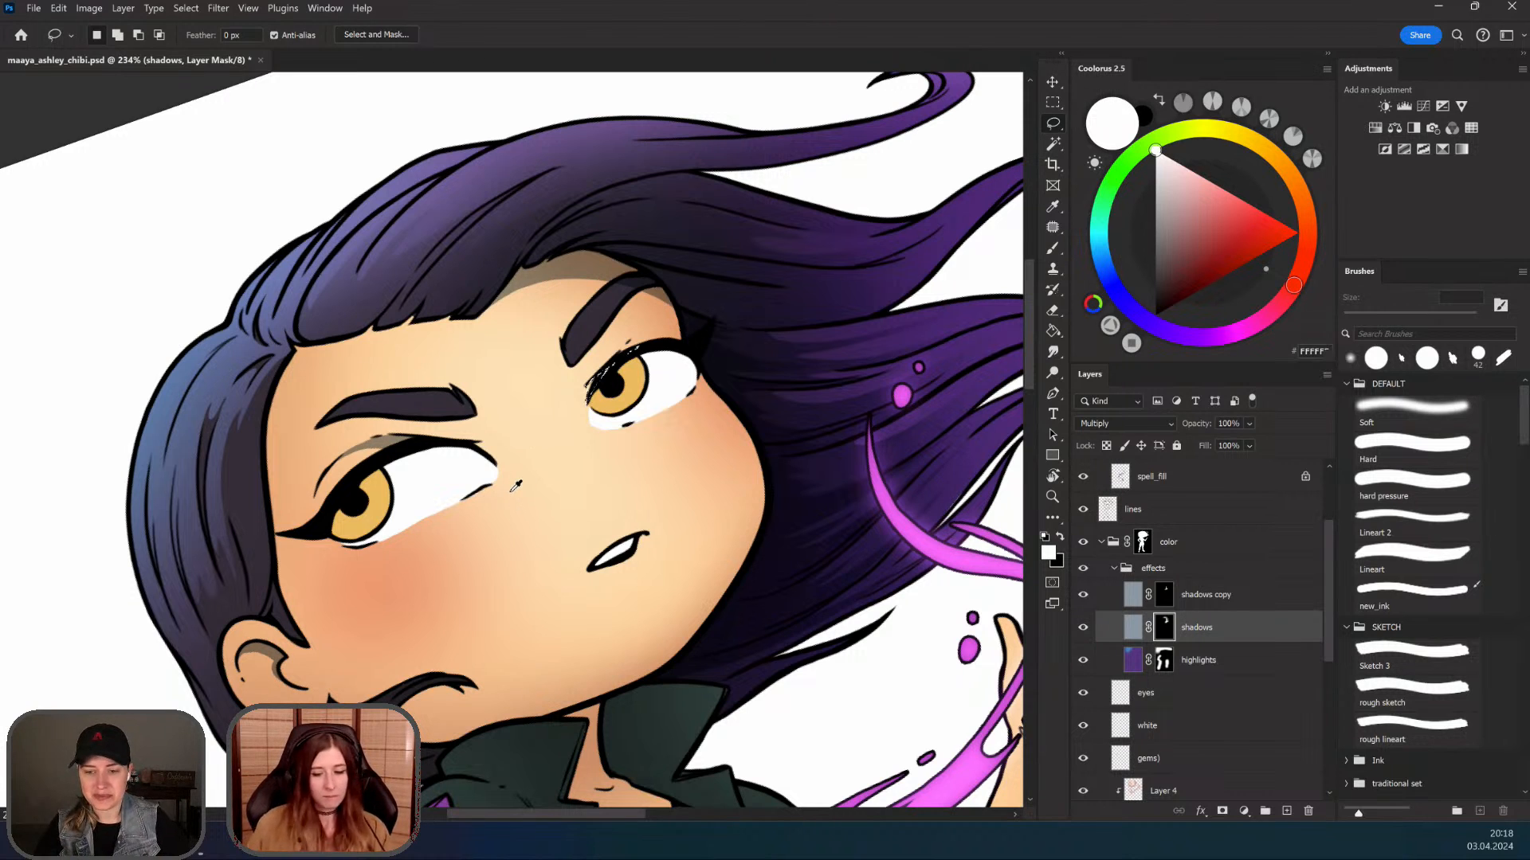
pyautogui.press('z')
pyautogui.scroll(-2, 558, 494)
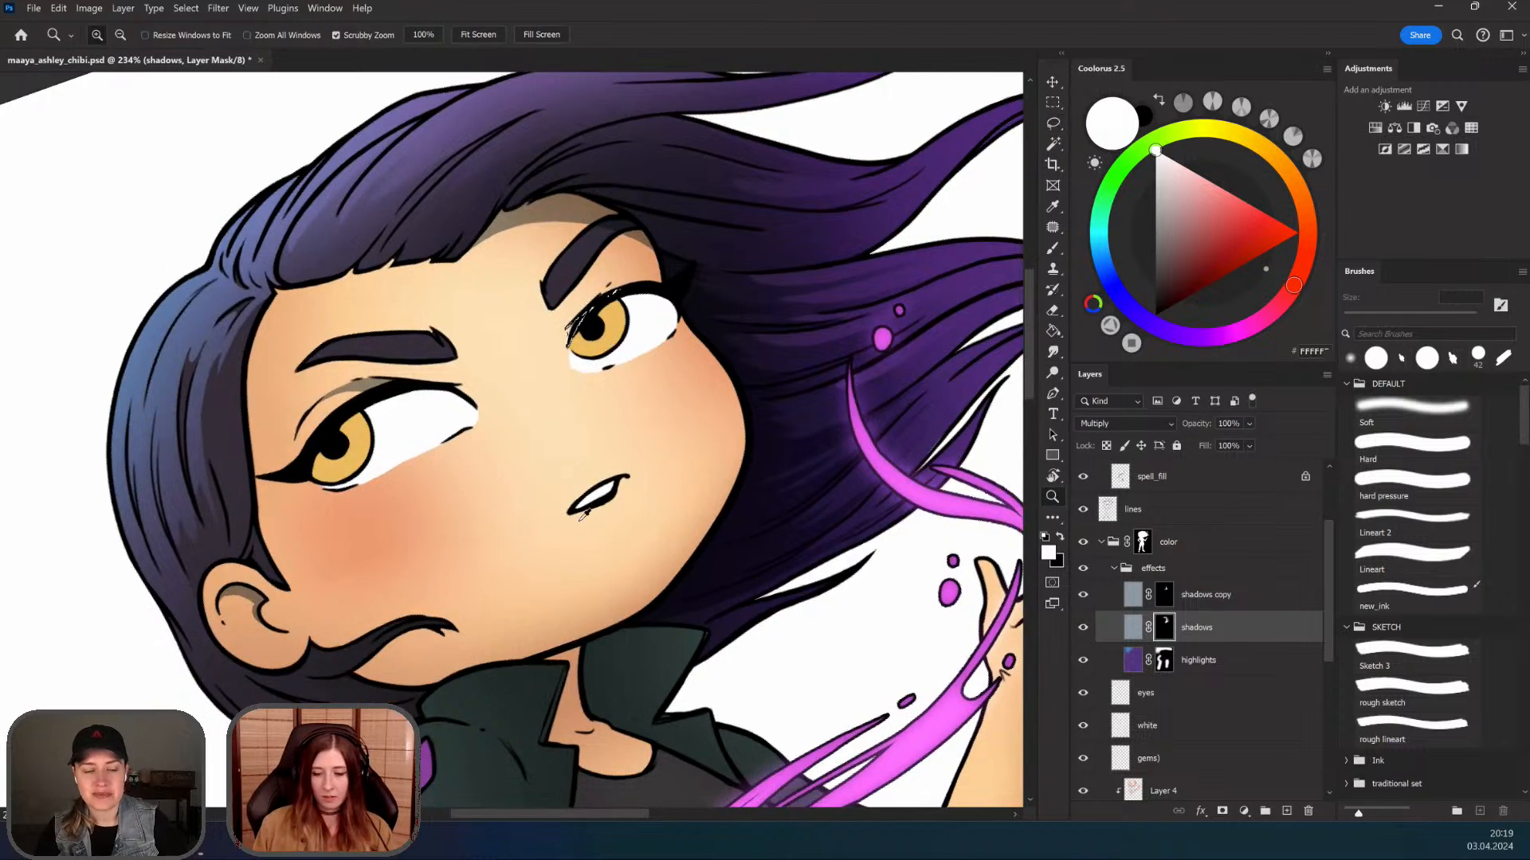
pyautogui.hotkey('ctrl', 'd')
pyautogui.moveTo(585, 515)
pyautogui.mouseDown()
pyautogui.moveTo(454, 510)
pyautogui.moveTo(486, 488)
pyautogui.moveTo(555, 483)
pyautogui.moveTo(548, 456)
pyautogui.mouseUp()
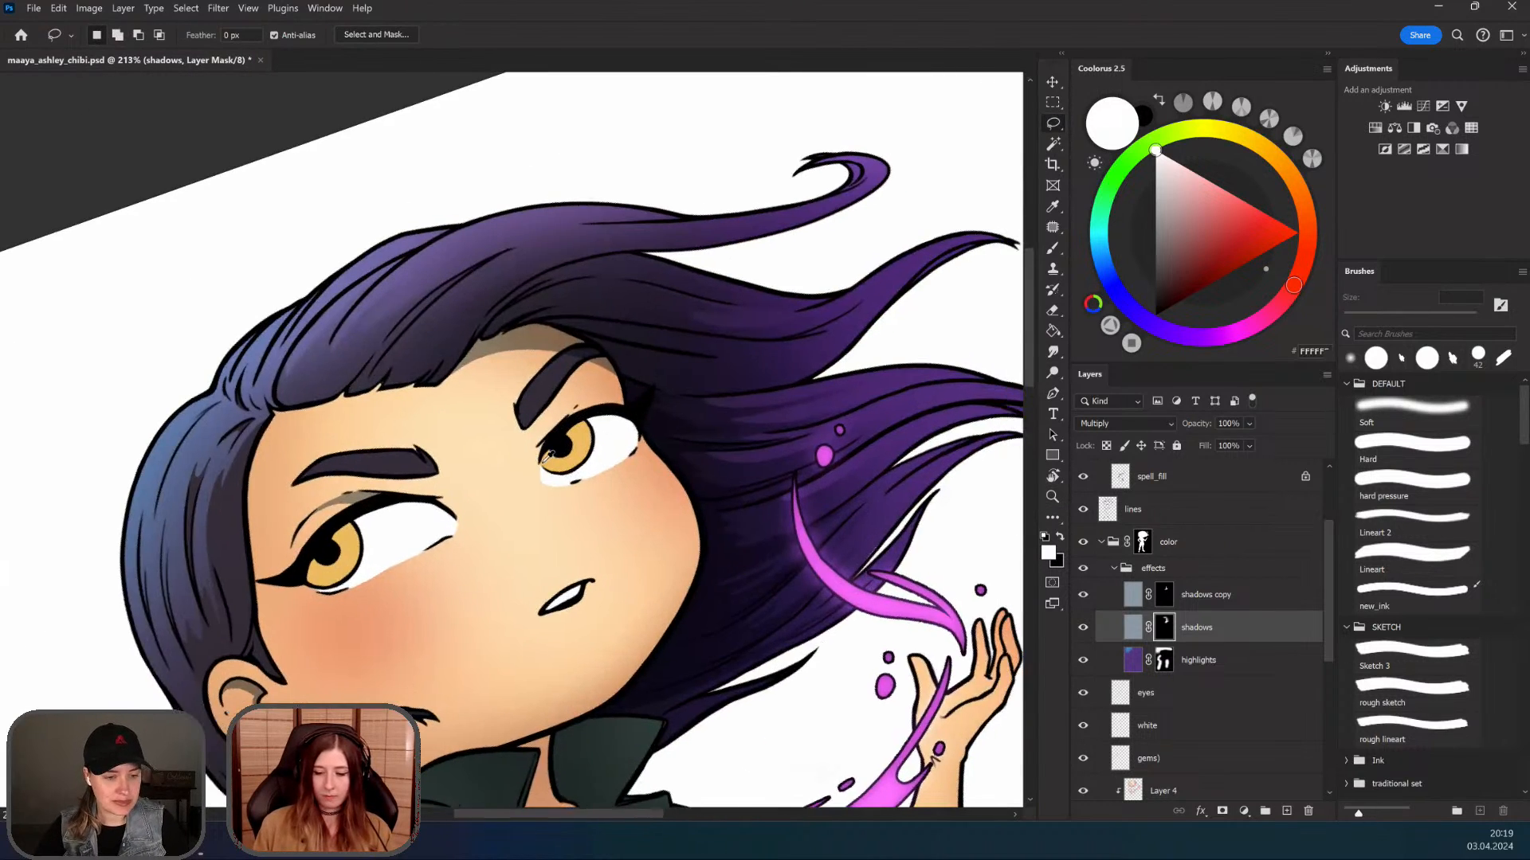
# Step: Paint a shadow across the upper eyeball and iris of the eye nearer the ear, and deselect
pyautogui.scroll(3, 343, 518)
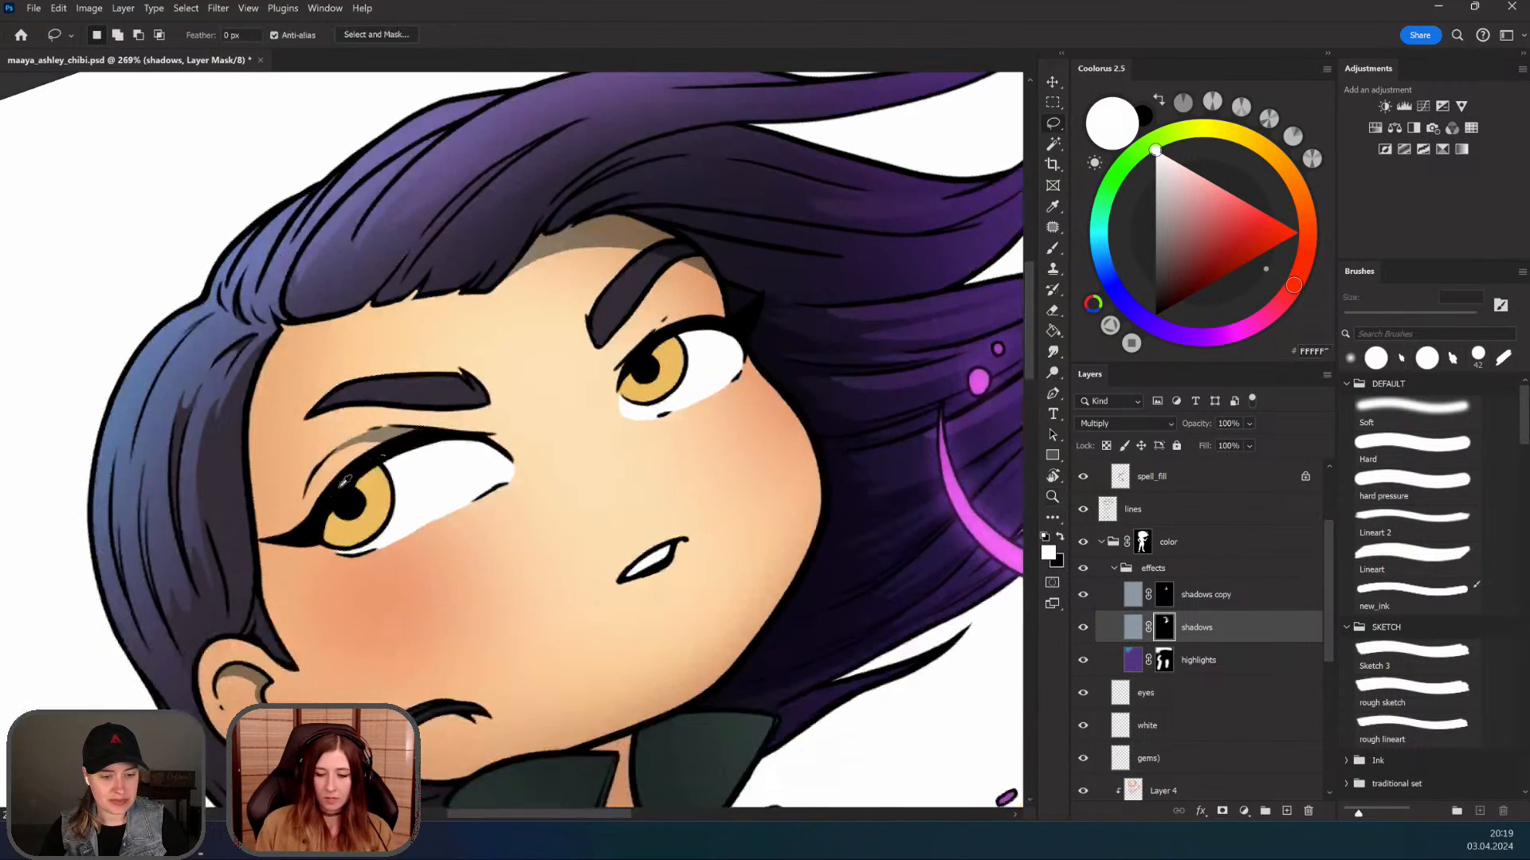
pyautogui.moveTo(385, 456)
pyautogui.mouseDown()
pyautogui.moveTo(341, 524)
pyautogui.moveTo(502, 439)
pyautogui.moveTo(374, 434)
pyautogui.mouseUp()
pyautogui.press('b')
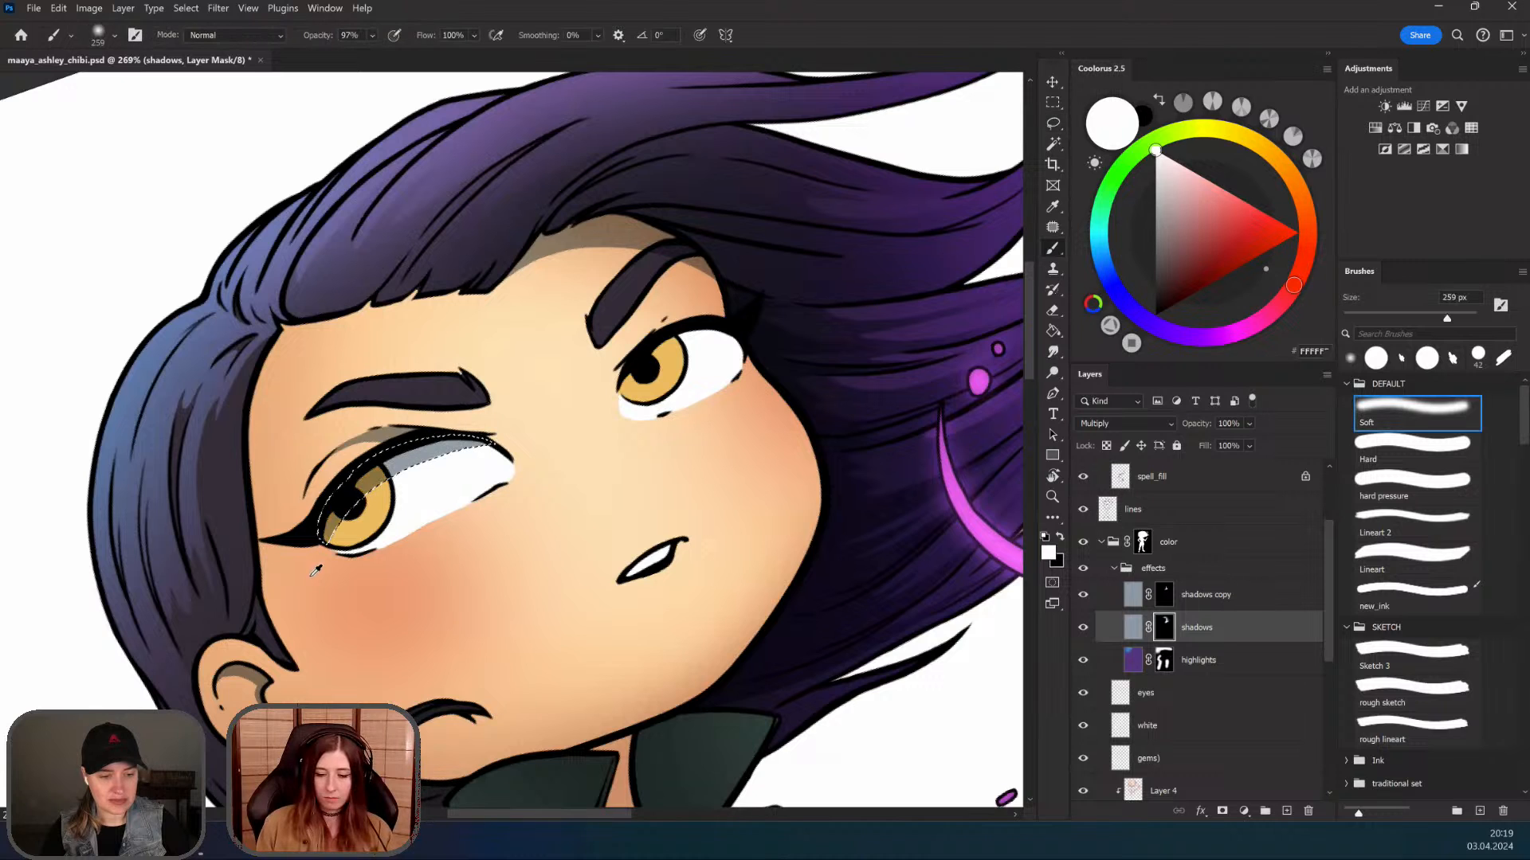
pyautogui.press('l')
pyautogui.hotkey('ctrl', 'd')
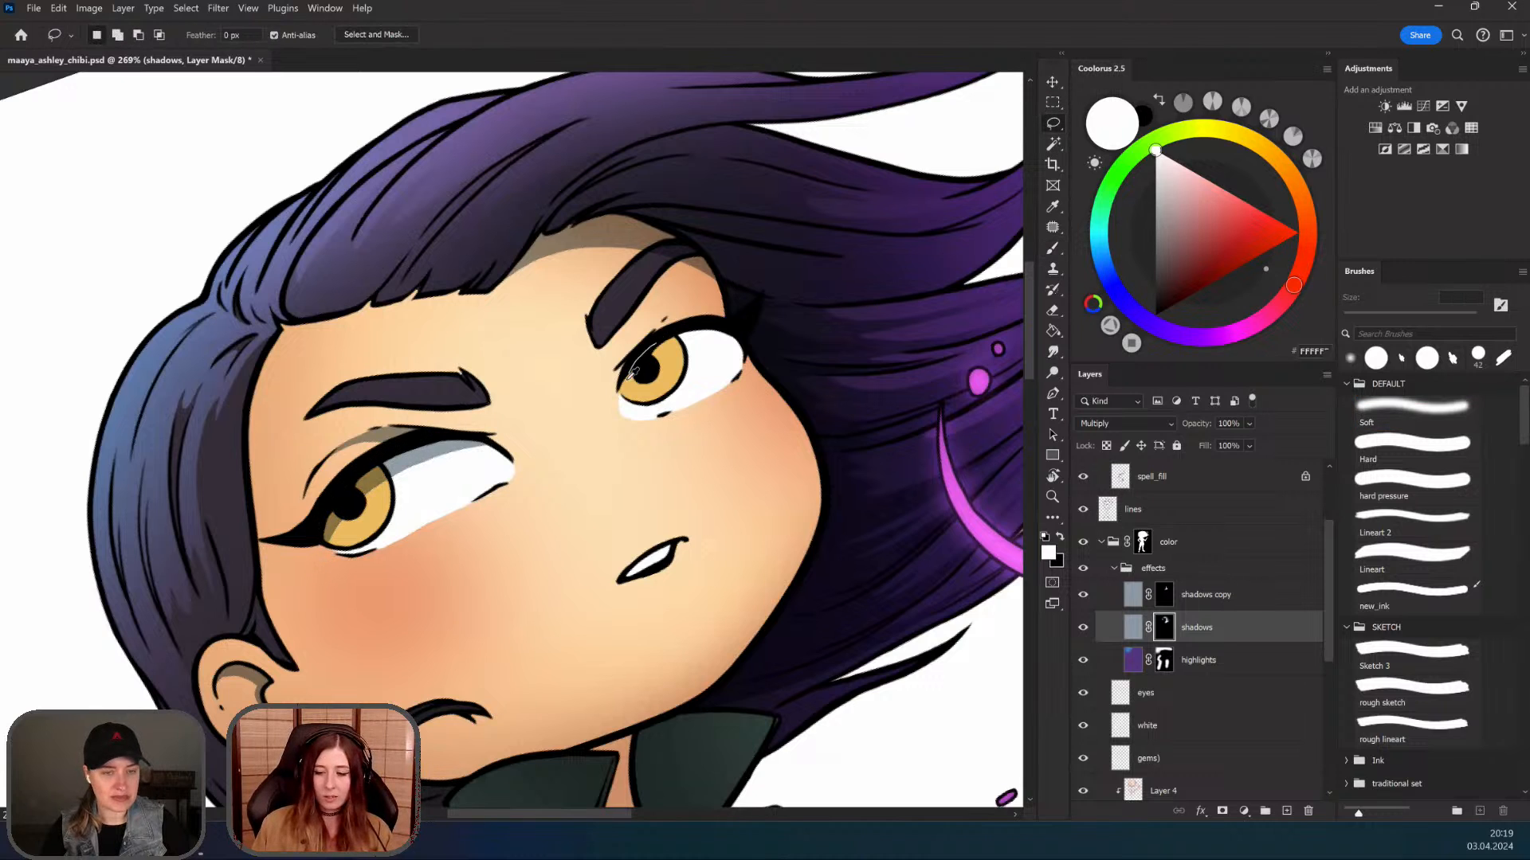
# Step: Paint a matching lash shadow across the upper part of the far eye, and deselect
pyautogui.moveTo(621, 405)
pyautogui.mouseDown()
pyautogui.moveTo(694, 338)
pyautogui.moveTo(737, 333)
pyautogui.moveTo(625, 399)
pyautogui.mouseUp()
pyautogui.press('z')
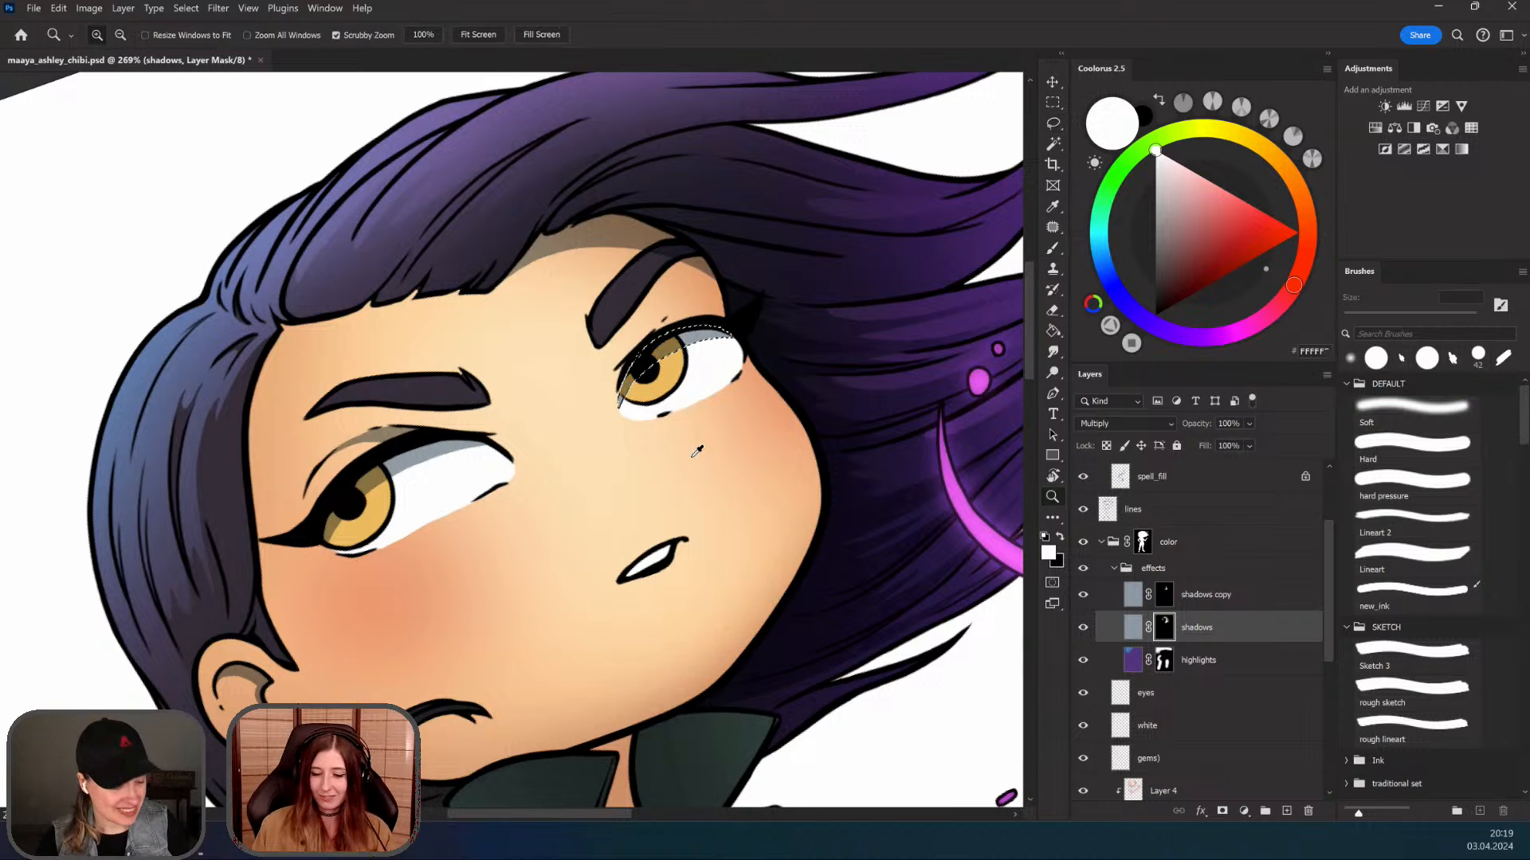
pyautogui.press('b')
pyautogui.moveTo(678, 455)
pyautogui.mouseDown()
pyautogui.moveTo(591, 459)
pyautogui.moveTo(660, 375)
pyautogui.moveTo(678, 309)
pyautogui.mouseUp()
pyautogui.click(1052, 124)
pyautogui.hotkey('ctrl', 'd')
# Step: Select a small area at the upturned corner of the mouth and shade it on the shadows mask
pyautogui.moveTo(607, 478); pyautogui.dragTo(634, 474)
pyautogui.moveTo(633, 516)
pyautogui.mouseDown()
pyautogui.moveTo(648, 478)
pyautogui.moveTo(620, 461)
pyautogui.mouseUp()
pyautogui.moveTo(619, 470); pyautogui.dragTo(618, 476)
pyautogui.press('b')
pyautogui.press('z')
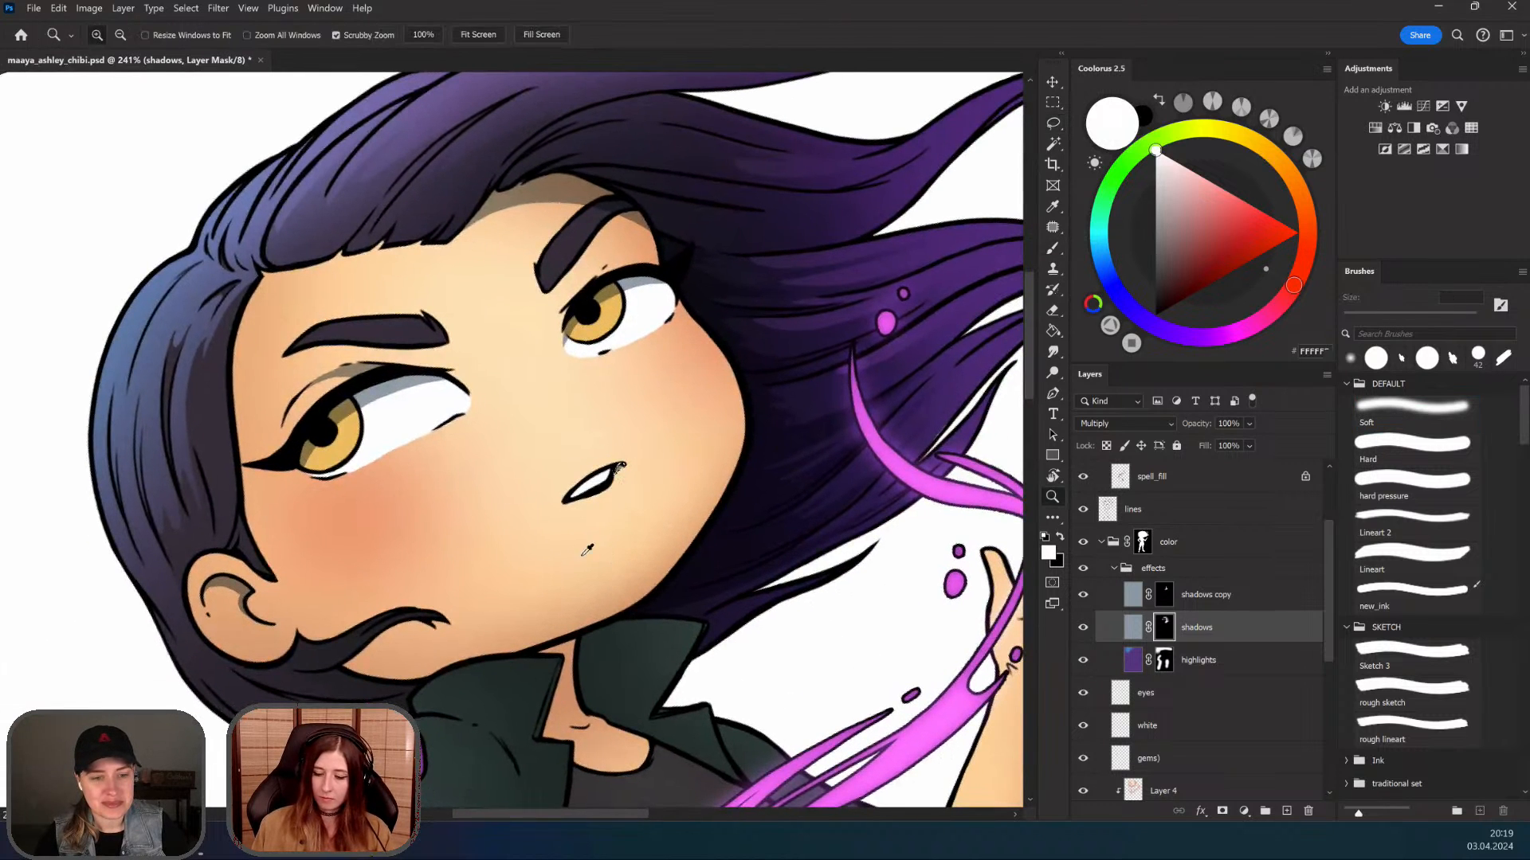
pyautogui.moveTo(597, 547); pyautogui.dragTo(532, 550)
pyautogui.moveTo(629, 446)
pyautogui.mouseDown()
pyautogui.moveTo(617, 497)
pyautogui.moveTo(625, 459)
pyautogui.mouseUp()
# Step: Select the neck area under the chin between the collar edges and fill it with shadow on the mask
pyautogui.click(1052, 124)
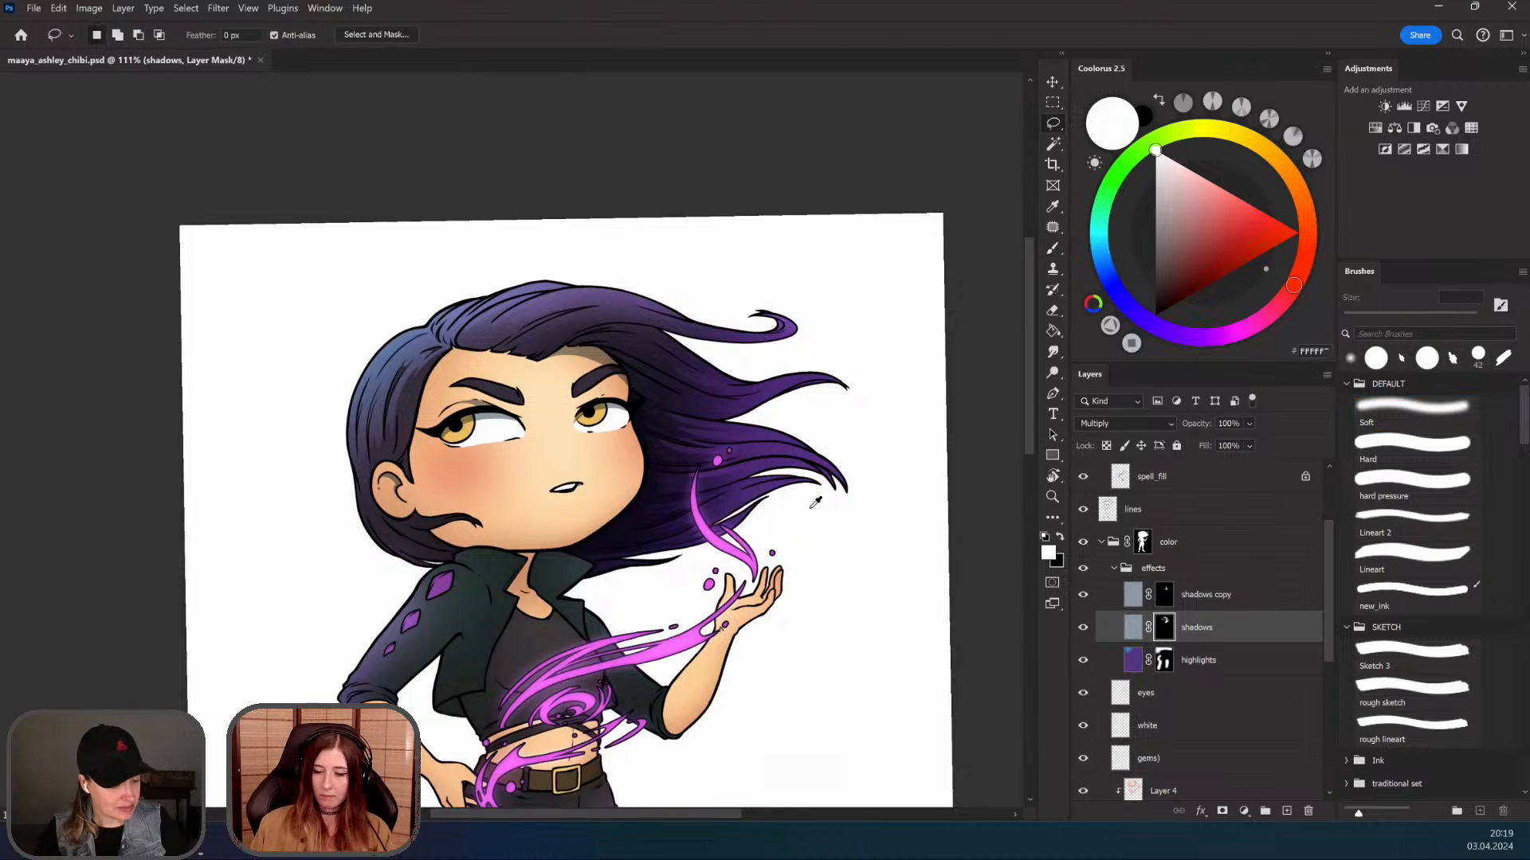
pyautogui.moveTo(757, 528); pyautogui.dragTo(691, 444)
pyautogui.press('z')
pyautogui.moveTo(496, 431); pyautogui.dragTo(535, 438)
pyautogui.moveTo(510, 483)
pyautogui.mouseDown()
pyautogui.moveTo(474, 514)
pyautogui.moveTo(484, 493)
pyautogui.moveTo(438, 469)
pyautogui.moveTo(518, 467)
pyautogui.mouseUp()
pyautogui.press('z')
pyautogui.press('b')
pyautogui.hotkey('alt', 'BackSpace')
pyautogui.press('z')
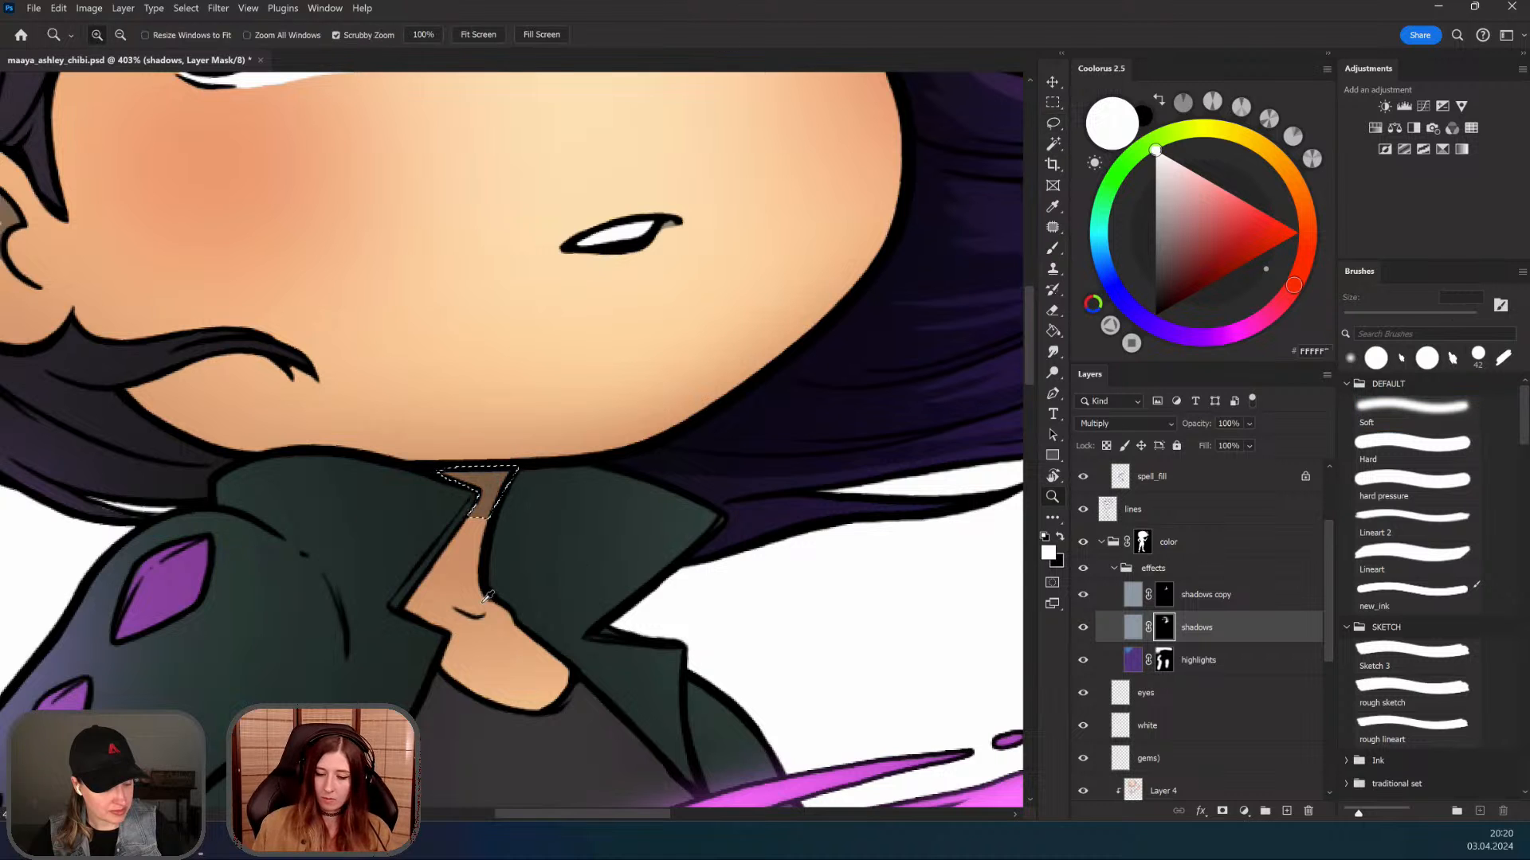
pyautogui.moveTo(566, 575); pyautogui.dragTo(398, 570)
pyautogui.press('m')
pyautogui.moveTo(573, 529); pyautogui.dragTo(522, 463)
pyautogui.moveTo(480, 504); pyautogui.dragTo(520, 536)
pyautogui.moveTo(488, 465); pyautogui.dragTo(520, 451)
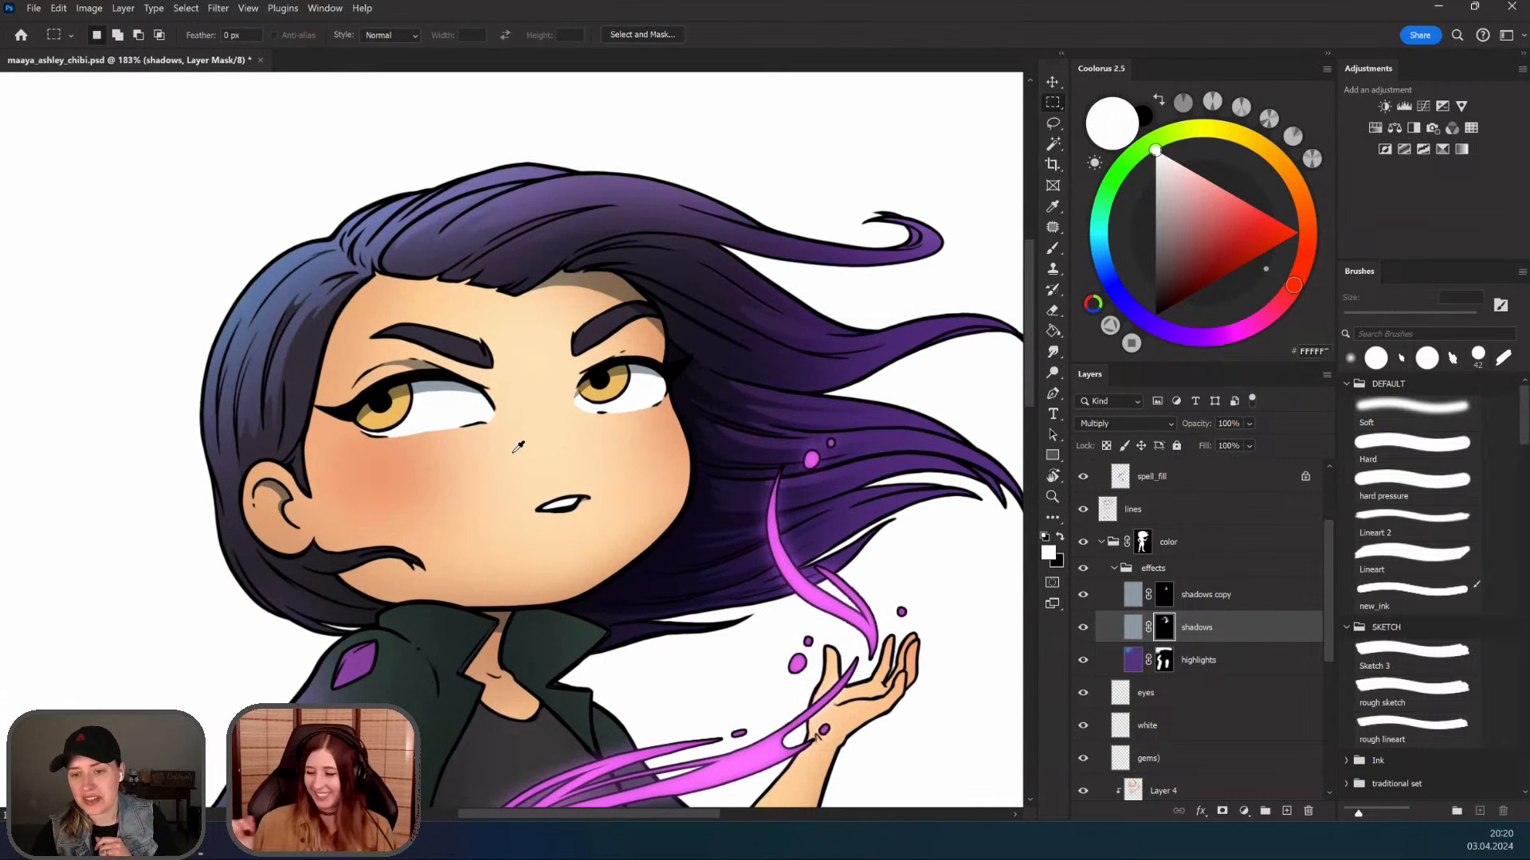
# Step: Target the color content of the shadows layer and examine the shaded face and collar
pyautogui.click(1142, 627)
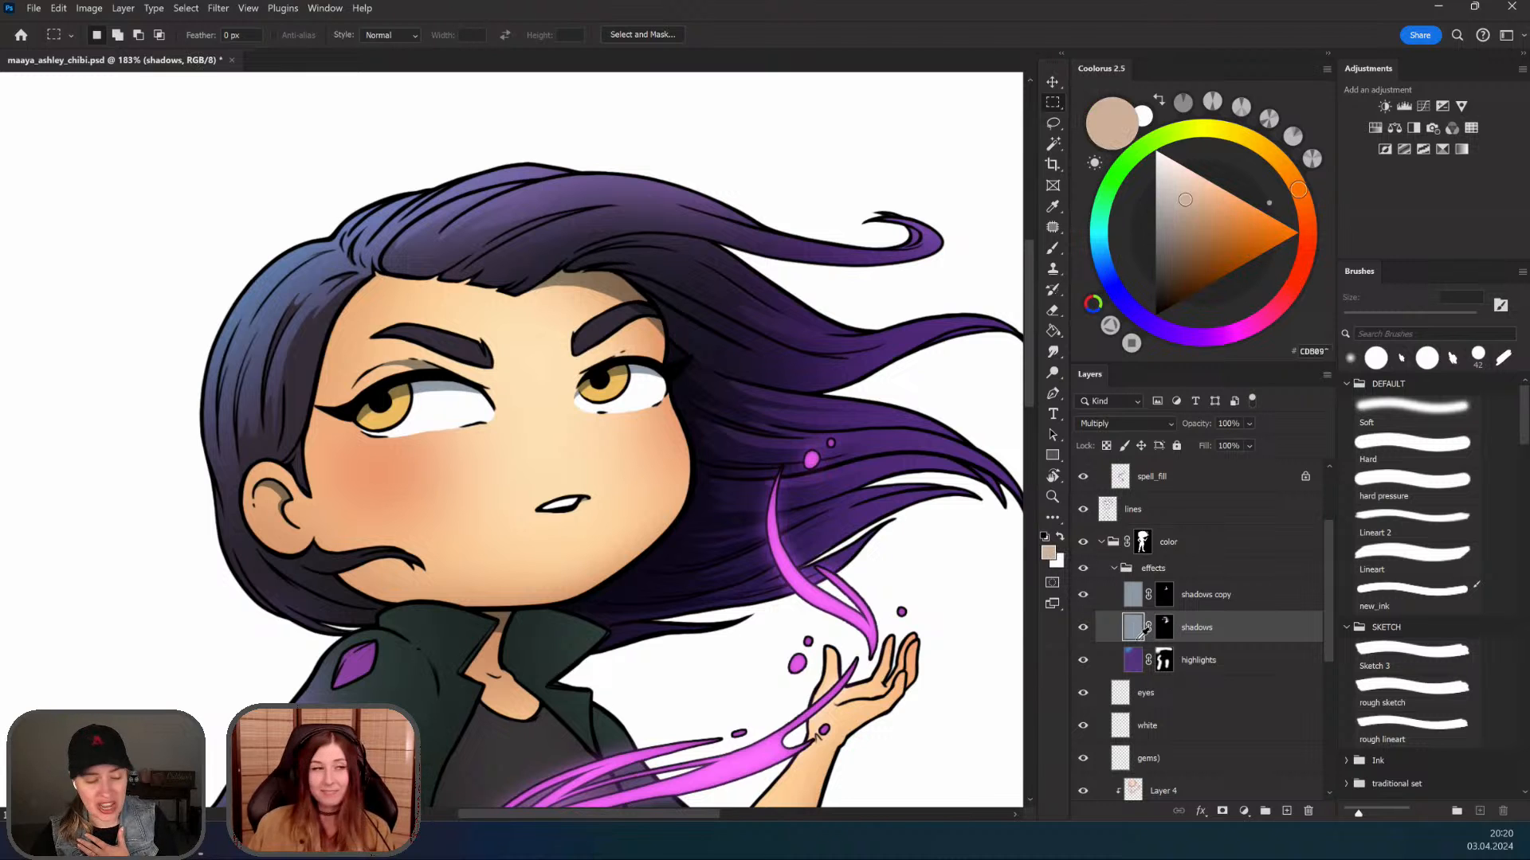
pyautogui.moveTo(652, 584)
pyautogui.mouseDown()
pyautogui.moveTo(639, 617)
pyautogui.moveTo(589, 603)
pyautogui.moveTo(604, 600)
pyautogui.mouseUp()
pyautogui.moveTo(599, 599); pyautogui.dragTo(615, 642)
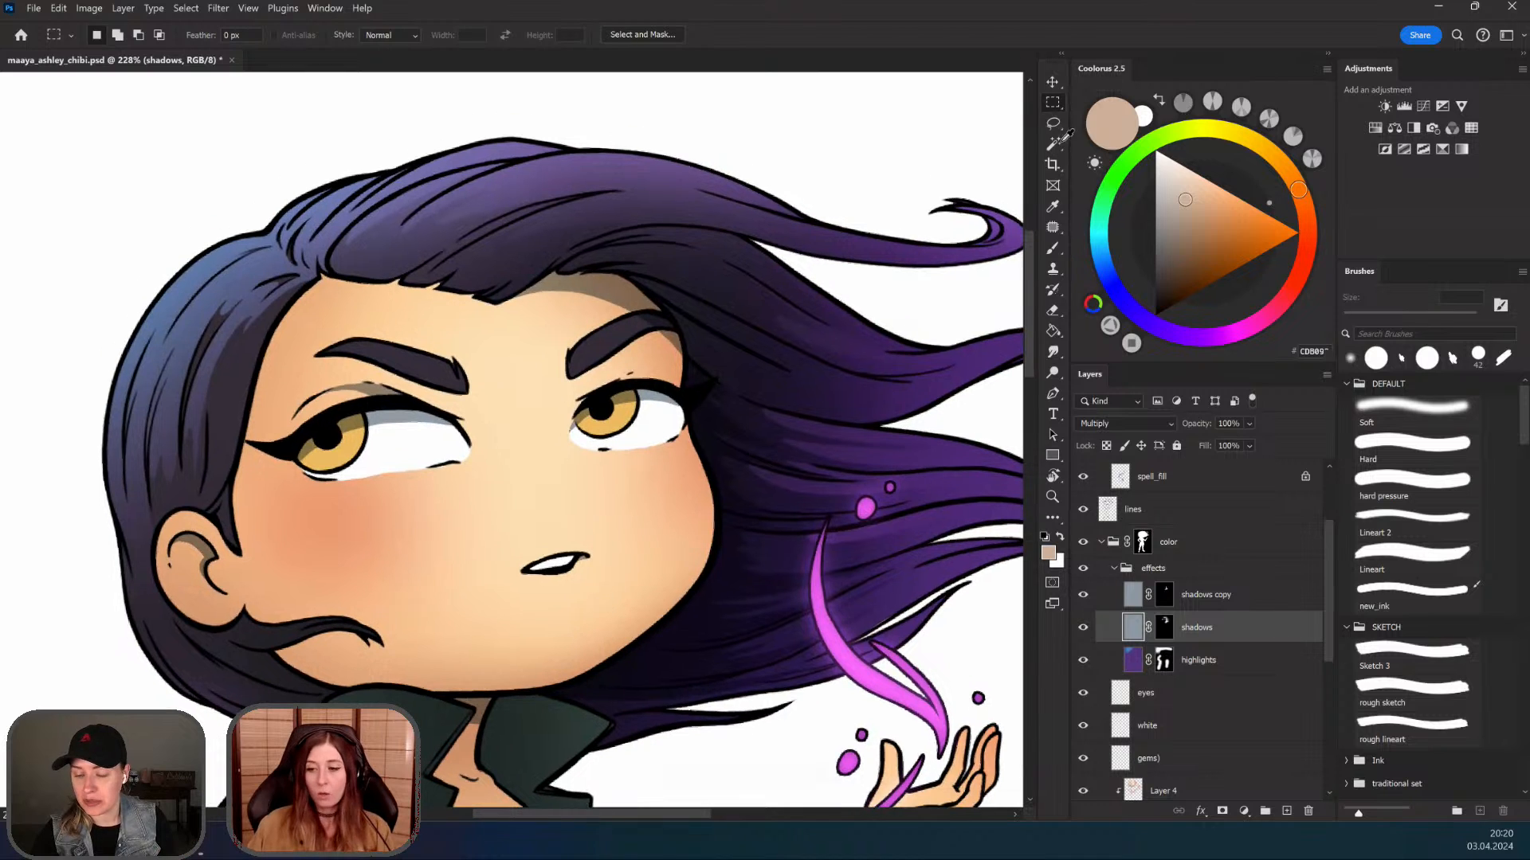
pyautogui.click(1052, 126)
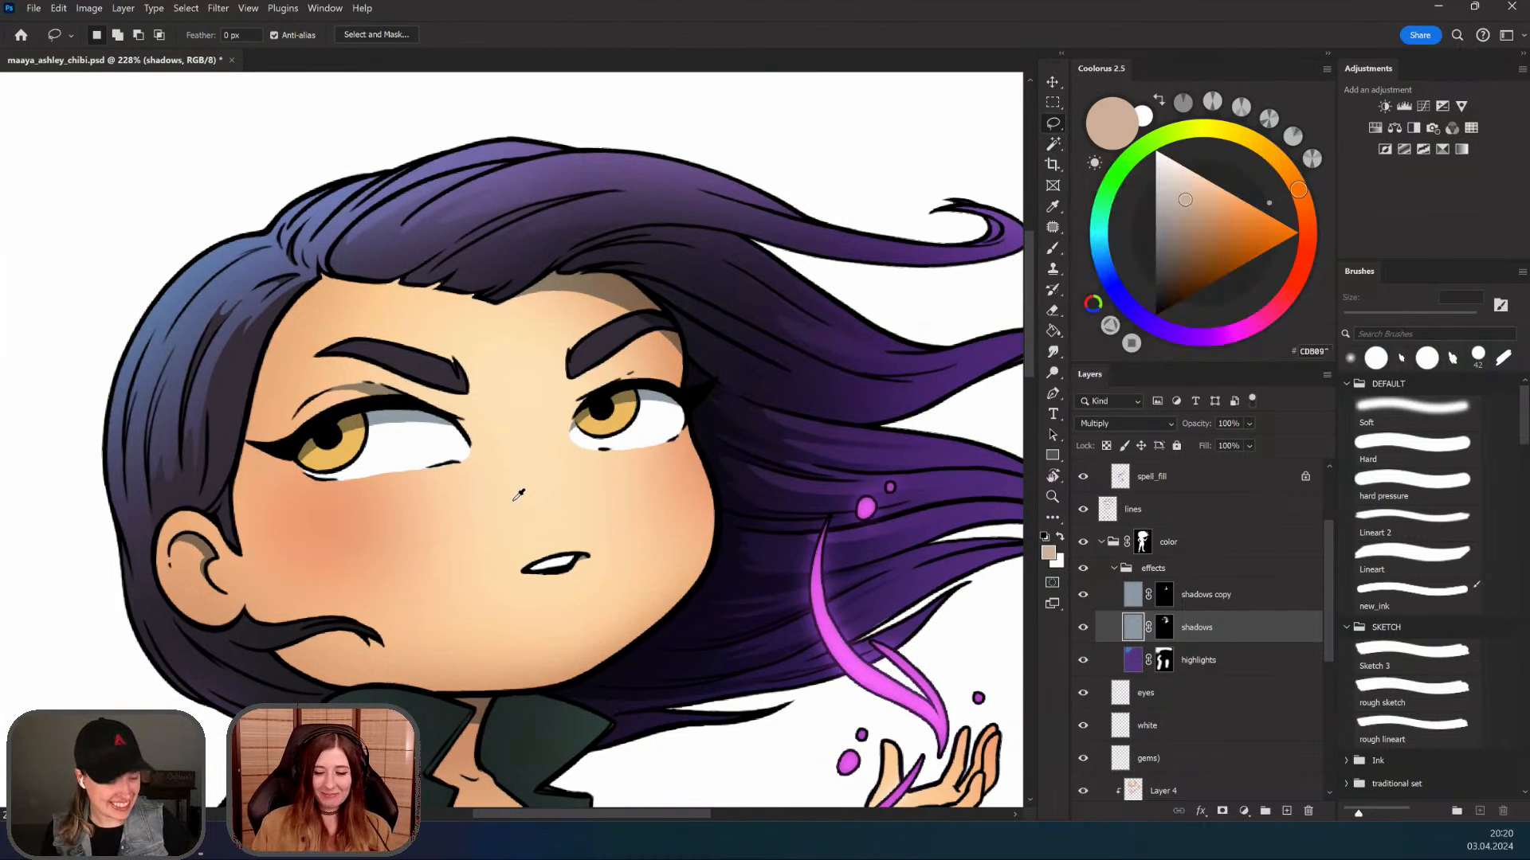
pyautogui.moveTo(545, 513); pyautogui.dragTo(571, 443)
pyautogui.moveTo(616, 514); pyautogui.dragTo(564, 527)
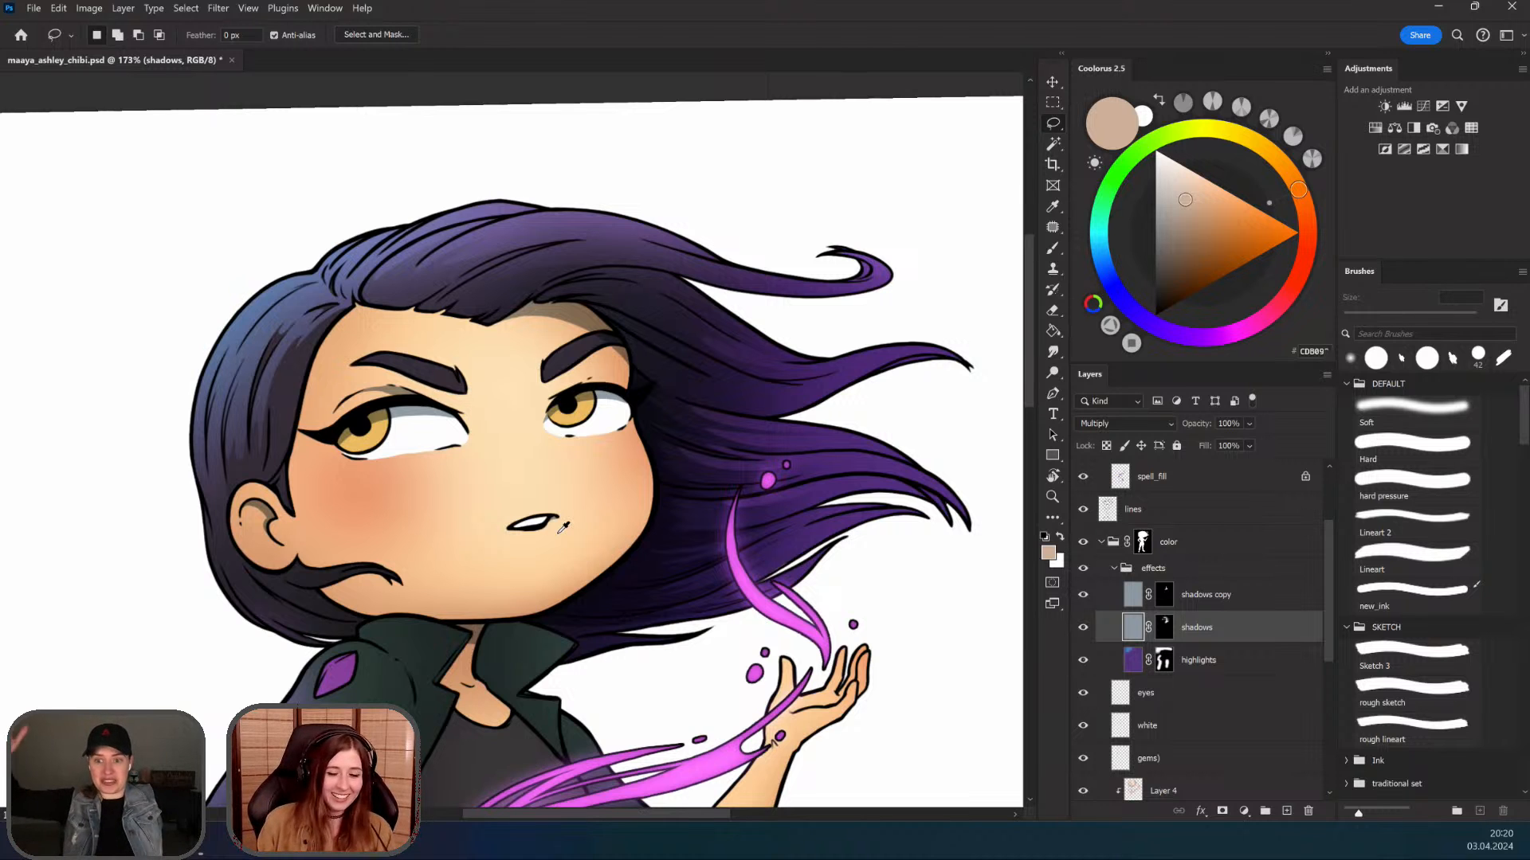
pyautogui.moveTo(461, 518); pyautogui.dragTo(570, 588)
pyautogui.moveTo(574, 594)
pyautogui.mouseDown()
pyautogui.moveTo(574, 546)
pyautogui.moveTo(571, 604)
pyautogui.mouseUp()
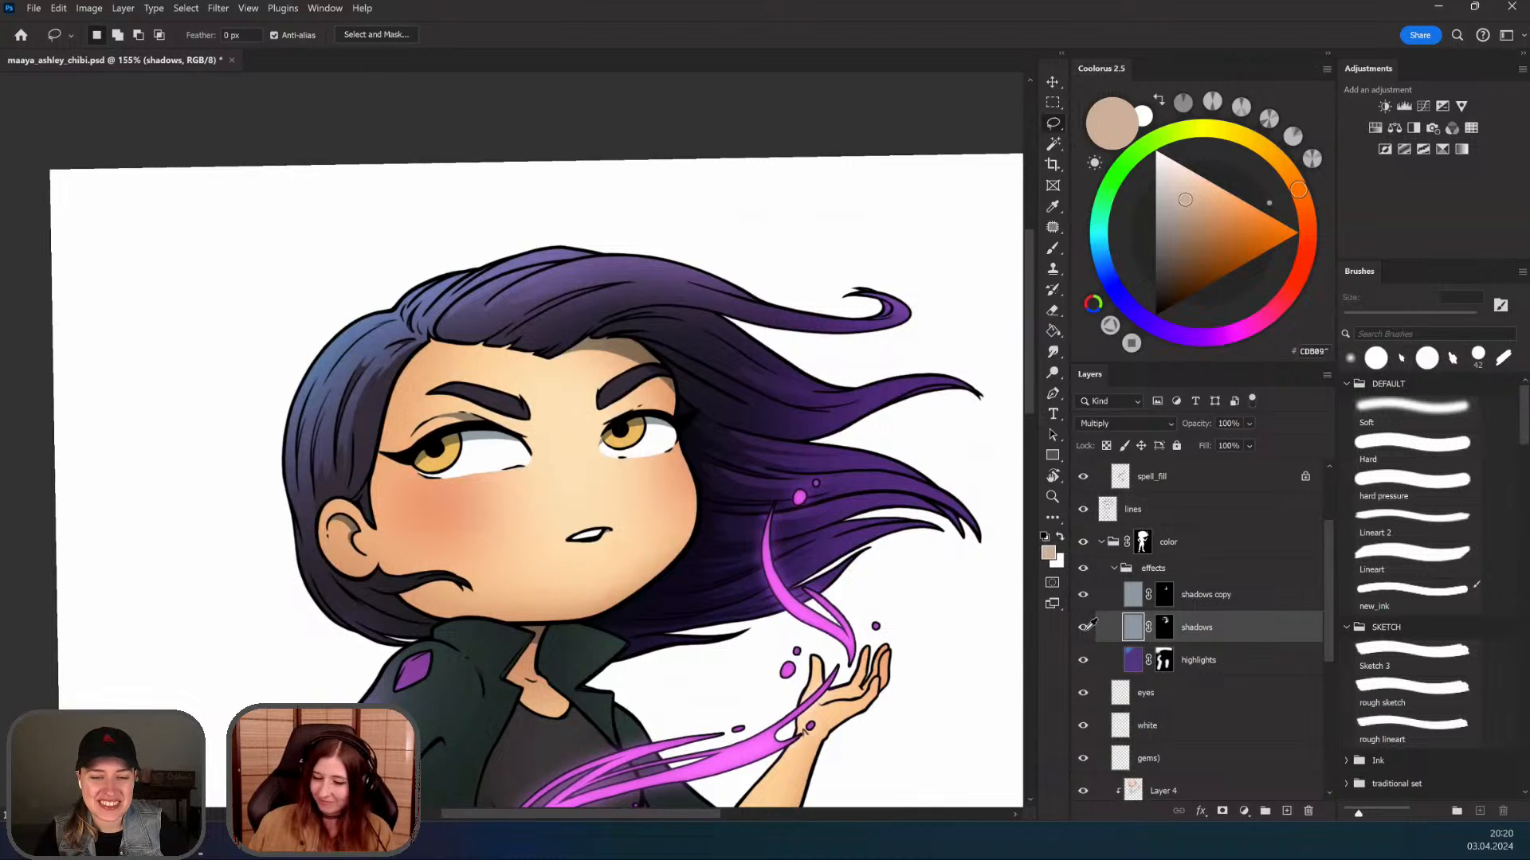
# Step: Compare the artwork with the shadows layer hidden and shown, keeping the layer's color content targeted
pyautogui.click(1085, 628)
pyautogui.click(1085, 627)
pyautogui.click(1164, 626)
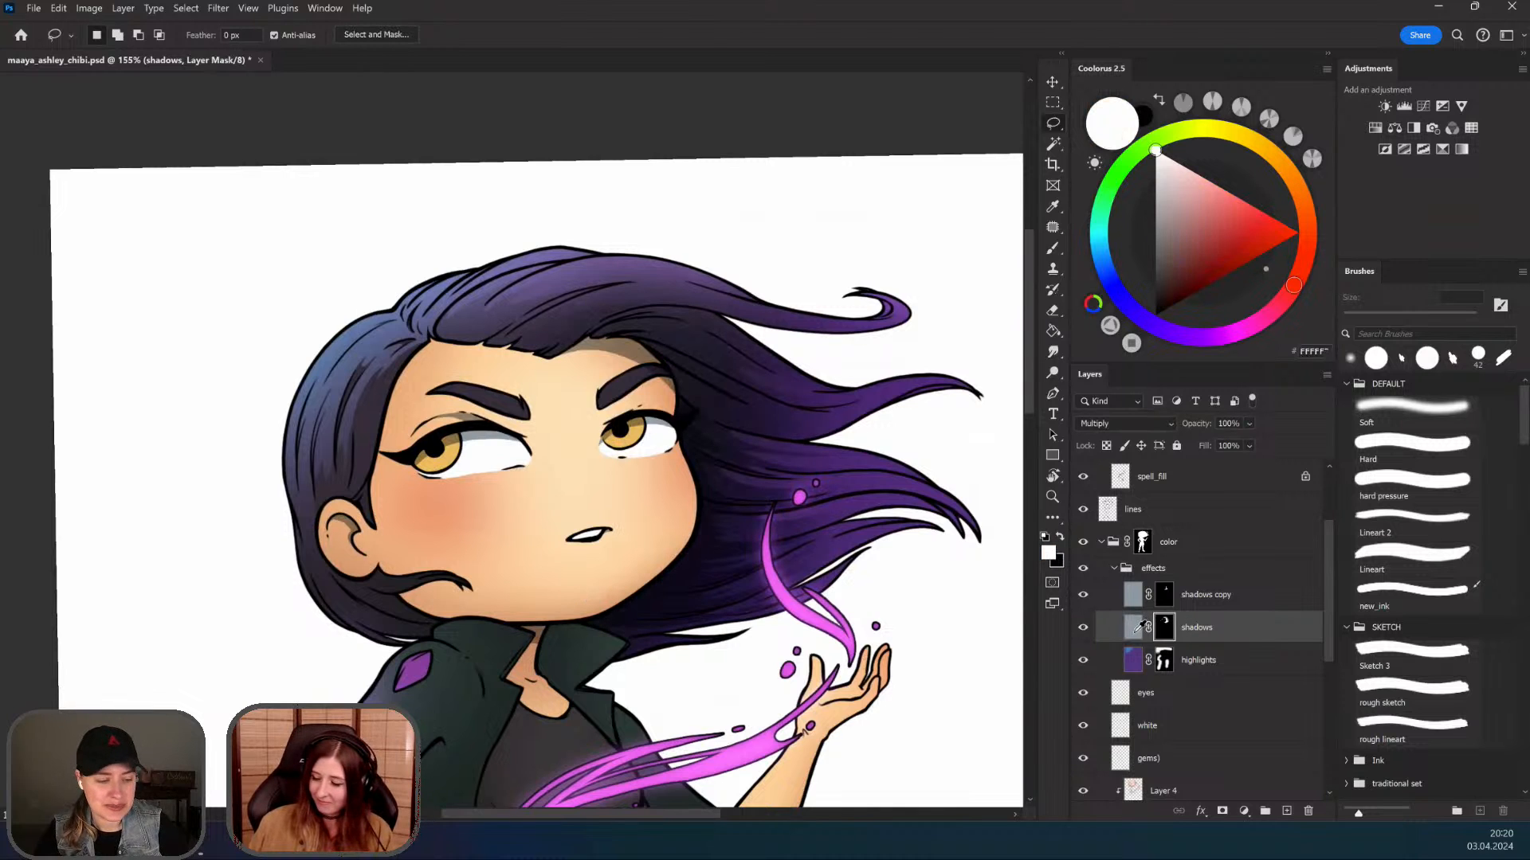
pyautogui.click(1133, 626)
# Step: Examine the eyes, ear, forehead and mouth shading up close, and view the whole upper body
pyautogui.moveTo(472, 459); pyautogui.dragTo(591, 406)
pyautogui.moveTo(308, 535); pyautogui.dragTo(391, 543)
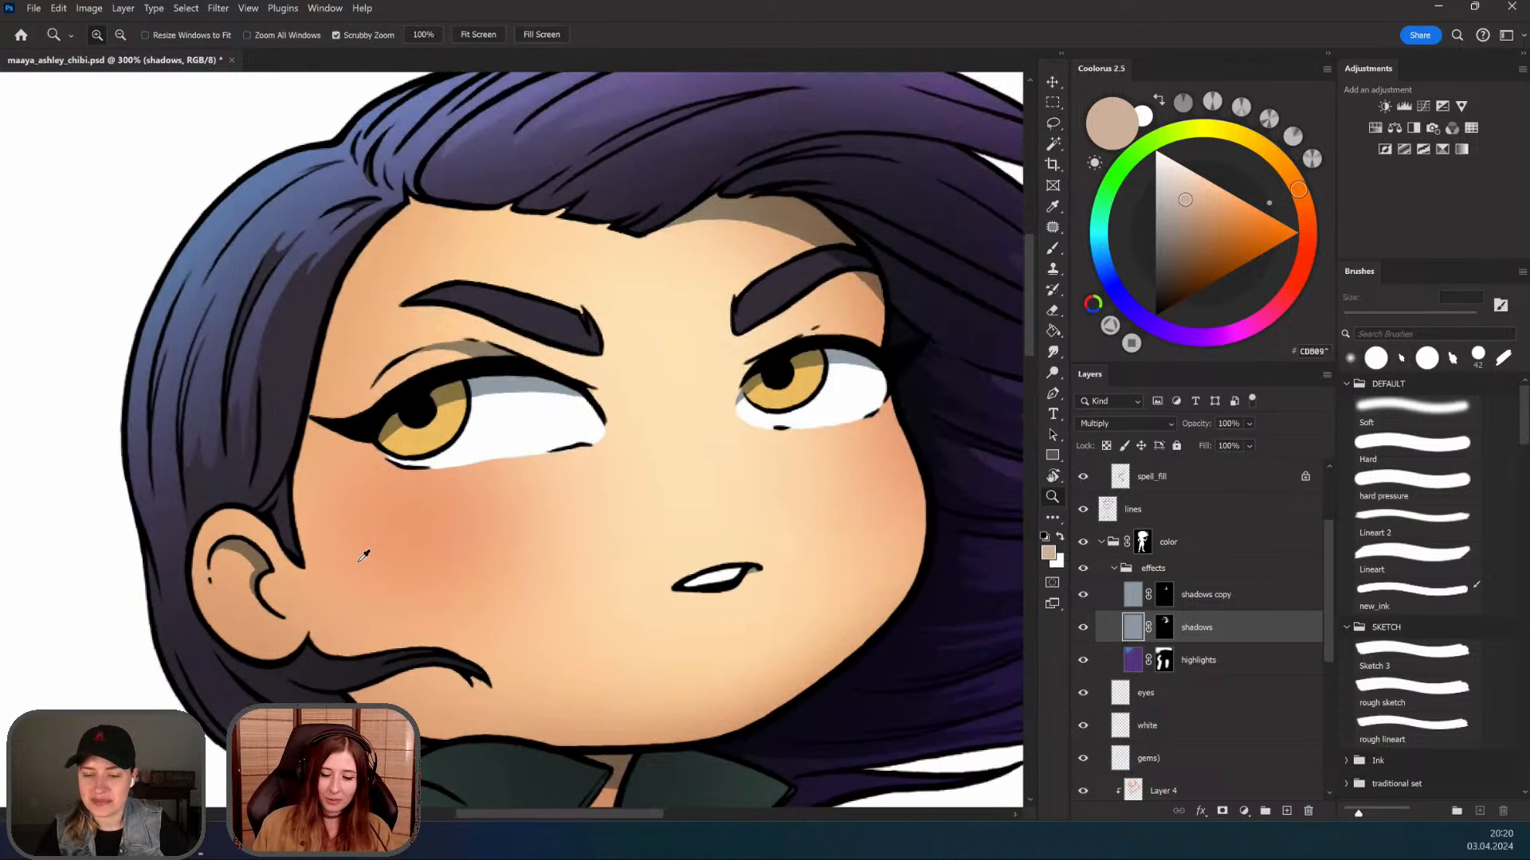
pyautogui.scroll(-4, 395, 544)
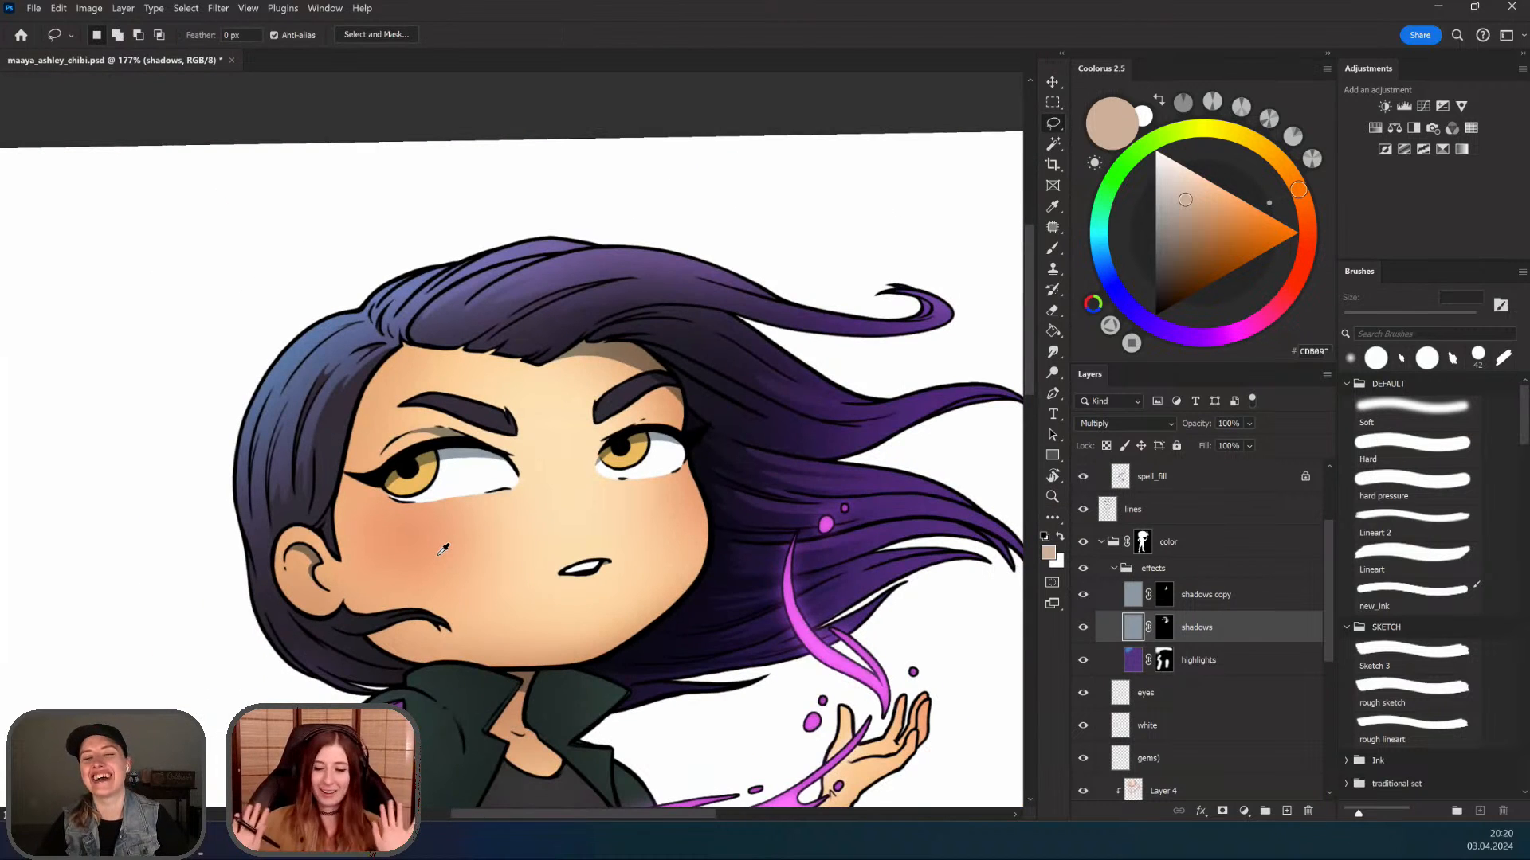
pyautogui.moveTo(596, 486); pyautogui.dragTo(569, 447)
pyautogui.moveTo(392, 431); pyautogui.dragTo(452, 435)
pyautogui.moveTo(618, 329); pyautogui.dragTo(662, 350)
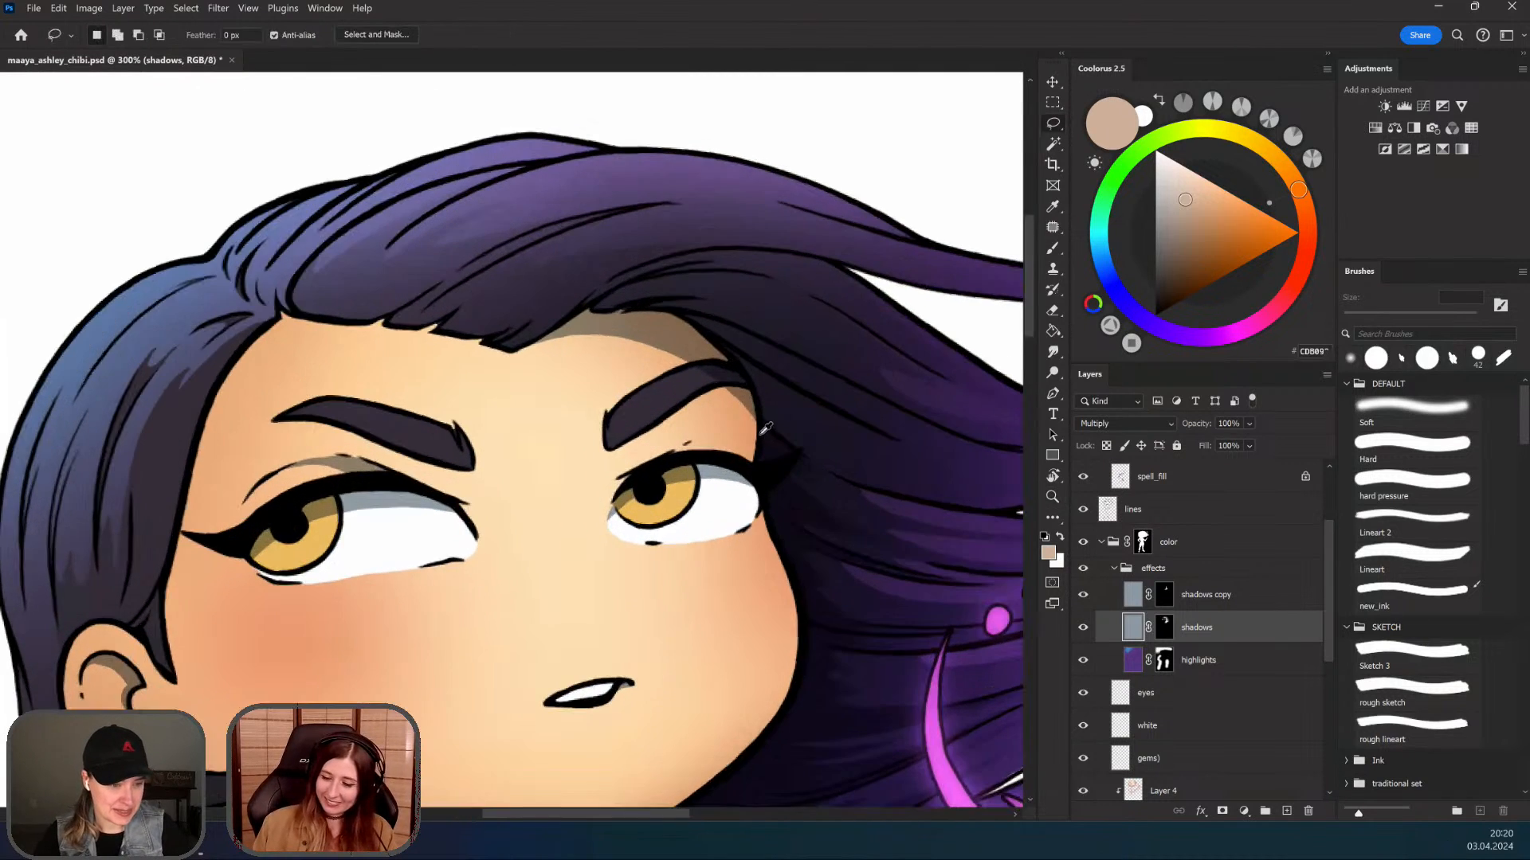
pyautogui.scroll(-3, 681, 378)
pyautogui.scroll(4, 681, 378)
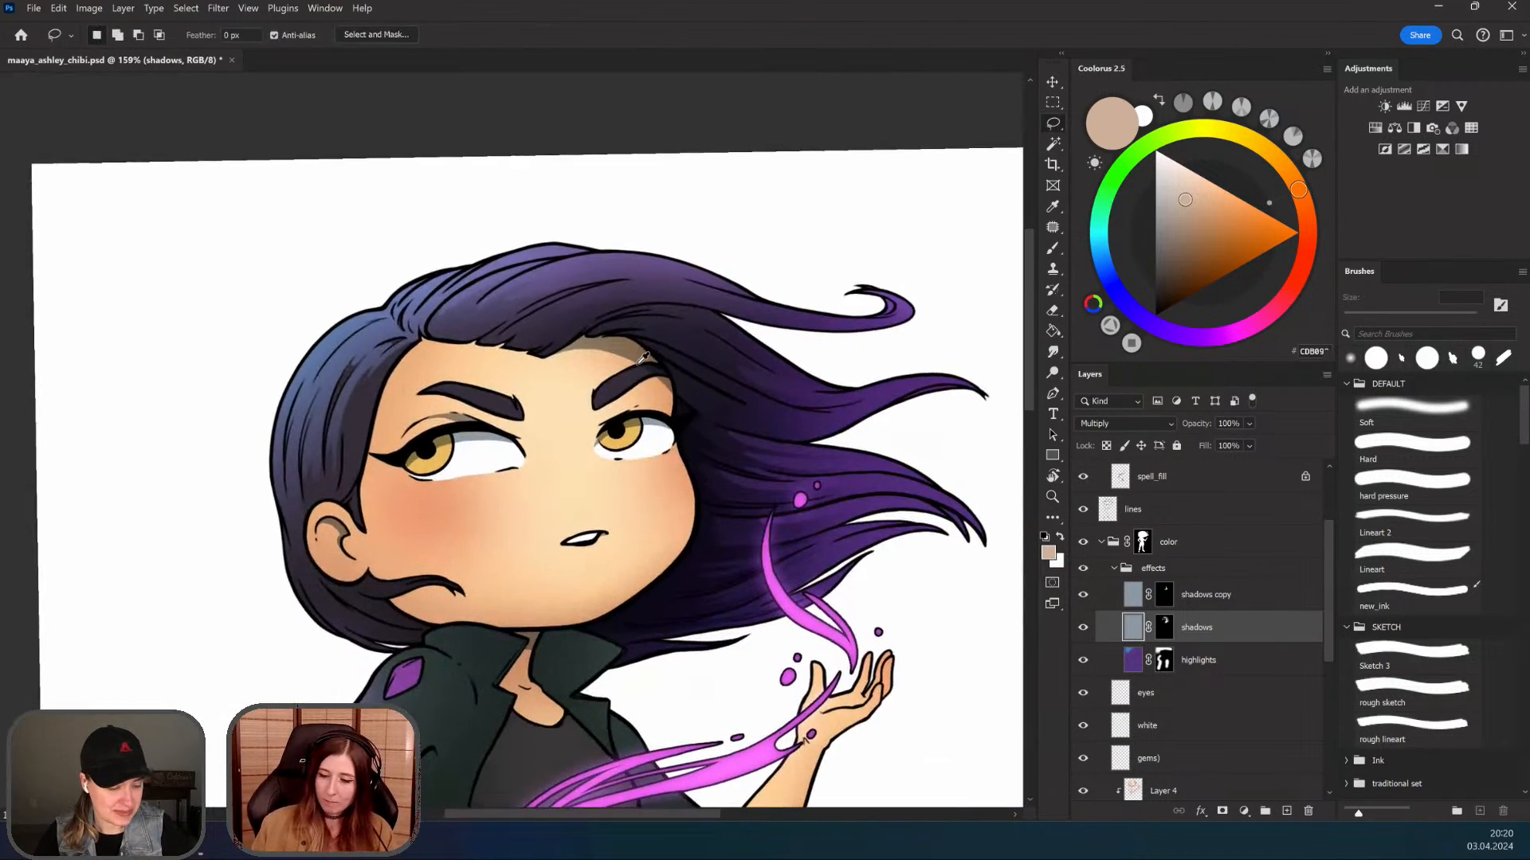
pyautogui.scroll(-2, 701, 366)
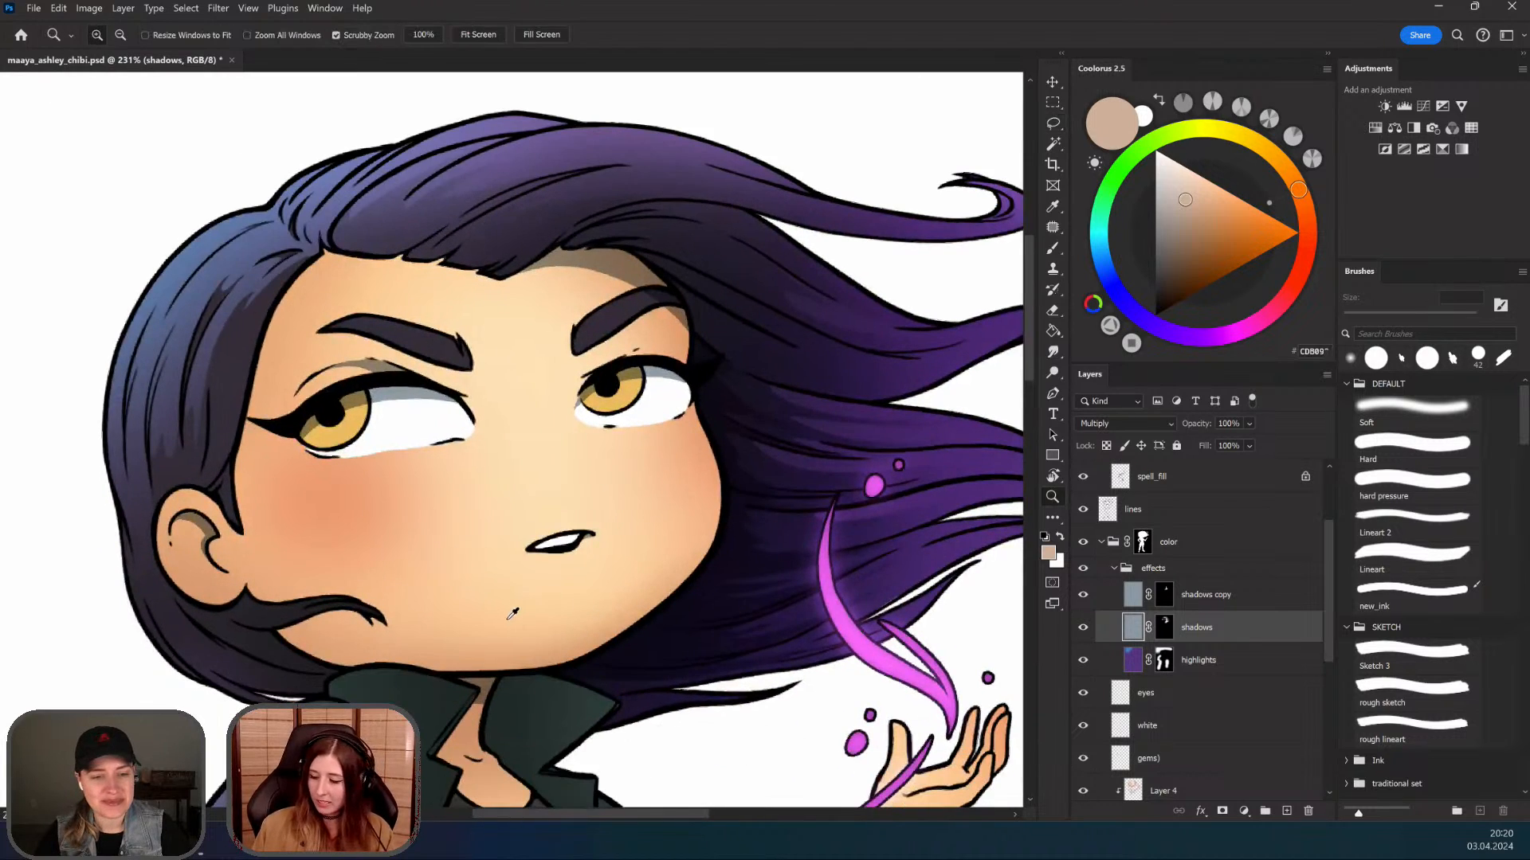
pyautogui.scroll(-3, 547, 598)
pyautogui.scroll(-3, 526, 629)
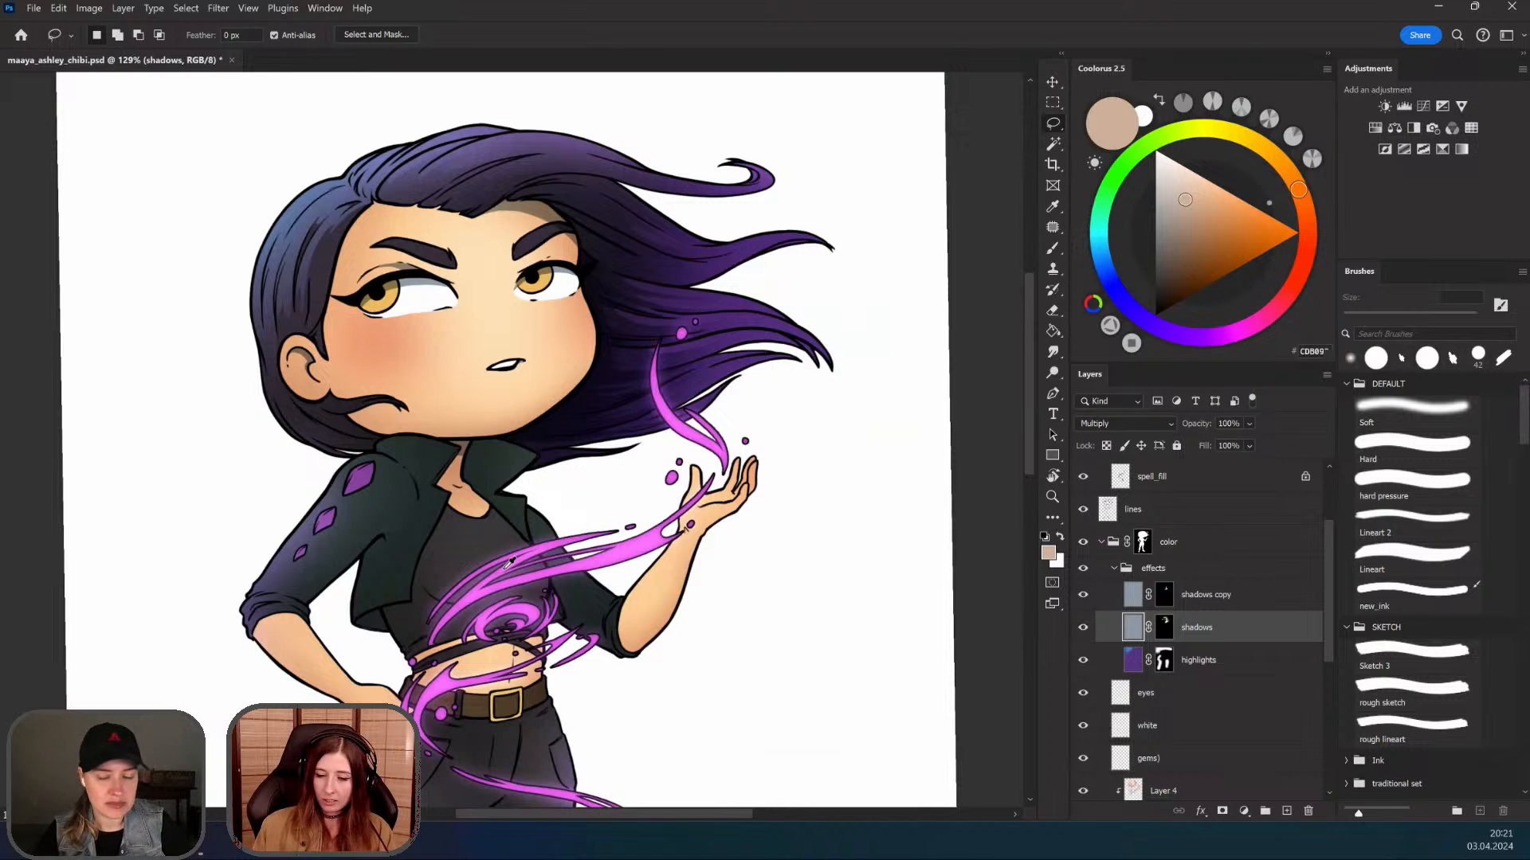
# Step: Examine the shading of the hair, face and jacket close up and from farther away
pyautogui.scroll(-1, 507, 565)
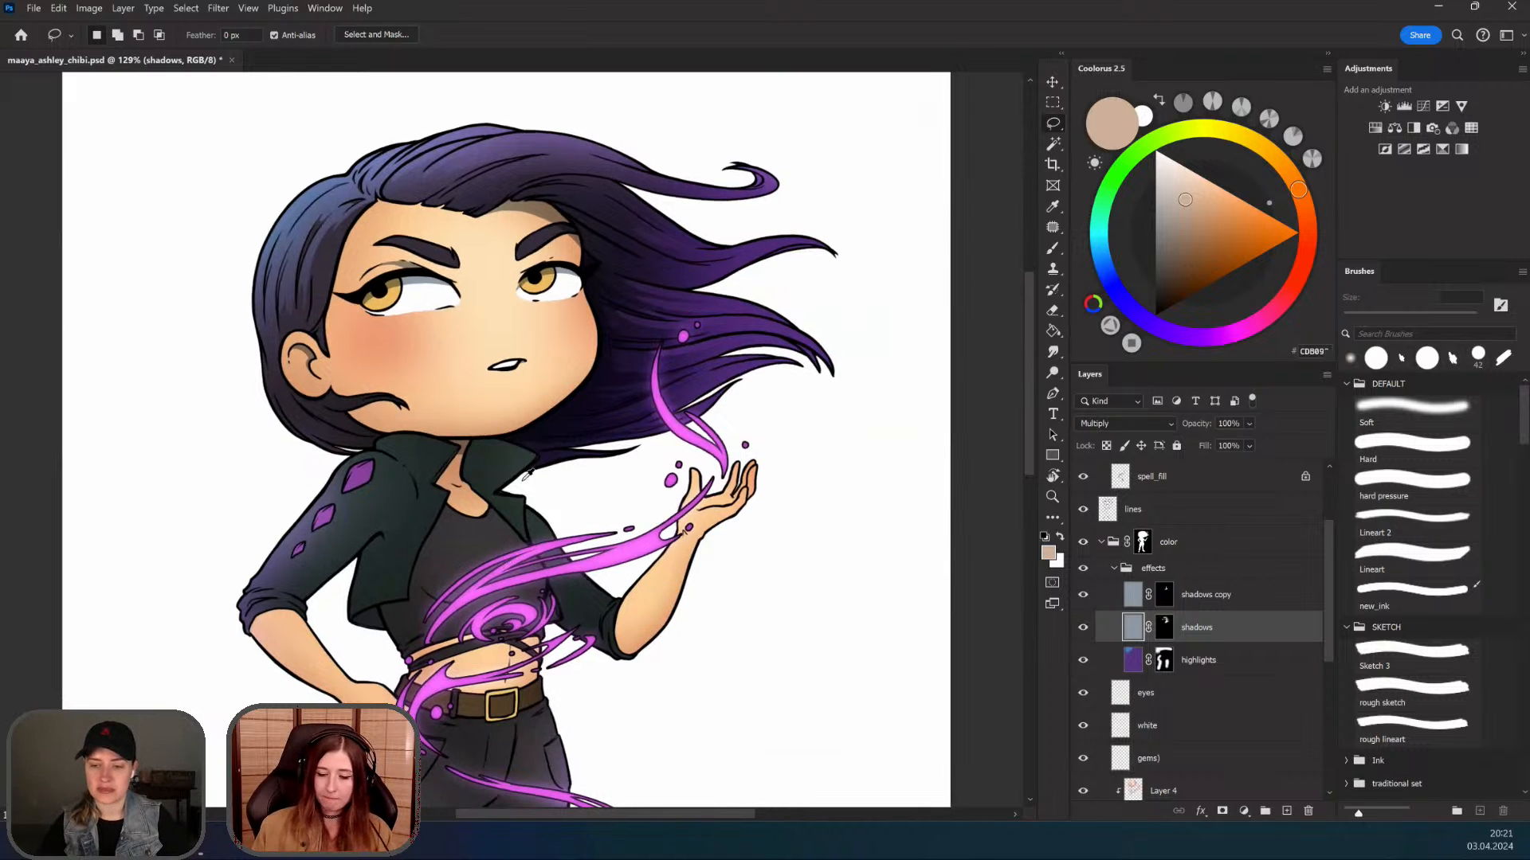
pyautogui.scroll(-2, 526, 606)
pyautogui.press('z')
pyautogui.moveTo(539, 653); pyautogui.dragTo(529, 596)
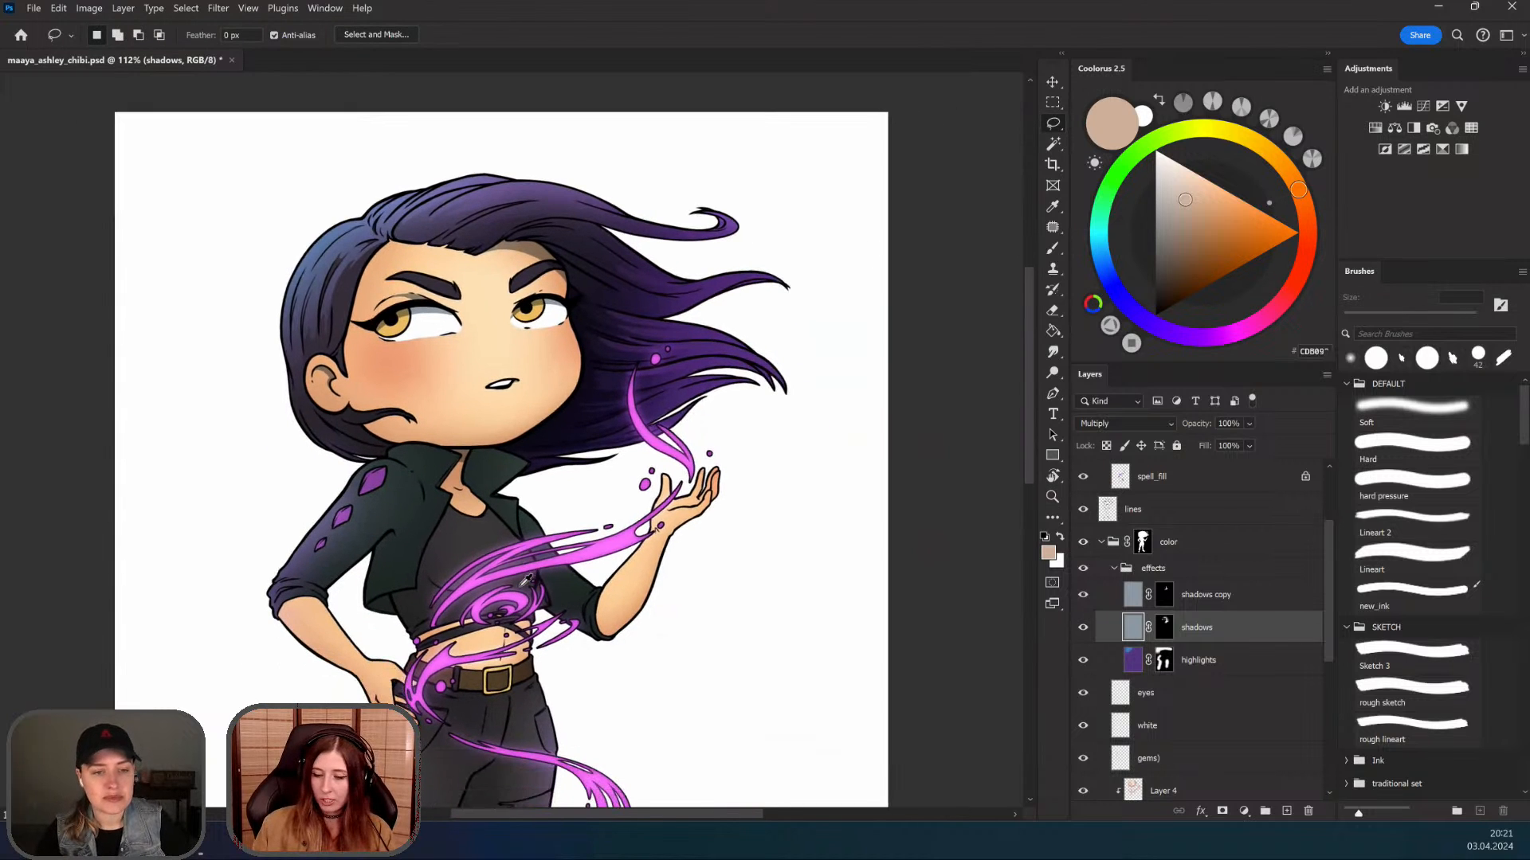
pyautogui.moveTo(502, 382); pyautogui.dragTo(498, 439)
pyautogui.press('z')
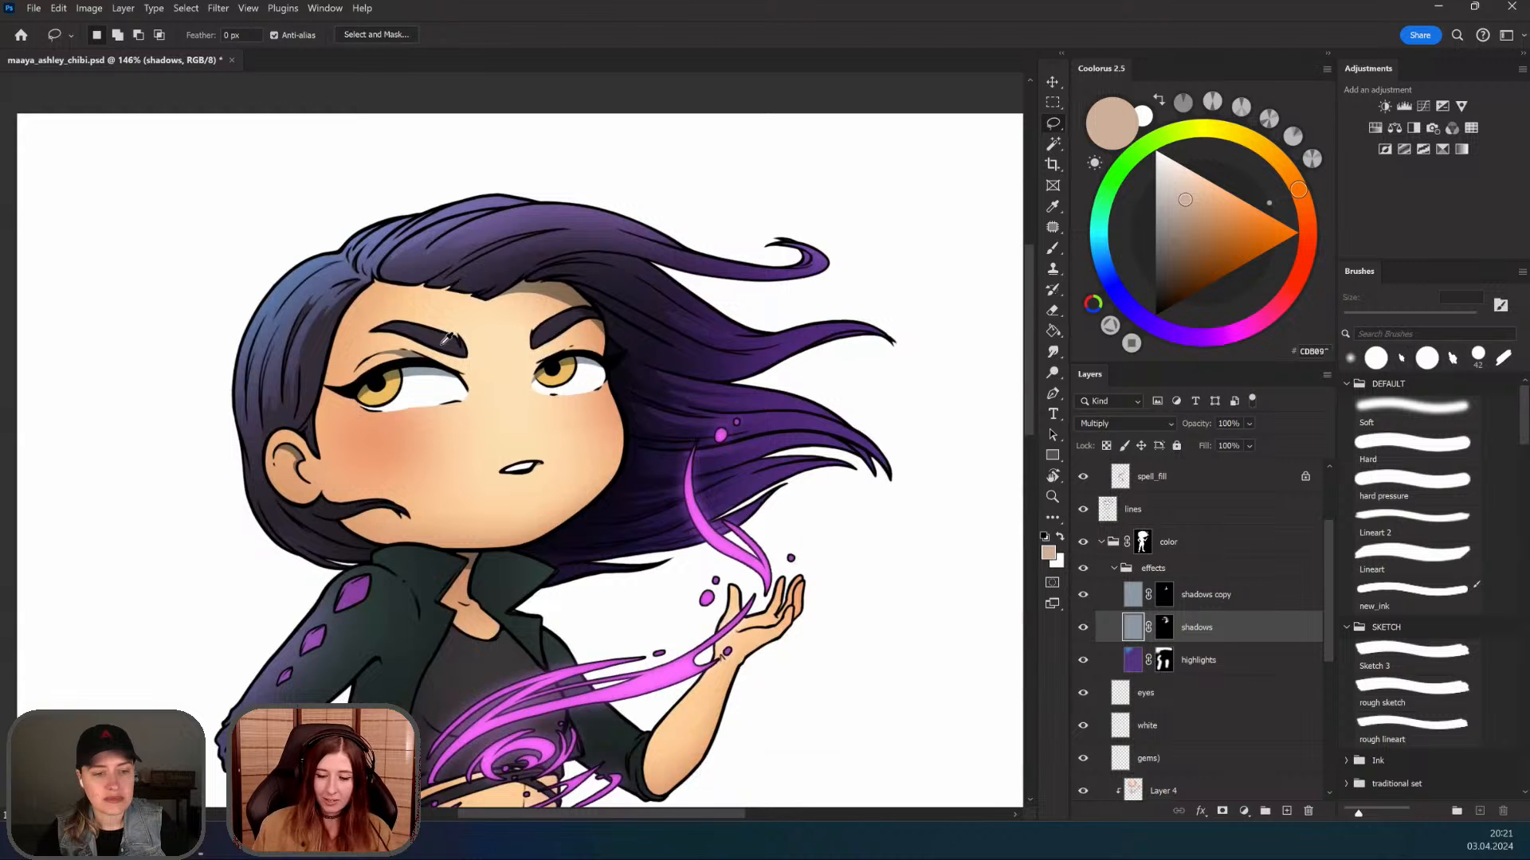
pyautogui.press('z')
pyautogui.moveTo(446, 338)
pyautogui.mouseDown()
pyautogui.moveTo(687, 328)
pyautogui.moveTo(669, 322)
pyautogui.mouseUp()
pyautogui.moveTo(674, 488); pyautogui.dragTo(638, 301)
pyautogui.press('z')
pyautogui.moveTo(577, 566); pyautogui.dragTo(494, 561)
pyautogui.moveTo(611, 552); pyautogui.dragTo(590, 333)
pyautogui.press('z')
pyautogui.moveTo(636, 521); pyautogui.dragTo(615, 519)
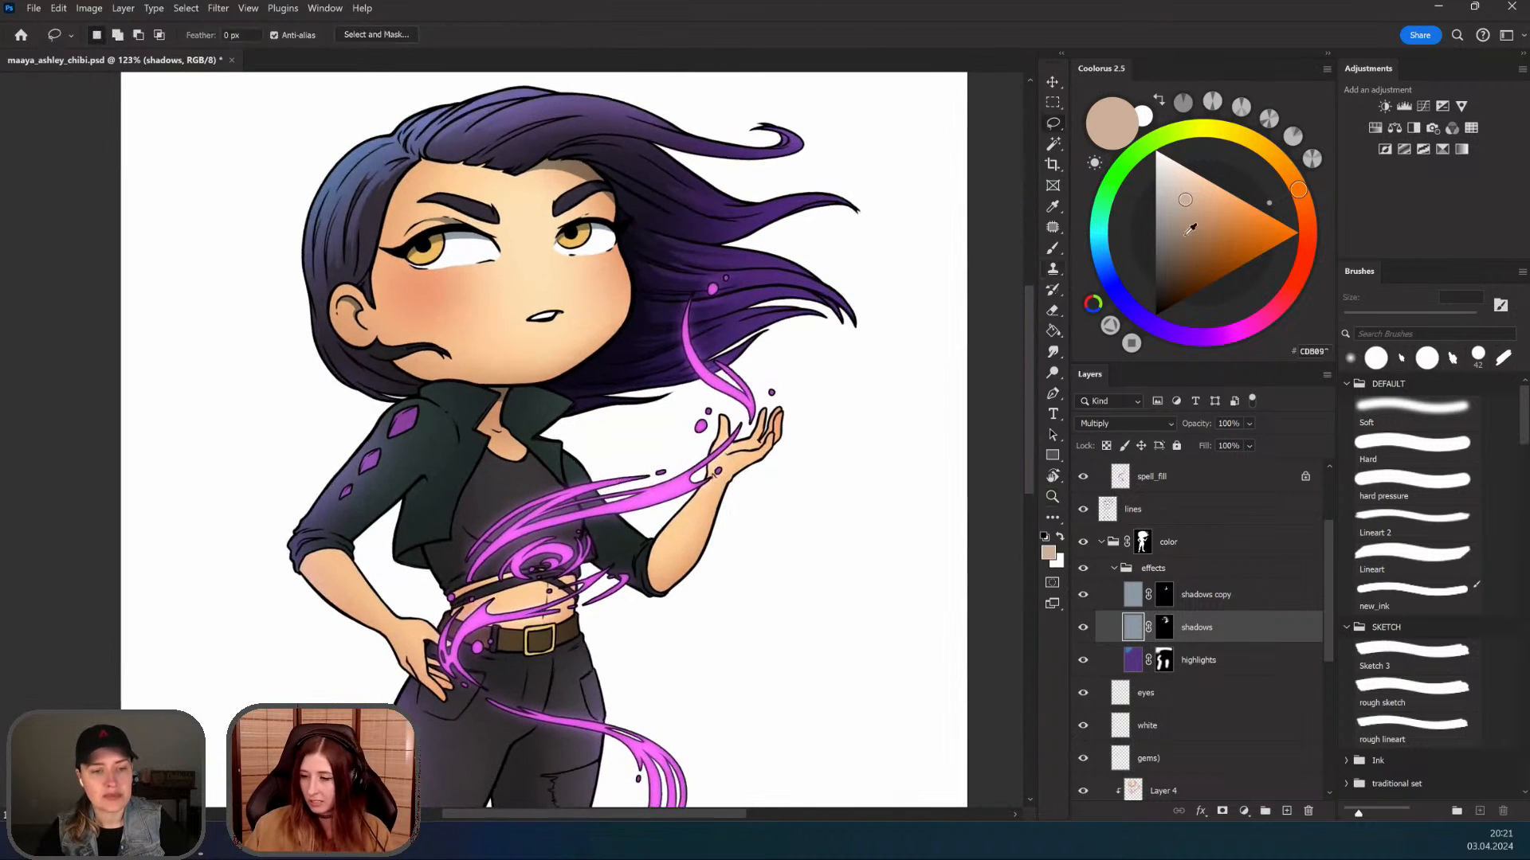
# Step: Select the skin areas by making a Magic Wand selection of the empty area on the skin copy layer and inverting it
pyautogui.scroll(-5, 1109, 568)
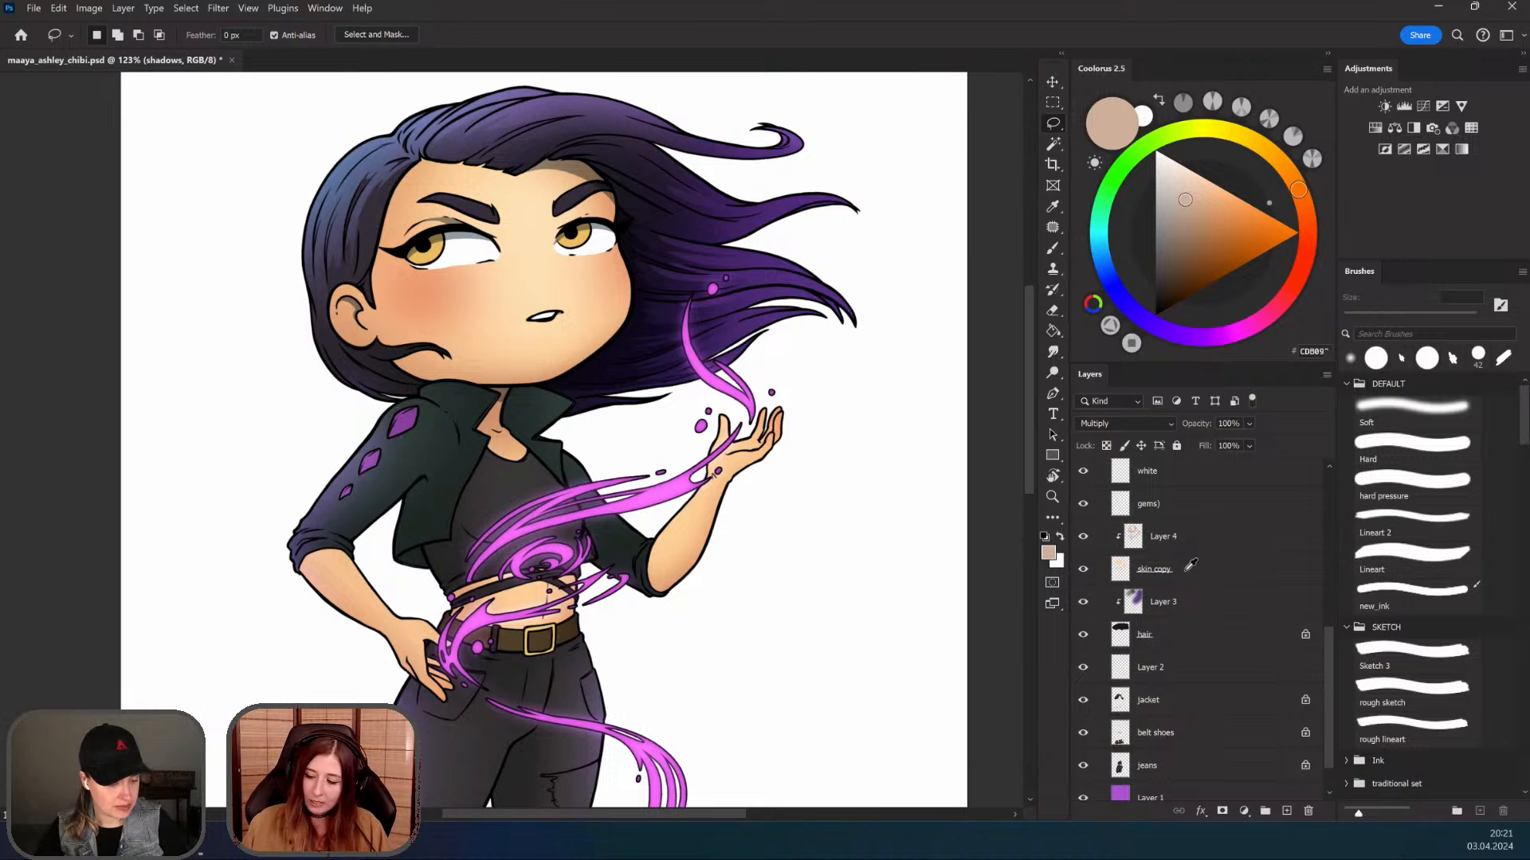
pyautogui.click(1191, 566)
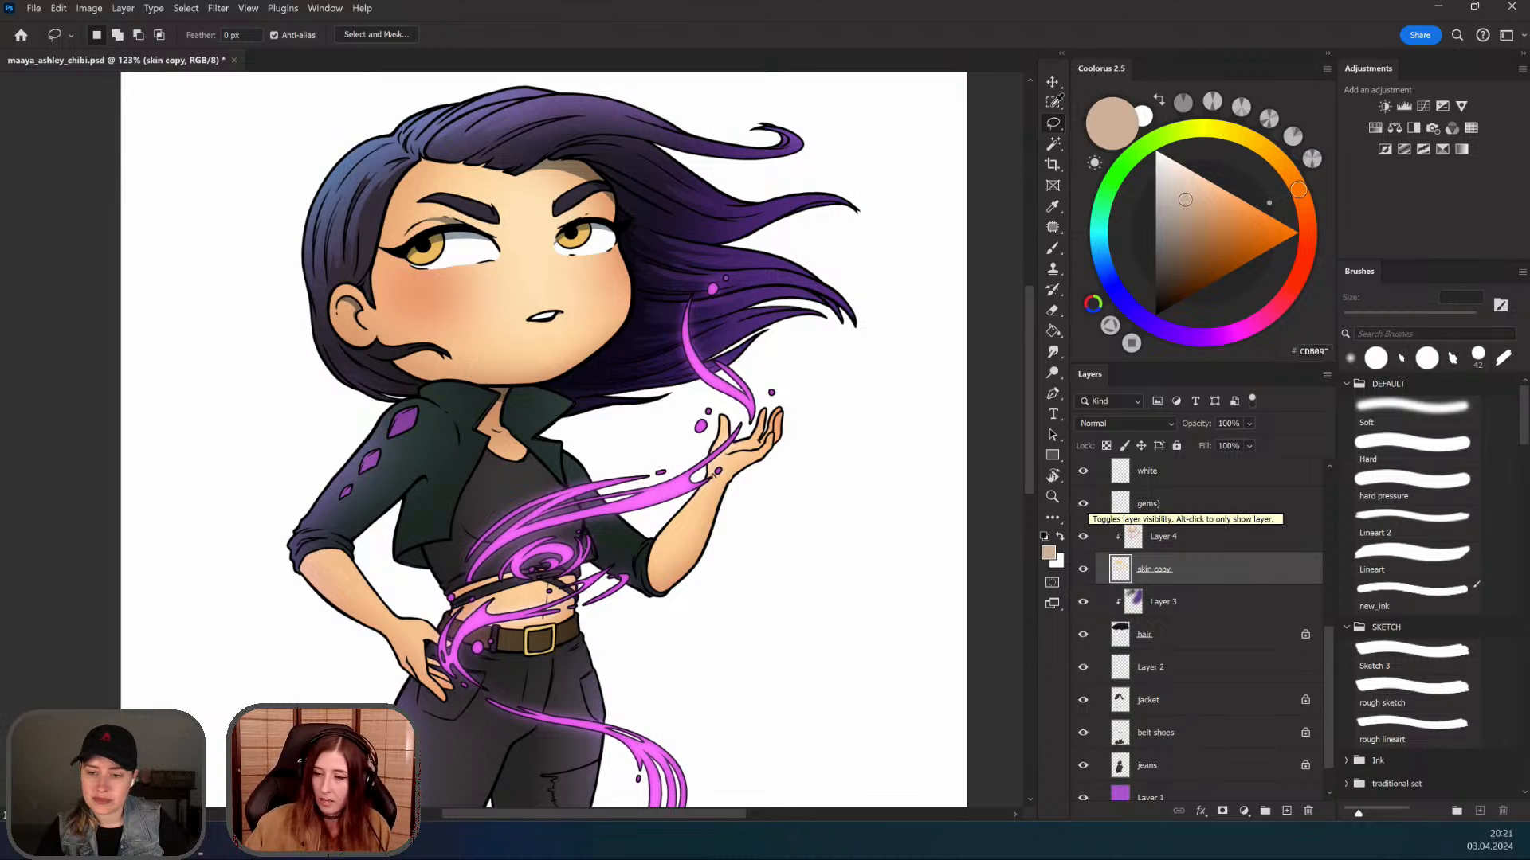
pyautogui.click(1053, 144)
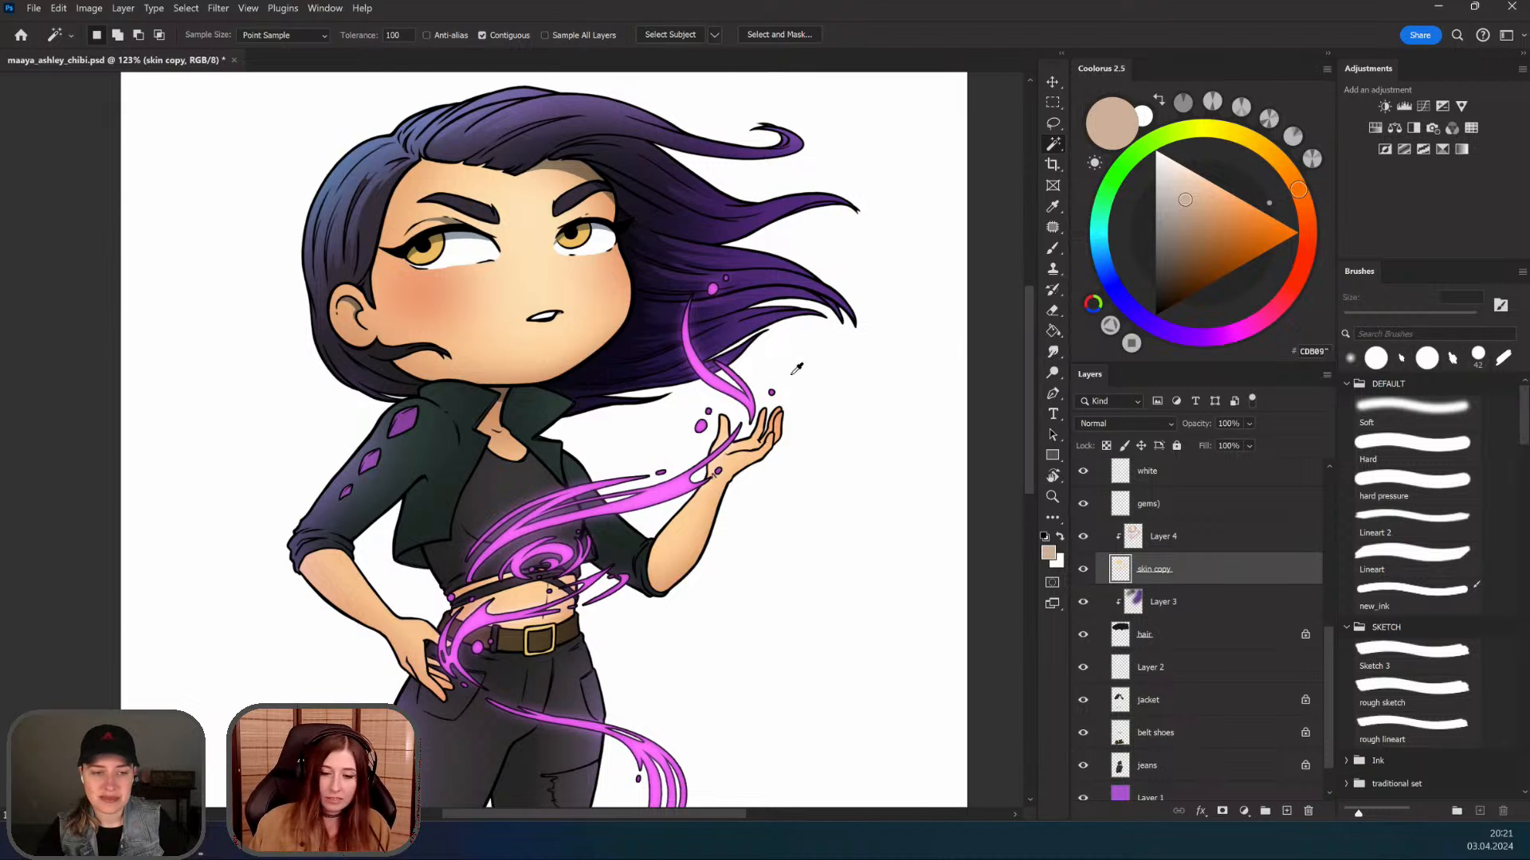
pyautogui.click(813, 503)
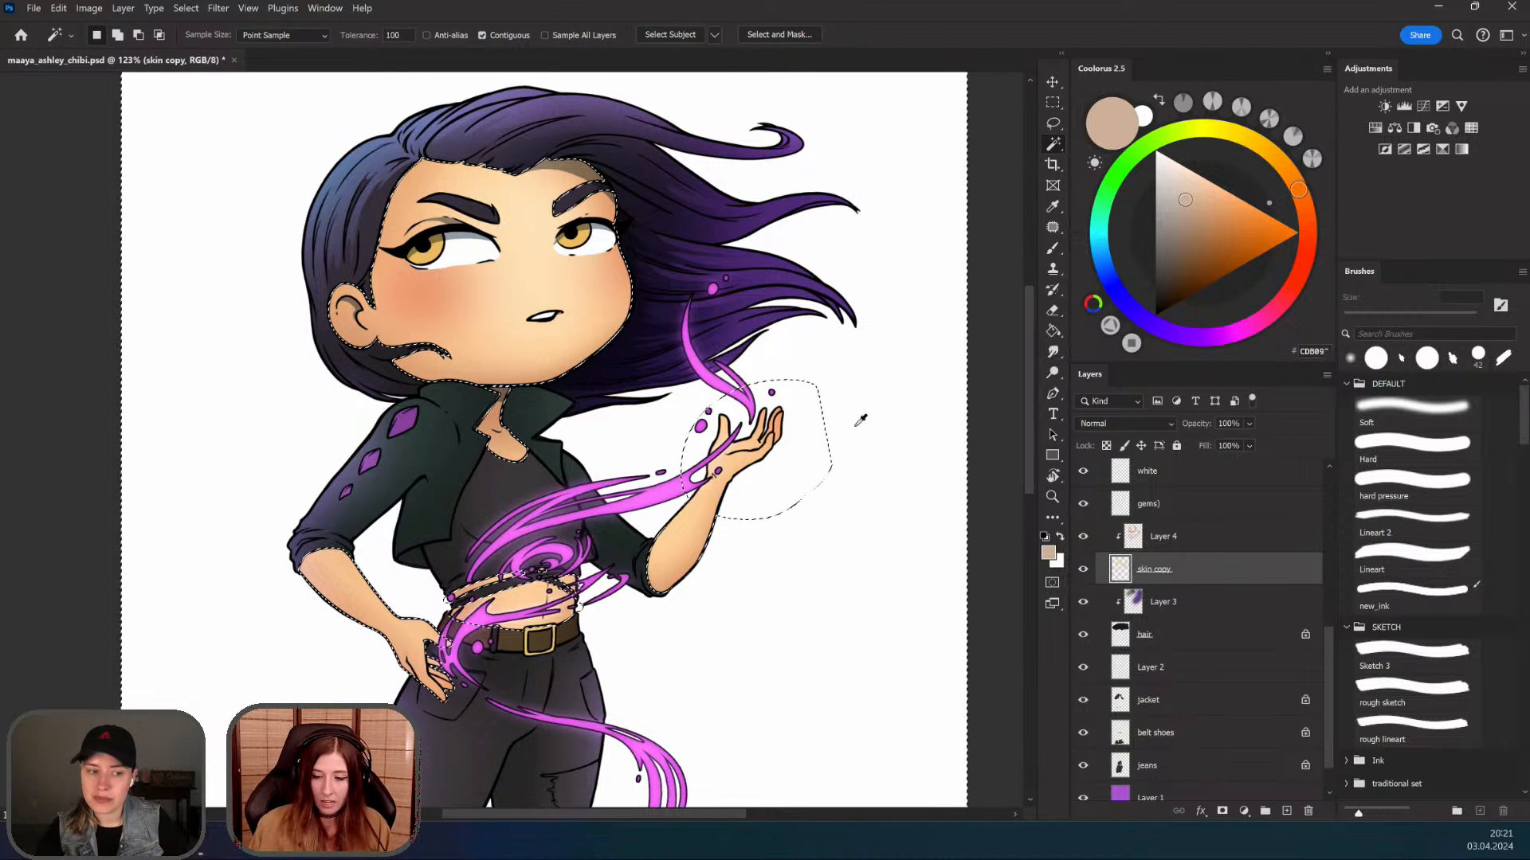
pyautogui.moveTo(755, 534); pyautogui.dragTo(741, 579)
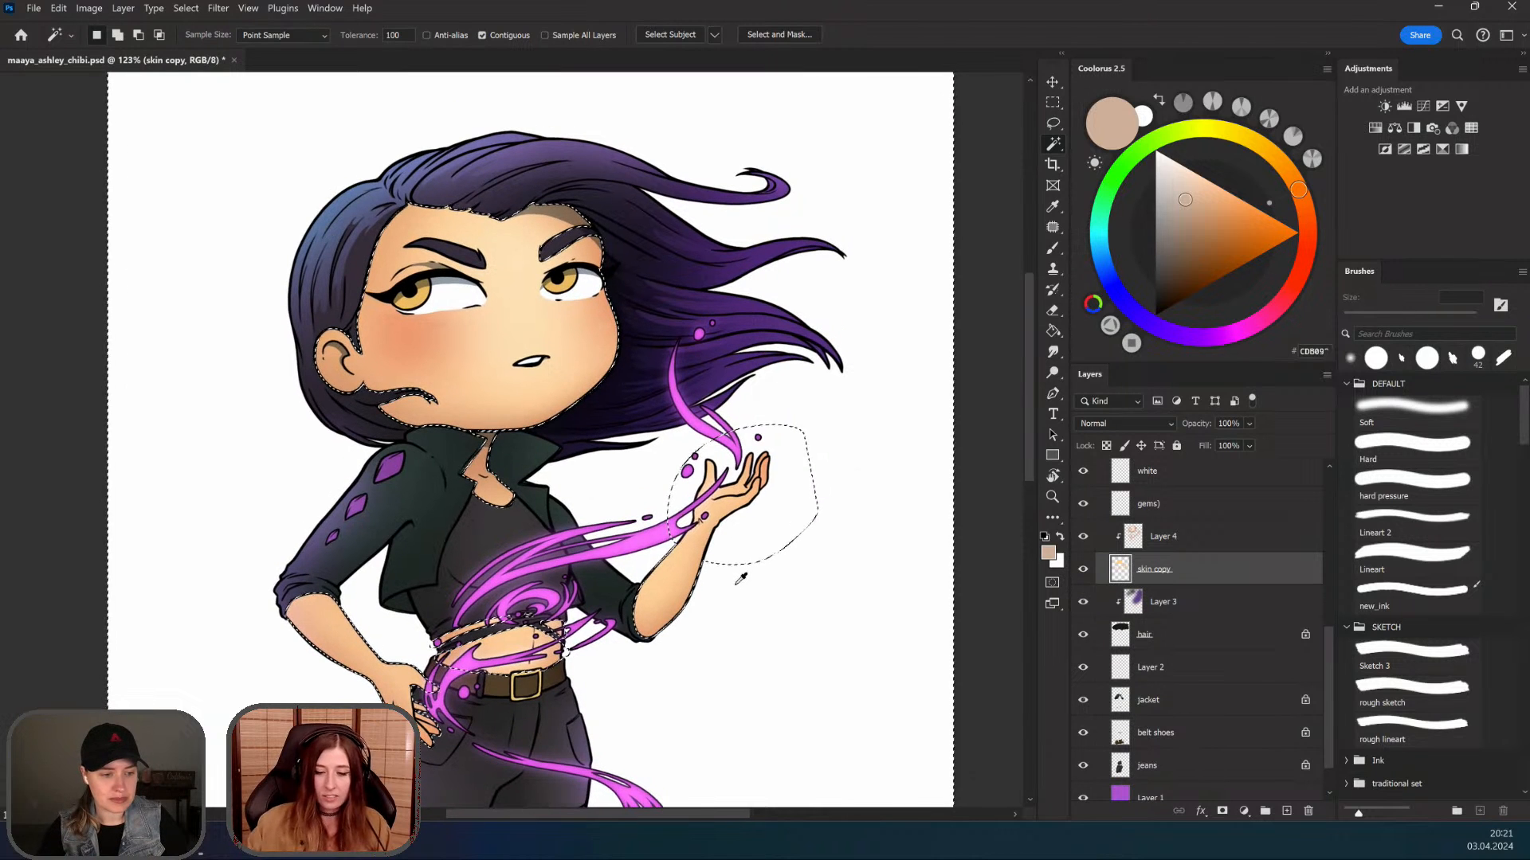
pyautogui.rightClick(421, 239)
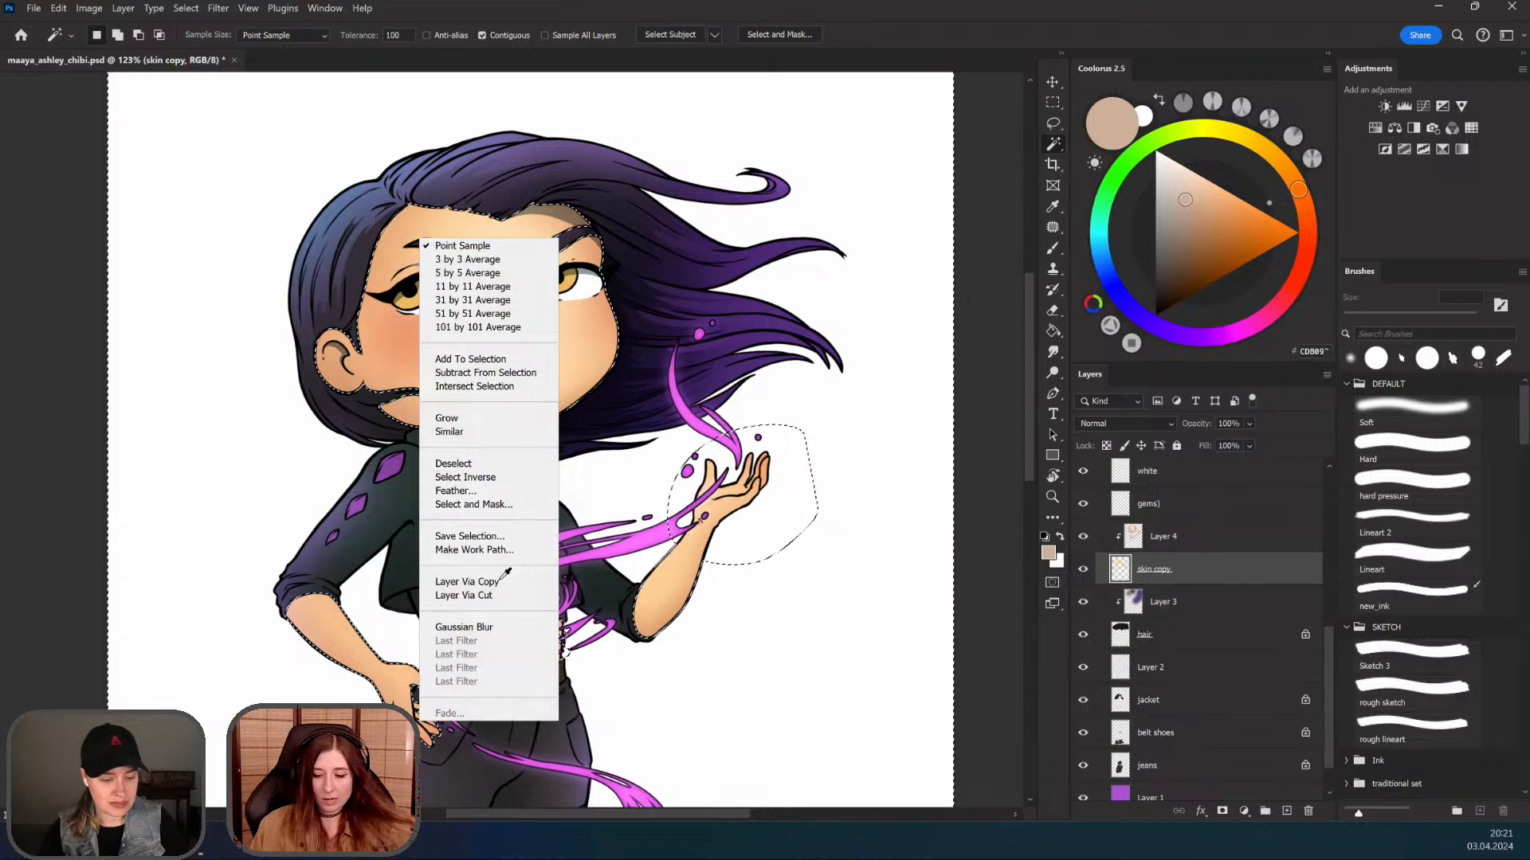
pyautogui.click(494, 476)
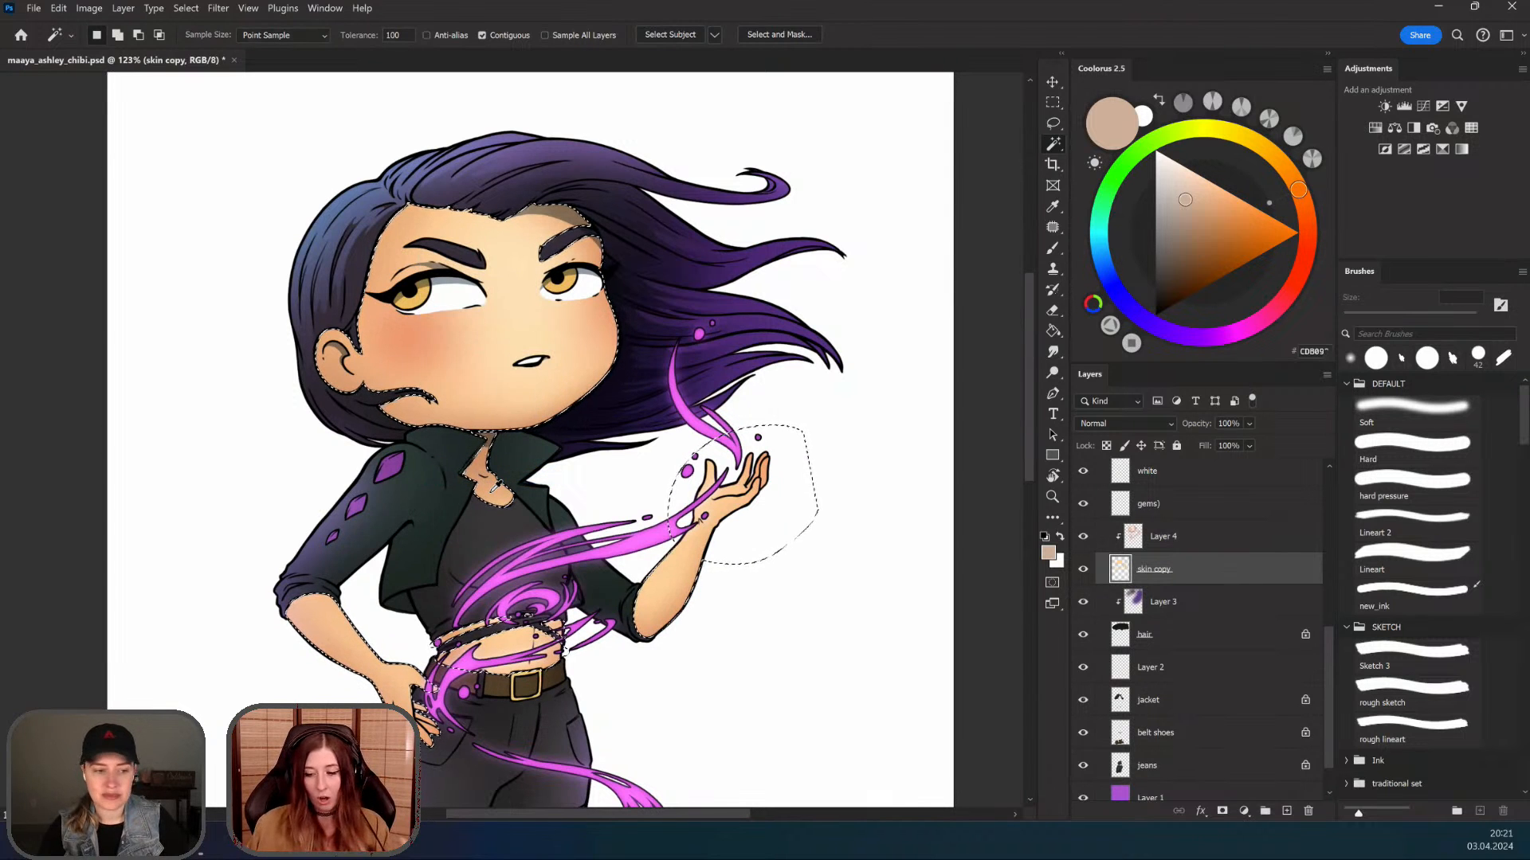
pyautogui.moveTo(751, 480); pyautogui.dragTo(757, 515)
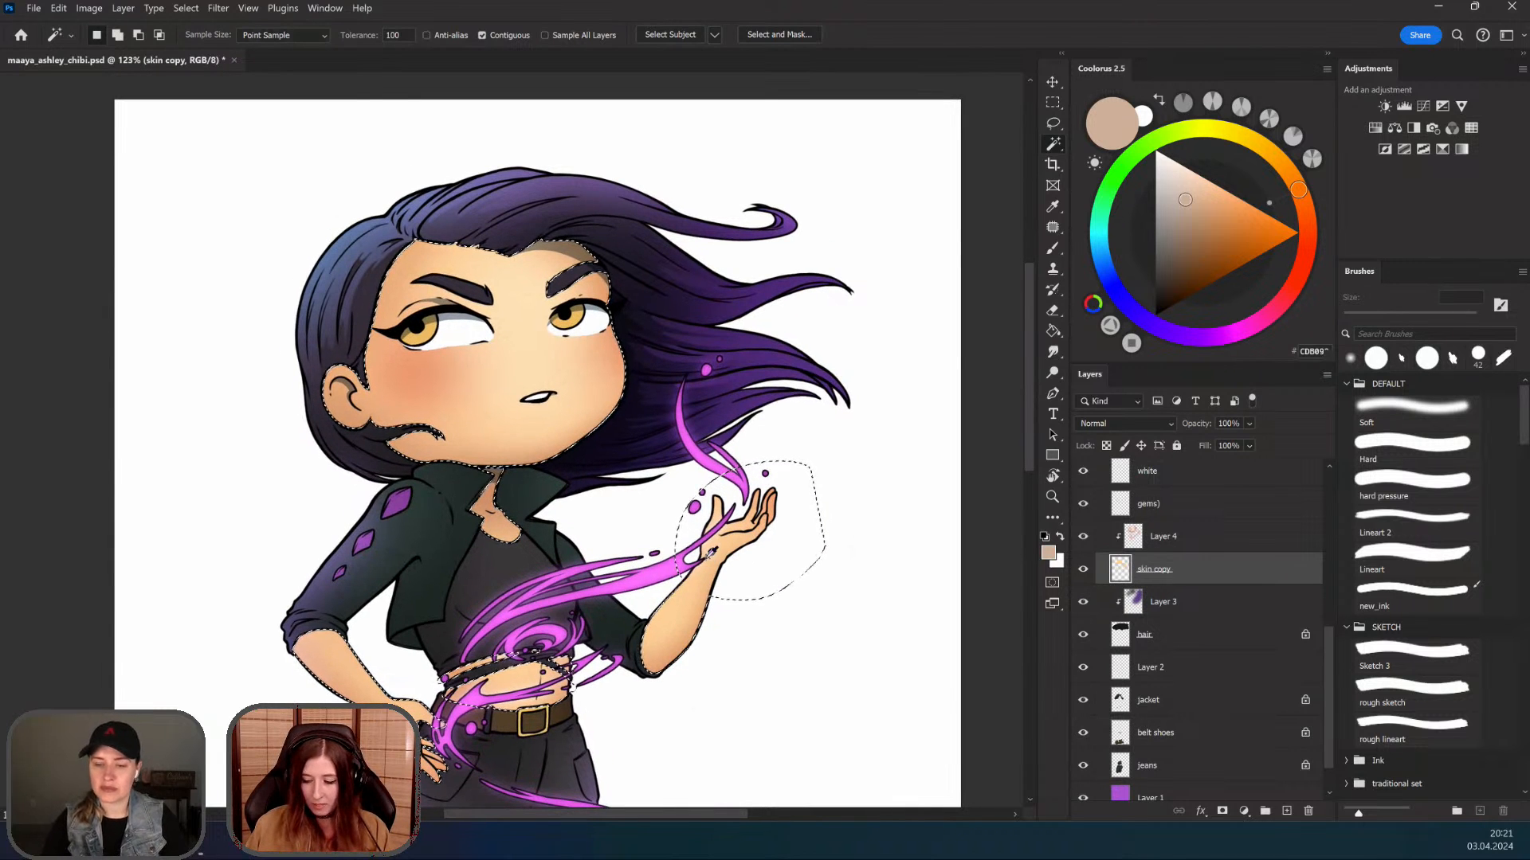
pyautogui.moveTo(686, 540); pyautogui.dragTo(723, 530)
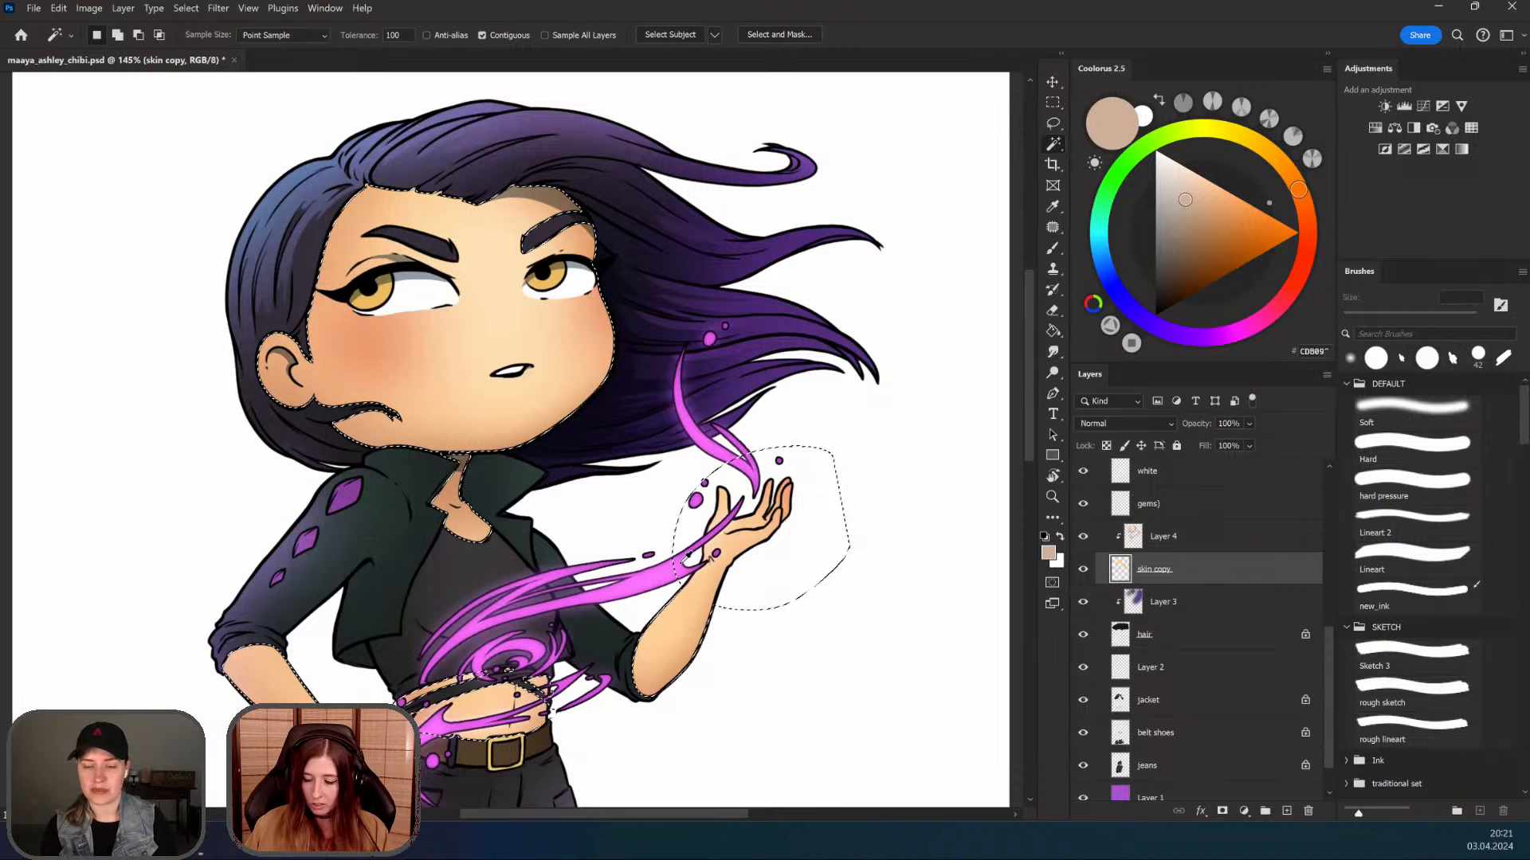
pyautogui.moveTo(658, 552); pyautogui.dragTo(676, 571)
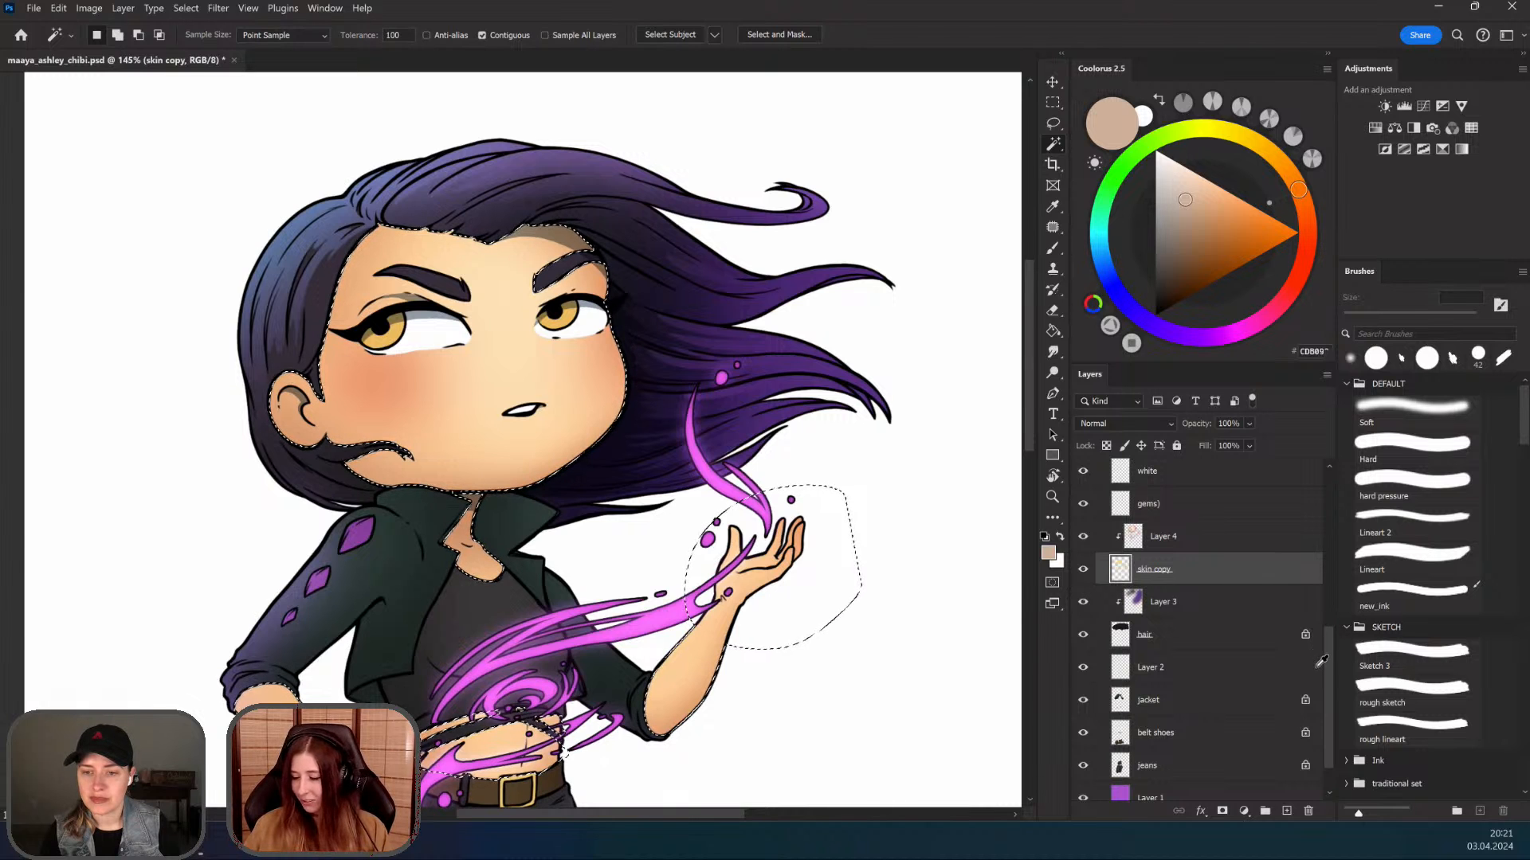
# Step: Target the shadows layer's color content and recolor the skin shadows with a warm beige using the Soft brush at 478 px
pyautogui.moveTo(1321, 661); pyautogui.dragTo(1328, 542)
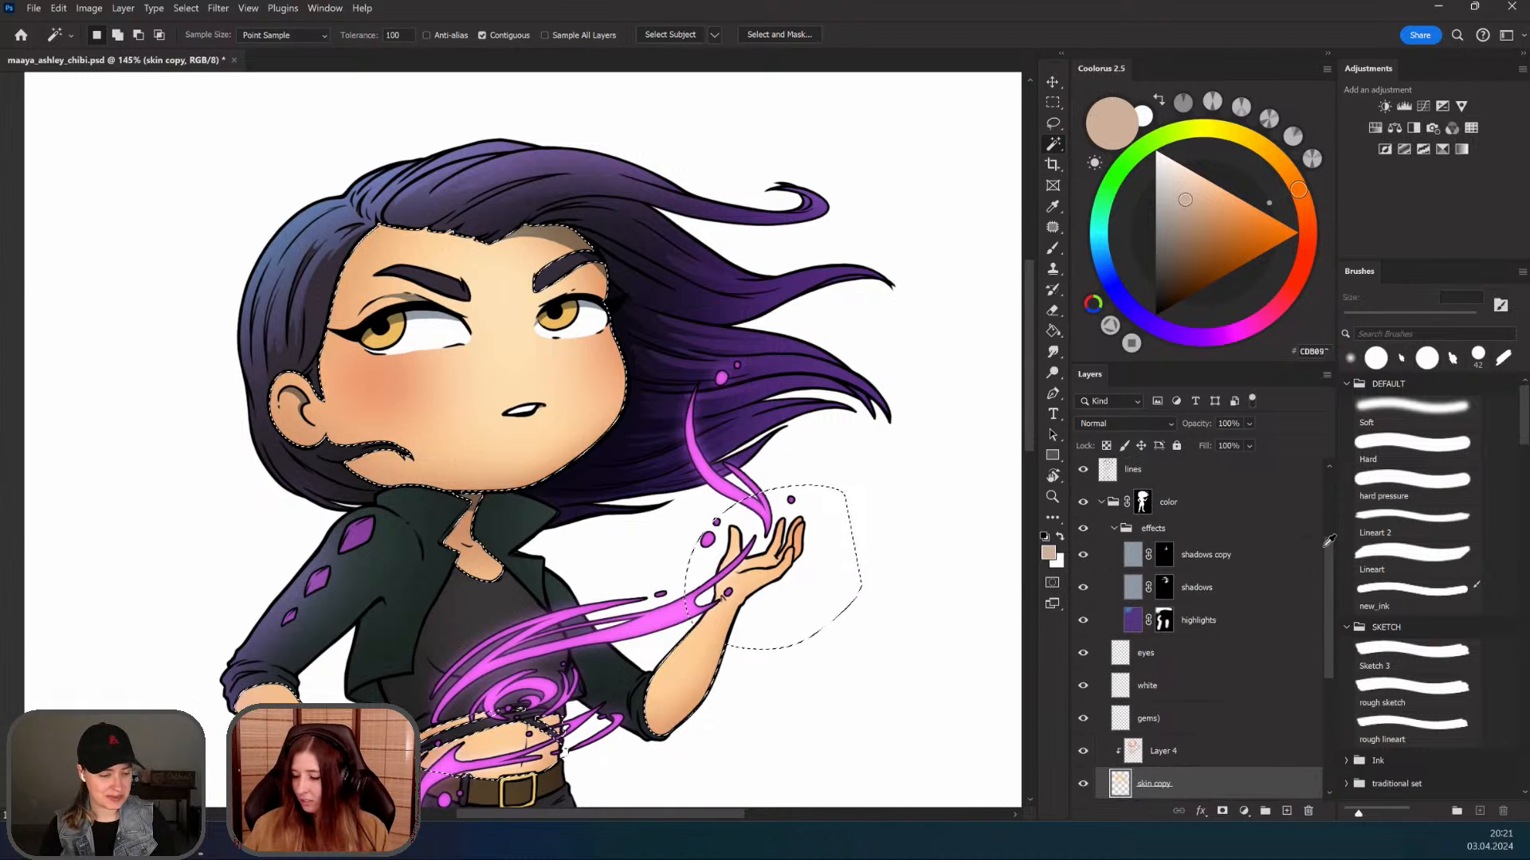
pyautogui.click(1135, 593)
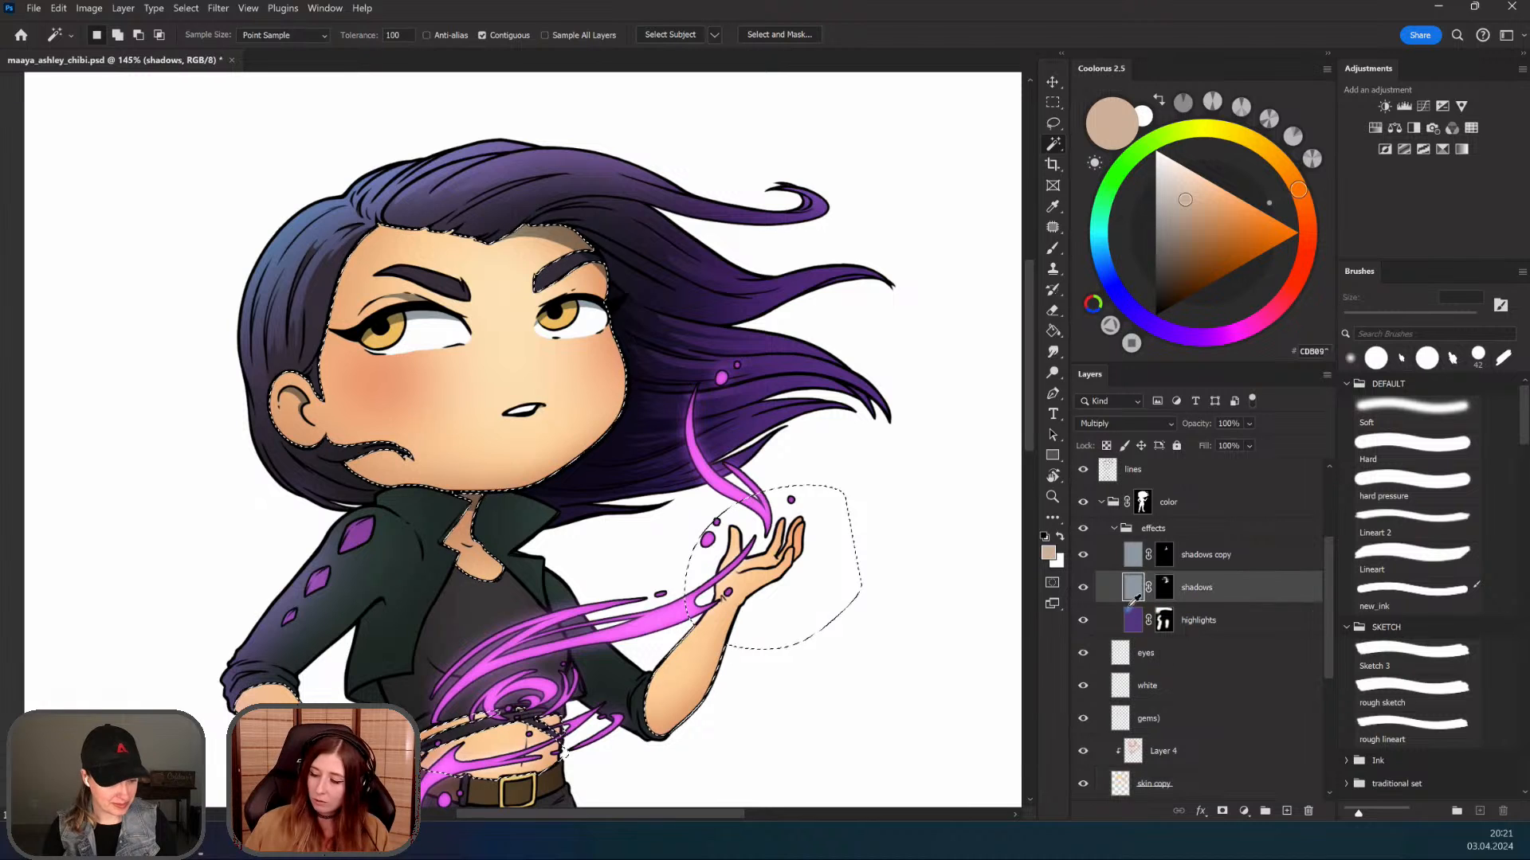
pyautogui.click(1180, 212)
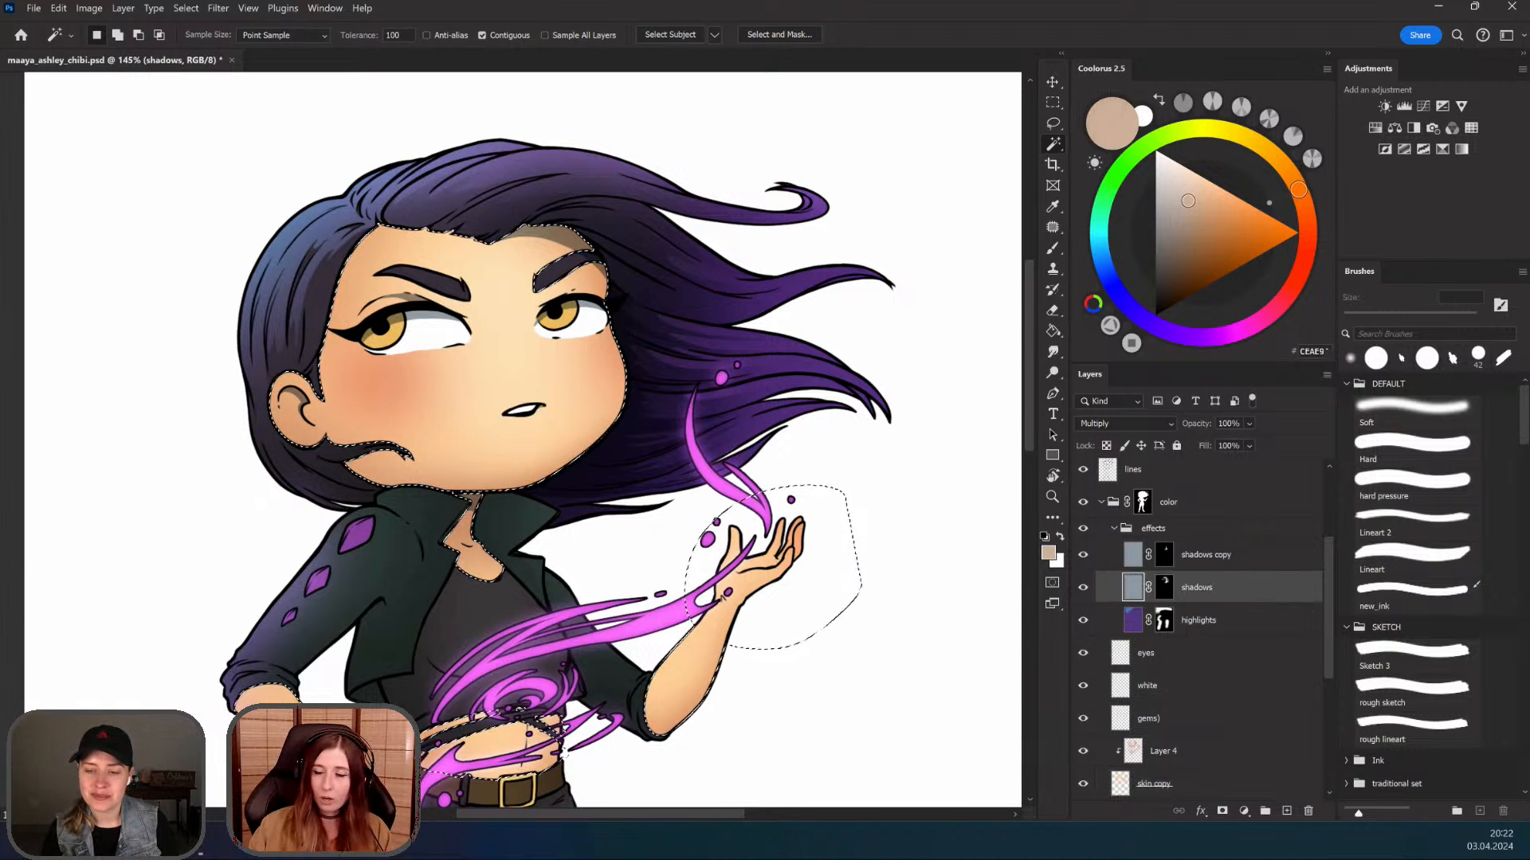
pyautogui.moveTo(1188, 202); pyautogui.dragTo(1185, 201)
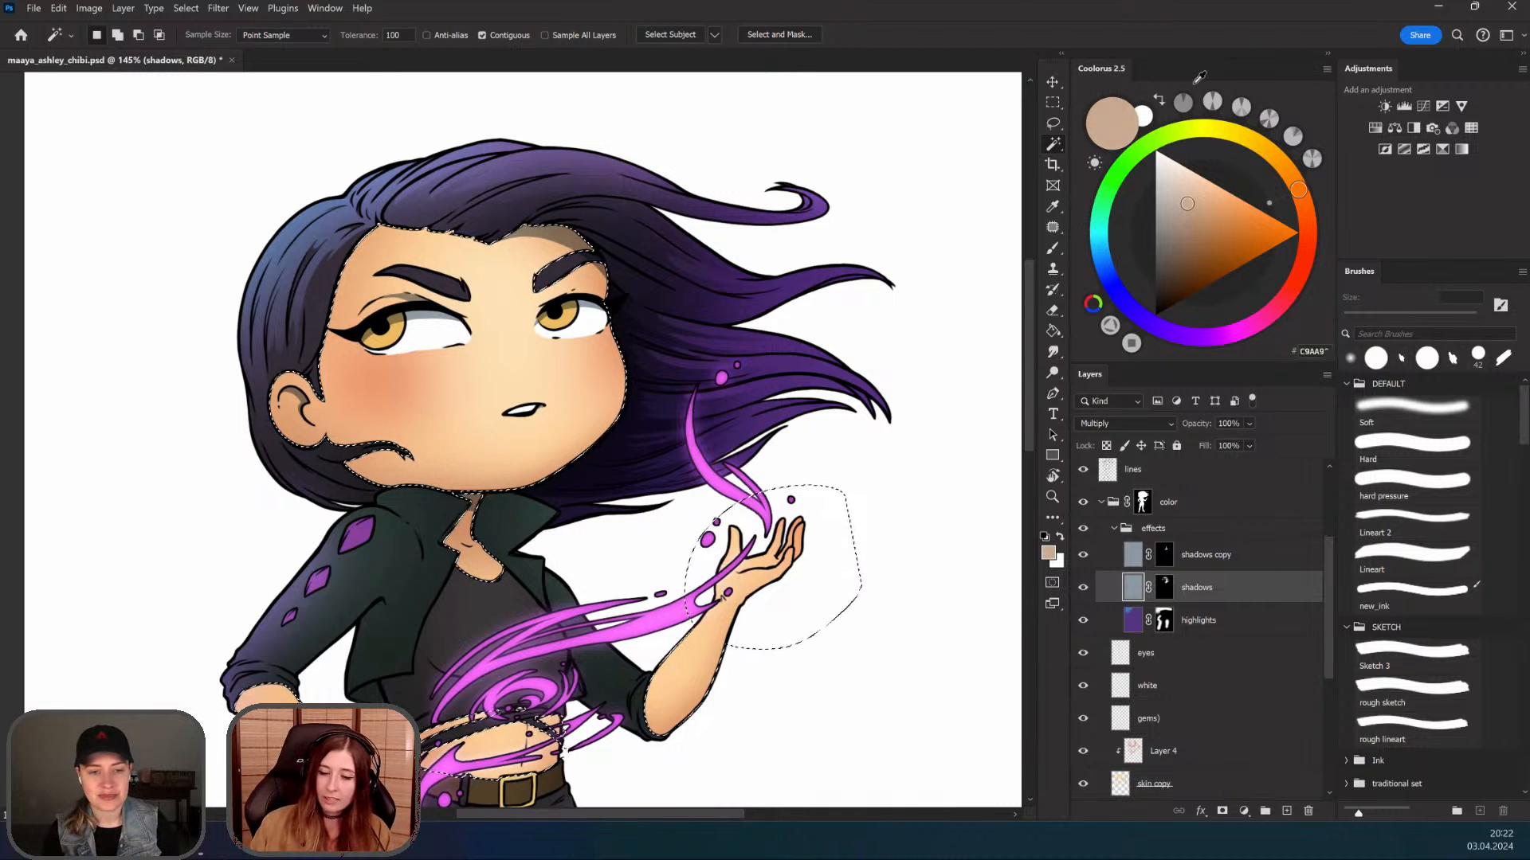
pyautogui.press('b')
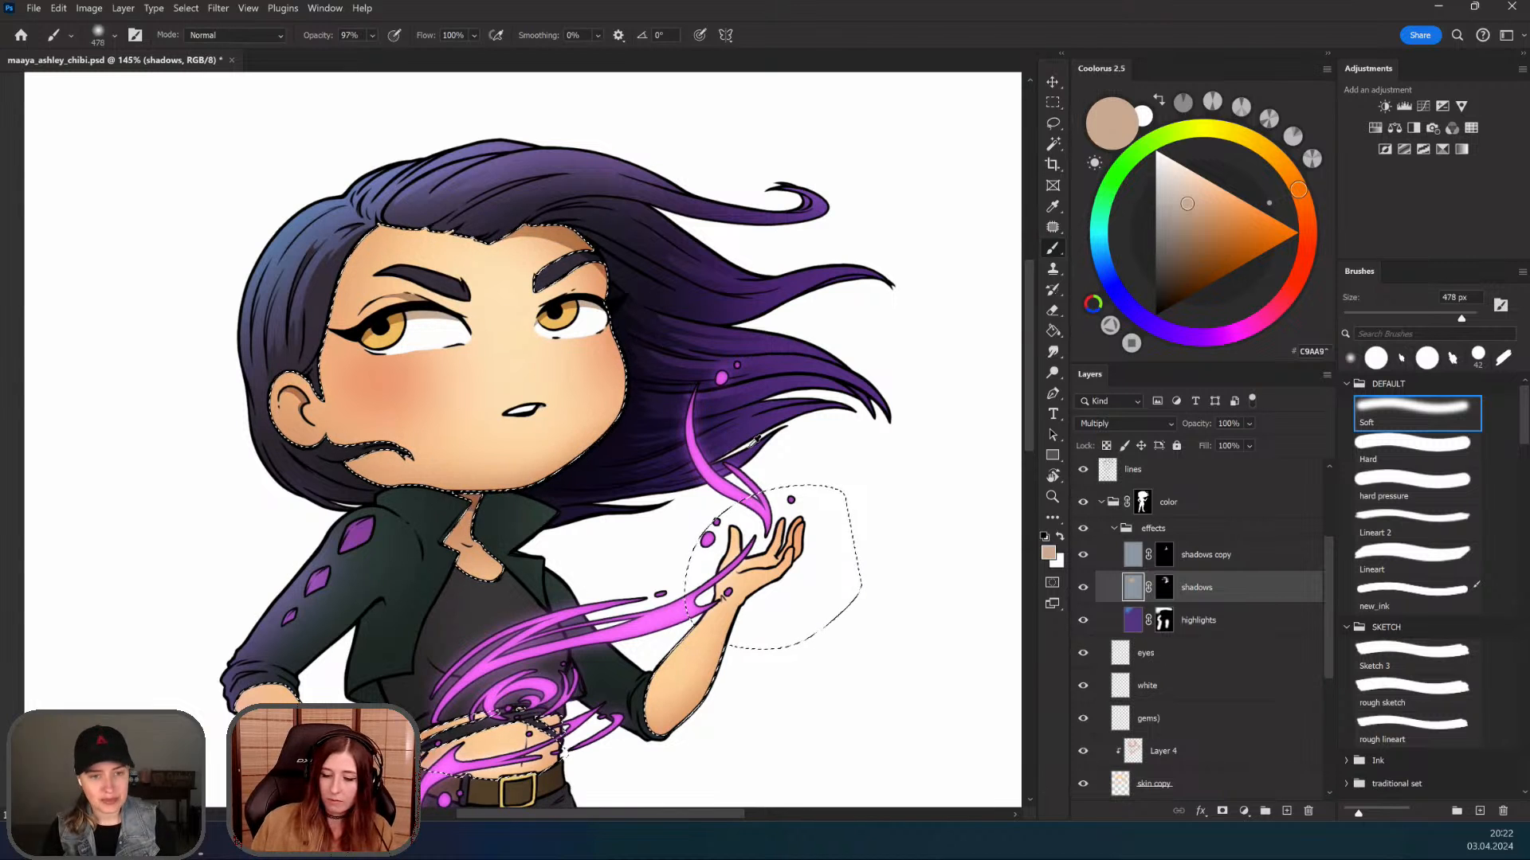
# Step: Enlarge the Soft brush to 705 px for tinting the shadows inside the skin selection
pyautogui.moveTo(750, 445); pyautogui.dragTo(698, 262)
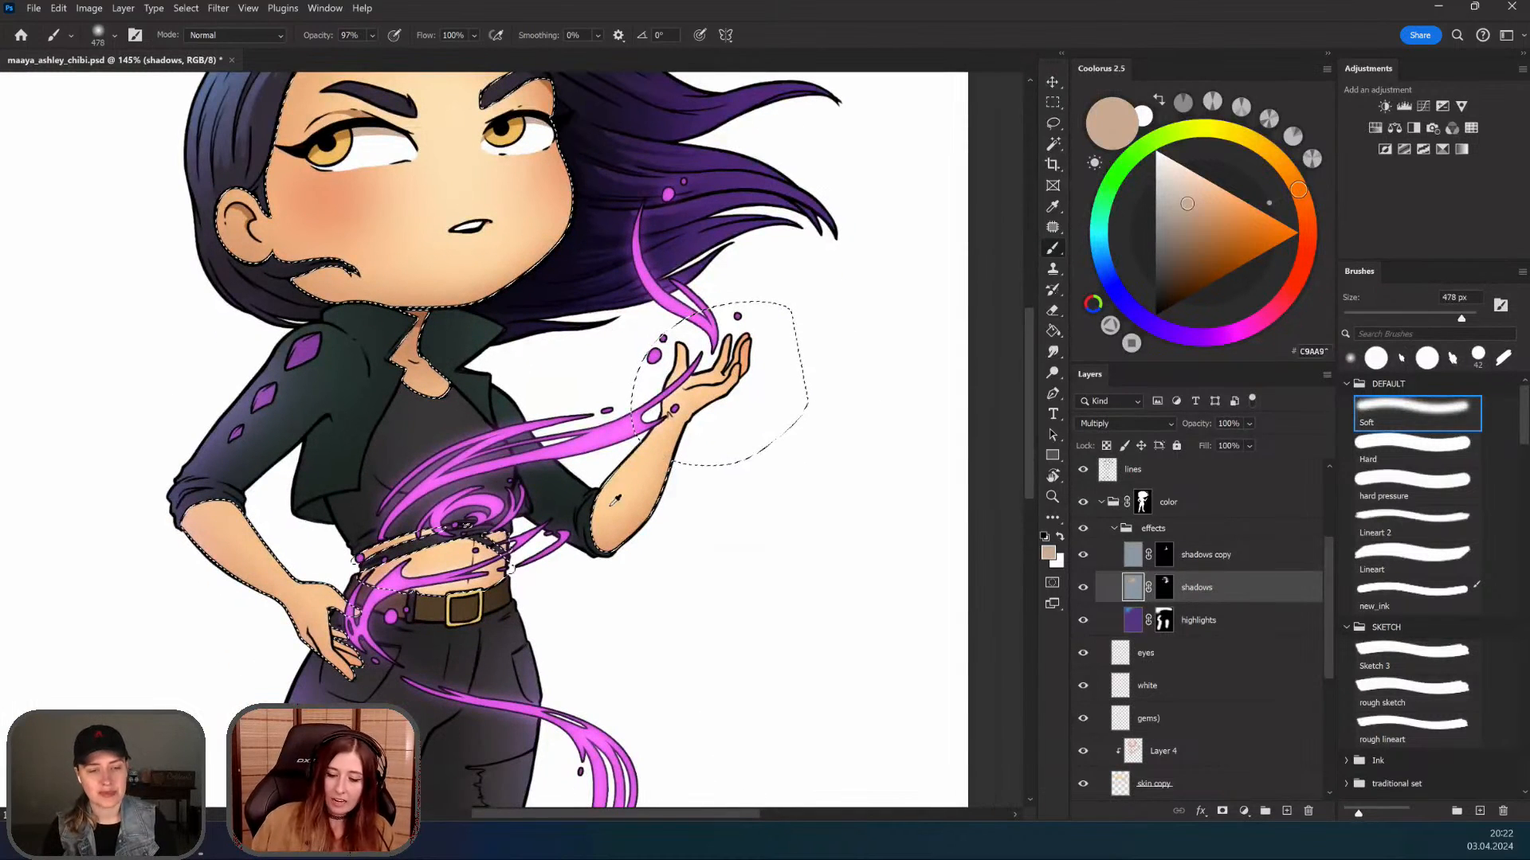
pyautogui.moveTo(470, 360)
pyautogui.mouseDown()
pyautogui.moveTo(464, 558)
pyautogui.moveTo(398, 532)
pyautogui.moveTo(478, 455)
pyautogui.moveTo(420, 442)
pyautogui.mouseUp()
pyautogui.moveTo(446, 459); pyautogui.dragTo(537, 367)
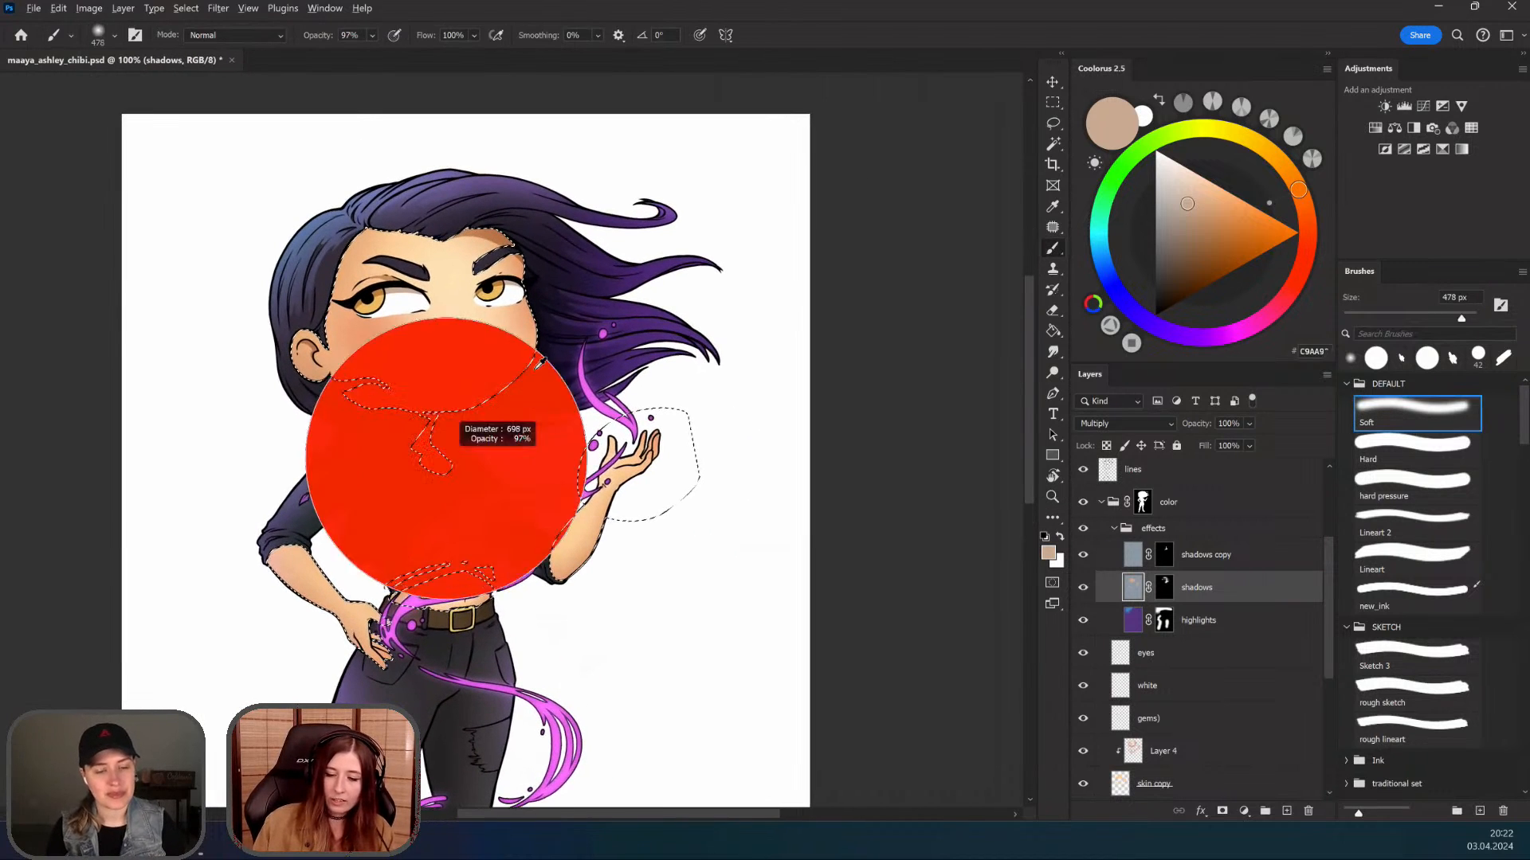
pyautogui.moveTo(510, 446); pyautogui.dragTo(531, 546)
pyautogui.moveTo(676, 319)
pyautogui.mouseDown()
pyautogui.moveTo(655, 319)
pyautogui.moveTo(687, 319)
pyautogui.mouseUp()
pyautogui.moveTo(411, 418); pyautogui.dragTo(639, 414)
pyautogui.press('b')
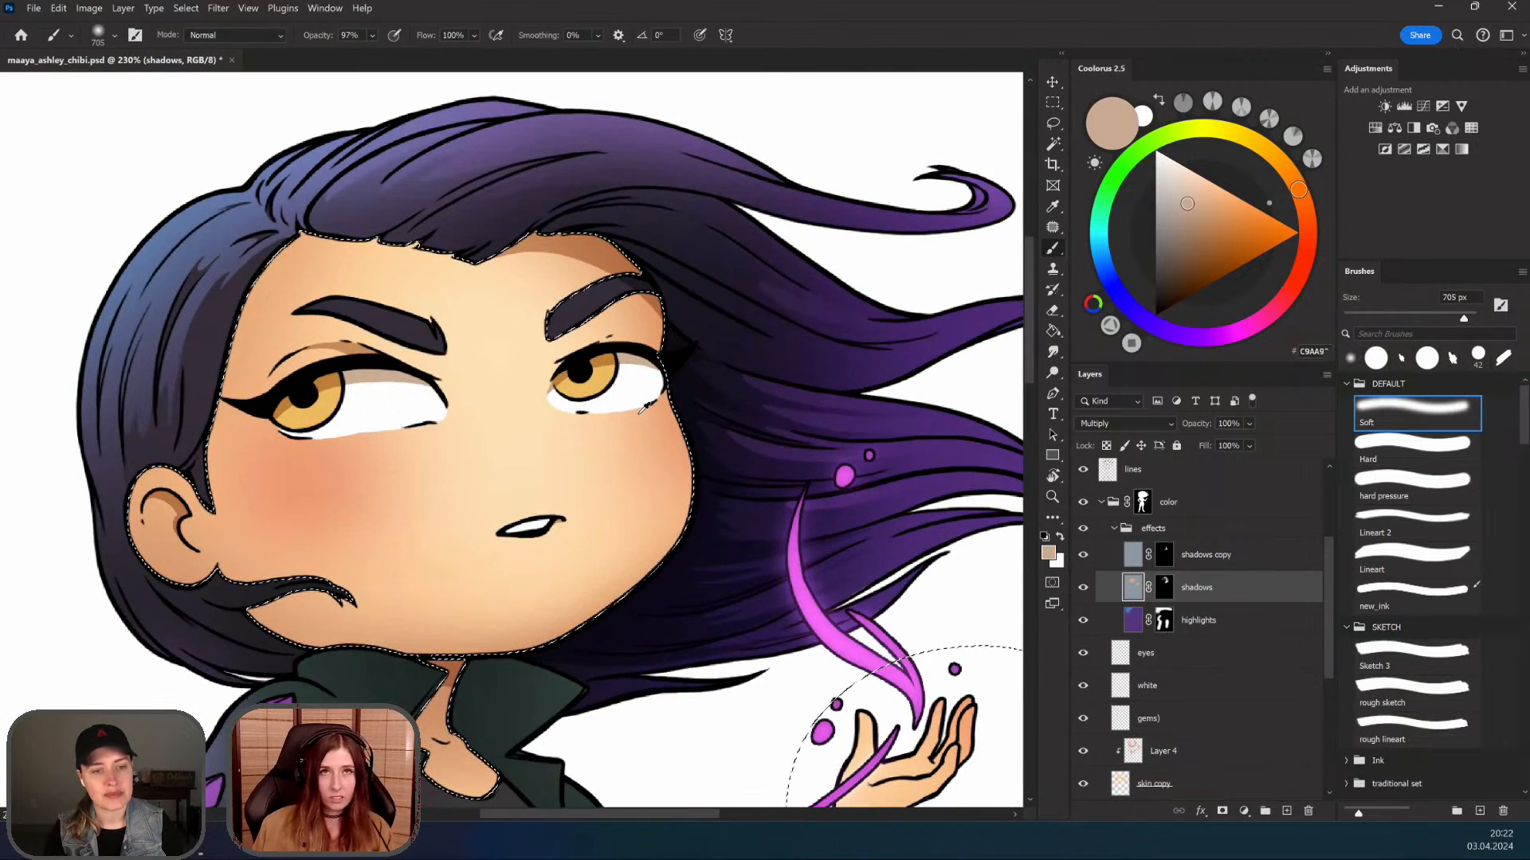
# Step: Check the warmer skin shadows on the face and neck and clear the skin selection
pyautogui.scroll(-5, 538, 501)
pyautogui.moveTo(539, 501); pyautogui.dragTo(350, 494)
pyautogui.moveTo(510, 446); pyautogui.dragTo(599, 419)
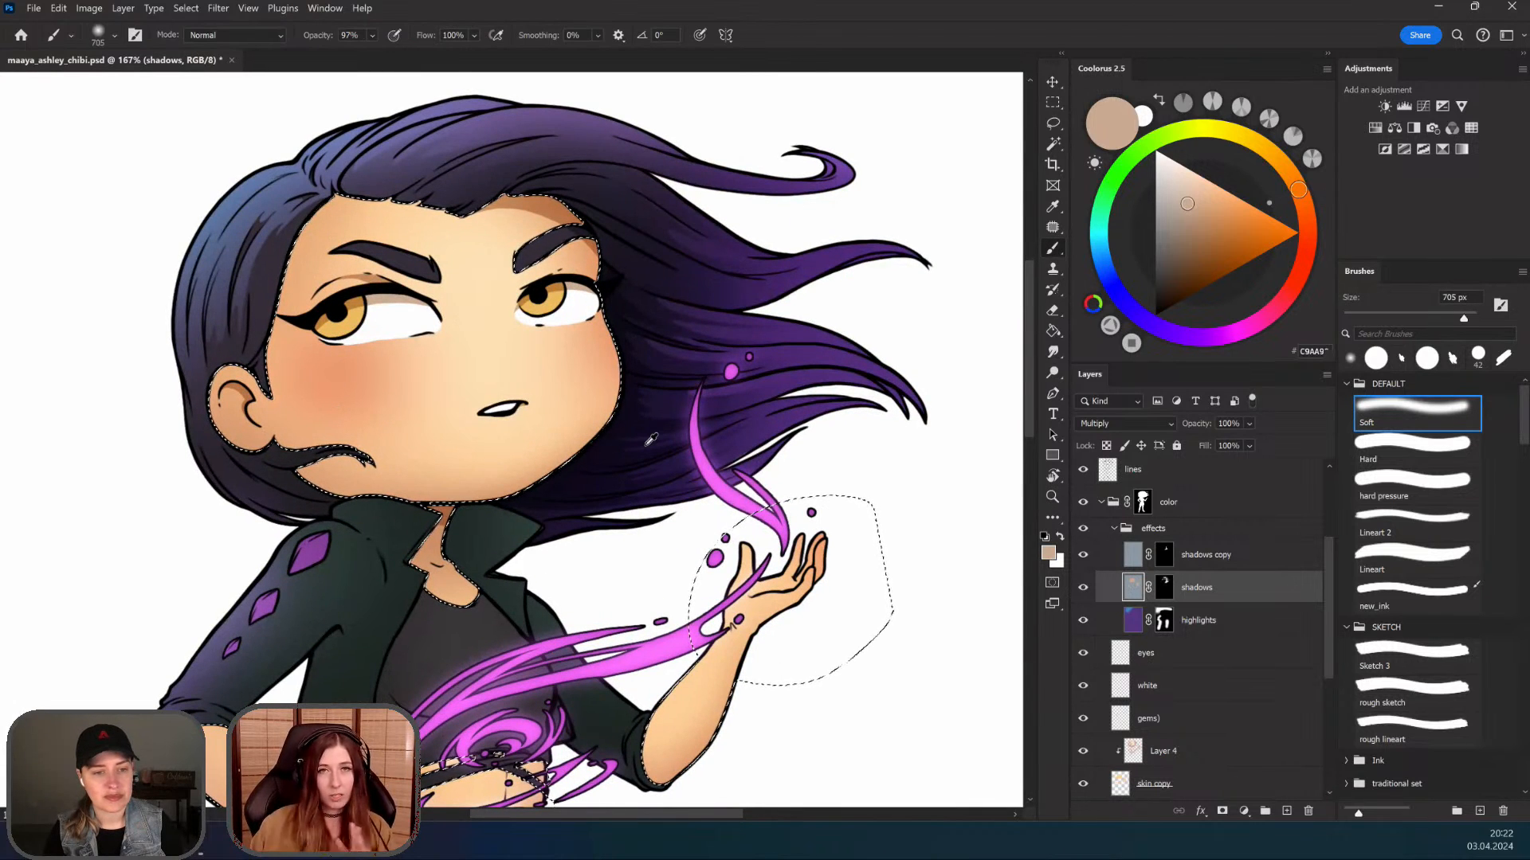
pyautogui.moveTo(549, 418); pyautogui.dragTo(631, 478)
pyautogui.moveTo(540, 526); pyautogui.dragTo(579, 506)
pyautogui.moveTo(550, 391); pyautogui.dragTo(484, 522)
pyautogui.moveTo(488, 384); pyautogui.dragTo(520, 340)
pyautogui.hotkey('ctrl', 'd')
# Step: Examine the warmer shadows on the forehead, eyes, ear and neck without the selection outline
pyautogui.moveTo(437, 463); pyautogui.dragTo(442, 428)
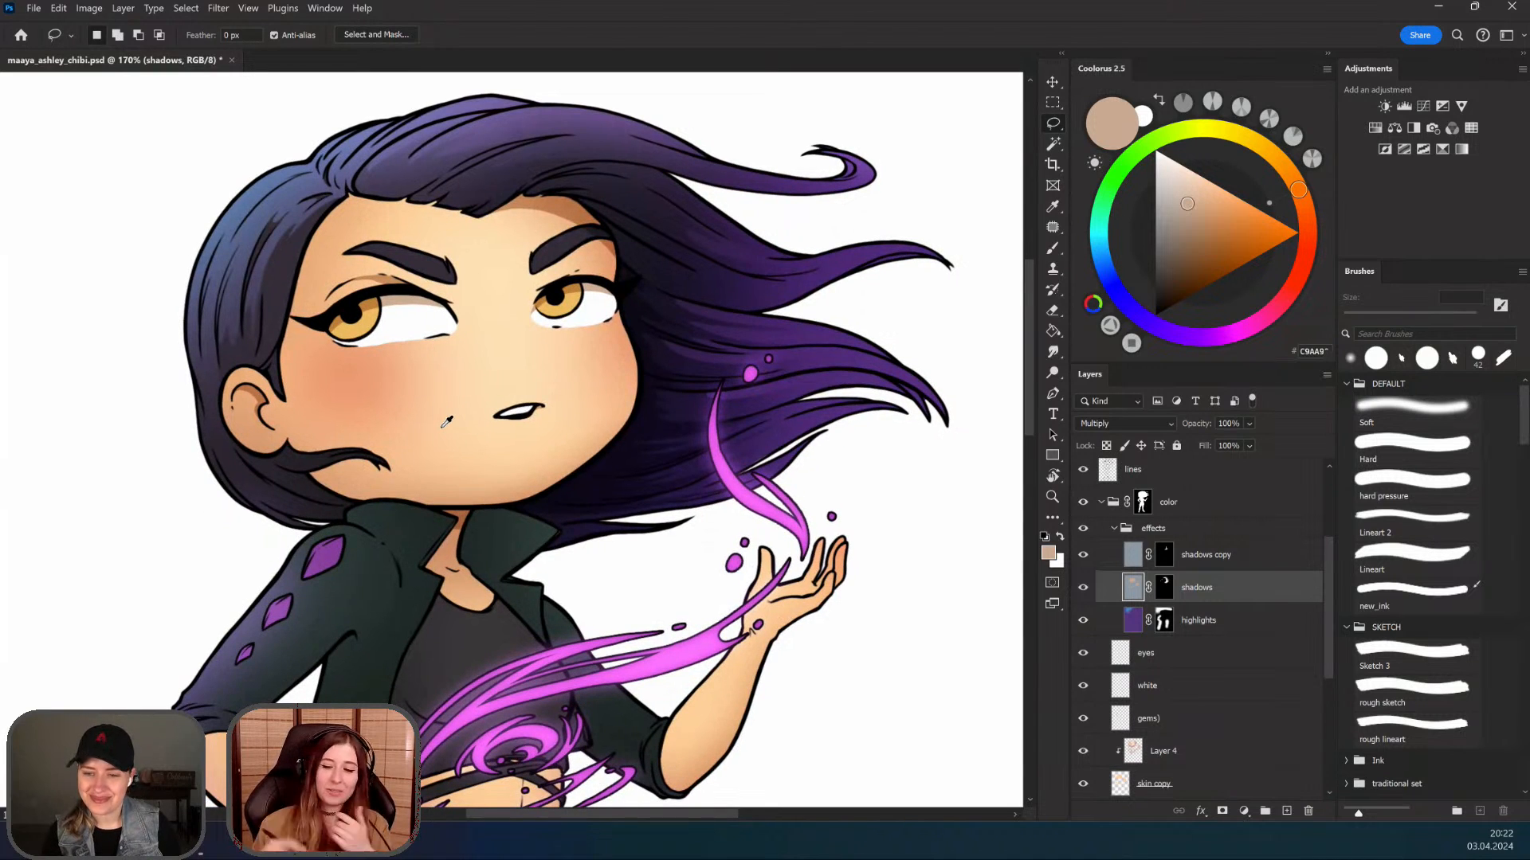
pyautogui.moveTo(542, 401); pyautogui.dragTo(522, 512)
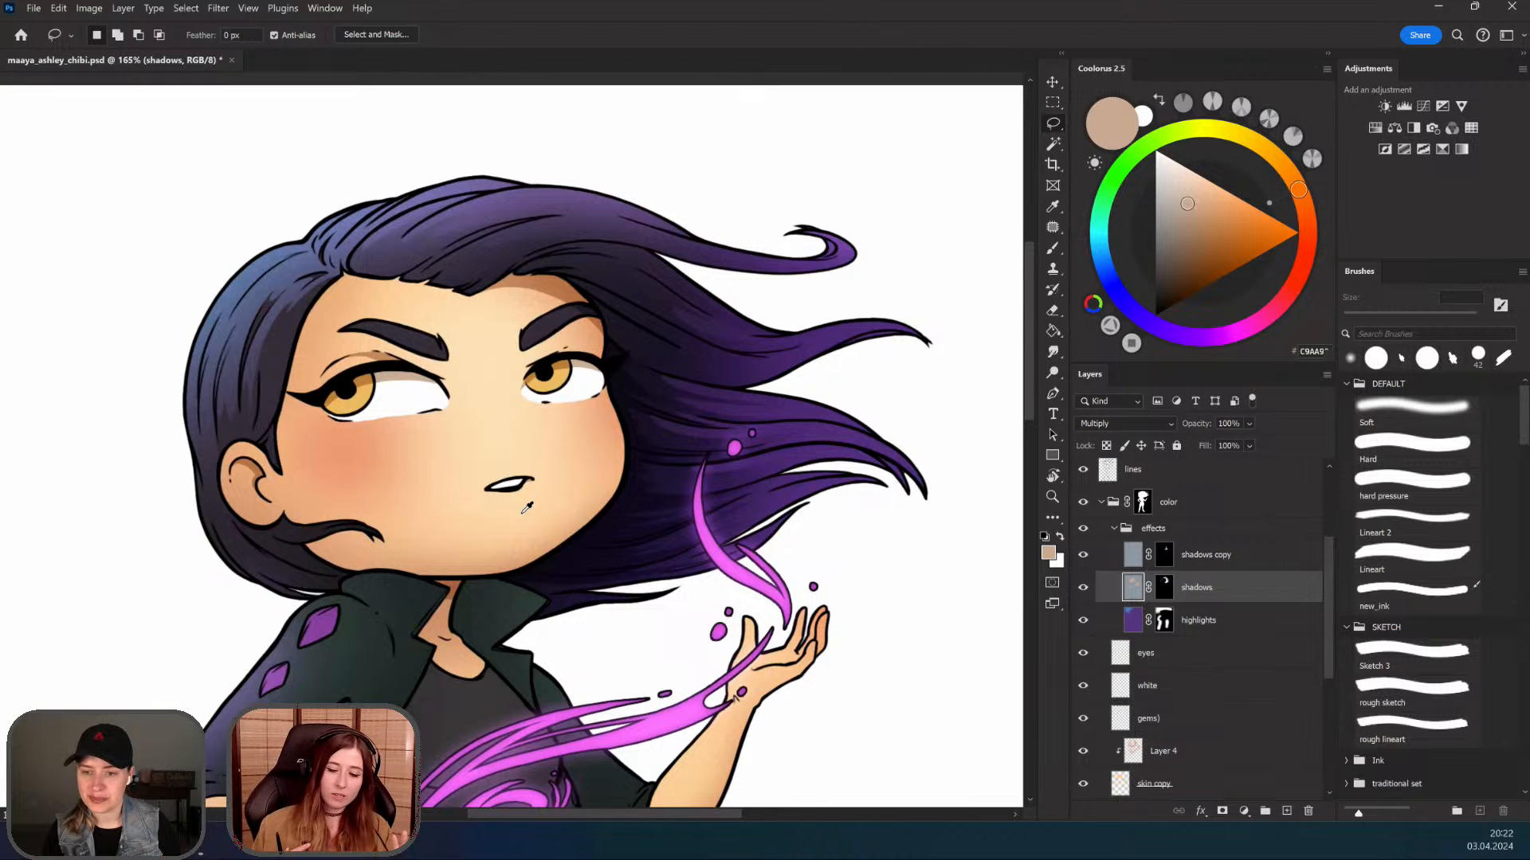
pyautogui.moveTo(558, 440); pyautogui.dragTo(549, 441)
pyautogui.moveTo(563, 427); pyautogui.dragTo(567, 450)
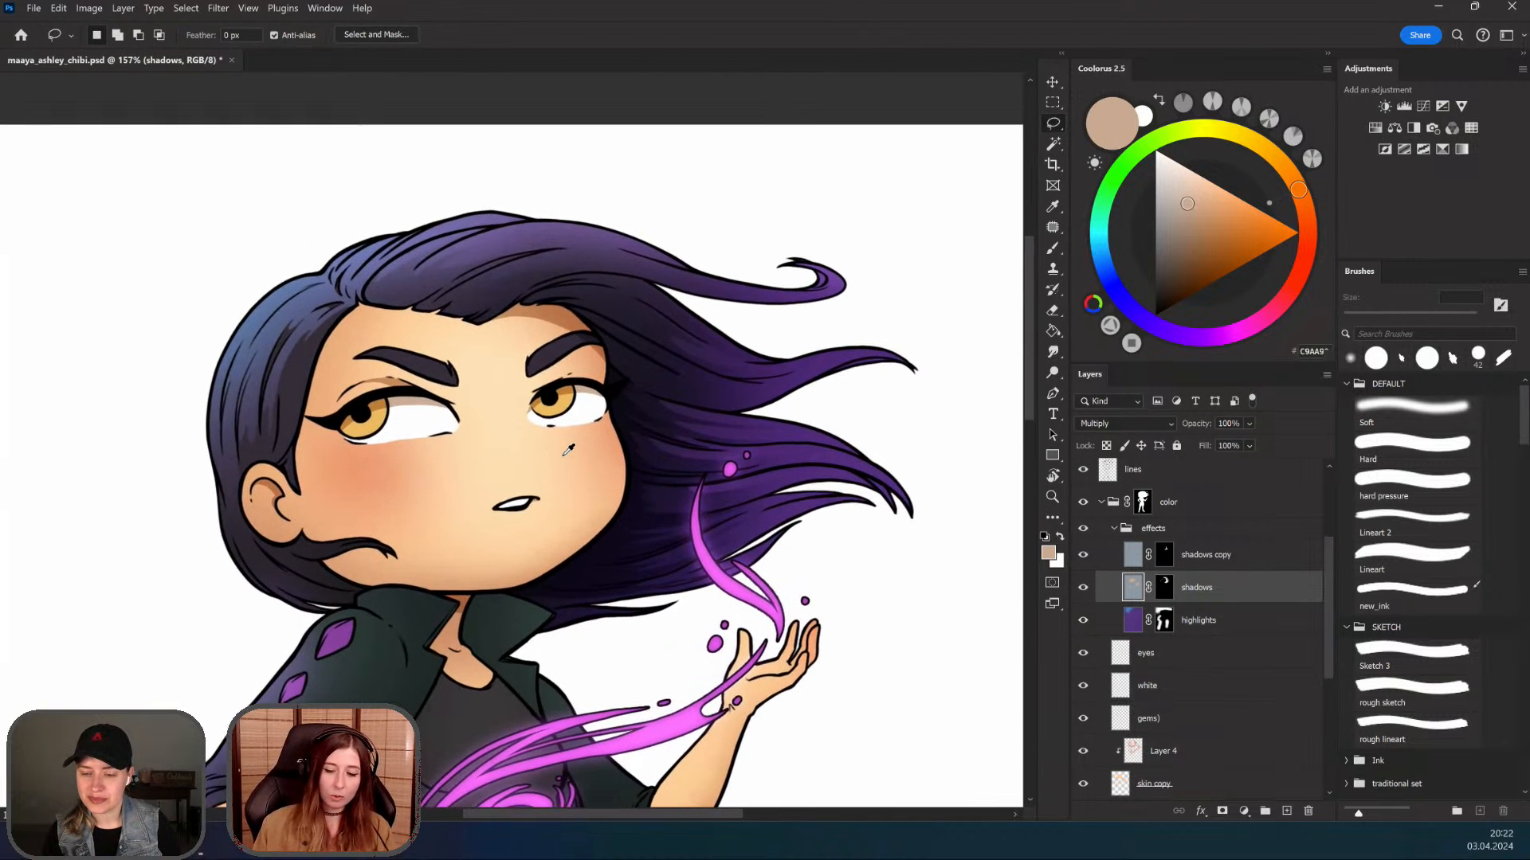
pyautogui.moveTo(543, 504); pyautogui.dragTo(558, 450)
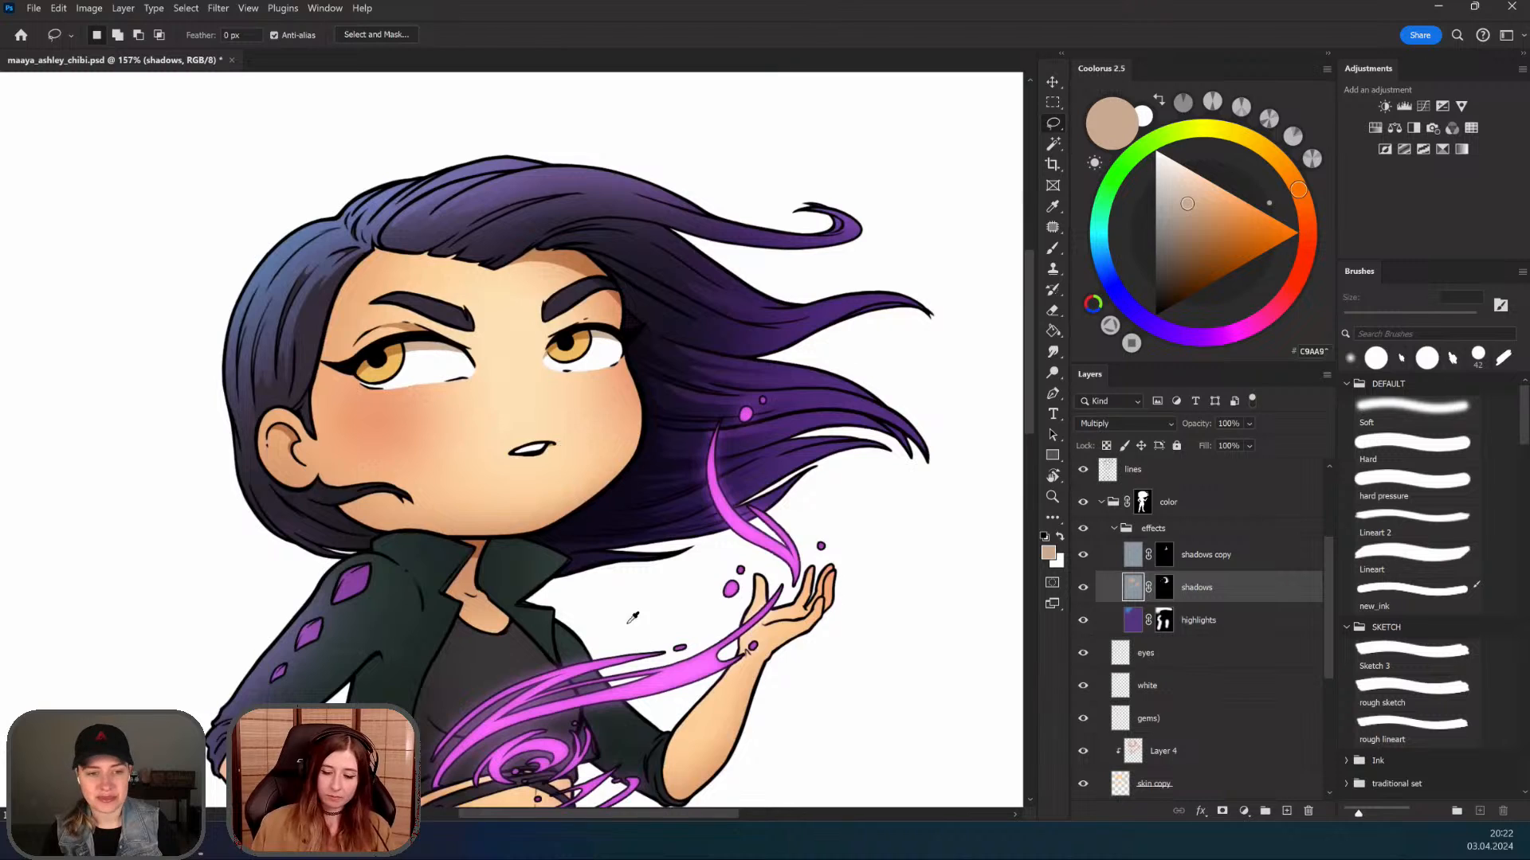
pyautogui.moveTo(623, 623); pyautogui.dragTo(595, 459)
pyautogui.moveTo(511, 562); pyautogui.dragTo(496, 564)
pyautogui.moveTo(545, 668); pyautogui.dragTo(547, 642)
# Step: Hide the spell group so the character's body is unobstructed
pyautogui.scroll(3, 1097, 462)
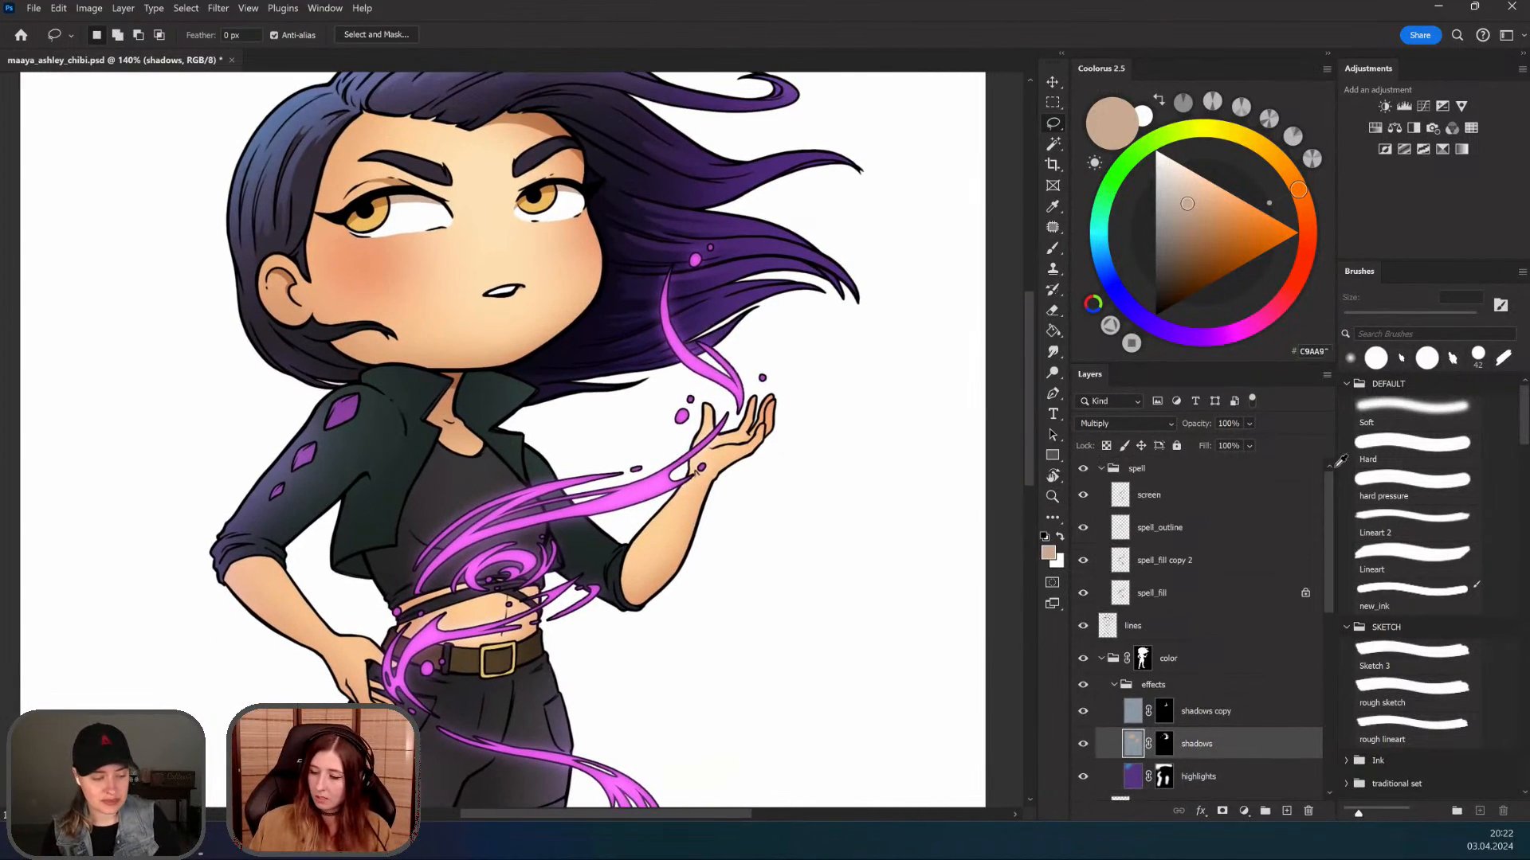
pyautogui.click(1082, 468)
pyautogui.moveTo(748, 512)
pyautogui.mouseDown()
pyautogui.moveTo(561, 468)
pyautogui.moveTo(542, 563)
pyautogui.mouseUp()
pyautogui.moveTo(709, 645)
pyautogui.mouseDown()
pyautogui.moveTo(677, 549)
pyautogui.moveTo(685, 572)
pyautogui.moveTo(673, 564)
pyautogui.mouseUp()
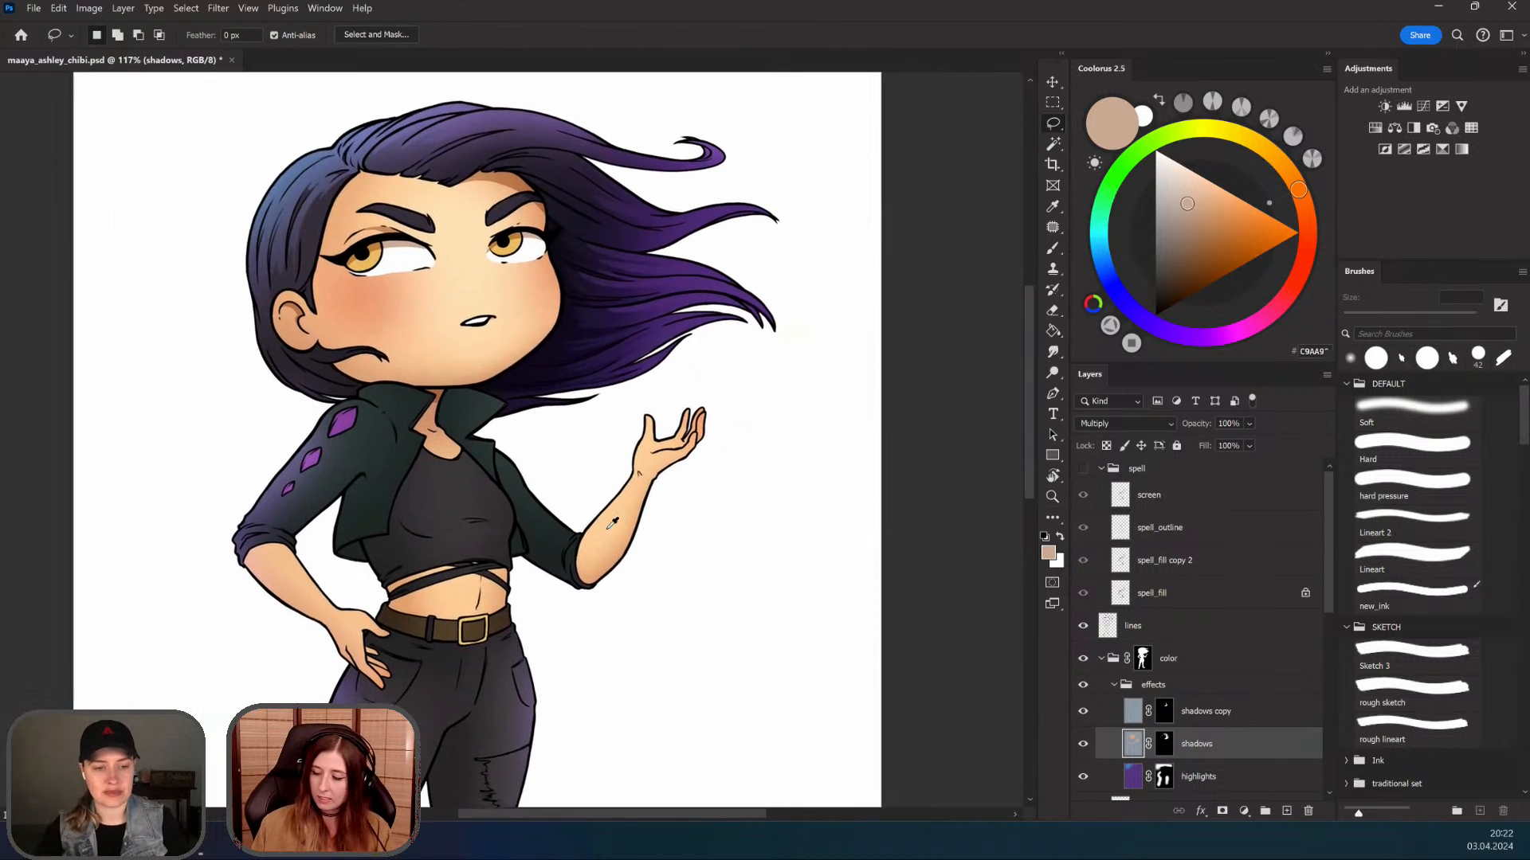
# Step: Target the mask of the shadows layer and reset to the default colors with white in the foreground
pyautogui.hotkey('ctrl', '\\')
pyautogui.press('d')
pyautogui.press('z')
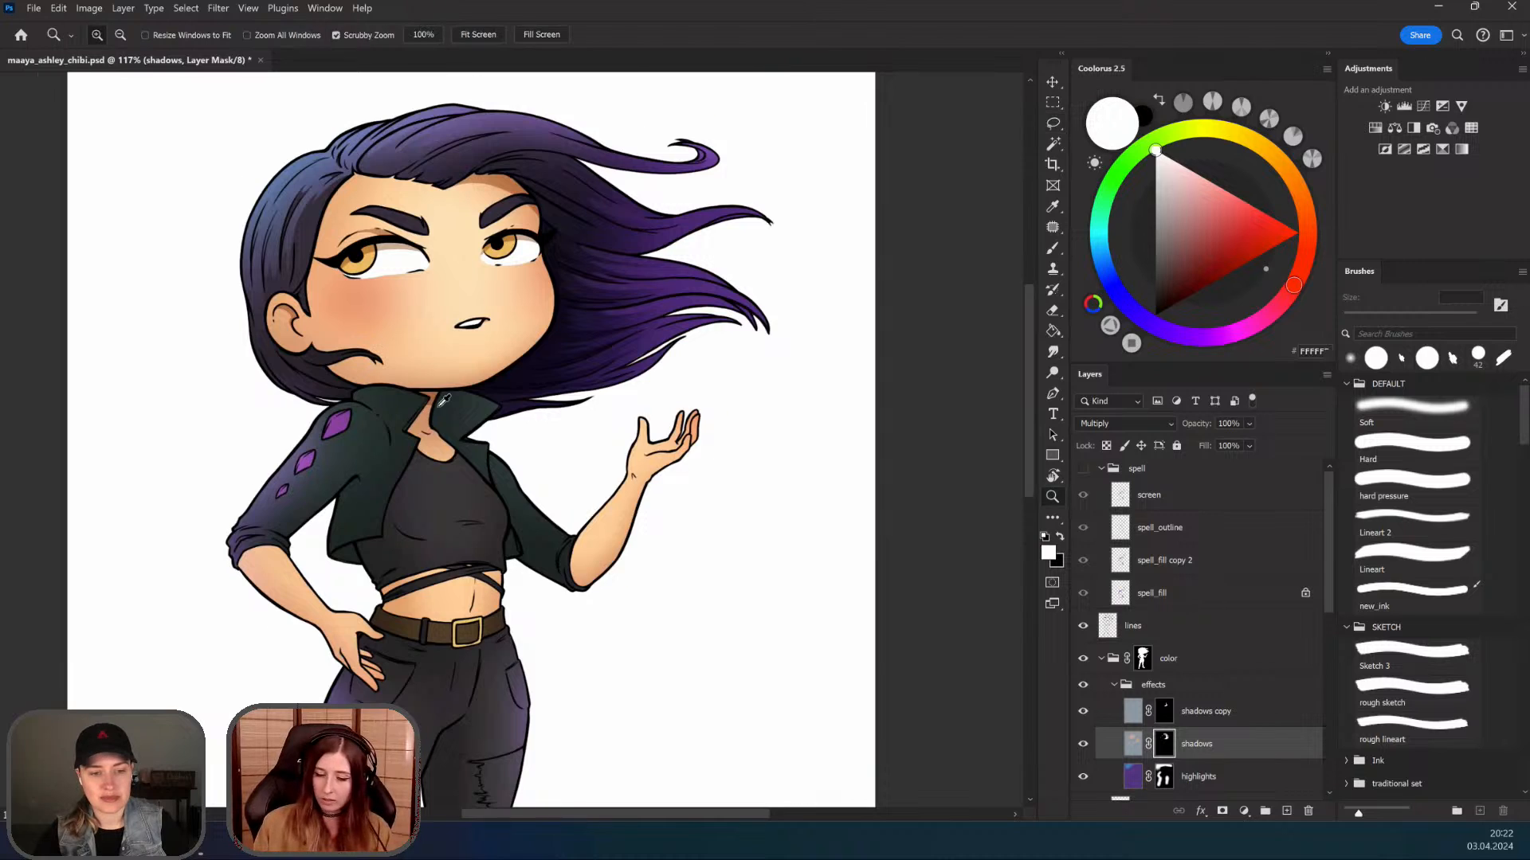
pyautogui.moveTo(444, 399)
pyautogui.mouseDown()
pyautogui.moveTo(554, 467)
pyautogui.moveTo(514, 490)
pyautogui.mouseUp()
pyautogui.moveTo(567, 484); pyautogui.dragTo(535, 634)
pyautogui.moveTo(564, 633); pyautogui.dragTo(535, 628)
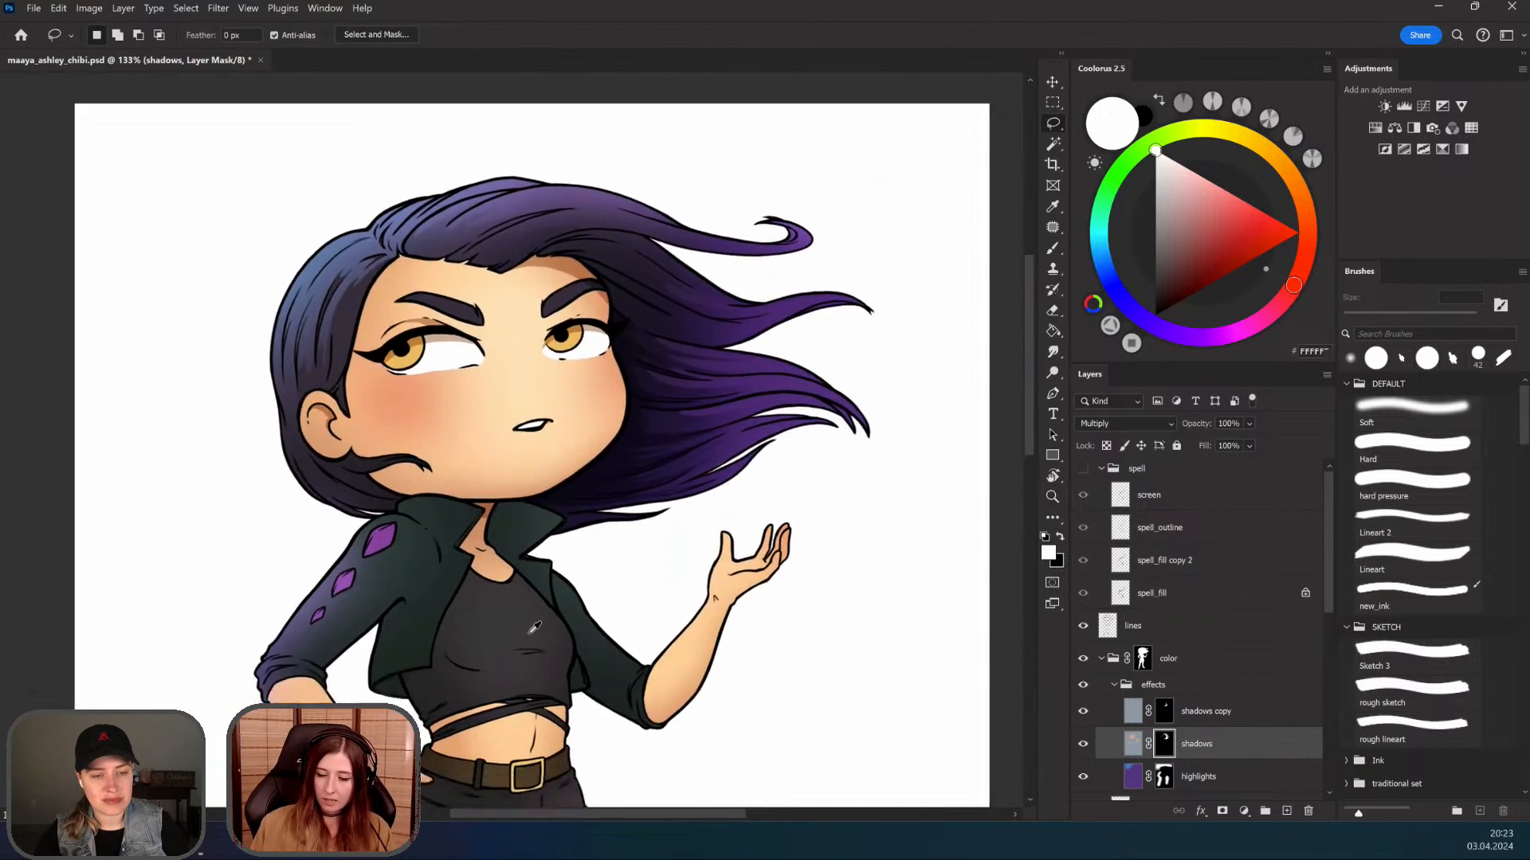
# Step: Examine the jacket, torso, arms and trousers for areas that still need shadows
pyautogui.moveTo(575, 482)
pyautogui.mouseDown()
pyautogui.moveTo(572, 402)
pyautogui.moveTo(568, 484)
pyautogui.mouseUp()
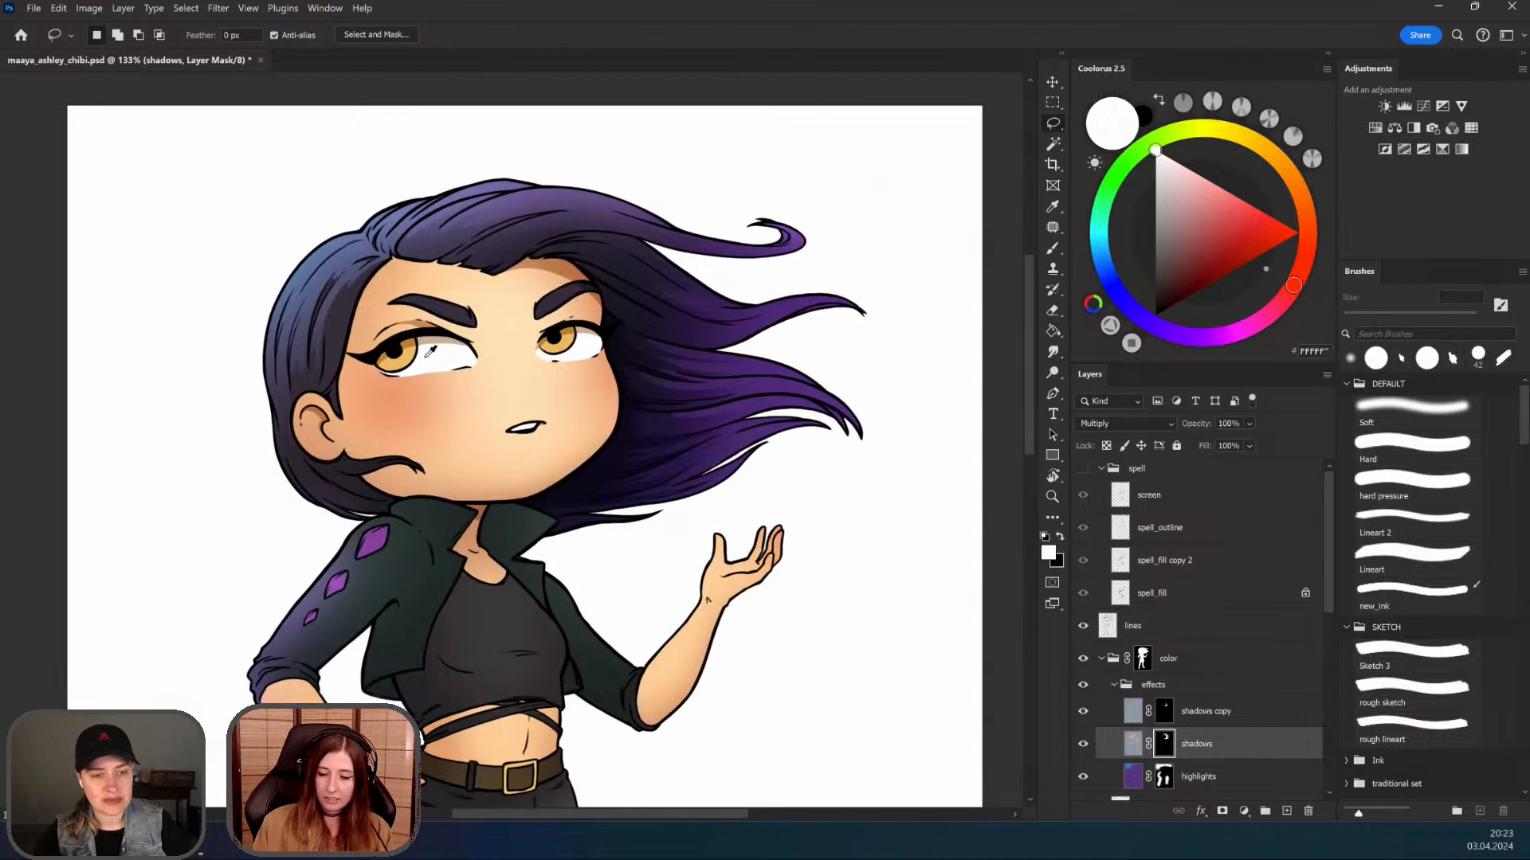
pyautogui.moveTo(425, 354); pyautogui.dragTo(423, 394)
pyautogui.moveTo(542, 428); pyautogui.dragTo(575, 388)
pyautogui.moveTo(537, 628); pyautogui.dragTo(527, 450)
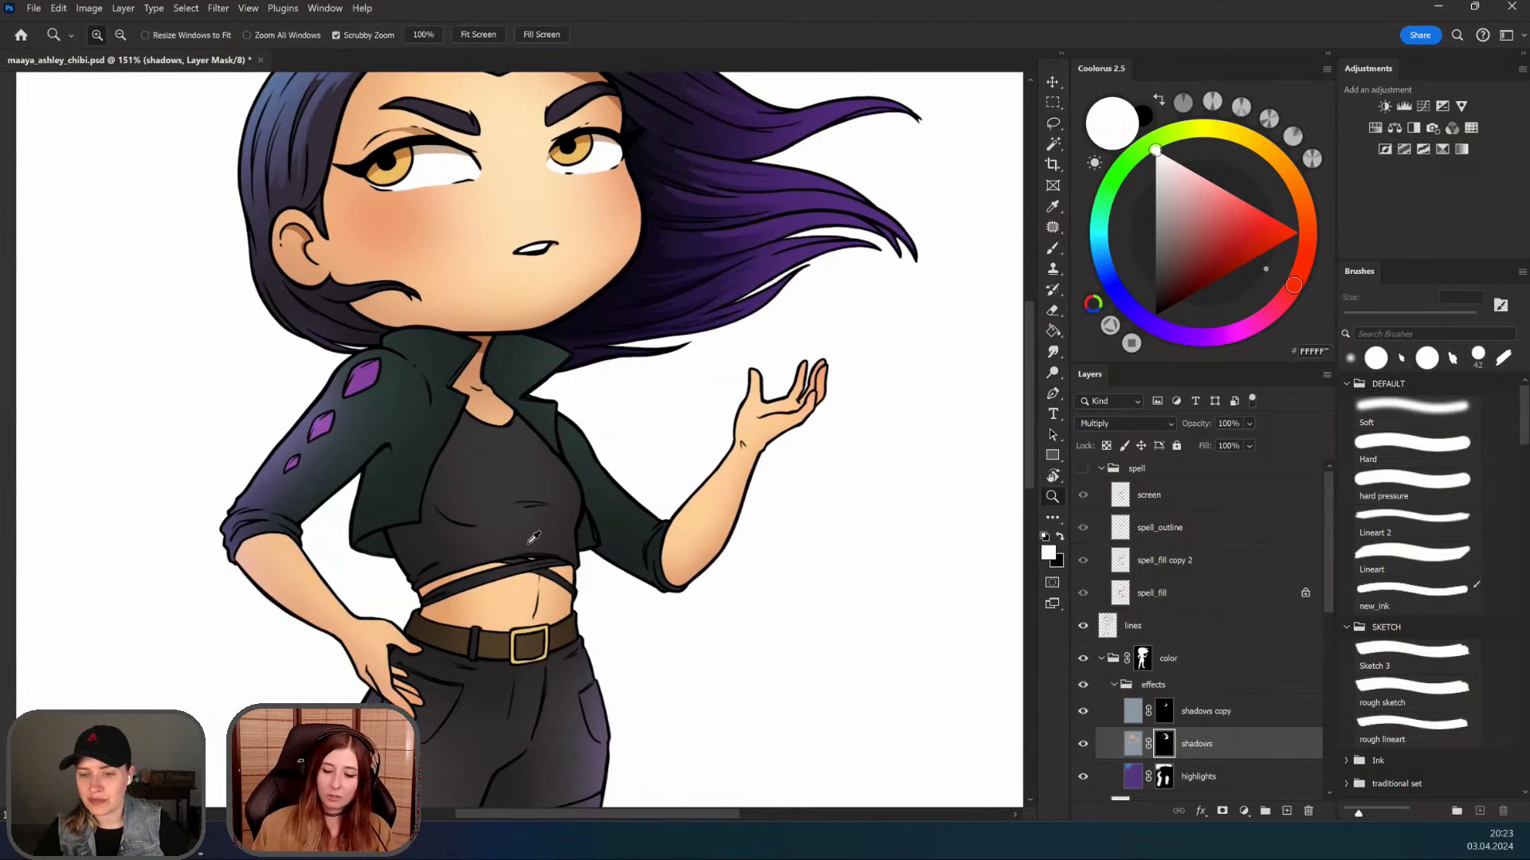
pyautogui.moveTo(530, 536); pyautogui.dragTo(515, 536)
pyautogui.moveTo(562, 725); pyautogui.dragTo(560, 534)
pyautogui.moveTo(540, 601); pyautogui.dragTo(510, 598)
pyautogui.moveTo(550, 537); pyautogui.dragTo(549, 677)
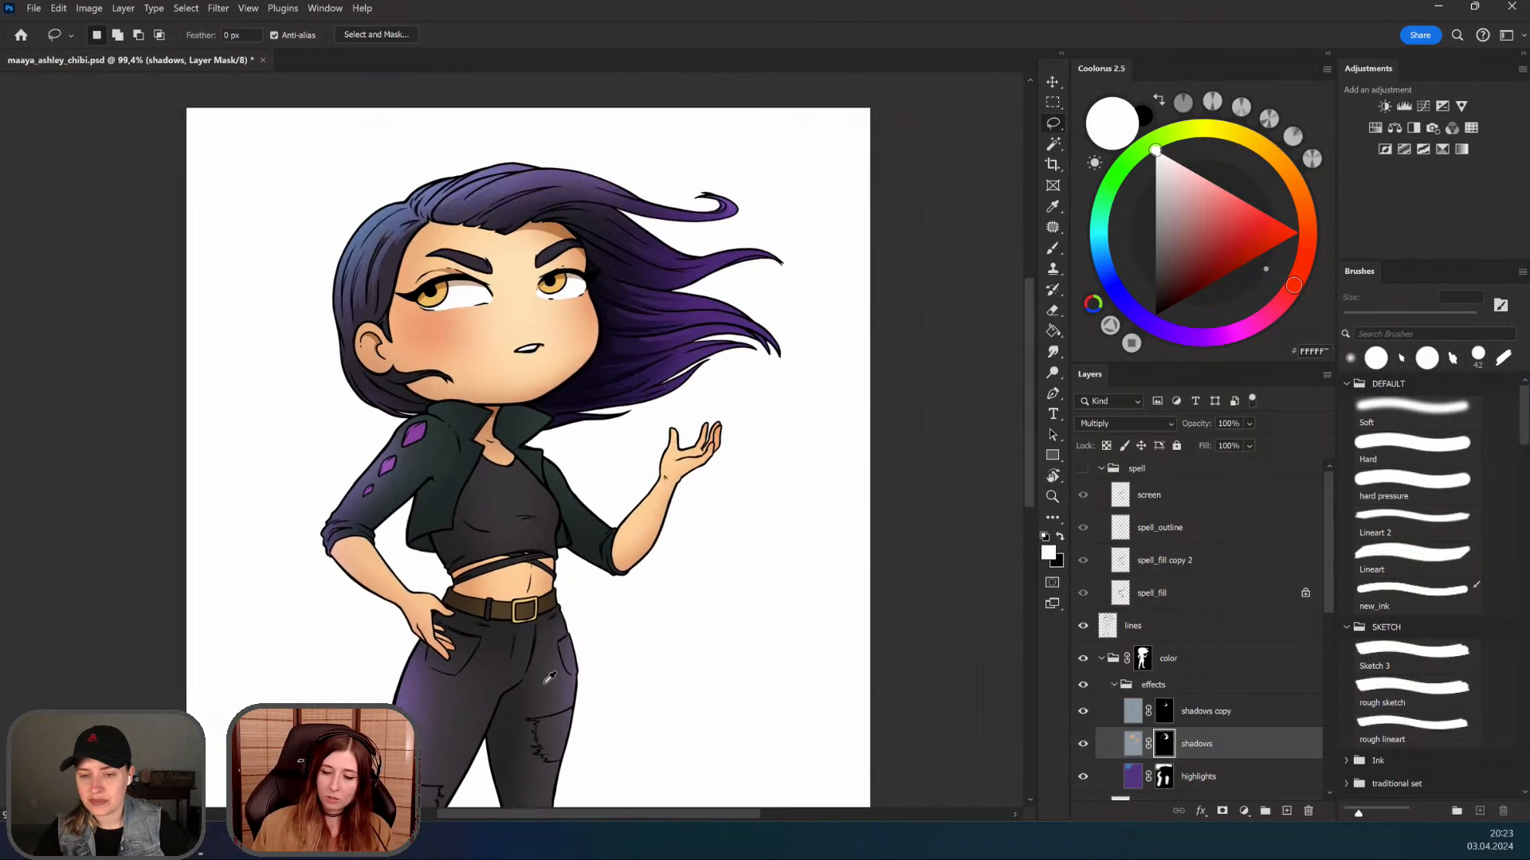
pyautogui.moveTo(593, 605); pyautogui.dragTo(588, 569)
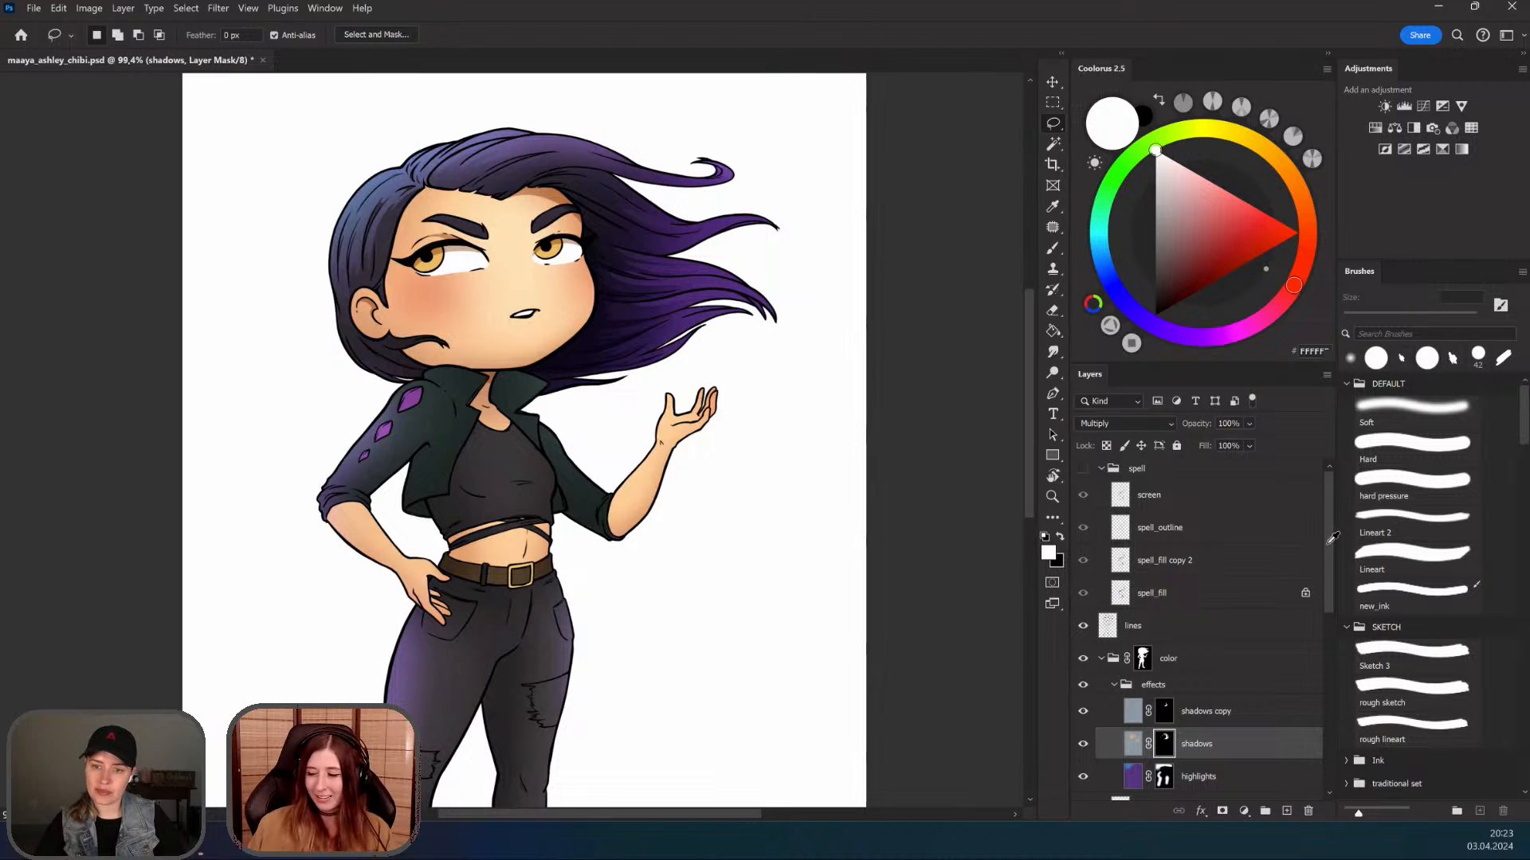
# Step: Paint a shadow on the inside of the jacket's hem beside the bent arm, using a freehand selection on the shadows mask
pyautogui.moveTo(1332, 526); pyautogui.dragTo(1330, 570)
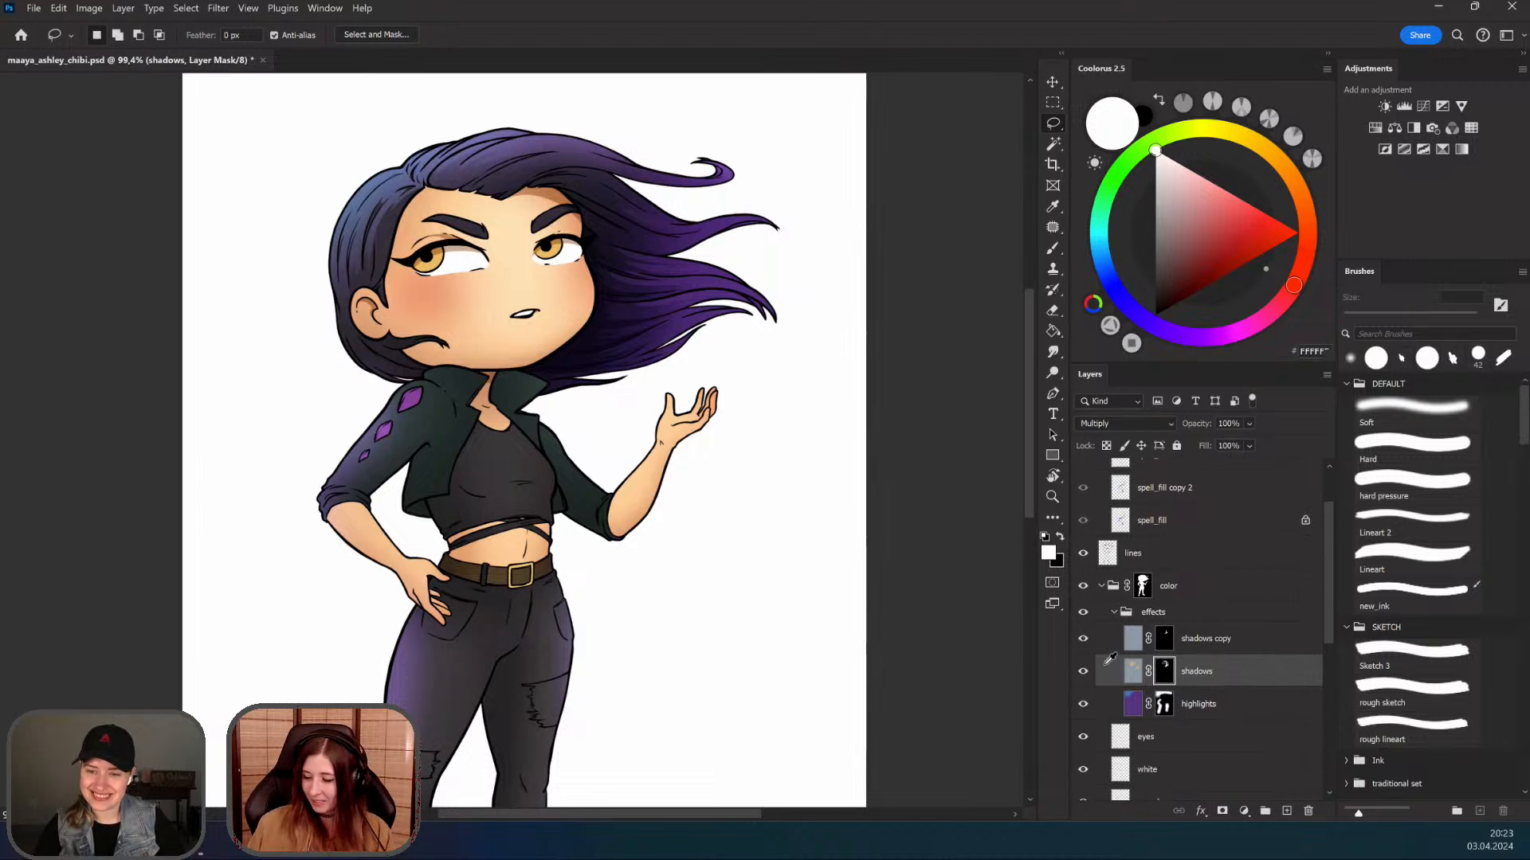
pyautogui.moveTo(437, 426)
pyautogui.mouseDown()
pyautogui.moveTo(532, 424)
pyautogui.moveTo(536, 518)
pyautogui.mouseUp()
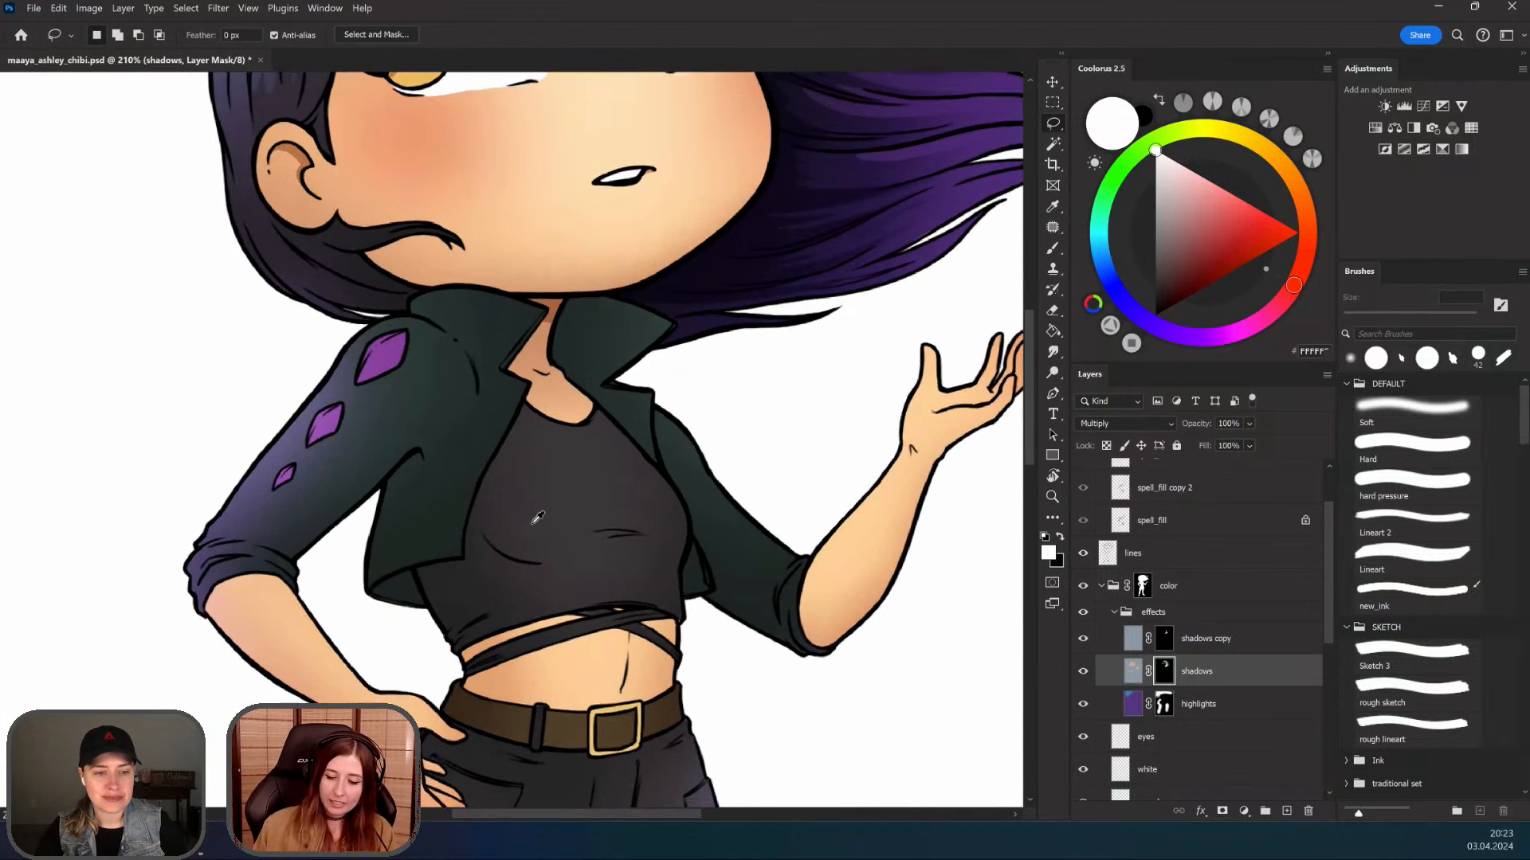
pyautogui.moveTo(421, 553); pyautogui.dragTo(402, 582)
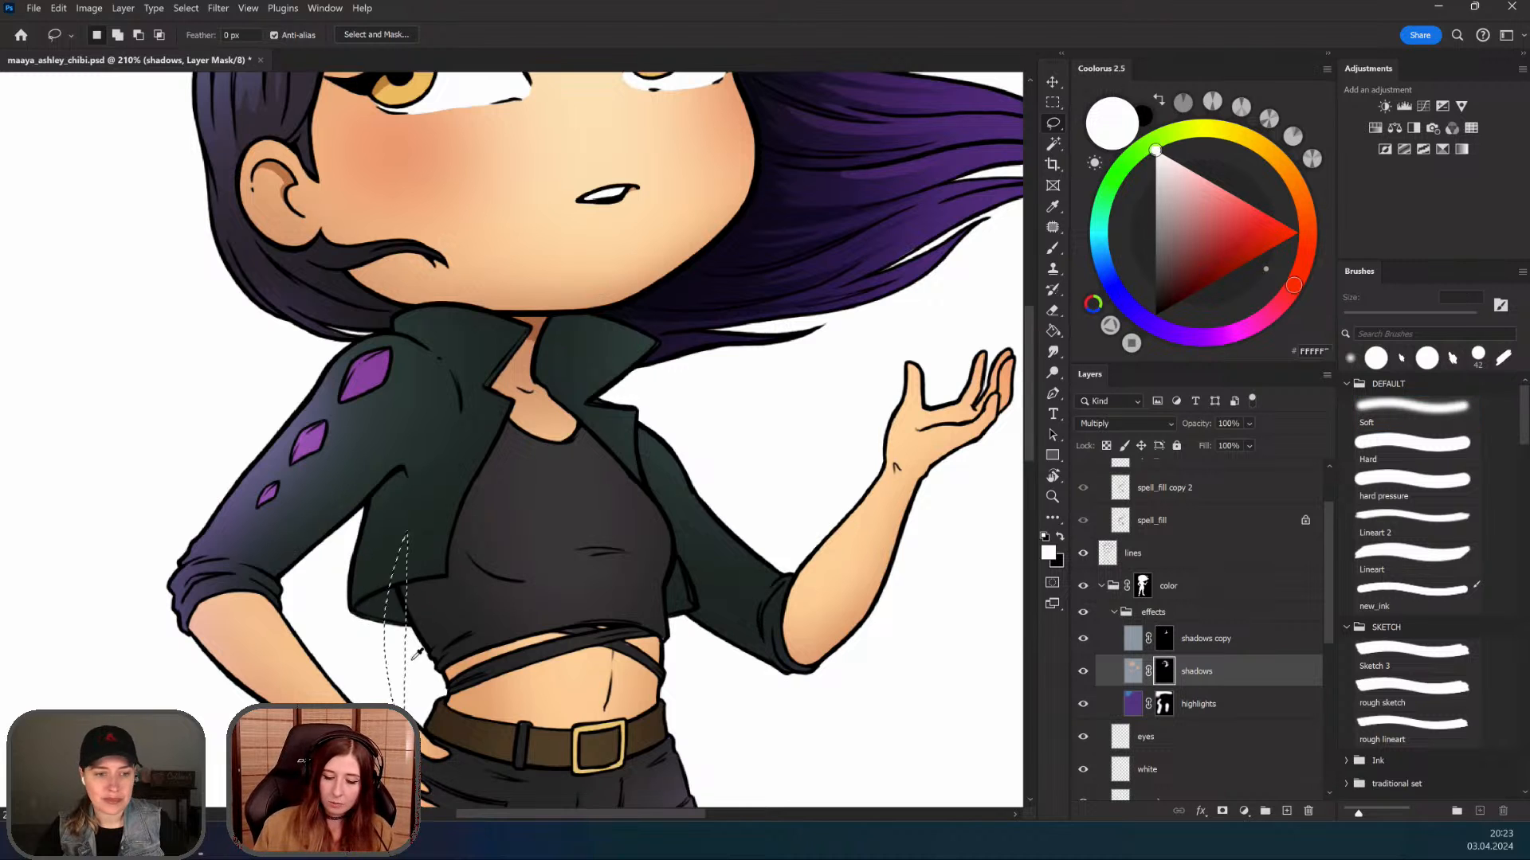
pyautogui.press('b')
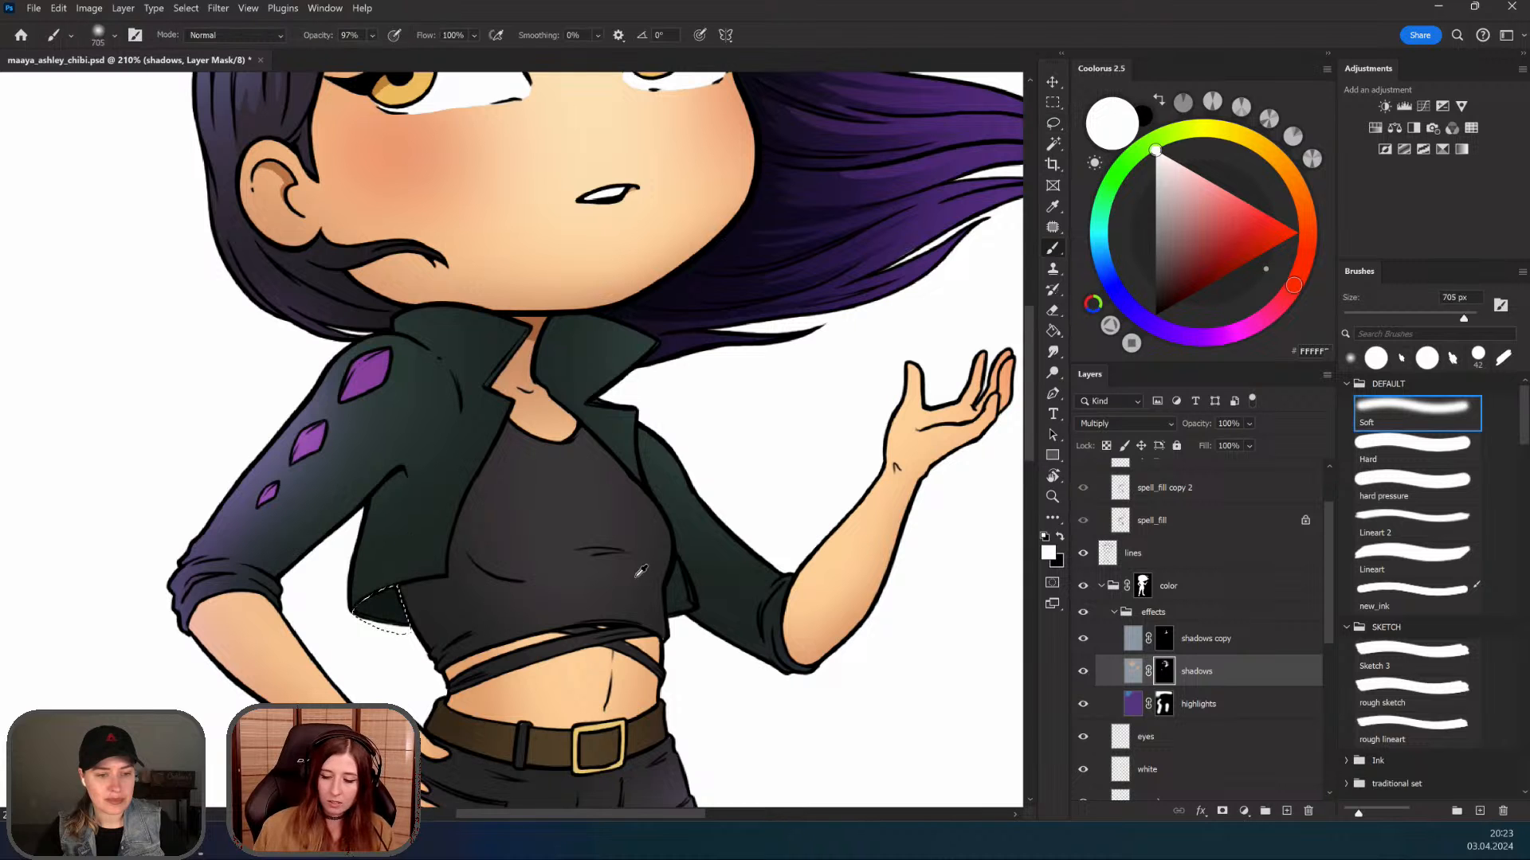
pyautogui.click(1052, 124)
# Step: Shade the narrow strip of the jacket's inner side next to the torso below the raised arm, and clear the selection
pyautogui.moveTo(630, 440); pyautogui.dragTo(519, 400)
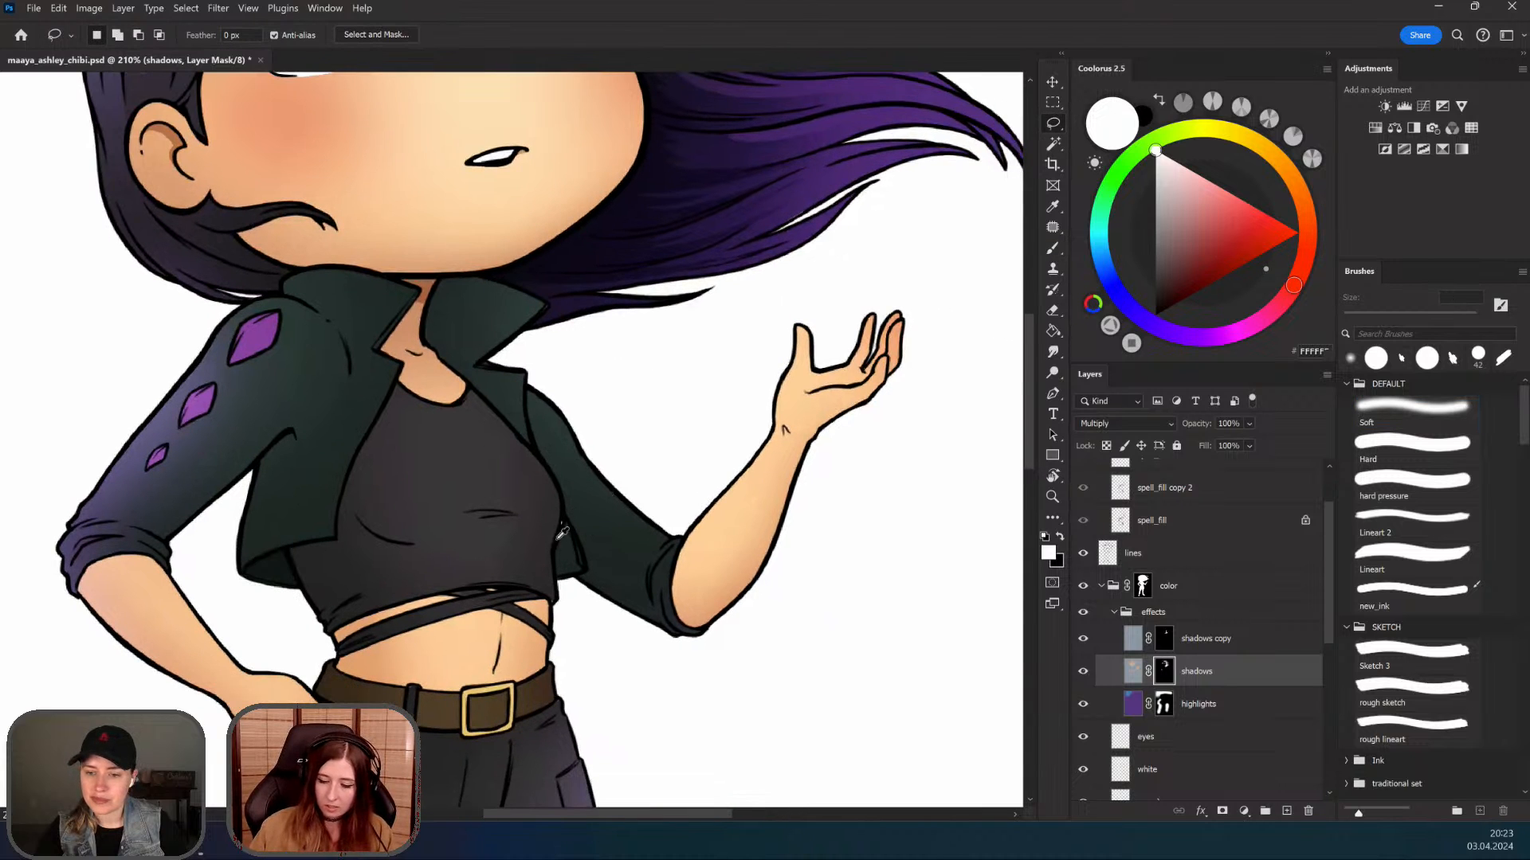
pyautogui.moveTo(562, 523)
pyautogui.mouseDown()
pyautogui.moveTo(585, 571)
pyautogui.moveTo(567, 518)
pyautogui.moveTo(554, 558)
pyautogui.mouseUp()
pyautogui.press('z')
pyautogui.hotkey('ctrl', 'd')
# Step: Add thin shadows along the centre line of the belly and on the skin beneath the crop top's hem
pyautogui.moveTo(590, 613)
pyautogui.mouseDown()
pyautogui.moveTo(614, 516)
pyautogui.moveTo(551, 529)
pyautogui.moveTo(585, 522)
pyautogui.mouseUp()
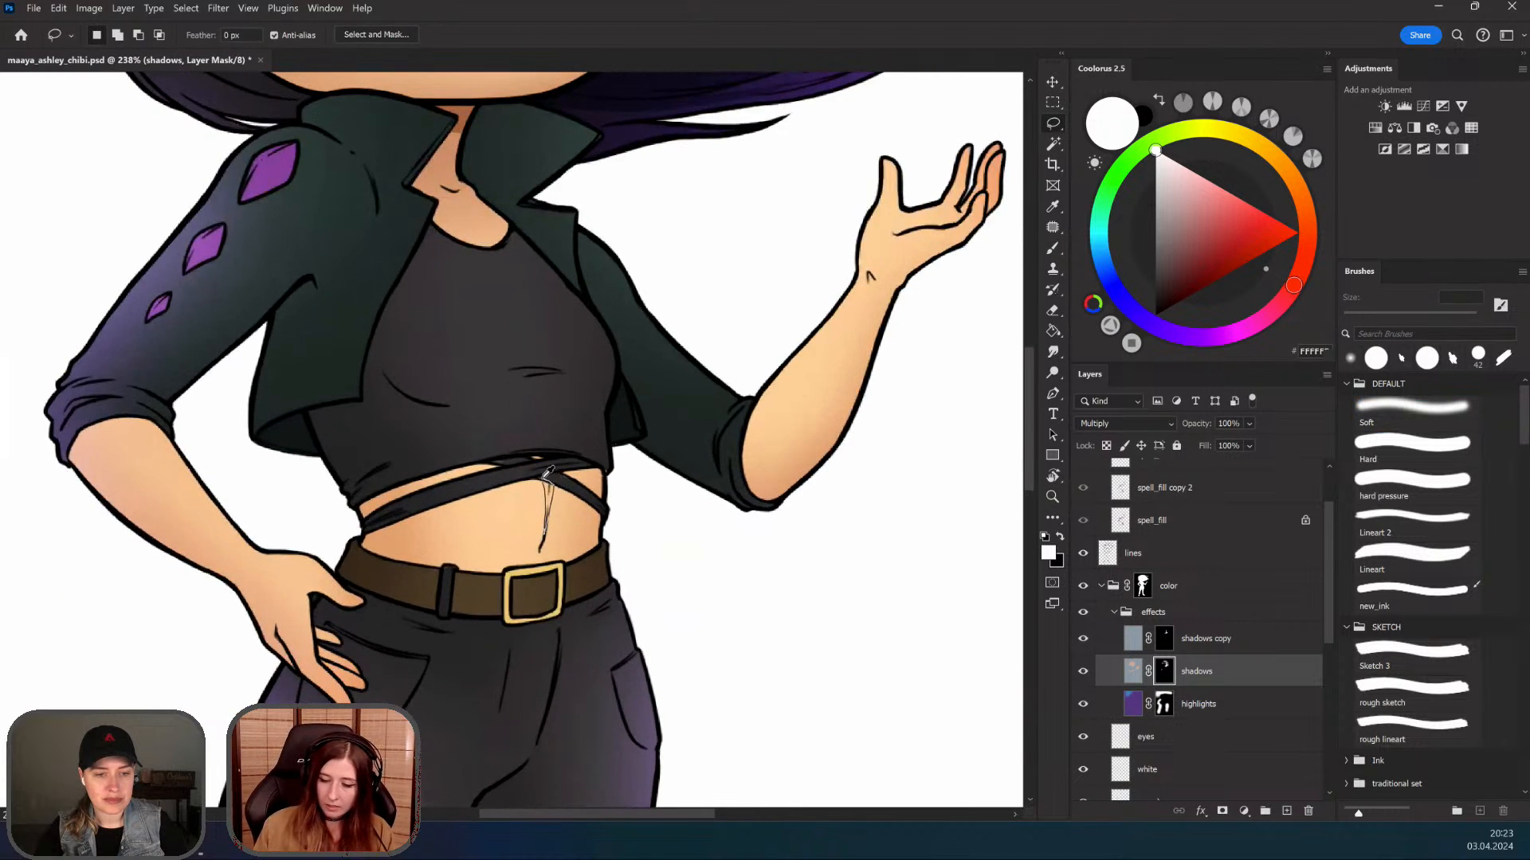
pyautogui.press('r')
pyautogui.moveTo(725, 446); pyautogui.dragTo(721, 394)
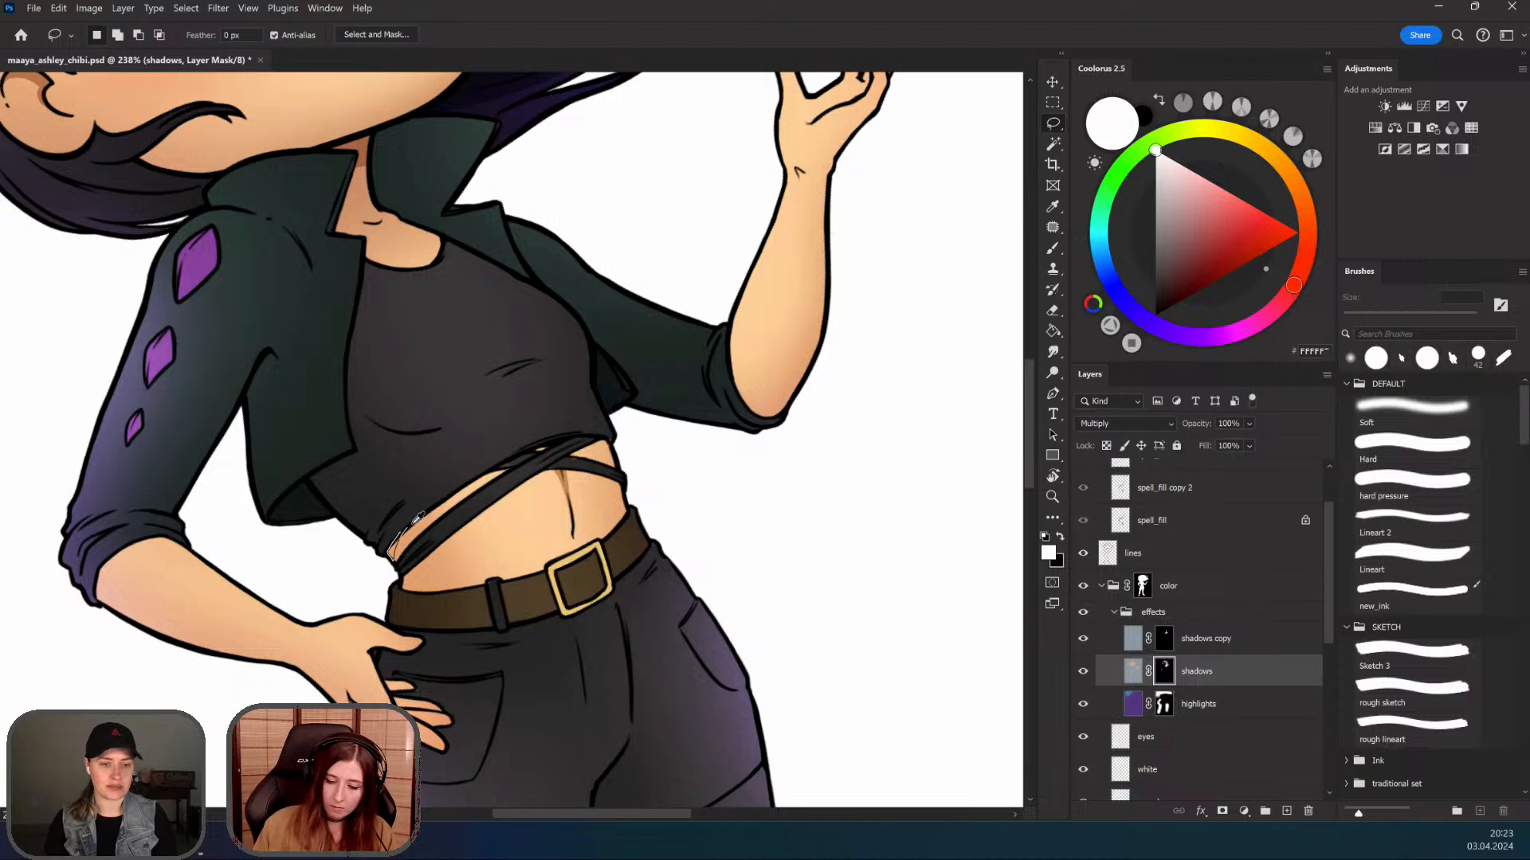
pyautogui.press('b')
# Step: Select and shade the jacket fold below the armpit of the bent arm
pyautogui.moveTo(392, 380)
pyautogui.mouseDown()
pyautogui.moveTo(409, 482)
pyautogui.moveTo(567, 522)
pyautogui.mouseUp()
pyautogui.press('l')
pyautogui.moveTo(375, 572)
pyautogui.mouseDown()
pyautogui.moveTo(367, 528)
pyautogui.moveTo(376, 549)
pyautogui.mouseUp()
pyautogui.press('b')
# Step: Paint a small shadow in the collarbone hollow at the base of the neck
pyautogui.click(1054, 122)
pyautogui.moveTo(436, 336)
pyautogui.mouseDown()
pyautogui.moveTo(481, 463)
pyautogui.moveTo(507, 490)
pyautogui.mouseUp()
pyautogui.press('b')
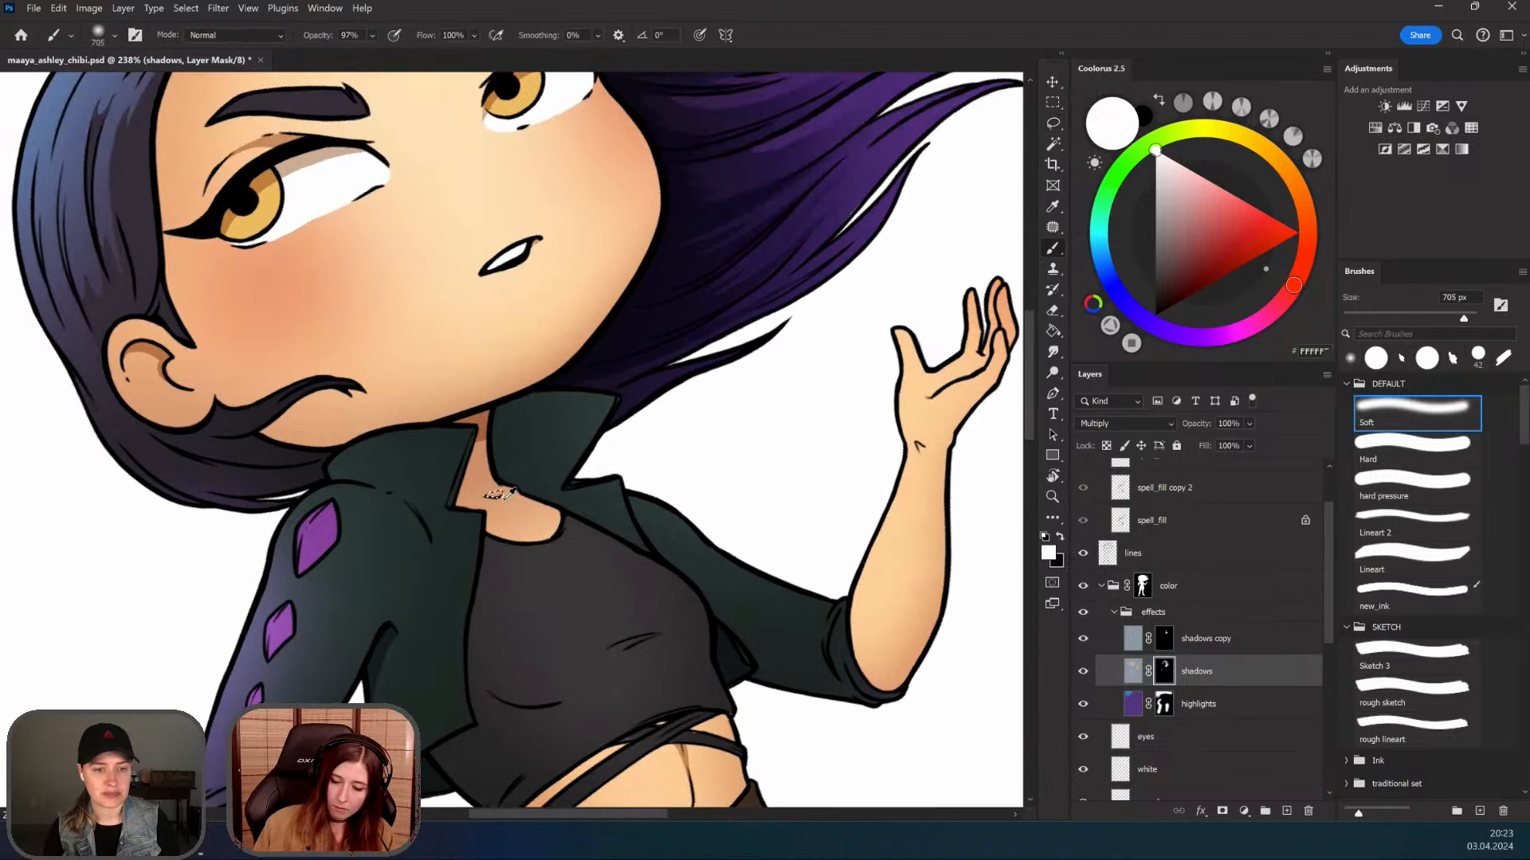
pyautogui.click(1053, 123)
pyautogui.press('r')
pyautogui.moveTo(666, 635)
pyautogui.mouseDown()
pyautogui.moveTo(581, 684)
pyautogui.moveTo(571, 582)
pyautogui.moveTo(431, 583)
pyautogui.moveTo(669, 601)
pyautogui.moveTo(659, 611)
pyautogui.mouseUp()
pyautogui.press('z')
pyautogui.press('r')
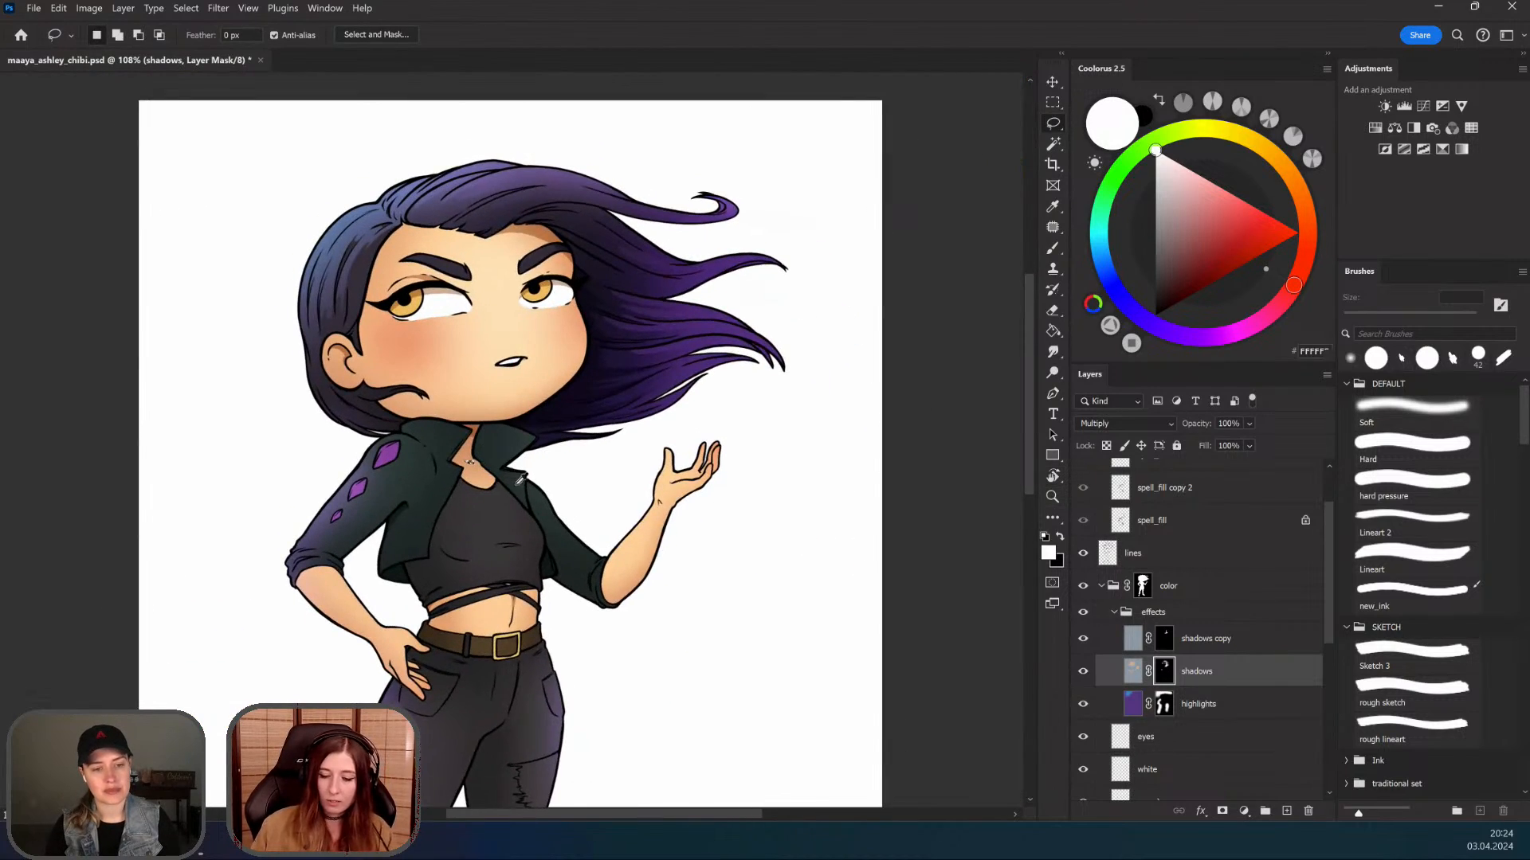
# Step: Shade the short fabric crease on the chest of the crop top with a thin freehand selection, and deselect
pyautogui.press('z')
pyautogui.moveTo(503, 502); pyautogui.dragTo(589, 434)
pyautogui.press('r')
pyautogui.moveTo(629, 599); pyautogui.dragTo(682, 541)
pyautogui.moveTo(549, 550); pyautogui.dragTo(584, 514)
pyautogui.press('z')
pyautogui.moveTo(494, 609); pyautogui.dragTo(542, 572)
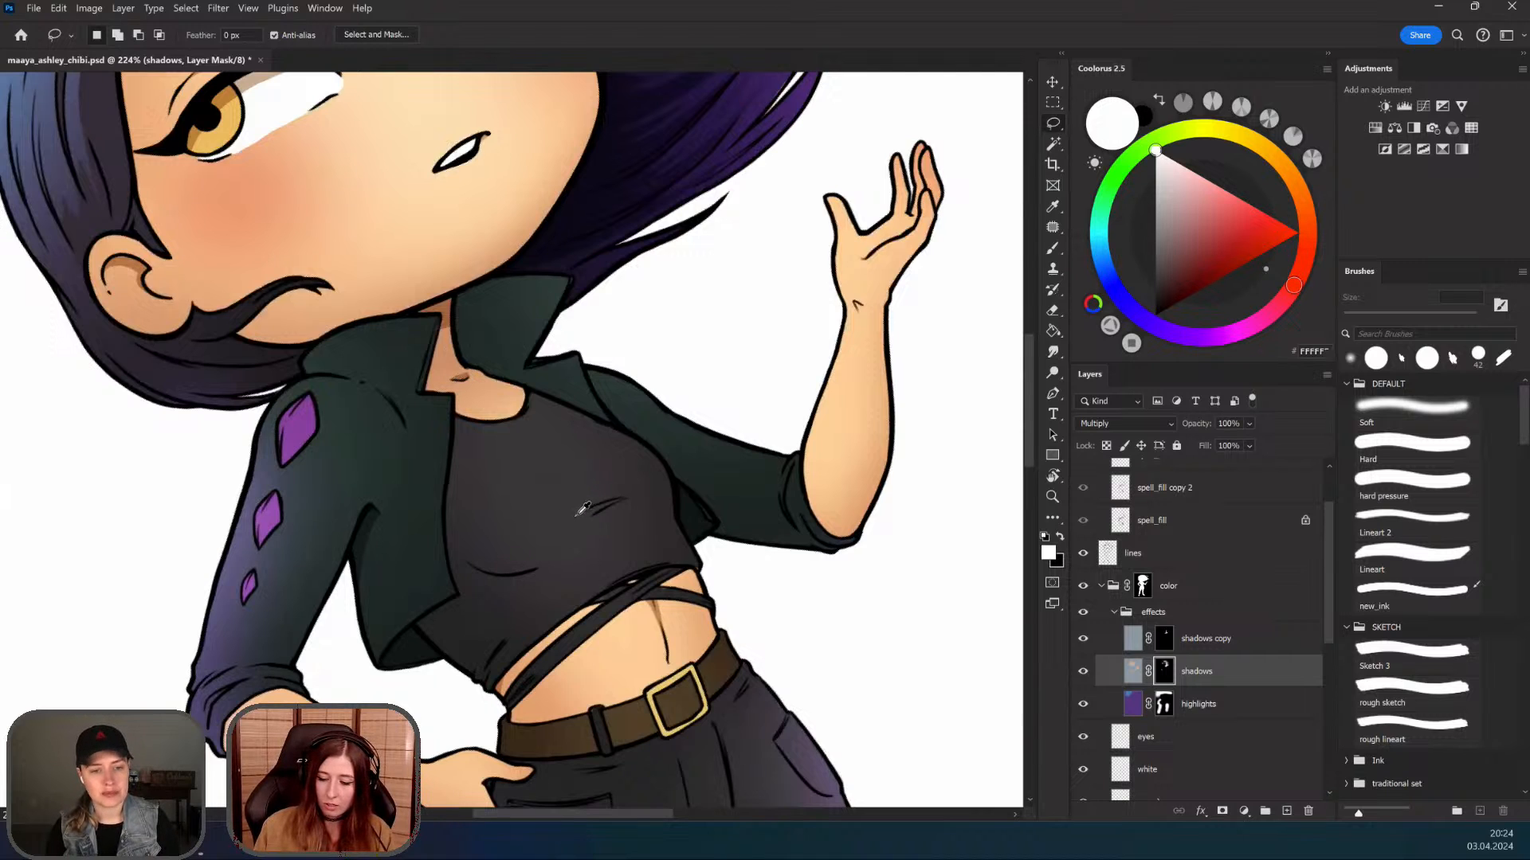
pyautogui.moveTo(578, 512); pyautogui.dragTo(568, 519)
pyautogui.press('b')
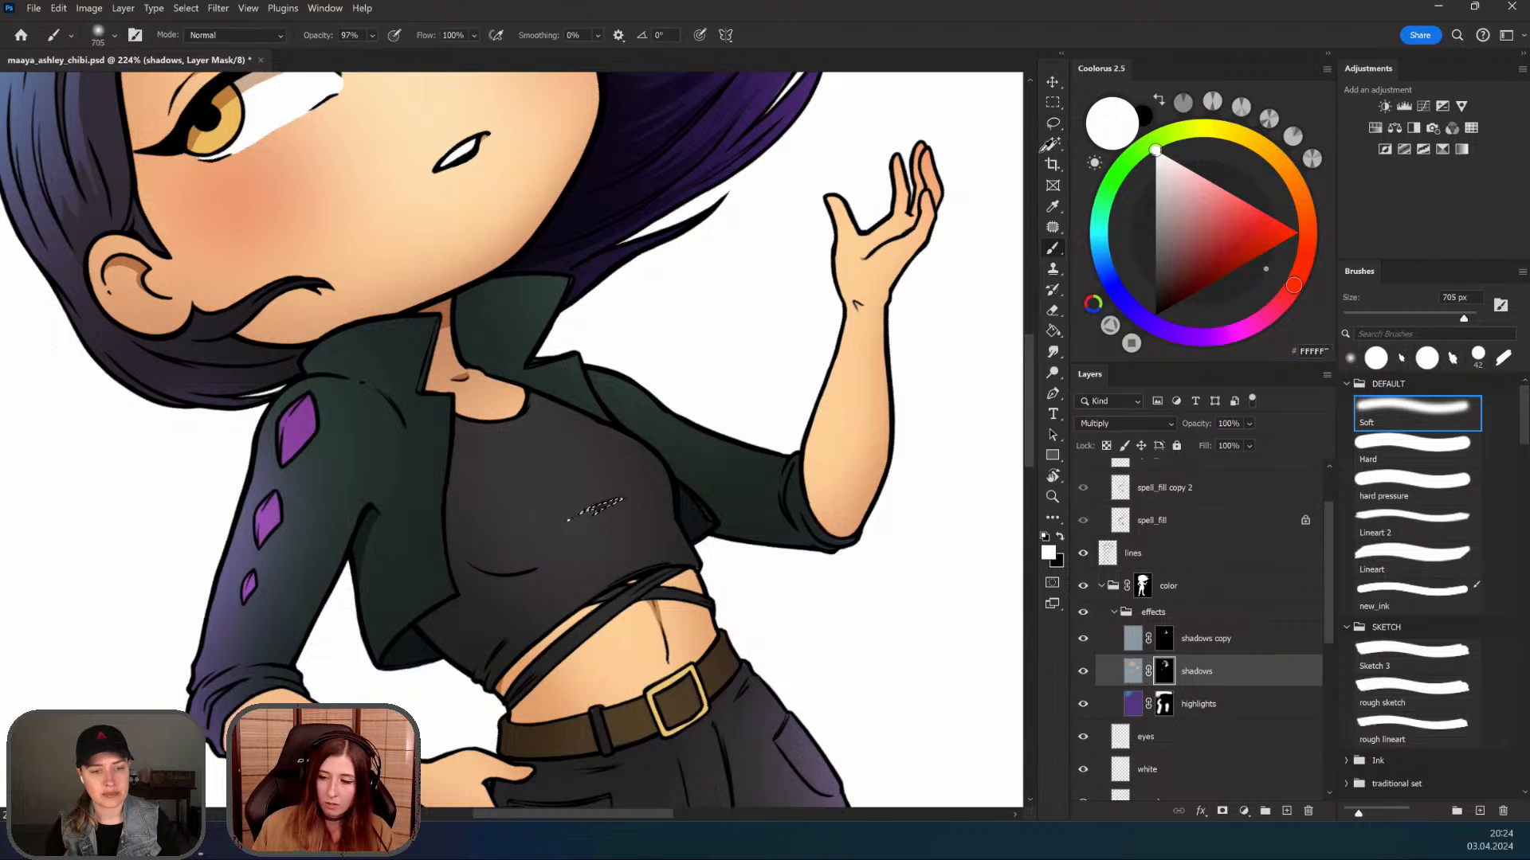
pyautogui.press('l')
pyautogui.hotkey('ctrl', 'd')
# Step: Shade the fold in the rolled cuff of the raised arm's sleeve, and remove the selection
pyautogui.moveTo(666, 493); pyautogui.dragTo(623, 454)
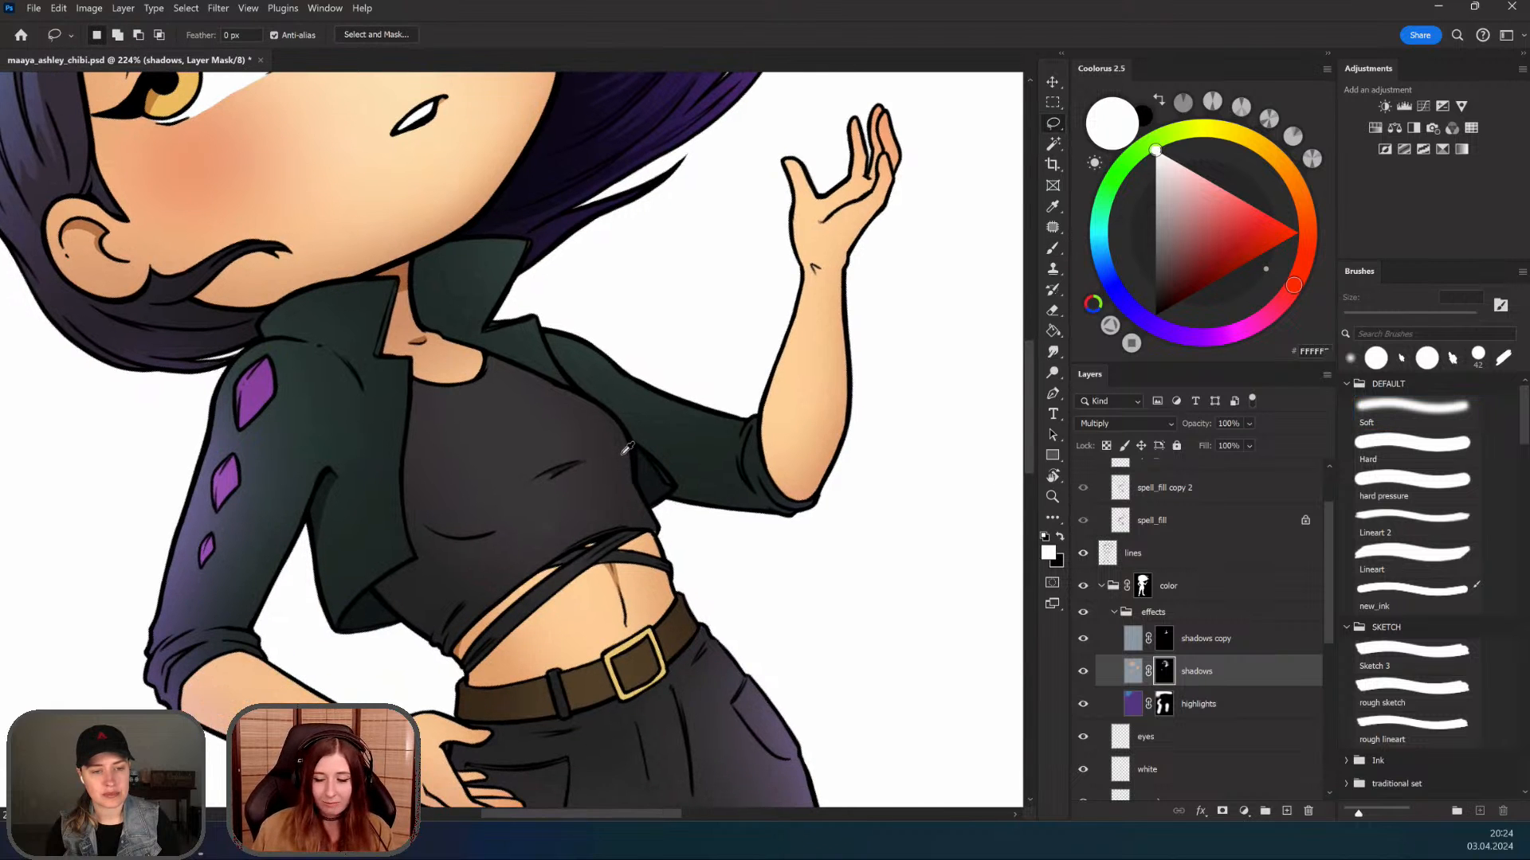
pyautogui.moveTo(852, 551); pyautogui.dragTo(831, 574)
pyautogui.press('r')
pyautogui.moveTo(773, 502); pyautogui.dragTo(667, 612)
pyautogui.press('z')
pyautogui.click(673, 609)
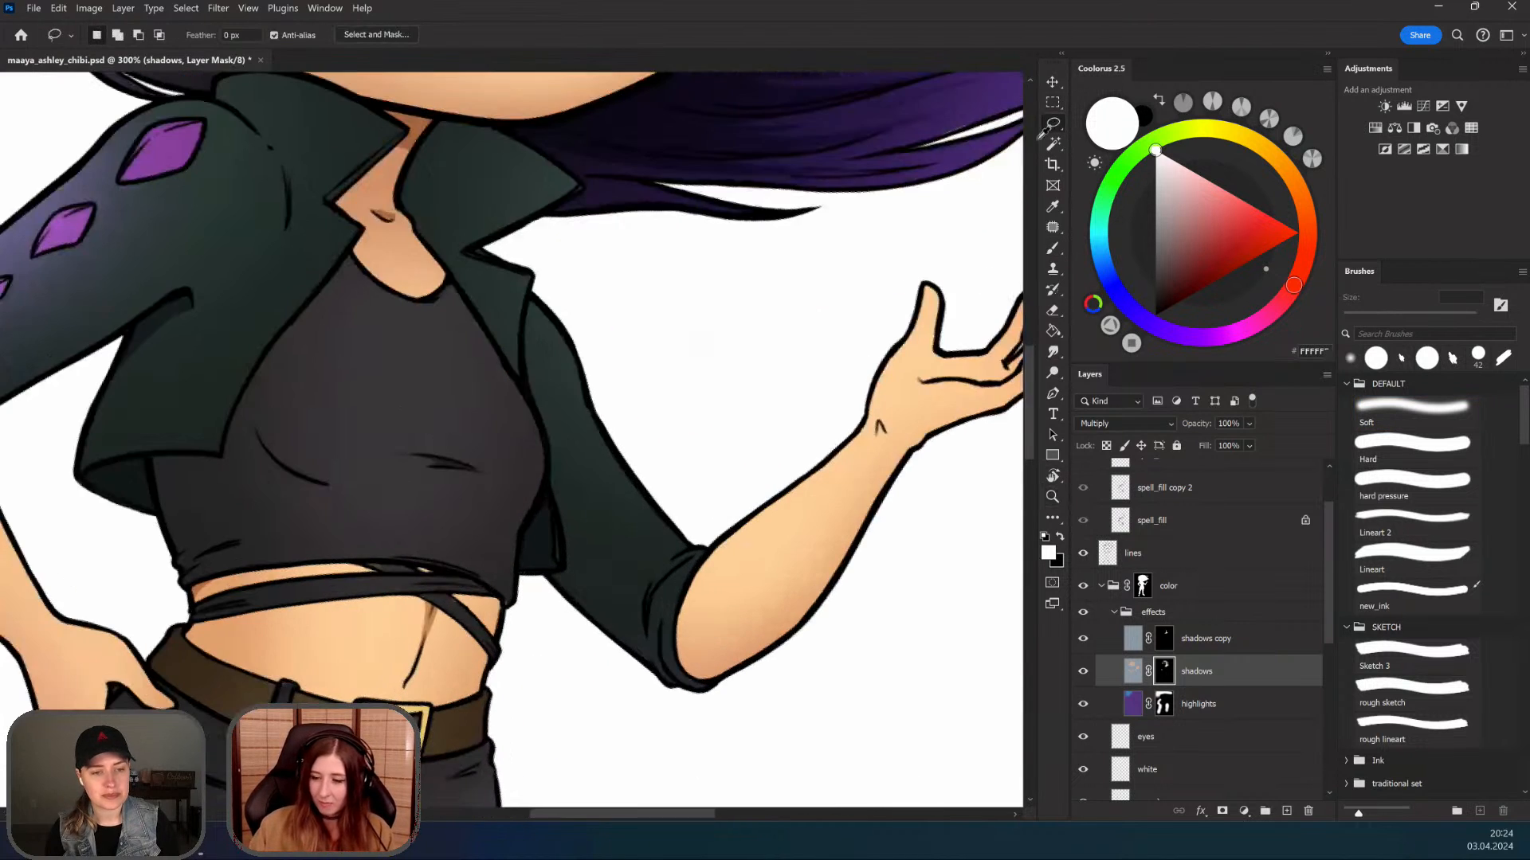
pyautogui.hscroll(2, 579, 473)
pyautogui.scroll(-1, 579, 473)
pyautogui.moveTo(629, 529); pyautogui.dragTo(602, 593)
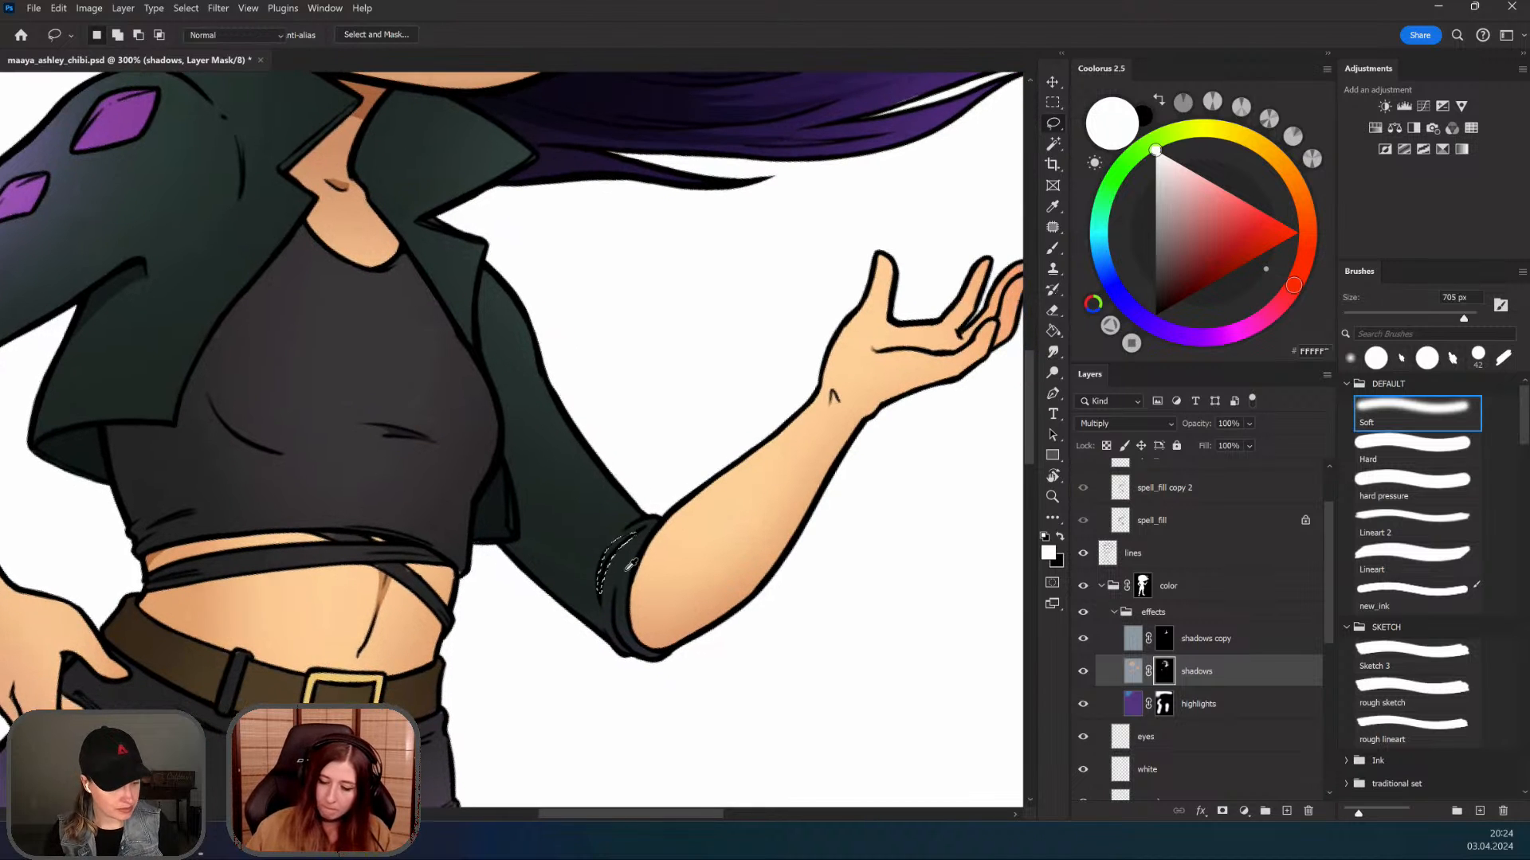
pyautogui.hotkey('ctrl', 'd')
# Step: Shade the inner edge of the jacket collar on the raised-arm side, from under the chin down the neck opening
pyautogui.press('z')
pyautogui.scroll(-4, 583, 474)
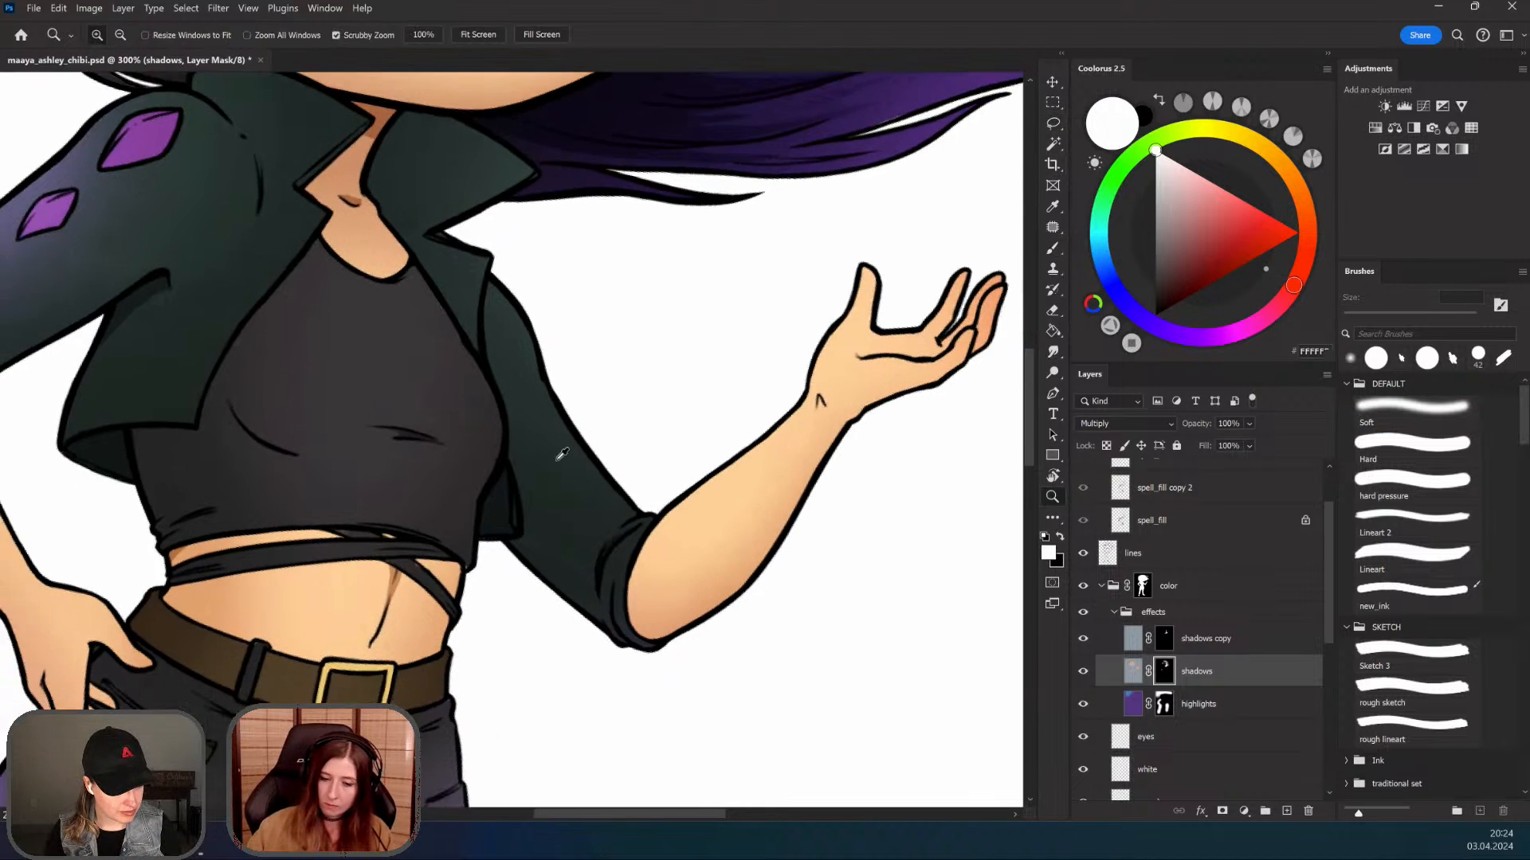
pyautogui.scroll(2, 561, 317)
pyautogui.scroll(2, 562, 317)
pyautogui.press('l')
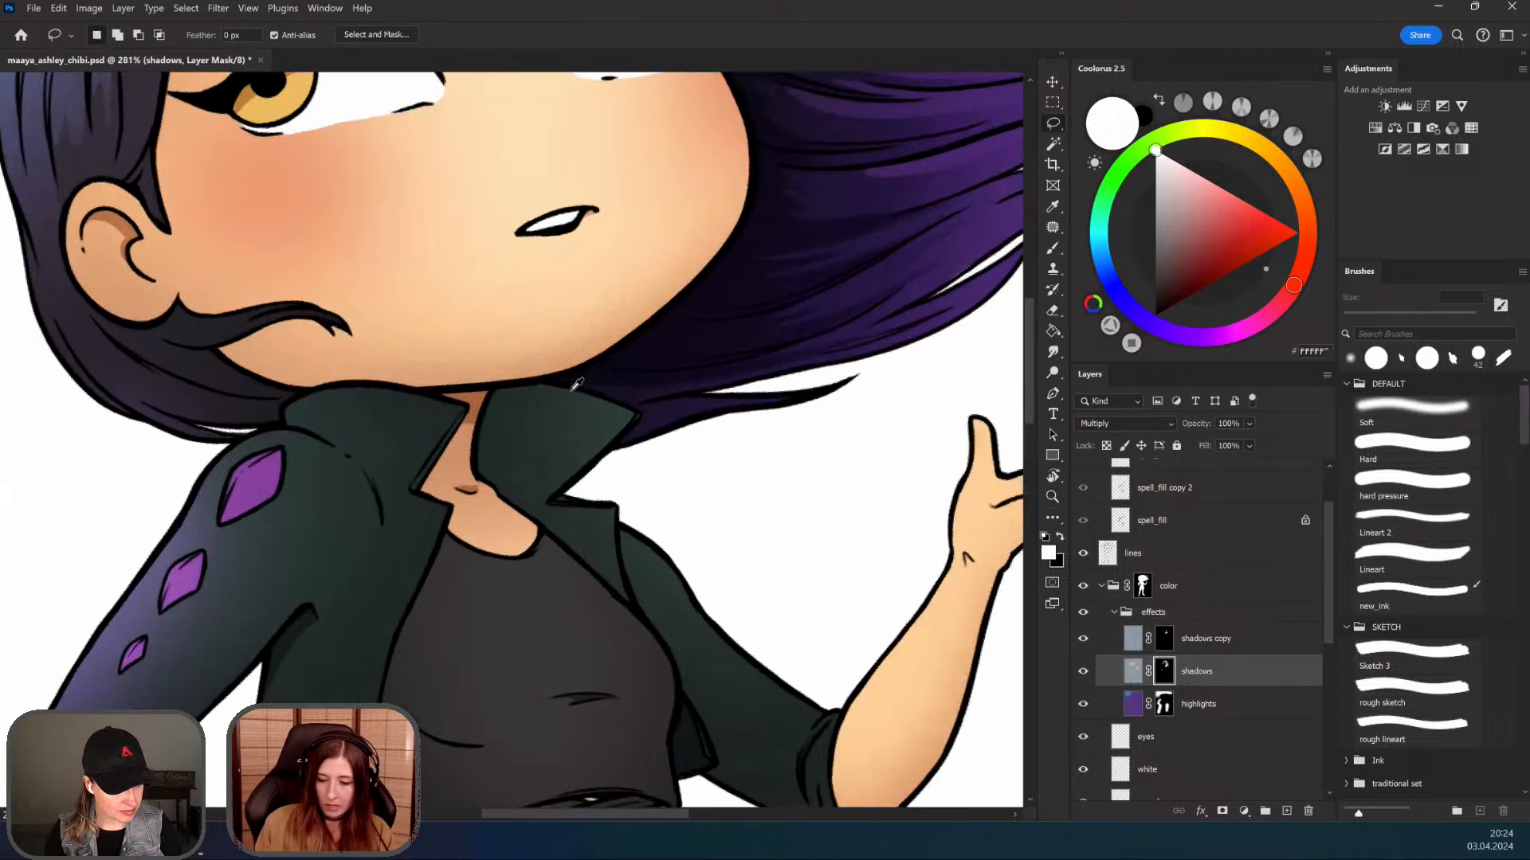
pyautogui.moveTo(481, 447); pyautogui.dragTo(487, 388)
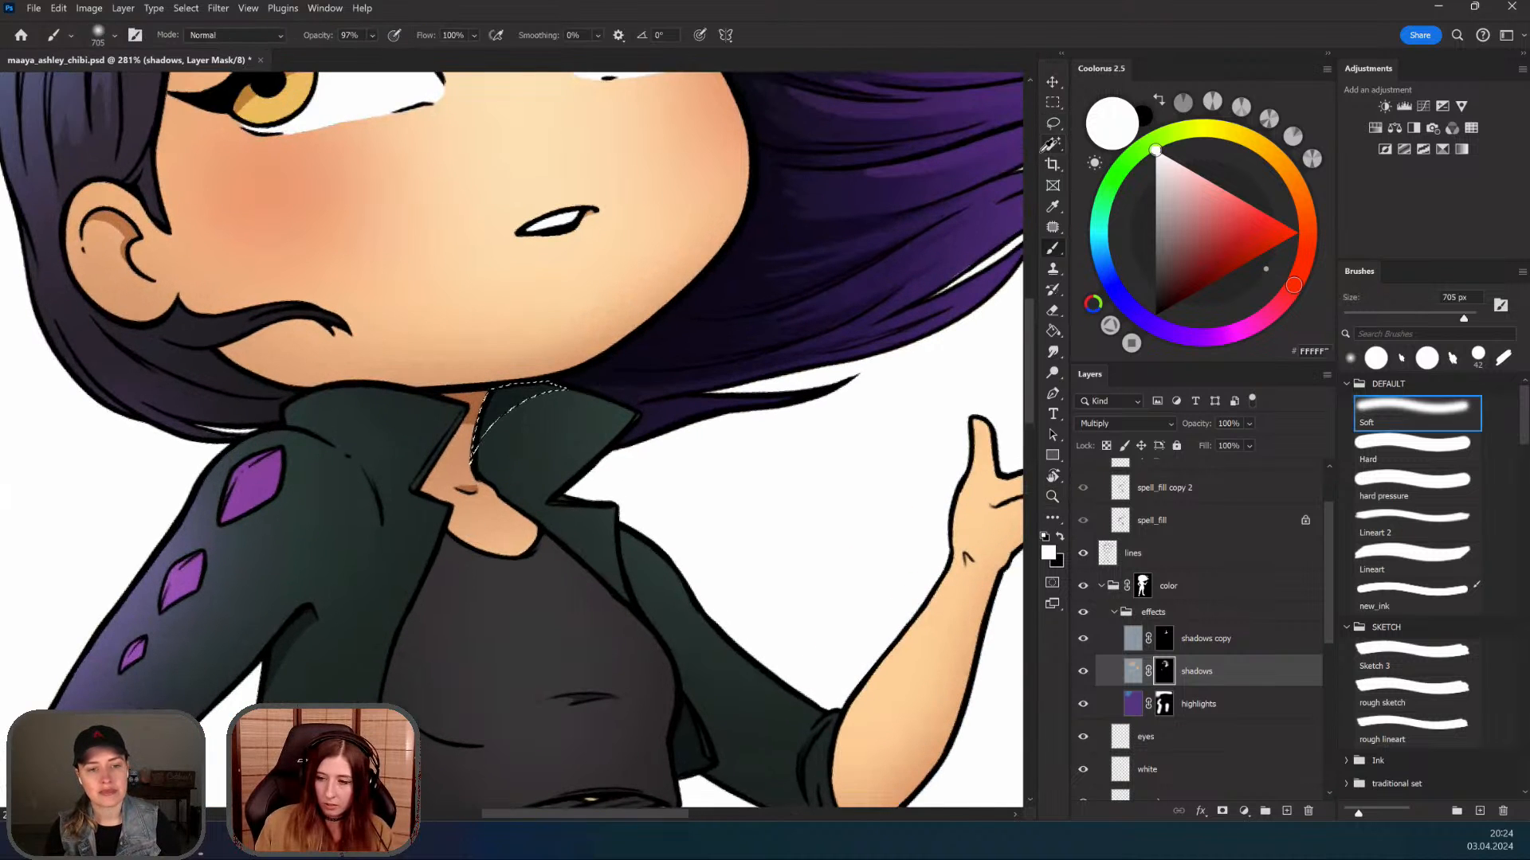
pyautogui.moveTo(513, 486); pyautogui.dragTo(505, 405)
pyautogui.click(827, 328)
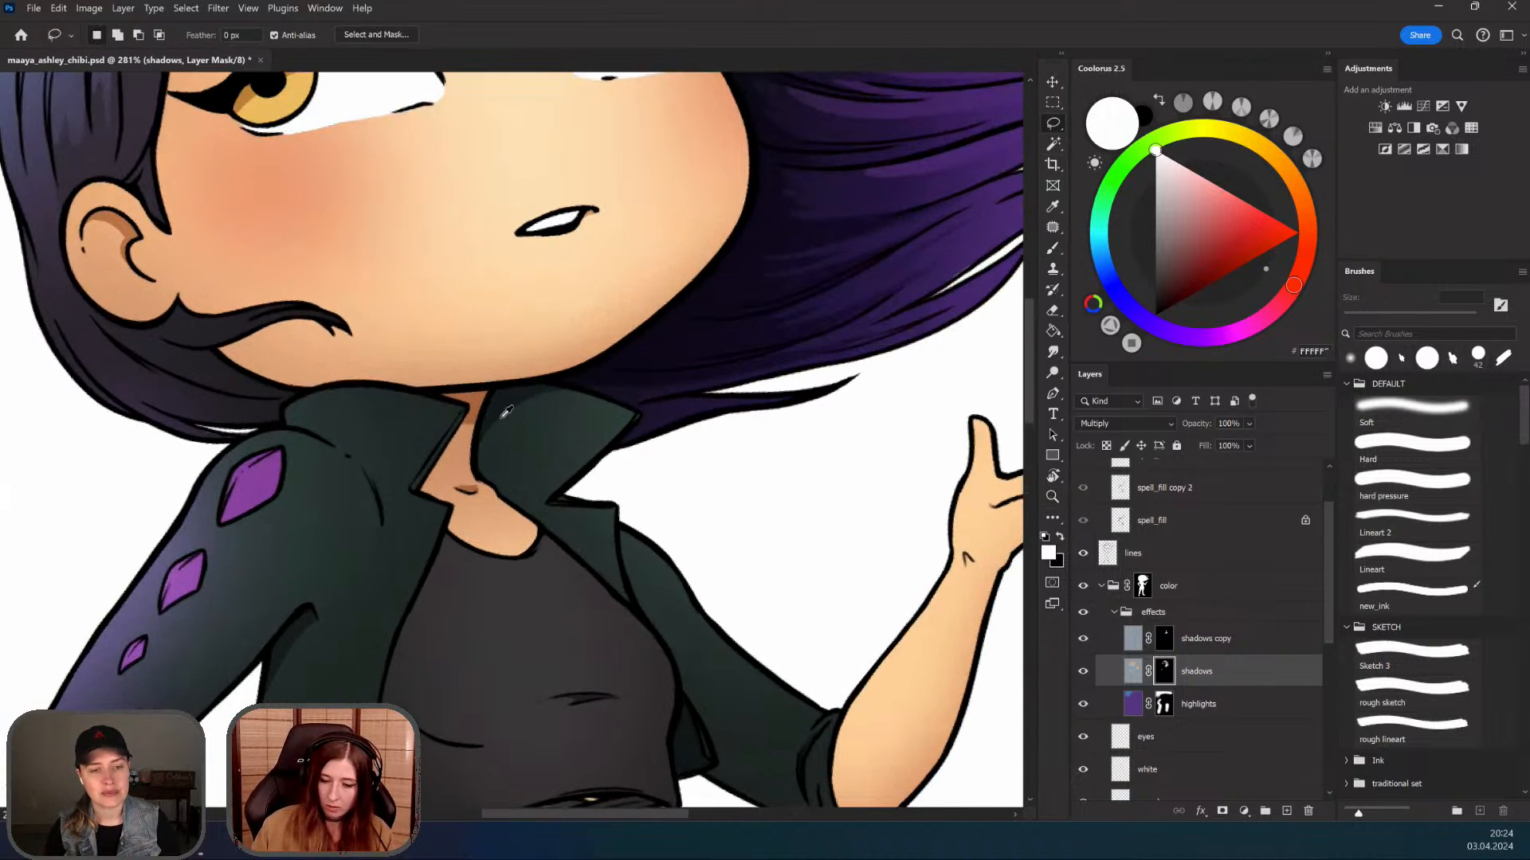
pyautogui.moveTo(493, 476)
pyautogui.mouseDown()
pyautogui.moveTo(506, 482)
pyautogui.moveTo(505, 434)
pyautogui.mouseUp()
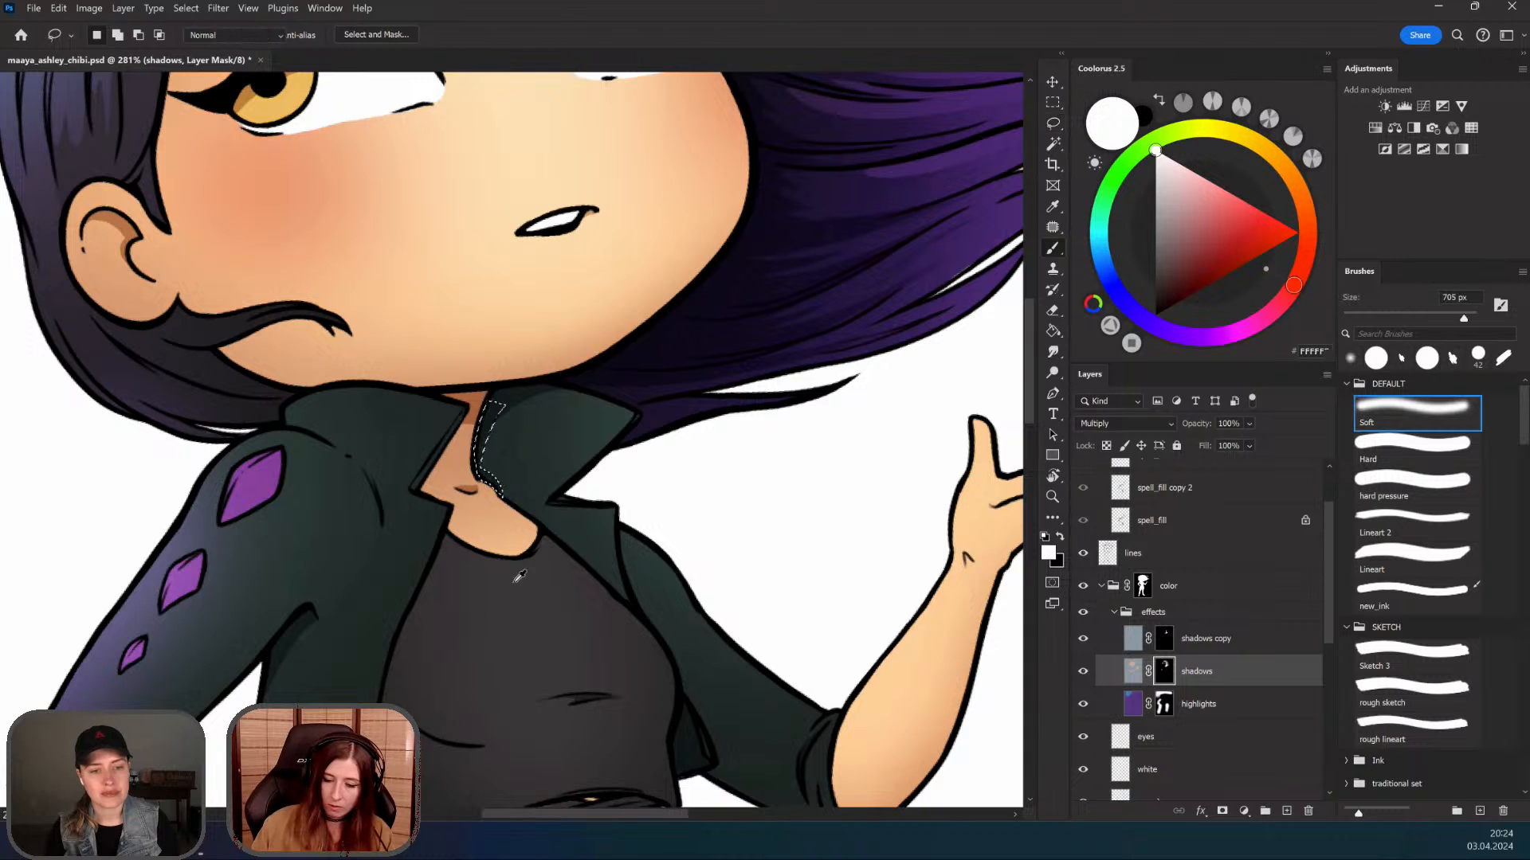
pyautogui.click(511, 496)
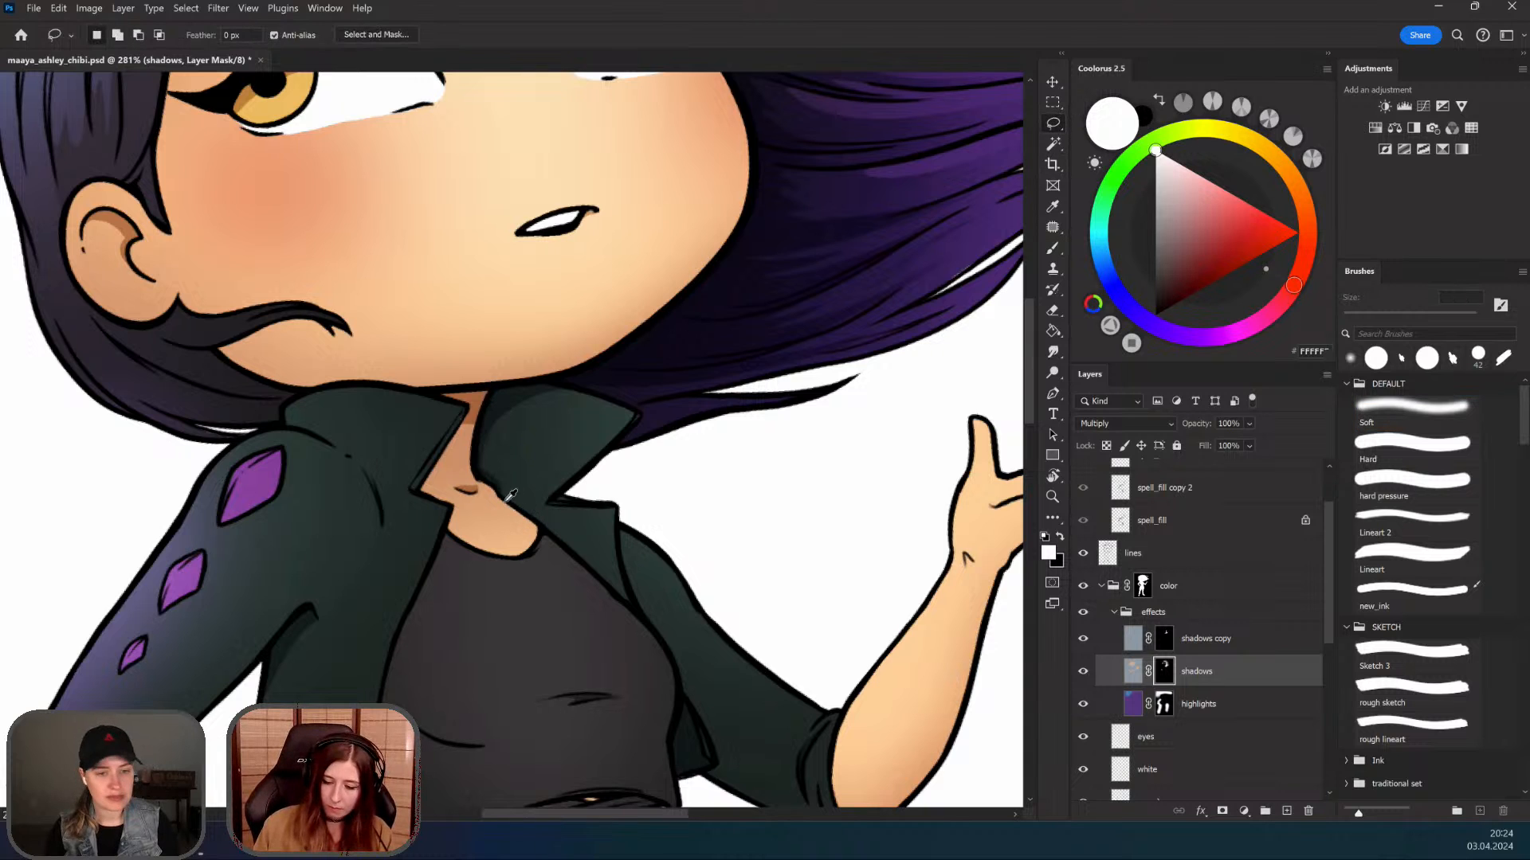
# Step: Paint a shadow on the chest skin along the jacket's edge at the neckline, and deselect
pyautogui.press('b')
pyautogui.moveTo(520, 507); pyautogui.dragTo(509, 622)
pyautogui.press('l')
pyautogui.hotkey('ctrl', 'd')
# Step: Shade the curved fold running from below the collar over the shoulder of the bent arm, and deselect
pyautogui.press('z')
pyautogui.moveTo(637, 437)
pyautogui.mouseDown()
pyautogui.moveTo(518, 370)
pyautogui.moveTo(622, 382)
pyautogui.mouseUp()
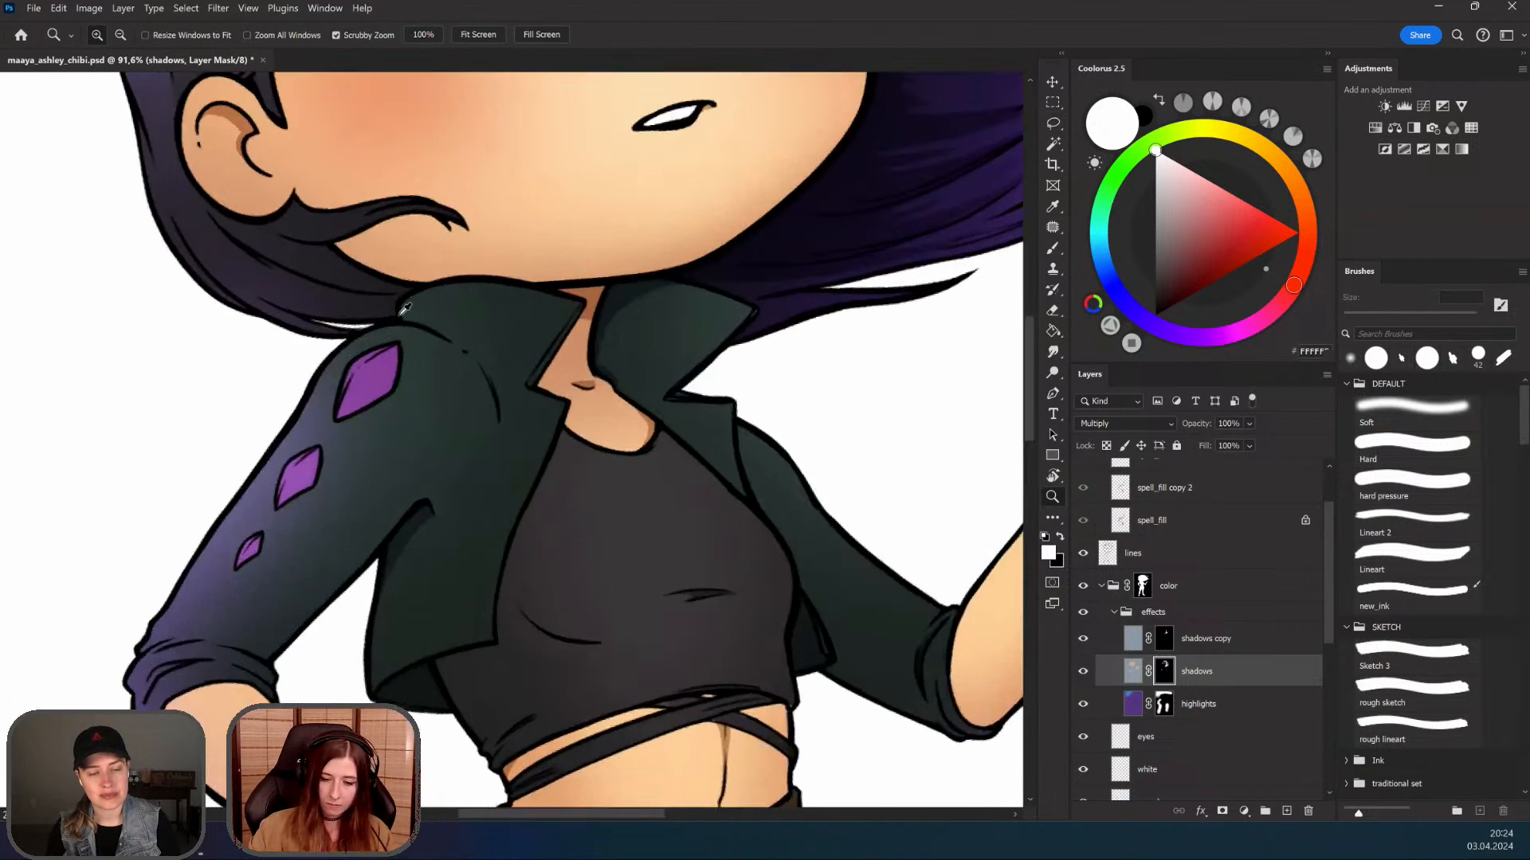
pyautogui.press('l')
pyautogui.moveTo(399, 317)
pyautogui.mouseDown()
pyautogui.moveTo(467, 333)
pyautogui.moveTo(405, 319)
pyautogui.moveTo(509, 512)
pyautogui.moveTo(464, 337)
pyautogui.moveTo(501, 418)
pyautogui.mouseUp()
pyautogui.press('b')
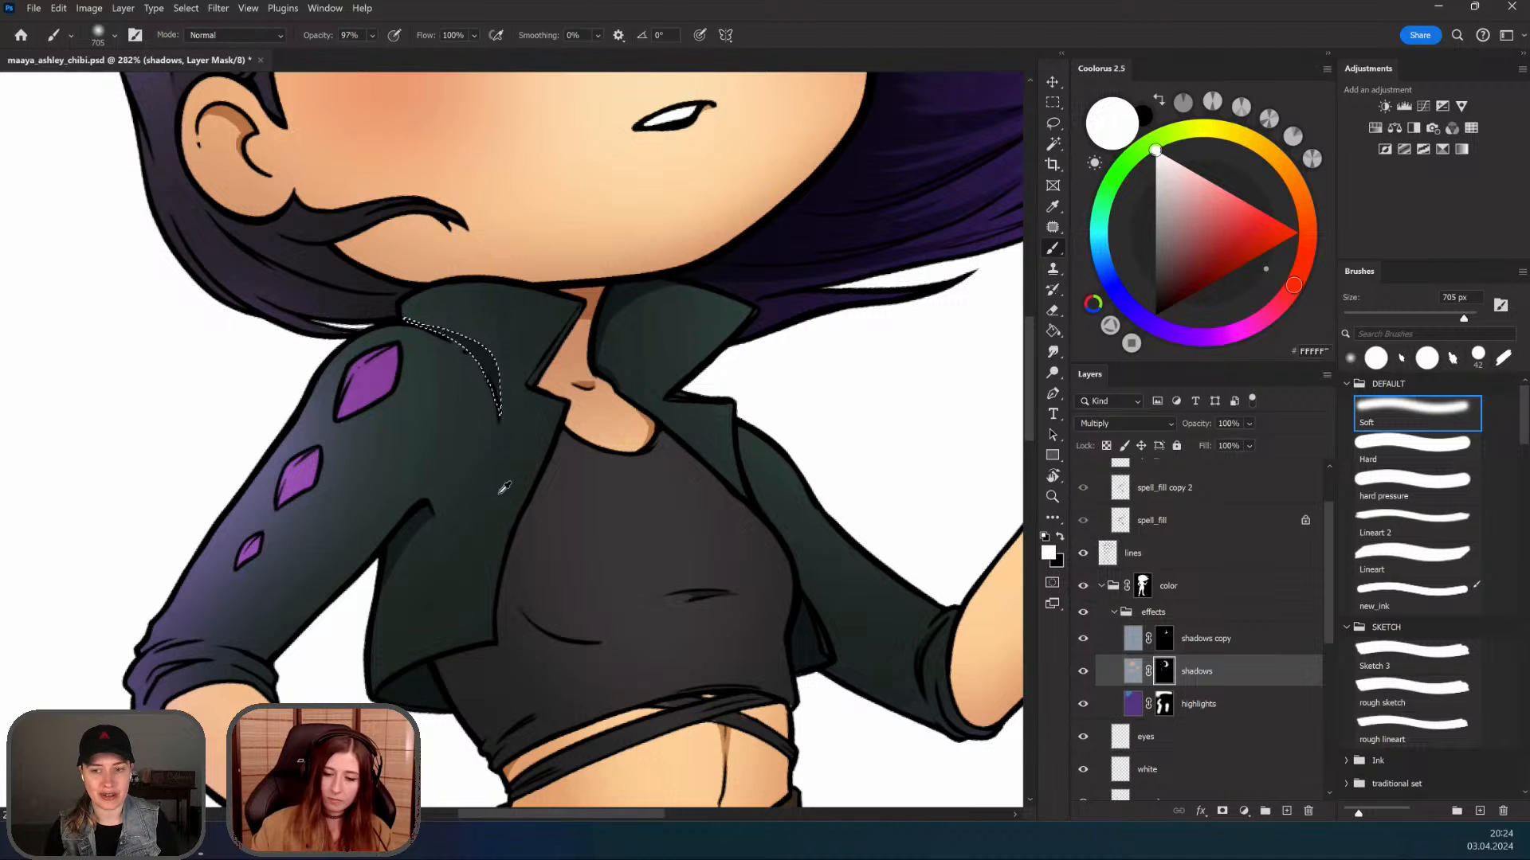
pyautogui.press('l')
pyautogui.scroll(-2, 541, 535)
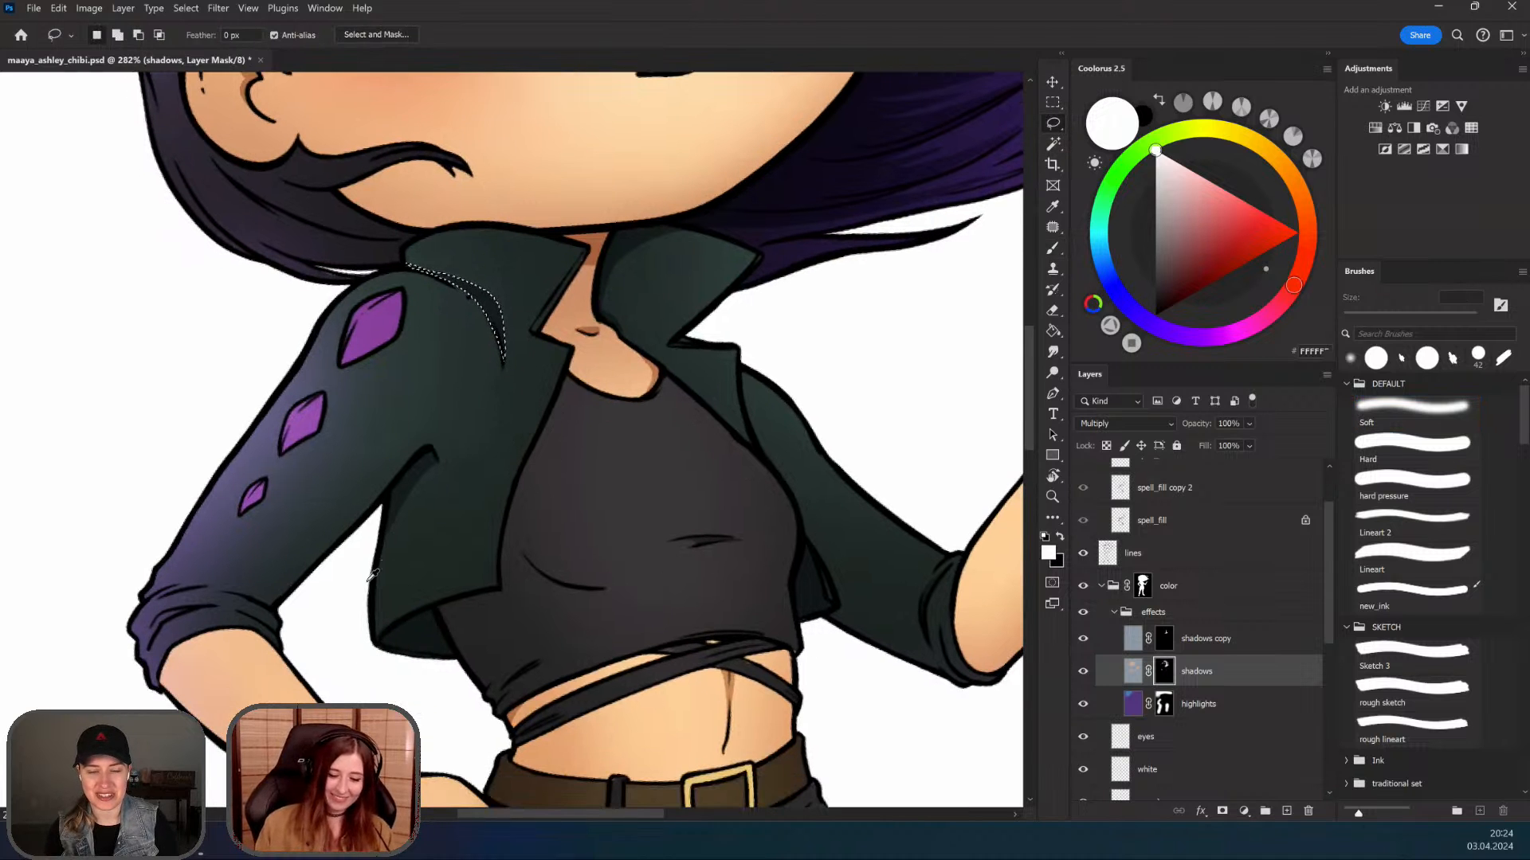
pyautogui.hotkey('ctrl', 'd')
# Step: Rotate the canvas to the bent arm and shade the inner fold of its rolled cuff near the elbow
pyautogui.press('r')
pyautogui.moveTo(371, 573); pyautogui.dragTo(390, 653)
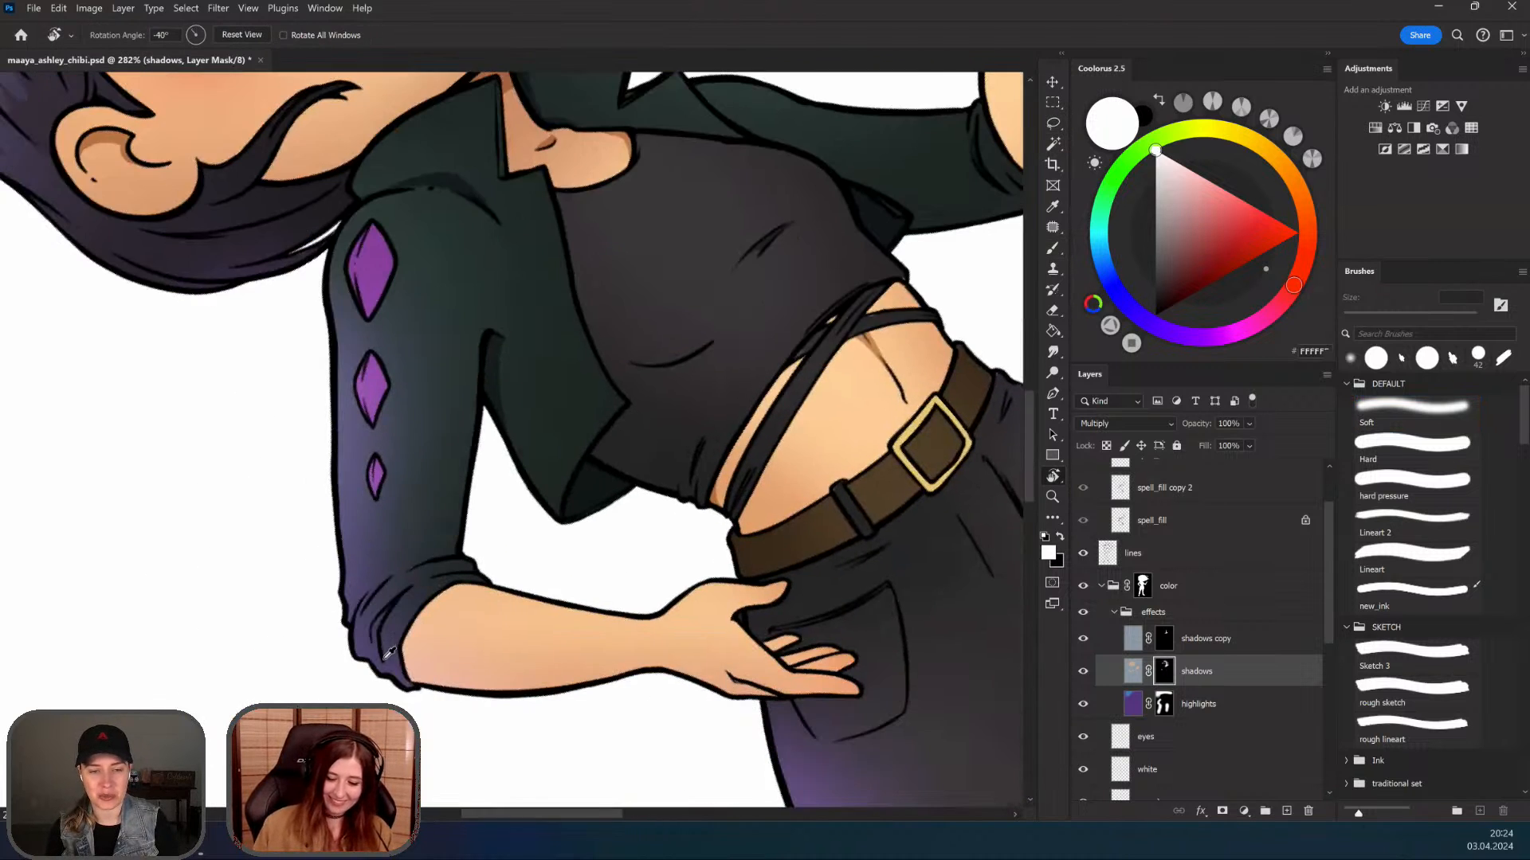
pyautogui.press('l')
pyautogui.scroll(1, 388, 597)
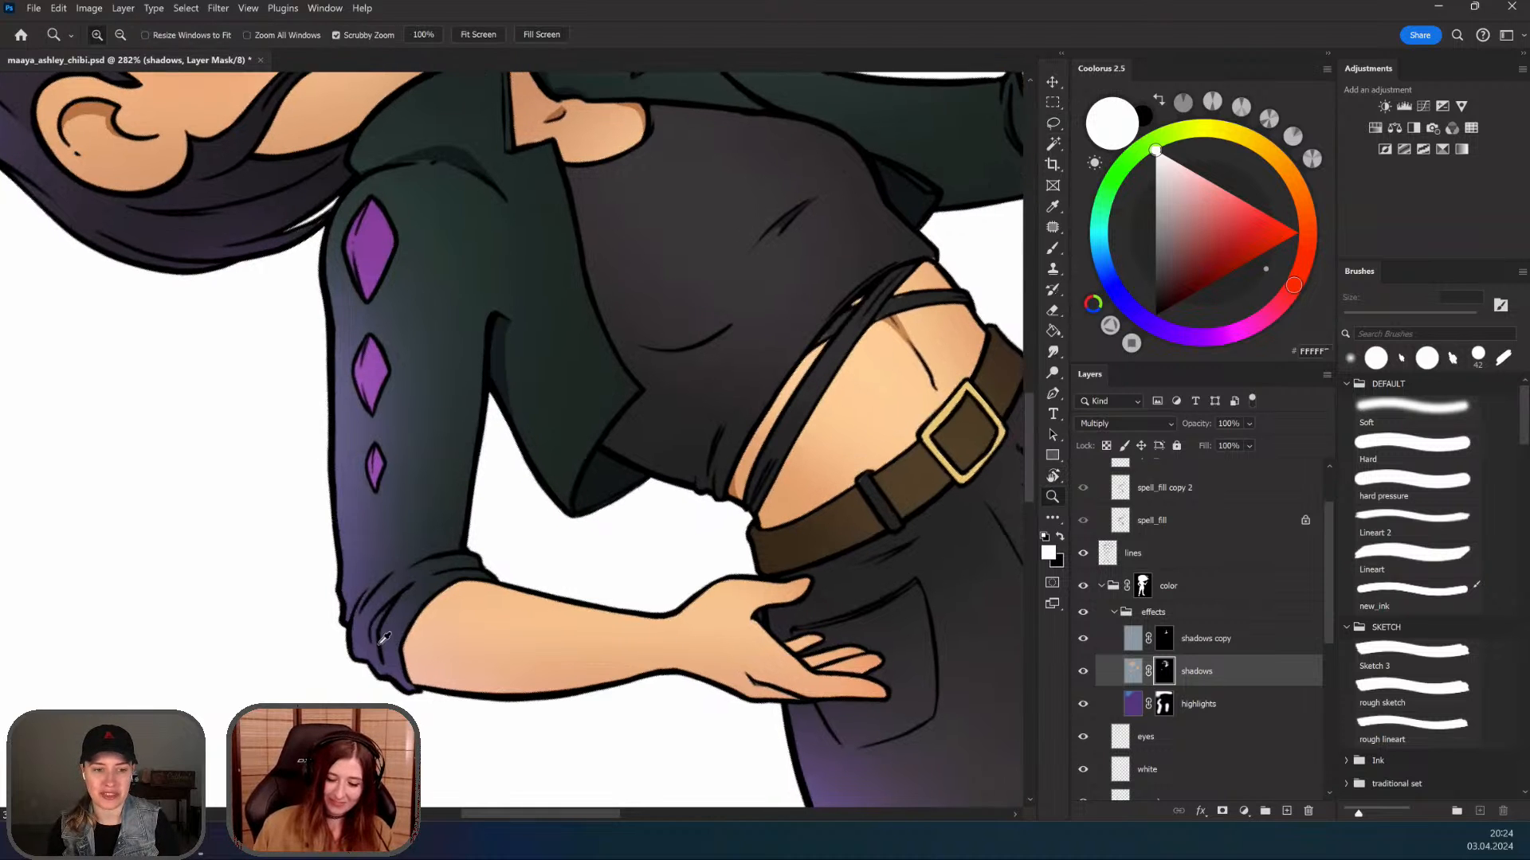
pyautogui.moveTo(385, 661); pyautogui.dragTo(382, 596)
pyautogui.press('b')
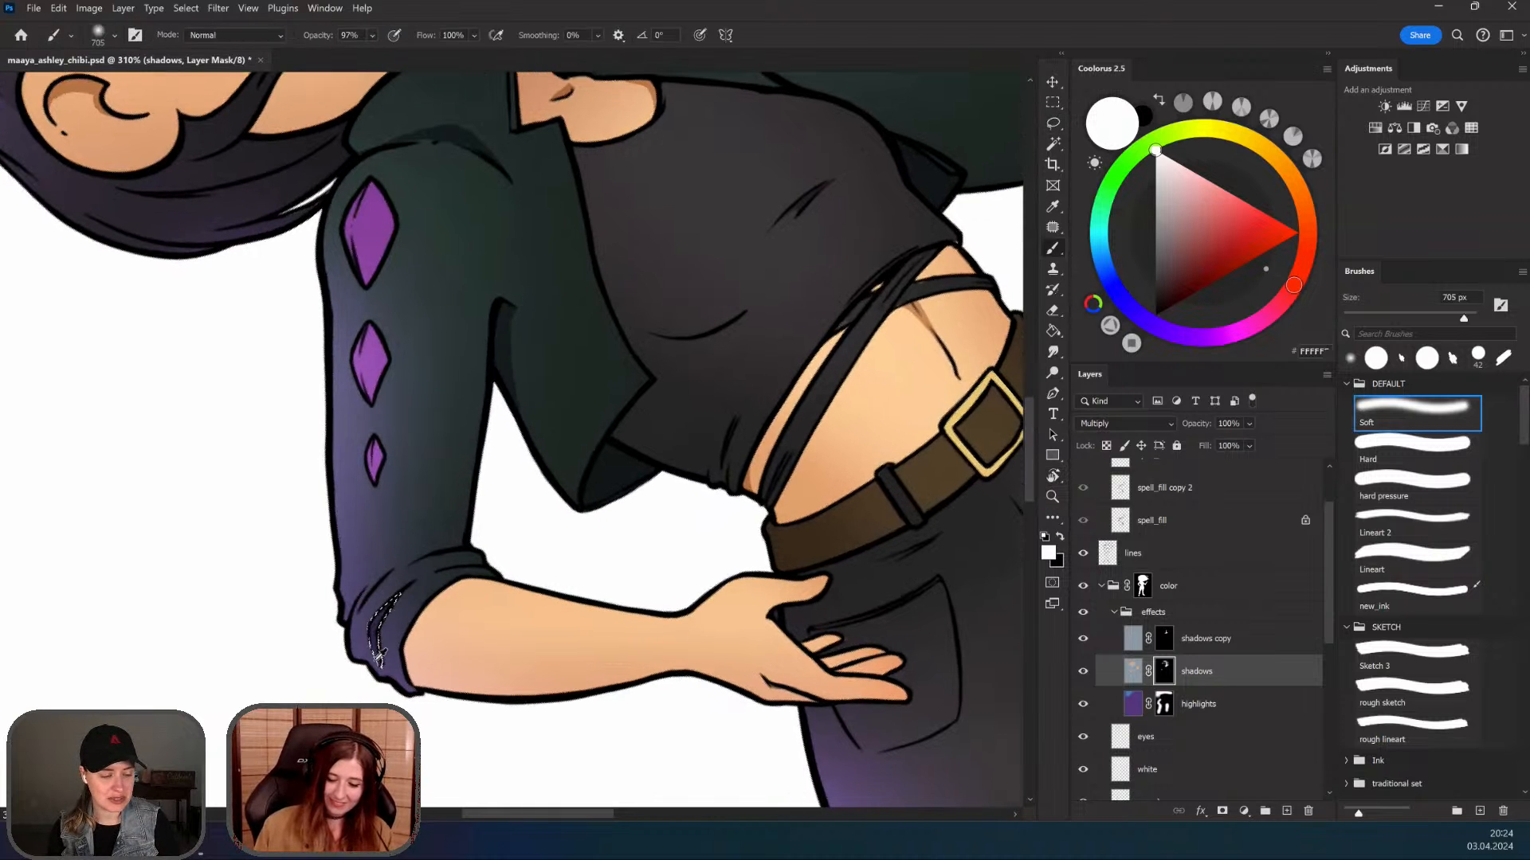
# Step: Shade the thin creases along the upper edge of the bent arm's cuff, and clear the selection
pyautogui.press('l')
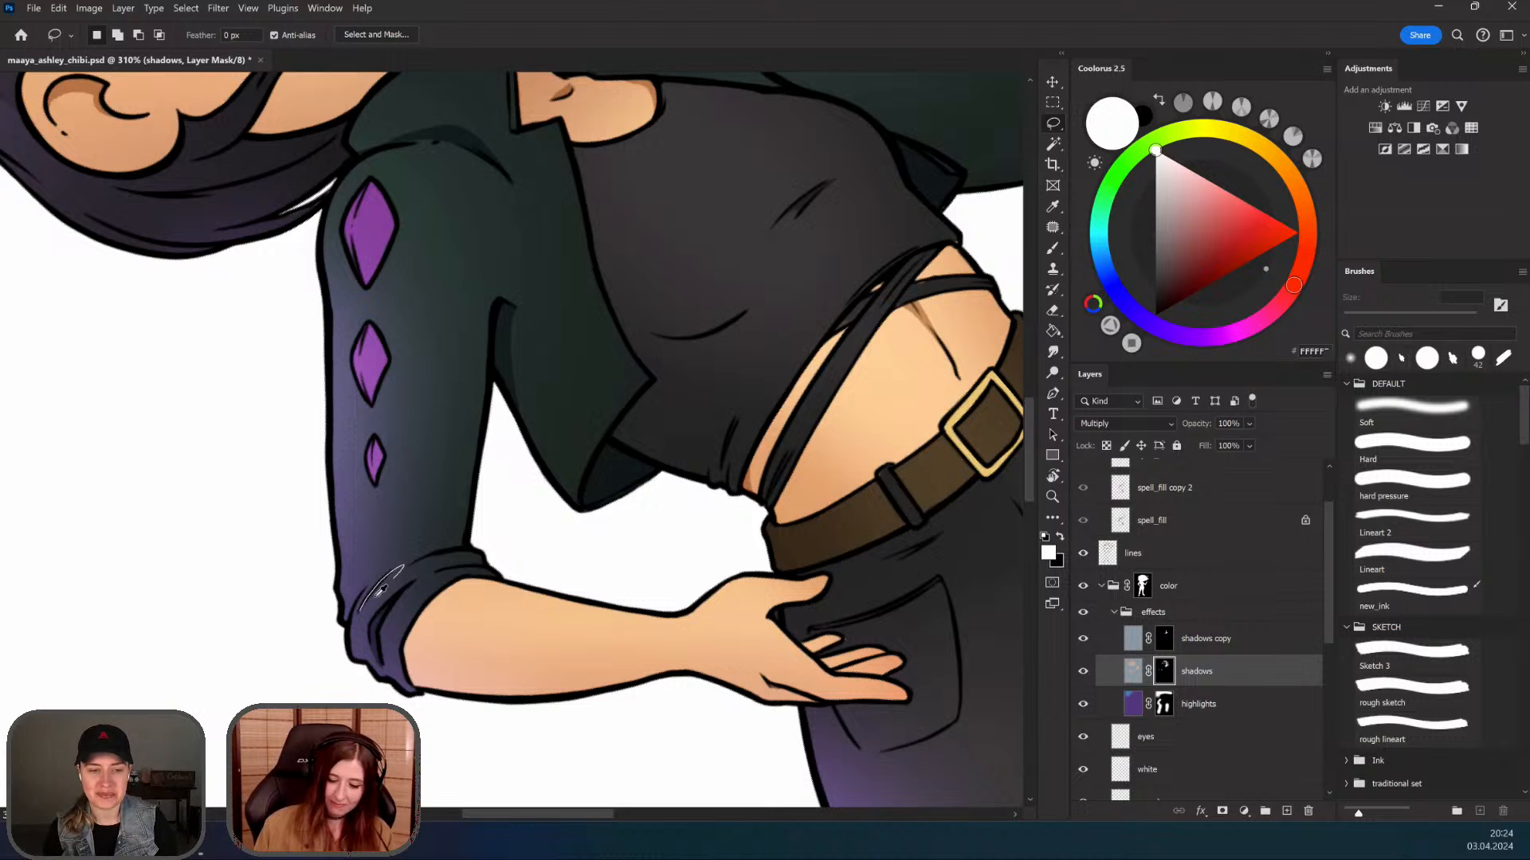
pyautogui.press('b')
pyautogui.press('l')
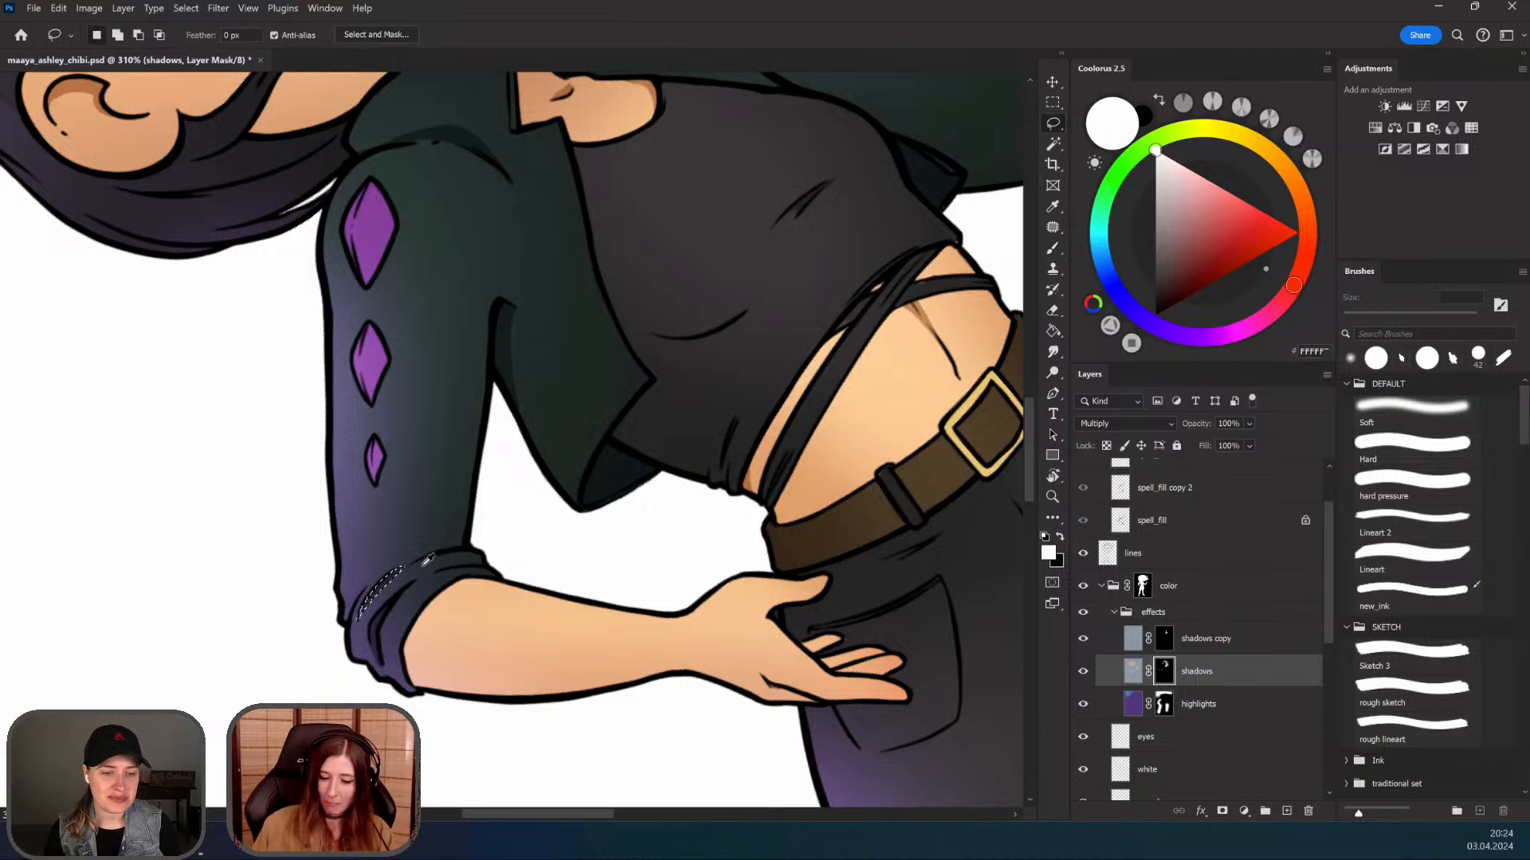
pyautogui.scroll(3, 438, 576)
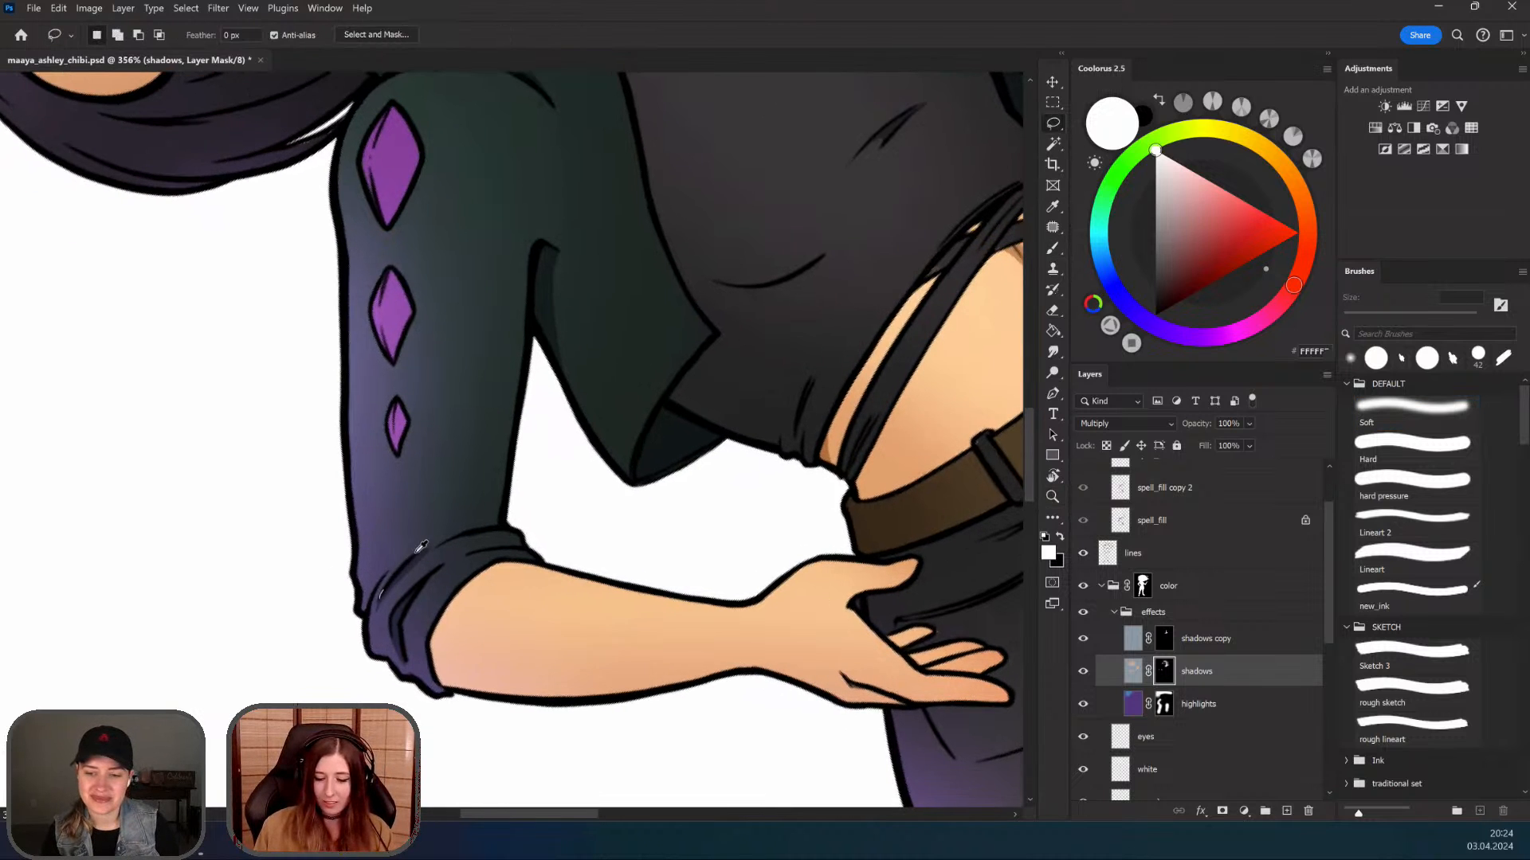
pyautogui.press('b')
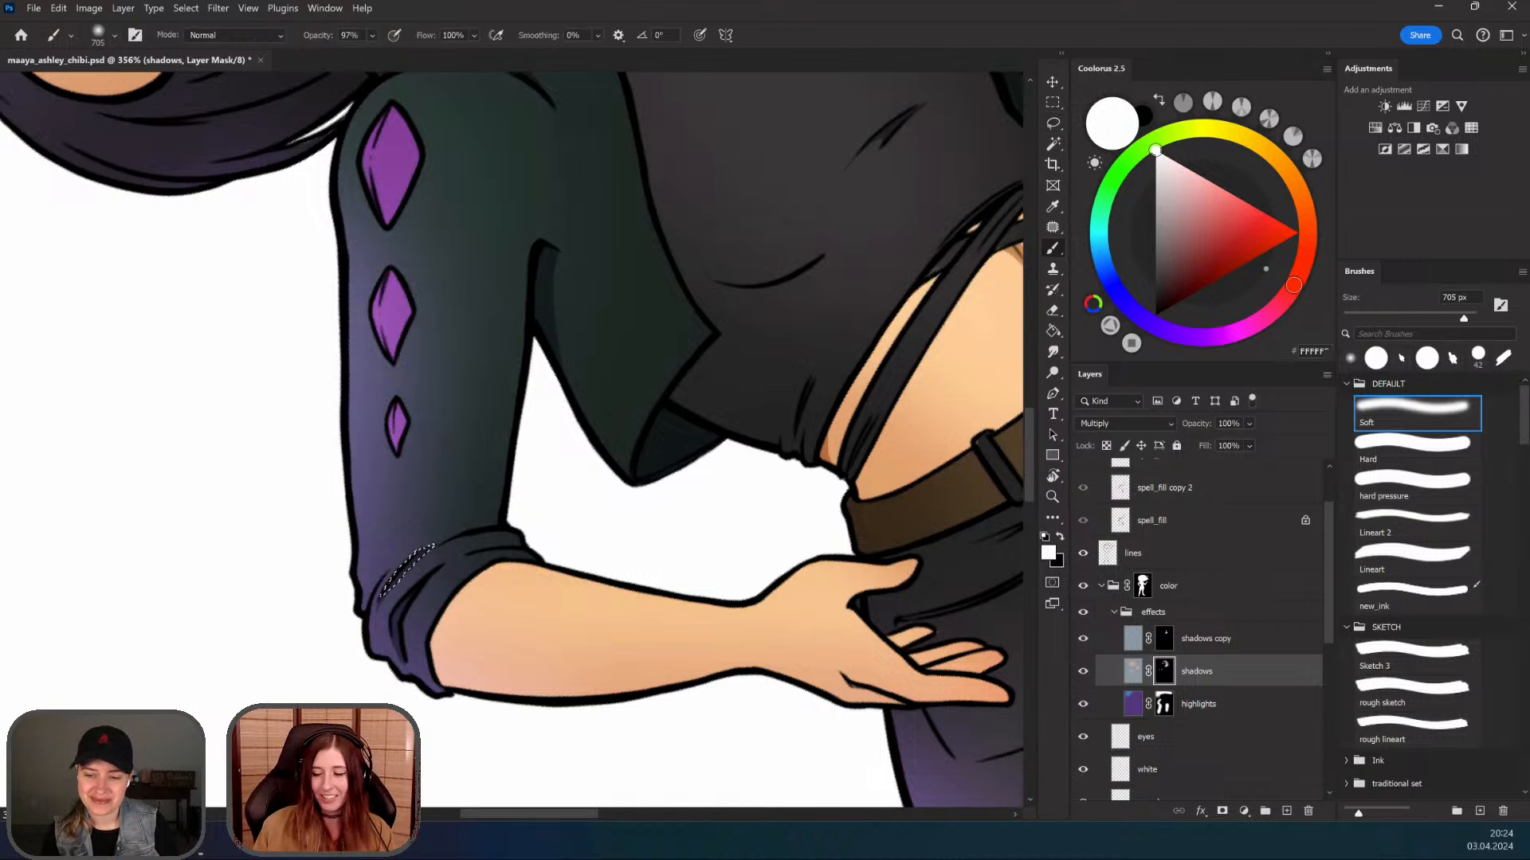
pyautogui.click(1053, 123)
pyautogui.hotkey('ctrl', 'd')
# Step: Add a shadow to the cuff fold on the torso-facing side of the bent arm
pyautogui.press('r')
pyautogui.moveTo(643, 561); pyautogui.dragTo(639, 519)
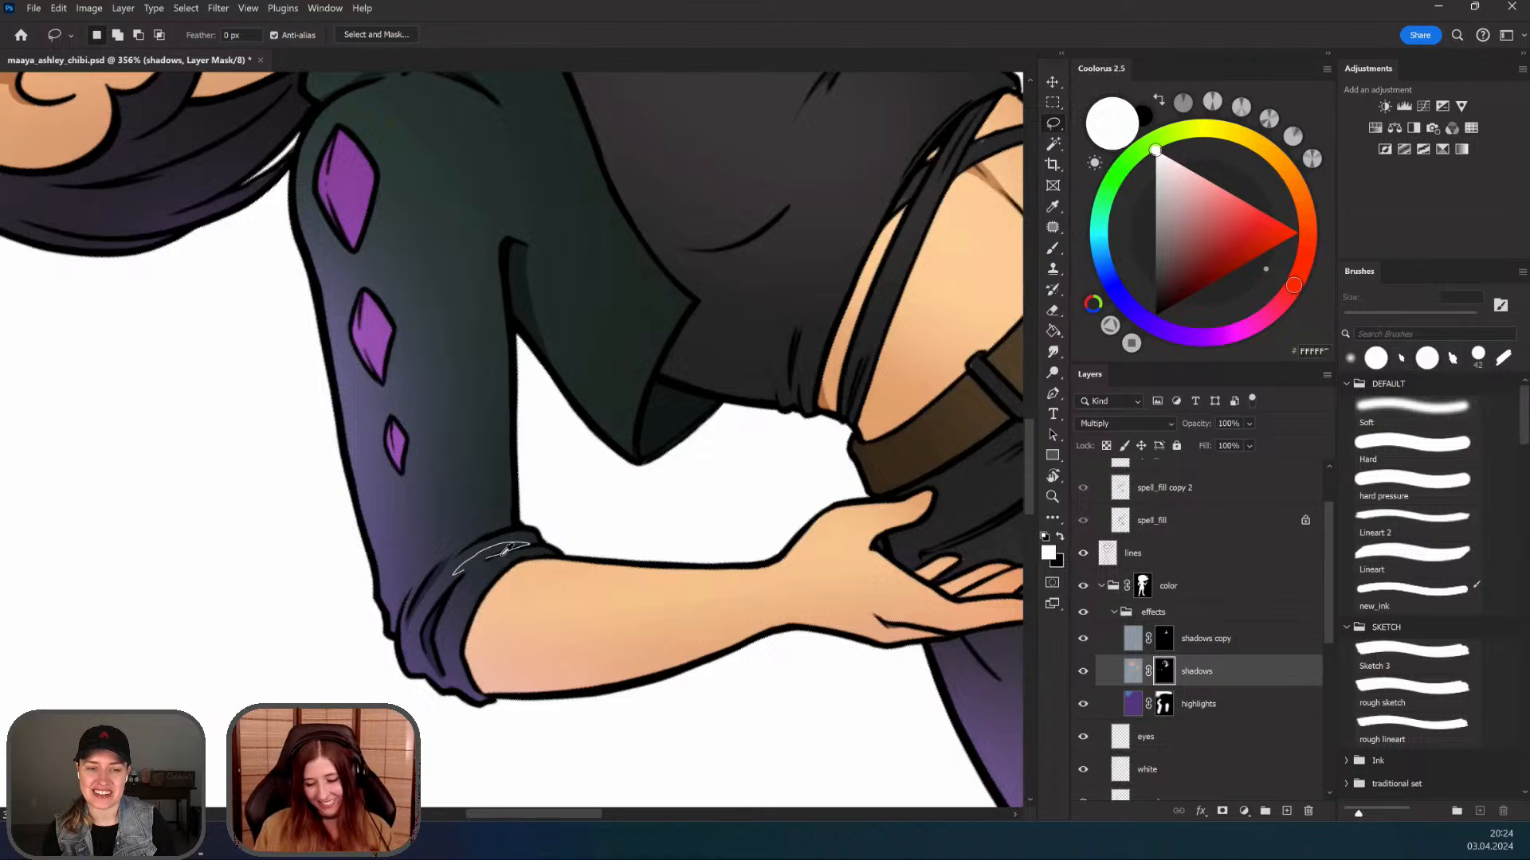
pyautogui.moveTo(504, 551); pyautogui.dragTo(494, 554)
pyautogui.press('b')
pyautogui.click(1053, 123)
# Step: Examine the shaded cuff, sleeve and bare forearm of the bent arm at different angles and magnifications
pyautogui.press('space')
pyautogui.moveTo(616, 552); pyautogui.dragTo(629, 509)
pyautogui.press('r')
pyautogui.moveTo(508, 681)
pyautogui.mouseDown()
pyautogui.moveTo(384, 587)
pyautogui.moveTo(350, 590)
pyautogui.mouseUp()
pyautogui.hotkey('ctrl', 'space')
pyautogui.press('space')
pyautogui.moveTo(431, 551)
pyautogui.mouseDown()
pyautogui.moveTo(392, 594)
pyautogui.moveTo(393, 625)
pyautogui.mouseUp()
pyautogui.moveTo(458, 583); pyautogui.dragTo(422, 590)
pyautogui.press('Escape')
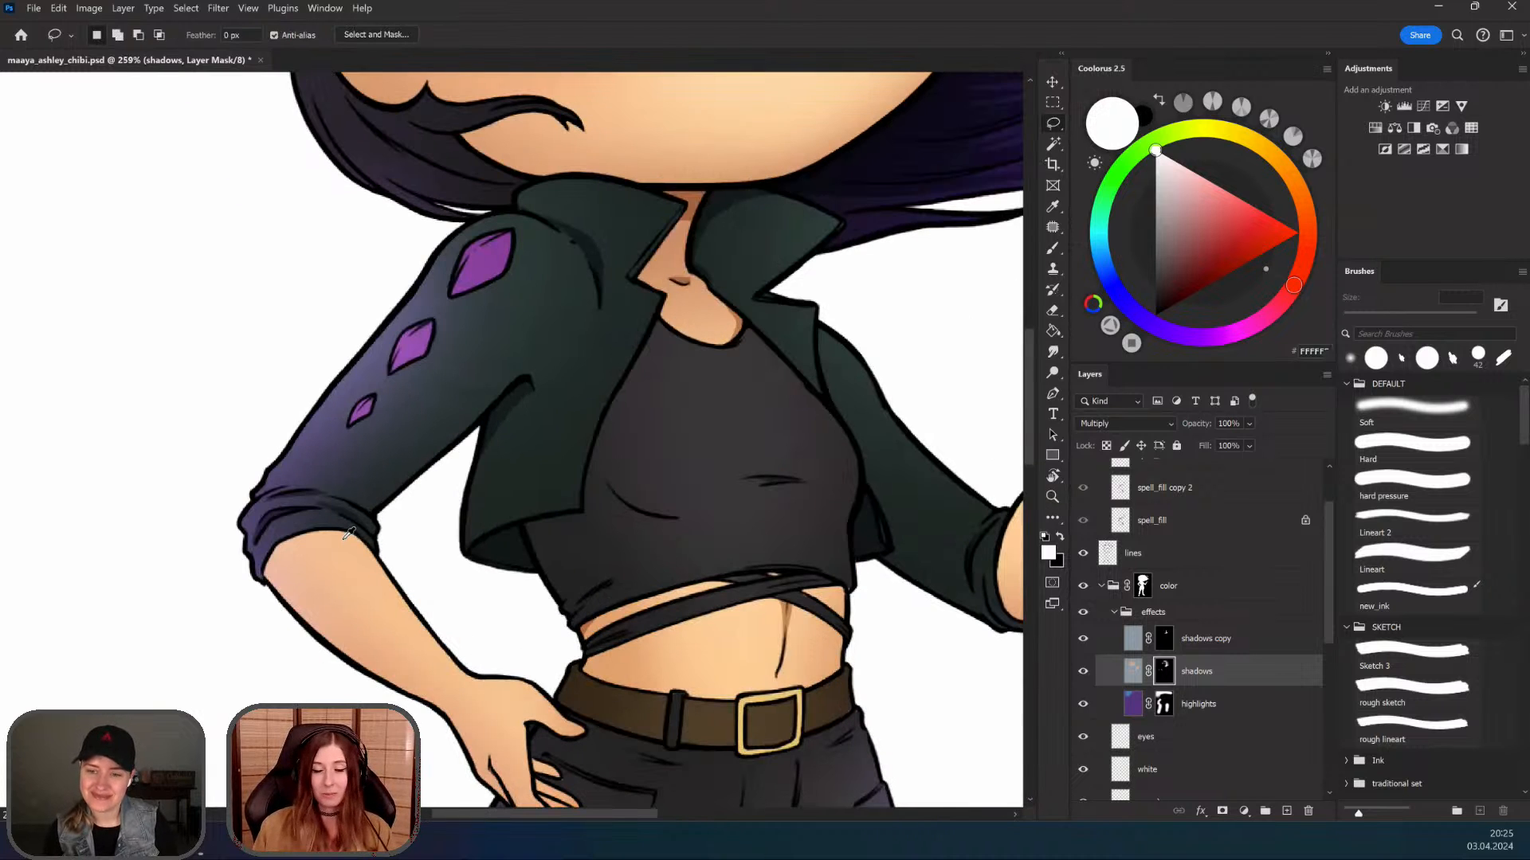
pyautogui.press('space')
pyautogui.moveTo(399, 574); pyautogui.dragTo(443, 555)
pyautogui.press('r')
pyautogui.moveTo(702, 510); pyautogui.dragTo(706, 487)
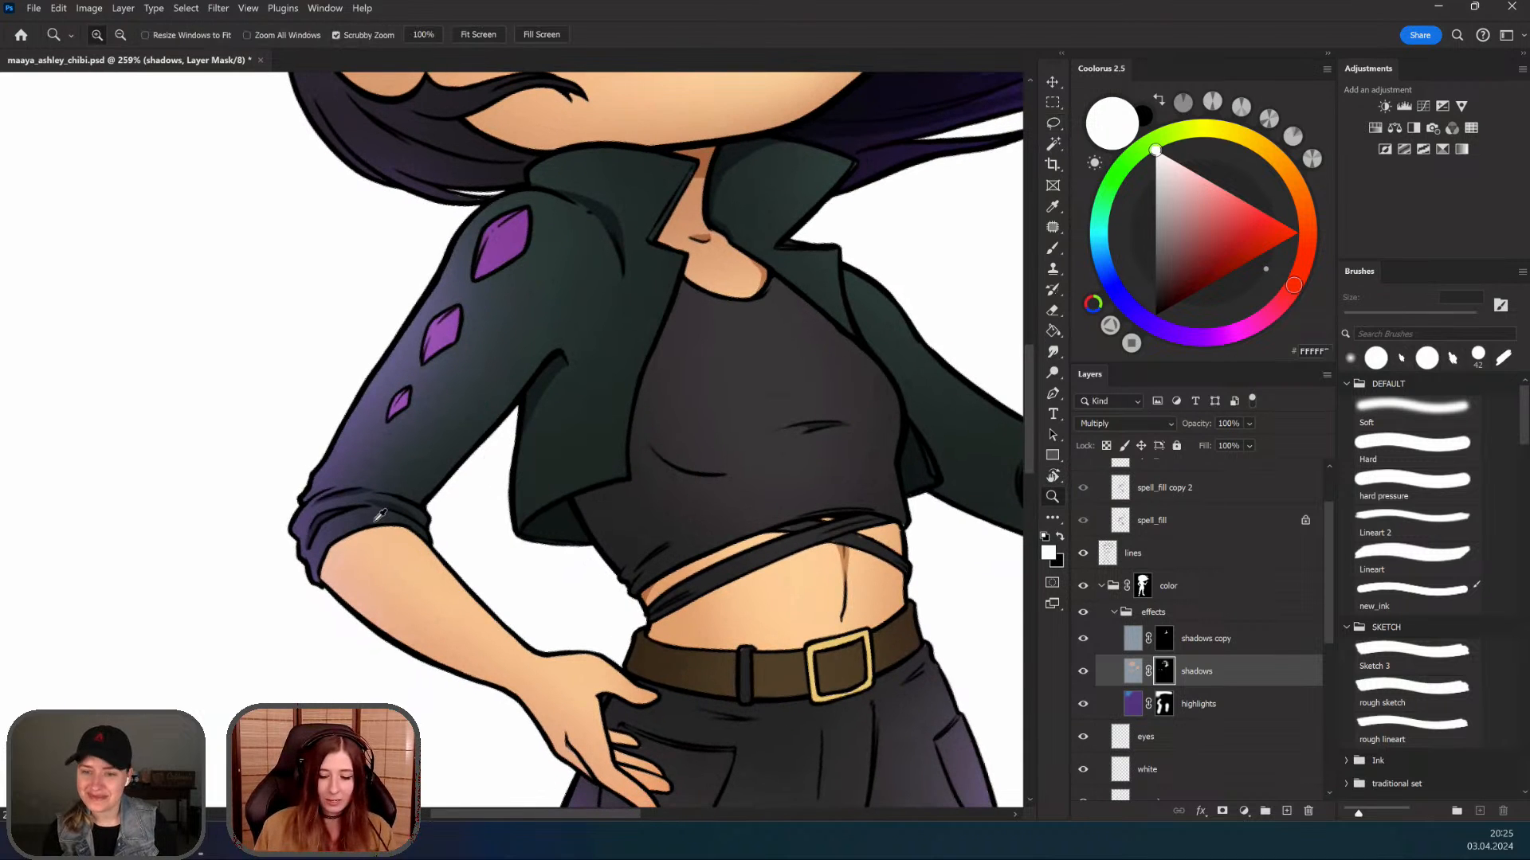
pyautogui.scroll(3, 380, 516)
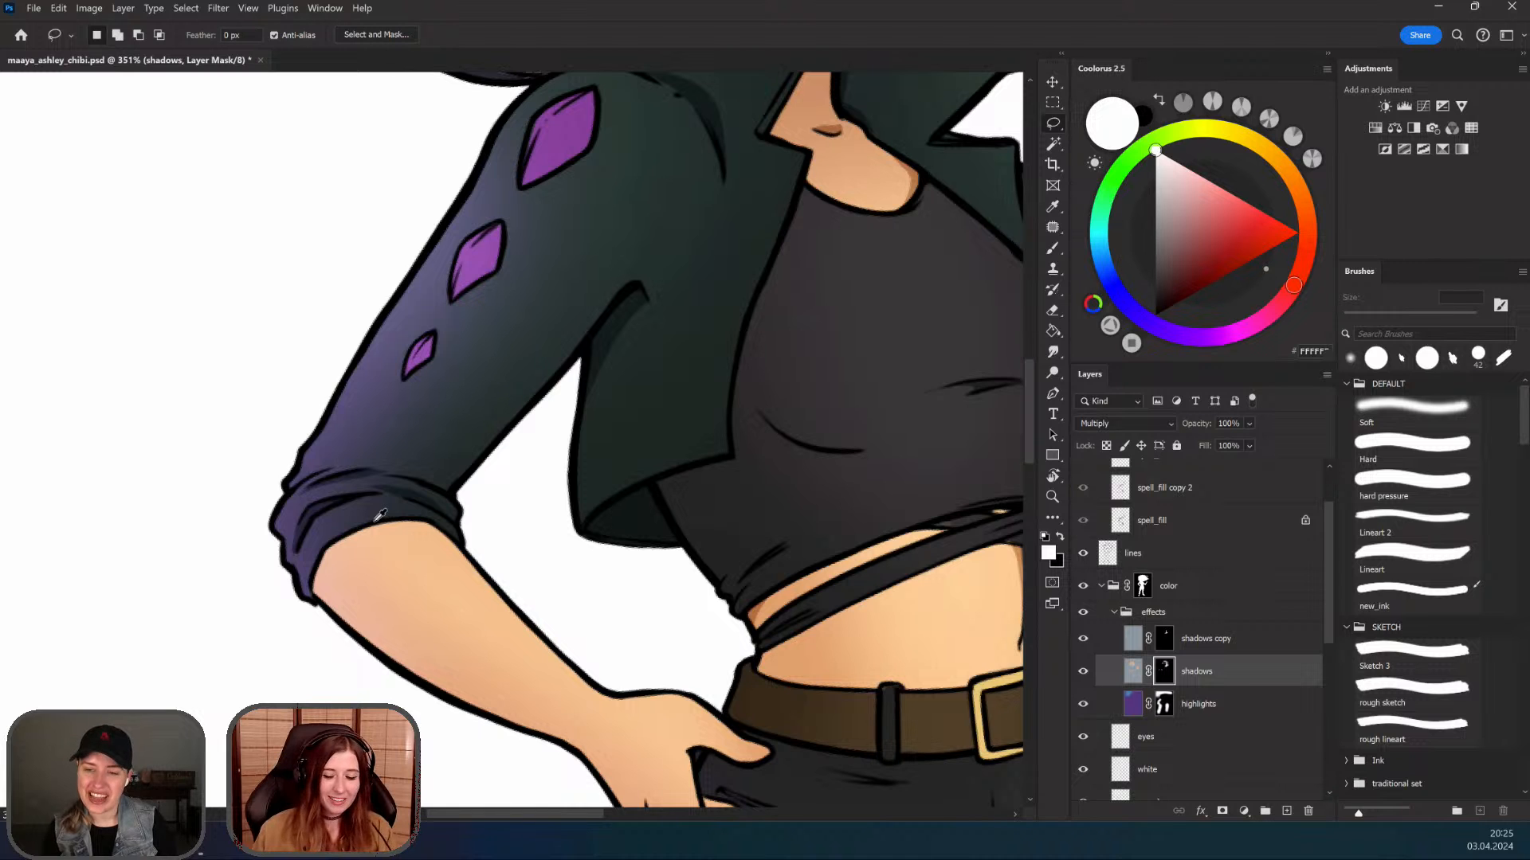
pyautogui.press('r')
pyautogui.moveTo(824, 450); pyautogui.dragTo(840, 352)
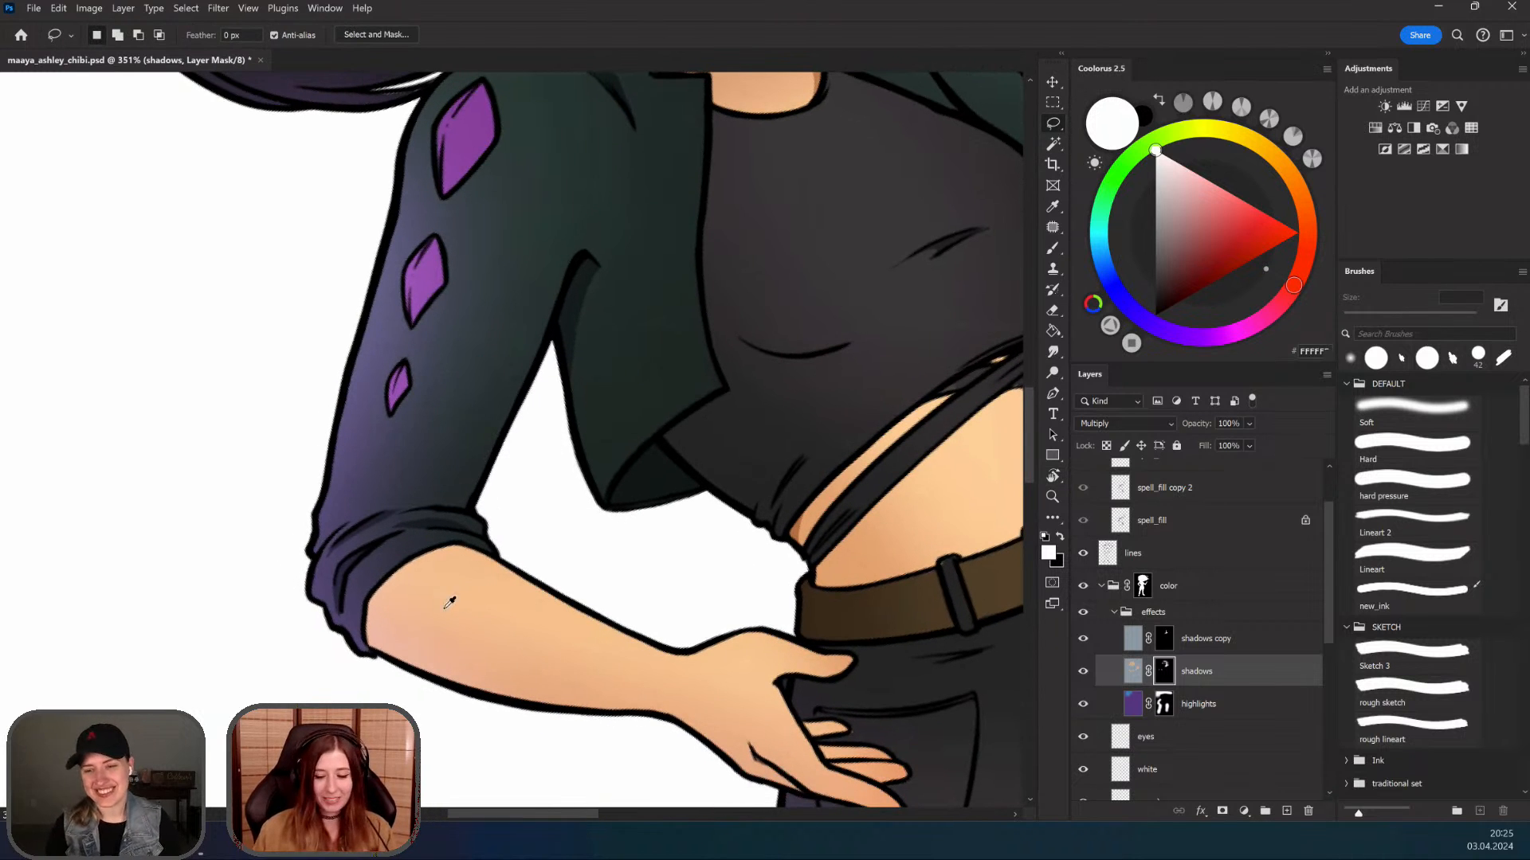
# Step: Add a narrow shadow to the bent arm's forearm skin along the edge of its rolled cuff
pyautogui.scroll(2, 450, 604)
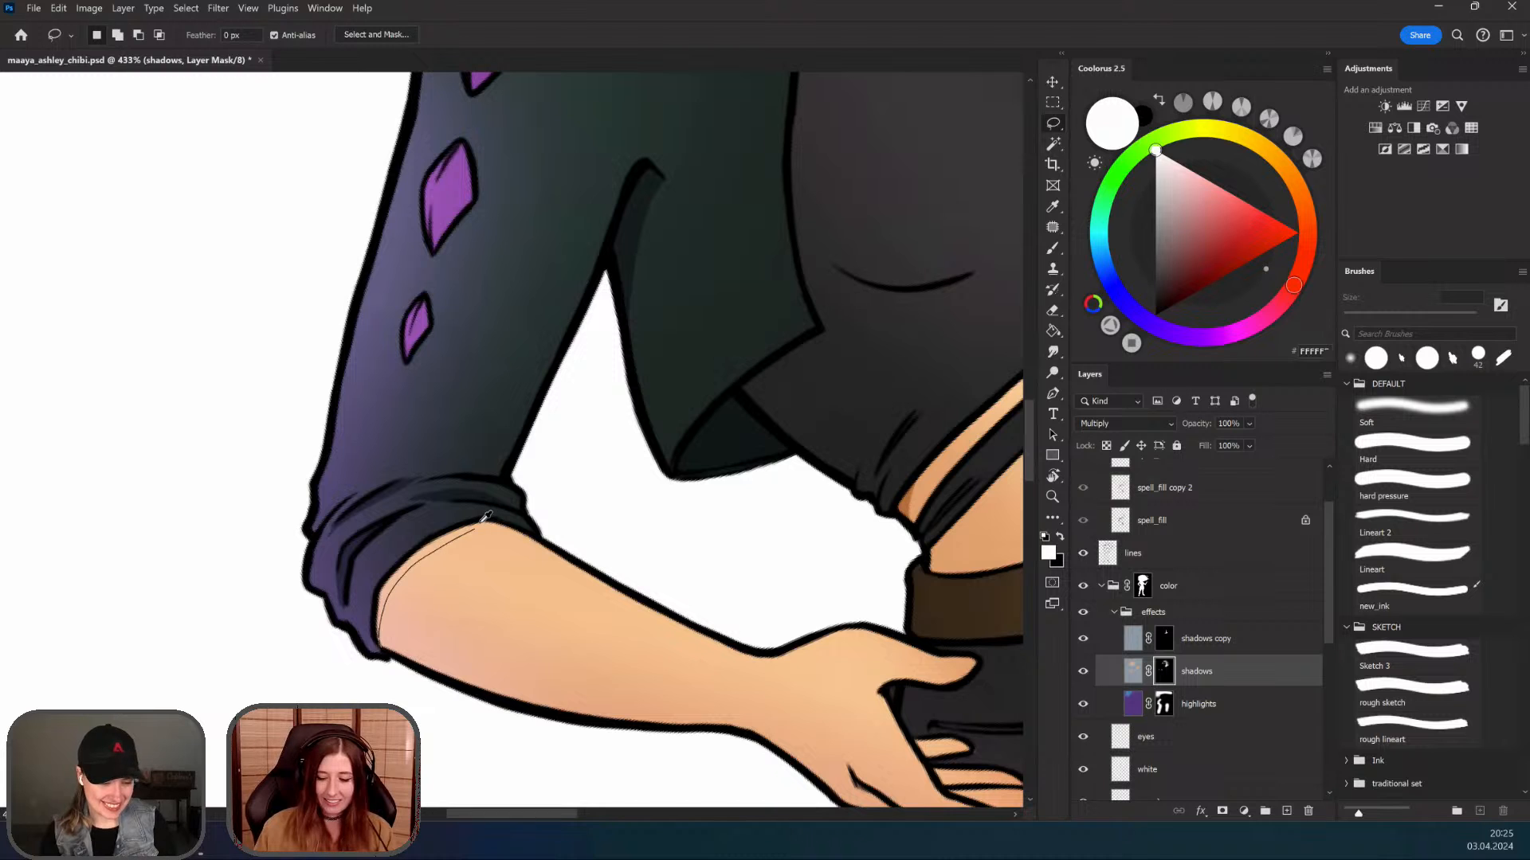
pyautogui.moveTo(485, 518)
pyautogui.mouseDown()
pyautogui.moveTo(385, 587)
pyautogui.moveTo(378, 642)
pyautogui.mouseUp()
pyautogui.press('b')
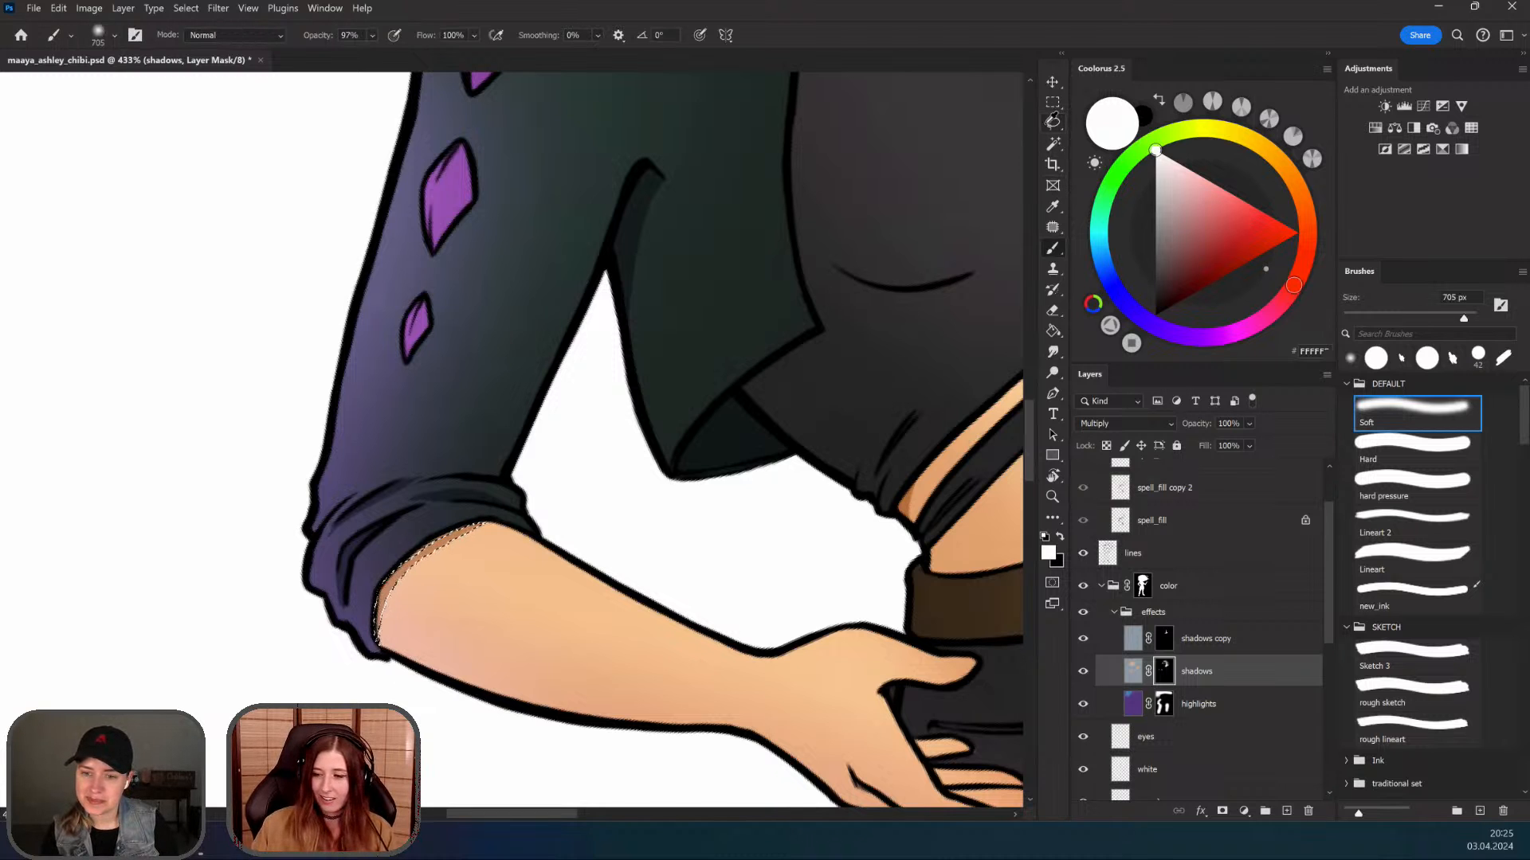
pyautogui.click(1053, 122)
pyautogui.click(437, 599)
pyautogui.moveTo(469, 602)
pyautogui.mouseDown()
pyautogui.moveTo(422, 587)
pyautogui.moveTo(398, 536)
pyautogui.moveTo(539, 519)
pyautogui.moveTo(350, 574)
pyautogui.mouseUp()
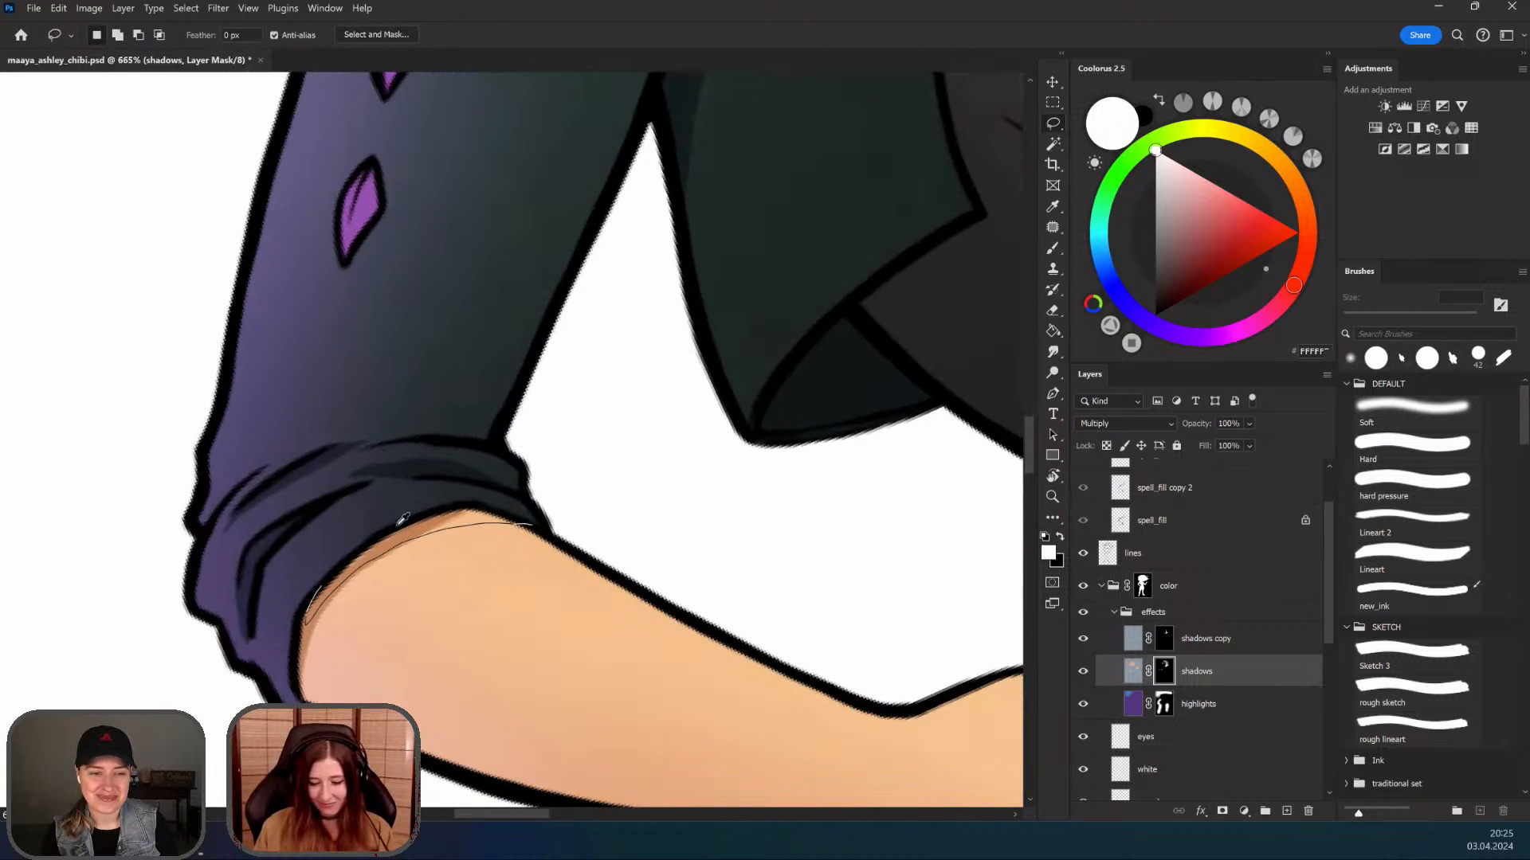
# Step: Extend the forearm shadow beneath the cuff toward the upper side of the bent arm, and clear the selection
pyautogui.moveTo(398, 524)
pyautogui.mouseDown()
pyautogui.moveTo(474, 506)
pyautogui.moveTo(532, 524)
pyautogui.mouseUp()
pyautogui.press('b')
pyautogui.moveTo(343, 572)
pyautogui.mouseDown()
pyautogui.moveTo(462, 520)
pyautogui.moveTo(514, 519)
pyautogui.mouseUp()
pyautogui.press('z')
pyautogui.moveTo(468, 606); pyautogui.dragTo(390, 625)
pyautogui.hotkey('ctrl', 'd')
# Step: Shade the small patch of bare waist beneath the crop top's hem on the bent-arm side
pyautogui.press('l')
pyautogui.press('r')
pyautogui.moveTo(649, 564)
pyautogui.mouseDown()
pyautogui.moveTo(588, 607)
pyautogui.moveTo(459, 583)
pyautogui.mouseUp()
pyautogui.press('z')
pyautogui.press('l')
pyautogui.press('z')
pyautogui.moveTo(546, 561); pyautogui.dragTo(477, 532)
pyautogui.press('l')
pyautogui.press('z')
pyautogui.moveTo(430, 580)
pyautogui.mouseDown()
pyautogui.moveTo(421, 619)
pyautogui.moveTo(449, 600)
pyautogui.moveTo(421, 619)
pyautogui.moveTo(425, 670)
pyautogui.mouseUp()
pyautogui.press('l')
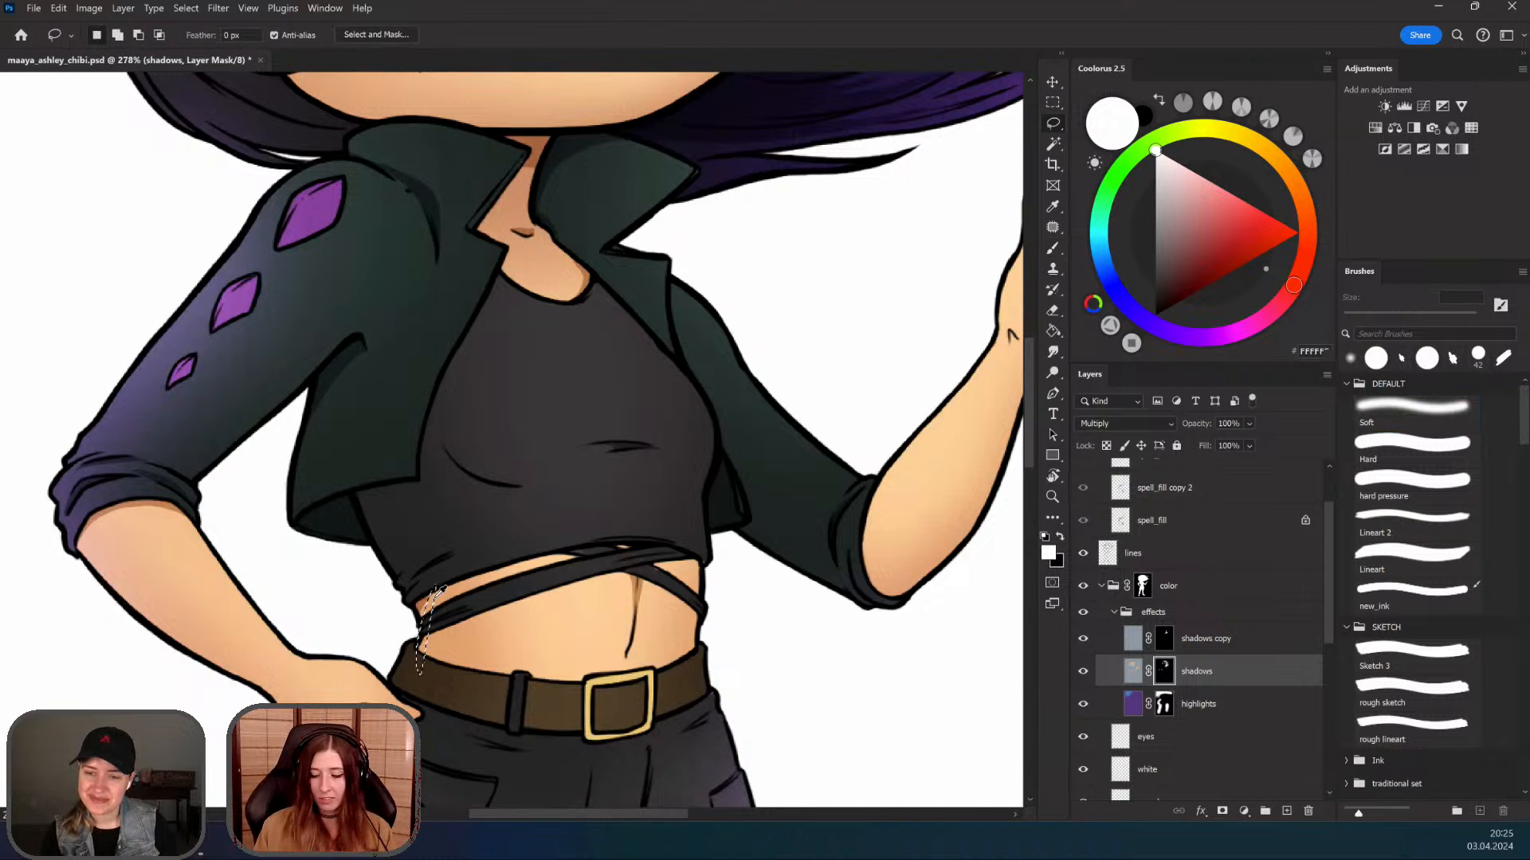
pyautogui.press('b')
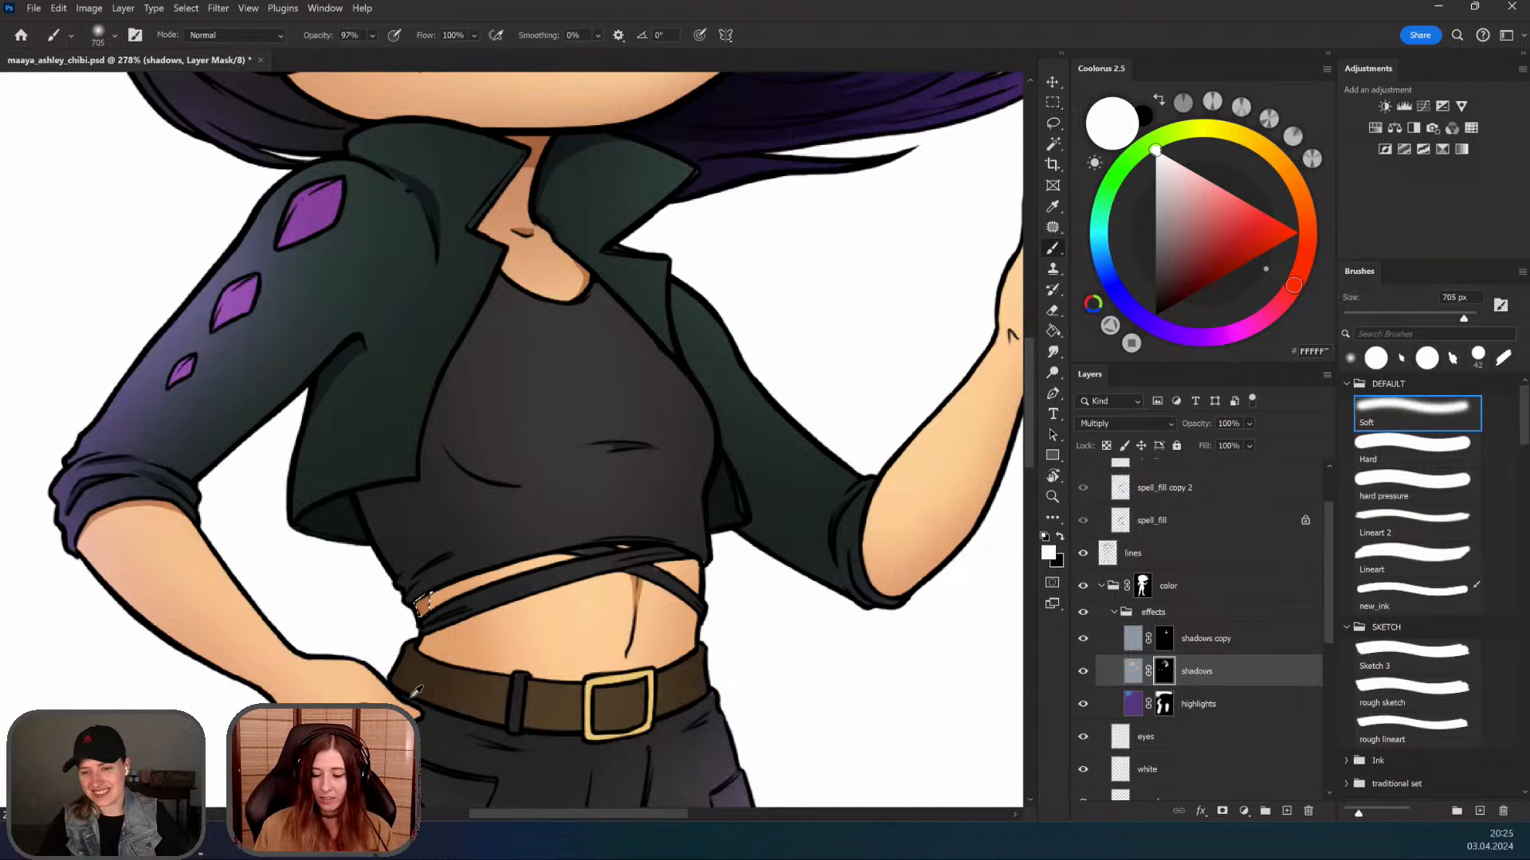
# Step: Shade the side of the crop top beneath the jacket's front edge down to the hem, and clear the selection
pyautogui.press('l')
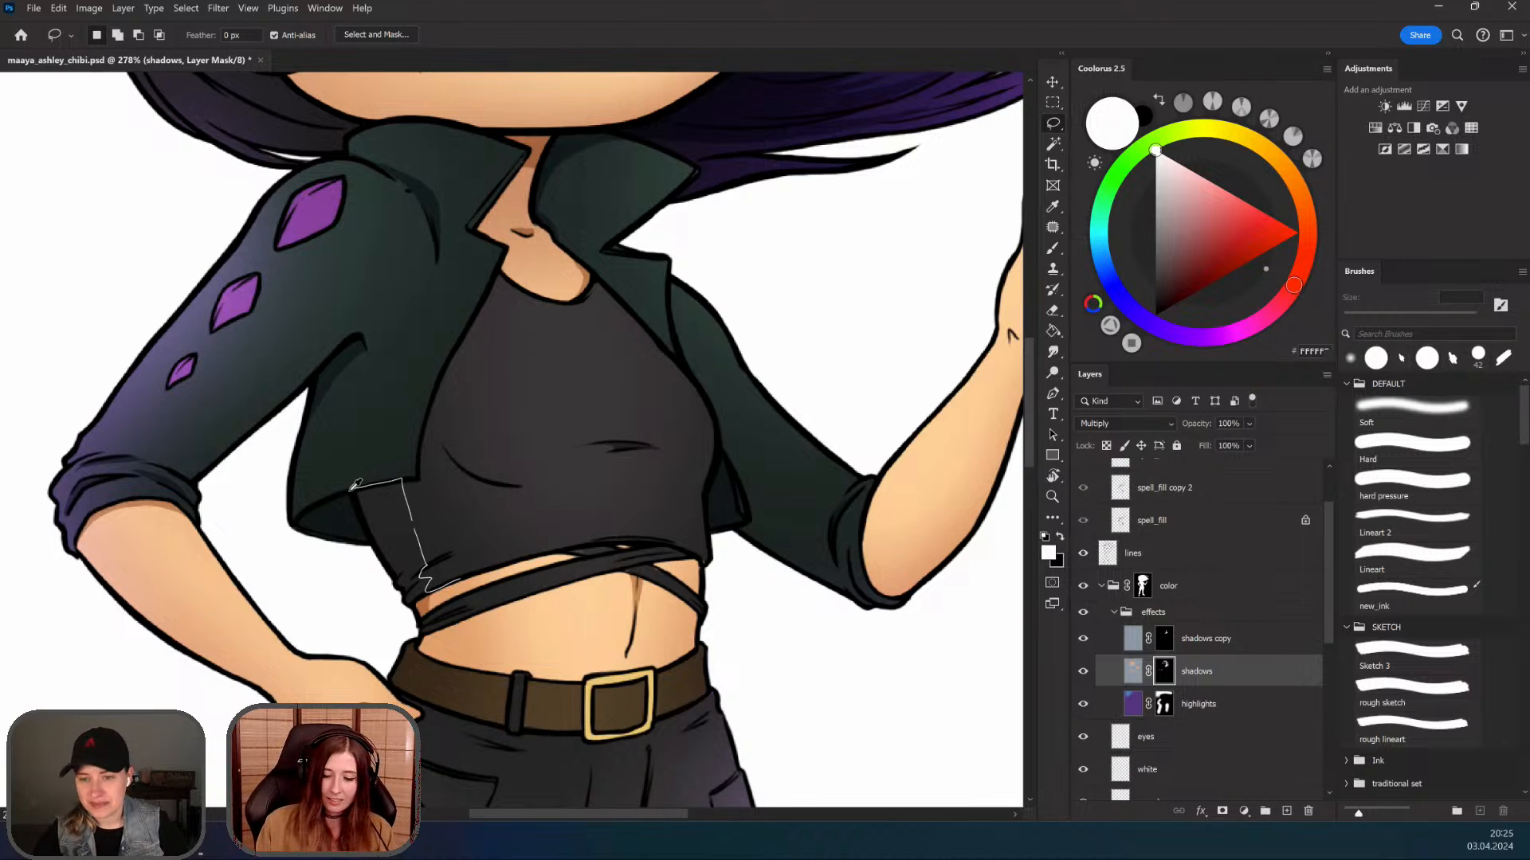
pyautogui.moveTo(444, 580); pyautogui.dragTo(443, 582)
pyautogui.press('b')
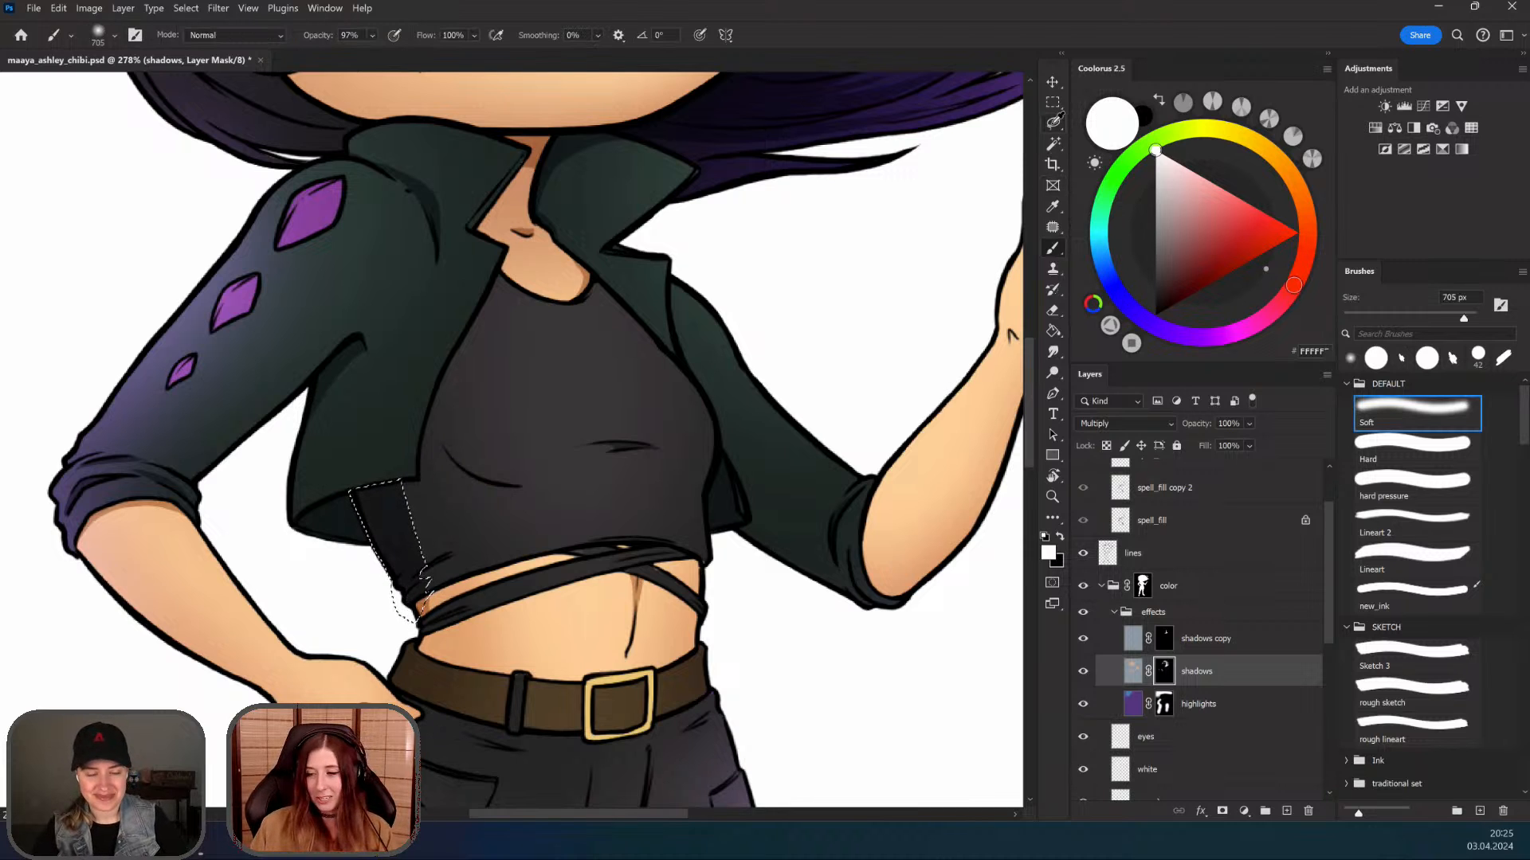
pyautogui.press('l')
pyautogui.hotkey('ctrl', 'space')
pyautogui.moveTo(433, 495); pyautogui.dragTo(416, 497)
pyautogui.hotkey('ctrl', 'd')
# Step: Shade the narrow strip of skin between the crop top's hem and the diagonal waist strap
pyautogui.press('space')
pyautogui.hotkey('ctrl', 'space')
pyautogui.moveTo(460, 631); pyautogui.dragTo(403, 680)
pyautogui.press('space')
pyautogui.press('r')
pyautogui.moveTo(559, 639)
pyautogui.mouseDown()
pyautogui.moveTo(553, 548)
pyautogui.moveTo(610, 549)
pyautogui.mouseUp()
pyautogui.hotkey('ctrl', 'space')
pyautogui.moveTo(463, 555); pyautogui.dragTo(407, 607)
pyautogui.moveTo(499, 535); pyautogui.dragTo(460, 557)
pyautogui.press('b')
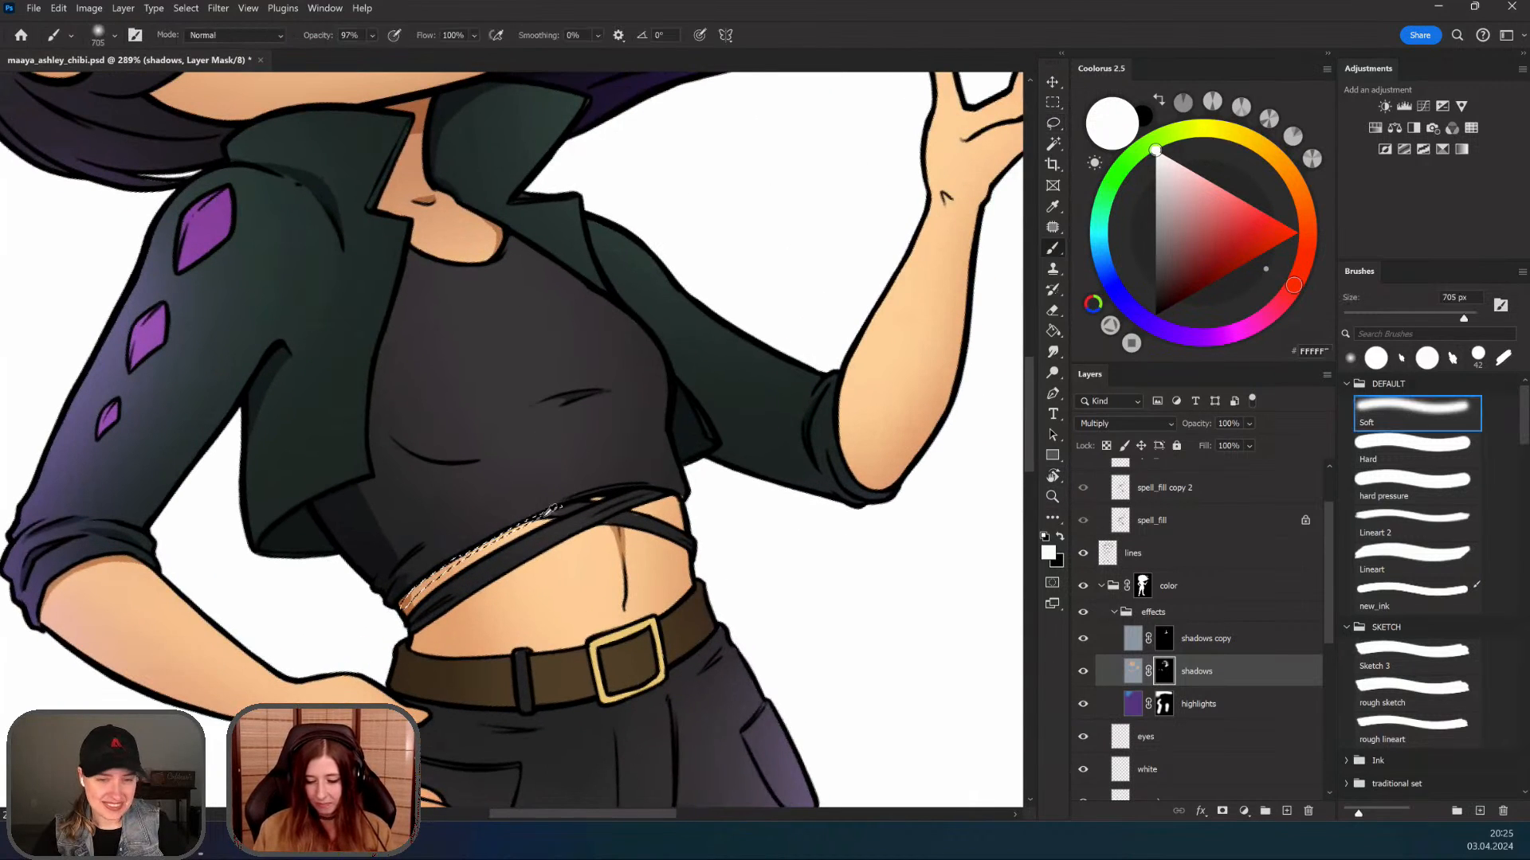
pyautogui.click(1052, 103)
pyautogui.click(1052, 123)
pyautogui.click(426, 628)
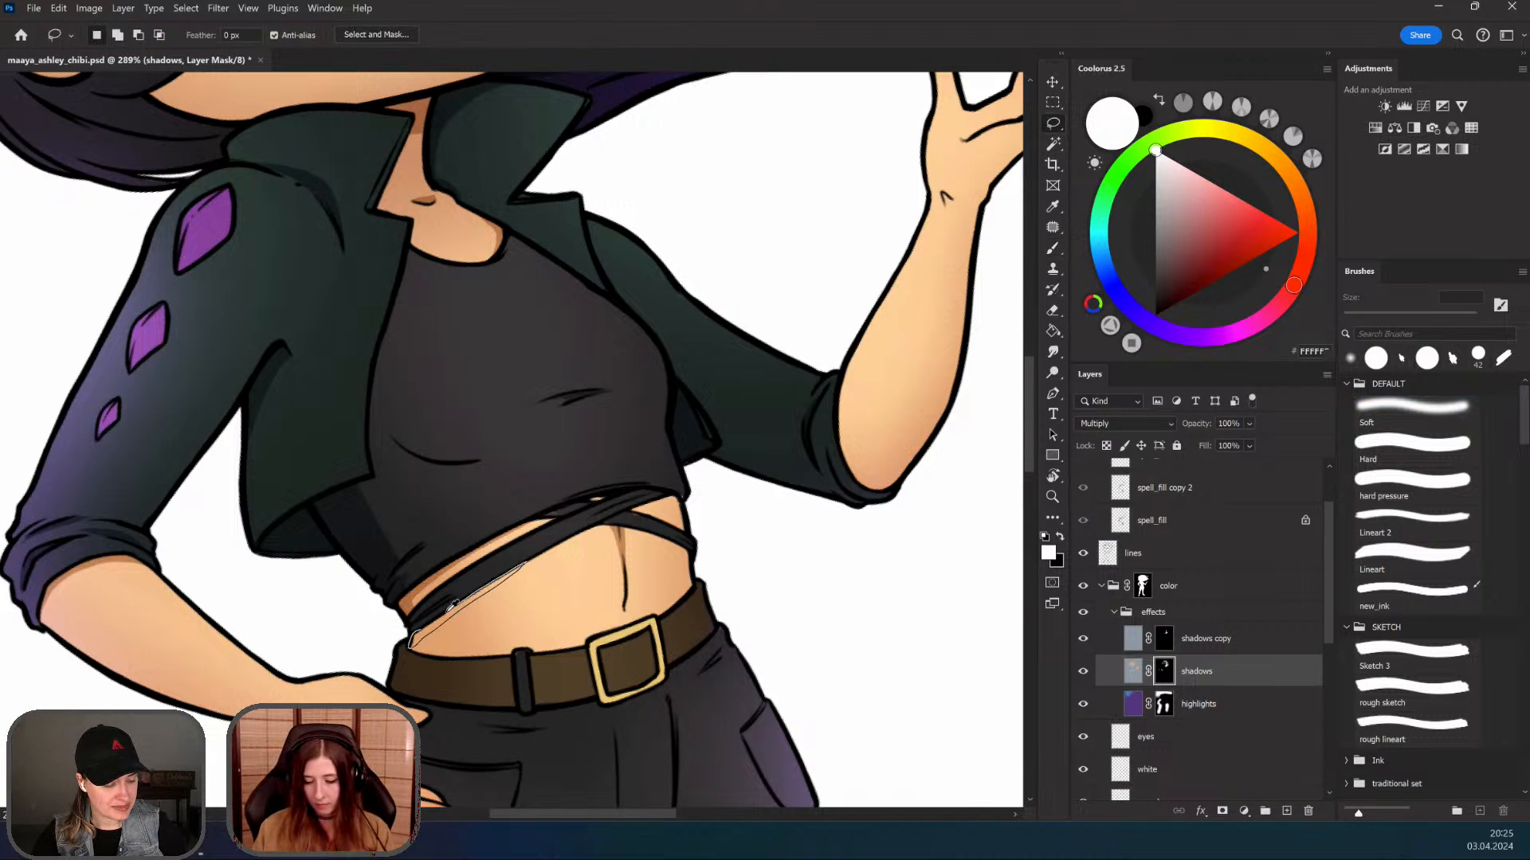
# Step: Shade the skin below the diagonal strap at the side of the waist, and clear the selection
pyautogui.moveTo(448, 611); pyautogui.dragTo(411, 646)
pyautogui.press('b')
pyautogui.moveTo(510, 568); pyautogui.dragTo(398, 670)
pyautogui.click(1056, 124)
pyautogui.hotkey('ctrl', 'd')
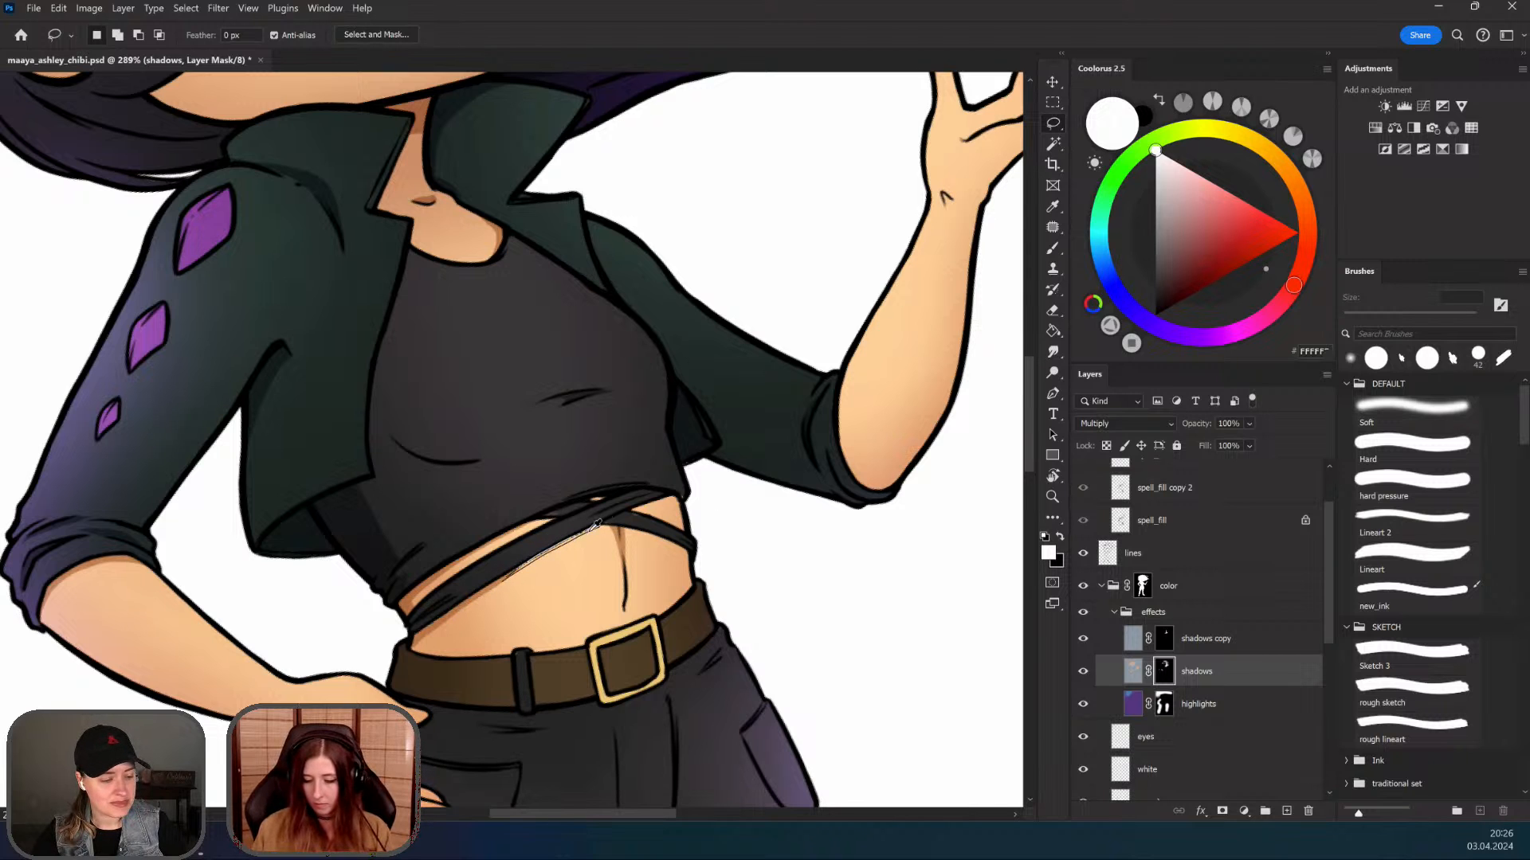
# Step: Continue the skin shadow along the strap's lower edge toward the middle of the belly, and clear the selection
pyautogui.moveTo(596, 524); pyautogui.dragTo(494, 572)
pyautogui.press('b')
pyautogui.press('z')
pyautogui.press('l')
pyautogui.hotkey('ctrl', 'd')
# Step: Rotate the canvas and shade the area where the waist straps cross beneath the hem, clearing the selection
pyautogui.moveTo(770, 547)
pyautogui.mouseDown()
pyautogui.moveTo(741, 480)
pyautogui.moveTo(593, 435)
pyautogui.moveTo(601, 424)
pyautogui.mouseUp()
pyautogui.press('r')
pyautogui.scroll(5, 594, 435)
pyautogui.press('l')
pyautogui.press('b')
pyautogui.scroll(-6, 526, 488)
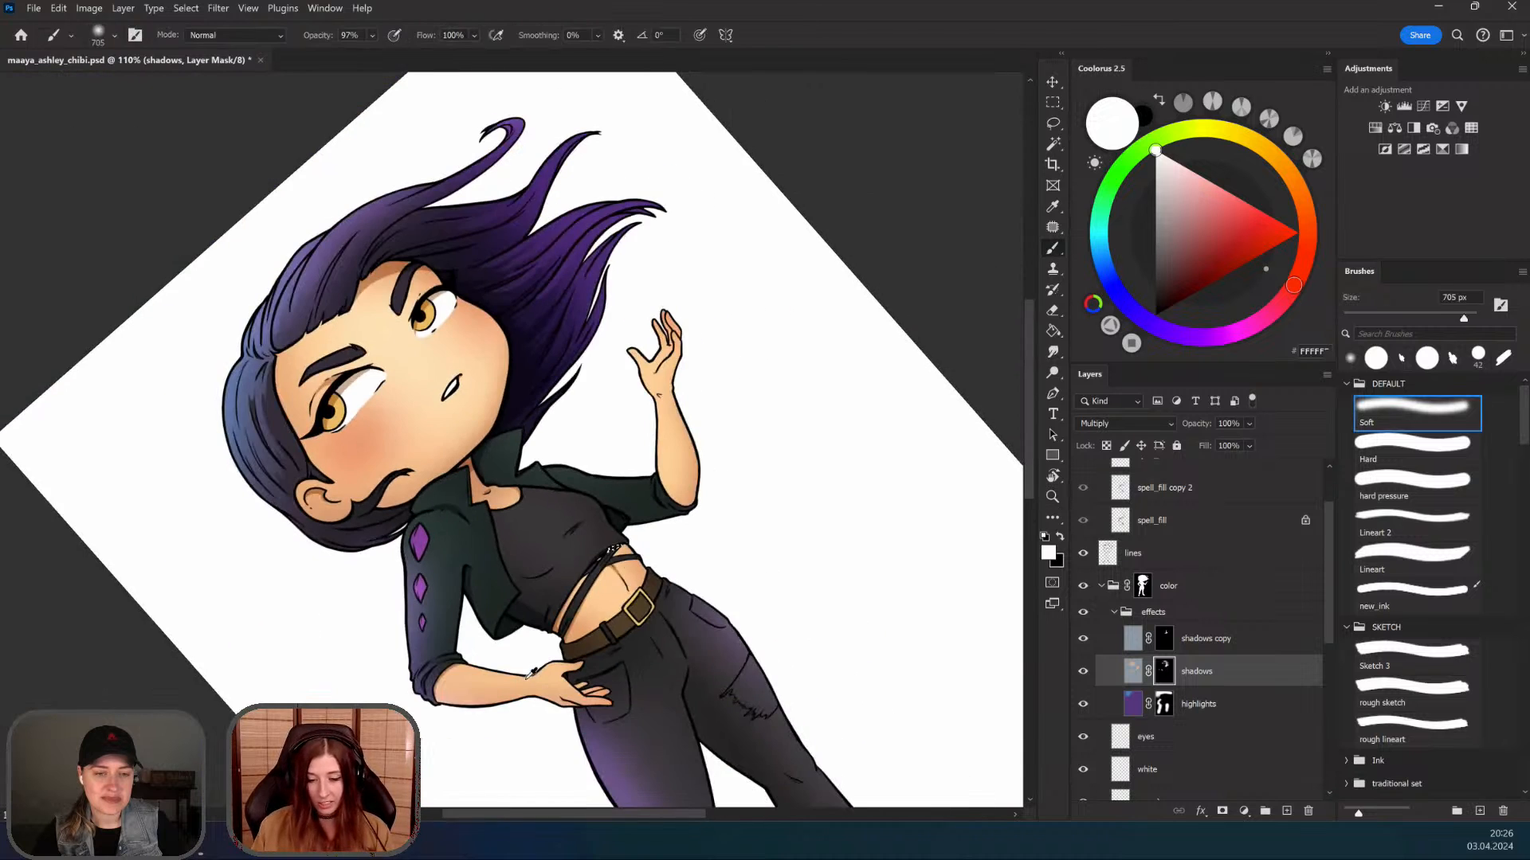
pyautogui.hotkey('ctrl', 'd')
# Step: Fill a shadow on the mask in the narrow gap between the hem and the crossing straps
pyautogui.moveTo(655, 553); pyautogui.dragTo(632, 447)
pyautogui.moveTo(557, 506); pyautogui.dragTo(617, 507)
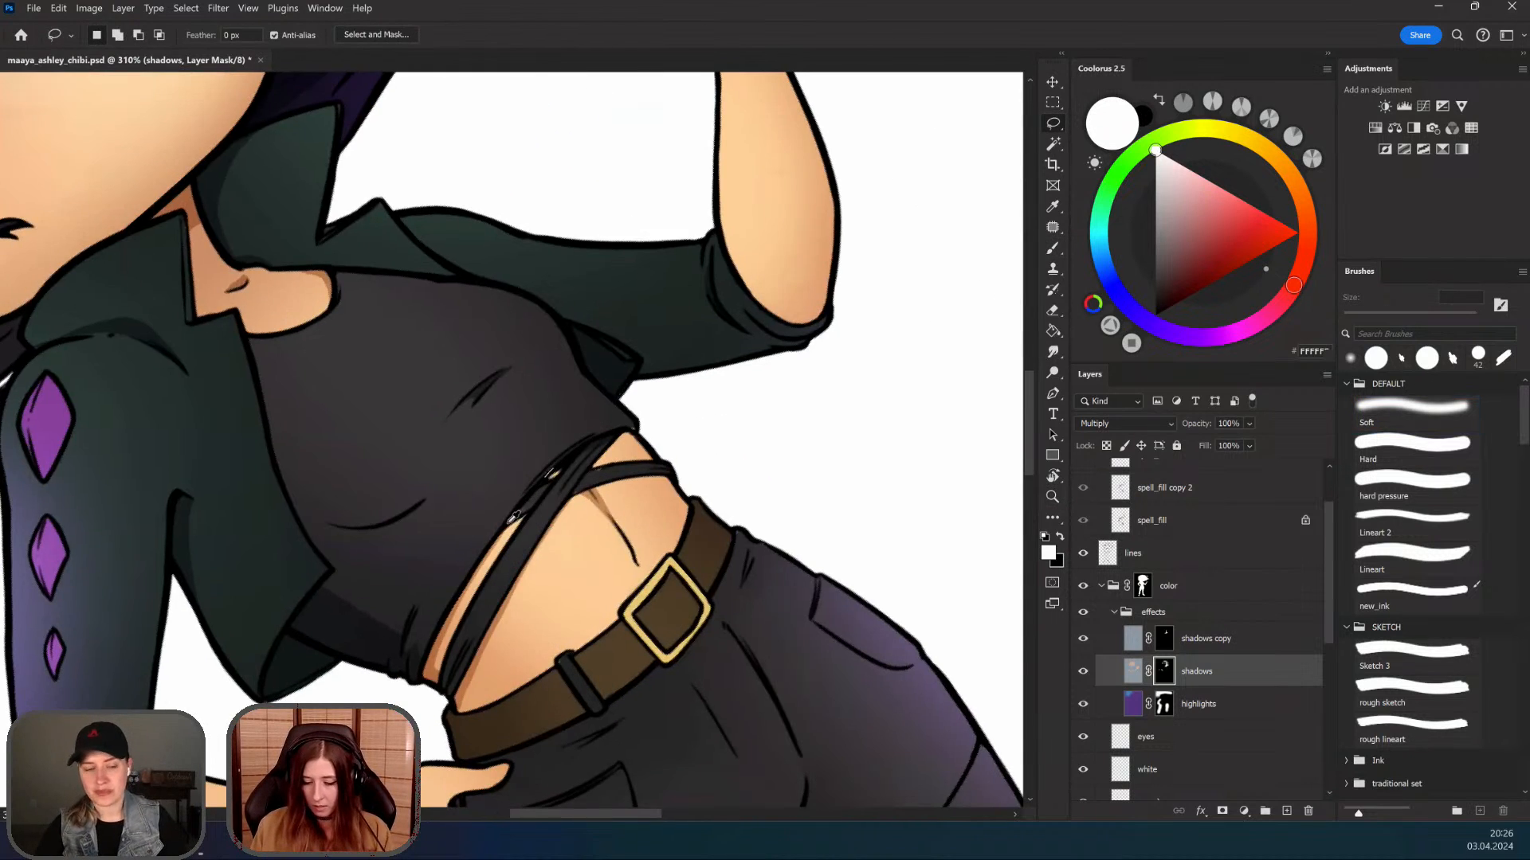
pyautogui.moveTo(683, 723)
pyautogui.mouseDown()
pyautogui.moveTo(666, 700)
pyautogui.moveTo(589, 735)
pyautogui.moveTo(422, 709)
pyautogui.mouseUp()
pyautogui.press('l')
pyautogui.hotkey('alt', 'BackSpace')
pyautogui.moveTo(733, 585); pyautogui.dragTo(637, 593)
pyautogui.moveTo(752, 669); pyautogui.dragTo(797, 614)
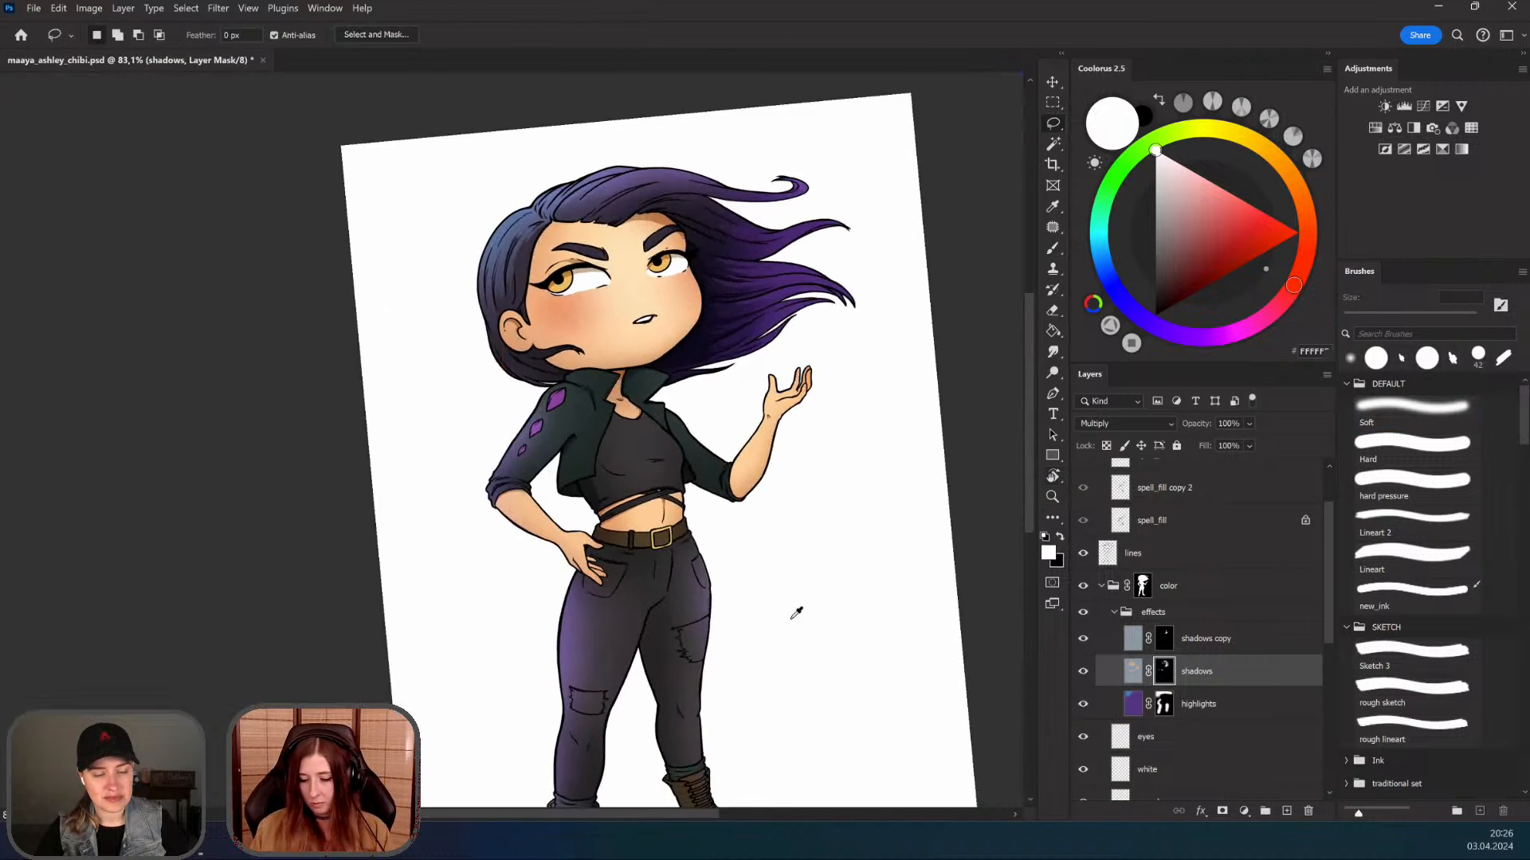
# Step: Shade the jeans' creases below the belt, above the front pocket and at the opposite hip
pyautogui.moveTo(707, 529)
pyautogui.mouseDown()
pyautogui.moveTo(611, 444)
pyautogui.moveTo(730, 463)
pyautogui.moveTo(725, 423)
pyautogui.mouseUp()
pyautogui.press('r')
pyautogui.moveTo(447, 617); pyautogui.dragTo(514, 609)
pyautogui.press('b')
pyautogui.press('l')
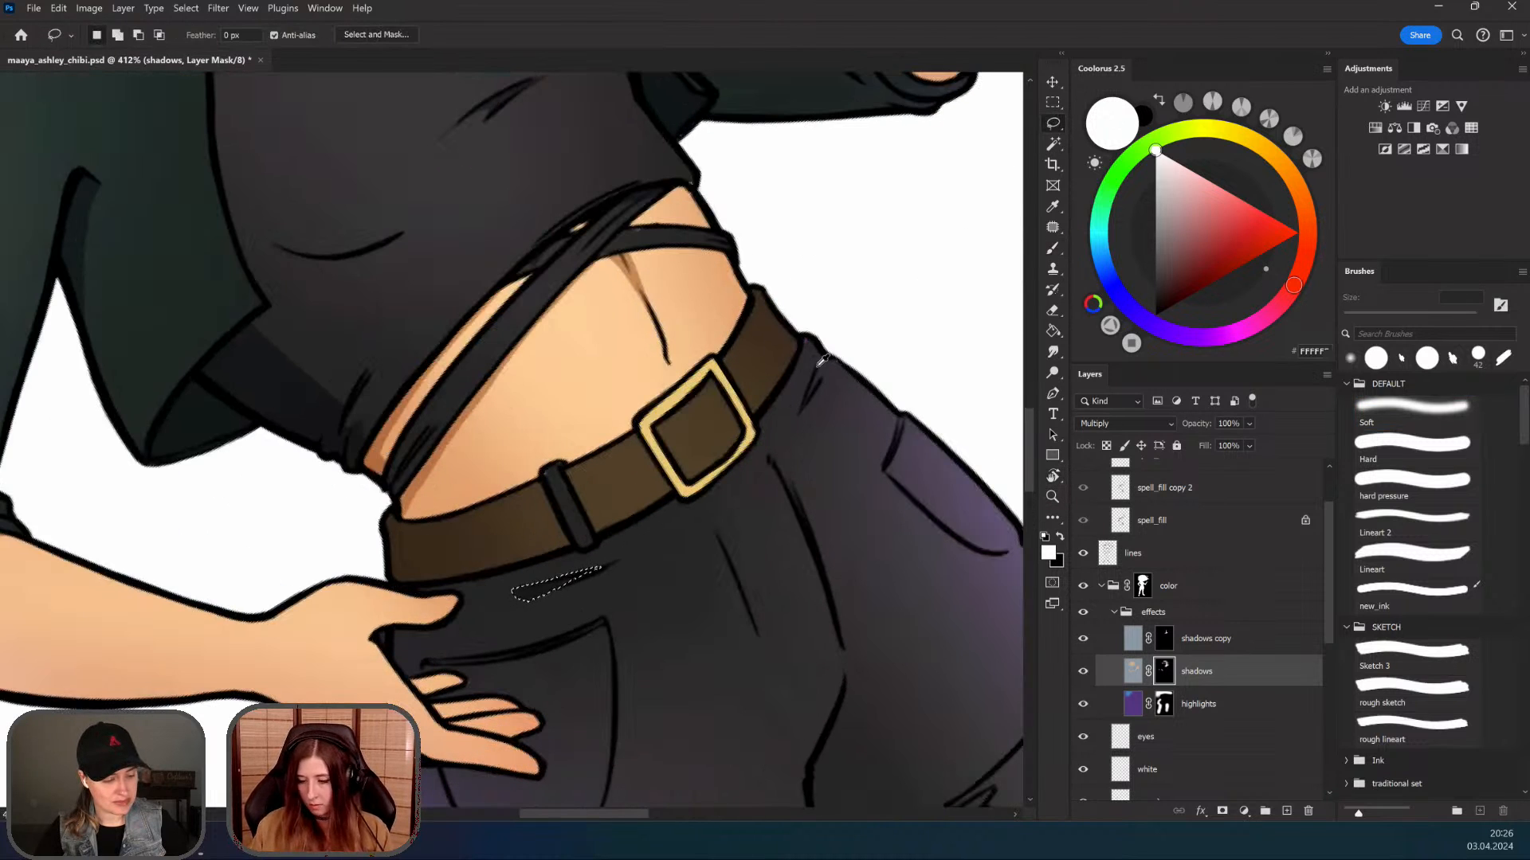
pyautogui.moveTo(815, 367)
pyautogui.mouseDown()
pyautogui.moveTo(802, 409)
pyautogui.moveTo(822, 371)
pyautogui.mouseUp()
pyautogui.press('b')
pyautogui.press('l')
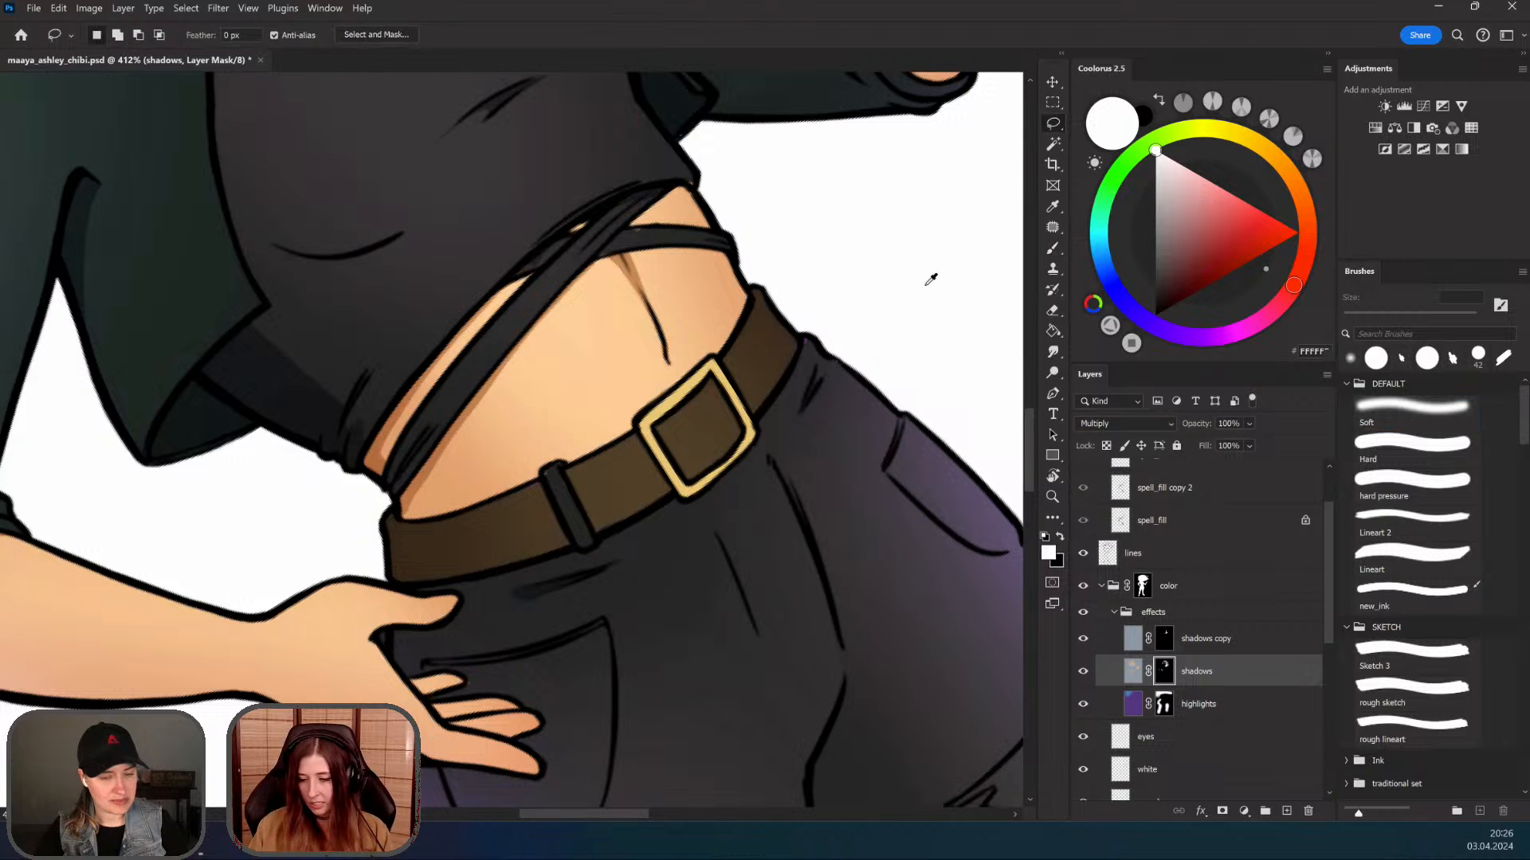
# Step: Add a shadow on the jeans directly beneath the belt buckle
pyautogui.hscroll(5, 845, 219)
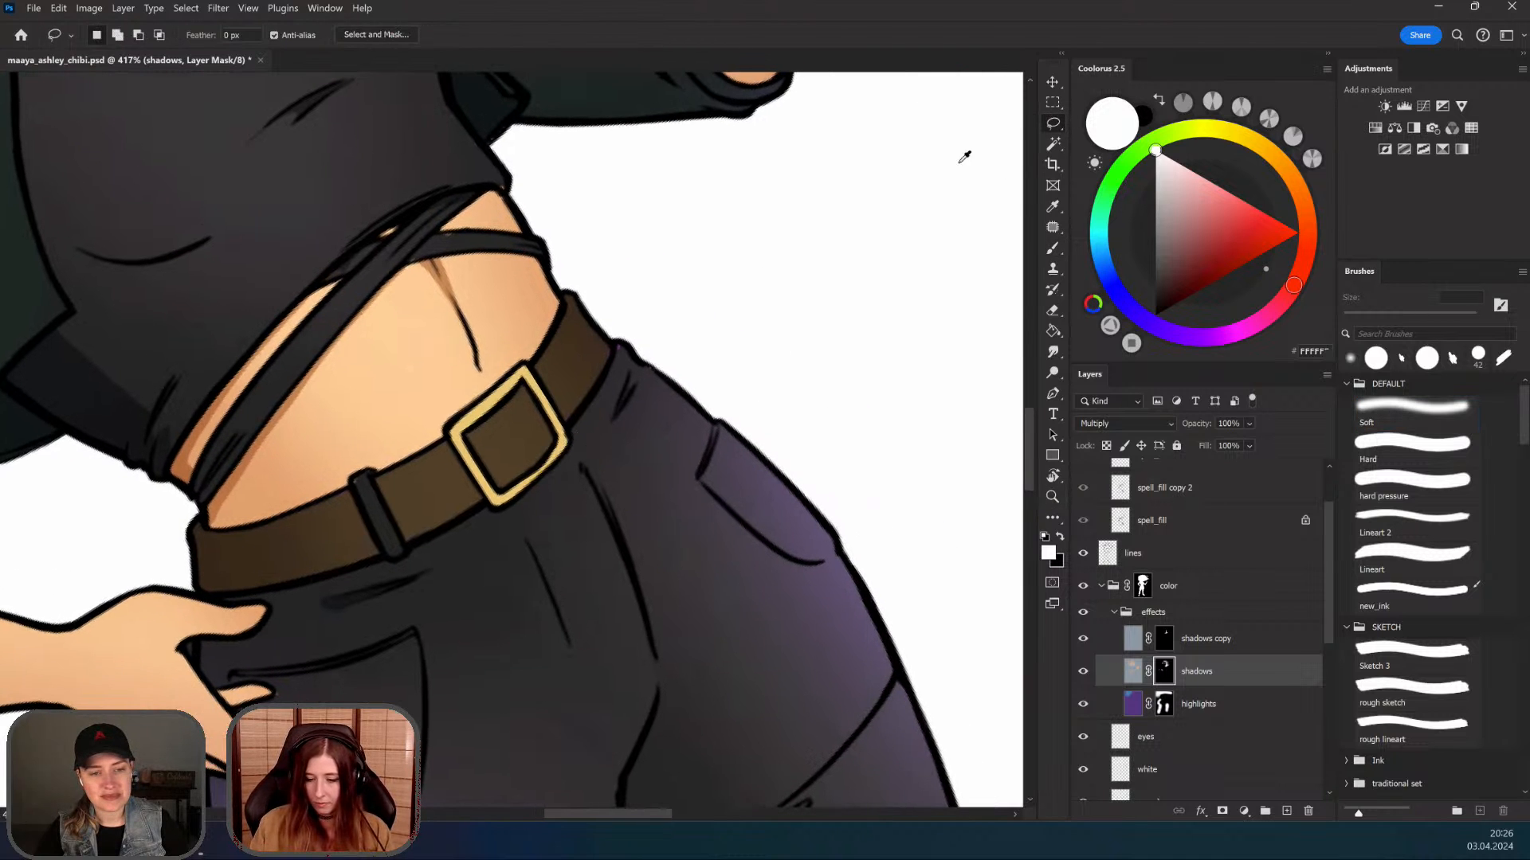
pyautogui.moveTo(522, 490); pyautogui.dragTo(546, 478)
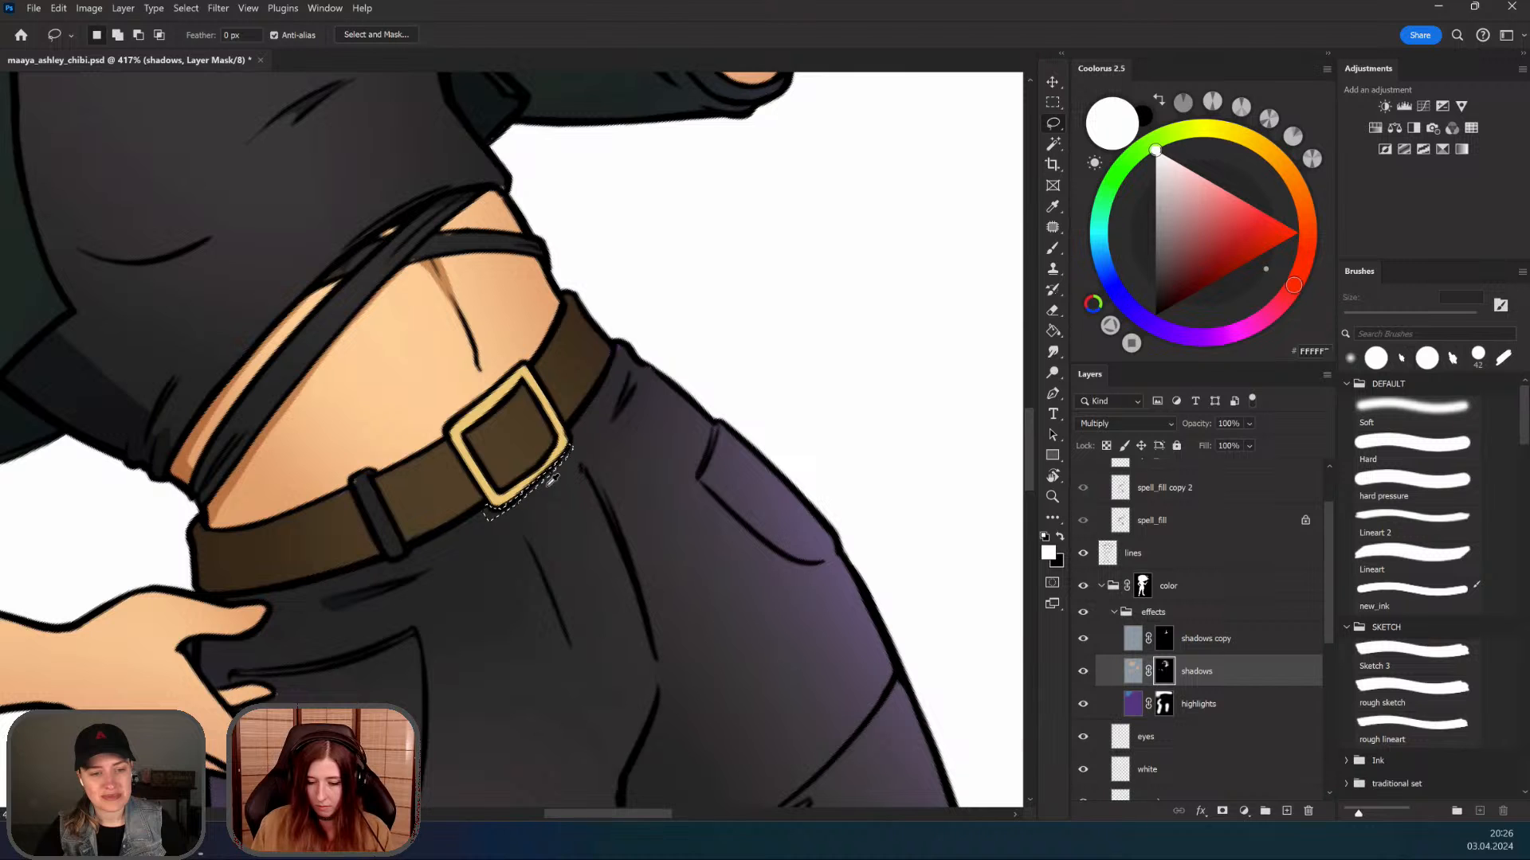
pyautogui.press('z')
pyautogui.scroll(-5, 588, 540)
pyautogui.moveTo(588, 549); pyautogui.dragTo(600, 398)
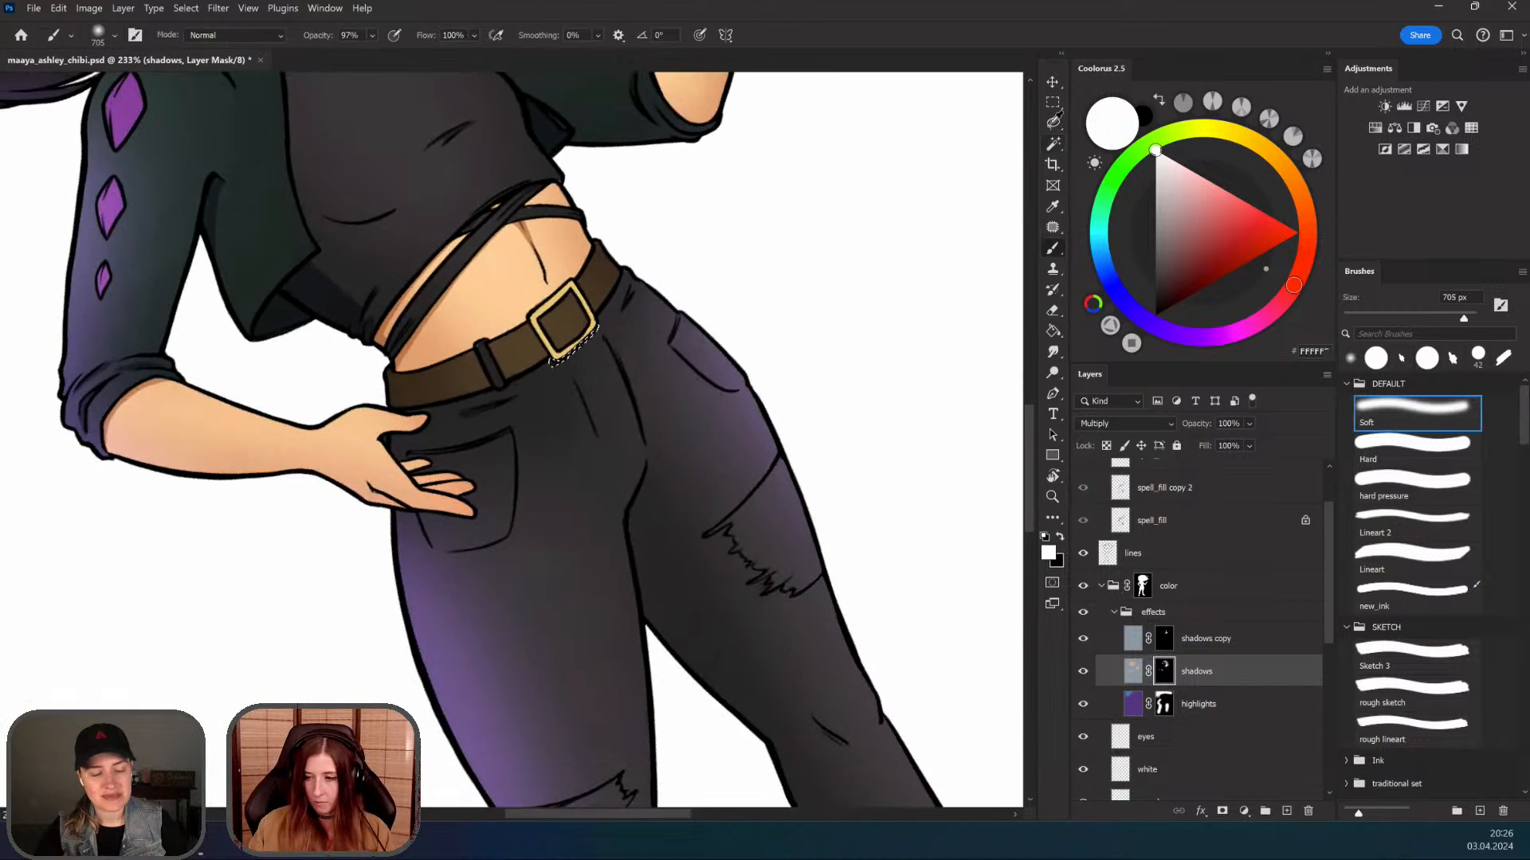
pyautogui.press('l')
pyautogui.moveTo(604, 471); pyautogui.dragTo(559, 352)
# Step: Examine the shading on the waist, belt and jeans at different angles and magnifications, leaving nothing selected
pyautogui.press('r')
pyautogui.moveTo(701, 591)
pyautogui.mouseDown()
pyautogui.moveTo(619, 447)
pyautogui.moveTo(575, 530)
pyautogui.mouseUp()
pyautogui.press('z')
pyautogui.click(1052, 103)
pyautogui.click(1052, 122)
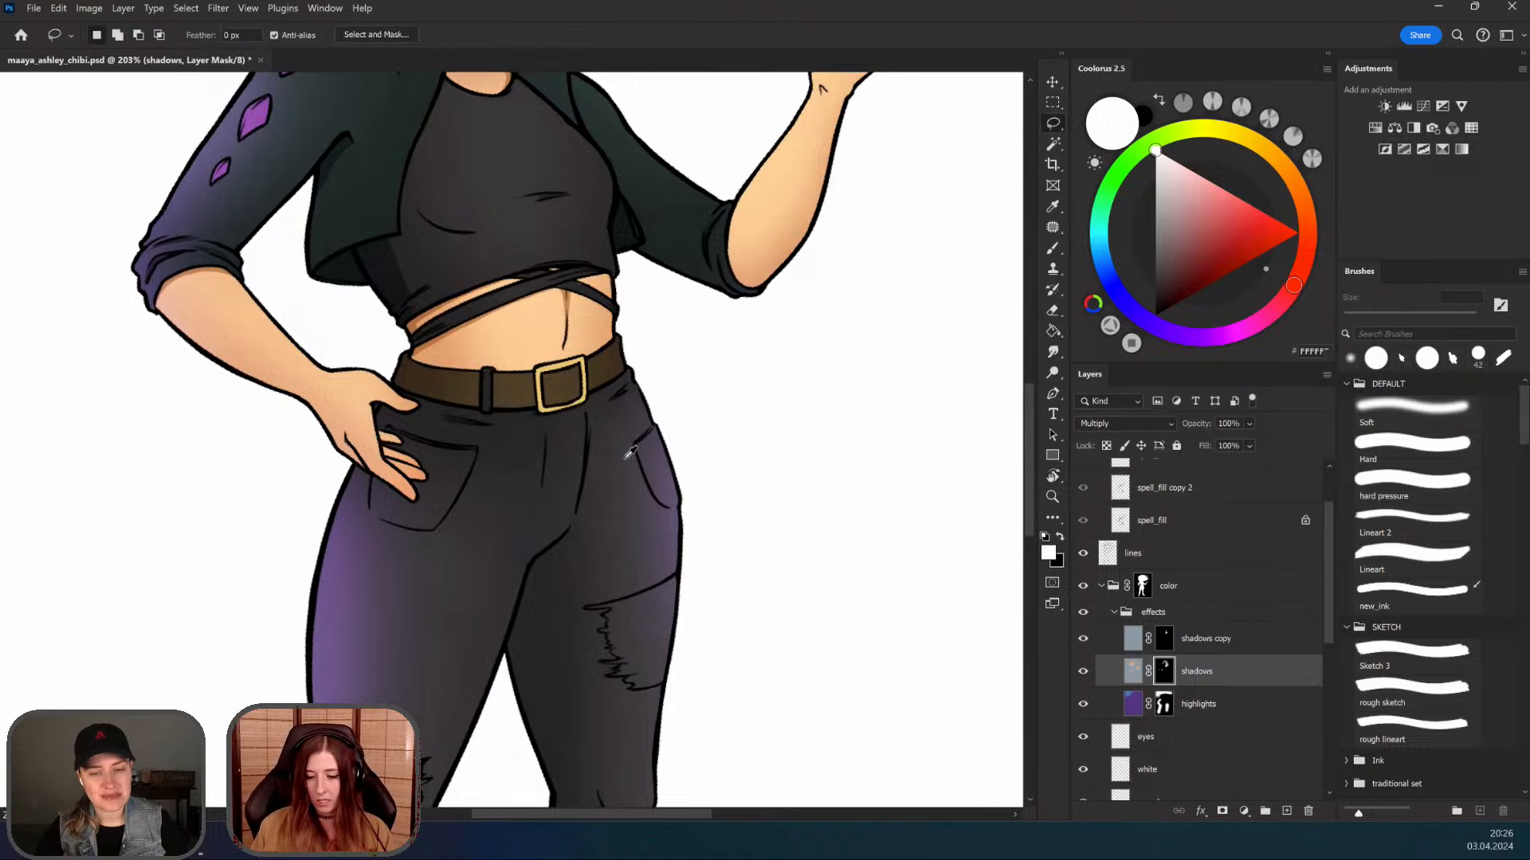
pyautogui.moveTo(592, 470)
pyautogui.mouseDown()
pyautogui.moveTo(572, 533)
pyautogui.moveTo(536, 564)
pyautogui.moveTo(553, 550)
pyautogui.mouseUp()
pyautogui.press('z')
pyautogui.press('z')
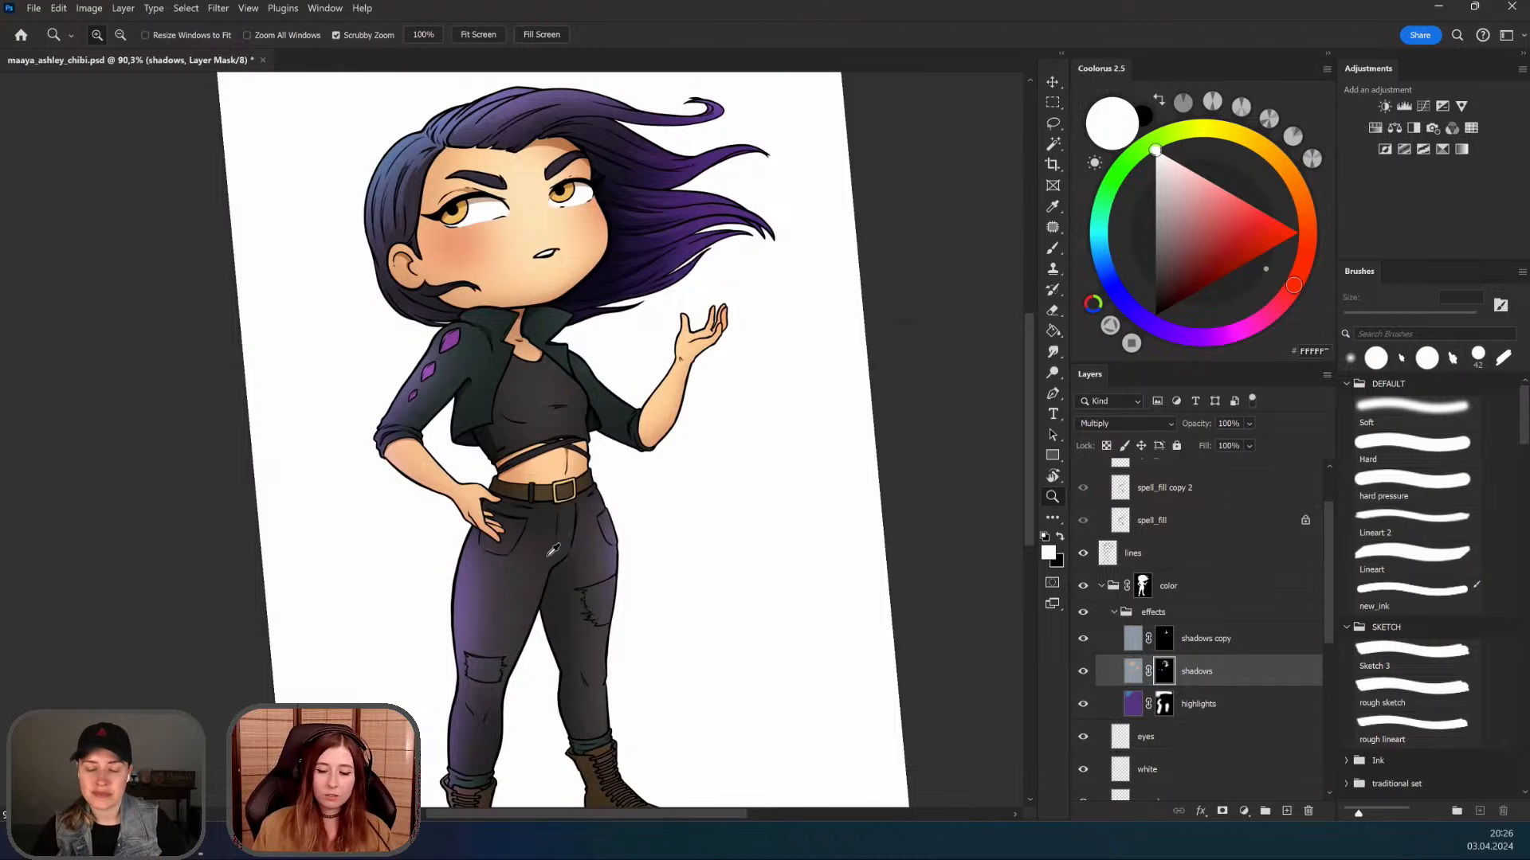
pyautogui.press('Escape')
pyautogui.moveTo(594, 486); pyautogui.dragTo(620, 467)
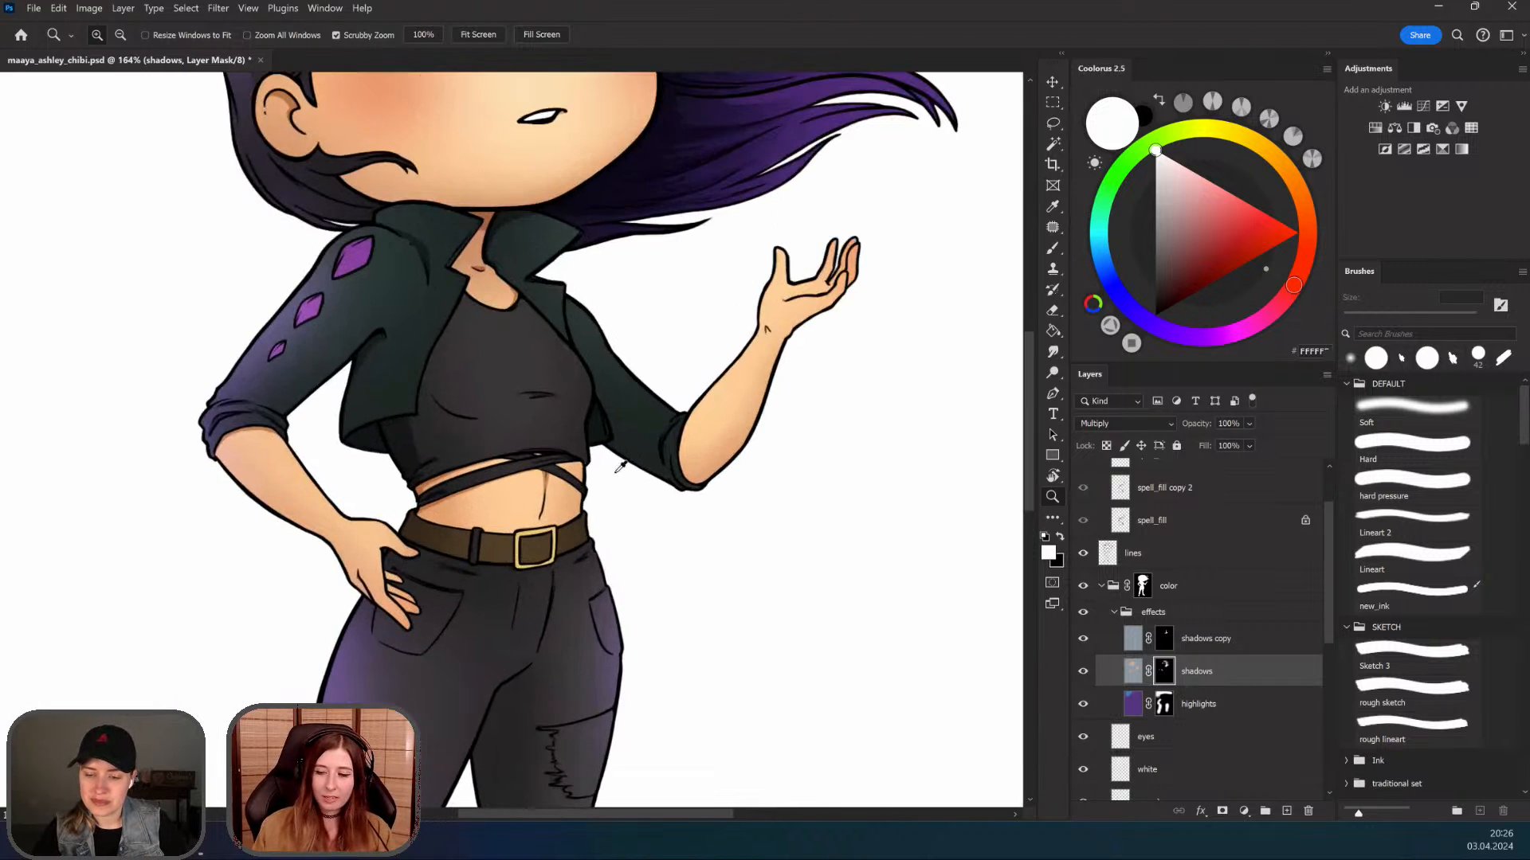
pyautogui.press('l')
pyautogui.hotkey('ctrl', 'd')
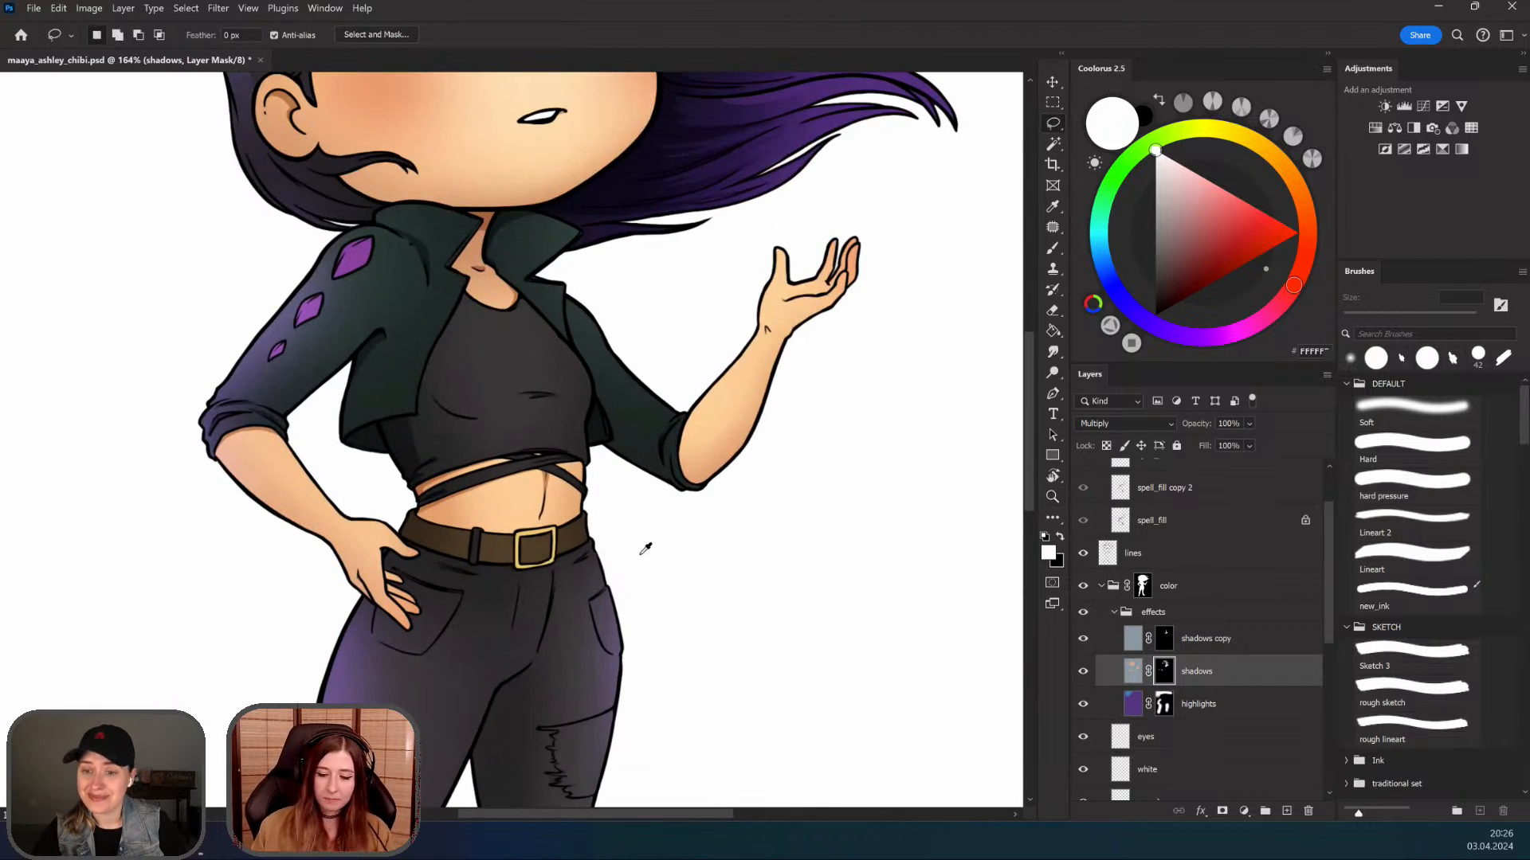
pyautogui.press('z')
pyautogui.moveTo(644, 555)
pyautogui.mouseDown()
pyautogui.moveTo(639, 501)
pyautogui.moveTo(567, 637)
pyautogui.mouseUp()
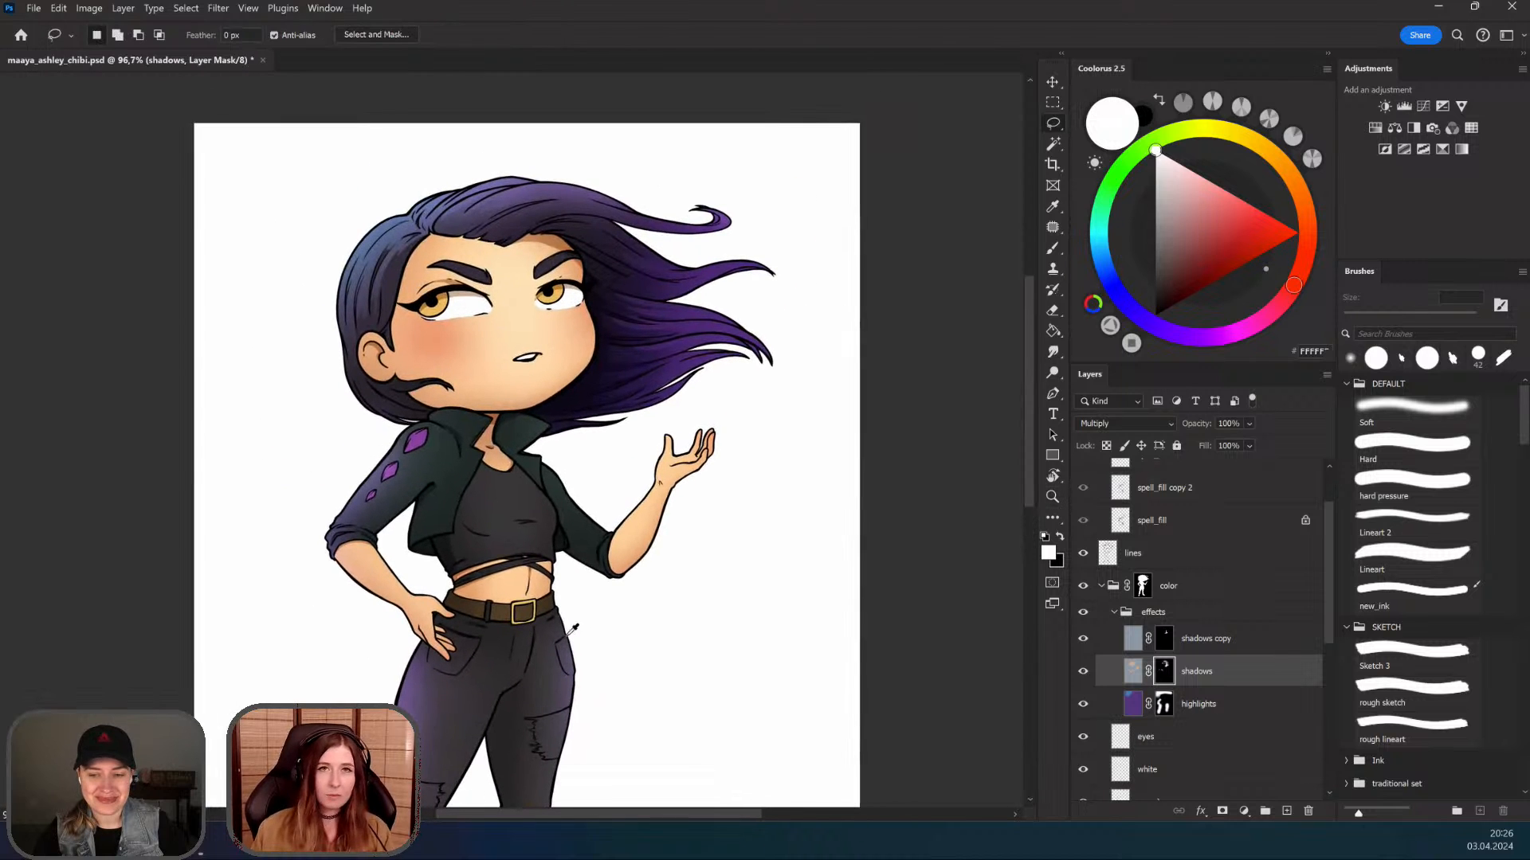
pyautogui.press('z')
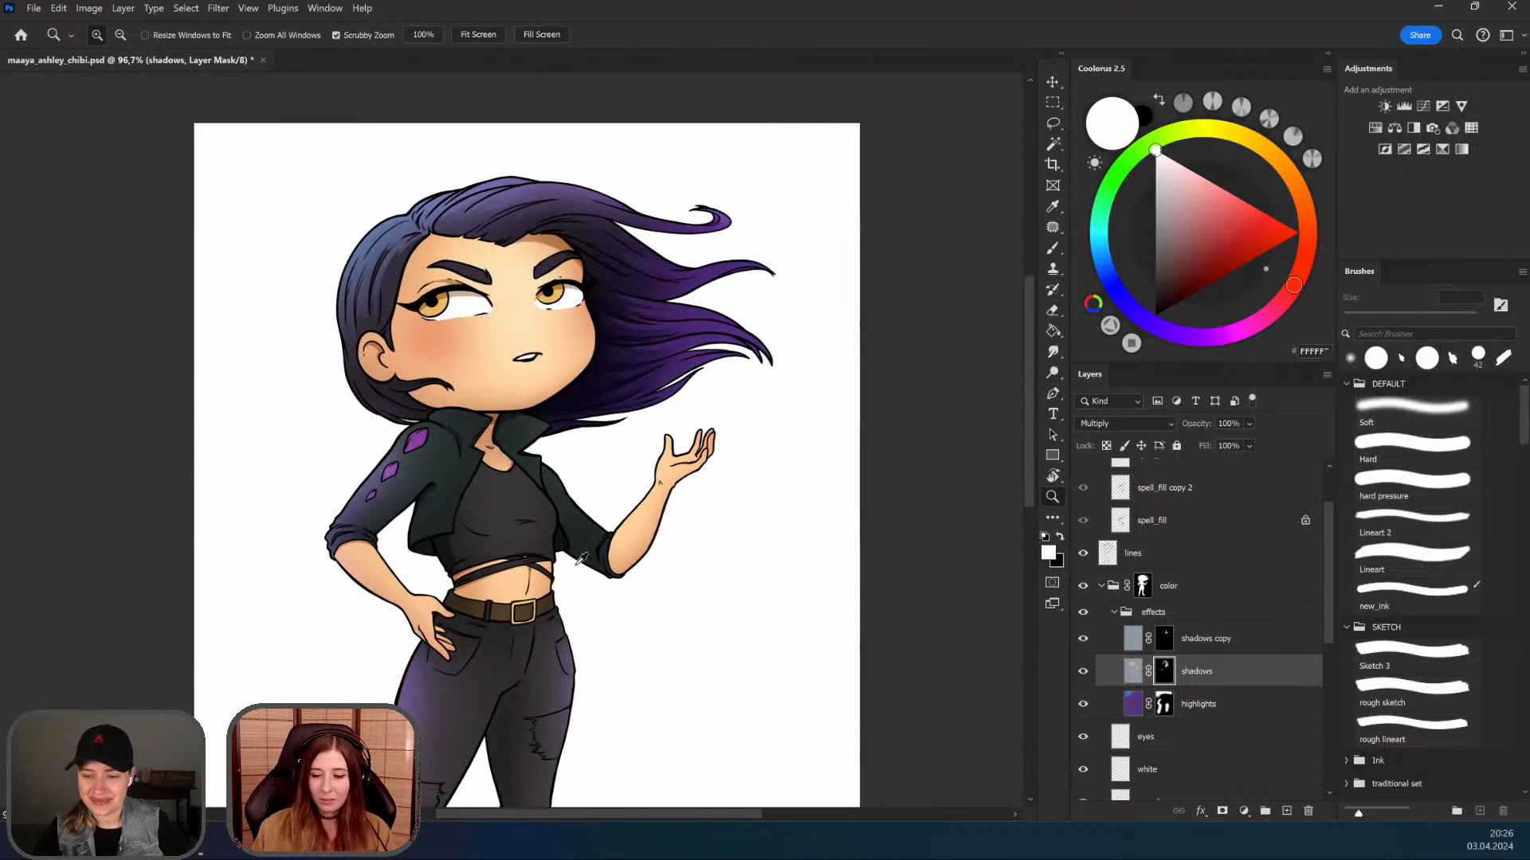
# Step: Choose the hard pressure brush for painting the shadows layer mask
pyautogui.press('b')
pyautogui.moveTo(582, 562)
pyautogui.mouseDown()
pyautogui.moveTo(549, 522)
pyautogui.moveTo(317, 566)
pyautogui.mouseUp()
pyautogui.click(1397, 477)
pyautogui.moveTo(468, 434)
pyautogui.mouseDown()
pyautogui.moveTo(442, 351)
pyautogui.moveTo(469, 491)
pyautogui.mouseUp()
pyautogui.press('z')
pyautogui.press('b')
pyautogui.moveTo(489, 384); pyautogui.dragTo(464, 499)
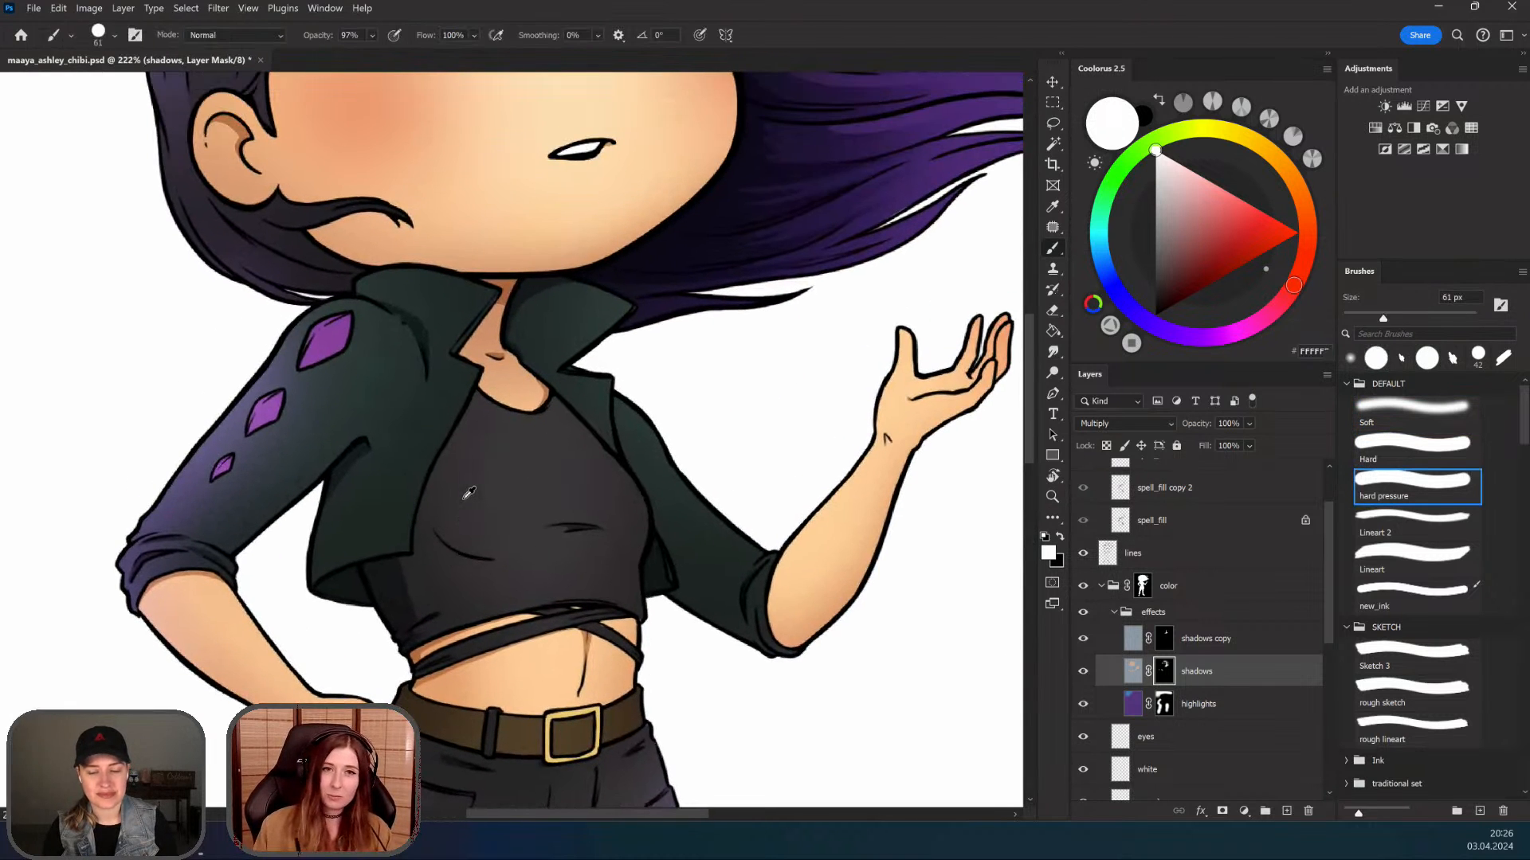
pyautogui.moveTo(473, 585); pyautogui.dragTo(448, 496)
pyautogui.moveTo(465, 551)
pyautogui.mouseDown()
pyautogui.moveTo(466, 606)
pyautogui.moveTo(420, 570)
pyautogui.mouseUp()
# Step: Paint thin shadows along the jeans' fly and front creases with a 16 px brush, and refine them with the eraser
pyautogui.moveTo(584, 672)
pyautogui.mouseDown()
pyautogui.moveTo(591, 540)
pyautogui.moveTo(629, 494)
pyautogui.mouseUp()
pyautogui.press('r')
pyautogui.press('z')
pyautogui.moveTo(566, 628)
pyautogui.mouseDown()
pyautogui.moveTo(609, 631)
pyautogui.moveTo(577, 539)
pyautogui.mouseUp()
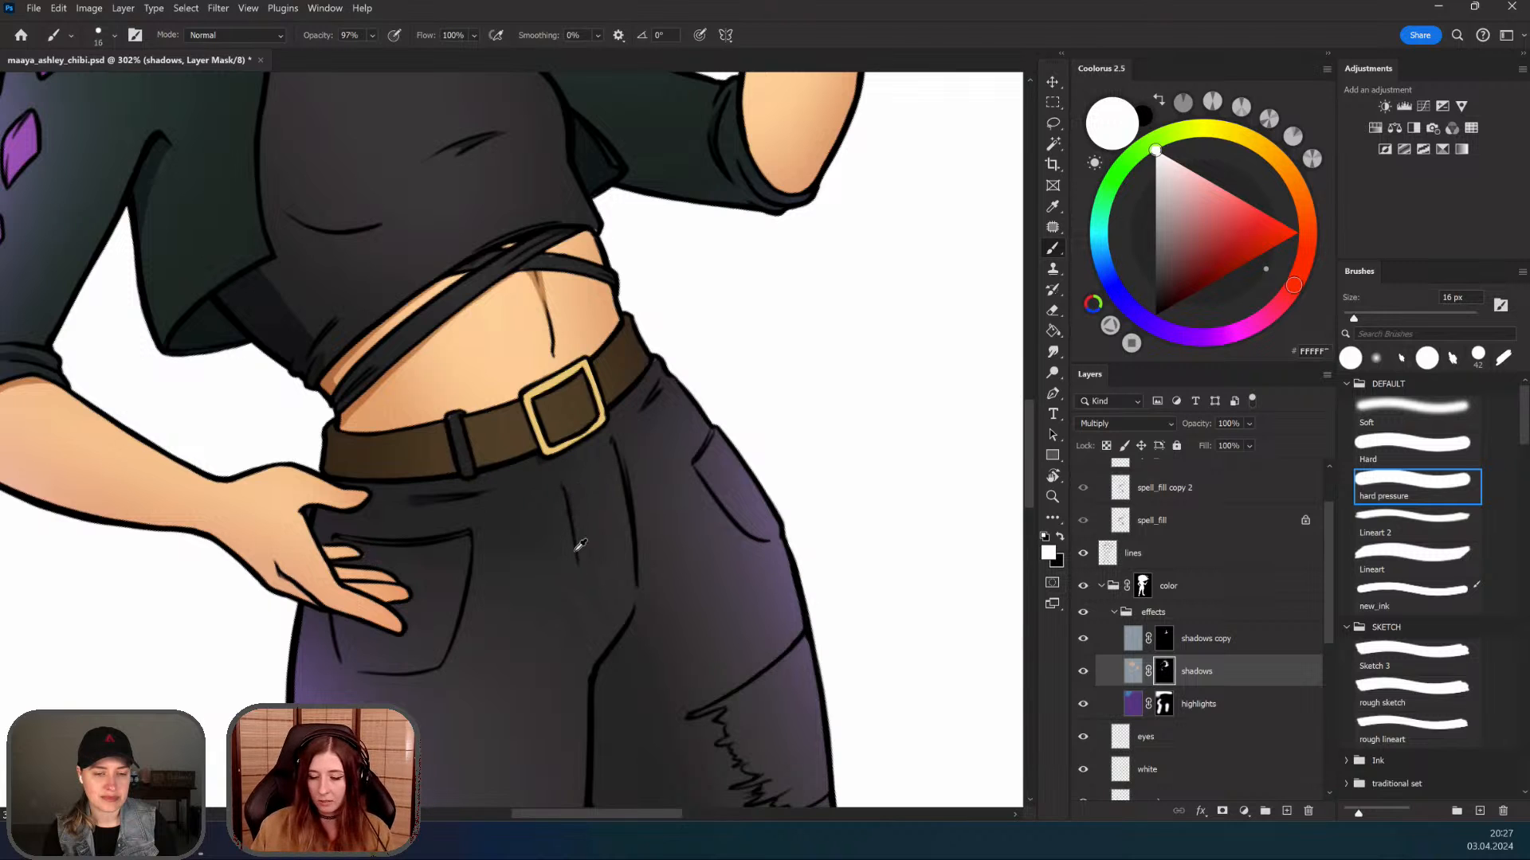
pyautogui.moveTo(610, 600); pyautogui.dragTo(567, 518)
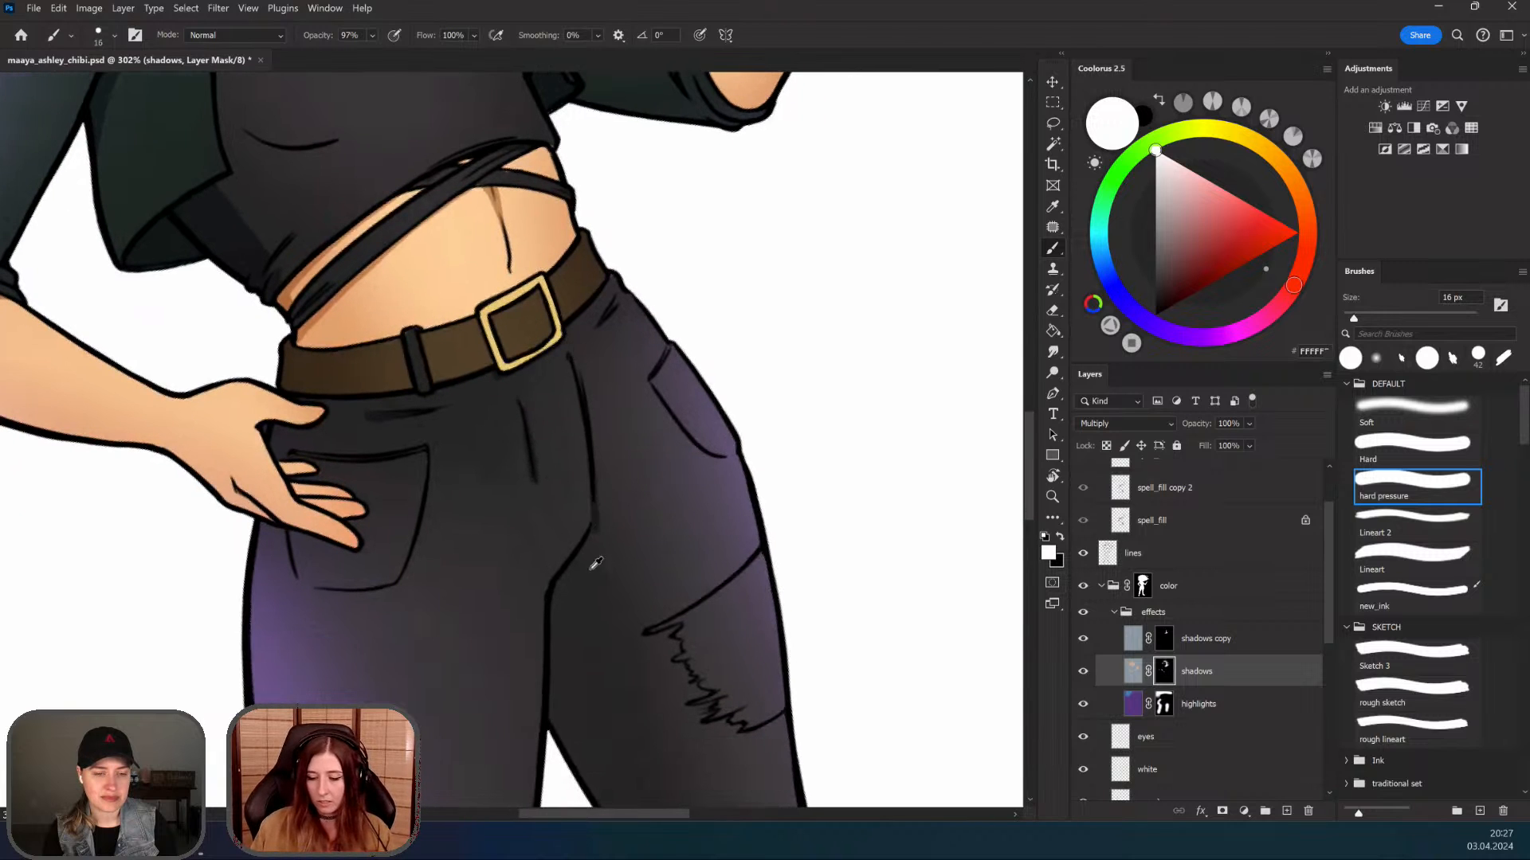
pyautogui.press('e')
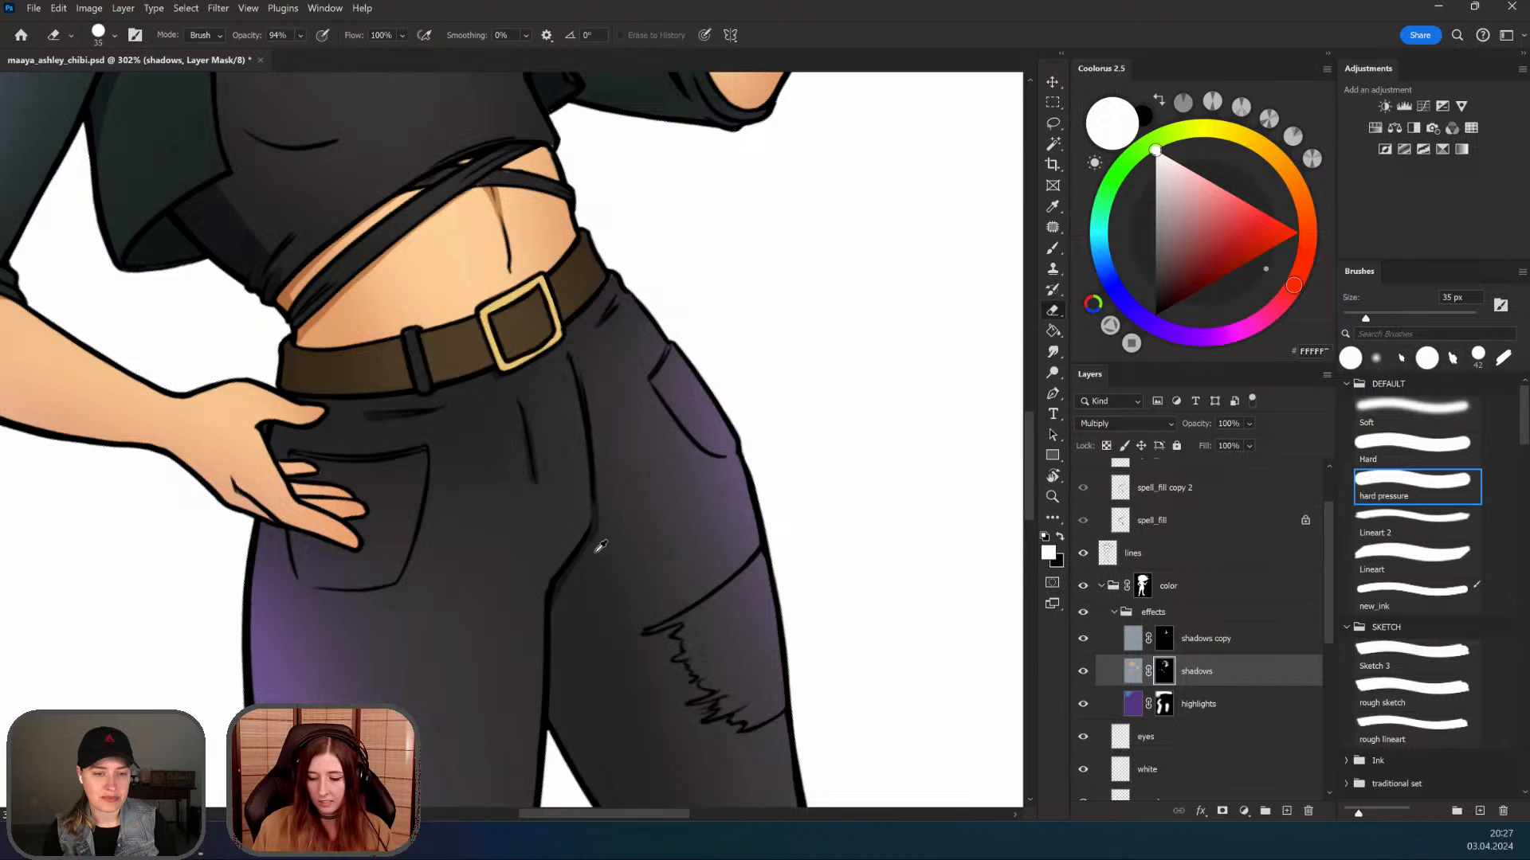
pyautogui.moveTo(549, 630)
pyautogui.mouseDown()
pyautogui.moveTo(507, 599)
pyautogui.moveTo(464, 677)
pyautogui.mouseUp()
# Step: Paint a shadow along the edges of the side pocket on the jeans' hip with the 16 px brush
pyautogui.press('b')
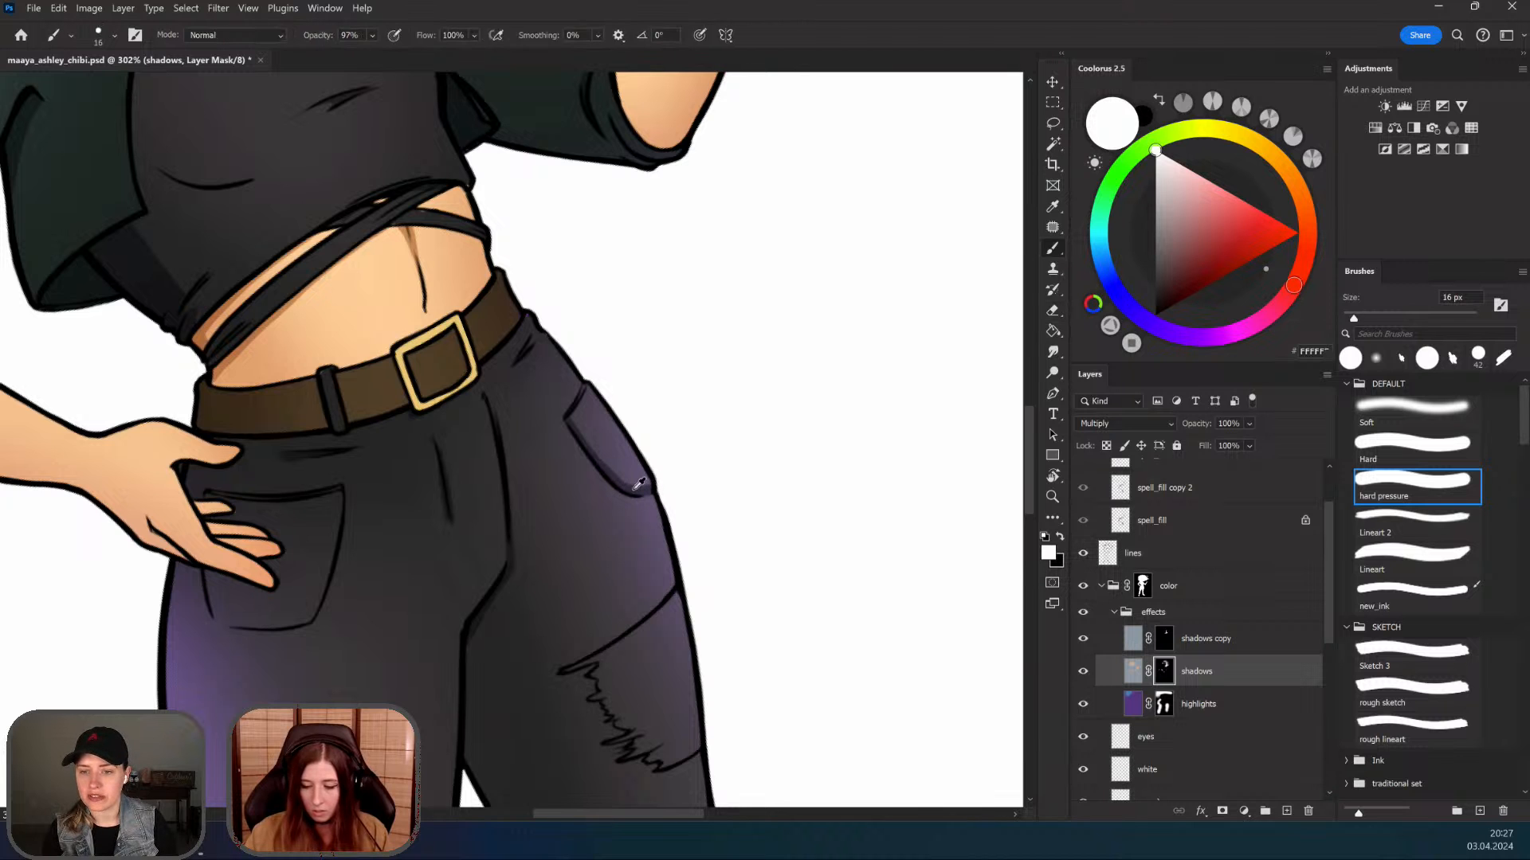
pyautogui.moveTo(653, 484); pyautogui.dragTo(639, 438)
pyautogui.moveTo(658, 456); pyautogui.dragTo(664, 506)
pyautogui.moveTo(665, 510)
pyautogui.mouseDown()
pyautogui.moveTo(668, 570)
pyautogui.moveTo(621, 612)
pyautogui.mouseUp()
pyautogui.moveTo(614, 566); pyautogui.dragTo(601, 501)
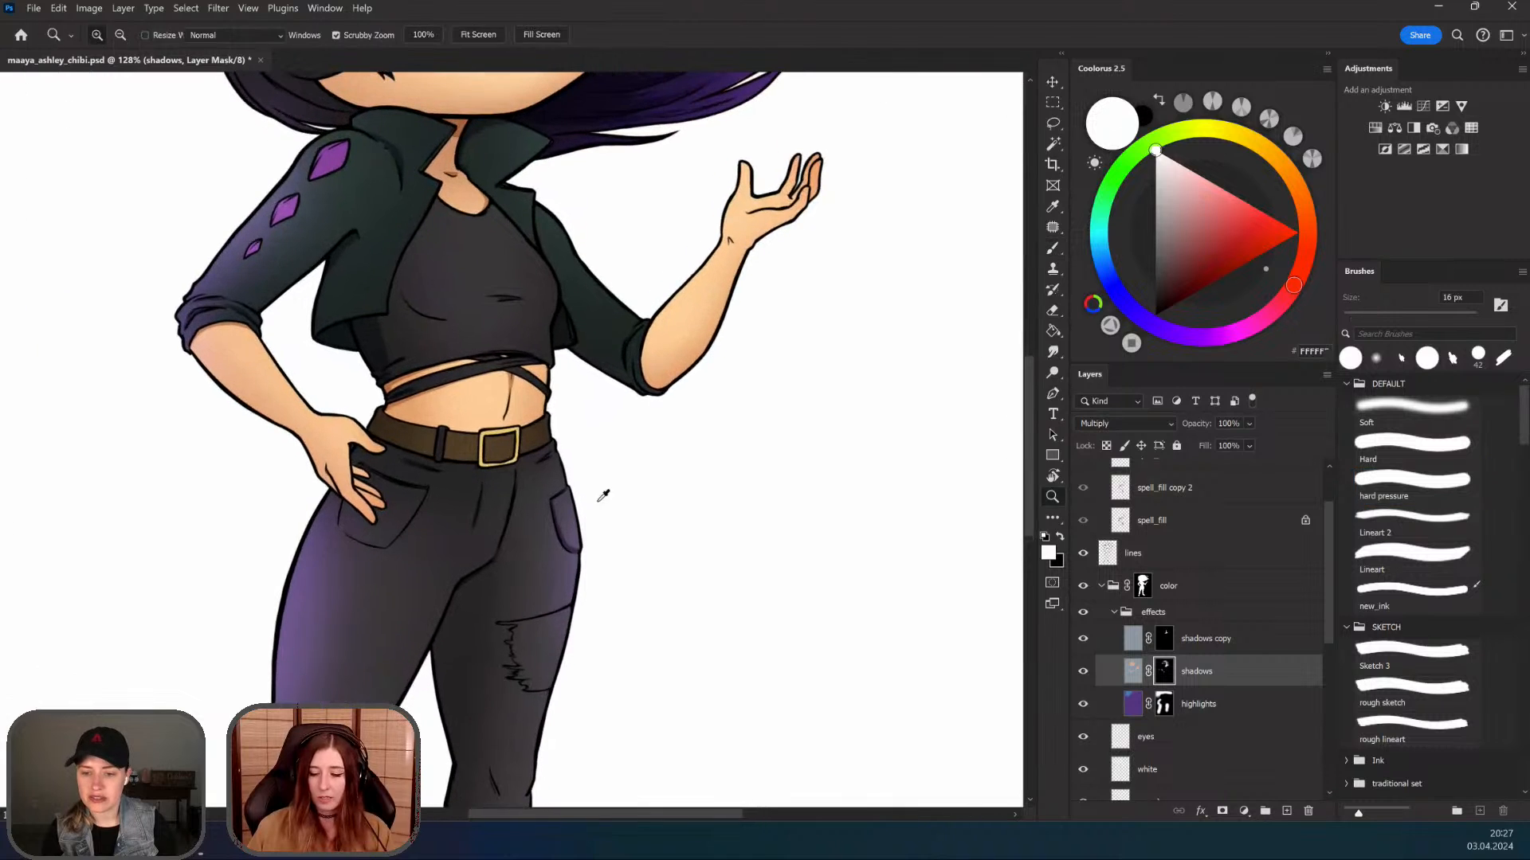
# Step: Touch up the side pocket's shadow and enlarge the brush to 37 px
pyautogui.press('e')
pyautogui.press('b')
pyautogui.scroll(3, 574, 506)
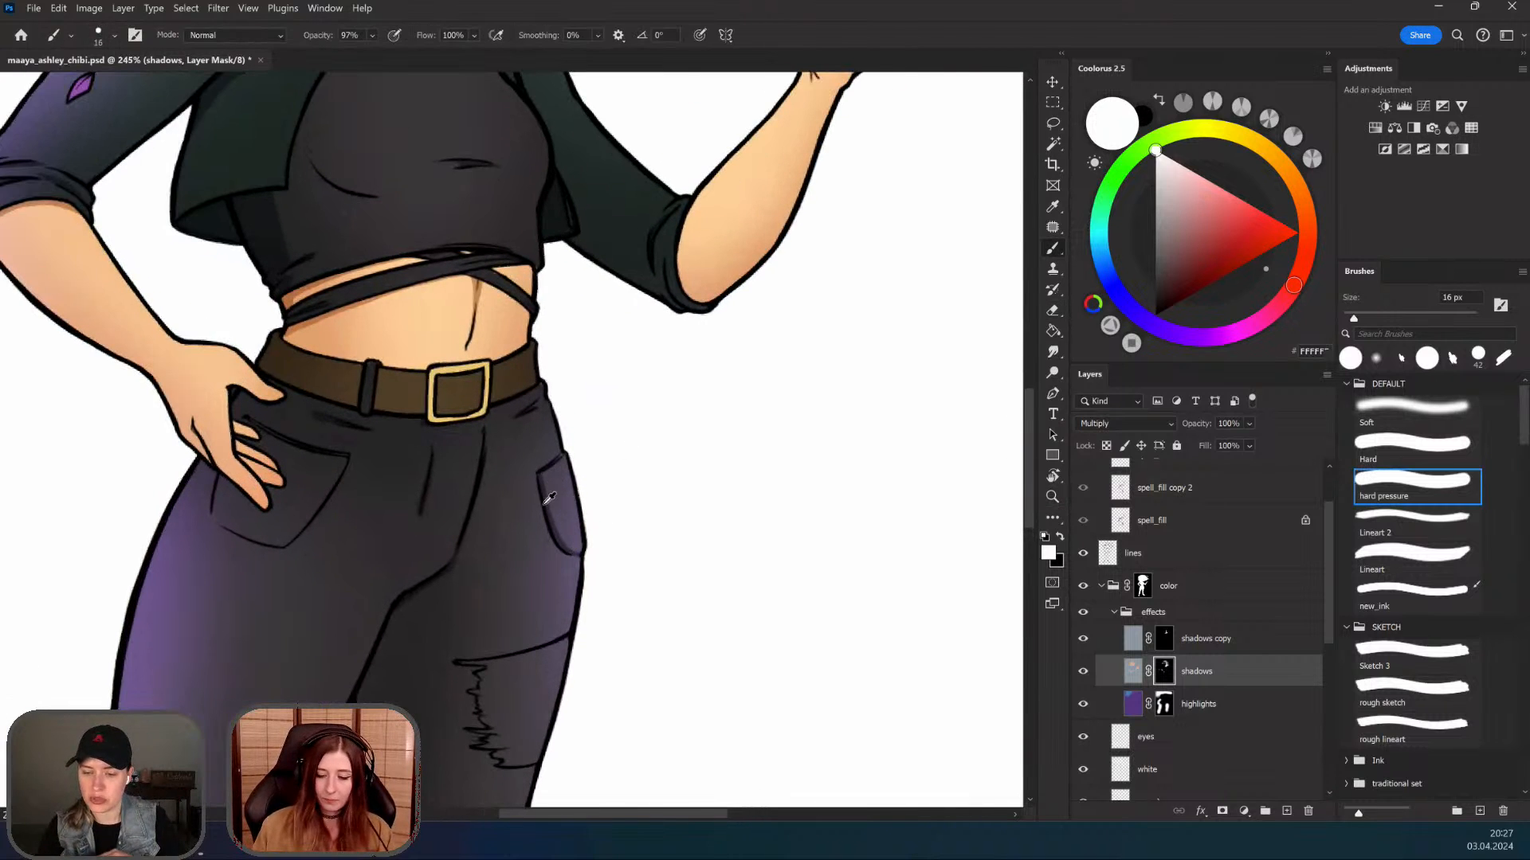
pyautogui.moveTo(544, 504); pyautogui.dragTo(585, 533)
pyautogui.moveTo(735, 533); pyautogui.dragTo(736, 527)
pyautogui.moveTo(611, 516); pyautogui.dragTo(621, 508)
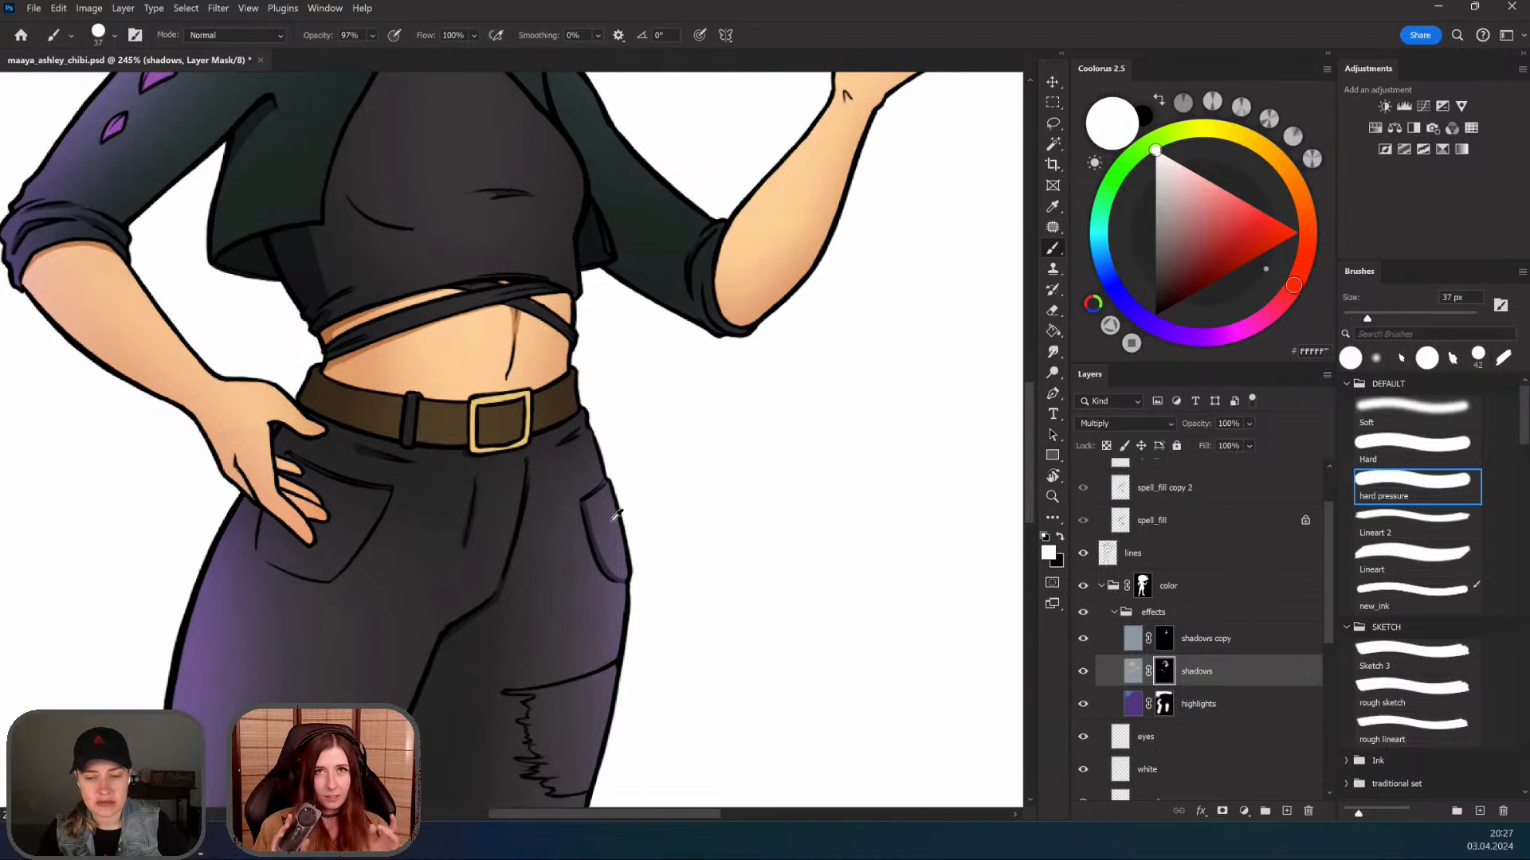
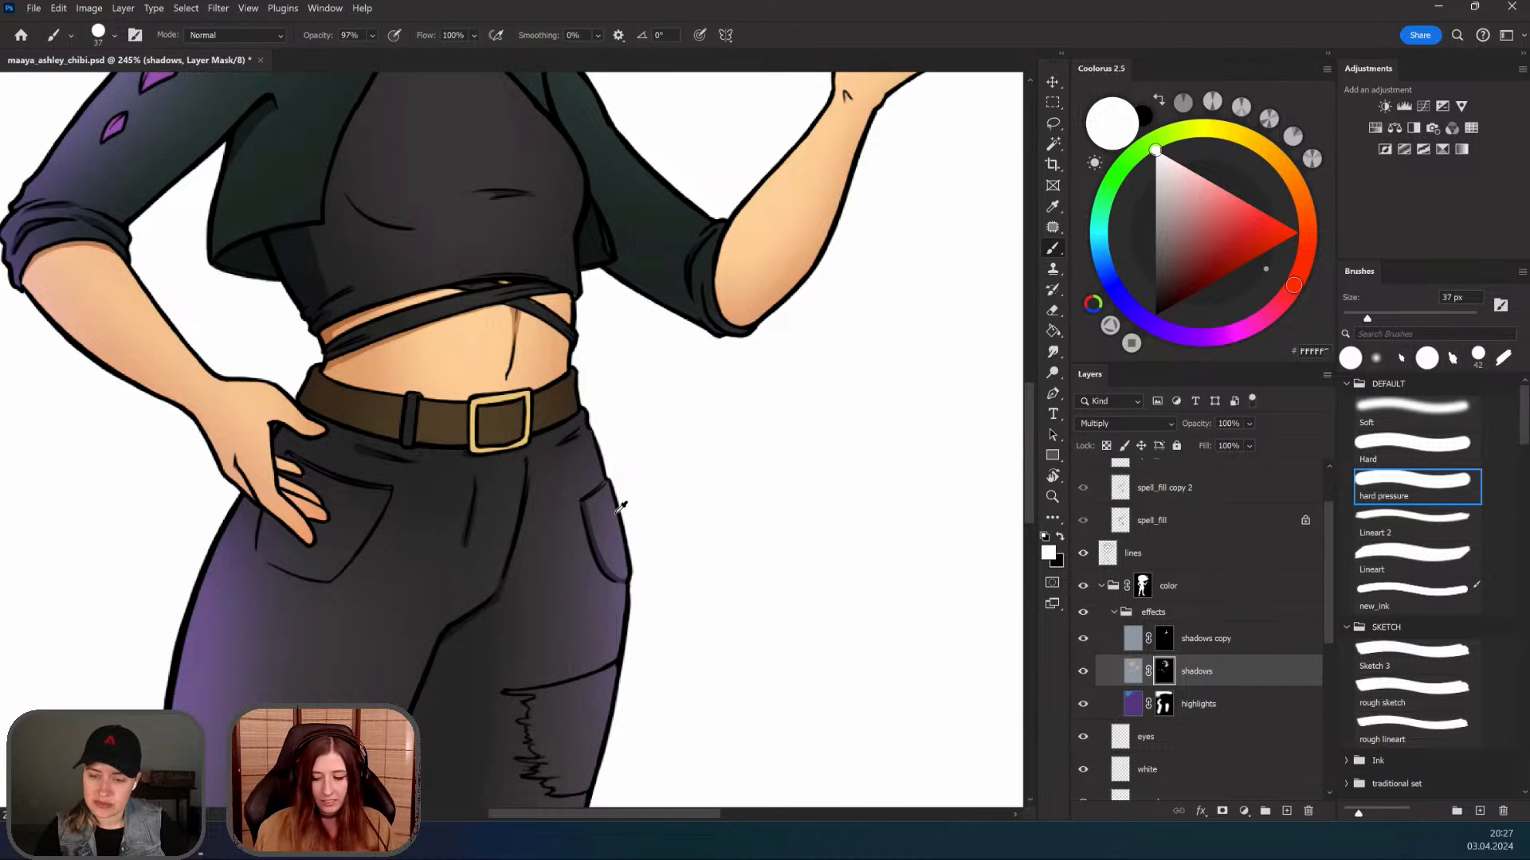
pyautogui.rightClick(705, 497)
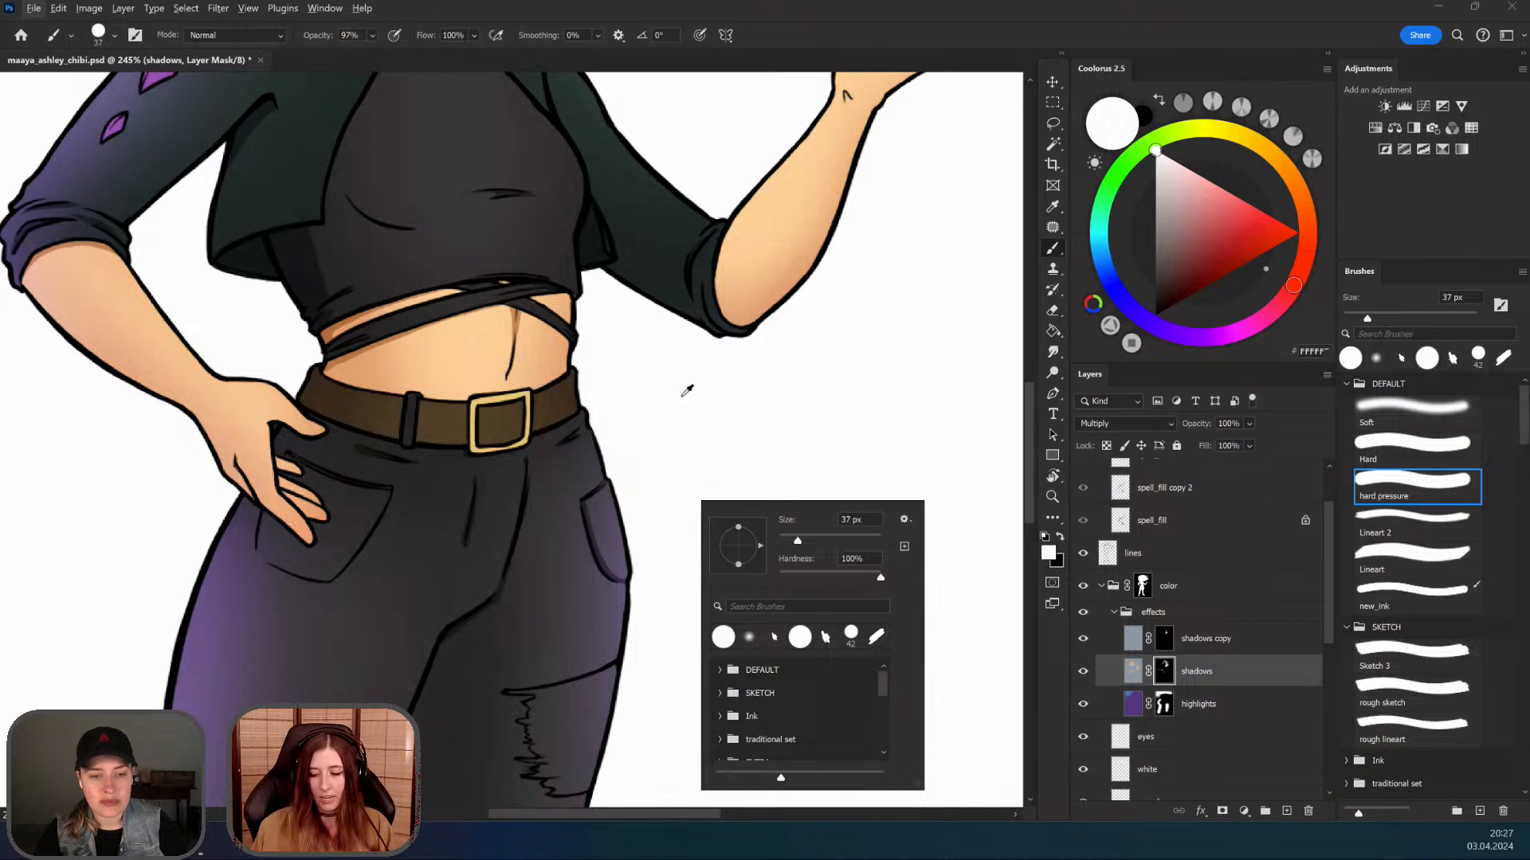
pyautogui.rightClick(685, 394)
pyautogui.click(635, 457)
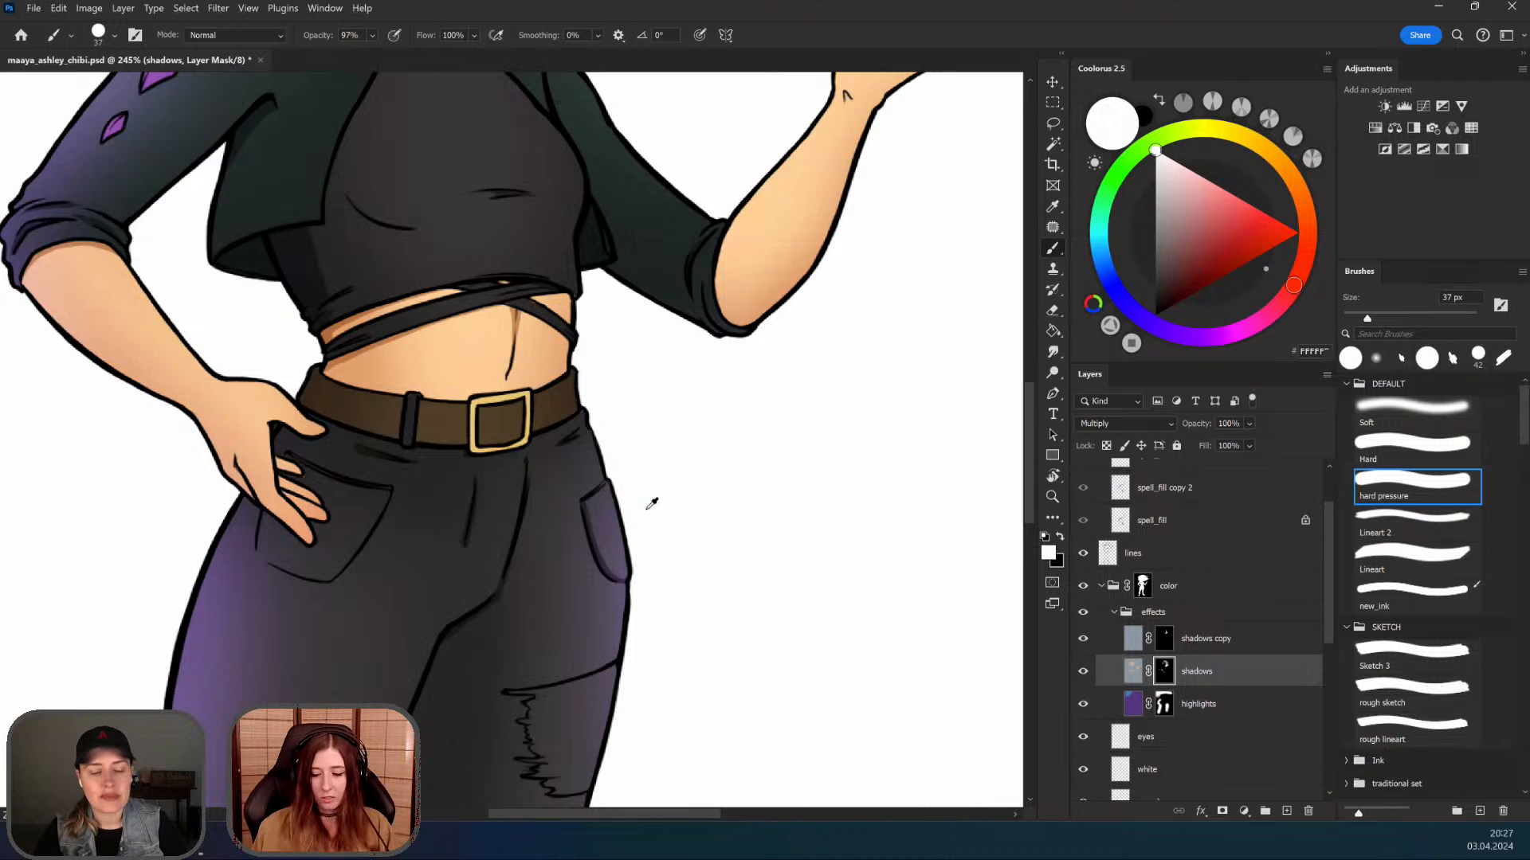
# Step: Try out different diameters and opacities for the hard pressure brush on the canvas
pyautogui.moveTo(661, 478)
pyautogui.mouseDown()
pyautogui.moveTo(844, 474)
pyautogui.moveTo(663, 503)
pyautogui.moveTo(780, 491)
pyautogui.mouseUp()
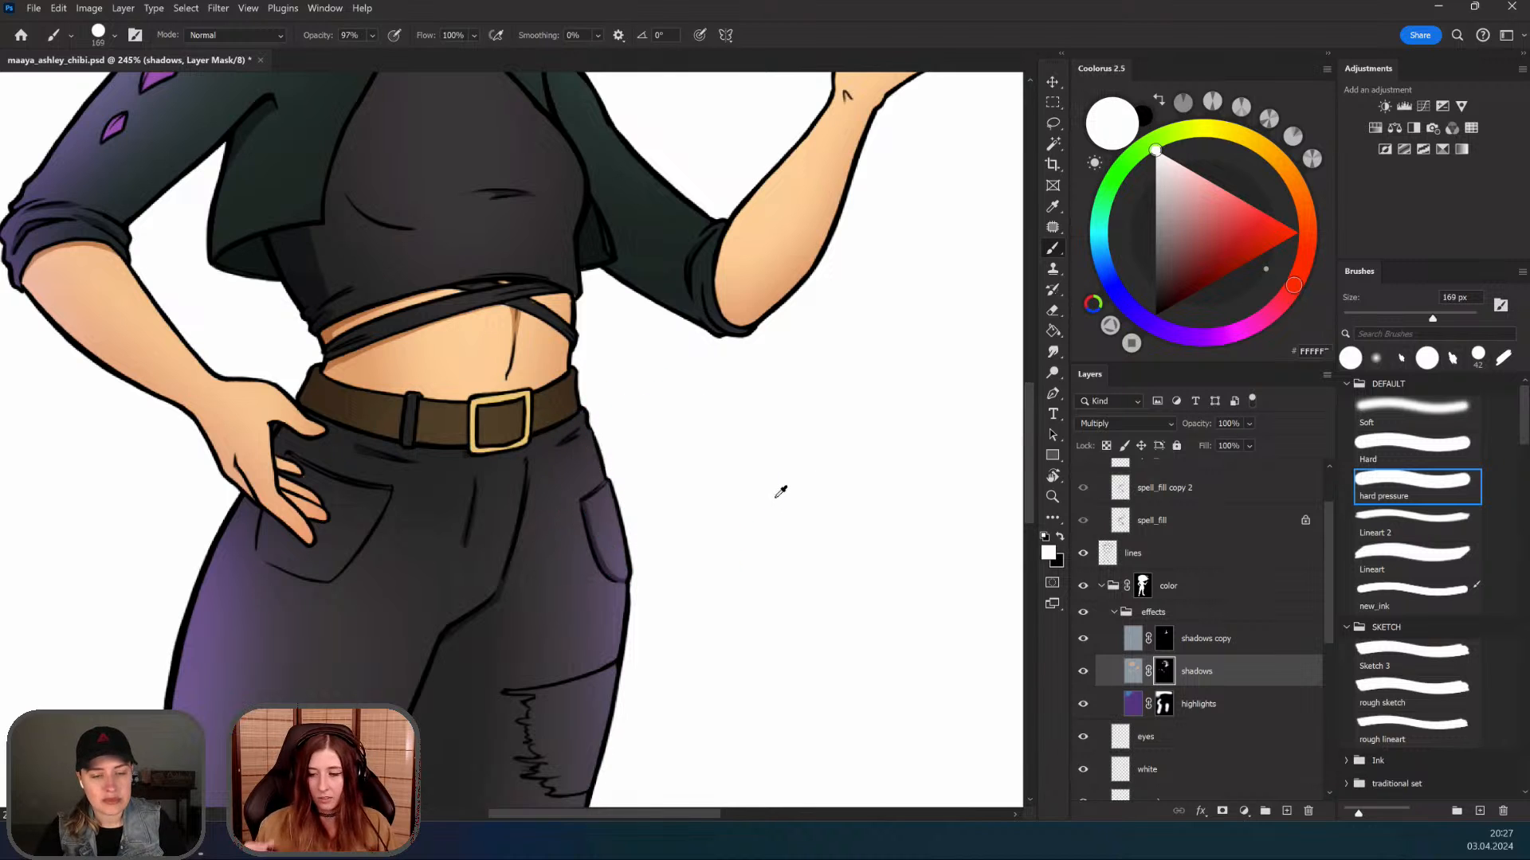
pyautogui.moveTo(685, 514)
pyautogui.mouseDown()
pyautogui.moveTo(811, 505)
pyautogui.moveTo(614, 546)
pyautogui.mouseUp()
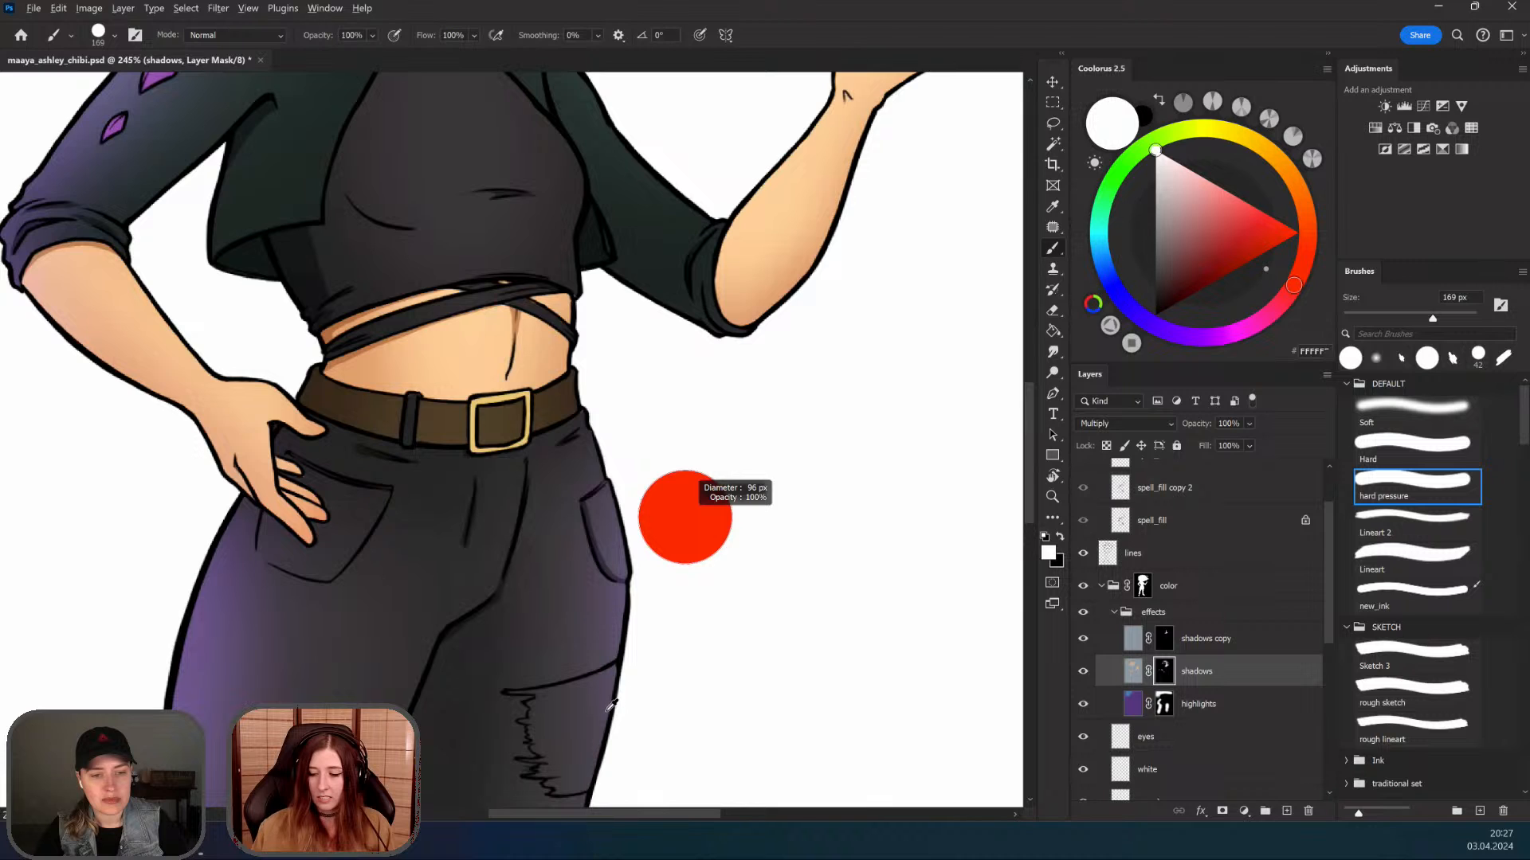
pyautogui.moveTo(607, 711)
pyautogui.mouseDown()
pyautogui.moveTo(635, 581)
pyautogui.moveTo(649, 187)
pyautogui.moveTo(642, 772)
pyautogui.moveTo(969, 621)
pyautogui.moveTo(639, 665)
pyautogui.moveTo(876, 603)
pyautogui.moveTo(637, 814)
pyautogui.mouseUp()
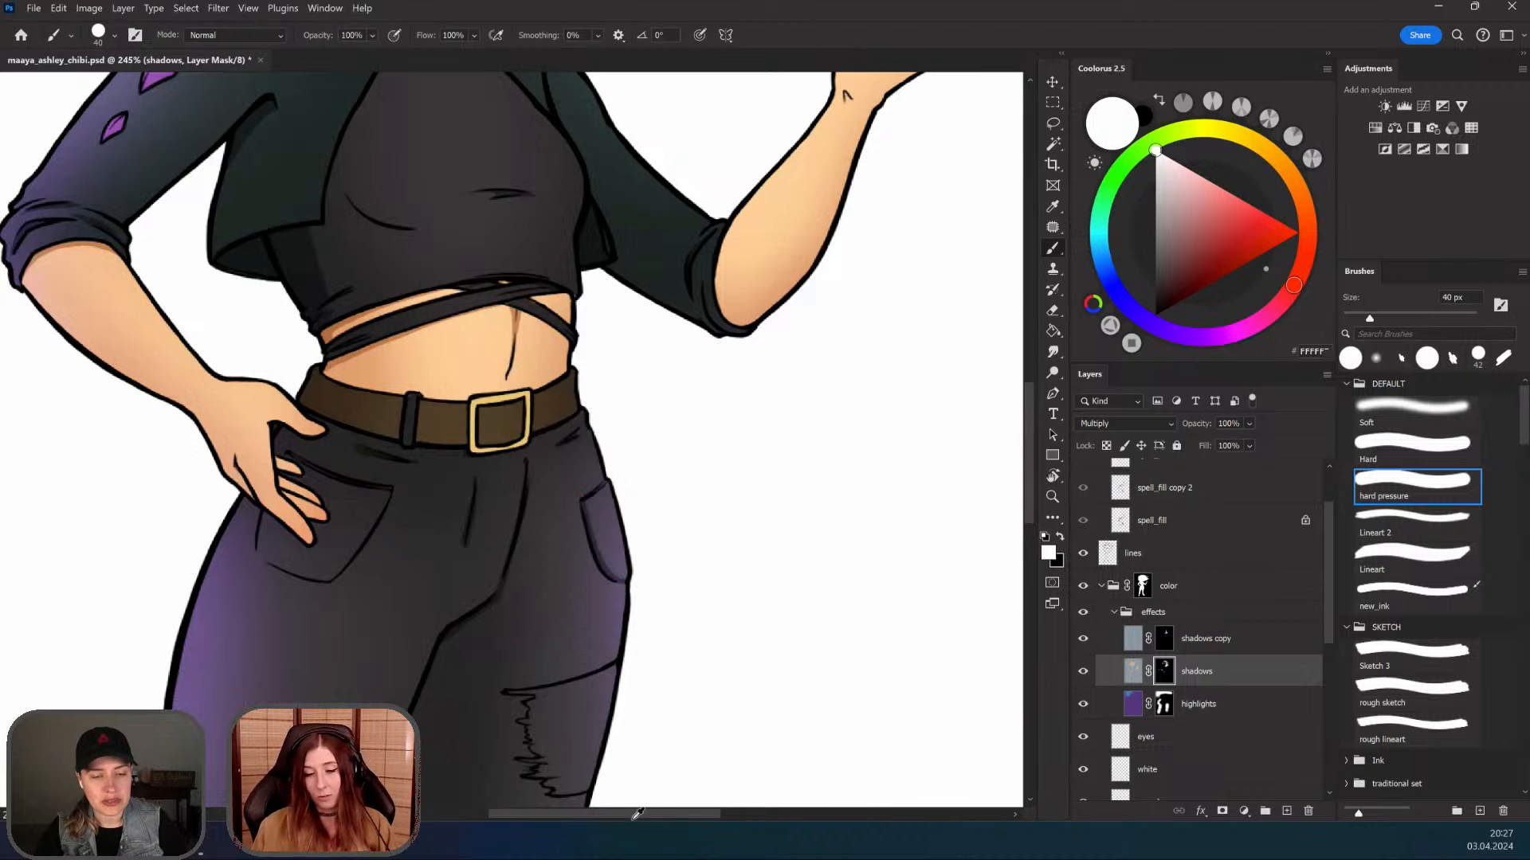
pyautogui.moveTo(658, 460)
pyautogui.mouseDown()
pyautogui.moveTo(669, 566)
pyautogui.moveTo(717, 386)
pyautogui.moveTo(696, 622)
pyautogui.moveTo(707, 120)
pyautogui.moveTo(698, 610)
pyautogui.moveTo(715, 729)
pyautogui.mouseUp()
pyautogui.moveTo(669, 431)
pyautogui.mouseDown()
pyautogui.moveTo(905, 440)
pyautogui.moveTo(717, 450)
pyautogui.moveTo(635, 520)
pyautogui.moveTo(725, 462)
pyautogui.mouseUp()
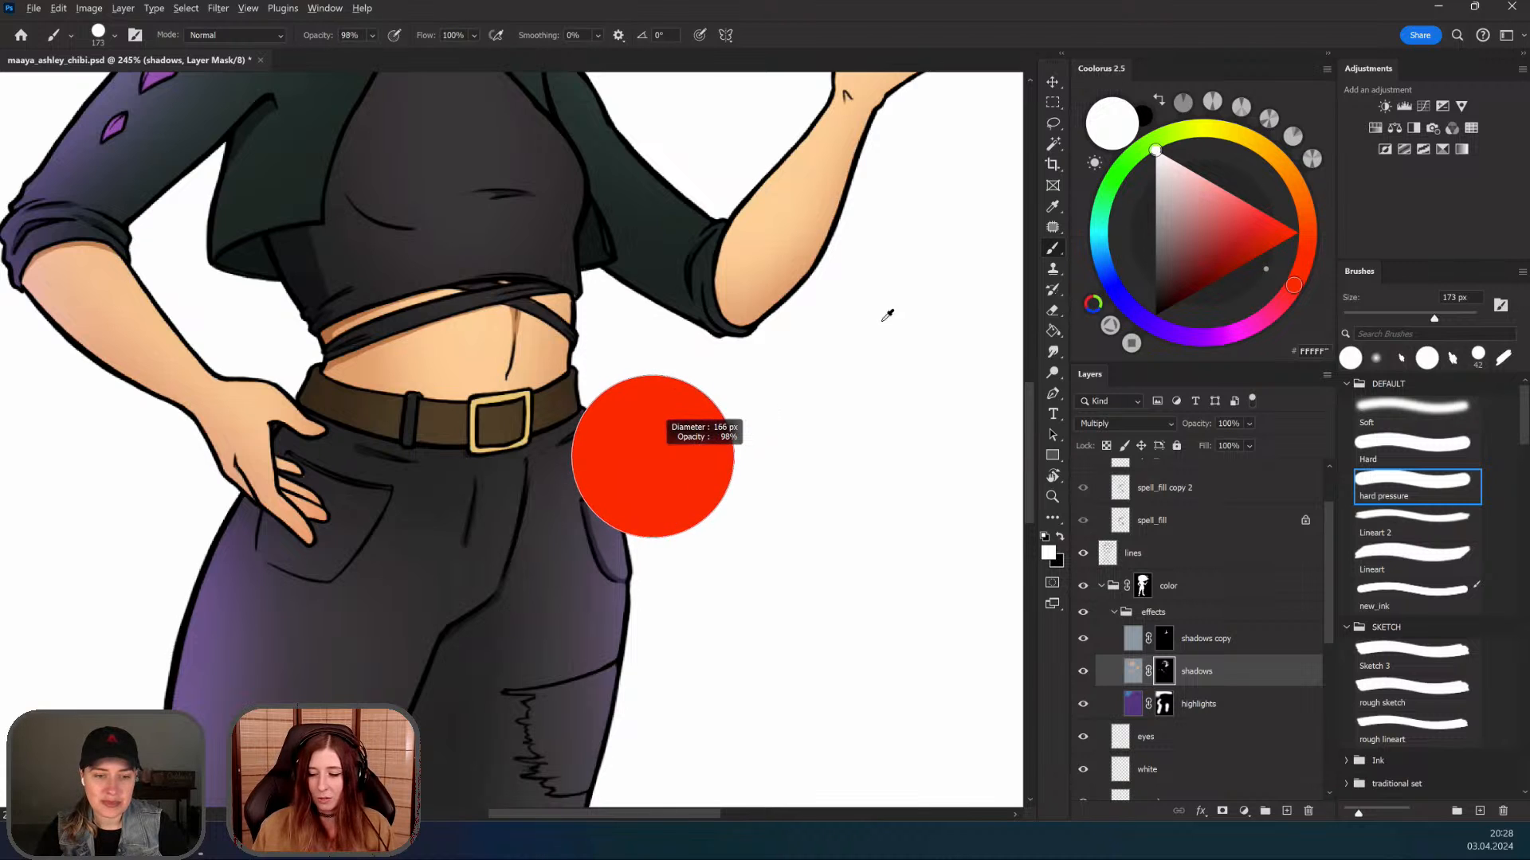
pyautogui.moveTo(887, 316)
pyautogui.mouseDown()
pyautogui.moveTo(871, 406)
pyautogui.moveTo(955, 426)
pyautogui.moveTo(990, 301)
pyautogui.moveTo(1047, 195)
pyautogui.moveTo(1083, 41)
pyautogui.mouseUp()
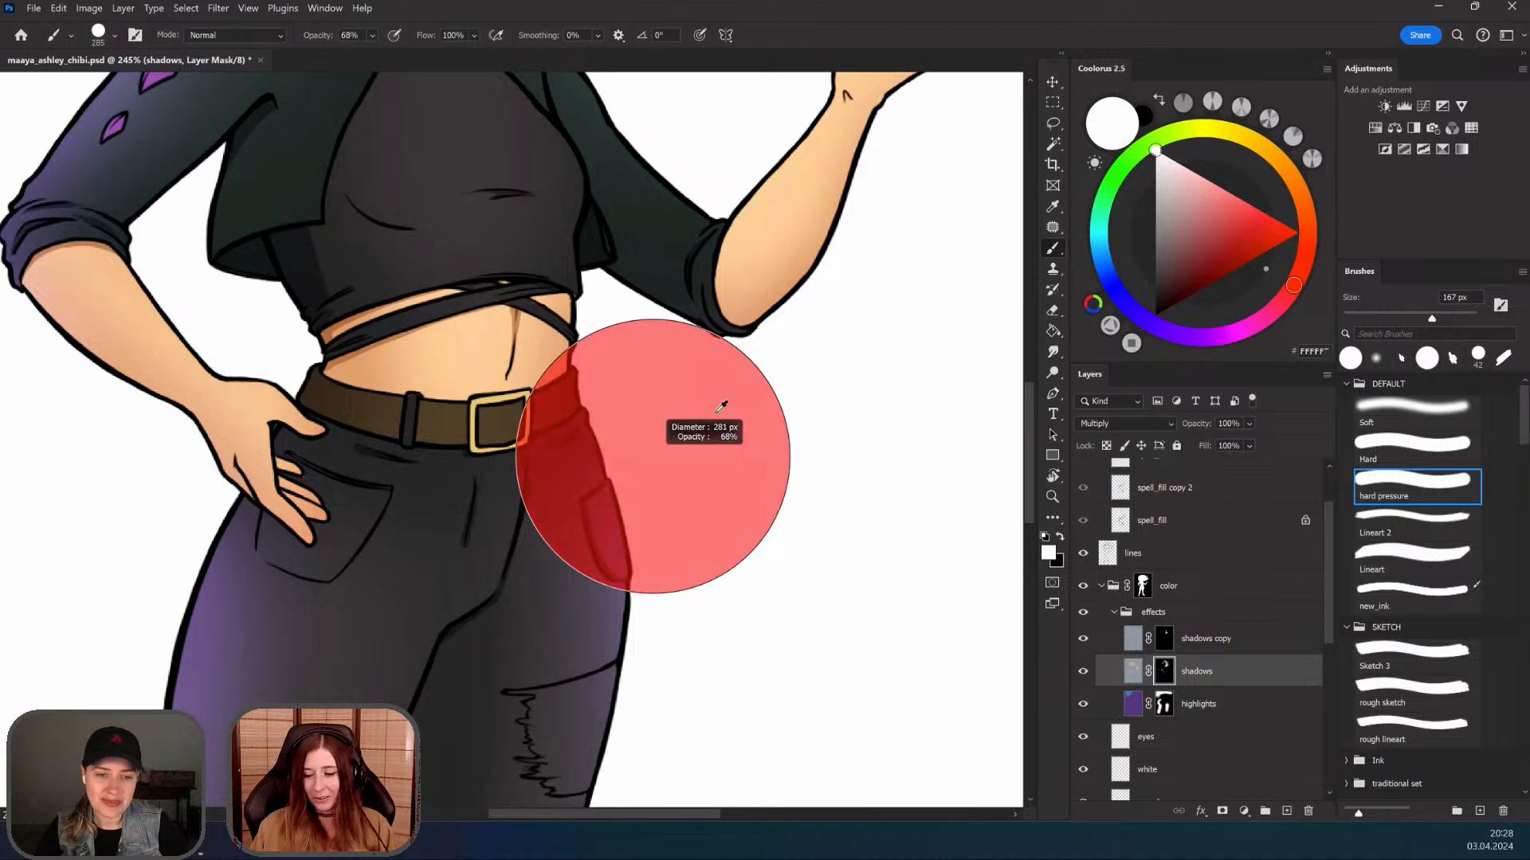
pyautogui.moveTo(721, 407)
pyautogui.mouseDown()
pyautogui.moveTo(606, 510)
pyautogui.moveTo(619, 510)
pyautogui.mouseUp()
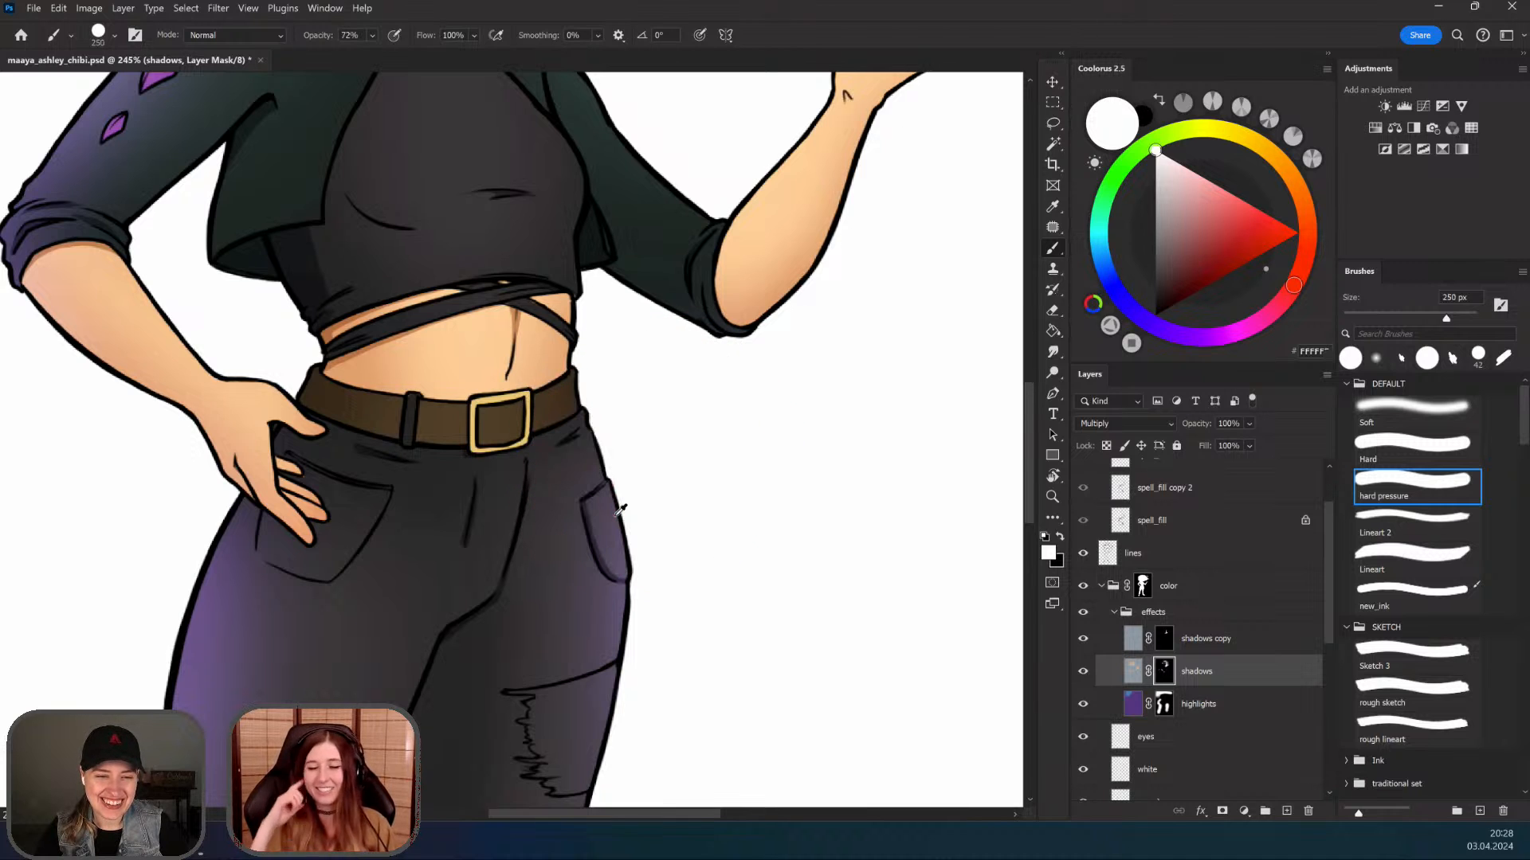
# Step: Paint a shadow along the edges of the jeans' front pocket with a 24 px brush at 100% opacity, and refine it with the eraser
pyautogui.press('0')
pyautogui.rightClick(638, 525)
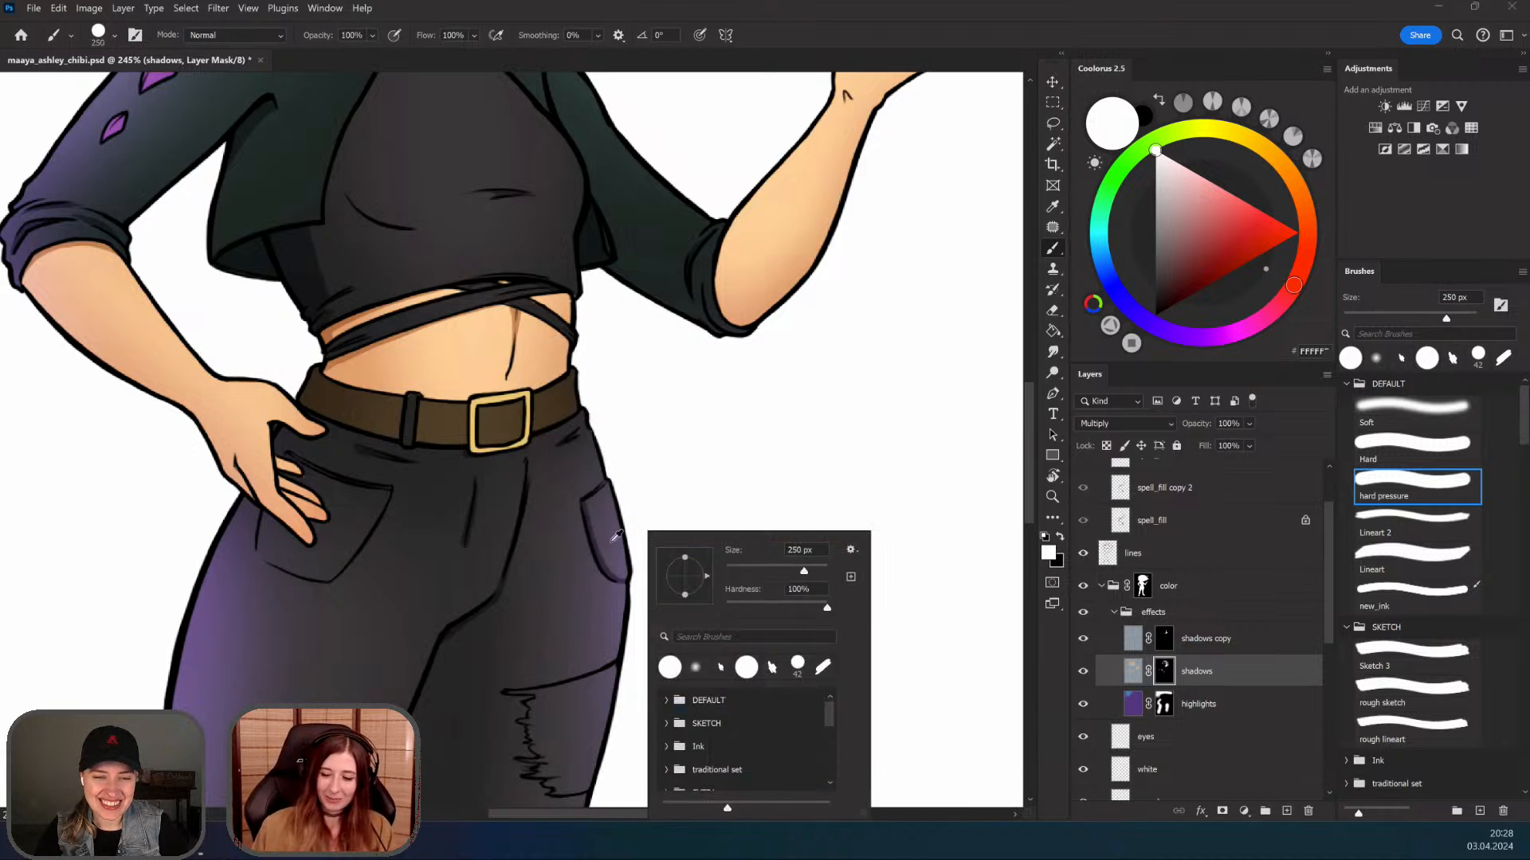
pyautogui.moveTo(671, 477); pyautogui.dragTo(436, 527)
pyautogui.moveTo(644, 549)
pyautogui.mouseDown()
pyautogui.moveTo(734, 501)
pyautogui.moveTo(773, 440)
pyautogui.mouseUp()
pyautogui.moveTo(594, 365); pyautogui.dragTo(567, 432)
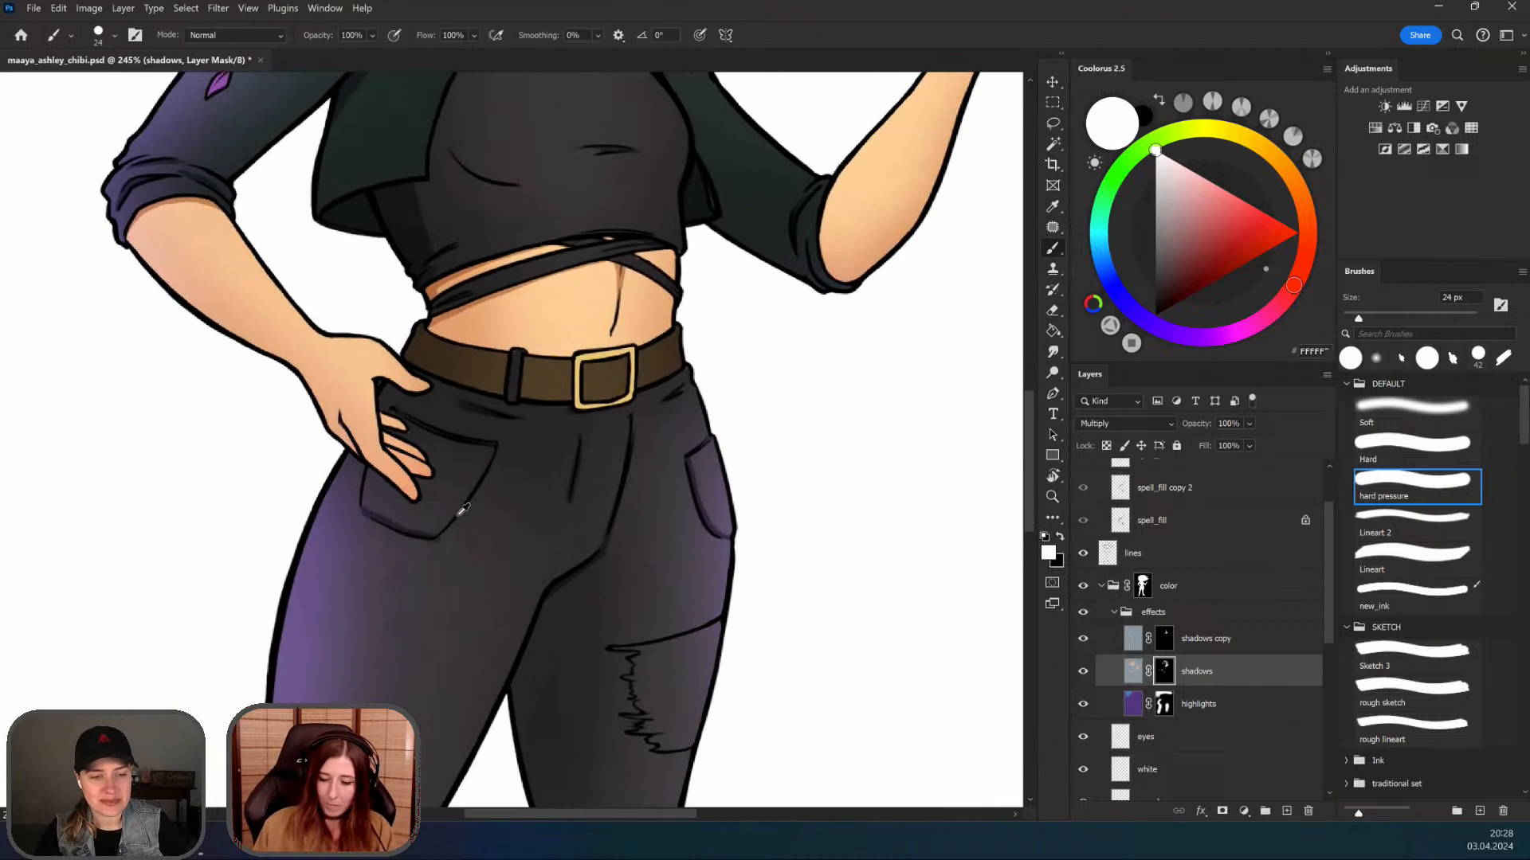
pyautogui.press('e')
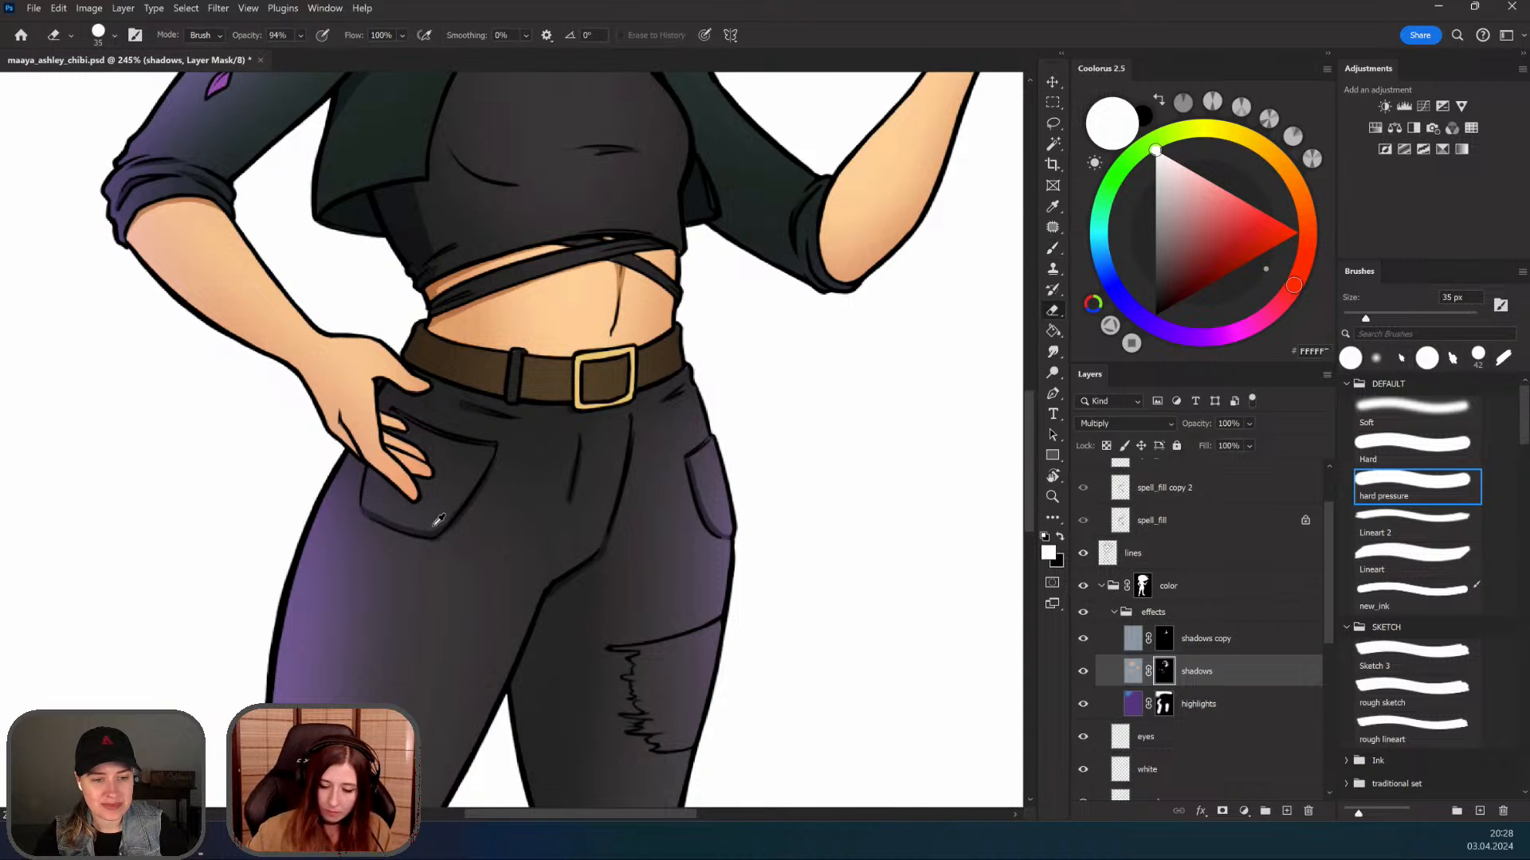
# Step: Paint shadows on the sock above the front-facing boot with a 32 px brush, and touch them up with the eraser
pyautogui.moveTo(522, 634); pyautogui.dragTo(554, 404)
pyautogui.moveTo(512, 605); pyautogui.dragTo(450, 603)
pyautogui.moveTo(549, 607); pyautogui.dragTo(570, 438)
pyautogui.moveTo(462, 516)
pyautogui.mouseDown()
pyautogui.moveTo(515, 517)
pyautogui.moveTo(465, 475)
pyautogui.mouseUp()
pyautogui.moveTo(483, 591); pyautogui.dragTo(506, 451)
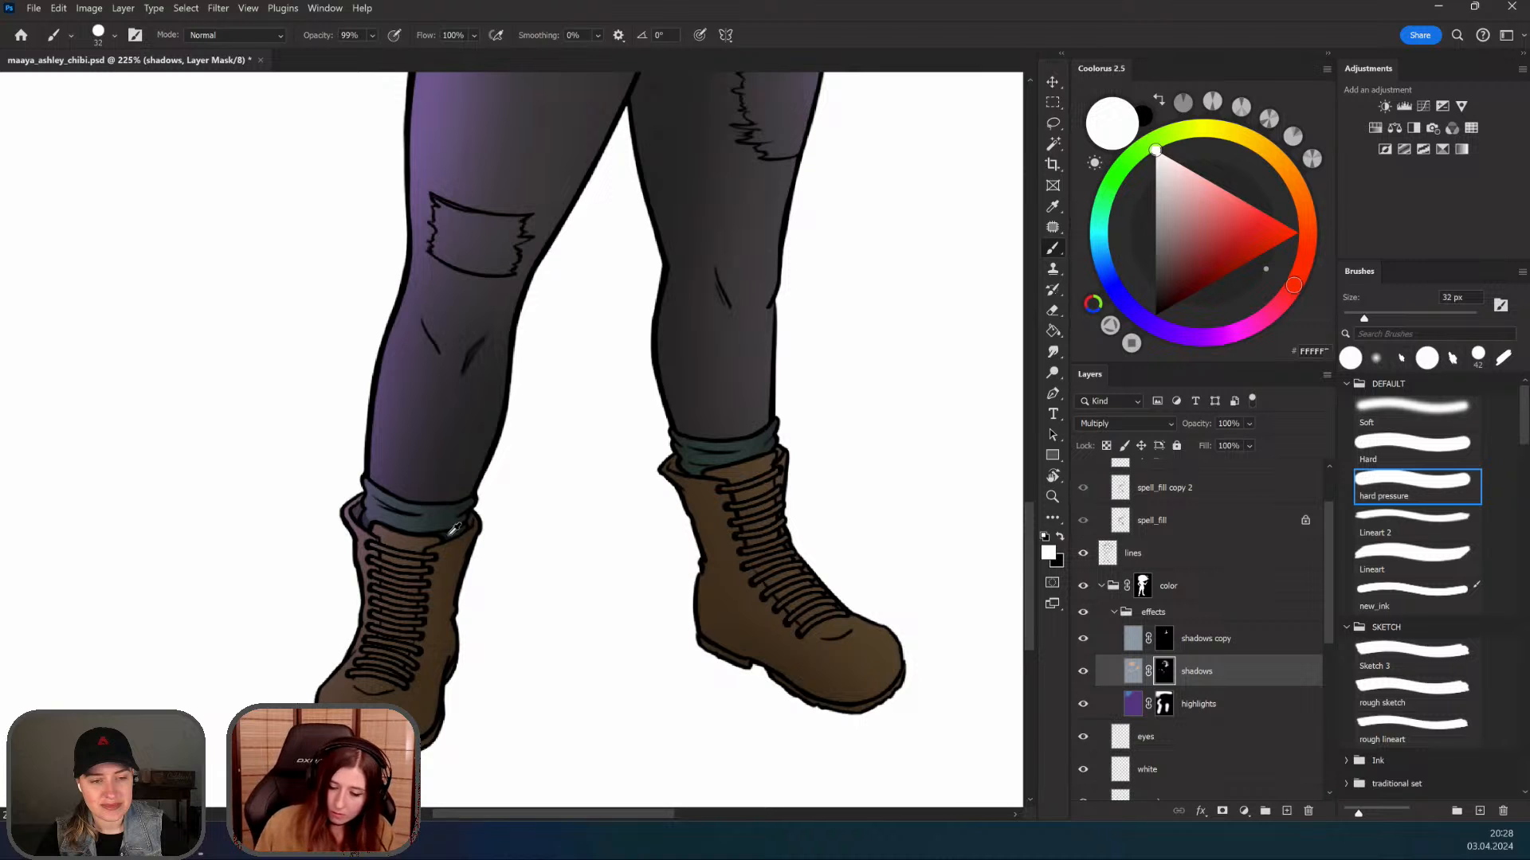
pyautogui.moveTo(390, 460)
pyautogui.mouseDown()
pyautogui.moveTo(413, 359)
pyautogui.moveTo(384, 359)
pyautogui.moveTo(373, 384)
pyautogui.mouseUp()
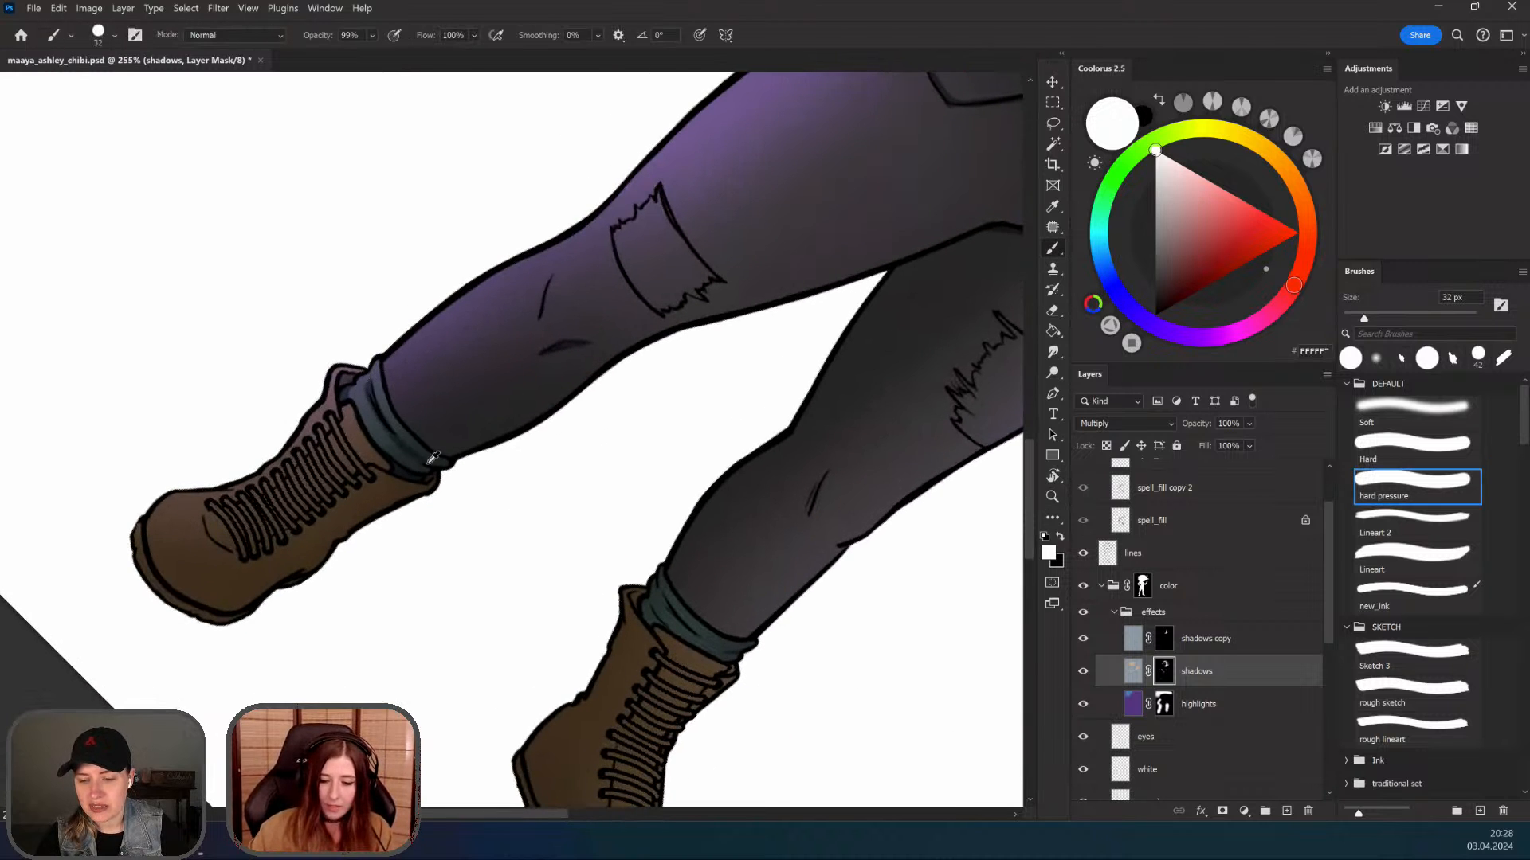
pyautogui.press('e')
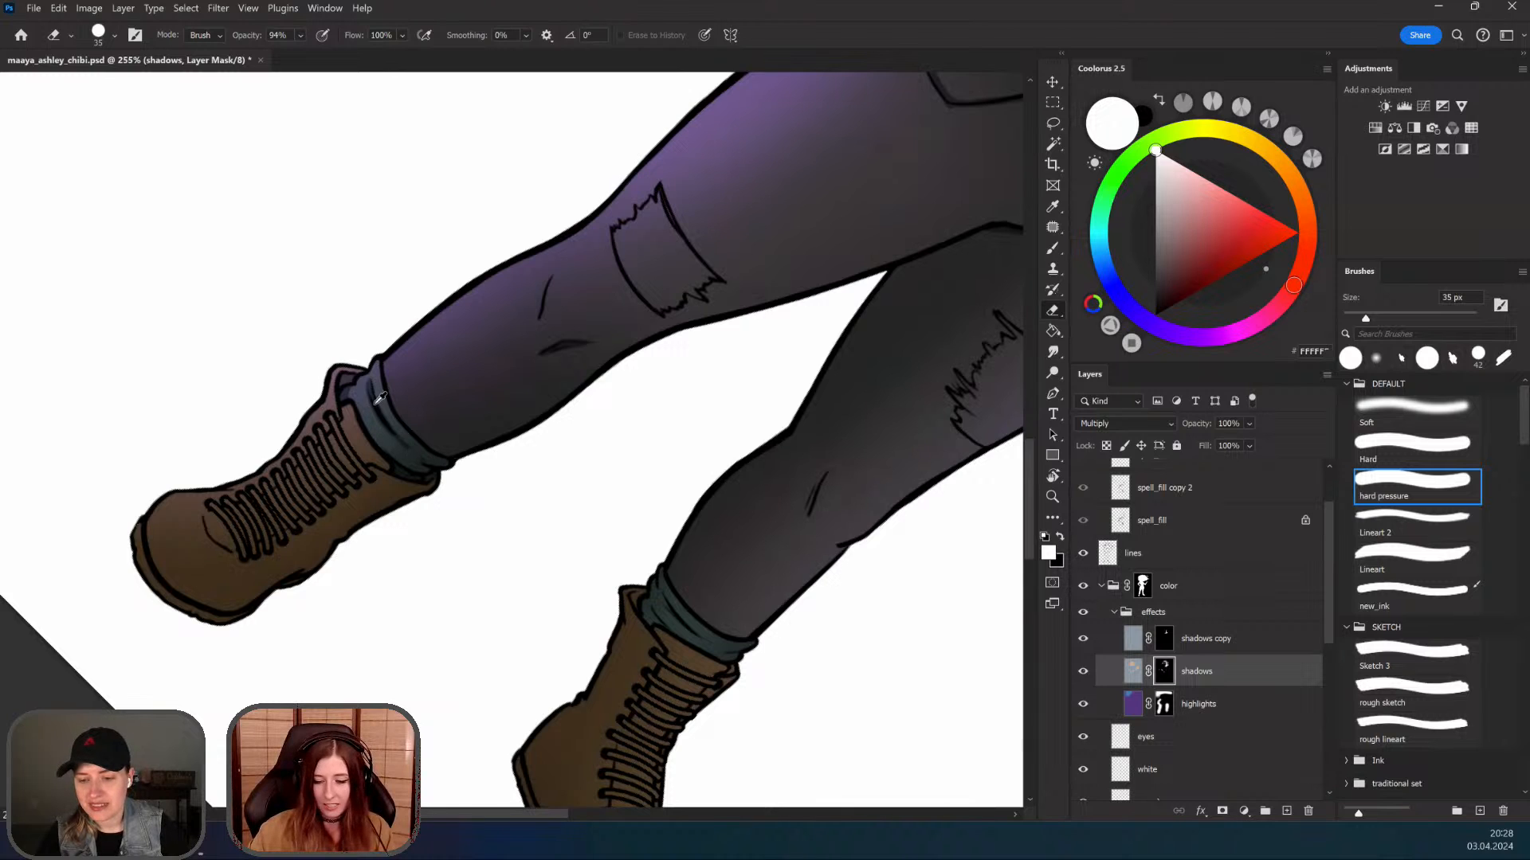
pyautogui.press('b')
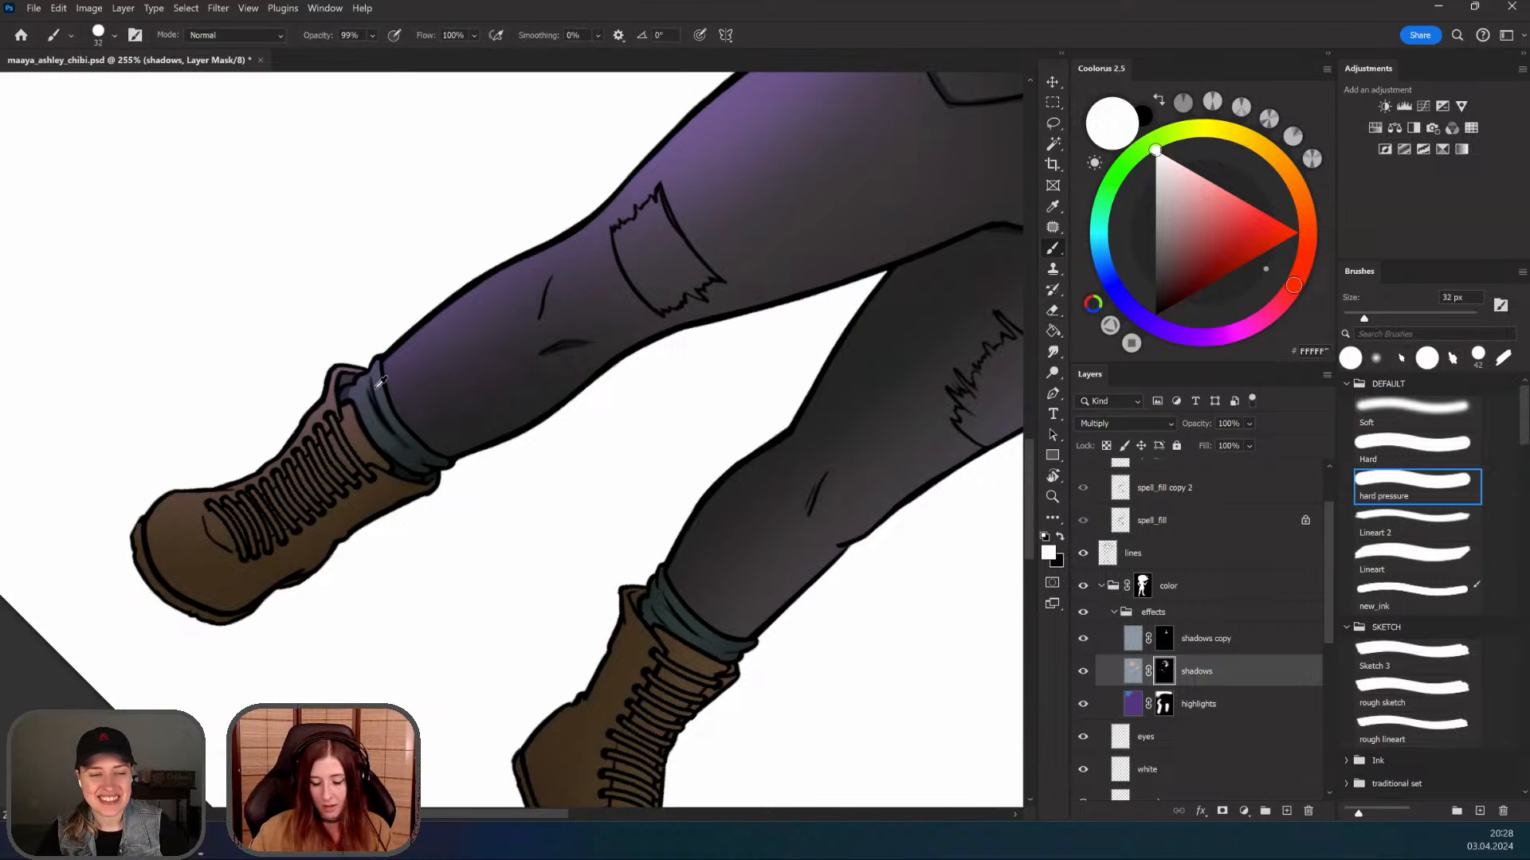
pyautogui.moveTo(401, 431); pyautogui.dragTo(406, 477)
pyautogui.moveTo(326, 434); pyautogui.dragTo(372, 433)
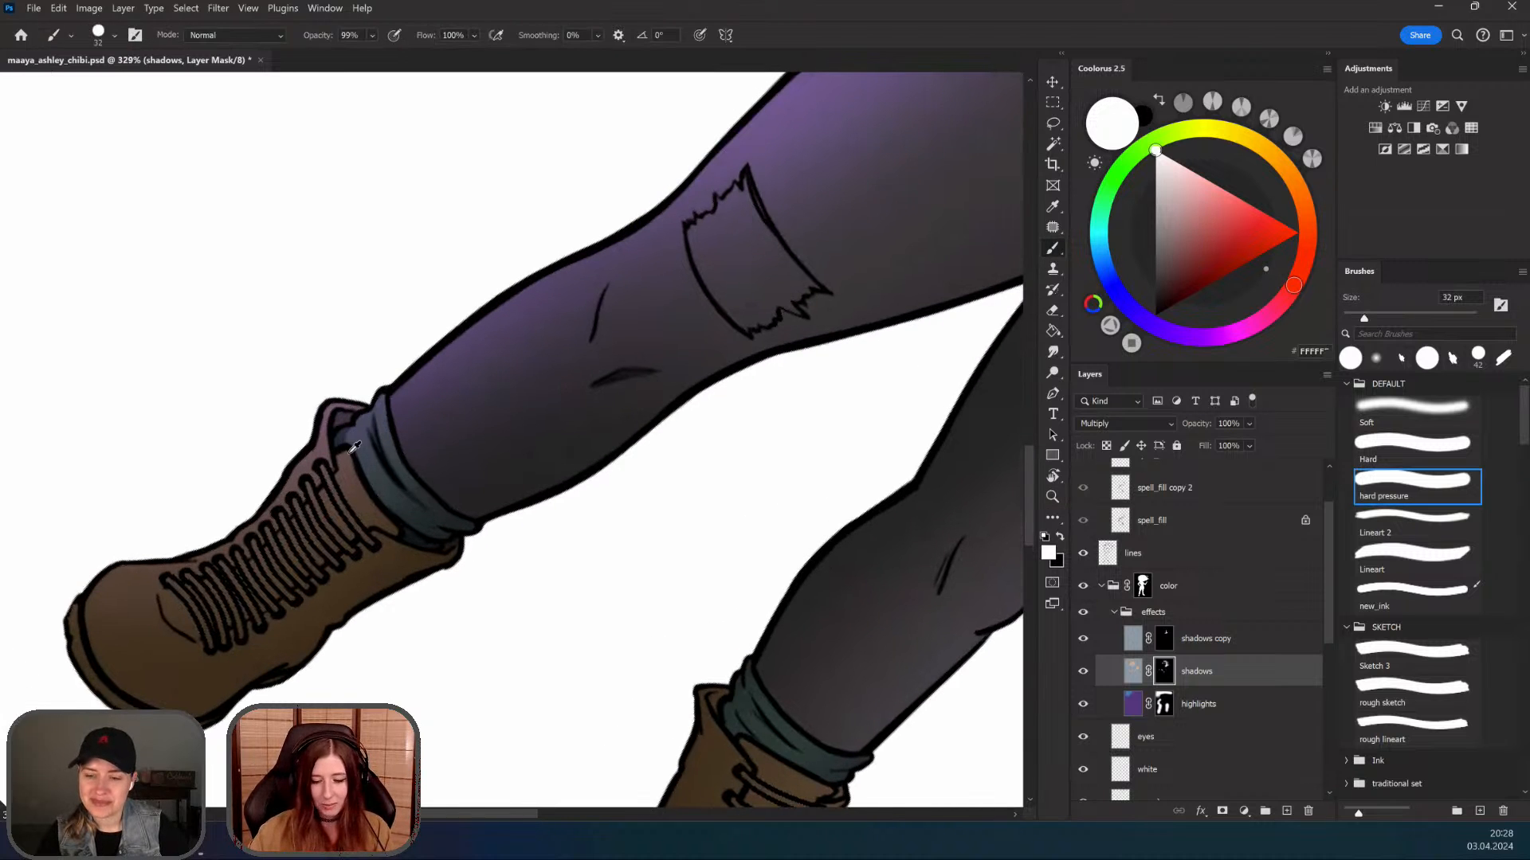
# Step: Deepen the shadows in the same sock's folds and along the jeans' hem, rotating the canvas to suit the strokes
pyautogui.press('r')
pyautogui.moveTo(437, 484)
pyautogui.mouseDown()
pyautogui.moveTo(673, 502)
pyautogui.moveTo(635, 672)
pyautogui.moveTo(484, 356)
pyautogui.mouseUp()
pyautogui.moveTo(467, 346); pyautogui.dragTo(454, 421)
pyautogui.moveTo(469, 340)
pyautogui.mouseDown()
pyautogui.moveTo(451, 402)
pyautogui.moveTo(470, 478)
pyautogui.mouseUp()
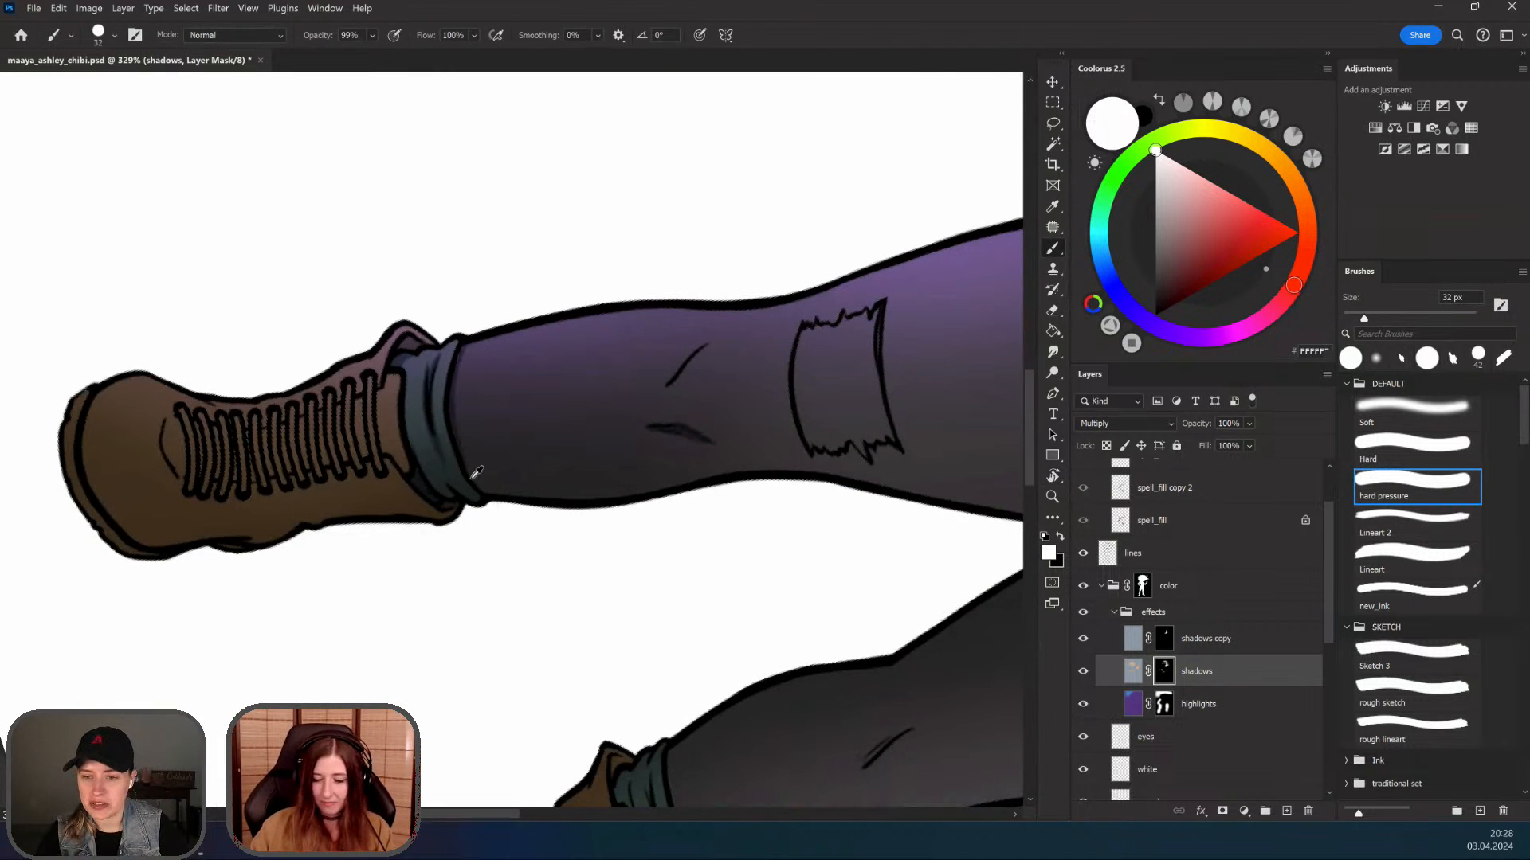
pyautogui.press('r')
pyautogui.moveTo(691, 667)
pyautogui.mouseDown()
pyautogui.moveTo(648, 468)
pyautogui.moveTo(661, 455)
pyautogui.mouseUp()
pyautogui.press('z')
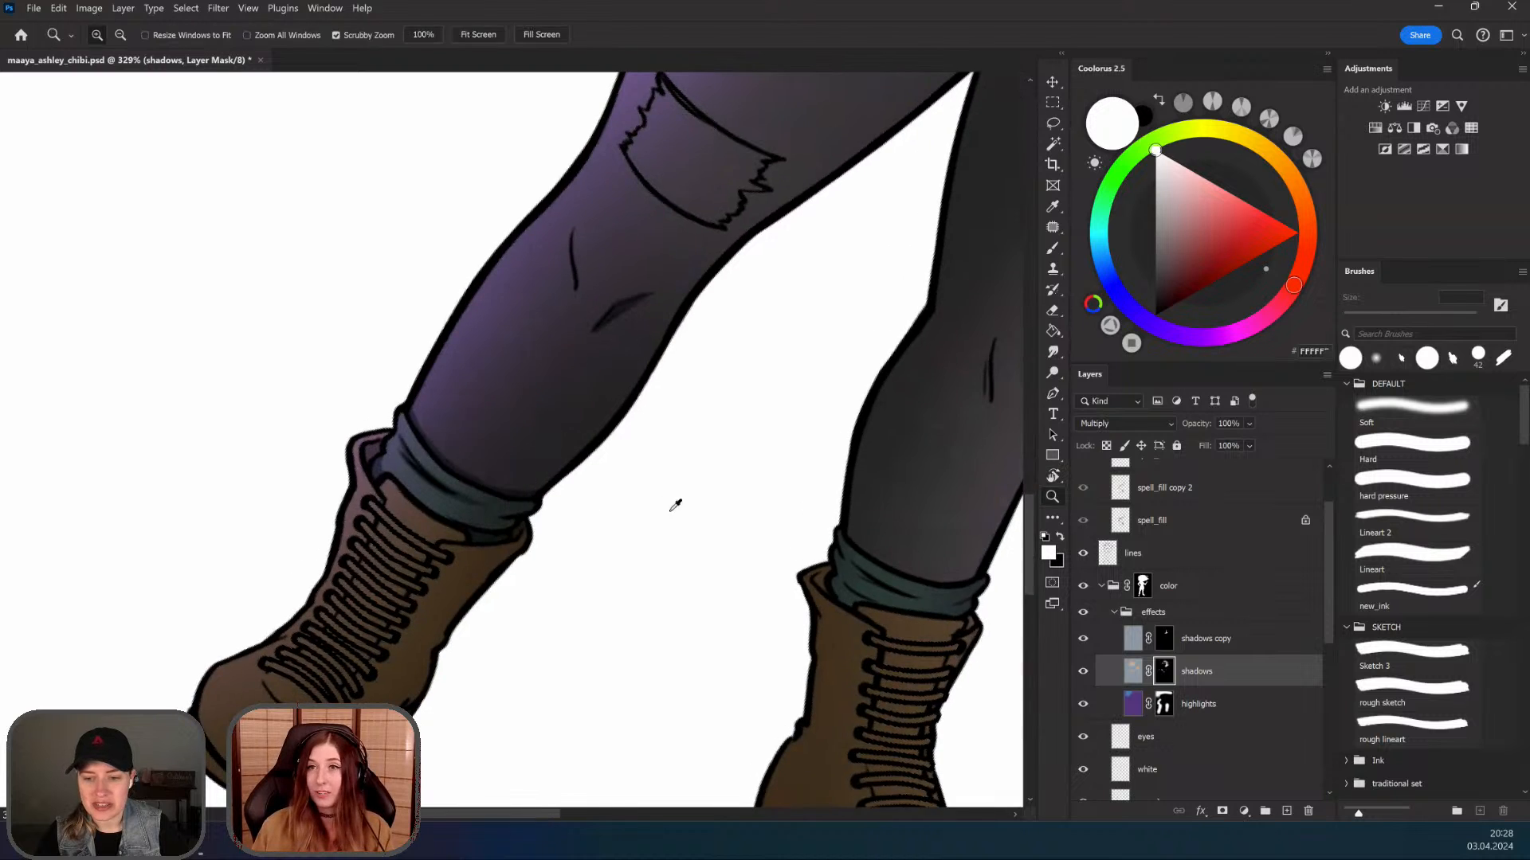
pyautogui.moveTo(676, 505); pyautogui.dragTo(610, 525)
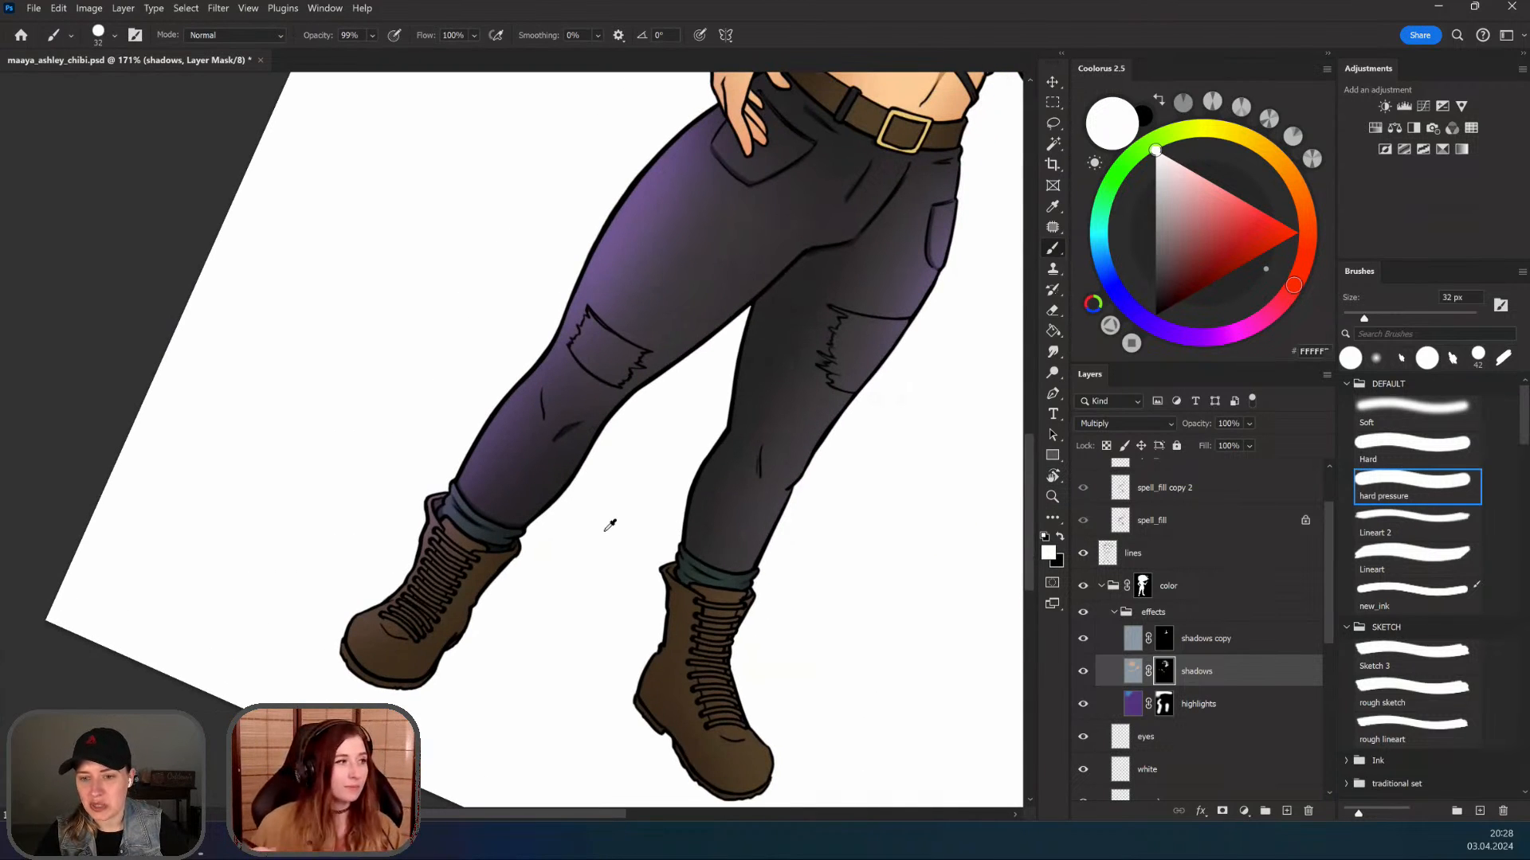
# Step: Straighten the canvas and darken the gaps between the laces of the front-facing boot with the 32 px brush
pyautogui.press('Escape')
pyautogui.moveTo(546, 596)
pyautogui.mouseDown()
pyautogui.moveTo(484, 515)
pyautogui.moveTo(532, 479)
pyautogui.moveTo(490, 513)
pyautogui.mouseUp()
pyautogui.press('z')
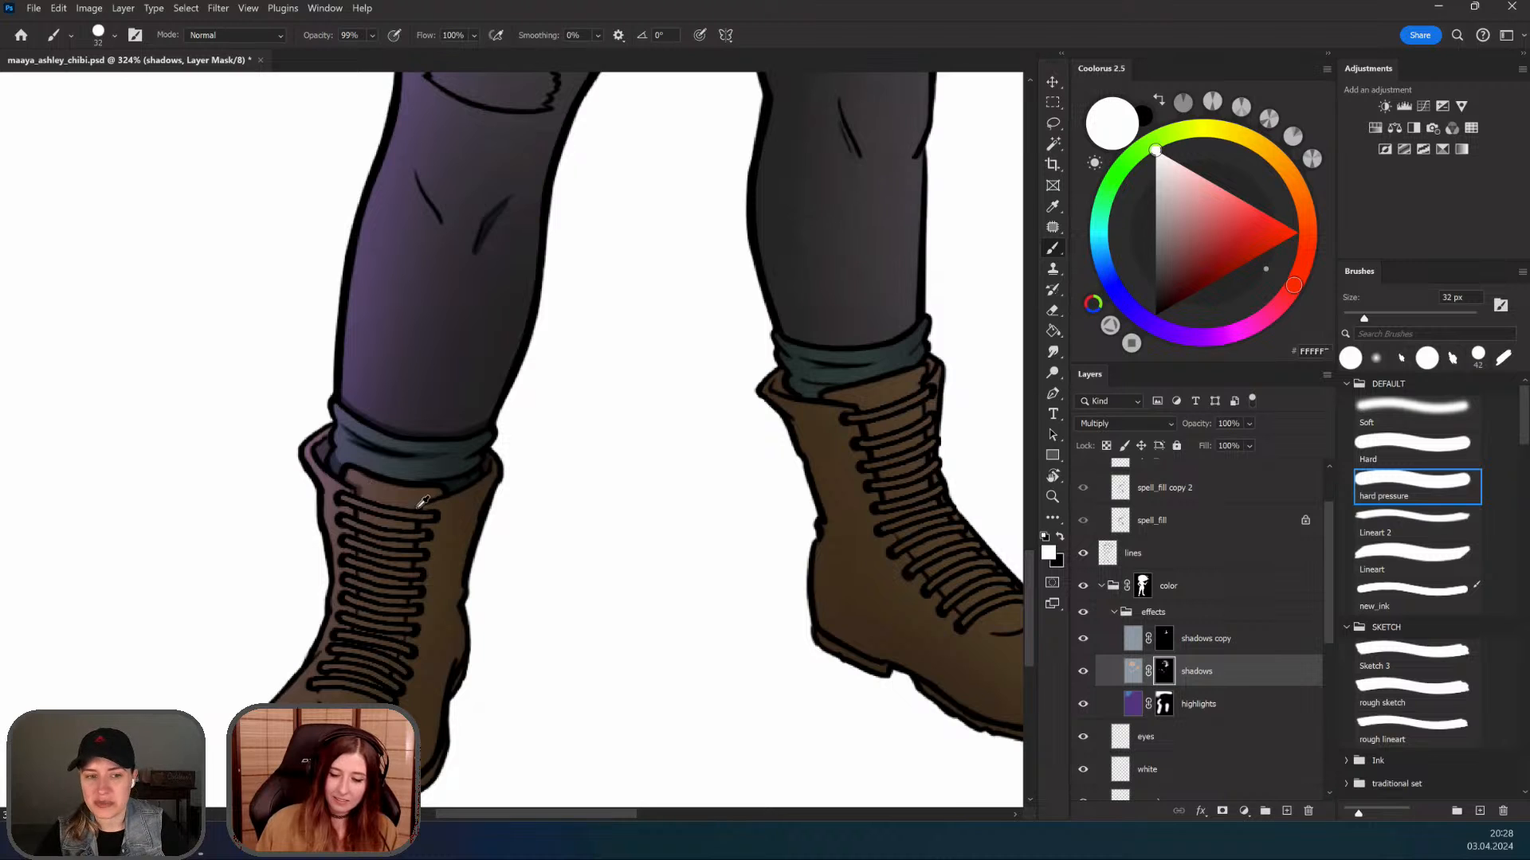
pyautogui.scroll(-3, 489, 547)
pyautogui.moveTo(359, 582); pyautogui.dragTo(387, 573)
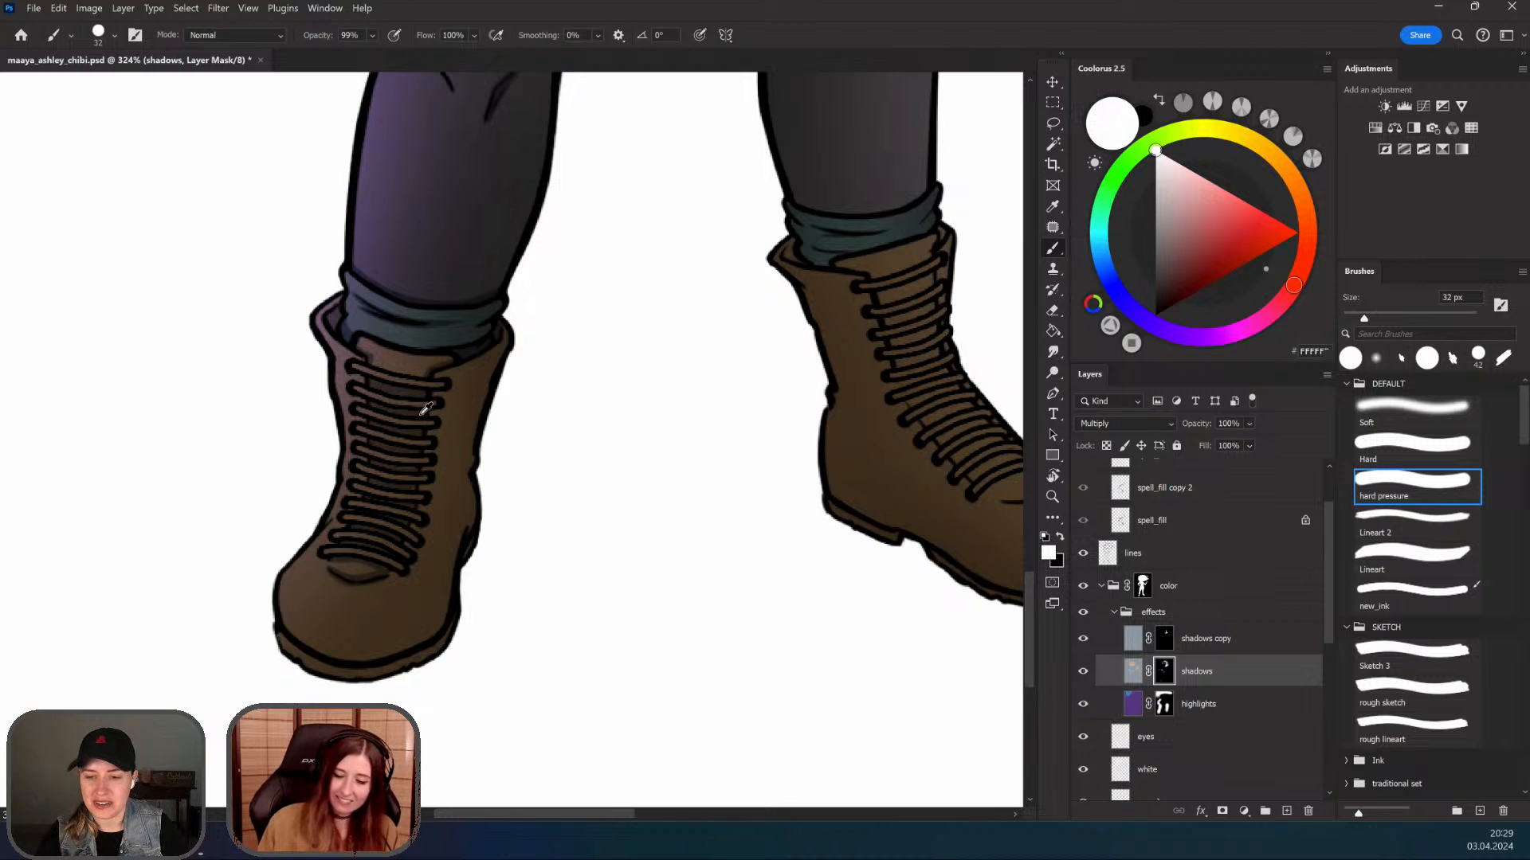
# Step: Paint shadows on the toe crease and between the lower laces of the side-turned boot
pyautogui.moveTo(568, 626); pyautogui.dragTo(336, 599)
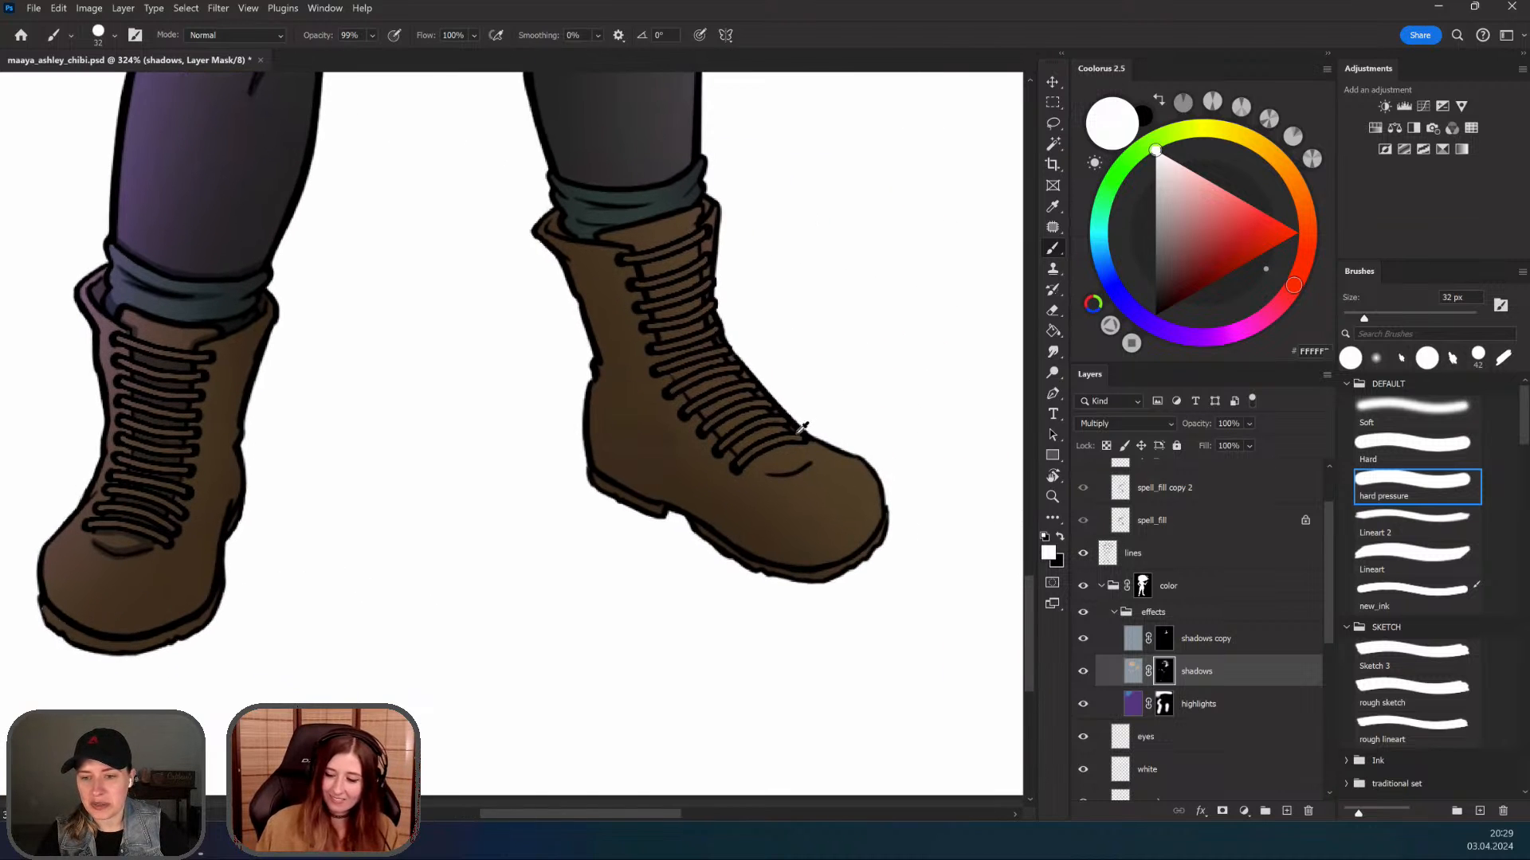
pyautogui.moveTo(770, 475)
pyautogui.mouseDown()
pyautogui.moveTo(810, 459)
pyautogui.moveTo(774, 468)
pyautogui.moveTo(758, 440)
pyautogui.moveTo(739, 448)
pyautogui.moveTo(784, 429)
pyautogui.mouseUp()
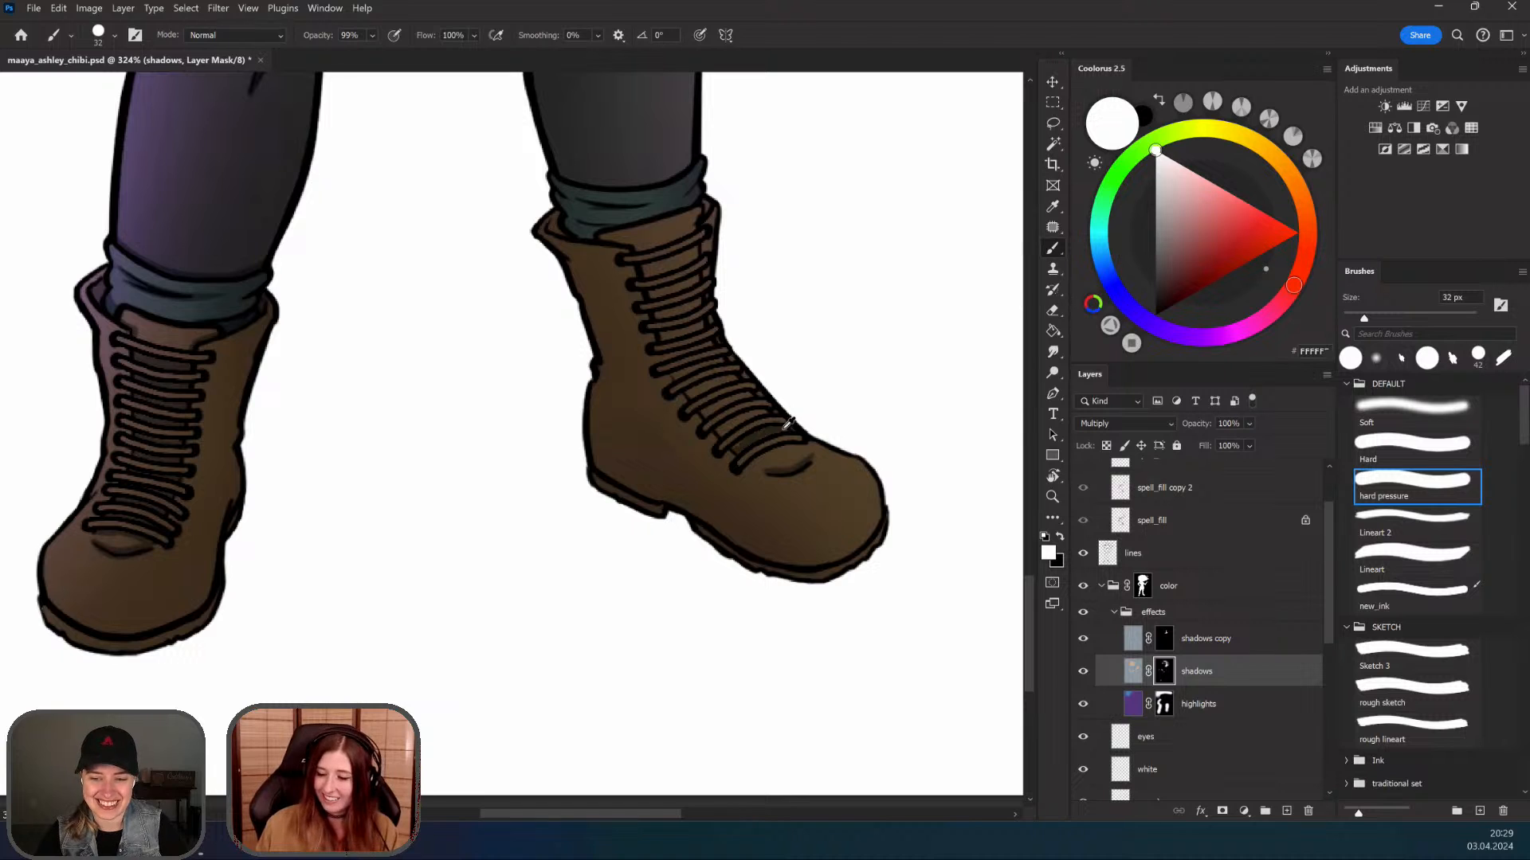
pyautogui.moveTo(741, 475); pyautogui.dragTo(714, 512)
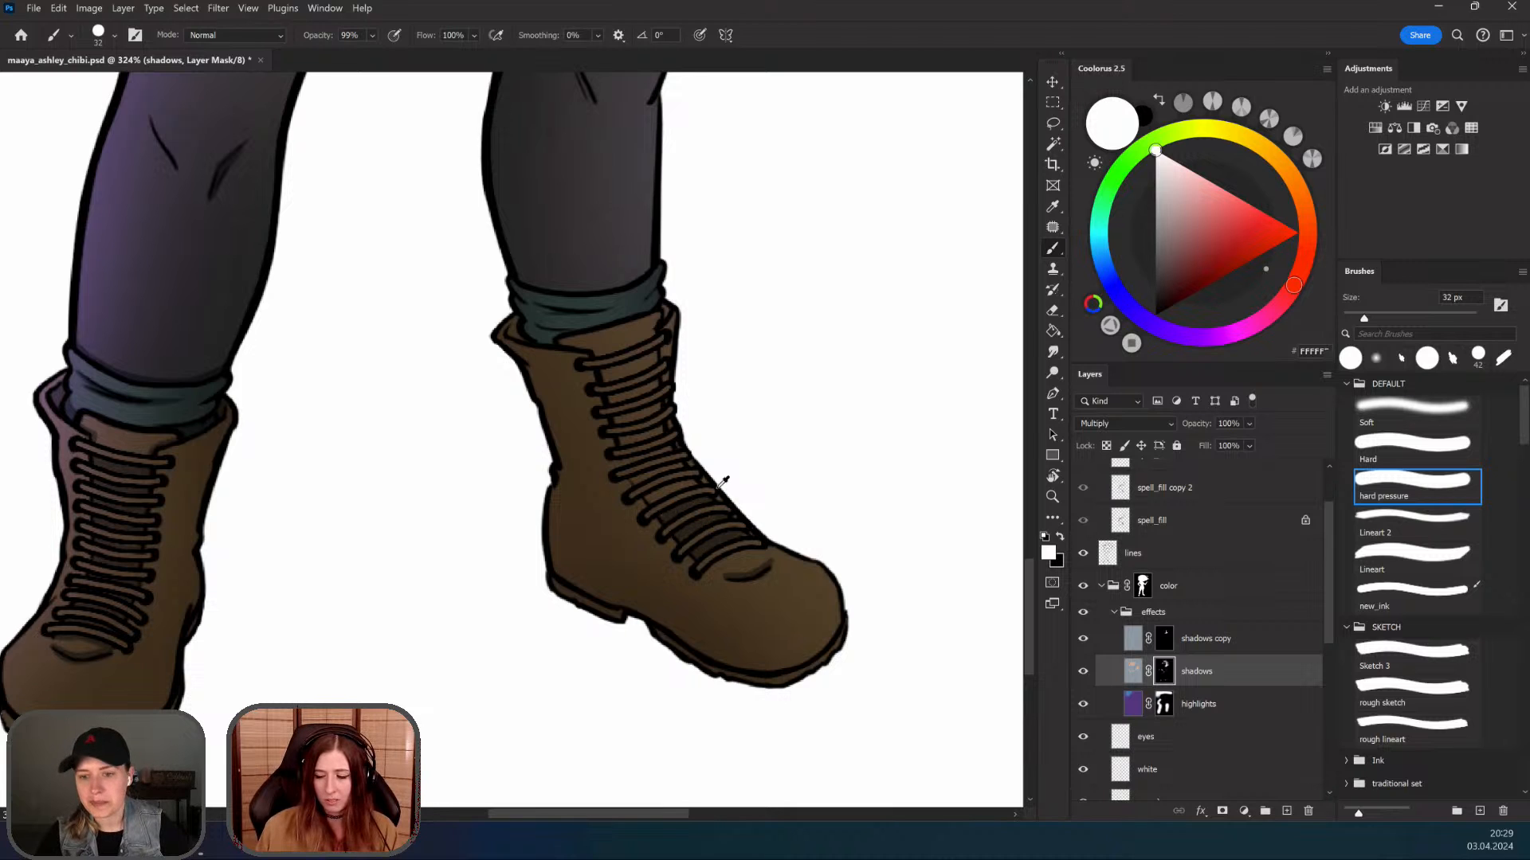
pyautogui.moveTo(649, 501)
pyautogui.mouseDown()
pyautogui.moveTo(677, 488)
pyautogui.moveTo(697, 501)
pyautogui.mouseUp()
pyautogui.press('z')
pyautogui.moveTo(658, 550)
pyautogui.mouseDown()
pyautogui.moveTo(618, 618)
pyautogui.moveTo(691, 514)
pyautogui.moveTo(729, 510)
pyautogui.mouseUp()
# Step: Continue the shadows between the upper laces of the side-turned boot towards its collar
pyautogui.press('b')
pyautogui.moveTo(598, 536)
pyautogui.mouseDown()
pyautogui.moveTo(634, 525)
pyautogui.moveTo(658, 547)
pyautogui.moveTo(614, 552)
pyautogui.moveTo(651, 529)
pyautogui.moveTo(642, 509)
pyautogui.mouseUp()
pyautogui.press('z')
pyautogui.press('b')
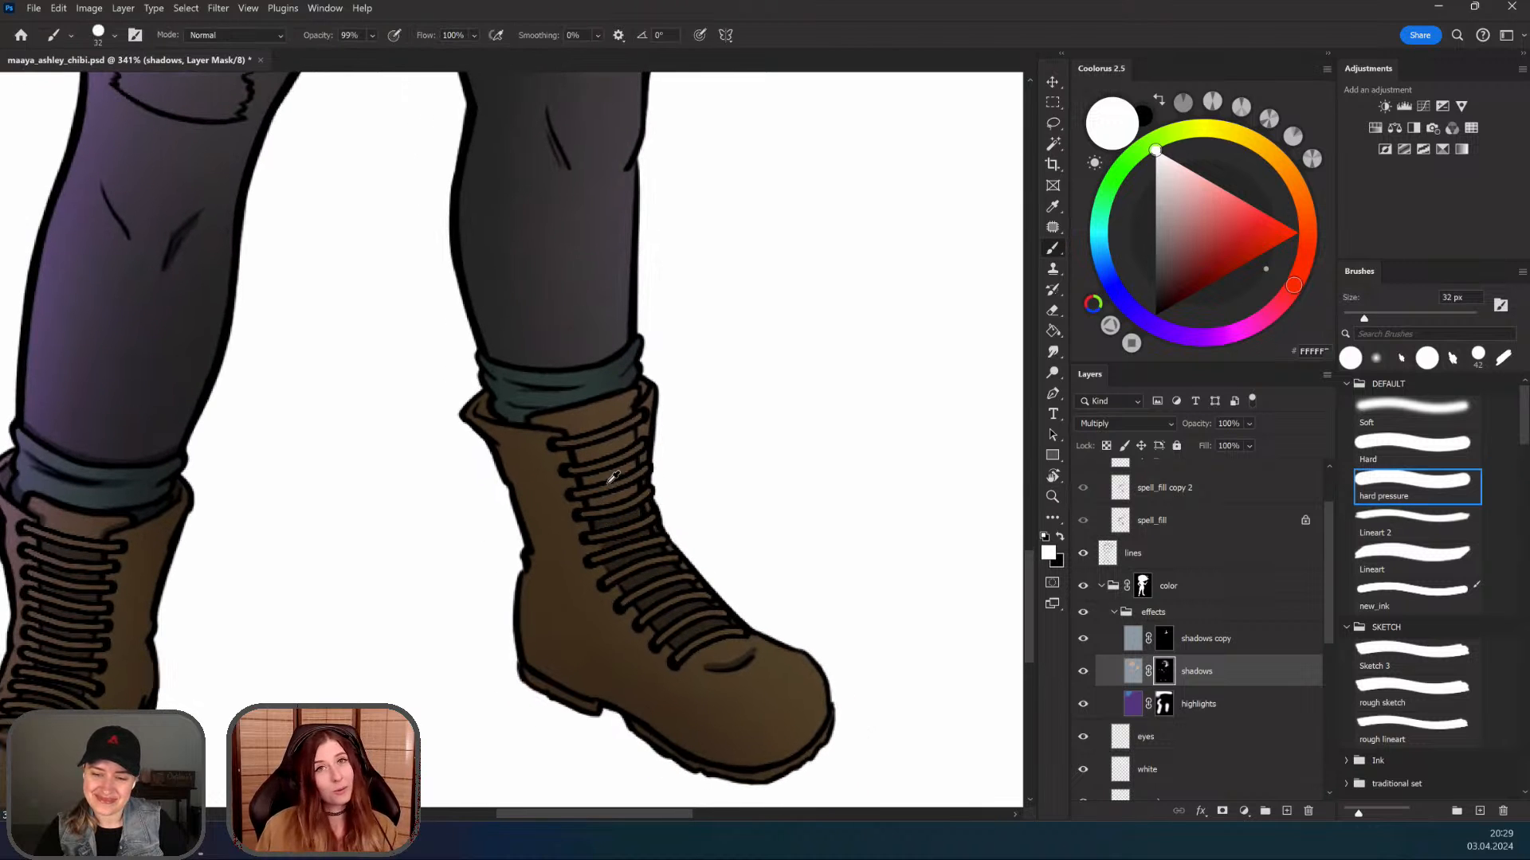
pyautogui.moveTo(593, 504); pyautogui.dragTo(638, 490)
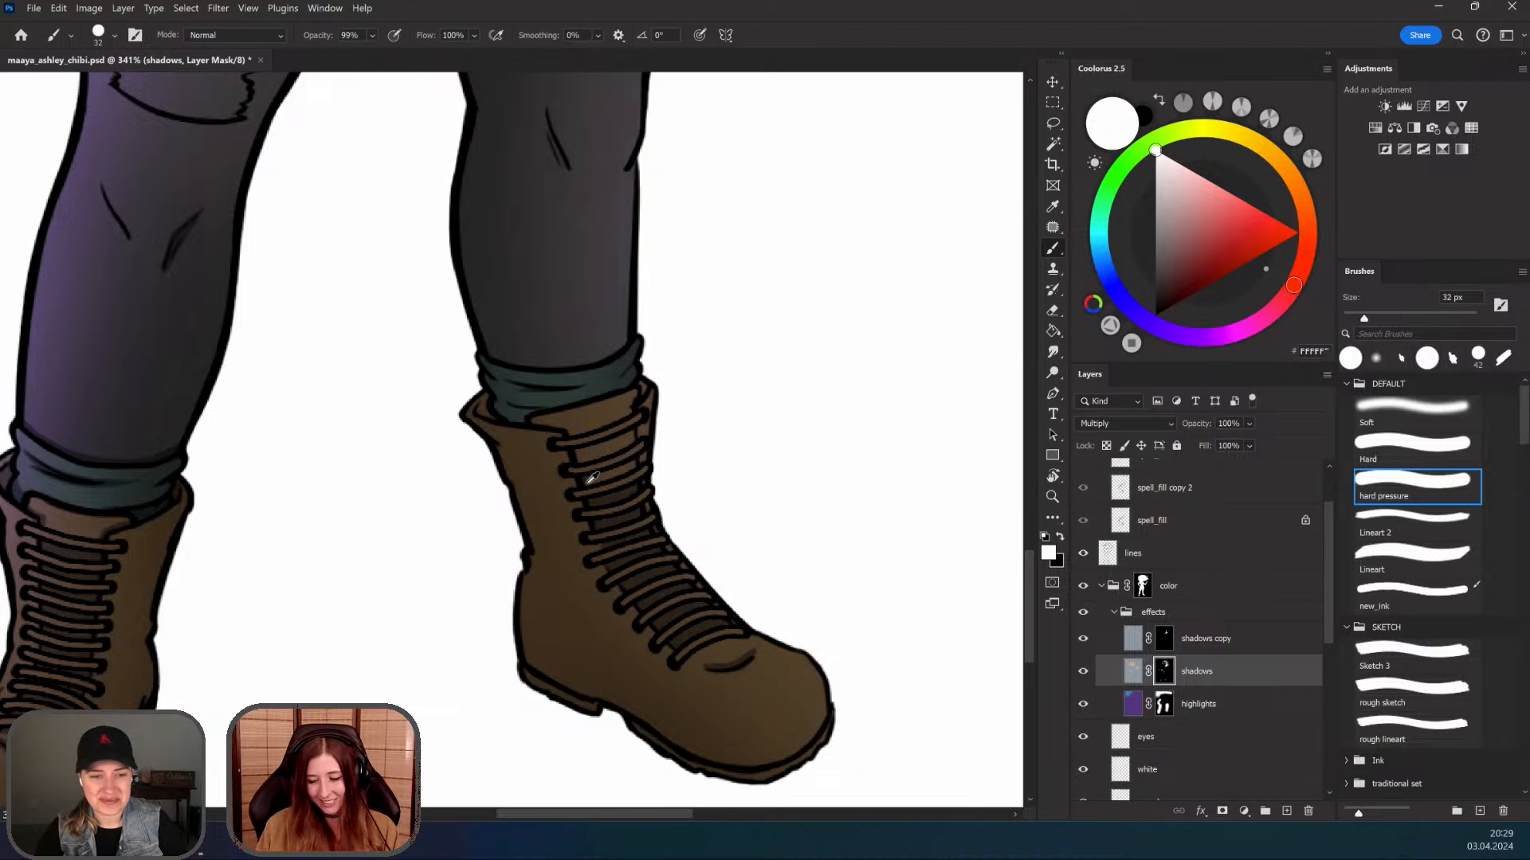
pyautogui.moveTo(592, 477)
pyautogui.mouseDown()
pyautogui.moveTo(637, 426)
pyautogui.moveTo(605, 421)
pyautogui.moveTo(652, 388)
pyautogui.moveTo(535, 421)
pyautogui.mouseUp()
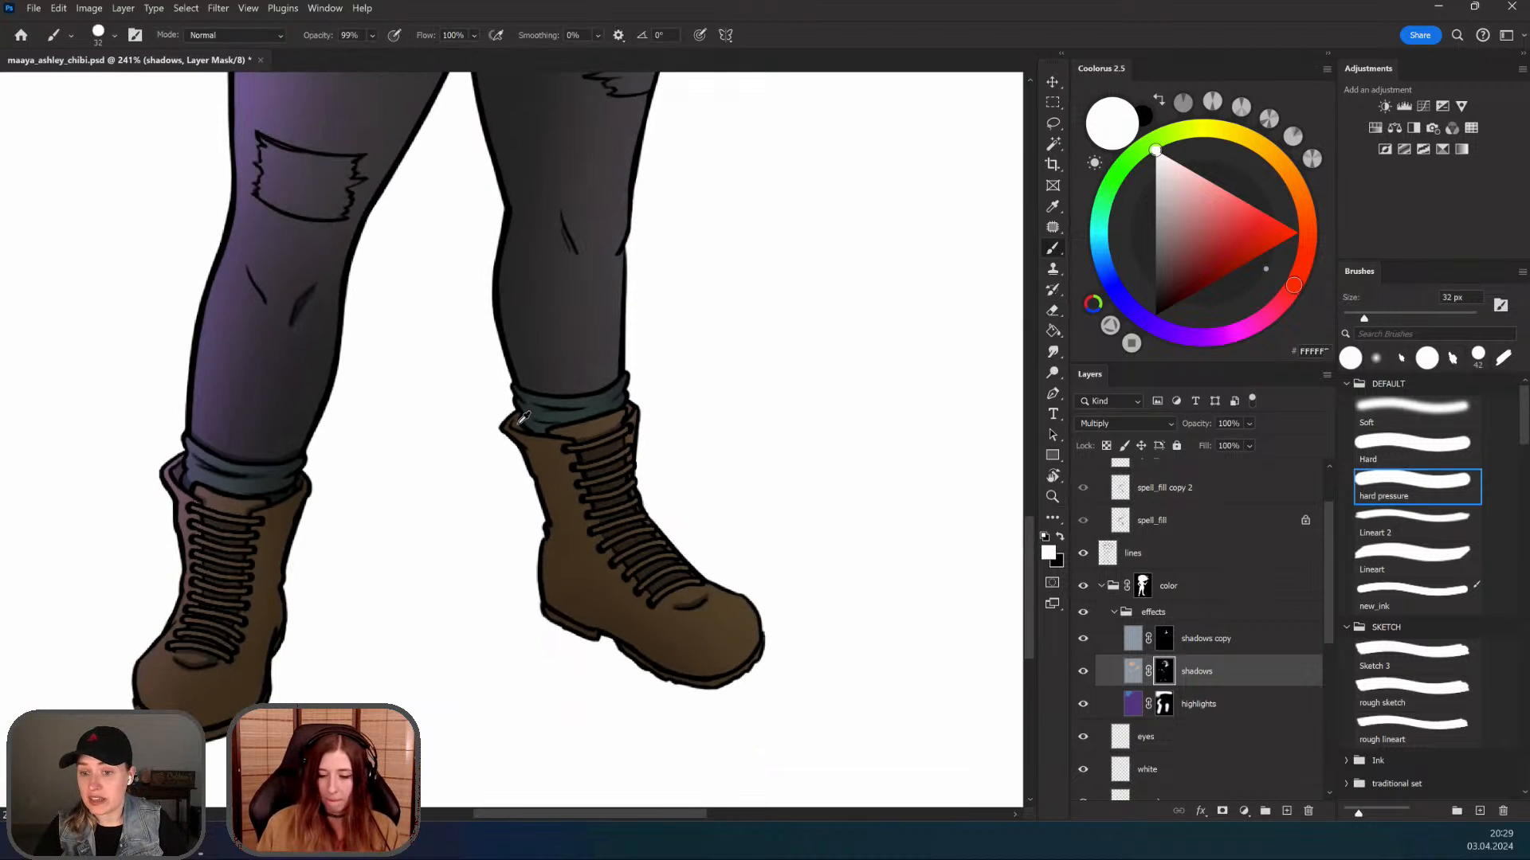
# Step: Lasso a selection along the back edge of the side-turned boot, from the collar down to the heel
pyautogui.scroll(2, 523, 417)
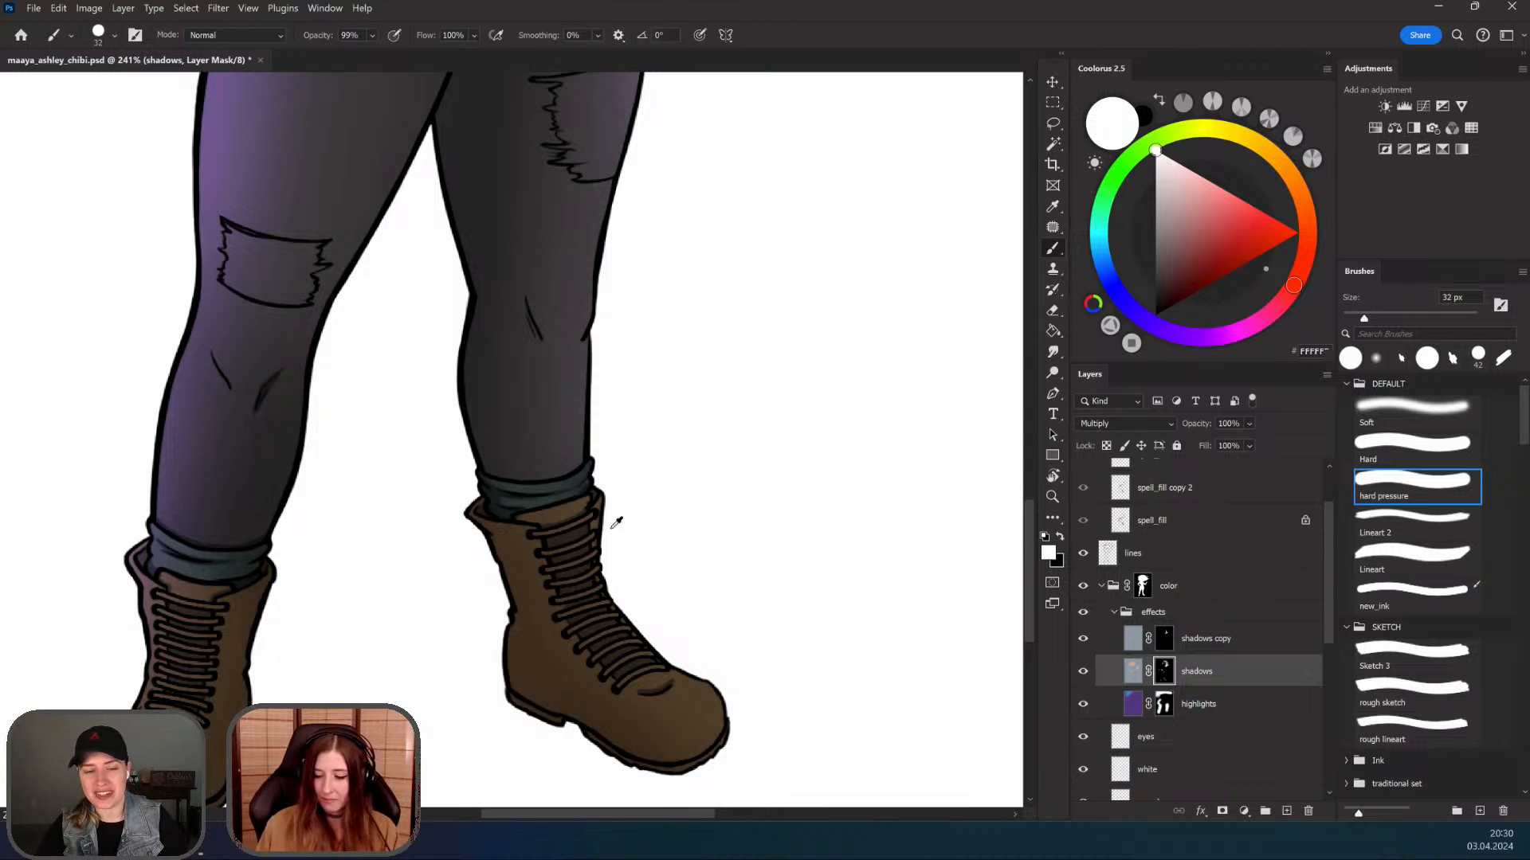
pyautogui.scroll(-3, 616, 522)
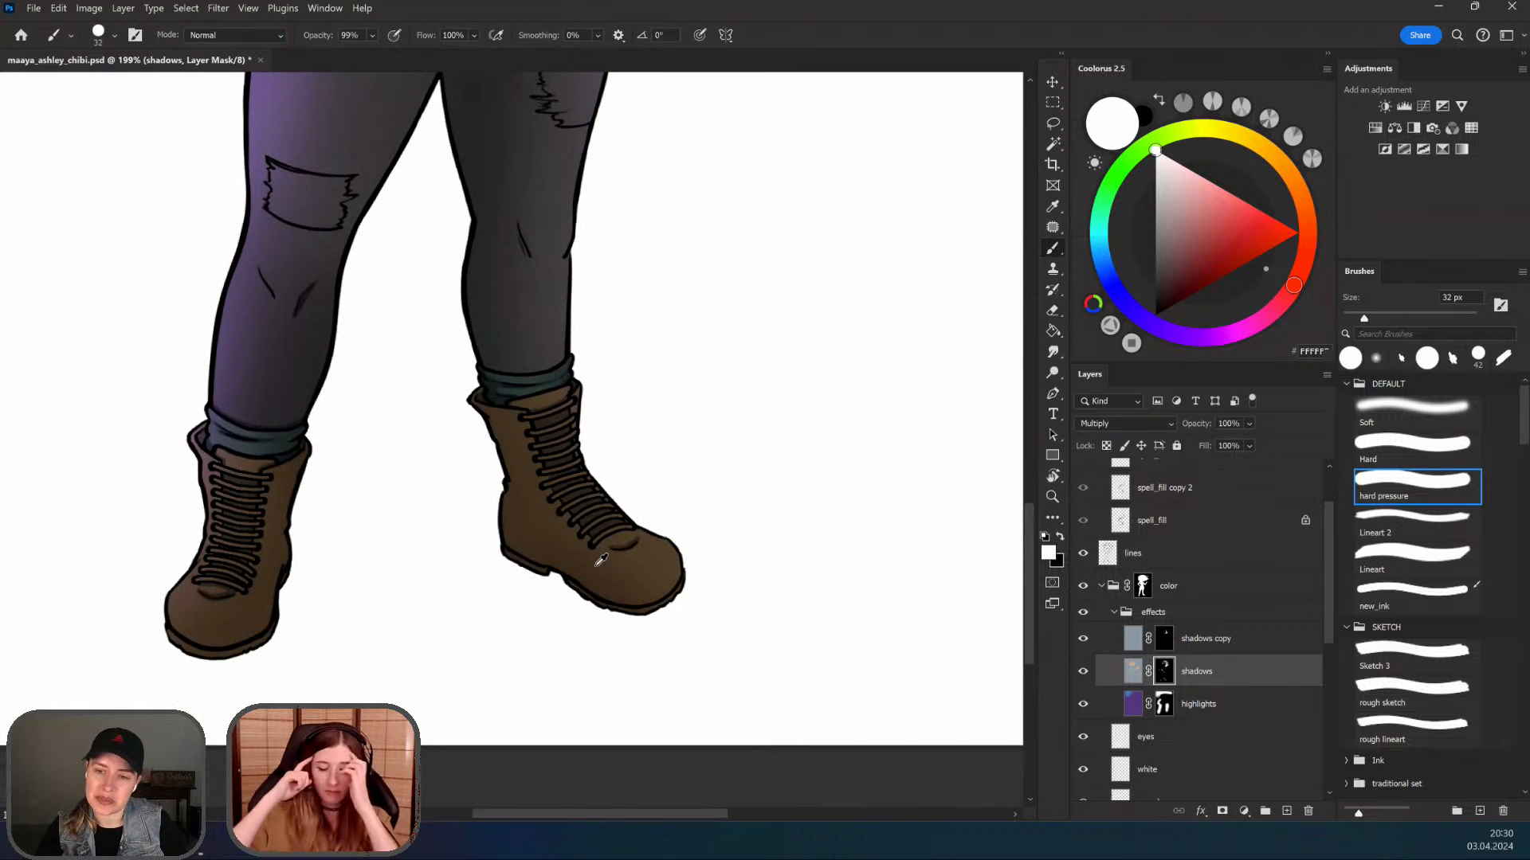
pyautogui.scroll(4, 600, 560)
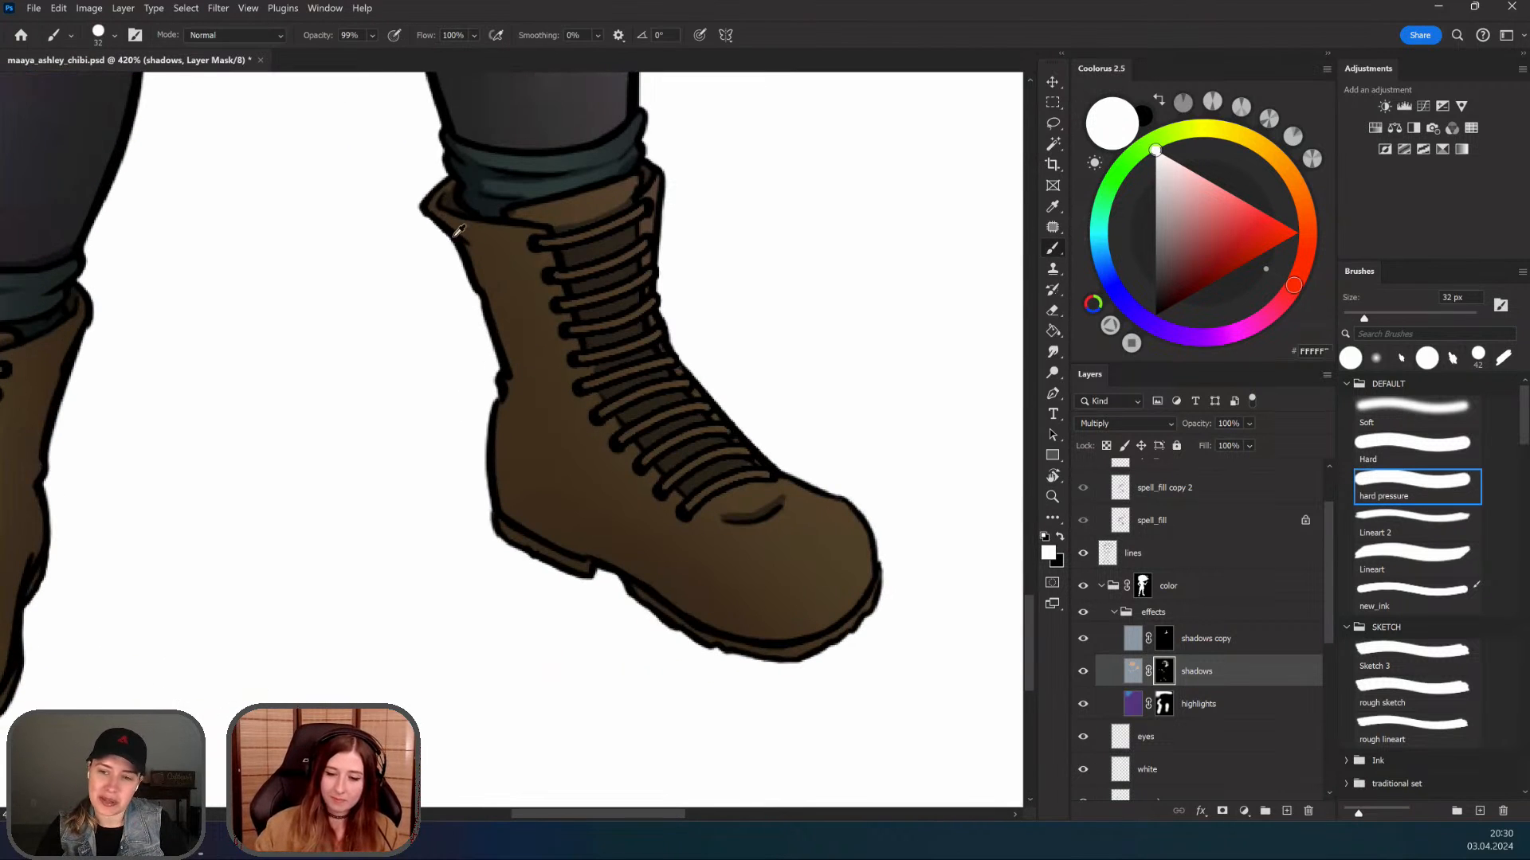
pyautogui.scroll(-3, 478, 349)
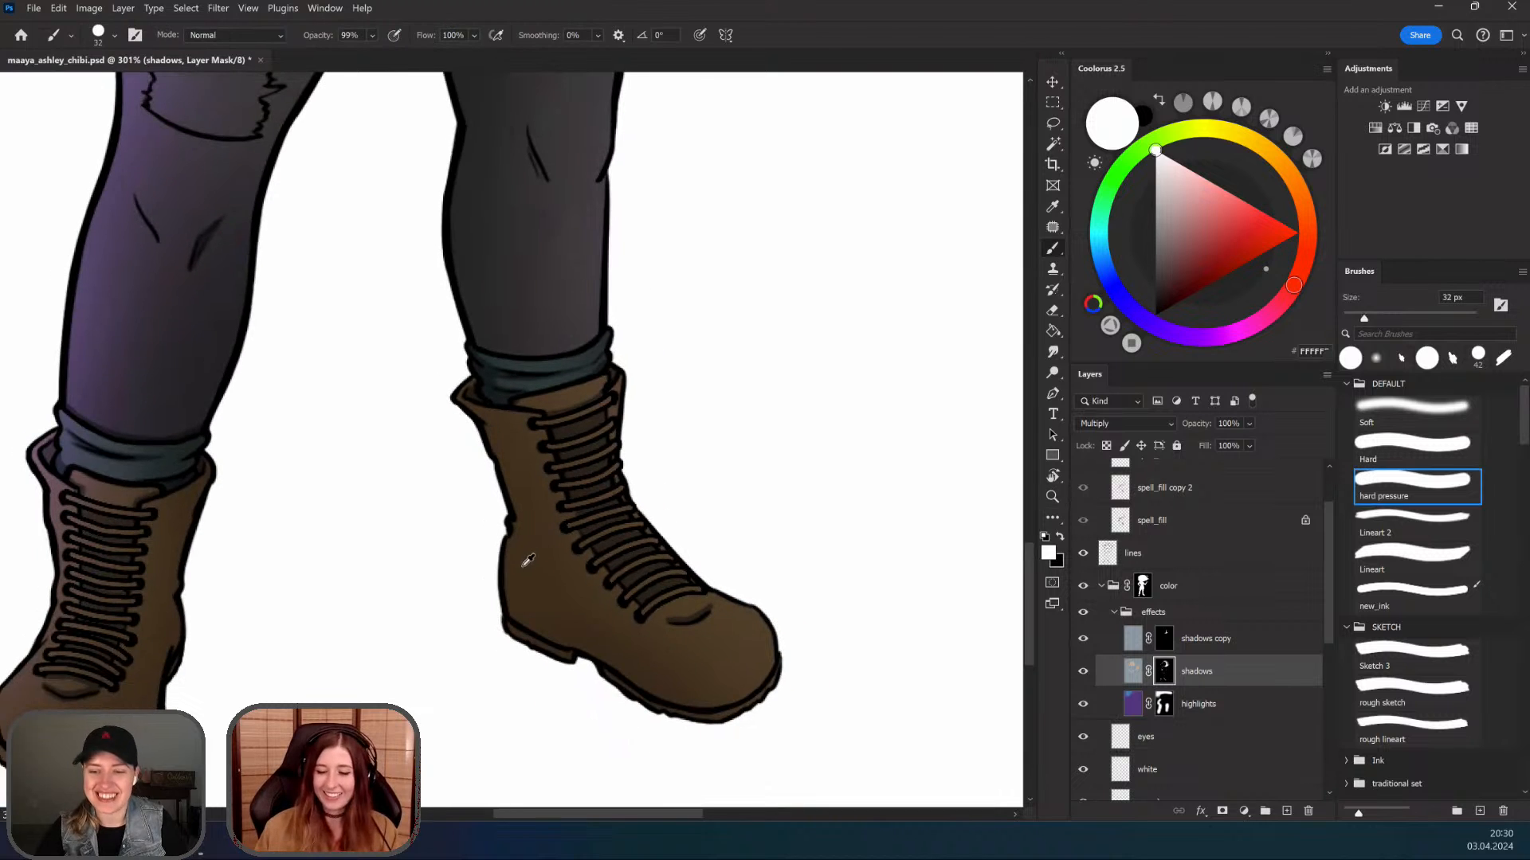
pyautogui.moveTo(522, 566); pyautogui.dragTo(483, 570)
pyautogui.moveTo(564, 514); pyautogui.dragTo(580, 526)
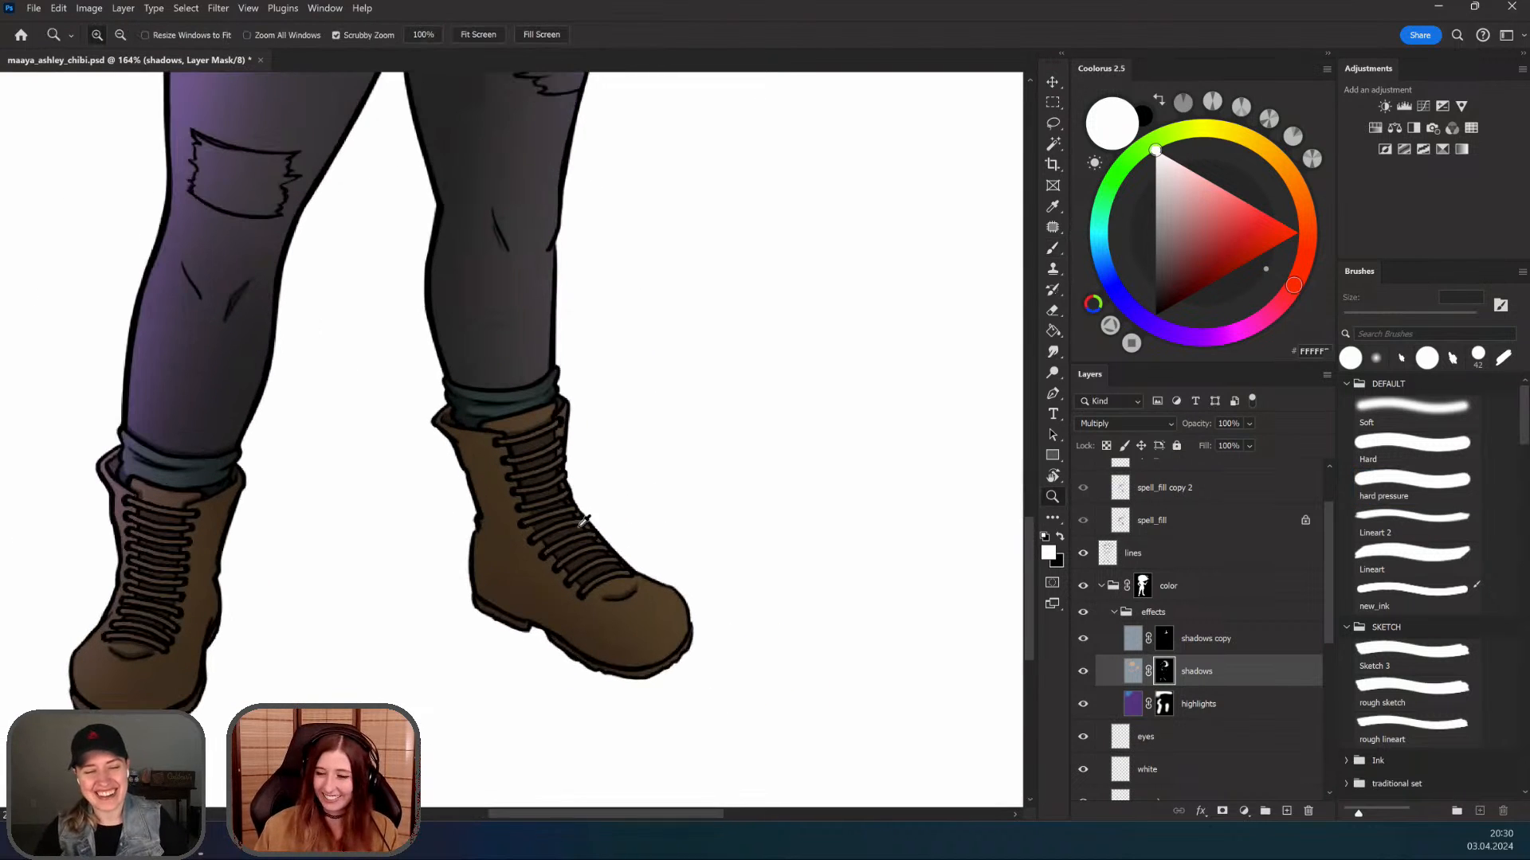
pyautogui.click(1047, 120)
pyautogui.moveTo(483, 512); pyautogui.dragTo(492, 494)
pyautogui.moveTo(499, 413); pyautogui.dragTo(512, 413)
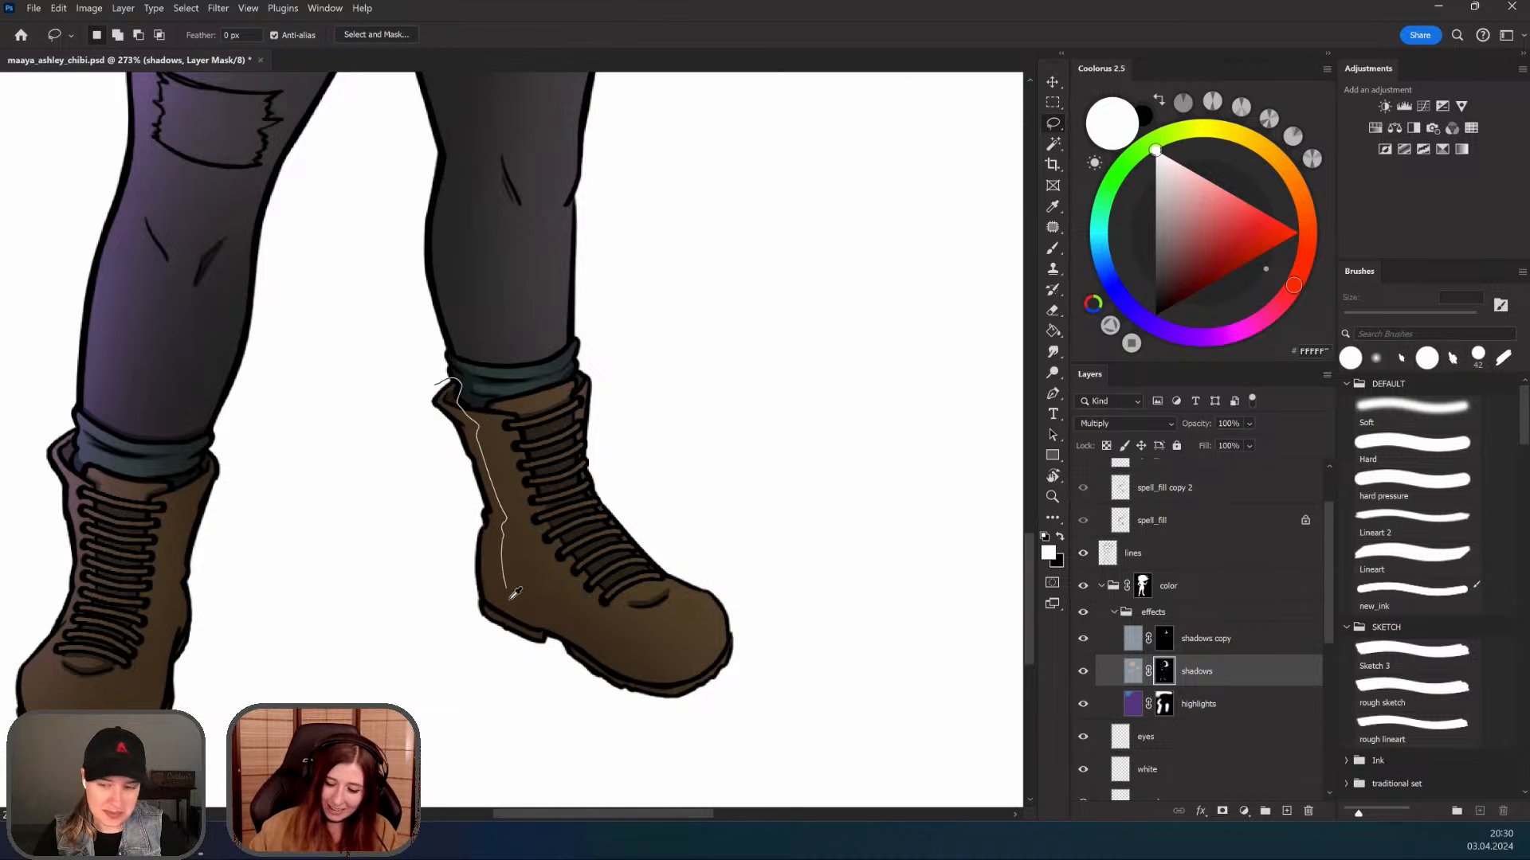
pyautogui.moveTo(514, 593); pyautogui.dragTo(546, 627)
pyautogui.moveTo(455, 637); pyautogui.dragTo(411, 386)
# Step: Choose the Soft brush at 235 px for shading the selected back edge of the boot
pyautogui.press('b')
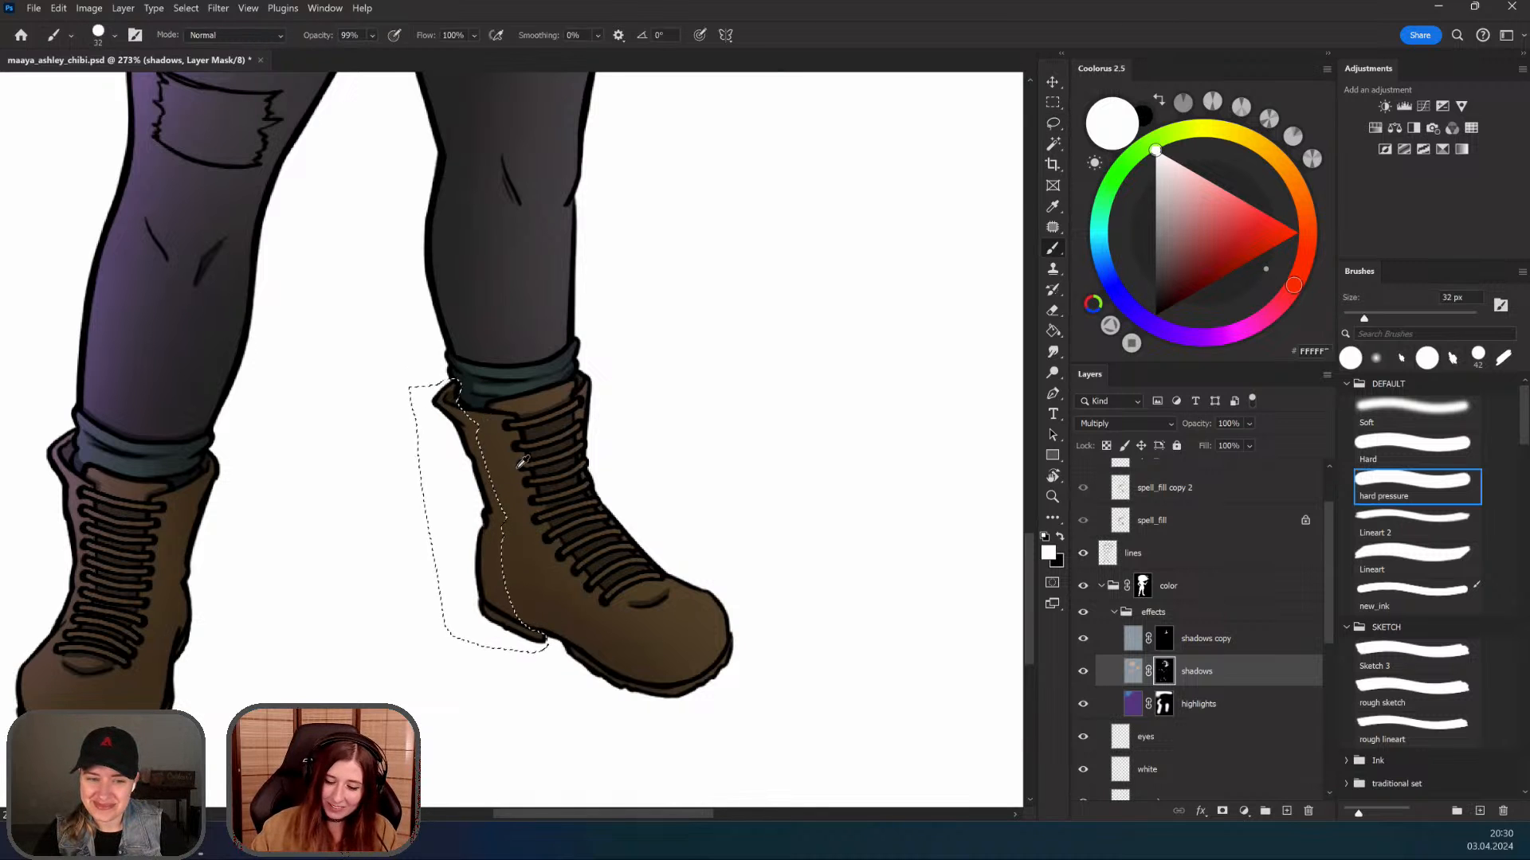
pyautogui.moveTo(503, 564)
pyautogui.mouseDown()
pyautogui.moveTo(527, 561)
pyautogui.moveTo(510, 574)
pyautogui.mouseUp()
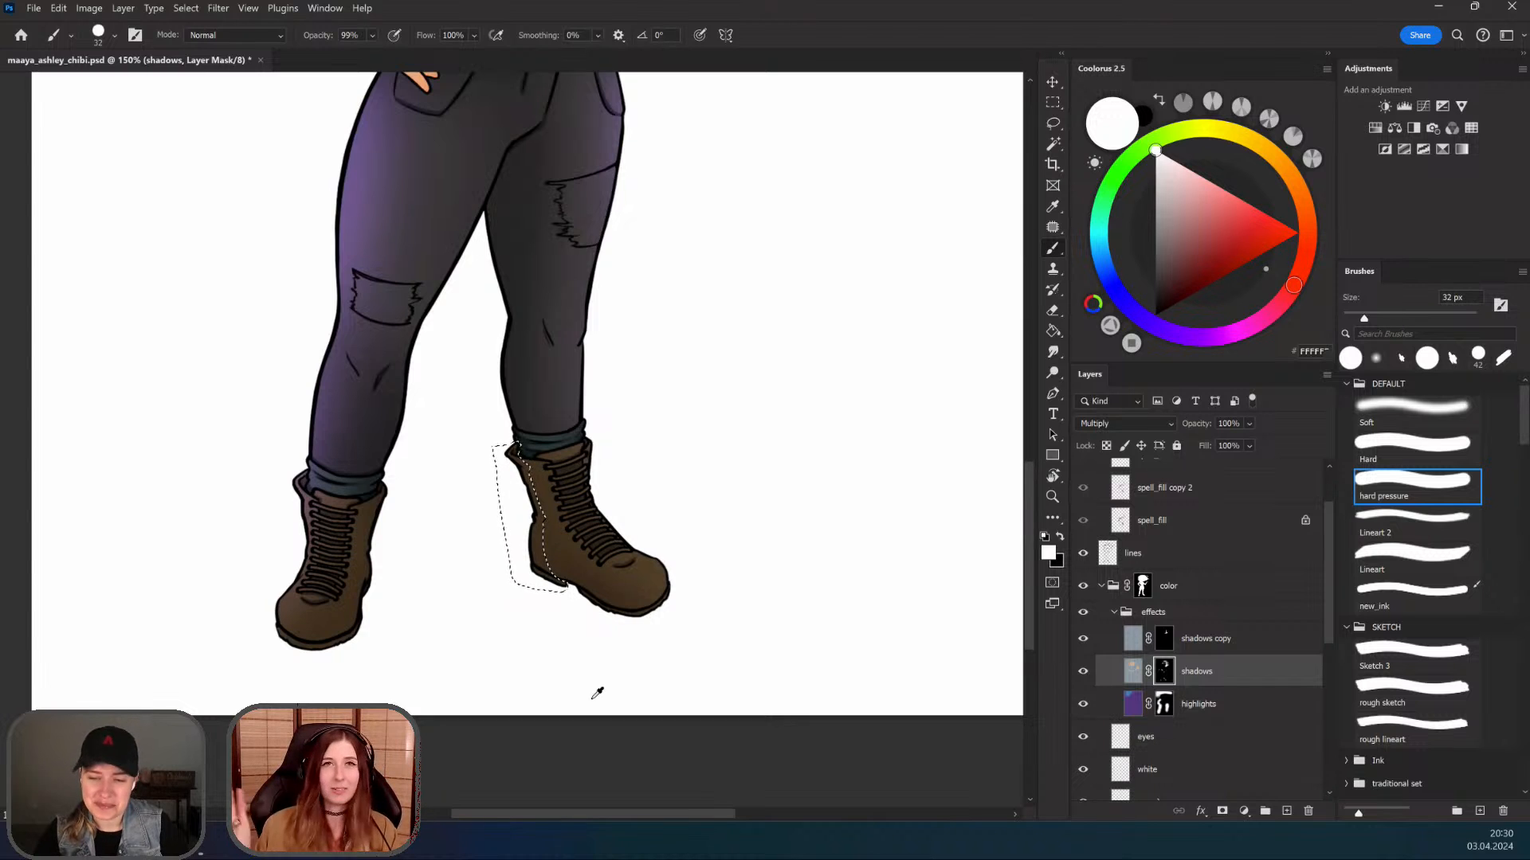
pyautogui.click(1390, 405)
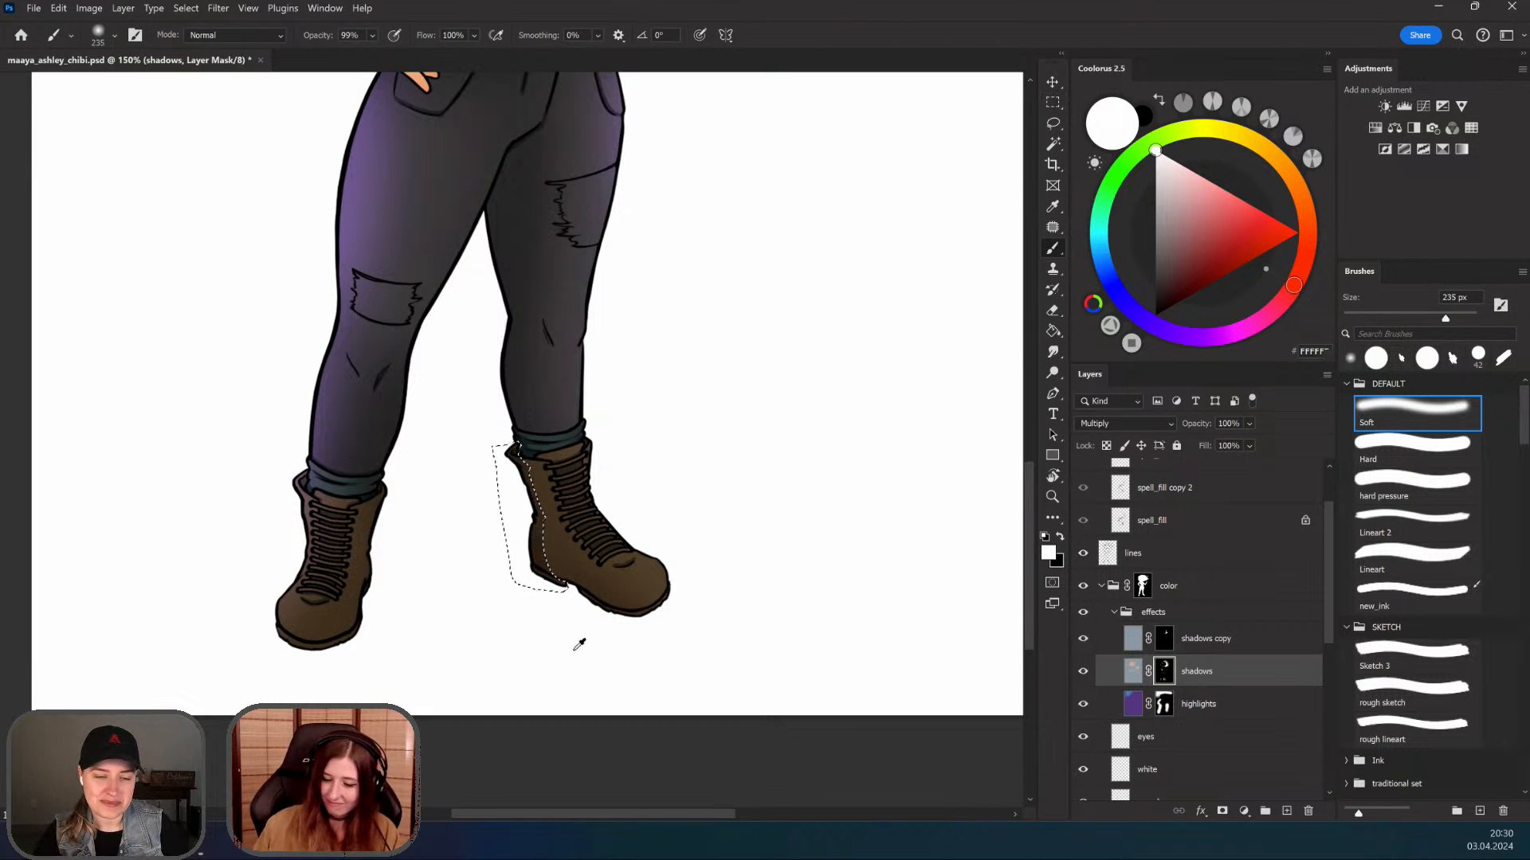
# Step: Lasso the inner edge of the front-facing boot from collar to sole, shade it with the Soft brush, and deselect
pyautogui.click(1053, 123)
pyautogui.moveTo(405, 520); pyautogui.dragTo(446, 540)
pyautogui.scroll(2, 428, 586)
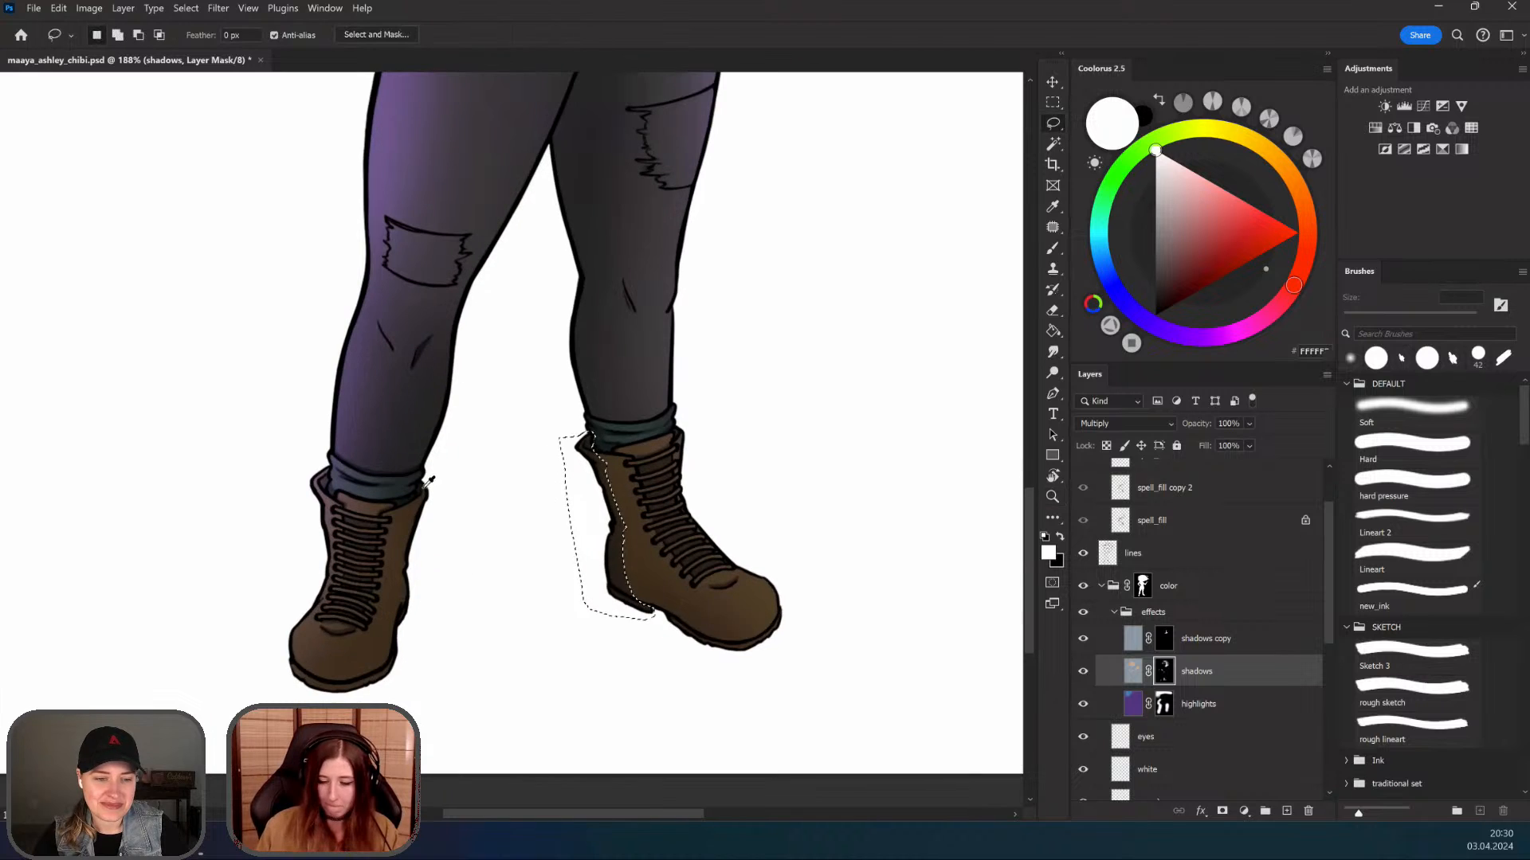
pyautogui.moveTo(428, 479)
pyautogui.mouseDown()
pyautogui.moveTo(407, 519)
pyautogui.moveTo(384, 648)
pyautogui.moveTo(335, 676)
pyautogui.mouseUp()
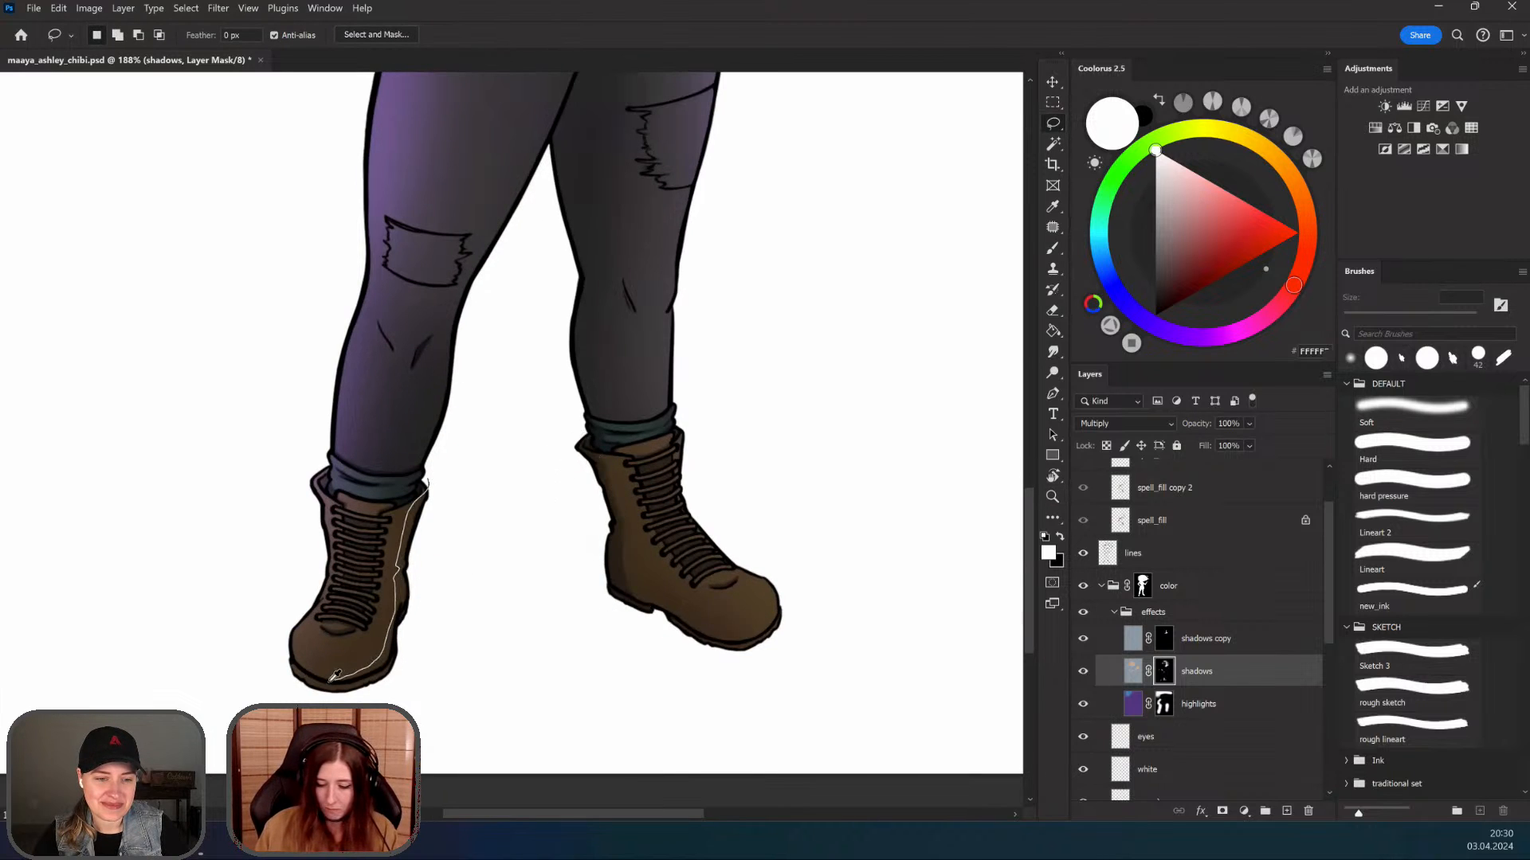
pyautogui.moveTo(435, 619); pyautogui.dragTo(475, 471)
pyautogui.press('b')
pyautogui.moveTo(451, 563)
pyautogui.mouseDown()
pyautogui.moveTo(443, 638)
pyautogui.moveTo(382, 647)
pyautogui.mouseUp()
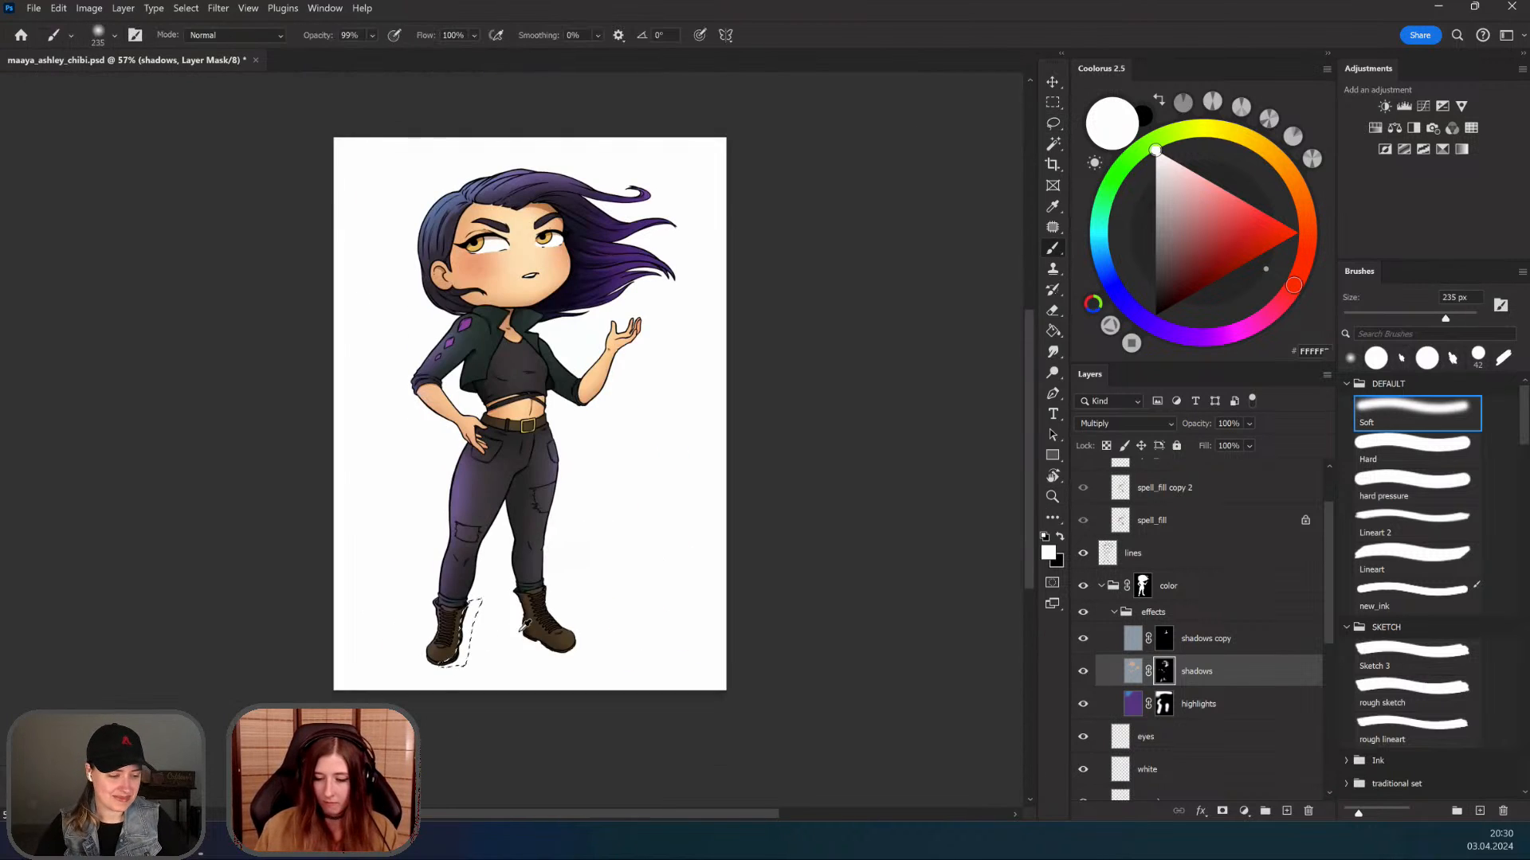
pyautogui.moveTo(494, 574)
pyautogui.mouseDown()
pyautogui.moveTo(439, 627)
pyautogui.moveTo(703, 627)
pyautogui.moveTo(754, 585)
pyautogui.mouseUp()
pyautogui.click(1053, 123)
pyautogui.hotkey('ctrl', 'd')
# Step: Make the highlights layer's mask the painting target
pyautogui.moveTo(679, 553)
pyautogui.mouseDown()
pyautogui.moveTo(613, 565)
pyautogui.moveTo(608, 581)
pyautogui.moveTo(543, 580)
pyautogui.mouseUp()
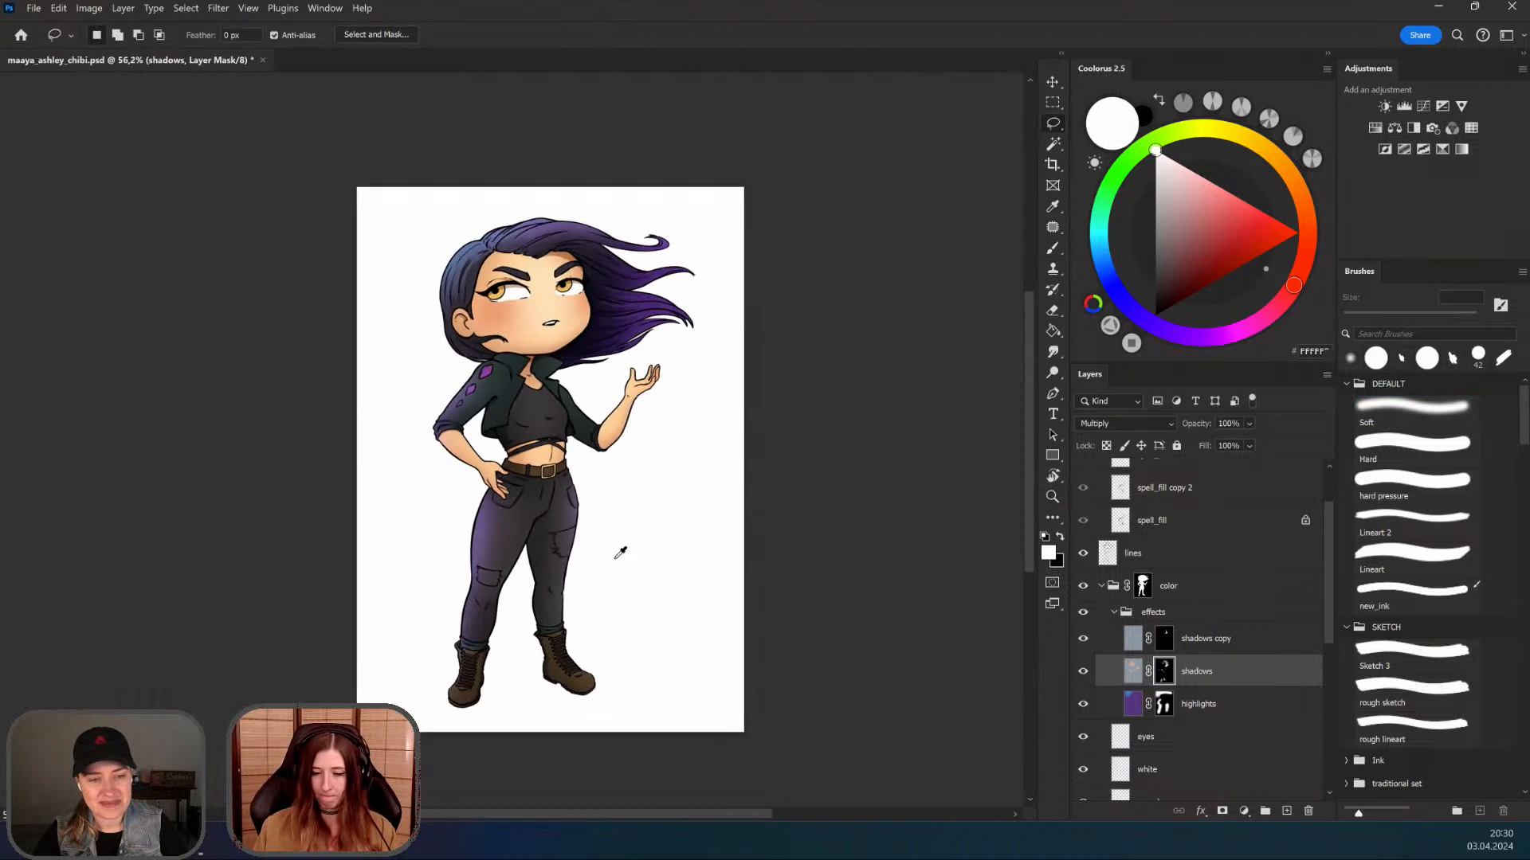
pyautogui.moveTo(621, 550); pyautogui.dragTo(601, 627)
pyautogui.click(1162, 703)
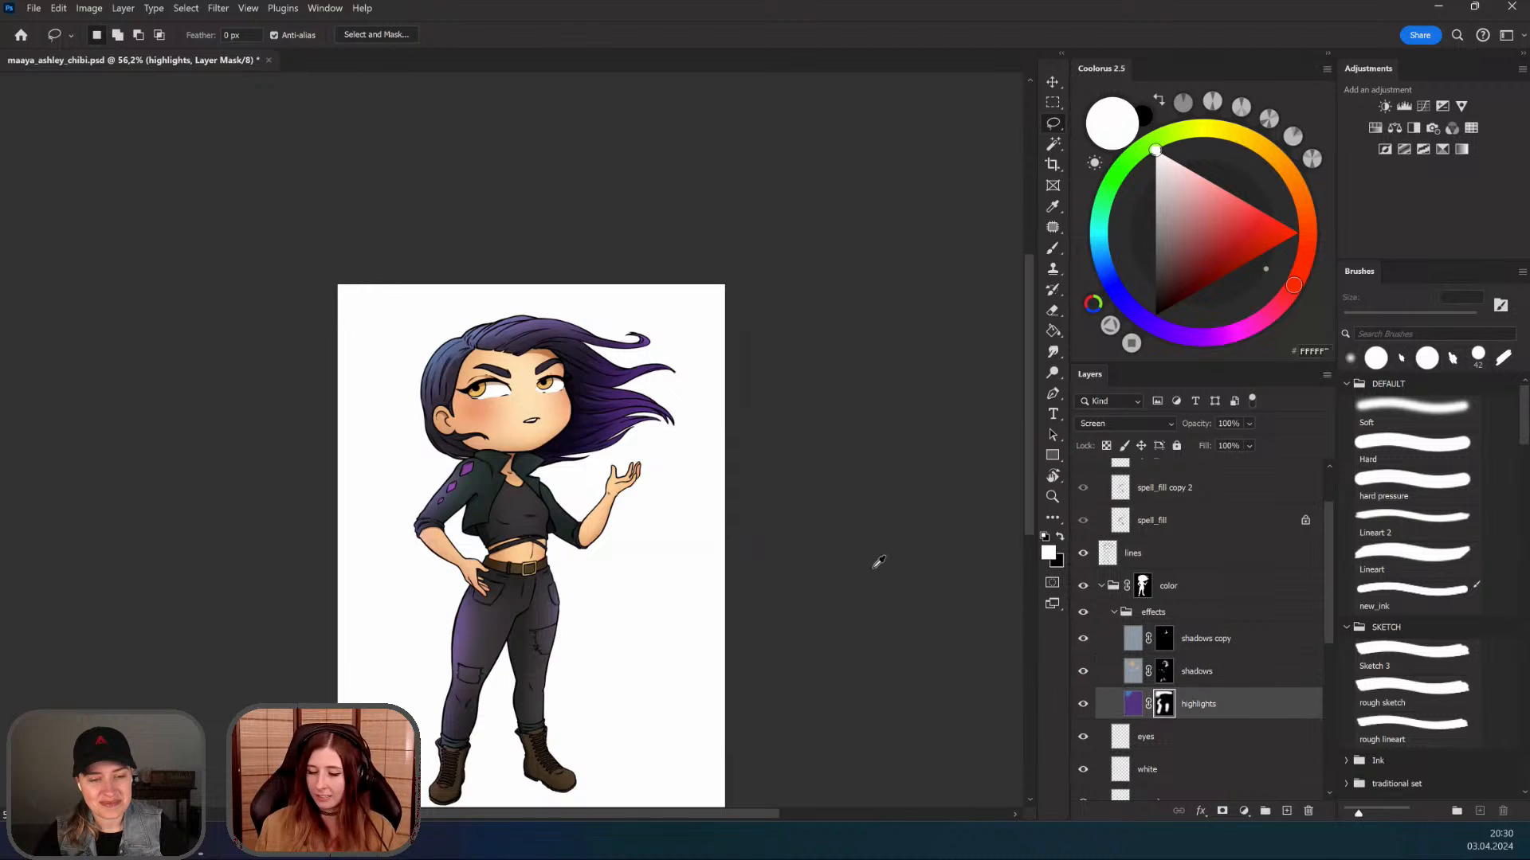
# Step: Lasso the outer edge of the bent arm's jacket sleeve and highlight it with the 235 px Soft brush
pyautogui.moveTo(545, 498); pyautogui.dragTo(673, 472)
pyautogui.moveTo(630, 482); pyautogui.dragTo(699, 504)
pyautogui.moveTo(442, 463); pyautogui.dragTo(567, 485)
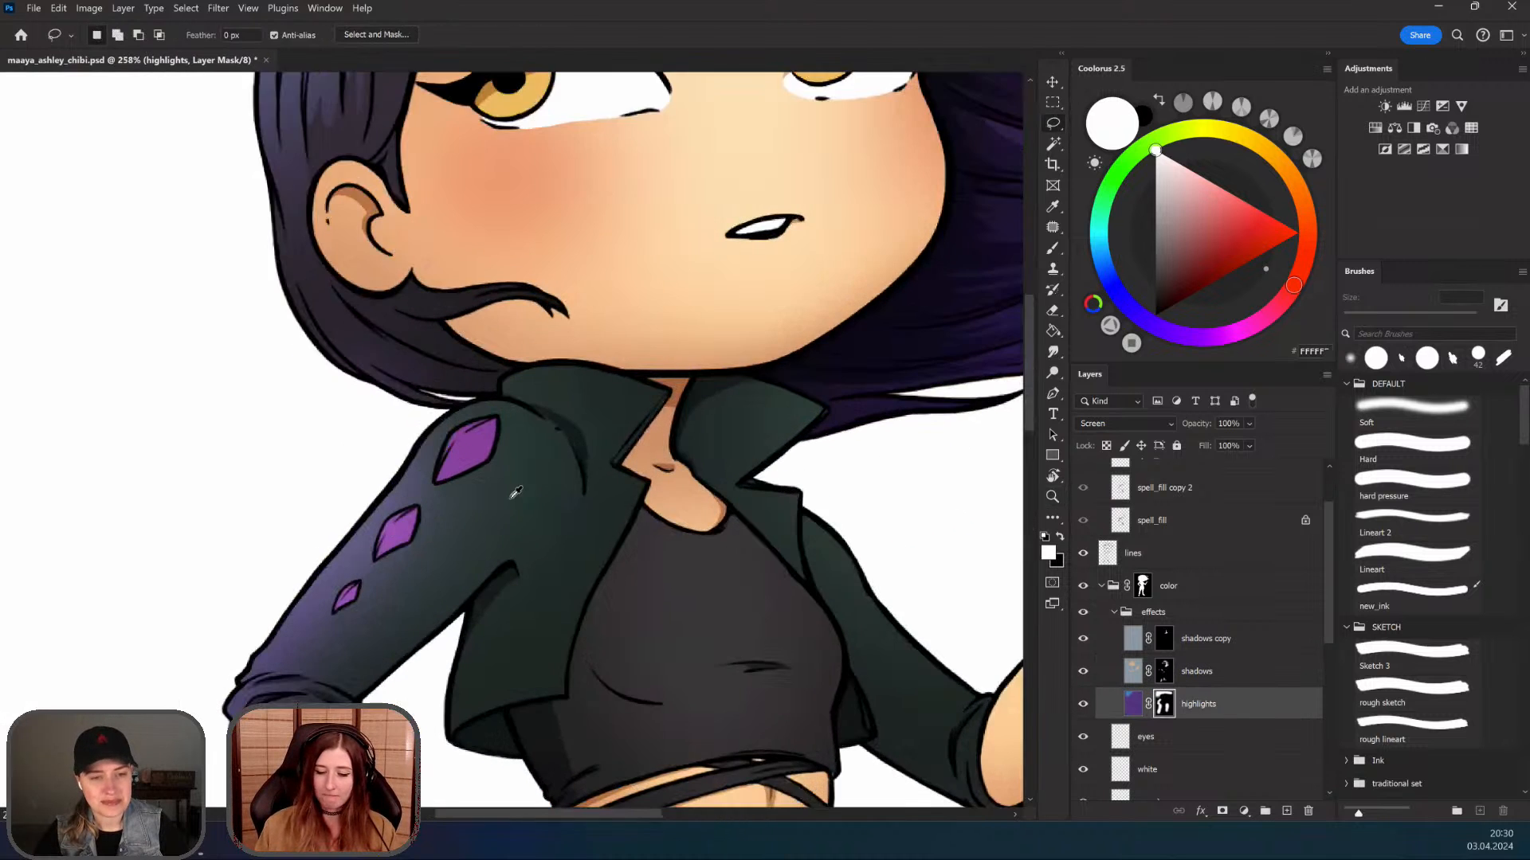
pyautogui.moveTo(582, 547); pyautogui.dragTo(326, 518)
pyautogui.moveTo(487, 520)
pyautogui.mouseDown()
pyautogui.moveTo(454, 522)
pyautogui.moveTo(540, 545)
pyautogui.moveTo(527, 548)
pyautogui.mouseUp()
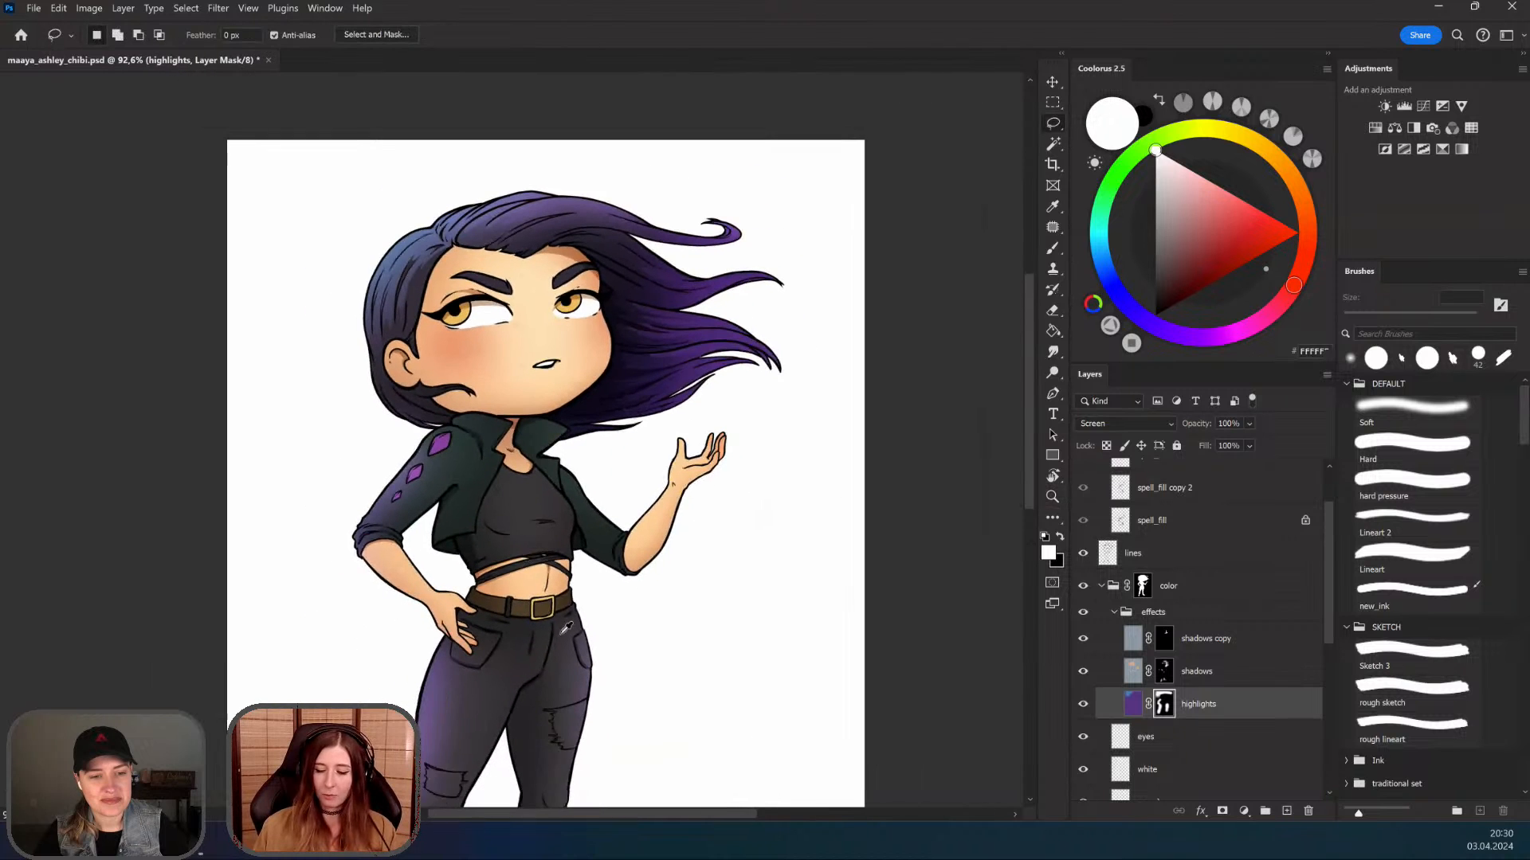
pyautogui.moveTo(566, 628); pyautogui.dragTo(526, 565)
pyautogui.moveTo(522, 507); pyautogui.dragTo(574, 502)
pyautogui.moveTo(573, 508); pyautogui.dragTo(553, 570)
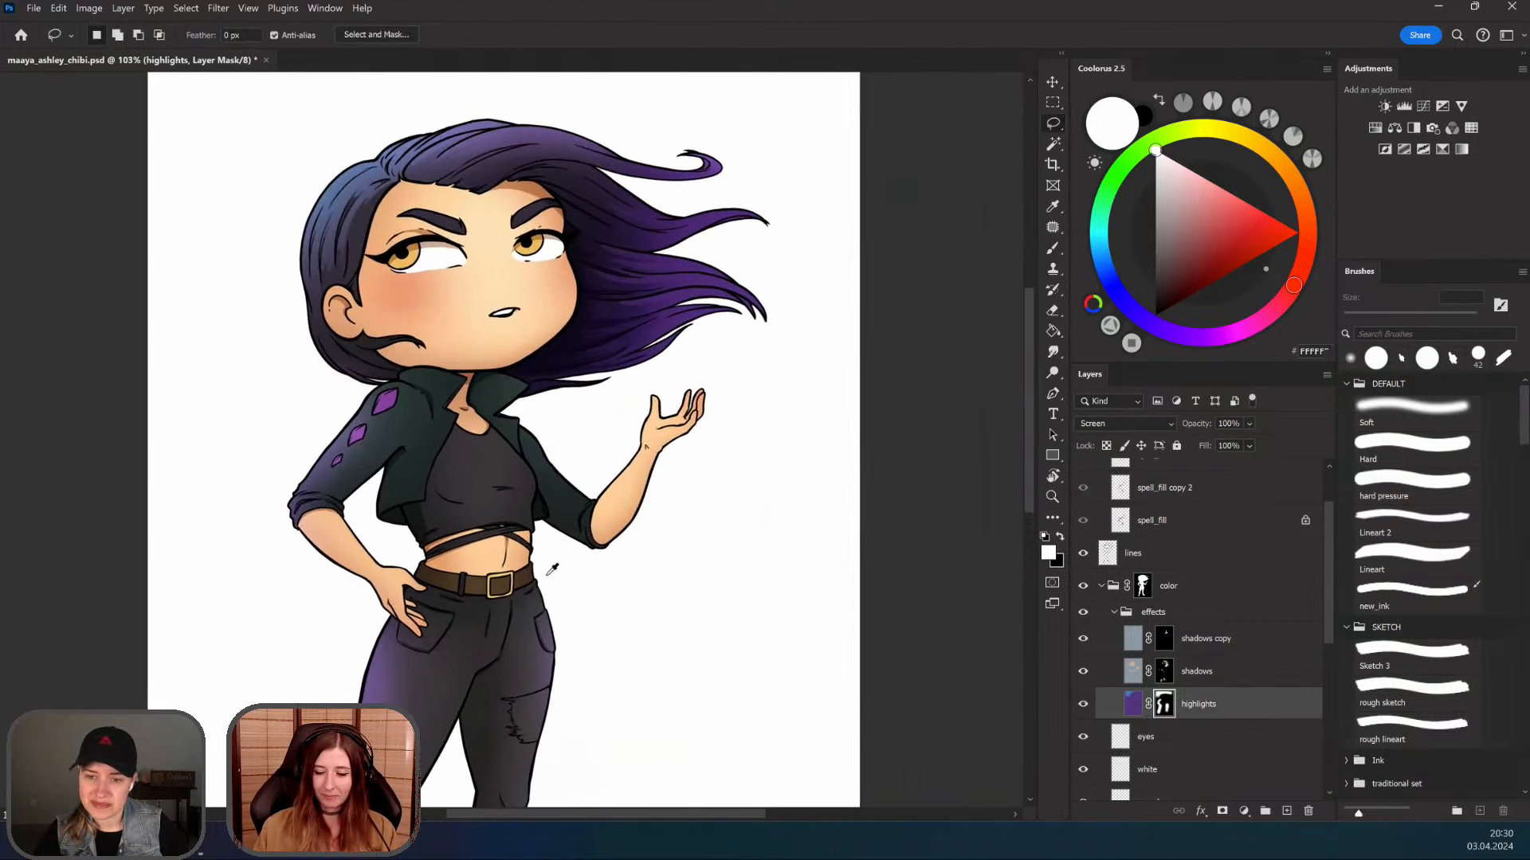
pyautogui.moveTo(465, 485)
pyautogui.mouseDown()
pyautogui.moveTo(549, 566)
pyautogui.moveTo(573, 644)
pyautogui.moveTo(648, 650)
pyautogui.mouseUp()
pyautogui.moveTo(446, 368)
pyautogui.mouseDown()
pyautogui.moveTo(422, 373)
pyautogui.moveTo(249, 591)
pyautogui.moveTo(283, 584)
pyautogui.moveTo(326, 504)
pyautogui.moveTo(447, 368)
pyautogui.mouseUp()
pyautogui.press('b')
pyautogui.moveTo(293, 478); pyautogui.dragTo(195, 532)
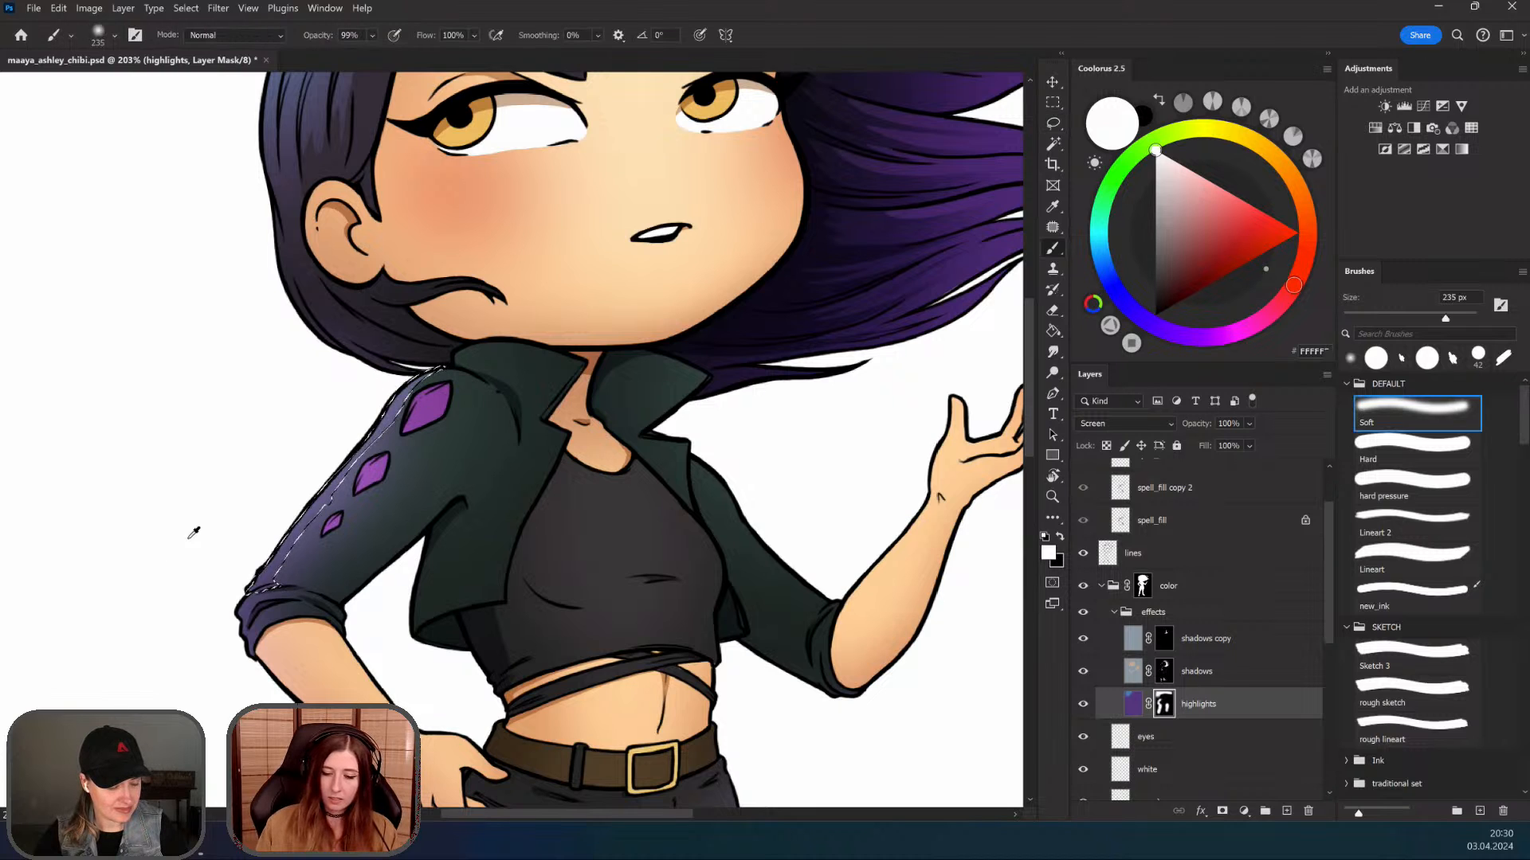
pyautogui.hotkey('ctrl', 'd')
# Step: Lasso the upper fold of the bent arm's rolled cuff and brush a highlight onto it
pyautogui.press('l')
pyautogui.click(433, 468)
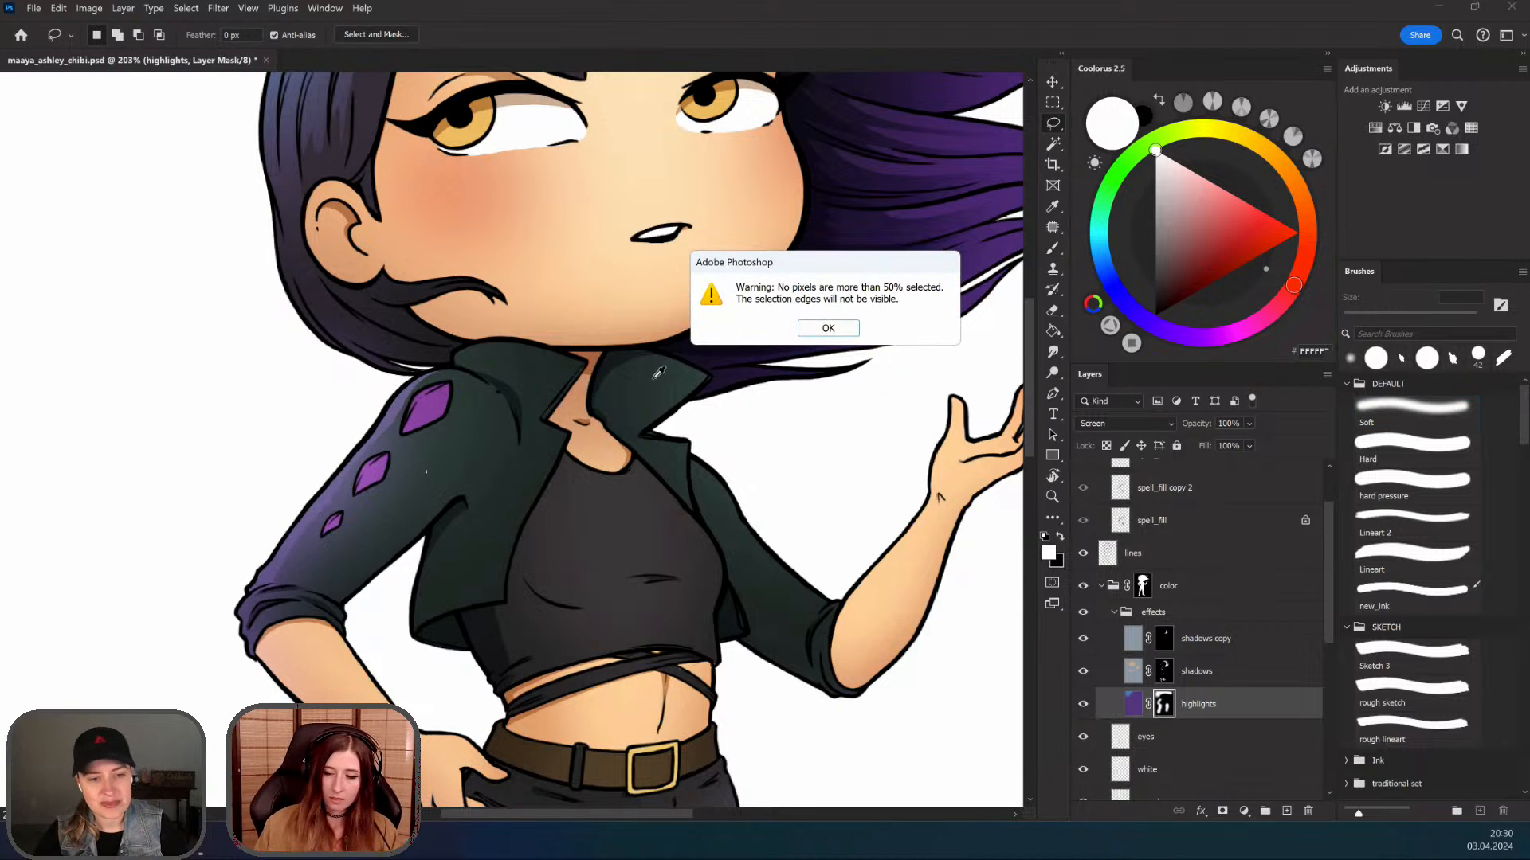
pyautogui.click(822, 326)
pyautogui.moveTo(498, 498); pyautogui.dragTo(536, 462)
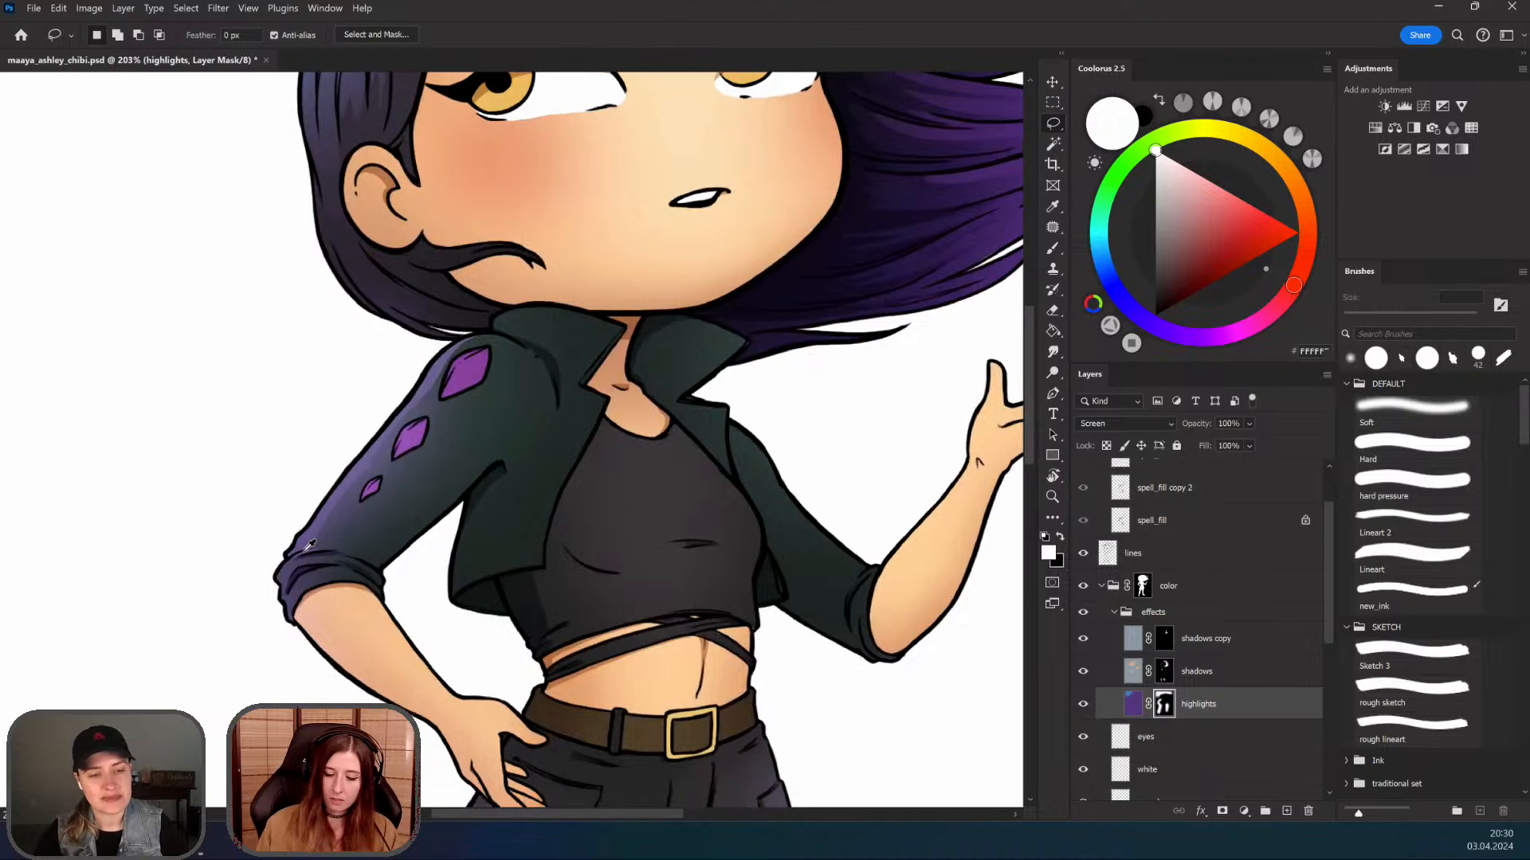
pyautogui.moveTo(314, 544); pyautogui.dragTo(312, 550)
pyautogui.press('b')
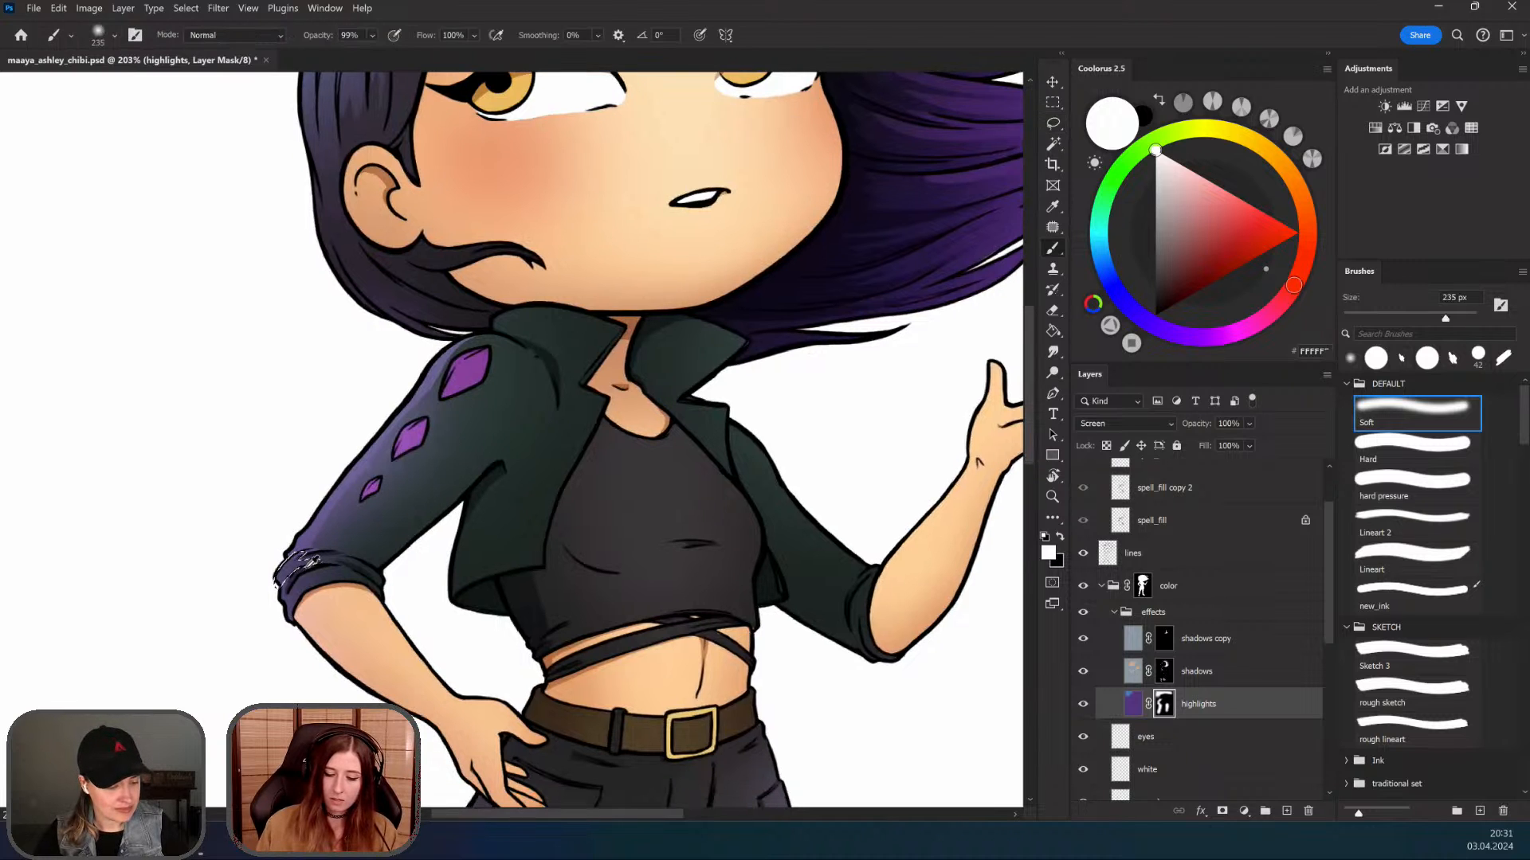
pyautogui.press('l')
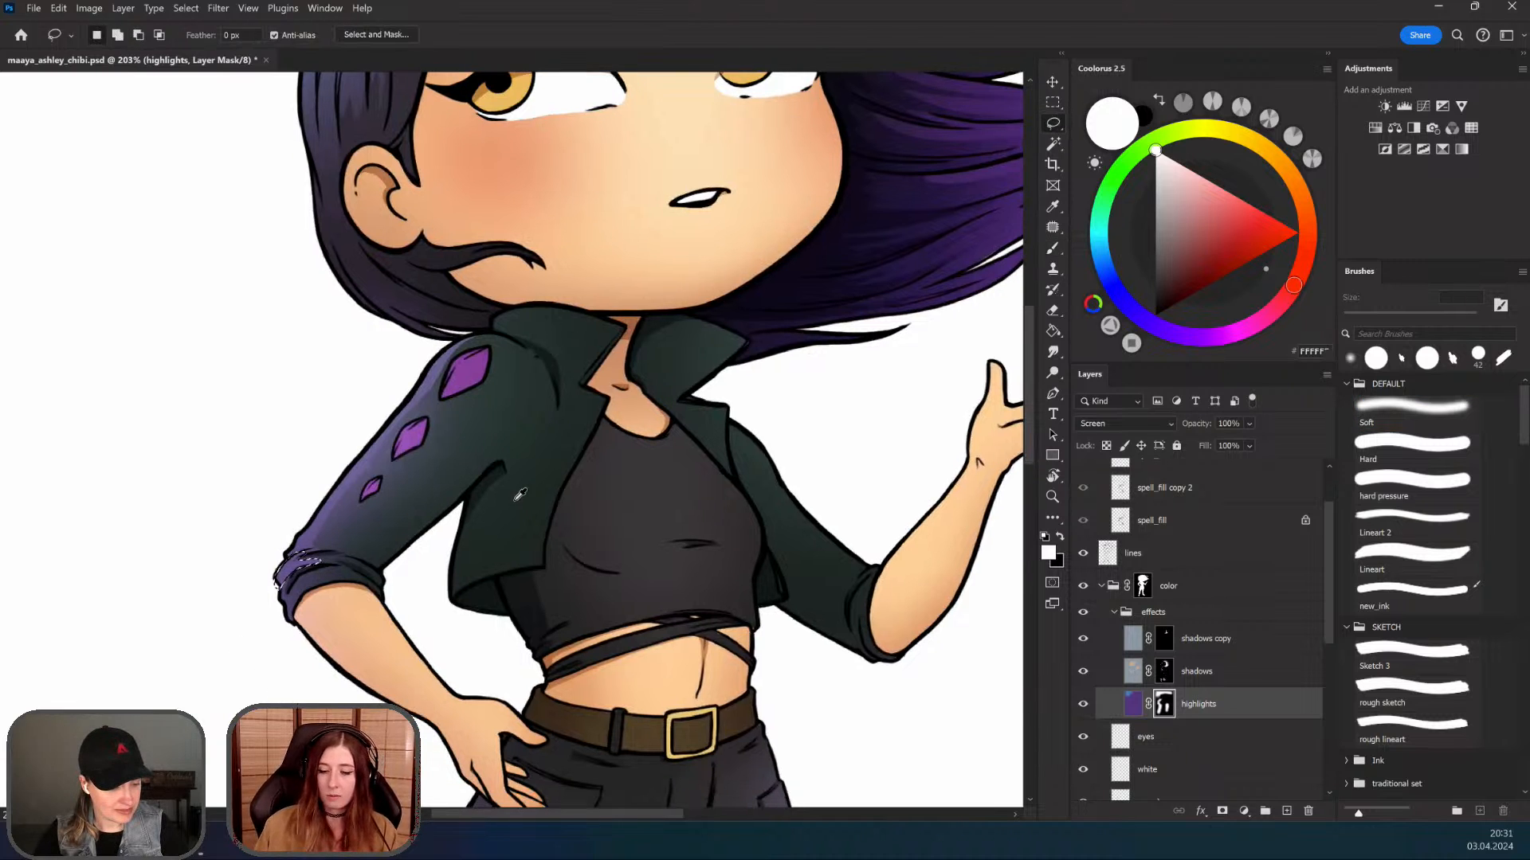
pyautogui.scroll(-3, 522, 502)
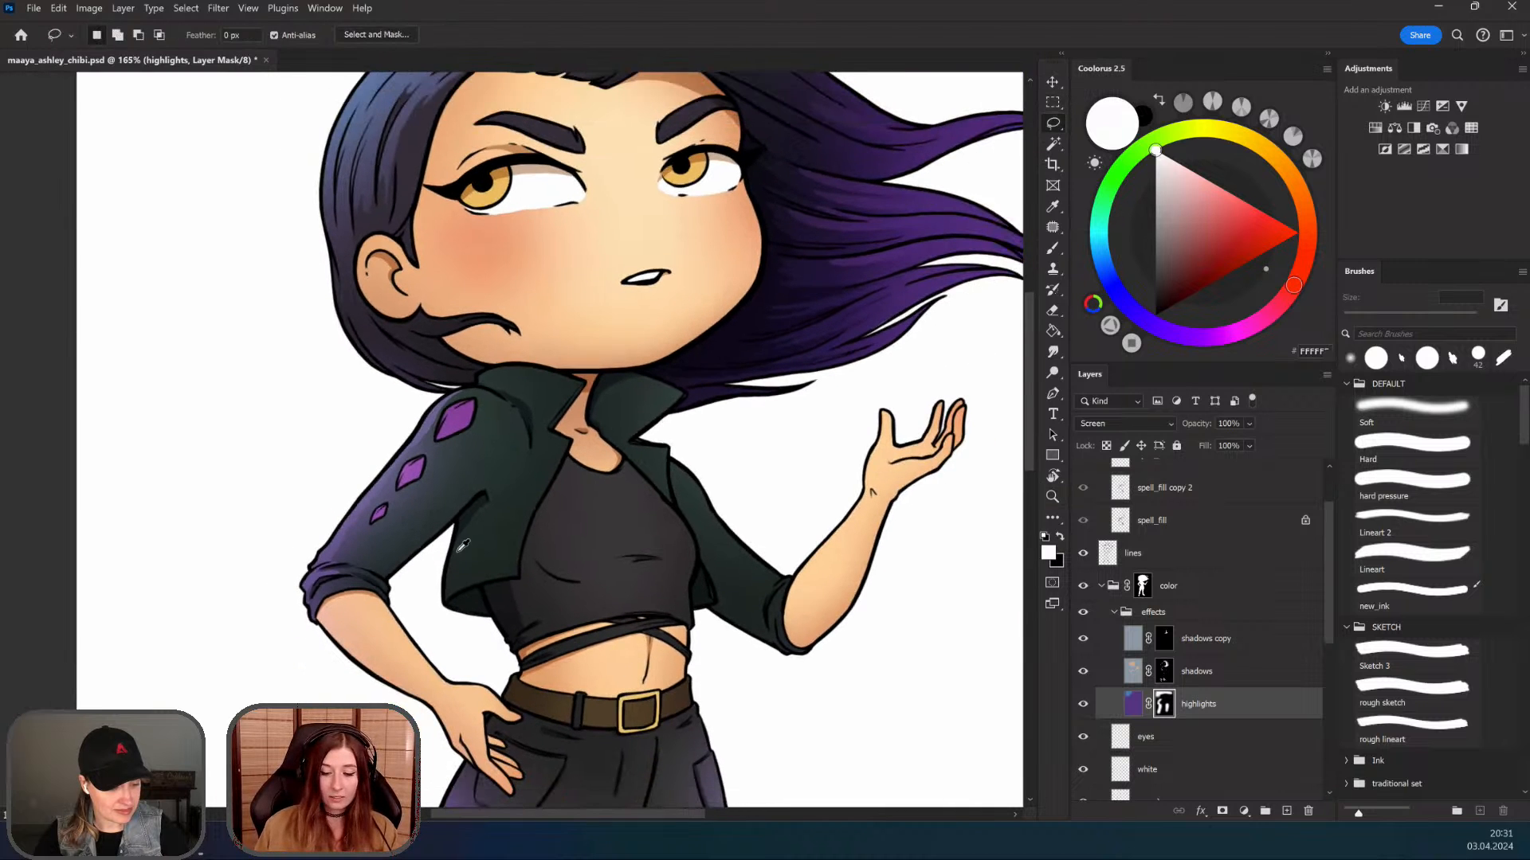
pyautogui.scroll(3, 462, 545)
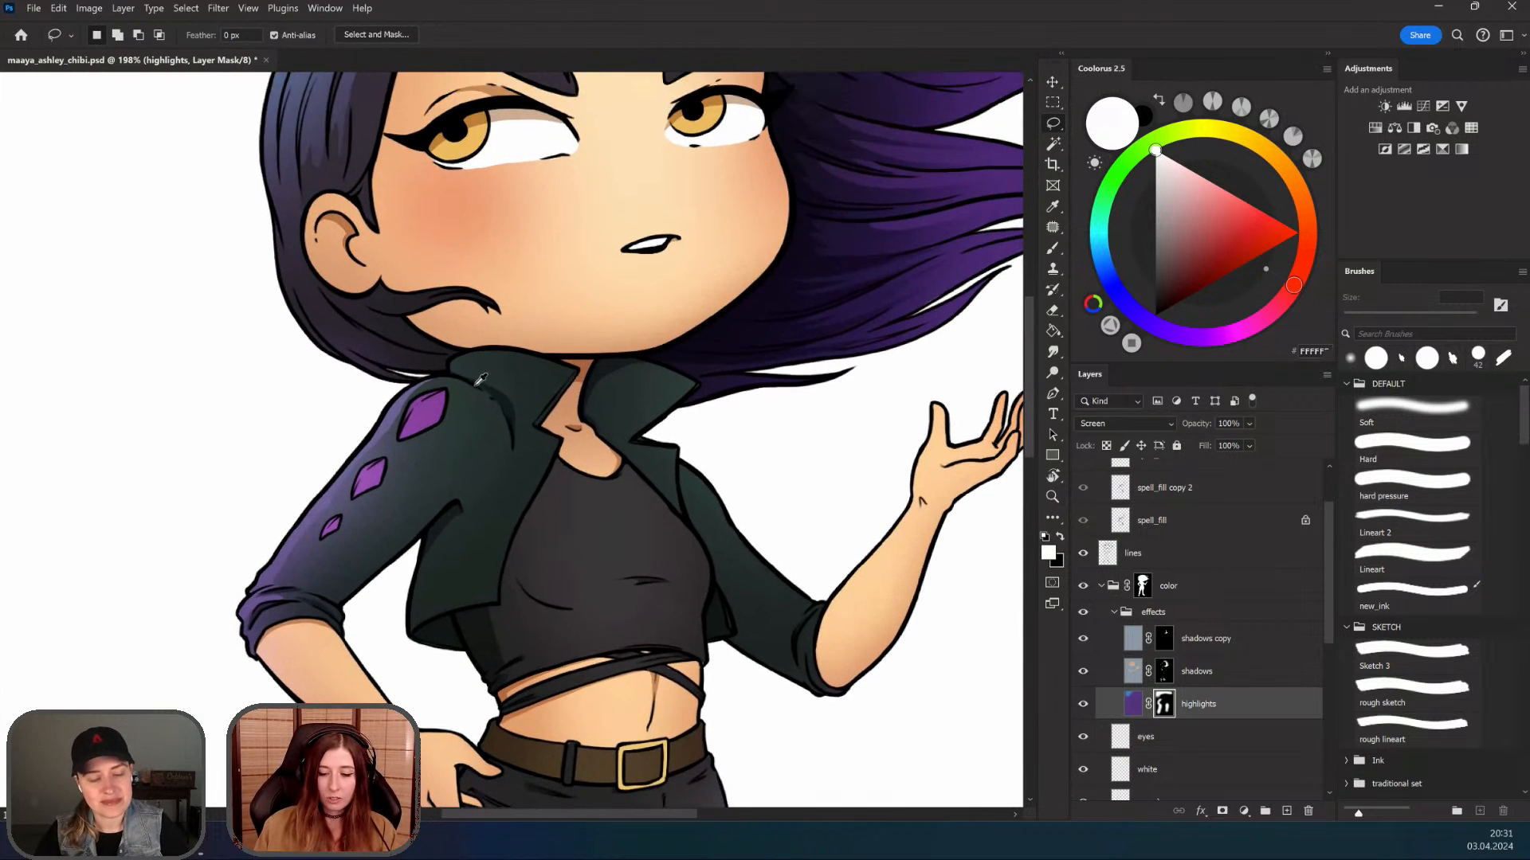
pyautogui.scroll(-1, 480, 380)
# Step: Lasso the outer lower part of the rolled sleeve cuff, brush a highlight inside it, and clear the selection
pyautogui.moveTo(387, 551); pyautogui.dragTo(355, 558)
pyautogui.moveTo(329, 619)
pyautogui.mouseDown()
pyautogui.moveTo(362, 502)
pyautogui.moveTo(396, 508)
pyautogui.moveTo(325, 572)
pyautogui.mouseUp()
pyautogui.press('b')
pyautogui.scroll(1, 458, 472)
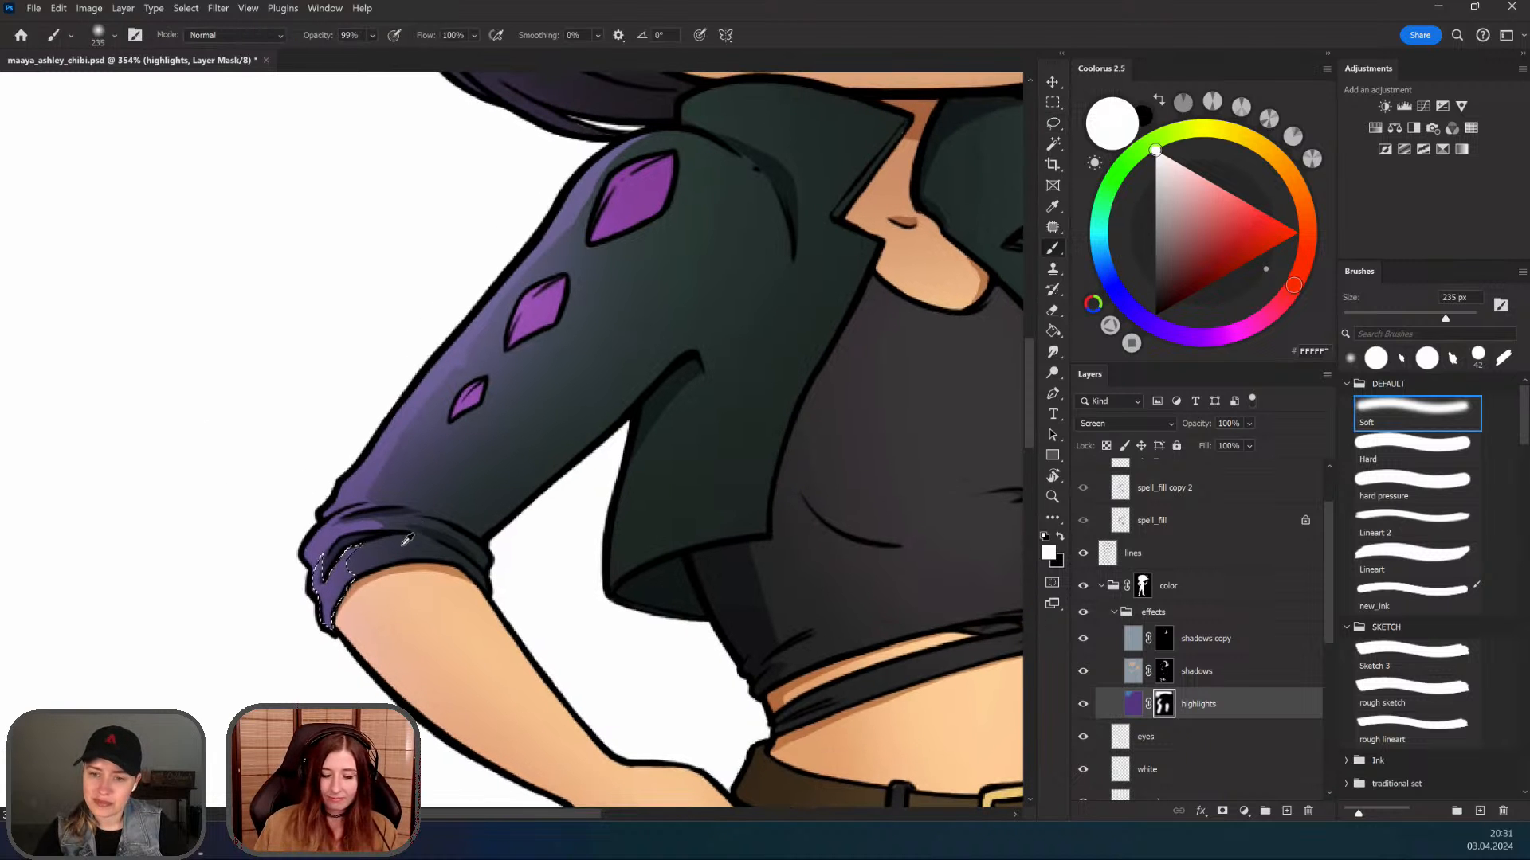
pyautogui.scroll(-3, 406, 541)
pyautogui.press('l')
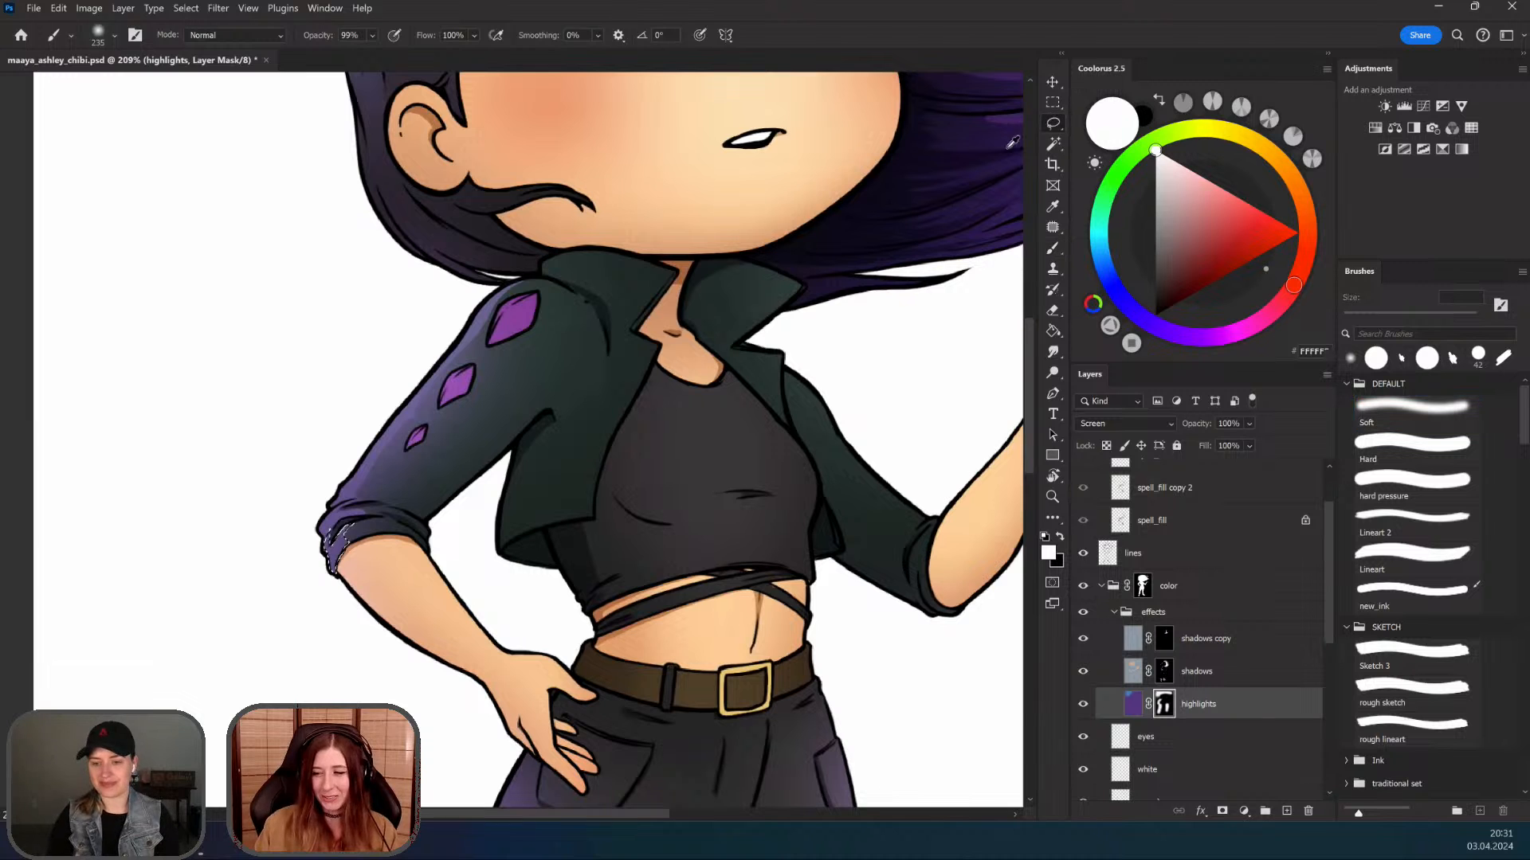
pyautogui.click(408, 529)
pyautogui.moveTo(446, 545); pyautogui.dragTo(406, 558)
pyautogui.moveTo(333, 503); pyautogui.dragTo(315, 505)
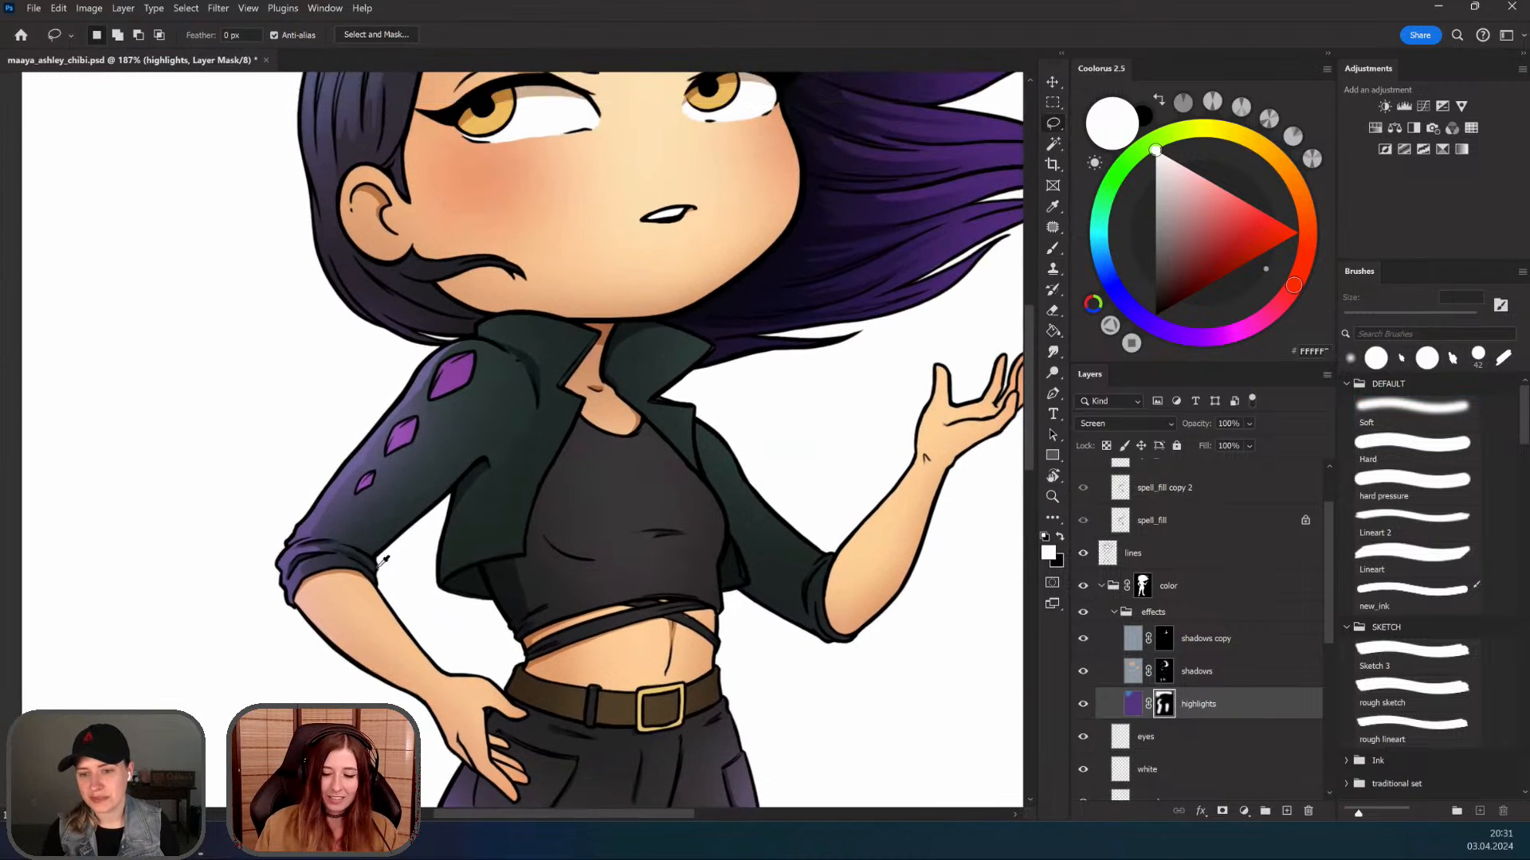
# Step: Lasso the back edge of the hair from crown to nape and highlight it with the Soft brush at 283 px
pyautogui.scroll(5, 383, 560)
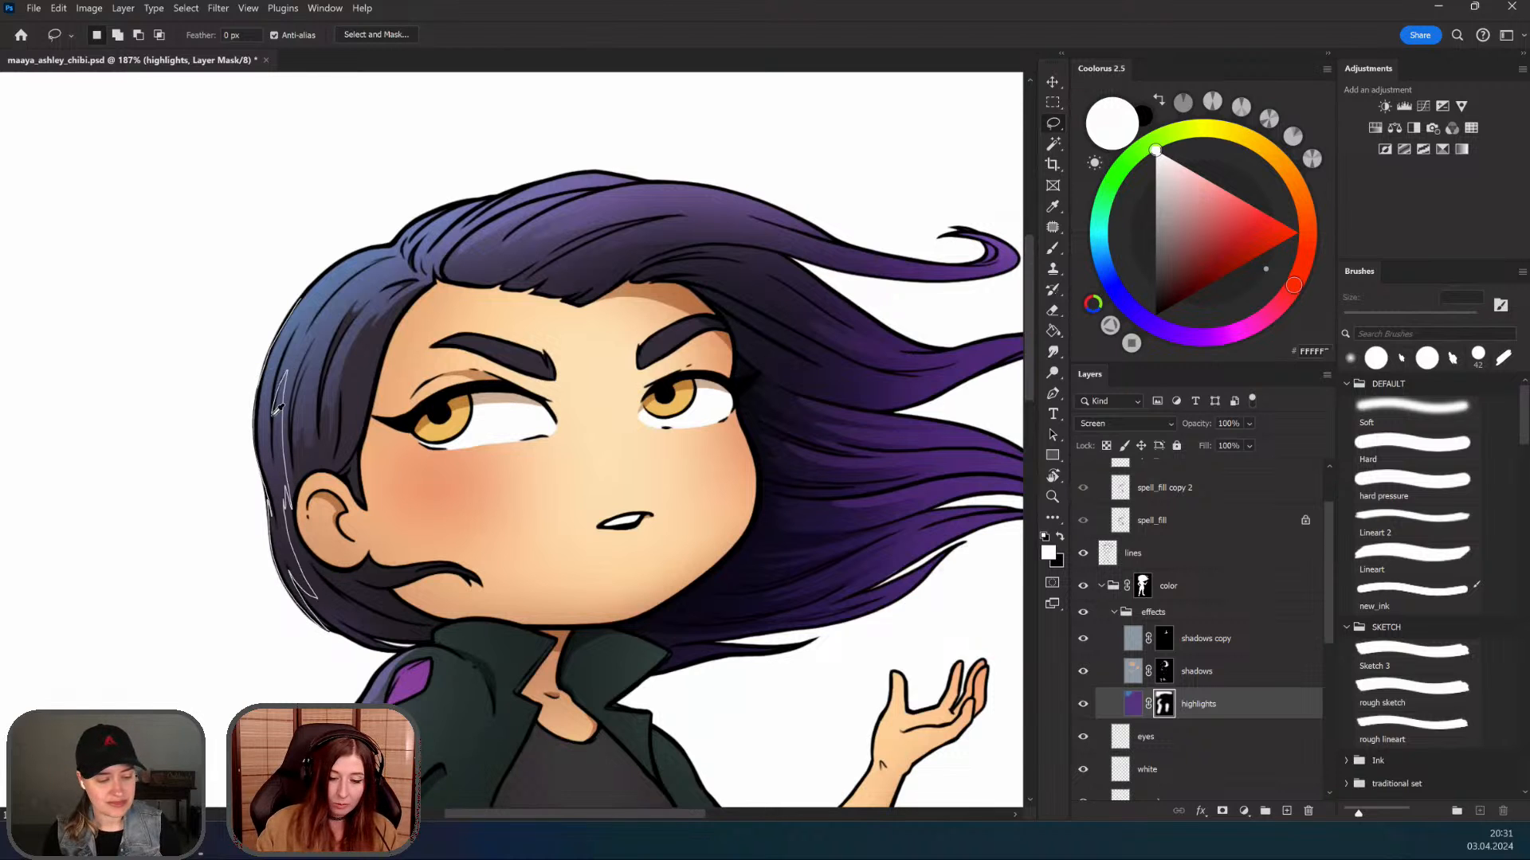
pyautogui.moveTo(336, 264); pyautogui.dragTo(334, 266)
pyautogui.press('b')
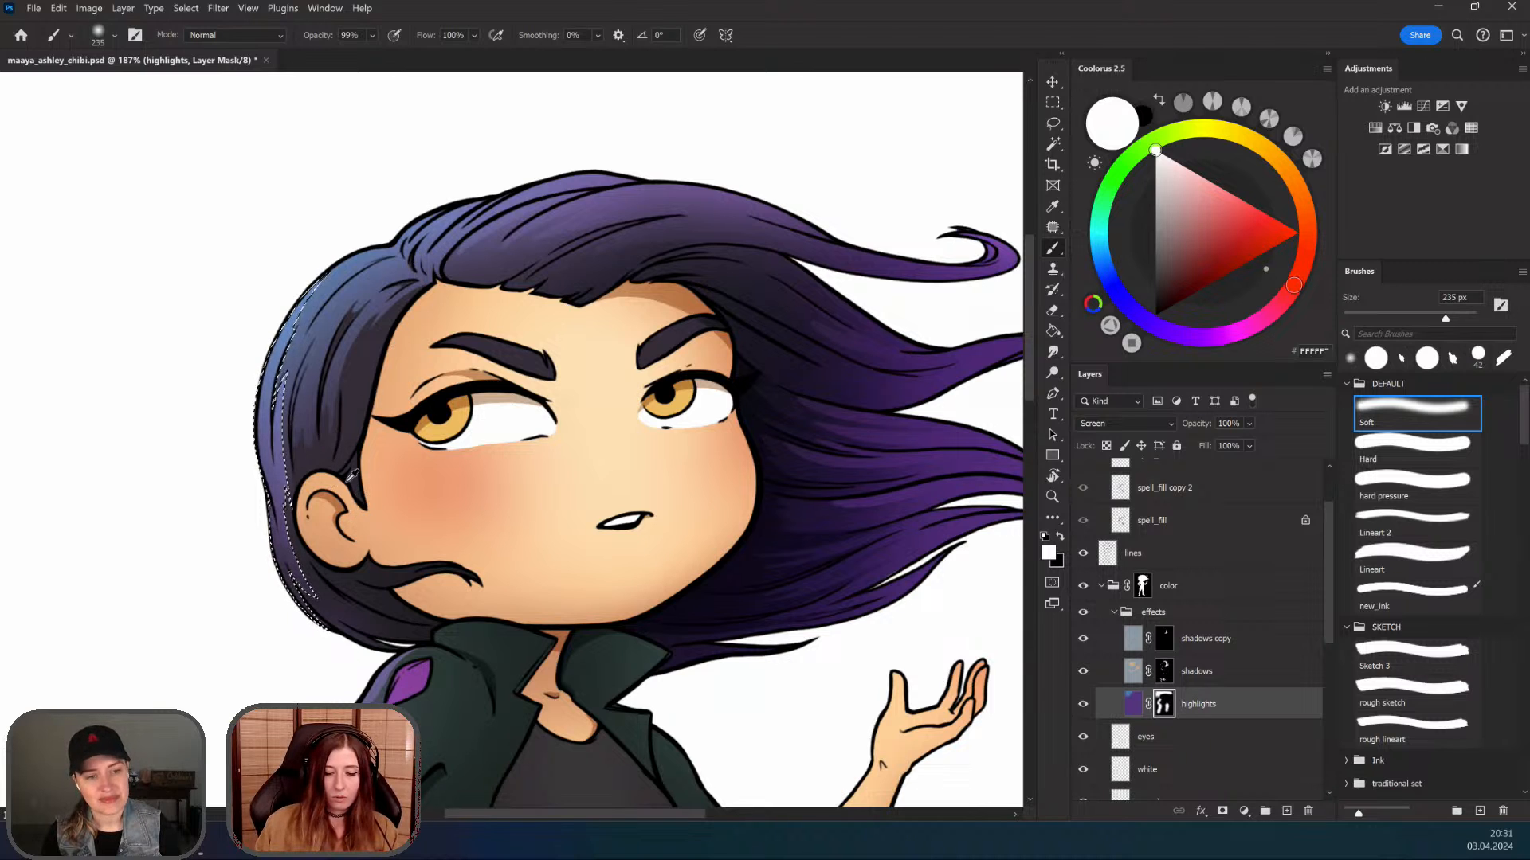
pyautogui.moveTo(332, 468)
pyautogui.mouseDown()
pyautogui.moveTo(383, 450)
pyautogui.moveTo(372, 416)
pyautogui.mouseUp()
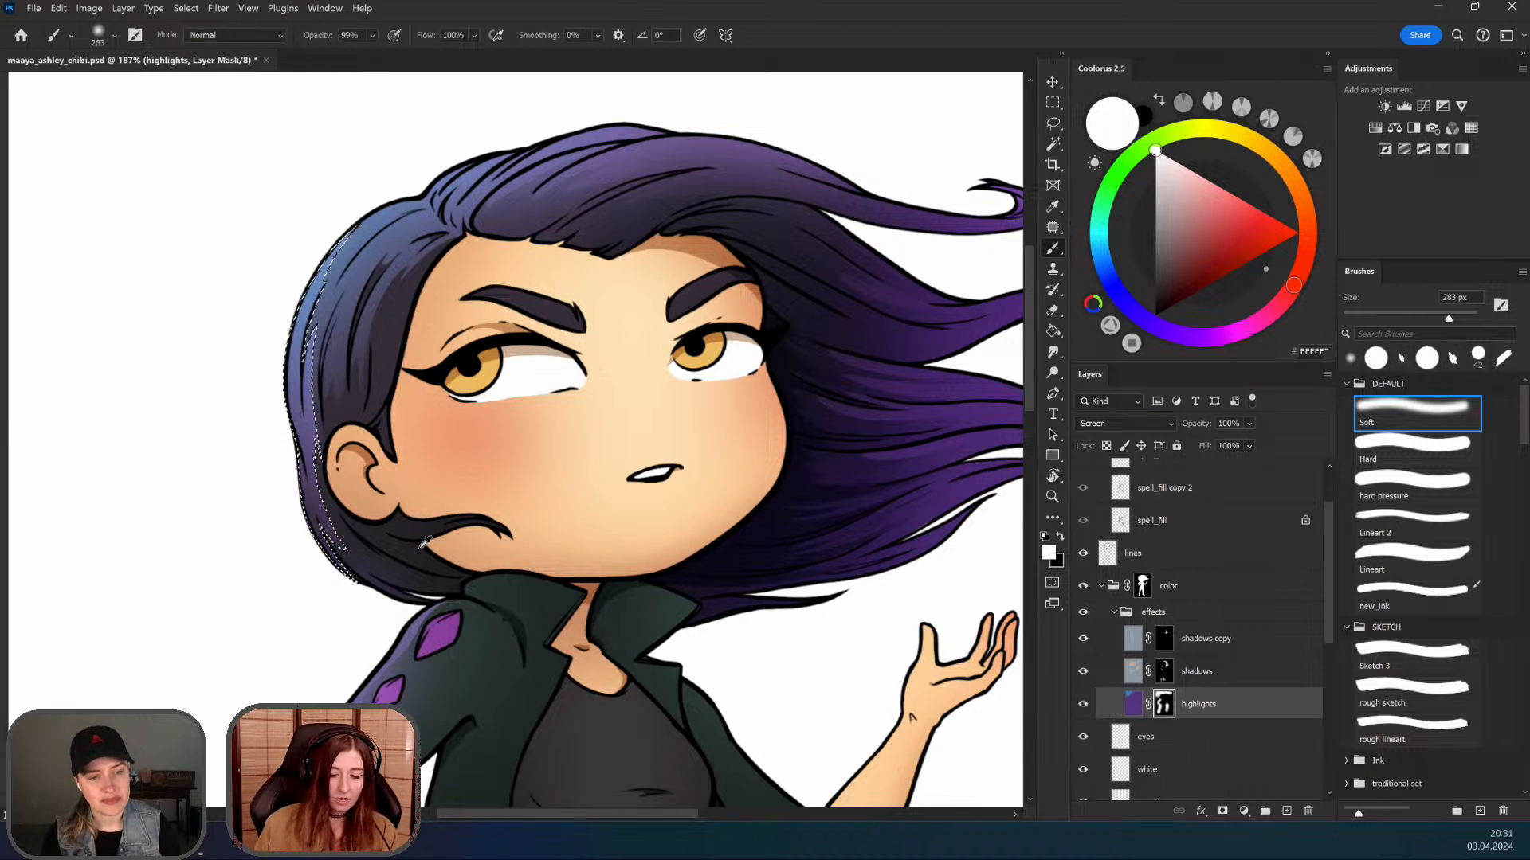
pyautogui.click(1053, 102)
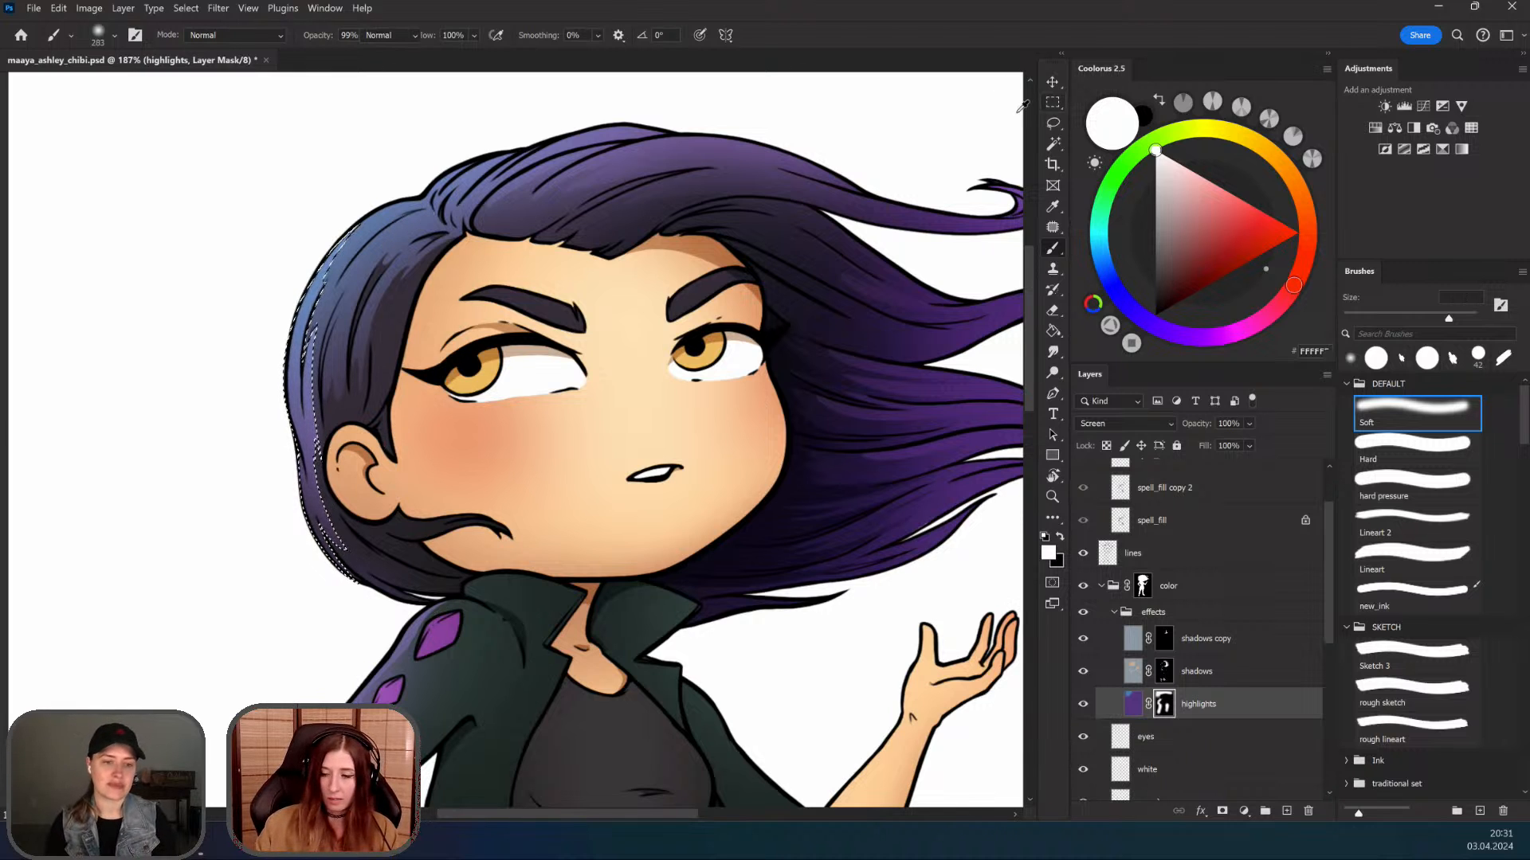
pyautogui.click(419, 562)
pyautogui.moveTo(325, 396); pyautogui.dragTo(278, 403)
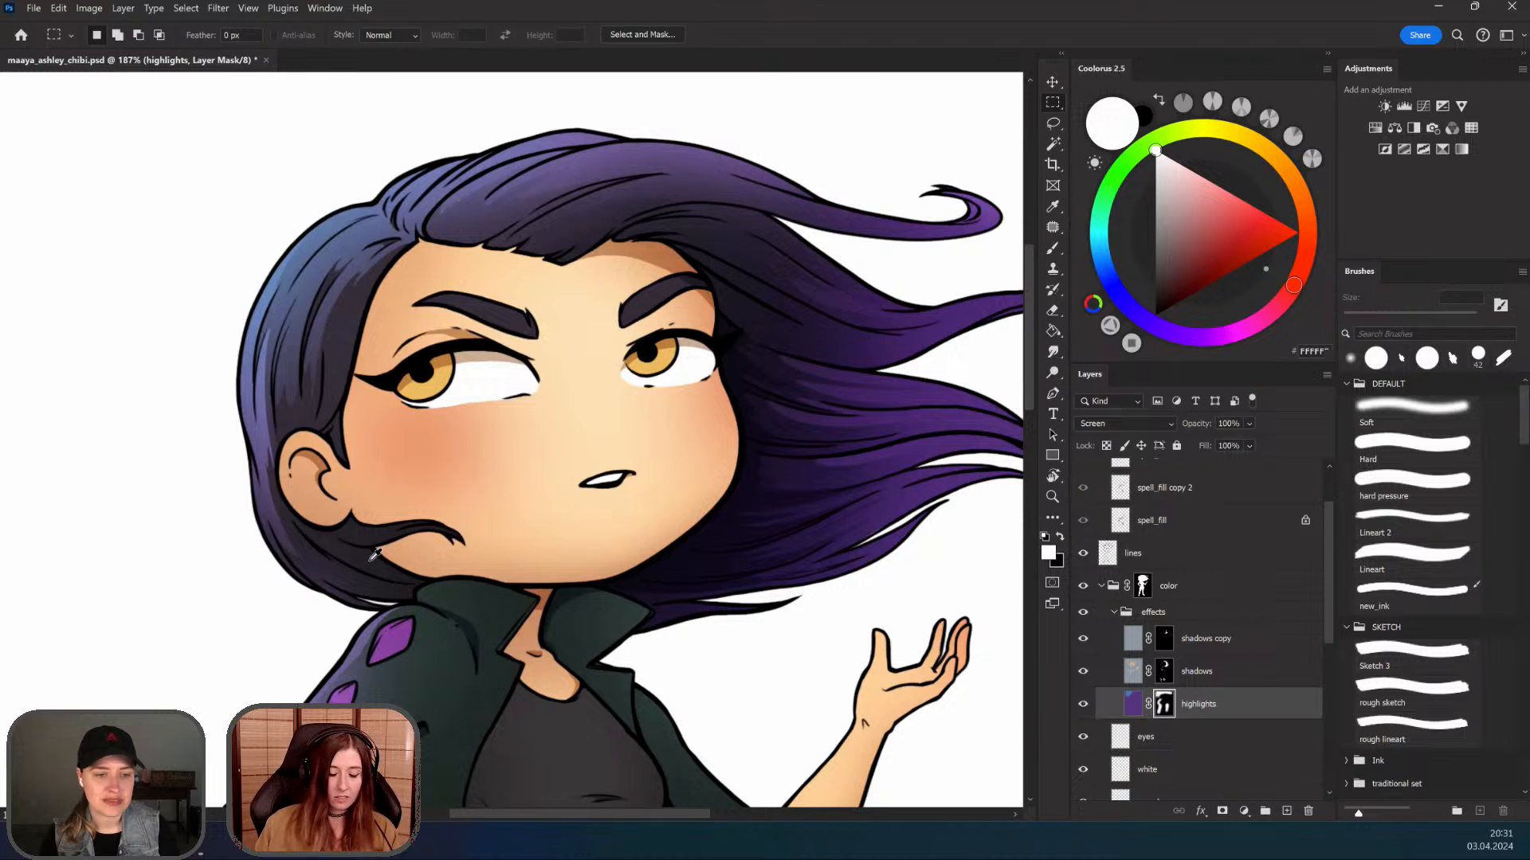
# Step: Try to select the hair strand curving behind the ear for a highlight
pyautogui.moveTo(375, 555); pyautogui.dragTo(342, 622)
pyautogui.moveTo(337, 553); pyautogui.dragTo(1034, 157)
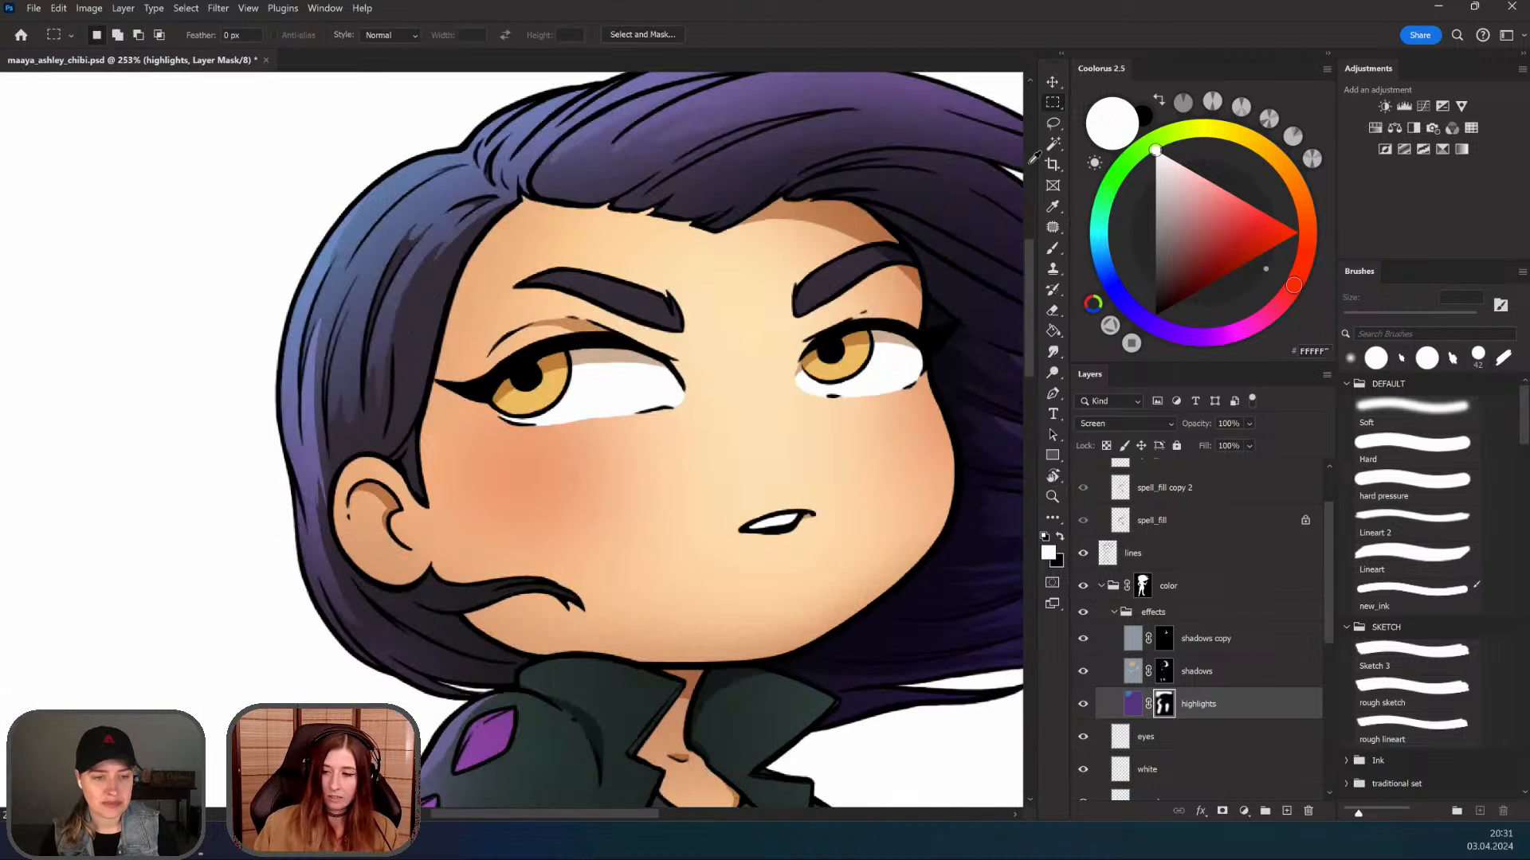
pyautogui.click(1052, 122)
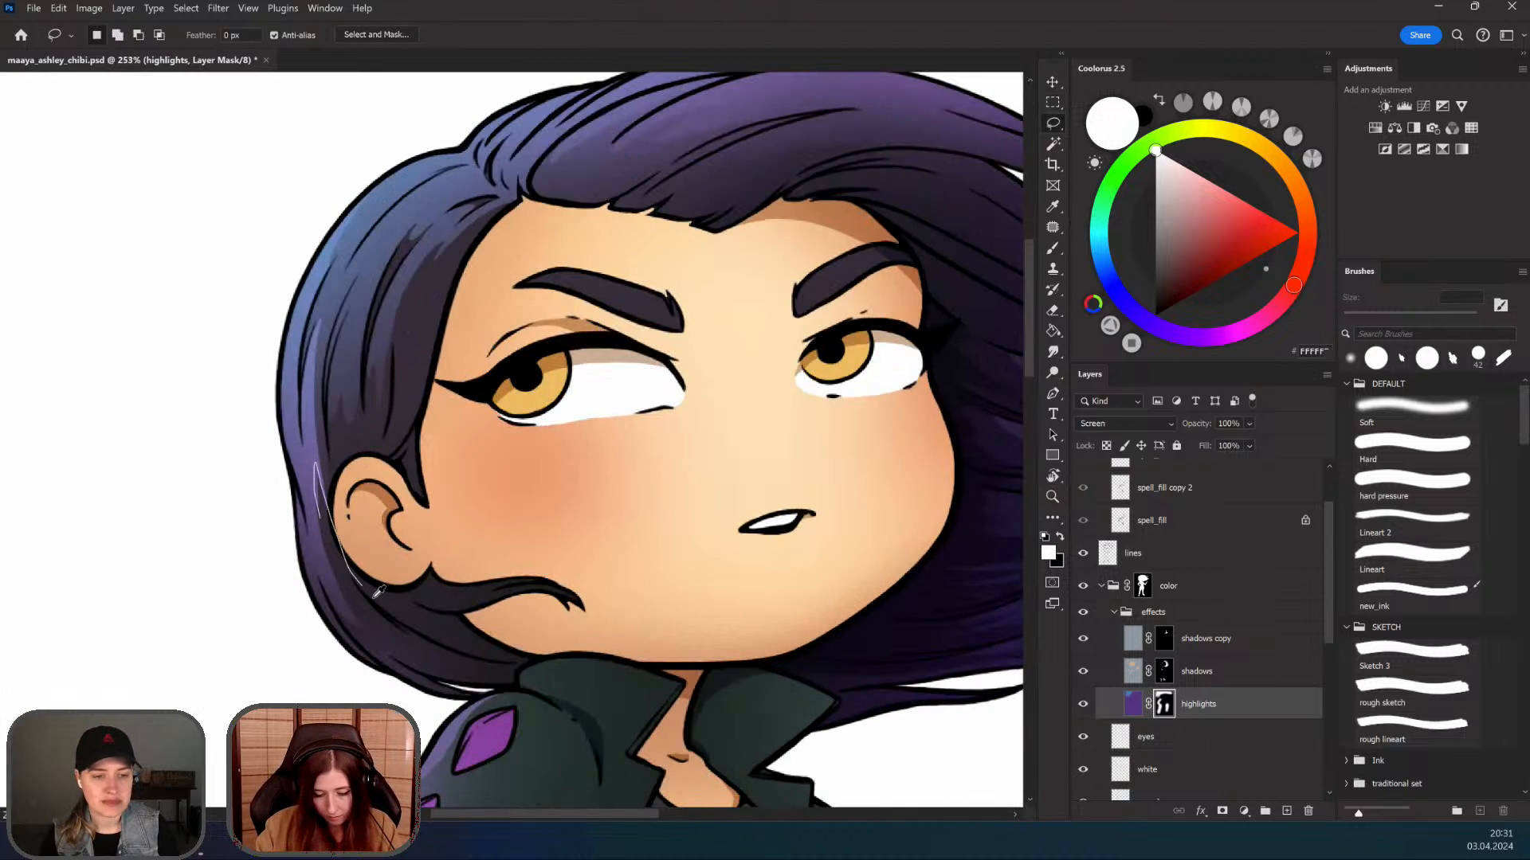
pyautogui.moveTo(317, 484); pyautogui.dragTo(316, 470)
pyautogui.hotkey('ctrl', 'd')
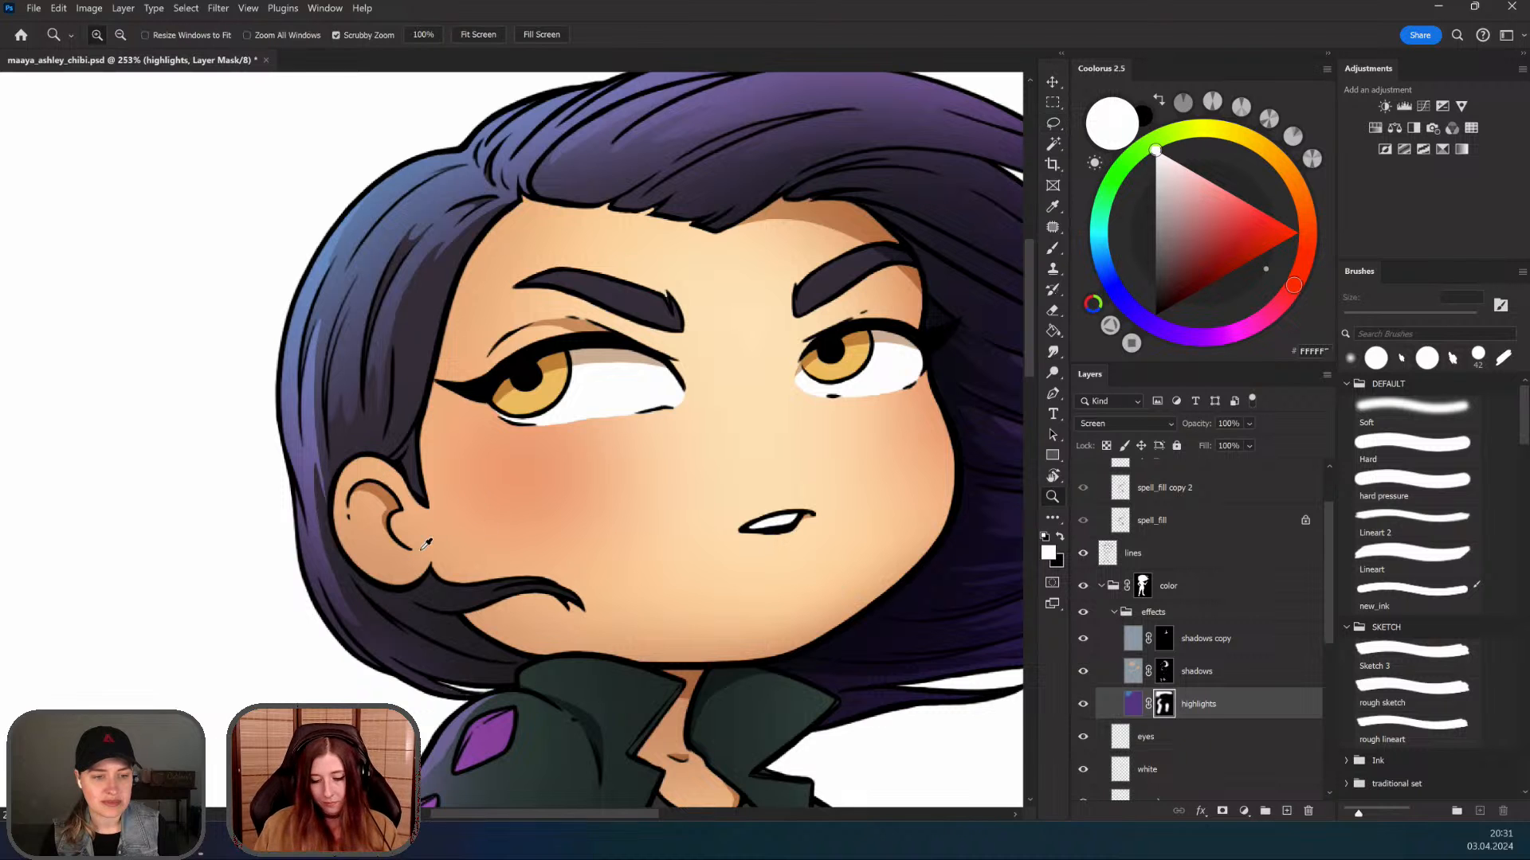
# Step: Lasso part of the uppermost purple diamond on the sleeve, brush a highlight there, and deselect
pyautogui.moveTo(479, 535); pyautogui.dragTo(426, 540)
pyautogui.moveTo(525, 440); pyautogui.dragTo(491, 261)
pyautogui.moveTo(486, 527); pyautogui.dragTo(481, 551)
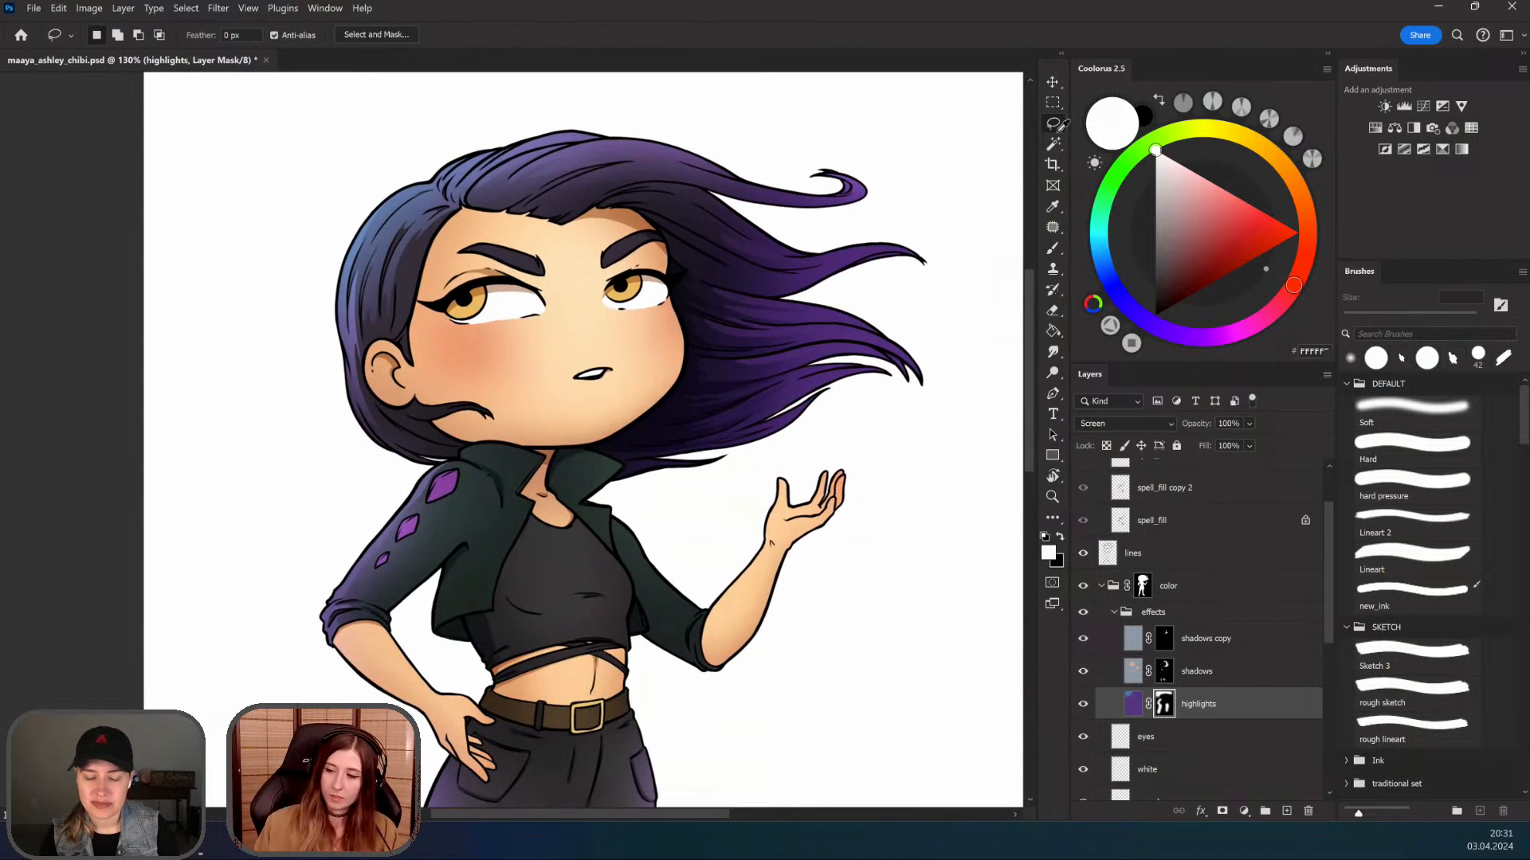
pyautogui.moveTo(443, 477)
pyautogui.mouseDown()
pyautogui.moveTo(490, 408)
pyautogui.moveTo(431, 462)
pyautogui.mouseUp()
pyautogui.press('b')
pyautogui.press('l')
pyautogui.hotkey('ctrl', 'd')
# Step: Lasso the upper parts of the middle and smallest sleeve diamonds in turn and brush a highlight on each
pyautogui.moveTo(400, 553); pyautogui.dragTo(403, 513)
pyautogui.click(827, 329)
pyautogui.moveTo(400, 516)
pyautogui.mouseDown()
pyautogui.moveTo(362, 535)
pyautogui.moveTo(403, 516)
pyautogui.moveTo(356, 559)
pyautogui.mouseUp()
pyautogui.press('b')
pyautogui.press('l')
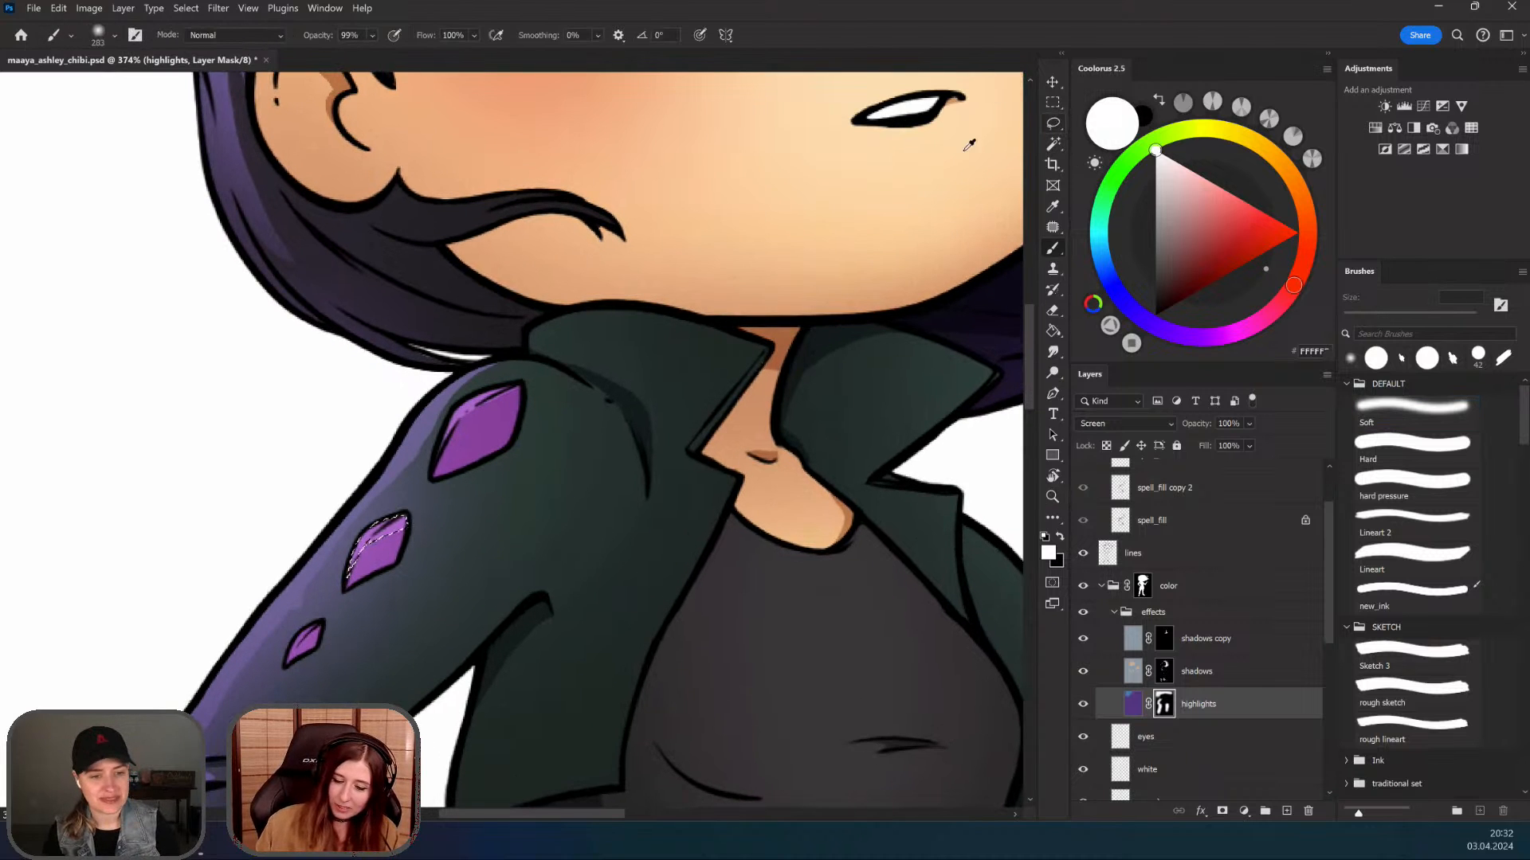
pyautogui.moveTo(308, 630)
pyautogui.mouseDown()
pyautogui.moveTo(335, 604)
pyautogui.moveTo(313, 632)
pyautogui.mouseUp()
pyautogui.press('b')
pyautogui.press('l')
pyautogui.hotkey('ctrl', 'd')
# Step: Add one more lassoed highlight to the sleeve with the purple diamonds
pyautogui.moveTo(451, 600); pyautogui.dragTo(354, 590)
pyautogui.moveTo(333, 533)
pyautogui.mouseDown()
pyautogui.moveTo(334, 561)
pyautogui.moveTo(344, 520)
pyautogui.mouseUp()
pyautogui.press('b')
pyautogui.moveTo(426, 487); pyautogui.dragTo(343, 489)
pyautogui.press('l')
pyautogui.moveTo(545, 443); pyautogui.dragTo(333, 514)
pyautogui.moveTo(352, 455)
pyautogui.mouseDown()
pyautogui.moveTo(359, 528)
pyautogui.moveTo(337, 536)
pyautogui.mouseUp()
pyautogui.moveTo(401, 538); pyautogui.dragTo(419, 417)
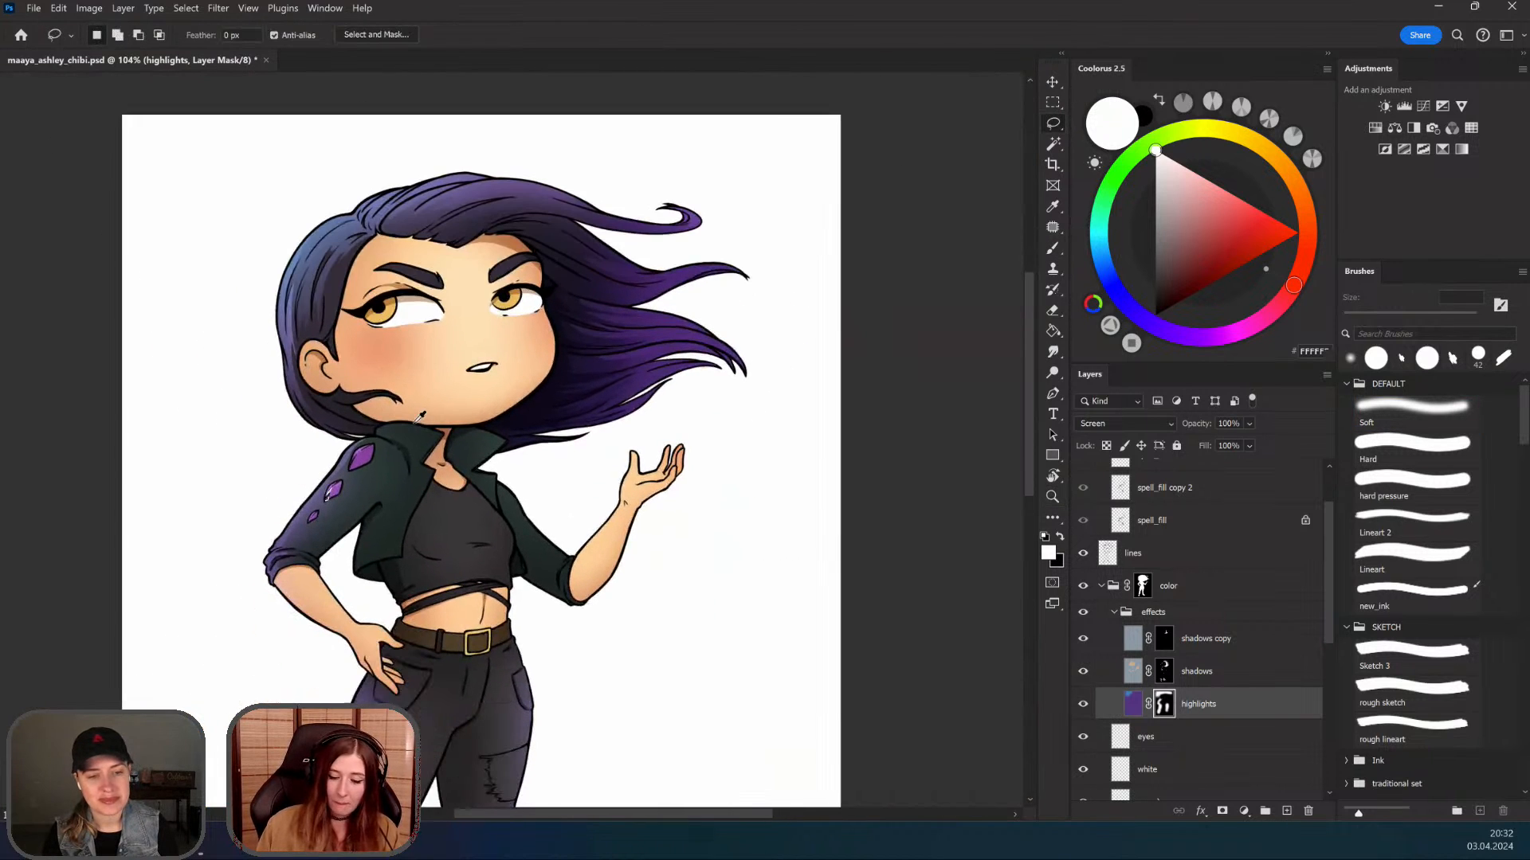
# Step: Lasso the jacket's front panel under the bent arm, highlight it softly with the 273 px Soft brush, and deselect
pyautogui.moveTo(352, 505); pyautogui.dragTo(390, 456)
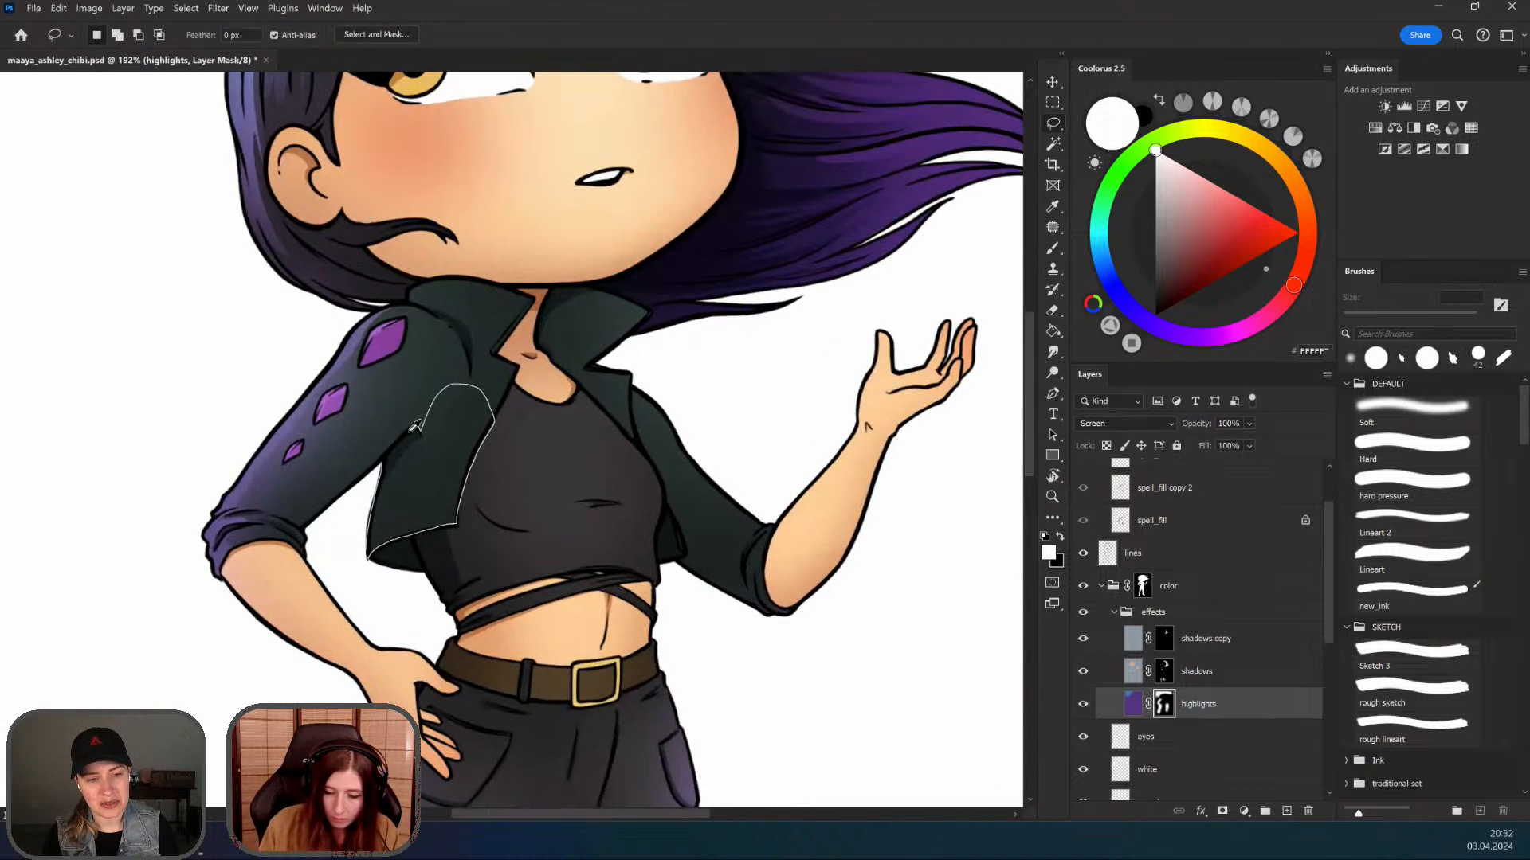
pyautogui.press('b')
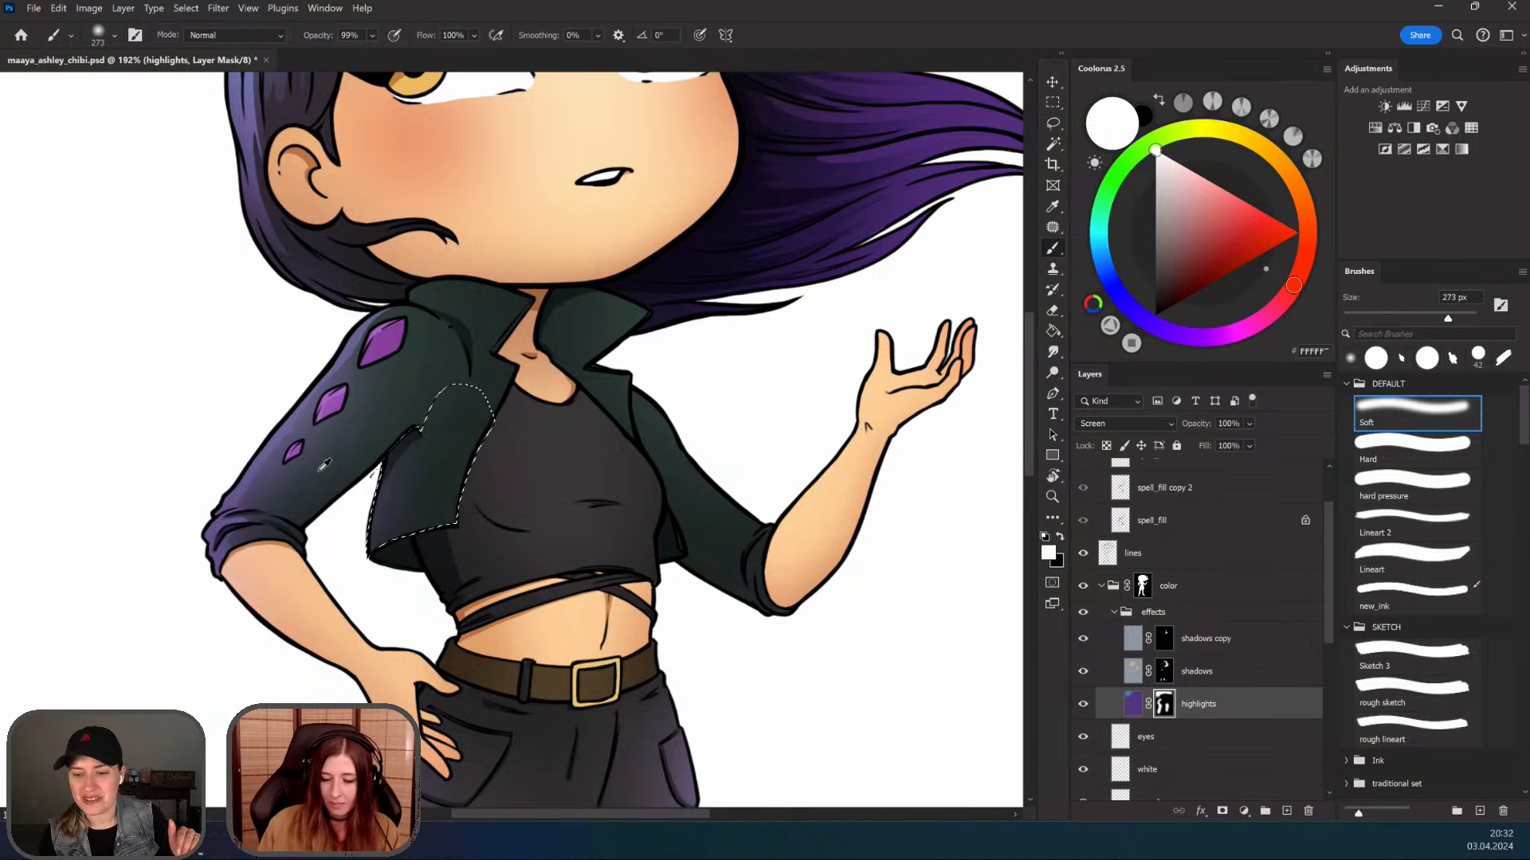
pyautogui.press('l')
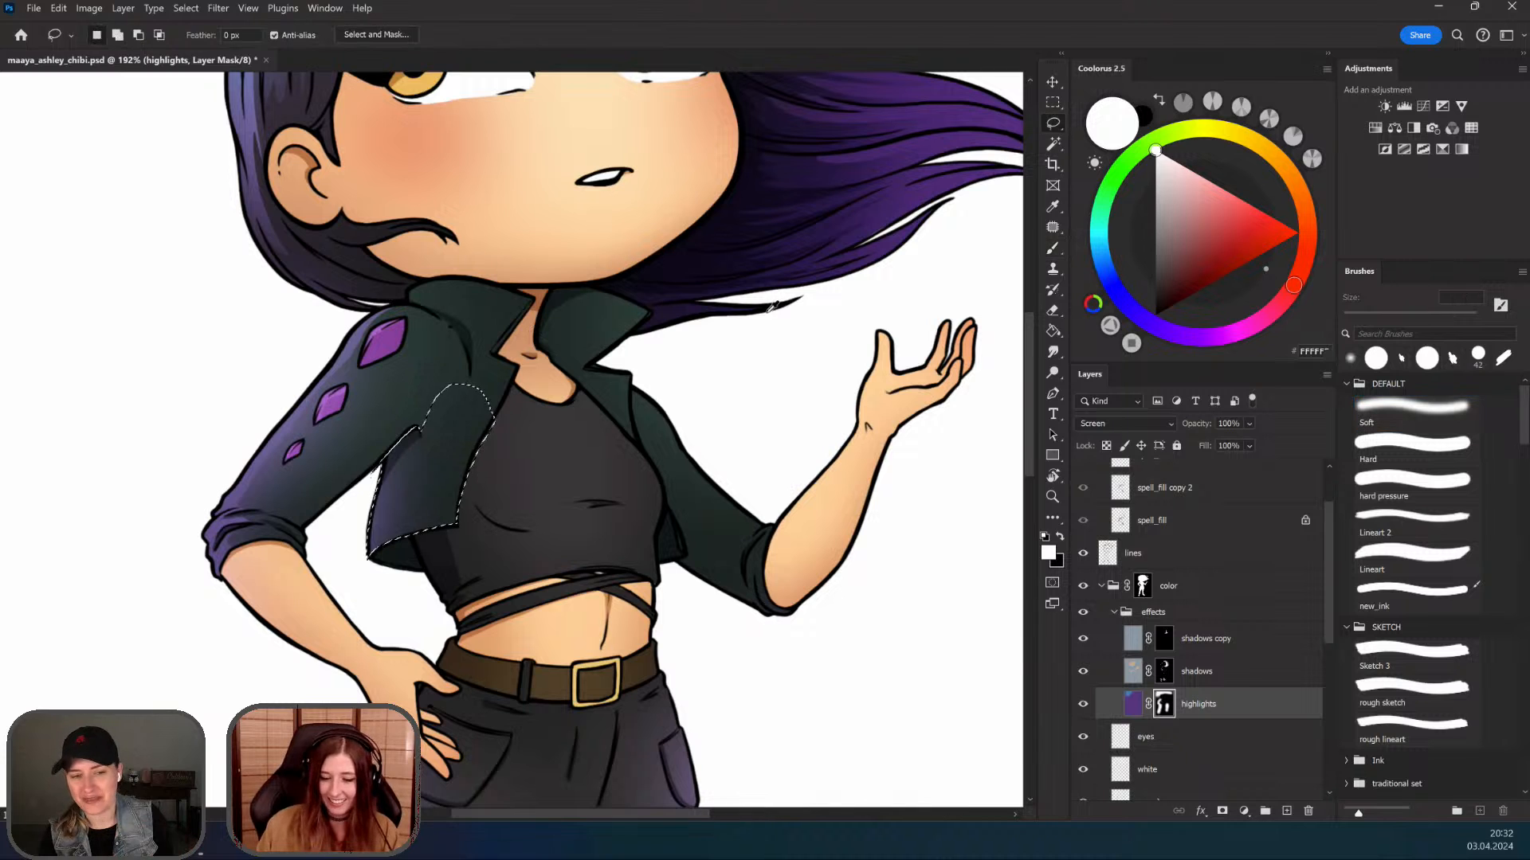
pyautogui.click(550, 505)
# Step: Lasso a narrow strip along the outer edge of the jacket's front panel and brush a stronger highlight on it
pyautogui.press('z')
pyautogui.moveTo(388, 500); pyautogui.dragTo(391, 407)
pyautogui.press('l')
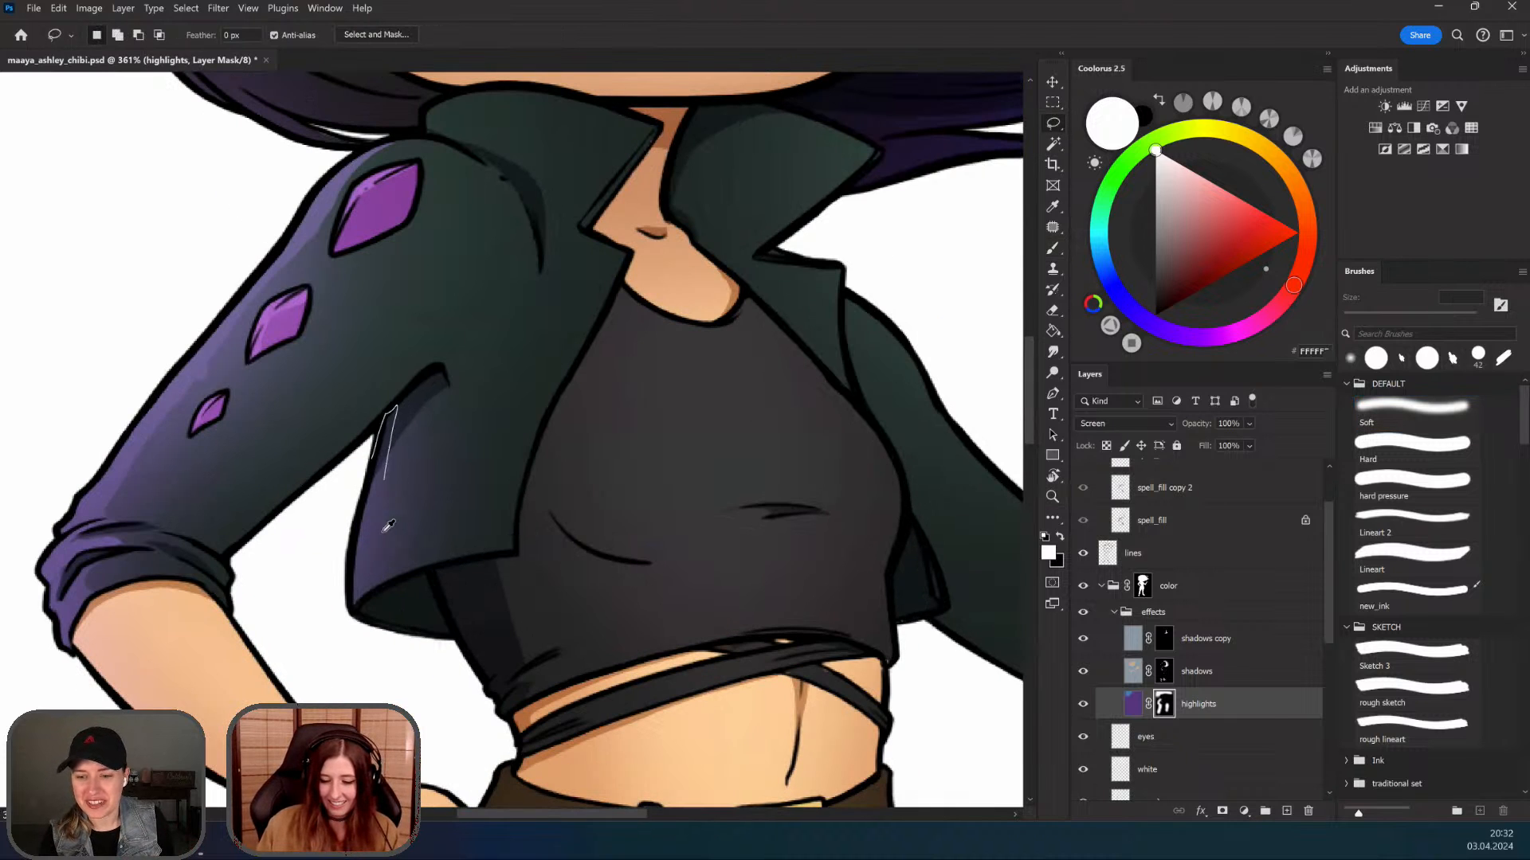
pyautogui.moveTo(355, 614); pyautogui.dragTo(349, 616)
pyautogui.press('b')
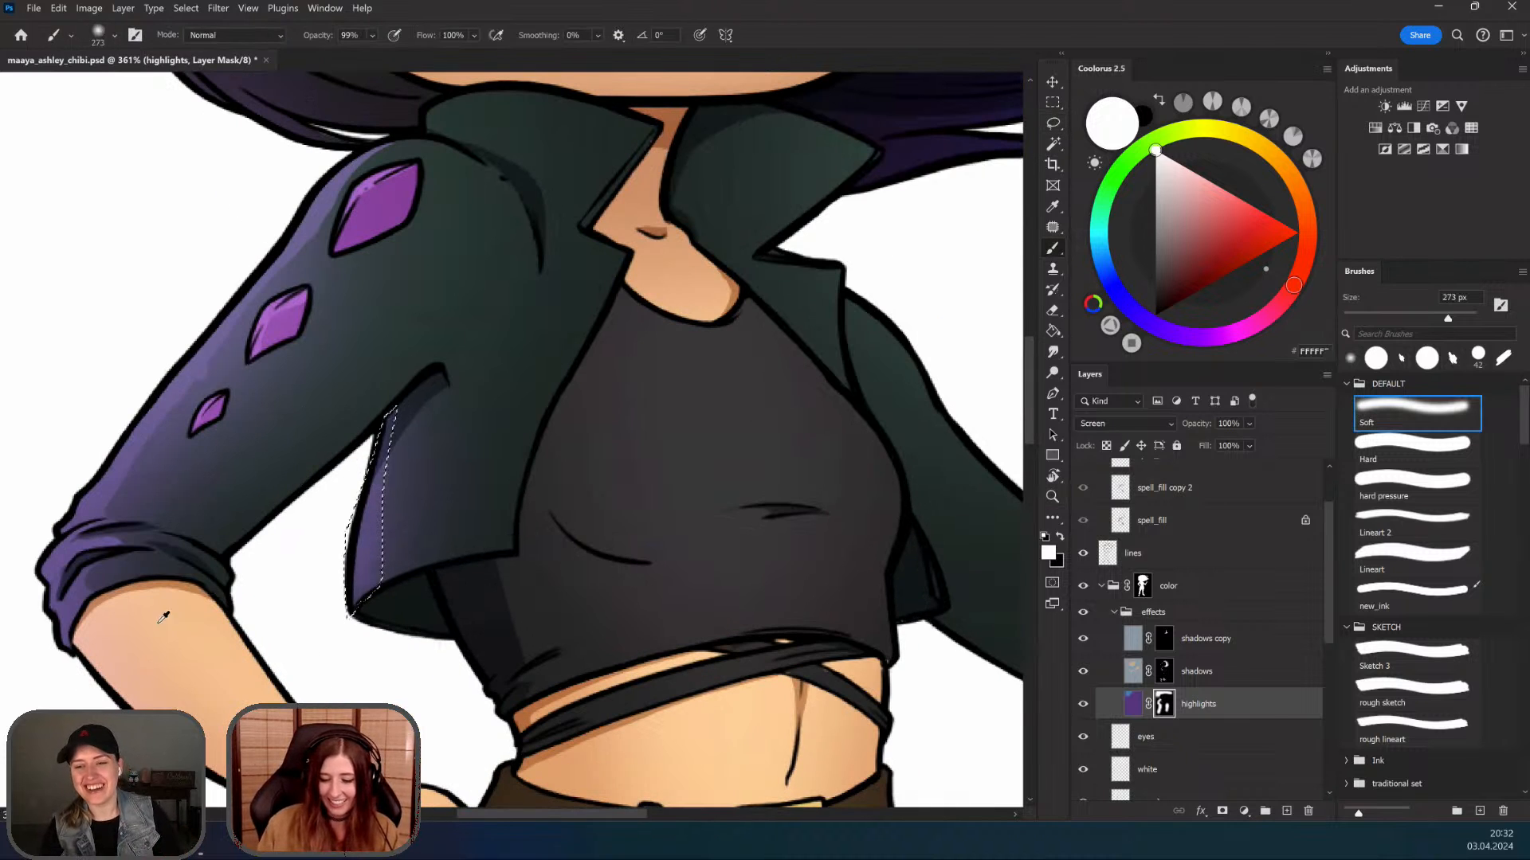
pyautogui.press('z')
pyautogui.press('b')
pyautogui.moveTo(436, 513)
pyautogui.mouseDown()
pyautogui.moveTo(362, 519)
pyautogui.moveTo(445, 472)
pyautogui.moveTo(420, 558)
pyautogui.moveTo(393, 509)
pyautogui.moveTo(417, 455)
pyautogui.moveTo(396, 498)
pyautogui.mouseUp()
# Step: Examine the highlighted jacket, face and whole figure for areas still lacking highlights
pyautogui.press('z')
pyautogui.press('l')
pyautogui.press('z')
pyautogui.press('l')
pyautogui.press('z')
pyautogui.press('l')
pyautogui.moveTo(406, 486)
pyautogui.mouseDown()
pyautogui.moveTo(355, 494)
pyautogui.moveTo(402, 450)
pyautogui.moveTo(398, 426)
pyautogui.moveTo(434, 461)
pyautogui.mouseUp()
pyautogui.press('z')
pyautogui.press('l')
pyautogui.press('z')
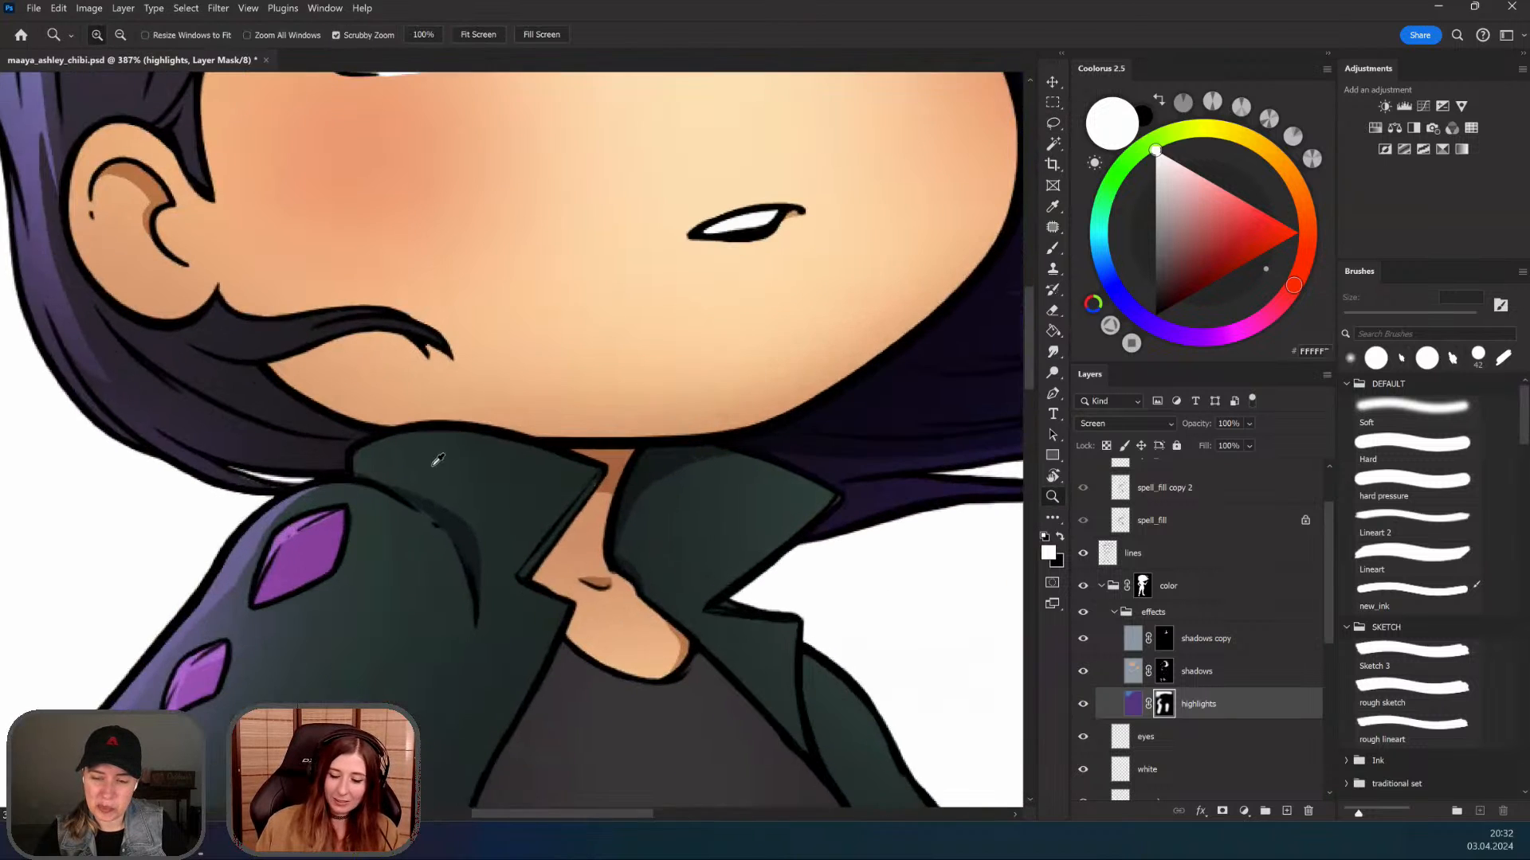
pyautogui.press('l')
pyautogui.moveTo(386, 737)
pyautogui.mouseDown()
pyautogui.moveTo(407, 550)
pyautogui.moveTo(350, 571)
pyautogui.mouseUp()
pyautogui.press('z')
pyautogui.press('l')
pyautogui.moveTo(403, 572); pyautogui.dragTo(388, 499)
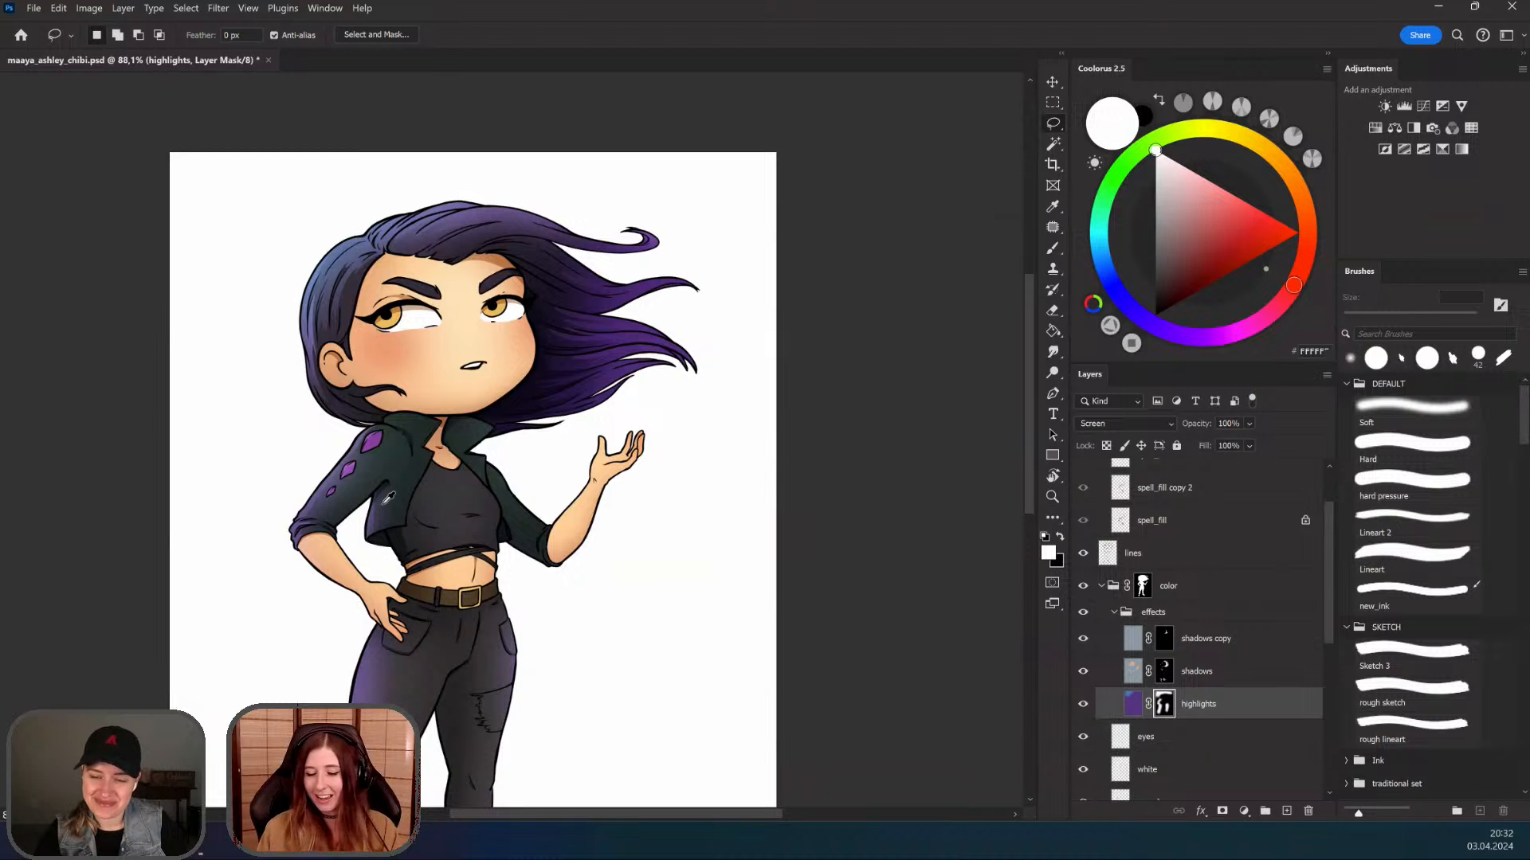
pyautogui.press('z')
pyautogui.moveTo(380, 483)
pyautogui.mouseDown()
pyautogui.moveTo(542, 522)
pyautogui.moveTo(562, 498)
pyautogui.mouseUp()
pyautogui.press('l')
pyautogui.press('z')
pyautogui.moveTo(536, 390)
pyautogui.mouseDown()
pyautogui.moveTo(564, 366)
pyautogui.moveTo(615, 403)
pyautogui.mouseUp()
pyautogui.press('l')
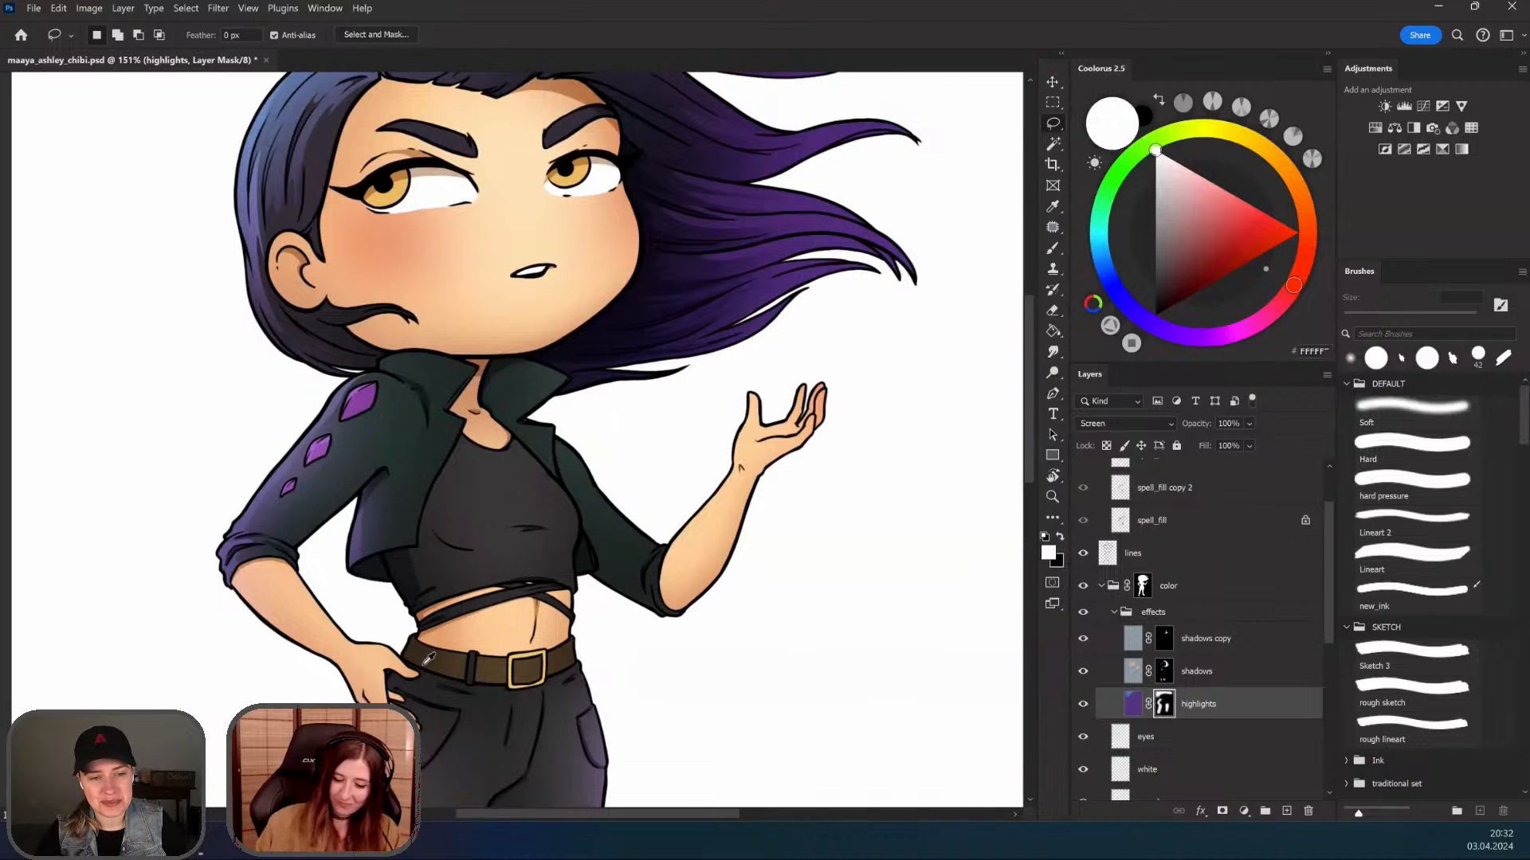
# Step: Check the highlights on the trousers, belt and bent arm against the rest of the figure
pyautogui.moveTo(428, 660)
pyautogui.mouseDown()
pyautogui.moveTo(408, 511)
pyautogui.moveTo(450, 364)
pyautogui.mouseUp()
pyautogui.press('z')
pyautogui.press('l')
pyautogui.press('z')
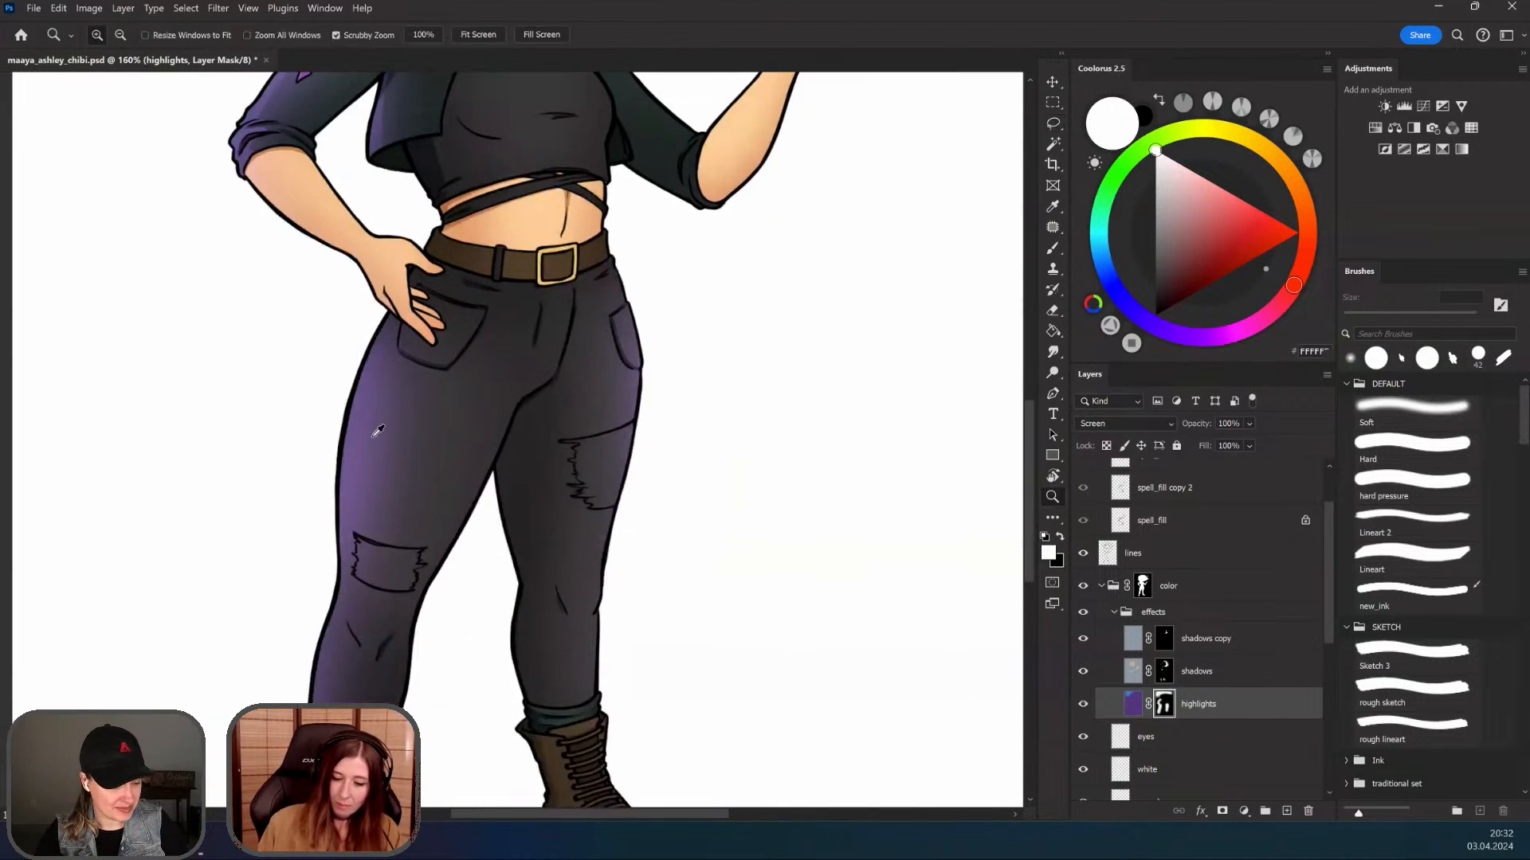
pyautogui.moveTo(375, 436); pyautogui.dragTo(275, 430)
pyautogui.press('l')
pyautogui.press('z')
pyautogui.press('l')
pyautogui.moveTo(380, 386)
pyautogui.mouseDown()
pyautogui.moveTo(426, 378)
pyautogui.moveTo(410, 639)
pyautogui.mouseUp()
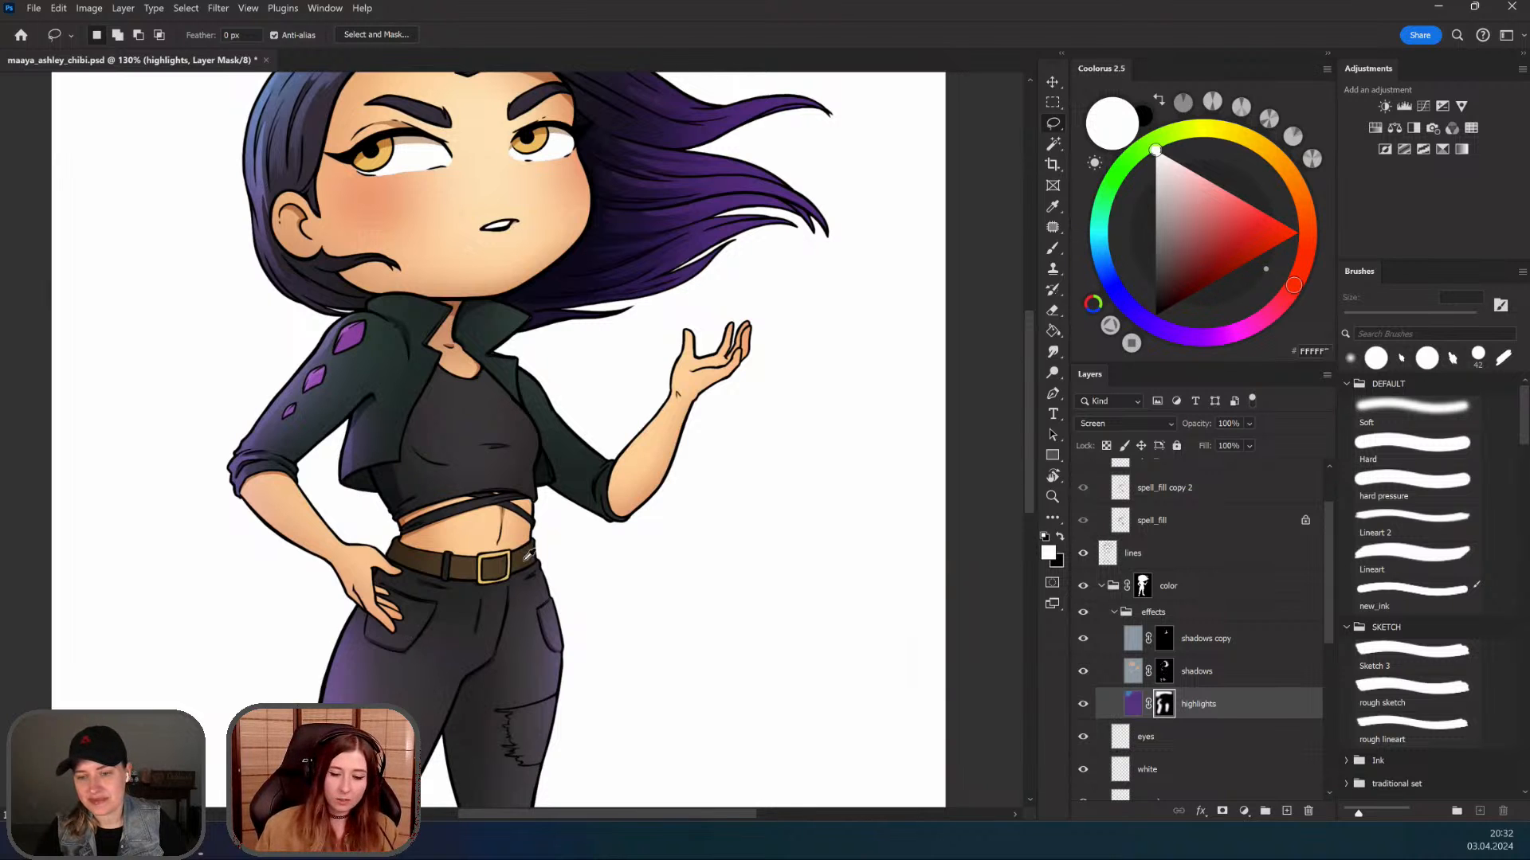
pyautogui.moveTo(507, 561); pyautogui.dragTo(518, 548)
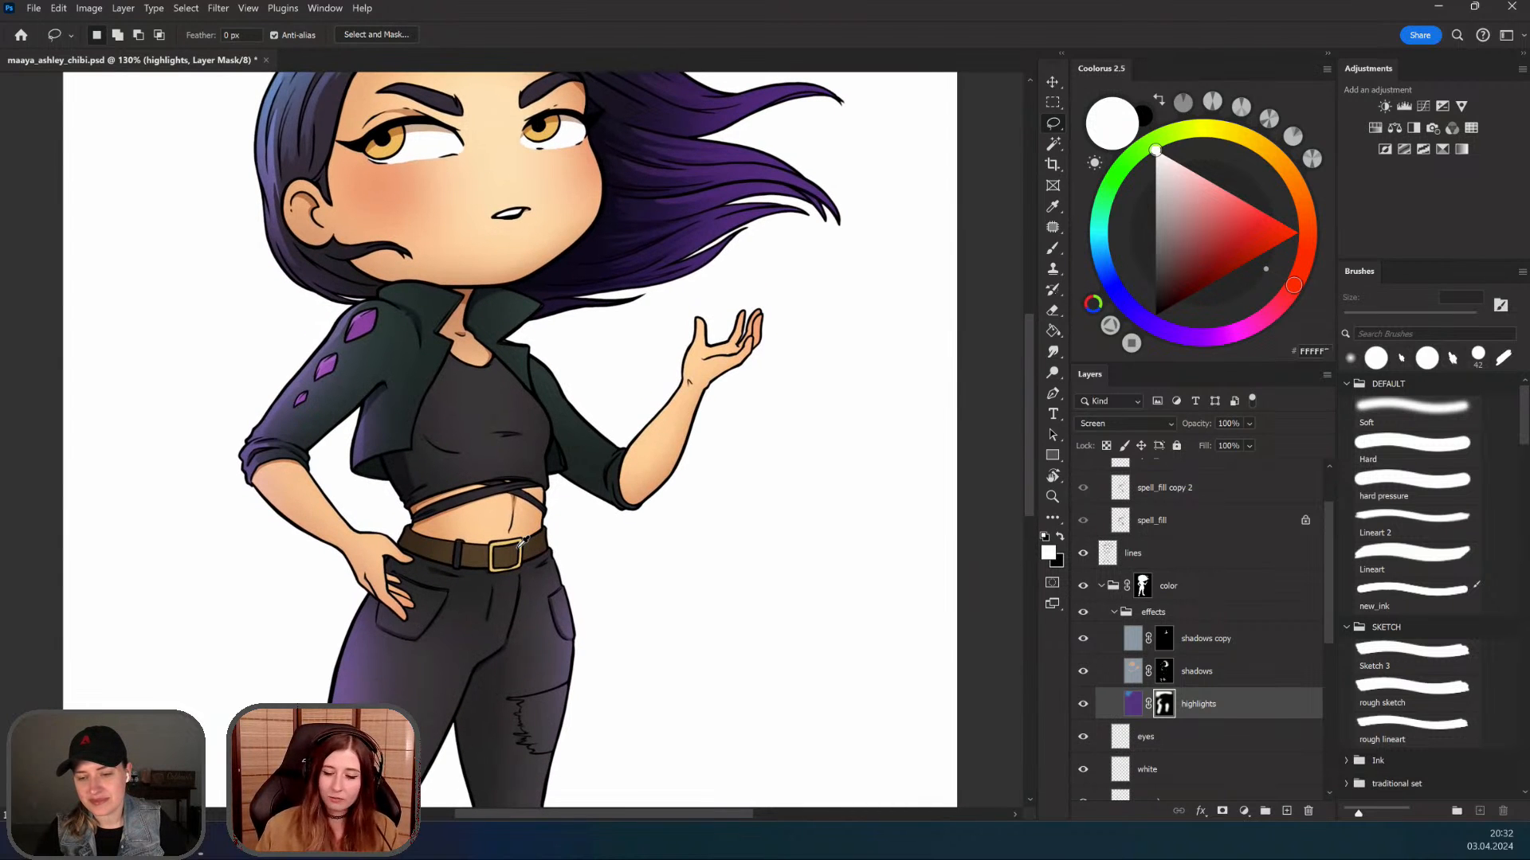
pyautogui.moveTo(527, 508)
pyautogui.mouseDown()
pyautogui.moveTo(533, 441)
pyautogui.moveTo(537, 496)
pyautogui.mouseUp()
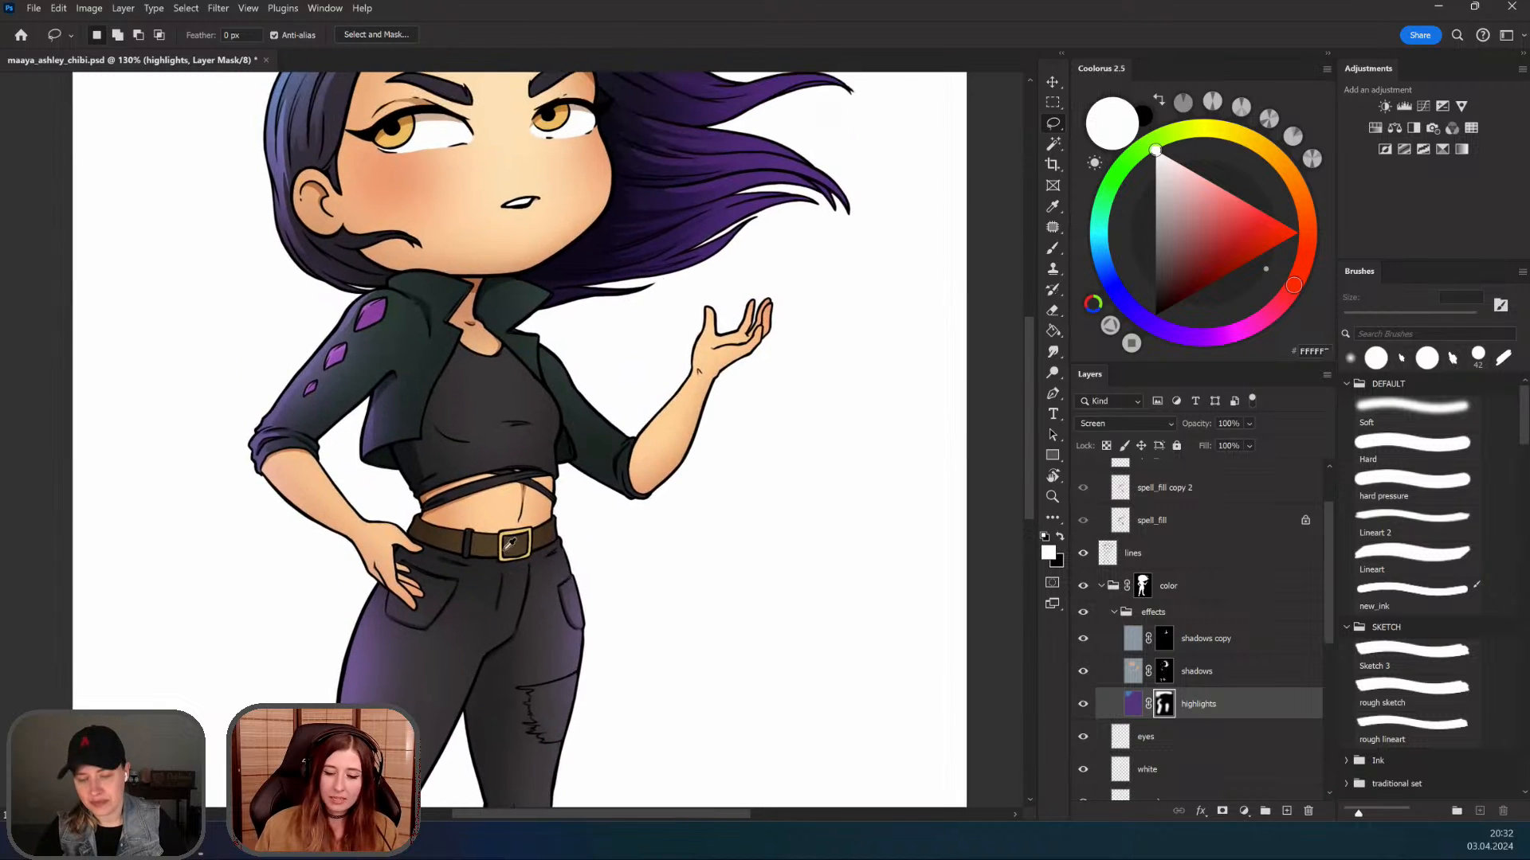
pyautogui.press('z')
pyautogui.moveTo(440, 523); pyautogui.dragTo(407, 536)
pyautogui.press('l')
pyautogui.moveTo(444, 609); pyautogui.dragTo(491, 508)
pyautogui.press('z')
pyautogui.press('l')
pyautogui.moveTo(447, 511); pyautogui.dragTo(416, 682)
pyautogui.moveTo(497, 478); pyautogui.dragTo(542, 446)
pyautogui.press('z')
pyautogui.moveTo(396, 475); pyautogui.dragTo(422, 474)
# Step: Lasso a thin strip along the ear's outer rim, brush a faint highlight on it with the 273 px Soft brush, and deselect
pyautogui.press('l')
pyautogui.moveTo(377, 365); pyautogui.dragTo(465, 410)
pyautogui.press('z')
pyautogui.press('l')
pyautogui.moveTo(411, 560); pyautogui.dragTo(342, 788)
pyautogui.moveTo(298, 349)
pyautogui.mouseDown()
pyautogui.moveTo(328, 408)
pyautogui.moveTo(357, 407)
pyautogui.moveTo(321, 407)
pyautogui.moveTo(356, 396)
pyautogui.mouseUp()
pyautogui.press('z')
pyautogui.press('l')
pyautogui.press('b')
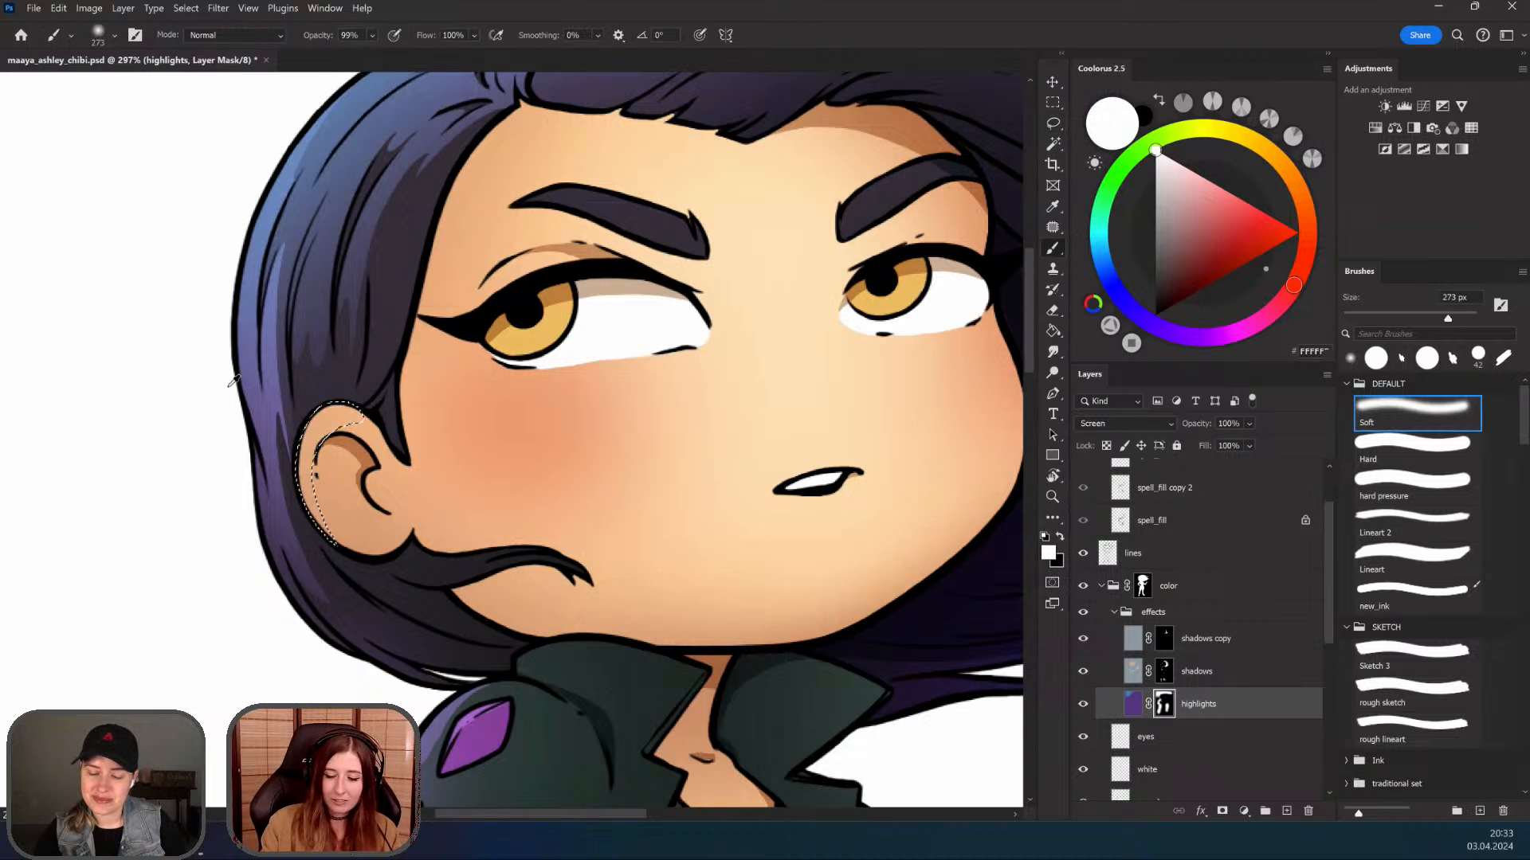
pyautogui.press('l')
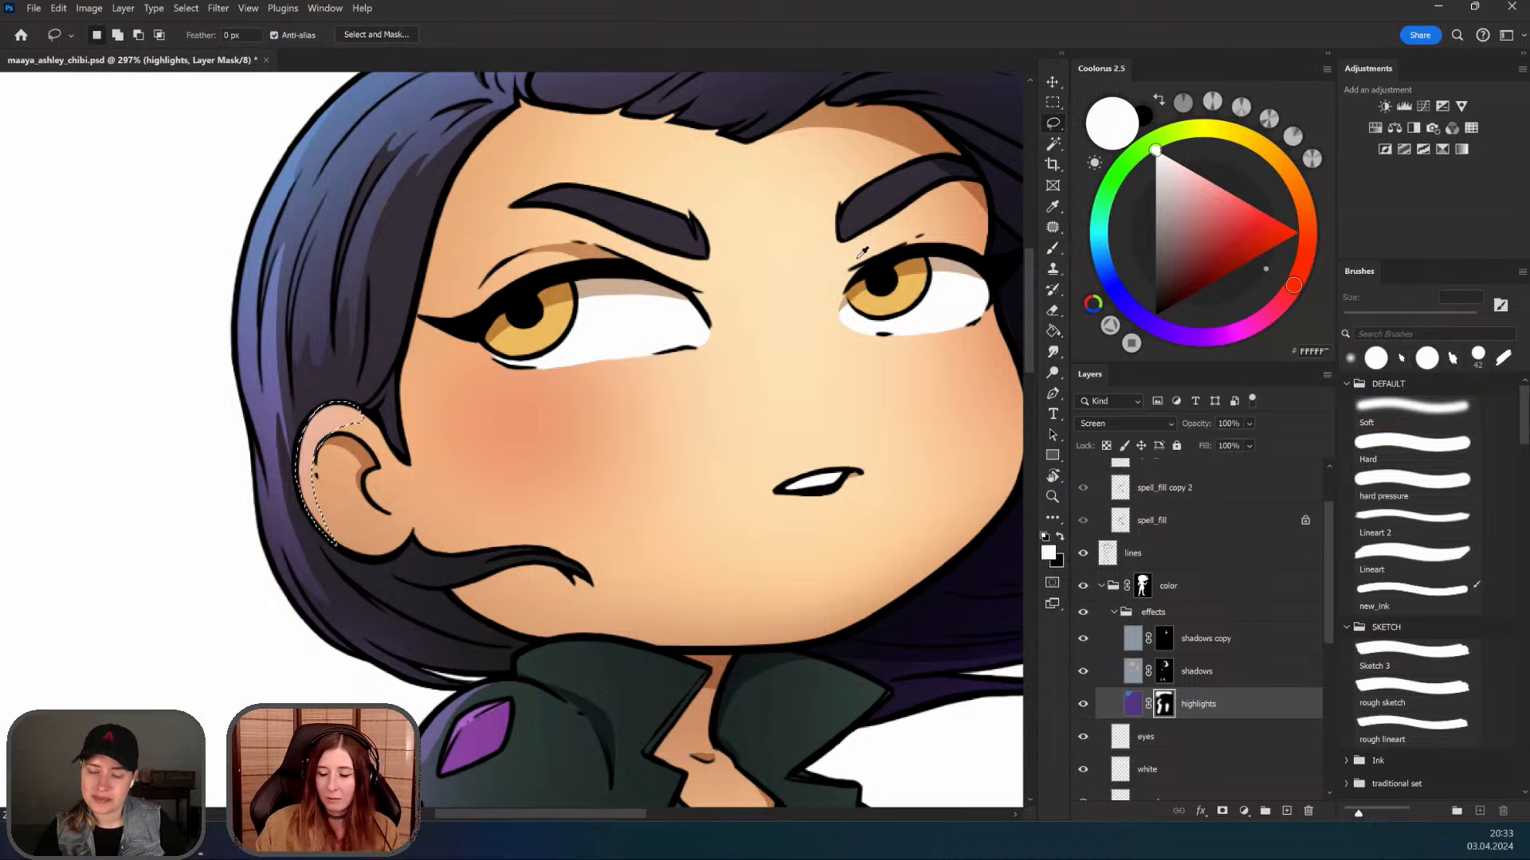
pyautogui.scroll(-5, 421, 526)
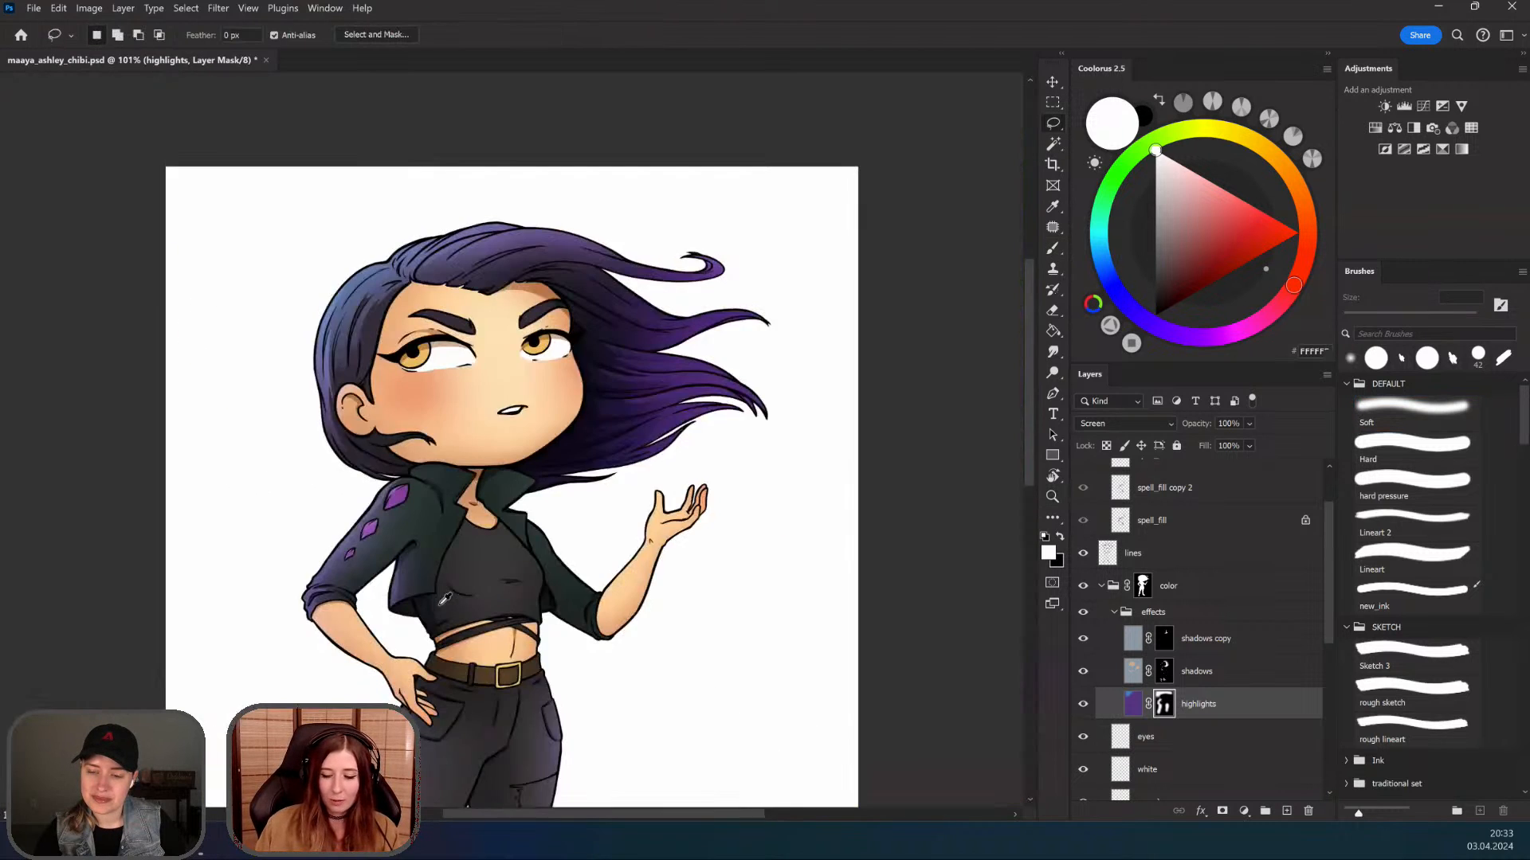
# Step: Compare the highlights on the hair, face, jacket, trousers and boots, close up and at full-figure size
pyautogui.scroll(4, 430, 557)
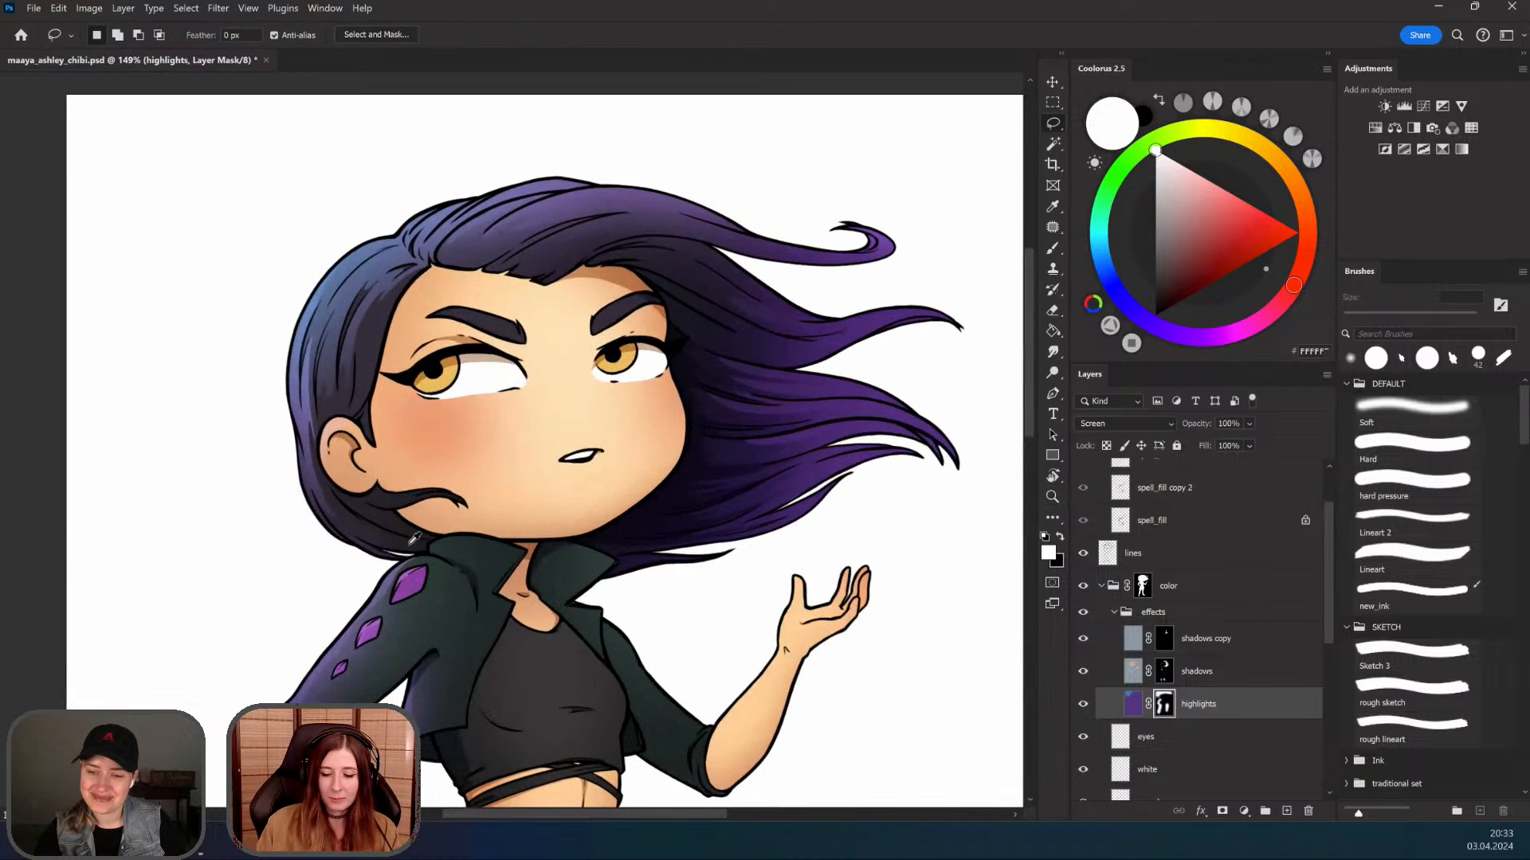
pyautogui.scroll(4, 408, 362)
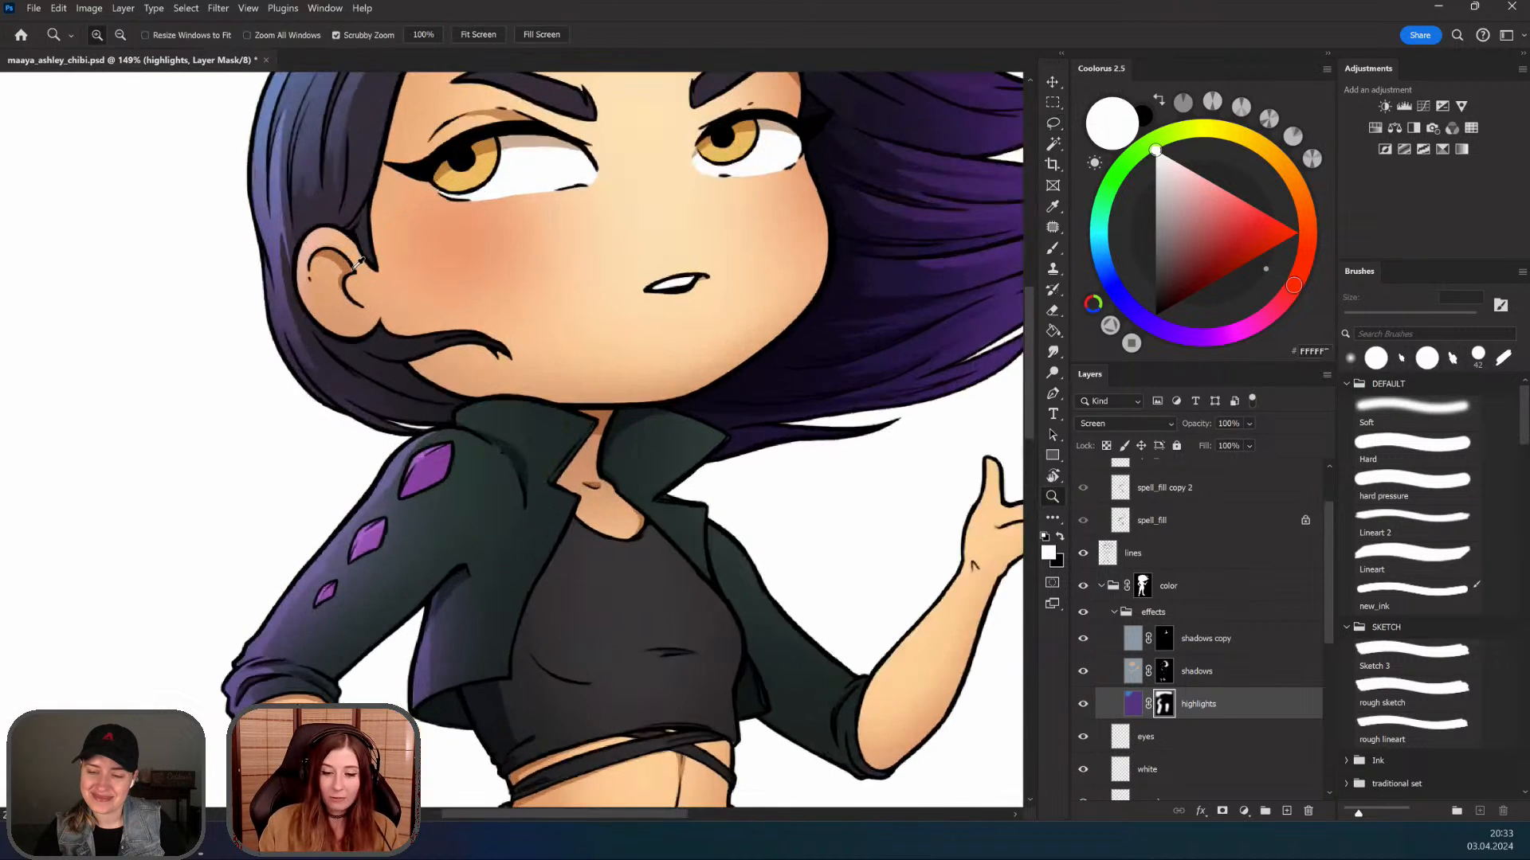
pyautogui.scroll(-3, 358, 385)
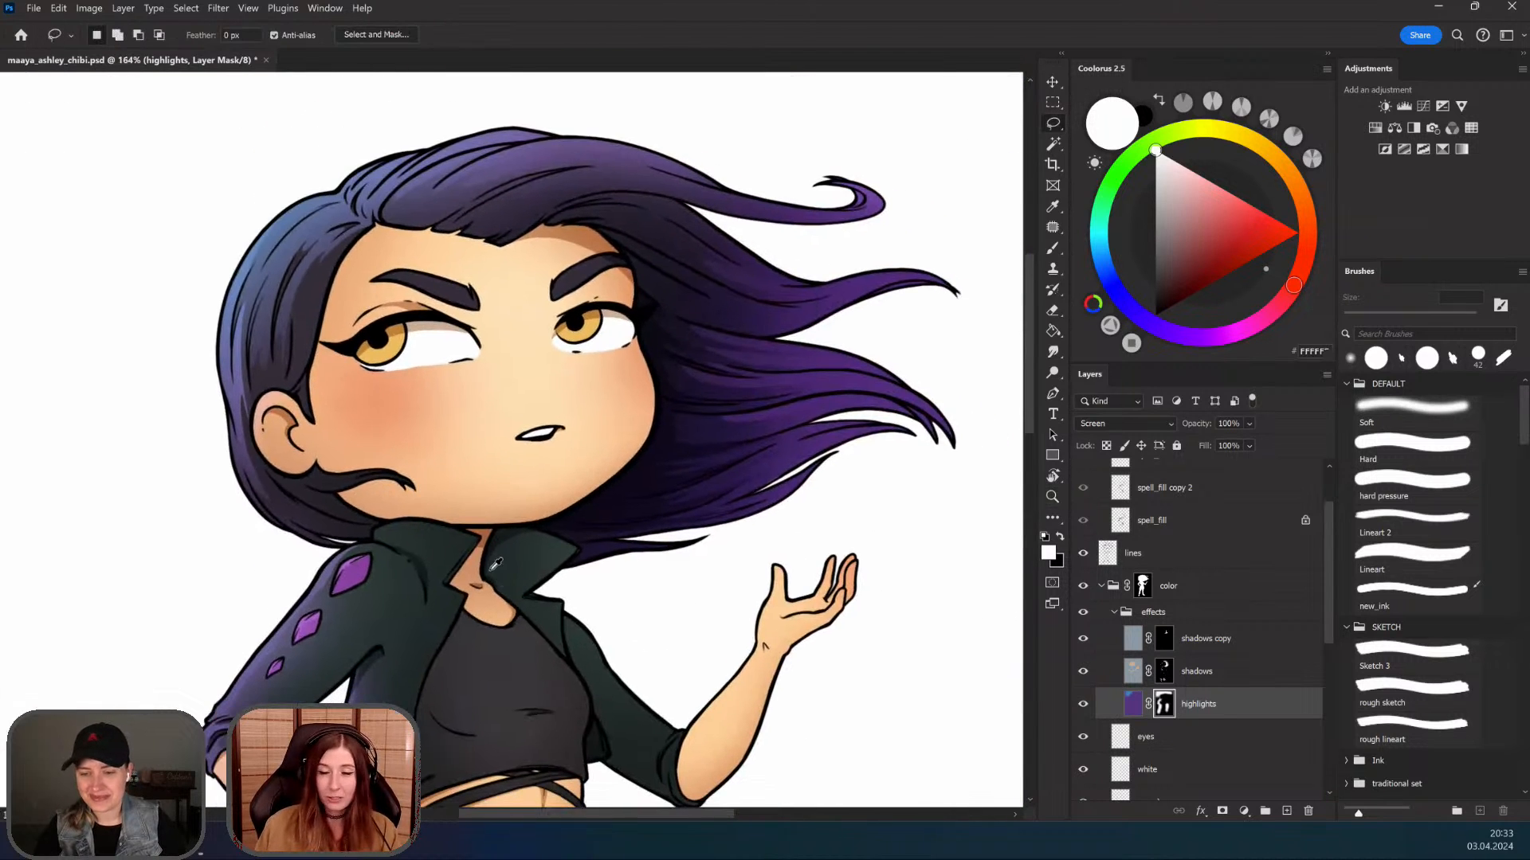
pyautogui.scroll(-3, 495, 564)
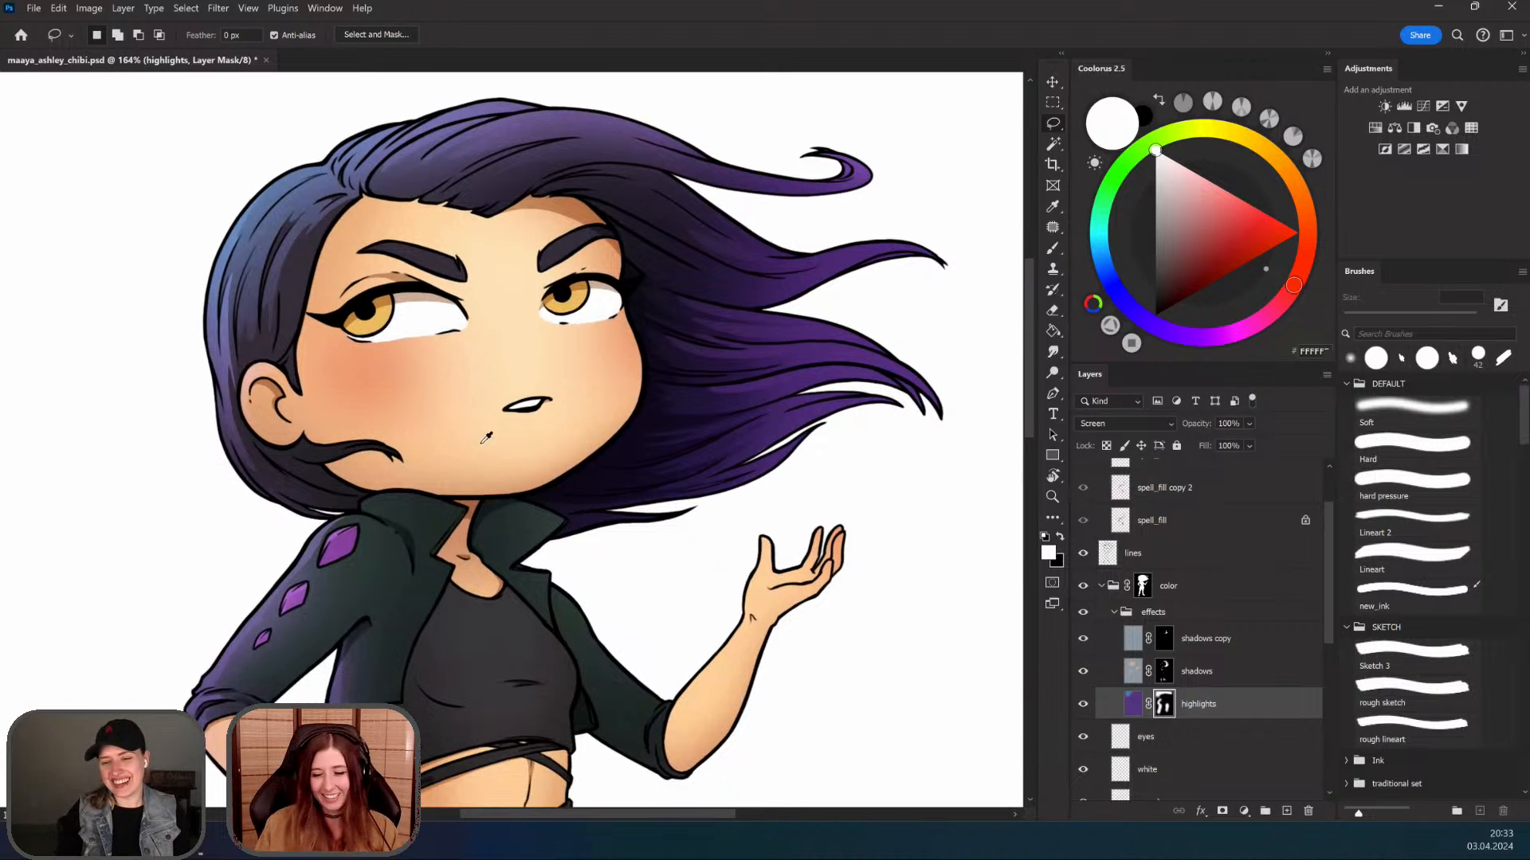
pyautogui.scroll(-4, 546, 506)
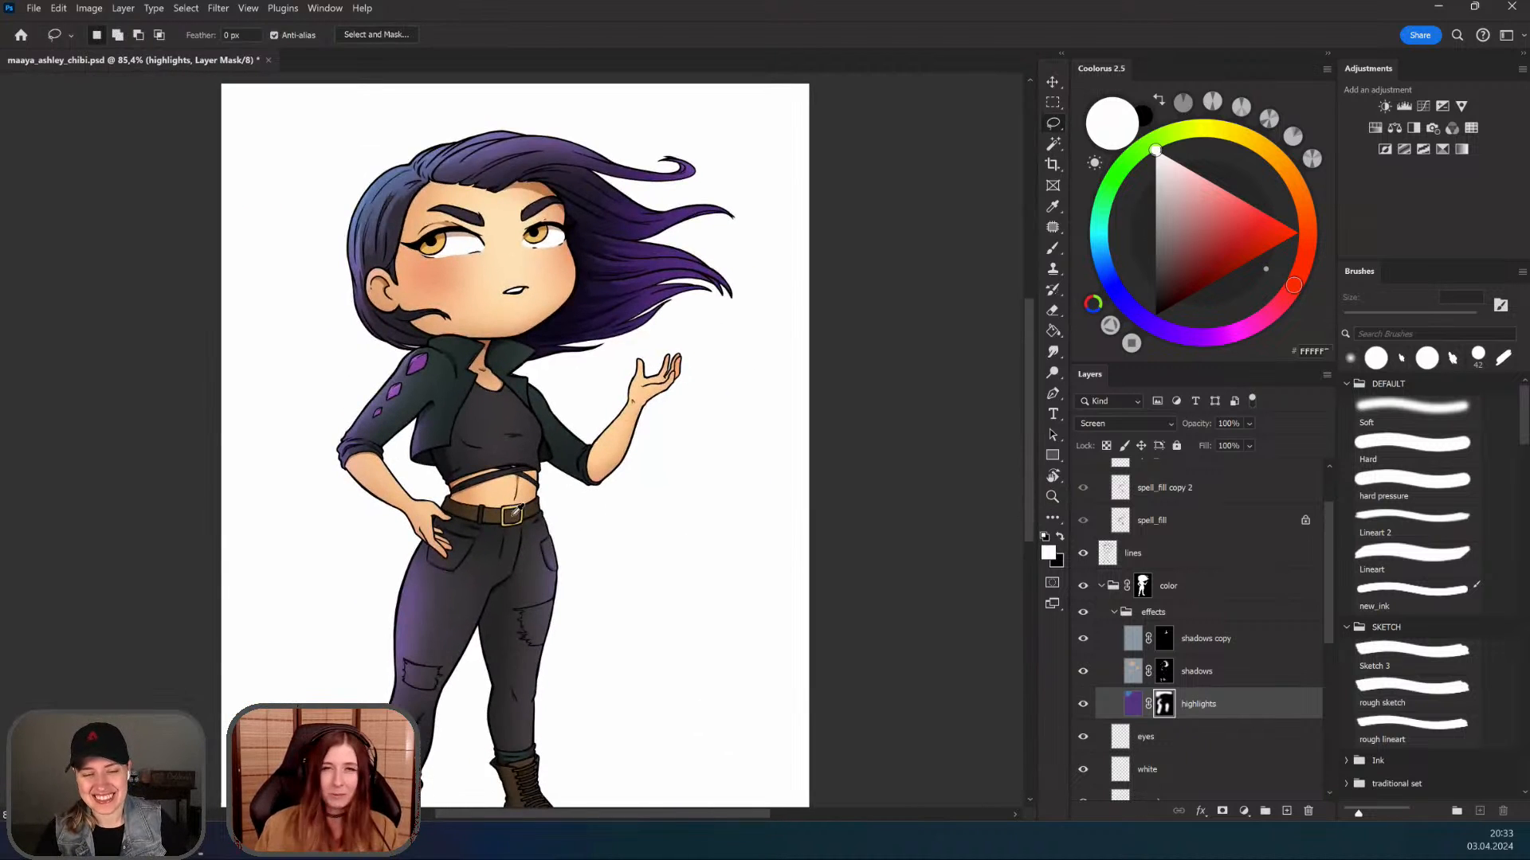
pyautogui.scroll(3, 516, 510)
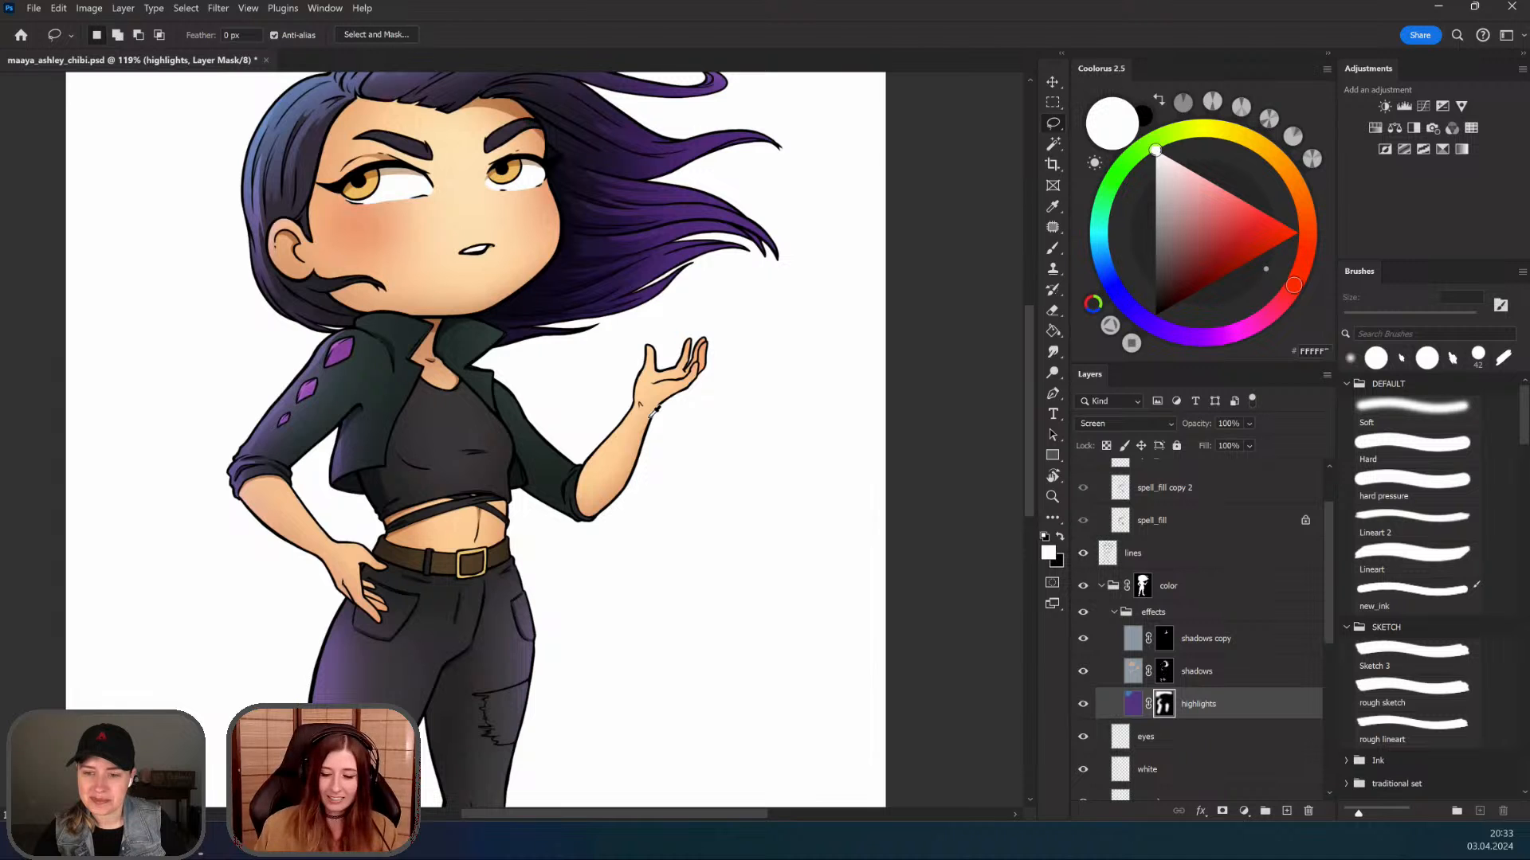
pyautogui.scroll(-3, 655, 411)
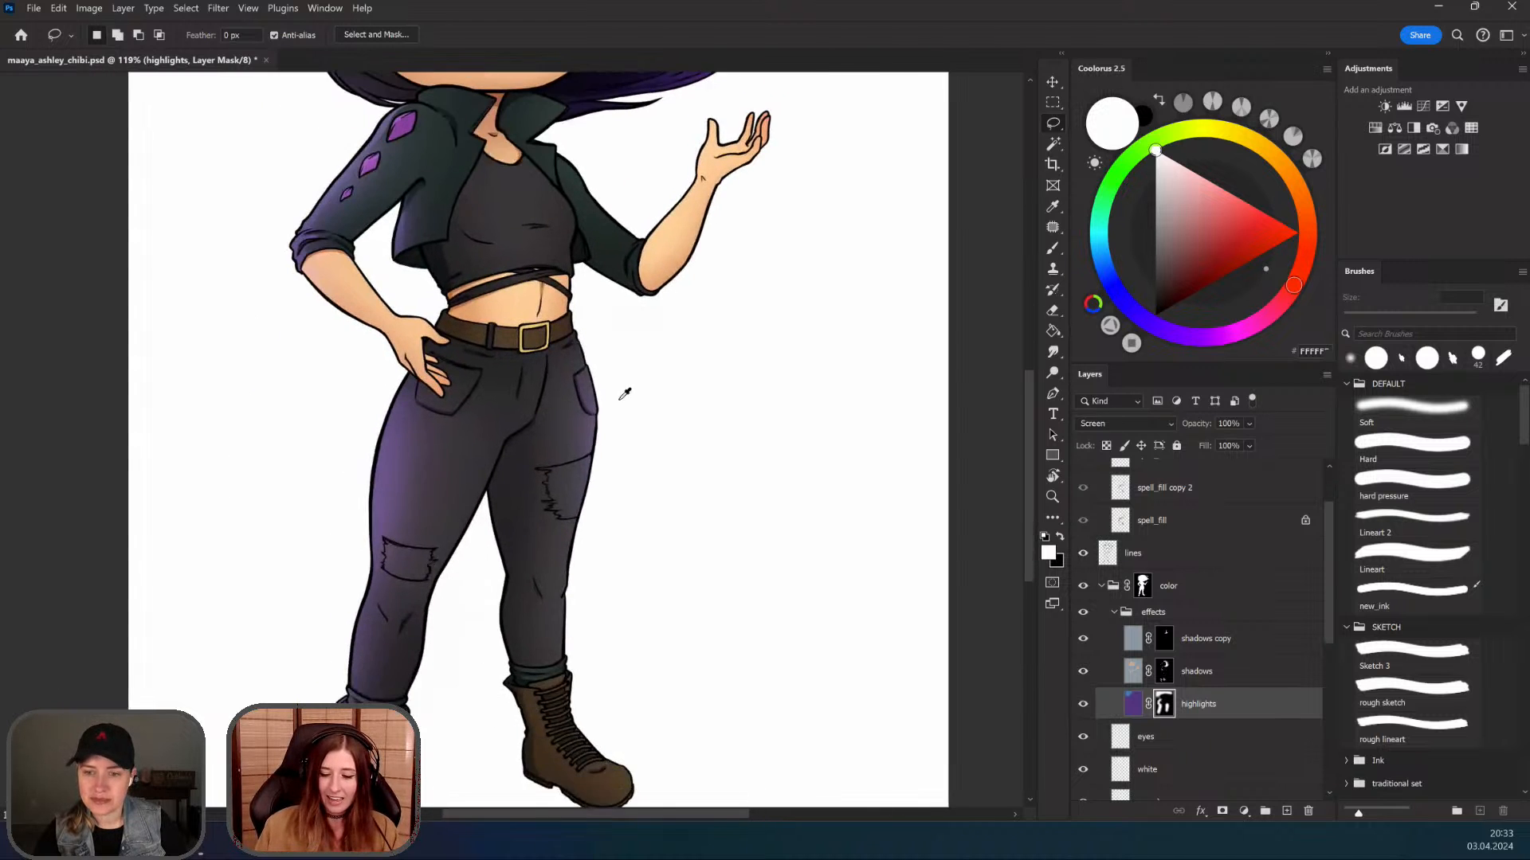
pyautogui.press('z')
pyautogui.click(432, 414)
pyautogui.scroll(2, 431, 413)
pyautogui.press('l')
pyautogui.scroll(2, 434, 526)
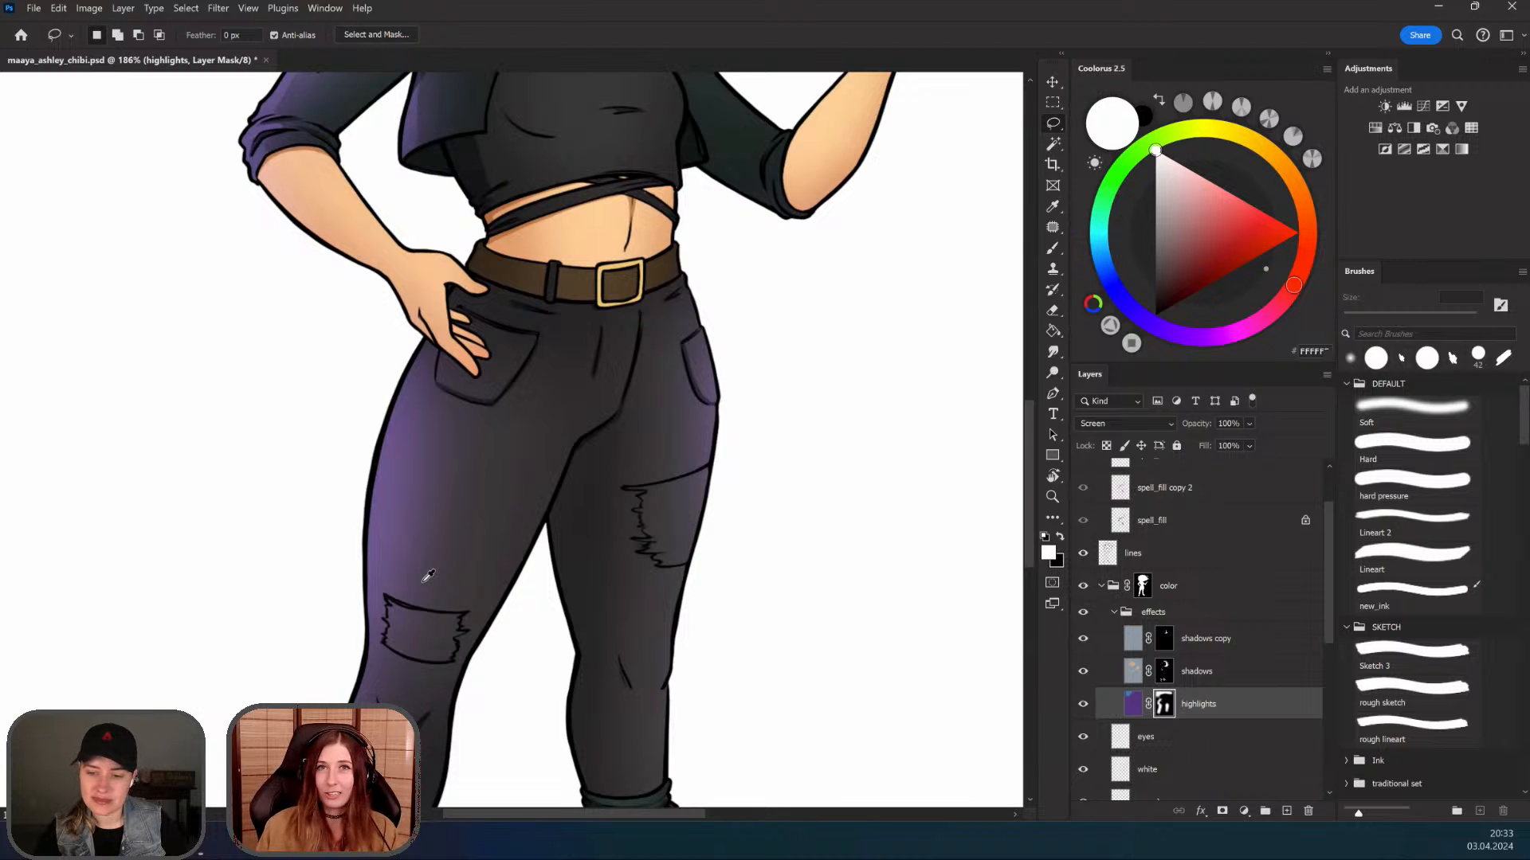
pyautogui.scroll(-3, 439, 597)
pyautogui.scroll(2, 467, 630)
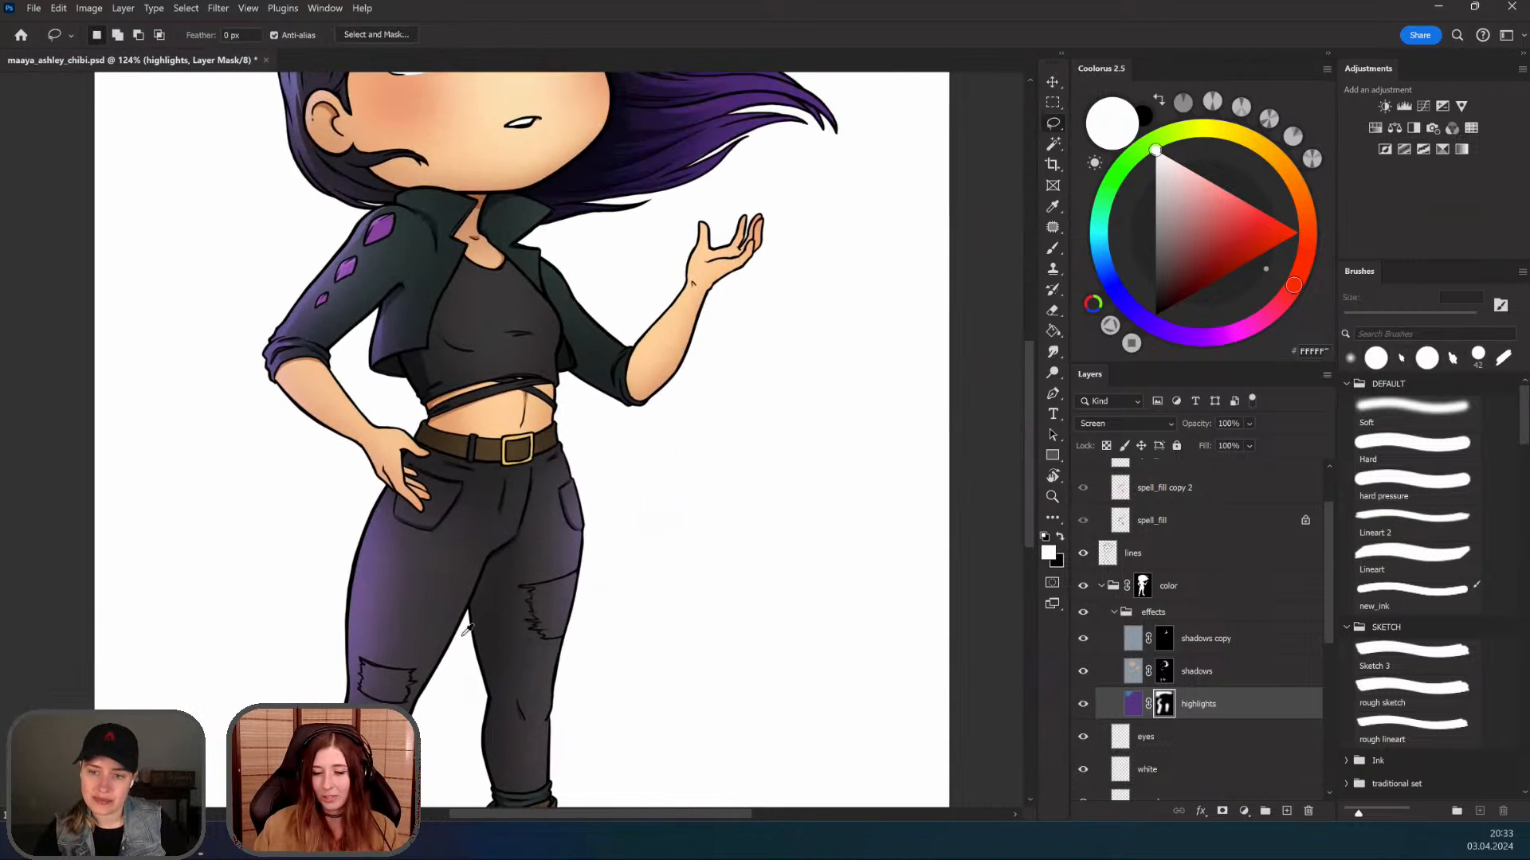
pyautogui.moveTo(467, 498); pyautogui.dragTo(492, 572)
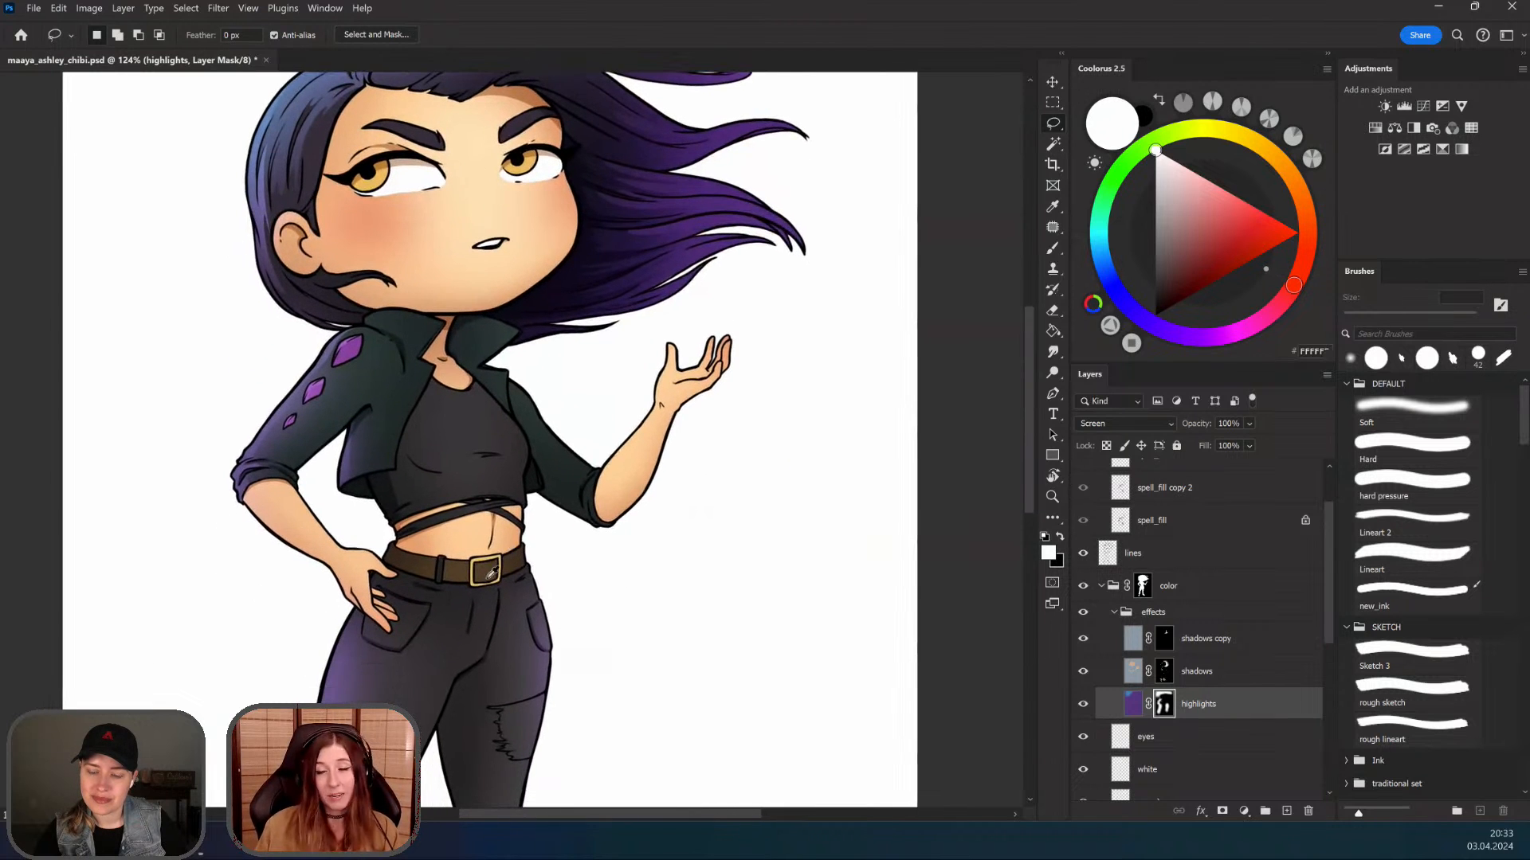
pyautogui.moveTo(492, 803); pyautogui.dragTo(526, 533)
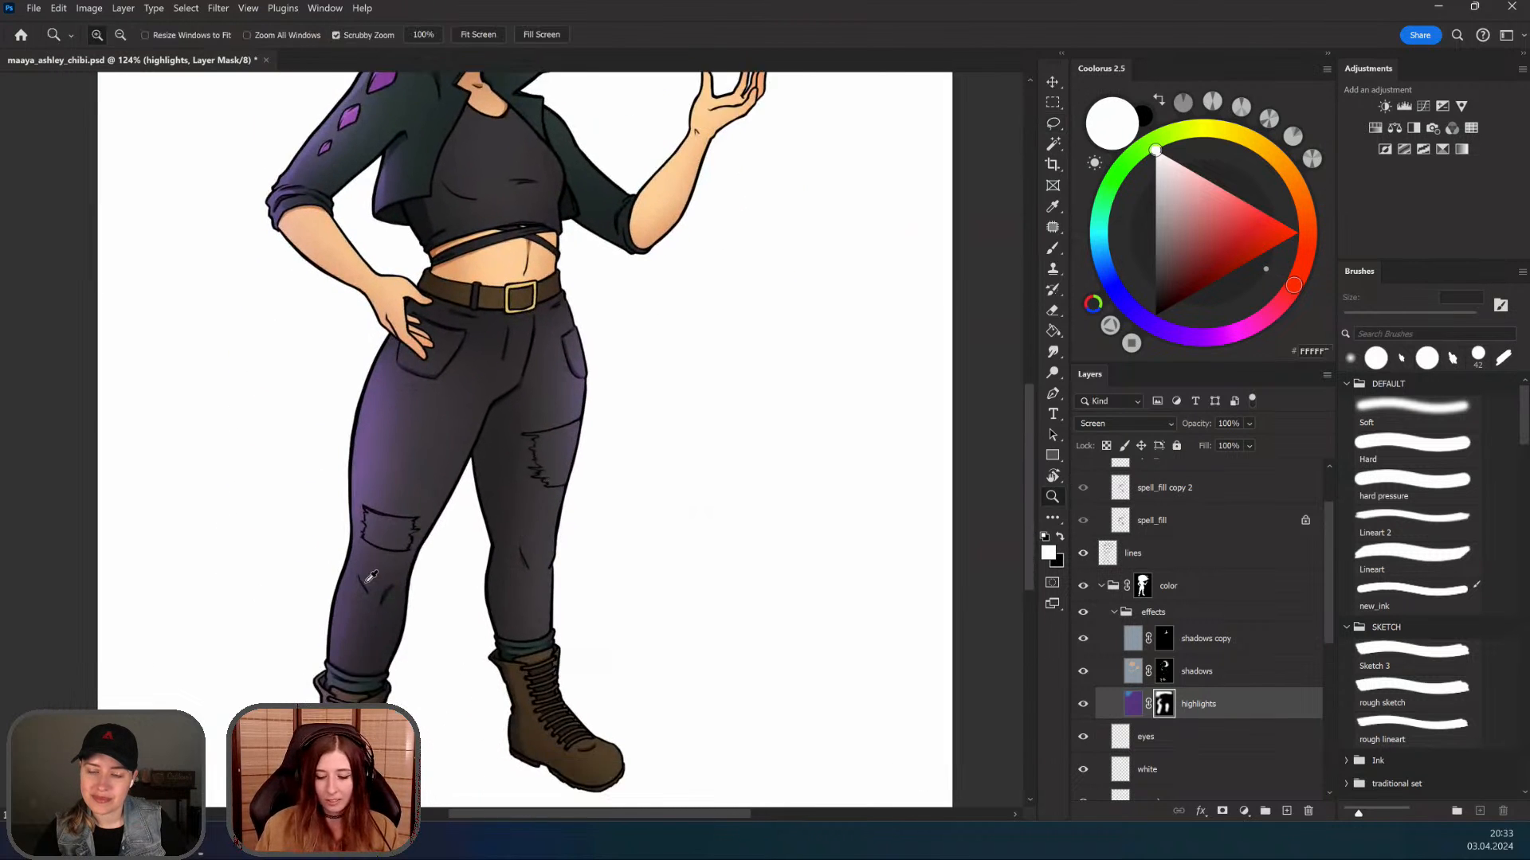
pyautogui.moveTo(369, 581); pyautogui.dragTo(414, 666)
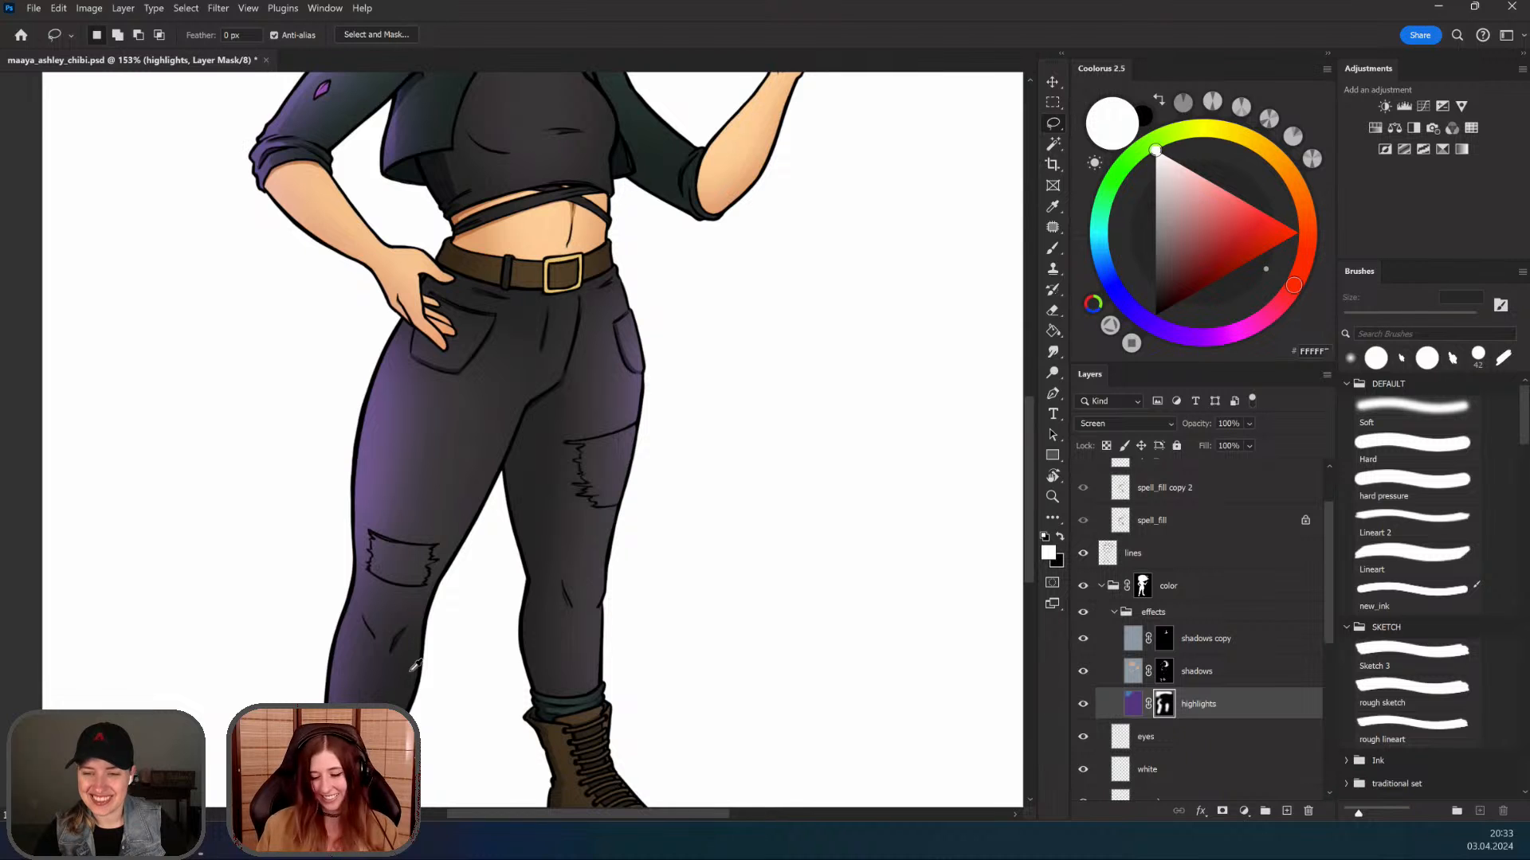
pyautogui.moveTo(550, 359); pyautogui.dragTo(533, 564)
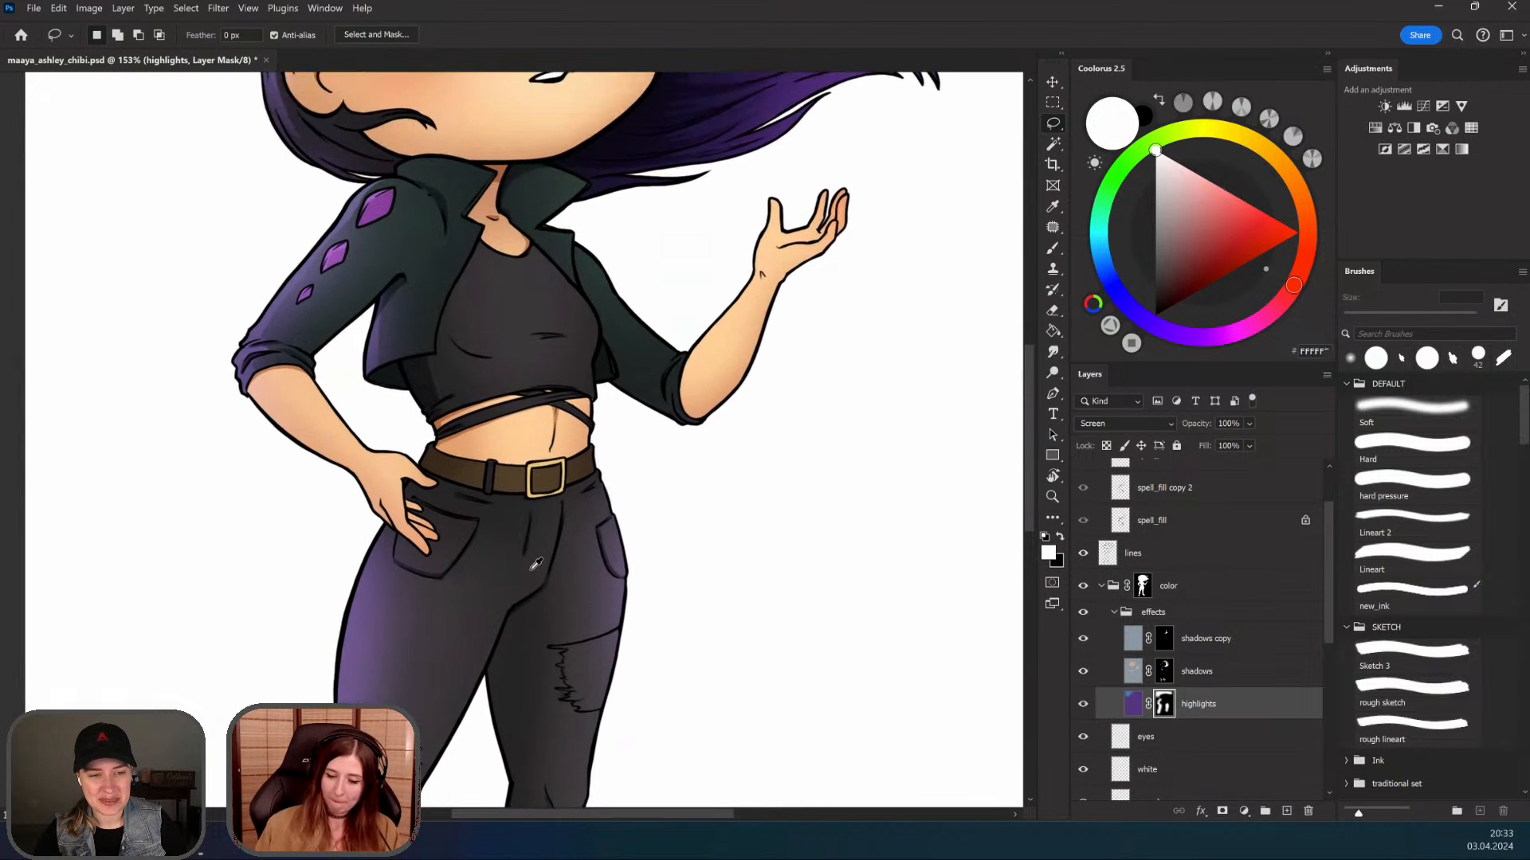
# Step: Lasso the outer end of the belt beside the hand on the hip and brush a soft highlight on it
pyautogui.moveTo(445, 448)
pyautogui.mouseDown()
pyautogui.moveTo(638, 456)
pyautogui.moveTo(370, 497)
pyautogui.moveTo(401, 516)
pyautogui.mouseUp()
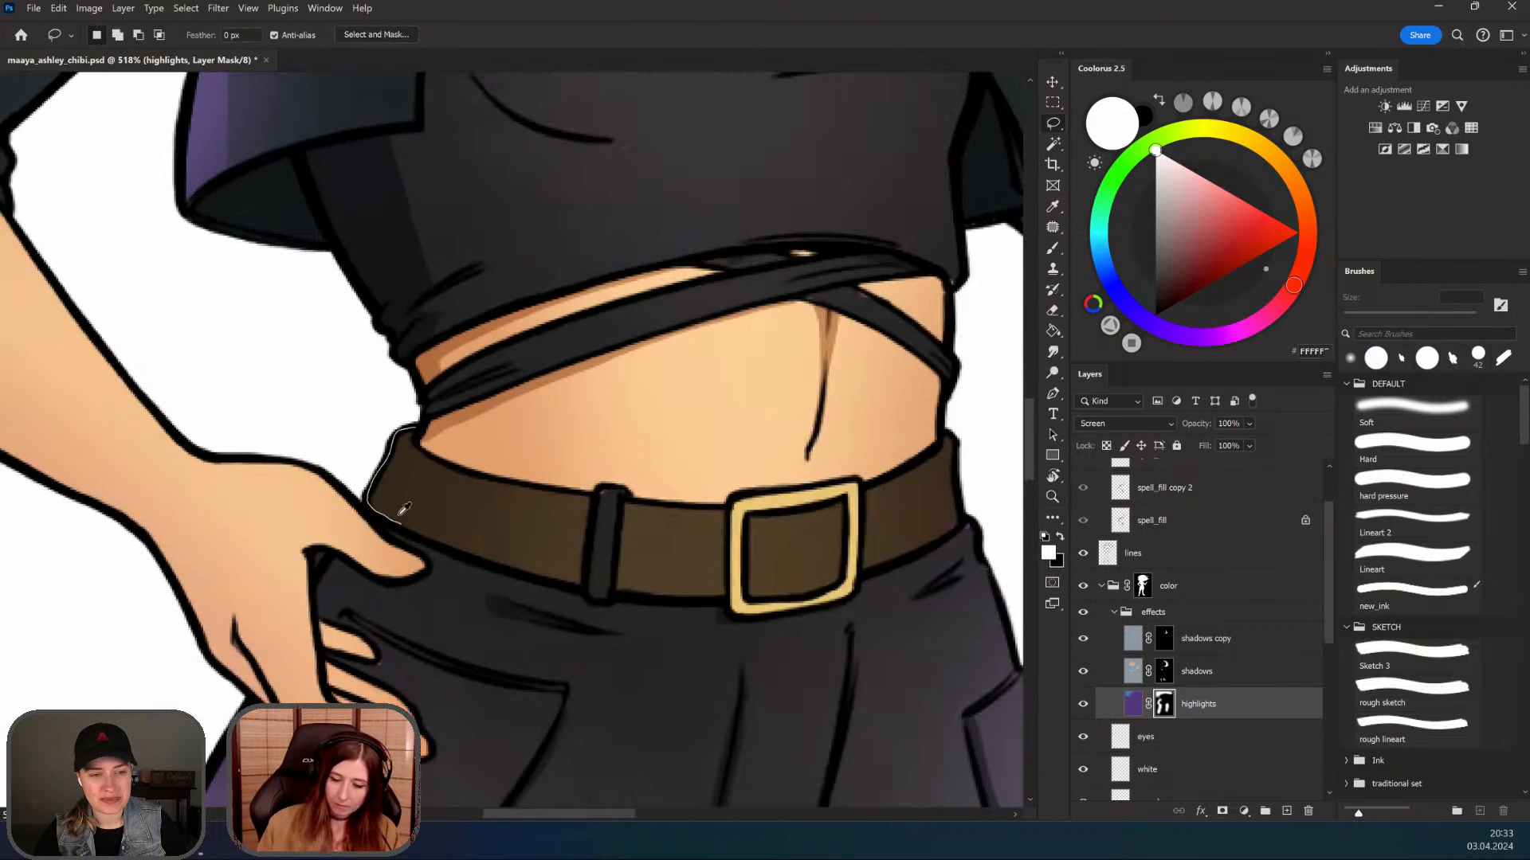
pyautogui.moveTo(417, 440); pyautogui.dragTo(416, 431)
pyautogui.press('b')
pyautogui.moveTo(338, 333)
pyautogui.mouseDown()
pyautogui.moveTo(366, 312)
pyautogui.moveTo(374, 338)
pyautogui.moveTo(308, 273)
pyautogui.mouseUp()
pyautogui.moveTo(510, 502); pyautogui.dragTo(549, 584)
# Step: Lasso a narrow strip along the crop top's side below the jacket, highlight it with the 183 px Soft brush, and deselect
pyautogui.click(1056, 124)
pyautogui.moveTo(436, 489); pyautogui.dragTo(478, 491)
pyautogui.moveTo(431, 543)
pyautogui.mouseDown()
pyautogui.moveTo(401, 483)
pyautogui.moveTo(404, 450)
pyautogui.mouseUp()
pyautogui.moveTo(441, 510); pyautogui.dragTo(431, 529)
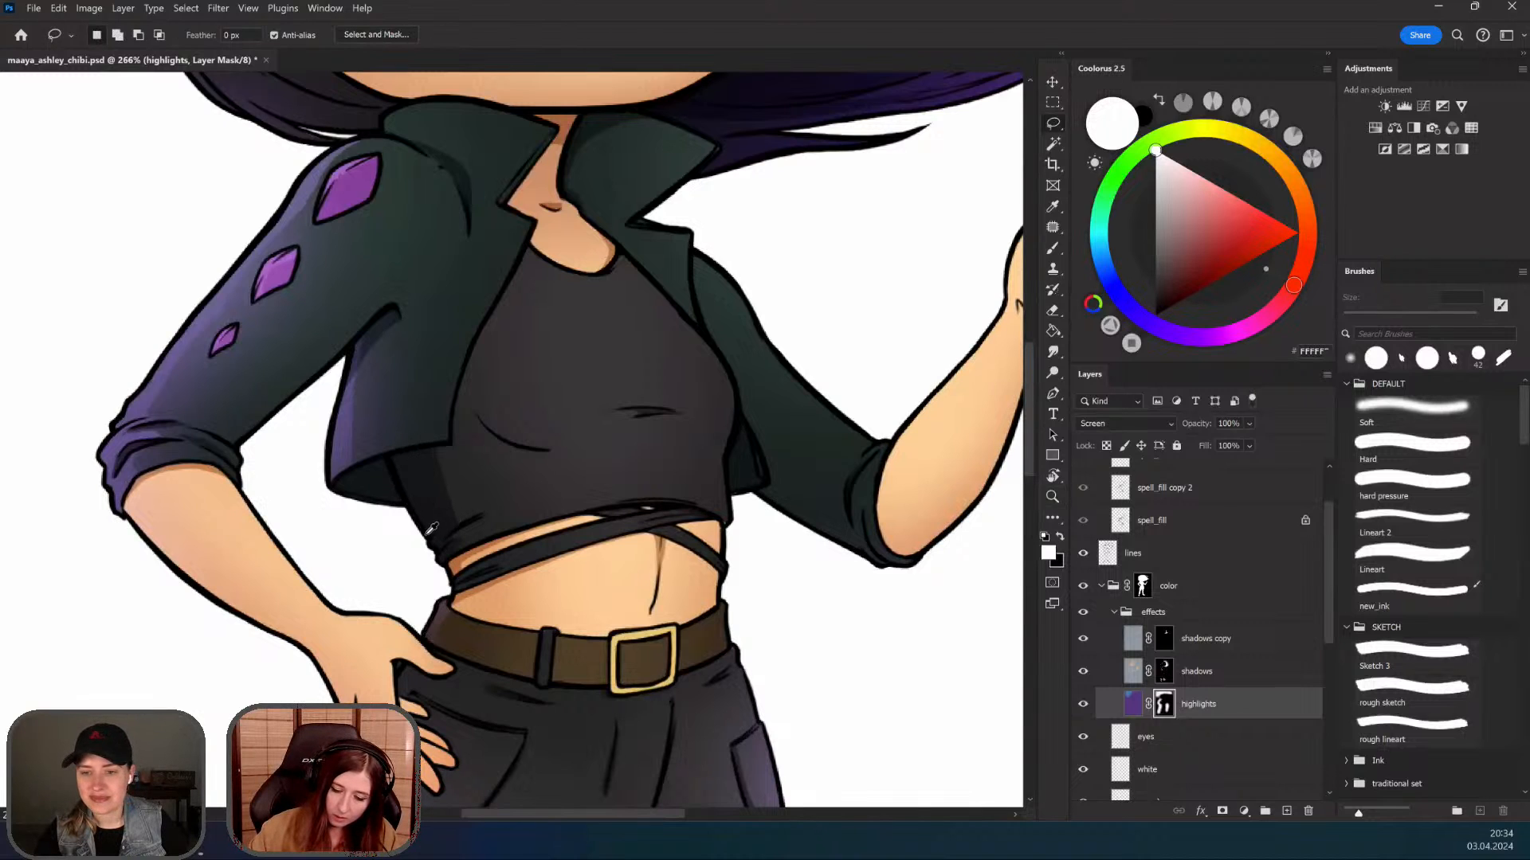
pyautogui.moveTo(396, 448); pyautogui.dragTo(443, 560)
pyautogui.press('b')
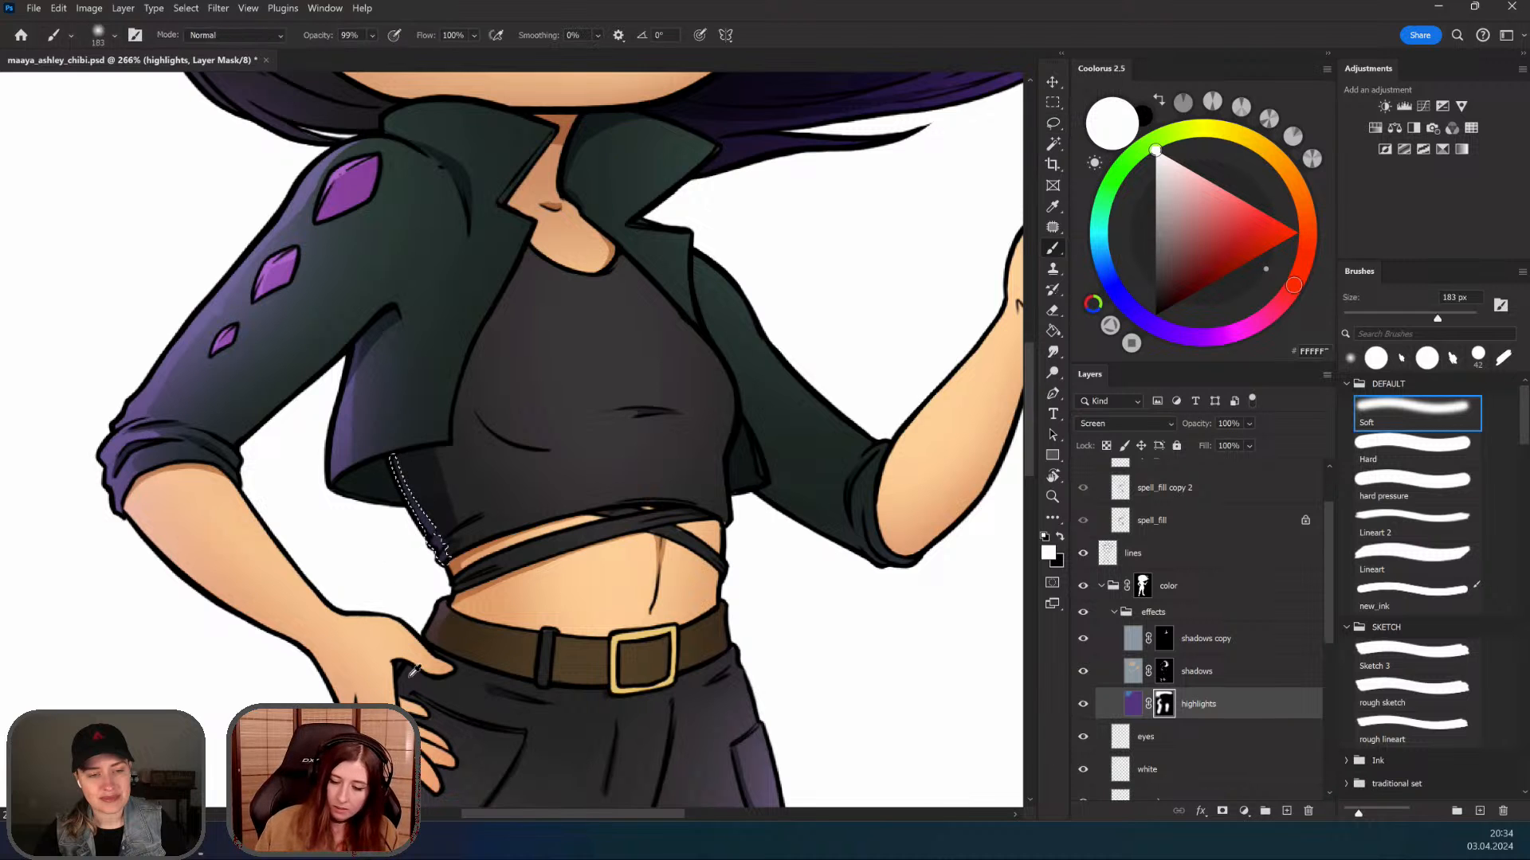
pyautogui.moveTo(454, 486); pyautogui.dragTo(419, 379)
pyautogui.keyDown('ctrl'); pyautogui.moveTo(453, 533); pyautogui.dragTo(380, 527); pyautogui.keyUp('ctrl')
pyautogui.press('l')
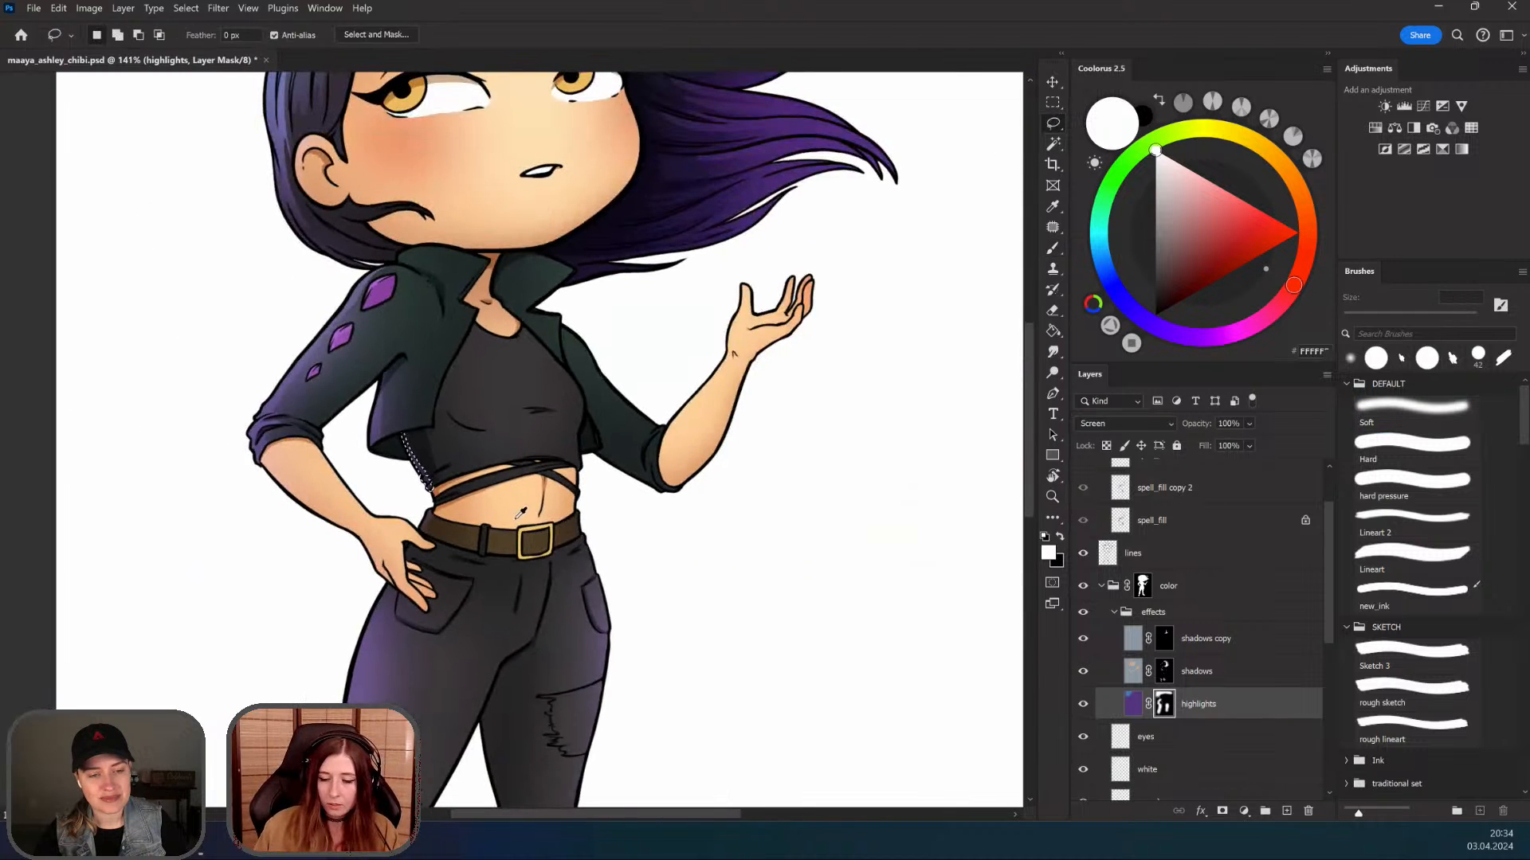
pyautogui.moveTo(558, 510)
pyautogui.keyDown('ctrl'); pyautogui.mouseDown()
pyautogui.moveTo(484, 503)
pyautogui.moveTo(458, 524)
pyautogui.moveTo(446, 610)
pyautogui.moveTo(449, 478)
pyautogui.mouseUp(); pyautogui.keyUp('ctrl')
pyautogui.scroll(-2, 477, 577)
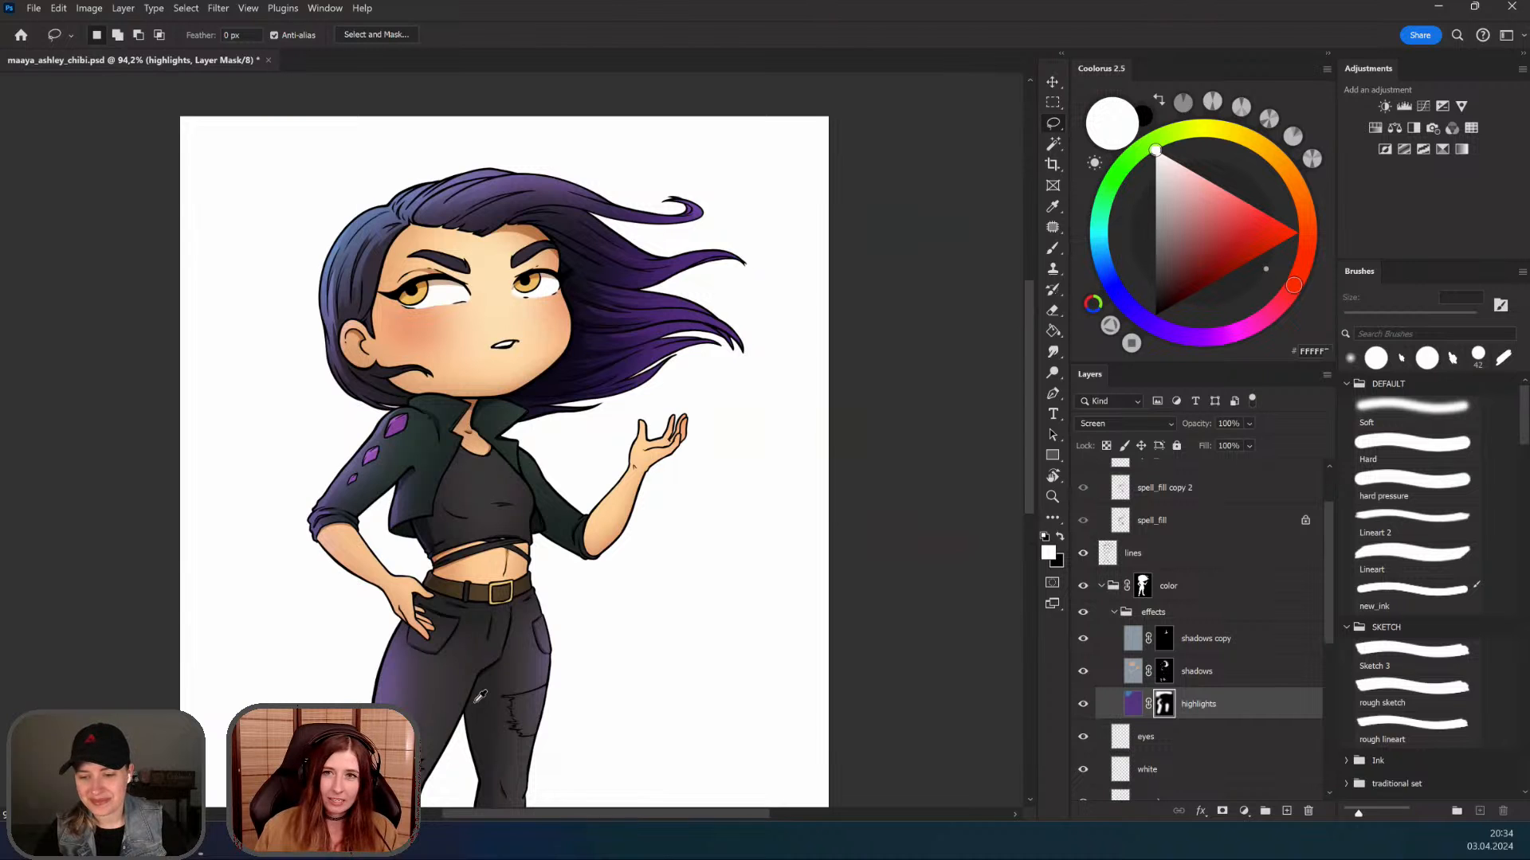
# Step: Lasso the outer part of the jacket collar below the hair, highlight it with the 183 px Soft brush, and deselect
pyautogui.scroll(1, 486, 606)
pyautogui.keyDown('ctrl'); pyautogui.moveTo(474, 486); pyautogui.dragTo(480, 525); pyautogui.keyUp('ctrl')
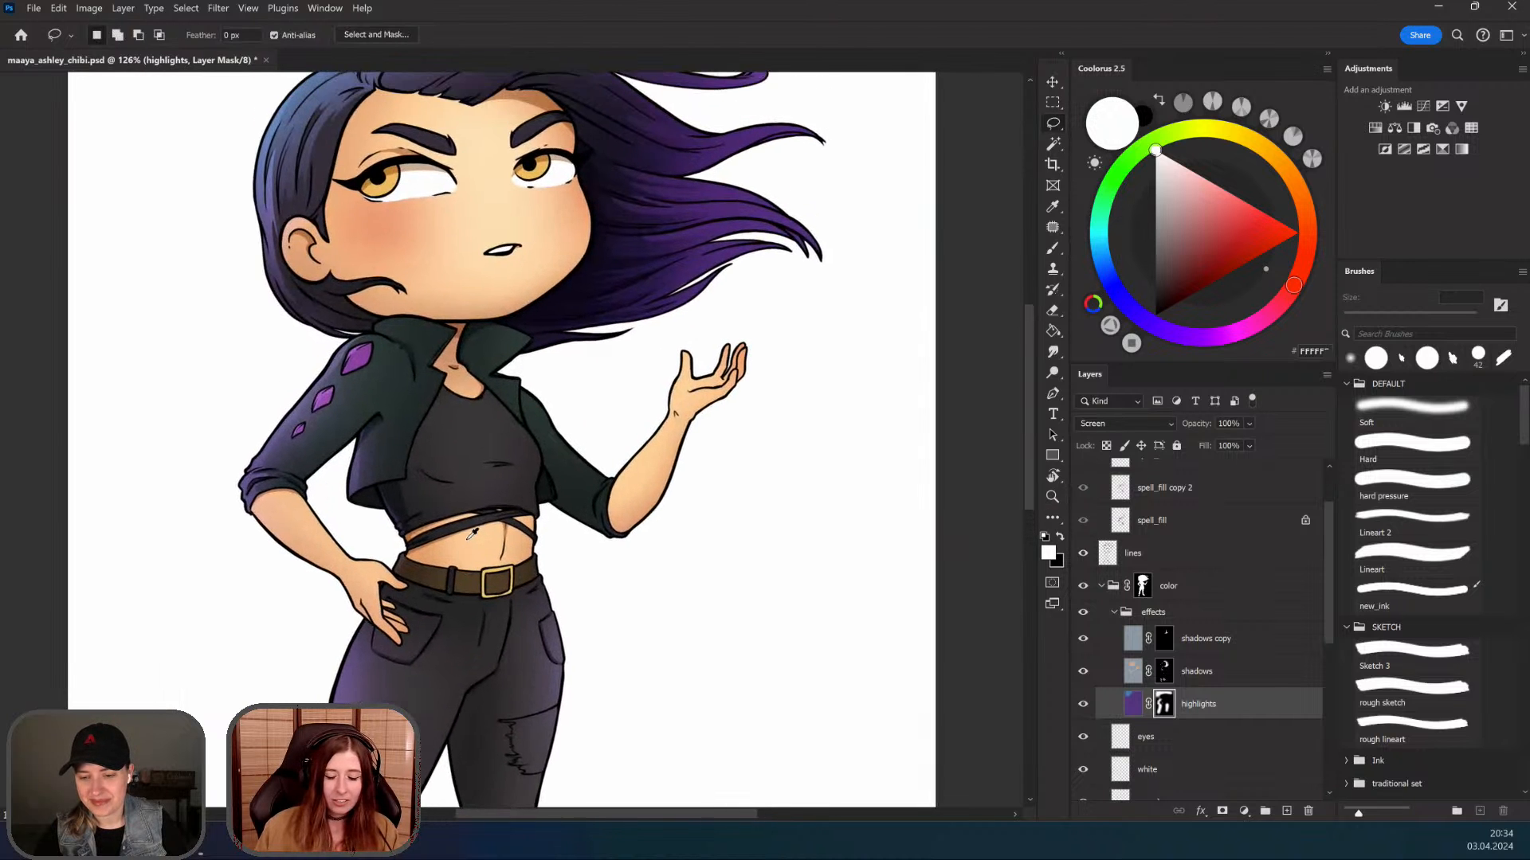
pyautogui.scroll(-2, 458, 530)
pyautogui.scroll(1, 449, 553)
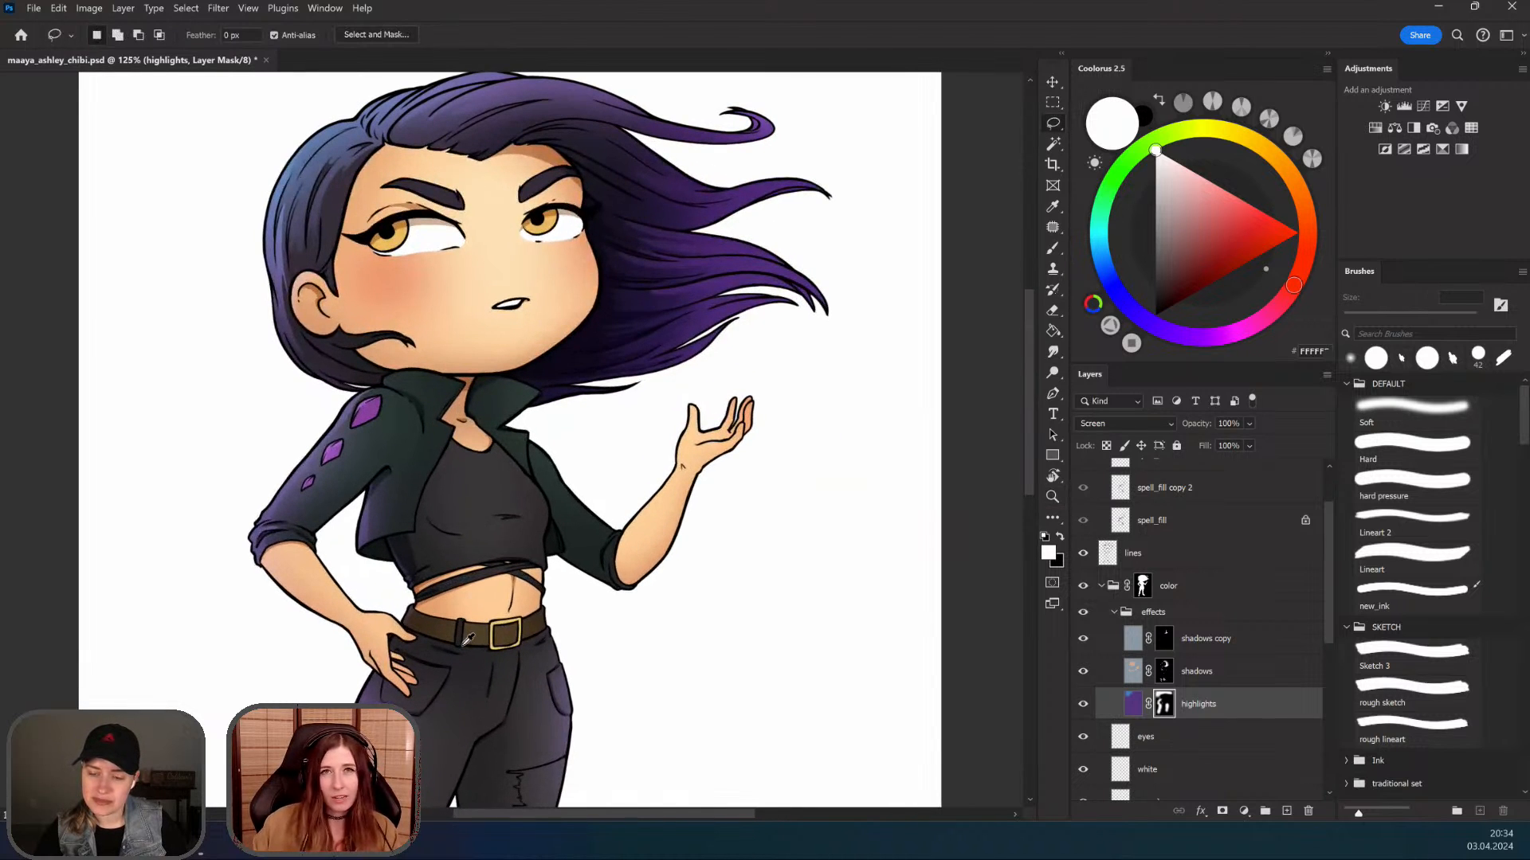
pyautogui.moveTo(536, 588); pyautogui.dragTo(534, 552)
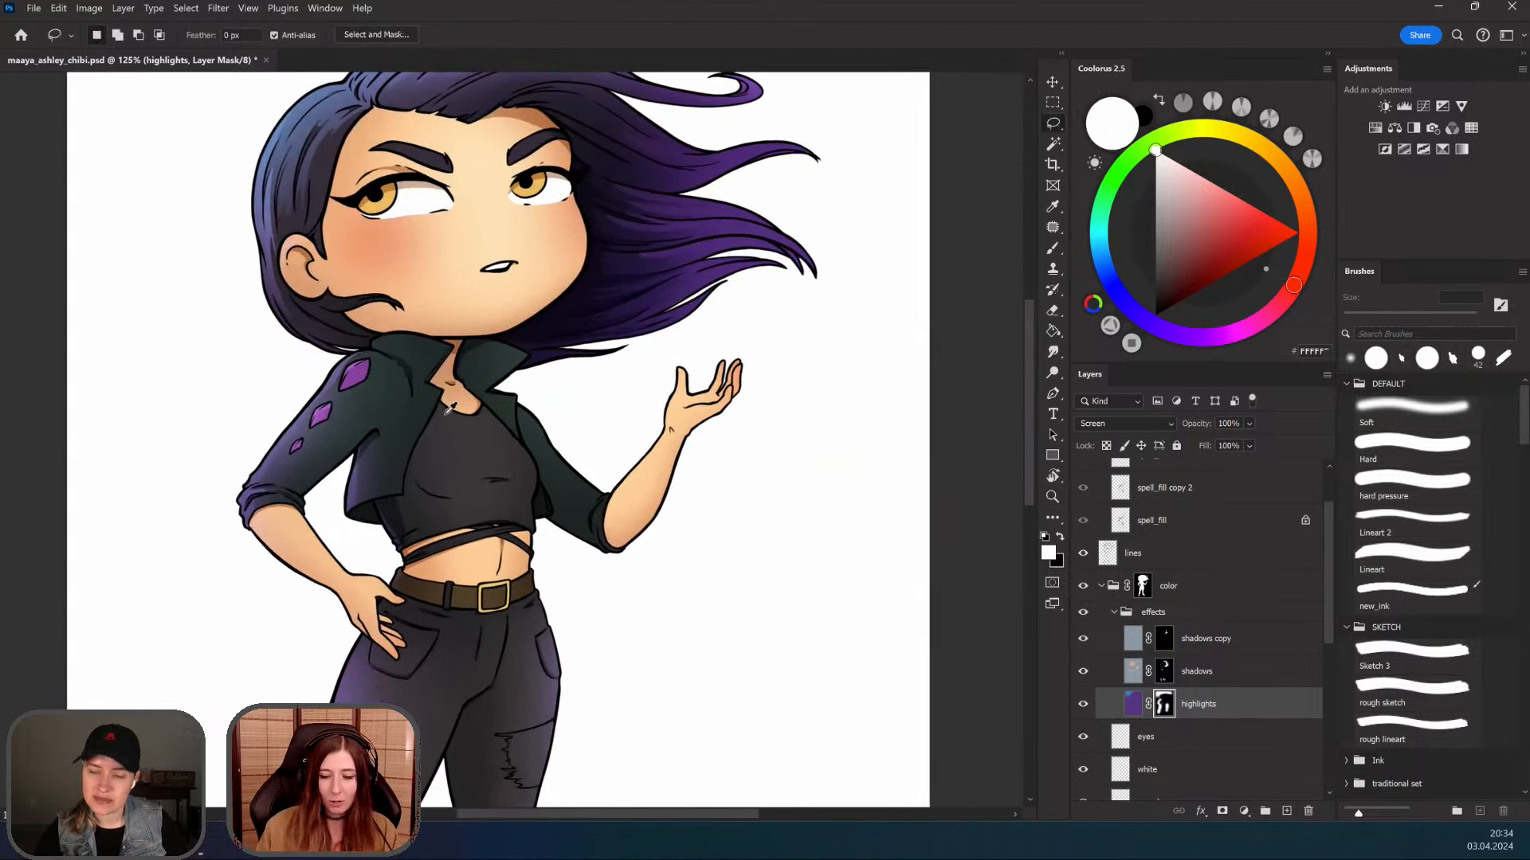
pyautogui.scroll(3, 651, 444)
pyautogui.scroll(4, 473, 478)
pyautogui.press('l')
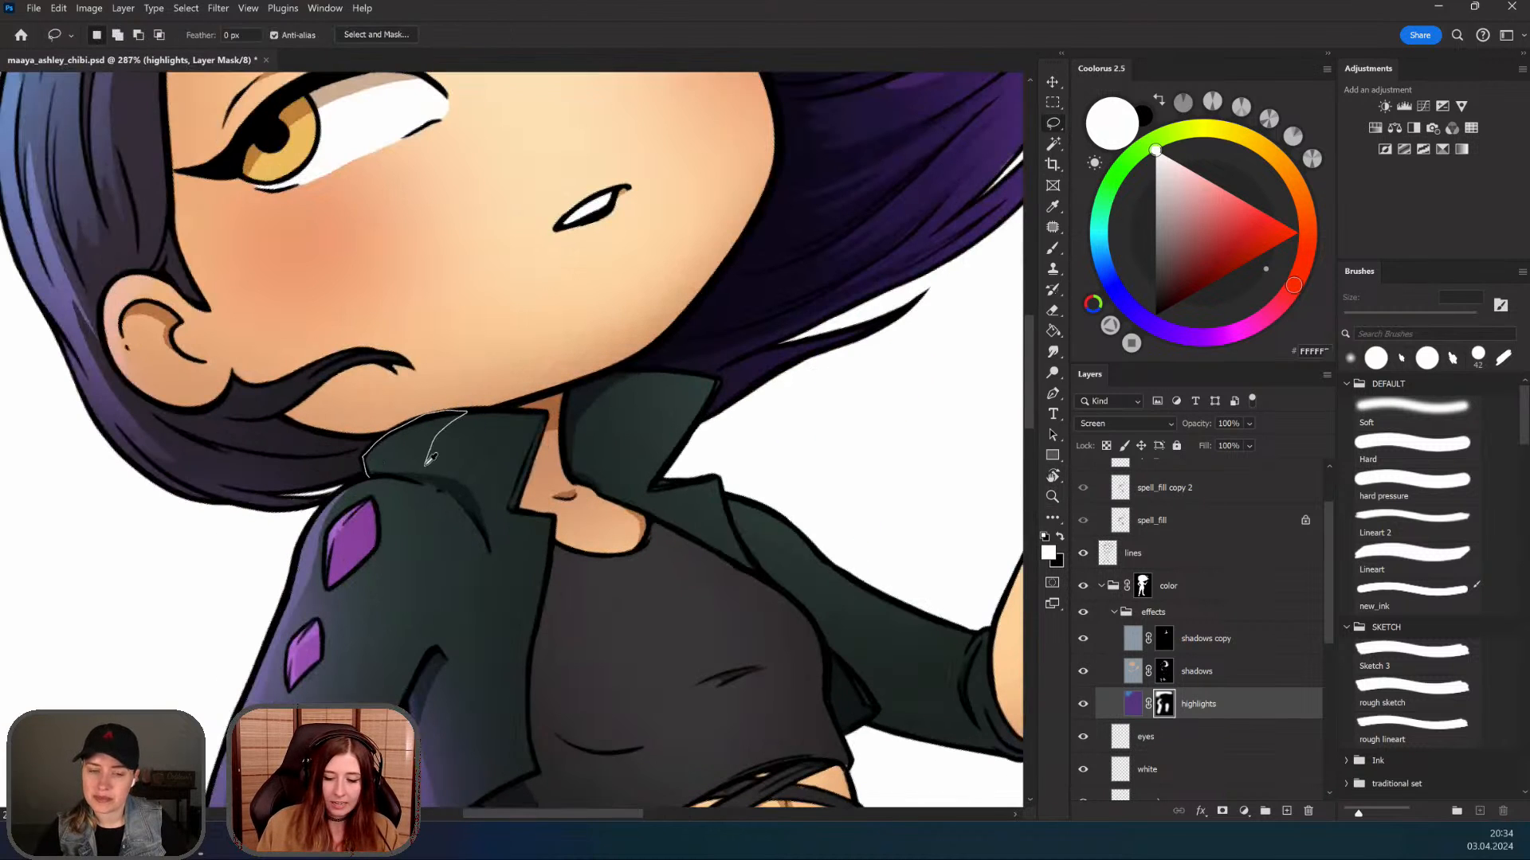
pyautogui.moveTo(380, 471); pyautogui.dragTo(368, 476)
pyautogui.press('b')
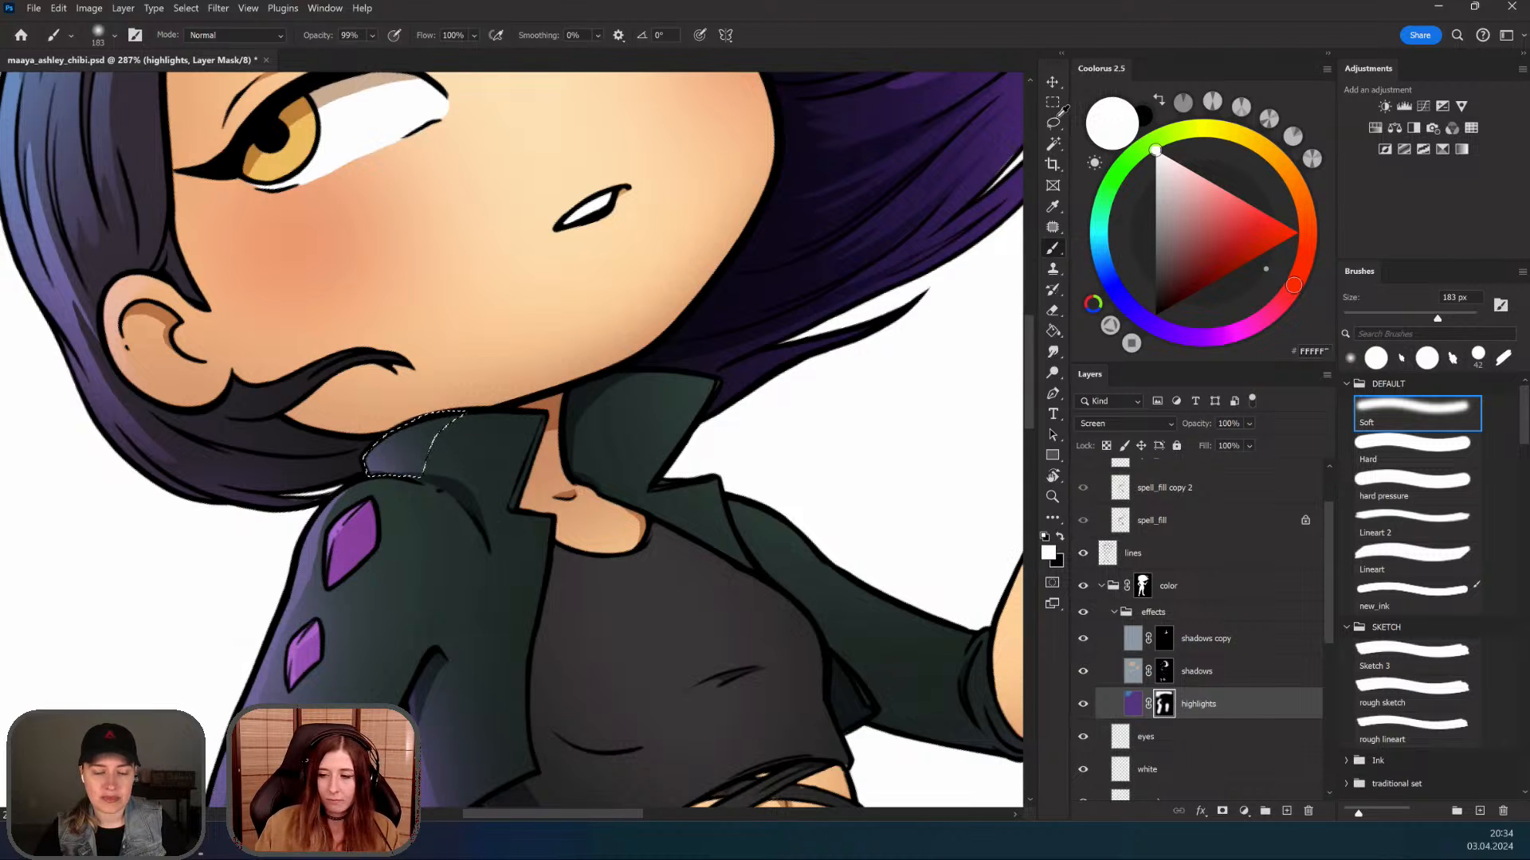
pyautogui.press('l')
pyautogui.click(589, 472)
# Step: Lasso around the whole raised arm and its sleeve, following the edge of the jacket front and the top
pyautogui.press('r')
pyautogui.moveTo(502, 522)
pyautogui.mouseDown()
pyautogui.moveTo(468, 526)
pyautogui.moveTo(382, 585)
pyautogui.mouseUp()
pyautogui.hotkey('ctrl', 'space')
pyautogui.moveTo(474, 757)
pyautogui.mouseDown()
pyautogui.moveTo(473, 625)
pyautogui.moveTo(413, 561)
pyautogui.moveTo(425, 623)
pyautogui.mouseUp()
pyautogui.hotkey('ctrl', 'space')
pyautogui.moveTo(513, 435); pyautogui.dragTo(652, 472)
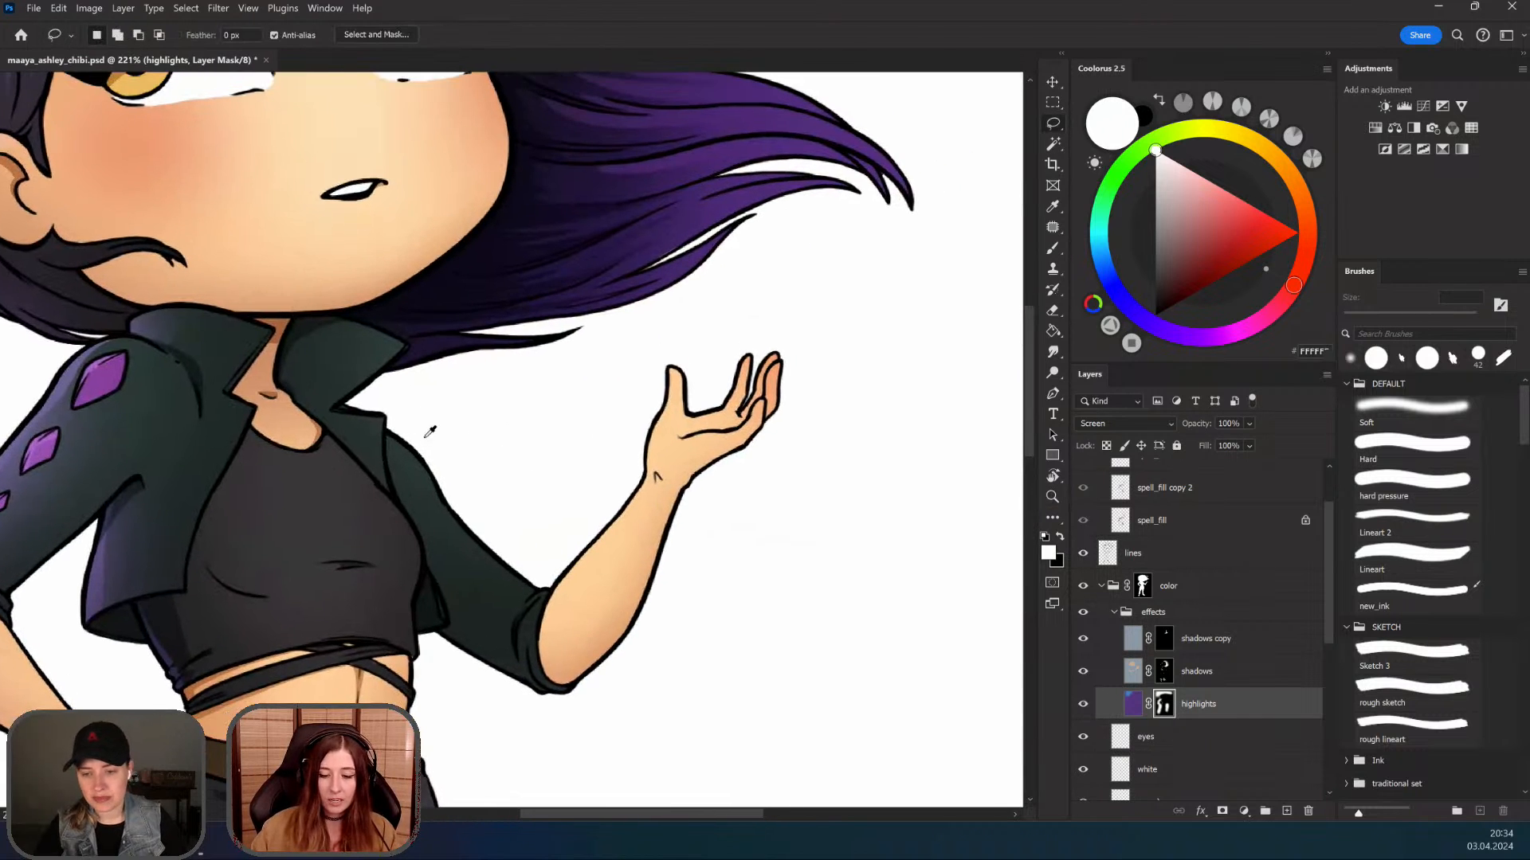
pyautogui.hotkey('ctrl', 'space')
pyautogui.moveTo(435, 446)
pyautogui.mouseDown()
pyautogui.moveTo(470, 491)
pyautogui.moveTo(455, 440)
pyautogui.mouseUp()
pyautogui.moveTo(363, 375)
pyautogui.mouseDown()
pyautogui.moveTo(364, 425)
pyautogui.moveTo(399, 498)
pyautogui.mouseUp()
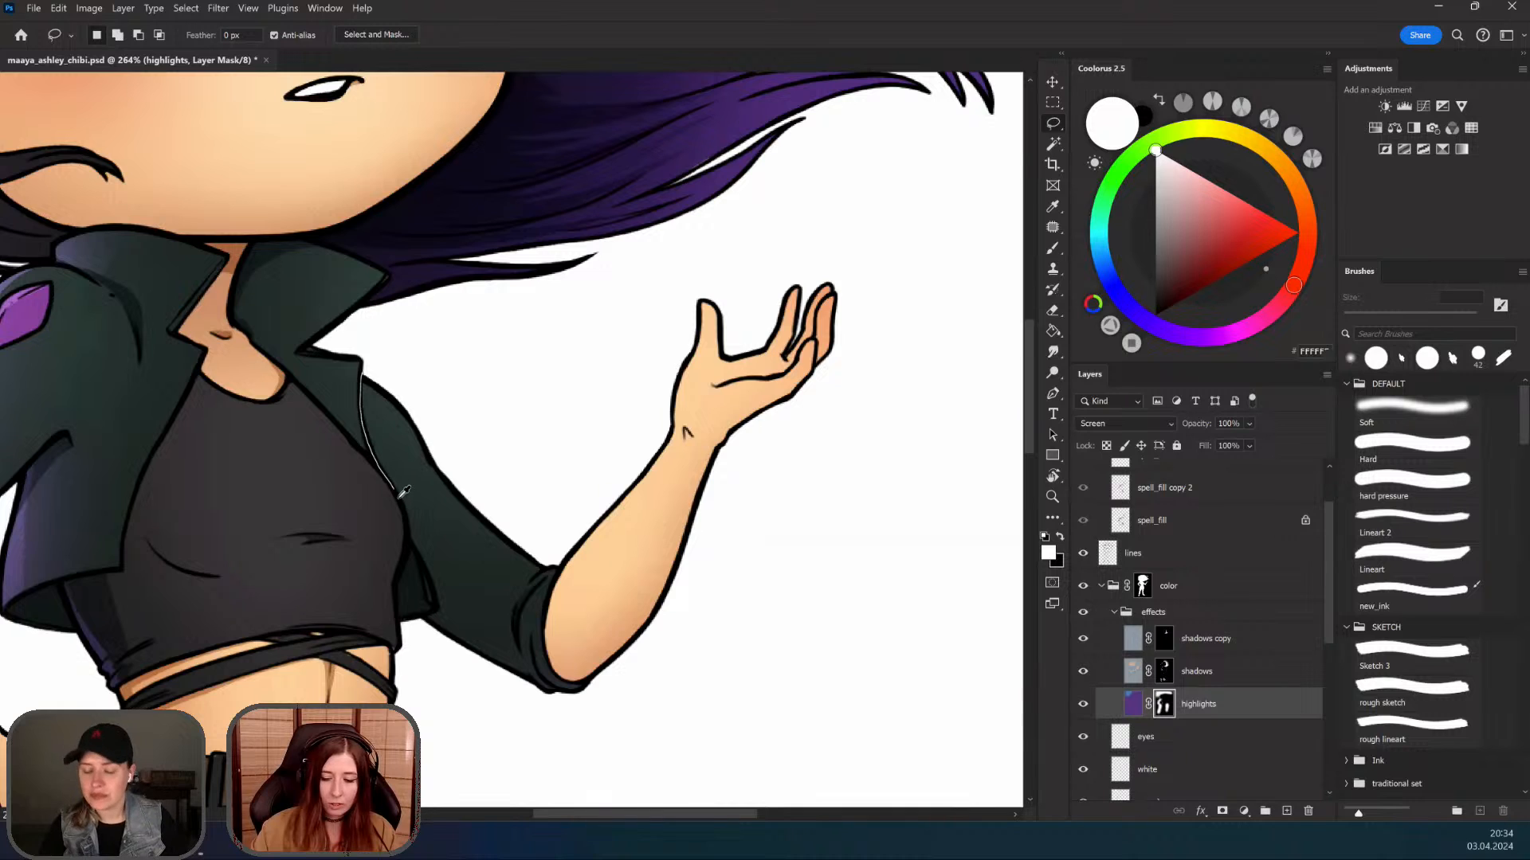
pyautogui.moveTo(428, 615)
pyautogui.mouseDown()
pyautogui.moveTo(625, 754)
pyautogui.moveTo(682, 731)
pyautogui.moveTo(630, 723)
pyautogui.moveTo(891, 293)
pyautogui.moveTo(584, 337)
pyautogui.moveTo(374, 335)
pyautogui.mouseUp()
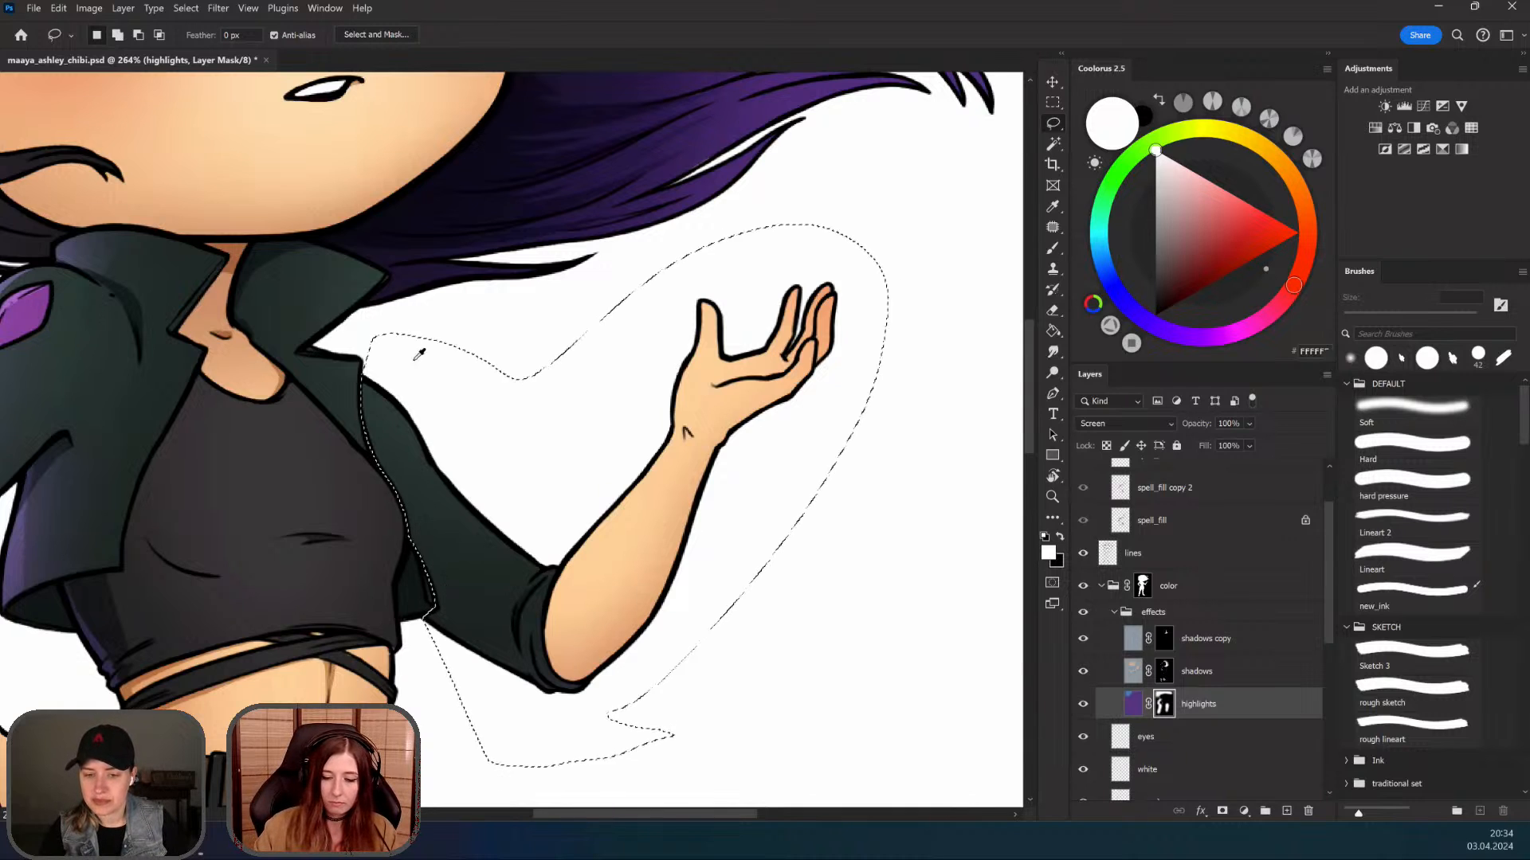
# Step: Softly highlight the upper sleeve of the raised arm inside the selection with the 183 px Soft brush, redoing the first stroke, and deselect
pyautogui.press('b')
pyautogui.moveTo(470, 362); pyautogui.dragTo(529, 435)
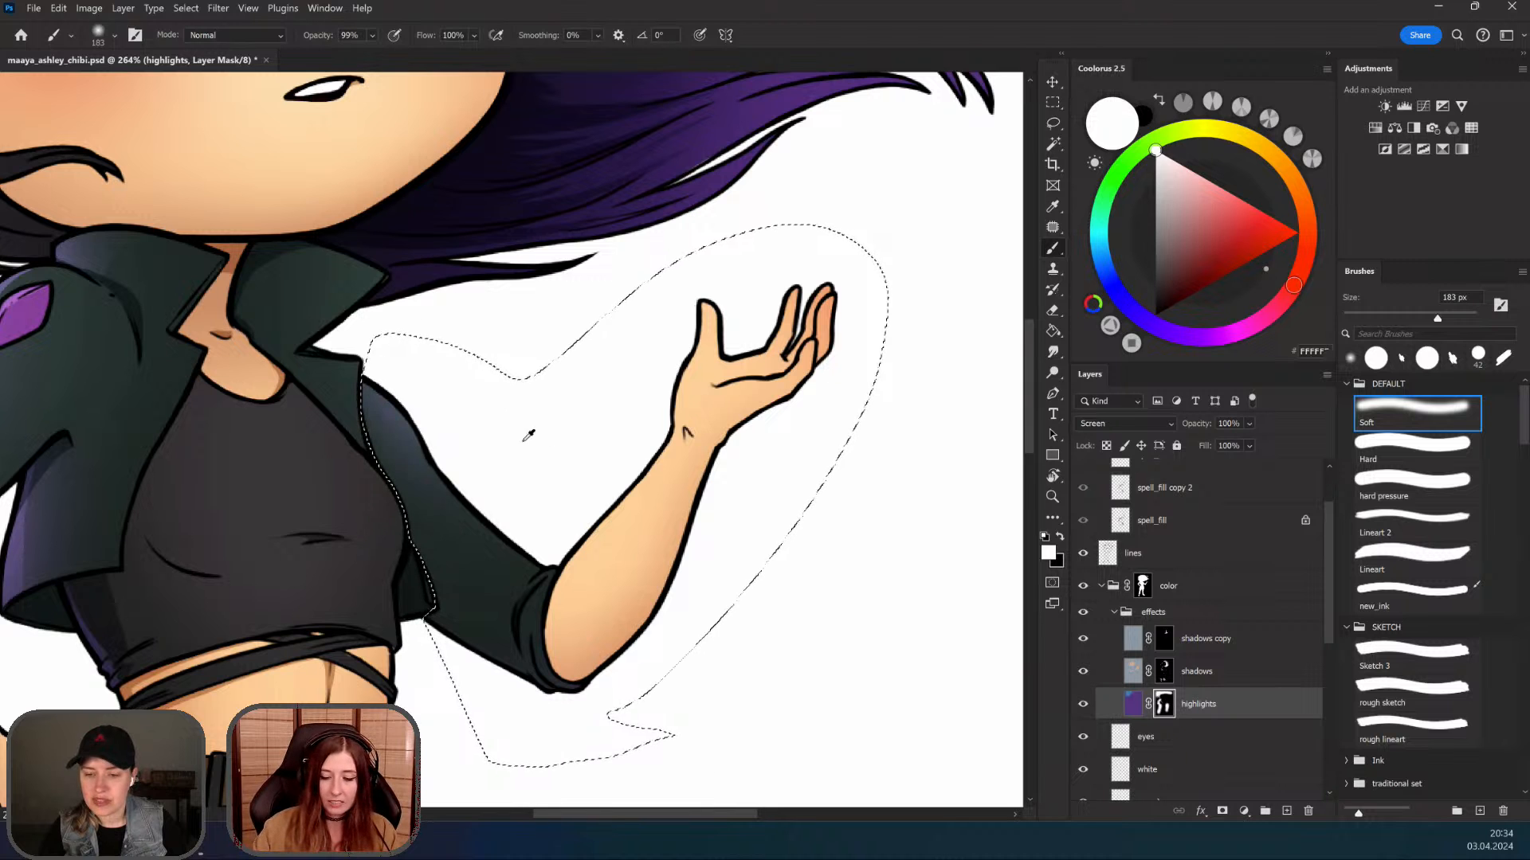
pyautogui.hotkey('ctrl', 'z')
pyautogui.moveTo(451, 347); pyautogui.dragTo(568, 463)
pyautogui.moveTo(685, 431); pyautogui.dragTo(738, 385)
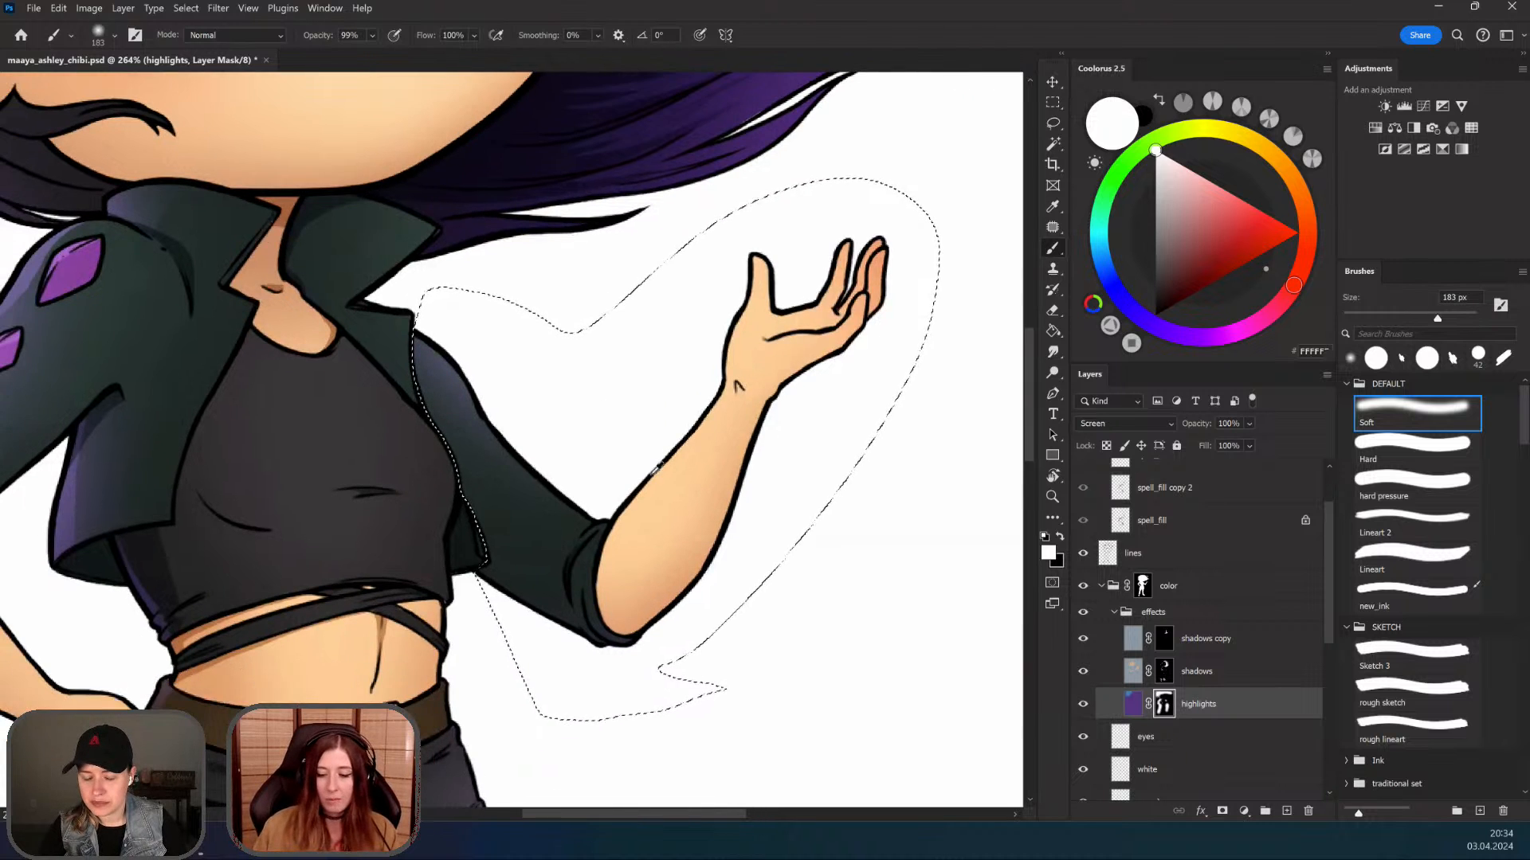
pyautogui.moveTo(650, 472); pyautogui.dragTo(554, 522)
pyautogui.moveTo(665, 473)
pyautogui.mouseDown()
pyautogui.moveTo(599, 516)
pyautogui.moveTo(590, 547)
pyautogui.mouseUp()
pyautogui.click(1053, 103)
pyautogui.click(1053, 124)
pyautogui.click(924, 284)
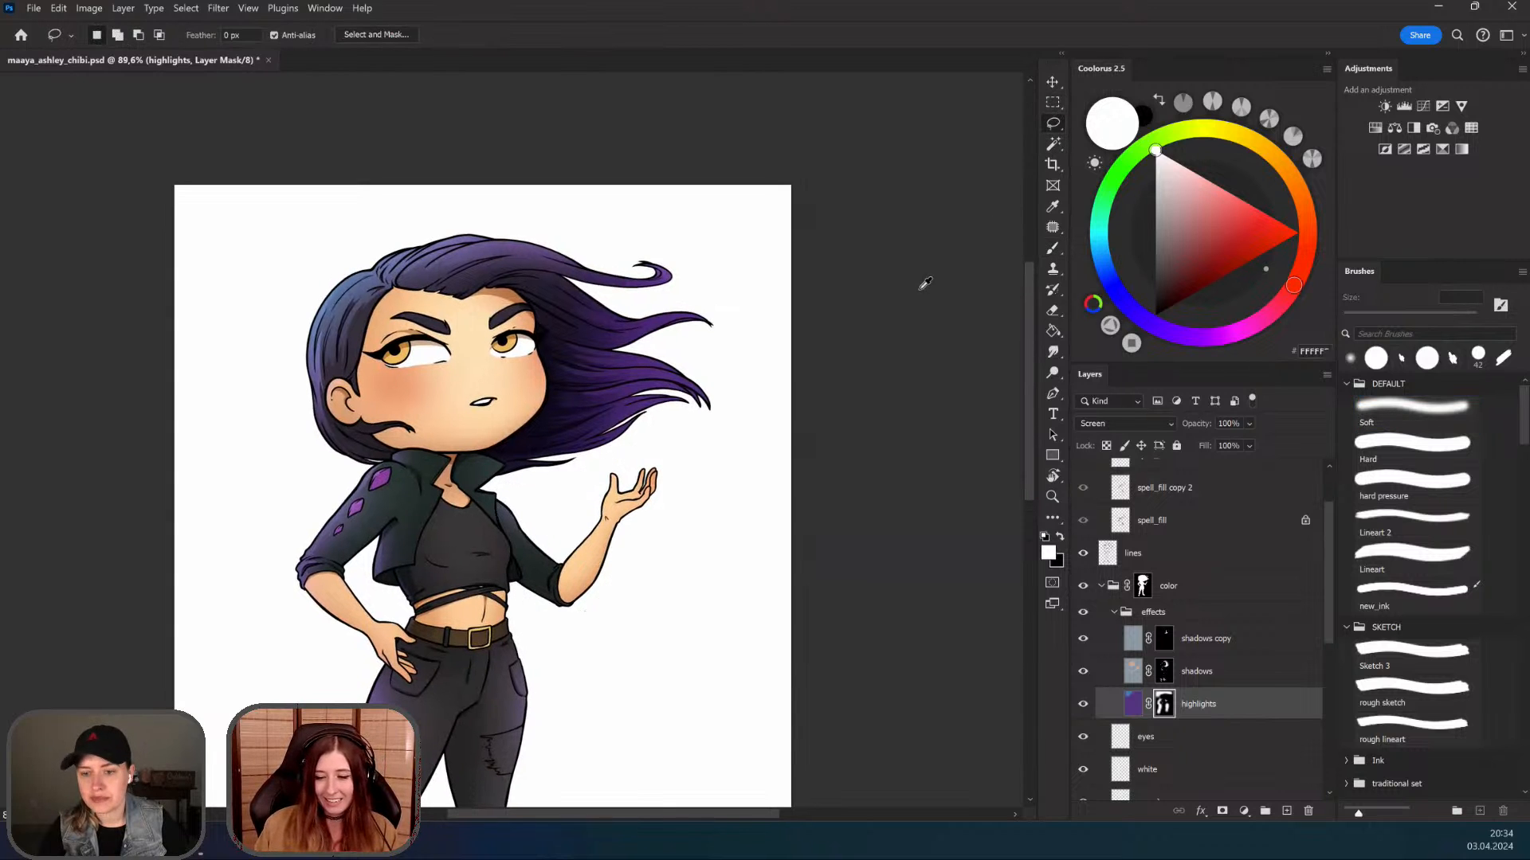
# Step: Examine the character's shading across the whole figure, then the highlights on the trousers up close
pyautogui.moveTo(732, 543); pyautogui.dragTo(722, 486)
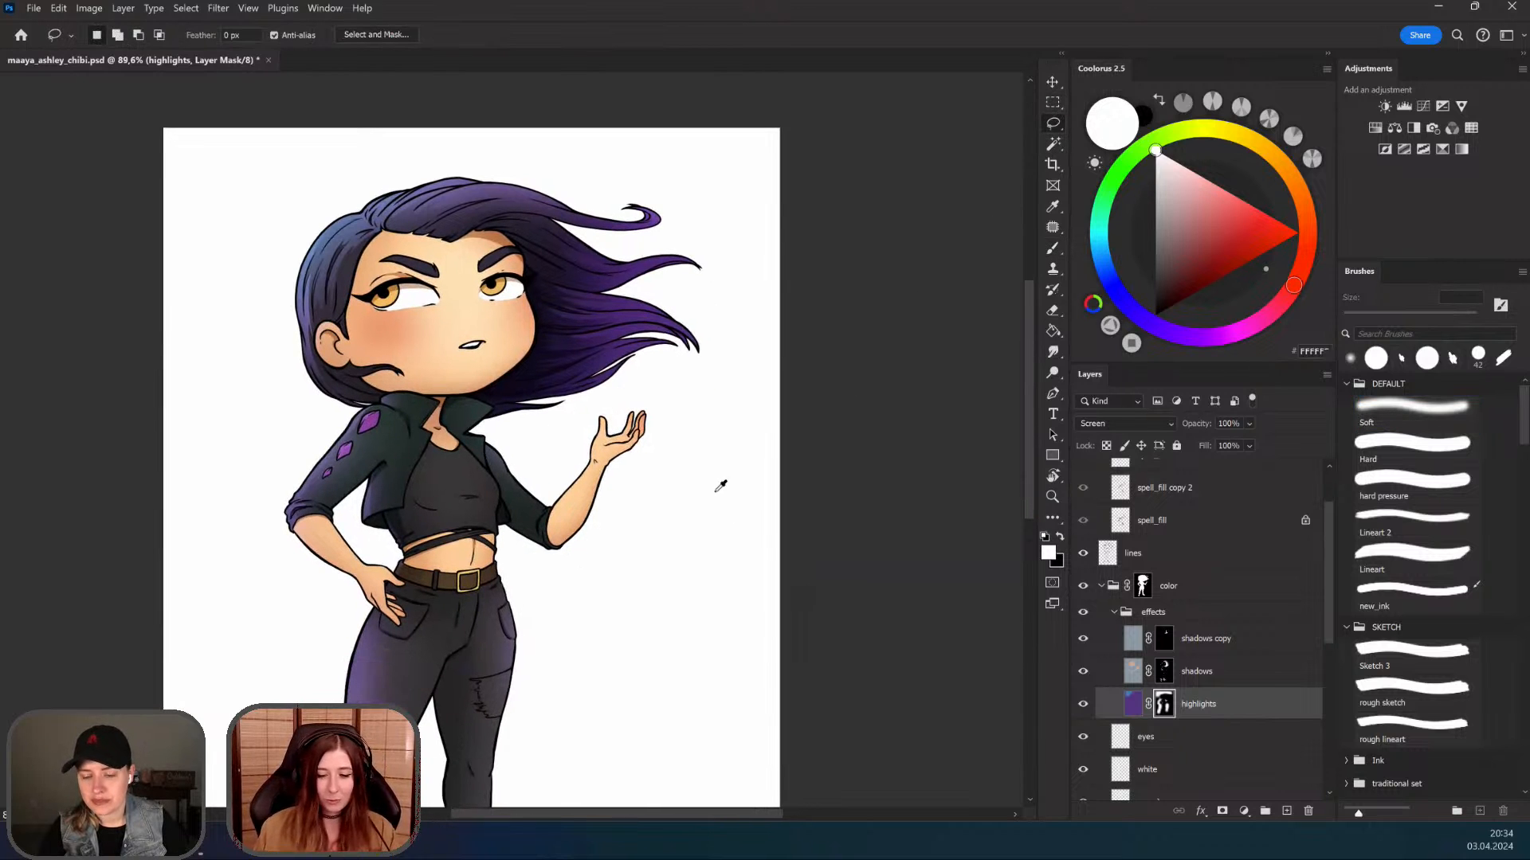
pyautogui.moveTo(416, 271); pyautogui.dragTo(398, 256)
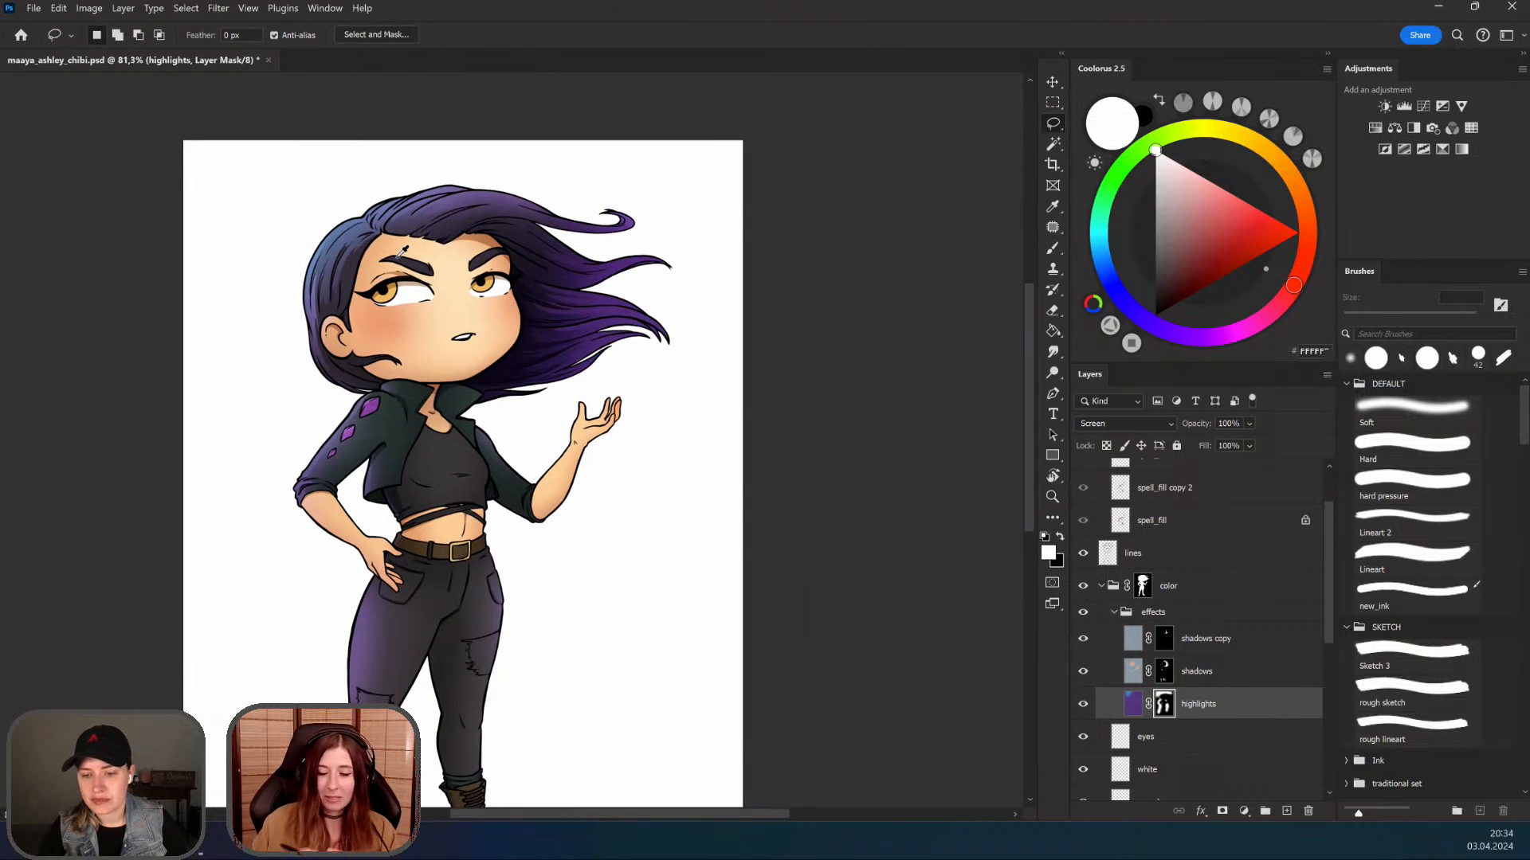
pyautogui.moveTo(628, 544); pyautogui.dragTo(644, 523)
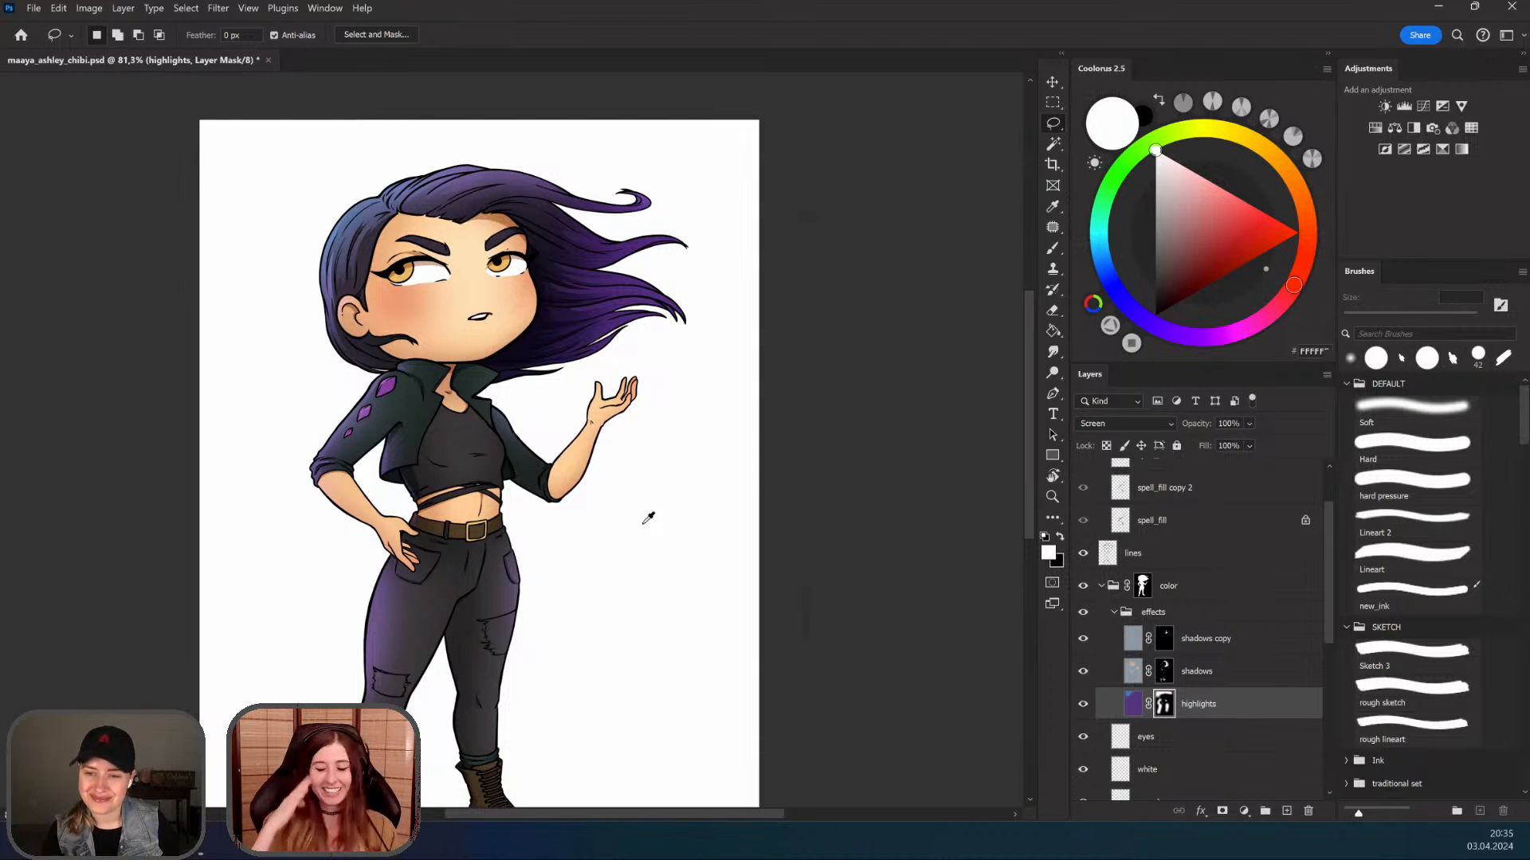
pyautogui.moveTo(485, 279); pyautogui.dragTo(515, 245)
pyautogui.moveTo(577, 453)
pyautogui.mouseDown()
pyautogui.moveTo(587, 363)
pyautogui.moveTo(527, 496)
pyautogui.moveTo(503, 496)
pyautogui.moveTo(567, 394)
pyautogui.mouseUp()
pyautogui.moveTo(549, 515)
pyautogui.mouseDown()
pyautogui.moveTo(521, 518)
pyautogui.moveTo(545, 535)
pyautogui.mouseUp()
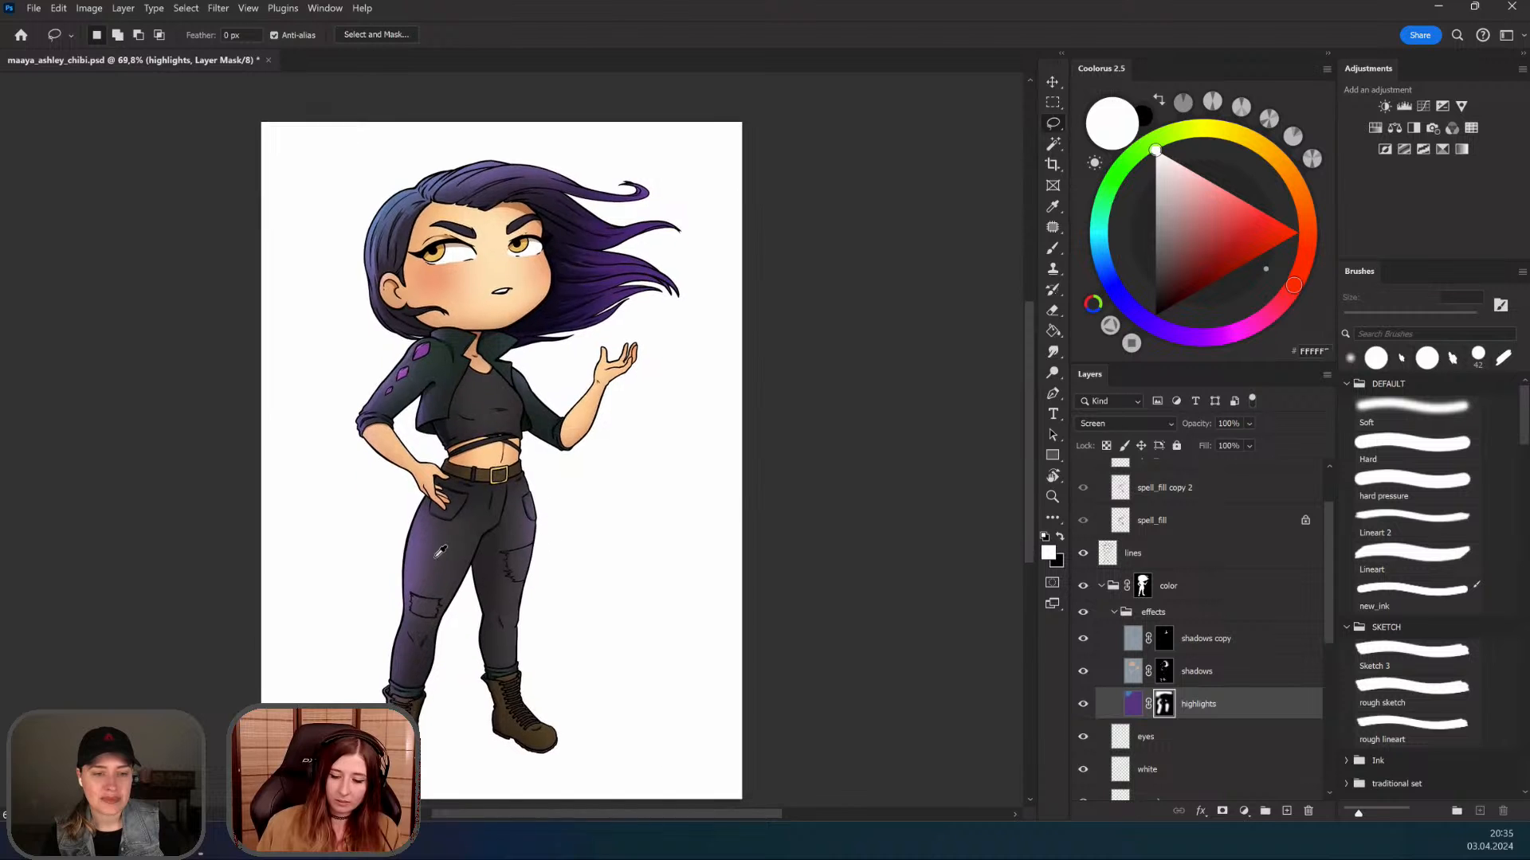
pyautogui.moveTo(434, 558); pyautogui.dragTo(457, 559)
pyautogui.moveTo(451, 667); pyautogui.dragTo(457, 579)
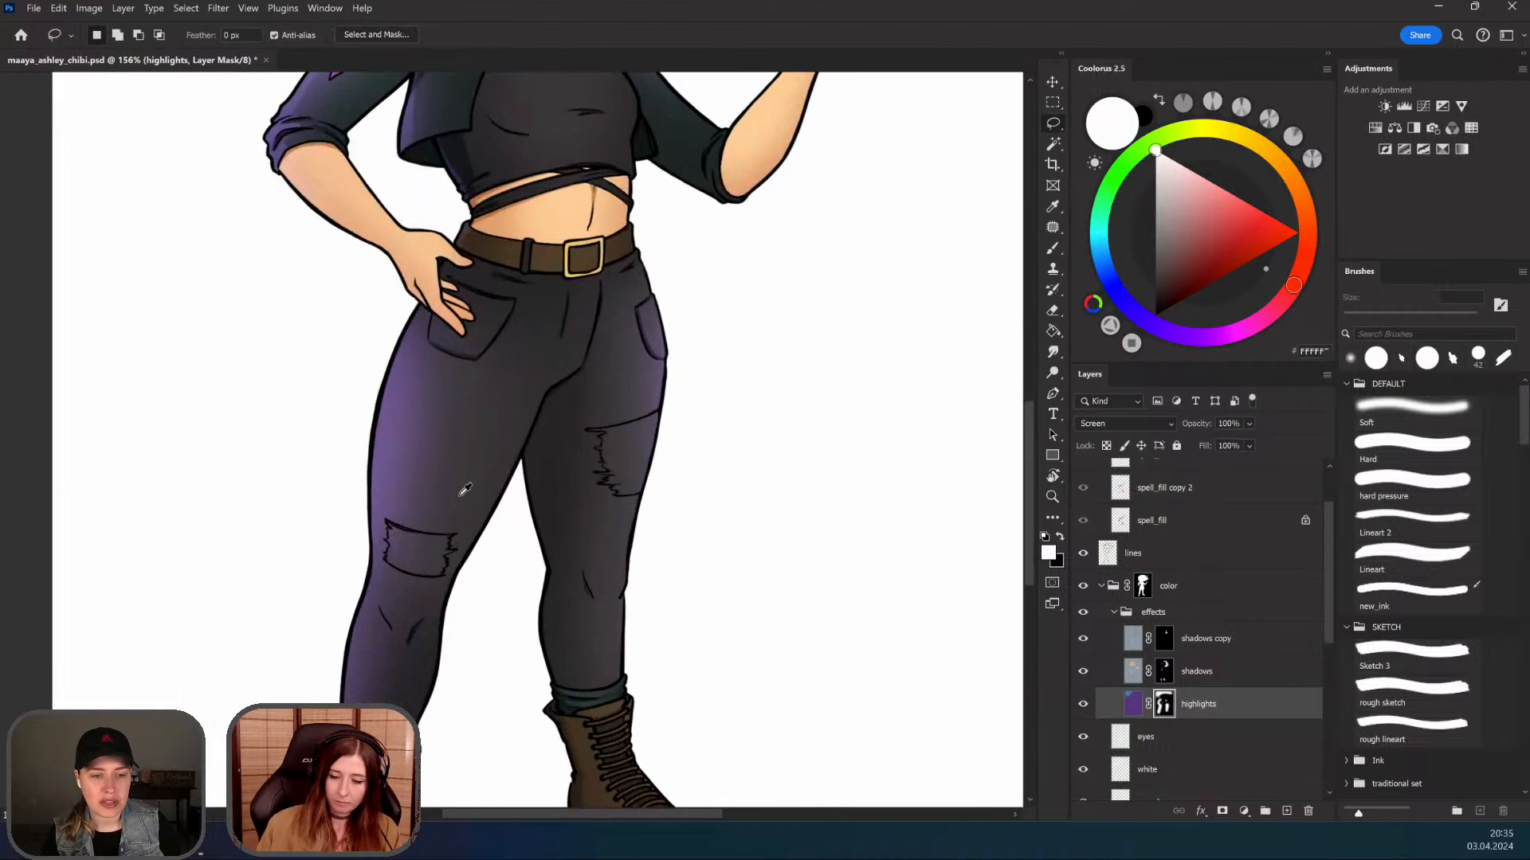
# Step: Lasso the outer edge of the thigh below the hip hand, brush the highlights mask there with white, and deselect
pyautogui.moveTo(441, 311); pyautogui.dragTo(346, 522)
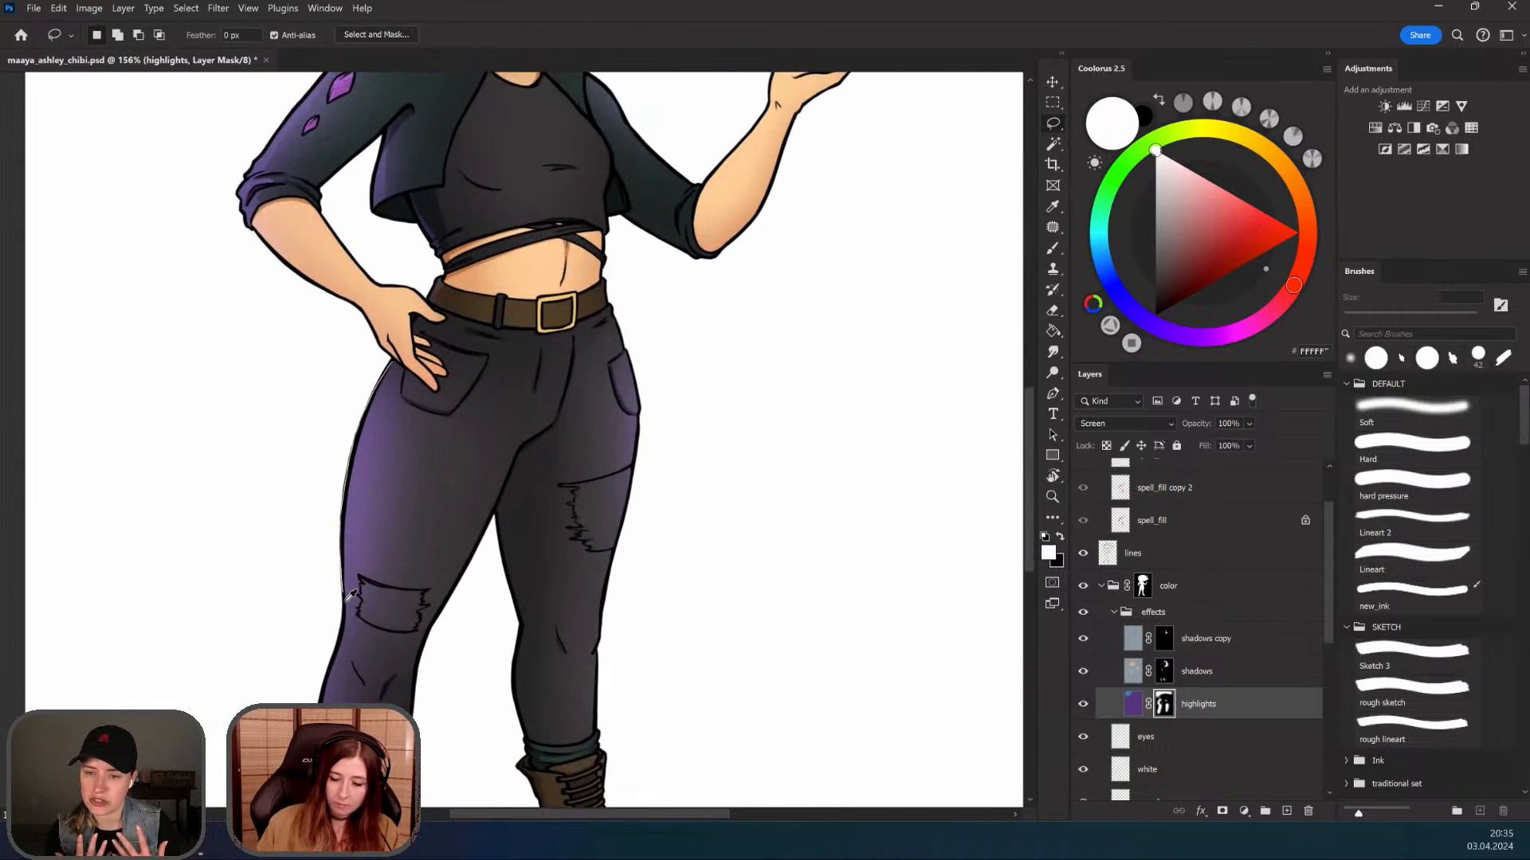
pyautogui.moveTo(351, 586)
pyautogui.mouseDown()
pyautogui.moveTo(354, 520)
pyautogui.moveTo(401, 360)
pyautogui.mouseUp()
pyautogui.press('b')
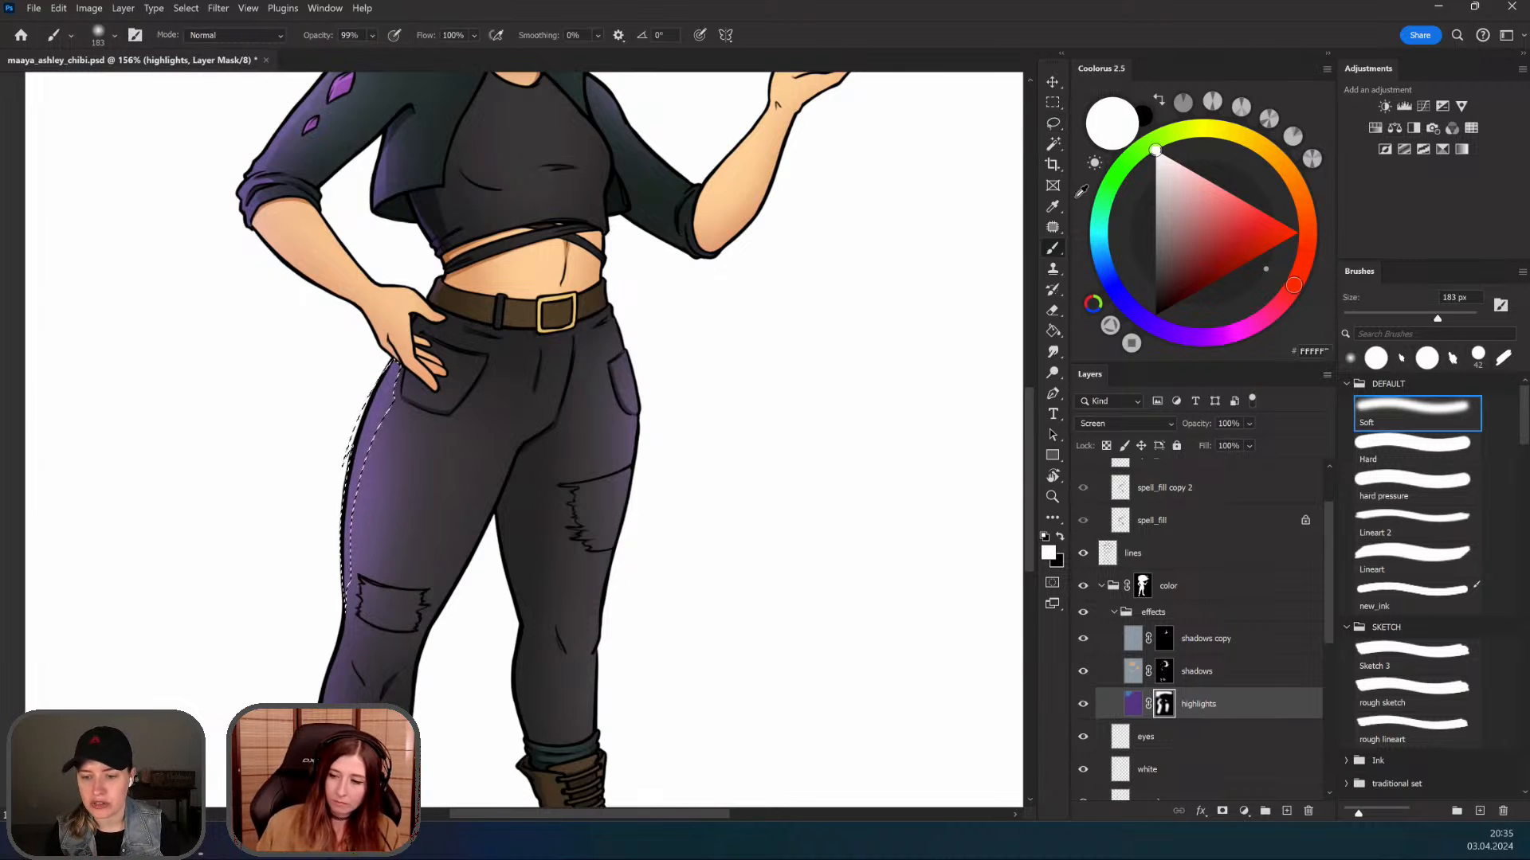
pyautogui.press('l')
pyautogui.hotkey('ctrl', 'd')
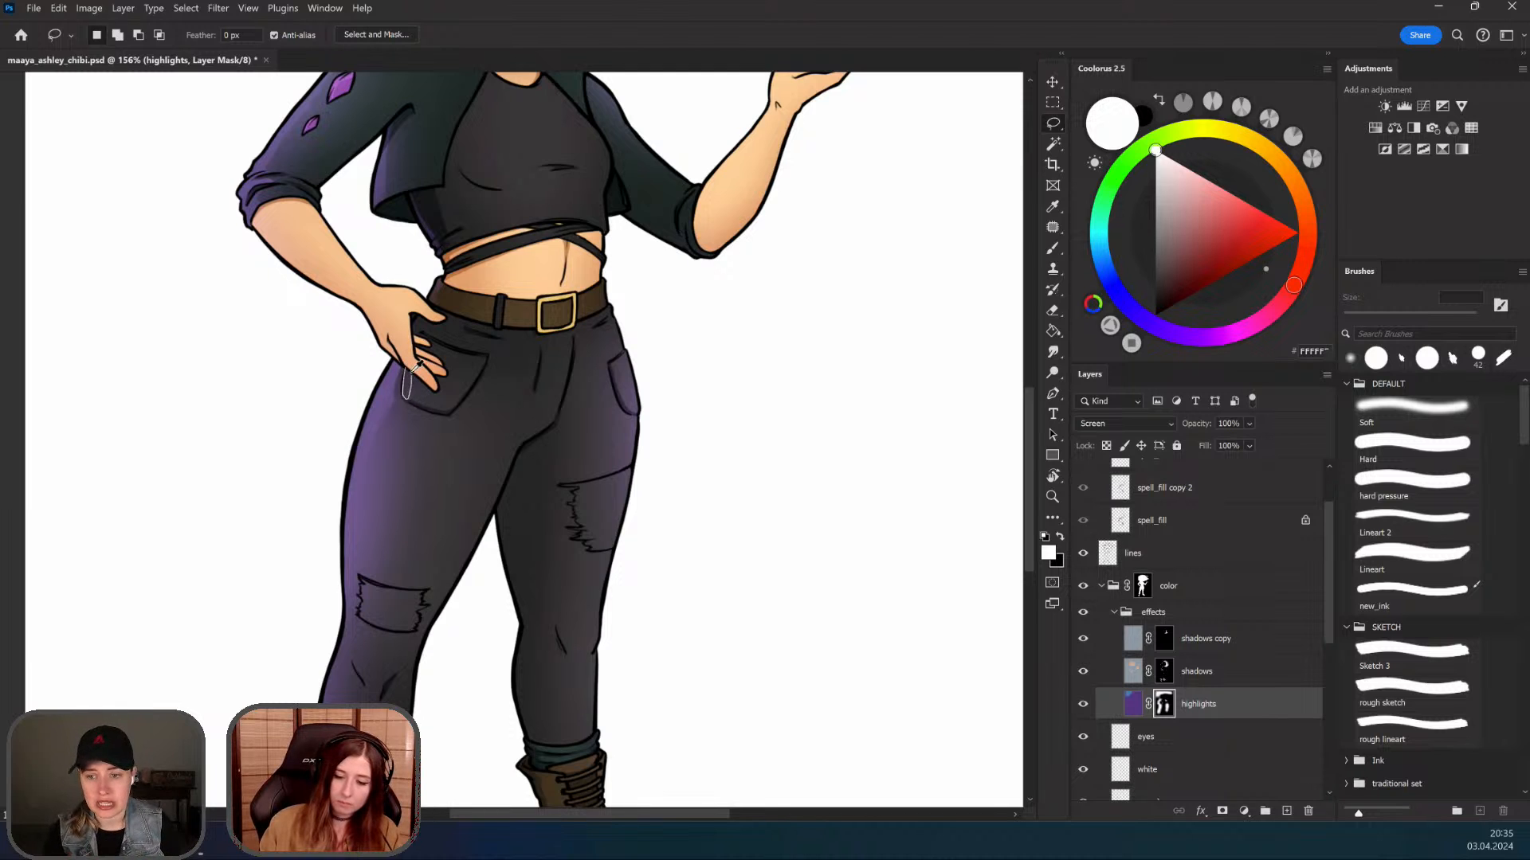
# Step: Lasso the small gaps beside the fingers and under the thumb of the hip hand and touch up their highlights with the Soft brush
pyautogui.moveTo(415, 365); pyautogui.dragTo(406, 368)
pyautogui.press('b')
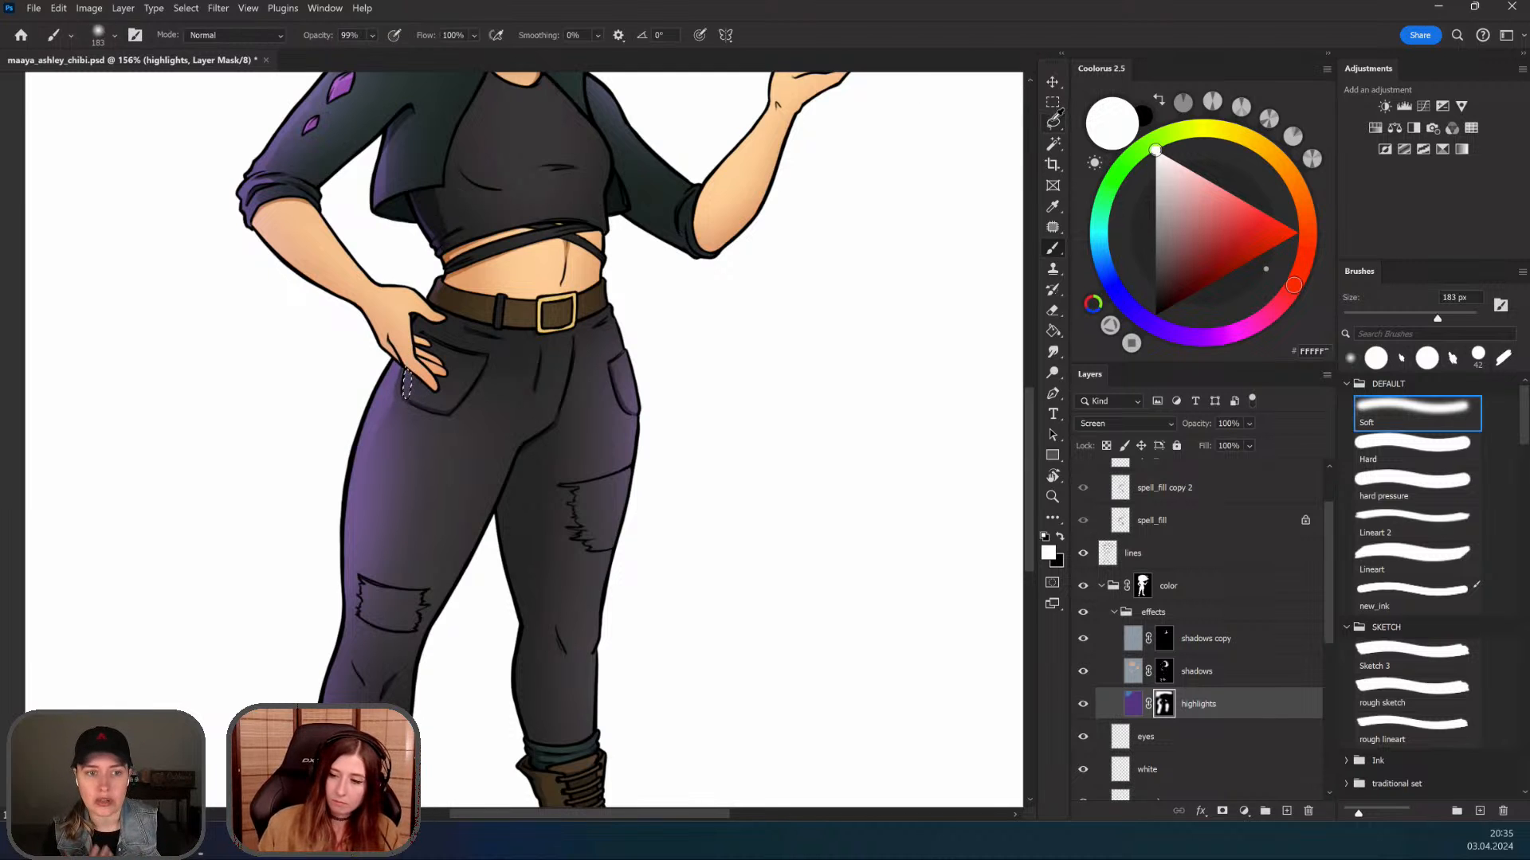
pyautogui.click(1053, 123)
pyautogui.moveTo(428, 312); pyautogui.dragTo(376, 438)
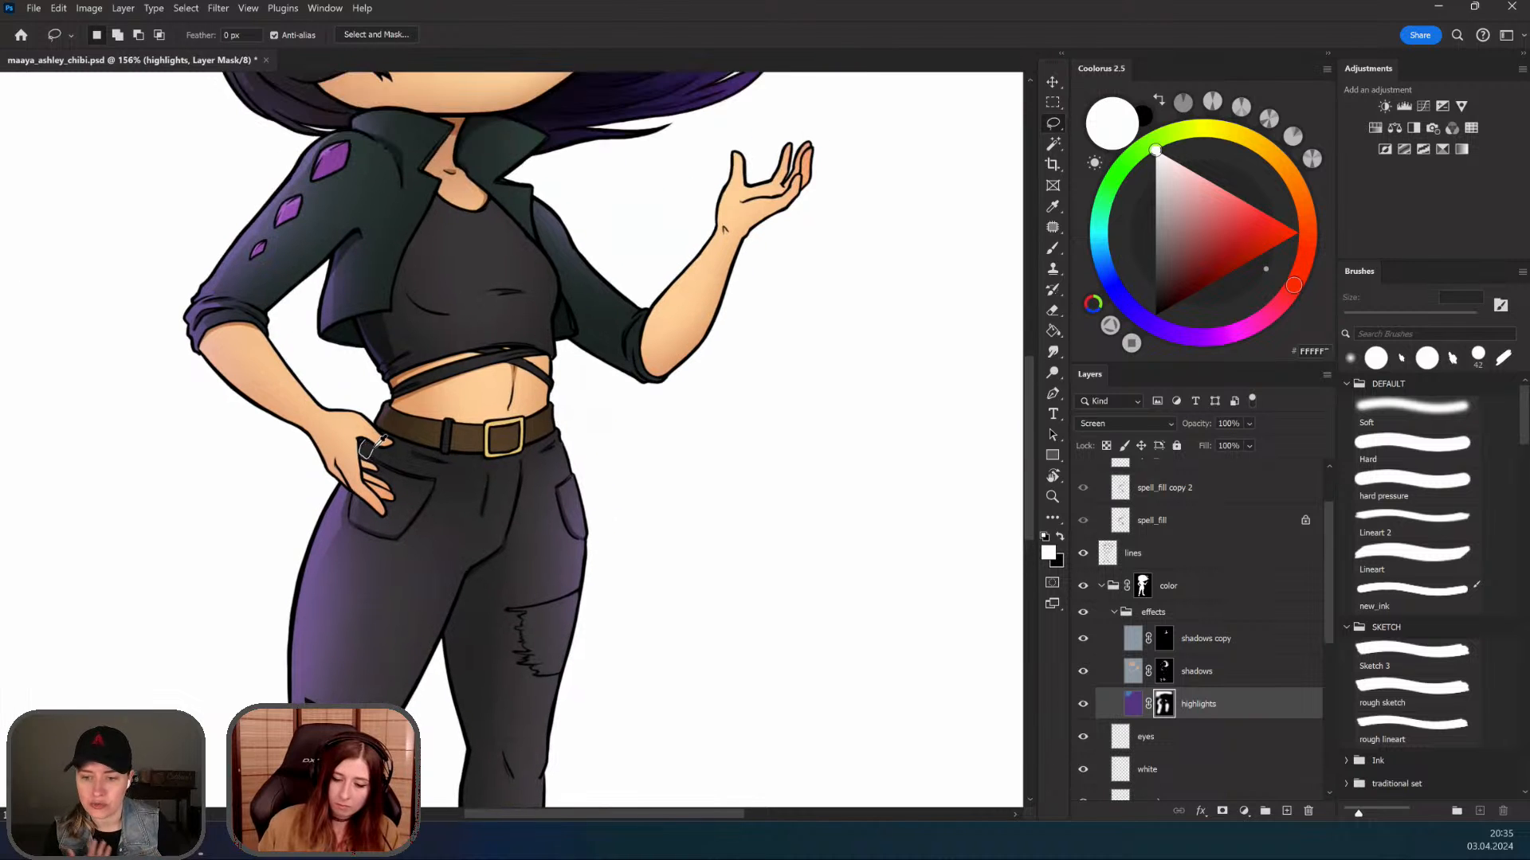
pyautogui.press('b')
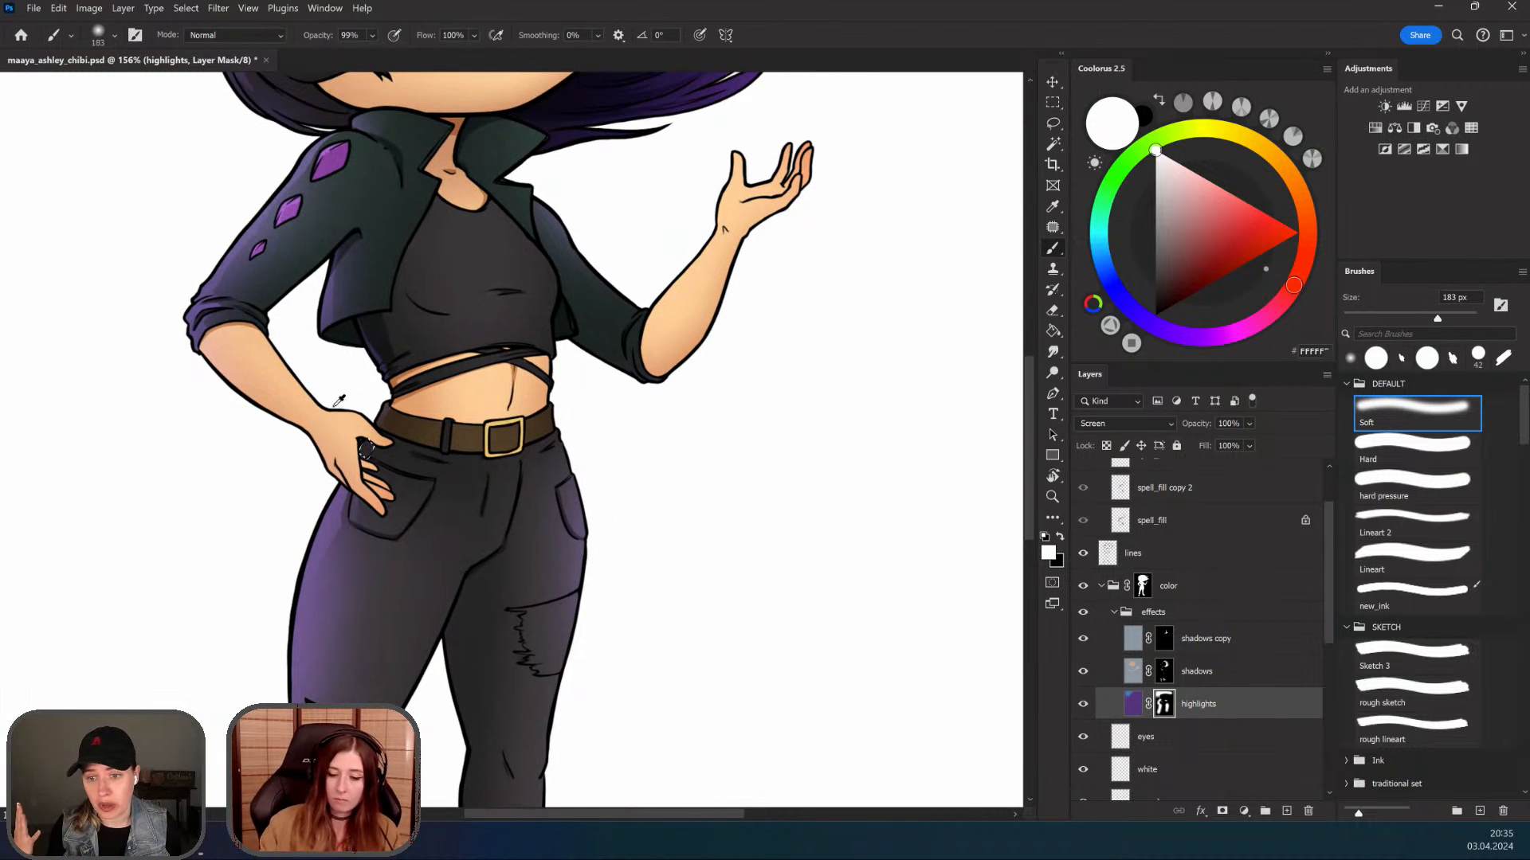
pyautogui.press('l')
# Step: Examine the hip hand, belt and trousers with the color group's layer mask selected
pyautogui.scroll(-2, 551, 495)
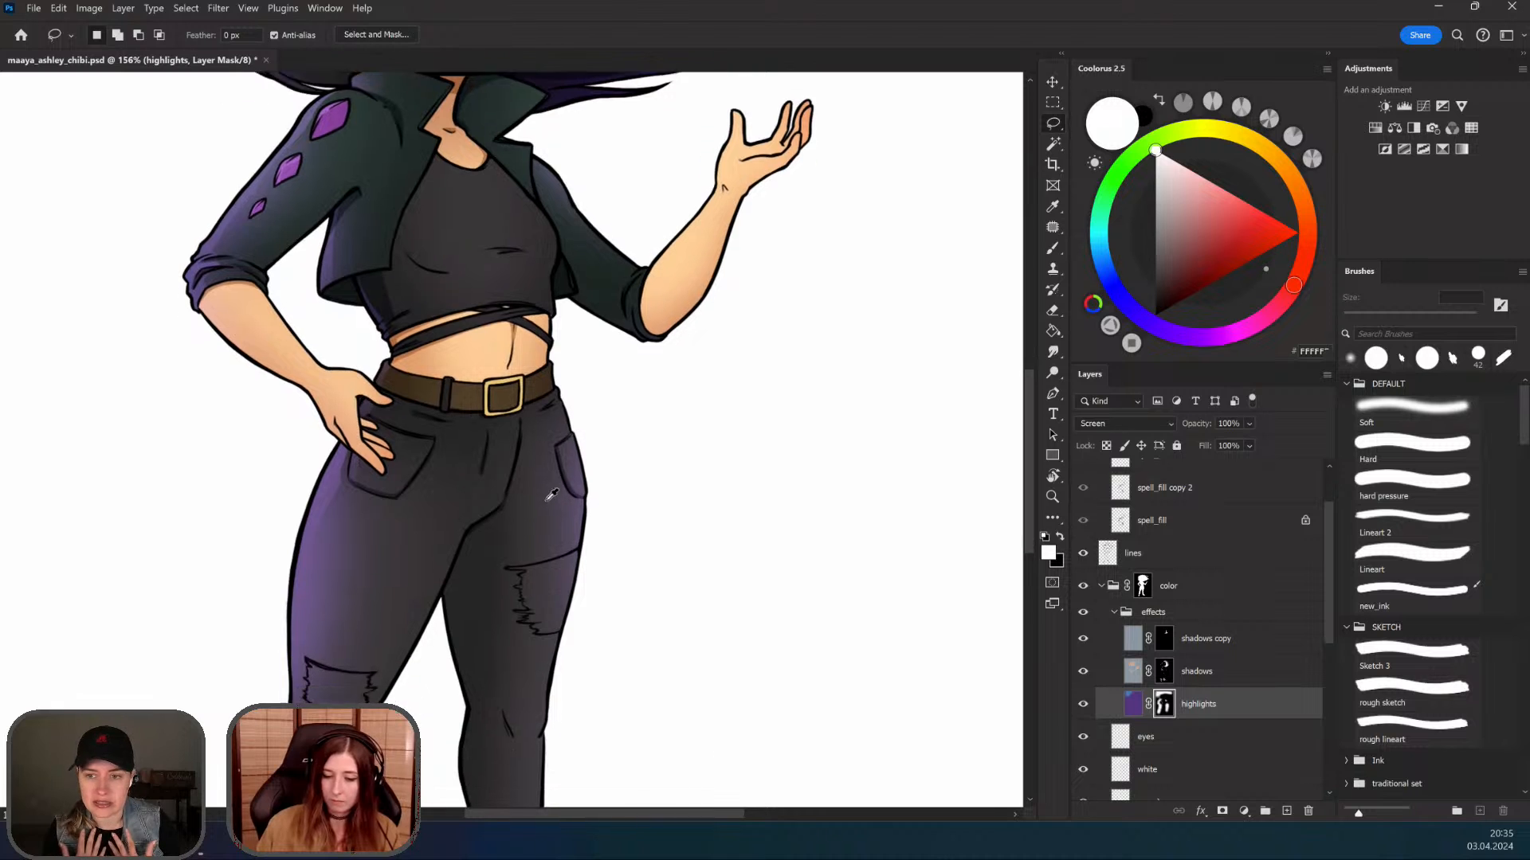
pyautogui.scroll(-1, 552, 495)
pyautogui.click(1197, 588)
pyautogui.scroll(4, 372, 375)
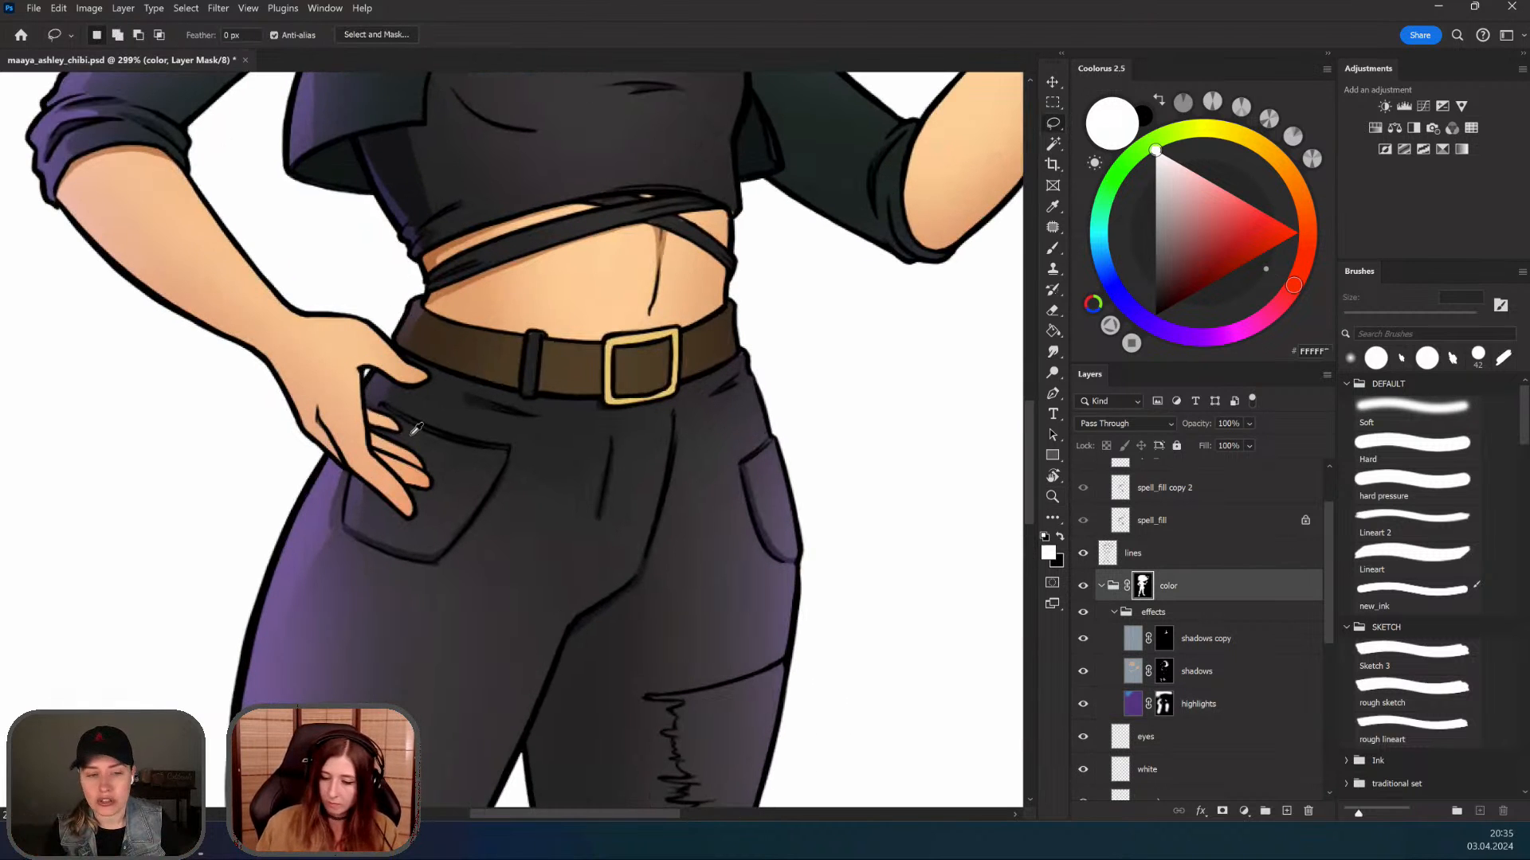
pyautogui.scroll(-6, 494, 547)
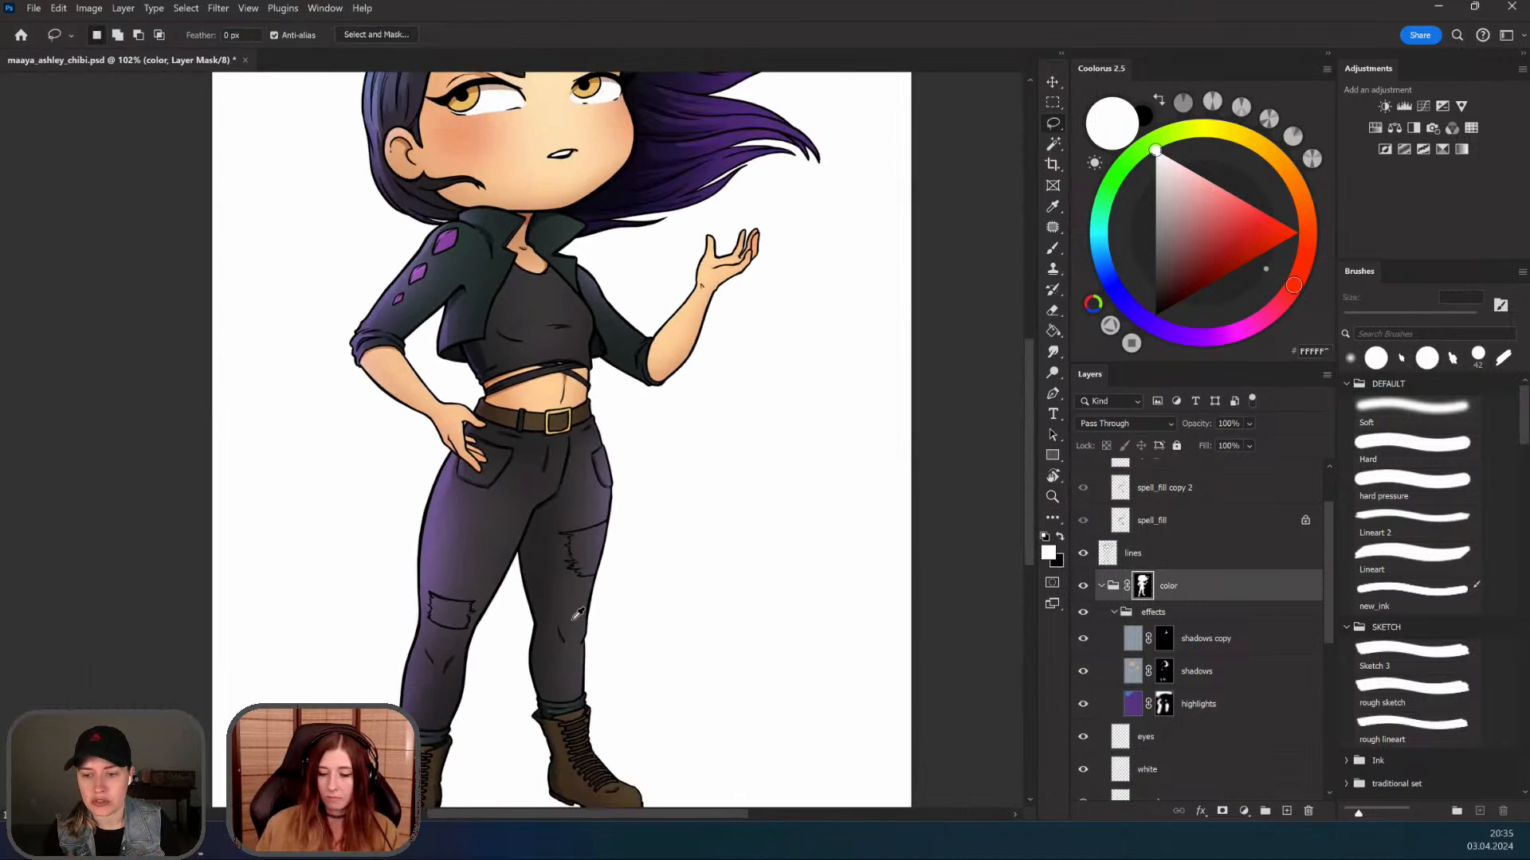
pyautogui.moveTo(570, 621); pyautogui.dragTo(548, 548)
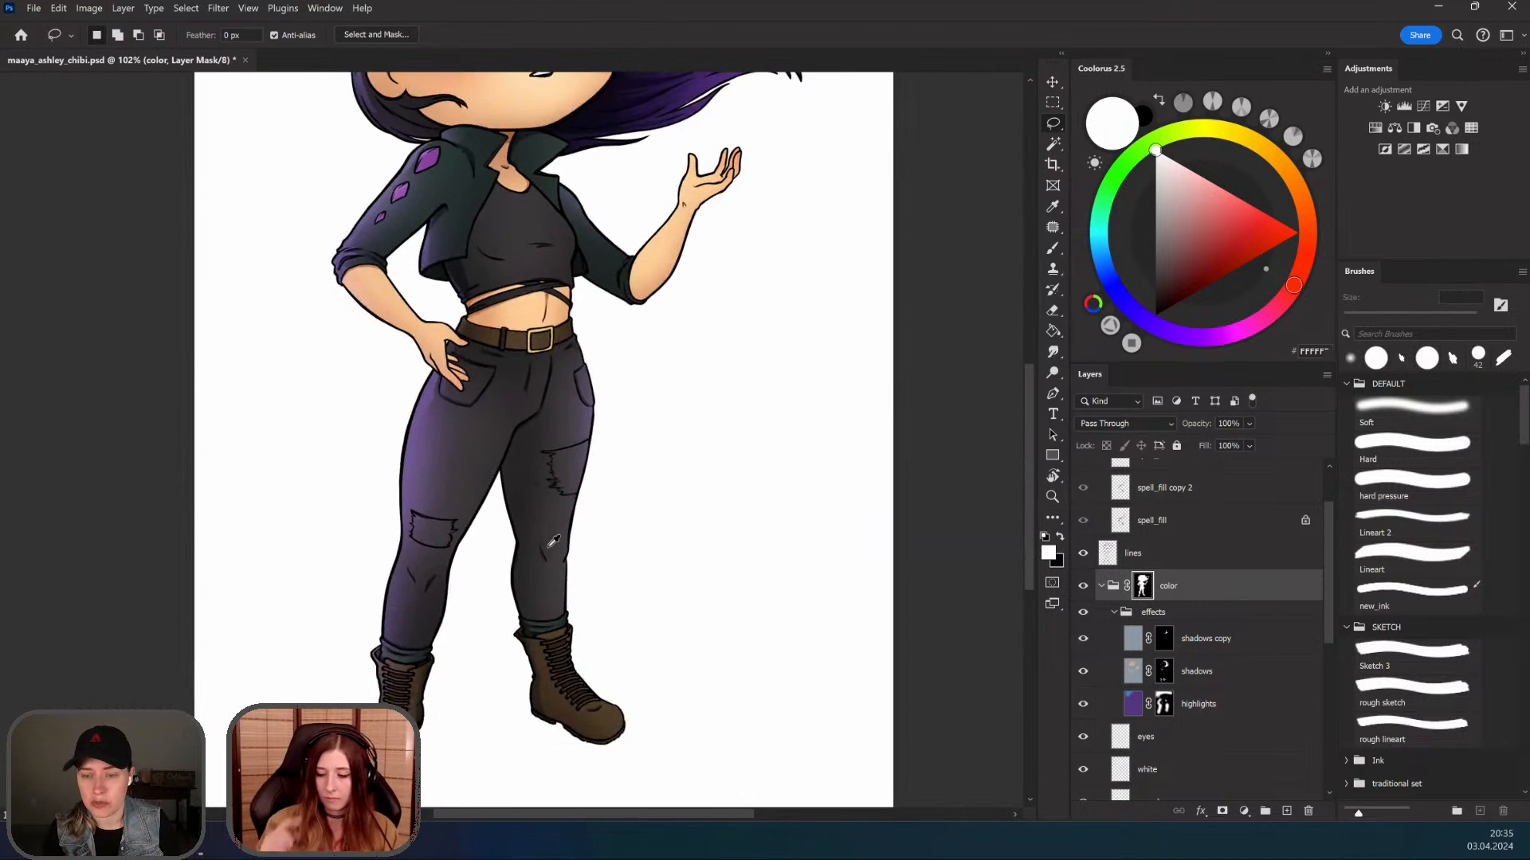
# Step: On the highlights mask, lasso the inner side of the unpatched leg, paint a soft white highlight down it at 244 px, and deselect
pyautogui.click(1162, 682)
pyautogui.click(1163, 703)
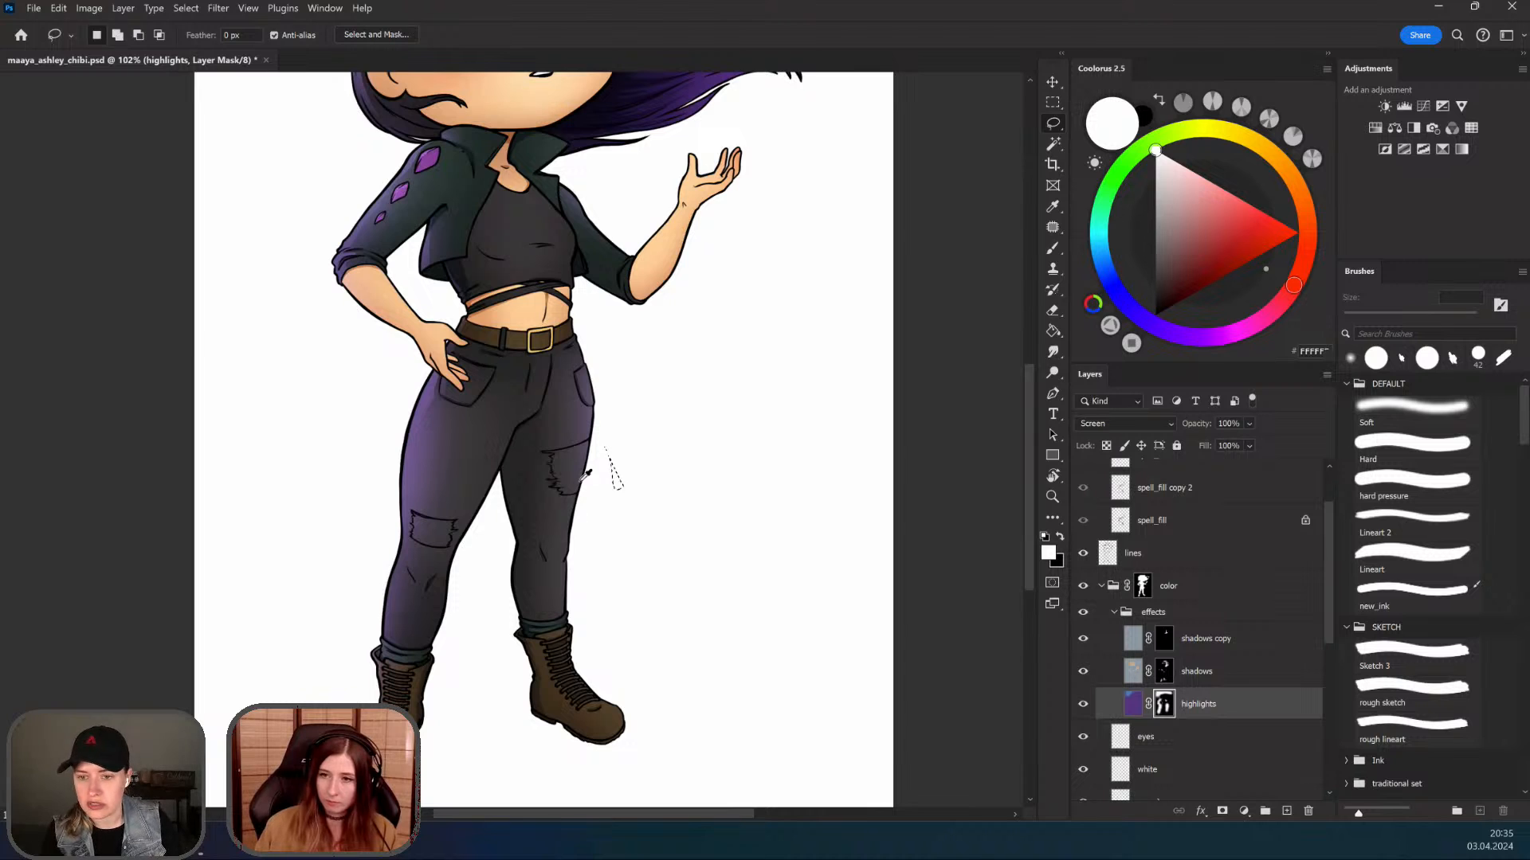
pyautogui.scroll(3, 615, 471)
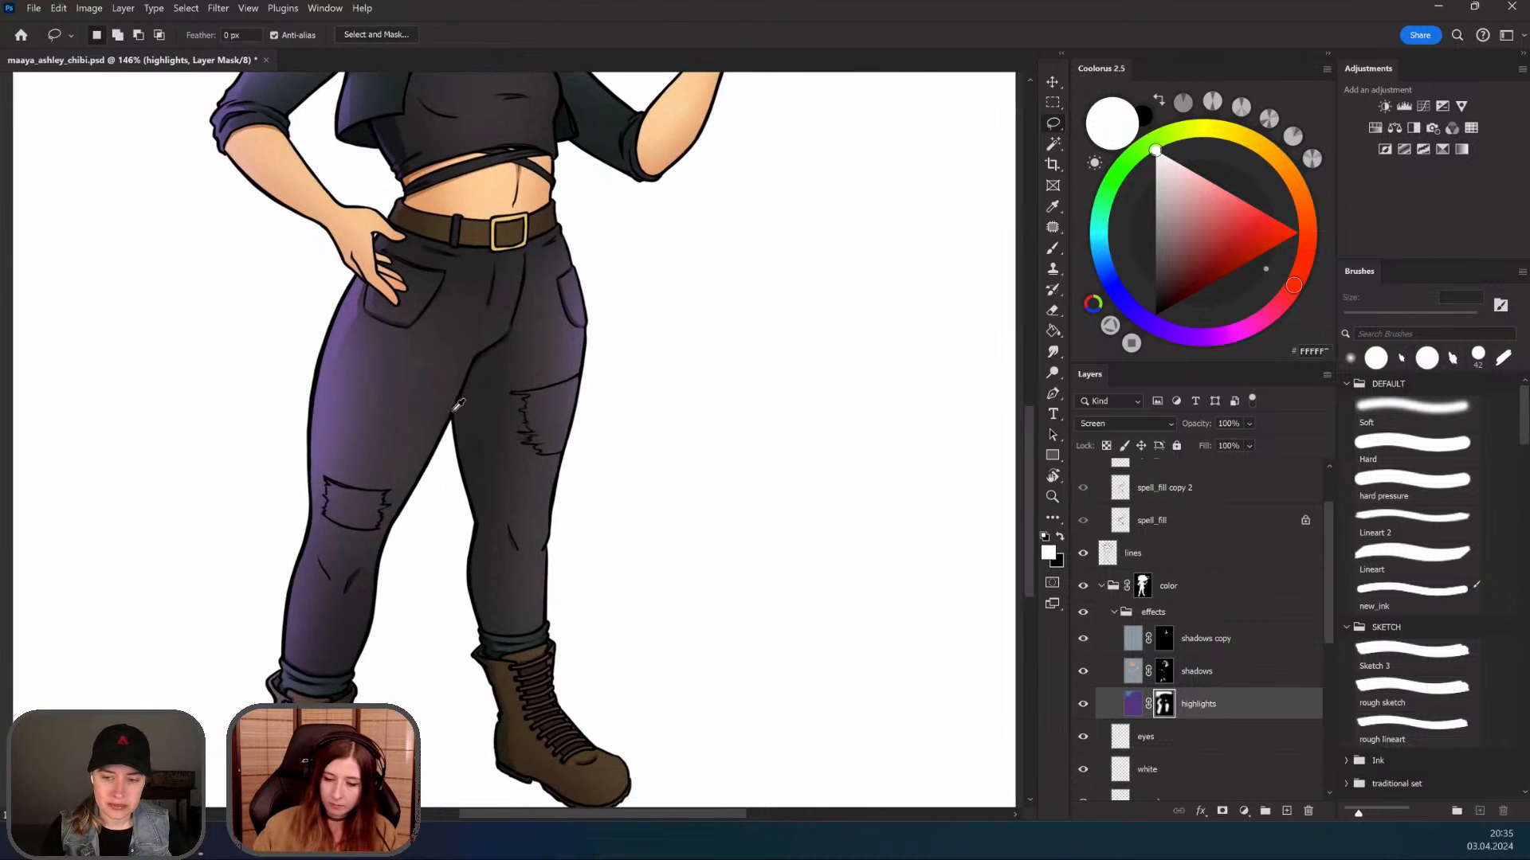
pyautogui.moveTo(507, 337)
pyautogui.mouseDown()
pyautogui.moveTo(451, 433)
pyautogui.moveTo(448, 591)
pyautogui.moveTo(455, 673)
pyautogui.moveTo(474, 693)
pyautogui.moveTo(475, 658)
pyautogui.moveTo(483, 768)
pyautogui.moveTo(511, 801)
pyautogui.moveTo(460, 663)
pyautogui.moveTo(485, 627)
pyautogui.moveTo(517, 628)
pyautogui.moveTo(497, 455)
pyautogui.moveTo(508, 336)
pyautogui.mouseUp()
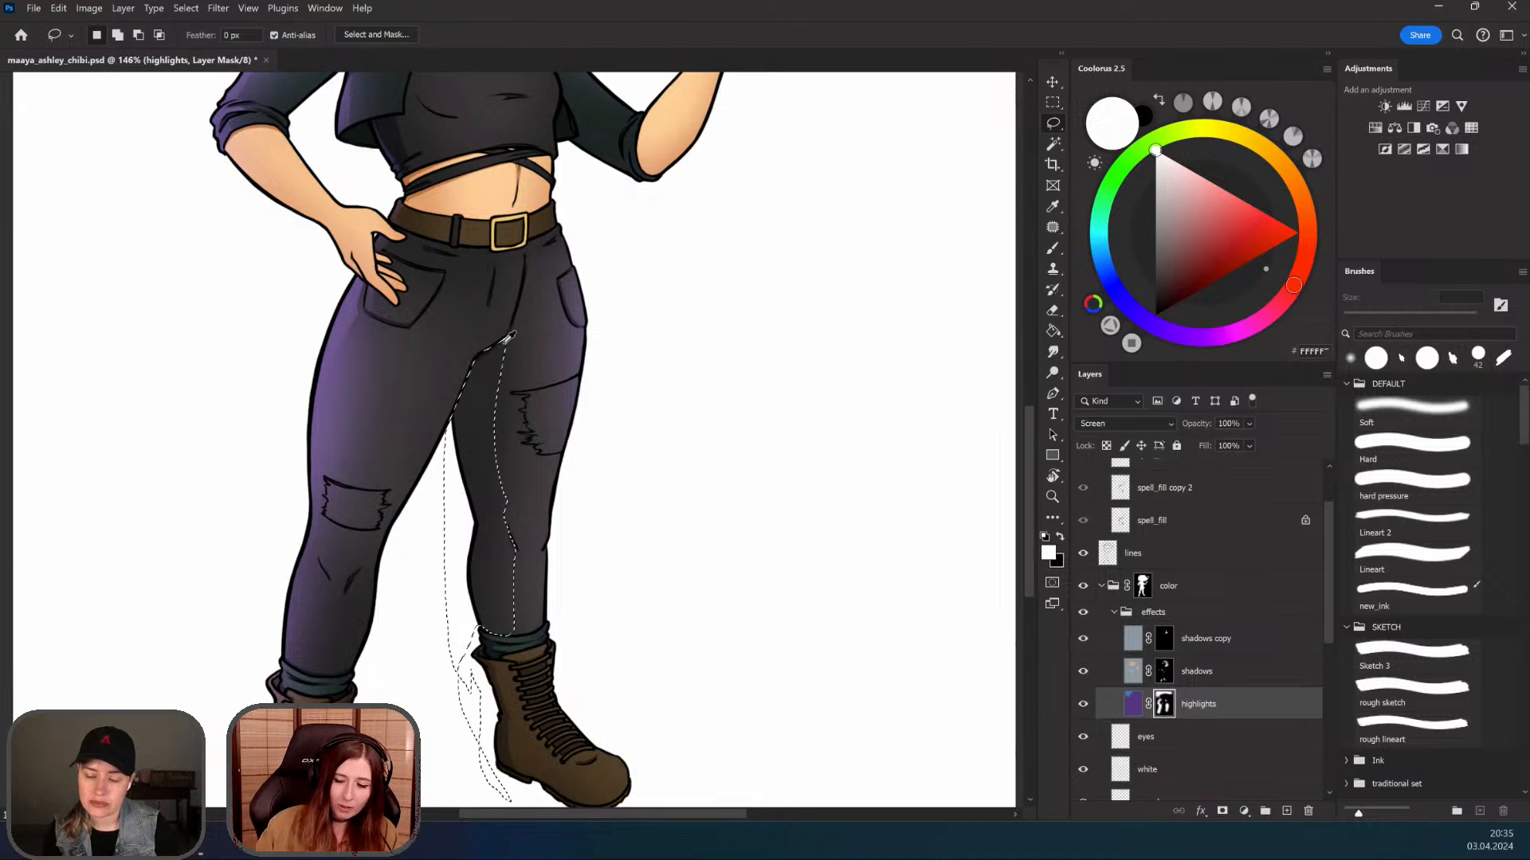
pyautogui.moveTo(515, 410)
pyautogui.mouseDown()
pyautogui.moveTo(509, 375)
pyautogui.moveTo(435, 628)
pyautogui.mouseUp()
pyautogui.press('b')
pyautogui.hotkey('ctrl', 'alt', 'z')
pyautogui.moveTo(435, 382); pyautogui.dragTo(422, 478)
pyautogui.moveTo(419, 481); pyautogui.dragTo(447, 481)
pyautogui.hotkey('ctrl', 'alt', 'z')
pyautogui.moveTo(423, 368); pyautogui.dragTo(419, 484)
pyautogui.hotkey('ctrl', 'alt', 'z')
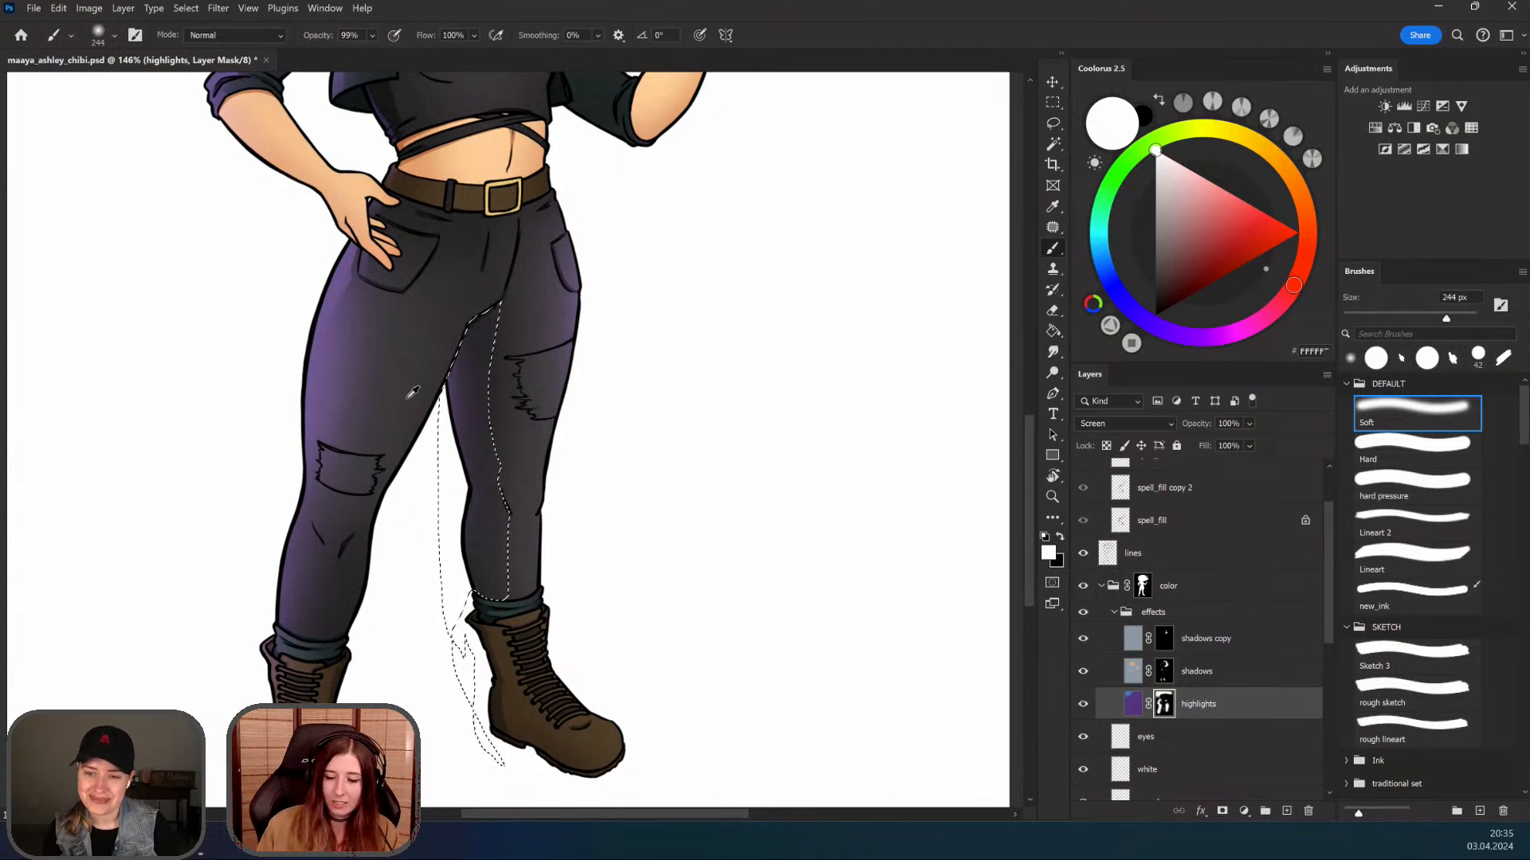
pyautogui.moveTo(411, 396); pyautogui.dragTo(411, 529)
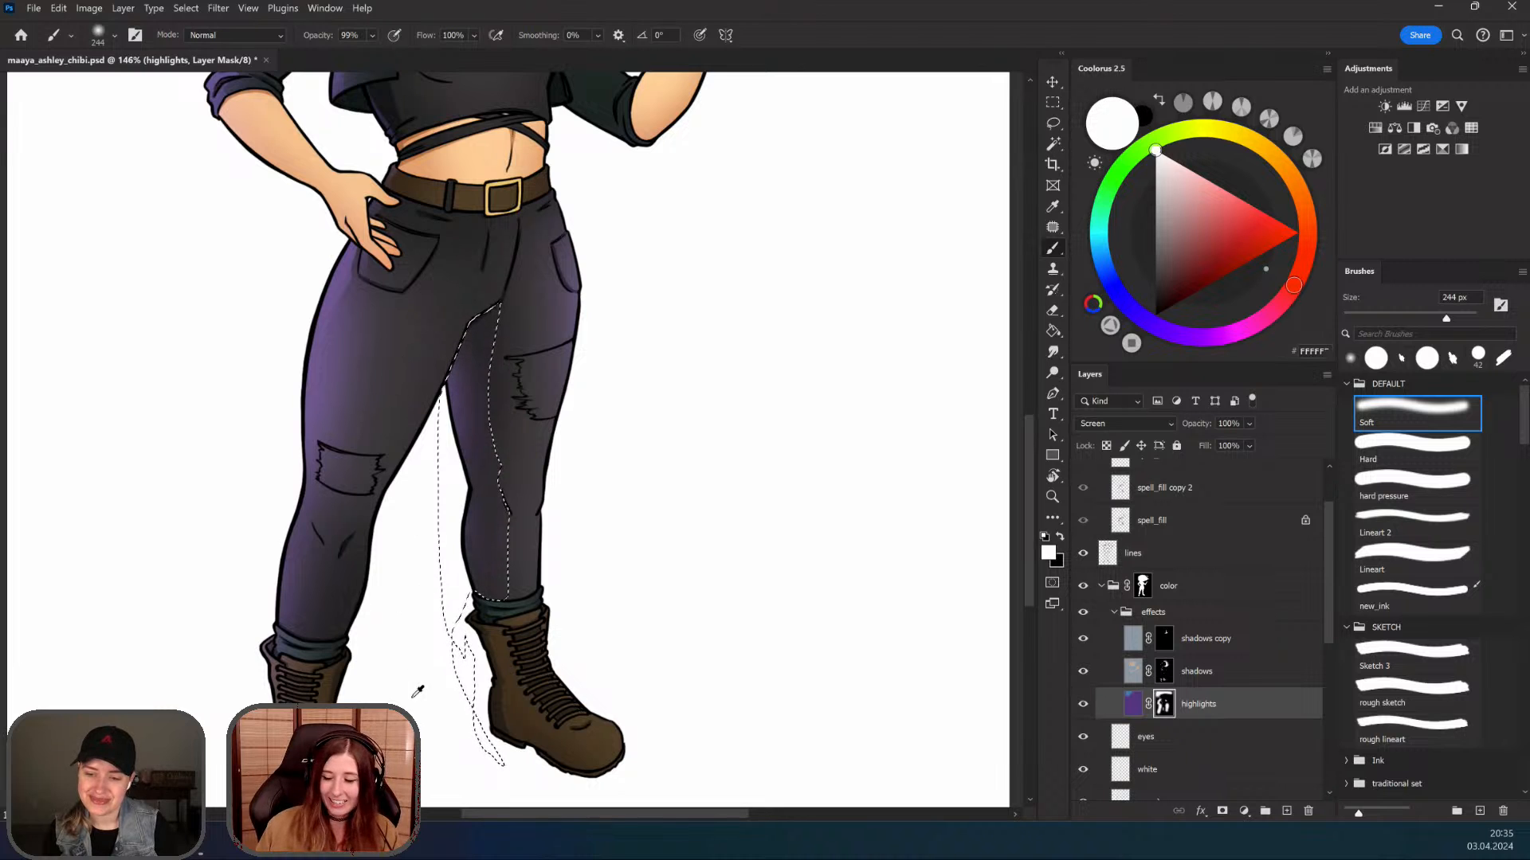
pyautogui.press('l')
pyautogui.click(704, 469)
# Step: Examine the highlights on both trouser legs up close and against the whole figure
pyautogui.moveTo(598, 489)
pyautogui.mouseDown()
pyautogui.moveTo(540, 513)
pyautogui.moveTo(515, 557)
pyautogui.mouseUp()
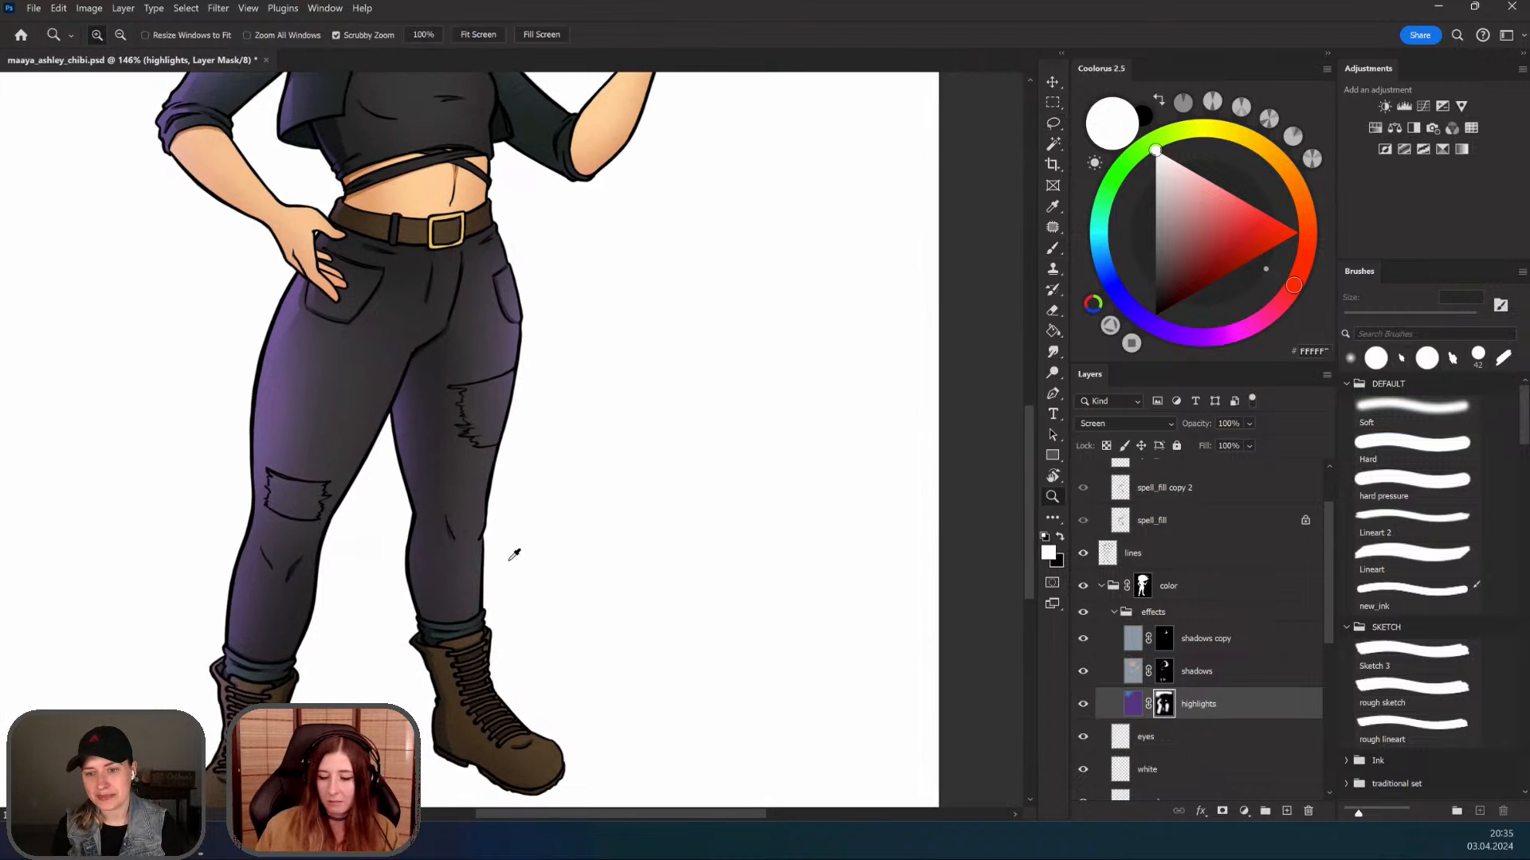
pyautogui.press('r')
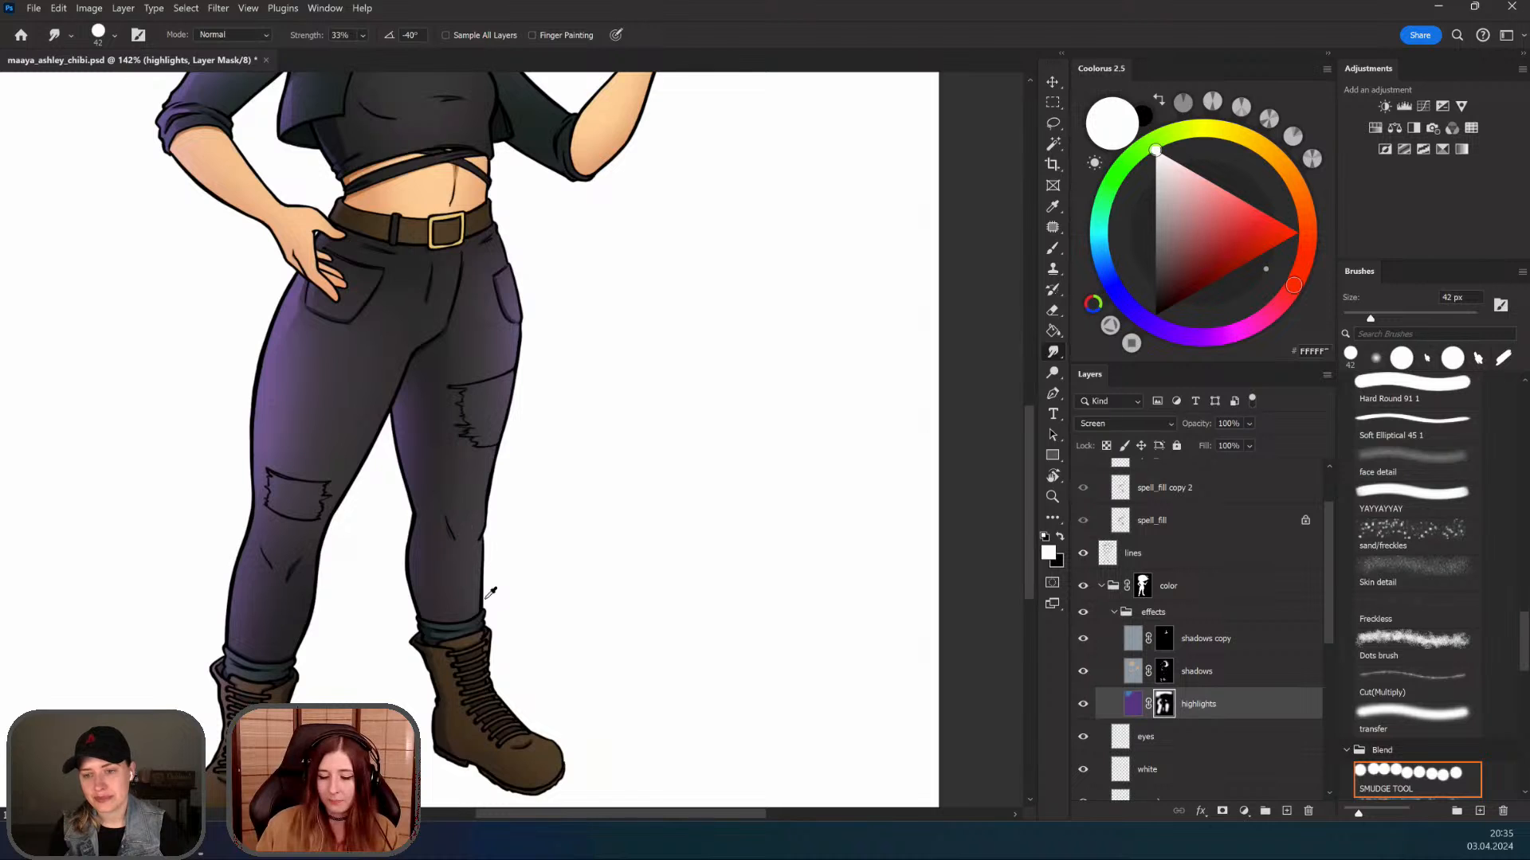
pyautogui.press('b')
pyautogui.scroll(-4, 529, 465)
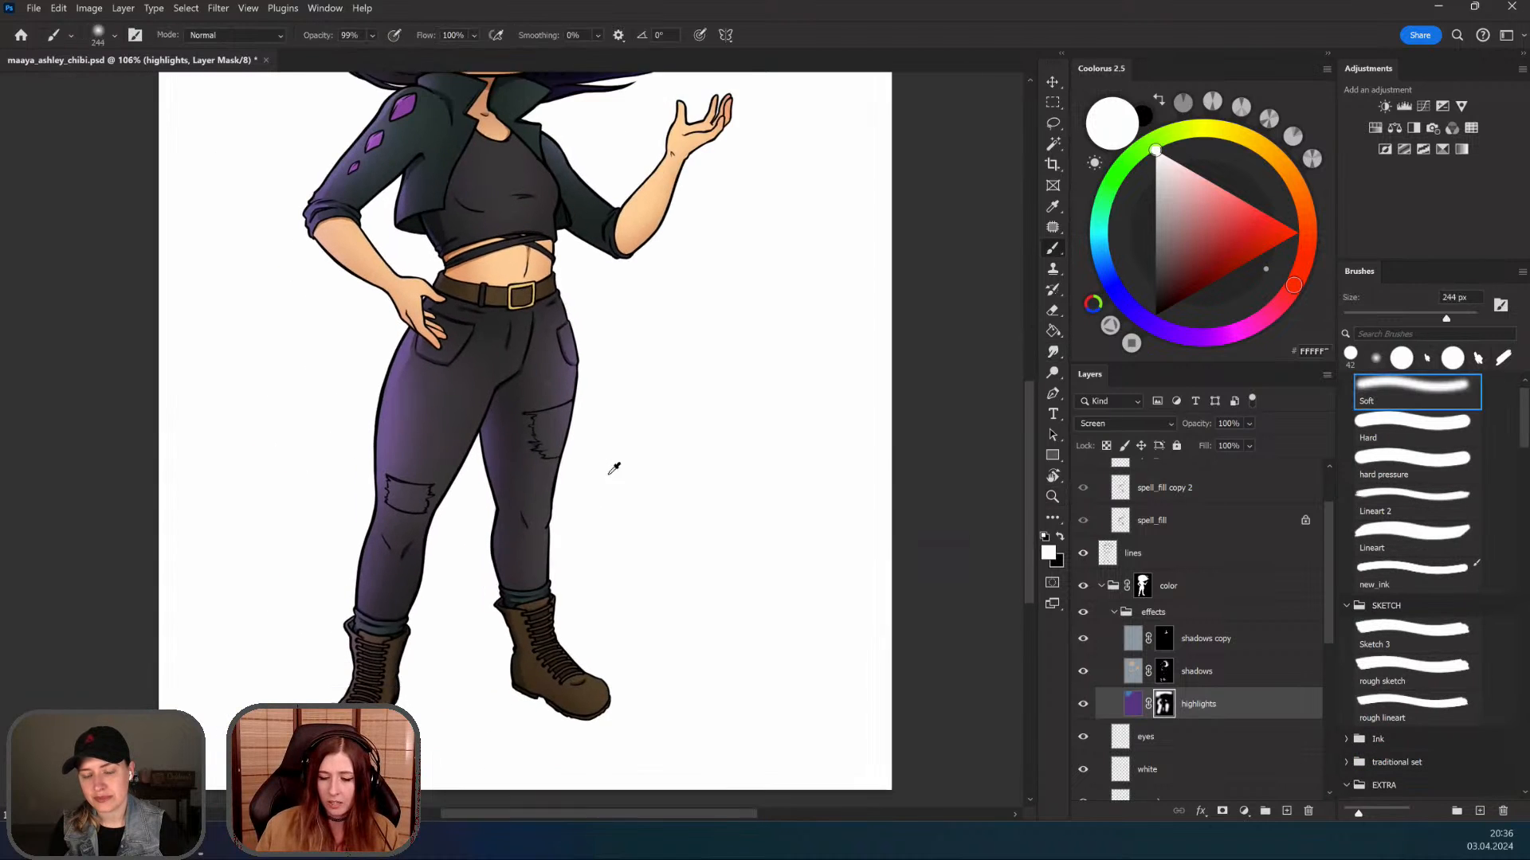
pyautogui.scroll(-4, 587, 468)
pyautogui.scroll(5, 540, 481)
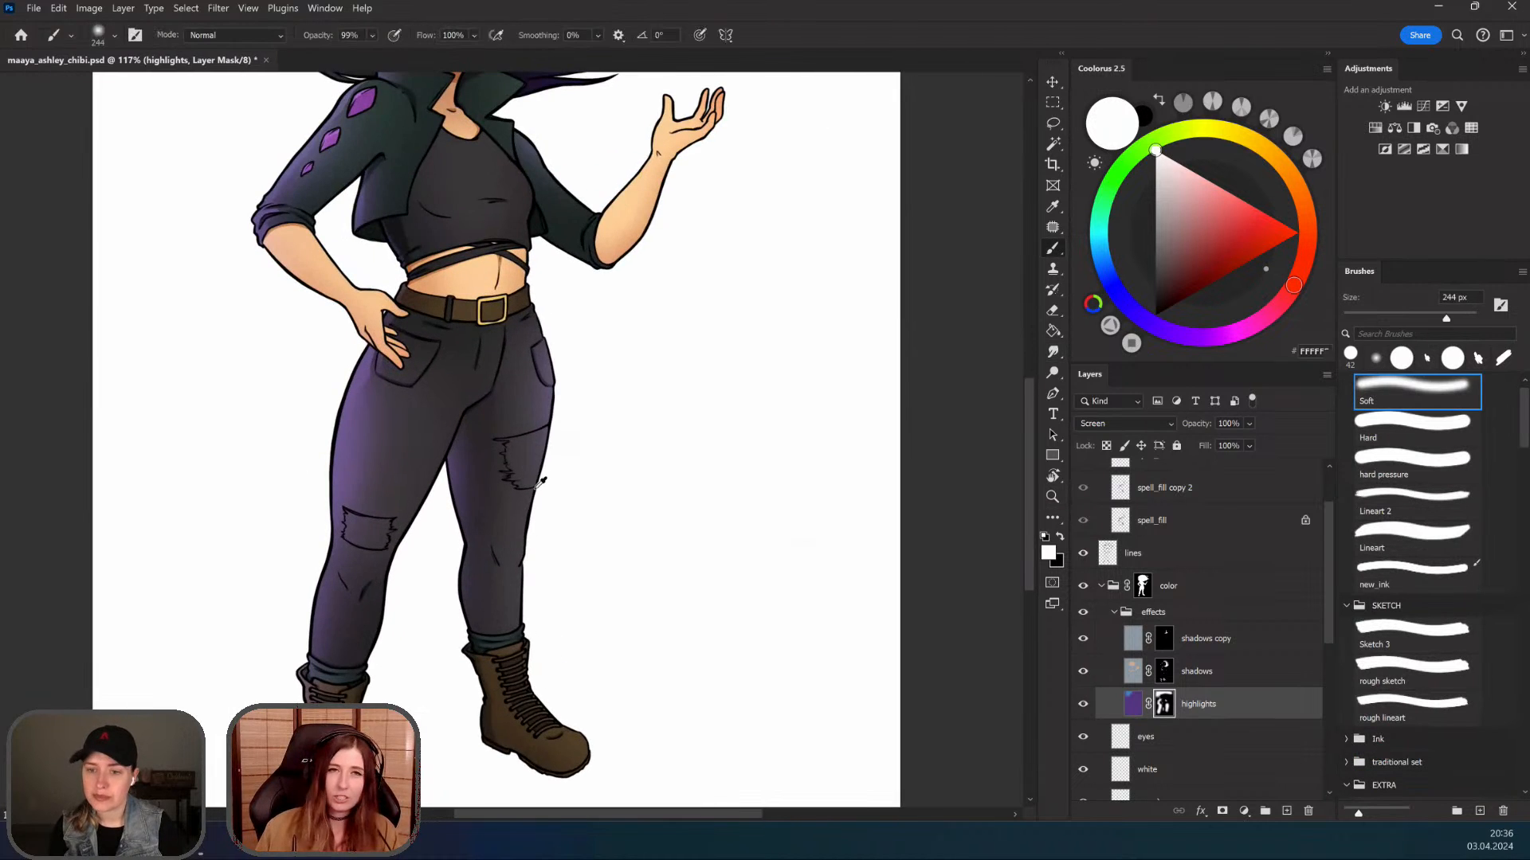
pyautogui.scroll(-5, 539, 481)
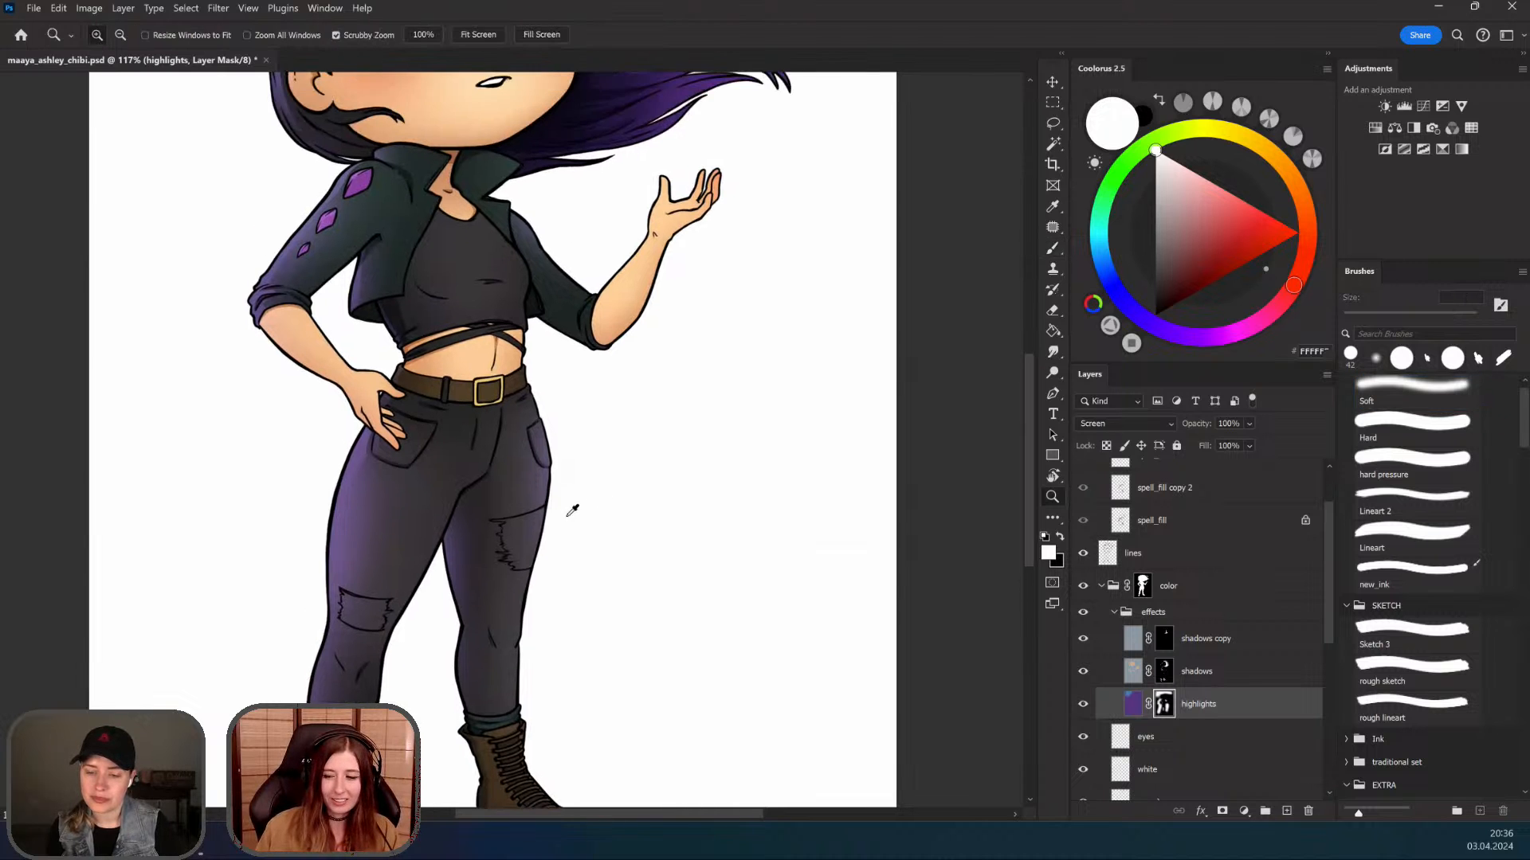
pyautogui.click(1054, 124)
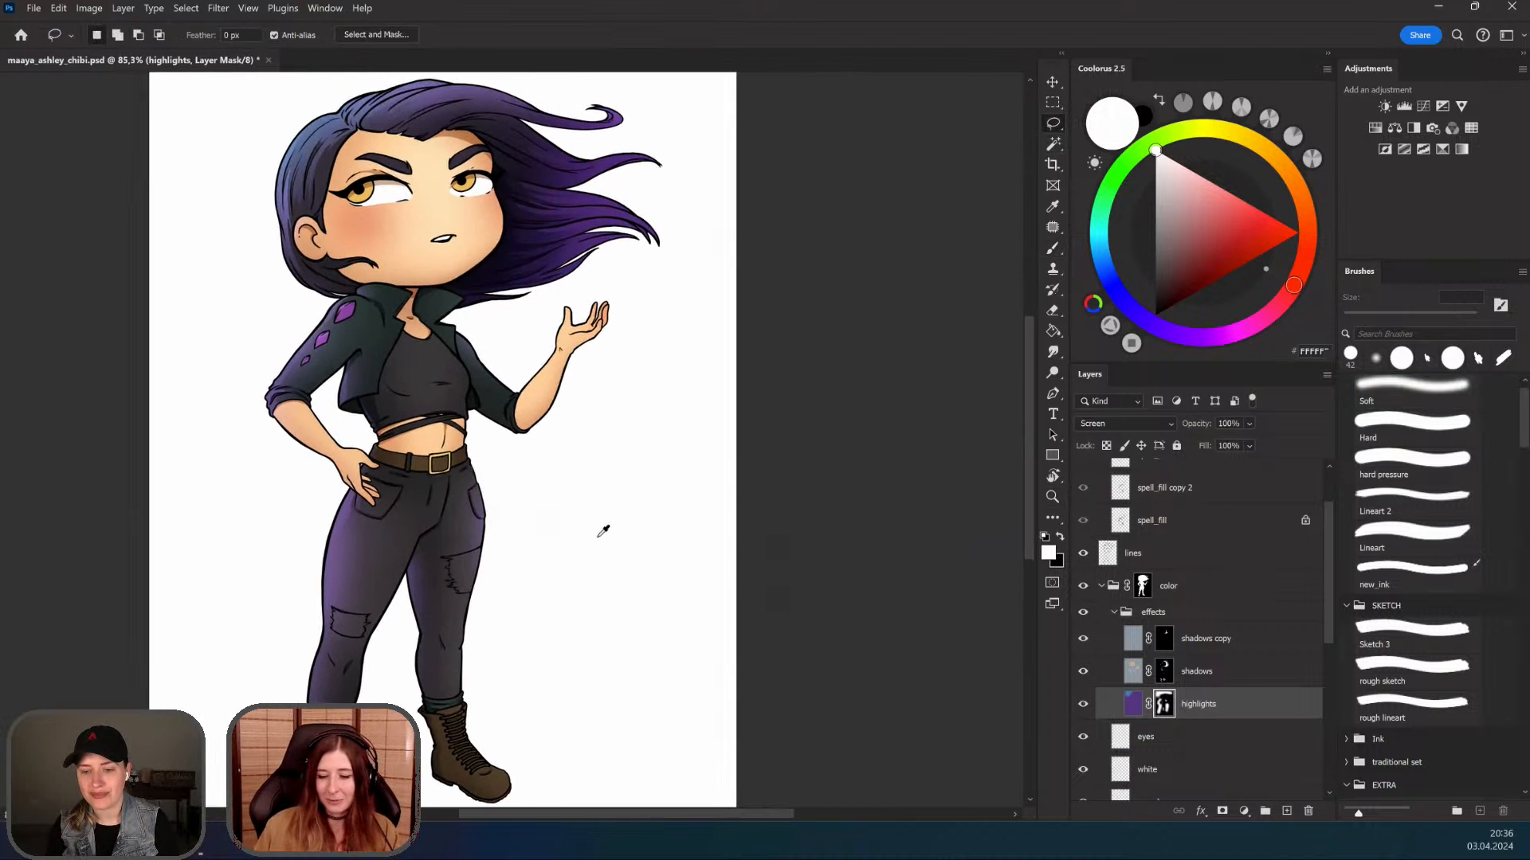
pyautogui.moveTo(517, 609); pyautogui.dragTo(588, 535)
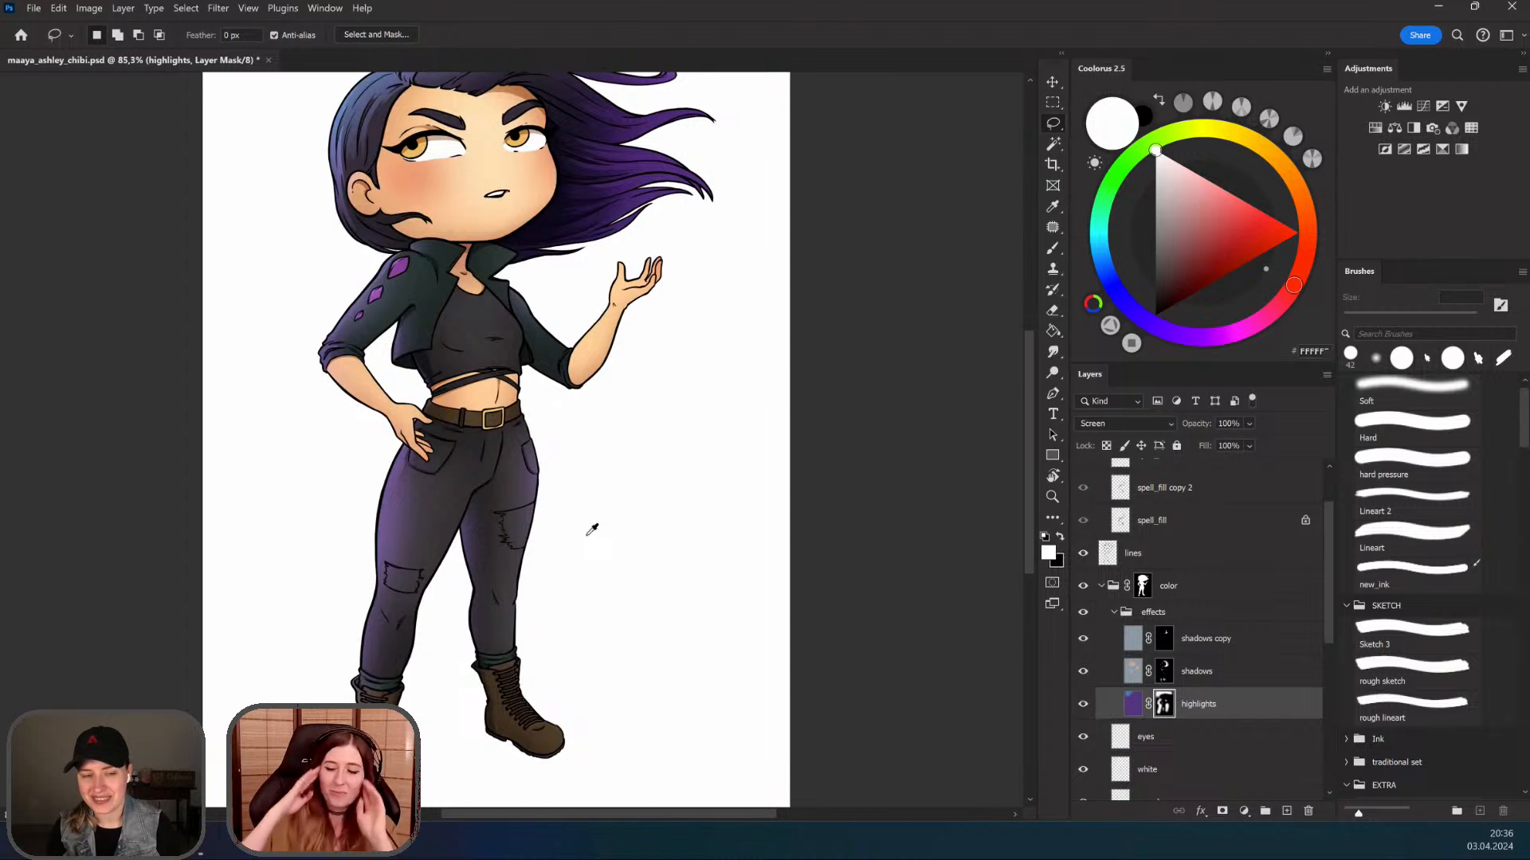
pyautogui.scroll(5, 592, 530)
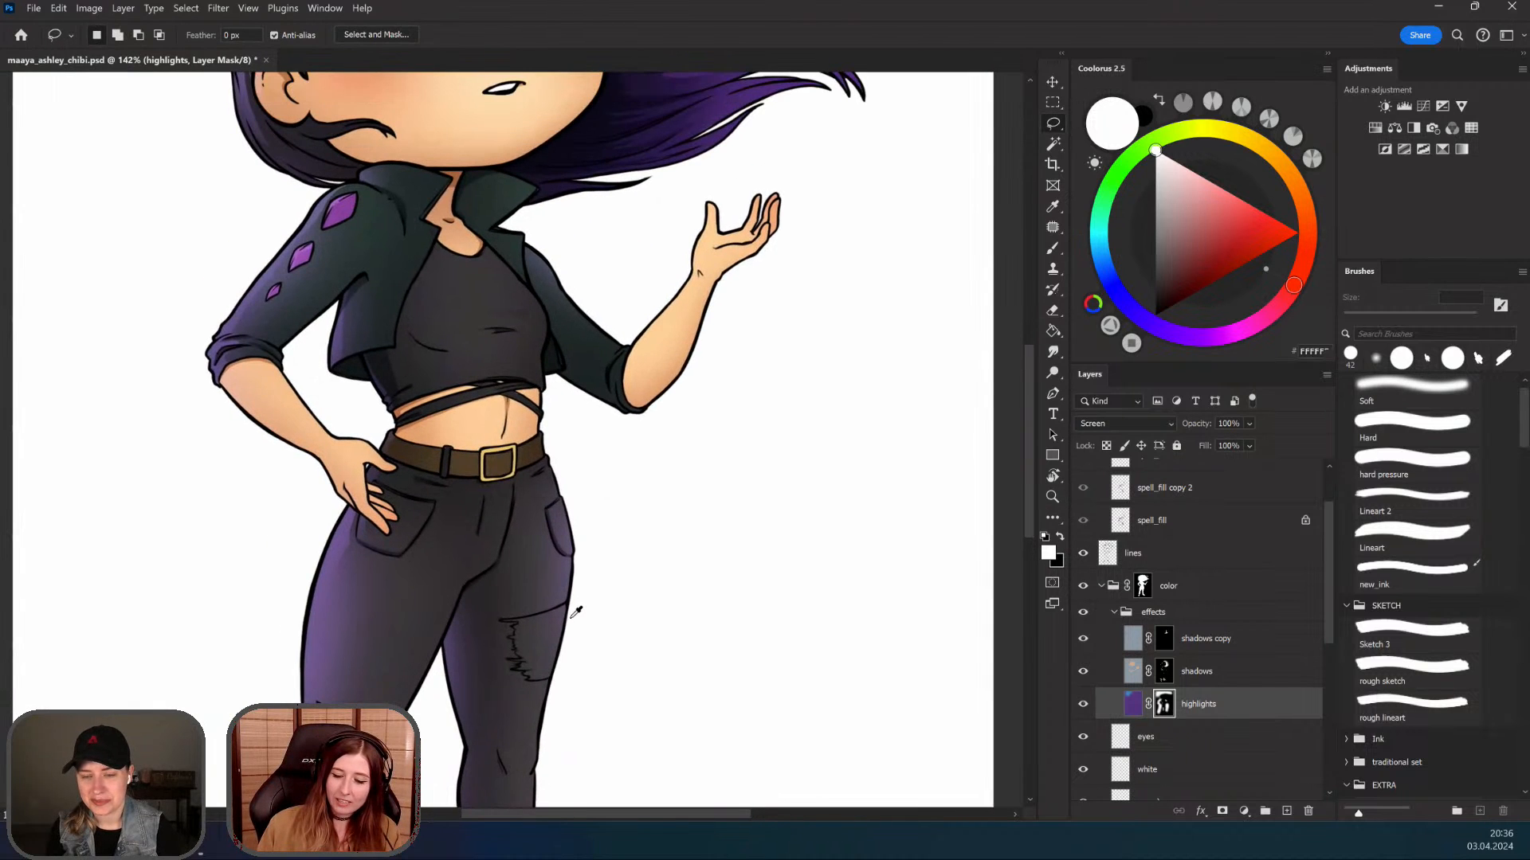
pyautogui.scroll(-3, 521, 574)
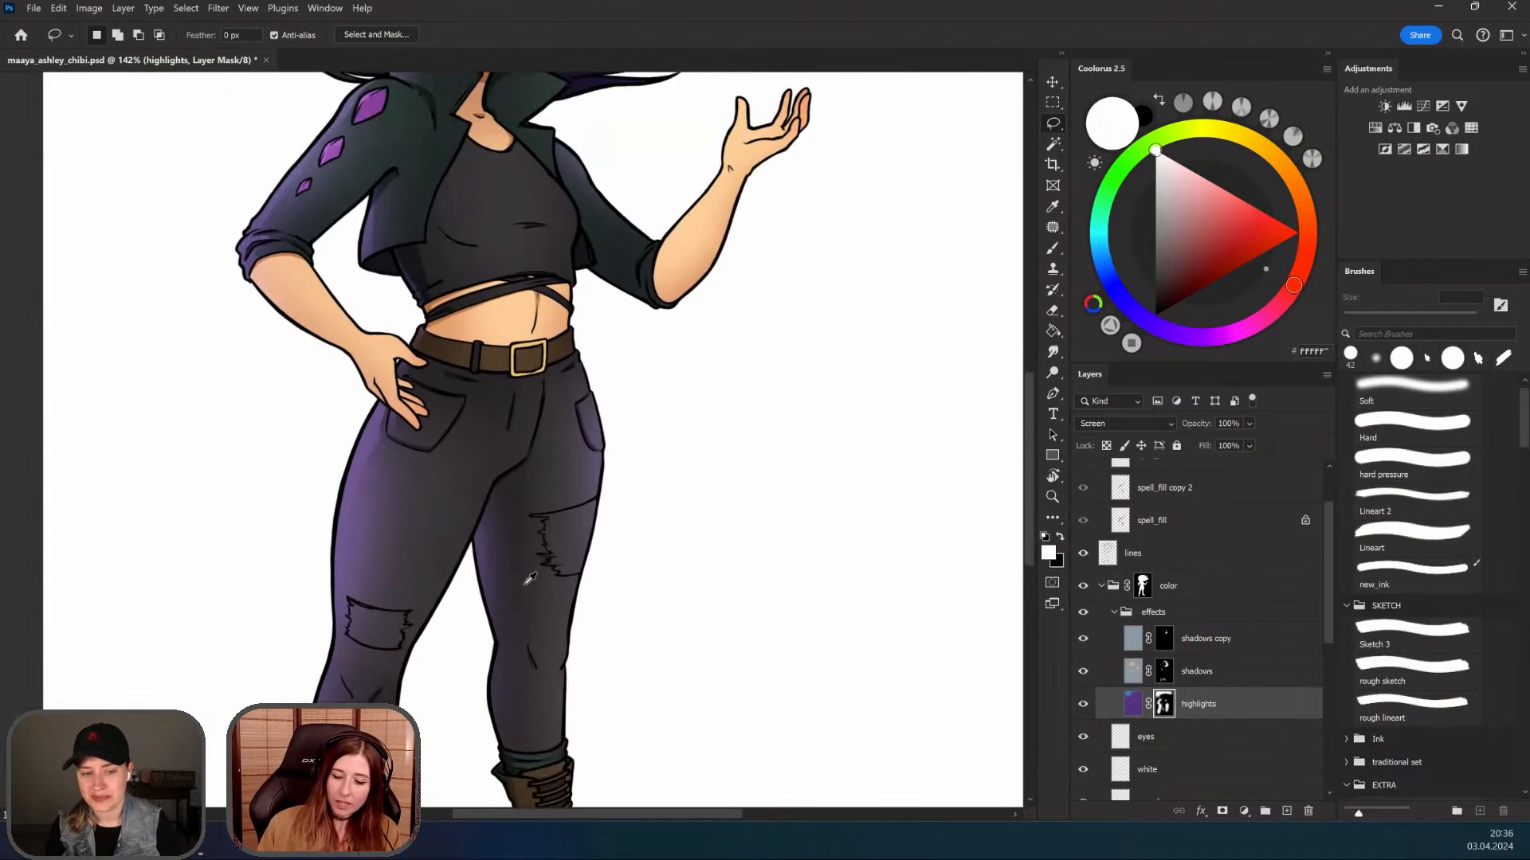
pyautogui.press('z')
pyautogui.scroll(-4, 479, 620)
pyautogui.press('l')
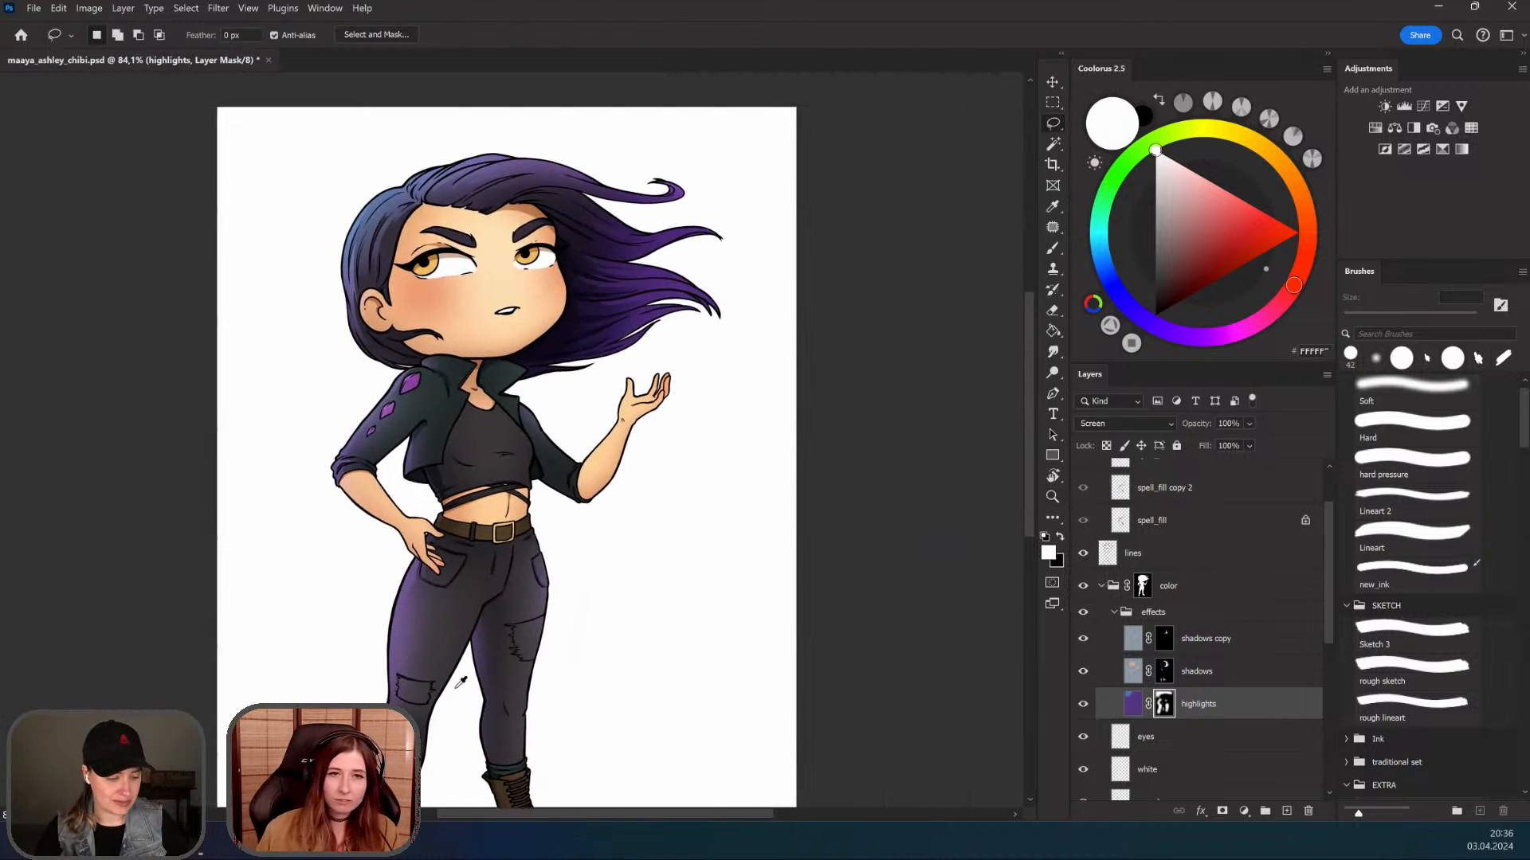
# Step: Examine the highlights and shading on the face, jacket and black top up close
pyautogui.scroll(3, 559, 488)
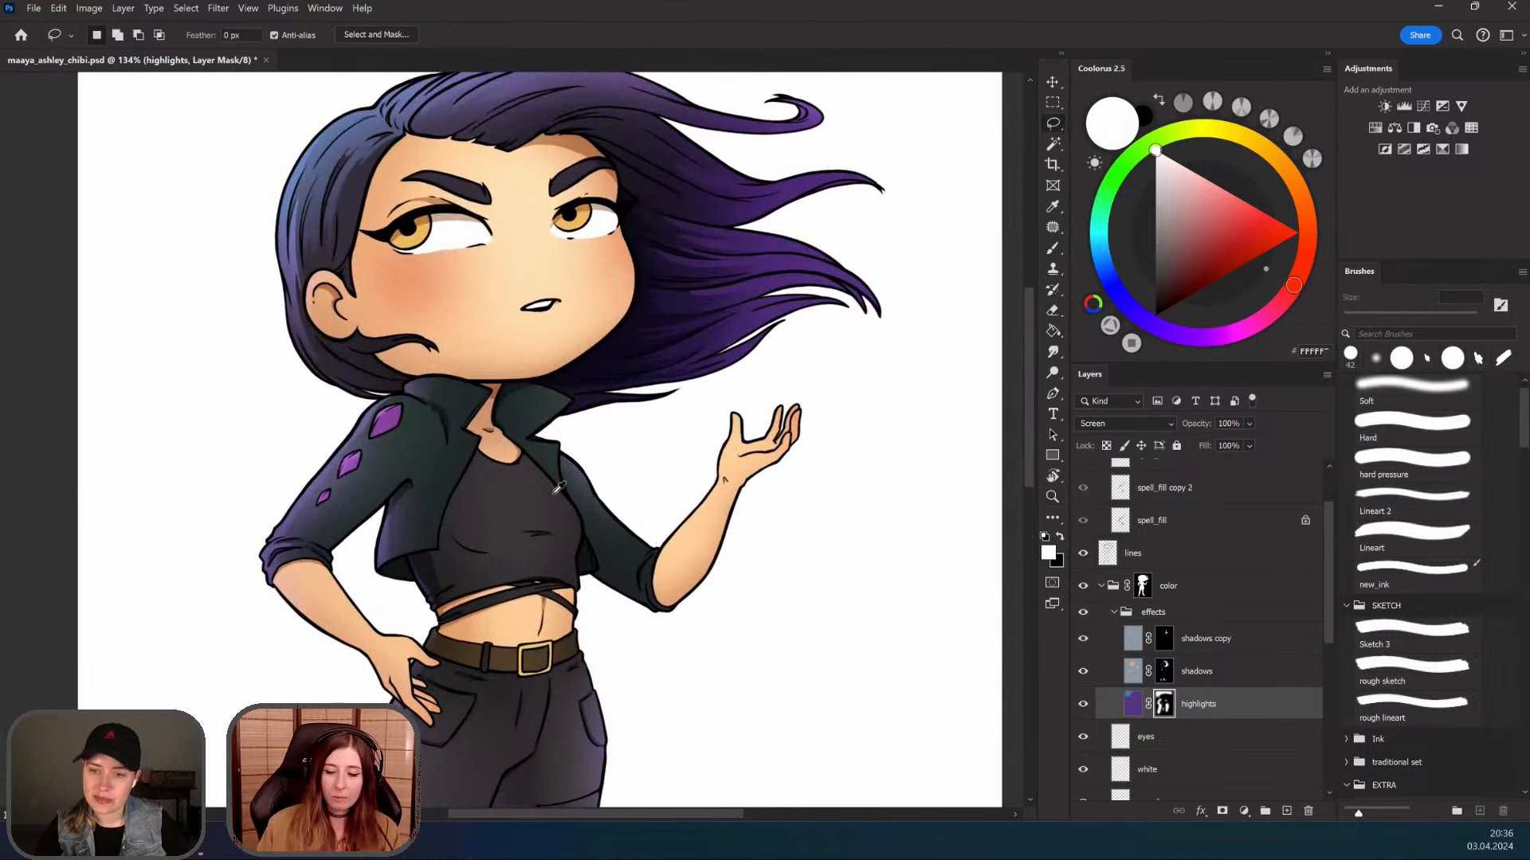
pyautogui.press('z')
pyautogui.scroll(3, 558, 487)
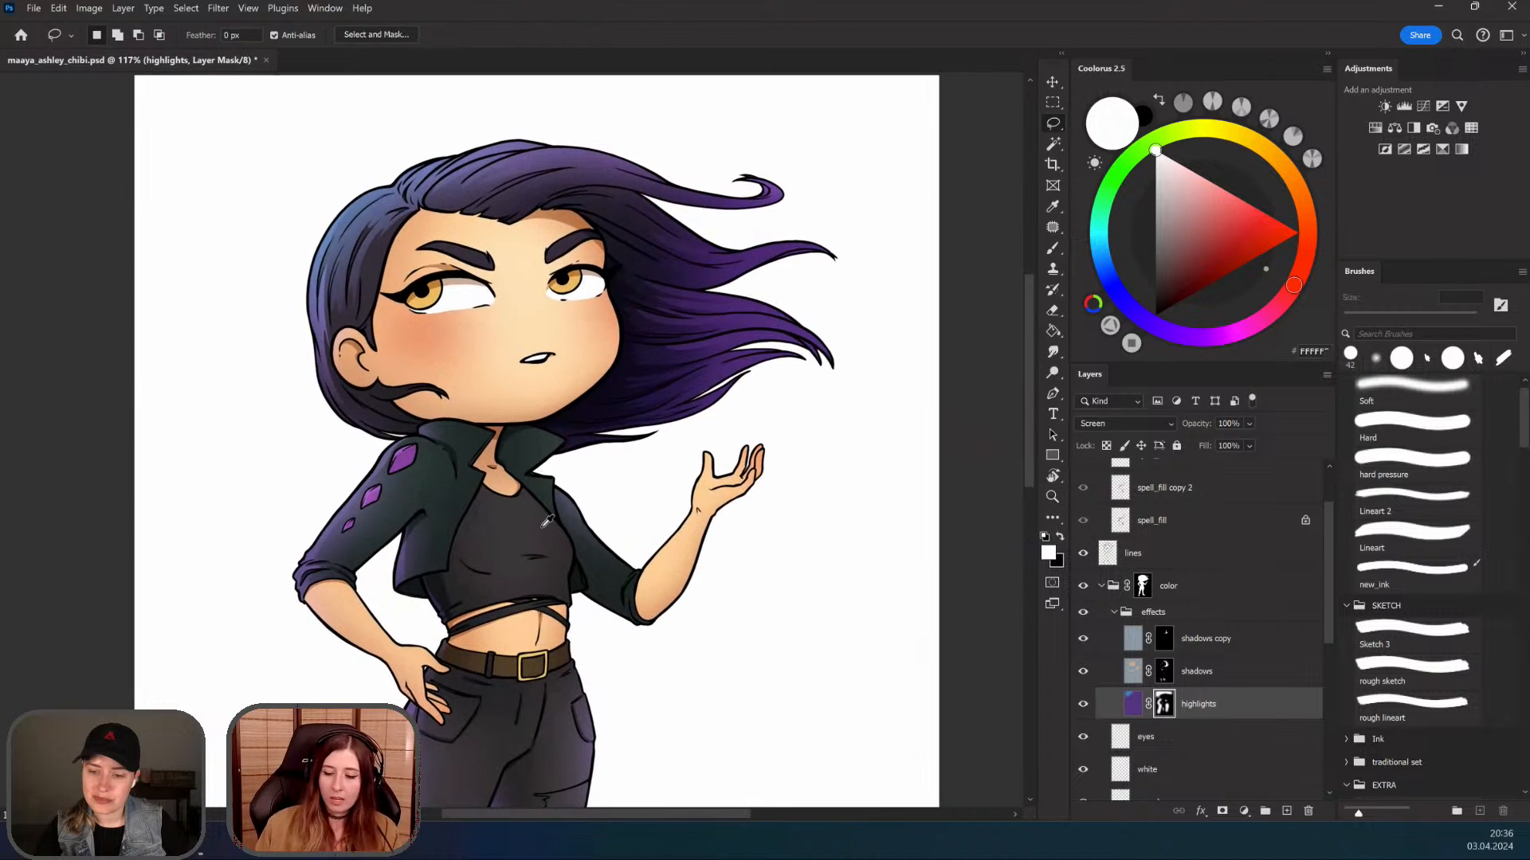
pyautogui.press('l')
pyautogui.scroll(-2, 548, 520)
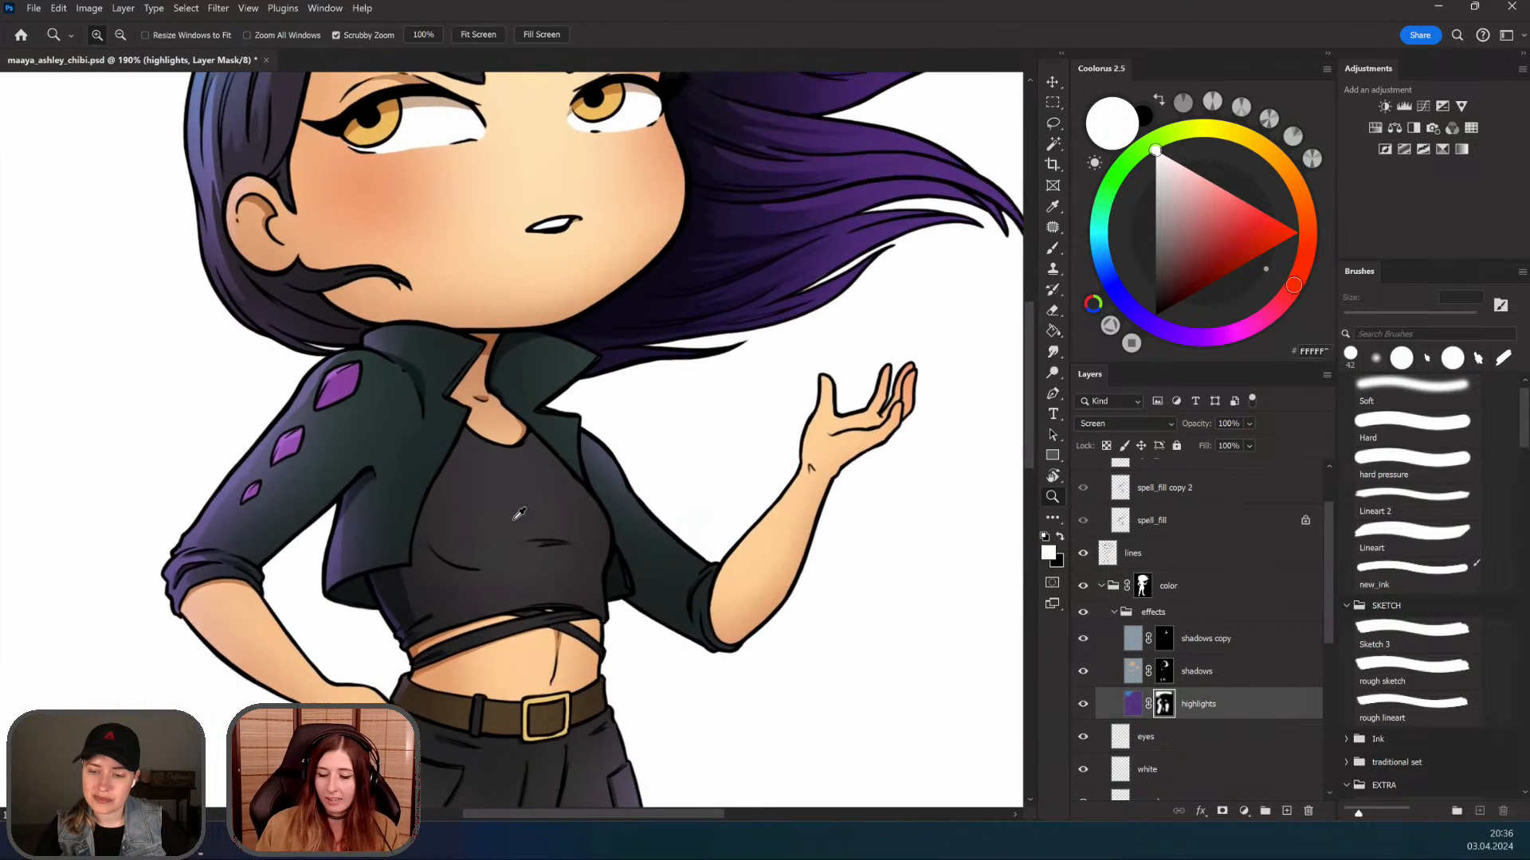
pyautogui.scroll(2, 535, 519)
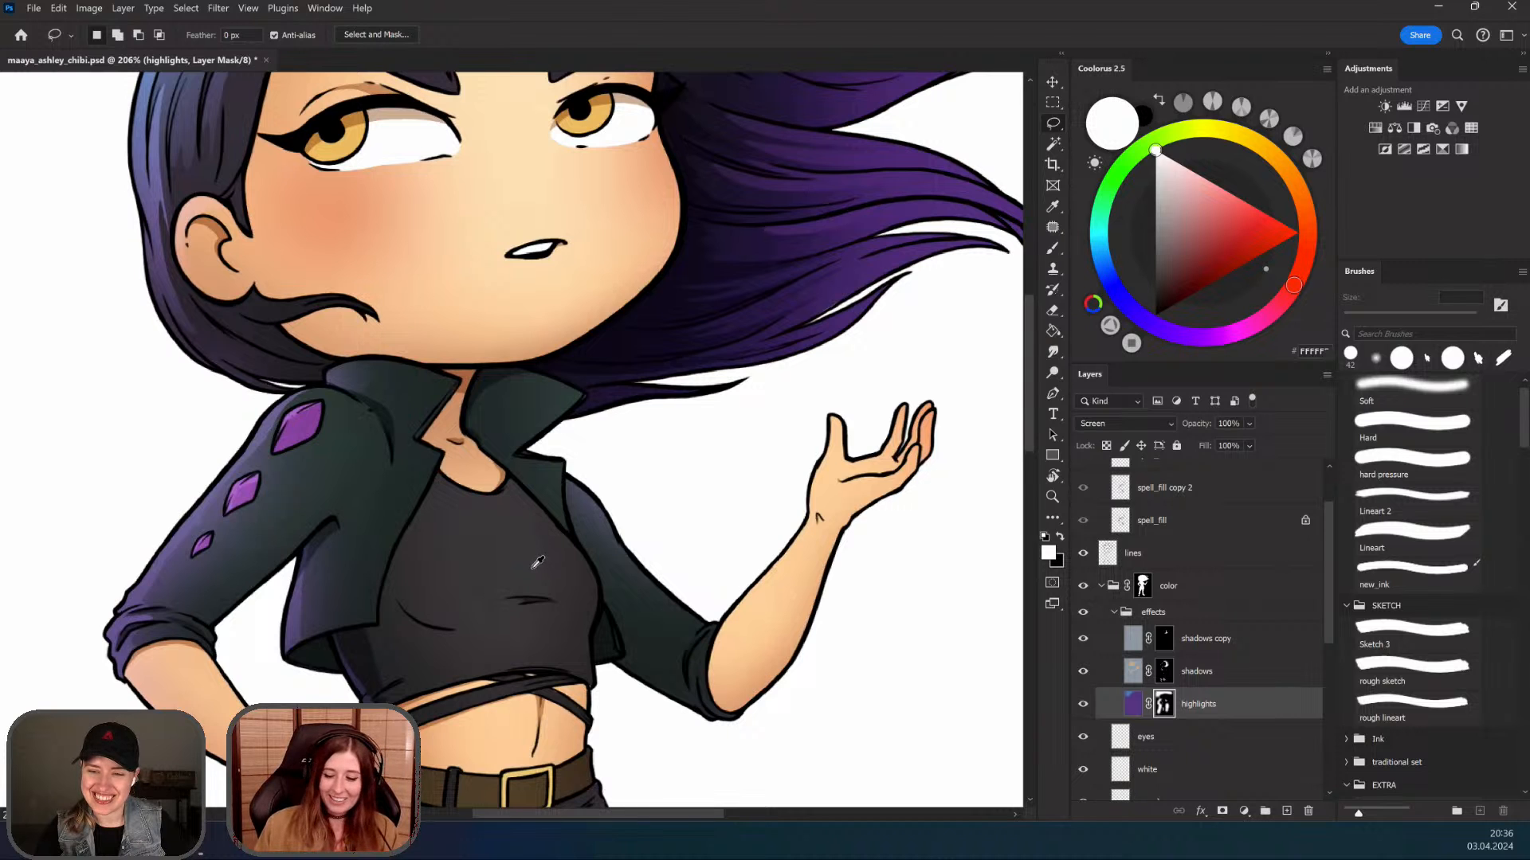
pyautogui.scroll(-2, 537, 563)
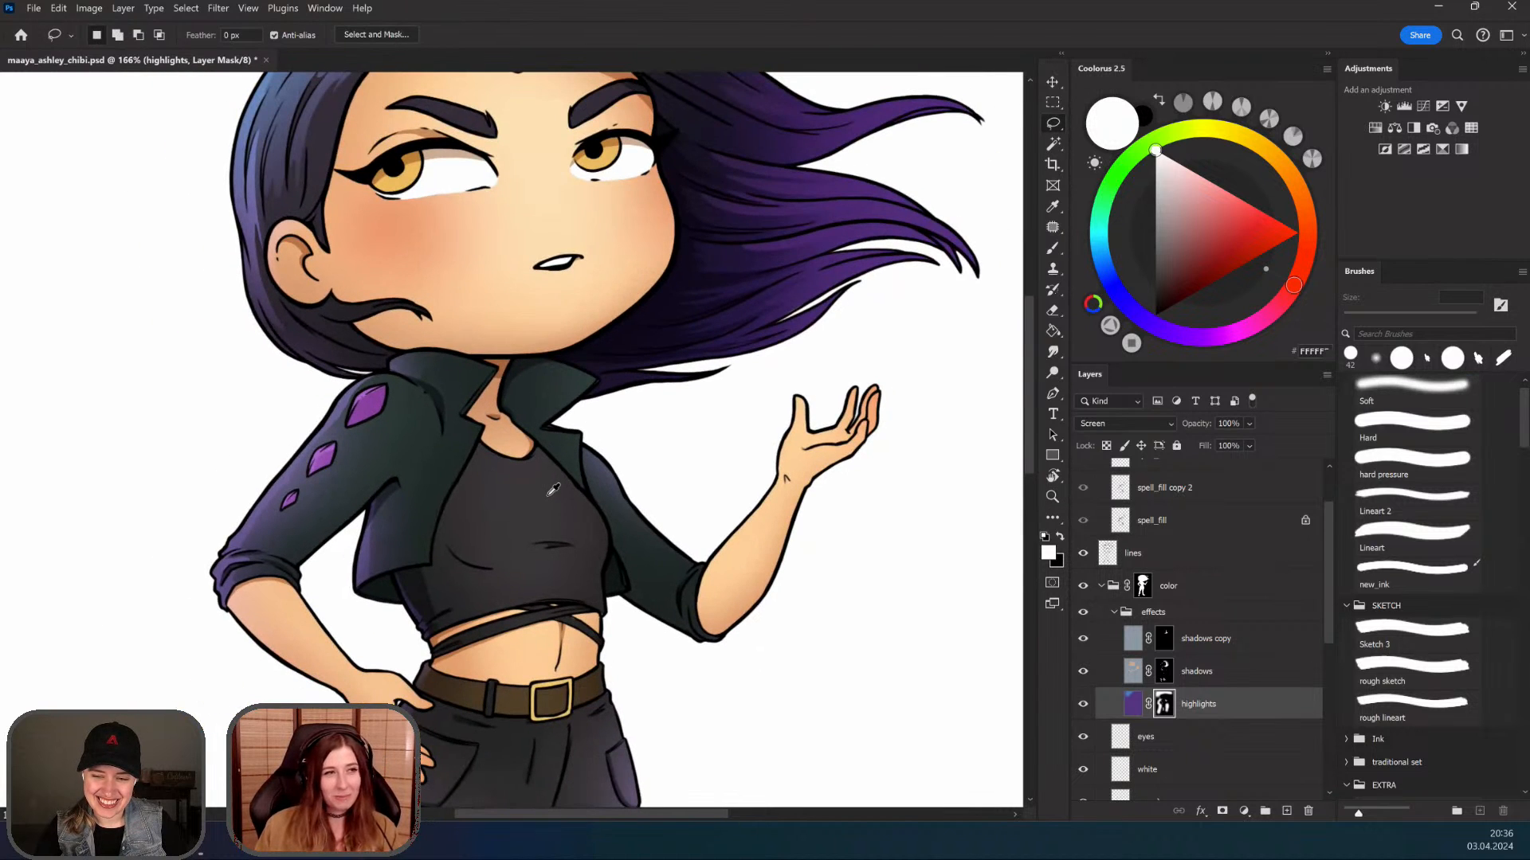
# Step: Examine the jacket, black top and raised arm at several magnifications to find areas that still need shading
pyautogui.scroll(-1, 531, 462)
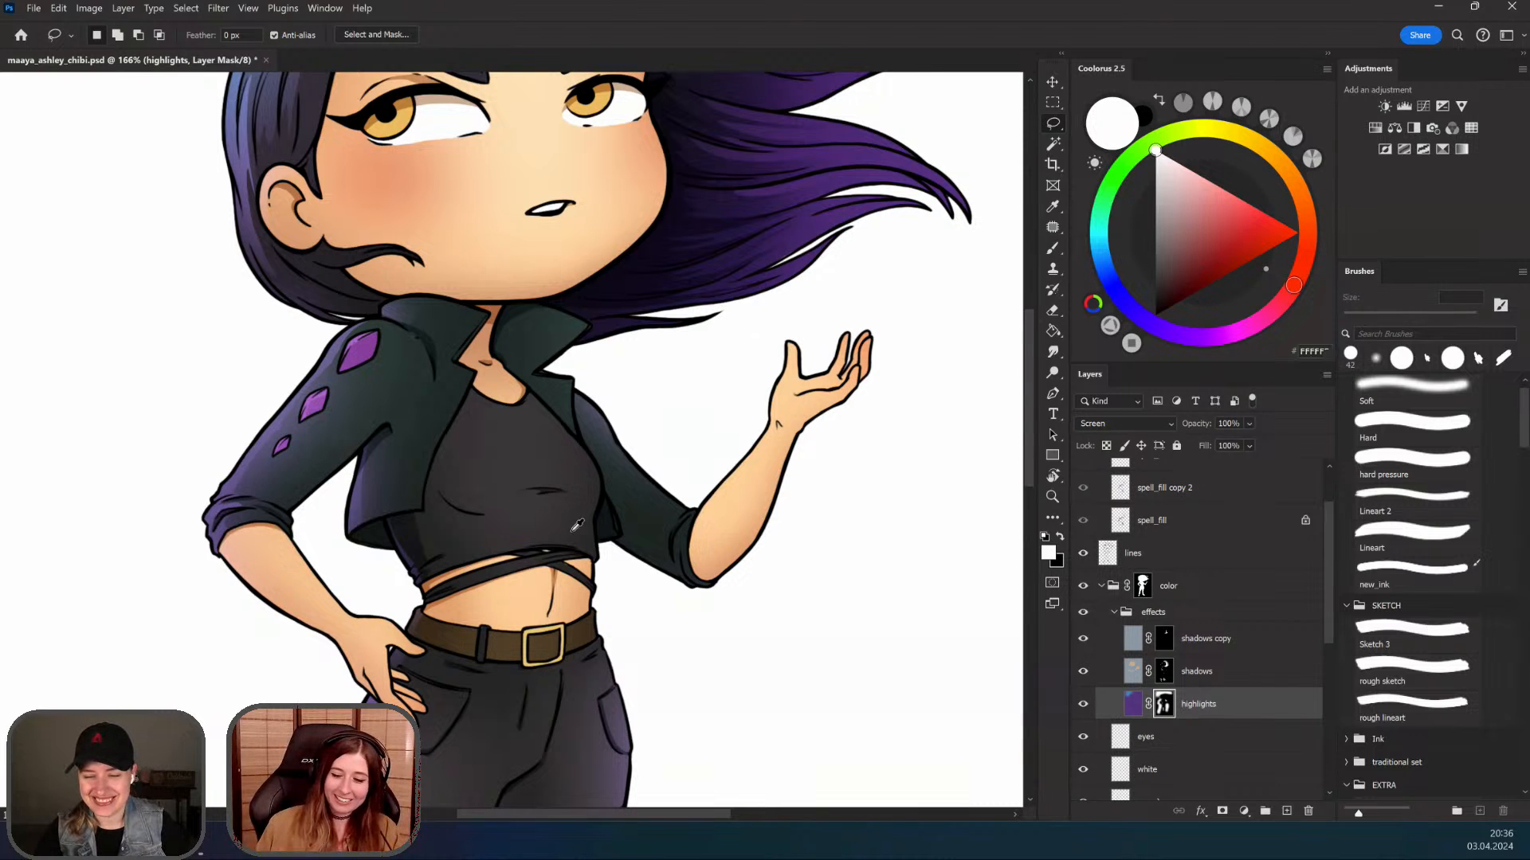
pyautogui.moveTo(577, 526); pyautogui.dragTo(537, 504)
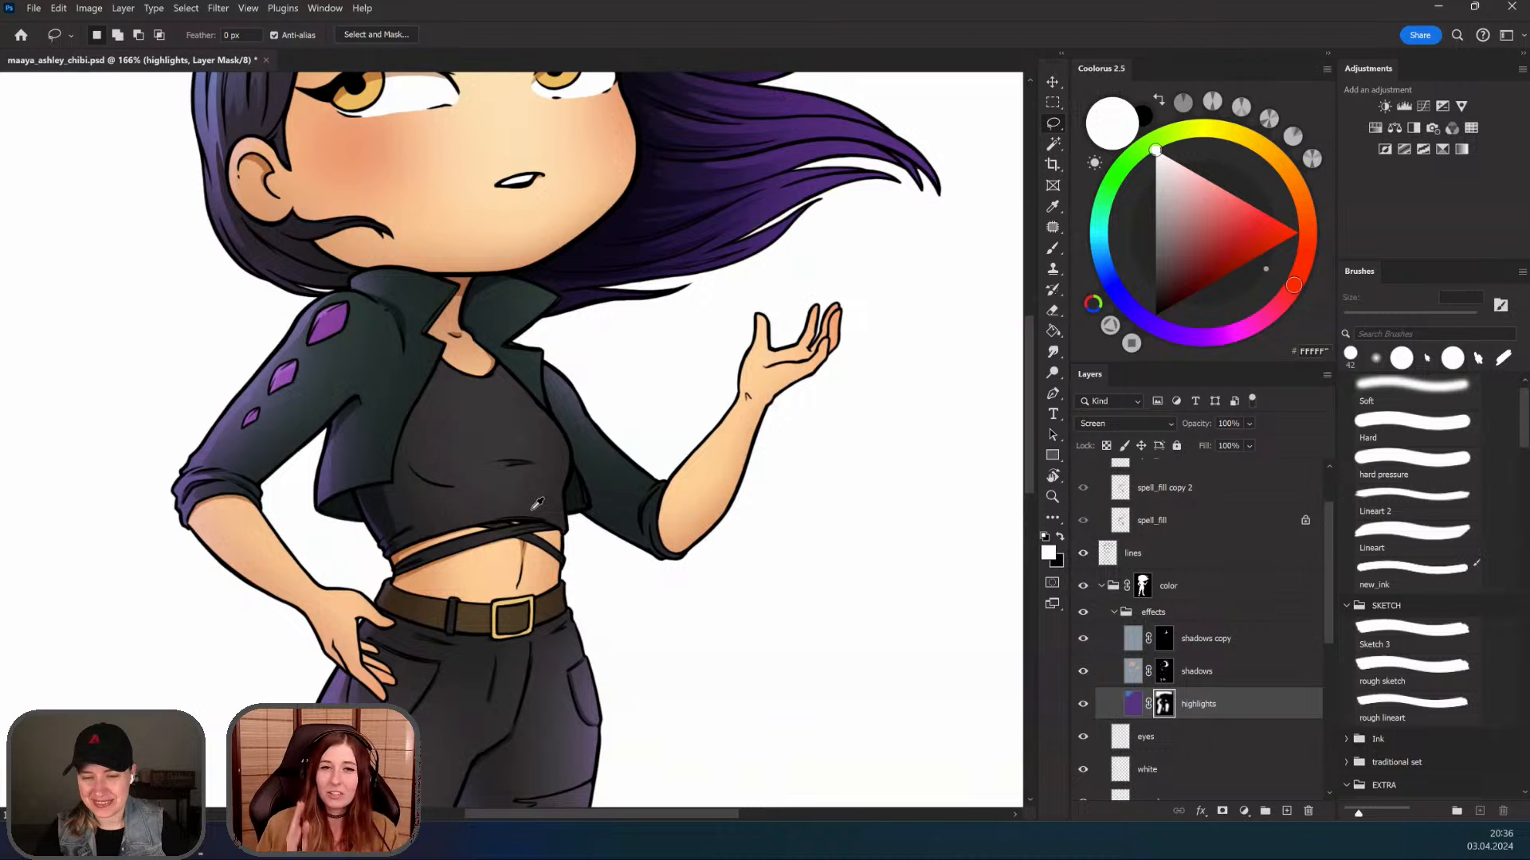
pyautogui.scroll(-2, 524, 456)
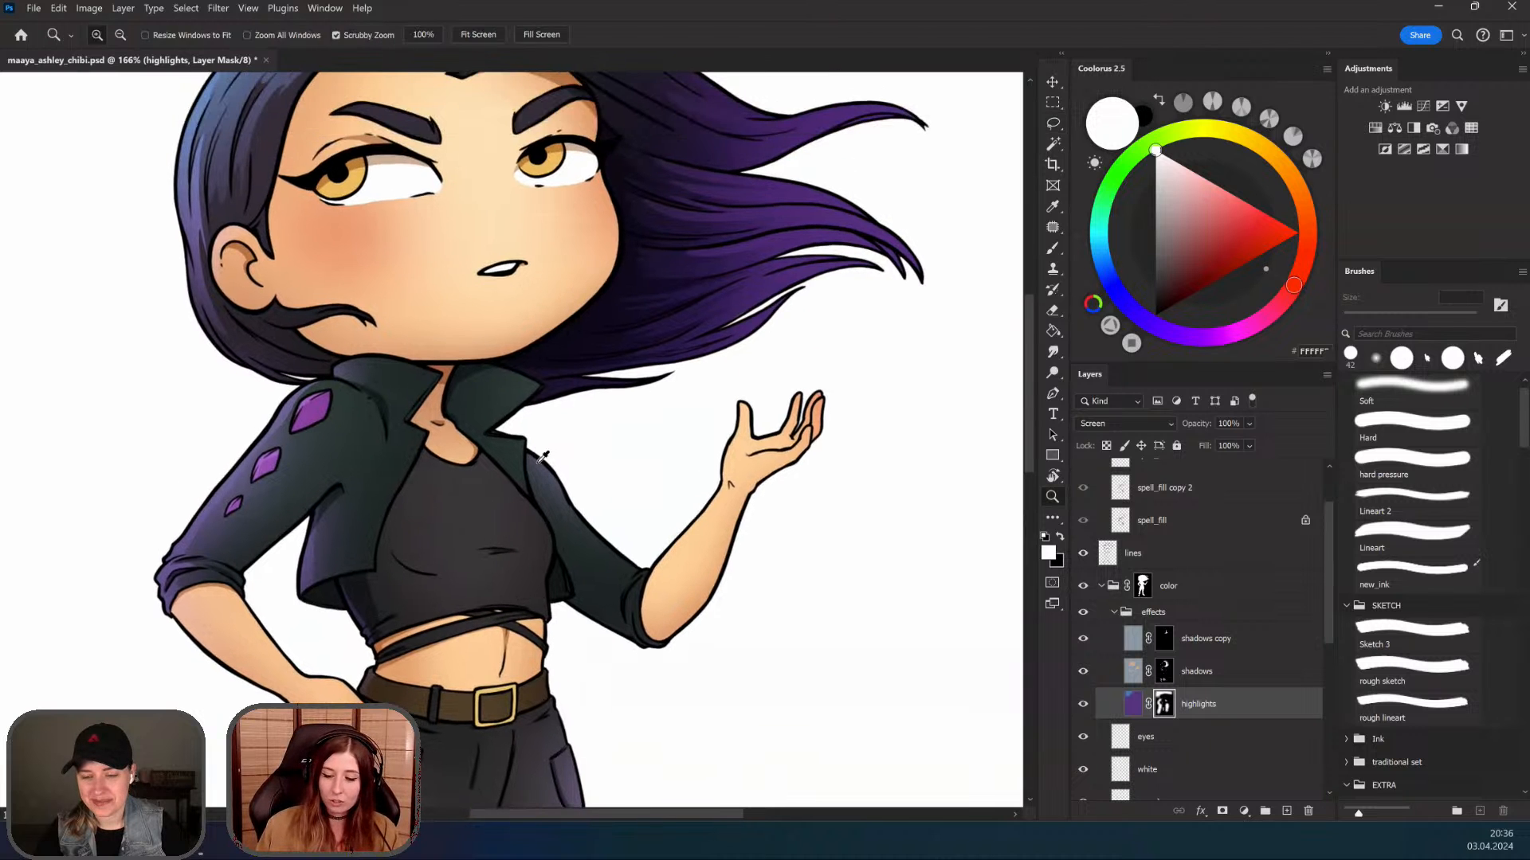
pyautogui.scroll(-1, 510, 470)
pyautogui.scroll(4, 577, 443)
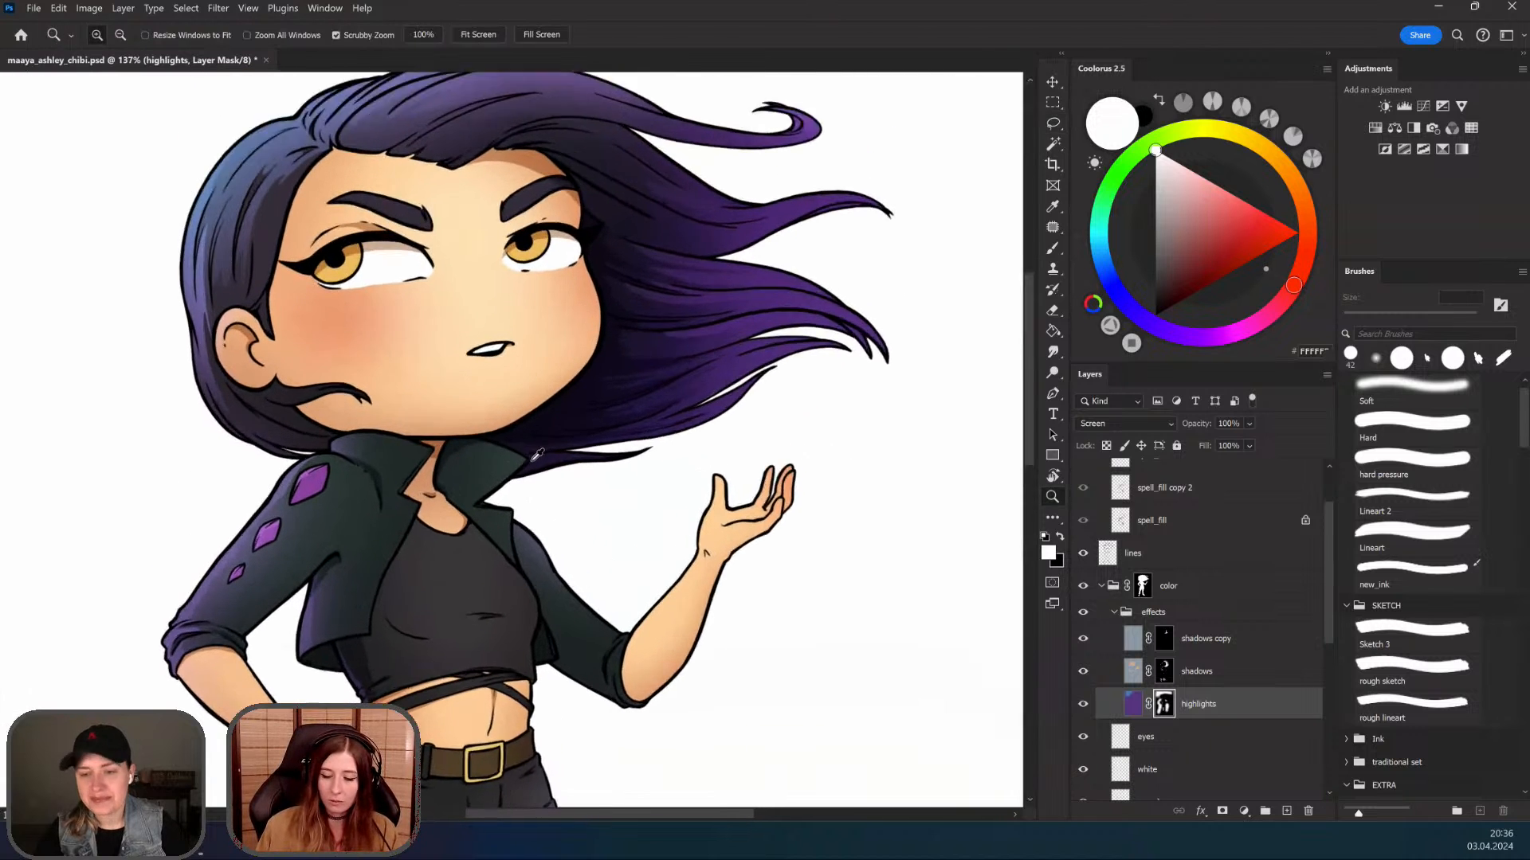
pyautogui.scroll(3, 534, 436)
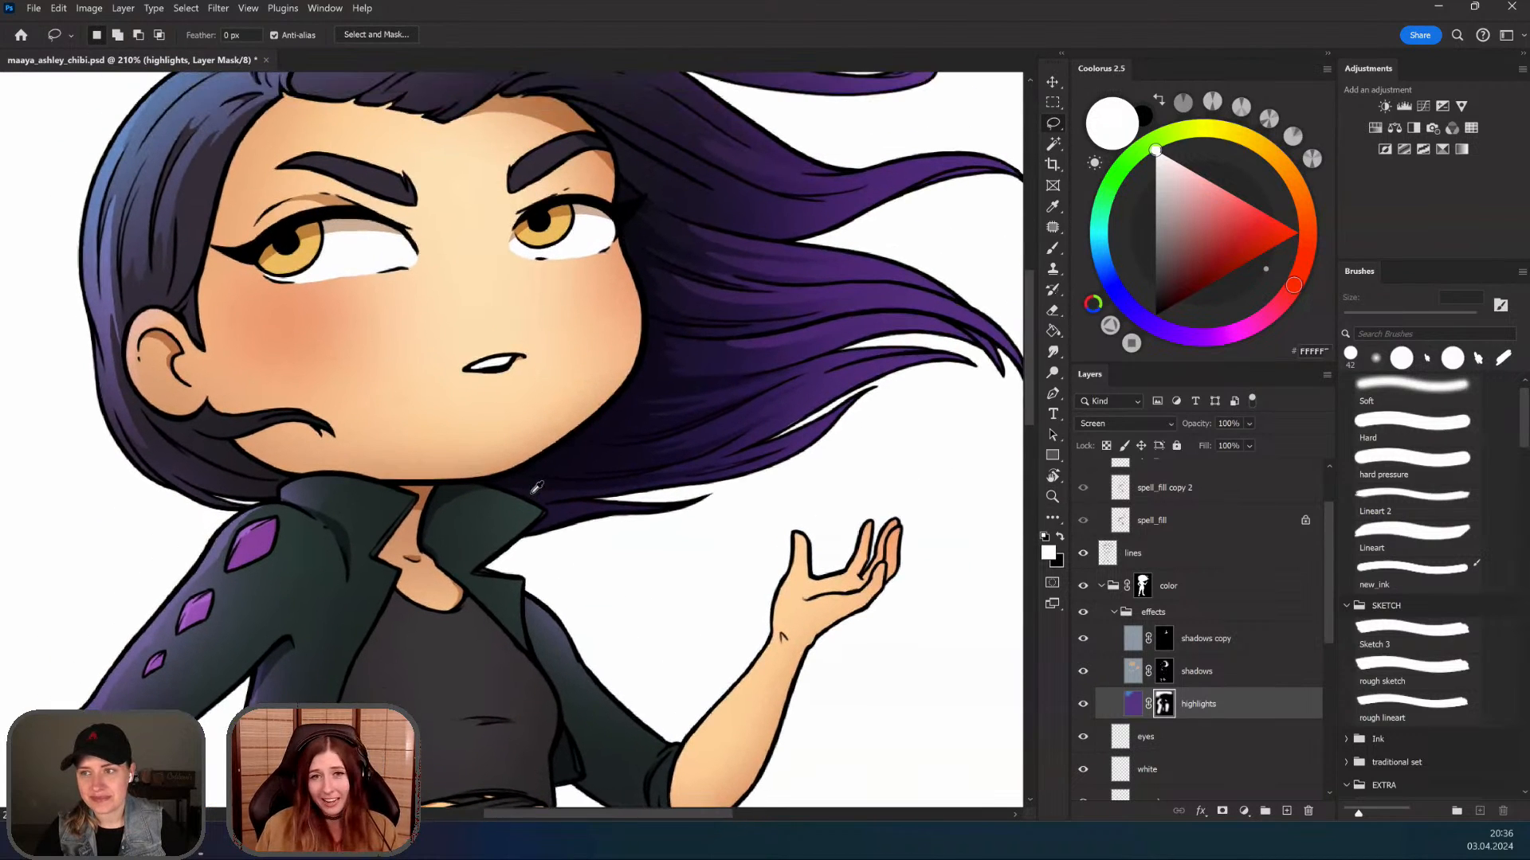
pyautogui.moveTo(535, 492)
pyautogui.mouseDown()
pyautogui.moveTo(495, 494)
pyautogui.moveTo(510, 448)
pyautogui.moveTo(560, 522)
pyautogui.mouseUp()
pyautogui.moveTo(546, 629)
pyautogui.mouseDown()
pyautogui.moveTo(553, 529)
pyautogui.moveTo(536, 505)
pyautogui.moveTo(472, 512)
pyautogui.moveTo(503, 461)
pyautogui.moveTo(546, 448)
pyautogui.moveTo(595, 464)
pyautogui.mouseUp()
pyautogui.moveTo(614, 528); pyautogui.dragTo(668, 569)
# Step: On the shadows layer mask, lasso the underside of the raised arm's jacket sleeve and paint it with the Soft brush in white at 244 px
pyautogui.click(1167, 676)
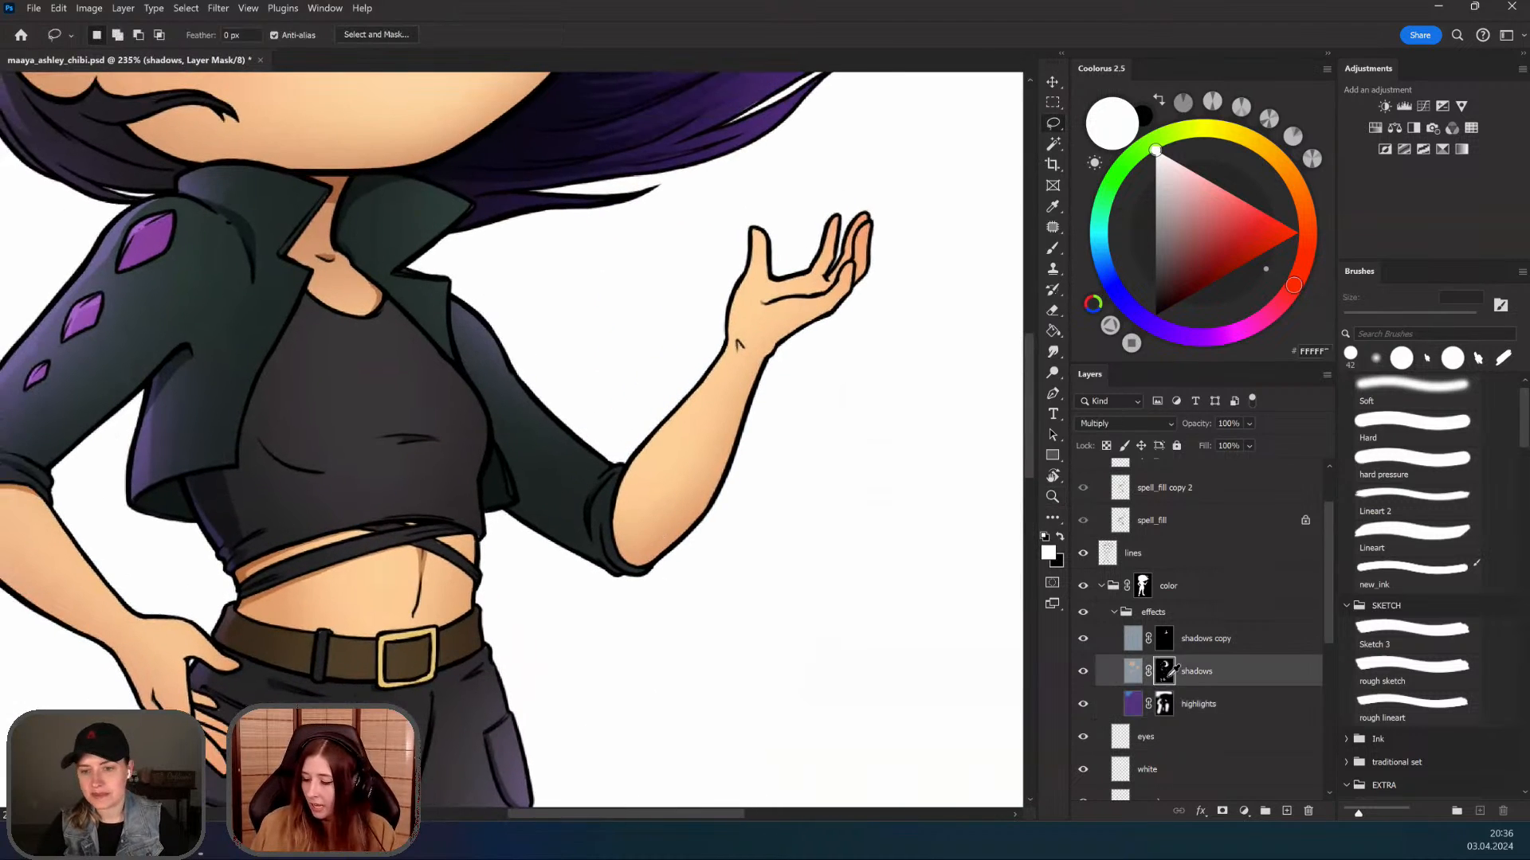
pyautogui.moveTo(451, 323); pyautogui.dragTo(491, 402)
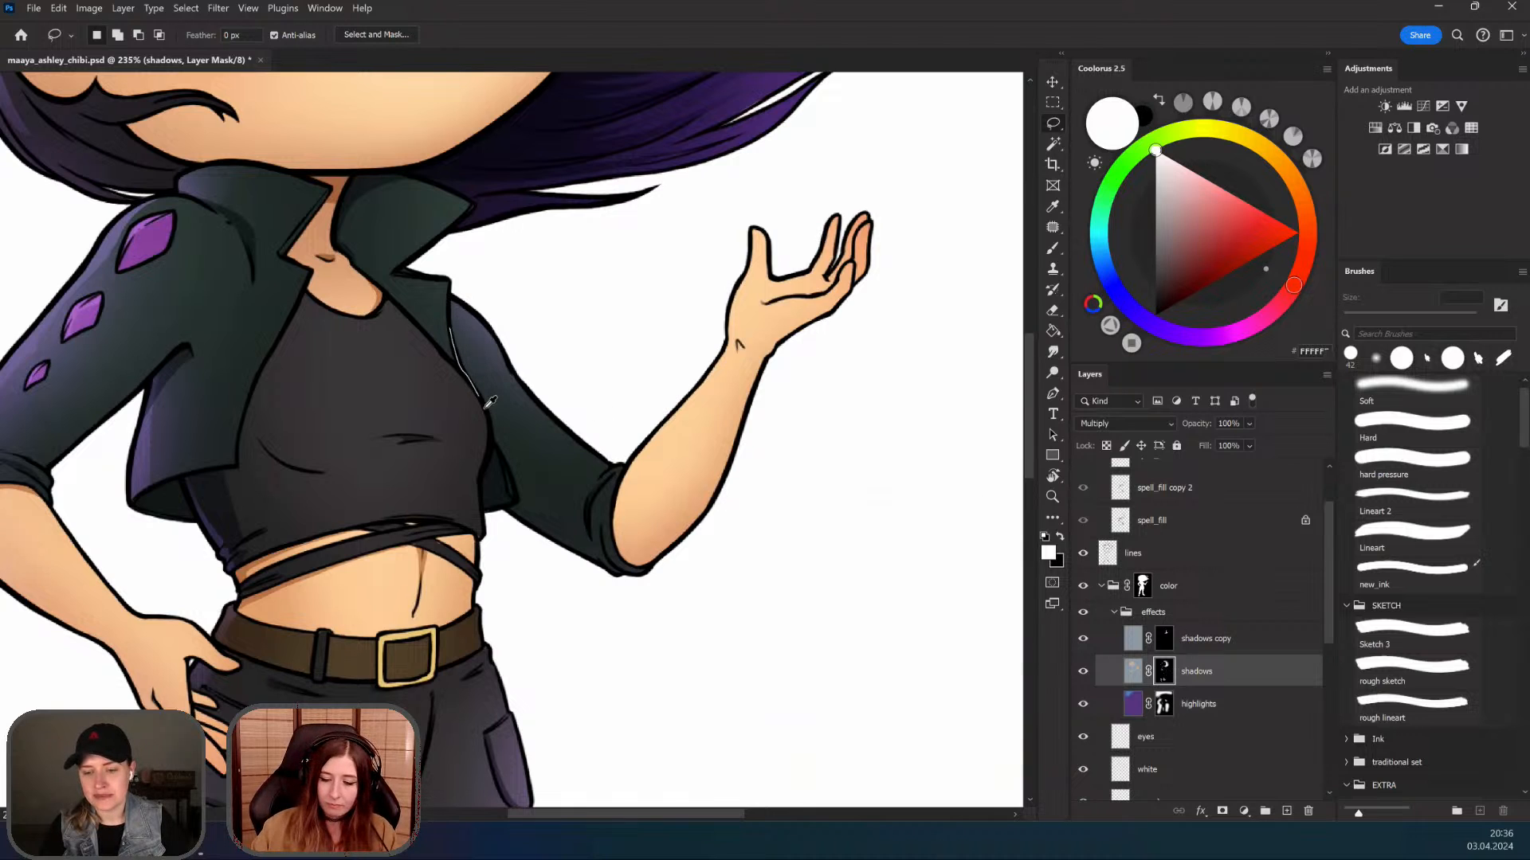
pyautogui.moveTo(578, 584)
pyautogui.mouseDown()
pyautogui.moveTo(644, 615)
pyautogui.moveTo(658, 569)
pyautogui.mouseUp()
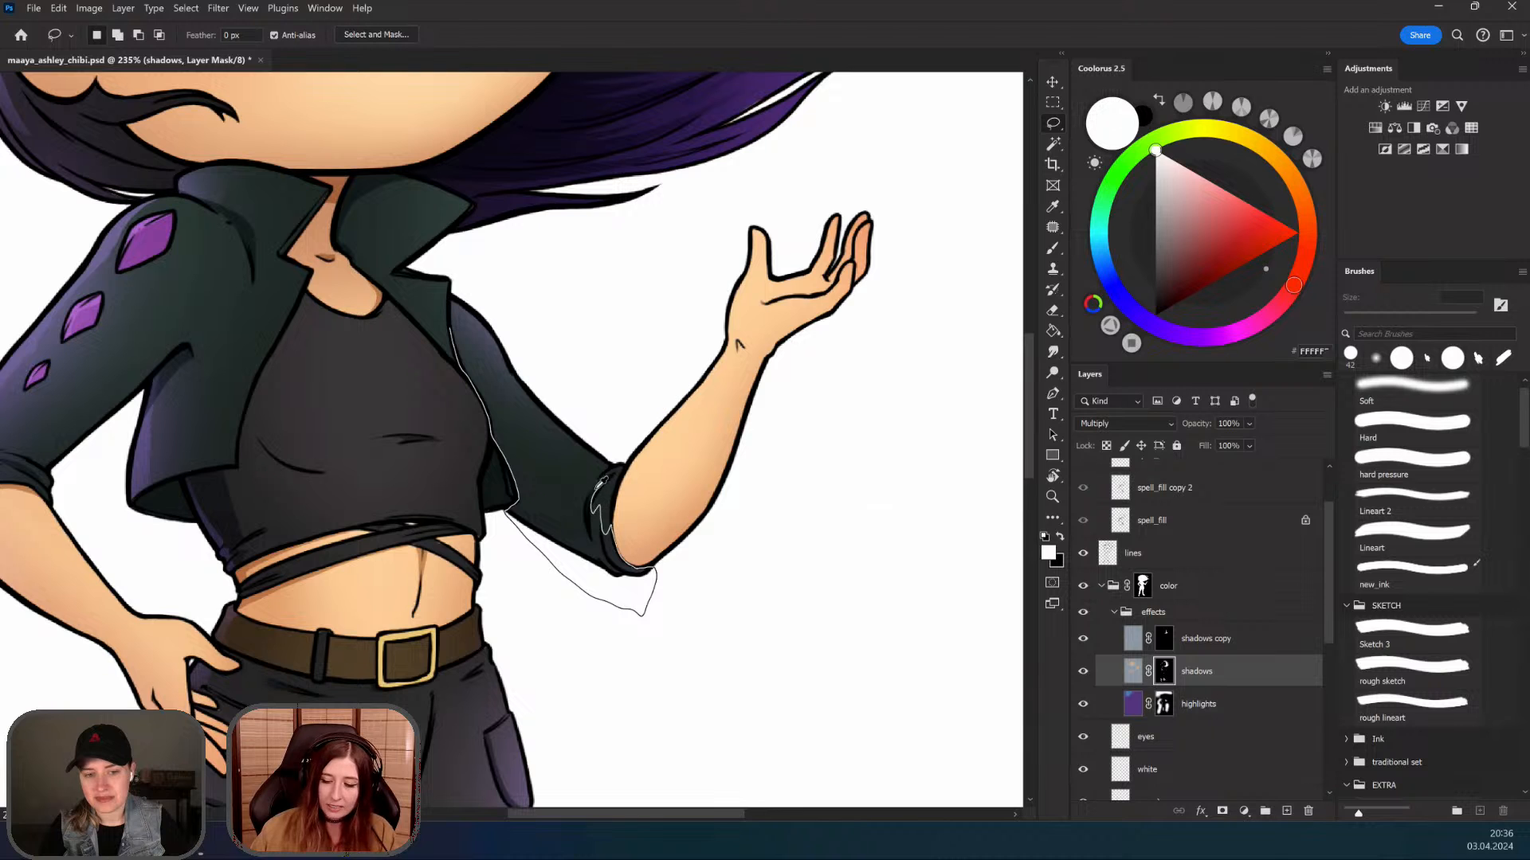
pyautogui.moveTo(574, 453); pyautogui.dragTo(452, 319)
pyautogui.press('z')
pyautogui.scroll(-5, 531, 549)
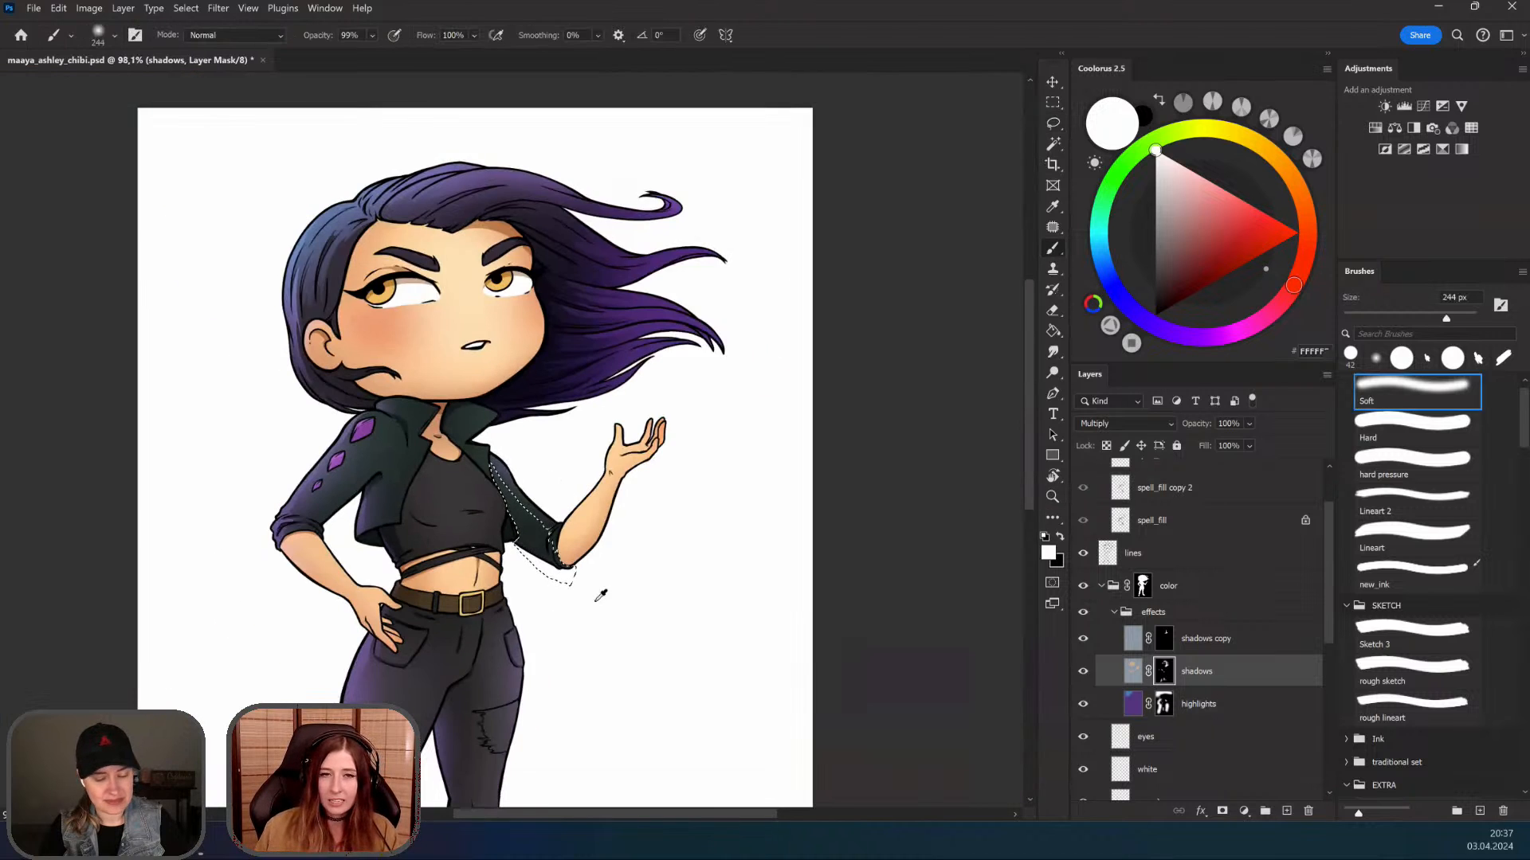
pyautogui.press('b')
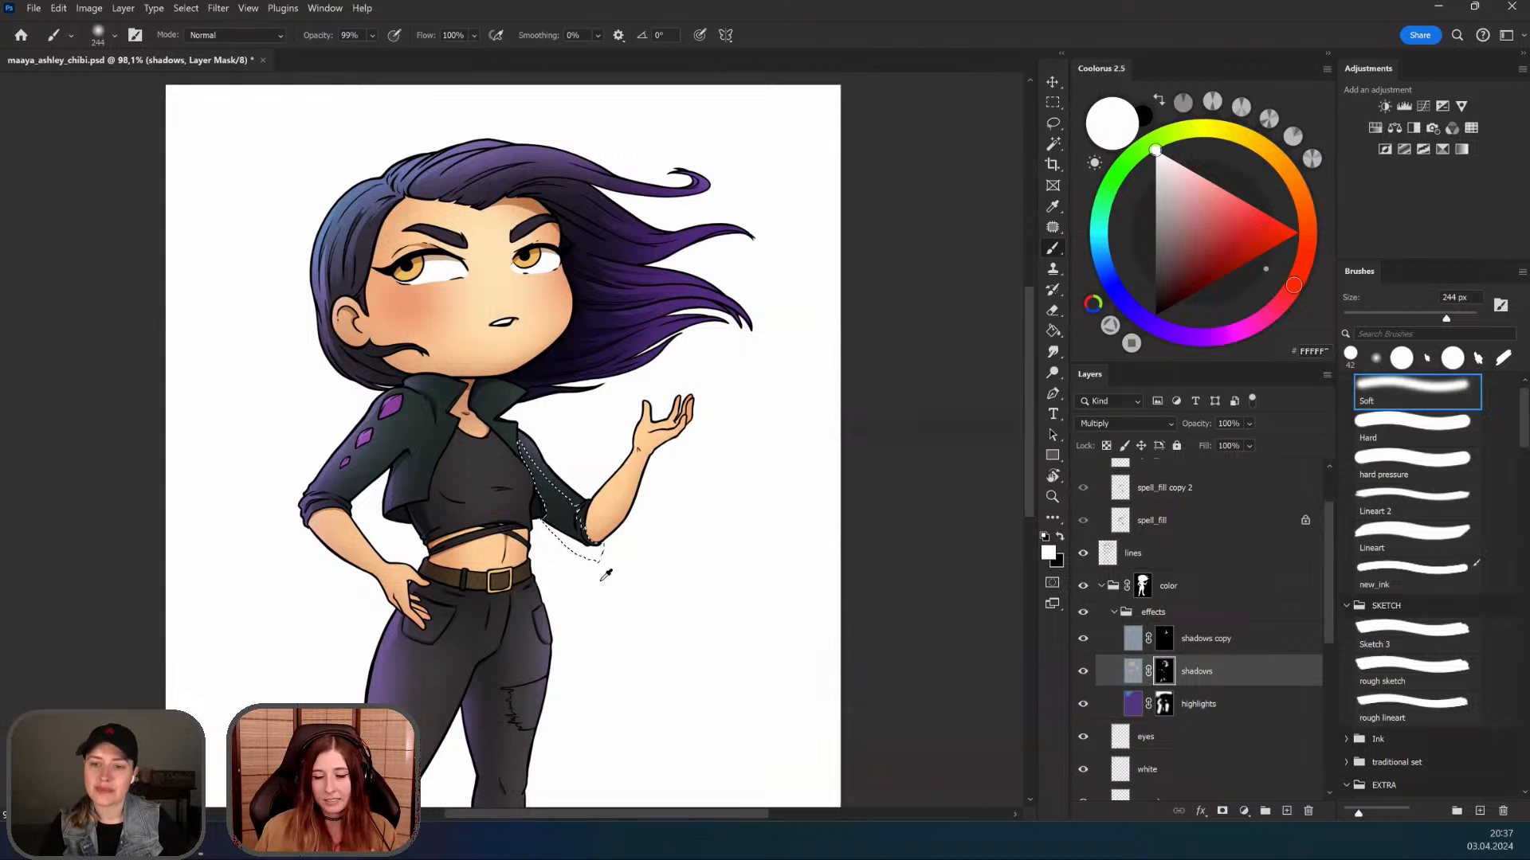
# Step: Examine the raised arm's sleeve shadow up close and against the whole figure, and clear the selection
pyautogui.press('z')
pyautogui.scroll(2, 590, 578)
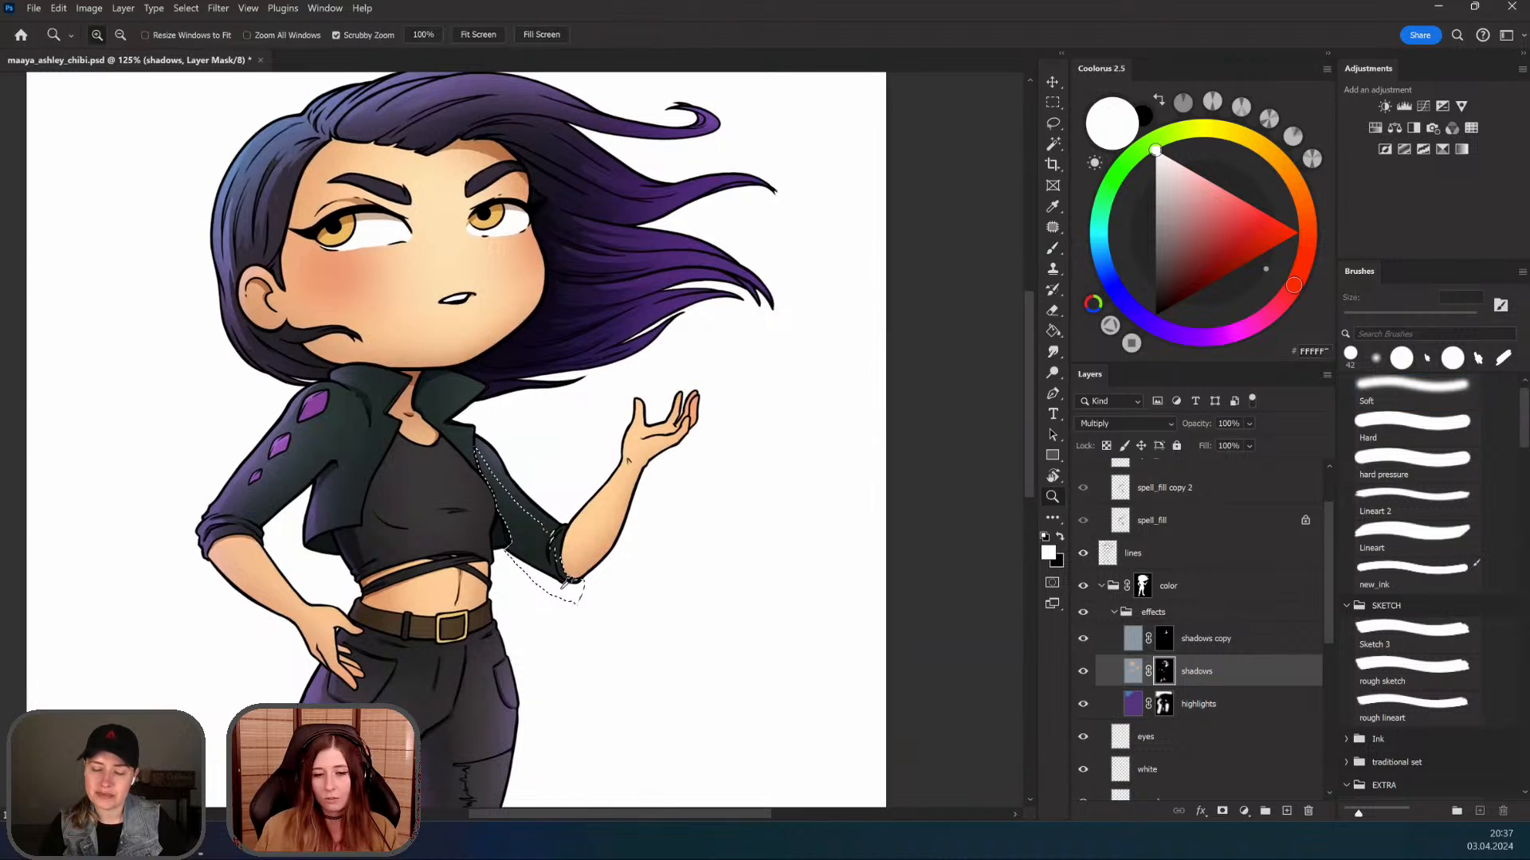
pyautogui.scroll(-1, 566, 579)
pyautogui.press('b')
pyautogui.scroll(-1, 608, 618)
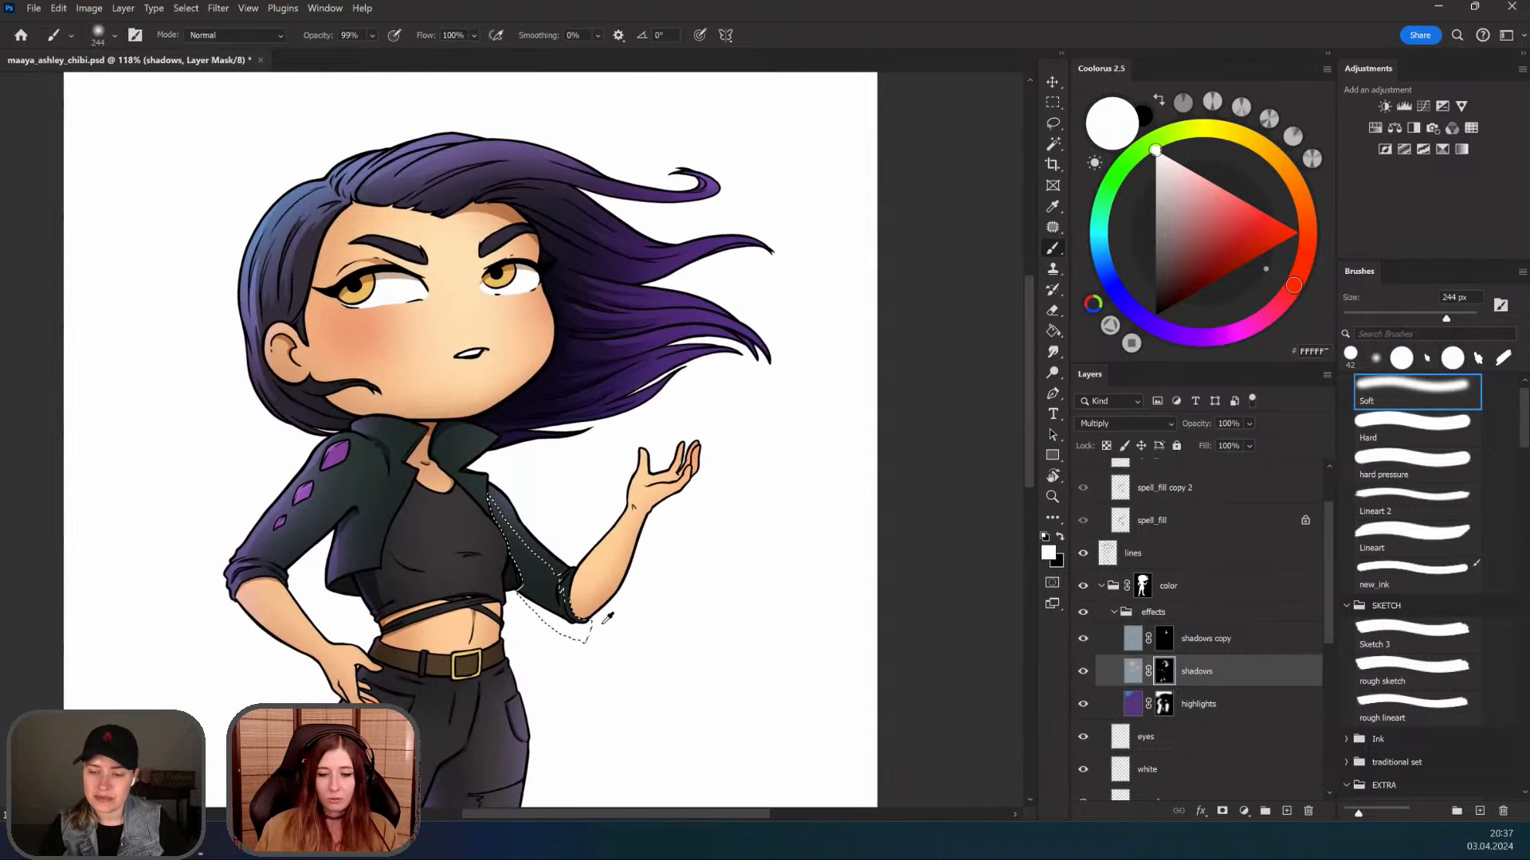
pyautogui.moveTo(528, 646); pyautogui.dragTo(559, 624)
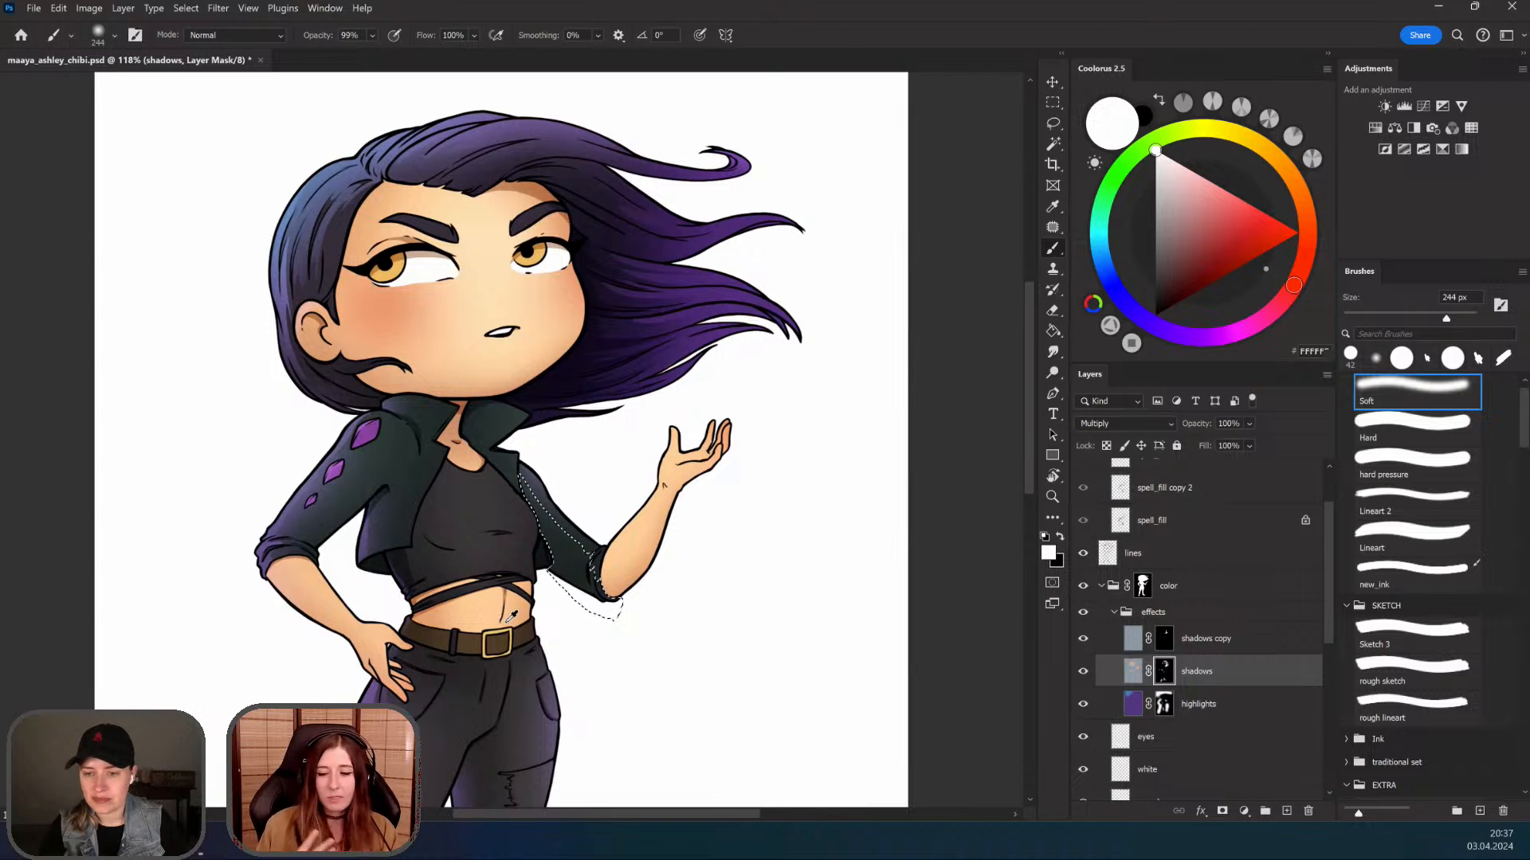
pyautogui.moveTo(588, 559); pyautogui.dragTo(612, 506)
pyautogui.hotkey('ctrl', 'space')
pyautogui.moveTo(612, 507); pyautogui.dragTo(639, 451)
pyautogui.hotkey('ctrl', 'space')
pyautogui.moveTo(614, 464)
pyautogui.mouseDown()
pyautogui.moveTo(611, 499)
pyautogui.moveTo(628, 480)
pyautogui.mouseUp()
pyautogui.keyDown('ctrl'); pyautogui.moveTo(627, 481); pyautogui.dragTo(544, 572); pyautogui.keyUp('ctrl')
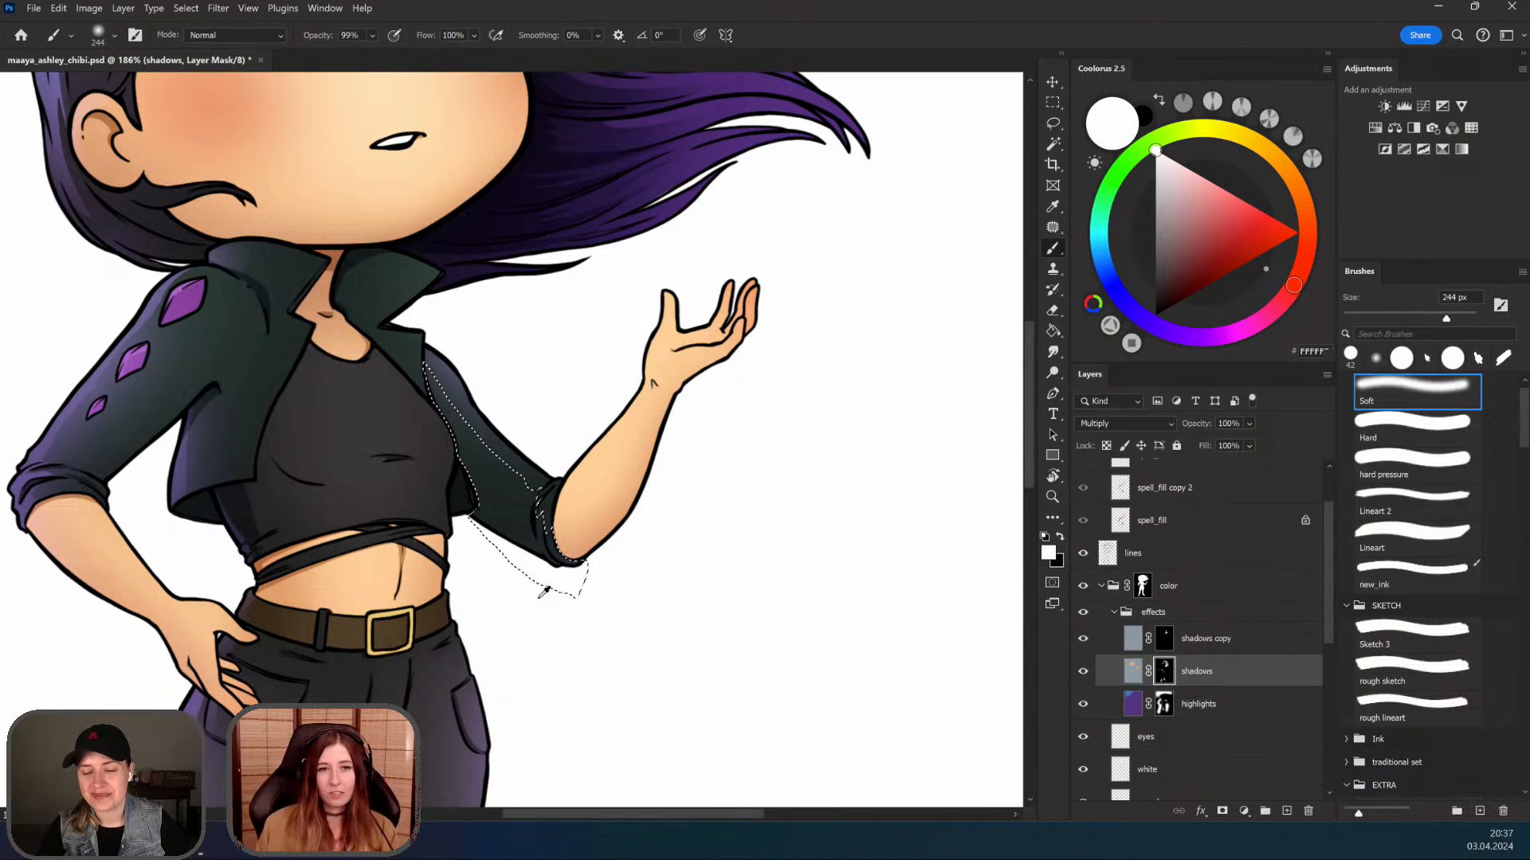
pyautogui.scroll(-3, 544, 592)
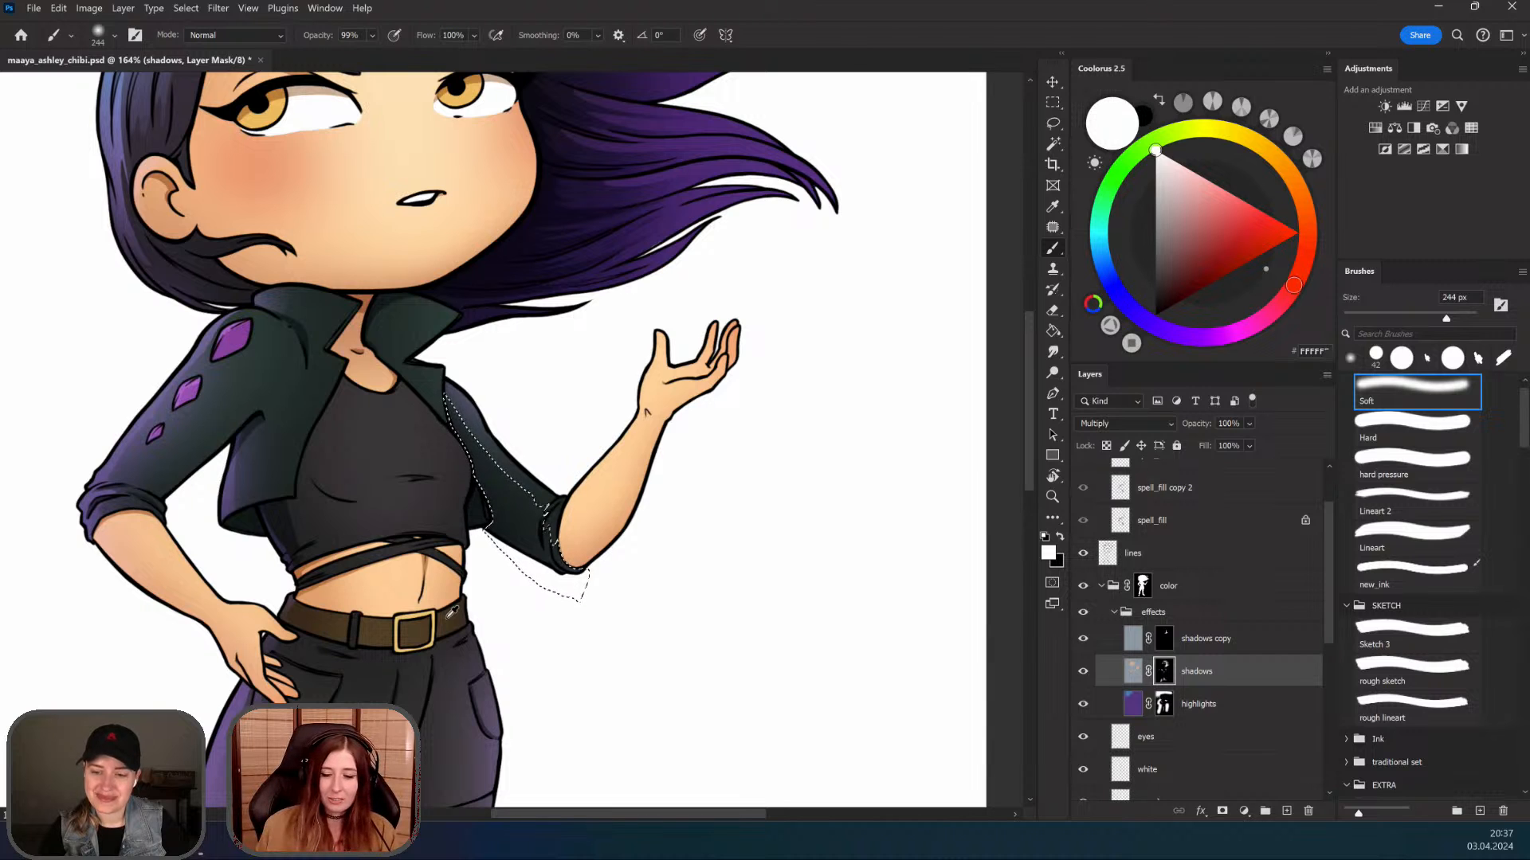
pyautogui.hotkey('ctrl', 'd')
pyautogui.press('z')
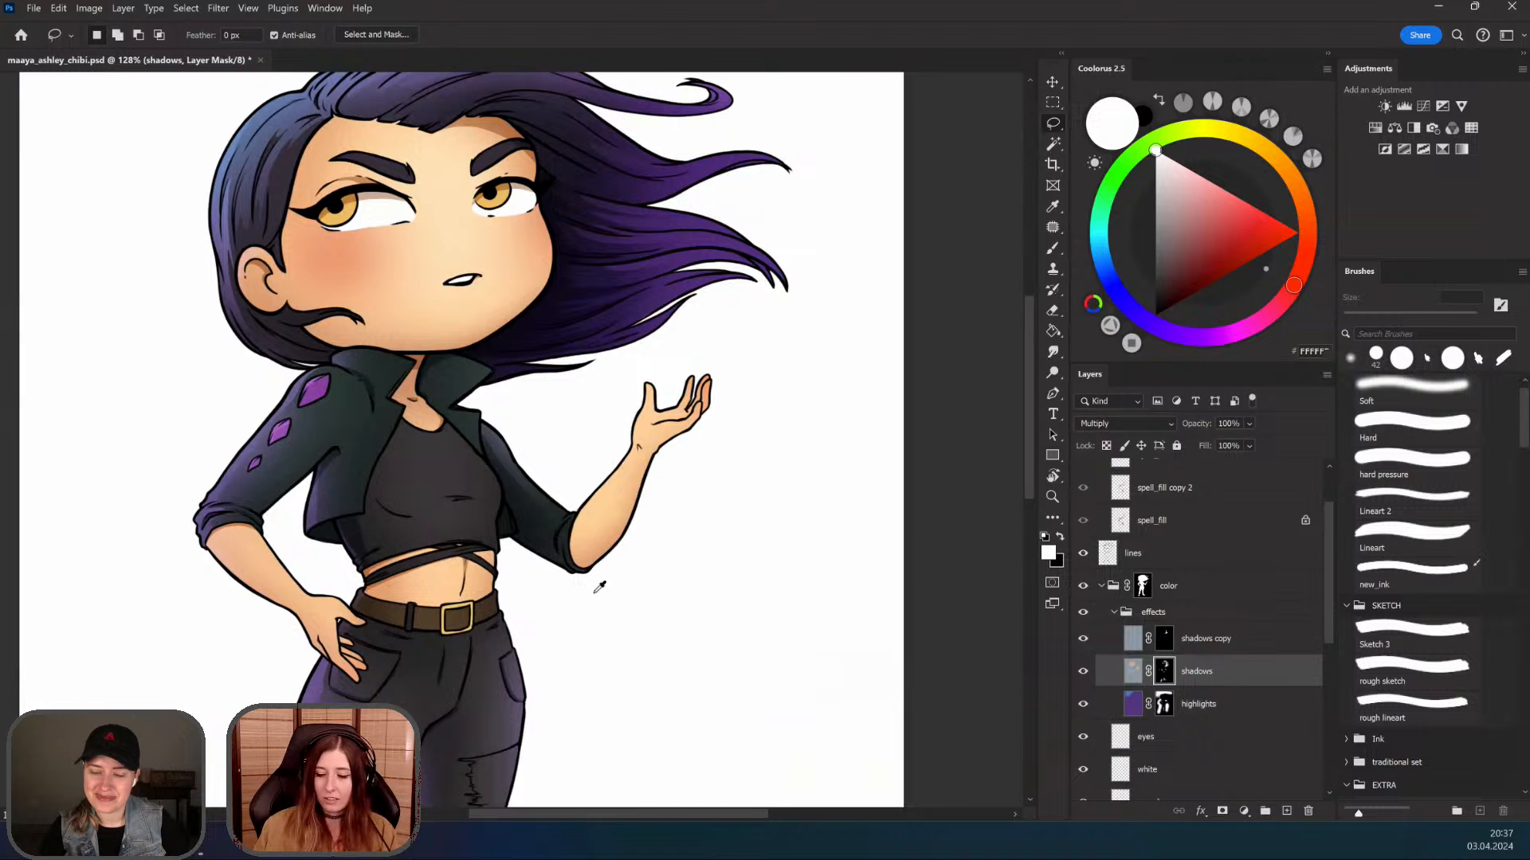
# Step: On the shadows mask, lasso the fold along the raised arm's rolled cuff, paint it with the 244 px soft white brush, and deselect
pyautogui.scroll(3, 599, 587)
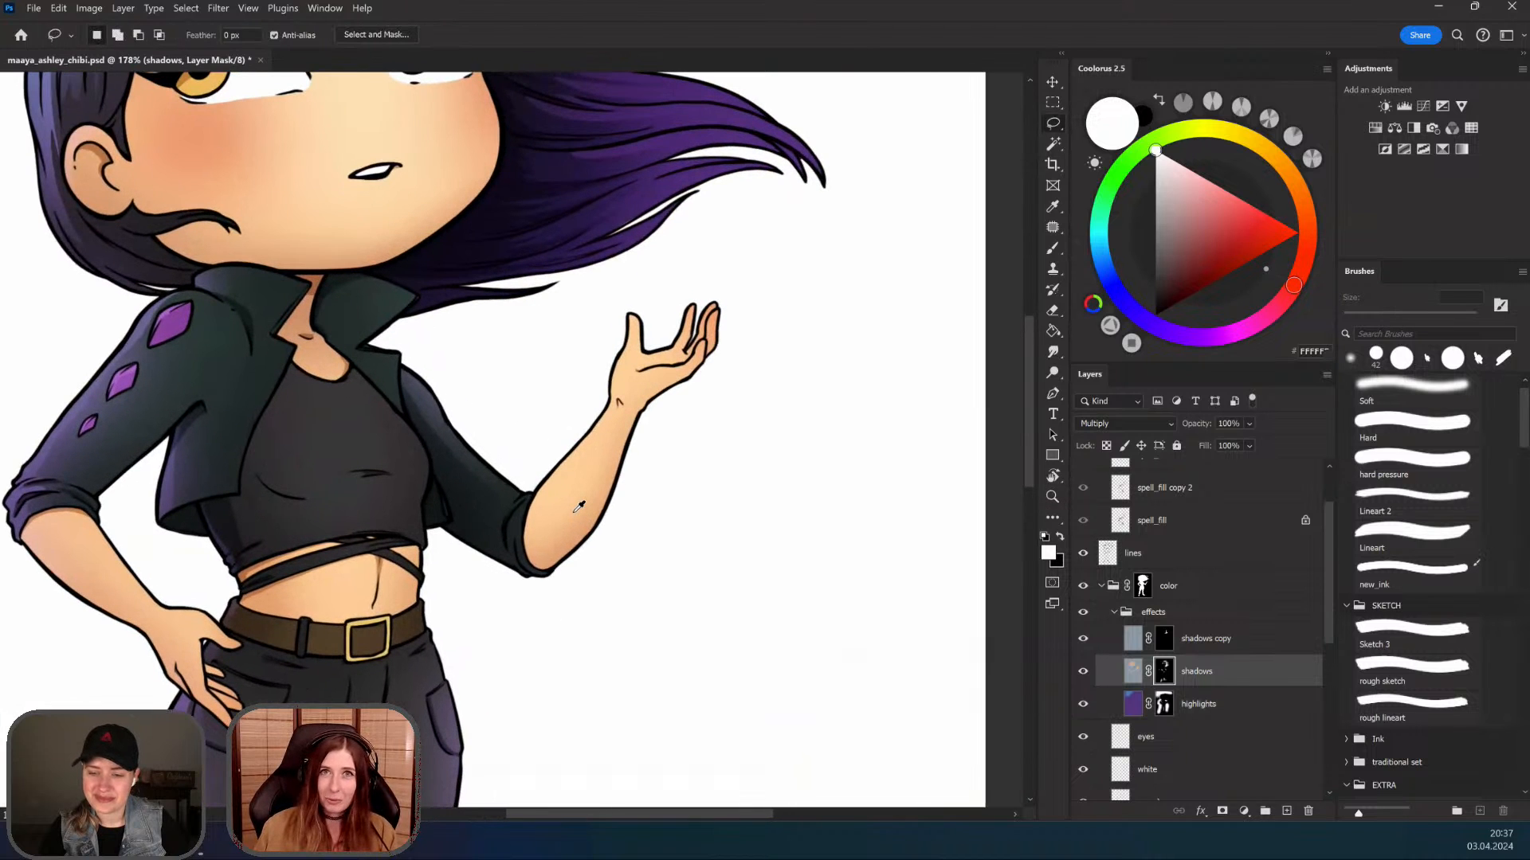
pyautogui.scroll(4, 530, 523)
pyautogui.moveTo(483, 562)
pyautogui.mouseDown()
pyautogui.moveTo(494, 490)
pyautogui.moveTo(483, 562)
pyautogui.mouseUp()
pyautogui.hotkey('alt', 'BackSpace')
pyautogui.hotkey('ctrl', 'd')
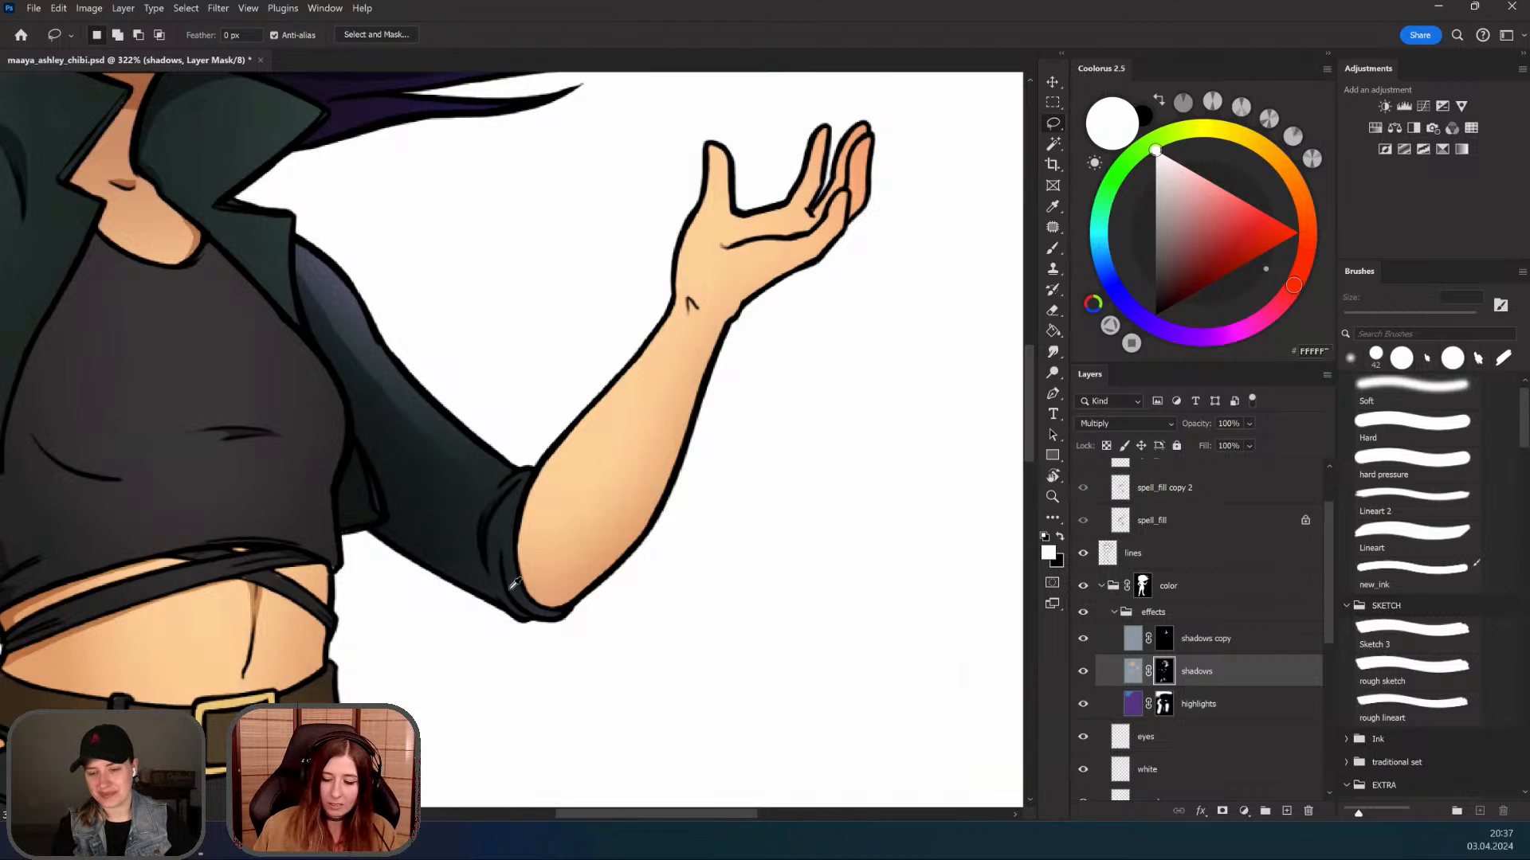
pyautogui.moveTo(524, 612); pyautogui.dragTo(499, 528)
pyautogui.moveTo(544, 620); pyautogui.dragTo(532, 625)
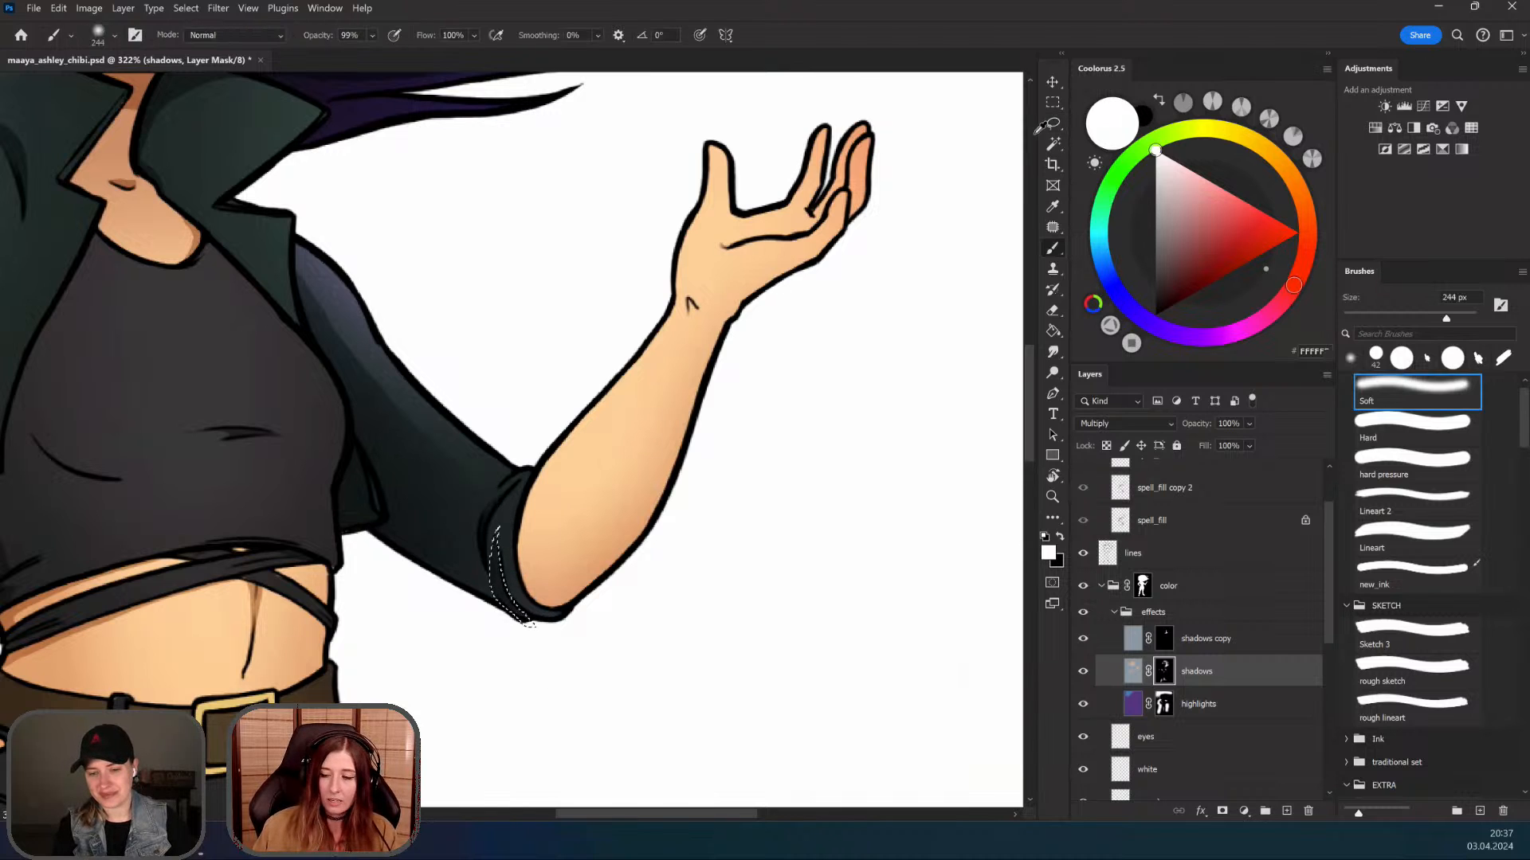
pyautogui.hotkey('alt', 'BackSpace')
pyautogui.hotkey('ctrl', 'd')
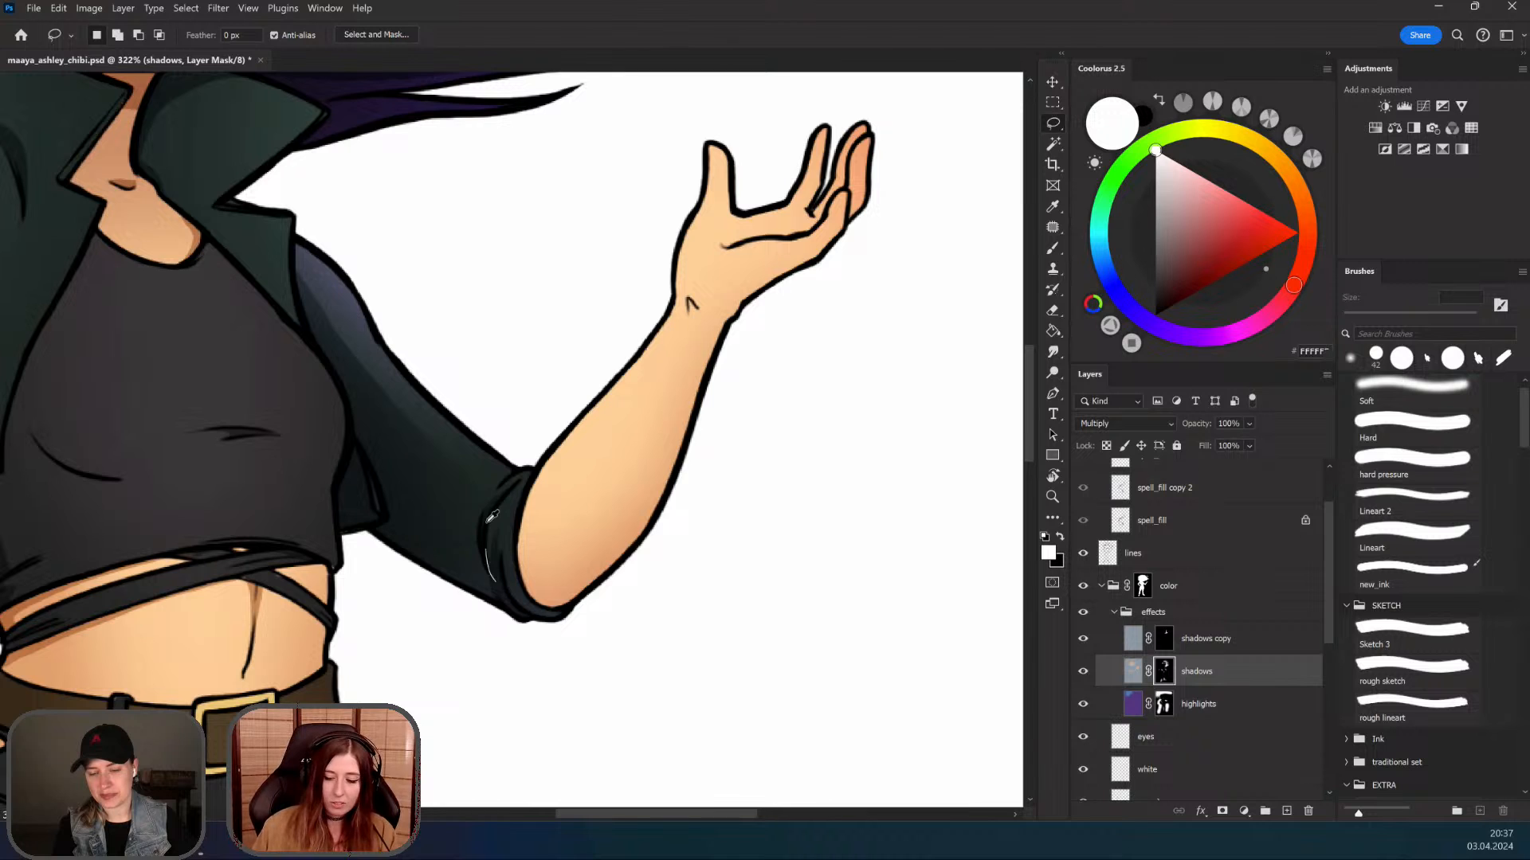
# Step: Shade the sleeve strip beside the raised arm's cuff and the cuff's edge against the forearm, using lasso selections and the soft white brush
pyautogui.moveTo(499, 599); pyautogui.dragTo(515, 628)
pyautogui.press('b')
pyautogui.moveTo(478, 546); pyautogui.dragTo(497, 596)
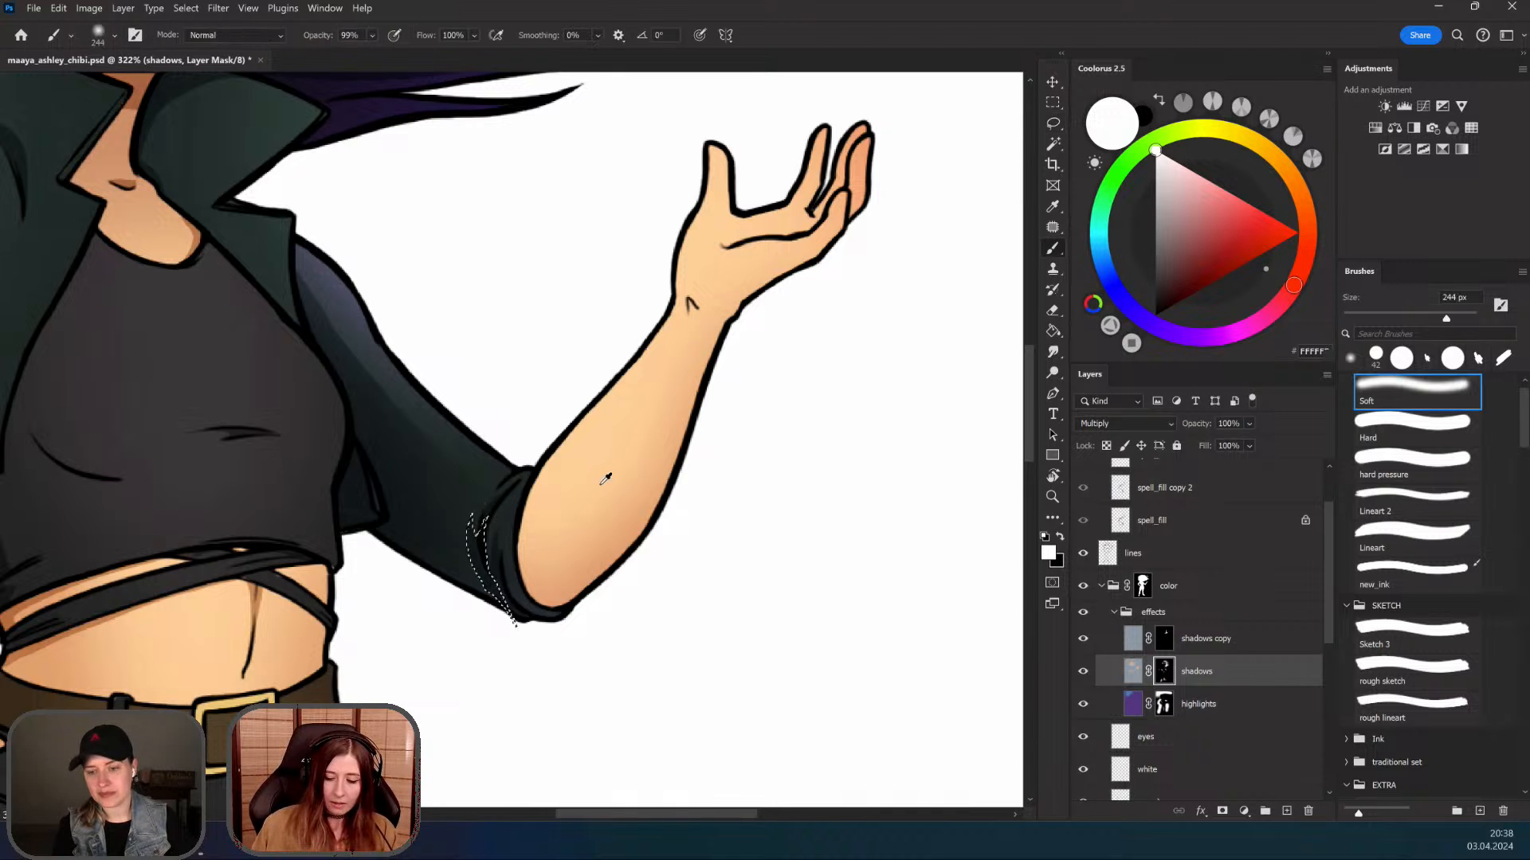
pyautogui.moveTo(587, 535); pyautogui.dragTo(556, 537)
pyautogui.press('l')
pyautogui.scroll(2, 558, 575)
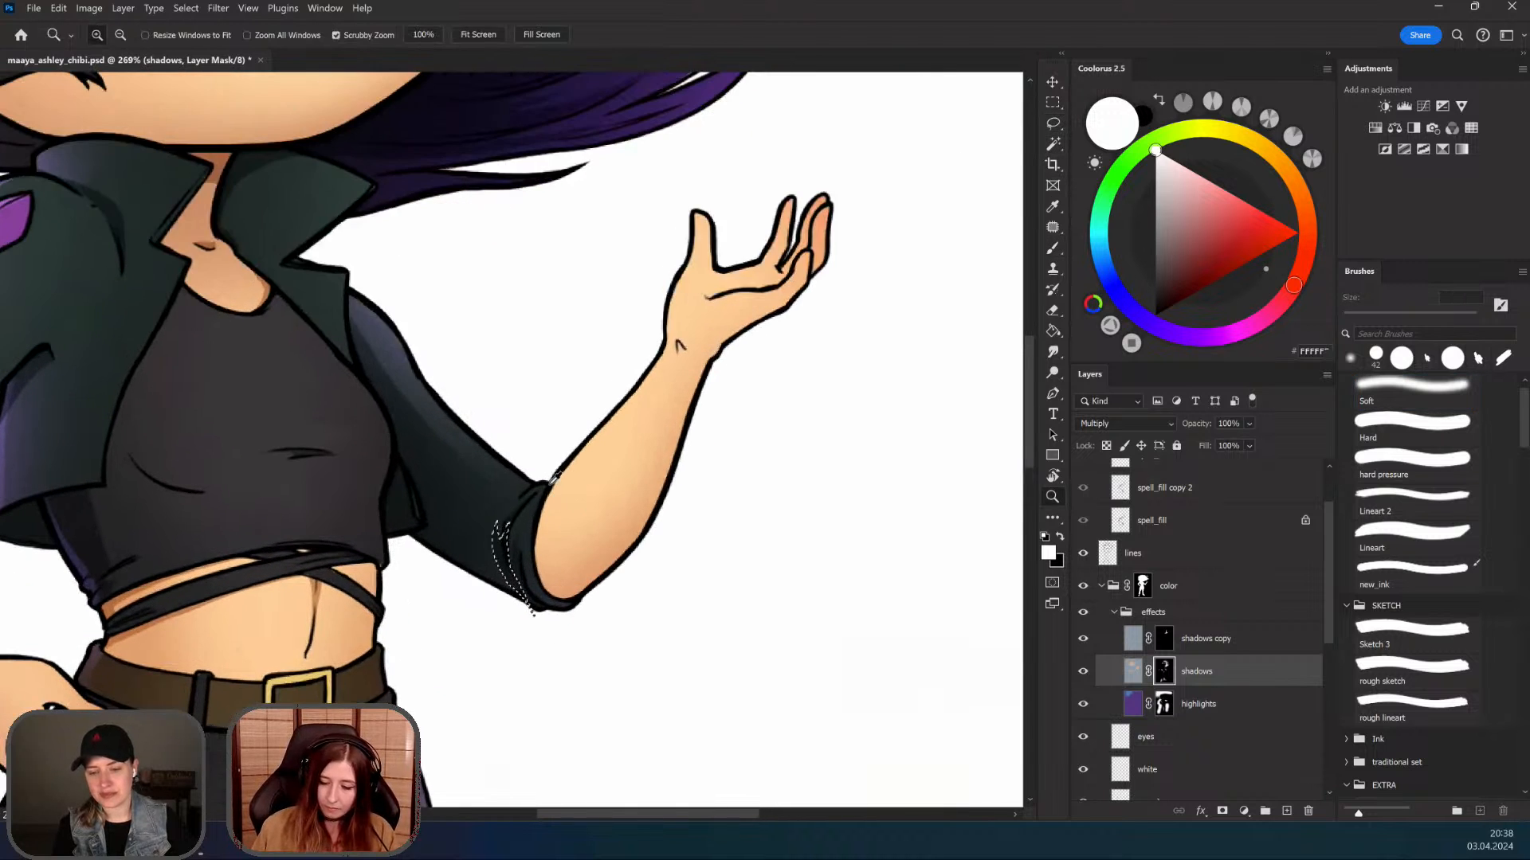
pyautogui.moveTo(548, 482)
pyautogui.mouseDown()
pyautogui.moveTo(552, 578)
pyautogui.moveTo(574, 599)
pyautogui.moveTo(552, 592)
pyautogui.moveTo(539, 558)
pyautogui.moveTo(547, 488)
pyautogui.mouseUp()
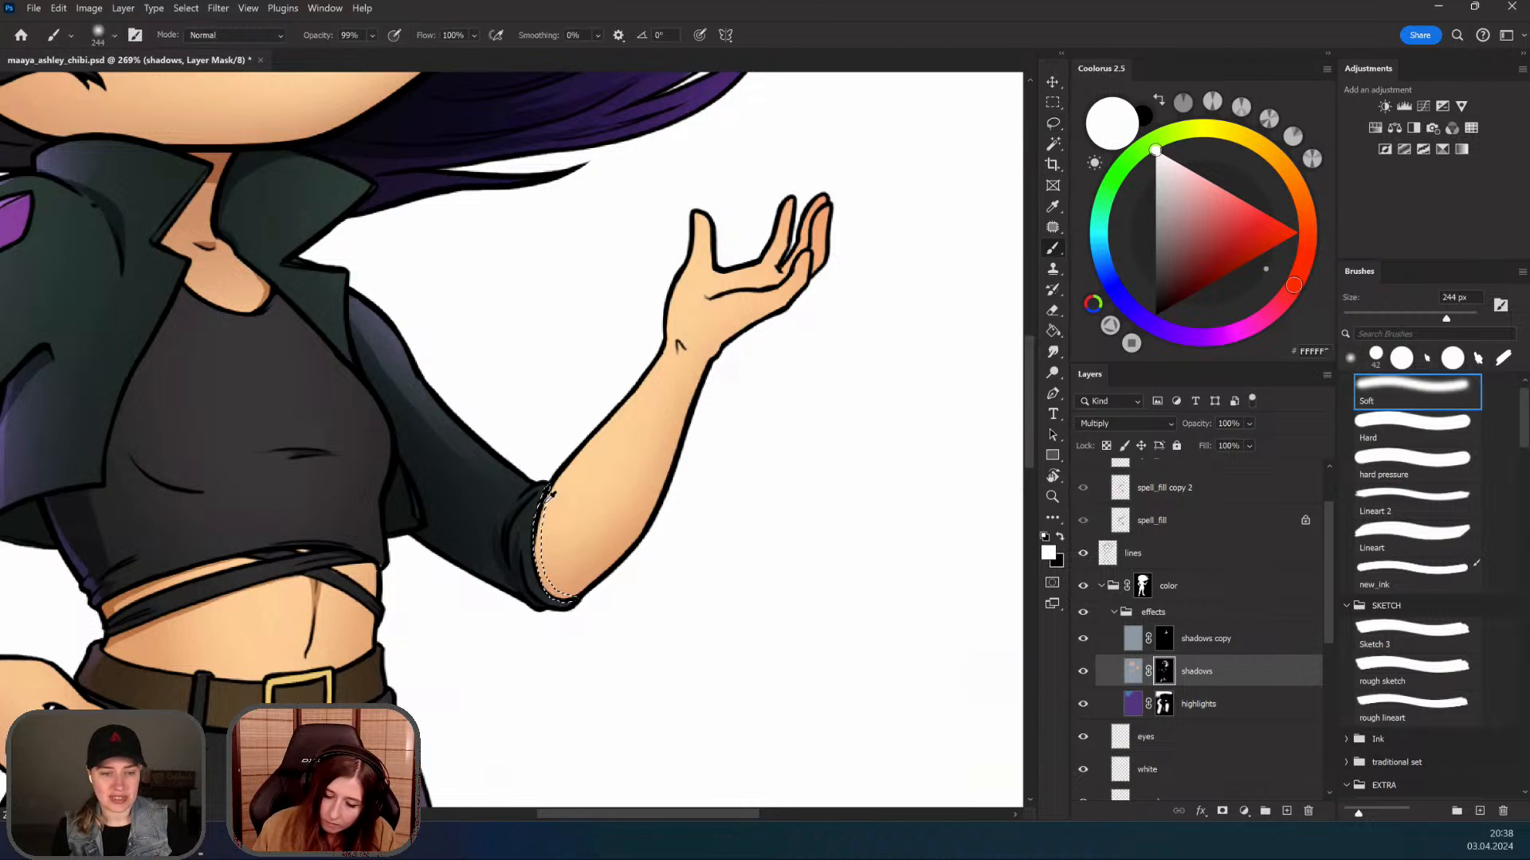
pyautogui.hotkey('ctrl', 'd')
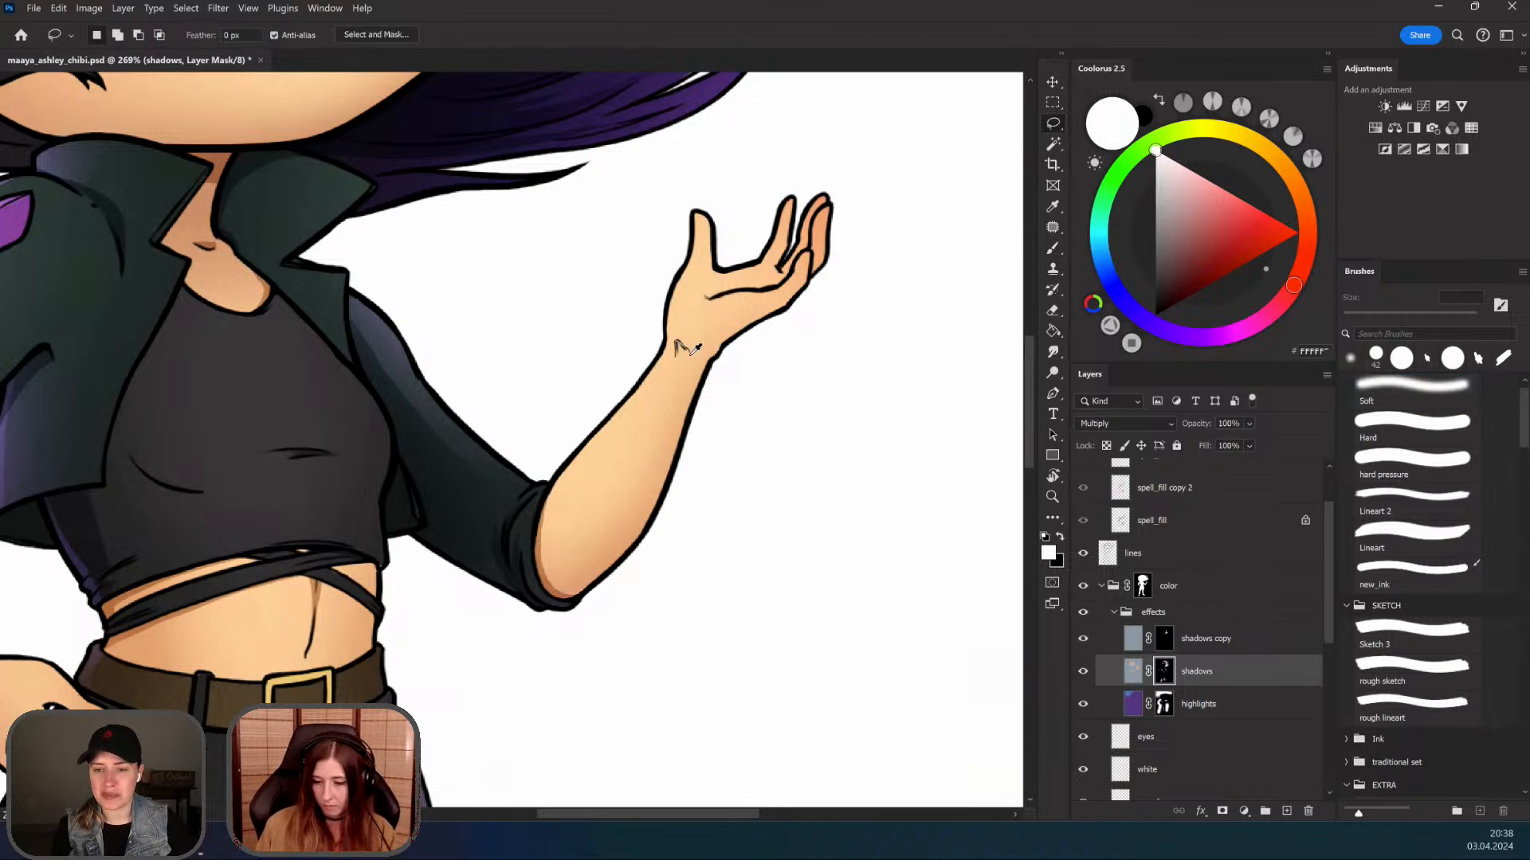
# Step: Add small shadows at the raised hand's wrist crease and palm line, using lasso selections and the soft white brush
pyautogui.press('b')
pyautogui.click(1054, 122)
pyautogui.moveTo(734, 286); pyautogui.dragTo(688, 395)
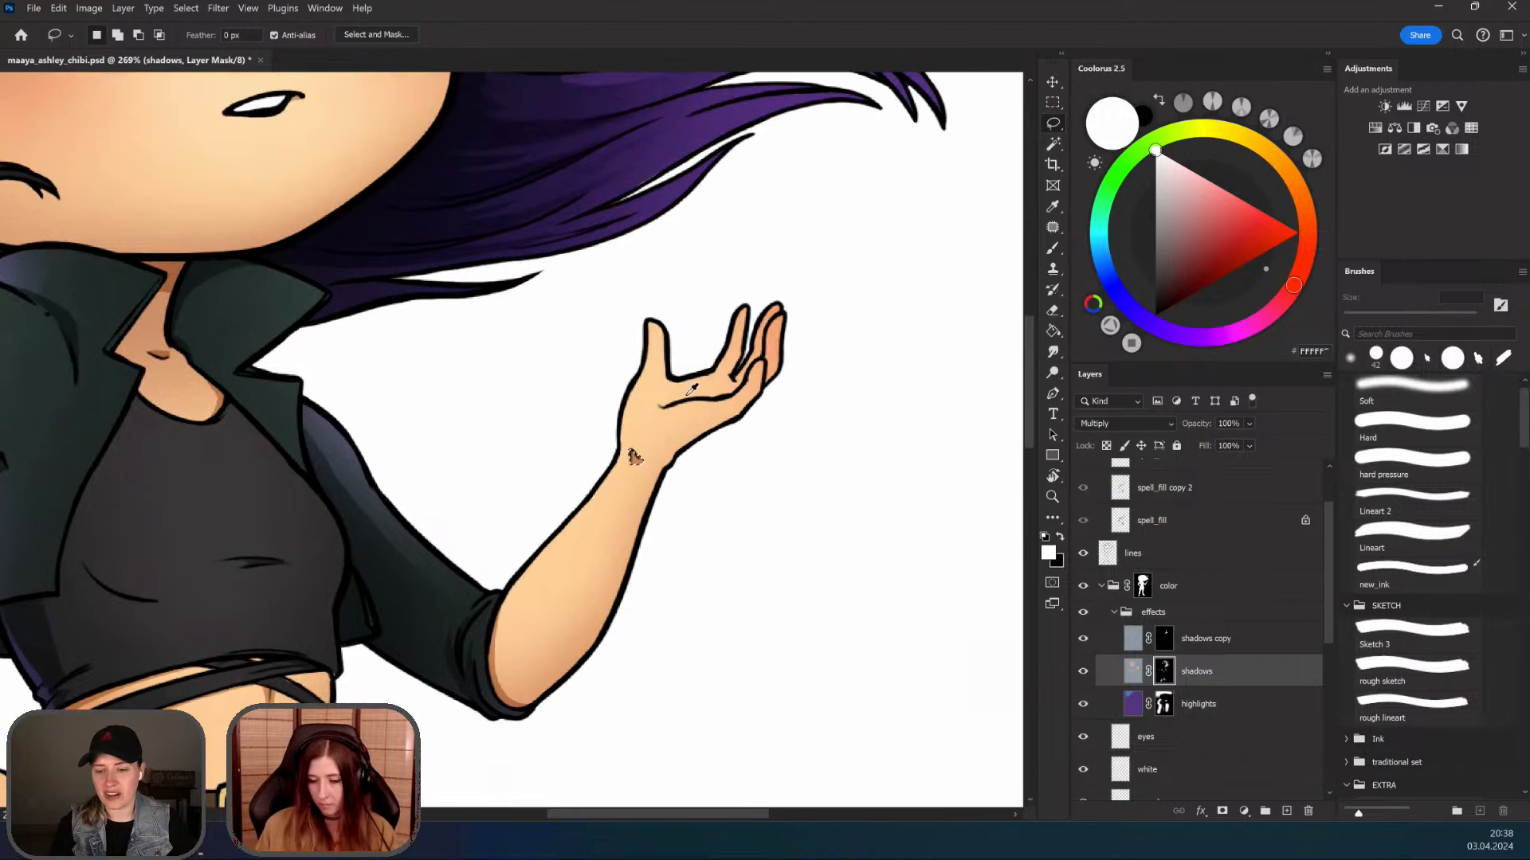
pyautogui.press('b')
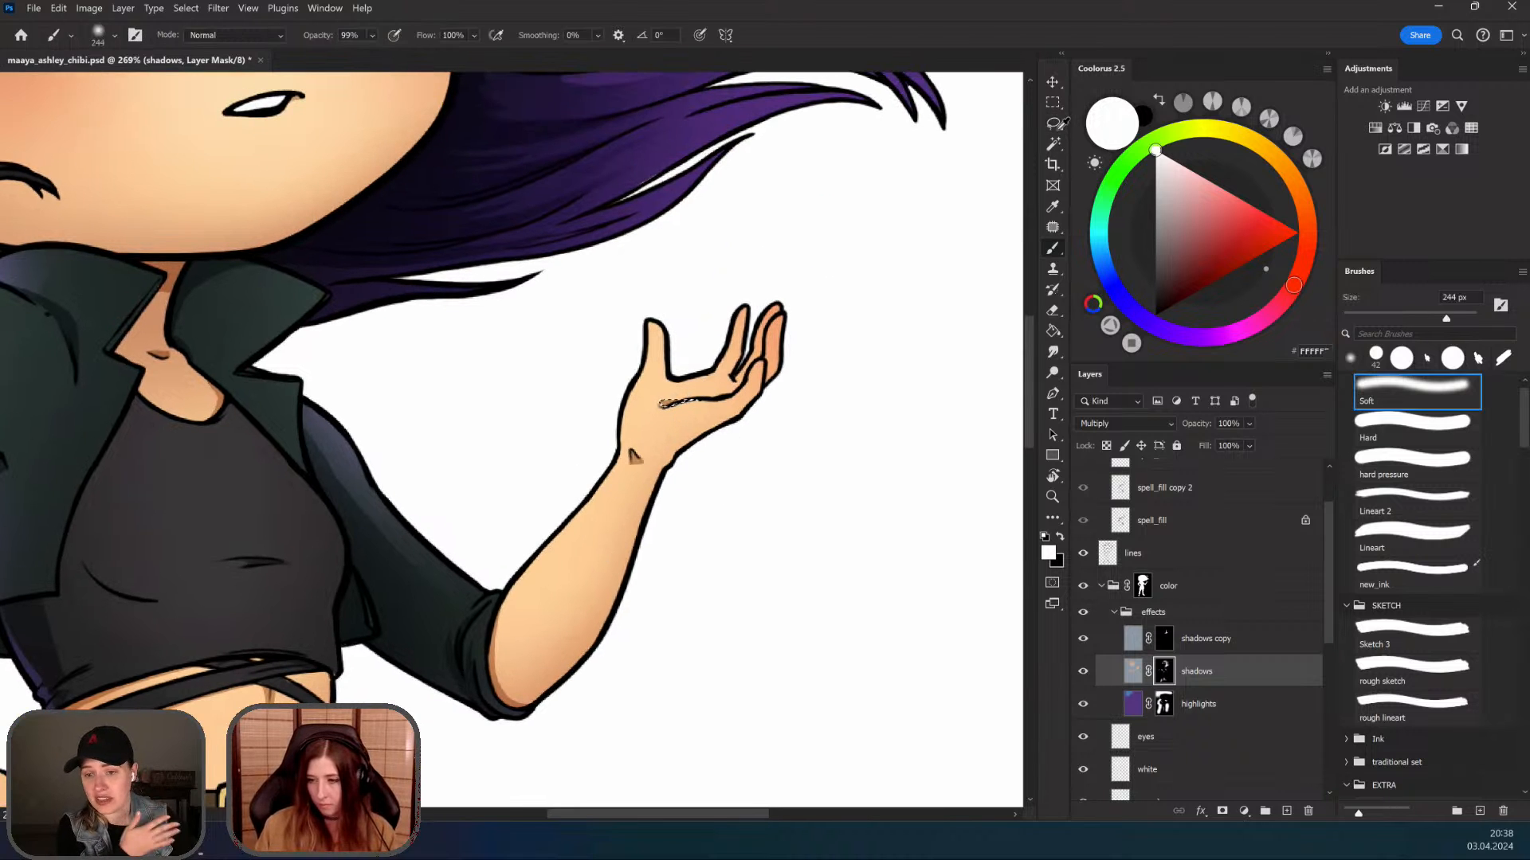
pyautogui.press('l')
# Step: Lasso the lower part of the black top beside the open jacket's diamond-patterned side, paint it with the soft white brush at 43% opacity, and deselect
pyautogui.hotkey('ctrl', '0')
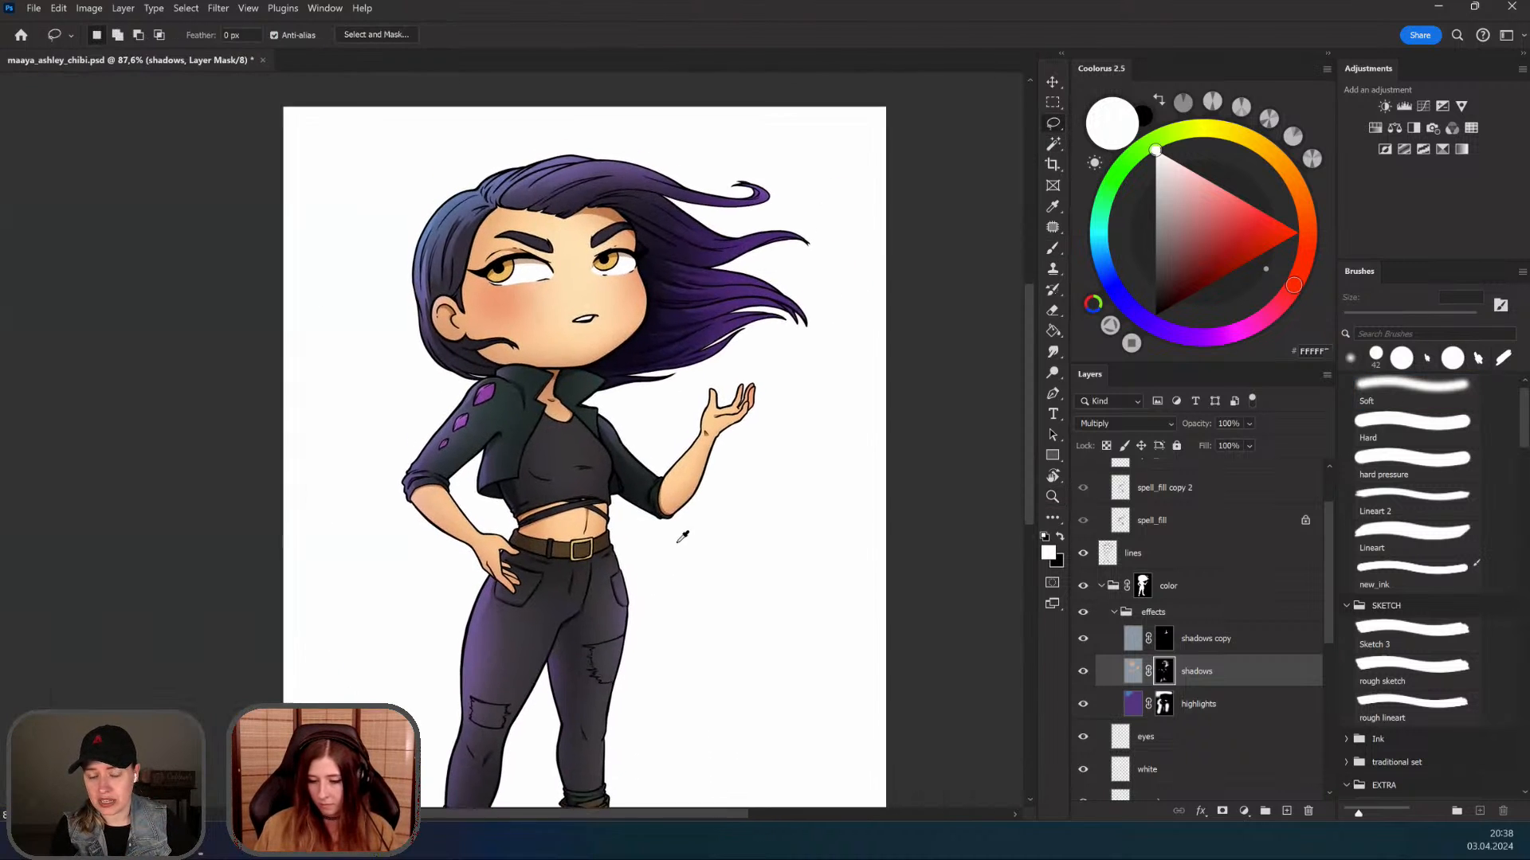
pyautogui.moveTo(683, 537); pyautogui.dragTo(677, 556)
pyautogui.moveTo(559, 472); pyautogui.dragTo(495, 512)
pyautogui.moveTo(414, 435); pyautogui.dragTo(408, 406)
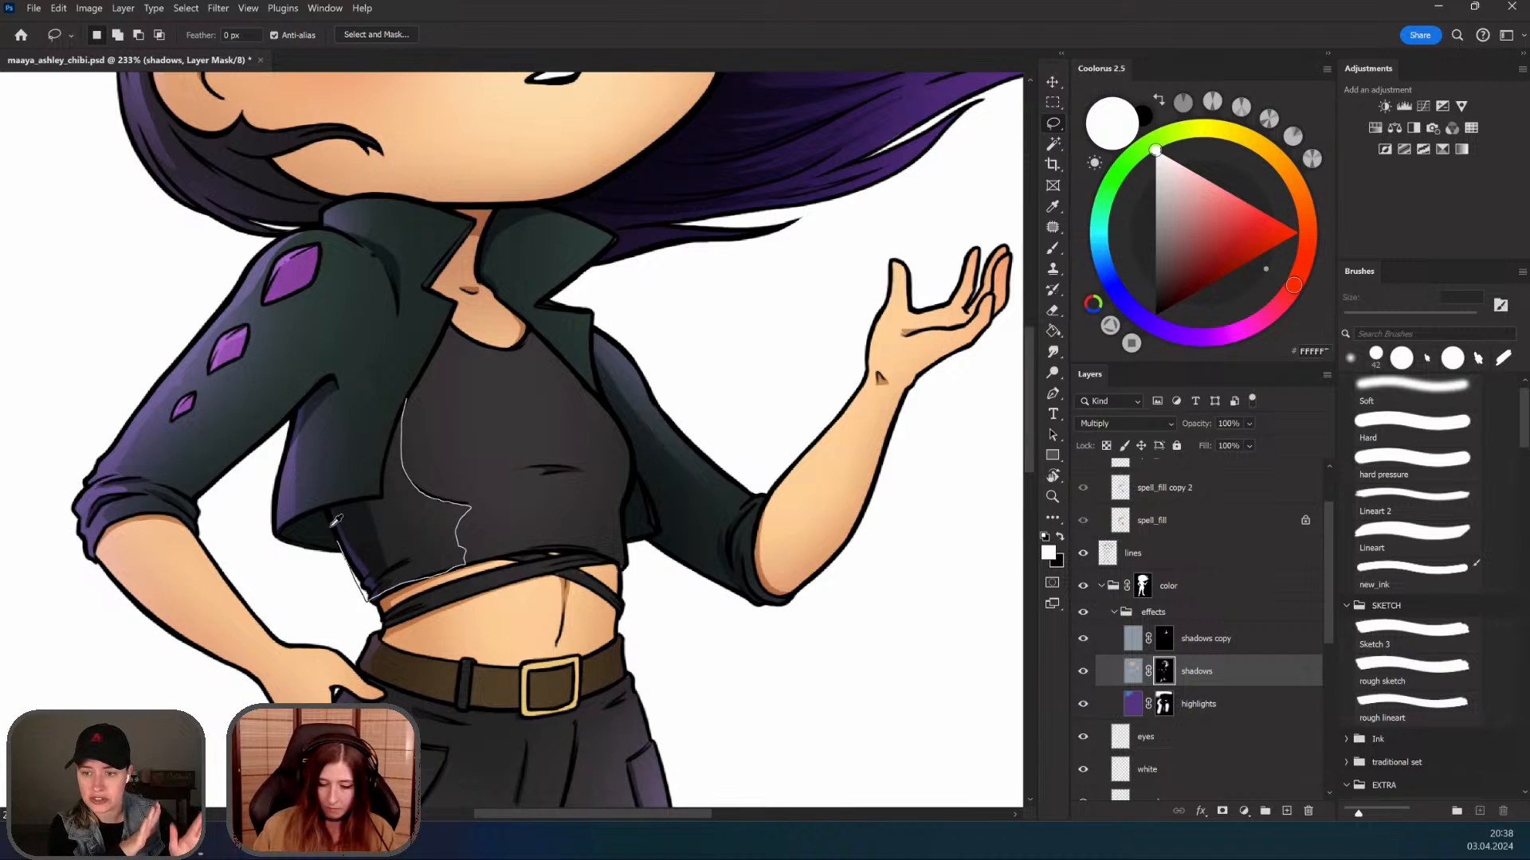
pyautogui.moveTo(401, 420); pyautogui.dragTo(404, 403)
pyautogui.press('b')
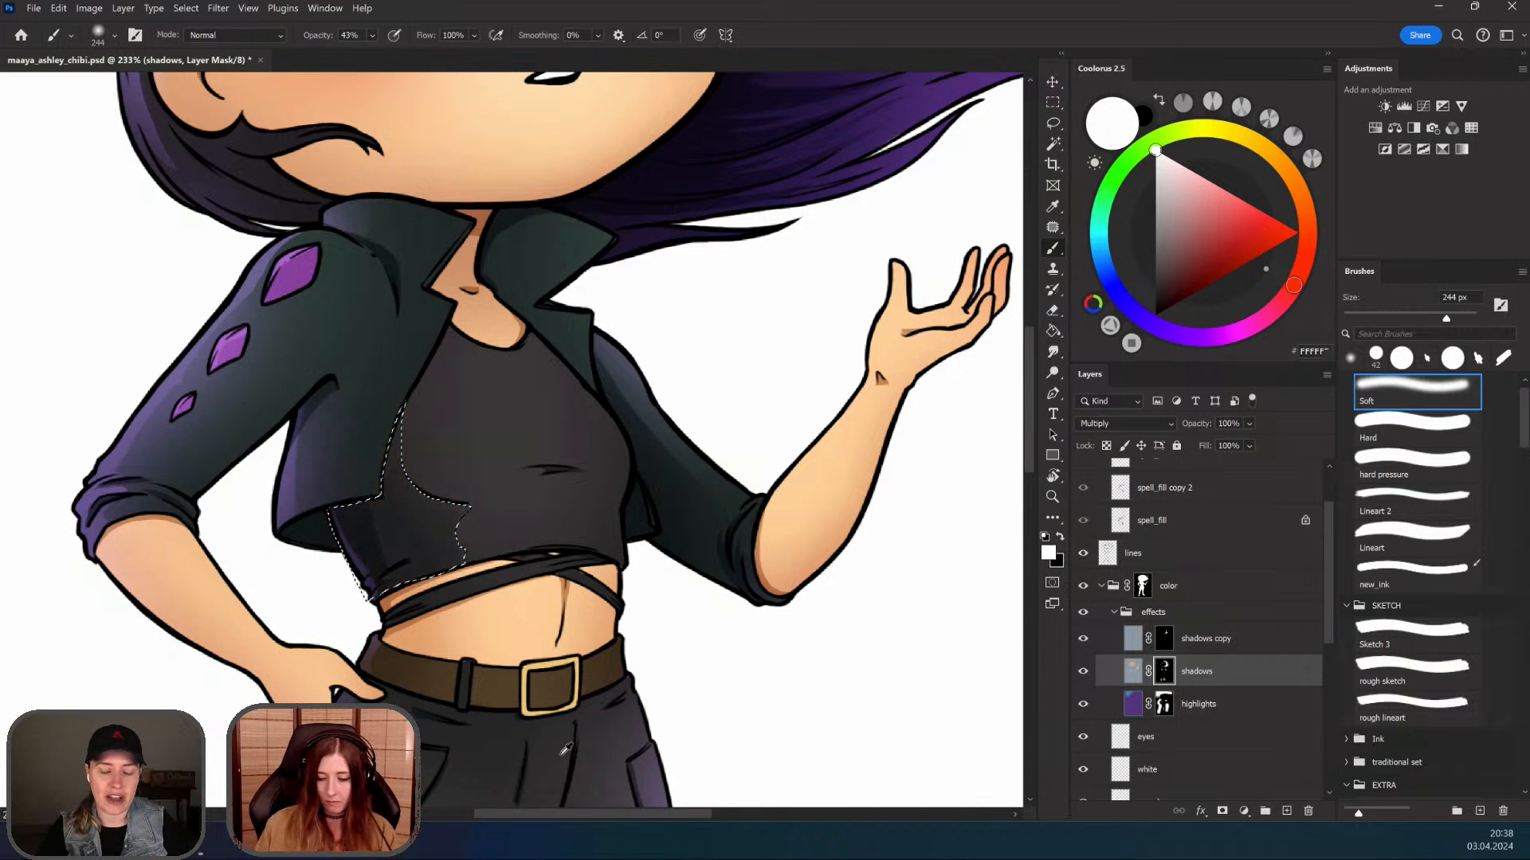
pyautogui.click(1053, 122)
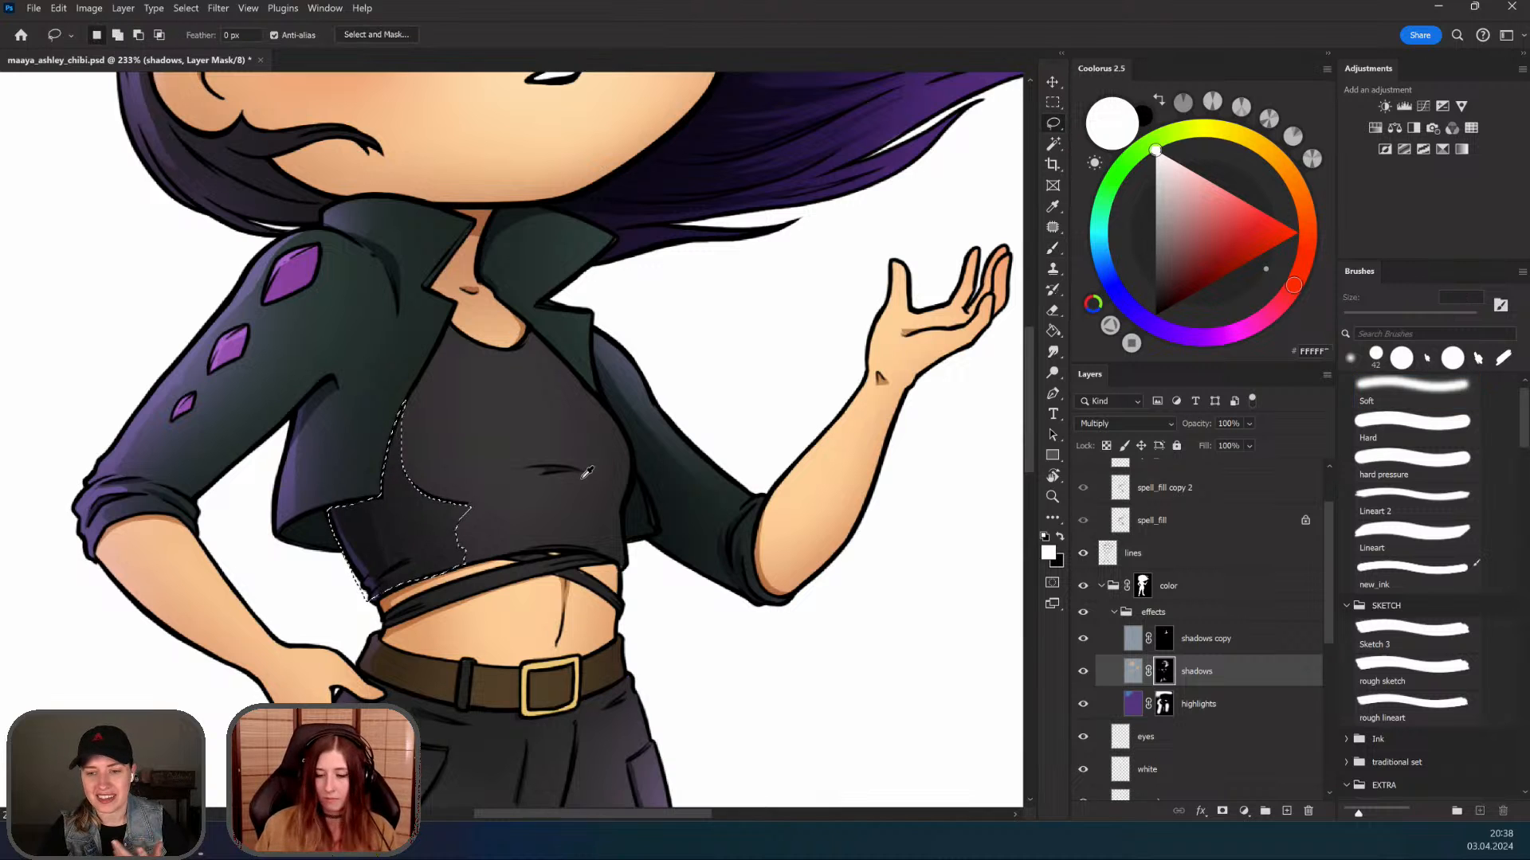
pyautogui.hotkey('ctrl', 'd')
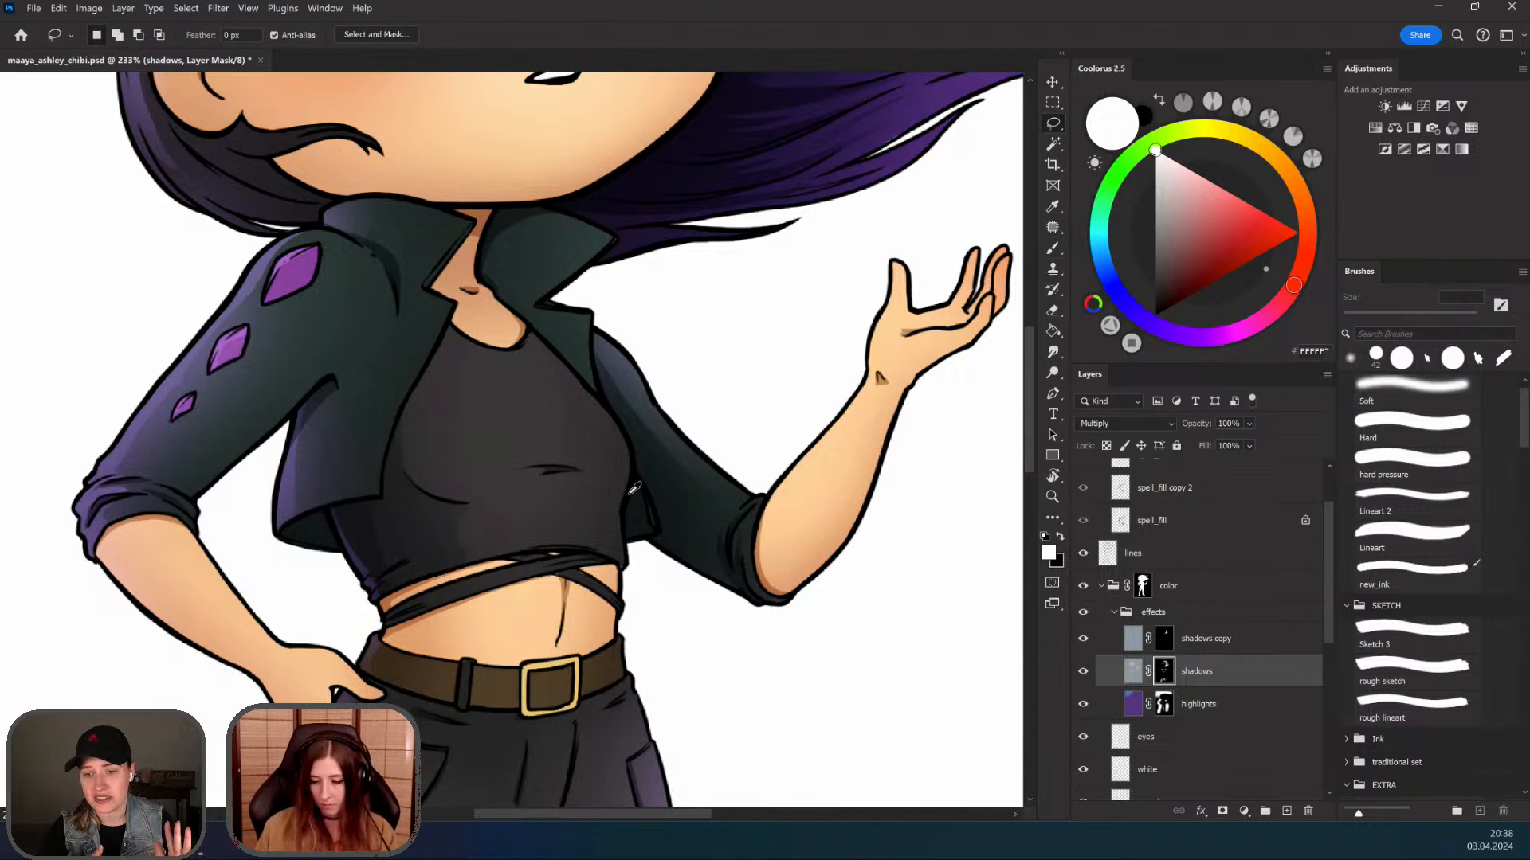
# Step: Lasso the black top's lower edge on the raised-arm side, shade it with the 244 px soft white brush, and deselect
pyautogui.moveTo(628, 542); pyautogui.dragTo(634, 483)
pyautogui.press('b')
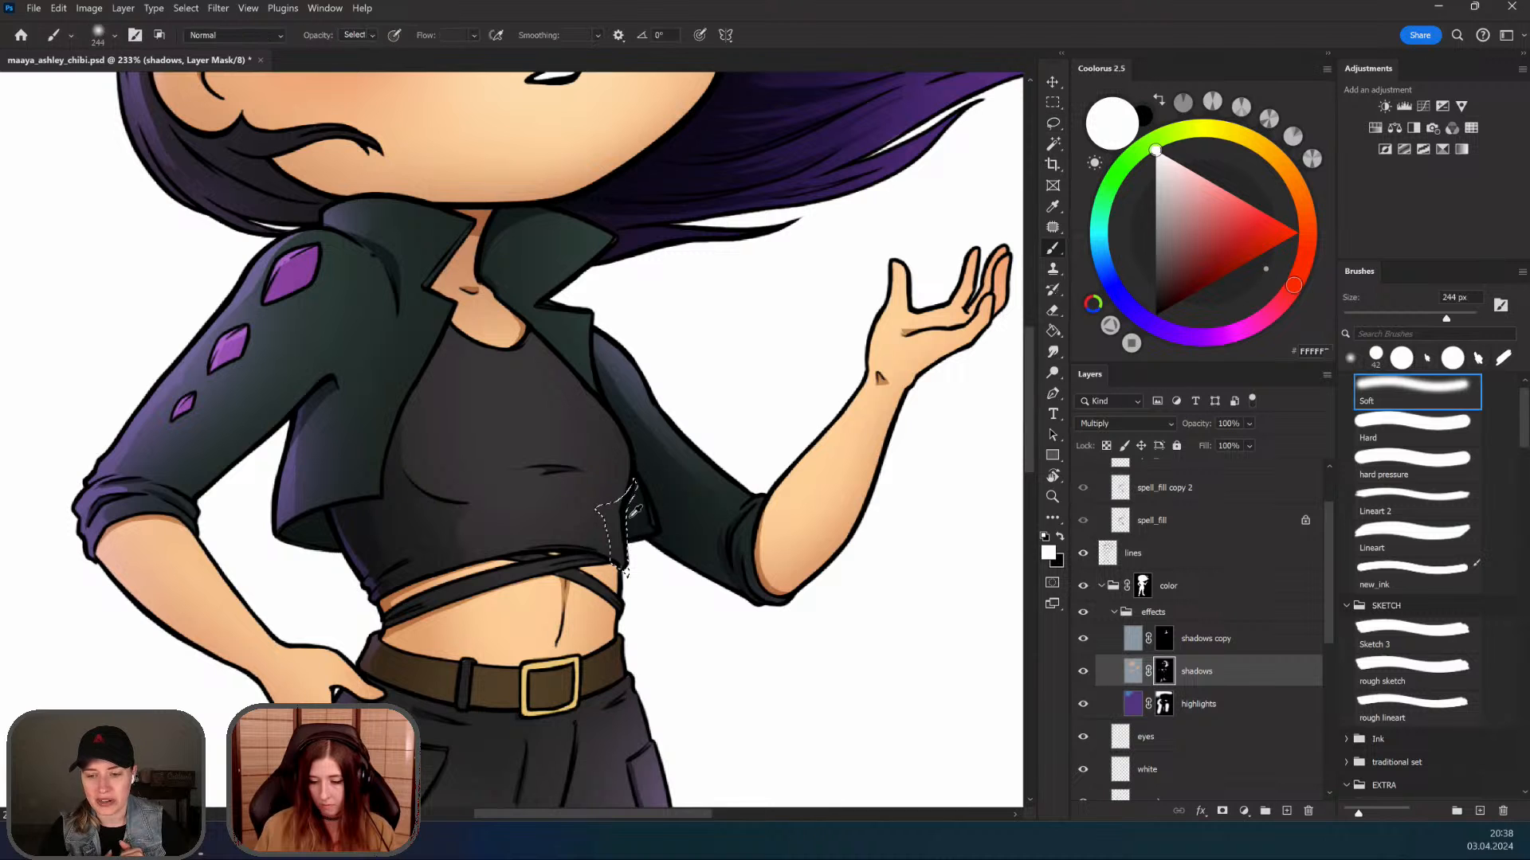
pyautogui.hotkey('ctrl', 'd')
pyautogui.moveTo(624, 594)
pyautogui.mouseDown()
pyautogui.moveTo(622, 530)
pyautogui.moveTo(596, 544)
pyautogui.moveTo(482, 535)
pyautogui.moveTo(566, 478)
pyautogui.moveTo(613, 486)
pyautogui.mouseUp()
pyautogui.click(1052, 123)
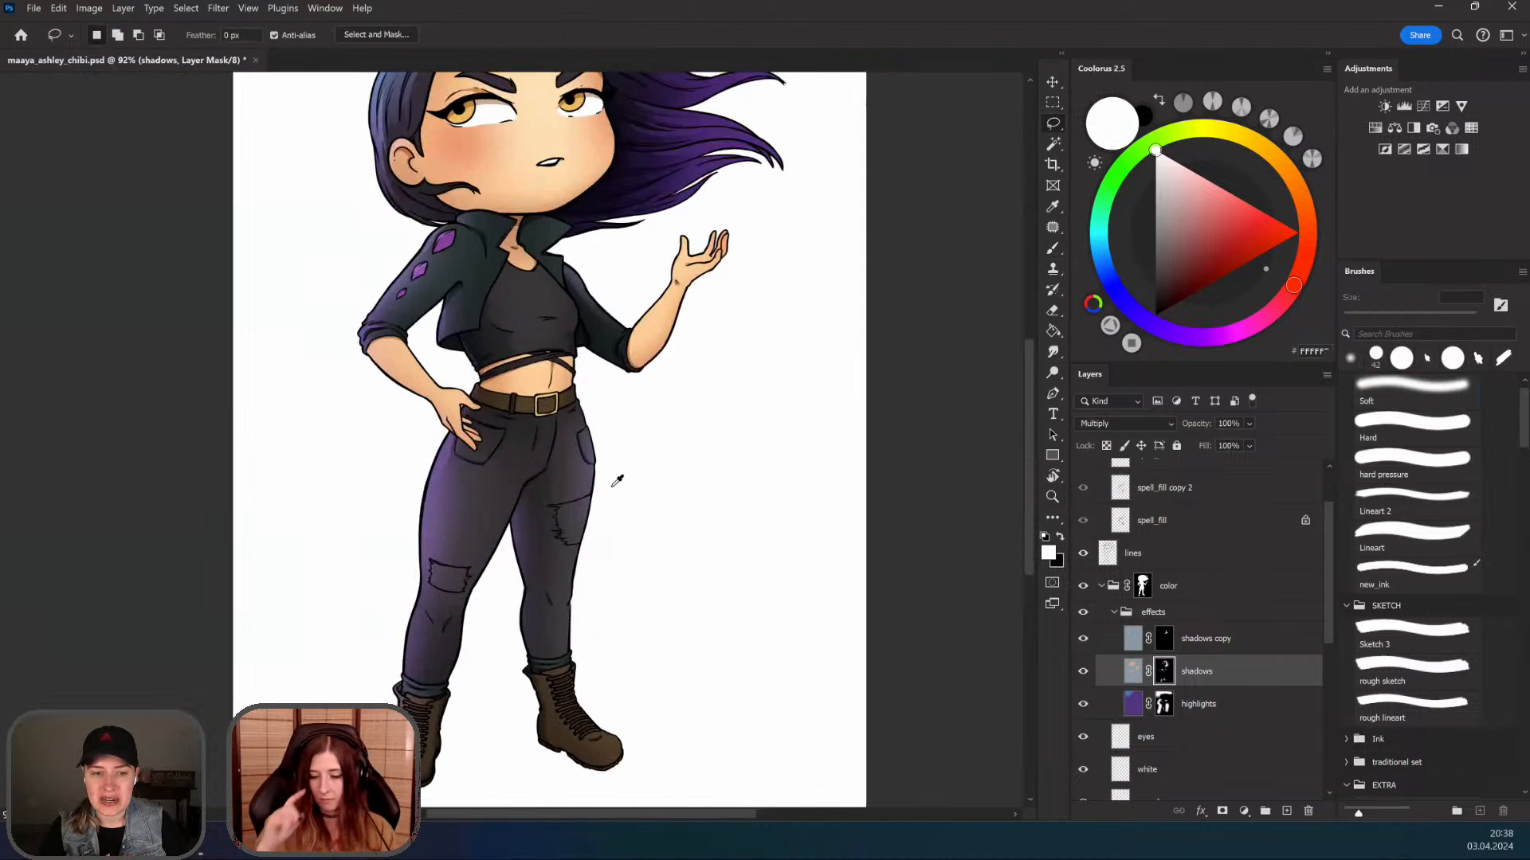
# Step: Examine the new shadows across the whole figure, from the trousers and boots to the face and hair
pyautogui.moveTo(620, 652)
pyautogui.mouseDown()
pyautogui.moveTo(614, 621)
pyautogui.moveTo(627, 623)
pyautogui.mouseUp()
pyautogui.moveTo(636, 389); pyautogui.dragTo(570, 363)
pyautogui.moveTo(628, 380); pyautogui.dragTo(599, 543)
pyautogui.moveTo(567, 620); pyautogui.dragTo(686, 626)
pyautogui.moveTo(636, 711); pyautogui.dragTo(648, 662)
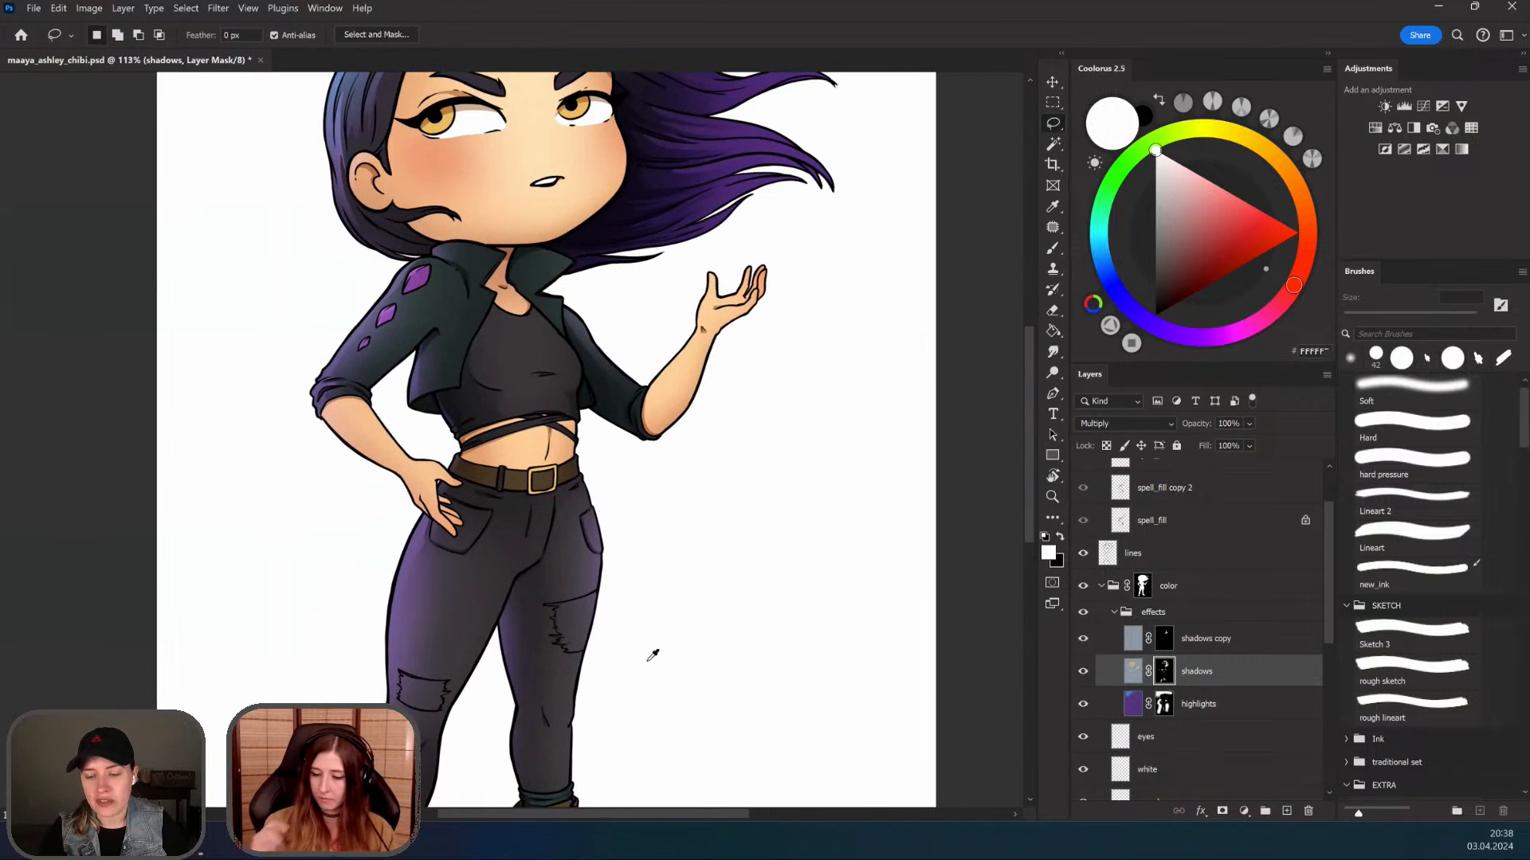
pyautogui.moveTo(683, 532); pyautogui.dragTo(660, 683)
pyautogui.moveTo(640, 580); pyautogui.dragTo(622, 642)
pyautogui.moveTo(534, 466); pyautogui.dragTo(564, 474)
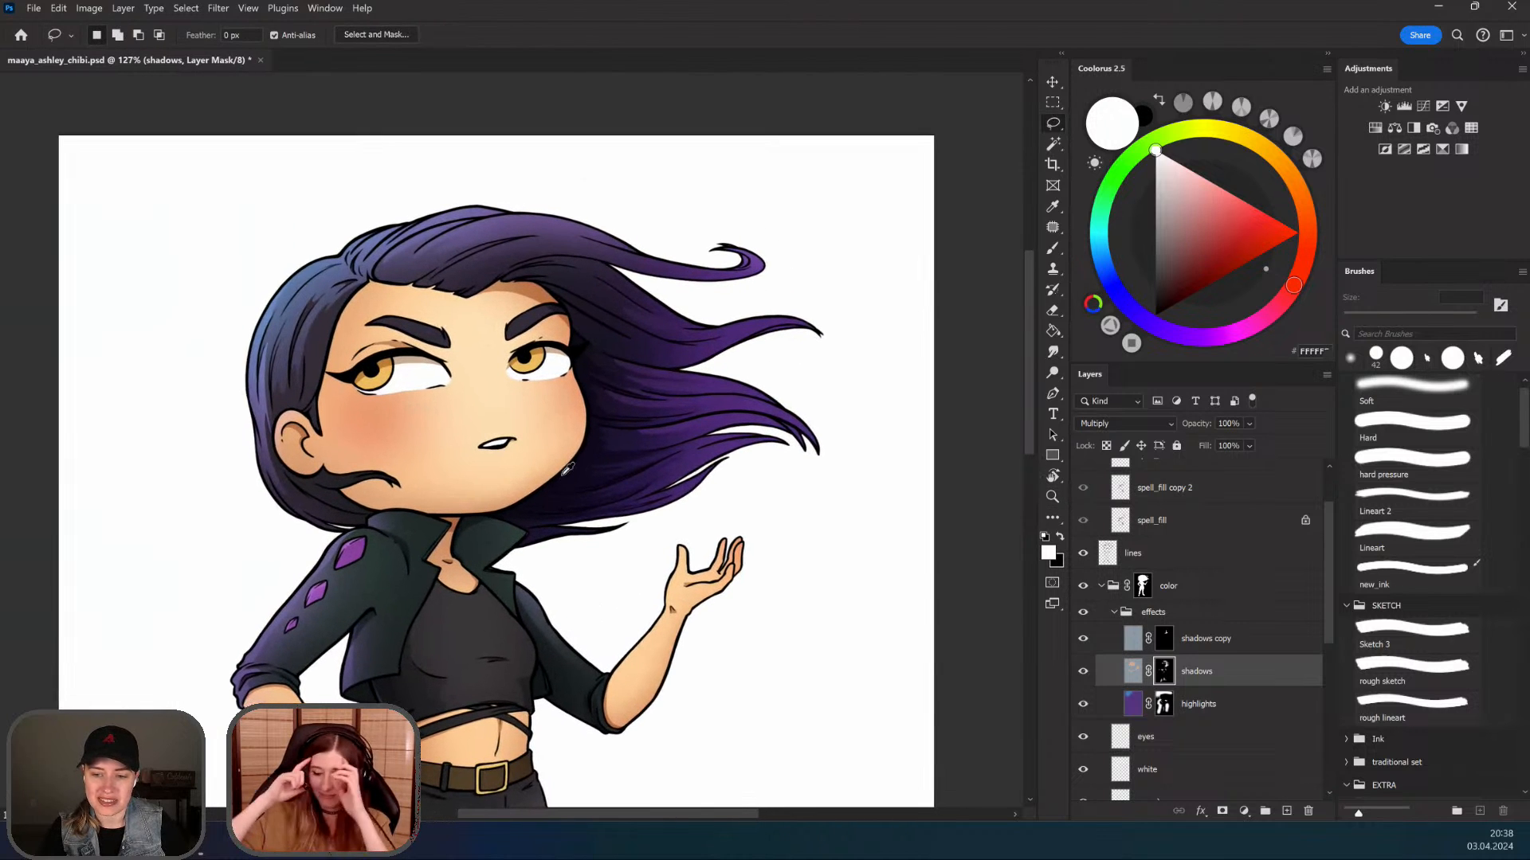
# Step: Create a new layer above shadows copy in the effects group, and make the spell group visible
pyautogui.click(1211, 636)
pyautogui.click(1284, 808)
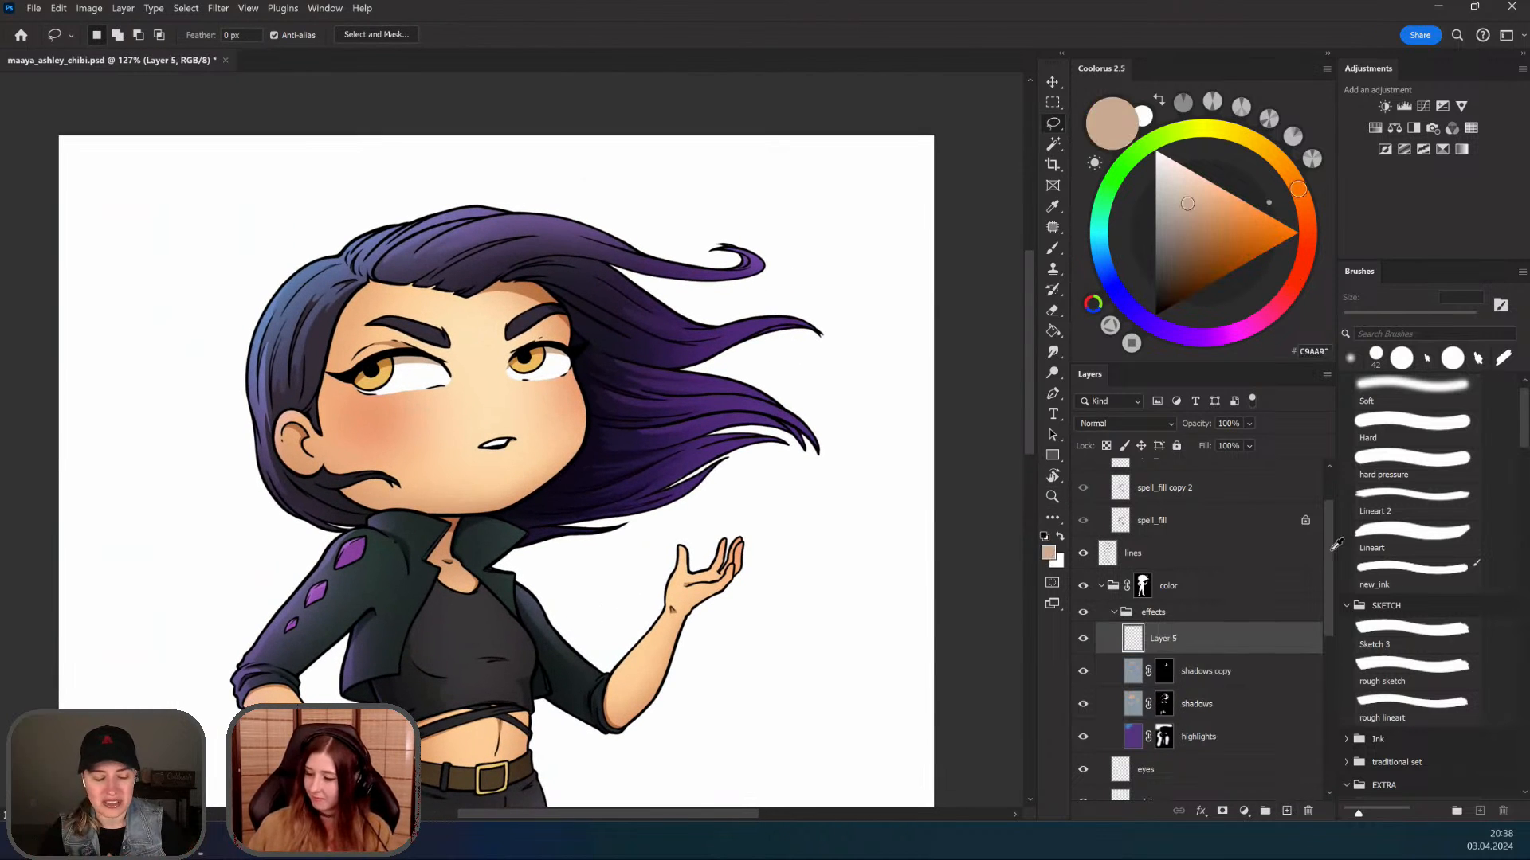
pyautogui.moveTo(1331, 550); pyautogui.dragTo(1321, 453)
pyautogui.click(1082, 468)
# Step: Examine how the pink spell swirls overlap the figure from the hair to the legs
pyautogui.moveTo(709, 622); pyautogui.dragTo(695, 412)
pyautogui.moveTo(610, 515); pyautogui.dragTo(516, 515)
pyautogui.moveTo(646, 575); pyautogui.dragTo(598, 510)
pyautogui.moveTo(606, 559); pyautogui.dragTo(398, 559)
pyautogui.moveTo(616, 550); pyautogui.dragTo(717, 539)
pyautogui.moveTo(631, 586); pyautogui.dragTo(577, 555)
pyautogui.moveTo(604, 610)
pyautogui.mouseDown()
pyautogui.moveTo(608, 563)
pyautogui.moveTo(611, 607)
pyautogui.mouseUp()
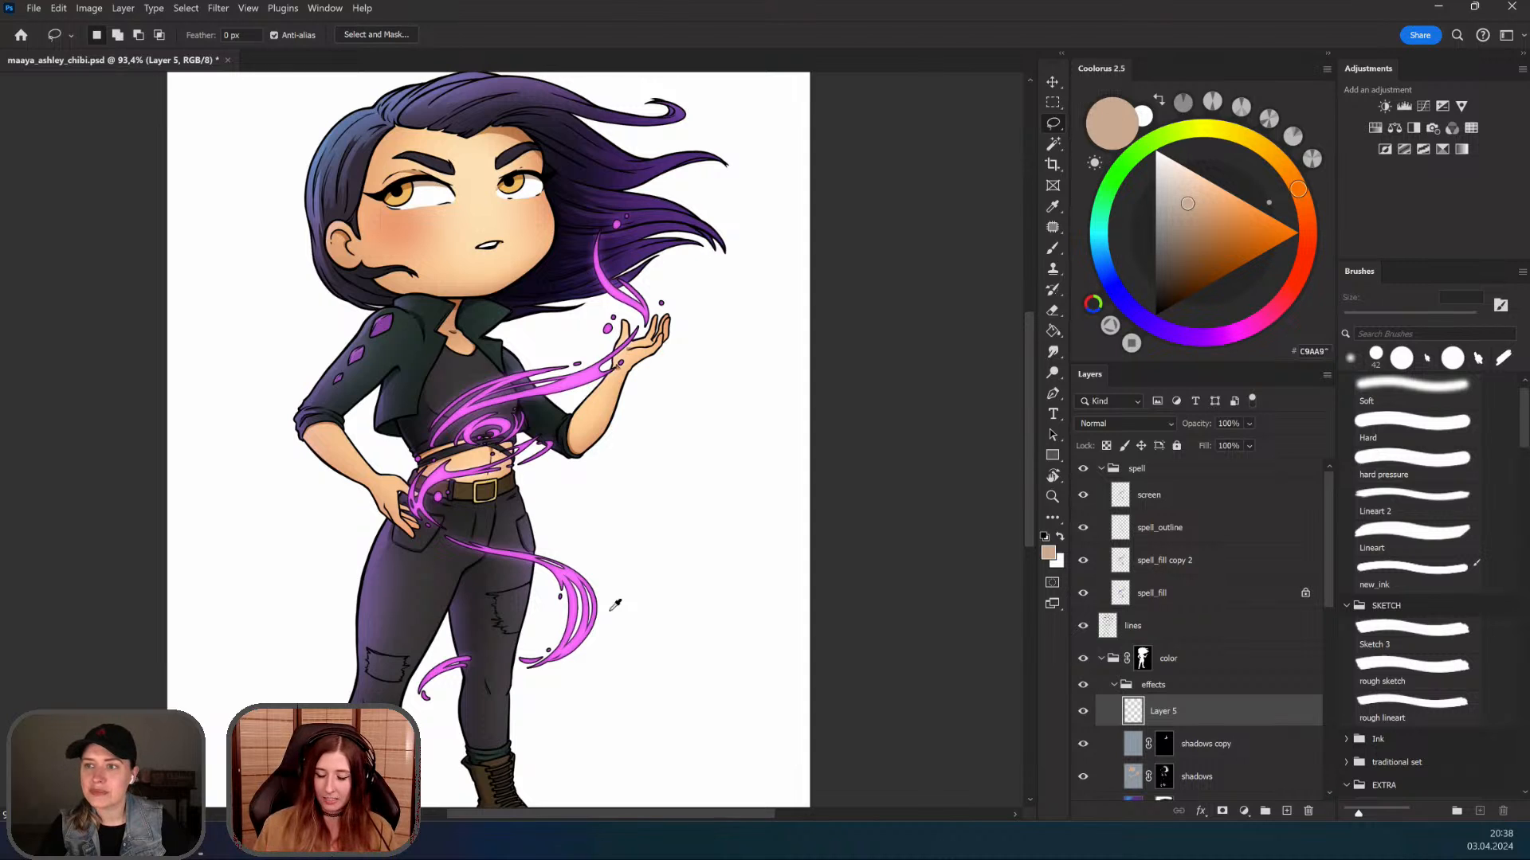
pyautogui.scroll(3, 594, 516)
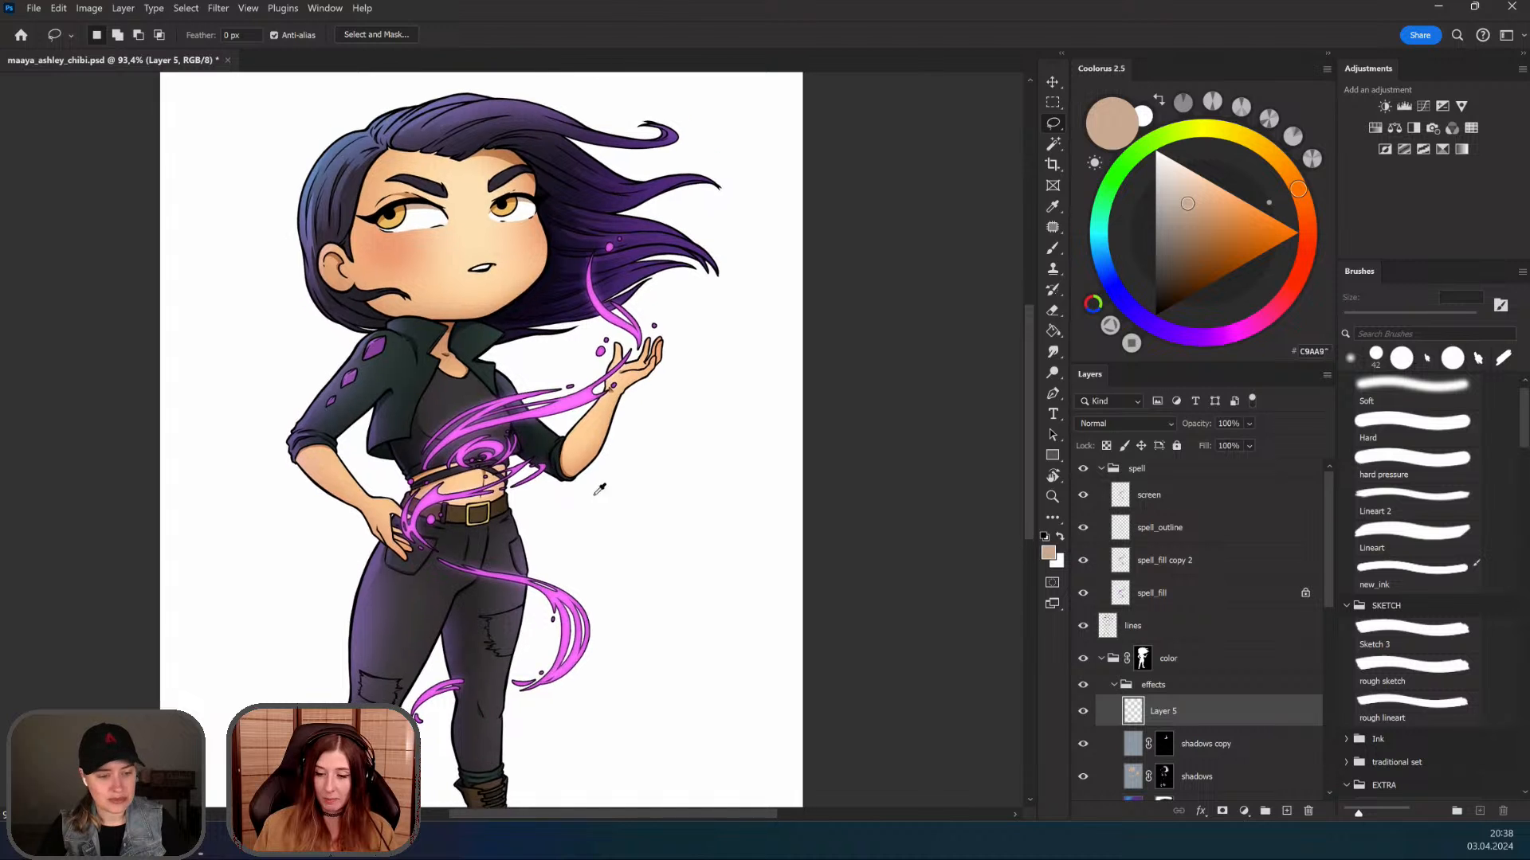
pyautogui.scroll(-3, 605, 551)
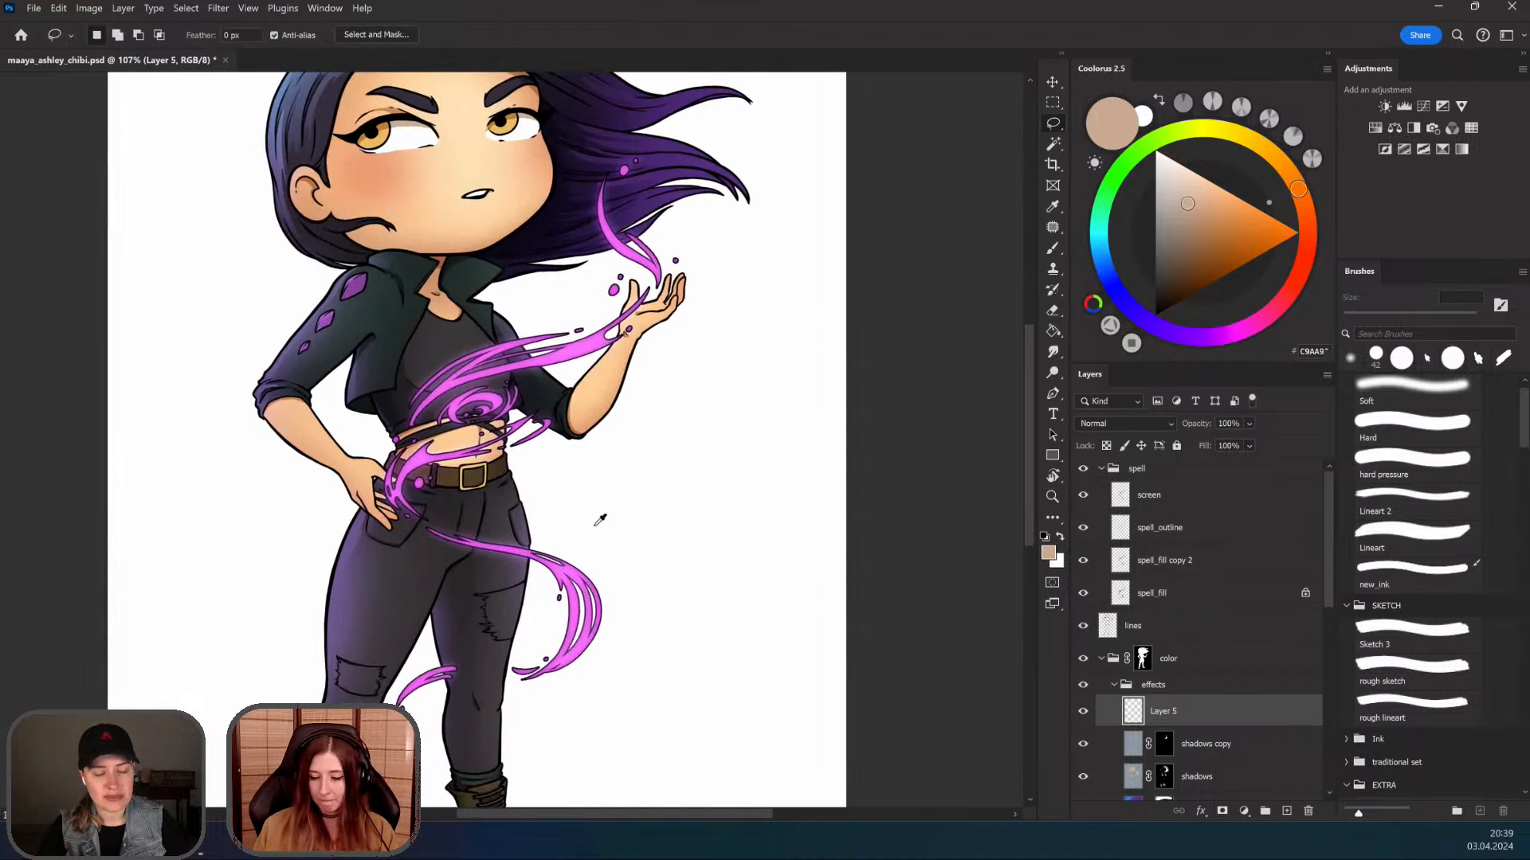
# Step: Collapse the spell group and add a layer mask to it
pyautogui.click(1216, 472)
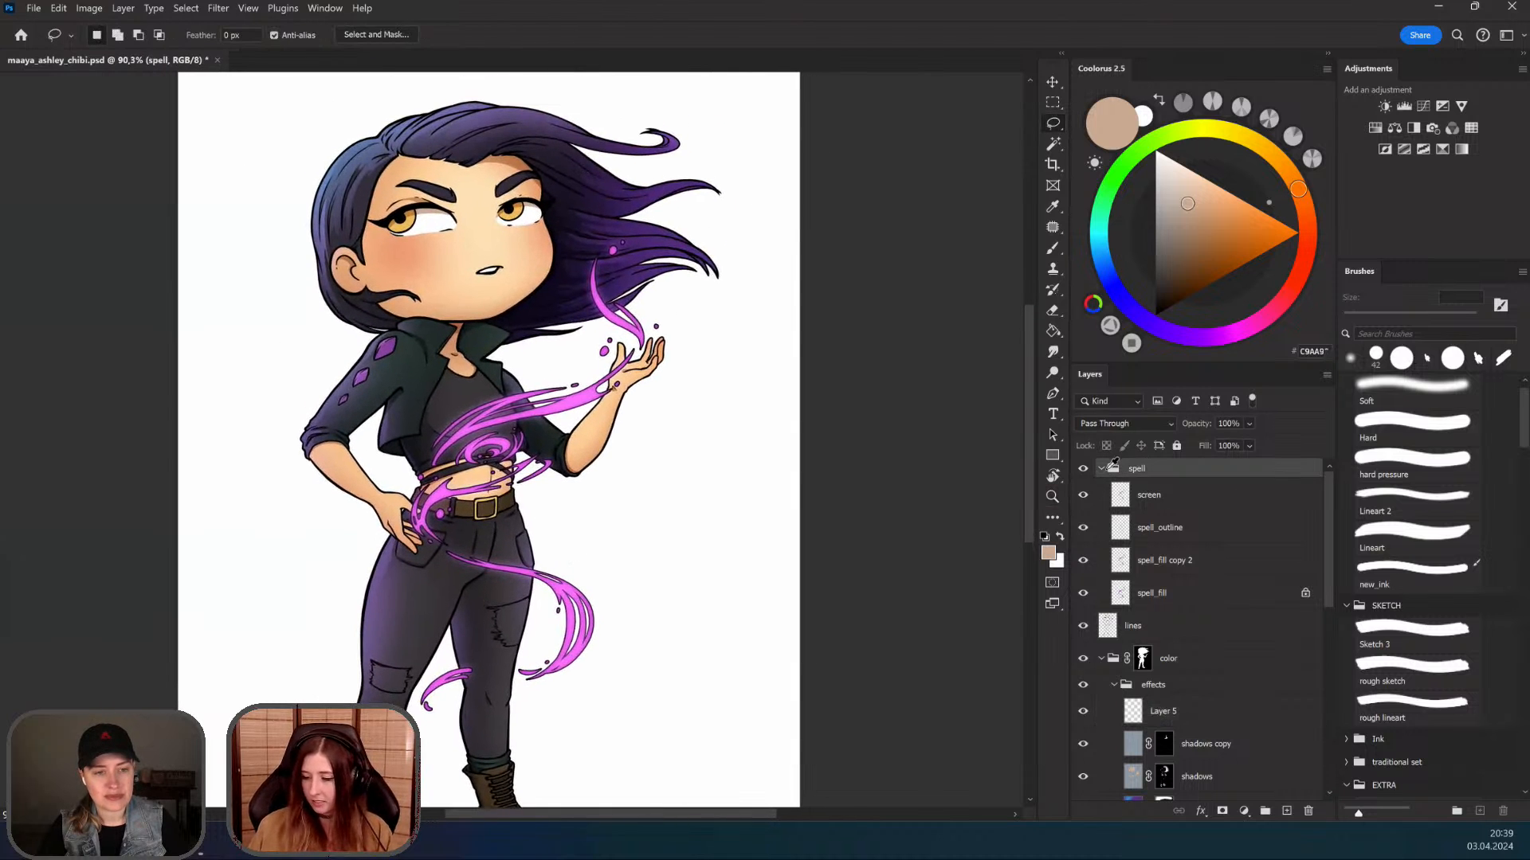
pyautogui.click(1101, 468)
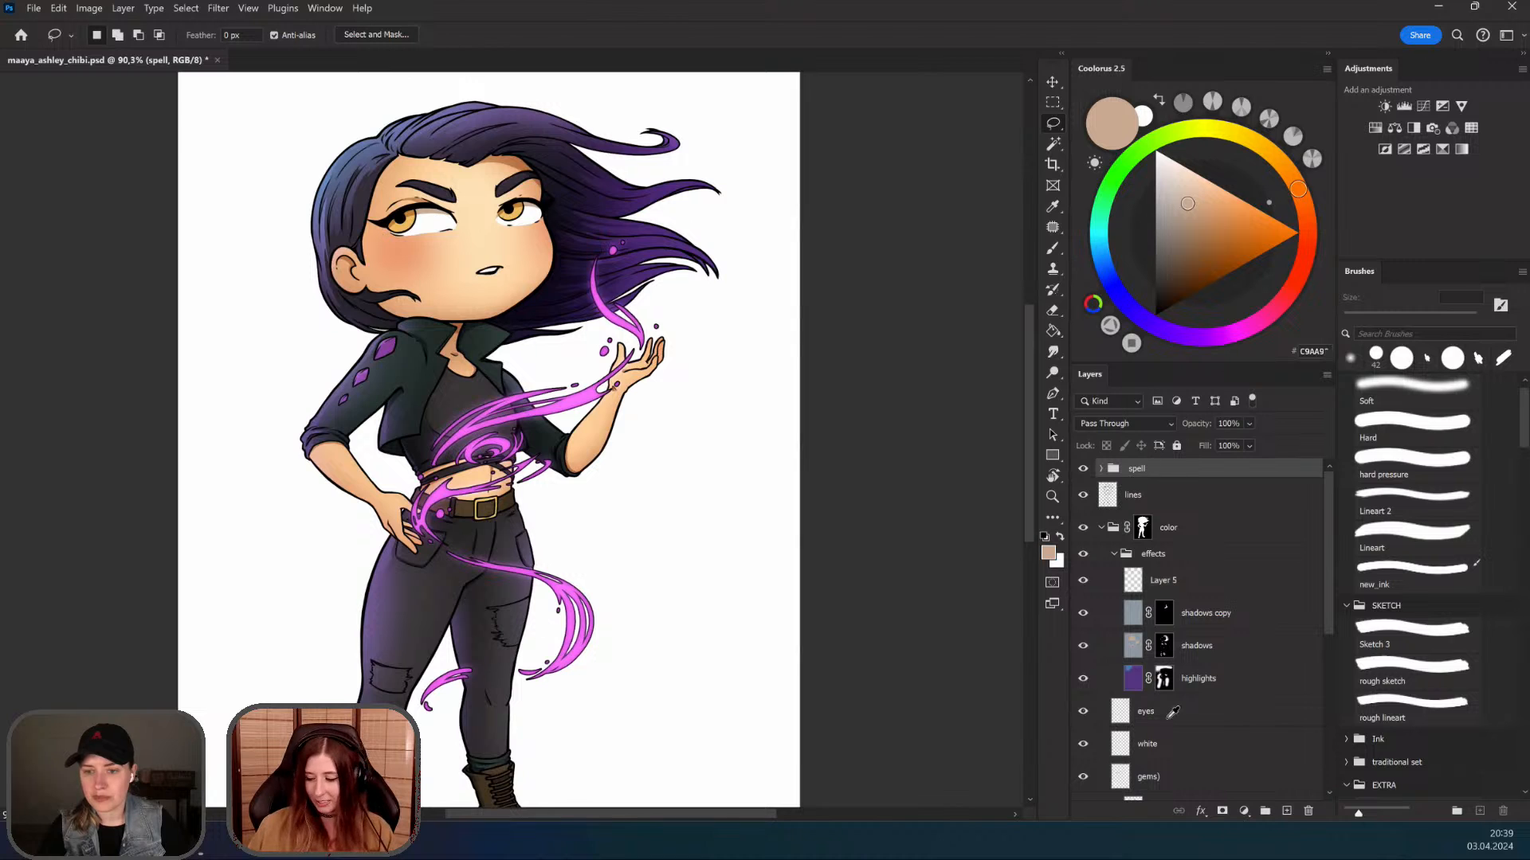
pyautogui.click(1222, 811)
# Step: Uncover the thumb of the hand on the hip by erasing the spell over it on the group's mask with the 35 px hard pressure eraser
pyautogui.moveTo(619, 420); pyautogui.dragTo(660, 451)
pyautogui.press('z')
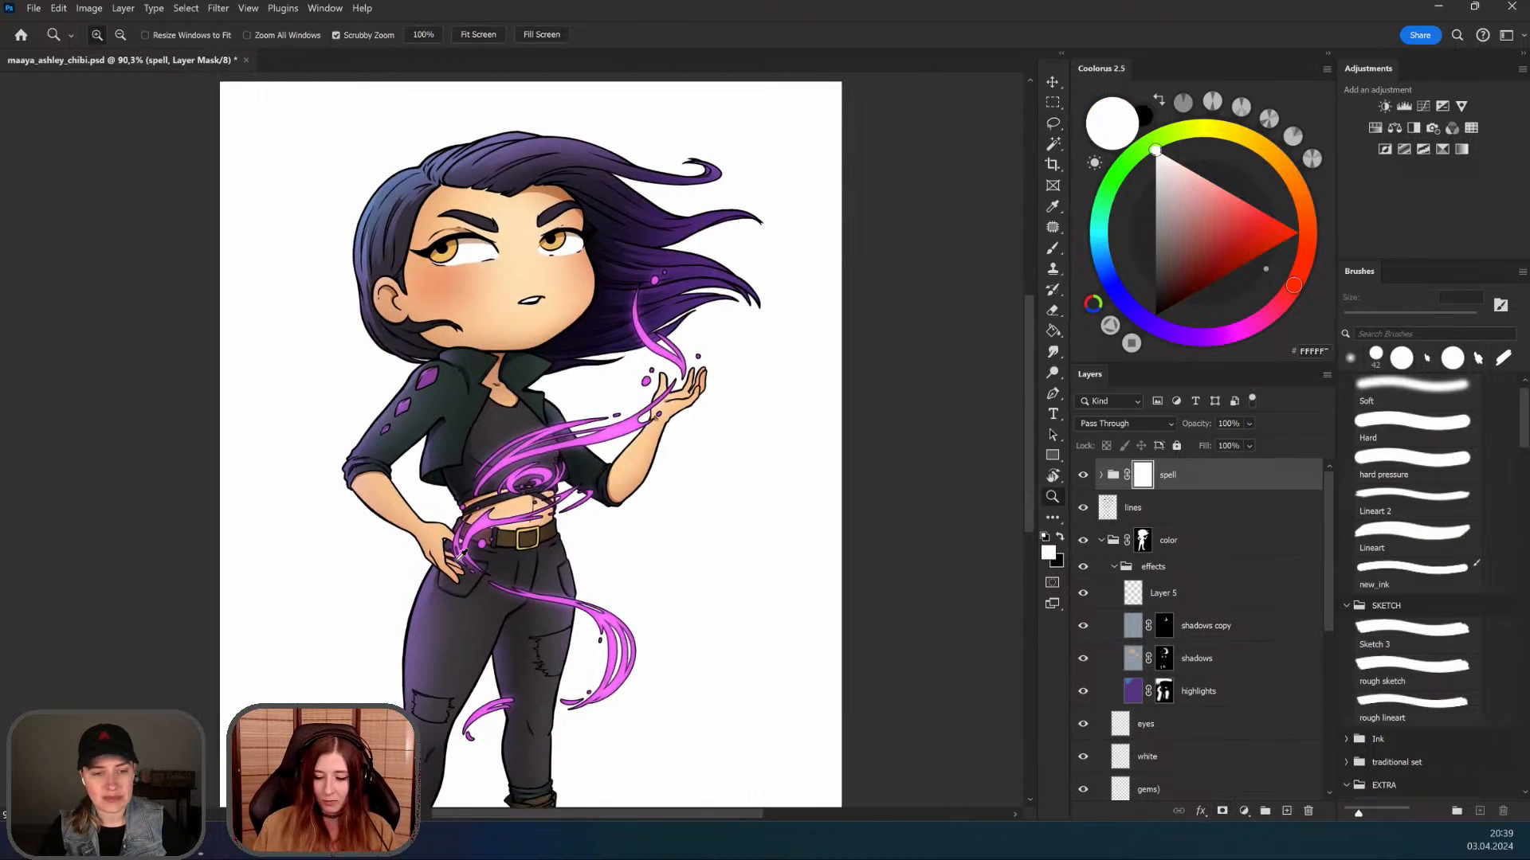
pyautogui.moveTo(460, 552)
pyautogui.mouseDown()
pyautogui.moveTo(435, 435)
pyautogui.moveTo(488, 381)
pyautogui.mouseUp()
pyautogui.press('l')
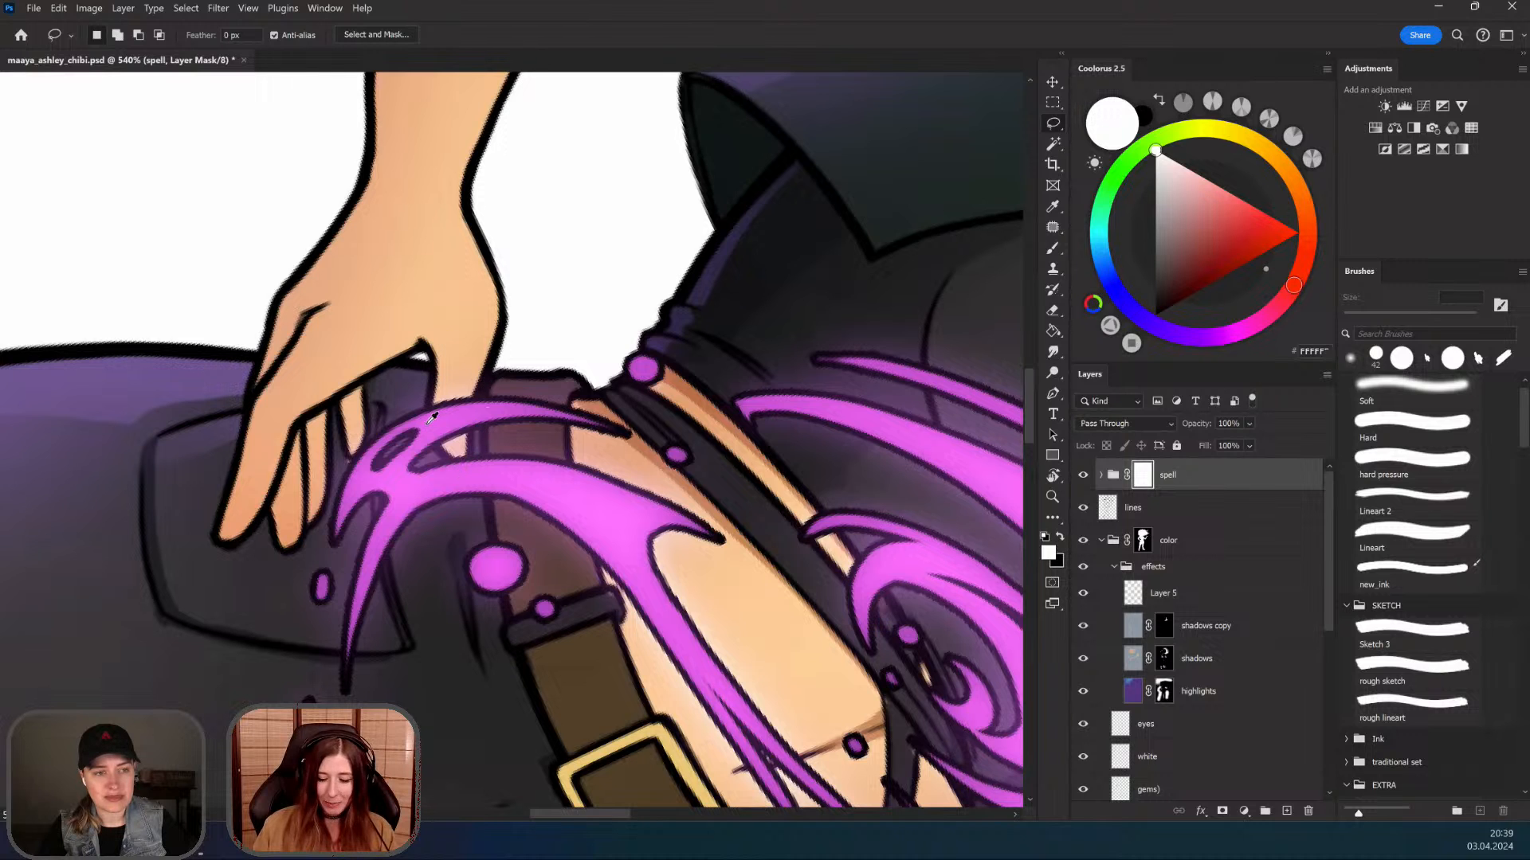
pyautogui.press('z')
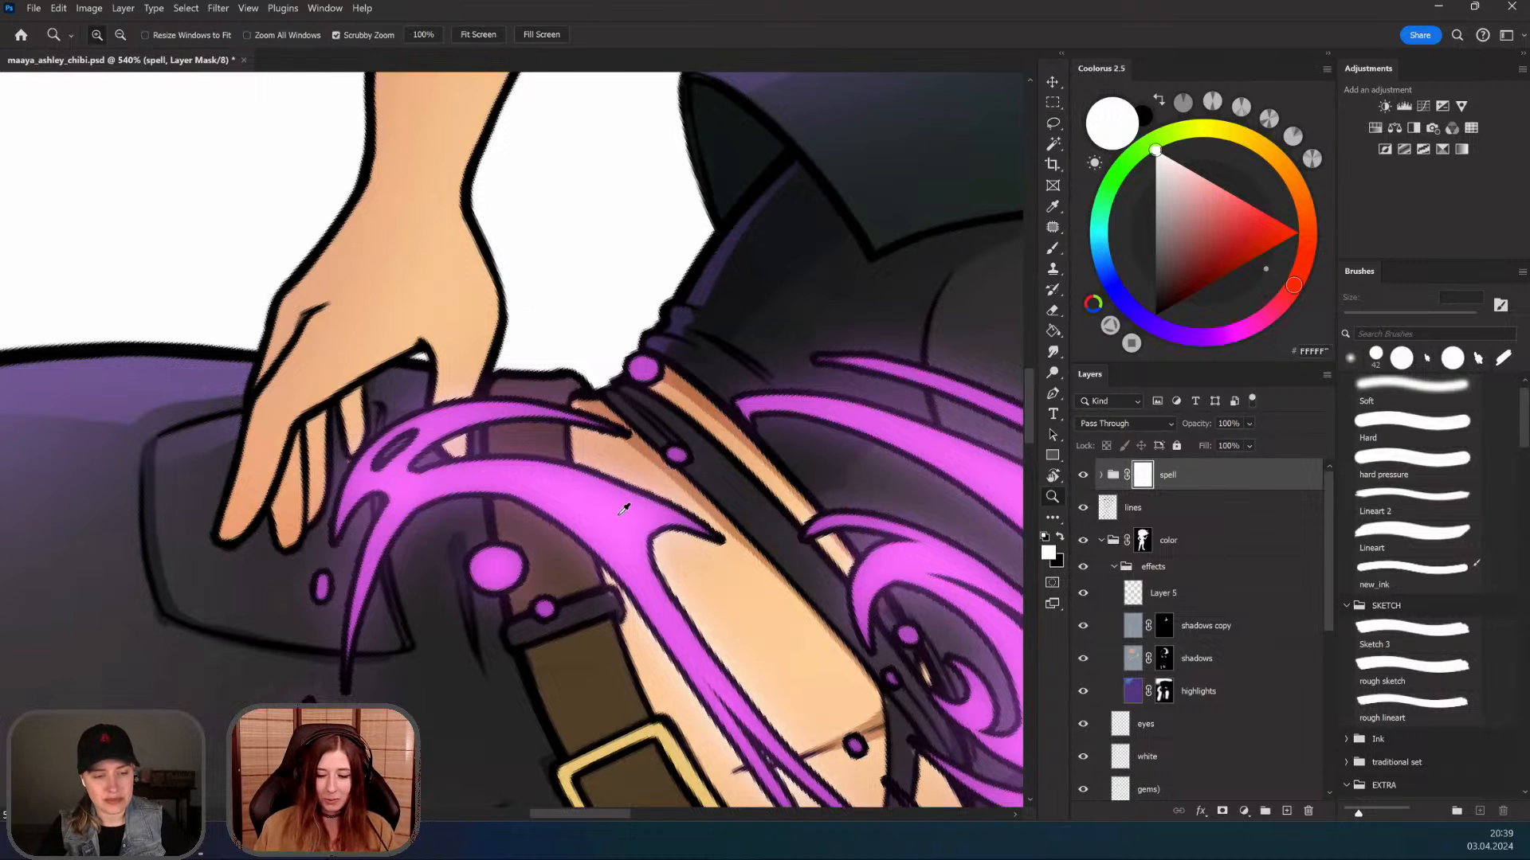
pyautogui.hotkey('ctrl', '0')
pyautogui.moveTo(639, 507); pyautogui.dragTo(430, 470)
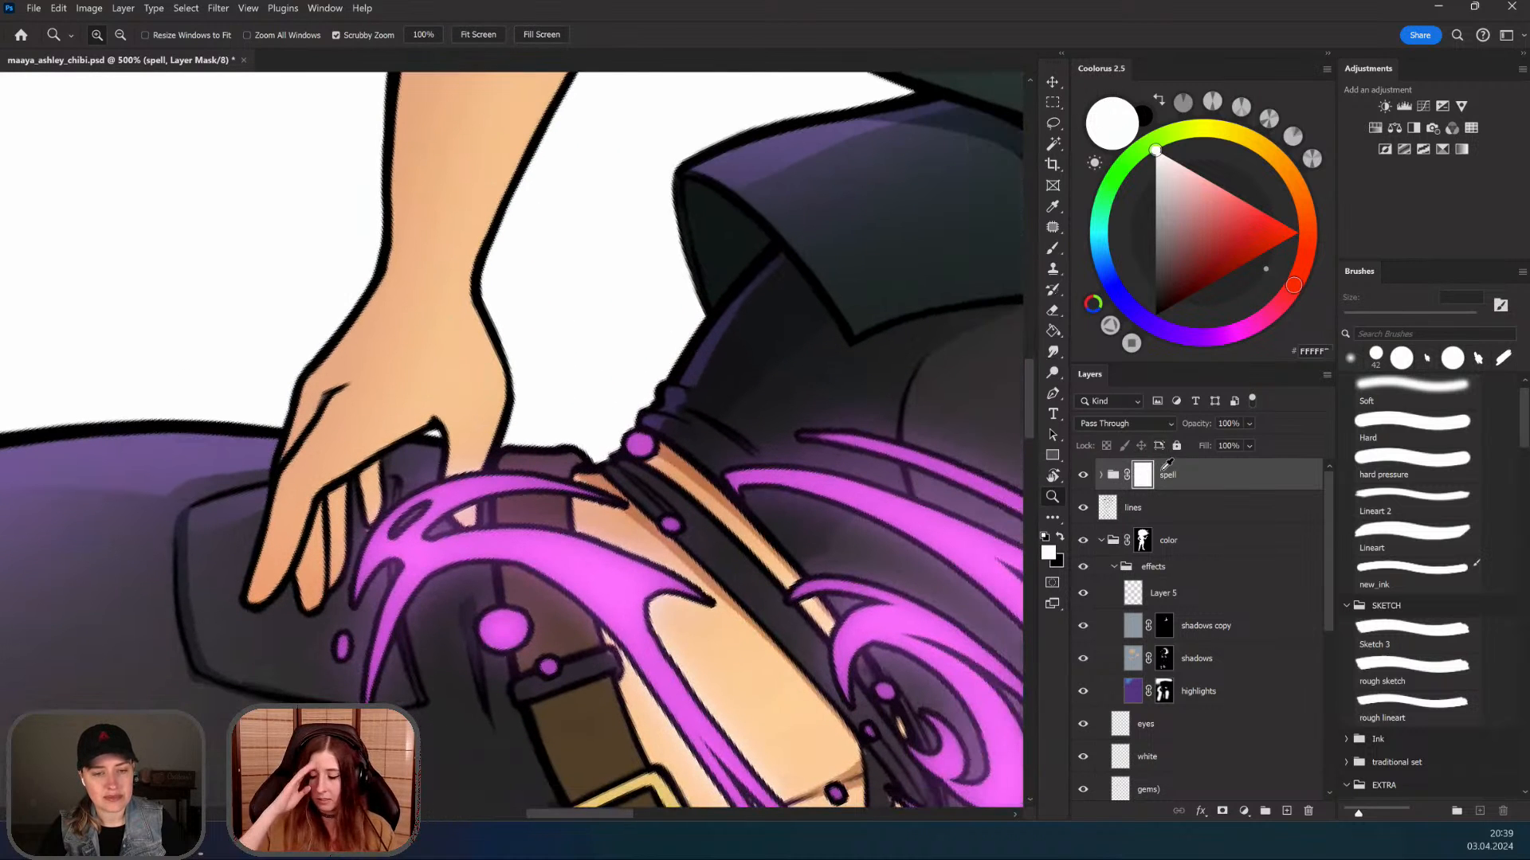
pyautogui.press('e')
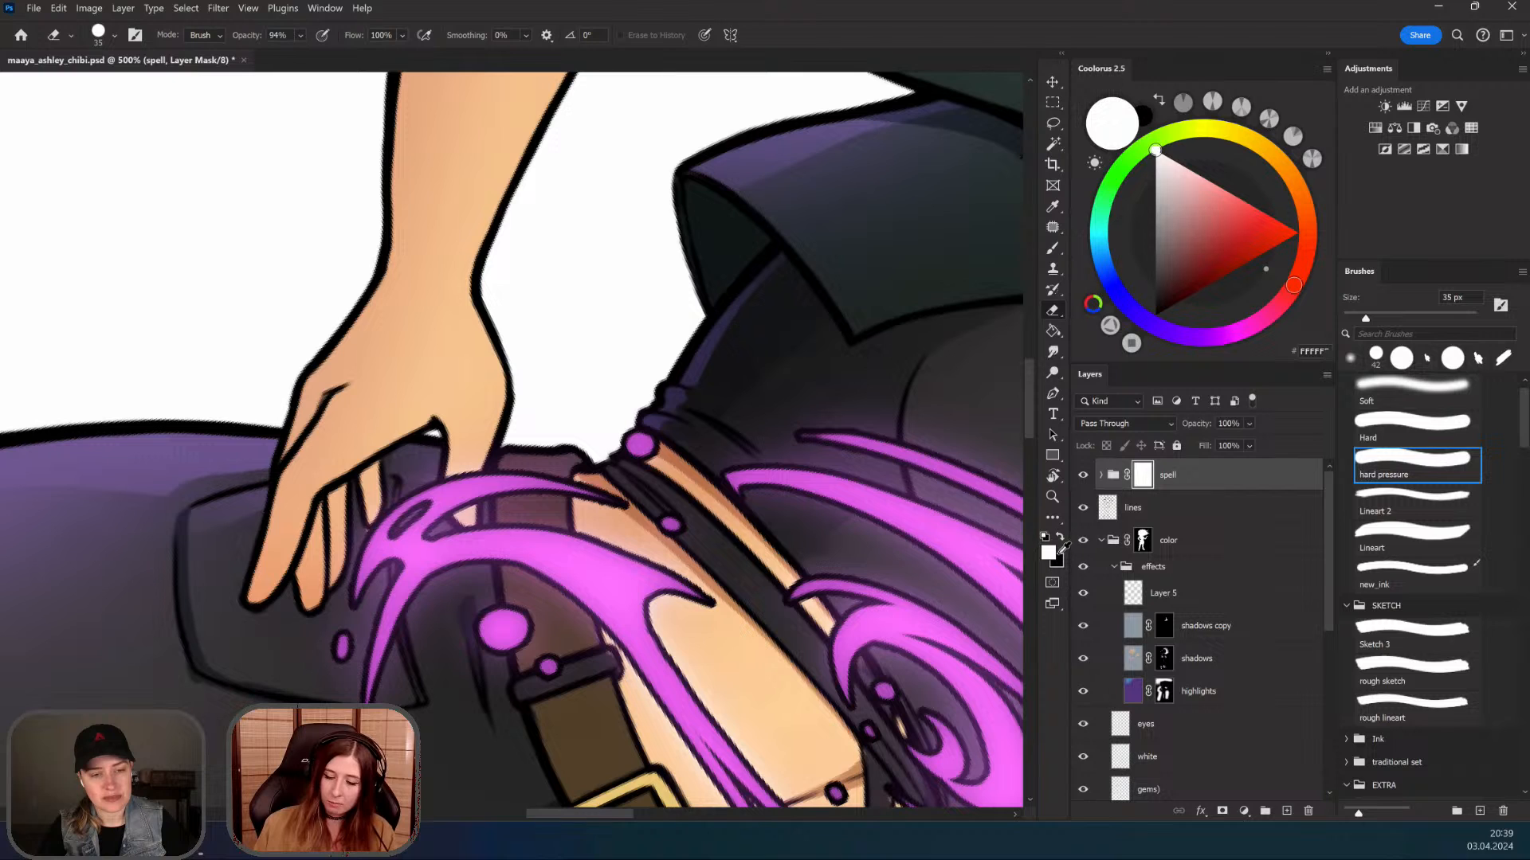
pyautogui.moveTo(469, 468)
pyautogui.mouseDown()
pyautogui.moveTo(473, 526)
pyautogui.moveTo(482, 465)
pyautogui.mouseUp()
pyautogui.rightClick(472, 458)
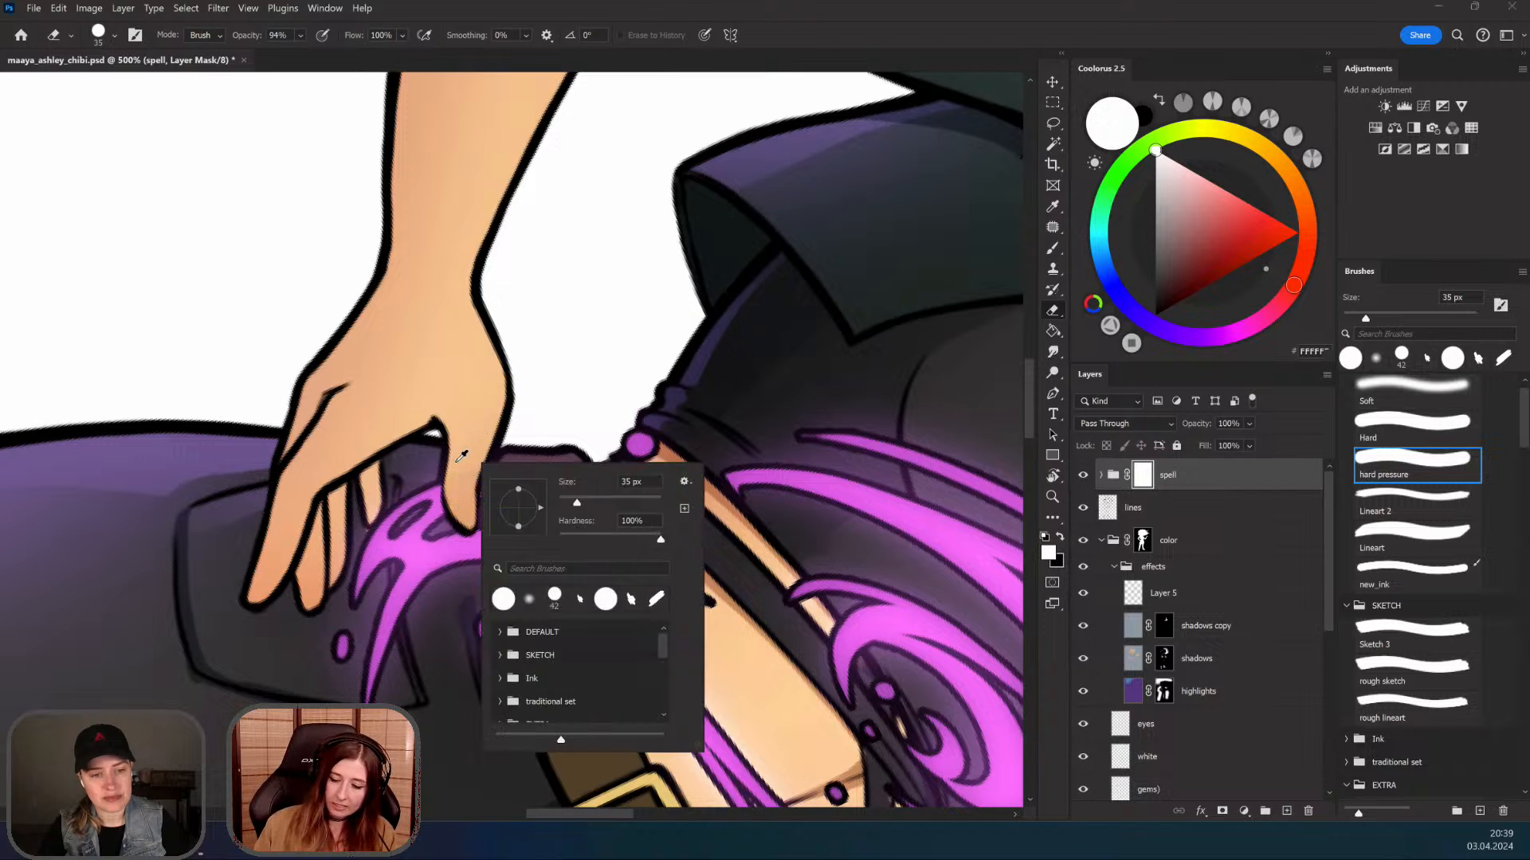
pyautogui.click(474, 499)
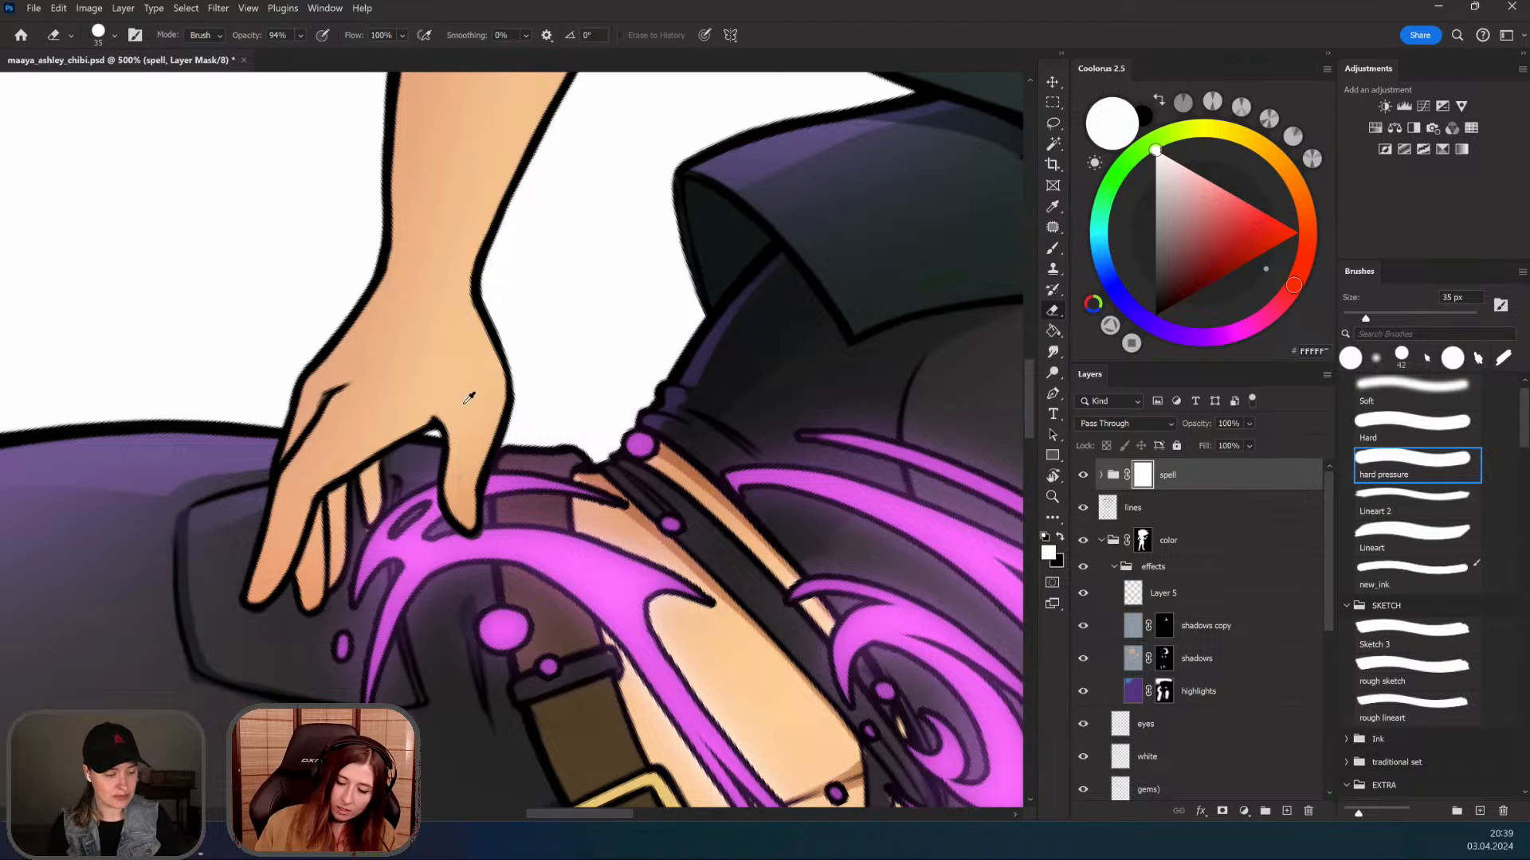
pyautogui.hotkey('ctrl', 'alt', 'z')
pyautogui.hotkey('ctrl', 'alt', 'z')
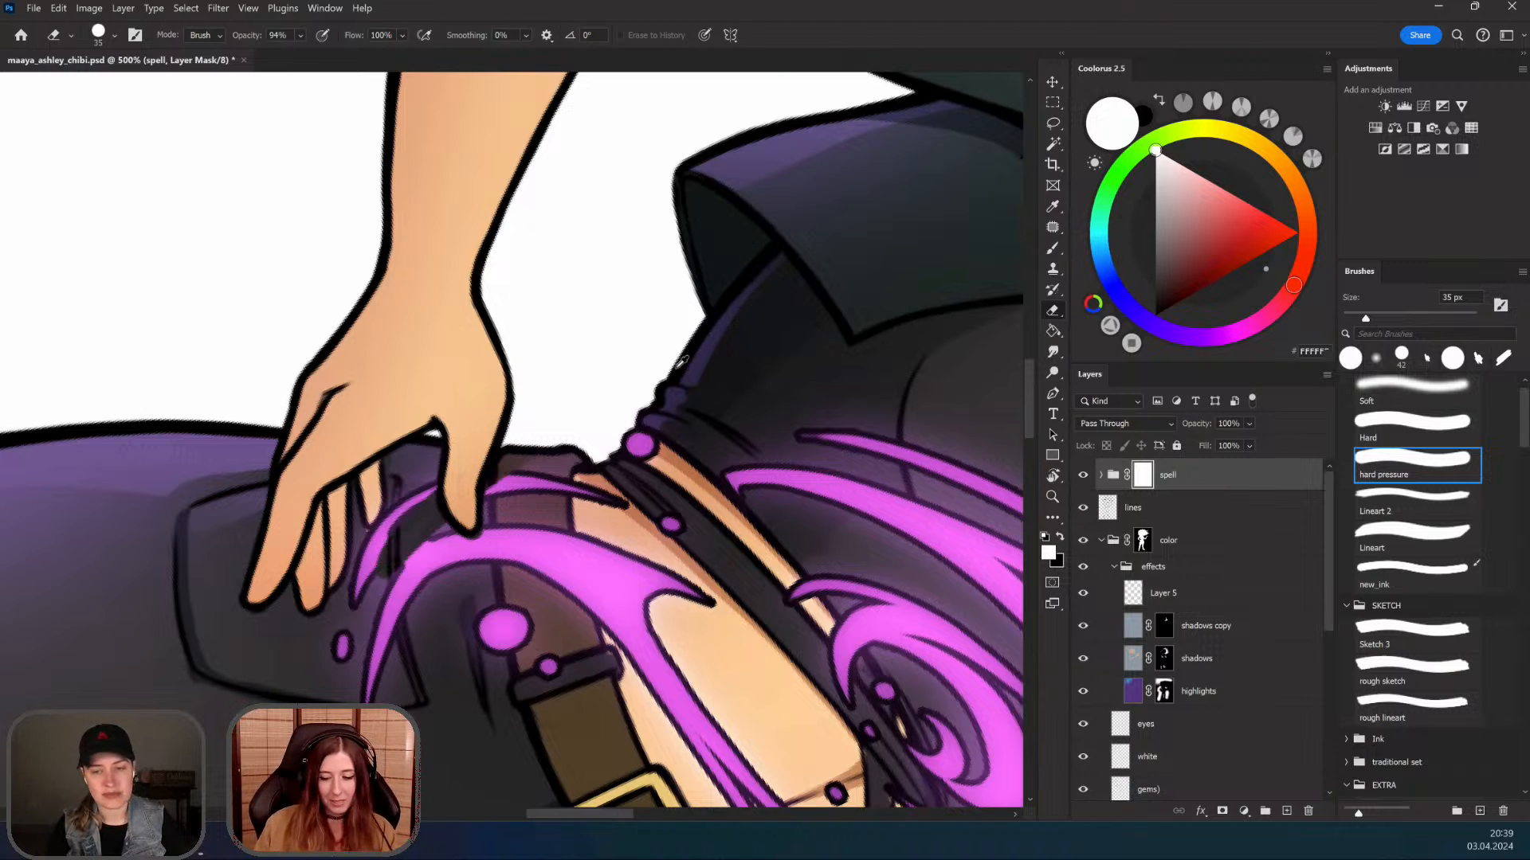
pyautogui.hotkey('ctrl', 'shift', 'z')
pyautogui.hotkey('ctrl', 'shift', 'z')
# Step: Clean up the mask along the thumb's outline where the spell passes behind it
pyautogui.press('z')
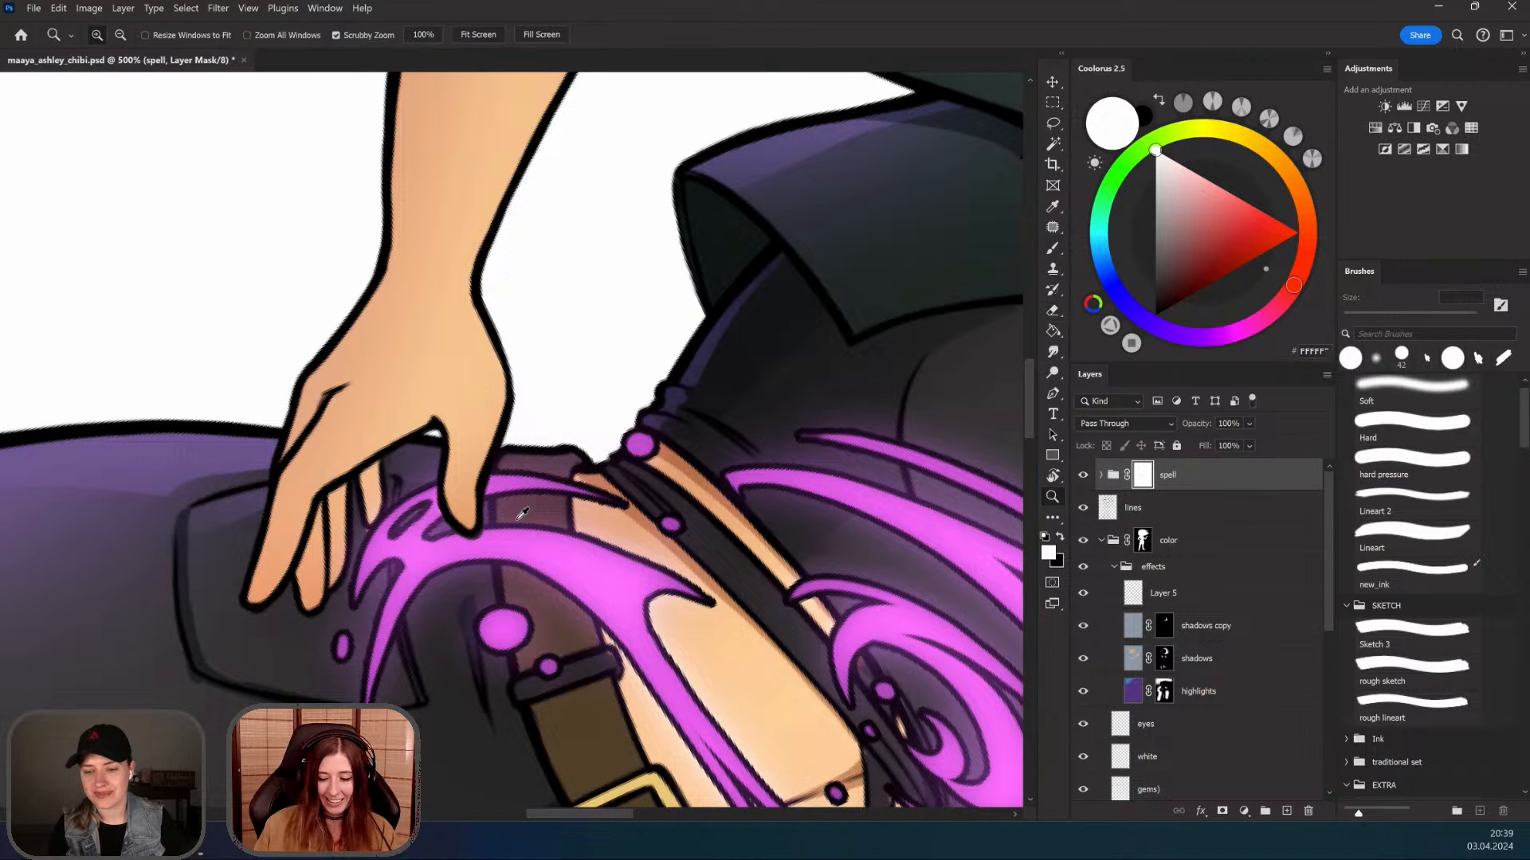
pyautogui.moveTo(513, 523); pyautogui.dragTo(618, 518)
pyautogui.press('e')
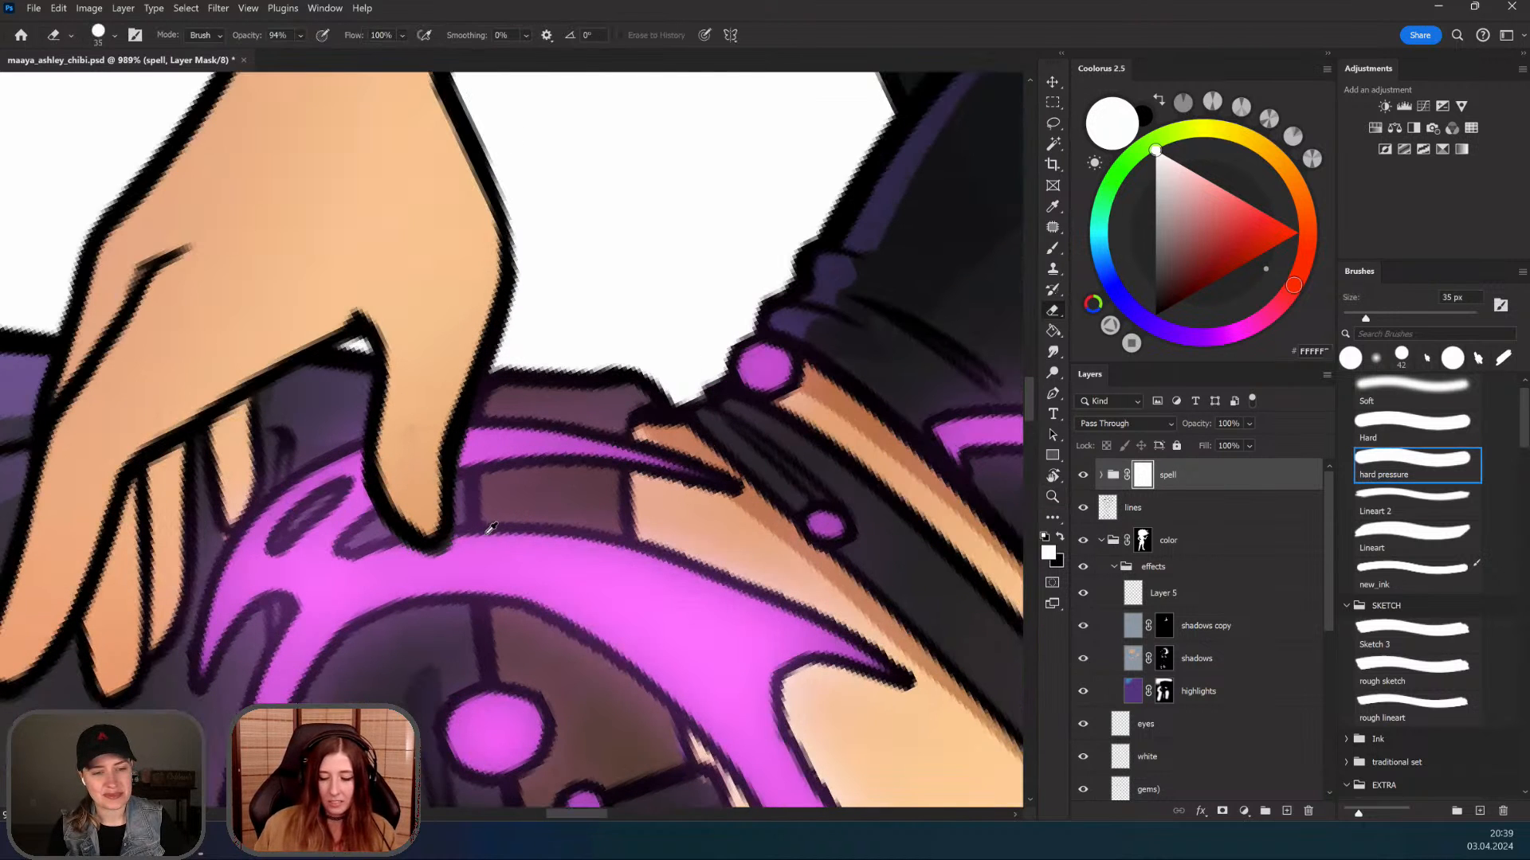
pyautogui.moveTo(491, 527)
pyautogui.mouseDown()
pyautogui.moveTo(445, 550)
pyautogui.moveTo(524, 459)
pyautogui.mouseUp()
pyautogui.press('z')
pyautogui.moveTo(476, 412)
pyautogui.mouseDown()
pyautogui.moveTo(532, 436)
pyautogui.moveTo(522, 455)
pyautogui.mouseUp()
pyautogui.press('e')
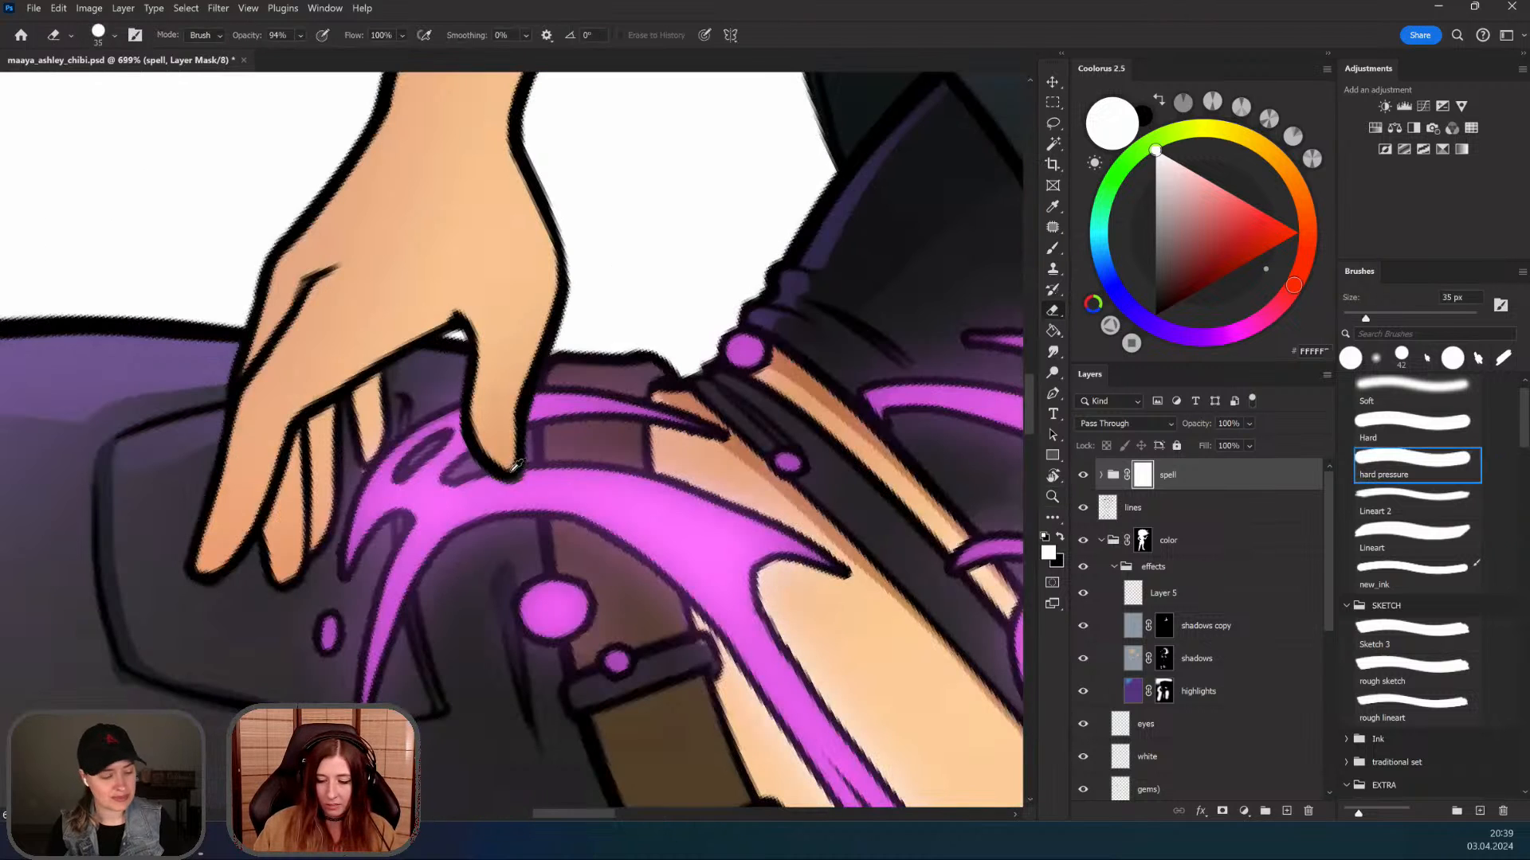
# Step: Erase the end of the lower spell tail where it overlaps the leg, so it stops at the leg's outline
pyautogui.press('z')
pyautogui.moveTo(560, 341); pyautogui.dragTo(406, 650)
pyautogui.press('r')
pyautogui.moveTo(650, 549); pyautogui.dragTo(678, 498)
pyautogui.press('z')
pyautogui.moveTo(458, 513); pyautogui.dragTo(510, 512)
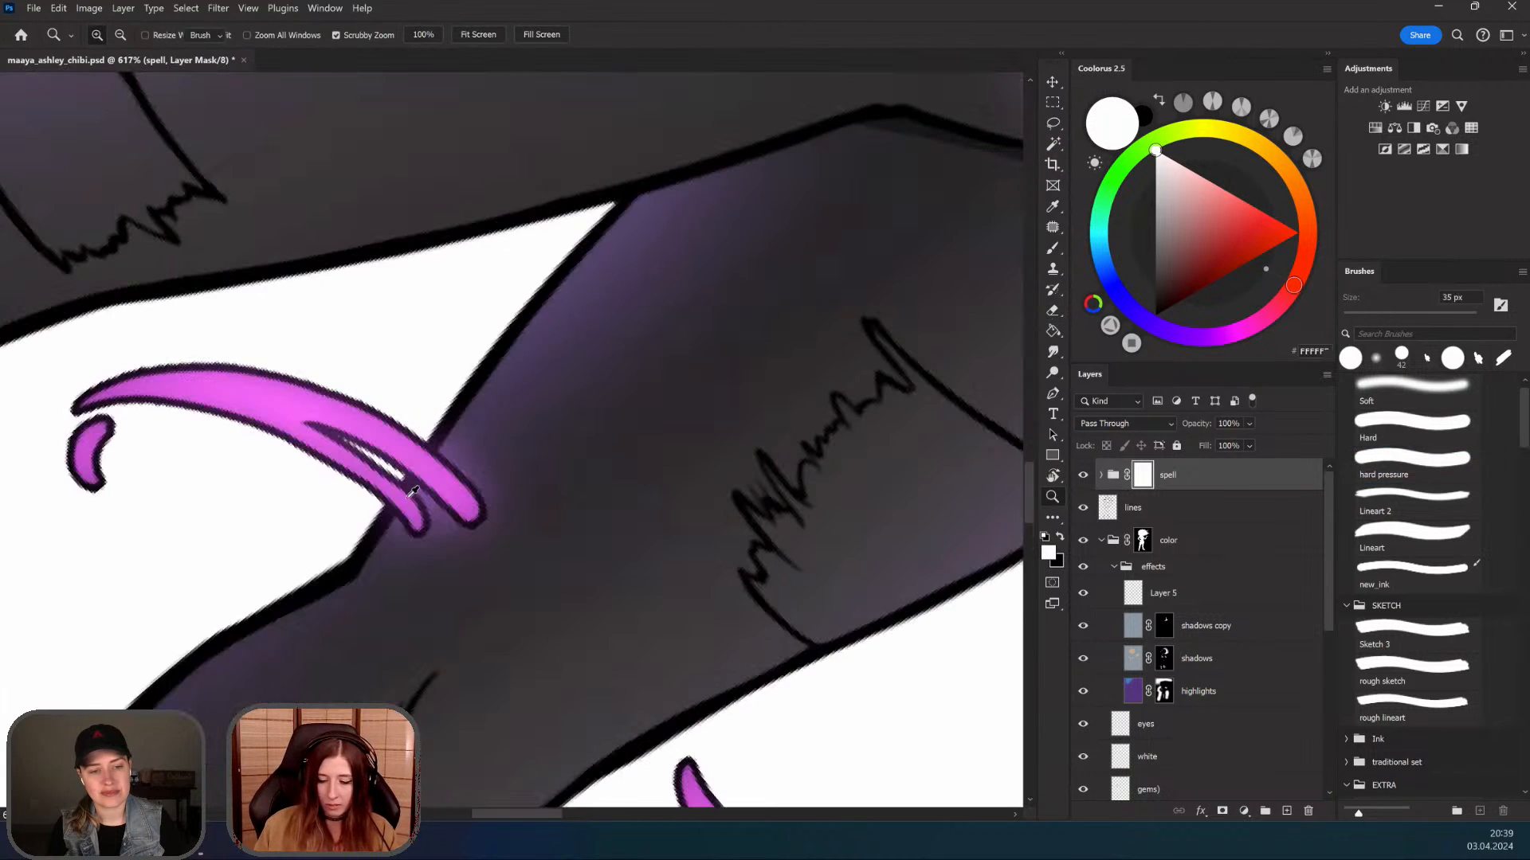
pyautogui.press('e')
pyautogui.moveTo(445, 429)
pyautogui.mouseDown()
pyautogui.moveTo(390, 534)
pyautogui.moveTo(453, 427)
pyautogui.mouseUp()
pyautogui.hotkey('ctrl', 'z')
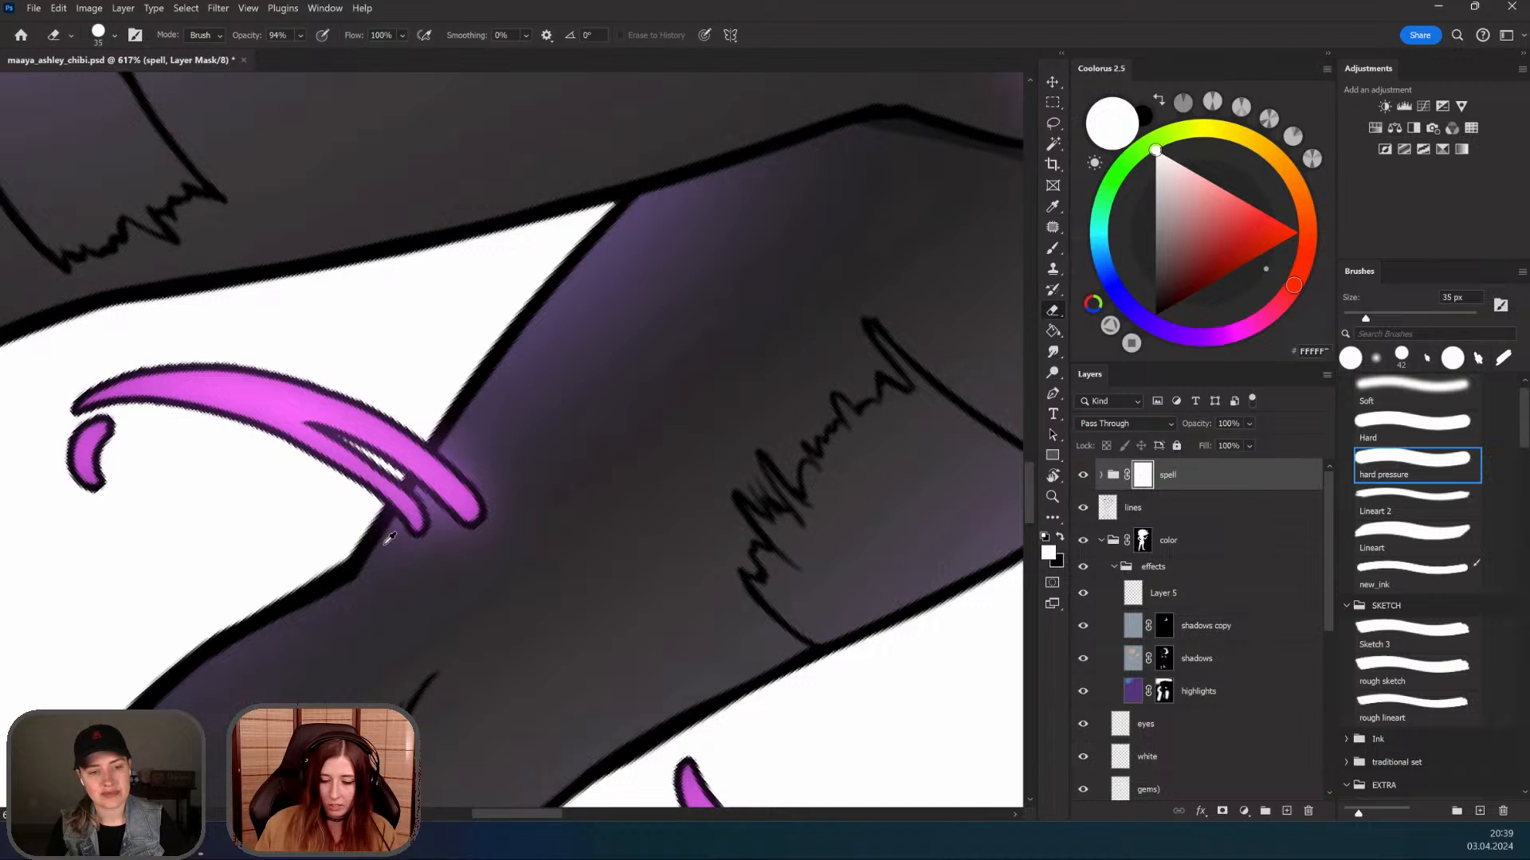
pyautogui.moveTo(391, 518); pyautogui.dragTo(434, 455)
pyautogui.moveTo(398, 510)
pyautogui.mouseDown()
pyautogui.moveTo(451, 438)
pyautogui.moveTo(442, 538)
pyautogui.moveTo(484, 534)
pyautogui.mouseUp()
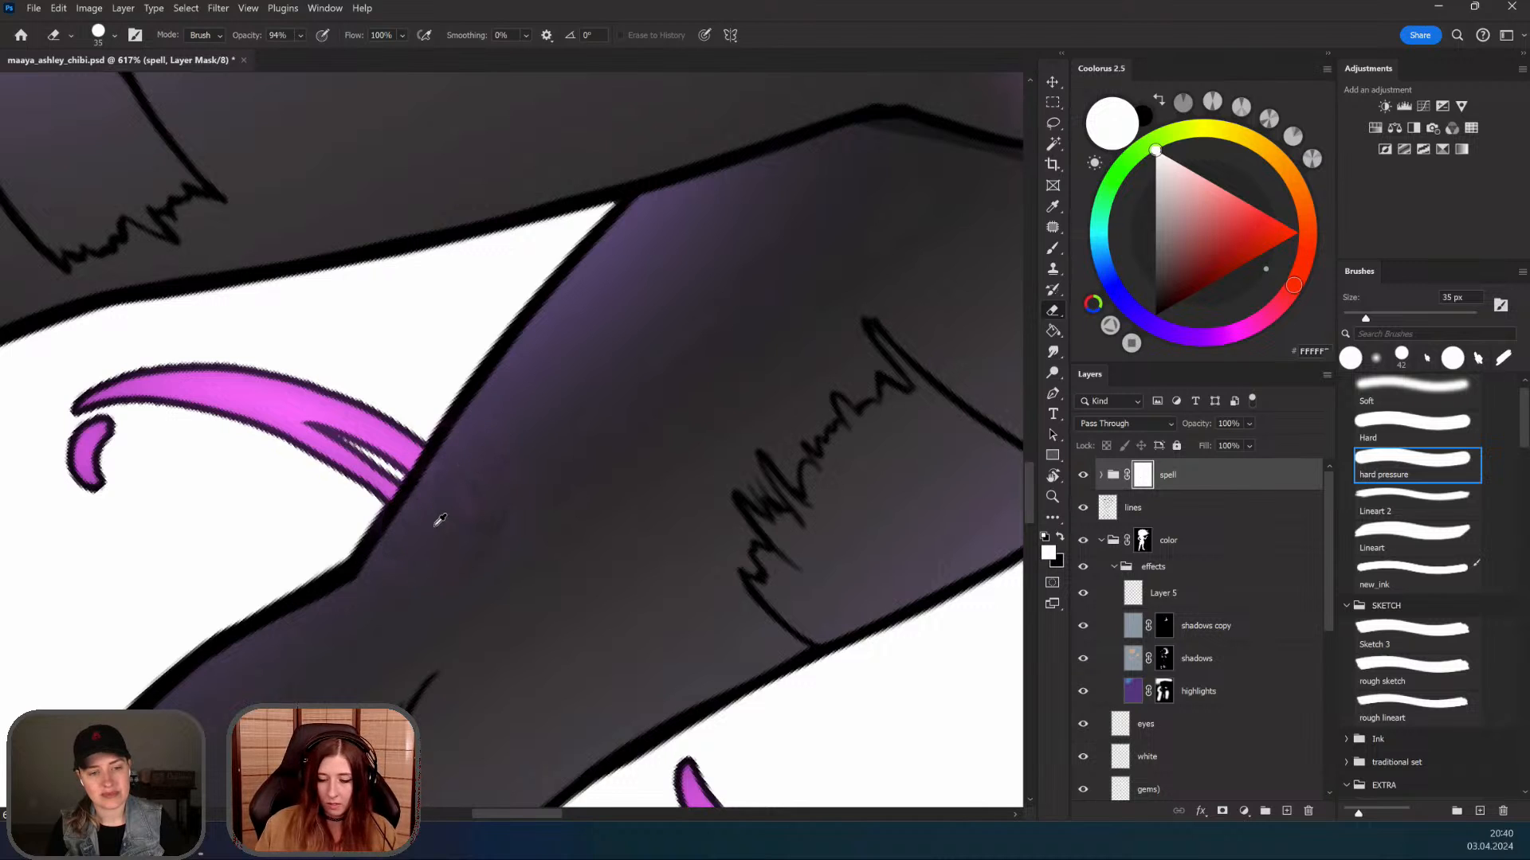
# Step: Set the eraser opacity to 100% and clear the remaining spell traces beside the lower tail on the leg
pyautogui.press('0')
pyautogui.scroll(1, 512, 546)
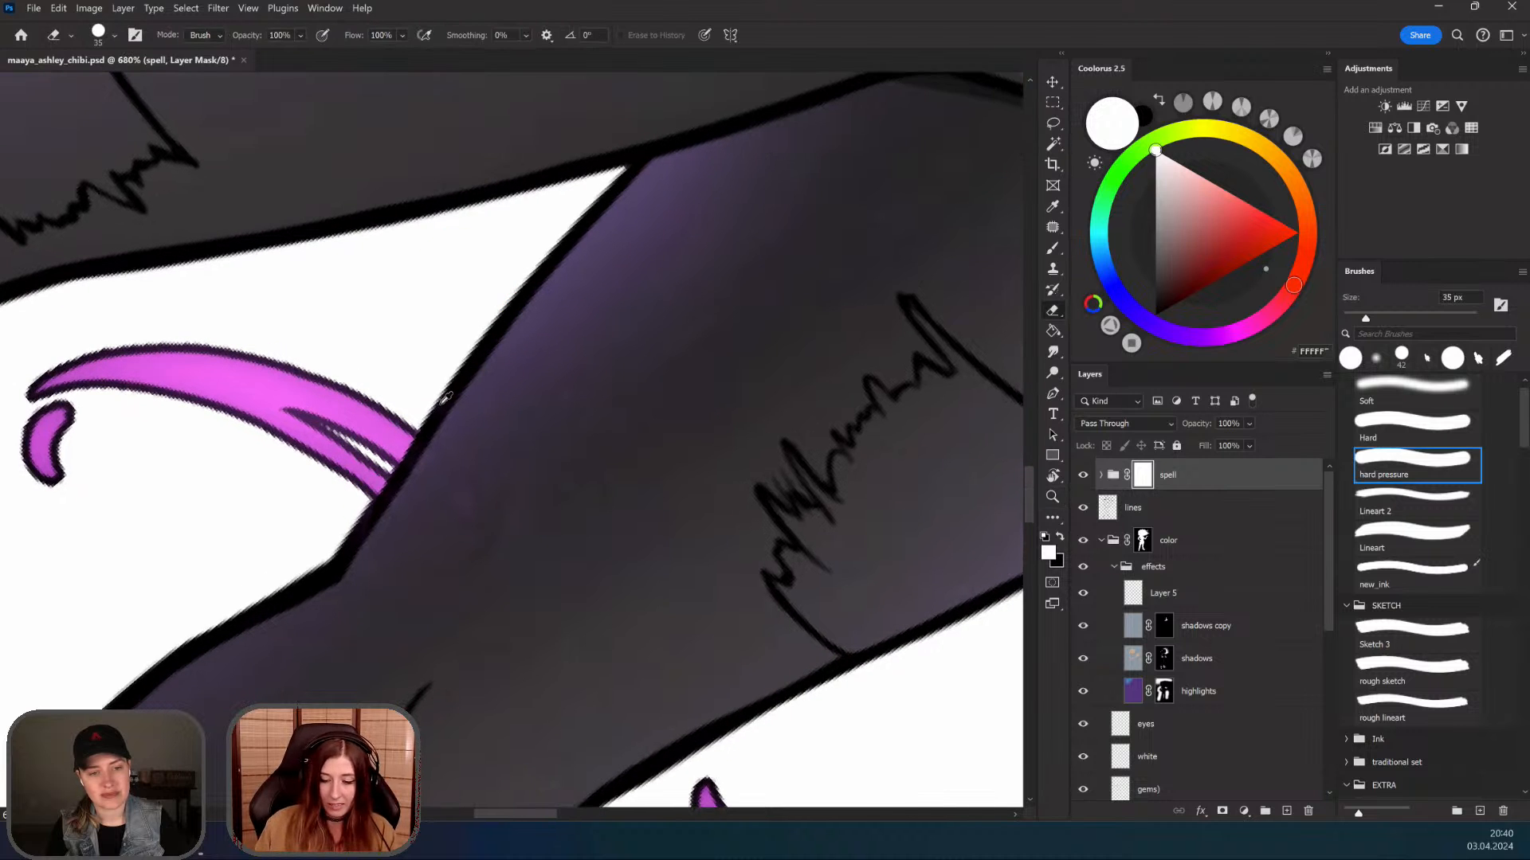
pyautogui.moveTo(411, 561); pyautogui.dragTo(261, 749)
# Step: Examine the masked spell around the hand on the hip and across the whole figure
pyautogui.press('z')
pyautogui.moveTo(592, 558); pyautogui.dragTo(506, 618)
pyautogui.hotkey('ctrl', 'space')
pyautogui.moveTo(458, 446); pyautogui.dragTo(522, 360)
pyautogui.press('Escape')
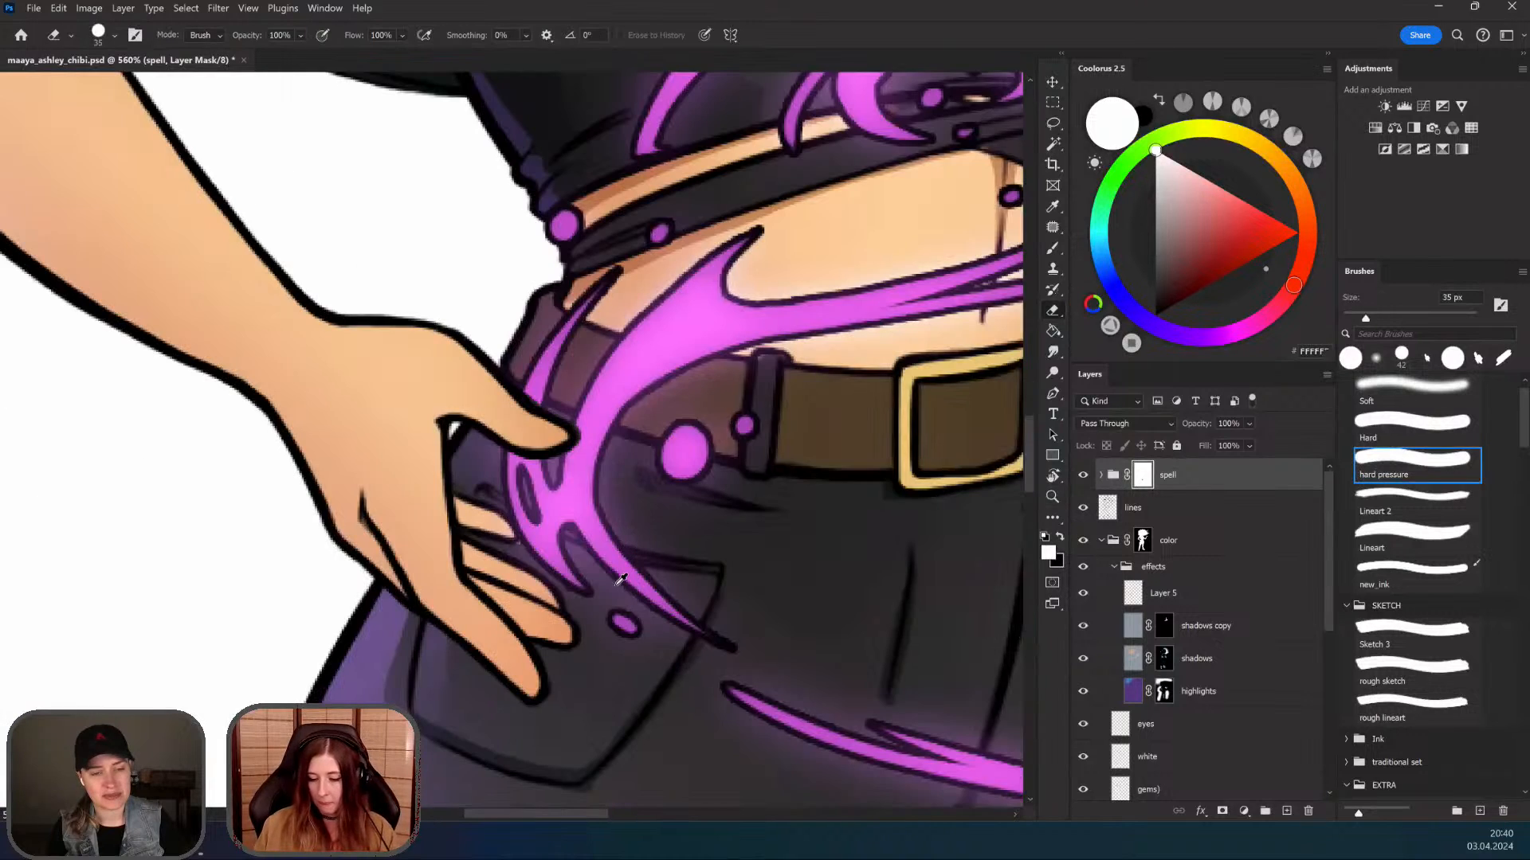
pyautogui.hotkey('ctrl', 'space')
pyautogui.moveTo(621, 618); pyautogui.dragTo(542, 662)
pyautogui.moveTo(754, 543); pyautogui.dragTo(562, 431)
pyautogui.hotkey('ctrl', 'space')
pyautogui.moveTo(623, 482)
pyautogui.mouseDown()
pyautogui.moveTo(654, 540)
pyautogui.moveTo(595, 524)
pyautogui.mouseUp()
pyautogui.hotkey('ctrl', 'space')
pyautogui.moveTo(627, 608); pyautogui.dragTo(622, 565)
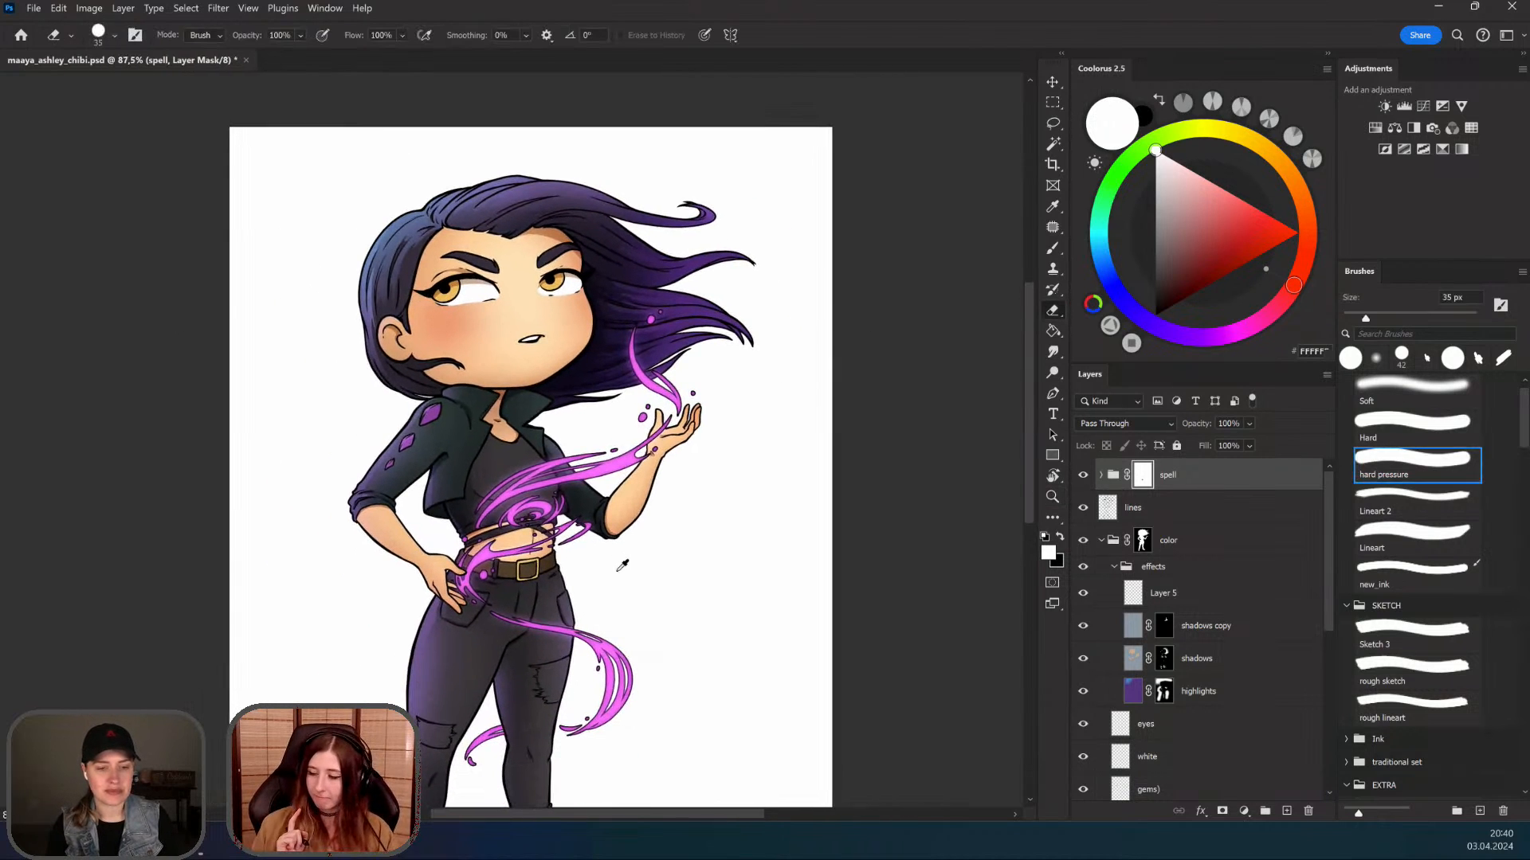
# Step: Select the empty layer at the top of the effects group for painting
pyautogui.click(1177, 592)
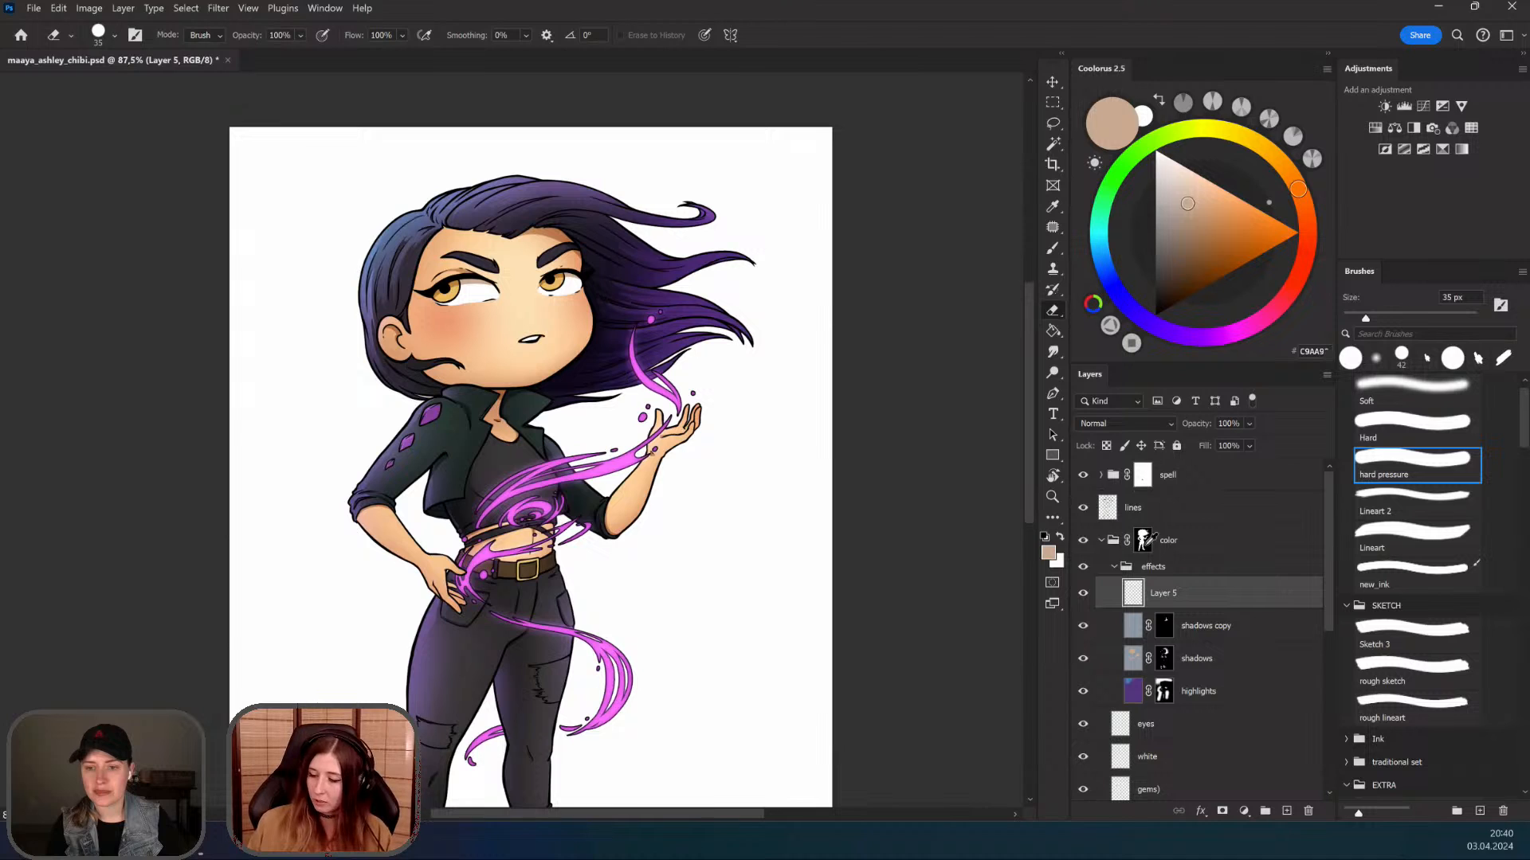
pyautogui.click(1142, 540)
pyautogui.click(1156, 589)
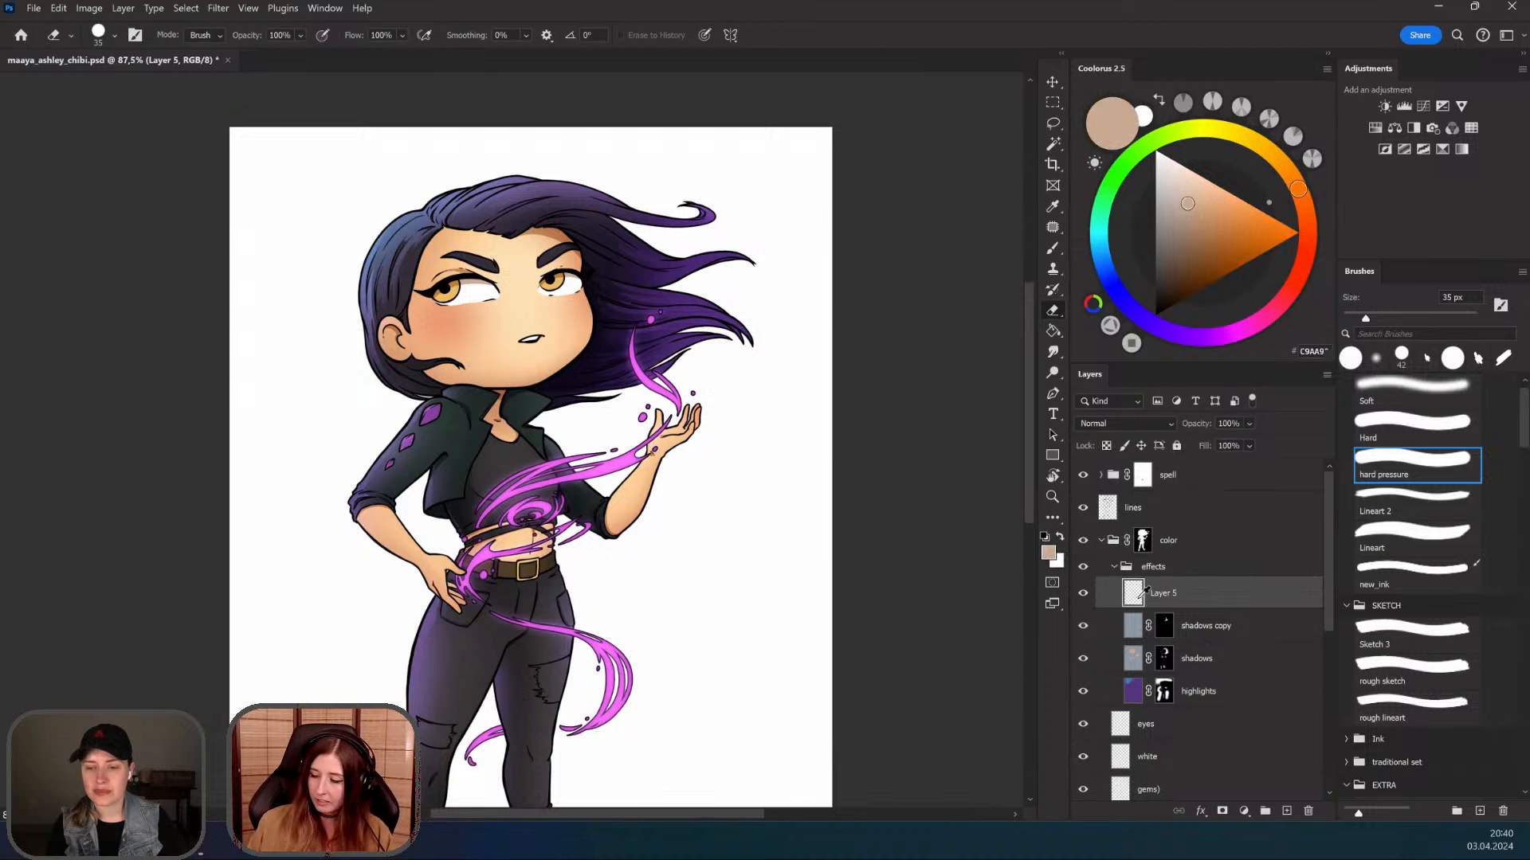
pyautogui.press('l')
pyautogui.rightClick(712, 426)
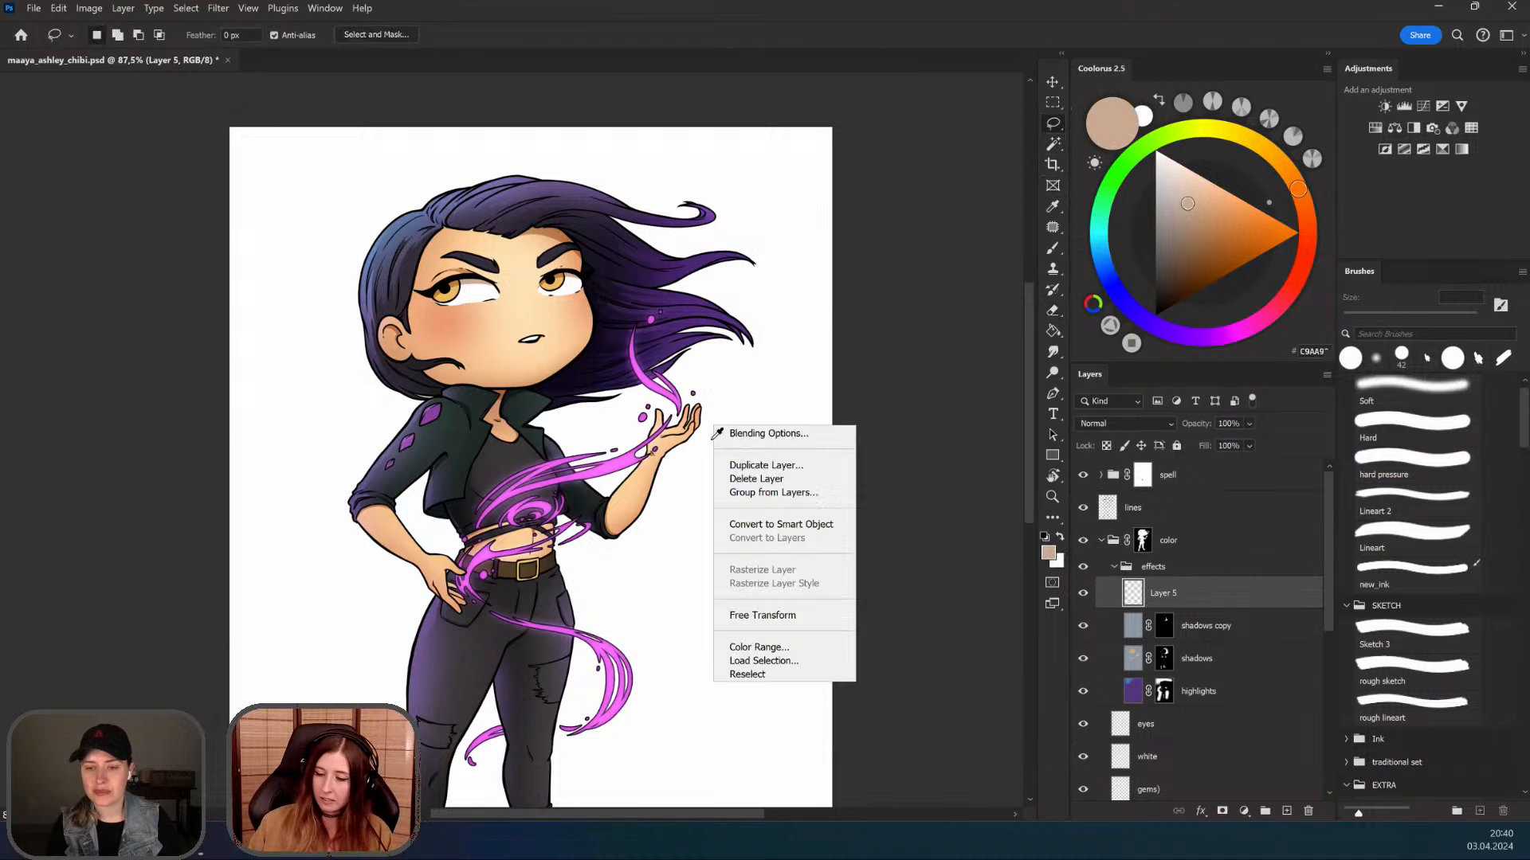
pyautogui.click(782, 614)
pyautogui.press('Return')
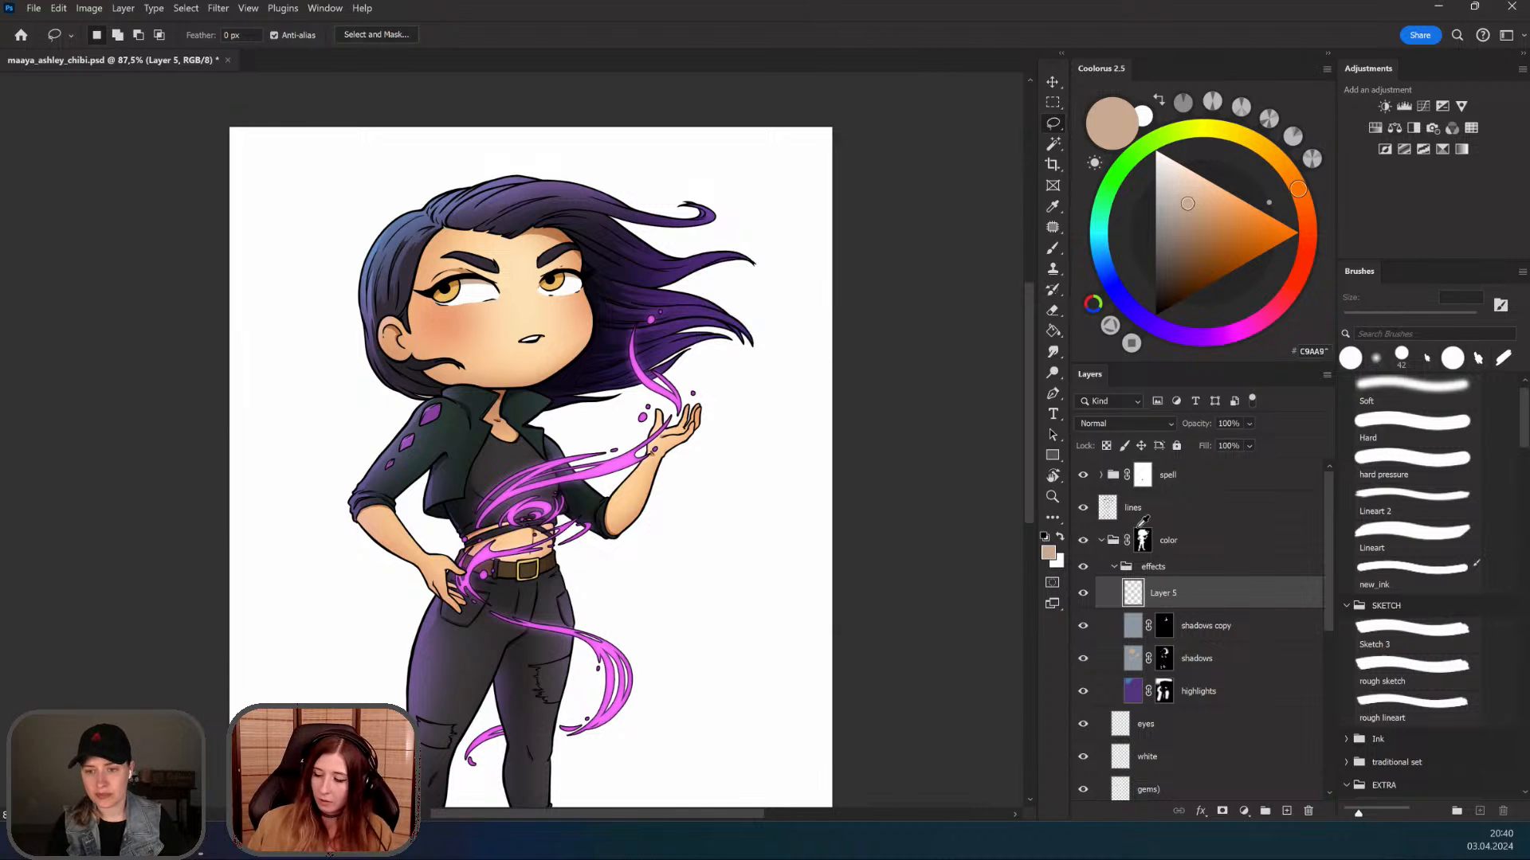
# Step: With the 244 px soft brush, sample the spell's pink and shift the painting colour to a darker violet
pyautogui.moveTo(790, 665); pyautogui.dragTo(799, 611)
pyautogui.press('b')
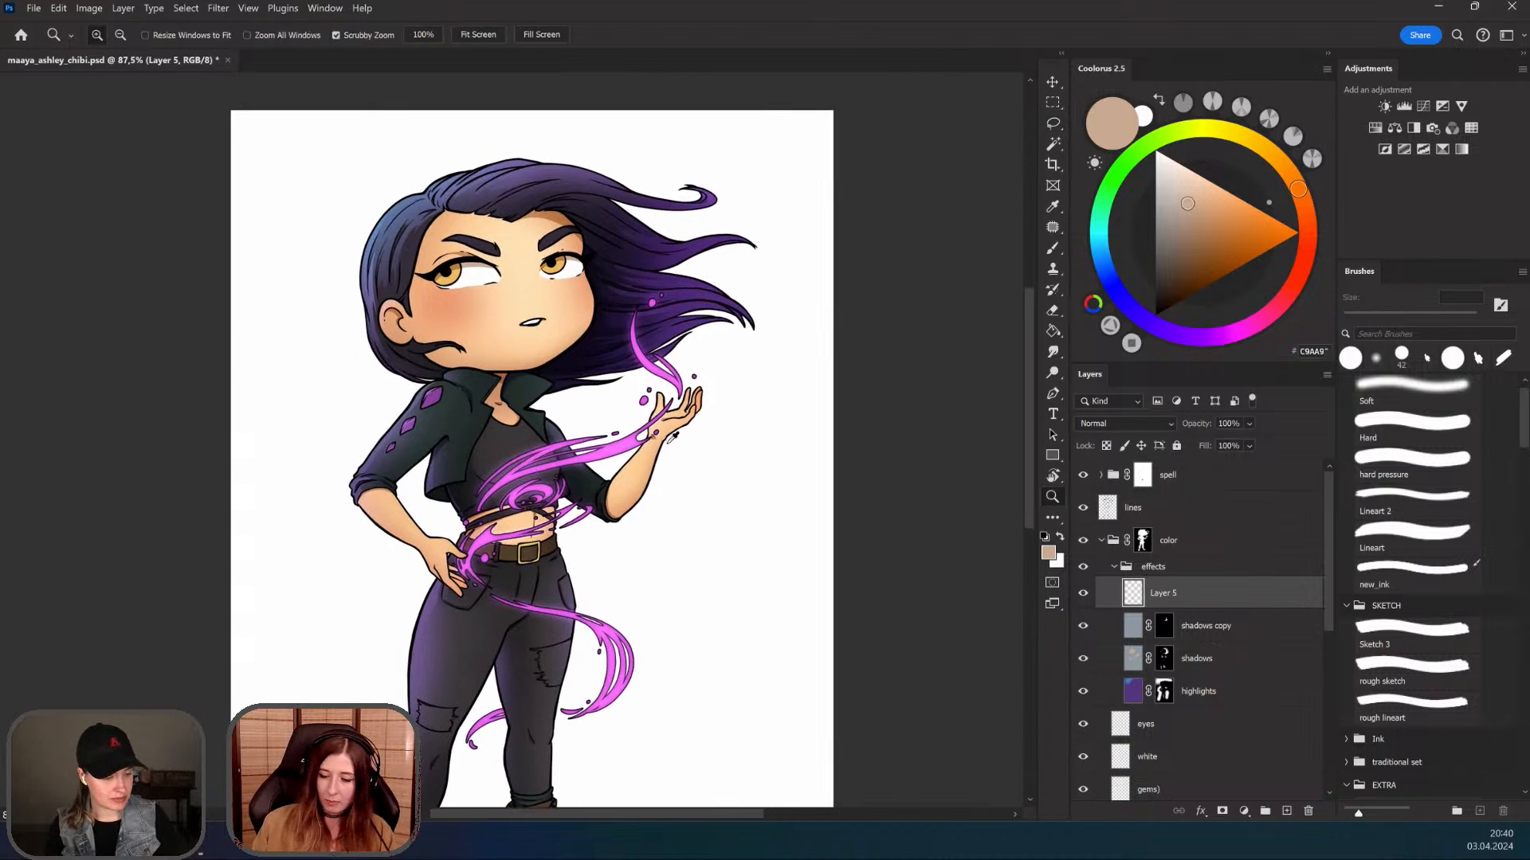
pyautogui.scroll(5, 634, 418)
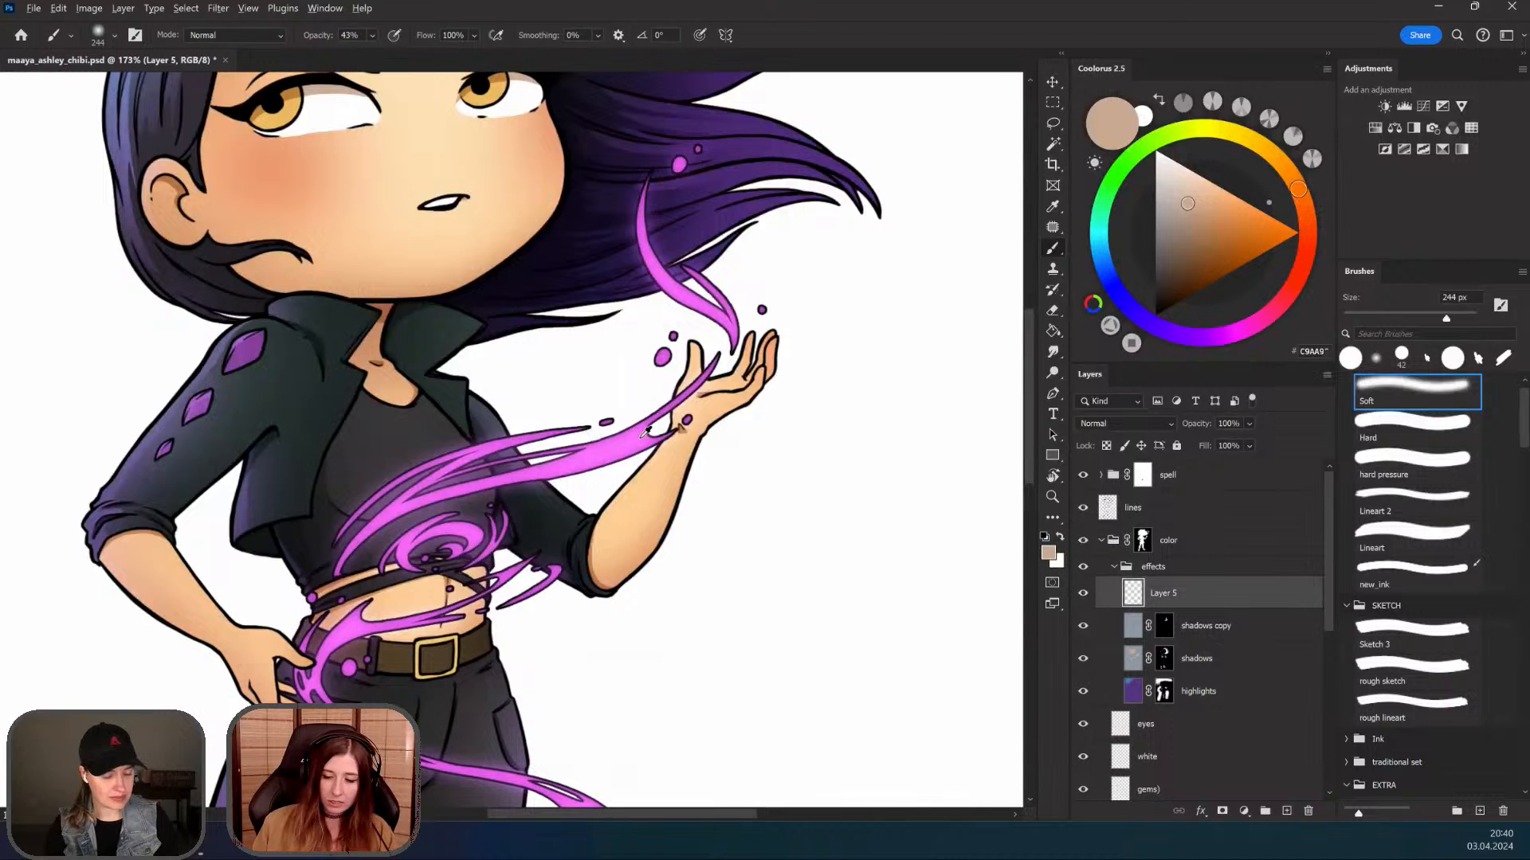
pyautogui.keyDown('alt'); pyautogui.click(636, 430); pyautogui.keyUp('alt')
pyautogui.click(1223, 218)
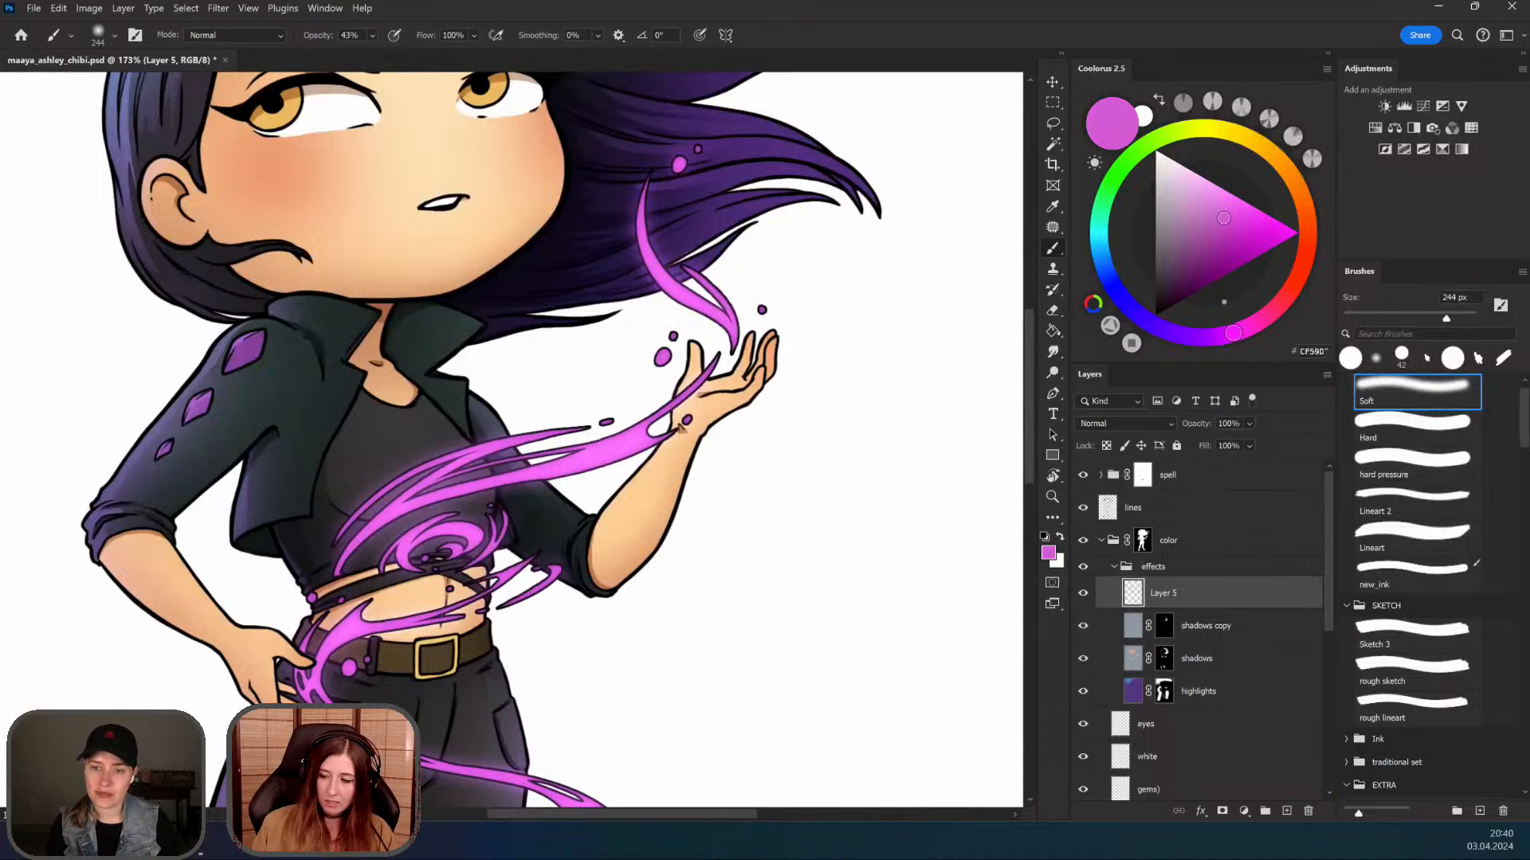
pyautogui.moveTo(1236, 332); pyautogui.dragTo(1222, 335)
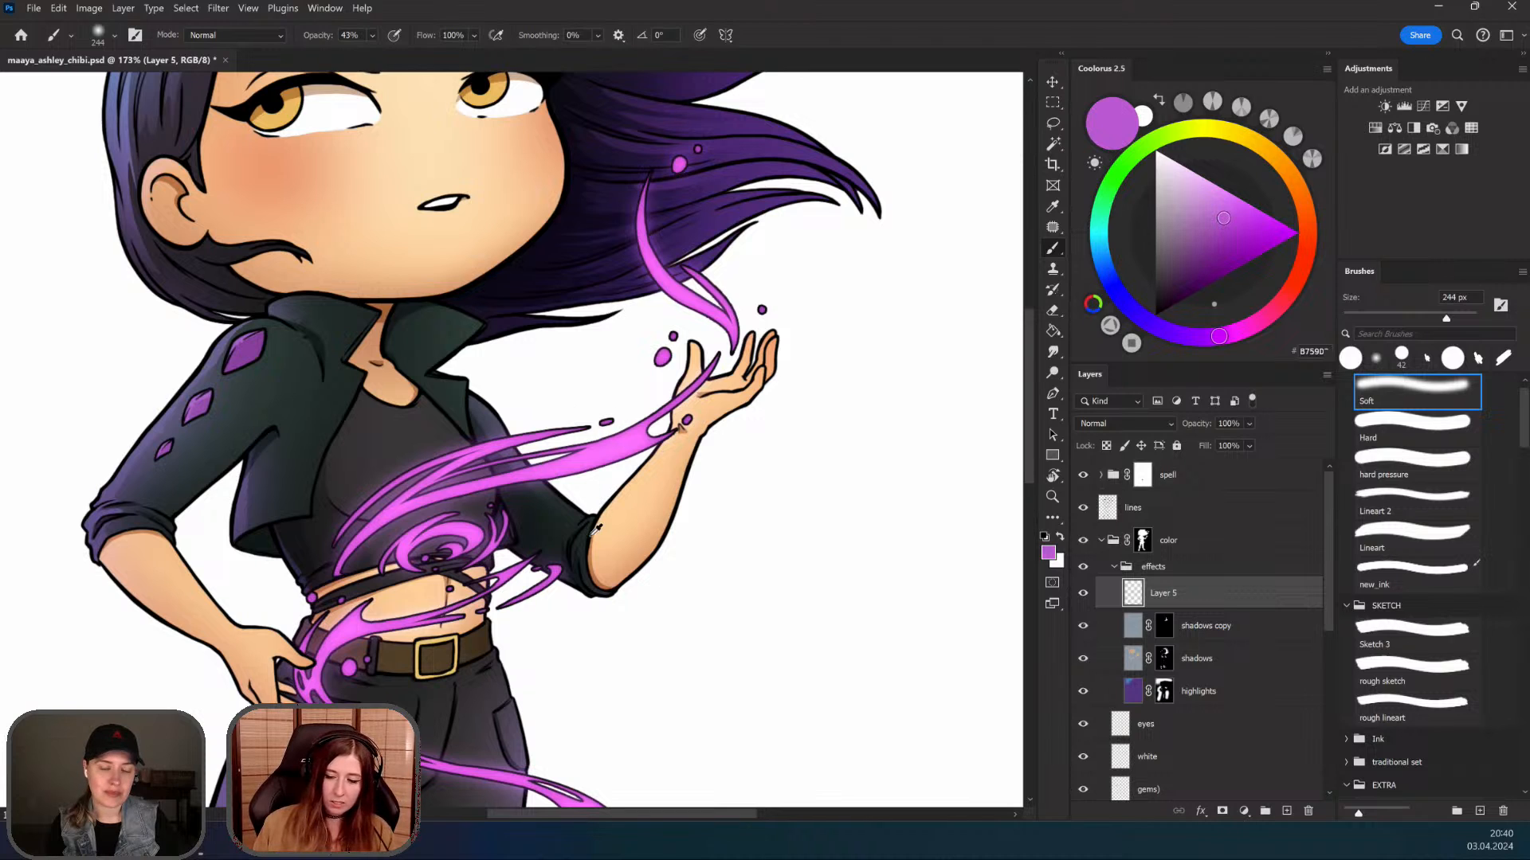
pyautogui.click(1216, 227)
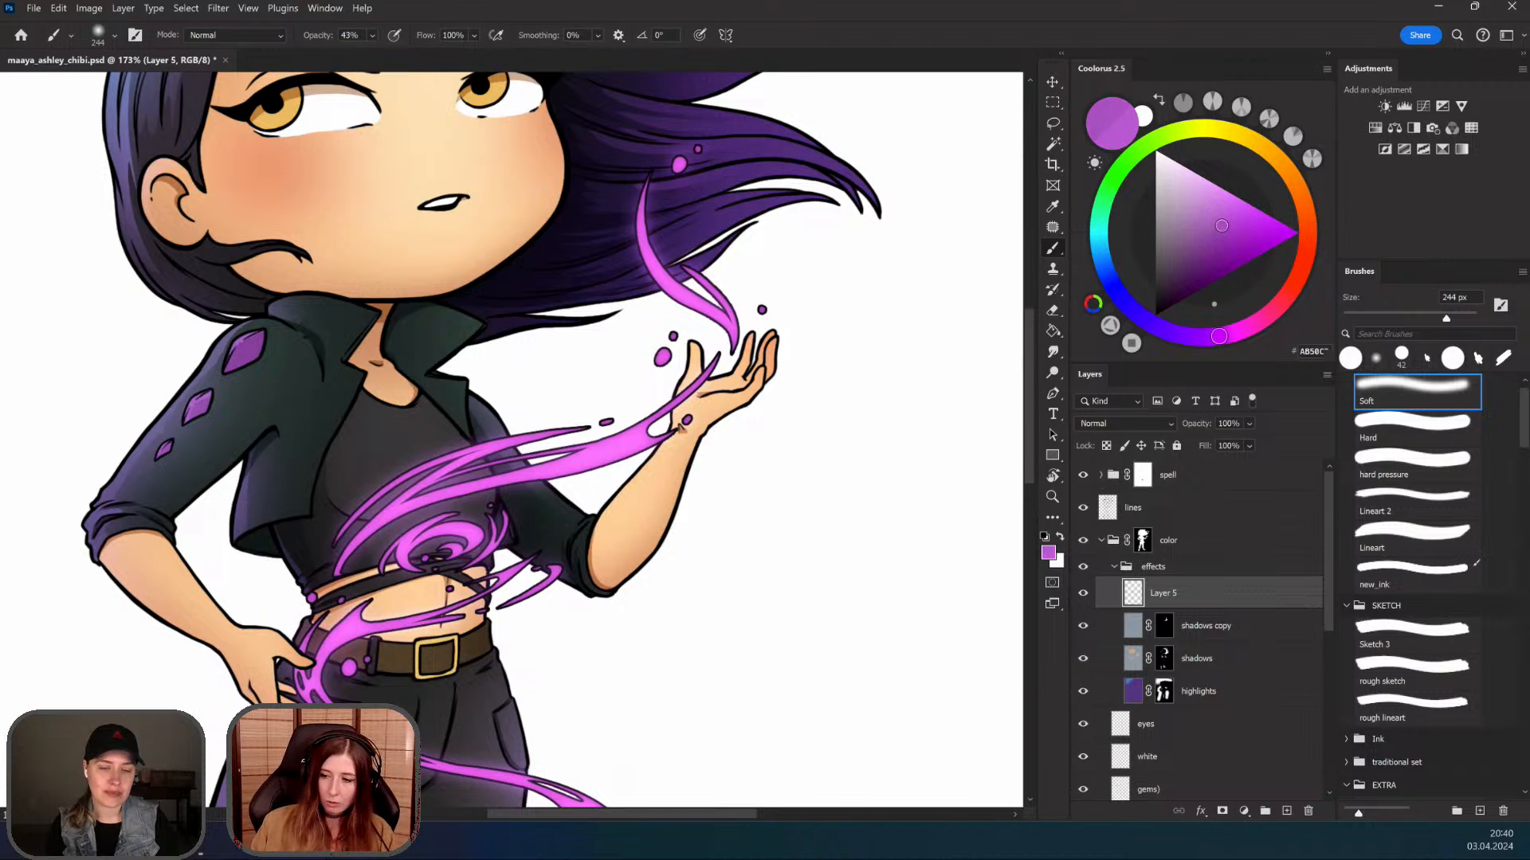
pyautogui.moveTo(1219, 336); pyautogui.dragTo(1207, 336)
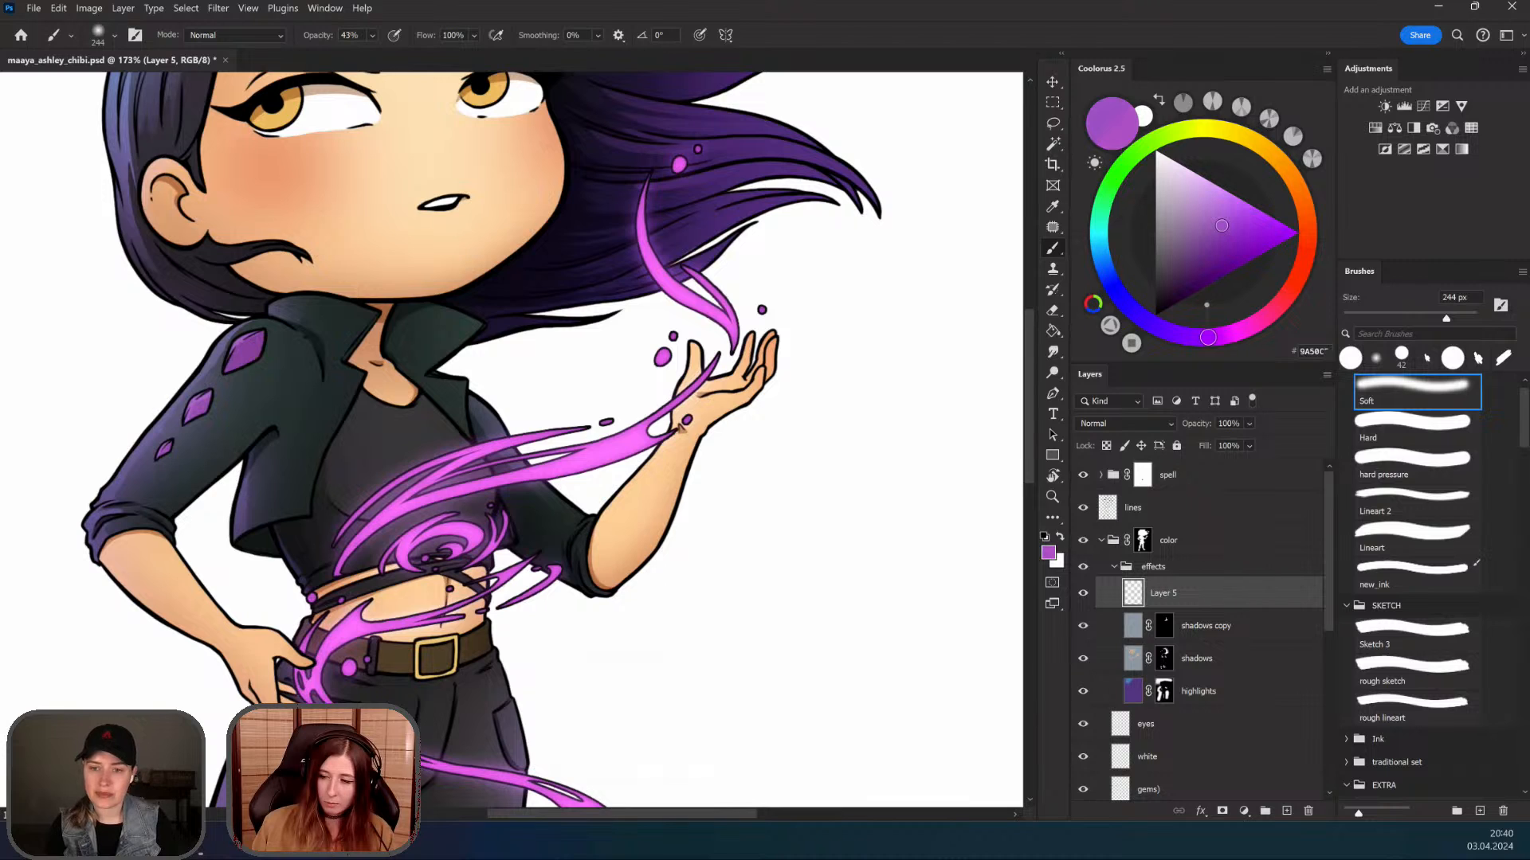
pyautogui.click(1220, 233)
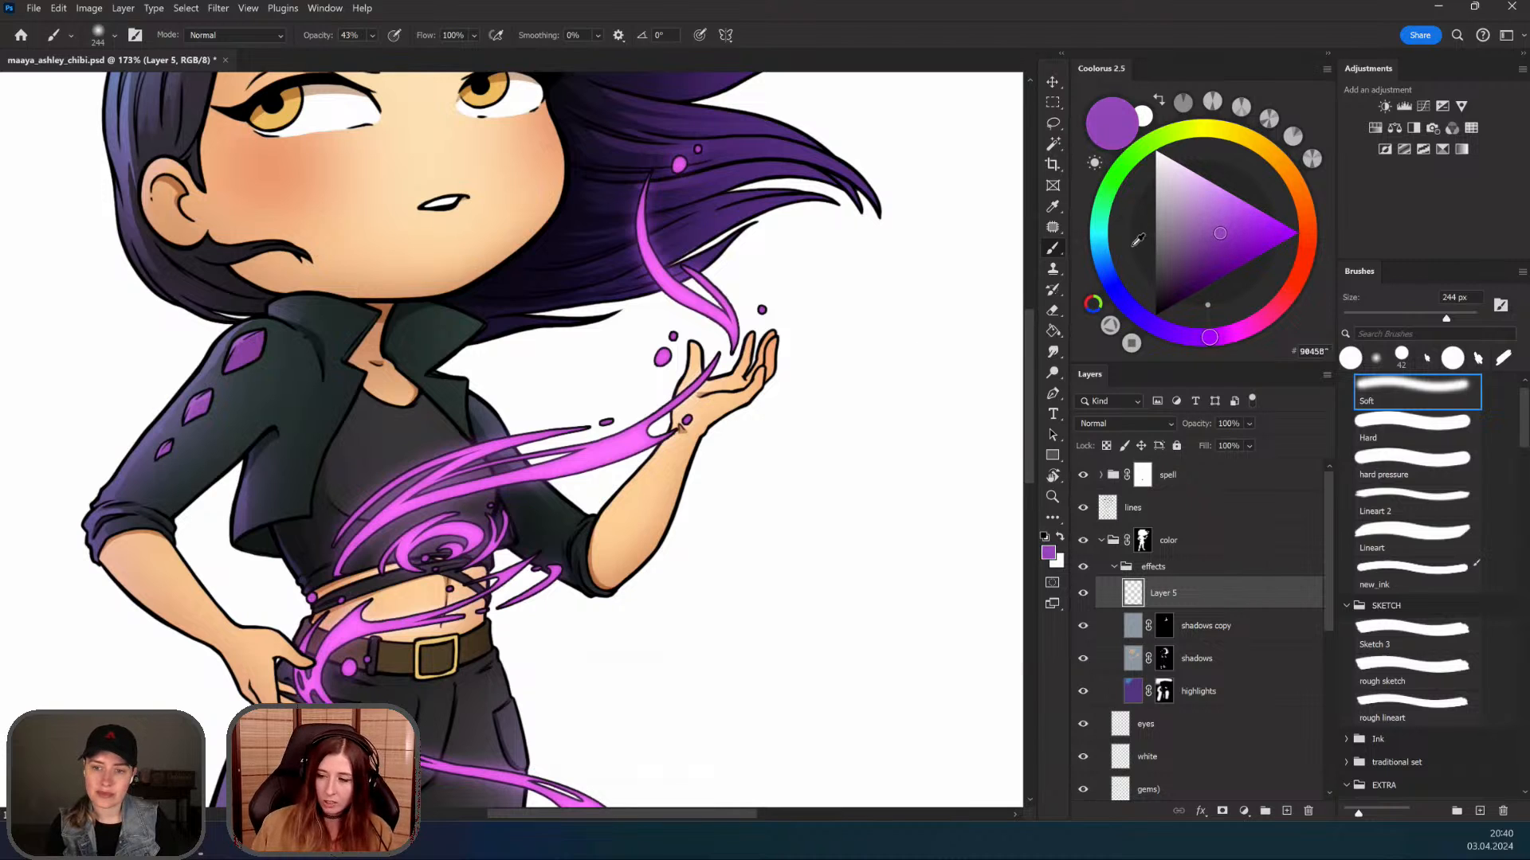
pyautogui.click(1212, 246)
pyautogui.moveTo(1213, 250); pyautogui.dragTo(1213, 248)
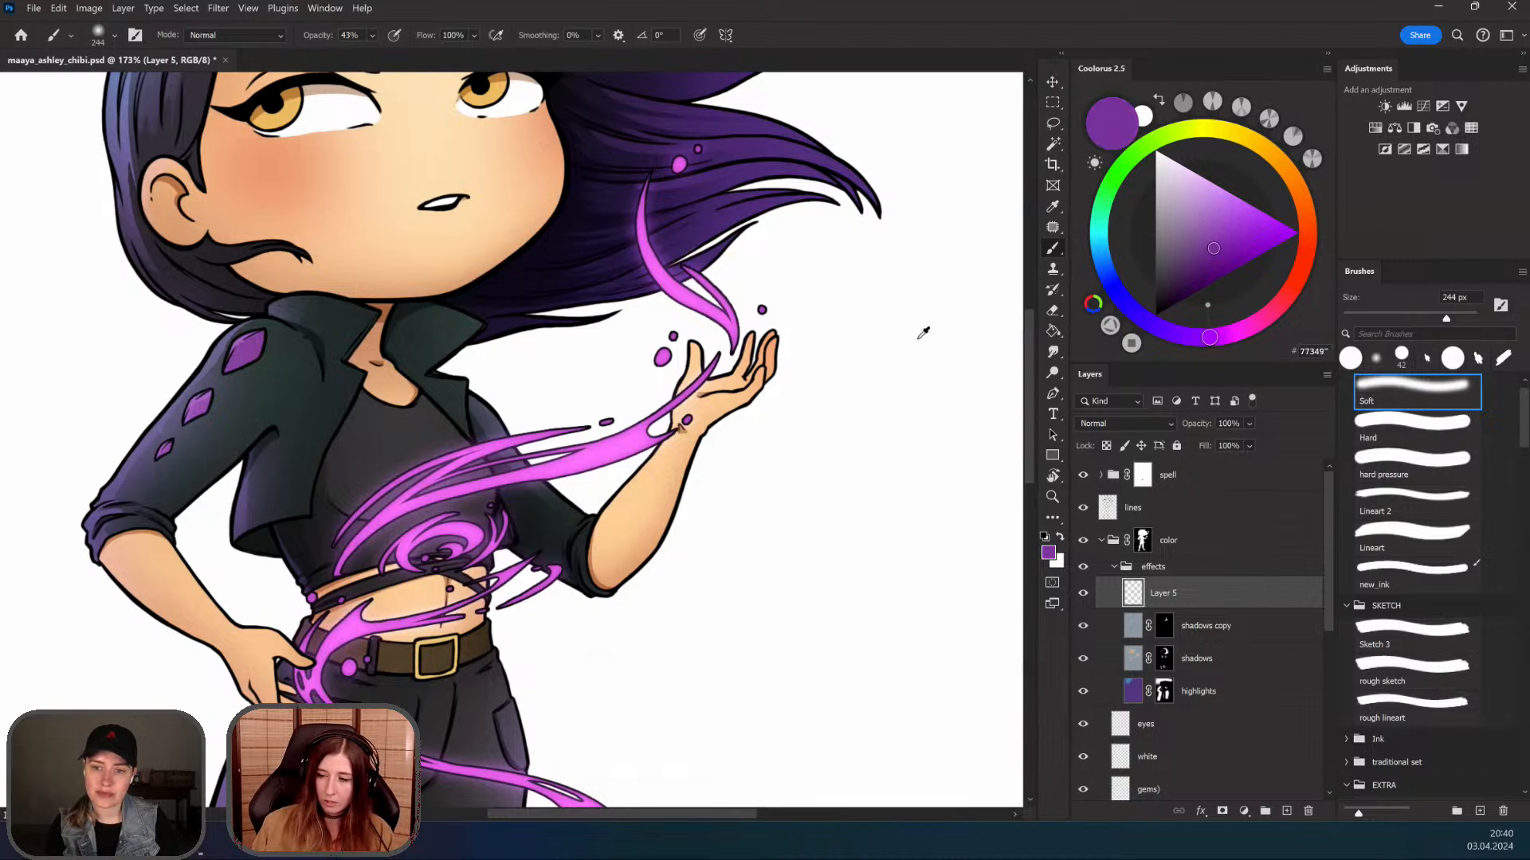
# Step: Fill the empty top effects layer with the dark violet using the Paint Bucket and set its blending mode to Screen
pyautogui.moveTo(595, 537)
pyautogui.mouseDown()
pyautogui.moveTo(593, 504)
pyautogui.moveTo(577, 607)
pyautogui.moveTo(563, 474)
pyautogui.mouseUp()
pyautogui.press('b')
pyautogui.click(1050, 331)
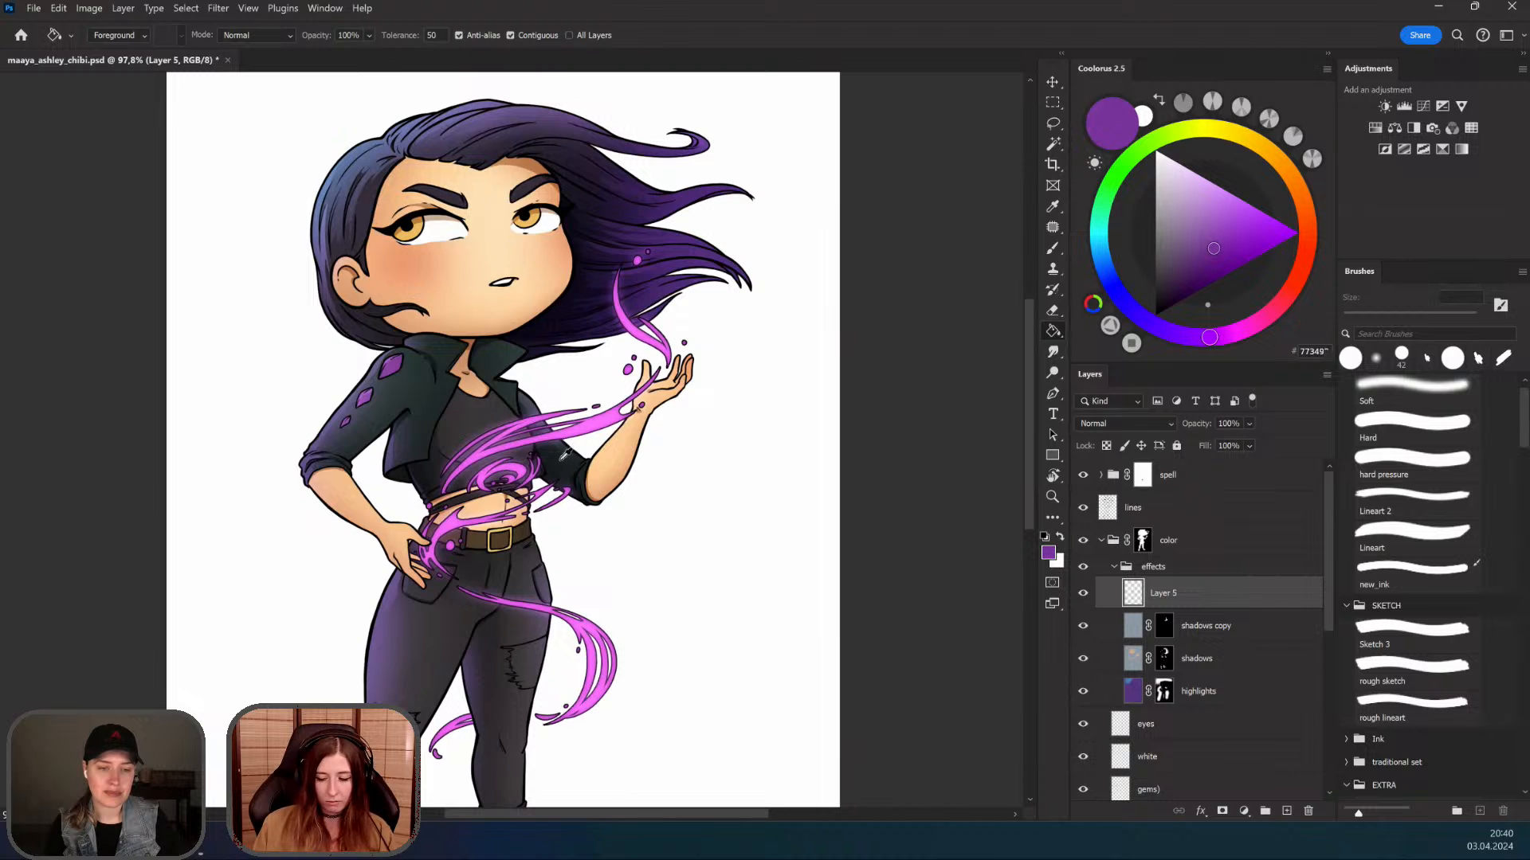
pyautogui.click(568, 461)
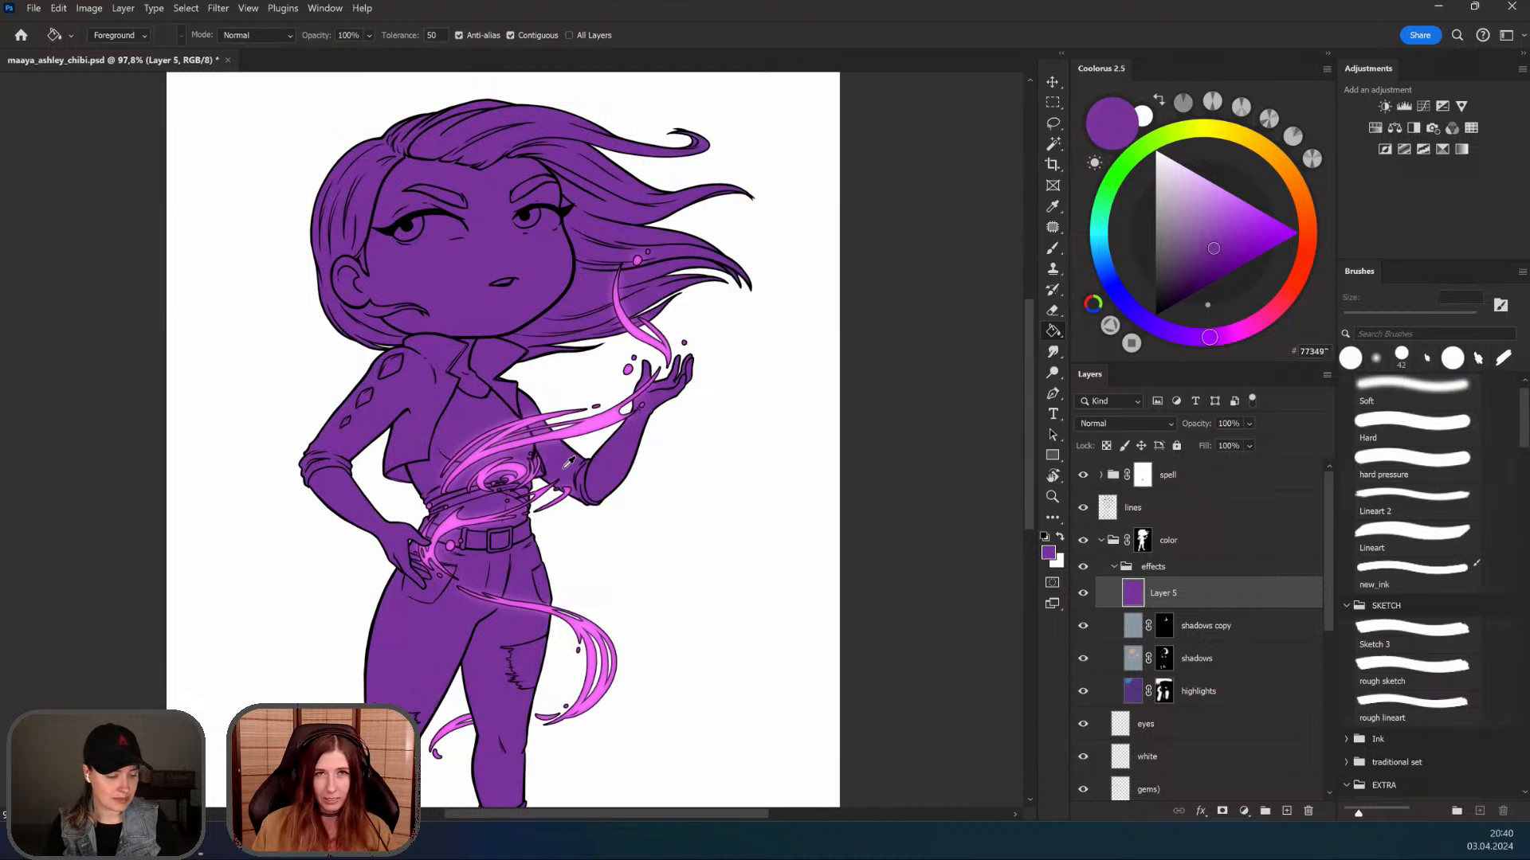
pyautogui.moveTo(555, 469); pyautogui.dragTo(590, 450)
pyautogui.moveTo(570, 427); pyautogui.dragTo(545, 536)
pyautogui.moveTo(558, 466); pyautogui.dragTo(576, 495)
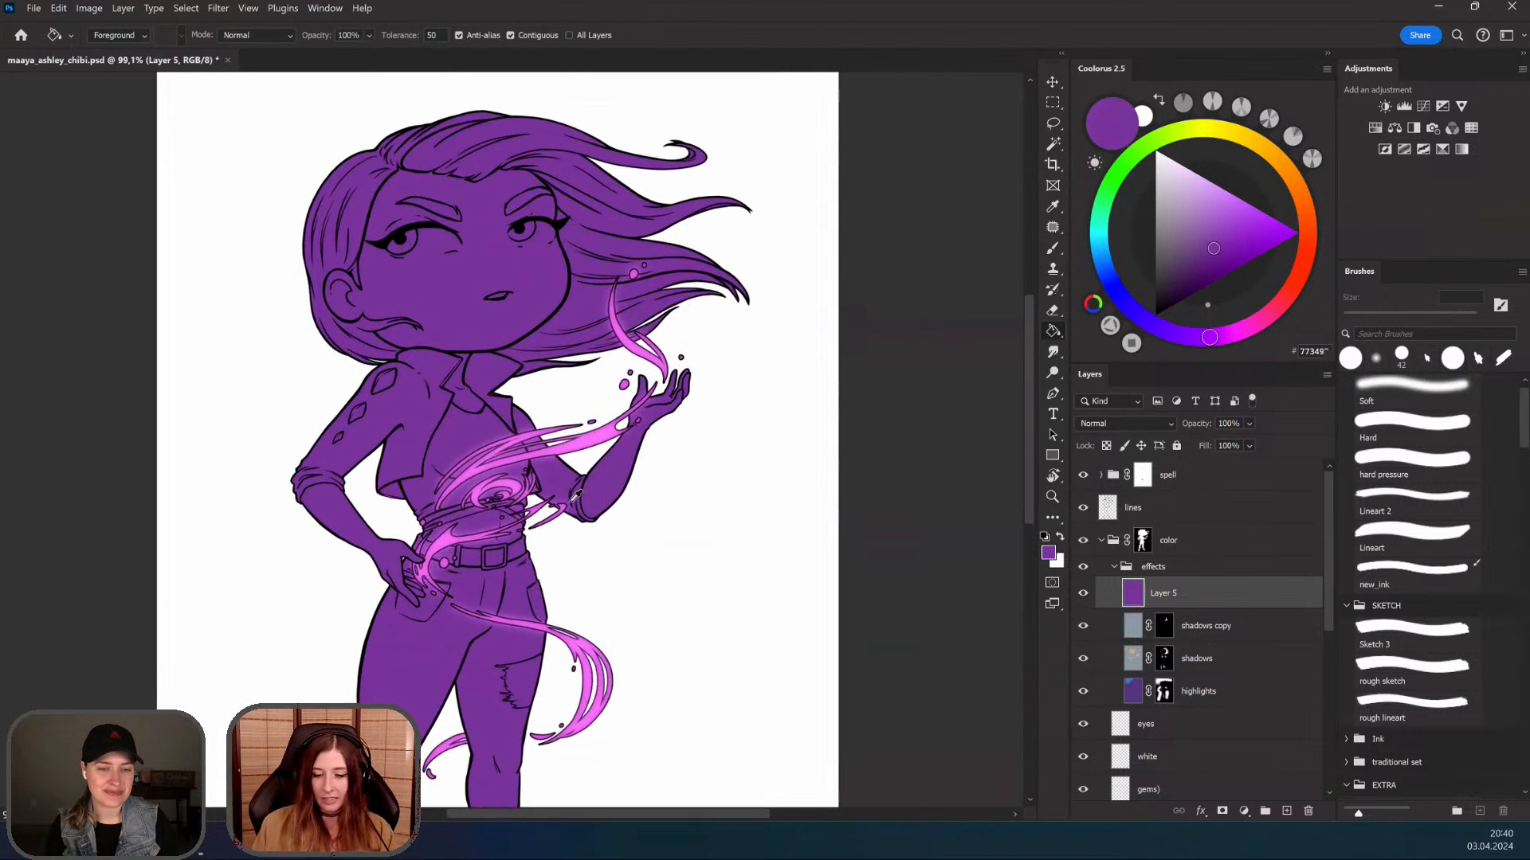
pyautogui.click(1124, 423)
pyautogui.click(1113, 517)
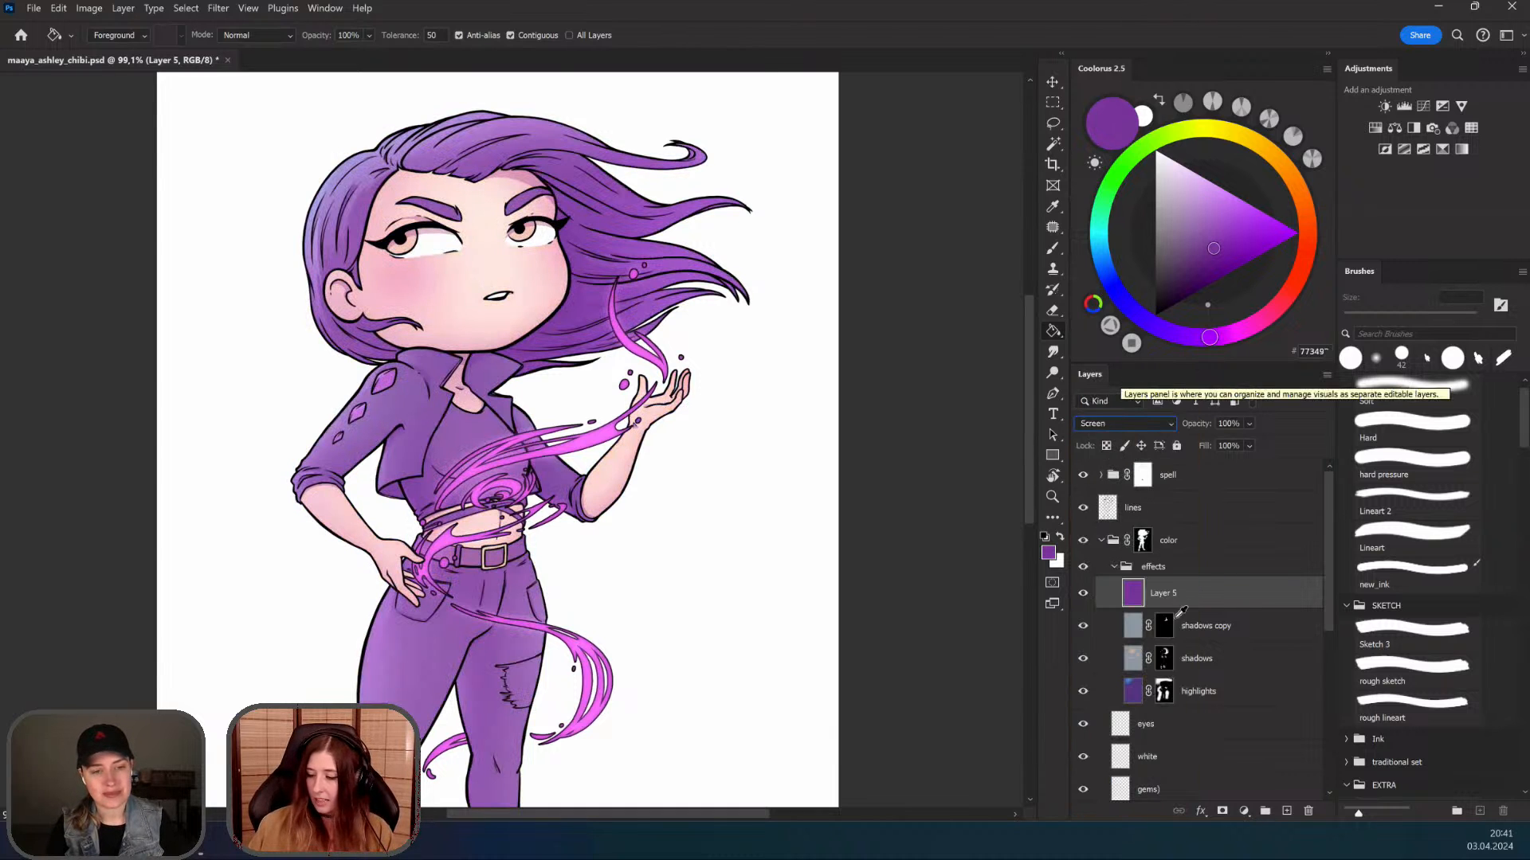
# Step: Add a layer mask to the violet Screen layer and fill the mask with black
pyautogui.click(1223, 810)
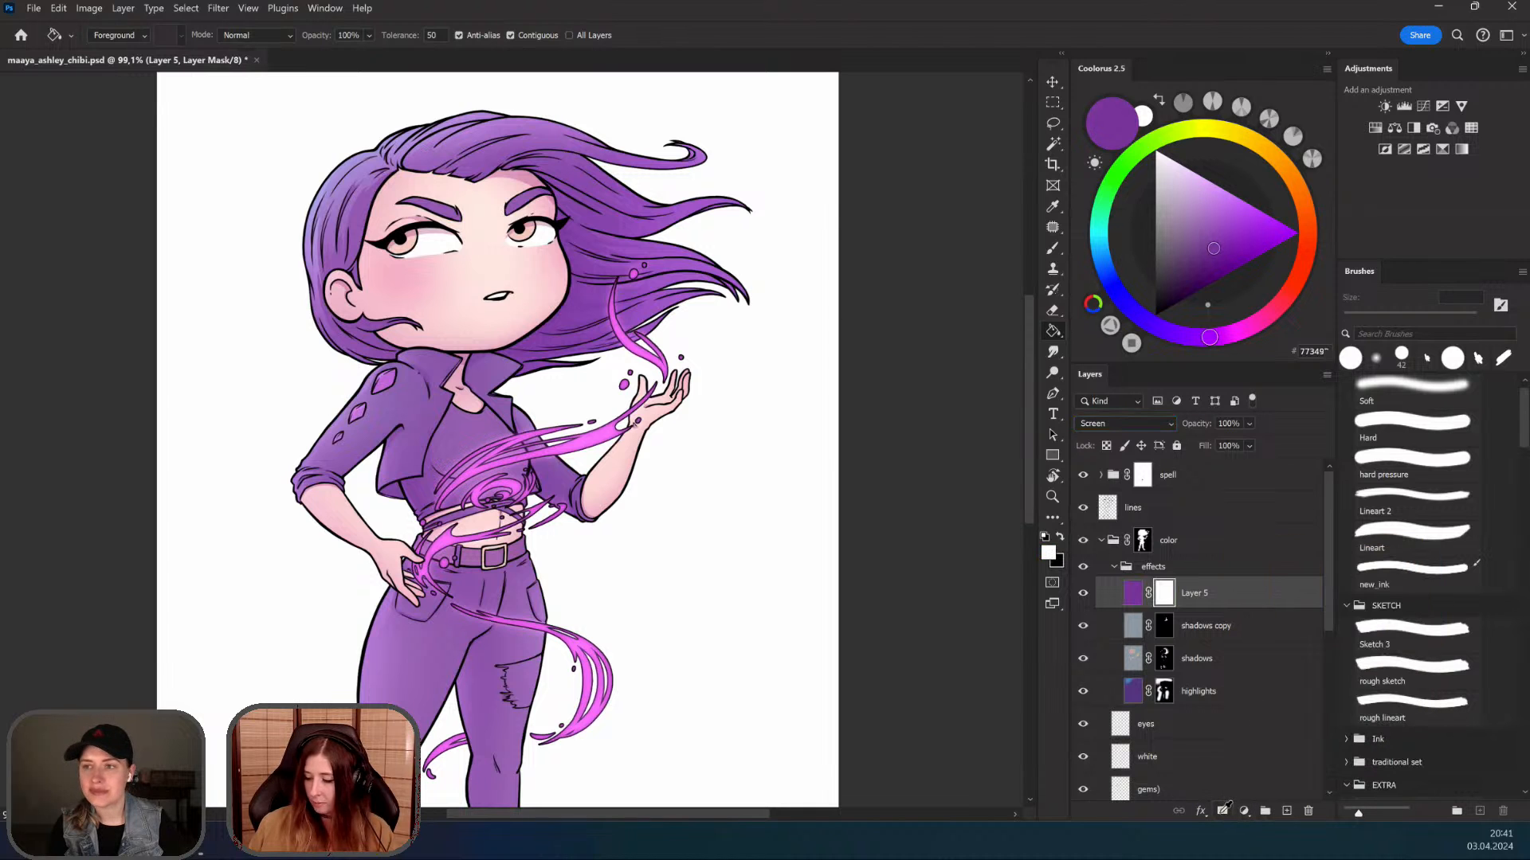
pyautogui.press('x')
pyautogui.click(571, 464)
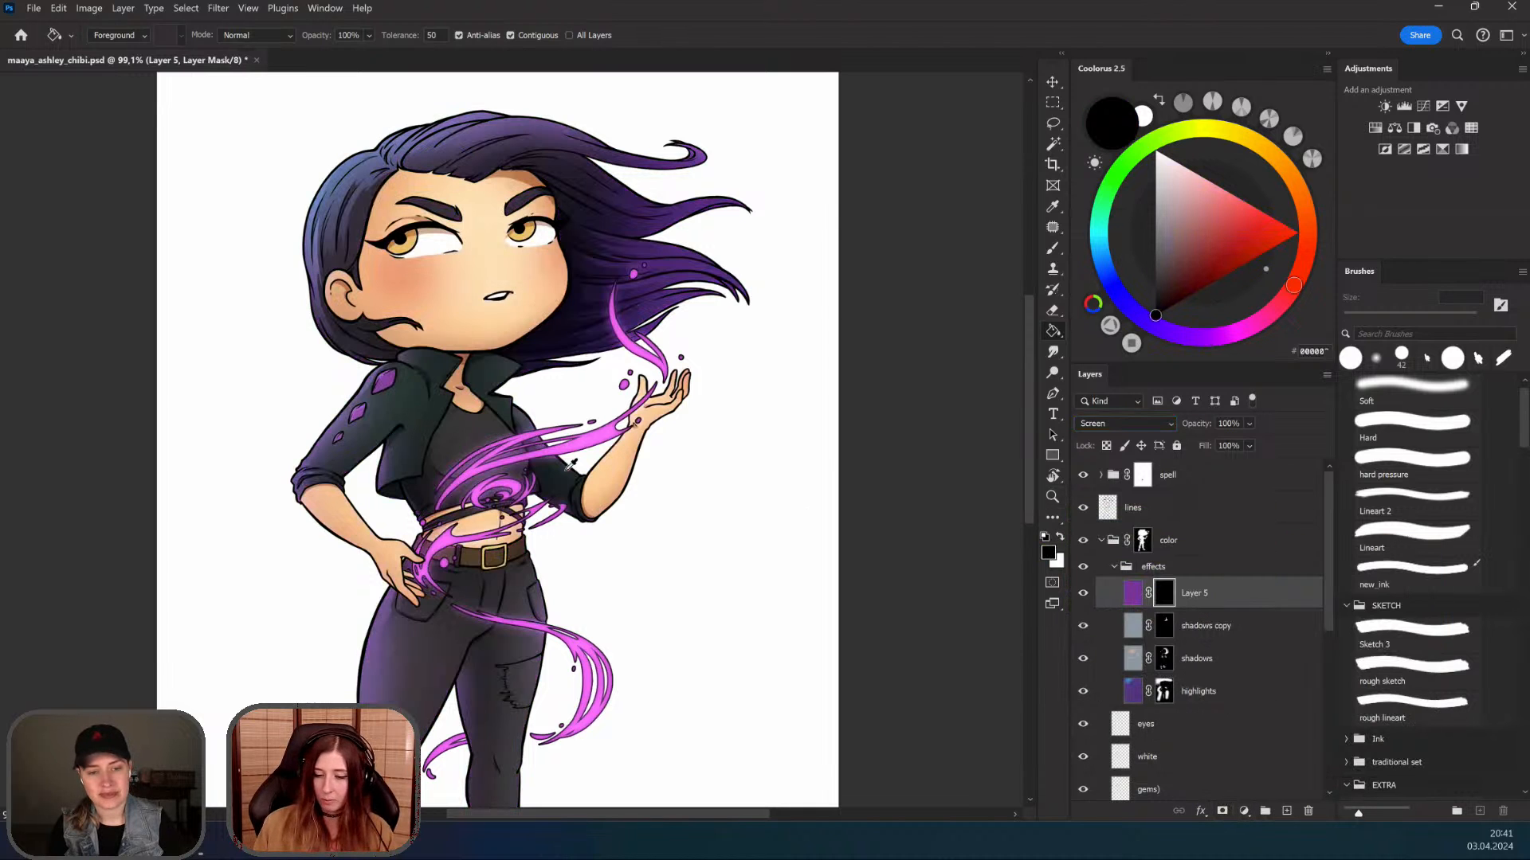
pyautogui.scroll(2, 589, 527)
pyautogui.press('g')
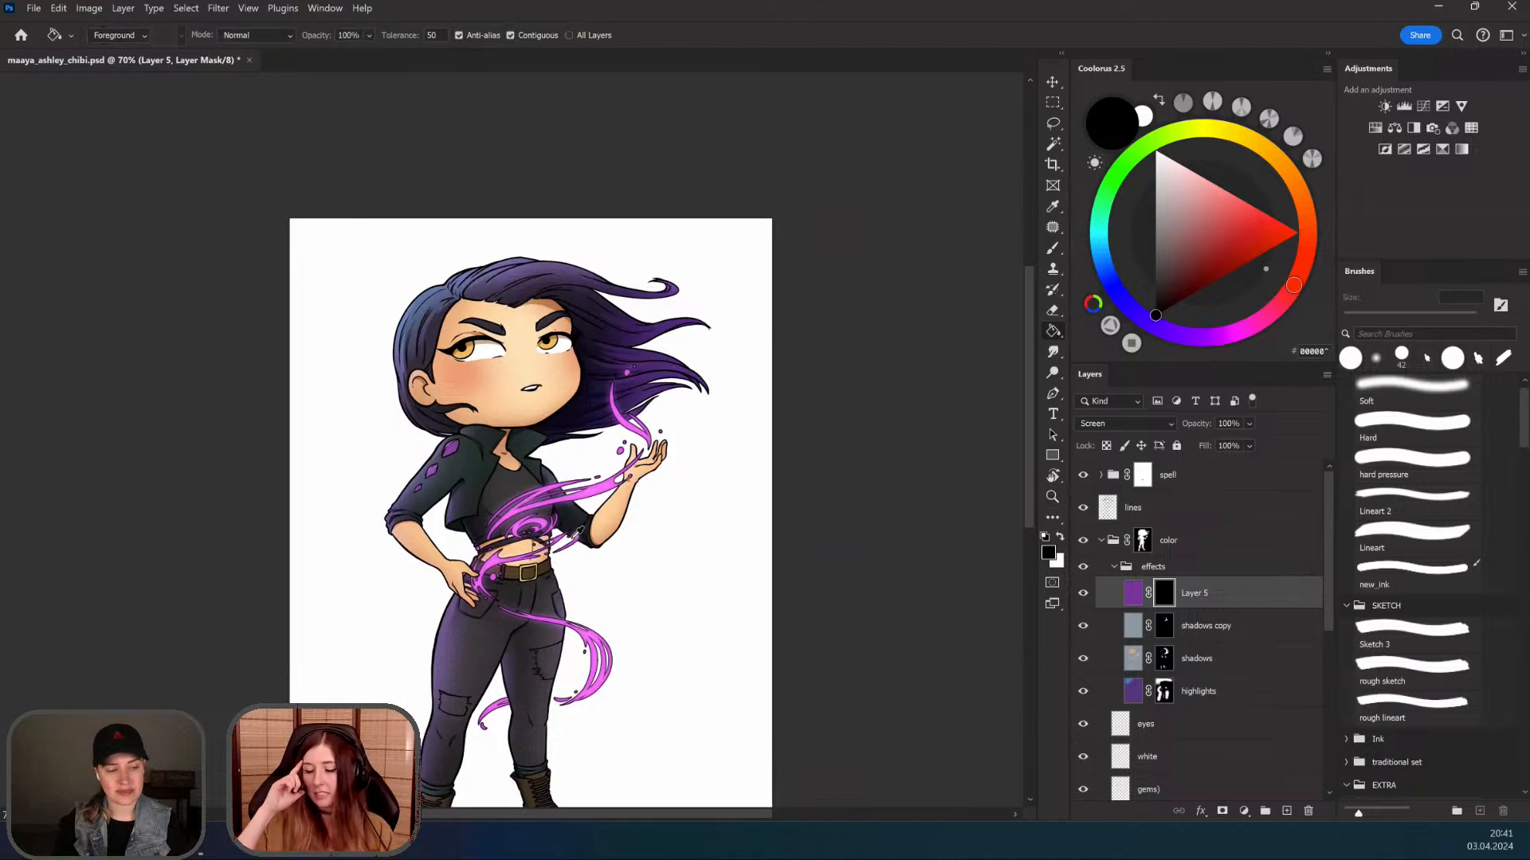
# Step: Examine the face, hair and raised arm around the spell with the violet layer's mask active
pyautogui.click(1135, 596)
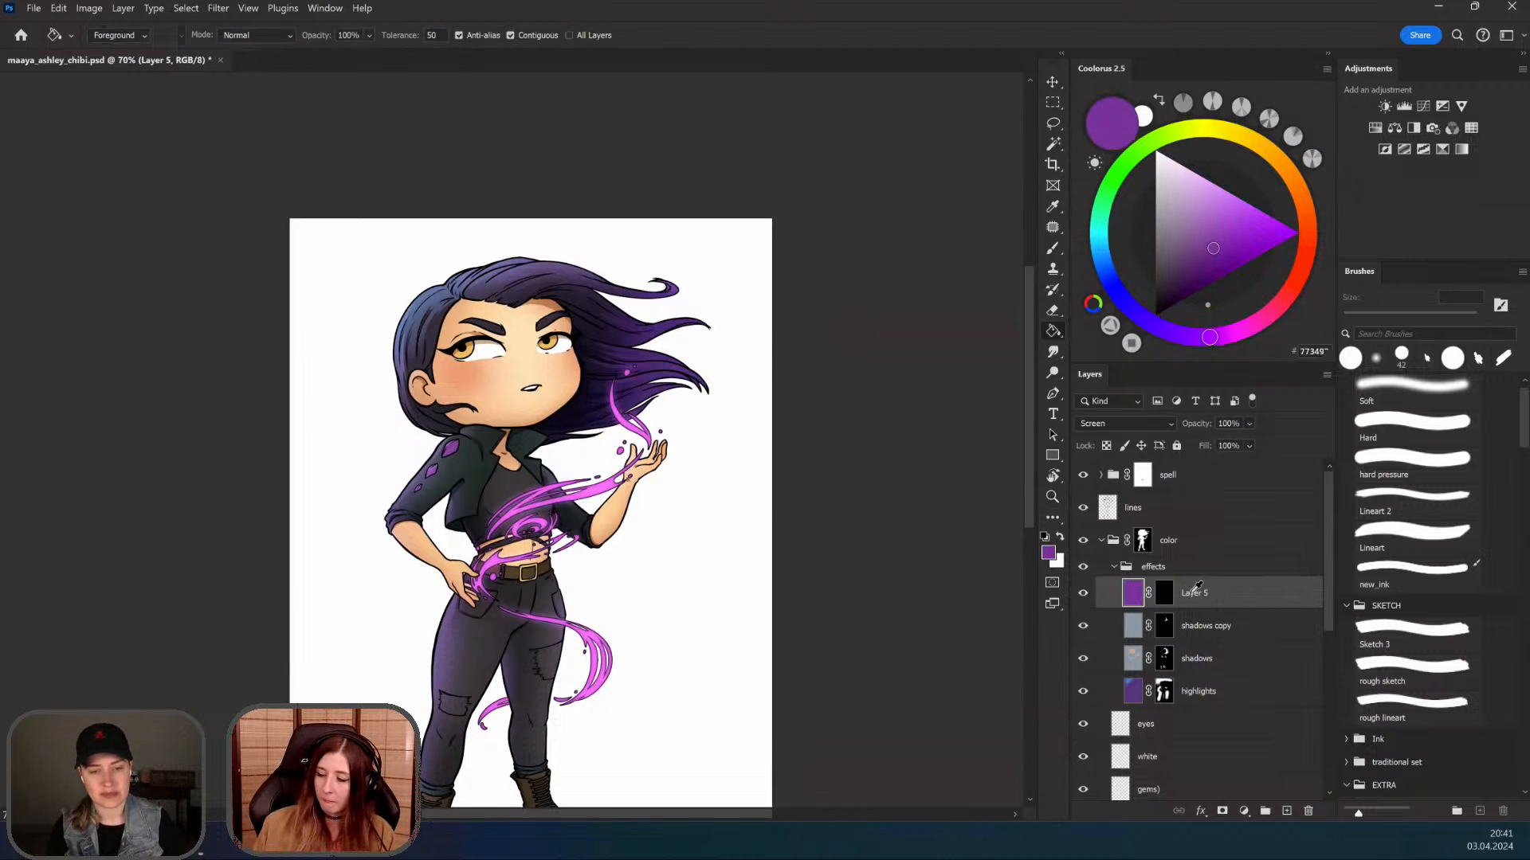
pyautogui.click(1162, 591)
pyautogui.moveTo(599, 482); pyautogui.dragTo(717, 585)
pyautogui.moveTo(598, 496); pyautogui.dragTo(619, 424)
pyautogui.moveTo(618, 426); pyautogui.dragTo(635, 502)
pyautogui.moveTo(610, 569); pyautogui.dragTo(568, 590)
pyautogui.moveTo(568, 594); pyautogui.dragTo(500, 522)
pyautogui.moveTo(581, 478)
pyautogui.mouseDown()
pyautogui.moveTo(531, 509)
pyautogui.moveTo(605, 494)
pyautogui.mouseUp()
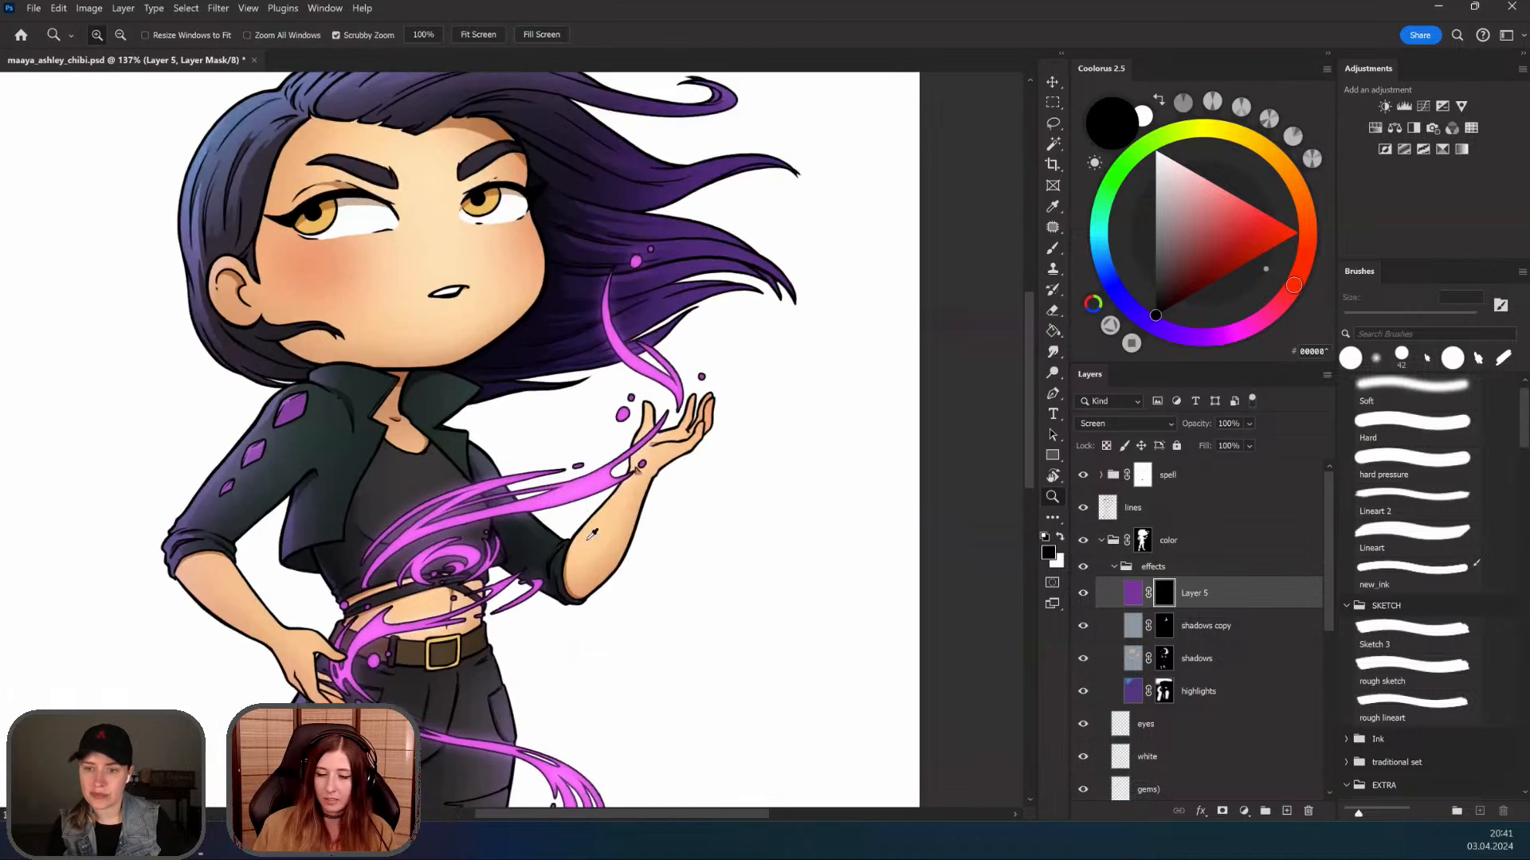
pyautogui.moveTo(647, 352); pyautogui.dragTo(653, 411)
pyautogui.moveTo(481, 599); pyautogui.dragTo(424, 602)
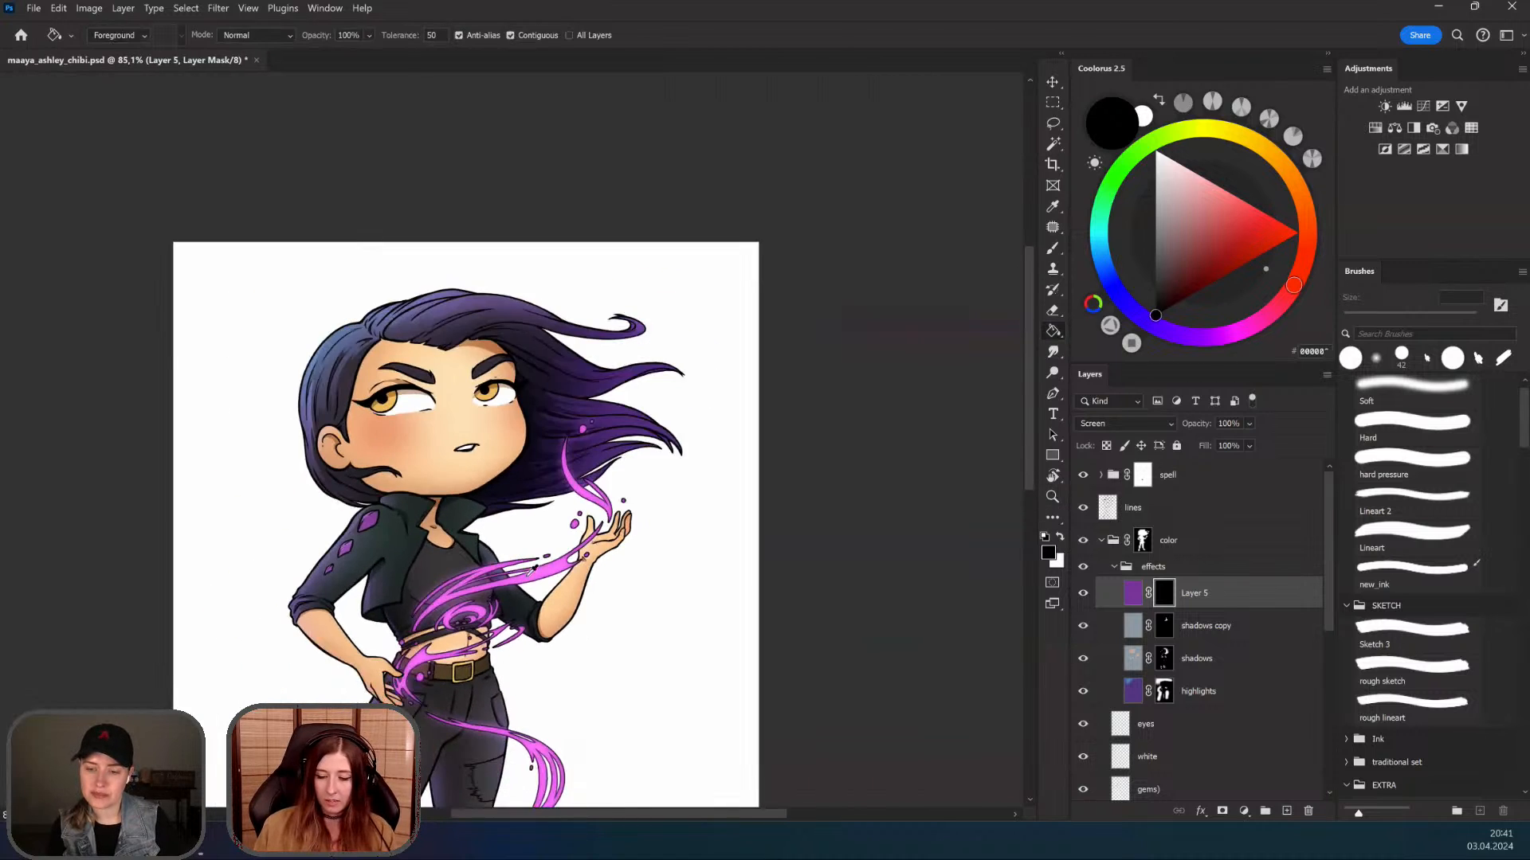
pyautogui.moveTo(550, 599)
pyautogui.mouseDown()
pyautogui.moveTo(604, 514)
pyautogui.moveTo(627, 551)
pyautogui.mouseUp()
pyautogui.moveTo(606, 425); pyautogui.dragTo(617, 485)
pyautogui.moveTo(614, 483); pyautogui.dragTo(645, 477)
# Step: Make white the painting colour and lasso-select the face along the cheek and jaw outline
pyautogui.press('l')
pyautogui.moveTo(630, 338)
pyautogui.mouseDown()
pyautogui.moveTo(703, 522)
pyautogui.moveTo(713, 500)
pyautogui.mouseUp()
pyautogui.moveTo(631, 533)
pyautogui.mouseDown()
pyautogui.moveTo(658, 545)
pyautogui.moveTo(707, 484)
pyautogui.moveTo(617, 454)
pyautogui.mouseUp()
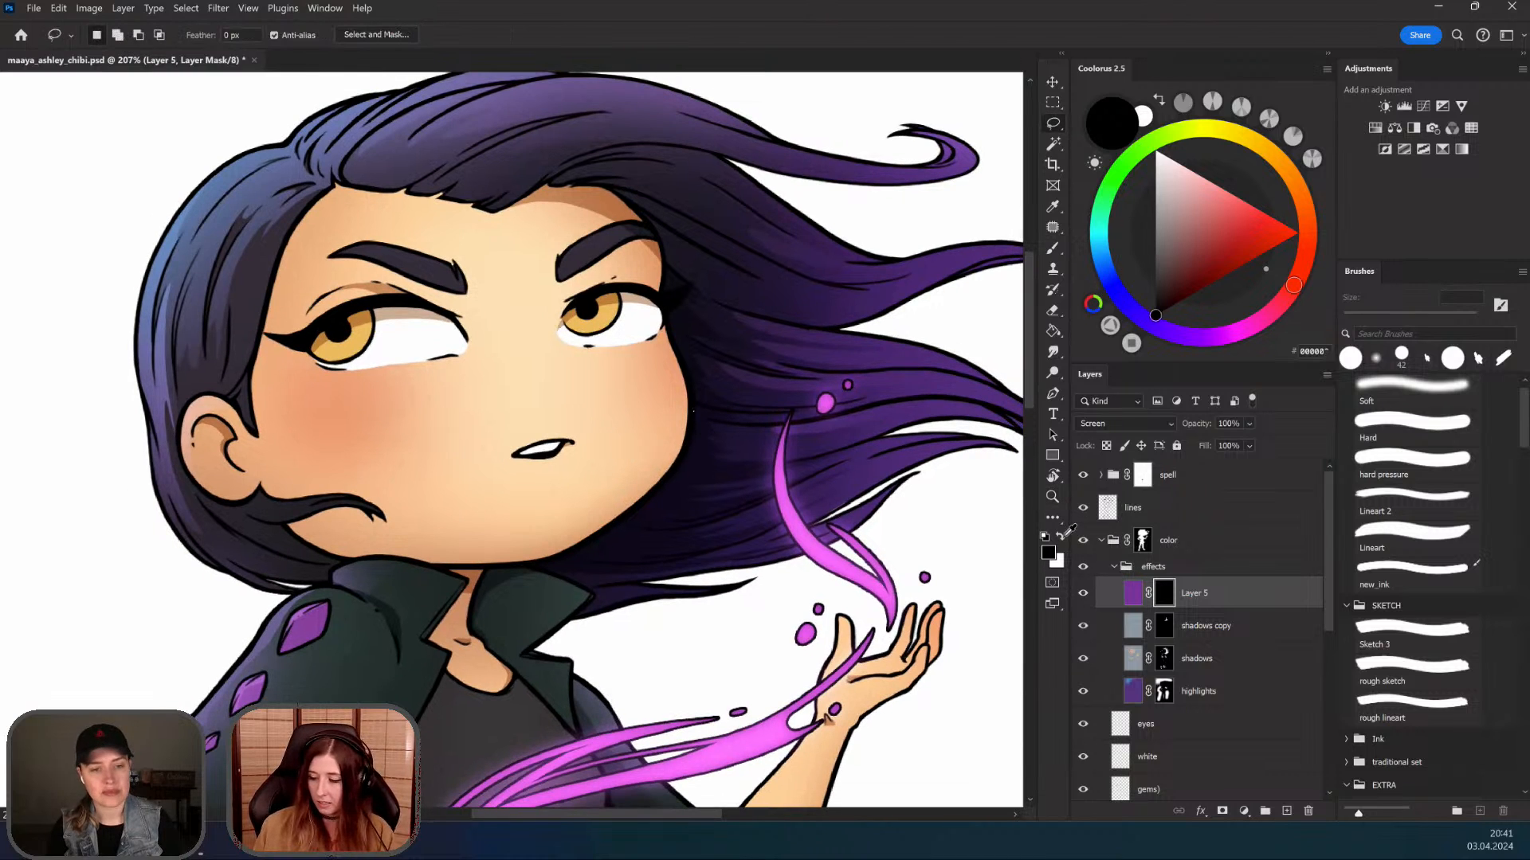
pyautogui.press('x')
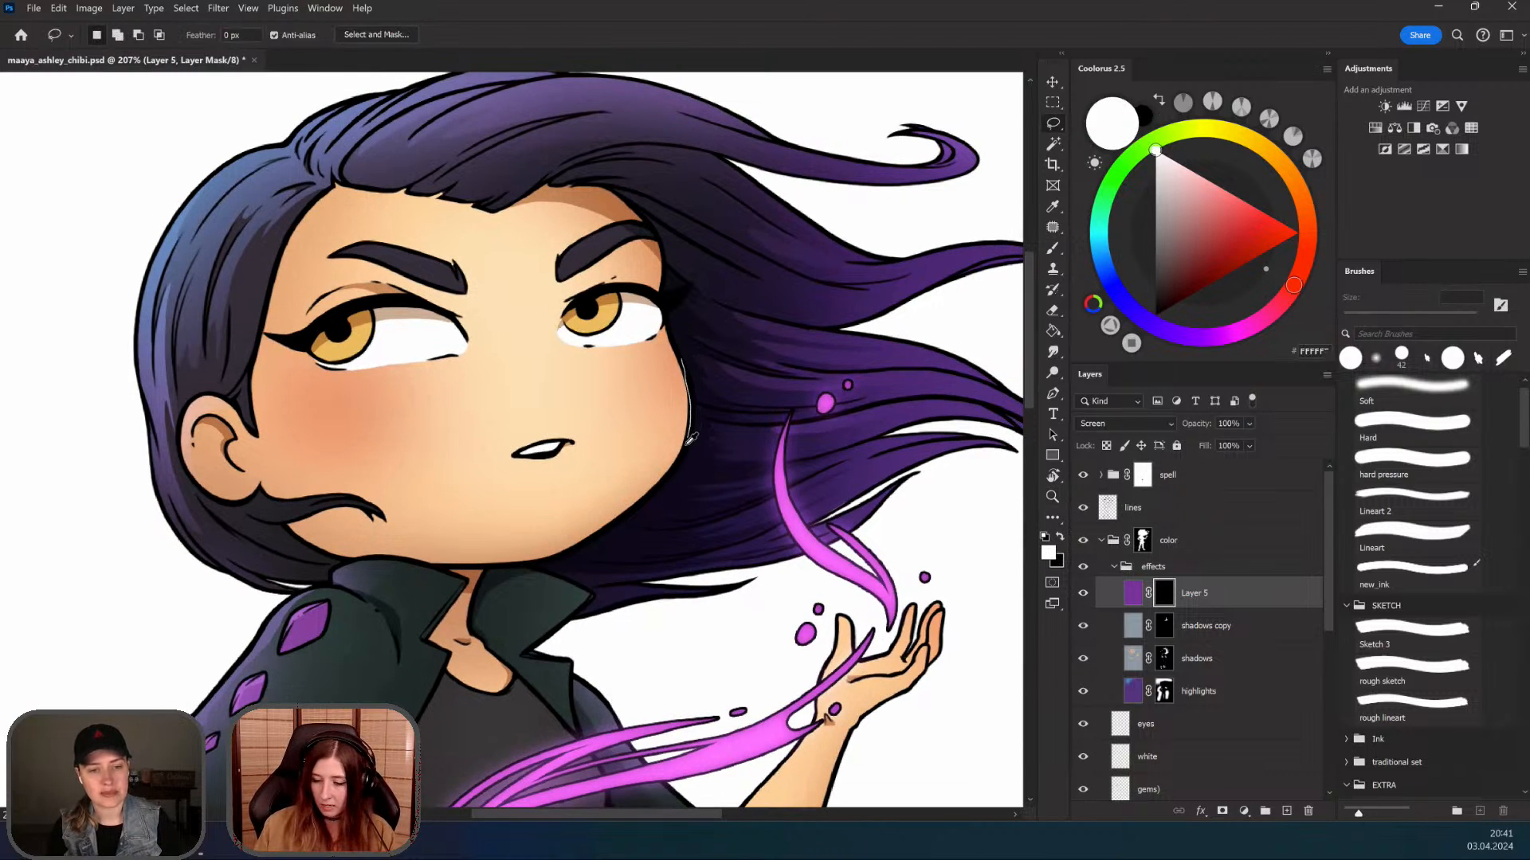
pyautogui.moveTo(652, 495); pyautogui.dragTo(530, 560)
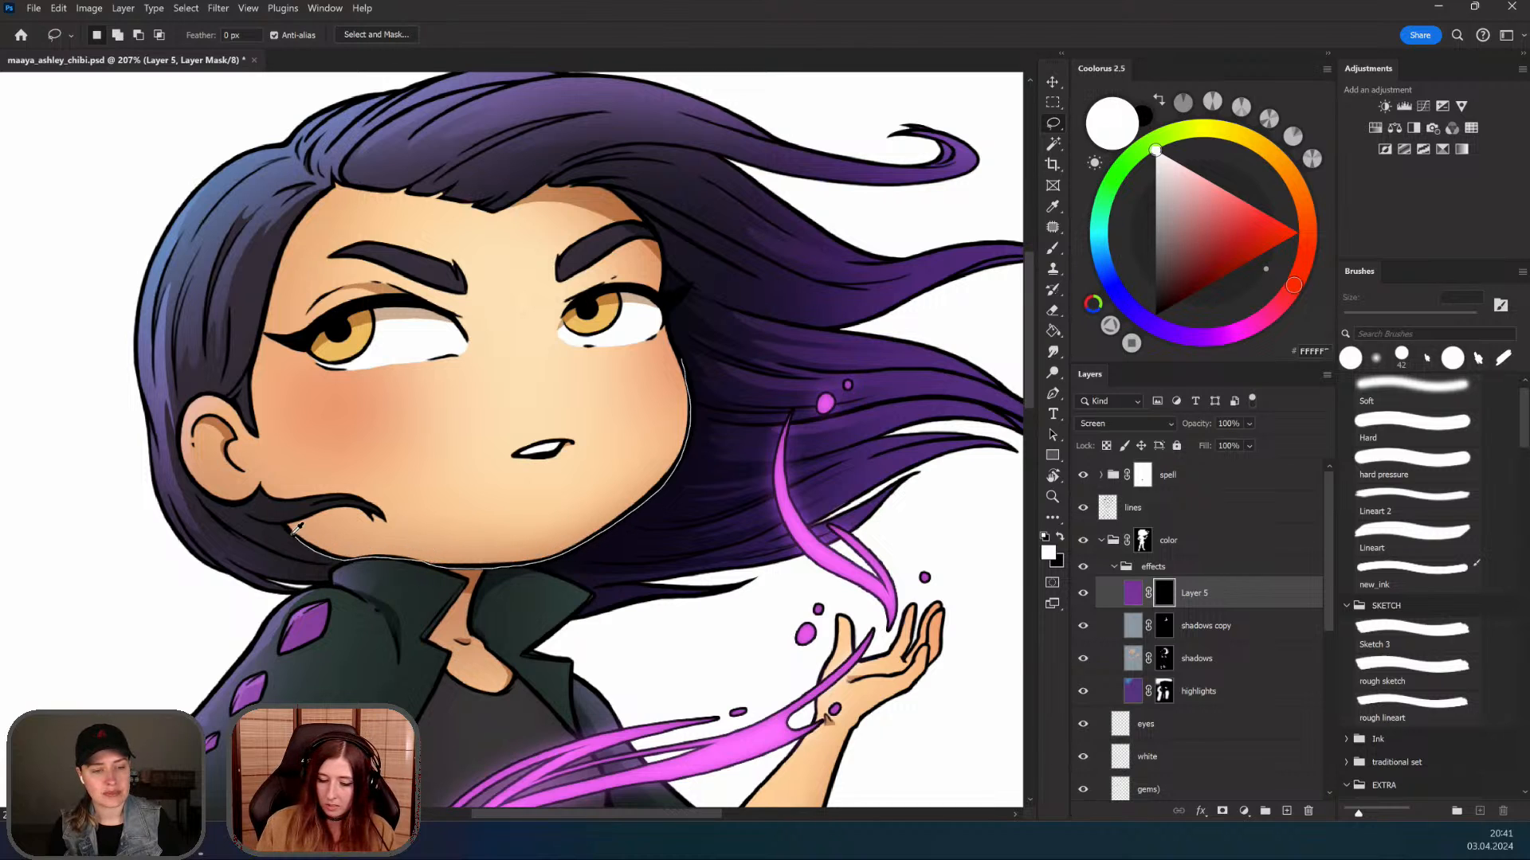
pyautogui.moveTo(283, 284)
pyautogui.mouseDown()
pyautogui.moveTo(657, 239)
pyautogui.moveTo(665, 299)
pyautogui.mouseUp()
pyautogui.moveTo(695, 482); pyautogui.dragTo(638, 478)
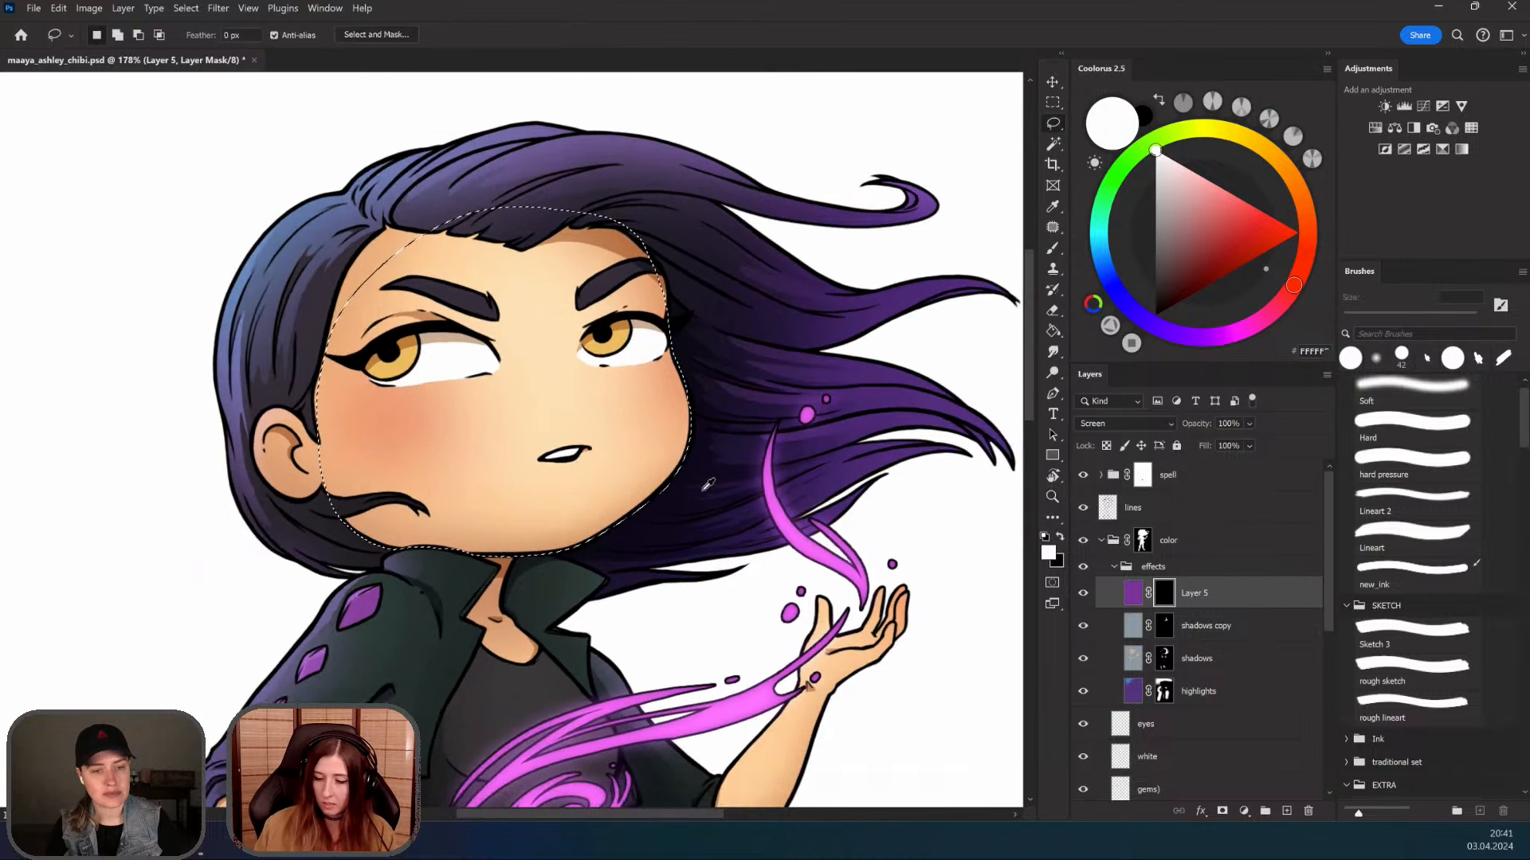
# Step: Reveal a soft violet glow on the cheek and jaw facing the spell with the 244 px soft brush at 43% opacity, and deselect
pyautogui.press('b')
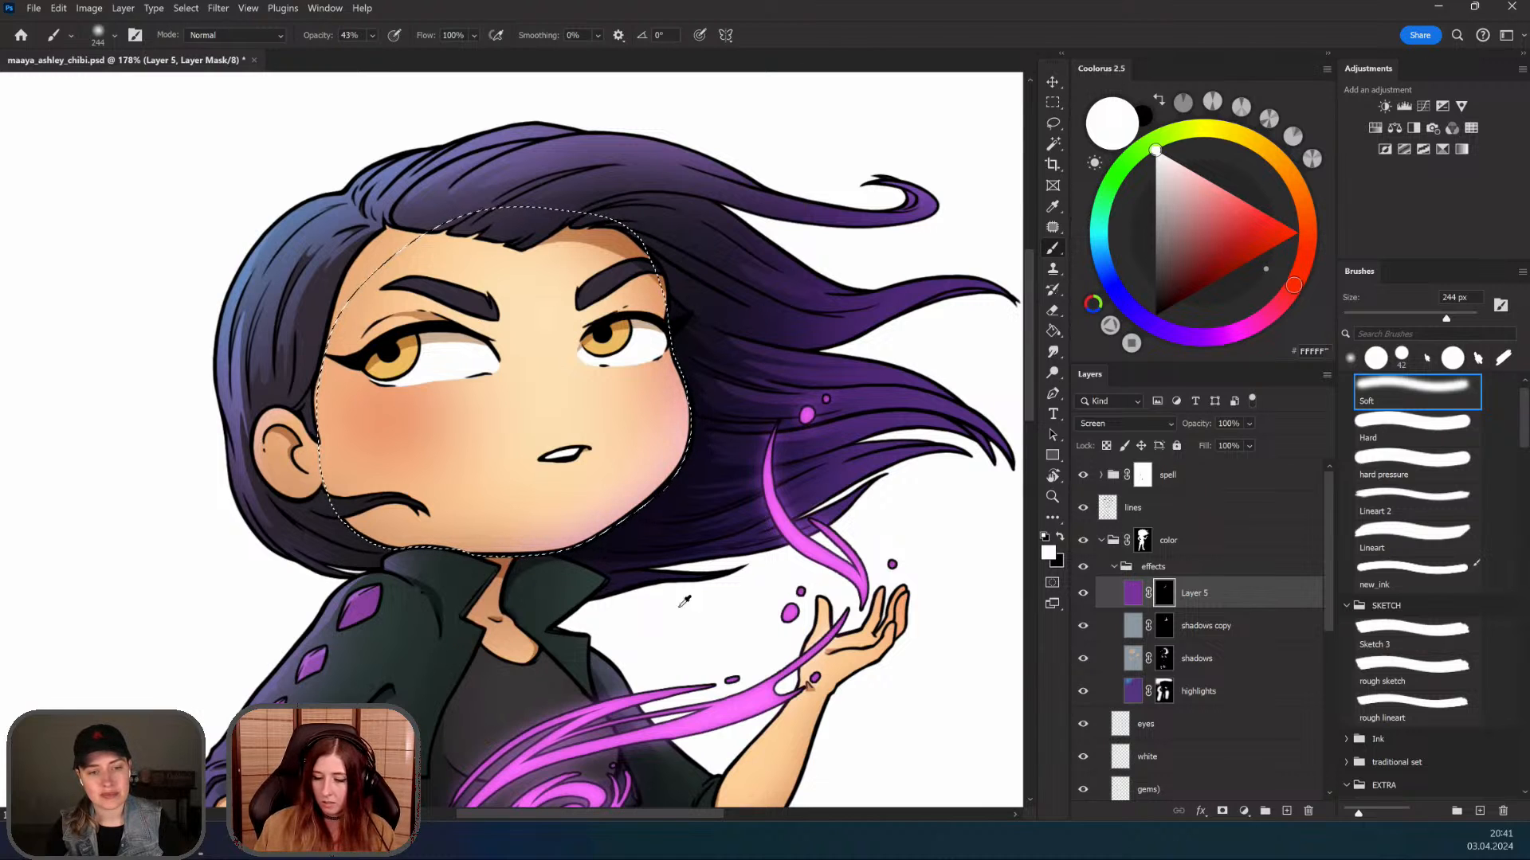
pyautogui.scroll(-5, 608, 643)
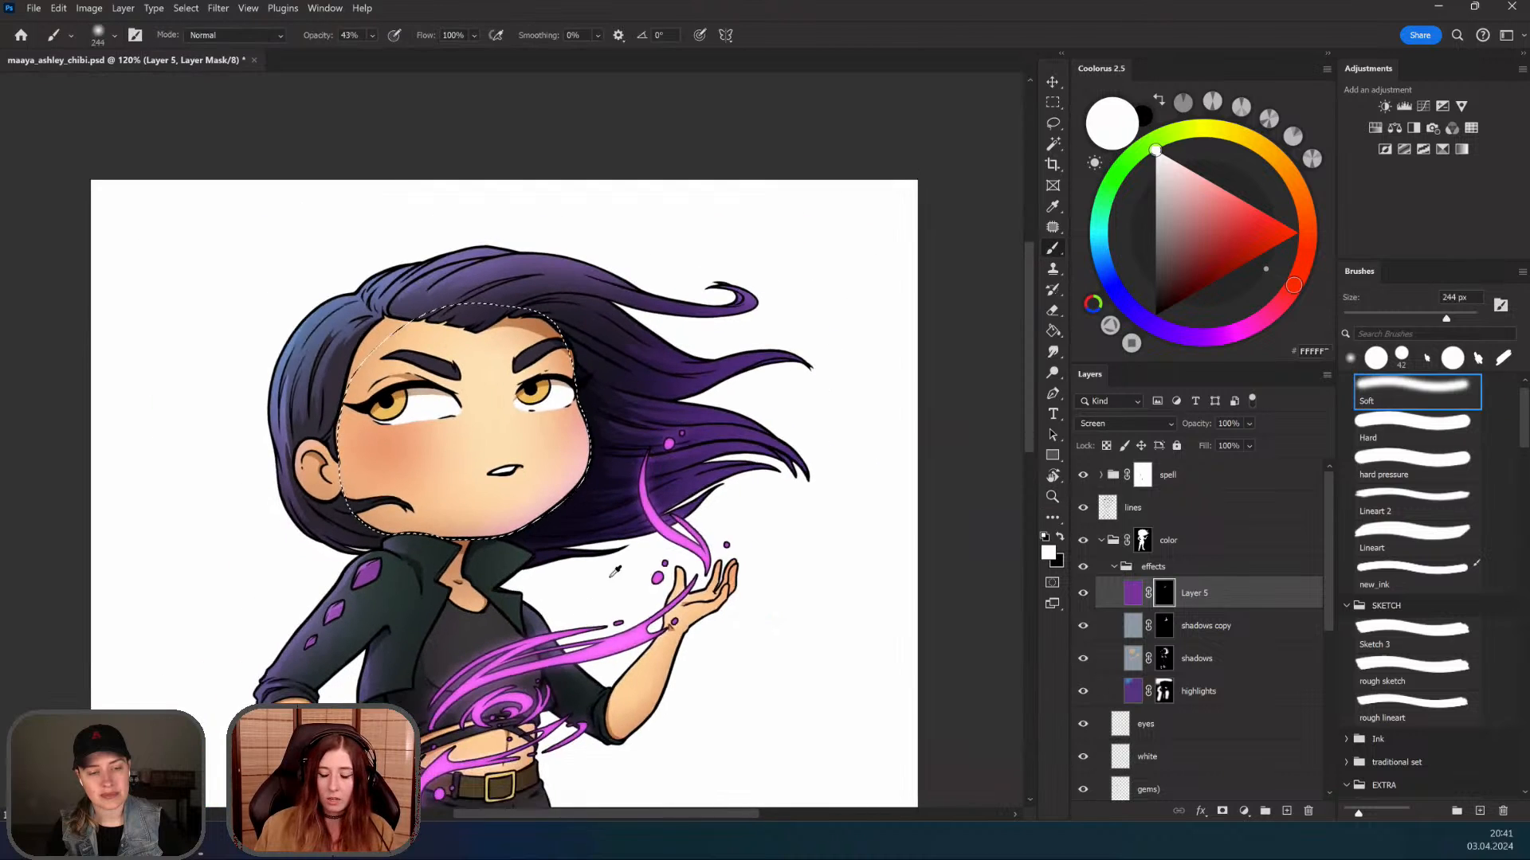
pyautogui.moveTo(560, 539)
pyautogui.mouseDown()
pyautogui.moveTo(604, 491)
pyautogui.moveTo(550, 493)
pyautogui.moveTo(613, 466)
pyautogui.mouseUp()
pyautogui.click(1052, 104)
pyautogui.click(1050, 128)
pyautogui.moveTo(614, 465); pyautogui.dragTo(632, 513)
pyautogui.moveTo(632, 513); pyautogui.dragTo(648, 505)
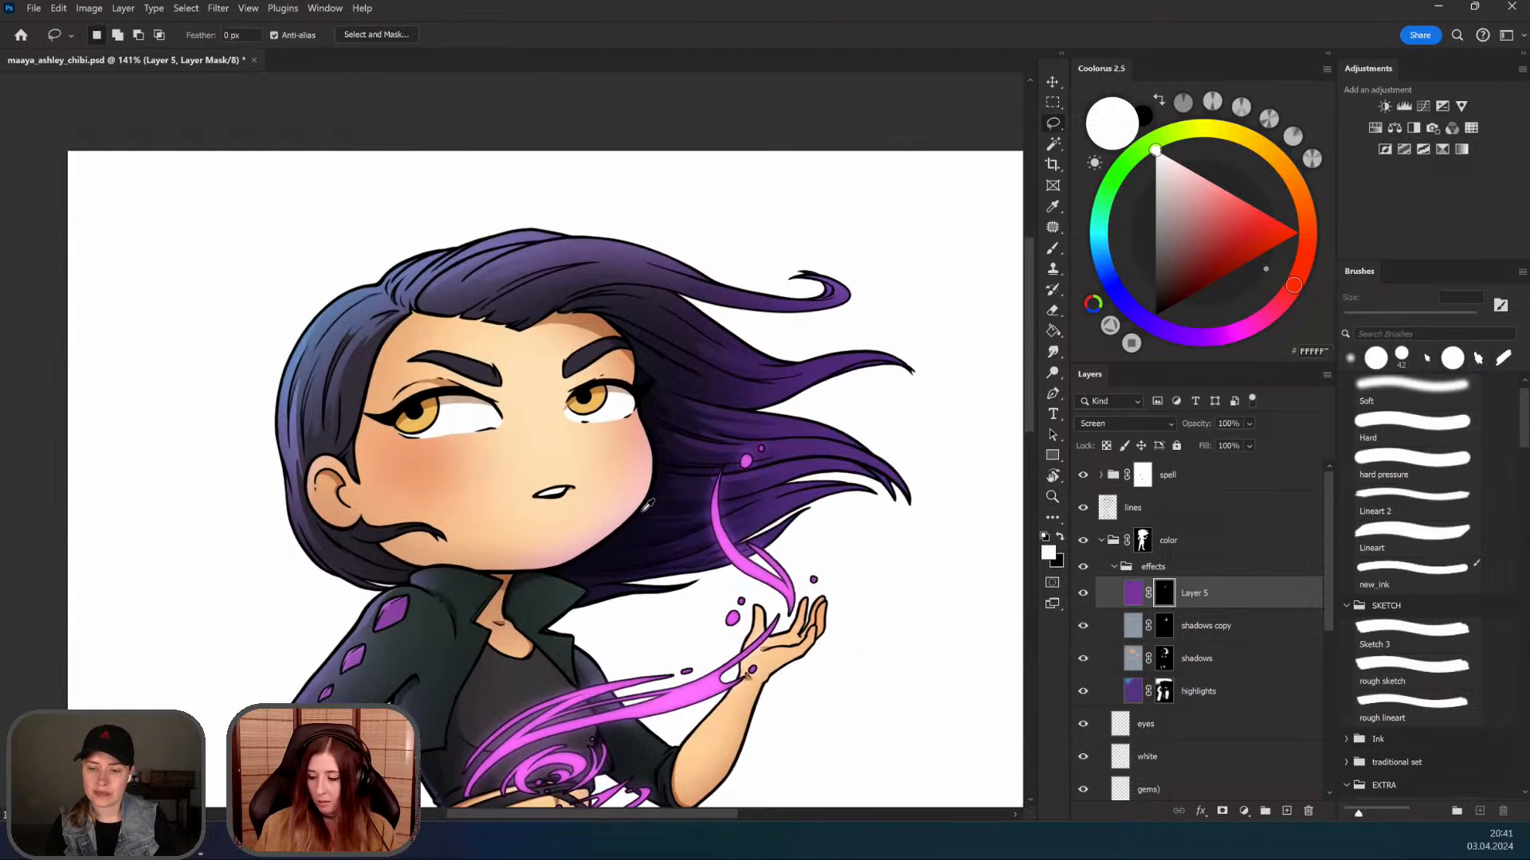
# Step: Duplicate the violet glow layer and clear the copy's mask to black across the whole canvas
pyautogui.hotkey('ctrl', 'j')
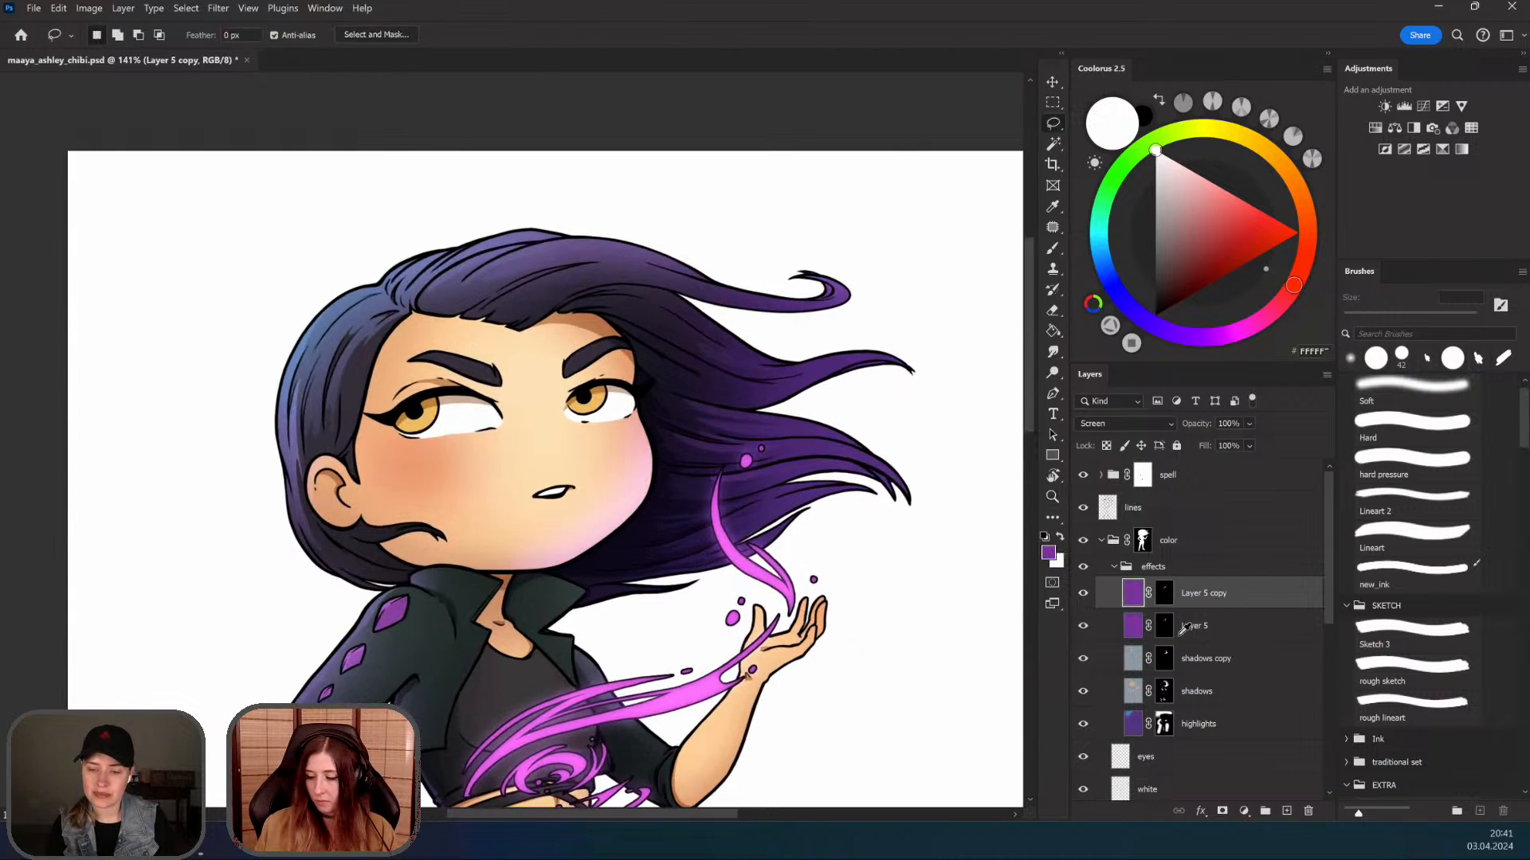
pyautogui.click(1165, 593)
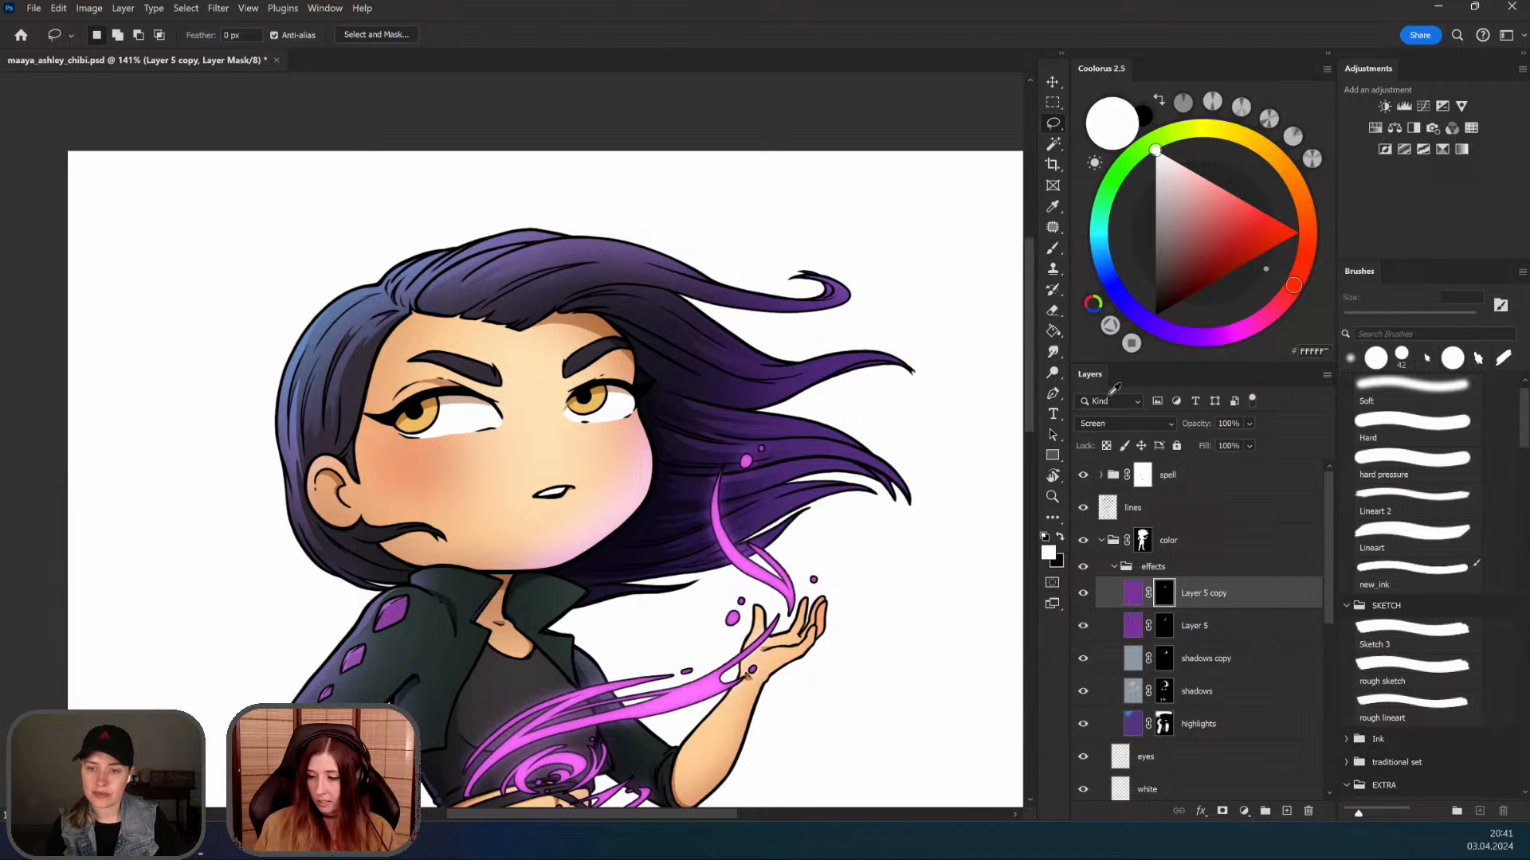
pyautogui.click(1052, 102)
pyautogui.moveTo(970, 183)
pyautogui.mouseDown()
pyautogui.moveTo(903, 174)
pyautogui.moveTo(775, 108)
pyautogui.mouseUp()
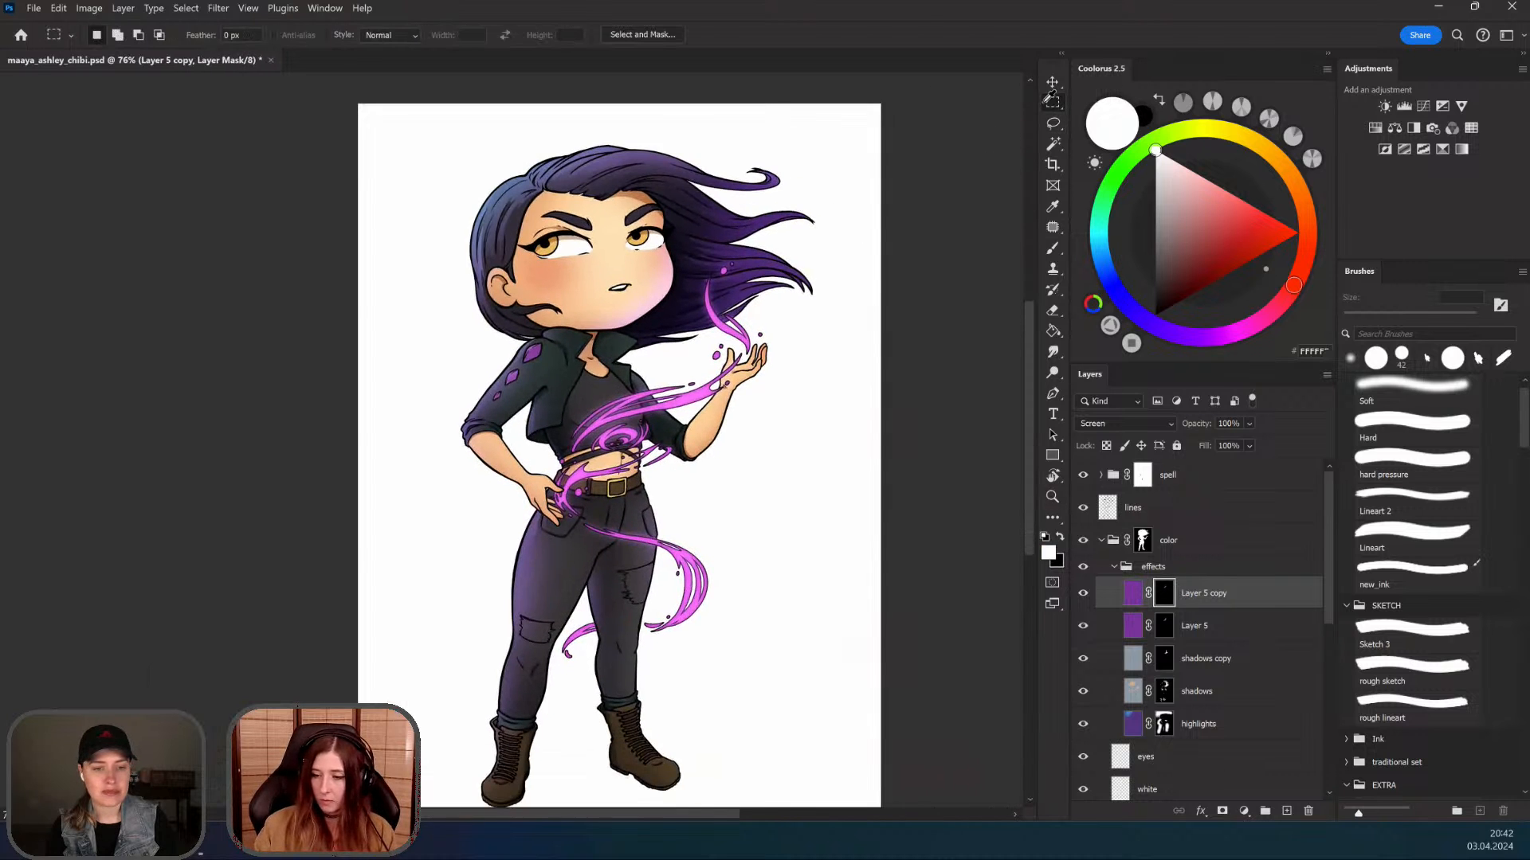
pyautogui.moveTo(770, 327); pyautogui.dragTo(664, 330)
pyautogui.moveTo(245, 82); pyautogui.dragTo(831, 820)
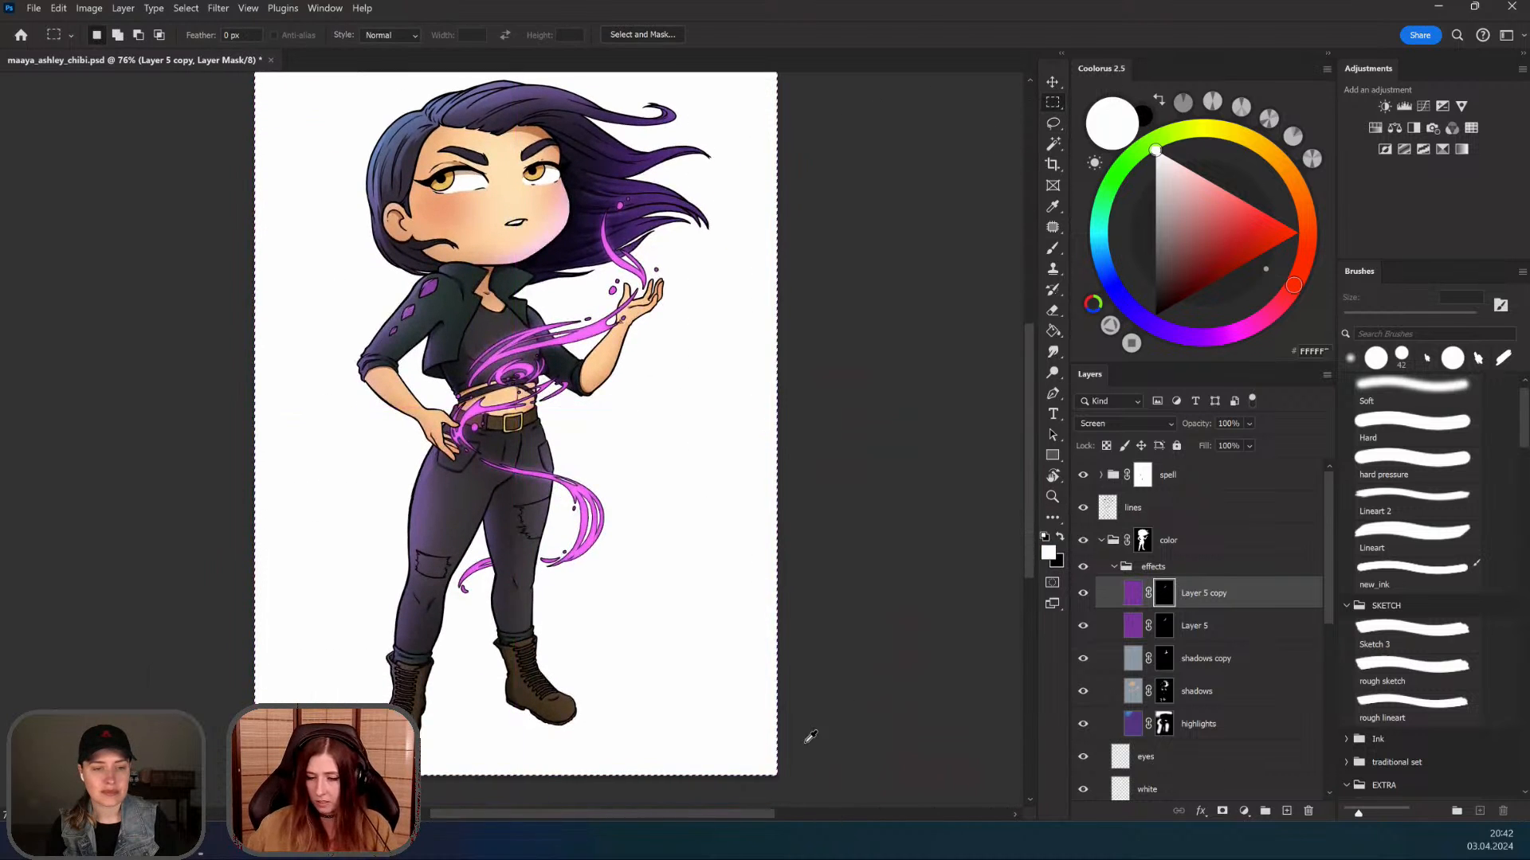
pyautogui.press('Delete')
pyautogui.moveTo(717, 172); pyautogui.dragTo(714, 381)
pyautogui.hotkey('ctrl', 'd')
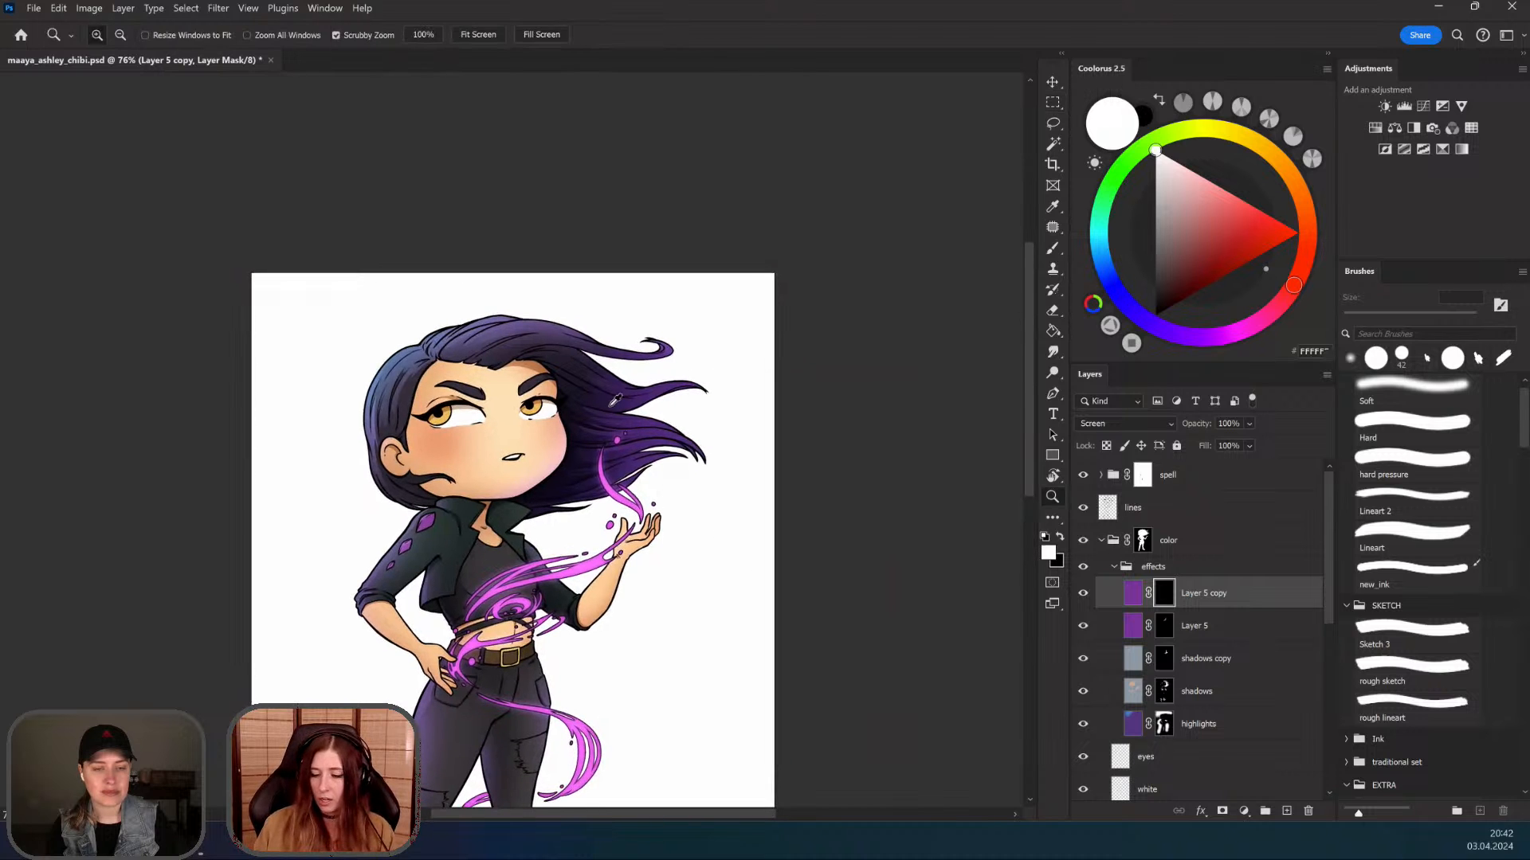
# Step: Lasso a thin crescent along the cheek and jaw edge facing the spell on the copied layer's mask
pyautogui.moveTo(515, 448); pyautogui.dragTo(834, 486)
pyautogui.moveTo(644, 529); pyautogui.dragTo(677, 520)
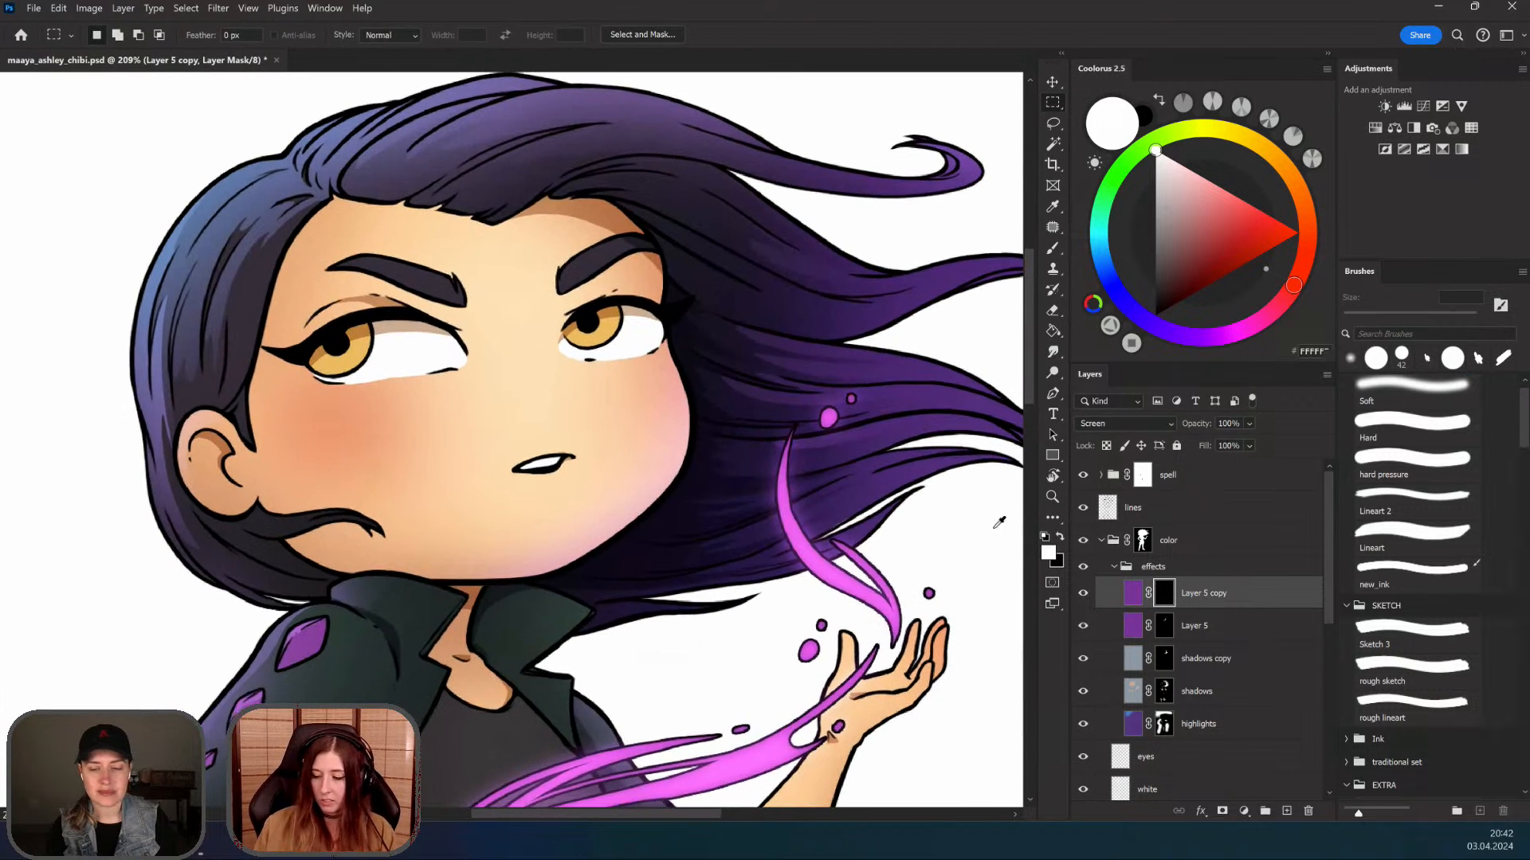
pyautogui.hotkey('ctrl', 'space')
pyautogui.moveTo(649, 436); pyautogui.dragTo(787, 443)
pyautogui.moveTo(692, 309)
pyautogui.mouseDown()
pyautogui.moveTo(709, 477)
pyautogui.moveTo(639, 566)
pyautogui.moveTo(549, 621)
pyautogui.moveTo(359, 659)
pyautogui.moveTo(446, 634)
pyautogui.mouseUp()
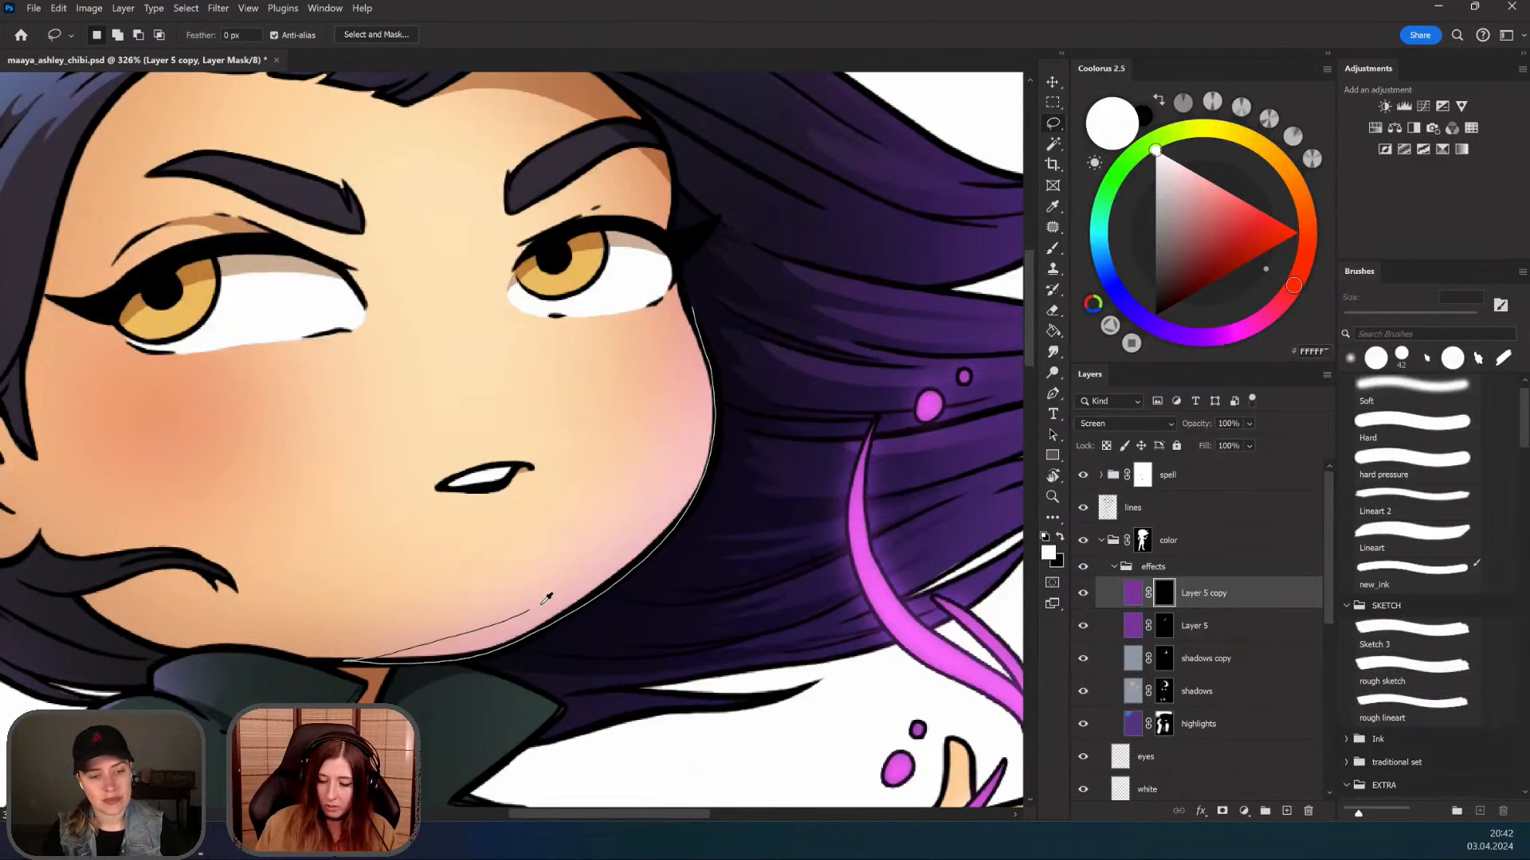
pyautogui.moveTo(692, 310); pyautogui.dragTo(691, 328)
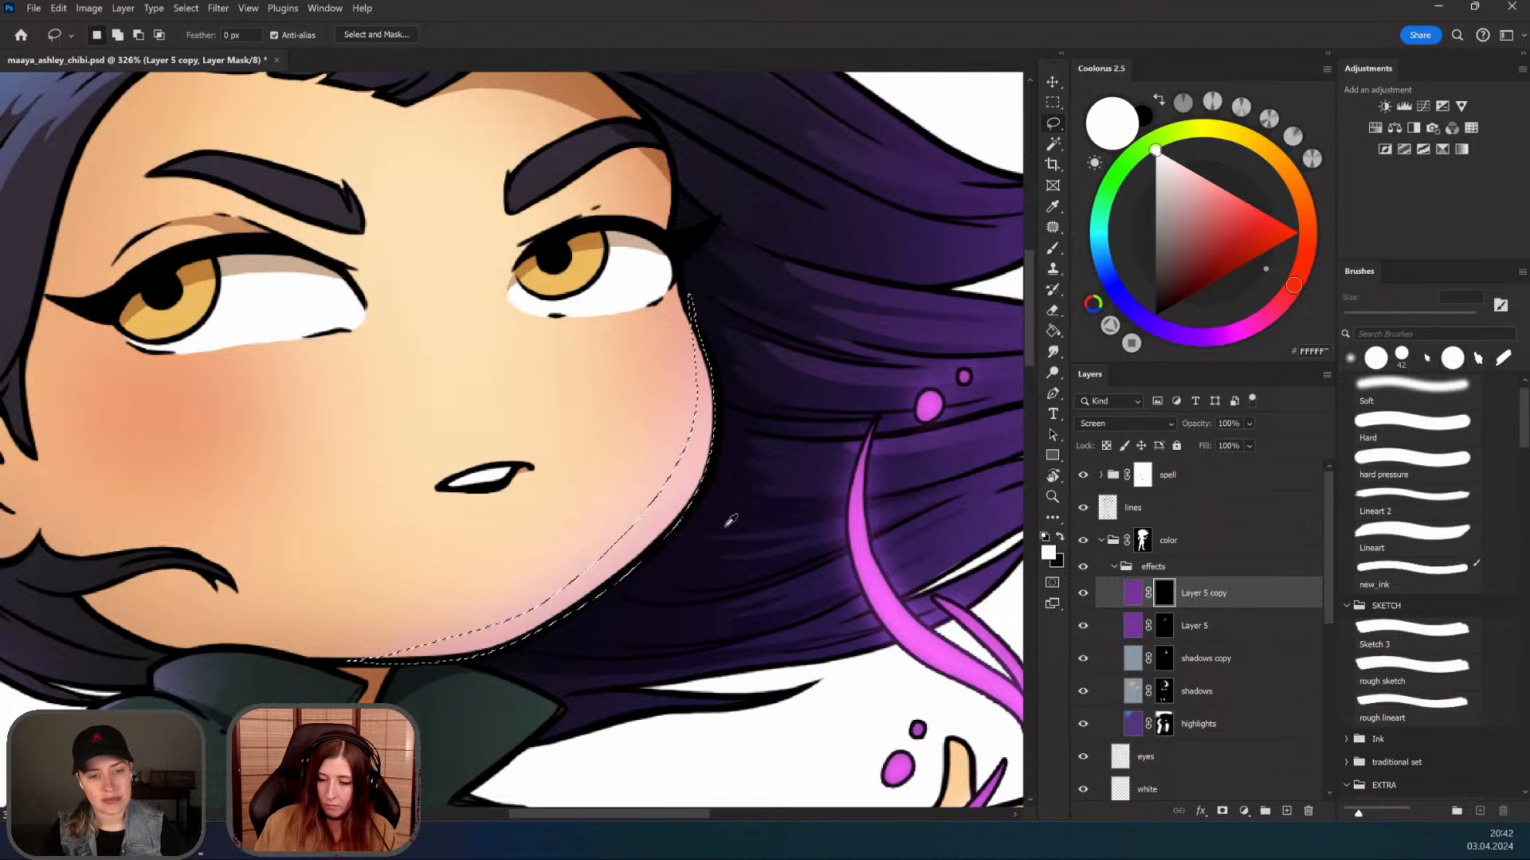
# Step: Paint the crescent white on the mask with the 244 px soft brush at 99% opacity to form a rim light, and deselect
pyautogui.hotkey('ctrl', 'space')
pyautogui.moveTo(623, 505)
pyautogui.mouseDown()
pyautogui.moveTo(374, 488)
pyautogui.moveTo(681, 526)
pyautogui.moveTo(669, 361)
pyautogui.moveTo(642, 830)
pyautogui.mouseUp()
pyautogui.press('b')
pyautogui.moveTo(669, 478); pyautogui.dragTo(572, 585)
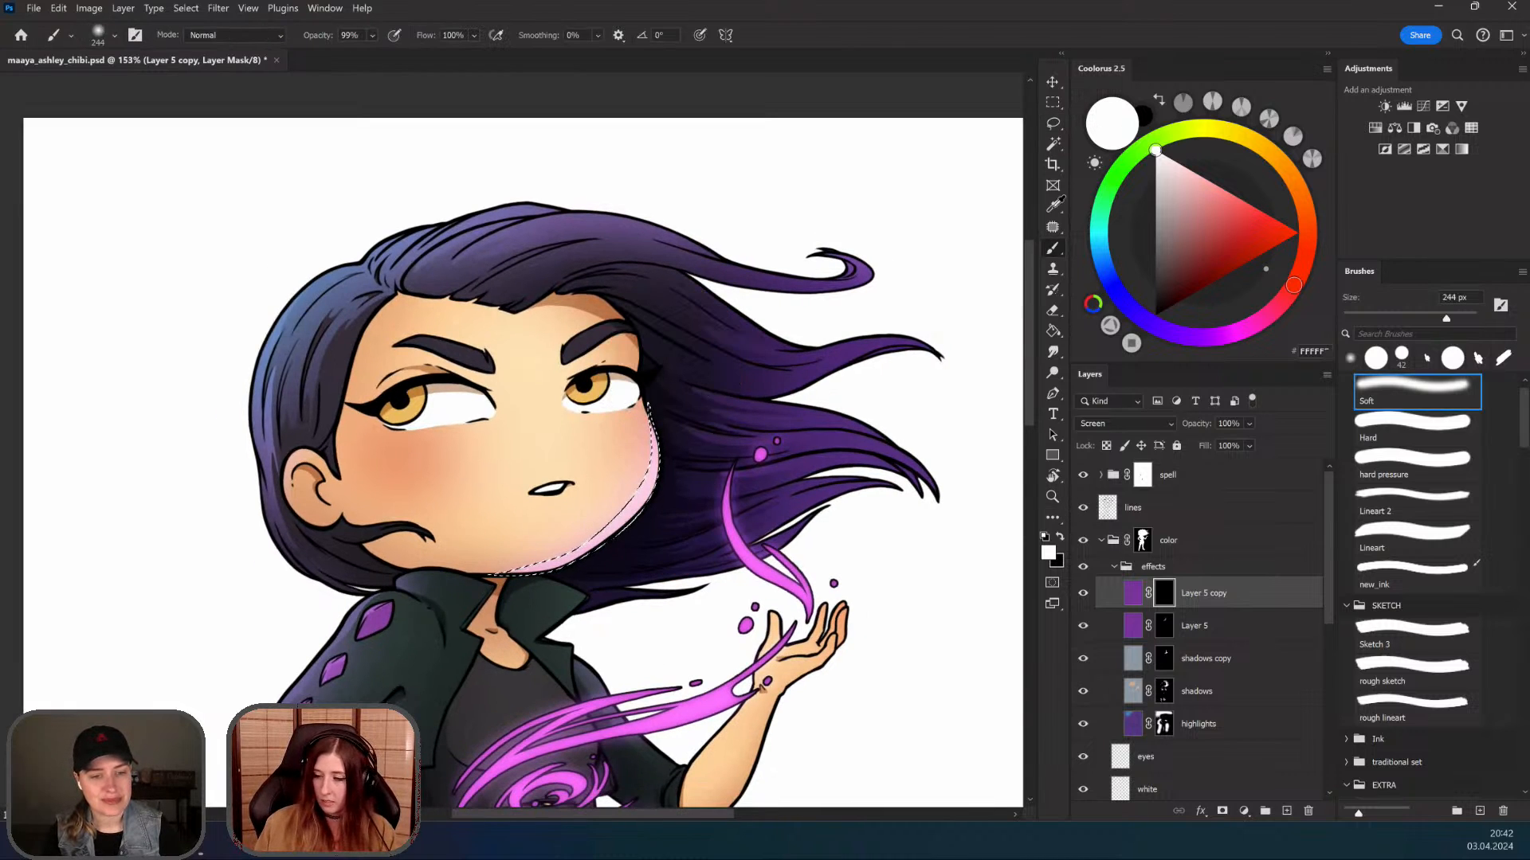
pyautogui.hotkey('ctrl', 'd')
# Step: Set the copied glow layer's blending mode to Color Dodge
pyautogui.press('l')
pyautogui.click(1125, 423)
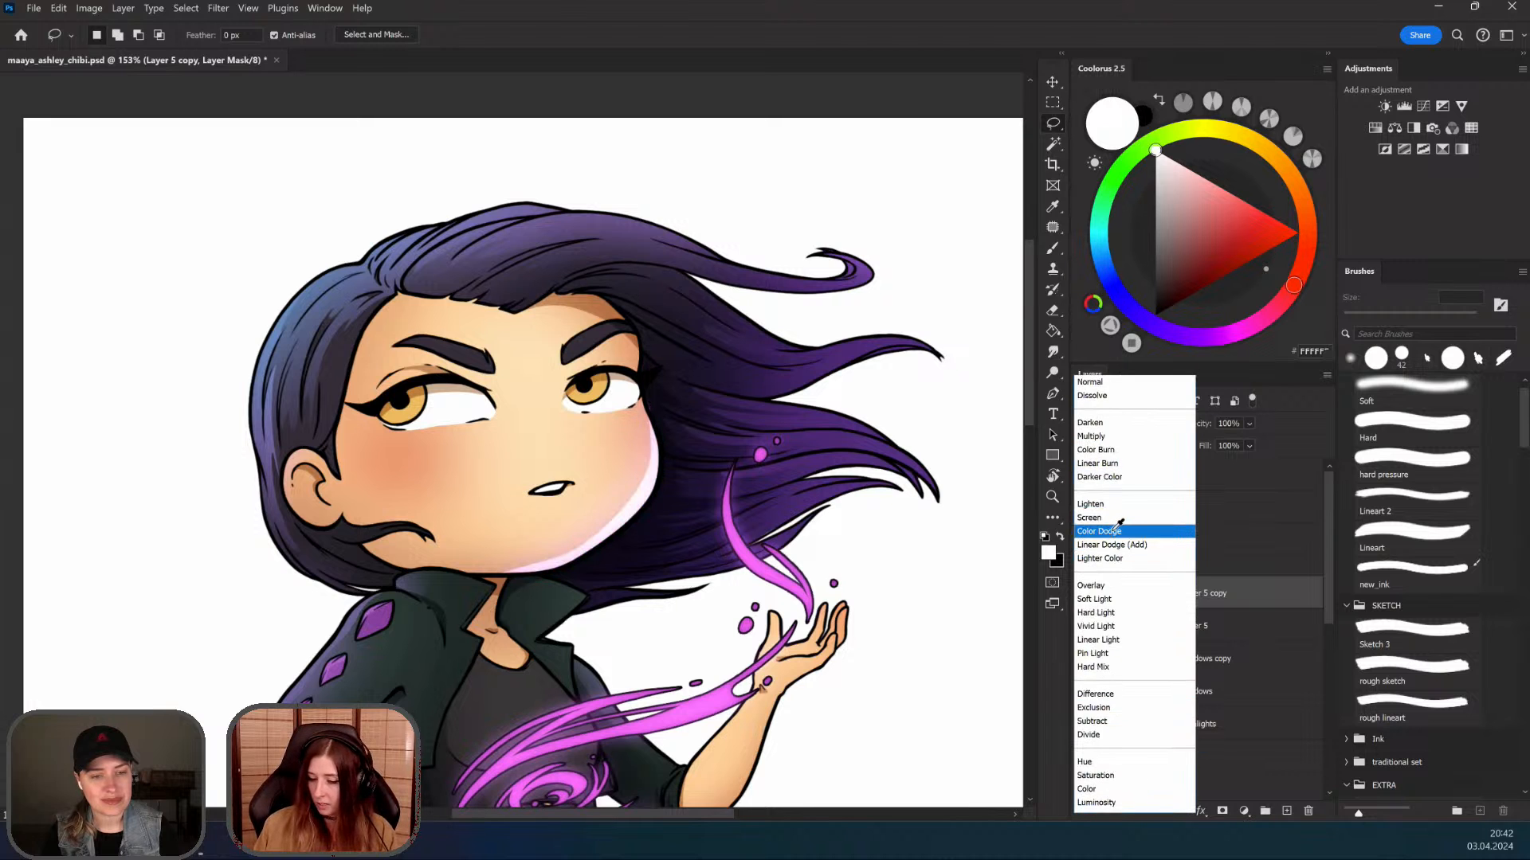
pyautogui.click(1099, 530)
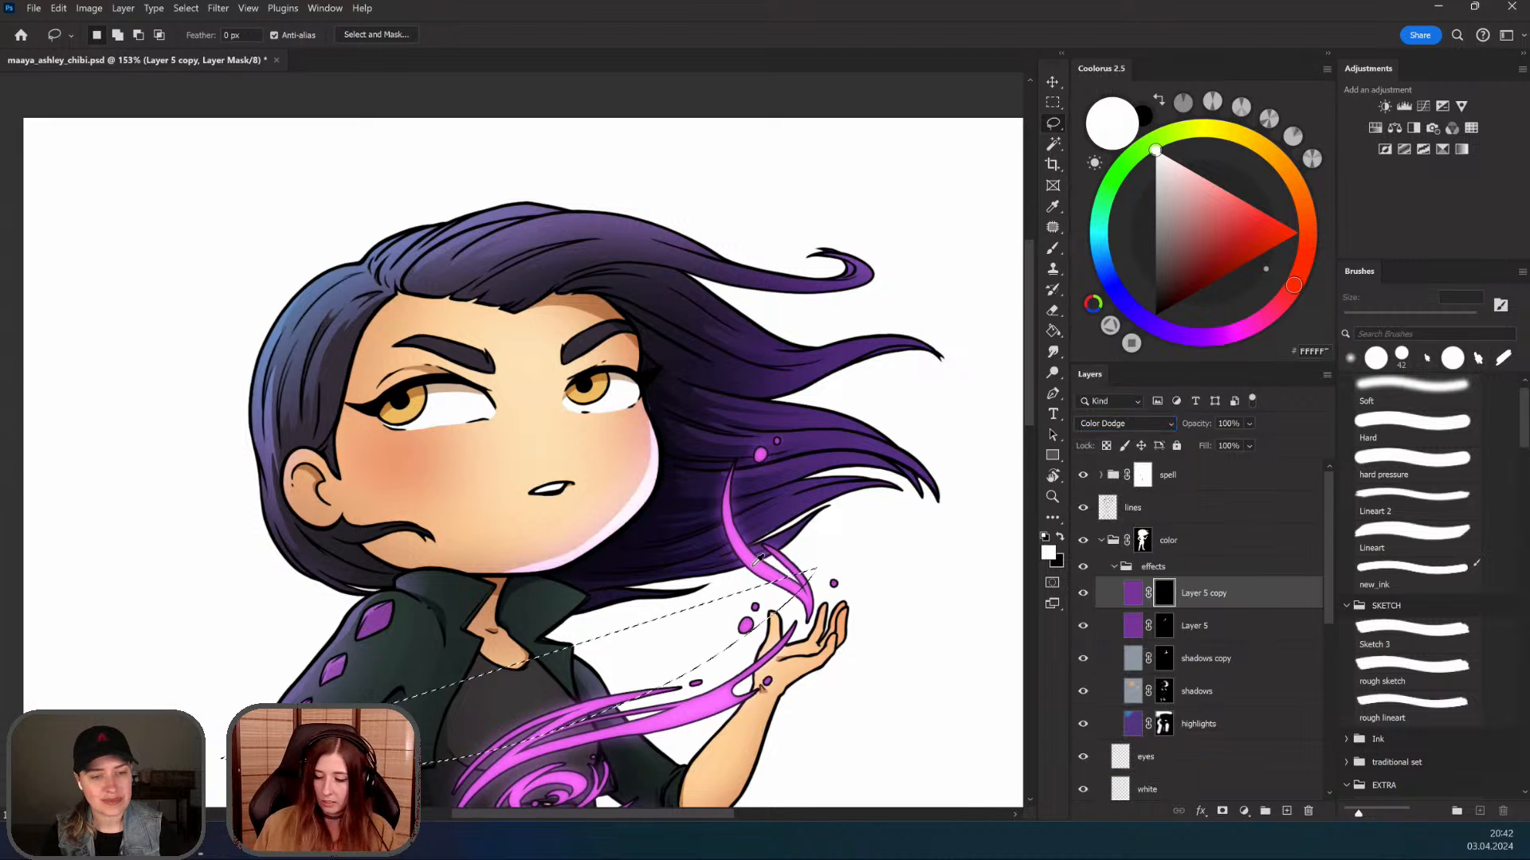
# Step: Refine the edge of the rim light along the cheek and jaw with a lasso selection
pyautogui.press('r')
pyautogui.moveTo(761, 668)
pyautogui.mouseDown()
pyautogui.moveTo(591, 737)
pyautogui.moveTo(255, 445)
pyautogui.mouseUp()
pyautogui.moveTo(387, 406)
pyautogui.mouseDown()
pyautogui.moveTo(406, 330)
pyautogui.moveTo(386, 364)
pyautogui.mouseUp()
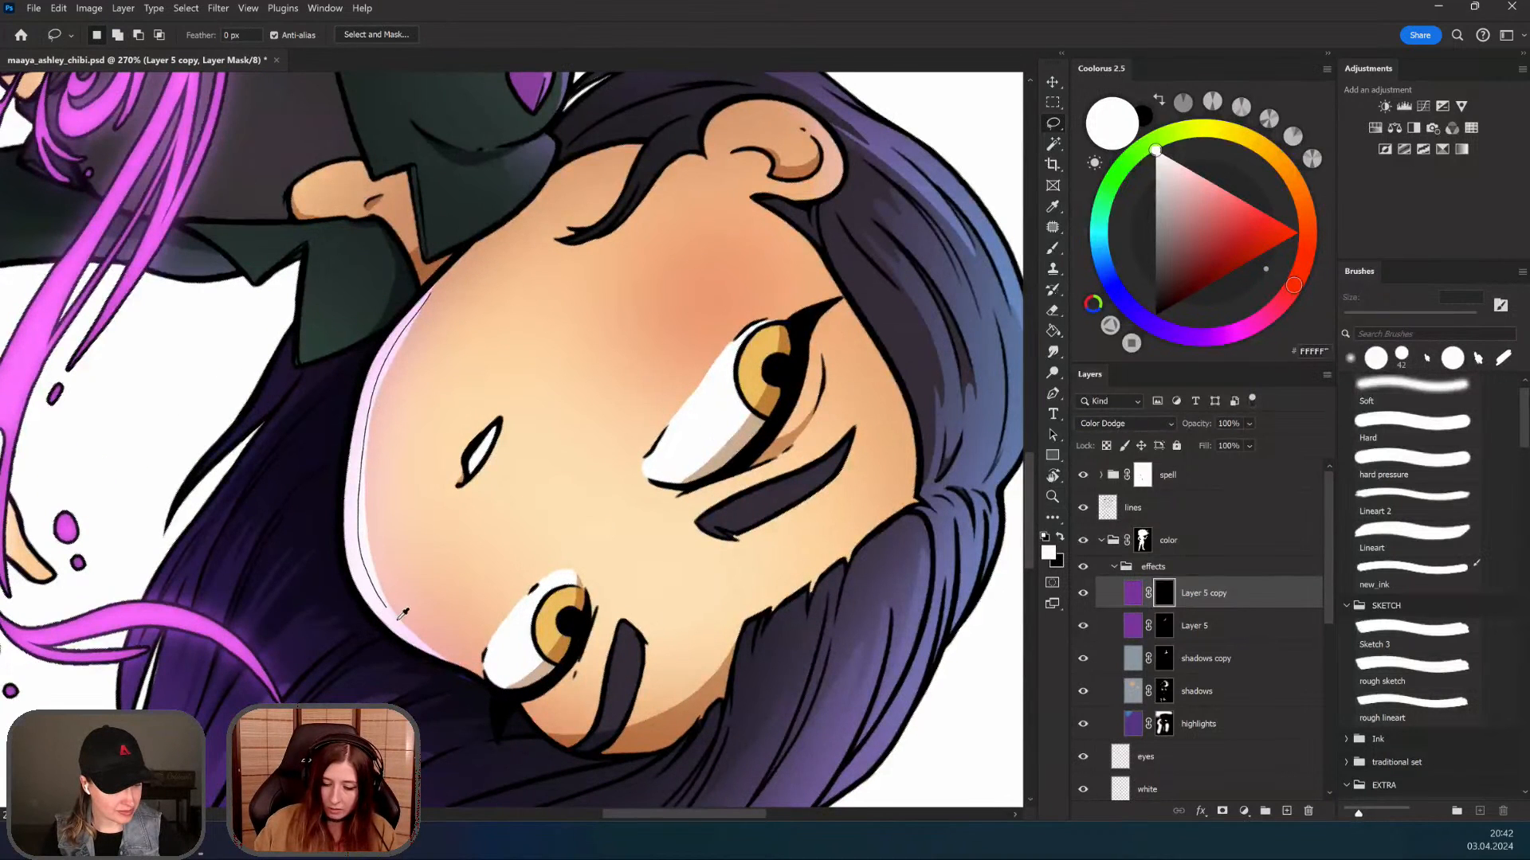
pyautogui.moveTo(422, 459); pyautogui.dragTo(428, 303)
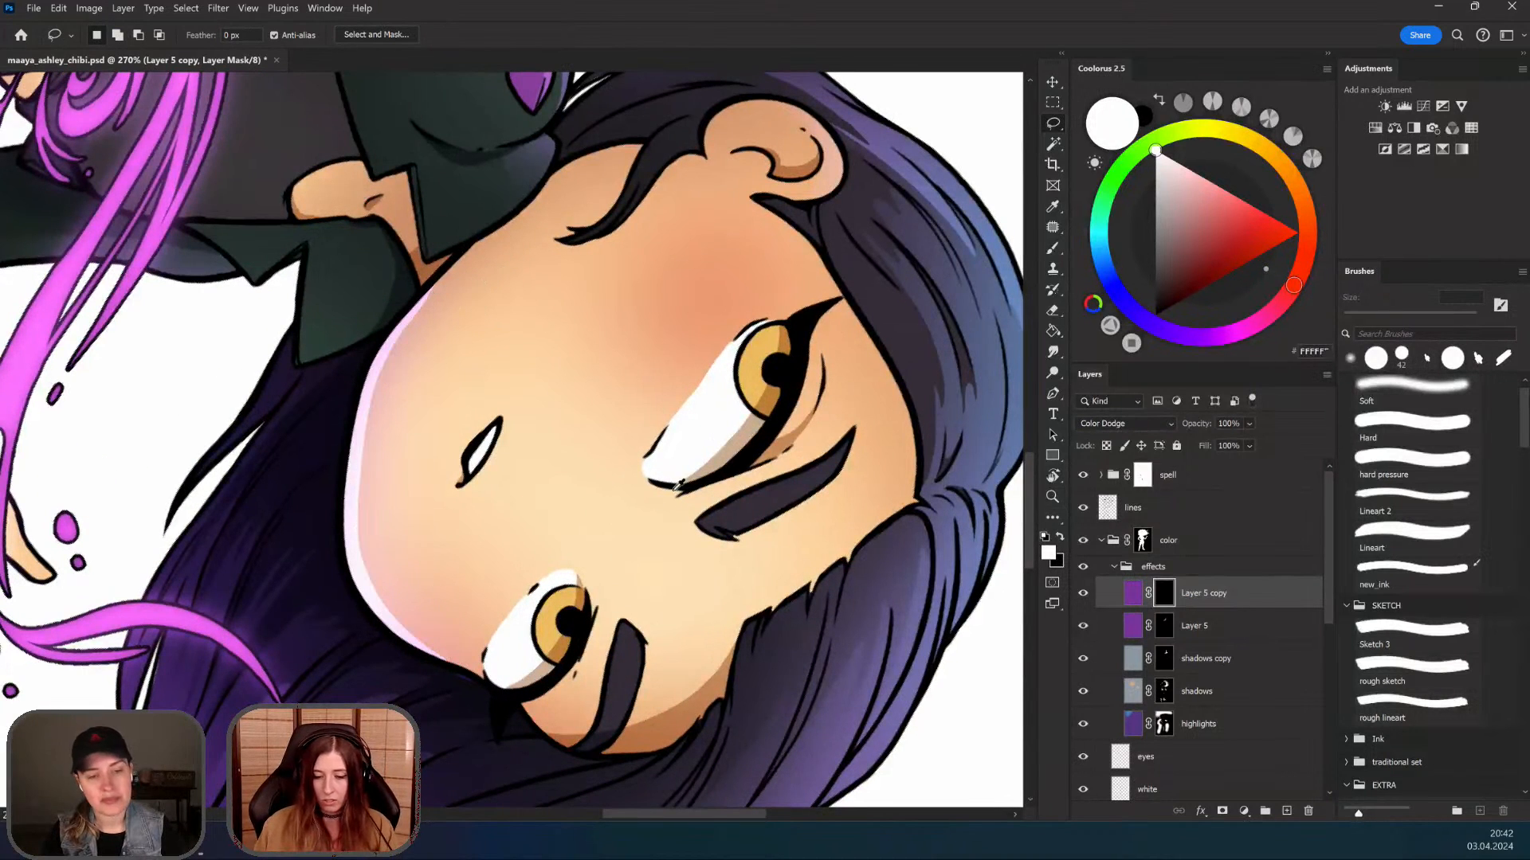
# Step: Examine the face's rim light against the whole upper body and close up
pyautogui.press('r')
pyautogui.moveTo(692, 188); pyautogui.dragTo(263, 463)
pyautogui.press('z')
pyautogui.moveTo(733, 478); pyautogui.dragTo(613, 484)
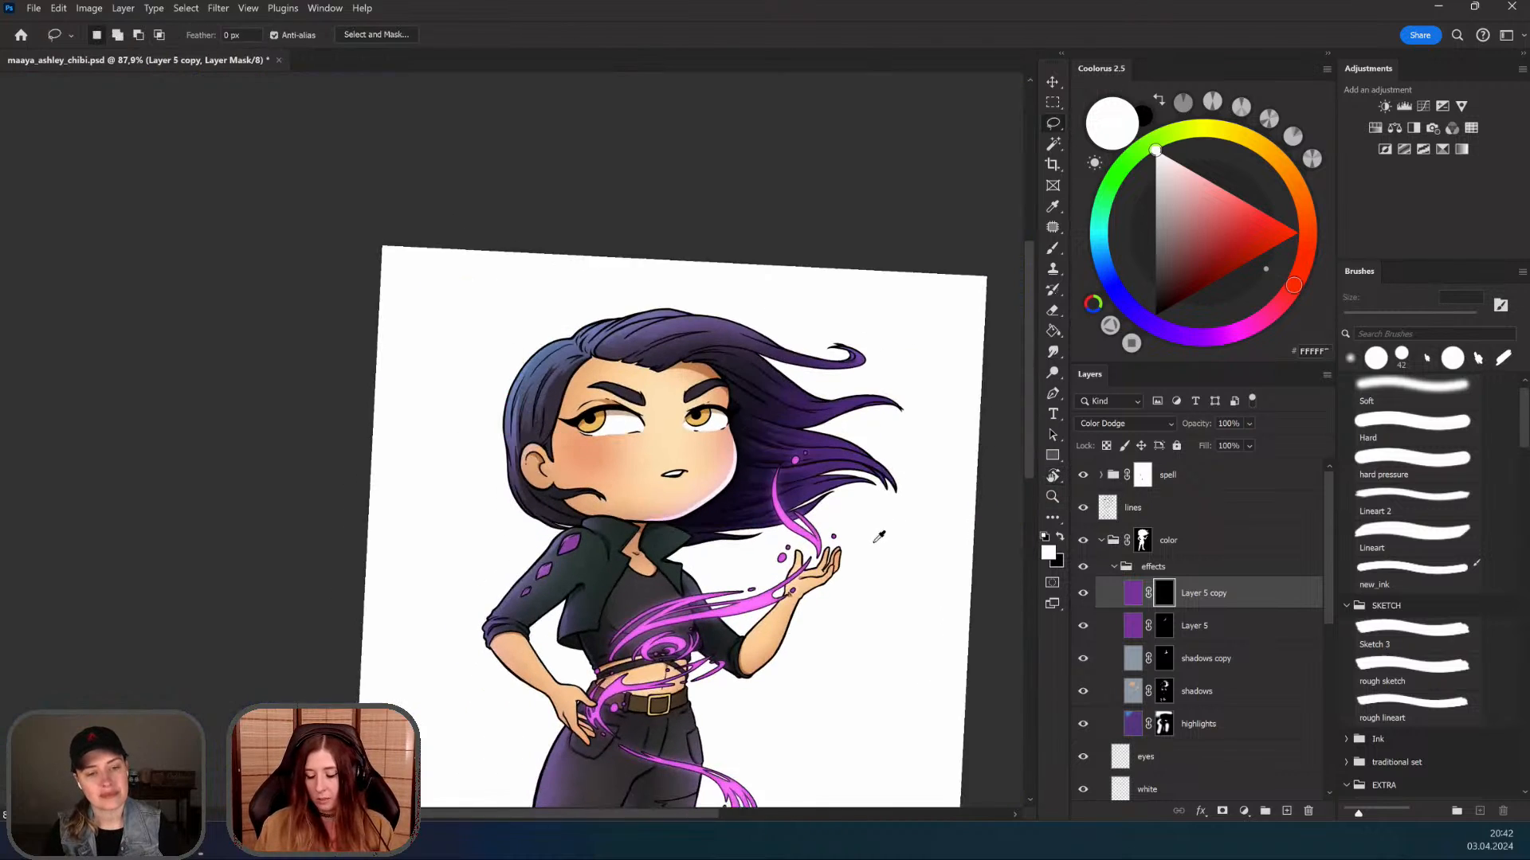
pyautogui.moveTo(877, 535); pyautogui.dragTo(808, 523)
pyautogui.press('z')
pyautogui.moveTo(676, 468); pyautogui.dragTo(701, 470)
pyautogui.press('l')
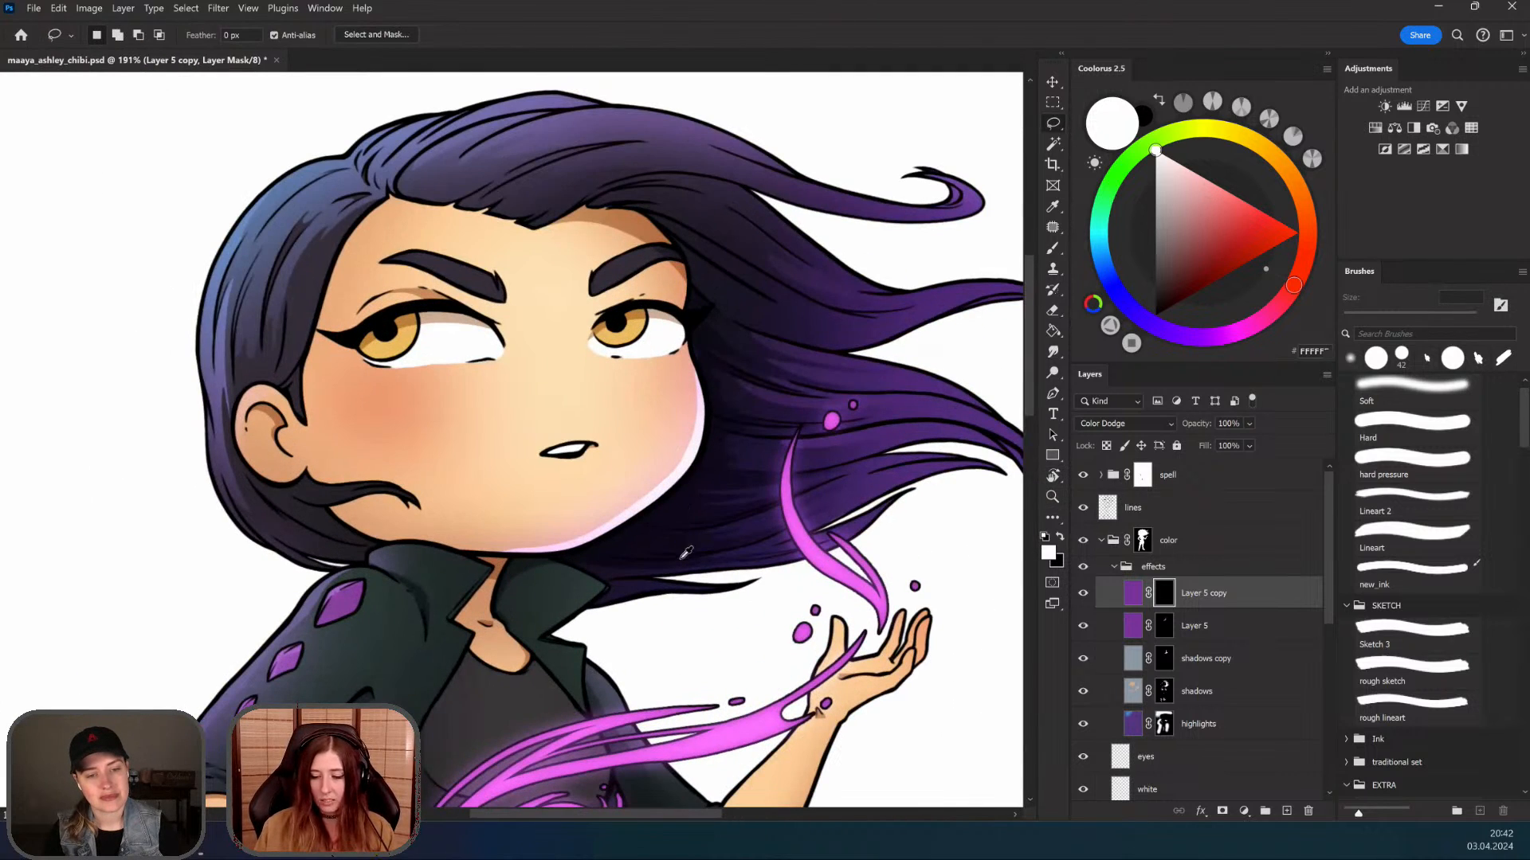
# Step: Undo the last two changes to the rim light along the jaw and review the upper body
pyautogui.moveTo(682, 557)
pyautogui.mouseDown()
pyautogui.moveTo(623, 533)
pyautogui.moveTo(567, 553)
pyautogui.moveTo(615, 494)
pyautogui.moveTo(652, 515)
pyautogui.moveTo(592, 521)
pyautogui.moveTo(575, 505)
pyautogui.moveTo(632, 487)
pyautogui.mouseUp()
pyautogui.press('z')
pyautogui.moveTo(522, 567)
pyautogui.mouseDown()
pyautogui.moveTo(549, 498)
pyautogui.moveTo(562, 528)
pyautogui.moveTo(599, 508)
pyautogui.moveTo(612, 586)
pyautogui.mouseUp()
pyautogui.hotkey('ctrl', 'z')
pyautogui.hotkey('ctrl', 'z')
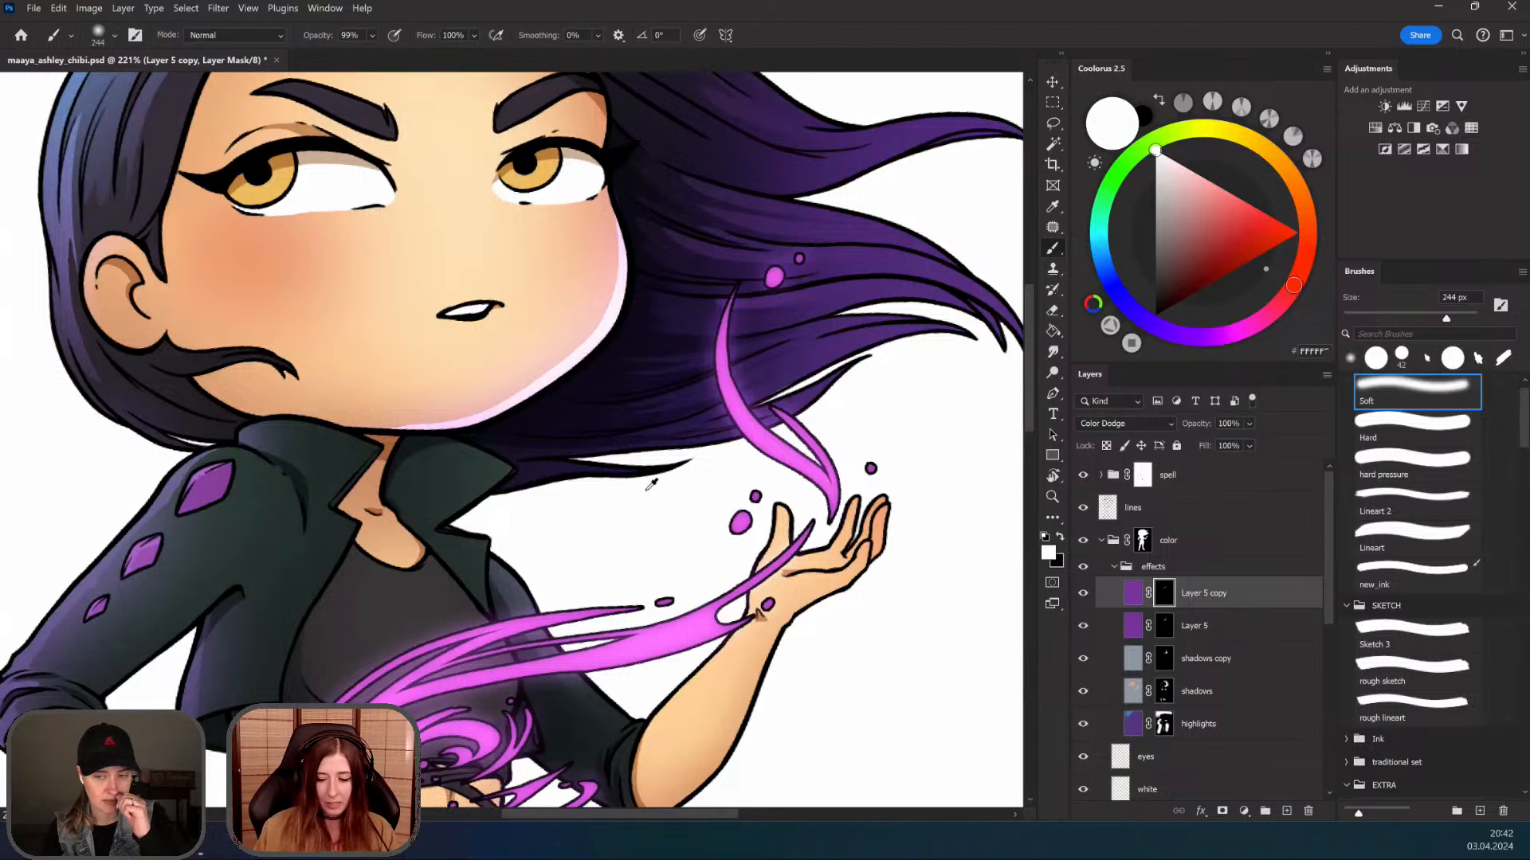
pyautogui.moveTo(651, 484); pyautogui.dragTo(640, 519)
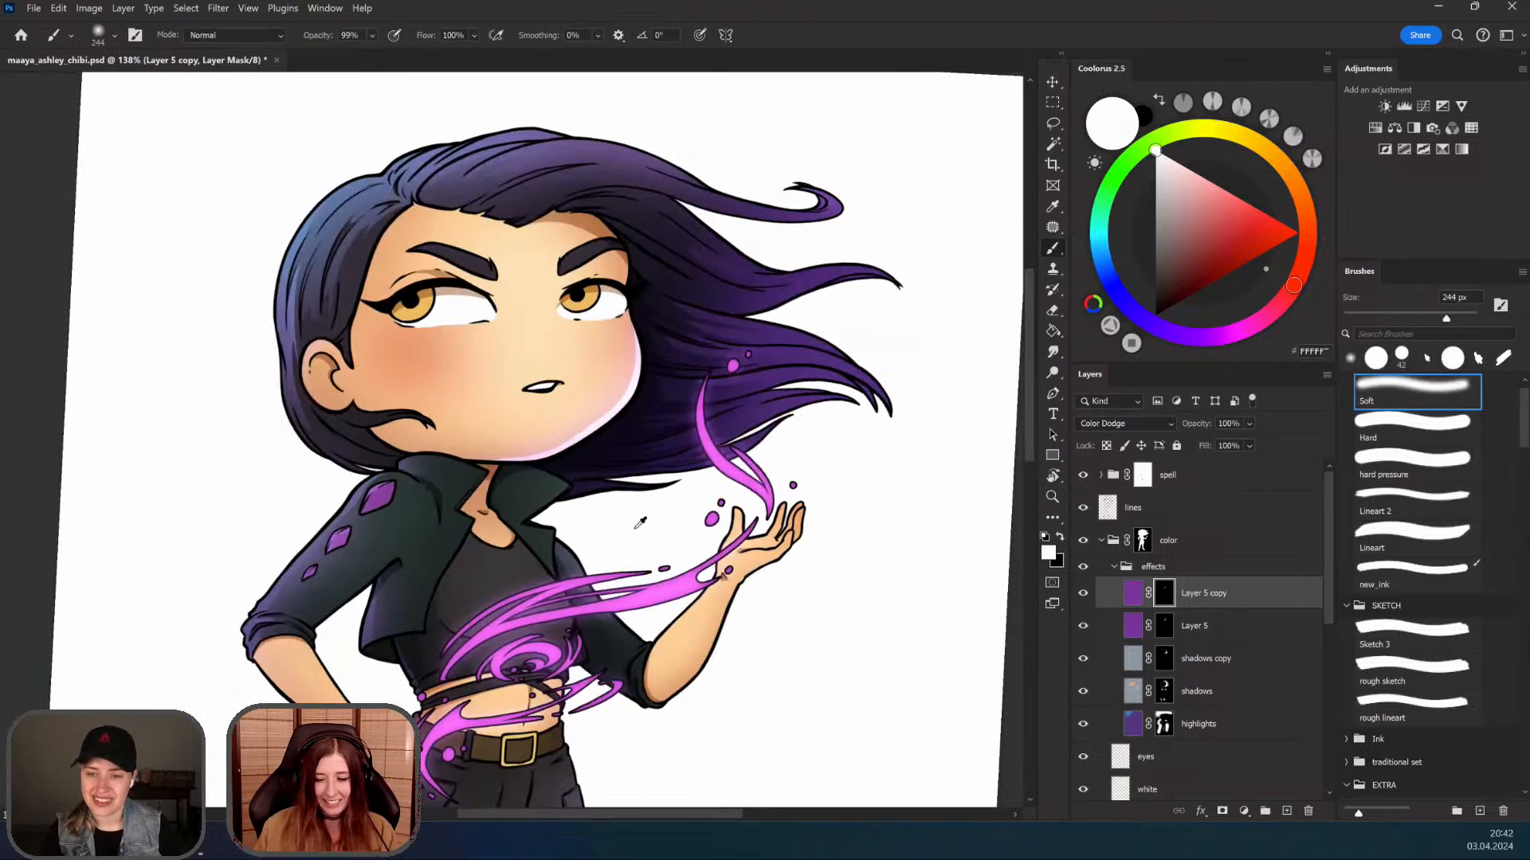
pyautogui.scroll(2, 692, 498)
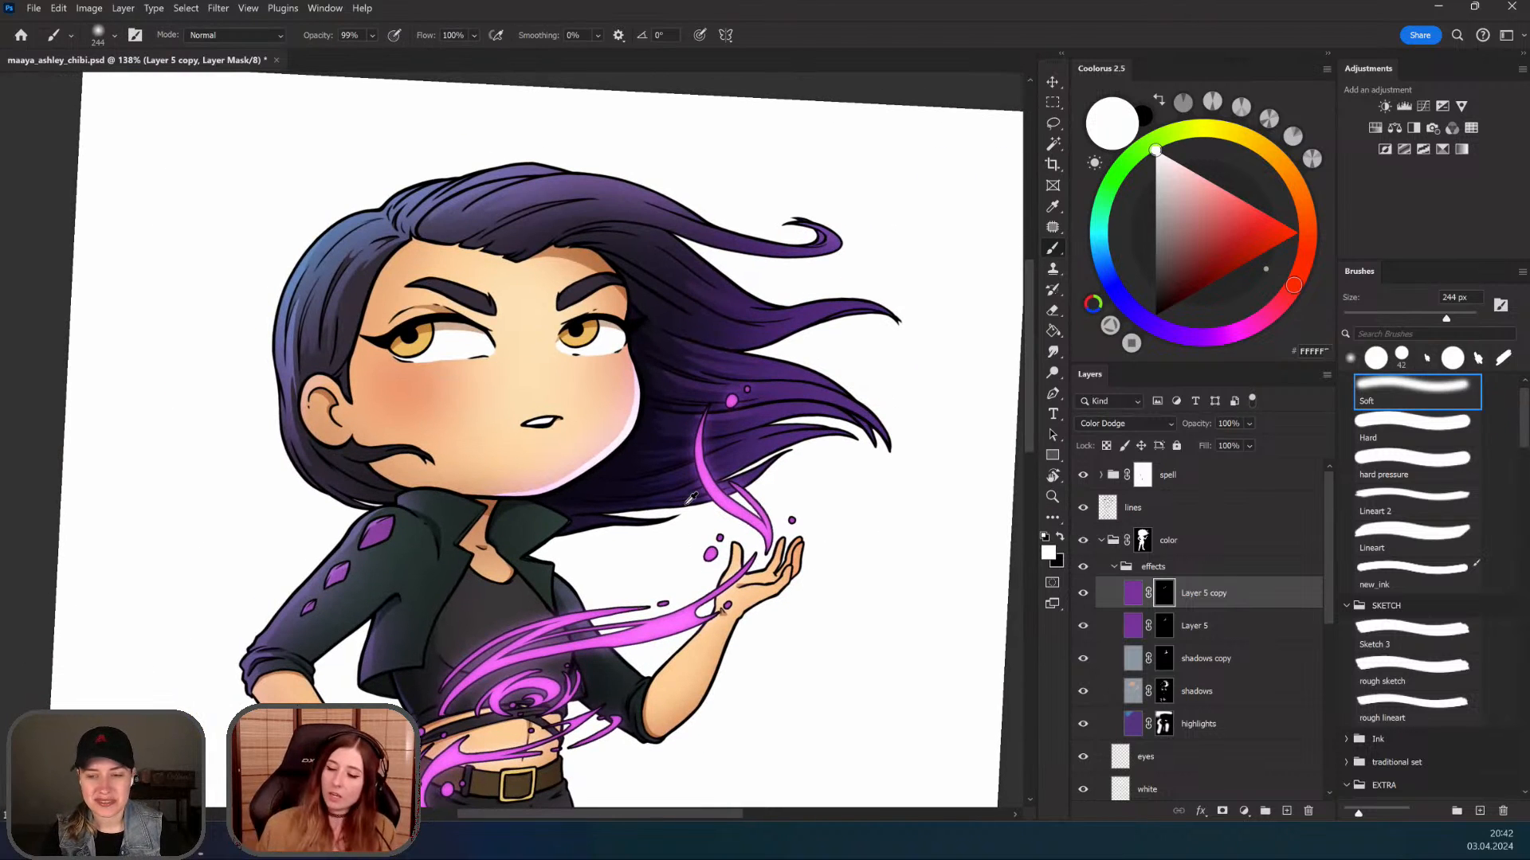
pyautogui.moveTo(692, 498); pyautogui.dragTo(446, 569)
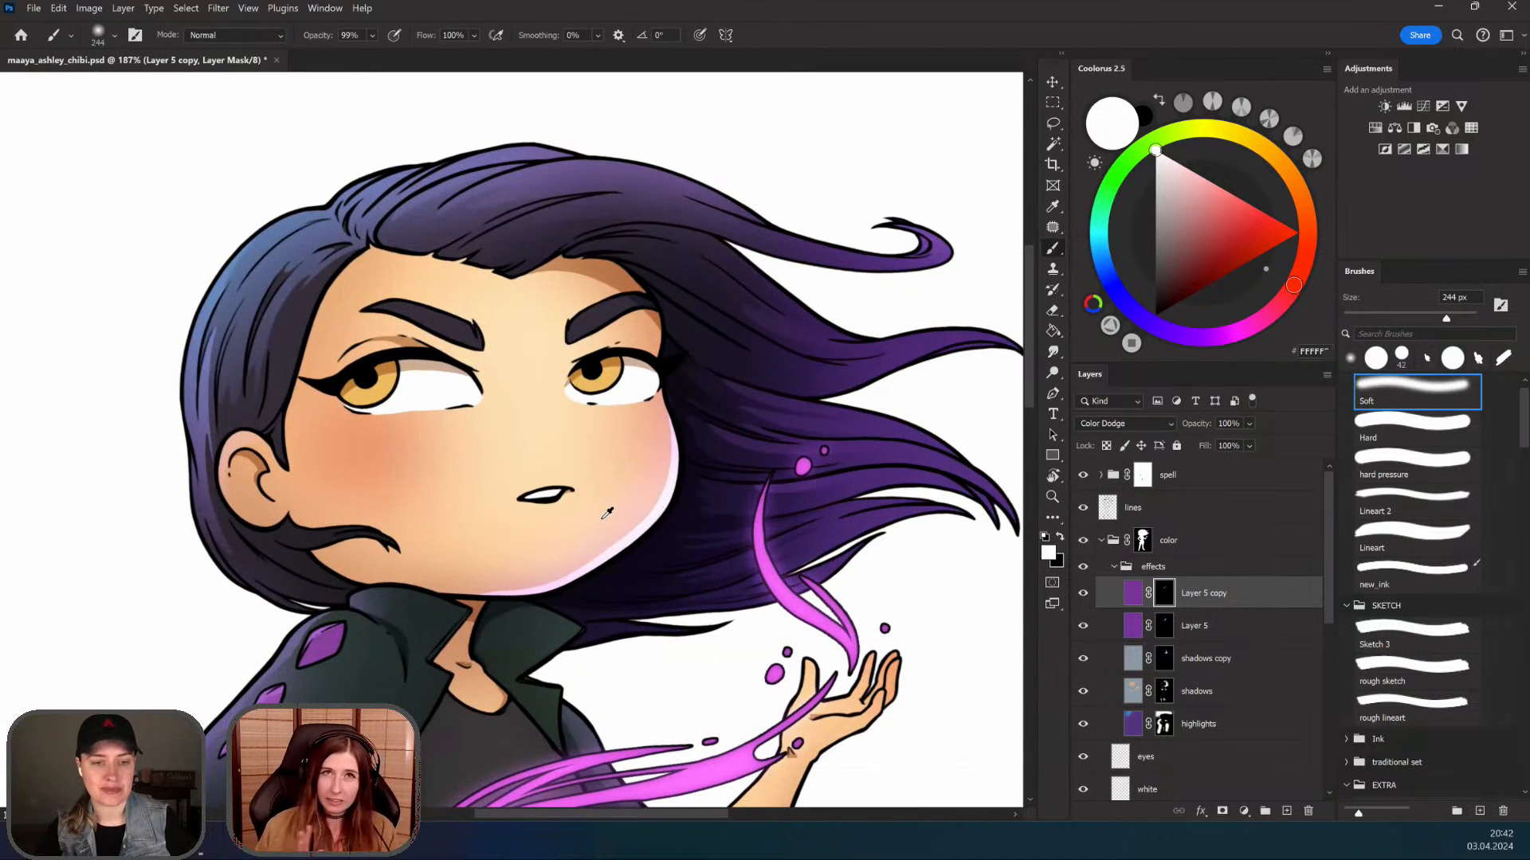
pyautogui.scroll(-2, 660, 563)
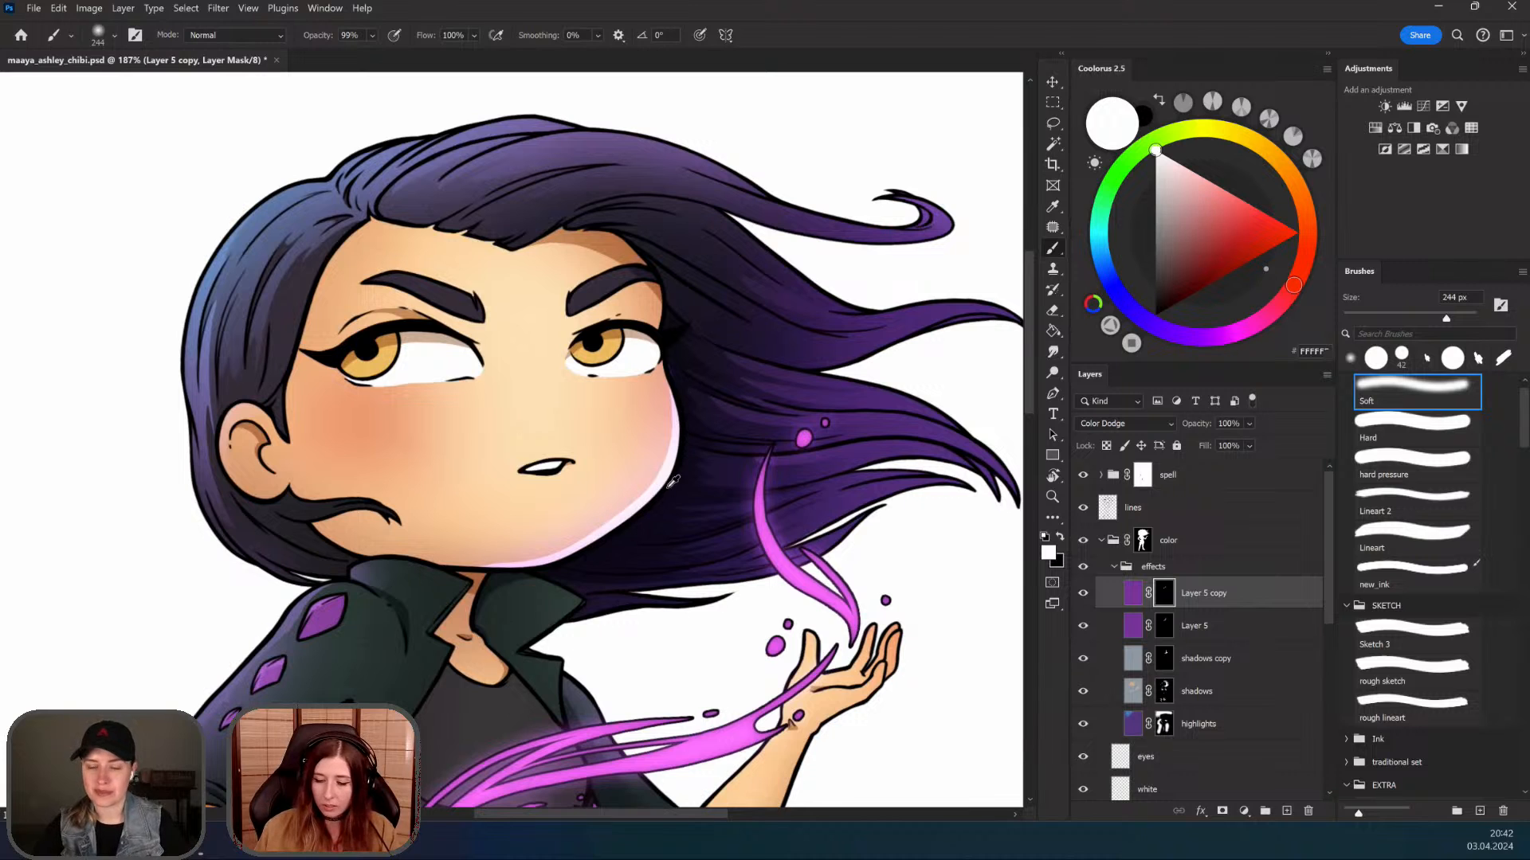
pyautogui.moveTo(673, 481); pyautogui.dragTo(486, 603)
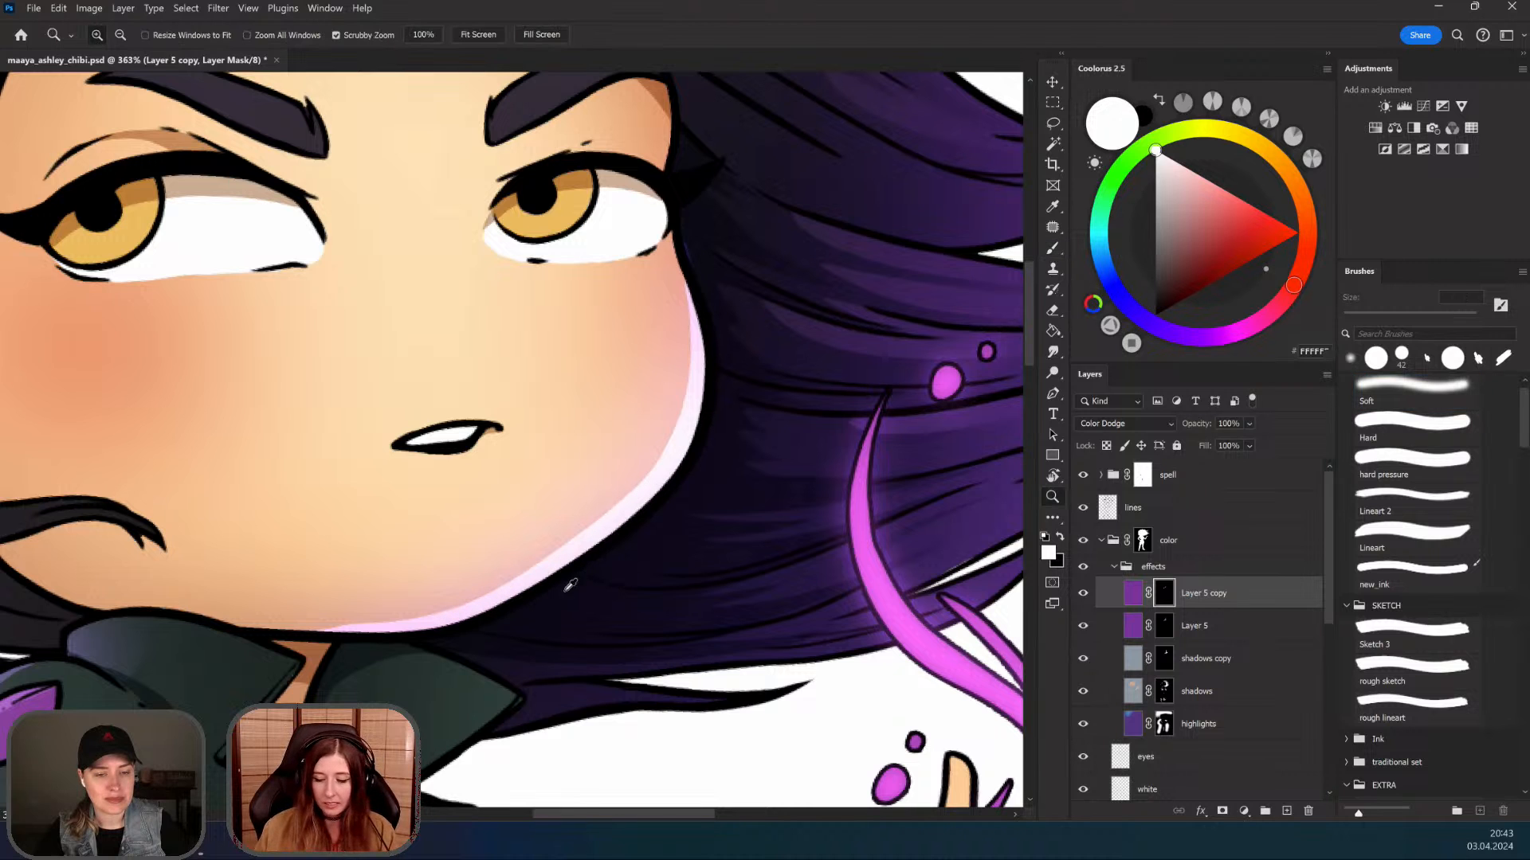
pyautogui.moveTo(570, 584)
pyautogui.mouseDown()
pyautogui.moveTo(631, 475)
pyautogui.moveTo(717, 399)
pyautogui.mouseUp()
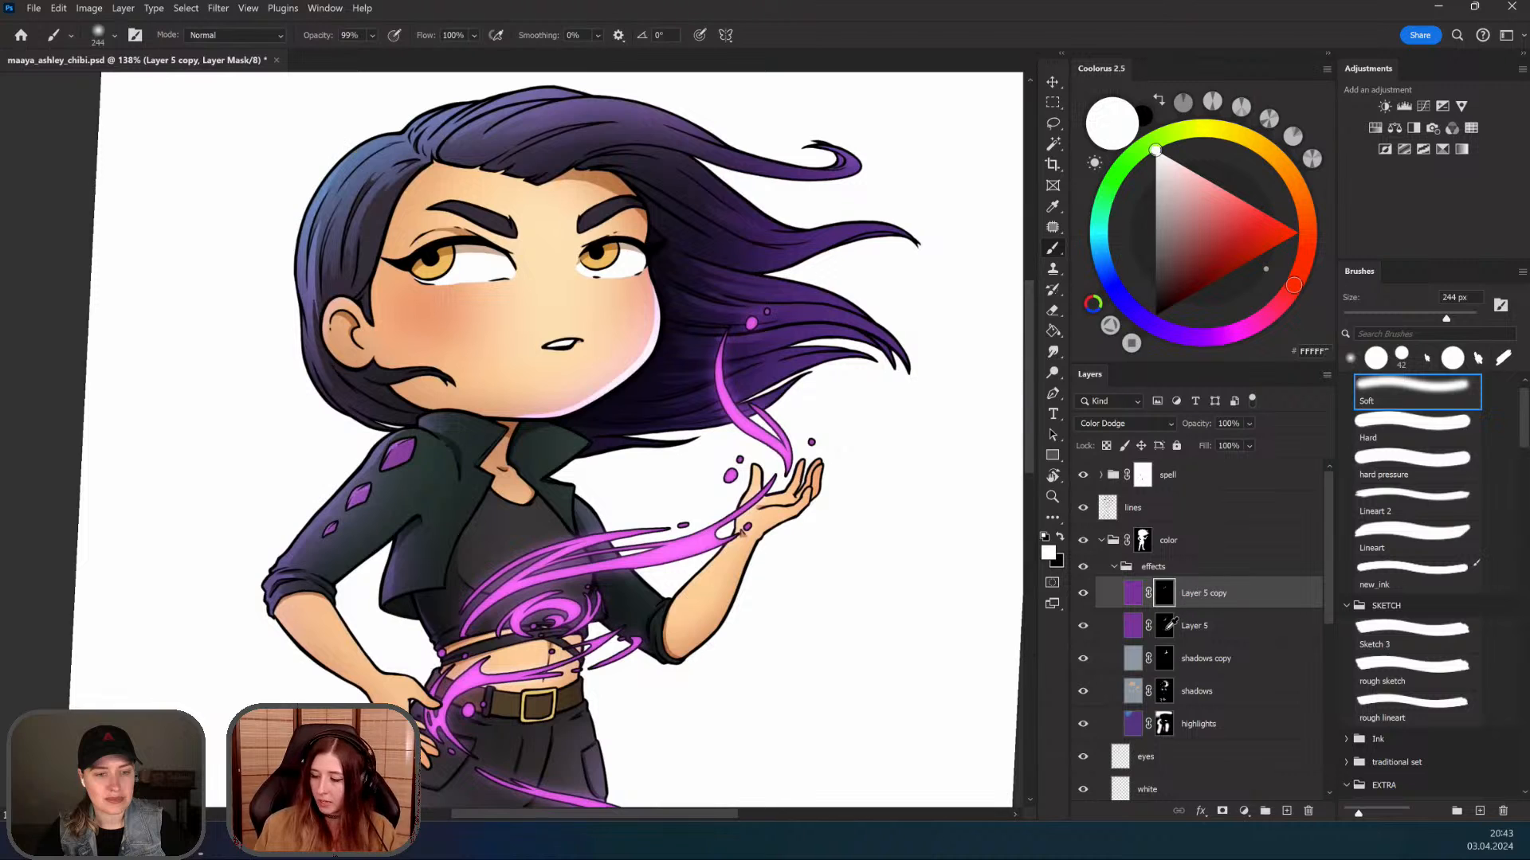
# Step: Rename the Screen glow layer spell_screen and its Color Dodge copy spell_colordodge
pyautogui.click(1166, 625)
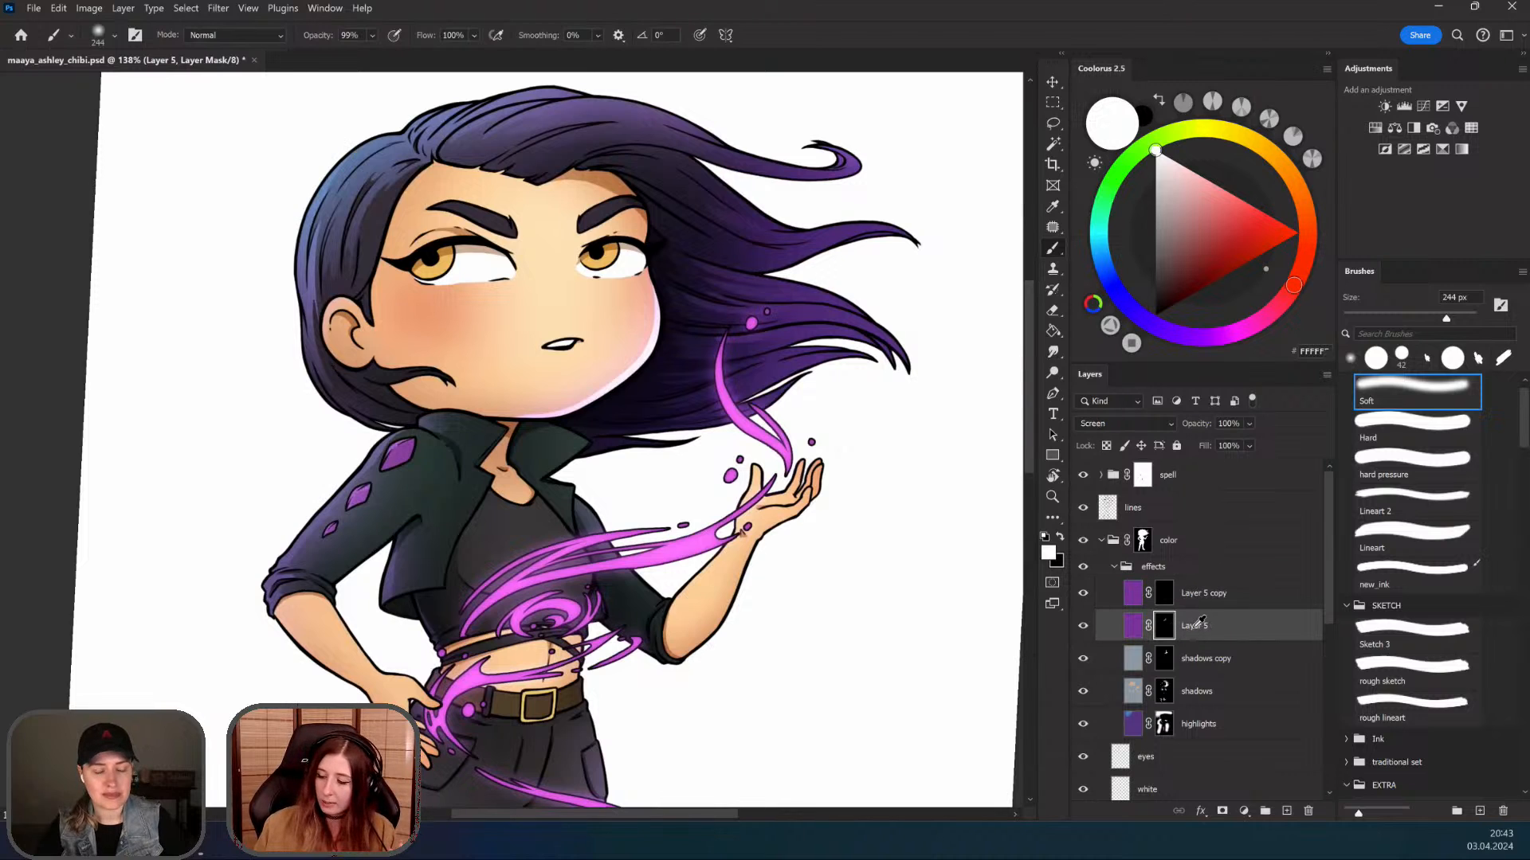
pyautogui.doubleClick(1195, 625)
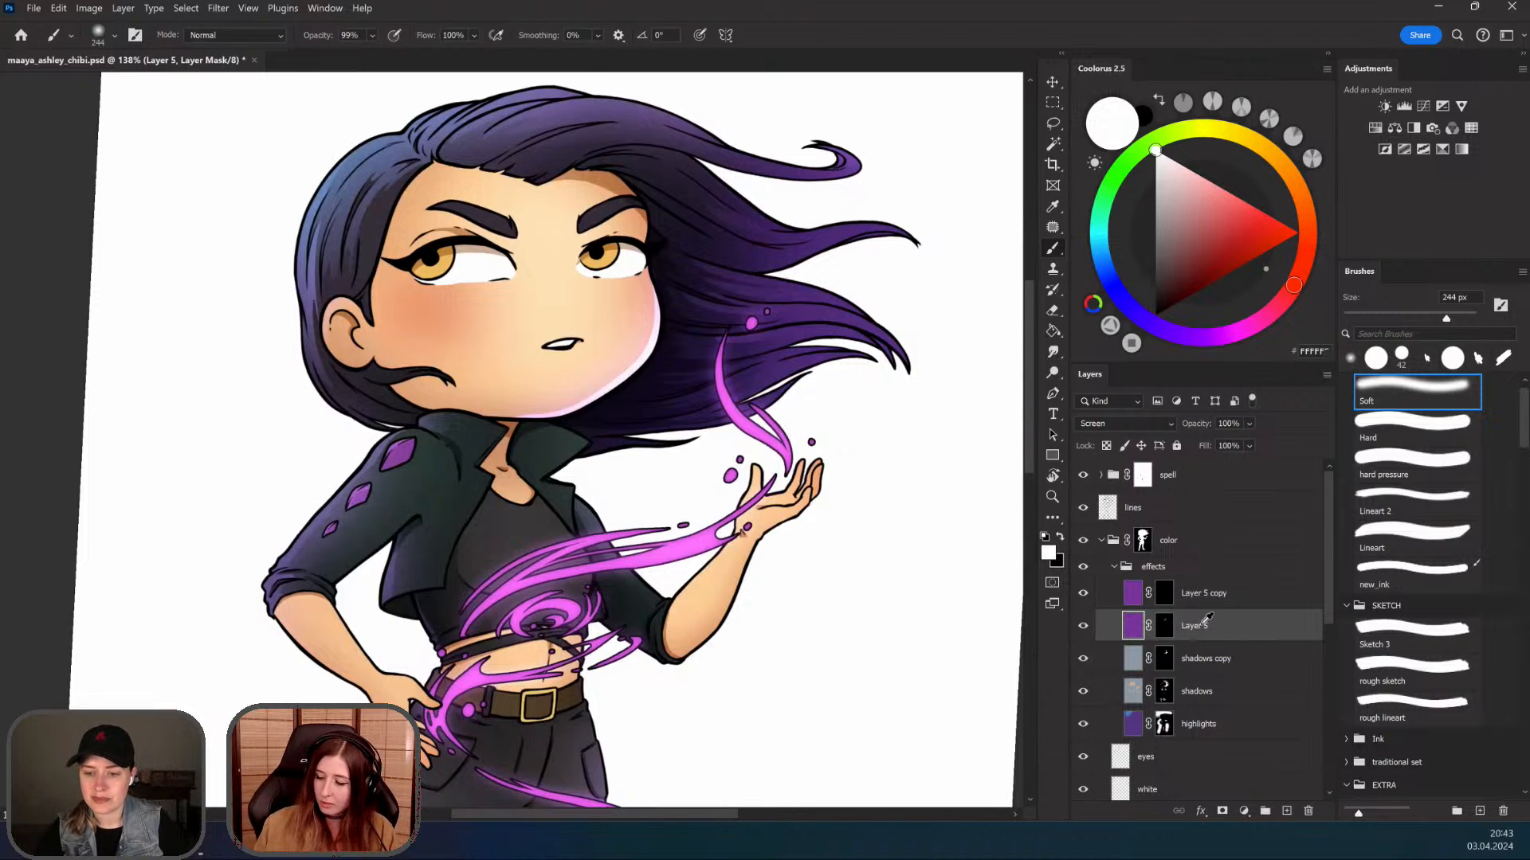
pyautogui.write('spell screen')
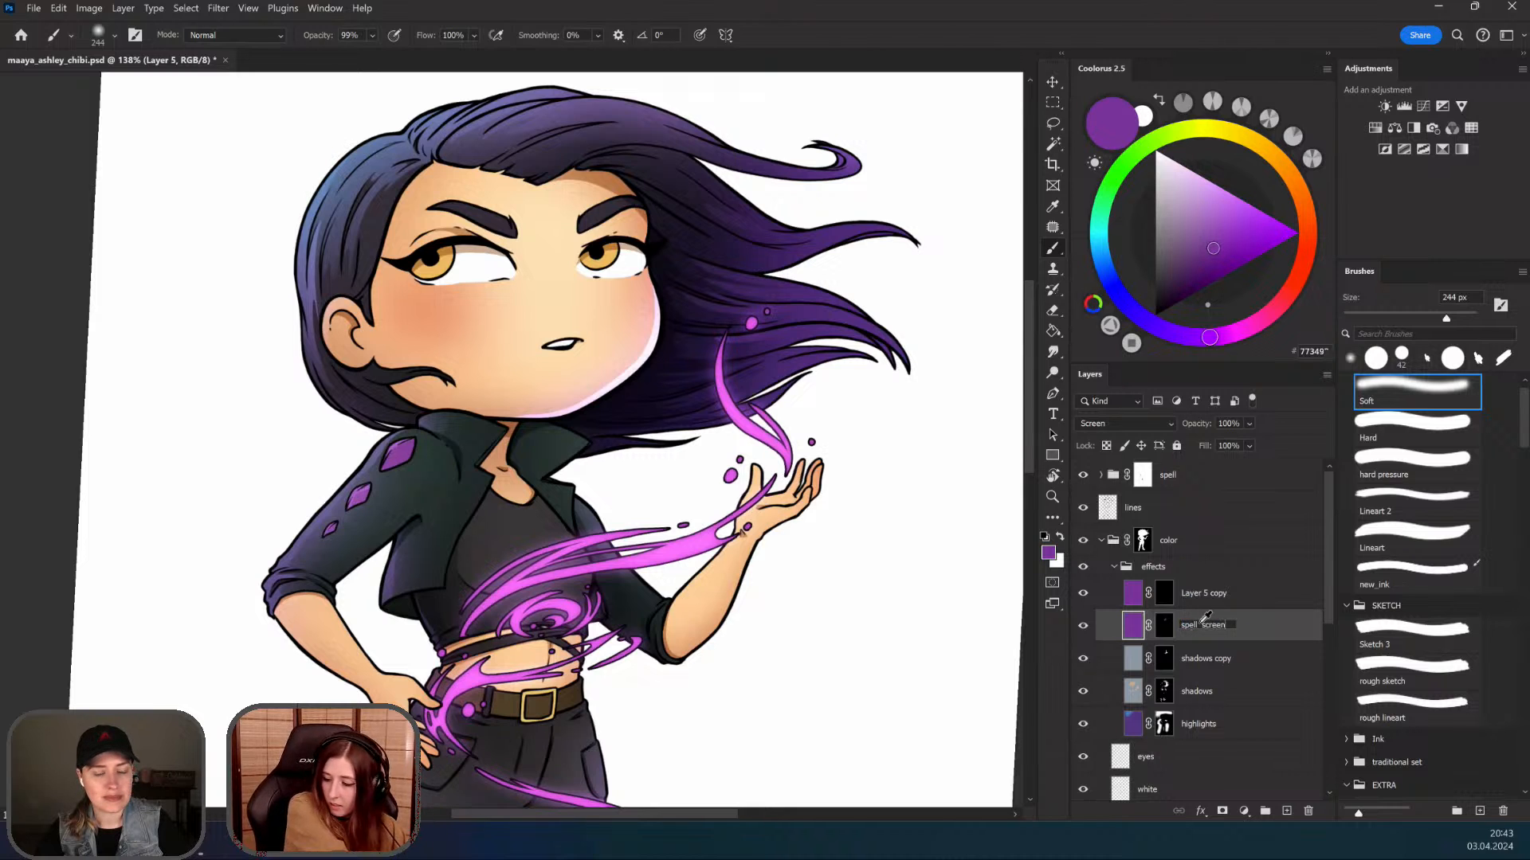
pyautogui.press('Return')
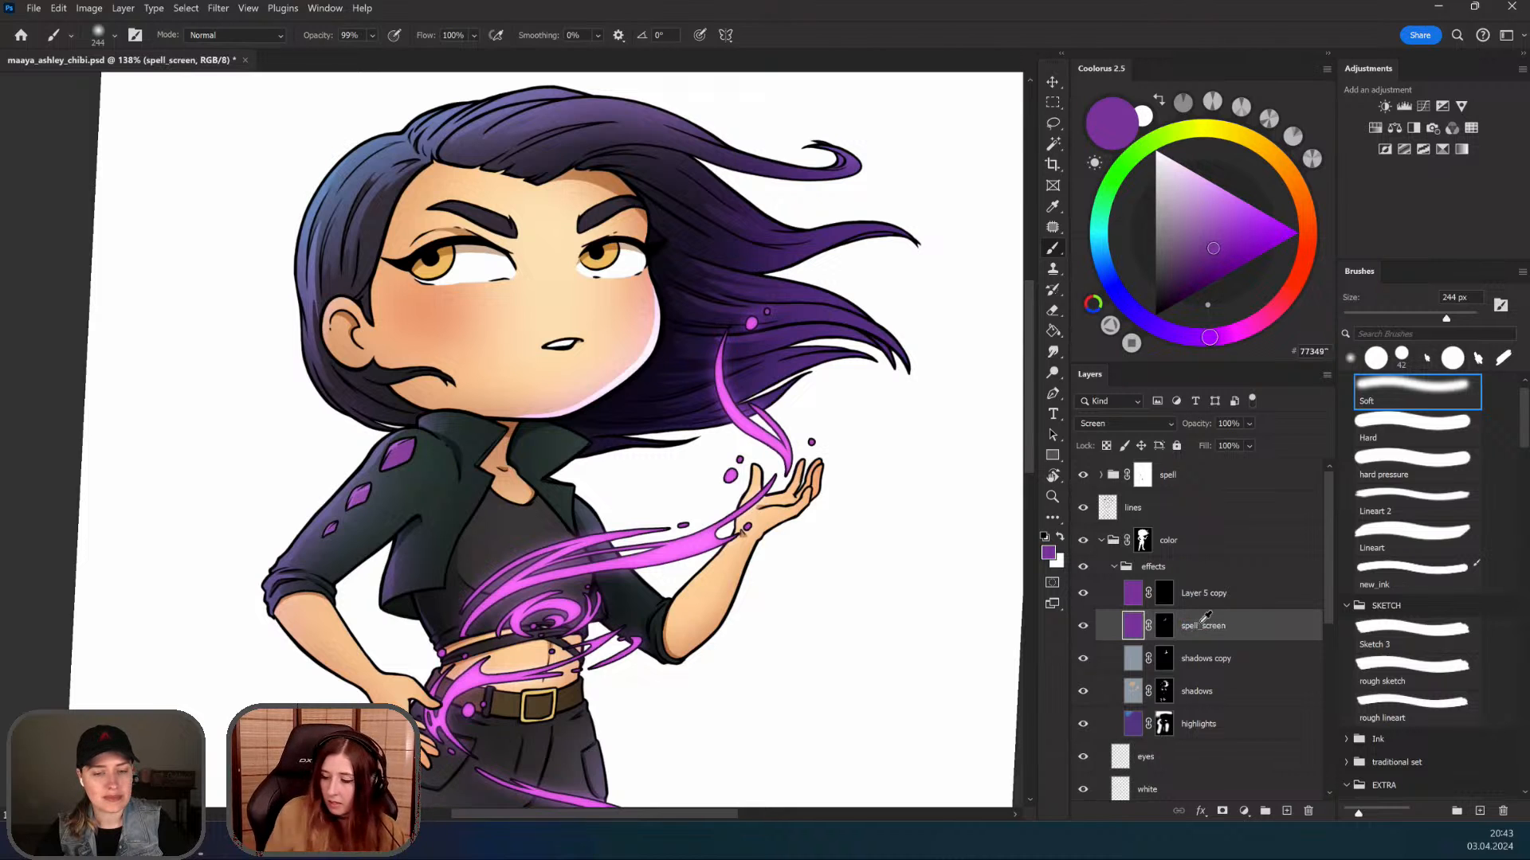
pyautogui.doubleClick(1221, 590)
pyautogui.write('s')
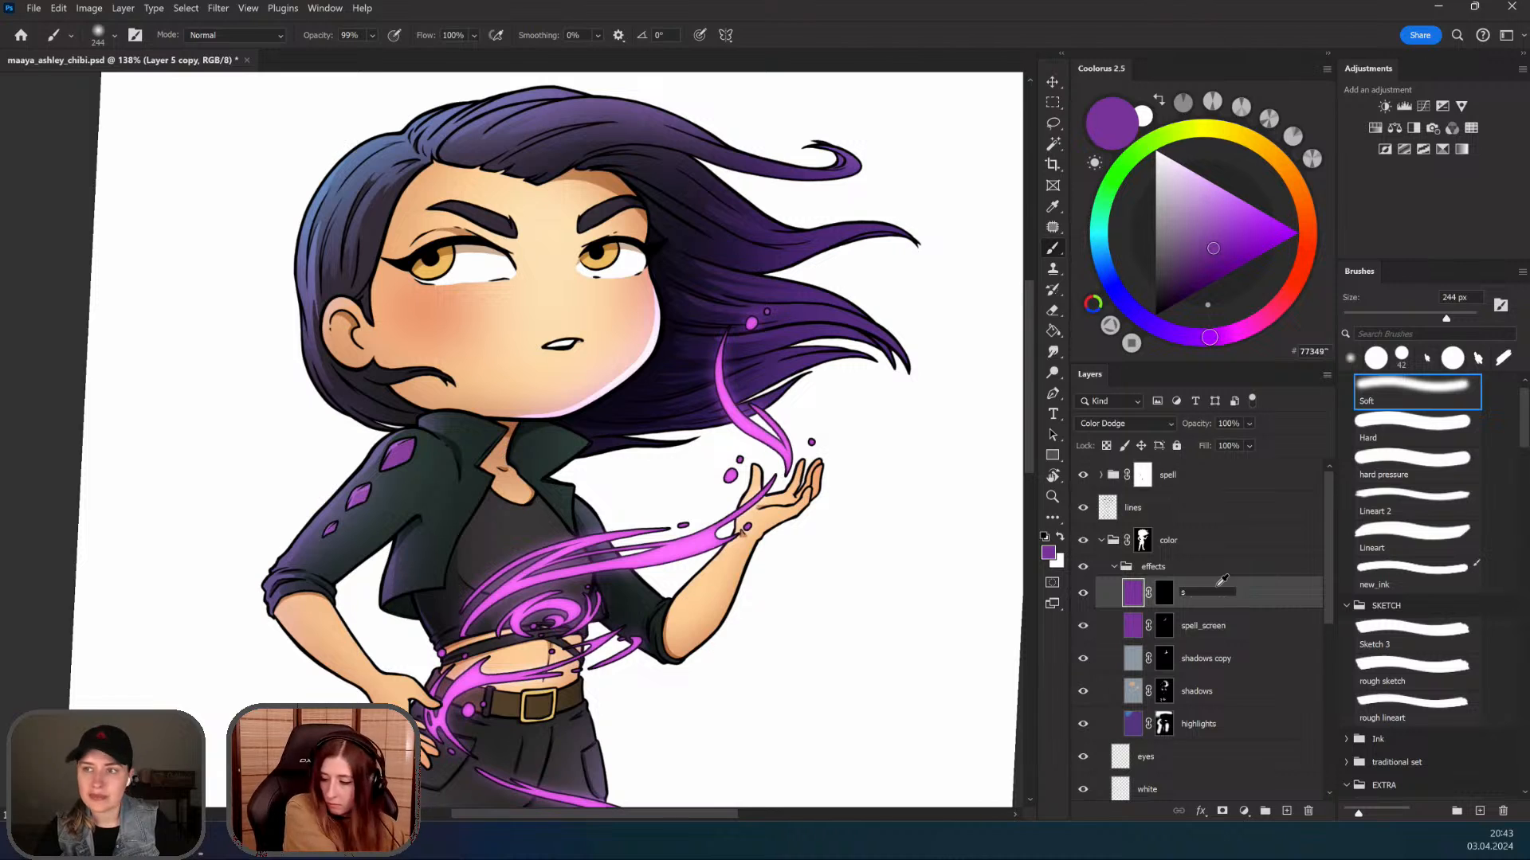
pyautogui.write('pell_colordodge')
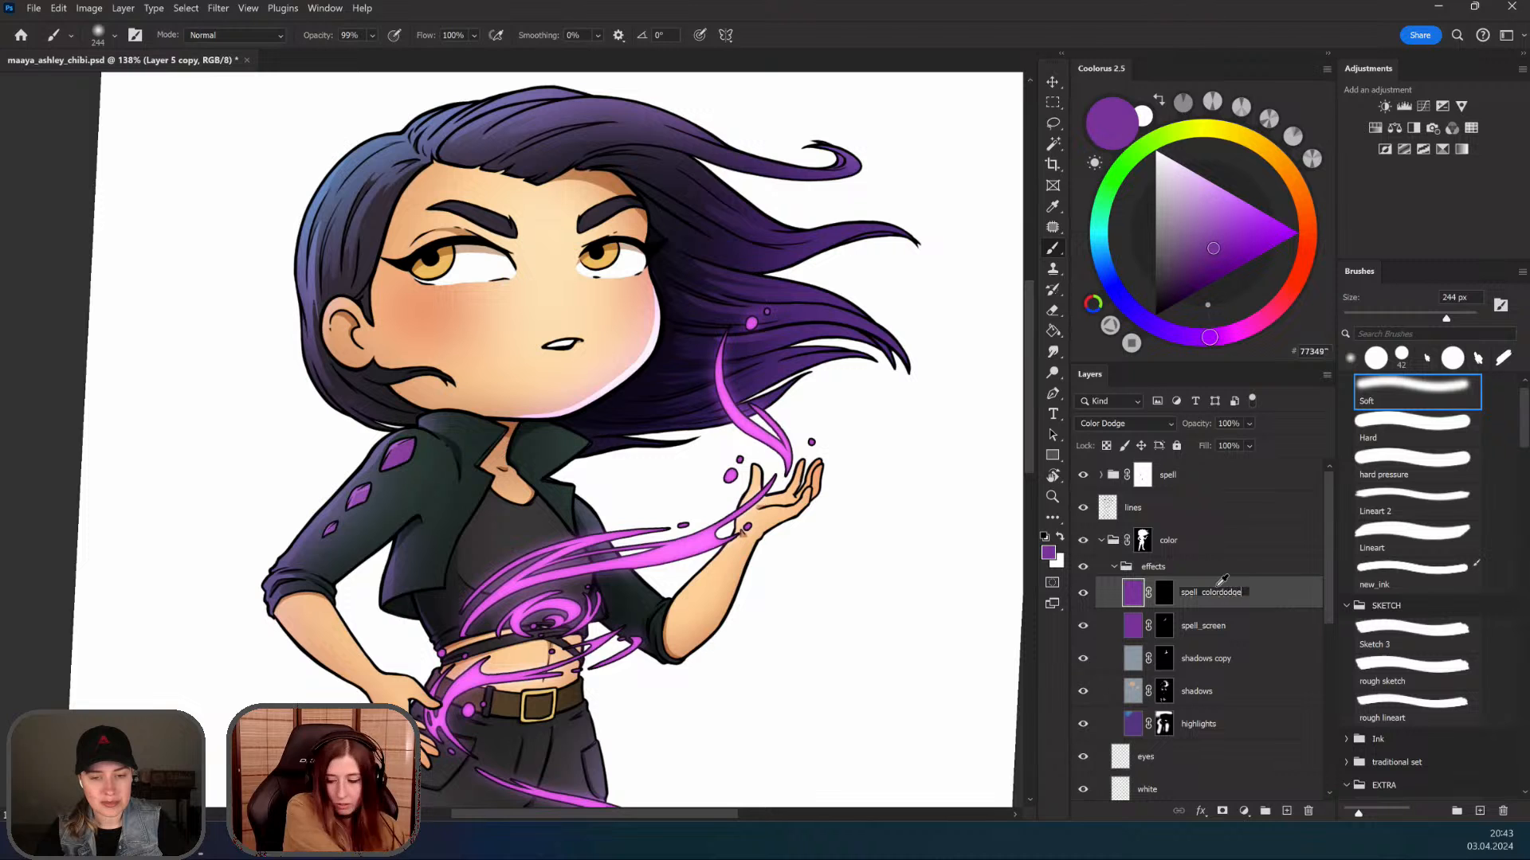
pyautogui.press('Return')
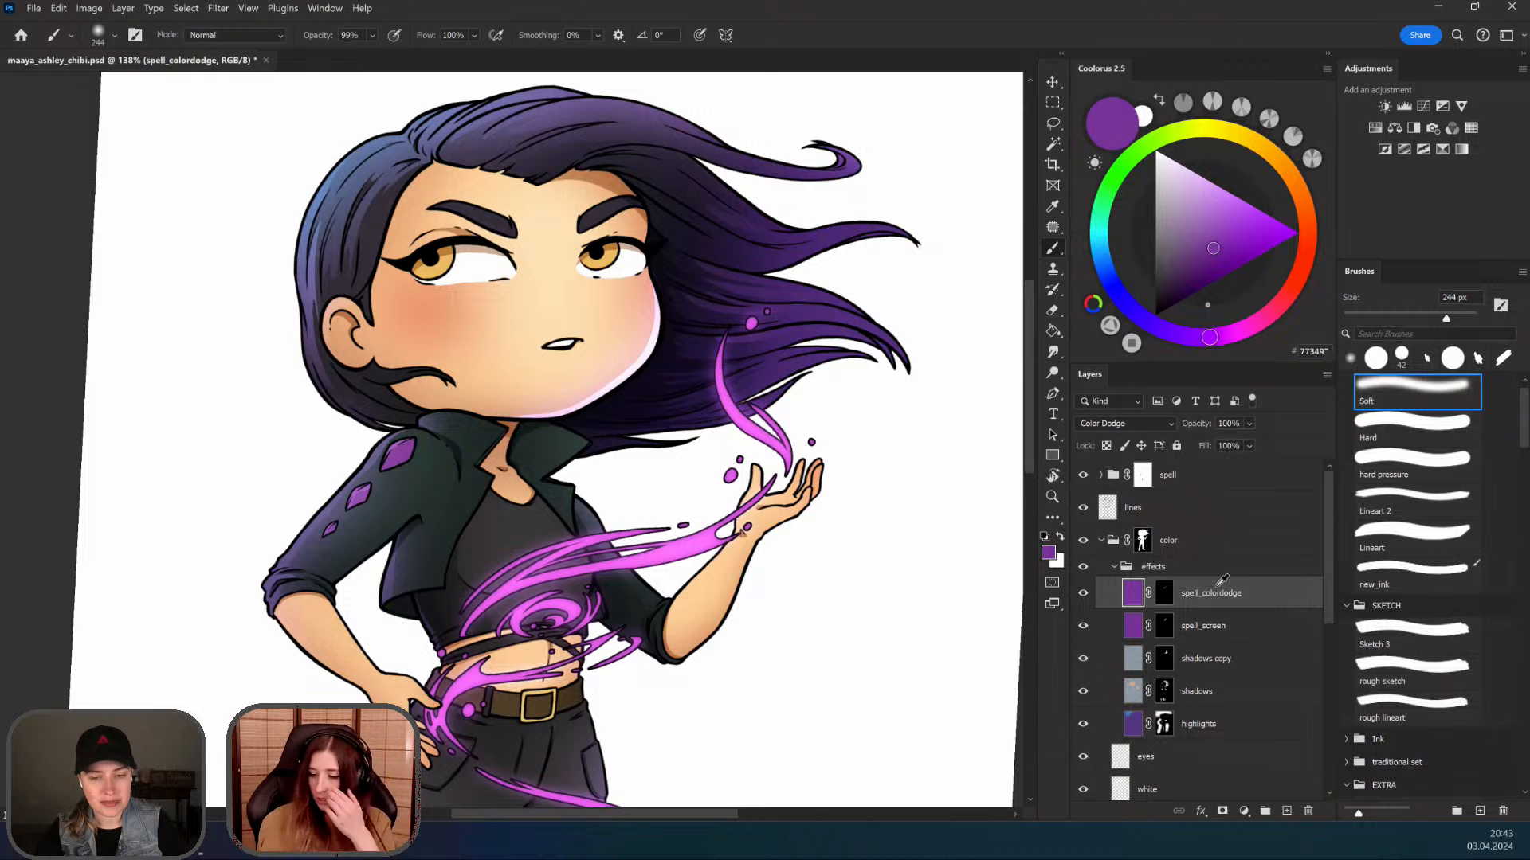
# Step: On the spell_screen mask, lasso the flowing hair beside the face, following the jaw and cheek contour and enclosing the strand tips
pyautogui.click(1210, 626)
pyautogui.click(1164, 625)
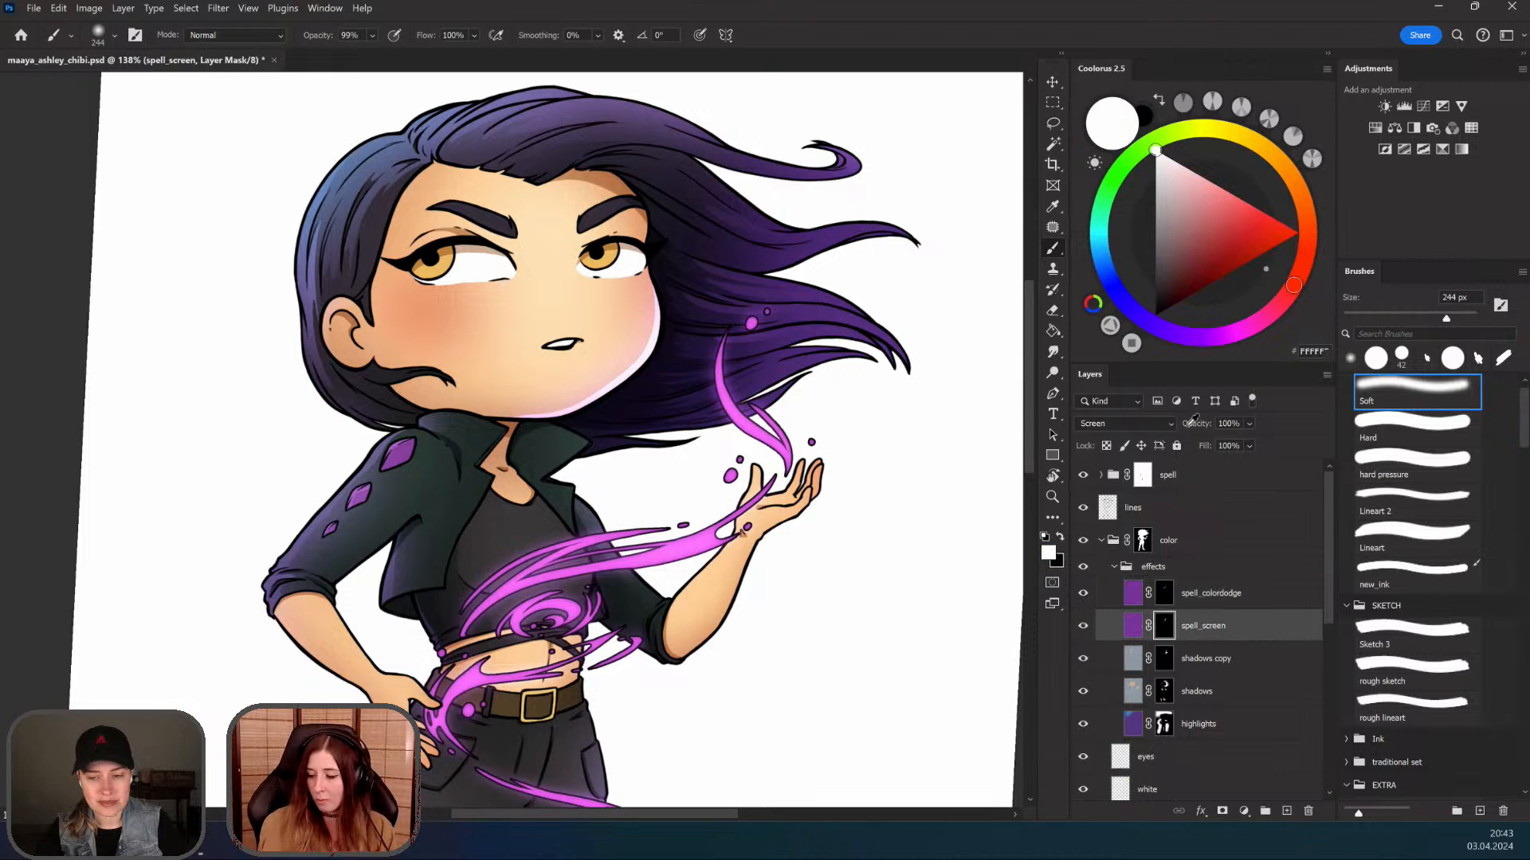
pyautogui.click(1053, 122)
pyautogui.moveTo(739, 444)
pyautogui.mouseDown()
pyautogui.moveTo(665, 447)
pyautogui.moveTo(687, 464)
pyautogui.moveTo(590, 500)
pyautogui.mouseUp()
pyautogui.moveTo(557, 504); pyautogui.dragTo(745, 557)
pyautogui.moveTo(896, 453)
pyautogui.mouseDown()
pyautogui.moveTo(954, 470)
pyautogui.moveTo(614, 572)
pyautogui.mouseUp()
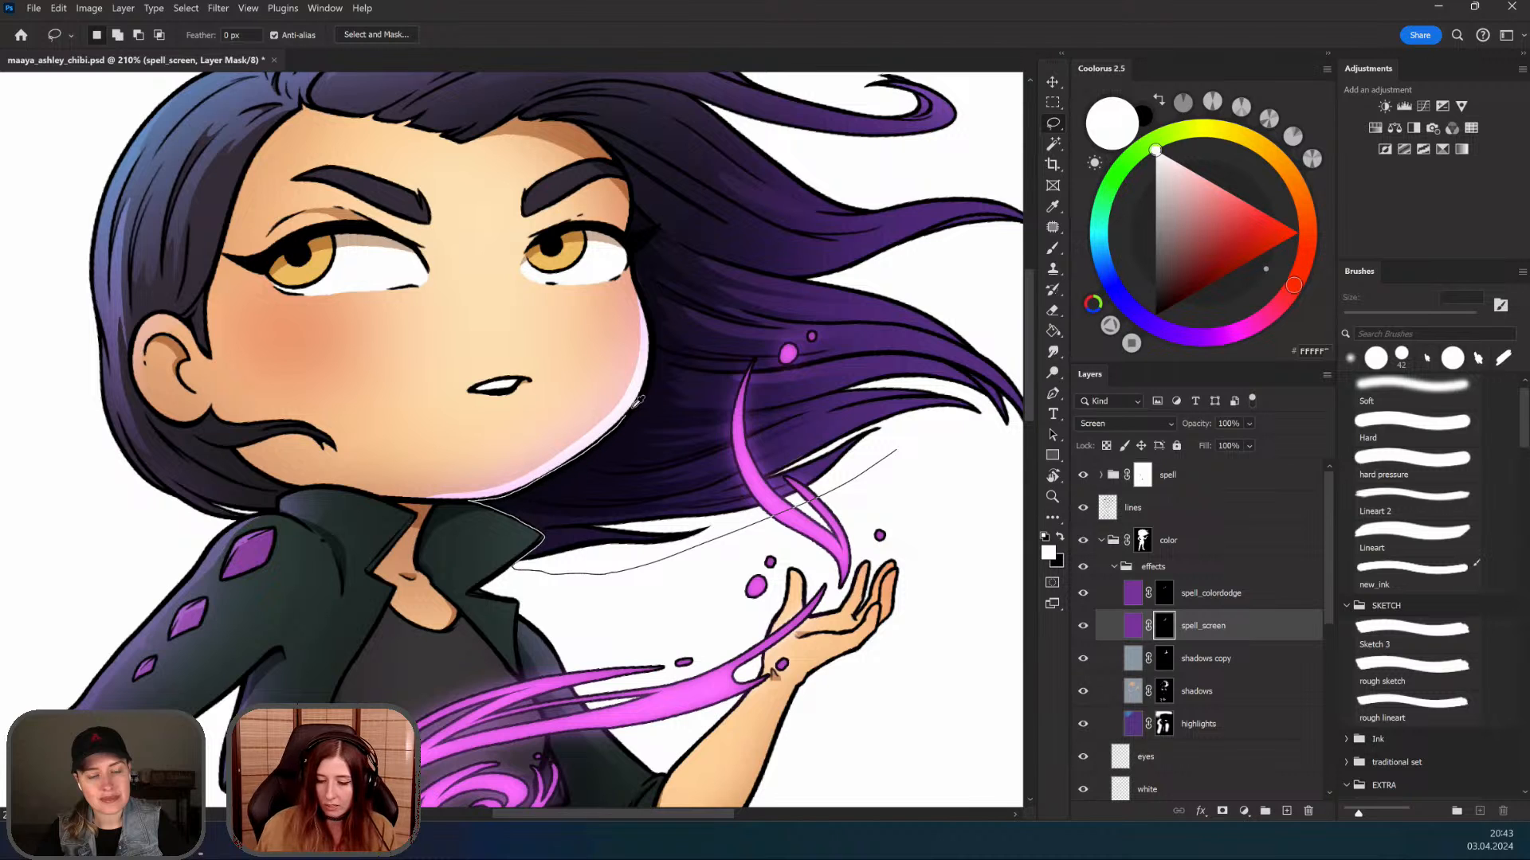
pyautogui.moveTo(658, 352); pyautogui.dragTo(647, 292)
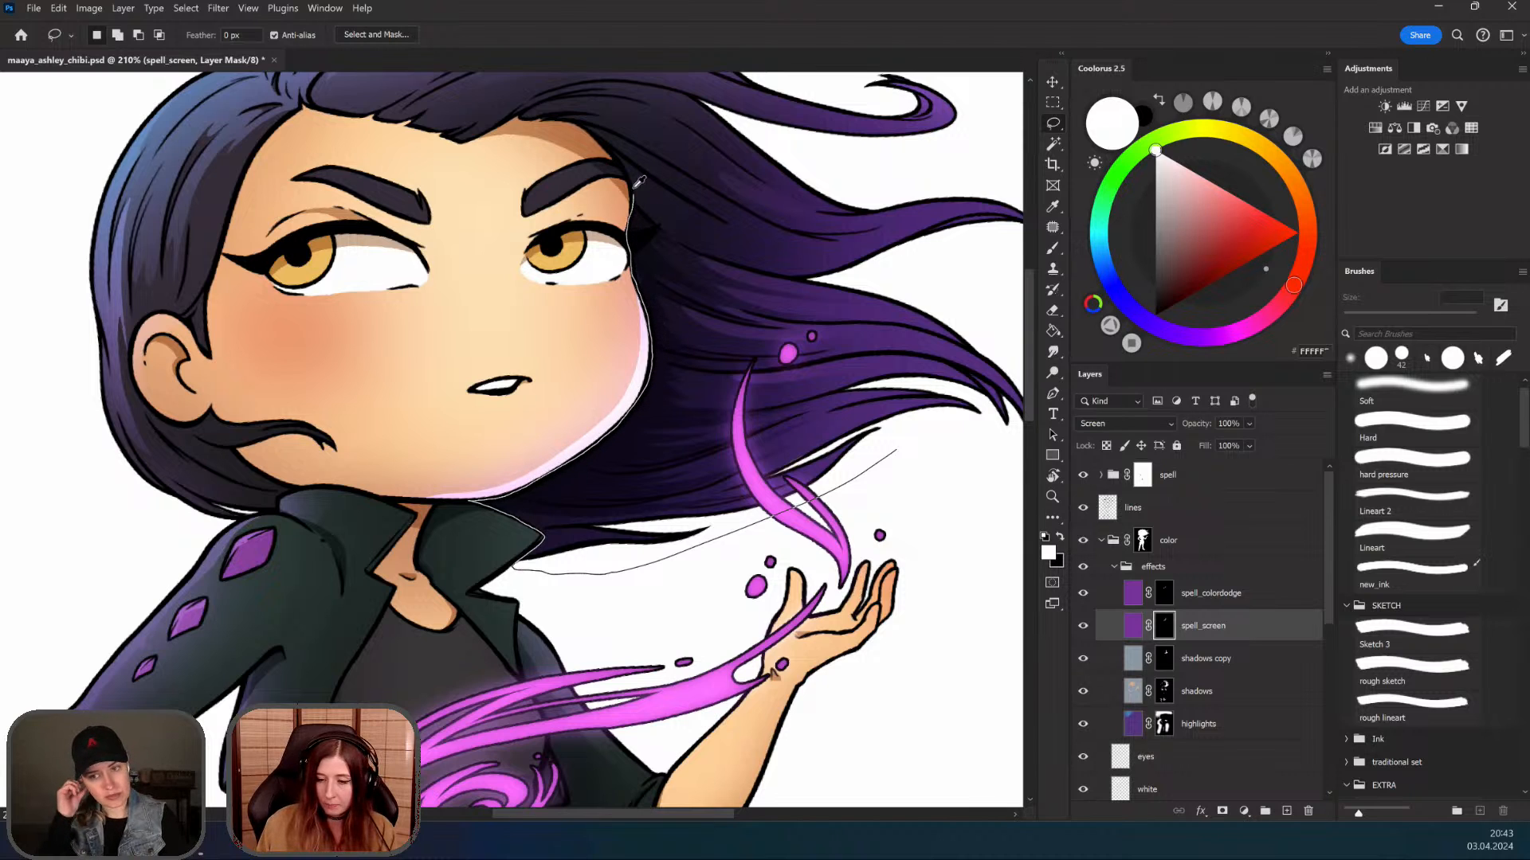
pyautogui.moveTo(638, 183); pyautogui.dragTo(958, 124)
pyautogui.moveTo(1077, 391); pyautogui.dragTo(798, 557)
pyautogui.moveTo(988, 268)
pyautogui.mouseDown()
pyautogui.moveTo(805, 317)
pyautogui.moveTo(867, 315)
pyautogui.mouseUp()
pyautogui.moveTo(863, 279)
pyautogui.mouseDown()
pyautogui.moveTo(900, 188)
pyautogui.moveTo(795, 231)
pyautogui.mouseUp()
pyautogui.moveTo(895, 352); pyautogui.dragTo(774, 358)
pyautogui.moveTo(748, 374); pyautogui.dragTo(621, 438)
pyautogui.moveTo(558, 482); pyautogui.dragTo(598, 486)
pyautogui.moveTo(593, 406); pyautogui.dragTo(661, 343)
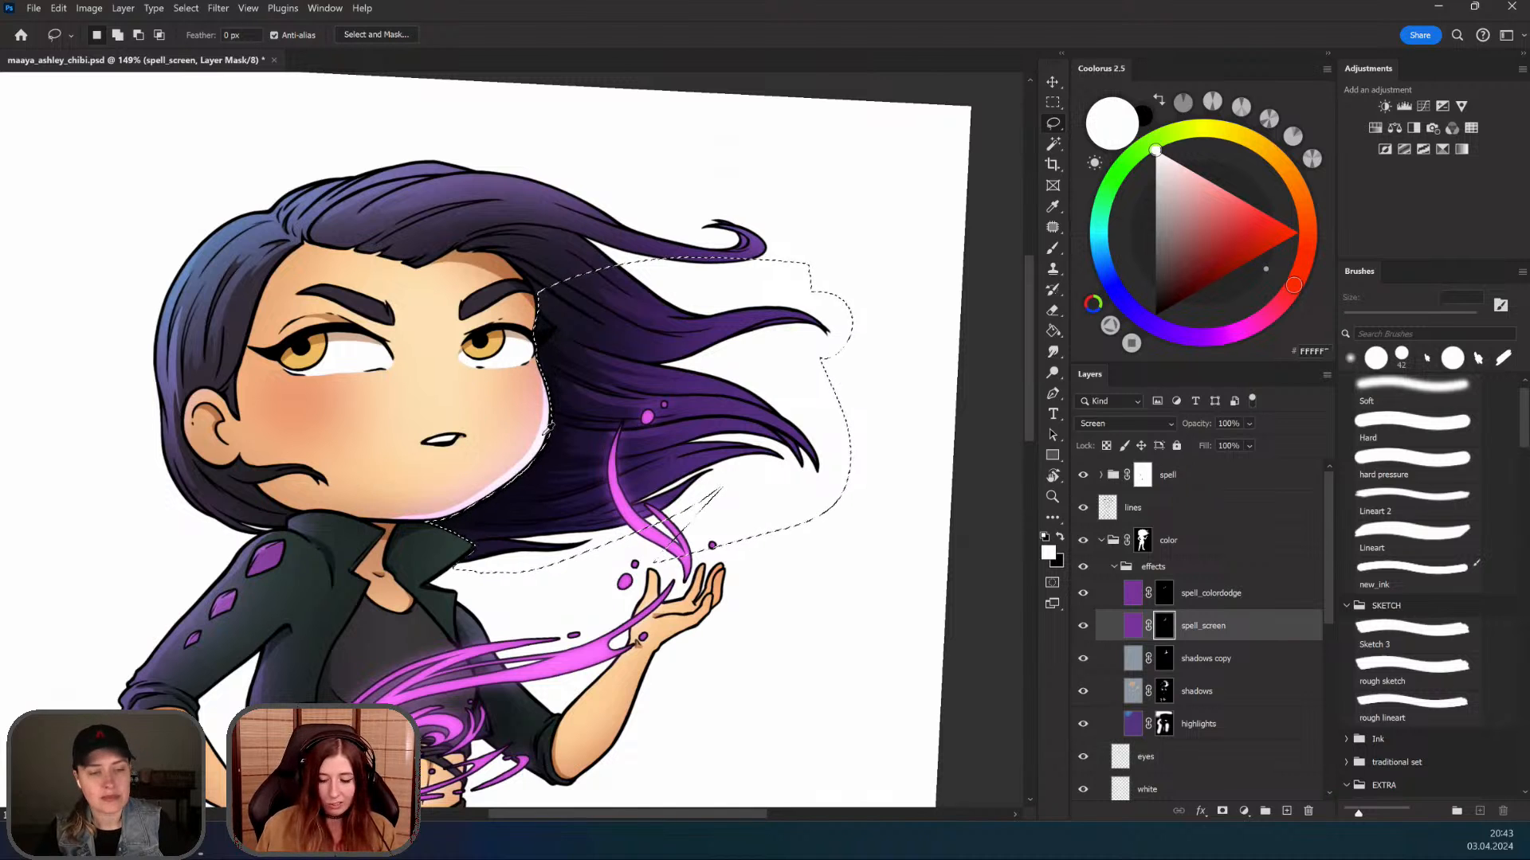
# Step: Paint a faint glow over the selected hair around the spell swirl with the Soft brush at 21% opacity, and deselect
pyautogui.moveTo(544, 469); pyautogui.dragTo(576, 434)
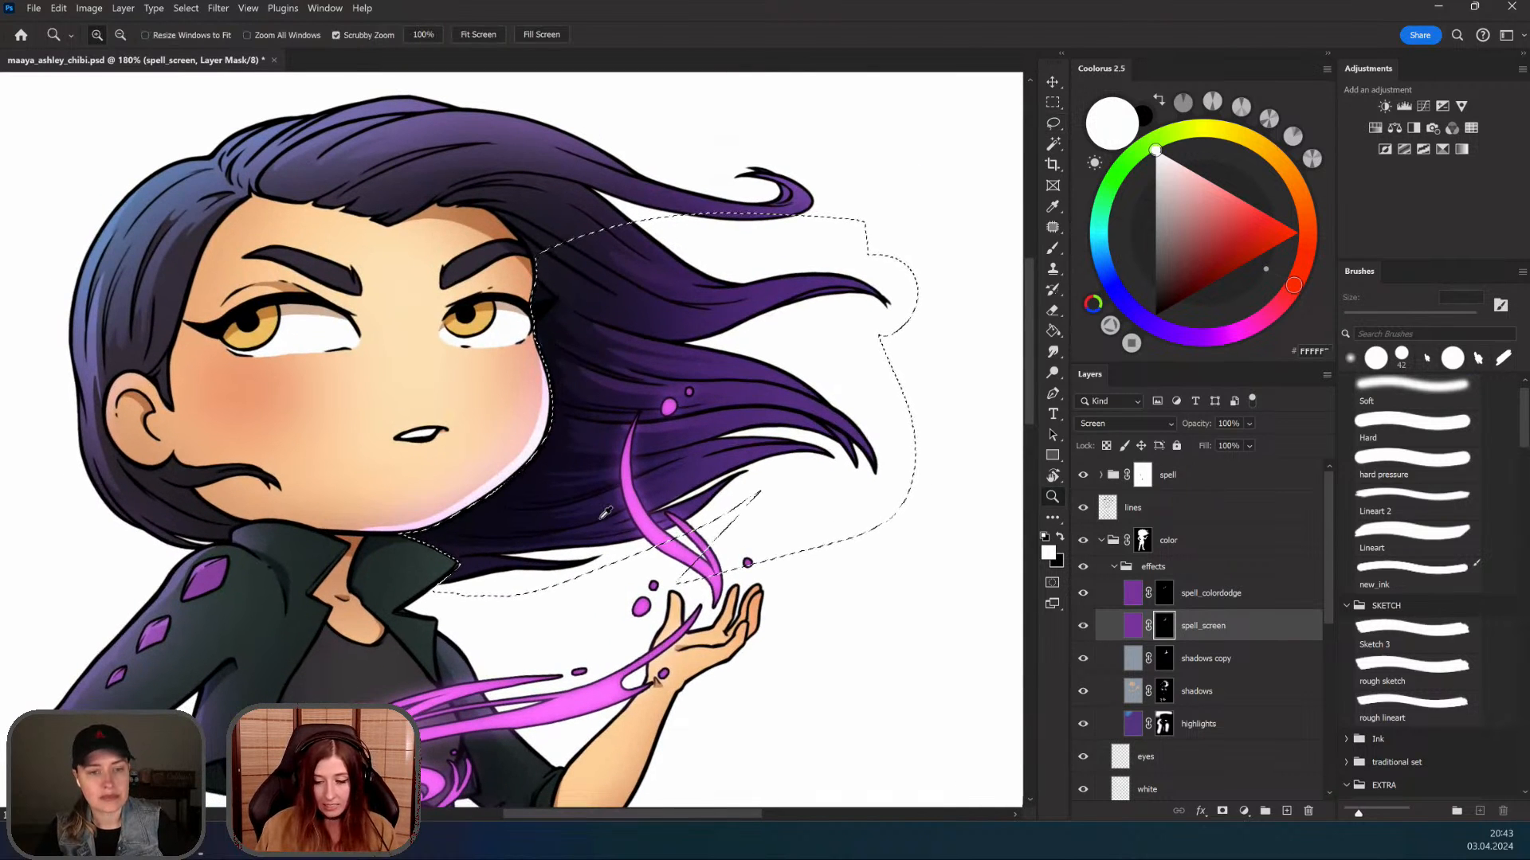
pyautogui.moveTo(601, 519); pyautogui.dragTo(571, 535)
pyautogui.press('b')
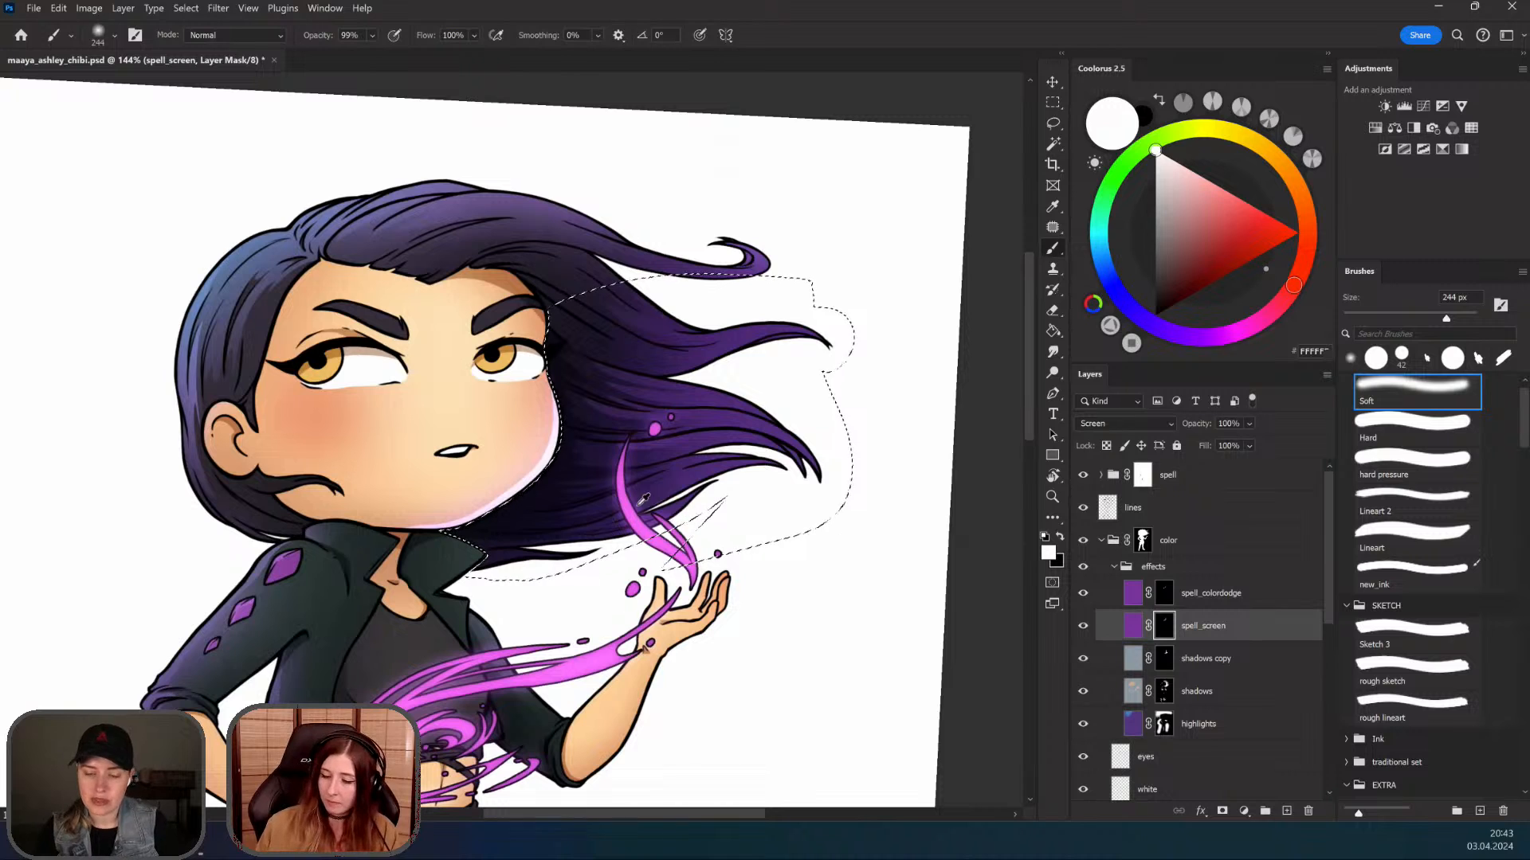
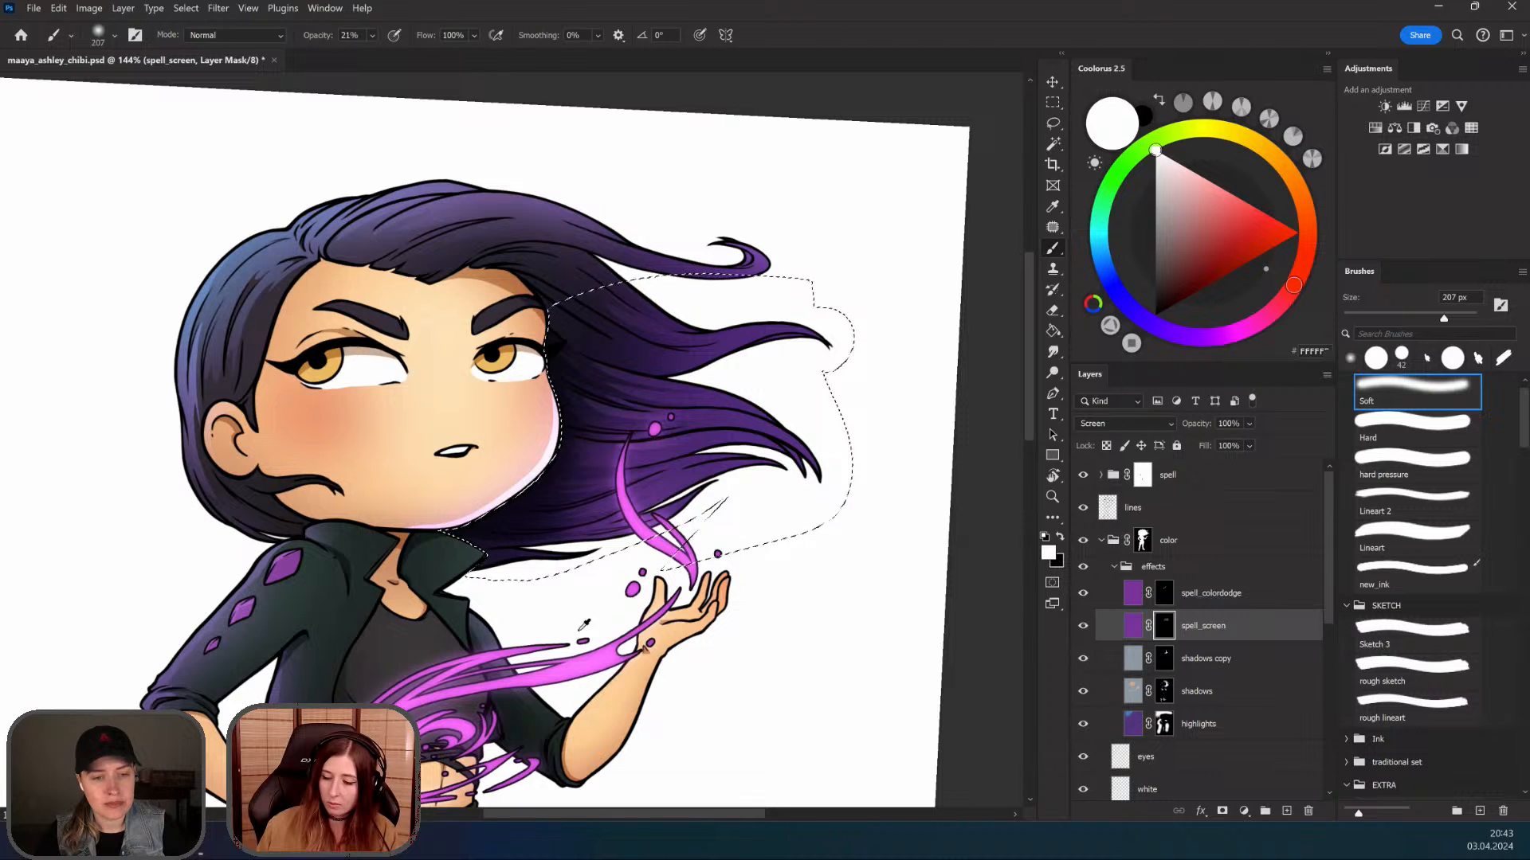
pyautogui.moveTo(748, 627)
pyautogui.mouseDown()
pyautogui.moveTo(753, 565)
pyautogui.moveTo(689, 567)
pyautogui.mouseUp()
pyautogui.click(1052, 124)
pyautogui.click(773, 568)
pyautogui.moveTo(689, 567)
pyautogui.mouseDown()
pyautogui.moveTo(603, 552)
pyautogui.moveTo(717, 557)
pyautogui.mouseUp()
# Step: On the spell_colordodge mask, lasso a series of thin pointed streaks along the hair strands crossing the spell swirl
pyautogui.click(1215, 592)
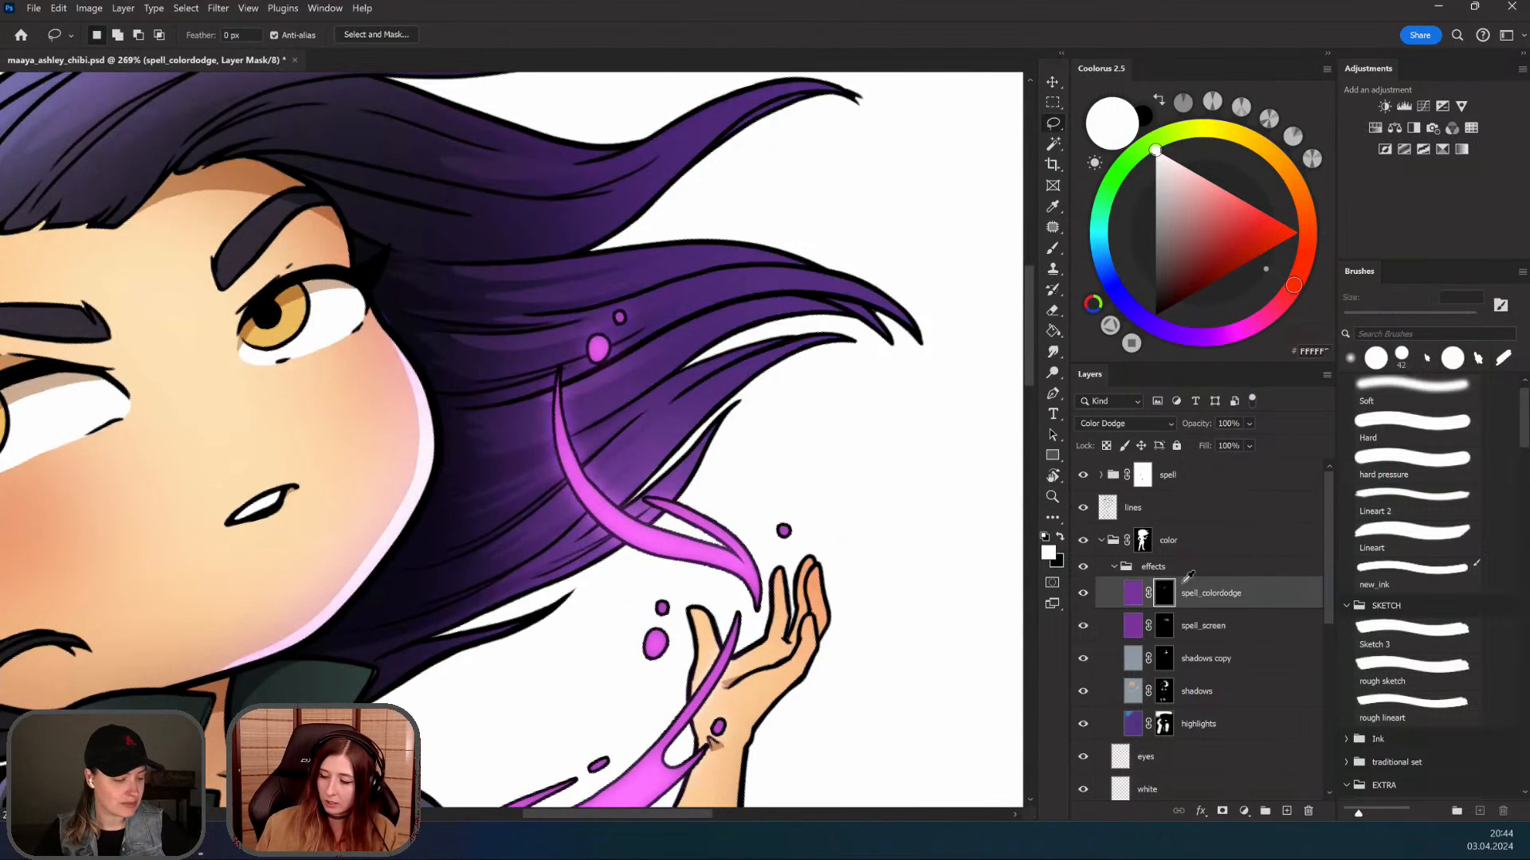
pyautogui.press('z')
pyautogui.moveTo(592, 493)
pyautogui.mouseDown()
pyautogui.moveTo(640, 484)
pyautogui.moveTo(613, 478)
pyautogui.moveTo(624, 447)
pyautogui.mouseUp()
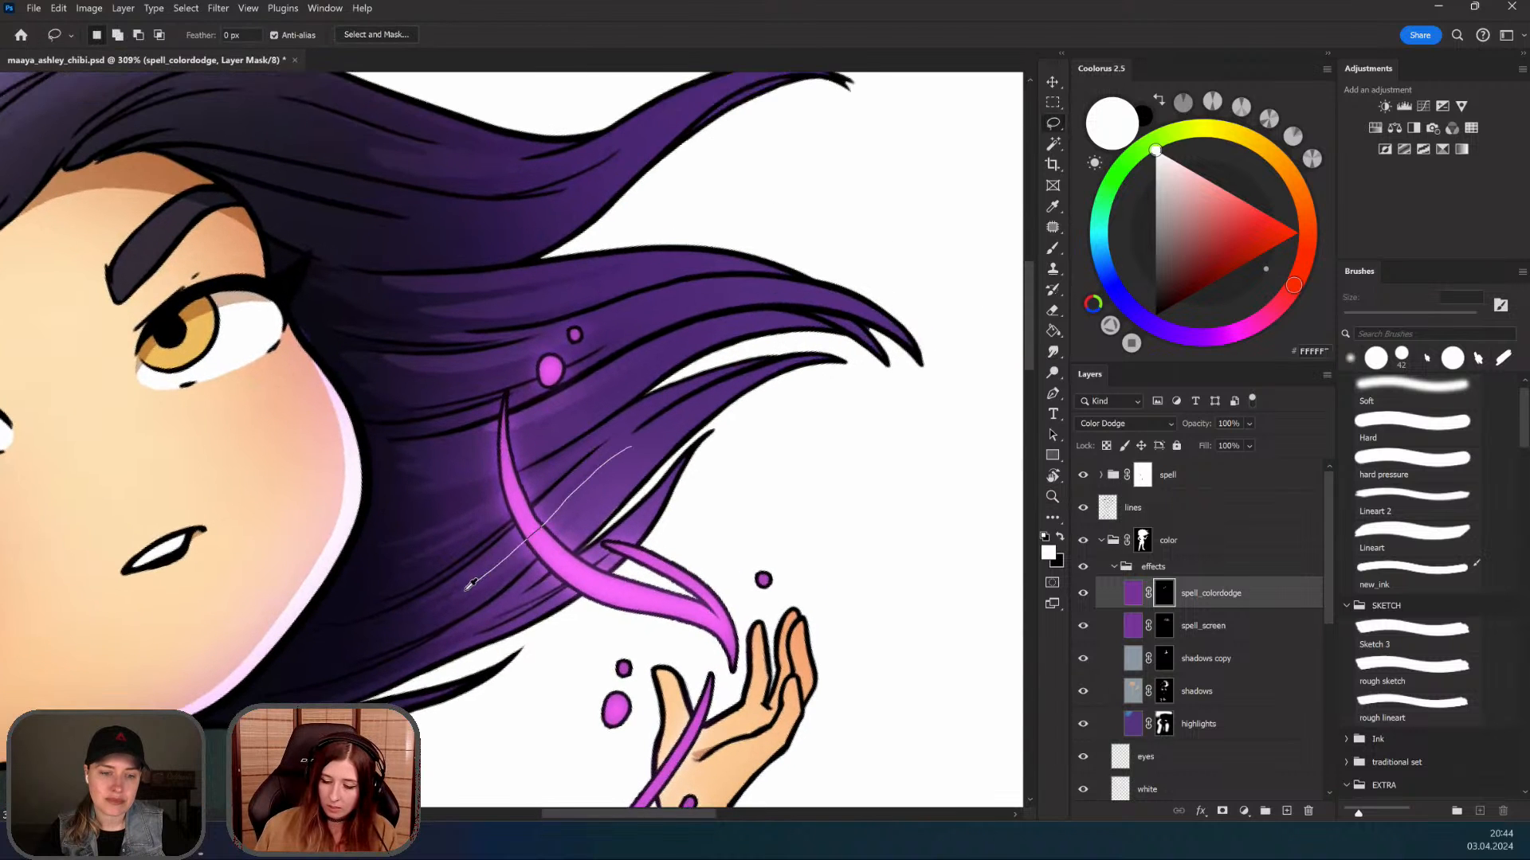
pyautogui.moveTo(669, 406); pyautogui.dragTo(550, 518)
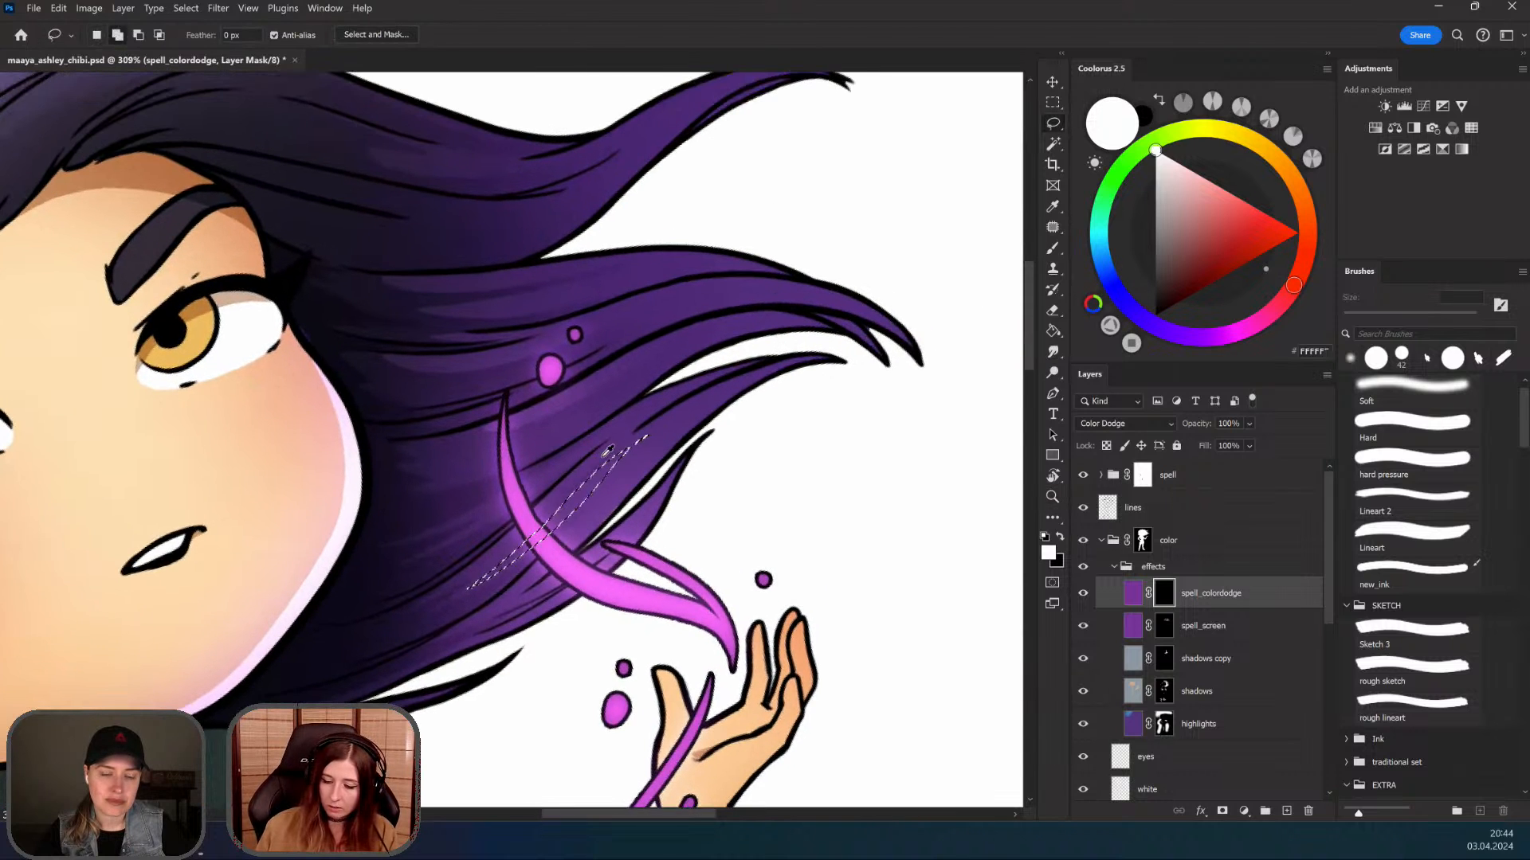
pyautogui.moveTo(603, 444); pyautogui.dragTo(538, 514)
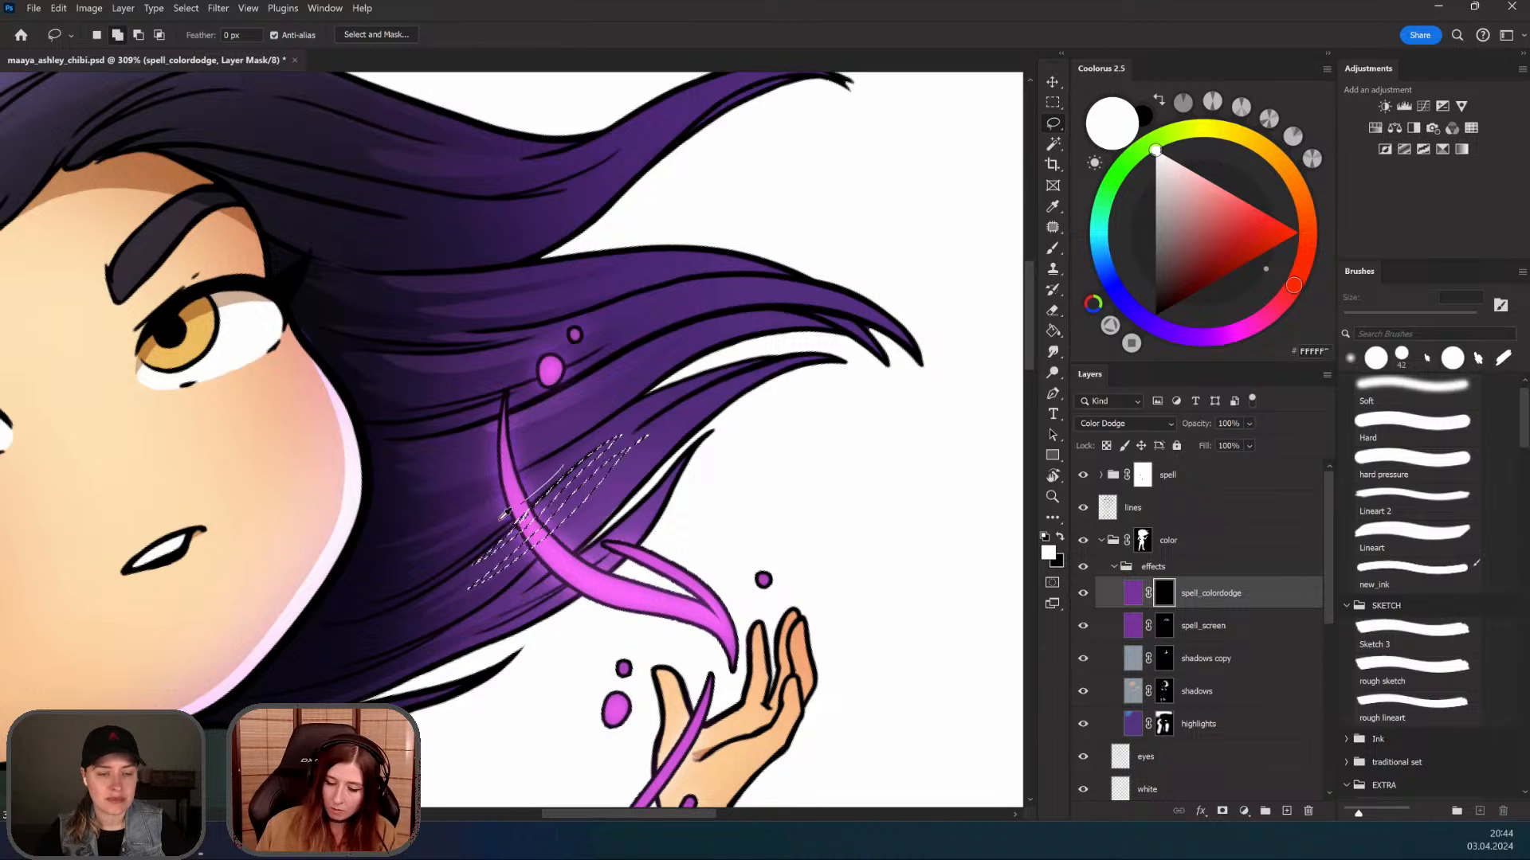
pyautogui.moveTo(576, 450); pyautogui.dragTo(458, 470)
pyautogui.moveTo(586, 416)
pyautogui.mouseDown()
pyautogui.moveTo(562, 418)
pyautogui.moveTo(592, 390)
pyautogui.moveTo(430, 430)
pyautogui.moveTo(582, 372)
pyautogui.mouseUp()
pyautogui.moveTo(500, 599); pyautogui.dragTo(566, 542)
pyautogui.moveTo(590, 538)
pyautogui.mouseDown()
pyautogui.moveTo(495, 603)
pyautogui.moveTo(567, 531)
pyautogui.moveTo(488, 609)
pyautogui.mouseUp()
# Step: Try painting a glow inside the selected hair streaks with a soft 146 px brush at 45% opacity, and clear the selection
pyautogui.press('z')
pyautogui.moveTo(603, 622); pyautogui.dragTo(550, 626)
pyautogui.press('b')
pyautogui.moveTo(585, 509)
pyautogui.mouseDown()
pyautogui.moveTo(528, 561)
pyautogui.moveTo(518, 527)
pyautogui.moveTo(548, 520)
pyautogui.mouseUp()
pyautogui.rightClick(551, 488)
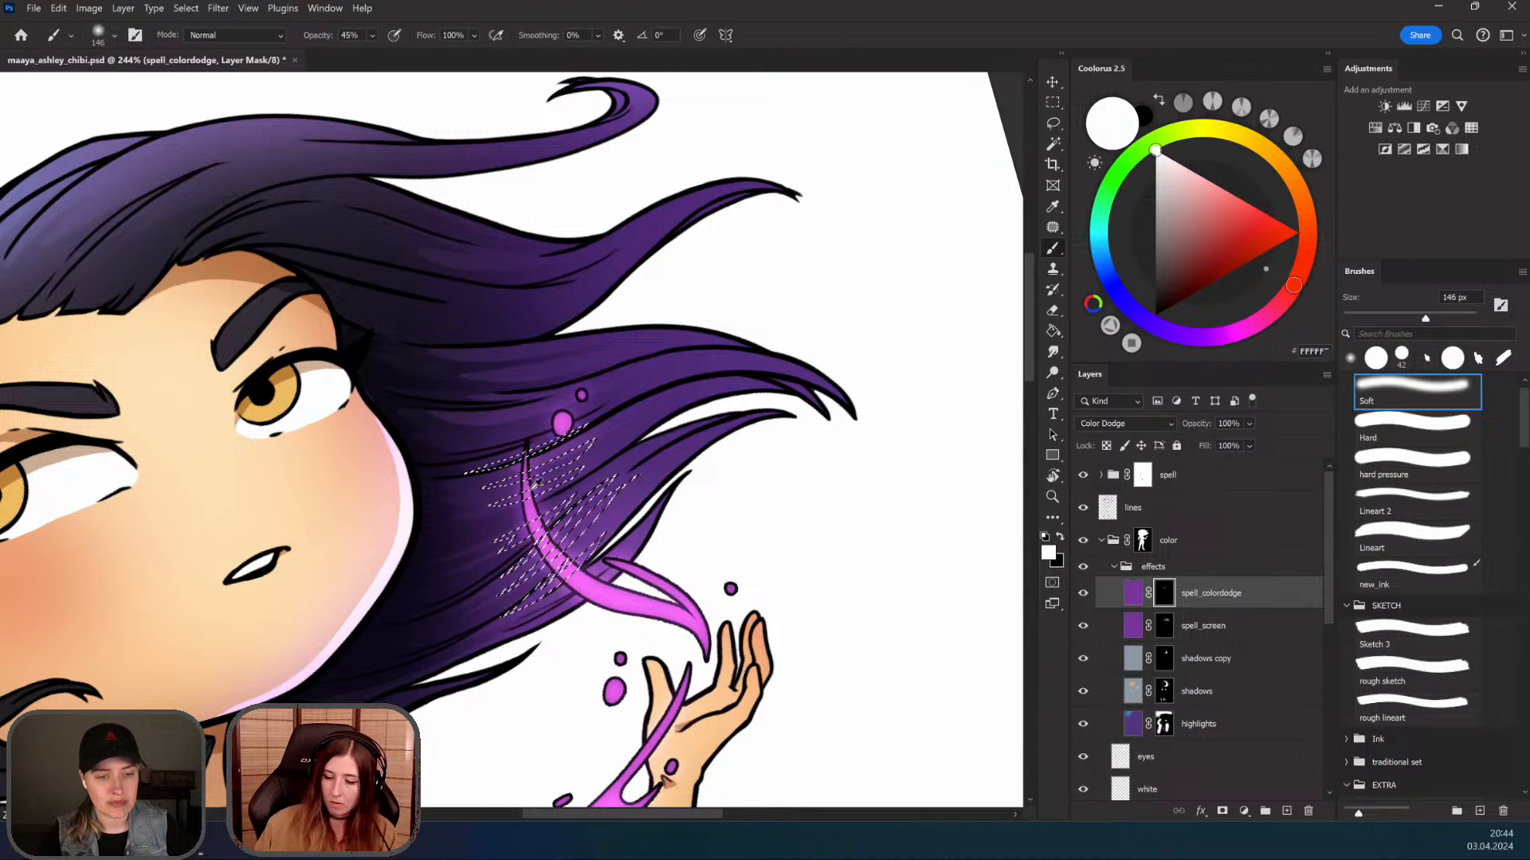
pyautogui.click(1053, 103)
pyautogui.click(780, 469)
pyautogui.press('Escape')
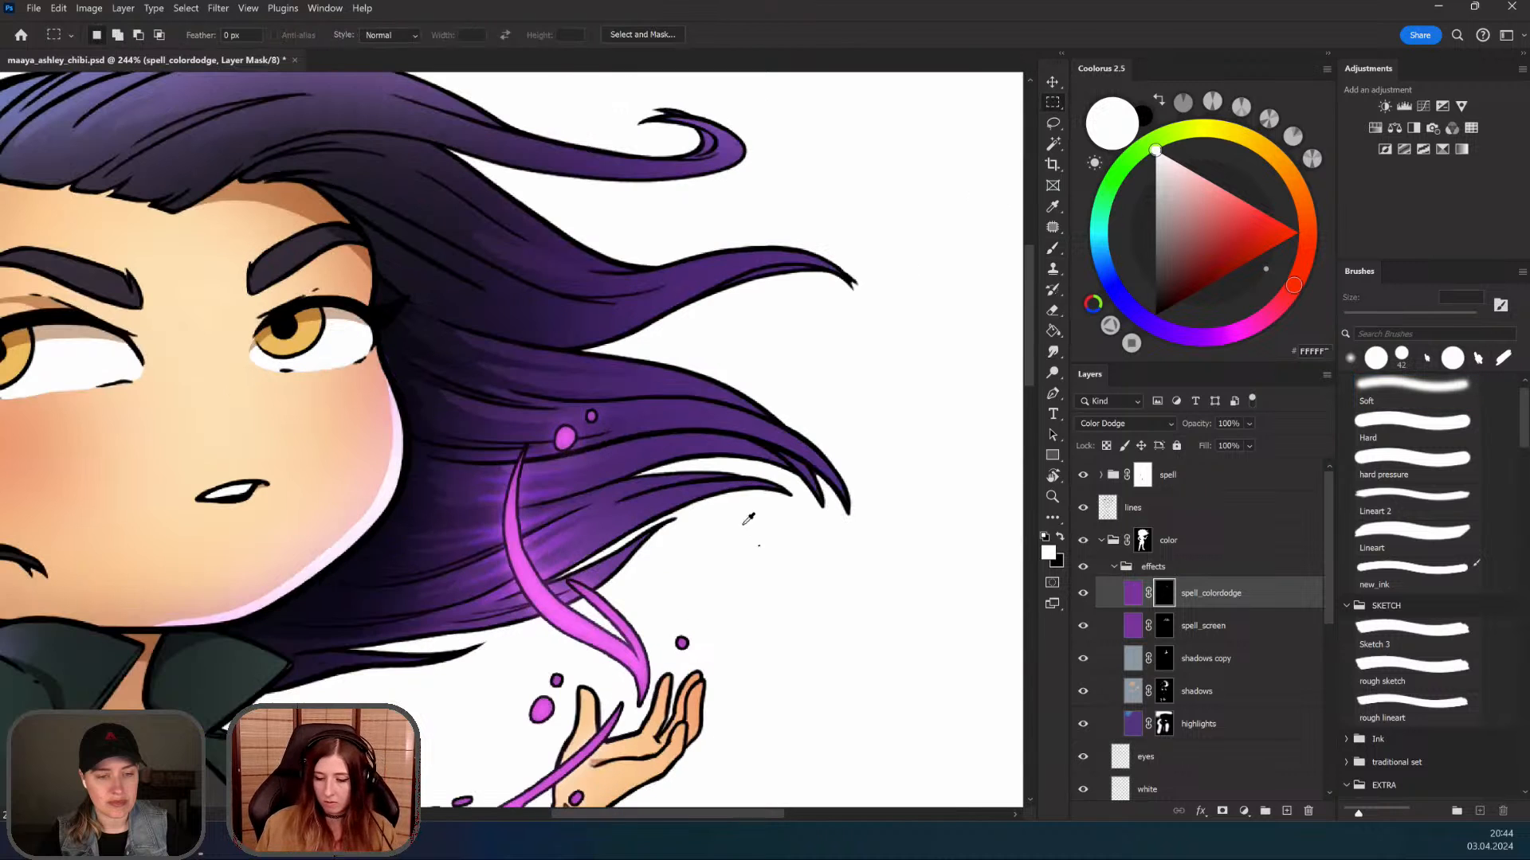
# Step: Restore the hair streak selection and undo the glow painted inside it
pyautogui.press('z')
pyautogui.moveTo(611, 627); pyautogui.dragTo(521, 637)
pyautogui.moveTo(618, 664); pyautogui.dragTo(585, 664)
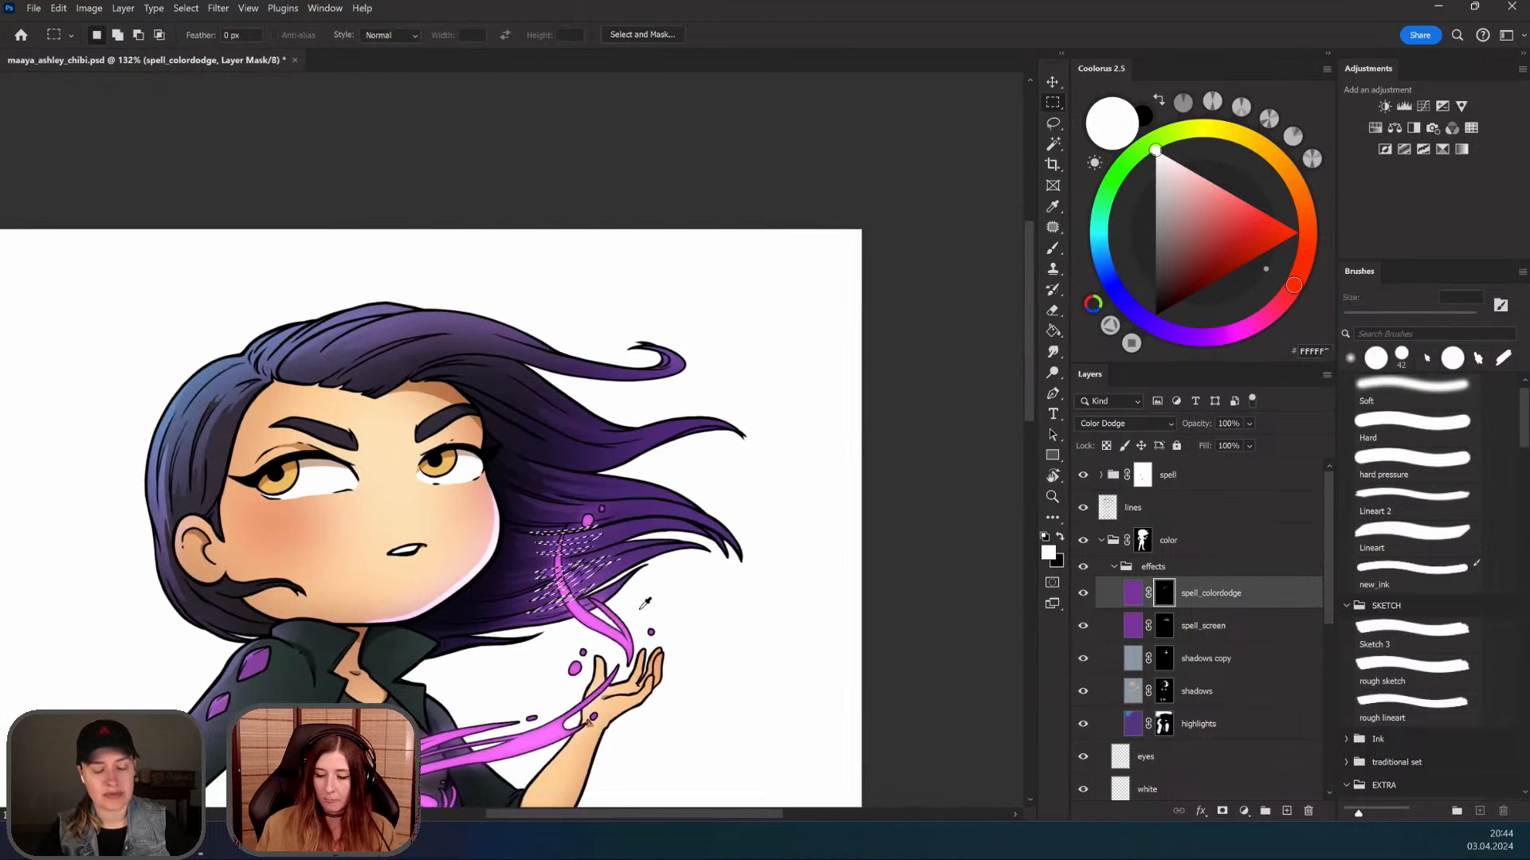
pyautogui.press('r')
pyautogui.moveTo(776, 647)
pyautogui.mouseDown()
pyautogui.moveTo(762, 581)
pyautogui.moveTo(785, 521)
pyautogui.mouseUp()
pyautogui.press('z')
pyautogui.moveTo(580, 492); pyautogui.dragTo(673, 498)
pyautogui.moveTo(523, 500)
pyautogui.mouseDown()
pyautogui.moveTo(491, 500)
pyautogui.moveTo(540, 496)
pyautogui.mouseUp()
pyautogui.press('m')
pyautogui.press('z')
pyautogui.press('m')
pyautogui.press('z')
pyautogui.moveTo(584, 576); pyautogui.dragTo(607, 576)
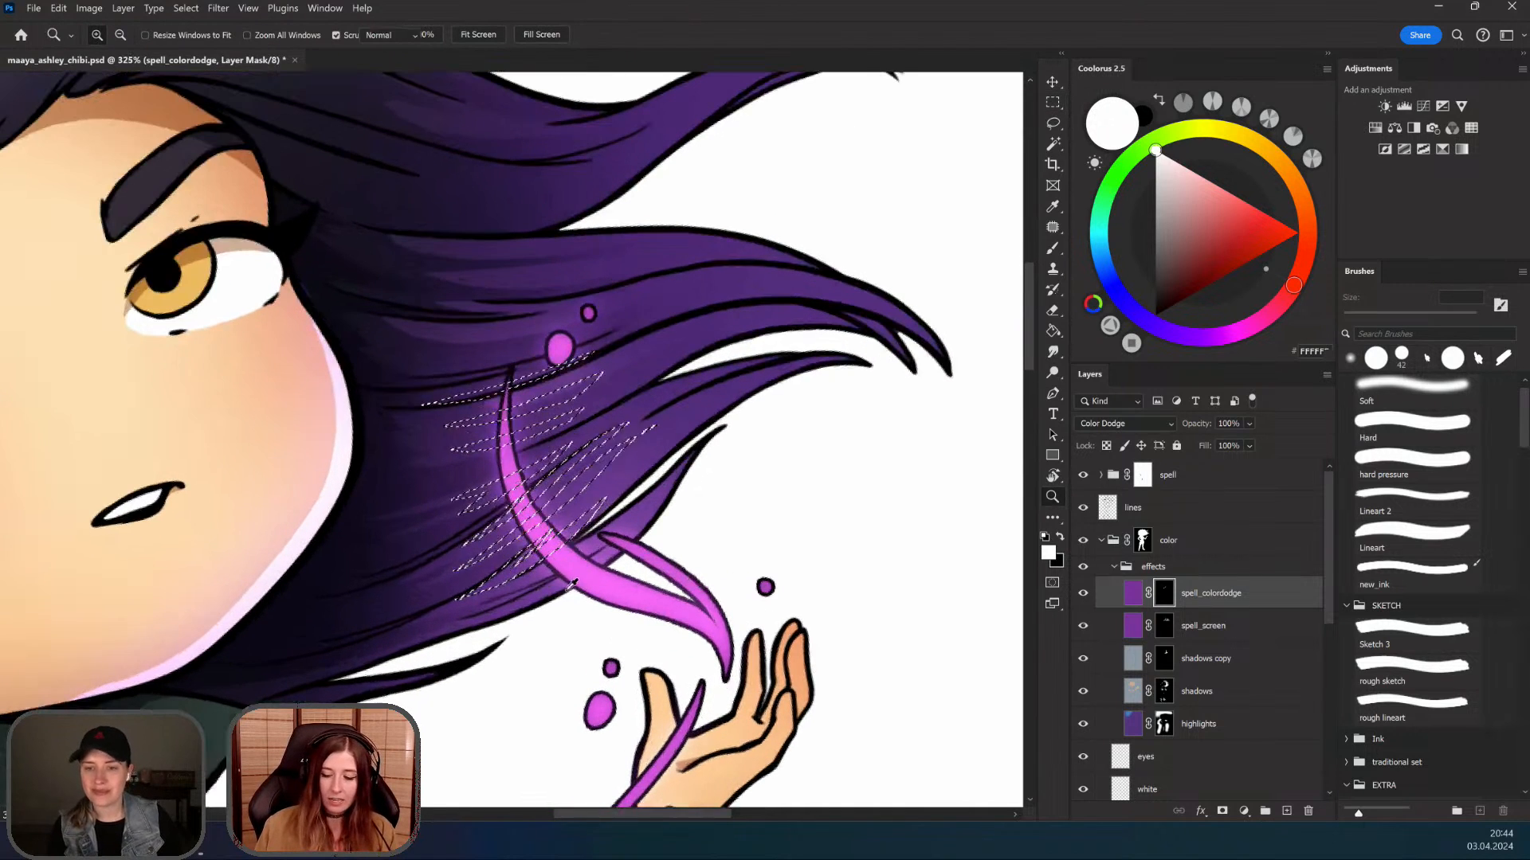
# Step: Paint violet glow into the selected hair streaks around the swirl with the Soft brush at 122 px and 45% opacity, and deselect
pyautogui.press('b')
pyautogui.click(1415, 389)
pyautogui.moveTo(543, 438); pyautogui.dragTo(524, 438)
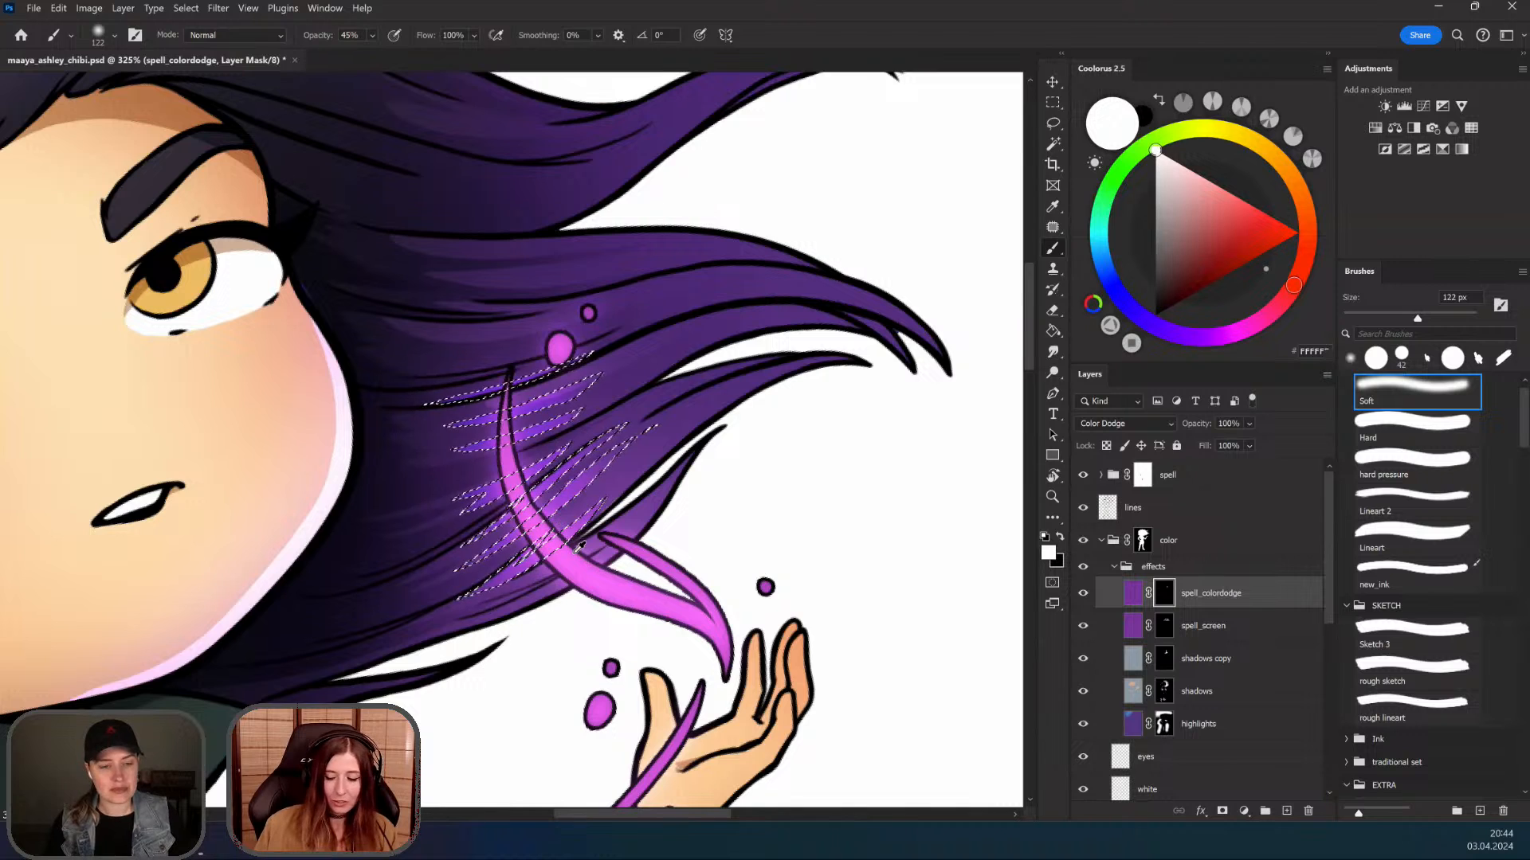
pyautogui.moveTo(575, 575); pyautogui.dragTo(523, 570)
pyautogui.moveTo(506, 518); pyautogui.dragTo(512, 506)
pyautogui.moveTo(610, 536); pyautogui.dragTo(607, 496)
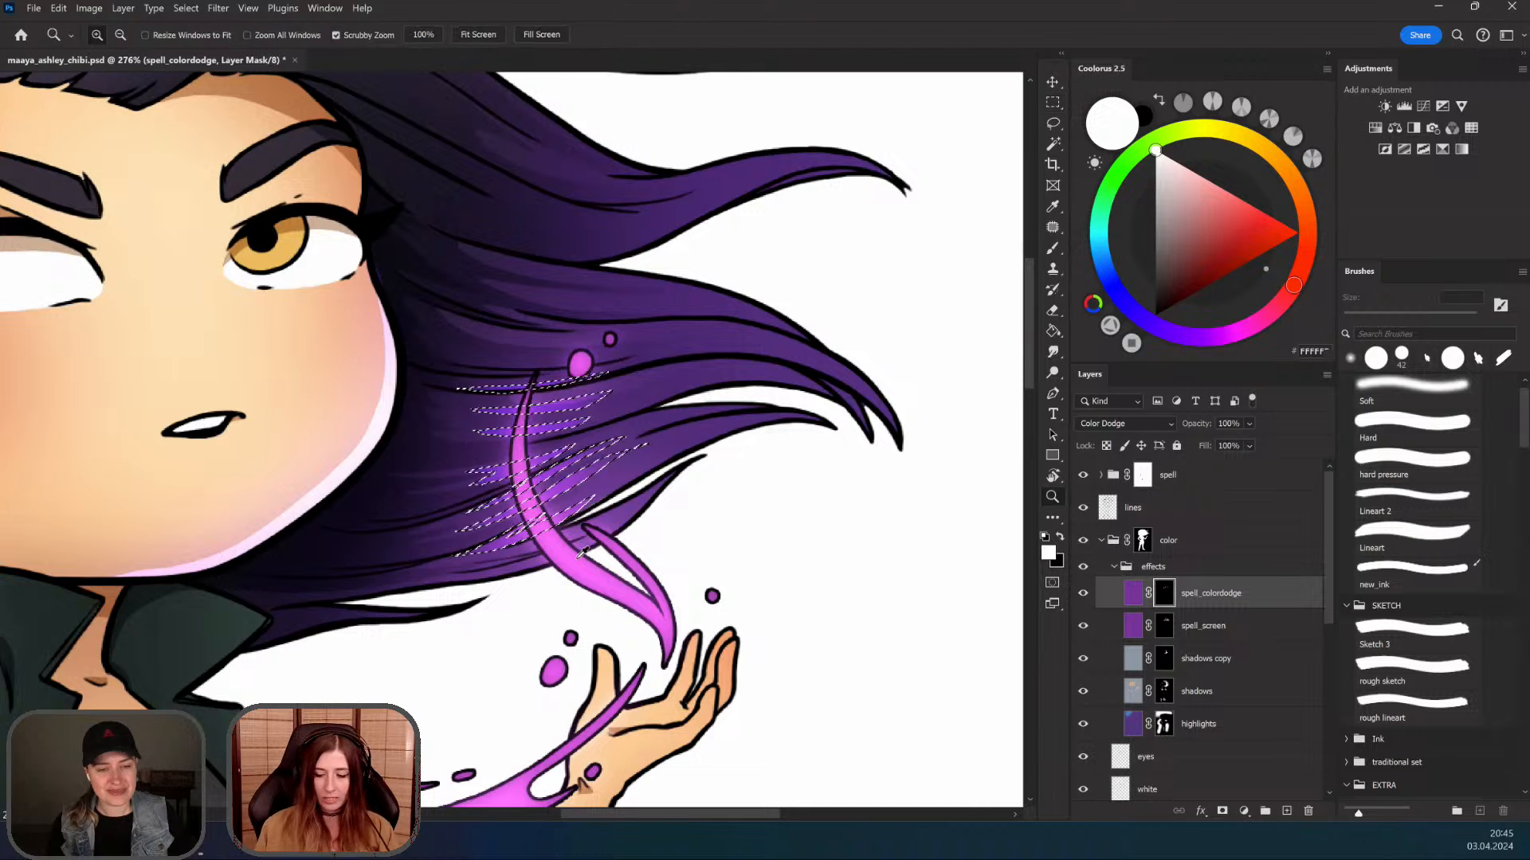
pyautogui.moveTo(577, 572); pyautogui.dragTo(538, 580)
pyautogui.moveTo(600, 492); pyautogui.dragTo(583, 437)
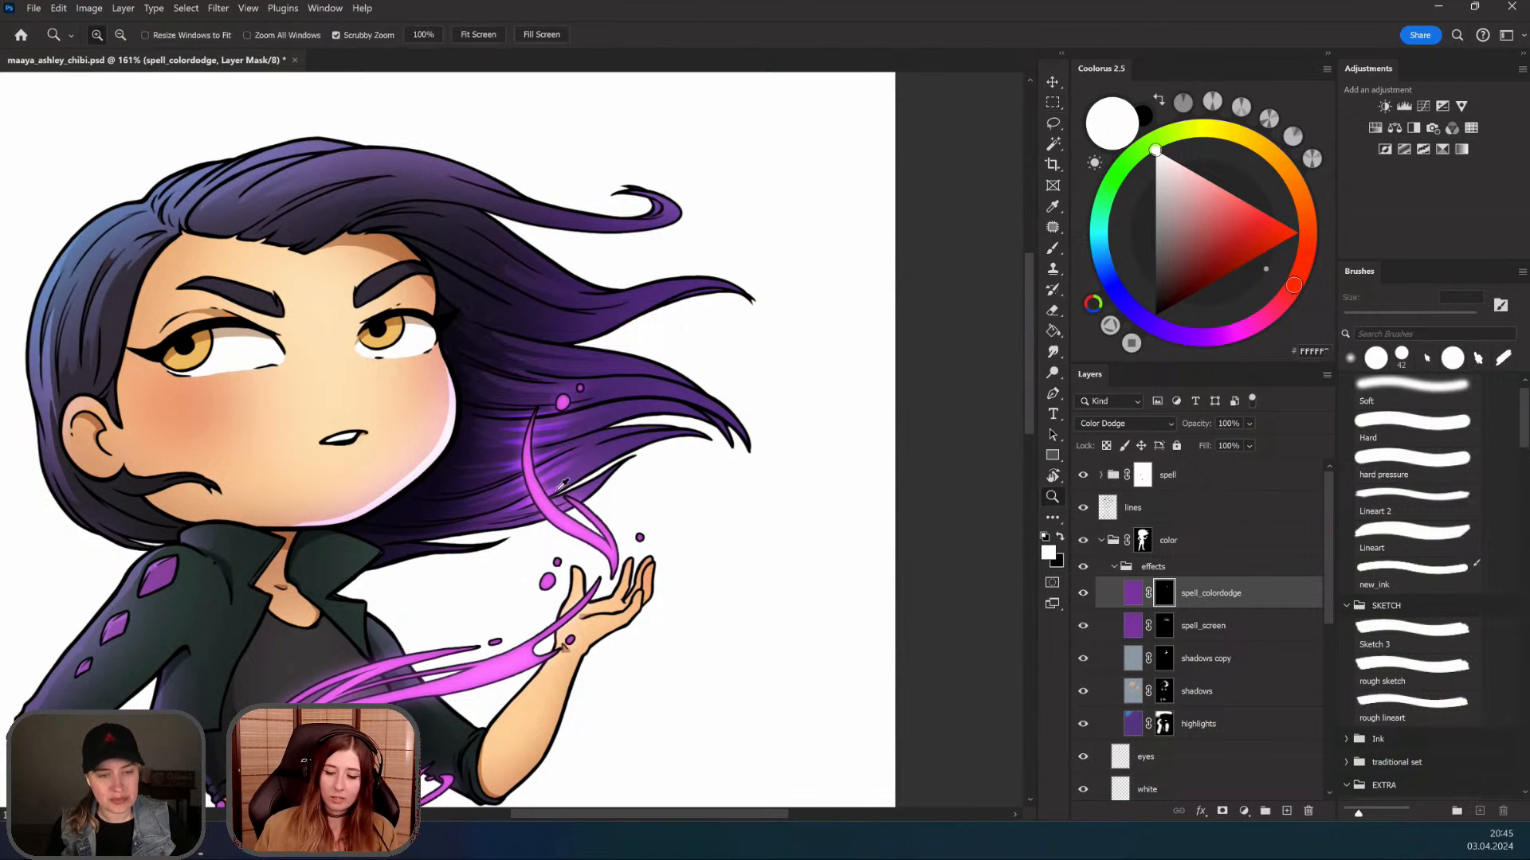
pyautogui.moveTo(565, 469); pyautogui.dragTo(584, 470)
pyautogui.moveTo(548, 537)
pyautogui.mouseDown()
pyautogui.moveTo(561, 538)
pyautogui.moveTo(538, 543)
pyautogui.mouseUp()
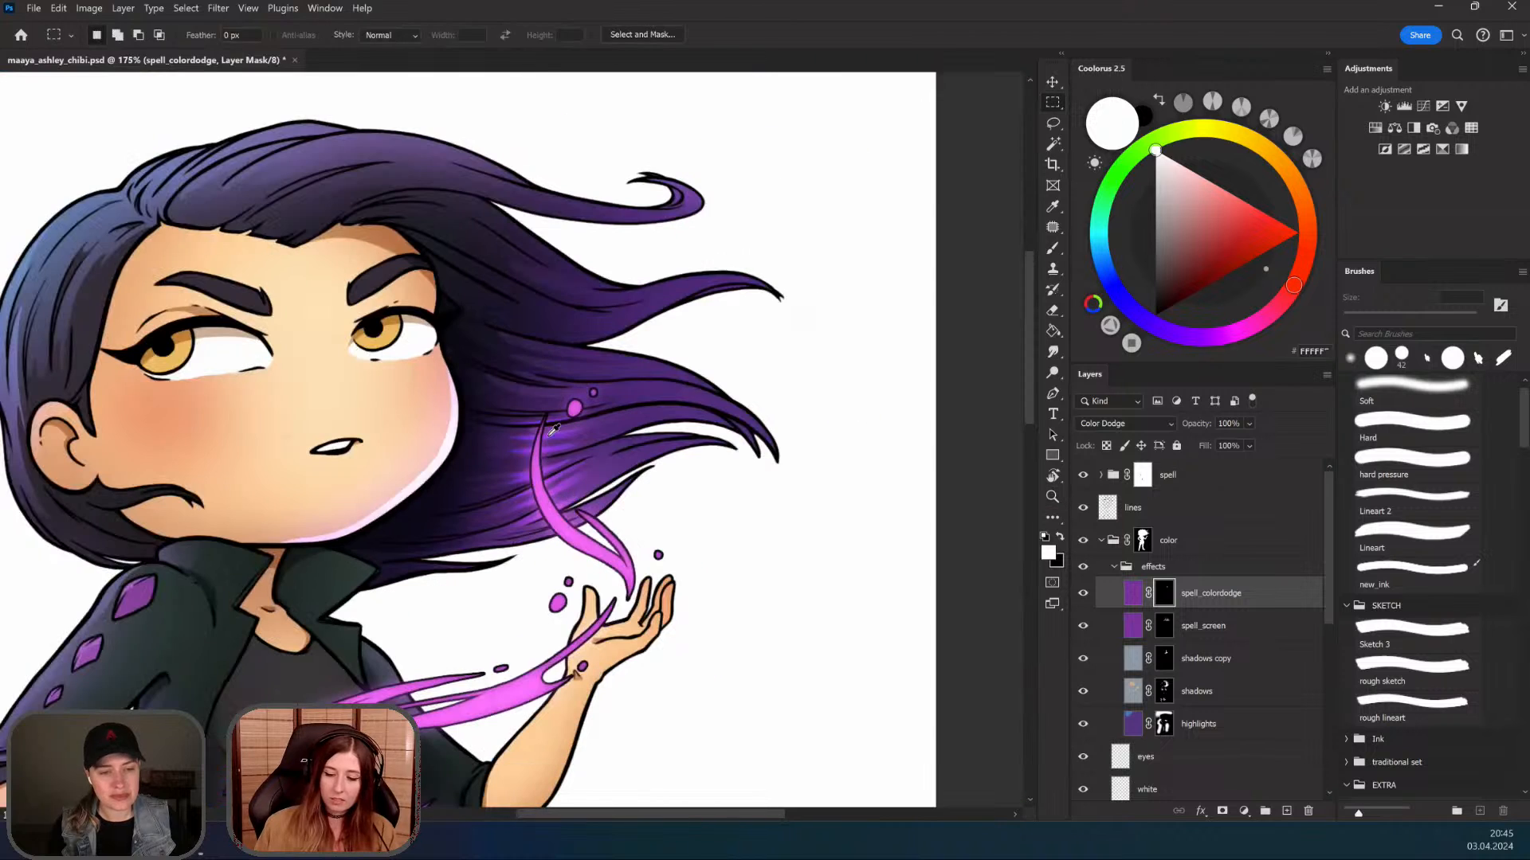
# Step: Brush a soft glow over the hair along the upper spell swirl on the spell_colordodge mask, using 110 px and 45% opacity
pyautogui.moveTo(545, 458)
pyautogui.mouseDown()
pyautogui.moveTo(528, 459)
pyautogui.moveTo(555, 485)
pyautogui.mouseUp()
pyautogui.moveTo(547, 426)
pyautogui.mouseDown()
pyautogui.moveTo(590, 523)
pyautogui.moveTo(560, 531)
pyautogui.mouseUp()
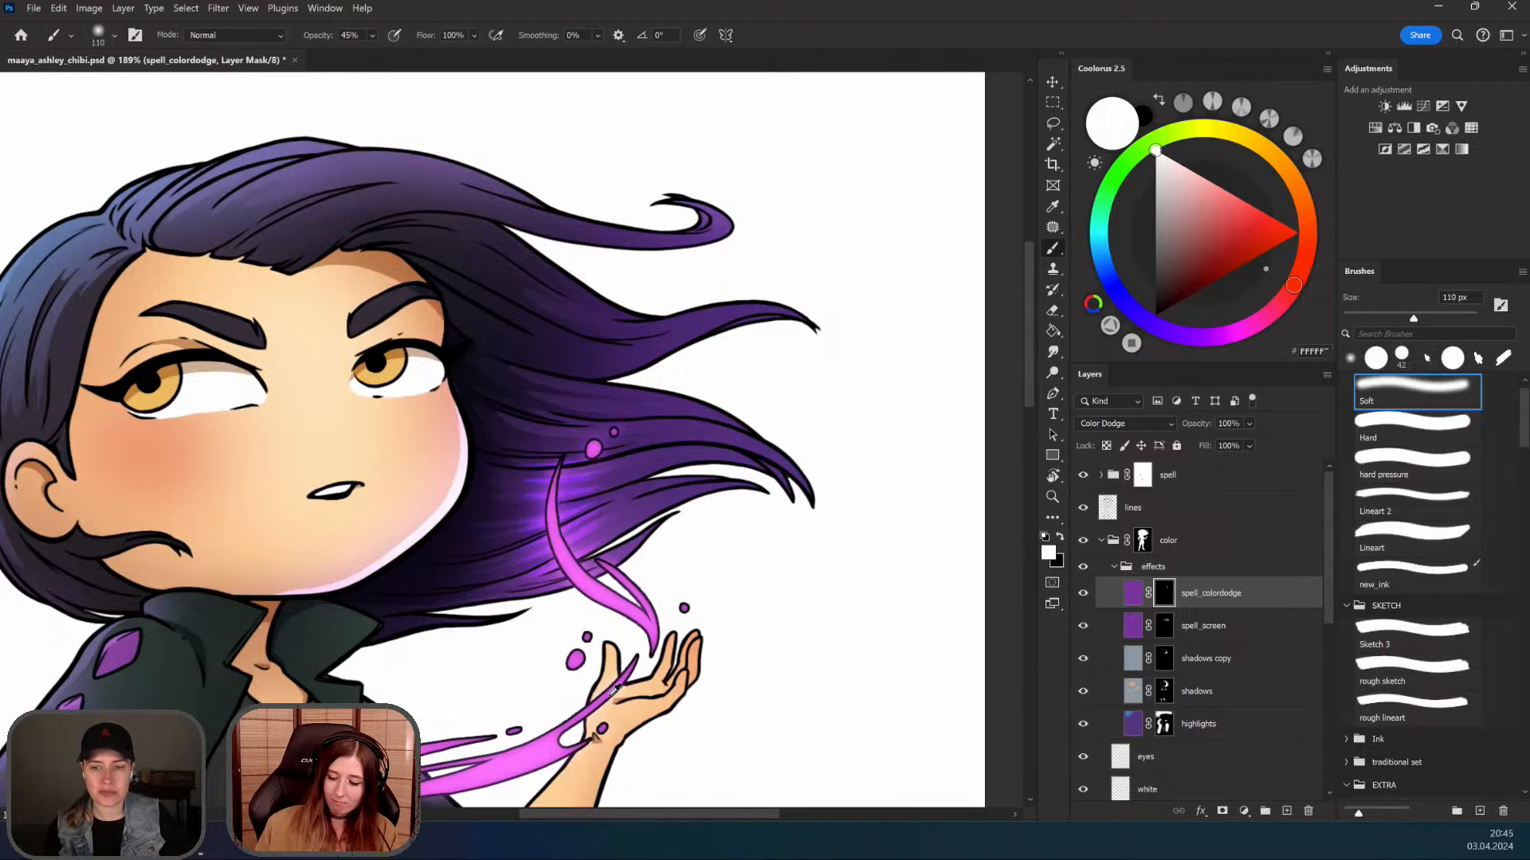
pyautogui.moveTo(568, 622); pyautogui.dragTo(550, 562)
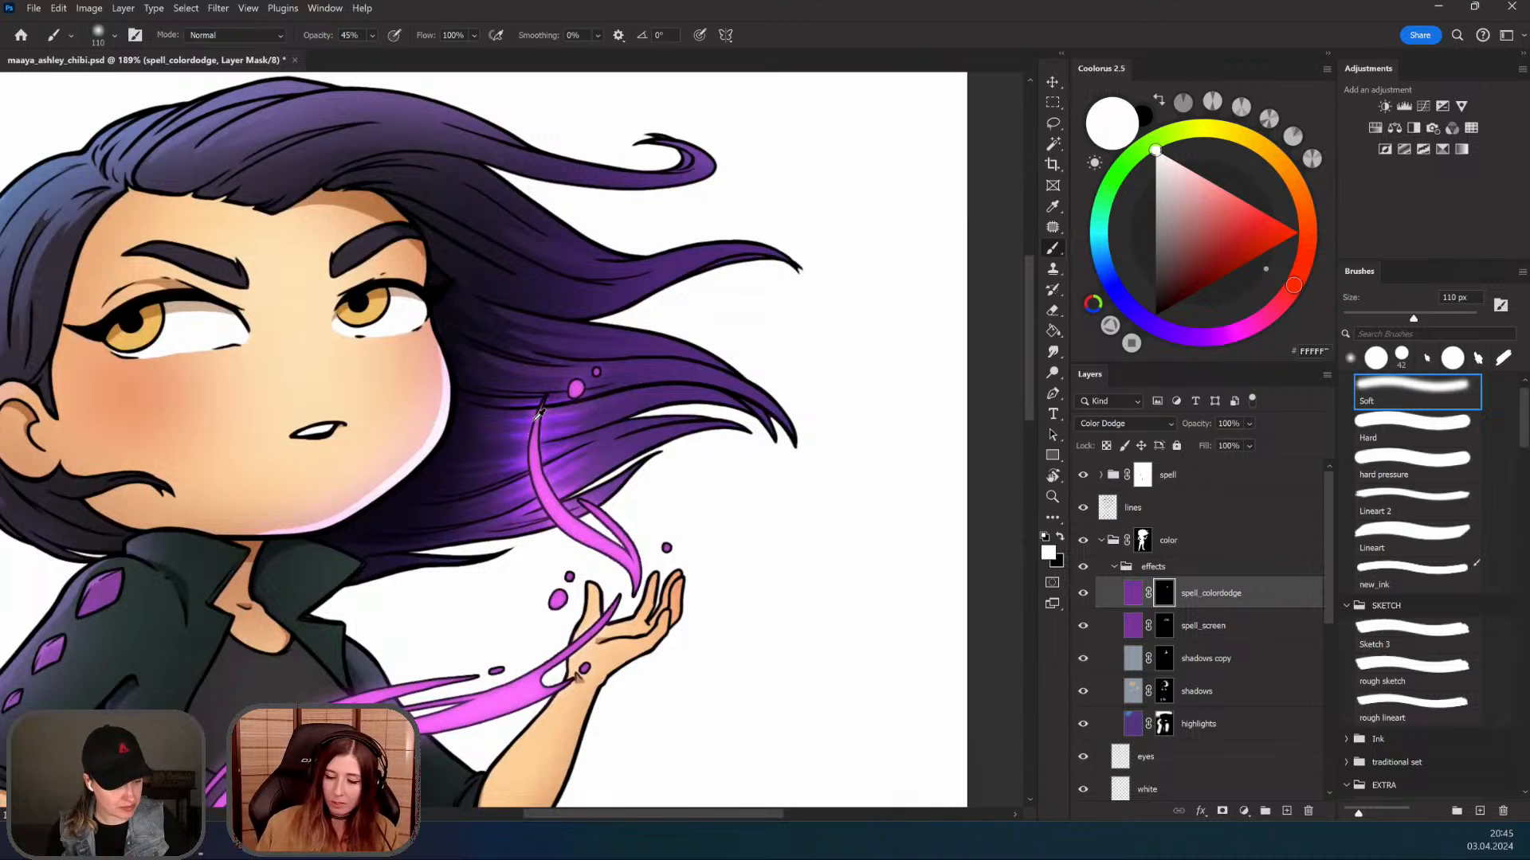
pyautogui.scroll(-5, 544, 594)
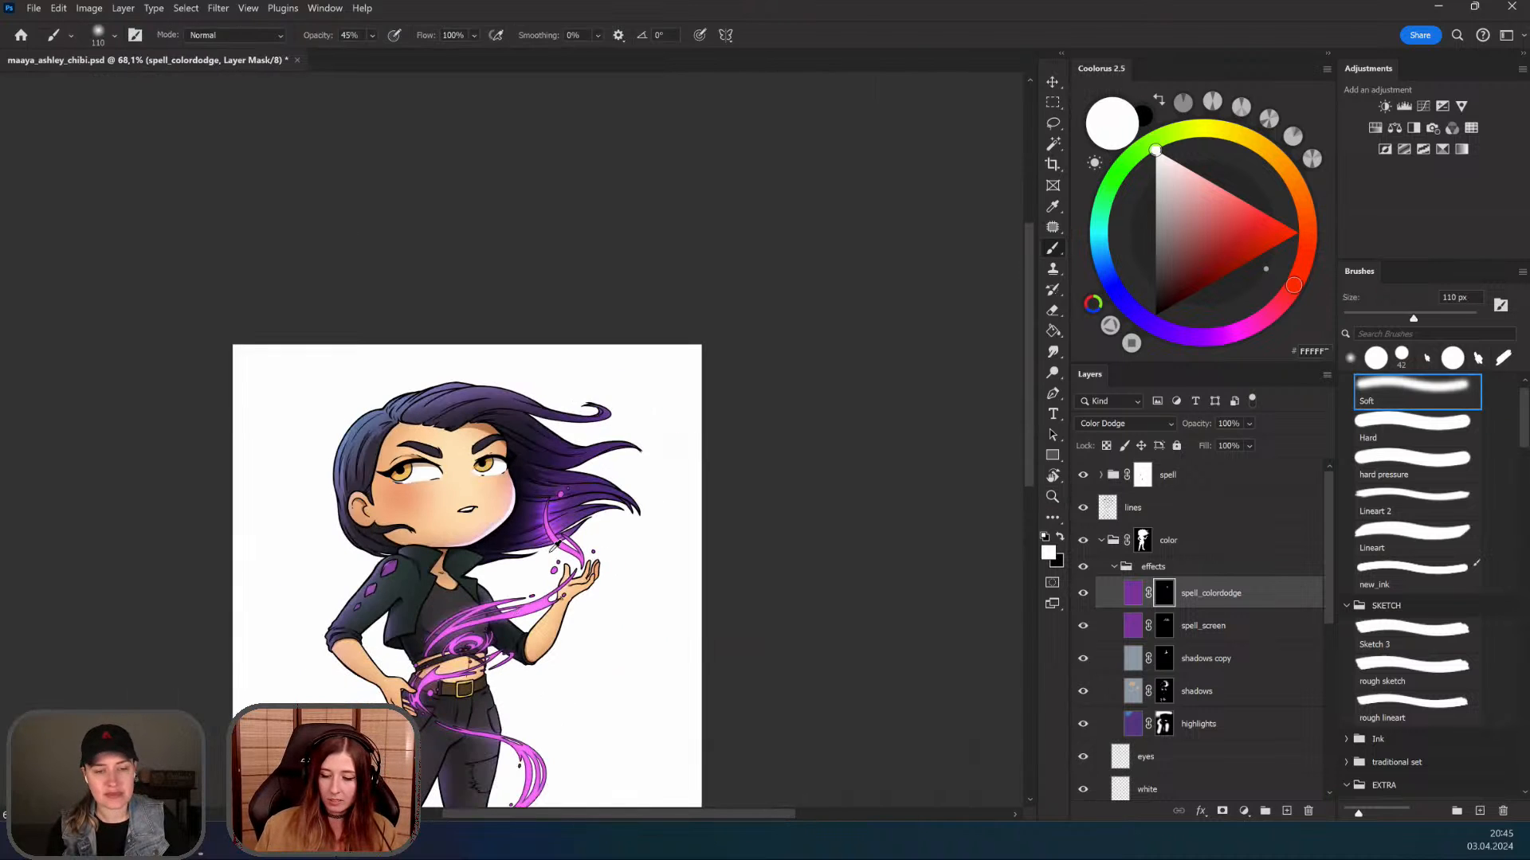
pyautogui.scroll(1, 558, 546)
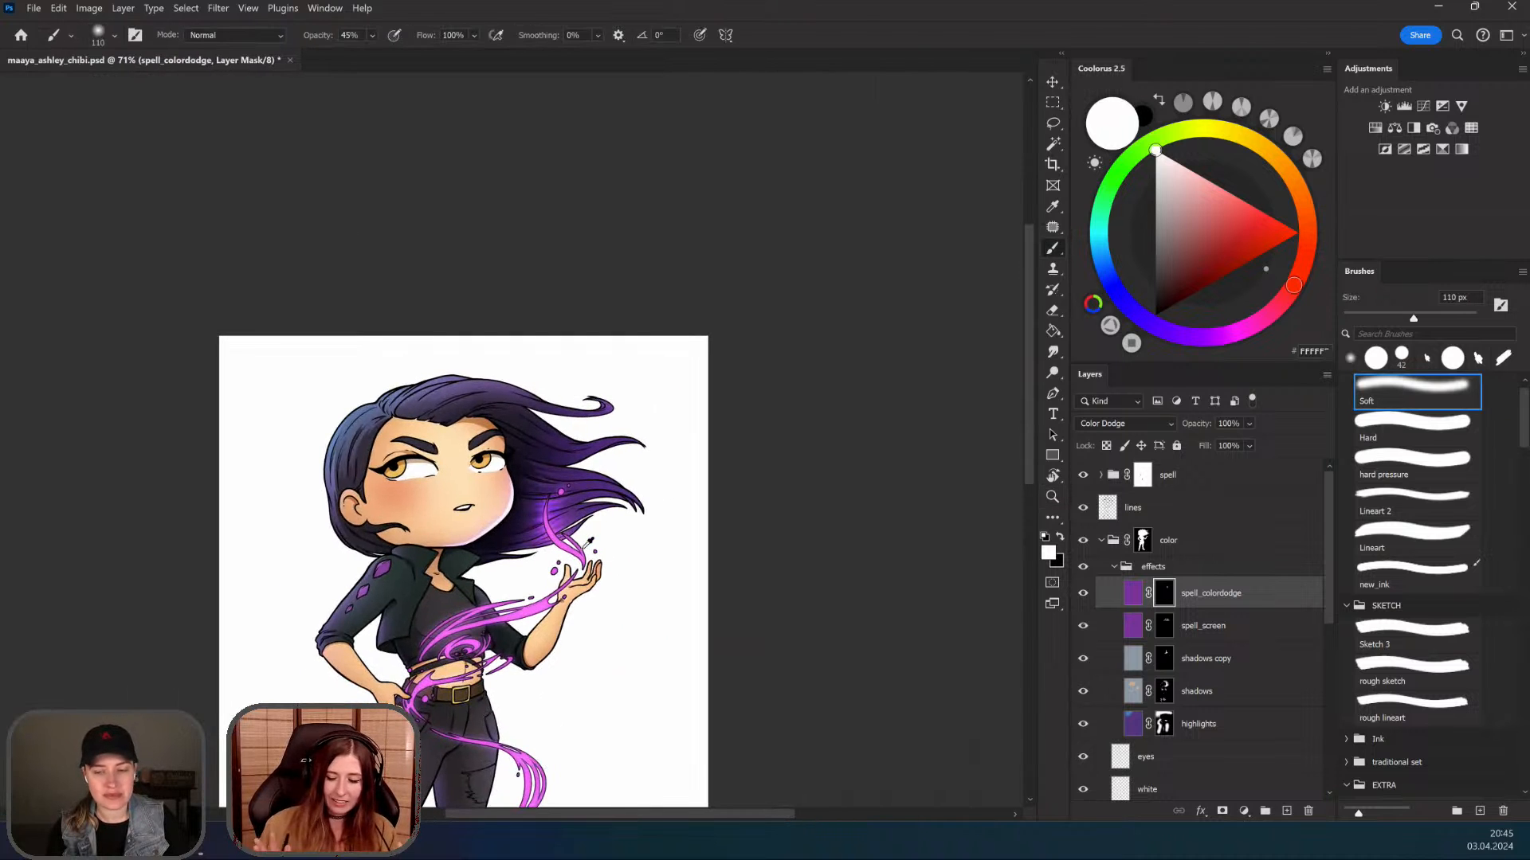
pyautogui.moveTo(565, 535); pyautogui.dragTo(727, 550)
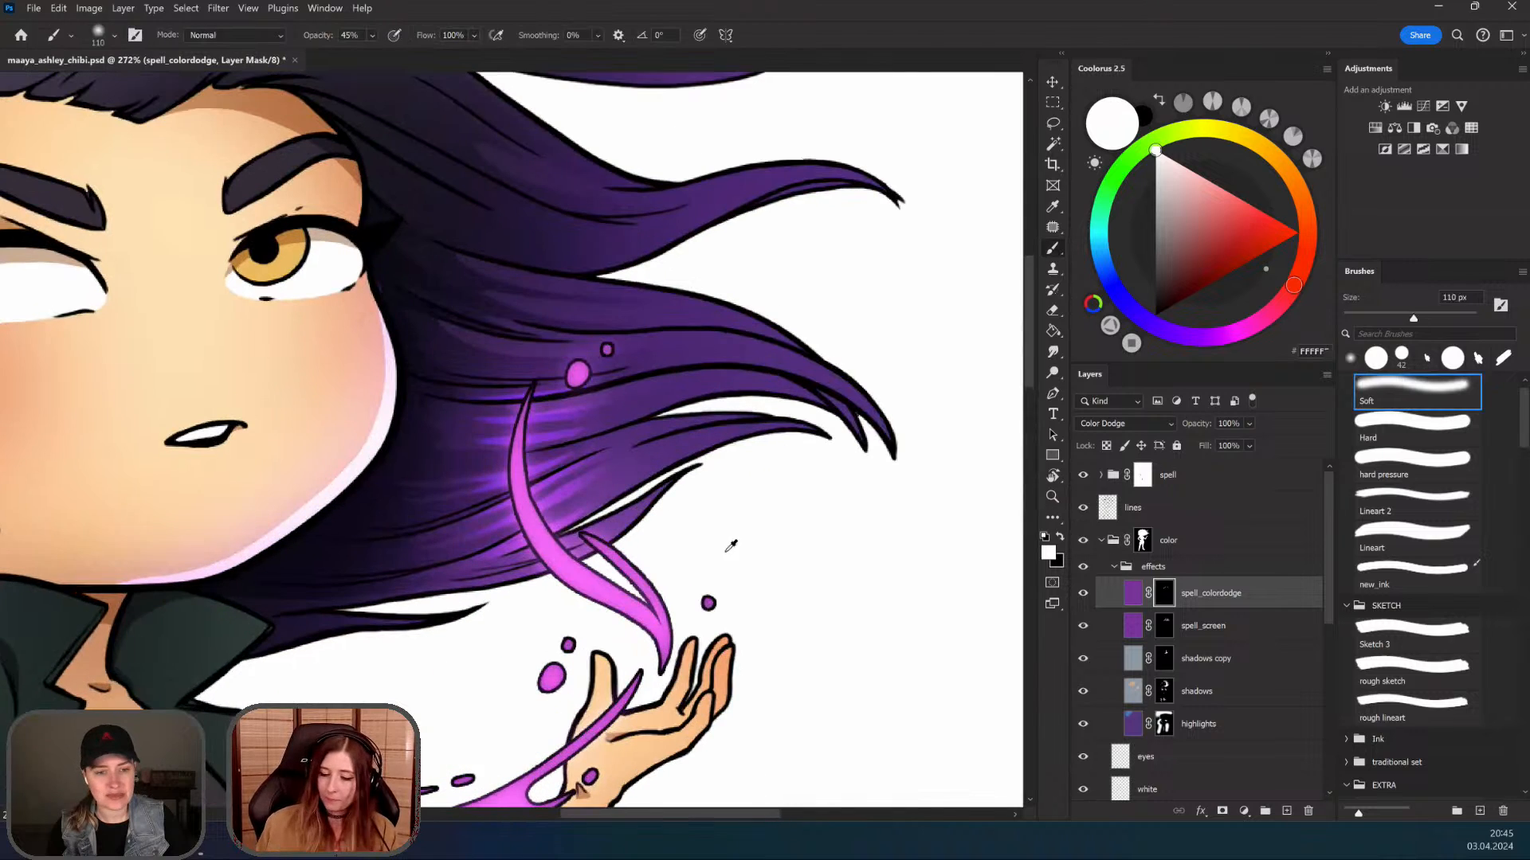
# Step: Lasso thin curved streaks in the hair beside the two small spell droplets on the spell_colordodge mask
pyautogui.press('r')
pyautogui.moveTo(558, 479); pyautogui.dragTo(551, 451)
pyautogui.moveTo(577, 599); pyautogui.dragTo(545, 597)
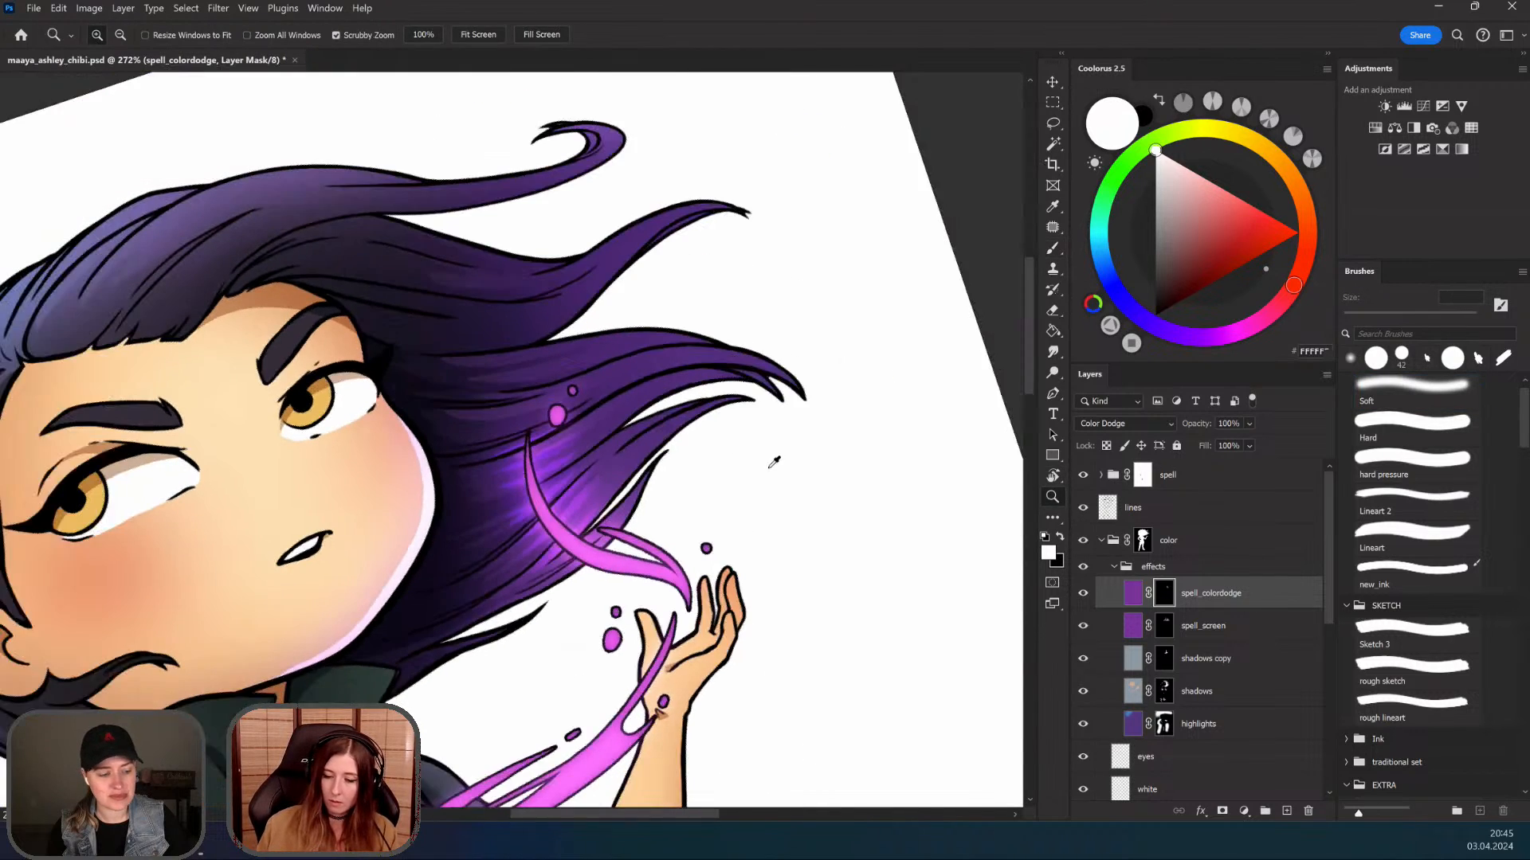
pyautogui.press('r')
pyautogui.moveTo(563, 417)
pyautogui.mouseDown()
pyautogui.moveTo(546, 408)
pyautogui.moveTo(571, 385)
pyautogui.moveTo(547, 367)
pyautogui.moveTo(557, 414)
pyautogui.moveTo(593, 378)
pyautogui.moveTo(333, 541)
pyautogui.mouseUp()
pyautogui.press('z')
pyautogui.press('l')
pyautogui.moveTo(619, 333); pyautogui.dragTo(615, 338)
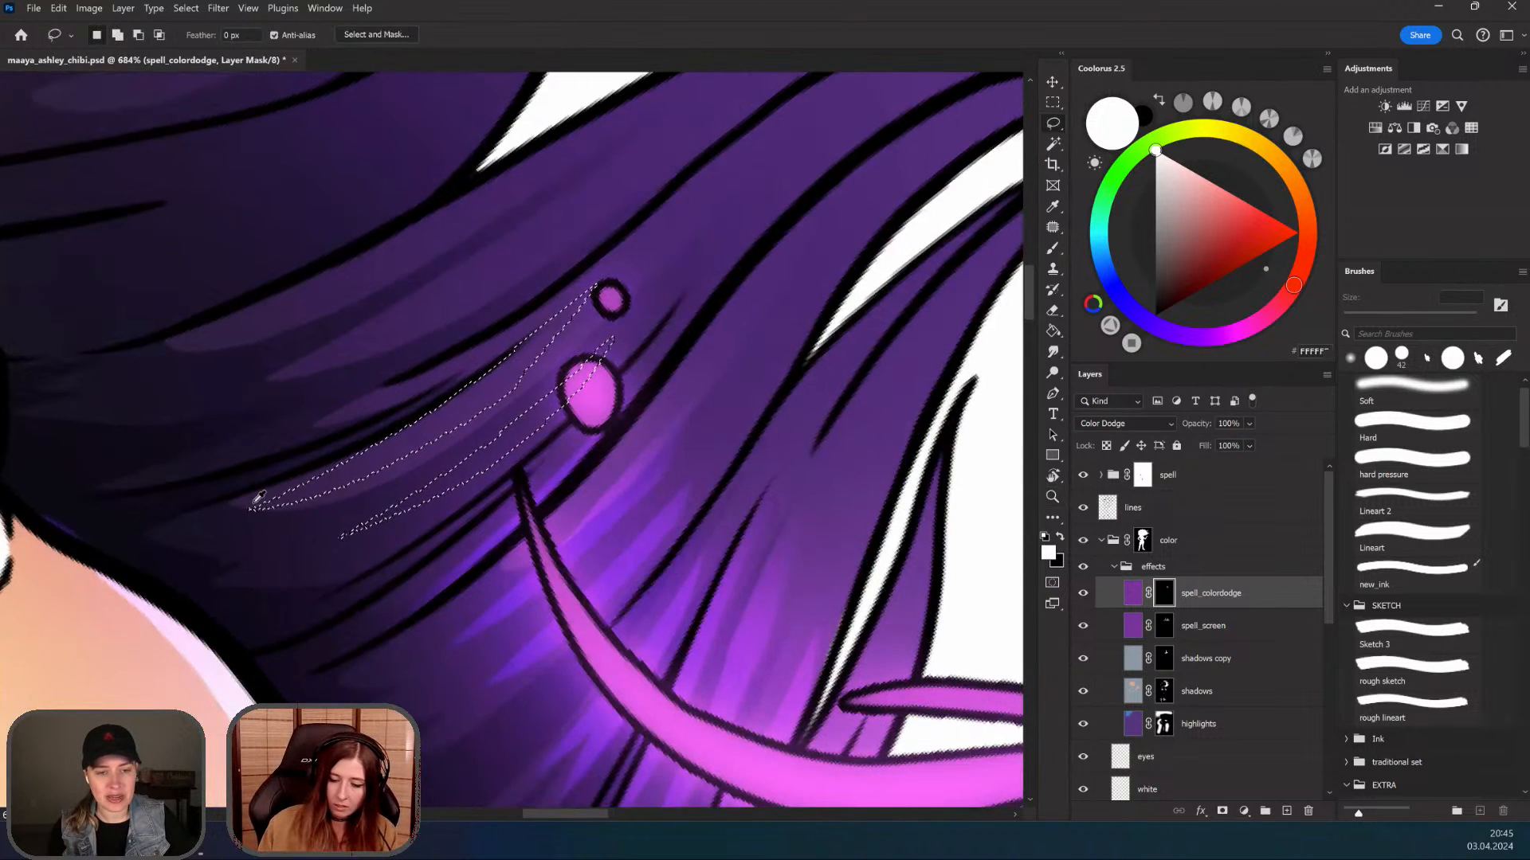
pyautogui.moveTo(504, 394)
pyautogui.mouseDown()
pyautogui.moveTo(218, 523)
pyautogui.moveTo(227, 514)
pyautogui.mouseUp()
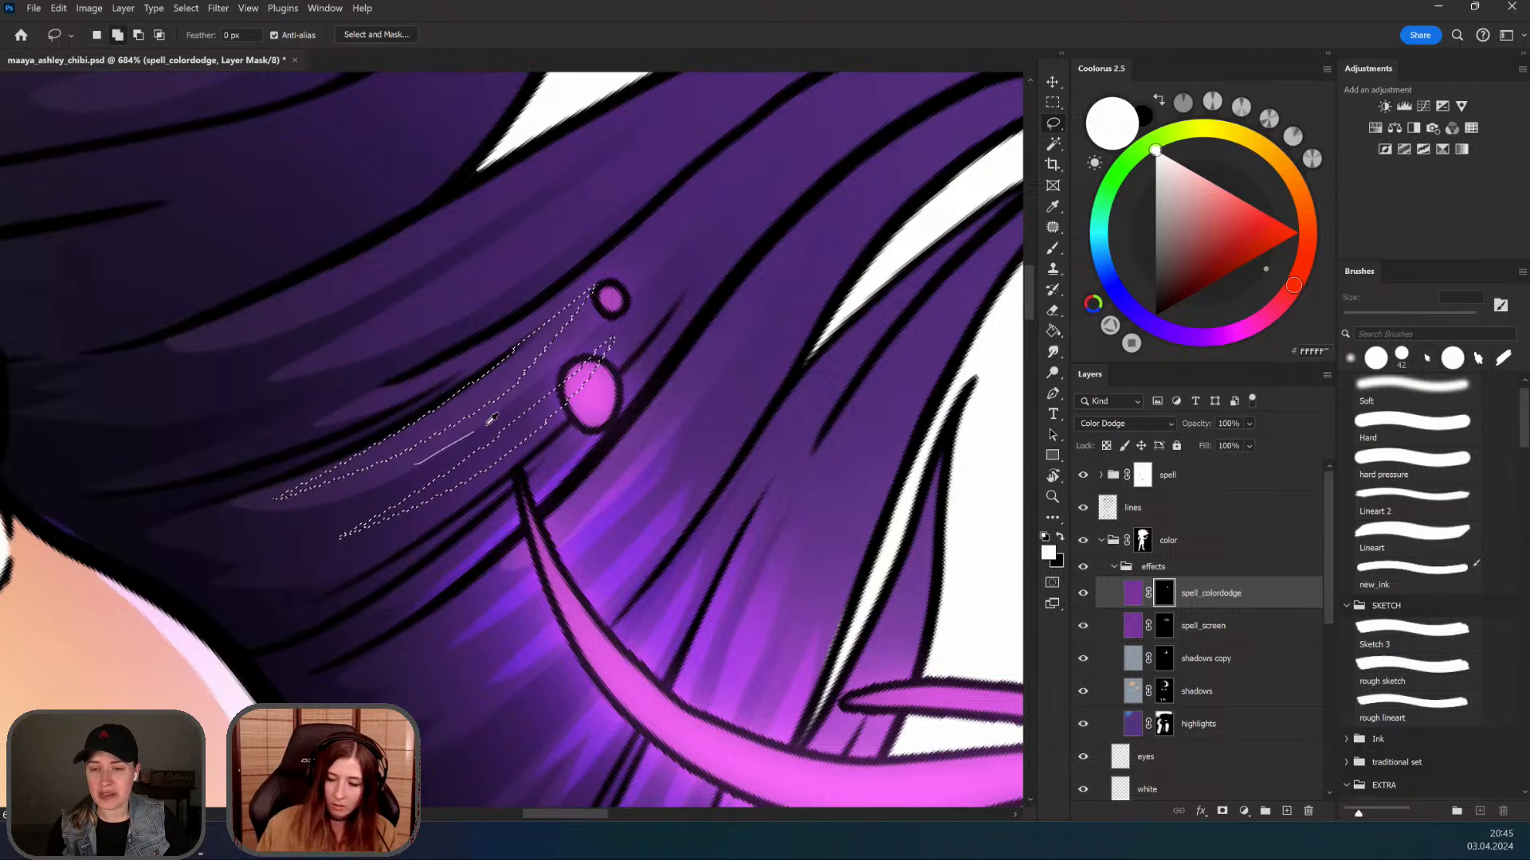
pyautogui.moveTo(436, 456)
pyautogui.mouseDown()
pyautogui.moveTo(418, 465)
pyautogui.moveTo(597, 630)
pyautogui.mouseUp()
# Step: Paint violet glow into the selected streaks with the Soft brush at 110 px and 45% opacity, and deselect
pyautogui.press('b')
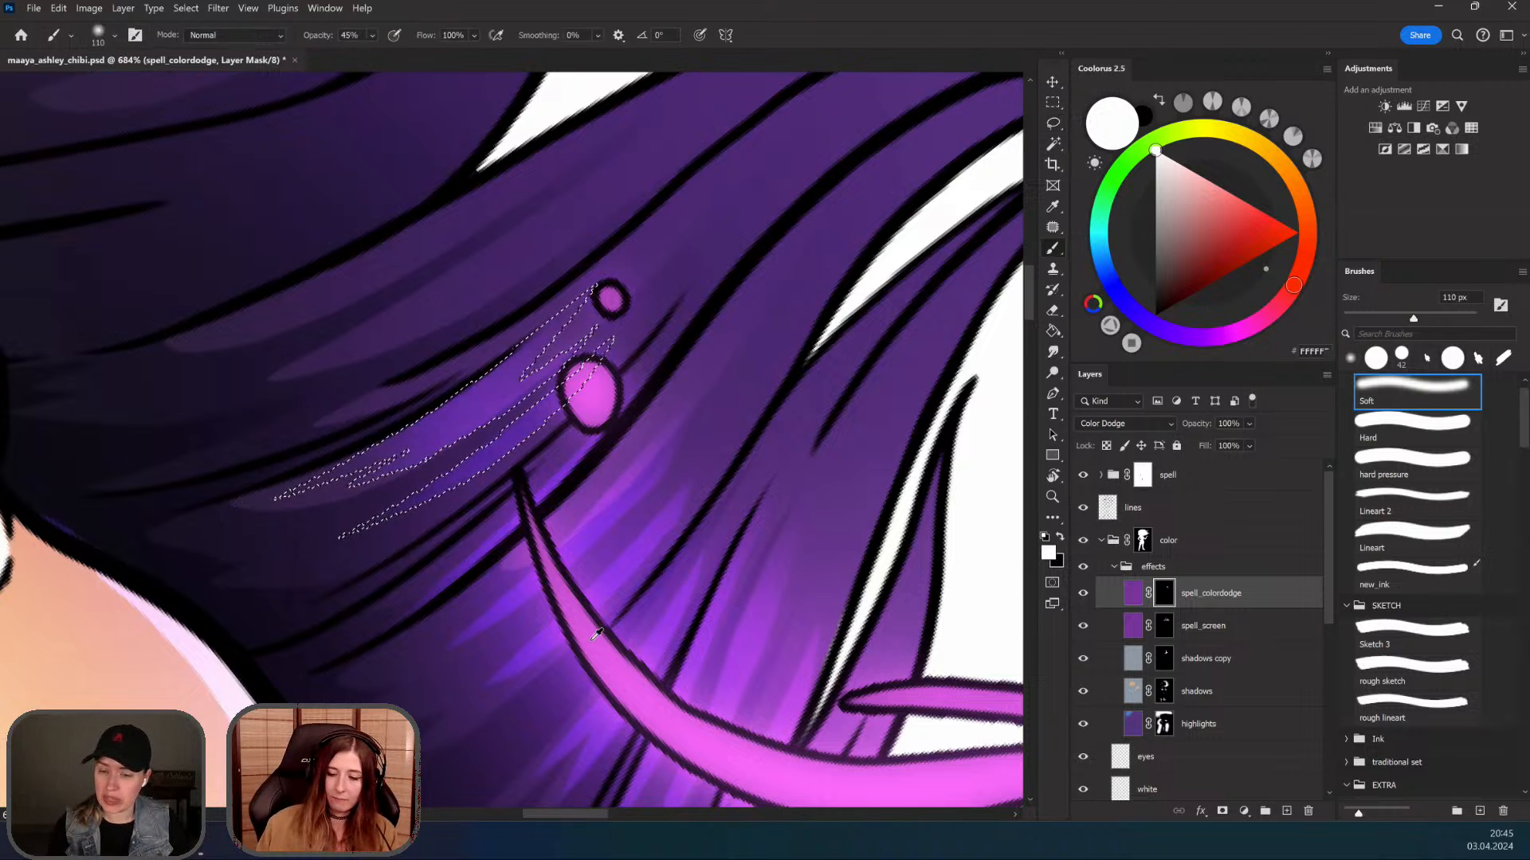
pyautogui.press('z')
pyautogui.moveTo(720, 528); pyautogui.dragTo(665, 604)
pyautogui.press('r')
pyautogui.moveTo(662, 601)
pyautogui.mouseDown()
pyautogui.moveTo(553, 573)
pyautogui.moveTo(632, 581)
pyautogui.moveTo(567, 629)
pyautogui.mouseUp()
pyautogui.press('z')
pyautogui.press('l')
pyautogui.hotkey('ctrl', 'd')
# Step: Add one more thin glowing hair streak just above the small spell droplets, and clear its selection
pyautogui.press('r')
pyautogui.moveTo(828, 486); pyautogui.dragTo(820, 374)
pyautogui.press('z')
pyautogui.moveTo(582, 432)
pyautogui.mouseDown()
pyautogui.moveTo(605, 406)
pyautogui.moveTo(549, 433)
pyautogui.mouseUp()
pyautogui.press('l')
pyautogui.press('z')
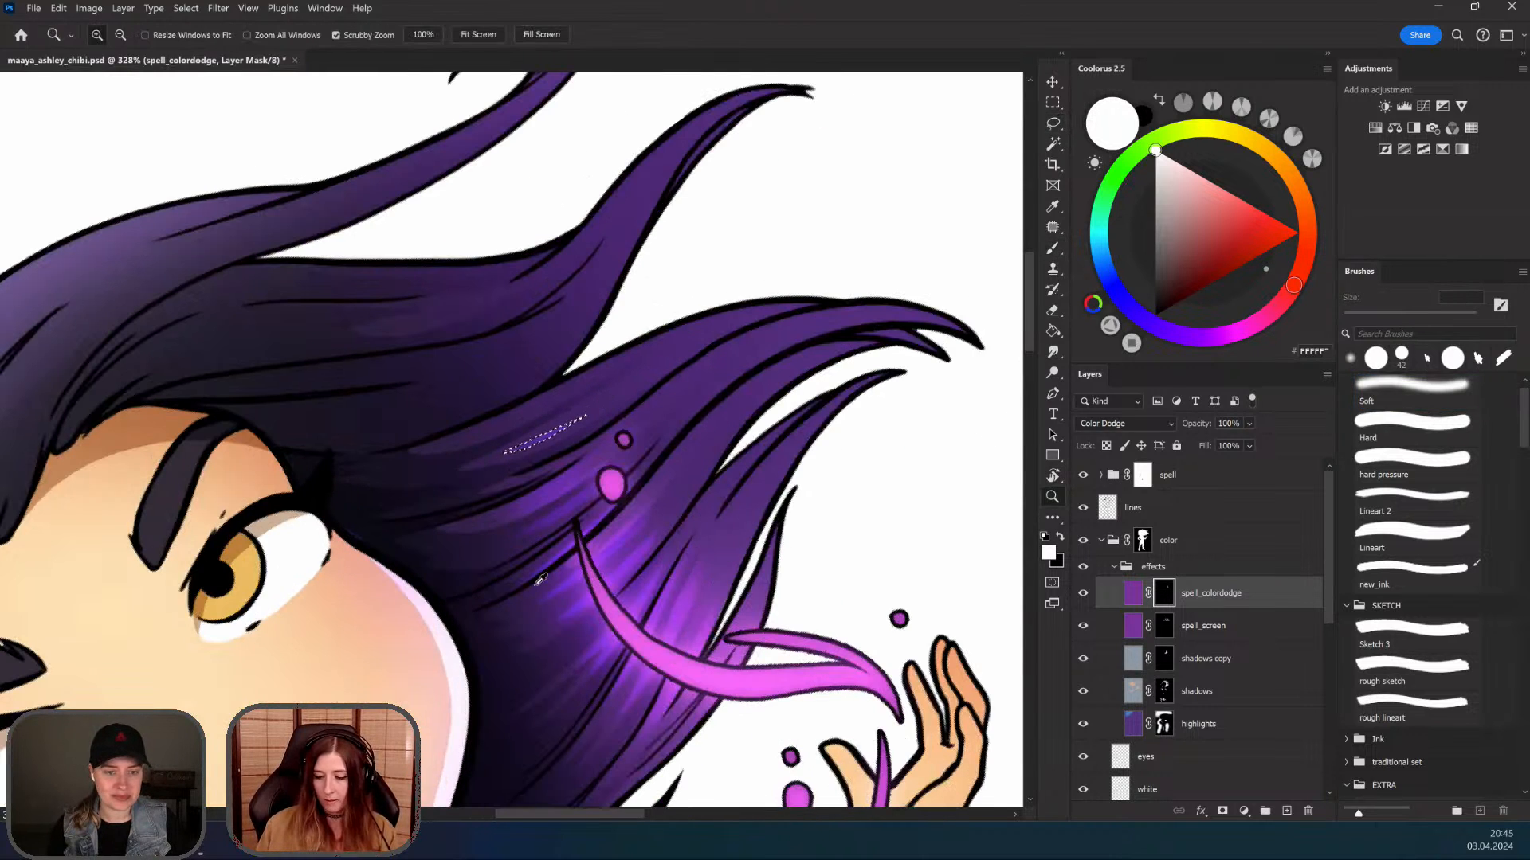
pyautogui.moveTo(586, 604); pyautogui.dragTo(522, 642)
pyautogui.press('r')
pyautogui.moveTo(621, 661); pyautogui.dragTo(510, 677)
pyautogui.moveTo(715, 613); pyautogui.dragTo(764, 433)
pyautogui.press('l')
pyautogui.hotkey('ctrl', 'd')
# Step: Activate the spell_screen mask and lasso the jacket's collar and lapel on the side of the raised hand
pyautogui.moveTo(695, 494); pyautogui.dragTo(717, 384)
pyautogui.press('z')
pyautogui.moveTo(557, 434); pyautogui.dragTo(599, 411)
pyautogui.press('l')
pyautogui.click(1164, 626)
pyautogui.press('z')
pyautogui.moveTo(538, 454); pyautogui.dragTo(572, 442)
pyautogui.moveTo(572, 450); pyautogui.dragTo(547, 555)
pyautogui.press('z')
pyautogui.moveTo(462, 511); pyautogui.dragTo(561, 478)
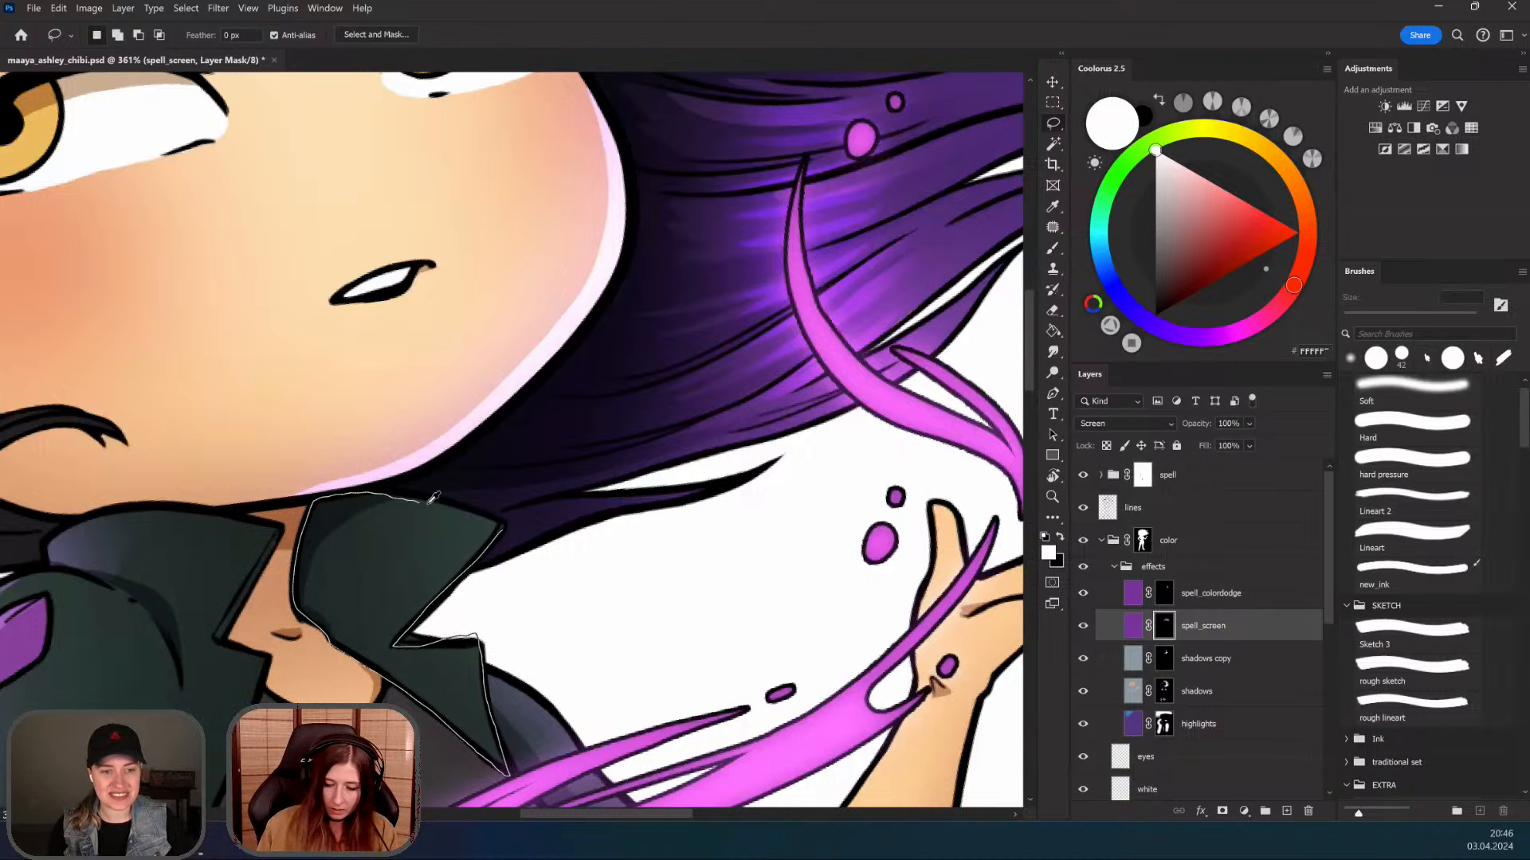
pyautogui.moveTo(514, 516); pyautogui.dragTo(510, 526)
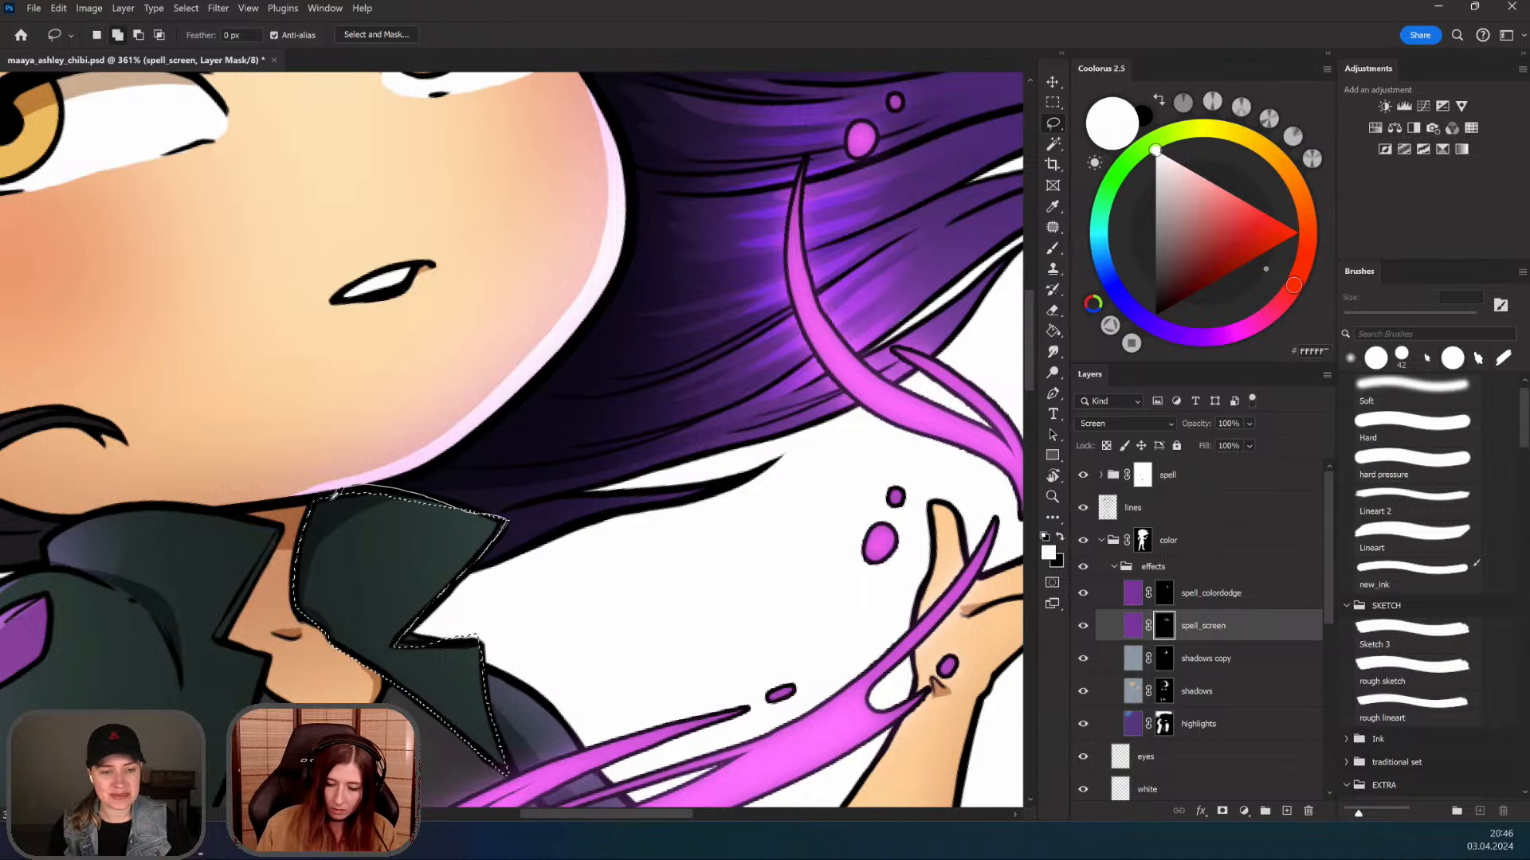
# Step: Brush a soft violet glow along the selected collar and lapel edges at 193 px and 45% opacity, retrying strokes, and deselect
pyautogui.press('z')
pyautogui.moveTo(562, 518); pyautogui.dragTo(522, 516)
pyautogui.press('b')
pyautogui.rightClick(531, 509)
pyautogui.press('Escape')
pyautogui.moveTo(604, 475); pyautogui.dragTo(602, 425)
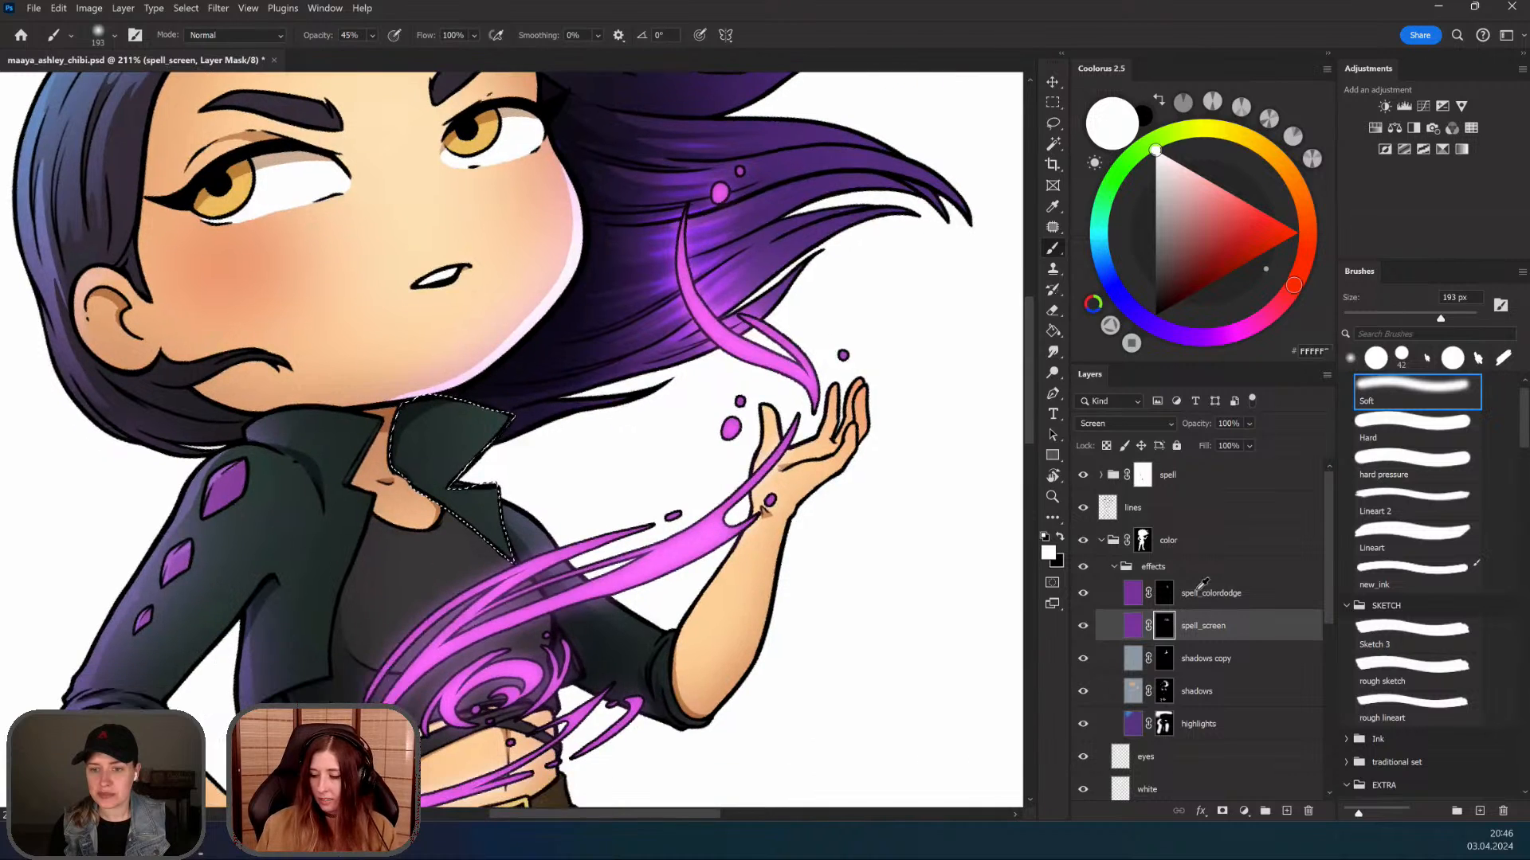
pyautogui.moveTo(516, 395); pyautogui.dragTo(549, 494)
pyautogui.hotkey('ctrl', 'z')
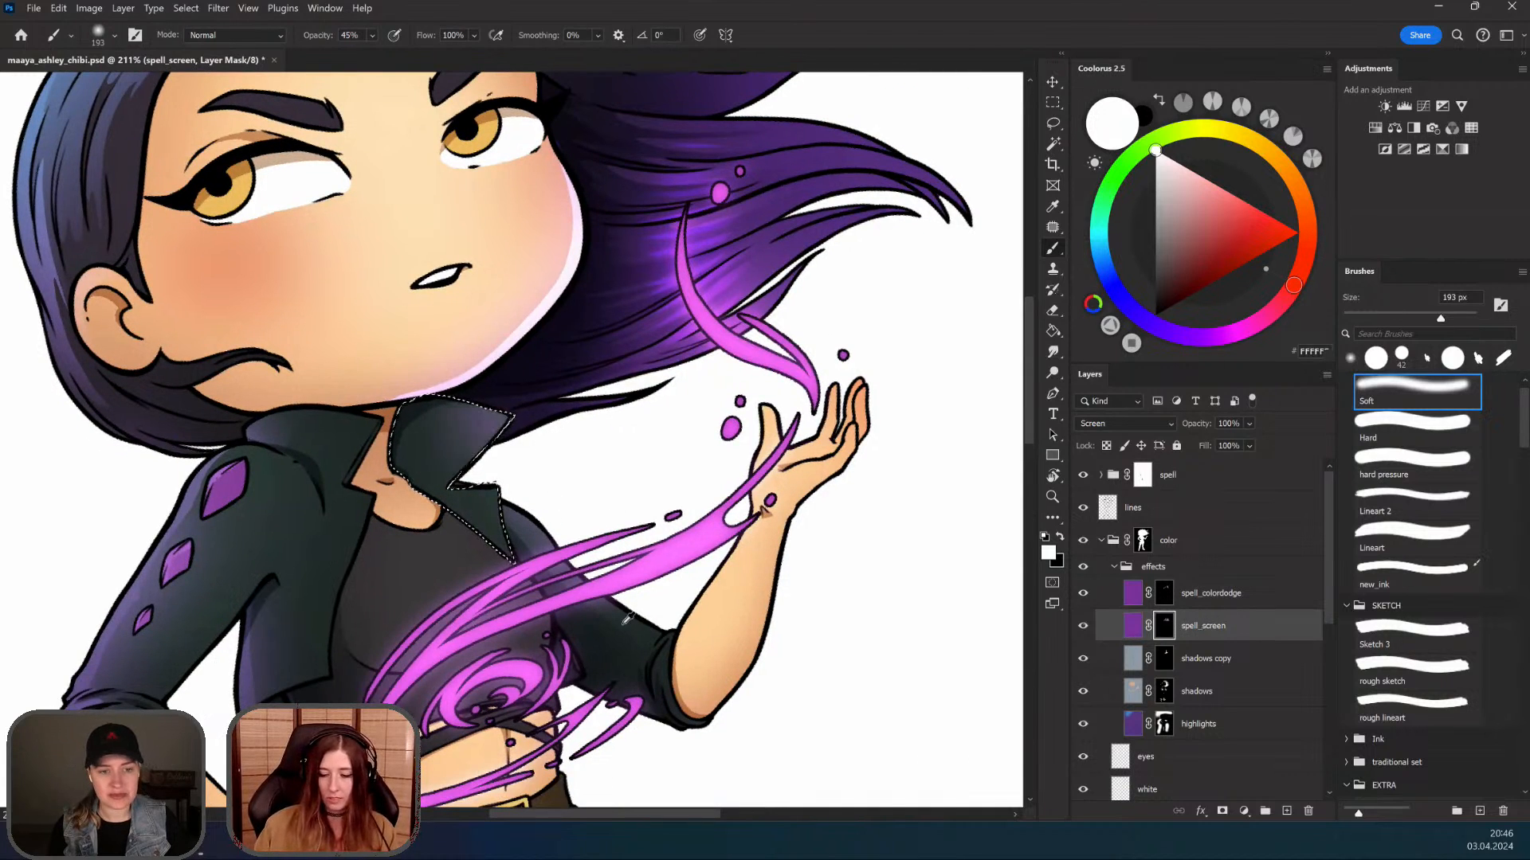
pyautogui.hotkey('ctrl', 'z')
pyautogui.moveTo(526, 402); pyautogui.dragTo(549, 502)
pyautogui.hotkey('ctrl', 'z')
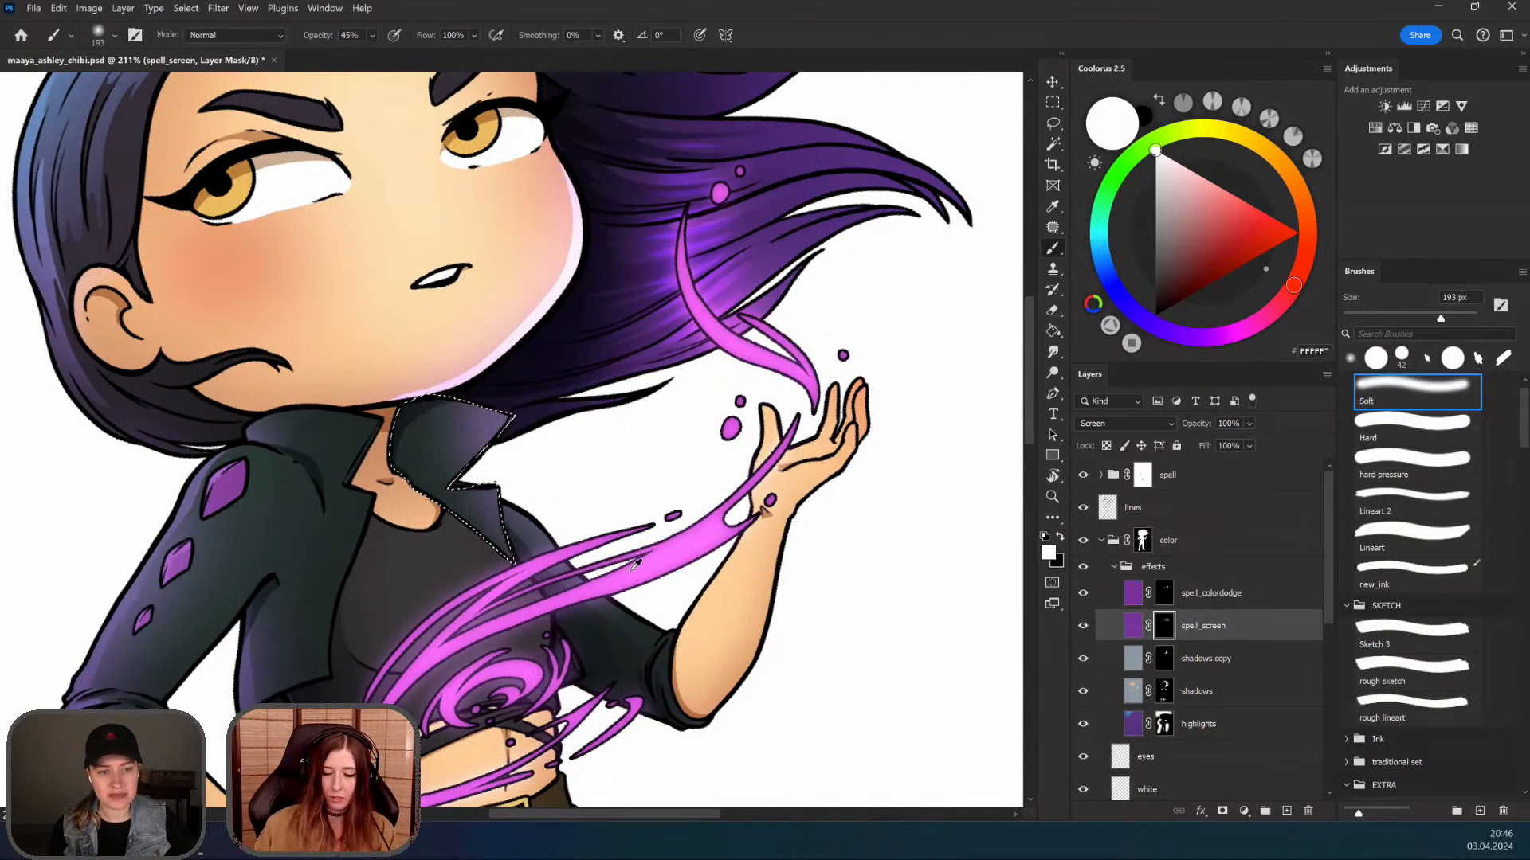
pyautogui.moveTo(607, 521); pyautogui.dragTo(649, 572)
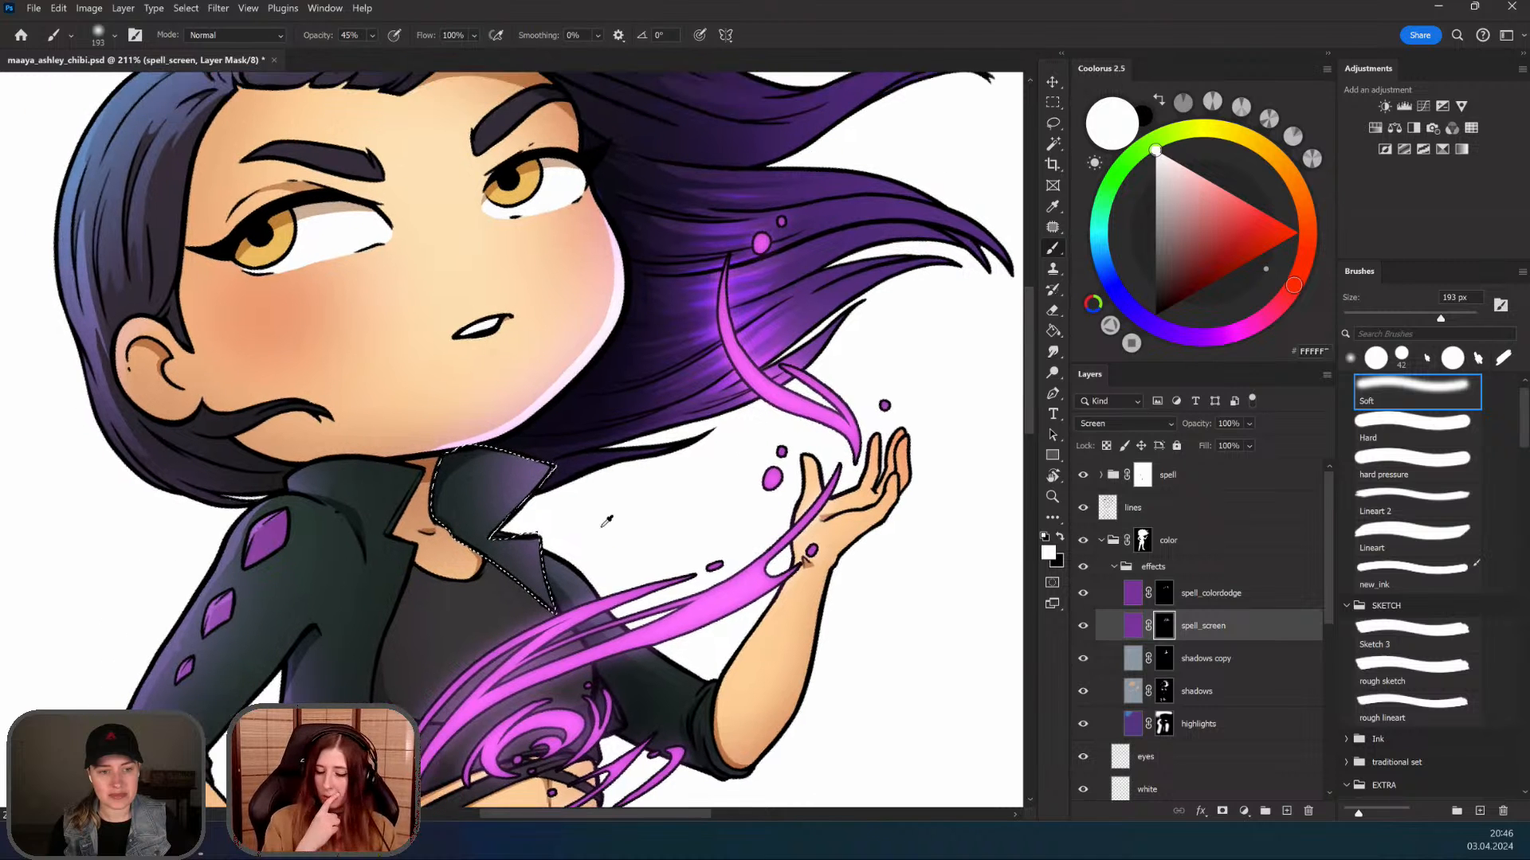
pyautogui.scroll(-3, 614, 543)
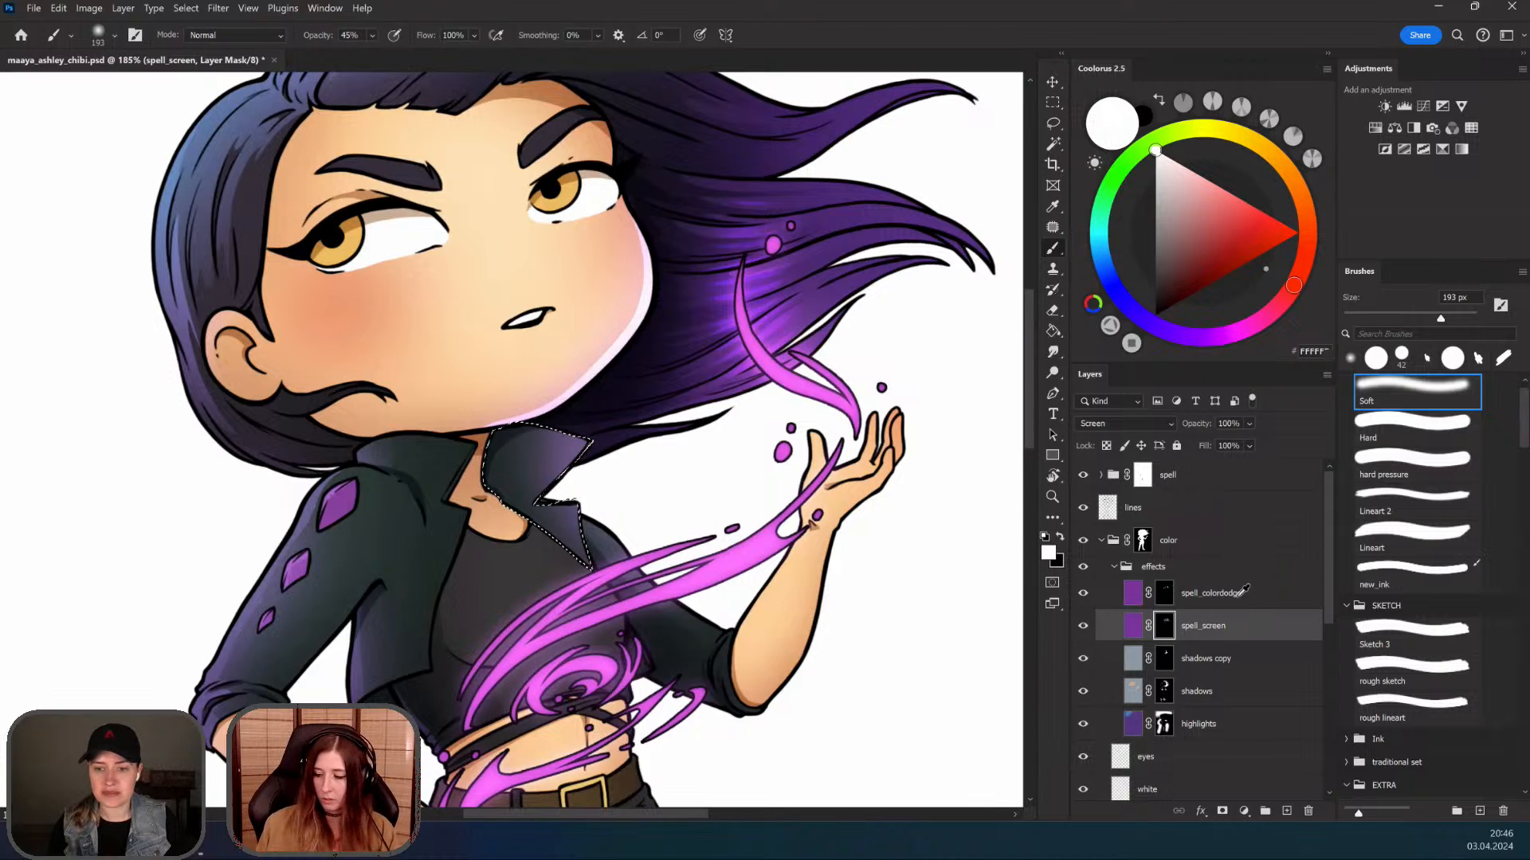
pyautogui.press('l')
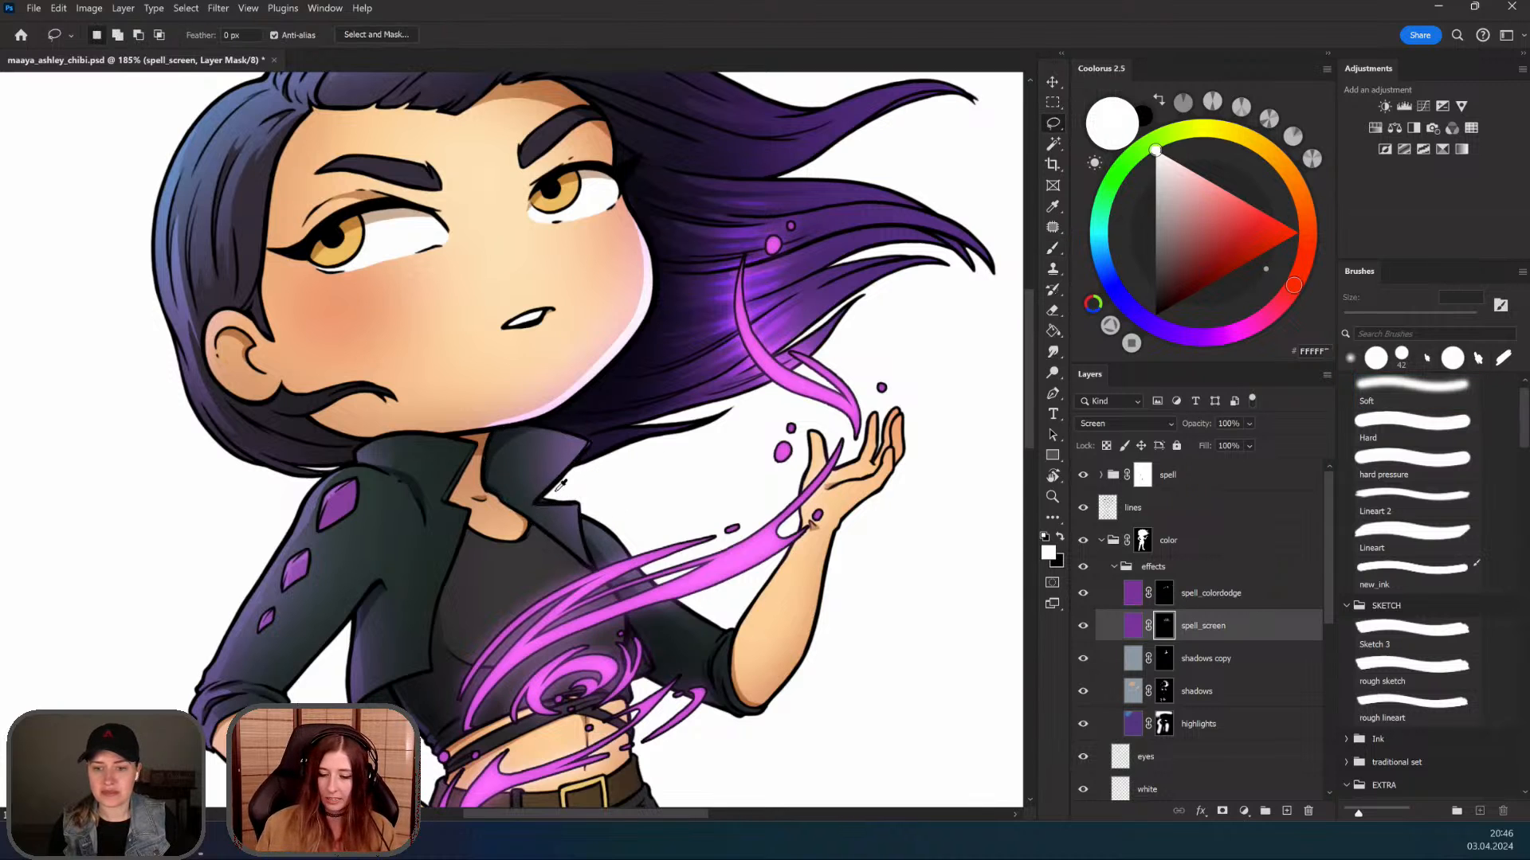
# Step: Lasso the opposite collar and jacket front, brush a soft violet glow along their inner edge, and deselect
pyautogui.scroll(4, 561, 484)
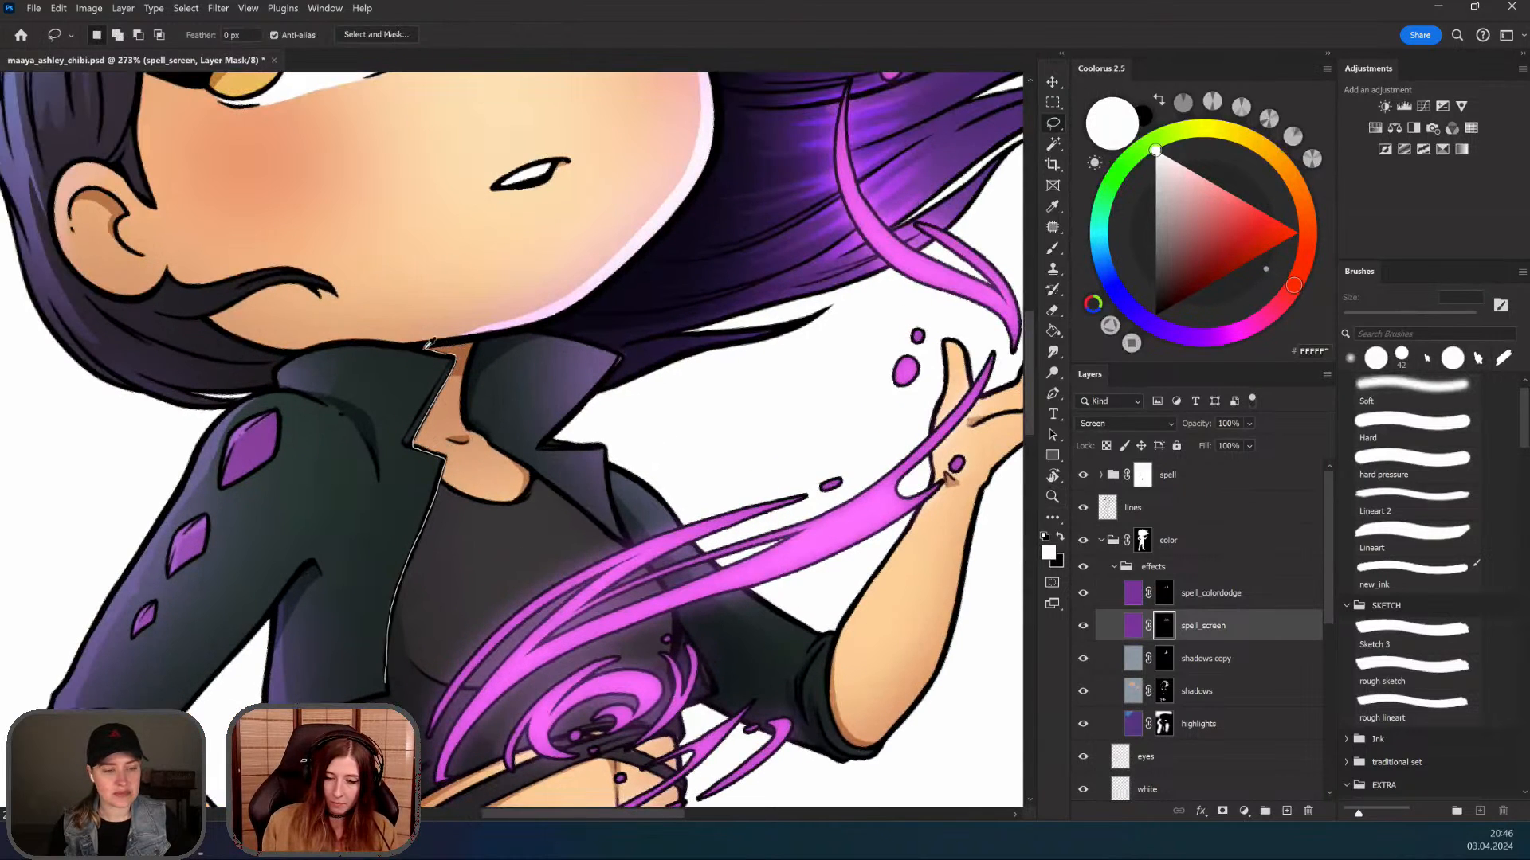
pyautogui.moveTo(348, 338)
pyautogui.mouseDown()
pyautogui.moveTo(275, 384)
pyautogui.moveTo(232, 562)
pyautogui.moveTo(304, 695)
pyautogui.mouseUp()
pyautogui.press('b')
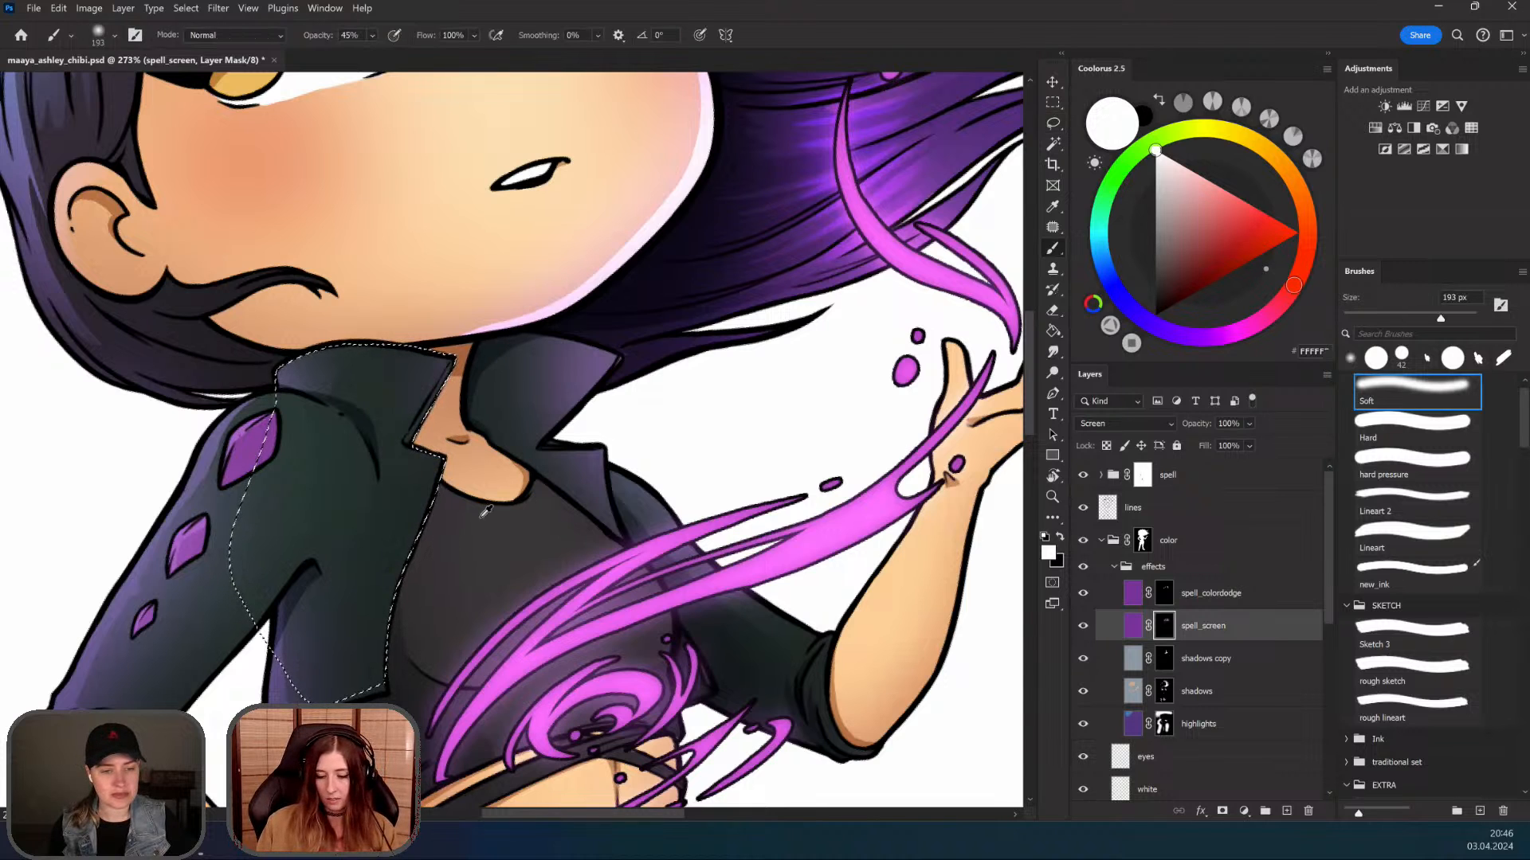
pyautogui.press('l')
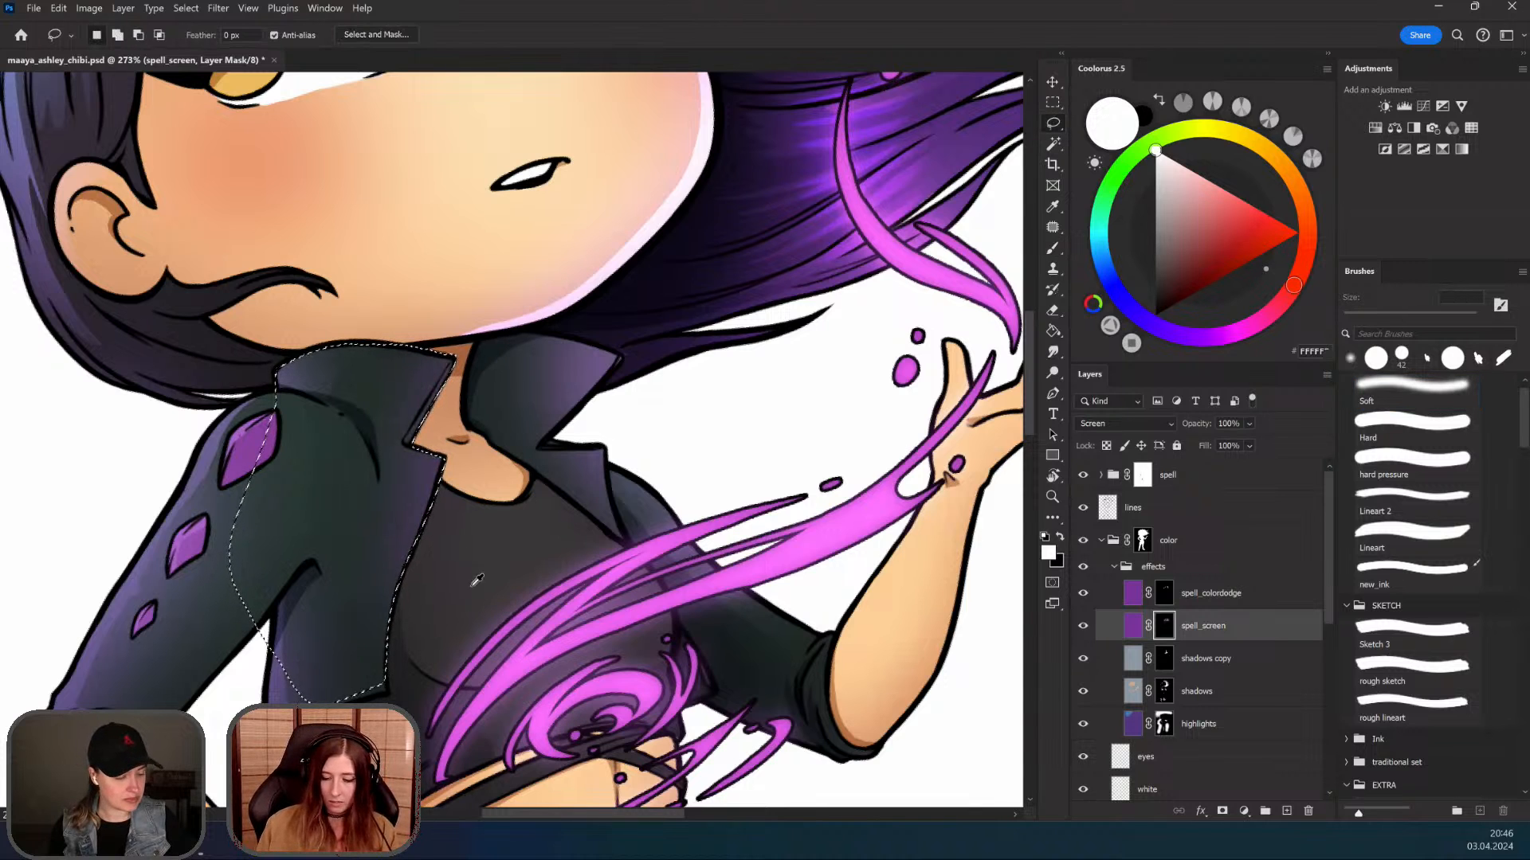
pyautogui.moveTo(587, 471); pyautogui.dragTo(647, 394)
# Step: Lasso the lower flap of the jacket front, brush violet glow along its inner edge, and deselect
pyautogui.moveTo(447, 542); pyautogui.dragTo(453, 613)
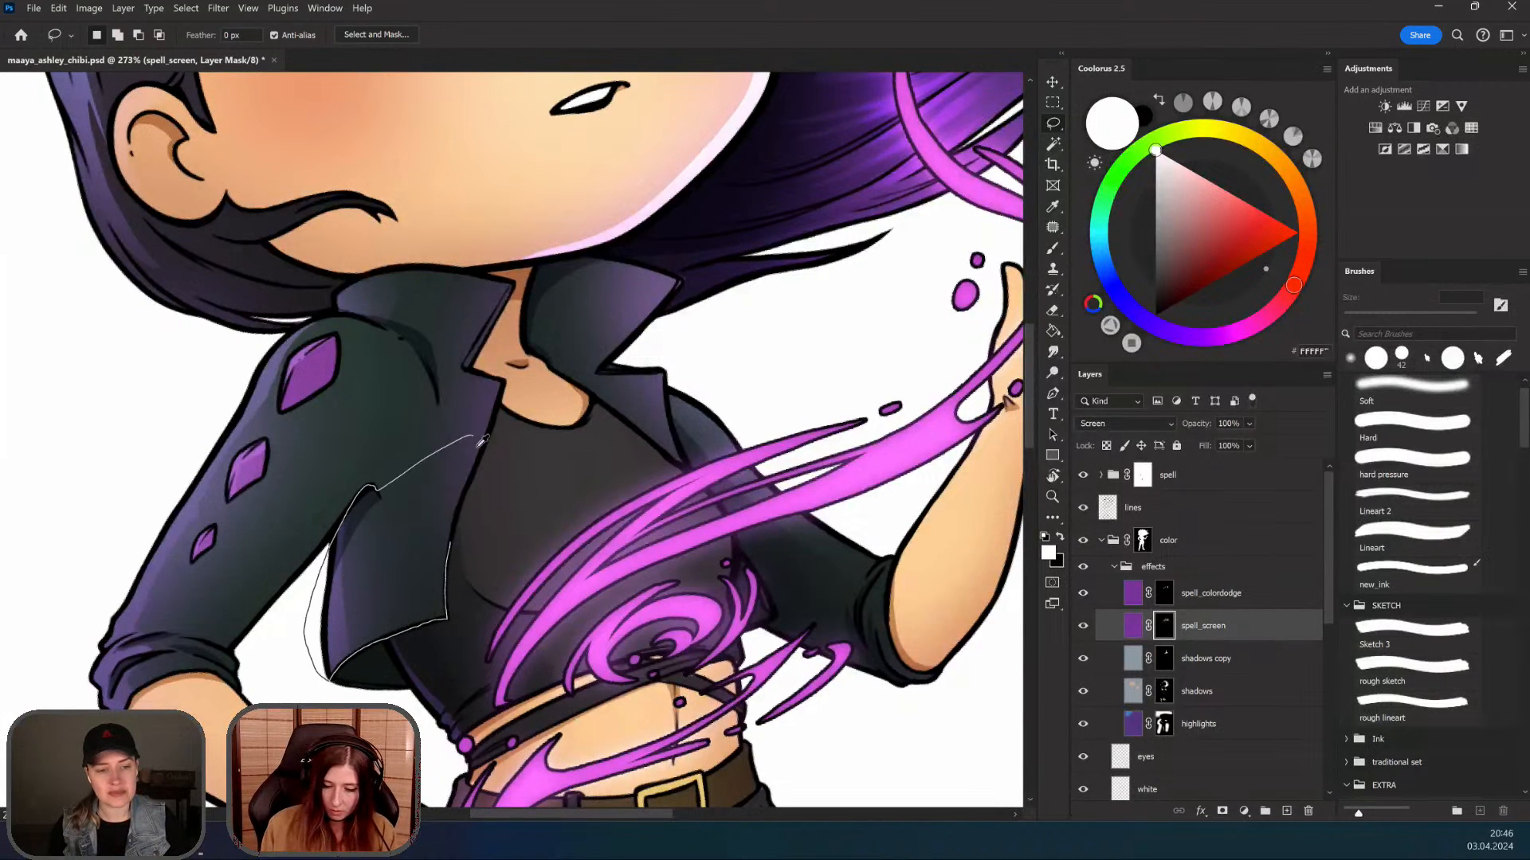
pyautogui.moveTo(463, 507); pyautogui.dragTo(451, 540)
pyautogui.press('b')
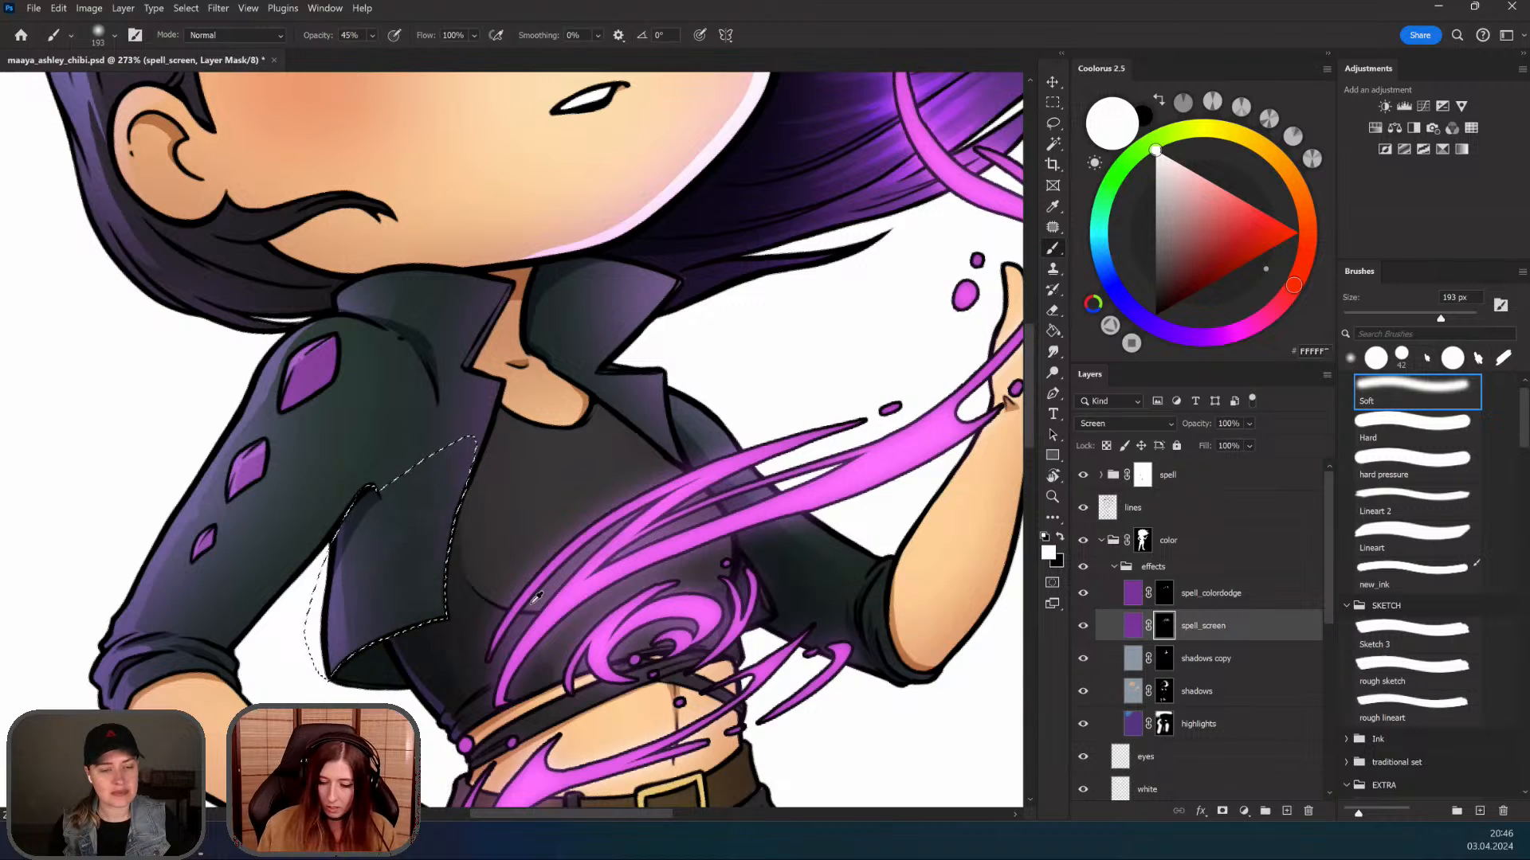
pyautogui.press('r')
pyautogui.moveTo(522, 650); pyautogui.dragTo(866, 313)
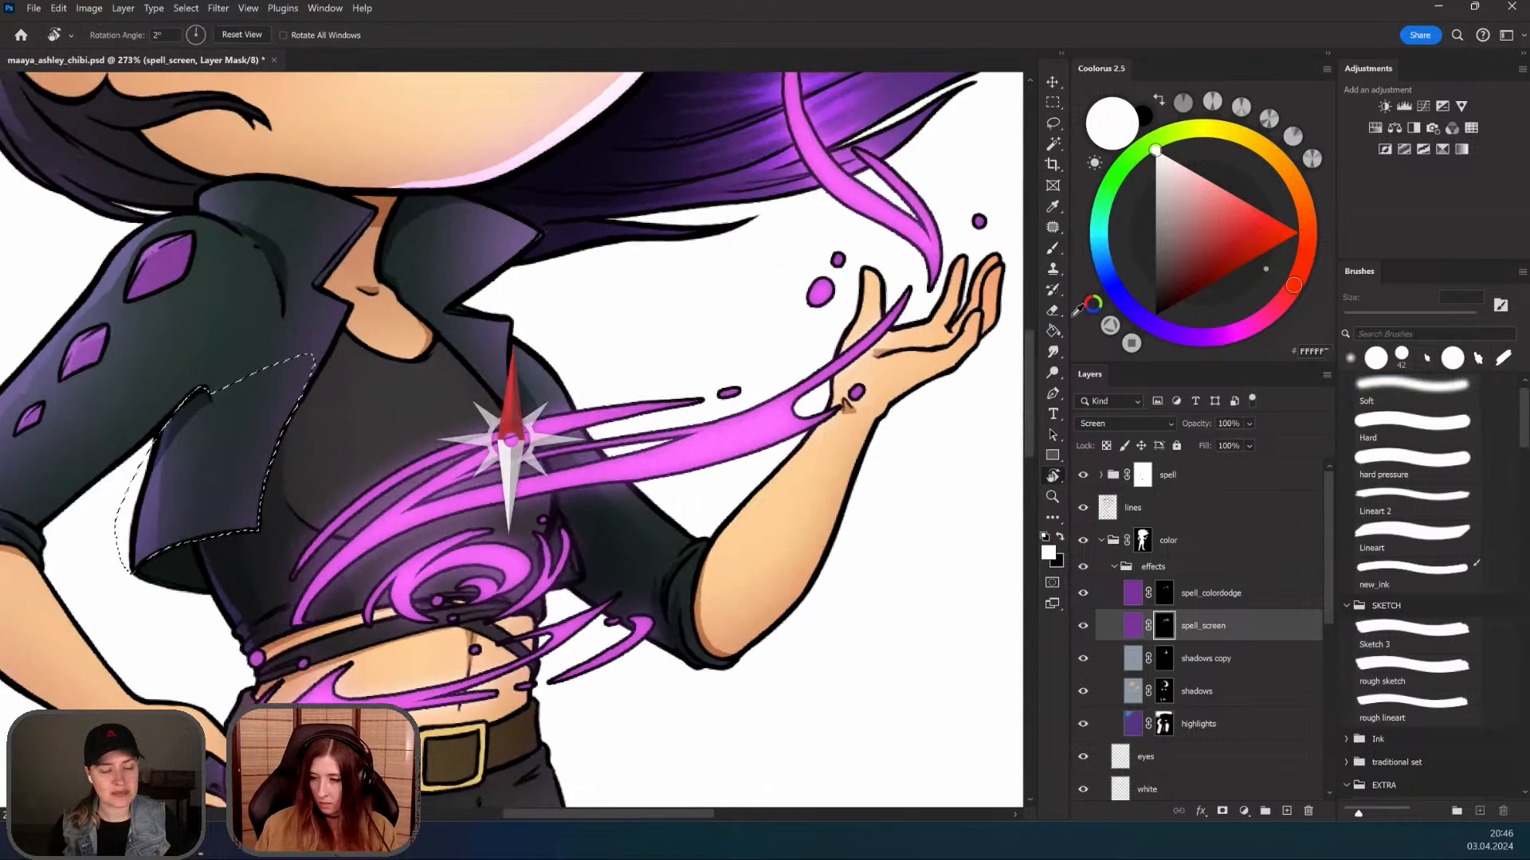
pyautogui.press('l')
pyautogui.scroll(-5, 867, 313)
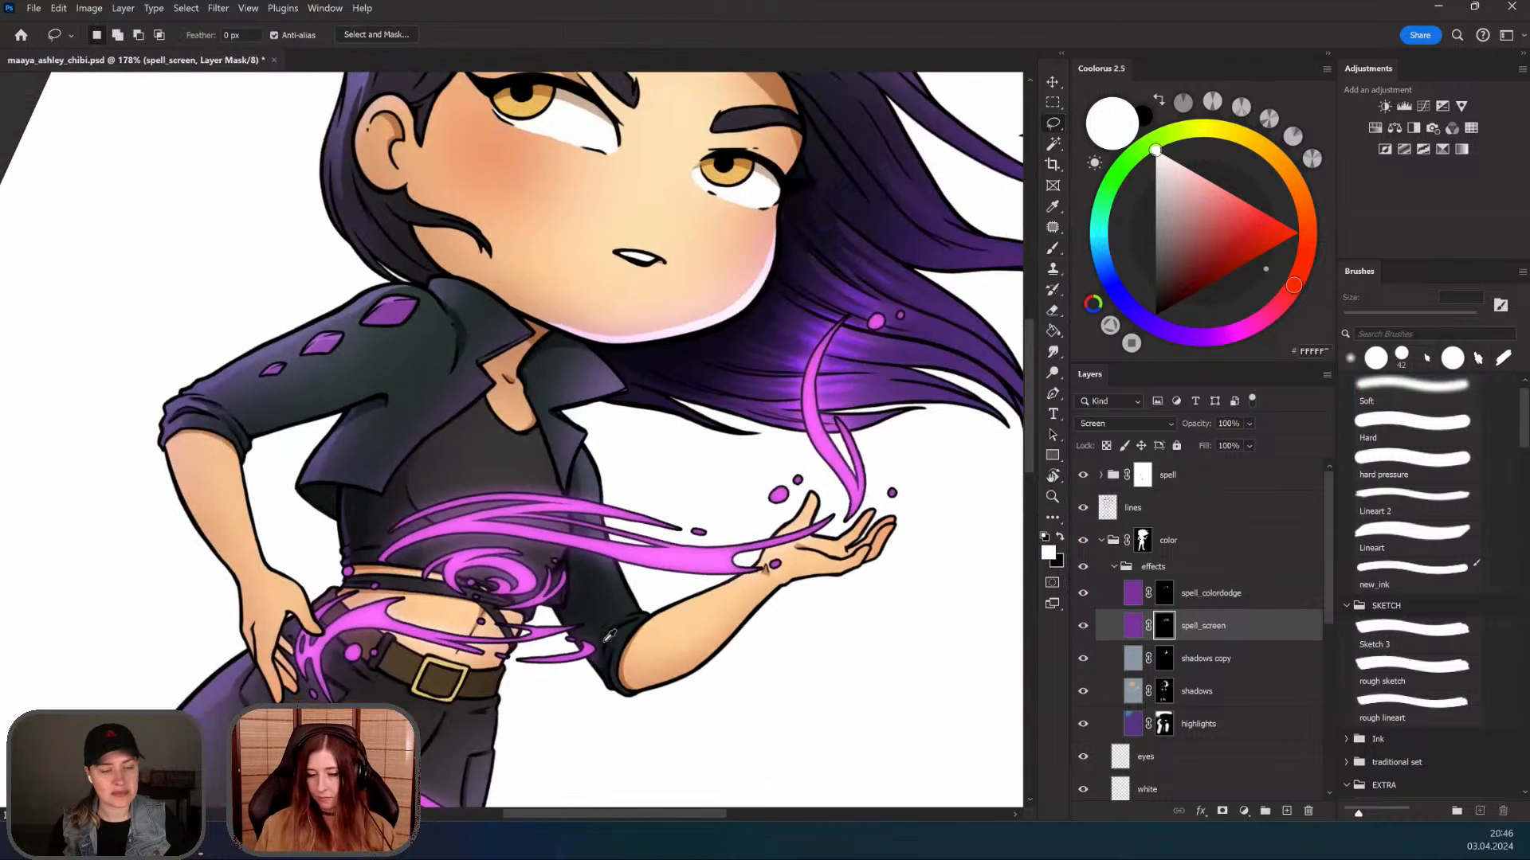
pyautogui.scroll(2, 494, 433)
# Step: On the spell_colordodge mask, lasso the pointed lapel edge nearest the raised hand and brush a brighter glow into it
pyautogui.hotkey('alt', ']')
pyautogui.scroll(2, 526, 494)
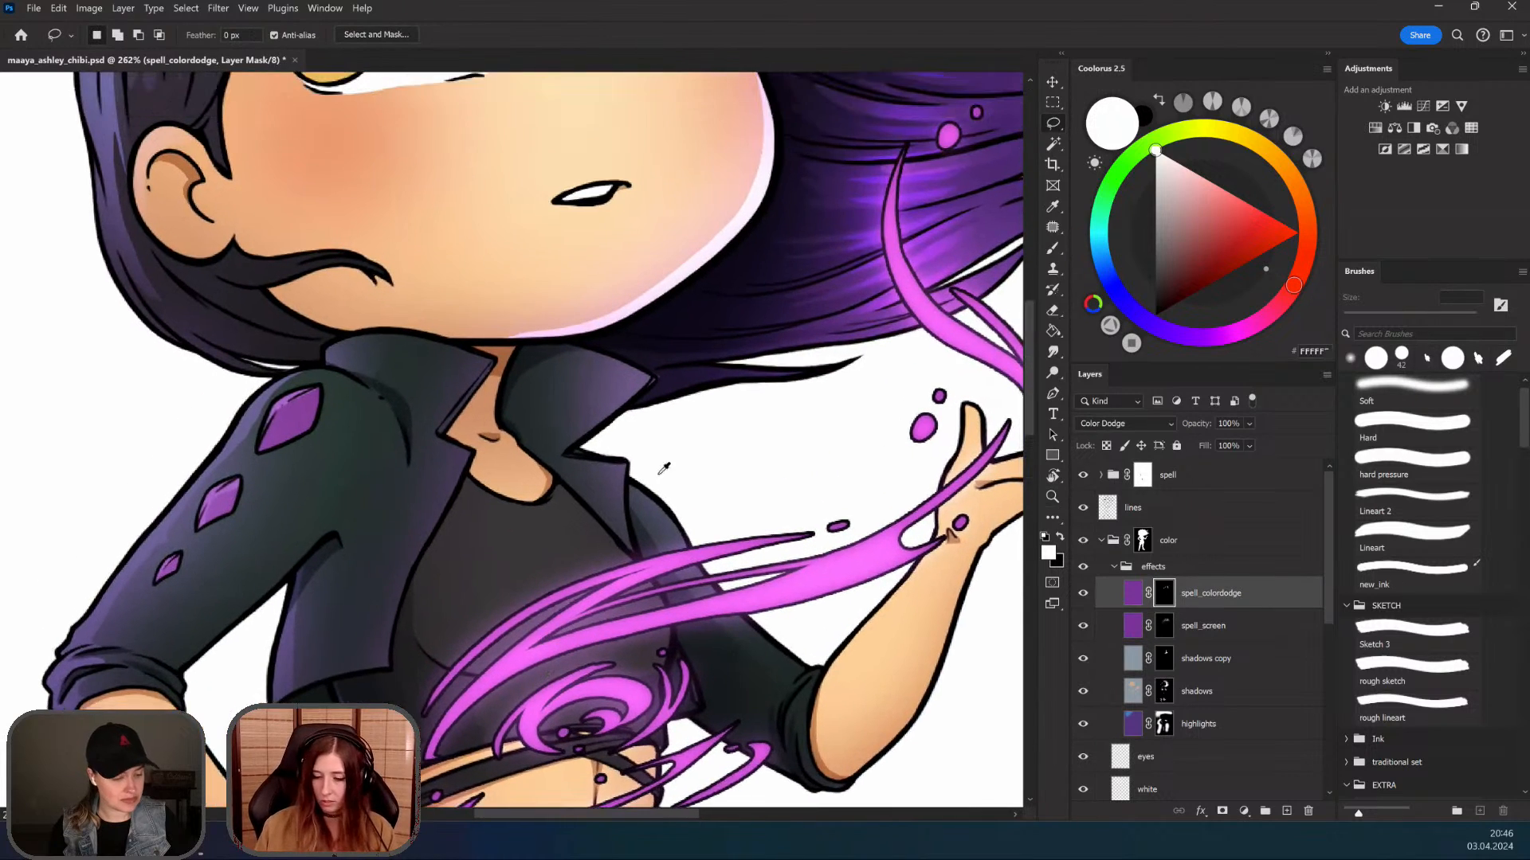
pyautogui.scroll(-2, 540, 519)
pyautogui.scroll(3, 538, 594)
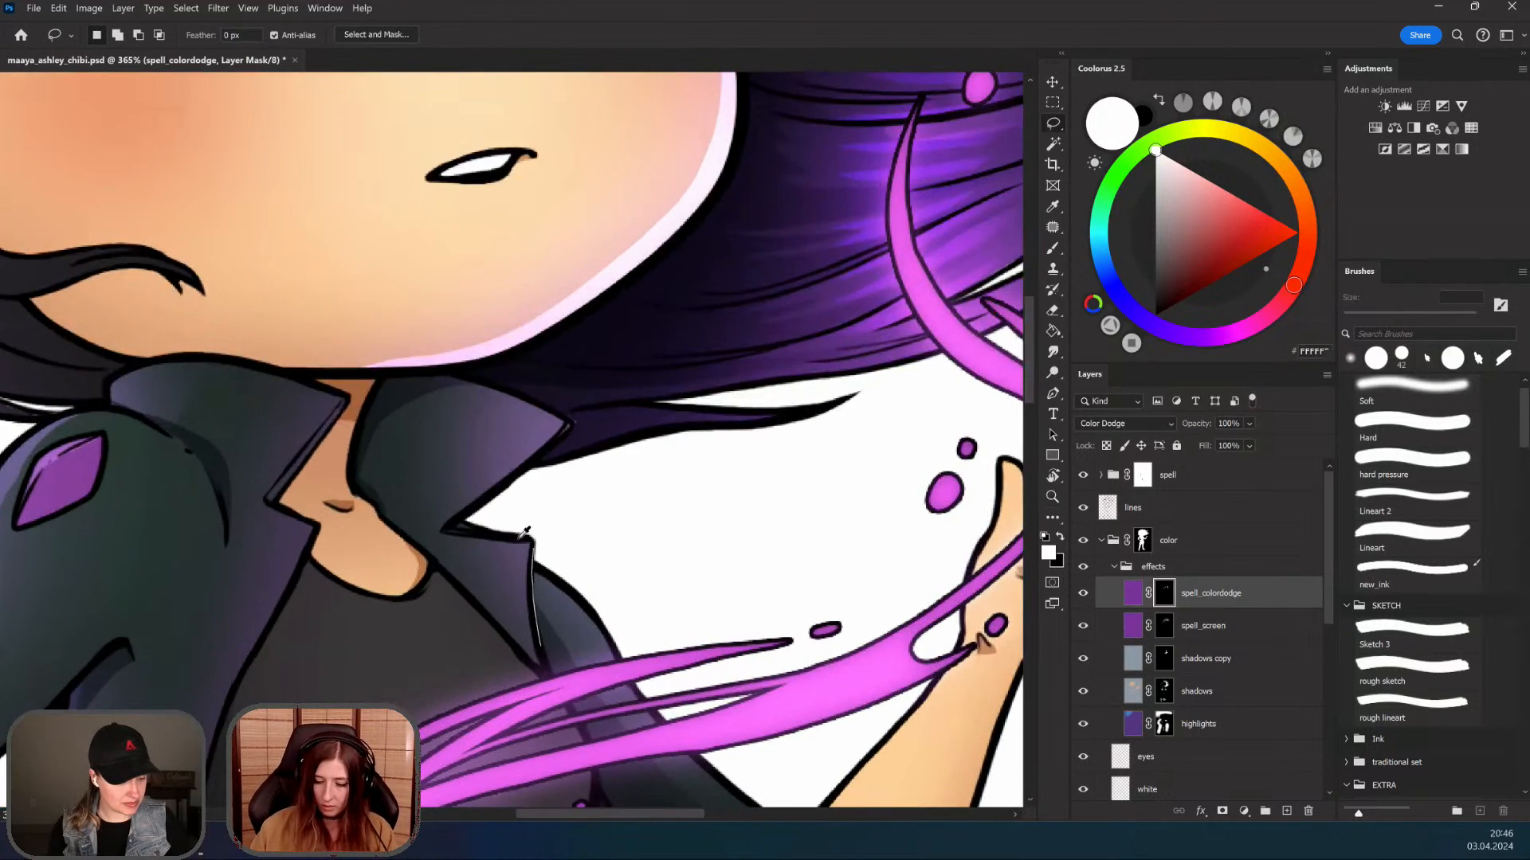
pyautogui.press('b')
pyautogui.moveTo(516, 567)
pyautogui.mouseDown()
pyautogui.moveTo(508, 558)
pyautogui.moveTo(600, 658)
pyautogui.mouseUp()
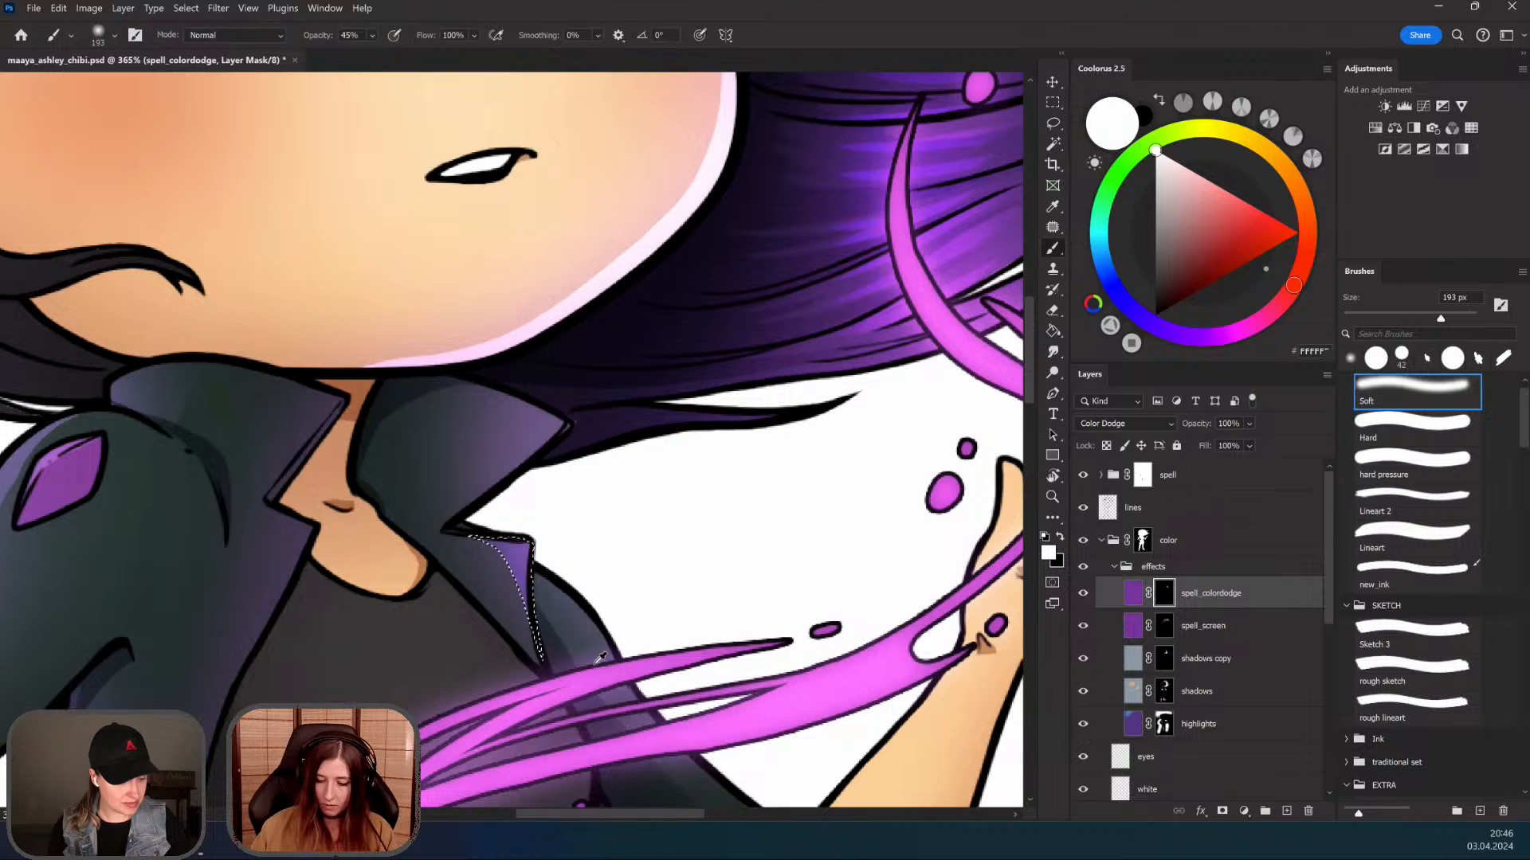
# Step: Lasso the collar tip above that lapel, brush a bright violet glow into it, and deselect
pyautogui.press('l')
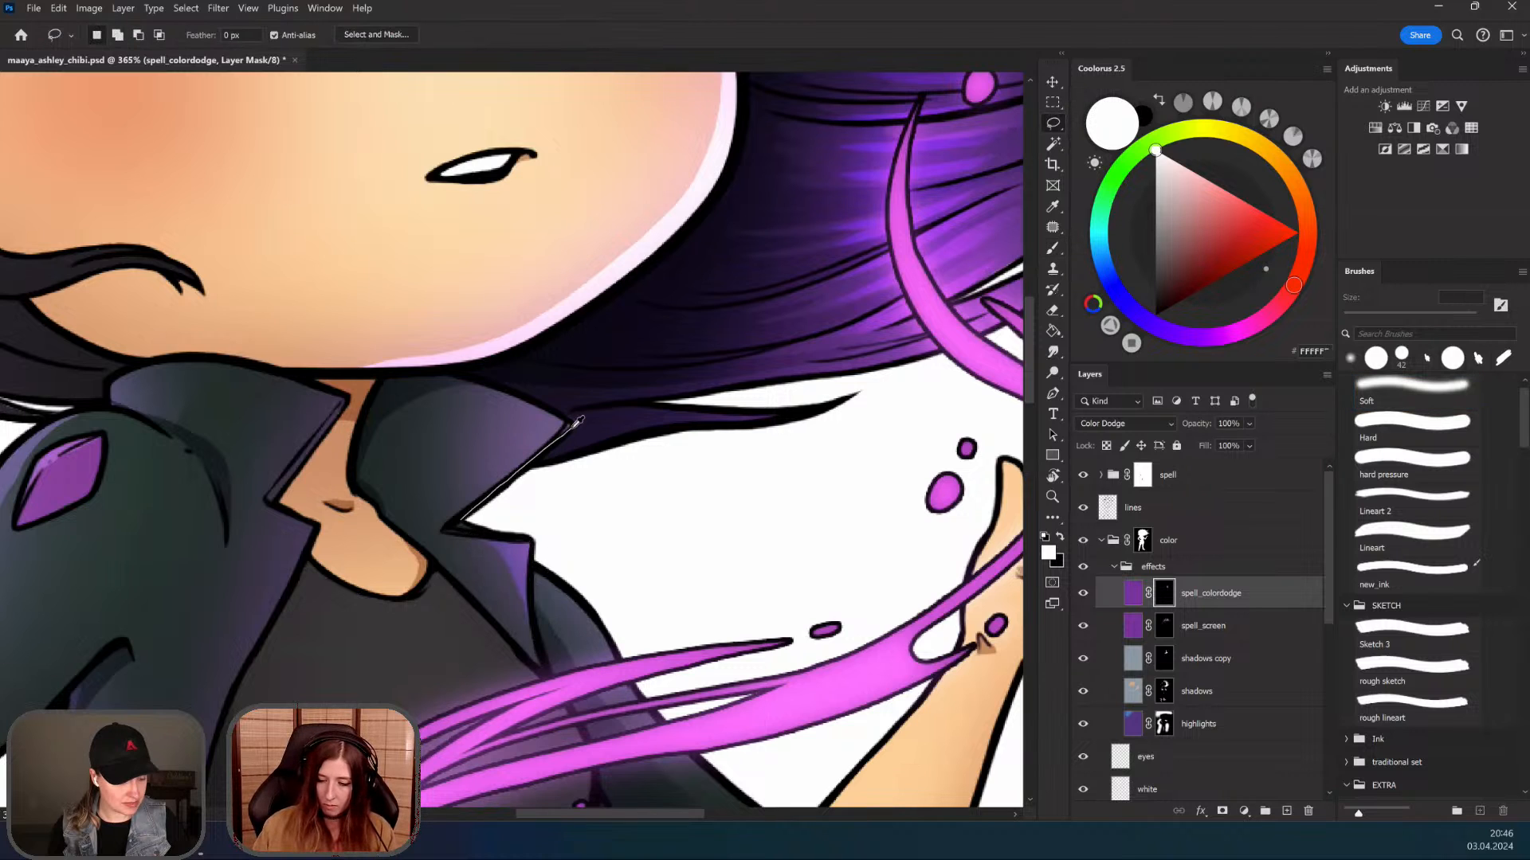
pyautogui.press('b')
pyautogui.moveTo(576, 430); pyautogui.dragTo(475, 588)
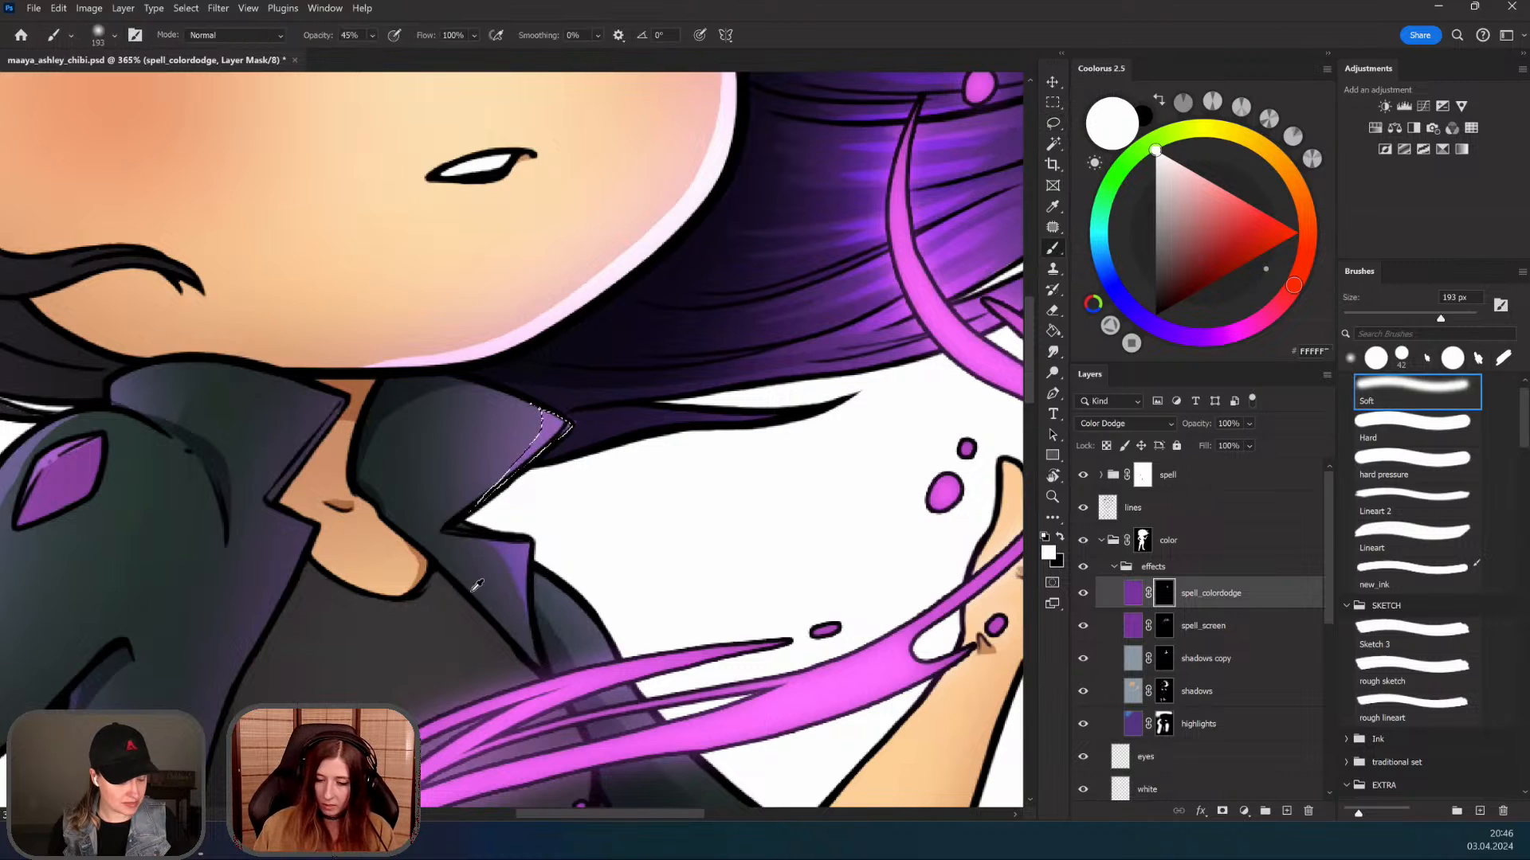
pyautogui.moveTo(625, 502); pyautogui.dragTo(594, 575)
pyautogui.moveTo(512, 510); pyautogui.dragTo(464, 567)
pyautogui.press('l')
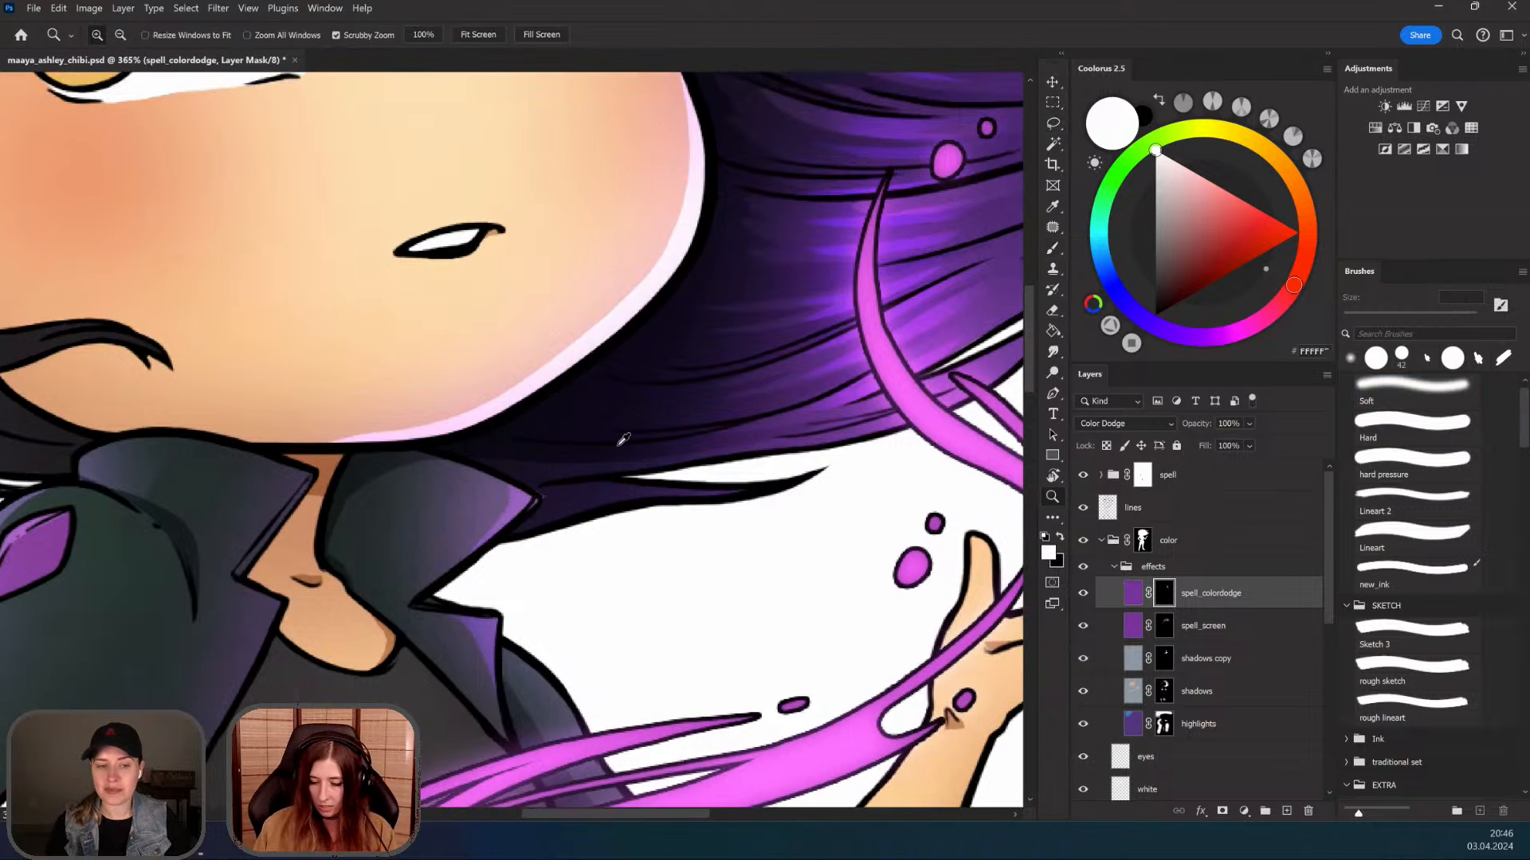
# Step: Remove the stray glow spilling past the outline at the collar tip
pyautogui.scroll(4, 542, 487)
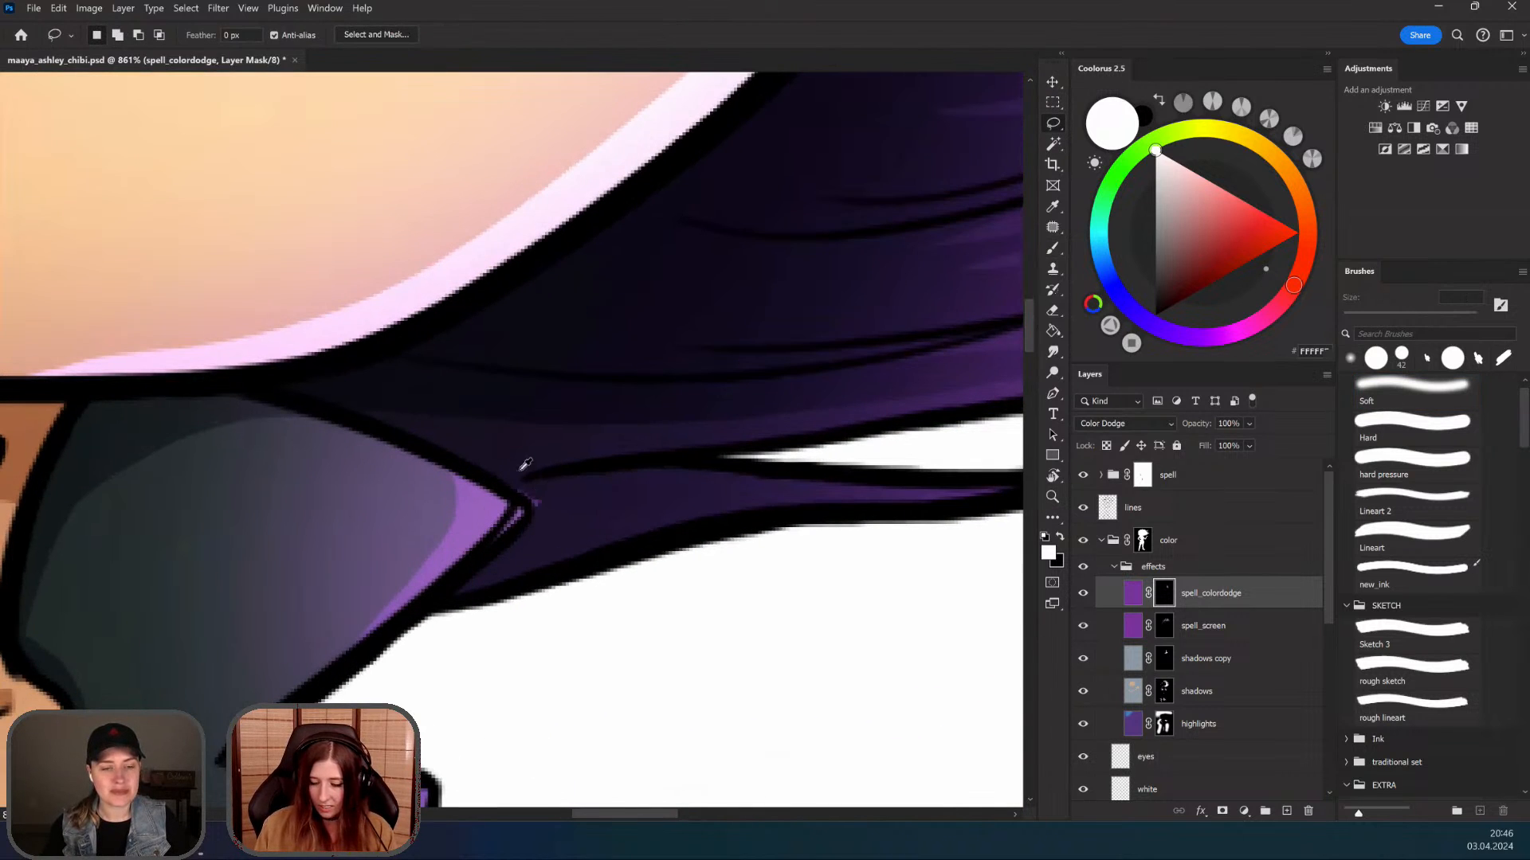
pyautogui.hotkey('ctrl', 'space')
pyautogui.moveTo(547, 513)
pyautogui.mouseDown()
pyautogui.moveTo(564, 466)
pyautogui.moveTo(558, 489)
pyautogui.mouseUp()
pyautogui.scroll(4, 563, 485)
pyautogui.hotkey('alt', '[')
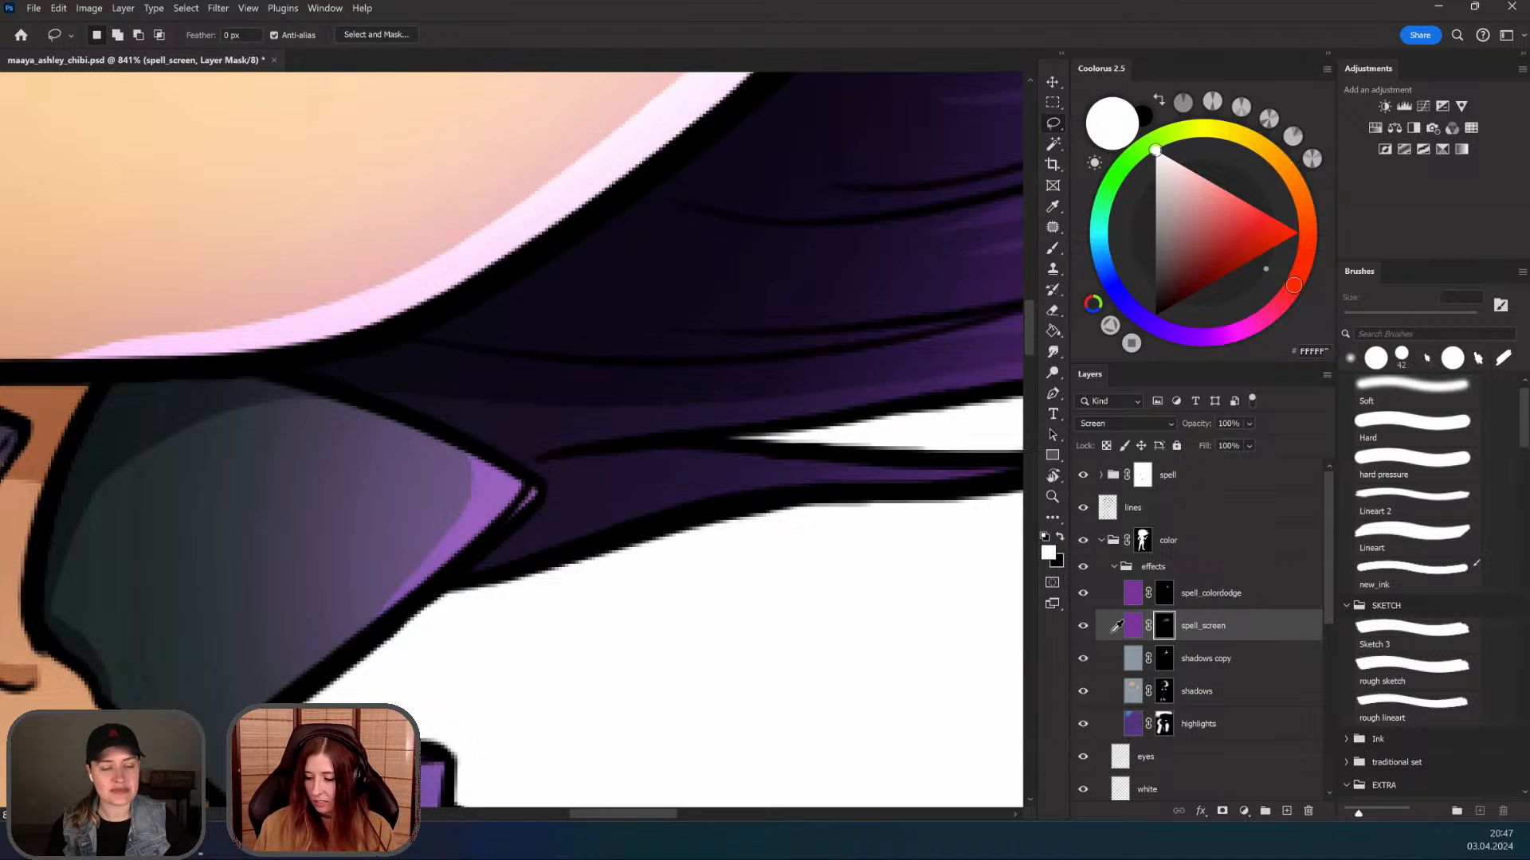
pyautogui.scroll(-5, 530, 493)
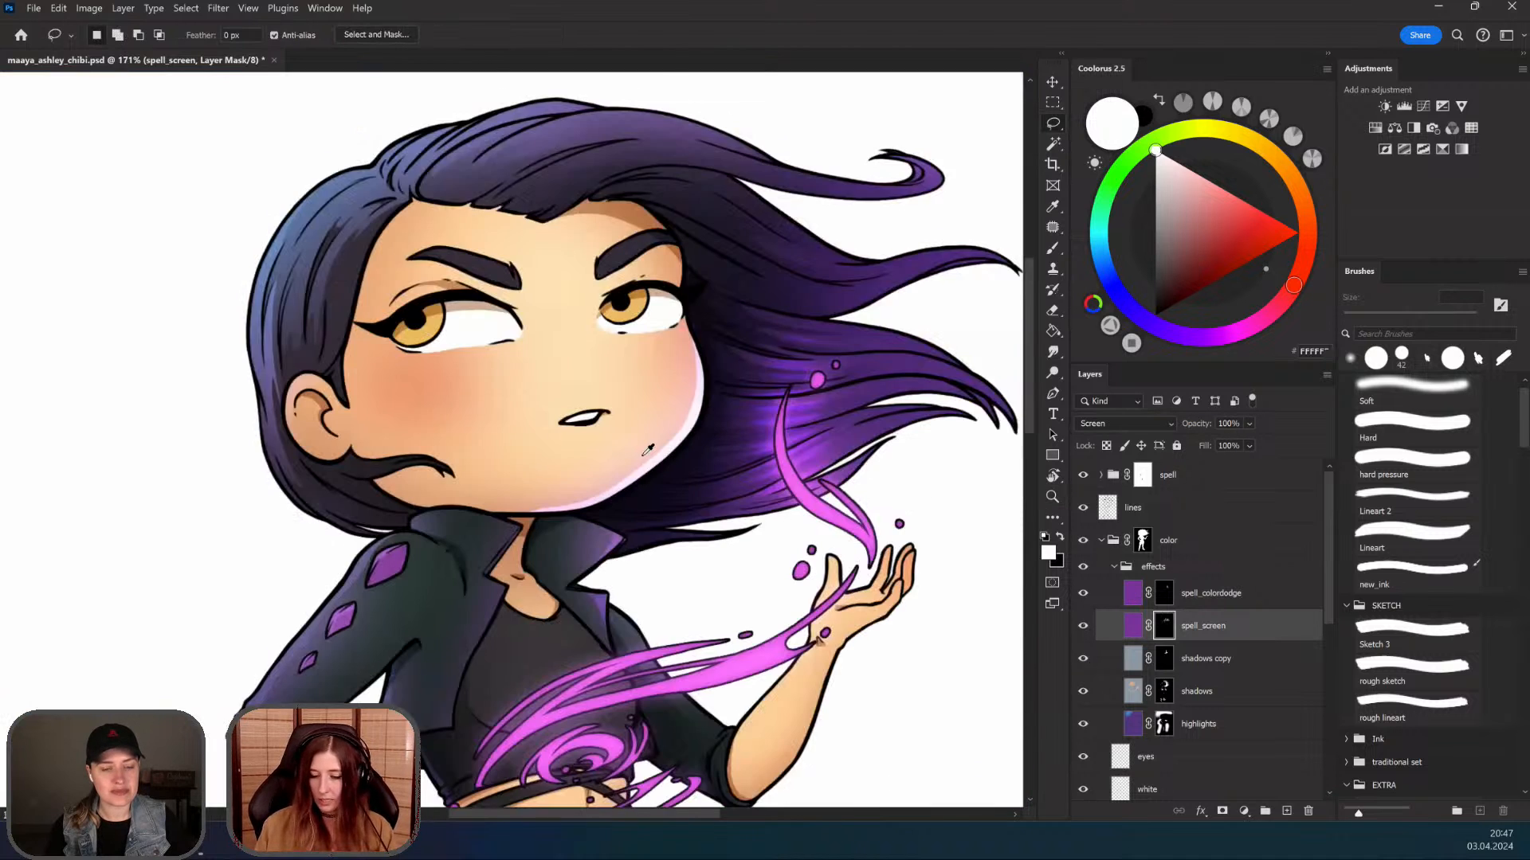
pyautogui.scroll(-3, 648, 450)
# Step: Brush a bright glow into a lassoed strip along the opposite collar's inner edge on the spell_colordodge mask, deselect, and activate spell_screen
pyautogui.click(1164, 590)
pyautogui.moveTo(496, 446)
pyautogui.mouseDown()
pyautogui.moveTo(526, 443)
pyautogui.moveTo(485, 423)
pyautogui.moveTo(510, 426)
pyautogui.mouseUp()
pyautogui.moveTo(508, 435); pyautogui.dragTo(478, 522)
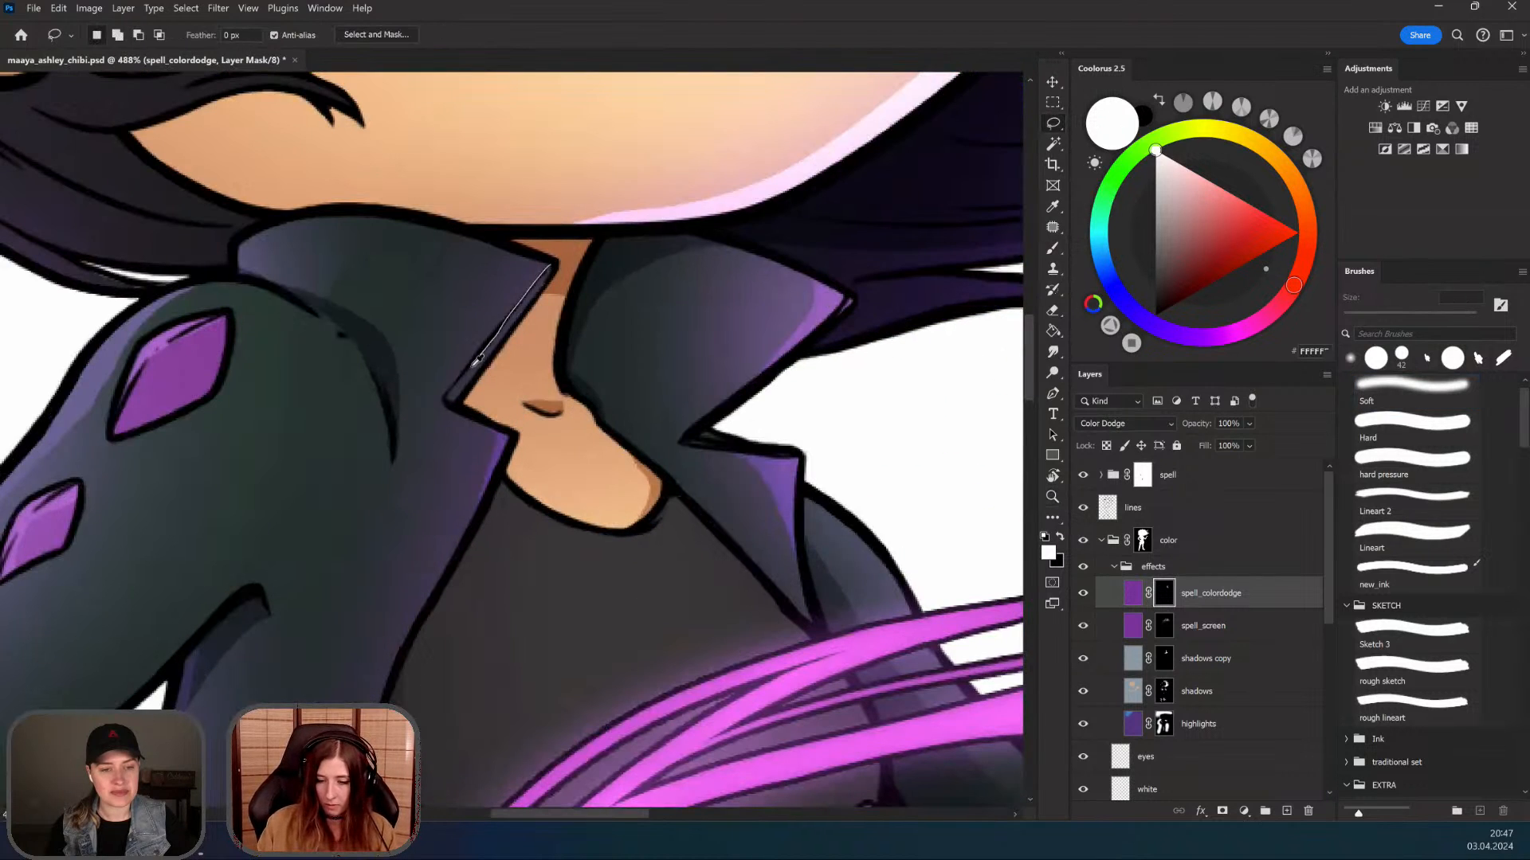
pyautogui.press('b')
pyautogui.moveTo(558, 266); pyautogui.dragTo(476, 398)
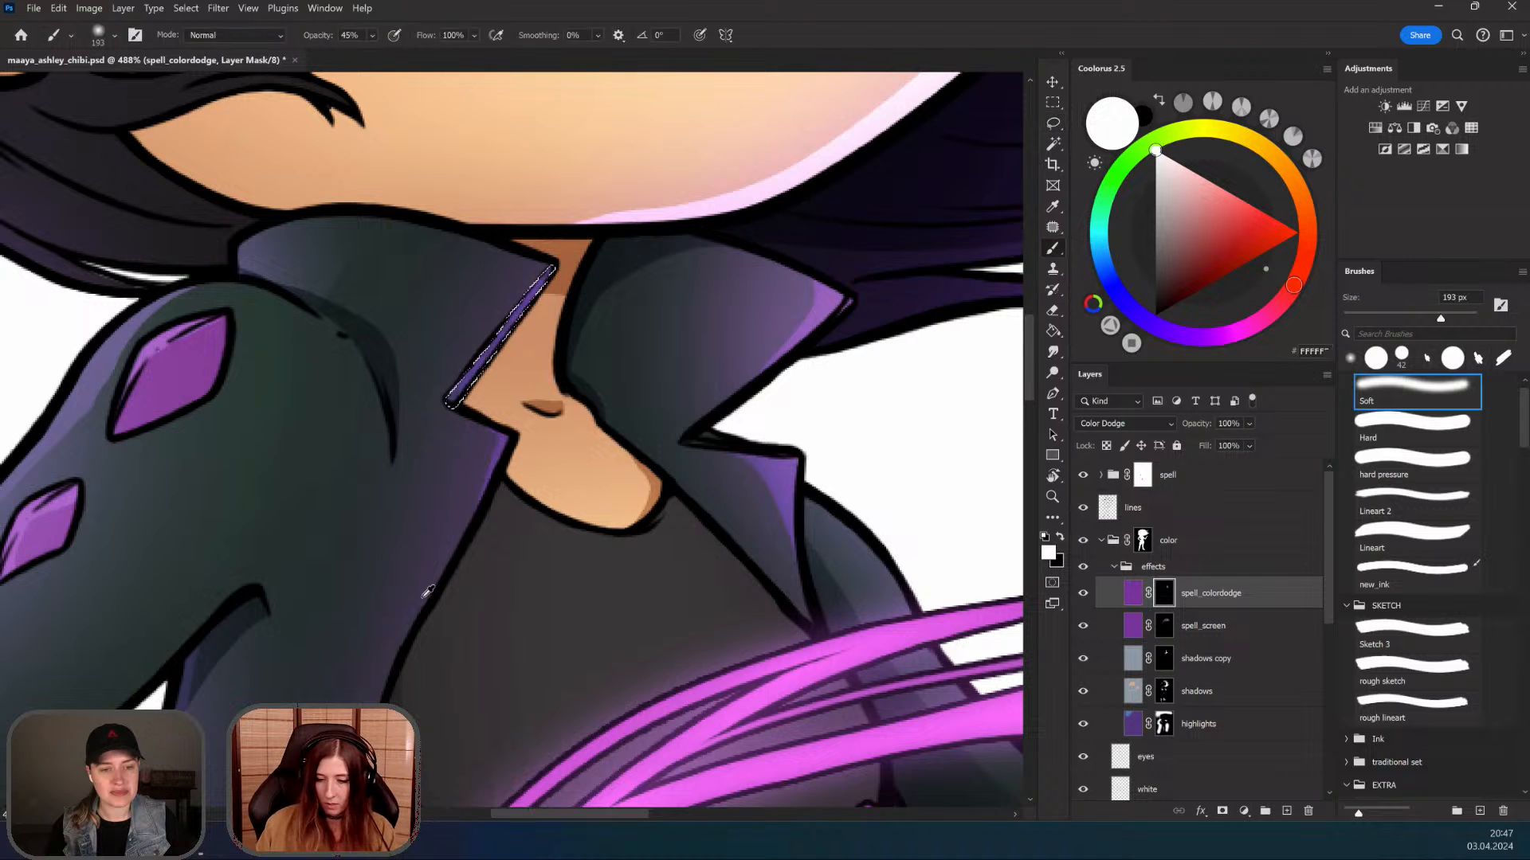
pyautogui.click(1052, 123)
pyautogui.moveTo(551, 345); pyautogui.dragTo(403, 252)
pyautogui.moveTo(512, 603); pyautogui.dragTo(398, 610)
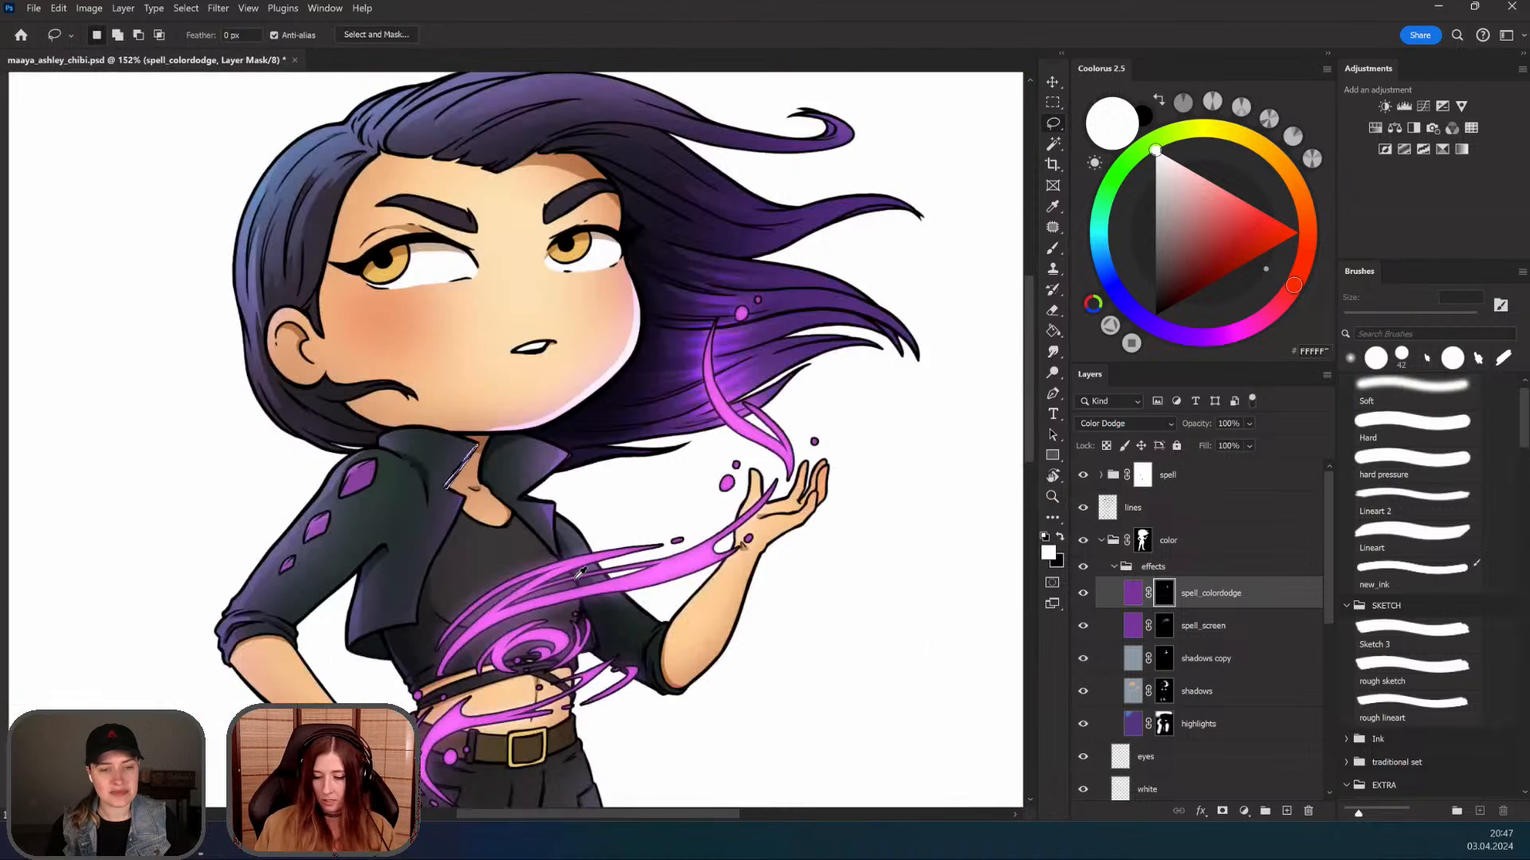
pyautogui.hotkey('ctrl', 'd')
pyautogui.moveTo(560, 629)
pyautogui.mouseDown()
pyautogui.moveTo(560, 562)
pyautogui.moveTo(594, 565)
pyautogui.mouseUp()
pyautogui.click(1184, 626)
# Step: Try brushing a soft glow over the dark top beside the spell swirl, and undo it
pyautogui.press('b')
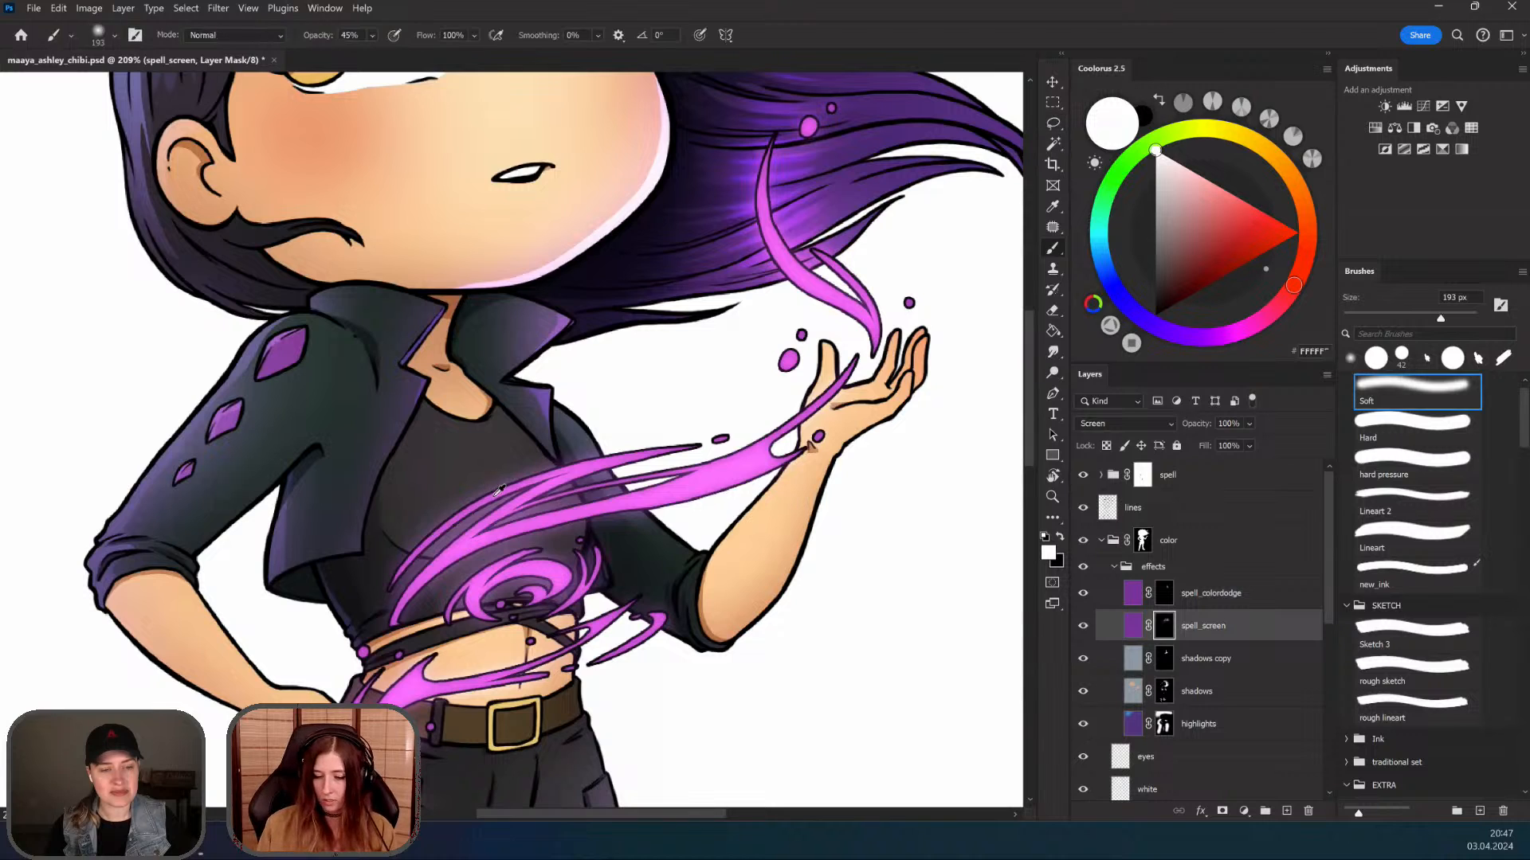
pyautogui.moveTo(499, 490)
pyautogui.mouseDown()
pyautogui.moveTo(532, 529)
pyautogui.moveTo(419, 479)
pyautogui.moveTo(437, 503)
pyautogui.moveTo(530, 498)
pyautogui.moveTo(494, 552)
pyautogui.moveTo(567, 512)
pyautogui.mouseUp()
pyautogui.hotkey('ctrl', 'z')
pyautogui.hotkey('ctrl', 'z')
pyautogui.hotkey('ctrl', 'z')
# Step: Lasso the neck, dark top and midriff between the jacket fronts on the spell_screen mask
pyautogui.press('l')
pyautogui.scroll(2, 481, 385)
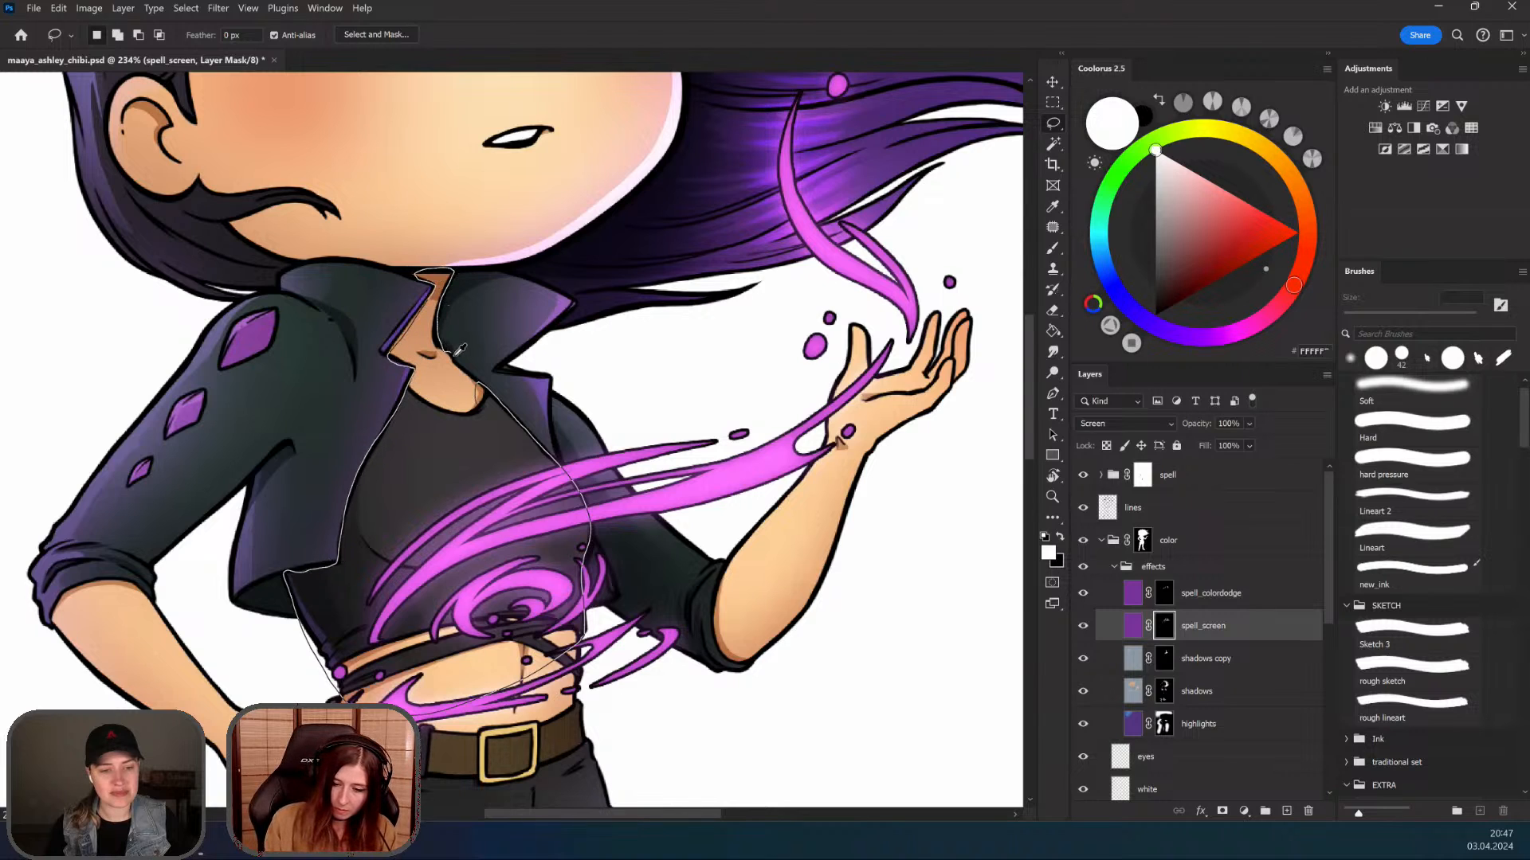
pyautogui.moveTo(496, 369)
pyautogui.mouseDown()
pyautogui.moveTo(423, 307)
pyautogui.moveTo(426, 267)
pyautogui.mouseUp()
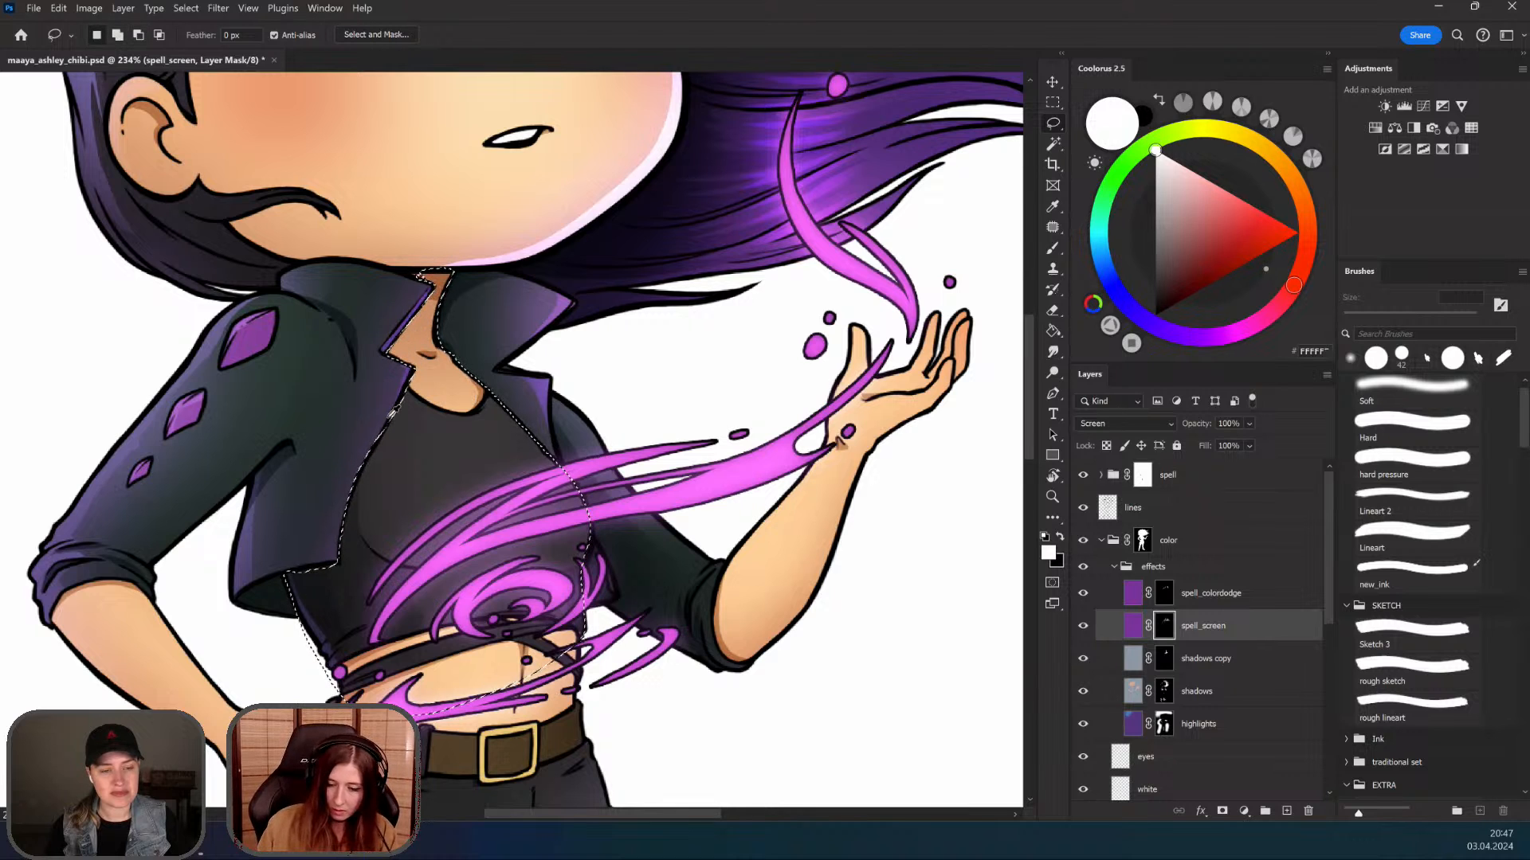
# Step: Brush a soft violet glow over the lassoed dark top on the spell_screen mask, enlarging the brush, and deselect
pyautogui.press('b')
pyautogui.moveTo(506, 408); pyautogui.dragTo(530, 508)
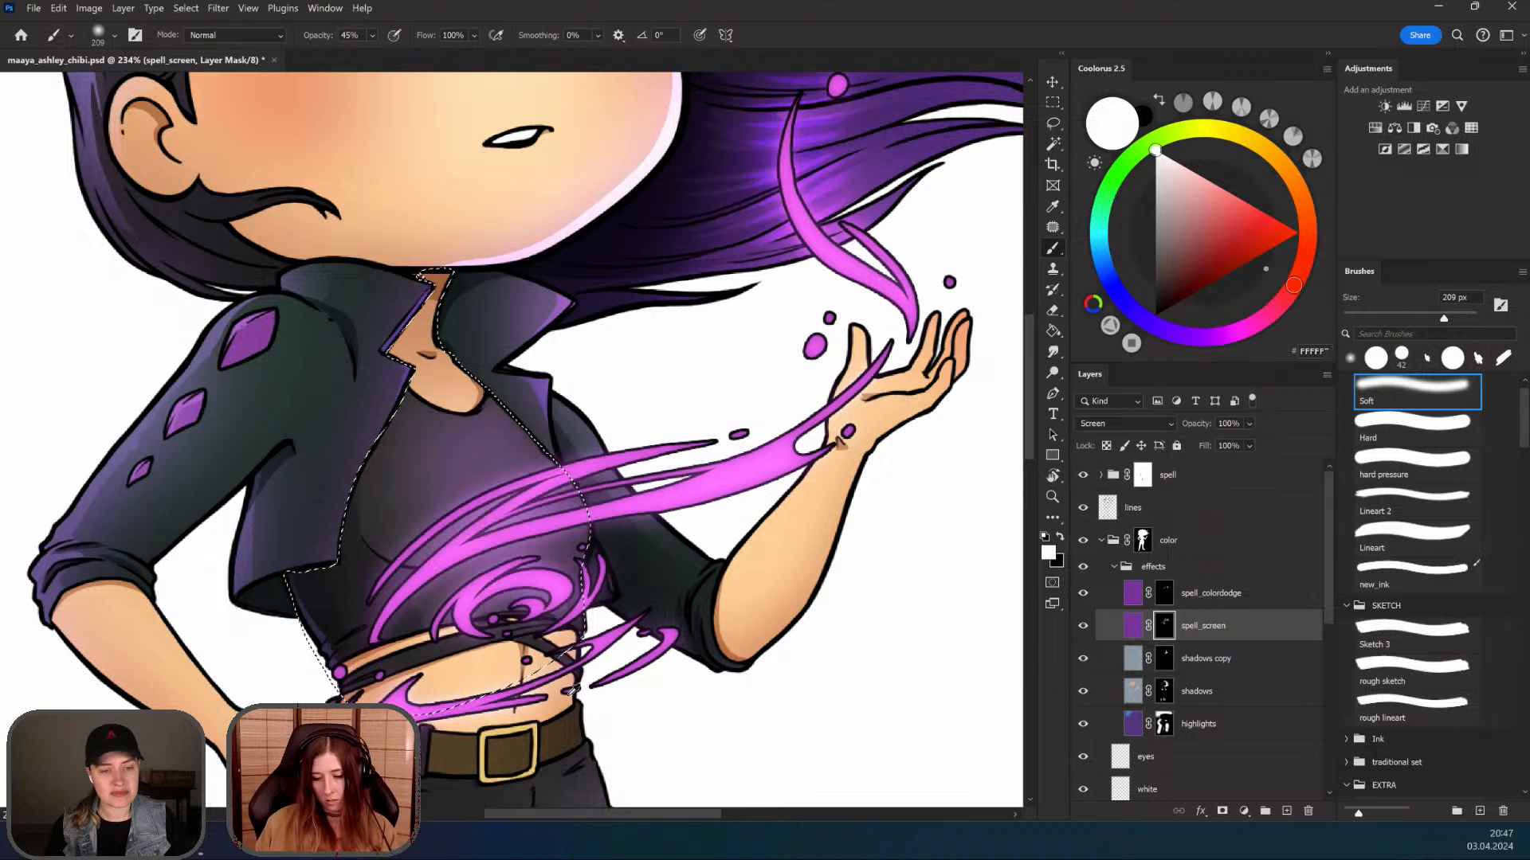
pyautogui.press('z')
pyautogui.hotkey('ctrl', '0')
pyautogui.press('b')
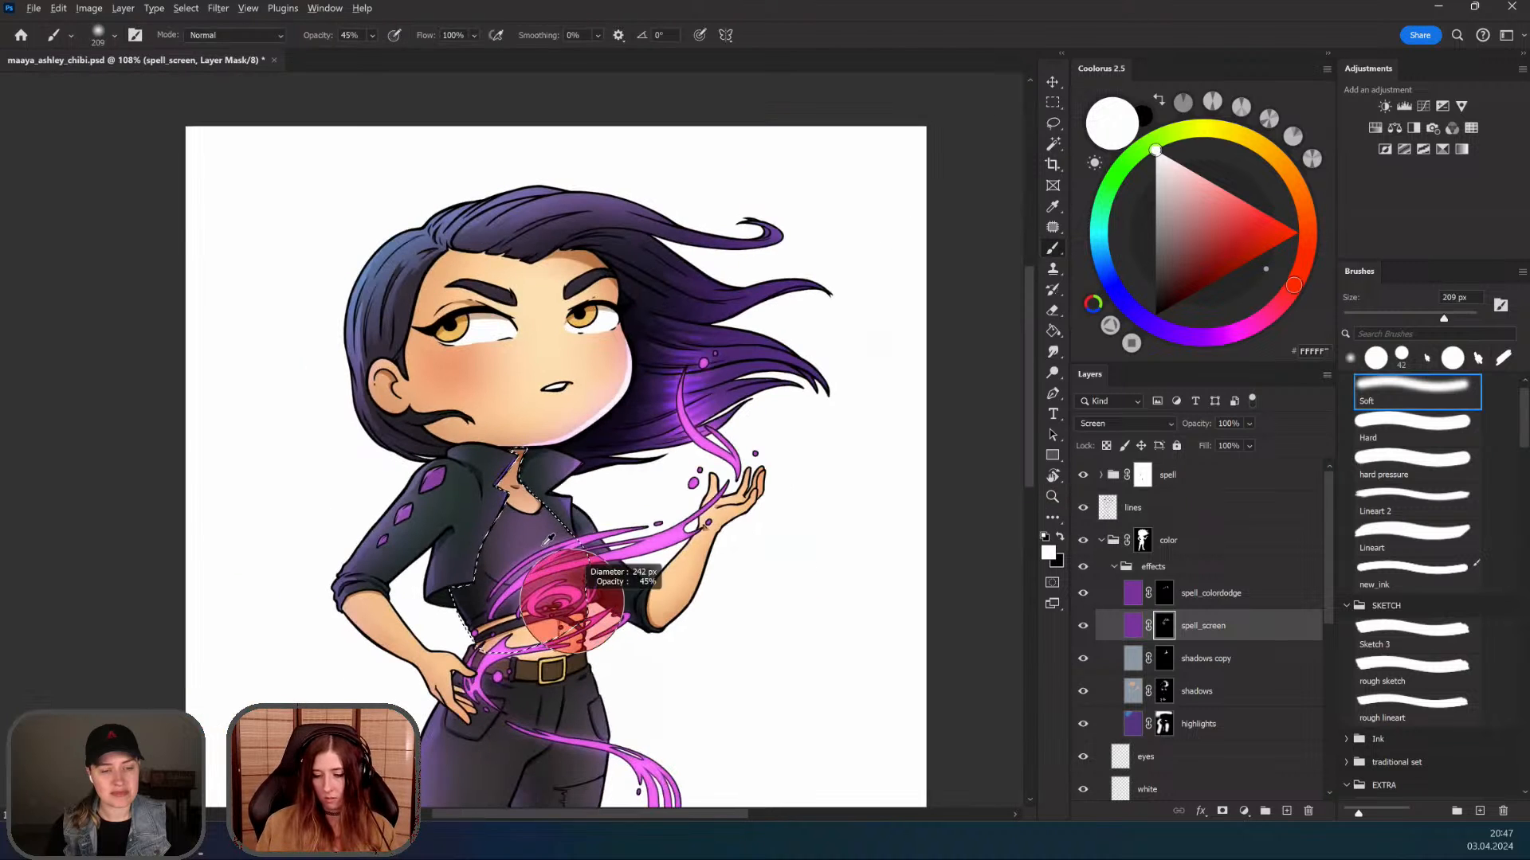
pyautogui.press('z')
pyautogui.moveTo(547, 583)
pyautogui.mouseDown()
pyautogui.moveTo(629, 583)
pyautogui.moveTo(675, 514)
pyautogui.moveTo(664, 558)
pyautogui.mouseUp()
pyautogui.press('r')
pyautogui.press('z')
pyautogui.press('l')
pyautogui.hotkey('ctrl', 'd')
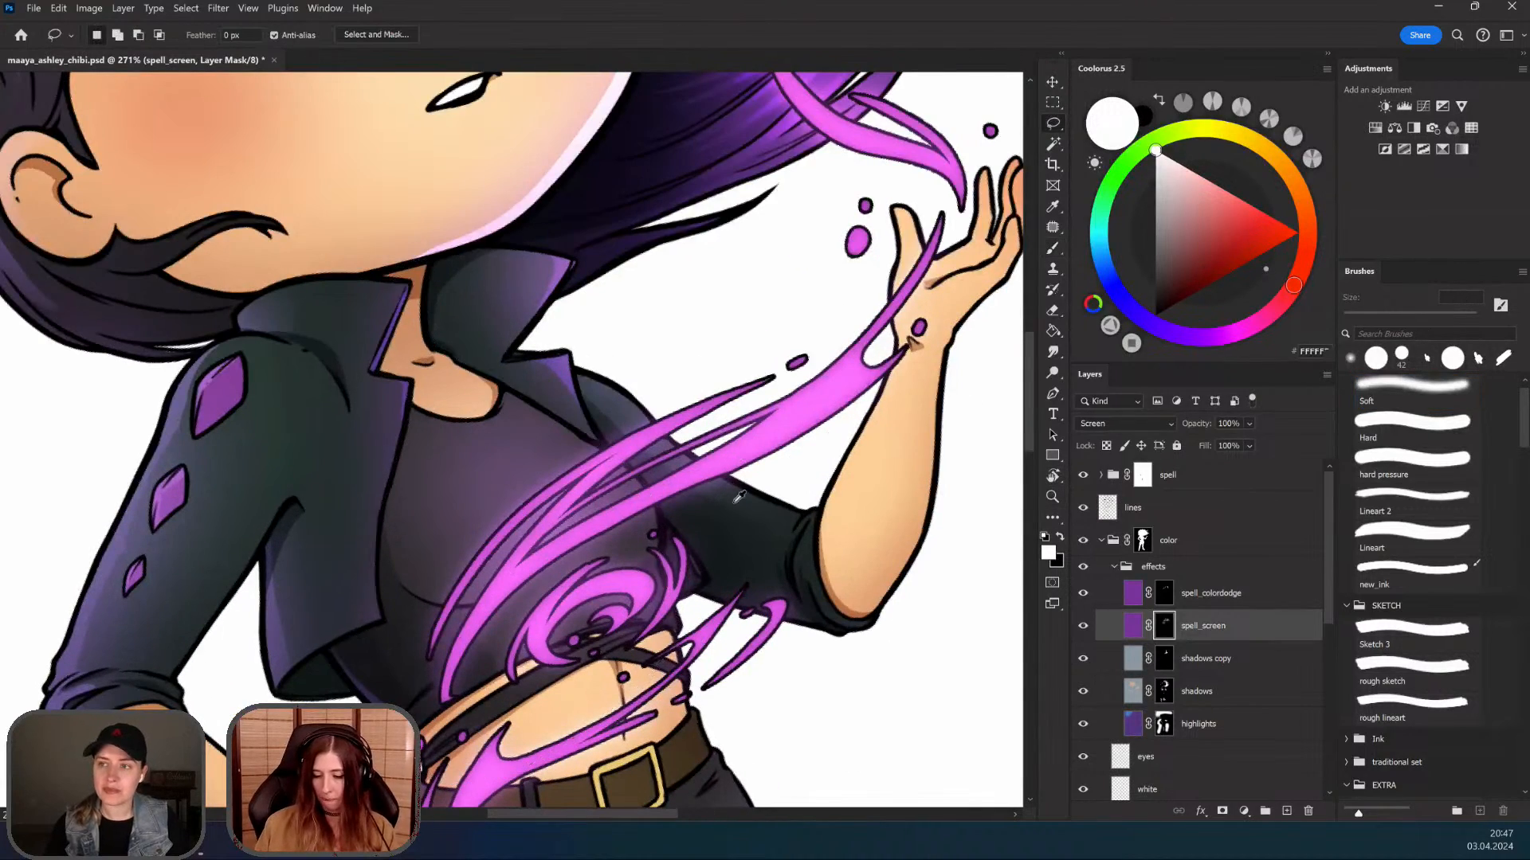
# Step: Lasso the fringe and the long upper hair lock, following the fringe's lower edge above the forehead
pyautogui.press('space')
pyautogui.moveTo(916, 704)
pyautogui.mouseDown()
pyautogui.moveTo(882, 676)
pyautogui.moveTo(769, 473)
pyautogui.moveTo(621, 474)
pyautogui.mouseUp()
pyautogui.press('z')
pyautogui.press('r')
pyautogui.moveTo(780, 469); pyautogui.dragTo(785, 580)
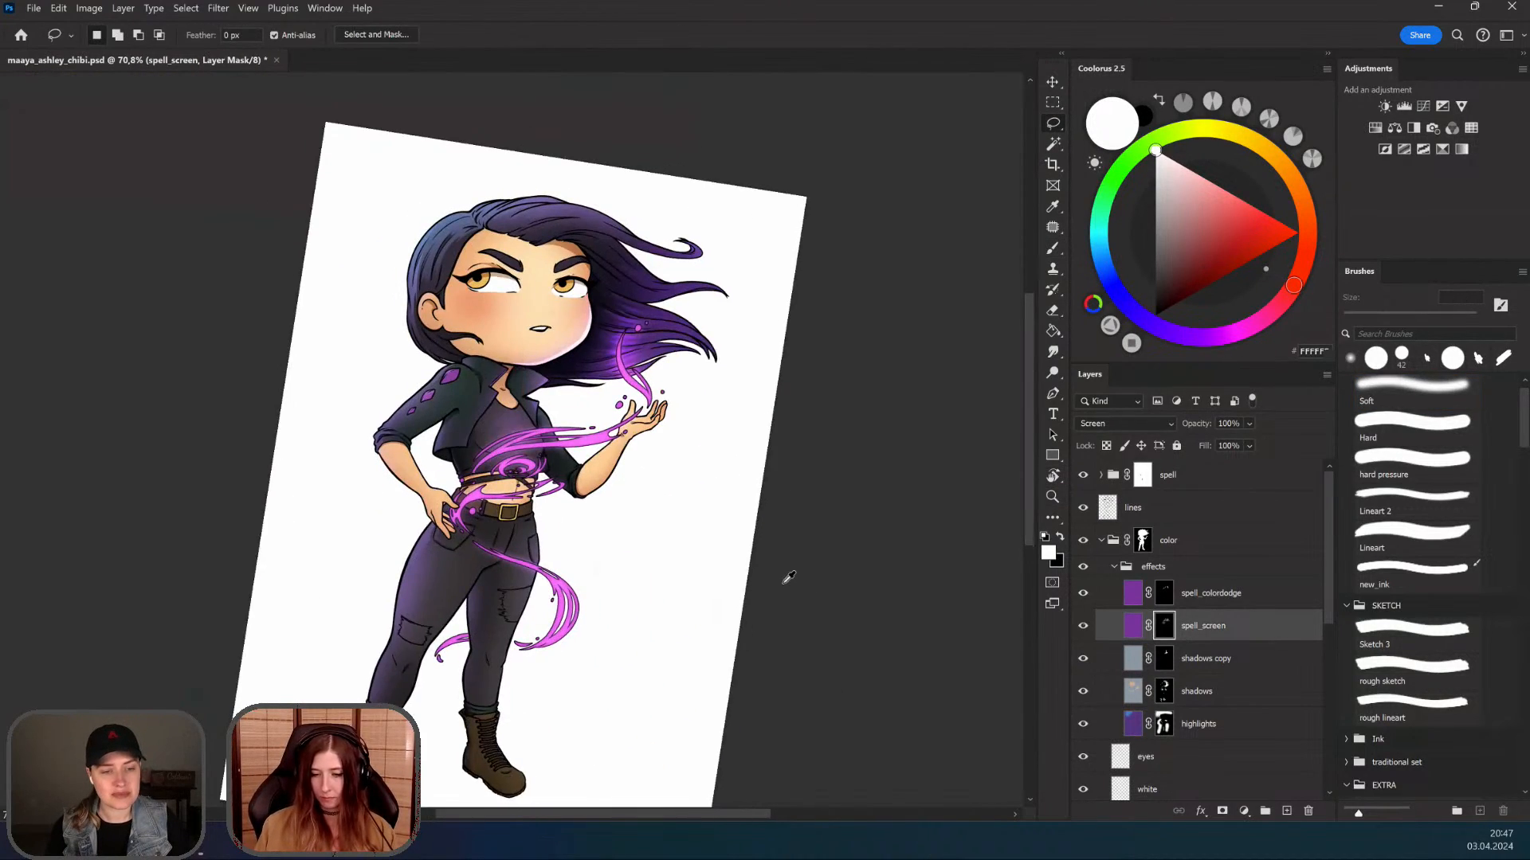
pyautogui.press('Escape')
pyautogui.moveTo(624, 282); pyautogui.dragTo(1004, 164)
pyautogui.moveTo(836, 226); pyautogui.dragTo(786, 414)
pyautogui.moveTo(697, 559); pyautogui.dragTo(733, 388)
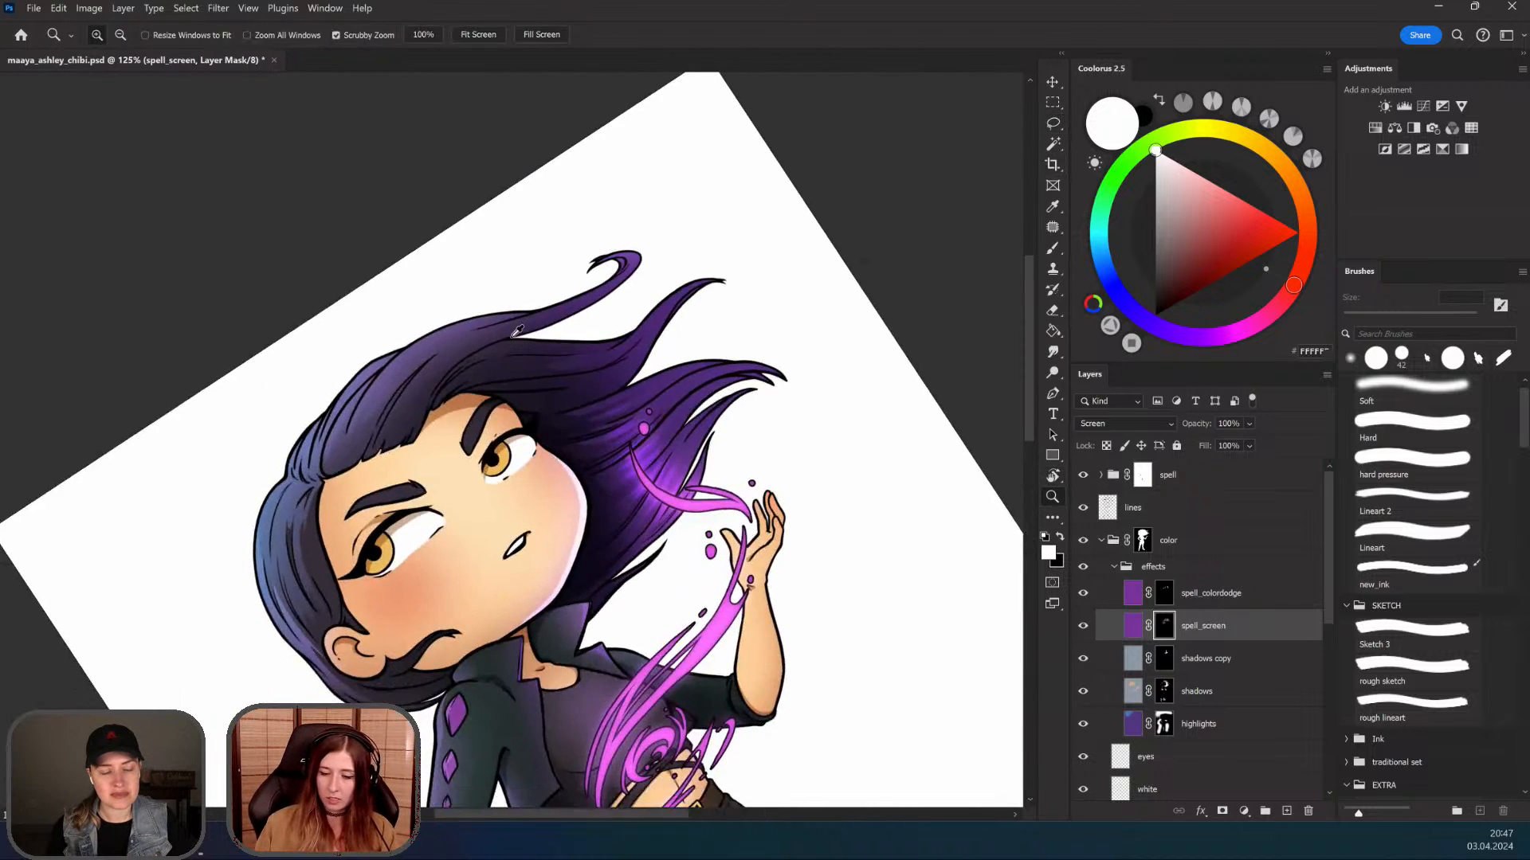
pyautogui.moveTo(479, 364); pyautogui.dragTo(757, 303)
pyautogui.moveTo(418, 388); pyautogui.dragTo(404, 416)
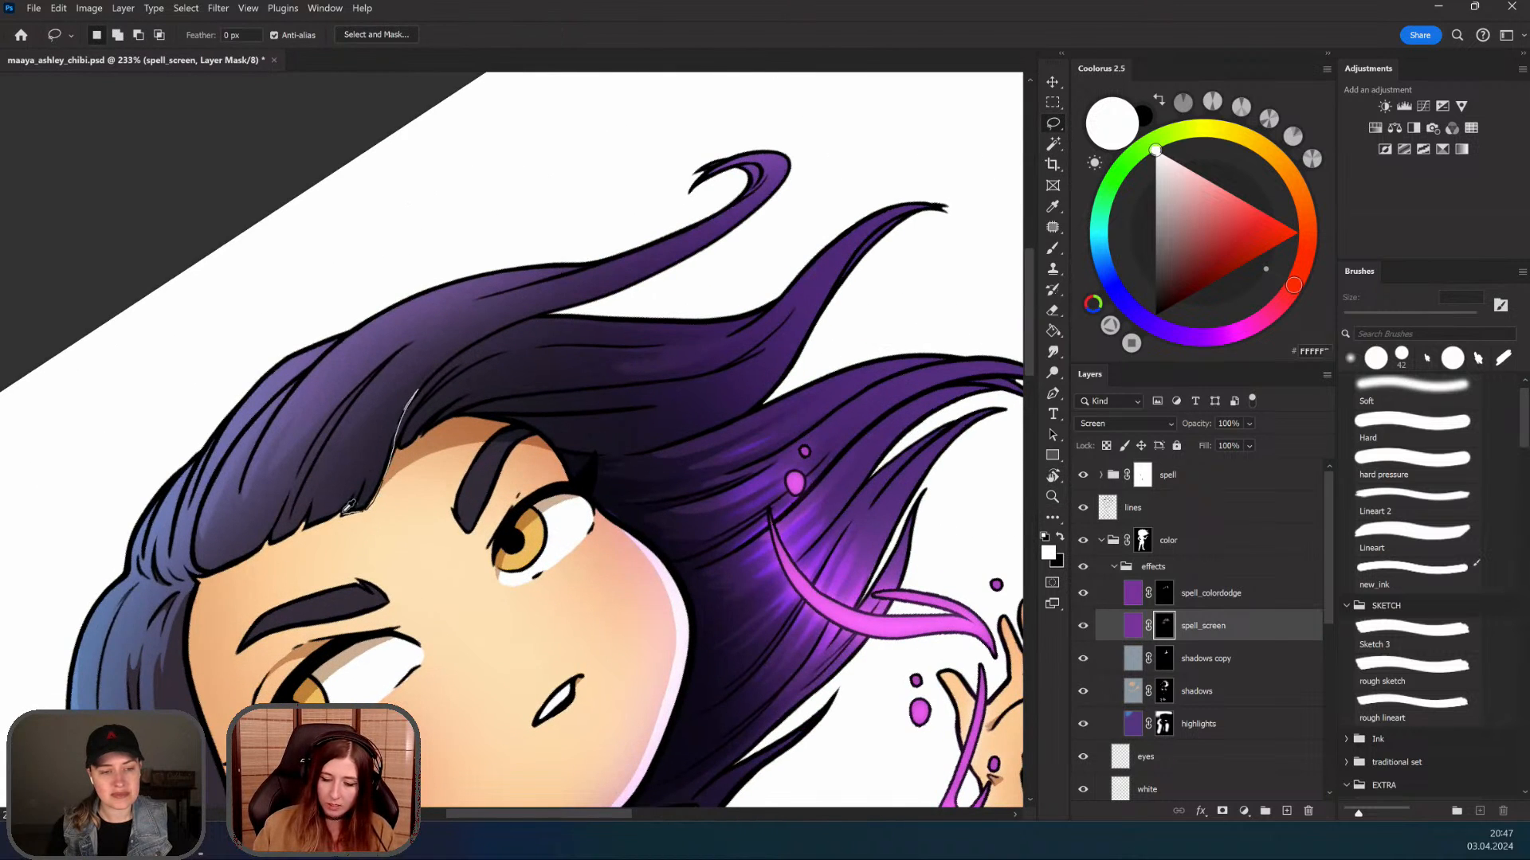
pyautogui.moveTo(288, 496)
pyautogui.mouseDown()
pyautogui.moveTo(458, 393)
pyautogui.moveTo(434, 407)
pyautogui.mouseUp()
pyautogui.click(828, 326)
pyautogui.click(828, 326)
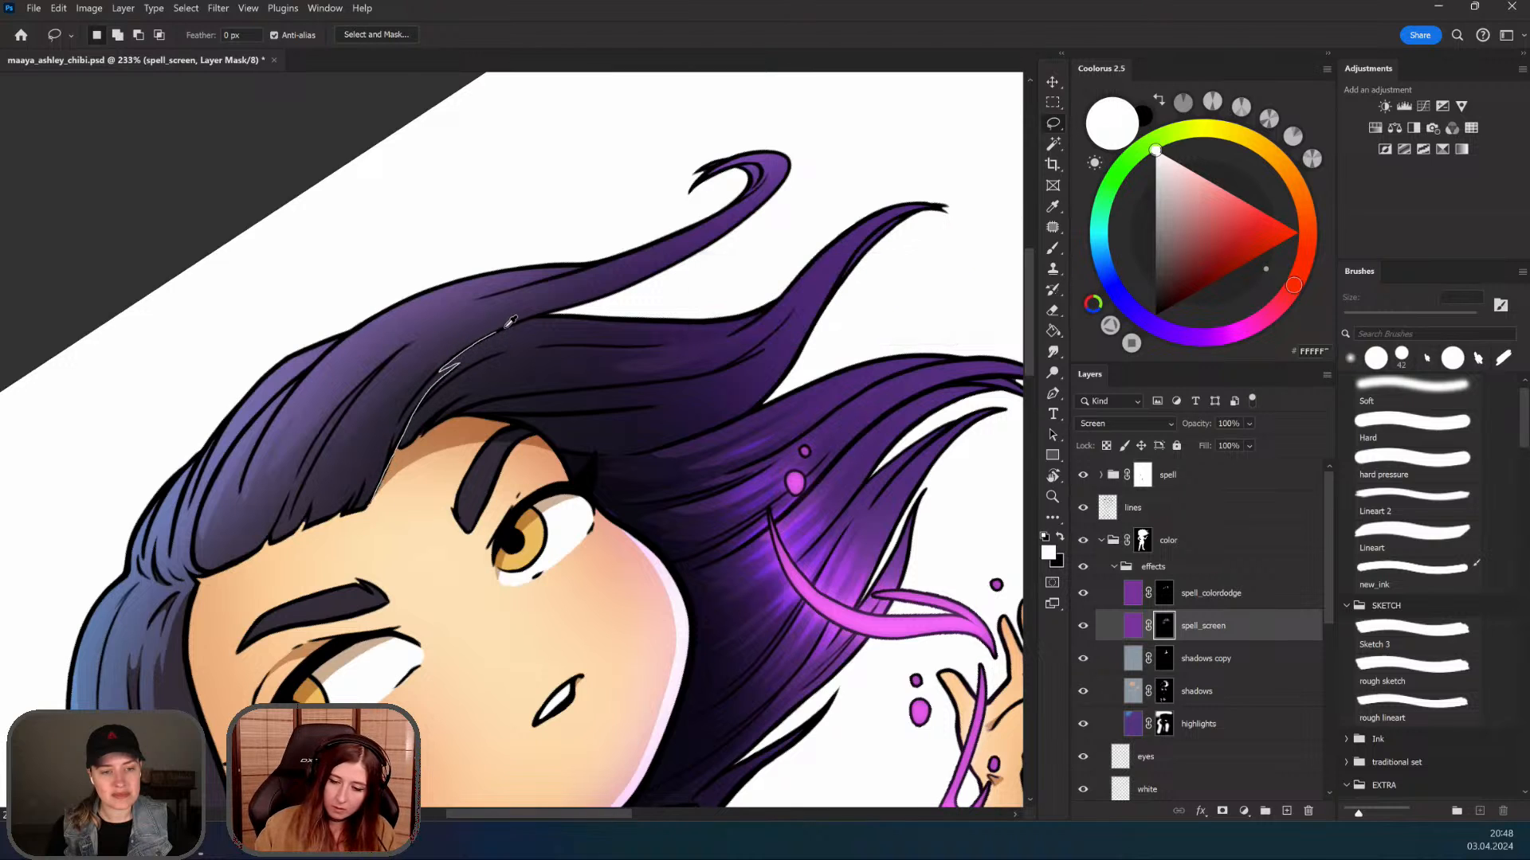
pyautogui.moveTo(823, 201)
pyautogui.mouseDown()
pyautogui.moveTo(698, 75)
pyautogui.moveTo(327, 228)
pyautogui.moveTo(312, 345)
pyautogui.moveTo(262, 473)
pyautogui.mouseUp()
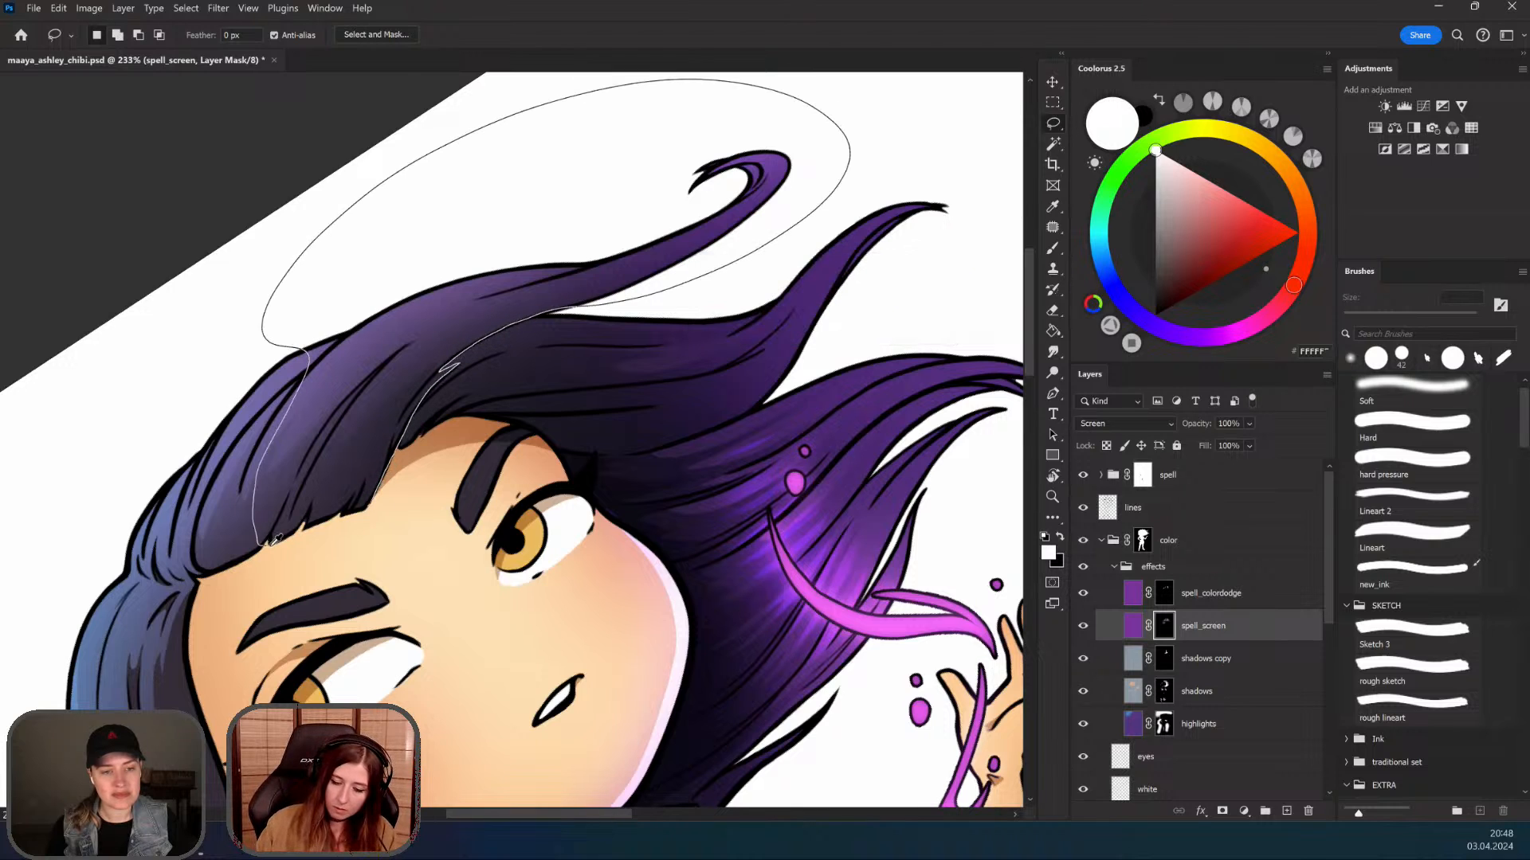
pyautogui.moveTo(376, 498); pyautogui.dragTo(374, 500)
# Step: Brush a soft glow along the selected fringe's lower edge on the spell_screen mask, activate the spell_colordodge mask, and deselect
pyautogui.press('b')
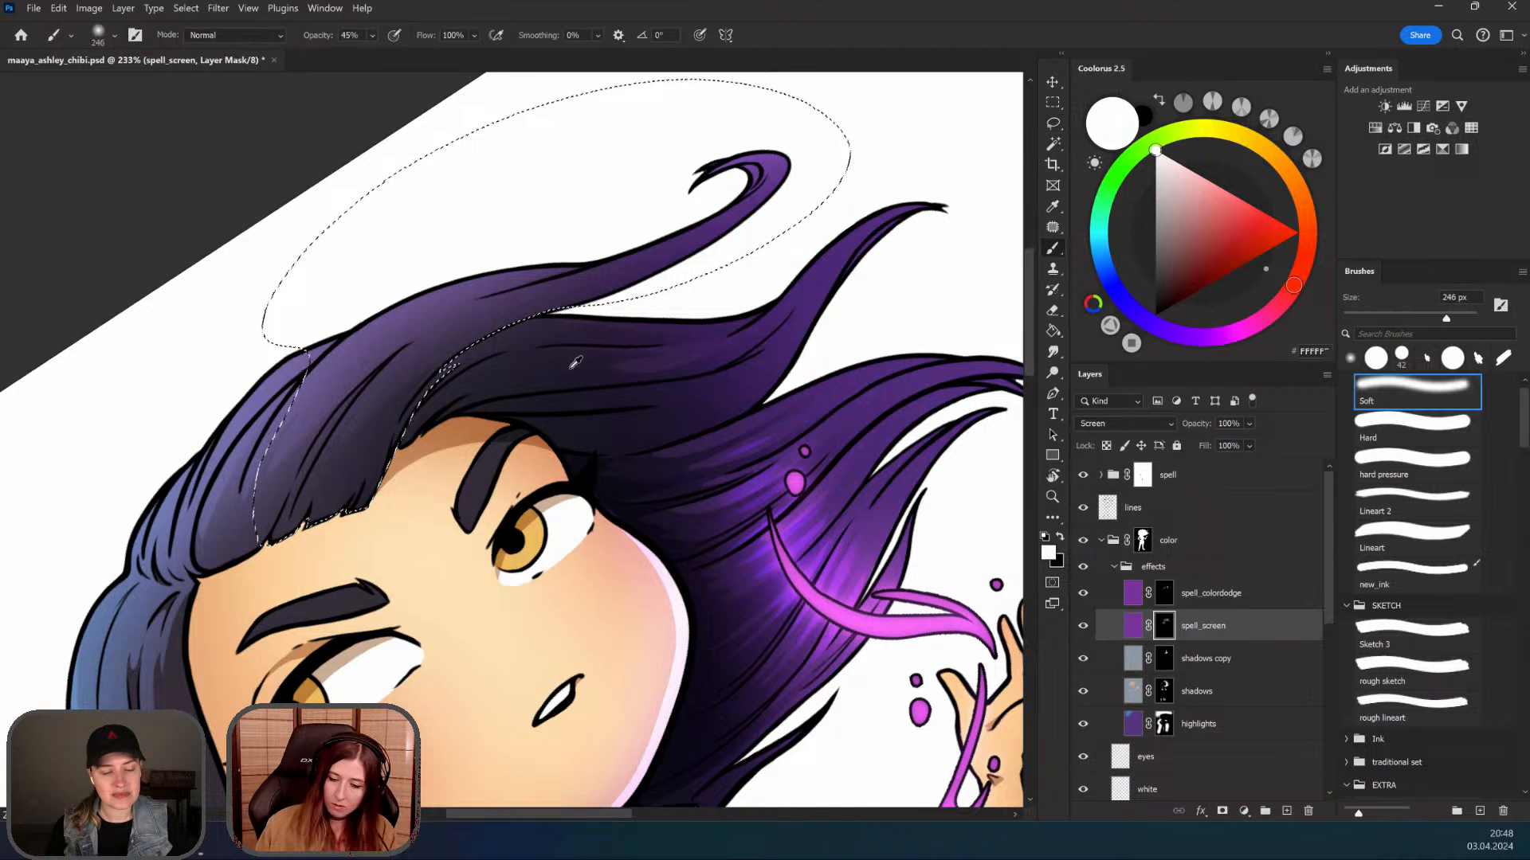
pyautogui.moveTo(629, 355); pyautogui.dragTo(407, 510)
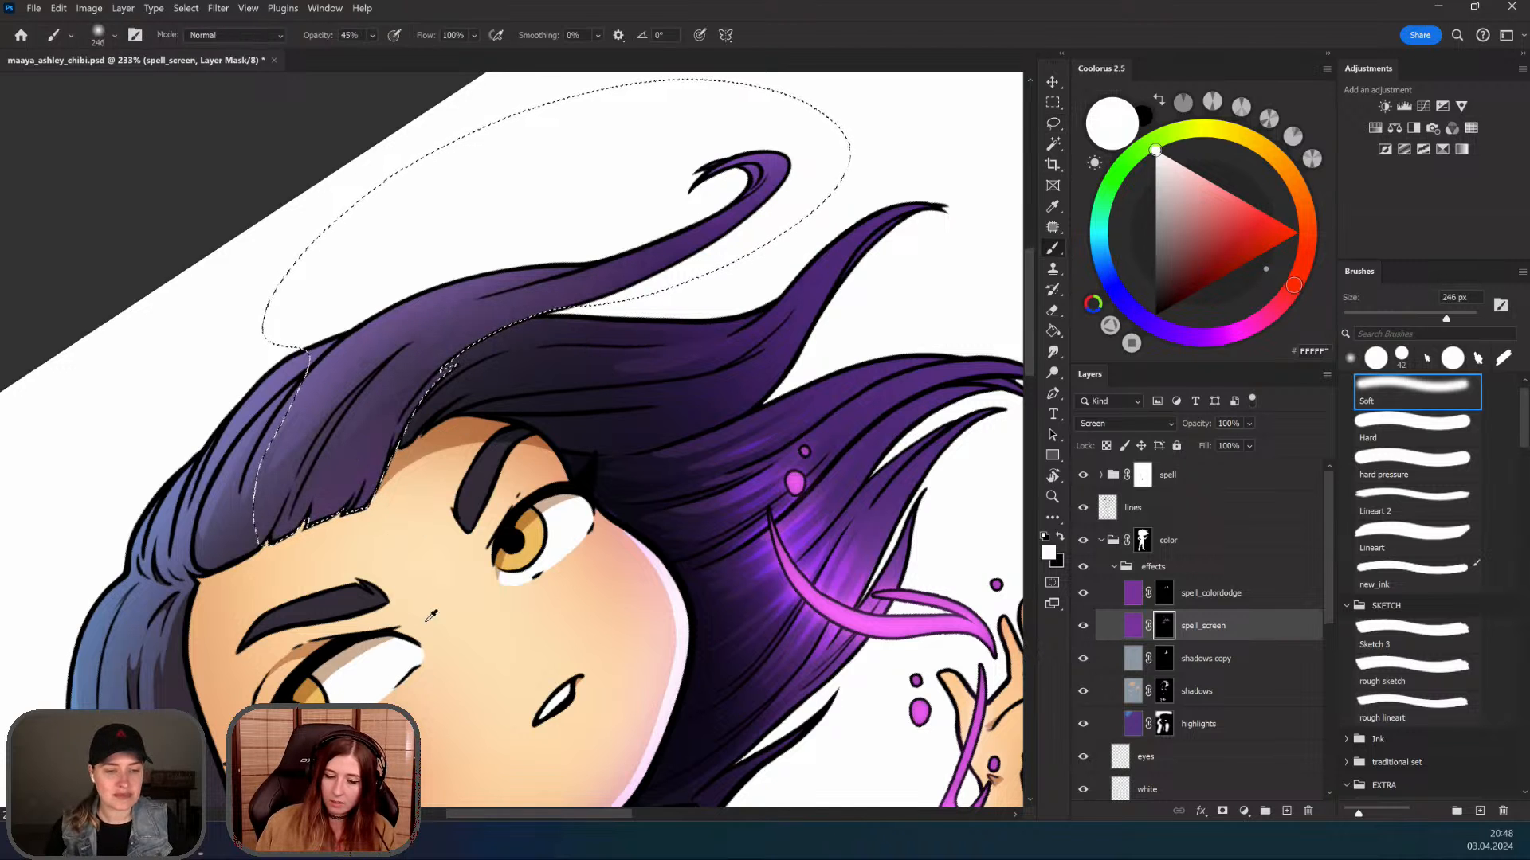
pyautogui.click(1053, 123)
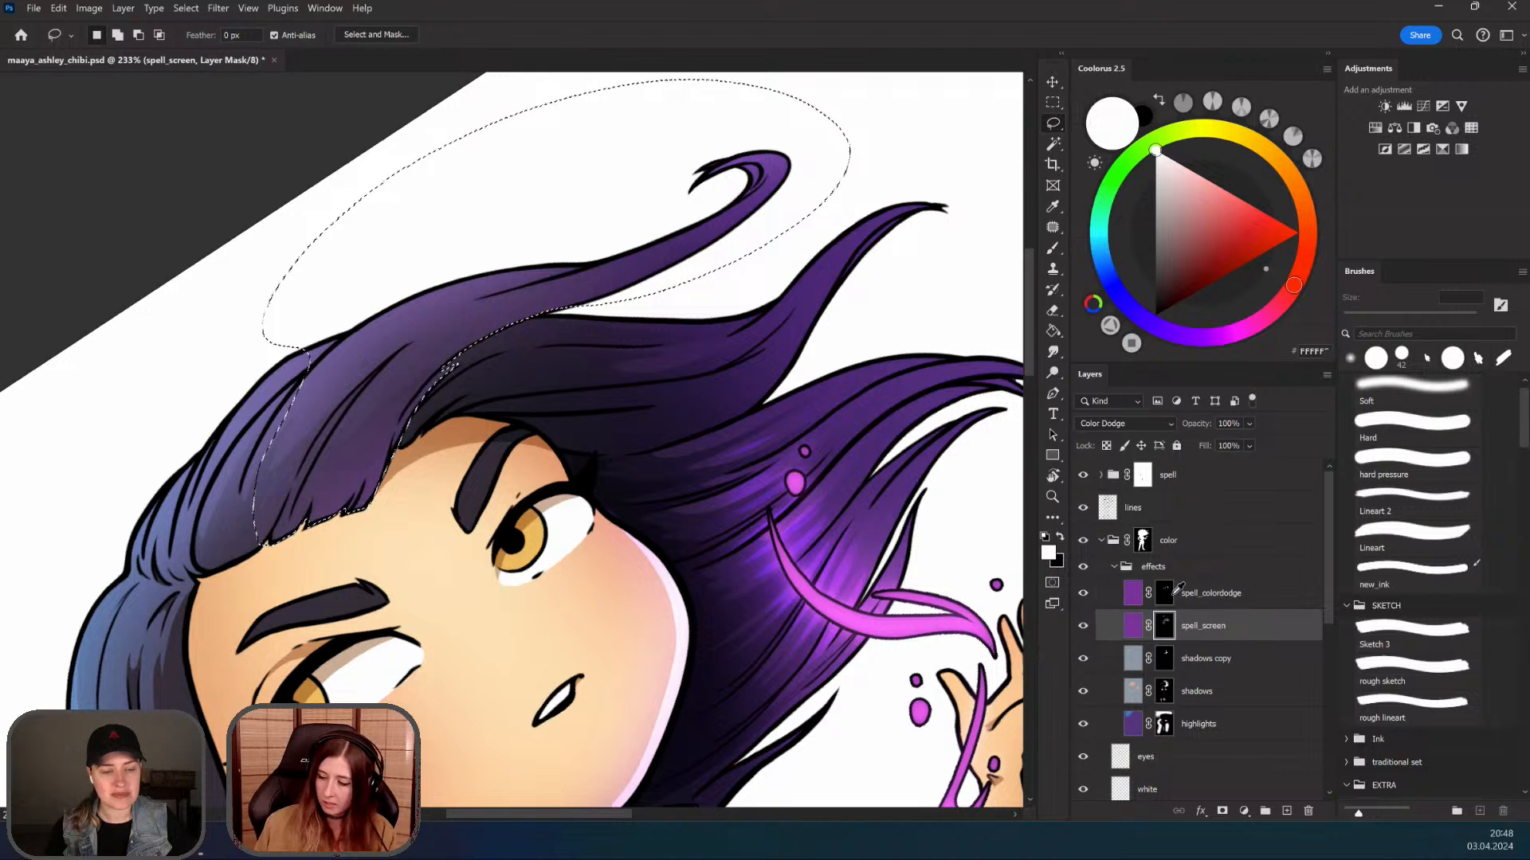
pyautogui.hotkey('alt', ']')
pyautogui.hotkey('ctrl', 'd')
# Step: Brush a bright glow into a thin lassoed strip along the fringe's lower edge on the spell_colordodge mask, and deselect
pyautogui.press('z')
pyautogui.moveTo(394, 482); pyautogui.dragTo(447, 481)
pyautogui.press('r')
pyautogui.moveTo(359, 391)
pyautogui.mouseDown()
pyautogui.moveTo(693, 468)
pyautogui.moveTo(624, 446)
pyautogui.mouseUp()
pyautogui.press('l')
pyautogui.moveTo(593, 293)
pyautogui.mouseDown()
pyautogui.moveTo(549, 472)
pyautogui.moveTo(606, 284)
pyautogui.moveTo(625, 327)
pyautogui.moveTo(613, 304)
pyautogui.moveTo(627, 278)
pyautogui.moveTo(586, 405)
pyautogui.moveTo(634, 272)
pyautogui.mouseUp()
pyautogui.moveTo(538, 473)
pyautogui.mouseDown()
pyautogui.moveTo(479, 546)
pyautogui.moveTo(548, 466)
pyautogui.mouseUp()
pyautogui.press('b')
pyautogui.moveTo(573, 234); pyautogui.dragTo(659, 560)
pyautogui.press('r')
pyautogui.moveTo(374, 367)
pyautogui.mouseDown()
pyautogui.moveTo(366, 387)
pyautogui.moveTo(558, 584)
pyautogui.moveTo(620, 549)
pyautogui.mouseUp()
pyautogui.press('z')
pyautogui.moveTo(621, 549)
pyautogui.mouseDown()
pyautogui.moveTo(636, 624)
pyautogui.moveTo(550, 677)
pyautogui.mouseUp()
pyautogui.press('l')
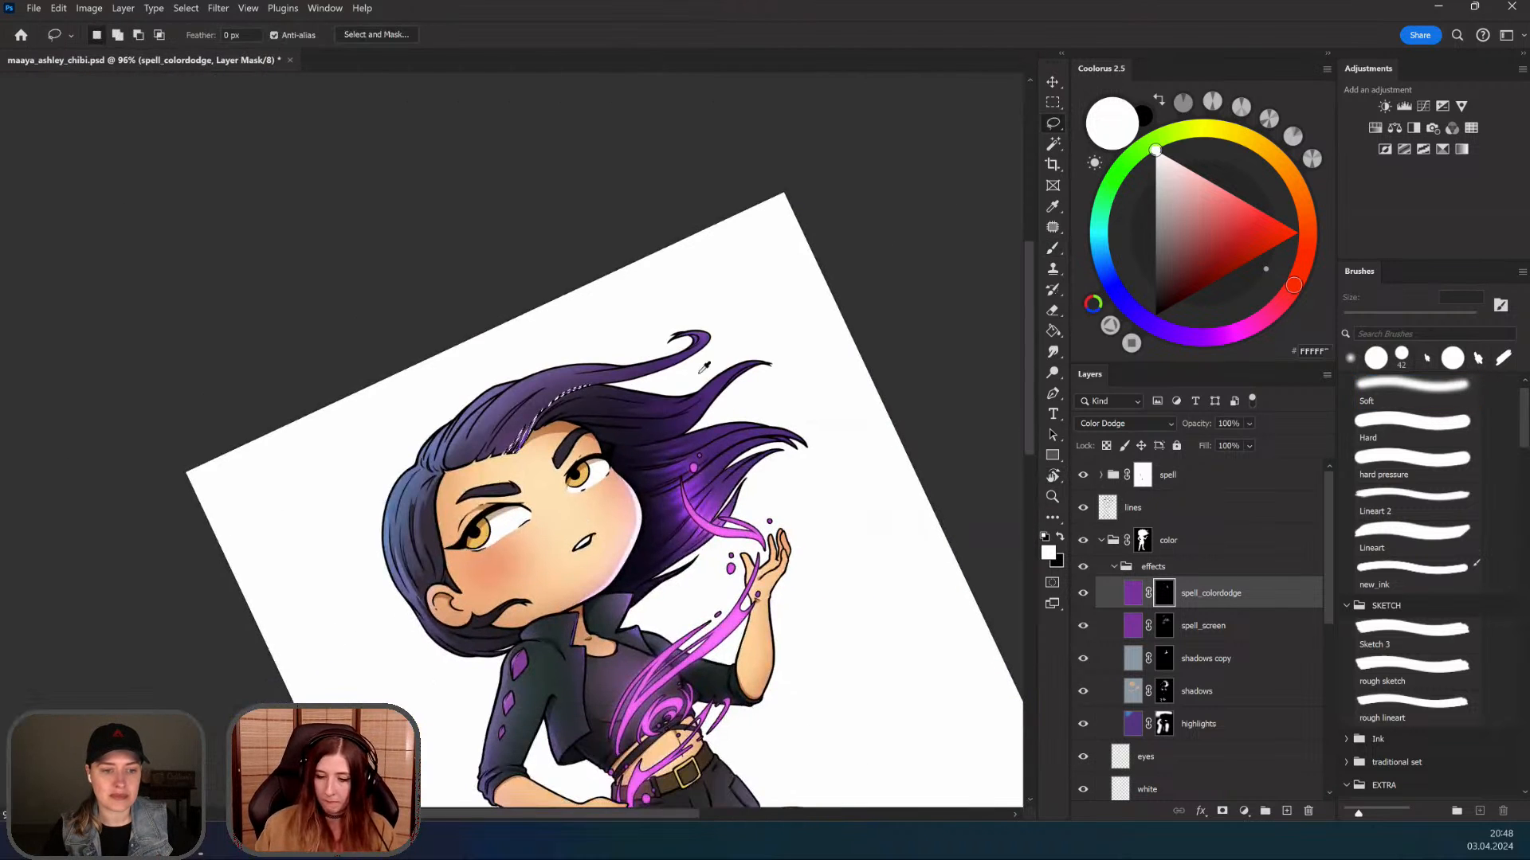
pyautogui.hotkey('ctrl', 'd')
# Step: Lasso small slivers at the fringe tips above the forehead, brush a bright glow into them, and deselect
pyautogui.press('z')
pyautogui.moveTo(586, 456); pyautogui.dragTo(715, 497)
pyautogui.press('space')
pyautogui.moveTo(711, 554); pyautogui.dragTo(595, 514)
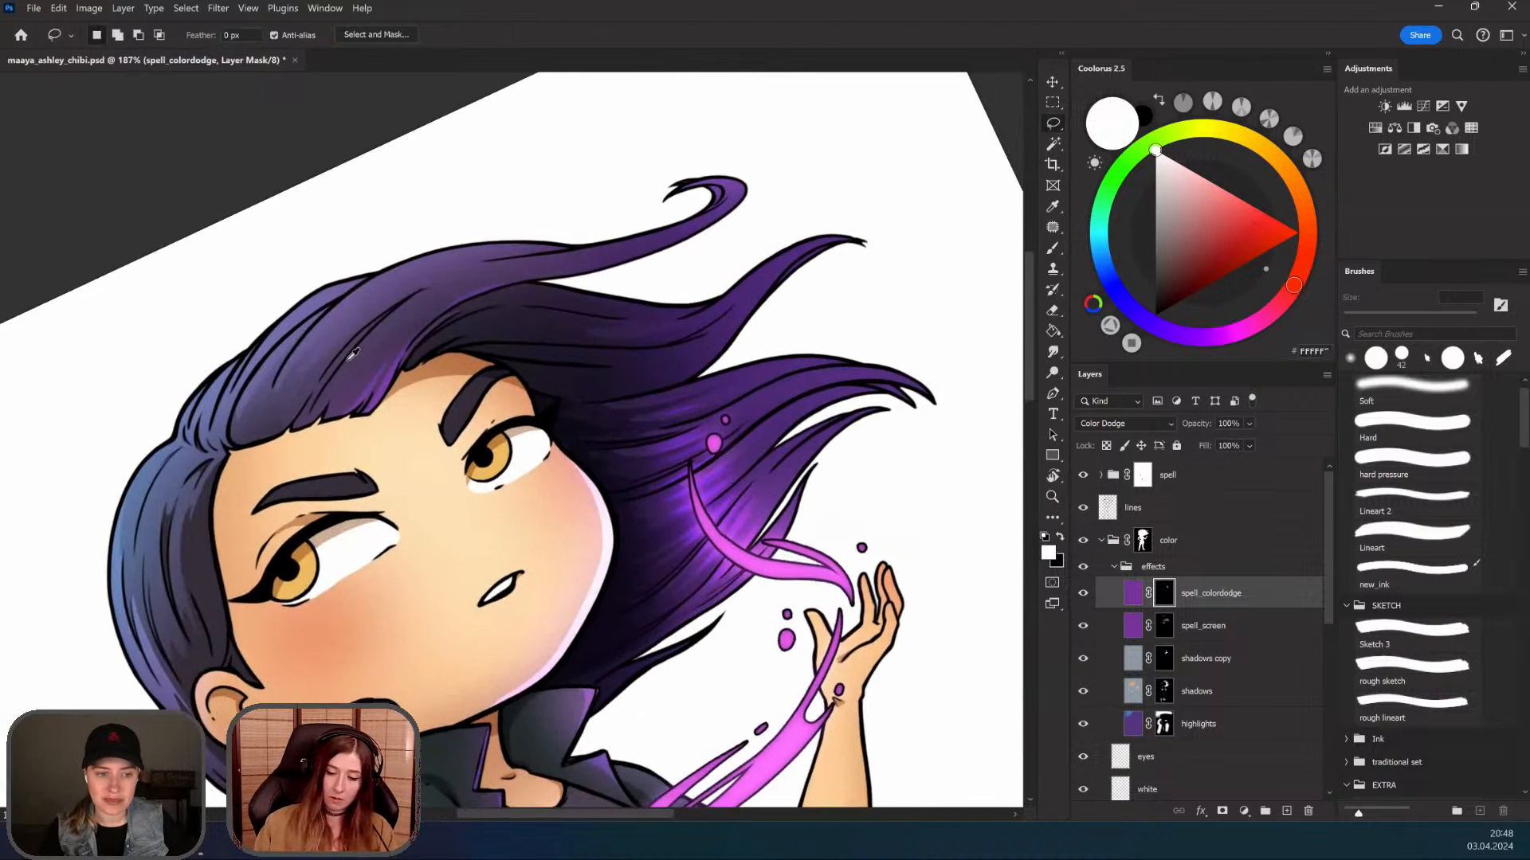
pyautogui.press('z')
pyautogui.moveTo(352, 356); pyautogui.dragTo(434, 374)
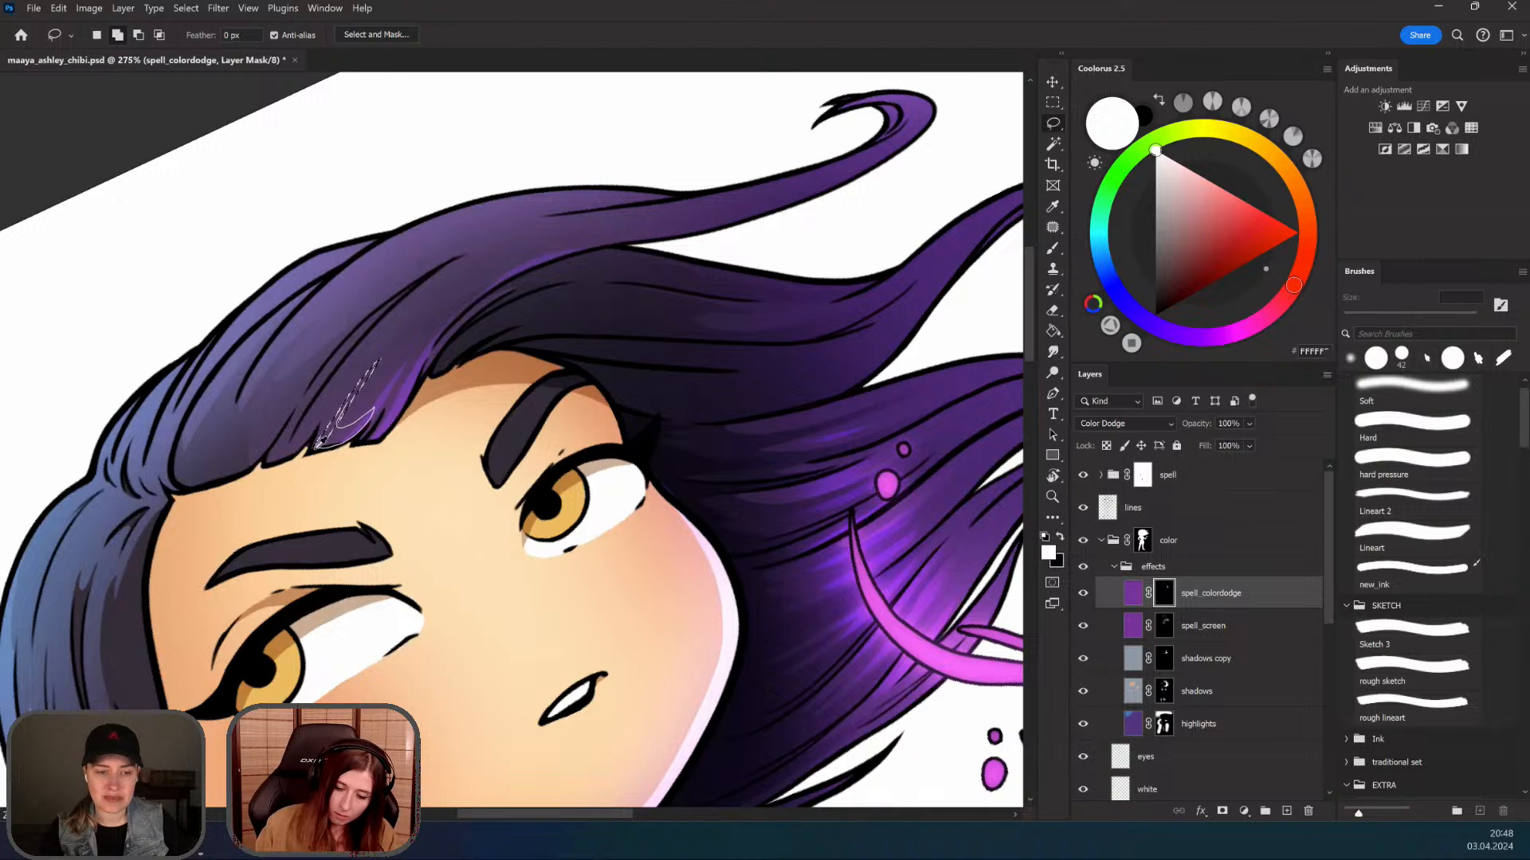
pyautogui.press('b')
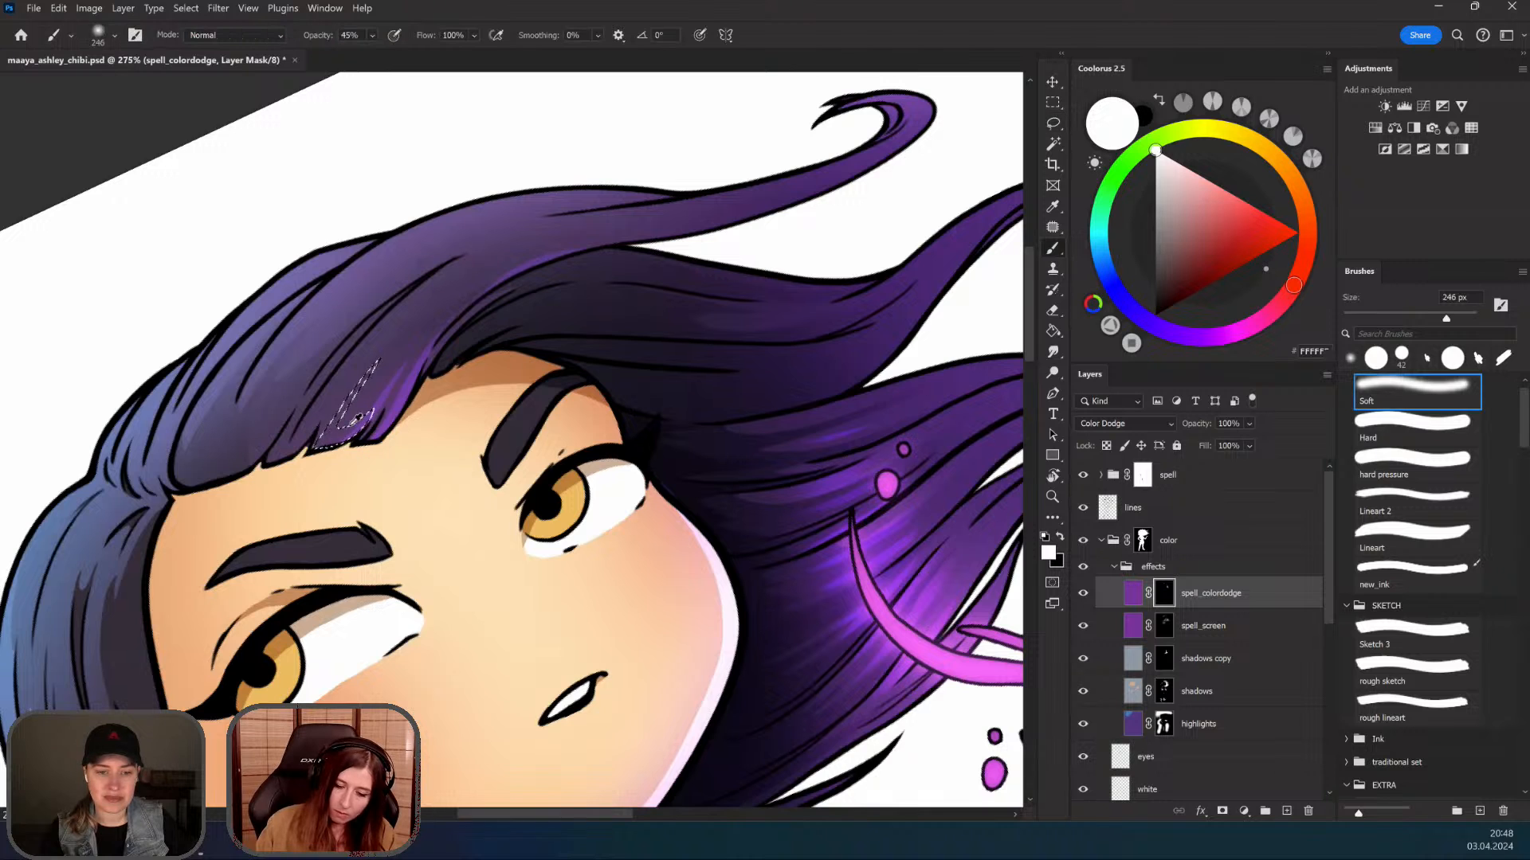
pyautogui.click(1052, 103)
pyautogui.click(914, 219)
# Step: Add thin lassoed rim glows along the hair strands beside the fringe parting, above the far eyebrow
pyautogui.press('z')
pyautogui.moveTo(522, 511); pyautogui.dragTo(471, 512)
pyautogui.press('r')
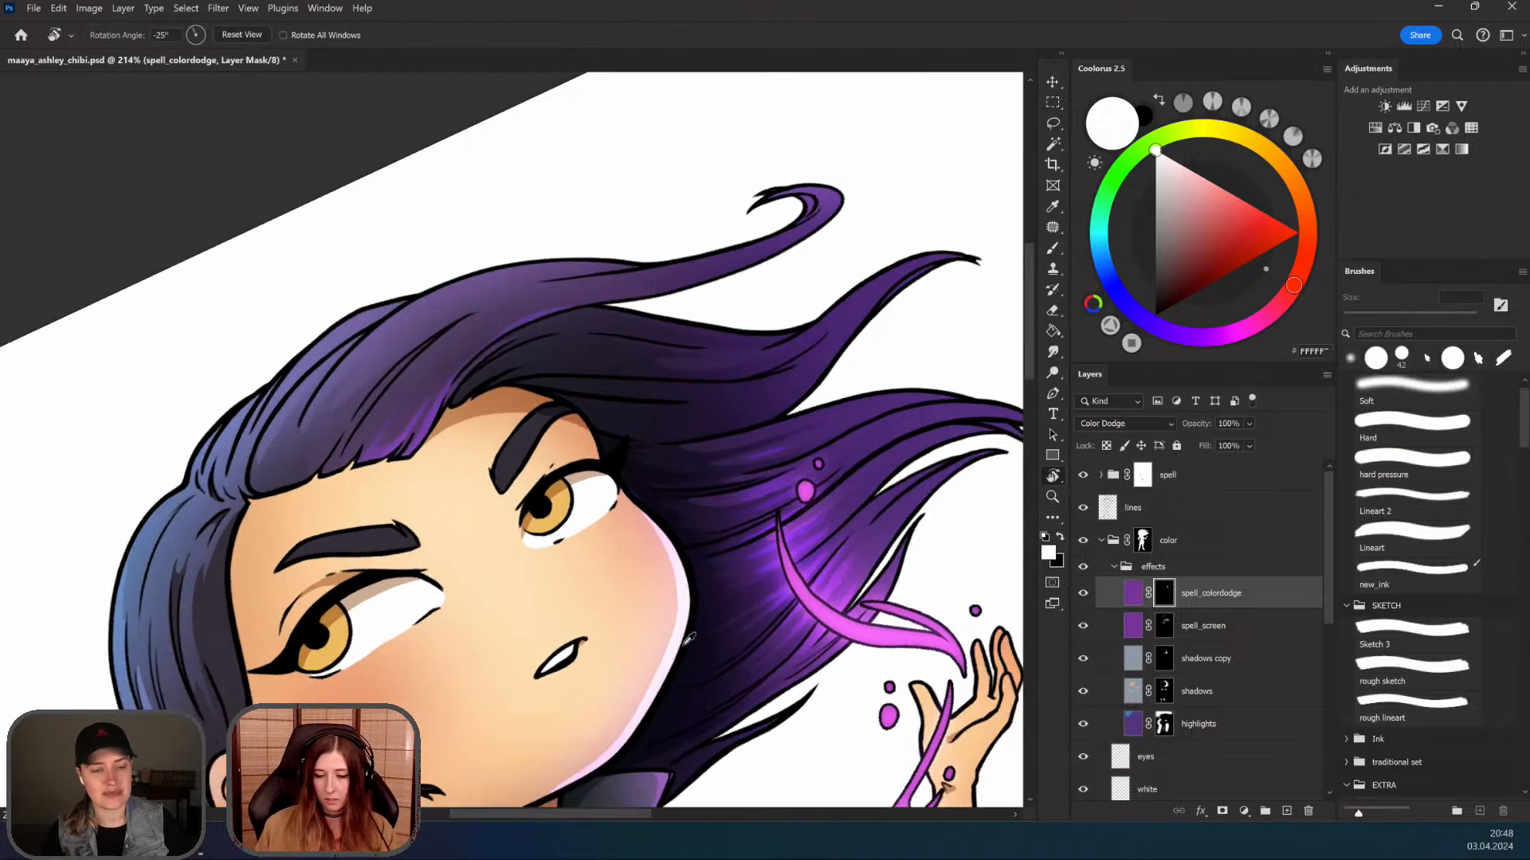
pyautogui.moveTo(689, 639); pyautogui.dragTo(596, 677)
pyautogui.moveTo(640, 559); pyautogui.dragTo(591, 318)
pyautogui.press('z')
pyautogui.moveTo(579, 470); pyautogui.dragTo(502, 470)
pyautogui.press('r')
pyautogui.moveTo(808, 326)
pyautogui.mouseDown()
pyautogui.moveTo(768, 242)
pyautogui.moveTo(364, 330)
pyautogui.moveTo(492, 335)
pyautogui.mouseUp()
pyautogui.press('z')
pyautogui.press('l')
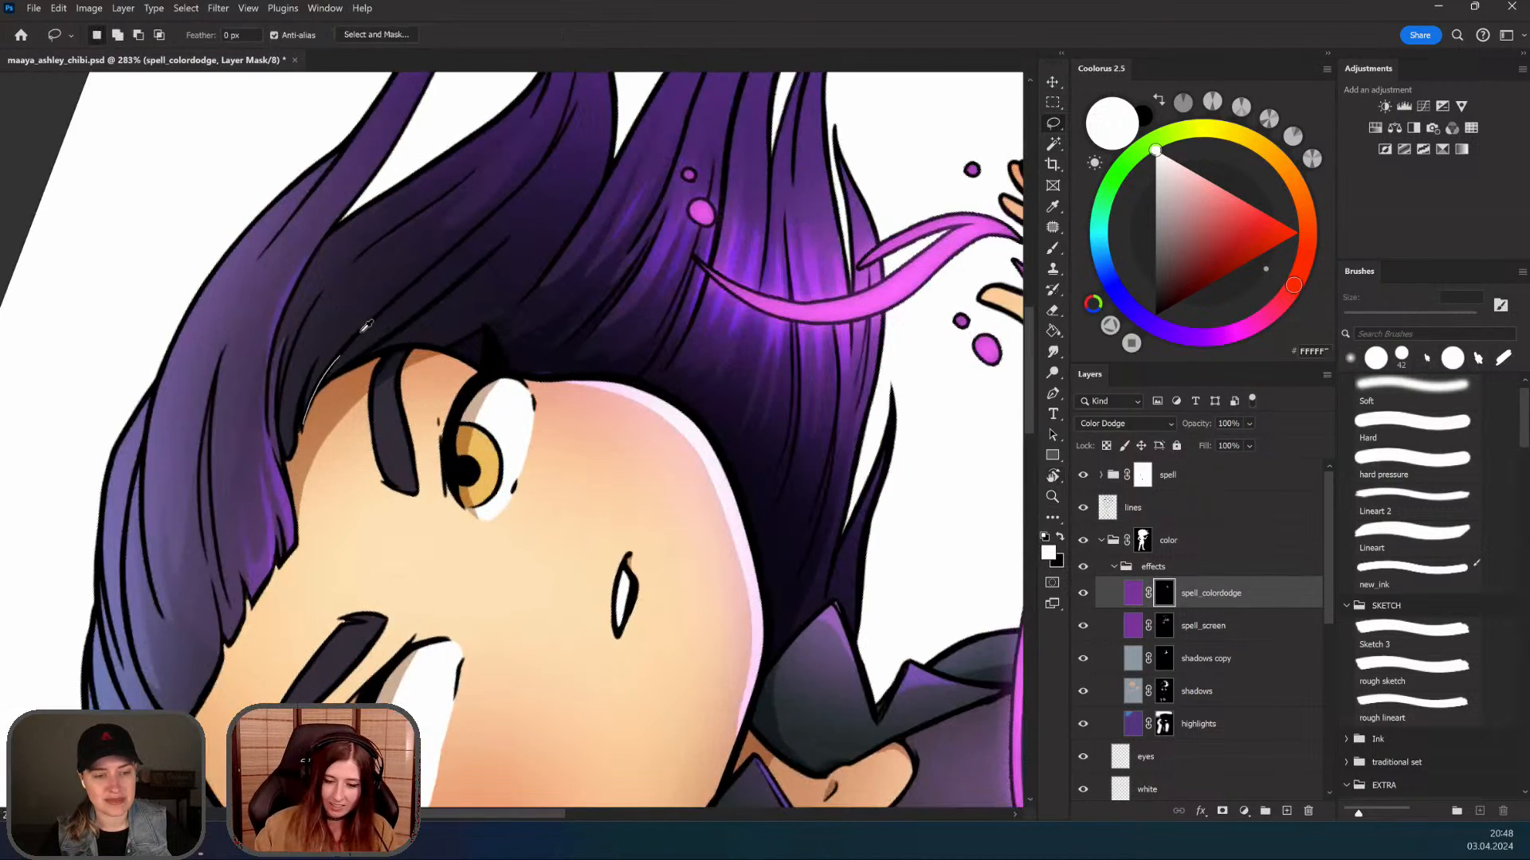
pyautogui.moveTo(307, 410); pyautogui.dragTo(310, 415)
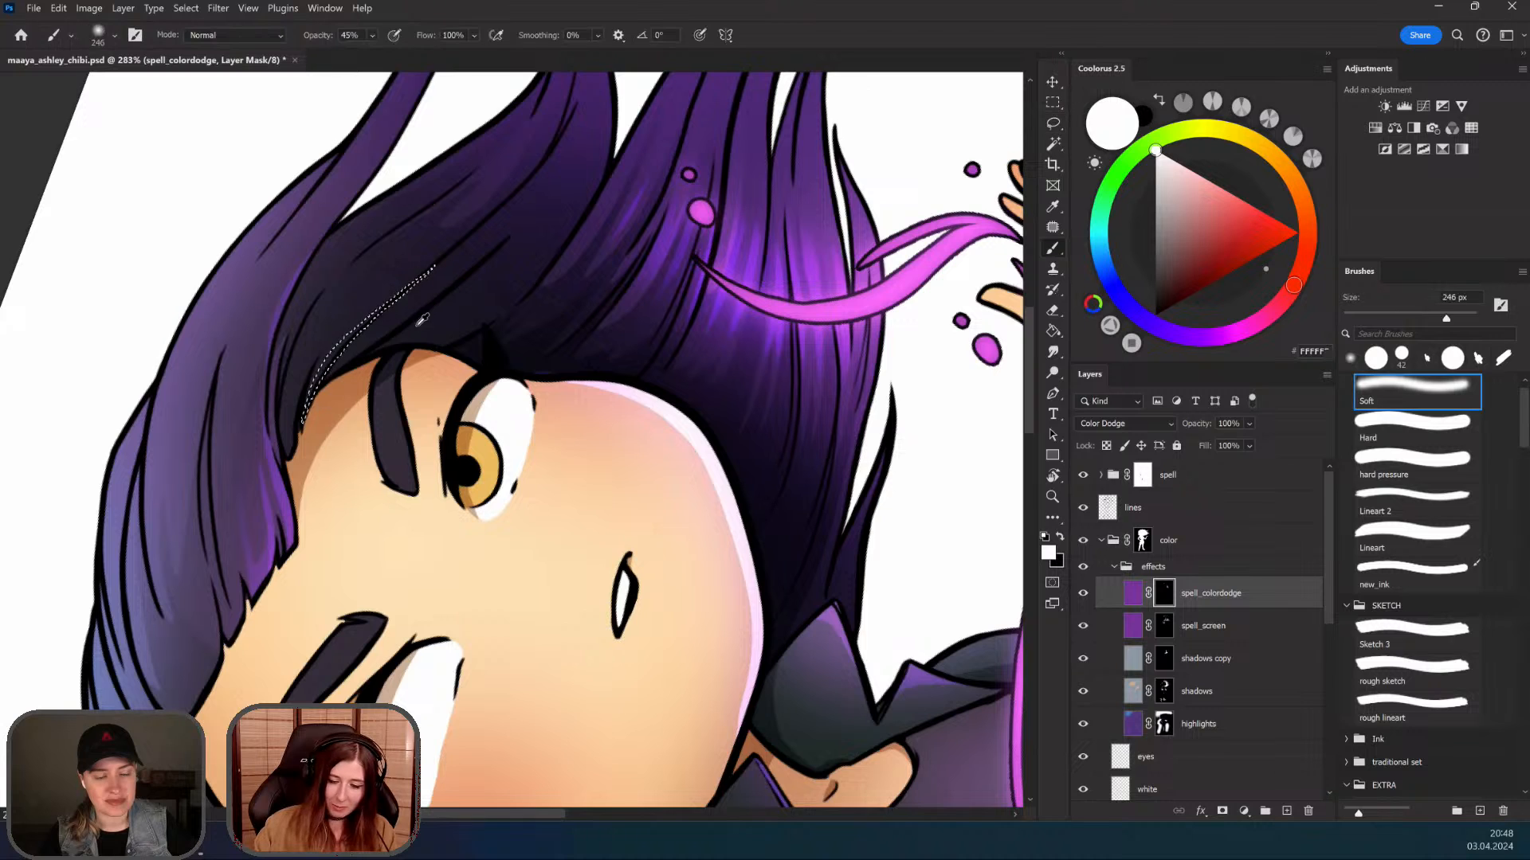
pyautogui.hotkey('ctrl', 'd')
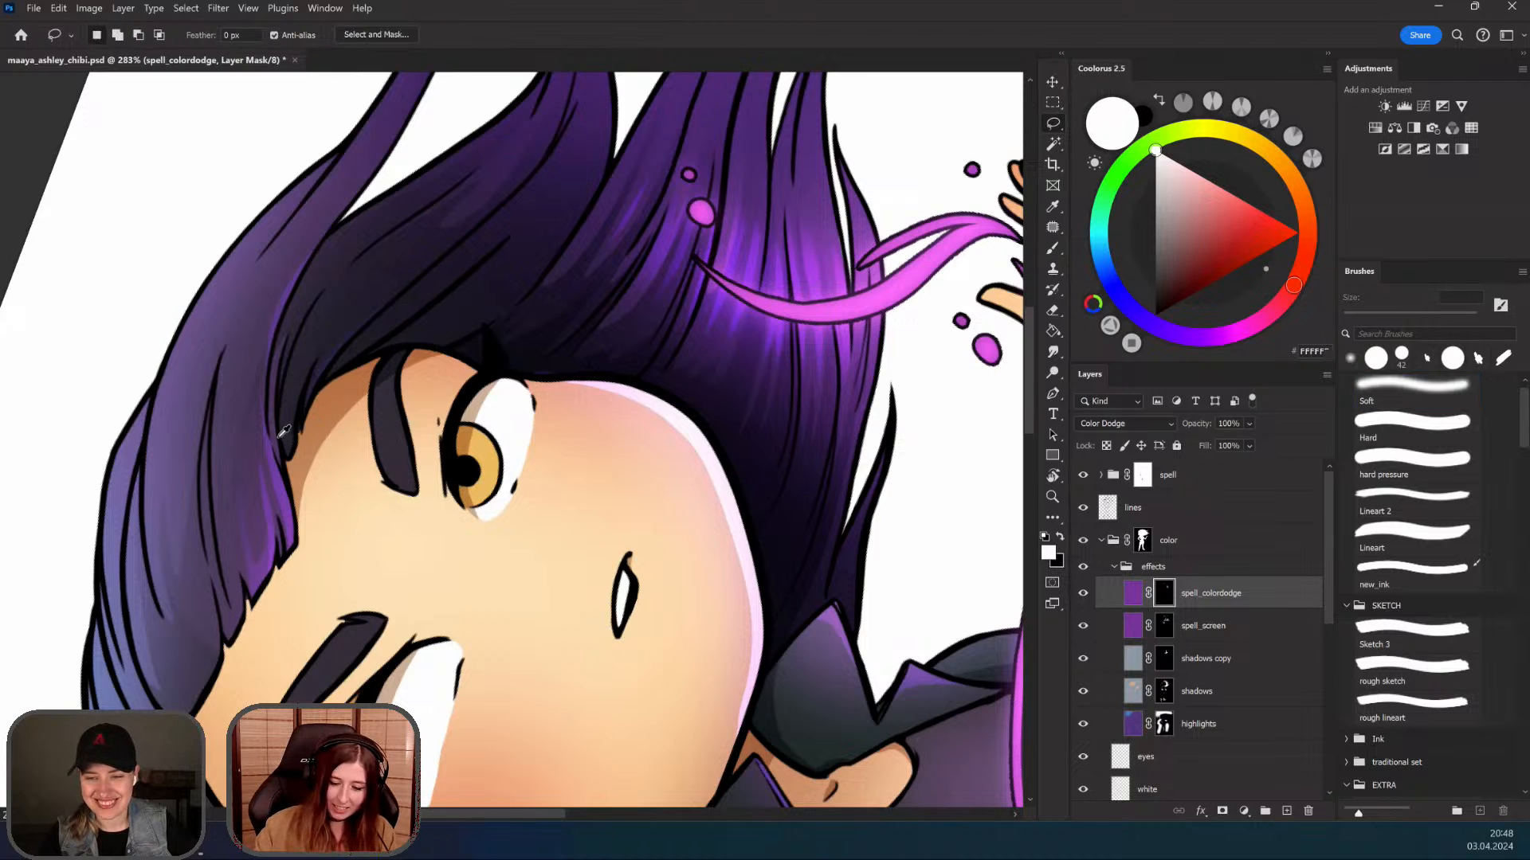
pyautogui.moveTo(303, 410); pyautogui.dragTo(356, 307)
pyautogui.moveTo(296, 390); pyautogui.dragTo(298, 389)
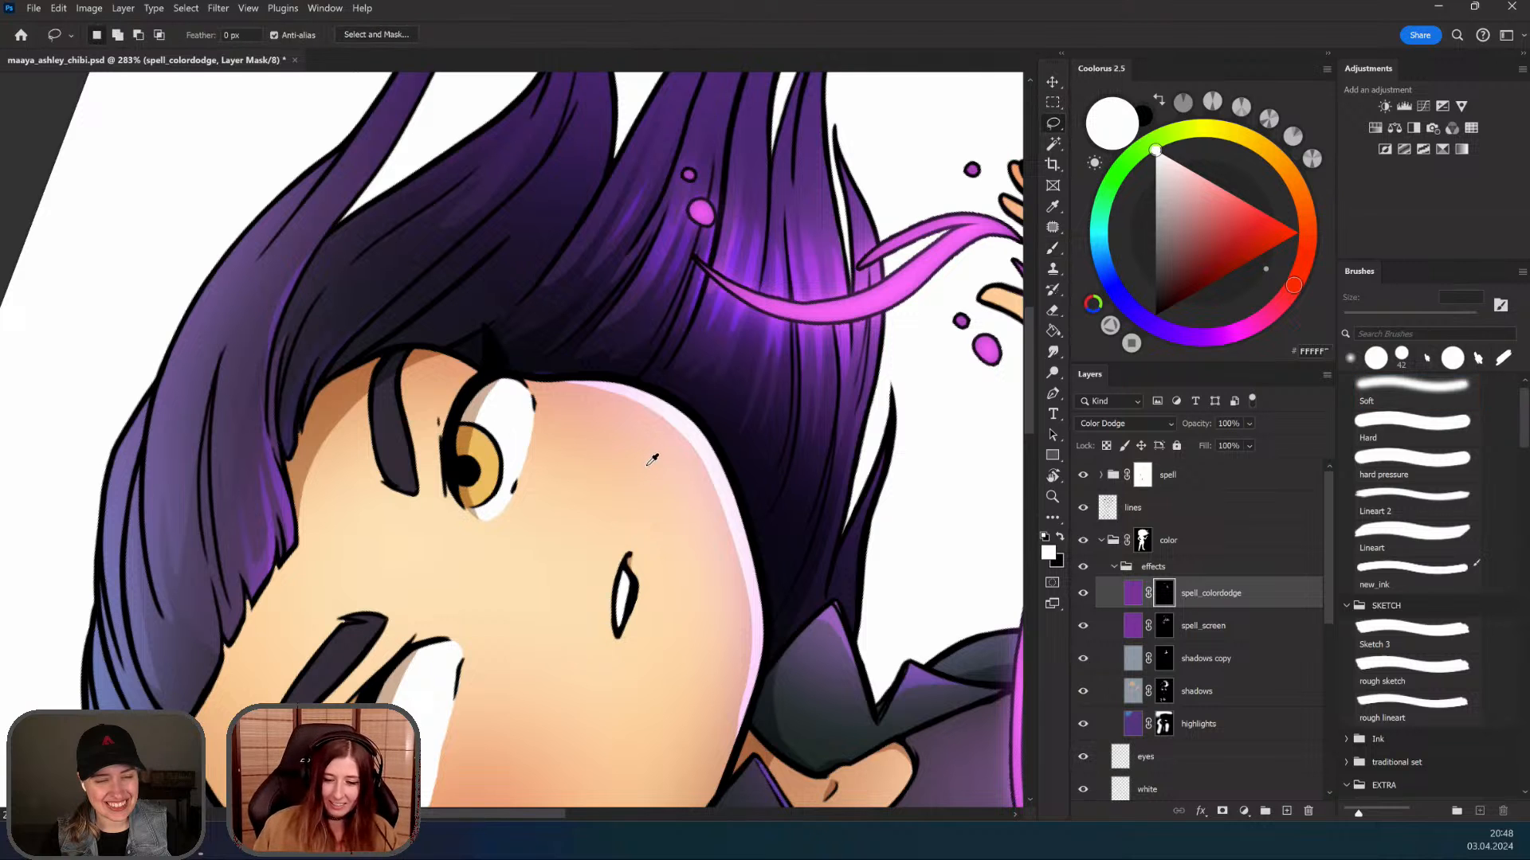
# Step: Brush a soft glow over the raised hand's palm and thumb on the spell_screen mask with a smaller brush
pyautogui.scroll(-2, 652, 460)
pyautogui.scroll(-3, 633, 562)
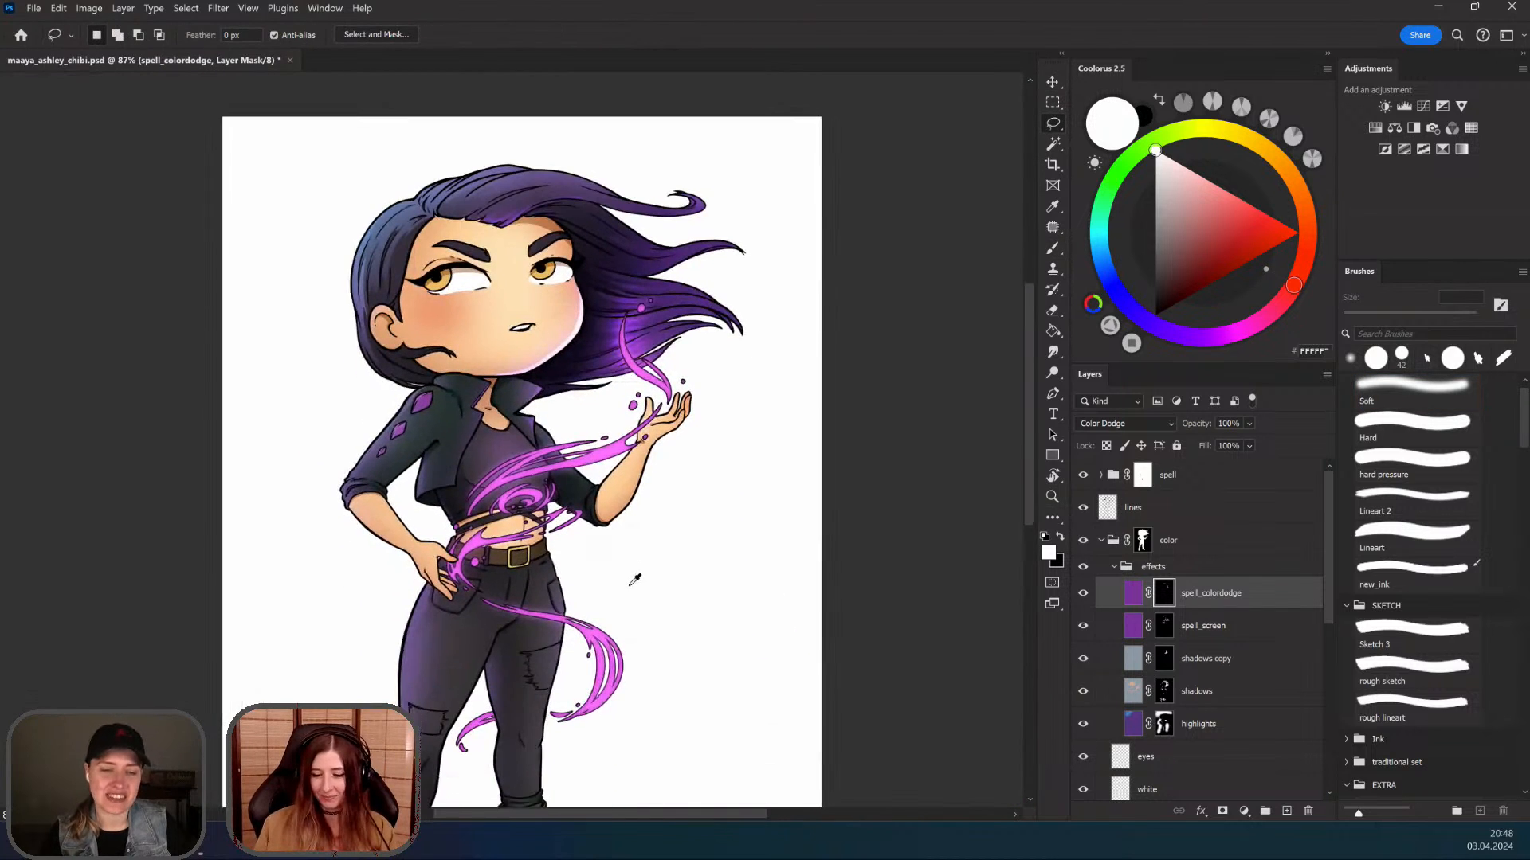
pyautogui.scroll(-1, 635, 579)
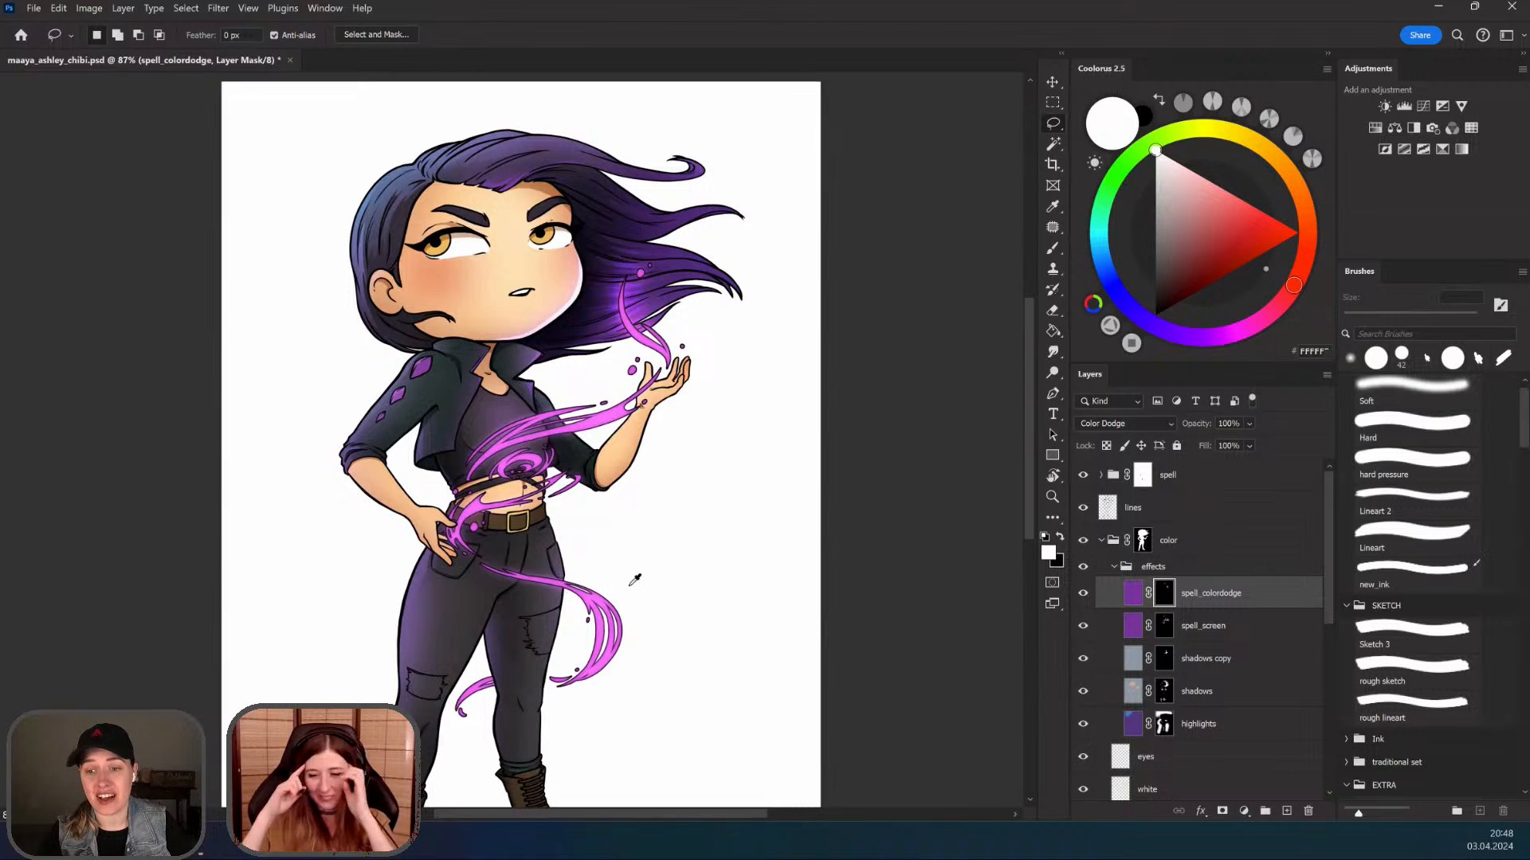
pyautogui.scroll(2, 630, 510)
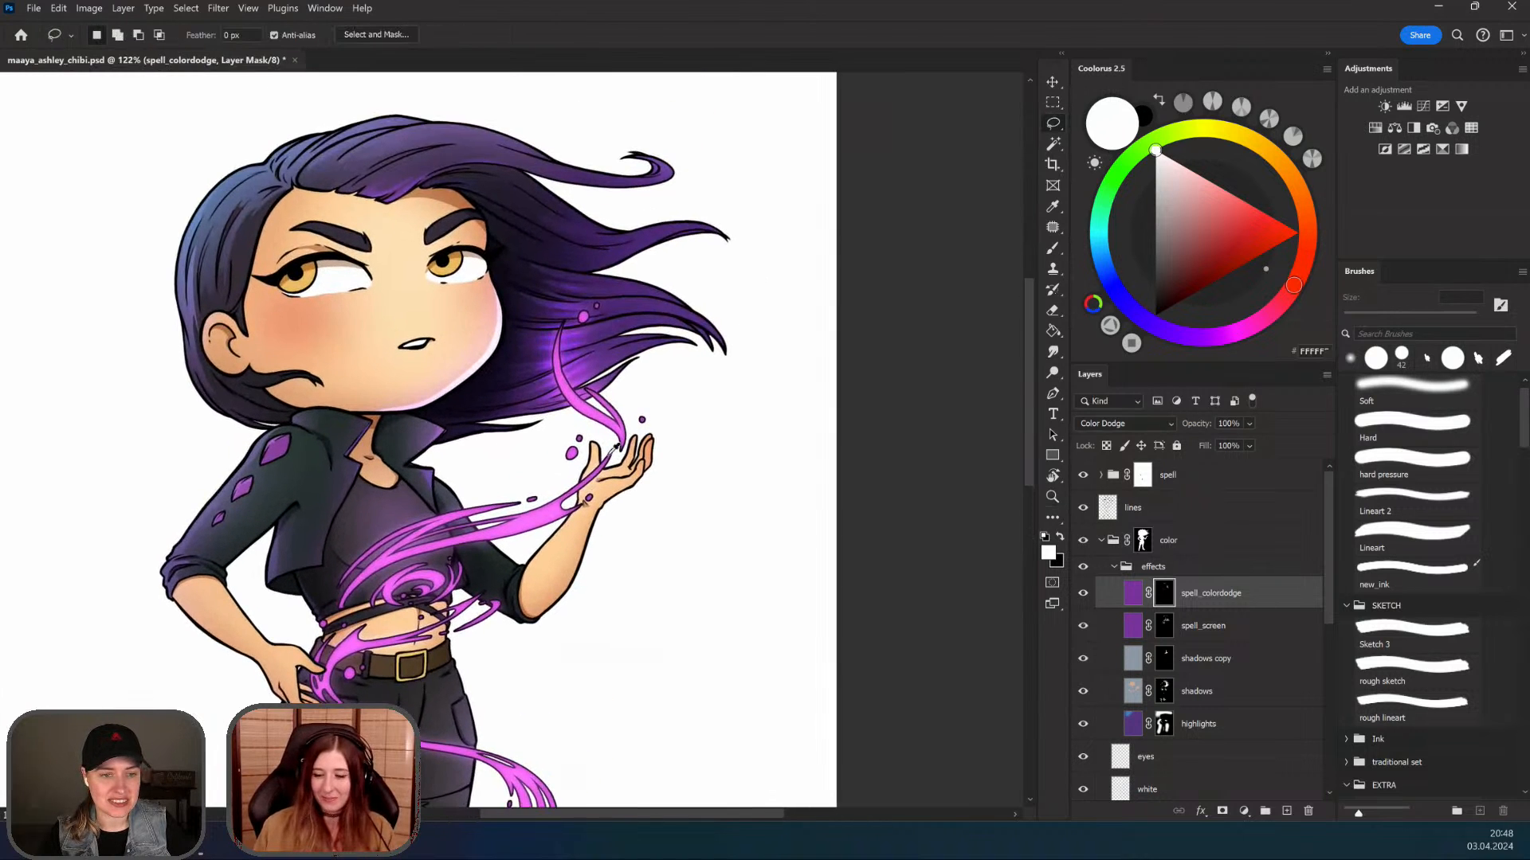
pyautogui.scroll(3, 629, 494)
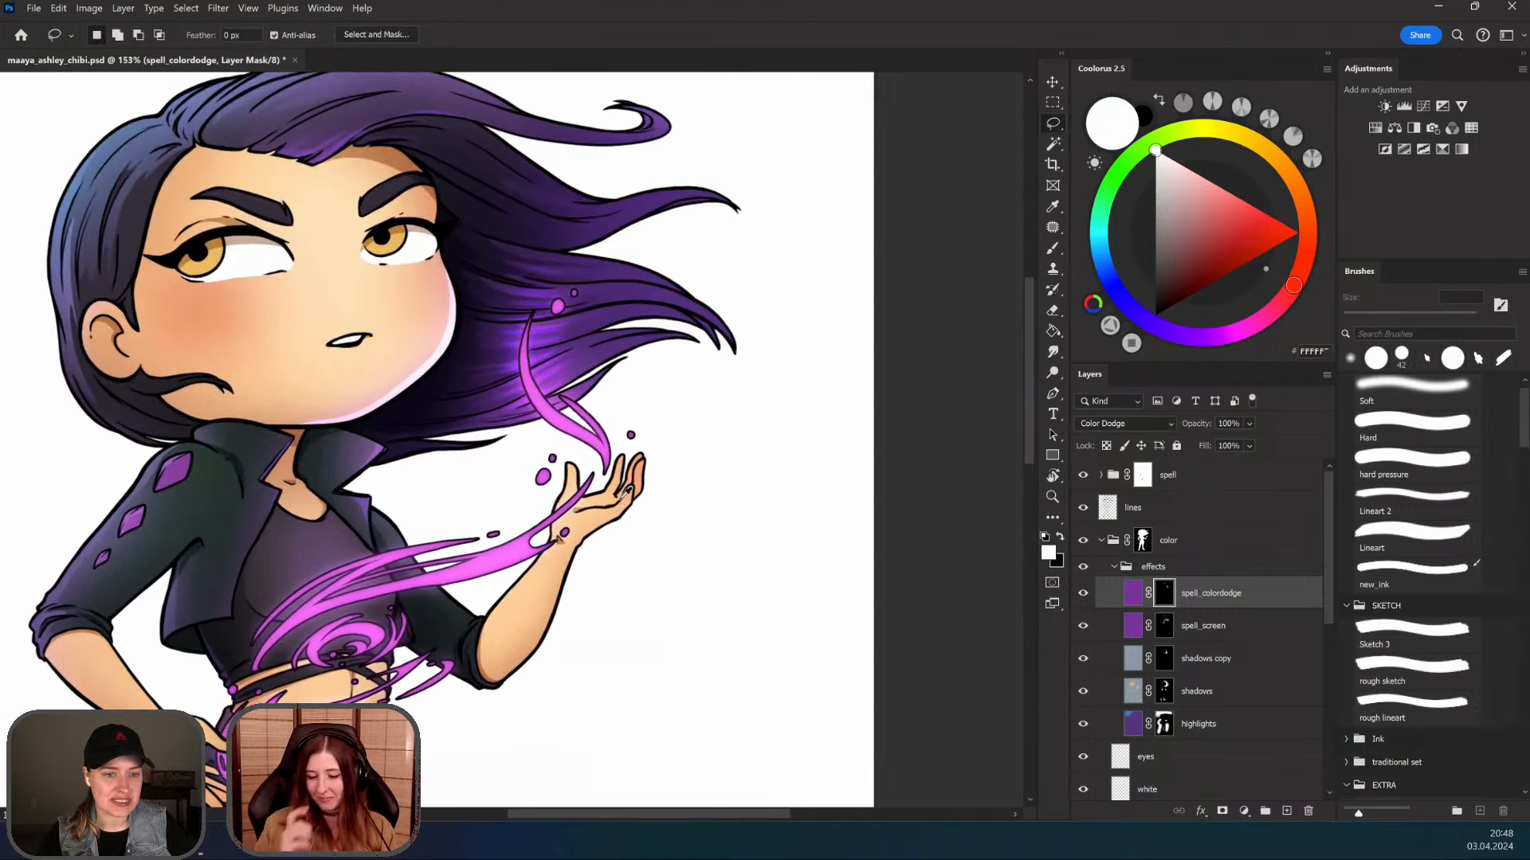
pyautogui.scroll(1, 624, 492)
pyautogui.click(1167, 621)
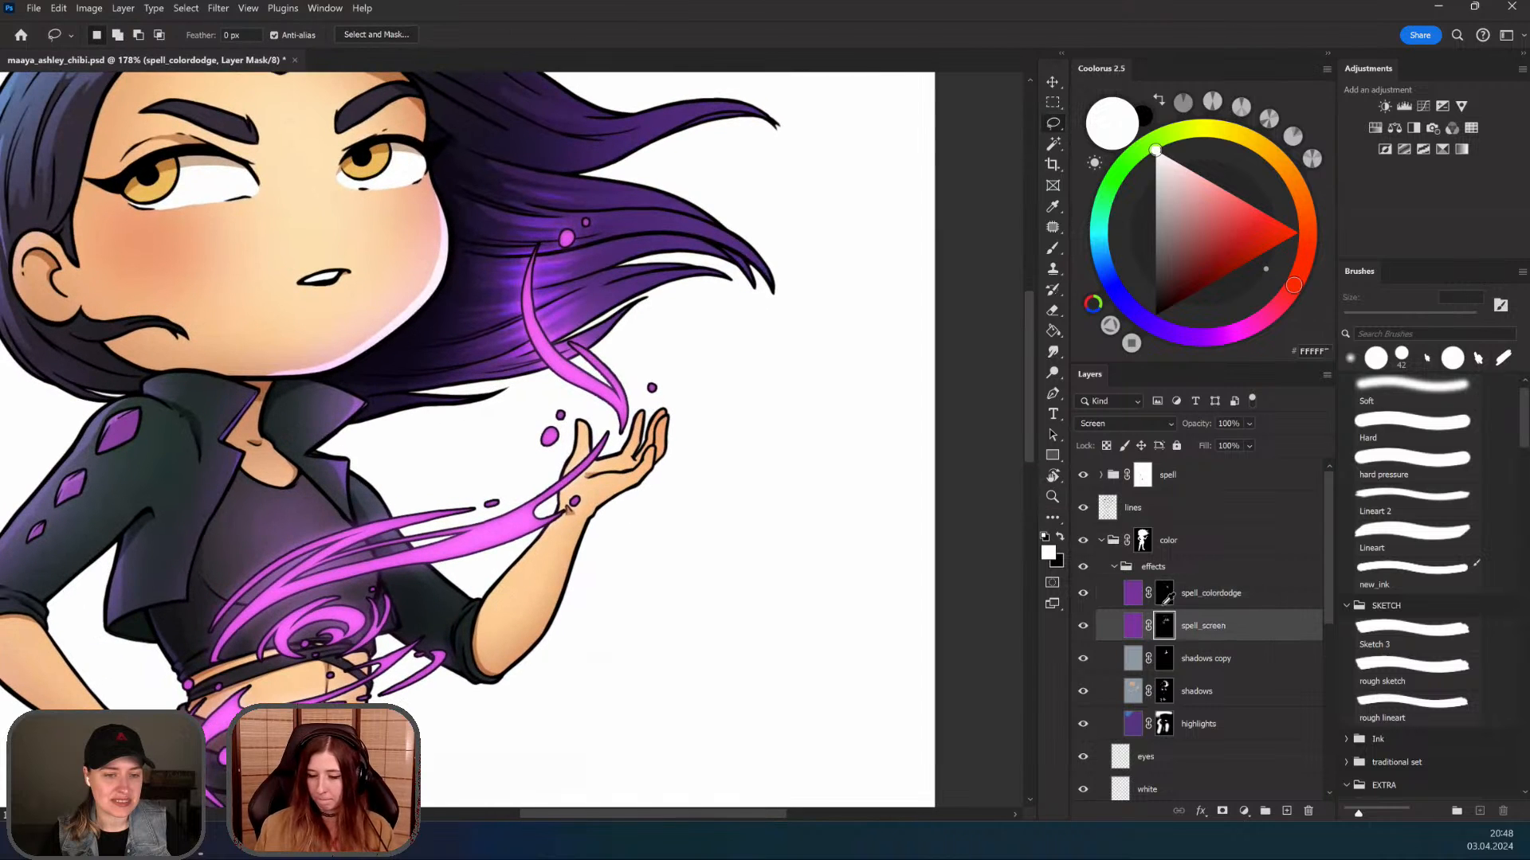
pyautogui.press('b')
pyautogui.moveTo(577, 486); pyautogui.dragTo(566, 477)
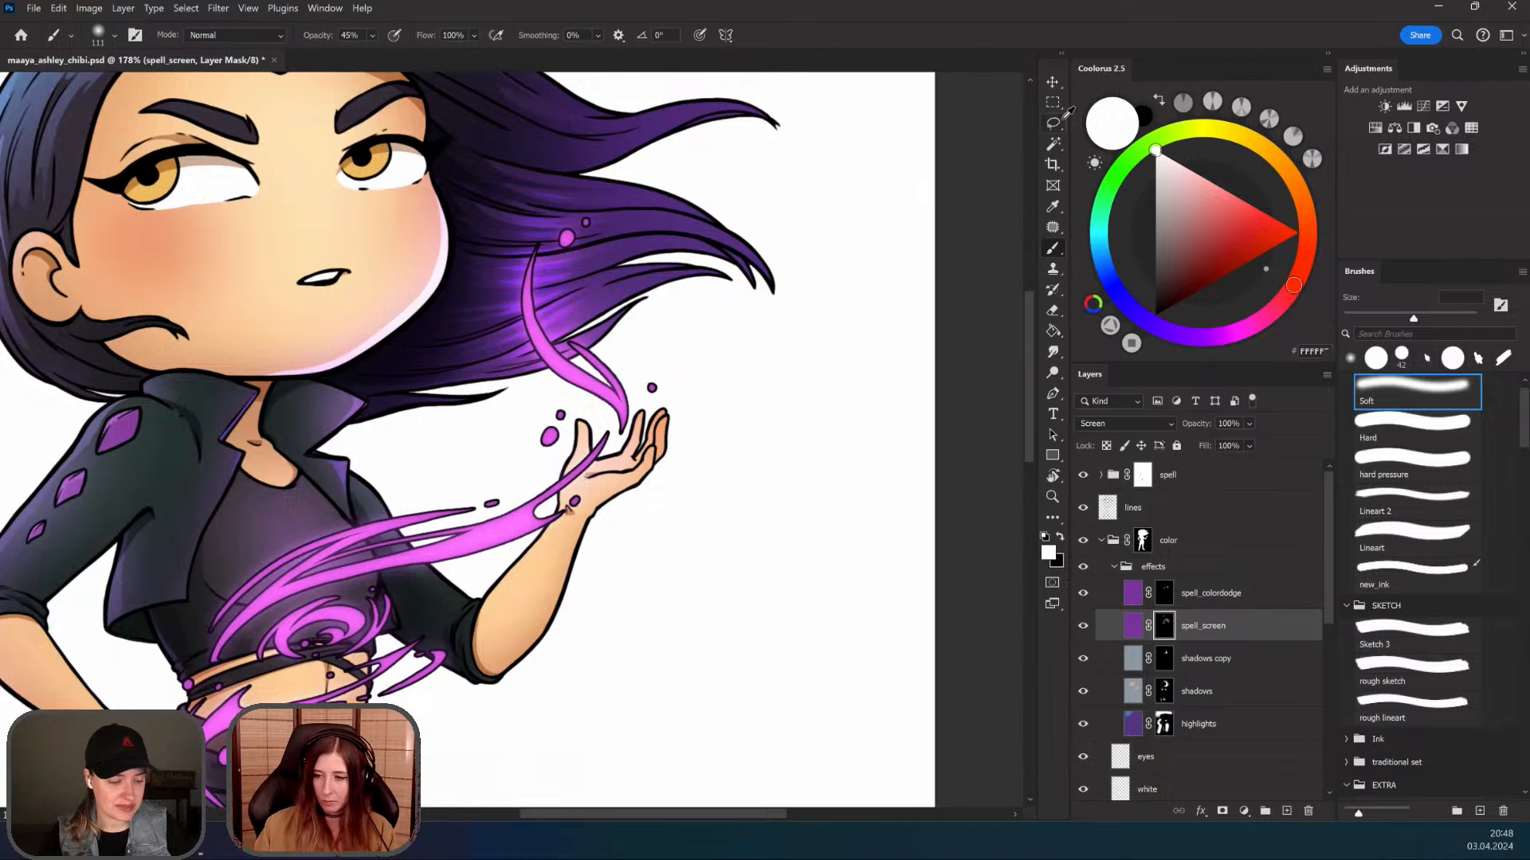
# Step: Brush a bright glow into a lassoed sliver below the palm crease on the spell_colordodge mask, and deselect
pyautogui.press('l')
pyautogui.scroll(2, 578, 498)
pyautogui.hotkey('alt', ']')
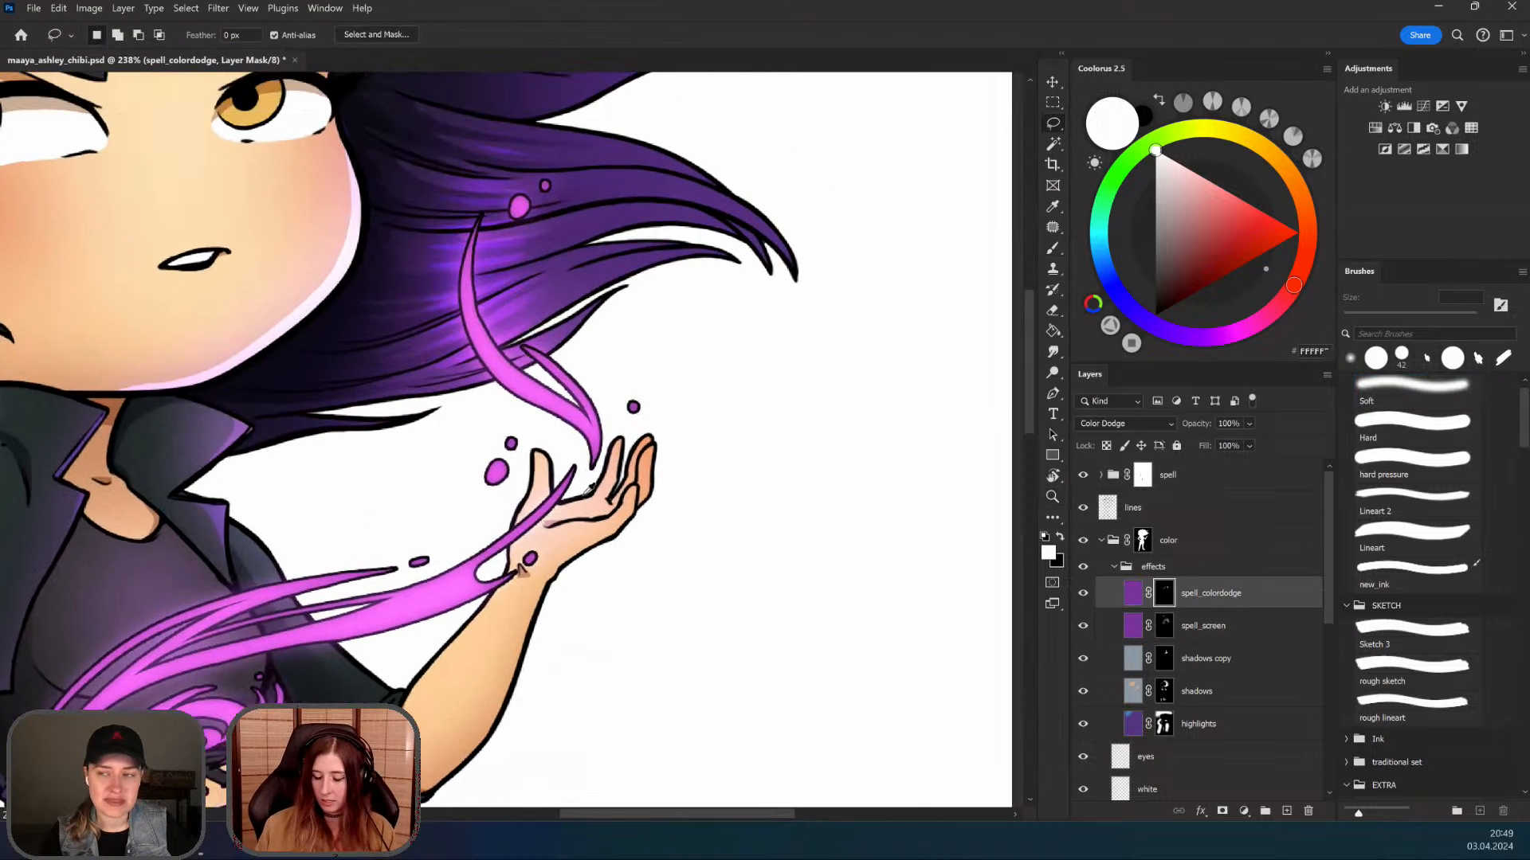
pyautogui.scroll(-3, 591, 490)
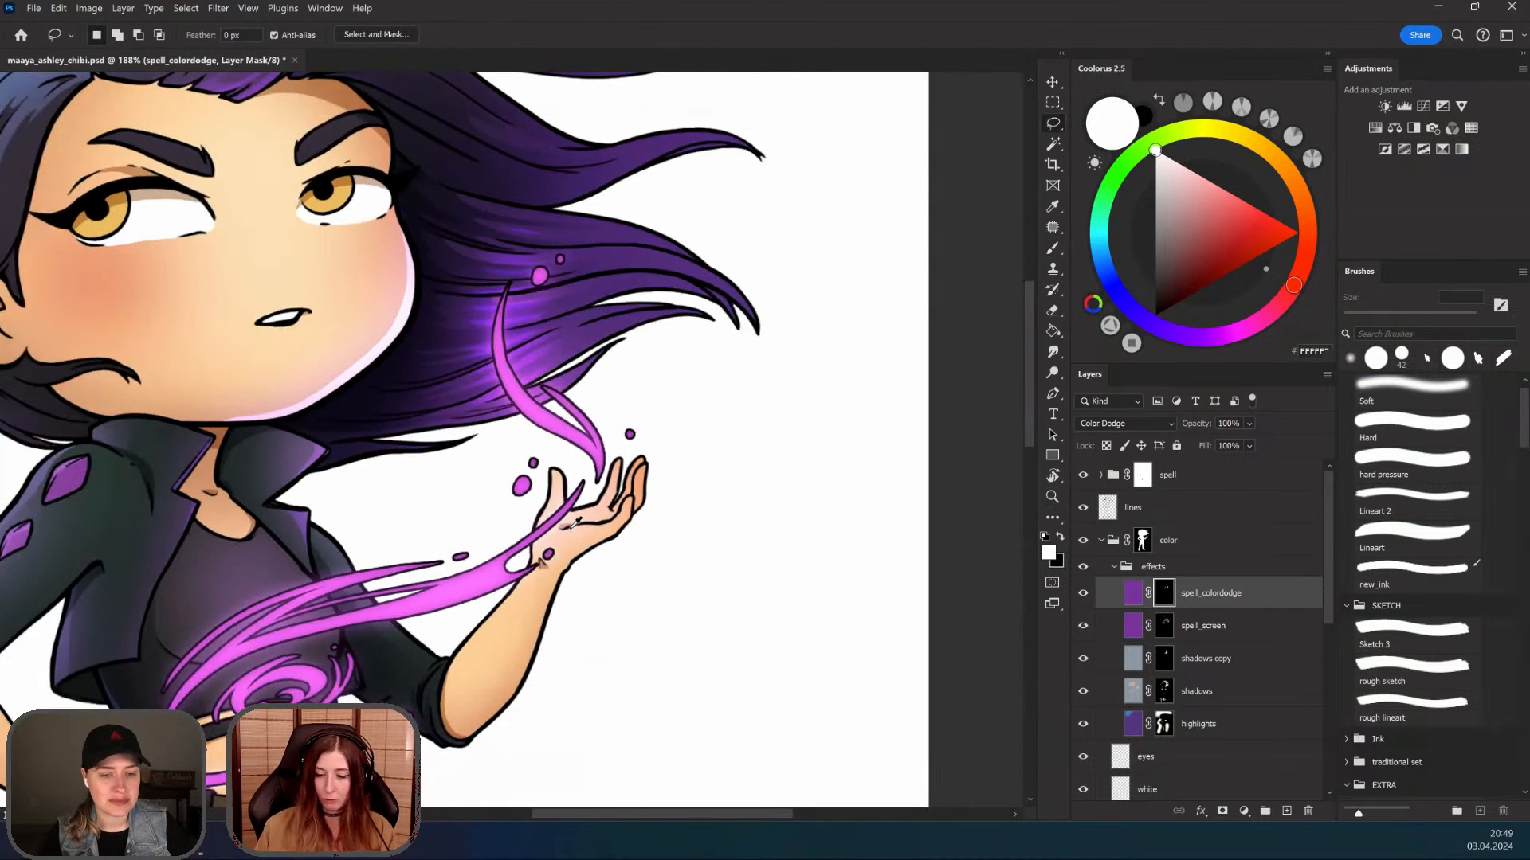
pyautogui.scroll(5, 614, 512)
pyautogui.moveTo(554, 540); pyautogui.dragTo(496, 553)
pyautogui.press('b')
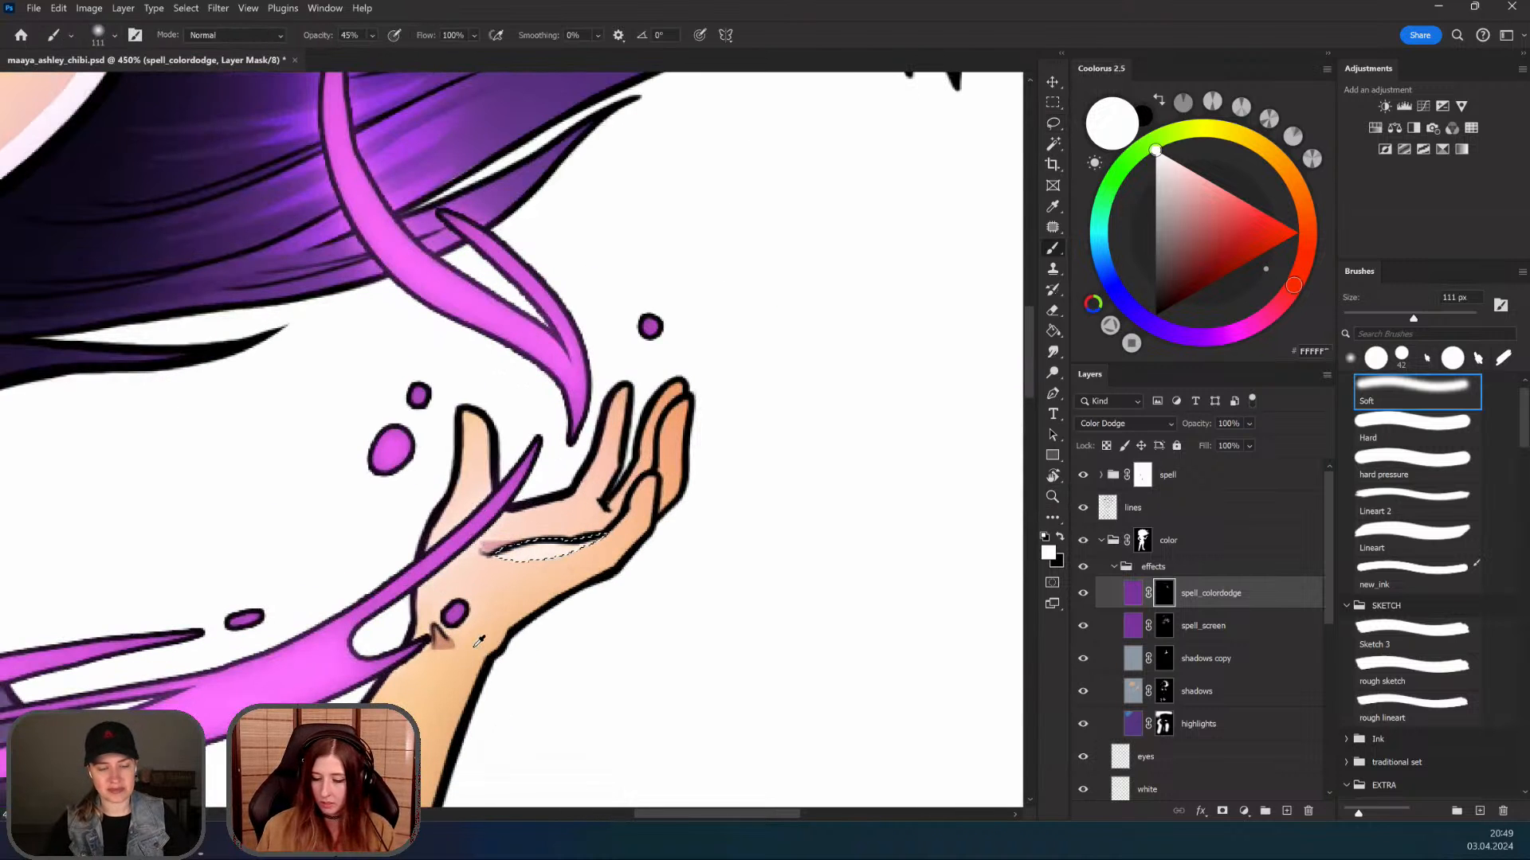
pyautogui.click(1054, 124)
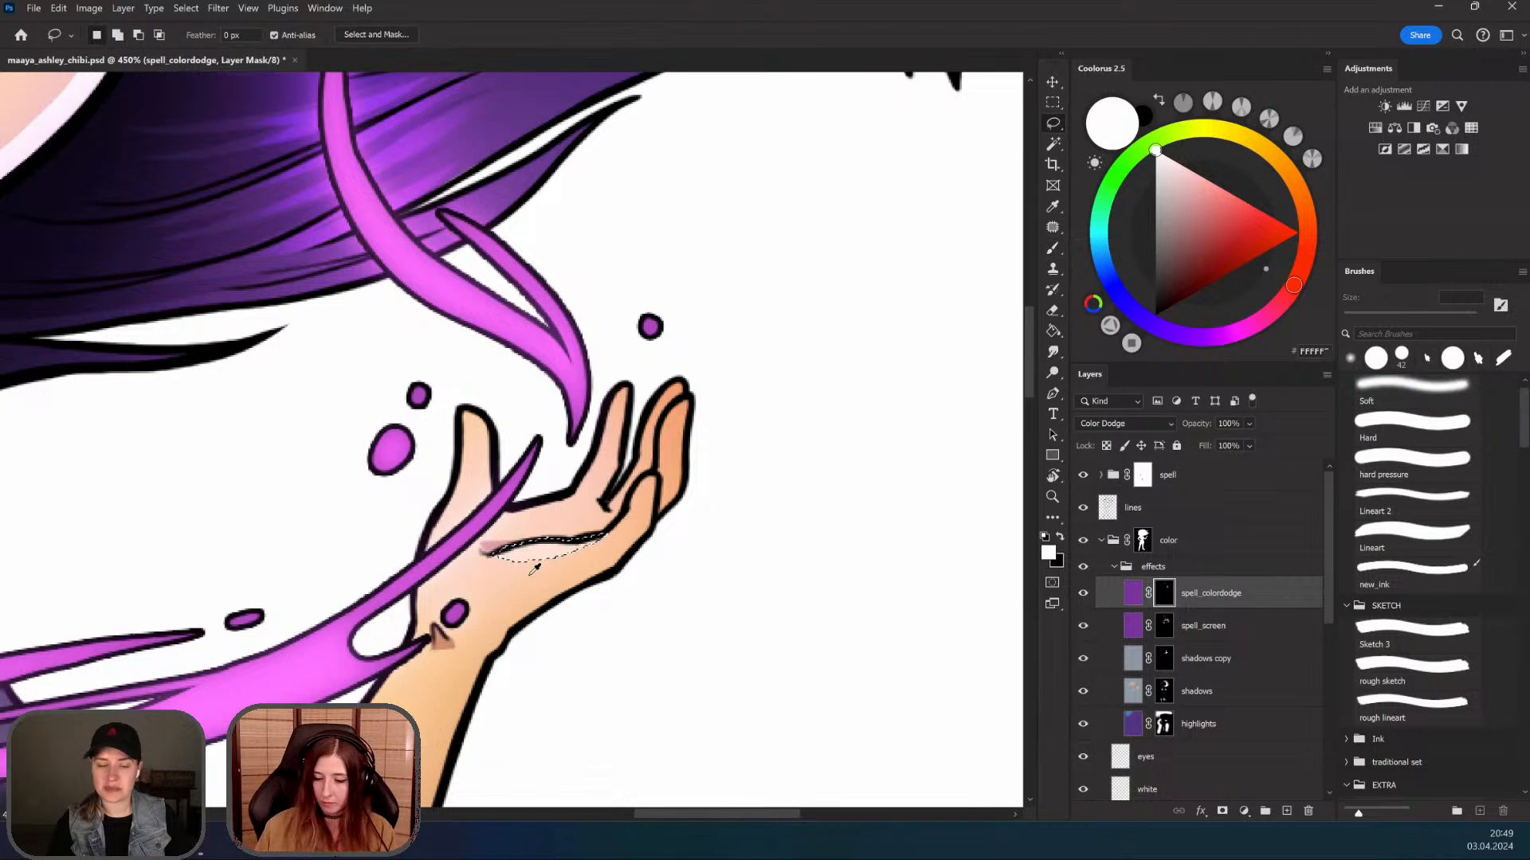
pyautogui.click(583, 543)
# Step: Lasso the inner side of the raised hand's thumb, brush a bright glow into it, and deselect
pyautogui.moveTo(481, 539); pyautogui.dragTo(464, 536)
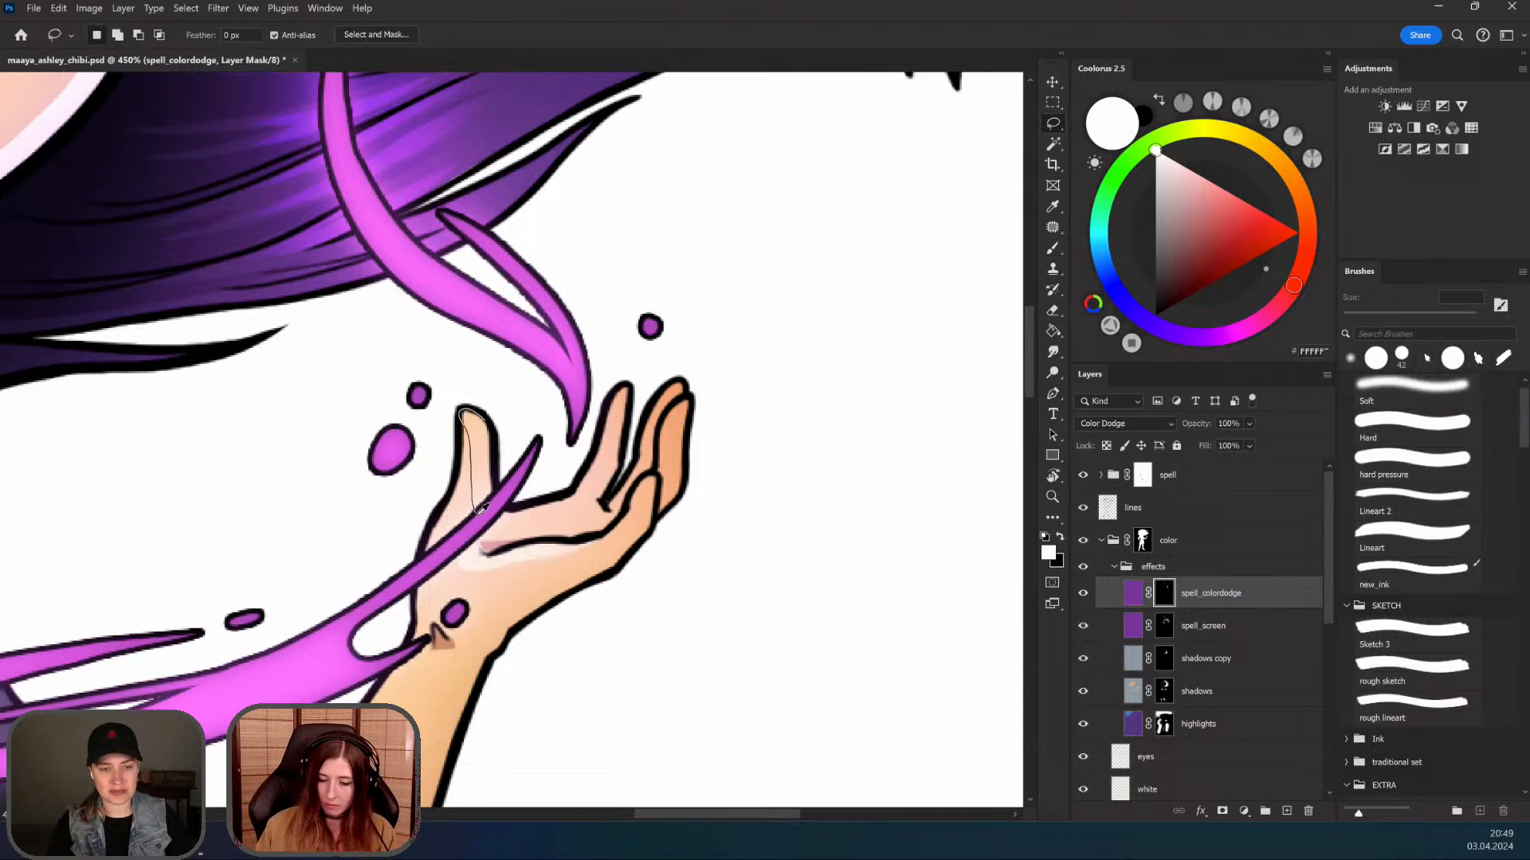
pyautogui.press('b')
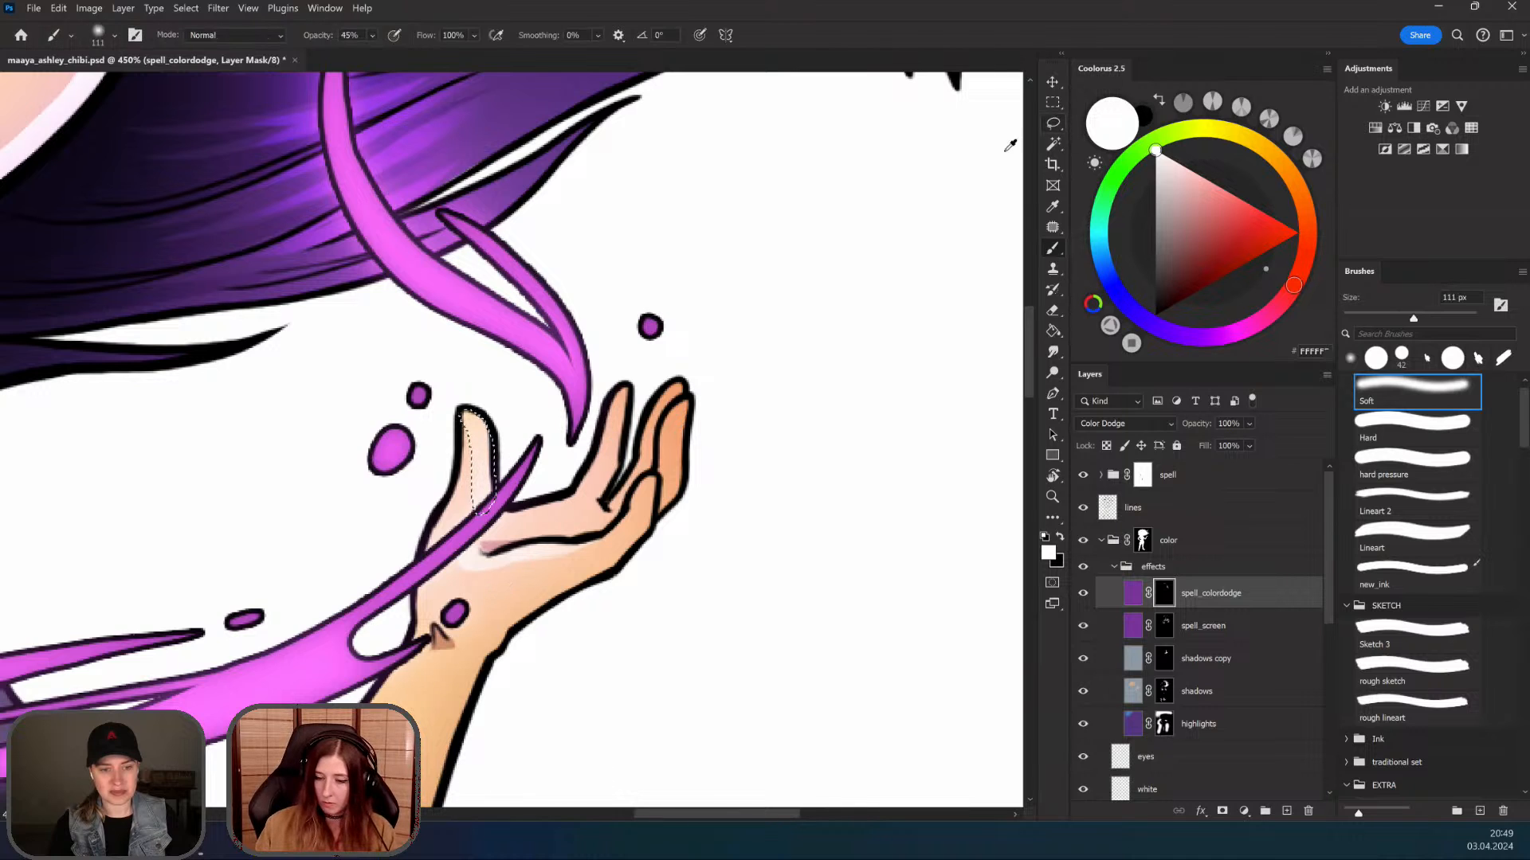
pyautogui.click(1053, 124)
pyautogui.click(555, 494)
# Step: Lasso the upper palm and the inner edges of the fingers, brush a bright glow into them, and deselect
pyautogui.moveTo(612, 527)
pyautogui.mouseDown()
pyautogui.moveTo(665, 457)
pyautogui.moveTo(677, 378)
pyautogui.moveTo(607, 500)
pyautogui.moveTo(624, 388)
pyautogui.moveTo(610, 447)
pyautogui.mouseUp()
pyautogui.press('z')
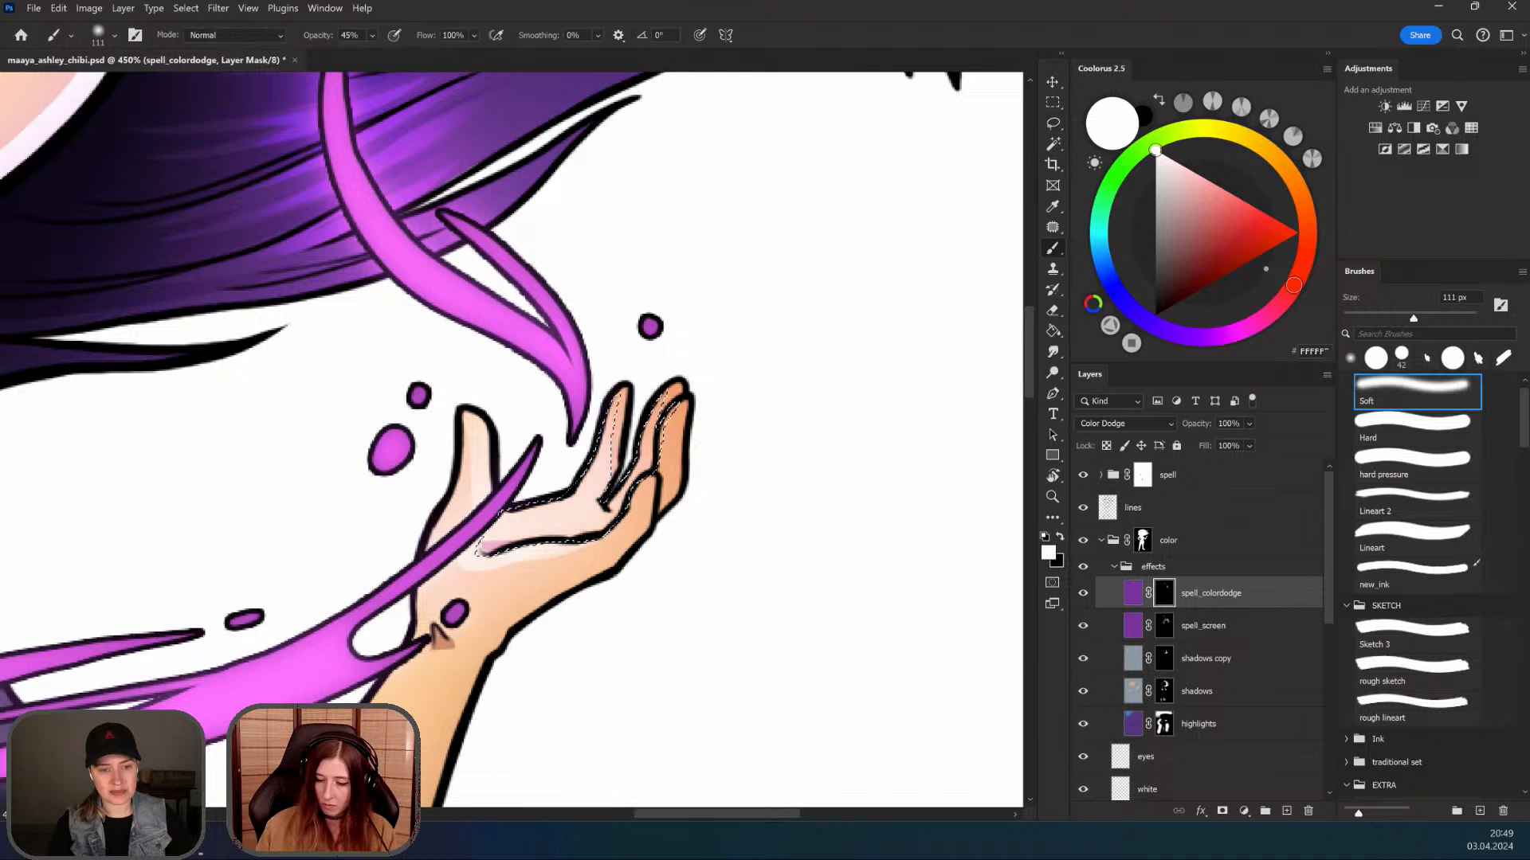
pyautogui.scroll(-5, 584, 605)
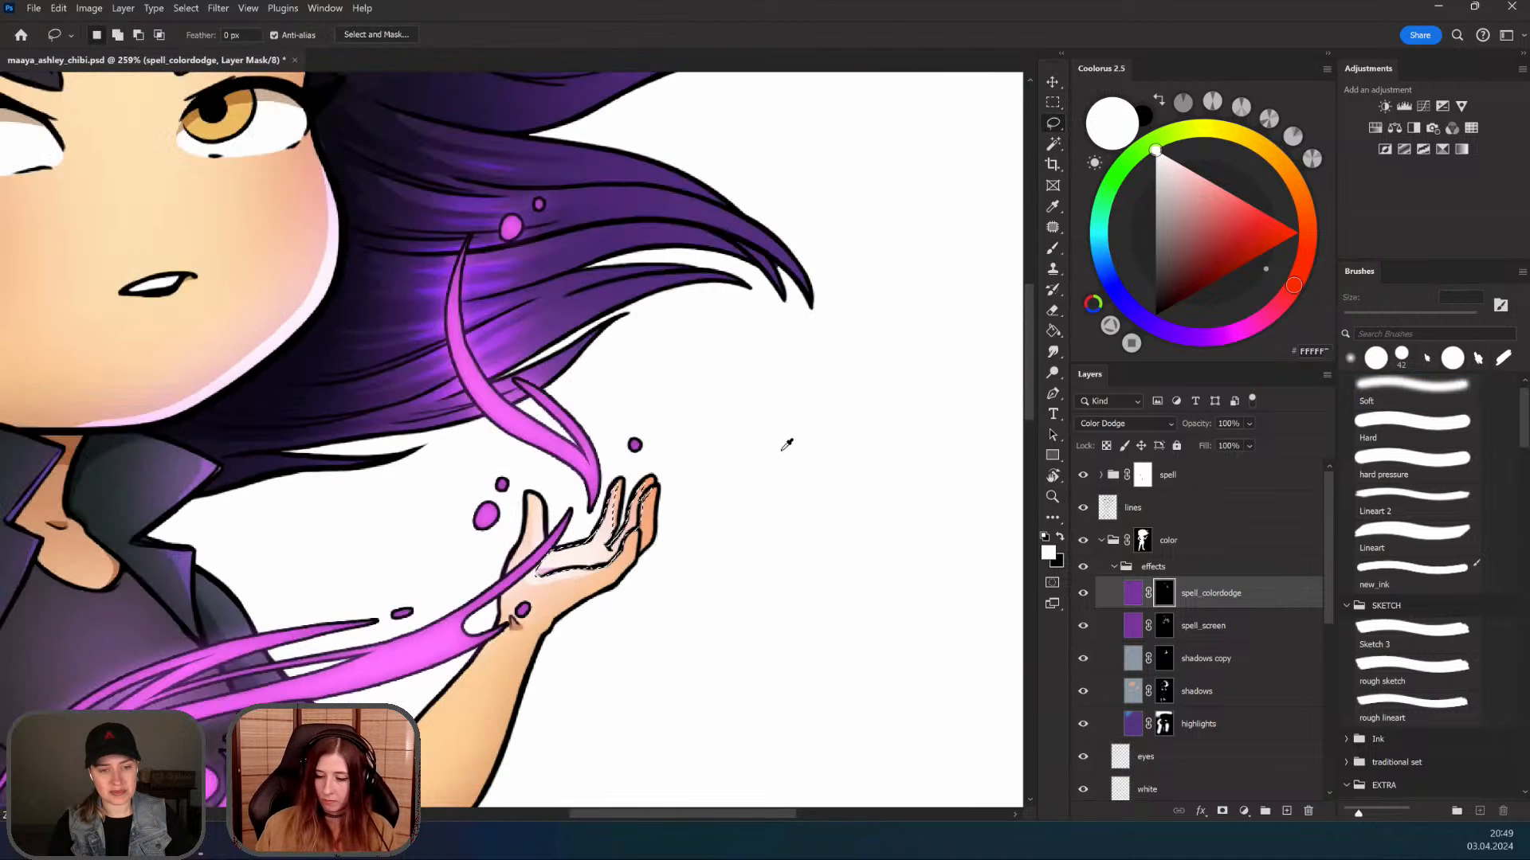
pyautogui.scroll(3, 707, 447)
pyautogui.scroll(-5, 603, 602)
pyautogui.scroll(6, 737, 451)
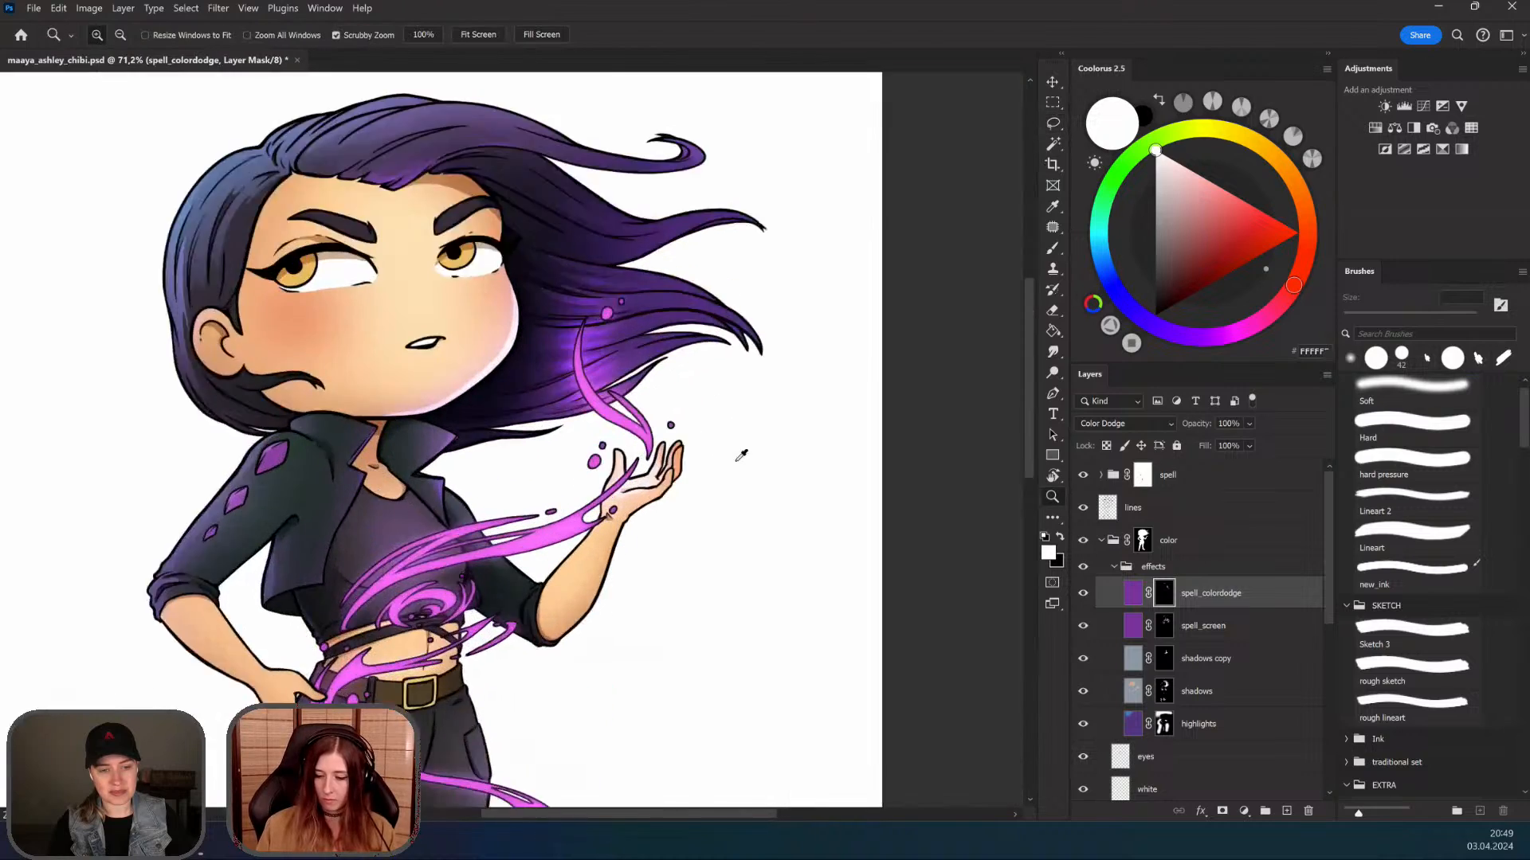
# Step: Lasso the lowered hand at the hip, following the thumb and finger outlines and closing around the wrist
pyautogui.scroll(-5, 654, 407)
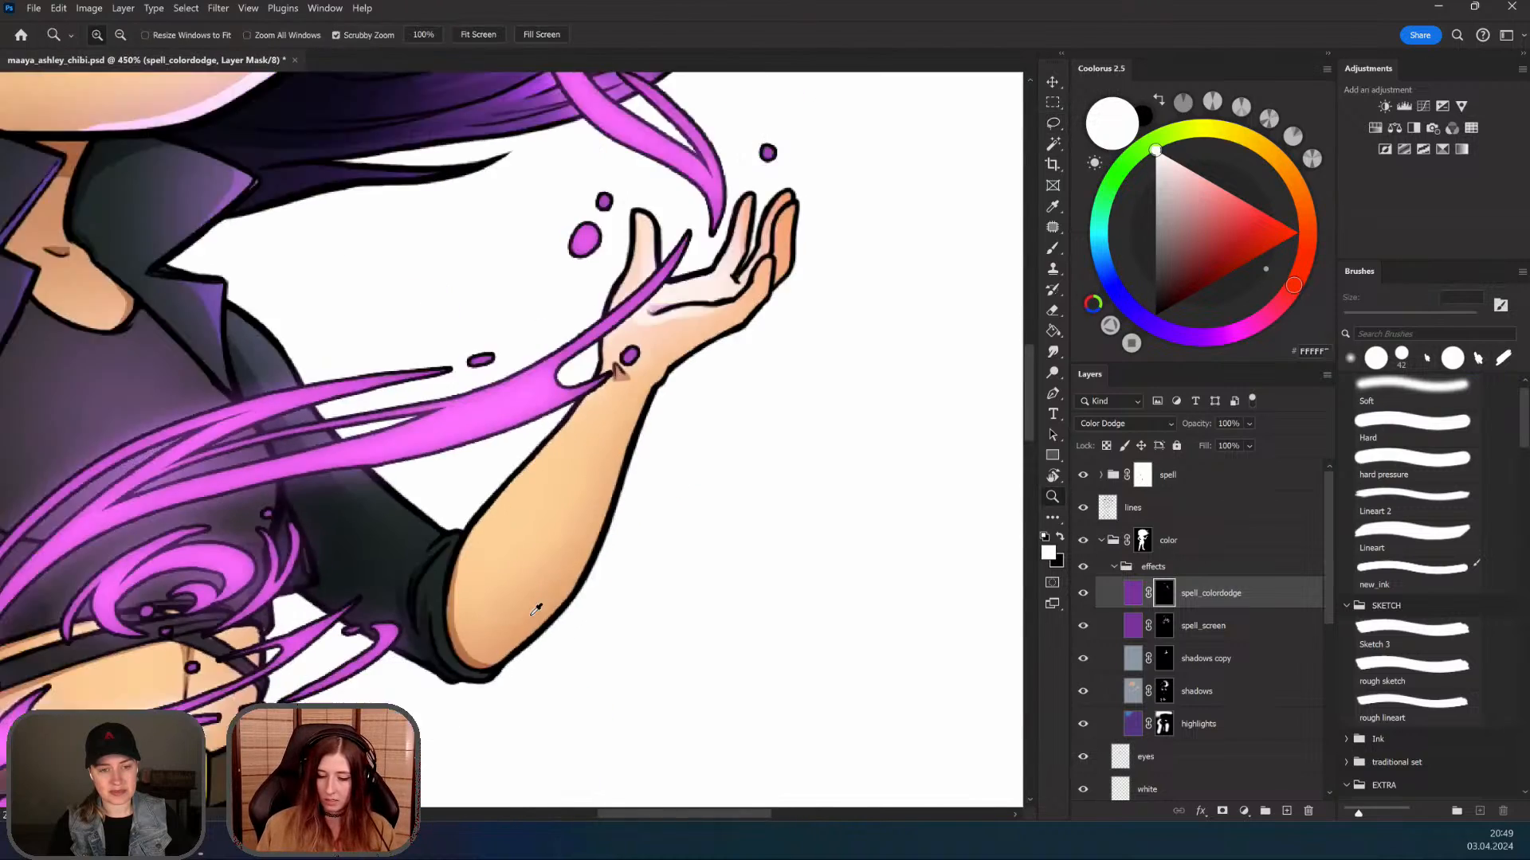
pyautogui.scroll(8, 466, 550)
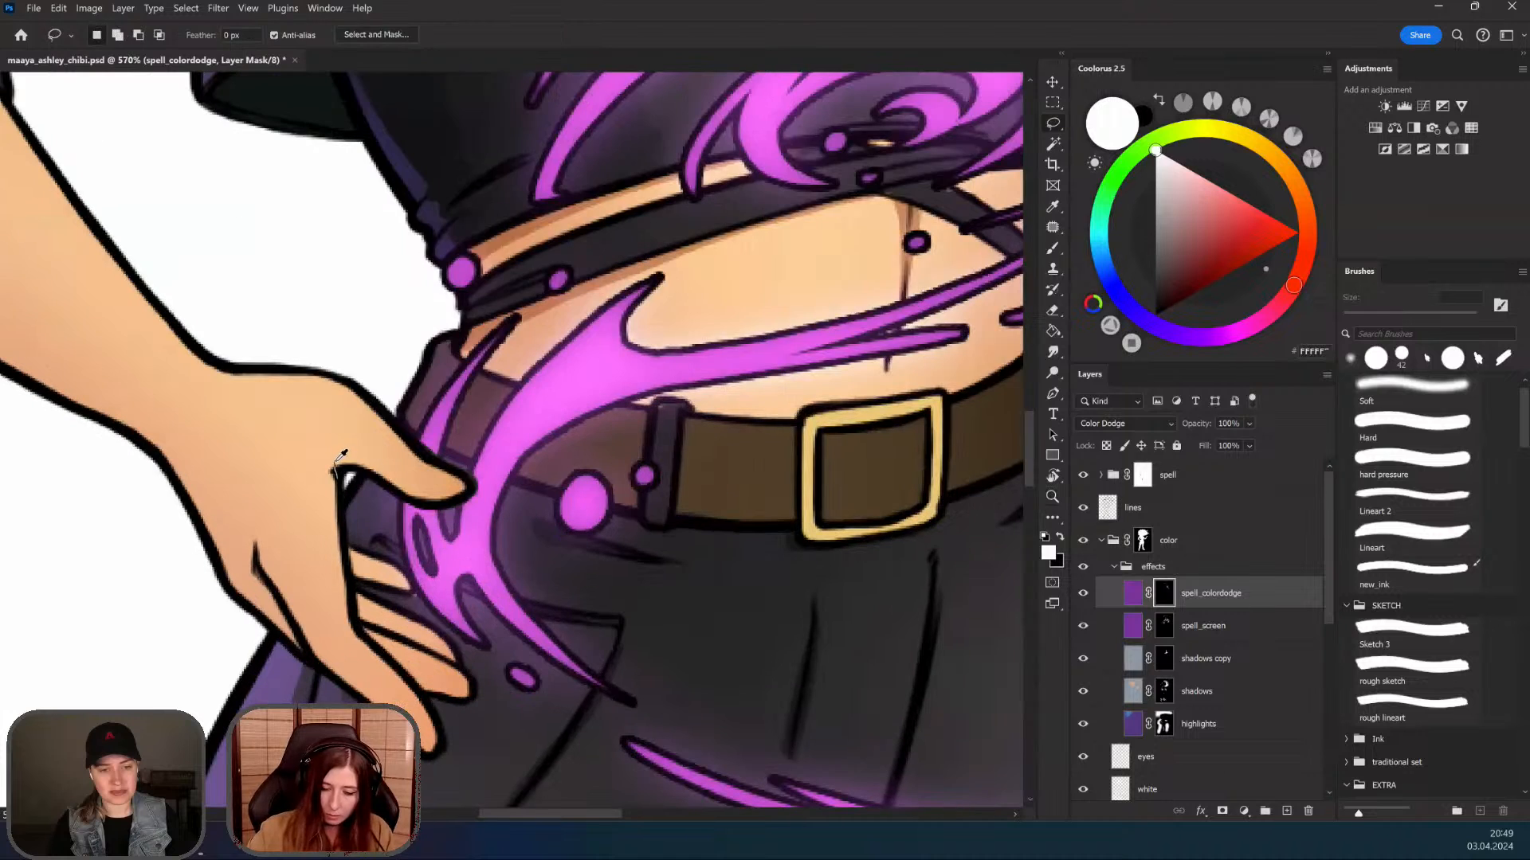
pyautogui.press('l')
pyautogui.click(334, 470)
pyautogui.click(843, 322)
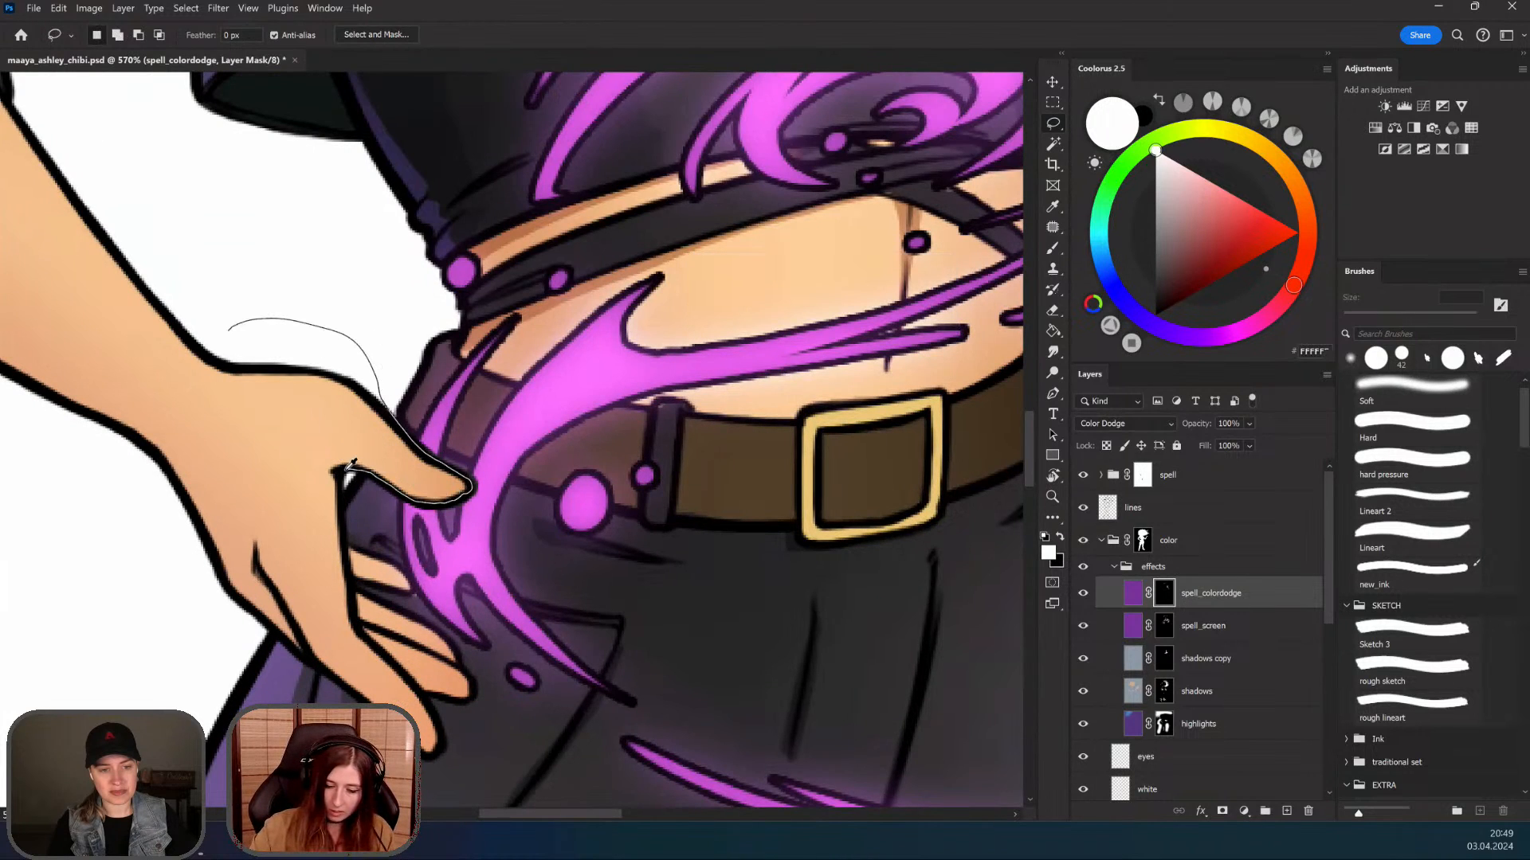
pyautogui.moveTo(350, 535)
pyautogui.mouseDown()
pyautogui.moveTo(412, 588)
pyautogui.moveTo(354, 581)
pyautogui.moveTo(427, 614)
pyautogui.moveTo(462, 658)
pyautogui.moveTo(438, 741)
pyautogui.moveTo(359, 683)
pyautogui.mouseUp()
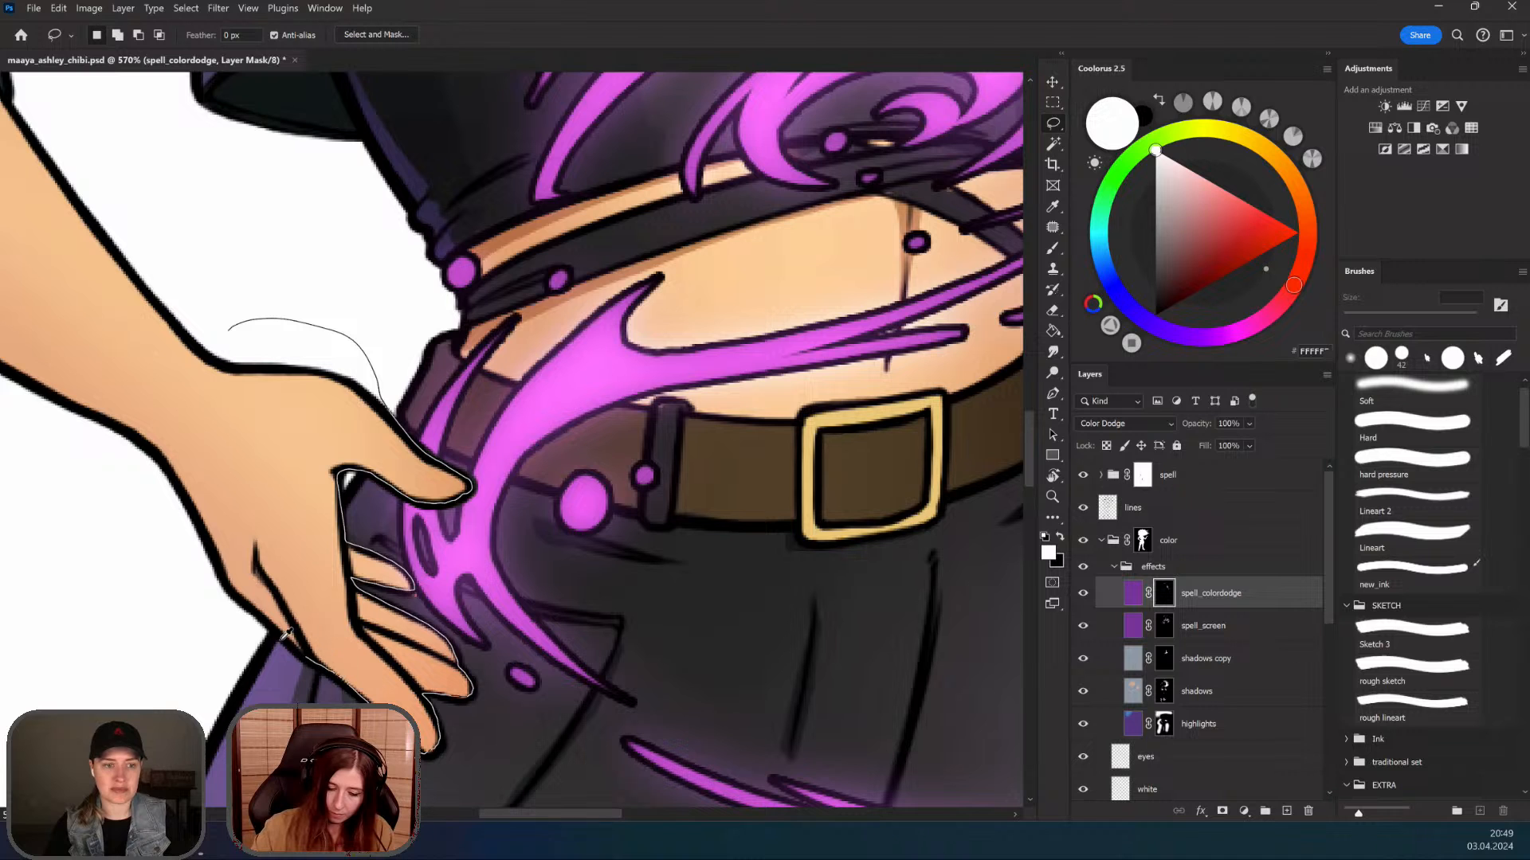
pyautogui.moveTo(287, 633)
pyautogui.mouseDown()
pyautogui.moveTo(171, 571)
pyautogui.moveTo(111, 239)
pyautogui.mouseUp()
pyautogui.hotkey('ctrl', '0')
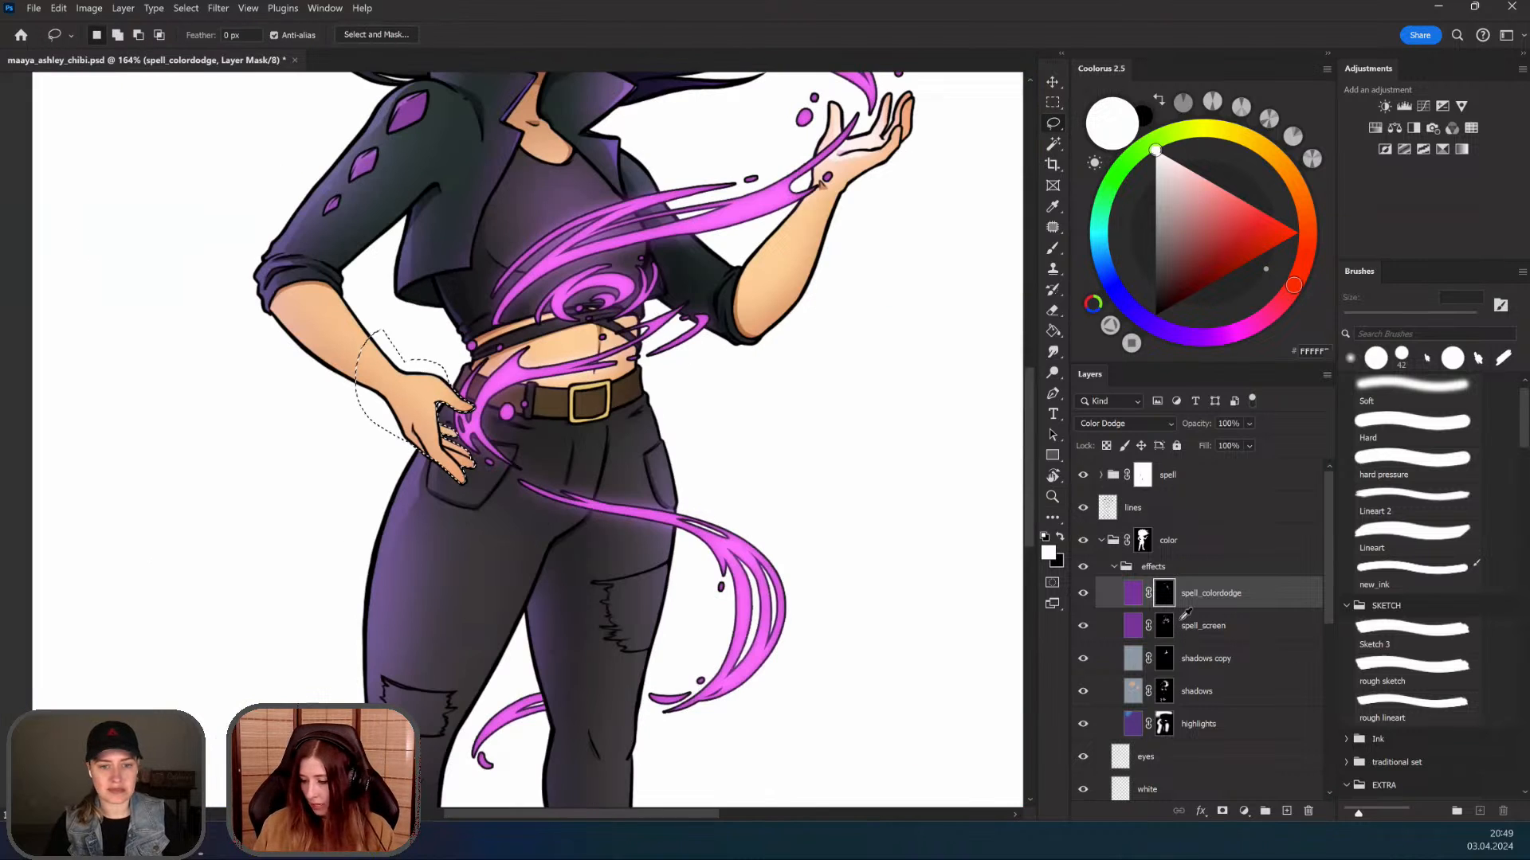
# Step: Brush a soft glow over the lowered hand's thumb and fingers within the selection on the spell_screen mask
pyautogui.click(1164, 625)
pyautogui.press('b')
pyautogui.moveTo(851, 489); pyautogui.dragTo(699, 536)
pyautogui.press('z')
pyautogui.moveTo(315, 490)
pyautogui.mouseDown()
pyautogui.moveTo(334, 486)
pyautogui.moveTo(316, 414)
pyautogui.mouseUp()
pyautogui.press('b')
pyautogui.moveTo(328, 604); pyautogui.dragTo(430, 700)
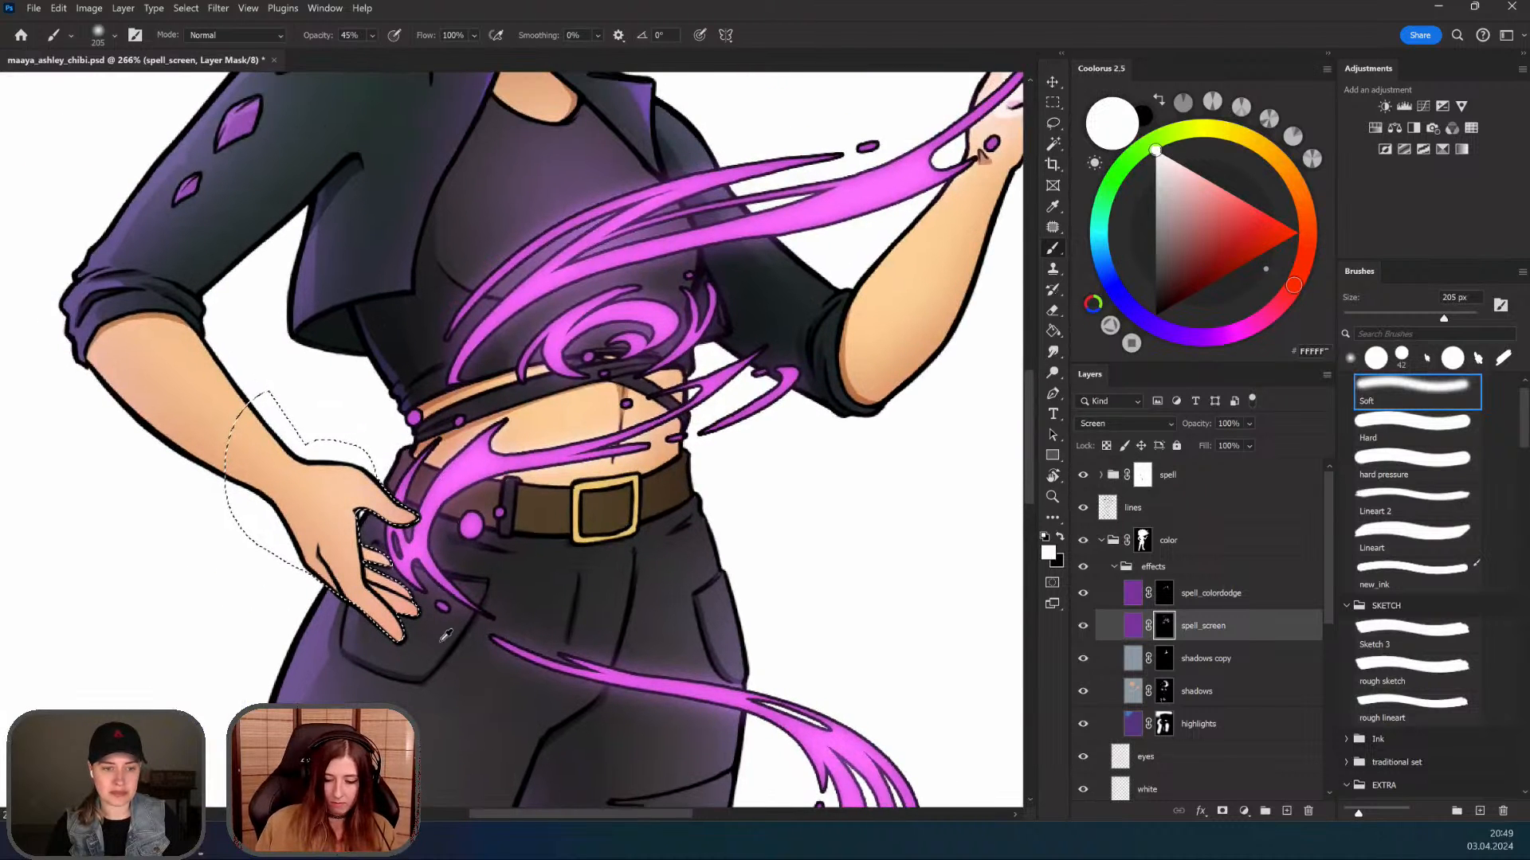
pyautogui.moveTo(446, 635); pyautogui.dragTo(513, 575)
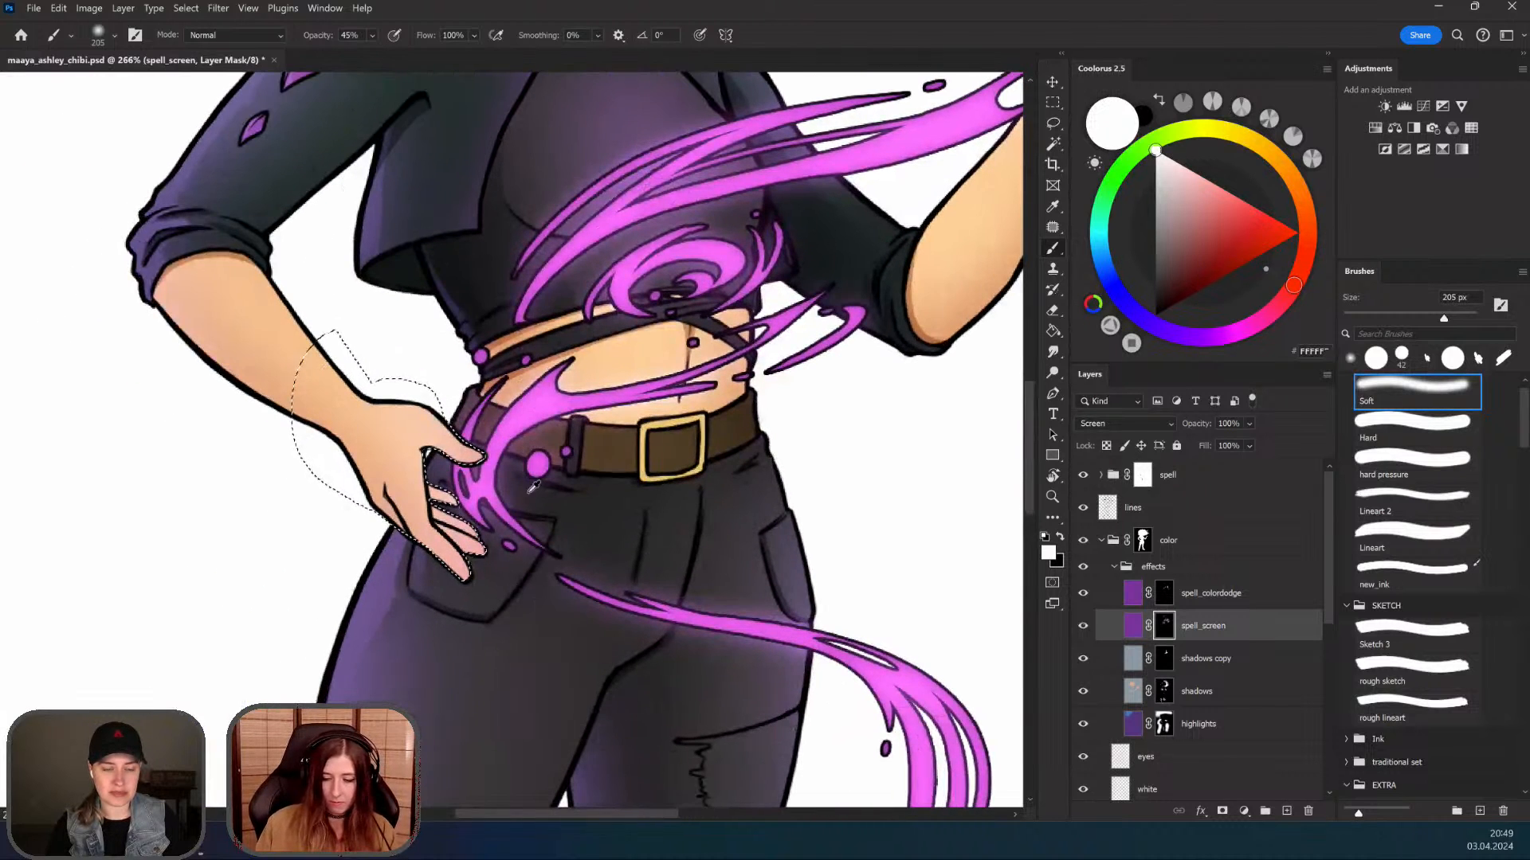
# Step: Lasso the edge of the lowered hand's thumb, brush a bright glow into it on the spell_colordodge mask, and deselect
pyautogui.click(1177, 590)
pyautogui.press('l')
pyautogui.press('r')
pyautogui.moveTo(460, 421); pyautogui.dragTo(489, 391)
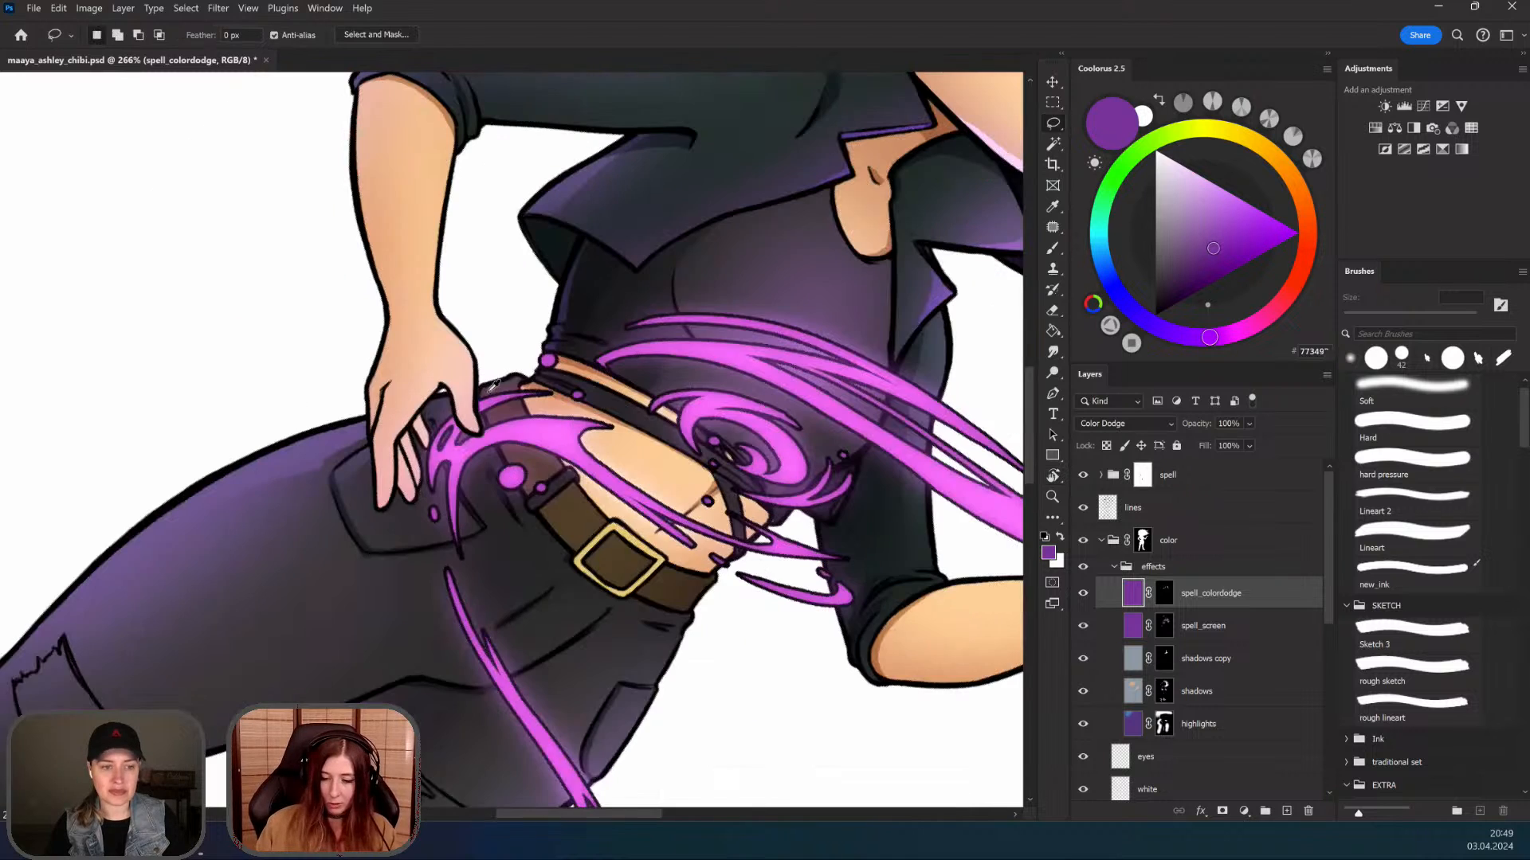
pyautogui.scroll(4, 494, 387)
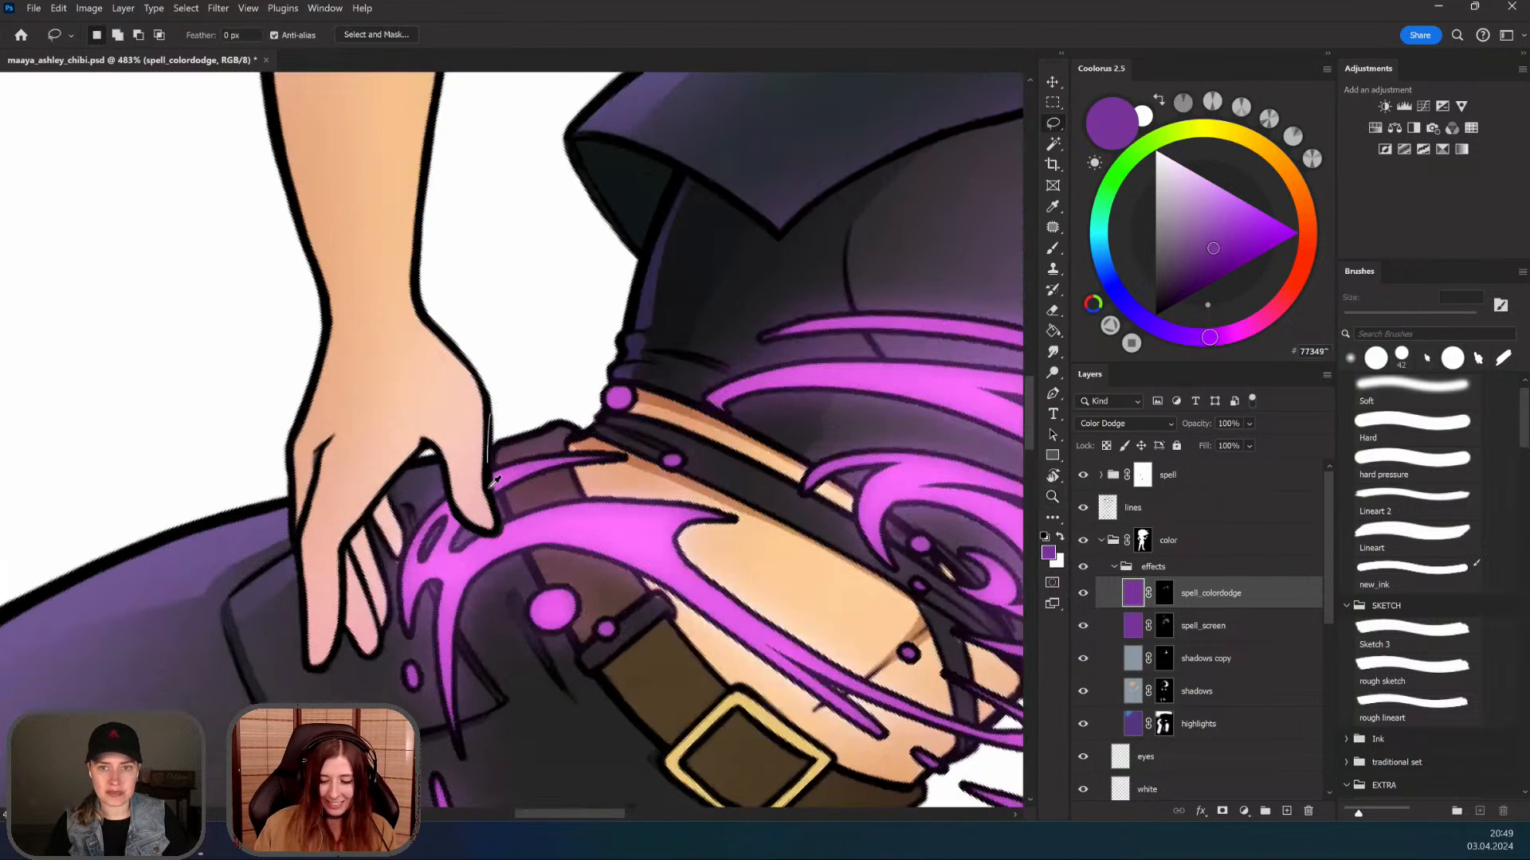
pyautogui.moveTo(494, 530); pyautogui.dragTo(495, 531)
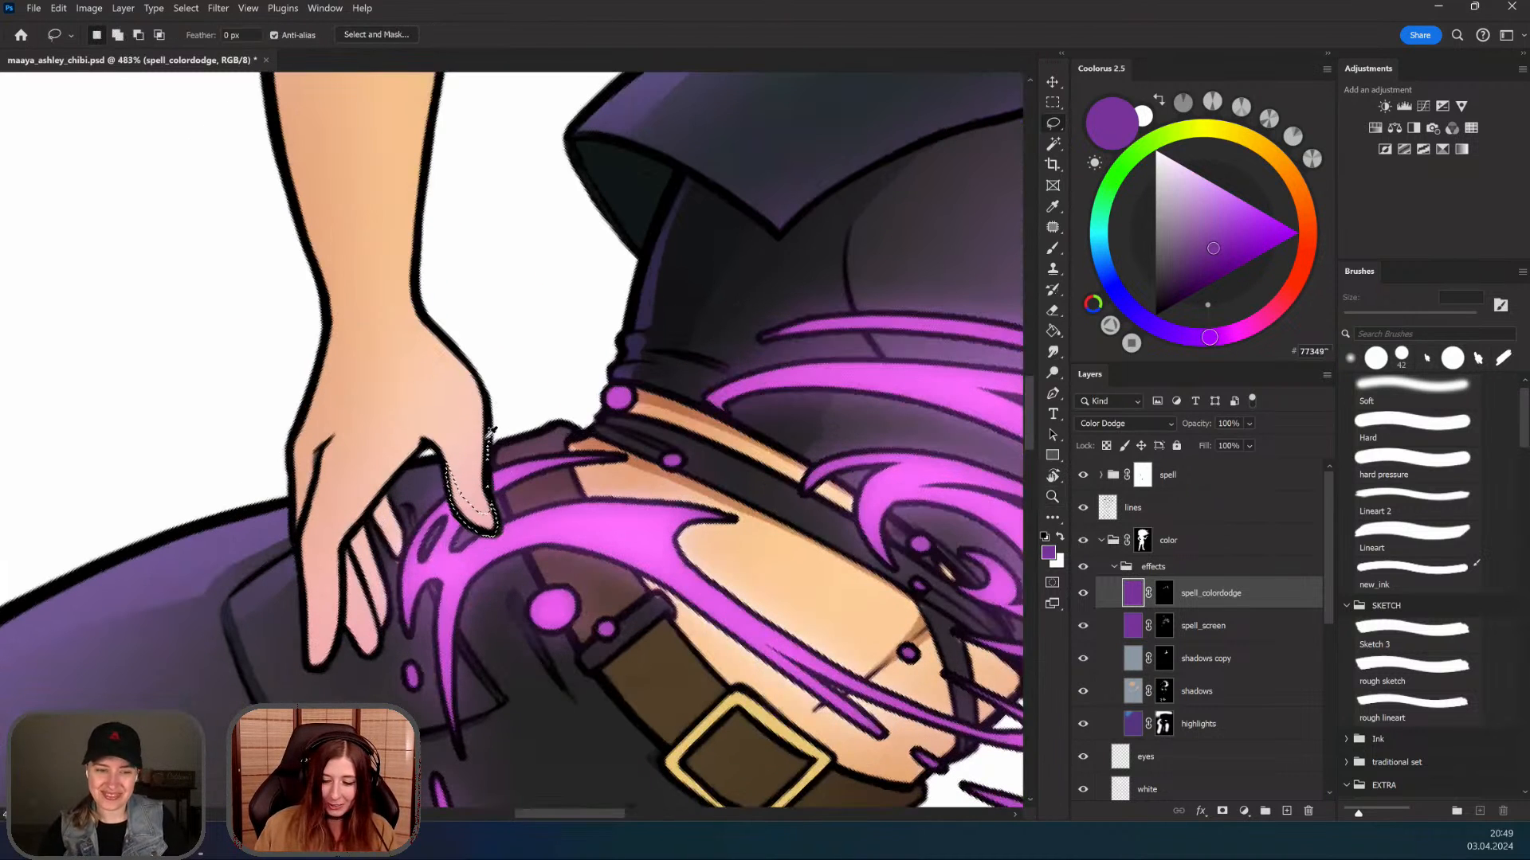
pyautogui.press('b')
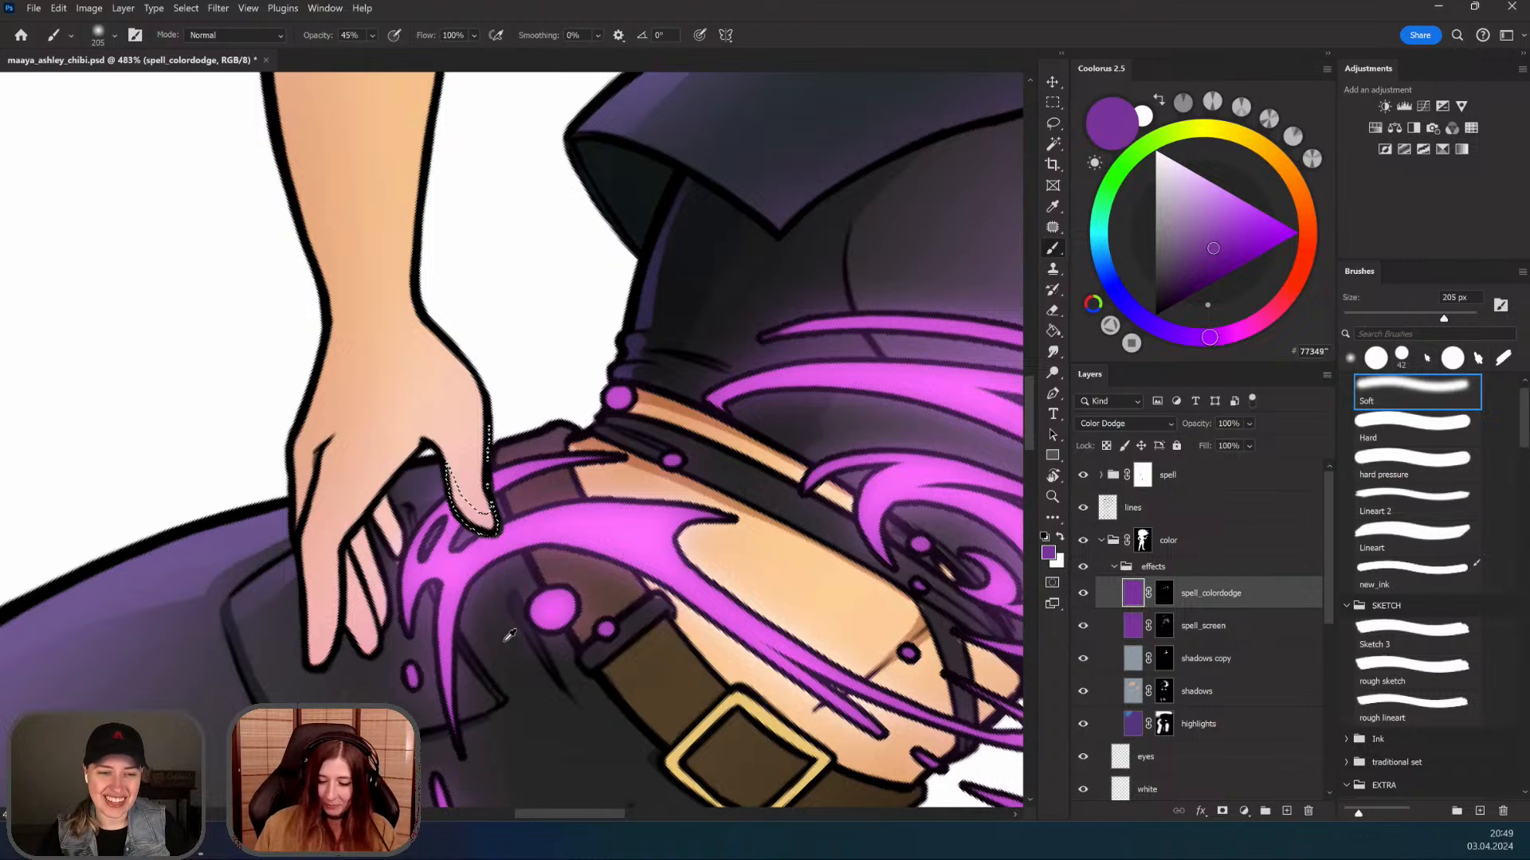
pyautogui.click(1164, 592)
pyautogui.press('d')
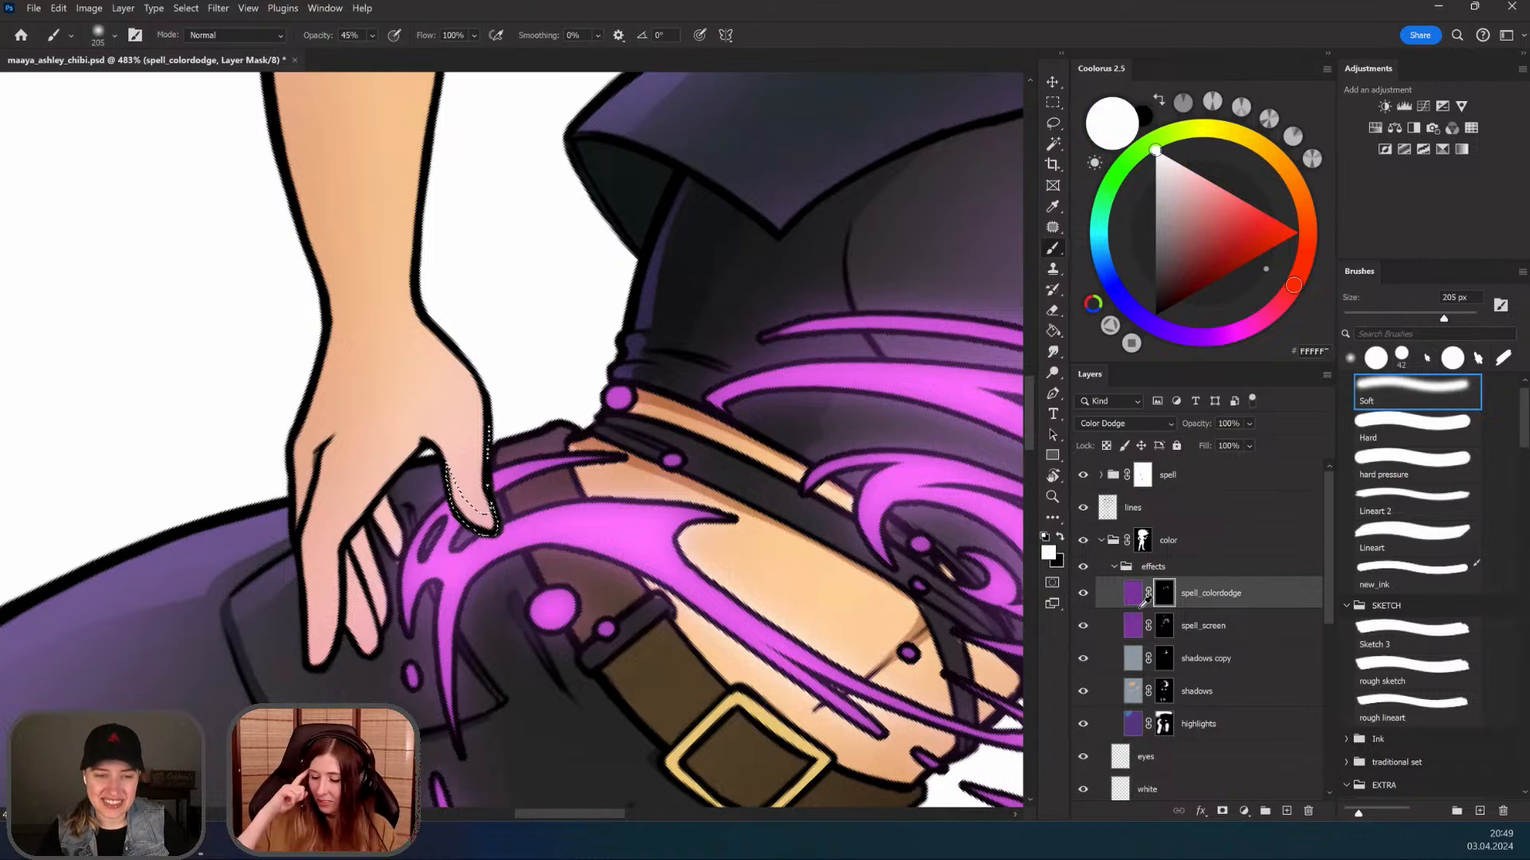
pyautogui.press('l')
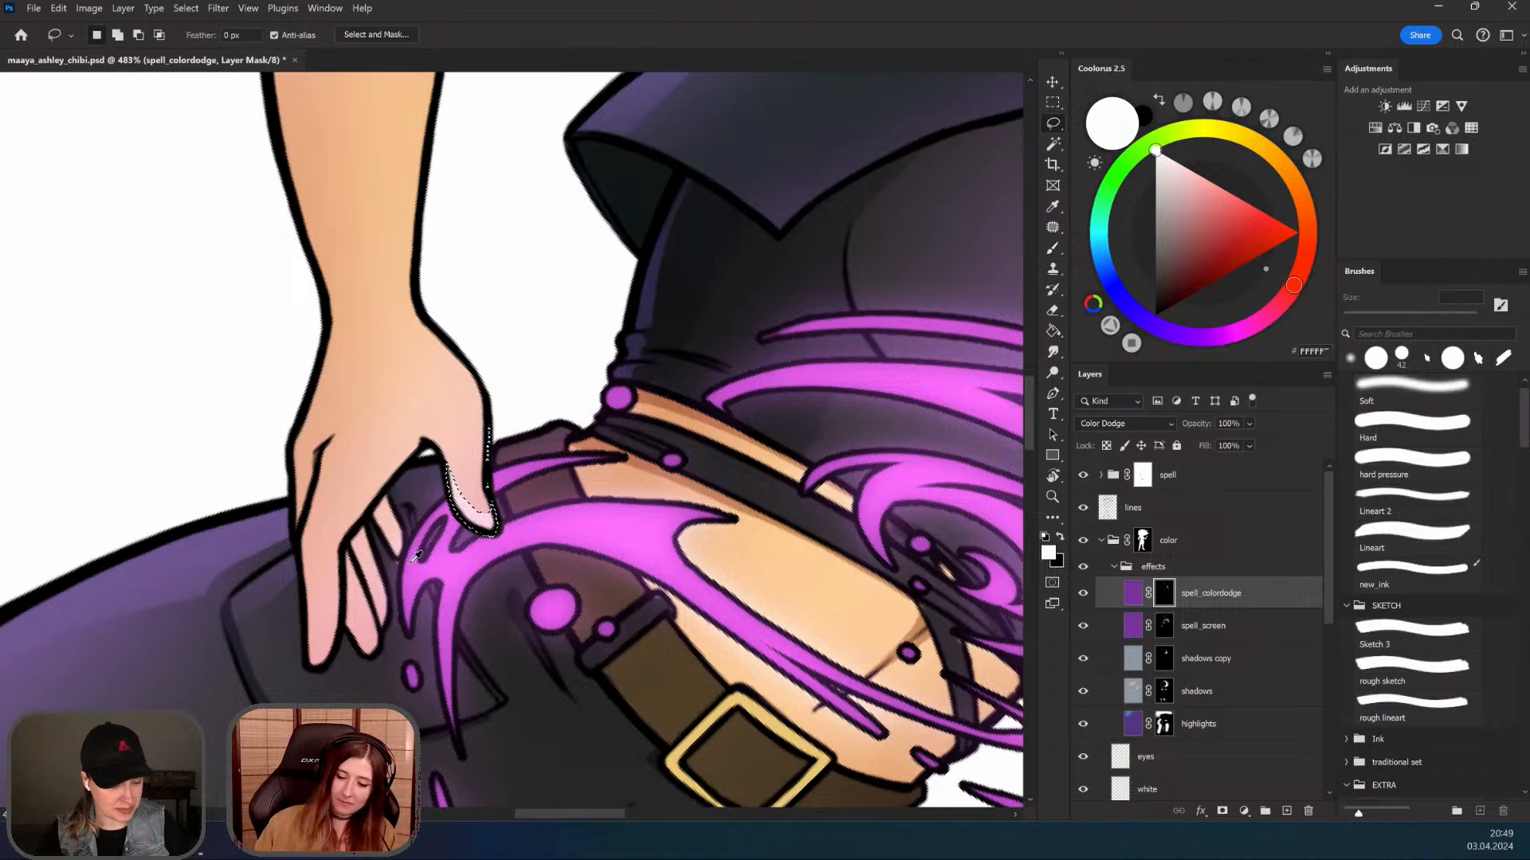
pyautogui.hotkey('ctrl', 'd')
# Step: Lasso the rear fingers of the lowered hand and brush a bright glow into them on the spell_colordodge mask
pyautogui.moveTo(405, 554); pyautogui.dragTo(403, 557)
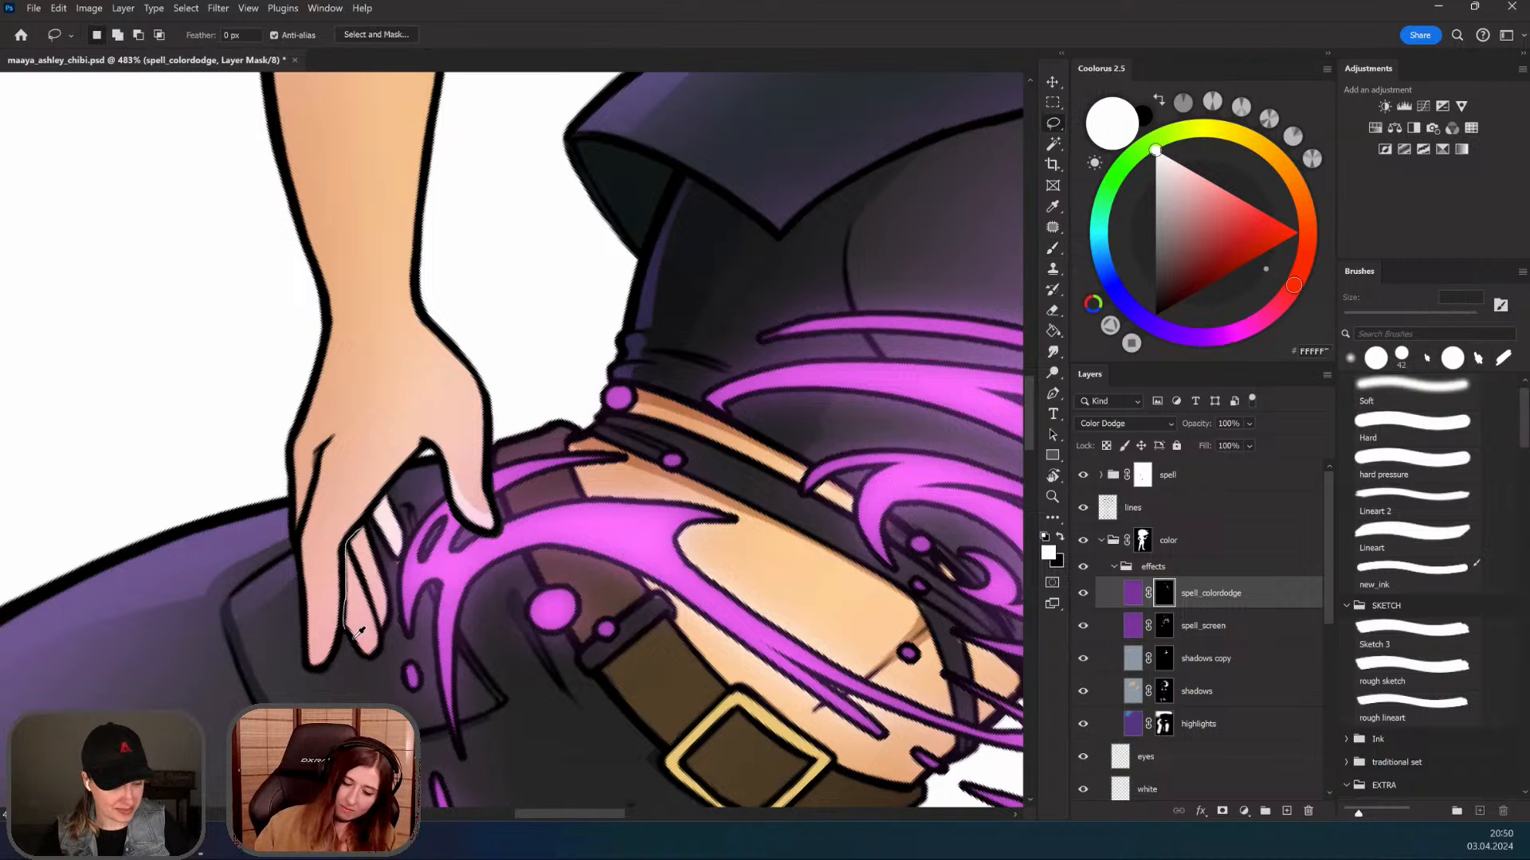
pyautogui.press('b')
pyautogui.moveTo(392, 570); pyautogui.dragTo(398, 555)
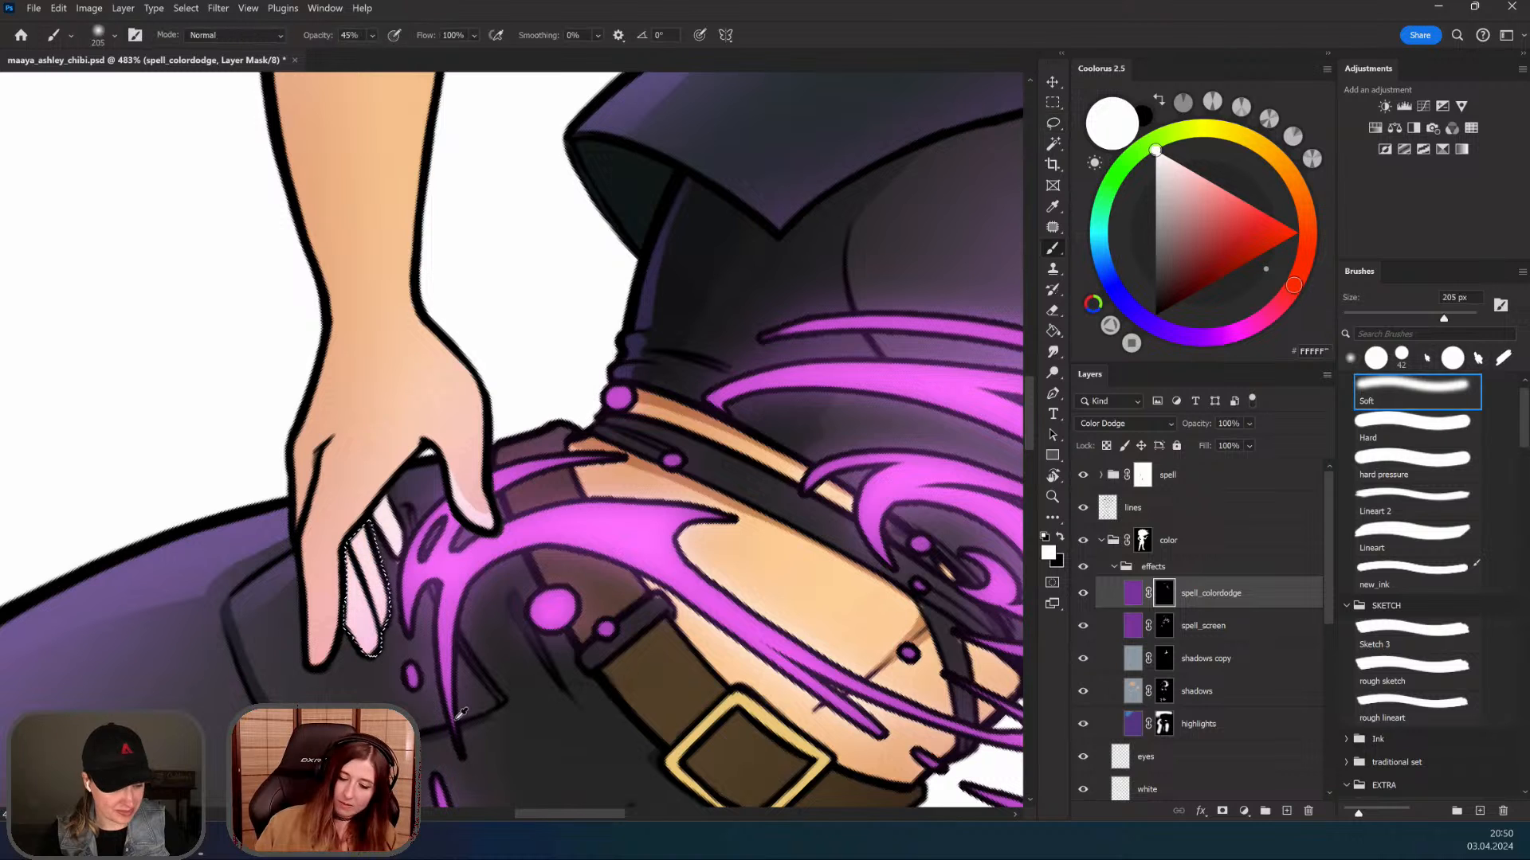
# Step: Lasso the inner edge of the lowered hand's front finger, brush a bright glow into it, and deselect
pyautogui.press('l')
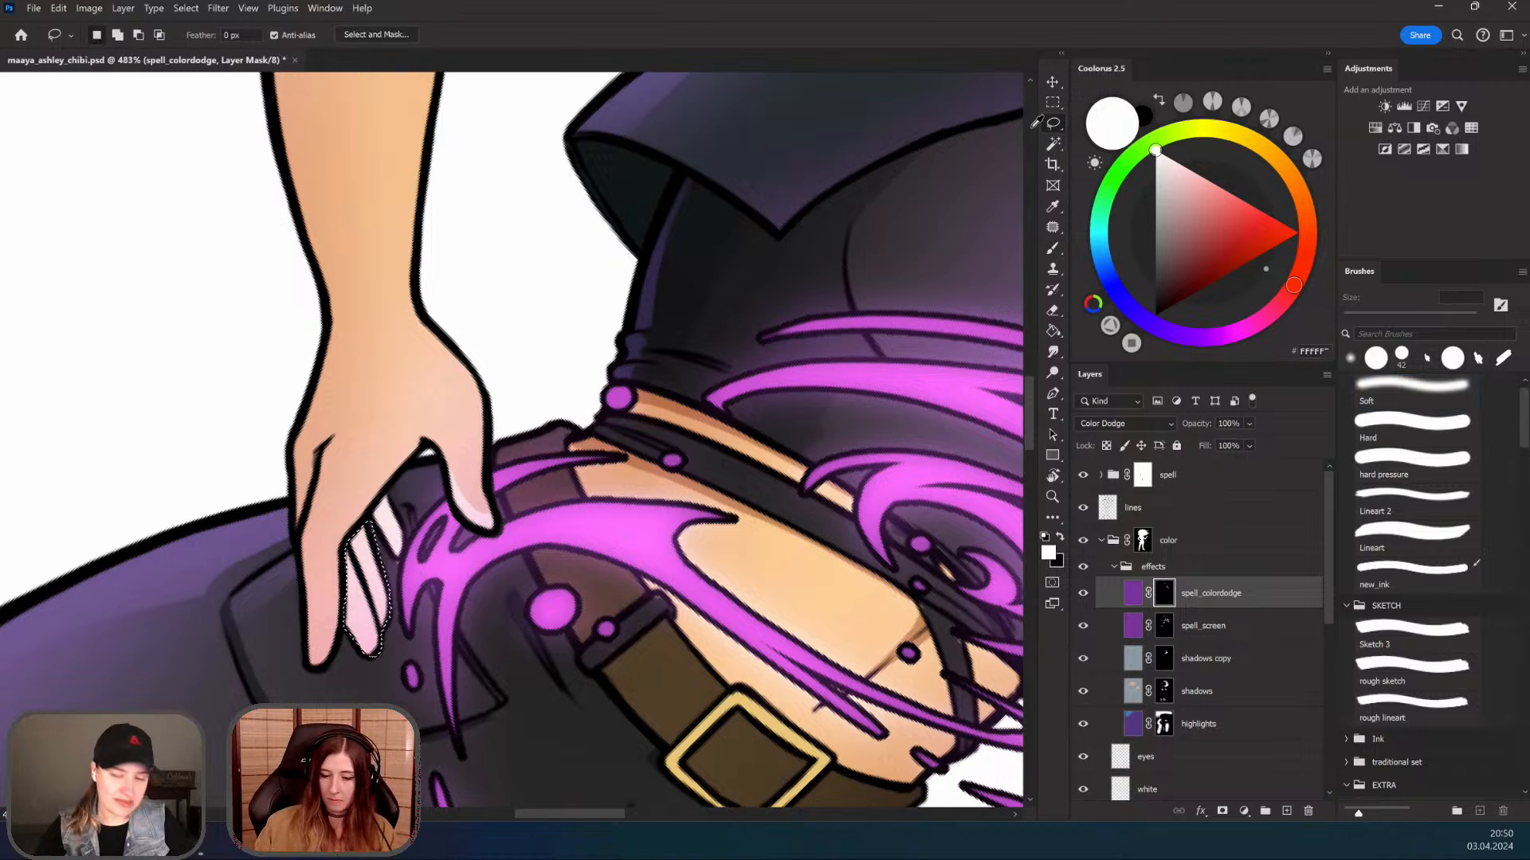
pyautogui.moveTo(392, 482)
pyautogui.mouseDown()
pyautogui.moveTo(349, 535)
pyautogui.moveTo(345, 588)
pyautogui.mouseUp()
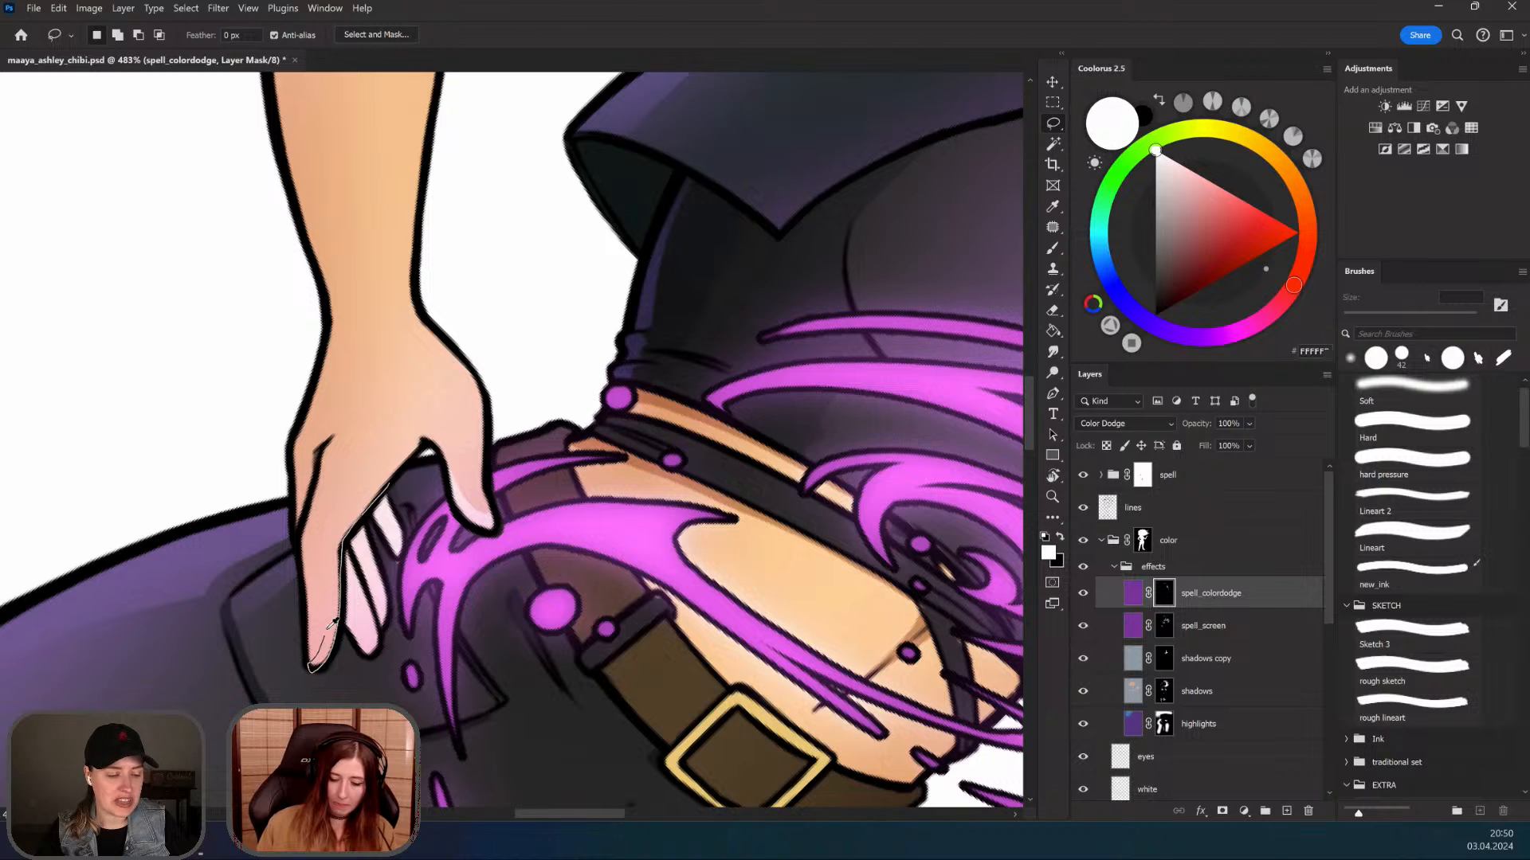
pyautogui.moveTo(408, 461); pyautogui.dragTo(405, 466)
pyautogui.press('b')
pyautogui.moveTo(344, 609); pyautogui.dragTo(375, 542)
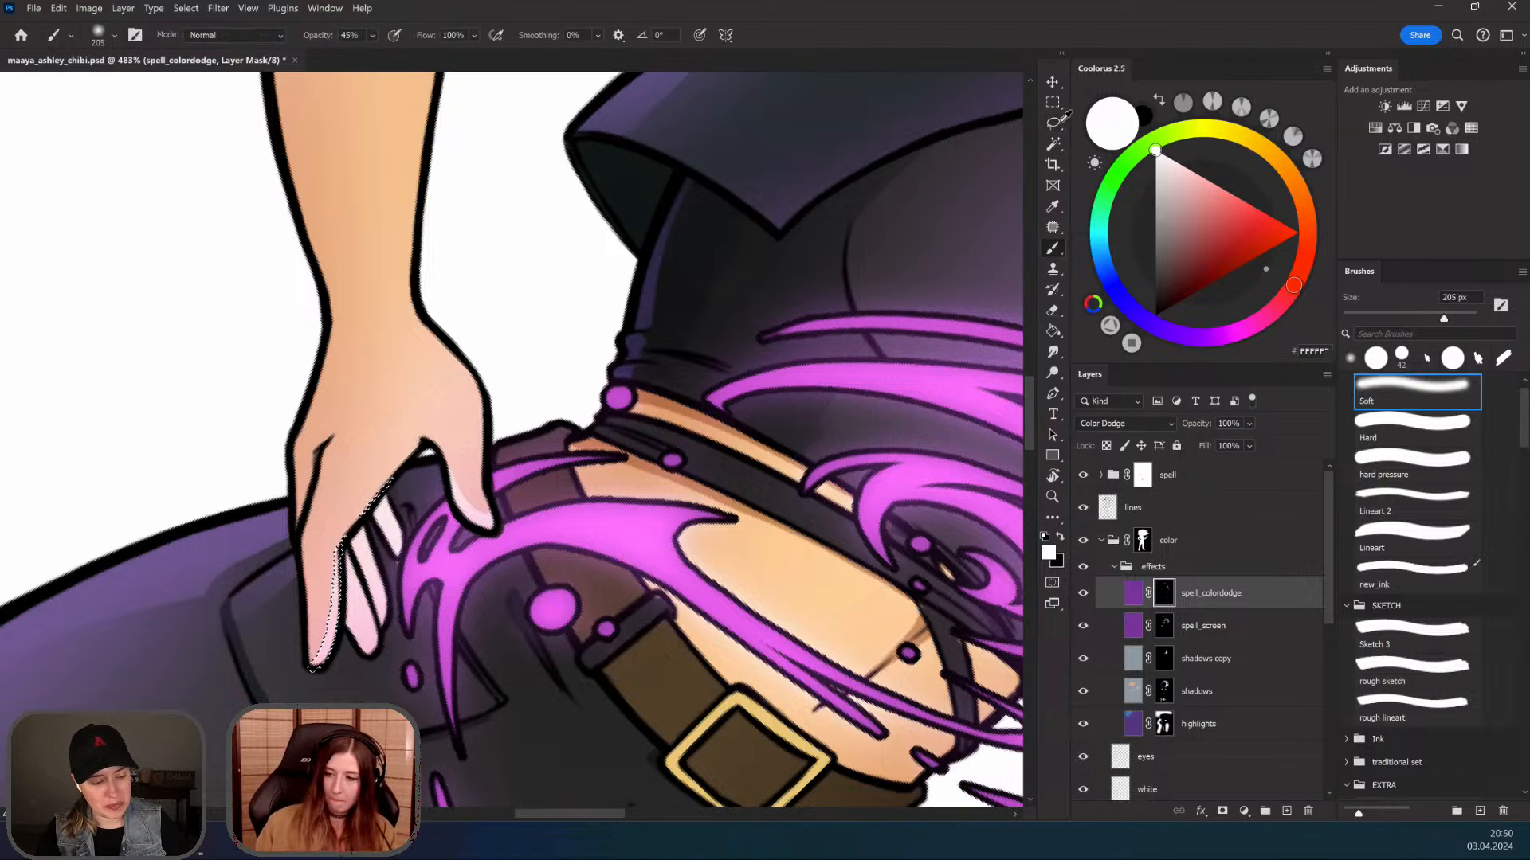
pyautogui.press('z')
pyautogui.moveTo(623, 470); pyautogui.dragTo(538, 503)
pyautogui.press('Escape')
pyautogui.press('l')
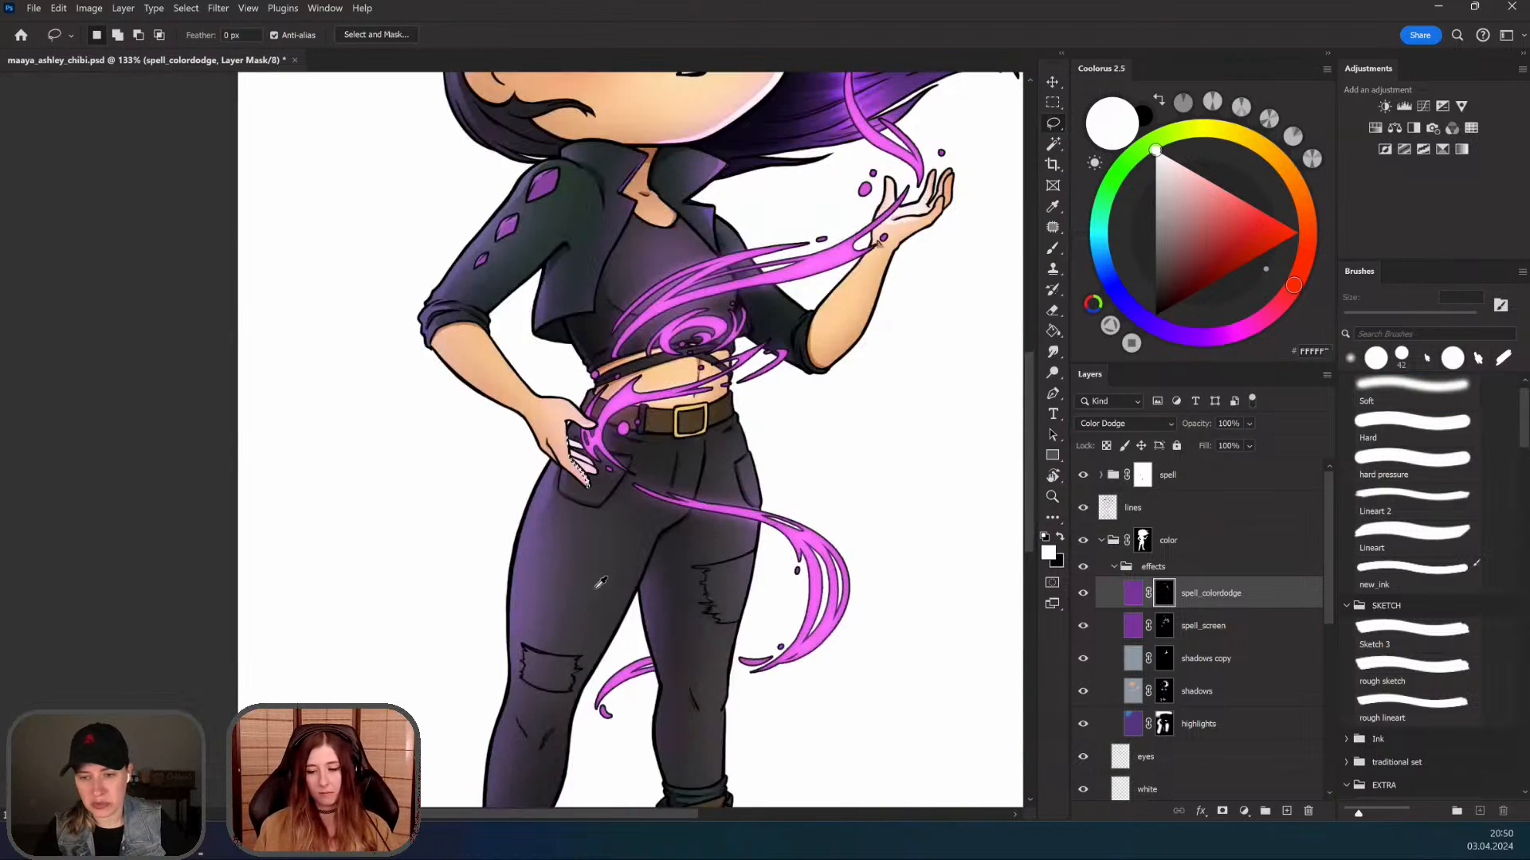
# Step: Examine the glow and rim lighting on the face, hair, clothing and hands at different magnifications
pyautogui.scroll(-5, 601, 583)
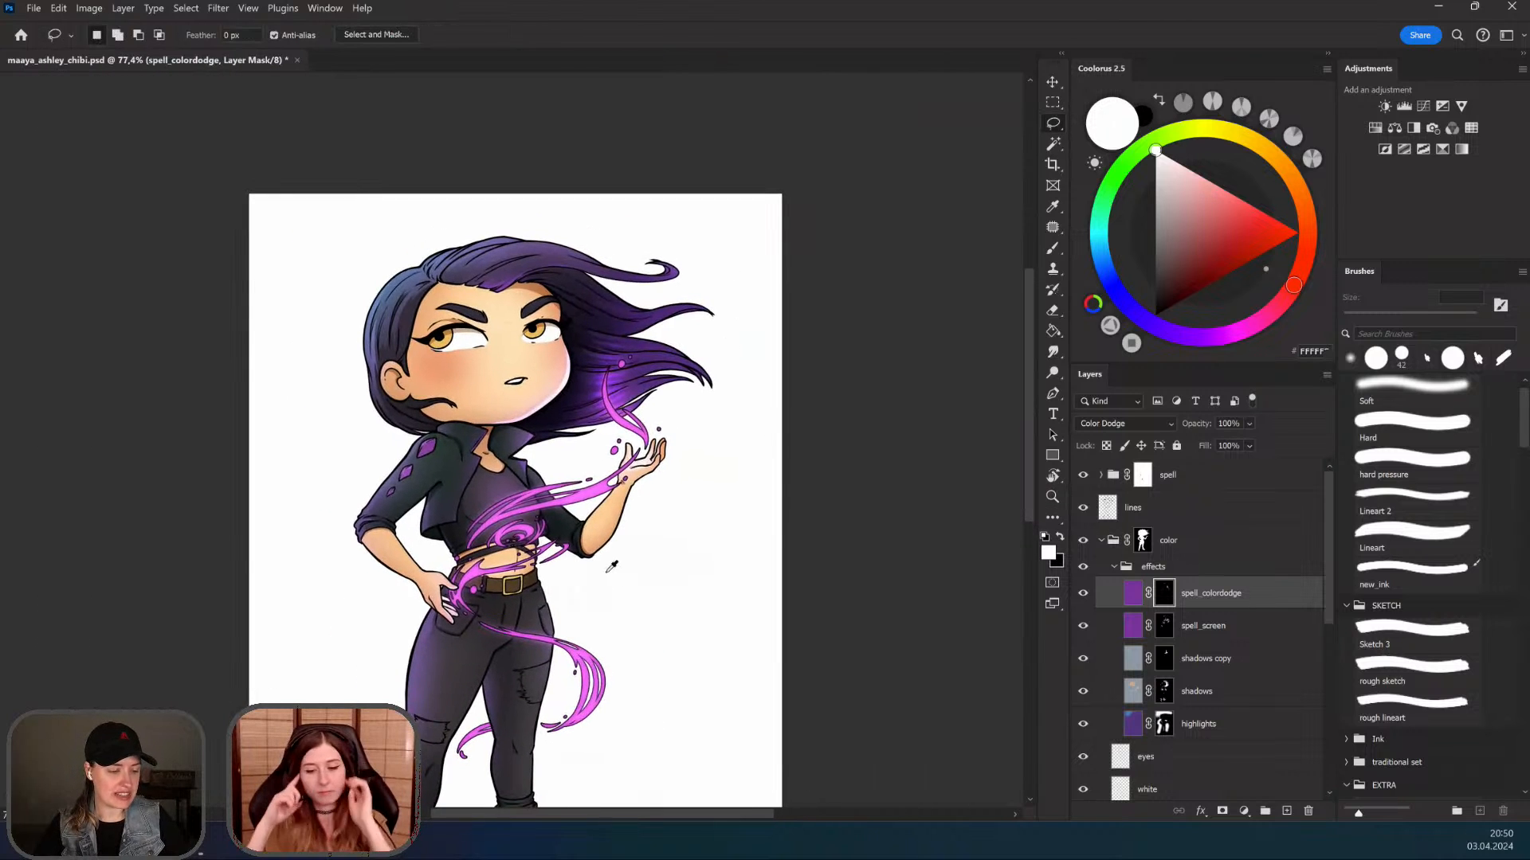
pyautogui.scroll(3, 564, 431)
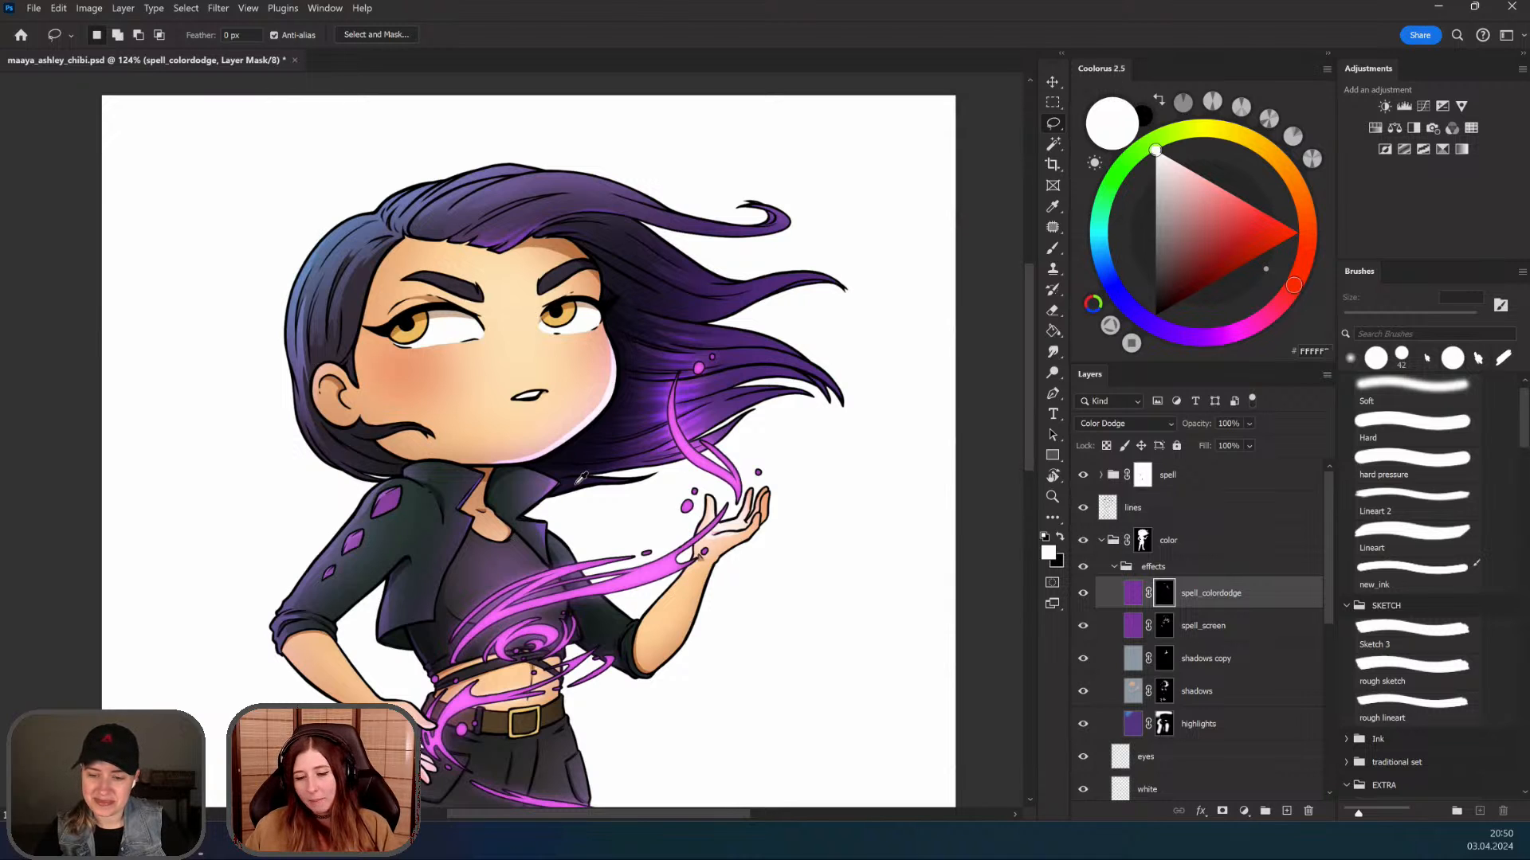
pyautogui.scroll(-3, 557, 522)
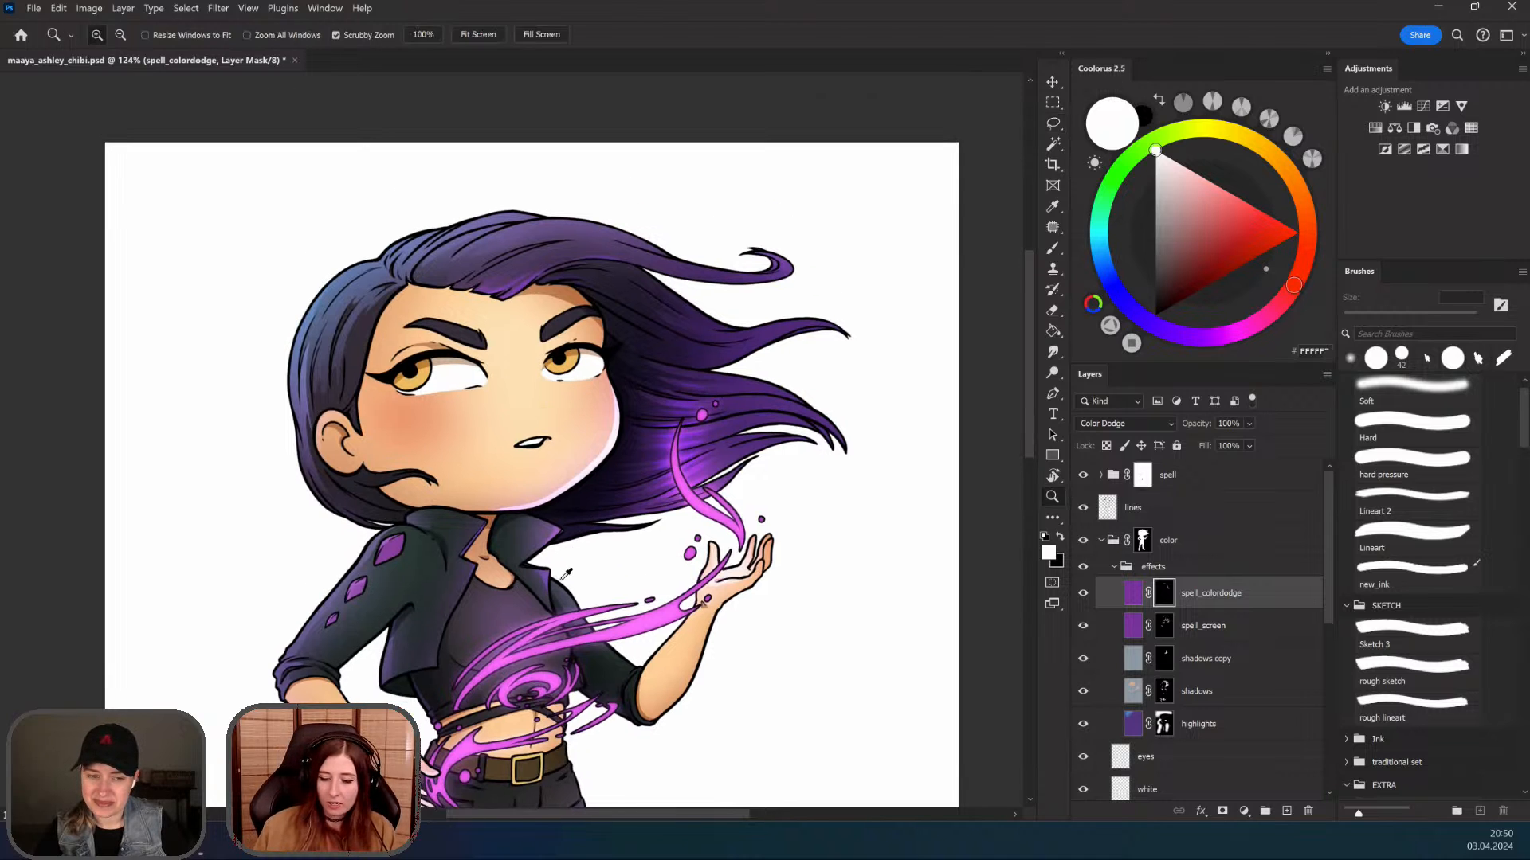
pyautogui.scroll(3, 497, 357)
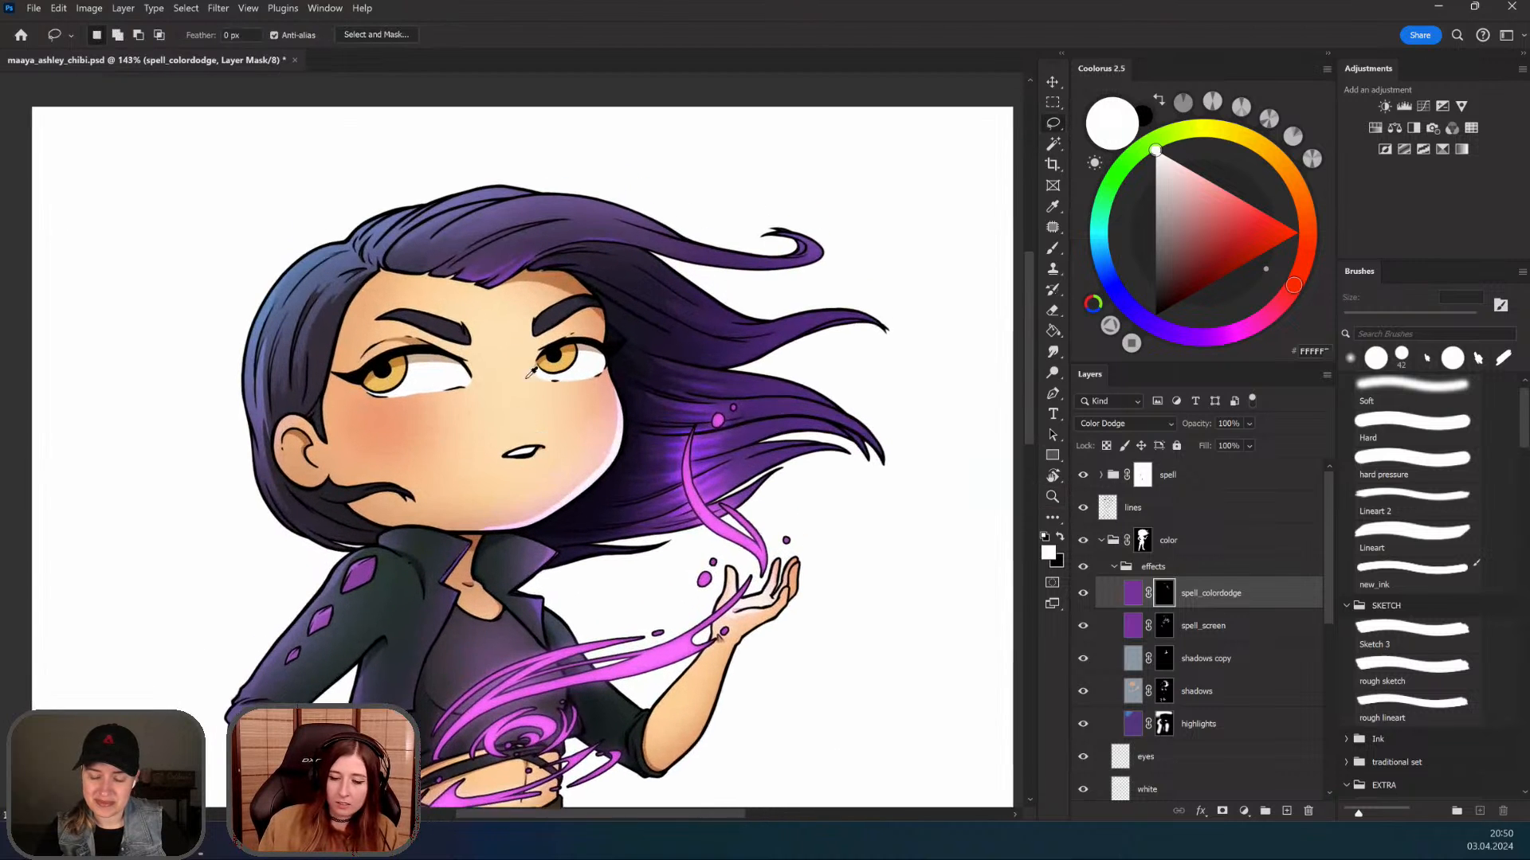
pyautogui.moveTo(484, 460); pyautogui.dragTo(448, 440)
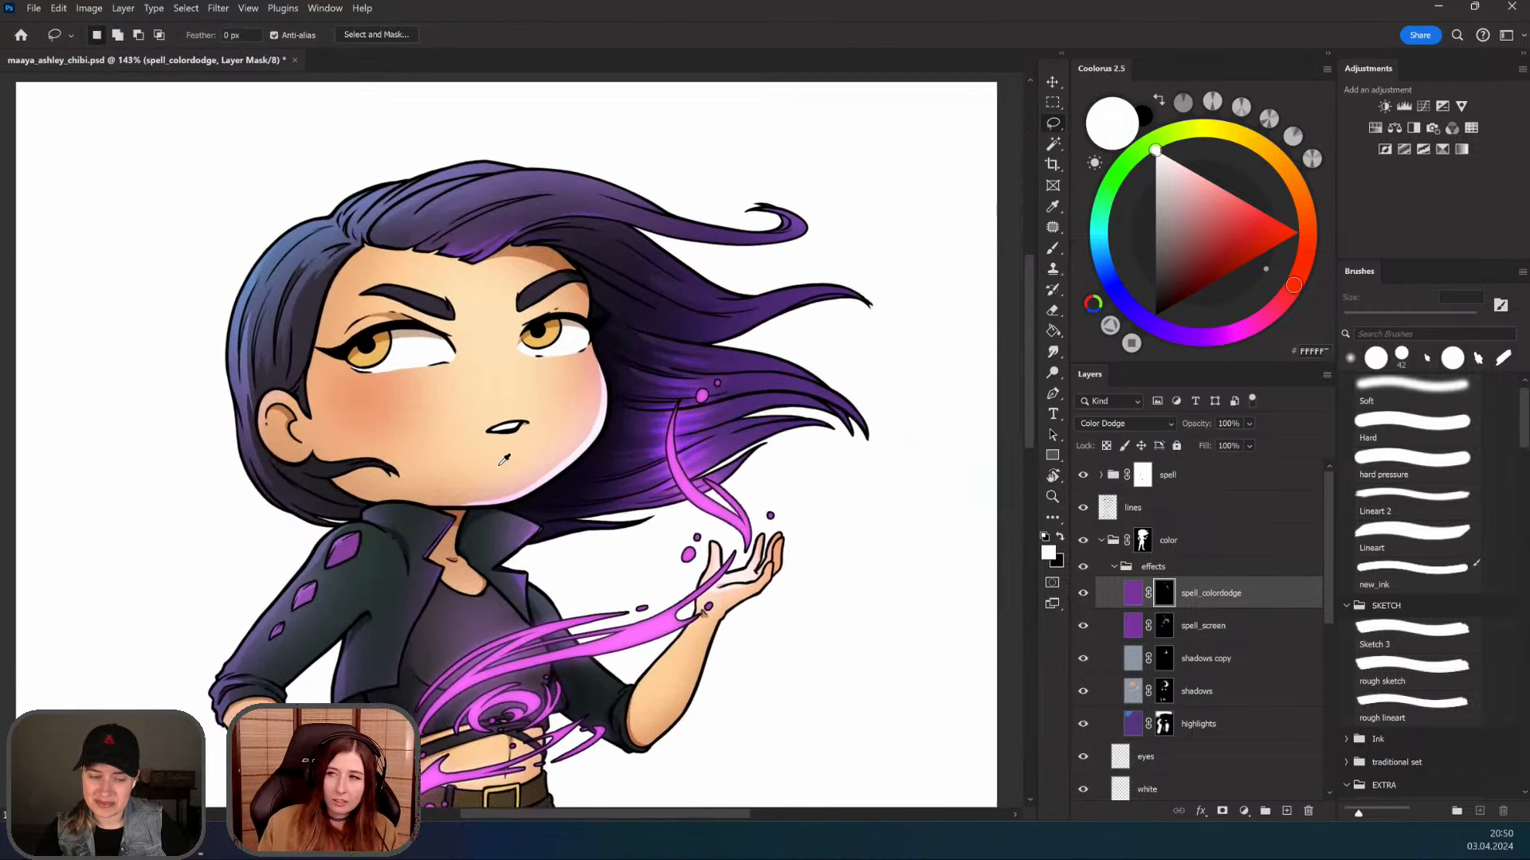
pyautogui.scroll(2, 494, 451)
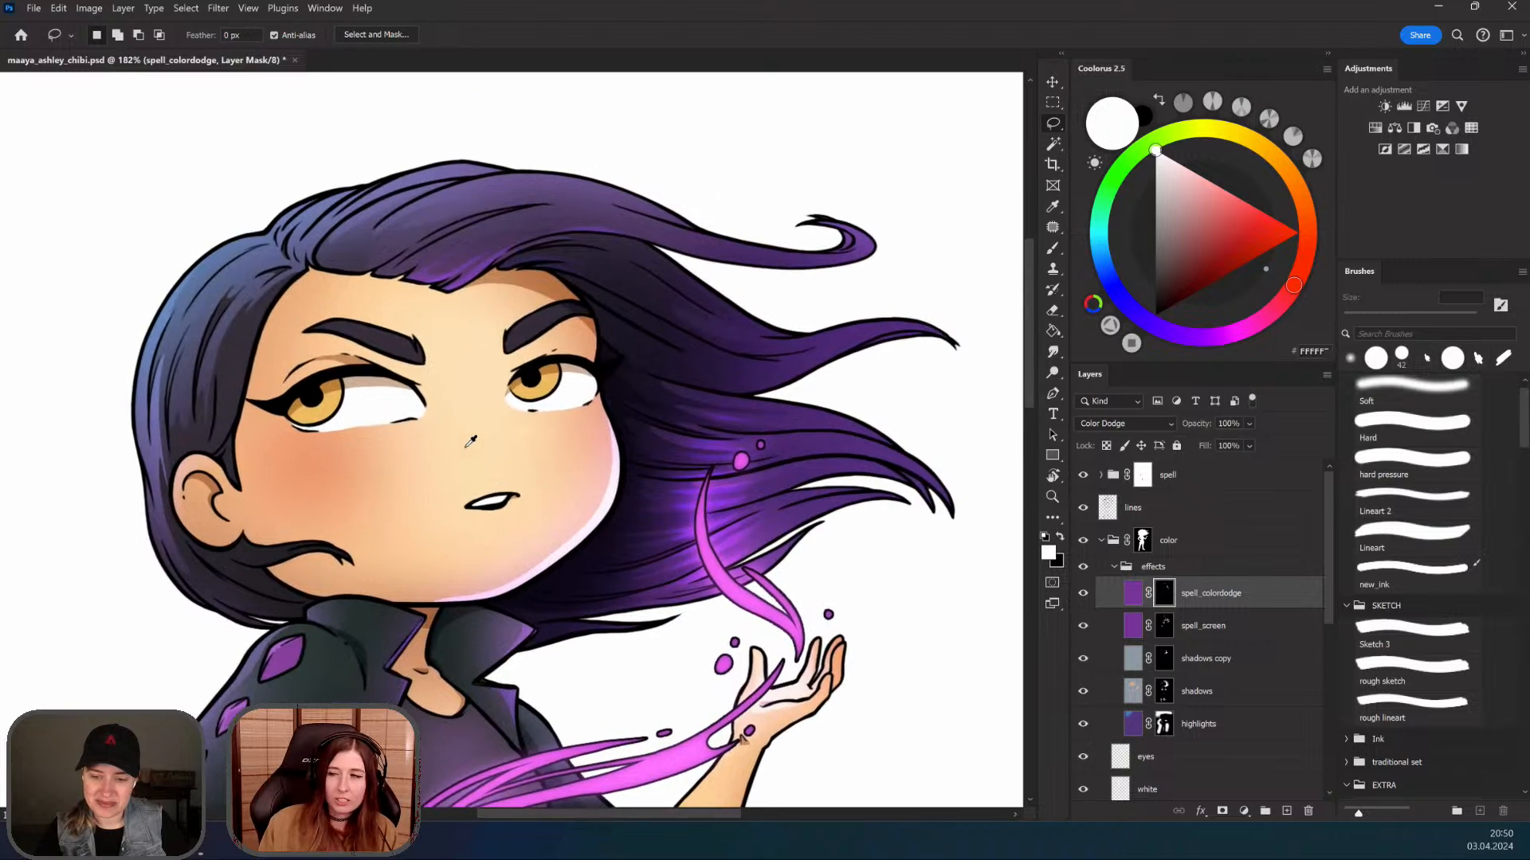
pyautogui.scroll(-2, 501, 458)
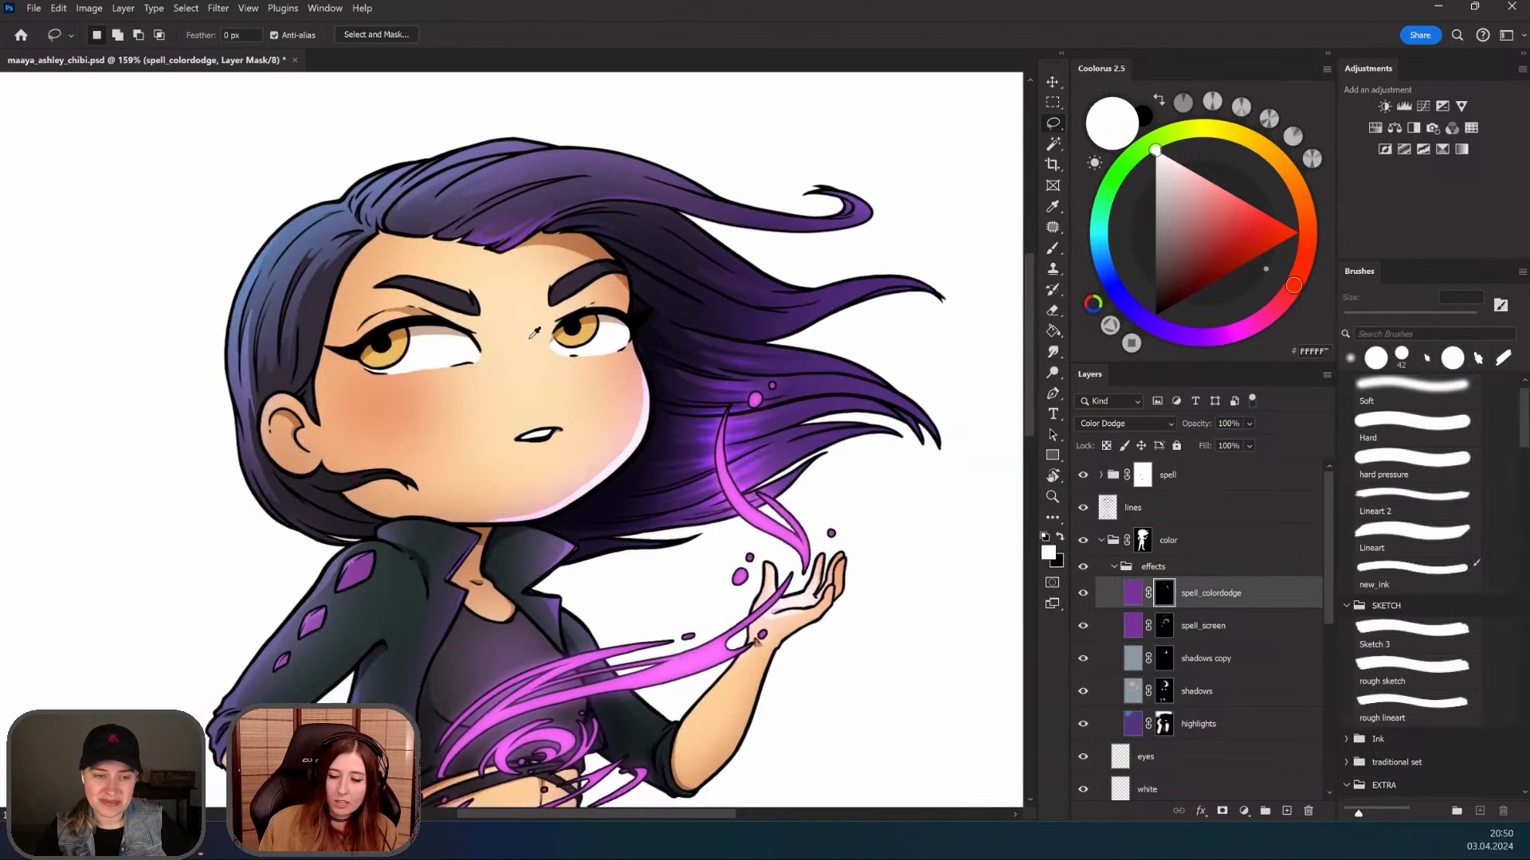
pyautogui.scroll(2, 475, 377)
pyautogui.press('l')
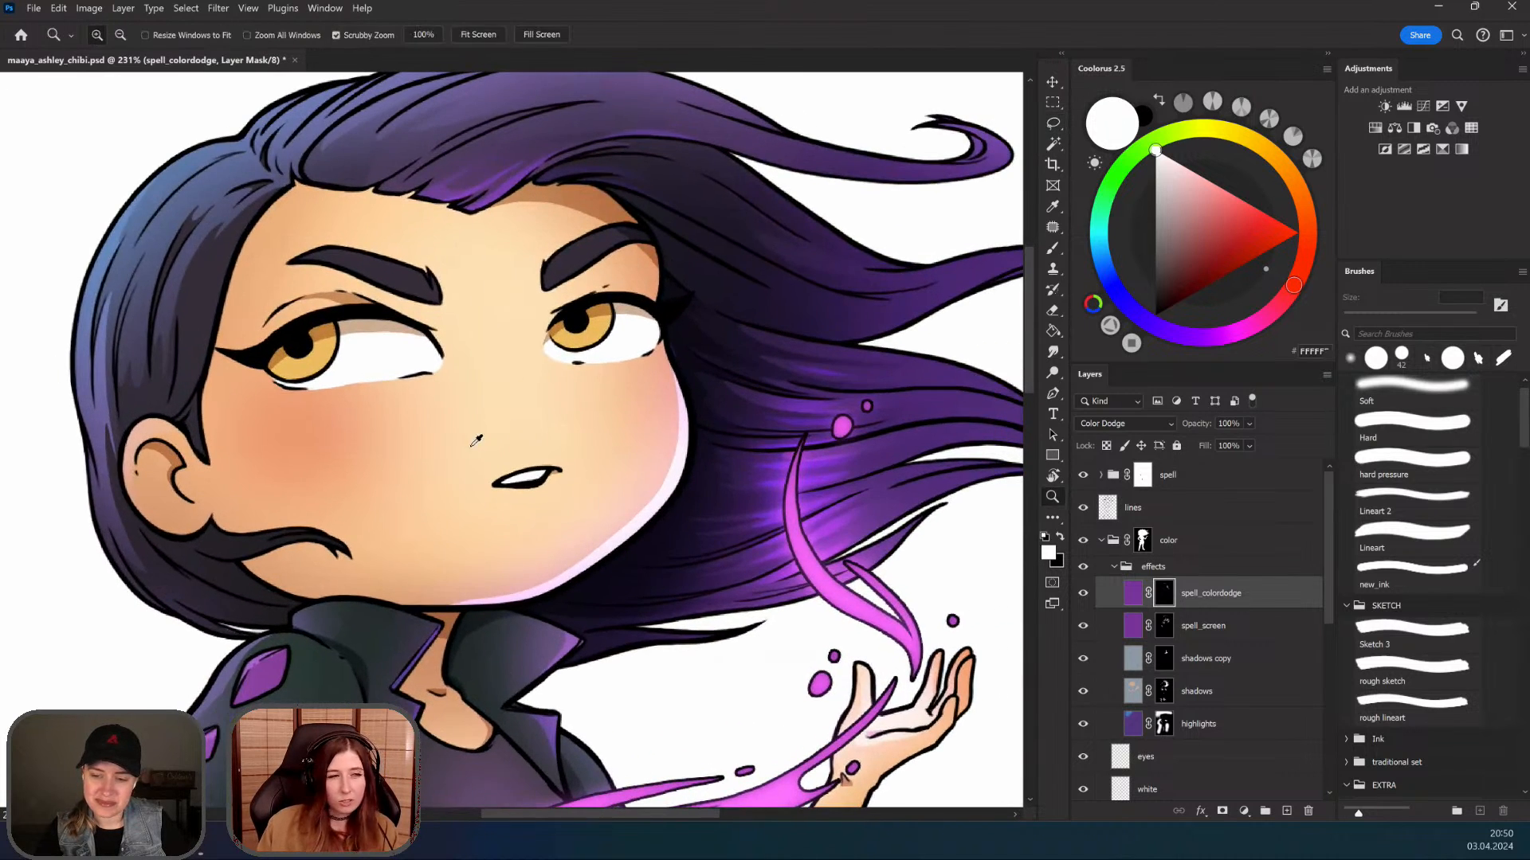
pyautogui.scroll(-4, 513, 511)
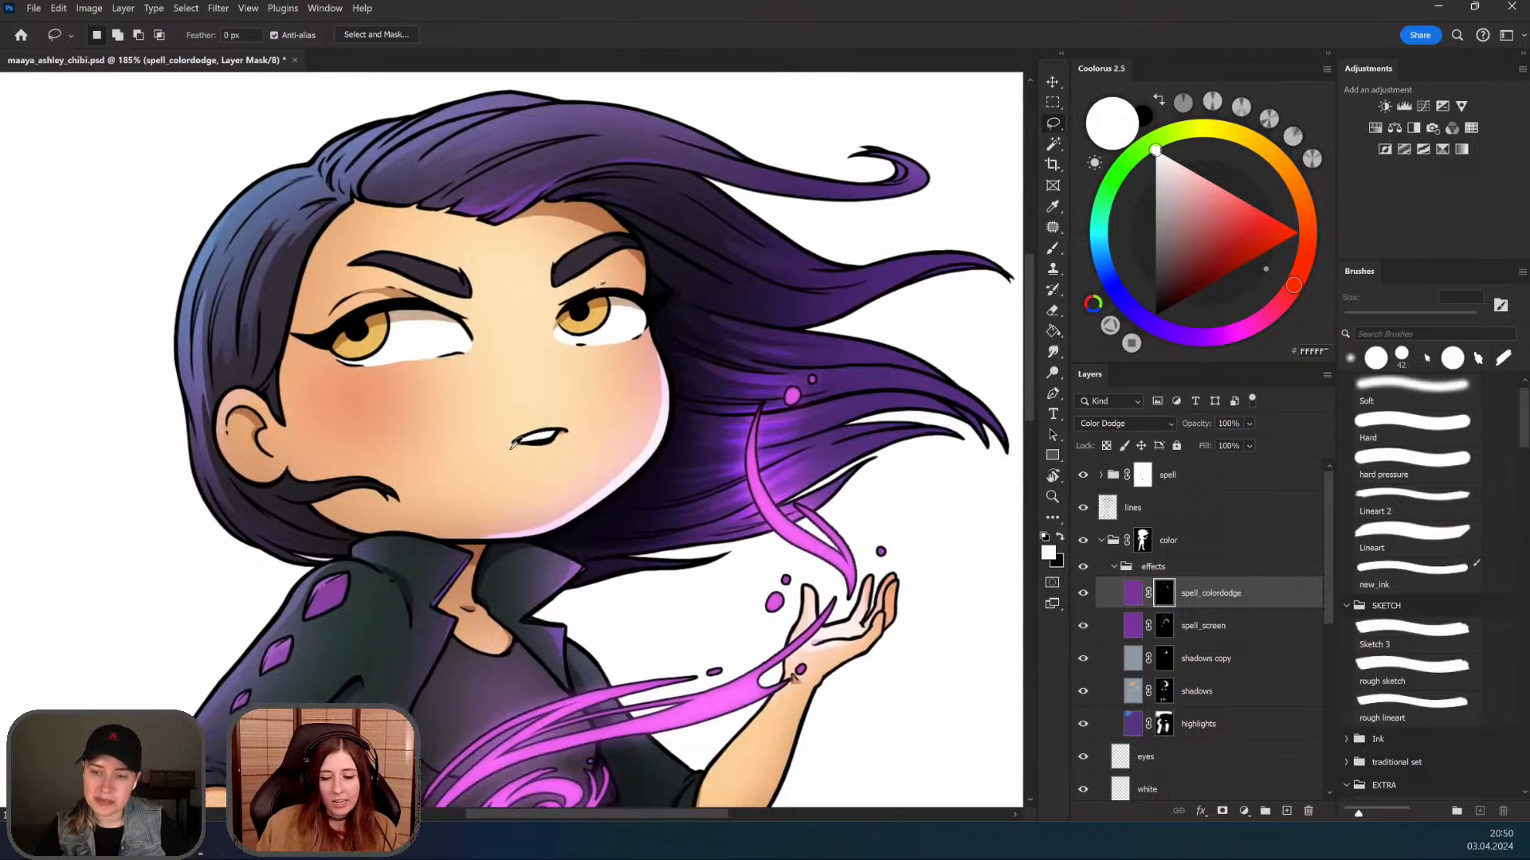
pyautogui.scroll(3, 488, 558)
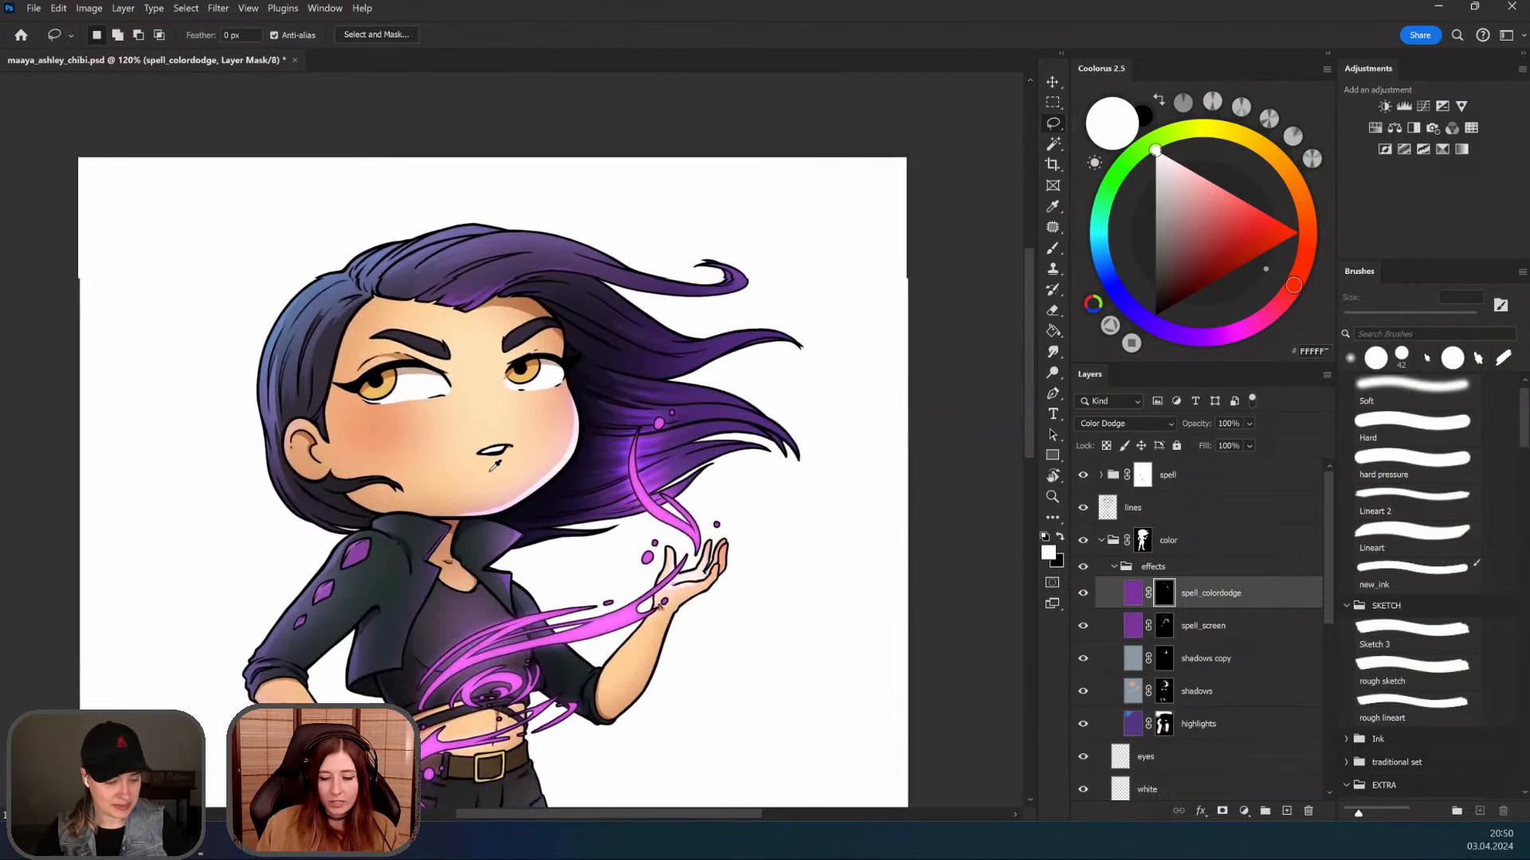
pyautogui.scroll(2, 524, 461)
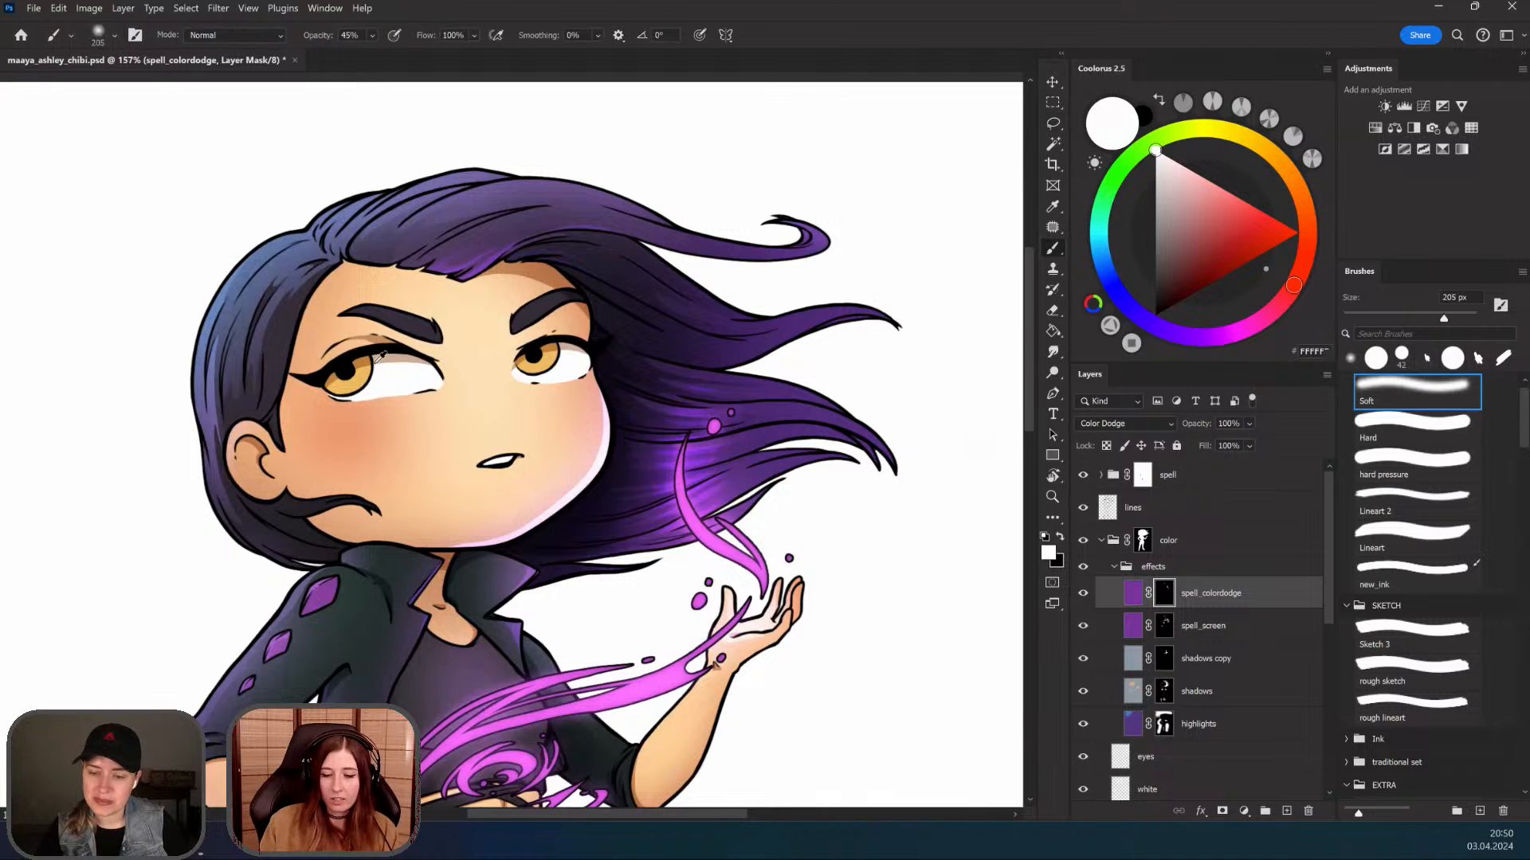
# Step: Try brushing a small glow onto the iris with a reduced soft brush on the spell_colordodge mask, and undo it
pyautogui.press('z')
pyautogui.scroll(2, 419, 435)
pyautogui.scroll(1, 419, 436)
pyautogui.press('b')
pyautogui.moveTo(546, 462); pyautogui.dragTo(278, 488)
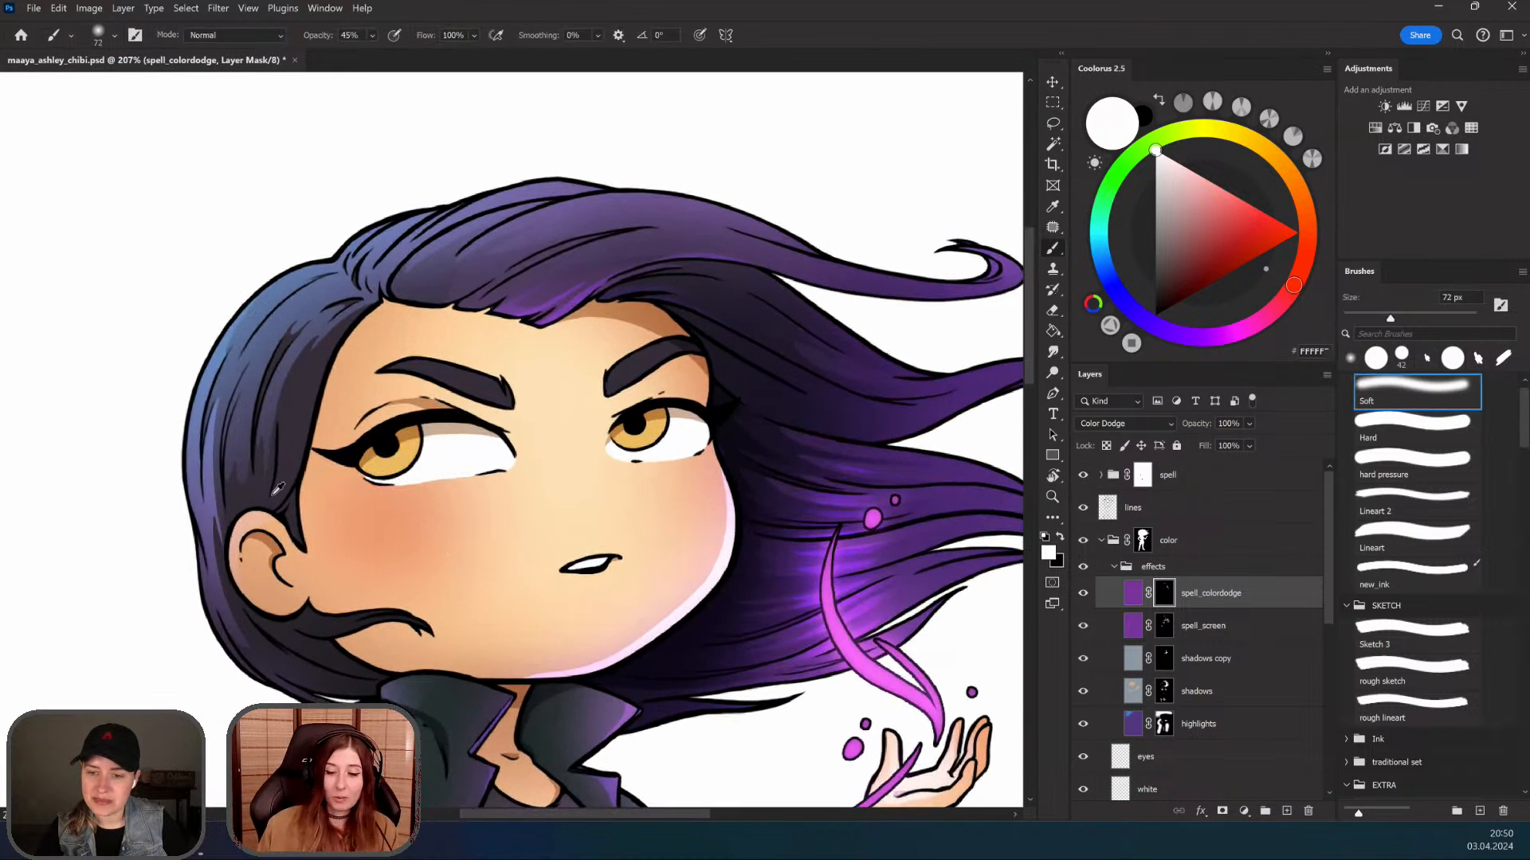
pyautogui.moveTo(421, 467); pyautogui.dragTo(404, 478)
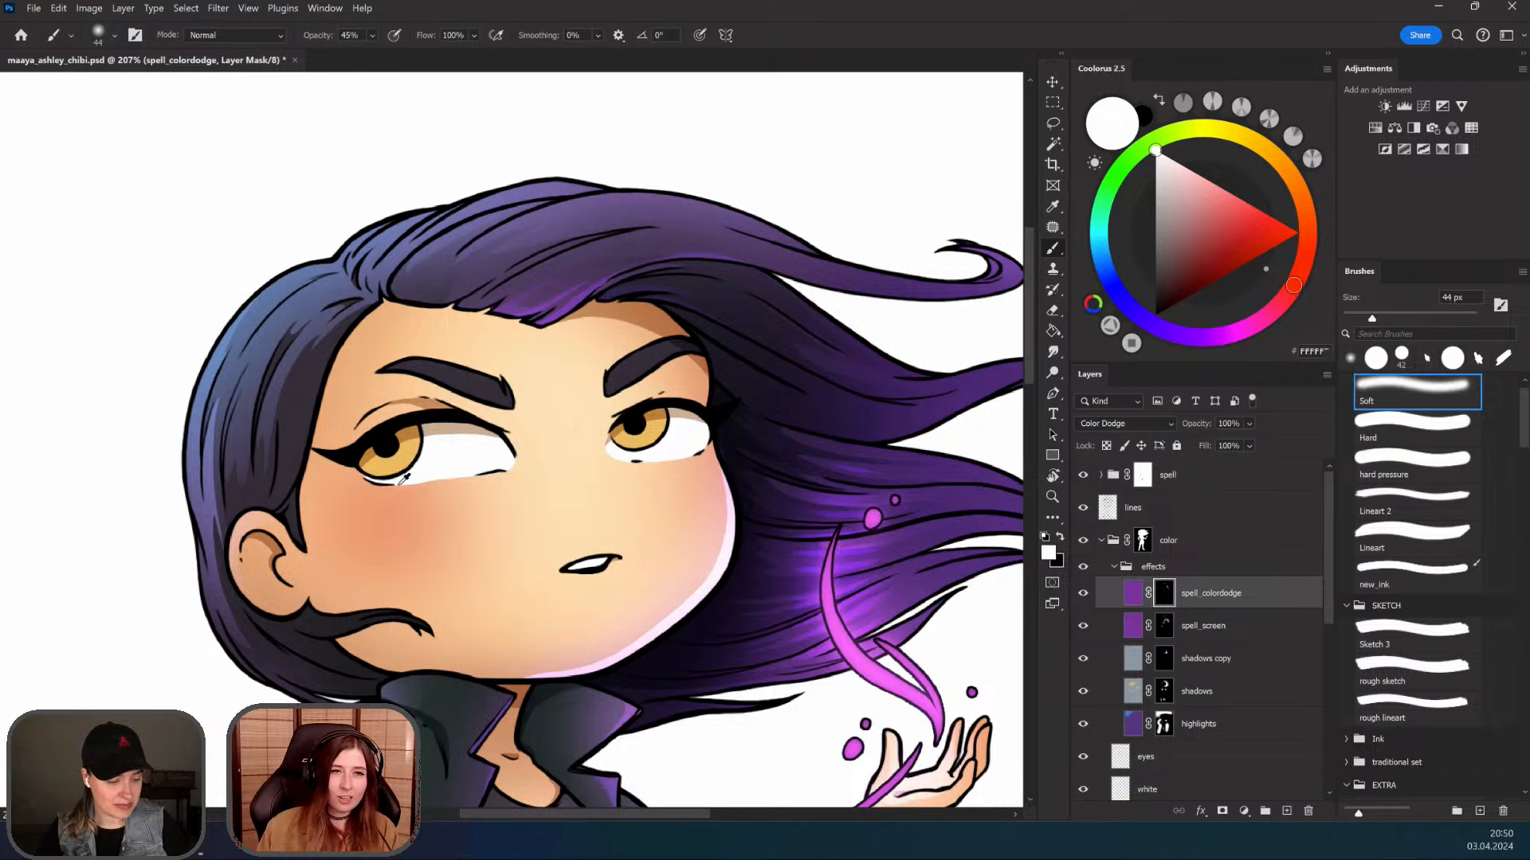
pyautogui.scroll(-3, 431, 430)
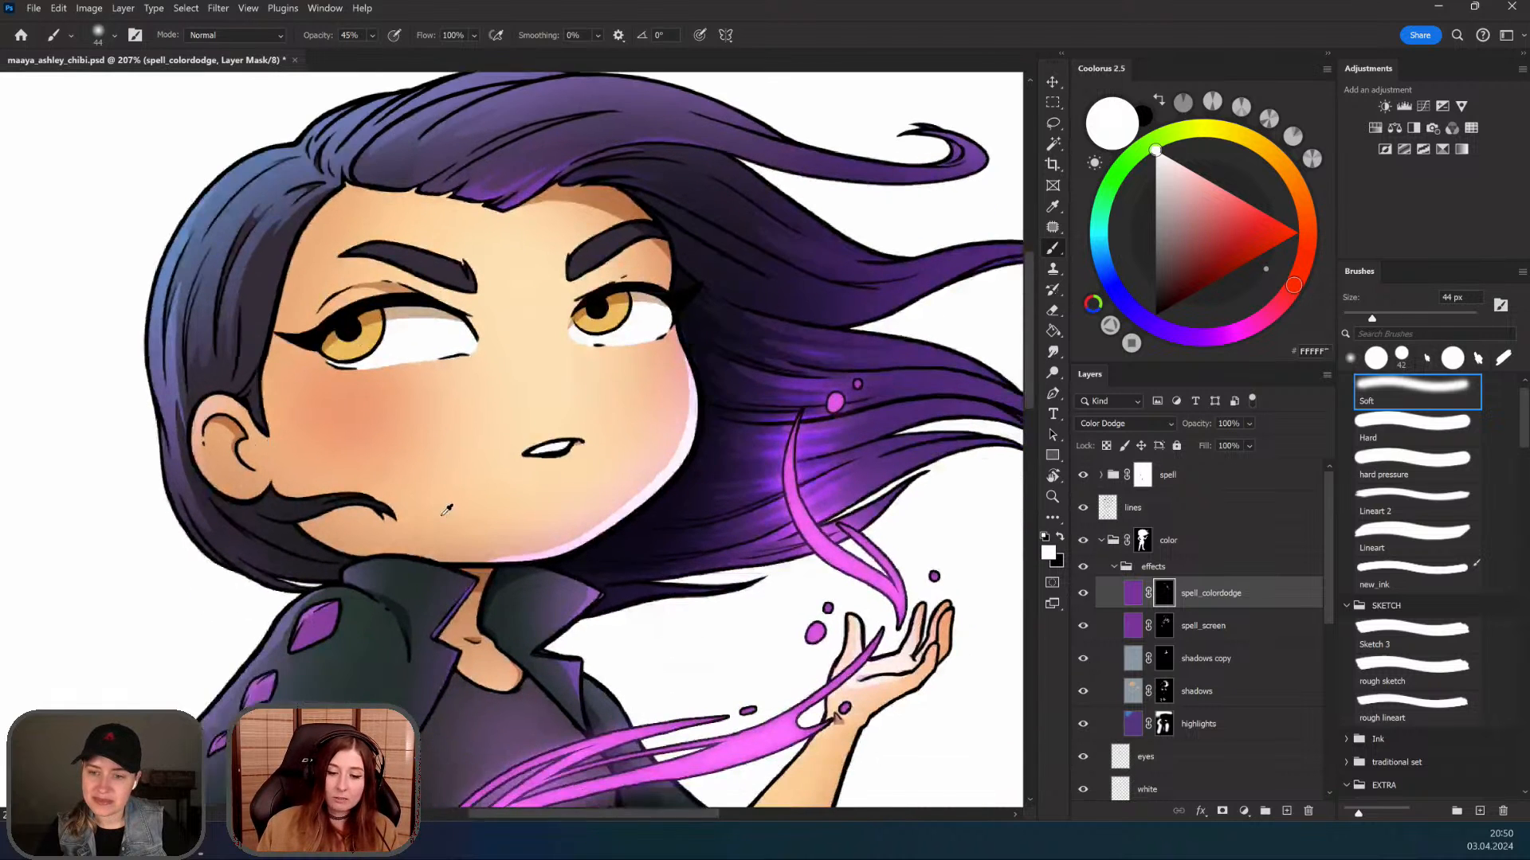
pyautogui.scroll(-2, 459, 525)
pyautogui.scroll(4, 460, 523)
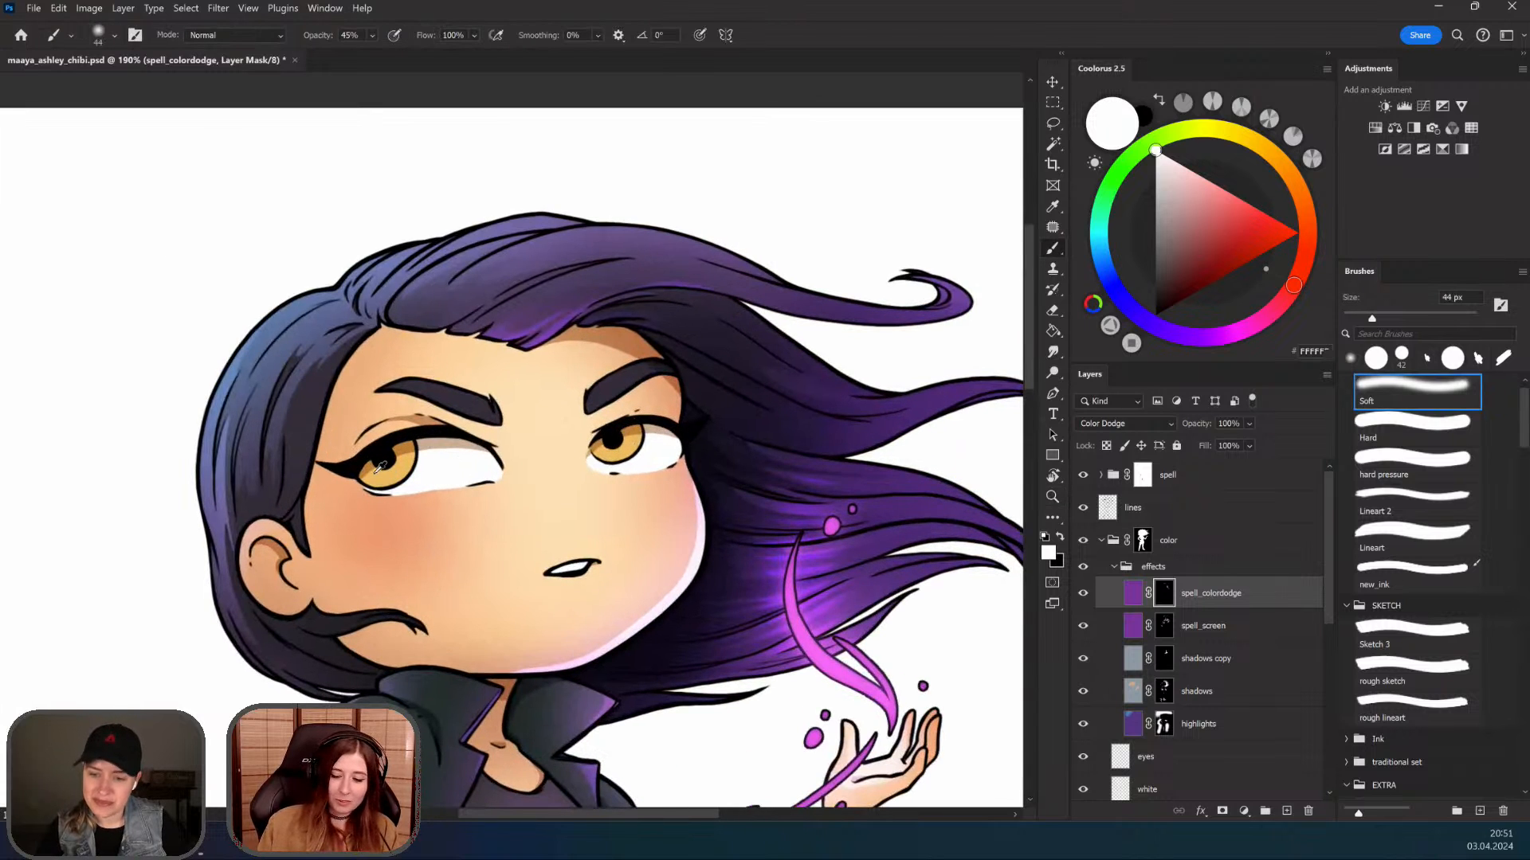
pyautogui.moveTo(376, 473); pyautogui.dragTo(409, 443)
pyautogui.hotkey('ctrl', 'z')
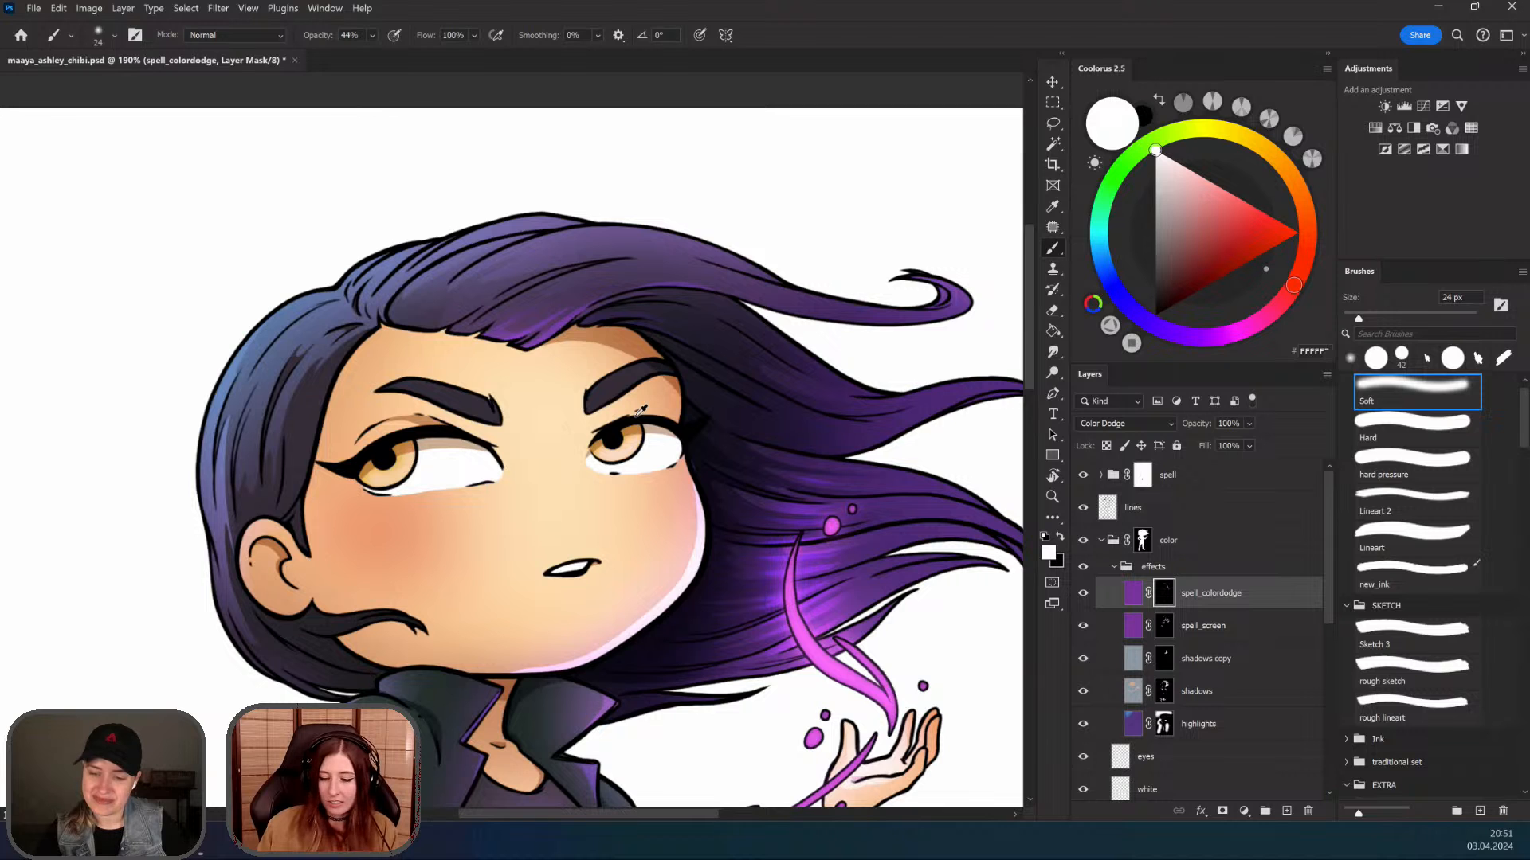
# Step: Add a layer above the spell group and try a dark stroke beside the raised hand with the hard pressure brush, then undo it
pyautogui.scroll(-5, 386, 474)
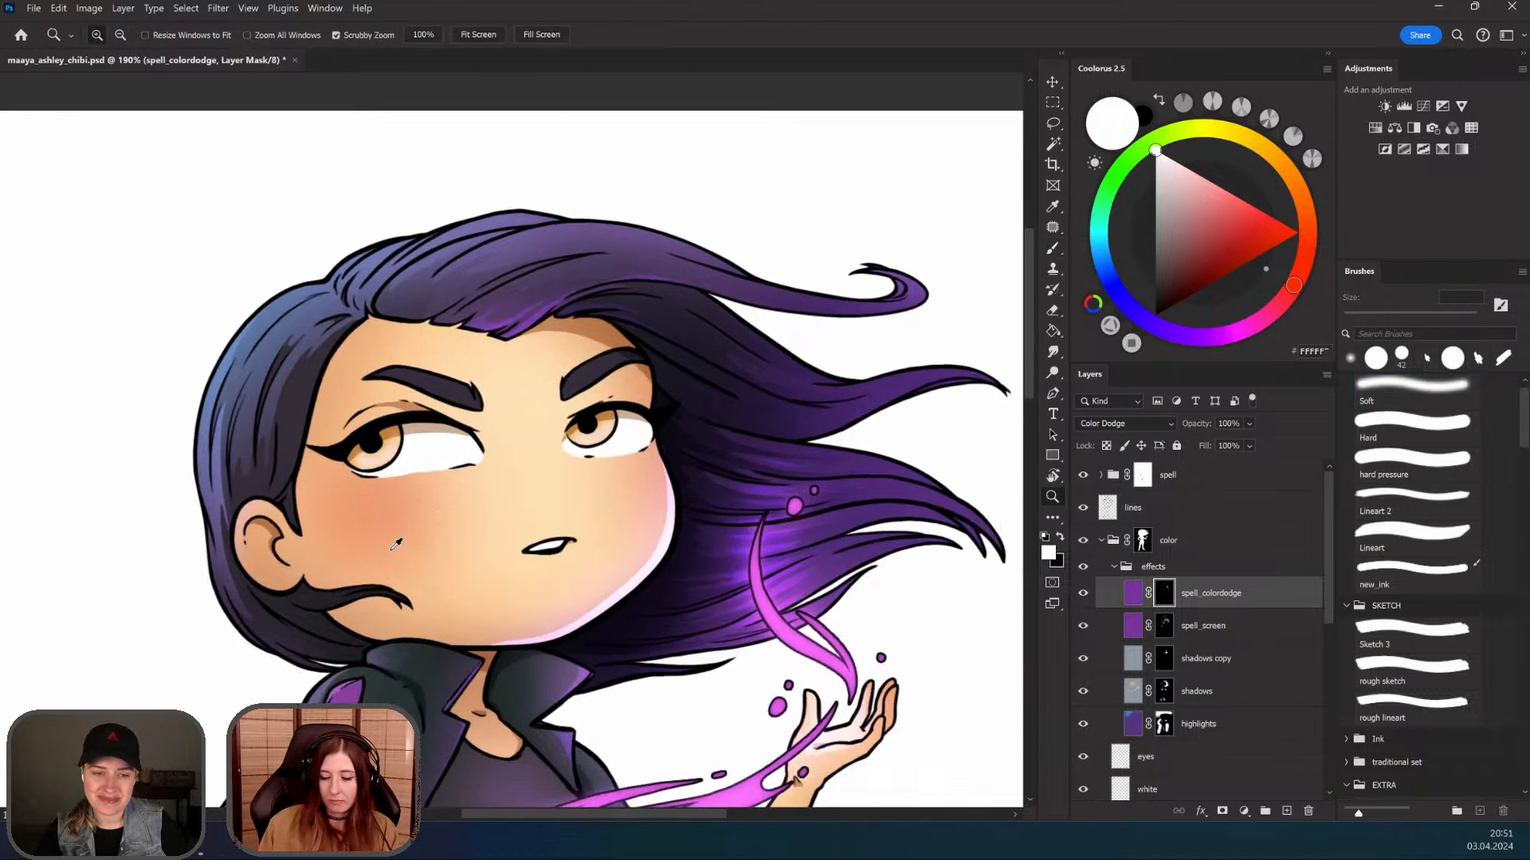
pyautogui.scroll(3, 434, 495)
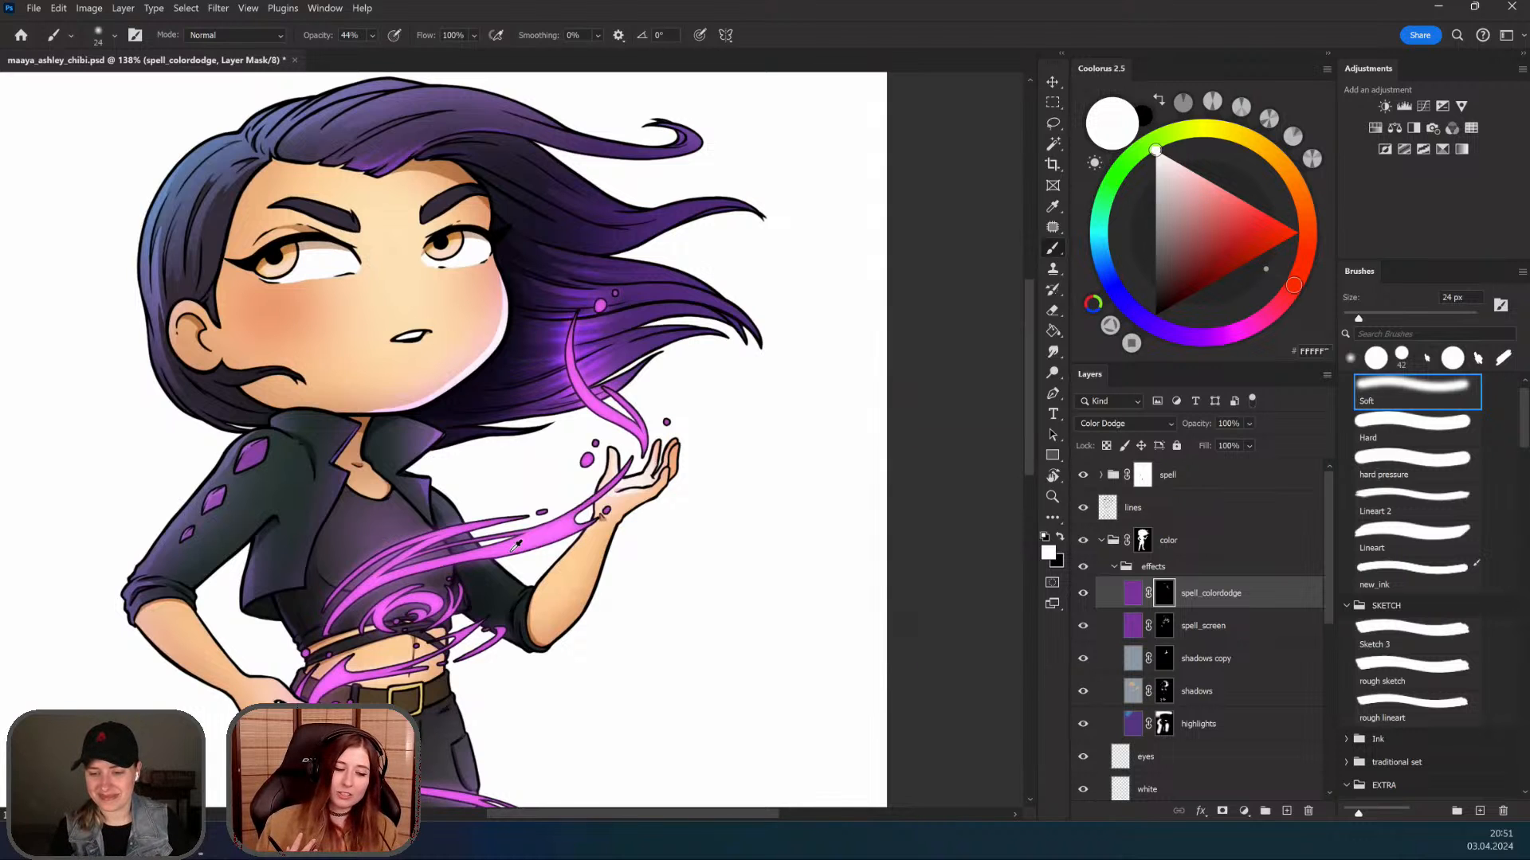
pyautogui.moveTo(575, 517); pyautogui.dragTo(562, 487)
pyautogui.rightClick(1186, 477)
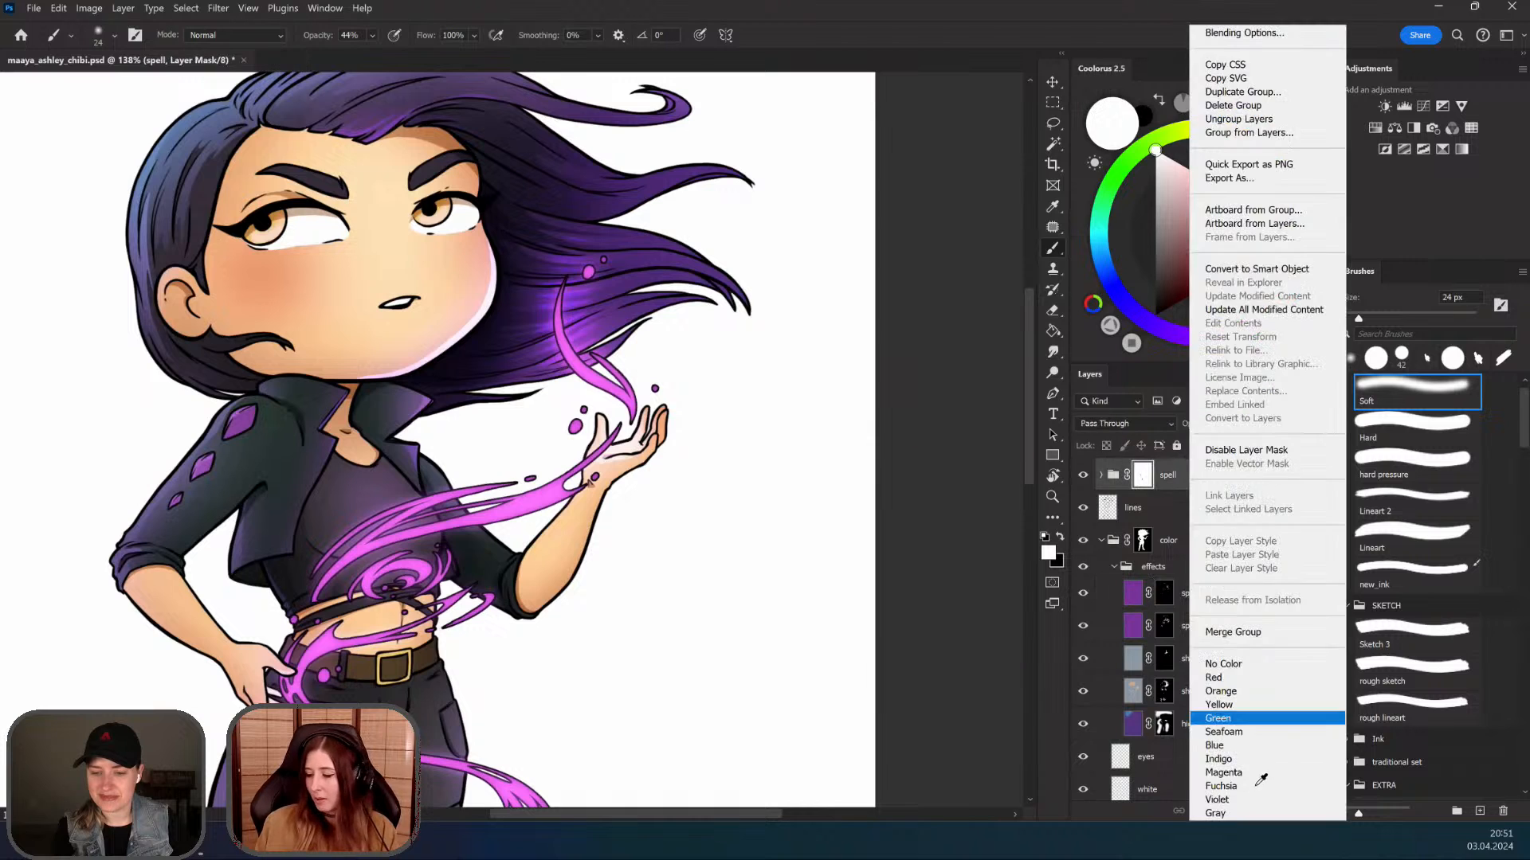
pyautogui.click(1158, 480)
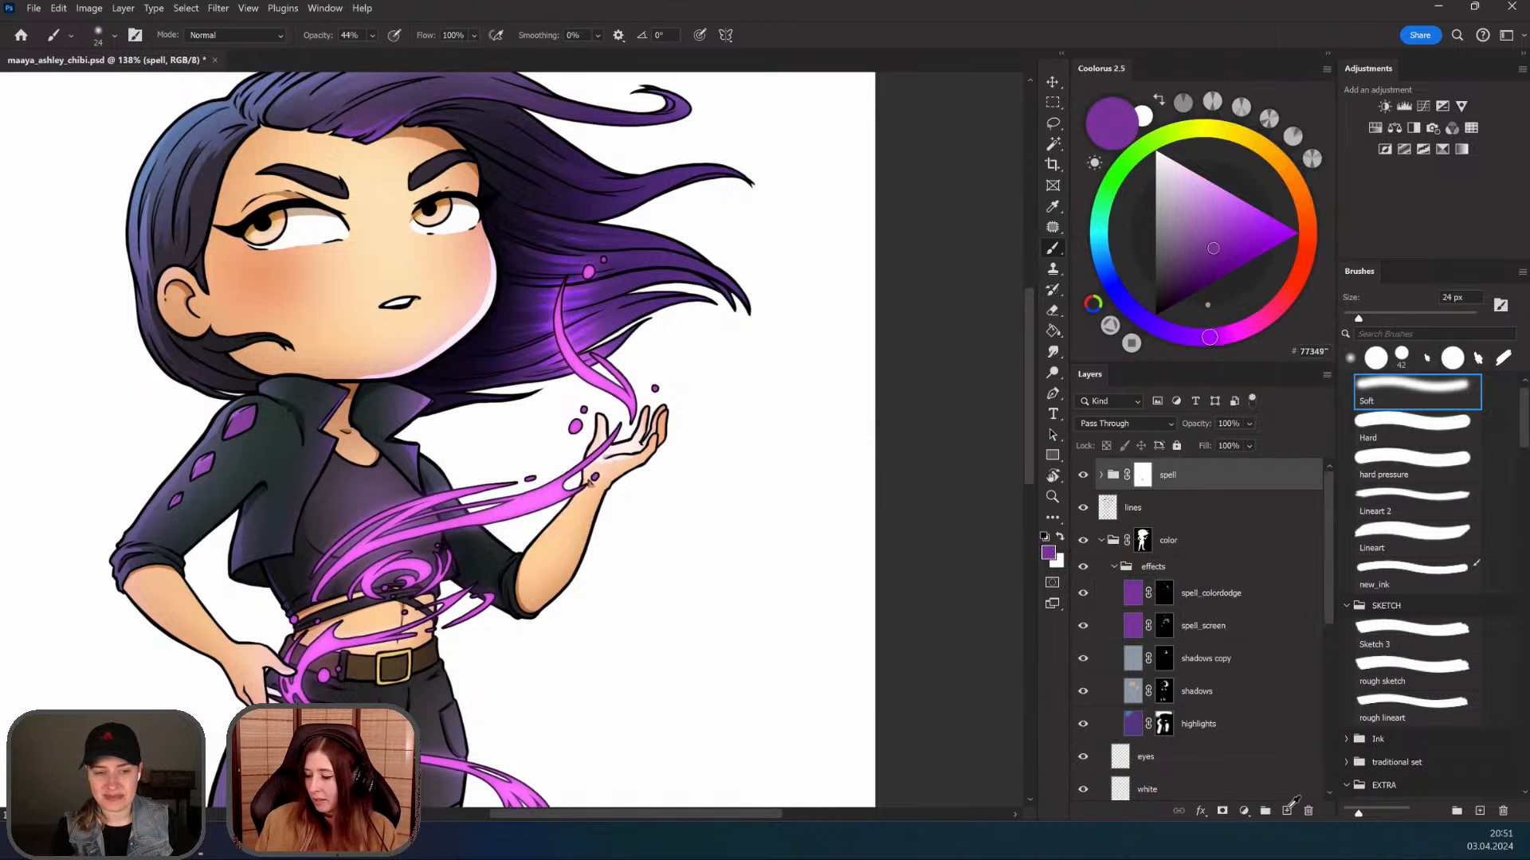
pyautogui.click(1286, 810)
pyautogui.click(1129, 347)
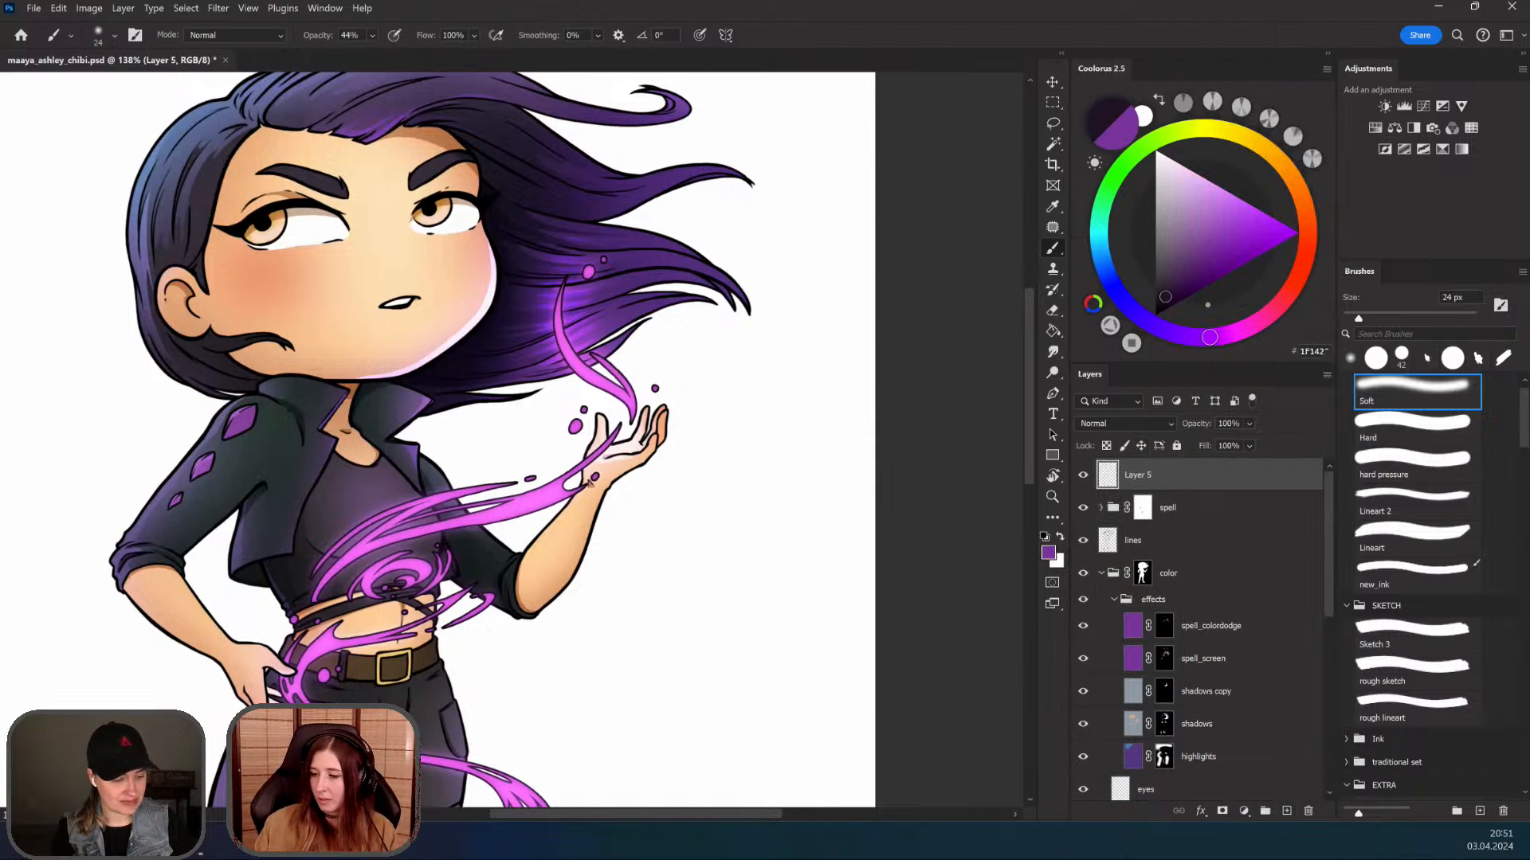
pyautogui.click(1417, 462)
pyautogui.moveTo(721, 455); pyautogui.dragTo(727, 454)
pyautogui.moveTo(778, 327); pyautogui.dragTo(661, 597)
pyautogui.hotkey('ctrl', 'z')
pyautogui.keyDown('alt'); pyautogui.click(753, 398); pyautogui.keyUp('alt')
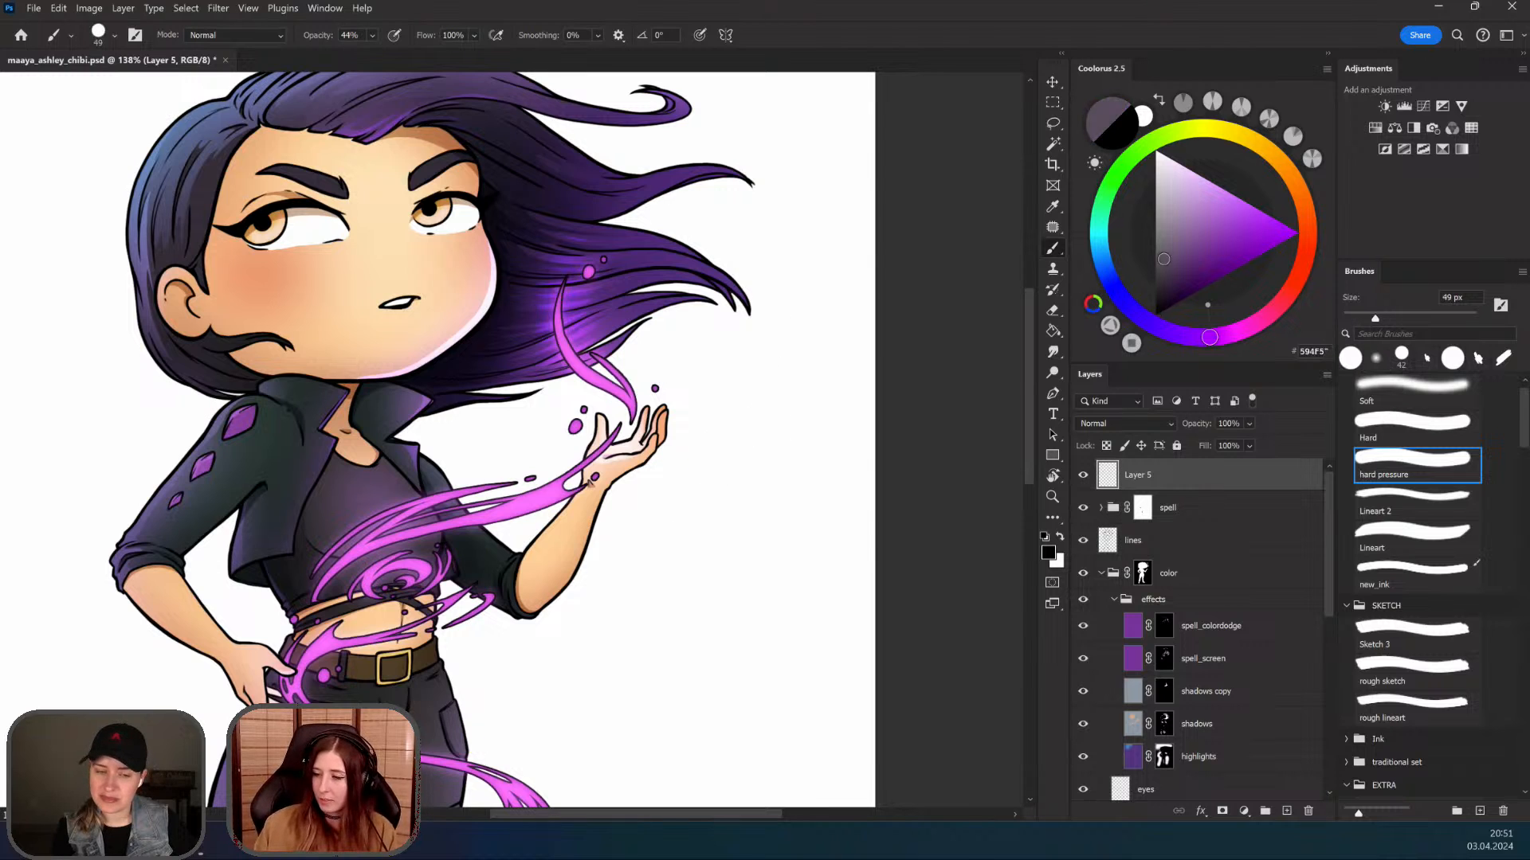
# Step: Paint a curved light violet stroke beside the raised hand using the hard pressure brush at 90 px and 99% opacity
pyautogui.moveTo(741, 434); pyautogui.dragTo(758, 431)
pyautogui.press('9')
pyautogui.press('9')
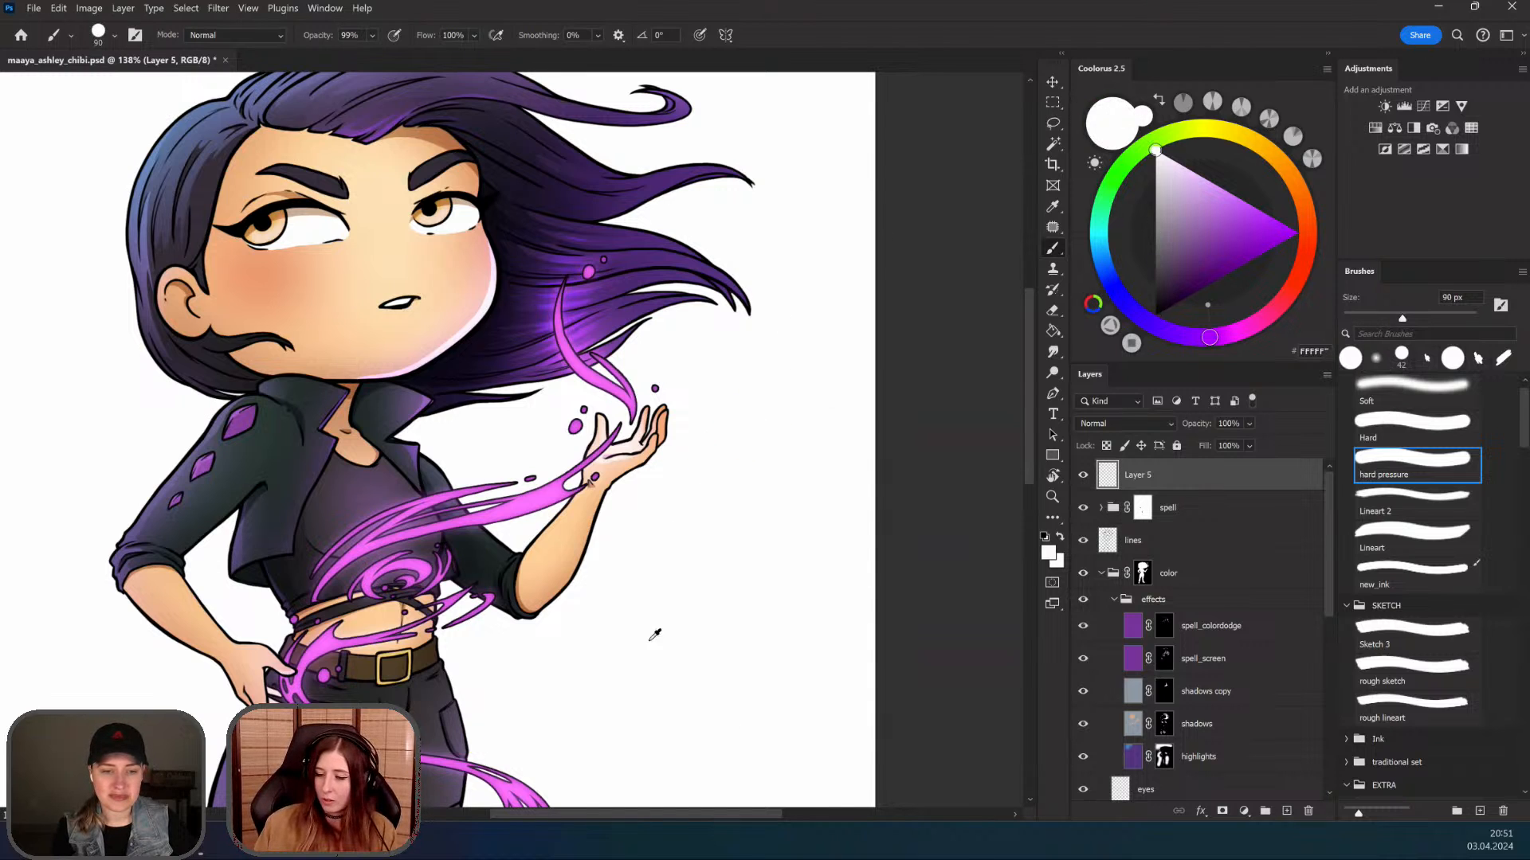
pyautogui.moveTo(1189, 226); pyautogui.dragTo(1209, 182)
pyautogui.moveTo(784, 367); pyautogui.dragTo(639, 660)
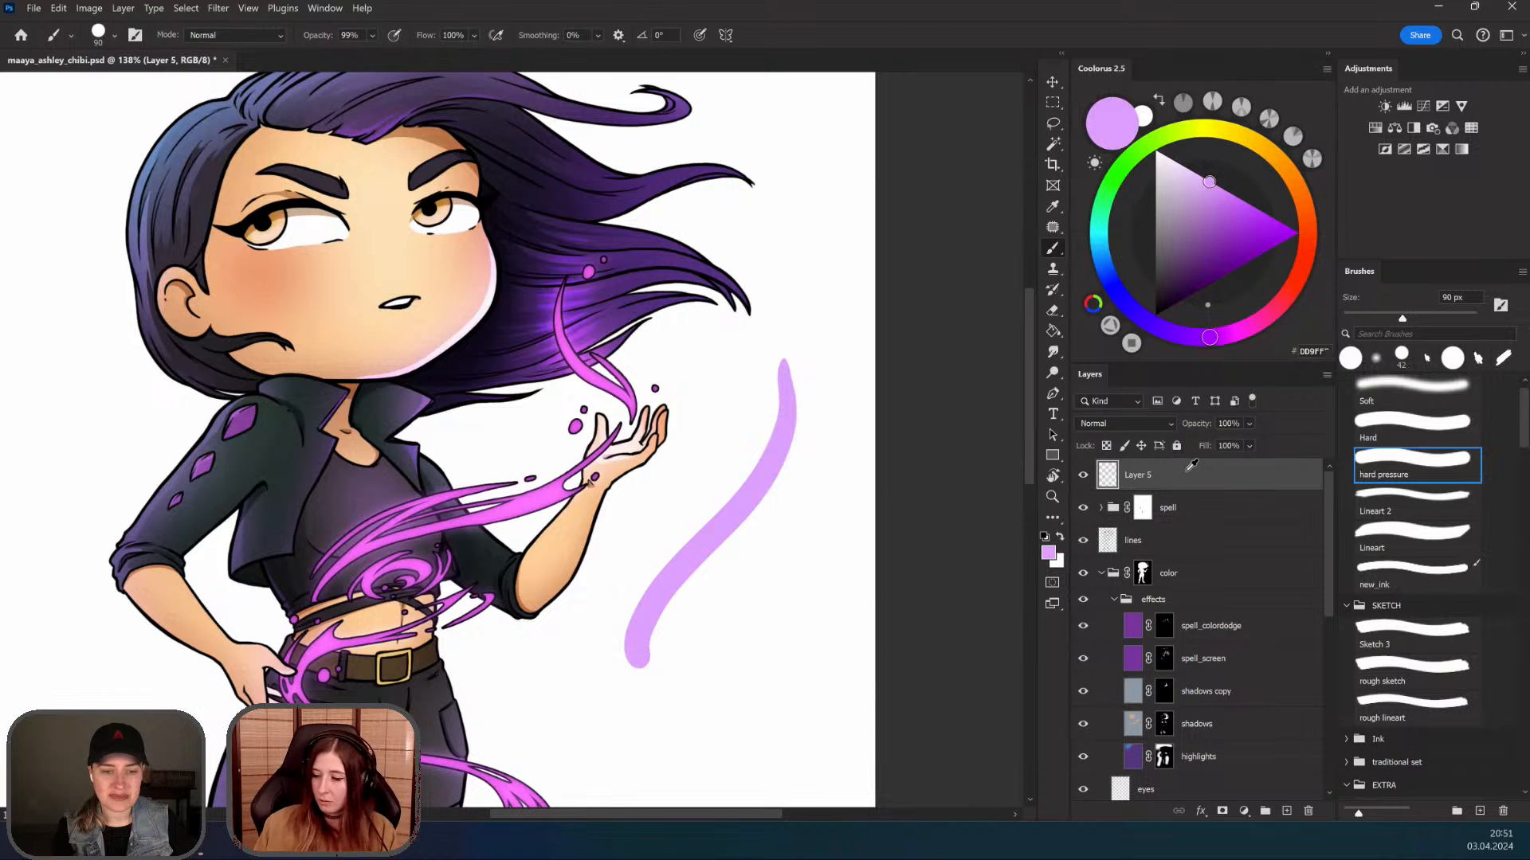
# Step: Try a Stroke layer style on the violet test stroke, cancel it, and undo the stroke and its new layer
pyautogui.doubleClick(1186, 471)
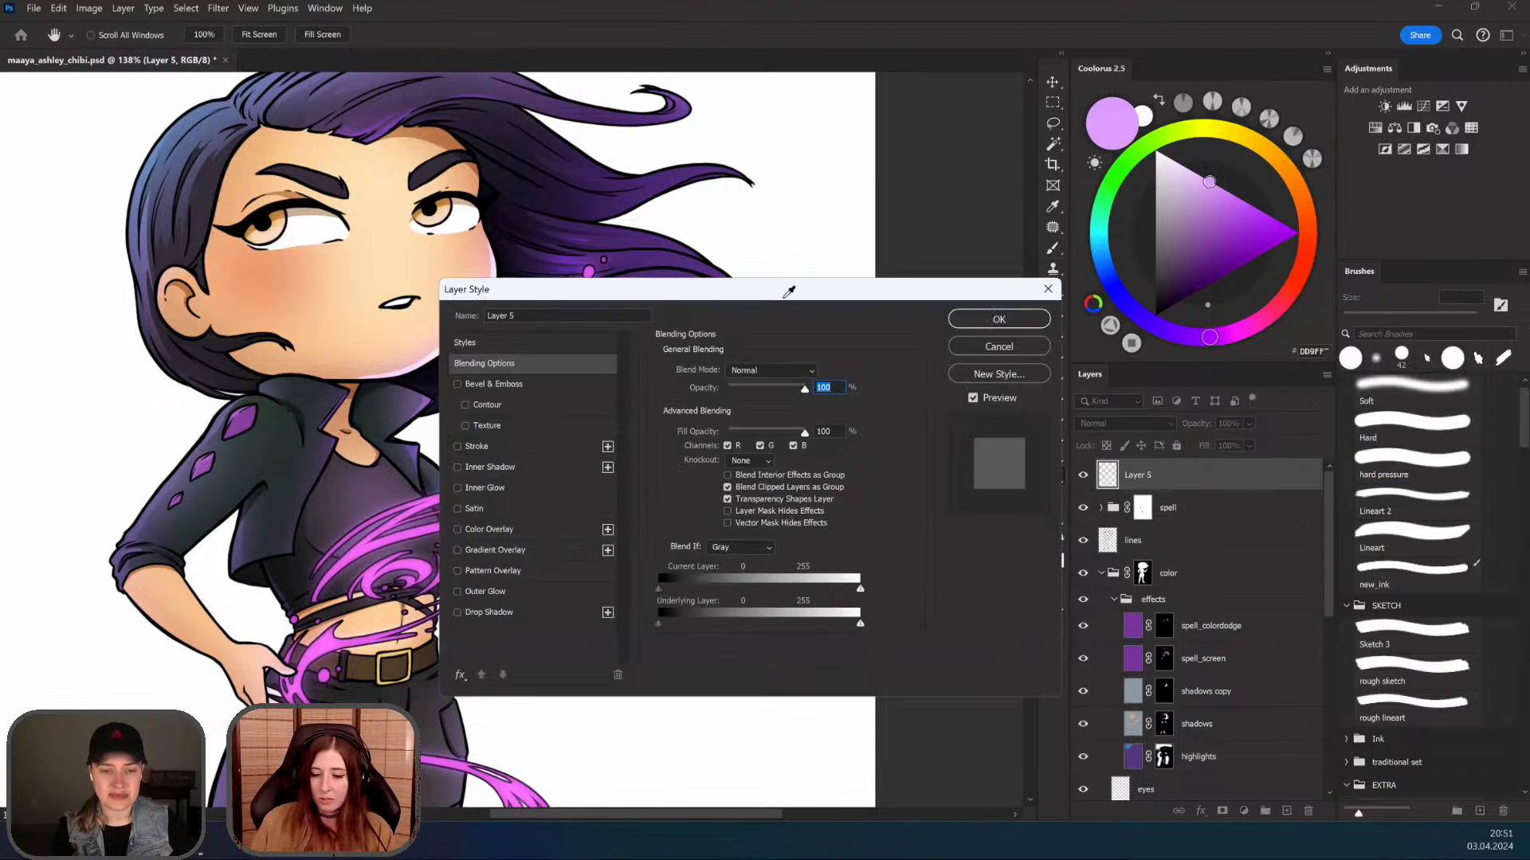
pyautogui.click(468, 446)
pyautogui.moveTo(674, 284); pyautogui.dragTo(1087, 273)
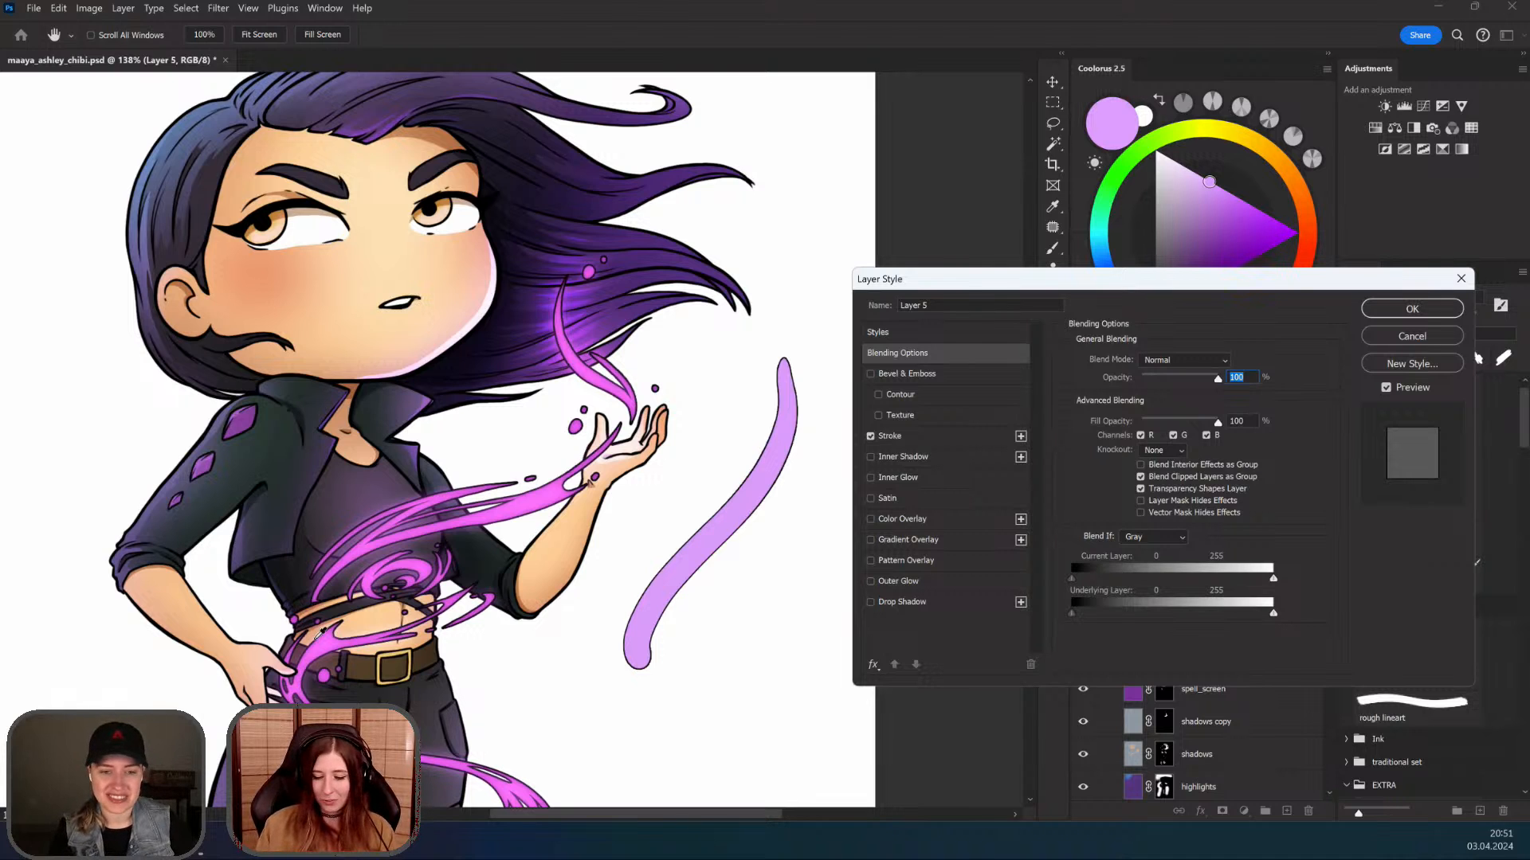
pyautogui.click(1414, 336)
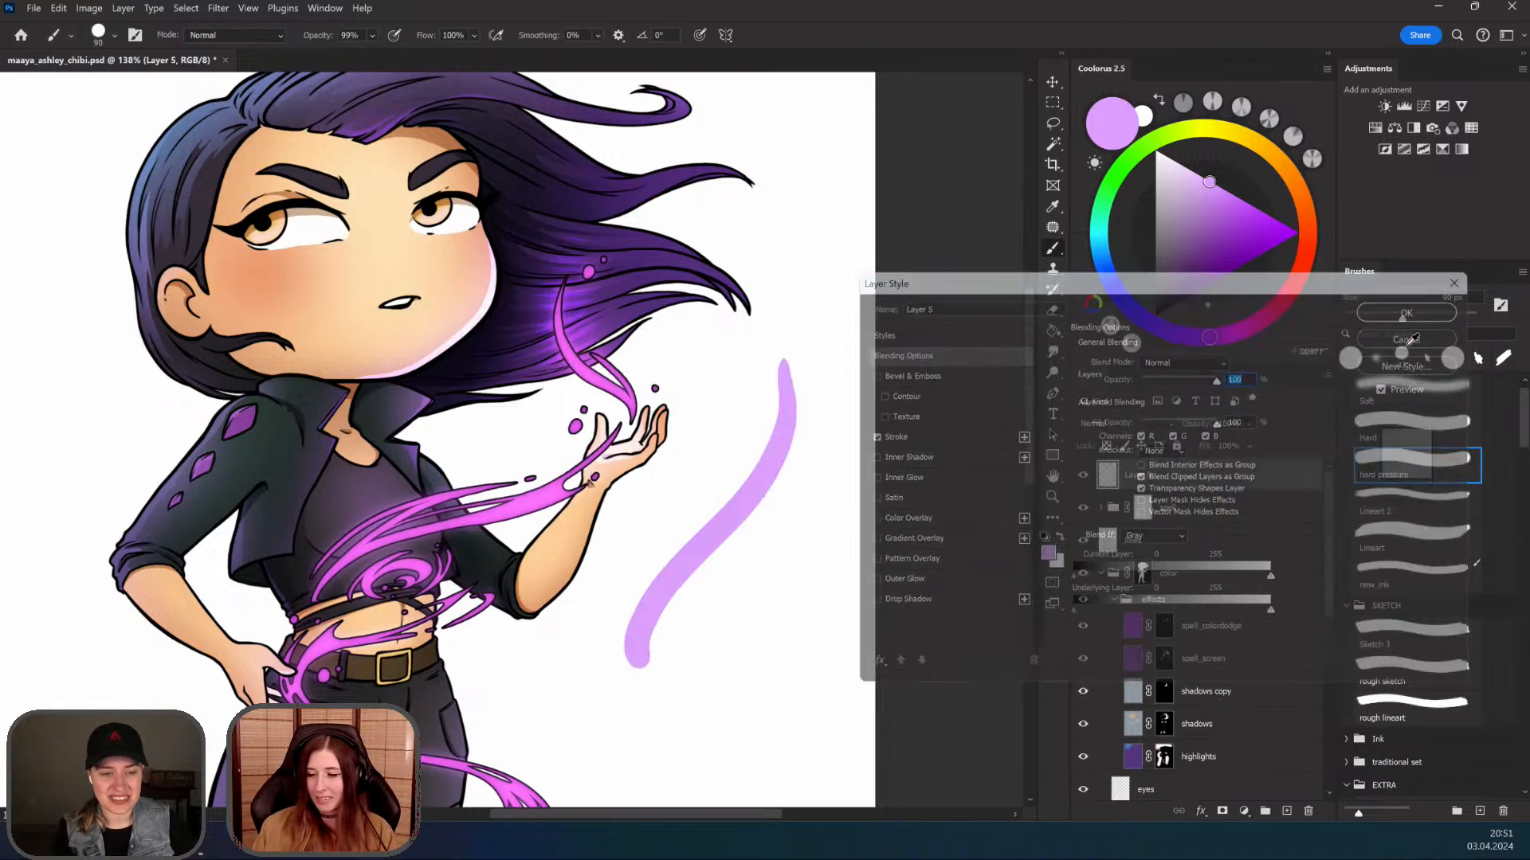
pyautogui.hotkey('ctrl', 'z')
pyautogui.hotkey('ctrl', 'z')
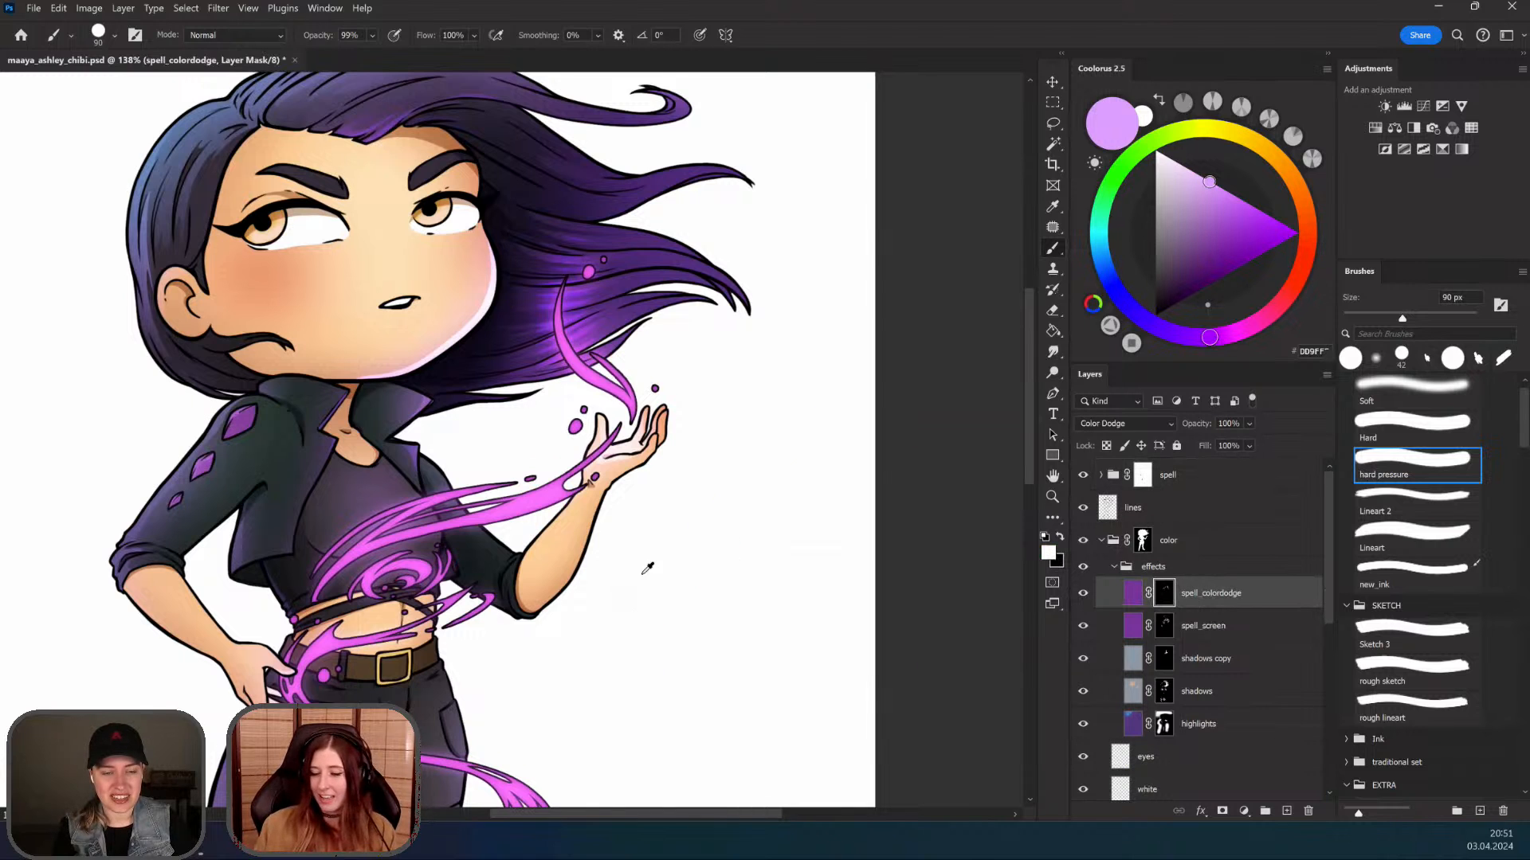
# Step: Examine the glow and the spell ribbons across the whole figure, from the face down to the trousers
pyautogui.moveTo(541, 636); pyautogui.dragTo(567, 489)
pyautogui.moveTo(563, 540); pyautogui.dragTo(490, 538)
pyautogui.moveTo(566, 483); pyautogui.dragTo(546, 541)
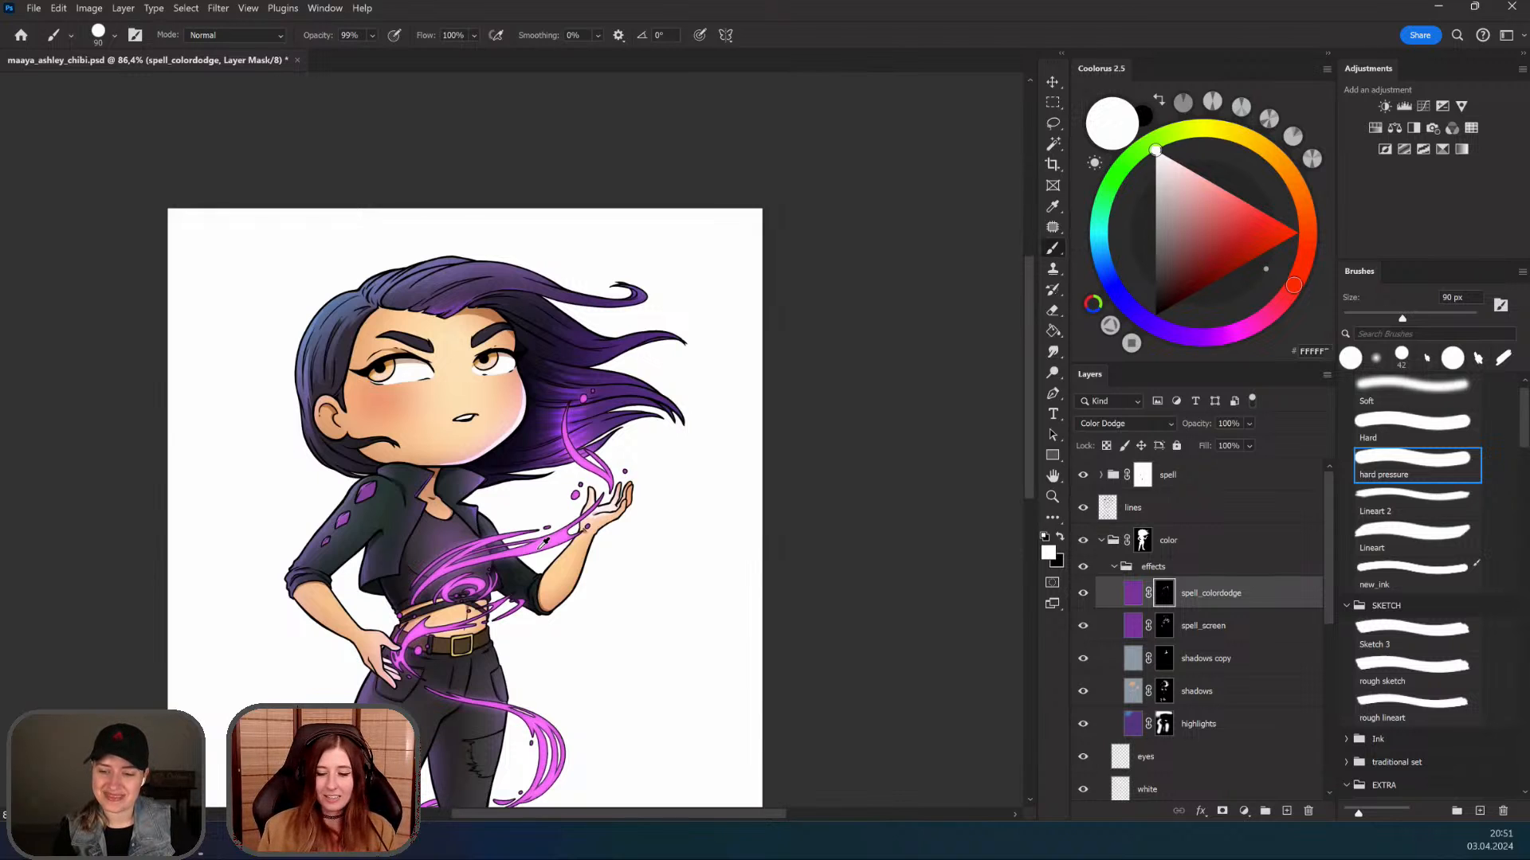
pyautogui.moveTo(652, 539); pyautogui.dragTo(694, 503)
pyautogui.moveTo(572, 482); pyautogui.dragTo(640, 484)
pyautogui.moveTo(630, 578); pyautogui.dragTo(693, 493)
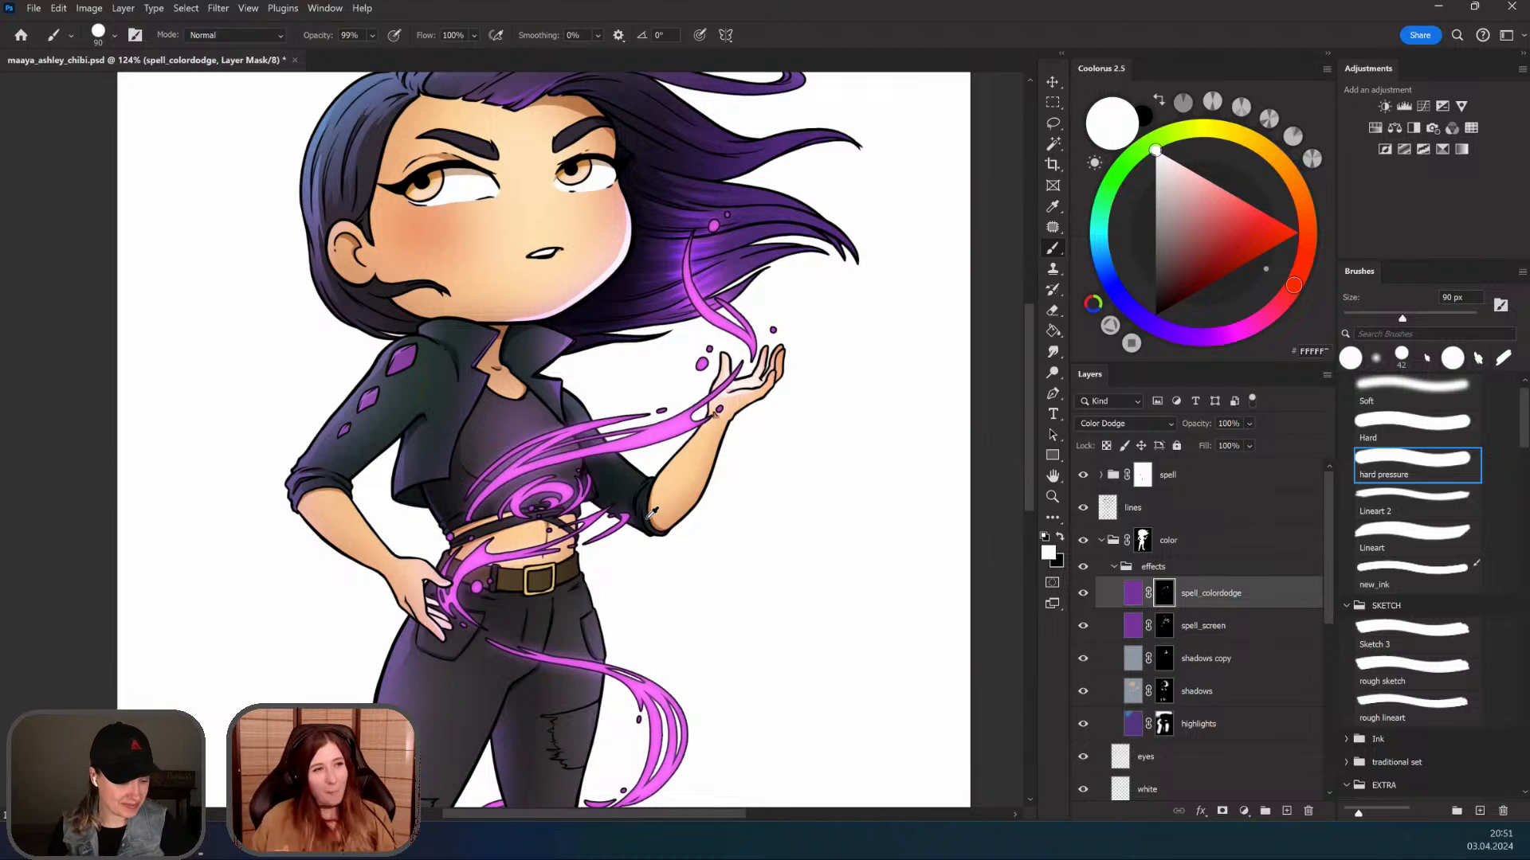
pyautogui.scroll(-3, 645, 514)
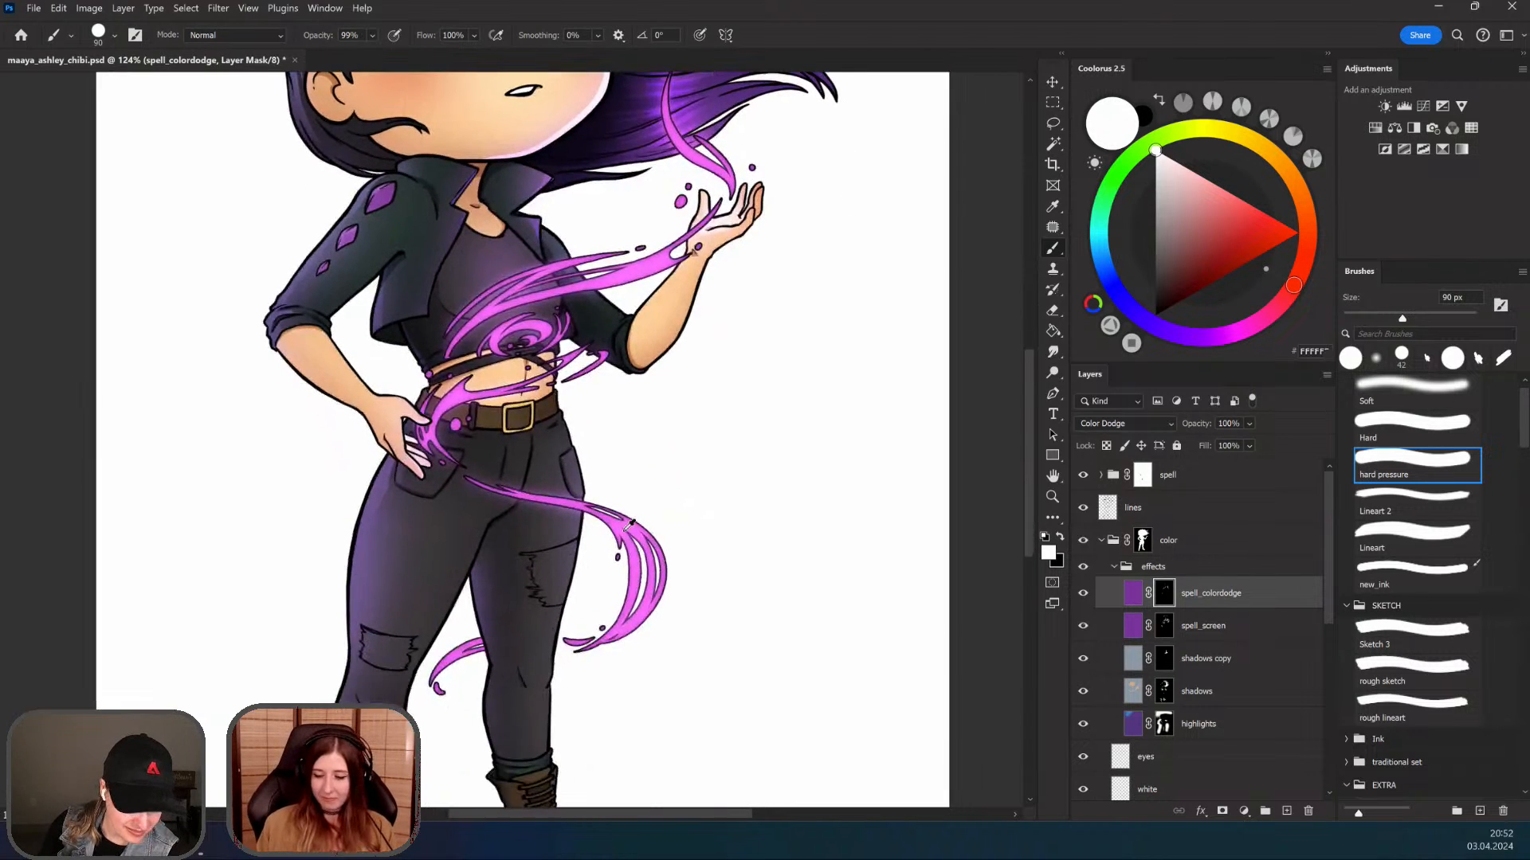
pyautogui.scroll(-5, 629, 522)
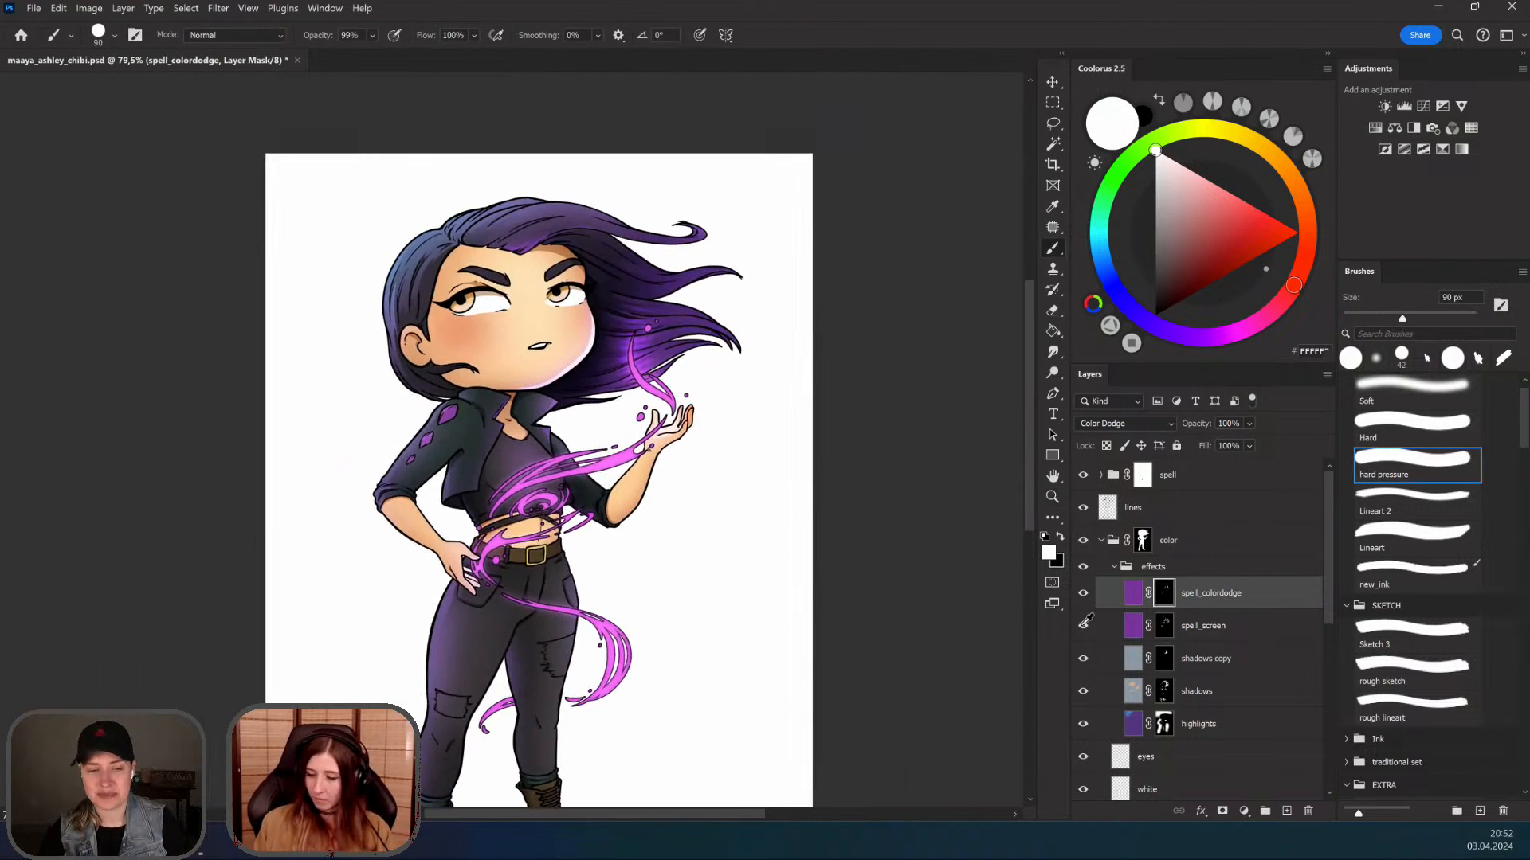
# Step: On the spell_screen mask, lasso the belt section between the buckle and the outer hip and brush a soft glow into it
pyautogui.click(1164, 625)
pyautogui.press('z')
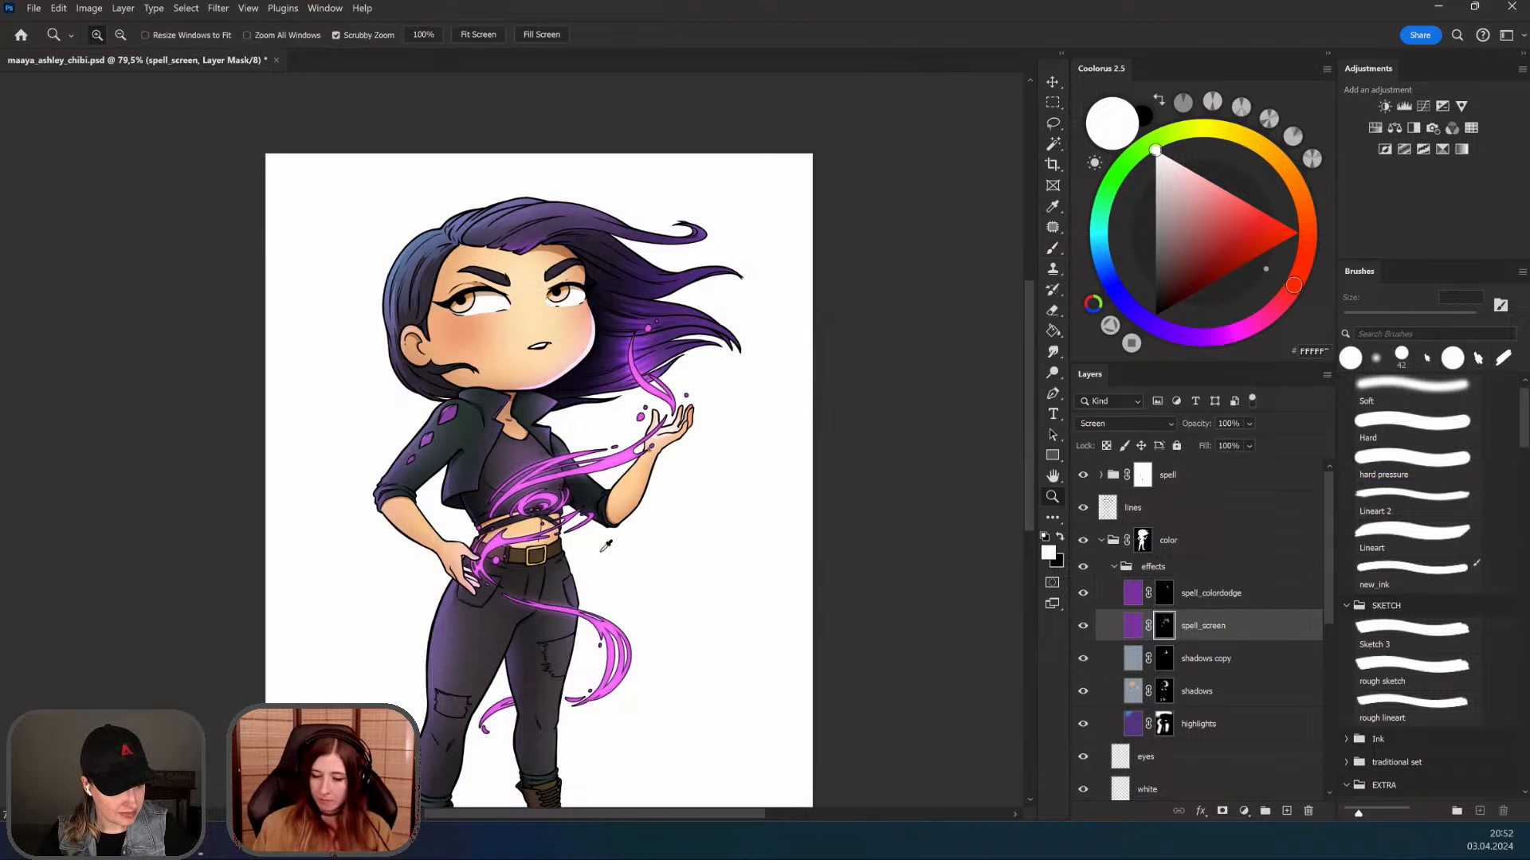
pyautogui.scroll(5, 606, 546)
pyautogui.press('b')
pyautogui.press('l')
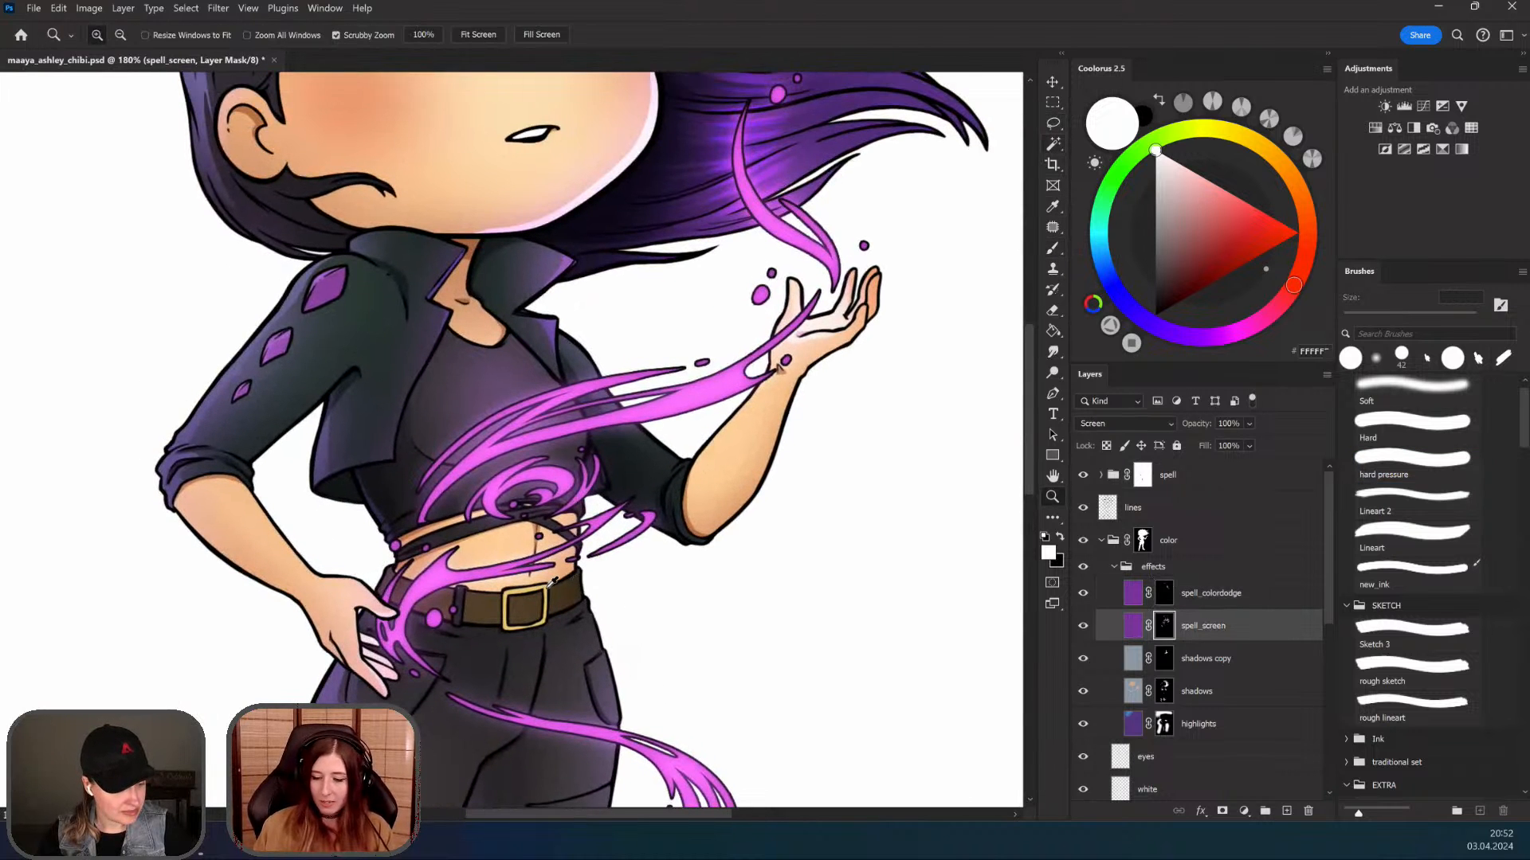
pyautogui.scroll(1, 587, 562)
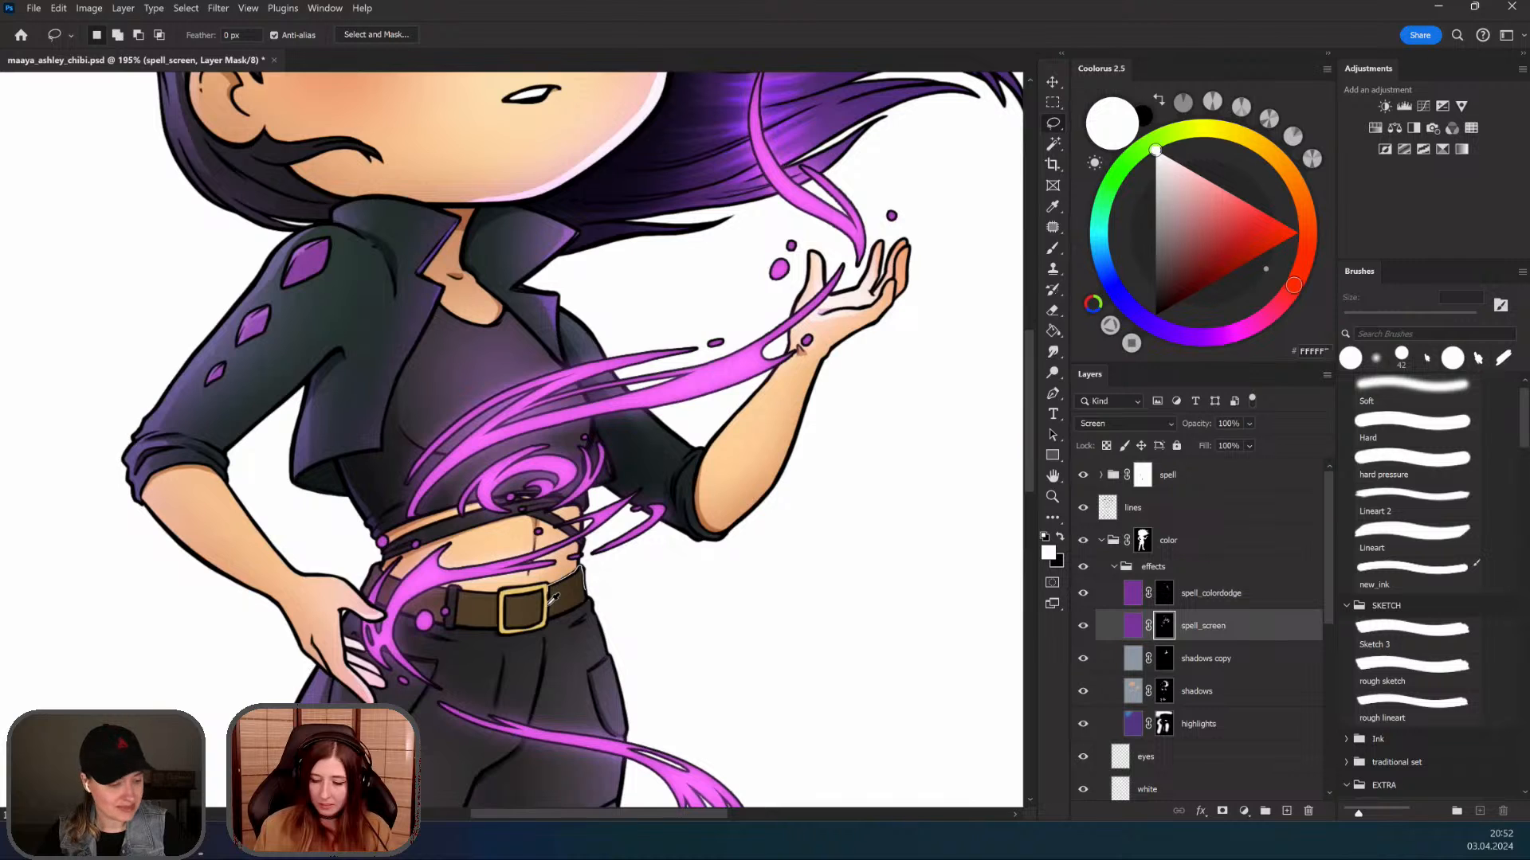
pyautogui.moveTo(553, 598); pyautogui.dragTo(582, 572)
pyautogui.press('b')
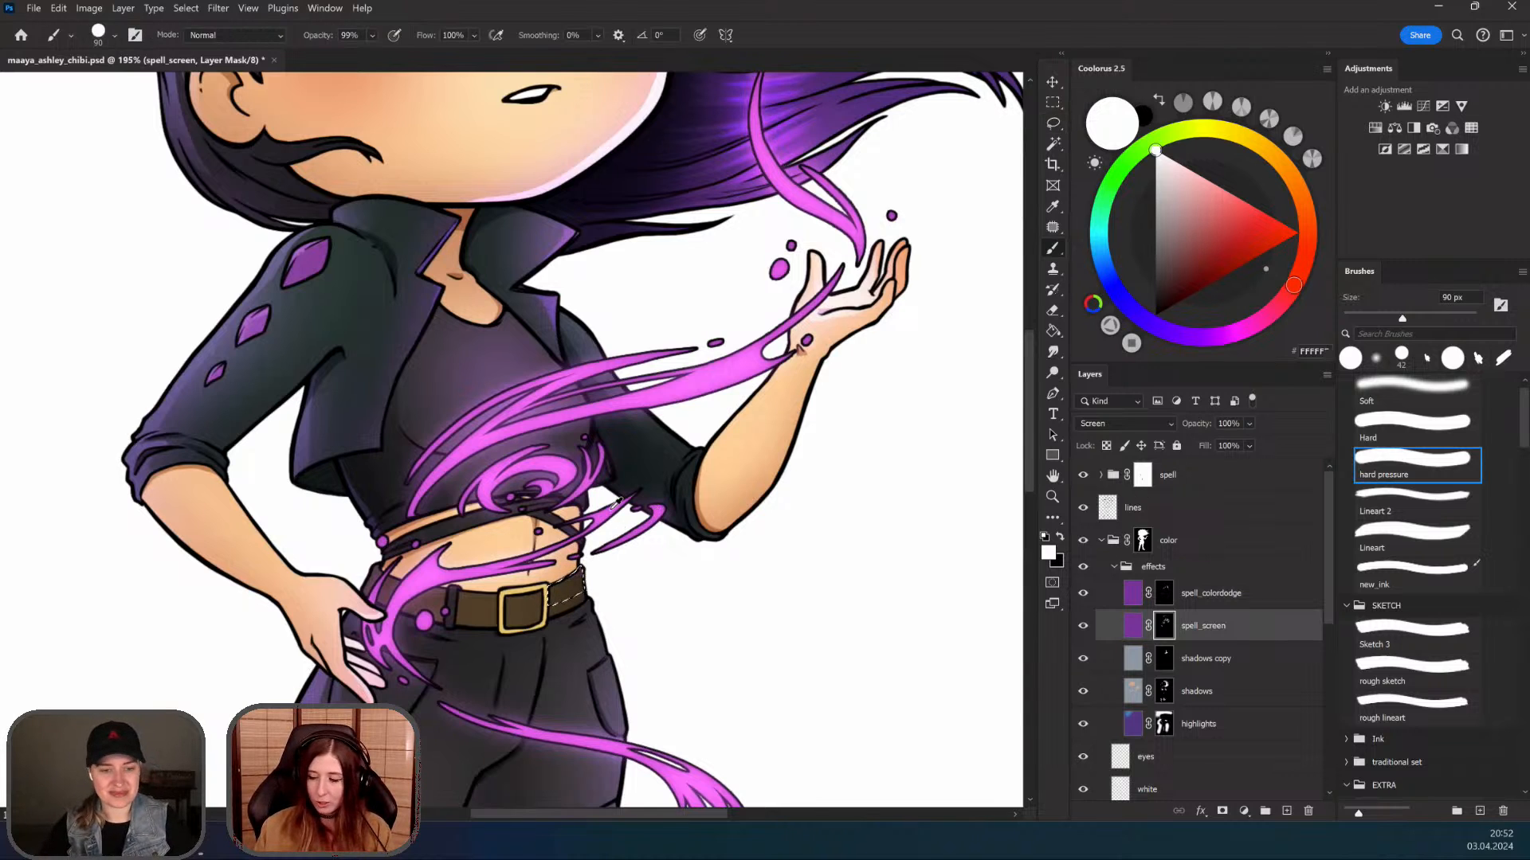
pyautogui.click(1411, 388)
pyautogui.moveTo(608, 536)
pyautogui.mouseDown()
pyautogui.moveTo(623, 536)
pyautogui.moveTo(598, 551)
pyautogui.moveTo(612, 595)
pyautogui.moveTo(550, 596)
pyautogui.moveTo(614, 596)
pyautogui.moveTo(616, 575)
pyautogui.mouseUp()
# Step: Lasso areas around the buckle and along the adjoining belt, brush a soft violet glow into them, and deselect
pyautogui.hotkey('ctrl', 'space')
pyautogui.click(1054, 125)
pyautogui.hotkey('ctrl', 'space')
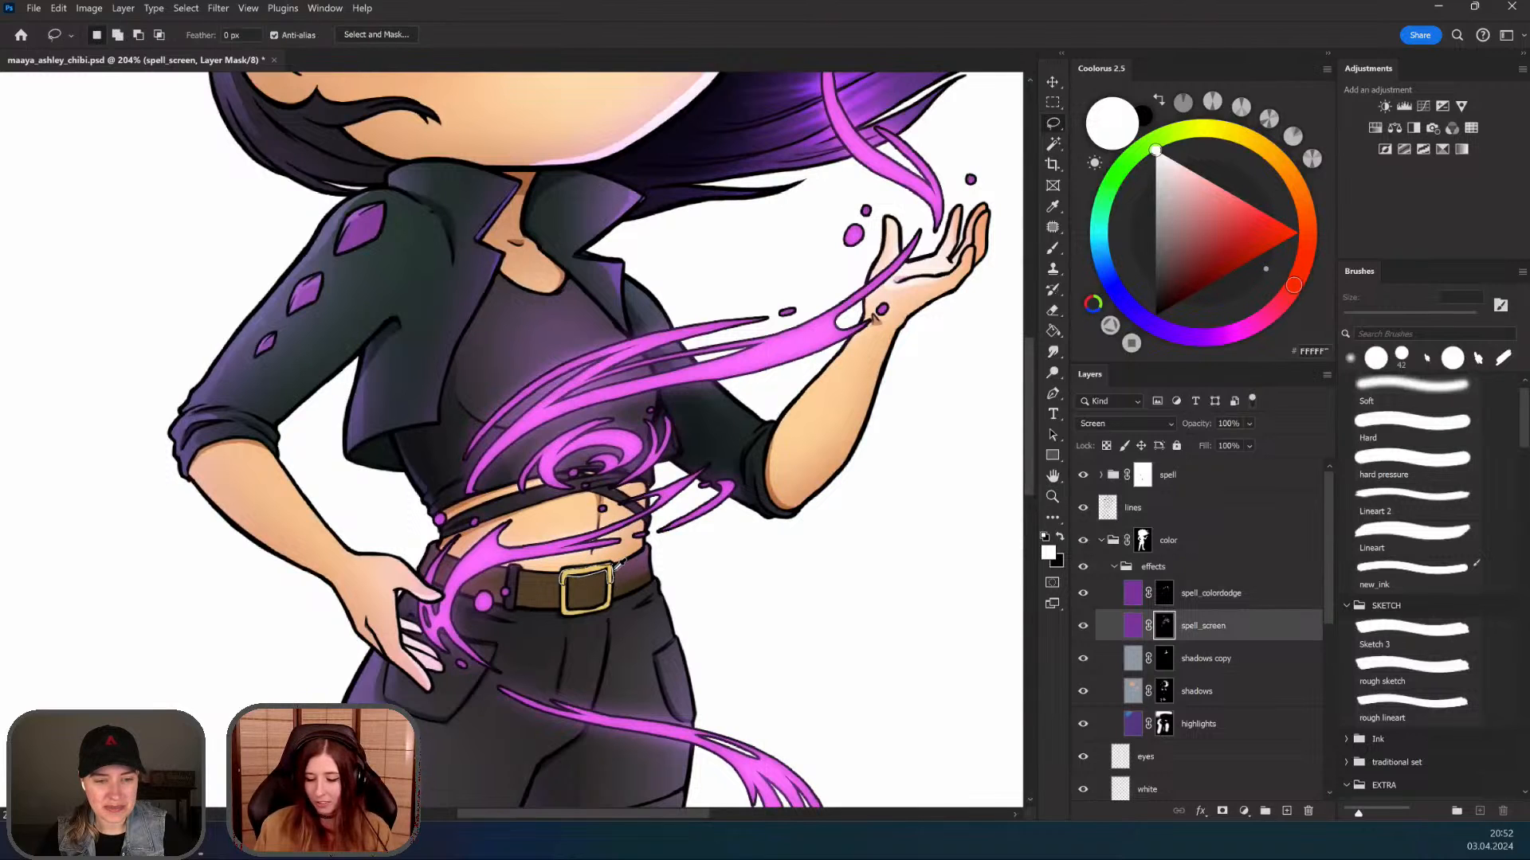
pyautogui.press('b')
pyautogui.click(1053, 124)
pyautogui.hotkey('ctrl', 'space')
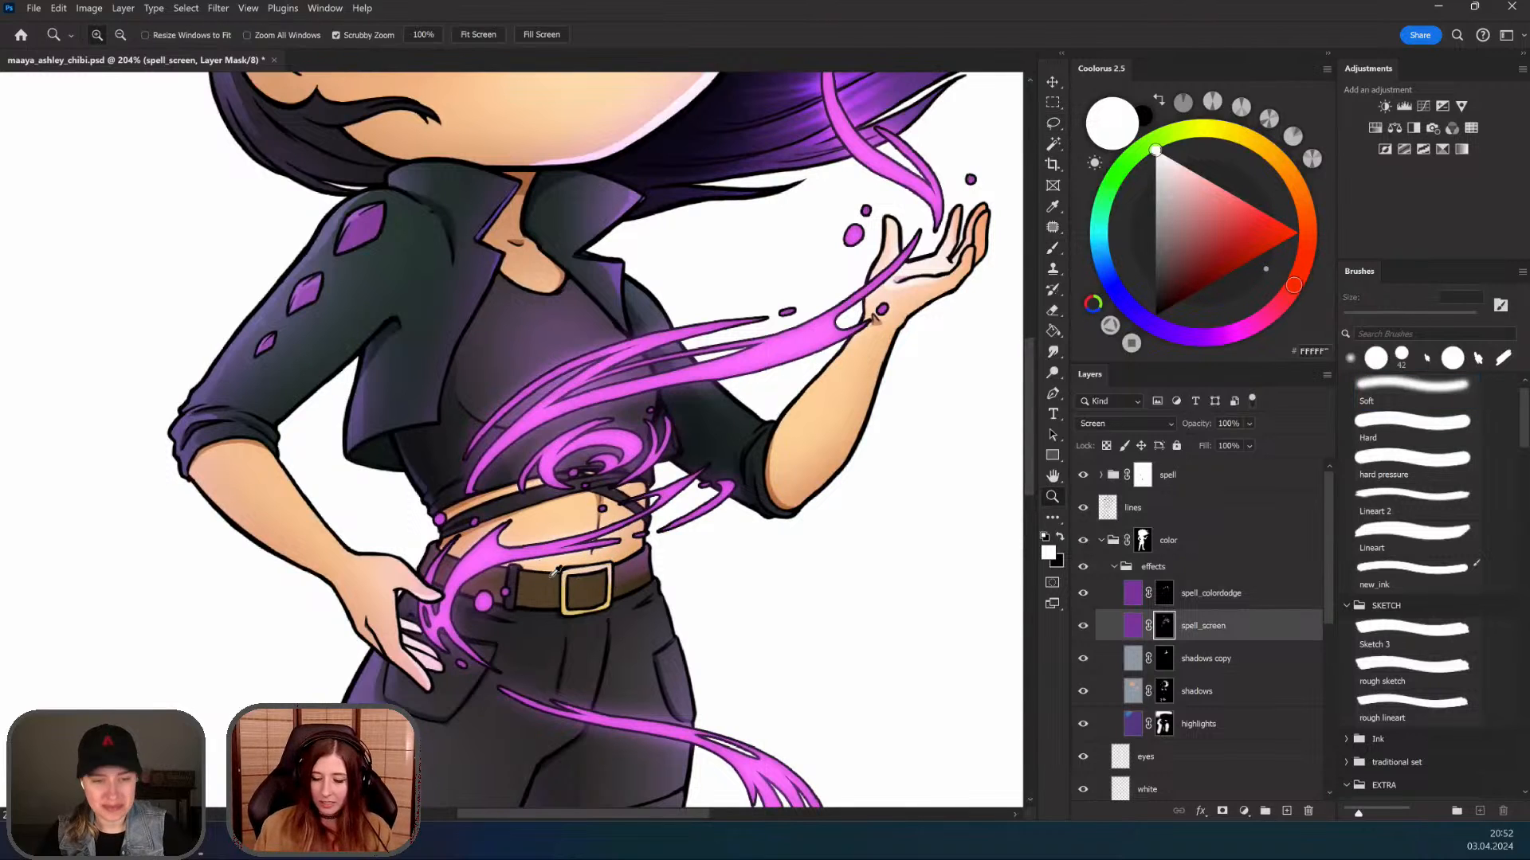
pyautogui.moveTo(547, 584)
pyautogui.mouseDown()
pyautogui.moveTo(501, 567)
pyautogui.moveTo(564, 572)
pyautogui.moveTo(549, 622)
pyautogui.moveTo(510, 621)
pyautogui.moveTo(551, 604)
pyautogui.mouseUp()
pyautogui.press('b')
pyautogui.hotkey('ctrl', 'space')
pyautogui.hotkey('ctrl', 'd')
pyautogui.hotkey('ctrl', 'space')
# Step: Lasso the small belt loop beside the buckle and brush a soft glow into it
pyautogui.press('l')
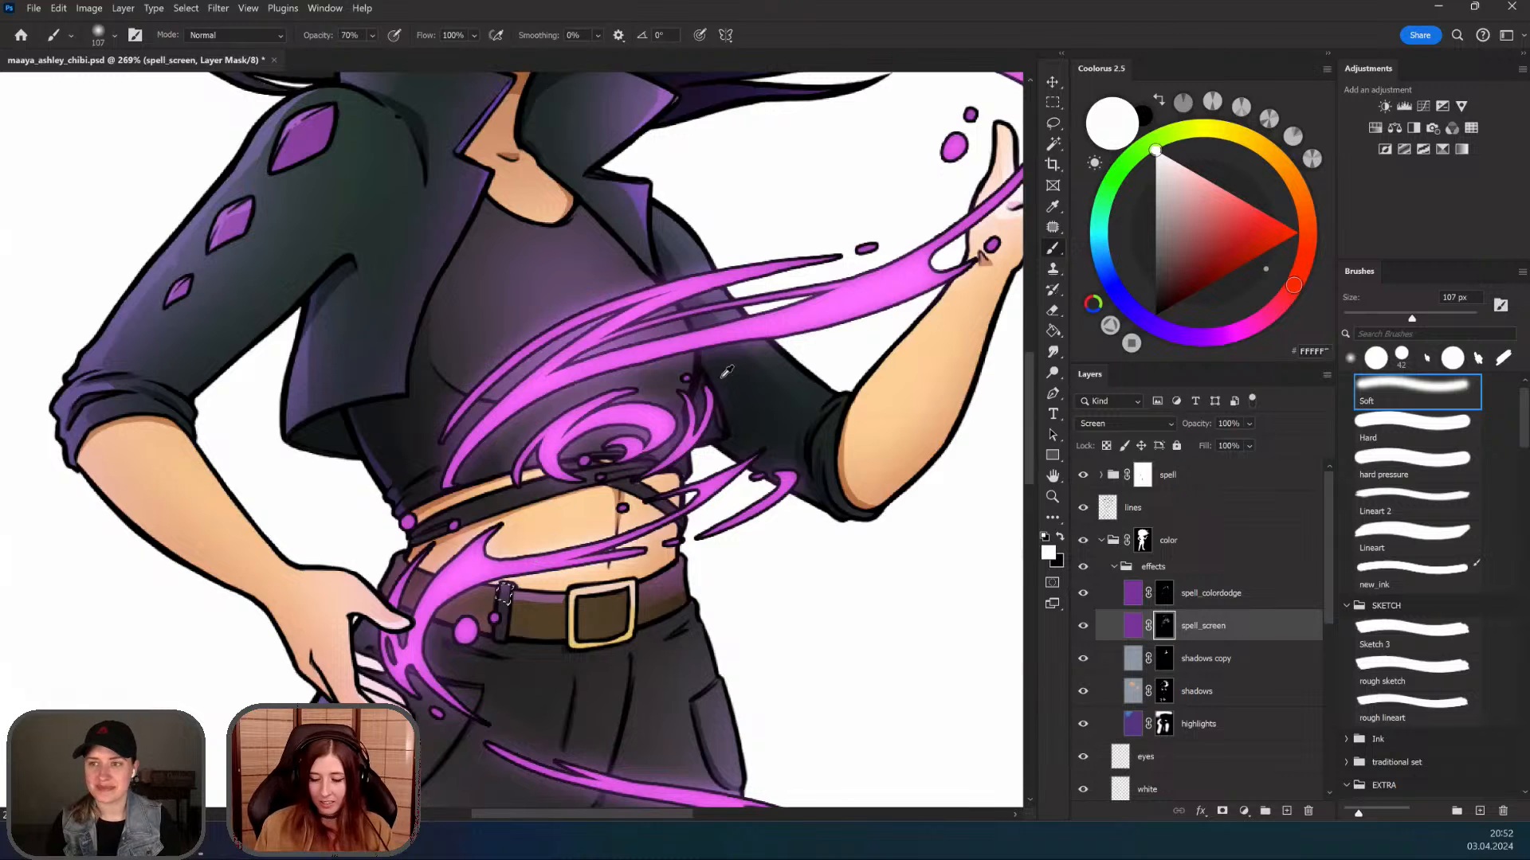
pyautogui.moveTo(495, 597)
pyautogui.mouseDown()
pyautogui.moveTo(469, 590)
pyautogui.moveTo(494, 591)
pyautogui.mouseUp()
pyautogui.press('b')
pyautogui.hotkey('ctrl', 'space')
pyautogui.moveTo(626, 676); pyautogui.dragTo(319, 637)
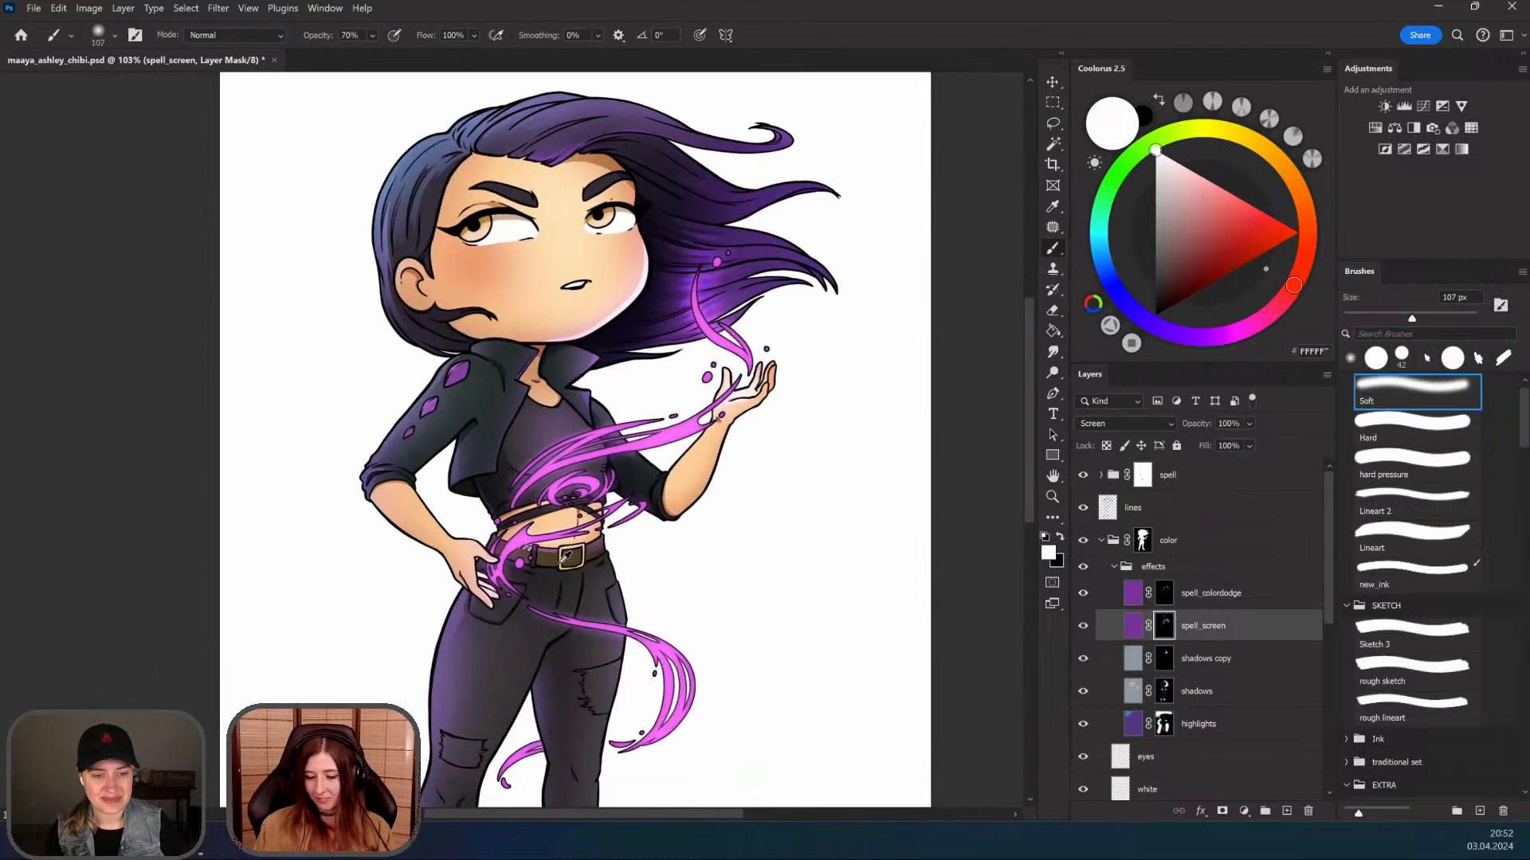
# Step: Lasso the belt section between the loop and the buckle to refine its glow, then deselect it
pyautogui.hotkey('ctrl', 'space')
pyautogui.moveTo(558, 548)
pyautogui.mouseDown()
pyautogui.moveTo(845, 365)
pyautogui.moveTo(999, 158)
pyautogui.mouseUp()
pyautogui.press('l')
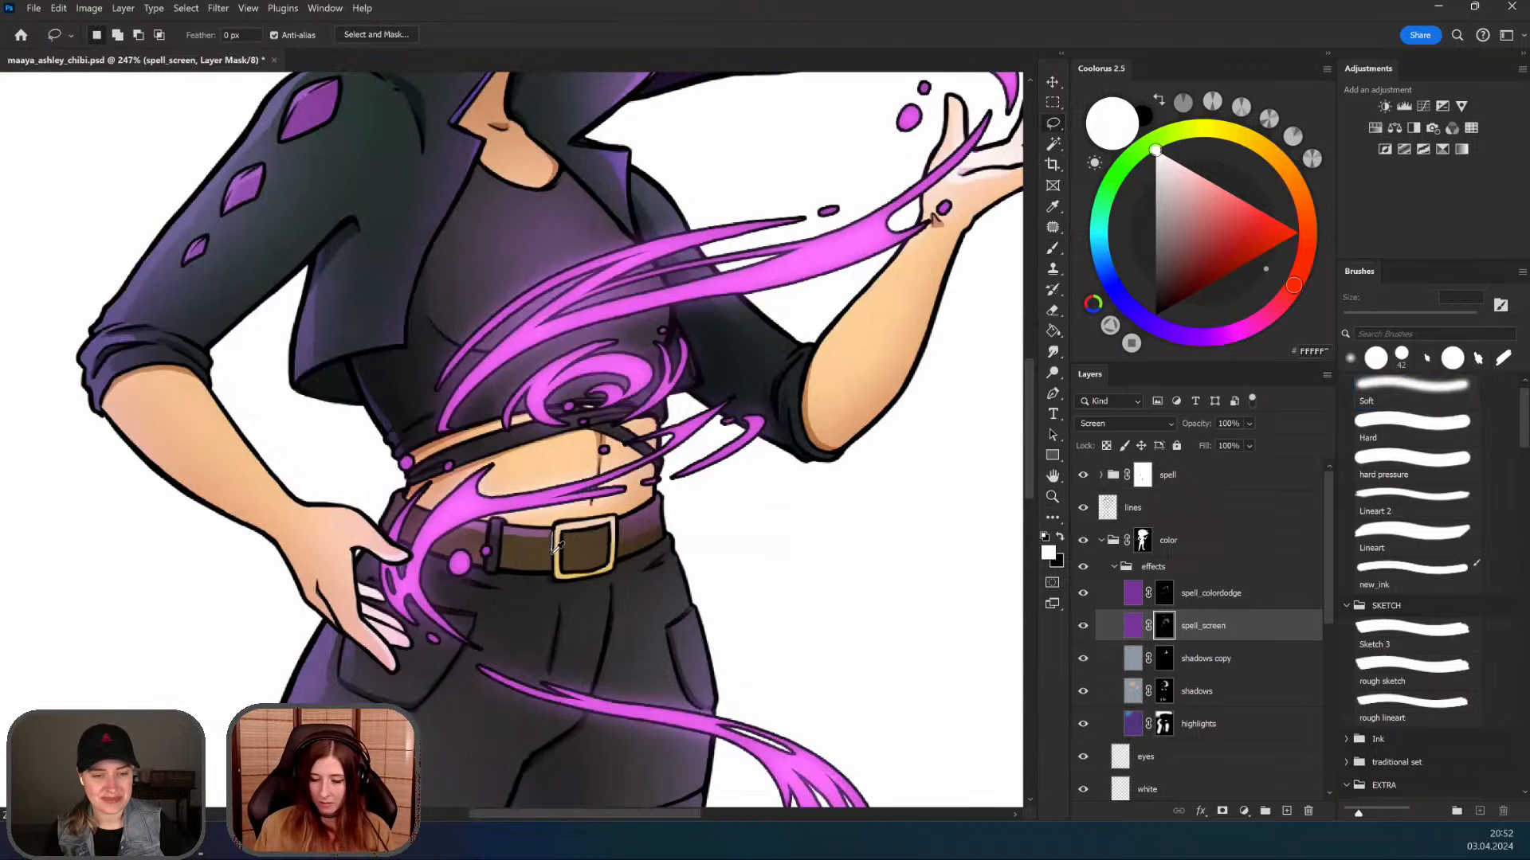
pyautogui.moveTo(504, 546)
pyautogui.mouseDown()
pyautogui.moveTo(501, 526)
pyautogui.moveTo(545, 557)
pyautogui.mouseUp()
pyautogui.hotkey('ctrl', 'd')
pyautogui.press('r')
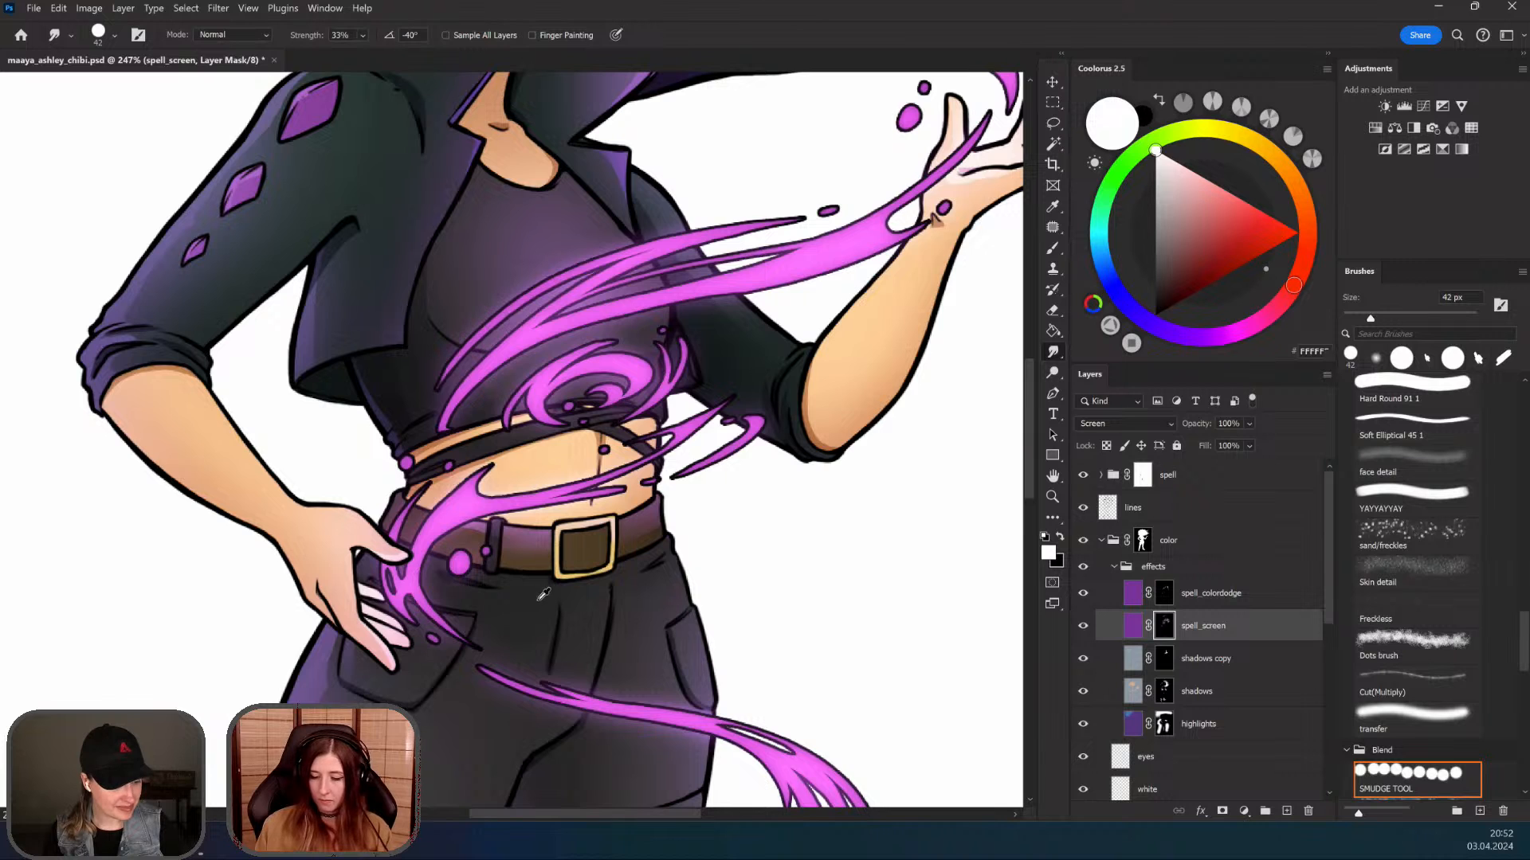
# Step: Lasso the upper area inside the buckle frame and brush a soft glow into it at 70% opacity
pyautogui.scroll(-5, 570, 631)
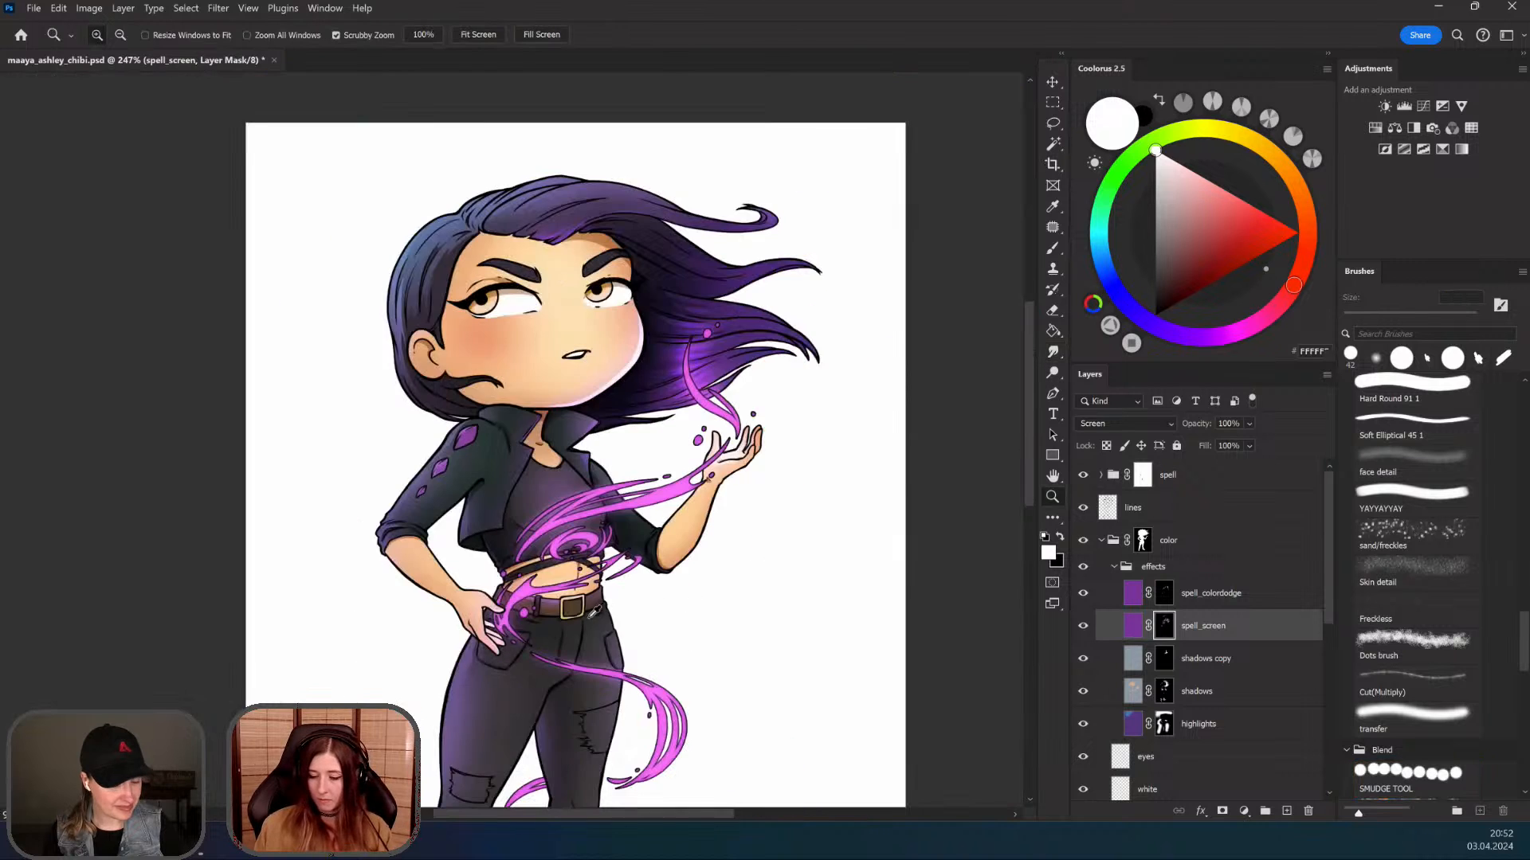
pyautogui.scroll(6, 550, 593)
pyautogui.press('l')
pyautogui.scroll(3, 547, 591)
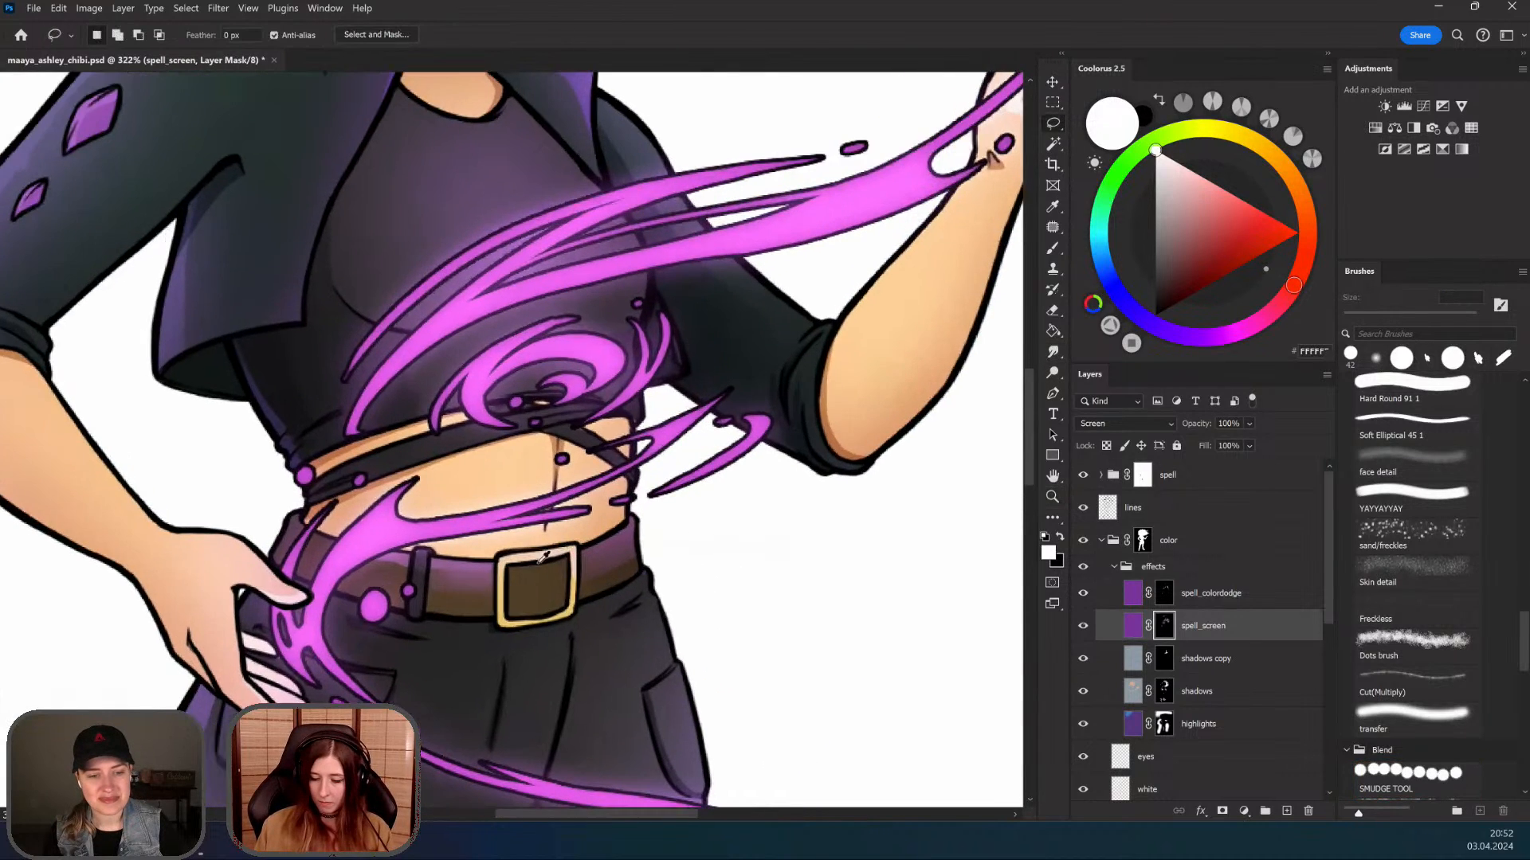
pyautogui.moveTo(571, 583); pyautogui.dragTo(520, 592)
pyautogui.press('b')
pyautogui.moveTo(554, 540); pyautogui.dragTo(521, 510)
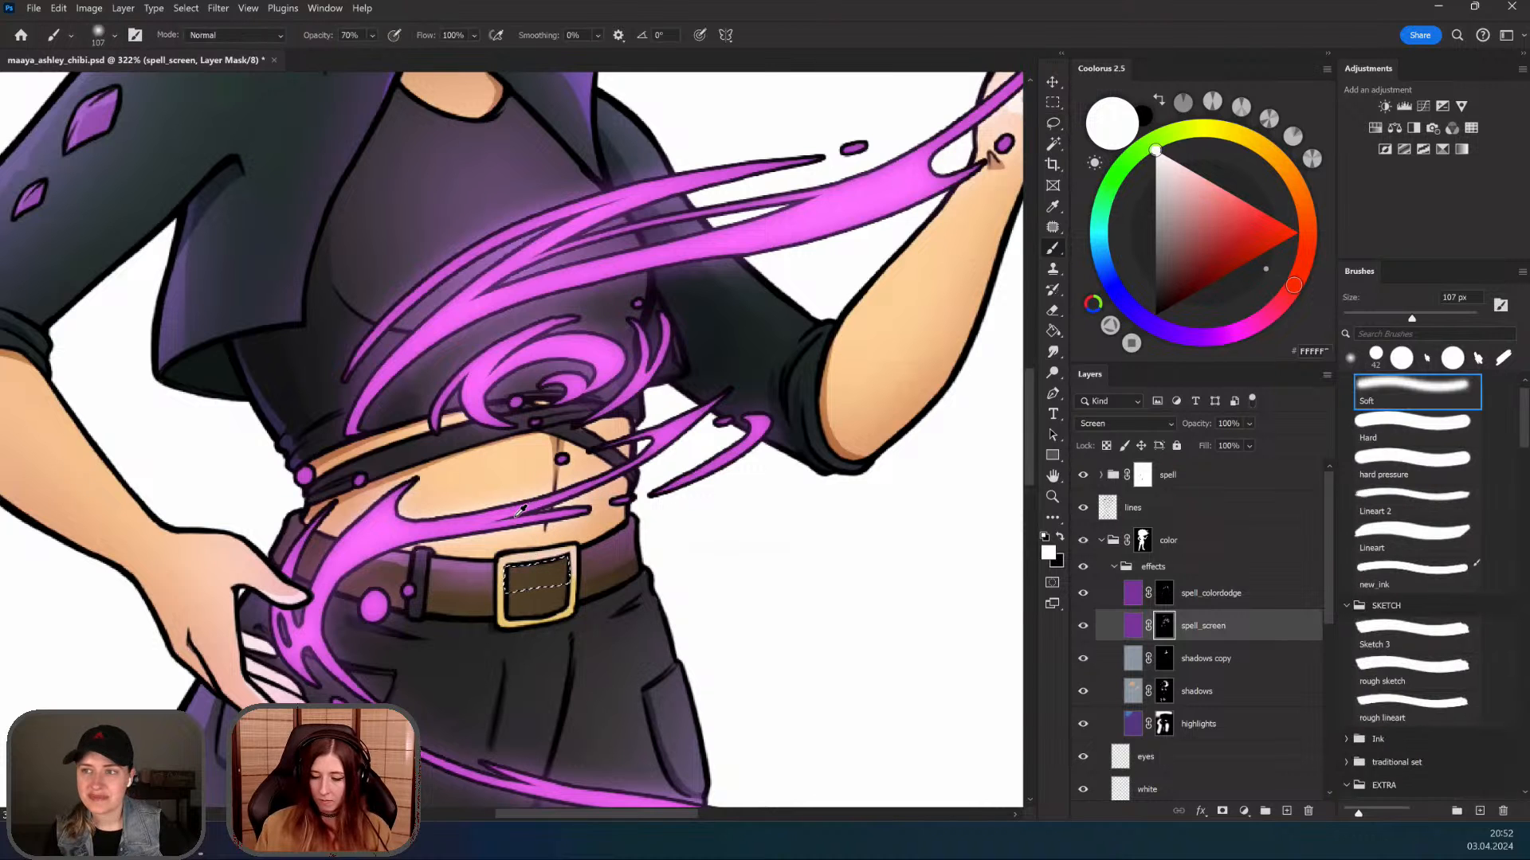
# Step: Lasso the narrow area along the belt's lower edge near the outer hip and brush a soft glow into it
pyautogui.hotkey('ctrl', 'space')
pyautogui.moveTo(691, 580); pyautogui.dragTo(714, 662)
pyautogui.scroll(-5, 717, 657)
pyautogui.scroll(3, 579, 519)
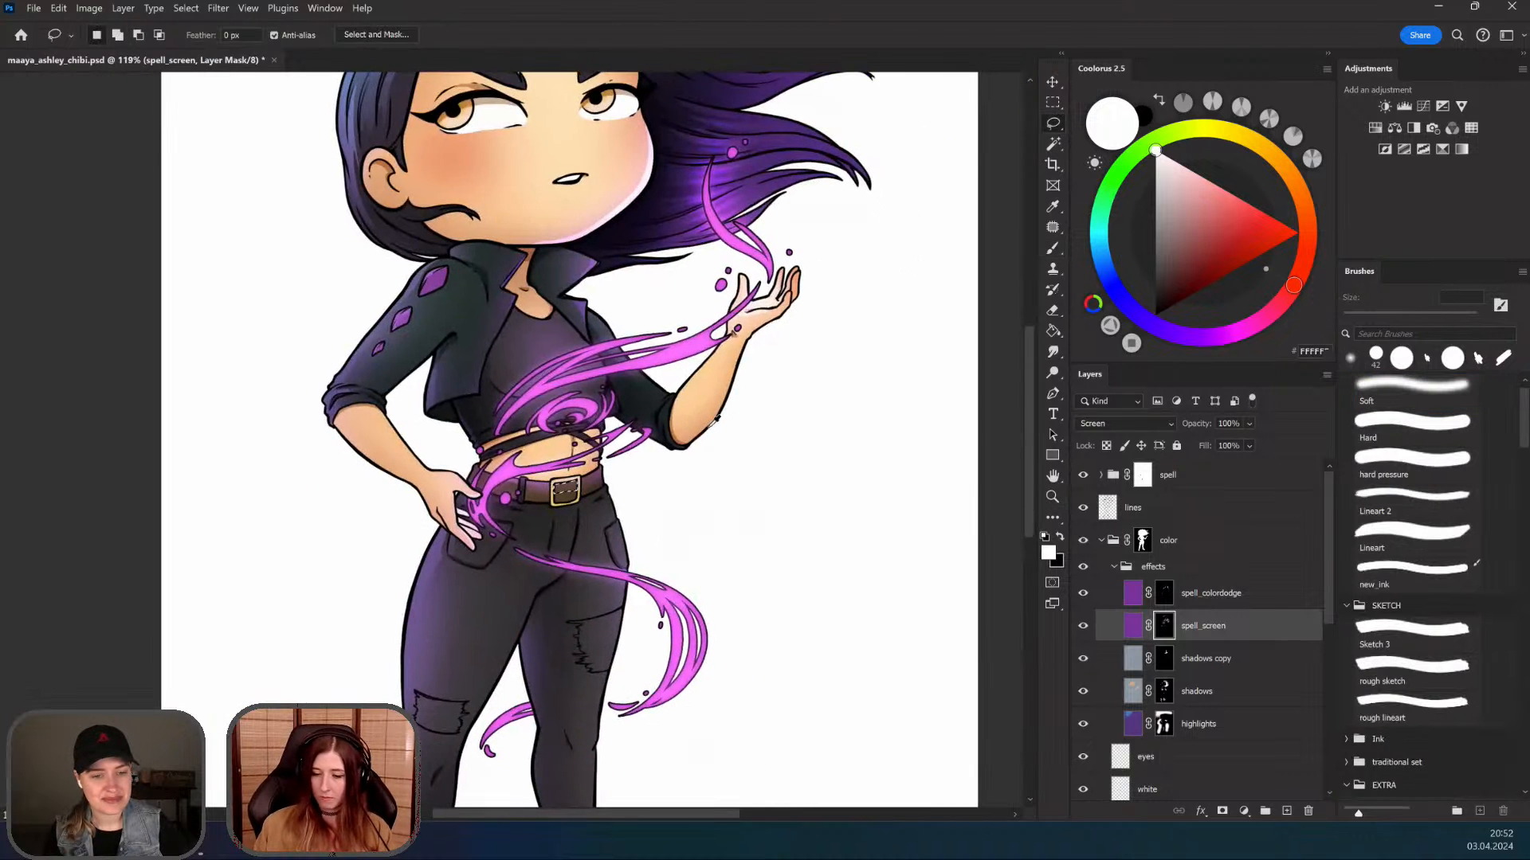
pyautogui.scroll(3, 579, 519)
pyautogui.press('b')
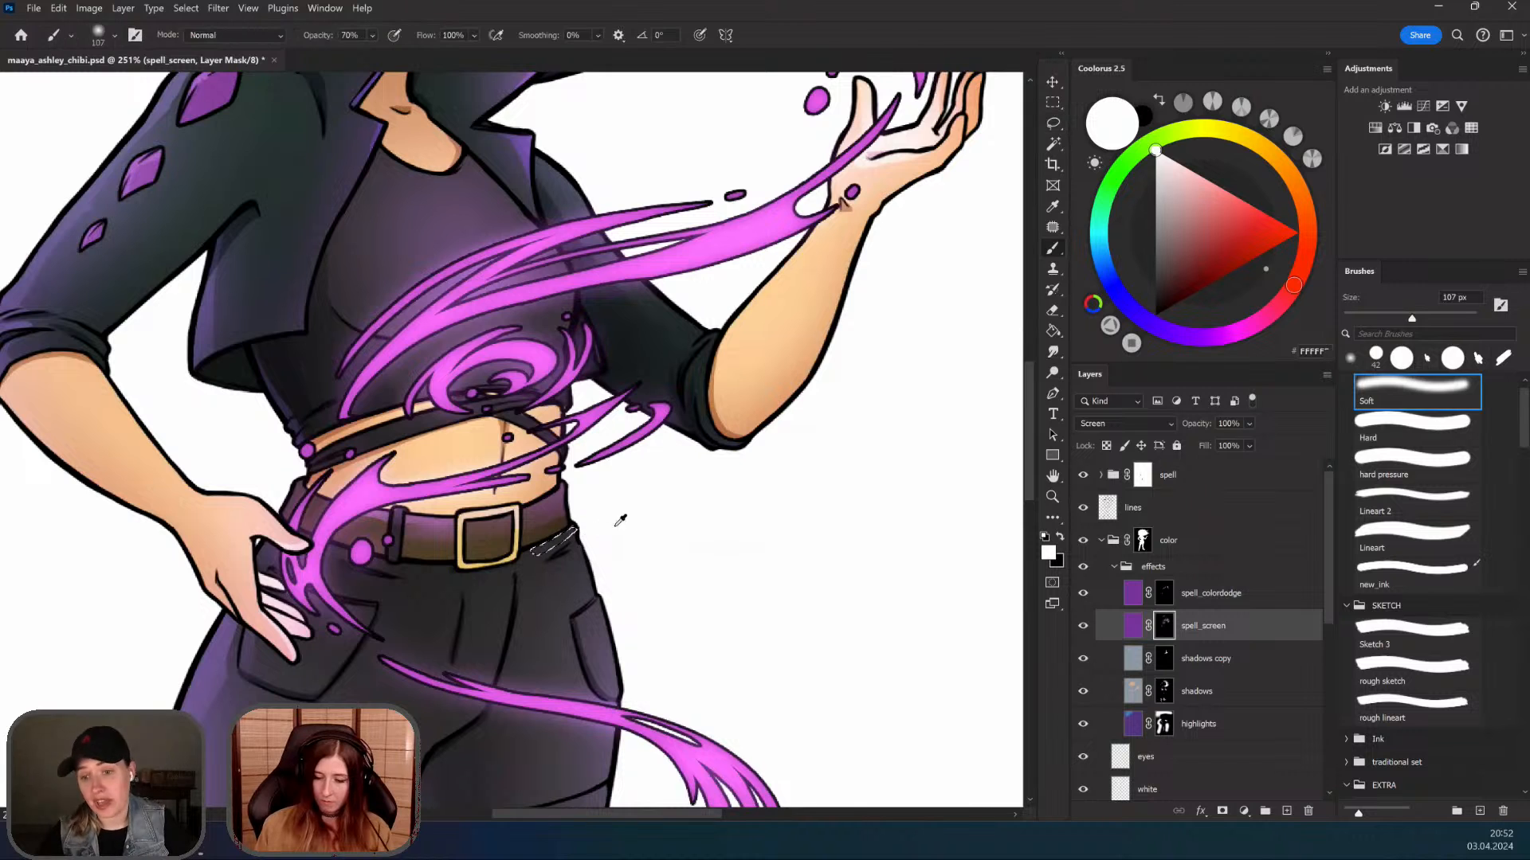
pyautogui.rightClick(613, 517)
# Step: Lasso the vertical trouser fold beneath the buckle and brush a subtle glow into it, lowering the brush opacity to 30%
pyautogui.click(1052, 123)
pyautogui.press('space')
pyautogui.moveTo(639, 440); pyautogui.dragTo(675, 374)
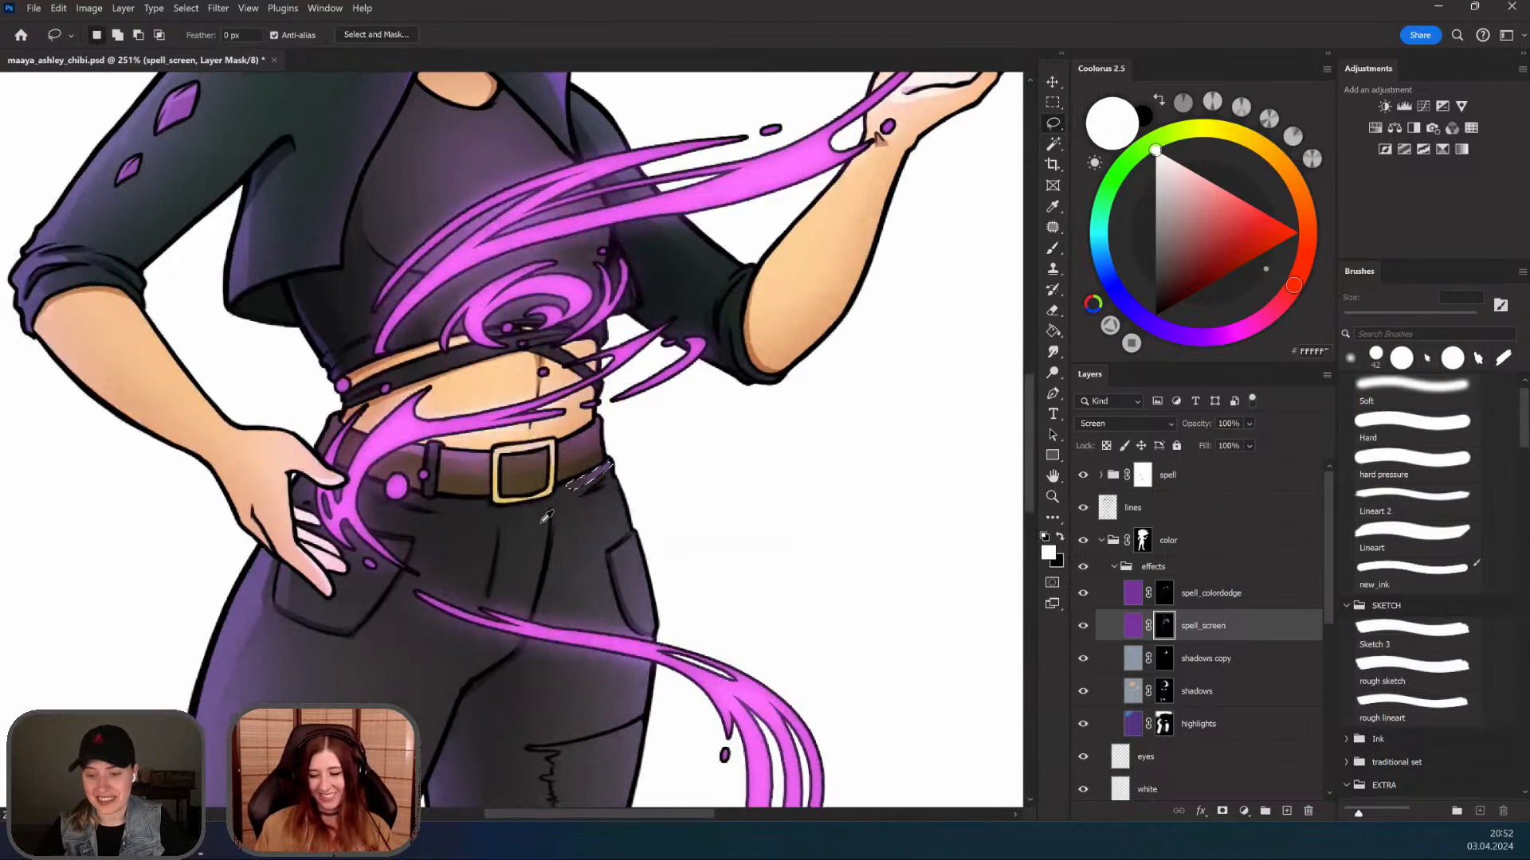
pyautogui.moveTo(549, 510); pyautogui.dragTo(534, 619)
pyautogui.press('b')
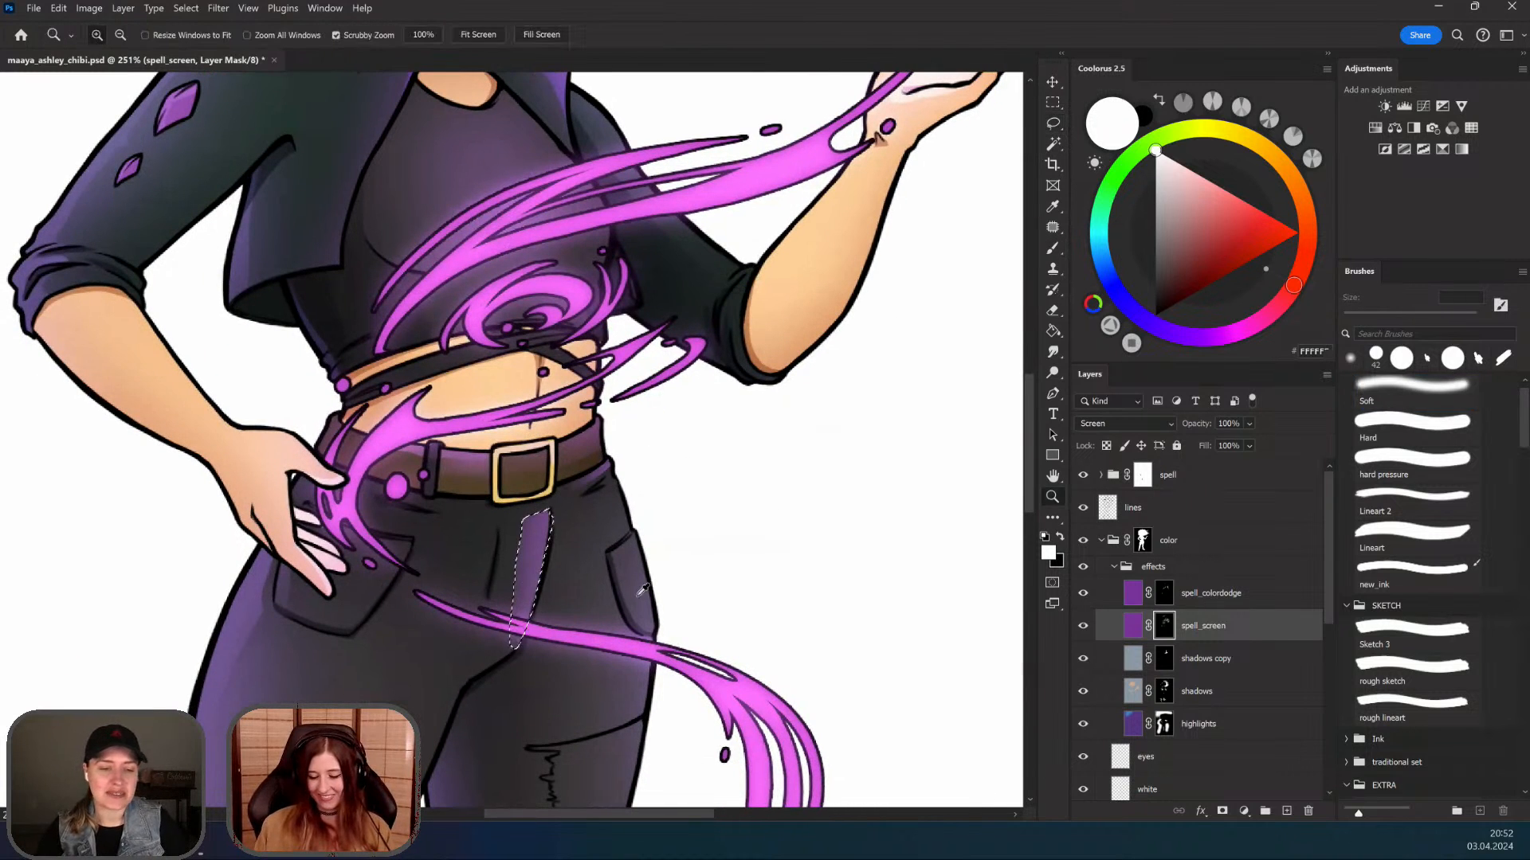
pyautogui.scroll(-2, 635, 599)
pyautogui.rightClick(616, 514)
pyautogui.press('Escape')
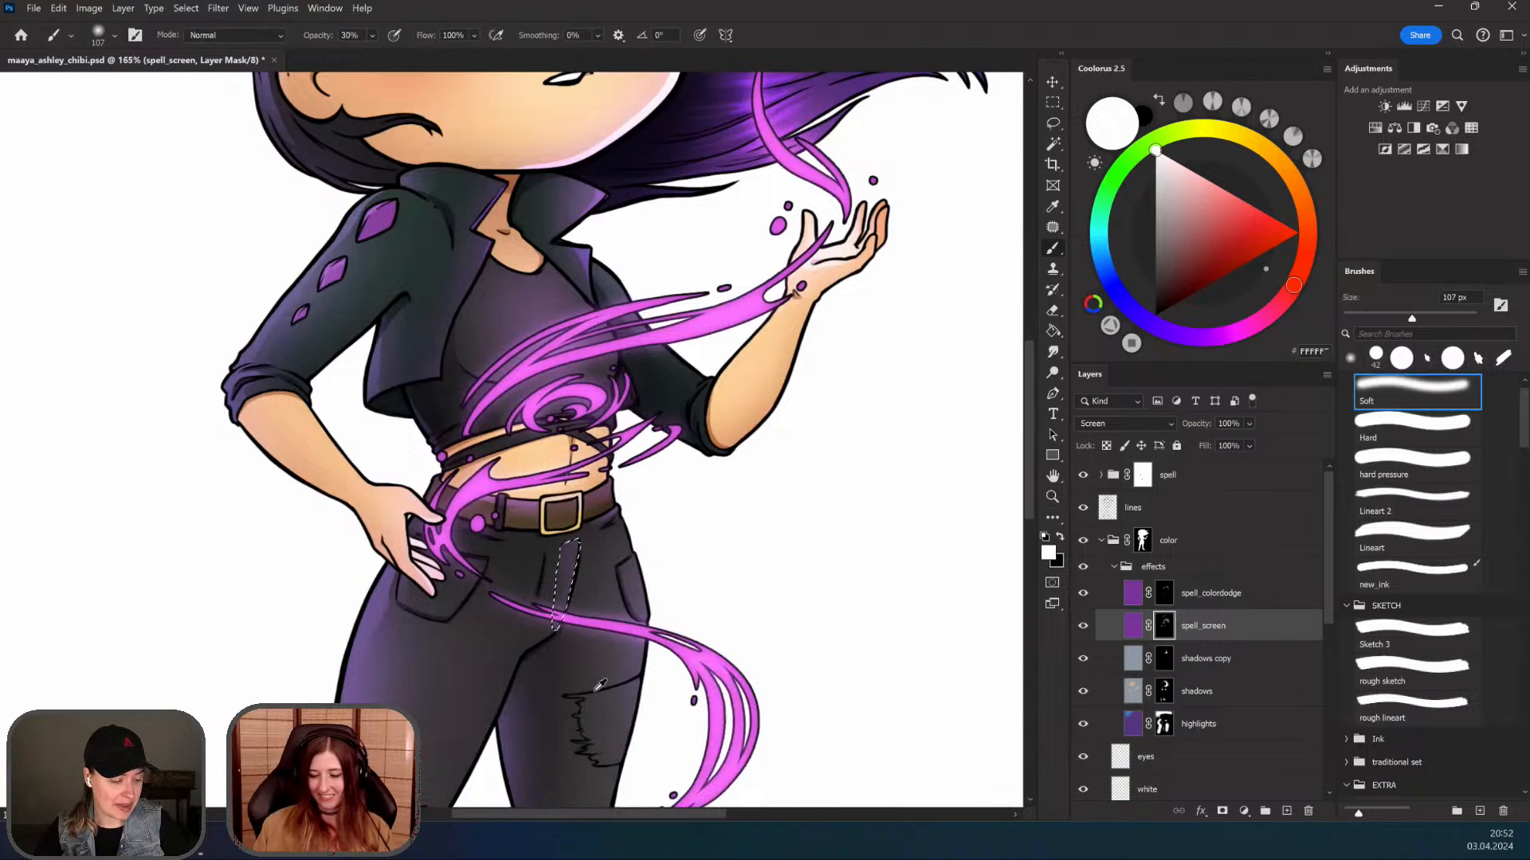
# Step: Examine the belt and trouser glow against the whole figure at different magnifications
pyautogui.press('l')
pyautogui.scroll(-3, 755, 471)
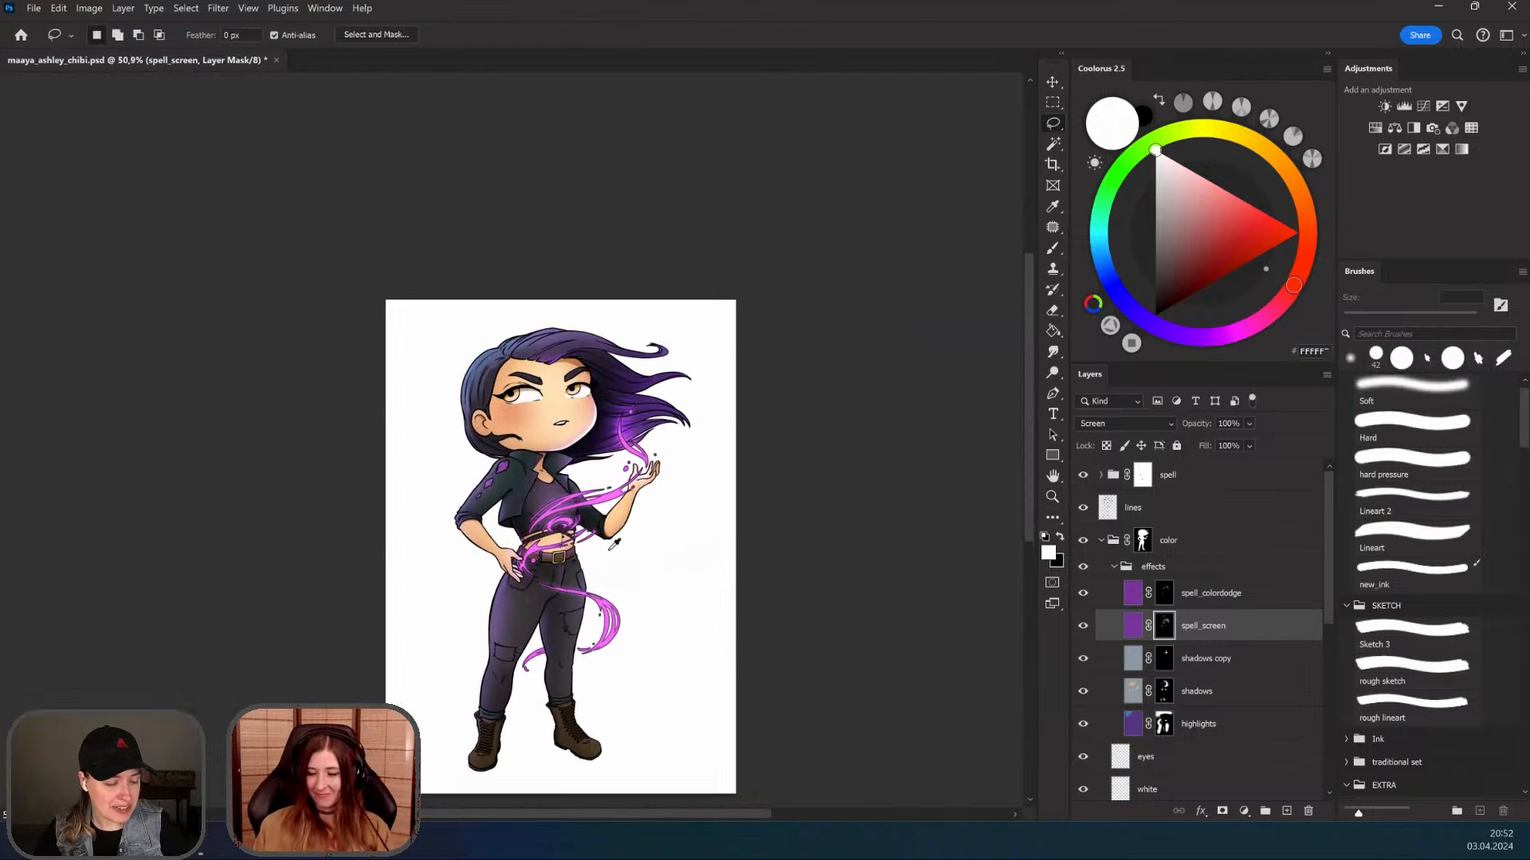
pyautogui.scroll(2, 633, 551)
pyautogui.moveTo(633, 551)
pyautogui.mouseDown()
pyautogui.moveTo(614, 529)
pyautogui.moveTo(651, 495)
pyautogui.moveTo(673, 563)
pyautogui.mouseUp()
pyautogui.press('z')
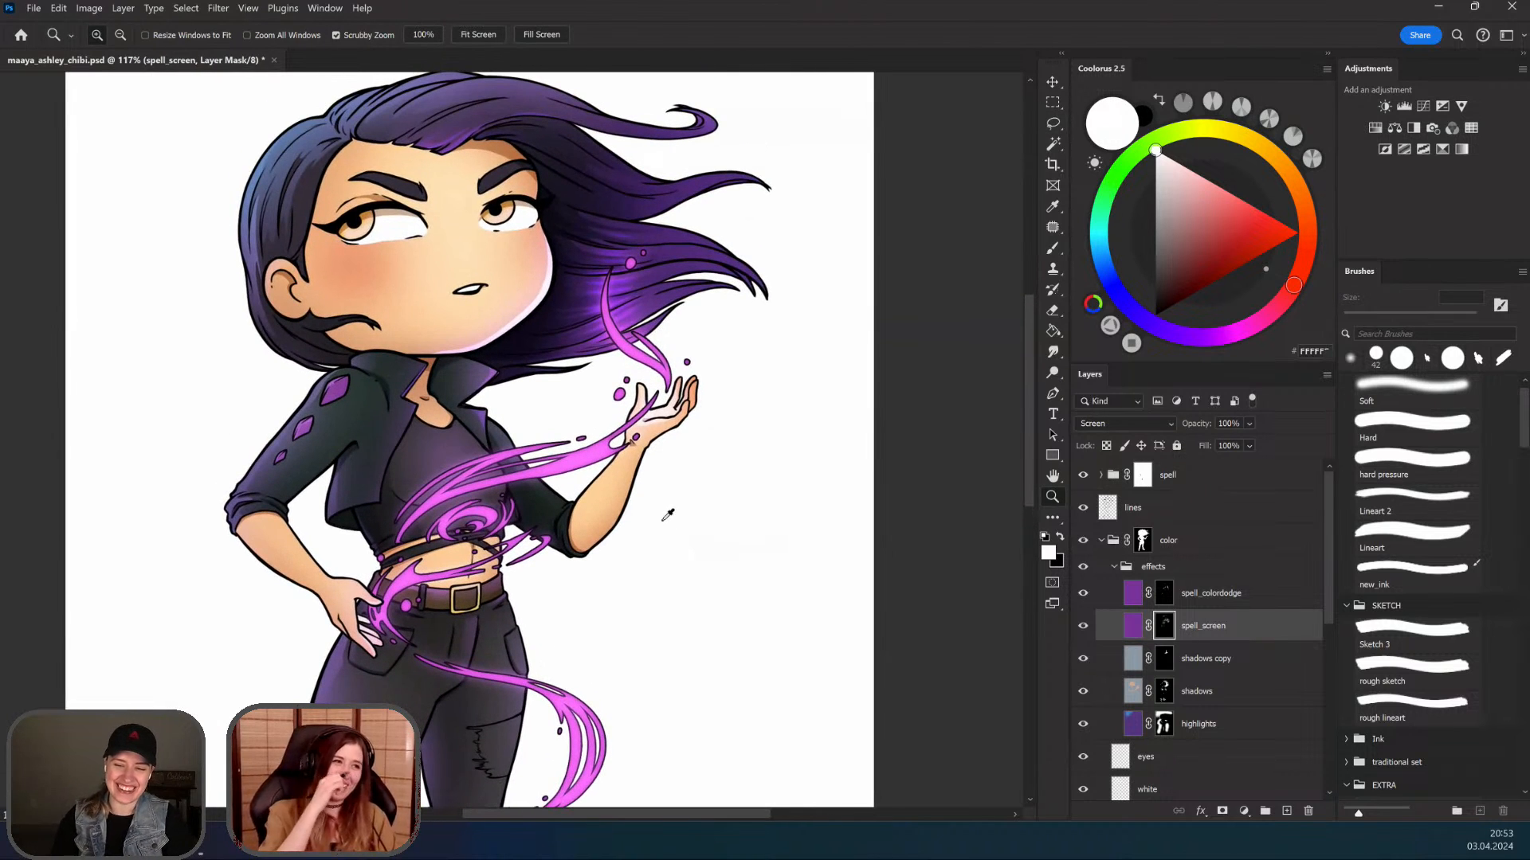